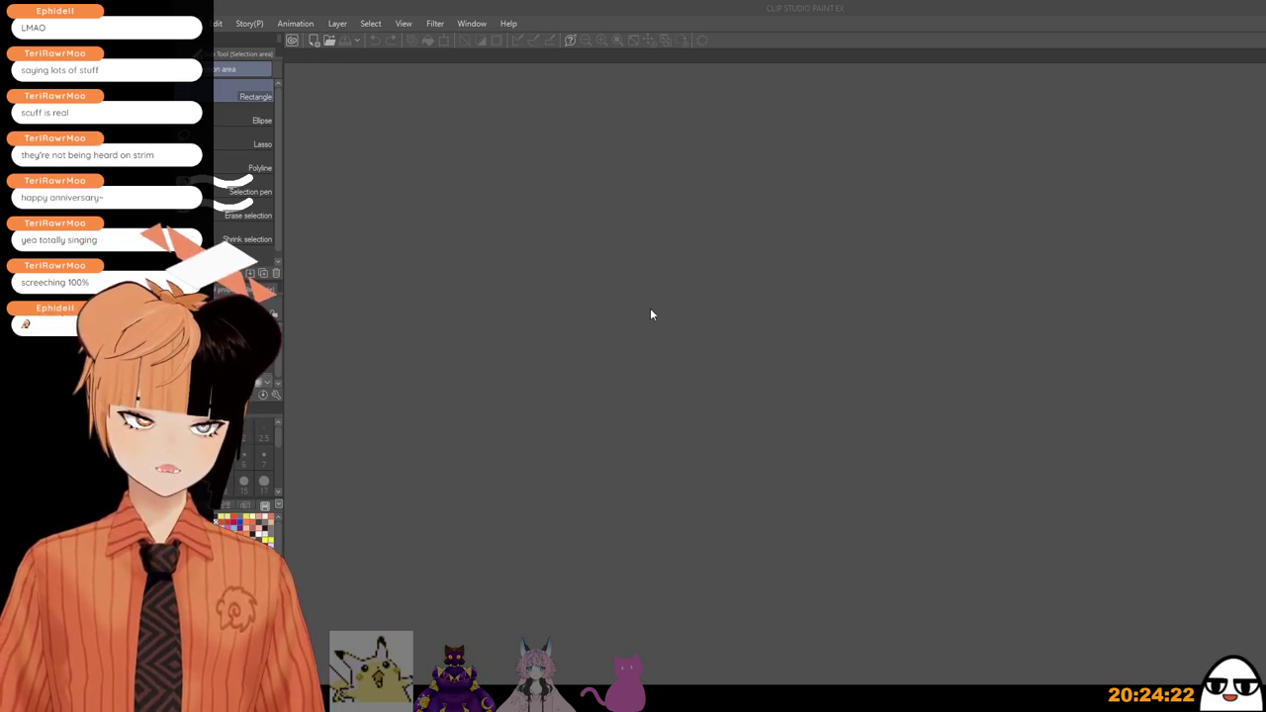
Step: Create a new 3000 x 3000 px, 72 dpi illustration with greyish-pink paper
{"action": "left_click", "coordinate": [874, 181]}
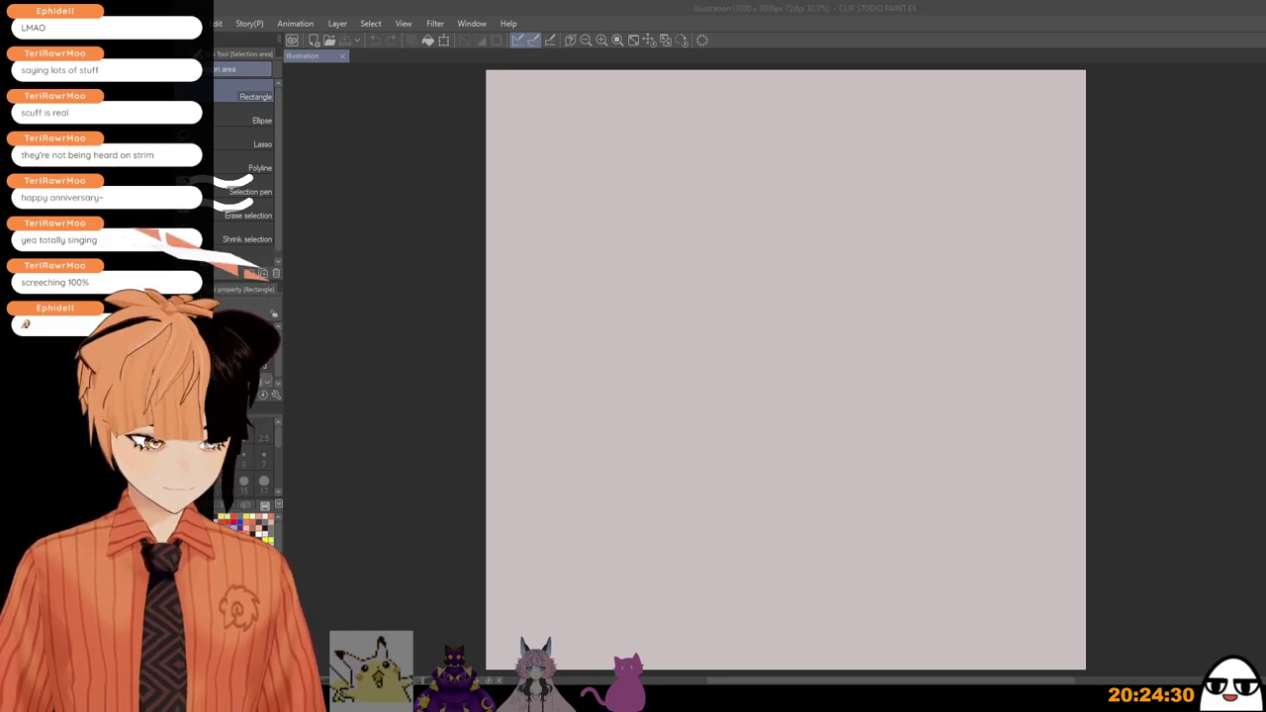
{"action": "left_click", "coordinate": [955, 29]}
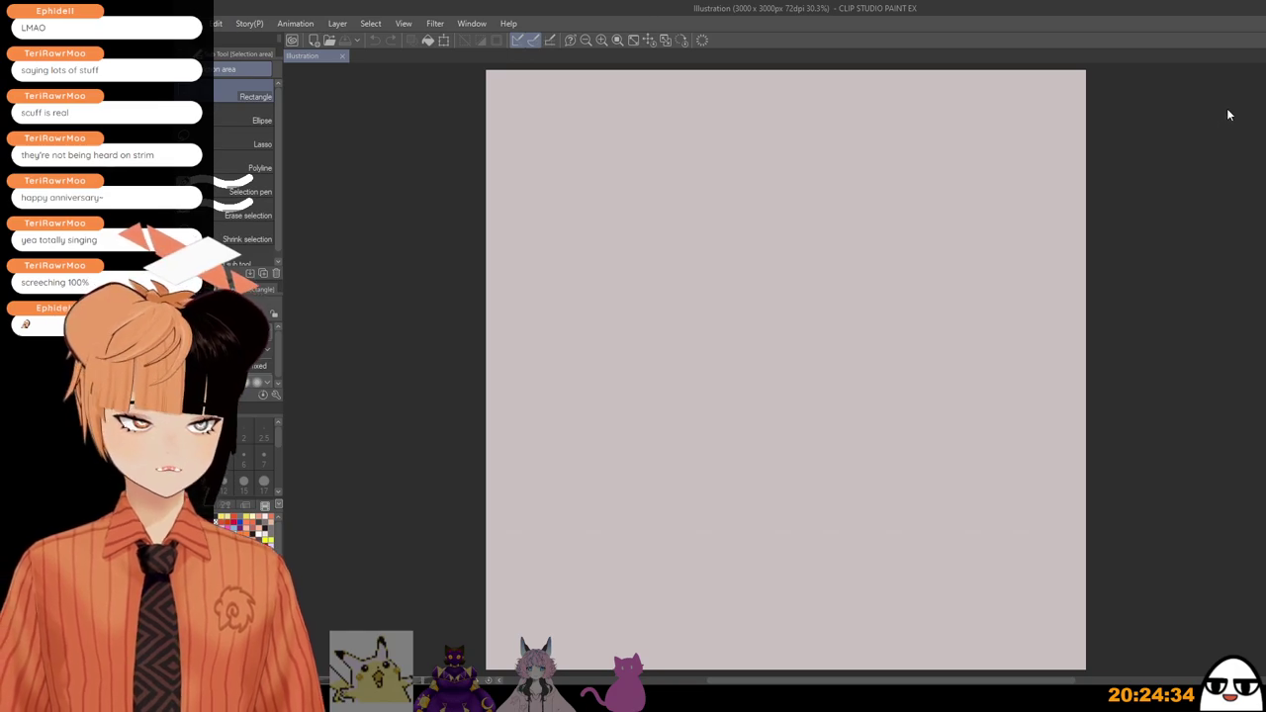
Step: Sketch a creature's head in profile with the blue Artemus Hard pencil, drawing the snout, eye, ears and curled hair
{"action": "key", "text": "p"}
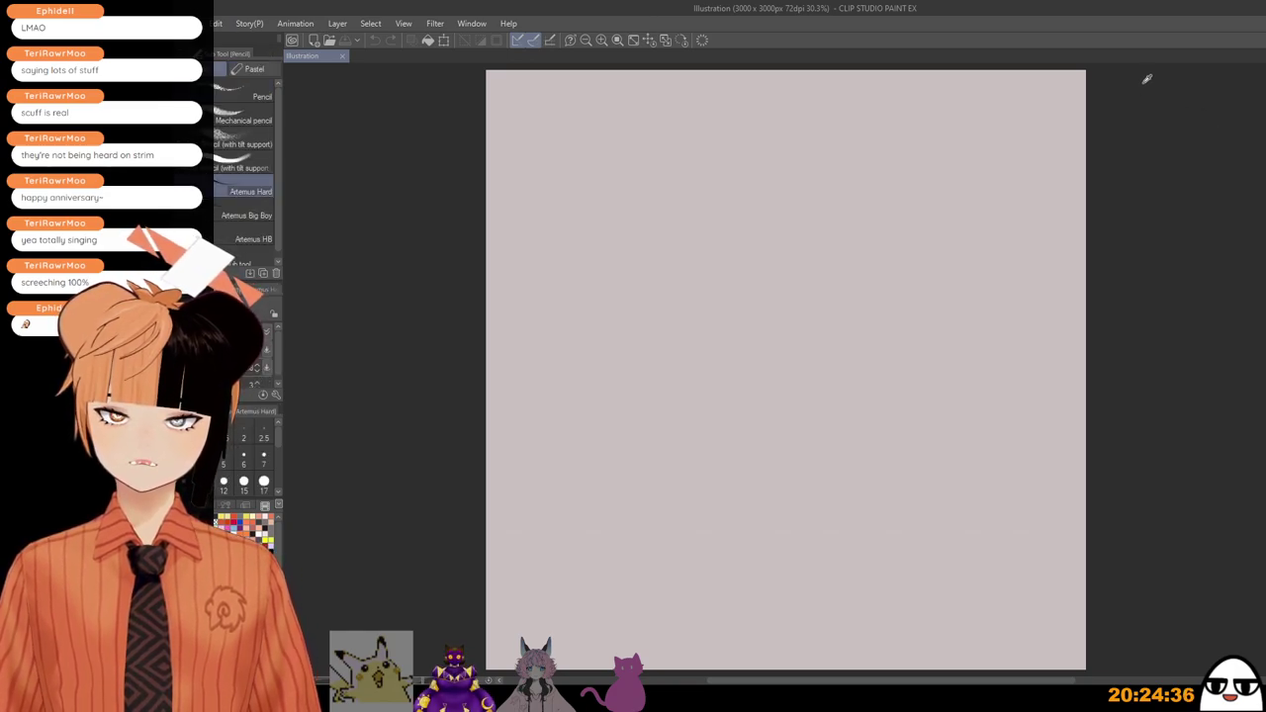
{"action": "scroll", "coordinate": [776, 387], "scroll_direction": "up", "scroll_amount": 2}
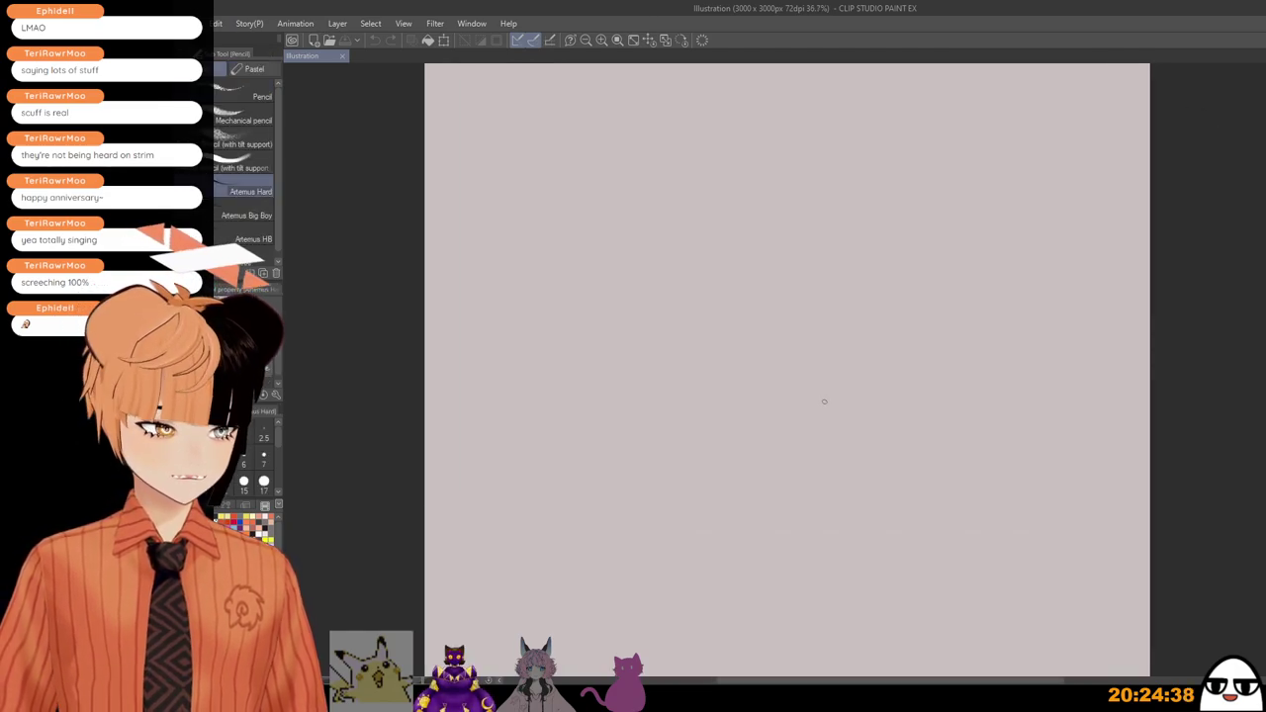
{"action": "left_click_drag", "start_coordinate": [822, 423], "coordinate": [759, 327]}
{"action": "scroll", "coordinate": [733, 285], "scroll_direction": "down", "scroll_amount": 1}
{"action": "left_click_drag", "start_coordinate": [733, 285], "coordinate": [785, 353]}
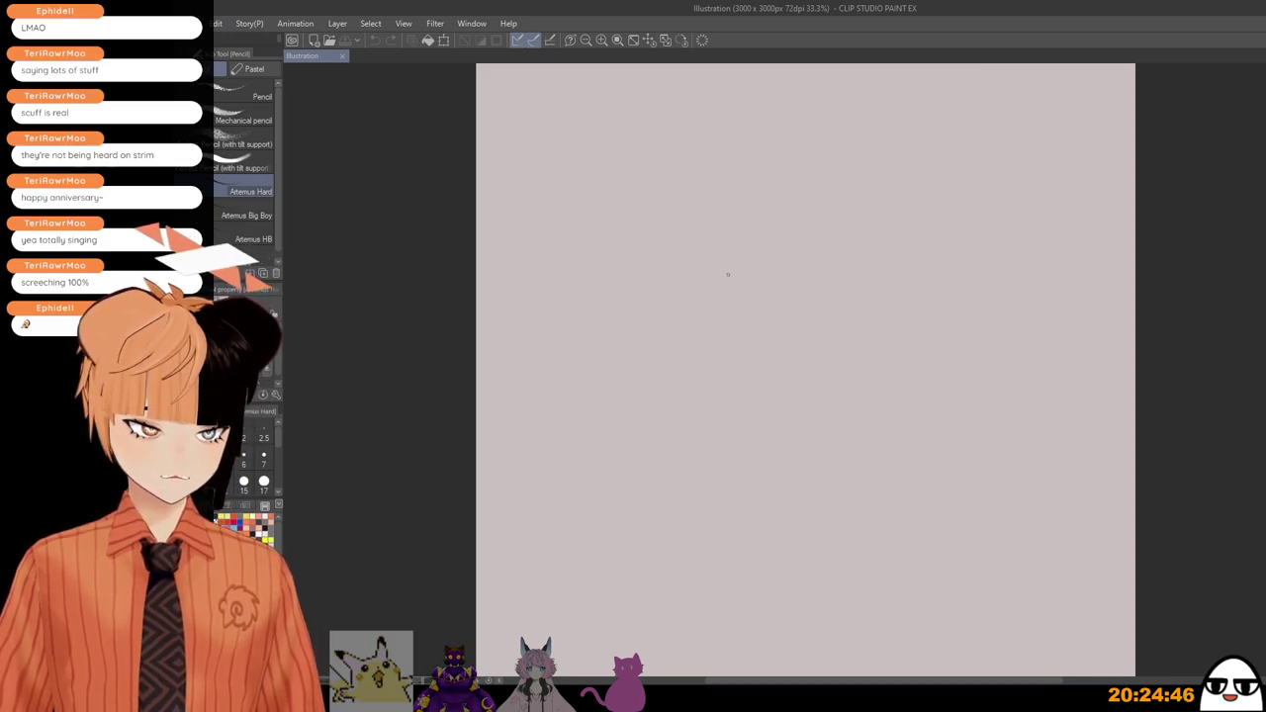
{"action": "left_click", "coordinate": [809, 259]}
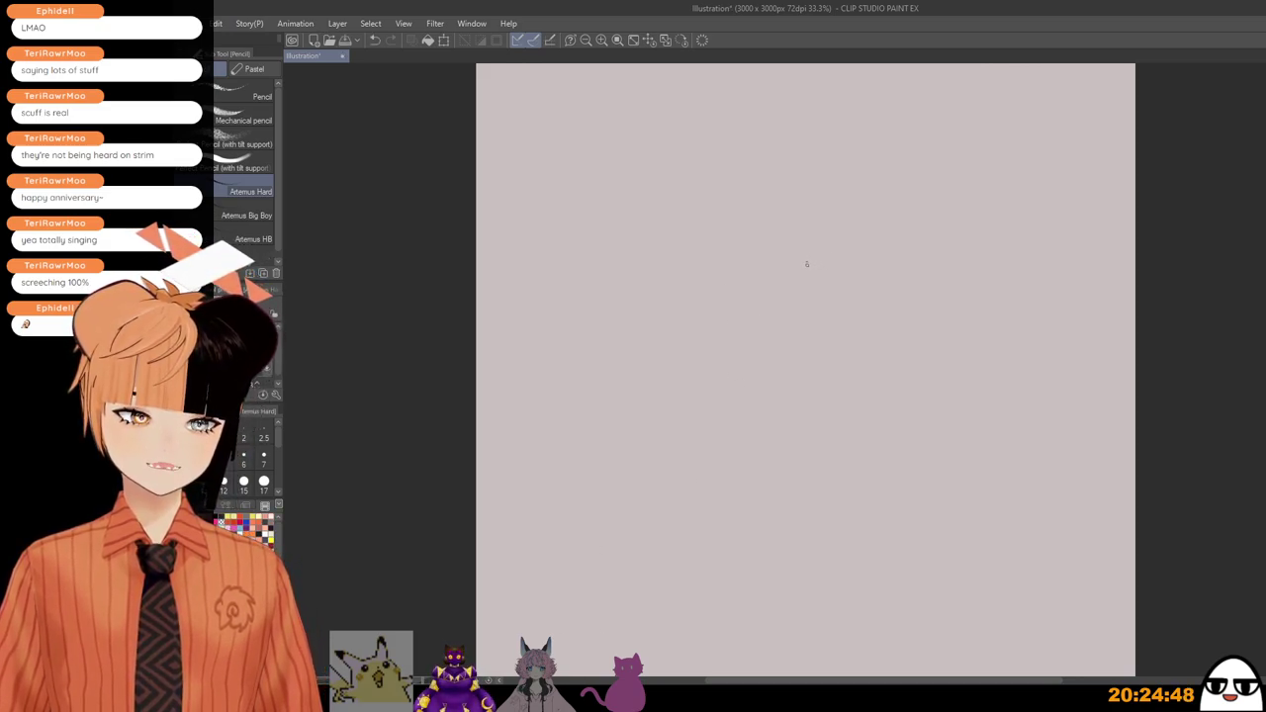
{"action": "mouse_move", "coordinate": [806, 263]}
{"action": "left_mouse_down"}
{"action": "mouse_move", "coordinate": [757, 301]}
{"action": "mouse_move", "coordinate": [796, 310]}
{"action": "left_mouse_up"}
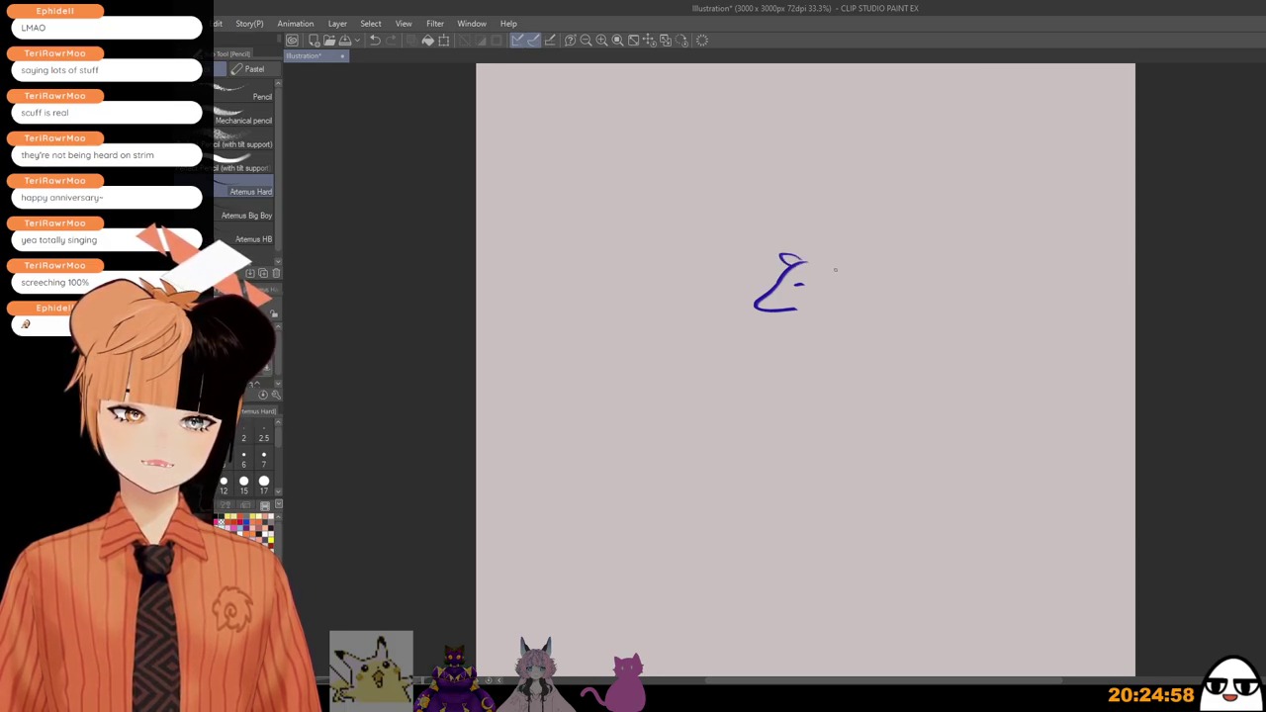
{"action": "mouse_move", "coordinate": [831, 255]}
{"action": "left_mouse_down"}
{"action": "mouse_move", "coordinate": [833, 273]}
{"action": "mouse_move", "coordinate": [816, 280]}
{"action": "mouse_move", "coordinate": [831, 297]}
{"action": "mouse_move", "coordinate": [827, 267]}
{"action": "mouse_move", "coordinate": [852, 290]}
{"action": "mouse_move", "coordinate": [847, 390]}
{"action": "left_mouse_up"}
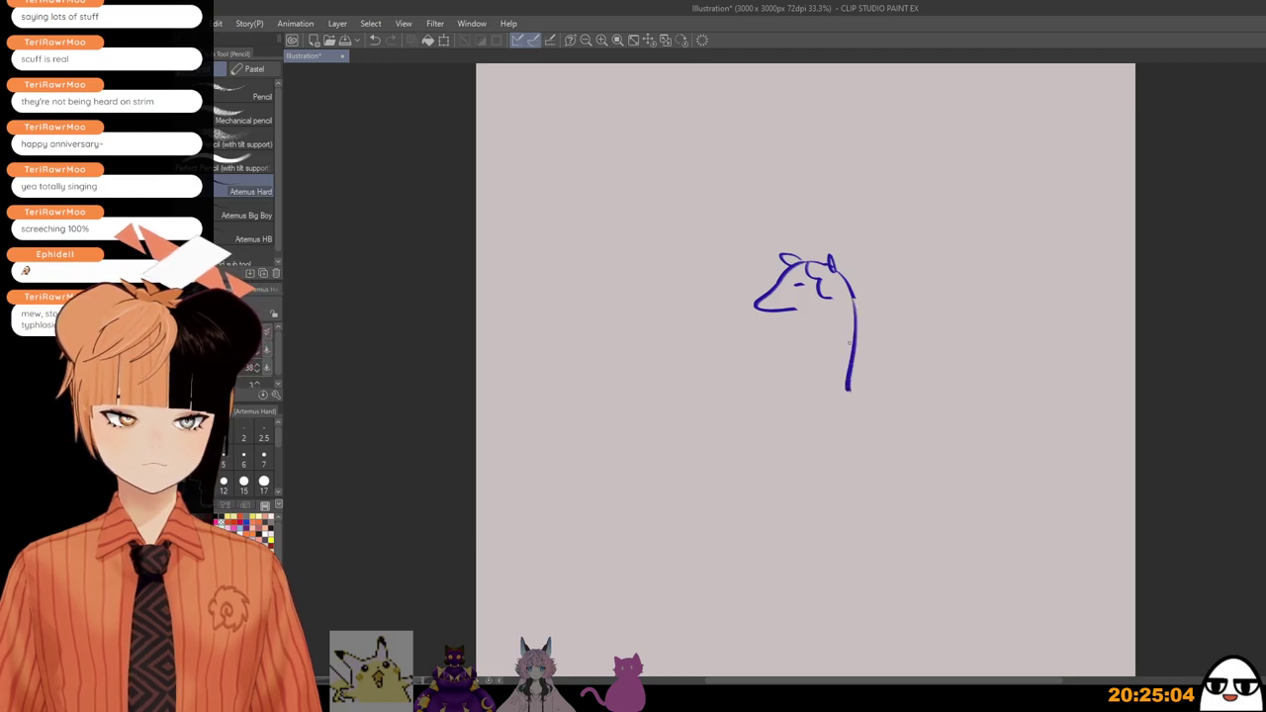
Step: Draw the body outline below the head with a rounded belly, a back sweeping into a long tail, and a flat foot
{"action": "mouse_move", "coordinate": [797, 309]}
{"action": "left_mouse_down"}
{"action": "mouse_move", "coordinate": [778, 370]}
{"action": "mouse_move", "coordinate": [797, 375]}
{"action": "left_mouse_up"}
{"action": "key", "text": "ctrl+z"}
{"action": "key", "text": "ctrl+z"}
{"action": "left_click_drag", "start_coordinate": [791, 310], "coordinate": [764, 399]}
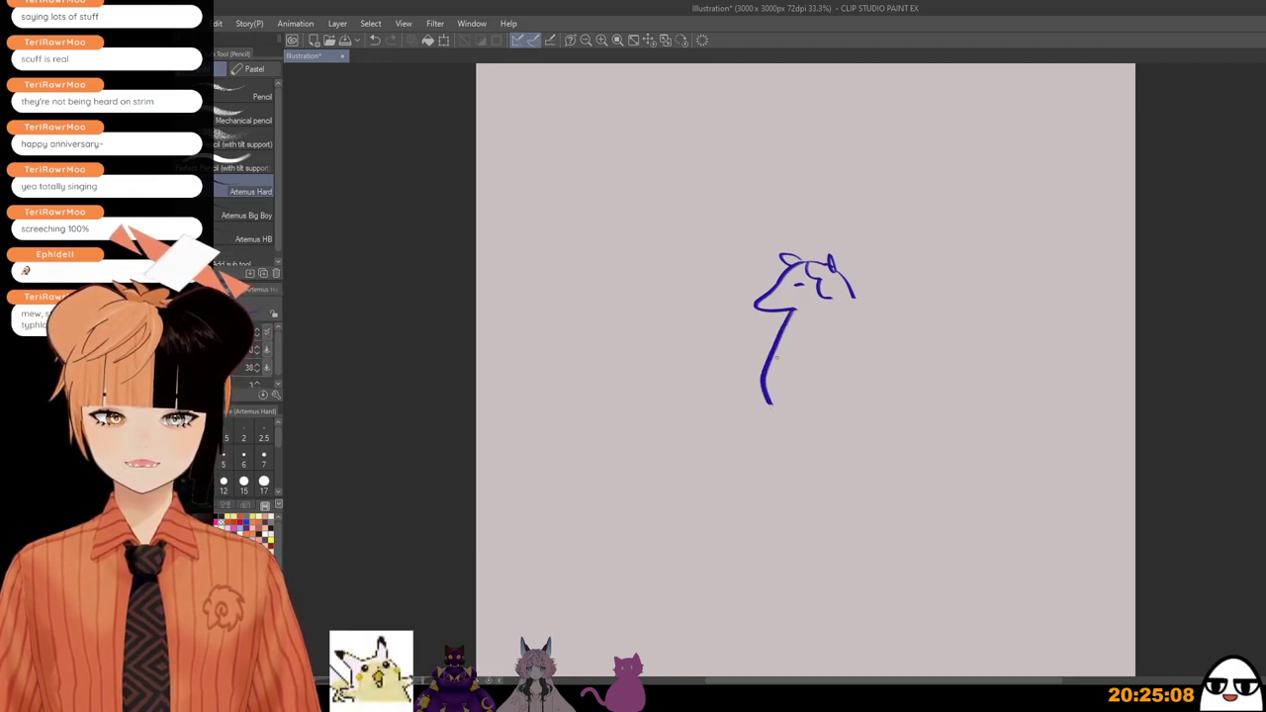
{"action": "key", "text": "ctrl+z"}
{"action": "mouse_move", "coordinate": [796, 309]}
{"action": "left_mouse_down"}
{"action": "mouse_move", "coordinate": [753, 398]}
{"action": "mouse_move", "coordinate": [766, 445]}
{"action": "left_mouse_up"}
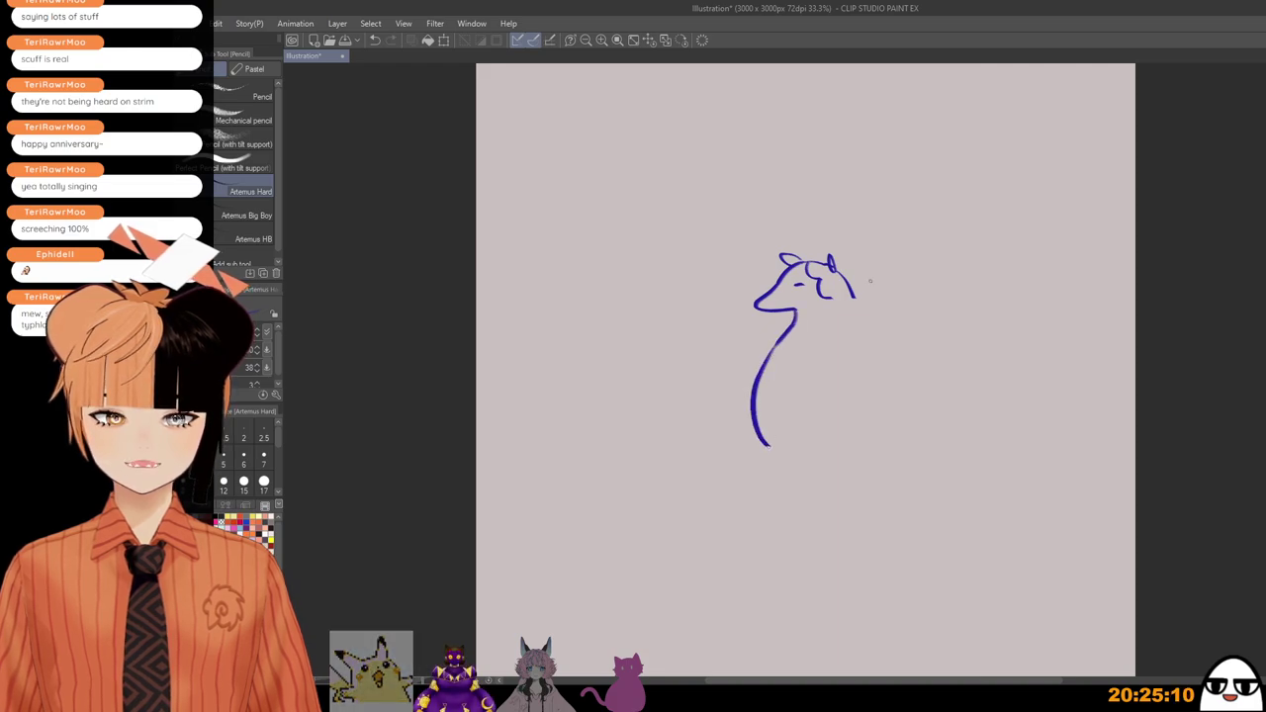
{"action": "mouse_move", "coordinate": [851, 295]}
{"action": "left_mouse_down"}
{"action": "mouse_move", "coordinate": [868, 391]}
{"action": "mouse_move", "coordinate": [908, 438]}
{"action": "mouse_move", "coordinate": [994, 461]}
{"action": "left_mouse_up"}
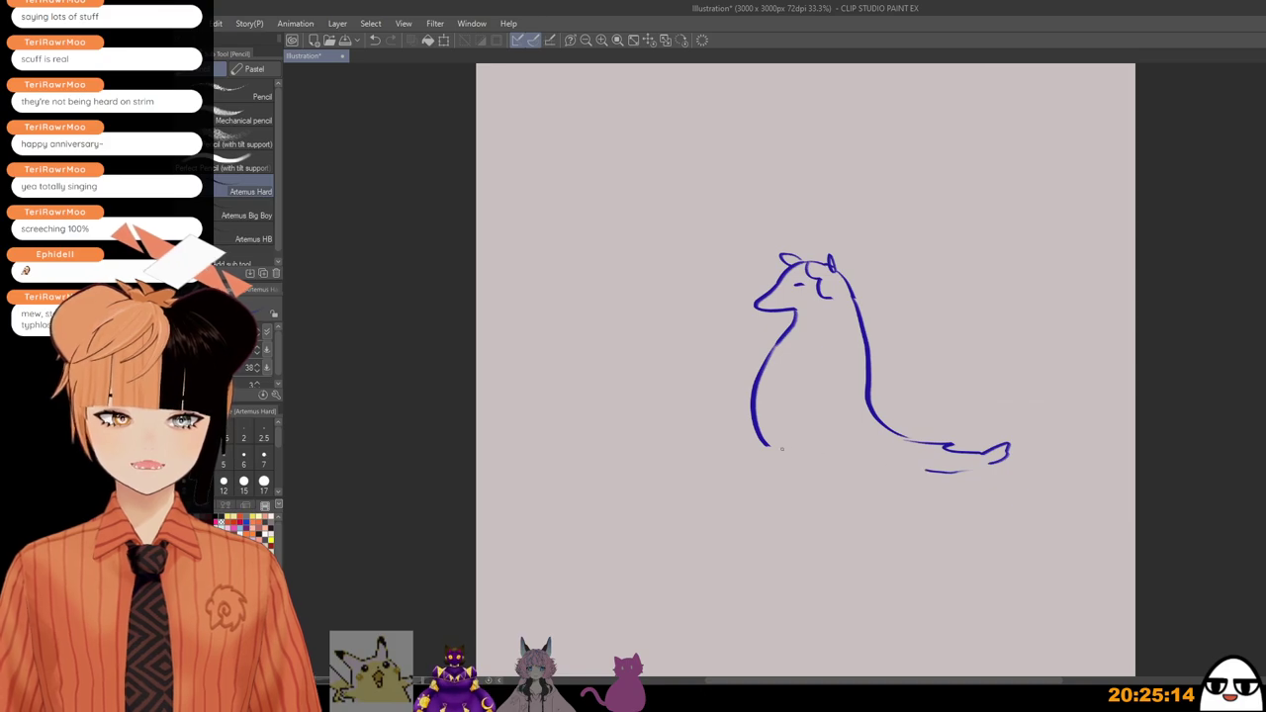
{"action": "mouse_move", "coordinate": [767, 445]}
{"action": "left_mouse_down"}
{"action": "mouse_move", "coordinate": [821, 470]}
{"action": "mouse_move", "coordinate": [806, 490]}
{"action": "mouse_move", "coordinate": [955, 471]}
{"action": "left_mouse_up"}
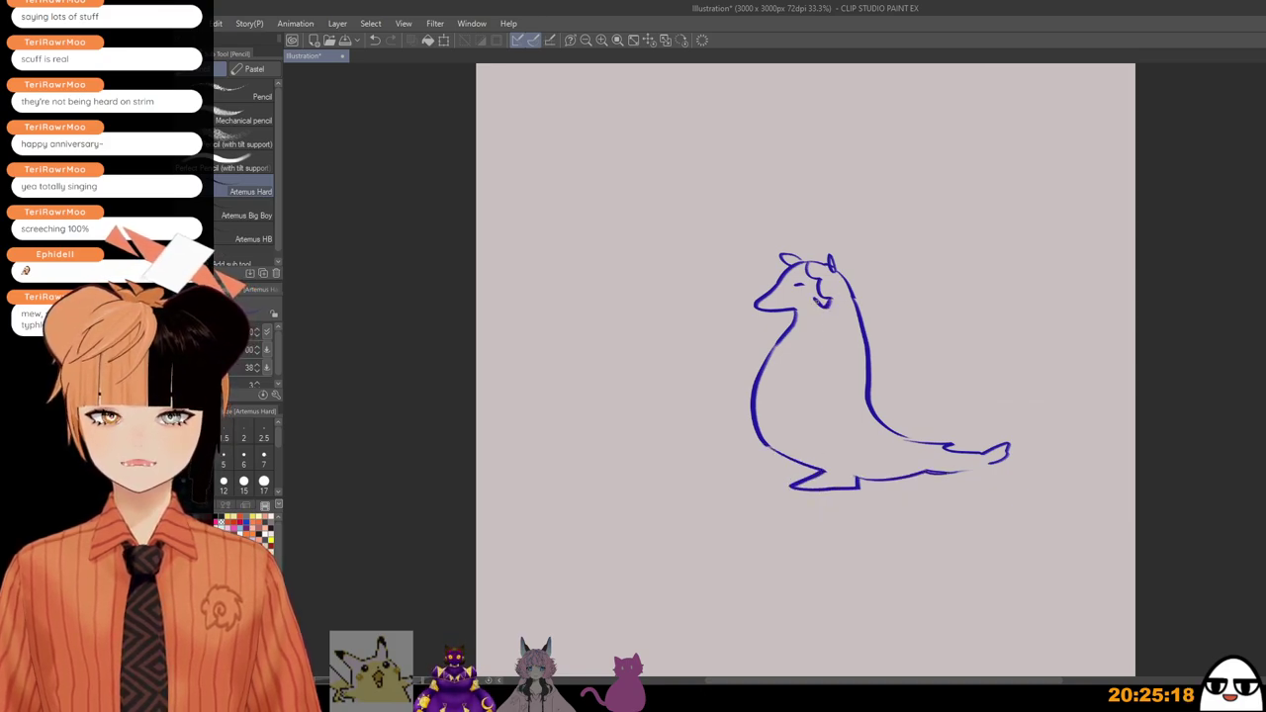
Step: Add the wavy fur edge along the body, a small arm, a half-closed eye and a spiky tuft on the tail's end
{"action": "left_click_drag", "start_coordinate": [832, 307], "coordinate": [837, 325]}
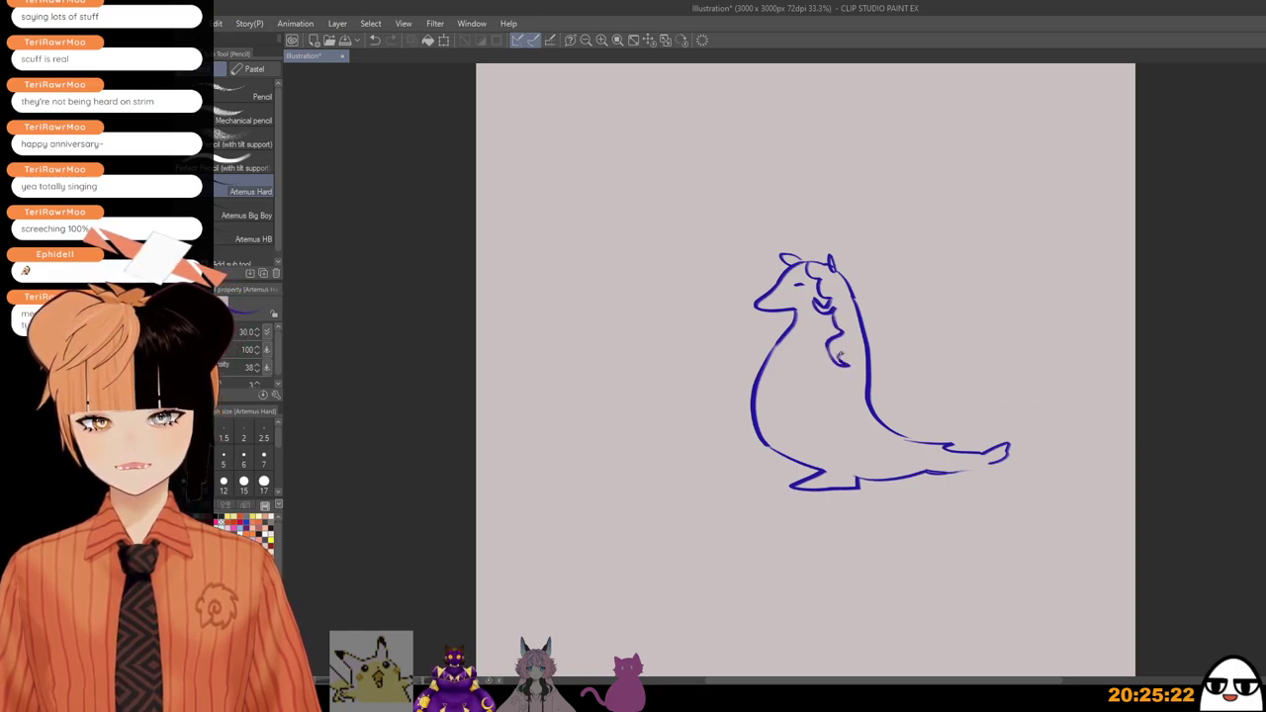
{"action": "mouse_move", "coordinate": [847, 352]}
{"action": "left_mouse_down"}
{"action": "mouse_move", "coordinate": [824, 378]}
{"action": "mouse_move", "coordinate": [851, 424]}
{"action": "mouse_move", "coordinate": [850, 458]}
{"action": "mouse_move", "coordinate": [915, 473]}
{"action": "left_mouse_up"}
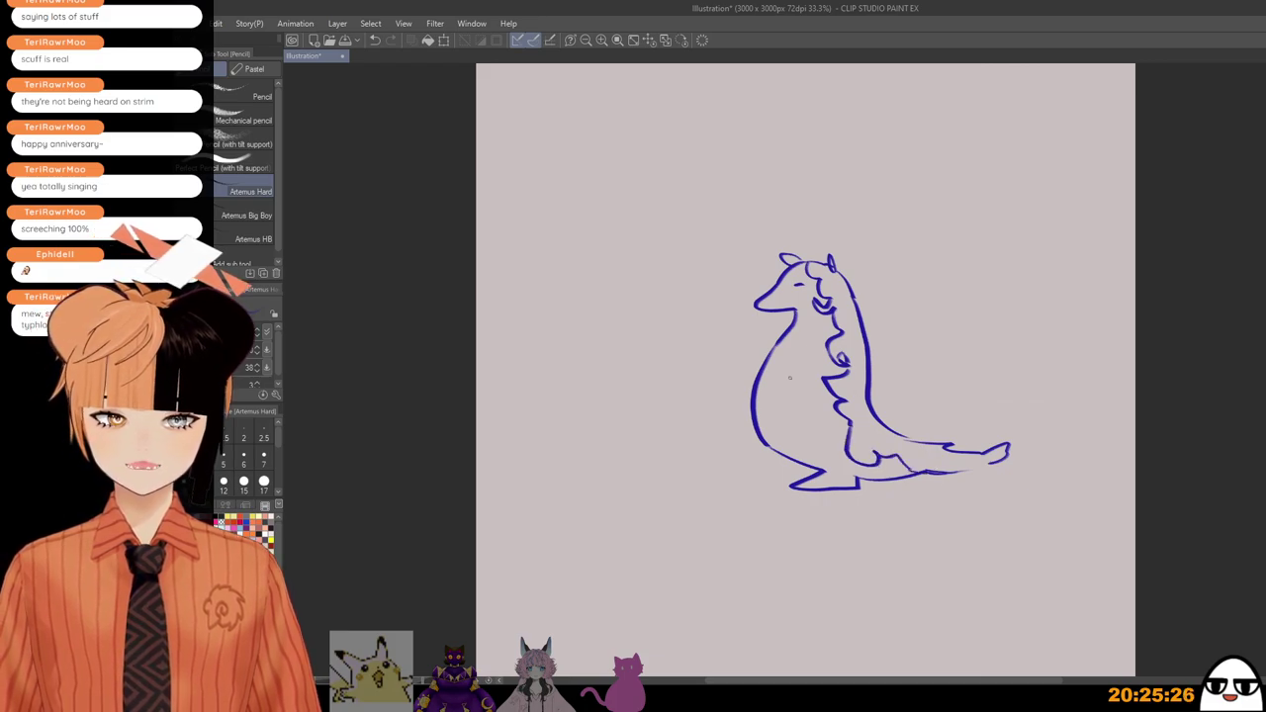
{"action": "left_click_drag", "start_coordinate": [790, 362], "coordinate": [795, 368]}
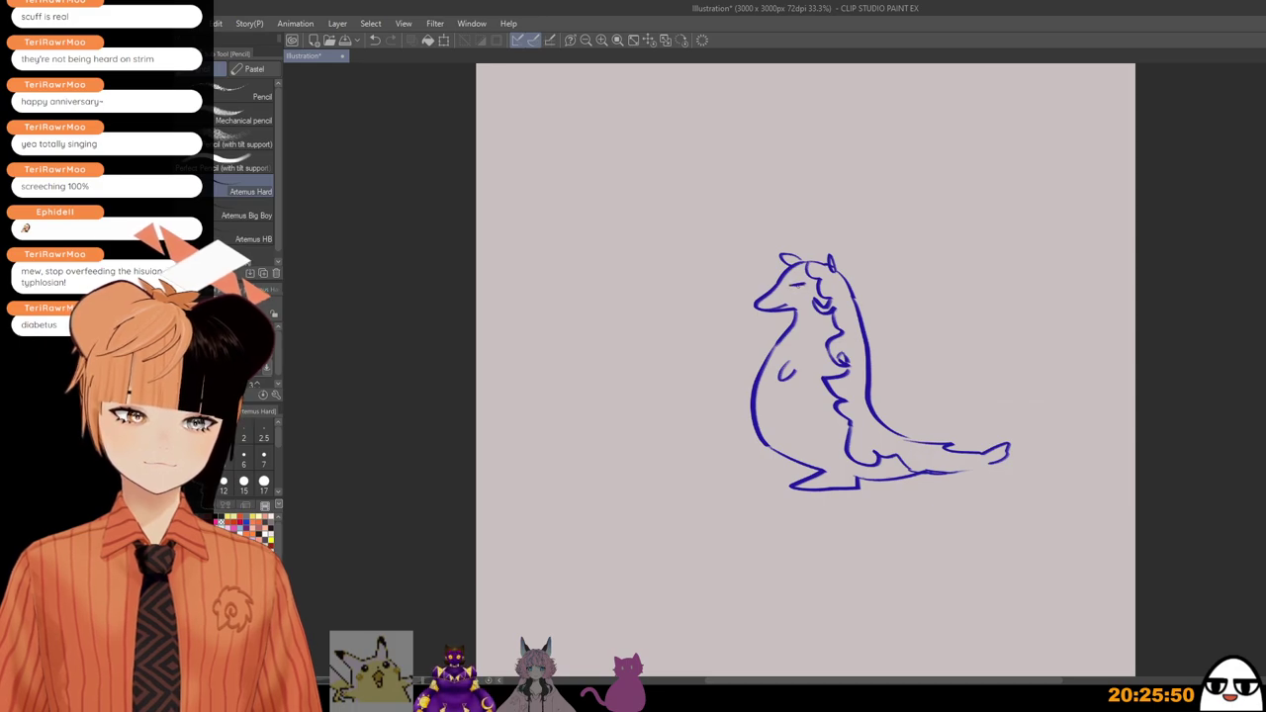
{"action": "left_click_drag", "start_coordinate": [792, 287], "coordinate": [806, 286]}
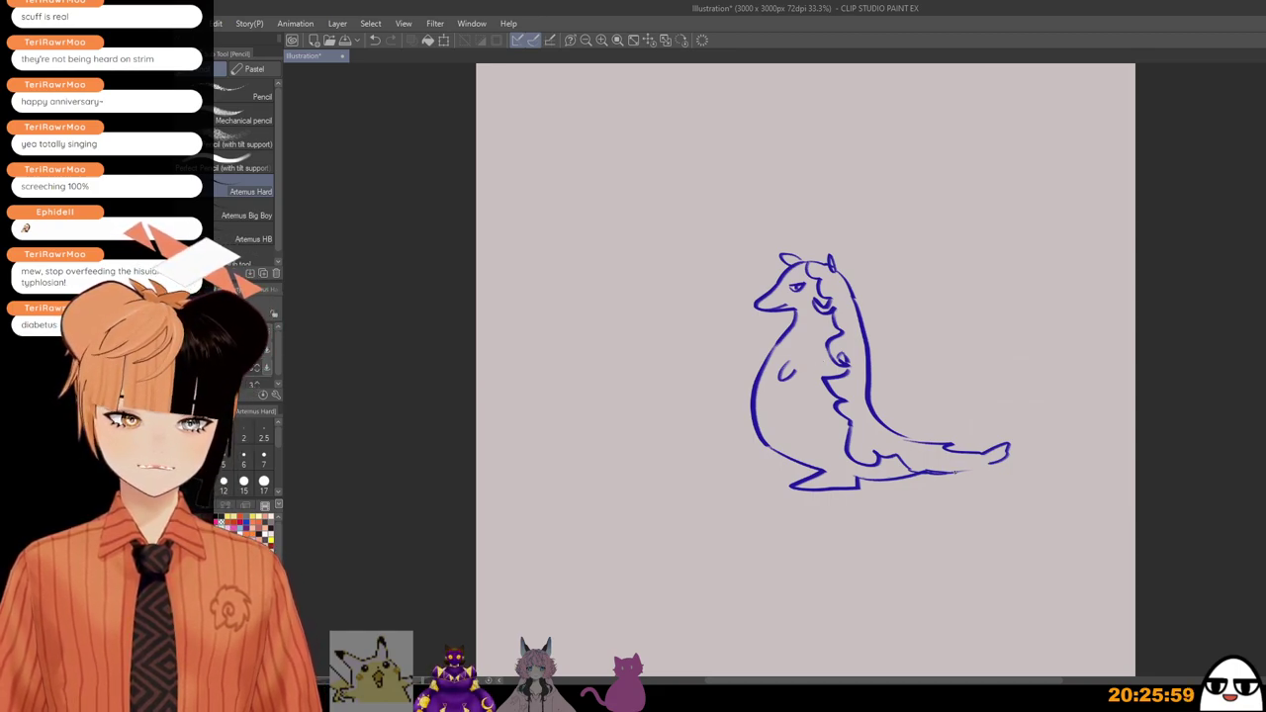
{"action": "mouse_move", "coordinate": [1009, 472]}
{"action": "left_mouse_down"}
{"action": "mouse_move", "coordinate": [1047, 428]}
{"action": "mouse_move", "coordinate": [1033, 435]}
{"action": "left_mouse_up"}
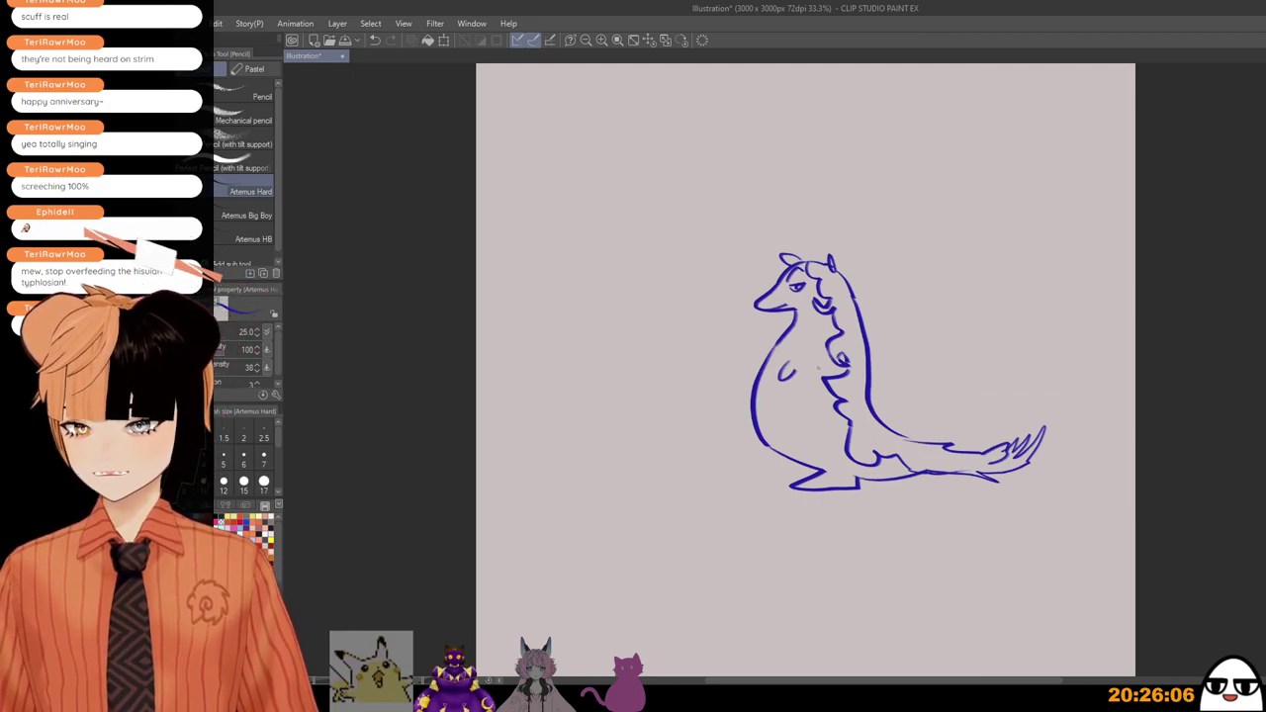
Step: Move the creature sketch to the upper-left corner of the canvas with the Move layer tool
{"action": "scroll", "coordinate": [818, 369], "scroll_direction": "up", "scroll_amount": 1}
{"action": "left_click_drag", "start_coordinate": [834, 388], "coordinate": [823, 440]}
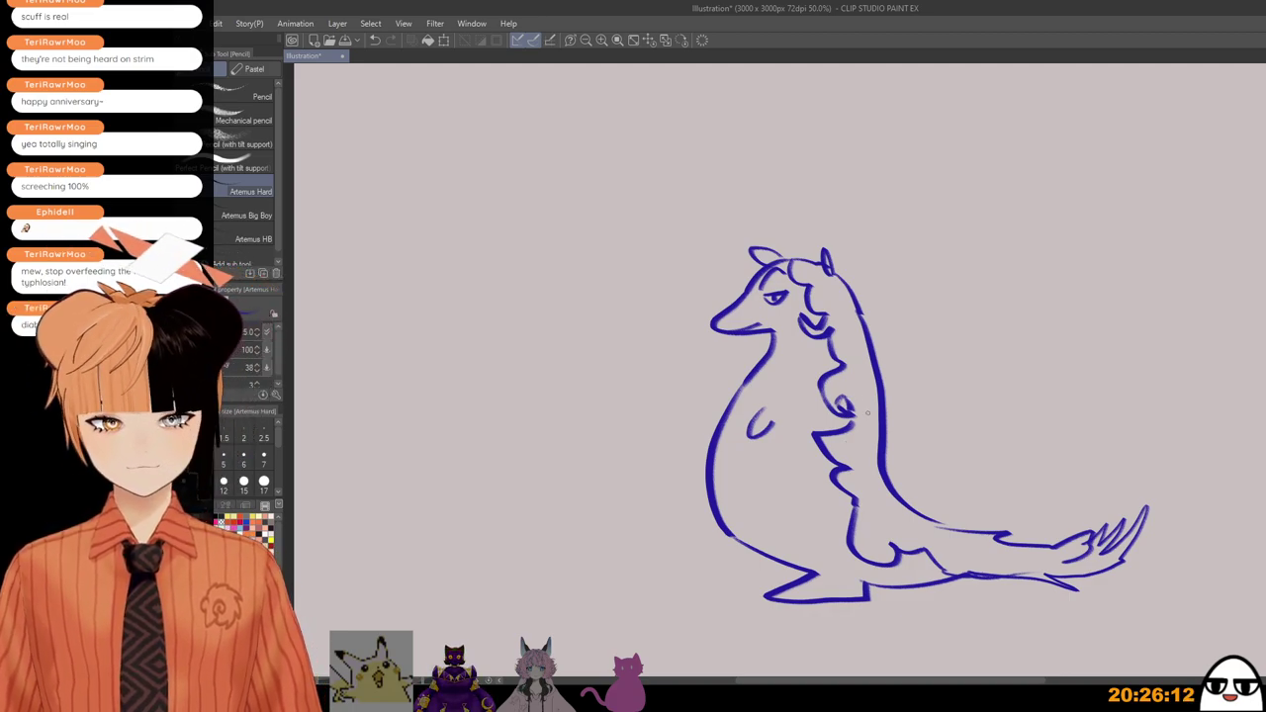
{"action": "scroll", "coordinate": [886, 470], "scroll_direction": "down", "scroll_amount": 1}
{"action": "left_click_drag", "start_coordinate": [864, 511], "coordinate": [855, 489]}
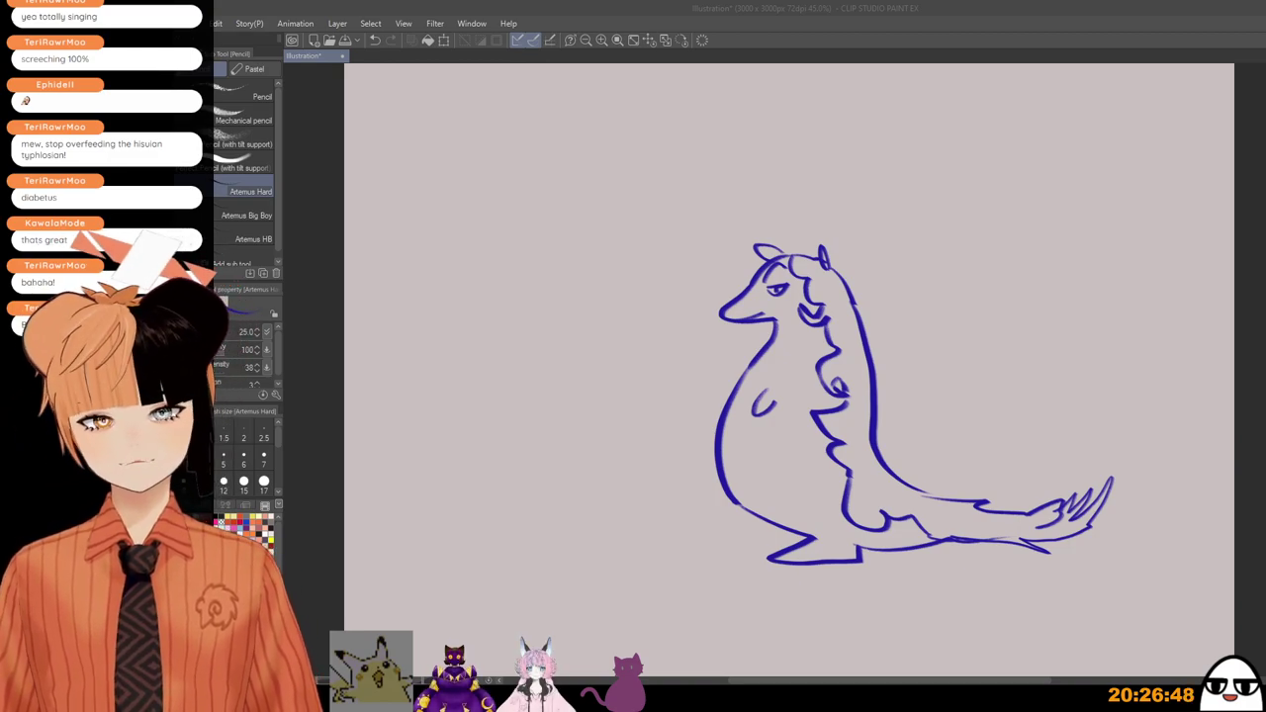
{"action": "key", "text": "k"}
{"action": "left_click_drag", "start_coordinate": [1121, 444], "coordinate": [1090, 455]}
{"action": "scroll", "coordinate": [1090, 455], "scroll_direction": "down", "scroll_amount": 3}
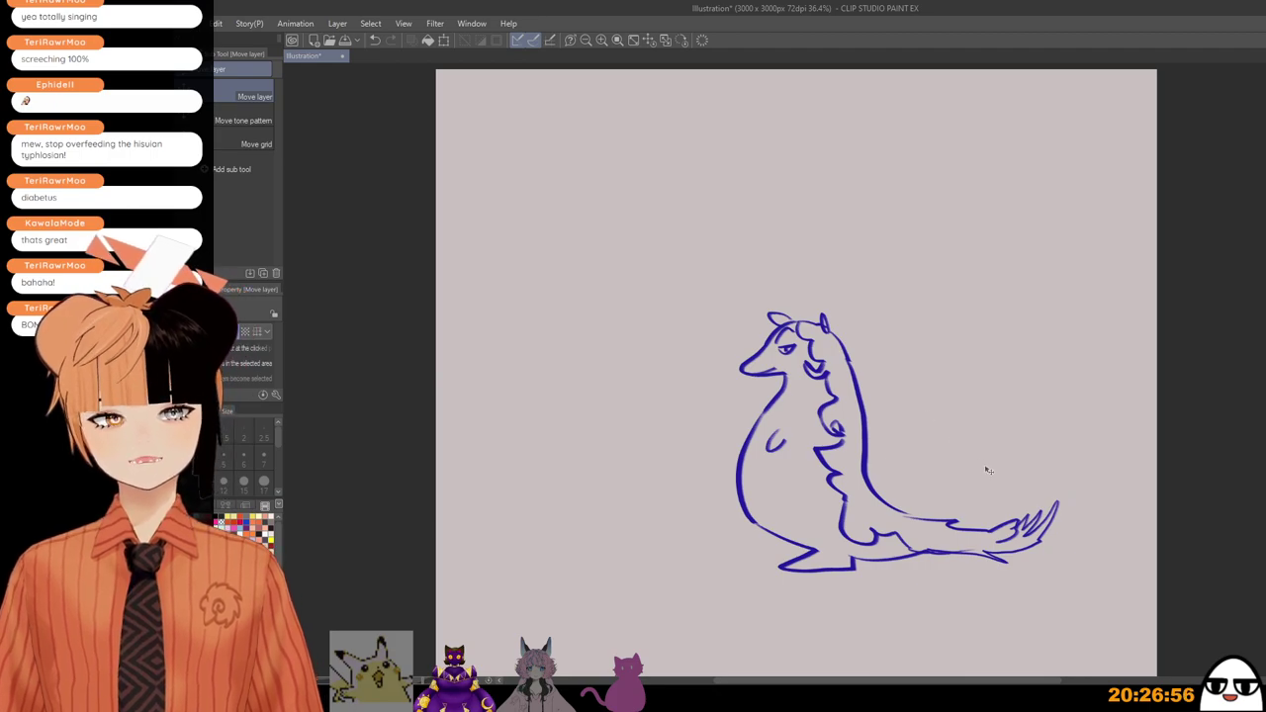
{"action": "left_click_drag", "start_coordinate": [987, 470], "coordinate": [734, 251]}
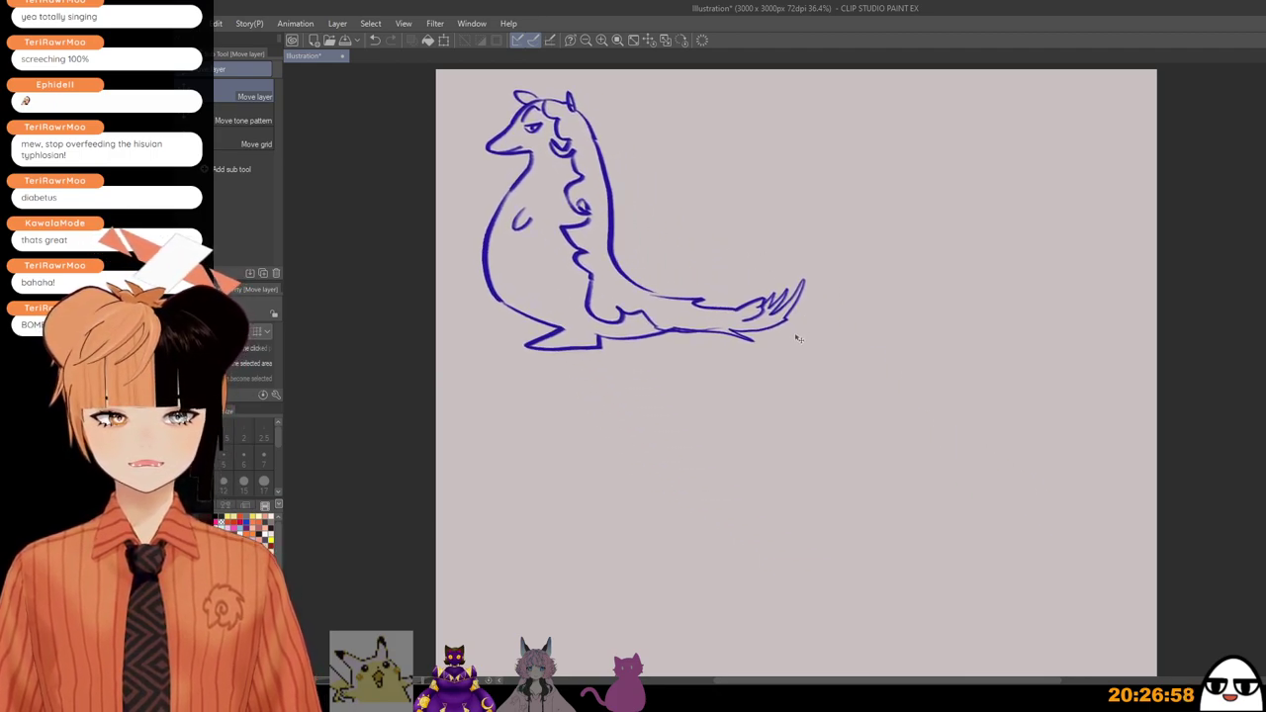
{"action": "scroll", "coordinate": [795, 336], "scroll_direction": "down", "scroll_amount": 1}
{"action": "left_click_drag", "start_coordinate": [798, 344], "coordinate": [807, 363]}
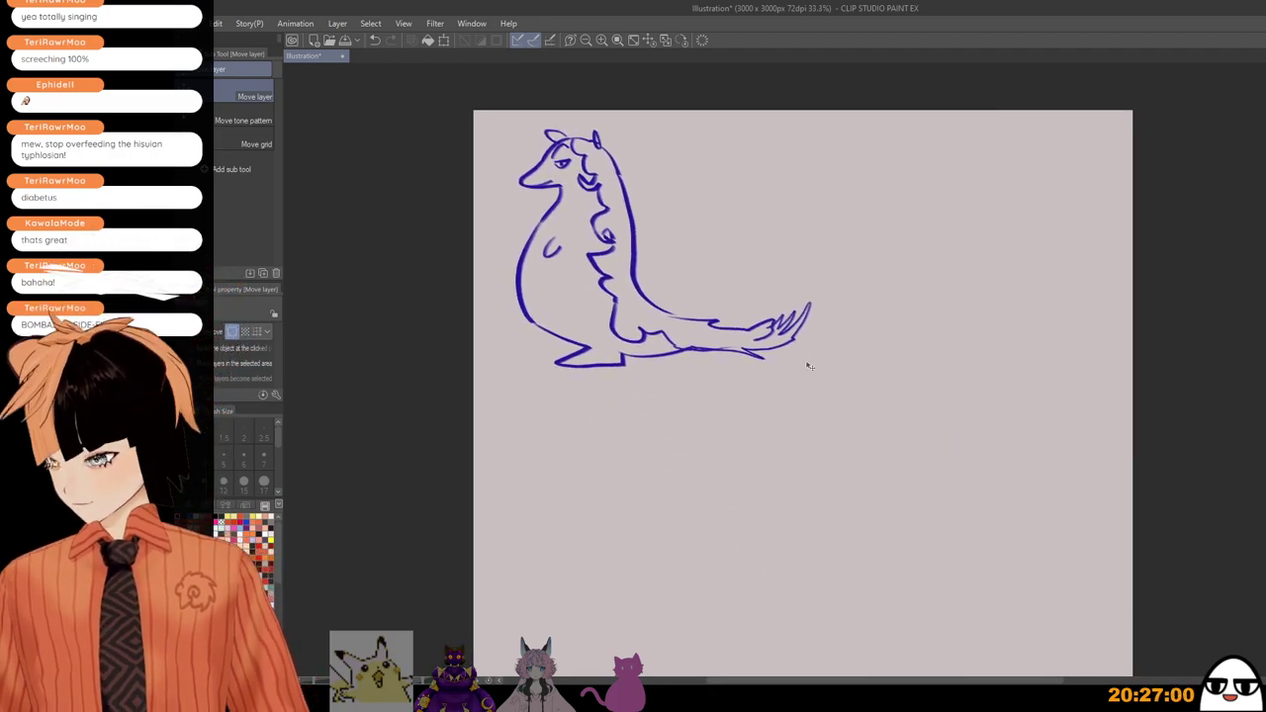
{"action": "left_click_drag", "start_coordinate": [916, 507], "coordinate": [910, 469]}
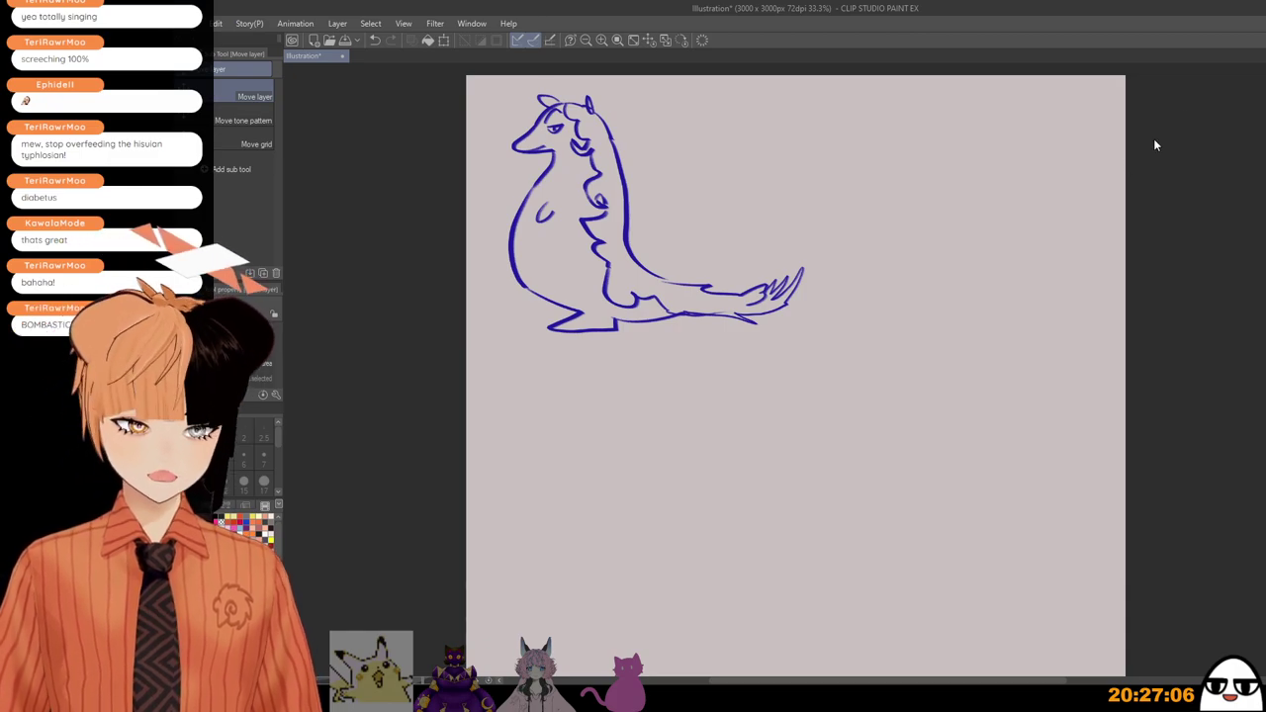
{"action": "key", "text": "p"}
{"action": "left_click_drag", "start_coordinate": [900, 416], "coordinate": [903, 425]}
{"action": "key", "text": "m"}
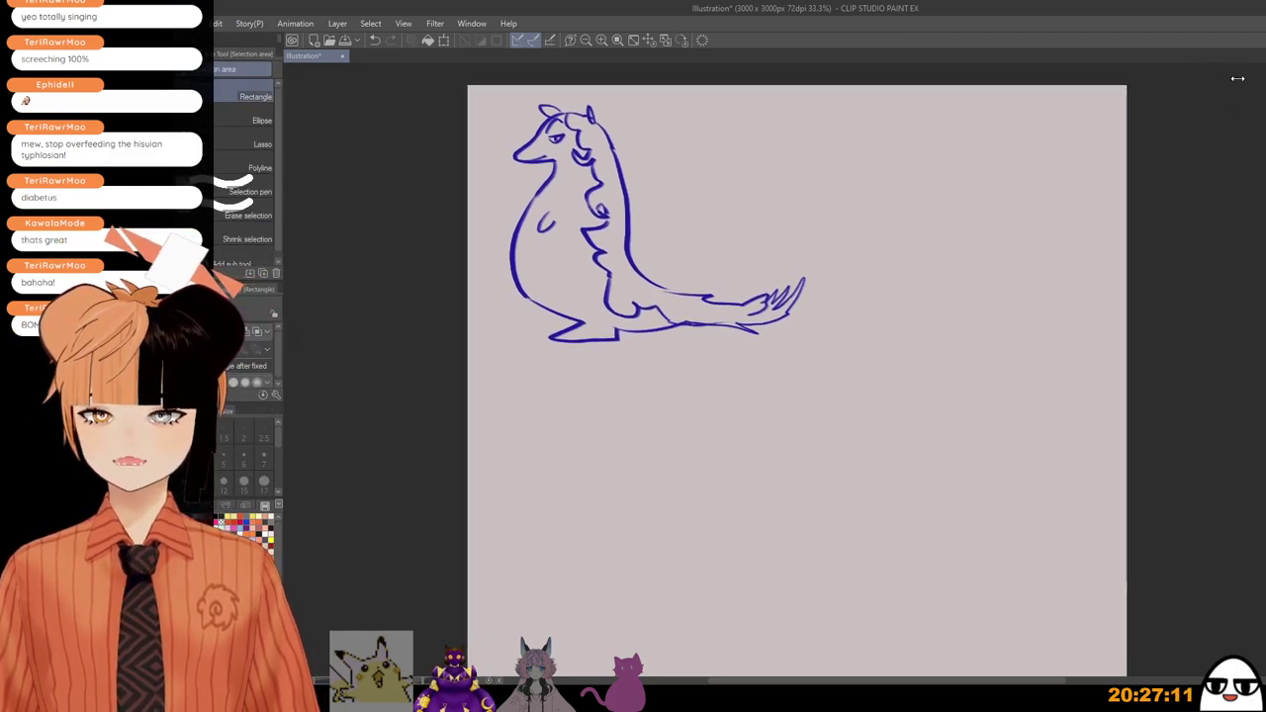
{"action": "left_click_drag", "start_coordinate": [851, 396], "coordinate": [956, 488]}
{"action": "left_click_drag", "start_coordinate": [835, 290], "coordinate": [853, 321]}
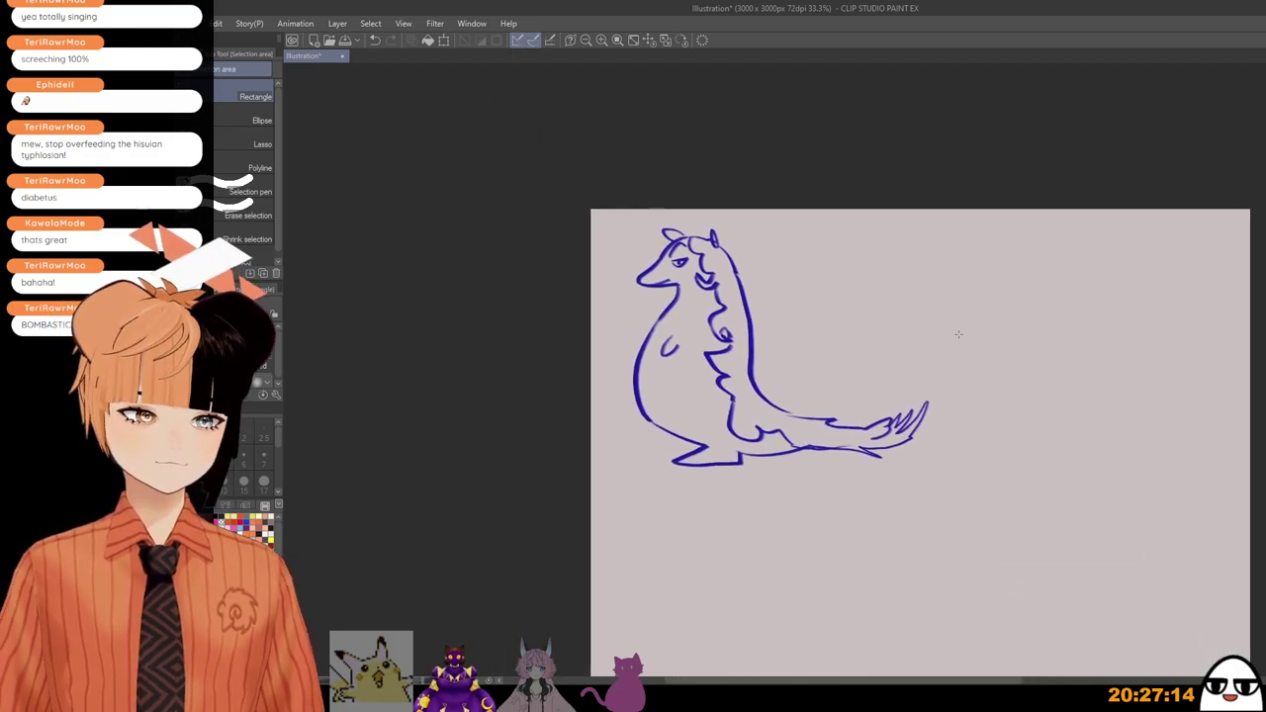
{"action": "left_click_drag", "start_coordinate": [575, 197], "coordinate": [872, 397]}
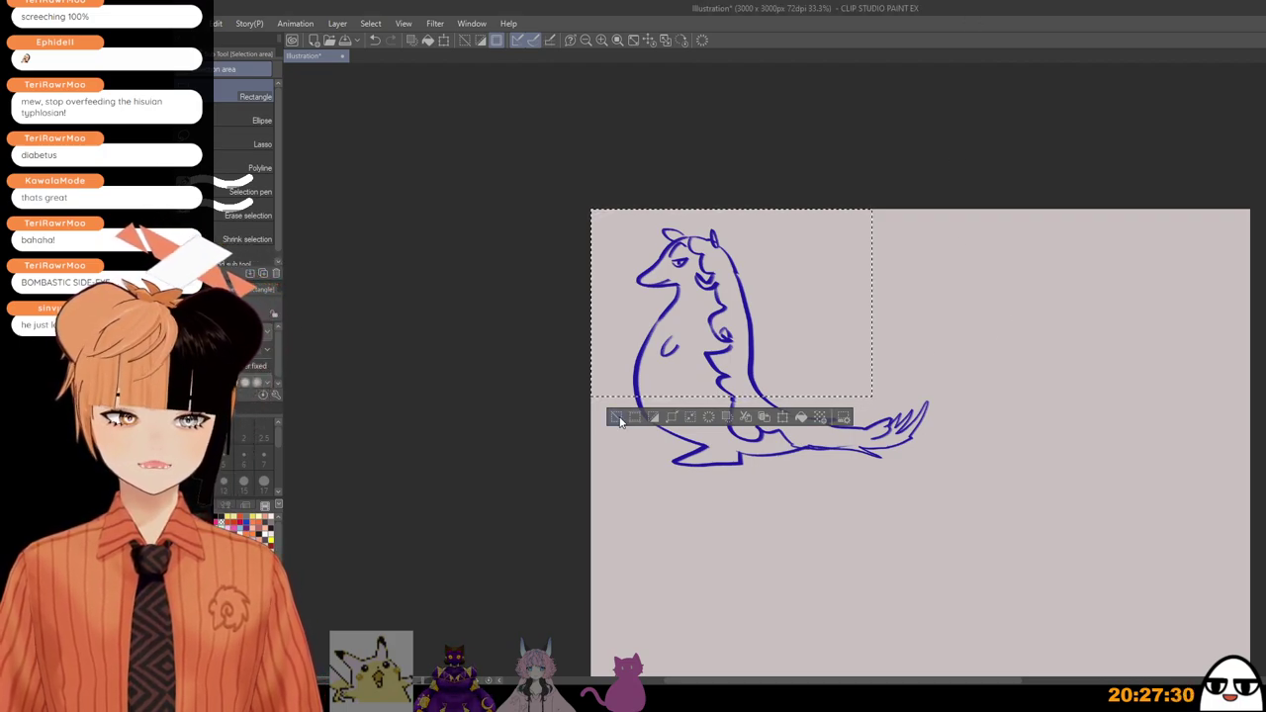
{"action": "left_click", "coordinate": [1145, 270]}
Step: Erase the creature's foot and redraw it longer and flatter, with a rounded toe, using the Artemus Hard pencil
{"action": "key", "text": "p"}
{"action": "key", "text": "p"}
{"action": "key", "text": "p"}
{"action": "key", "text": "p"}
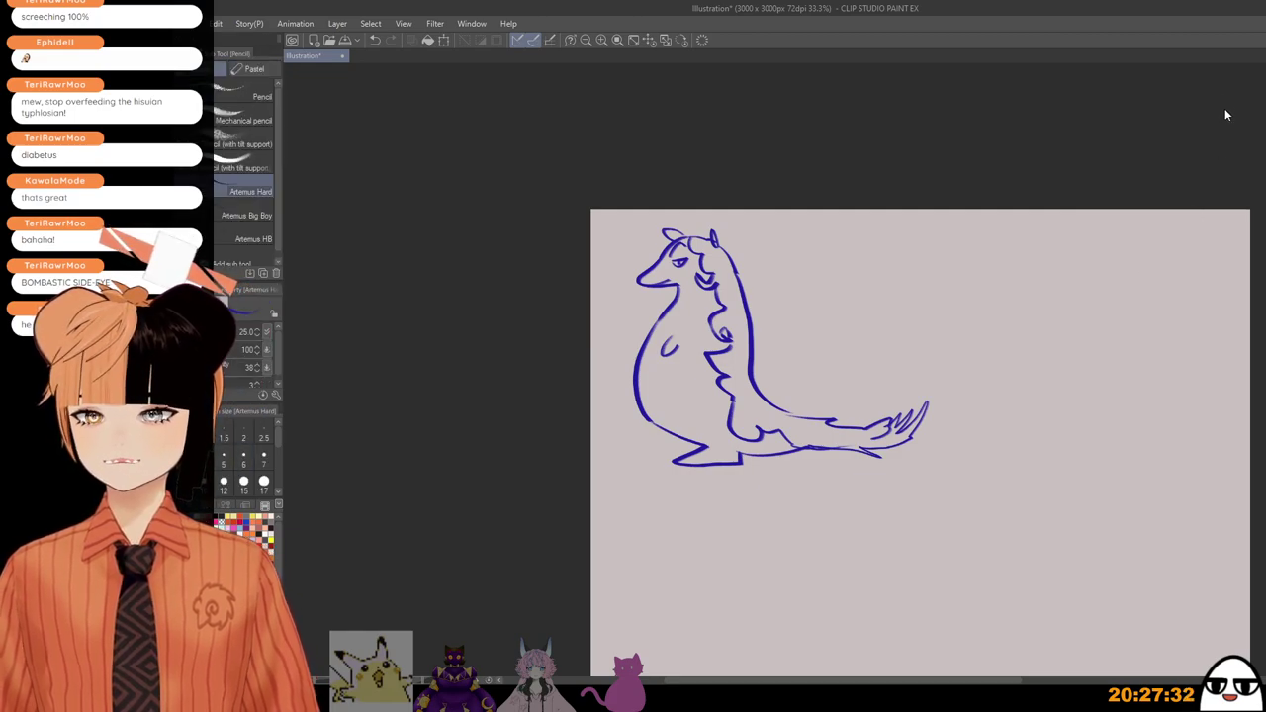
{"action": "key", "text": "e"}
{"action": "mouse_move", "coordinate": [703, 466]}
{"action": "left_mouse_down"}
{"action": "mouse_move", "coordinate": [729, 461]}
{"action": "mouse_move", "coordinate": [689, 457]}
{"action": "mouse_move", "coordinate": [748, 457]}
{"action": "left_mouse_up"}
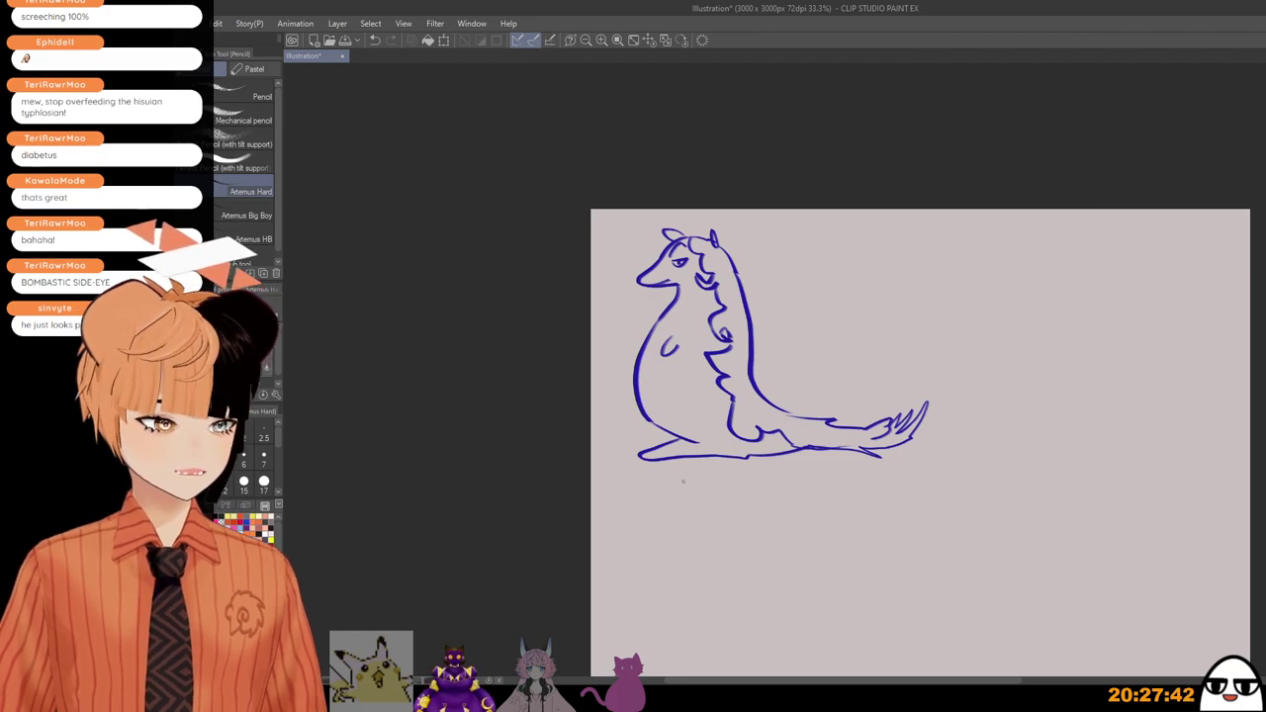
Step: Undo the long foot and redraw it as a shorter pointed foot joining the belly to the tail's underside
{"action": "left_click_drag", "start_coordinate": [739, 535], "coordinate": [723, 486]}
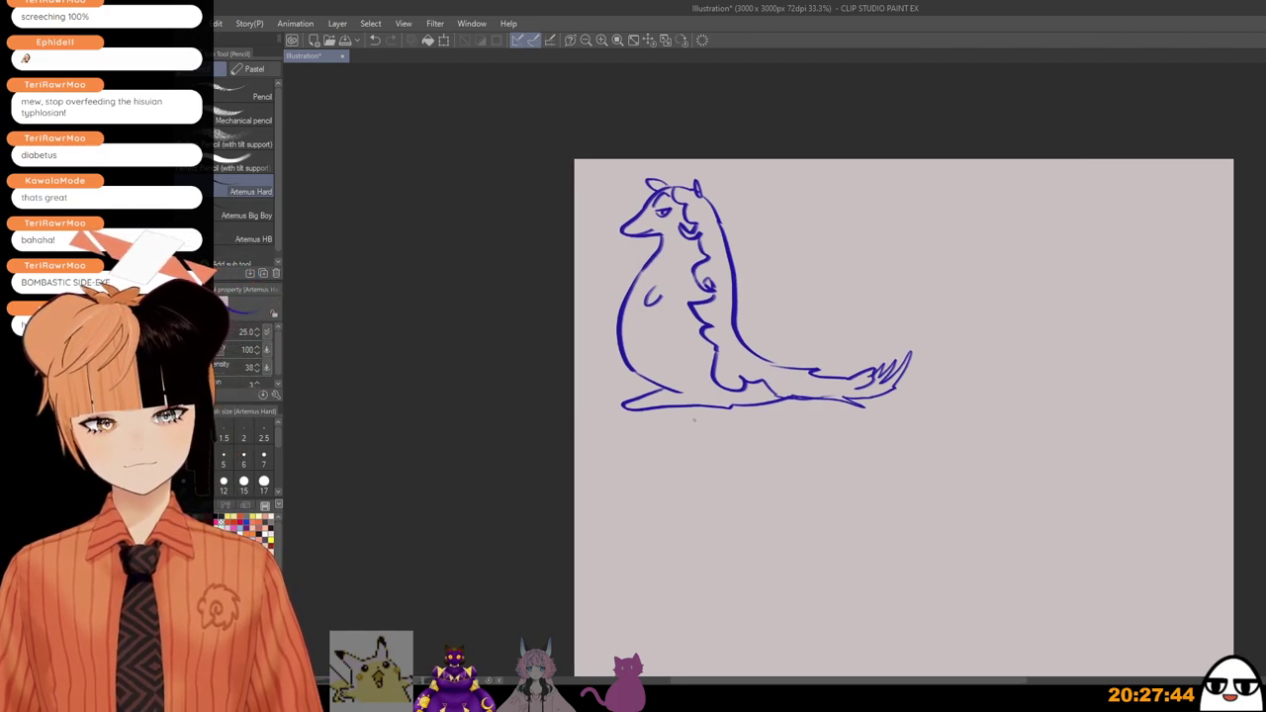
{"action": "key", "text": "ctrl+z"}
{"action": "left_click_drag", "start_coordinate": [677, 390], "coordinate": [729, 403]}
{"action": "key", "text": "ctrl+z"}
{"action": "key", "text": "ctrl+z"}
{"action": "left_click_drag", "start_coordinate": [645, 410], "coordinate": [726, 411]}
{"action": "key", "text": "ctrl+z"}
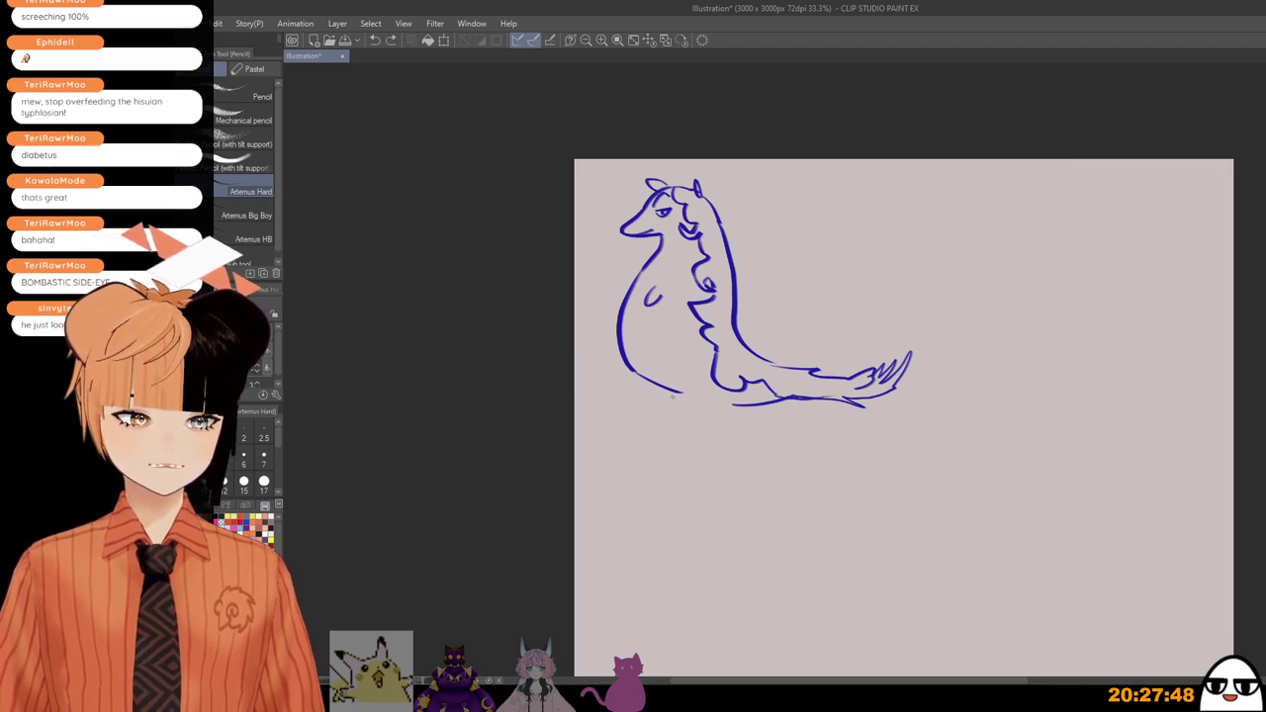
{"action": "left_click_drag", "start_coordinate": [644, 410], "coordinate": [730, 405]}
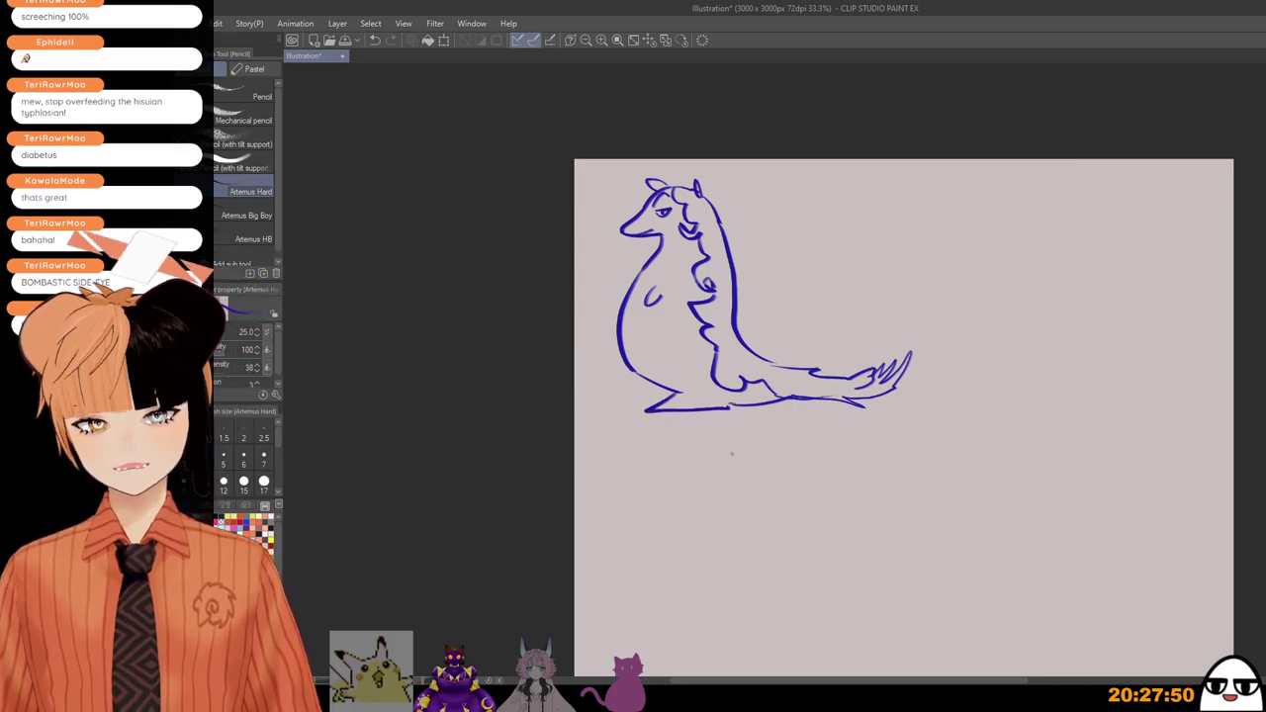
{"action": "left_click_drag", "start_coordinate": [744, 479], "coordinate": [746, 511]}
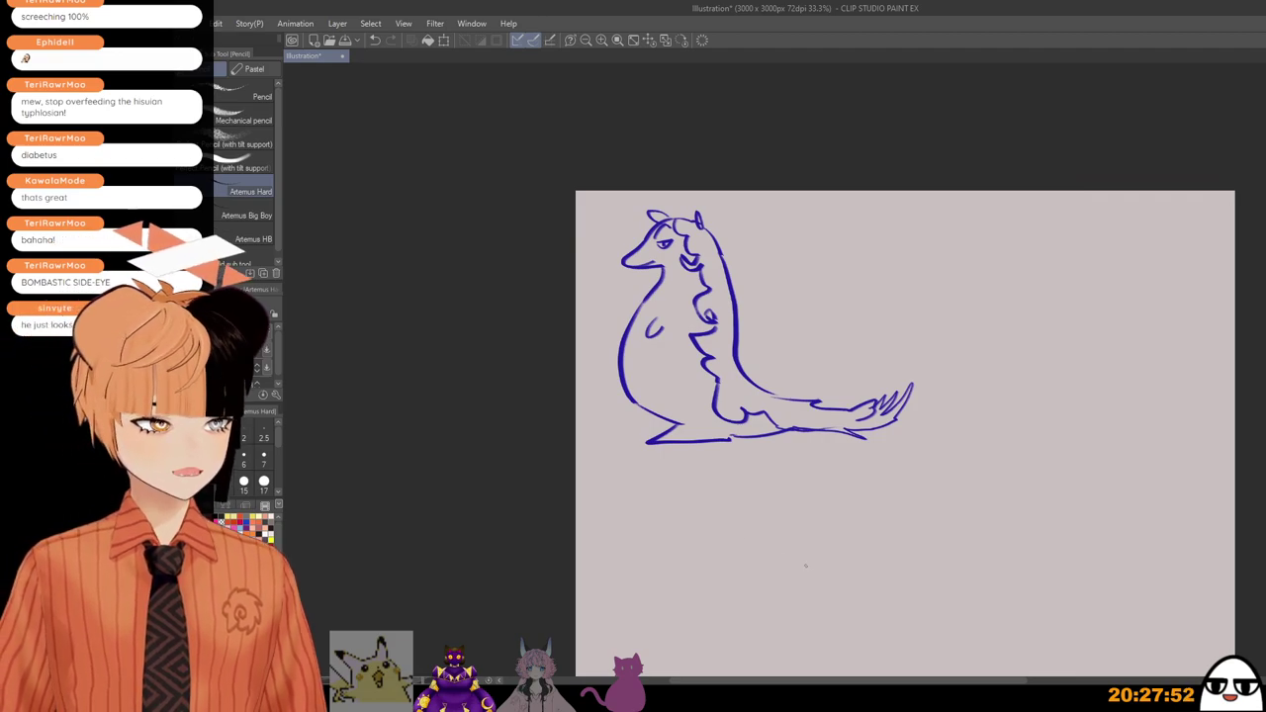
{"action": "mouse_move", "coordinate": [757, 549]}
{"action": "left_mouse_down"}
{"action": "mouse_move", "coordinate": [730, 513]}
{"action": "mouse_move", "coordinate": [752, 519]}
{"action": "left_mouse_up"}
{"action": "left_click_drag", "start_coordinate": [771, 561], "coordinate": [716, 521]}
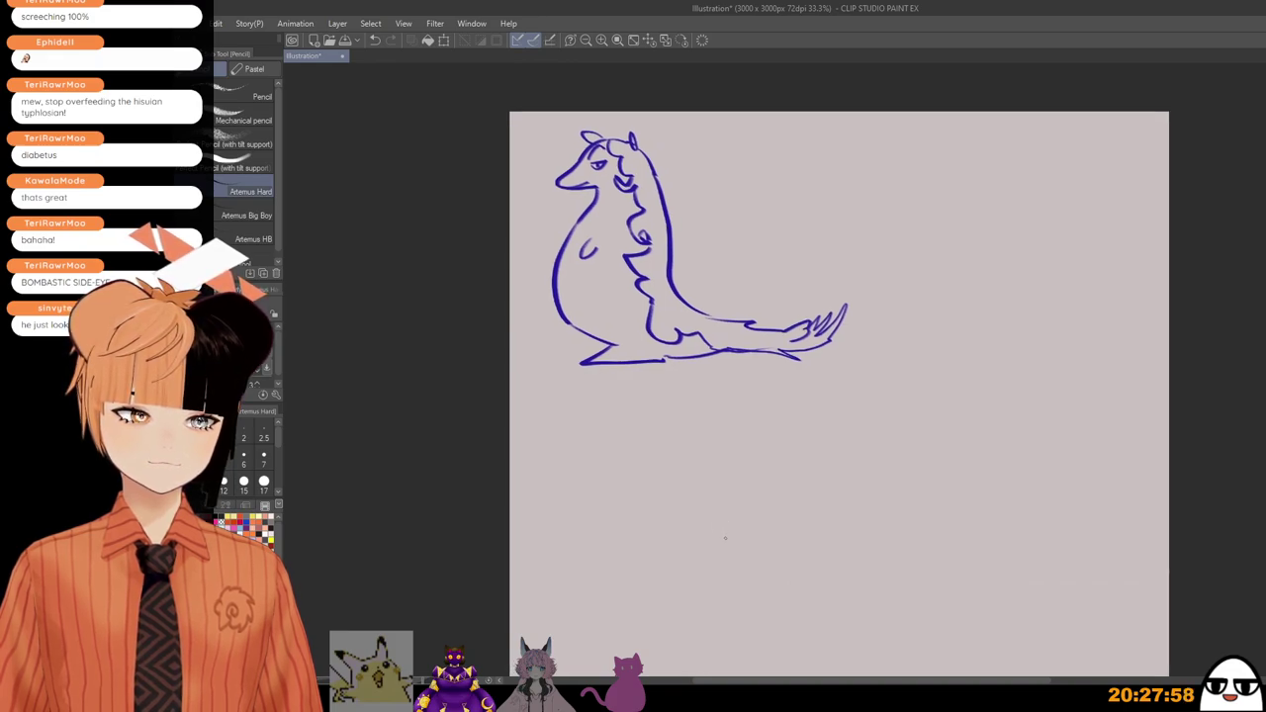
{"action": "mouse_move", "coordinate": [719, 497]}
{"action": "left_mouse_down"}
{"action": "mouse_move", "coordinate": [735, 514]}
{"action": "mouse_move", "coordinate": [713, 475]}
{"action": "left_mouse_up"}
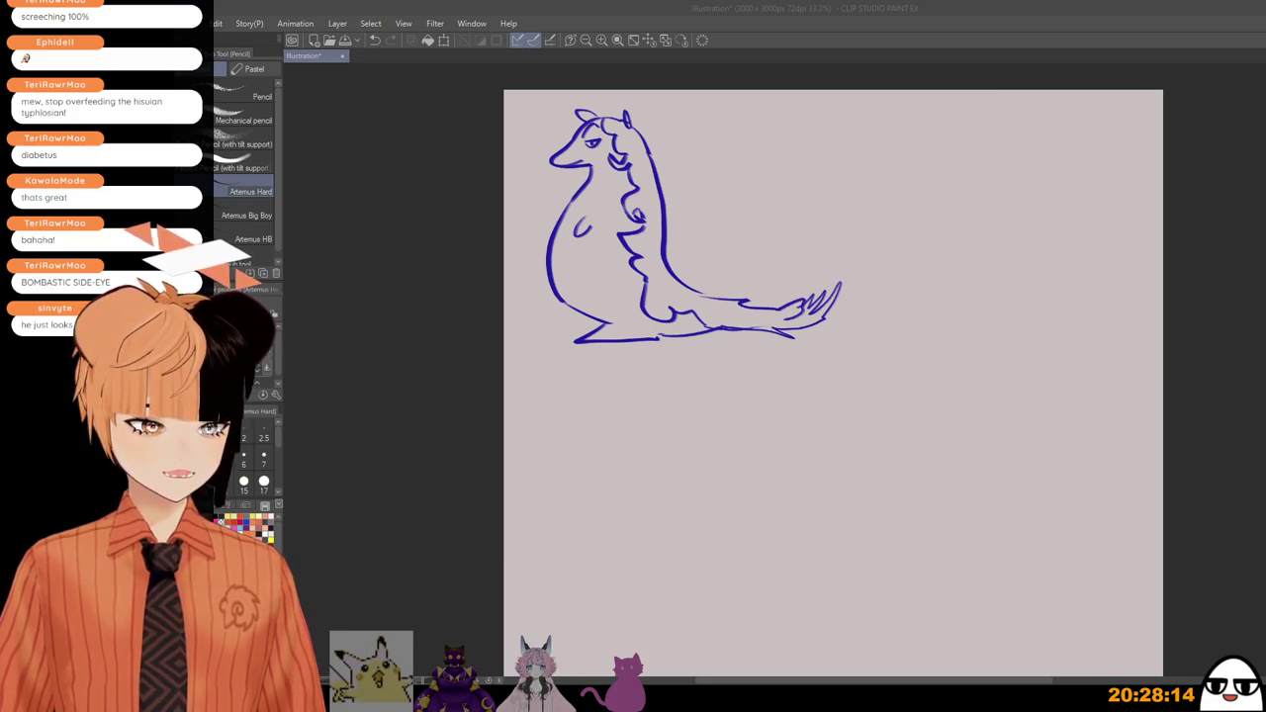
{"action": "left_click", "coordinate": [1085, 134]}
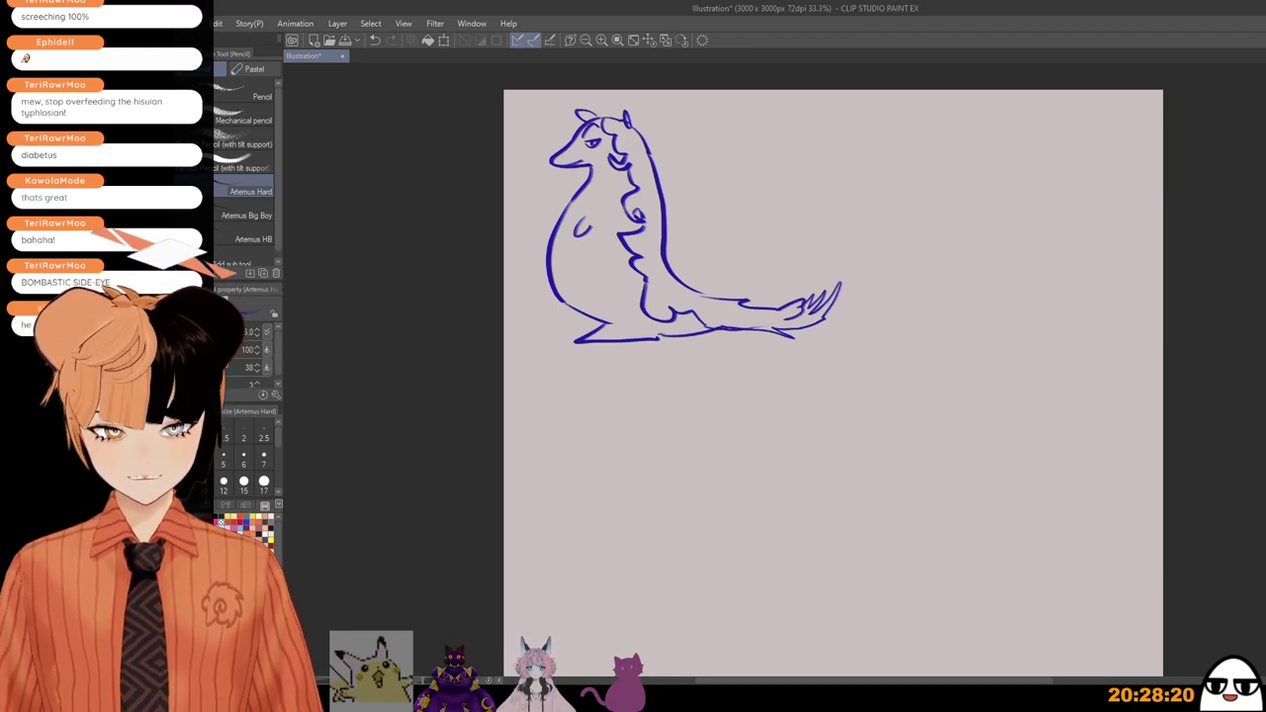
Step: Paste the poster photo onto the canvas, move it beside the creature sketch and lower its opacity for tracing
{"action": "key", "text": "ctrl+v"}
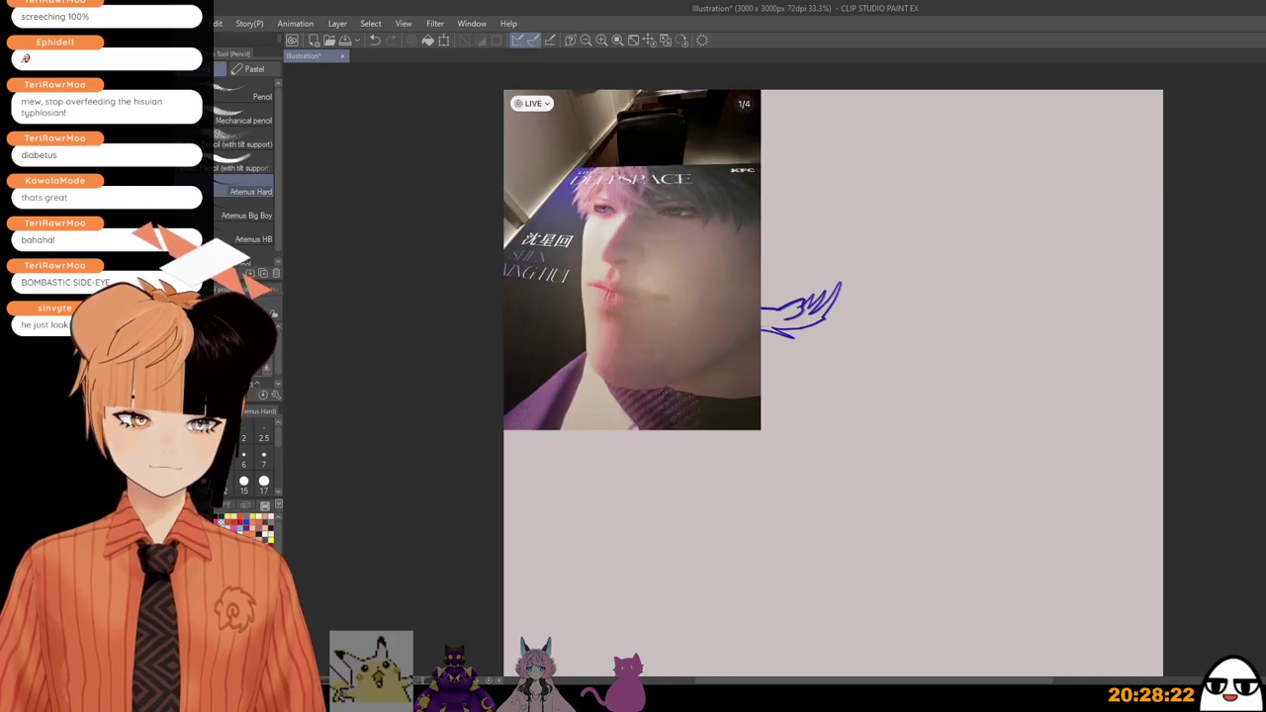
{"action": "key", "text": "k"}
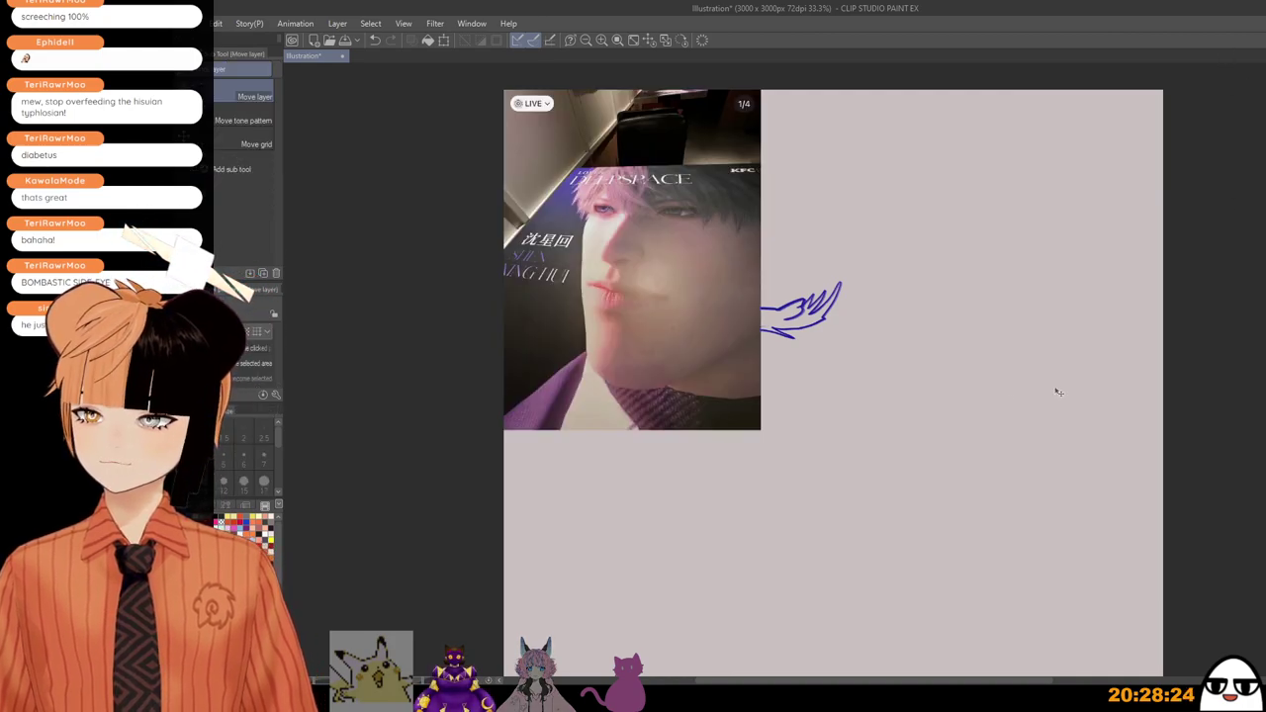
{"action": "mouse_move", "coordinate": [789, 444]}
{"action": "left_mouse_down"}
{"action": "mouse_move", "coordinate": [1088, 563]}
{"action": "mouse_move", "coordinate": [1131, 494]}
{"action": "mouse_move", "coordinate": [1120, 503]}
{"action": "left_mouse_up"}
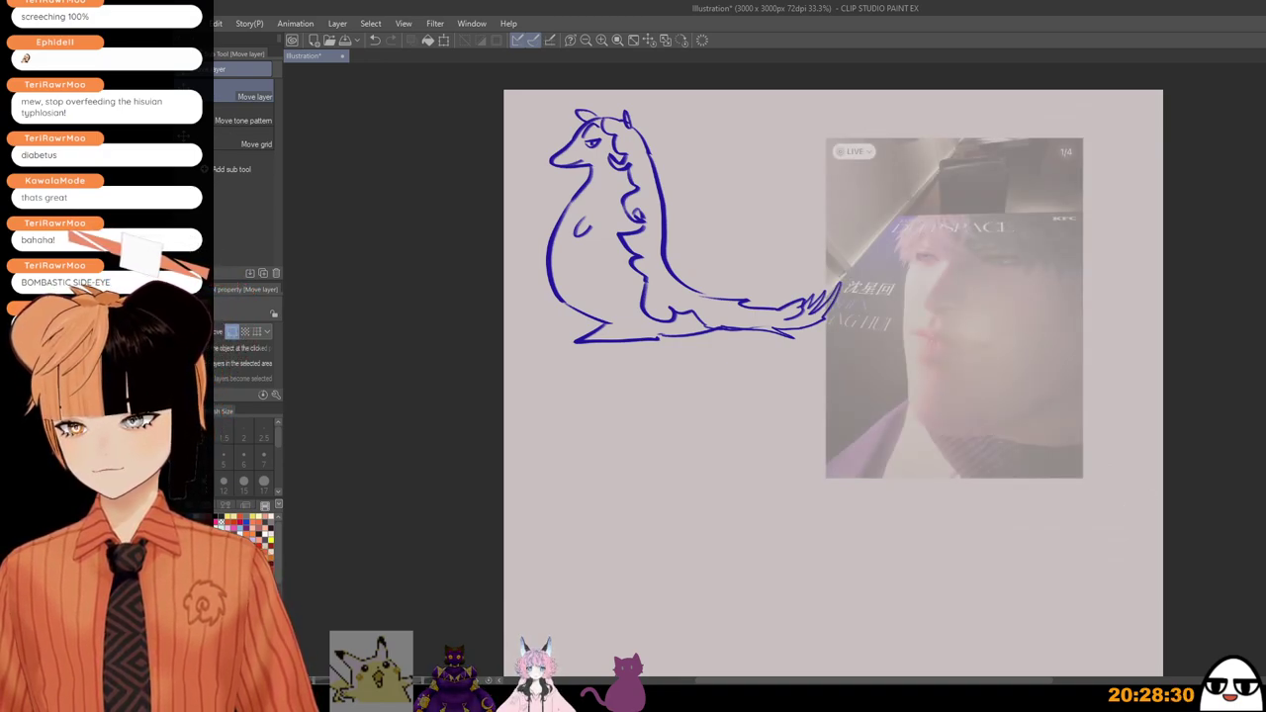
{"action": "left_click_drag", "start_coordinate": [1208, 449], "coordinate": [1082, 455]}
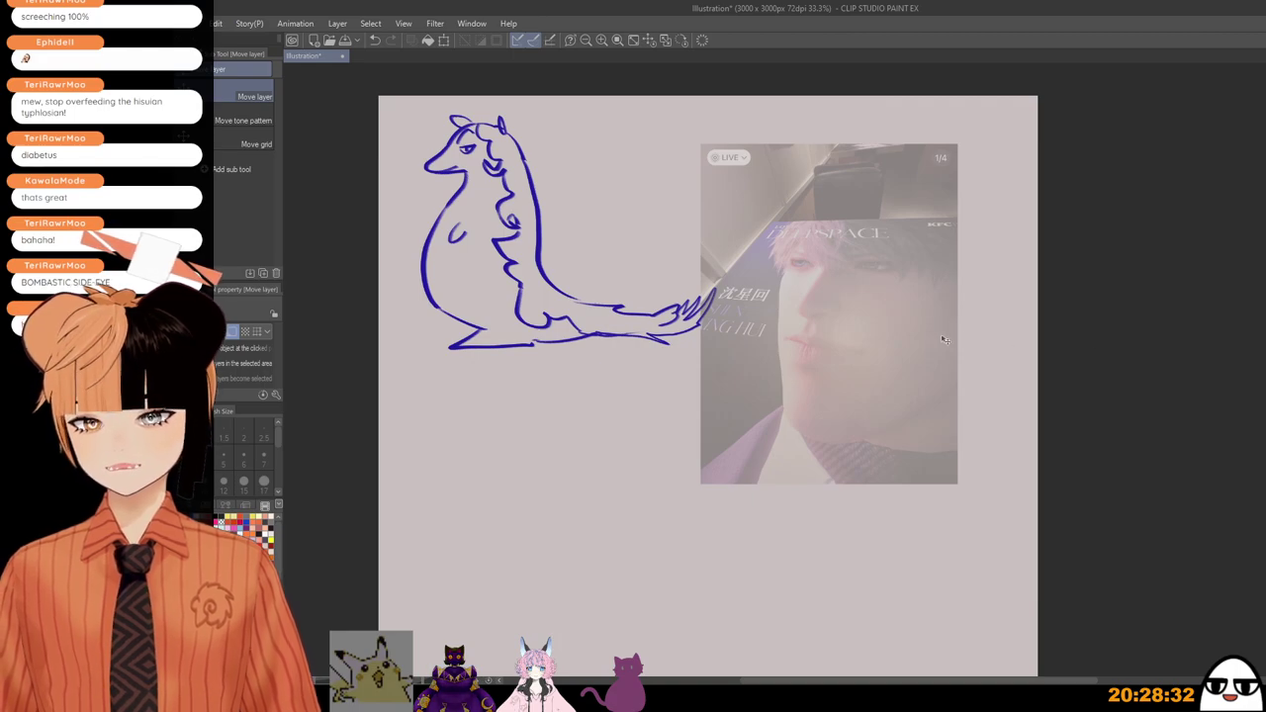
{"action": "scroll", "coordinate": [961, 365], "scroll_direction": "up", "scroll_amount": 4}
{"action": "left_click_drag", "start_coordinate": [1095, 111], "coordinate": [1134, 153]}
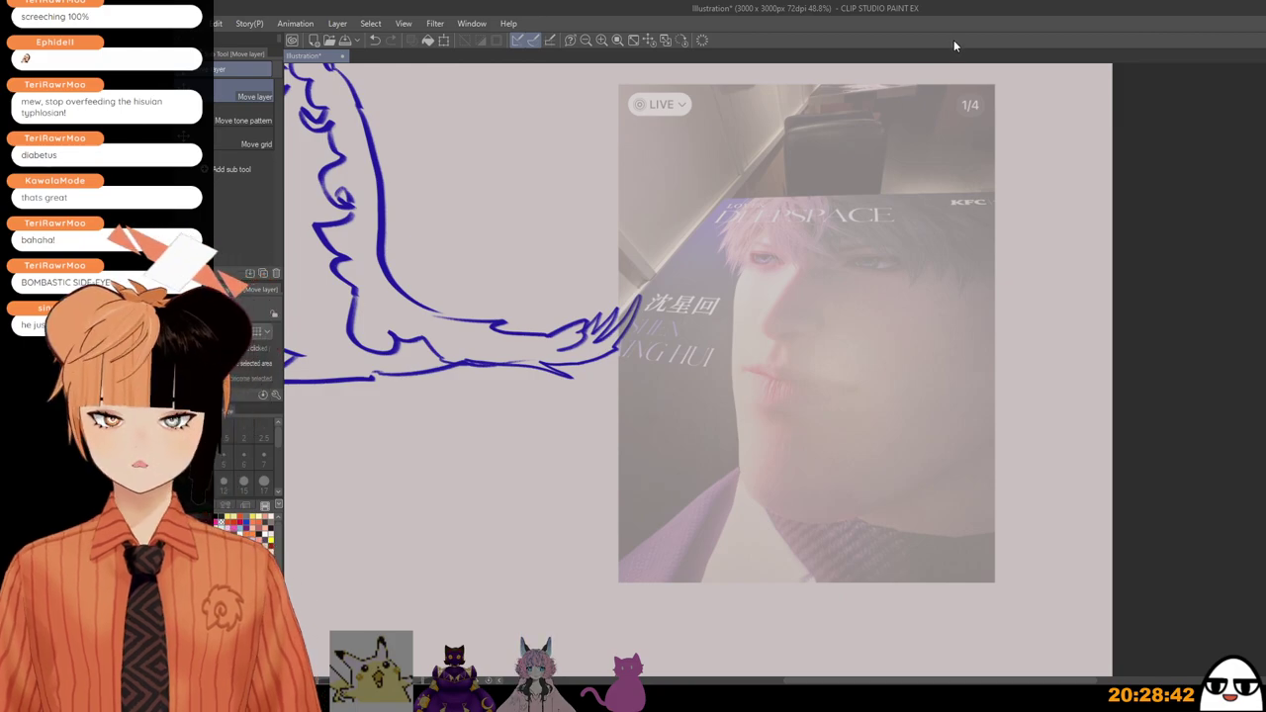
{"action": "scroll", "coordinate": [988, 436], "scroll_direction": "up", "scroll_amount": 4}
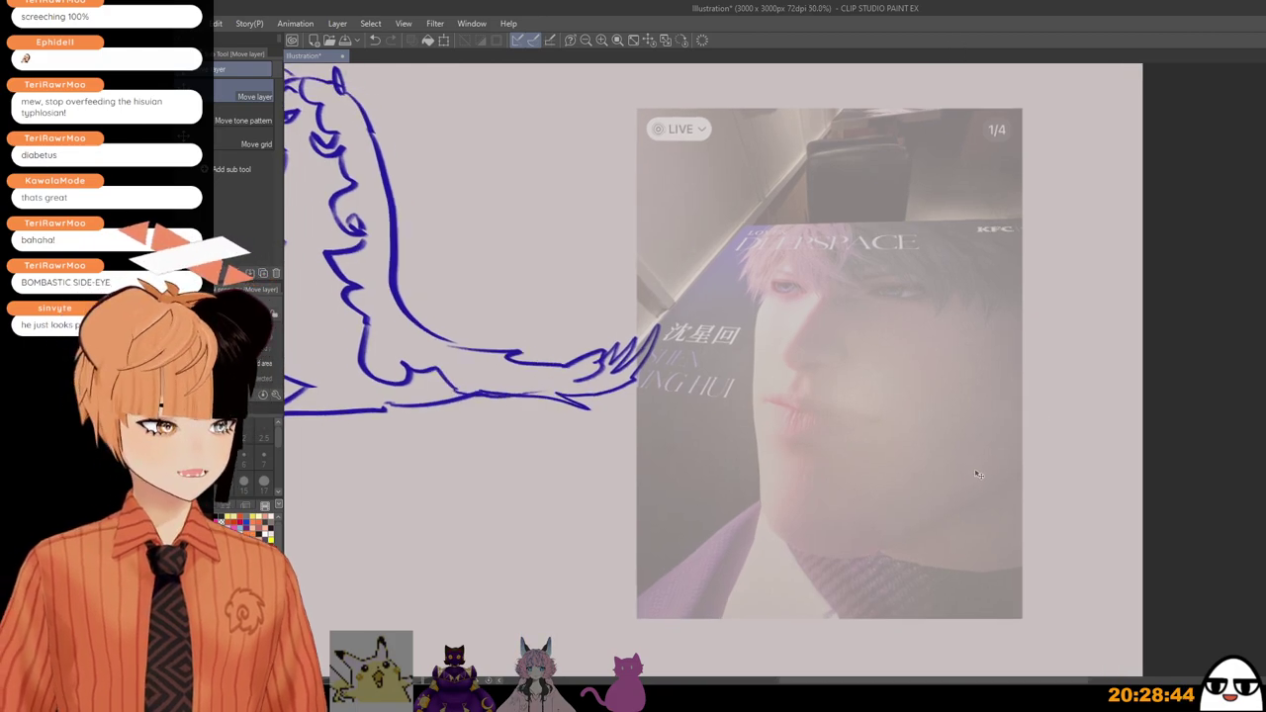
{"action": "left_click_drag", "start_coordinate": [960, 477], "coordinate": [957, 456]}
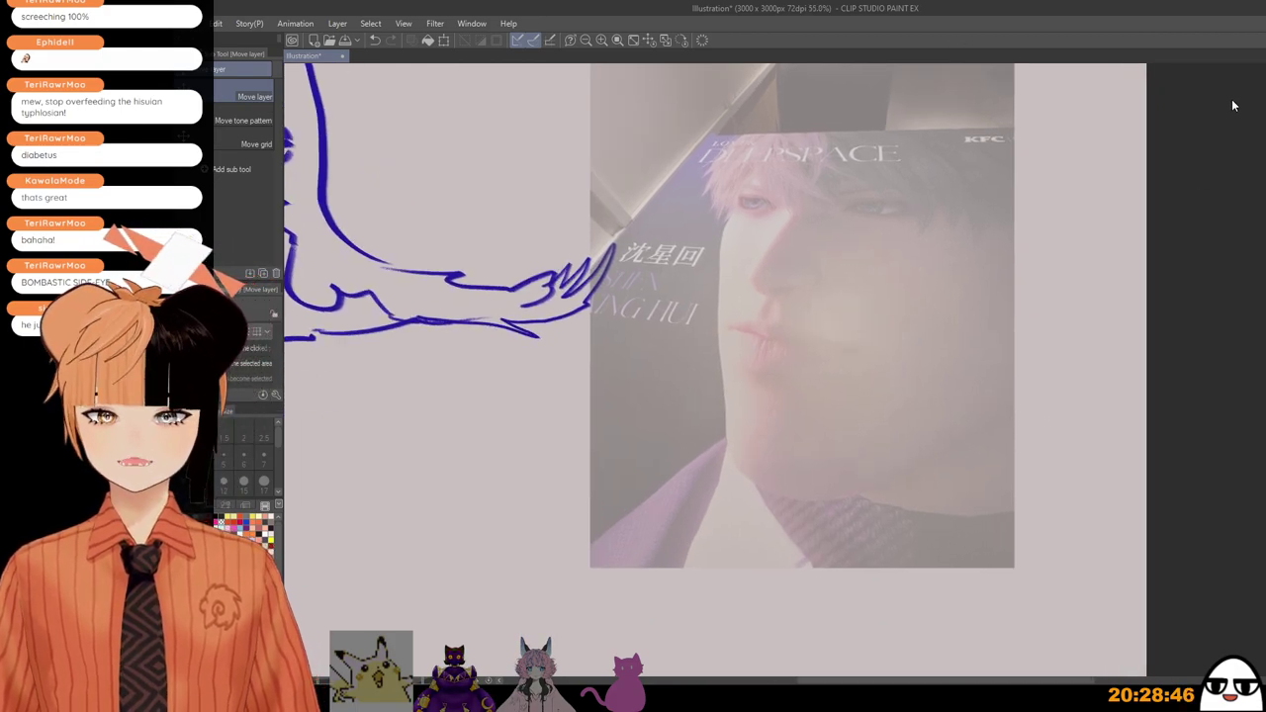
{"action": "key", "text": "p"}
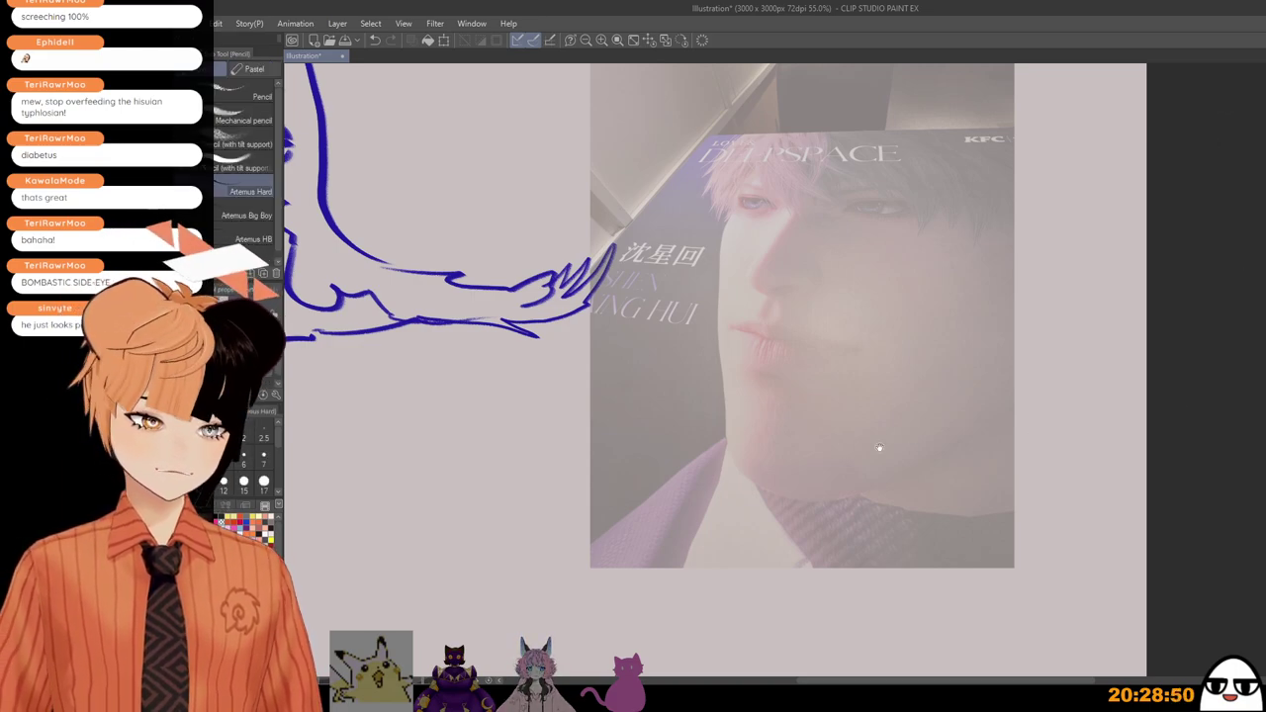
{"action": "left_click_drag", "start_coordinate": [879, 448], "coordinate": [907, 466]}
{"action": "scroll", "coordinate": [925, 317], "scroll_direction": "up", "scroll_amount": 1}
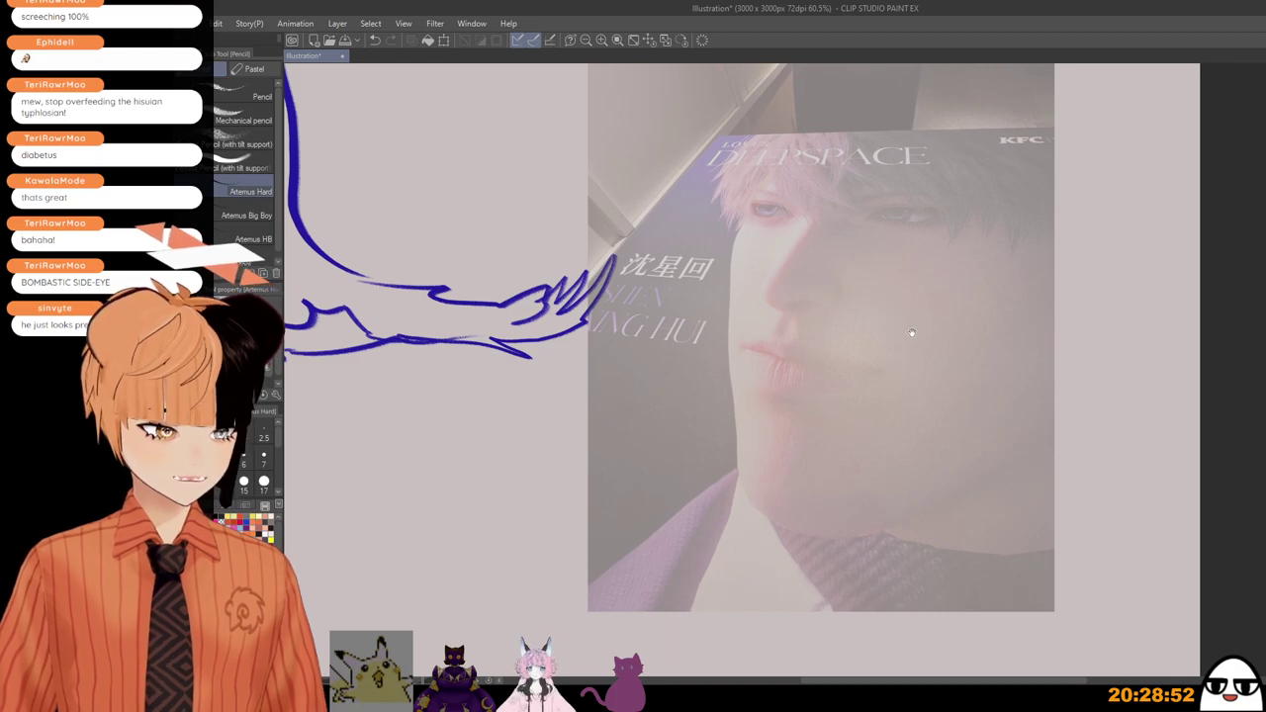
{"action": "left_click_drag", "start_coordinate": [908, 330], "coordinate": [926, 366]}
{"action": "scroll", "coordinate": [843, 265], "scroll_direction": "up", "scroll_amount": 1}
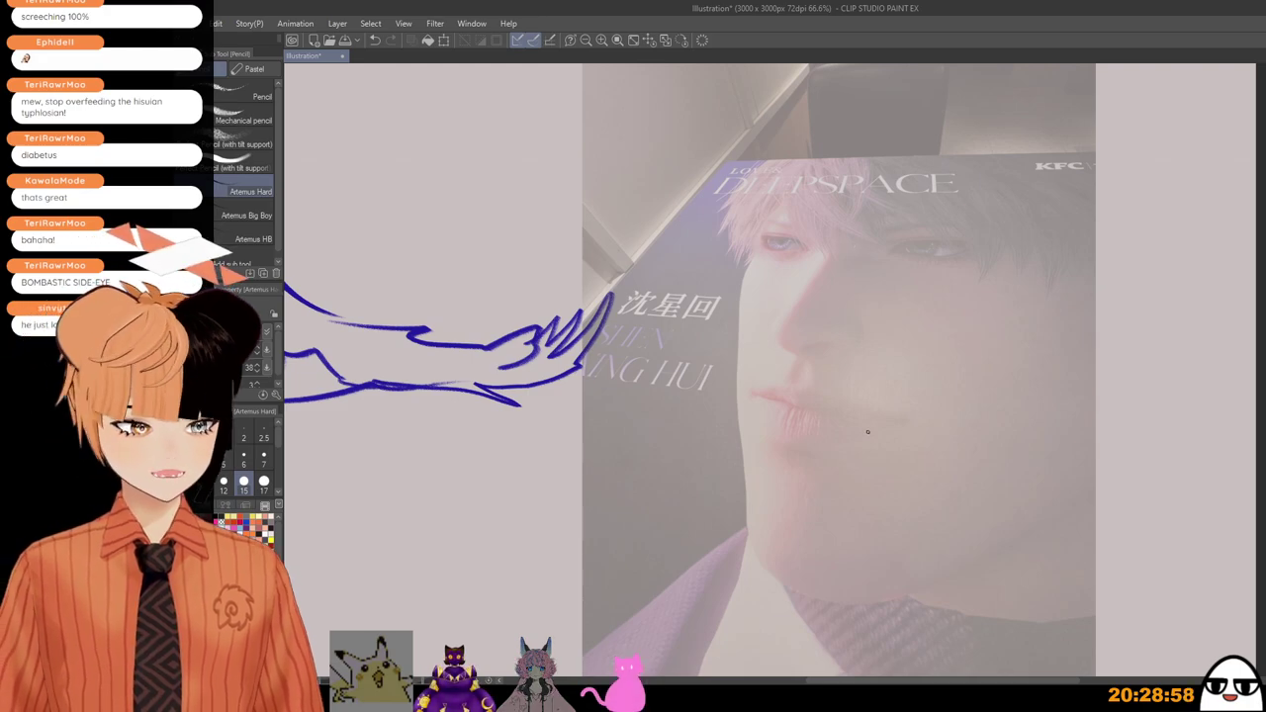
{"action": "scroll", "coordinate": [842, 293], "scroll_direction": "down", "scroll_amount": 1}
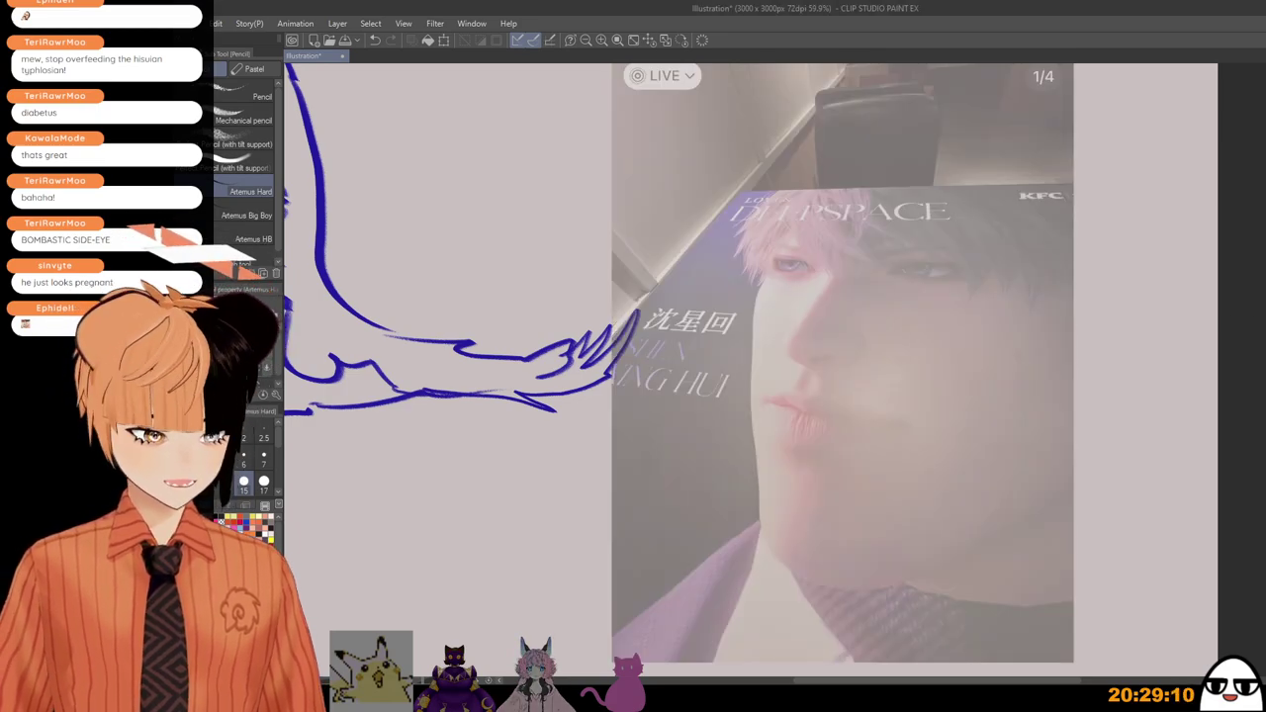
{"action": "scroll", "coordinate": [857, 291], "scroll_direction": "up", "scroll_amount": 3}
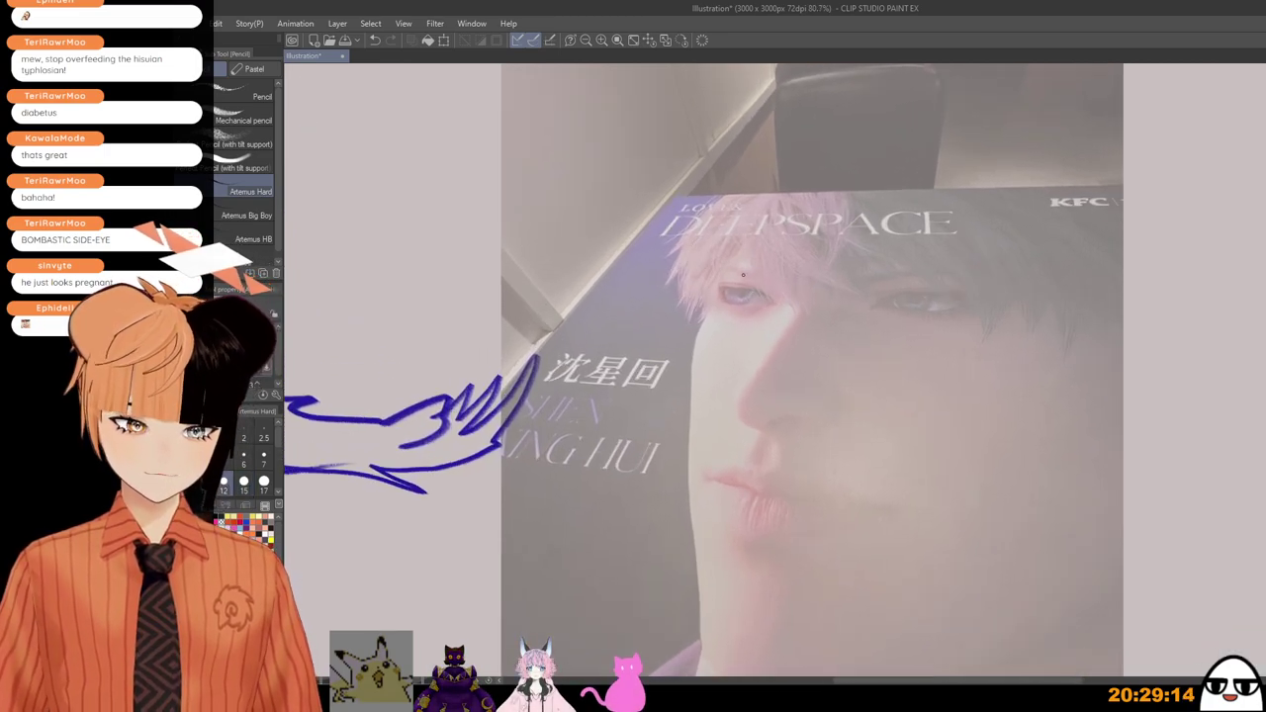
{"action": "scroll", "coordinate": [767, 311], "scroll_direction": "up", "scroll_amount": 2}
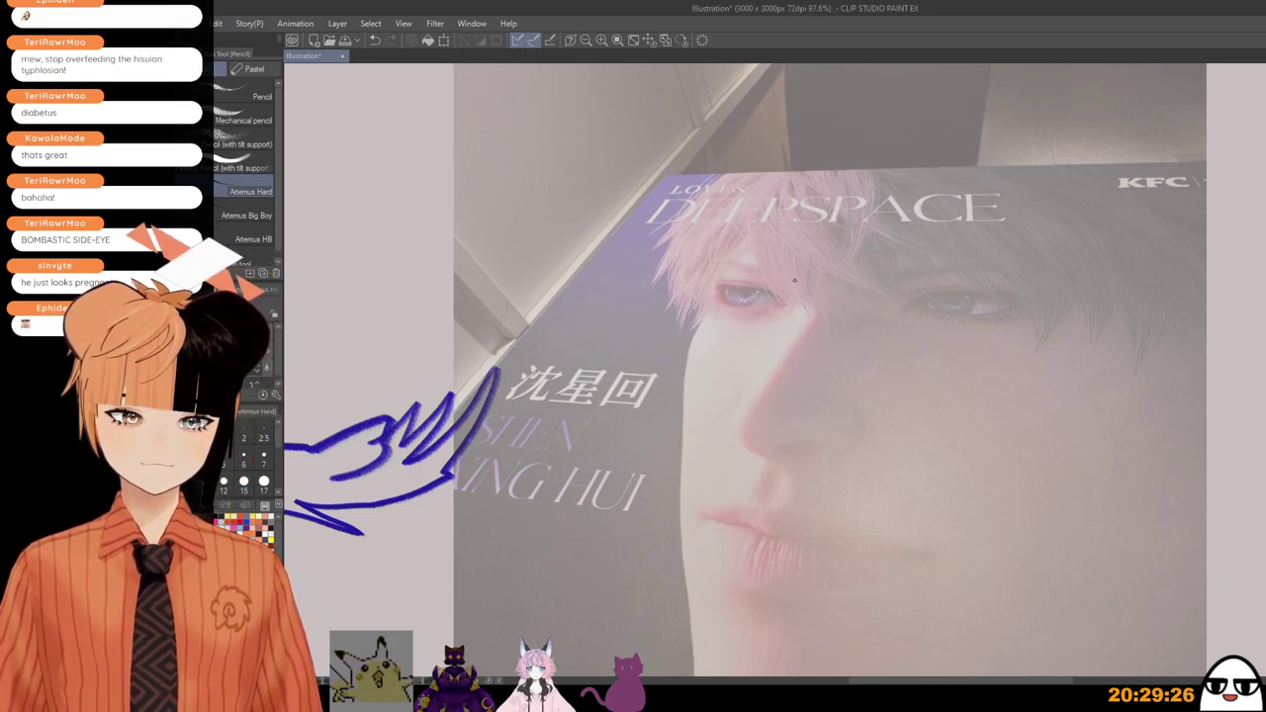
Step: Try to trace the poster face's pink-haired-side eye with the Artemus Hard pencil at size 7, then with the Perfect Pencil
{"action": "scroll", "coordinate": [760, 284], "scroll_direction": "up", "scroll_amount": 1}
{"action": "left_click_drag", "start_coordinate": [718, 290], "coordinate": [723, 295]}
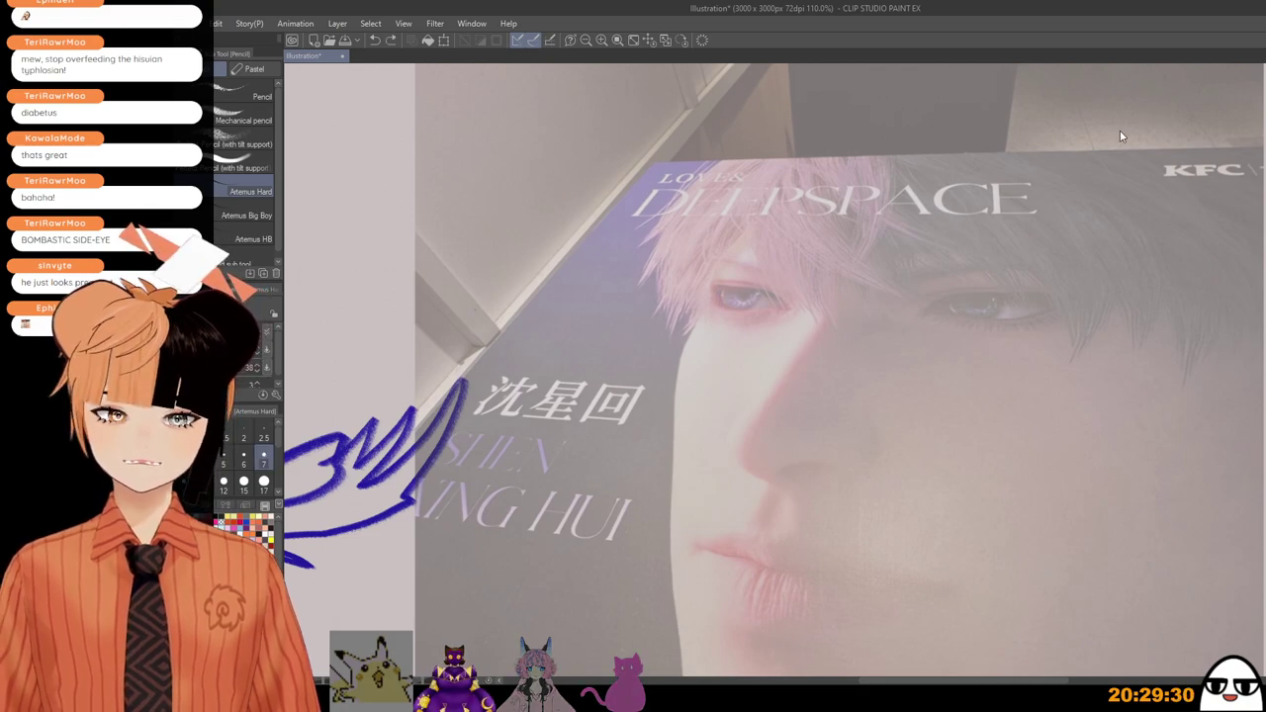
{"action": "scroll", "coordinate": [714, 297], "scroll_direction": "up", "scroll_amount": 2}
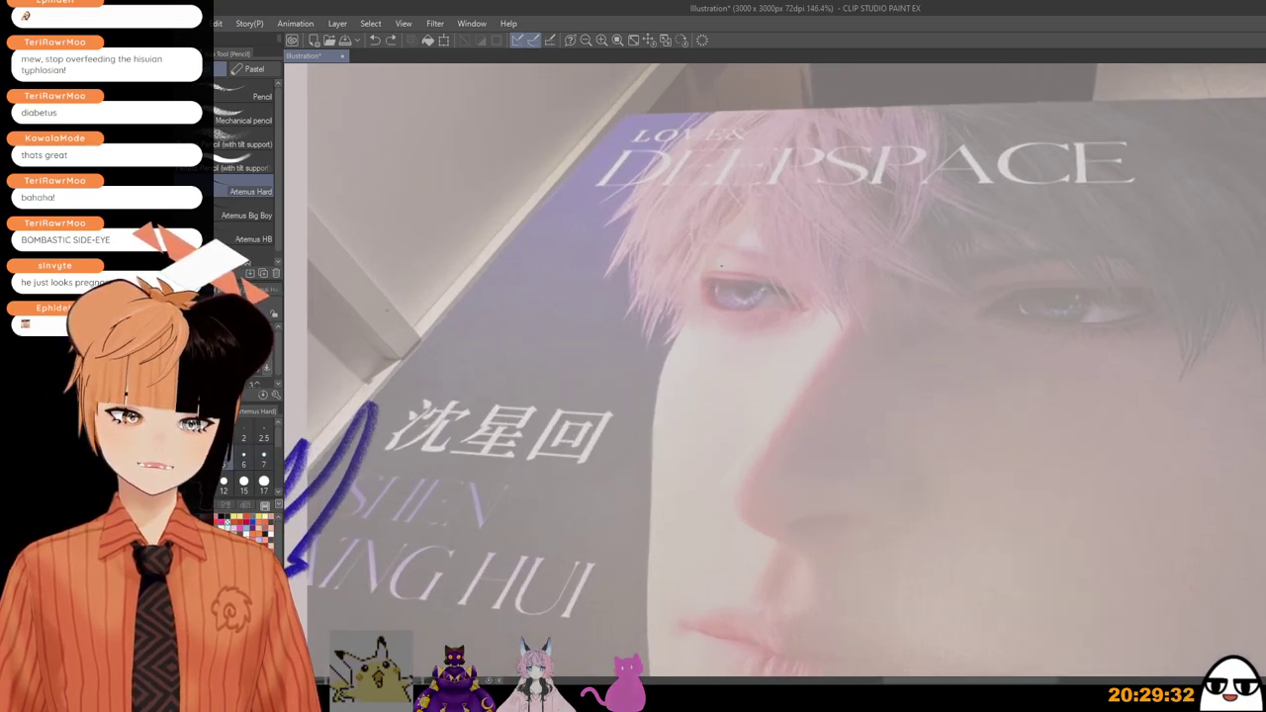
{"action": "left_click", "coordinate": [254, 168]}
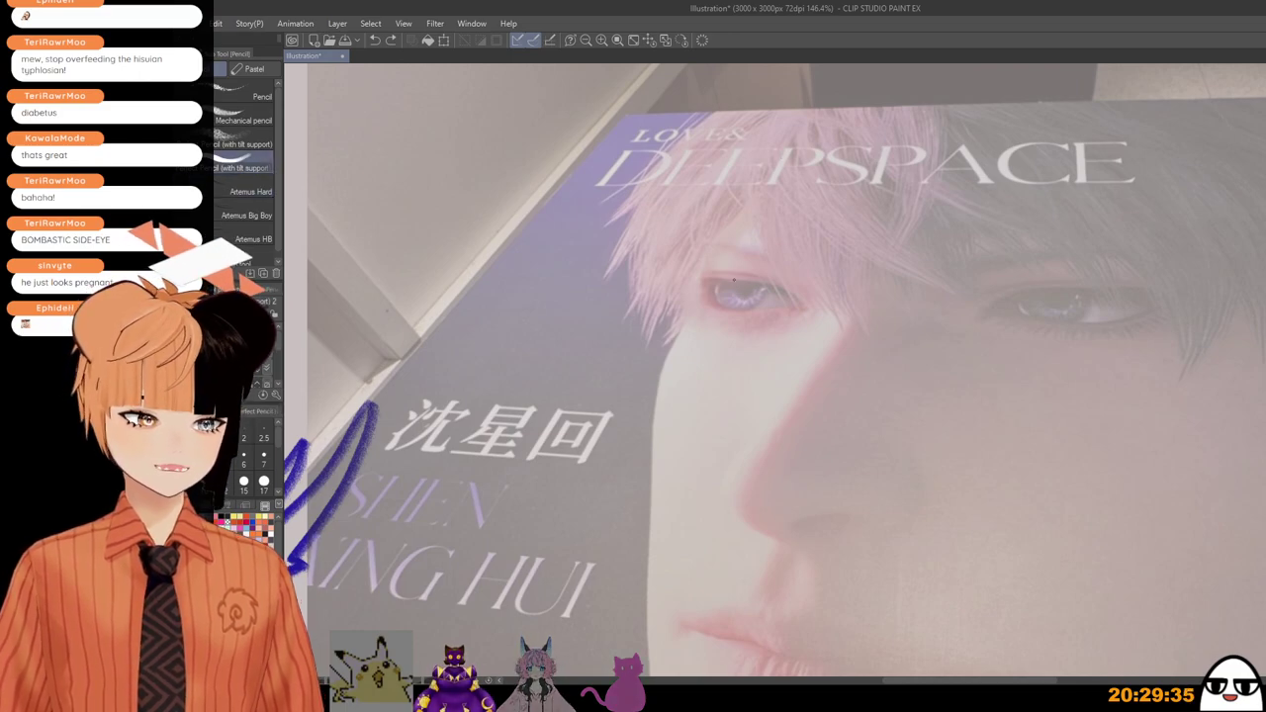
{"action": "left_click_drag", "start_coordinate": [710, 282], "coordinate": [714, 296]}
{"action": "scroll", "coordinate": [710, 289], "scroll_direction": "down", "scroll_amount": 5}
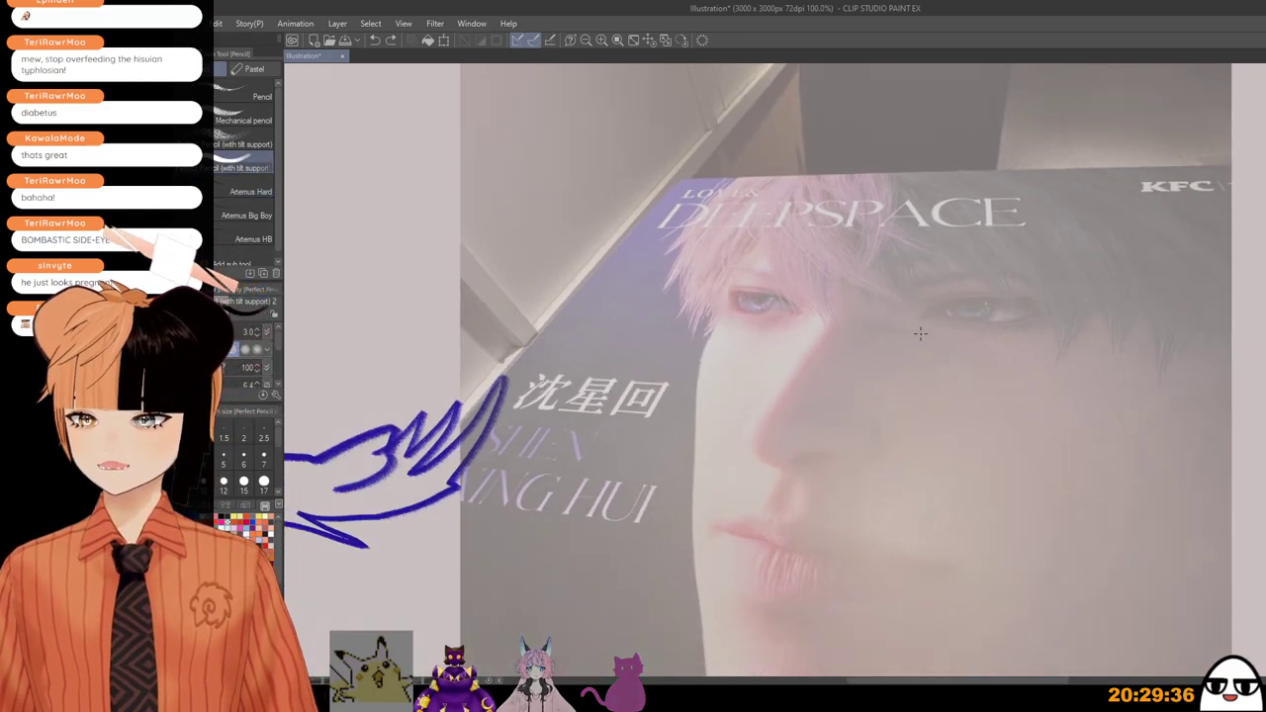
{"action": "scroll", "coordinate": [1095, 457], "scroll_direction": "down", "scroll_amount": 5}
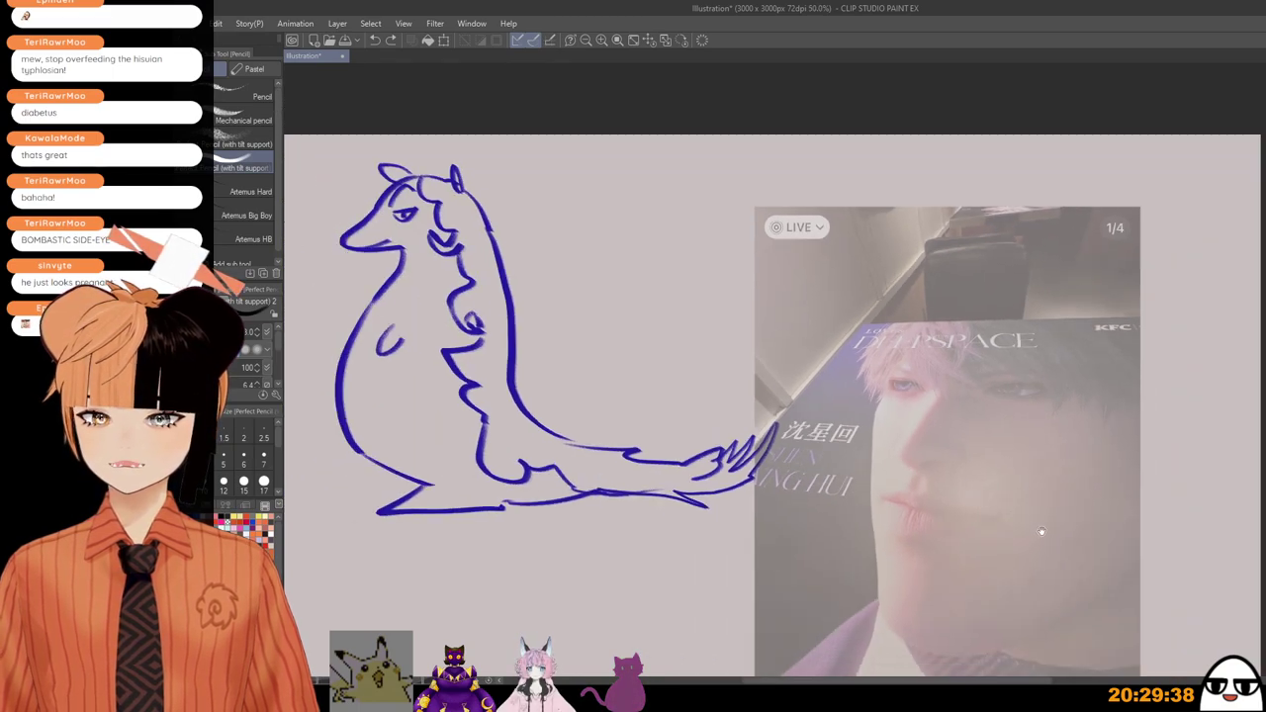
{"action": "scroll", "coordinate": [979, 412], "scroll_direction": "down", "scroll_amount": 2}
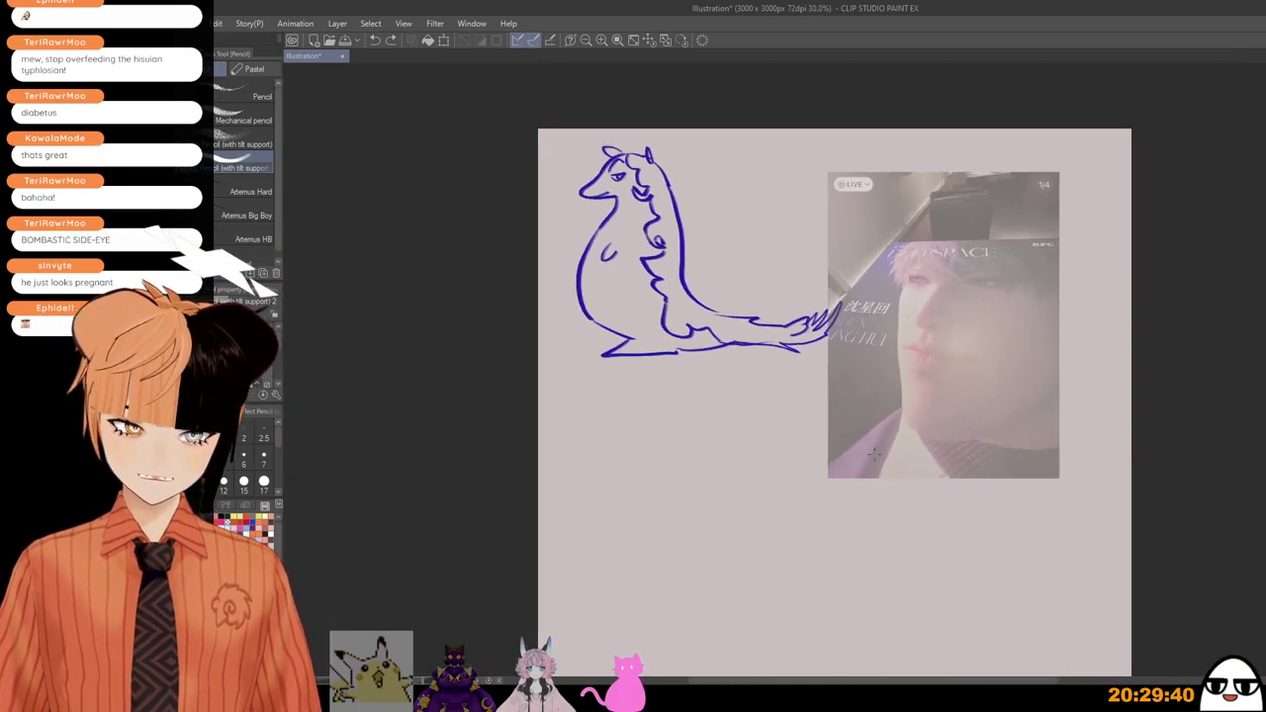
Step: Enlarge the faded poster photo to fill most of the canvas height and clear the creature sketch from view
{"action": "key", "text": "ctrl+t"}
{"action": "left_click_drag", "start_coordinate": [829, 477], "coordinate": [651, 708]}
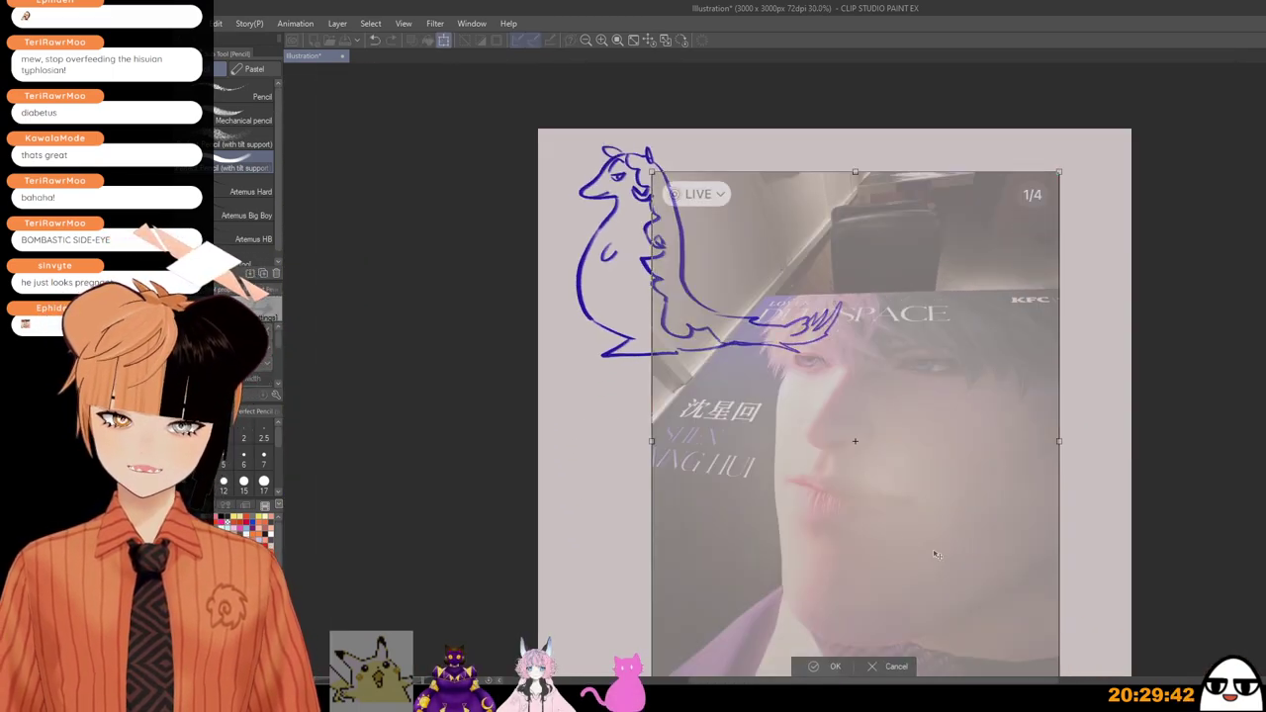
{"action": "left_click", "coordinate": [824, 667]}
{"action": "key", "text": "Delete"}
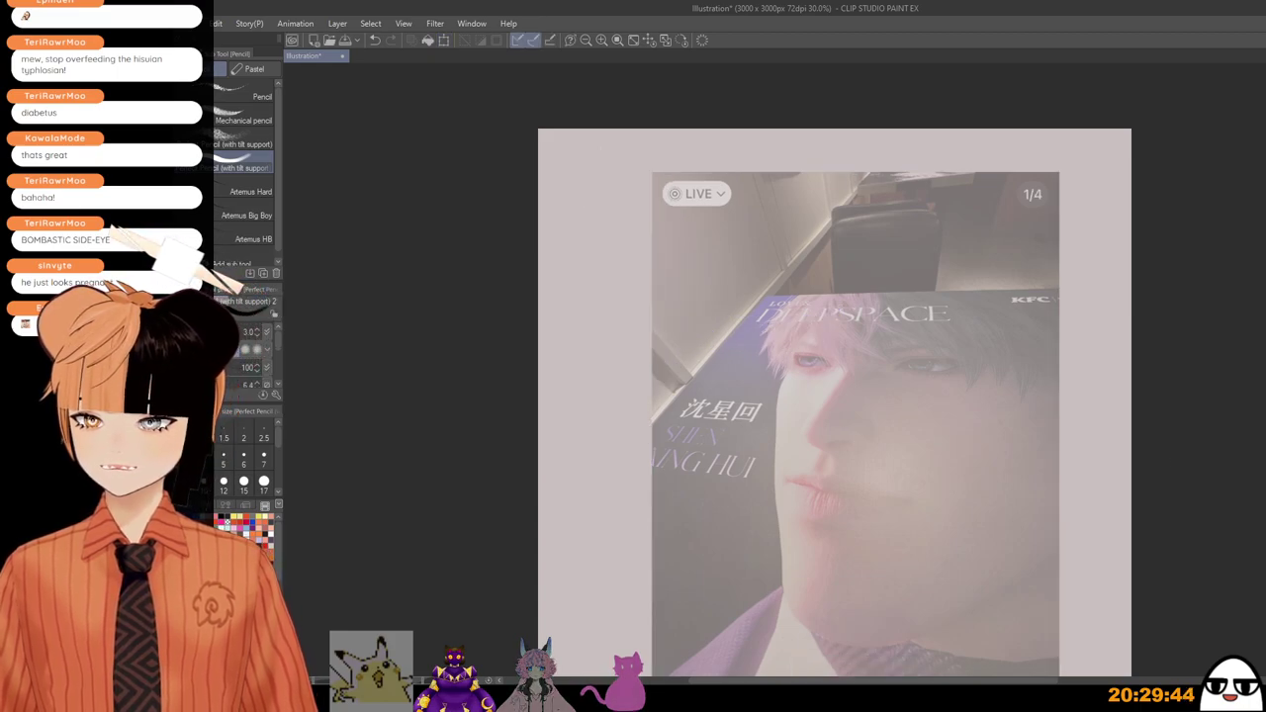
Step: Trace the upper lash line of the eye under the pink hair with the Artemus Hard pencil at size 12, redoing unsatisfactory strokes
{"action": "scroll", "coordinate": [921, 423], "scroll_direction": "up", "scroll_amount": 1}
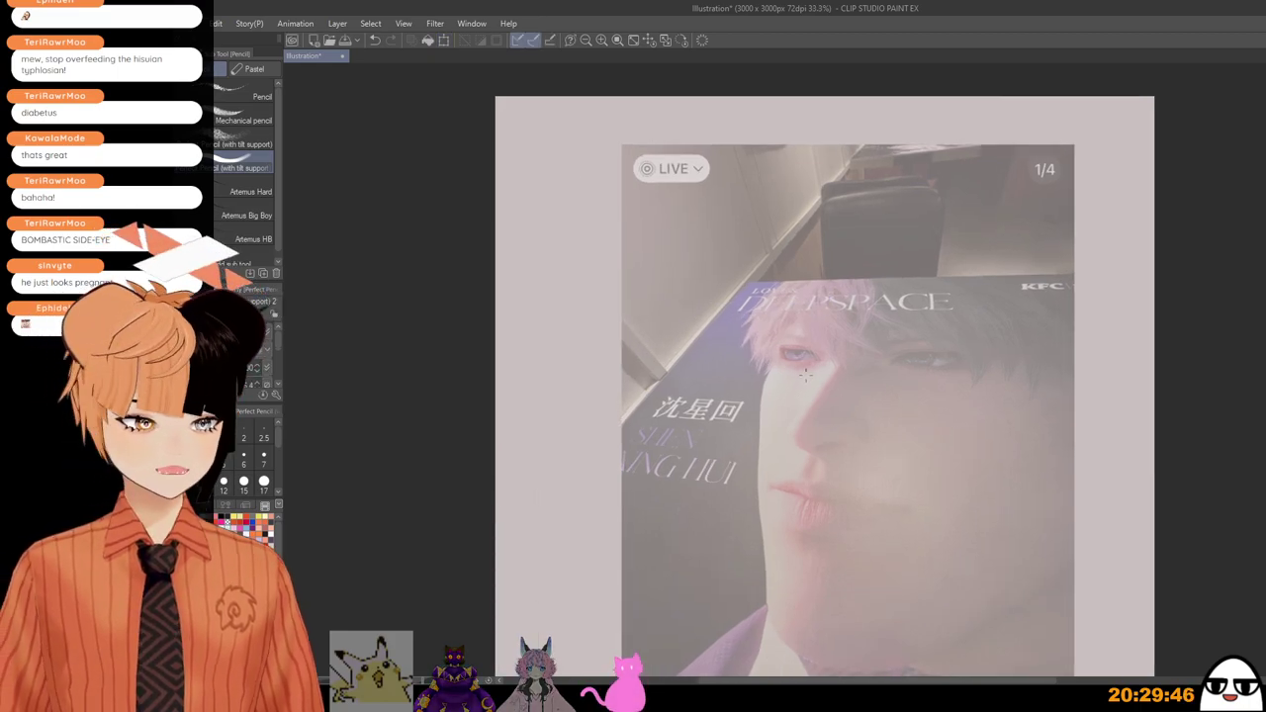
{"action": "scroll", "coordinate": [810, 369], "scroll_direction": "up", "scroll_amount": 4}
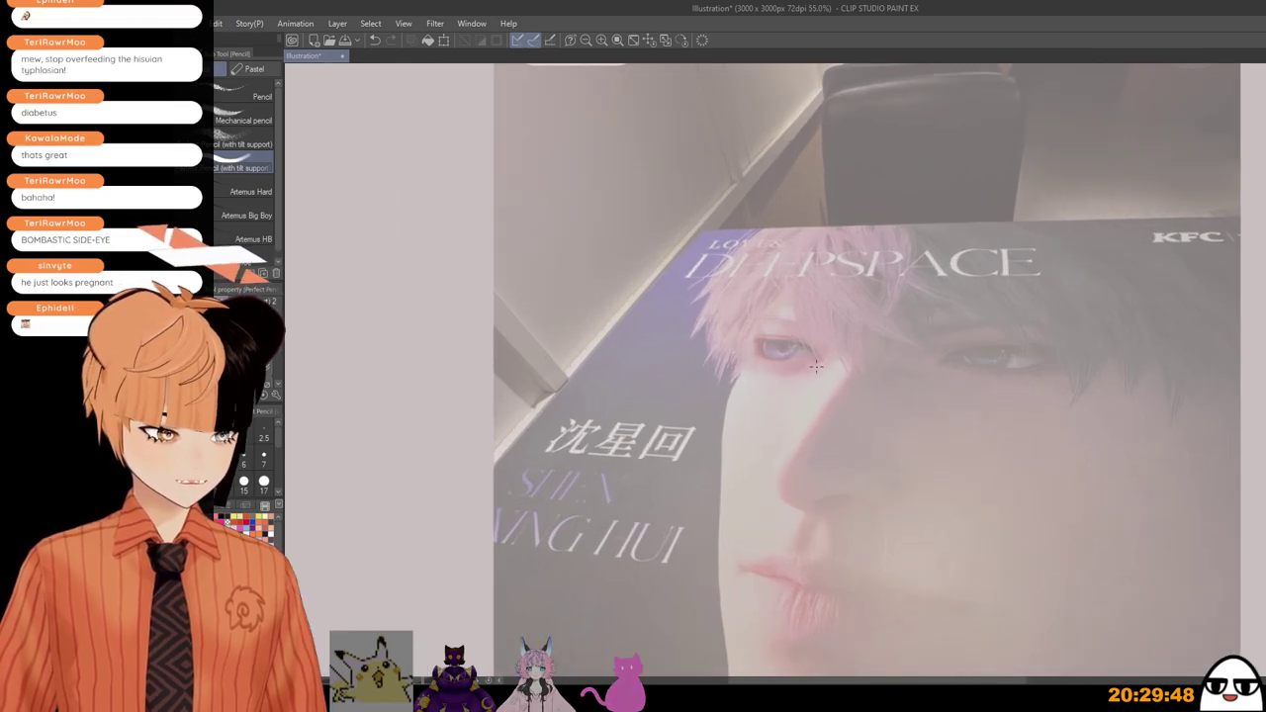
{"action": "scroll", "coordinate": [823, 366], "scroll_direction": "up", "scroll_amount": 1}
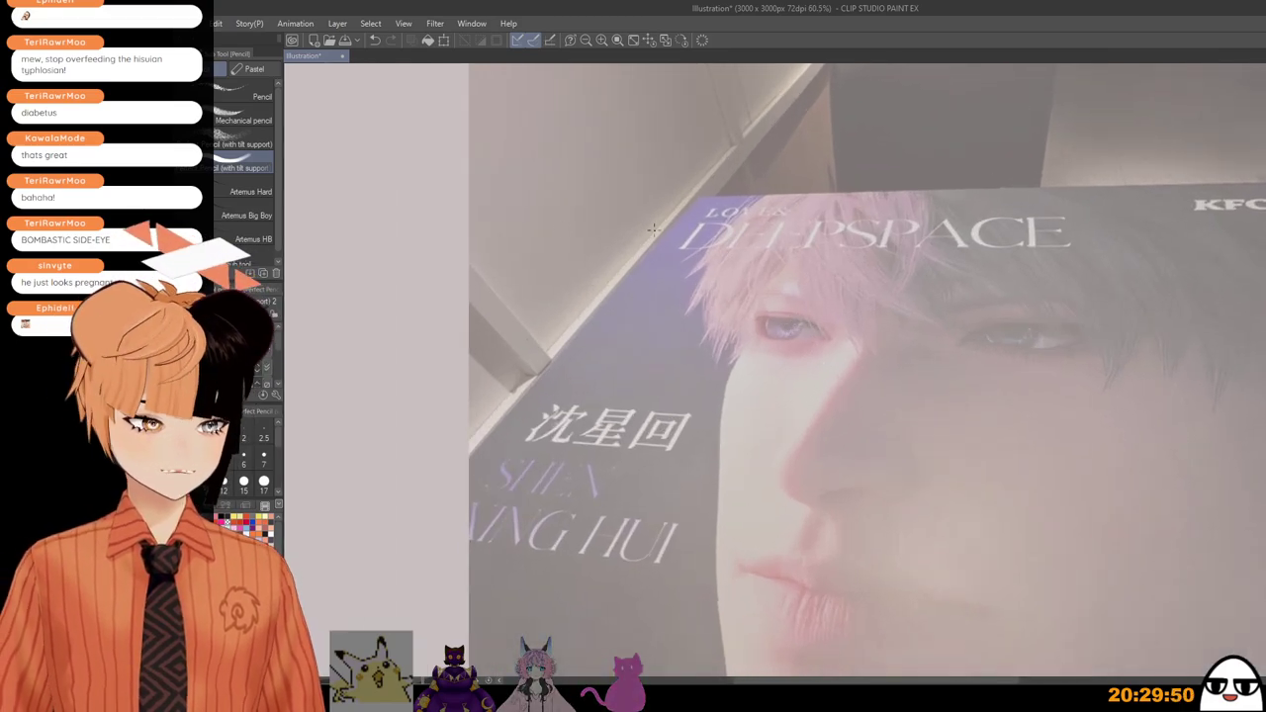
{"action": "scroll", "coordinate": [792, 321], "scroll_direction": "up", "scroll_amount": 2}
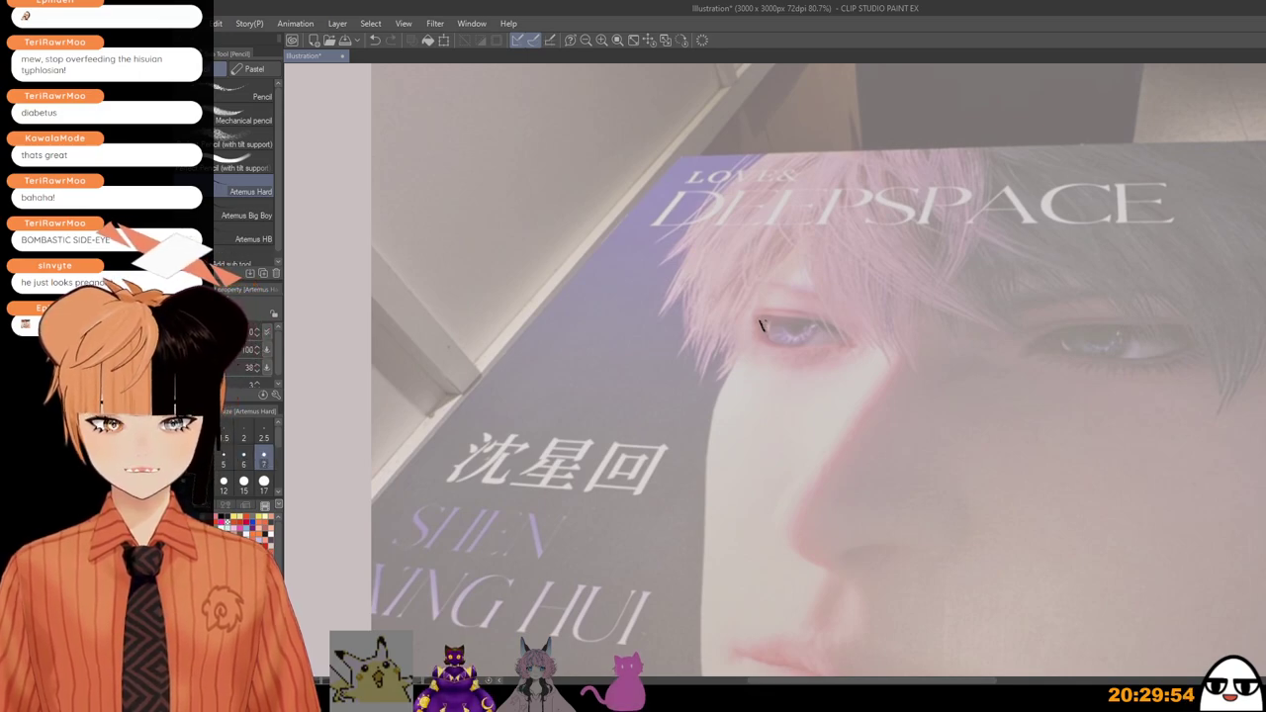
{"action": "scroll", "coordinate": [762, 326], "scroll_direction": "down", "scroll_amount": 2}
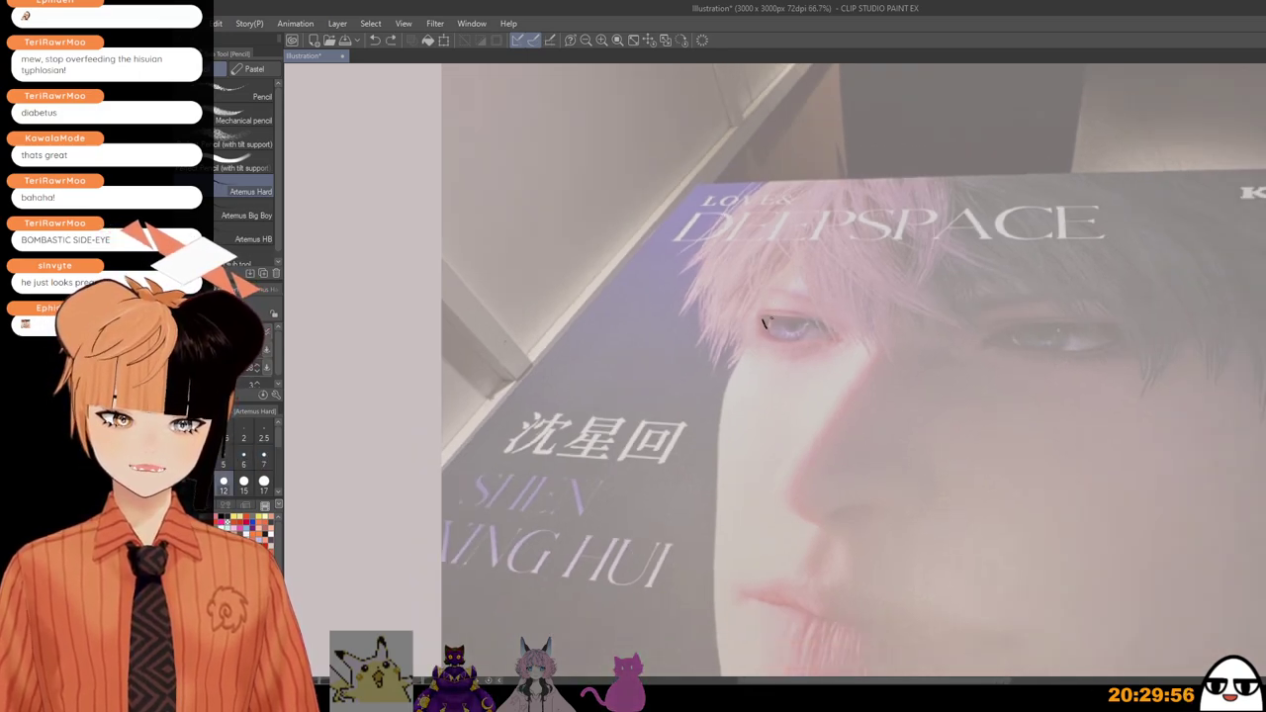
{"action": "left_click_drag", "start_coordinate": [759, 317], "coordinate": [827, 334]}
{"action": "key", "text": "ctrl+z"}
{"action": "left_click_drag", "start_coordinate": [756, 316], "coordinate": [829, 329]}
{"action": "key", "text": "ctrl+z"}
{"action": "key", "text": "ctrl+z"}
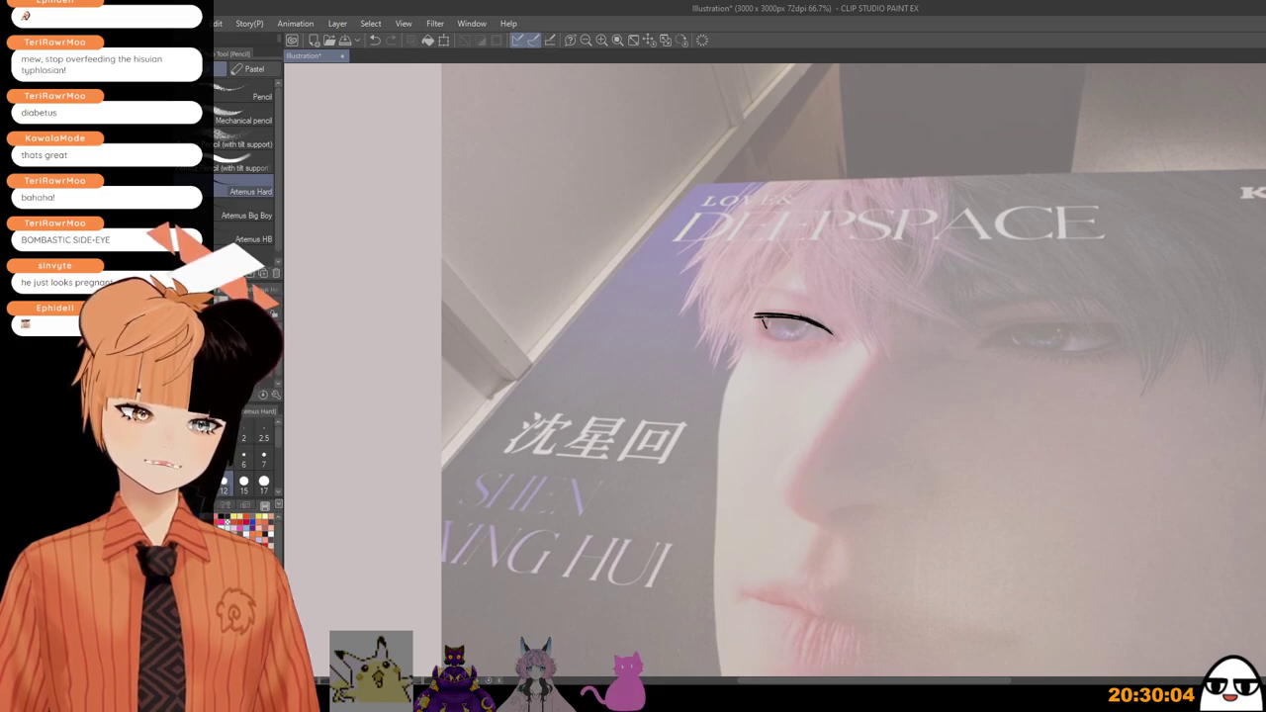
Step: Trace the outer corner and the thin lower lid line of the same eye
{"action": "left_click_drag", "start_coordinate": [764, 318], "coordinate": [770, 327]}
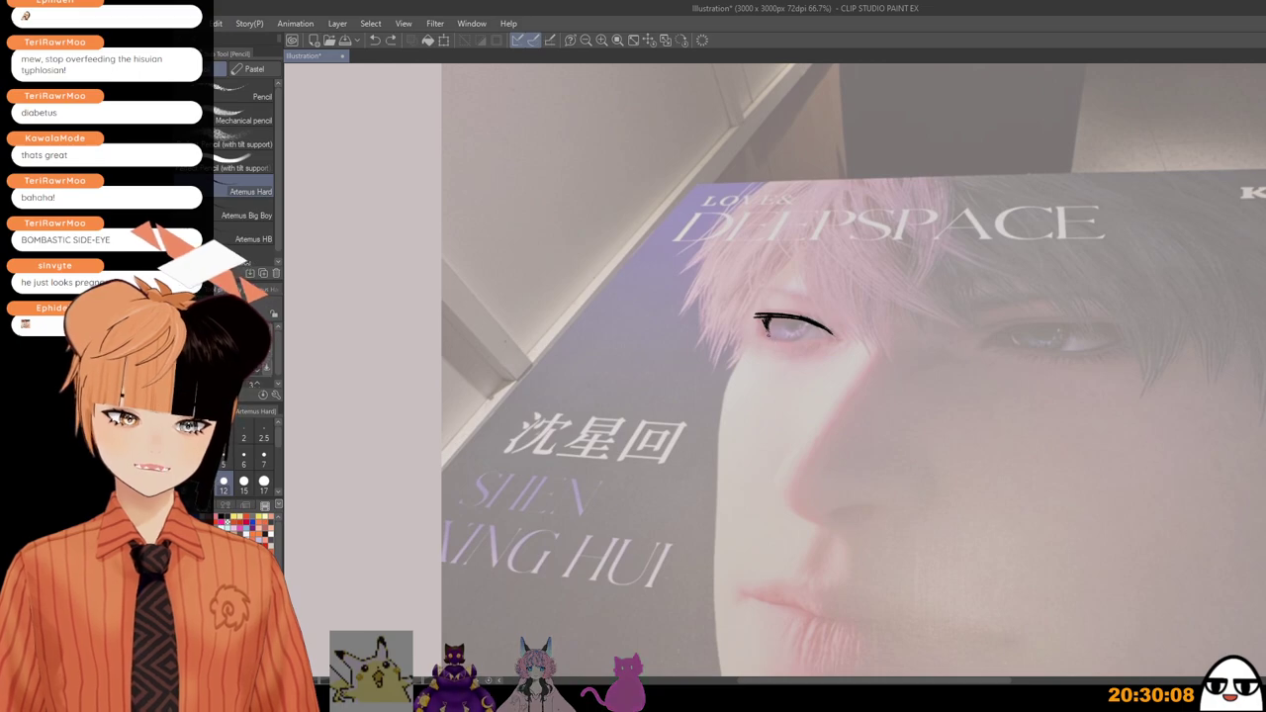
{"action": "key", "text": "ctrl+z"}
{"action": "left_click_drag", "start_coordinate": [797, 341], "coordinate": [821, 339]}
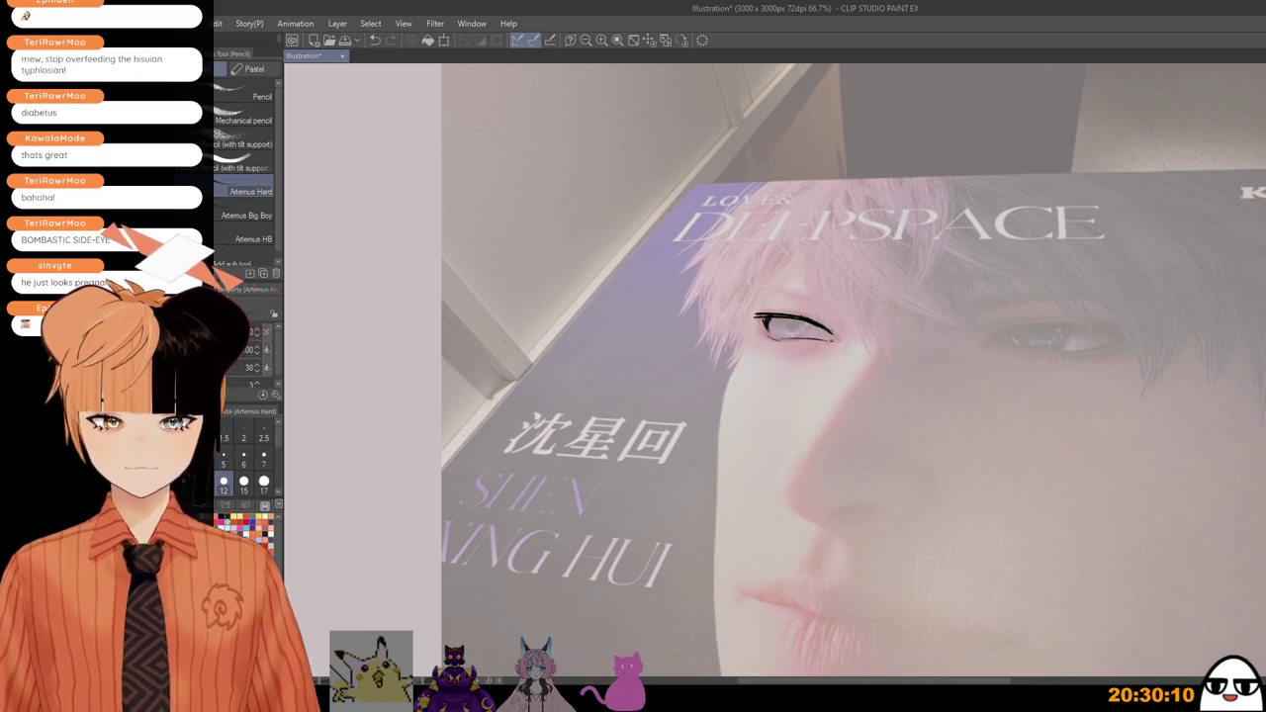
Step: Draw the iris and dark pupil inside the traced eye and add the eyelid crease above it
{"action": "scroll", "coordinate": [857, 335], "scroll_direction": "down", "scroll_amount": 1}
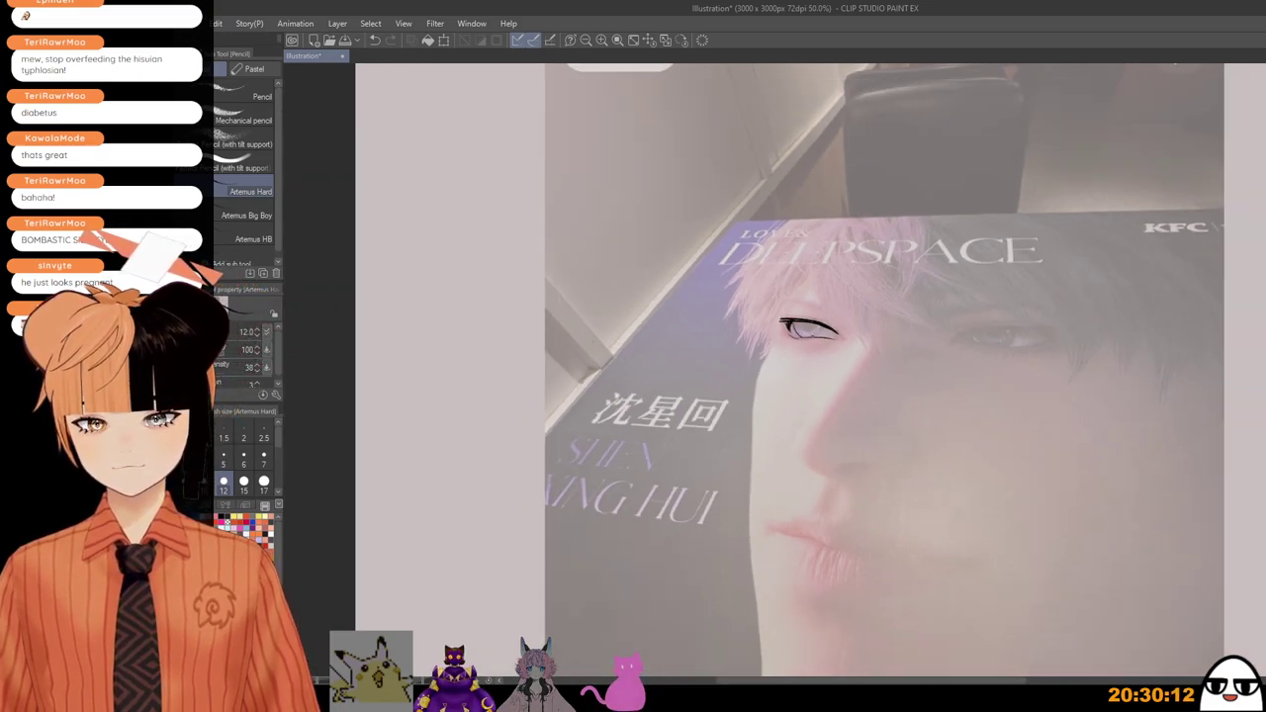
{"action": "left_click_drag", "start_coordinate": [817, 325], "coordinate": [813, 331]}
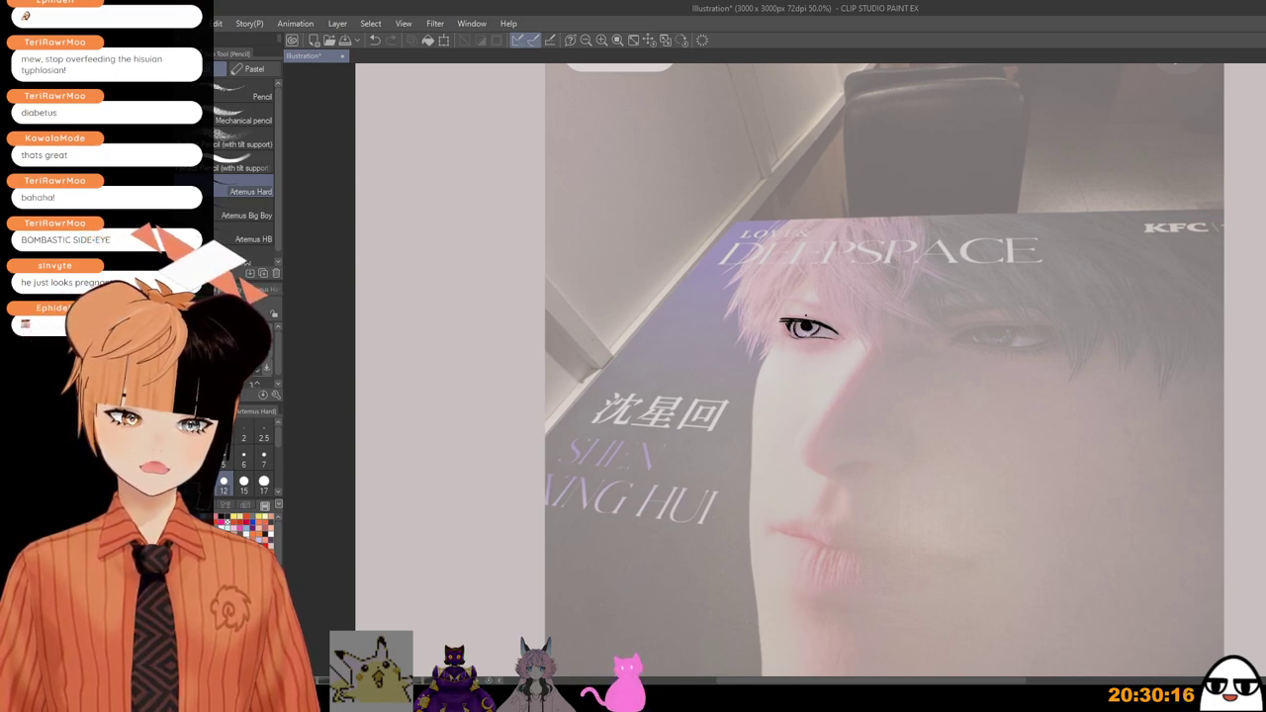
{"action": "key", "text": "ctrl+z"}
Step: Set the brush size to 17 and draw a slanted eyebrow above the traced eye
{"action": "key", "text": "]"}
{"action": "key", "text": "]"}
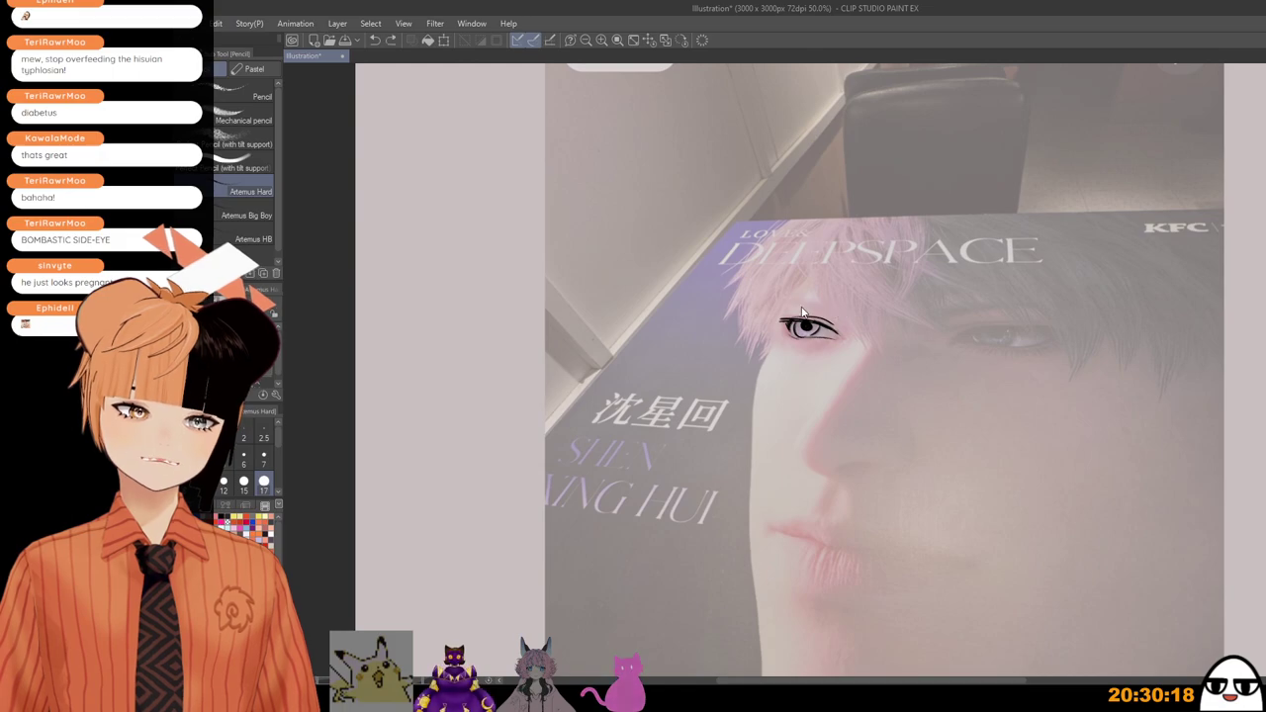
{"action": "left_click_drag", "start_coordinate": [777, 301], "coordinate": [853, 324]}
{"action": "scroll", "coordinate": [892, 287], "scroll_direction": "down", "scroll_amount": 1}
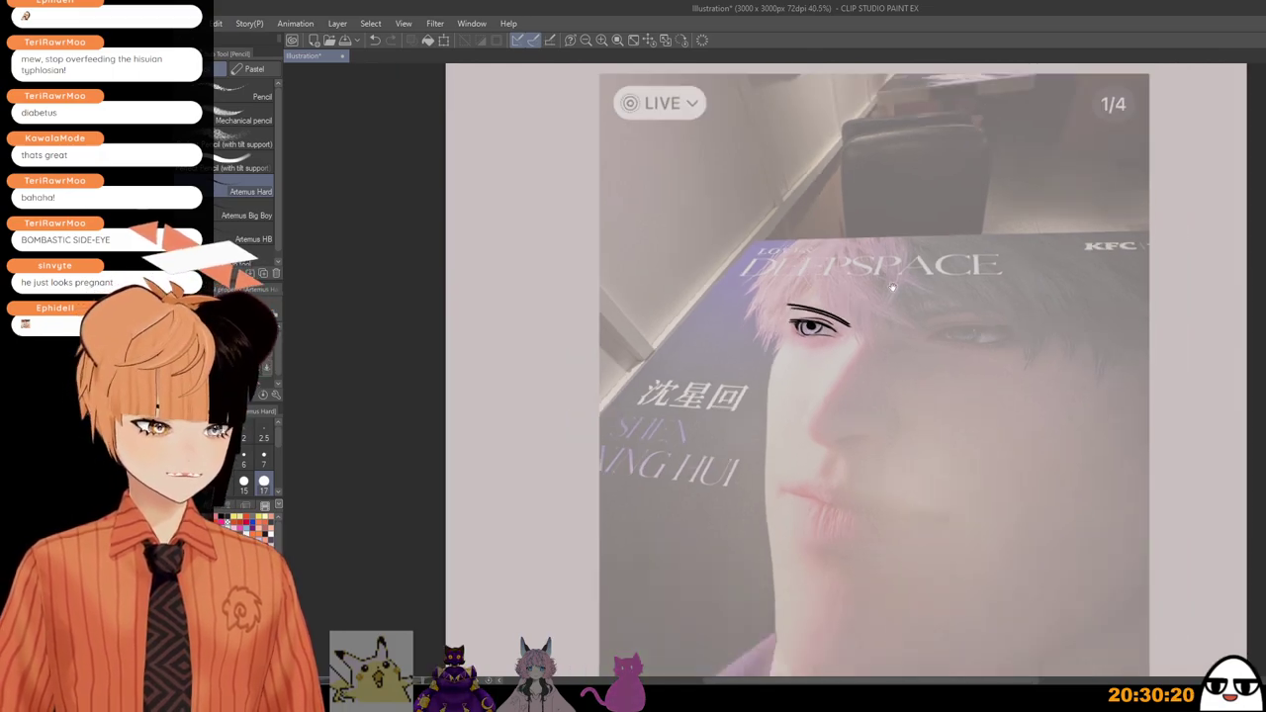
Step: Add short lower lashes beneath the traced eye at brush size 12, undoing and redrawing the strokes
{"action": "scroll", "coordinate": [927, 438], "scroll_direction": "up", "scroll_amount": 2}
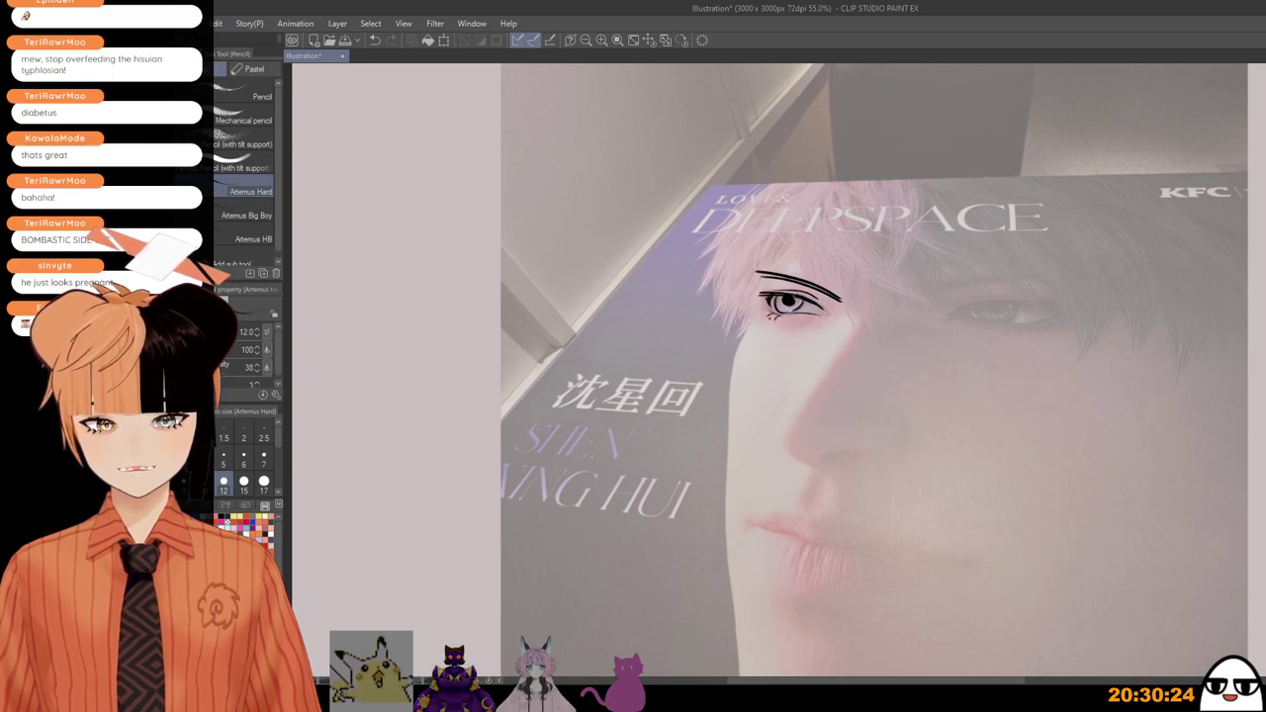
{"action": "left_click_drag", "start_coordinate": [793, 315], "coordinate": [809, 325]}
{"action": "key", "text": "ctrl+z"}
{"action": "key", "text": "ctrl+z"}
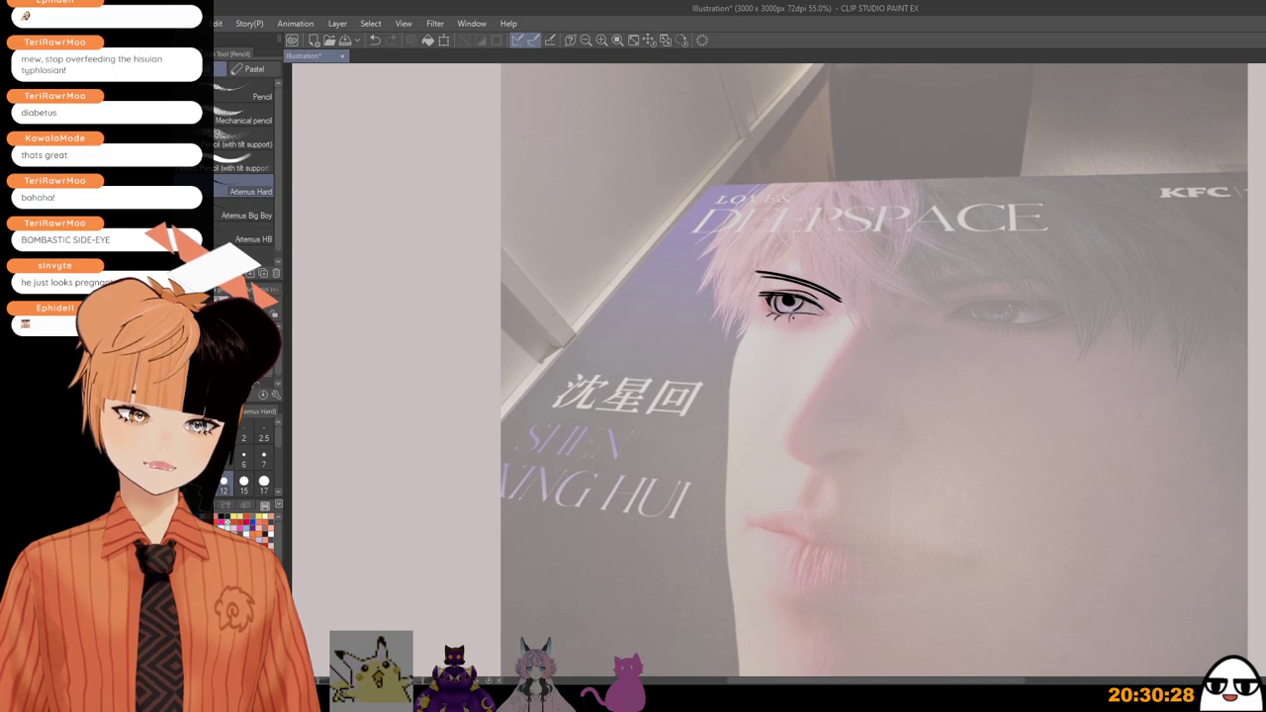
Step: Redraw the lower lashes of the traced eye and thicken its outer upper lid at brush size 15
{"action": "key", "text": "ctrl+z"}
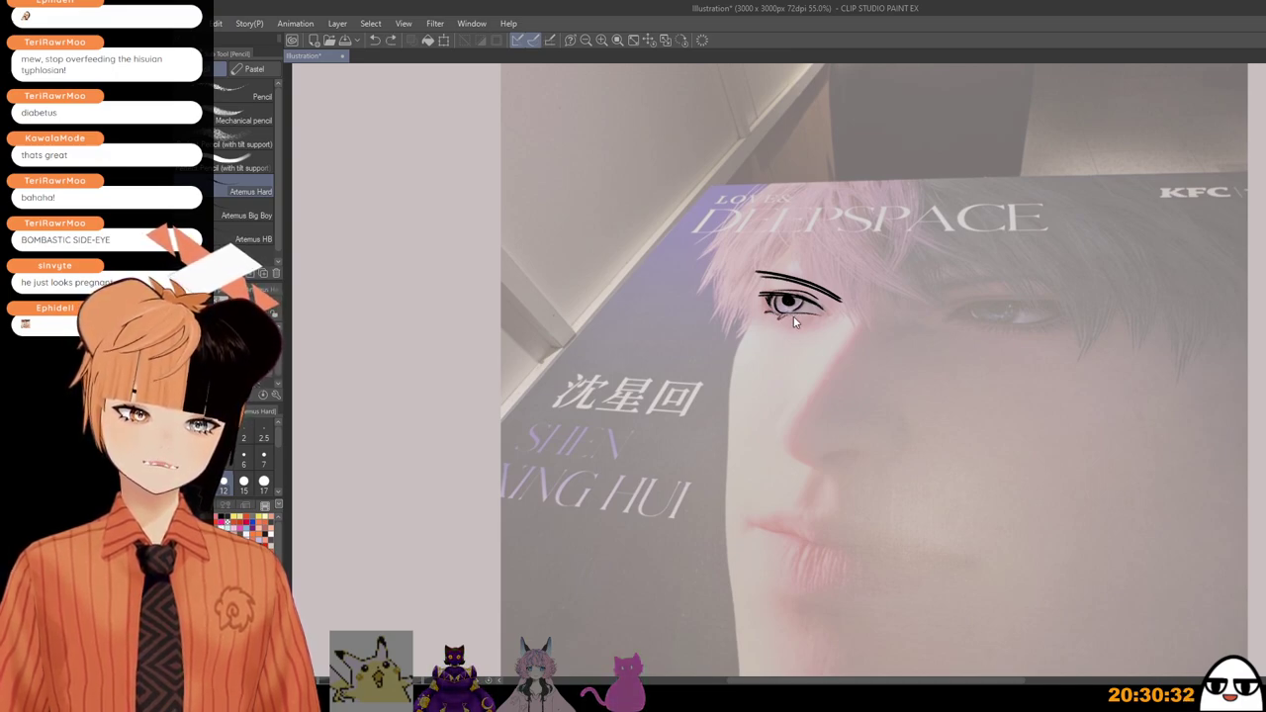
{"action": "left_click_drag", "start_coordinate": [795, 314], "coordinate": [793, 322]}
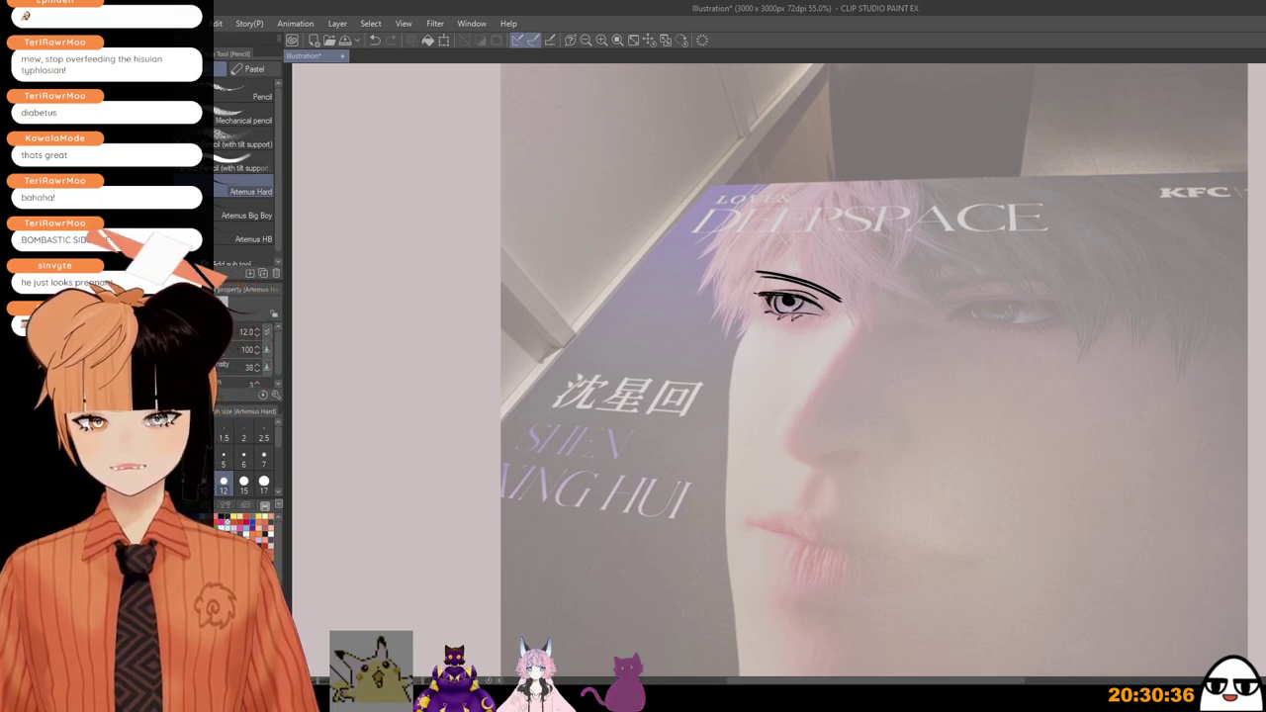
{"action": "left_click", "coordinate": [243, 483]}
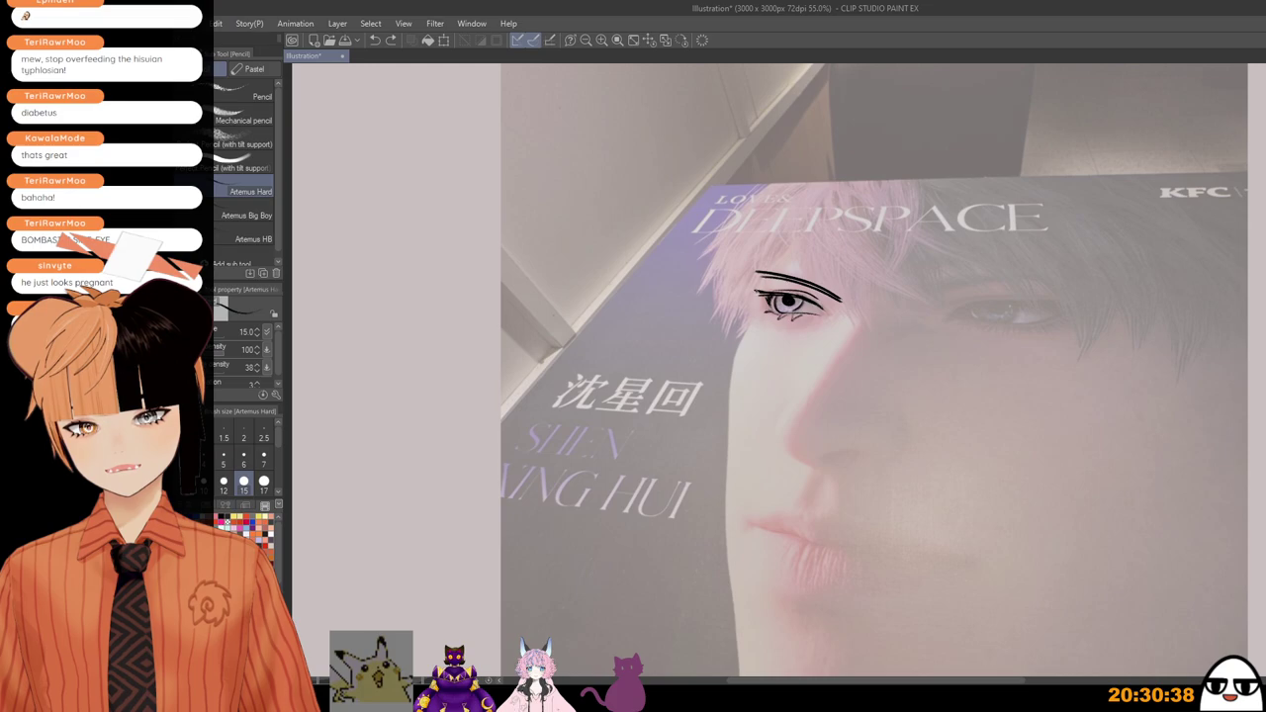
{"action": "left_click_drag", "start_coordinate": [763, 298], "coordinate": [774, 294]}
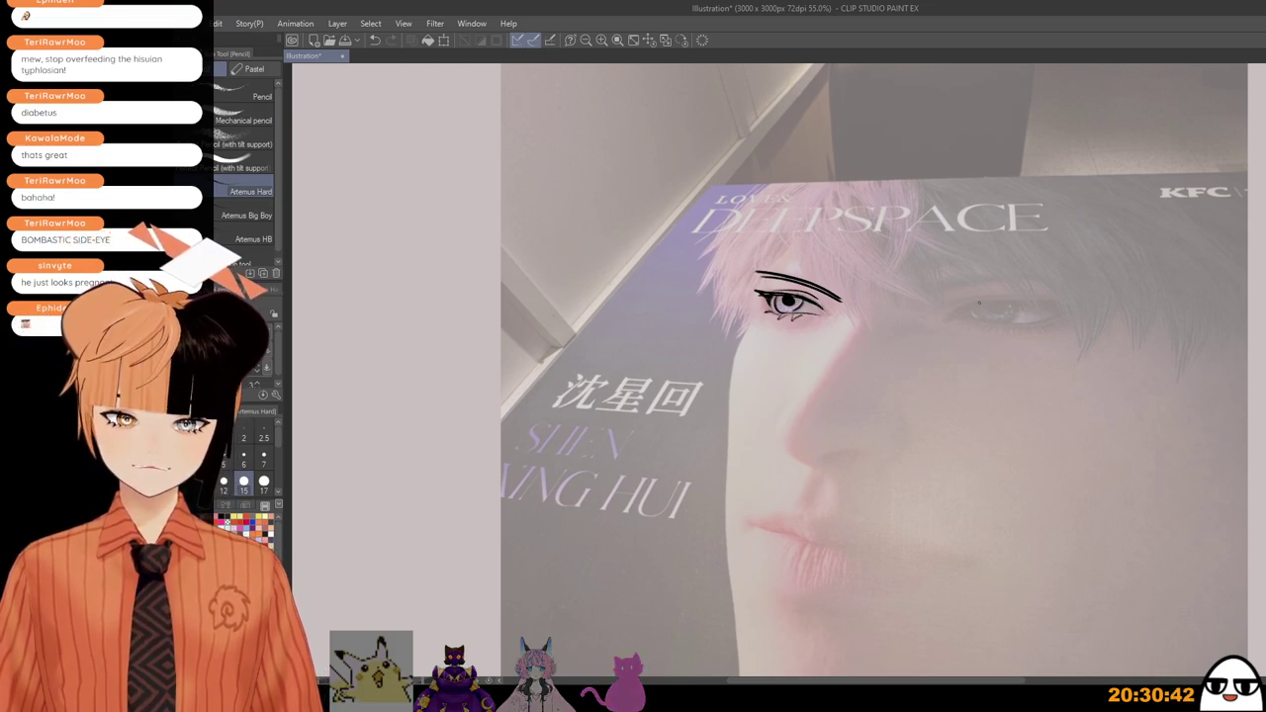
Step: Trace the upper lid and outer corner of the eye on the grey-haired side and add a crease above it
{"action": "left_click_drag", "start_coordinate": [960, 313], "coordinate": [1064, 309]}
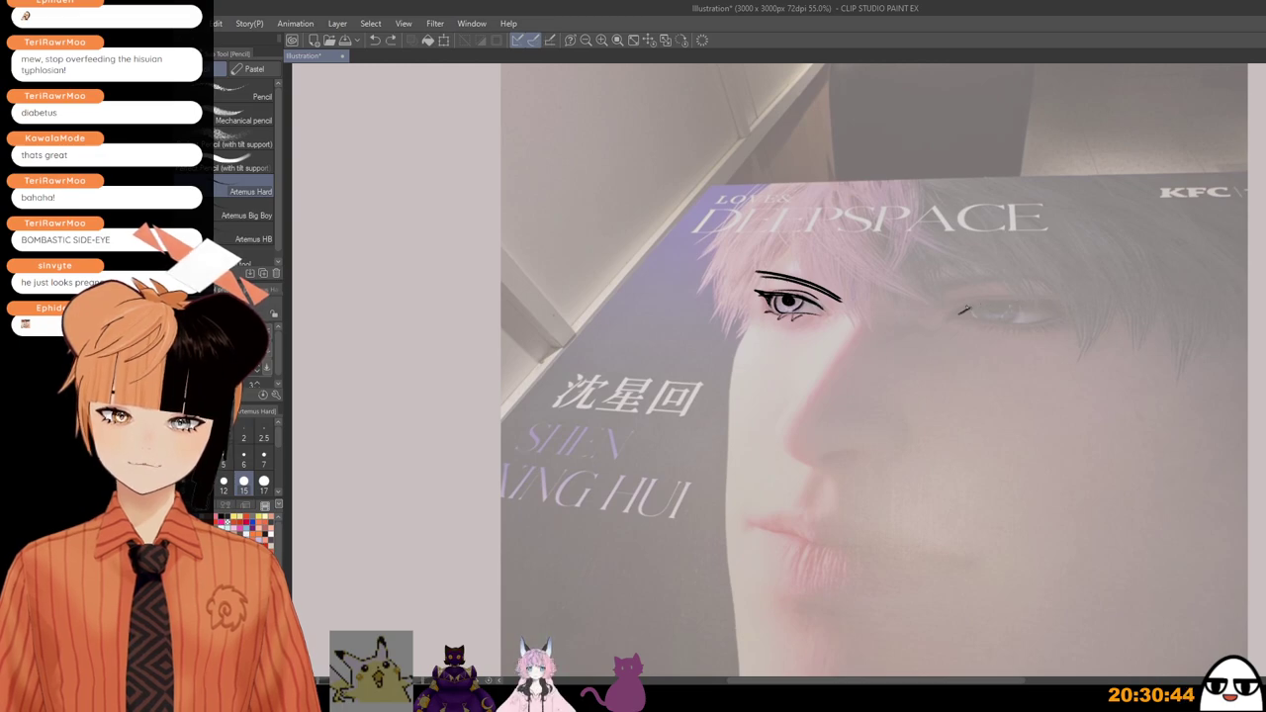
{"action": "left_click_drag", "start_coordinate": [971, 310], "coordinate": [1063, 307]}
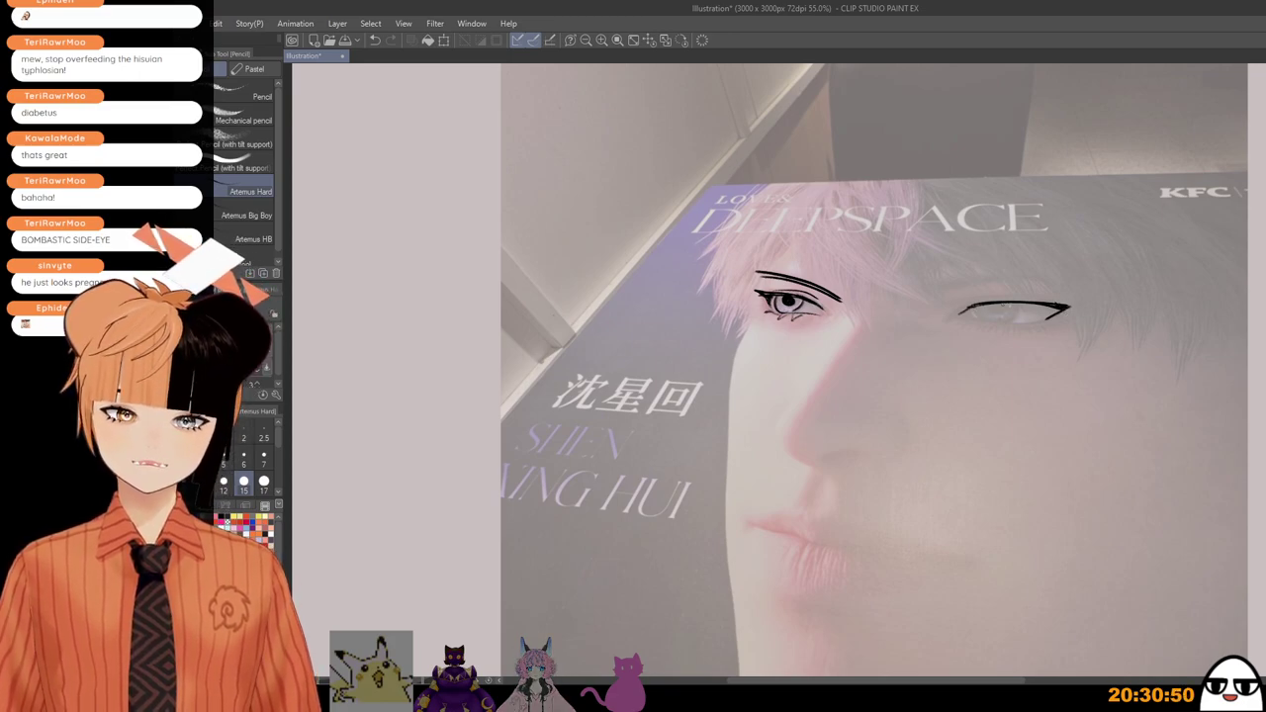
{"action": "key", "text": "ctrl+z"}
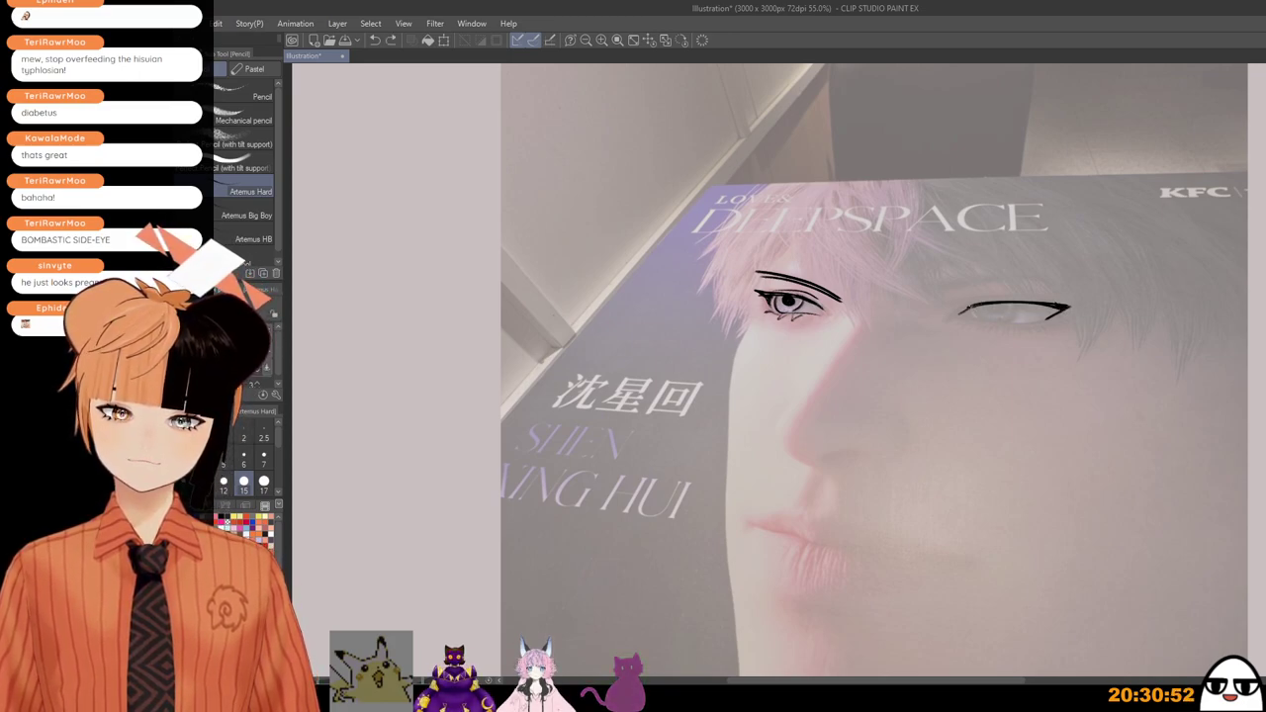
{"action": "left_click_drag", "start_coordinate": [973, 305], "coordinate": [1071, 297]}
{"action": "left_click_drag", "start_coordinate": [976, 305], "coordinate": [1068, 303]}
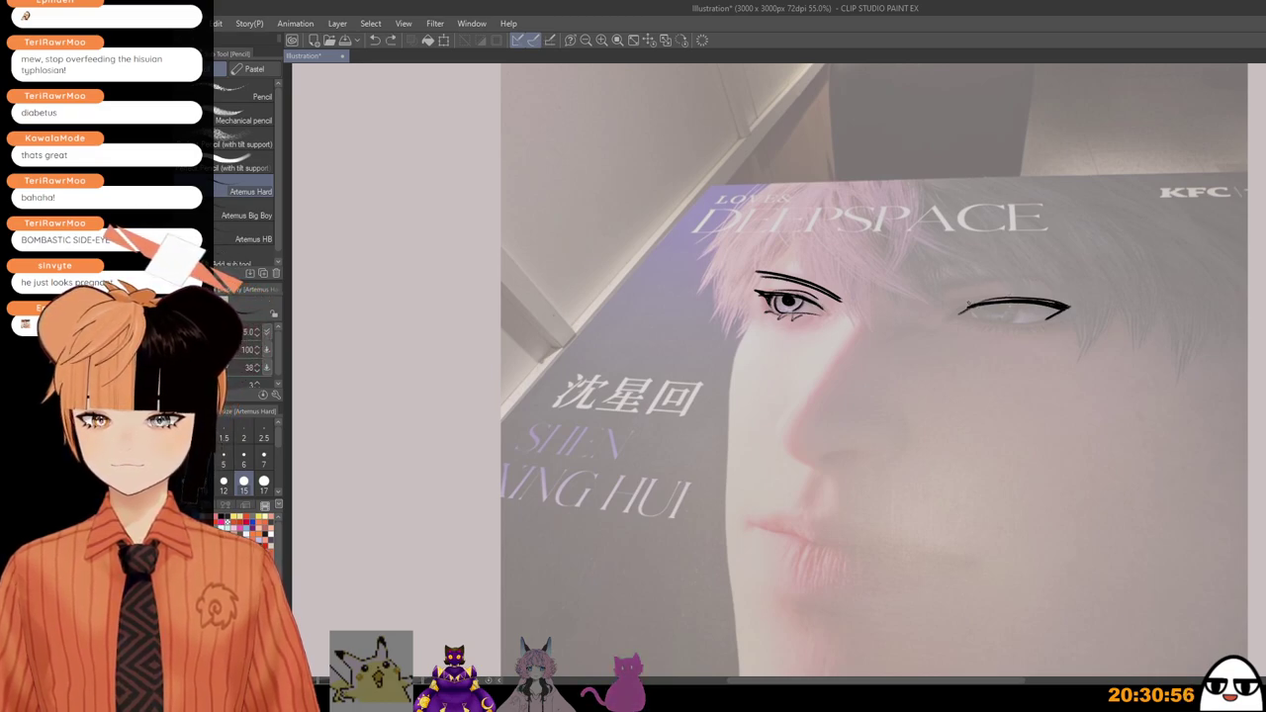
{"action": "left_click_drag", "start_coordinate": [988, 293], "coordinate": [1031, 294]}
Step: Set the brush size to 17 and draw a thick, nearly straight eyebrow above the eye on the grey-haired side
{"action": "key", "text": "bracketright"}
{"action": "key", "text": "bracketright"}
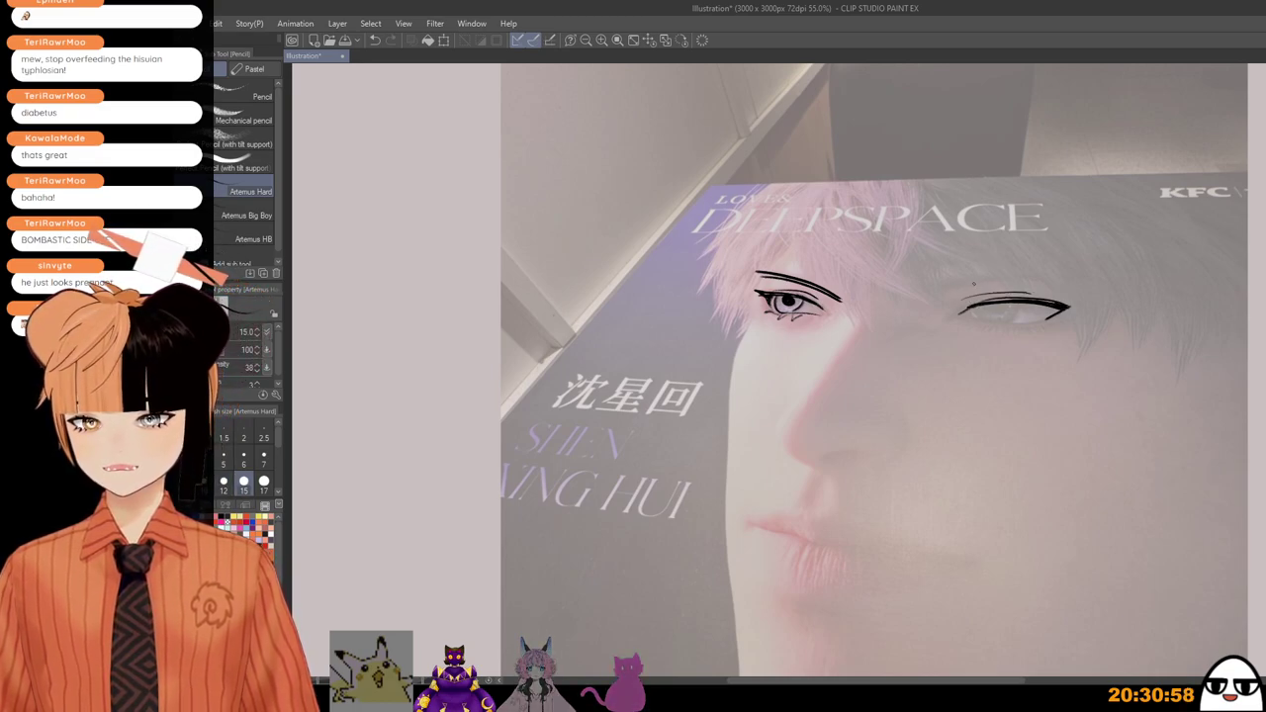
{"action": "left_click_drag", "start_coordinate": [950, 282], "coordinate": [1041, 276]}
{"action": "key", "text": "ctrl+z"}
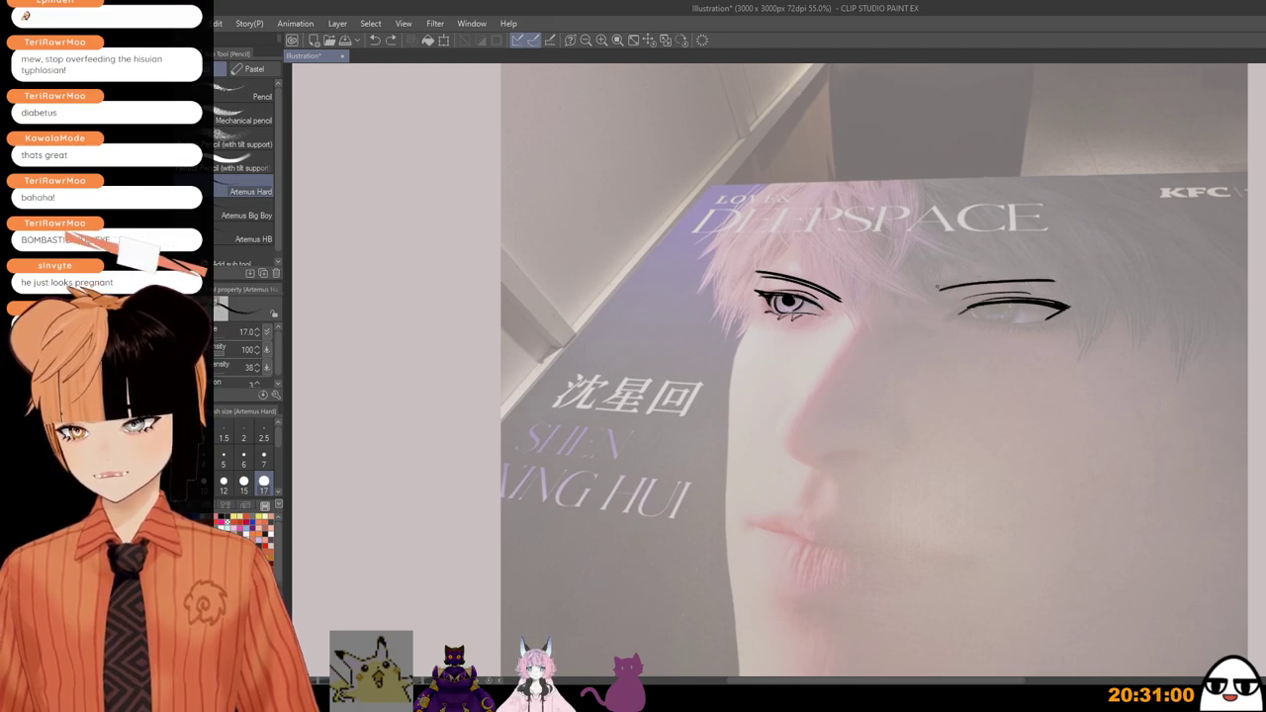
{"action": "mouse_move", "coordinate": [949, 281]}
{"action": "left_mouse_down"}
{"action": "mouse_move", "coordinate": [1071, 278]}
{"action": "mouse_move", "coordinate": [938, 289]}
{"action": "left_mouse_up"}
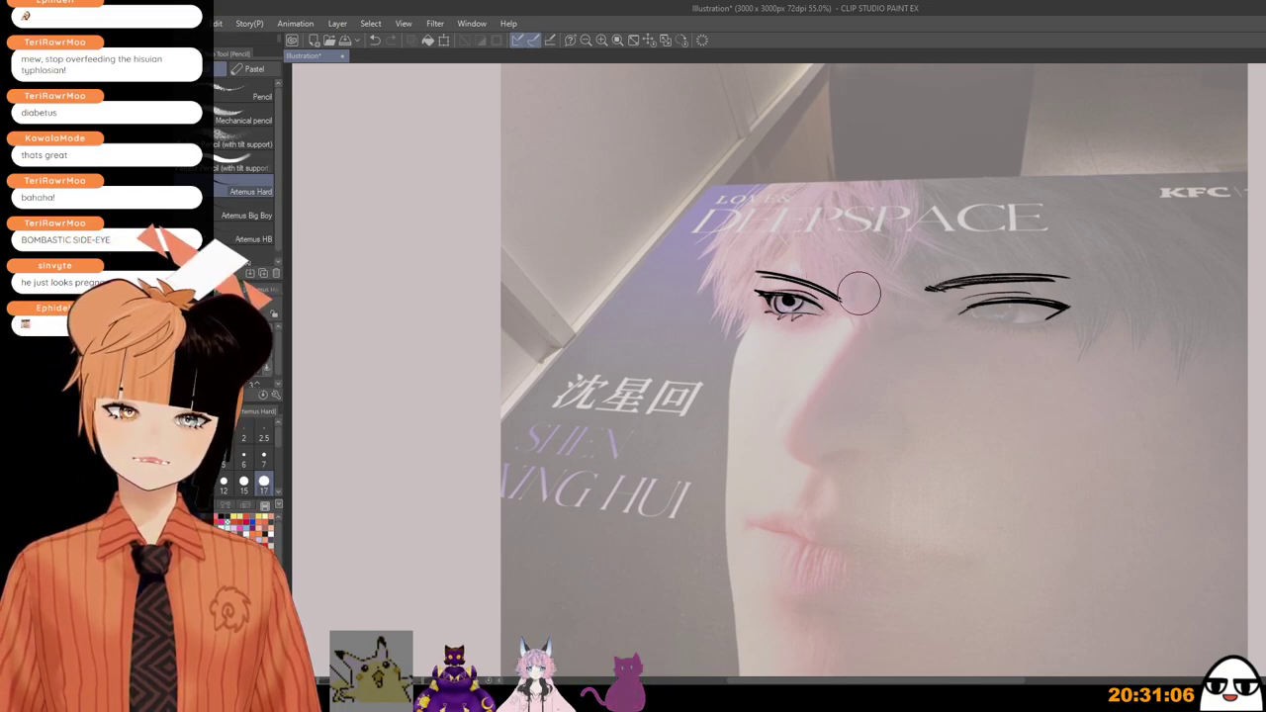
Step: Trace the nose bridge, tip, nostril and nostril wing at brush size 17, and add the philtrum lines beneath
{"action": "key", "text": "bracketleft"}
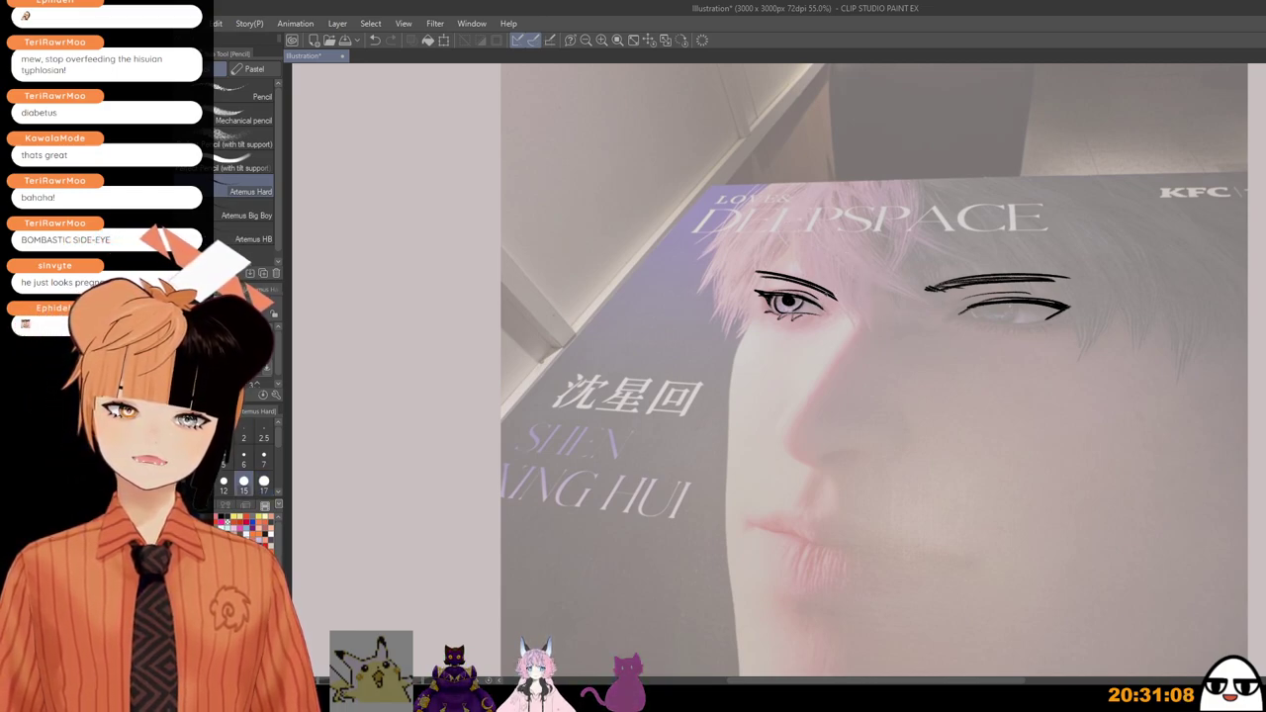
{"action": "scroll", "coordinate": [839, 287], "scroll_direction": "down", "scroll_amount": 1}
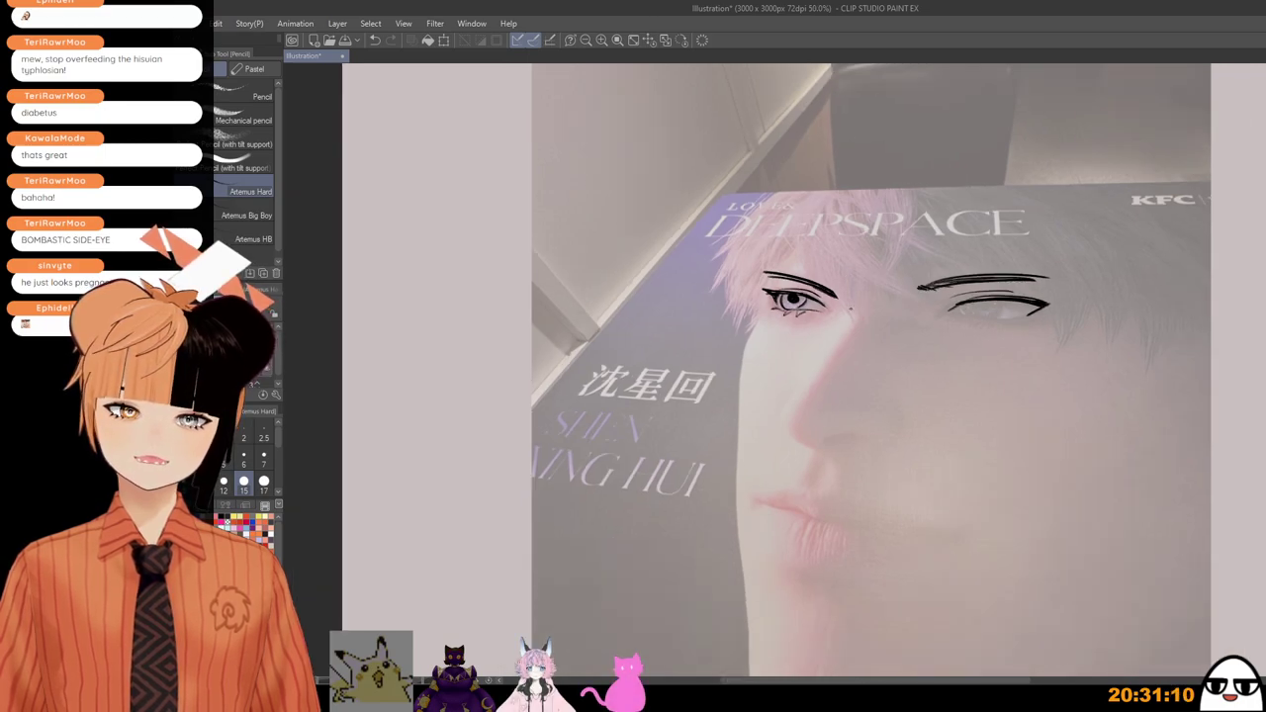
{"action": "key", "text": "bracketright"}
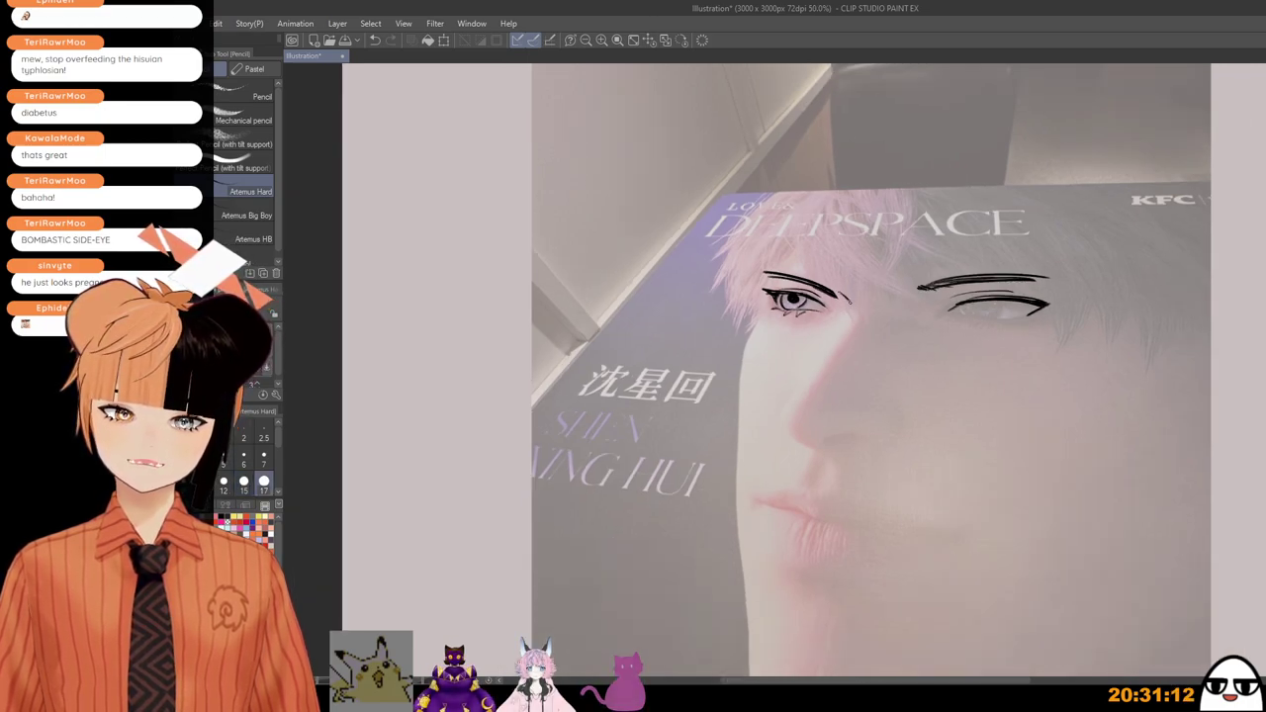
{"action": "mouse_move", "coordinate": [849, 309]}
{"action": "left_mouse_down"}
{"action": "mouse_move", "coordinate": [783, 409]}
{"action": "mouse_move", "coordinate": [799, 441]}
{"action": "left_mouse_up"}
{"action": "key", "text": "ctrl+z"}
{"action": "mouse_move", "coordinate": [793, 436]}
{"action": "left_mouse_down"}
{"action": "mouse_move", "coordinate": [810, 447]}
{"action": "mouse_move", "coordinate": [840, 437]}
{"action": "left_mouse_up"}
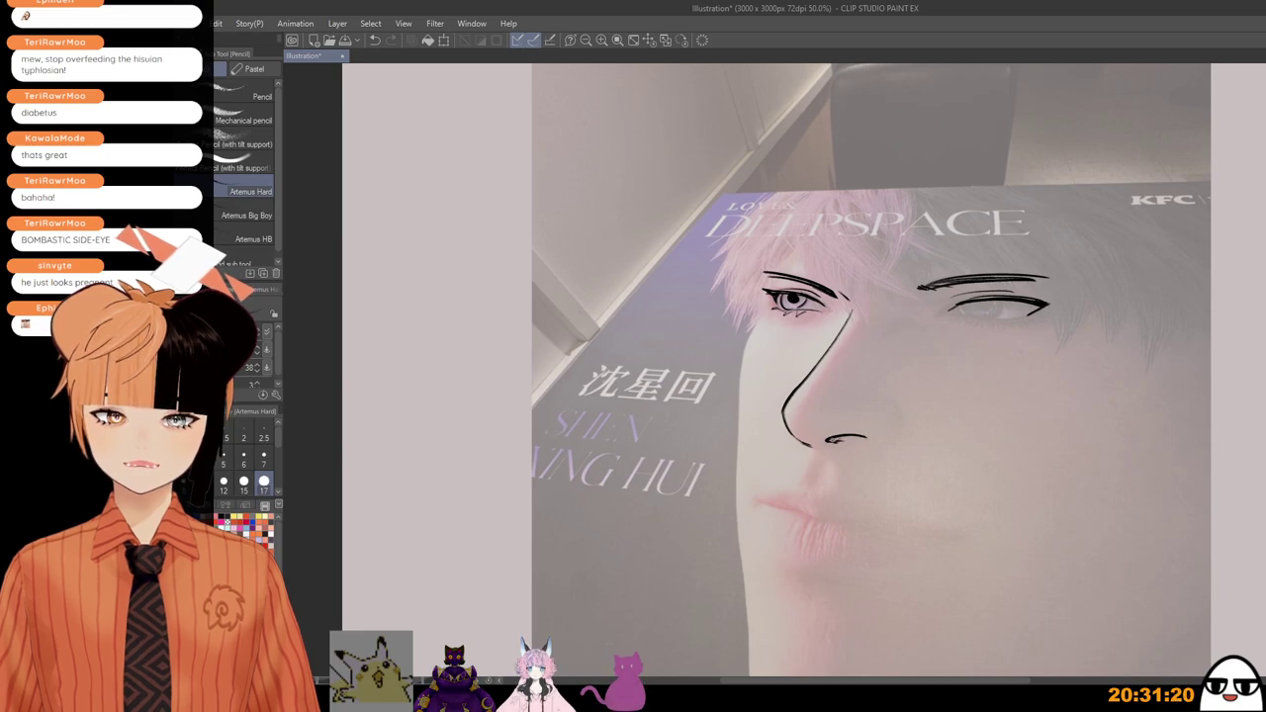
{"action": "scroll", "coordinate": [877, 419], "scroll_direction": "down", "scroll_amount": 1}
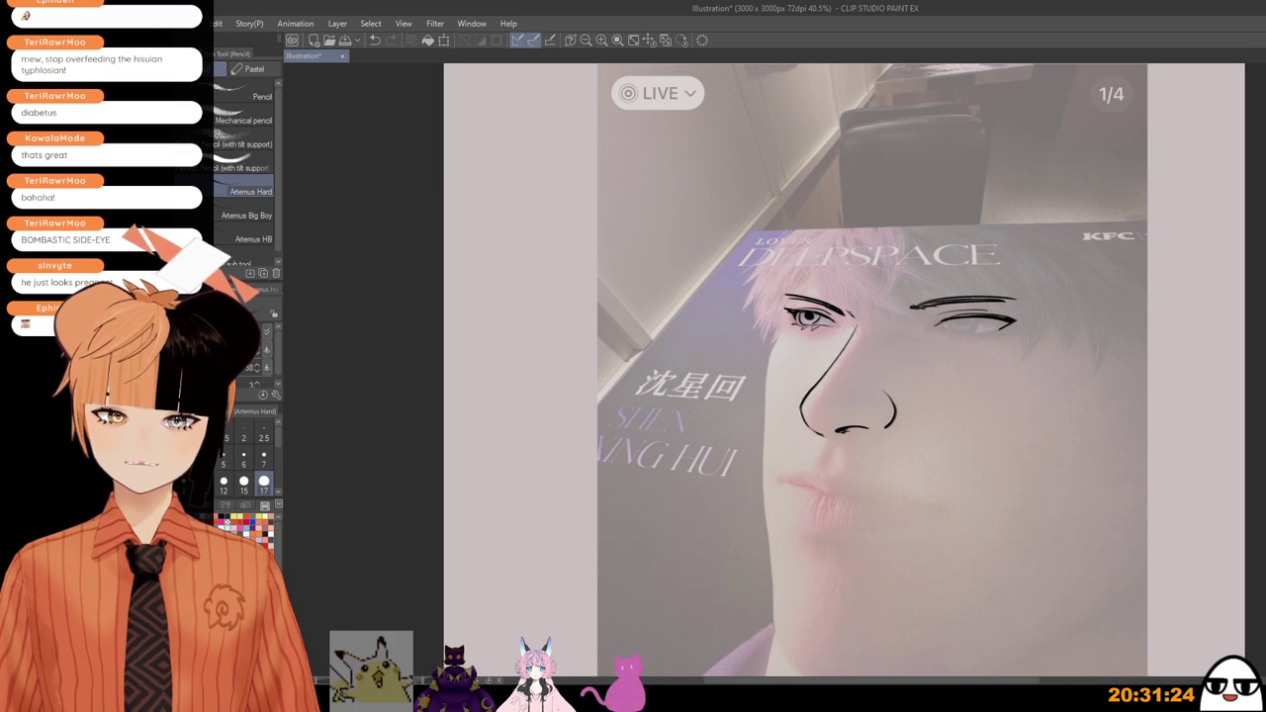
{"action": "scroll", "coordinate": [857, 320], "scroll_direction": "up", "scroll_amount": 1}
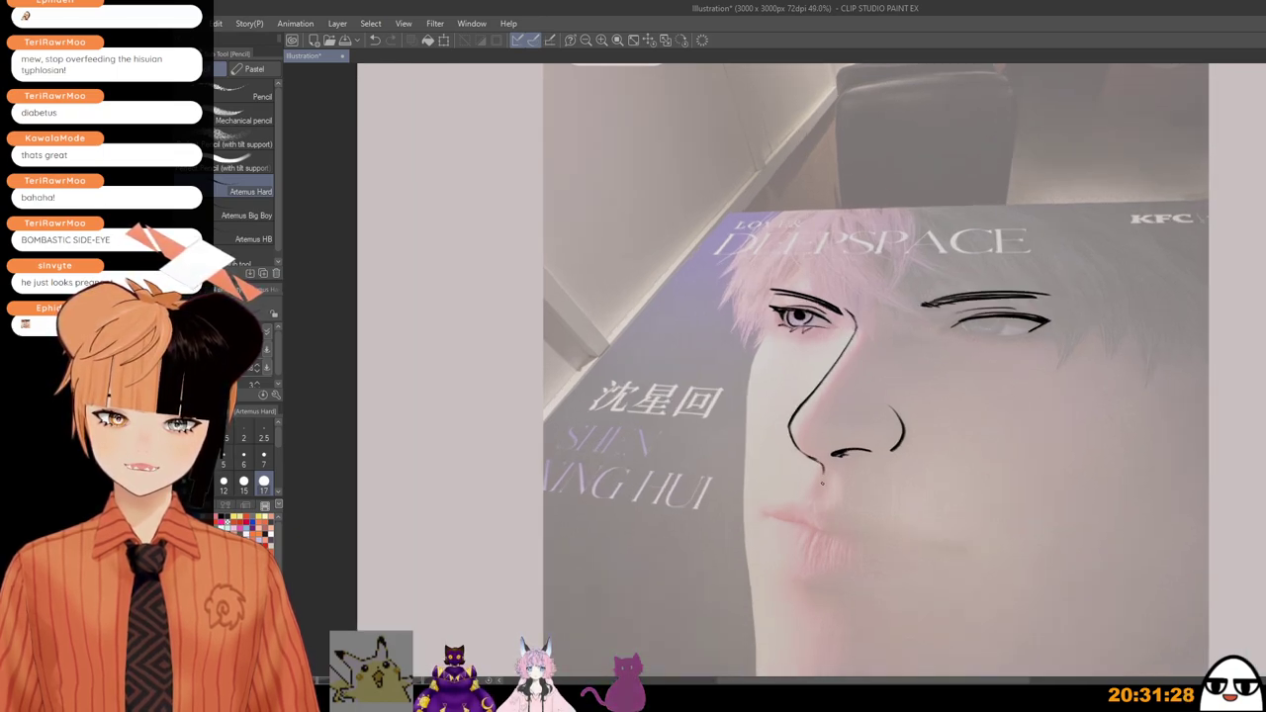
{"action": "left_click_drag", "start_coordinate": [833, 484], "coordinate": [822, 501]}
Step: Draw the iris and dark pupil inside the eye on the grey-haired side
{"action": "scroll", "coordinate": [884, 494], "scroll_direction": "down", "scroll_amount": 1}
{"action": "left_click_drag", "start_coordinate": [942, 397], "coordinate": [933, 342]}
{"action": "scroll", "coordinate": [933, 286], "scroll_direction": "up", "scroll_amount": 2}
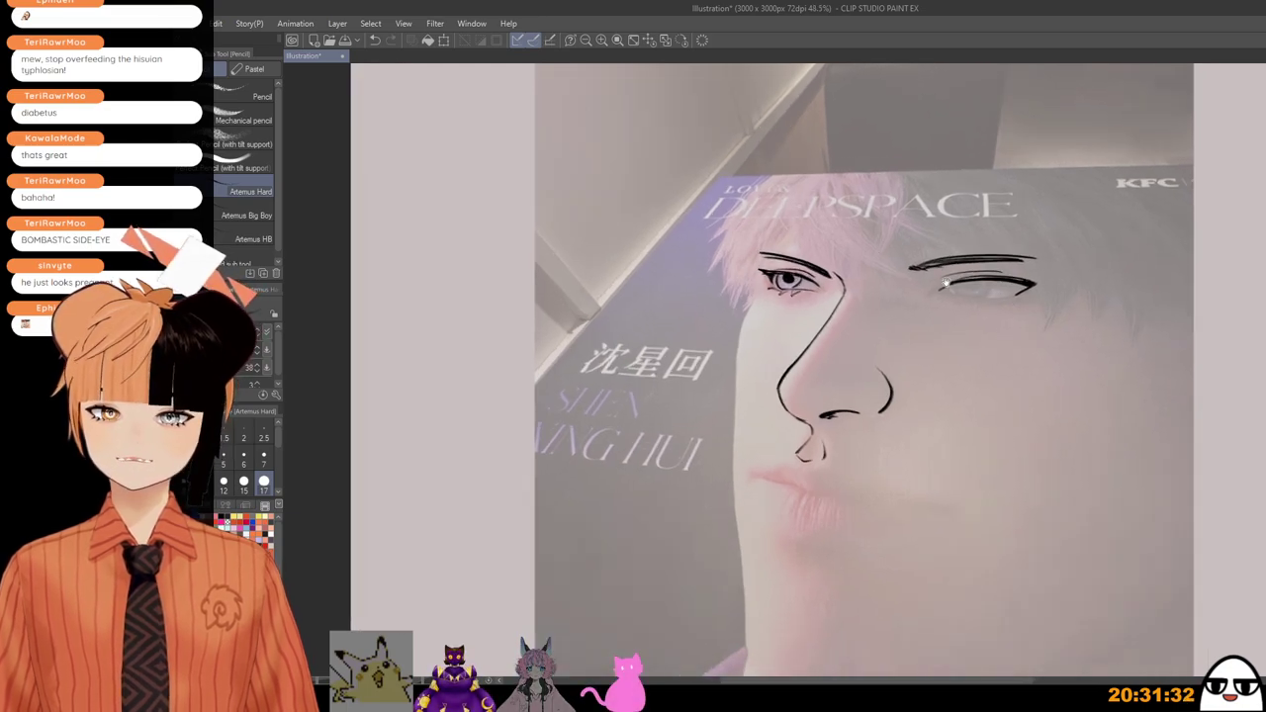
{"action": "left_click_drag", "start_coordinate": [997, 273], "coordinate": [976, 237]}
{"action": "scroll", "coordinate": [940, 237], "scroll_direction": "up", "scroll_amount": 1}
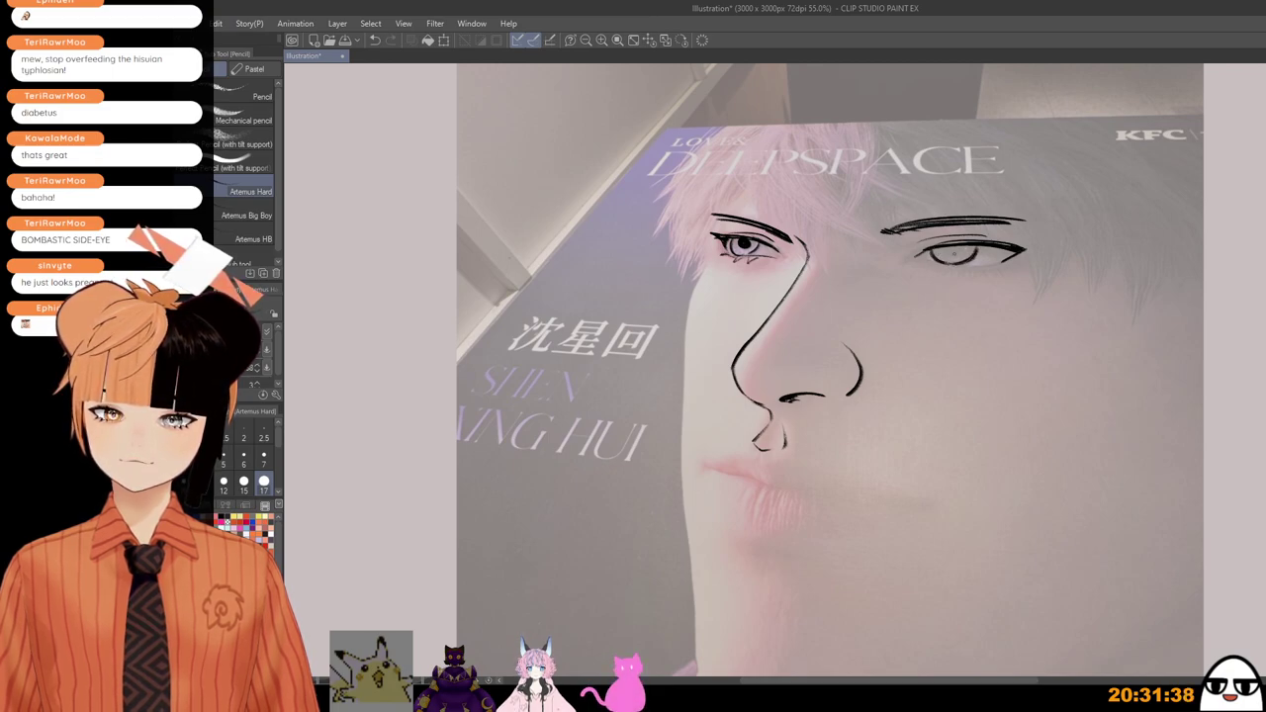
{"action": "mouse_move", "coordinate": [945, 249]}
{"action": "left_mouse_down"}
{"action": "mouse_move", "coordinate": [956, 253]}
{"action": "mouse_move", "coordinate": [934, 259]}
{"action": "left_mouse_up"}
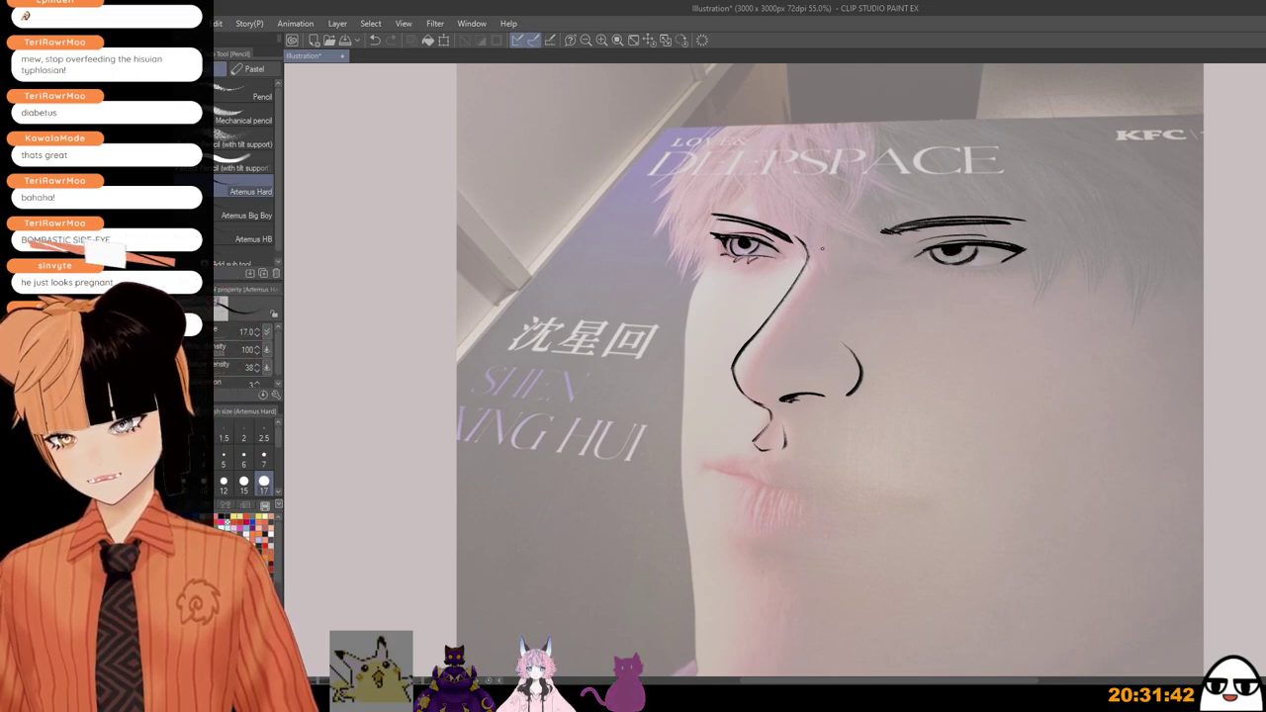
Step: Set the brush size to 15 and trace the lower lid line of the eye on the grey-haired side
{"action": "scroll", "coordinate": [737, 241], "scroll_direction": "up", "scroll_amount": 2}
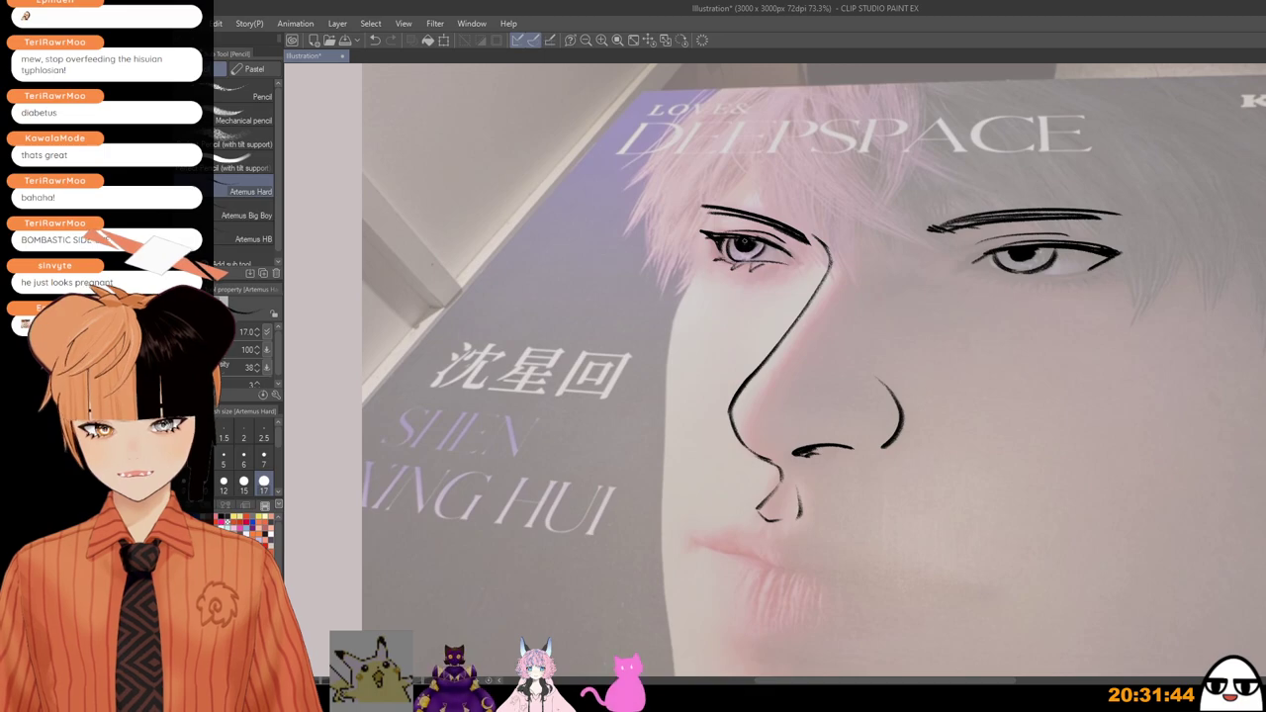
{"action": "key", "text": "["}
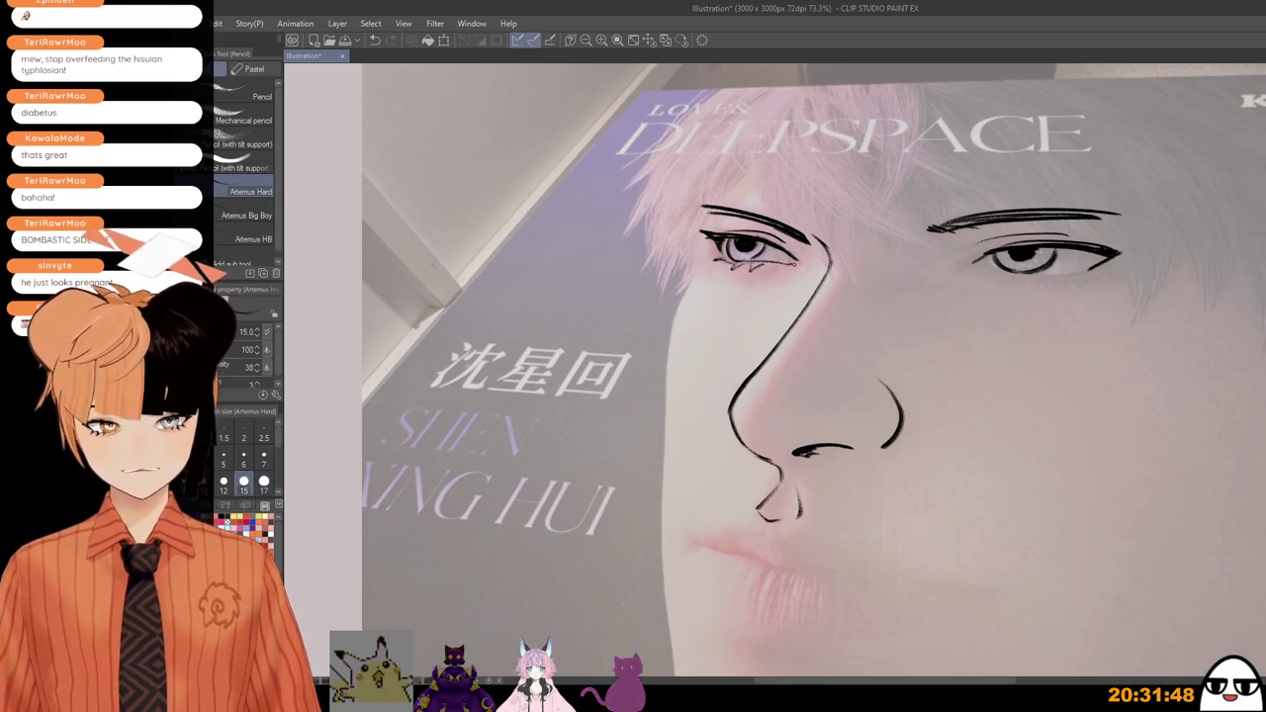
{"action": "scroll", "coordinate": [820, 213], "scroll_direction": "down", "scroll_amount": 1}
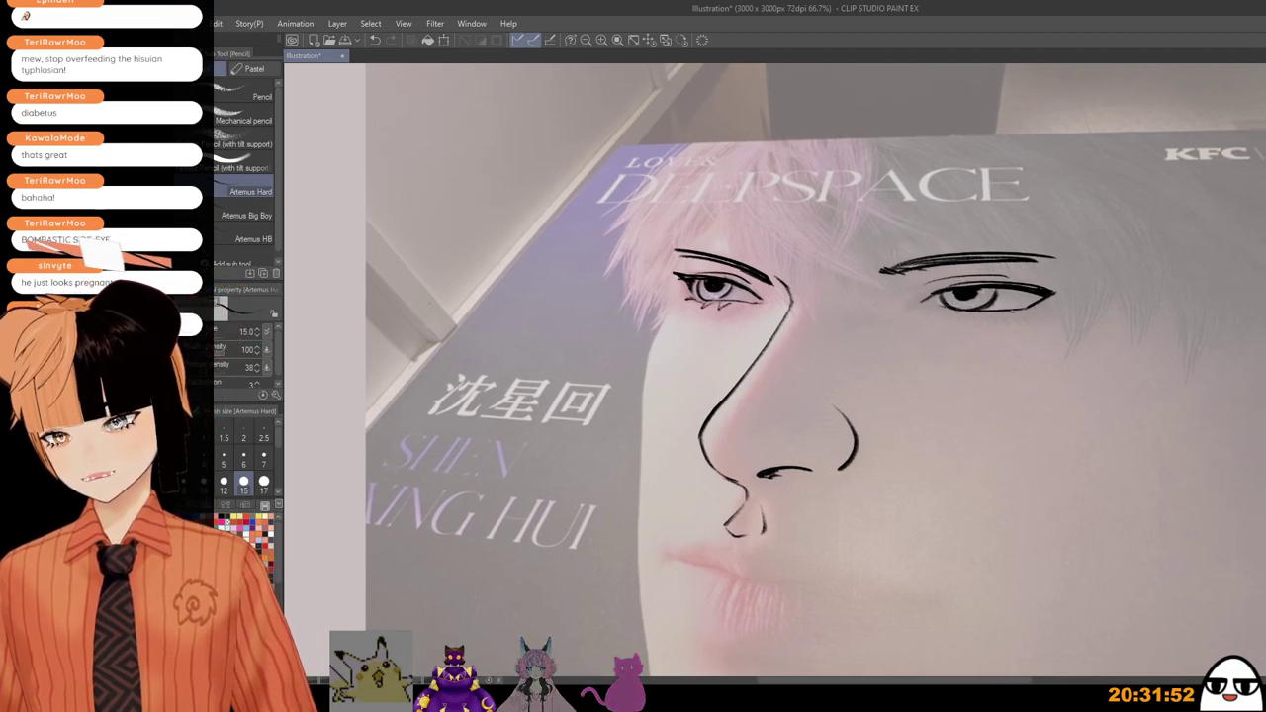
{"action": "scroll", "coordinate": [801, 337], "scroll_direction": "down", "scroll_amount": 2}
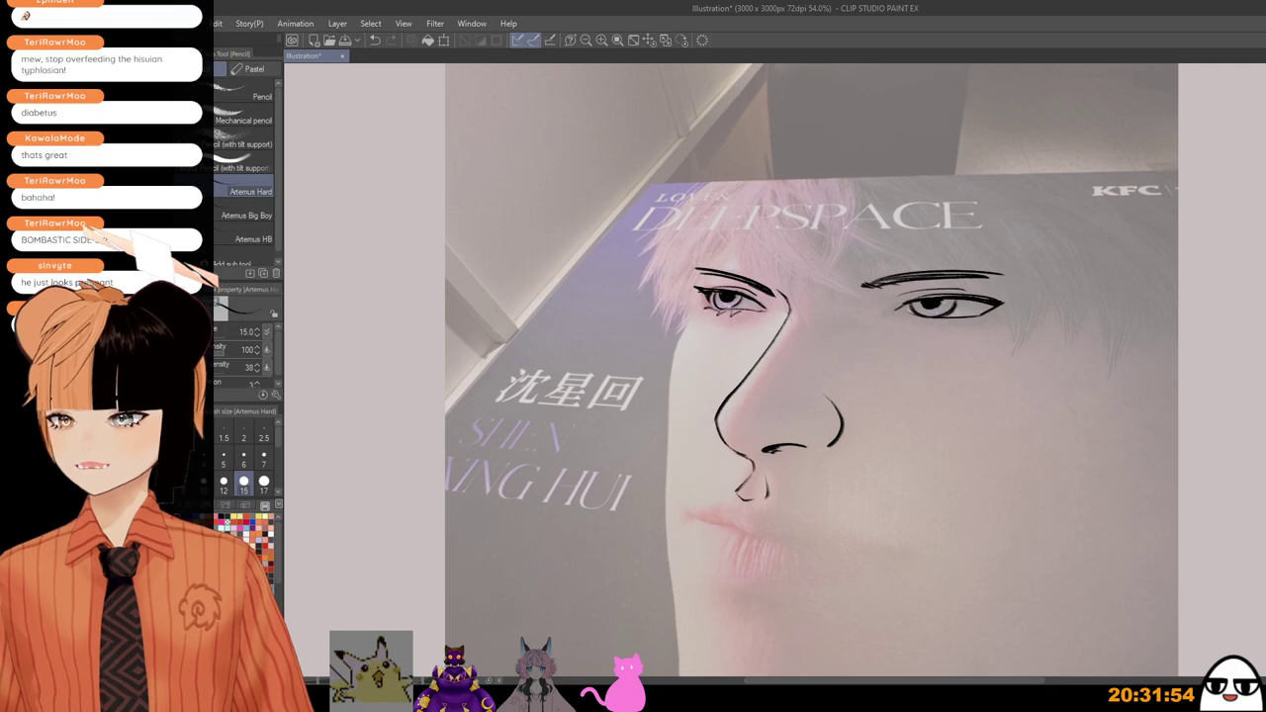
{"action": "key", "text": "Delete"}
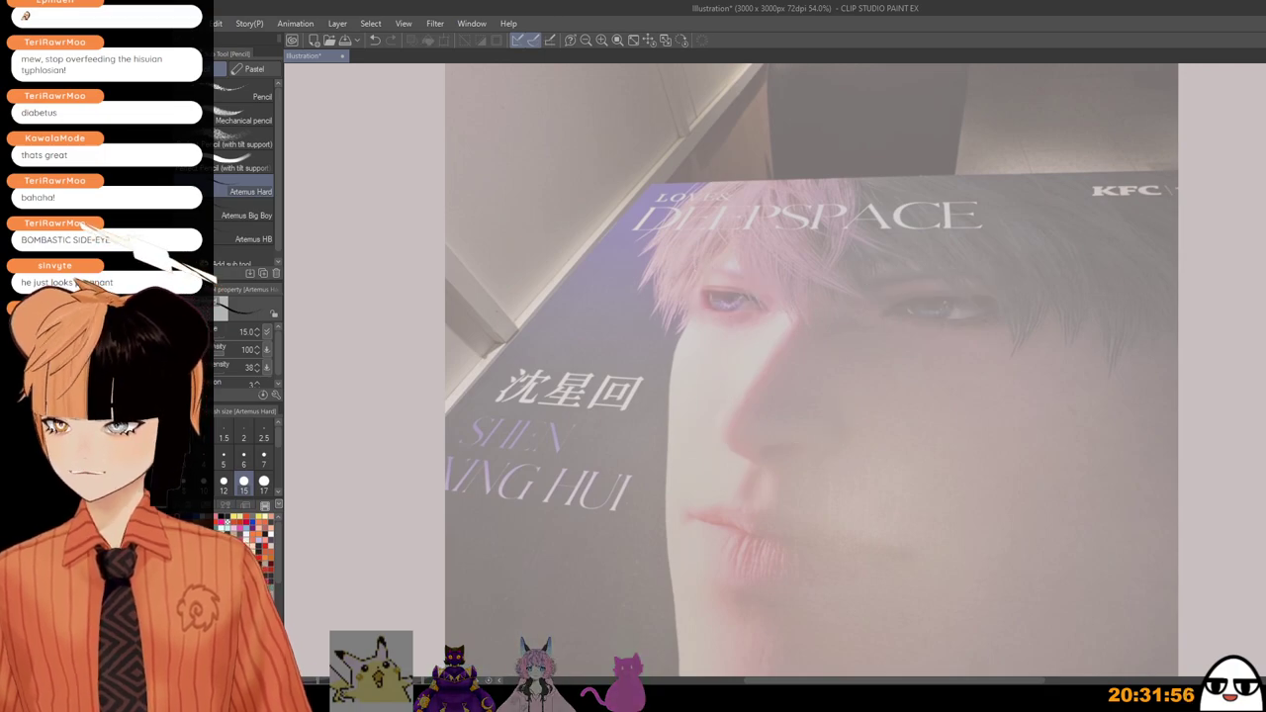
{"action": "key", "text": "ctrl+z"}
Step: Add a row of short lower lashes and outer-corner lashes to the eye on the grey-haired side
{"action": "scroll", "coordinate": [899, 331], "scroll_direction": "up", "scroll_amount": 3}
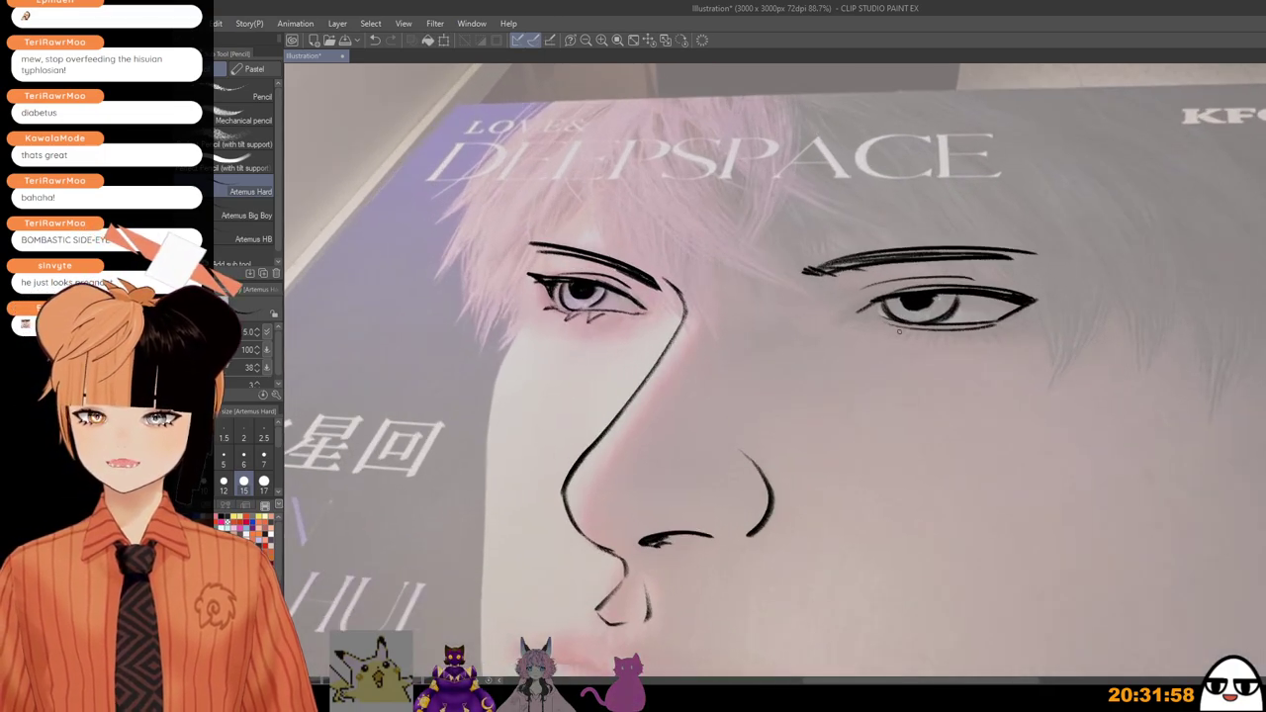
{"action": "scroll", "coordinate": [991, 323], "scroll_direction": "down", "scroll_amount": 2}
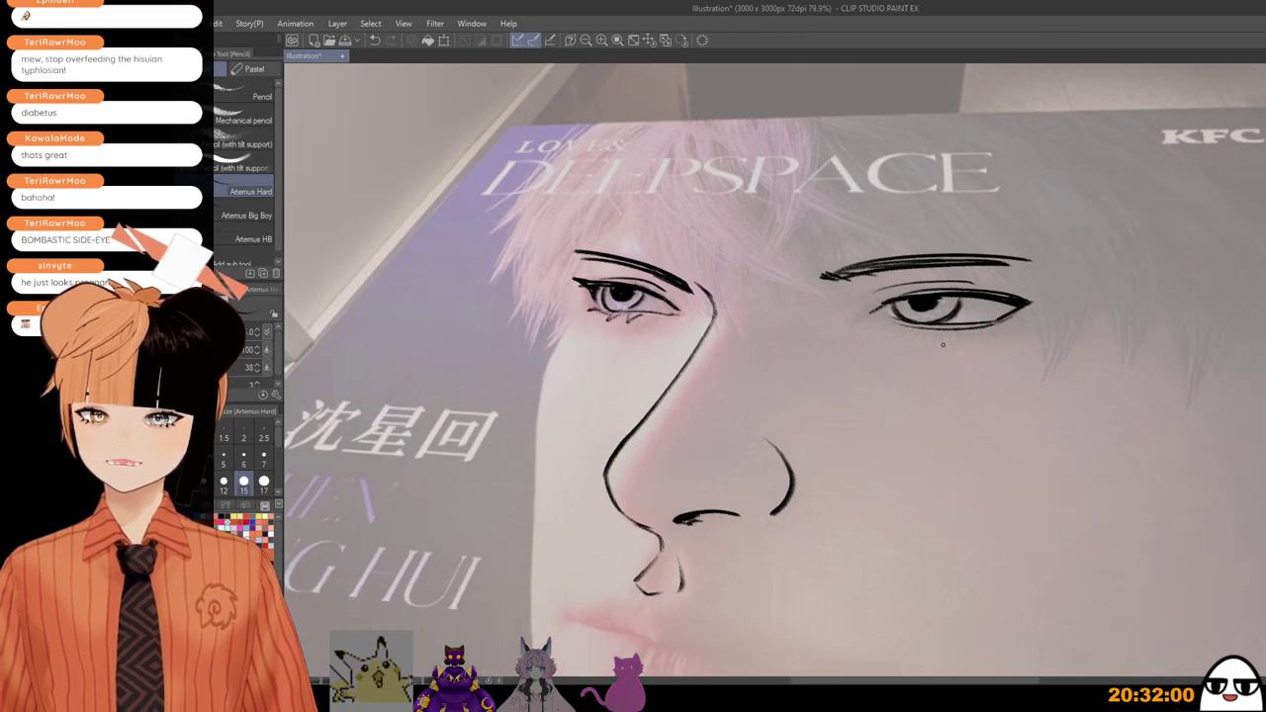
{"action": "left_click_drag", "start_coordinate": [974, 374], "coordinate": [949, 358]}
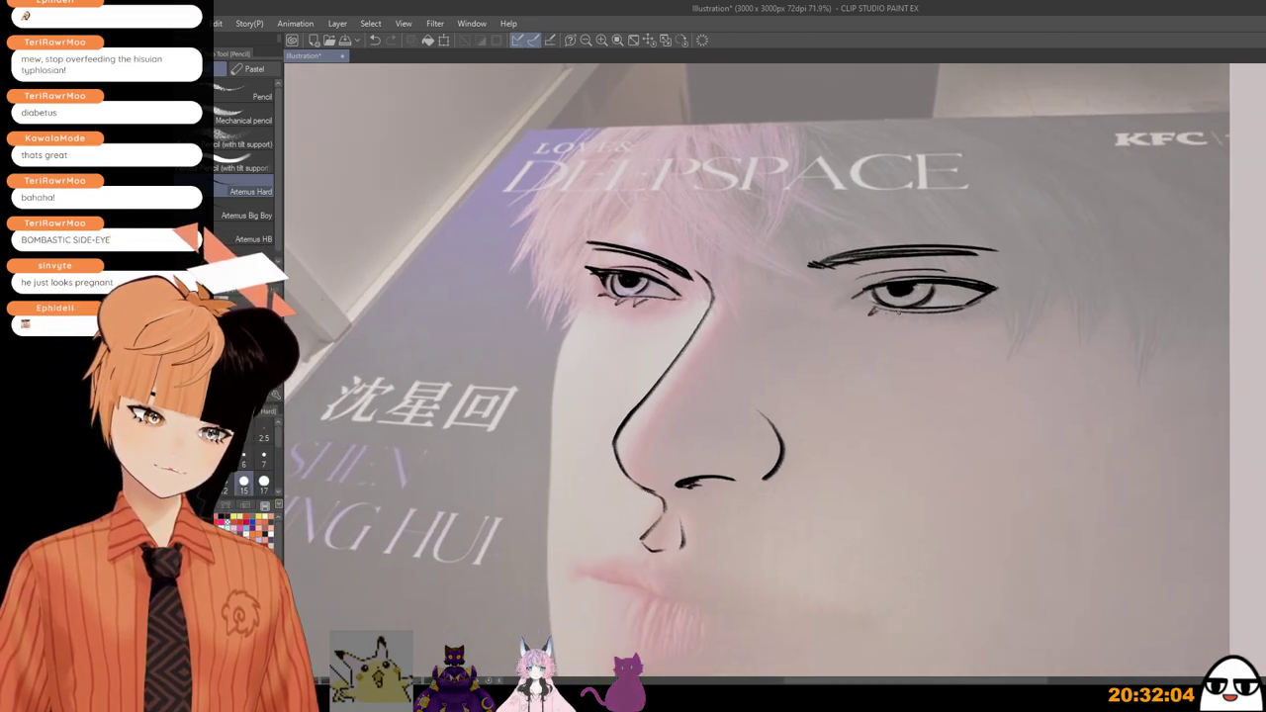
{"action": "left_click_drag", "start_coordinate": [921, 320], "coordinate": [974, 314]}
{"action": "scroll", "coordinate": [981, 326], "scroll_direction": "down", "scroll_amount": 1}
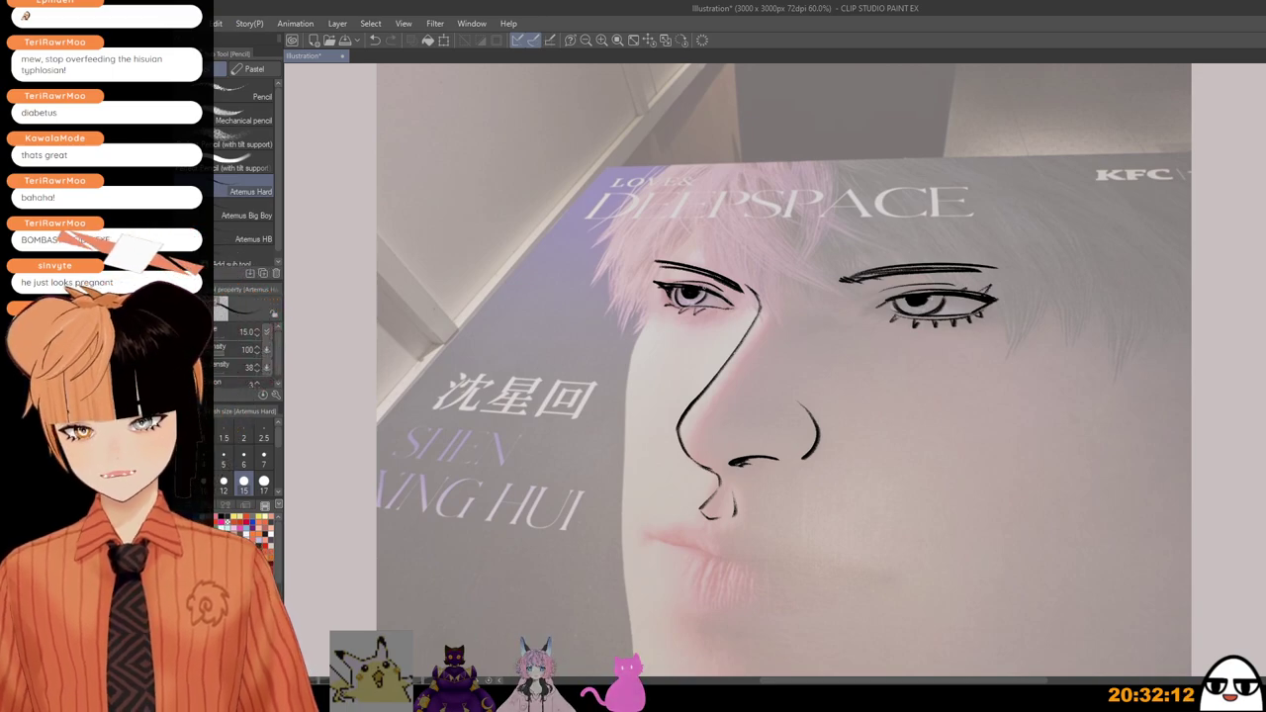
Step: Trace the mouth line between the lips and extend it across the wide cheek, undoing and redrawing strokes
{"action": "scroll", "coordinate": [717, 233], "scroll_direction": "down", "scroll_amount": 1}
{"action": "left_click_drag", "start_coordinate": [851, 353], "coordinate": [849, 419]}
{"action": "scroll", "coordinate": [811, 395], "scroll_direction": "down", "scroll_amount": 1}
{"action": "left_click_drag", "start_coordinate": [809, 326], "coordinate": [797, 246]}
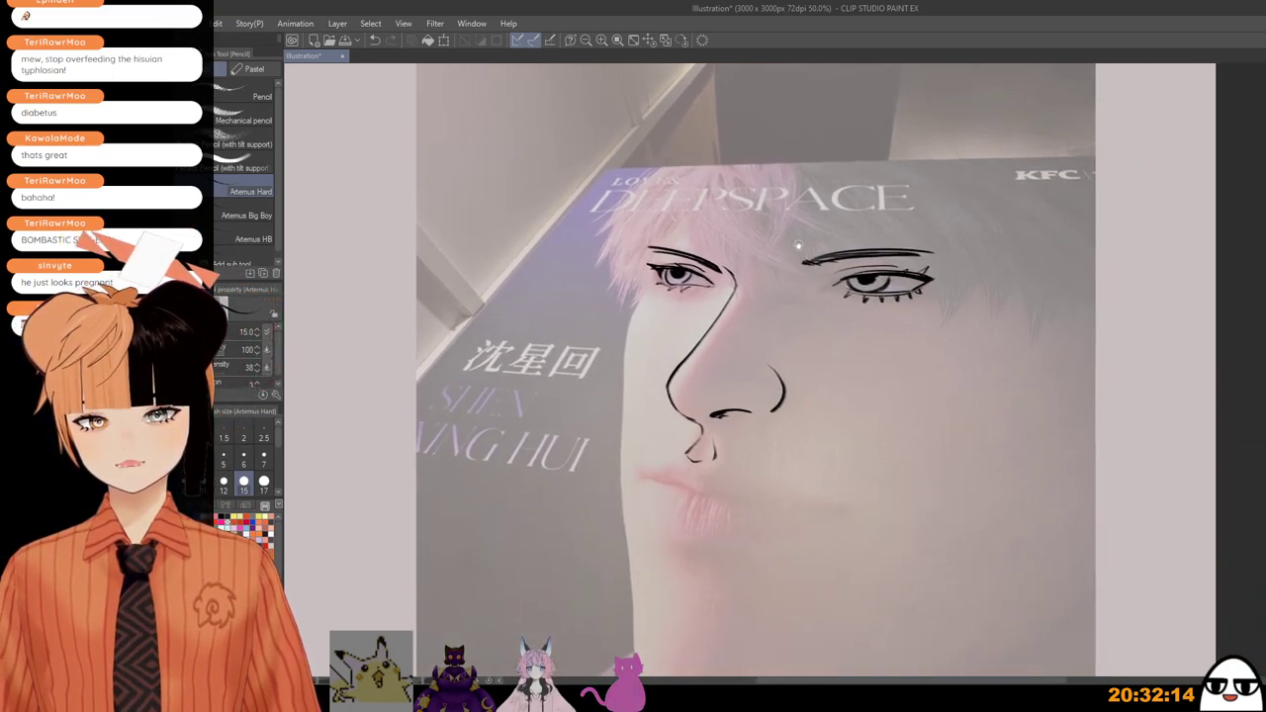
{"action": "left_click_drag", "start_coordinate": [807, 354], "coordinate": [807, 335]}
{"action": "scroll", "coordinate": [806, 335], "scroll_direction": "up", "scroll_amount": 1}
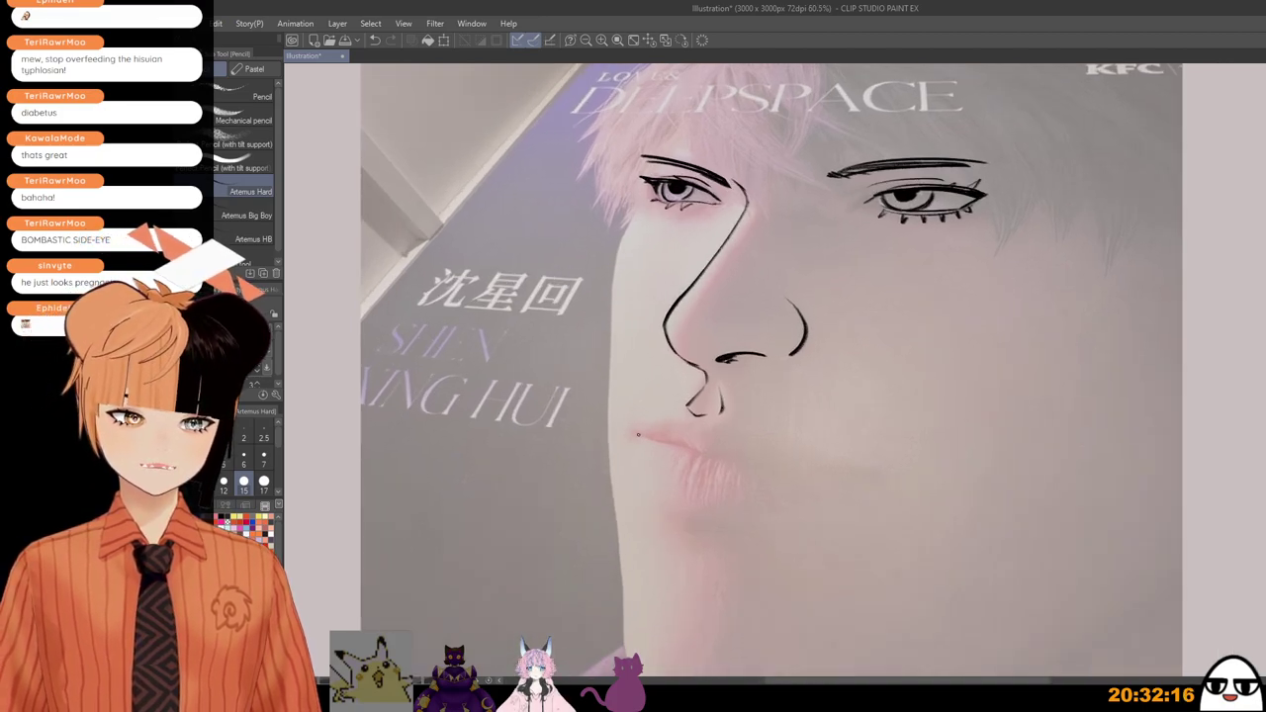
{"action": "key", "text": "ctrl+z"}
{"action": "mouse_move", "coordinate": [642, 437]}
{"action": "left_mouse_down"}
{"action": "mouse_move", "coordinate": [737, 458]}
{"action": "mouse_move", "coordinate": [716, 461]}
{"action": "mouse_move", "coordinate": [875, 476]}
{"action": "left_mouse_up"}
{"action": "key", "text": "ctrl+z"}
{"action": "key", "text": "ctrl+z"}
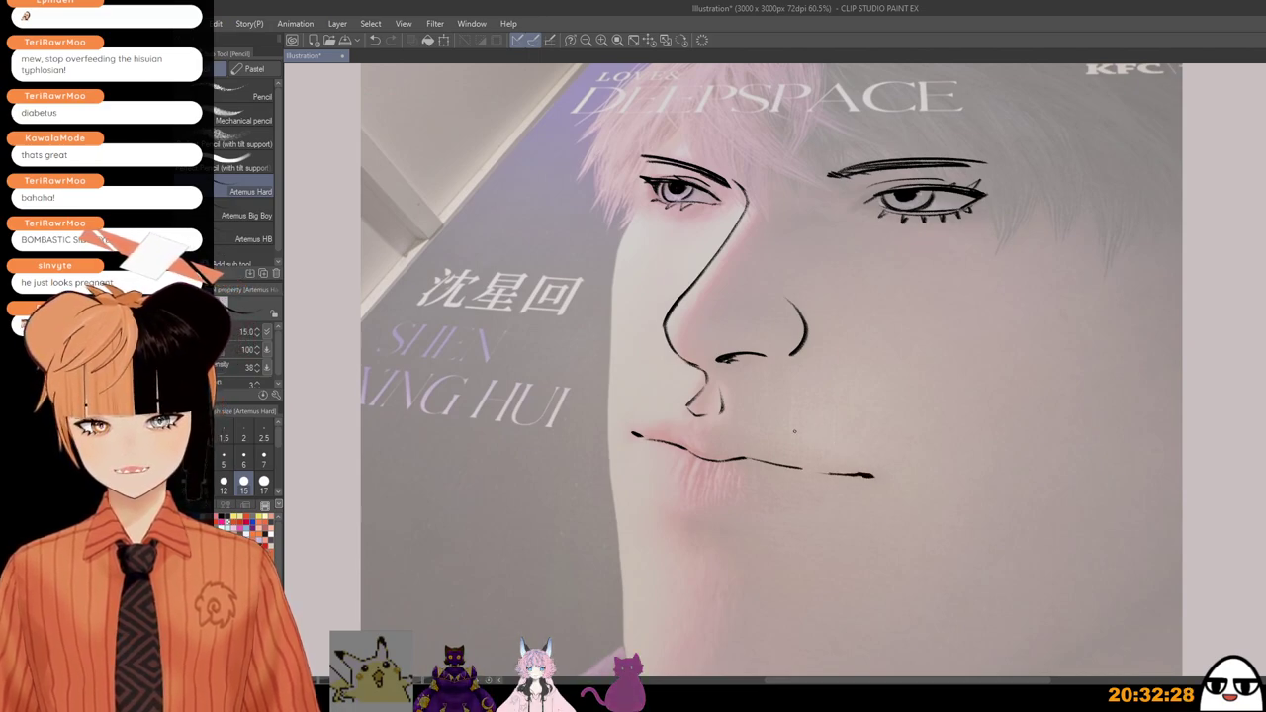
Step: Trace the curved outline of the lower lip beneath the mouth line, replacing the first short stroke
{"action": "scroll", "coordinate": [794, 431], "scroll_direction": "down", "scroll_amount": 1}
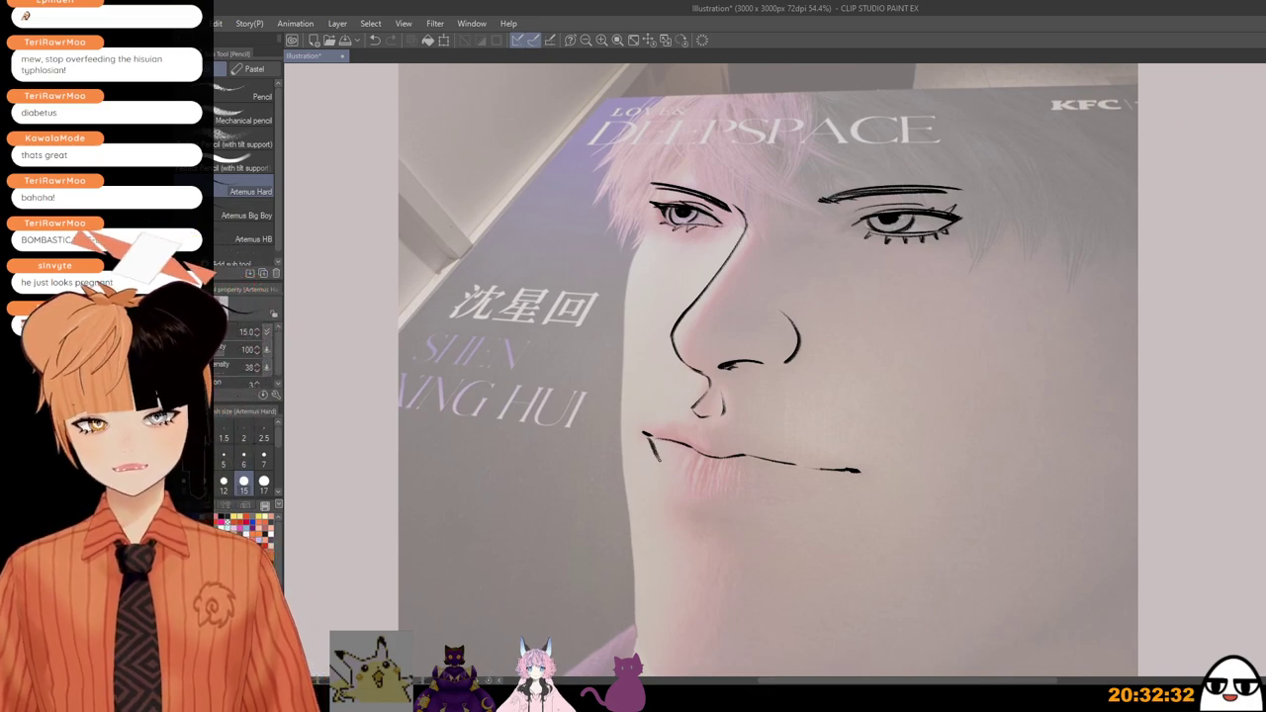
{"action": "left_click_drag", "start_coordinate": [693, 500], "coordinate": [773, 488]}
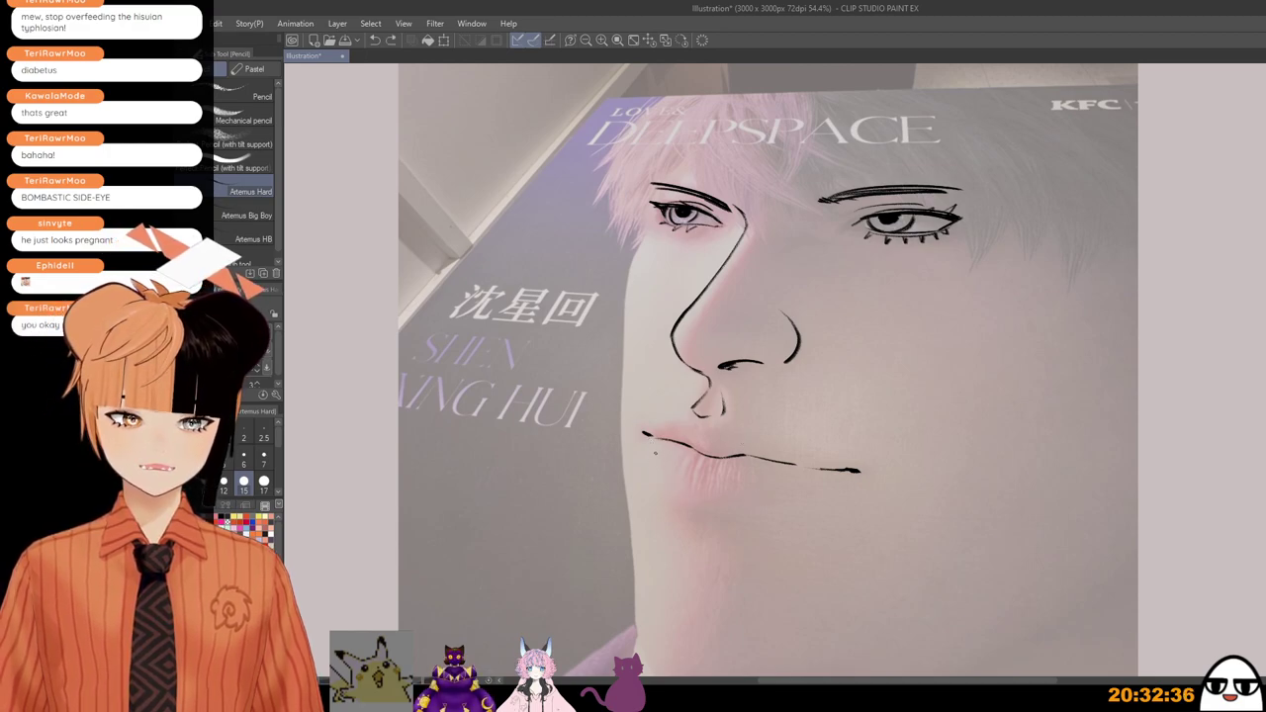
{"action": "mouse_move", "coordinate": [660, 467]}
{"action": "left_mouse_down"}
{"action": "mouse_move", "coordinate": [710, 497]}
{"action": "mouse_move", "coordinate": [735, 496]}
{"action": "left_mouse_up"}
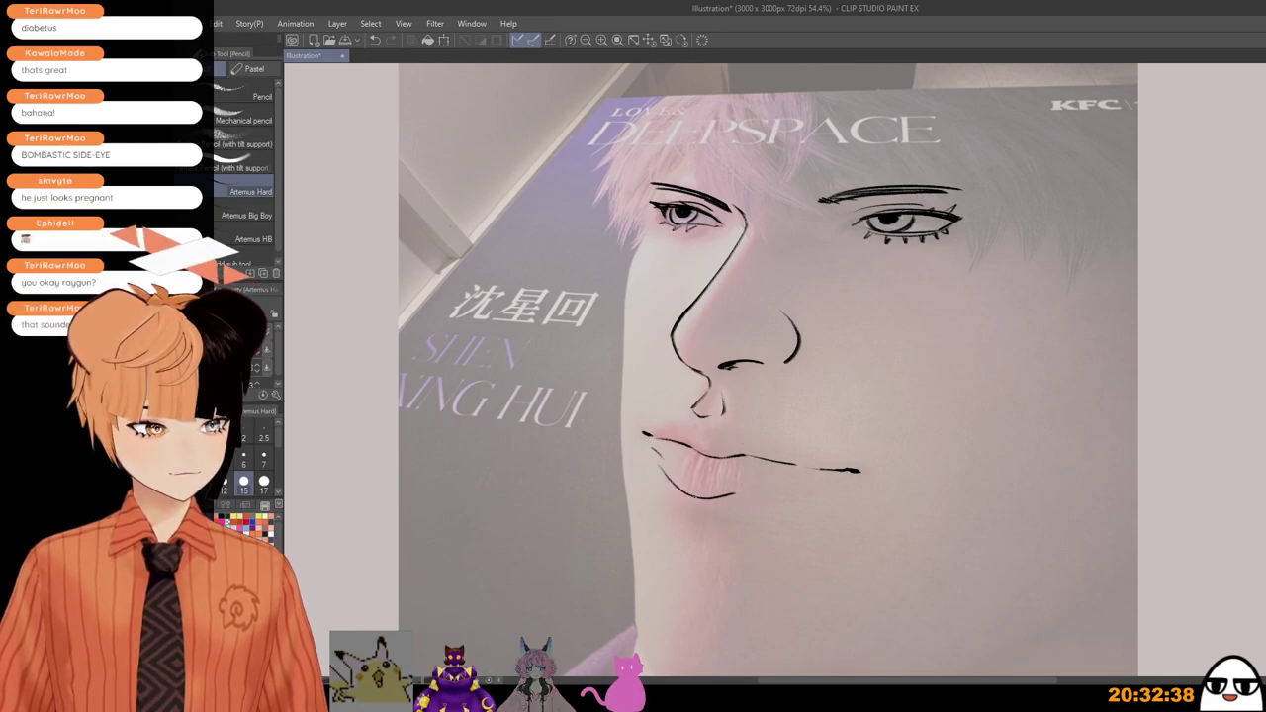
Step: Redraw the lower lip outline toward the long mouth corner and trace the upper lip's contour across both sides
{"action": "key", "text": "ctrl+z"}
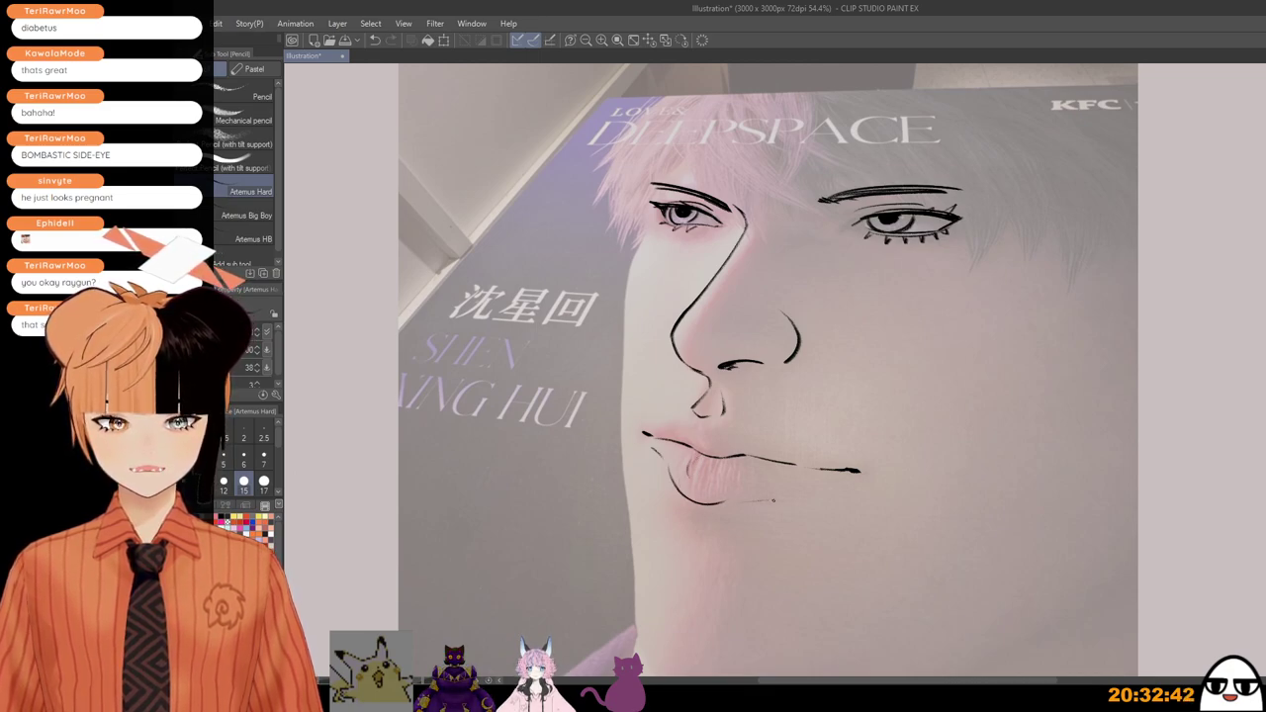
{"action": "left_click_drag", "start_coordinate": [719, 504], "coordinate": [841, 483]}
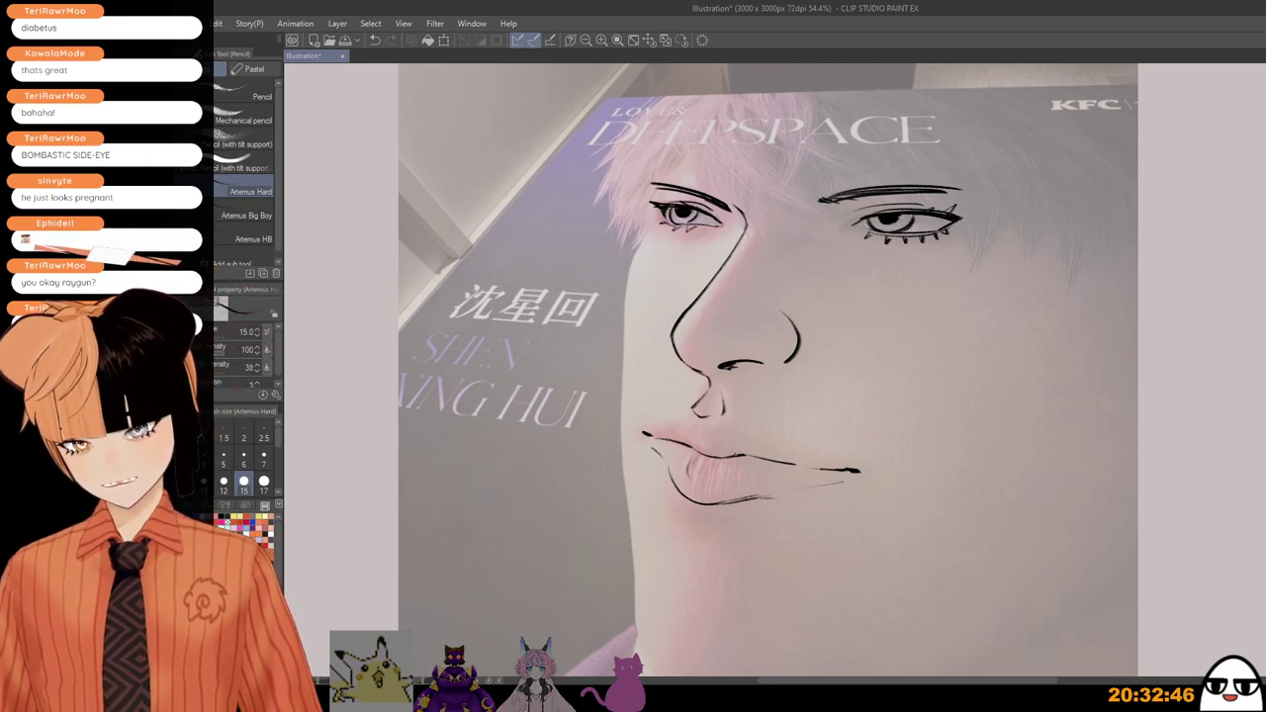
{"action": "left_click_drag", "start_coordinate": [699, 425], "coordinate": [732, 432]}
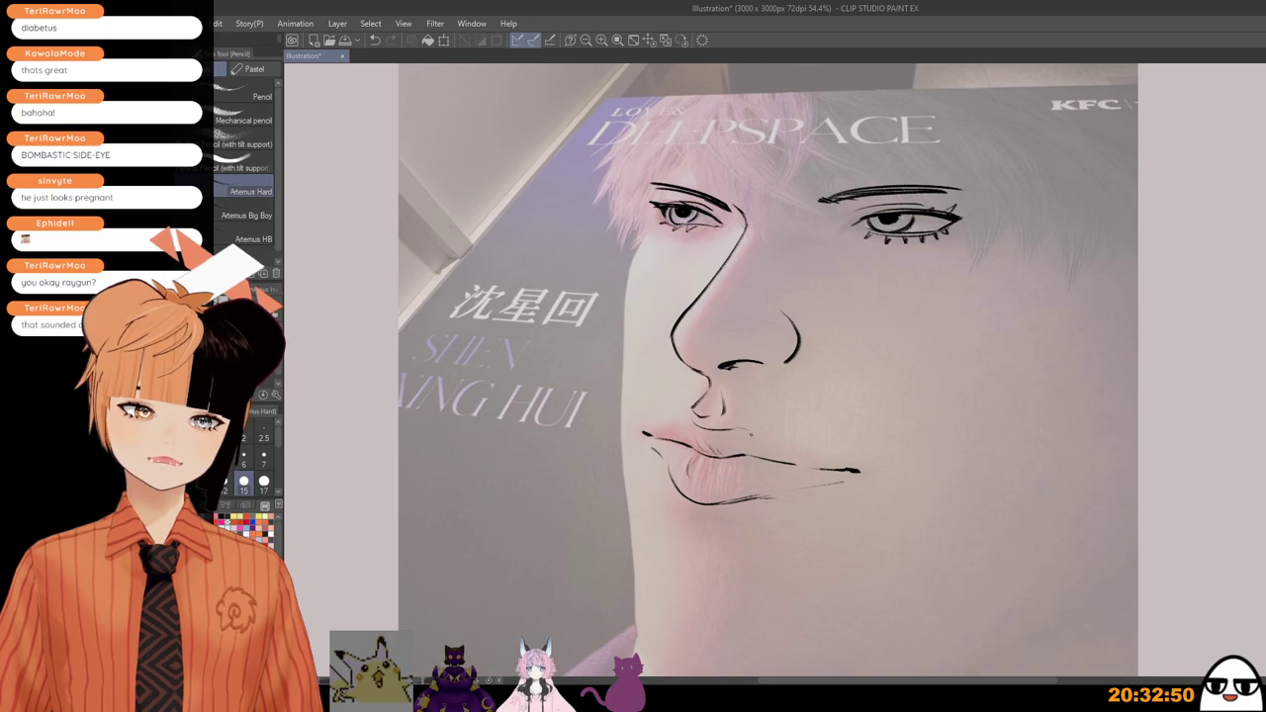
{"action": "left_click_drag", "start_coordinate": [750, 451], "coordinate": [843, 468]}
{"action": "left_click_drag", "start_coordinate": [655, 431], "coordinate": [694, 420]}
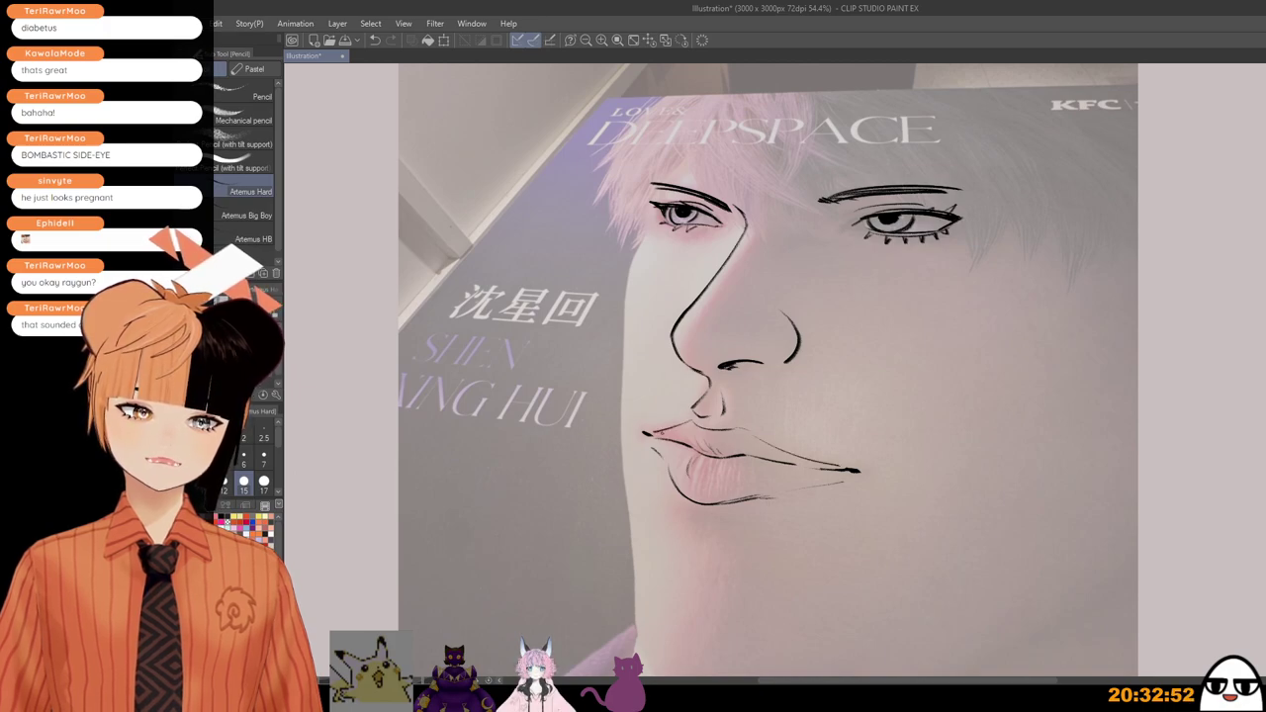
Step: Set the brush size to 17 and trace the face contour from beside the pink-haired eye around the chin and up the wide jaw
{"action": "scroll", "coordinate": [692, 438], "scroll_direction": "down", "scroll_amount": 3}
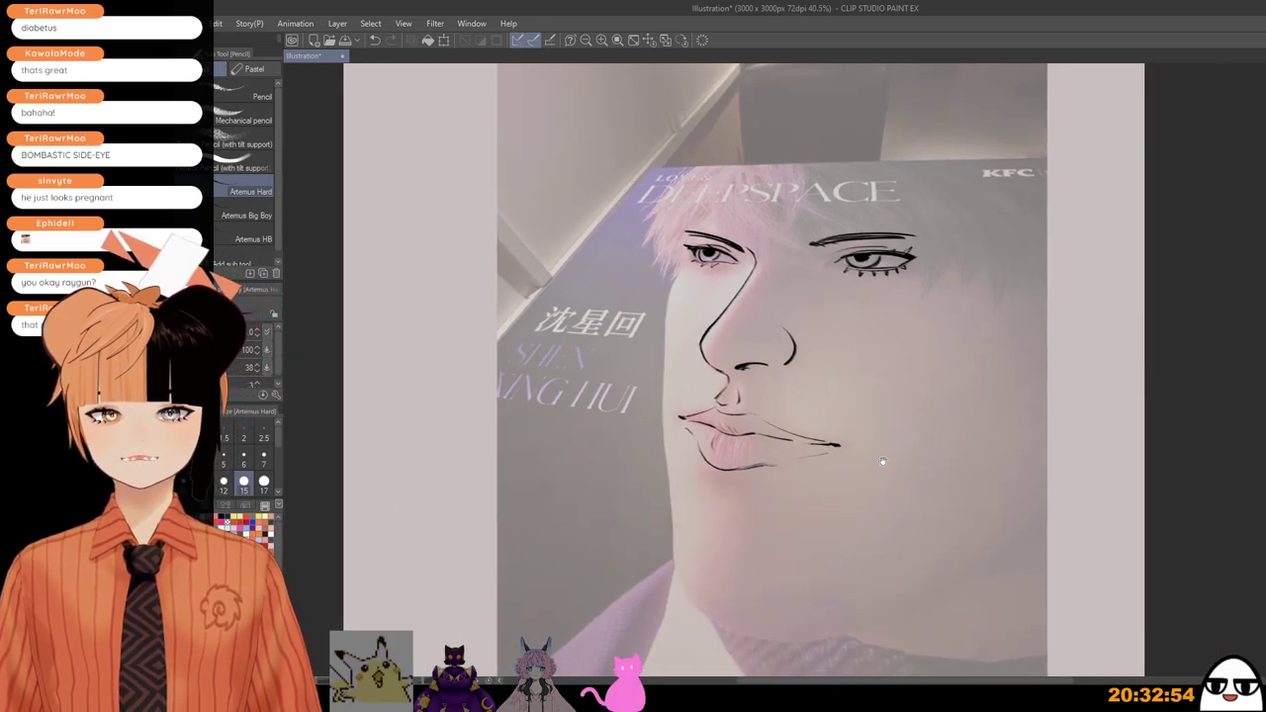
{"action": "scroll", "coordinate": [854, 282], "scroll_direction": "up", "scroll_amount": 2}
{"action": "scroll", "coordinate": [842, 261], "scroll_direction": "up", "scroll_amount": 2}
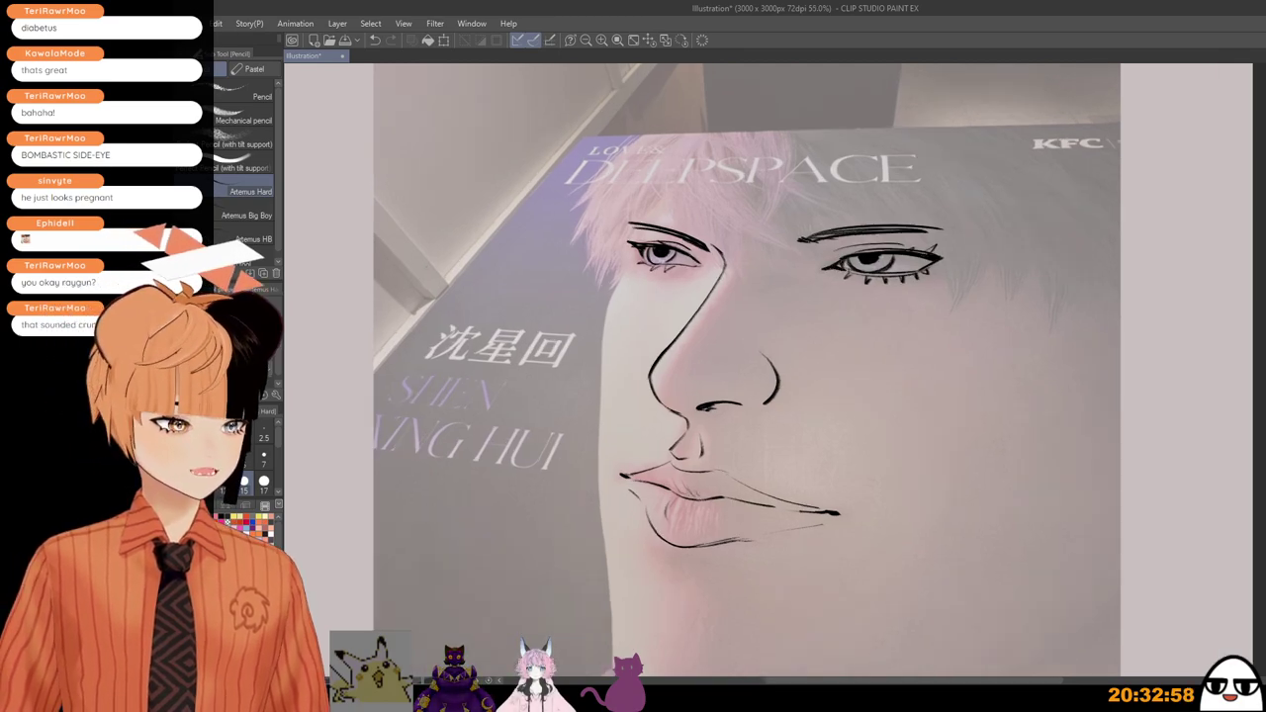
{"action": "scroll", "coordinate": [860, 285], "scroll_direction": "down", "scroll_amount": 2}
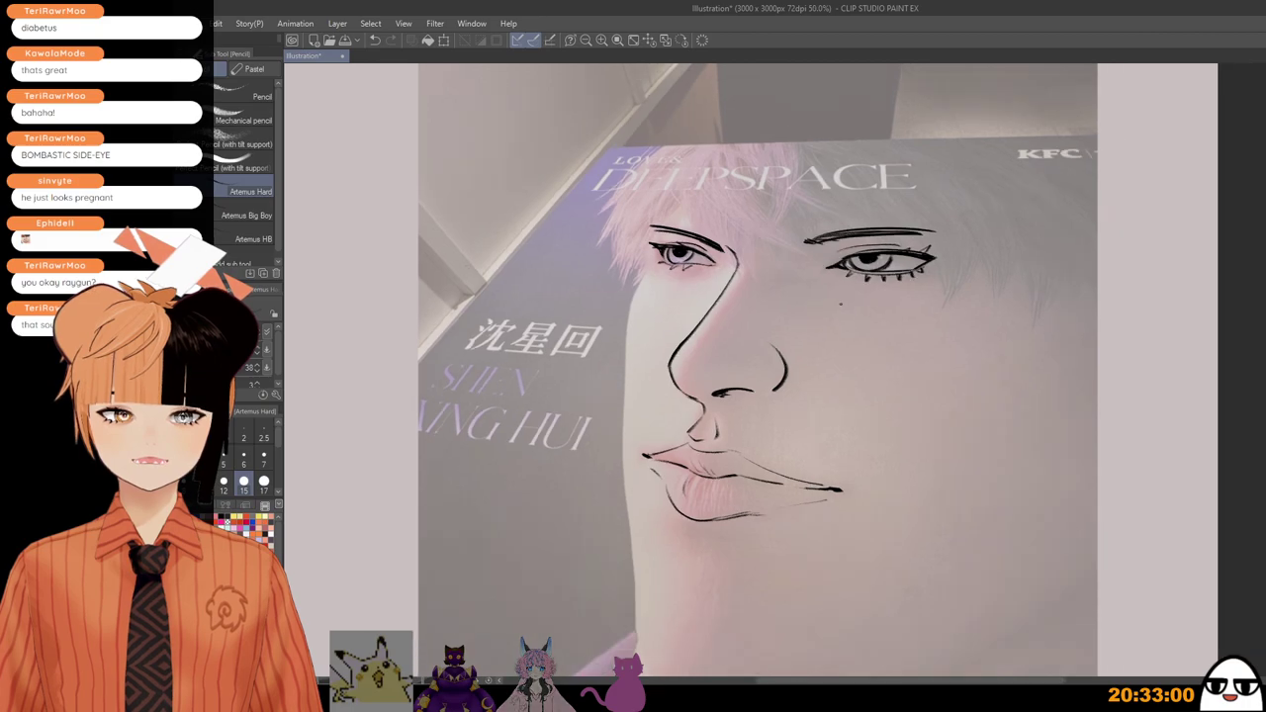
{"action": "scroll", "coordinate": [724, 263], "scroll_direction": "up", "scroll_amount": 3}
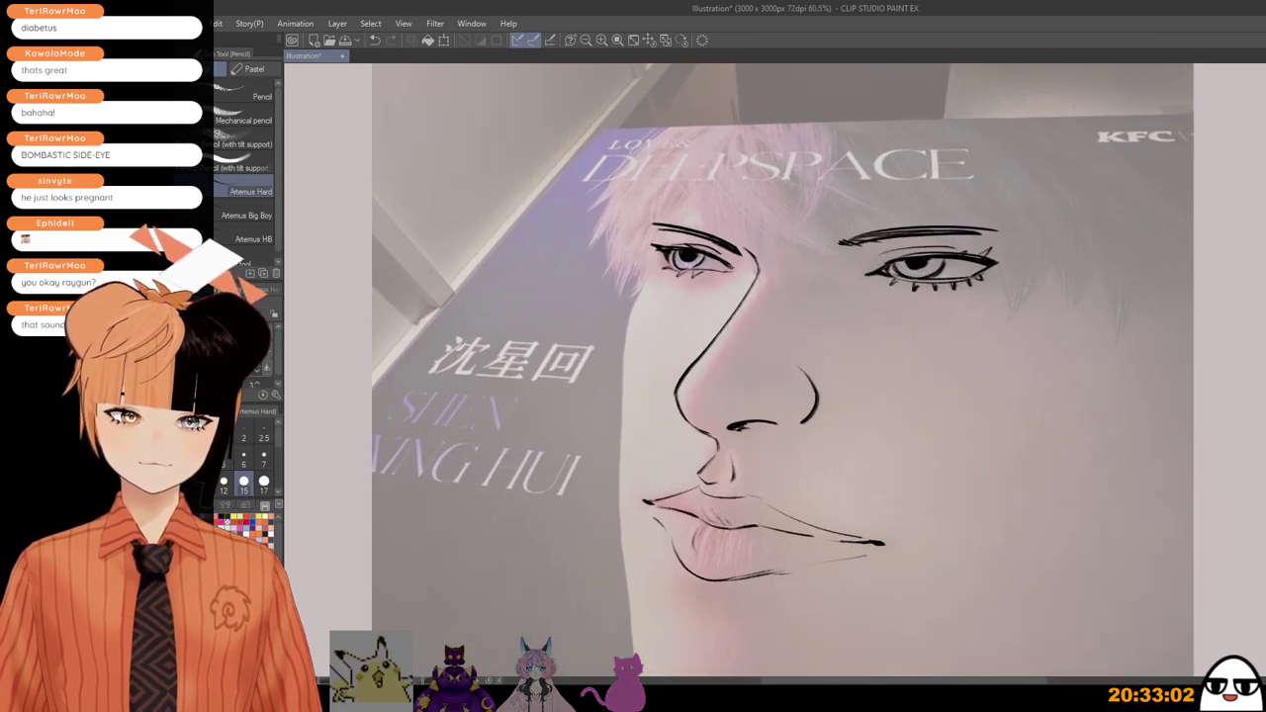
{"action": "scroll", "coordinate": [752, 287], "scroll_direction": "down", "scroll_amount": 2}
{"action": "scroll", "coordinate": [843, 331], "scroll_direction": "down", "scroll_amount": 2}
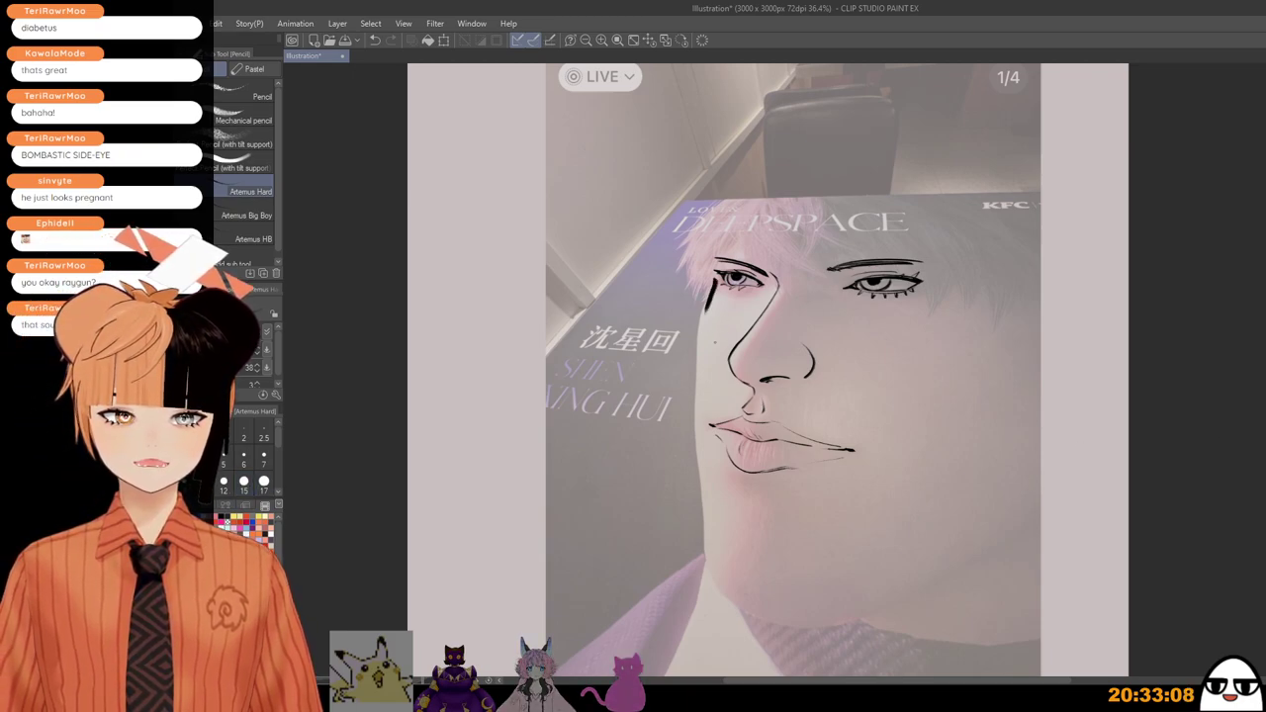
{"action": "key", "text": "ctrl+z"}
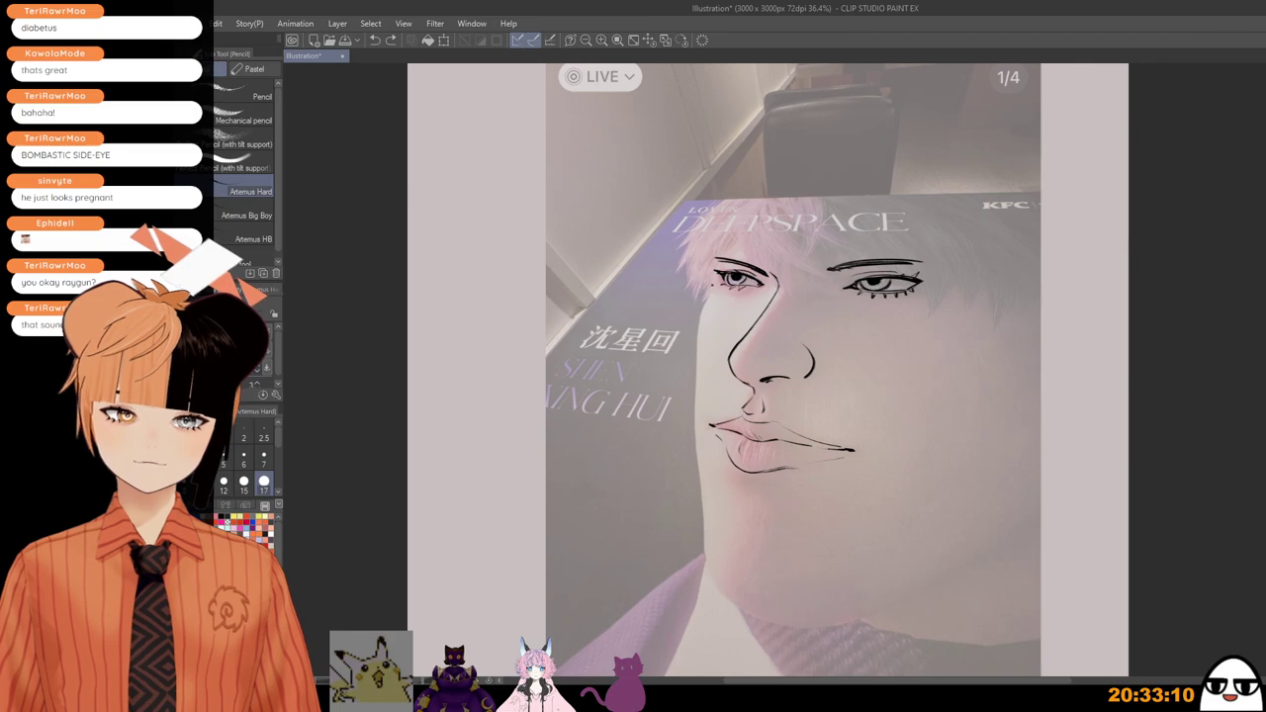
{"action": "mouse_move", "coordinate": [712, 285]}
{"action": "left_mouse_down"}
{"action": "mouse_move", "coordinate": [698, 314]}
{"action": "mouse_move", "coordinate": [692, 457]}
{"action": "left_mouse_up"}
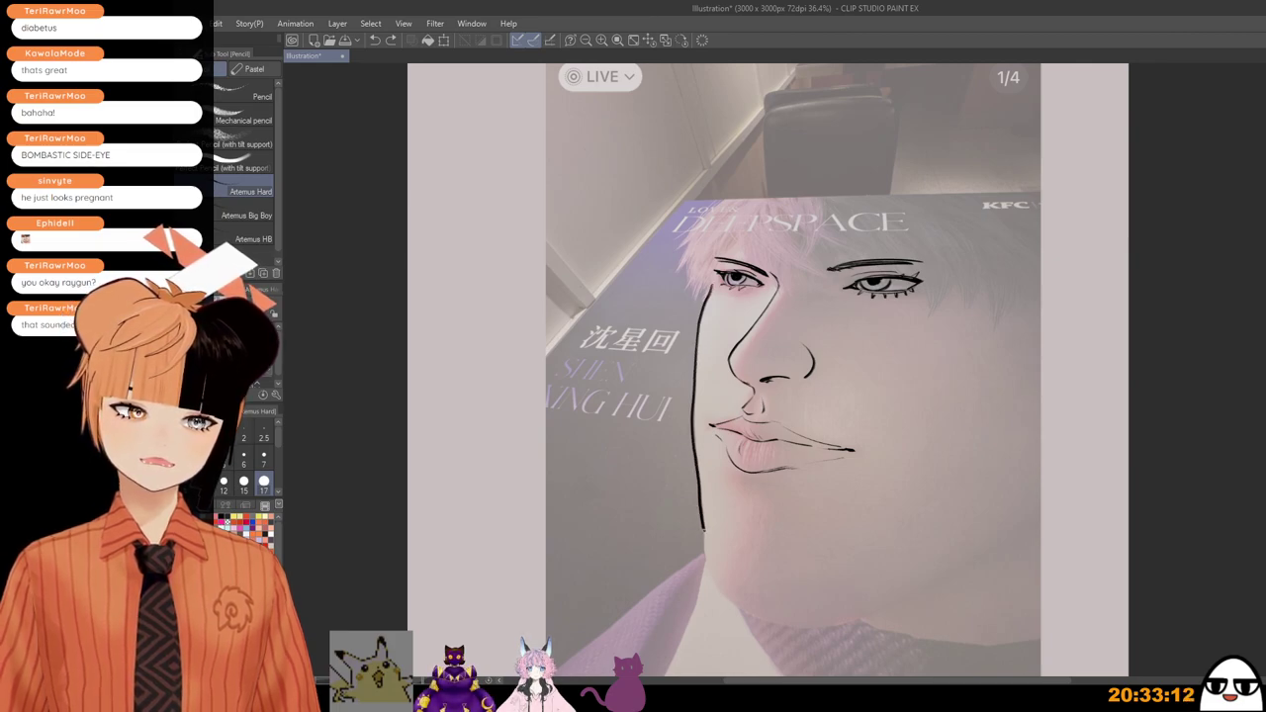
{"action": "mouse_move", "coordinate": [704, 529]}
{"action": "left_mouse_down"}
{"action": "mouse_move", "coordinate": [709, 574]}
{"action": "mouse_move", "coordinate": [777, 623]}
{"action": "mouse_move", "coordinate": [833, 626]}
{"action": "mouse_move", "coordinate": [909, 598]}
{"action": "mouse_move", "coordinate": [999, 536]}
{"action": "left_mouse_up"}
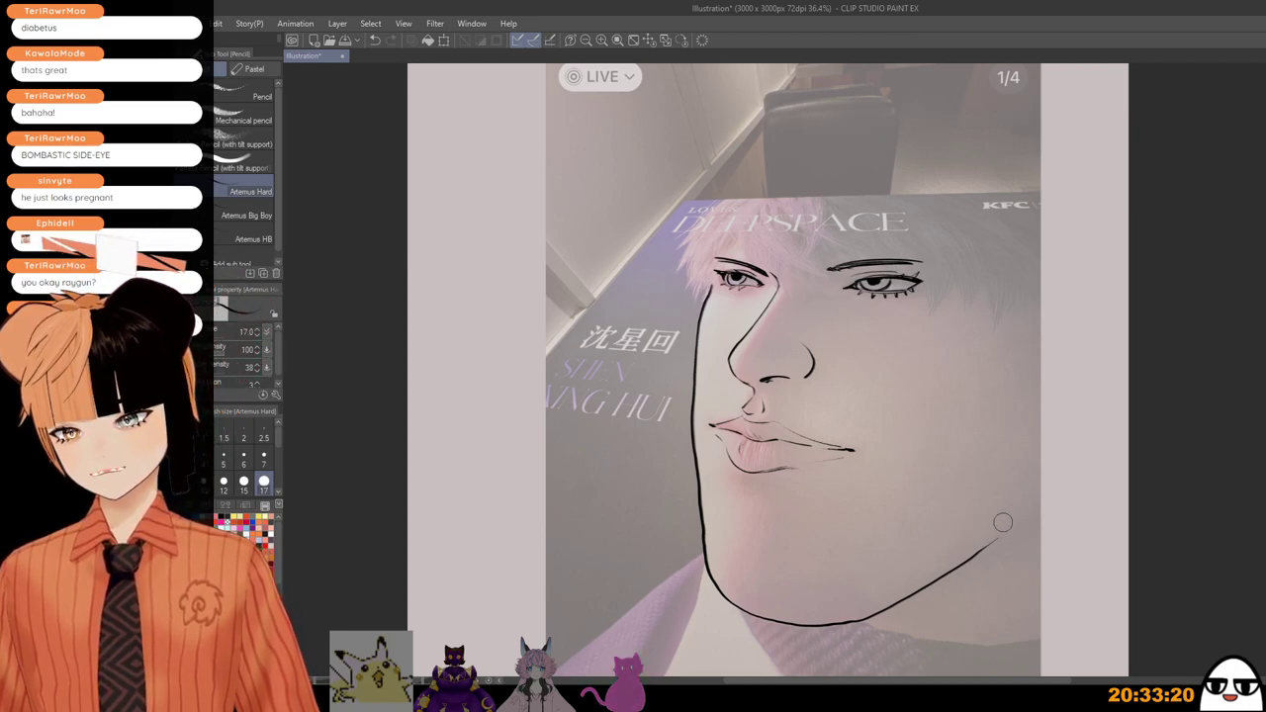
{"action": "key", "text": "ctrl+z"}
{"action": "left_click_drag", "start_coordinate": [927, 586], "coordinate": [1018, 530]}
{"action": "scroll", "coordinate": [991, 557], "scroll_direction": "down", "scroll_amount": 2}
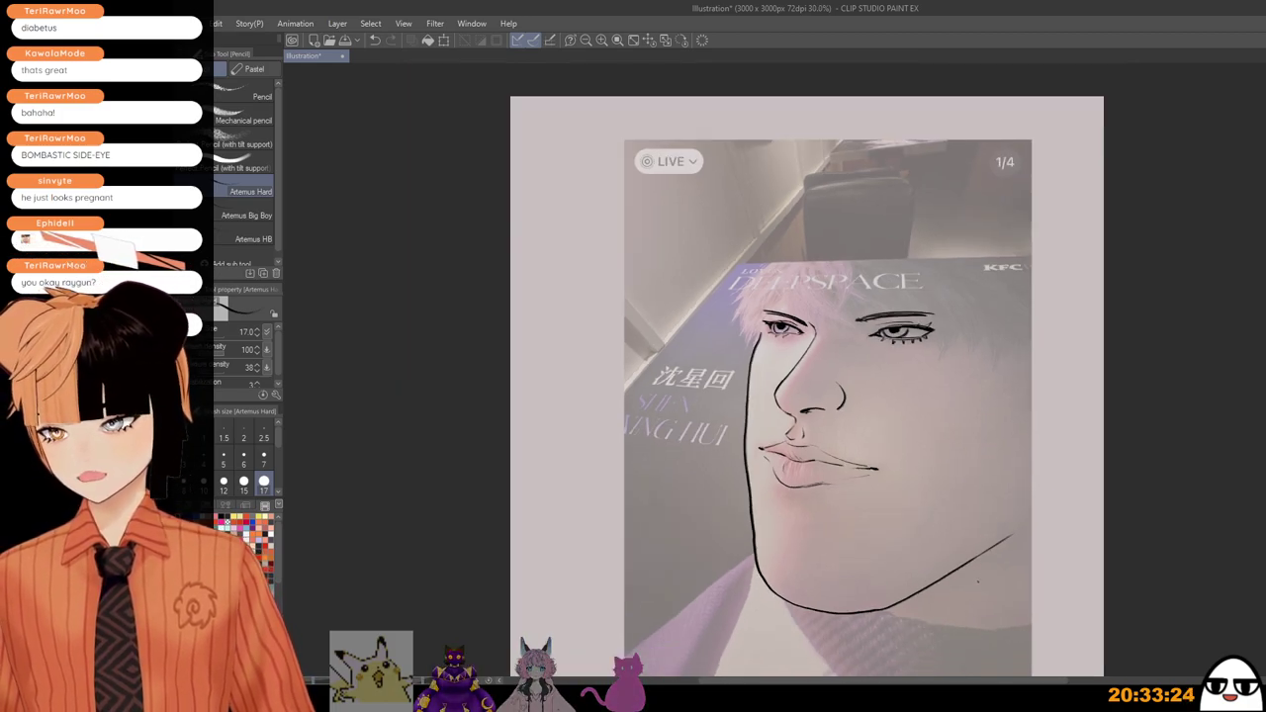
{"action": "left_click_drag", "start_coordinate": [972, 598], "coordinate": [976, 466]}
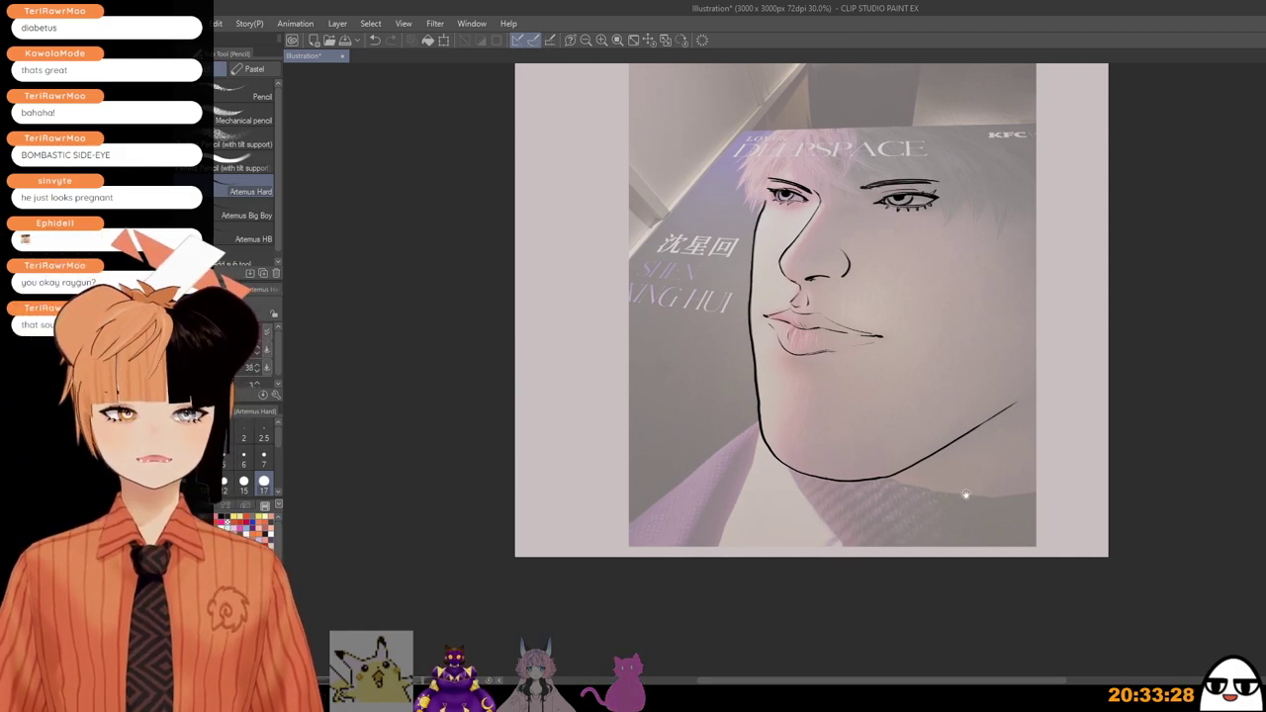
{"action": "left_click_drag", "start_coordinate": [967, 494], "coordinate": [945, 550]}
{"action": "scroll", "coordinate": [841, 429], "scroll_direction": "up", "scroll_amount": 1}
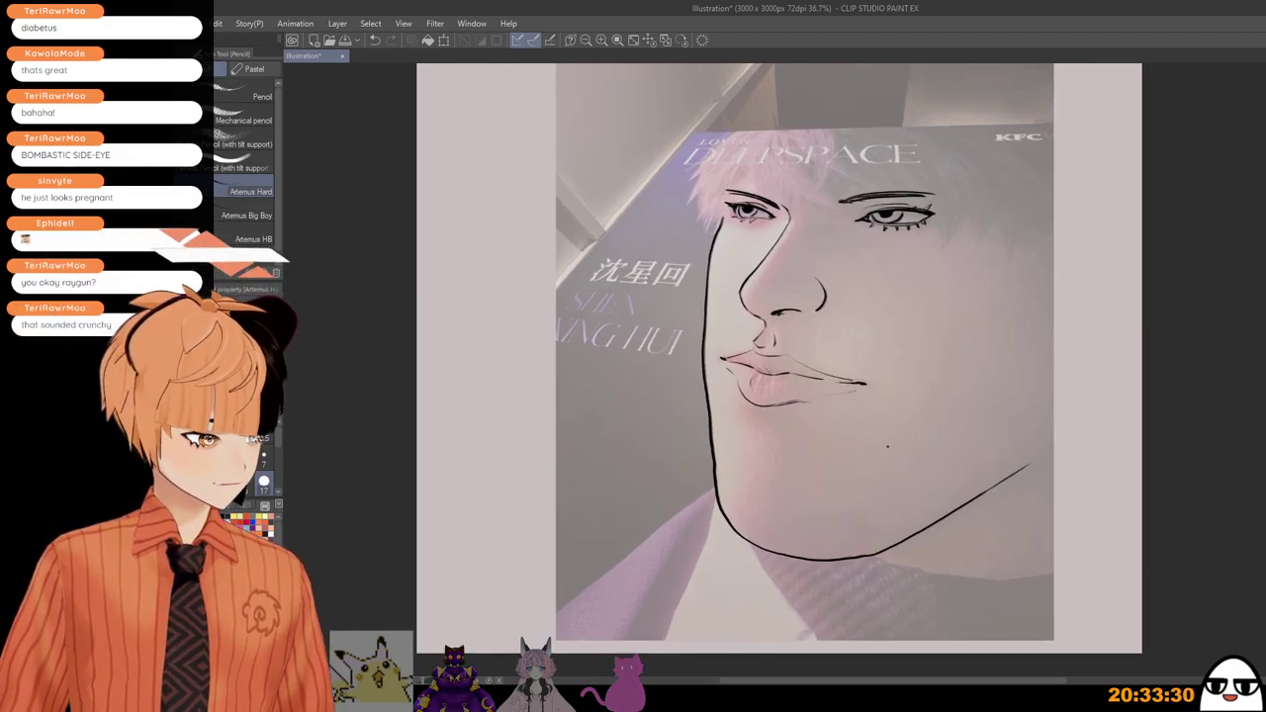
{"action": "left_click_drag", "start_coordinate": [921, 405], "coordinate": [872, 479]}
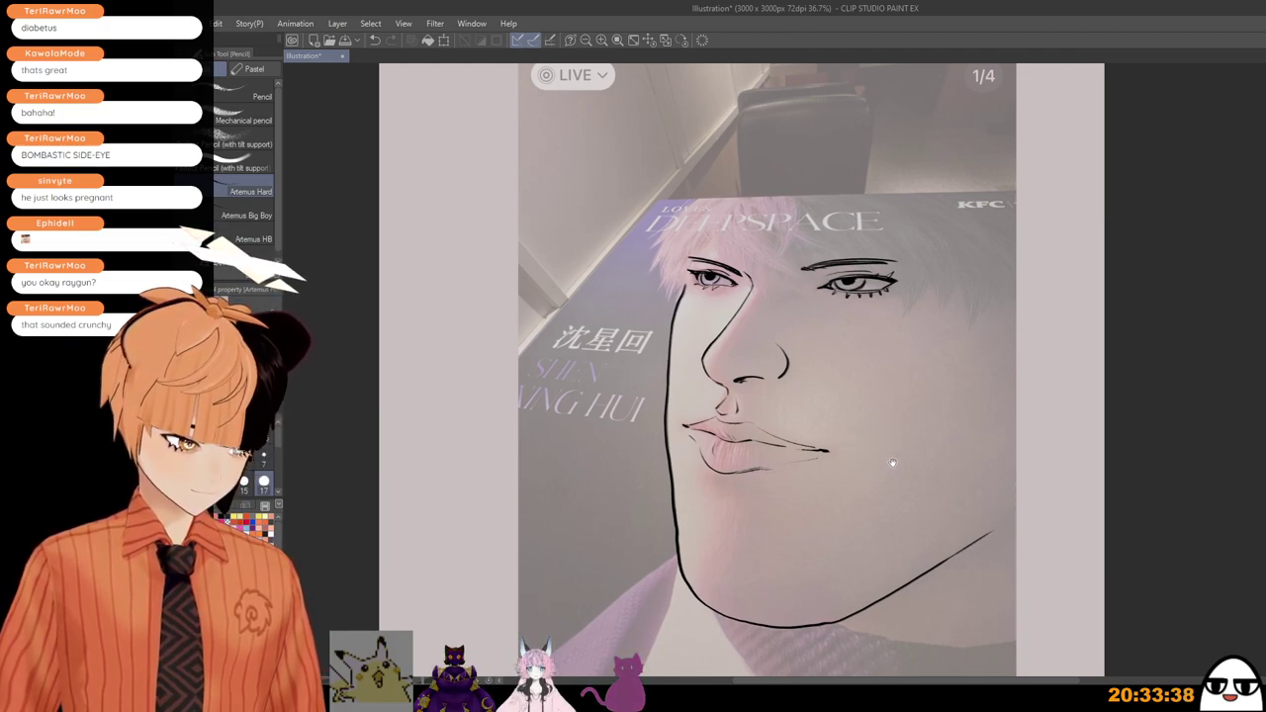
{"action": "left_click_drag", "start_coordinate": [893, 463], "coordinate": [885, 521]}
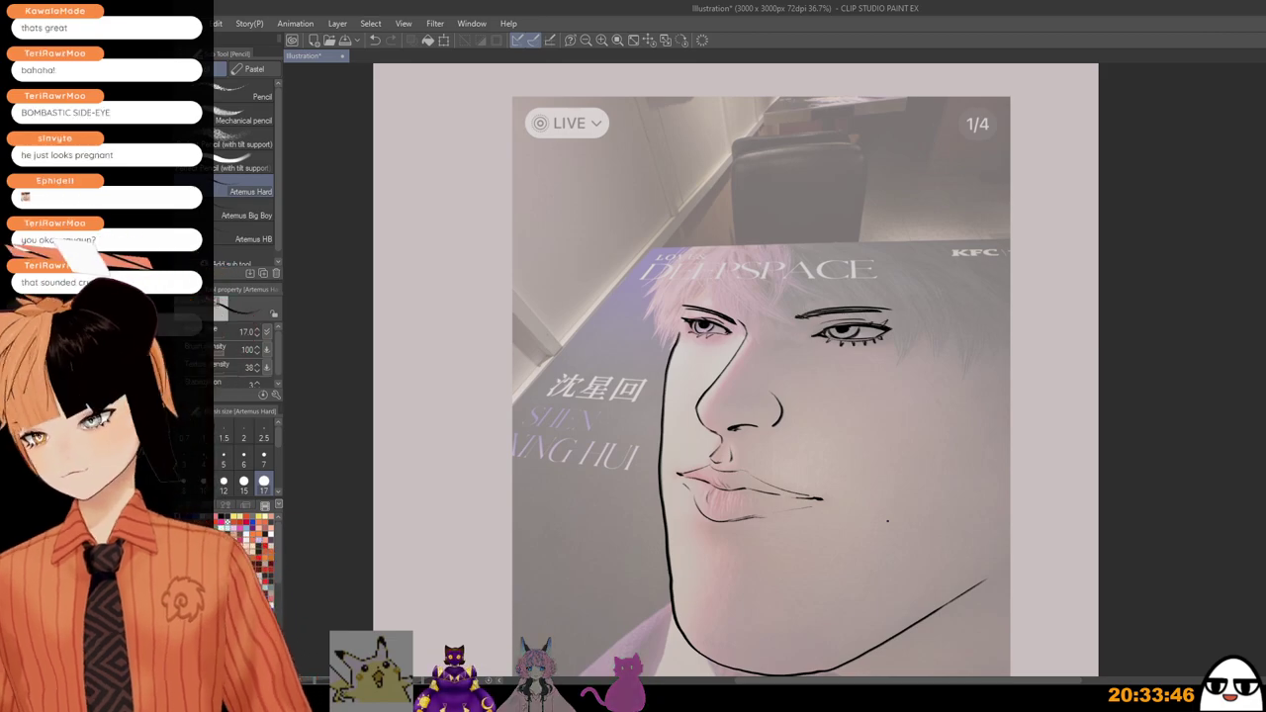
{"action": "scroll", "coordinate": [758, 337], "scroll_direction": "up", "scroll_amount": 2}
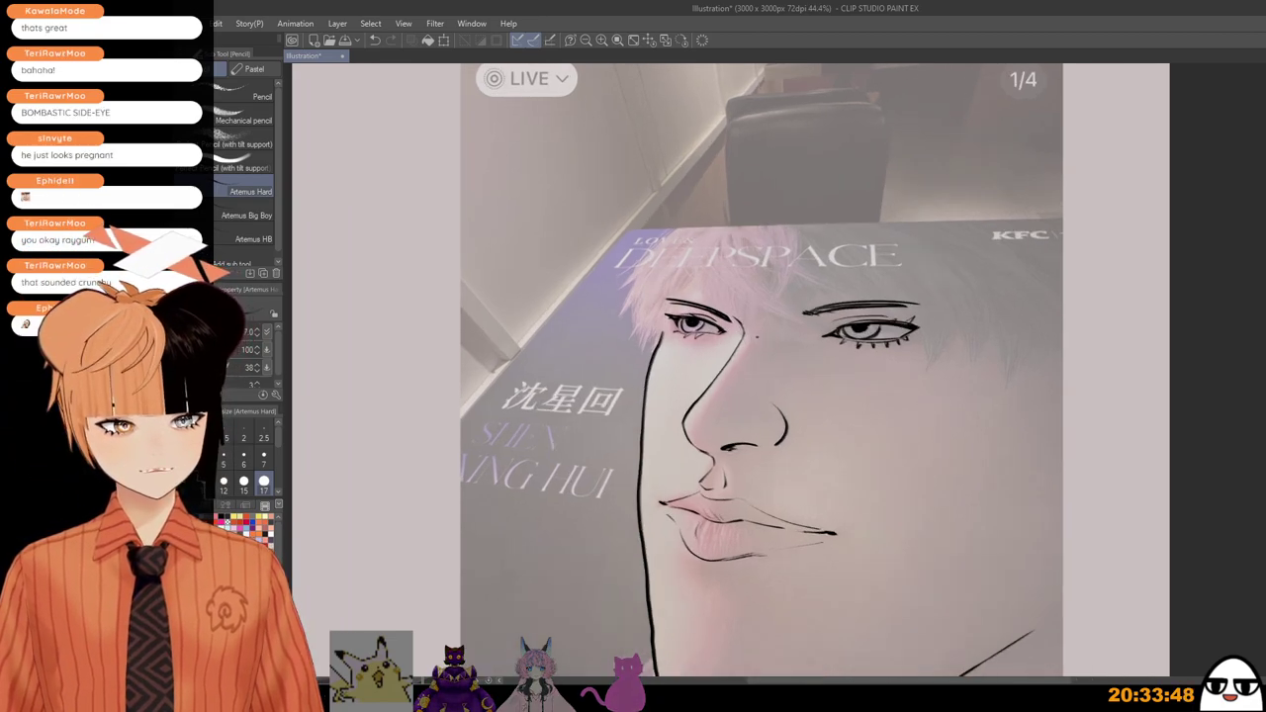
{"action": "scroll", "coordinate": [956, 302], "scroll_direction": "up", "scroll_amount": 1}
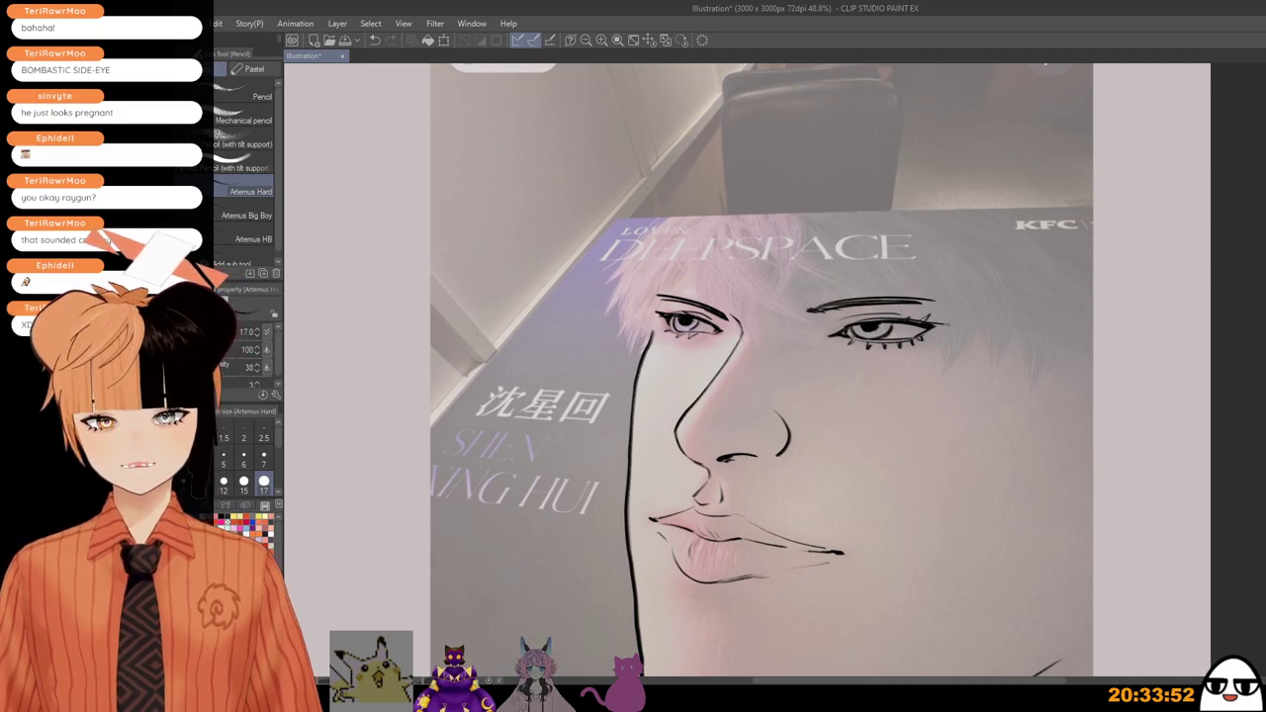
{"action": "scroll", "coordinate": [935, 302], "scroll_direction": "down", "scroll_amount": 2}
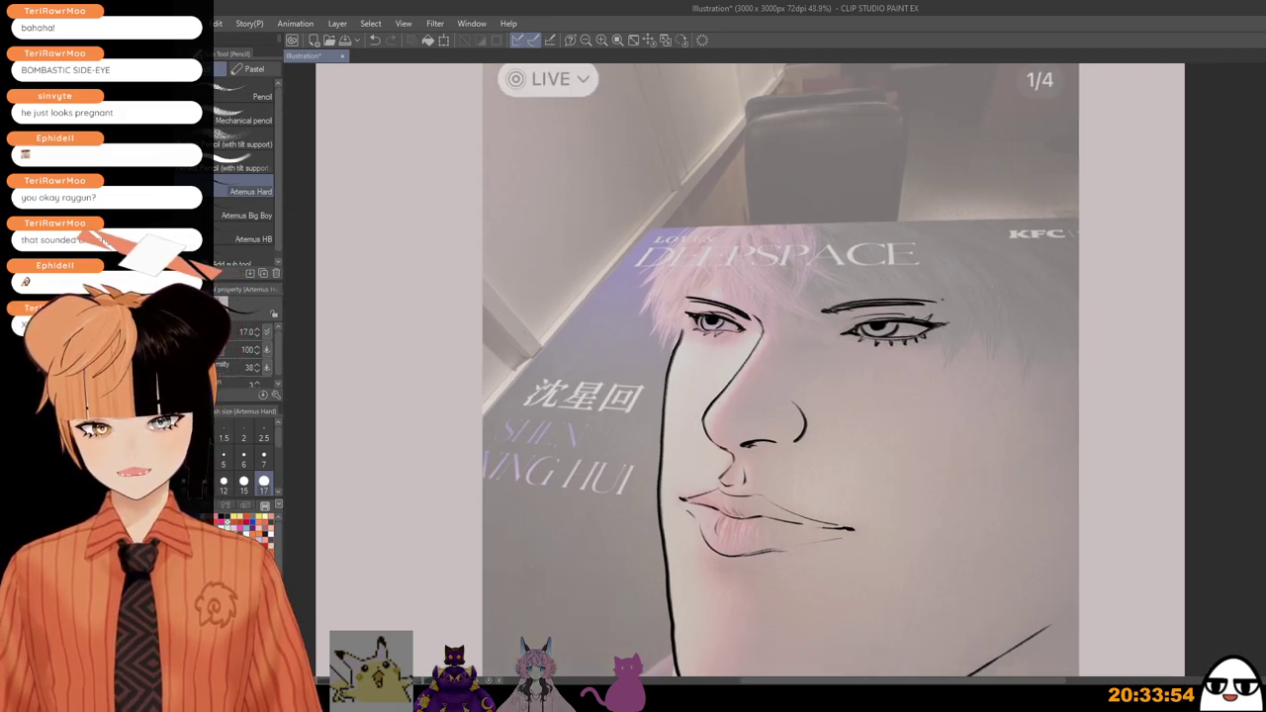
{"action": "mouse_move", "coordinate": [837, 332]}
{"action": "left_mouse_down"}
{"action": "mouse_move", "coordinate": [812, 240]}
{"action": "mouse_move", "coordinate": [766, 270]}
{"action": "left_mouse_up"}
{"action": "scroll", "coordinate": [779, 210], "scroll_direction": "down", "scroll_amount": 1}
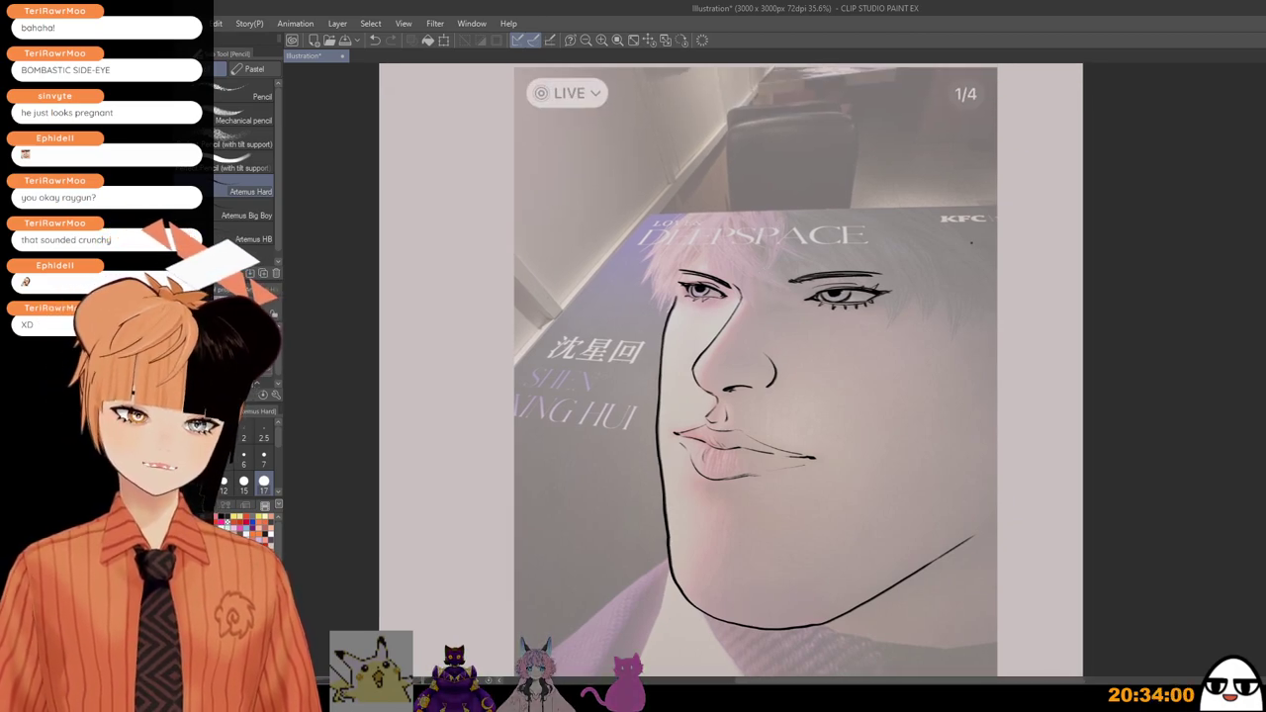
{"action": "left_click_drag", "start_coordinate": [799, 392], "coordinate": [739, 274]}
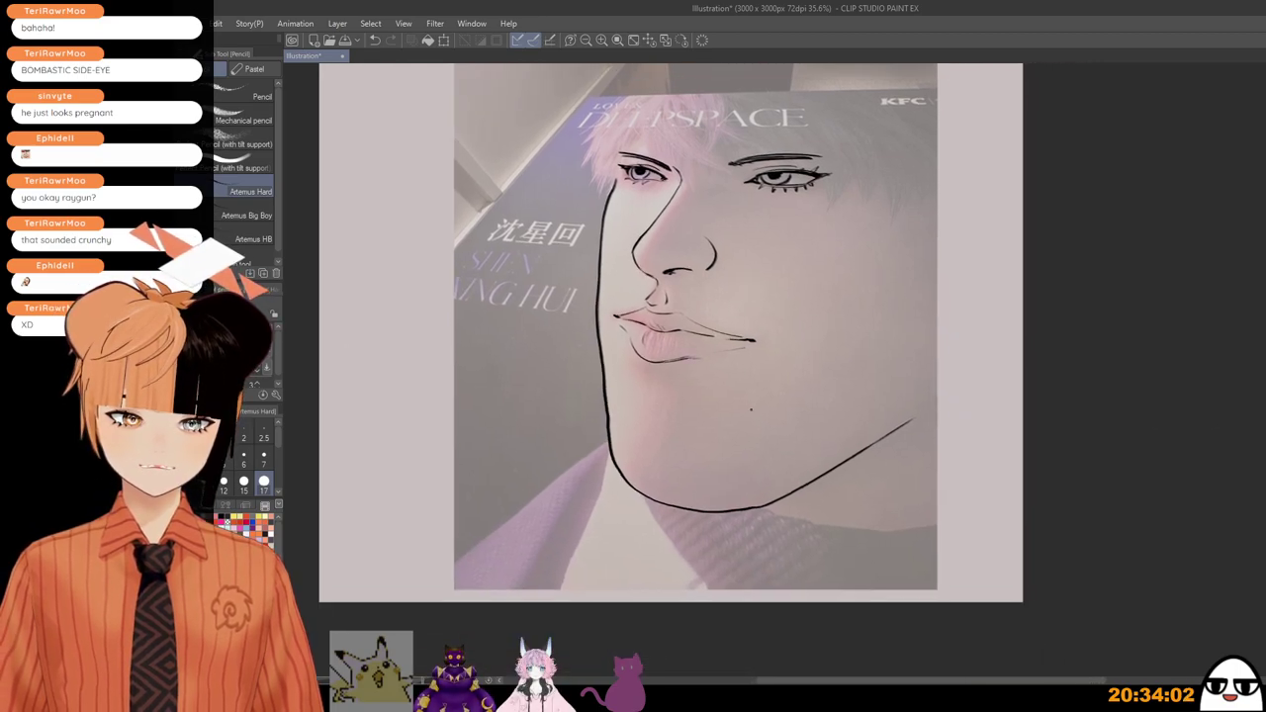
{"action": "left_click_drag", "start_coordinate": [811, 435], "coordinate": [820, 486]}
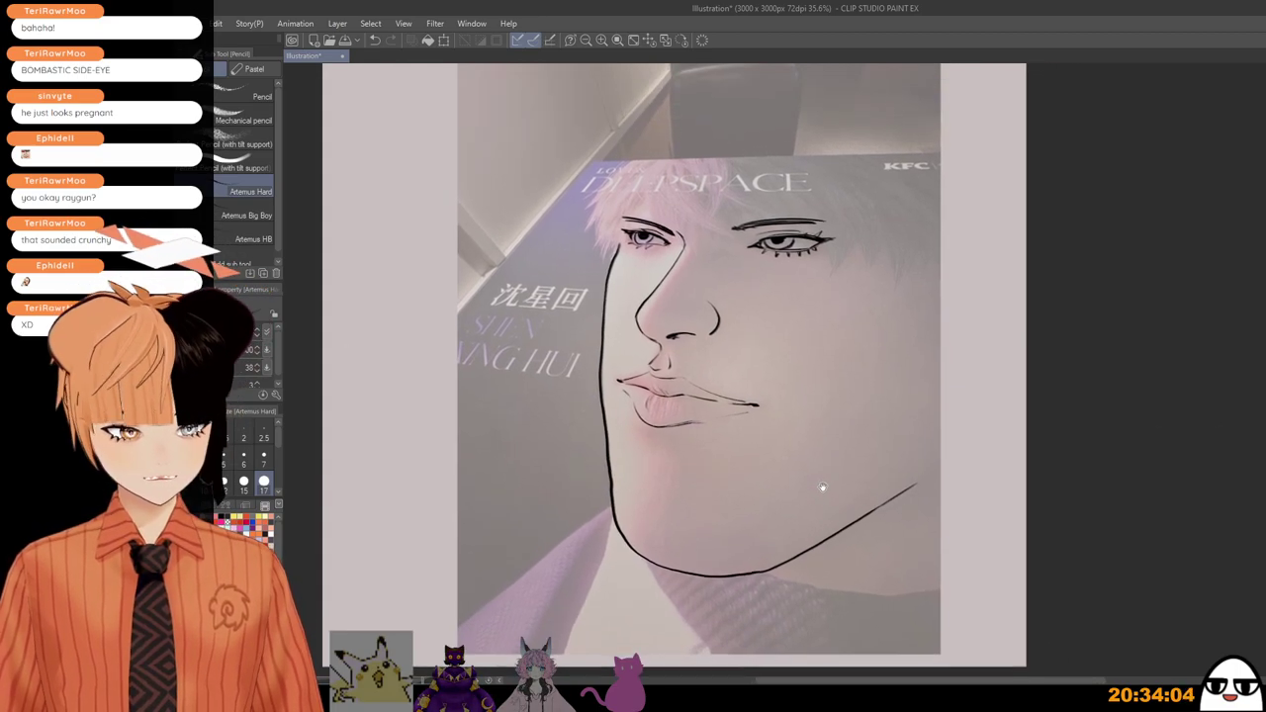
Step: Extend the outer end of the eyebrow on the grey-haired side and reinforce its line, replacing the first added stroke
{"action": "left_click_drag", "start_coordinate": [851, 210], "coordinate": [847, 268]}
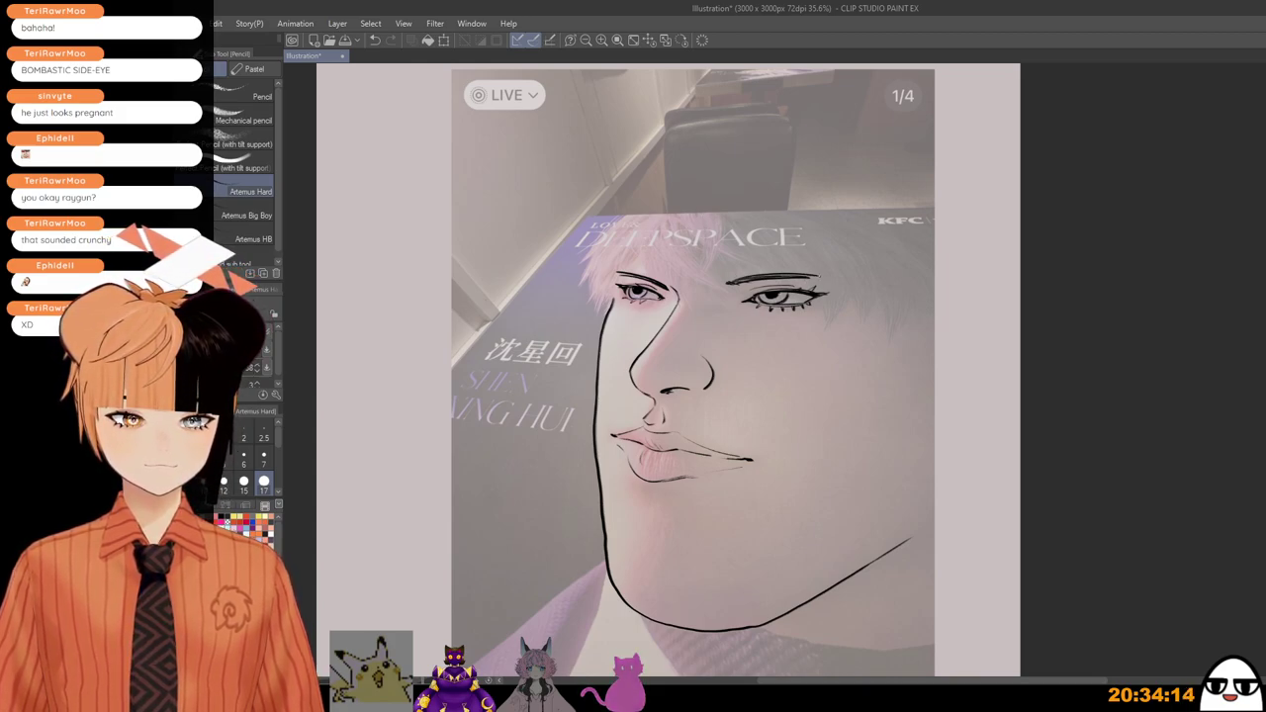
{"action": "left_click_drag", "start_coordinate": [807, 276], "coordinate": [813, 280]}
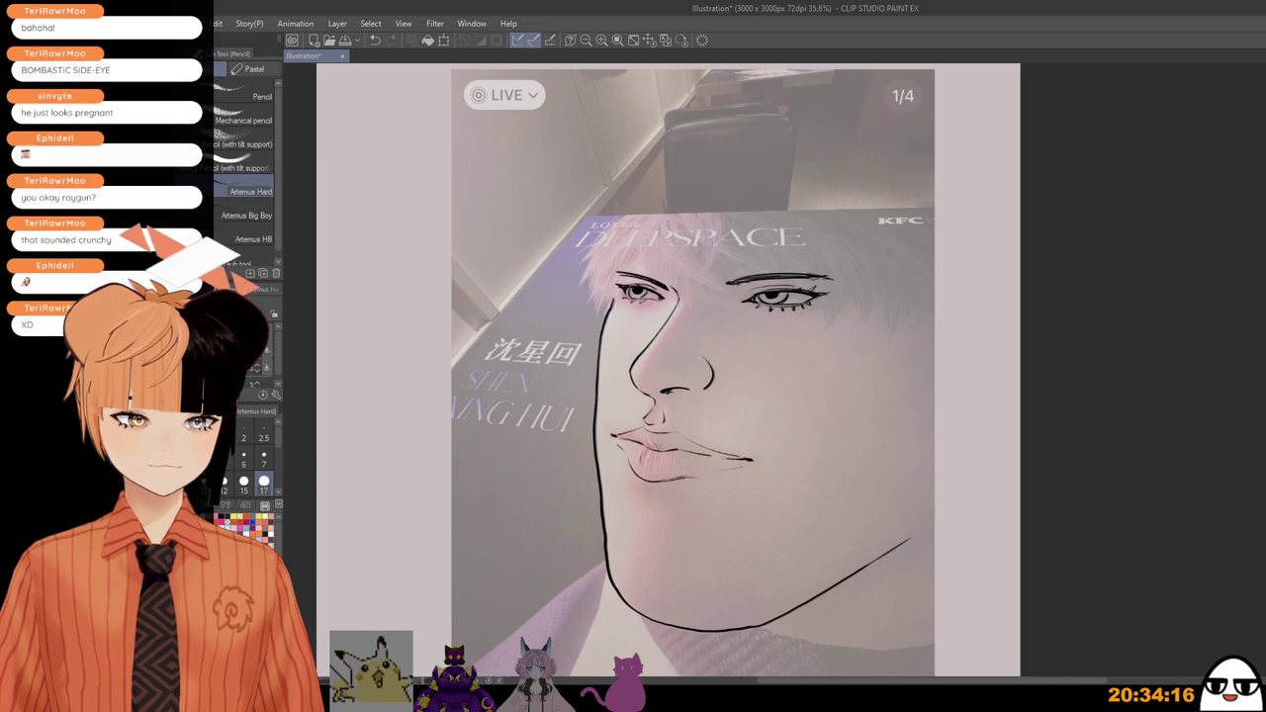
{"action": "key", "text": "ctrl+z"}
{"action": "scroll", "coordinate": [827, 263], "scroll_direction": "up", "scroll_amount": 1}
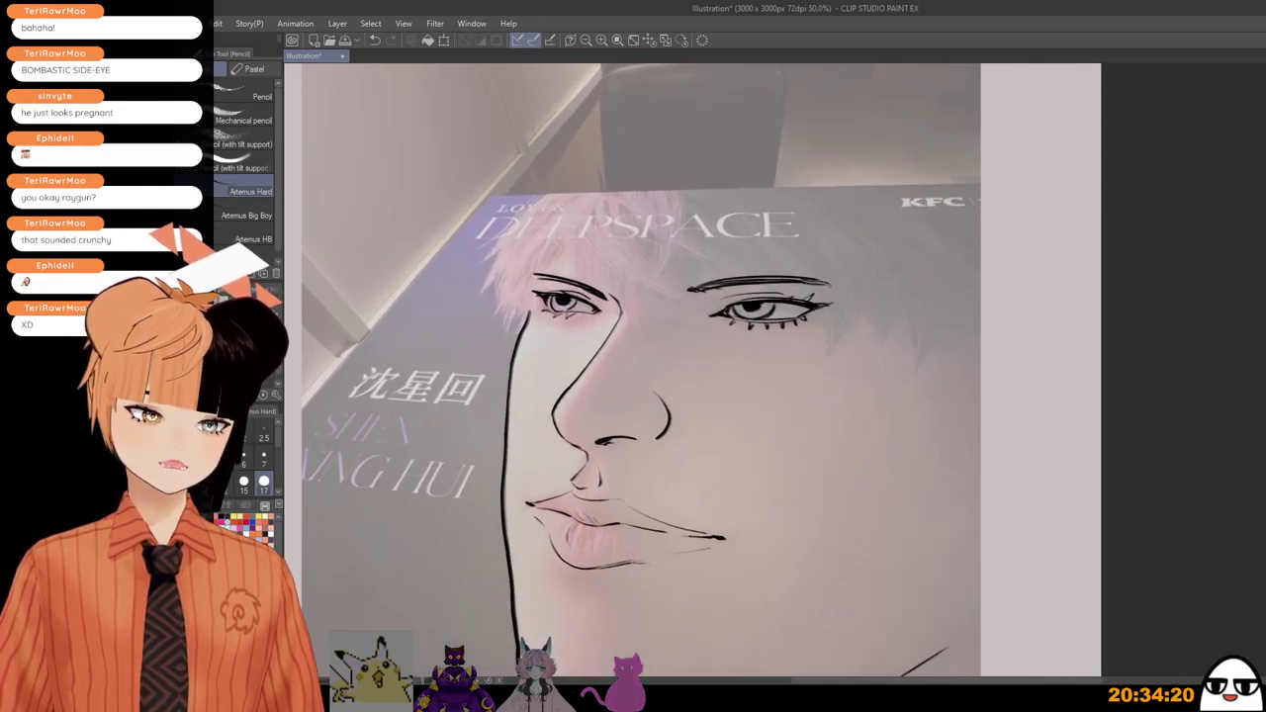
{"action": "left_click_drag", "start_coordinate": [813, 280], "coordinate": [840, 285]}
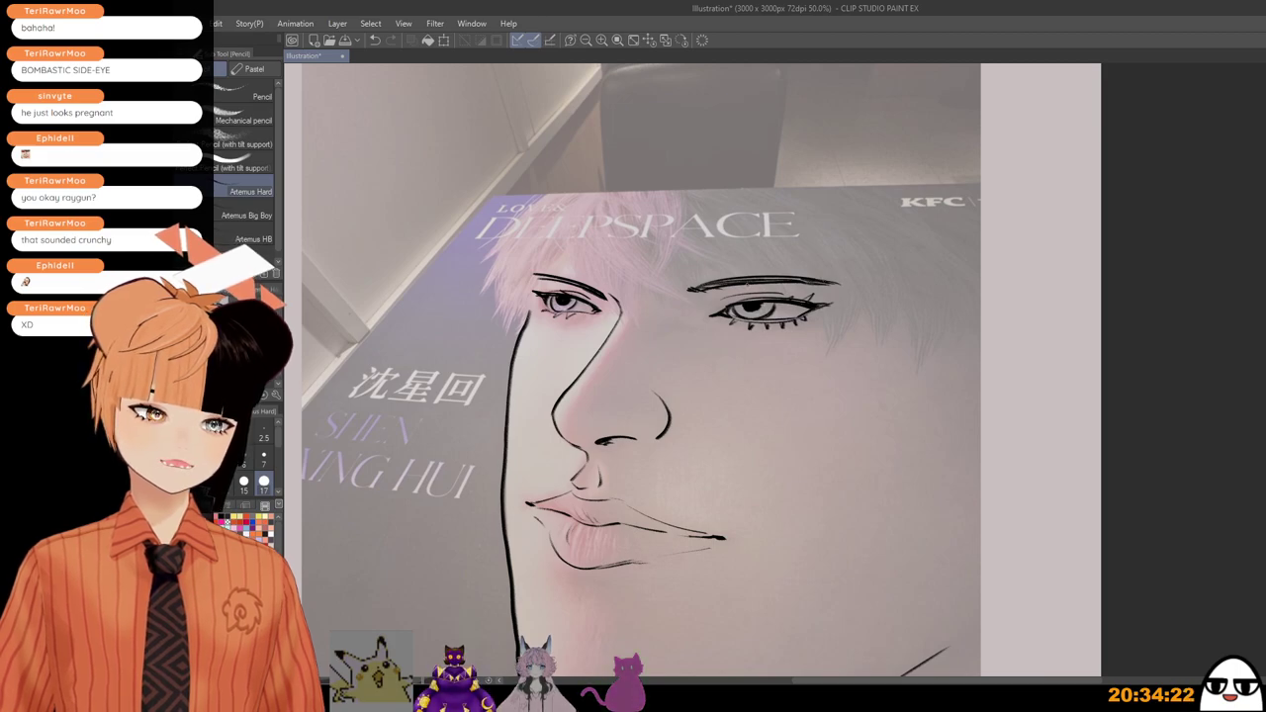
{"action": "left_click_drag", "start_coordinate": [717, 288], "coordinate": [789, 279]}
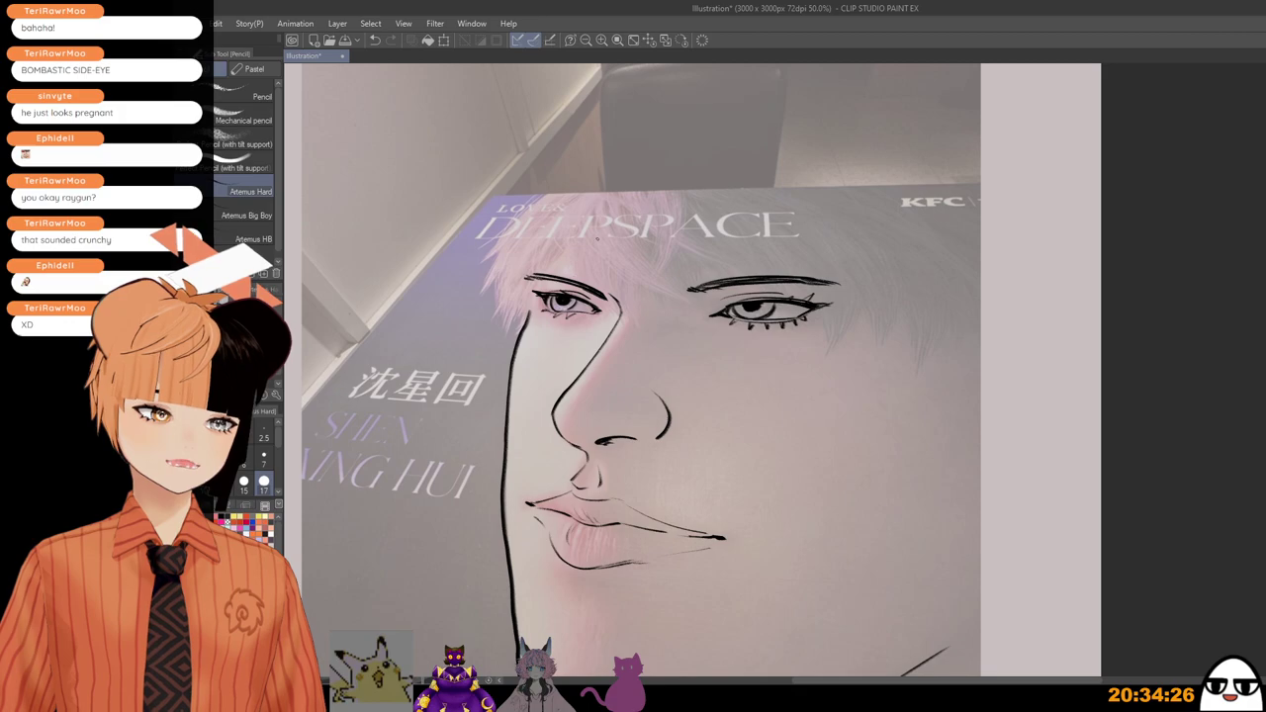
{"action": "scroll", "coordinate": [653, 287], "scroll_direction": "down", "scroll_amount": 2}
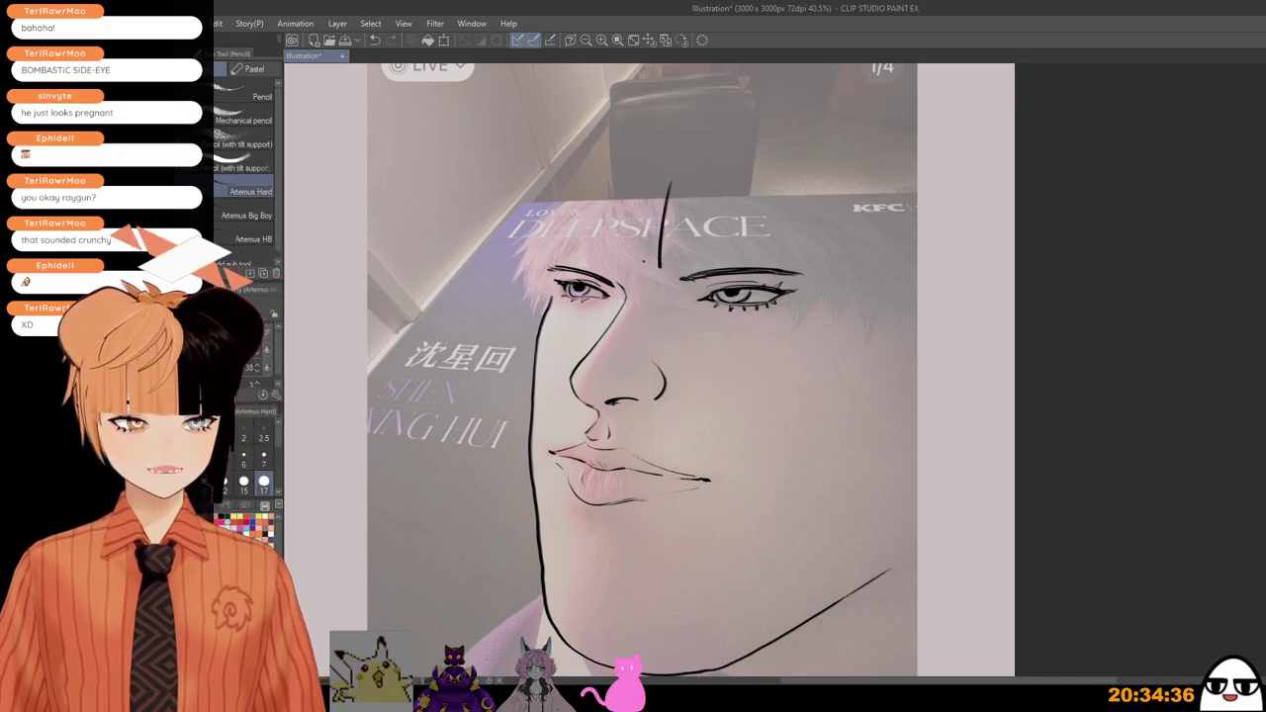
{"action": "key", "text": "ctrl+z"}
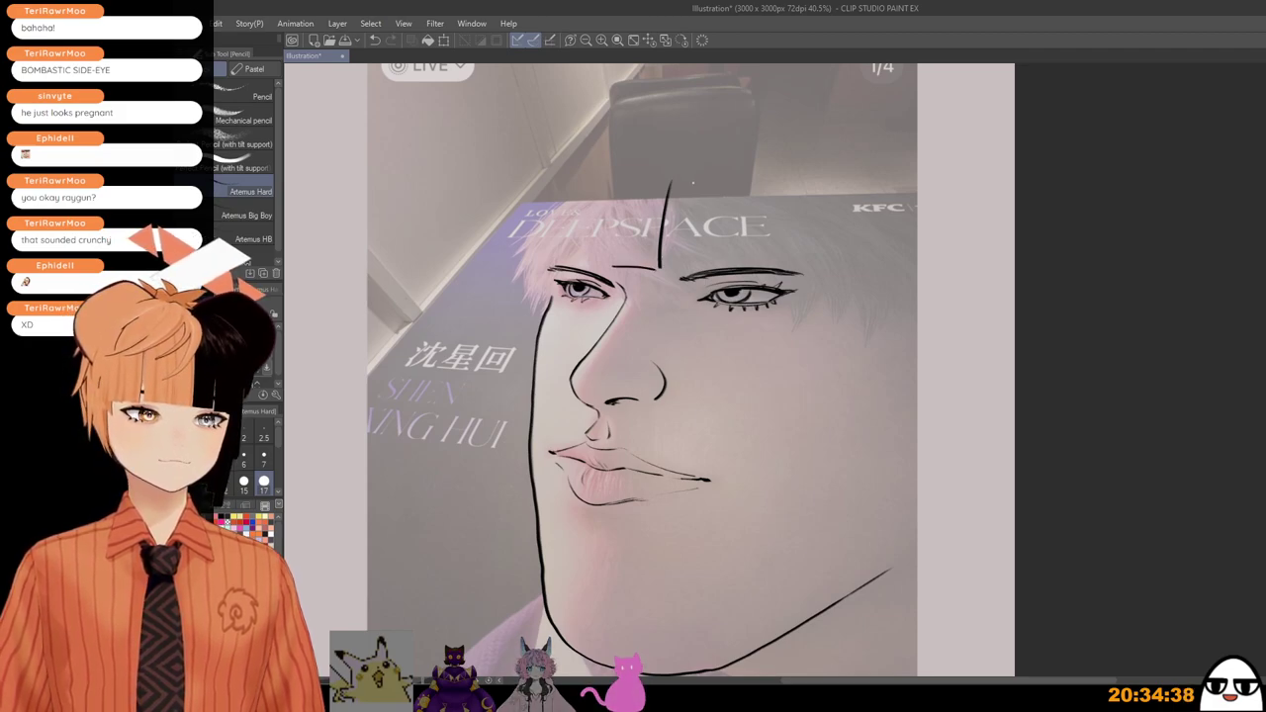
{"action": "left_click_drag", "start_coordinate": [698, 175], "coordinate": [674, 243]}
{"action": "key", "text": "ctrl+z"}
{"action": "key", "text": "ctrl+z"}
{"action": "key", "text": "ctrl+z"}
Step: Draw slanted bangs strands over the forehead above the nose and the eye on the pink-haired side
{"action": "left_click_drag", "start_coordinate": [696, 173], "coordinate": [651, 267]}
{"action": "key", "text": "ctrl+z"}
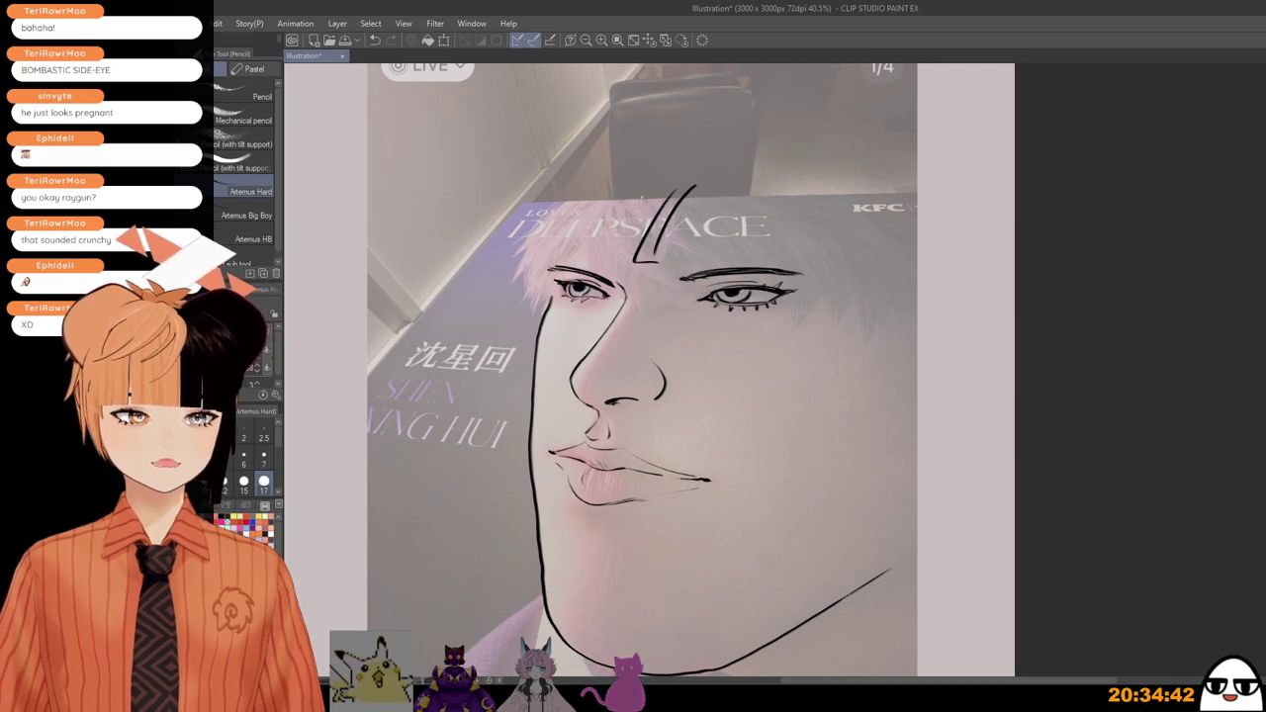
{"action": "mouse_move", "coordinate": [655, 186]}
{"action": "left_mouse_down"}
{"action": "mouse_move", "coordinate": [615, 260]}
{"action": "mouse_move", "coordinate": [590, 260]}
{"action": "mouse_move", "coordinate": [633, 260]}
{"action": "mouse_move", "coordinate": [568, 259]}
{"action": "left_mouse_up"}
{"action": "left_click_drag", "start_coordinate": [583, 198], "coordinate": [536, 297]}
{"action": "left_click_drag", "start_coordinate": [598, 197], "coordinate": [550, 282]}
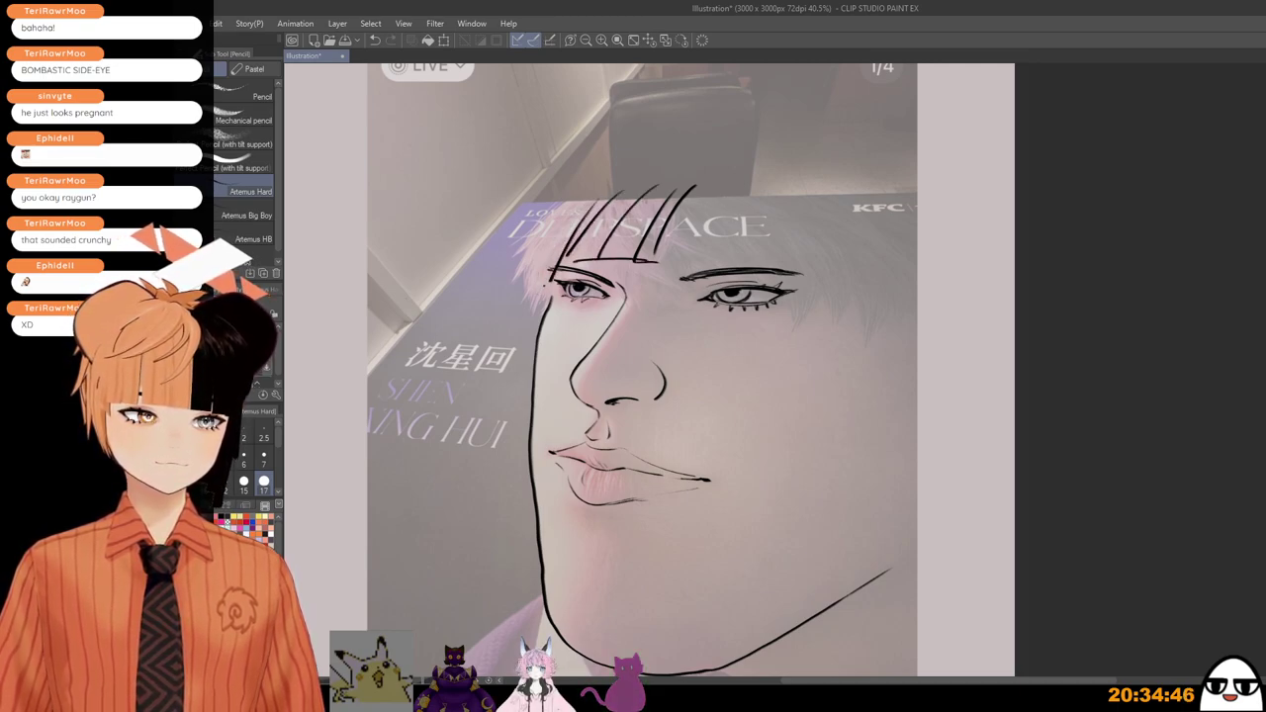
Step: Draw pointed side locks from the temple down to the face edge beside the pink-haired eye, undoing unwanted strokes
{"action": "key", "text": "ctrl+z"}
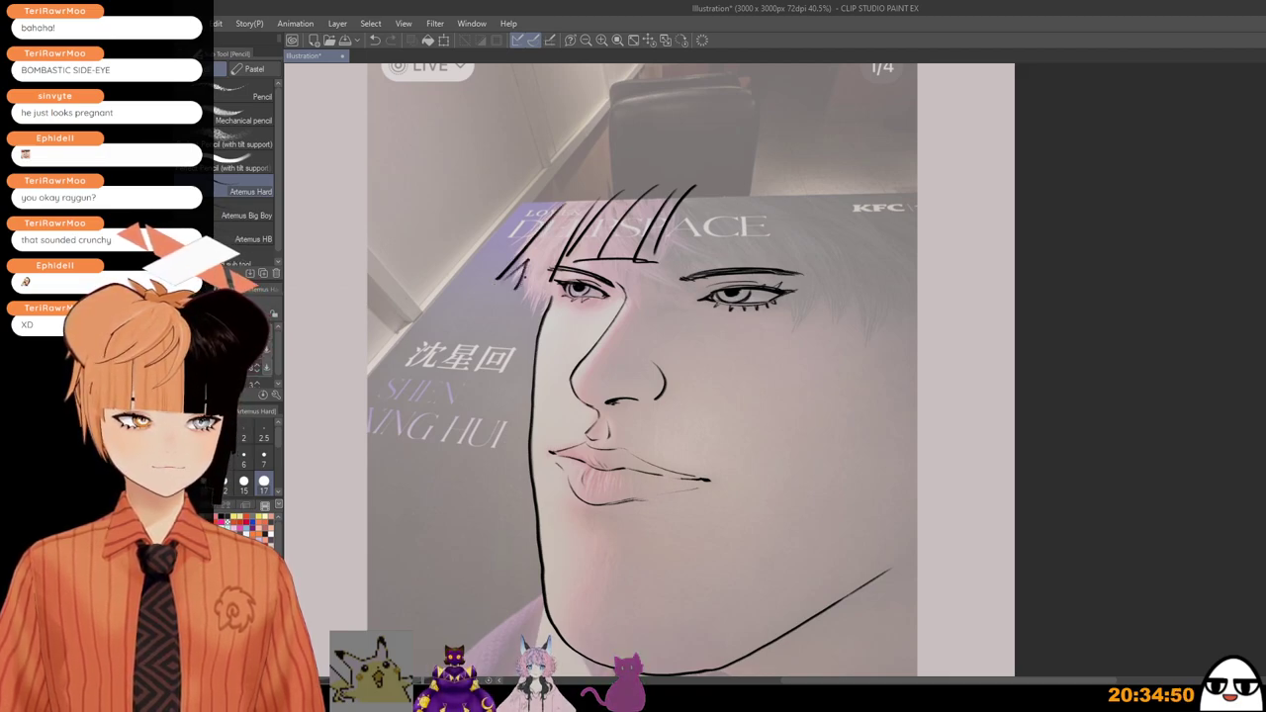
{"action": "mouse_move", "coordinate": [541, 283]}
{"action": "left_mouse_down"}
{"action": "mouse_move", "coordinate": [512, 308]}
{"action": "mouse_move", "coordinate": [531, 350]}
{"action": "left_mouse_up"}
{"action": "key", "text": "ctrl+z"}
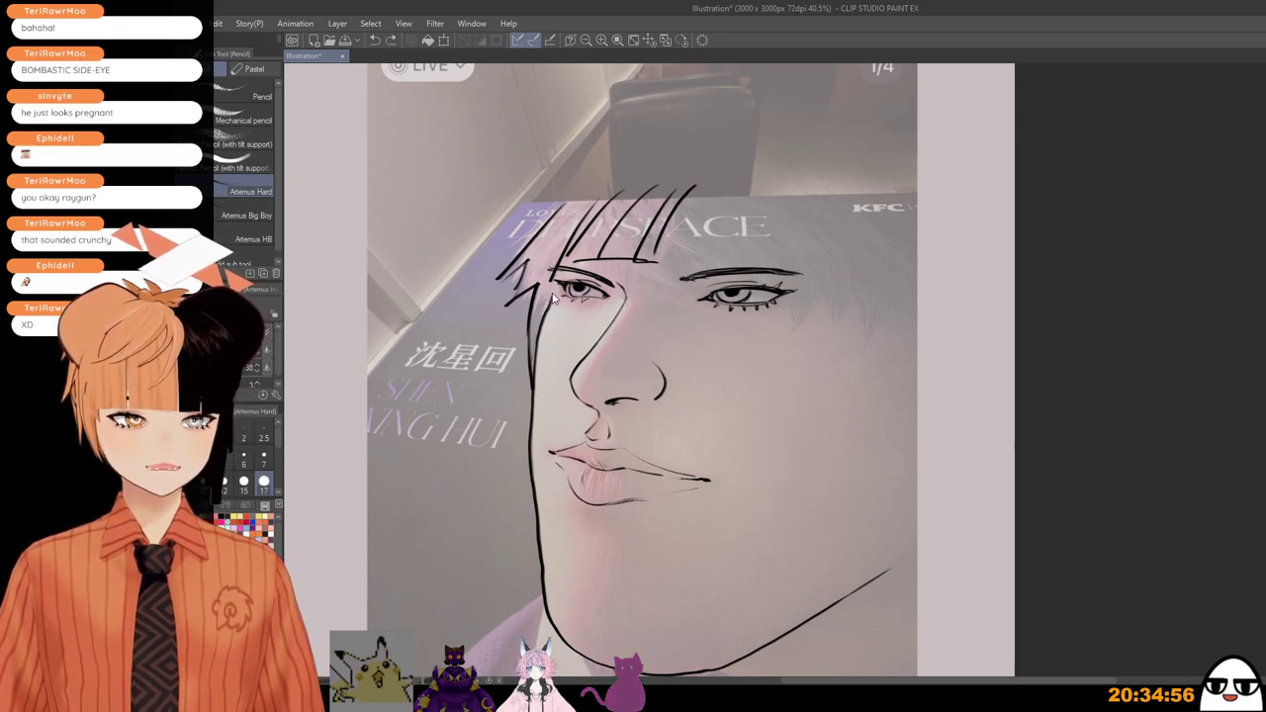
{"action": "left_click_drag", "start_coordinate": [588, 190], "coordinate": [540, 275]}
{"action": "key", "text": "ctrl+z"}
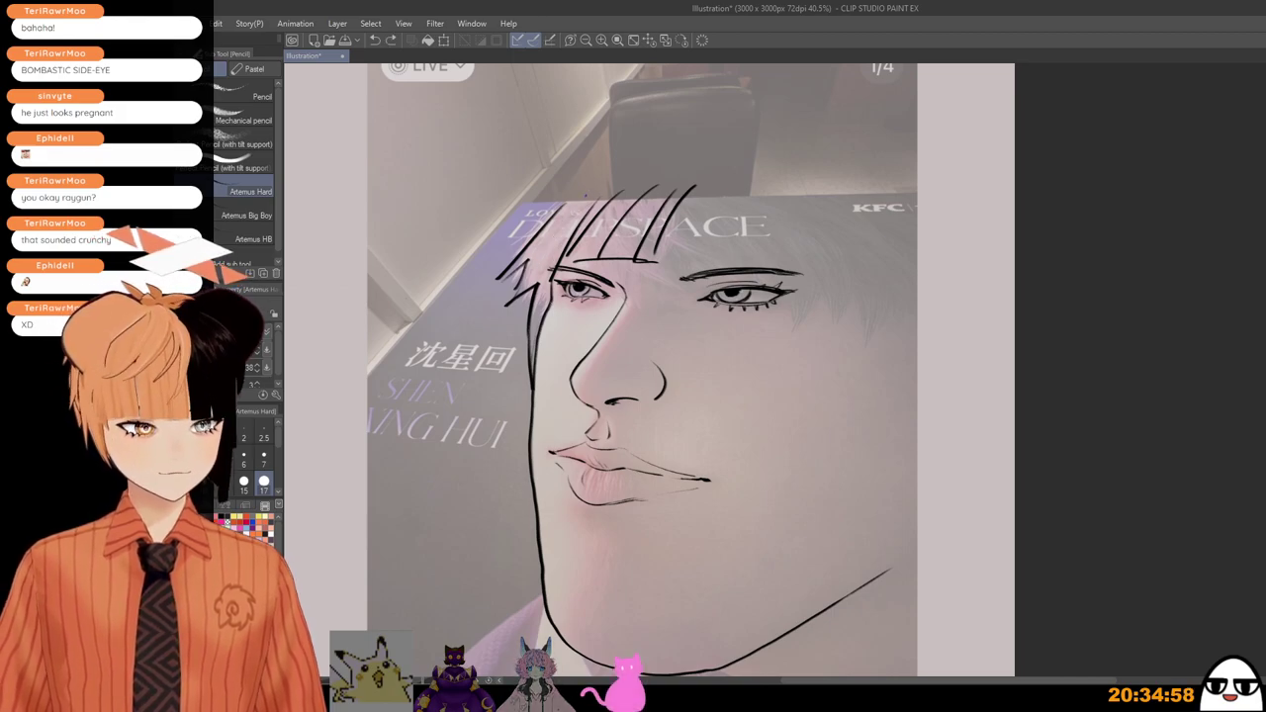
Step: Draw the rounded crown outline from the pink-haired temple over the top of the head to the grey-haired side
{"action": "mouse_move", "coordinate": [613, 181]}
{"action": "left_mouse_down"}
{"action": "mouse_move", "coordinate": [560, 214]}
{"action": "mouse_move", "coordinate": [648, 176]}
{"action": "left_mouse_up"}
{"action": "key", "text": "ctrl+z"}
{"action": "left_click_drag", "start_coordinate": [560, 211], "coordinate": [635, 170]}
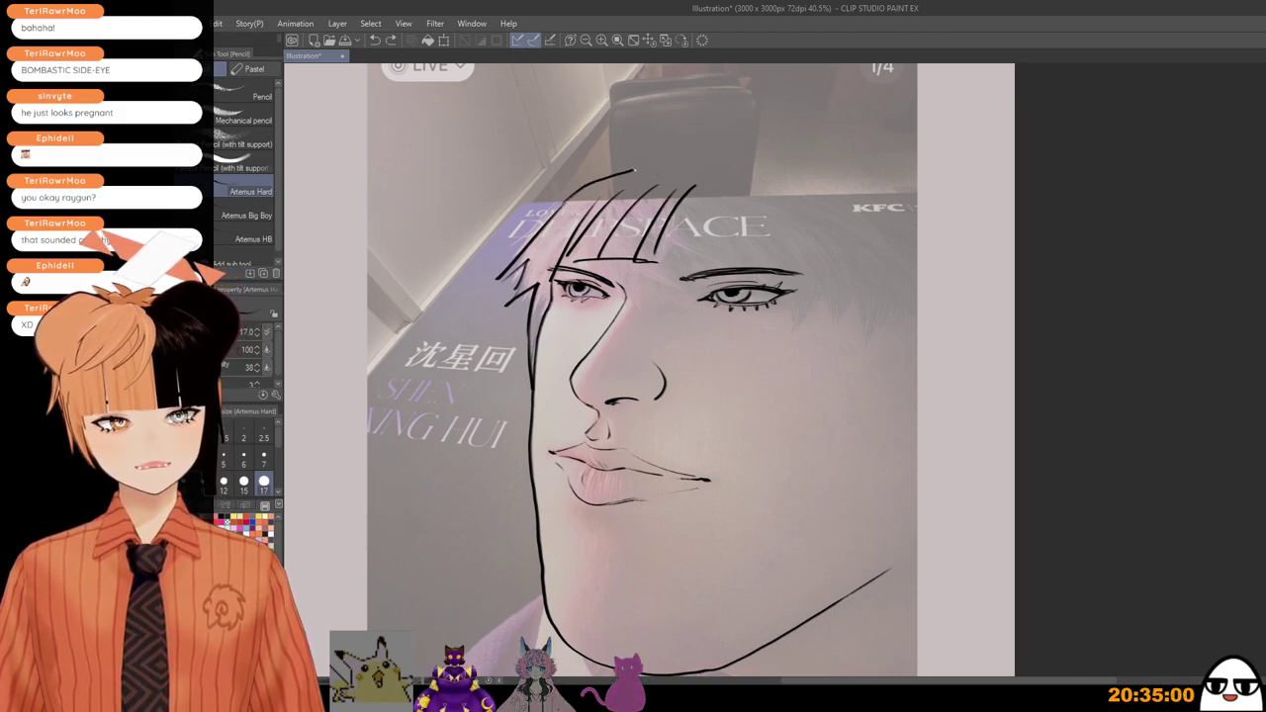
{"action": "left_click_drag", "start_coordinate": [759, 148], "coordinate": [899, 181]}
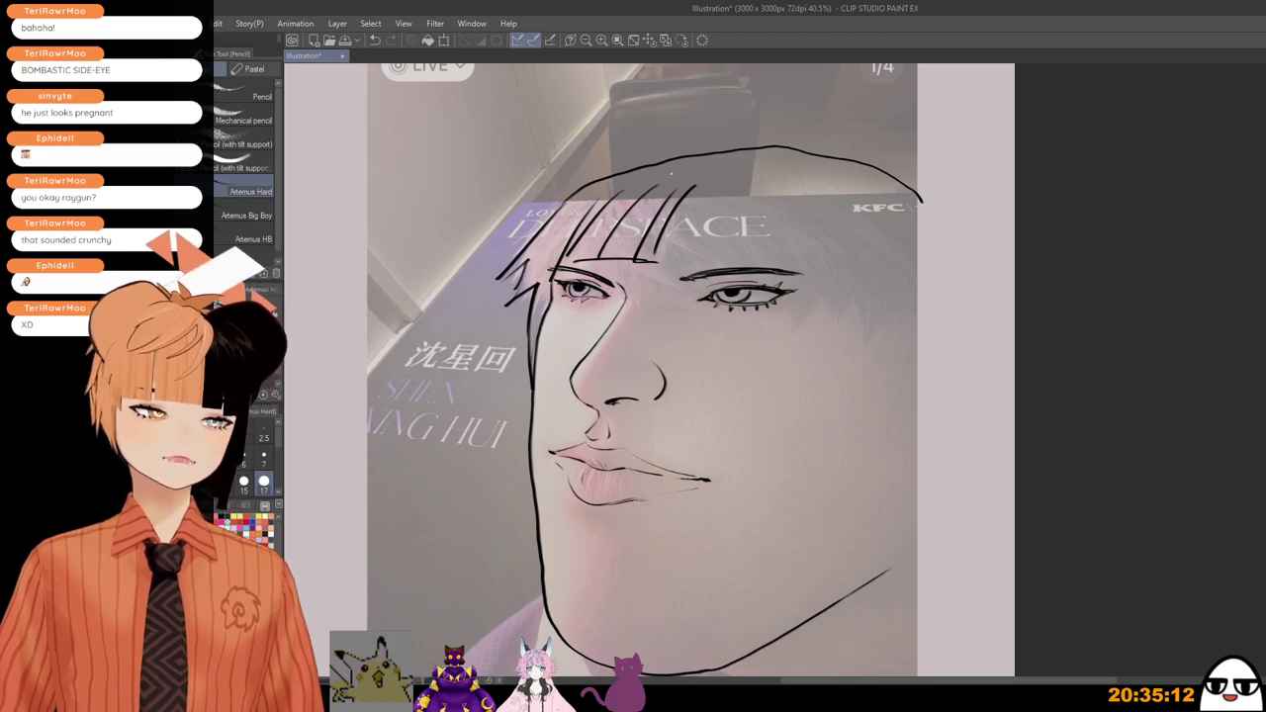
Step: Continue the bangs strands across the forehead above the grey-haired side's eye and close their lower edge with a straight line
{"action": "left_click_drag", "start_coordinate": [692, 196], "coordinate": [682, 258]}
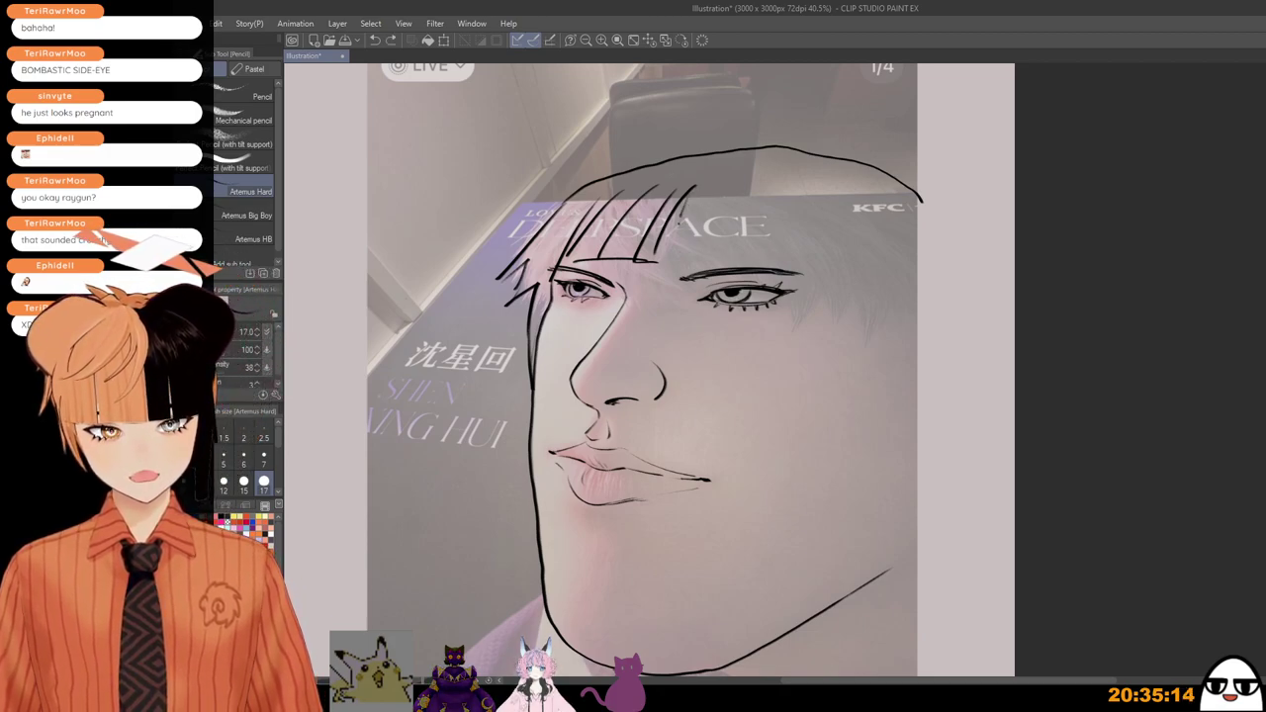
{"action": "left_click_drag", "start_coordinate": [704, 186], "coordinate": [683, 259]}
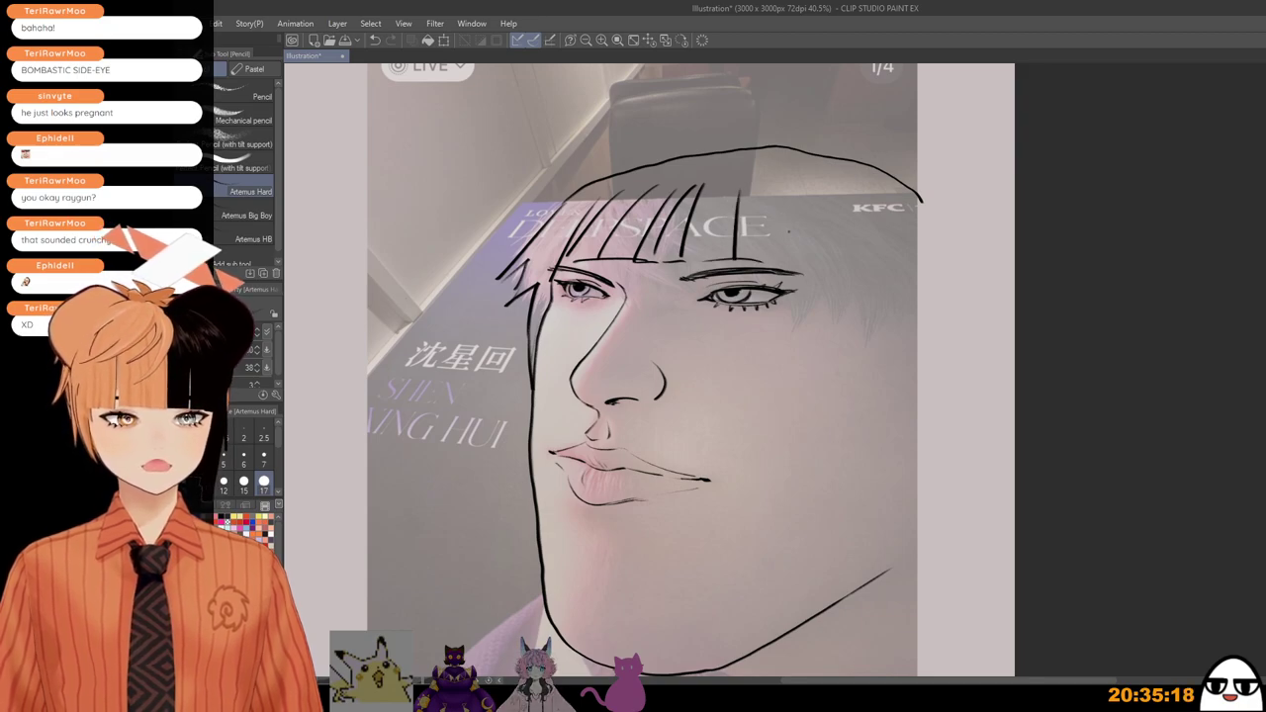
{"action": "left_click_drag", "start_coordinate": [781, 271], "coordinate": [825, 268]}
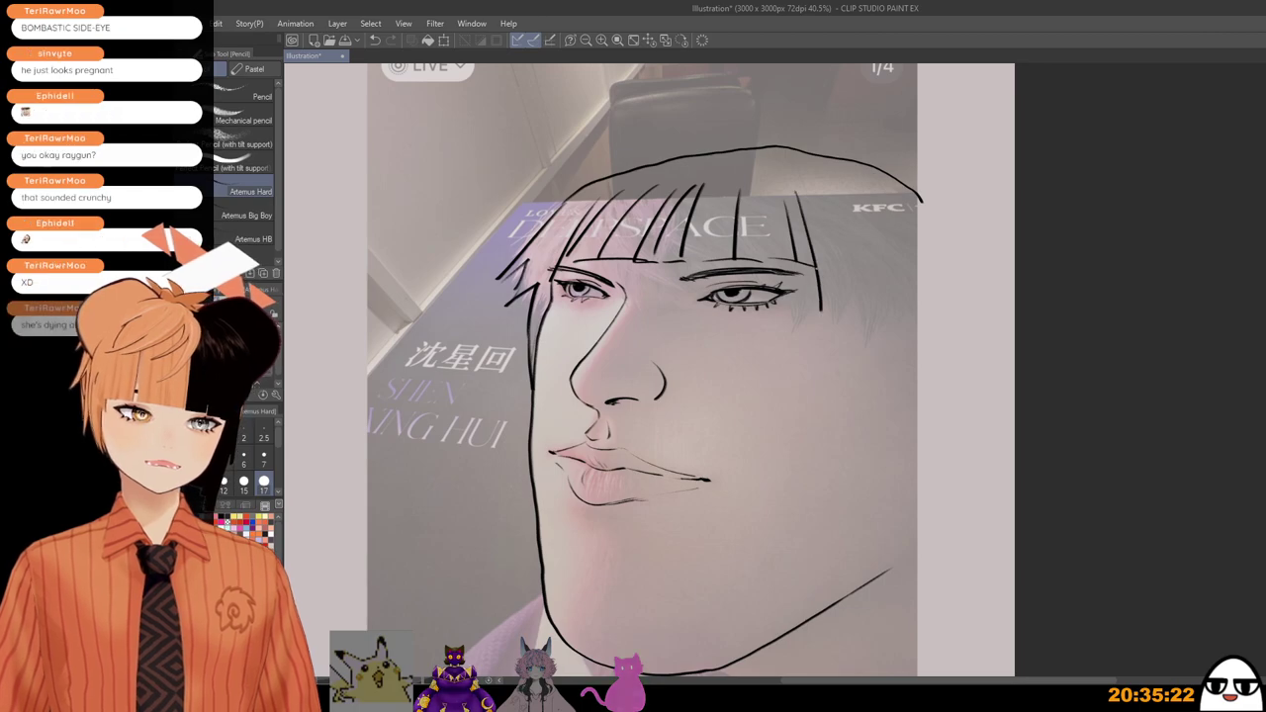
Step: Redraw the longer side strand falling from the bangs past the outer corner of the grey-haired side's eye
{"action": "mouse_move", "coordinate": [805, 212]}
{"action": "left_mouse_down"}
{"action": "mouse_move", "coordinate": [817, 319]}
{"action": "mouse_move", "coordinate": [826, 288]}
{"action": "left_mouse_up"}
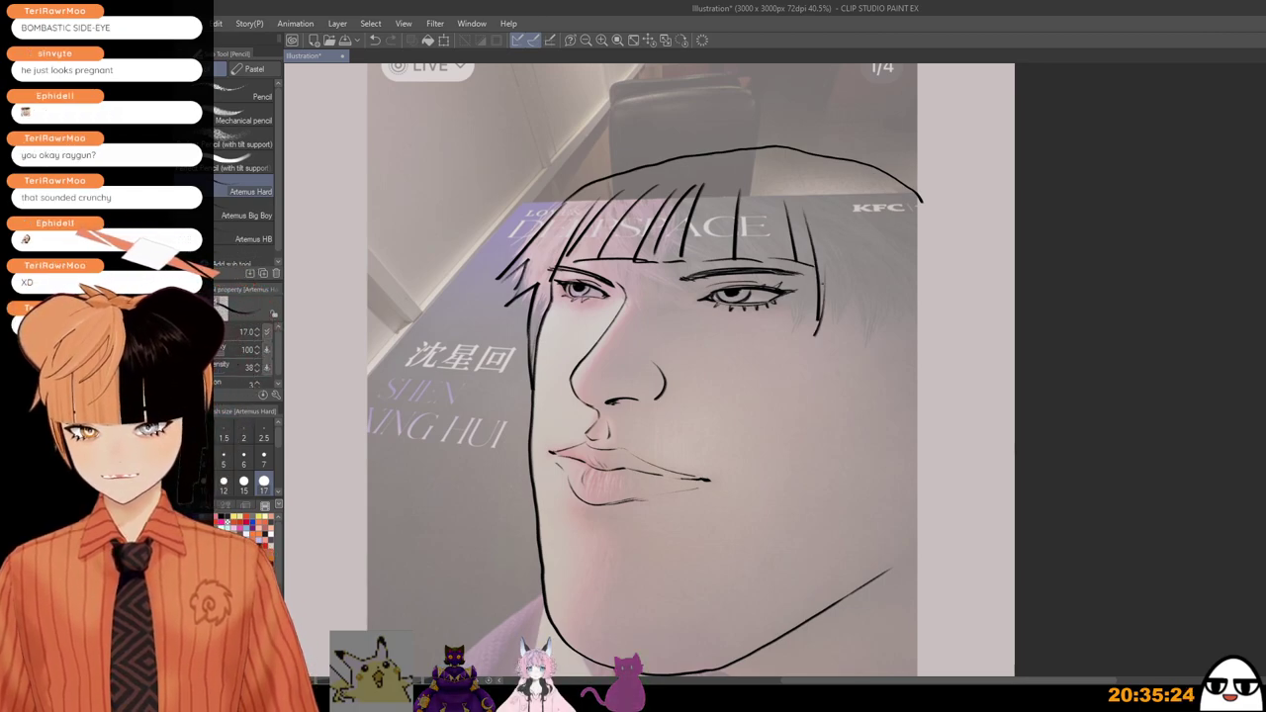
{"action": "key", "text": "ctrl+z"}
{"action": "key", "text": "ctrl+z"}
{"action": "left_click_drag", "start_coordinate": [803, 208], "coordinate": [818, 364]}
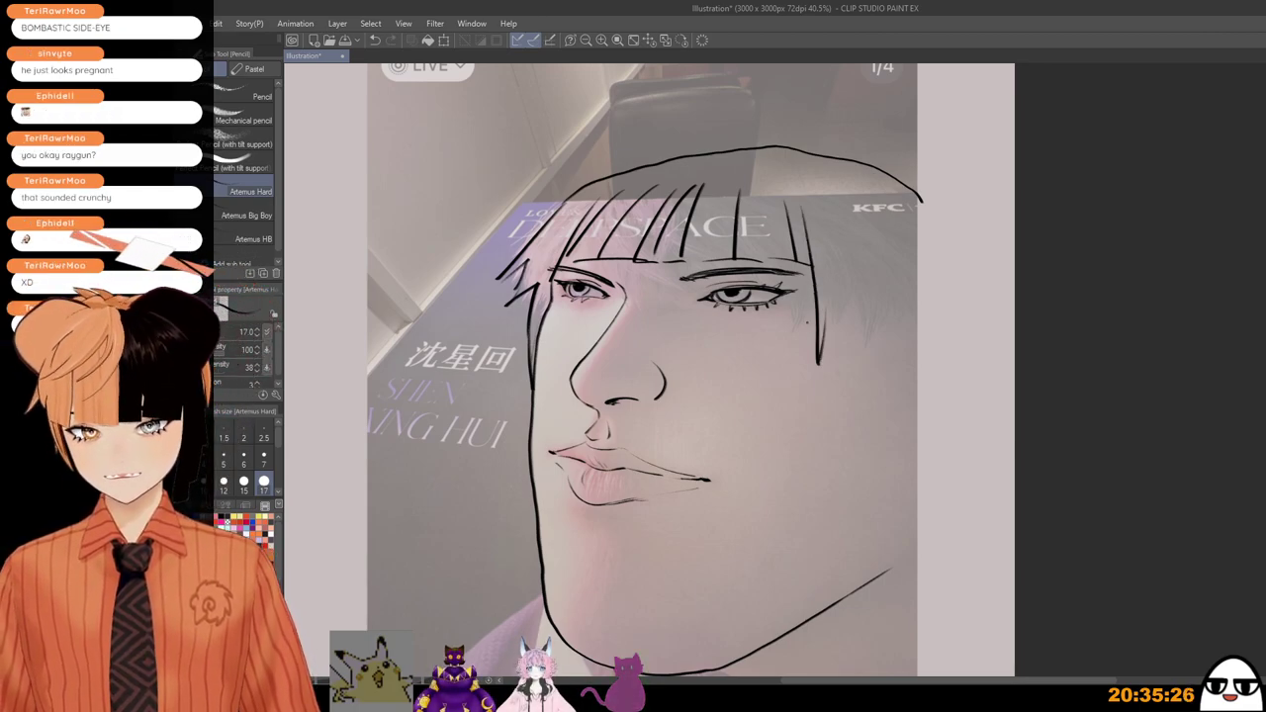
Step: Draw a long, blunt side lock running straight down from beside the grey-haired side's eye to the jaw
{"action": "mouse_move", "coordinate": [820, 269]}
{"action": "left_mouse_down"}
{"action": "mouse_move", "coordinate": [825, 571]}
{"action": "mouse_move", "coordinate": [866, 571]}
{"action": "mouse_move", "coordinate": [824, 574]}
{"action": "mouse_move", "coordinate": [822, 611]}
{"action": "mouse_move", "coordinate": [825, 572]}
{"action": "mouse_move", "coordinate": [854, 596]}
{"action": "left_mouse_up"}
{"action": "left_click_drag", "start_coordinate": [867, 414], "coordinate": [859, 604]}
{"action": "key", "text": "ctrl+z"}
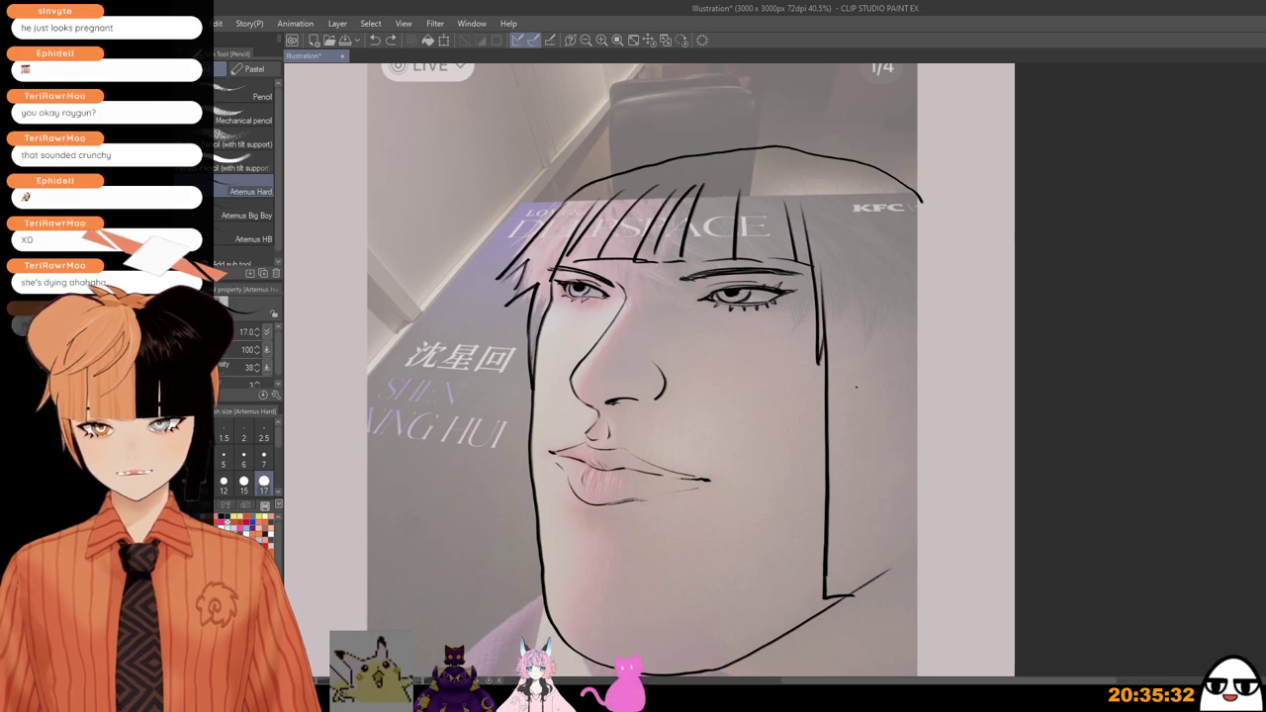
{"action": "left_click_drag", "start_coordinate": [859, 387], "coordinate": [859, 572]}
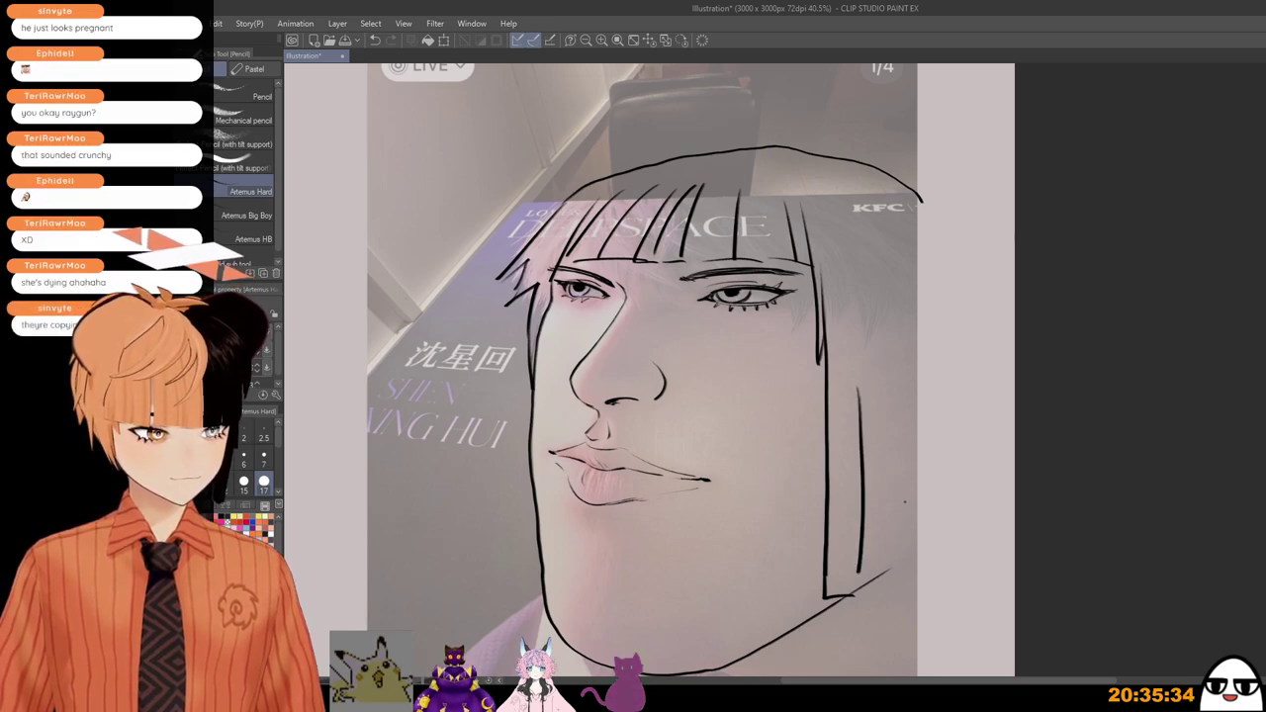
{"action": "key", "text": "ctrl+z"}
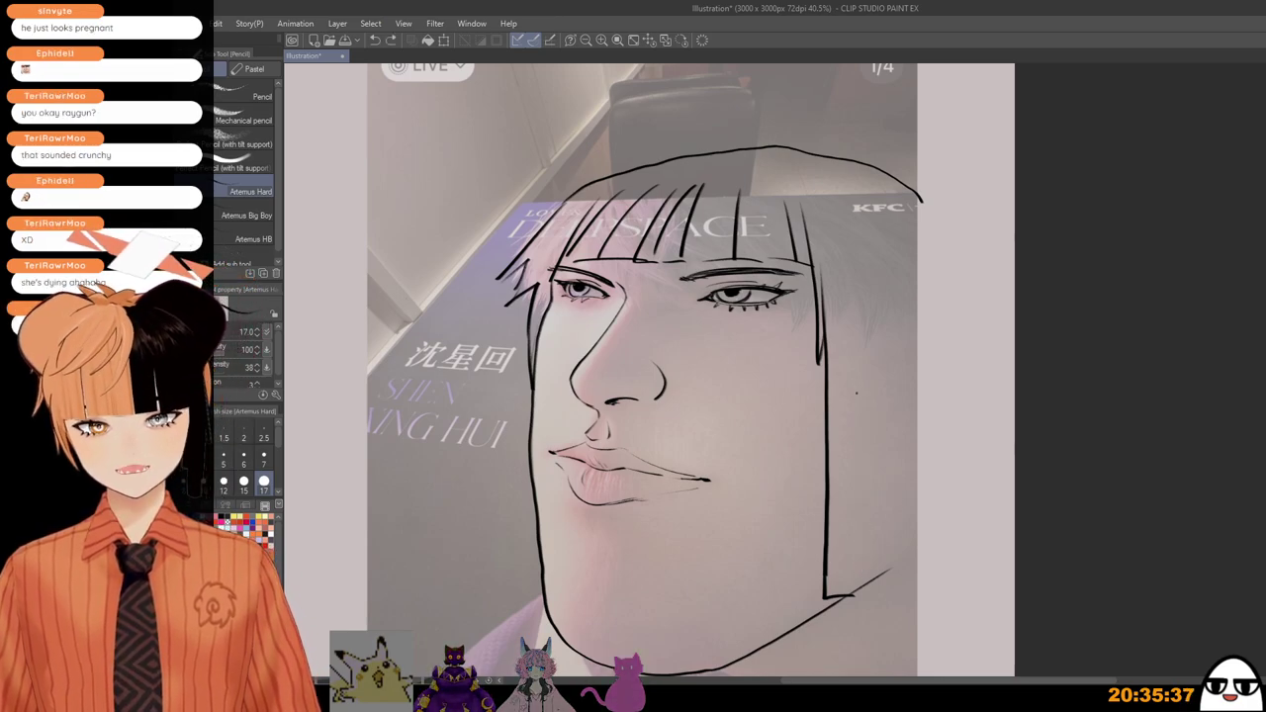
{"action": "key", "text": "ctrl+z"}
{"action": "left_click_drag", "start_coordinate": [859, 374], "coordinate": [859, 584]}
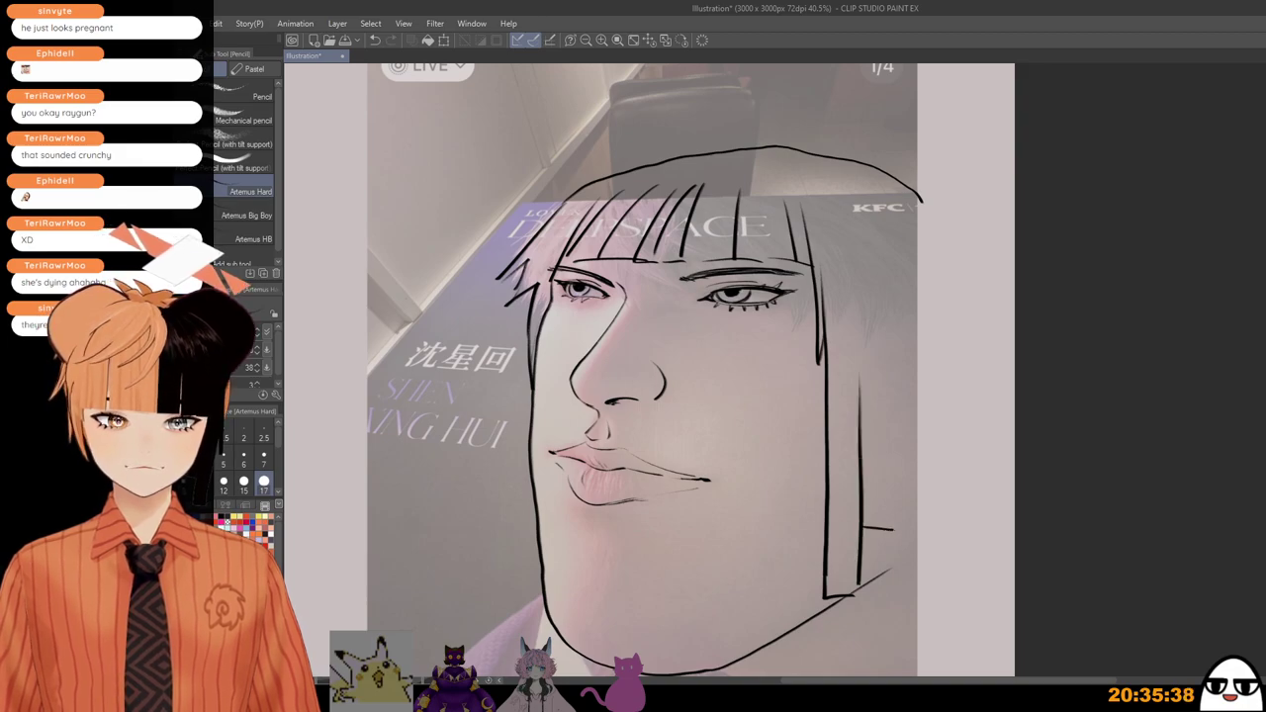
Step: Add a second long, straight lock with a blunt end behind the first one, replacing the initial strokes
{"action": "mouse_move", "coordinate": [898, 360]}
{"action": "left_mouse_down"}
{"action": "mouse_move", "coordinate": [895, 551]}
{"action": "mouse_move", "coordinate": [908, 564]}
{"action": "left_mouse_up"}
{"action": "key", "text": "ctrl+z"}
{"action": "key", "text": "ctrl+z"}
{"action": "left_click_drag", "start_coordinate": [901, 334], "coordinate": [905, 555]}
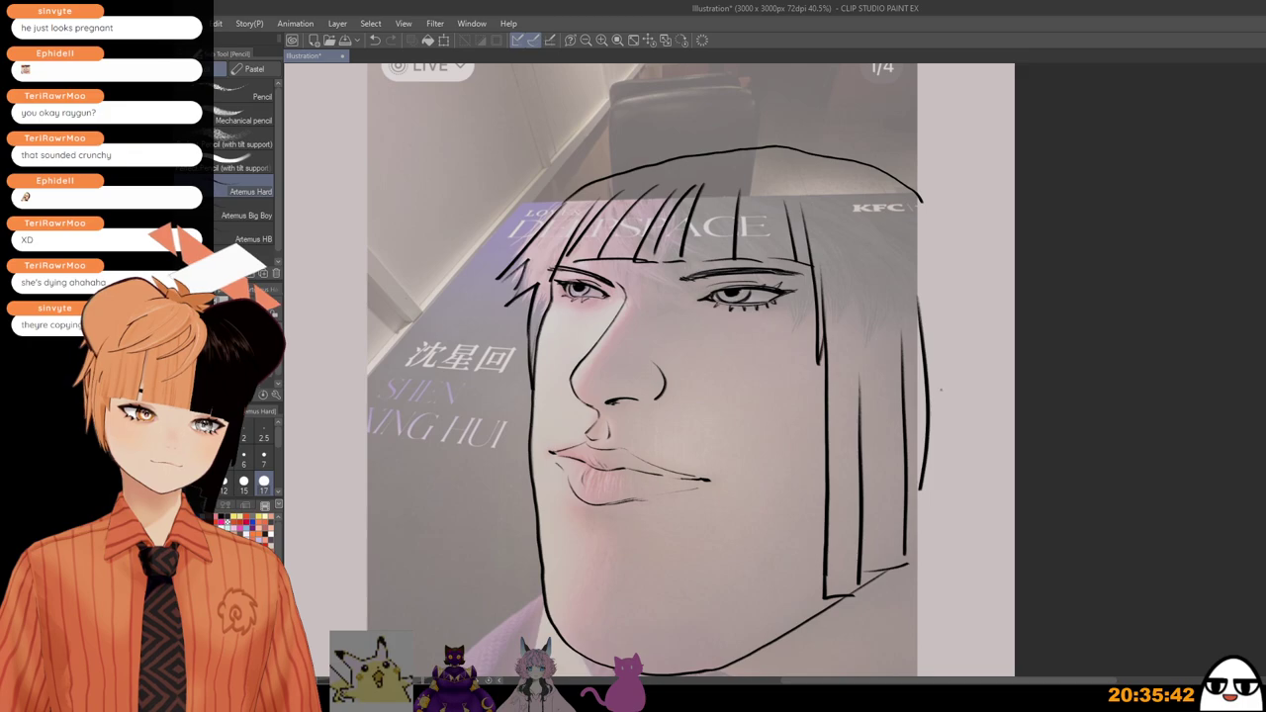
Step: Redraw the outer hair edge as a wider curve from the crown down the grey-haired side and close its lower end
{"action": "key", "text": "ctrl+z"}
{"action": "left_click_drag", "start_coordinate": [920, 203], "coordinate": [950, 392]}
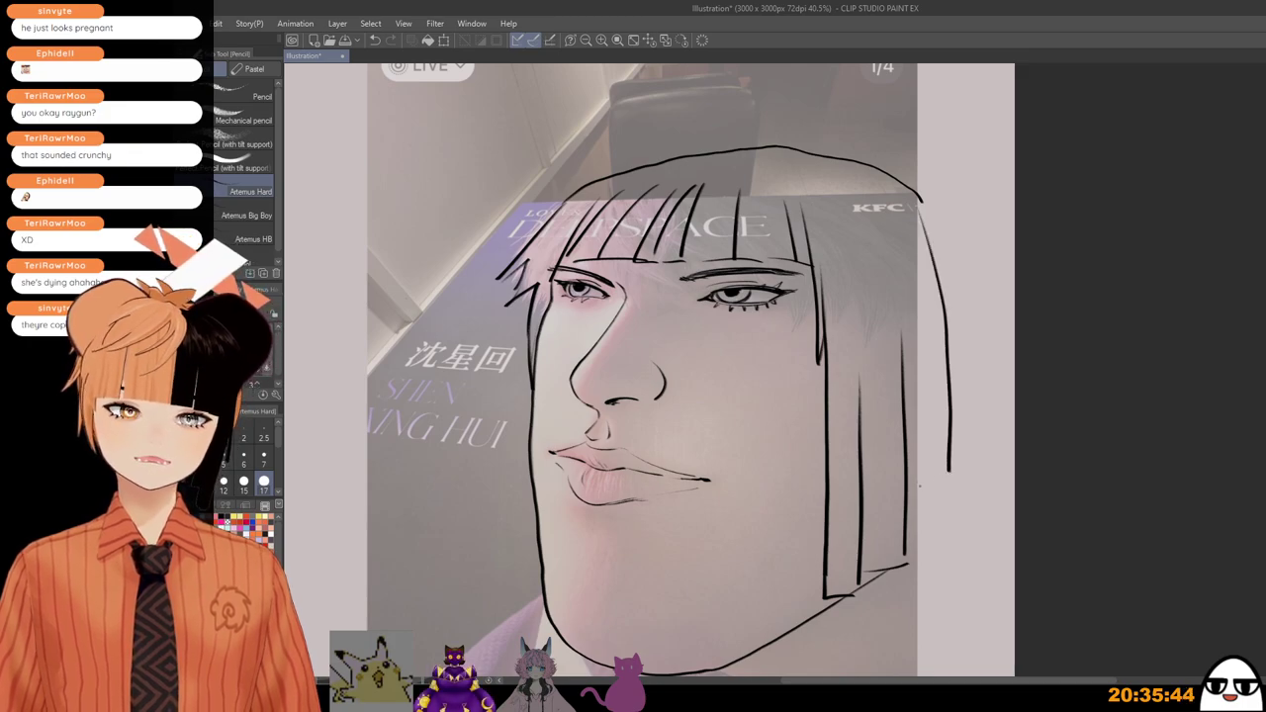
{"action": "left_click_drag", "start_coordinate": [948, 473], "coordinate": [922, 500]}
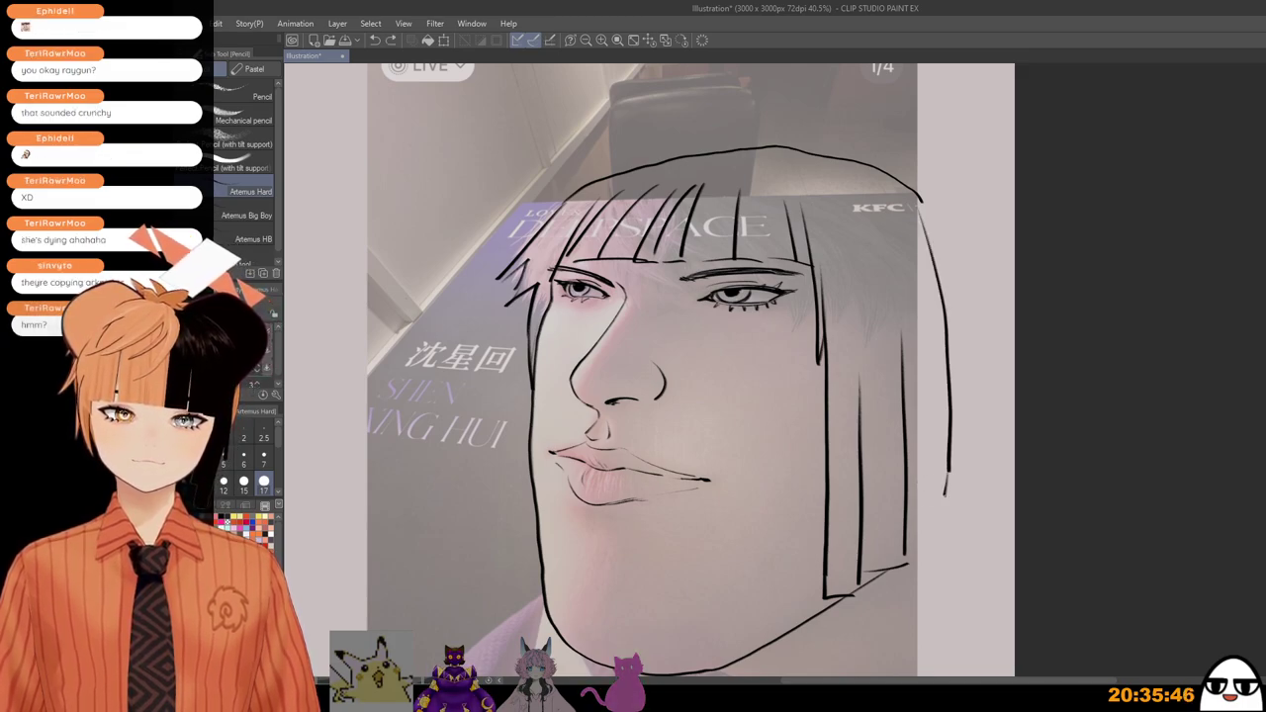
Step: Erase the long side locks and the lower part of the outer hair edge on the grey-haired side
{"action": "scroll", "coordinate": [927, 382], "scroll_direction": "down", "scroll_amount": 3}
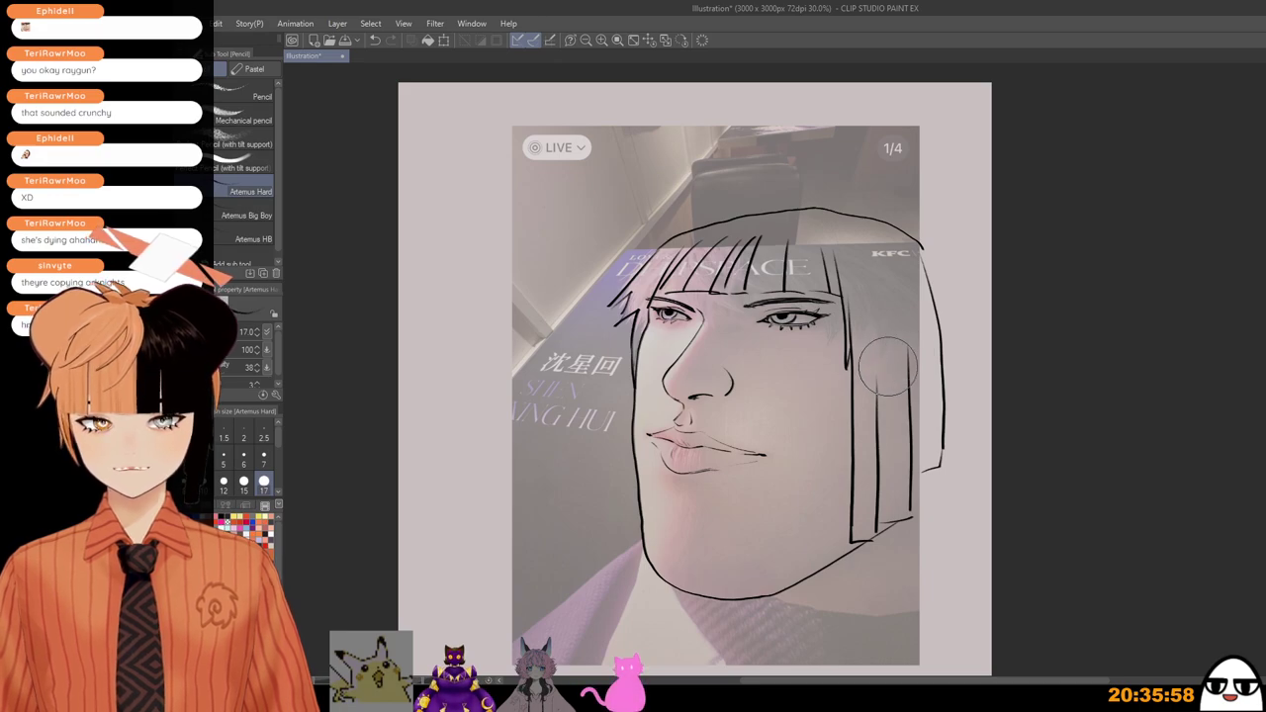
{"action": "mouse_move", "coordinate": [890, 317]}
{"action": "left_mouse_down"}
{"action": "mouse_move", "coordinate": [861, 515]}
{"action": "mouse_move", "coordinate": [924, 389]}
{"action": "left_mouse_up"}
{"action": "left_click_drag", "start_coordinate": [907, 494], "coordinate": [935, 351]}
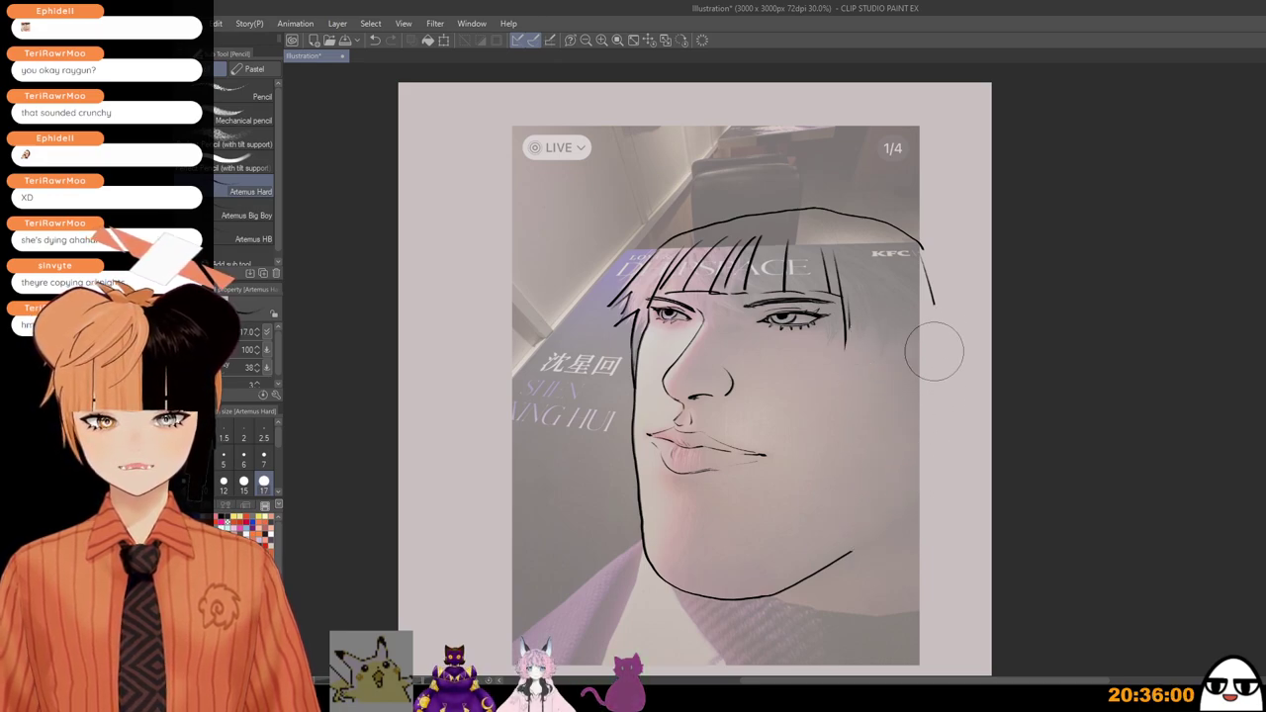
Step: Draw shorter, stepped blunt side locks on the grey-haired side and extend the jaw line toward them
{"action": "left_click_drag", "start_coordinate": [847, 319], "coordinate": [844, 417]}
{"action": "key", "text": "ctrl+z"}
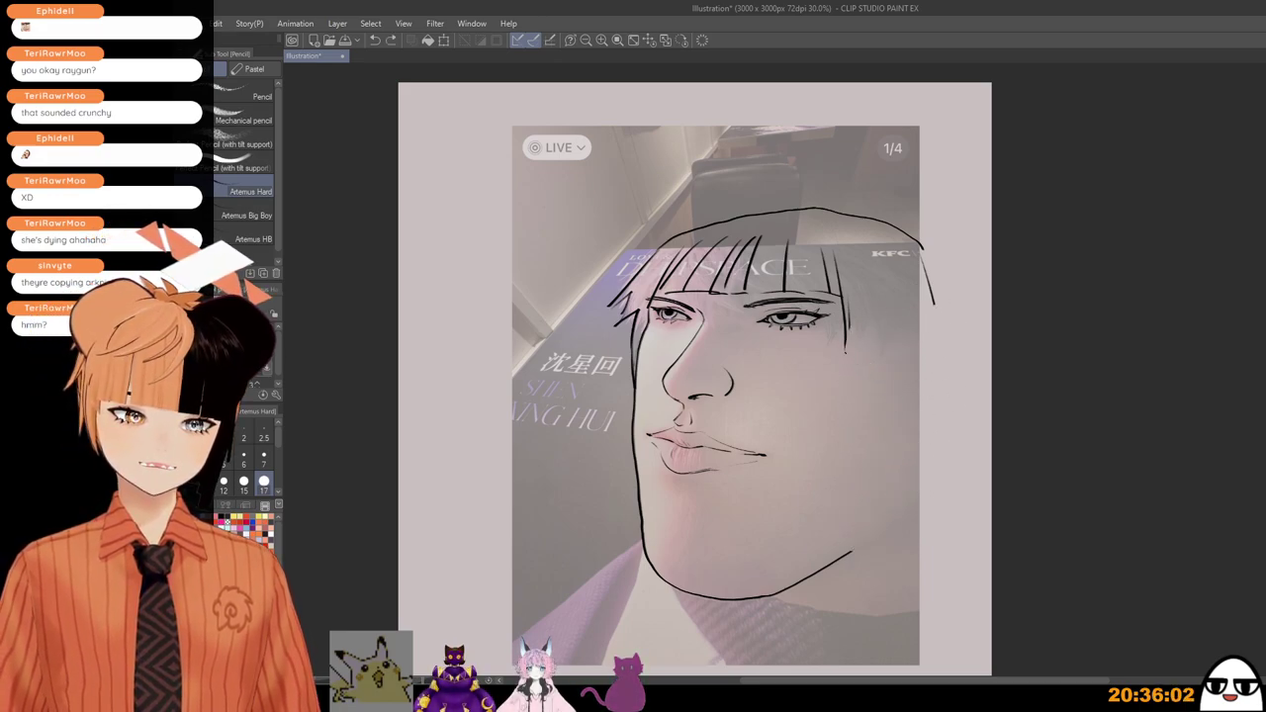
{"action": "left_click_drag", "start_coordinate": [847, 346], "coordinate": [843, 402]}
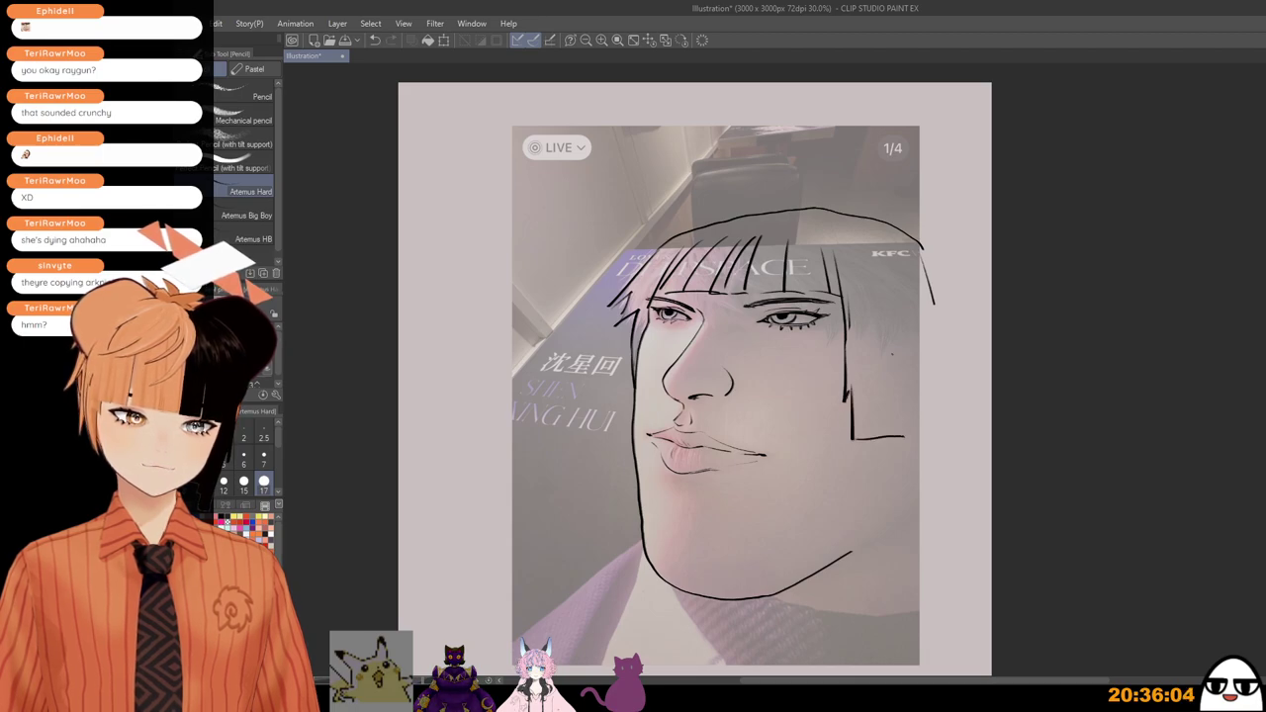
{"action": "left_click_drag", "start_coordinate": [896, 338], "coordinate": [902, 441]}
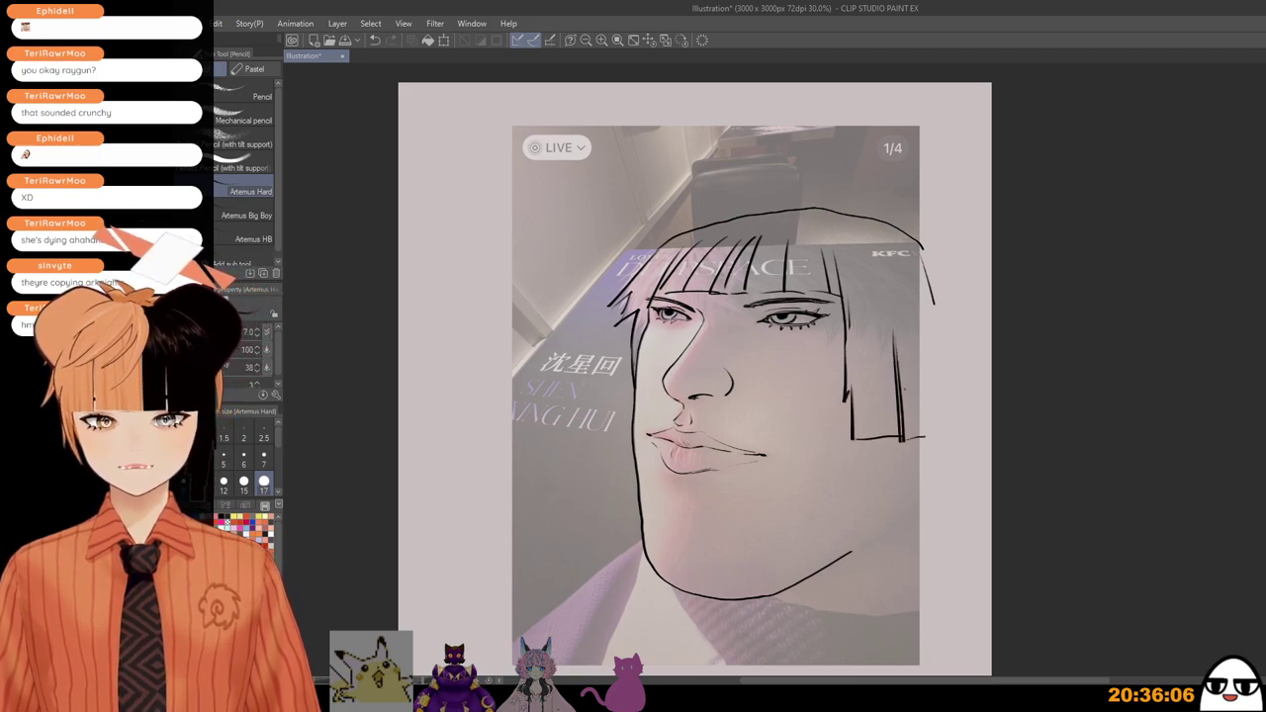
{"action": "key", "text": "ctrl+z"}
{"action": "left_click_drag", "start_coordinate": [923, 297], "coordinate": [925, 358]}
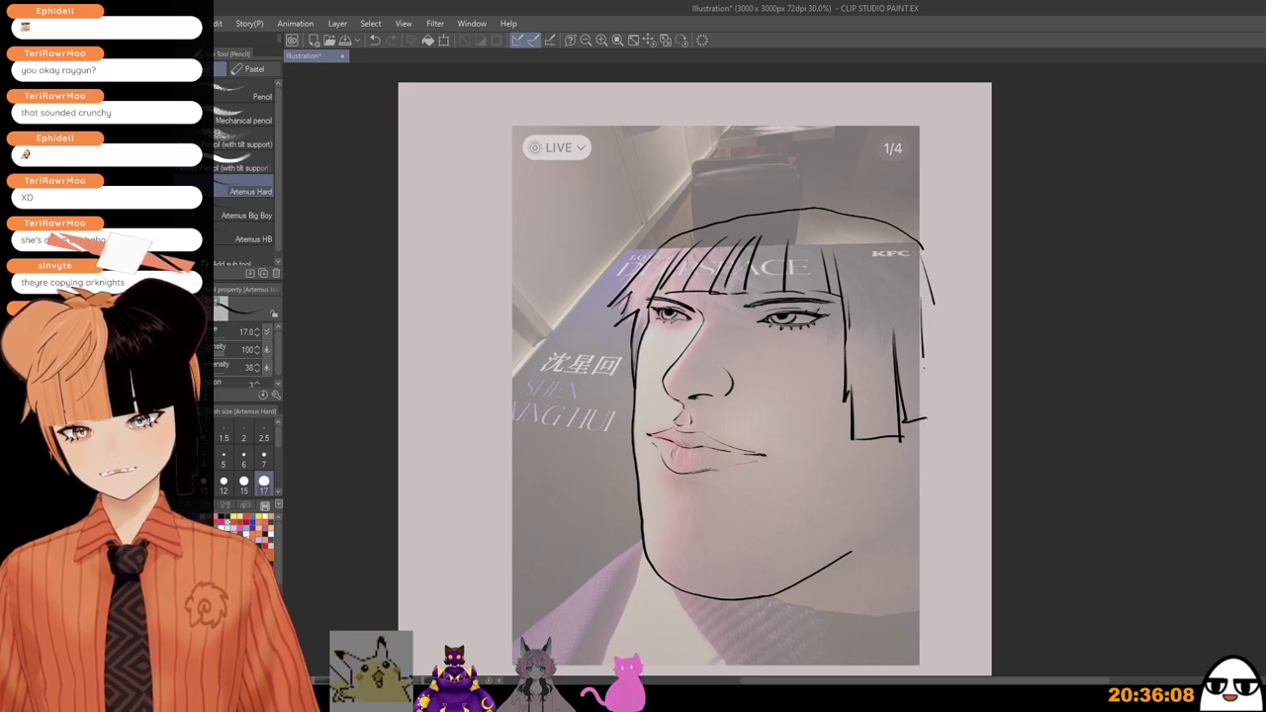
{"action": "mouse_move", "coordinate": [925, 249]}
{"action": "left_mouse_down"}
{"action": "mouse_move", "coordinate": [954, 360]}
{"action": "mouse_move", "coordinate": [932, 393]}
{"action": "left_mouse_up"}
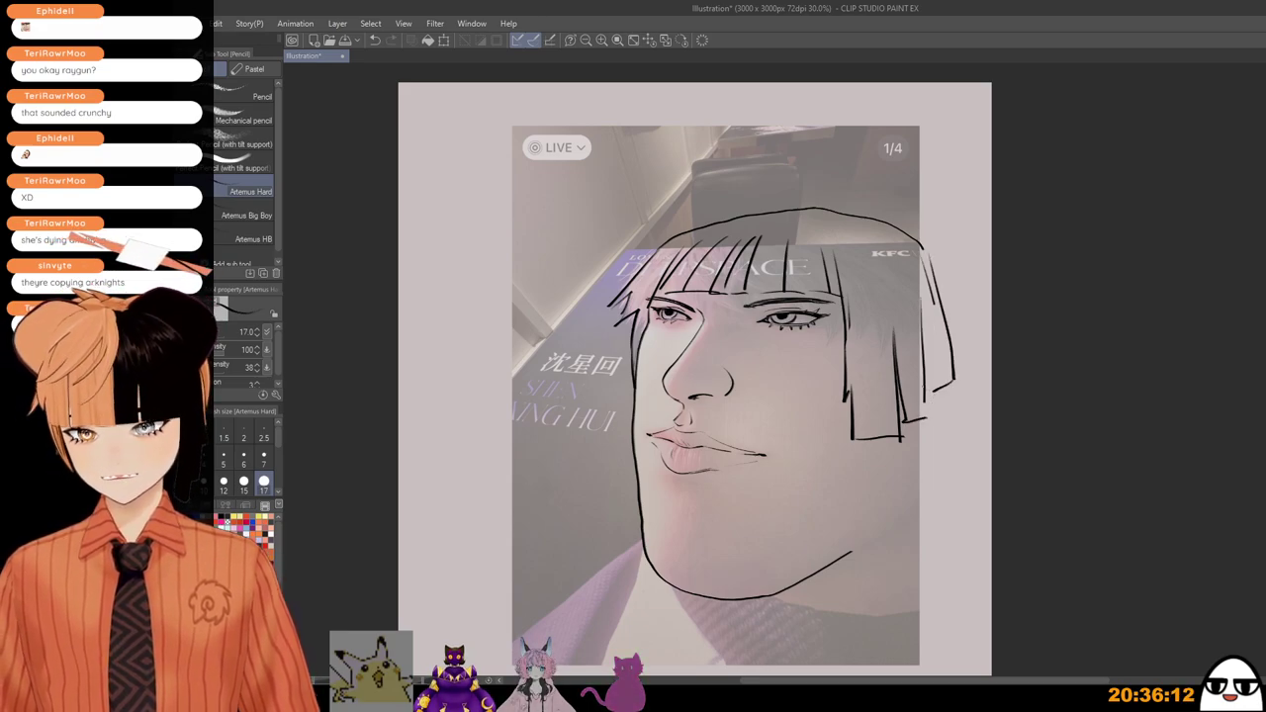
{"action": "left_click_drag", "start_coordinate": [854, 552], "coordinate": [888, 524]}
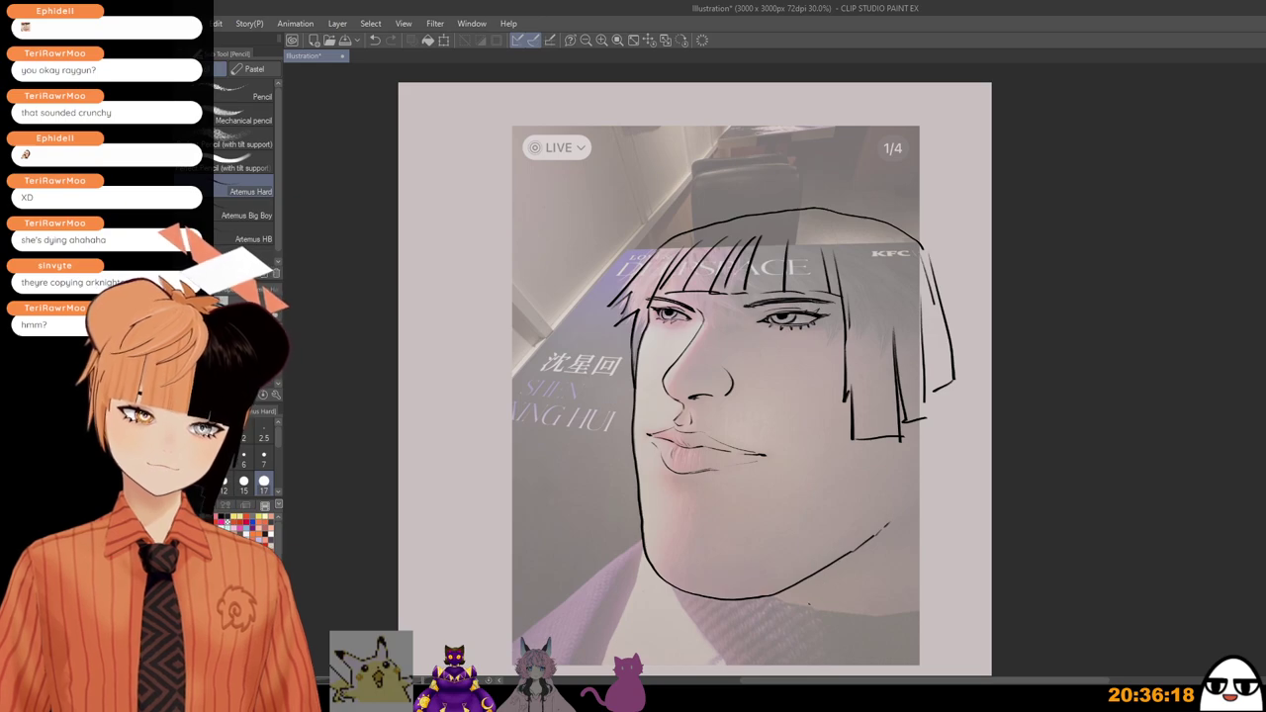
Step: Draw swept strands over the pink-haired bangs and a spiky tuft at the top of the crown
{"action": "scroll", "coordinate": [682, 251], "scroll_direction": "up", "scroll_amount": 1}
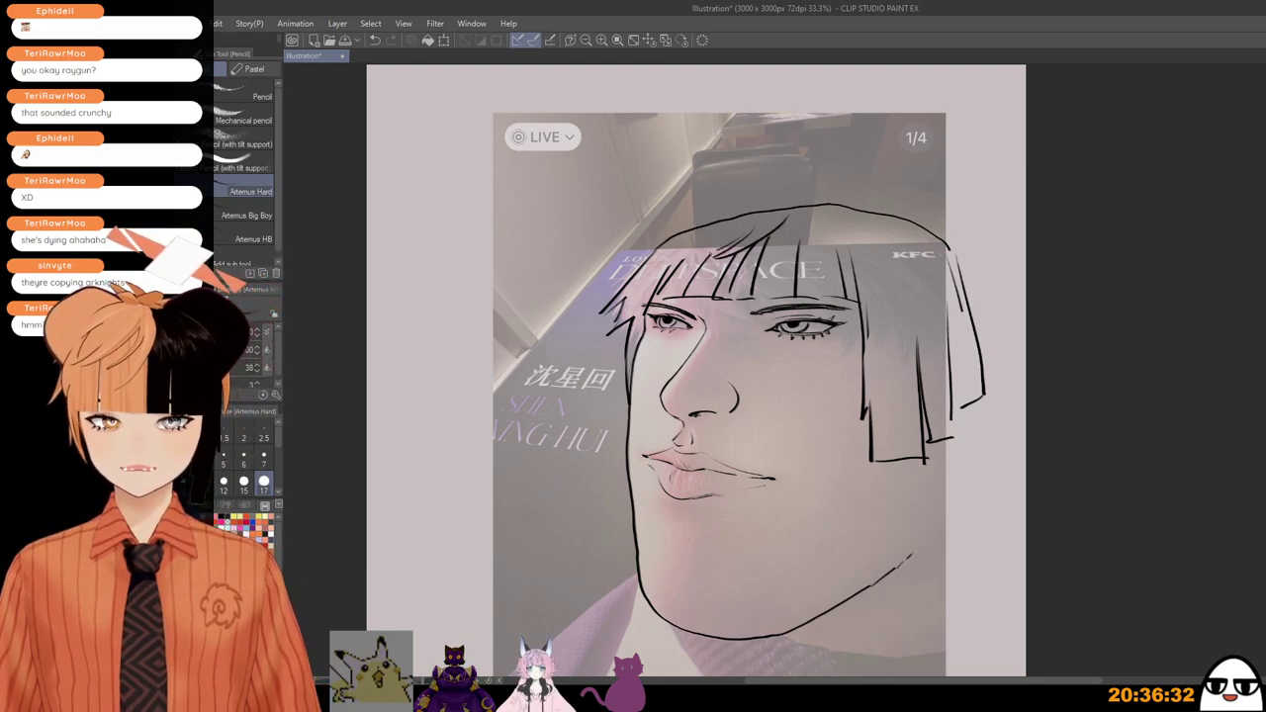
{"action": "left_click_drag", "start_coordinate": [740, 231], "coordinate": [661, 269]}
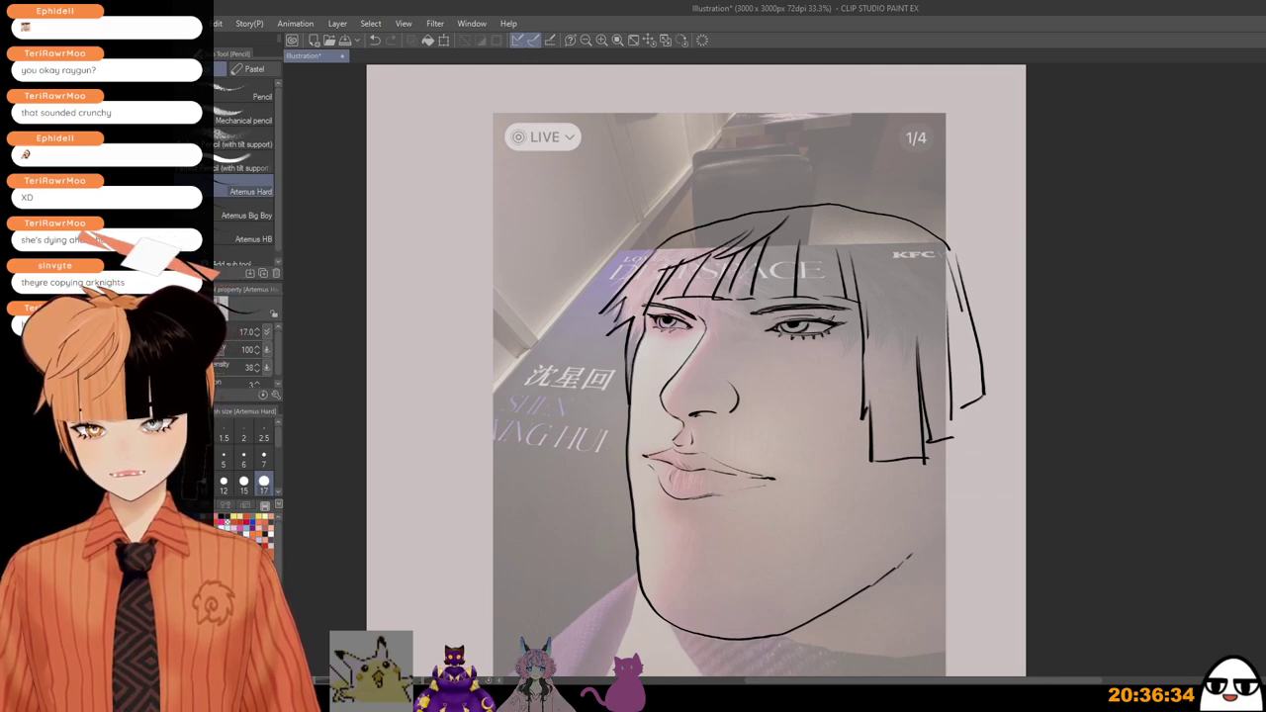
{"action": "left_click_drag", "start_coordinate": [794, 202], "coordinate": [775, 195]}
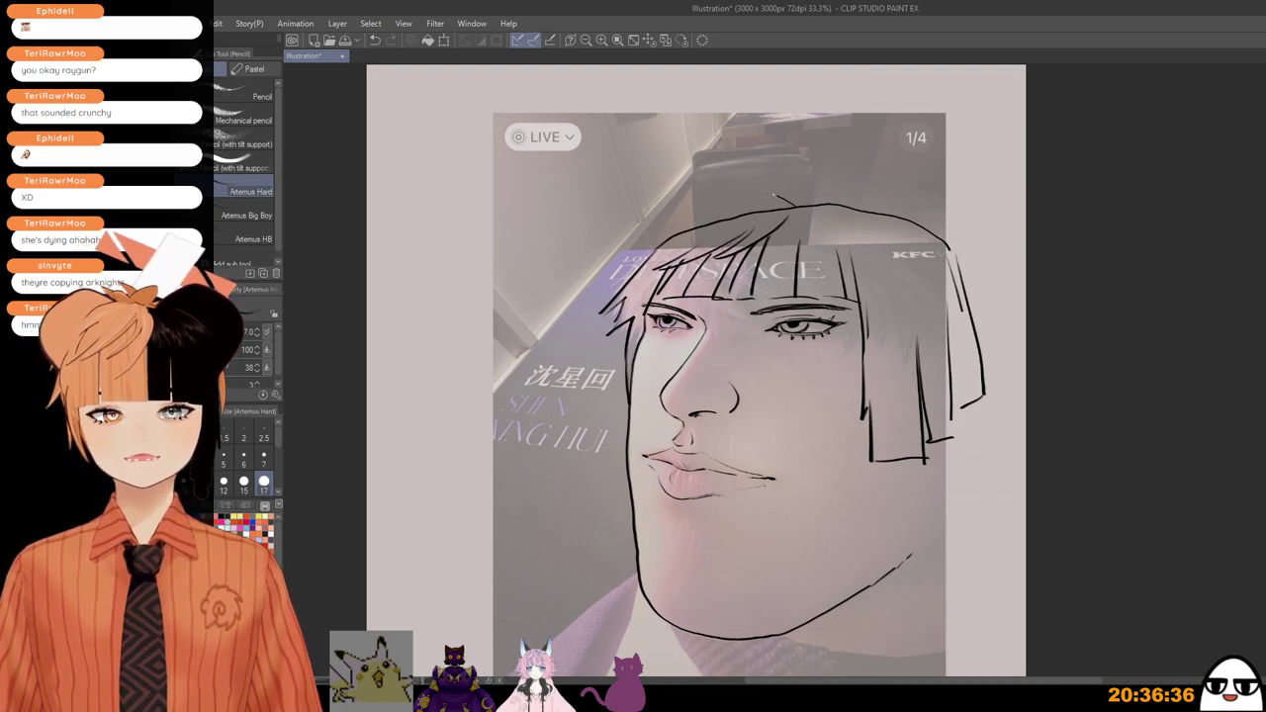
{"action": "key", "text": "ctrl+z"}
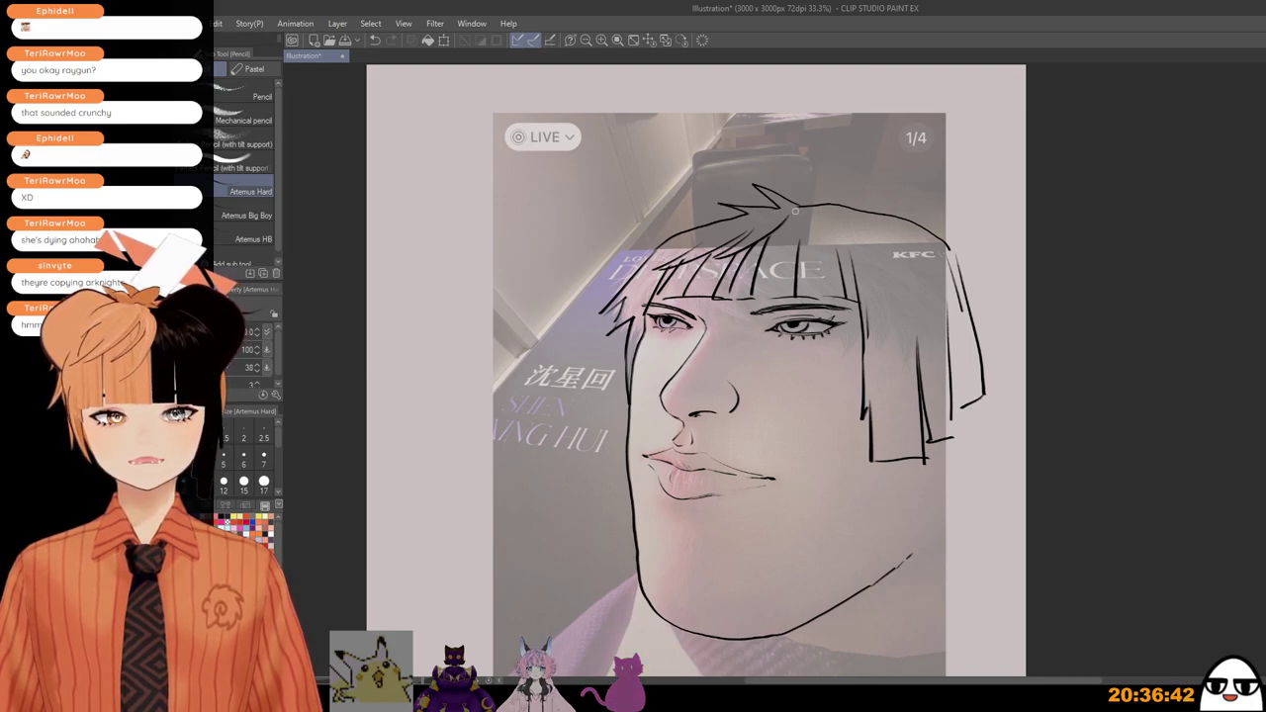
Step: Draw a rounded bump of hair rising above the crown outline on each side of the head
{"action": "mouse_move", "coordinate": [711, 212]}
{"action": "left_mouse_down"}
{"action": "mouse_move", "coordinate": [660, 229]}
{"action": "mouse_move", "coordinate": [636, 277]}
{"action": "left_mouse_up"}
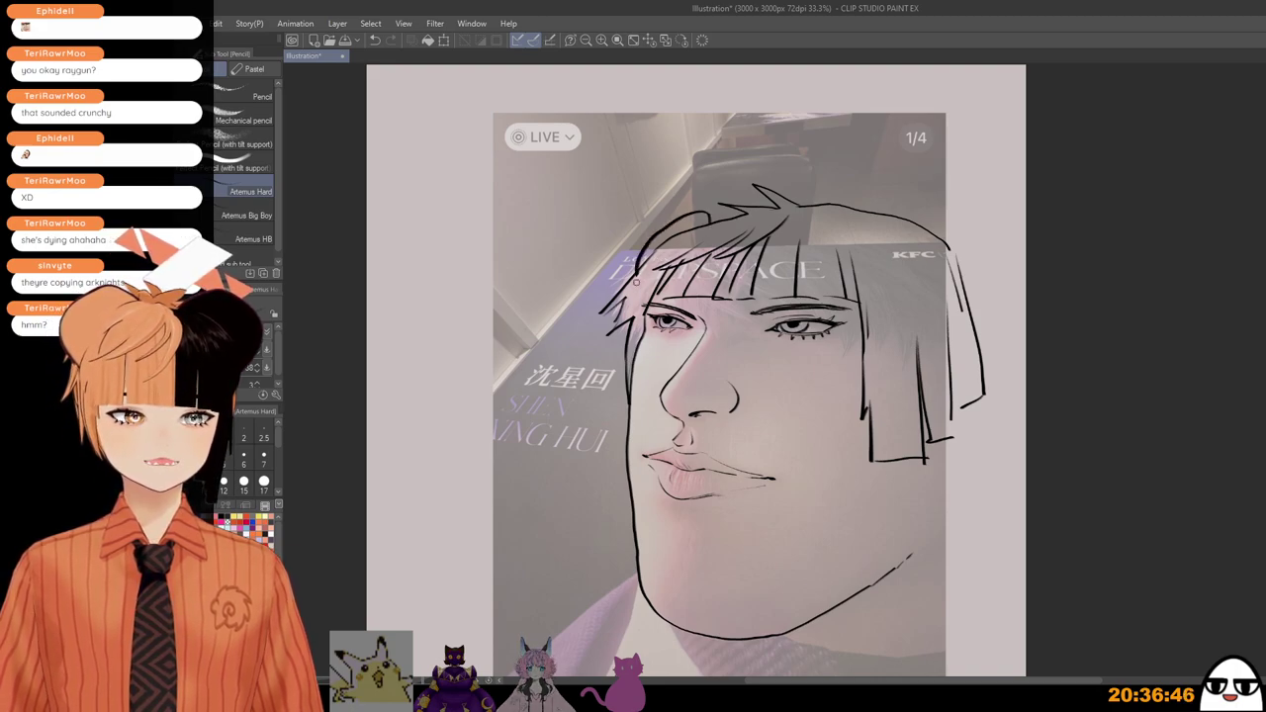
{"action": "mouse_move", "coordinate": [860, 210]}
{"action": "left_mouse_down"}
{"action": "mouse_move", "coordinate": [932, 210]}
{"action": "mouse_move", "coordinate": [948, 236]}
{"action": "left_mouse_up"}
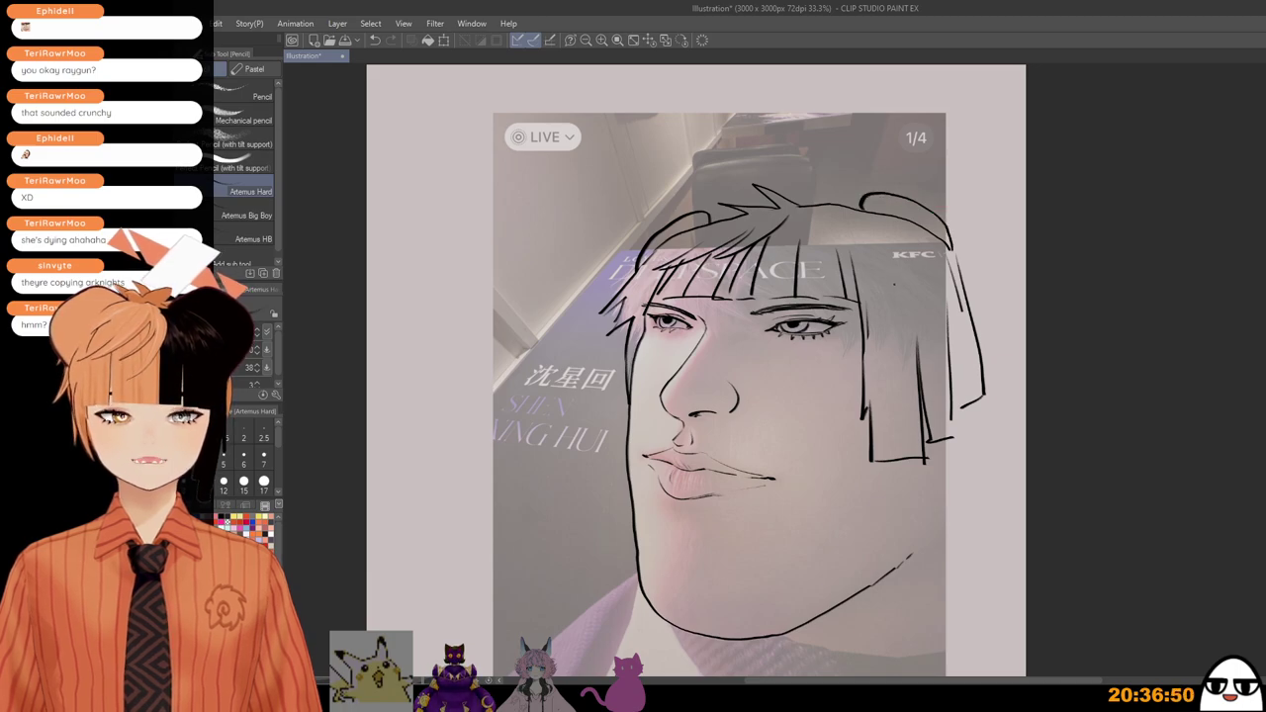
Step: Draw a wavy collar line from the jaw to the photo's edge and a slanted neck line below the chin
{"action": "left_click_drag", "start_coordinate": [813, 577], "coordinate": [809, 519]}
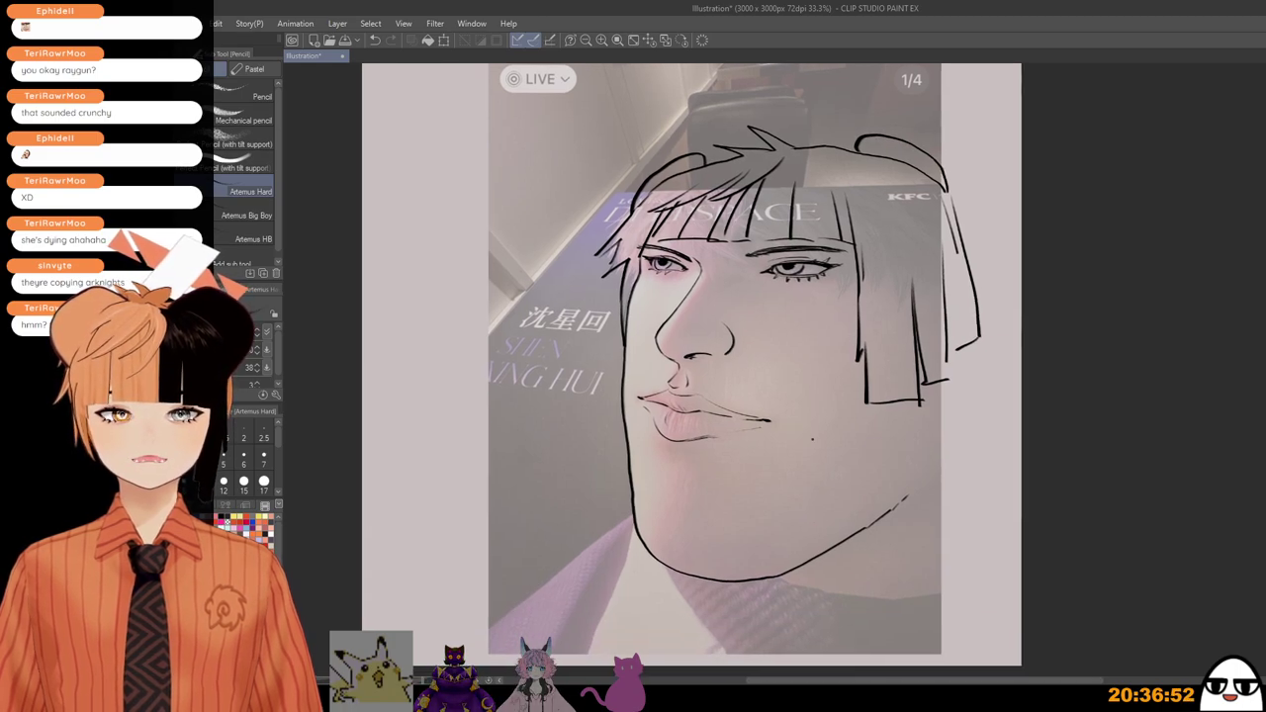
{"action": "scroll", "coordinate": [802, 156], "scroll_direction": "down", "scroll_amount": 2}
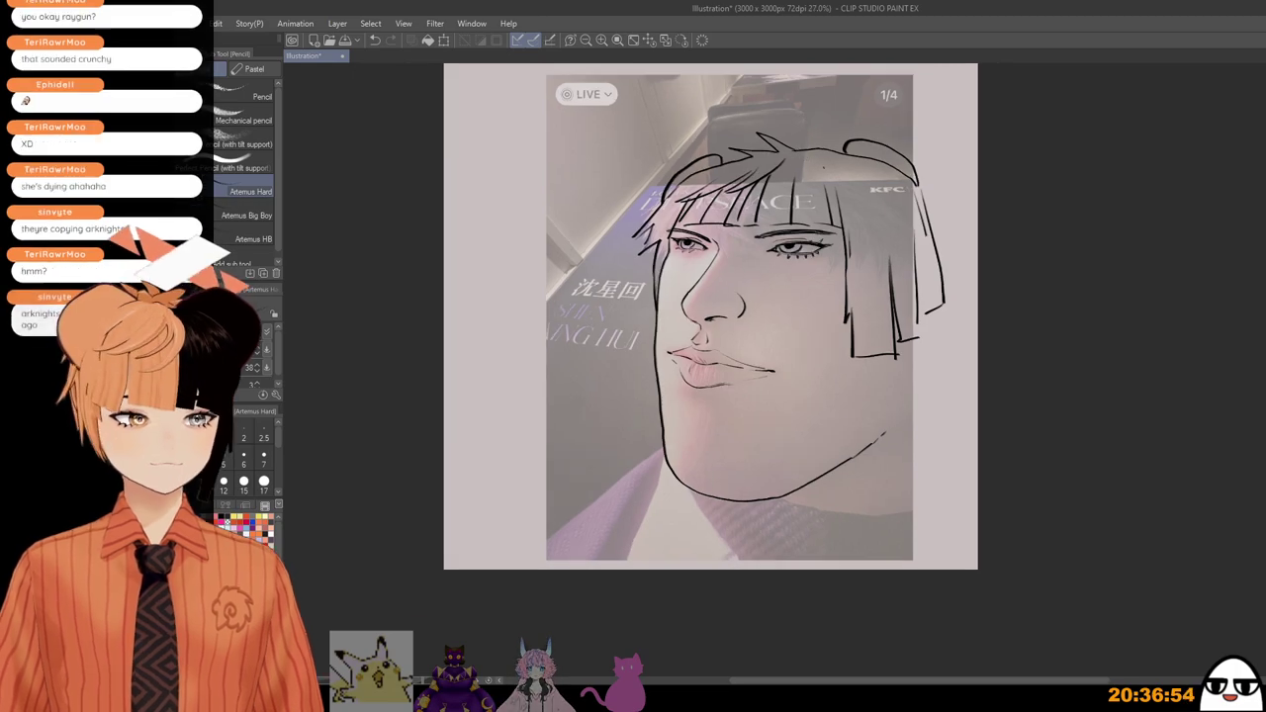
{"action": "left_click_drag", "start_coordinate": [818, 231], "coordinate": [822, 288]}
{"action": "scroll", "coordinate": [823, 291], "scroll_direction": "up", "scroll_amount": 1}
{"action": "scroll", "coordinate": [791, 309], "scroll_direction": "up", "scroll_amount": 1}
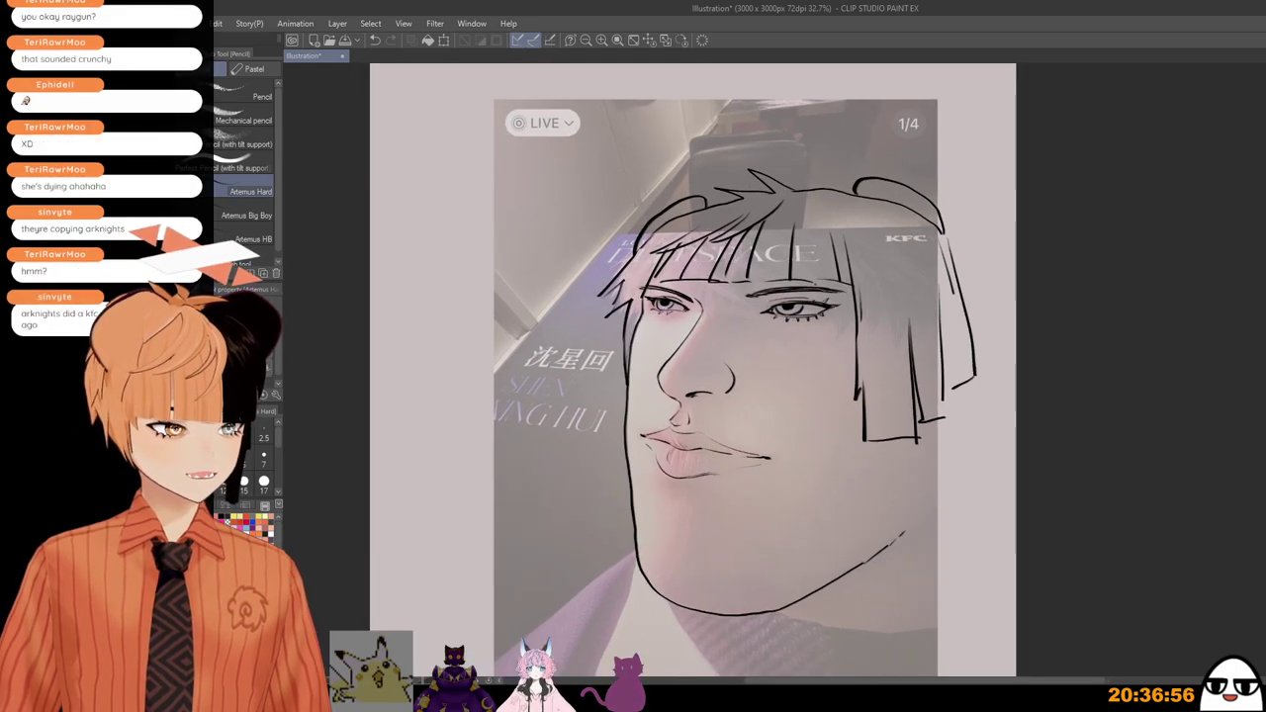
{"action": "left_click_drag", "start_coordinate": [748, 620], "coordinate": [734, 557]}
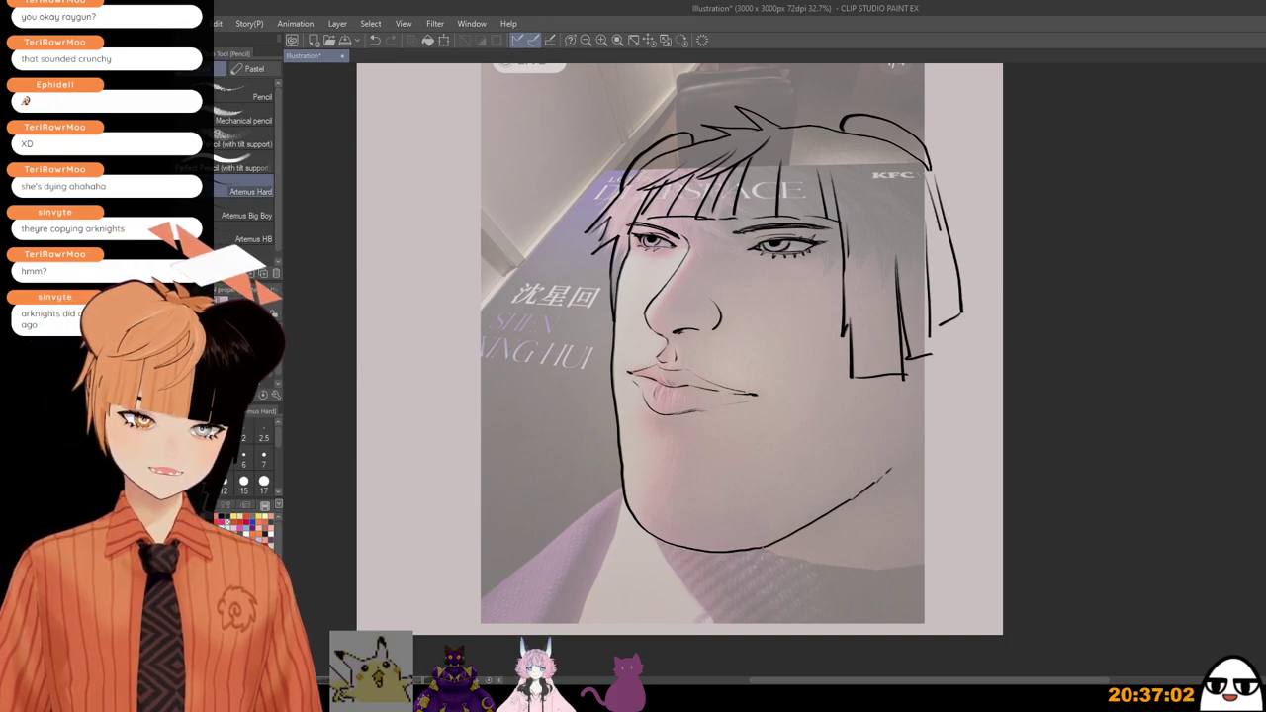
{"action": "left_click_drag", "start_coordinate": [764, 552], "coordinate": [859, 567]}
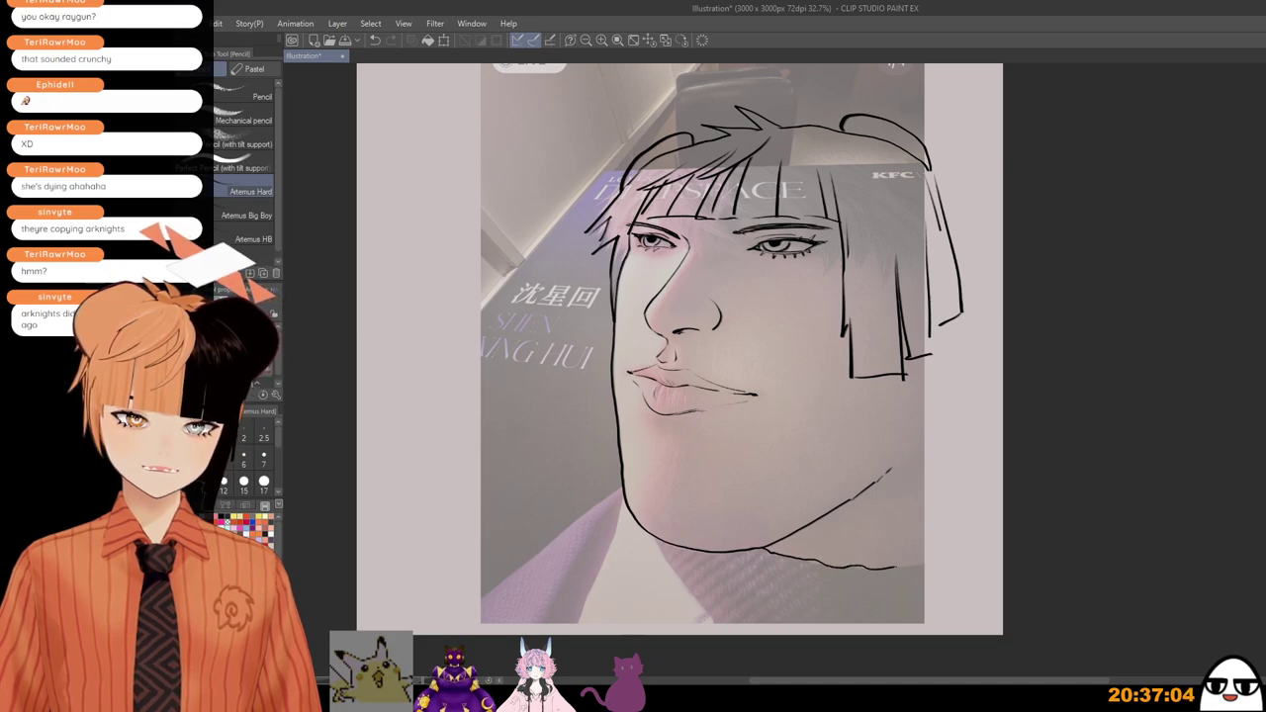
{"action": "left_click_drag", "start_coordinate": [654, 543], "coordinate": [722, 633]}
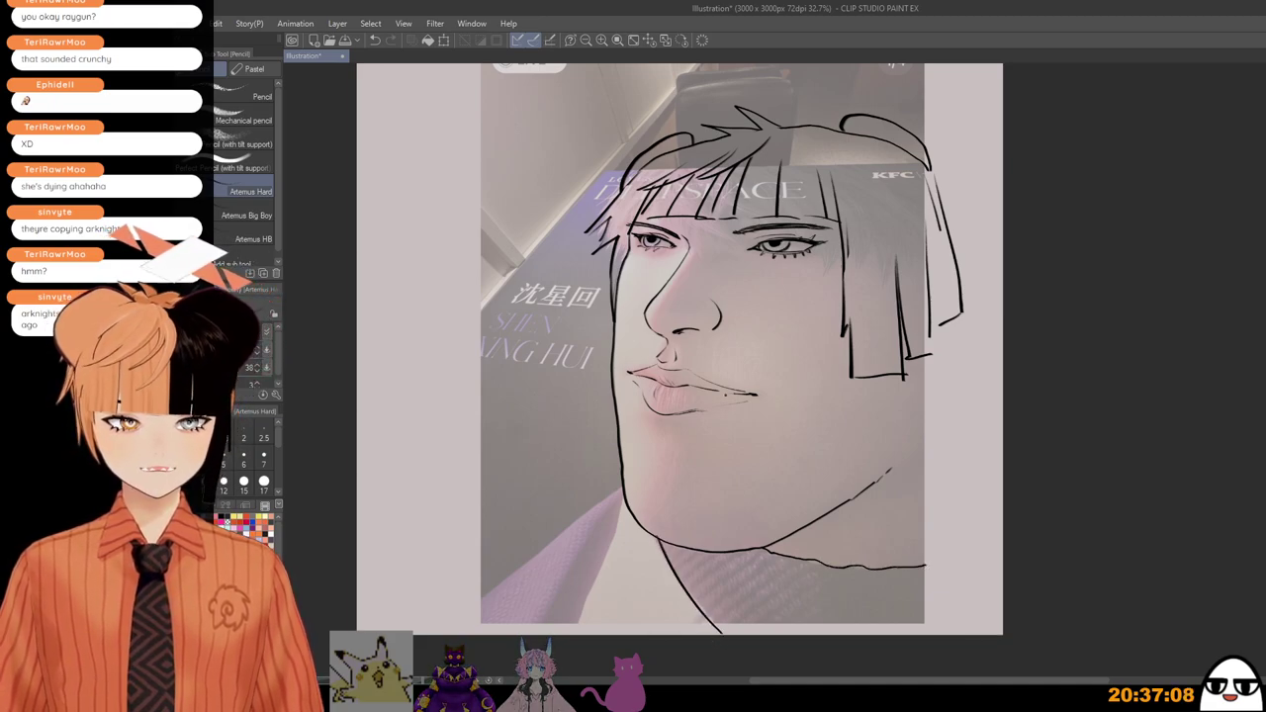
Step: Undo the last stray stroke and add a short curved crease beneath the lower lip
{"action": "key", "text": "ctrl+z"}
{"action": "scroll", "coordinate": [679, 416], "scroll_direction": "up", "scroll_amount": 2}
{"action": "left_click_drag", "start_coordinate": [651, 425], "coordinate": [680, 431]}
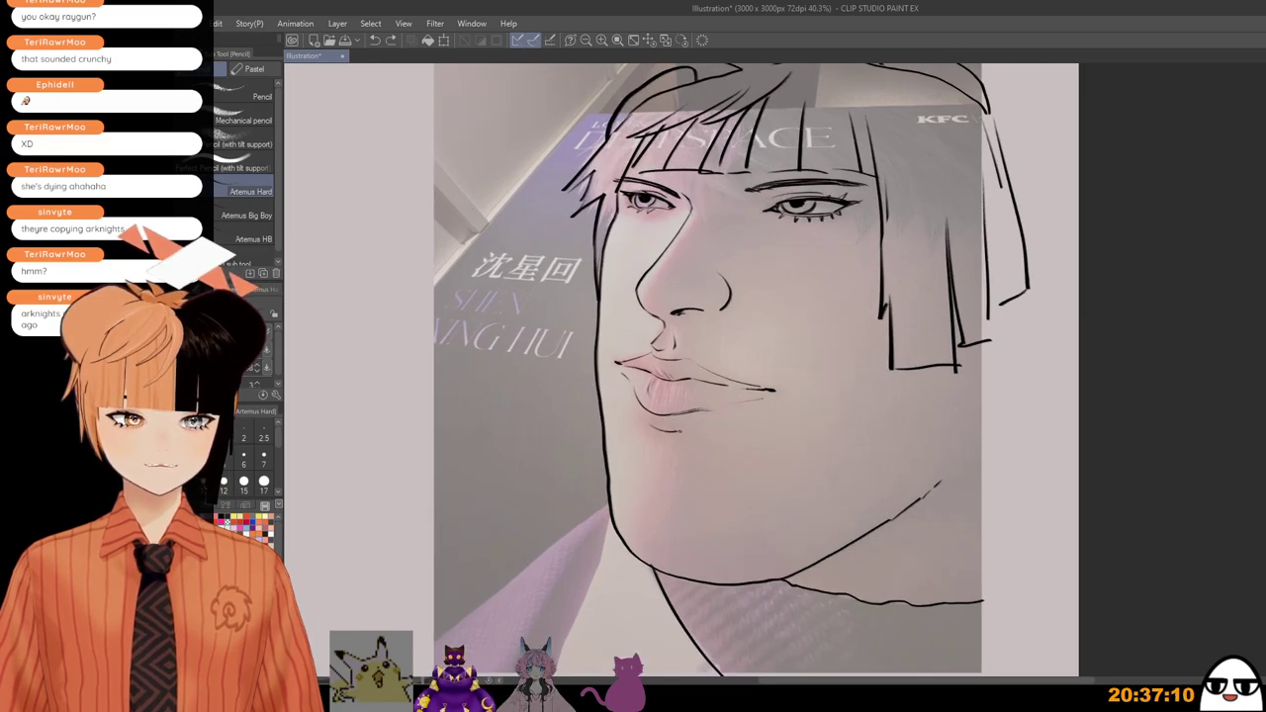
Step: Draw a small squiggly highlight shape in the middle of the lower lip
{"action": "scroll", "coordinate": [668, 397], "scroll_direction": "up", "scroll_amount": 1}
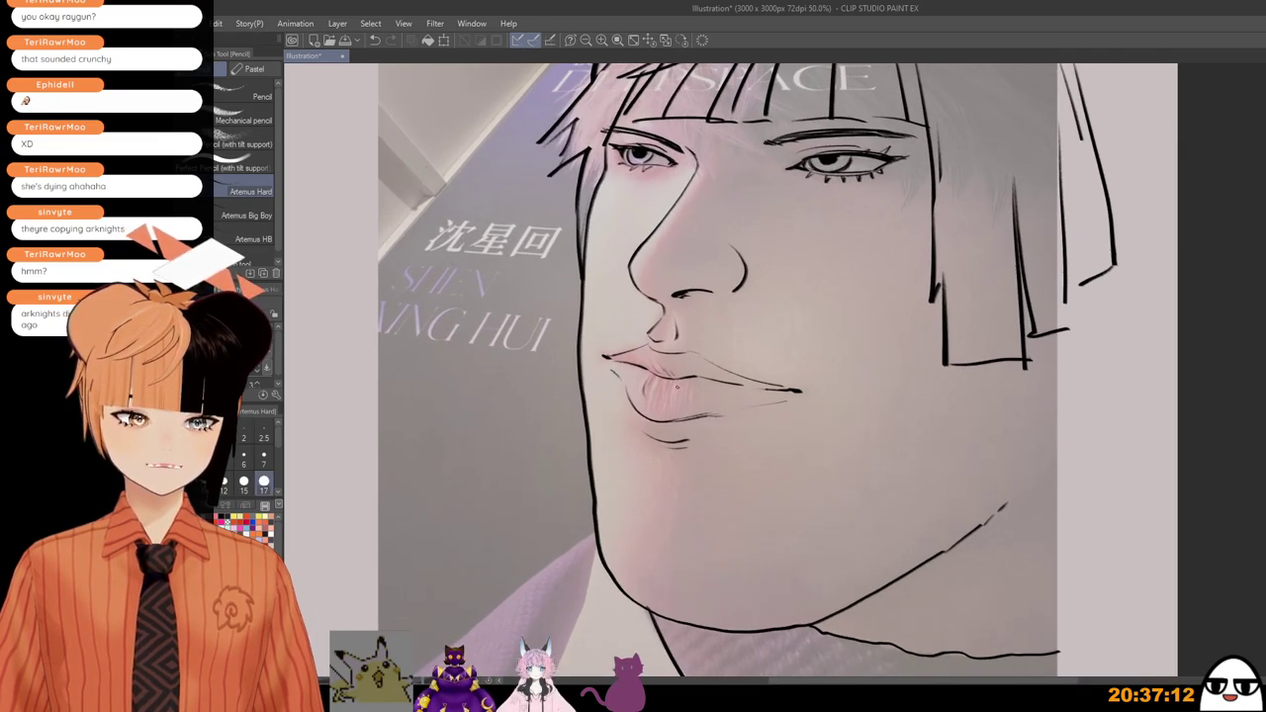
{"action": "left_click_drag", "start_coordinate": [679, 388], "coordinate": [680, 395]}
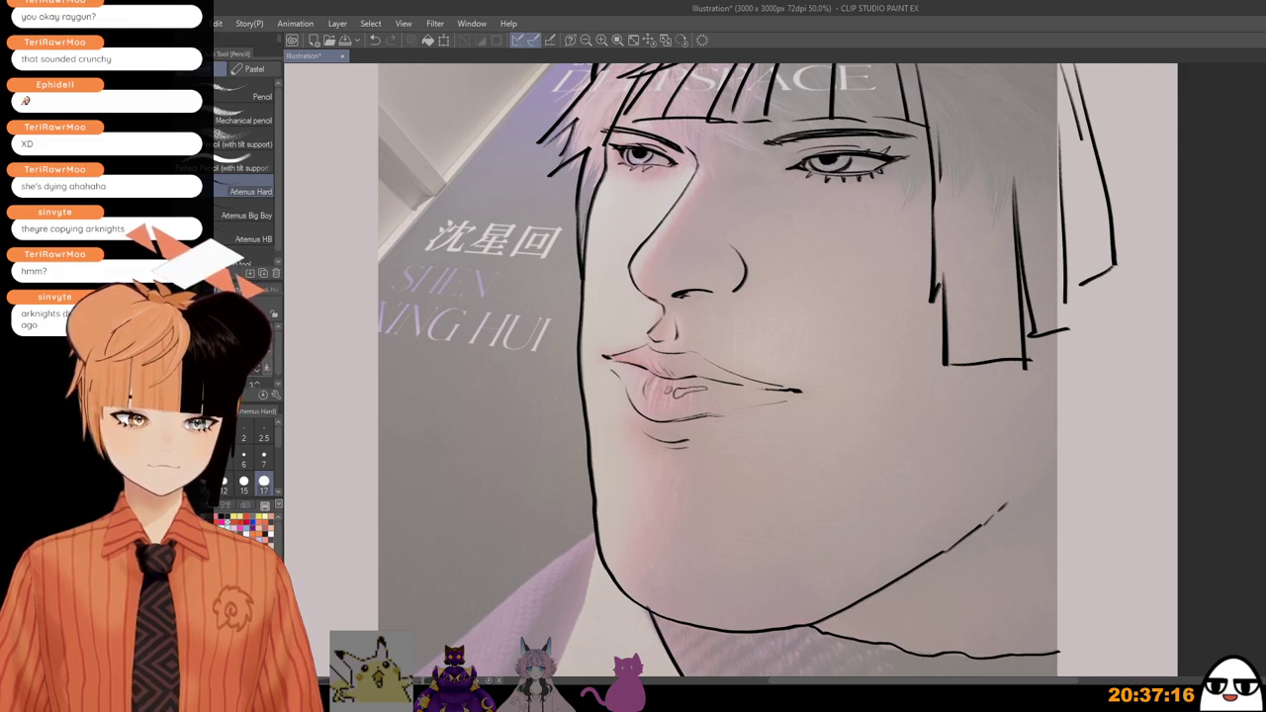
{"action": "scroll", "coordinate": [693, 450], "scroll_direction": "down", "scroll_amount": 4}
{"action": "left_click_drag", "start_coordinate": [710, 450], "coordinate": [706, 478]}
{"action": "scroll", "coordinate": [755, 298], "scroll_direction": "up", "scroll_amount": 2}
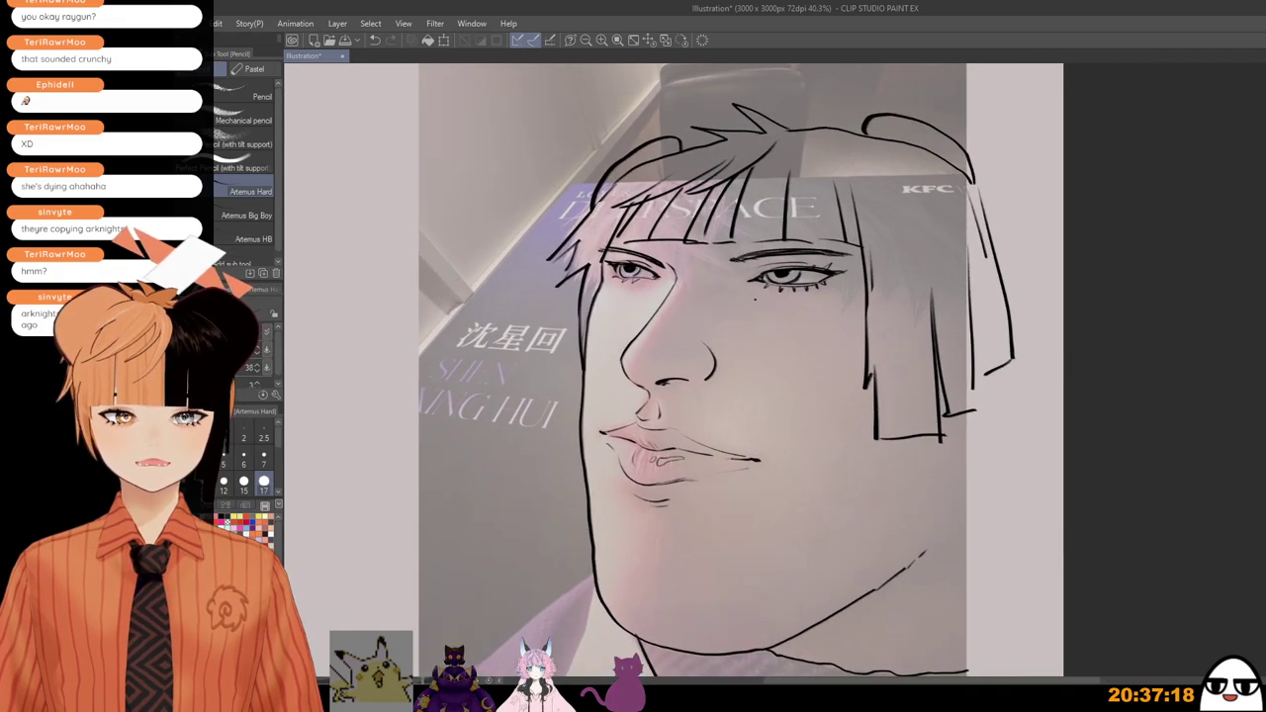
{"action": "scroll", "coordinate": [756, 299], "scroll_direction": "up", "scroll_amount": 2}
{"action": "scroll", "coordinate": [695, 283], "scroll_direction": "down", "scroll_amount": 2}
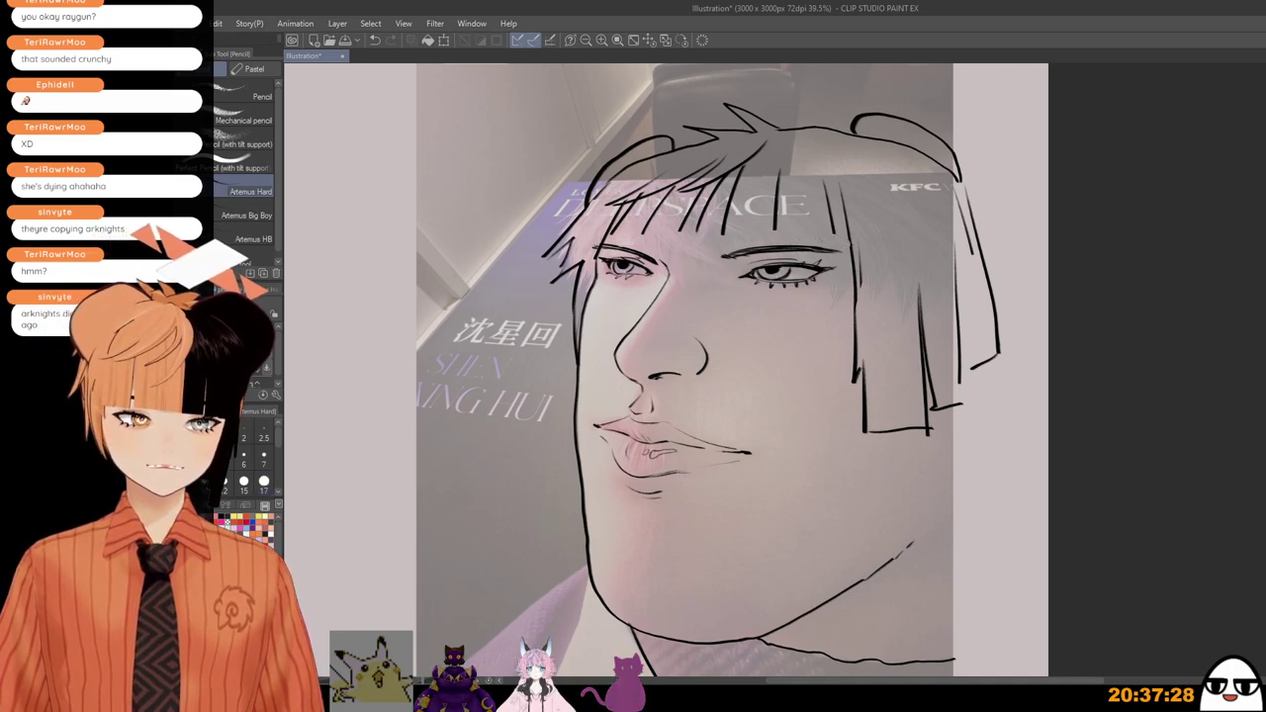
Step: Redraw the straight lower edge of the bangs at eyebrow level and lengthen the strands down to meet it
{"action": "mouse_move", "coordinate": [649, 255]}
{"action": "left_mouse_down"}
{"action": "mouse_move", "coordinate": [698, 260]}
{"action": "mouse_move", "coordinate": [678, 257]}
{"action": "left_mouse_up"}
{"action": "key", "text": "ctrl+z"}
{"action": "left_click", "coordinate": [674, 246]}
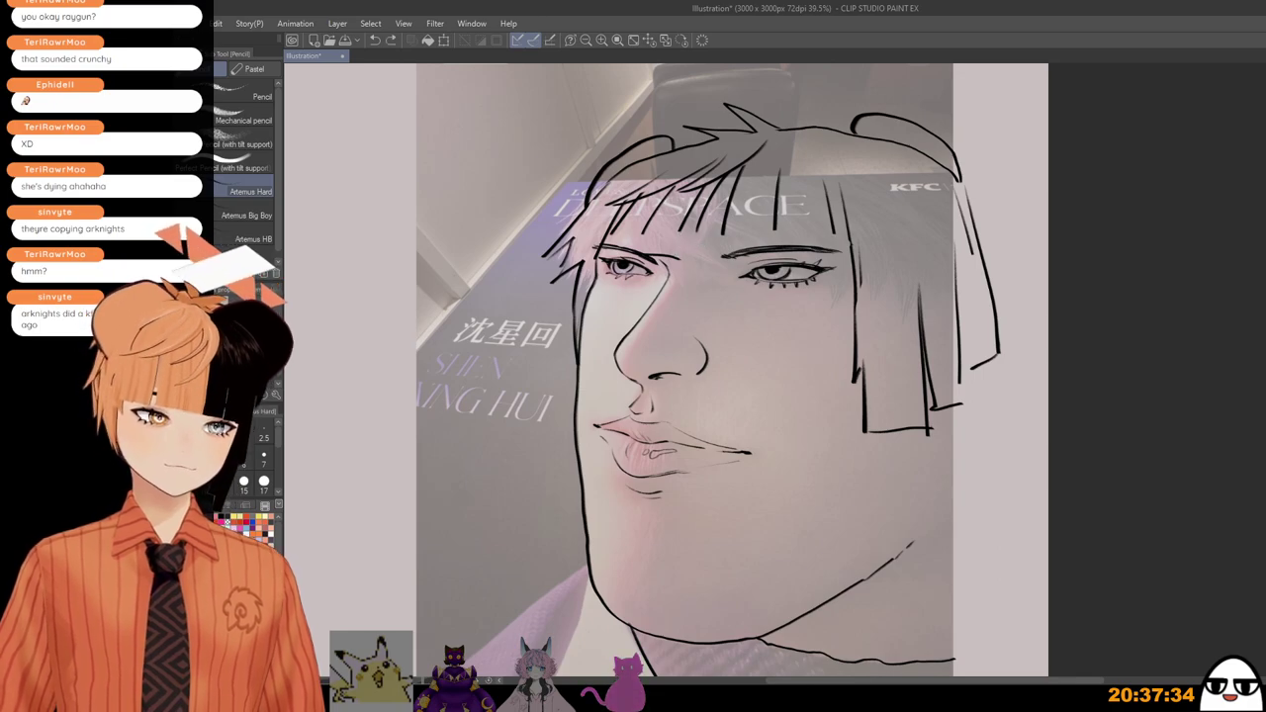
{"action": "left_click_drag", "start_coordinate": [670, 254], "coordinate": [704, 260]}
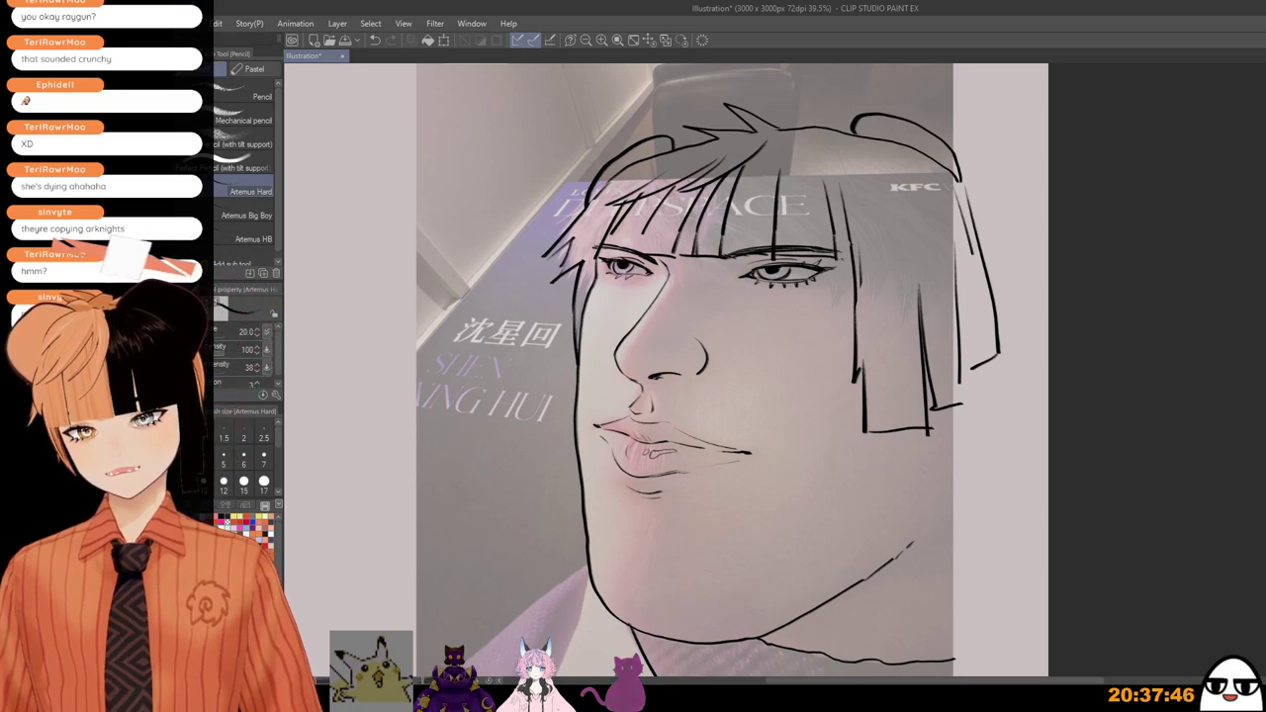
{"action": "scroll", "coordinate": [805, 357], "scroll_direction": "down", "scroll_amount": 3}
{"action": "scroll", "coordinate": [810, 236], "scroll_direction": "up", "scroll_amount": 1}
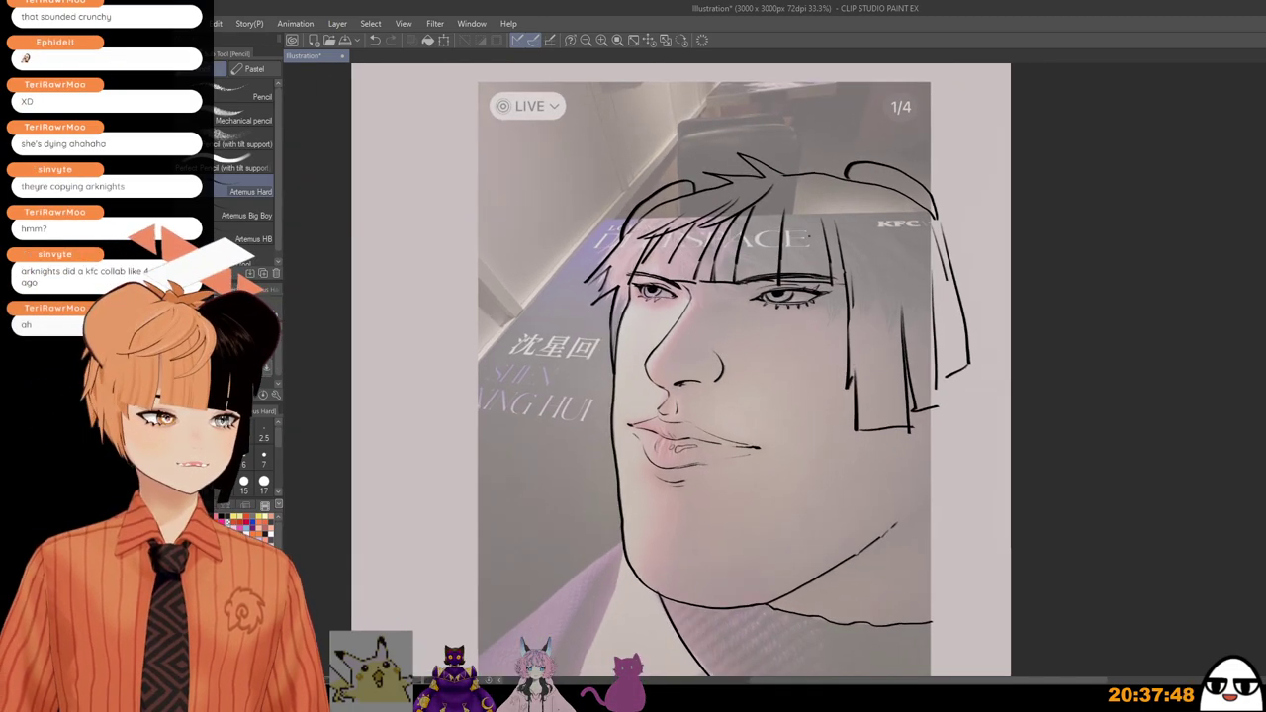
Step: Undo the trial strokes over the larger eye's eyebrow and extend the bang strand above it down to the brow
{"action": "key", "text": "ctrl+plus"}
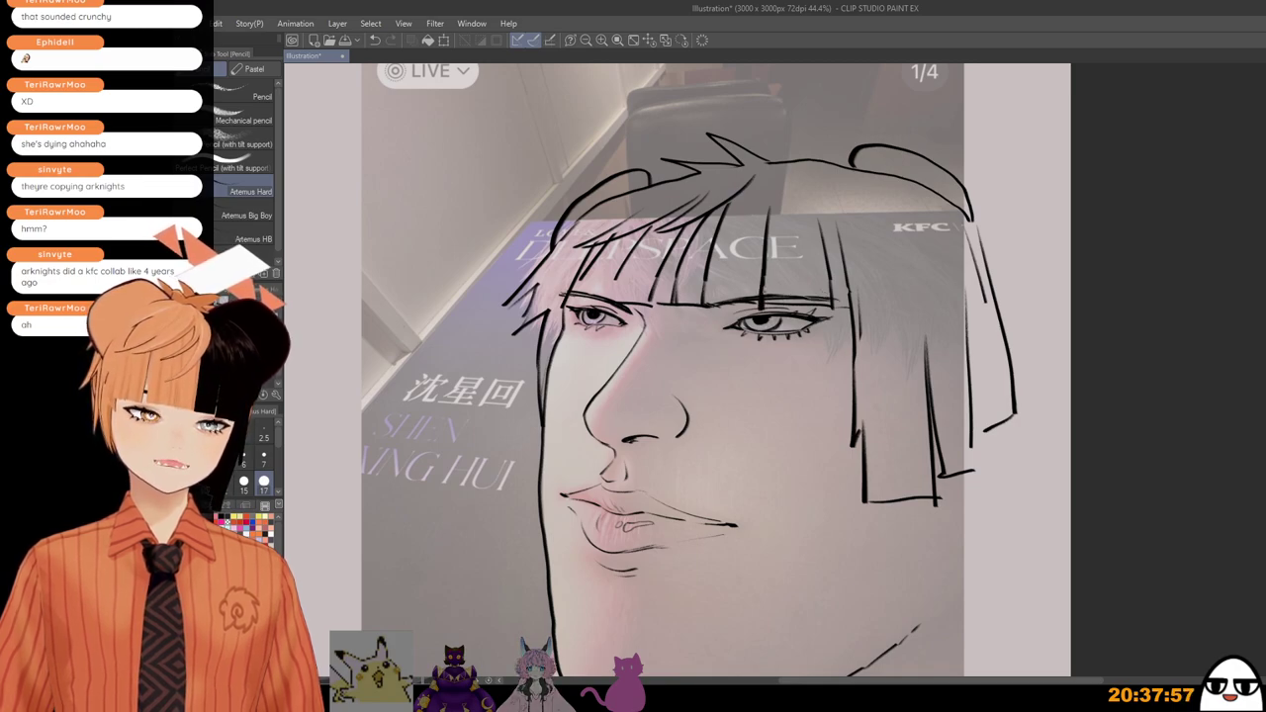
{"action": "scroll", "coordinate": [792, 216], "scroll_direction": "down", "scroll_amount": 2}
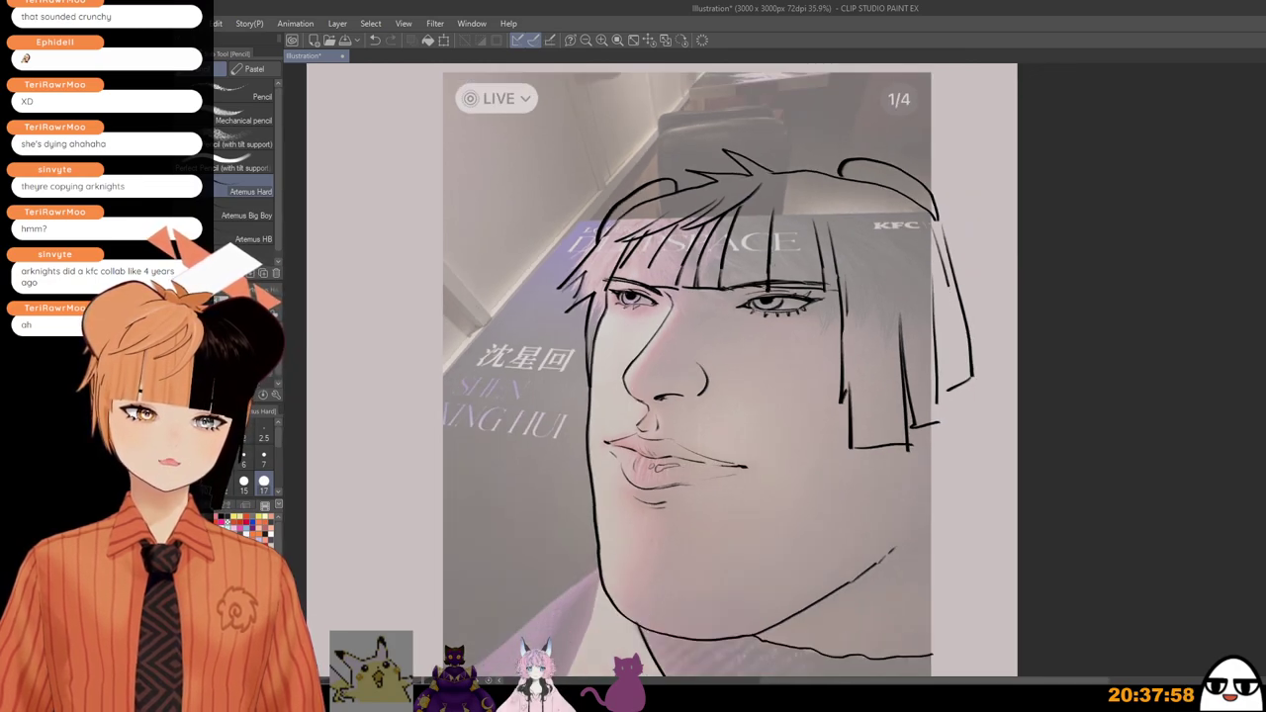
{"action": "left_click_drag", "start_coordinate": [765, 291], "coordinate": [791, 290]}
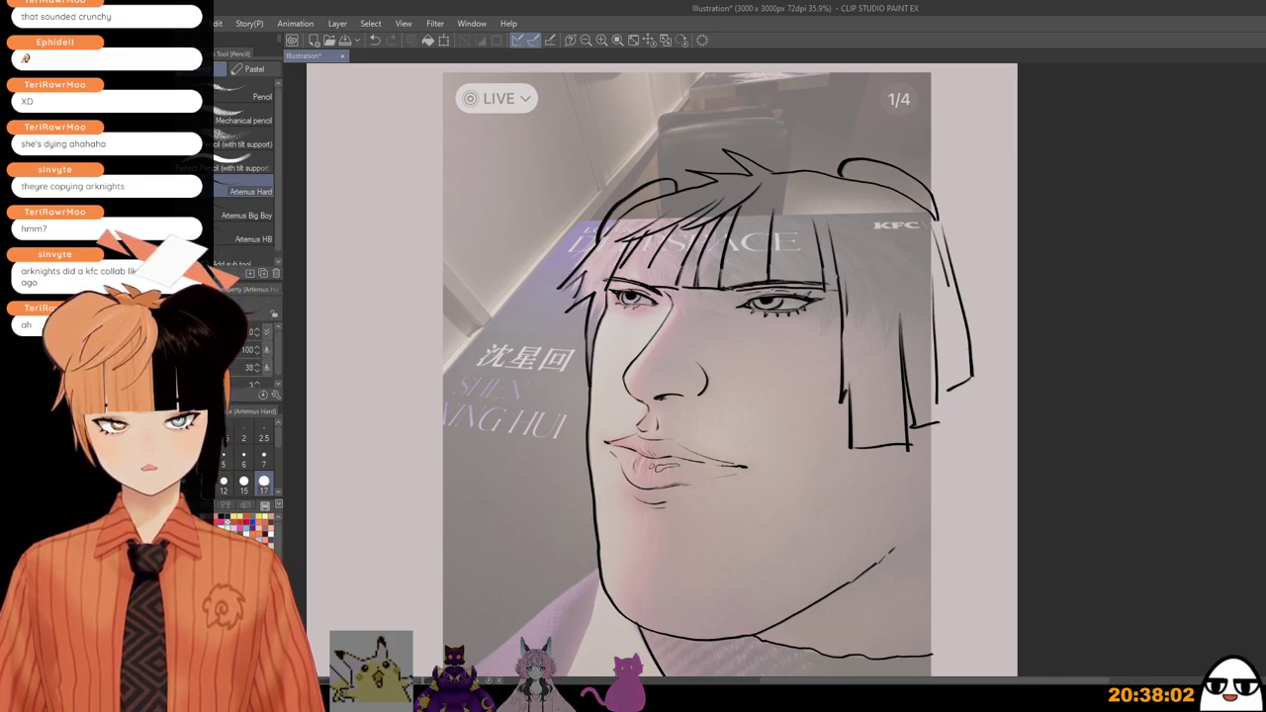
{"action": "key", "text": "ctrl+z"}
{"action": "left_click_drag", "start_coordinate": [738, 291], "coordinate": [785, 284]}
{"action": "key", "text": "ctrl+z"}
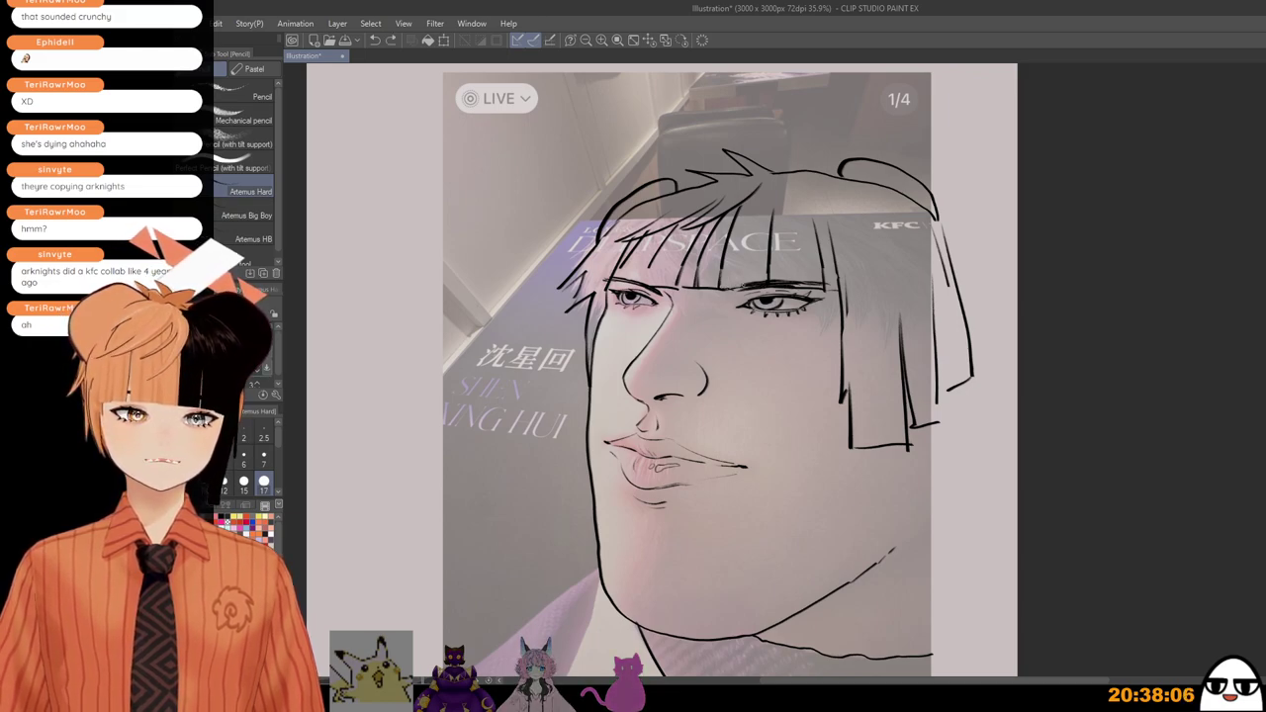
{"action": "key", "text": "ctrl+z"}
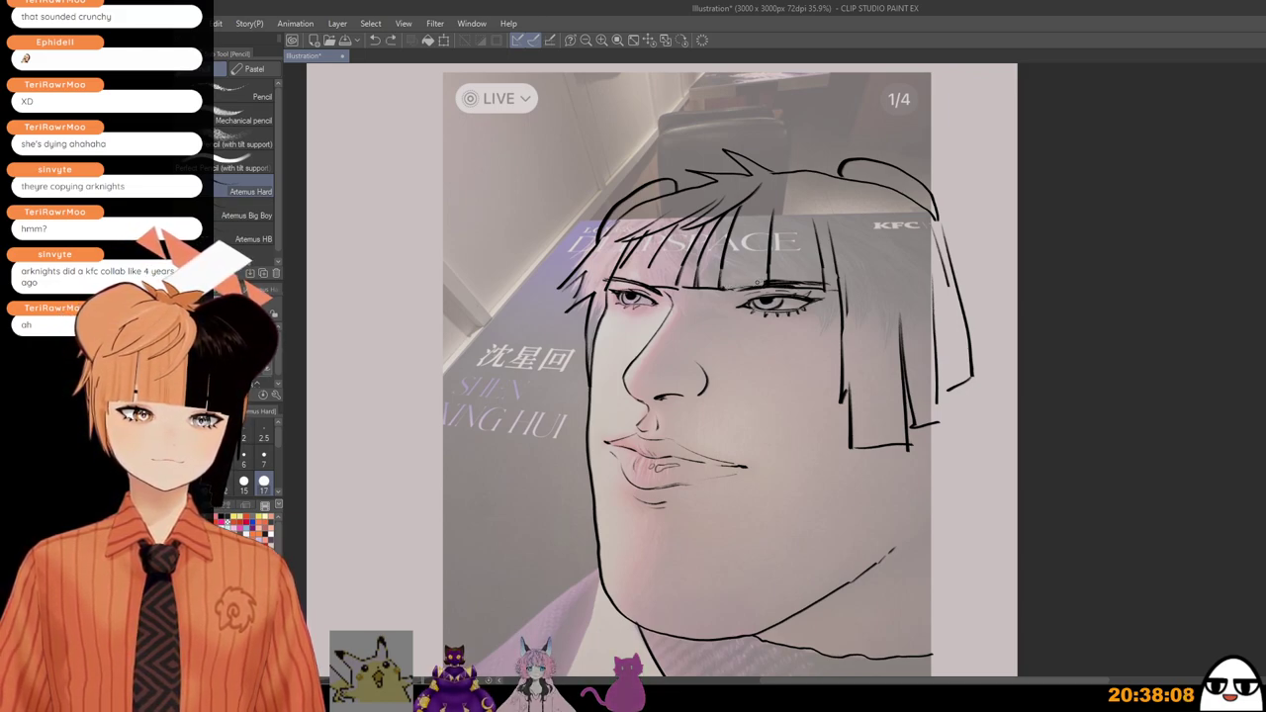
{"action": "key", "text": "ctrl+z"}
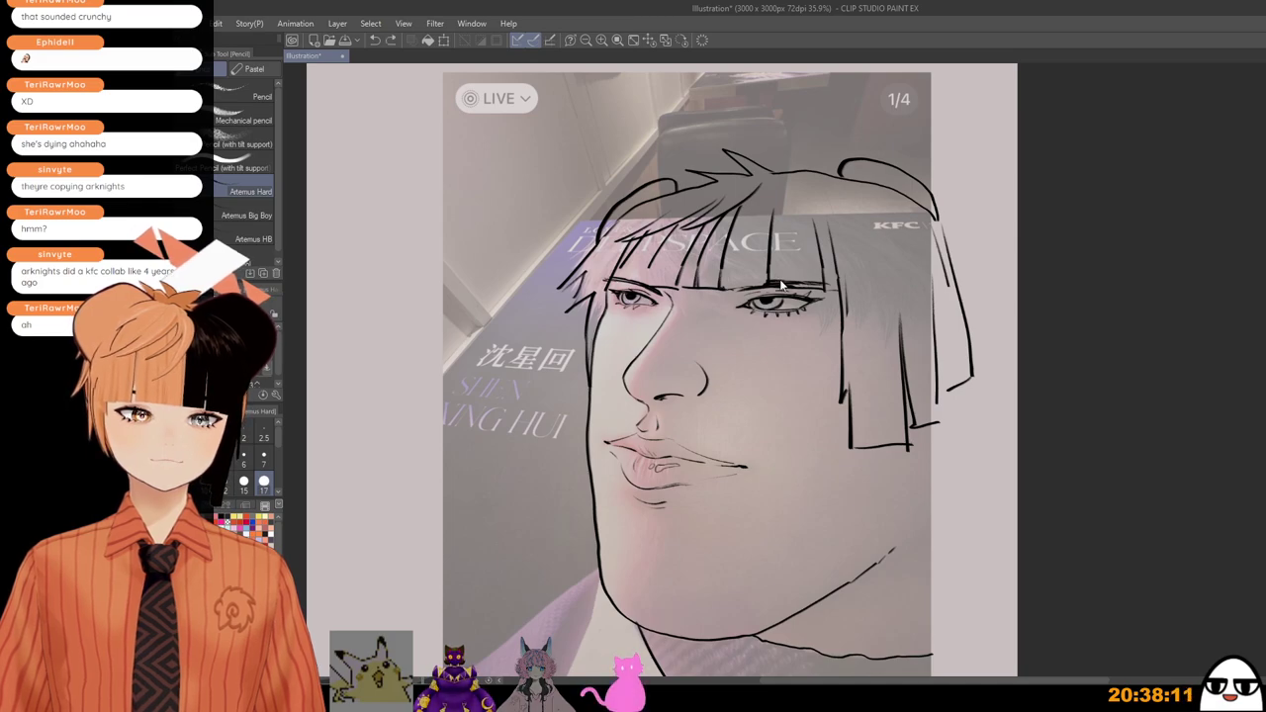
{"action": "left_click_drag", "start_coordinate": [771, 263], "coordinate": [769, 287]}
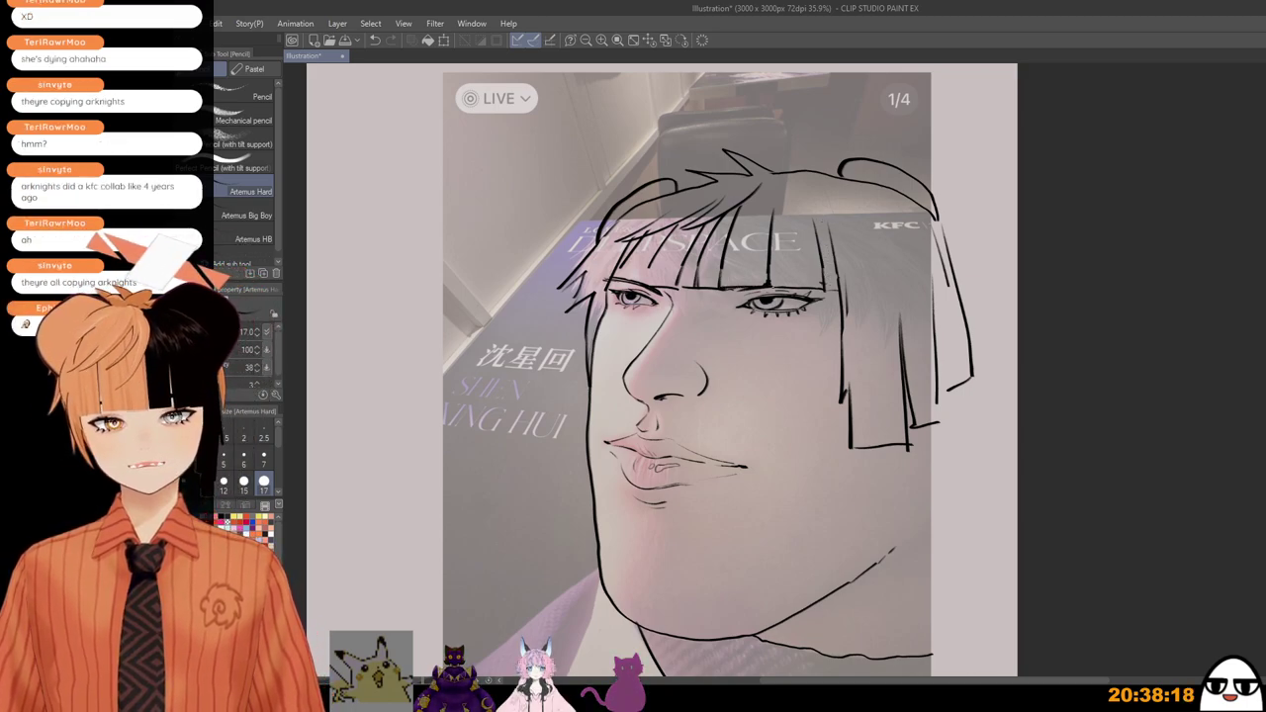
Step: Draw the inner collar edge and the outer purple lapel edge slanting down from the jaw to the photo's lower border
{"action": "scroll", "coordinate": [788, 302], "scroll_direction": "down", "scroll_amount": 1}
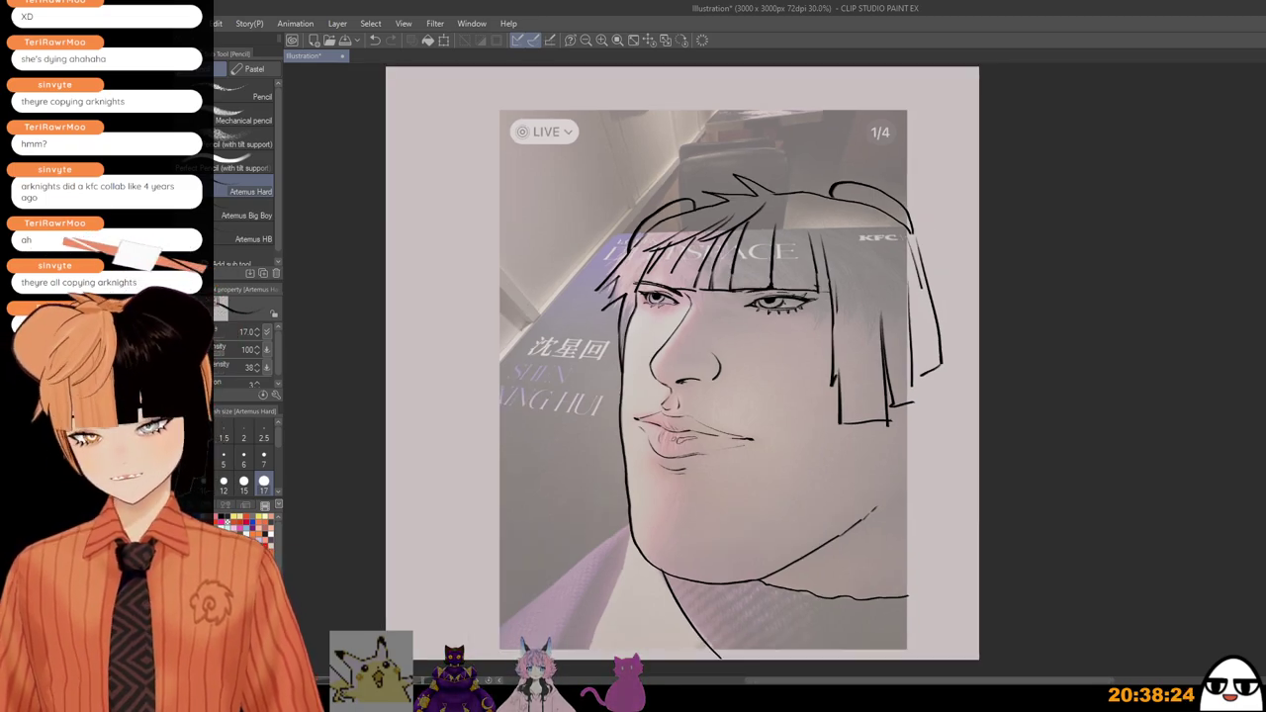
{"action": "left_click_drag", "start_coordinate": [624, 534], "coordinate": [587, 658]}
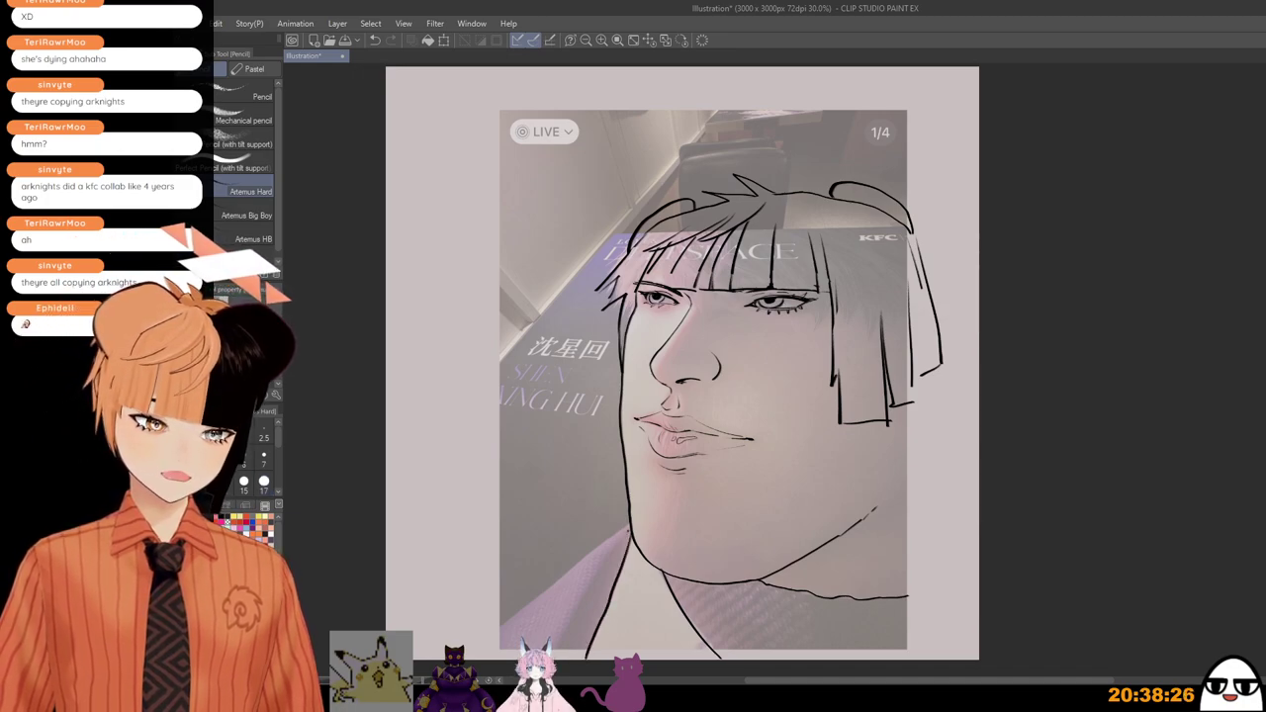
{"action": "left_click_drag", "start_coordinate": [623, 532], "coordinate": [488, 649]}
{"action": "left_click_drag", "start_coordinate": [861, 568], "coordinate": [857, 519]}
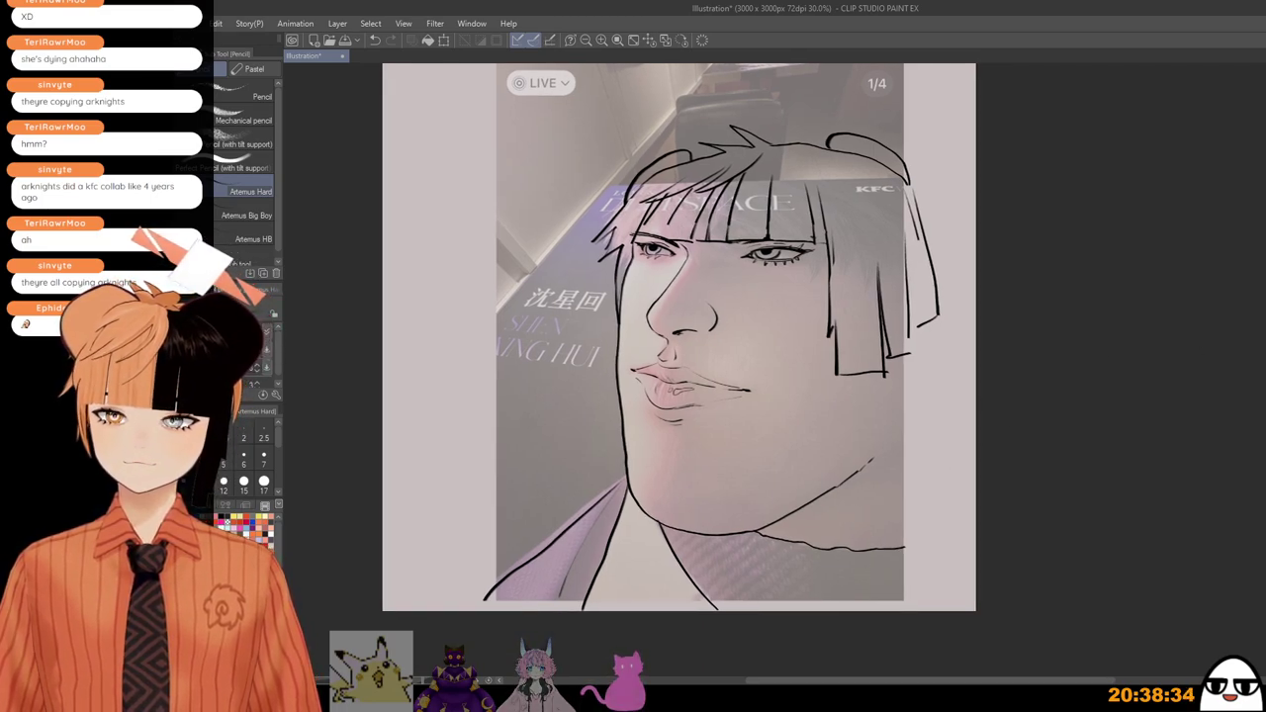
Step: With the reference photo hidden, curve the jaw line up to the hair and close the outer edge of the long side lock
{"action": "left_click", "coordinate": [1265, 352]}
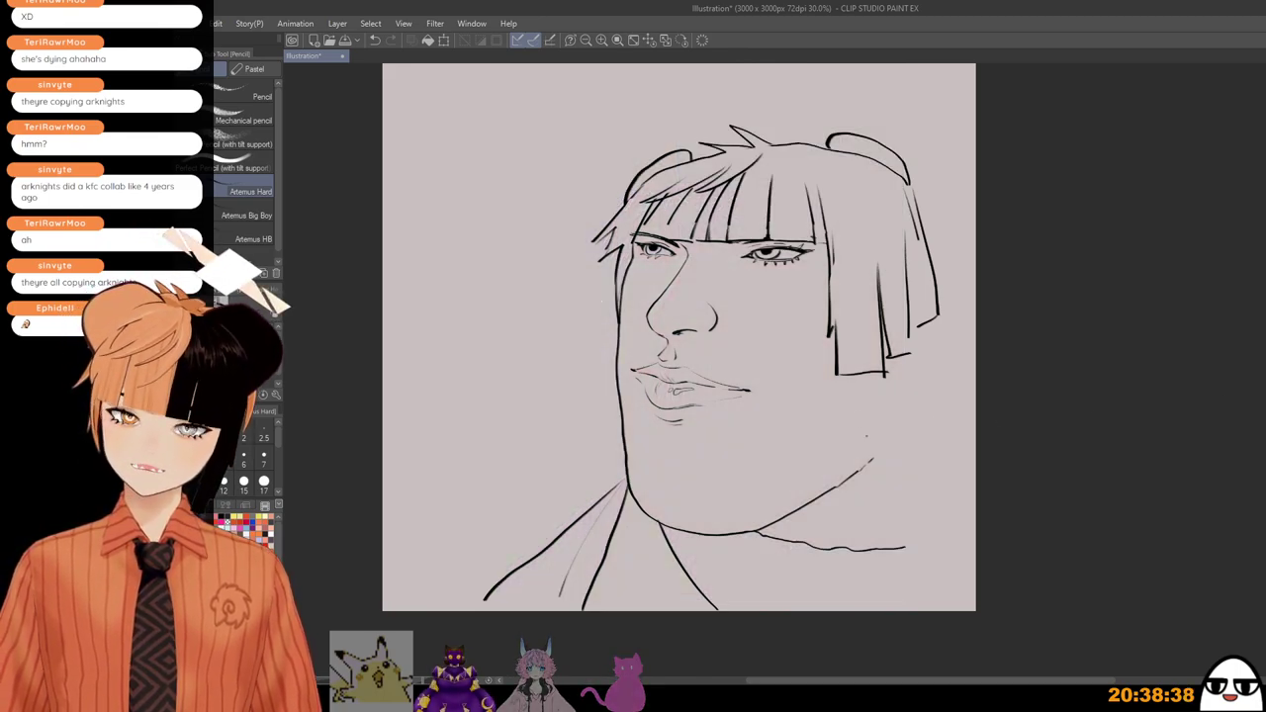
{"action": "mouse_move", "coordinate": [839, 486]}
{"action": "left_mouse_down"}
{"action": "mouse_move", "coordinate": [875, 455]}
{"action": "mouse_move", "coordinate": [921, 362]}
{"action": "mouse_move", "coordinate": [931, 463]}
{"action": "left_mouse_up"}
{"action": "key", "text": "ctrl+z"}
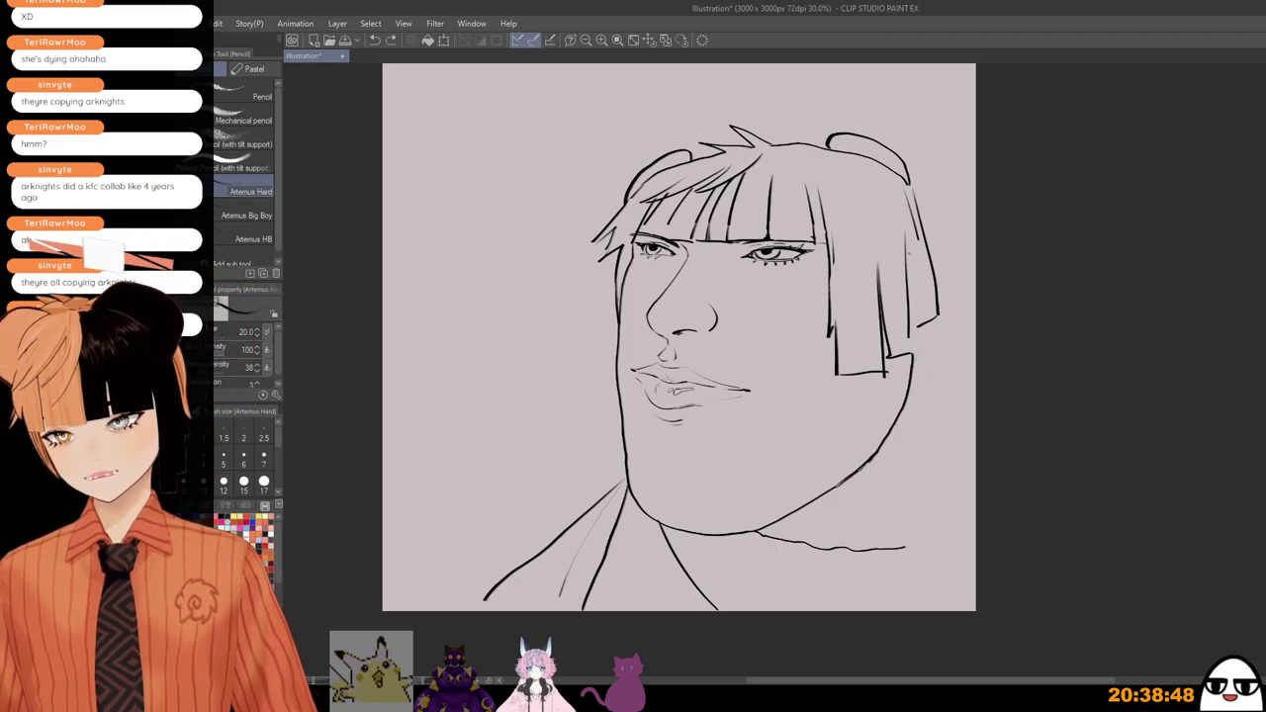
{"action": "key", "text": "ctrl+z"}
{"action": "left_click_drag", "start_coordinate": [911, 232], "coordinate": [915, 360]}
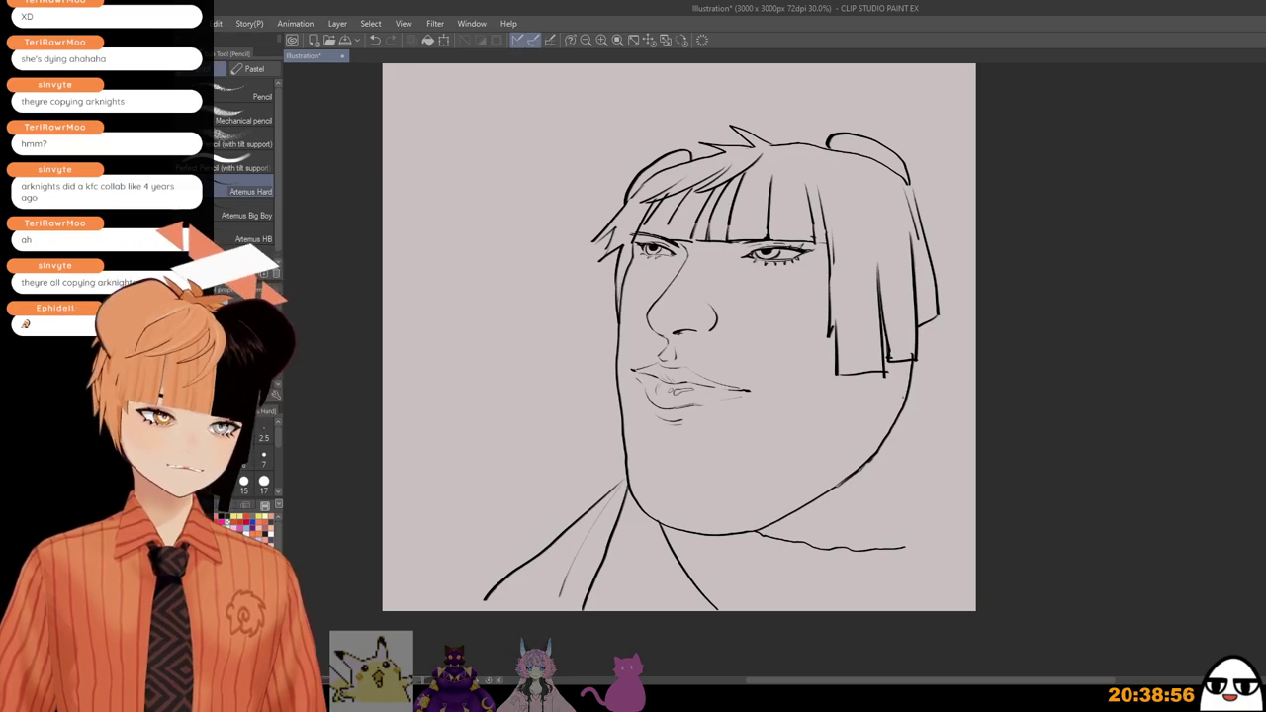
Step: Erase the curved jaw extension and redraw it as a straight, angular jaw corner rising to the side lock
{"action": "scroll", "coordinate": [900, 370], "scroll_direction": "up", "scroll_amount": 1}
{"action": "mouse_move", "coordinate": [910, 366]}
{"action": "left_mouse_down"}
{"action": "mouse_move", "coordinate": [905, 412]}
{"action": "mouse_move", "coordinate": [856, 477]}
{"action": "left_mouse_up"}
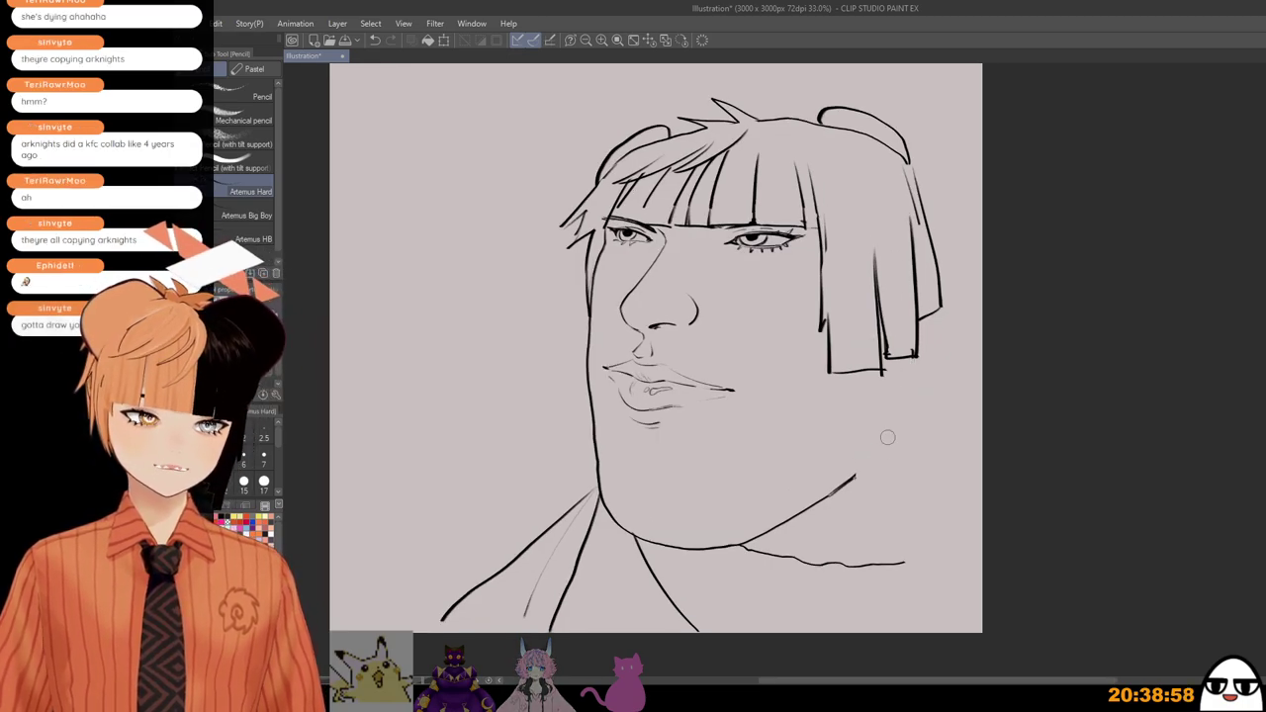
{"action": "scroll", "coordinate": [909, 374], "scroll_direction": "down", "scroll_amount": 1}
{"action": "scroll", "coordinate": [884, 371], "scroll_direction": "up", "scroll_amount": 1}
{"action": "mouse_move", "coordinate": [912, 396]}
{"action": "left_mouse_down"}
{"action": "mouse_move", "coordinate": [895, 390]}
{"action": "mouse_move", "coordinate": [898, 421]}
{"action": "mouse_move", "coordinate": [836, 476]}
{"action": "left_mouse_up"}
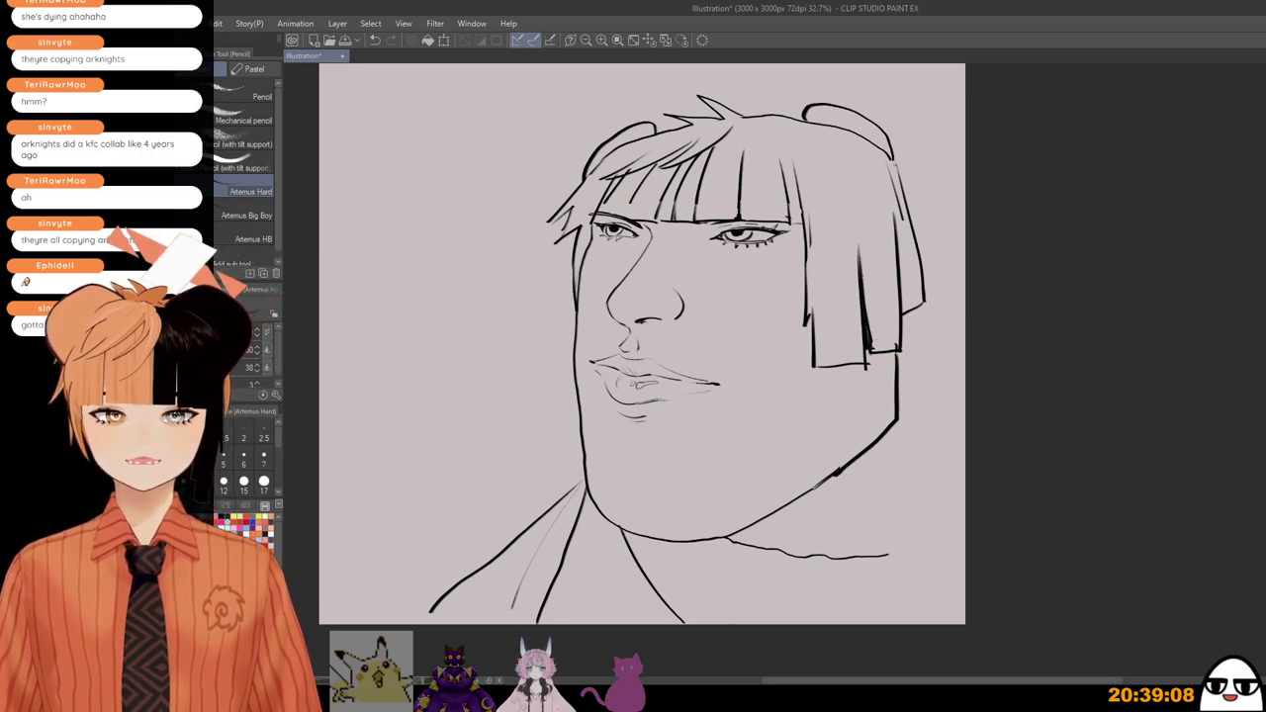
Step: Draw spiky hair tufts along the back of the head and a slanted back-of-neck line below them
{"action": "mouse_move", "coordinate": [896, 168]}
{"action": "left_mouse_down"}
{"action": "mouse_move", "coordinate": [935, 234]}
{"action": "mouse_move", "coordinate": [938, 271]}
{"action": "left_mouse_up"}
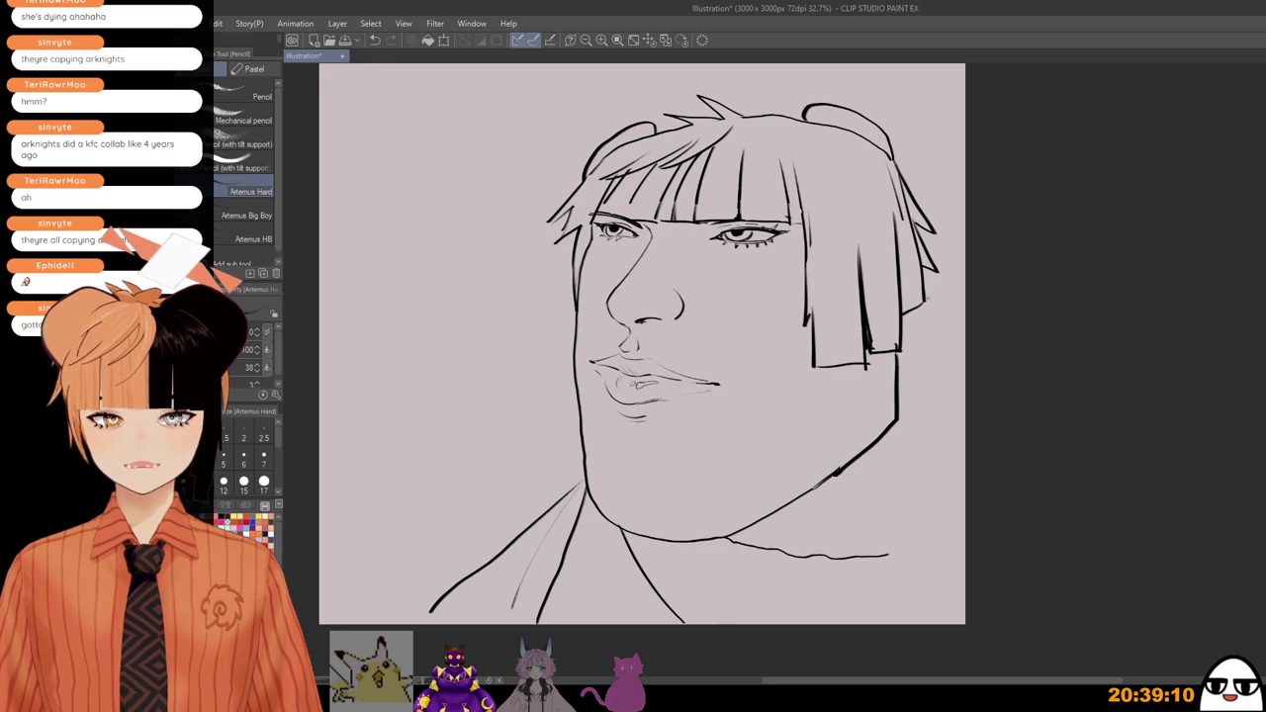
{"action": "mouse_move", "coordinate": [908, 318]}
{"action": "left_mouse_down"}
{"action": "mouse_move", "coordinate": [930, 346]}
{"action": "mouse_move", "coordinate": [922, 388]}
{"action": "mouse_move", "coordinate": [948, 529]}
{"action": "left_mouse_up"}
{"action": "key", "text": "ctrl+z"}
{"action": "left_click_drag", "start_coordinate": [906, 344], "coordinate": [953, 528]}
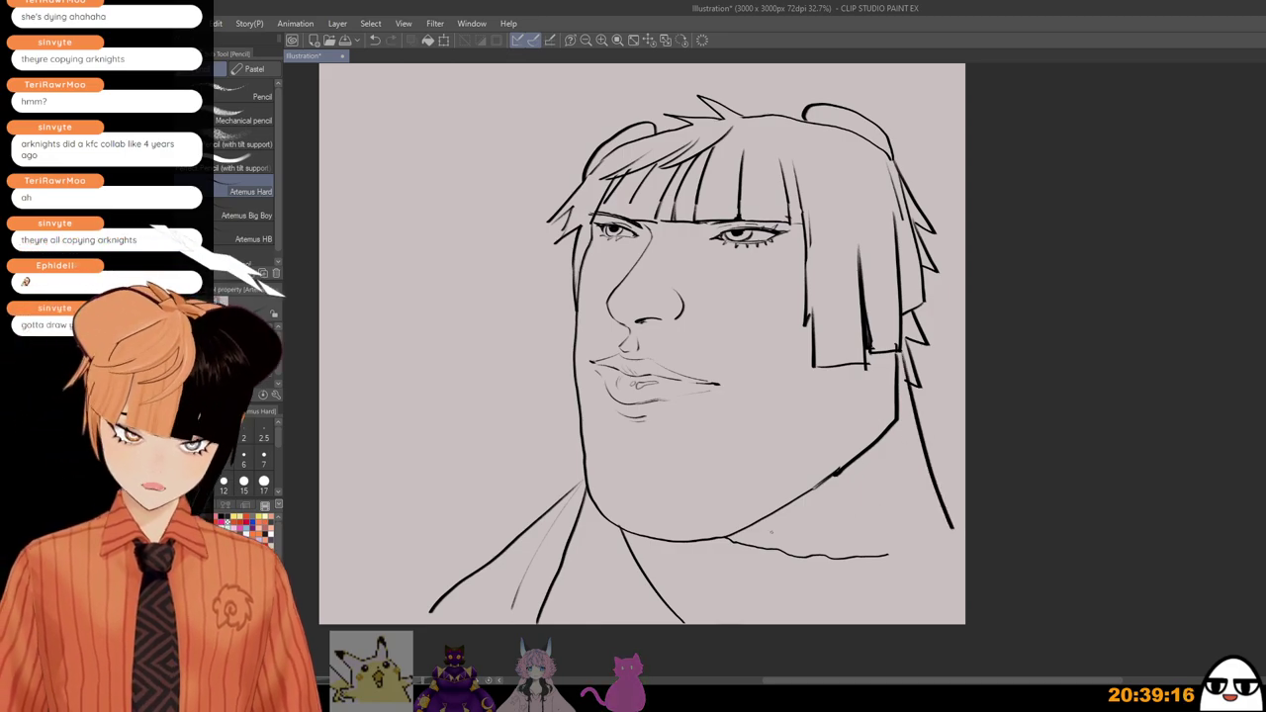
Step: Replace the wavy collar line with a bold smooth curve from the jaw to the end of the back-of-neck line
{"action": "left_click_drag", "start_coordinate": [728, 537], "coordinate": [945, 550]}
{"action": "key", "text": "ctrl+z"}
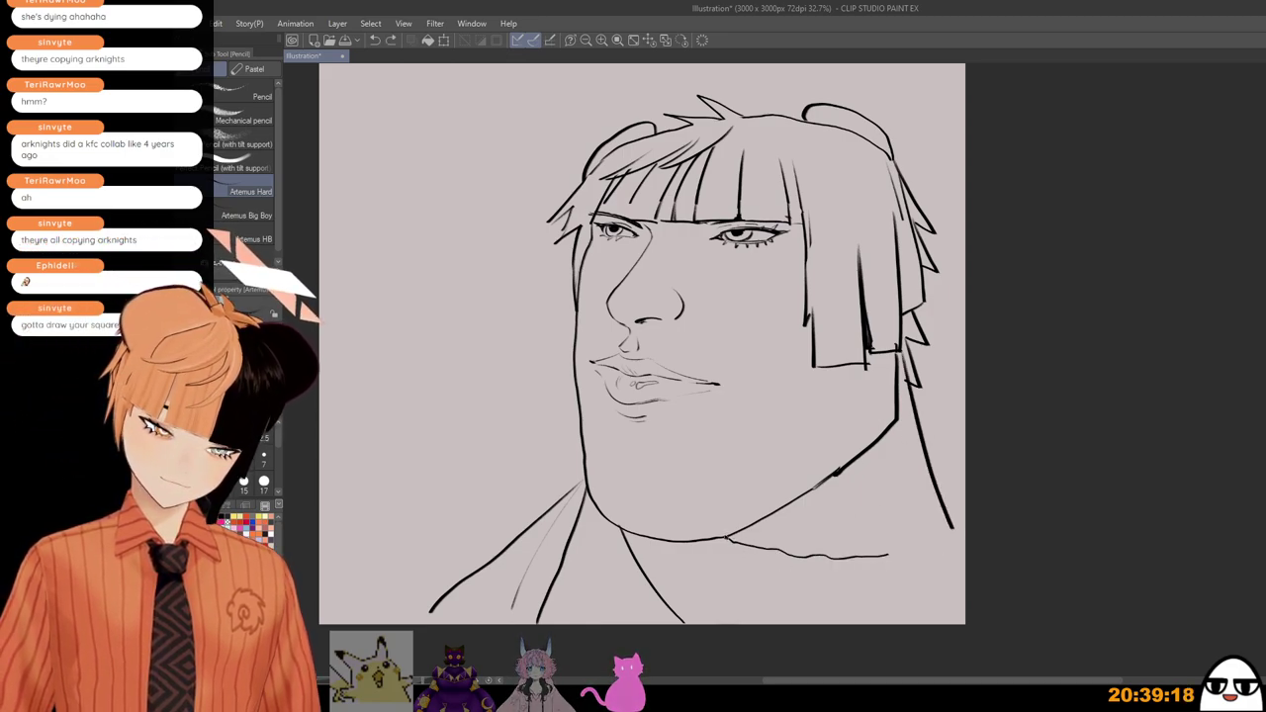
{"action": "mouse_move", "coordinate": [727, 539]}
{"action": "left_mouse_down"}
{"action": "mouse_move", "coordinate": [918, 552]}
{"action": "mouse_move", "coordinate": [955, 532]}
{"action": "left_mouse_up"}
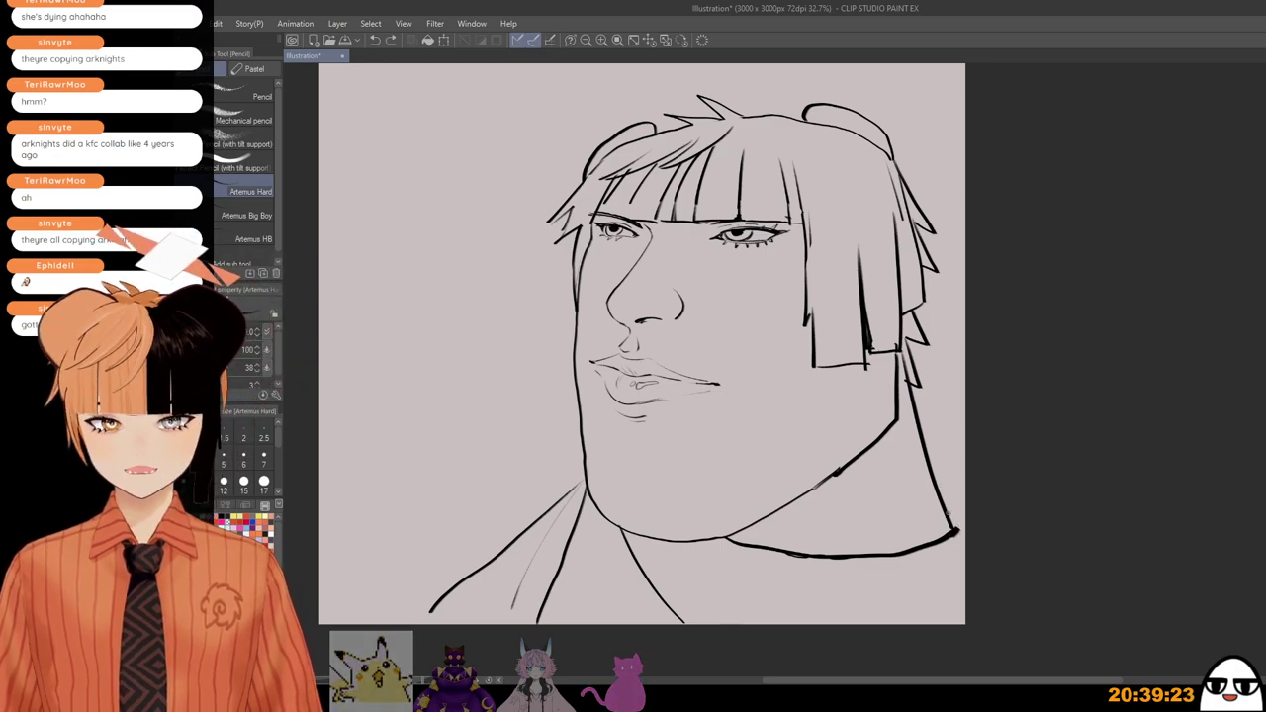
{"action": "scroll", "coordinate": [969, 542], "scroll_direction": "down", "scroll_amount": 1}
{"action": "scroll", "coordinate": [980, 525], "scroll_direction": "up", "scroll_amount": 5}
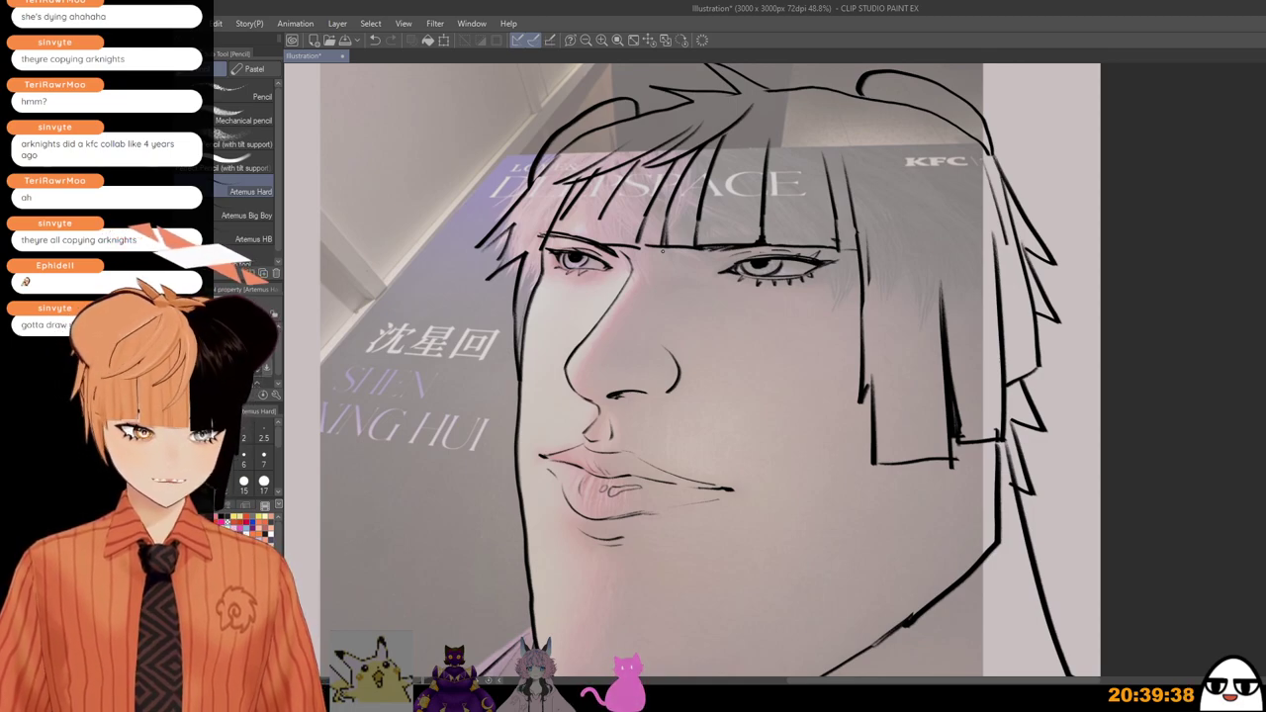
Step: Erase the rough doubled strokes along the lower jaw line near the angular corner
{"action": "left_click_drag", "start_coordinate": [706, 441], "coordinate": [713, 317]}
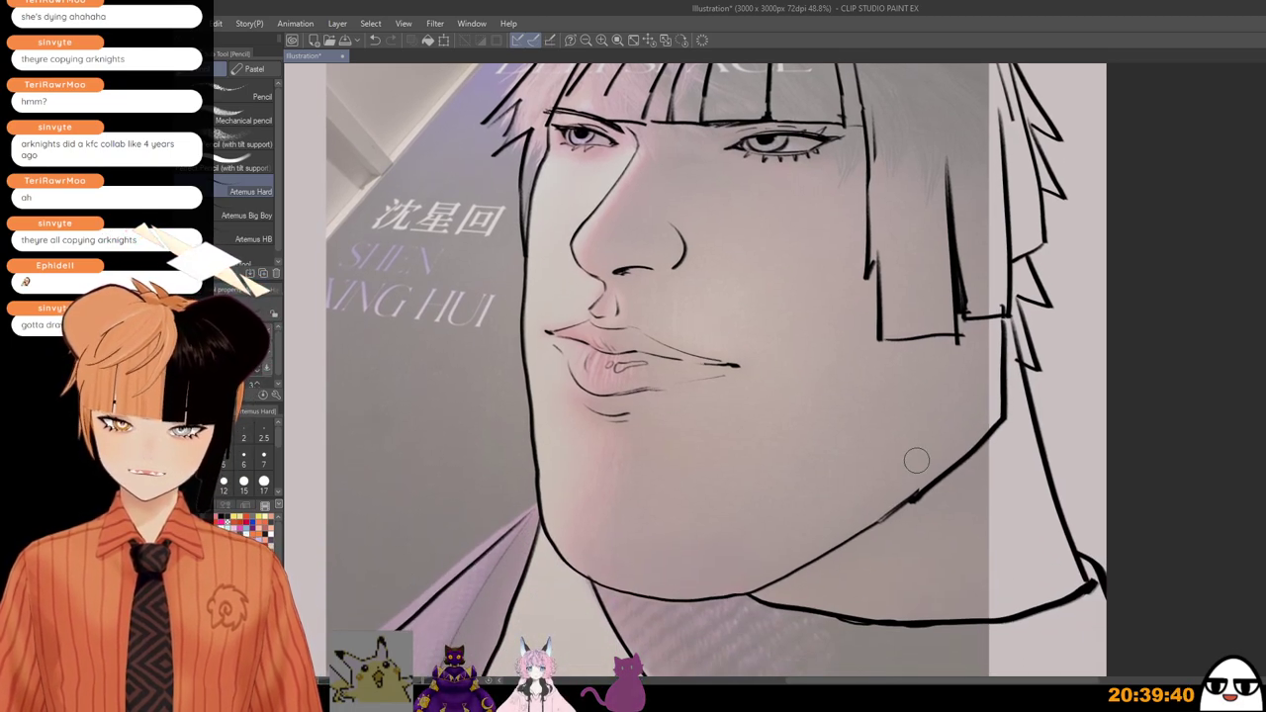
{"action": "key", "text": "e"}
{"action": "left_click_drag", "start_coordinate": [920, 492], "coordinate": [853, 538]}
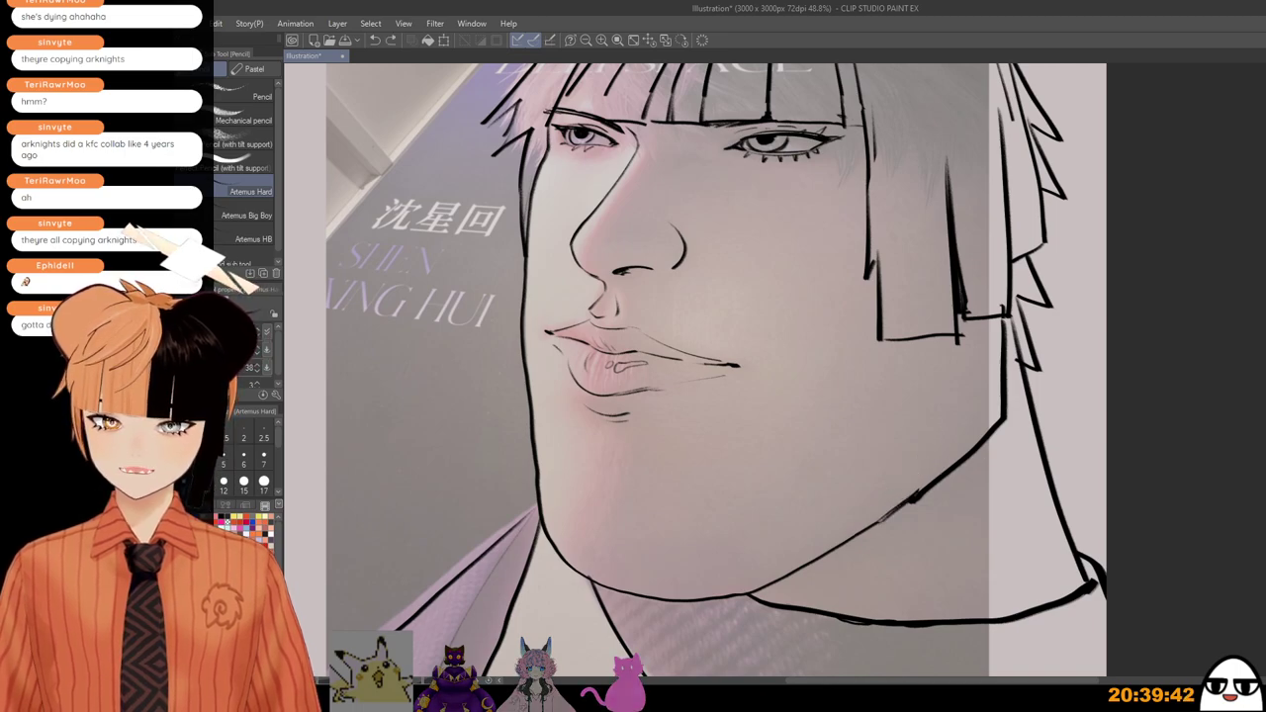
{"action": "scroll", "coordinate": [936, 457], "scroll_direction": "down", "scroll_amount": 3}
{"action": "left_click_drag", "start_coordinate": [961, 494], "coordinate": [922, 551]}
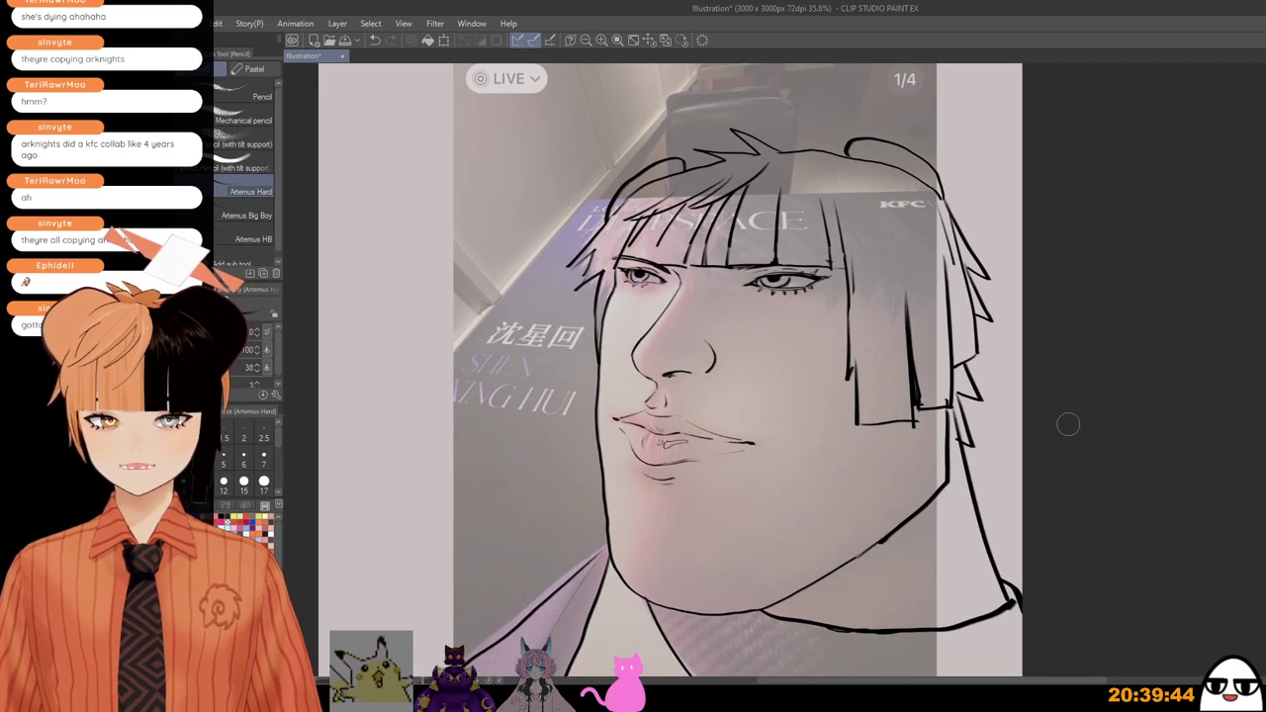
Step: Examine the traced face, then show the reference photo at full opacity without the line art to study its face and hair
{"action": "scroll", "coordinate": [851, 374], "scroll_direction": "up", "scroll_amount": 2}
{"action": "scroll", "coordinate": [589, 220], "scroll_direction": "up", "scroll_amount": 2}
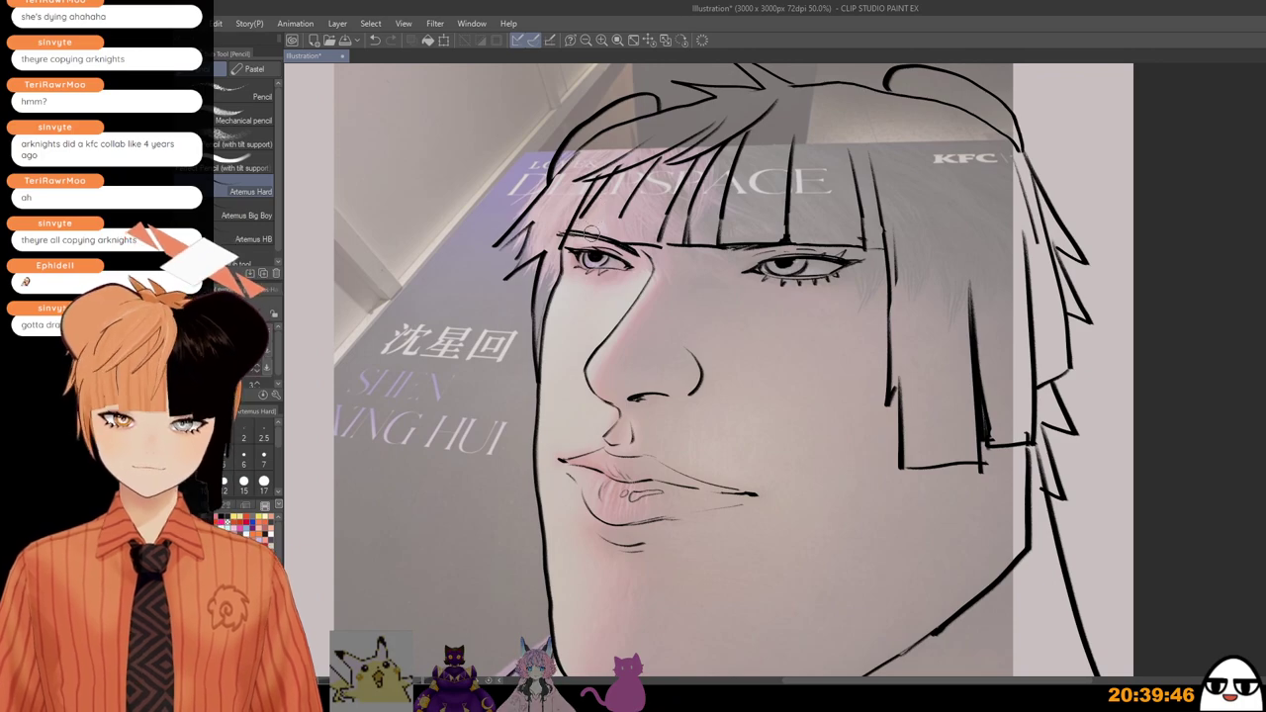
{"action": "scroll", "coordinate": [696, 237], "scroll_direction": "down", "scroll_amount": 1}
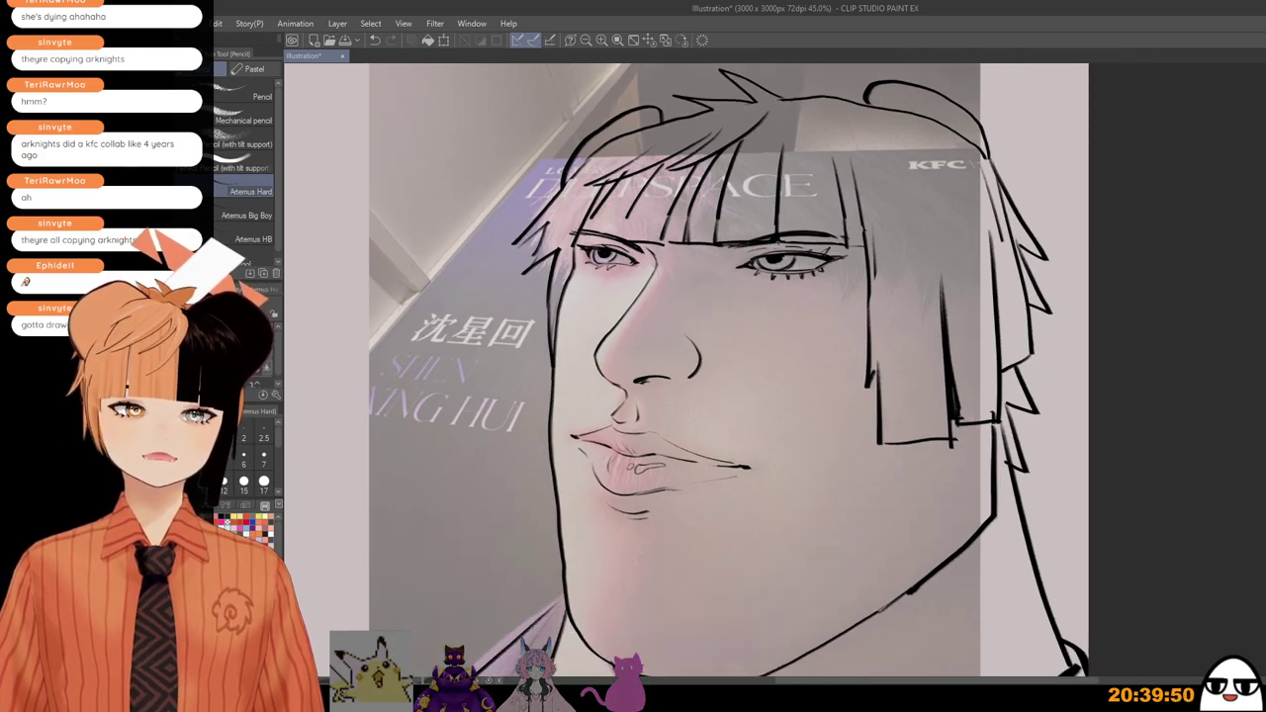
{"action": "scroll", "coordinate": [896, 409], "scroll_direction": "down", "scroll_amount": 2}
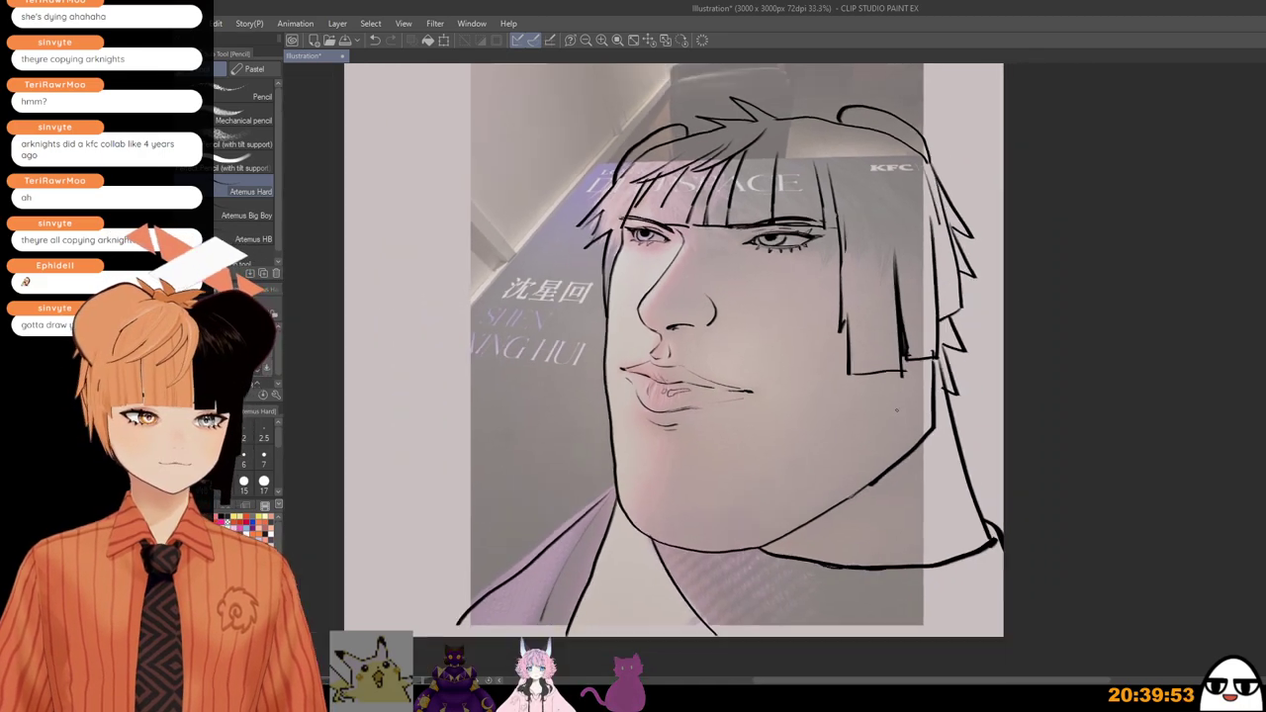
{"action": "left_click_drag", "start_coordinate": [916, 486], "coordinate": [924, 524]}
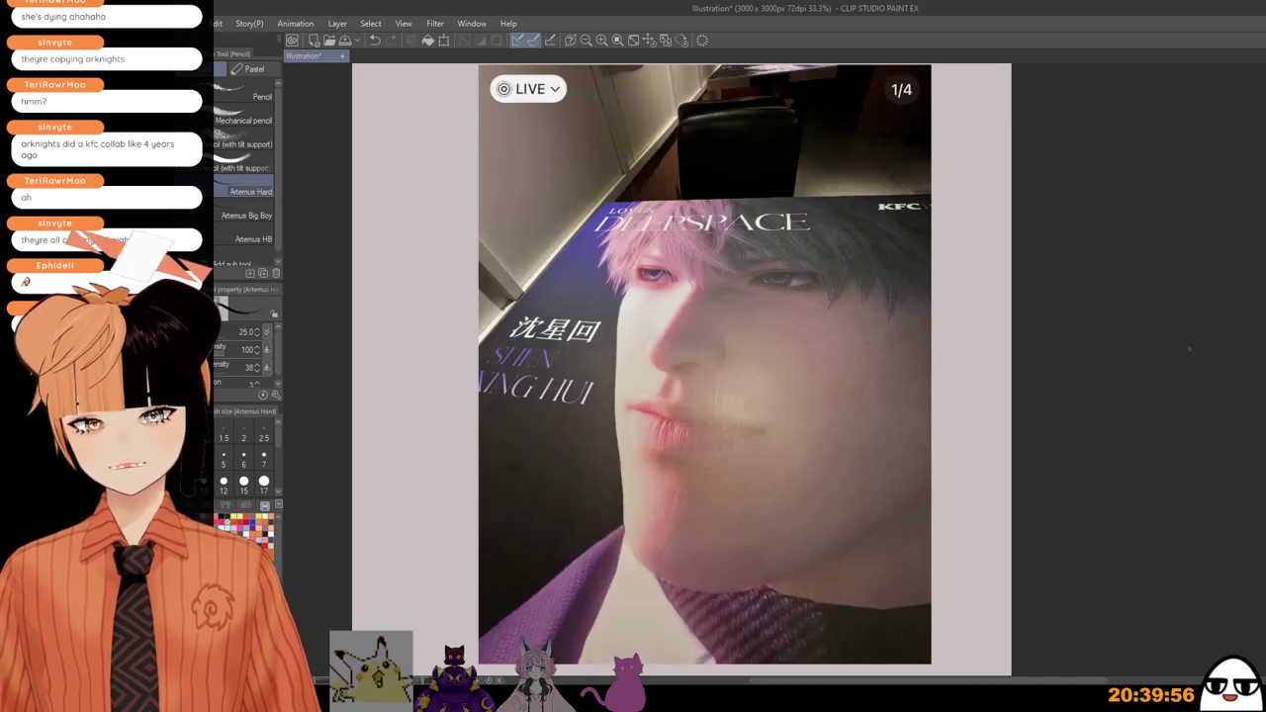
{"action": "left_click_drag", "start_coordinate": [827, 469], "coordinate": [924, 511]}
{"action": "scroll", "coordinate": [938, 525], "scroll_direction": "up", "scroll_amount": 4}
{"action": "left_click_drag", "start_coordinate": [963, 552], "coordinate": [998, 596]}
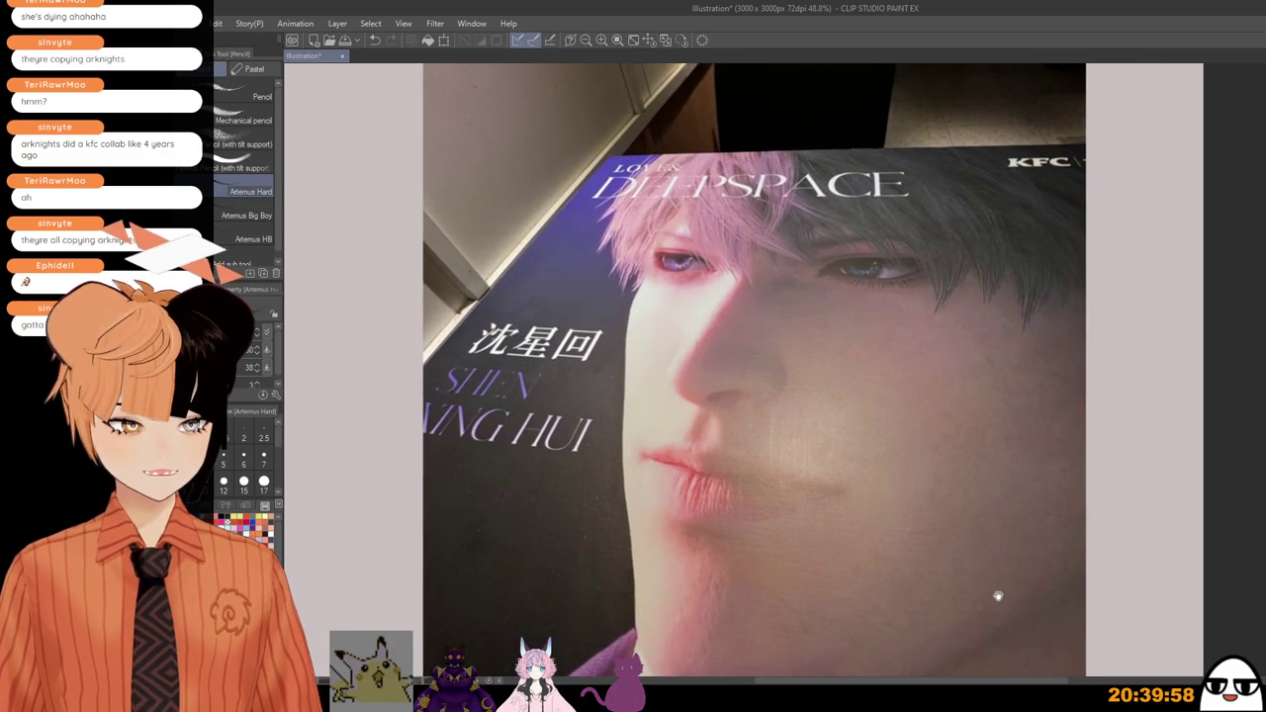
Step: Hide the reference photo and show the face's line art on the plain canvas again
{"action": "left_click_drag", "start_coordinate": [961, 531], "coordinate": [984, 584]}
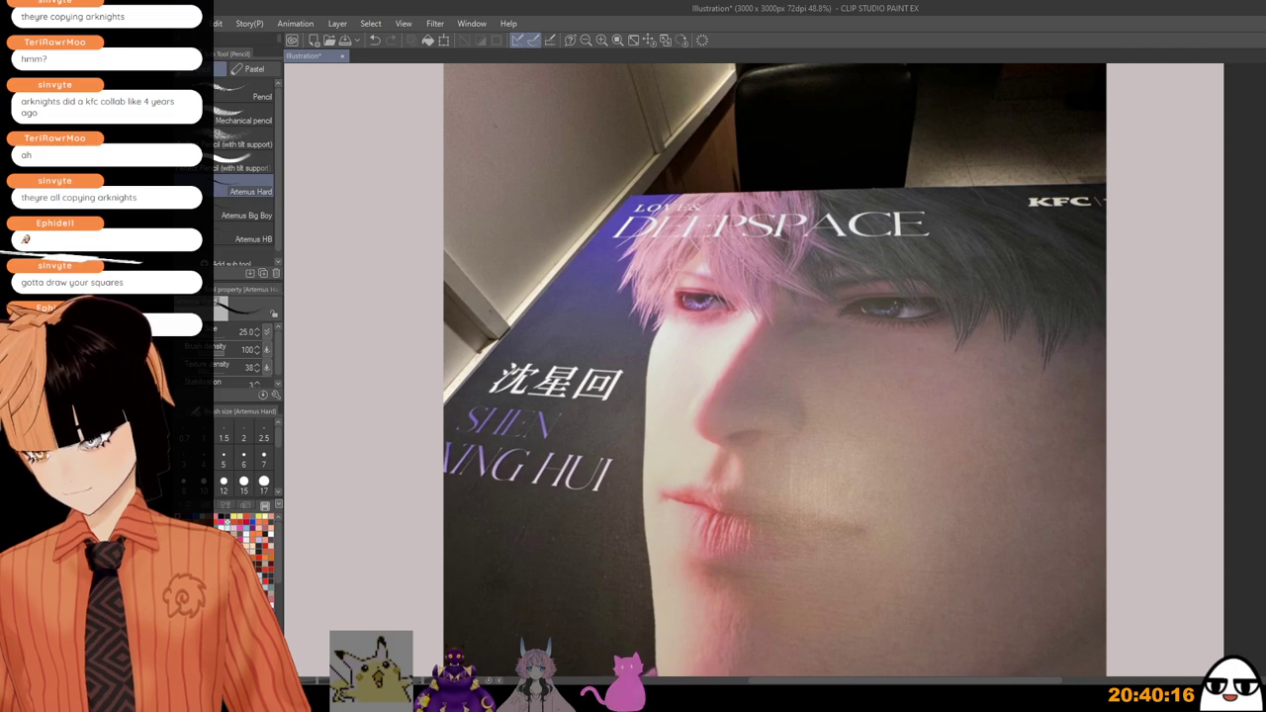
{"action": "left_click", "coordinate": [1265, 416]}
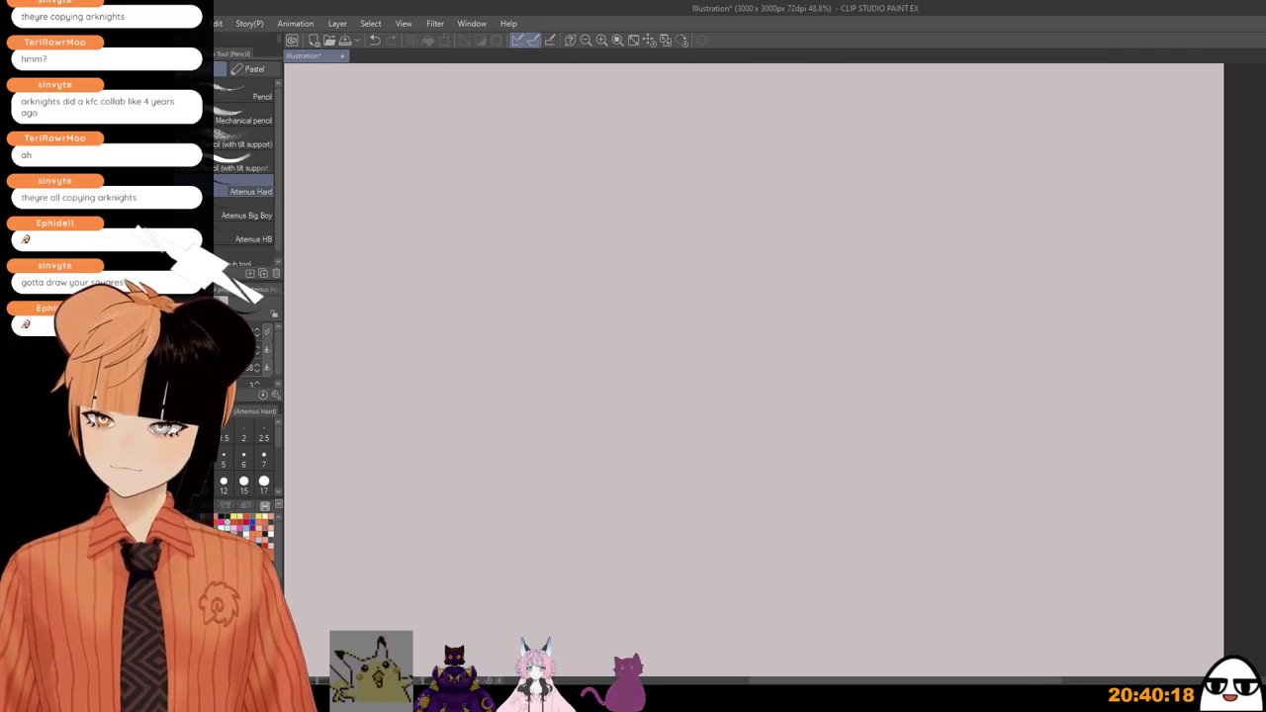
{"action": "left_click", "coordinate": [1265, 415]}
{"action": "left_click_drag", "start_coordinate": [1093, 445], "coordinate": [976, 444]}
{"action": "left_click_drag", "start_coordinate": [1032, 447], "coordinate": [932, 401]}
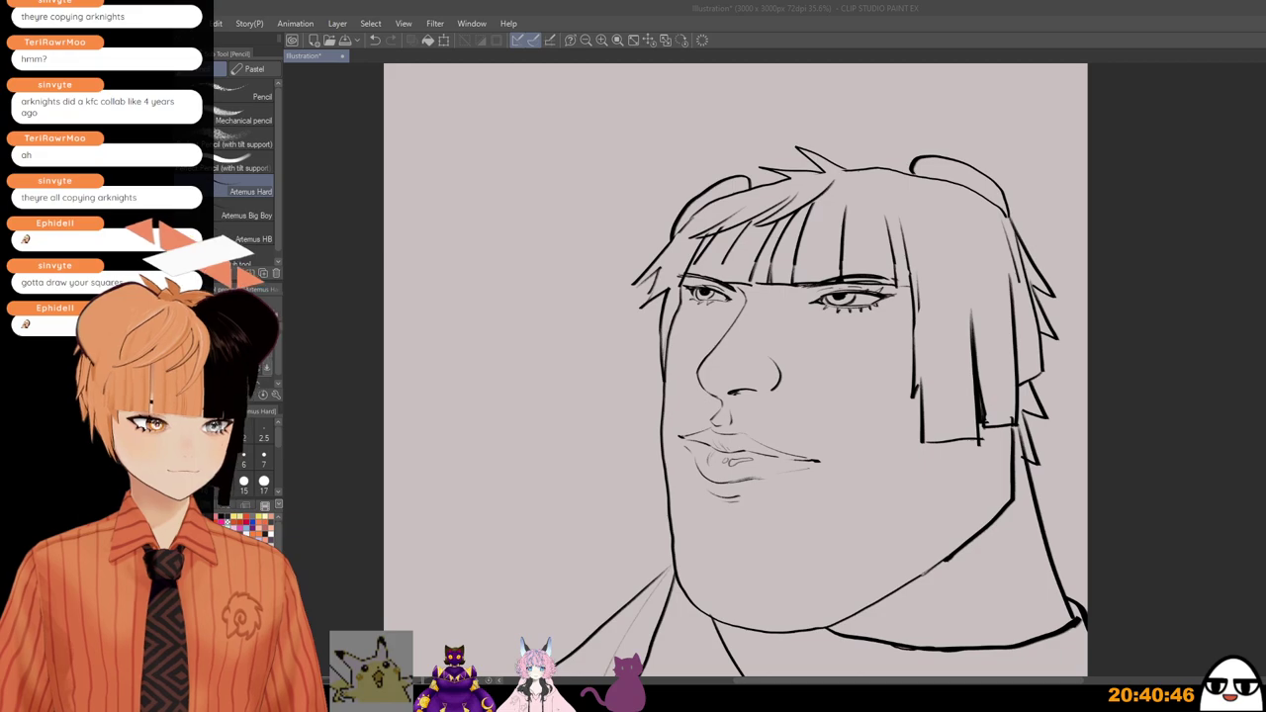
{"action": "left_click", "coordinate": [758, 318]}
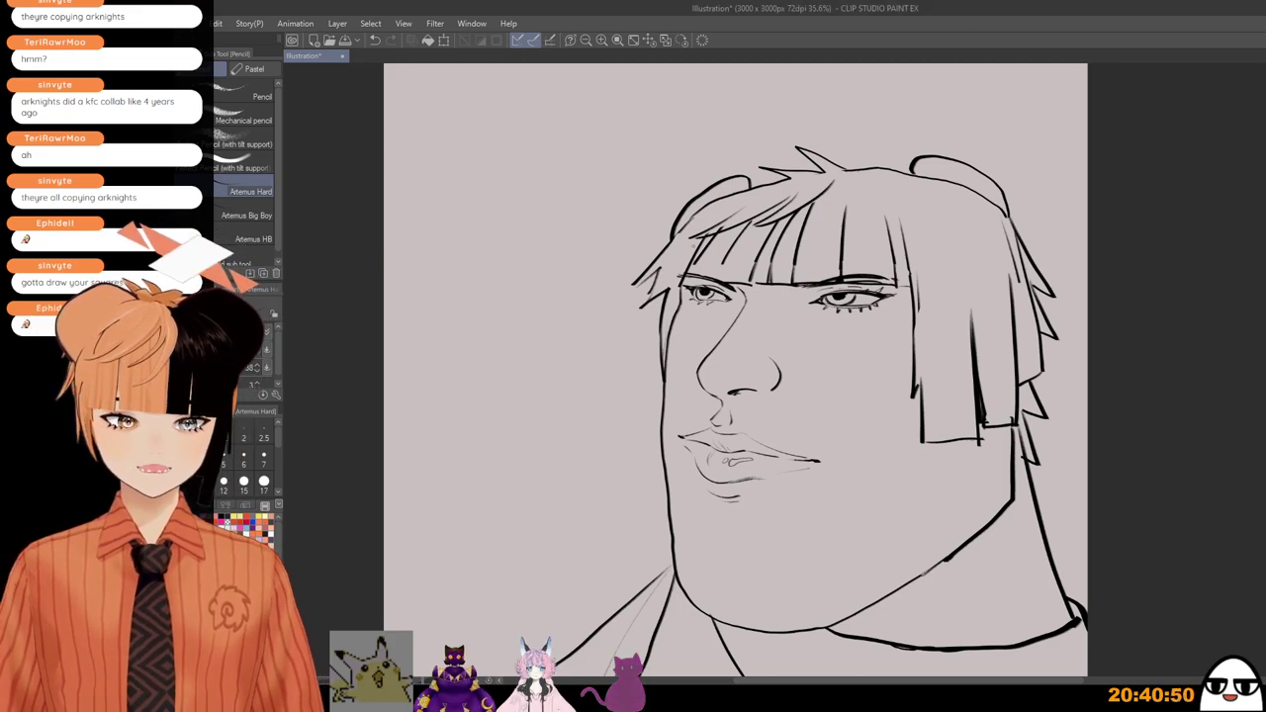
{"action": "scroll", "coordinate": [742, 287], "scroll_direction": "up", "scroll_amount": 1}
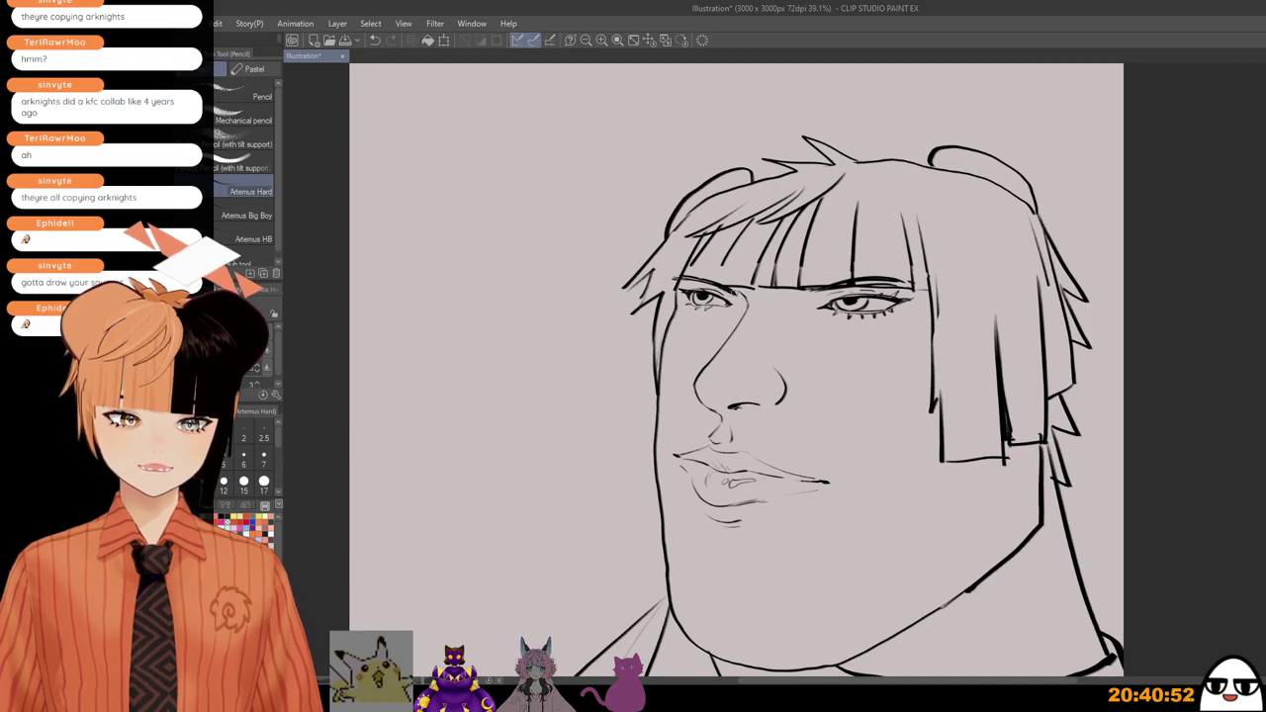
{"action": "left_click_drag", "start_coordinate": [729, 290], "coordinate": [745, 309]}
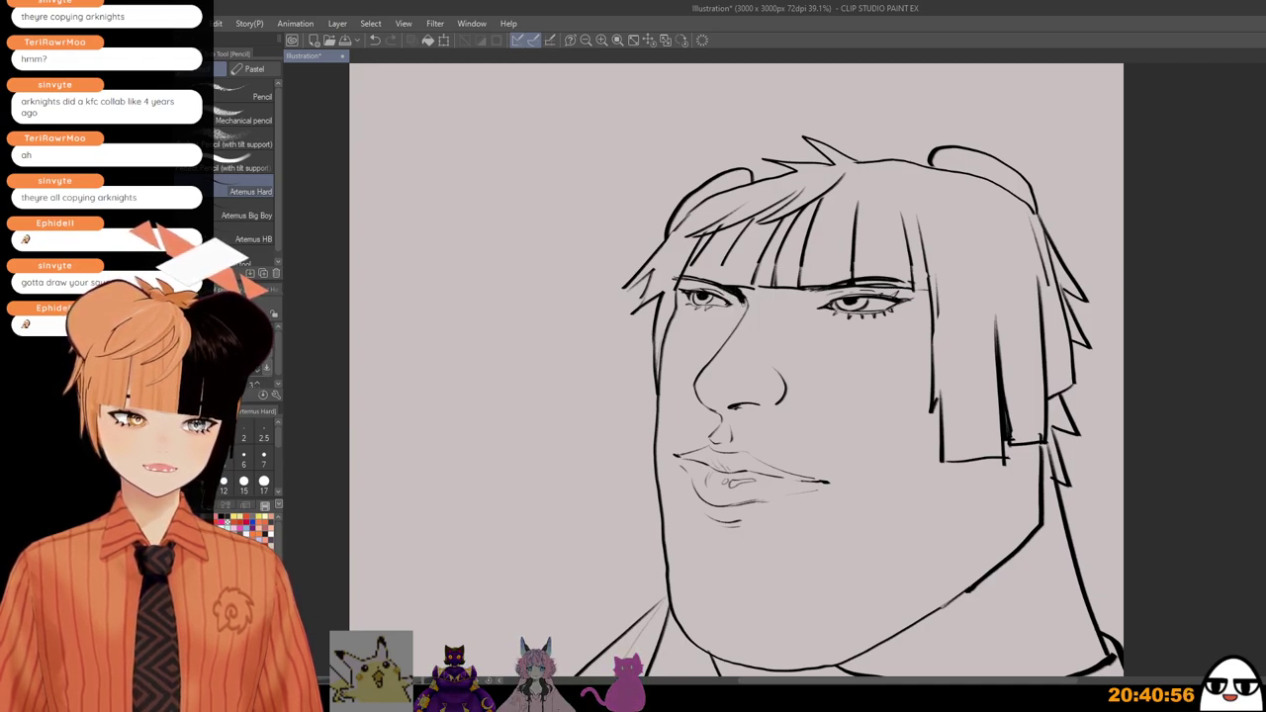
{"action": "key", "text": "ctrl+z"}
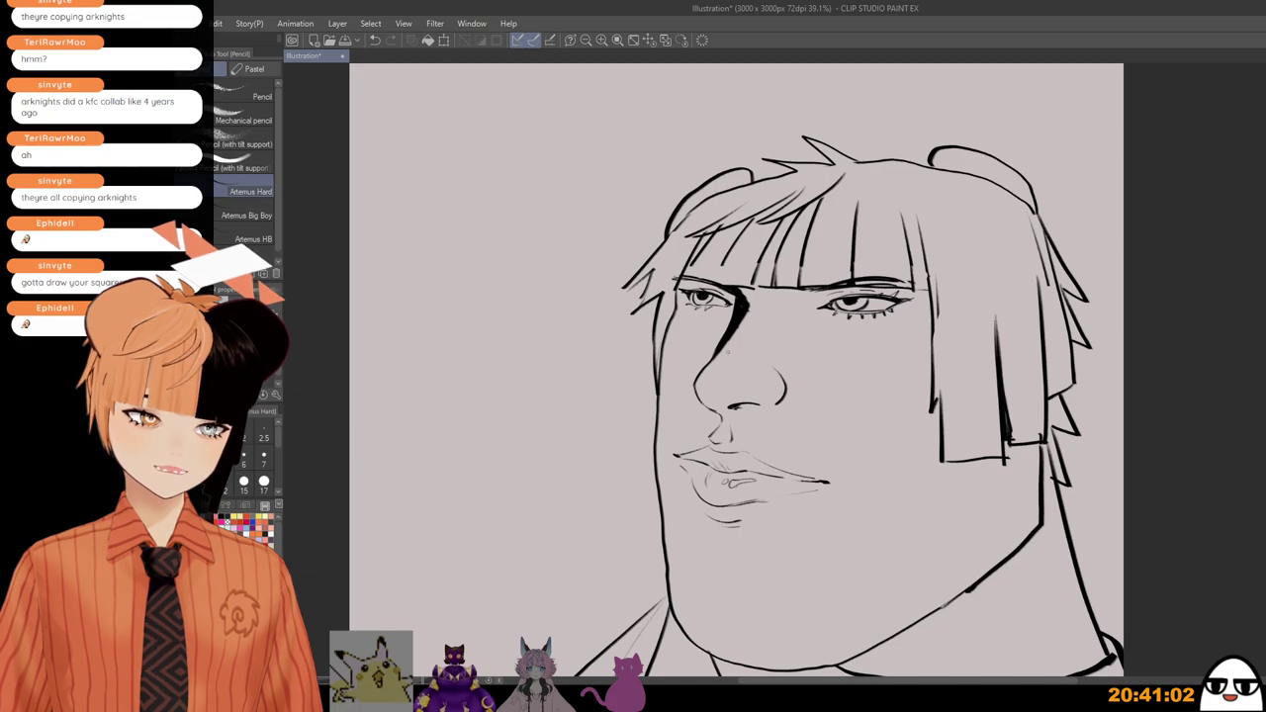
{"action": "left_click_drag", "start_coordinate": [742, 339], "coordinate": [726, 349]}
{"action": "left_click_drag", "start_coordinate": [744, 330], "coordinate": [729, 344]}
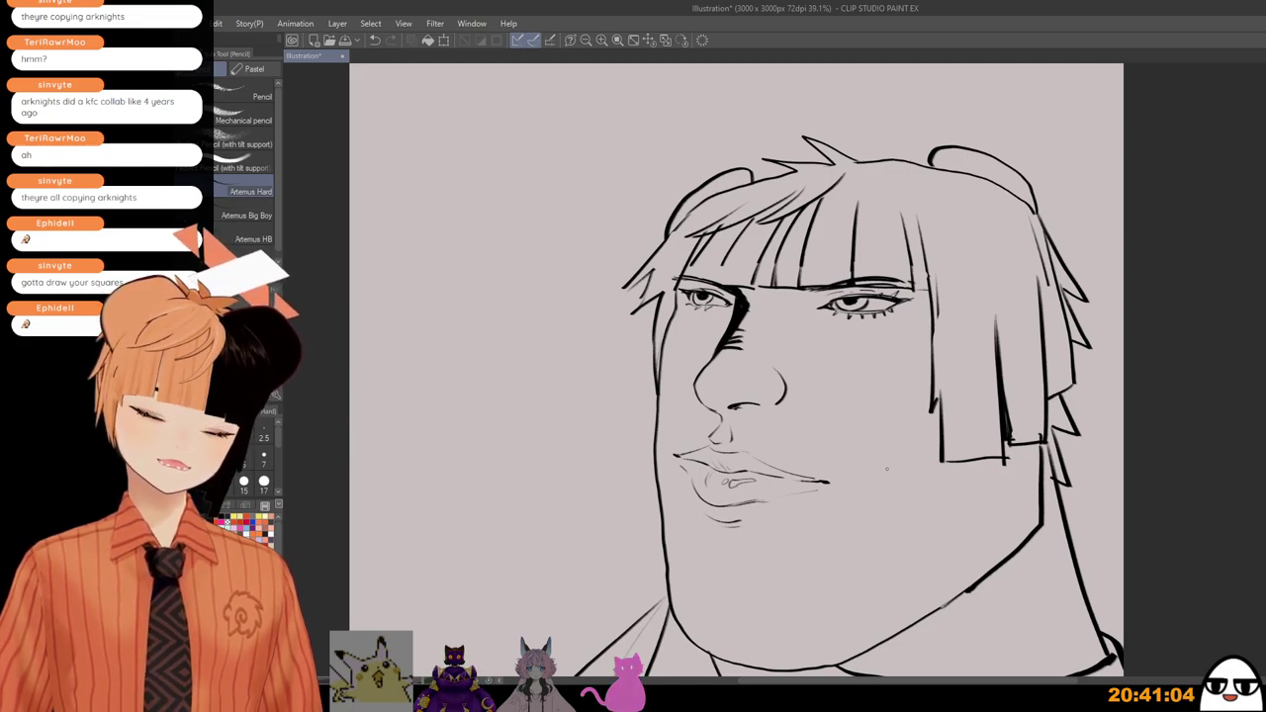
{"action": "key", "text": "ctrl+z"}
{"action": "key", "text": "bracketright"}
{"action": "key", "text": "bracketright"}
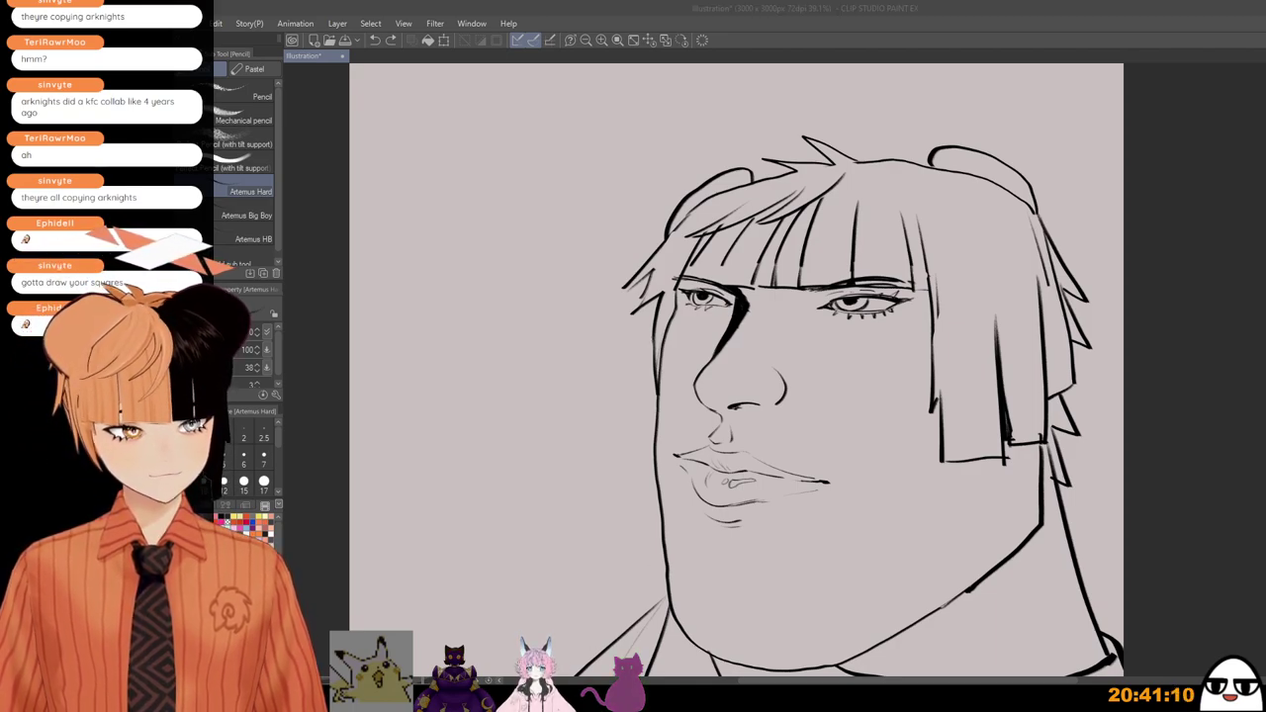
{"action": "left_click", "coordinate": [795, 343]}
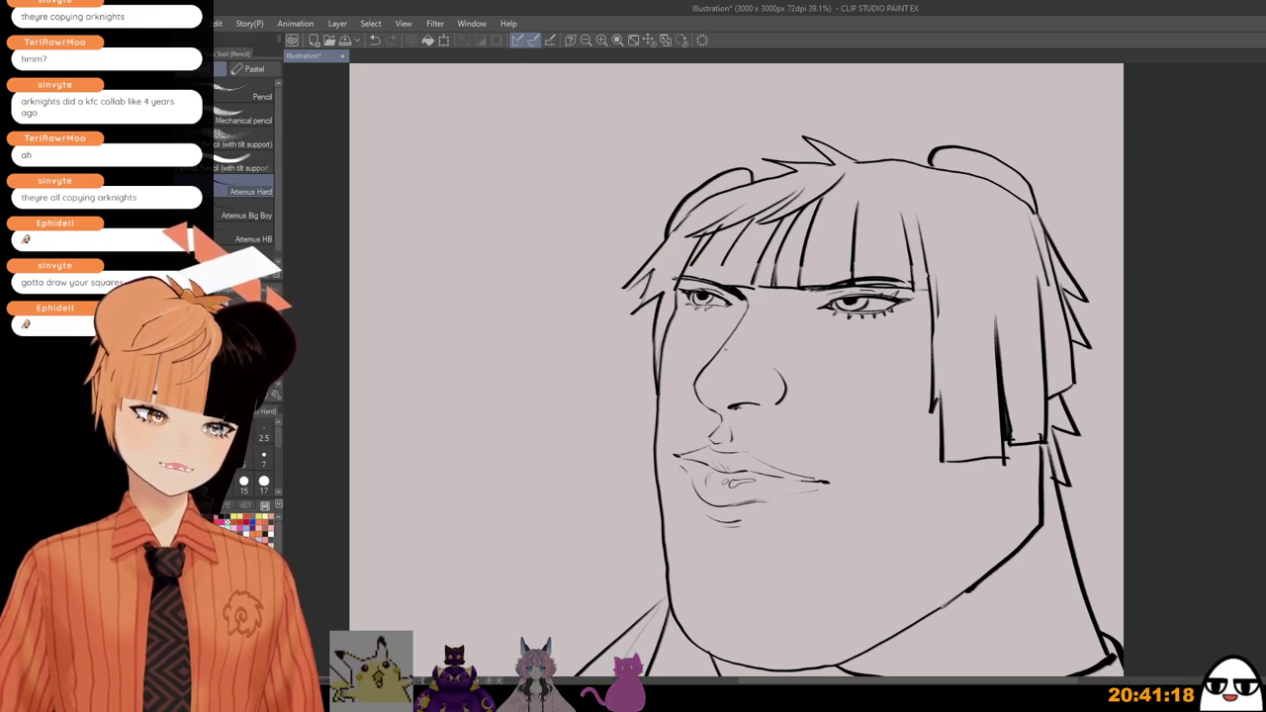
Step: Draw short diagonal hatch strokes on the nose bridge and thin contour lines from the near eye's outer corner down the cheek
{"action": "left_click_drag", "start_coordinate": [733, 341], "coordinate": [718, 362]}
{"action": "key", "text": "ctrl+z"}
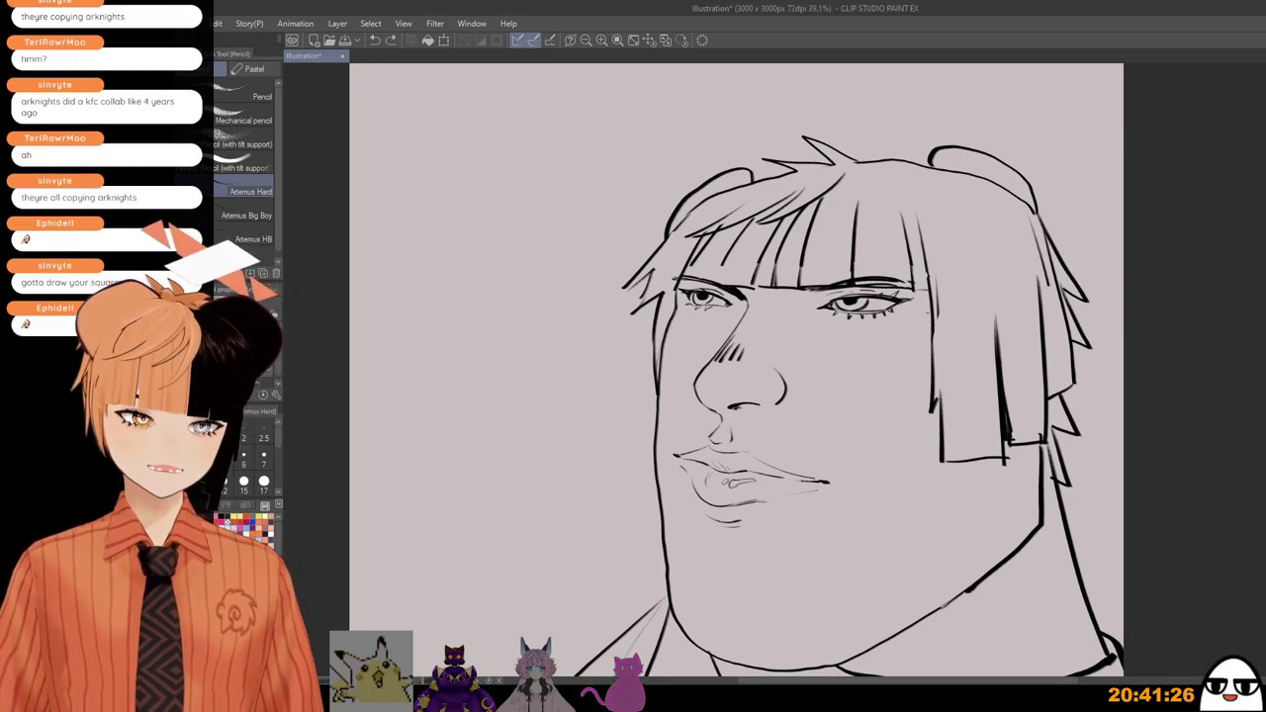
{"action": "left_click_drag", "start_coordinate": [896, 463], "coordinate": [851, 551]}
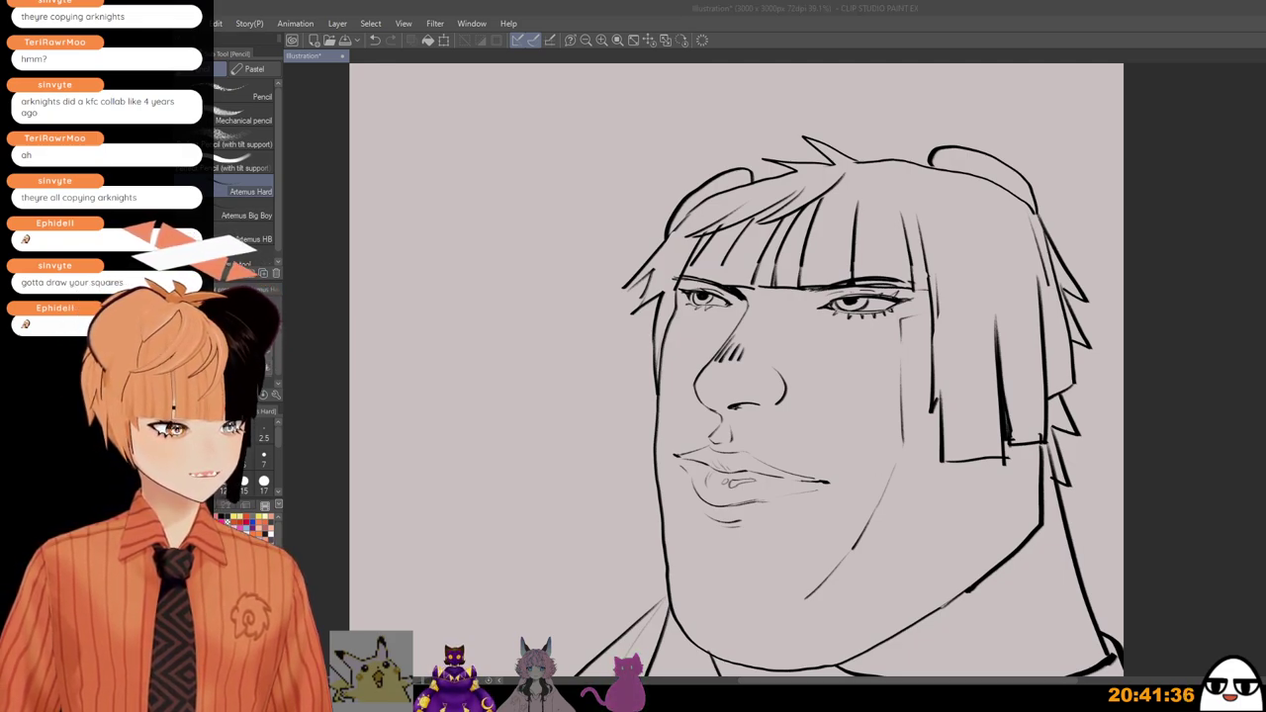
Step: Shade below the lower lip with dark zigzag hatching and thicken the front contour of the face
{"action": "left_click", "coordinate": [770, 506]}
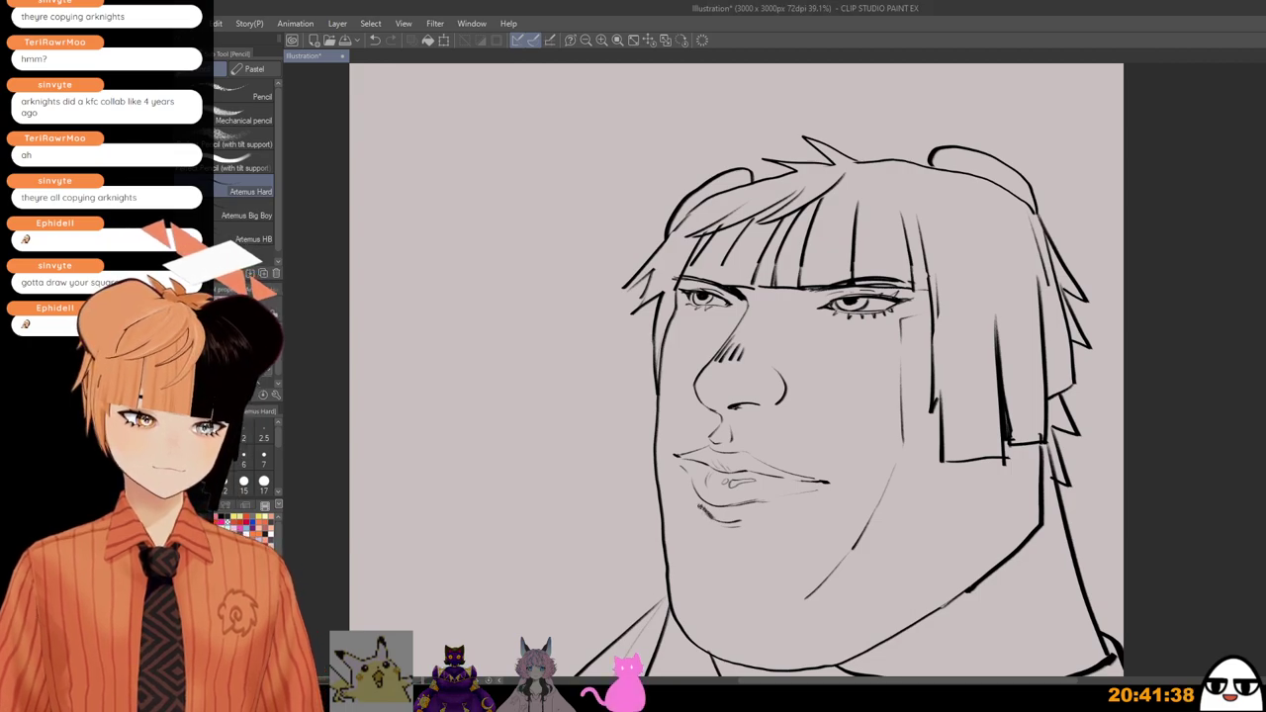
{"action": "mouse_move", "coordinate": [697, 505]}
{"action": "left_mouse_down"}
{"action": "mouse_move", "coordinate": [721, 524]}
{"action": "mouse_move", "coordinate": [721, 550]}
{"action": "left_mouse_up"}
{"action": "key", "text": "ctrl+minus"}
{"action": "key", "text": "ctrl+minus"}
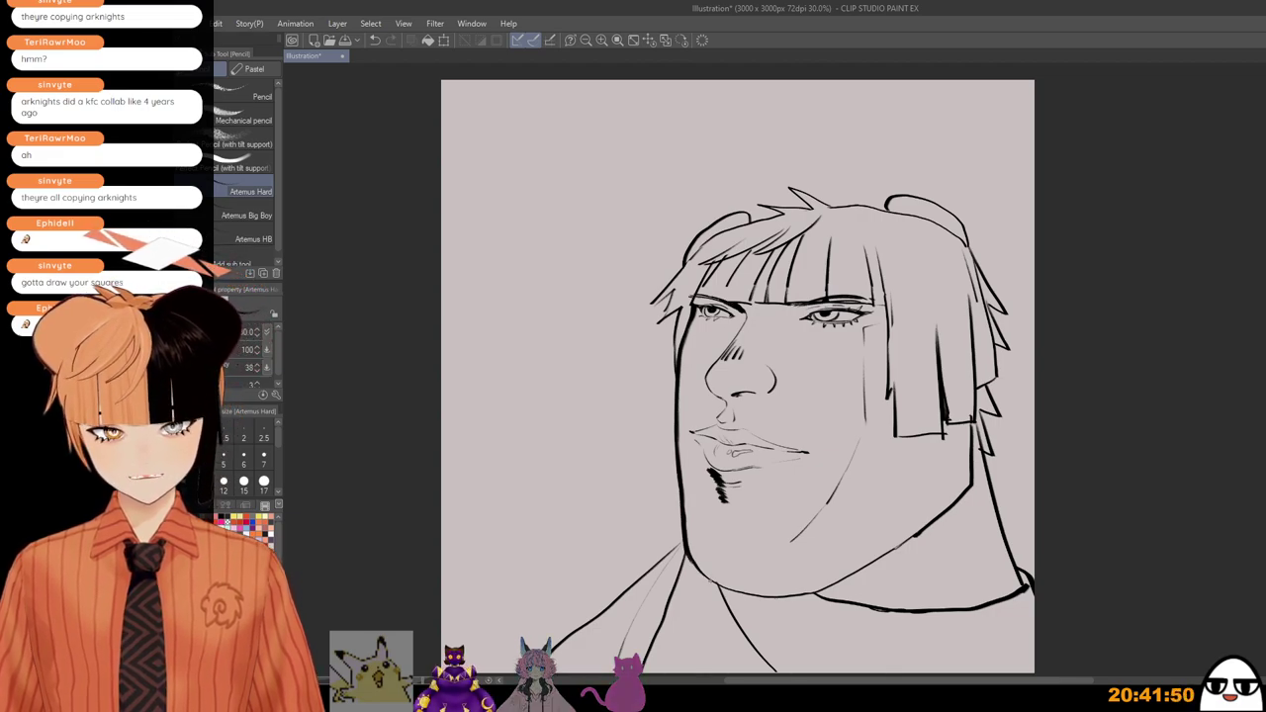
Step: Clean up the doubled strokes at the tip of the long side lock and redraw its lower edge
{"action": "scroll", "coordinate": [697, 549], "scroll_direction": "down", "scroll_amount": 1}
{"action": "left_click_drag", "start_coordinate": [878, 573], "coordinate": [851, 497]}
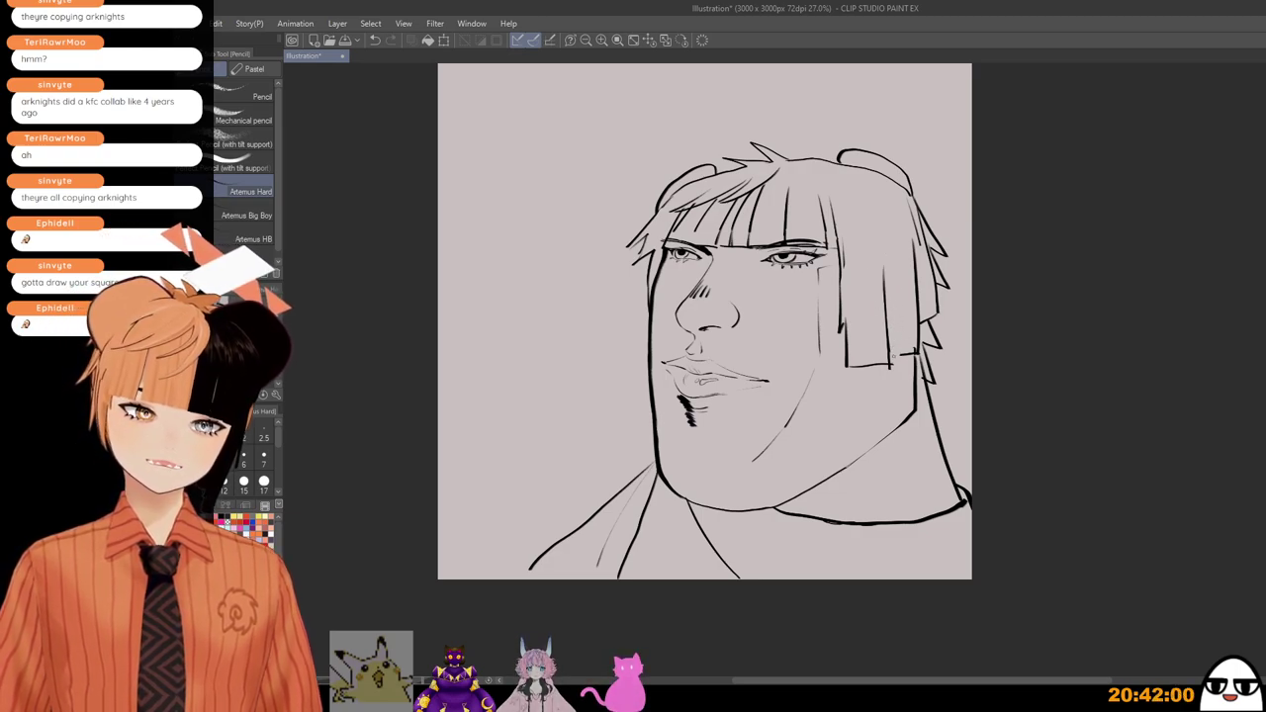
{"action": "mouse_move", "coordinate": [895, 356]}
{"action": "left_mouse_down"}
{"action": "mouse_move", "coordinate": [916, 354]}
{"action": "mouse_move", "coordinate": [889, 356]}
{"action": "left_mouse_up"}
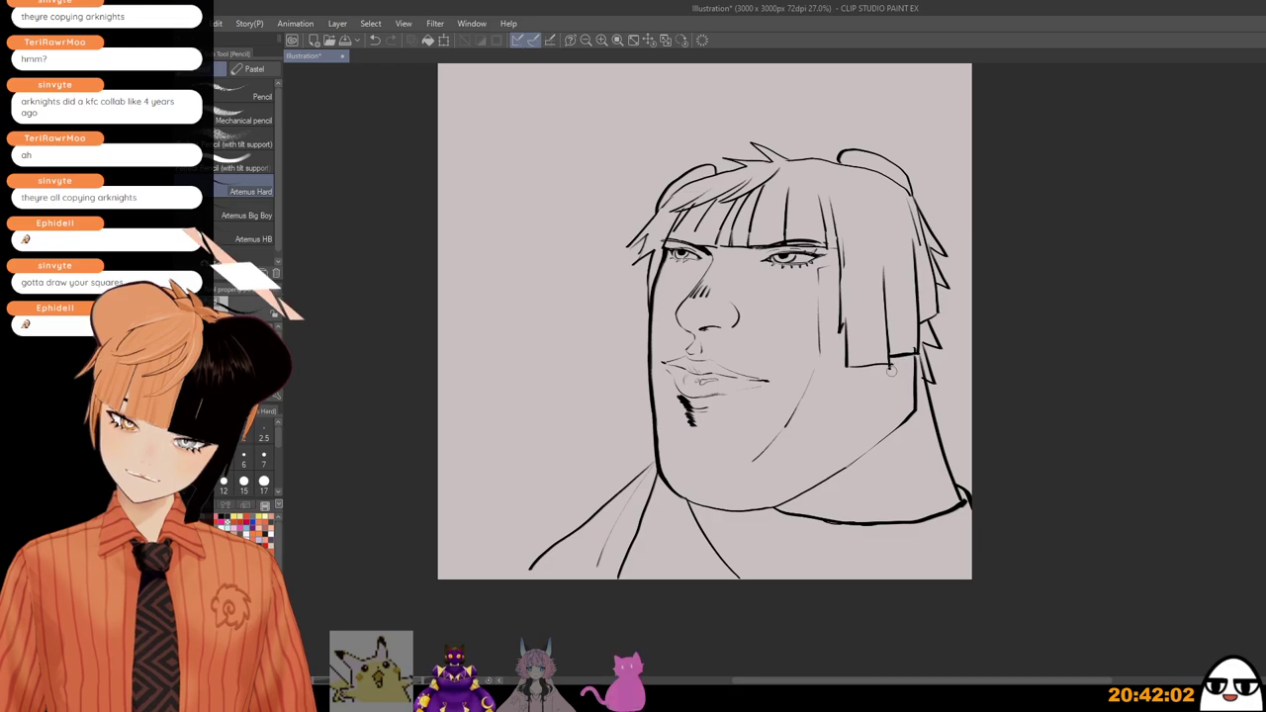
{"action": "left_click_drag", "start_coordinate": [878, 419], "coordinate": [876, 461]}
Step: Examine the line art of the face and hair both up close and as a whole
{"action": "scroll", "coordinate": [812, 326], "scroll_direction": "up", "scroll_amount": 2}
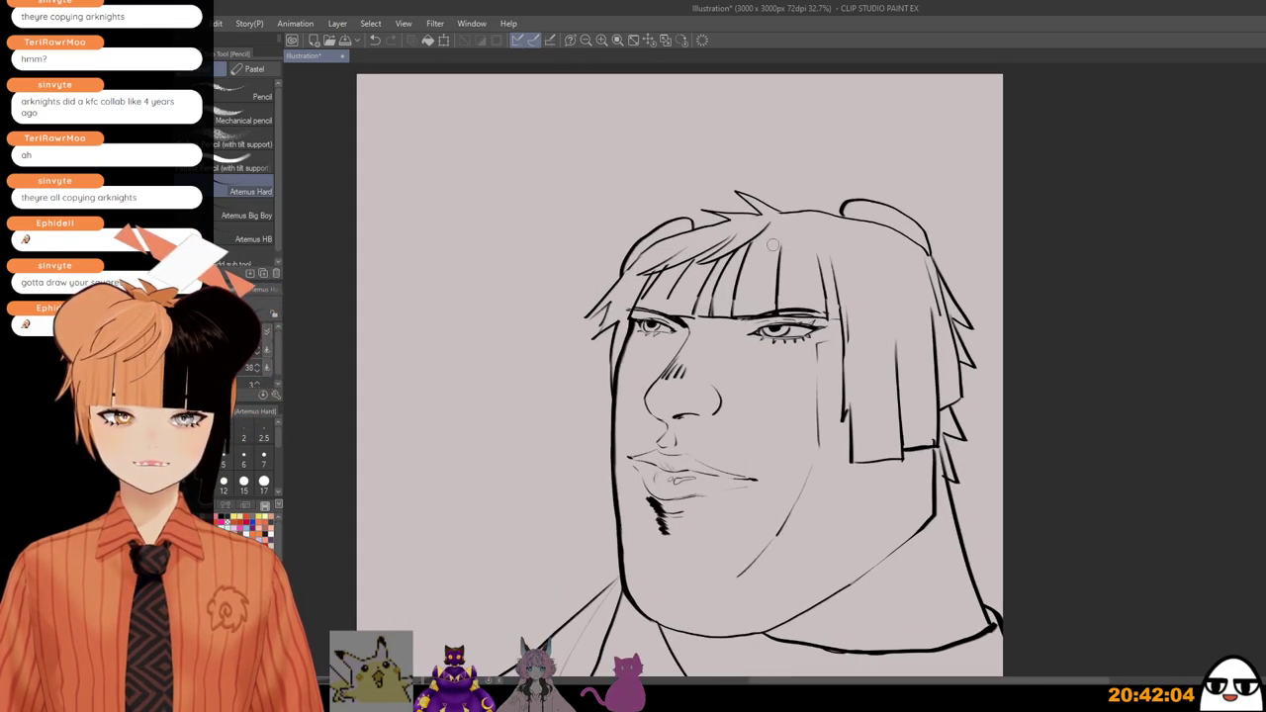
{"action": "scroll", "coordinate": [798, 385], "scroll_direction": "down", "scroll_amount": 2}
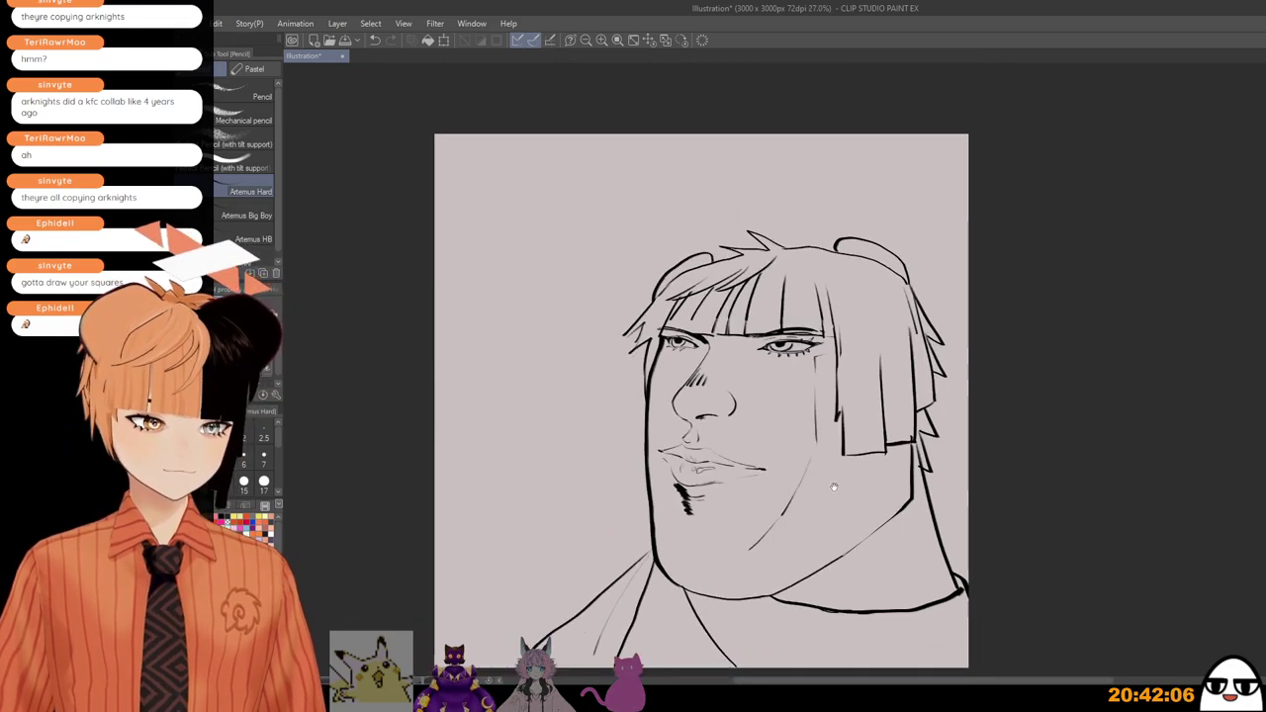
{"action": "mouse_move", "coordinate": [821, 475]}
{"action": "left_mouse_down"}
{"action": "mouse_move", "coordinate": [794, 405]}
{"action": "mouse_move", "coordinate": [803, 414]}
{"action": "left_mouse_up"}
{"action": "key", "text": "ctrl+plus"}
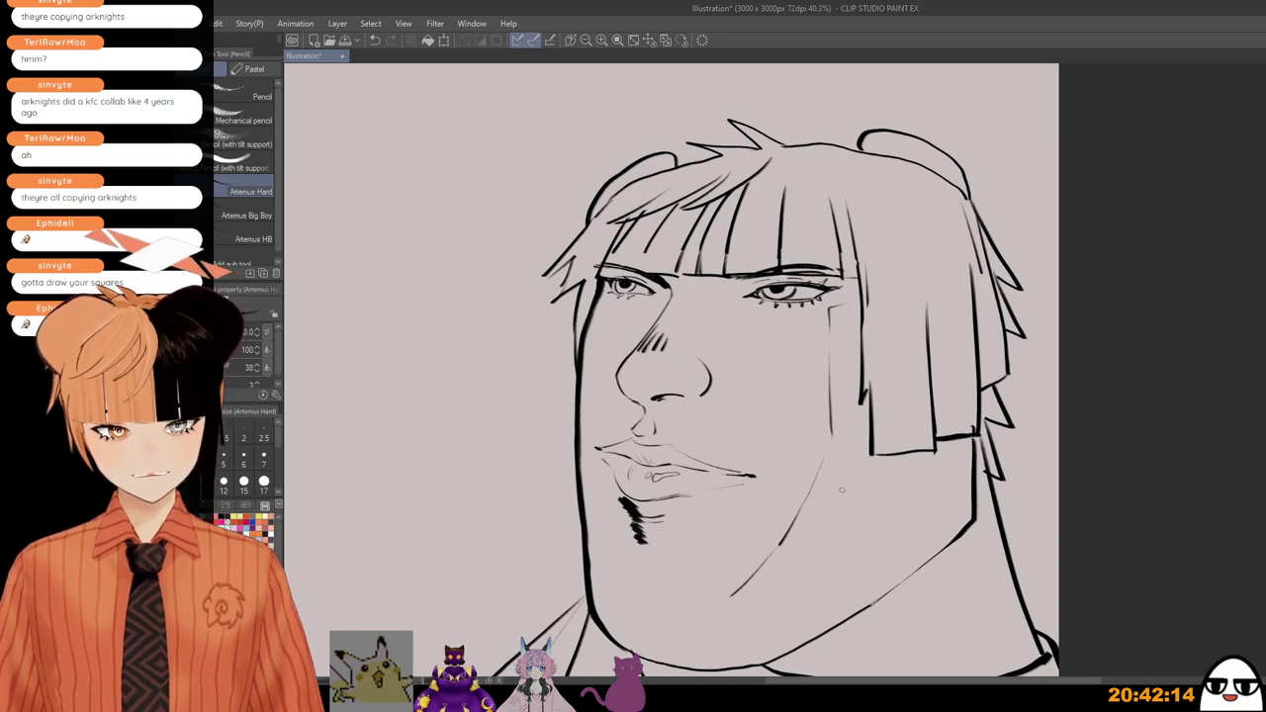
{"action": "scroll", "coordinate": [840, 498], "scroll_direction": "down", "scroll_amount": 2}
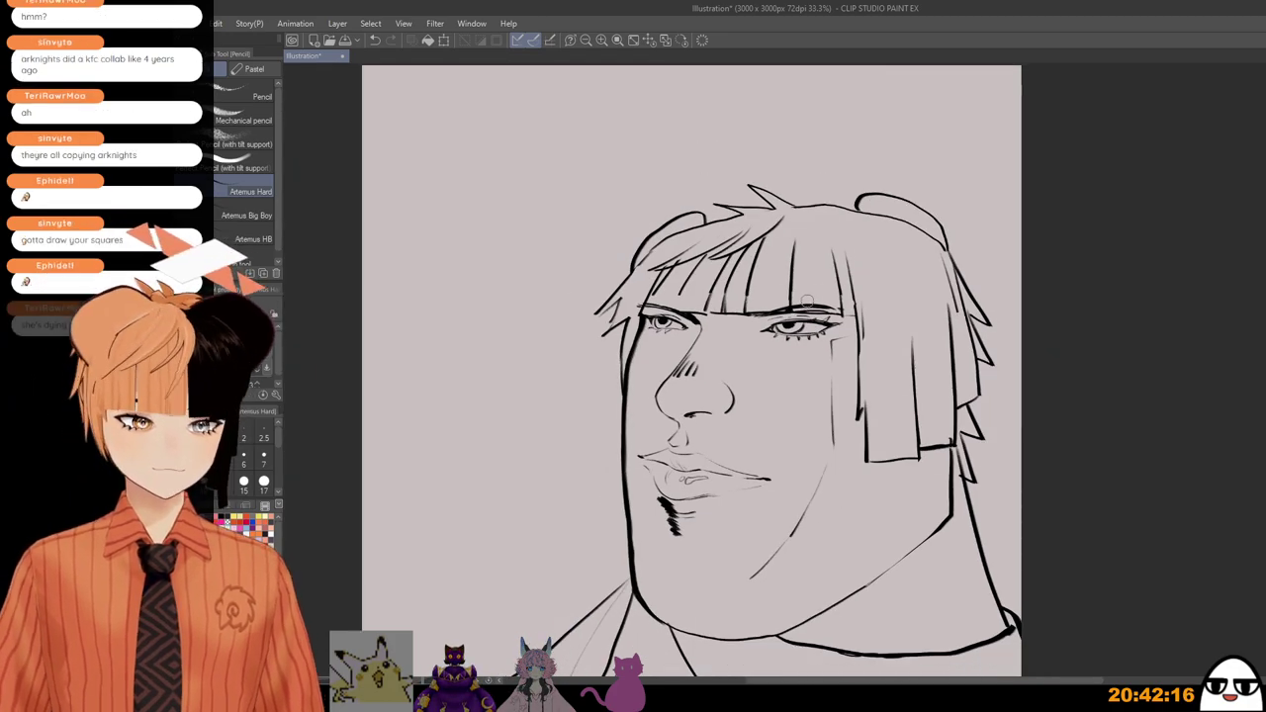
{"action": "scroll", "coordinate": [821, 318], "scroll_direction": "up", "scroll_amount": 2}
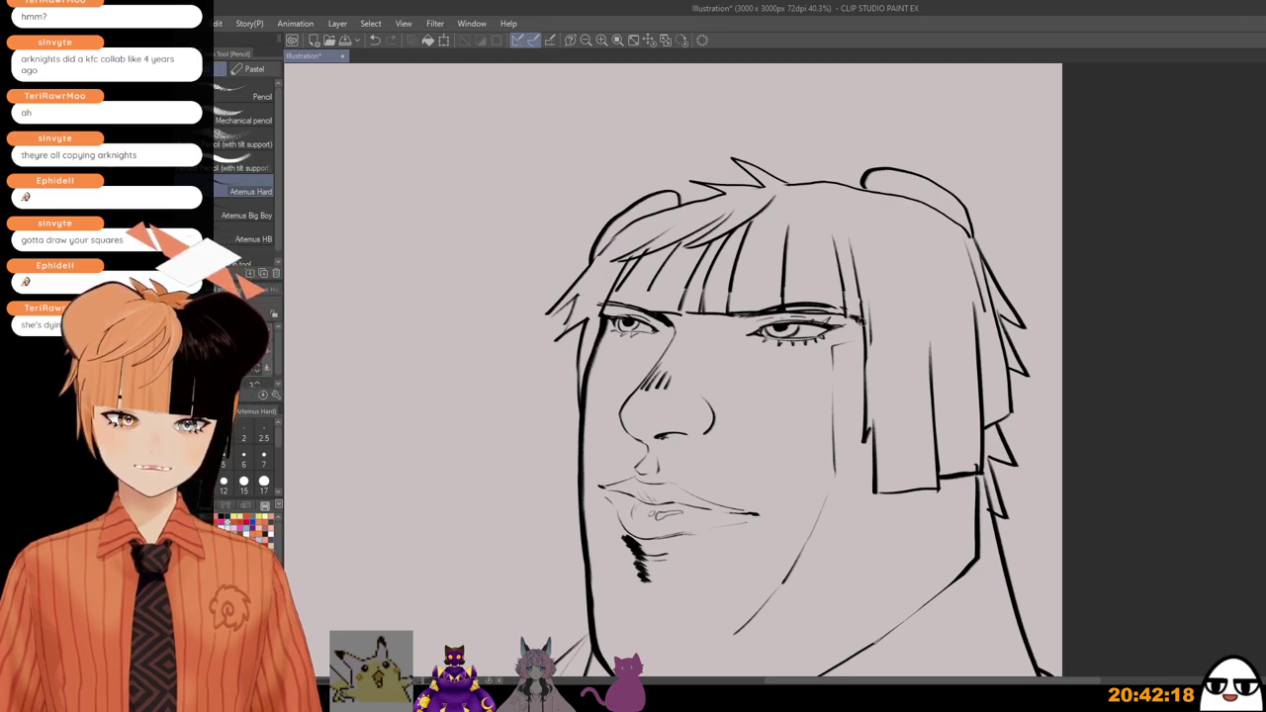
{"action": "scroll", "coordinate": [881, 346], "scroll_direction": "down", "scroll_amount": 2}
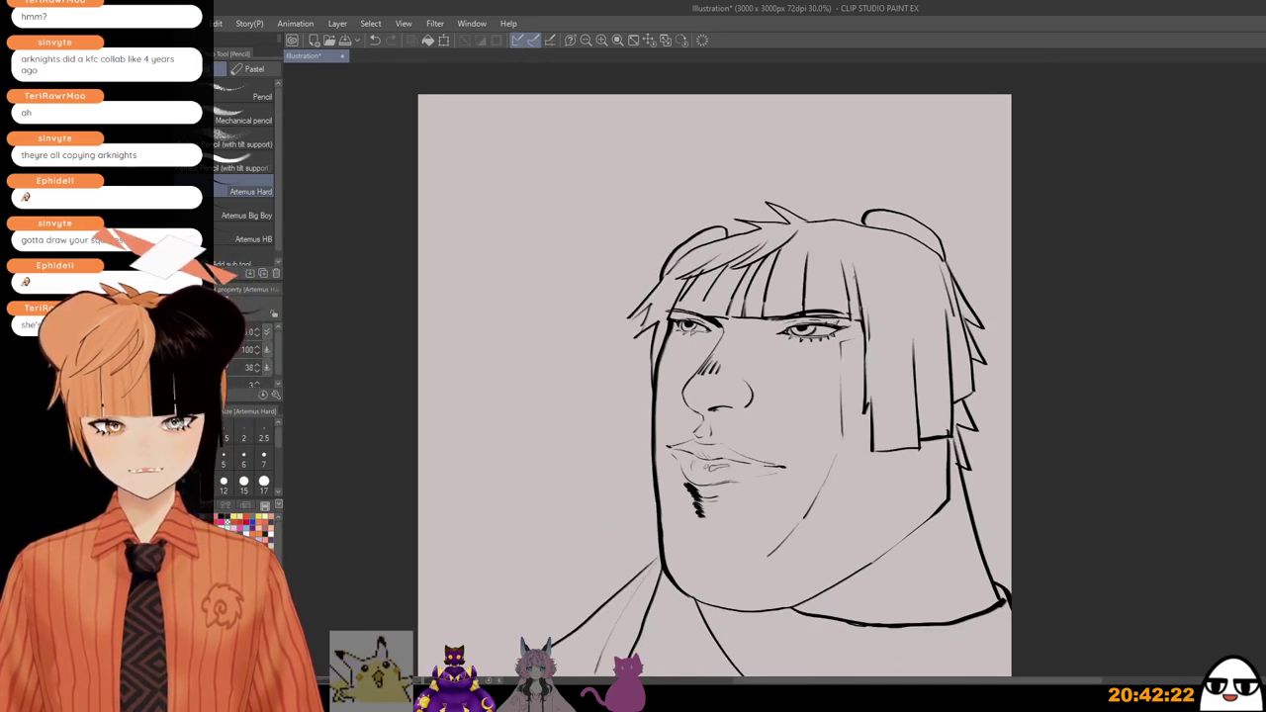
Step: Fill a solid black shadow wedge between the underside of the jaw and the collar curve, and tidy its edges
{"action": "scroll", "coordinate": [863, 304], "scroll_direction": "down", "scroll_amount": 1}
{"action": "left_click_drag", "start_coordinate": [912, 462], "coordinate": [878, 411]}
{"action": "scroll", "coordinate": [954, 396], "scroll_direction": "down", "scroll_amount": 2}
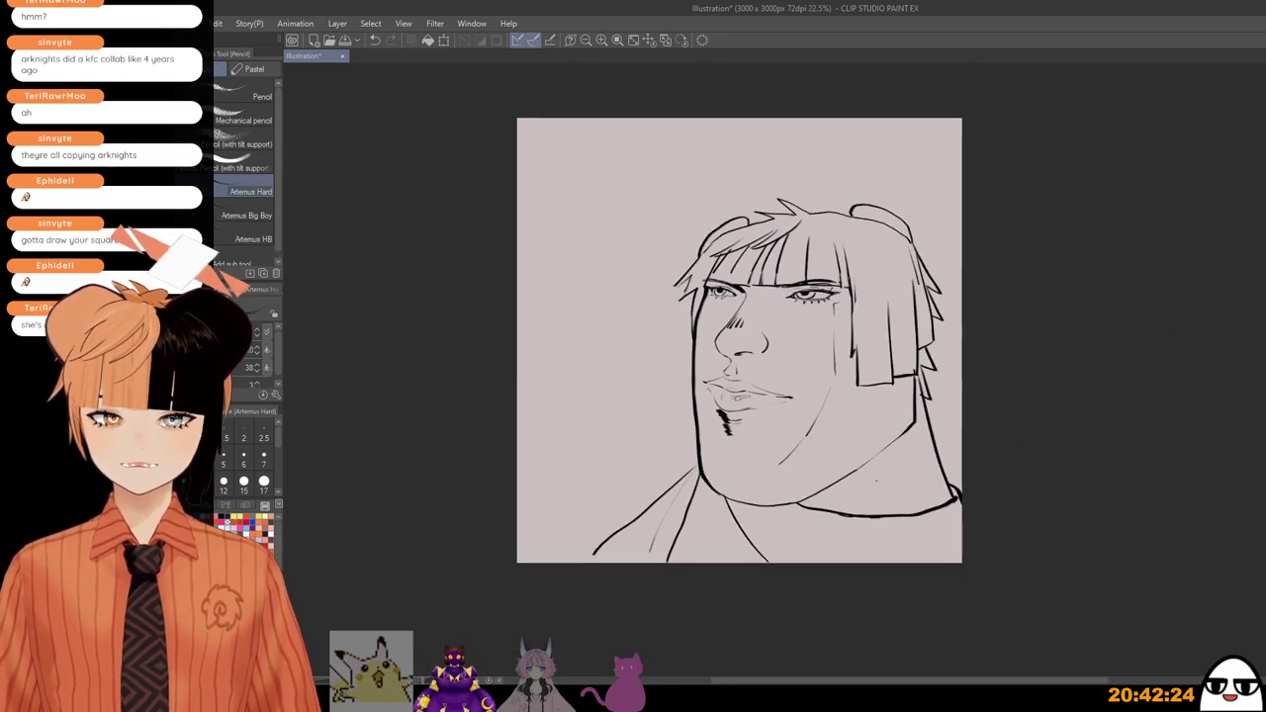
{"action": "mouse_move", "coordinate": [878, 494]}
{"action": "left_mouse_down"}
{"action": "mouse_move", "coordinate": [886, 448]}
{"action": "mouse_move", "coordinate": [842, 488]}
{"action": "mouse_move", "coordinate": [872, 460]}
{"action": "mouse_move", "coordinate": [833, 490]}
{"action": "left_mouse_up"}
{"action": "key", "text": "ctrl+z"}
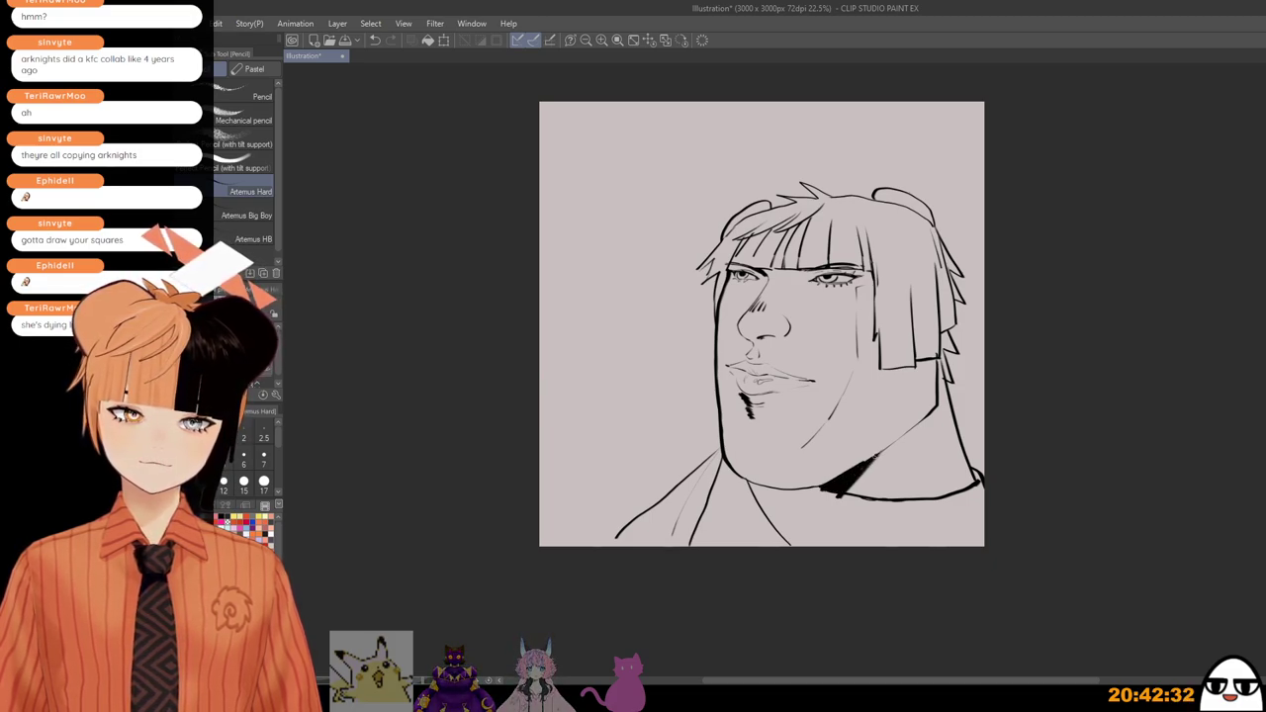
{"action": "scroll", "coordinate": [836, 465], "scroll_direction": "up", "scroll_amount": 2}
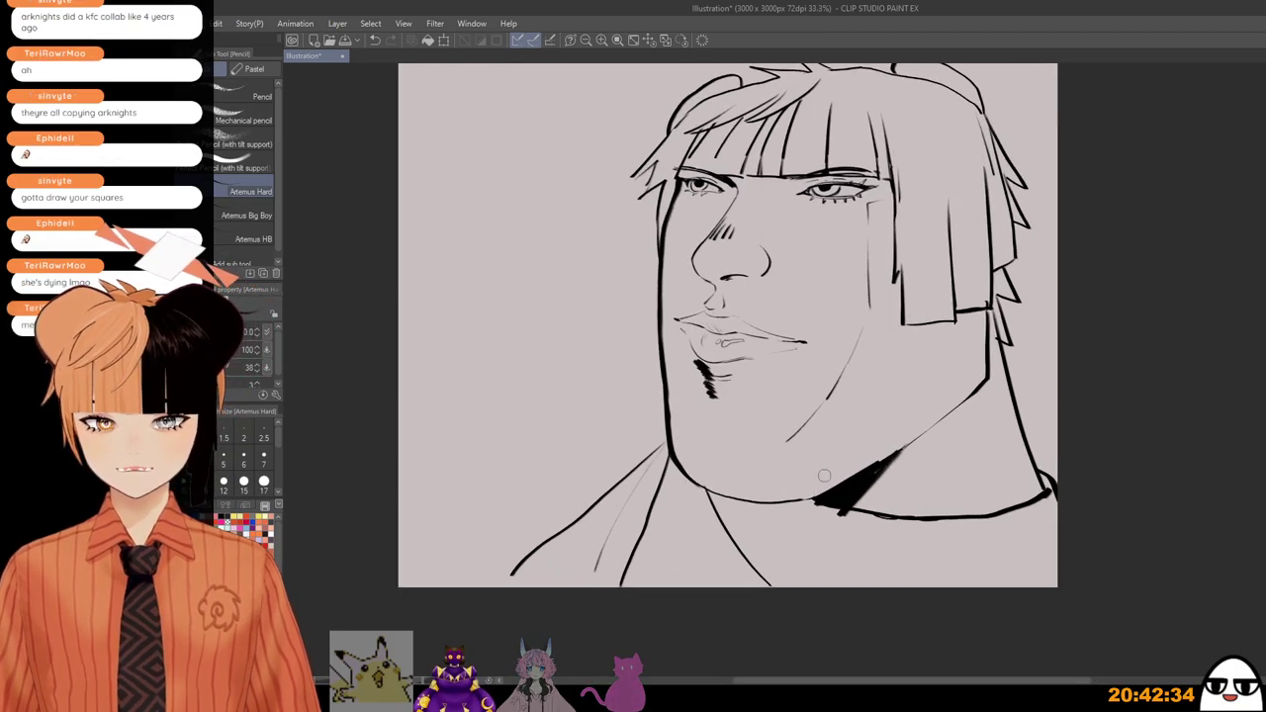
{"action": "scroll", "coordinate": [884, 450], "scroll_direction": "down", "scroll_amount": 1}
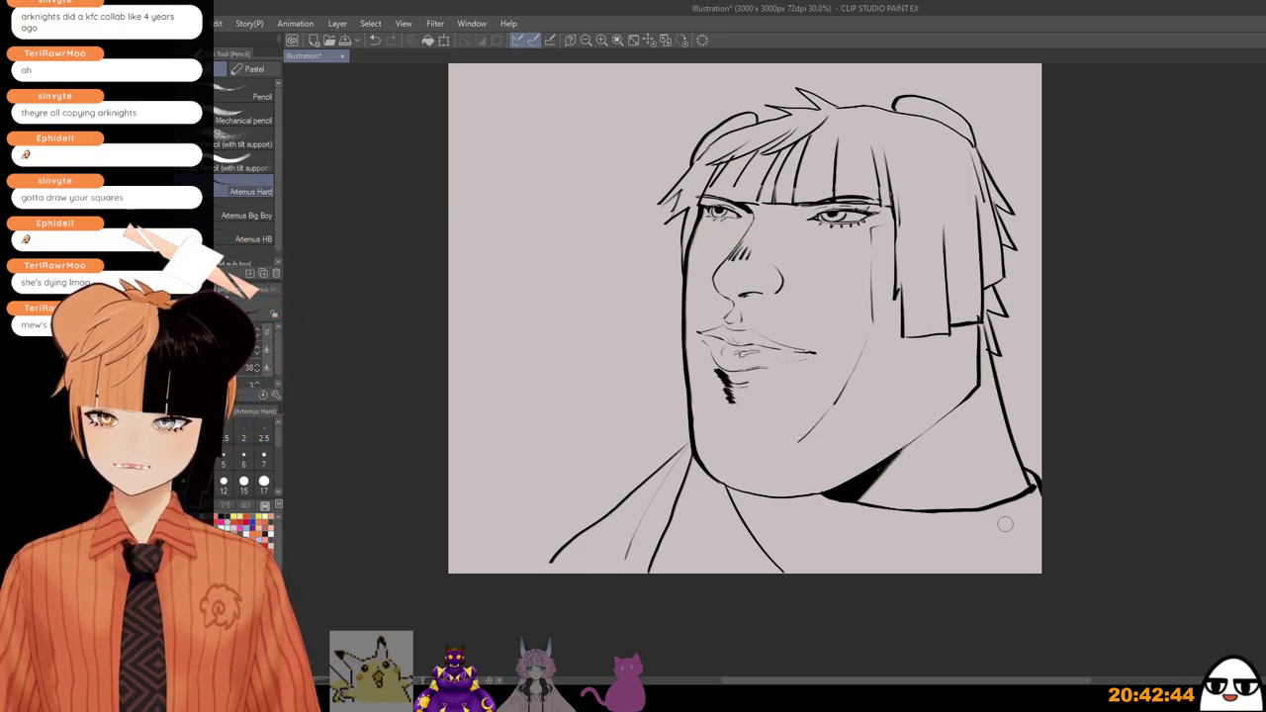
{"action": "scroll", "coordinate": [1005, 524], "scroll_direction": "down", "scroll_amount": 1}
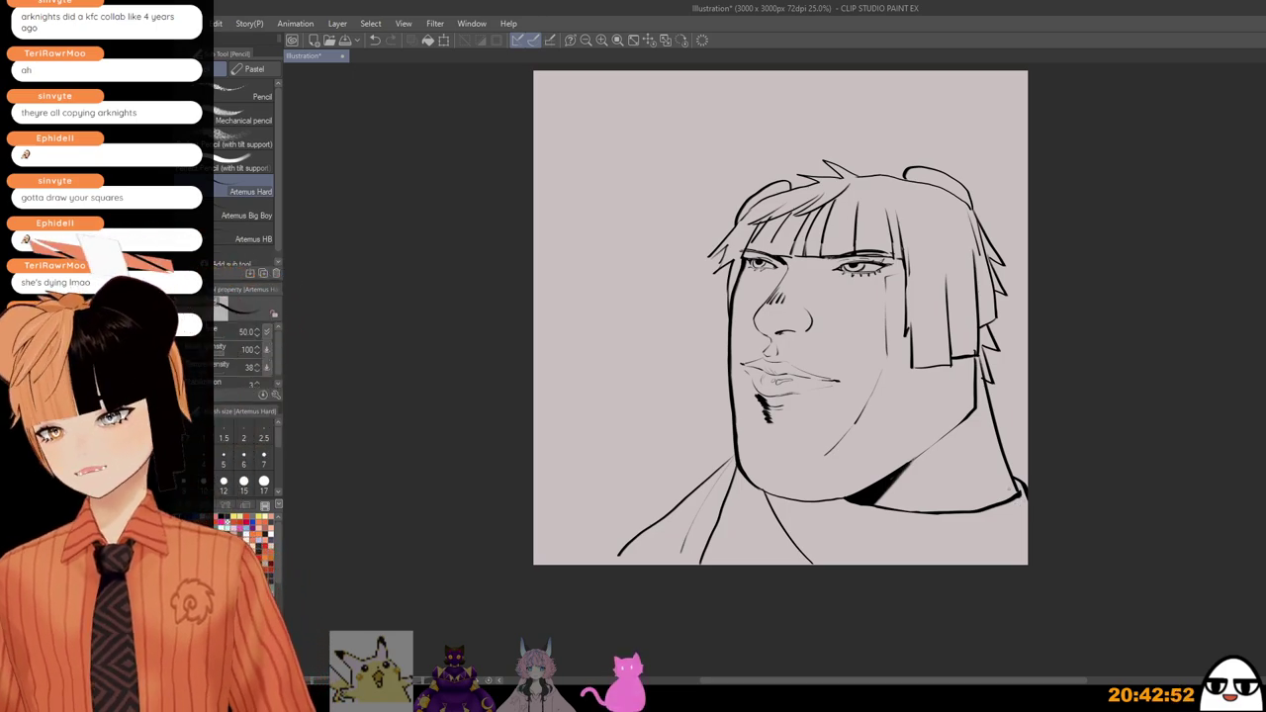
Step: Thicken the contours of the nose tip and the near nostril wing
{"action": "scroll", "coordinate": [816, 297], "scroll_direction": "up", "scroll_amount": 2}
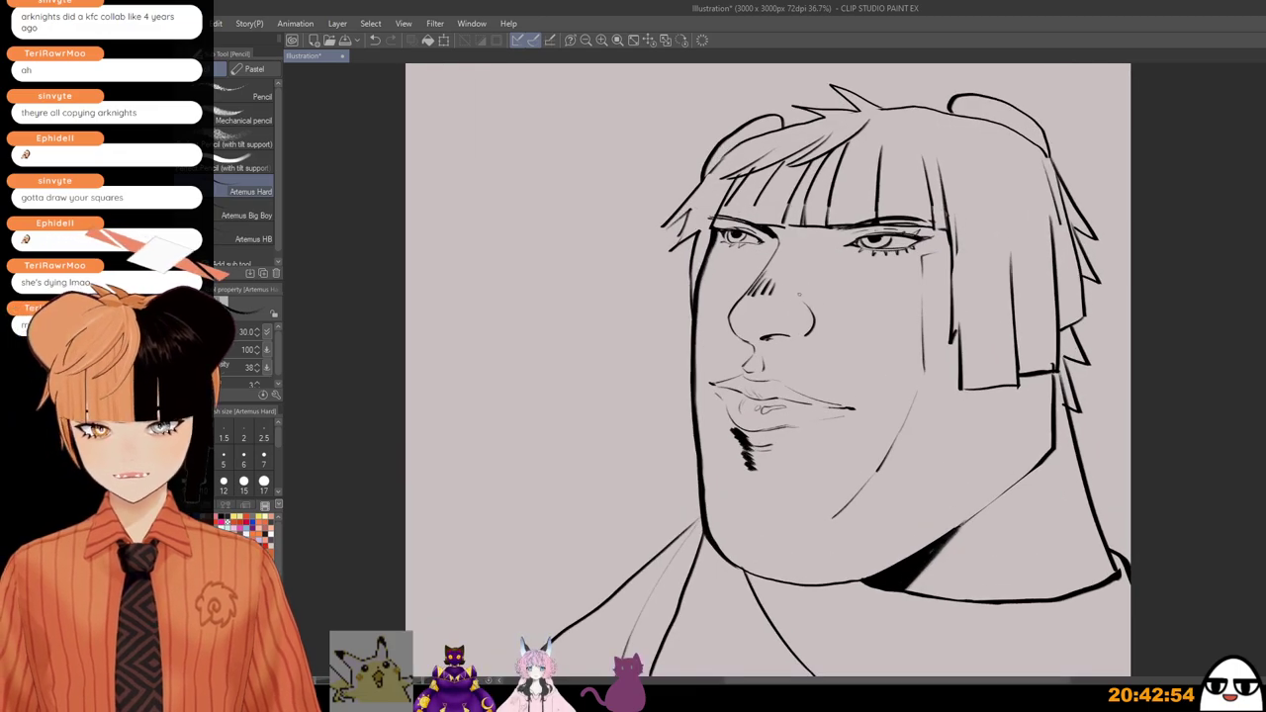
{"action": "left_click_drag", "start_coordinate": [799, 297], "coordinate": [810, 308]}
{"action": "key", "text": "ctrl+z"}
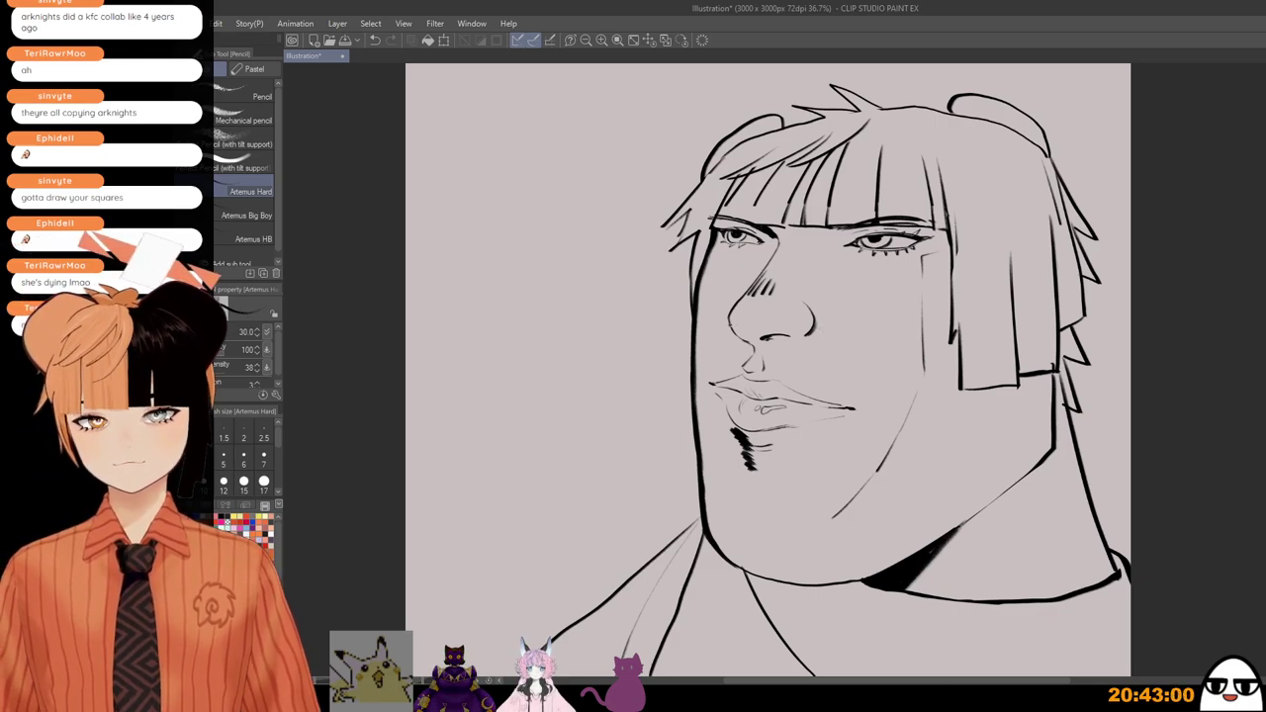
{"action": "key", "text": "["}
{"action": "mouse_move", "coordinate": [731, 315]}
{"action": "left_mouse_down"}
{"action": "mouse_move", "coordinate": [732, 336]}
{"action": "mouse_move", "coordinate": [750, 345]}
{"action": "left_mouse_up"}
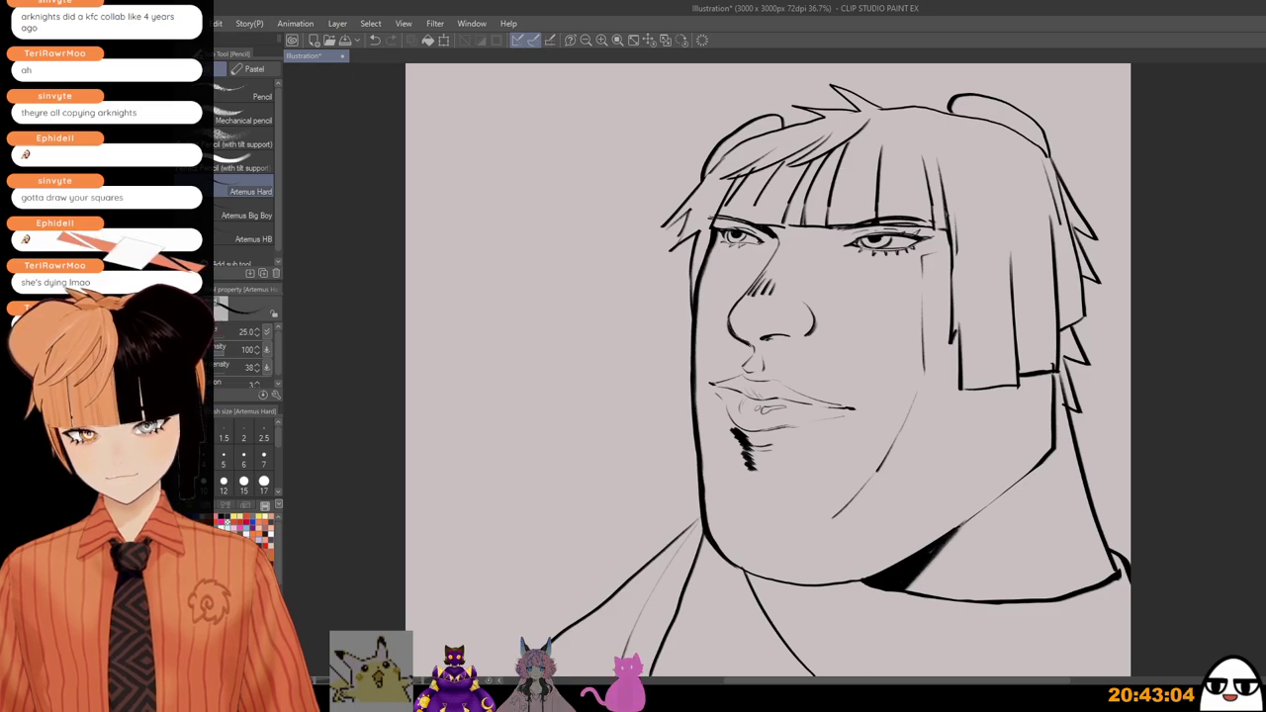
{"action": "scroll", "coordinate": [792, 356], "scroll_direction": "down", "scroll_amount": 3}
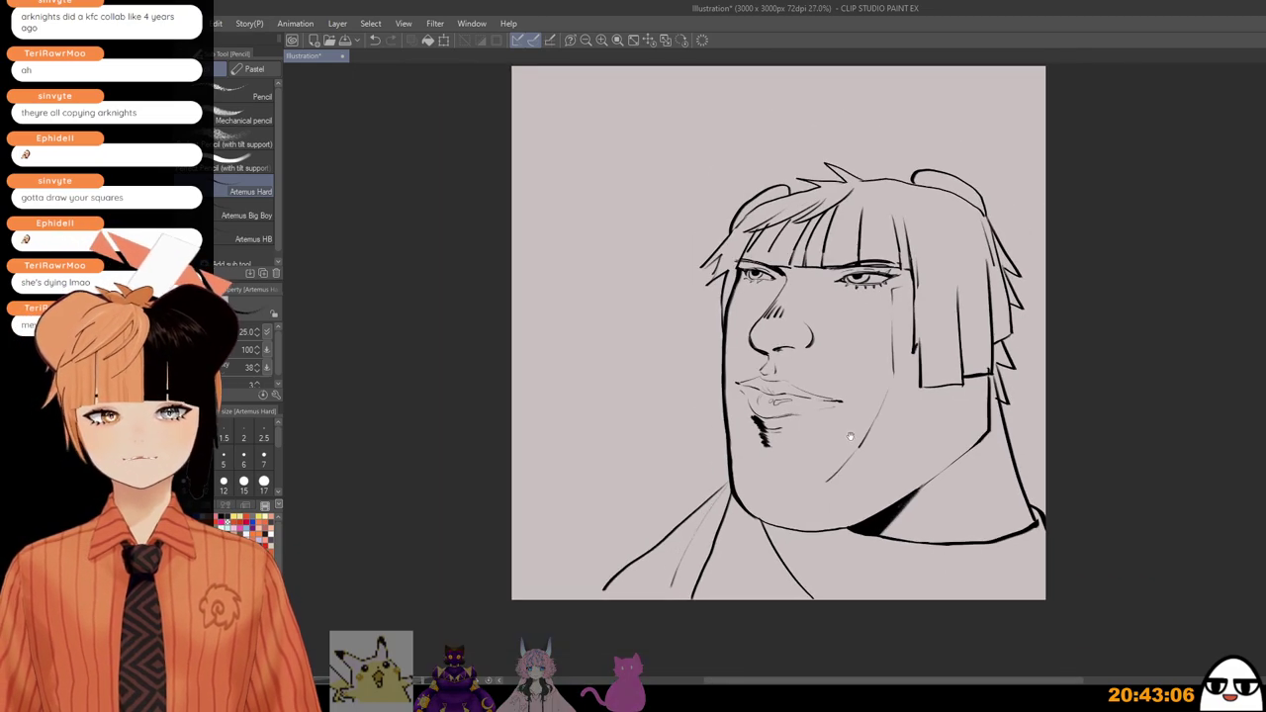
{"action": "left_click_drag", "start_coordinate": [850, 437], "coordinate": [840, 471]}
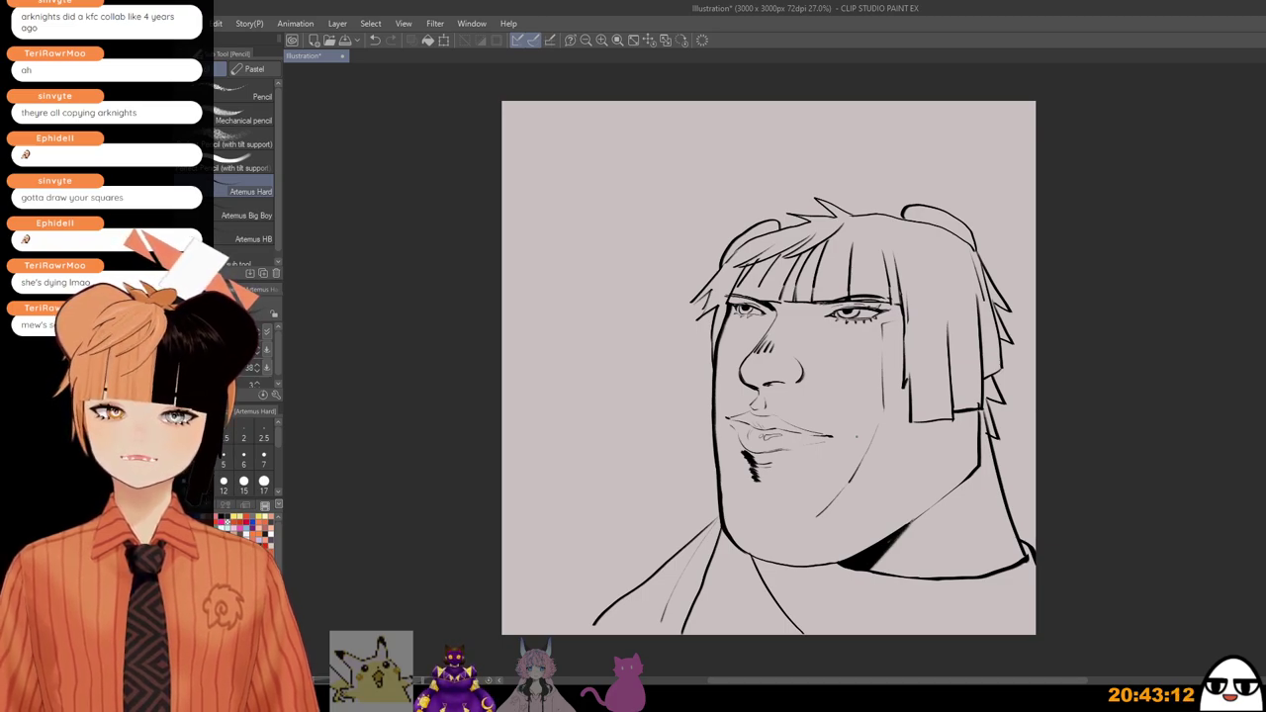
Step: Darken the short lower lashes of the near eye with a pencil size of 12 to 15
{"action": "scroll", "coordinate": [758, 302], "scroll_direction": "up", "scroll_amount": 5}
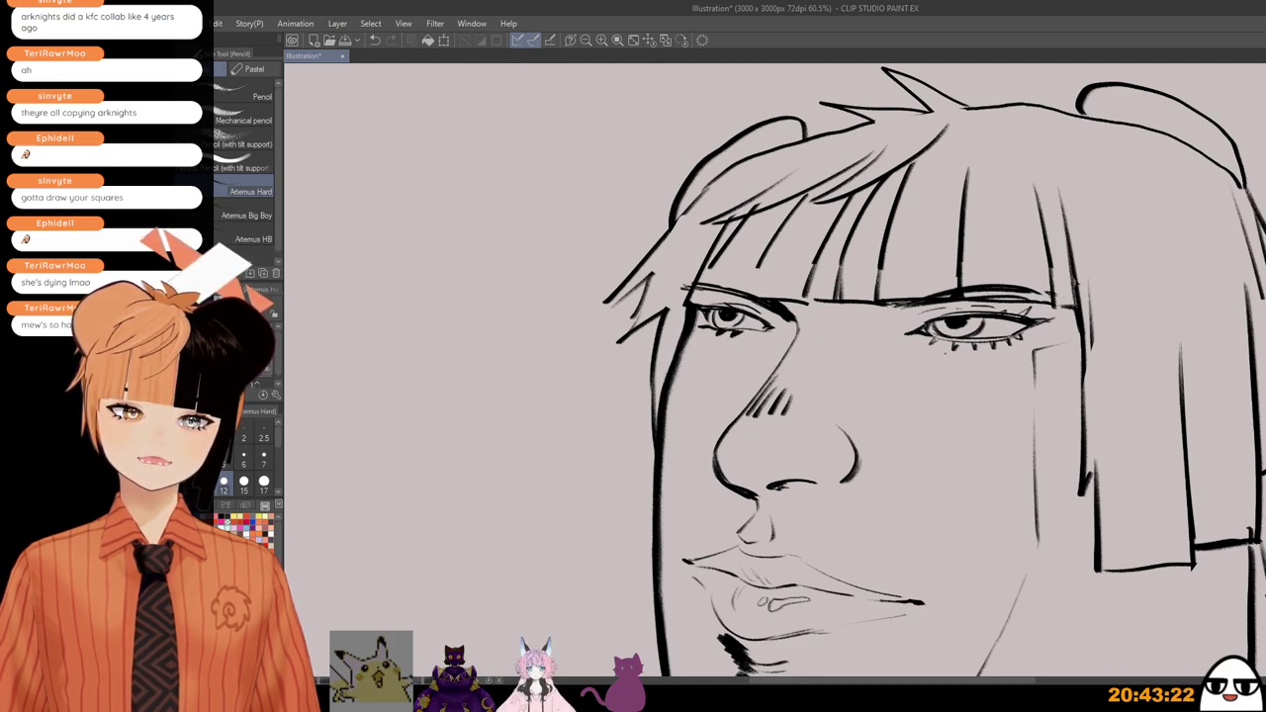
{"action": "key", "text": "bracketright"}
{"action": "left_click_drag", "start_coordinate": [936, 338], "coordinate": [930, 345]}
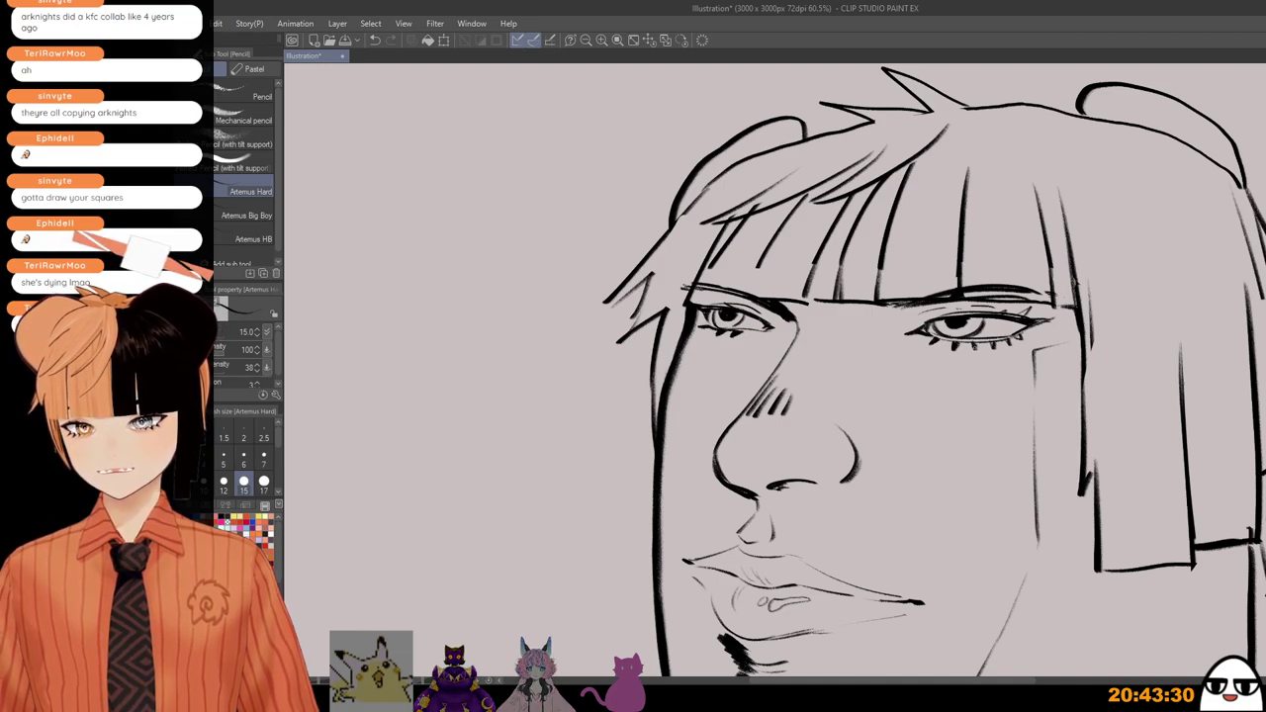
{"action": "key", "text": "ctrl+z"}
{"action": "key", "text": "["}
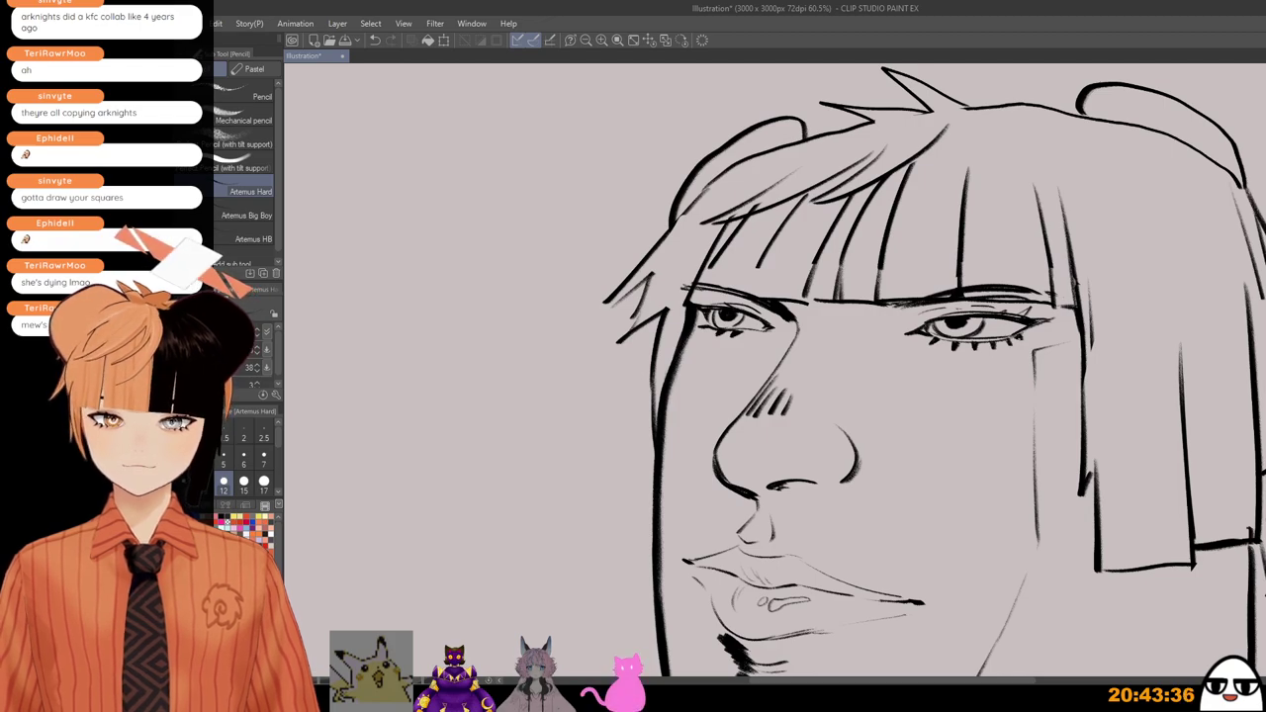
Step: Darken the irises and pupils of both eyes with a small hard pencil, around size 12
{"action": "scroll", "coordinate": [1035, 297], "scroll_direction": "down", "scroll_amount": 3}
{"action": "scroll", "coordinate": [1036, 296], "scroll_direction": "up", "scroll_amount": 2}
{"action": "key", "text": "]"}
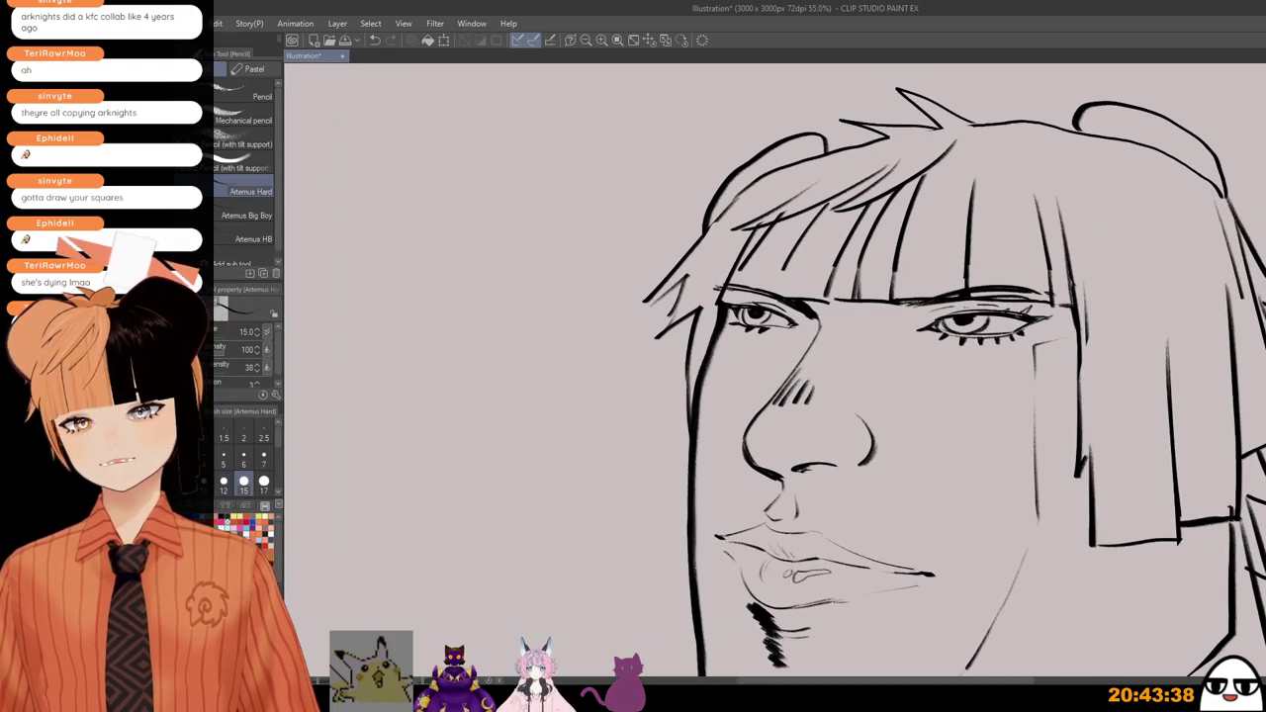
{"action": "key", "text": "ctrl+minus"}
{"action": "key", "text": "ctrl+minus"}
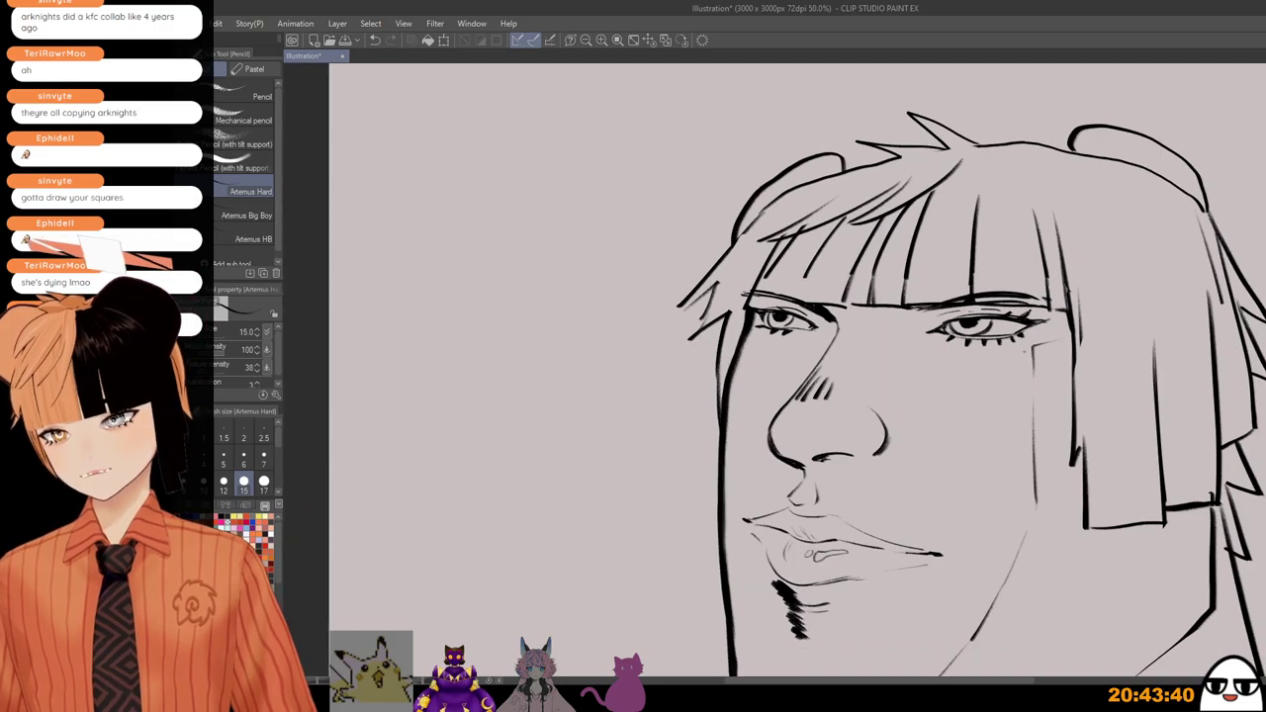
{"action": "key", "text": "bracketleft"}
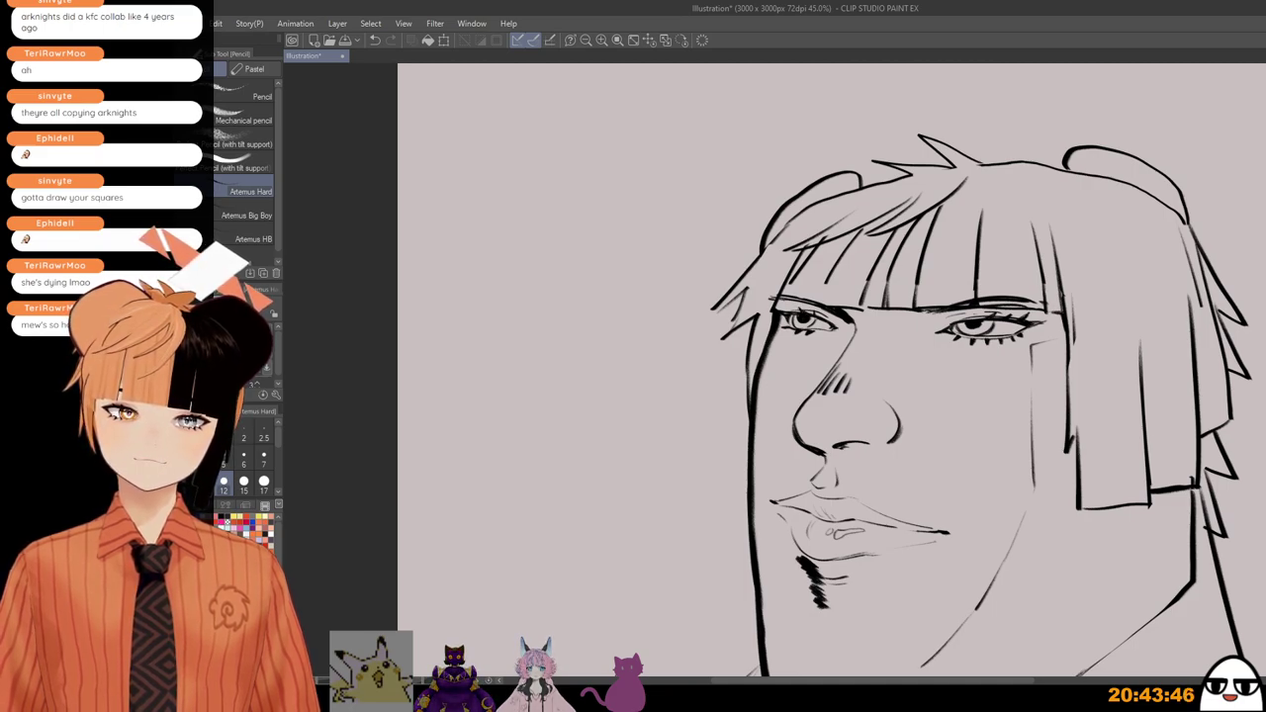
{"action": "key", "text": "bracketright"}
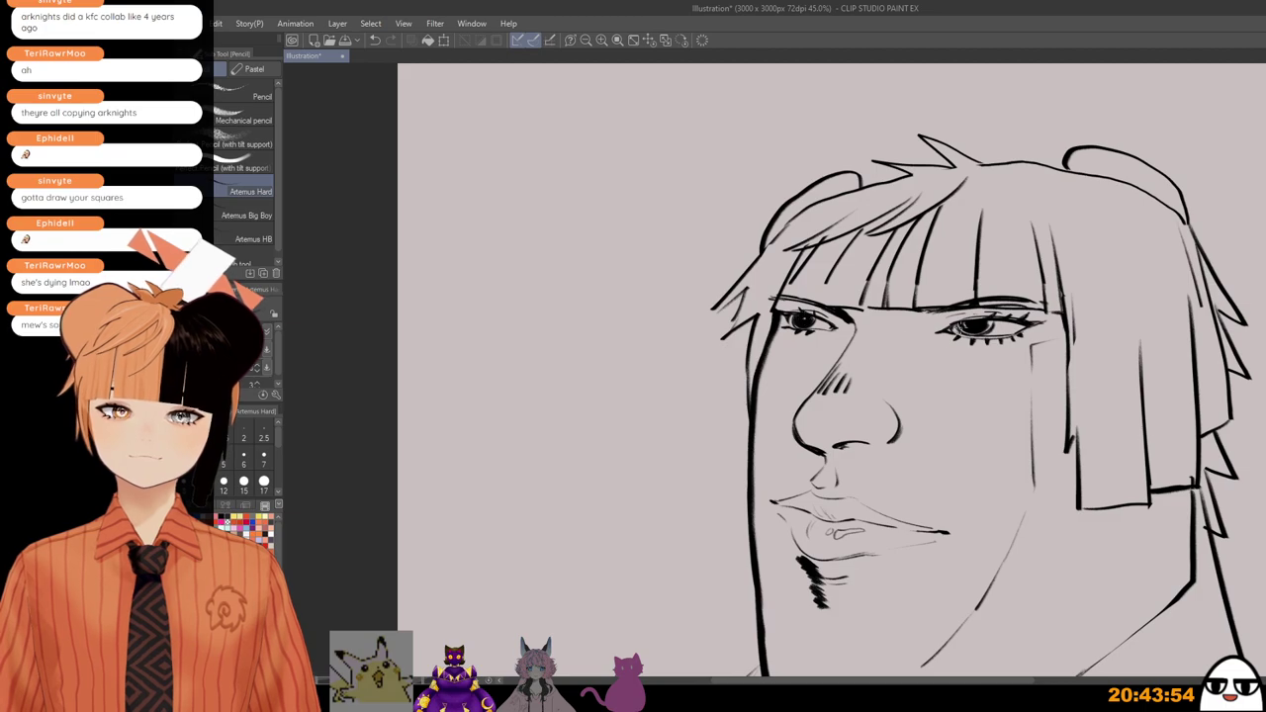
{"action": "scroll", "coordinate": [999, 357], "scroll_direction": "down", "scroll_amount": 3}
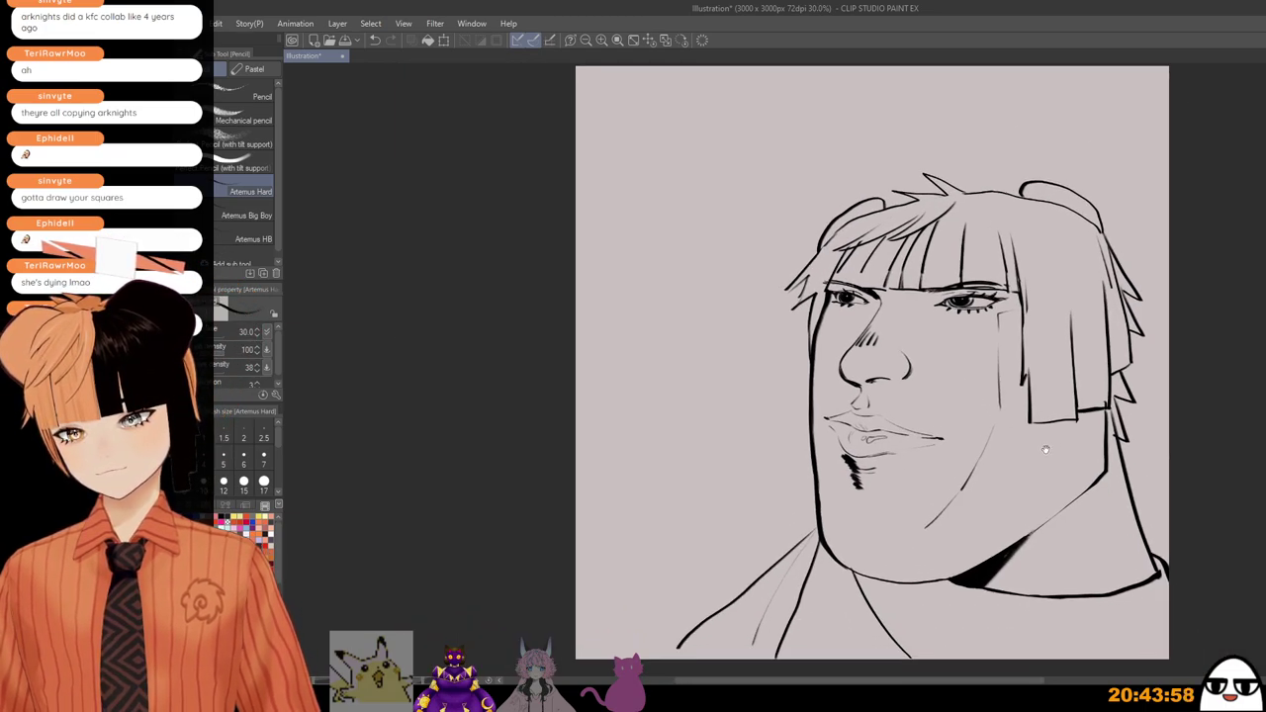
Step: Add small hatch marks between the nose bridge and the near eye's inner corner at pencil size 17, checking against the reference photo
{"action": "scroll", "coordinate": [1045, 450], "scroll_direction": "down", "scroll_amount": 2}
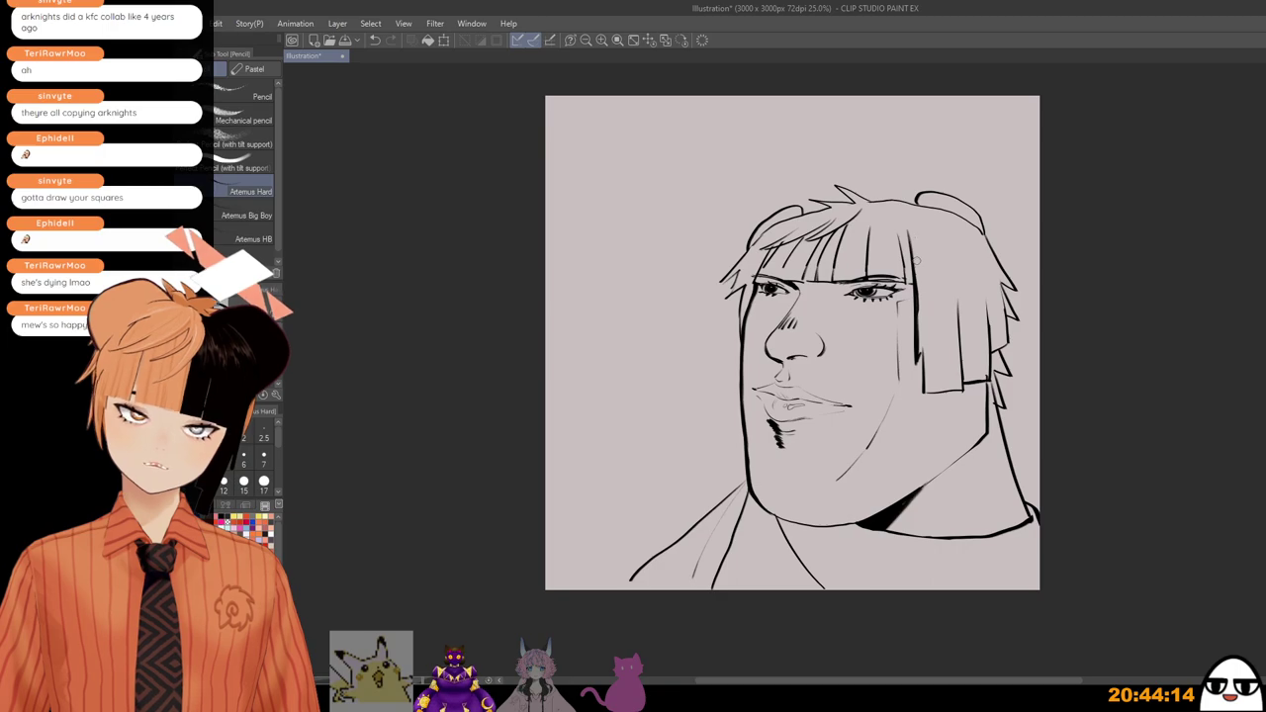
{"action": "scroll", "coordinate": [922, 327], "scroll_direction": "down", "scroll_amount": 2}
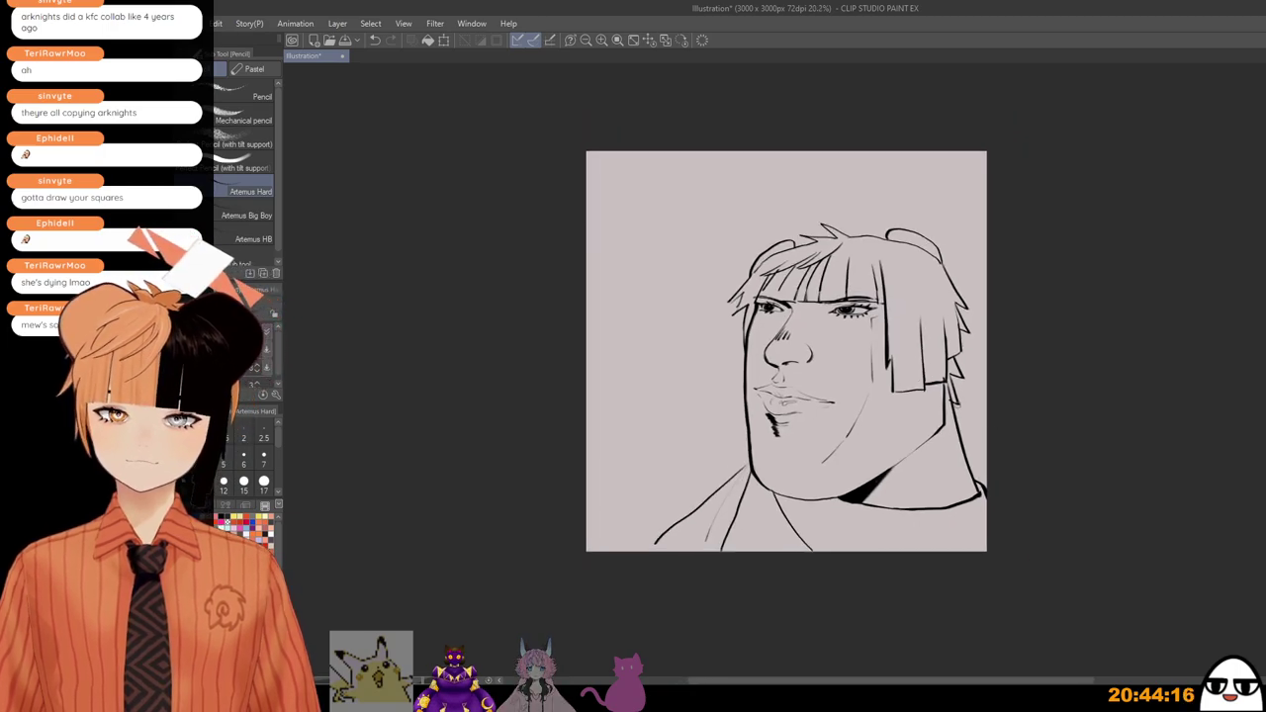
{"action": "scroll", "coordinate": [801, 287], "scroll_direction": "up", "scroll_amount": 2}
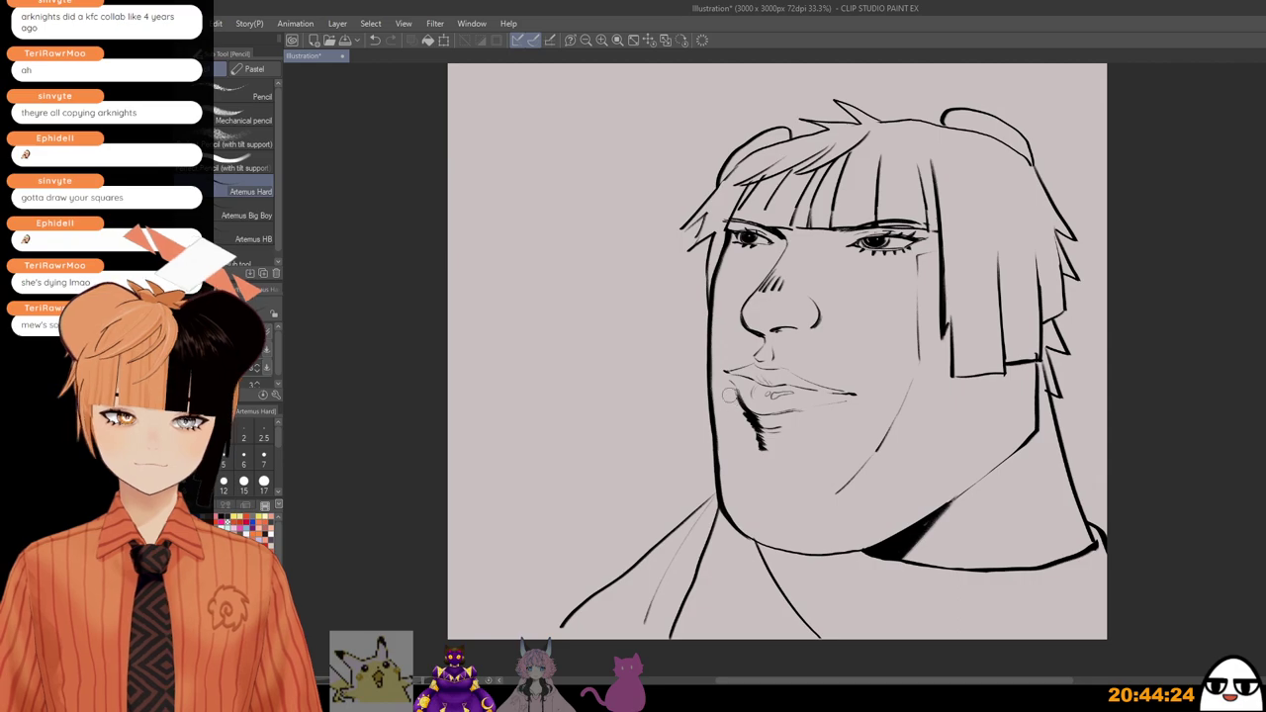
{"action": "scroll", "coordinate": [754, 422], "scroll_direction": "down", "scroll_amount": 1}
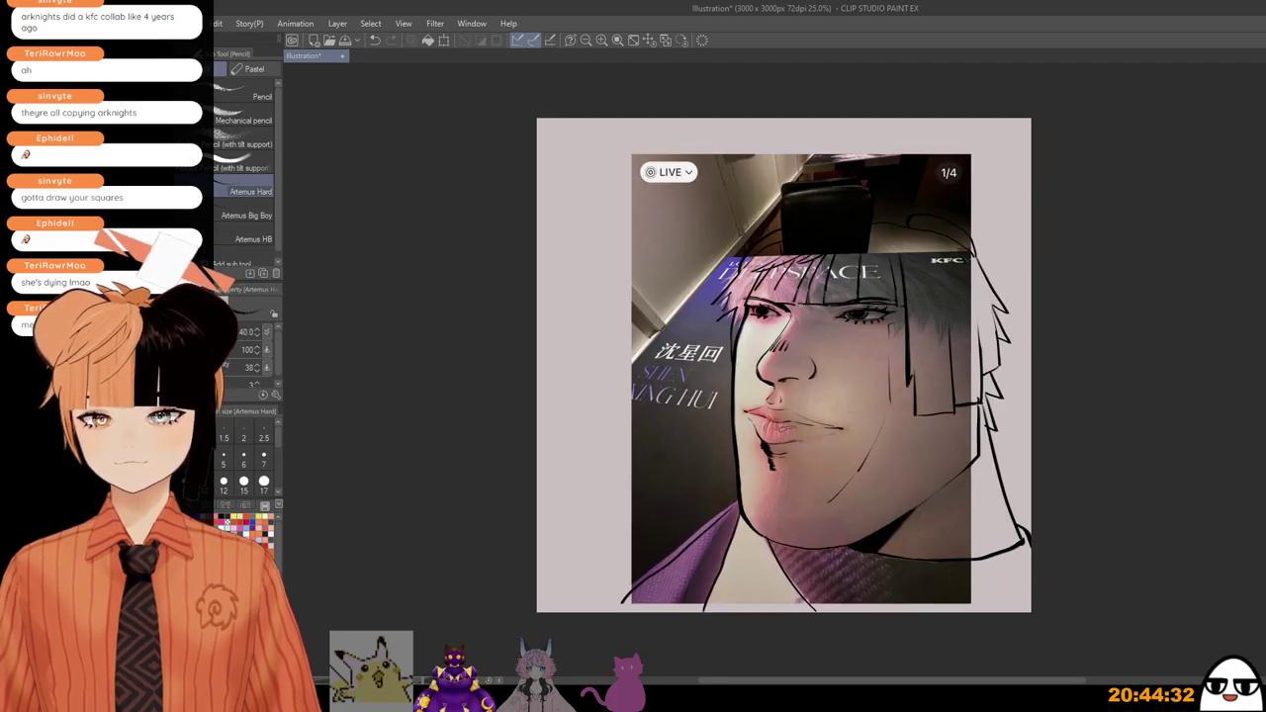
{"action": "scroll", "coordinate": [825, 353], "scroll_direction": "up", "scroll_amount": 5}
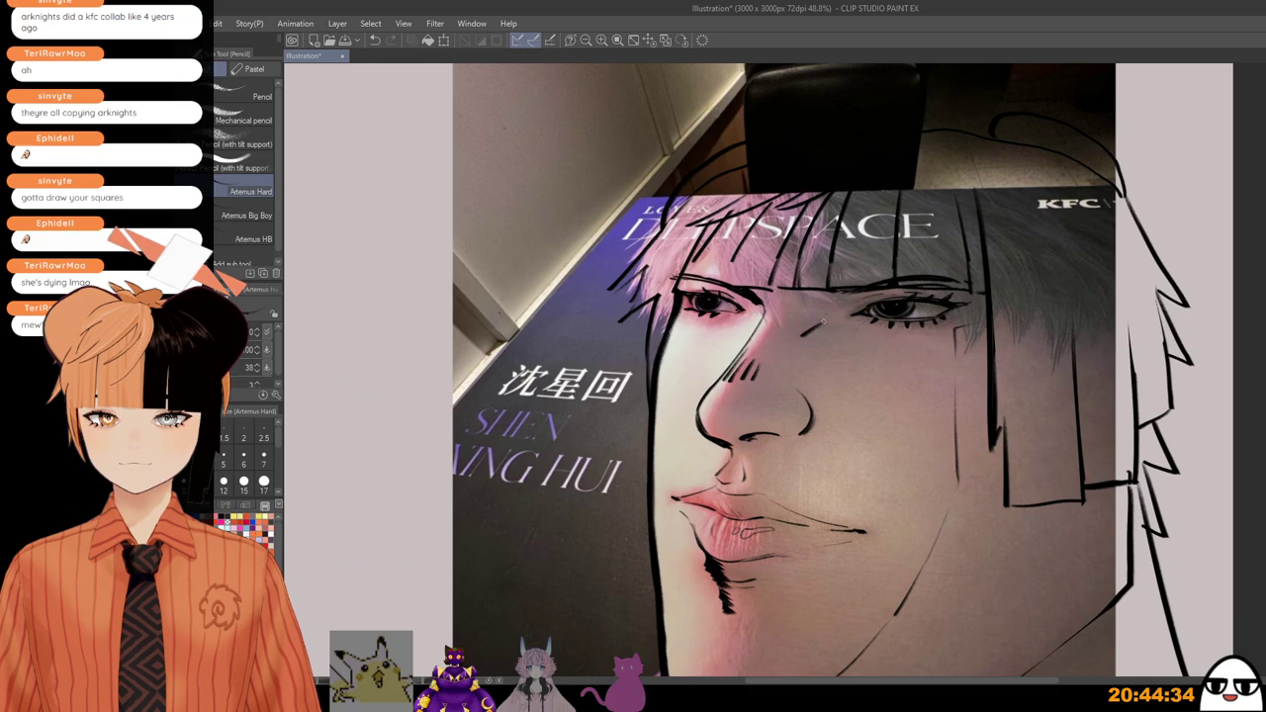
{"action": "key", "text": "ctrl+z"}
{"action": "key", "text": "bracketleft"}
{"action": "left_click_drag", "start_coordinate": [804, 334], "coordinate": [820, 325]}
{"action": "scroll", "coordinate": [824, 468], "scroll_direction": "down", "scroll_amount": 3}
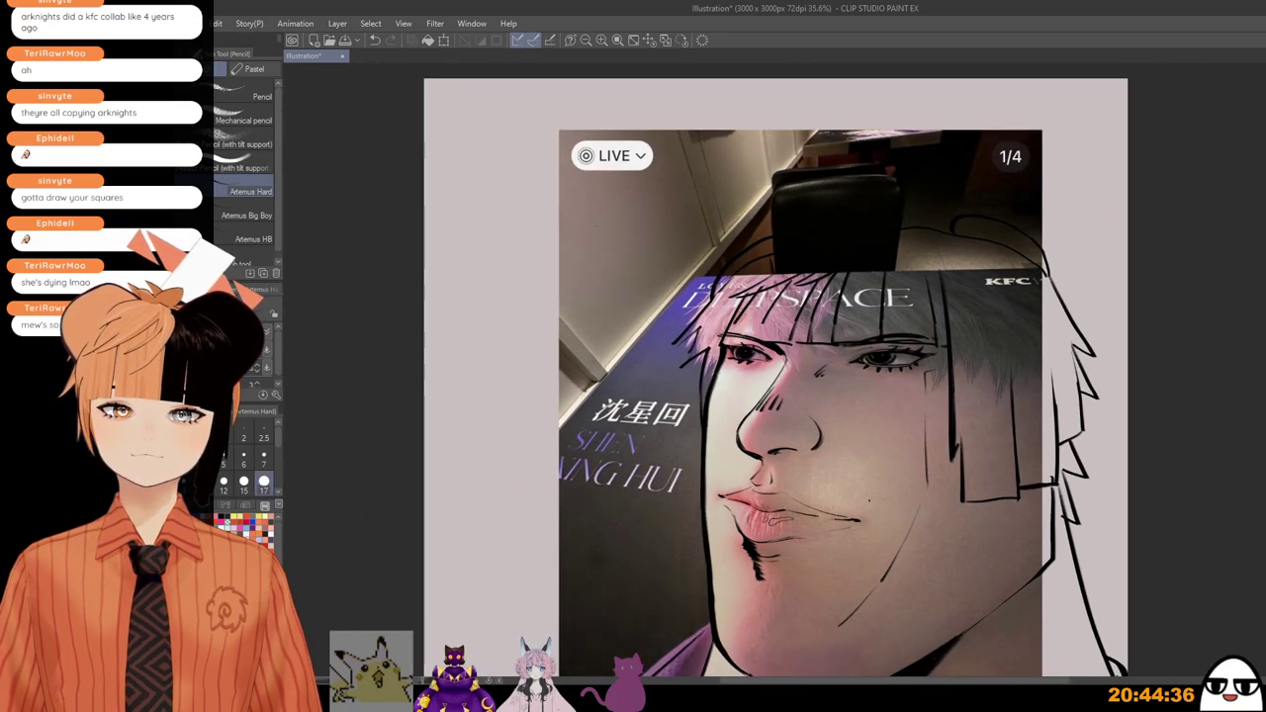
{"action": "left_click_drag", "start_coordinate": [864, 508], "coordinate": [864, 466]}
{"action": "key", "text": "ctrl+minus"}
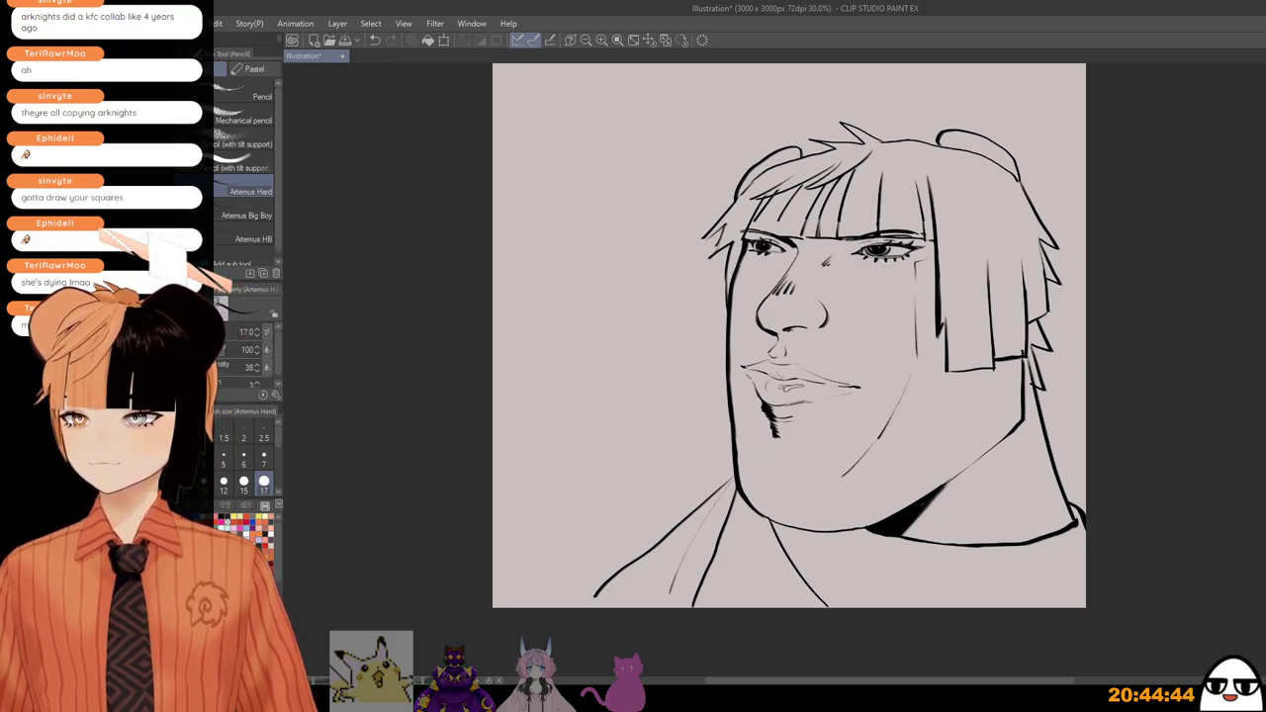
Step: Draw a short crease line beside the outer corner of the near eye
{"action": "scroll", "coordinate": [863, 520], "scroll_direction": "up", "scroll_amount": 2}
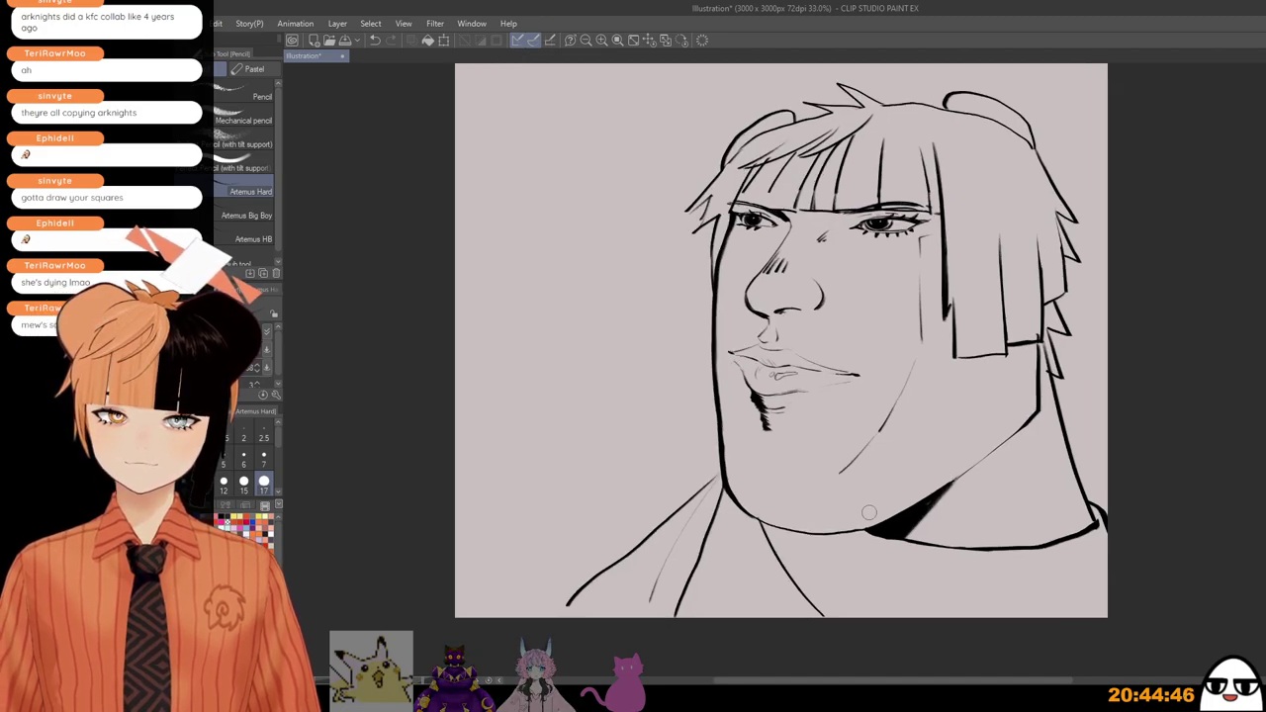
{"action": "scroll", "coordinate": [869, 519], "scroll_direction": "down", "scroll_amount": 2}
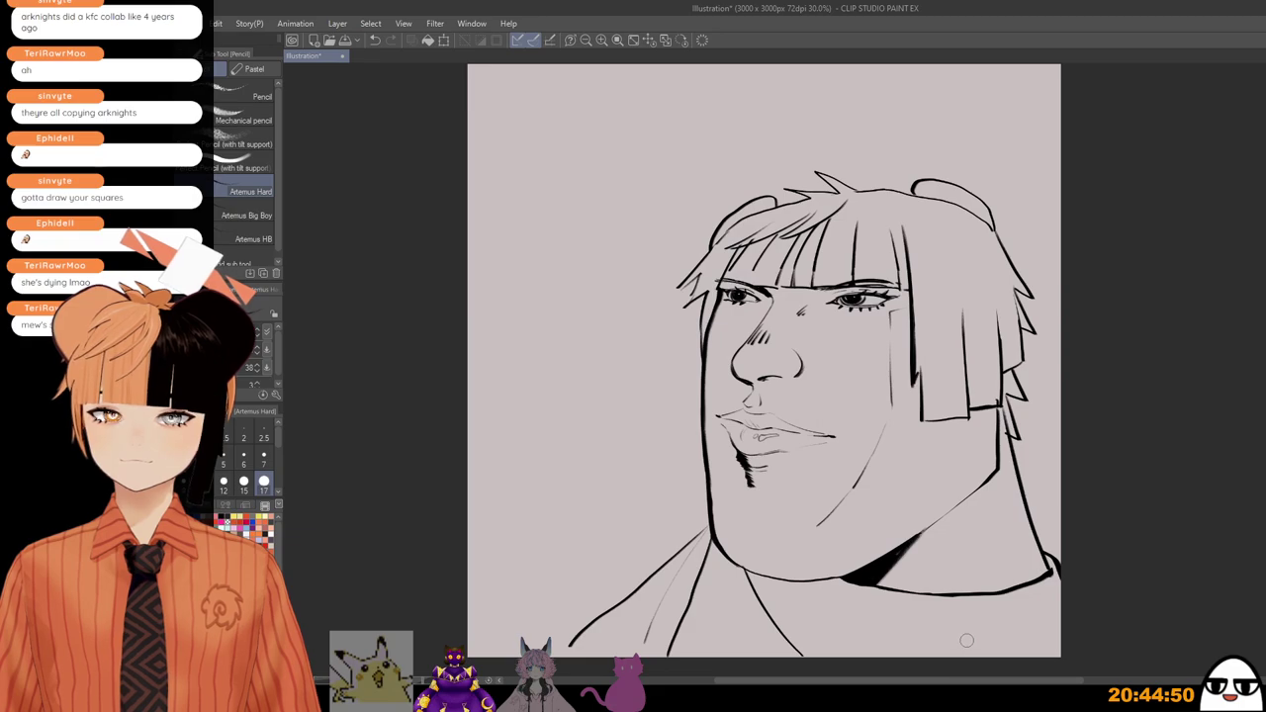
{"action": "scroll", "coordinate": [862, 455], "scroll_direction": "up", "scroll_amount": 3}
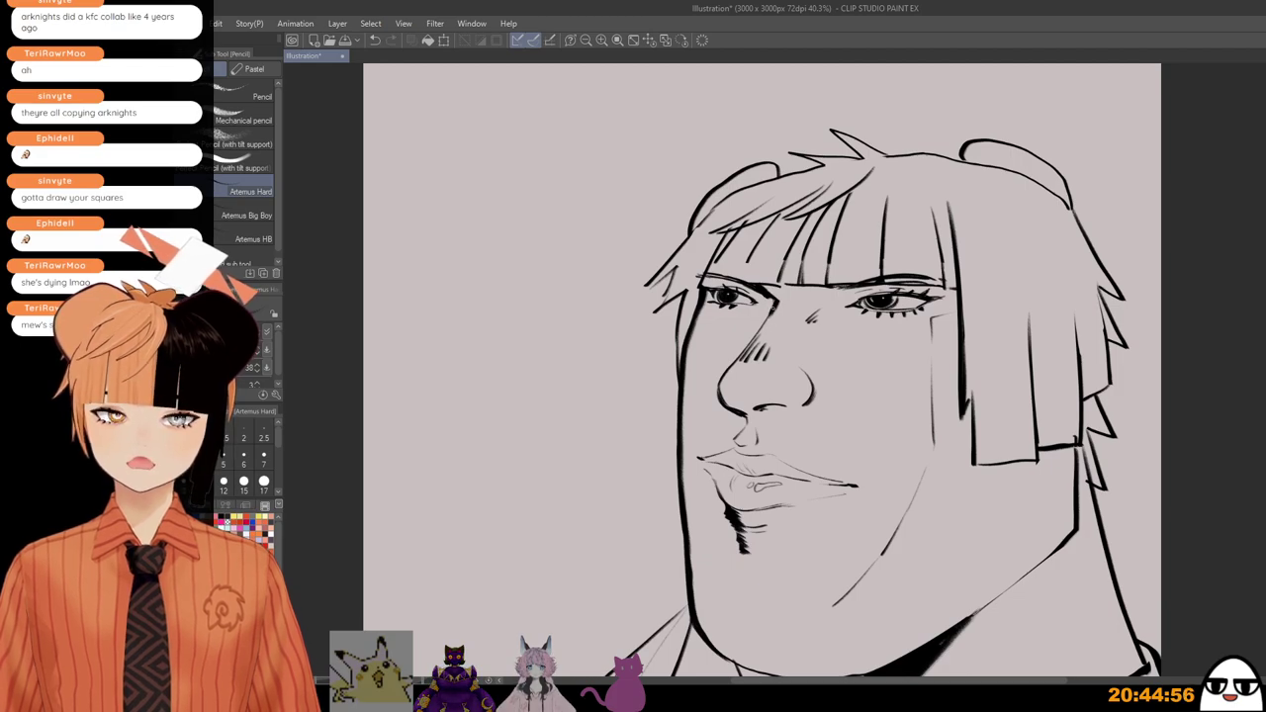
{"action": "scroll", "coordinate": [808, 356], "scroll_direction": "down", "scroll_amount": 7}
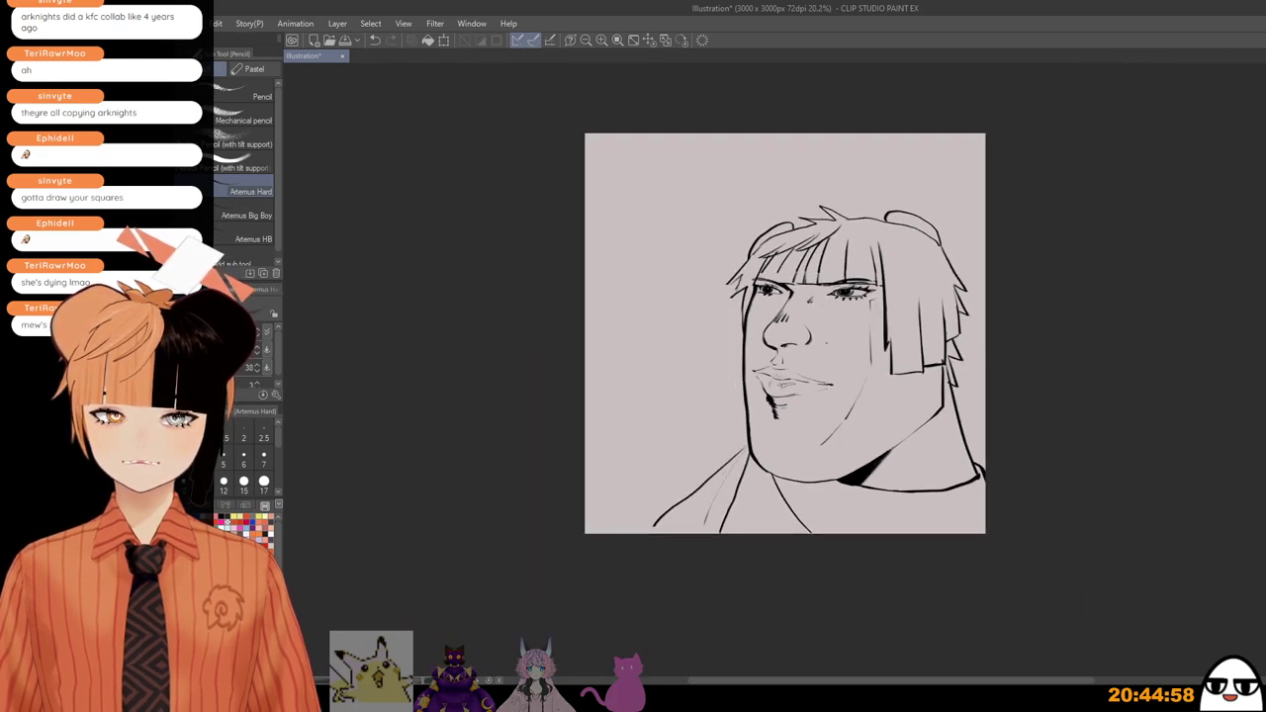
{"action": "mouse_move", "coordinate": [844, 421]}
{"action": "left_mouse_down"}
{"action": "mouse_move", "coordinate": [845, 345]}
{"action": "mouse_move", "coordinate": [829, 410]}
{"action": "left_mouse_up"}
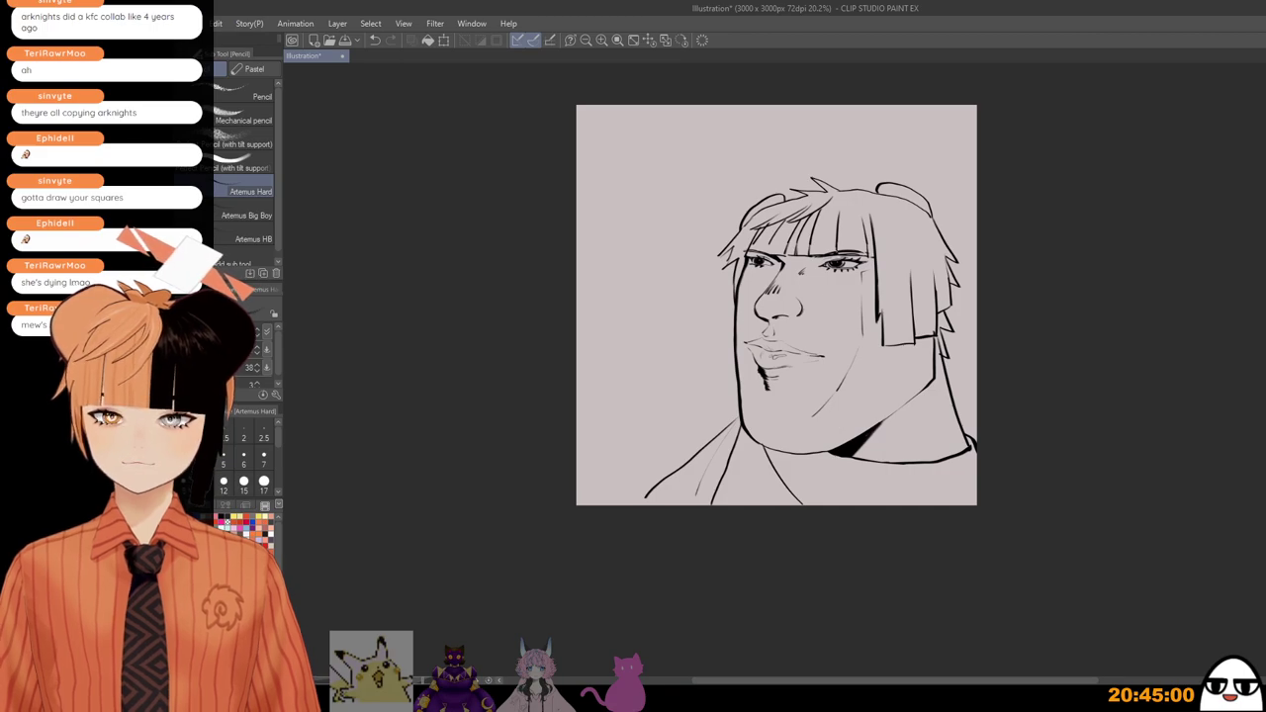
{"action": "scroll", "coordinate": [862, 238], "scroll_direction": "up", "scroll_amount": 2}
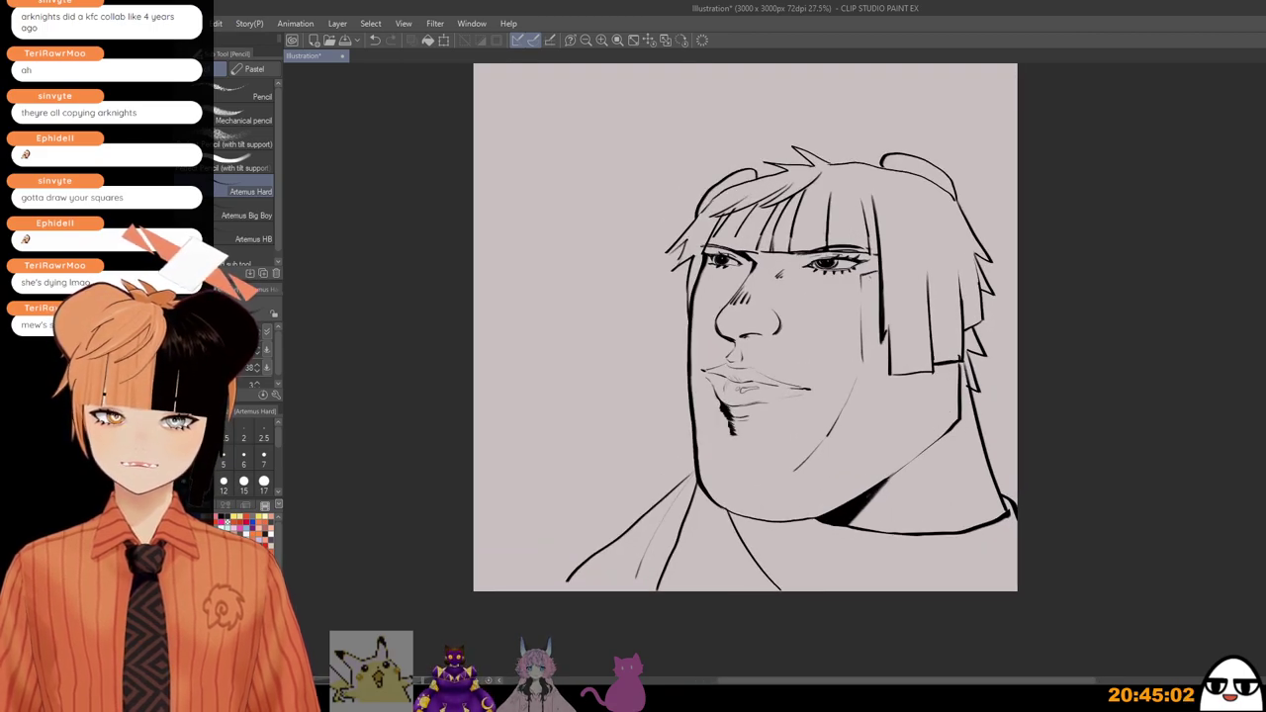
{"action": "left_click_drag", "start_coordinate": [871, 276], "coordinate": [879, 274]}
{"action": "scroll", "coordinate": [876, 374], "scroll_direction": "down", "scroll_amount": 3}
{"action": "left_click_drag", "start_coordinate": [865, 401], "coordinate": [865, 361]}
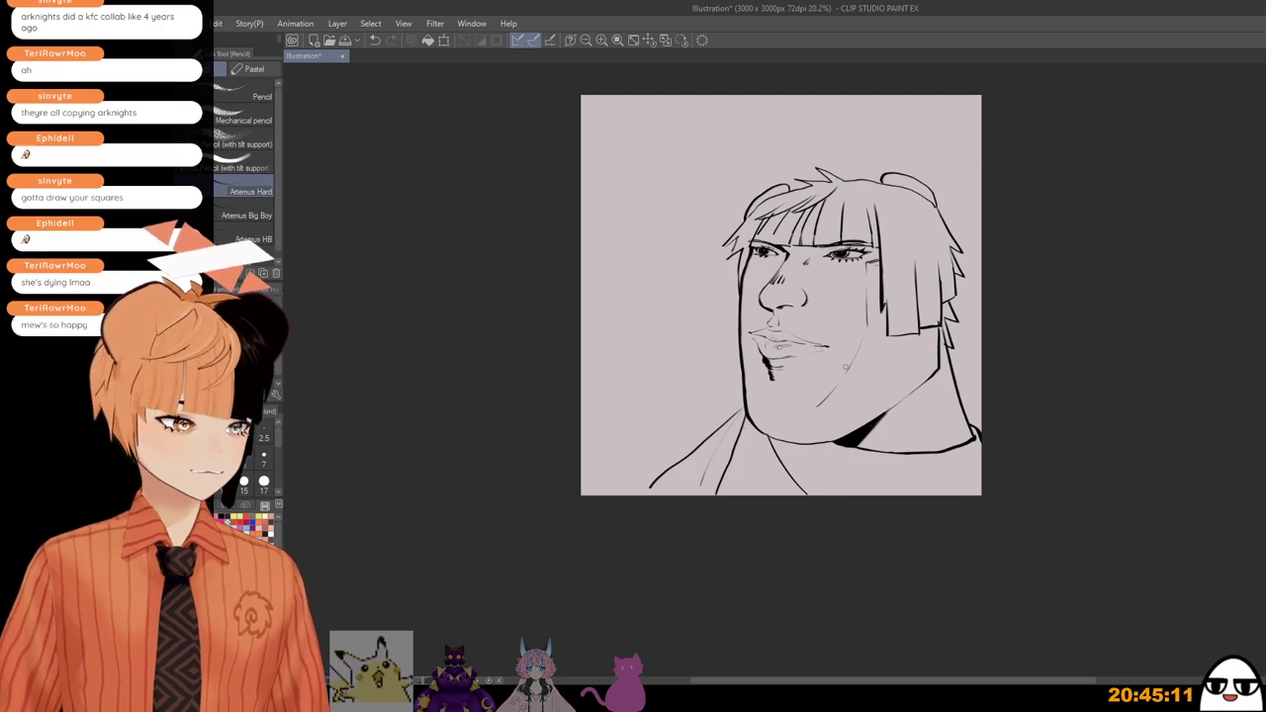
Step: Rework the lower cheek contour into a thin line hooking toward the mouth, with a short separate diagonal stroke below it
{"action": "scroll", "coordinate": [844, 398], "scroll_direction": "up", "scroll_amount": 2}
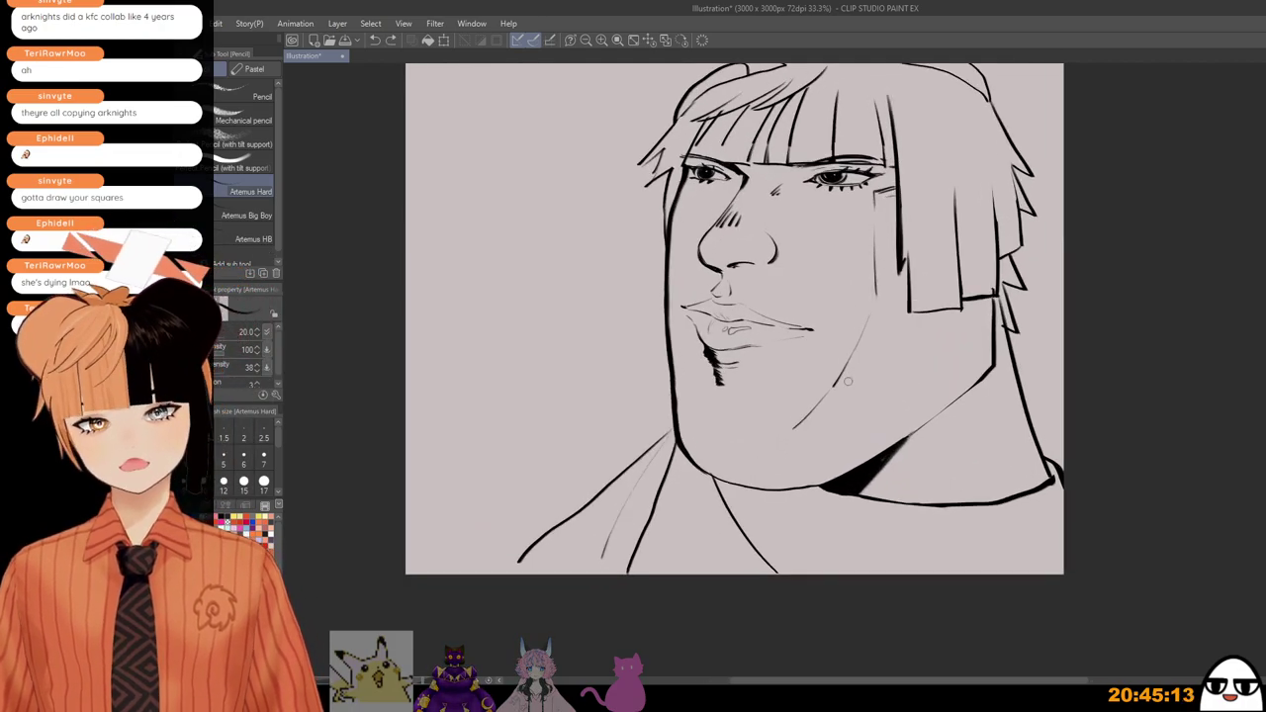
{"action": "key", "text": "ctrl+z"}
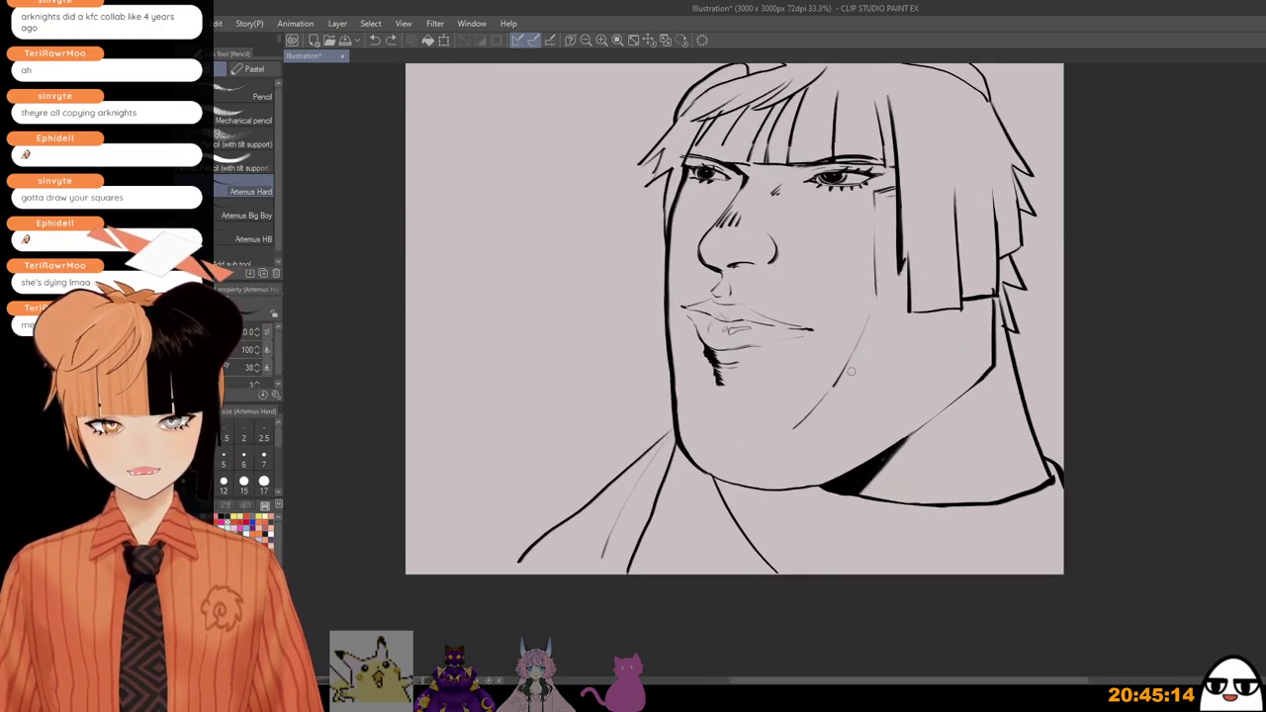
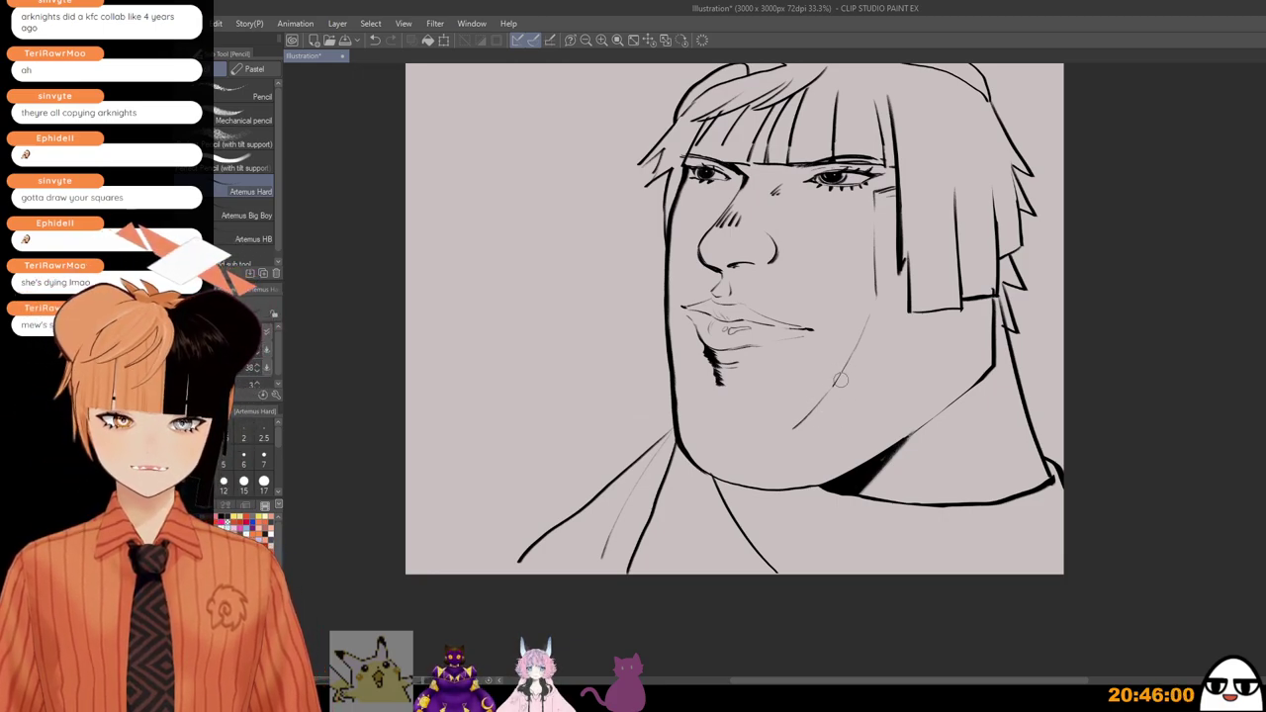
{"action": "key", "text": "ctrl+z"}
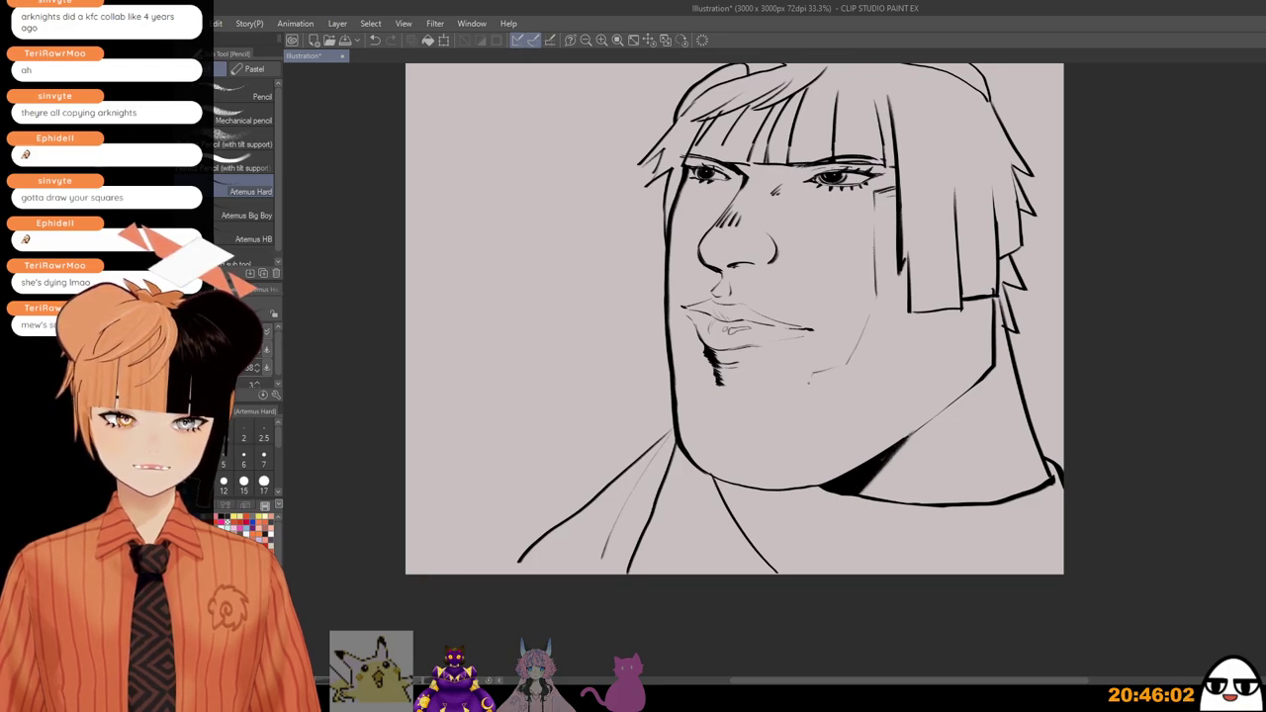
{"action": "key", "text": "ctrl+y"}
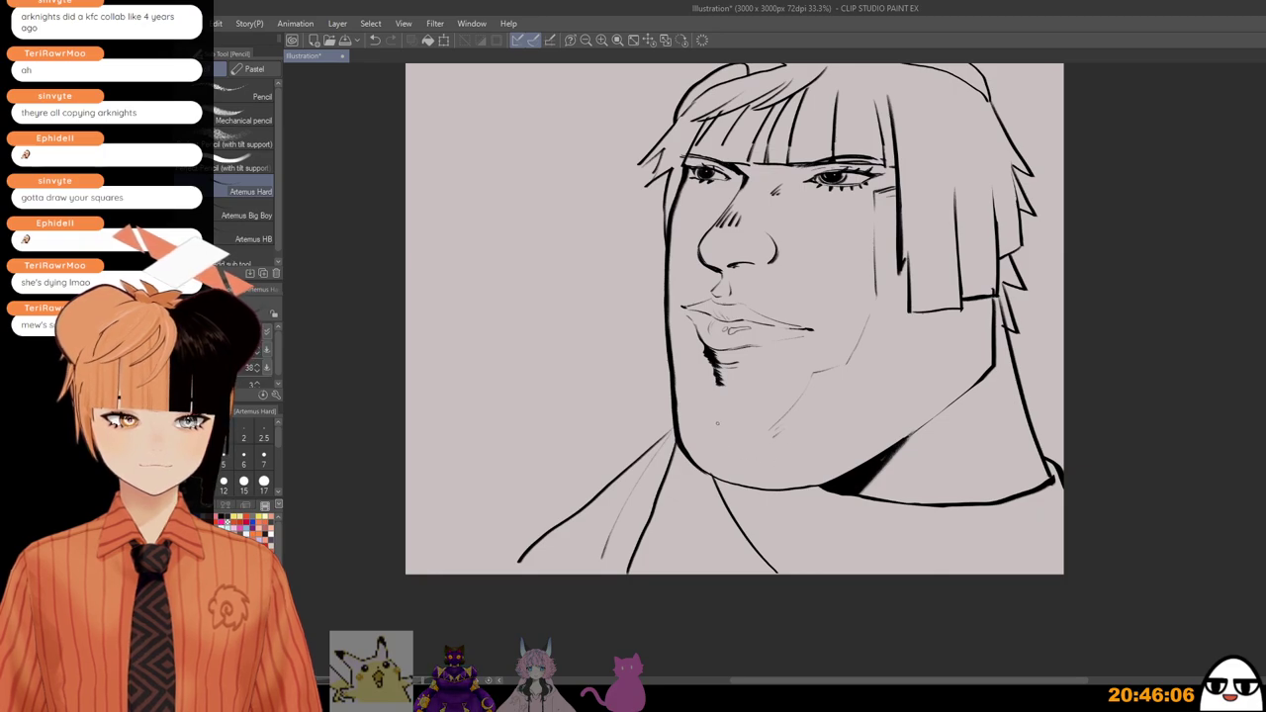
Step: Replace the heavy chin curve with a thin contour at the front of the chin, extending it faintly up toward the lower-lip shadow
{"action": "left_click_drag", "start_coordinate": [713, 417], "coordinate": [722, 473]}
{"action": "left_click_drag", "start_coordinate": [709, 426], "coordinate": [710, 472]}
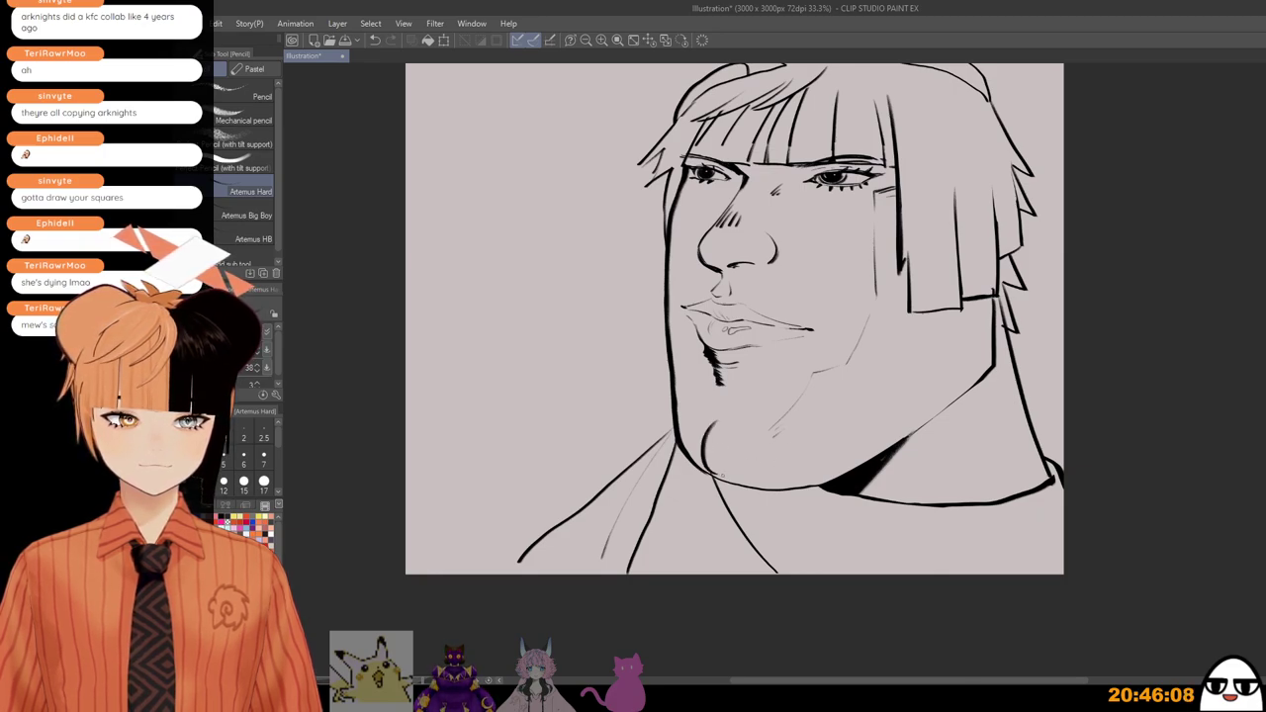
{"action": "key", "text": "ctrl+z"}
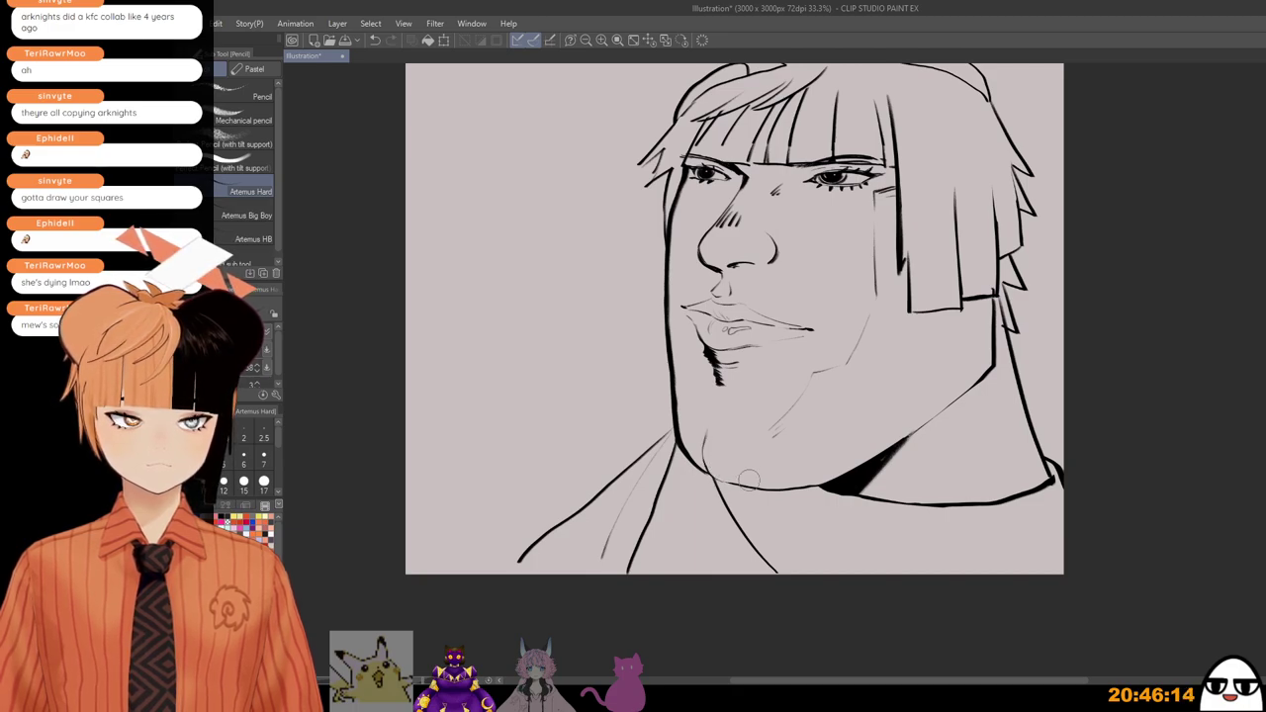
{"action": "scroll", "coordinate": [771, 541], "scroll_direction": "down", "scroll_amount": 2}
{"action": "left_click_drag", "start_coordinate": [789, 528], "coordinate": [771, 542]}
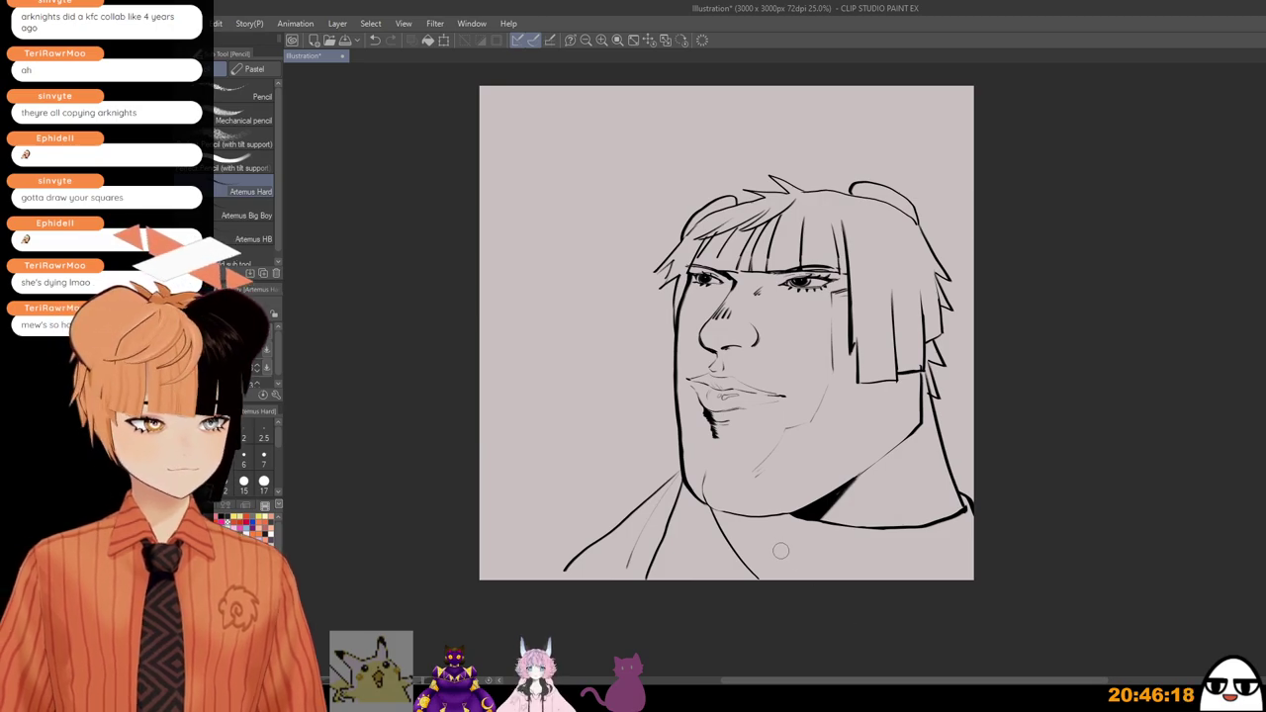
{"action": "left_click_drag", "start_coordinate": [791, 524], "coordinate": [808, 539]}
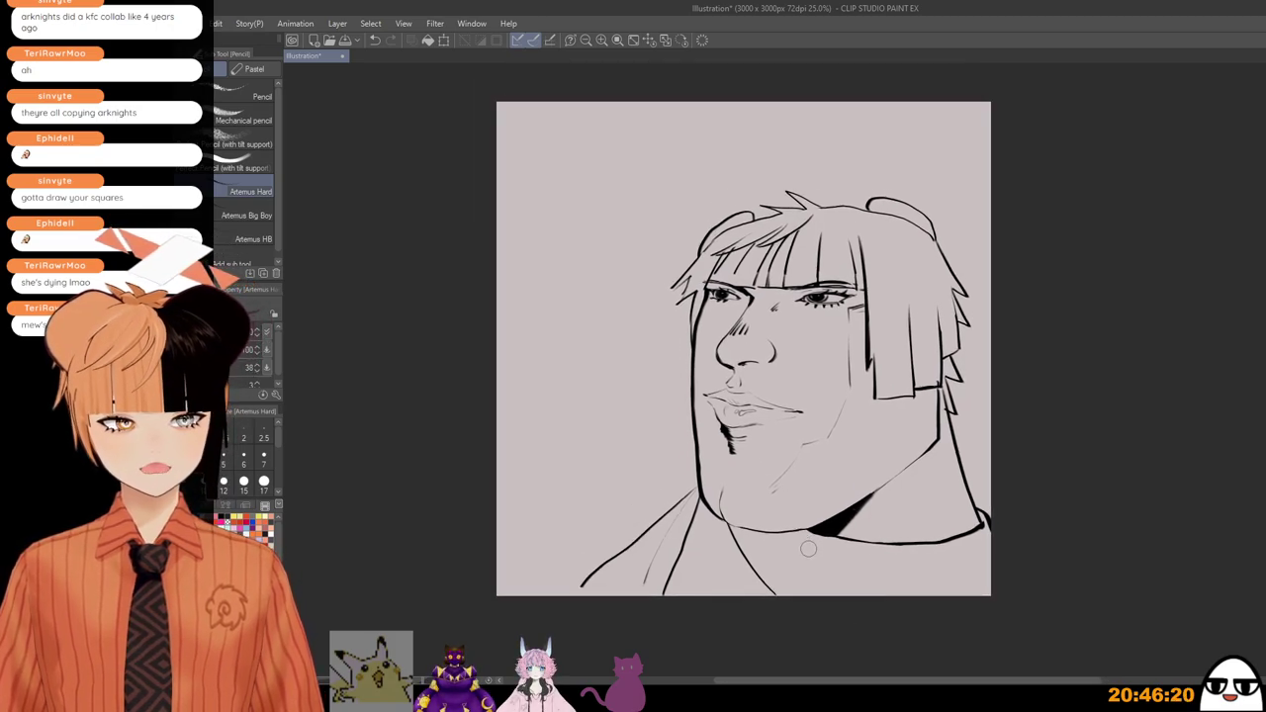
{"action": "scroll", "coordinate": [734, 473], "scroll_direction": "up", "scroll_amount": 1}
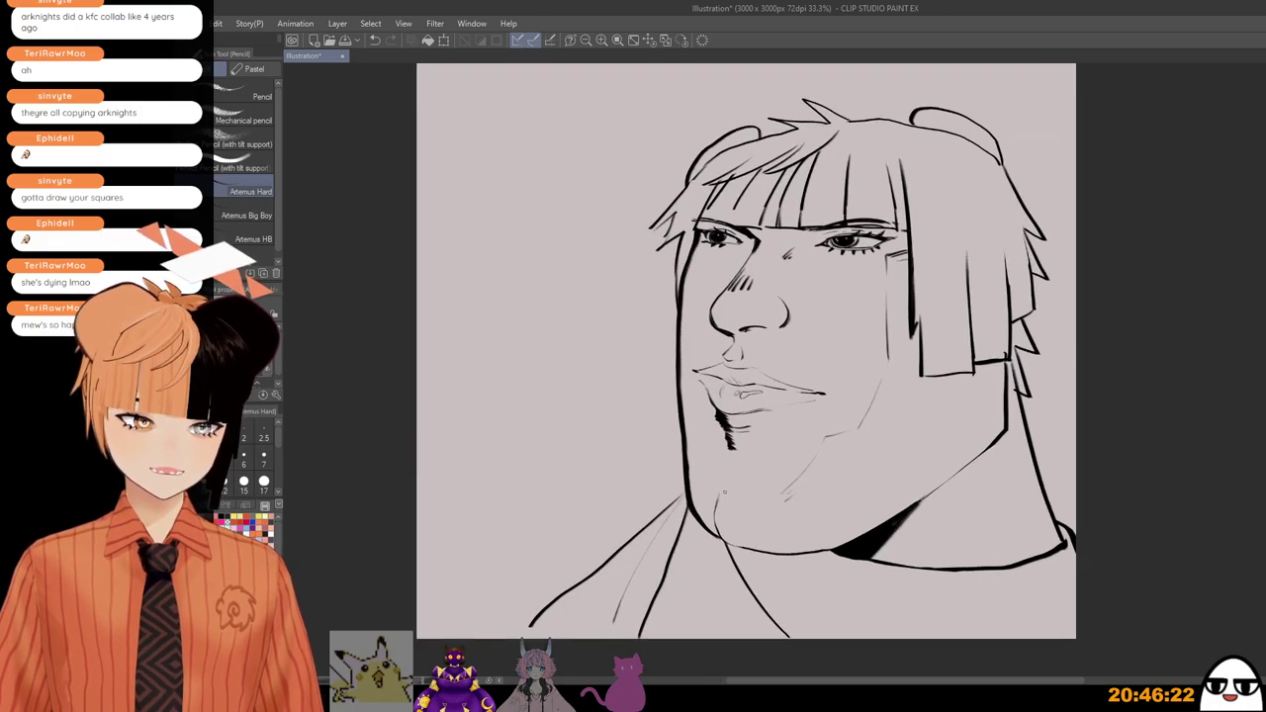
{"action": "scroll", "coordinate": [730, 347], "scroll_direction": "down", "scroll_amount": 1}
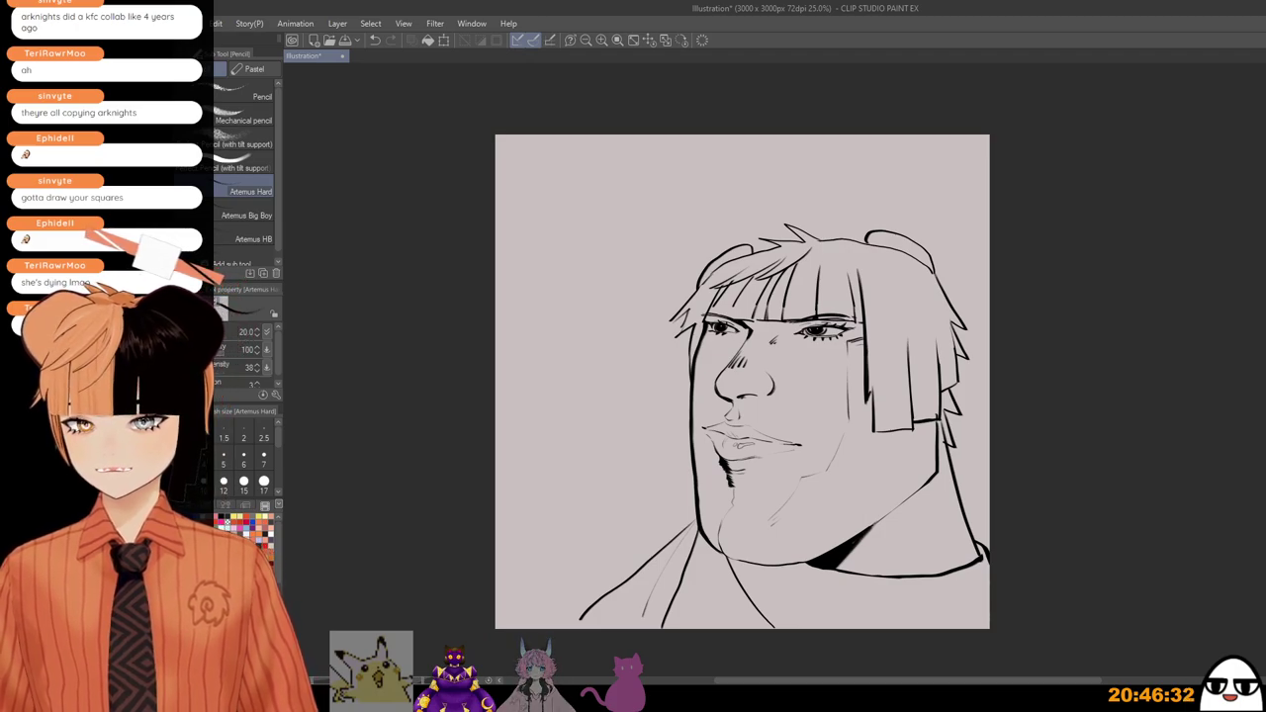
Step: Fill the gap behind the jaw and the jagged hair tufts at the nape solid black, using pencil sizes 60 and 40
{"action": "key", "text": "]"}
{"action": "key", "text": "]"}
{"action": "key", "text": "]"}
{"action": "key", "text": "]"}
{"action": "key", "text": "]"}
{"action": "key", "text": "]"}
{"action": "key", "text": "]"}
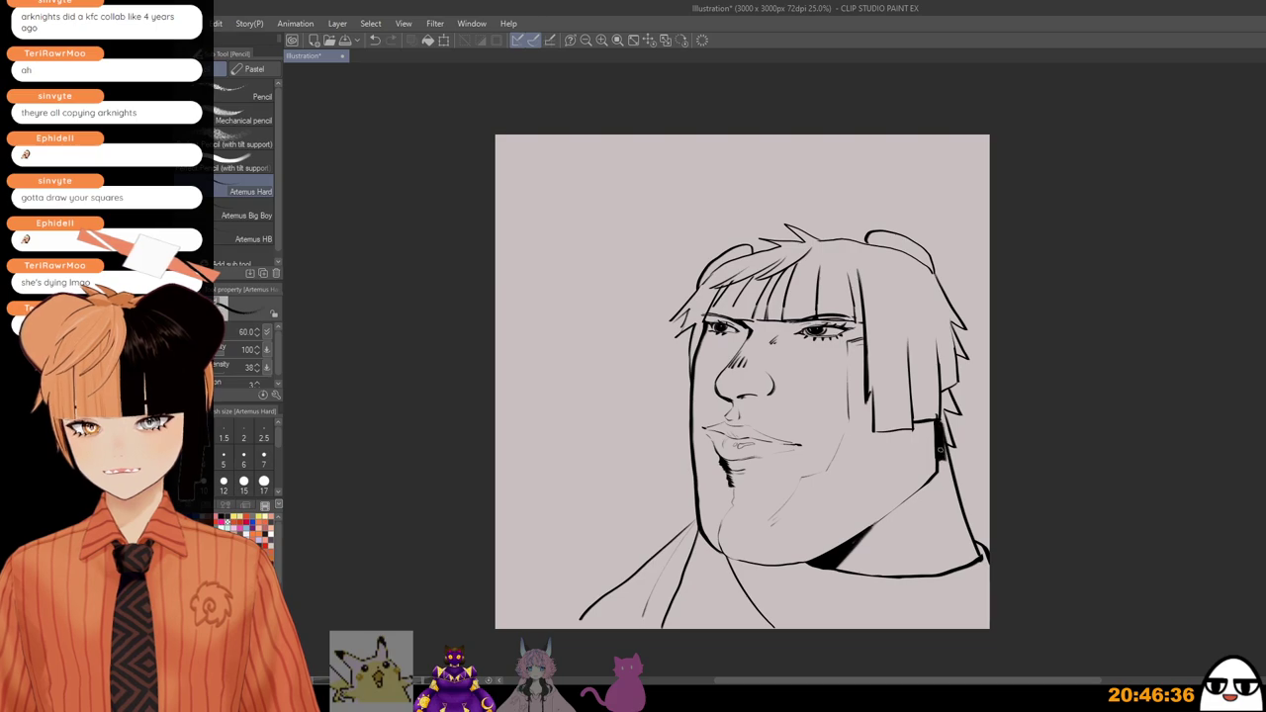
{"action": "left_click_drag", "start_coordinate": [938, 419], "coordinate": [944, 462]}
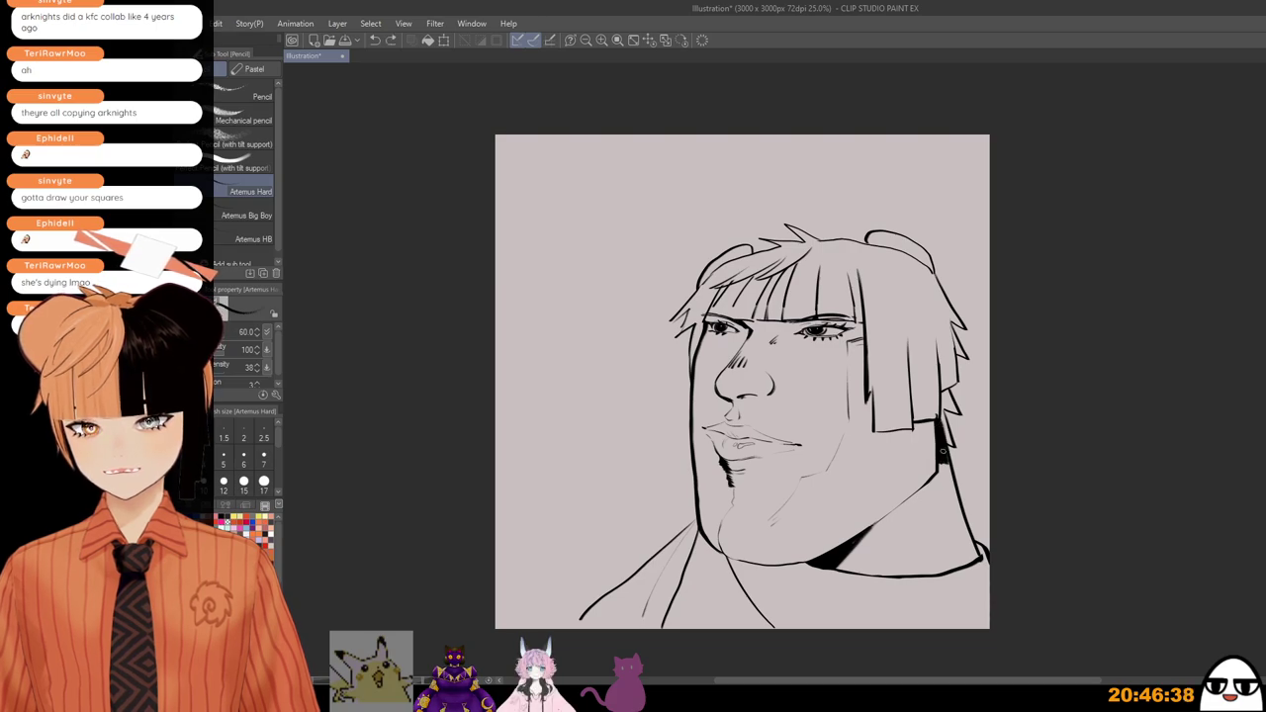
{"action": "scroll", "coordinate": [932, 396], "scroll_direction": "up", "scroll_amount": 1}
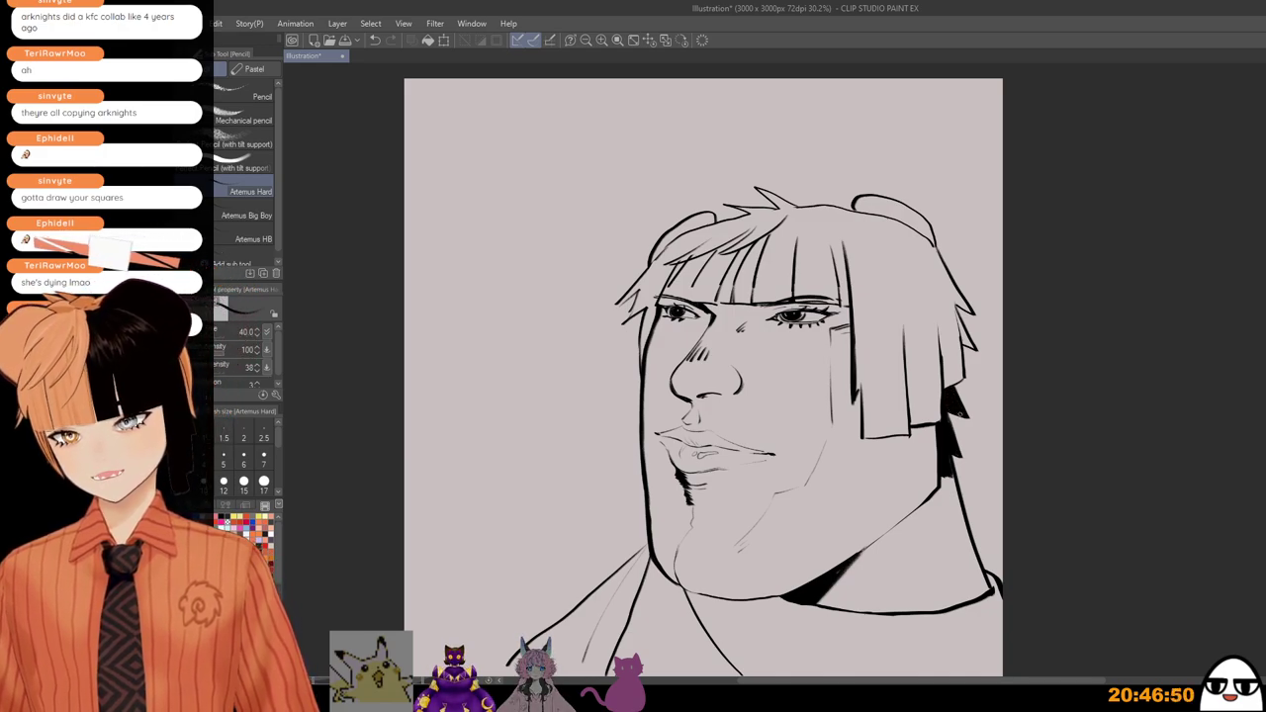
{"action": "key", "text": "ctrl+minus"}
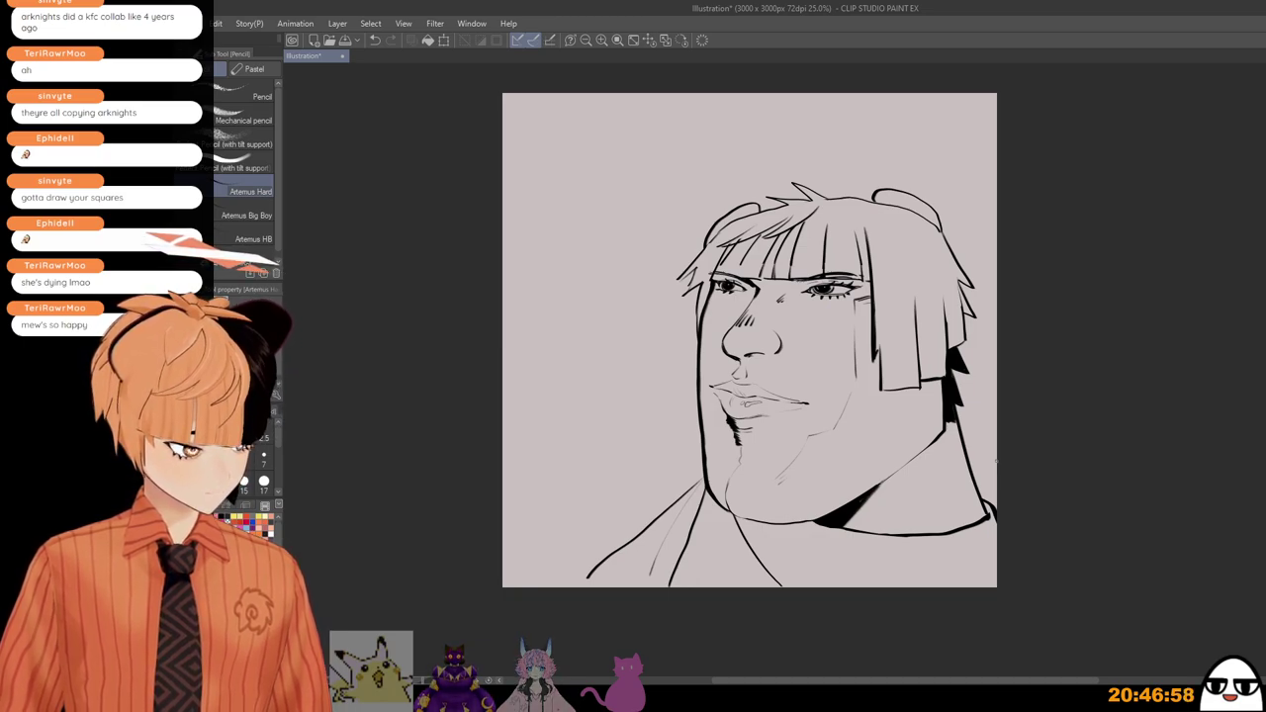
{"action": "scroll", "coordinate": [996, 460], "scroll_direction": "up", "scroll_amount": 1}
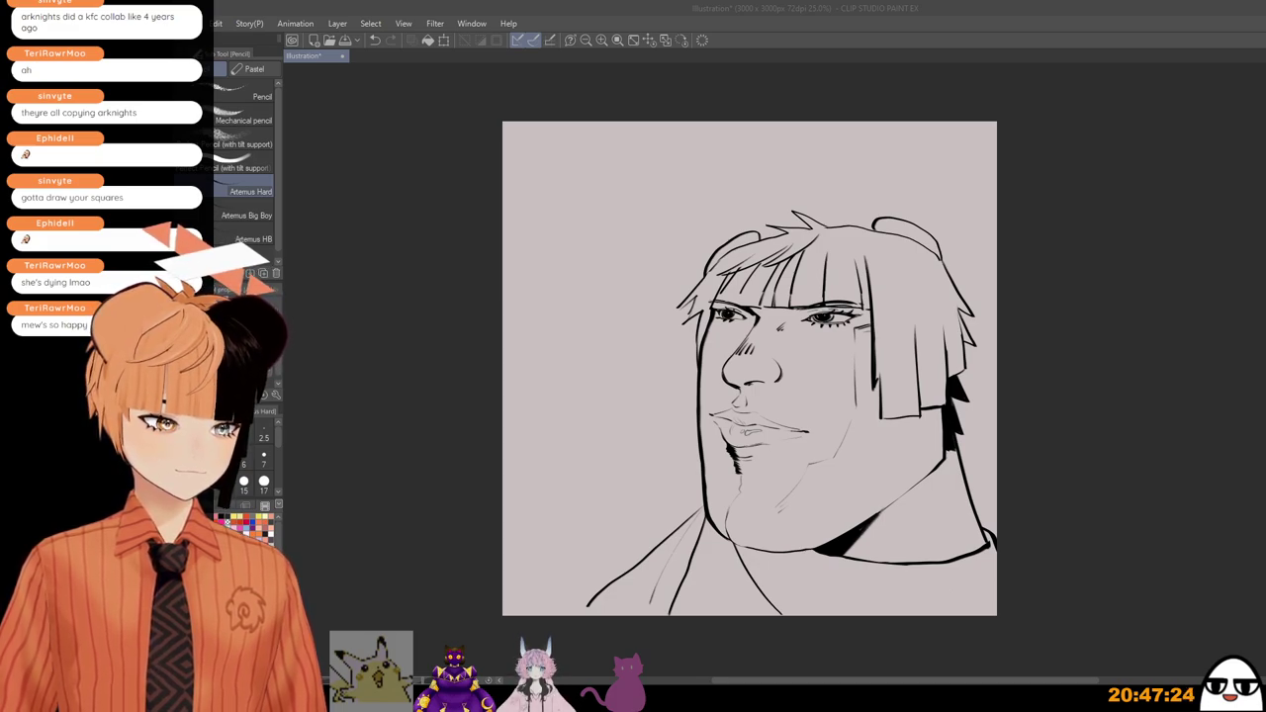
Step: Paste the Love and Deepspace KFC poster photo, enlarge it to the full canvas height, and fade it over a canvas cleared of the previous drawing
{"action": "left_click", "coordinate": [1010, 29]}
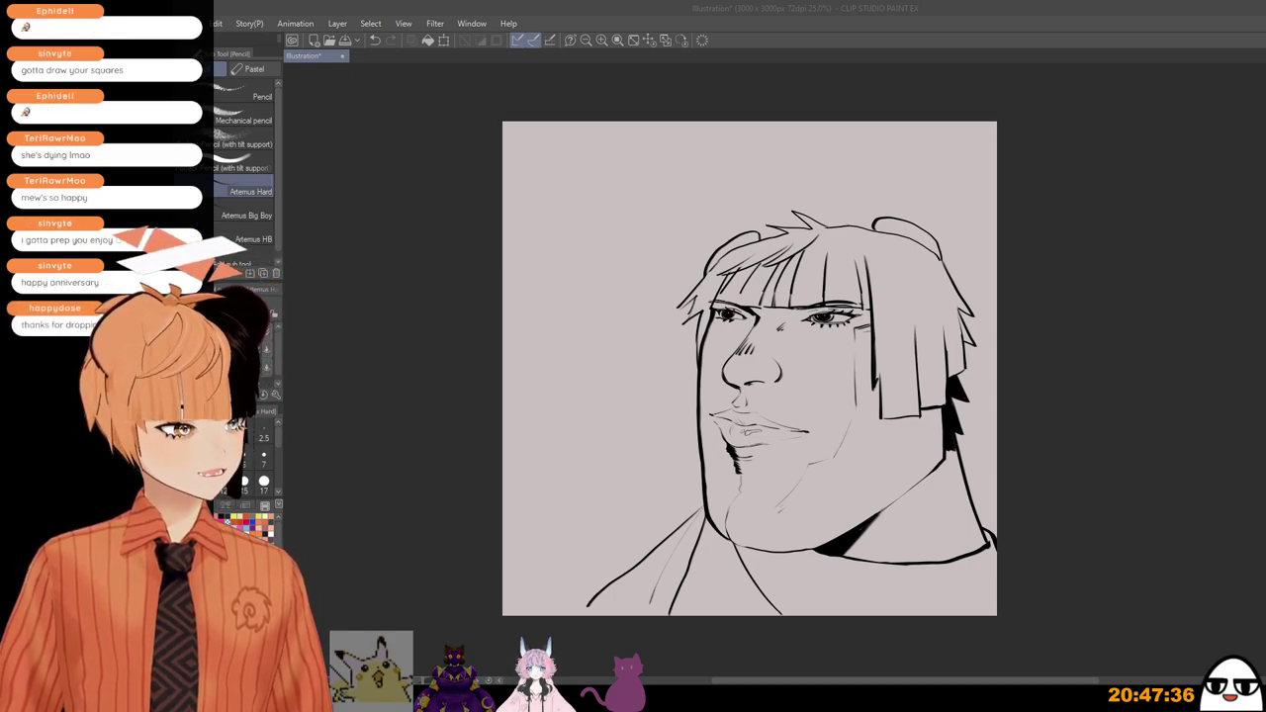
{"action": "left_click", "coordinate": [868, 42]}
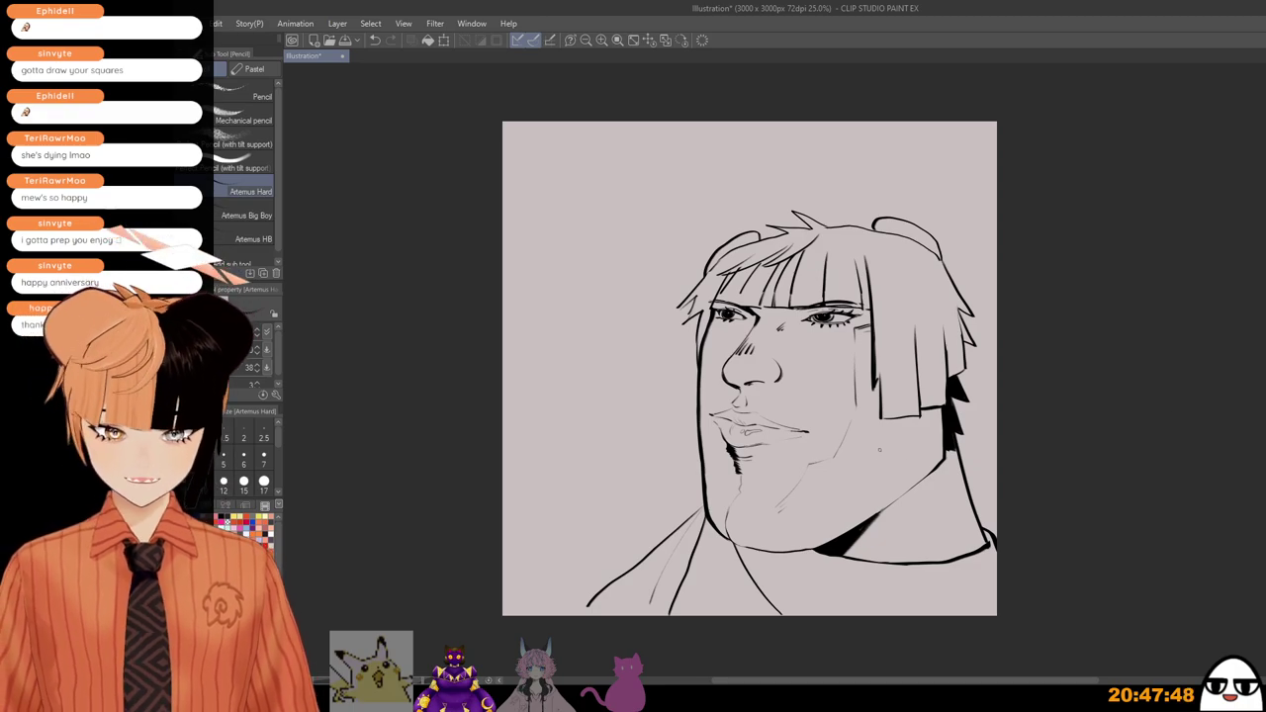
{"action": "key", "text": "ctrl+v"}
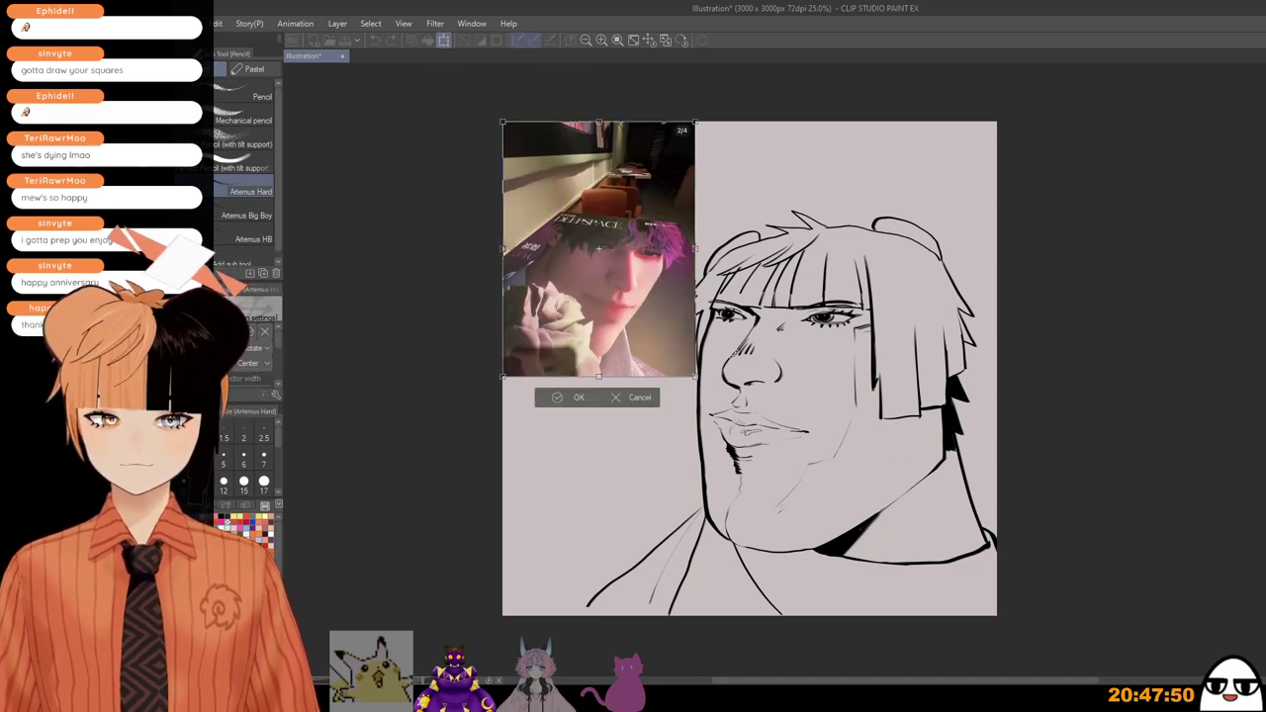
{"action": "left_click_drag", "start_coordinate": [785, 491], "coordinate": [875, 613]}
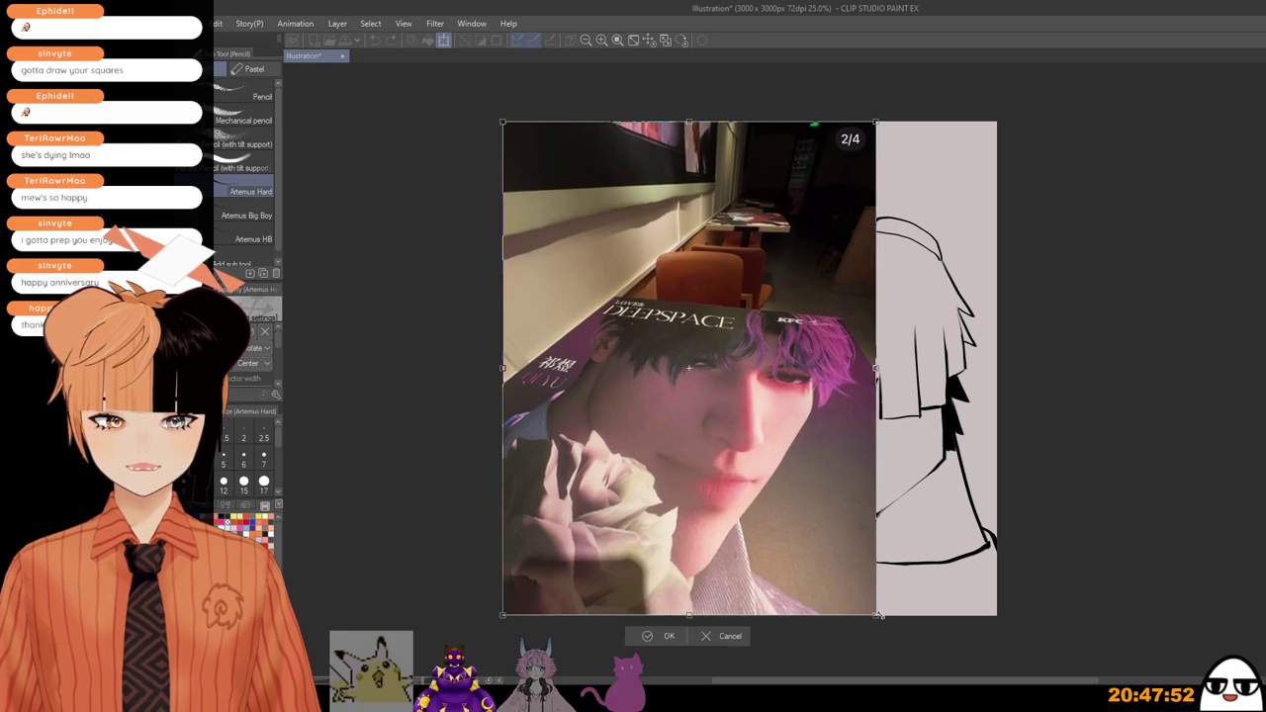
{"action": "left_click", "coordinate": [673, 638]}
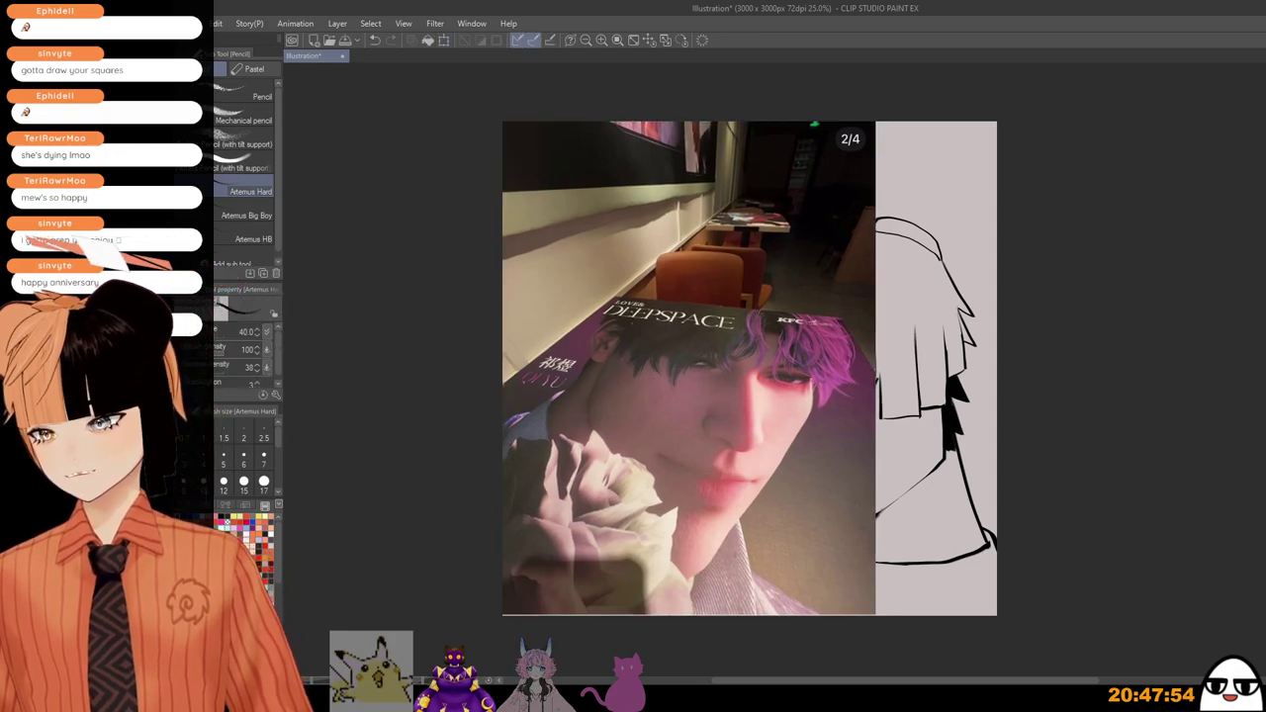
{"action": "key", "text": "Delete"}
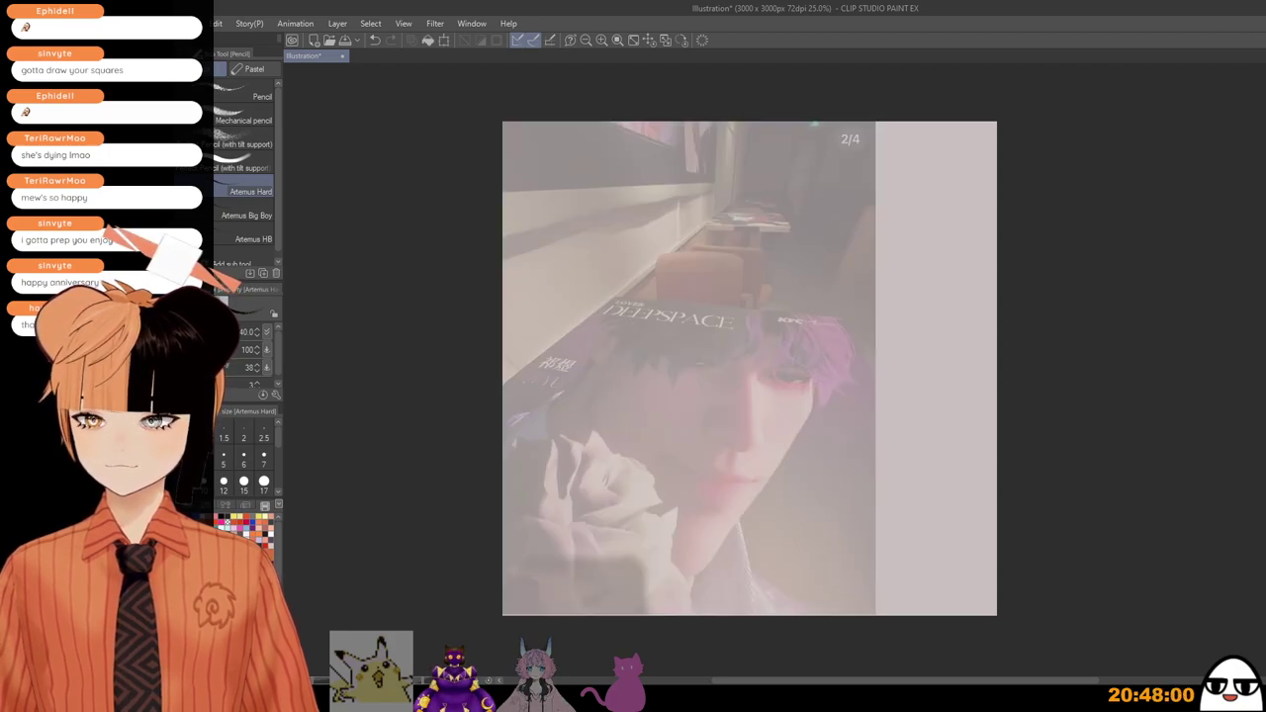
Step: Trace the nose bridge and the rounded underside of the nose tip over the faded photo, using pencil size 20
{"action": "scroll", "coordinate": [860, 356], "scroll_direction": "up", "scroll_amount": 4}
{"action": "key", "text": "h"}
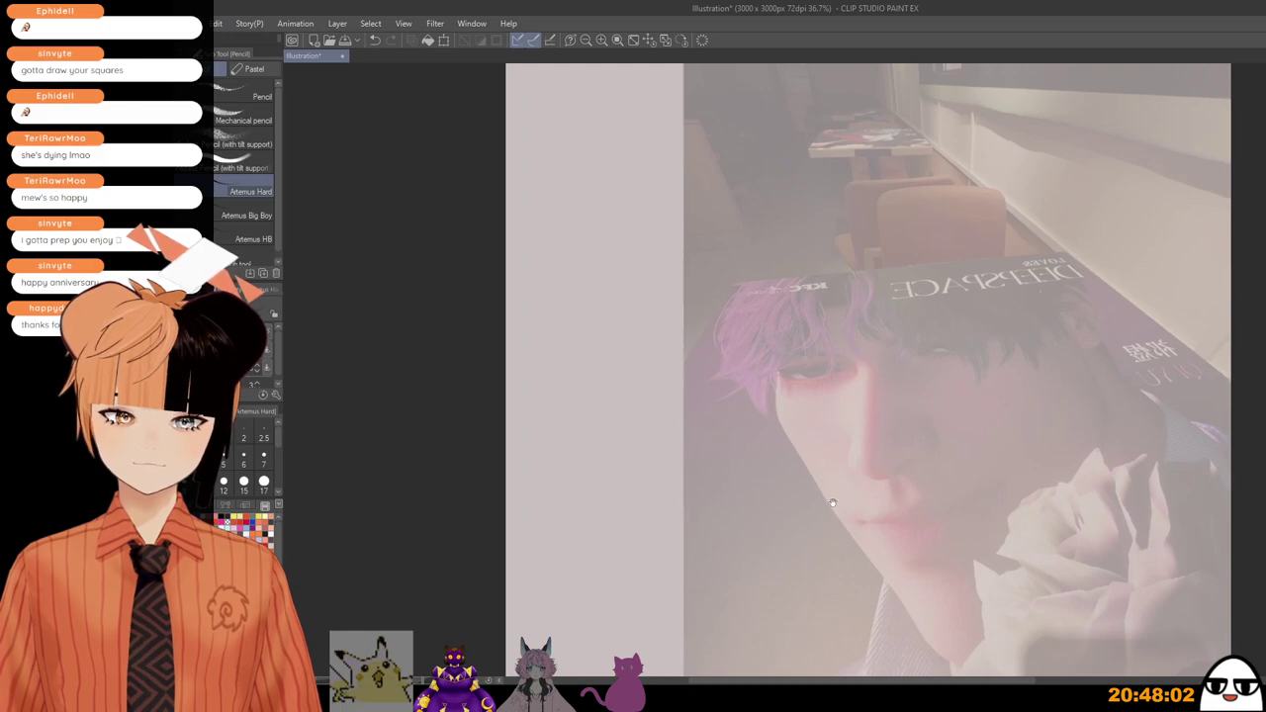
{"action": "left_click_drag", "start_coordinate": [834, 503], "coordinate": [759, 454]}
{"action": "scroll", "coordinate": [767, 440], "scroll_direction": "up", "scroll_amount": 1}
{"action": "scroll", "coordinate": [795, 414], "scroll_direction": "up", "scroll_amount": 1}
{"action": "left_click_drag", "start_coordinate": [764, 288], "coordinate": [778, 316]}
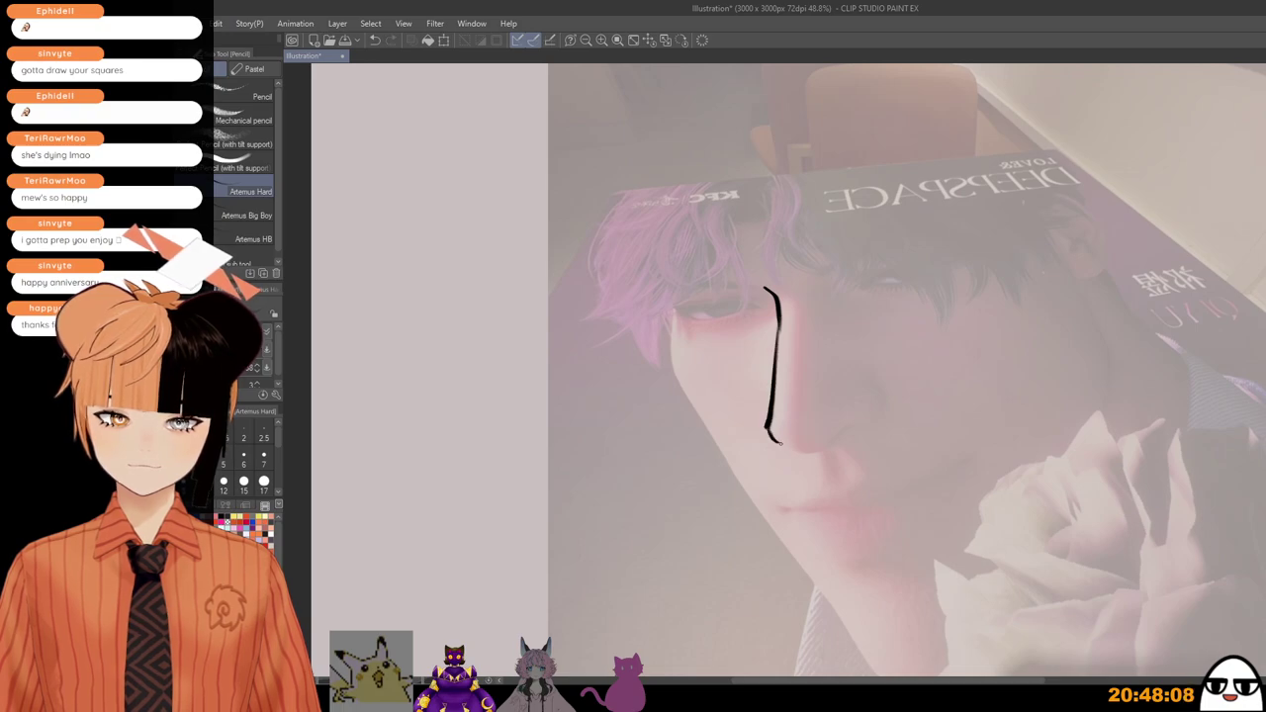
{"action": "left_click_drag", "start_coordinate": [770, 433], "coordinate": [818, 451]}
{"action": "key", "text": "ctrl+z"}
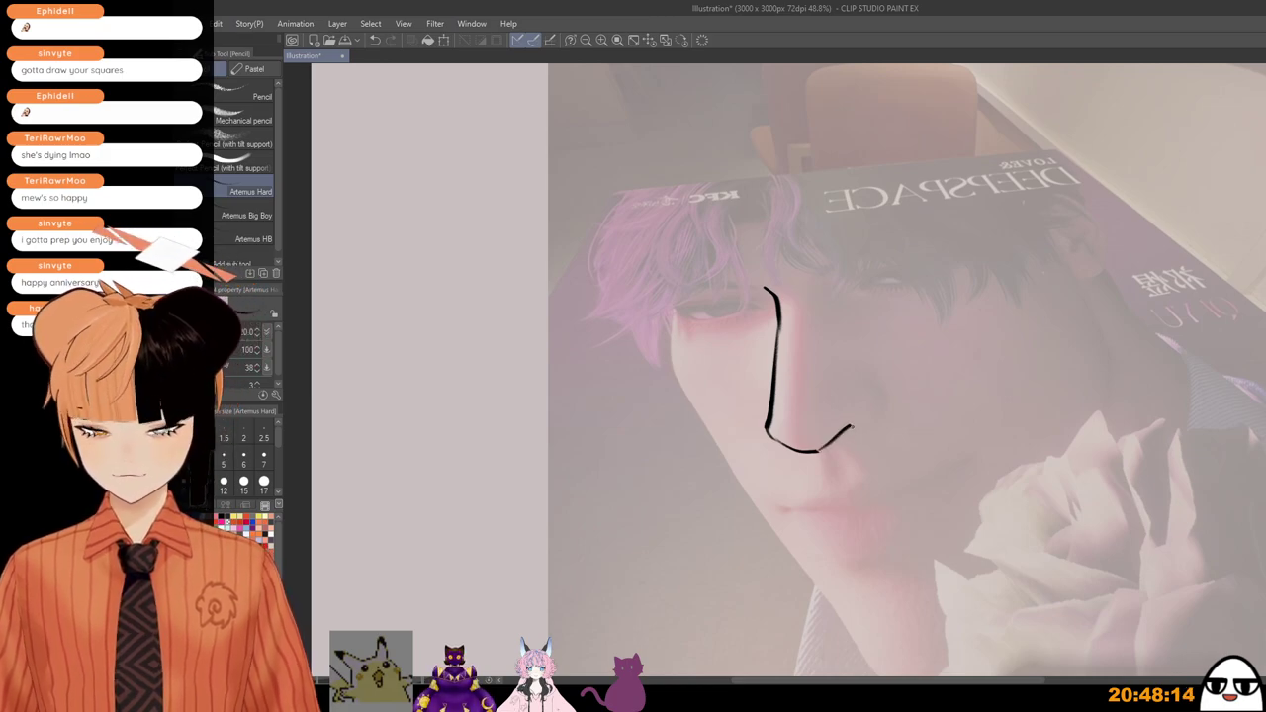
Step: Draw the dark nostril and curl the nose wing outline up and around it
{"action": "left_click_drag", "start_coordinate": [843, 436], "coordinate": [866, 433]}
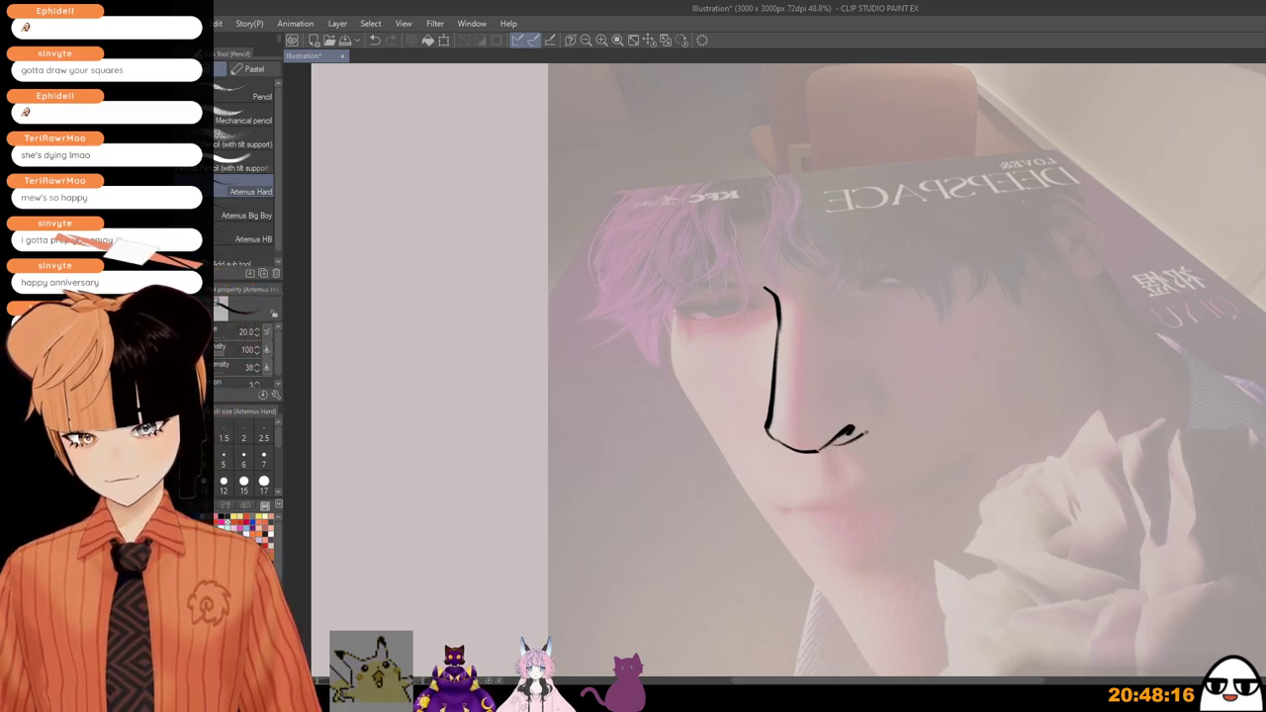
{"action": "key", "text": "ctrl+z"}
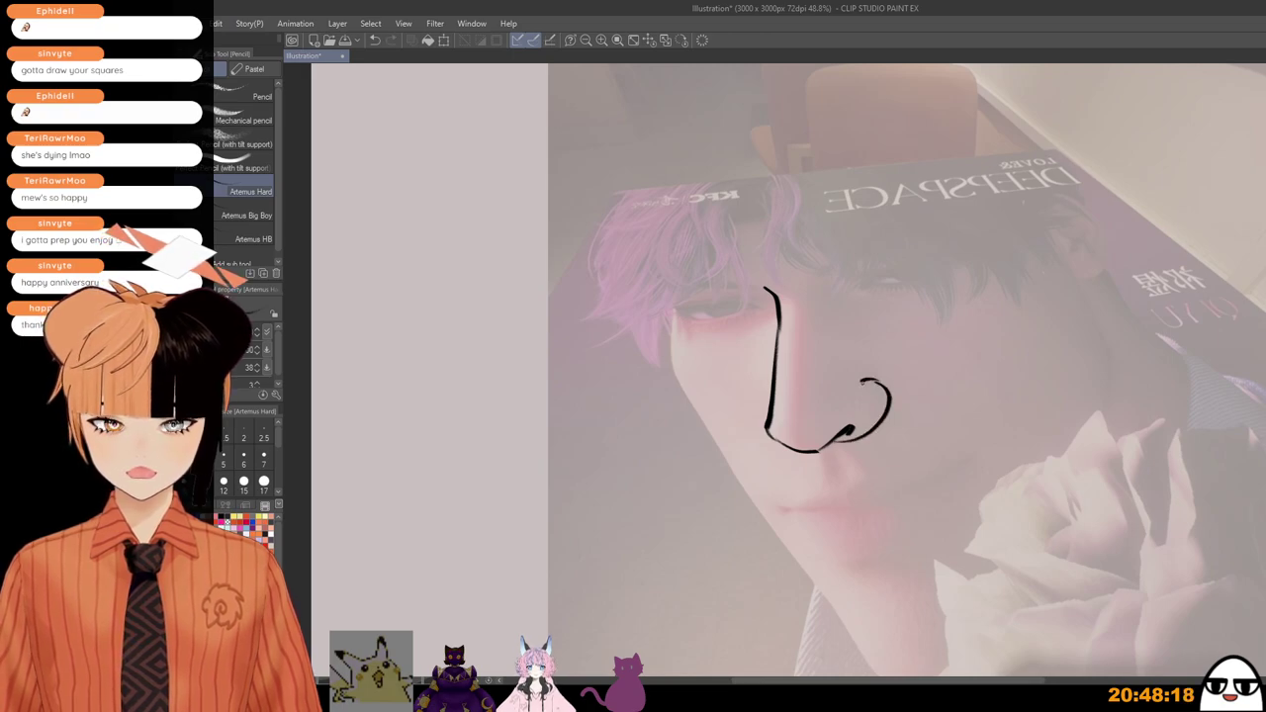
{"action": "left_click_drag", "start_coordinate": [887, 401], "coordinate": [857, 387]}
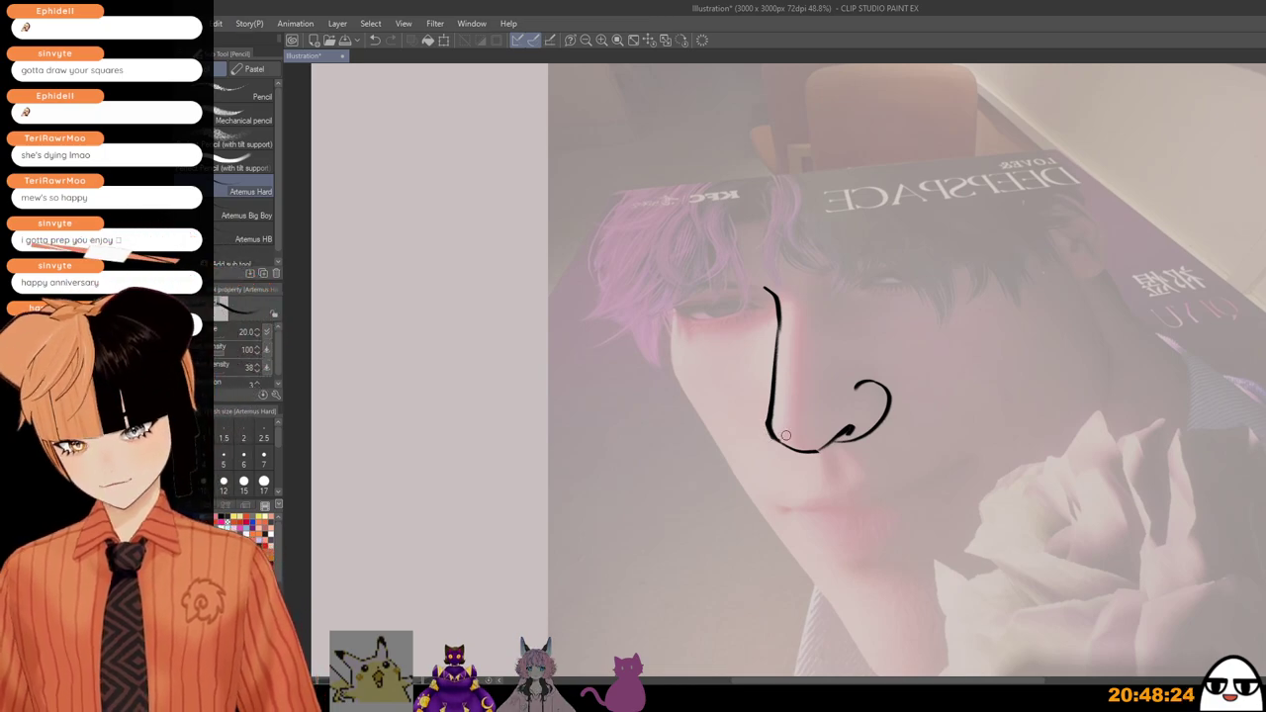
Step: Trace the nearly straight upper lid and inner corner of the eye under the pink fringe, using pencil size 12
{"action": "scroll", "coordinate": [799, 436], "scroll_direction": "down", "scroll_amount": 1}
{"action": "scroll", "coordinate": [806, 430], "scroll_direction": "up", "scroll_amount": 3}
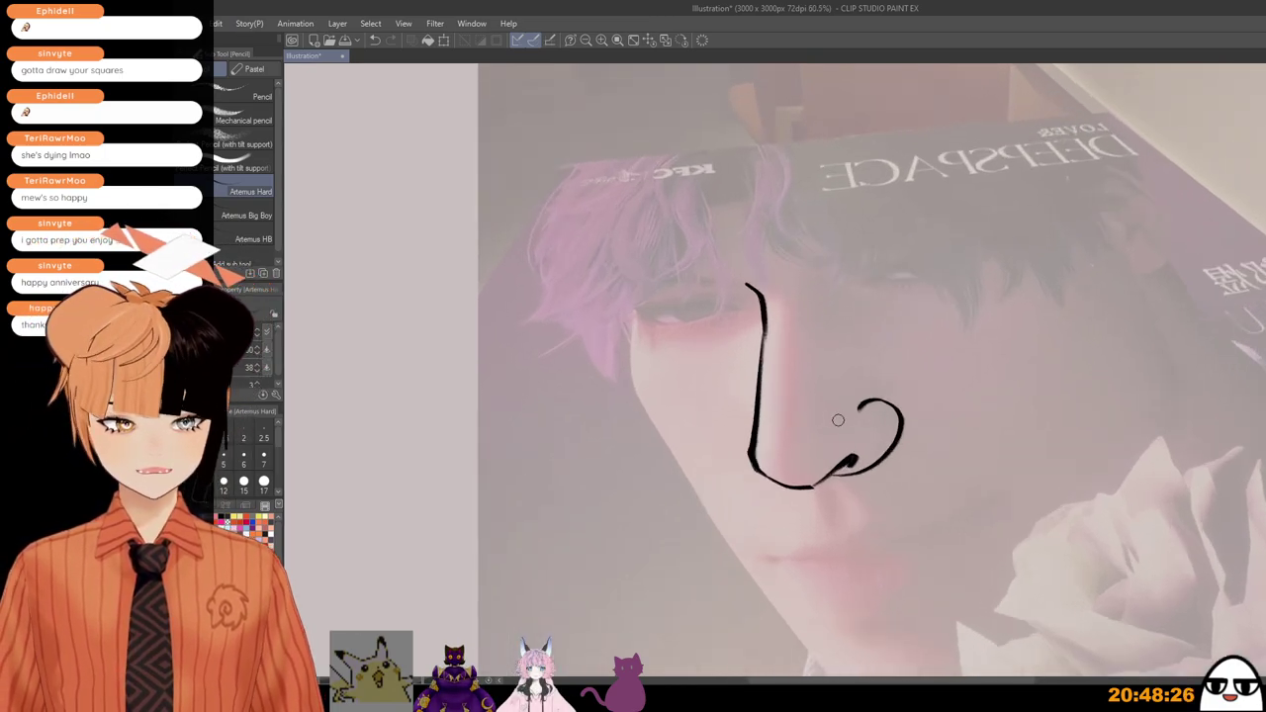
{"action": "key", "text": "h"}
{"action": "scroll", "coordinate": [823, 304], "scroll_direction": "up", "scroll_amount": 1}
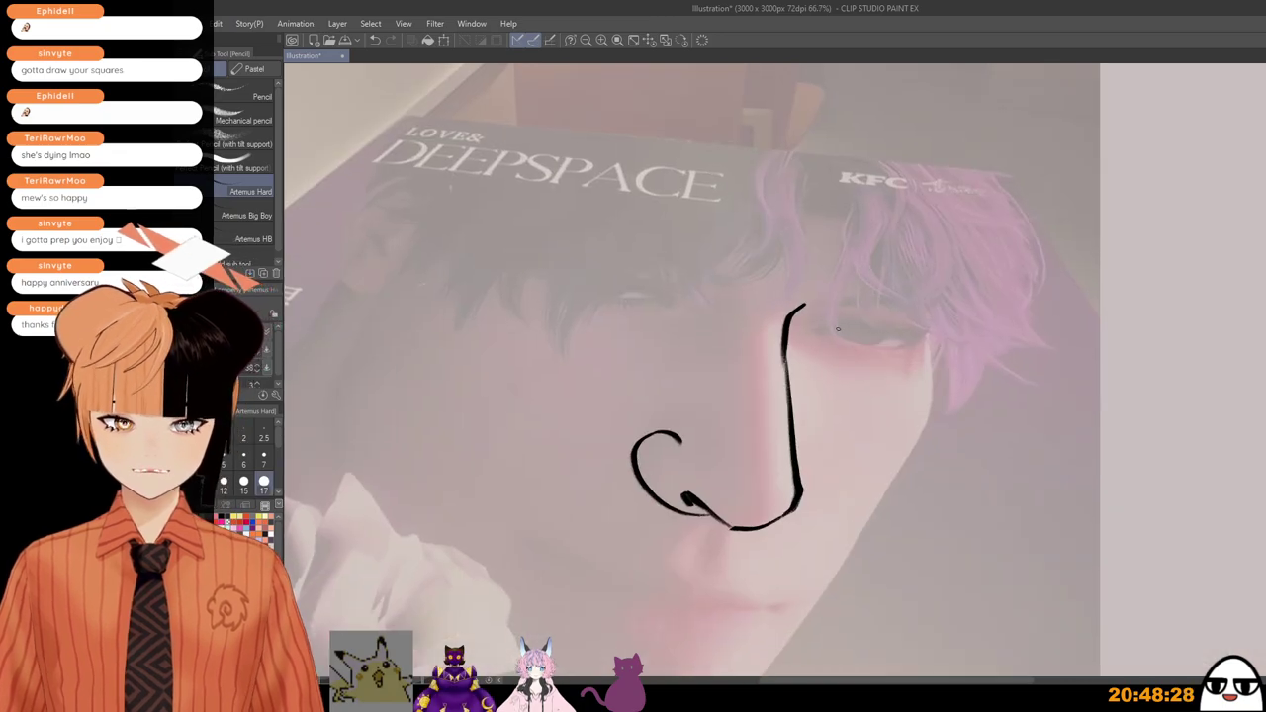
{"action": "left_click_drag", "start_coordinate": [813, 332], "coordinate": [939, 331]}
{"action": "key", "text": "ctrl+z"}
{"action": "left_click_drag", "start_coordinate": [839, 327], "coordinate": [922, 338]}
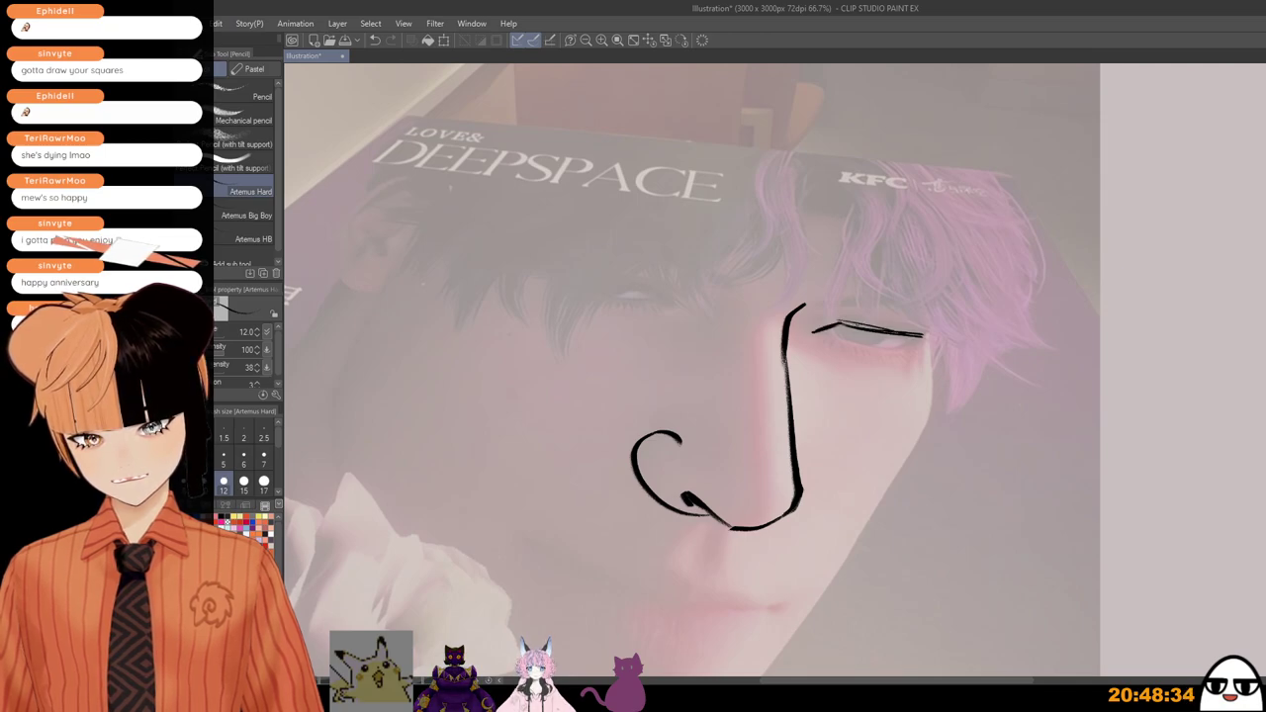
{"action": "key", "text": "bracketright"}
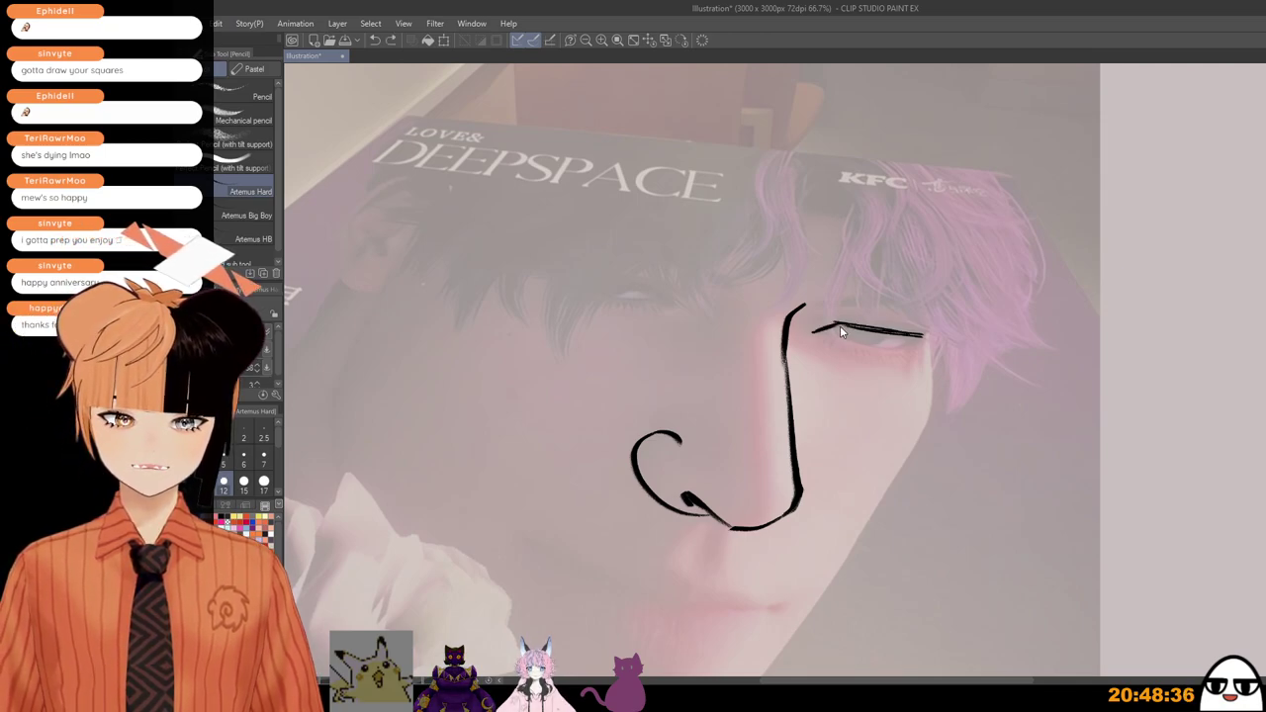
Step: Fill in the dark iris with pencil size 15 and draw the lower lid, closing the eye to a pointed outer corner
{"action": "mouse_move", "coordinate": [838, 325]}
{"action": "left_mouse_down"}
{"action": "mouse_move", "coordinate": [848, 340]}
{"action": "mouse_move", "coordinate": [879, 337]}
{"action": "left_mouse_up"}
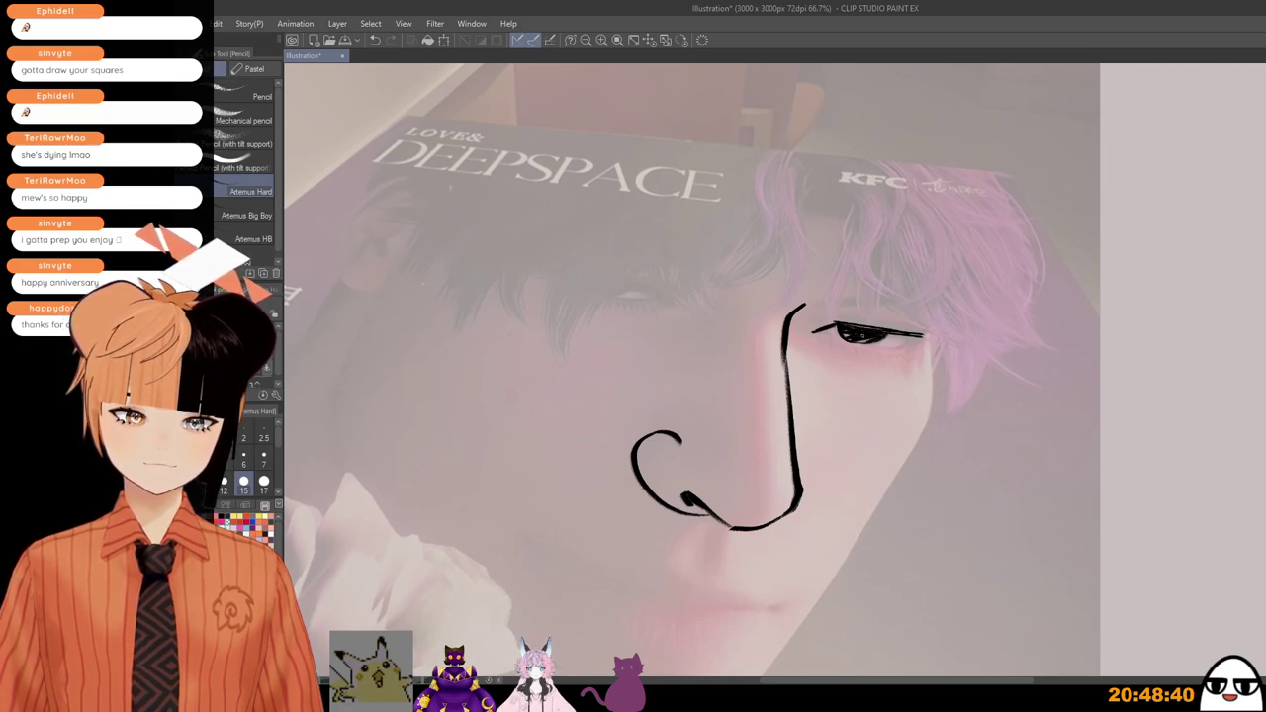
{"action": "key", "text": "ctrl+z"}
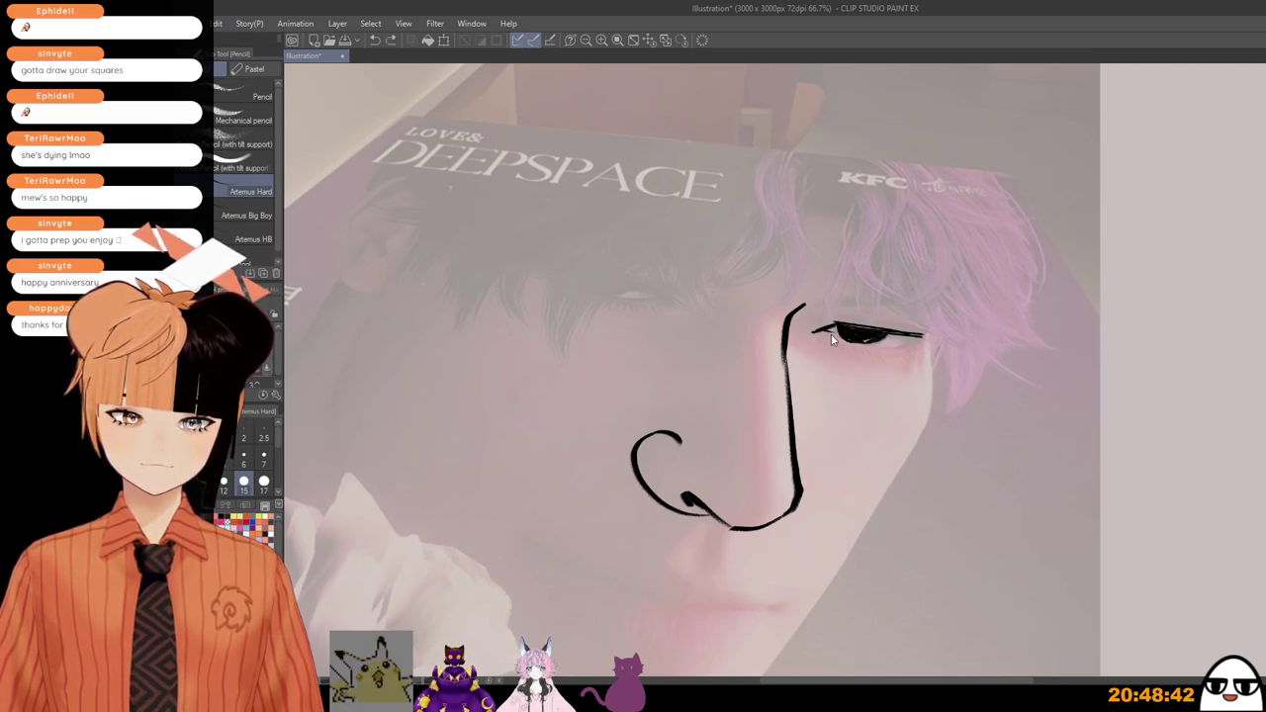
{"action": "key", "text": "ctrl+z"}
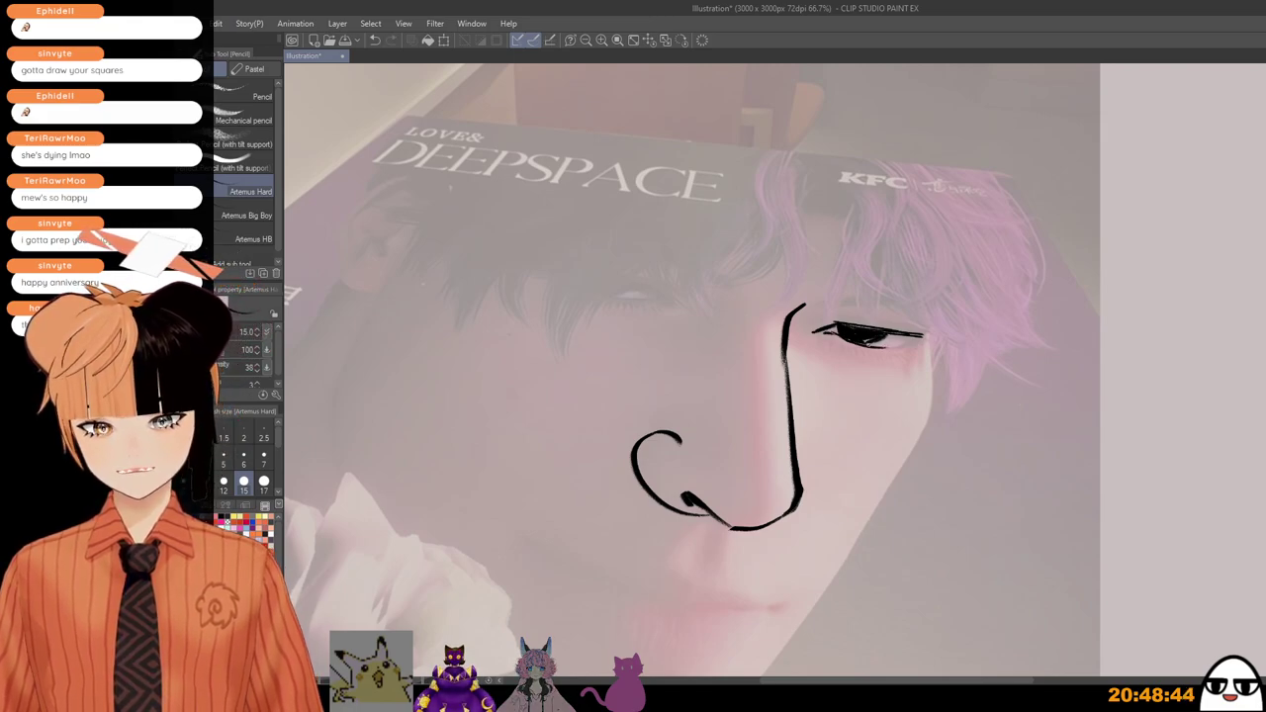
{"action": "left_click_drag", "start_coordinate": [907, 344], "coordinate": [929, 339]}
{"action": "left_click_drag", "start_coordinate": [841, 326], "coordinate": [924, 332]}
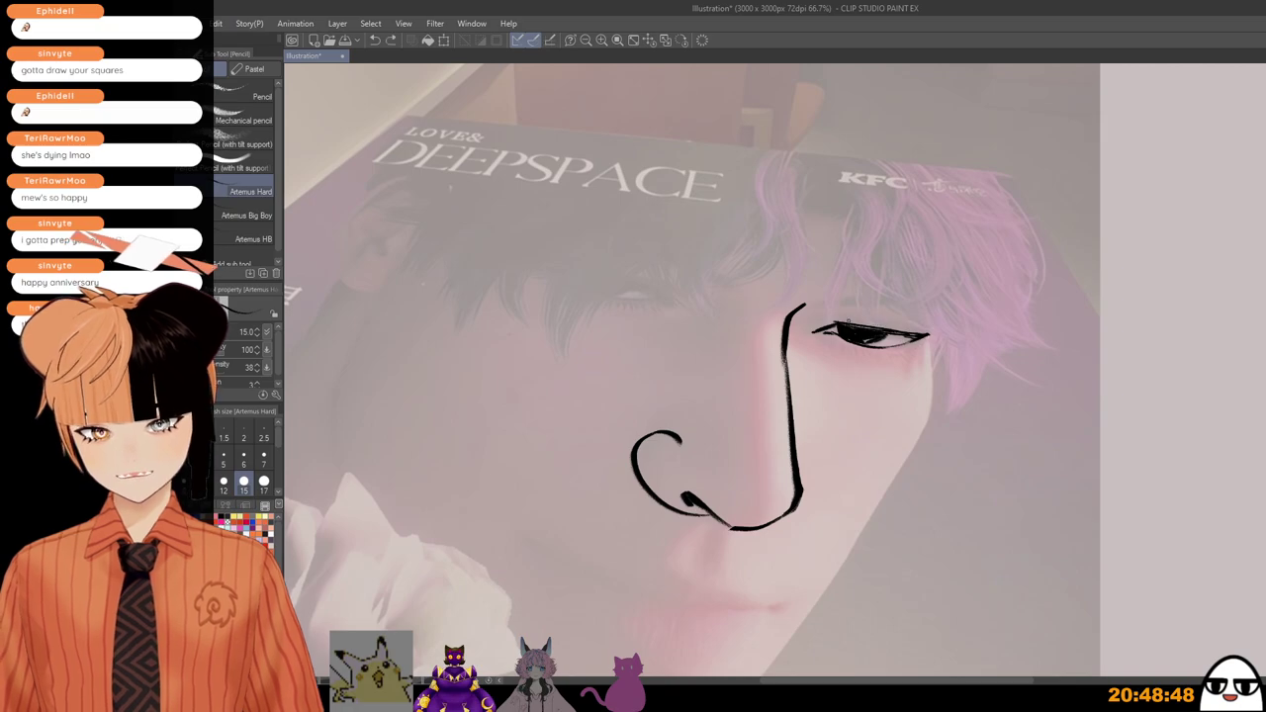
Step: Add a thin eyelid crease just above the upper lid and check the eye in mirrored view
{"action": "left_click_drag", "start_coordinate": [842, 320], "coordinate": [927, 330]}
{"action": "key", "text": "ctrl+z"}
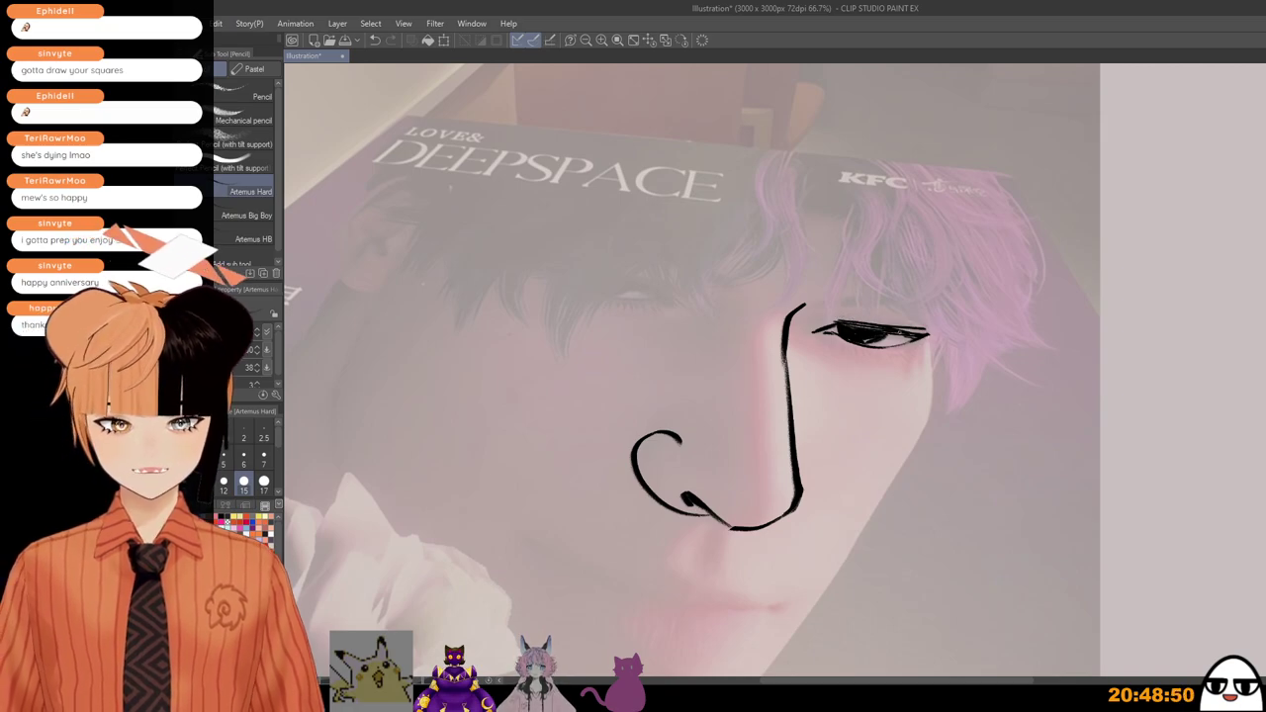
{"action": "key", "text": "h"}
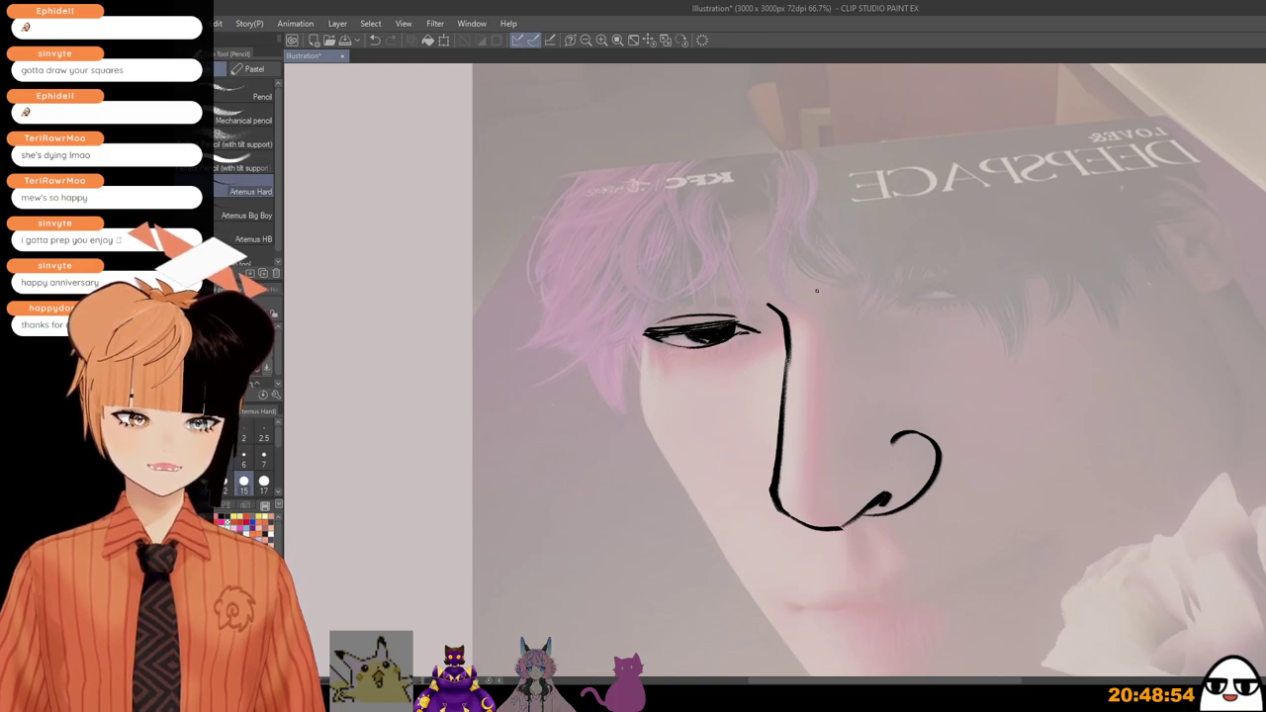
{"action": "key", "text": "h"}
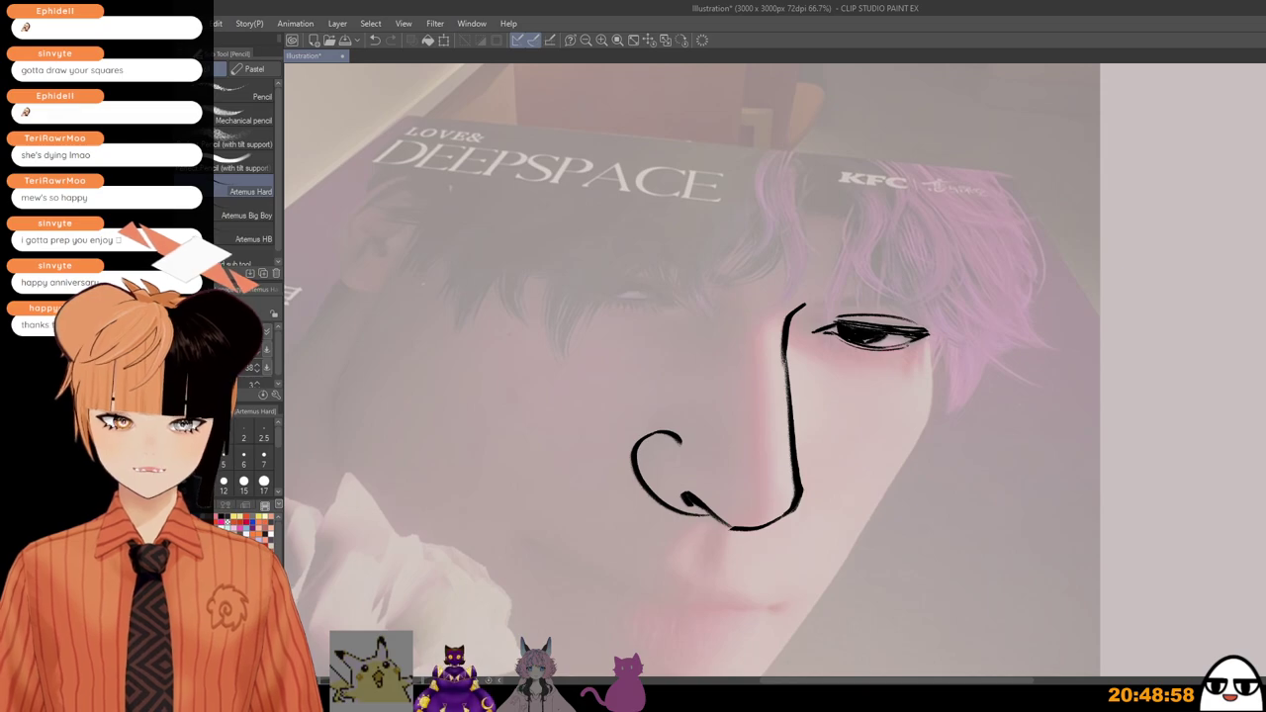
Step: Draw a row of short lashes along the lower lid of the eye
{"action": "scroll", "coordinate": [880, 356], "scroll_direction": "up", "scroll_amount": 1}
{"action": "scroll", "coordinate": [836, 341], "scroll_direction": "up", "scroll_amount": 3}
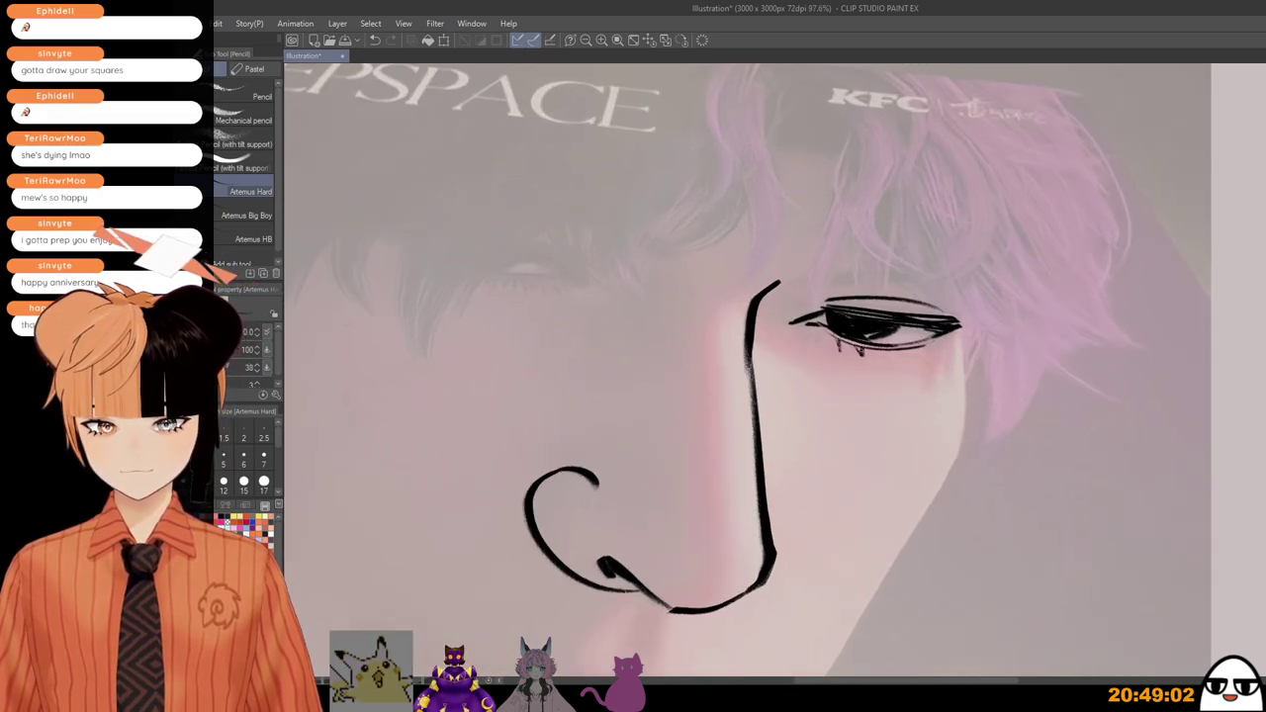
{"action": "mouse_move", "coordinate": [887, 350]}
{"action": "left_mouse_down"}
{"action": "mouse_move", "coordinate": [890, 364]}
{"action": "mouse_move", "coordinate": [925, 355]}
{"action": "left_mouse_up"}
{"action": "scroll", "coordinate": [941, 293], "scroll_direction": "down", "scroll_amount": 6}
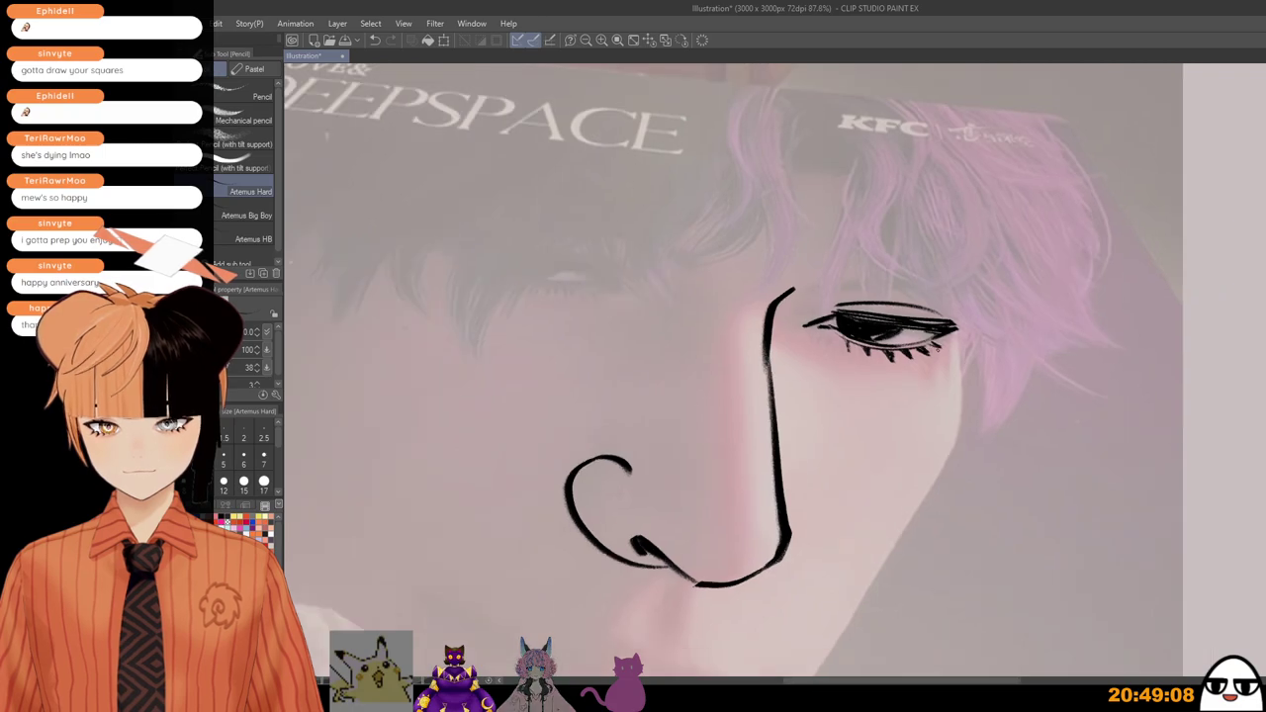
Step: Outline a thin arched eyebrow above the eye with two long strokes at pencil size 15
{"action": "key", "text": "bracketright"}
{"action": "key", "text": "bracketright"}
{"action": "left_click_drag", "start_coordinate": [860, 294], "coordinate": [956, 294]}
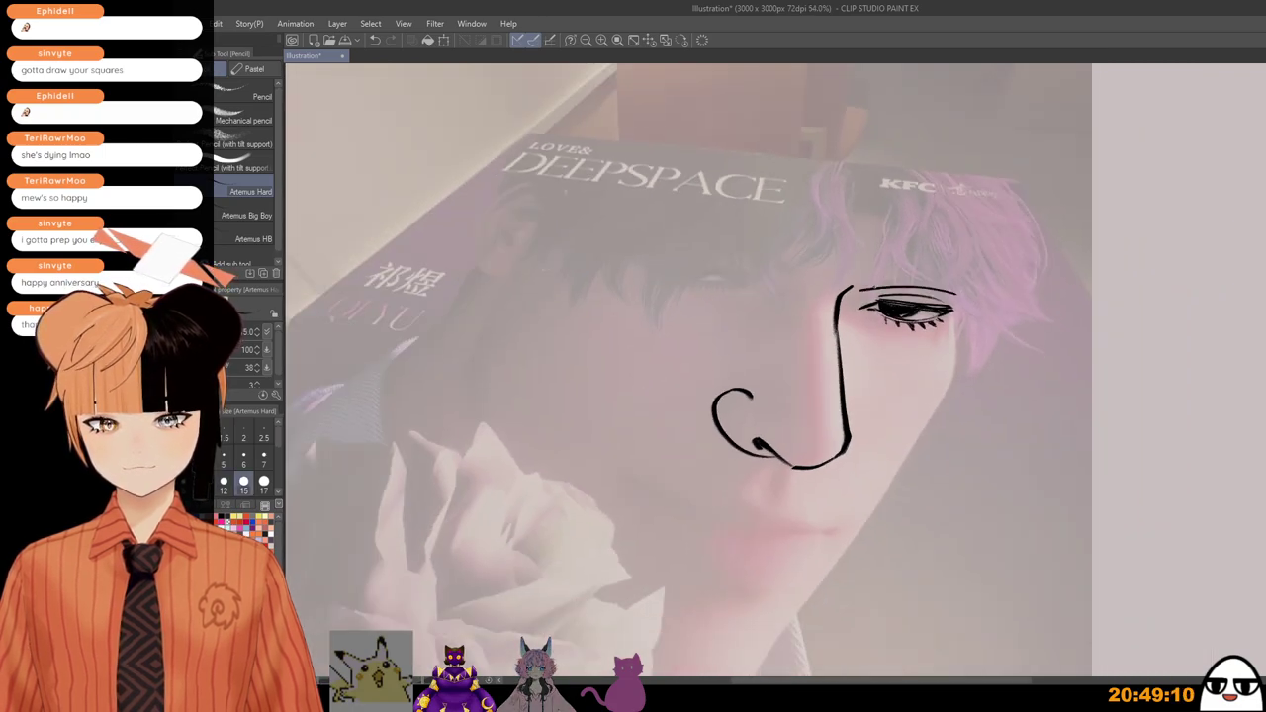
{"action": "left_click_drag", "start_coordinate": [863, 286], "coordinate": [932, 284]}
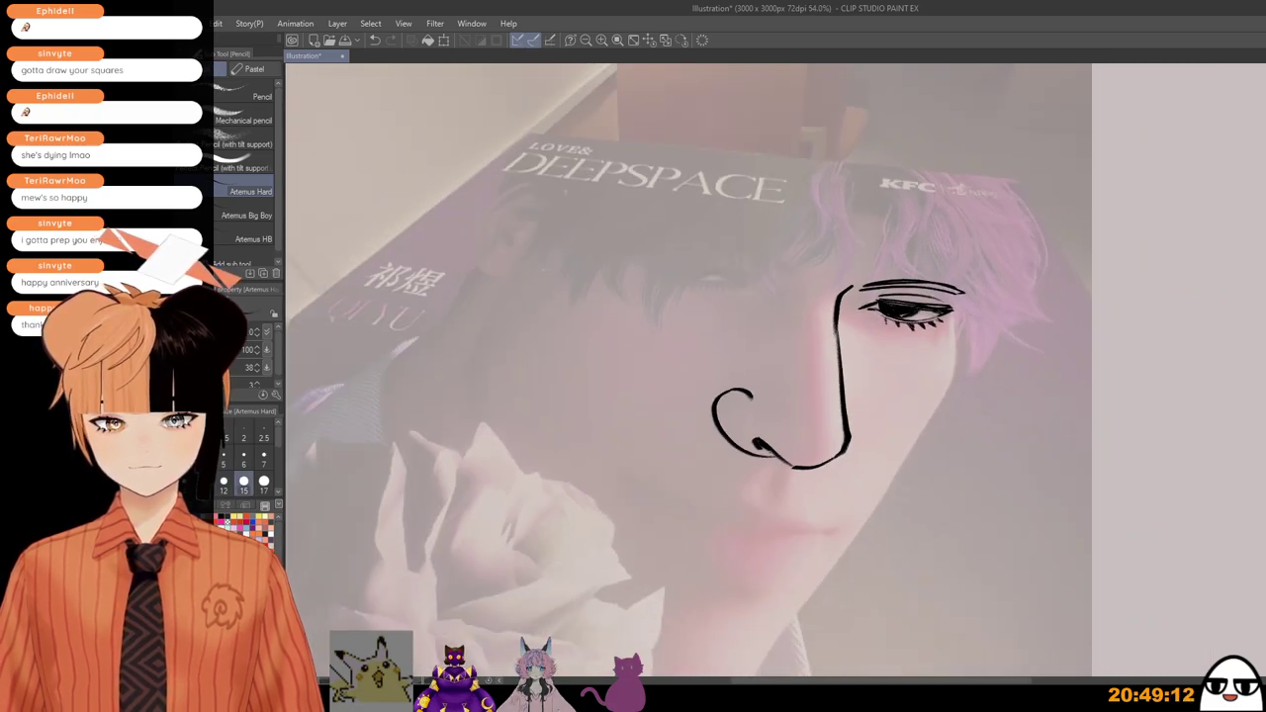
Step: Draw the two short curved philtrum lines between the nose and the upper lip
{"action": "left_click_drag", "start_coordinate": [790, 467], "coordinate": [780, 503]}
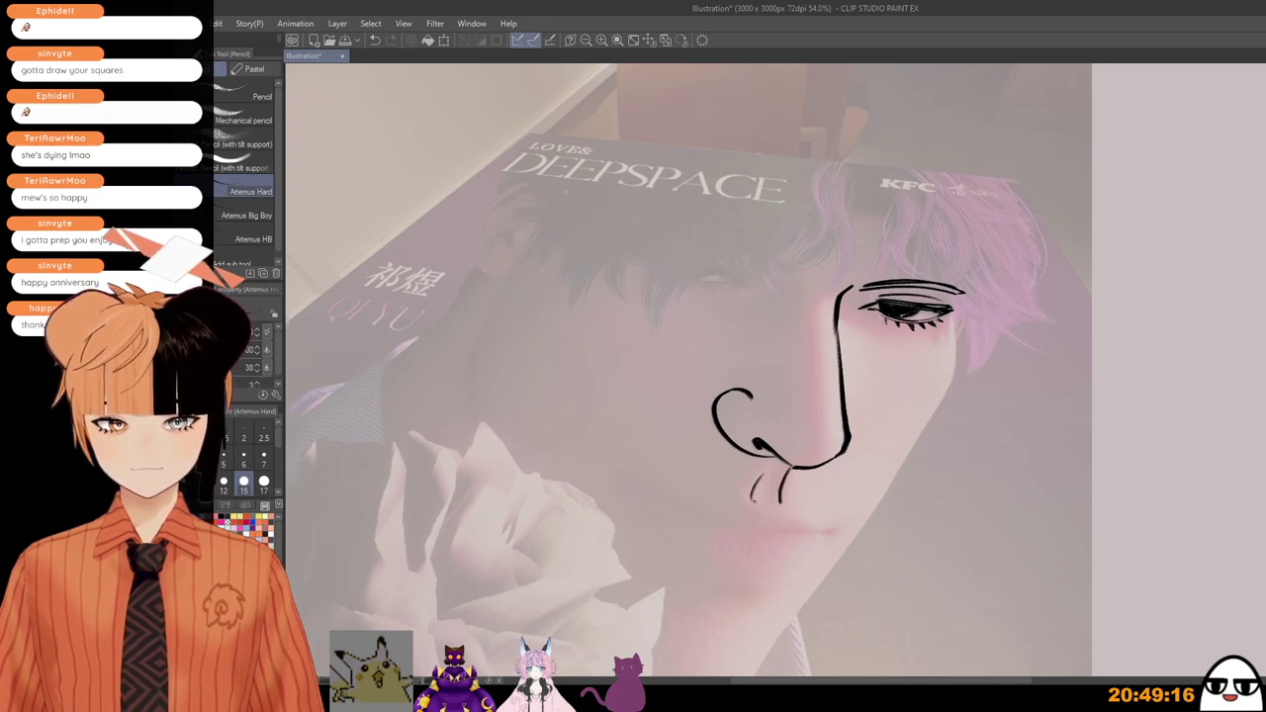
{"action": "key", "text": "h"}
{"action": "left_click_drag", "start_coordinate": [773, 511], "coordinate": [742, 463]}
{"action": "scroll", "coordinate": [742, 463], "scroll_direction": "up", "scroll_amount": 1}
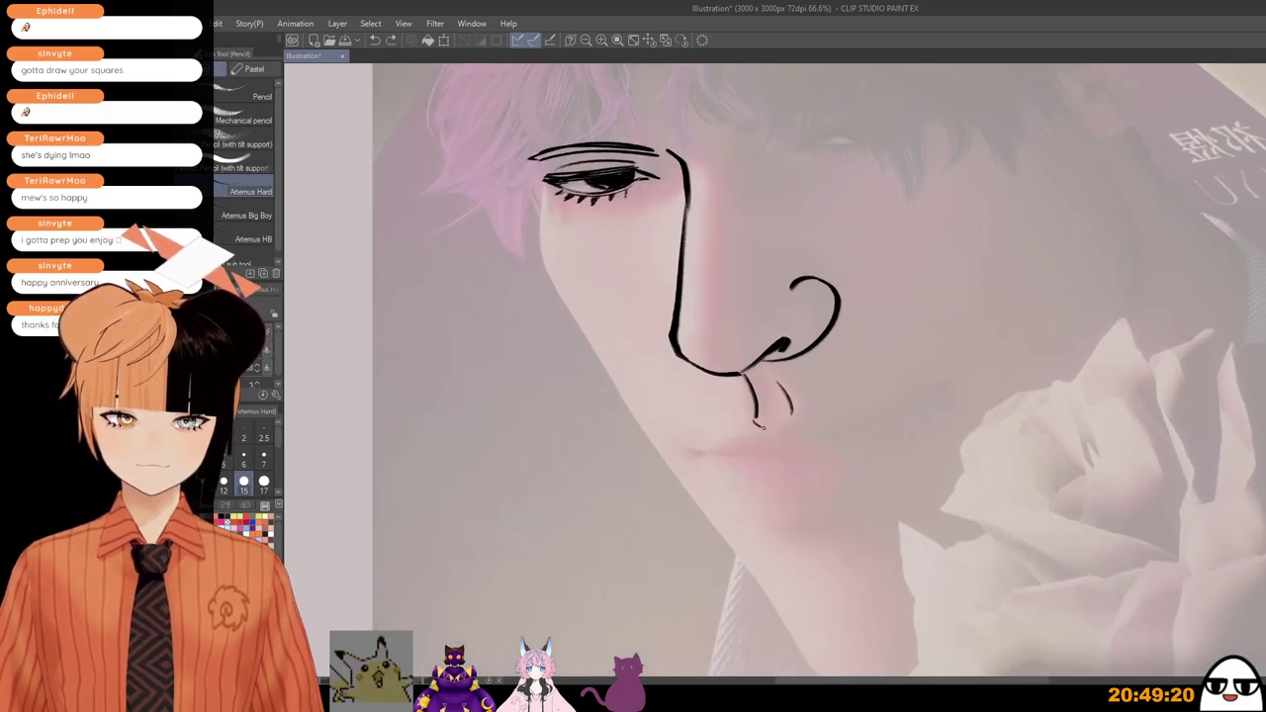
Step: Draw the upper lip contour and the wavy mouth line, reworking the strokes until they meet in a long, upturned mouth corner
{"action": "mouse_move", "coordinate": [764, 431]}
{"action": "left_mouse_down"}
{"action": "mouse_move", "coordinate": [799, 427]}
{"action": "mouse_move", "coordinate": [687, 454]}
{"action": "mouse_move", "coordinate": [790, 449]}
{"action": "mouse_move", "coordinate": [767, 460]}
{"action": "mouse_move", "coordinate": [792, 462]}
{"action": "mouse_move", "coordinate": [834, 447]}
{"action": "mouse_move", "coordinate": [854, 423]}
{"action": "mouse_move", "coordinate": [838, 418]}
{"action": "mouse_move", "coordinate": [938, 391]}
{"action": "left_mouse_up"}
{"action": "key", "text": "ctrl+z"}
{"action": "key", "text": "ctrl+z"}
{"action": "key", "text": "ctrl+z"}
{"action": "key", "text": "ctrl+z"}
{"action": "key", "text": "ctrl+z"}
{"action": "left_click_drag", "start_coordinate": [882, 427], "coordinate": [940, 400]}
{"action": "scroll", "coordinate": [860, 499], "scroll_direction": "down", "scroll_amount": 3}
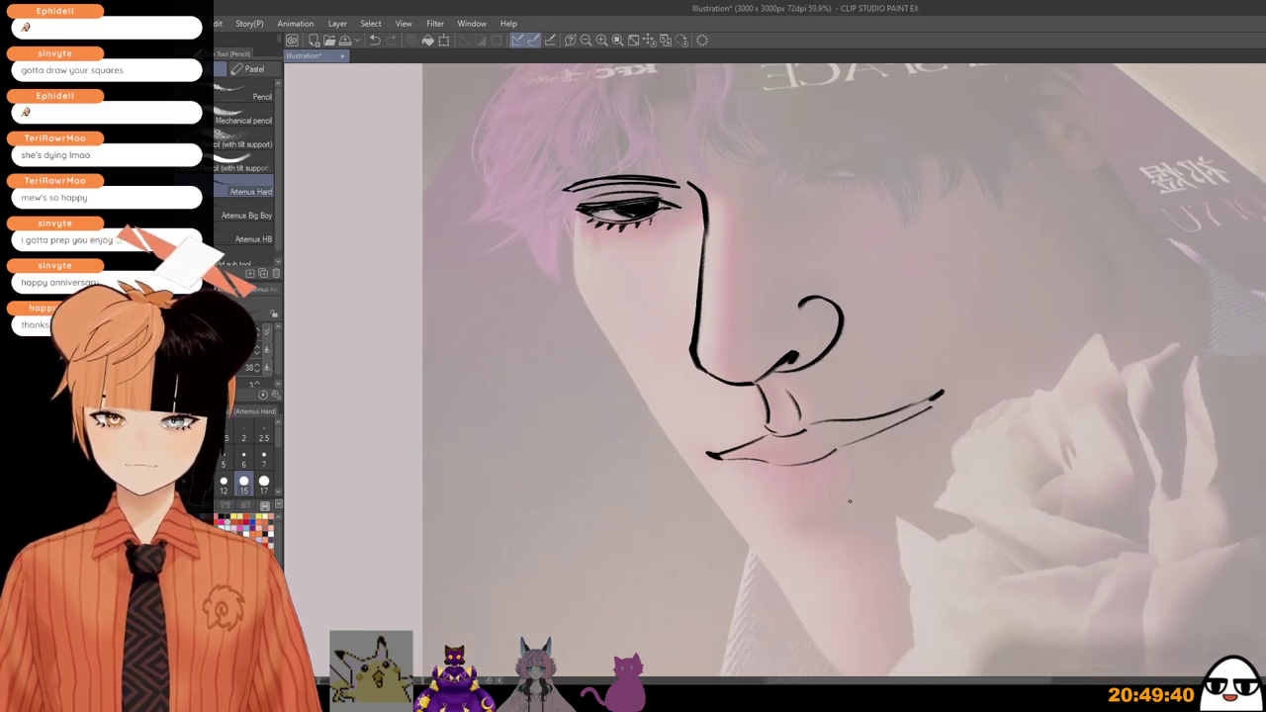
Step: Draw the wide lower lip curve with pencil size 17 and add short vertical creases in its middle
{"action": "key", "text": "]"}
{"action": "mouse_move", "coordinate": [754, 469]}
{"action": "left_mouse_down"}
{"action": "mouse_move", "coordinate": [864, 492]}
{"action": "mouse_move", "coordinate": [903, 455]}
{"action": "left_mouse_up"}
{"action": "key", "text": "ctrl+z"}
{"action": "mouse_move", "coordinate": [762, 495]}
{"action": "left_mouse_down"}
{"action": "mouse_move", "coordinate": [790, 514]}
{"action": "mouse_move", "coordinate": [821, 491]}
{"action": "left_mouse_up"}
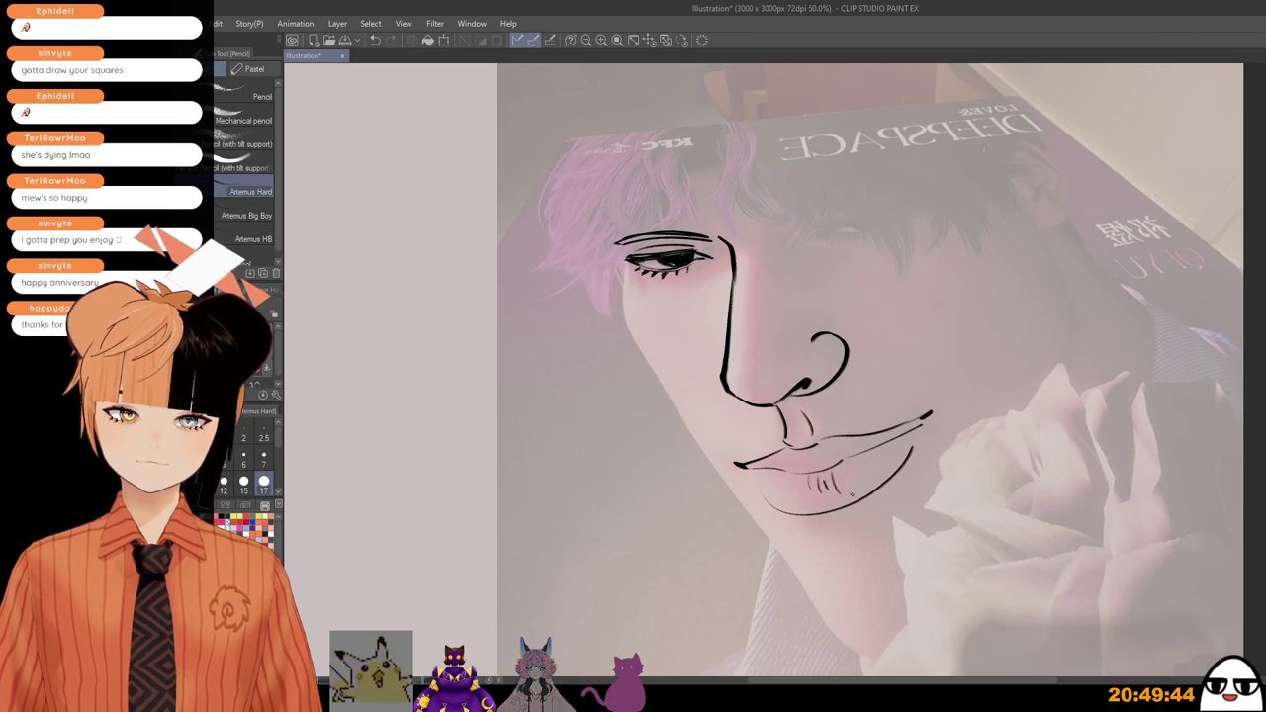
Step: Draw the slanted upper lid line of the eye on the shadowed side of the face, using pencil size 15
{"action": "key", "text": "h"}
{"action": "scroll", "coordinate": [844, 510], "scroll_direction": "down", "scroll_amount": 2}
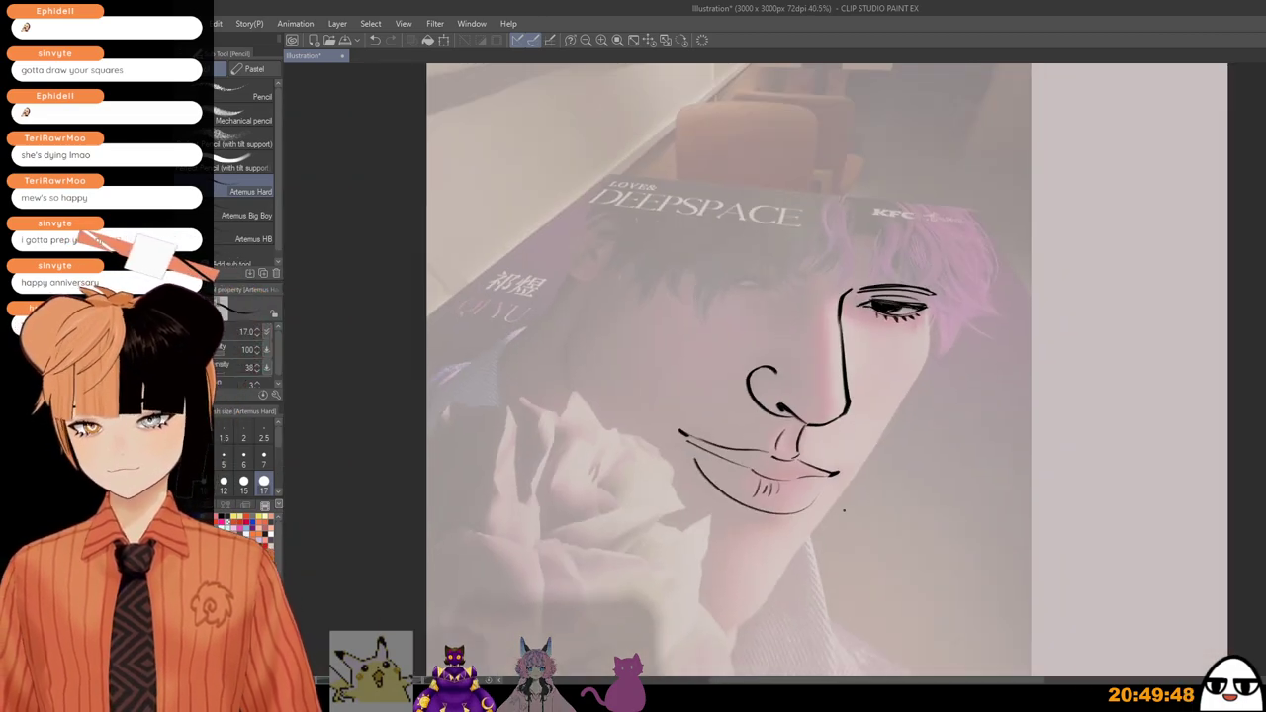
{"action": "key", "text": "h"}
{"action": "scroll", "coordinate": [759, 317], "scroll_direction": "up", "scroll_amount": 2}
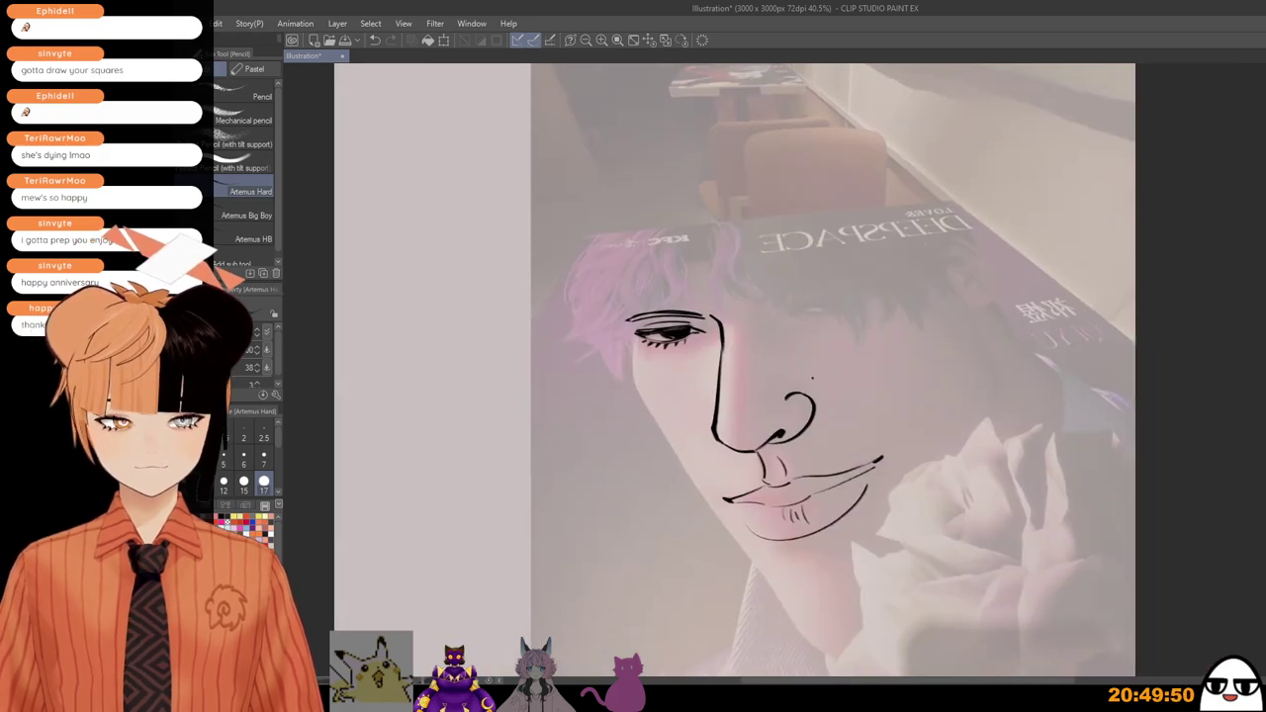
{"action": "scroll", "coordinate": [851, 333], "scroll_direction": "up", "scroll_amount": 1}
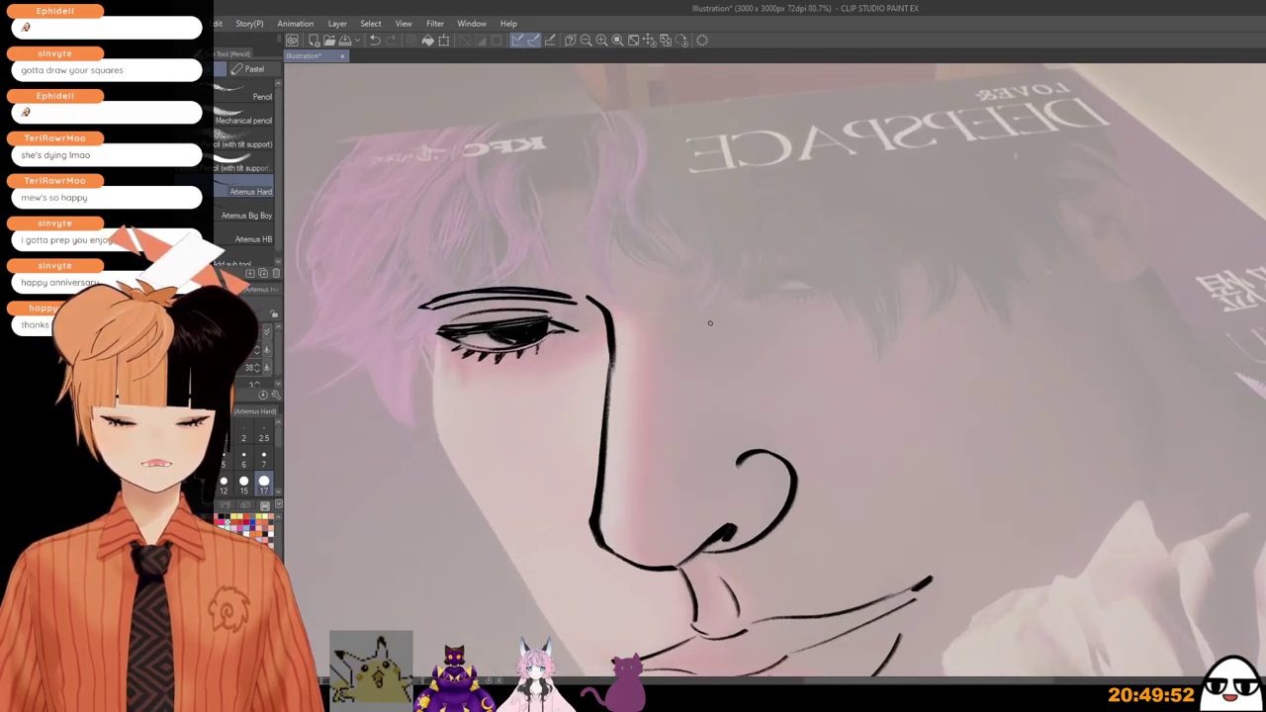
{"action": "mouse_move", "coordinate": [788, 279]}
{"action": "left_mouse_down"}
{"action": "mouse_move", "coordinate": [753, 295]}
{"action": "mouse_move", "coordinate": [898, 259]}
{"action": "mouse_move", "coordinate": [789, 276]}
{"action": "left_mouse_up"}
{"action": "key", "text": "ctrl+z"}
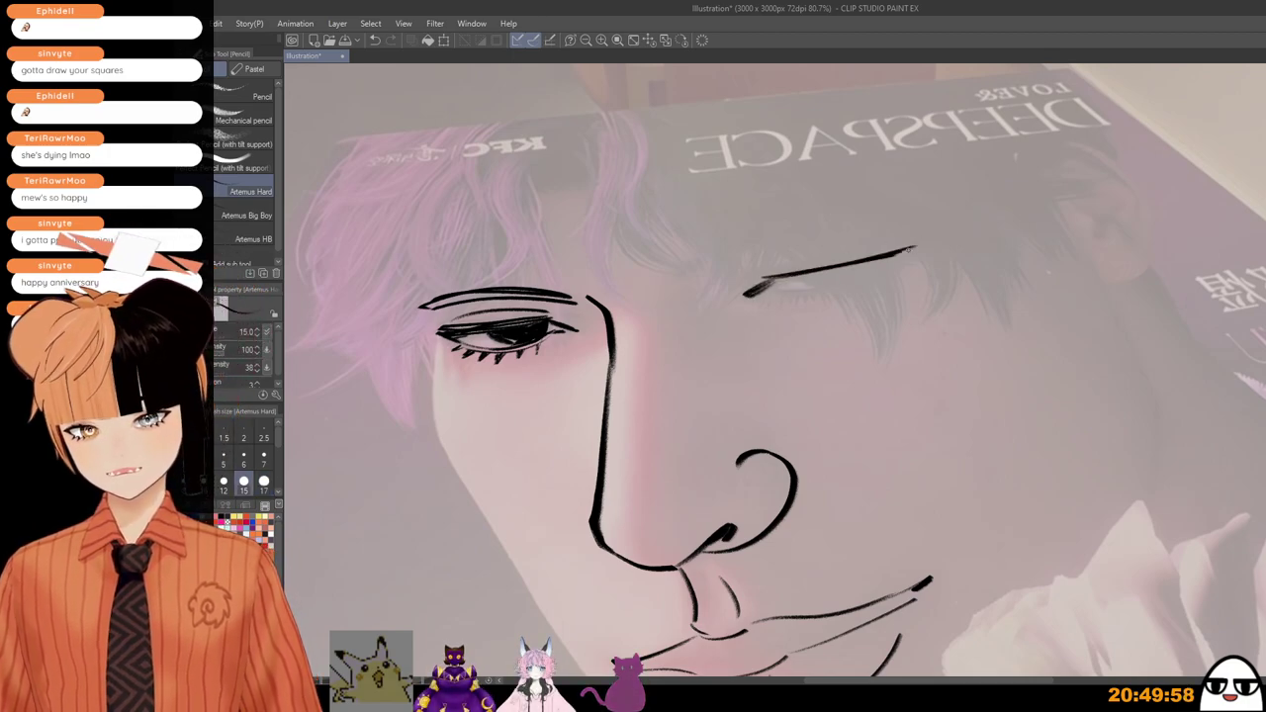
Step: Draw the dark iris and the curved lower lid line of the shadowed-side eye with pencil size 12, reworking the strokes
{"action": "mouse_move", "coordinate": [881, 255]}
{"action": "left_mouse_down"}
{"action": "mouse_move", "coordinate": [759, 277]}
{"action": "mouse_move", "coordinate": [848, 281]}
{"action": "mouse_move", "coordinate": [860, 264]}
{"action": "mouse_move", "coordinate": [834, 283]}
{"action": "mouse_move", "coordinate": [902, 254]}
{"action": "left_mouse_up"}
{"action": "key", "text": "ctrl+z"}
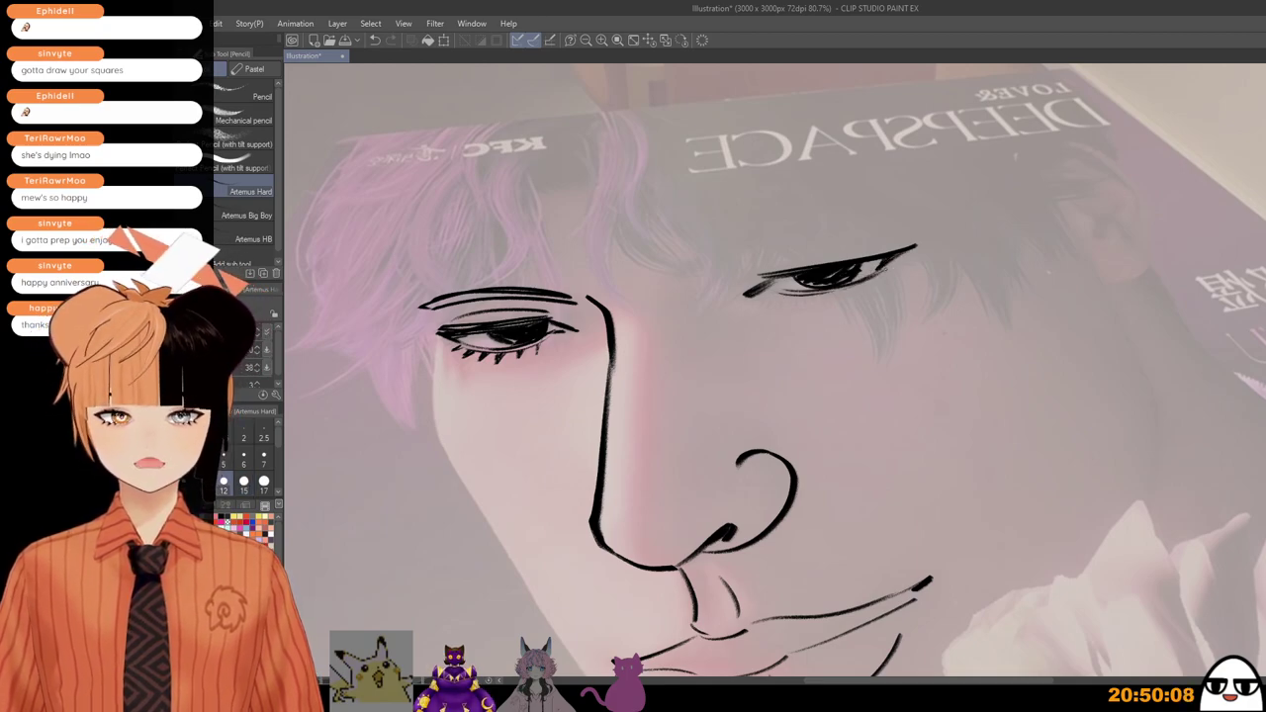
{"action": "key", "text": "ctrl+z"}
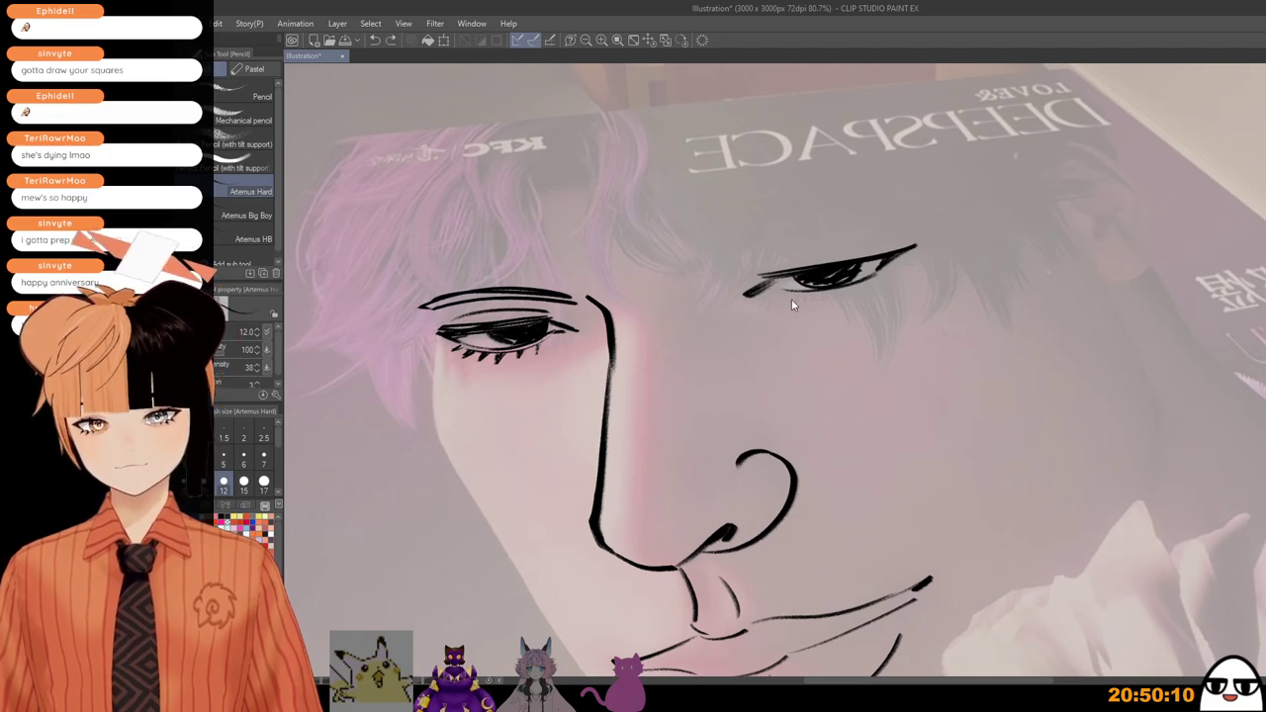
{"action": "key", "text": "ctrl+z"}
{"action": "mouse_move", "coordinate": [776, 294]}
{"action": "left_mouse_down"}
{"action": "mouse_move", "coordinate": [833, 296]}
{"action": "mouse_move", "coordinate": [884, 271]}
{"action": "left_mouse_up"}
Step: Draw a thick slanted eyebrow from several overlapping strokes above the shadowed-side eye, using pencil size 17
{"action": "scroll", "coordinate": [871, 265], "scroll_direction": "down", "scroll_amount": 1}
{"action": "scroll", "coordinate": [864, 267], "scroll_direction": "down", "scroll_amount": 1}
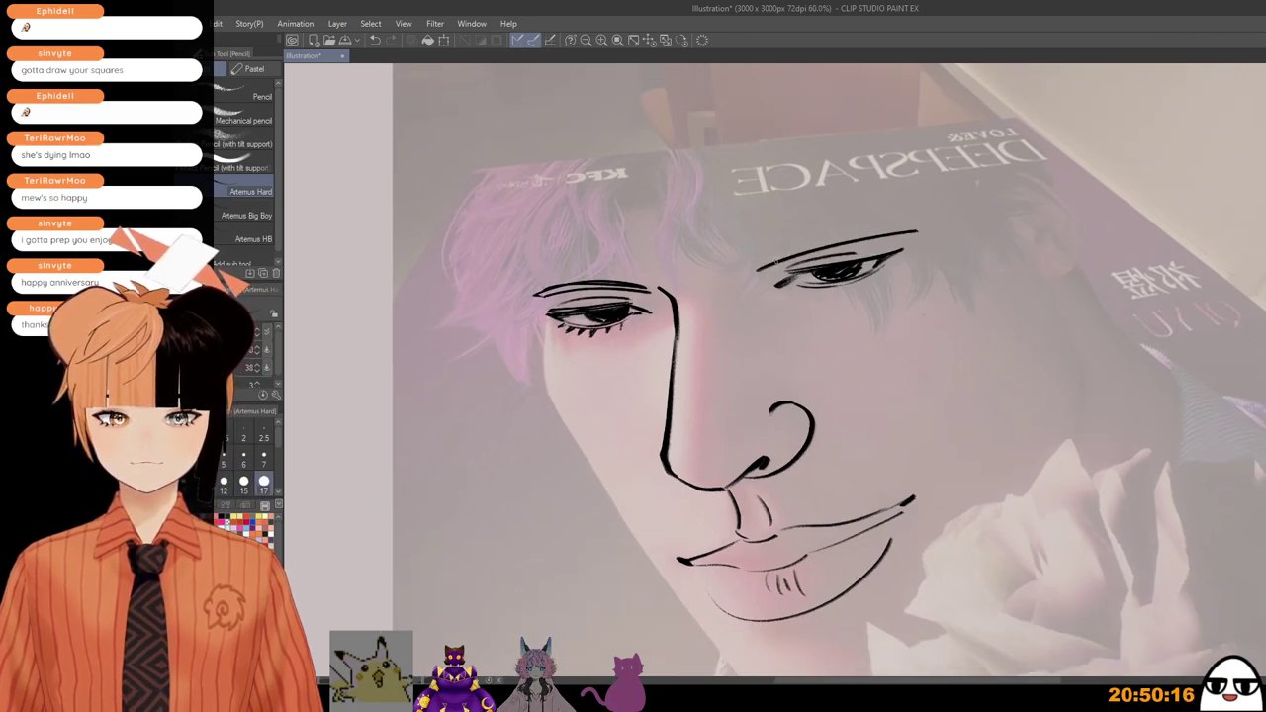
{"action": "left_click_drag", "start_coordinate": [758, 271], "coordinate": [918, 232]}
{"action": "left_click_drag", "start_coordinate": [753, 270], "coordinate": [920, 227]}
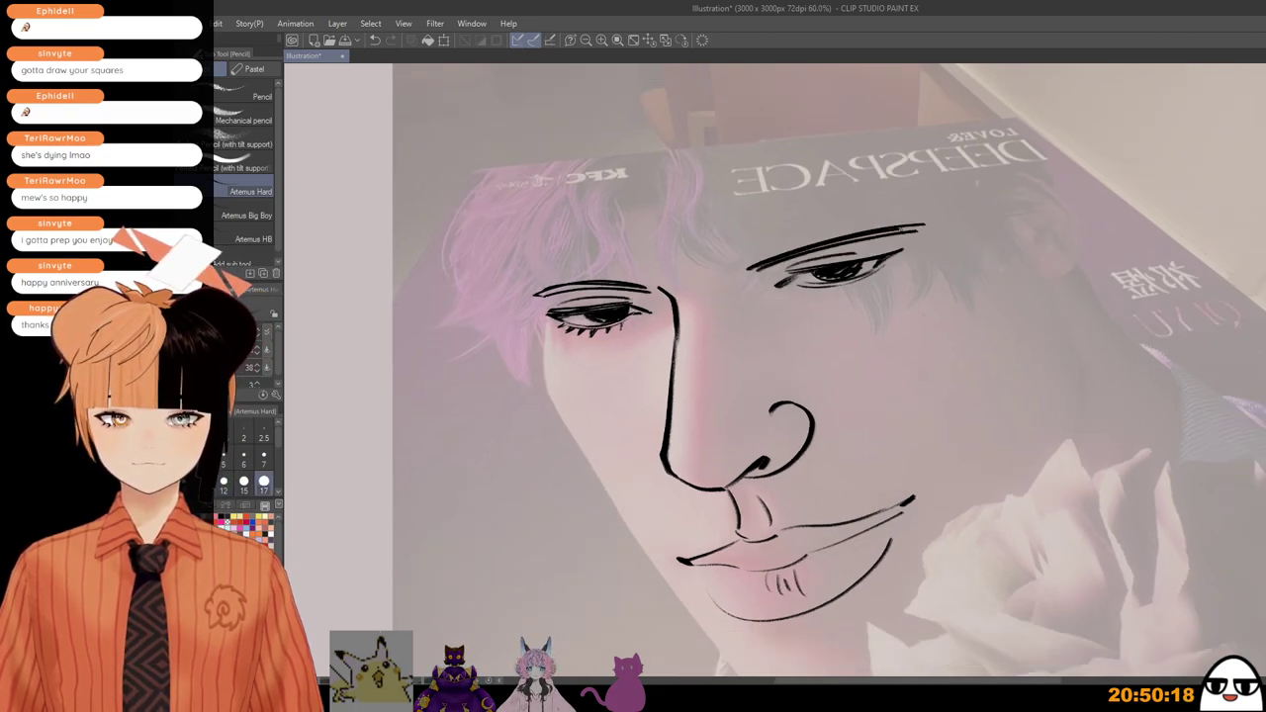
{"action": "key", "text": "ctrl+z"}
{"action": "left_click_drag", "start_coordinate": [753, 268], "coordinate": [902, 234]}
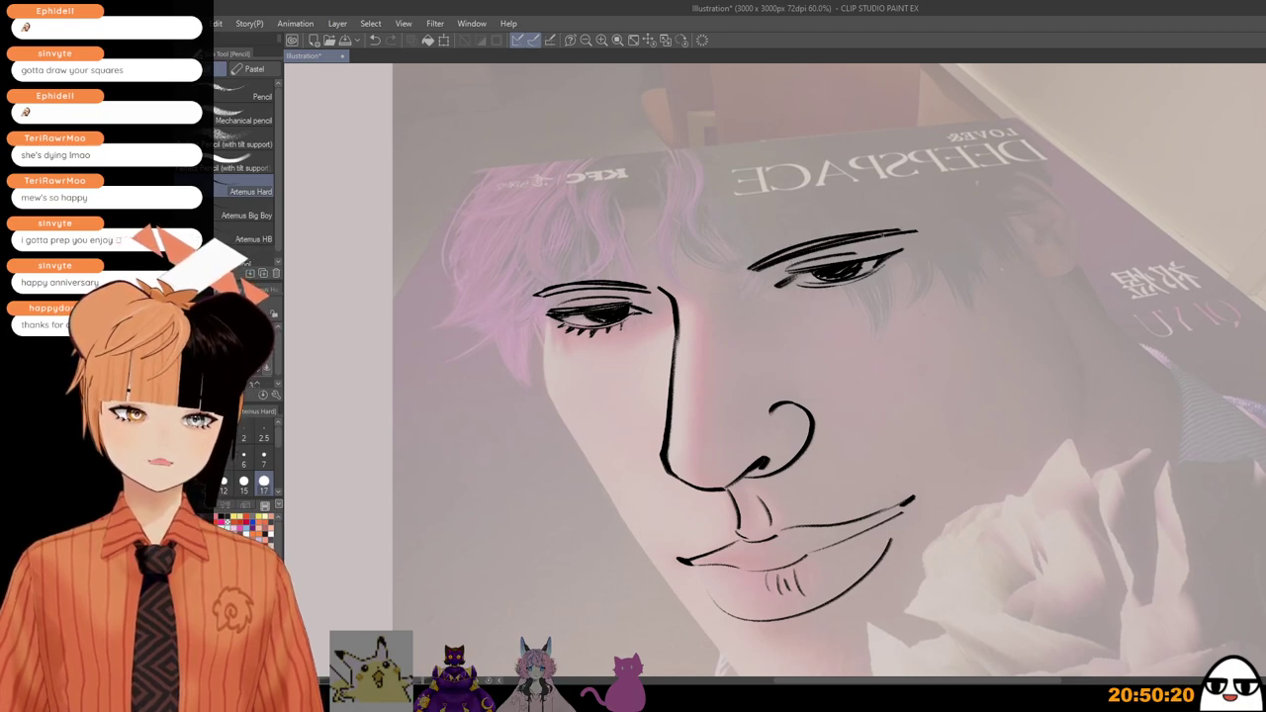
Step: Check the placement of the eyes, brows, nose and mouth in normal and mirrored view, both close up and from farther away
{"action": "key", "text": "h"}
{"action": "scroll", "coordinate": [820, 388], "scroll_direction": "down", "scroll_amount": 1}
{"action": "key", "text": "h"}
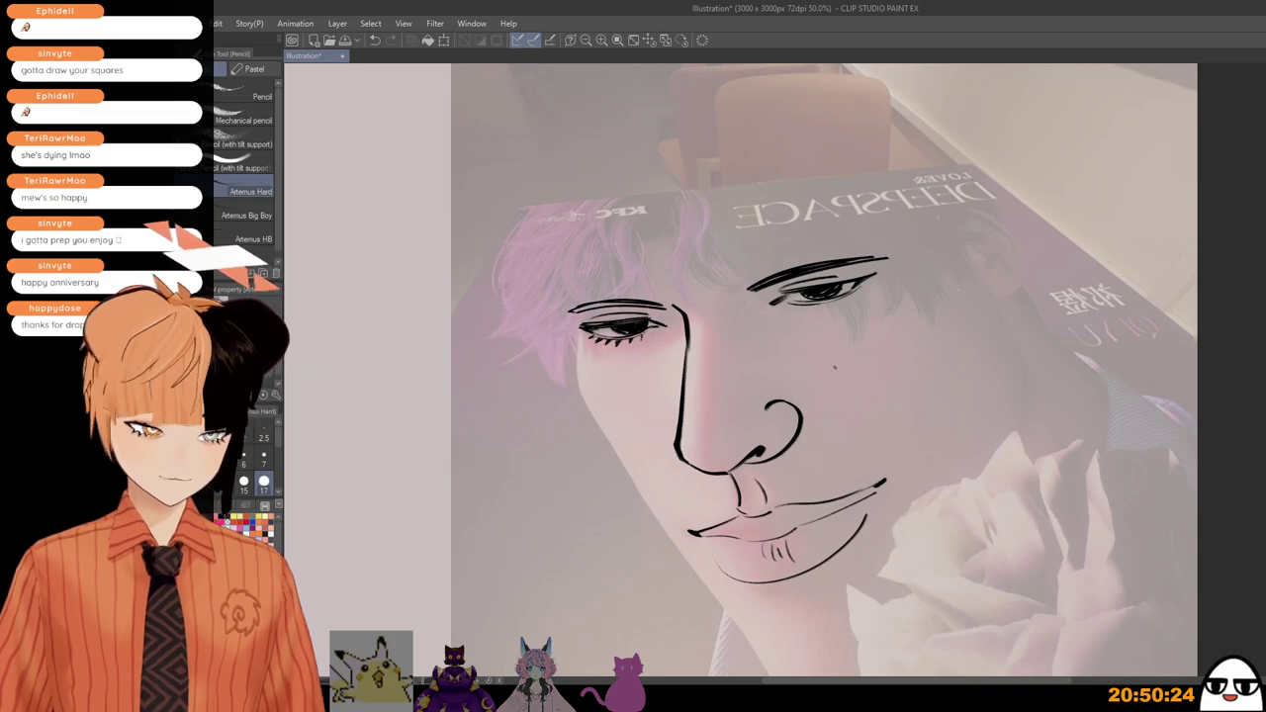
{"action": "key", "text": "h"}
{"action": "key", "text": "h"}
{"action": "scroll", "coordinate": [654, 310], "scroll_direction": "up", "scroll_amount": 5}
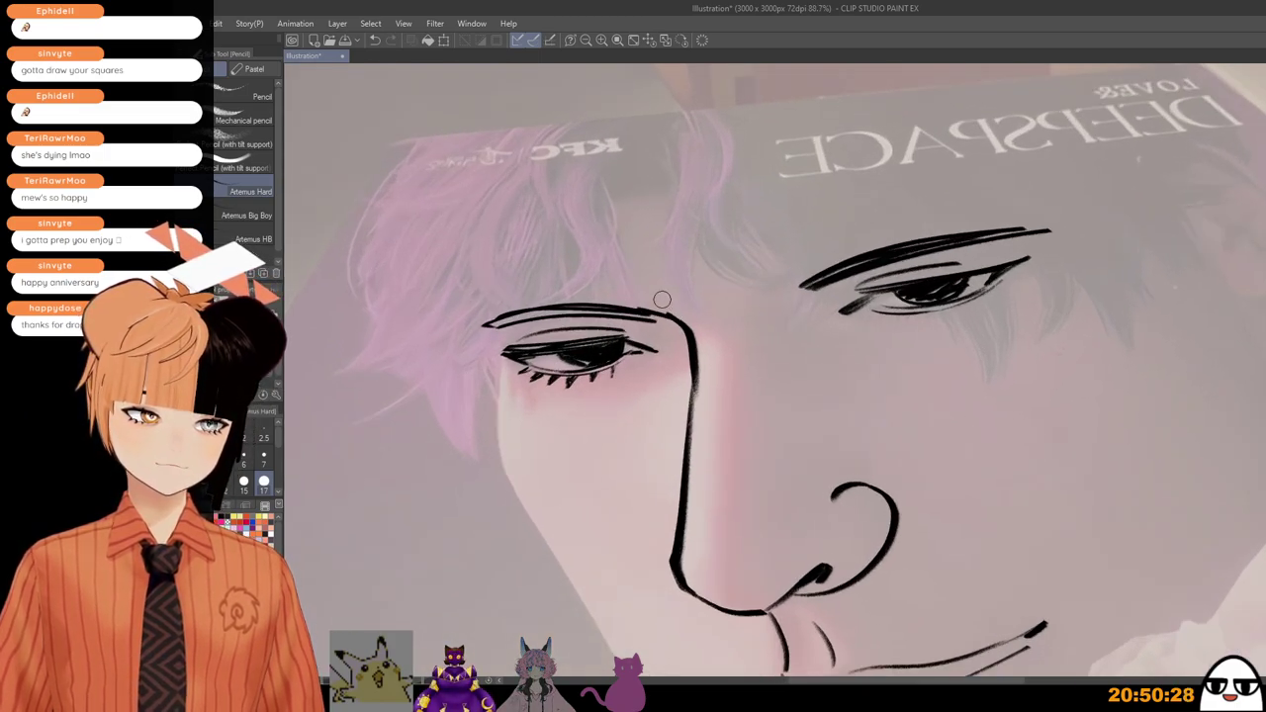
{"action": "scroll", "coordinate": [697, 319], "scroll_direction": "down", "scroll_amount": 4}
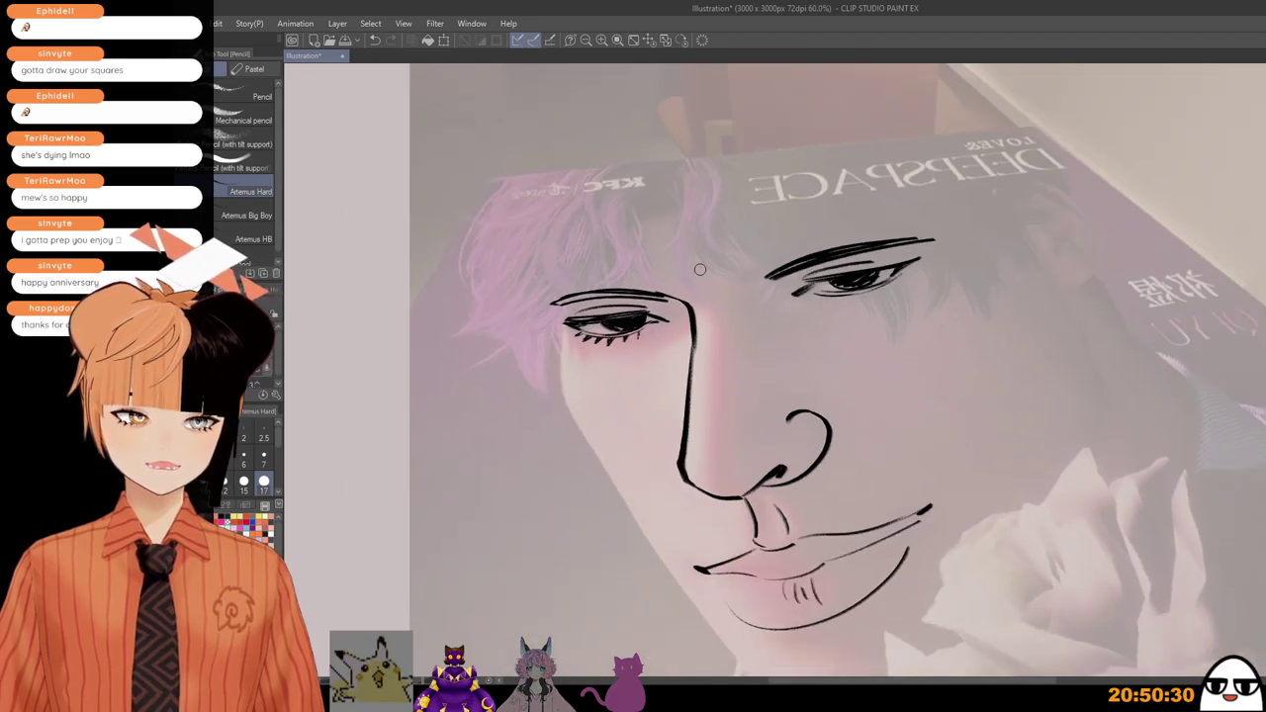
{"action": "scroll", "coordinate": [708, 397], "scroll_direction": "down", "scroll_amount": 2}
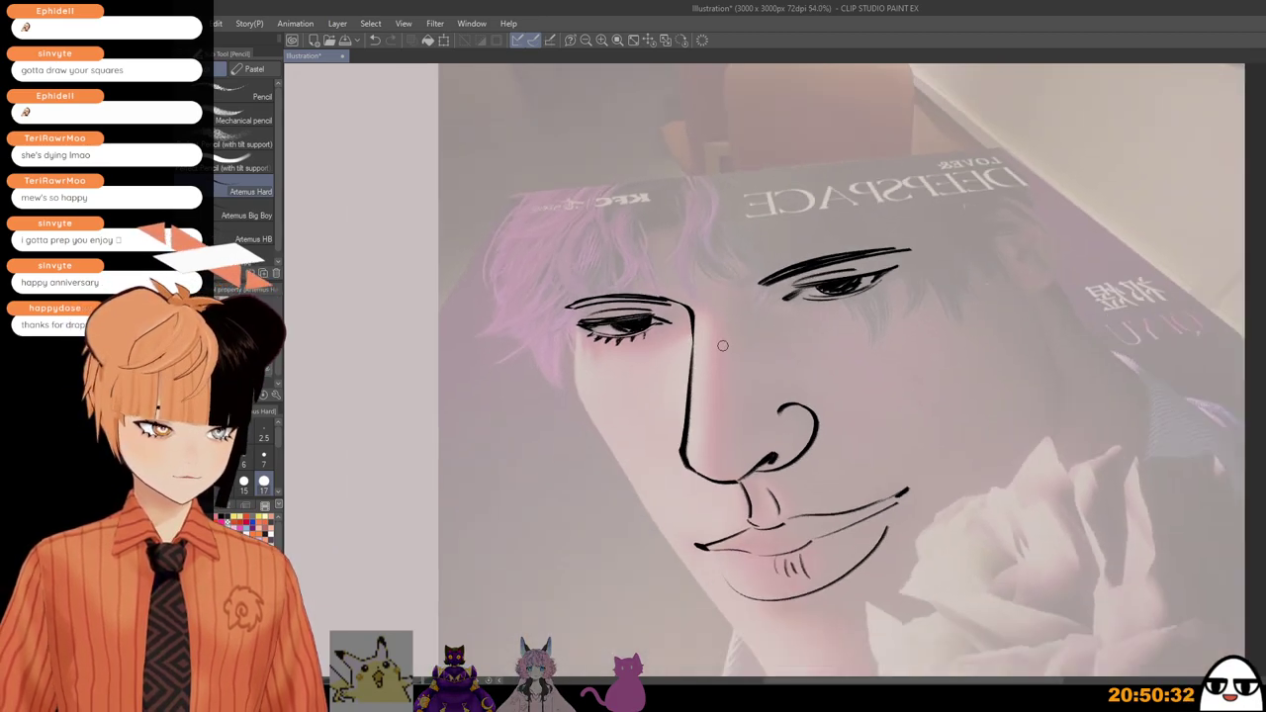
{"action": "scroll", "coordinate": [798, 278], "scroll_direction": "up", "scroll_amount": 5}
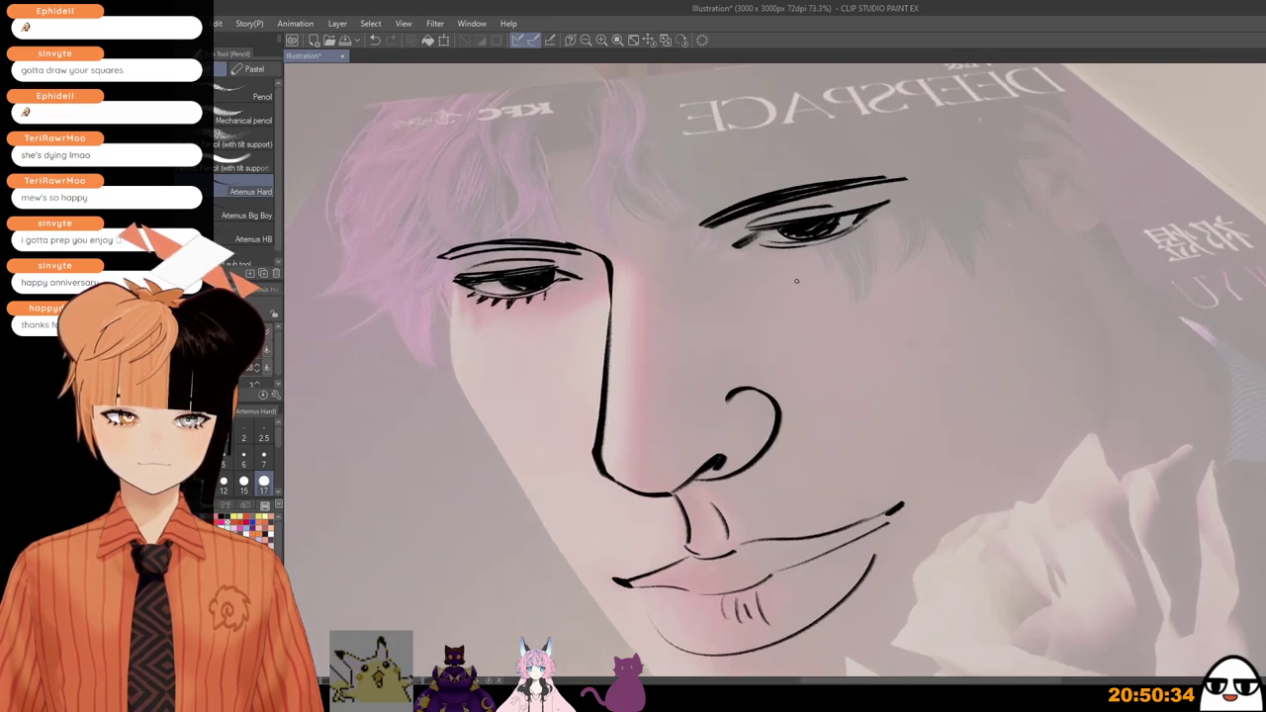
Step: Add a row of short lower lashes beneath the shadowed-side eye
{"action": "key", "text": "h"}
{"action": "mouse_move", "coordinate": [700, 223]}
{"action": "left_mouse_down"}
{"action": "mouse_move", "coordinate": [690, 230]}
{"action": "mouse_move", "coordinate": [708, 241]}
{"action": "left_mouse_up"}
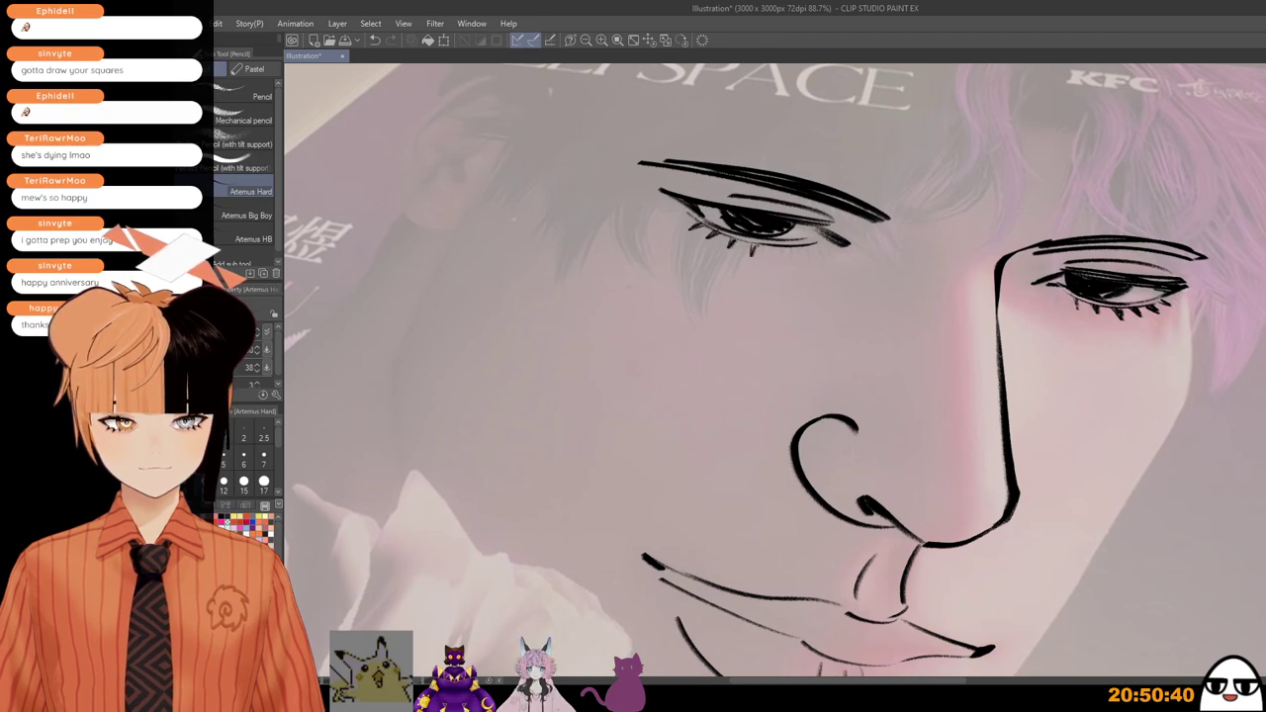
{"action": "mouse_move", "coordinate": [752, 242]}
{"action": "left_mouse_down"}
{"action": "mouse_move", "coordinate": [755, 253]}
{"action": "mouse_move", "coordinate": [795, 254]}
{"action": "left_mouse_up"}
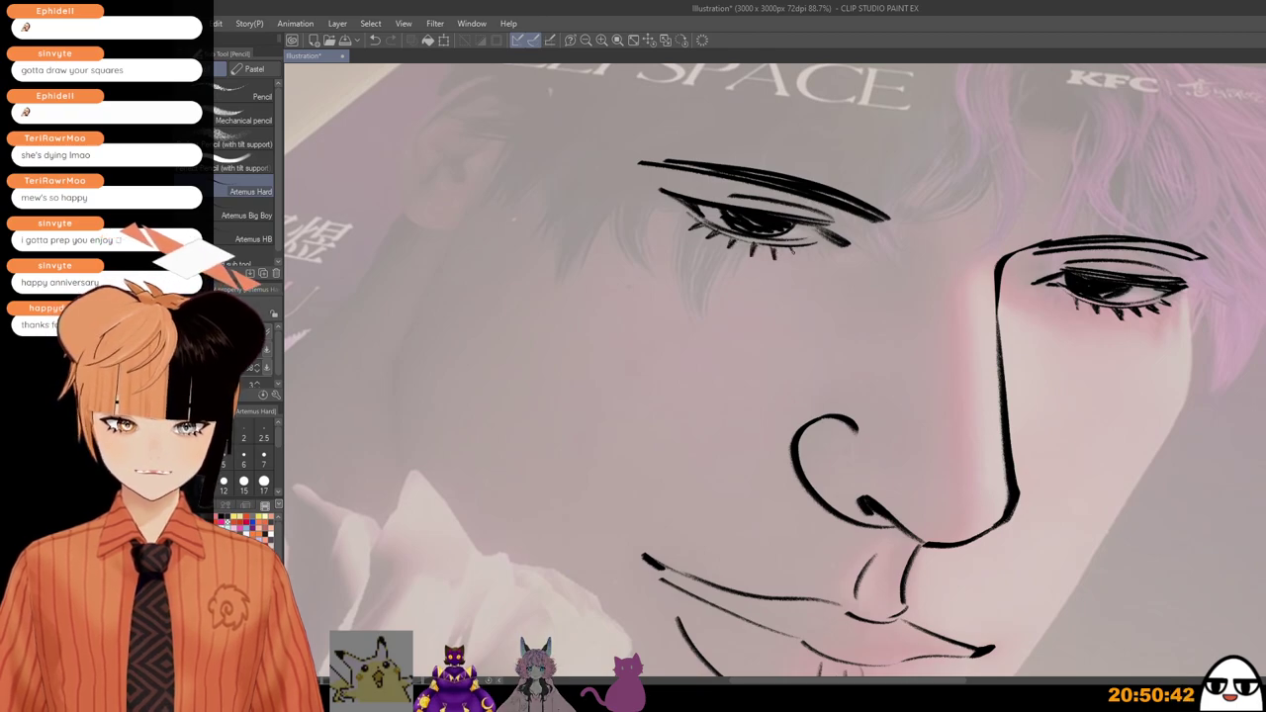
{"action": "scroll", "coordinate": [814, 251], "scroll_direction": "down", "scroll_amount": 5}
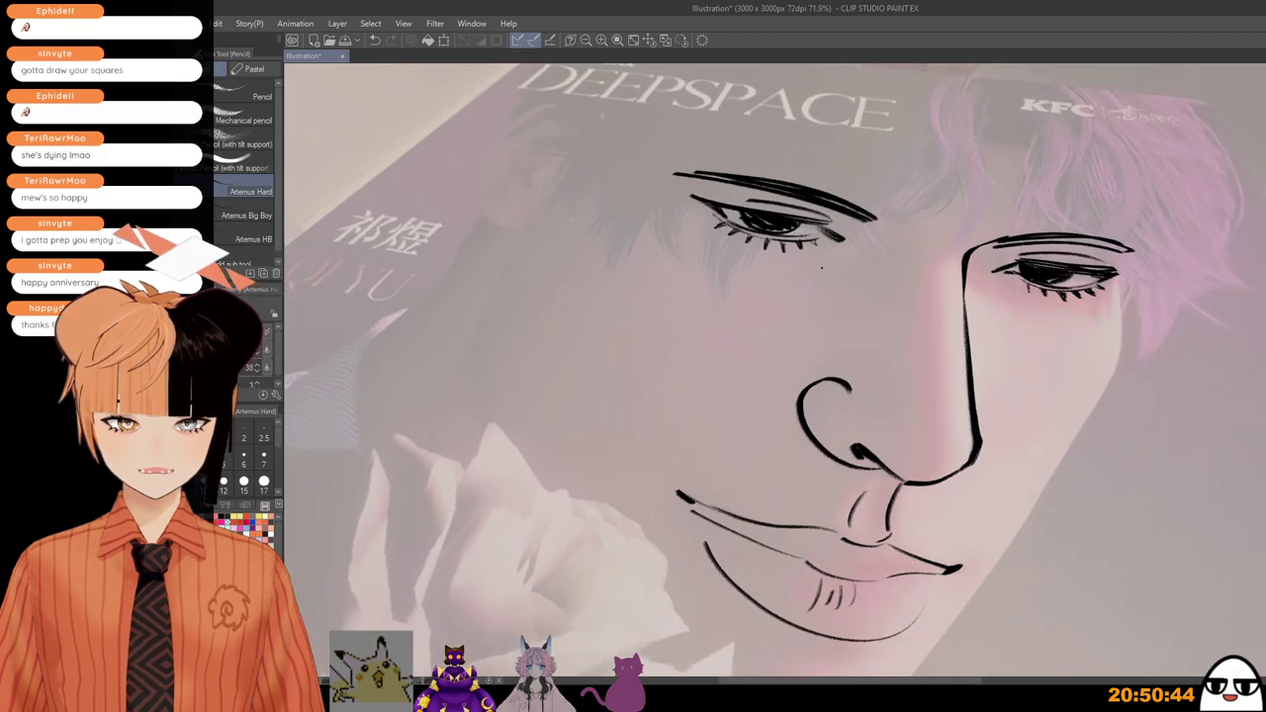
Step: Trace the face contour on the lit side from the outer eye corner along the cheek and jaw to the chin
{"action": "key", "text": "h"}
{"action": "left_click_drag", "start_coordinate": [829, 392], "coordinate": [780, 345]}
{"action": "scroll", "coordinate": [781, 345], "scroll_direction": "down", "scroll_amount": 2}
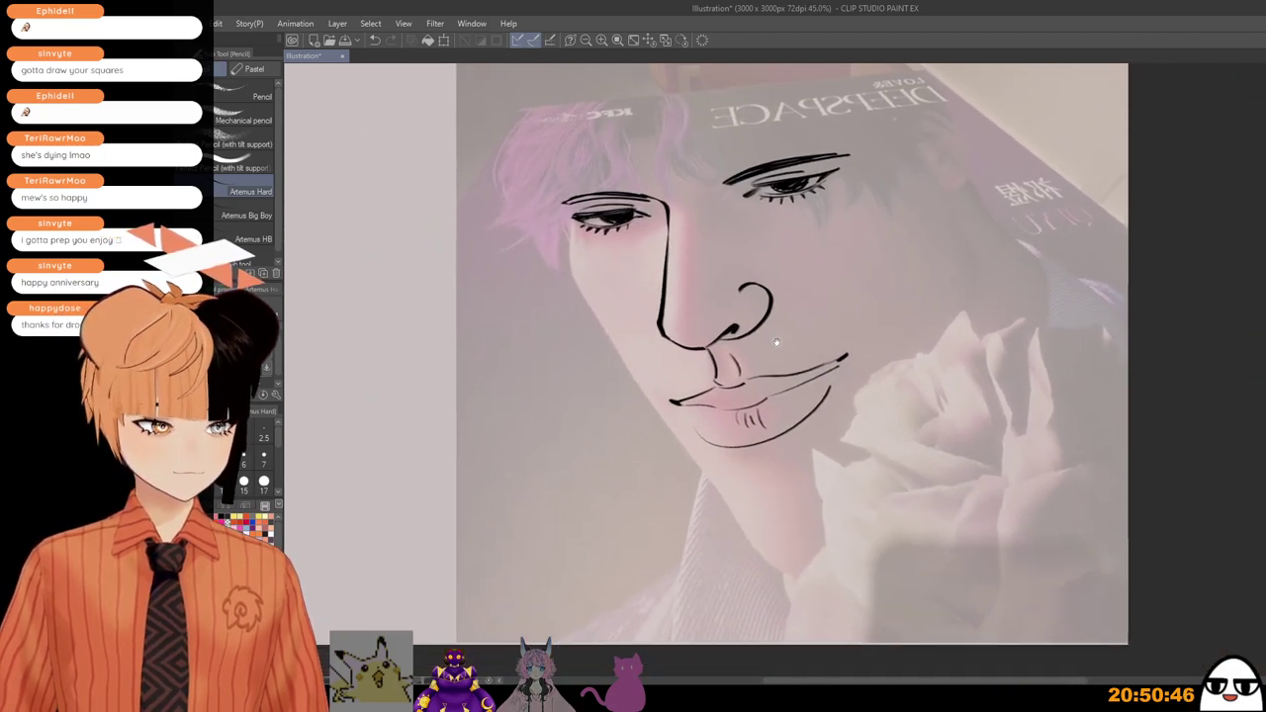
{"action": "scroll", "coordinate": [564, 241], "scroll_direction": "up", "scroll_amount": 1}
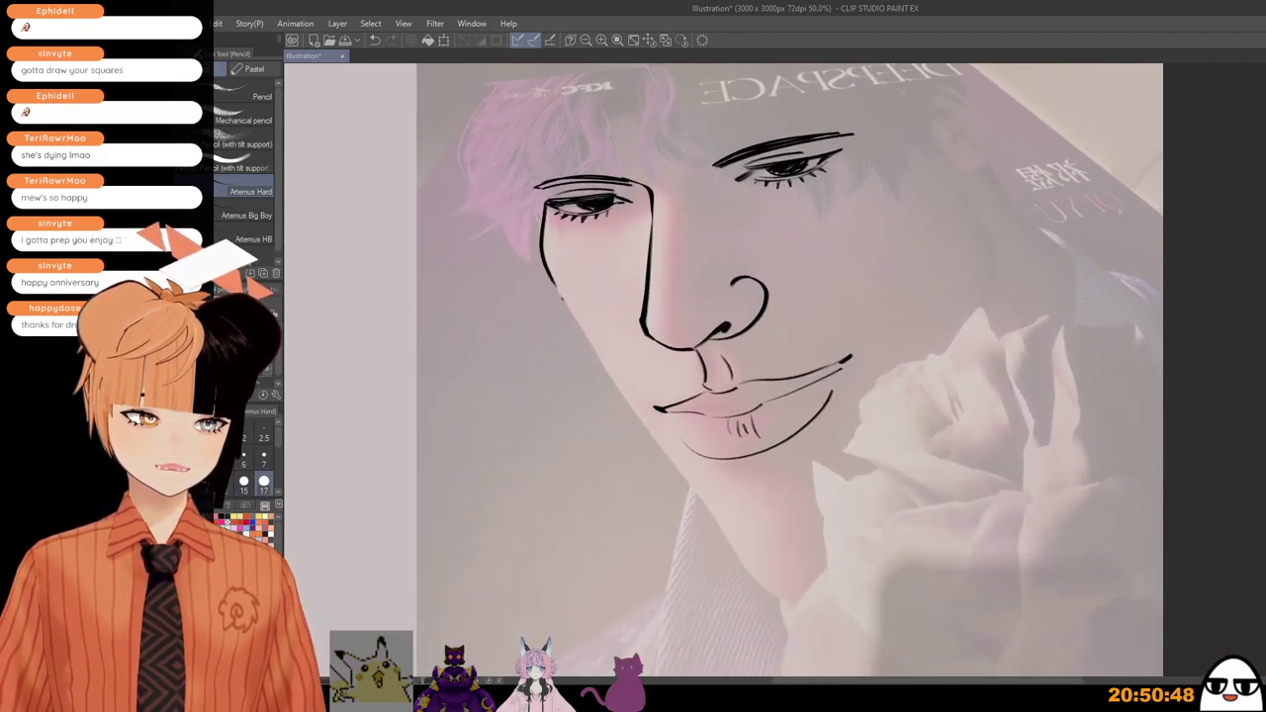
{"action": "left_click_drag", "start_coordinate": [543, 206], "coordinate": [593, 347]}
{"action": "left_click_drag", "start_coordinate": [650, 435], "coordinate": [758, 570]}
{"action": "scroll", "coordinate": [691, 460], "scroll_direction": "up", "scroll_amount": 1}
{"action": "mouse_move", "coordinate": [692, 482]}
{"action": "left_mouse_down"}
{"action": "mouse_move", "coordinate": [780, 609]}
{"action": "mouse_move", "coordinate": [817, 621]}
{"action": "left_mouse_up"}
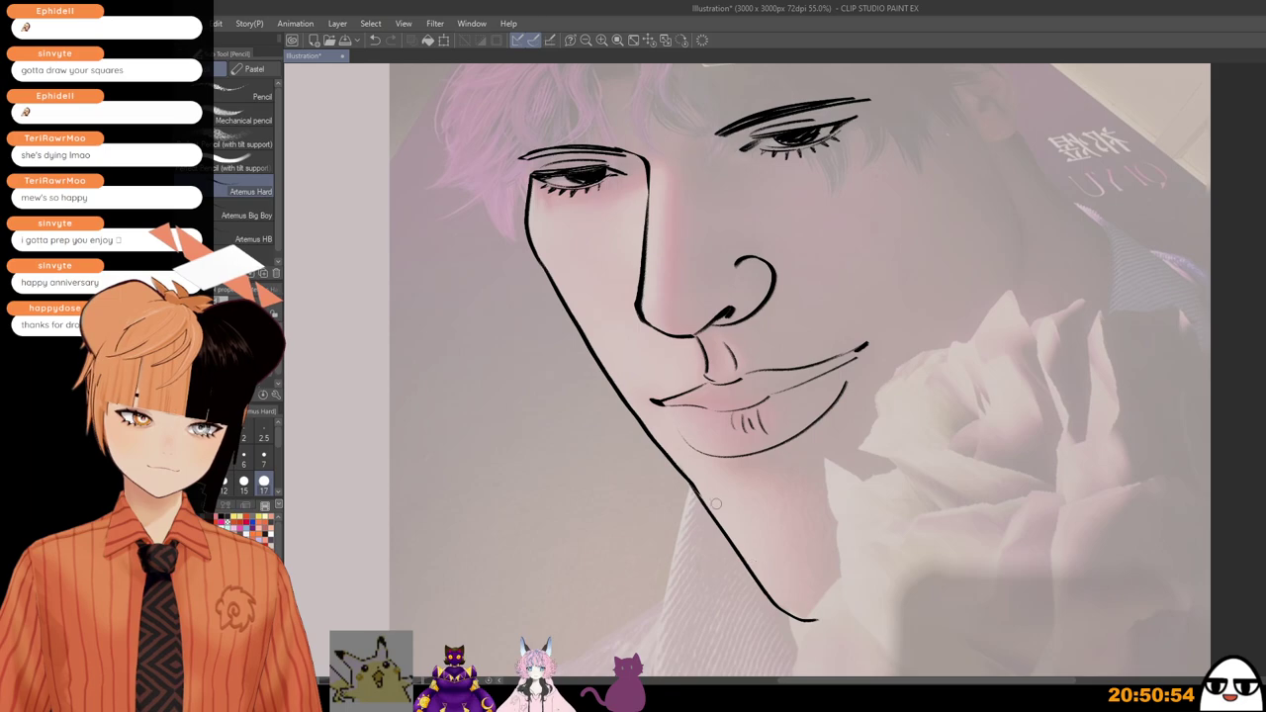
Step: Draw the exaggerated wide jaw curve on the shadowed side from the chin across the rose and up to the temple
{"action": "scroll", "coordinate": [752, 504], "scroll_direction": "down", "scroll_amount": 3}
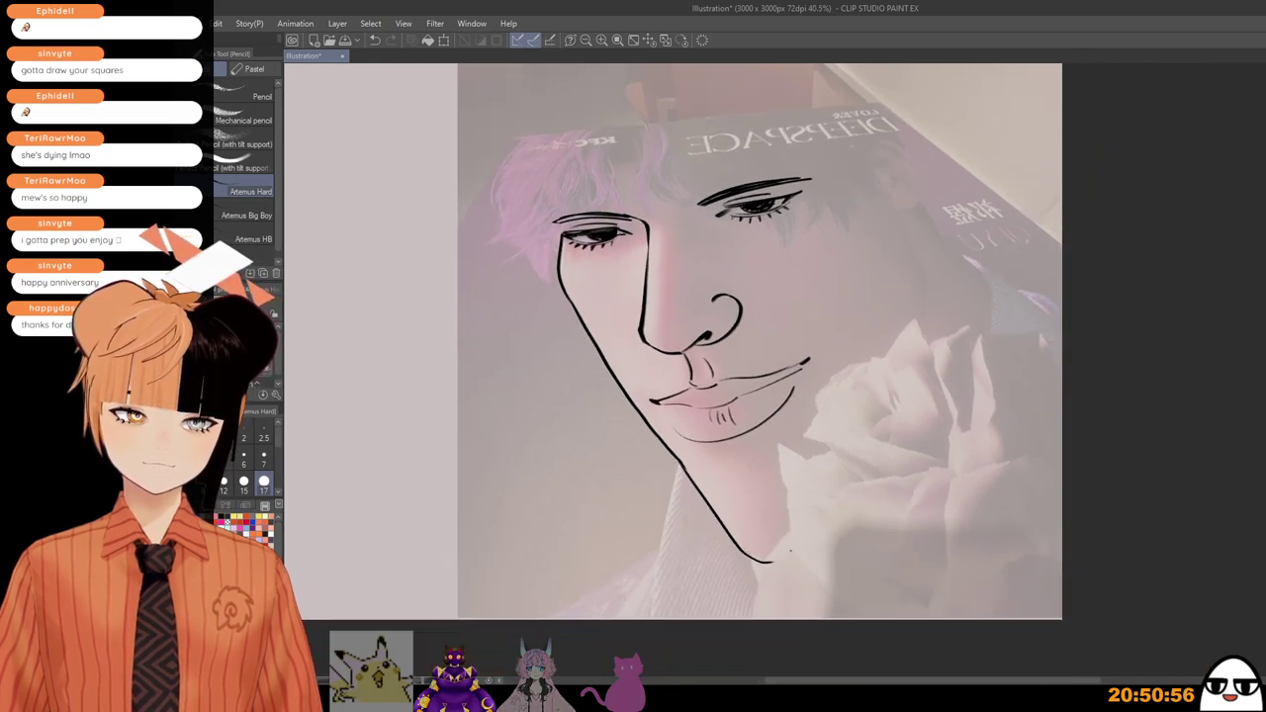
{"action": "mouse_move", "coordinate": [864, 513]}
{"action": "left_mouse_down"}
{"action": "mouse_move", "coordinate": [927, 393]}
{"action": "mouse_move", "coordinate": [928, 289]}
{"action": "left_mouse_up"}
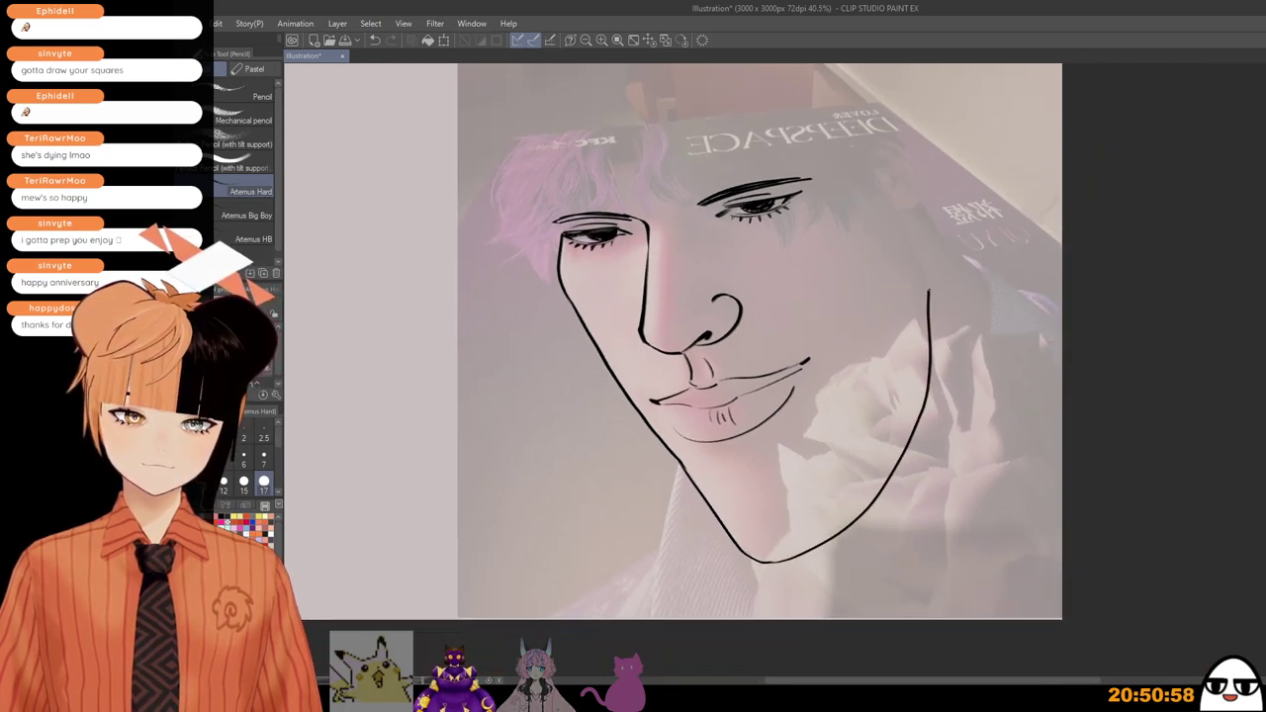
{"action": "left_click_drag", "start_coordinate": [908, 226], "coordinate": [887, 191]}
{"action": "scroll", "coordinate": [921, 339], "scroll_direction": "down", "scroll_amount": 1}
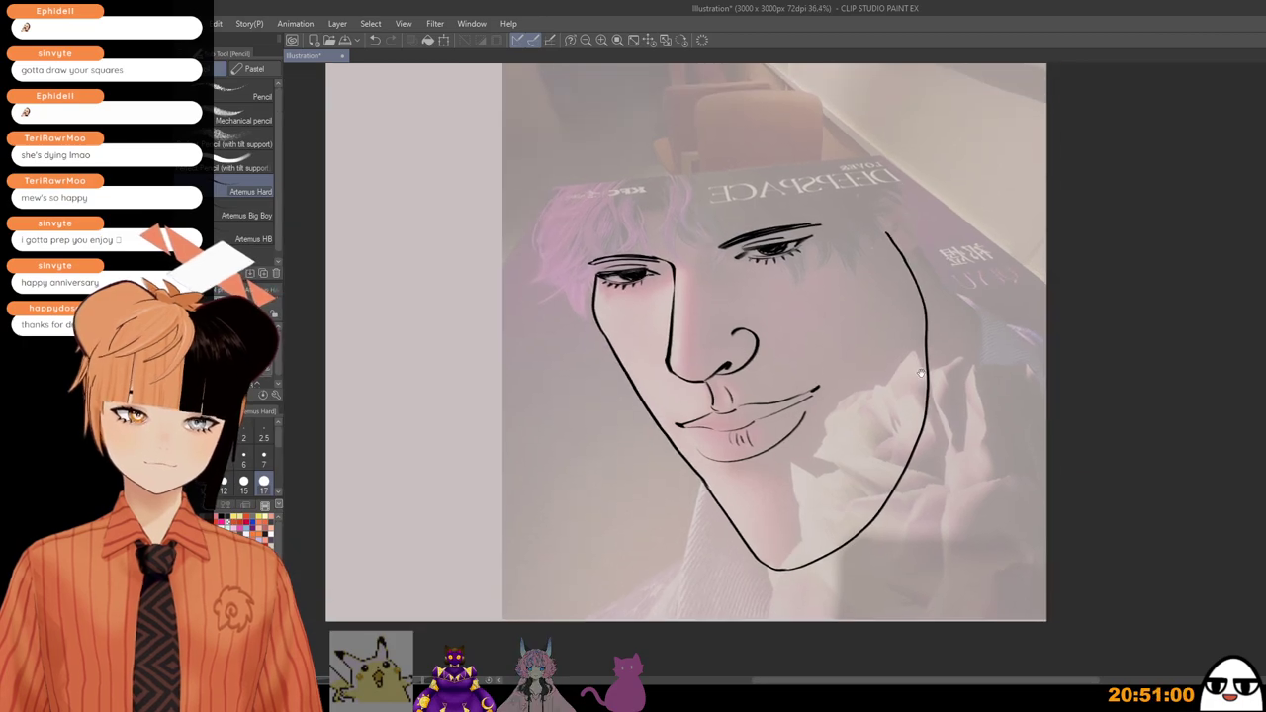
Step: Draw straight bangs as long strands falling to the brows, from the shadowed brow's inner end across the lit-side eye
{"action": "key", "text": "h"}
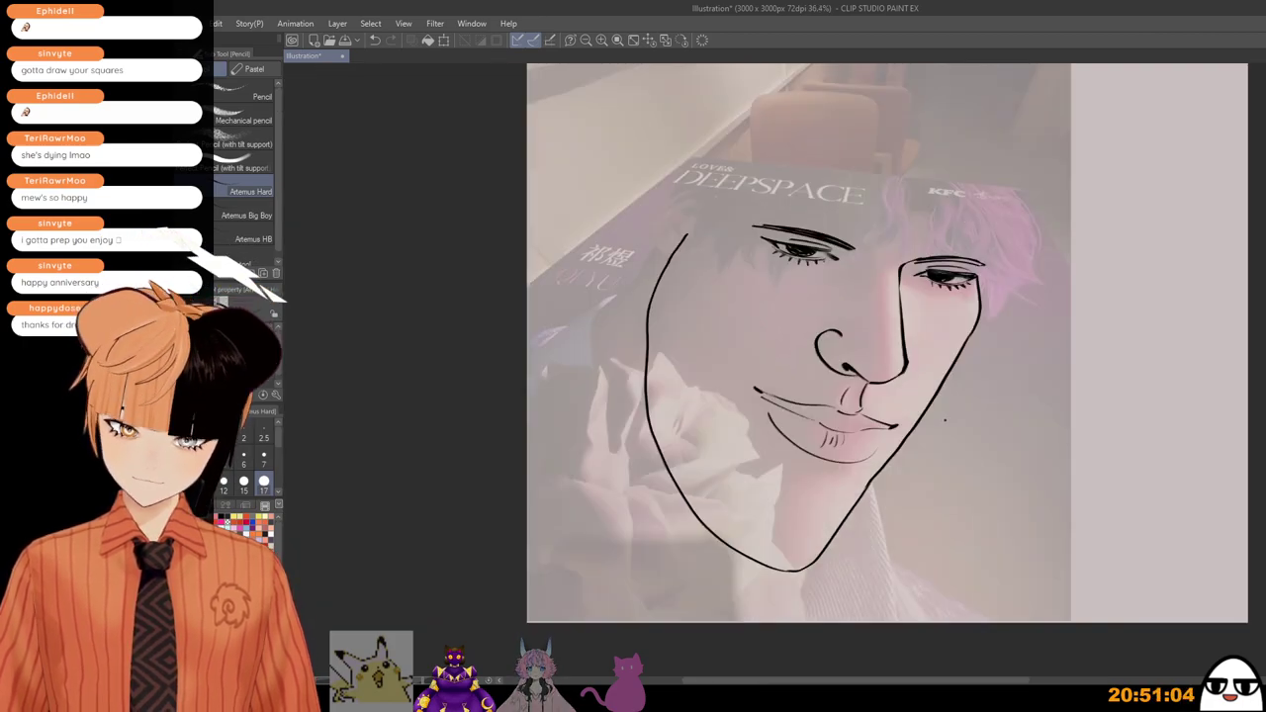
{"action": "left_click_drag", "start_coordinate": [896, 186], "coordinate": [883, 225]}
{"action": "scroll", "coordinate": [883, 224], "scroll_direction": "up", "scroll_amount": 3}
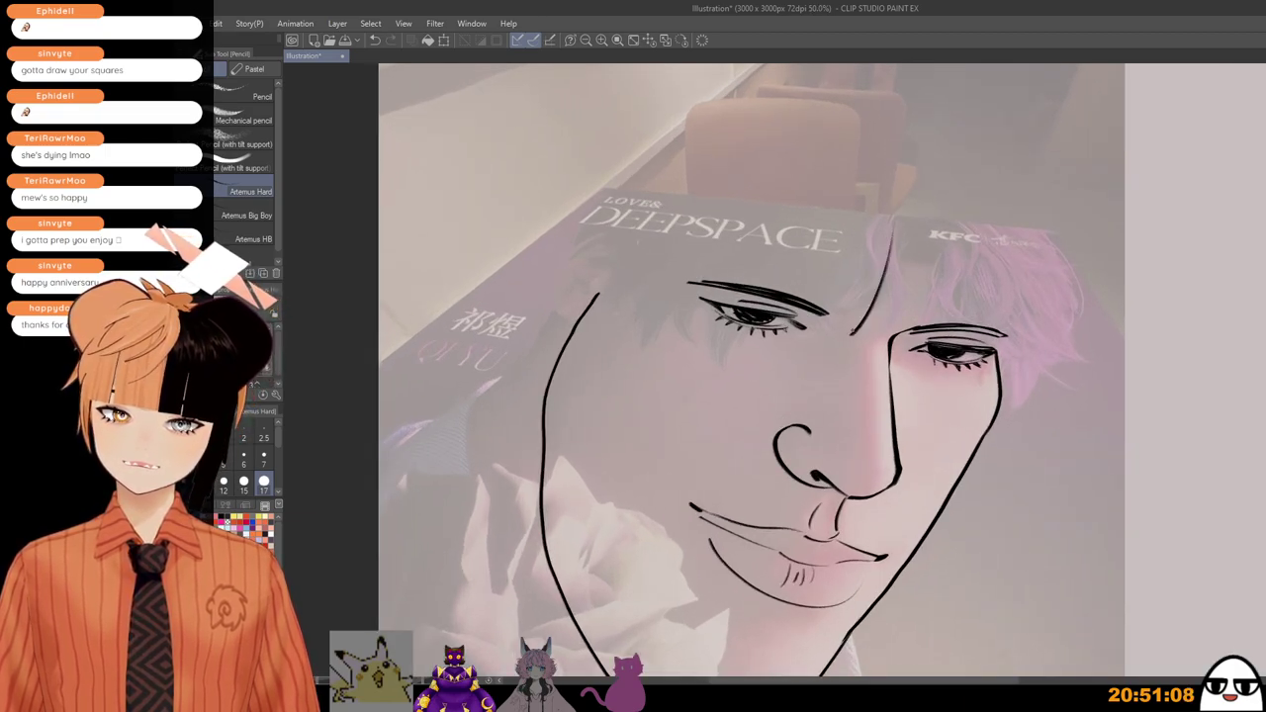
{"action": "key", "text": "ctrl+z"}
{"action": "left_click_drag", "start_coordinate": [897, 203], "coordinate": [858, 332]}
{"action": "key", "text": "ctrl+z"}
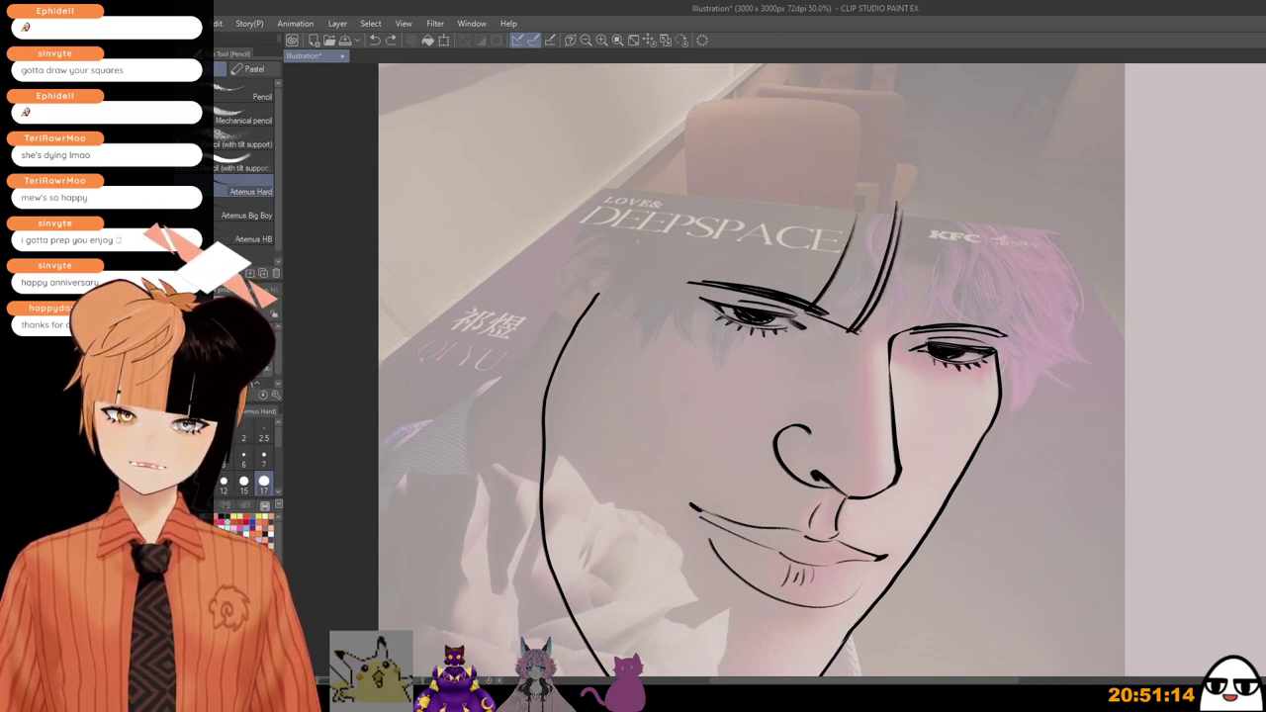
{"action": "mouse_move", "coordinate": [932, 204]}
{"action": "left_mouse_down"}
{"action": "mouse_move", "coordinate": [917, 336]}
{"action": "mouse_move", "coordinate": [926, 327]}
{"action": "left_mouse_up"}
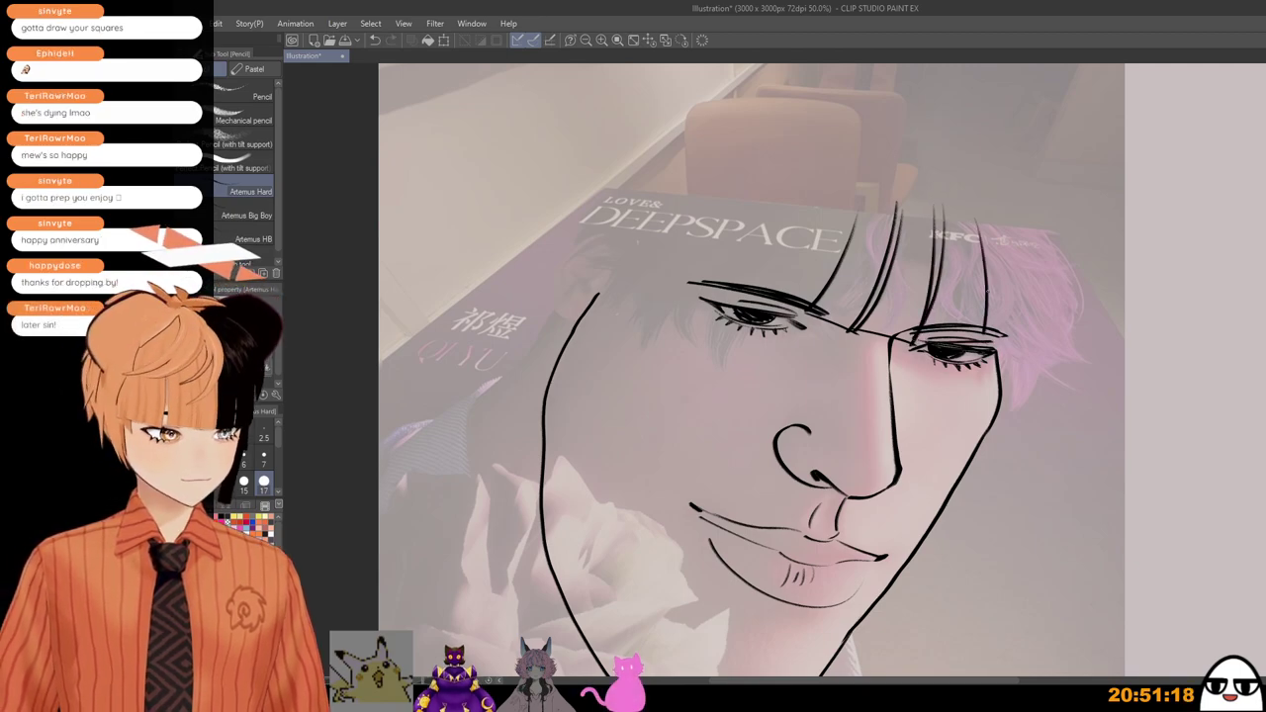
{"action": "left_click_drag", "start_coordinate": [962, 209], "coordinate": [984, 353]}
{"action": "left_click_drag", "start_coordinate": [982, 238], "coordinate": [1002, 331]}
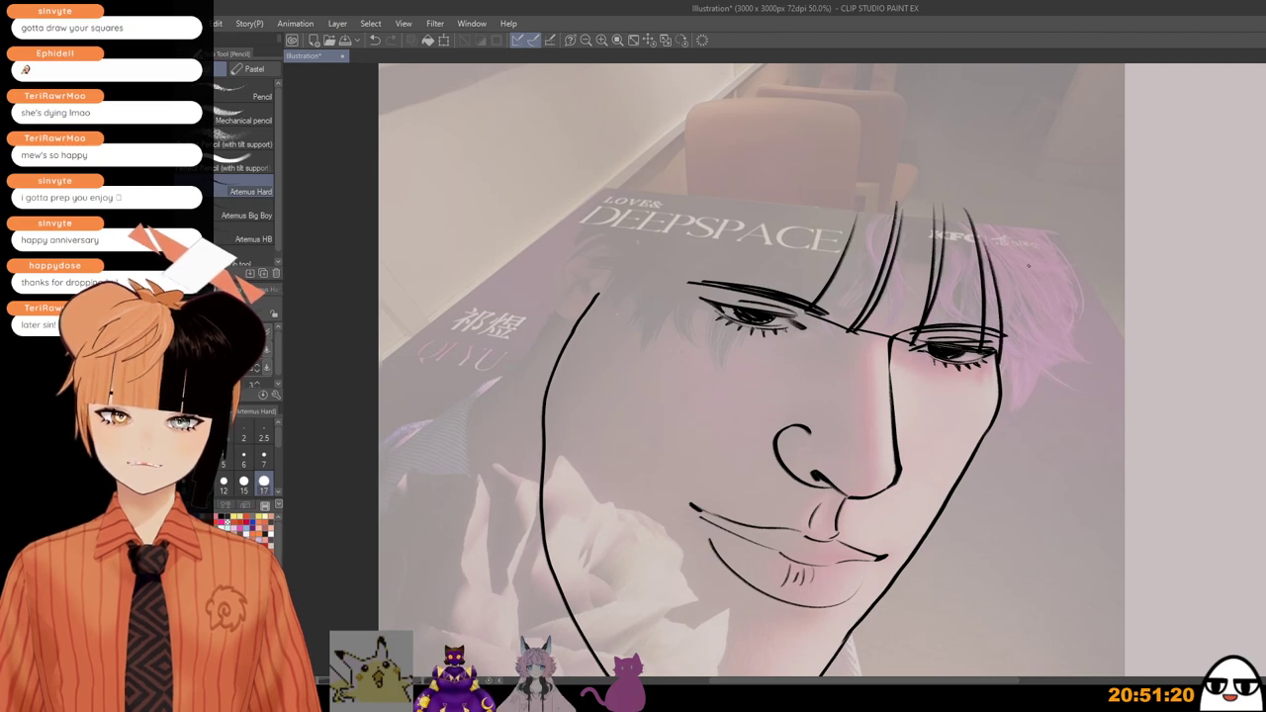
Step: Draw the curved outer edge of the hair beside the lit-side eye, redoing the stroke and removing the extra lower strand
{"action": "left_click_drag", "start_coordinate": [1039, 226], "coordinate": [1048, 396]}
{"action": "key", "text": "ctrl+z"}
{"action": "left_click_drag", "start_coordinate": [1041, 220], "coordinate": [1047, 398]}
{"action": "mouse_move", "coordinate": [1061, 331]}
{"action": "left_mouse_down"}
{"action": "mouse_move", "coordinate": [1045, 397]}
{"action": "mouse_move", "coordinate": [1028, 404]}
{"action": "mouse_move", "coordinate": [1018, 329]}
{"action": "mouse_move", "coordinate": [942, 544]}
{"action": "left_mouse_up"}
{"action": "key", "text": "ctrl+z"}
{"action": "key", "text": "ctrl+z"}
Step: Draw long tapering hair locks with jagged ends hanging beside the jaw on the lit side
{"action": "left_click_drag", "start_coordinate": [1001, 311], "coordinate": [920, 638]}
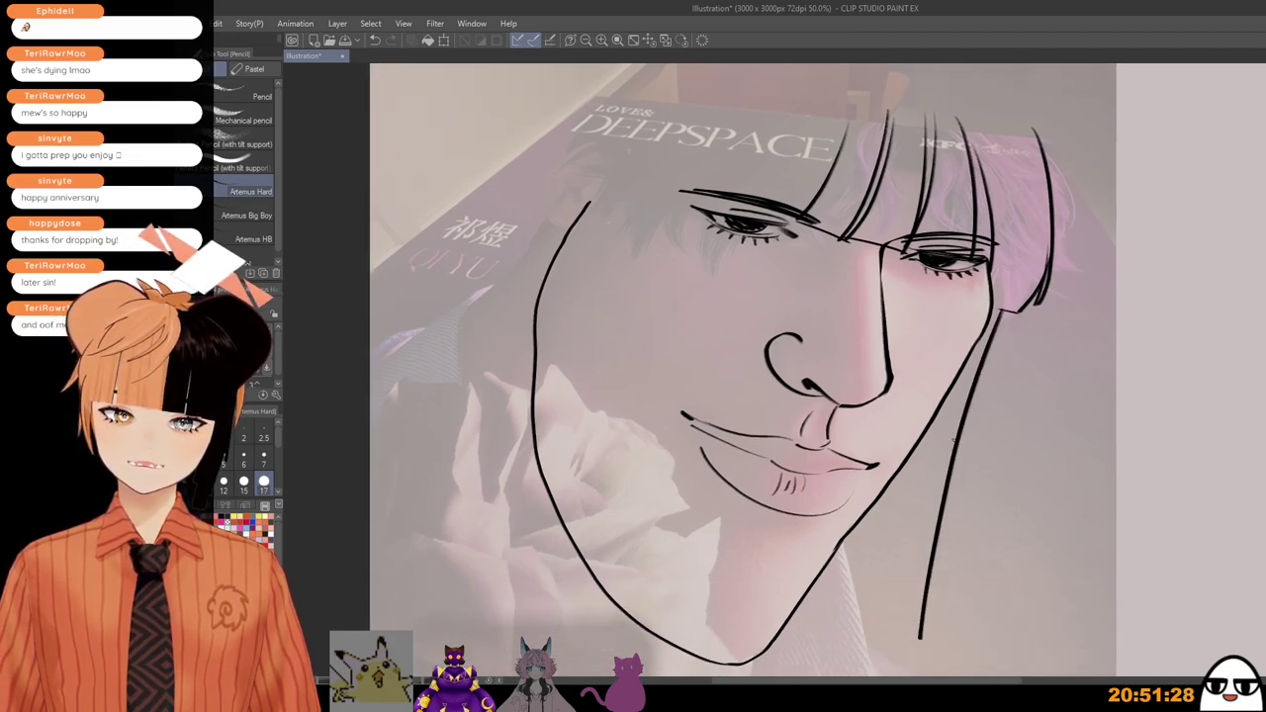
{"action": "left_click_drag", "start_coordinate": [954, 435], "coordinate": [915, 643]}
{"action": "left_click_drag", "start_coordinate": [872, 599], "coordinate": [914, 639]}
{"action": "left_click_drag", "start_coordinate": [906, 484], "coordinate": [869, 598]}
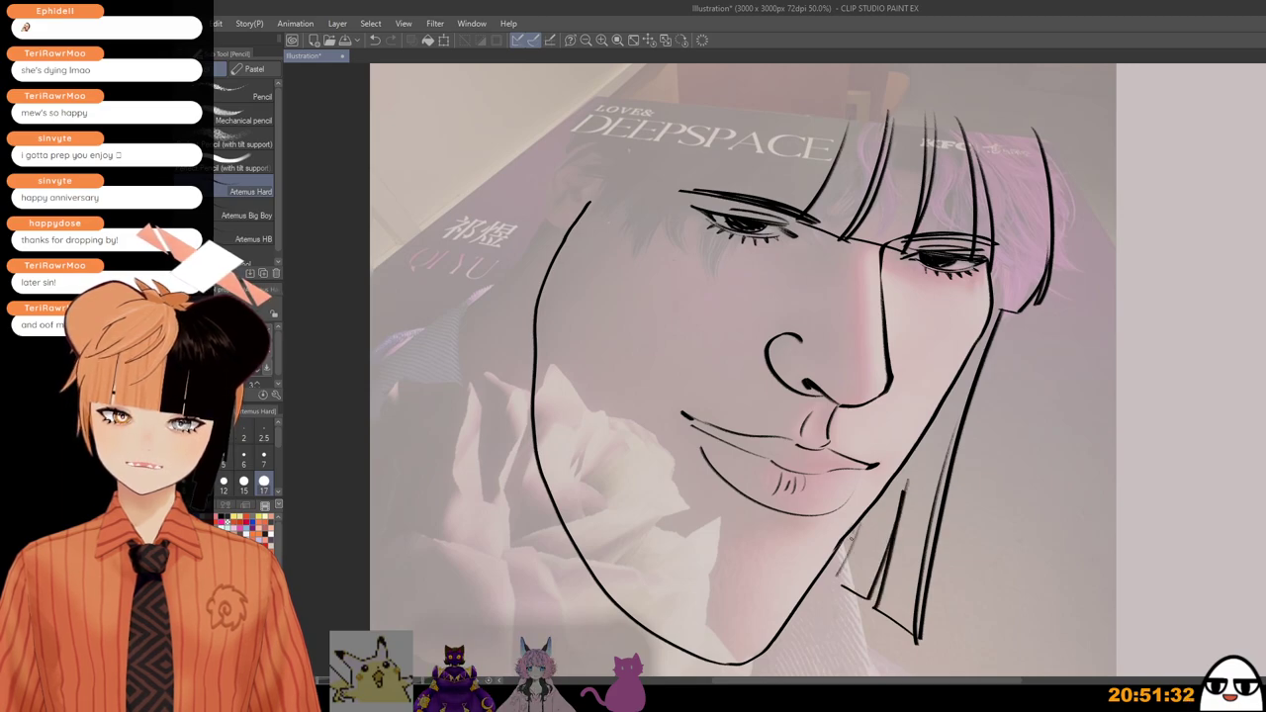
{"action": "scroll", "coordinate": [926, 562], "scroll_direction": "down", "scroll_amount": 2}
{"action": "left_click_drag", "start_coordinate": [925, 562], "coordinate": [935, 523]}
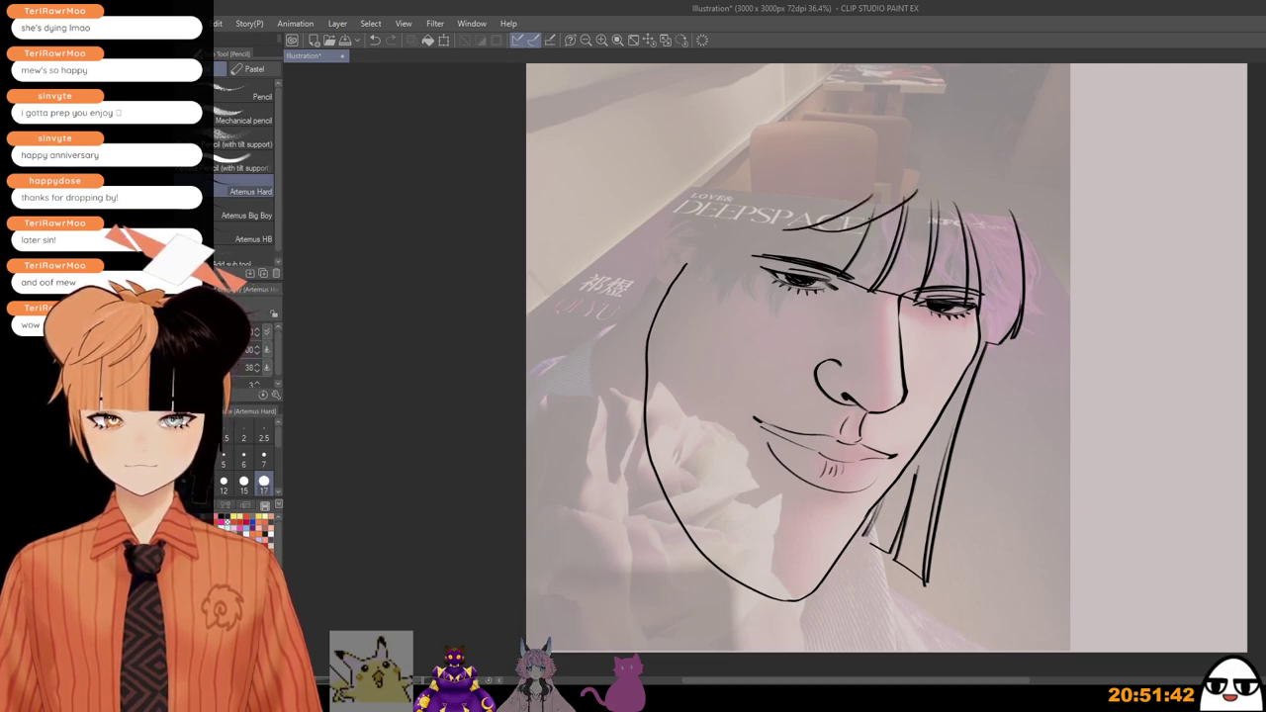
Step: Extend the bangs over the shadowed-side brow and add a long curved strand past the outer corner of that eye
{"action": "left_click_drag", "start_coordinate": [850, 208], "coordinate": [817, 267]}
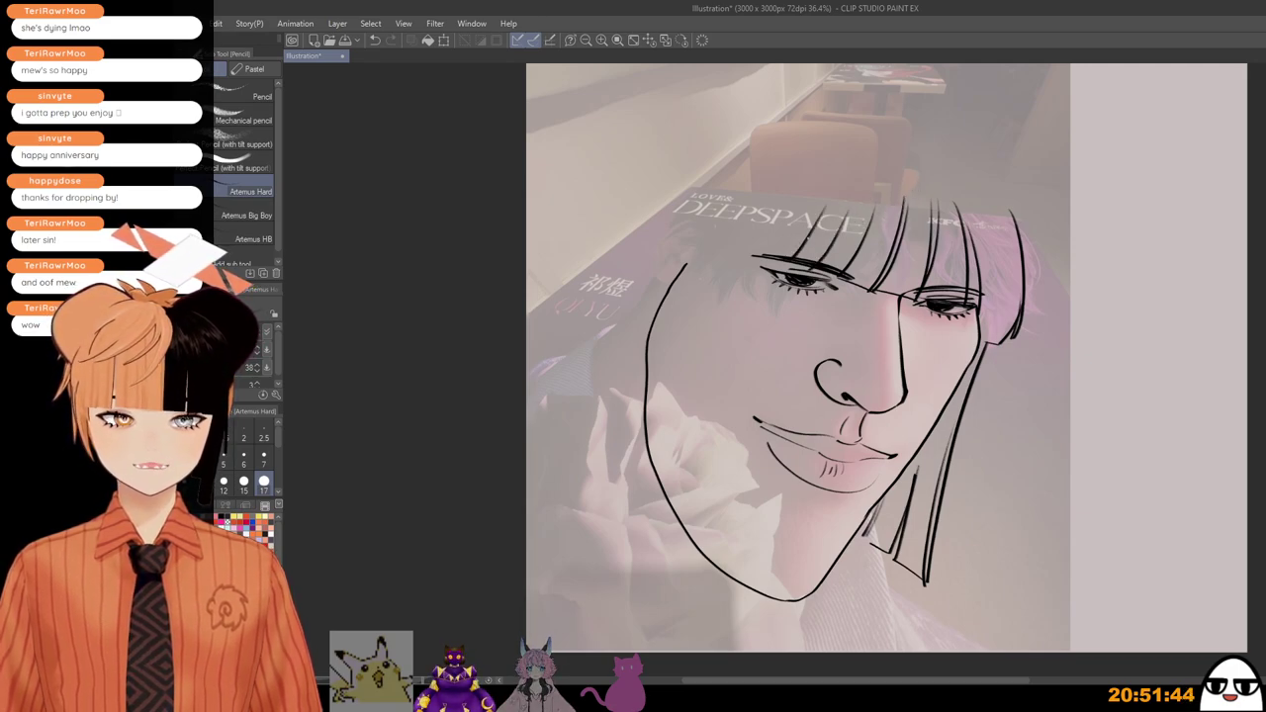
{"action": "key", "text": "ctrl+z"}
{"action": "left_click_drag", "start_coordinate": [793, 208], "coordinate": [760, 349]}
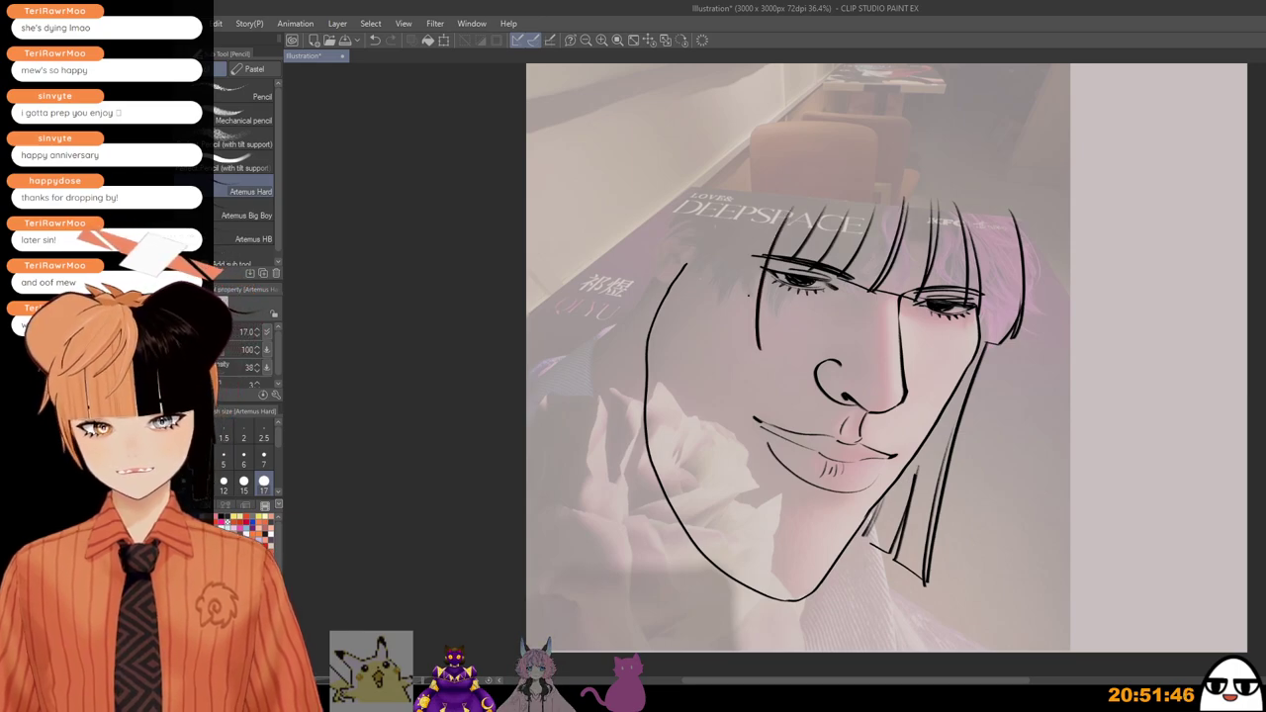
{"action": "key", "text": "ctrl+z"}
{"action": "left_click_drag", "start_coordinate": [793, 206], "coordinate": [743, 339]}
{"action": "left_click_drag", "start_coordinate": [742, 294], "coordinate": [747, 345]}
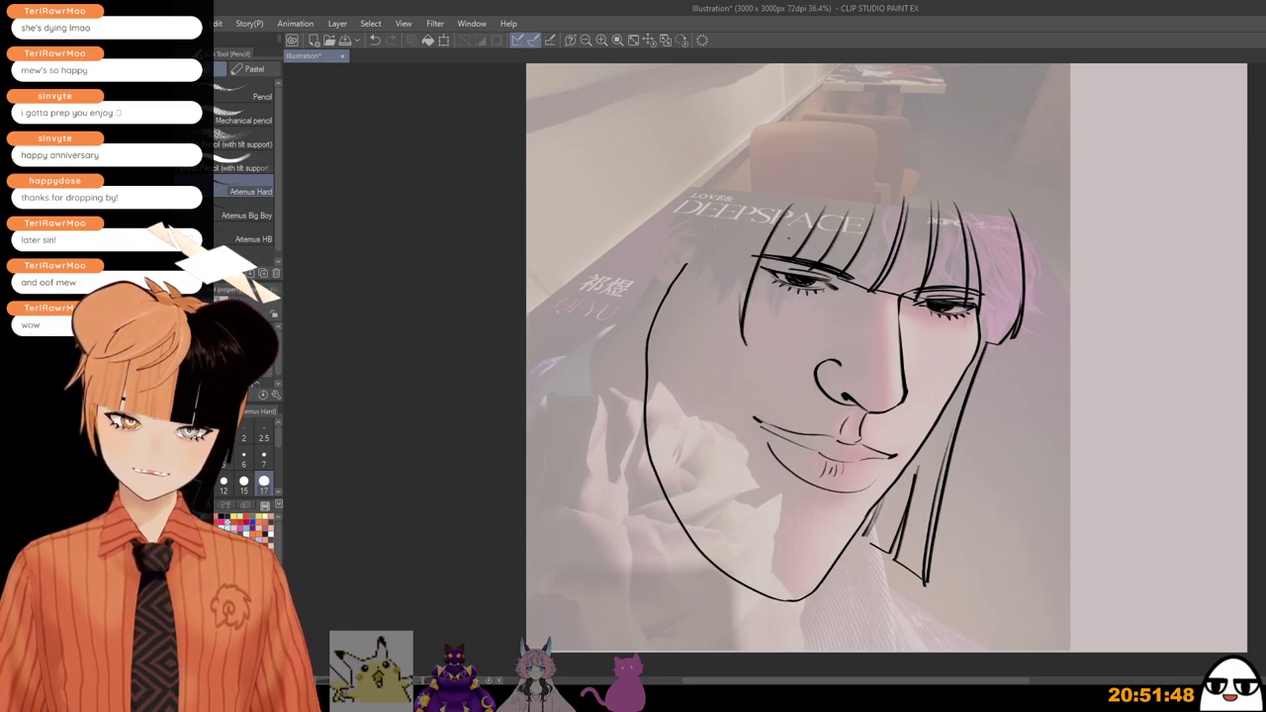
Step: Draw a long pointed lock over the shadowed cheek and short strands crossing the face contour at the temple
{"action": "mouse_move", "coordinate": [744, 287]}
{"action": "left_mouse_down"}
{"action": "mouse_move", "coordinate": [723, 343]}
{"action": "mouse_move", "coordinate": [731, 332]}
{"action": "mouse_move", "coordinate": [694, 369]}
{"action": "left_mouse_up"}
{"action": "key", "text": "ctrl+z"}
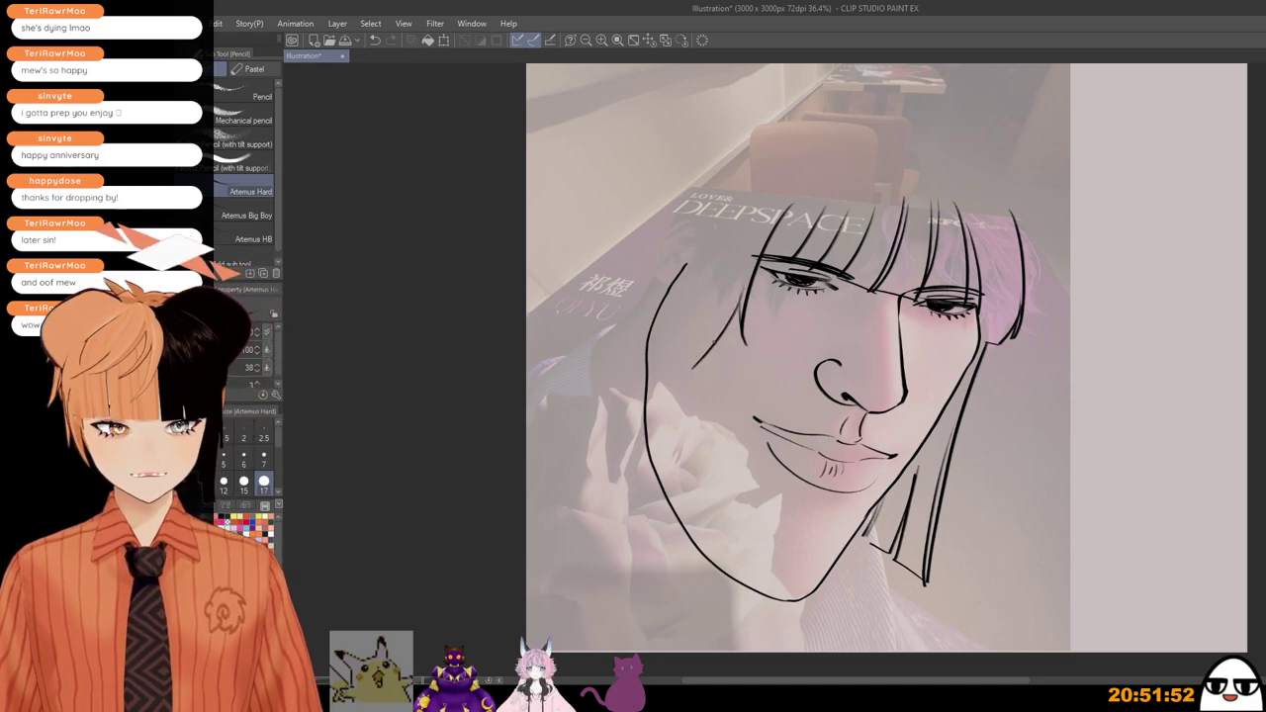
{"action": "left_click_drag", "start_coordinate": [723, 321], "coordinate": [693, 374]}
{"action": "key", "text": "ctrl+z"}
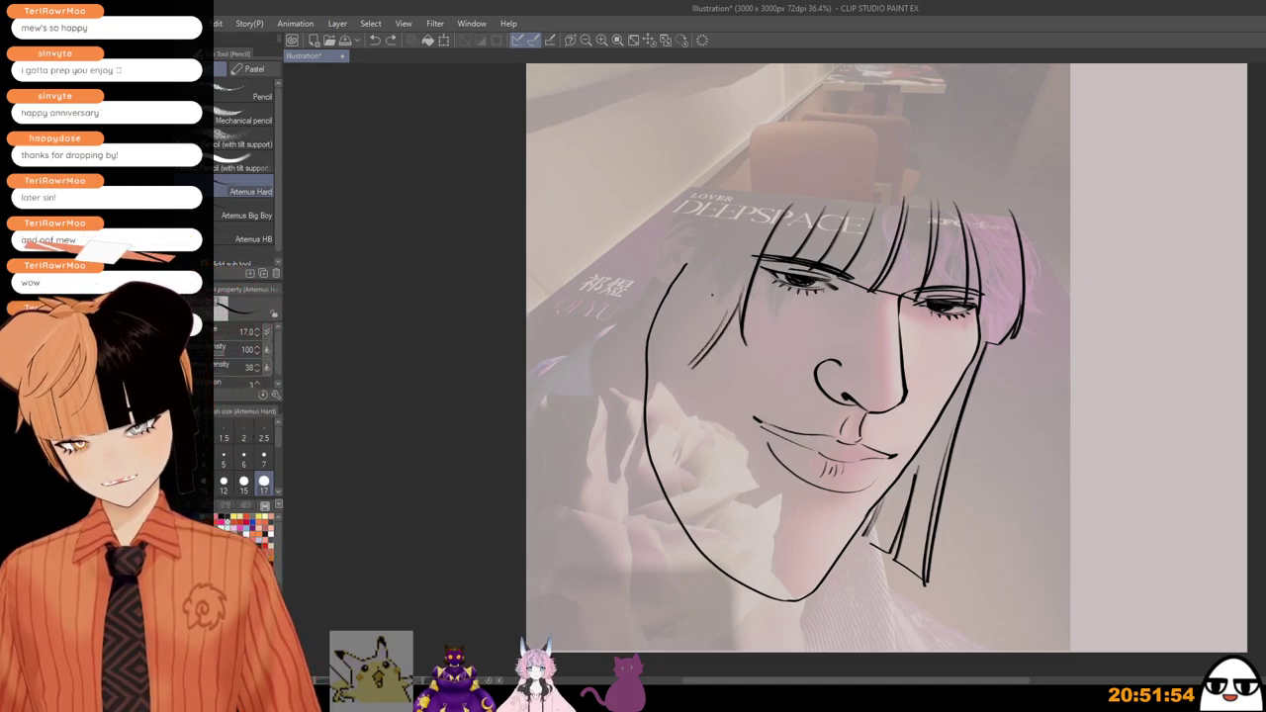
{"action": "left_click_drag", "start_coordinate": [720, 329], "coordinate": [693, 368]}
{"action": "left_click_drag", "start_coordinate": [736, 261], "coordinate": [689, 394]}
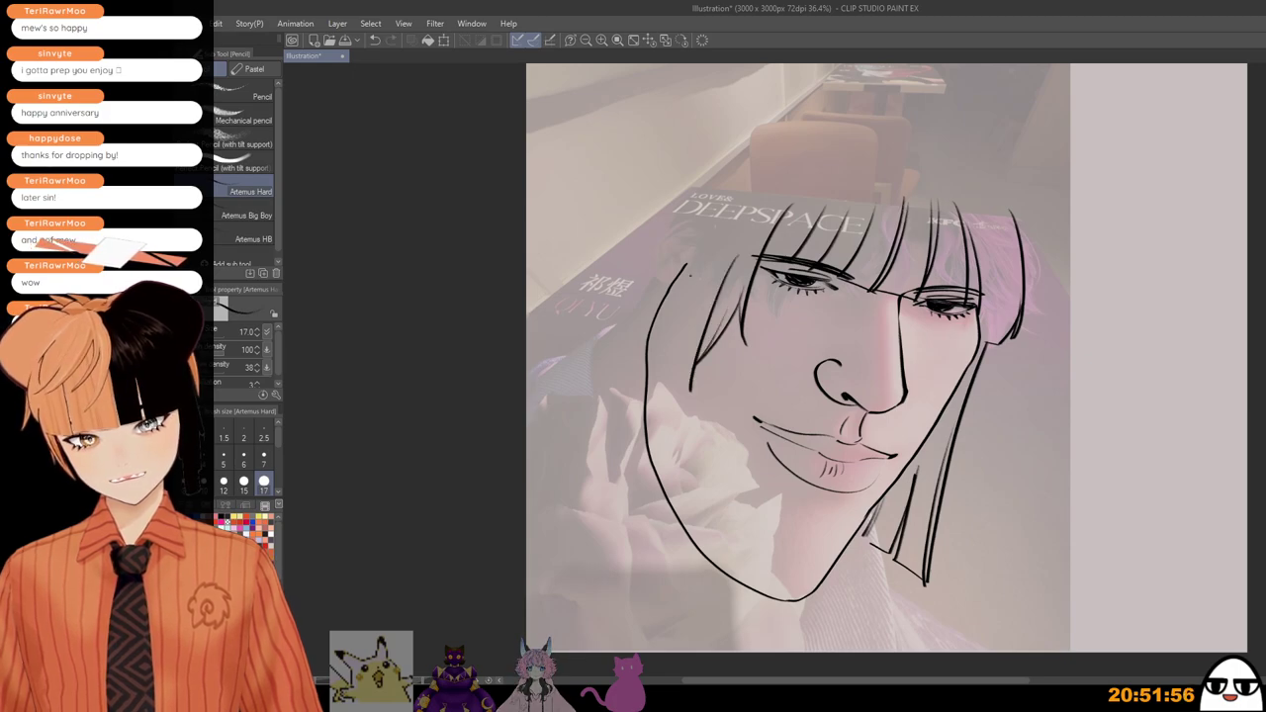
{"action": "mouse_move", "coordinate": [698, 283]}
{"action": "left_mouse_down"}
{"action": "mouse_move", "coordinate": [682, 405]}
{"action": "mouse_move", "coordinate": [644, 336]}
{"action": "left_mouse_up"}
{"action": "left_click_drag", "start_coordinate": [689, 281], "coordinate": [633, 324]}
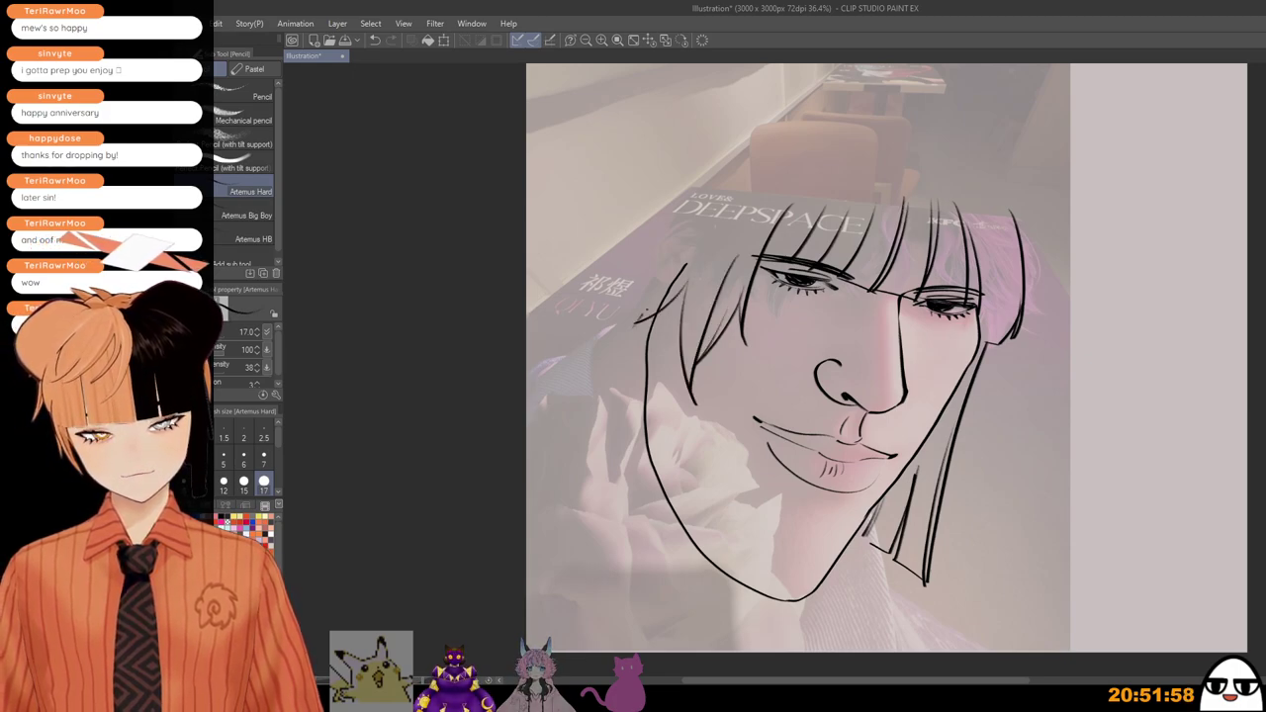
{"action": "left_click_drag", "start_coordinate": [704, 192], "coordinate": [633, 267]}
{"action": "key", "text": "ctrl+z"}
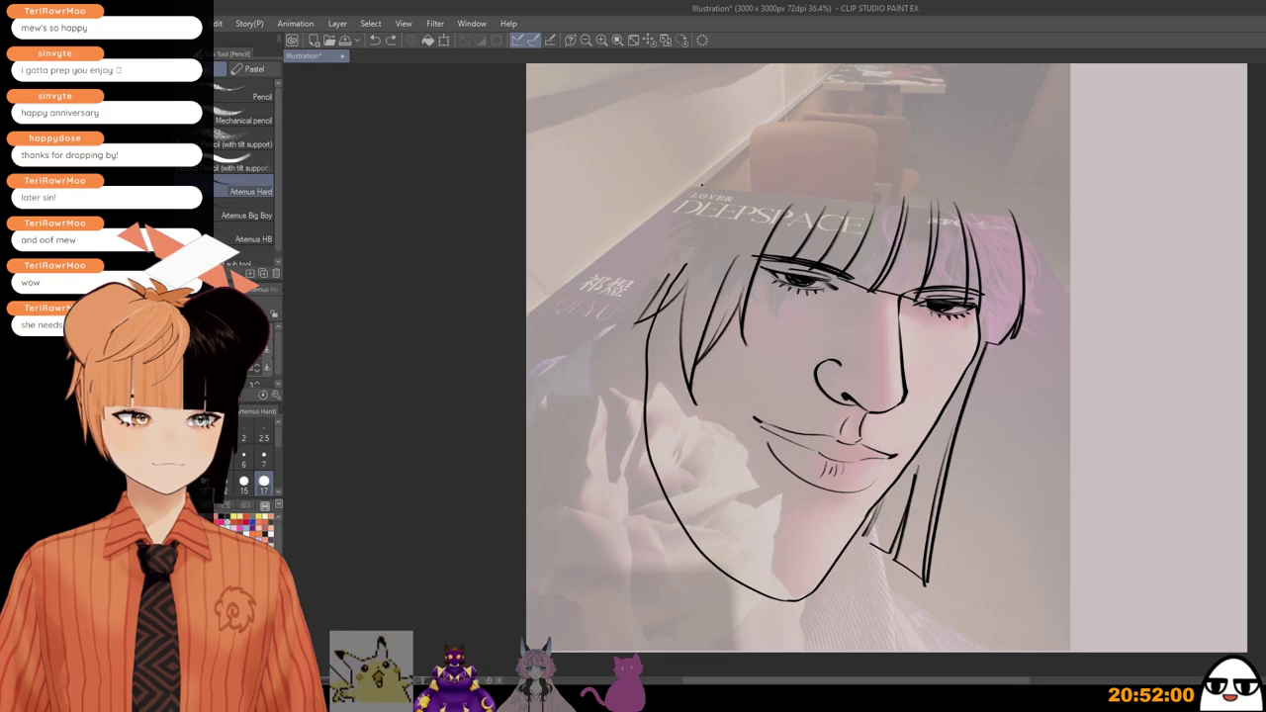
{"action": "key", "text": "ctrl+z"}
{"action": "mouse_move", "coordinate": [702, 187]}
{"action": "left_mouse_down"}
{"action": "mouse_move", "coordinate": [608, 281]}
{"action": "mouse_move", "coordinate": [640, 251]}
{"action": "left_mouse_up"}
{"action": "left_click_drag", "start_coordinate": [640, 250], "coordinate": [589, 358]}
{"action": "left_click_drag", "start_coordinate": [650, 283], "coordinate": [602, 334]}
{"action": "key", "text": "ctrl+z"}
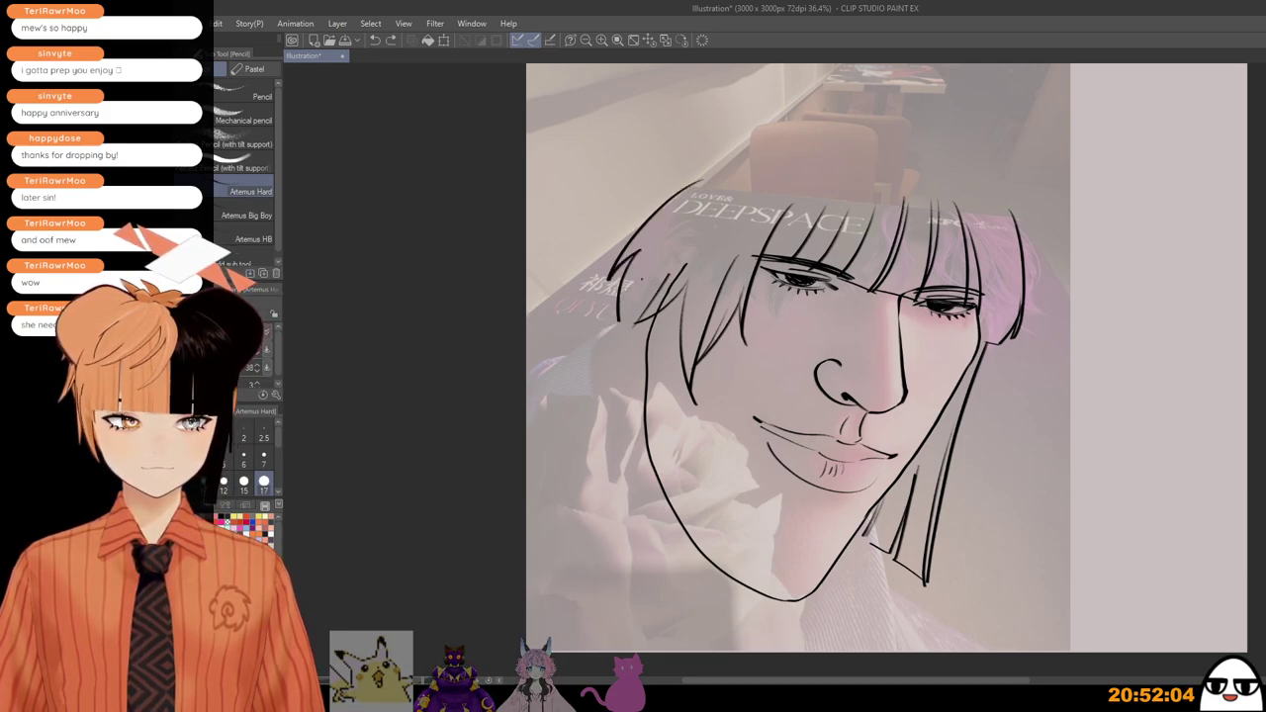
{"action": "key", "text": "ctrl+z"}
{"action": "key", "text": "ctrl+z"}
{"action": "key", "text": "ctrl+z"}
Step: Draw the outer hair outline on the shadowed side, ending in jagged tips and a long strand beside the temple
{"action": "mouse_move", "coordinate": [701, 186]}
{"action": "left_mouse_down"}
{"action": "mouse_move", "coordinate": [631, 248]}
{"action": "mouse_move", "coordinate": [657, 234]}
{"action": "left_mouse_up"}
{"action": "mouse_move", "coordinate": [657, 235]}
{"action": "left_mouse_down"}
{"action": "mouse_move", "coordinate": [655, 267]}
{"action": "mouse_move", "coordinate": [596, 349]}
{"action": "left_mouse_up"}
{"action": "left_click_drag", "start_coordinate": [658, 272], "coordinate": [654, 296]}
Step: Draw the rounded crown outline of the hair in two arcs above the bangs, redoing the arc toward the lit side
{"action": "mouse_move", "coordinate": [734, 168]}
{"action": "left_mouse_down"}
{"action": "mouse_move", "coordinate": [678, 203]}
{"action": "mouse_move", "coordinate": [812, 168]}
{"action": "left_mouse_up"}
{"action": "key", "text": "ctrl+z"}
{"action": "mouse_move", "coordinate": [678, 201]}
{"action": "left_mouse_down"}
{"action": "mouse_move", "coordinate": [721, 179]}
{"action": "mouse_move", "coordinate": [848, 165]}
{"action": "mouse_move", "coordinate": [828, 160]}
{"action": "mouse_move", "coordinate": [925, 166]}
{"action": "mouse_move", "coordinate": [1008, 235]}
{"action": "left_mouse_up"}
{"action": "key", "text": "ctrl+z"}
{"action": "key", "text": "ctrl+z"}
{"action": "key", "text": "ctrl+z"}
{"action": "left_click_drag", "start_coordinate": [860, 165], "coordinate": [1017, 225]}
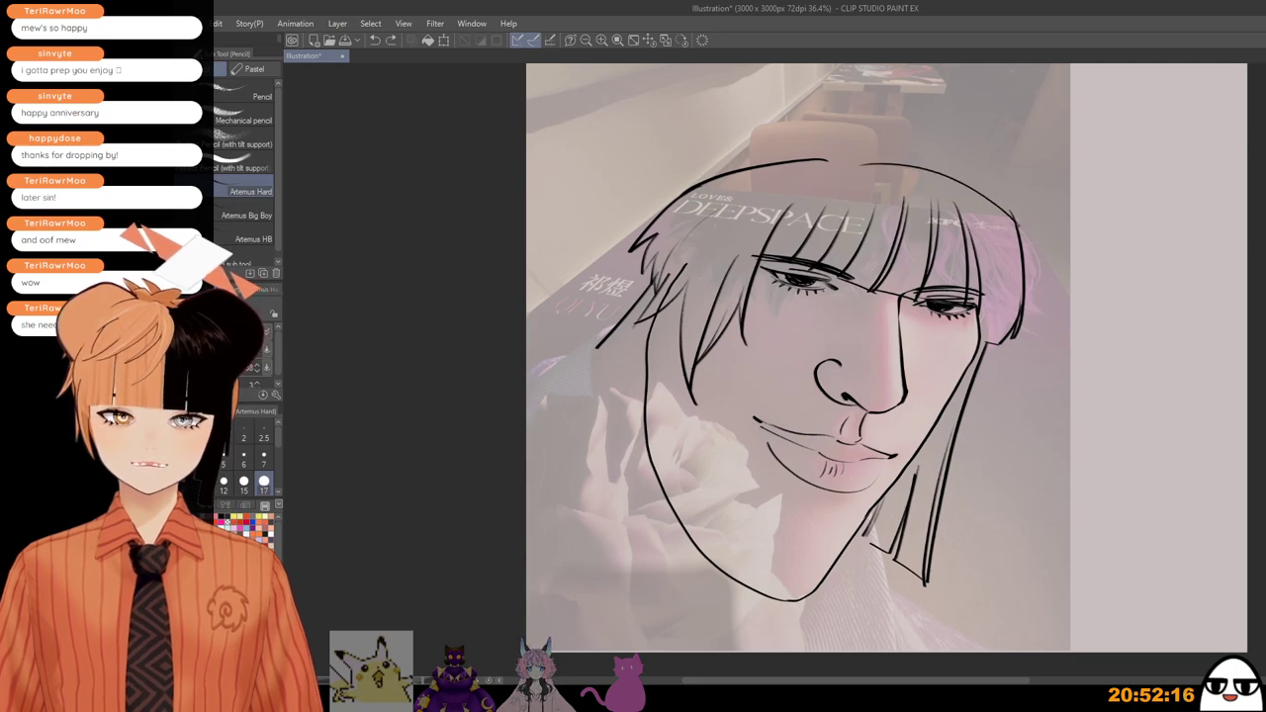
{"action": "key", "text": "ctrl+z"}
{"action": "left_click_drag", "start_coordinate": [871, 156], "coordinate": [1009, 212]}
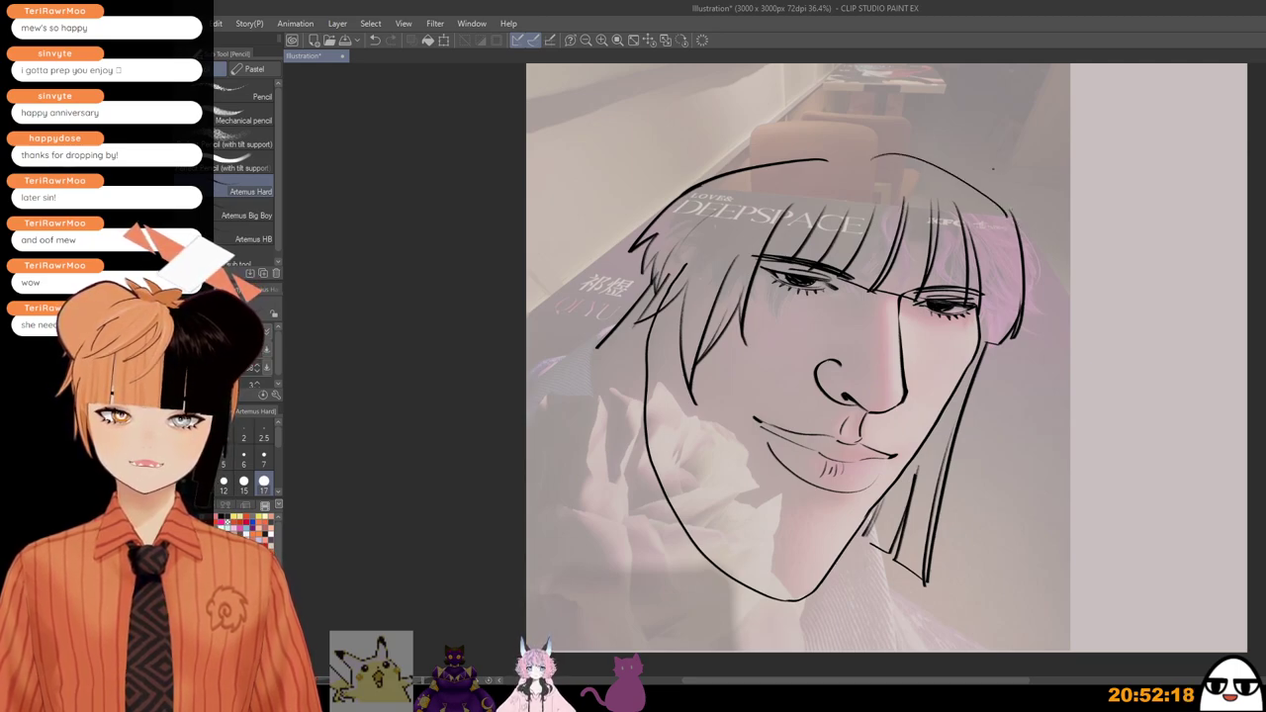
Step: Draw the upper outline of the hair, closing the gap at the crown of the head
{"action": "key", "text": "ctrl+z"}
{"action": "left_click_drag", "start_coordinate": [826, 157], "coordinate": [999, 200]}
{"action": "key", "text": "ctrl+z"}
{"action": "left_click_drag", "start_coordinate": [837, 155], "coordinate": [886, 159]}
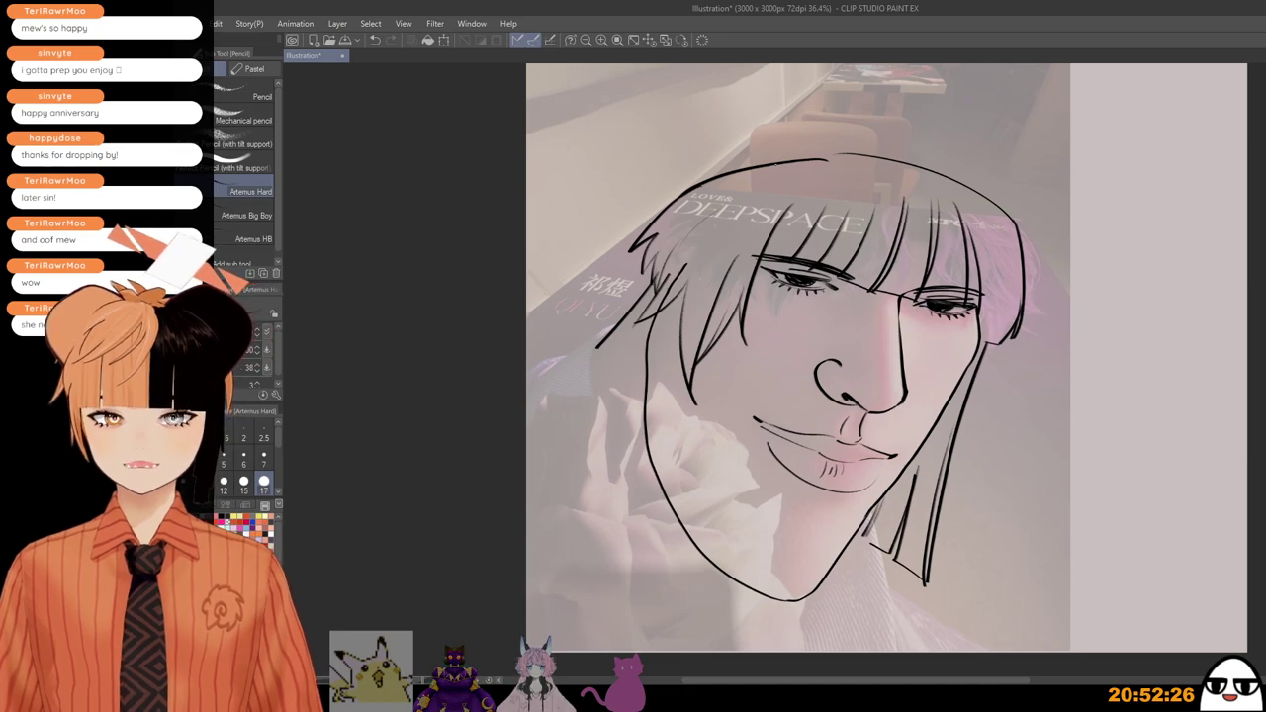
{"action": "key", "text": "ctrl+z"}
{"action": "left_click_drag", "start_coordinate": [827, 158], "coordinate": [847, 156]}
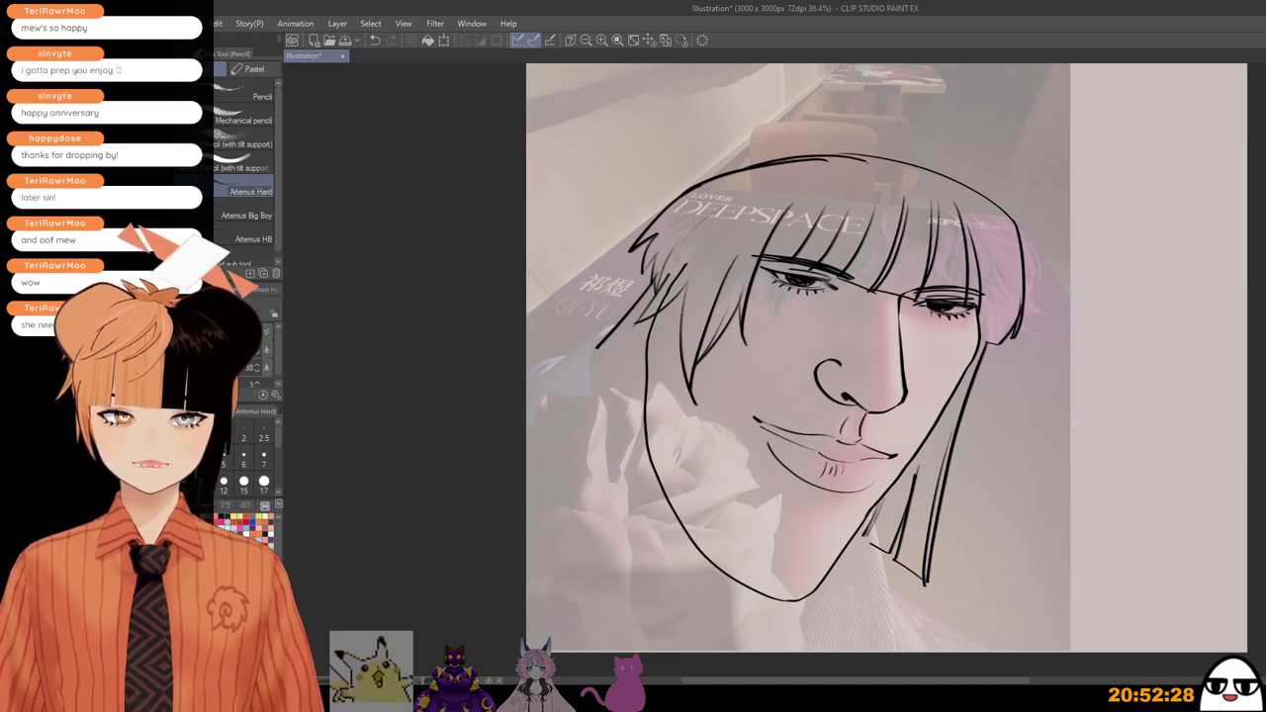
{"action": "scroll", "coordinate": [831, 163], "scroll_direction": "up", "scroll_amount": 1}
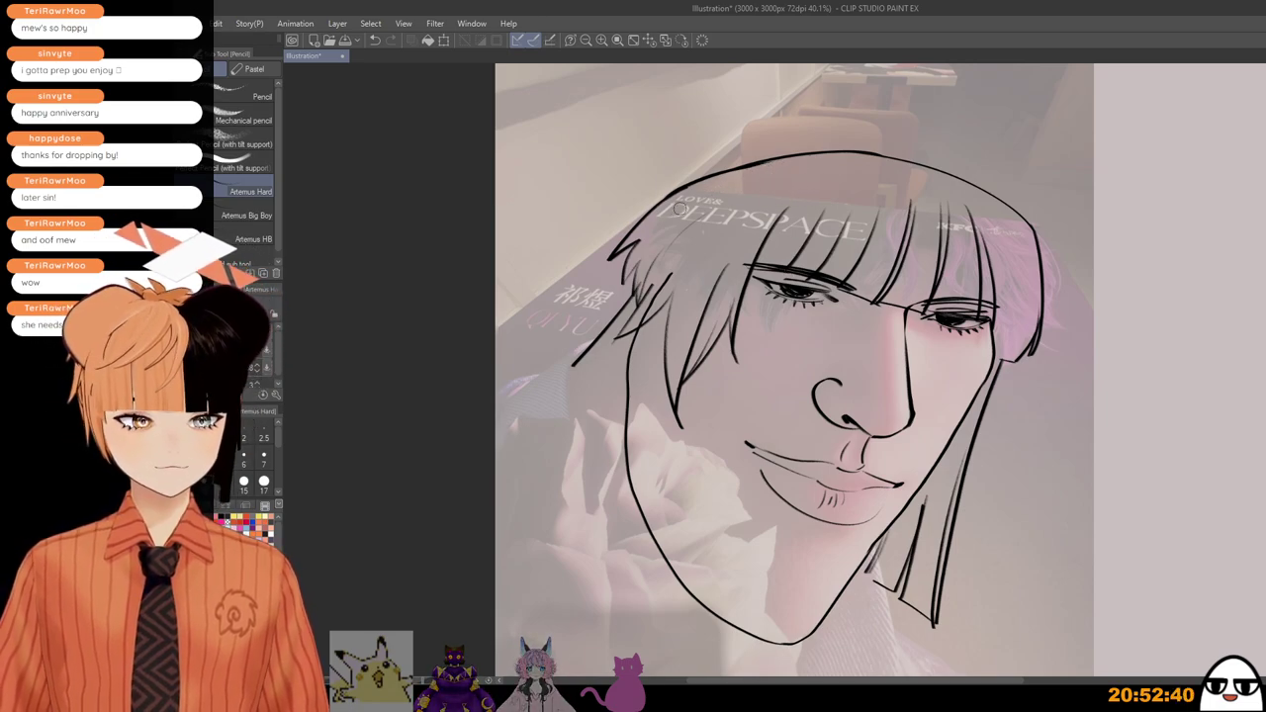
{"action": "scroll", "coordinate": [853, 193], "scroll_direction": "down", "scroll_amount": 1}
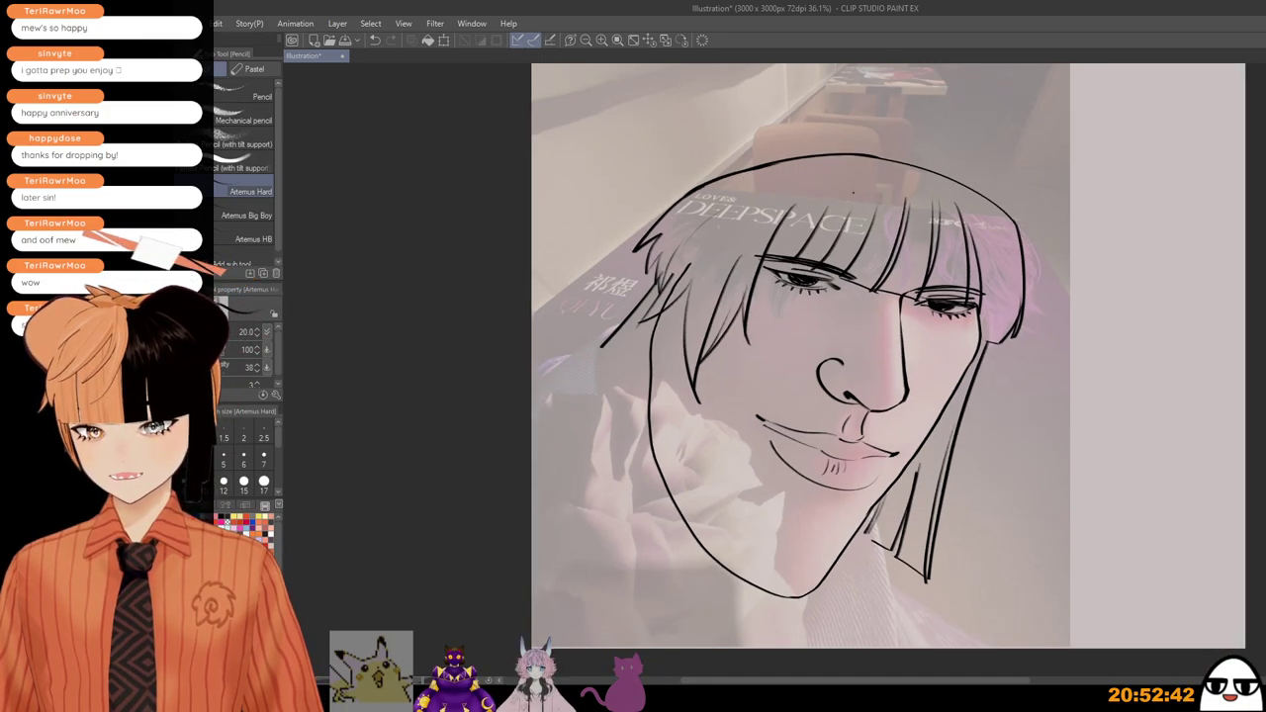
{"action": "scroll", "coordinate": [852, 193], "scroll_direction": "down", "scroll_amount": 1}
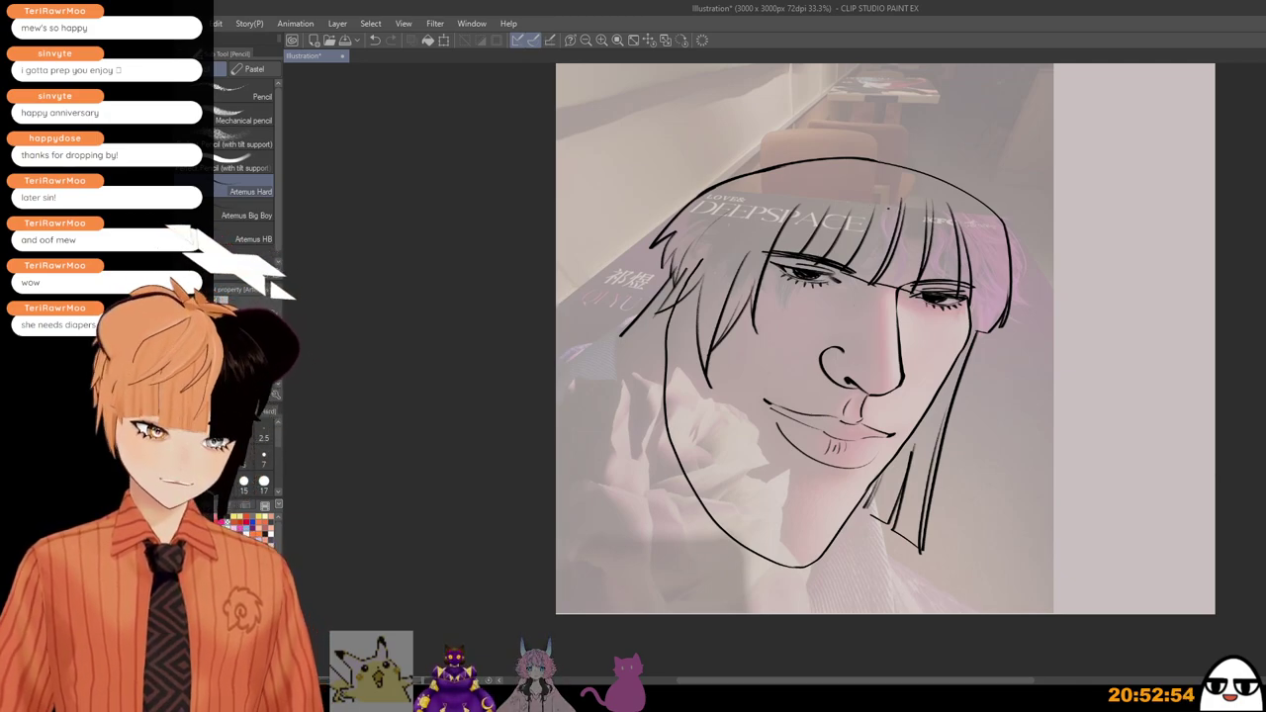
Step: Draw swept strands across the upper hair from the parting and a small tuft sticking up at the crown
{"action": "left_click_drag", "start_coordinate": [909, 181], "coordinate": [834, 228]}
{"action": "key", "text": "ctrl+z"}
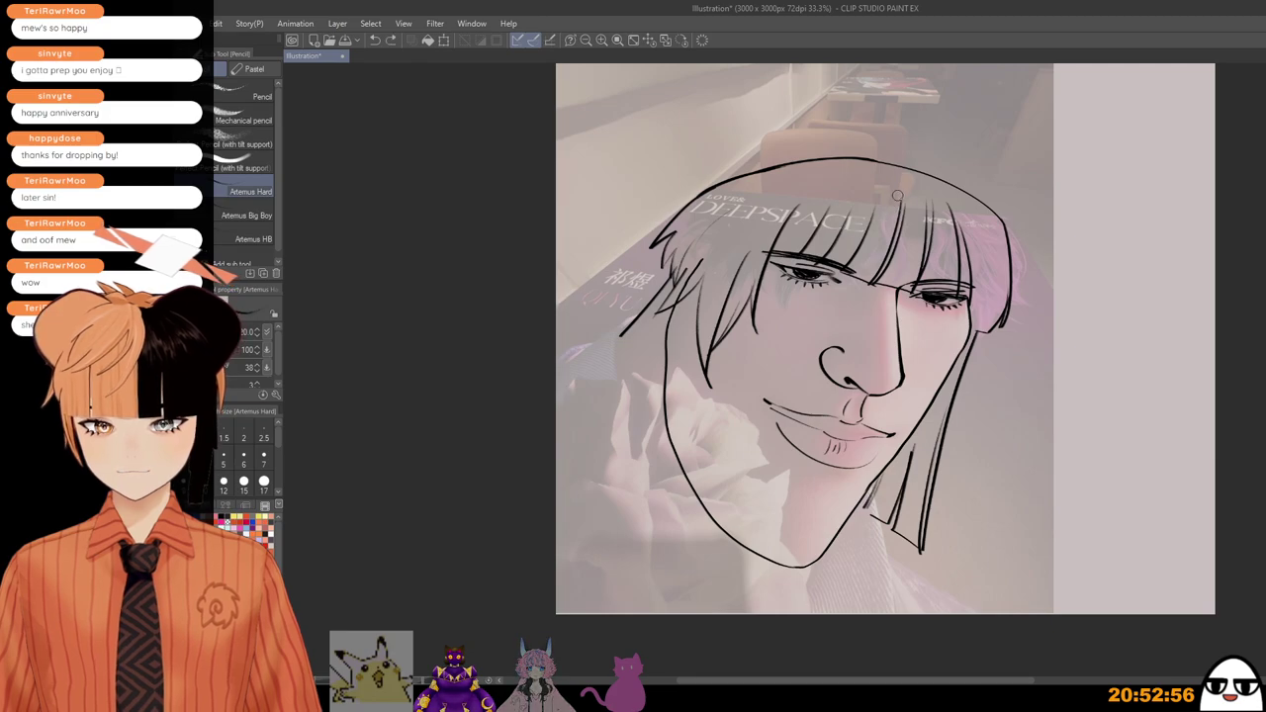
{"action": "left_click_drag", "start_coordinate": [911, 180], "coordinate": [815, 226]}
{"action": "key", "text": "ctrl+z"}
{"action": "left_click_drag", "start_coordinate": [908, 179], "coordinate": [807, 219]}
{"action": "left_click_drag", "start_coordinate": [868, 192], "coordinate": [744, 205]}
{"action": "key", "text": "ctrl+z"}
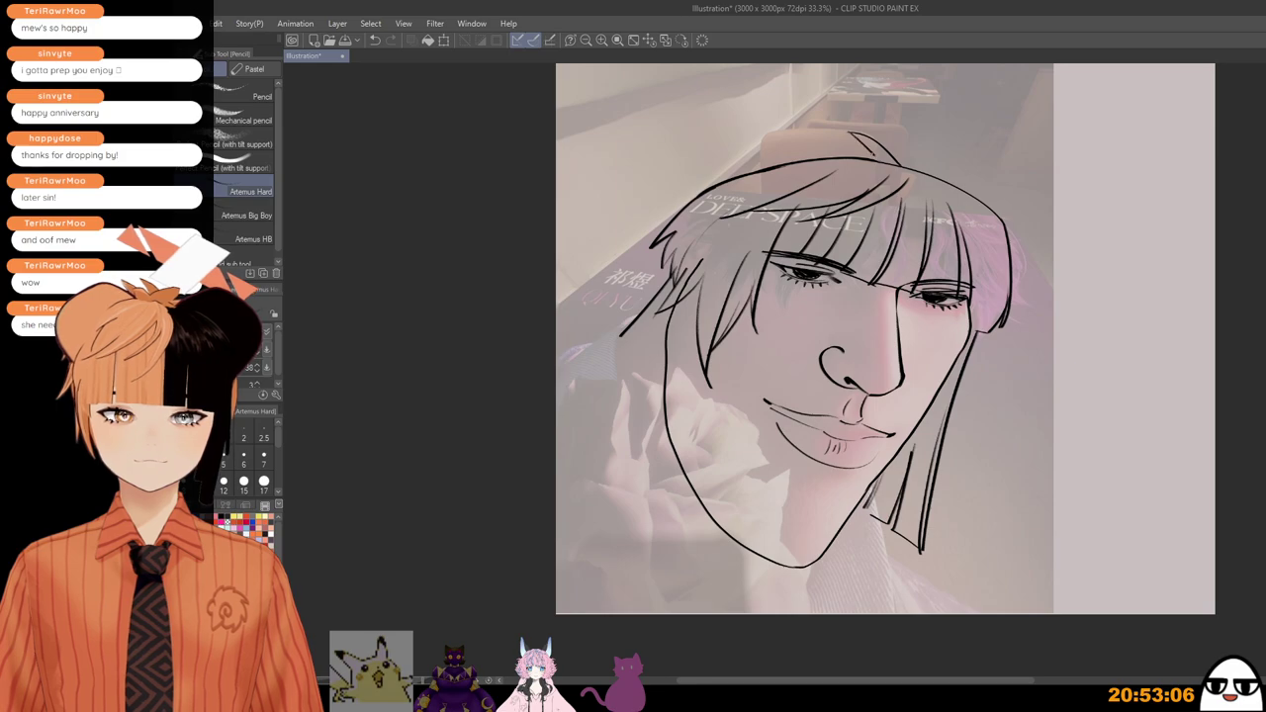
{"action": "key", "text": "ctrl+z"}
{"action": "key", "text": "ctrl+z"}
{"action": "mouse_move", "coordinate": [857, 138]}
{"action": "left_mouse_down"}
{"action": "mouse_move", "coordinate": [893, 165]}
{"action": "mouse_move", "coordinate": [877, 156]}
{"action": "left_mouse_up"}
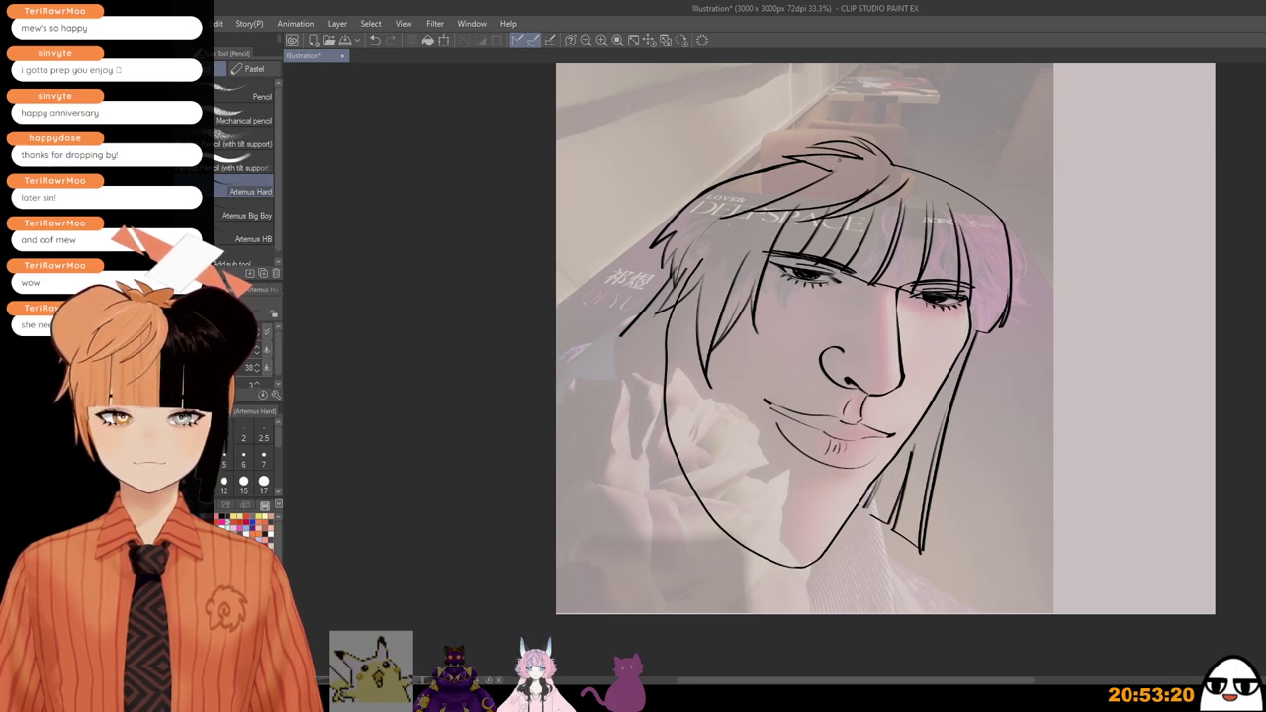
Step: Draw a rounded bump on each side of the top of the head, flanking the tuft
{"action": "scroll", "coordinate": [851, 150], "scroll_direction": "down", "scroll_amount": 2}
{"action": "mouse_move", "coordinate": [851, 151]}
{"action": "left_mouse_down"}
{"action": "mouse_move", "coordinate": [819, 173]}
{"action": "mouse_move", "coordinate": [934, 206]}
{"action": "mouse_move", "coordinate": [939, 227]}
{"action": "left_mouse_up"}
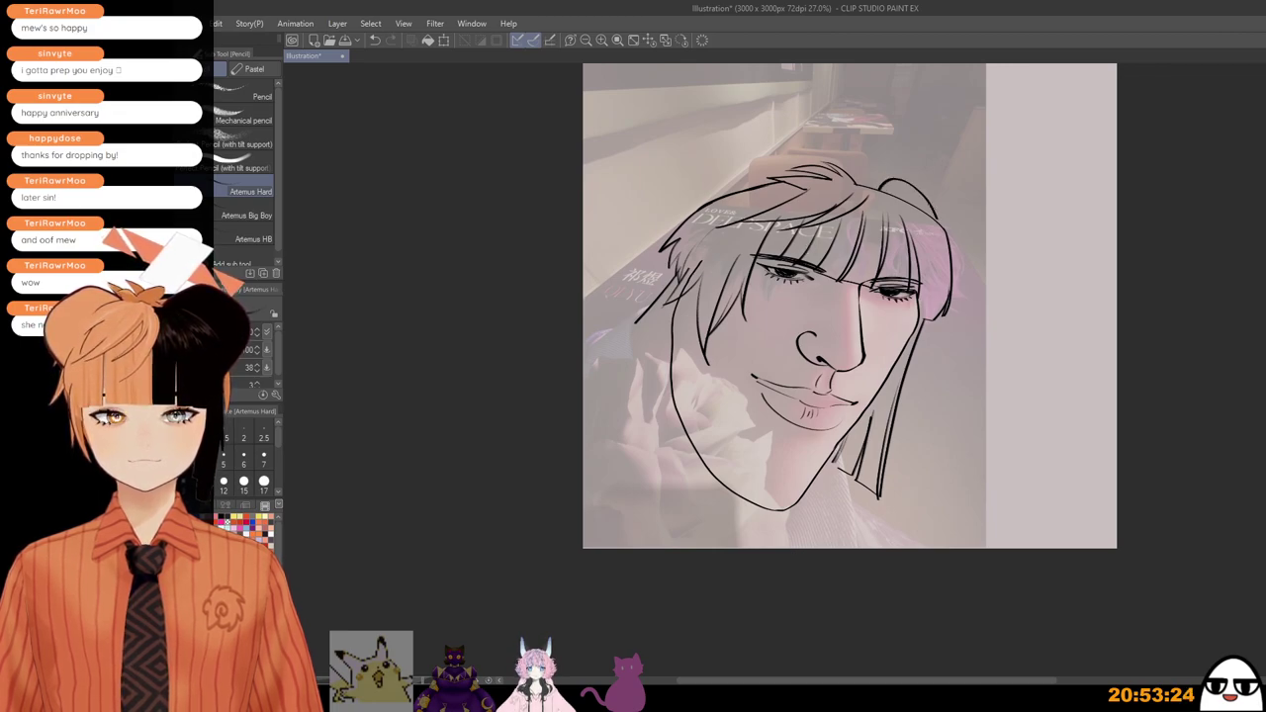
{"action": "mouse_move", "coordinate": [766, 180]}
{"action": "left_mouse_down"}
{"action": "mouse_move", "coordinate": [750, 170]}
{"action": "mouse_move", "coordinate": [698, 209]}
{"action": "left_mouse_up"}
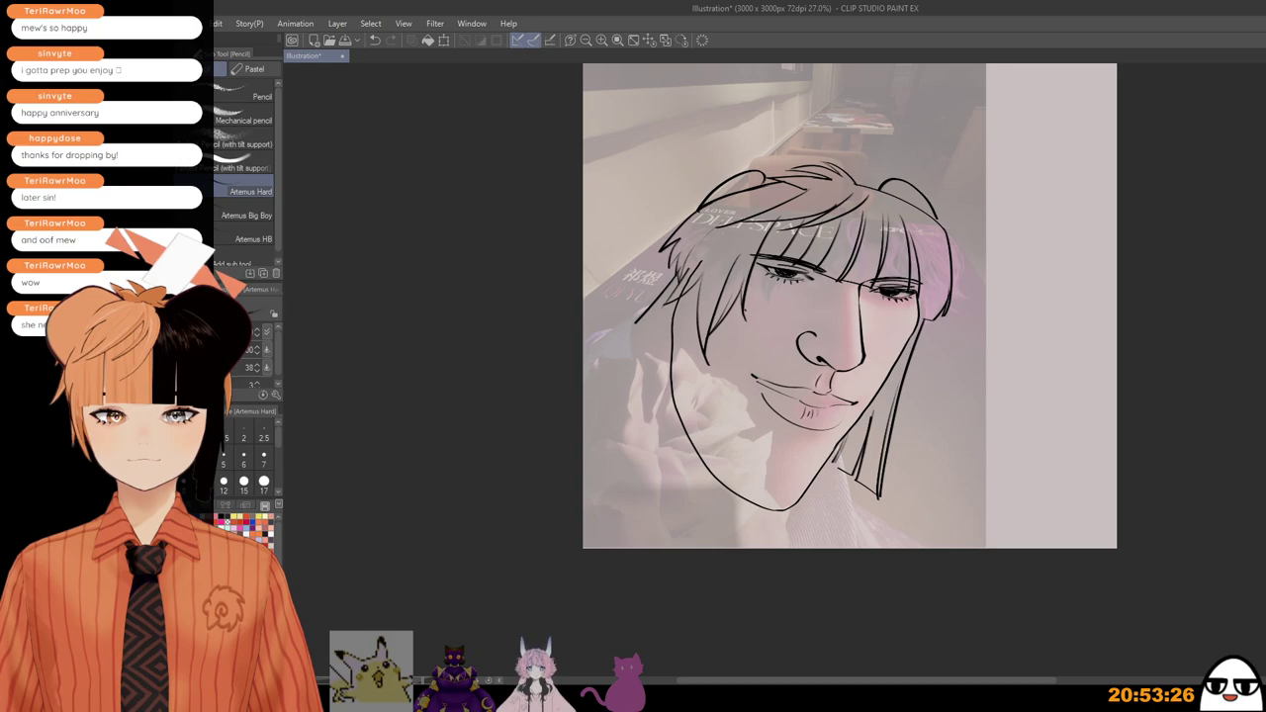
Step: Draw a long curved line outside the jaw from the left hair ends down to the collar point below the chin
{"action": "left_click_drag", "start_coordinate": [753, 427], "coordinate": [747, 349]}
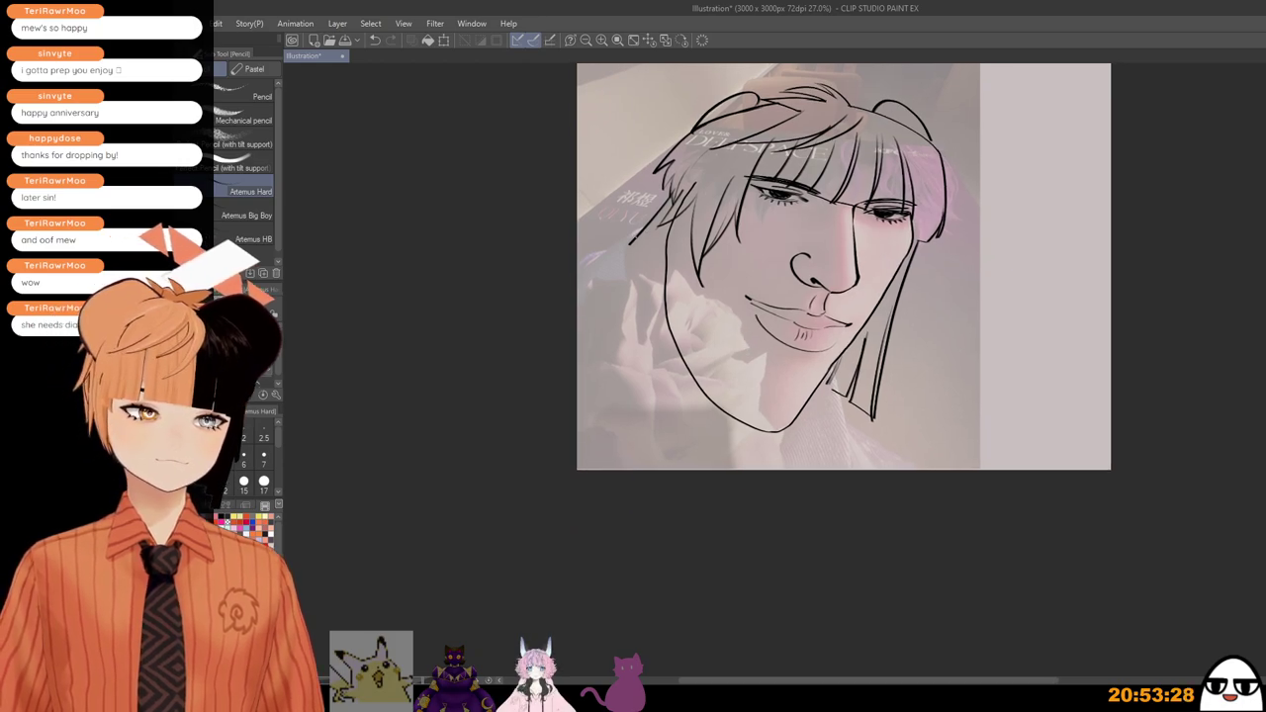
{"action": "left_click_drag", "start_coordinate": [626, 312], "coordinate": [653, 391]}
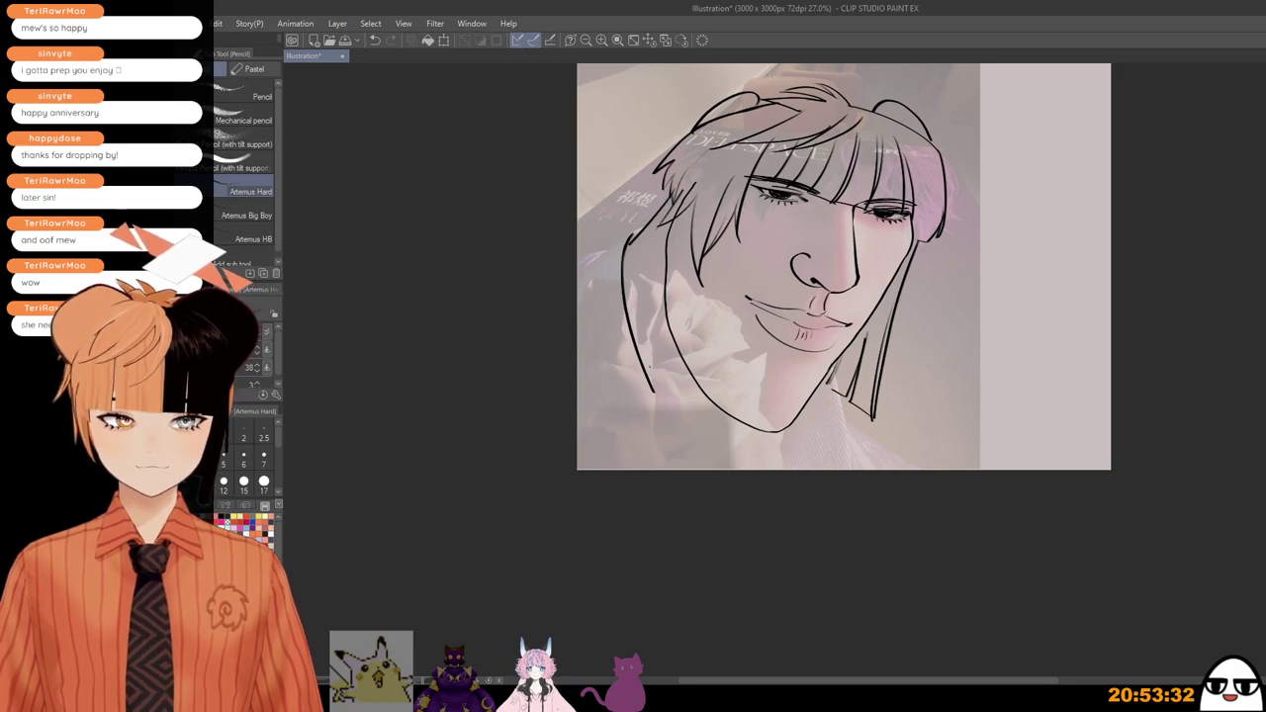
{"action": "key", "text": "ctrl+z"}
{"action": "key", "text": "ctrl+z"}
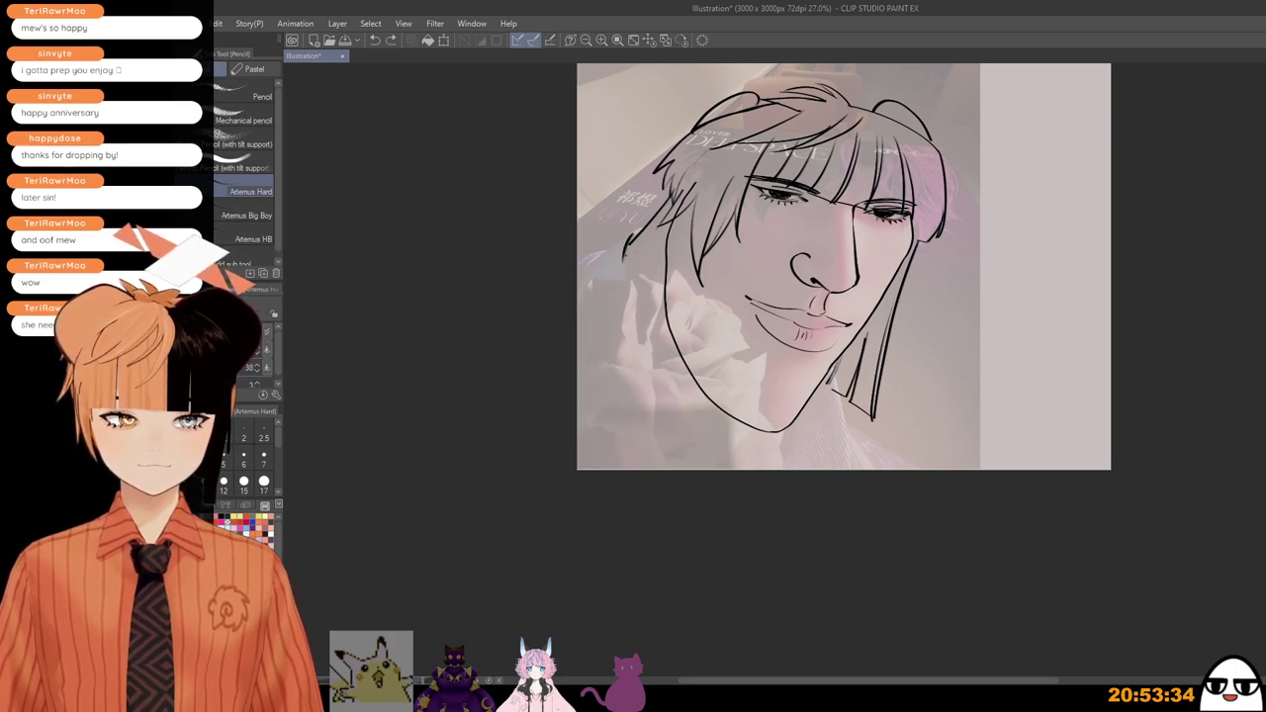
{"action": "key", "text": "ctrl+z"}
{"action": "mouse_move", "coordinate": [625, 259]}
{"action": "left_mouse_down"}
{"action": "mouse_move", "coordinate": [647, 368]}
{"action": "mouse_move", "coordinate": [694, 424]}
{"action": "left_mouse_up"}
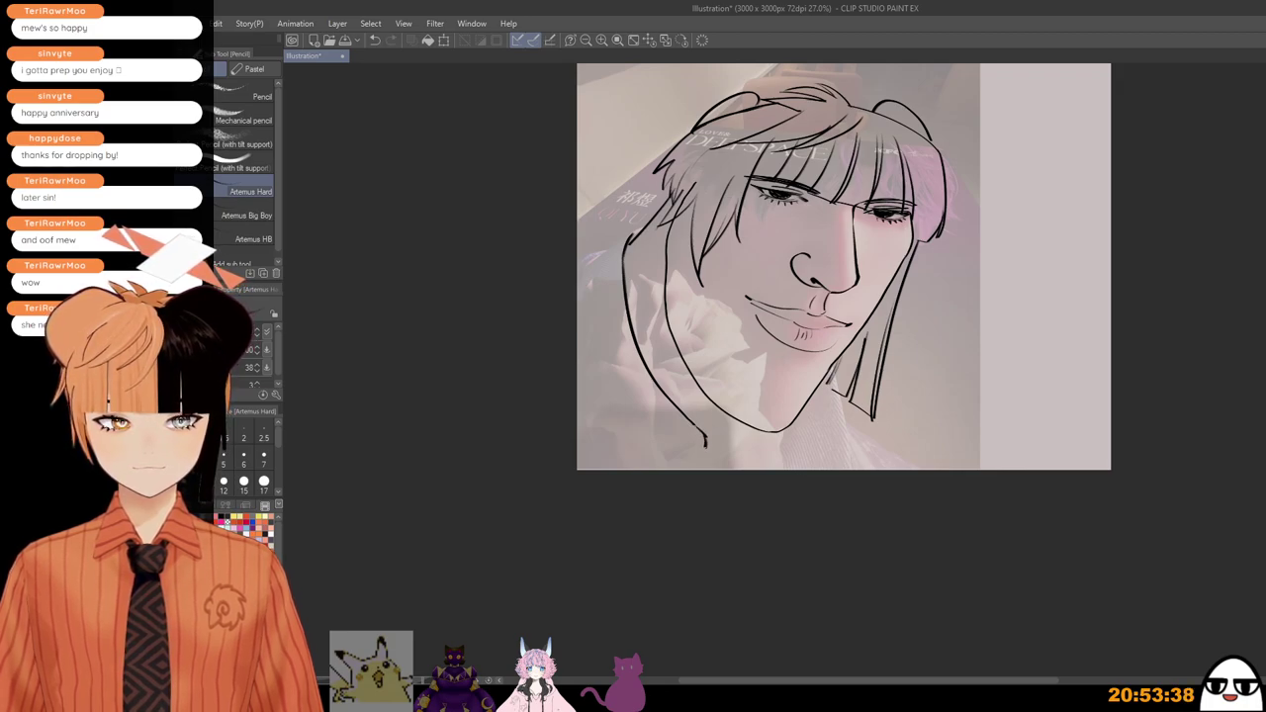
{"action": "key", "text": "ctrl+z"}
Step: Draw the left collar edge down to the canvas border and the outer shoulder outline beside it
{"action": "left_click_drag", "start_coordinate": [707, 441], "coordinate": [668, 469]}
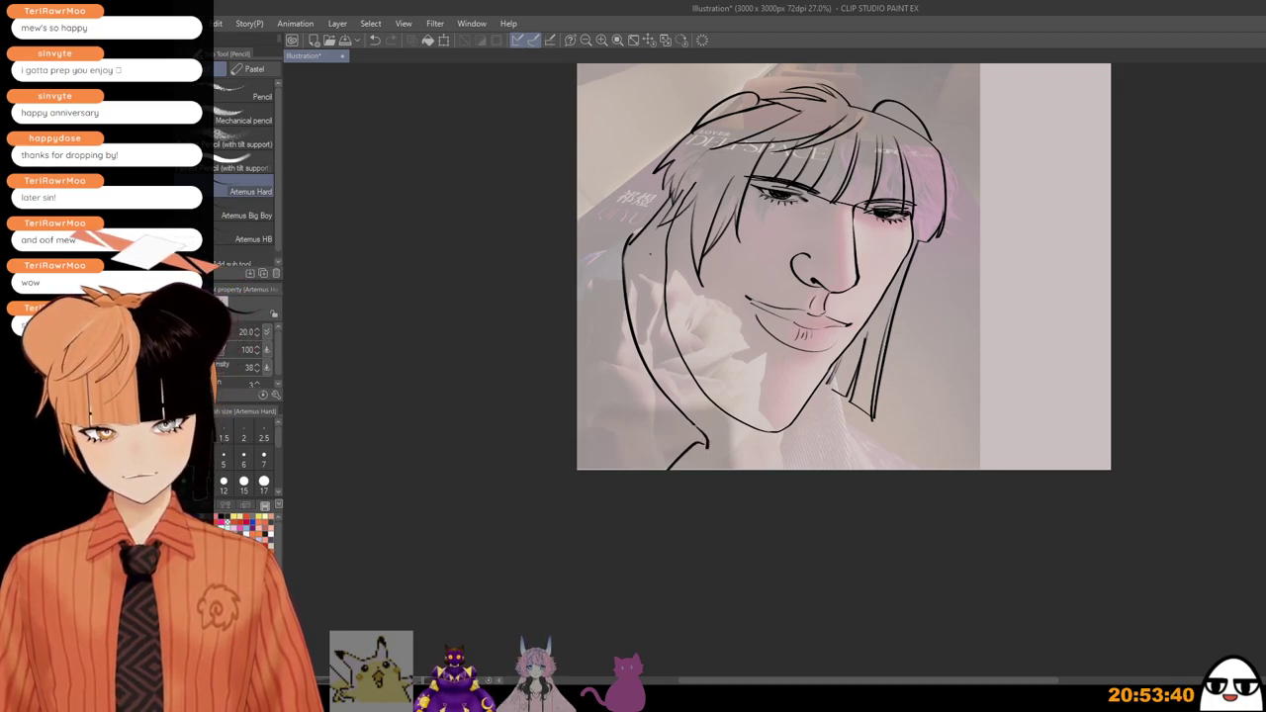
{"action": "key", "text": "ctrl+z"}
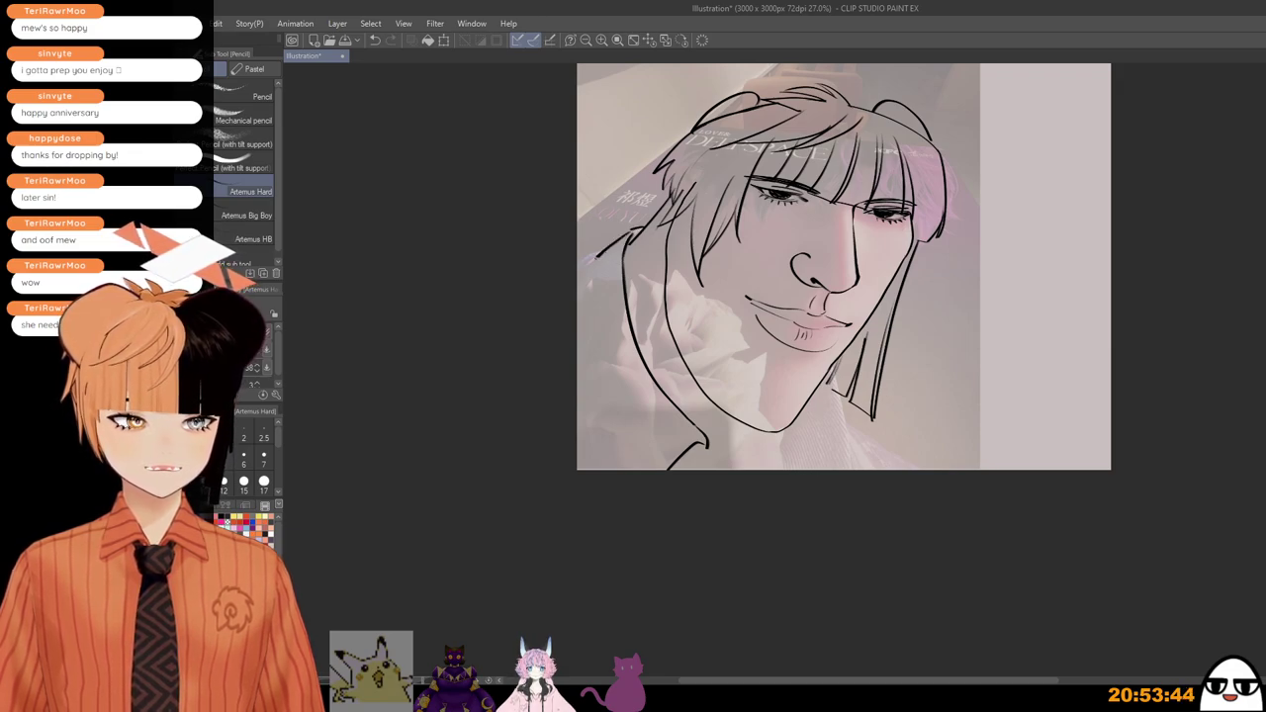
{"action": "left_click_drag", "start_coordinate": [597, 257], "coordinate": [584, 395]}
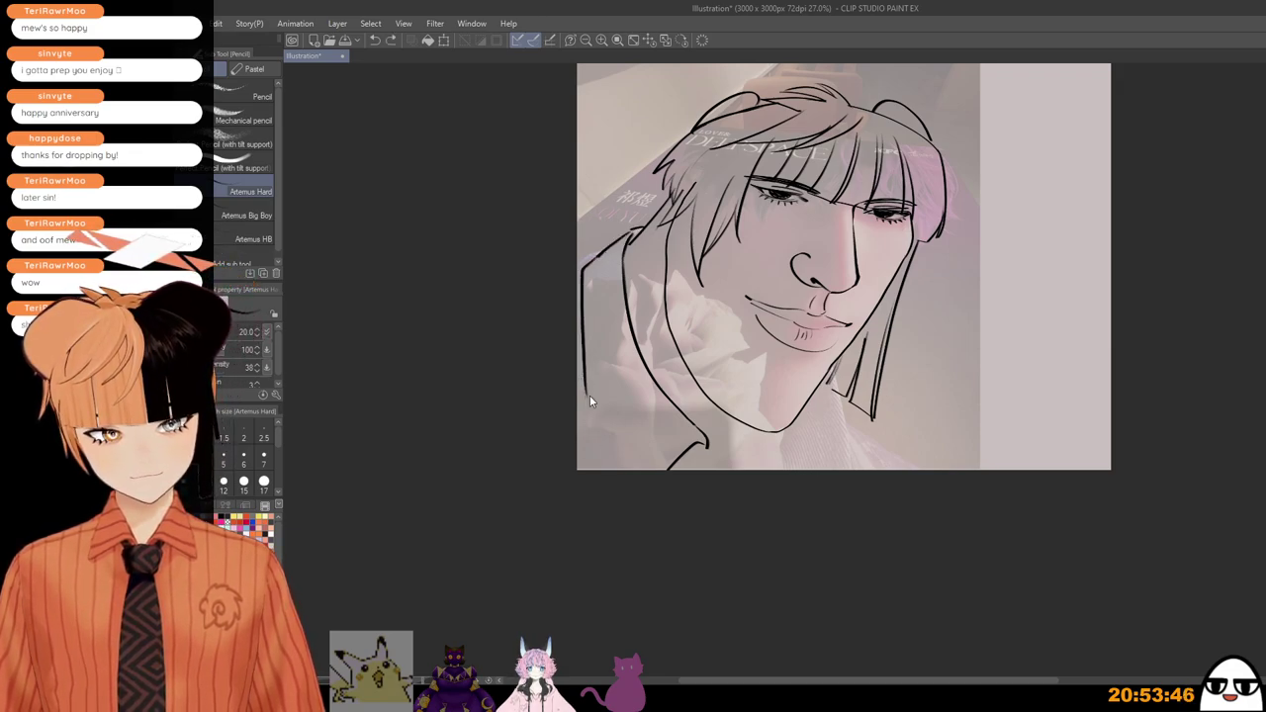
Step: Draw the tie knot and the shirt collar flaps beneath the chin
{"action": "left_click_drag", "start_coordinate": [750, 455], "coordinate": [712, 451]}
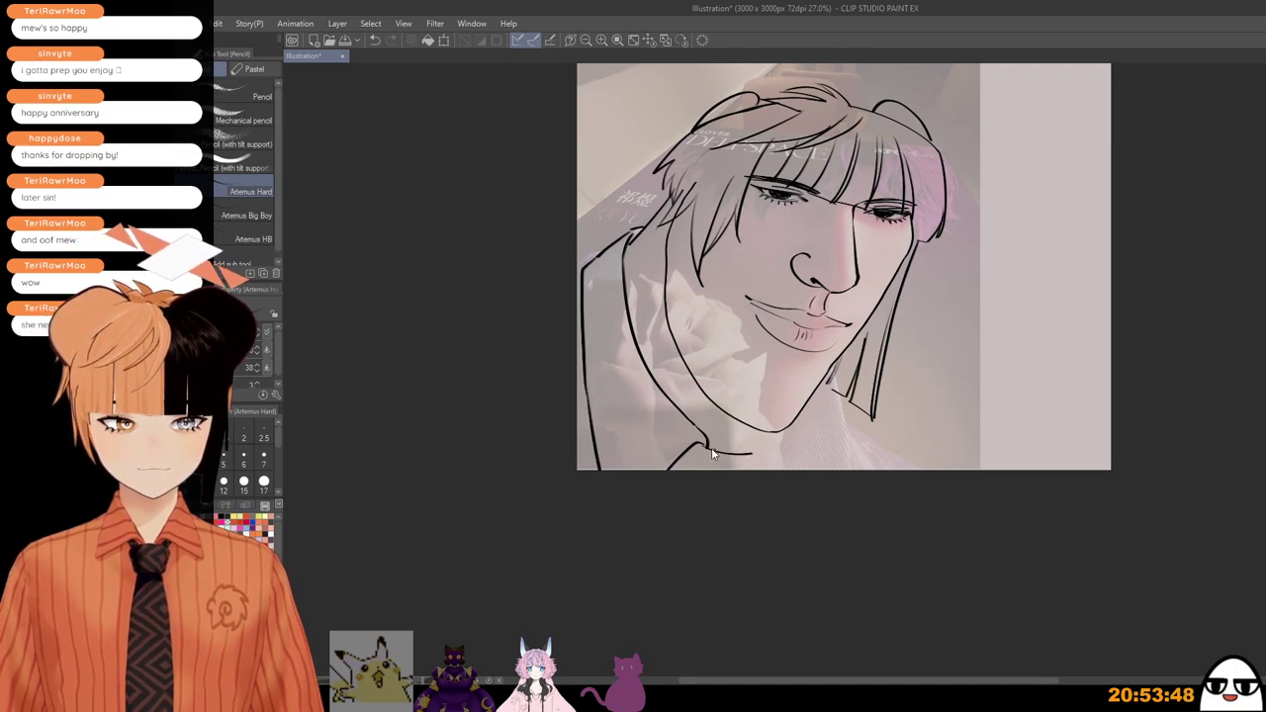
{"action": "key", "text": "ctrl+z"}
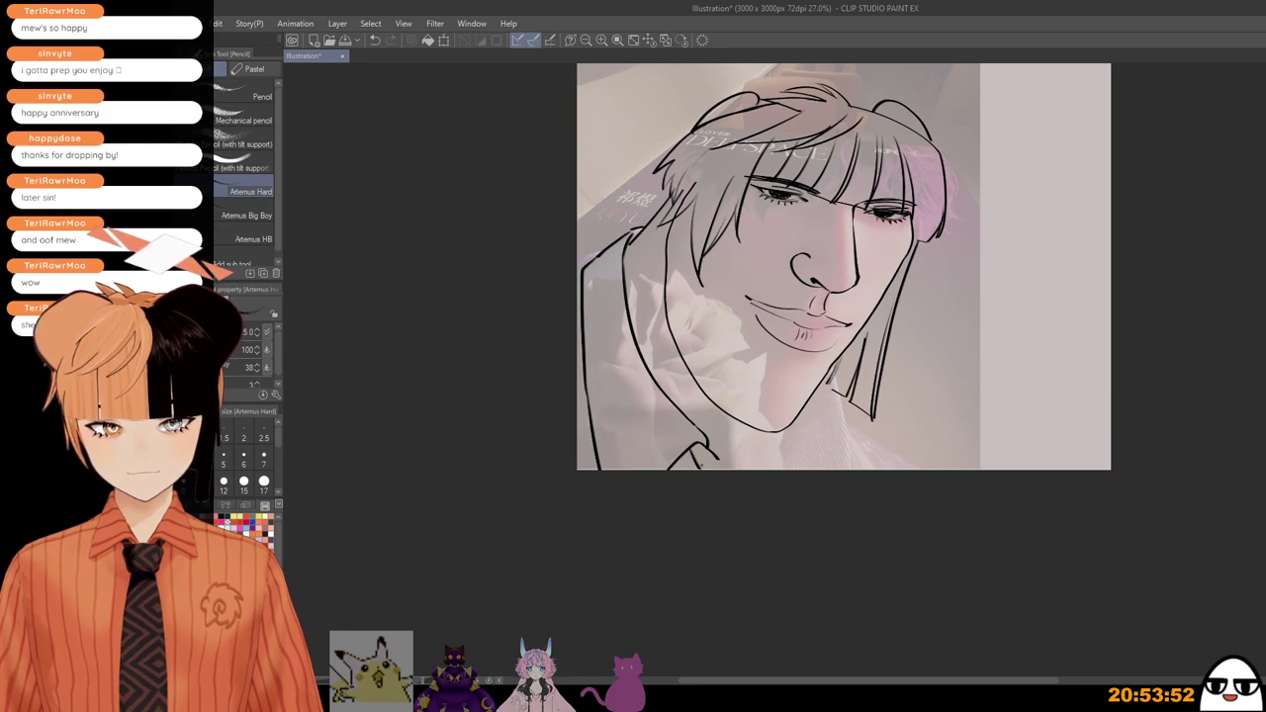
{"action": "left_click_drag", "start_coordinate": [695, 450], "coordinate": [737, 461]}
{"action": "key", "text": "ctrl+z"}
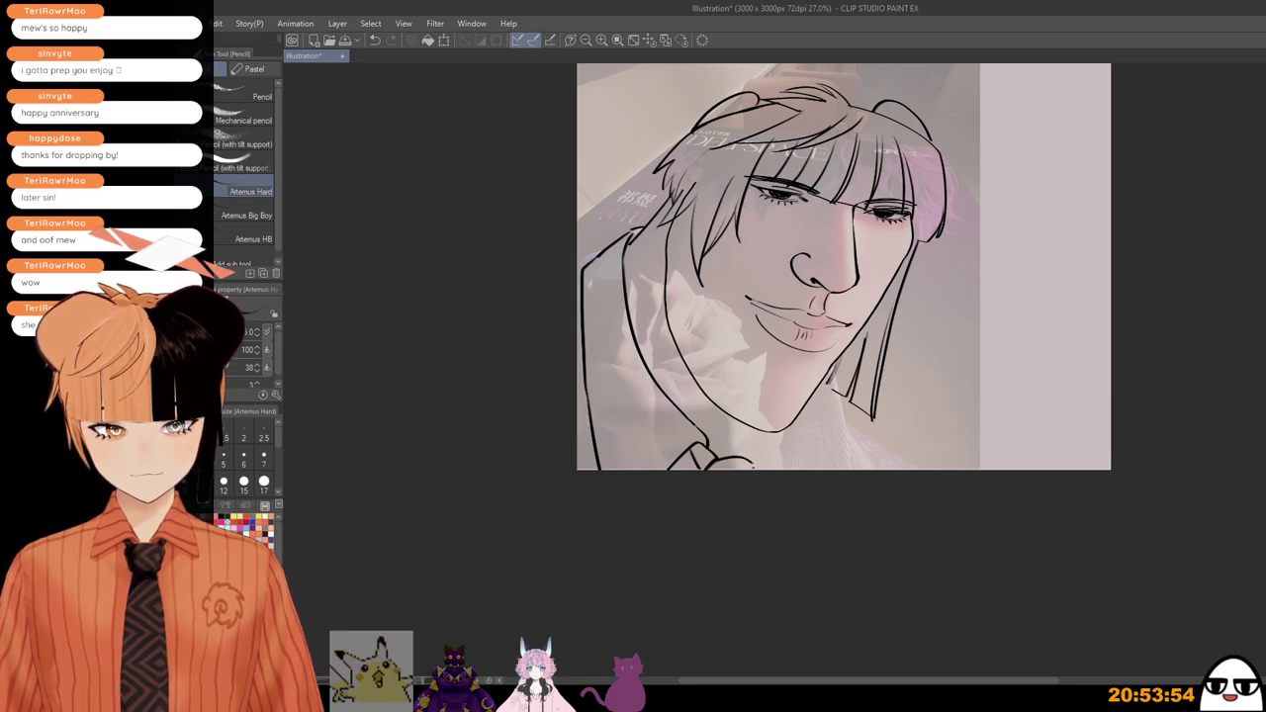
{"action": "mouse_move", "coordinate": [743, 457]}
{"action": "left_mouse_down"}
{"action": "mouse_move", "coordinate": [755, 449]}
{"action": "mouse_move", "coordinate": [770, 470]}
{"action": "left_mouse_up"}
{"action": "key", "text": "ctrl+z"}
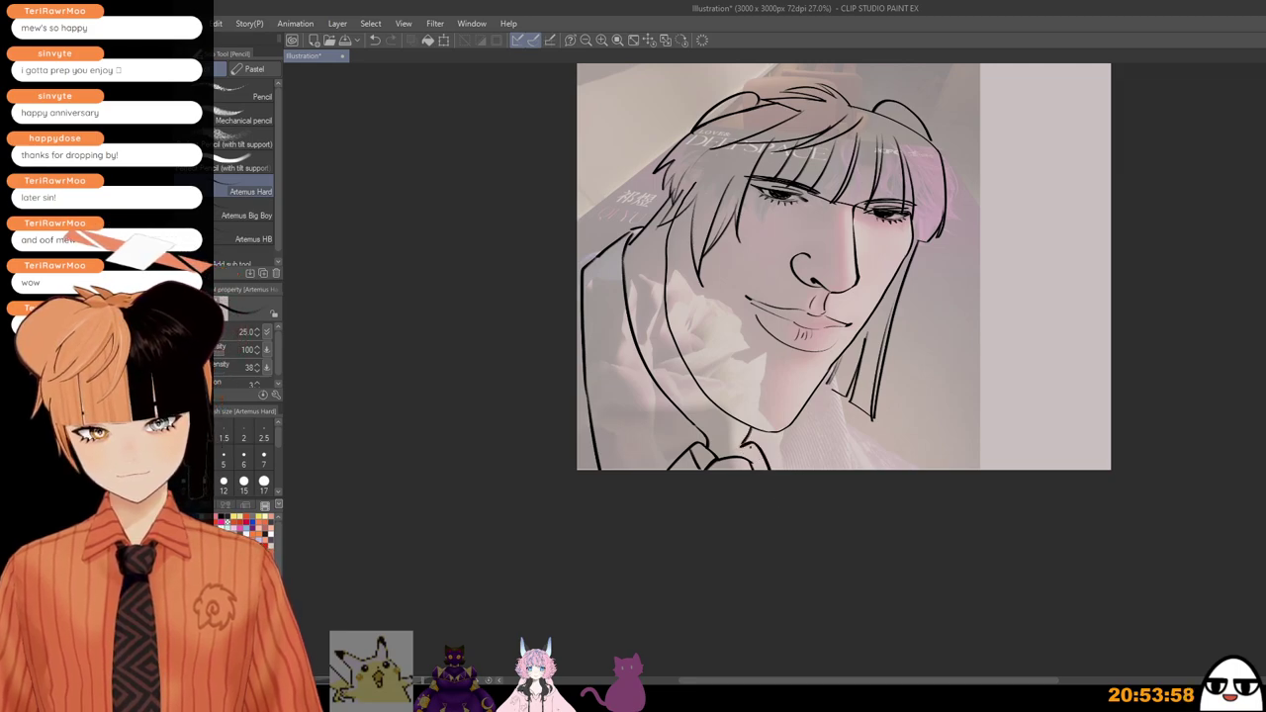
{"action": "key", "text": "ctrl+z"}
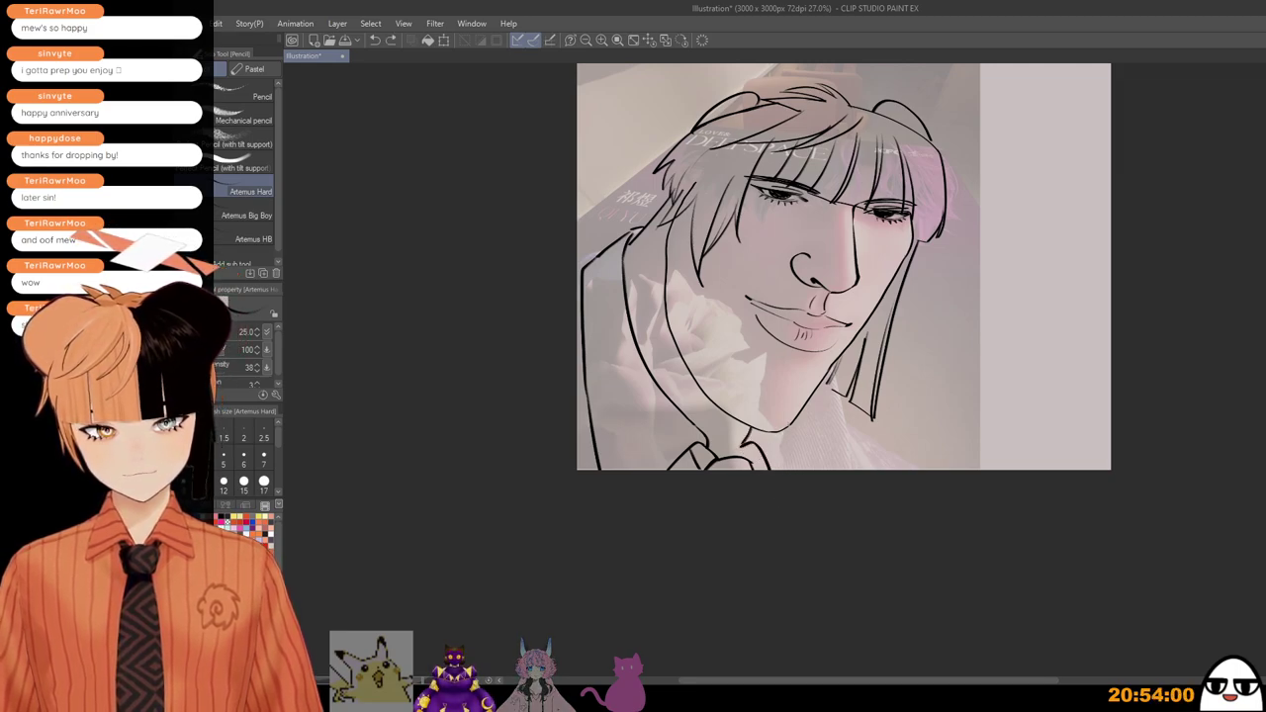
{"action": "left_click_drag", "start_coordinate": [752, 450], "coordinate": [761, 470]}
{"action": "key", "text": "ctrl+z"}
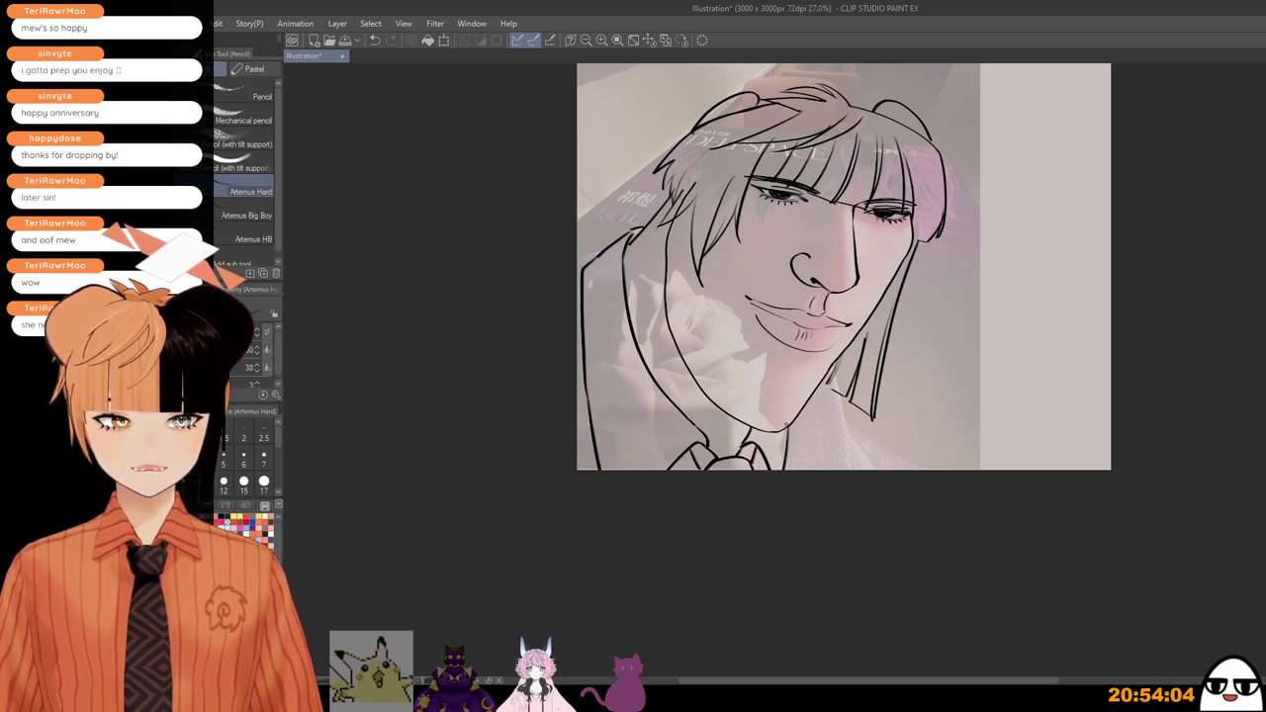
Step: Draw the right shoulder line from under the long side hair down to the canvas's lower edge
{"action": "scroll", "coordinate": [786, 425], "scroll_direction": "down", "scroll_amount": 1}
{"action": "left_click_drag", "start_coordinate": [811, 337], "coordinate": [807, 361]}
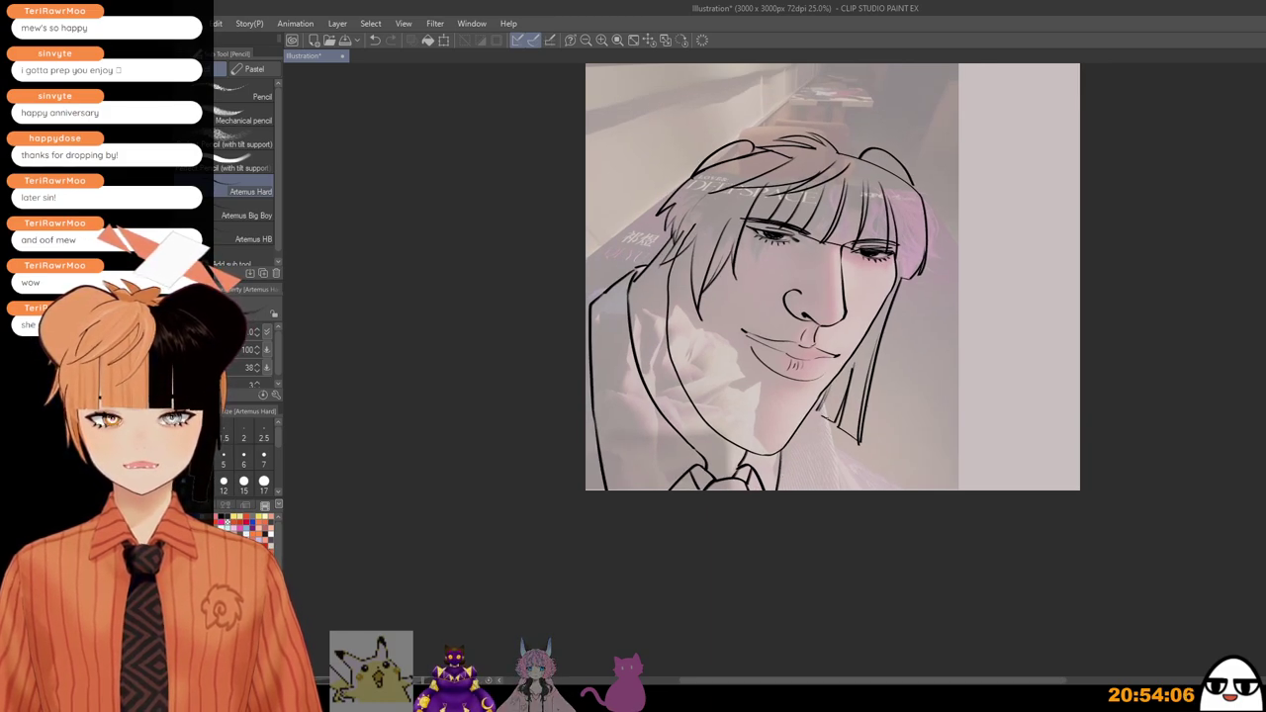
{"action": "left_click_drag", "start_coordinate": [827, 419], "coordinate": [842, 488]}
{"action": "key", "text": "ctrl+z"}
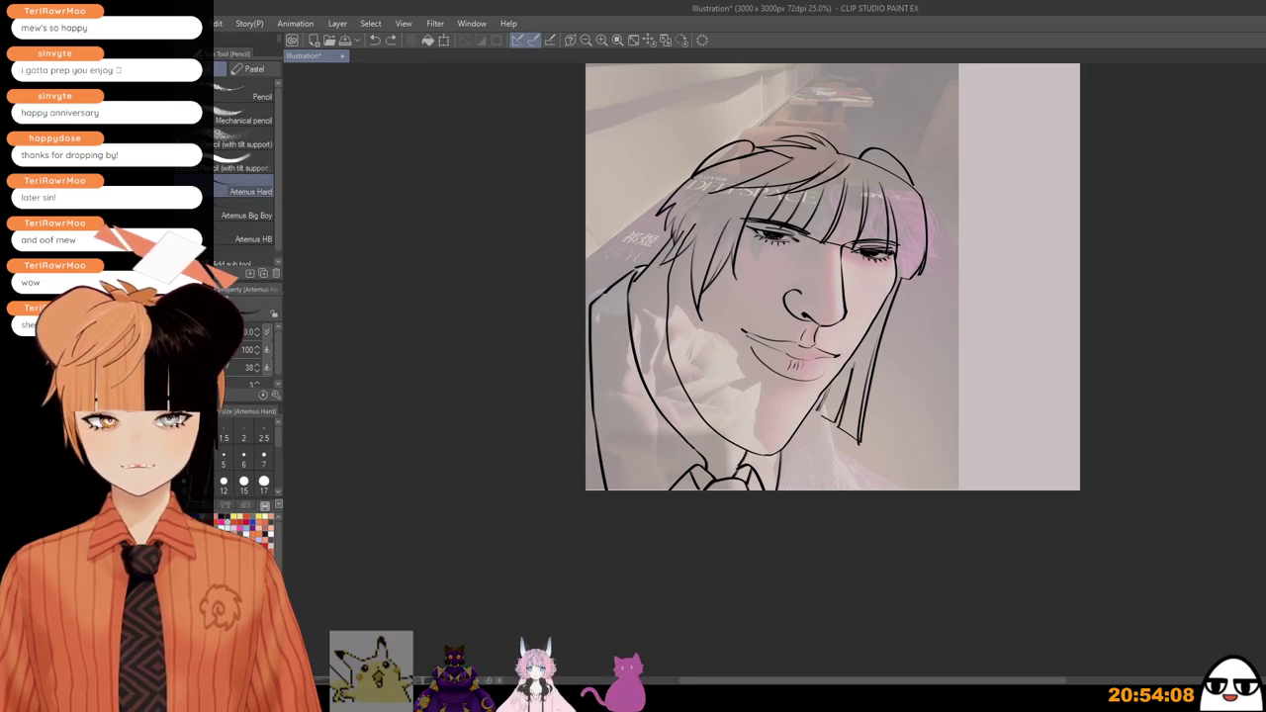
{"action": "mouse_move", "coordinate": [827, 419]}
{"action": "left_mouse_down"}
{"action": "mouse_move", "coordinate": [878, 488]}
{"action": "mouse_move", "coordinate": [841, 467]}
{"action": "mouse_move", "coordinate": [801, 493]}
{"action": "left_mouse_up"}
{"action": "scroll", "coordinate": [855, 465], "scroll_direction": "down", "scroll_amount": 1}
{"action": "scroll", "coordinate": [816, 435], "scroll_direction": "up", "scroll_amount": 2}
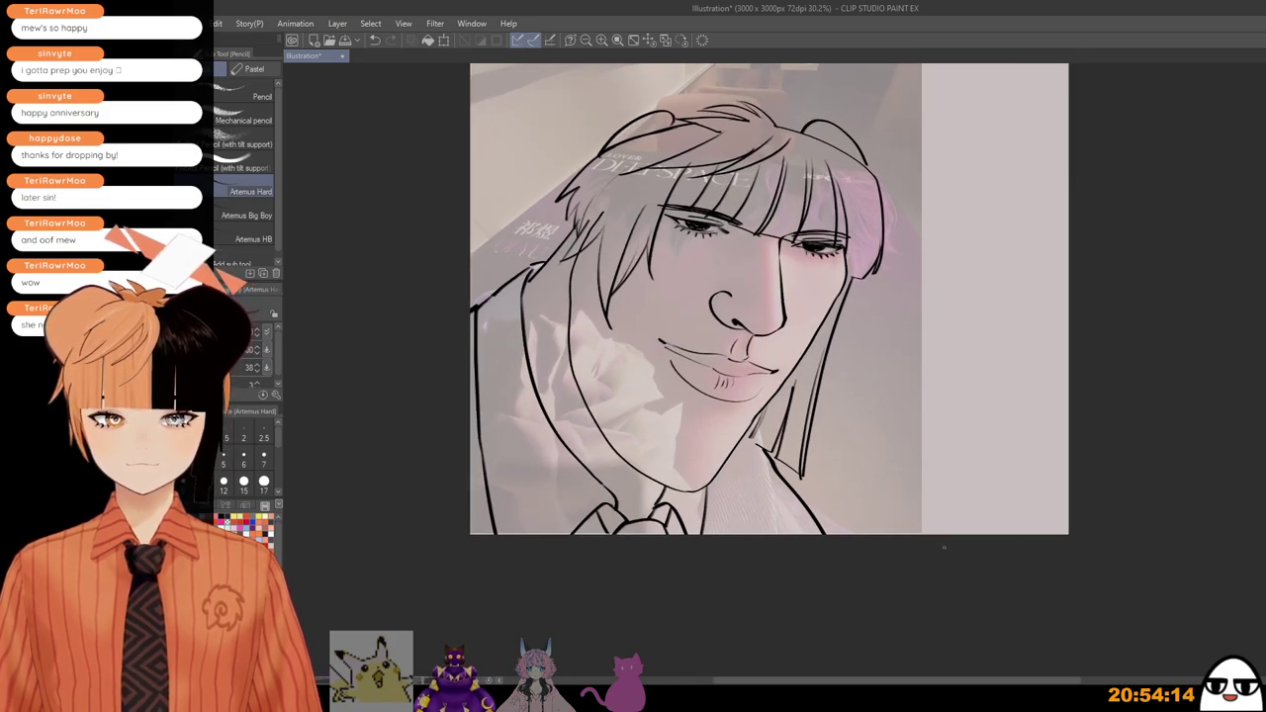
{"action": "left_click_drag", "start_coordinate": [923, 479], "coordinate": [944, 532]}
{"action": "key", "text": "ctrl+z"}
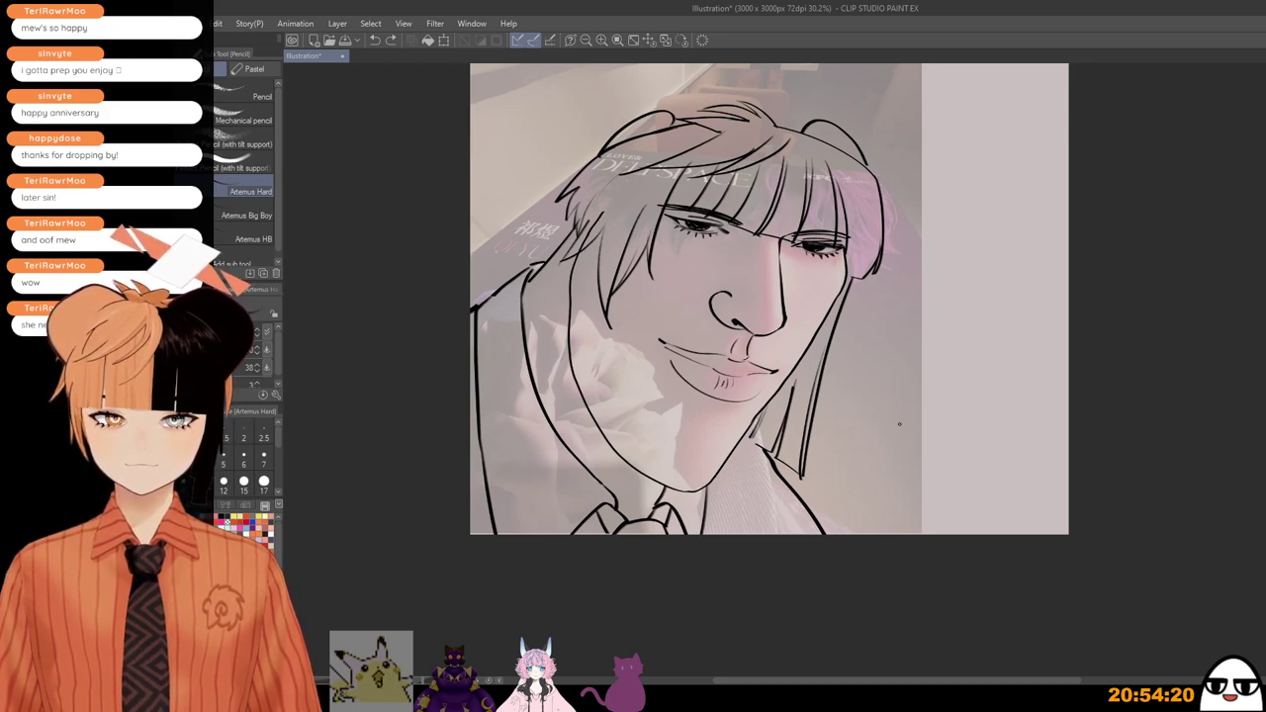
{"action": "left_click_drag", "start_coordinate": [893, 392], "coordinate": [908, 377]}
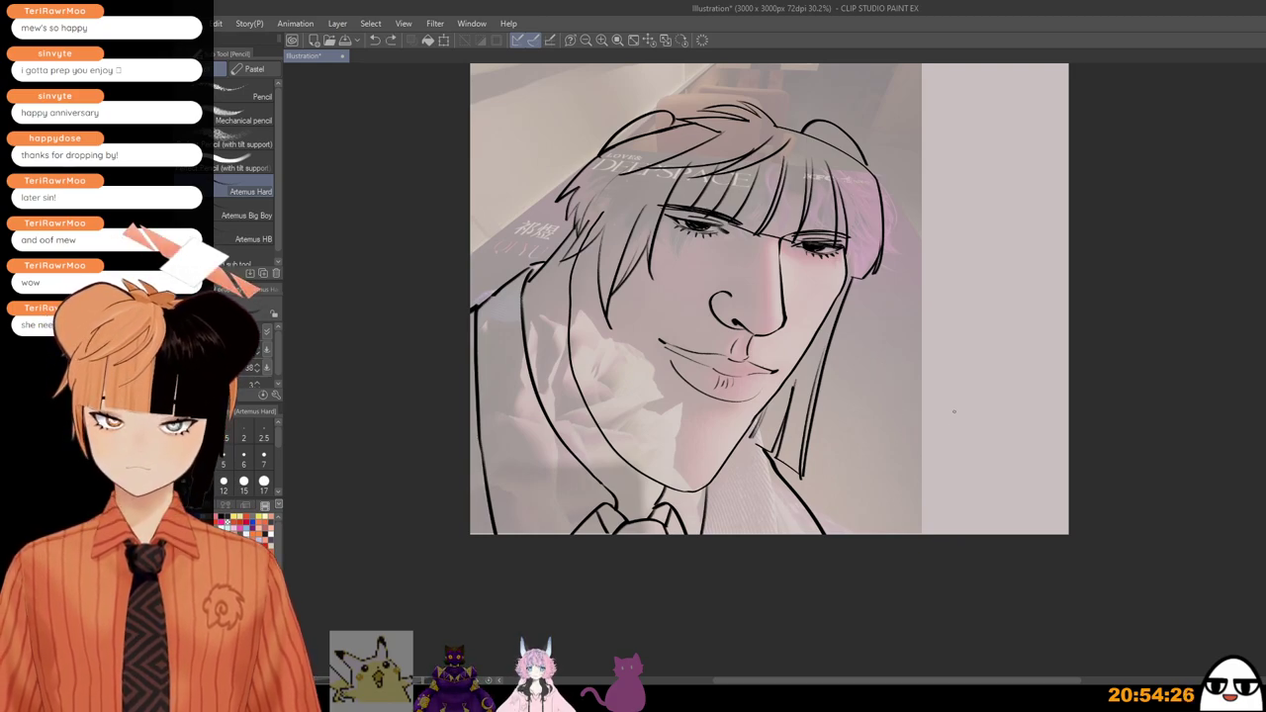
{"action": "key", "text": "ctrl+z"}
Step: Draw a raised finger right of the face with a fingernail, joint creases and lower segment, plus a small rounded fingertip beside it
{"action": "left_click_drag", "start_coordinate": [913, 398], "coordinate": [880, 471]}
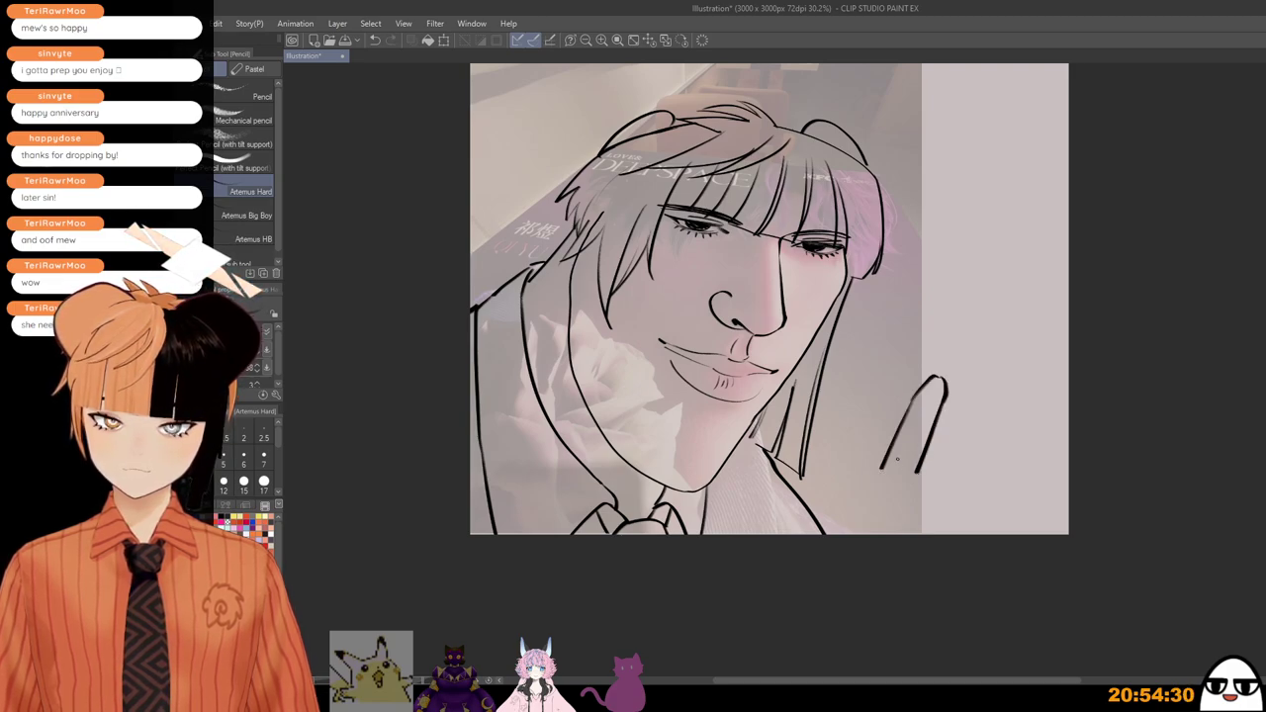
{"action": "mouse_move", "coordinate": [879, 477]}
{"action": "left_mouse_down"}
{"action": "mouse_move", "coordinate": [875, 491]}
{"action": "mouse_move", "coordinate": [907, 505]}
{"action": "left_mouse_up"}
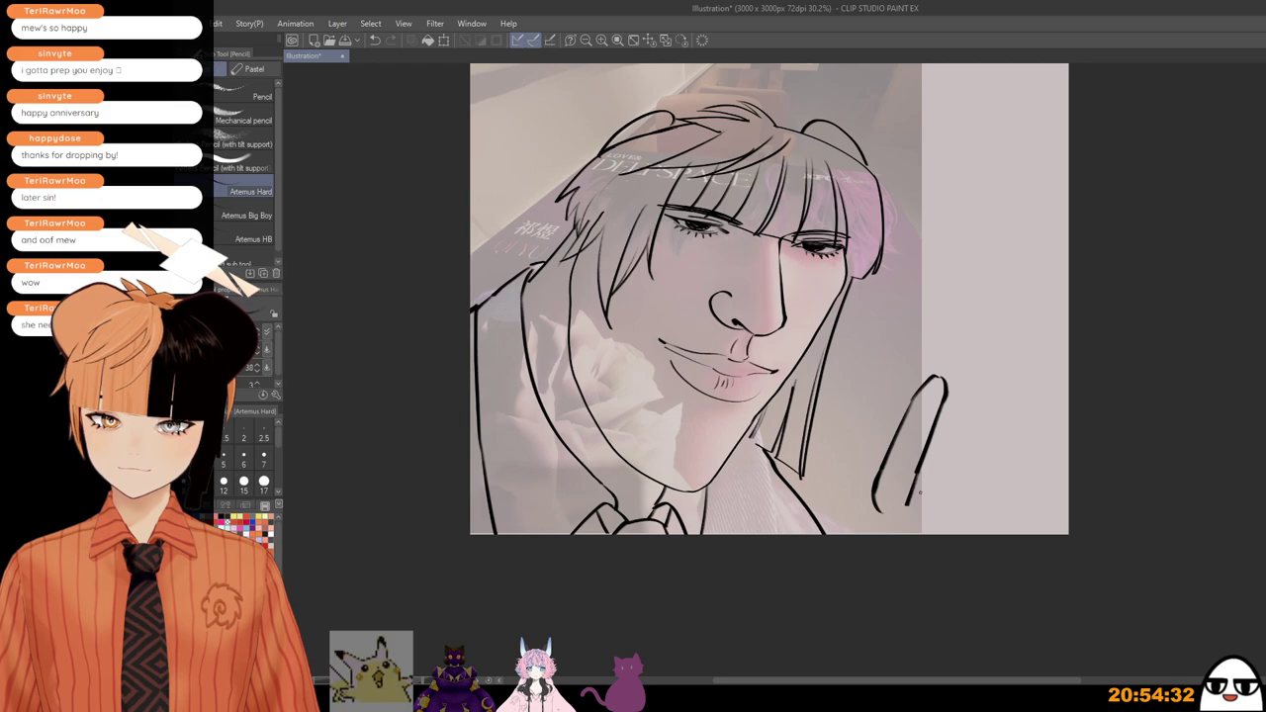
{"action": "left_click_drag", "start_coordinate": [894, 384], "coordinate": [916, 397]}
{"action": "key", "text": "ctrl+z"}
{"action": "left_click_drag", "start_coordinate": [908, 406], "coordinate": [888, 389]}
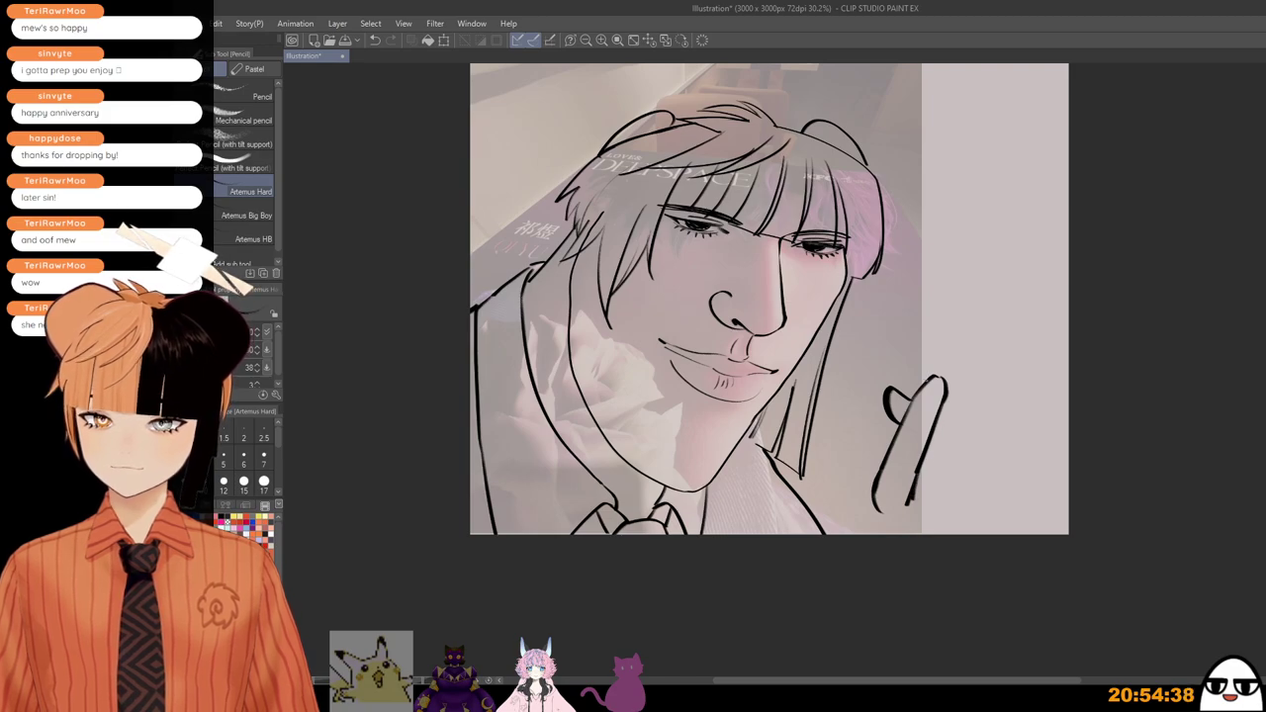
{"action": "left_click_drag", "start_coordinate": [937, 379], "coordinate": [939, 393]}
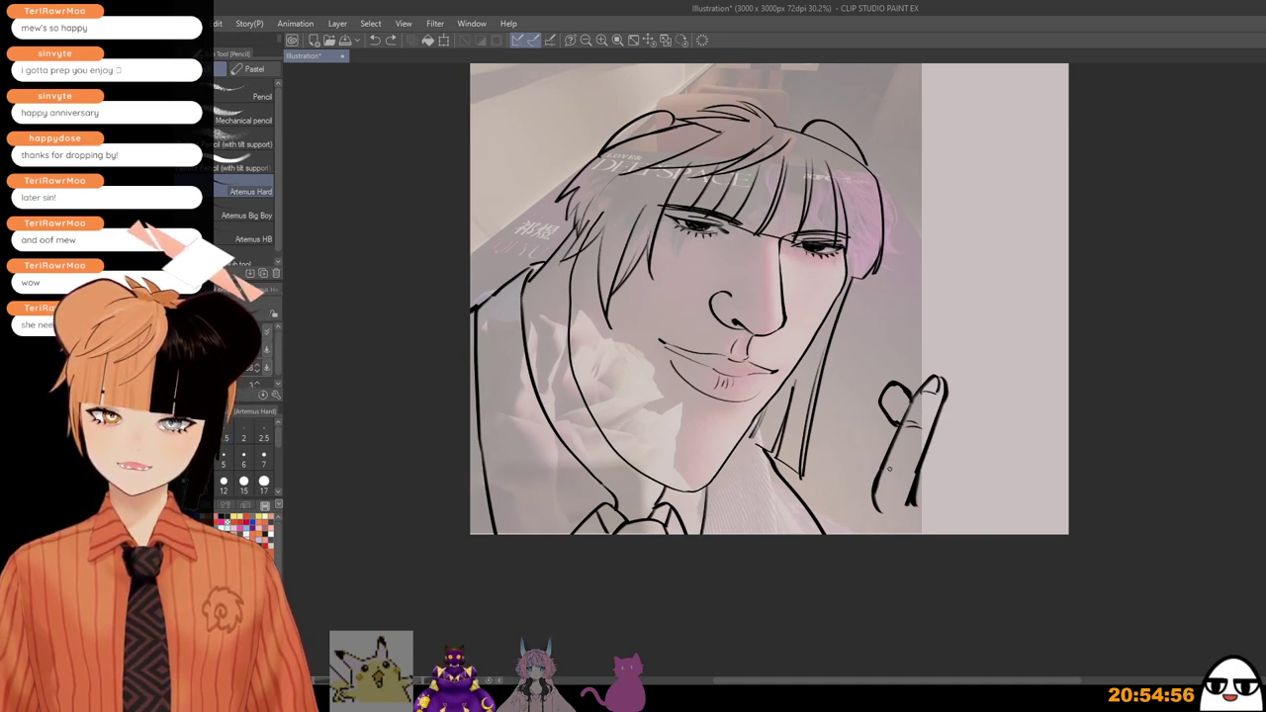
{"action": "mouse_move", "coordinate": [887, 466]}
{"action": "left_mouse_down"}
{"action": "mouse_move", "coordinate": [912, 497]}
{"action": "mouse_move", "coordinate": [918, 465]}
{"action": "mouse_move", "coordinate": [921, 512]}
{"action": "mouse_move", "coordinate": [875, 483]}
{"action": "mouse_move", "coordinate": [878, 534]}
{"action": "left_mouse_up"}
{"action": "key", "text": "ctrl+z"}
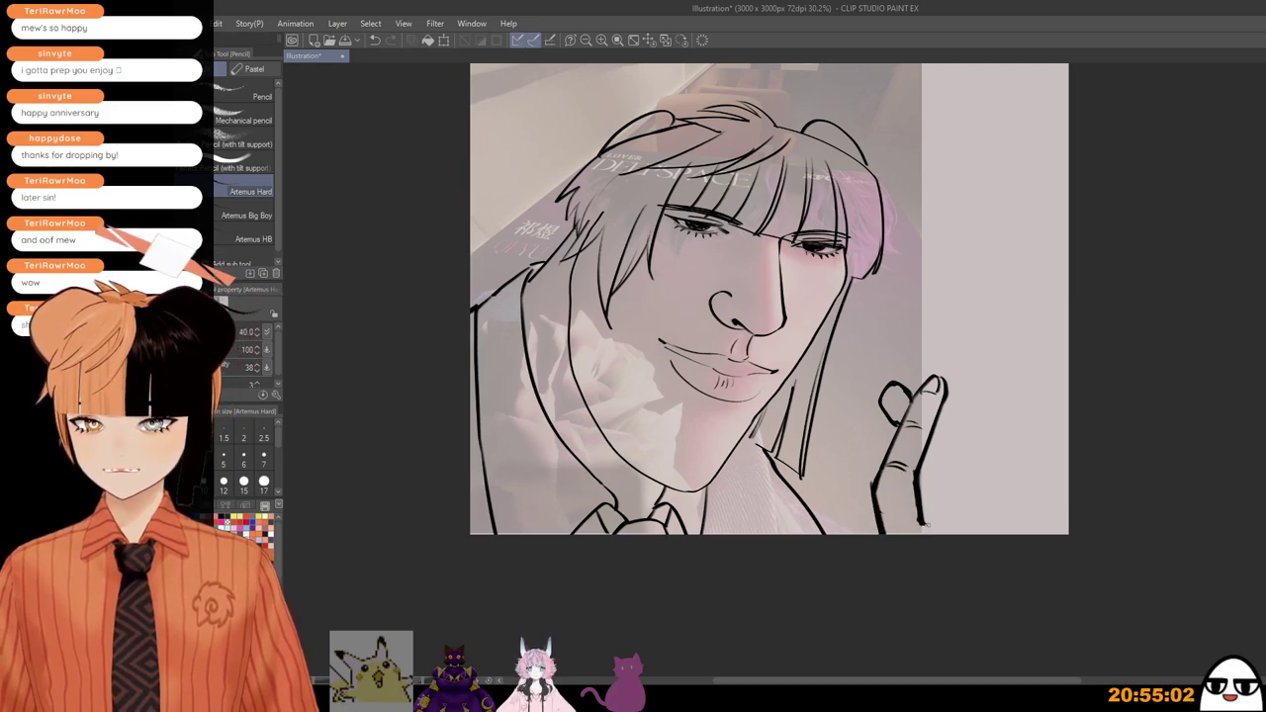
Step: Draw the outline of a curled finger on the right side of the raised finger
{"action": "mouse_move", "coordinate": [940, 440]}
{"action": "left_mouse_down"}
{"action": "mouse_move", "coordinate": [923, 525]}
{"action": "mouse_move", "coordinate": [949, 436]}
{"action": "left_mouse_up"}
{"action": "key", "text": "ctrl+z"}
{"action": "key", "text": "ctrl+z"}
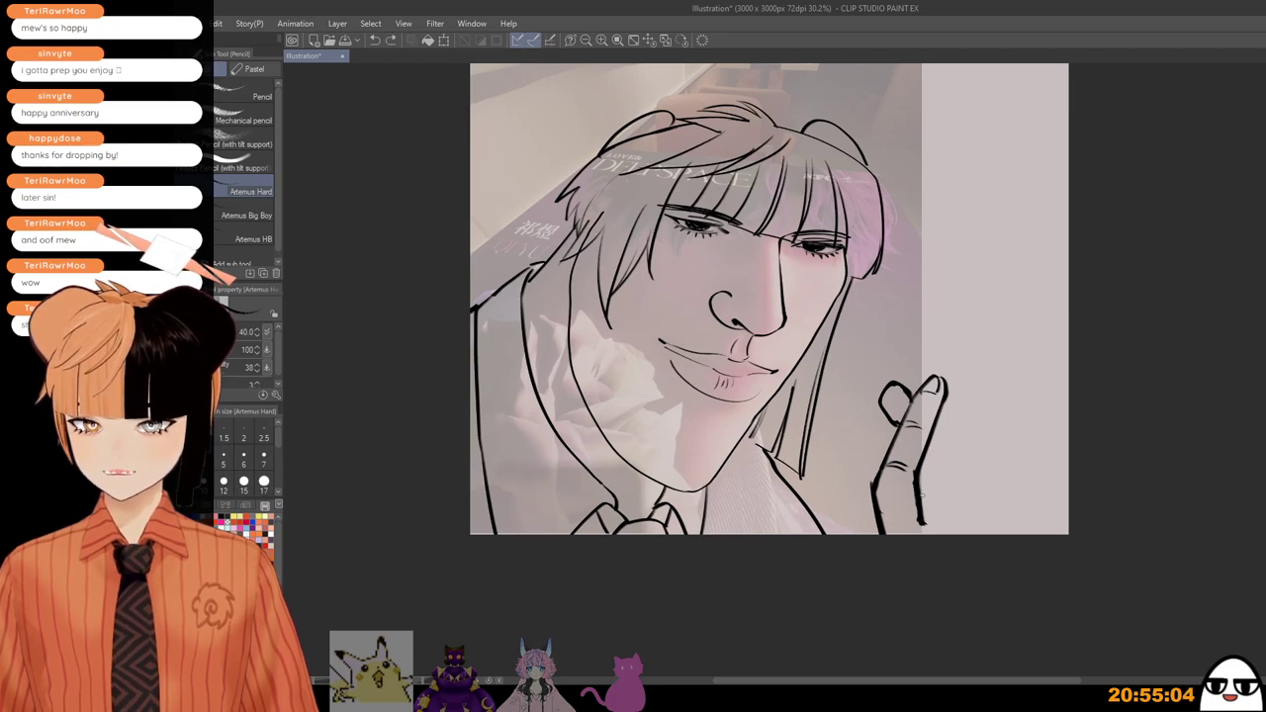
{"action": "left_click_drag", "start_coordinate": [923, 506], "coordinate": [944, 438]}
{"action": "key", "text": "ctrl+z"}
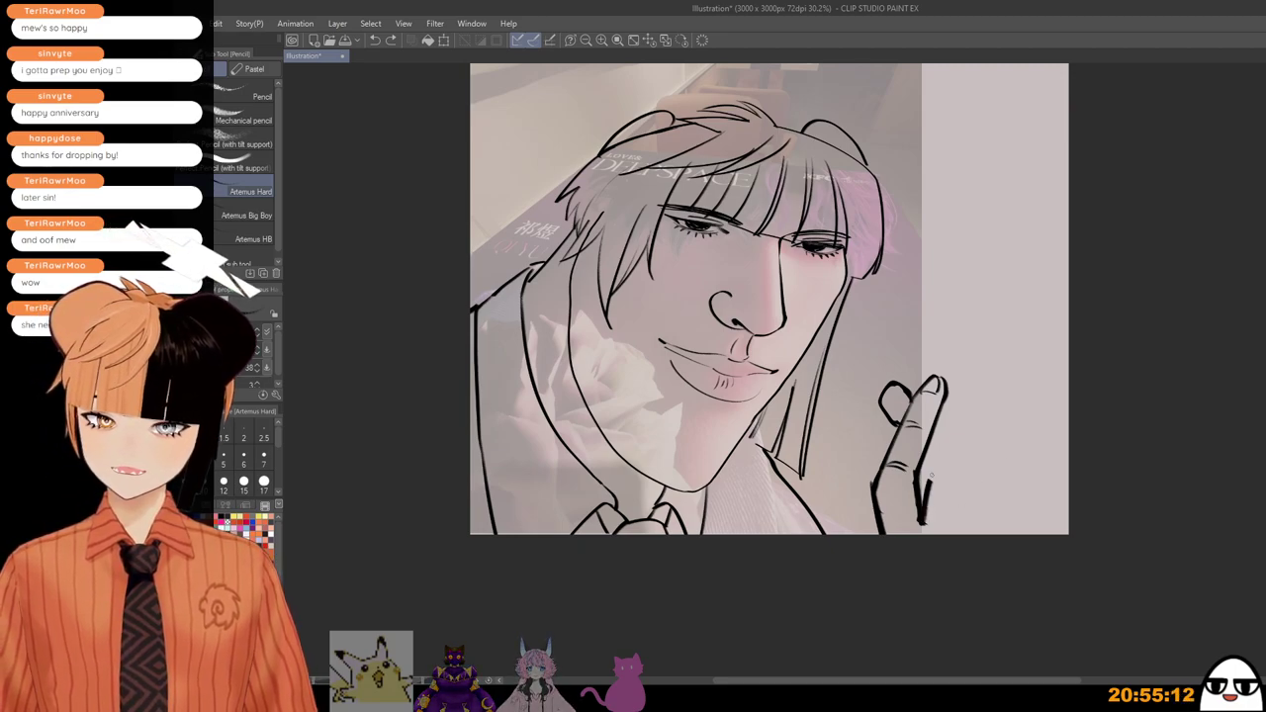
{"action": "left_click_drag", "start_coordinate": [944, 436], "coordinate": [966, 432]}
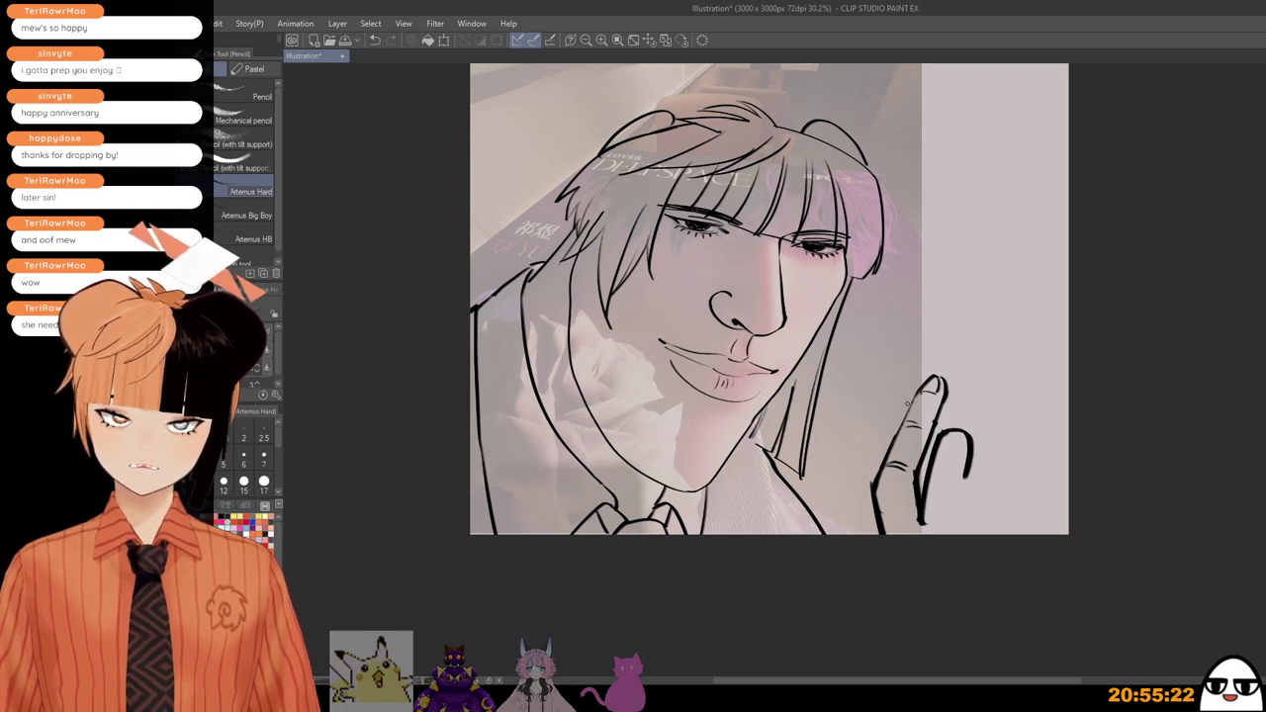
Step: Redraw the rounded fingertip left of the raised finger and finish the curled finger's knuckle creases and side edges
{"action": "key", "text": "ctrl+z"}
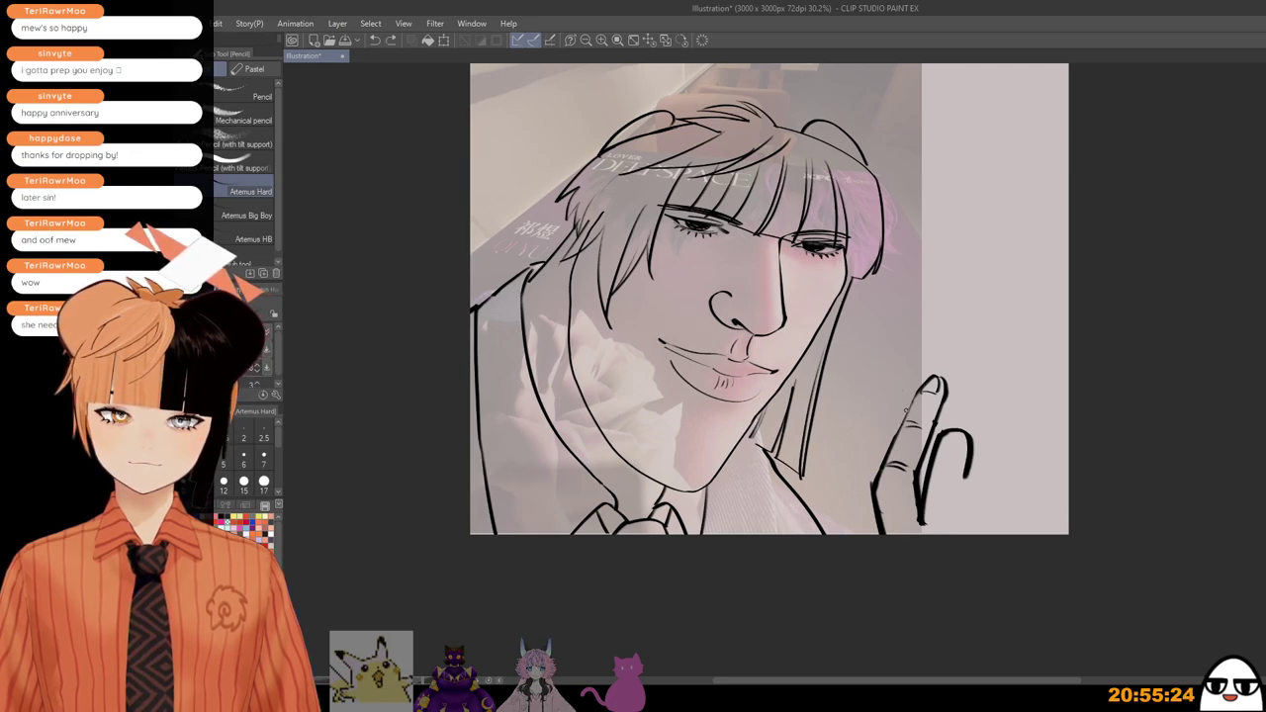
{"action": "left_click_drag", "start_coordinate": [880, 398], "coordinate": [895, 428]}
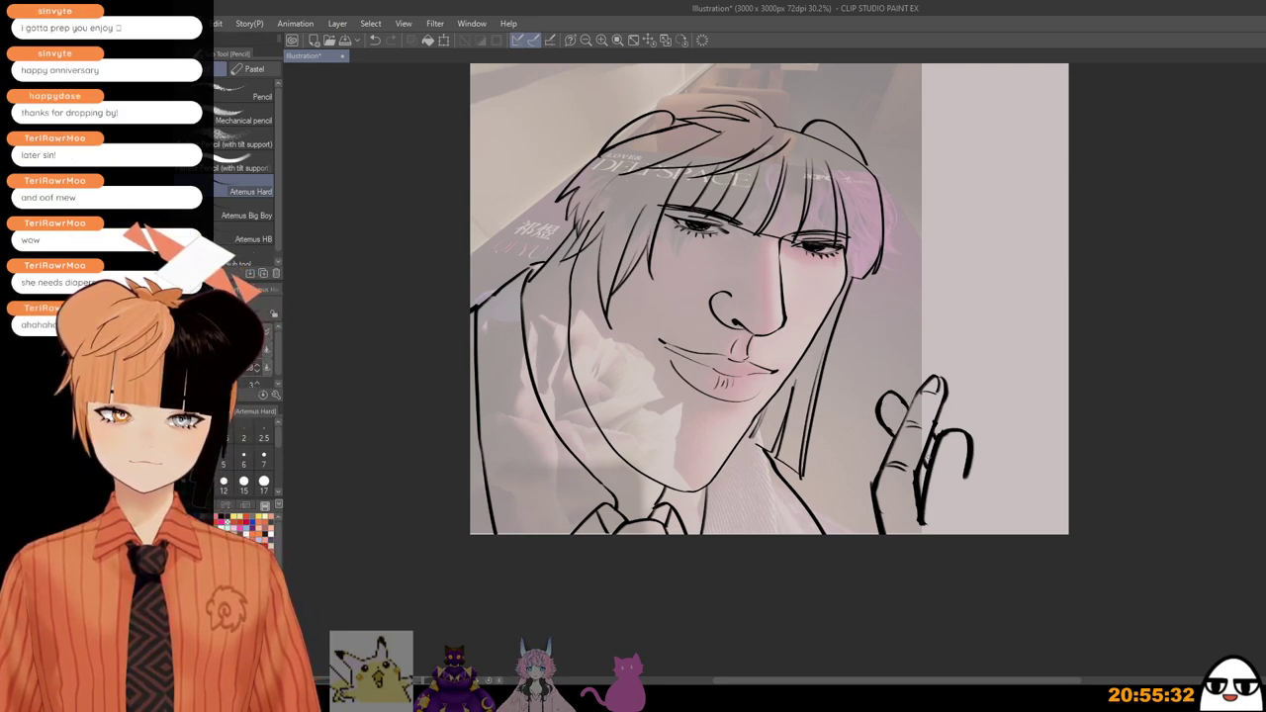
{"action": "left_click_drag", "start_coordinate": [976, 506], "coordinate": [979, 512]}
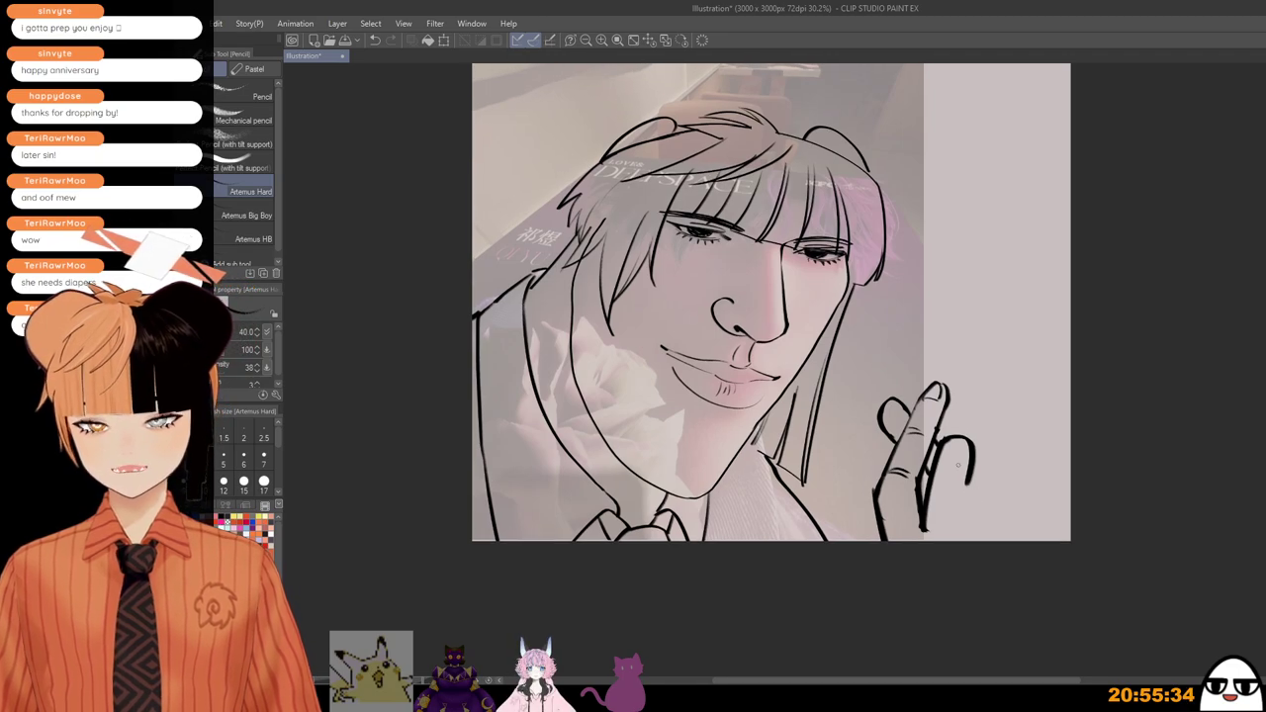
{"action": "left_click_drag", "start_coordinate": [945, 451], "coordinate": [964, 445]}
{"action": "mouse_move", "coordinate": [943, 456]}
{"action": "left_mouse_down"}
{"action": "mouse_move", "coordinate": [959, 454]}
{"action": "mouse_move", "coordinate": [963, 517]}
{"action": "left_mouse_up"}
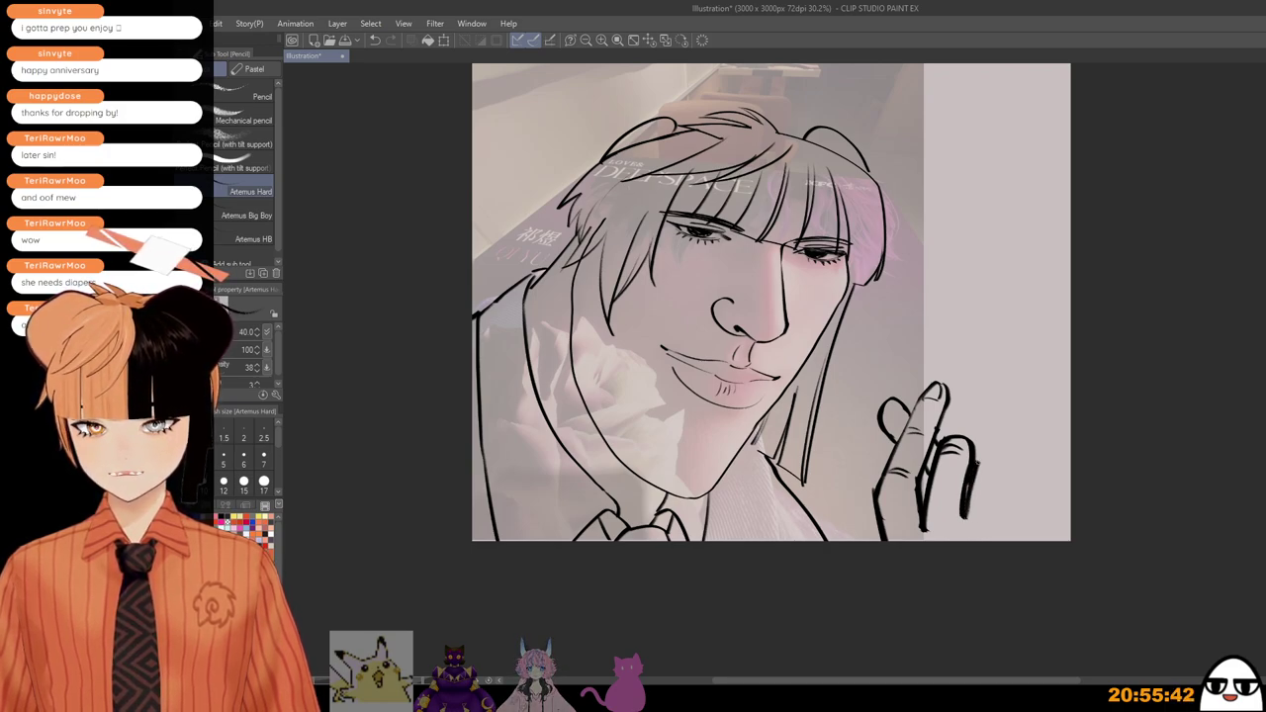
Step: Draw two more curled fingers beside the first, with the outermost one running down to the canvas's lower edge
{"action": "mouse_move", "coordinate": [968, 514]}
{"action": "left_mouse_down"}
{"action": "mouse_move", "coordinate": [987, 452]}
{"action": "mouse_move", "coordinate": [1007, 494]}
{"action": "mouse_move", "coordinate": [1005, 475]}
{"action": "mouse_move", "coordinate": [1003, 526]}
{"action": "left_mouse_up"}
{"action": "key", "text": "ctrl+z"}
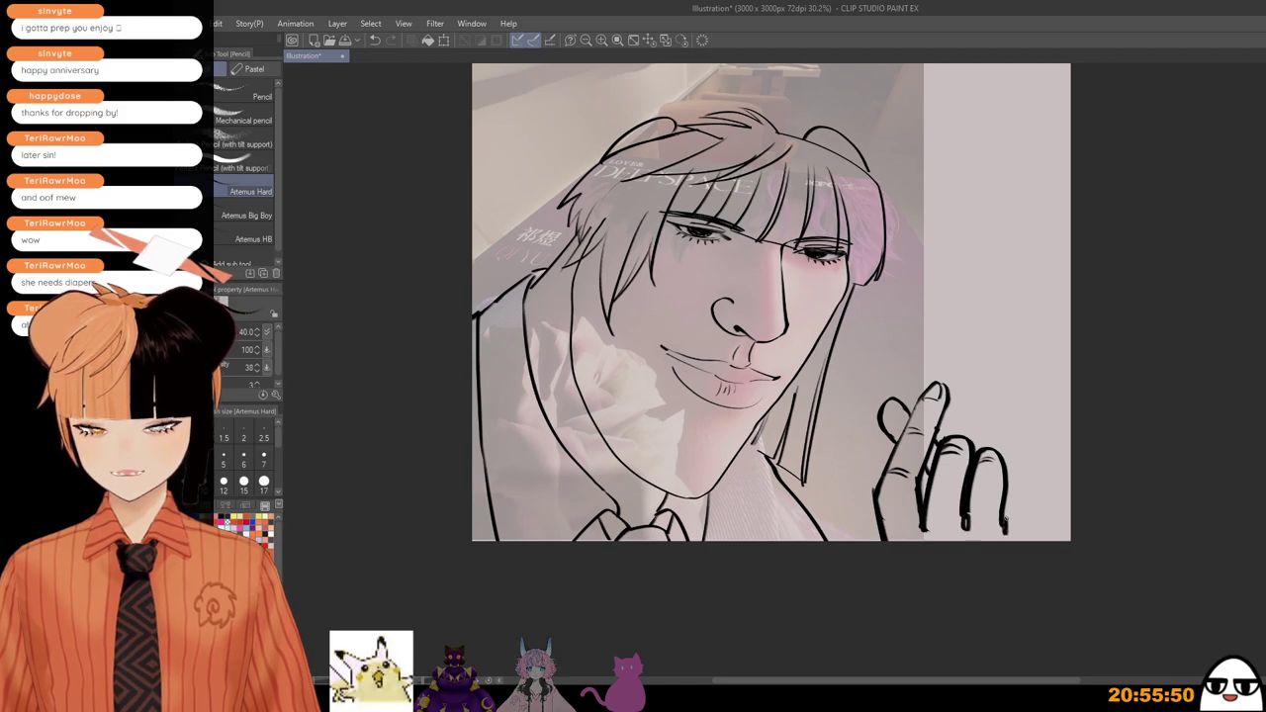
{"action": "mouse_move", "coordinate": [1005, 470]}
{"action": "left_mouse_down"}
{"action": "mouse_move", "coordinate": [1033, 543]}
{"action": "mouse_move", "coordinate": [1012, 571]}
{"action": "mouse_move", "coordinate": [1015, 541]}
{"action": "left_mouse_up"}
{"action": "scroll", "coordinate": [1015, 554], "scroll_direction": "down", "scroll_amount": 1}
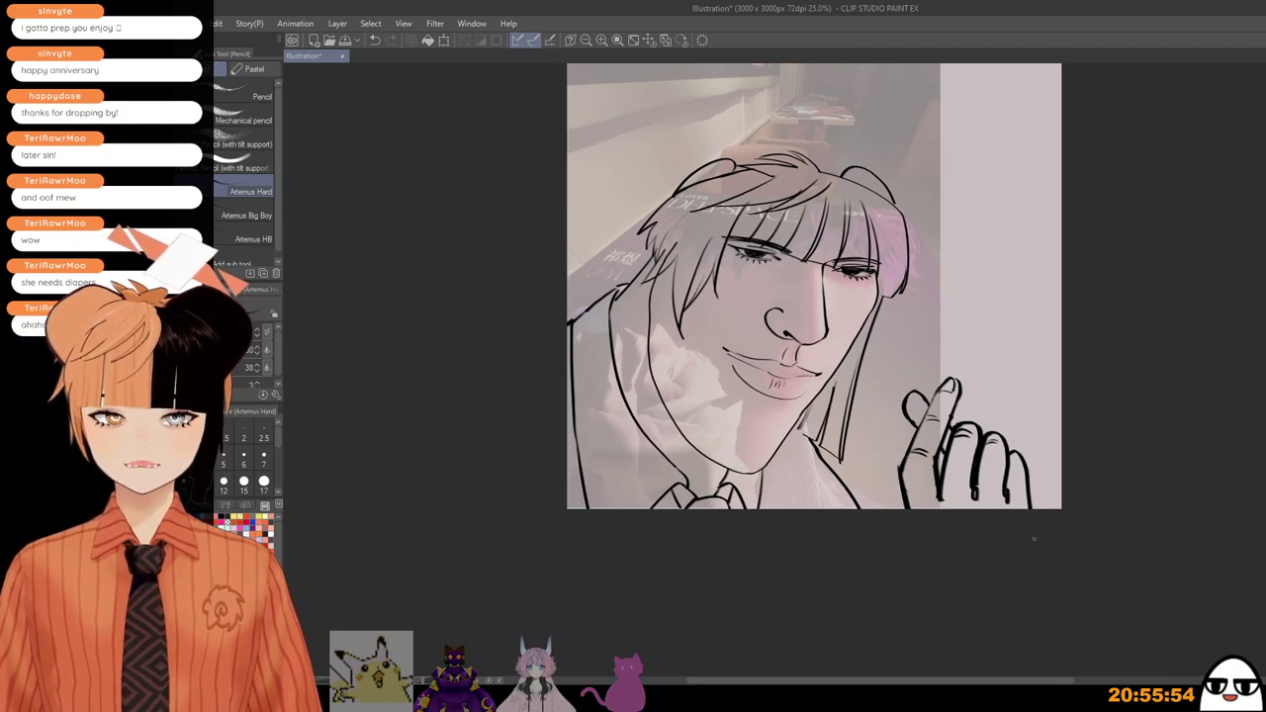
{"action": "left_click_drag", "start_coordinate": [974, 498], "coordinate": [979, 520]}
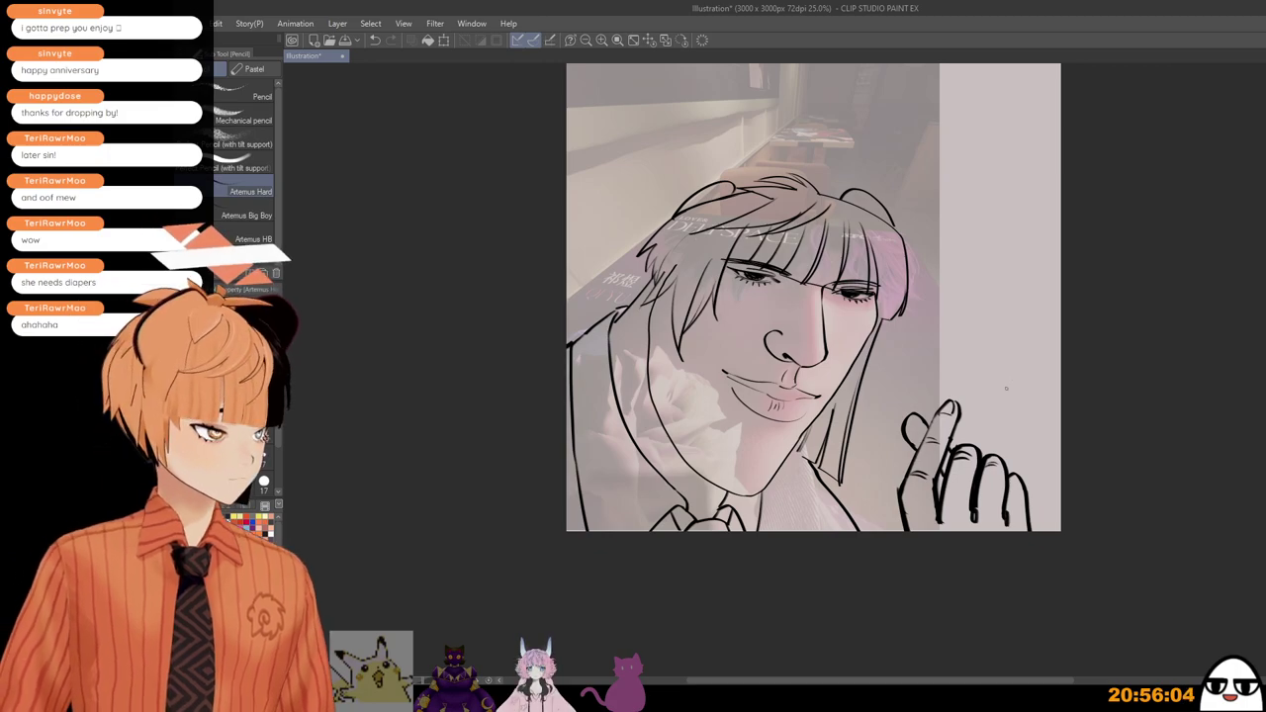
Step: Redraw the outer edge of the raised finger's lower segment as a bold line down to the canvas border
{"action": "scroll", "coordinate": [983, 482], "scroll_direction": "up", "scroll_amount": 1}
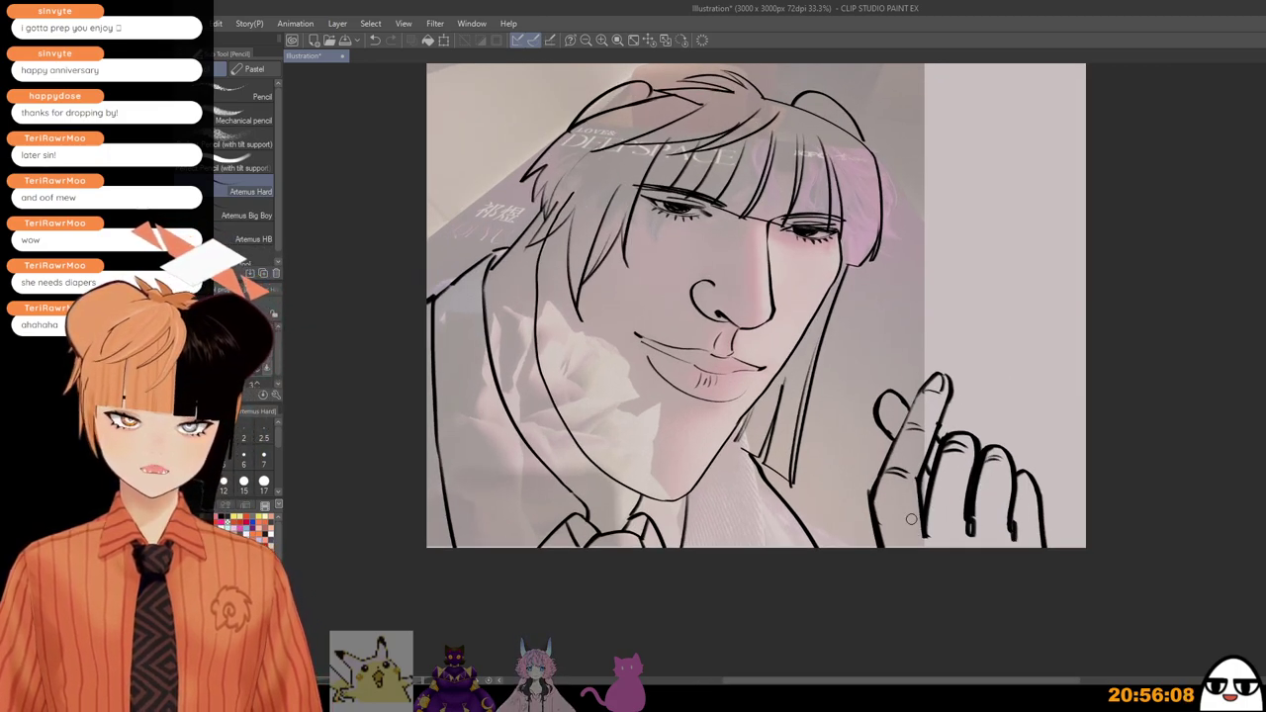
{"action": "left_click_drag", "start_coordinate": [907, 475], "coordinate": [911, 477]}
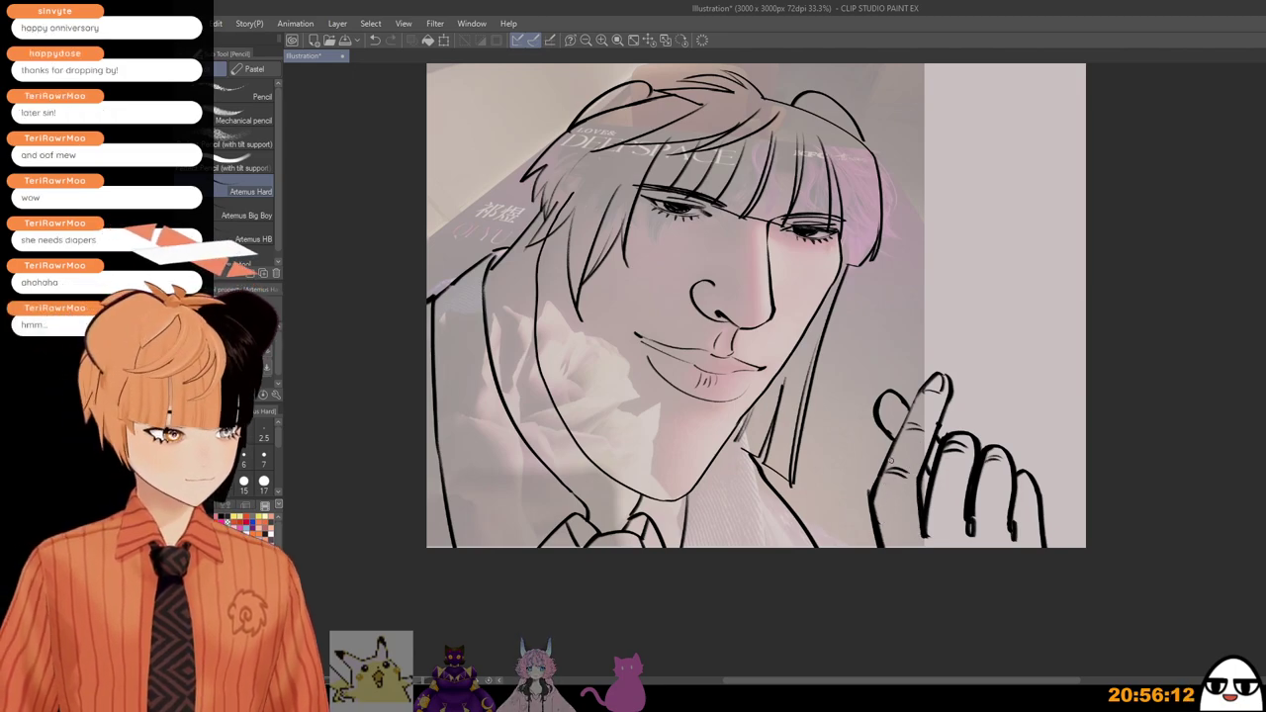
{"action": "key", "text": "ctrl+z"}
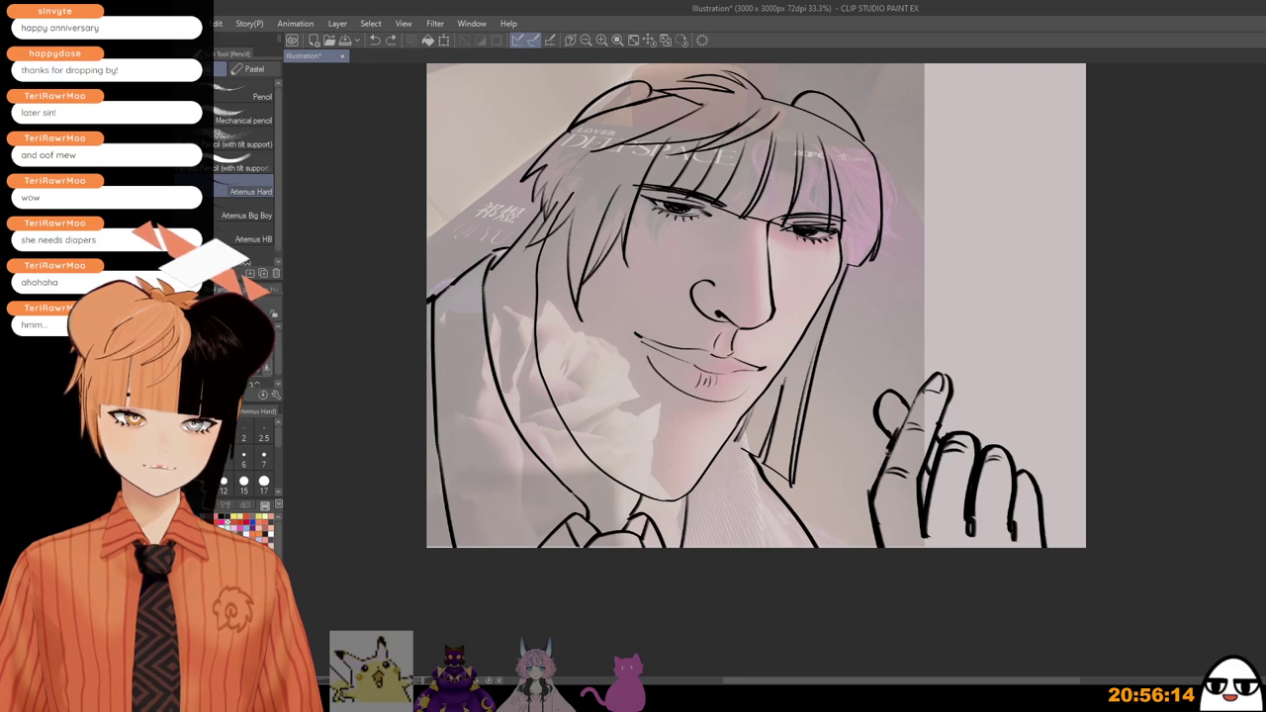
{"action": "left_click_drag", "start_coordinate": [863, 479], "coordinate": [876, 558]}
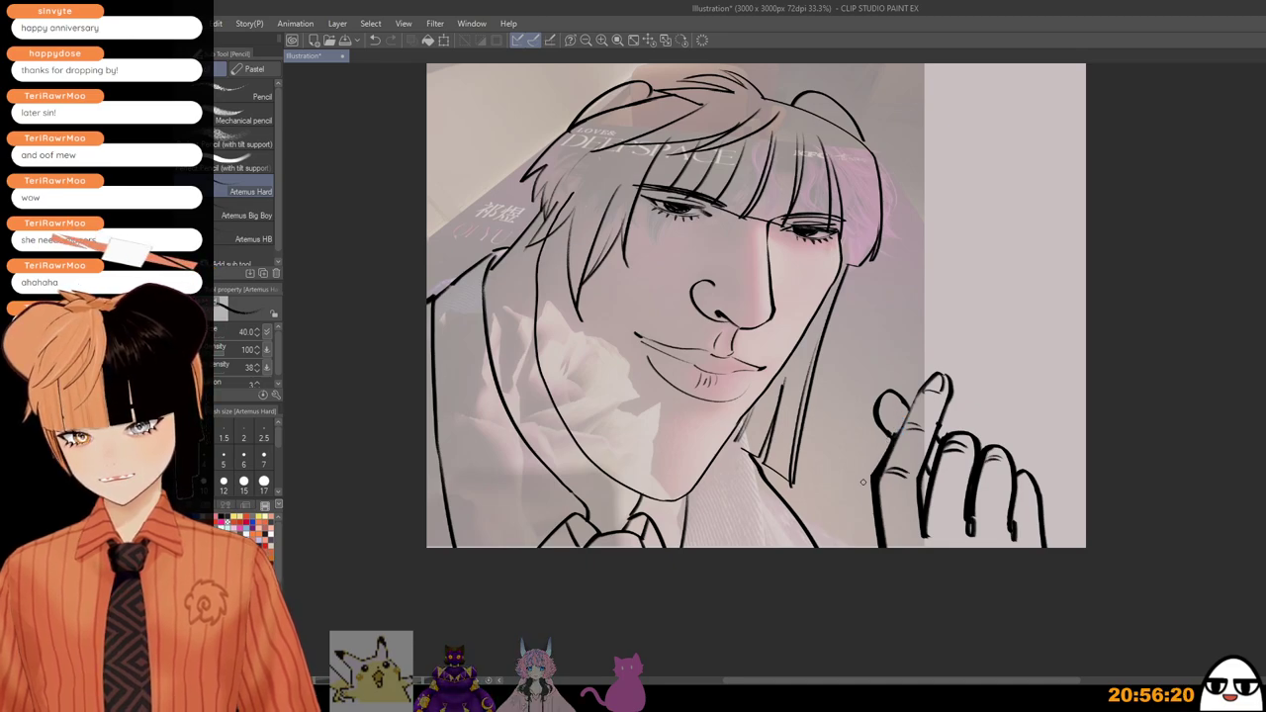
Step: Select the whole hand with a rectangular selection, flip it horizontally and deselect it
{"action": "scroll", "coordinate": [894, 536], "scroll_direction": "down", "scroll_amount": 1}
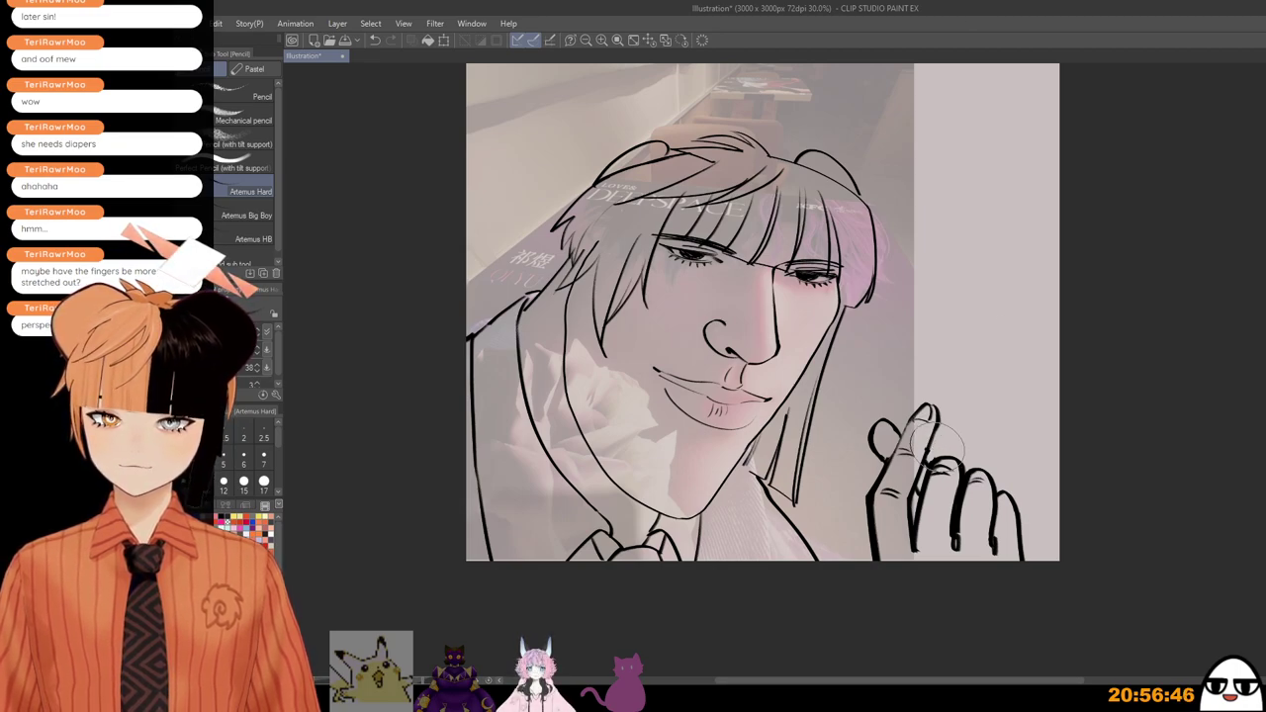
{"action": "key", "text": "m"}
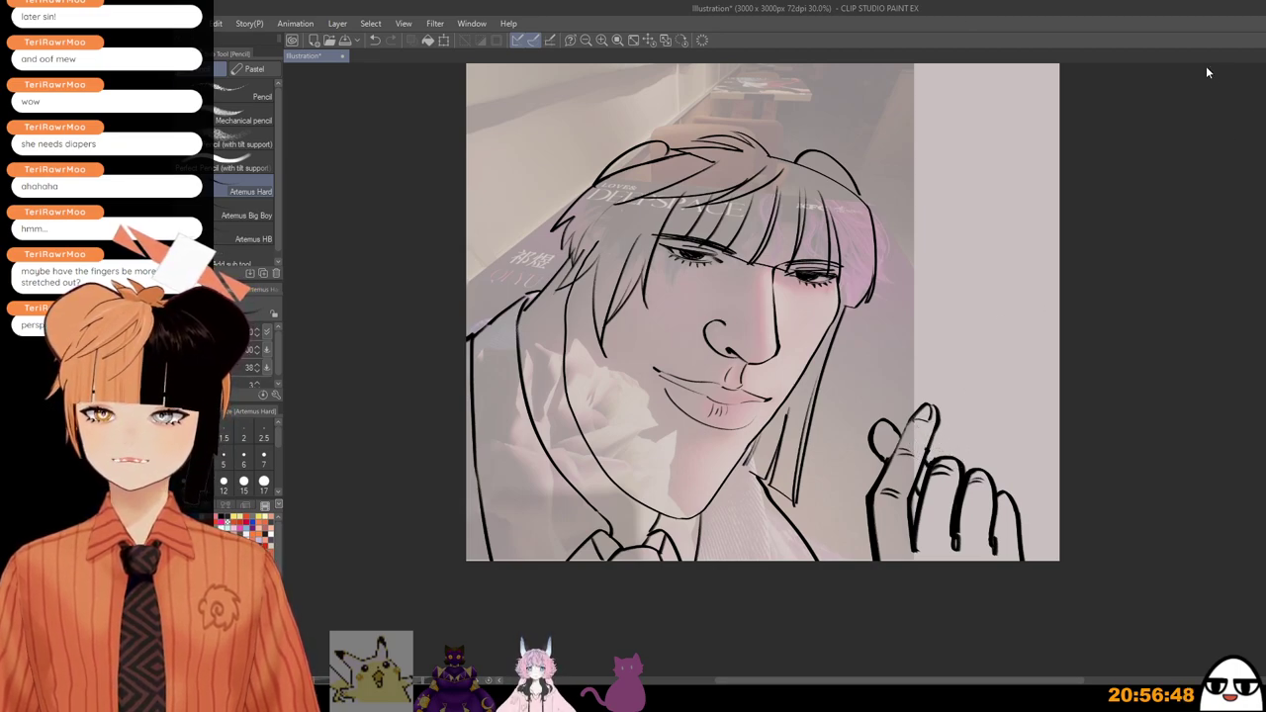
{"action": "left_click_drag", "start_coordinate": [841, 367], "coordinate": [1066, 566]}
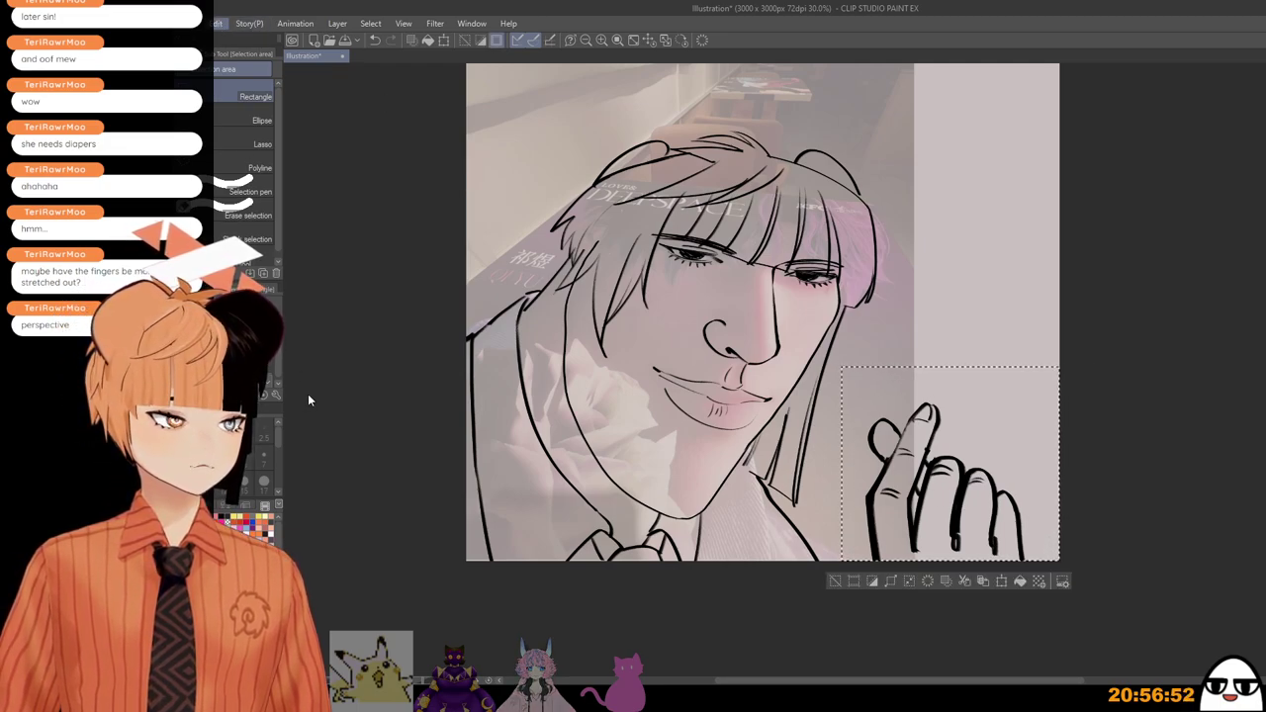
{"action": "left_click", "coordinate": [495, 481]}
{"action": "left_click", "coordinate": [918, 582]}
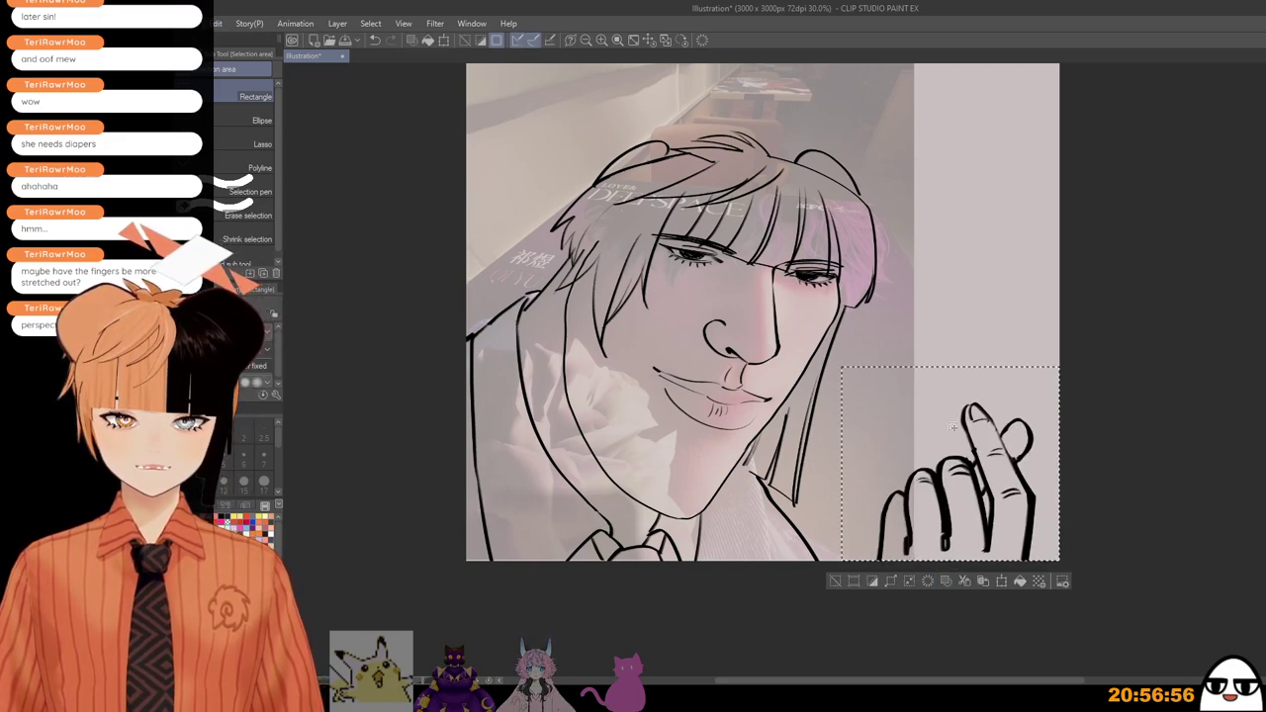
{"action": "left_click", "coordinate": [834, 582]}
Step: Select the mirrored hand with a rectangle and move it left until the outermost finger meets the shoulder line
{"action": "key", "text": "k"}
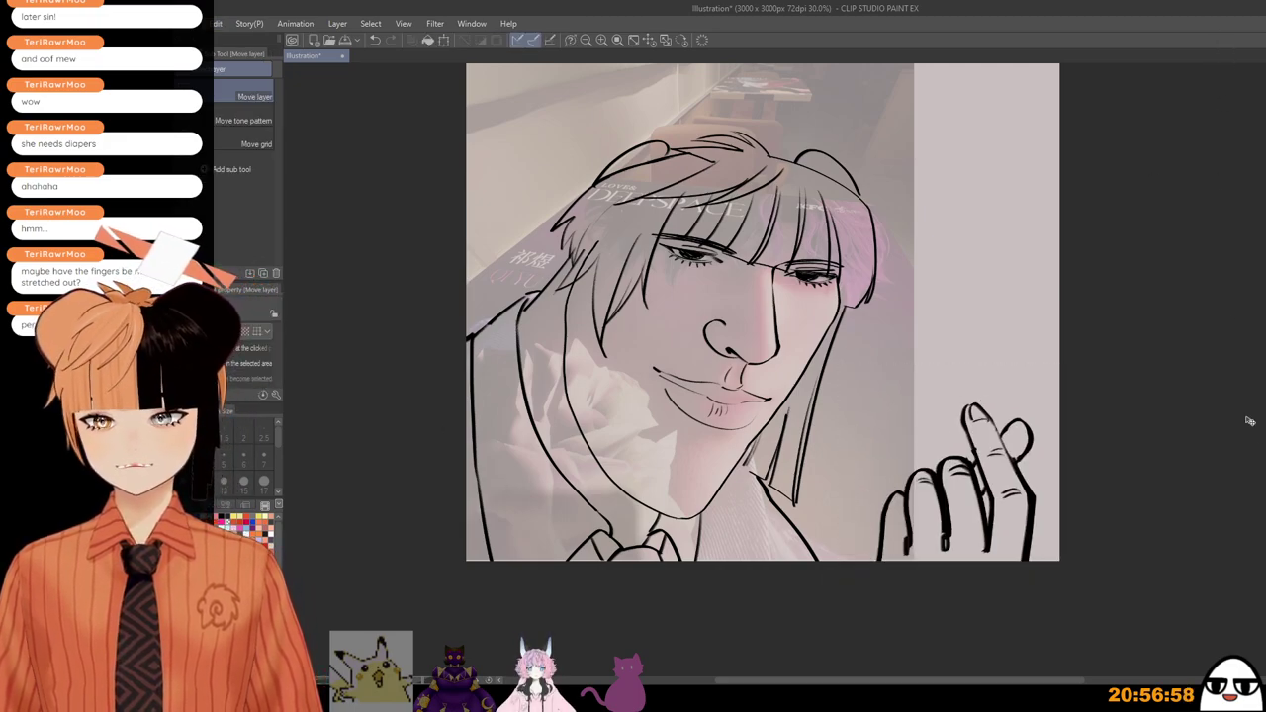
{"action": "key", "text": "m"}
{"action": "left_click_drag", "start_coordinate": [856, 358], "coordinate": [1073, 673]}
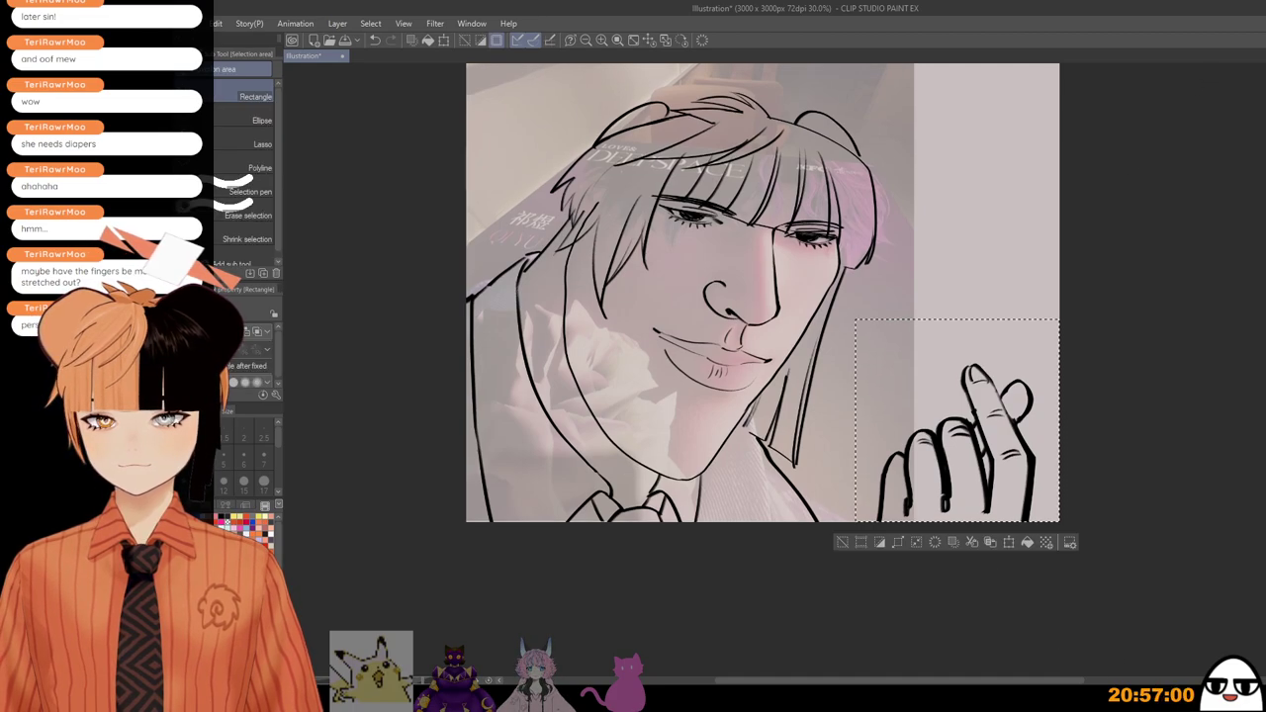
{"action": "key", "text": "k"}
{"action": "left_click_drag", "start_coordinate": [1002, 517], "coordinate": [946, 529]}
{"action": "left_click", "coordinate": [792, 554]}
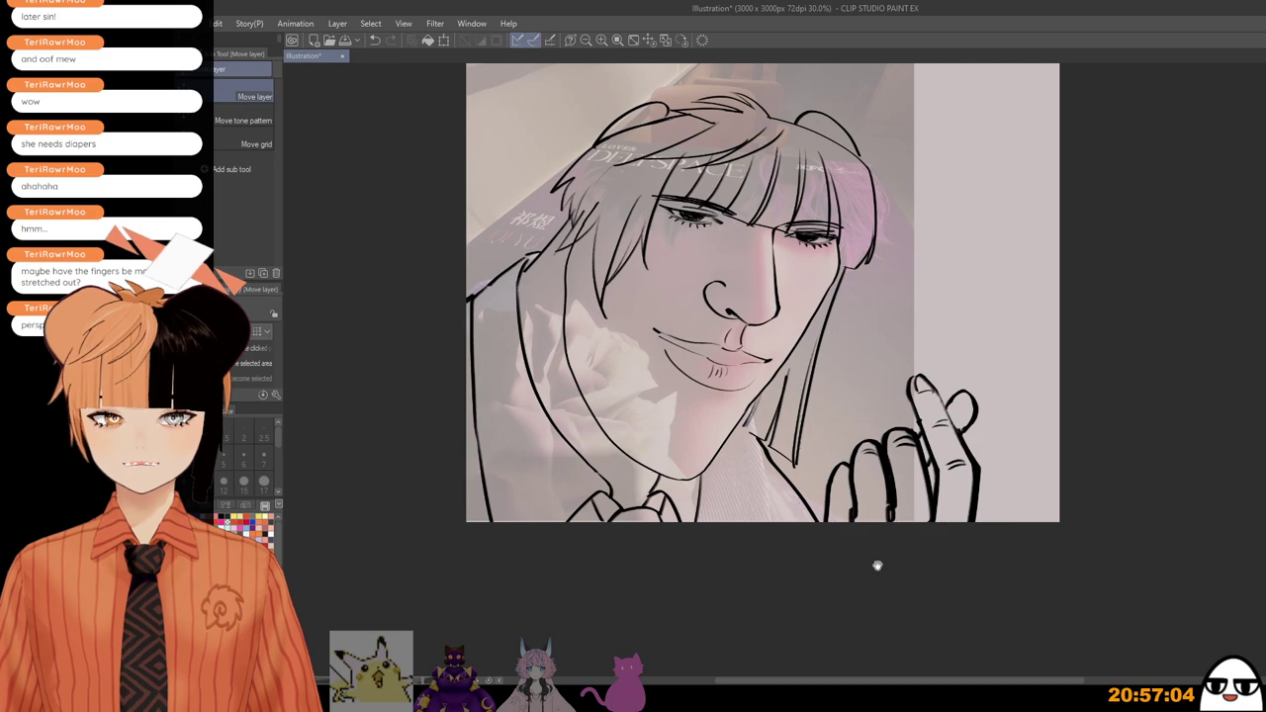
Step: Erase most of the outer curled fingers of the mirrored hand, leaving the one next to the raised finger
{"action": "left_click_drag", "start_coordinate": [893, 578], "coordinate": [955, 671]}
{"action": "scroll", "coordinate": [942, 645], "scroll_direction": "down", "scroll_amount": 1}
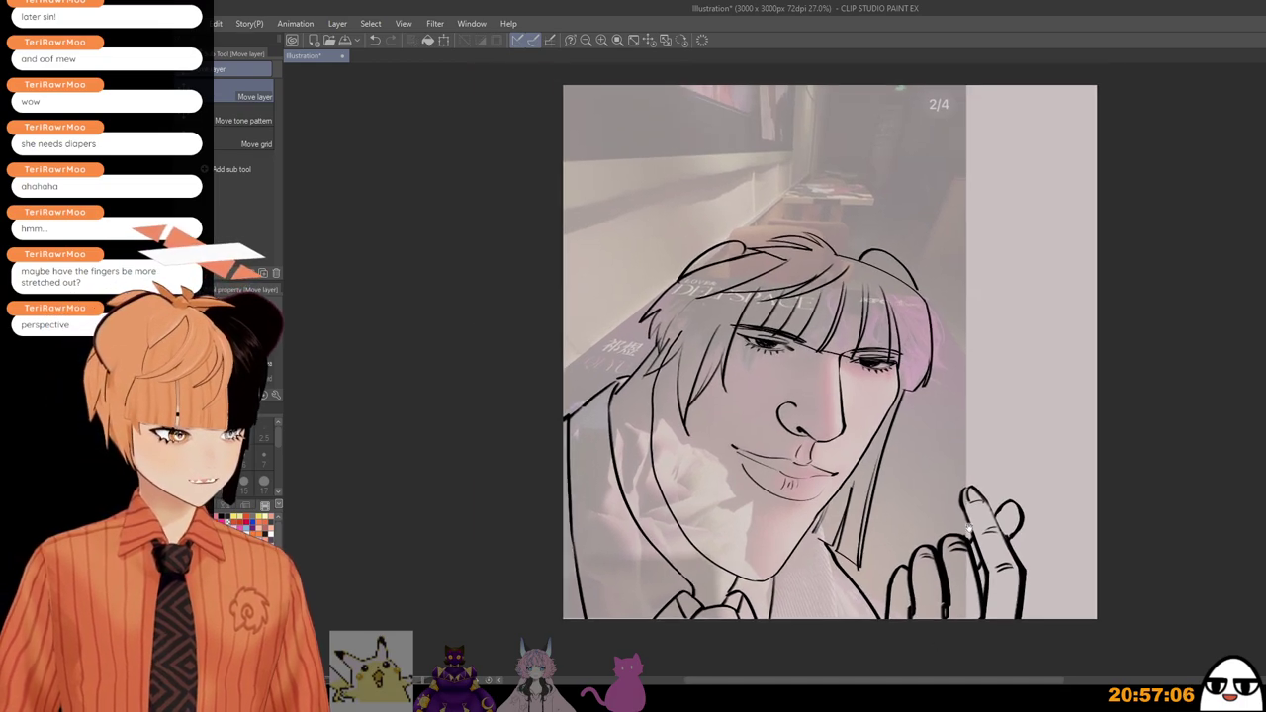
{"action": "key", "text": "p"}
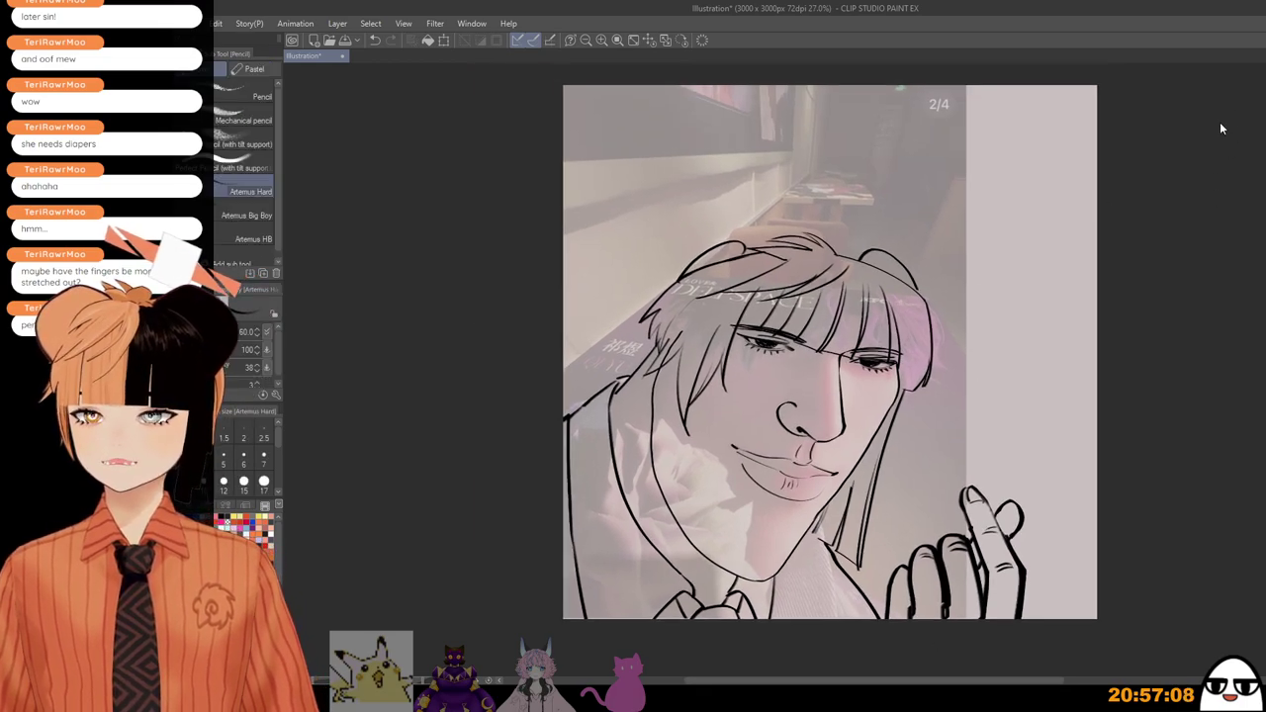
{"action": "mouse_move", "coordinate": [917, 561]}
{"action": "left_mouse_down"}
{"action": "mouse_move", "coordinate": [896, 471]}
{"action": "mouse_move", "coordinate": [865, 461]}
{"action": "mouse_move", "coordinate": [868, 475]}
{"action": "mouse_move", "coordinate": [890, 458]}
{"action": "mouse_move", "coordinate": [882, 473]}
{"action": "left_mouse_up"}
{"action": "scroll", "coordinate": [896, 471], "scroll_direction": "up", "scroll_amount": 2}
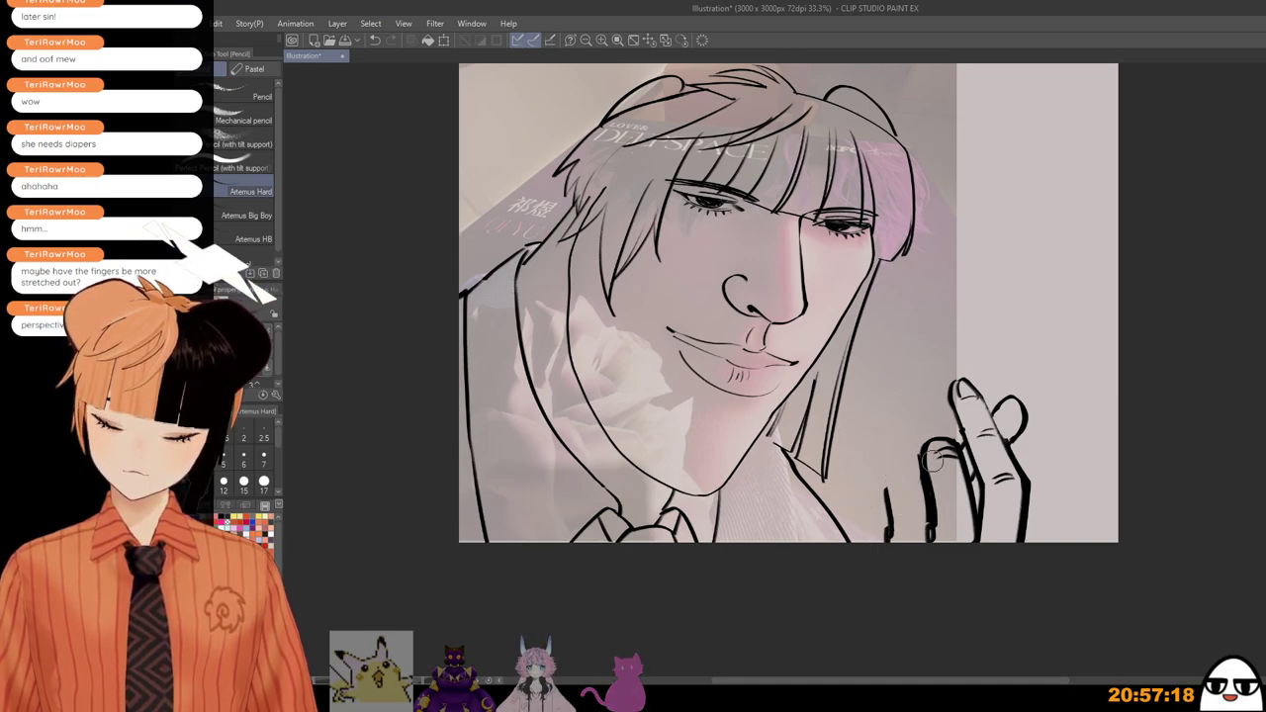
Step: Redraw the two outer curled fingers with knuckle creases using a smaller brush, stepping down toward the shoulder line
{"action": "key", "text": "bracketleft"}
{"action": "key", "text": "bracketleft"}
{"action": "key", "text": "bracketleft"}
{"action": "key", "text": "bracketleft"}
{"action": "key", "text": "bracketleft"}
{"action": "key", "text": "bracketleft"}
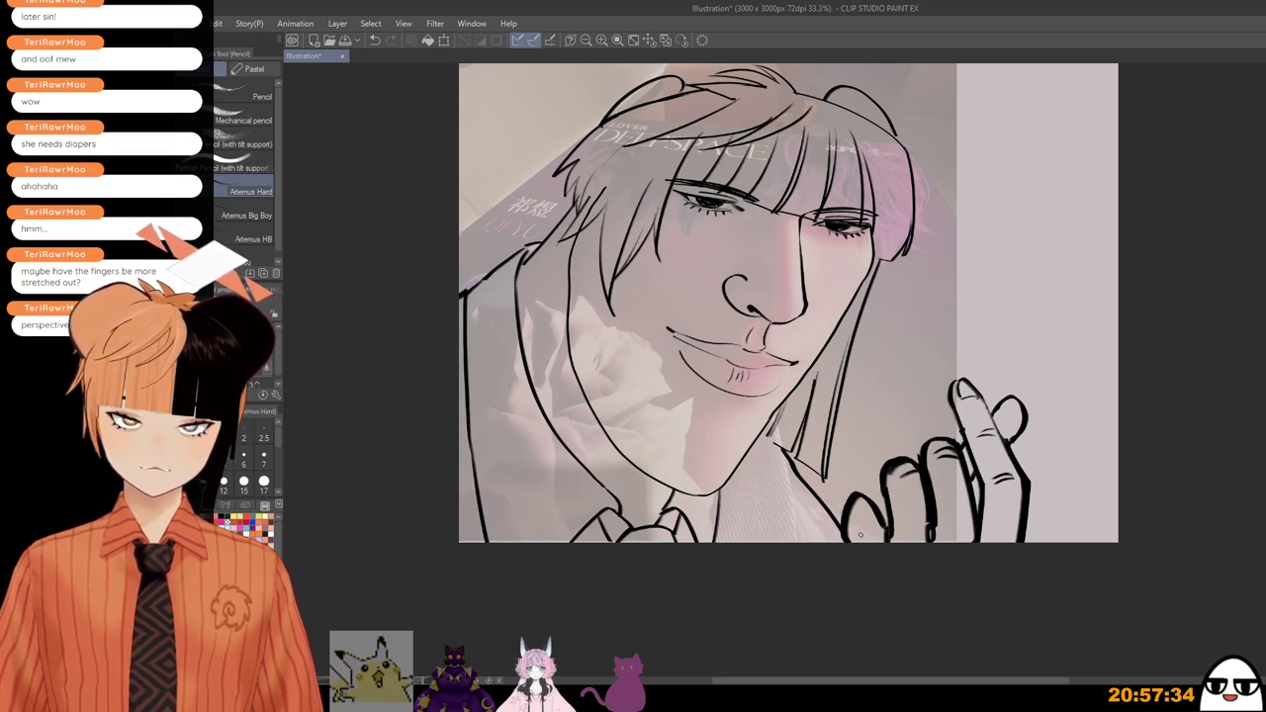
{"action": "key", "text": "ctrl+z"}
{"action": "key", "text": "ctrl+z"}
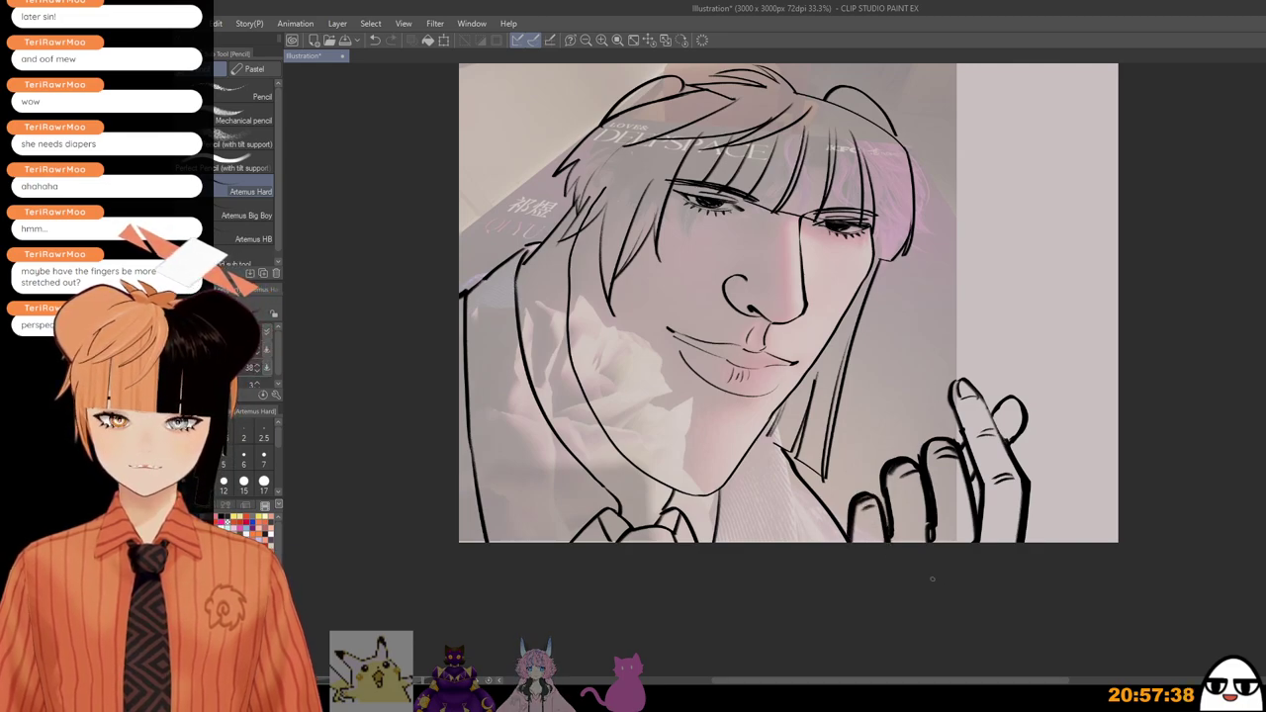
Step: Review the line art with the reference photo hidden and shown, checking the hand's placement and the facial features
{"action": "scroll", "coordinate": [934, 532], "scroll_direction": "down", "scroll_amount": 1}
{"action": "mouse_move", "coordinate": [938, 435]}
{"action": "left_mouse_down"}
{"action": "mouse_move", "coordinate": [949, 348]}
{"action": "mouse_move", "coordinate": [955, 454]}
{"action": "left_mouse_up"}
{"action": "scroll", "coordinate": [950, 348], "scroll_direction": "down", "scroll_amount": 1}
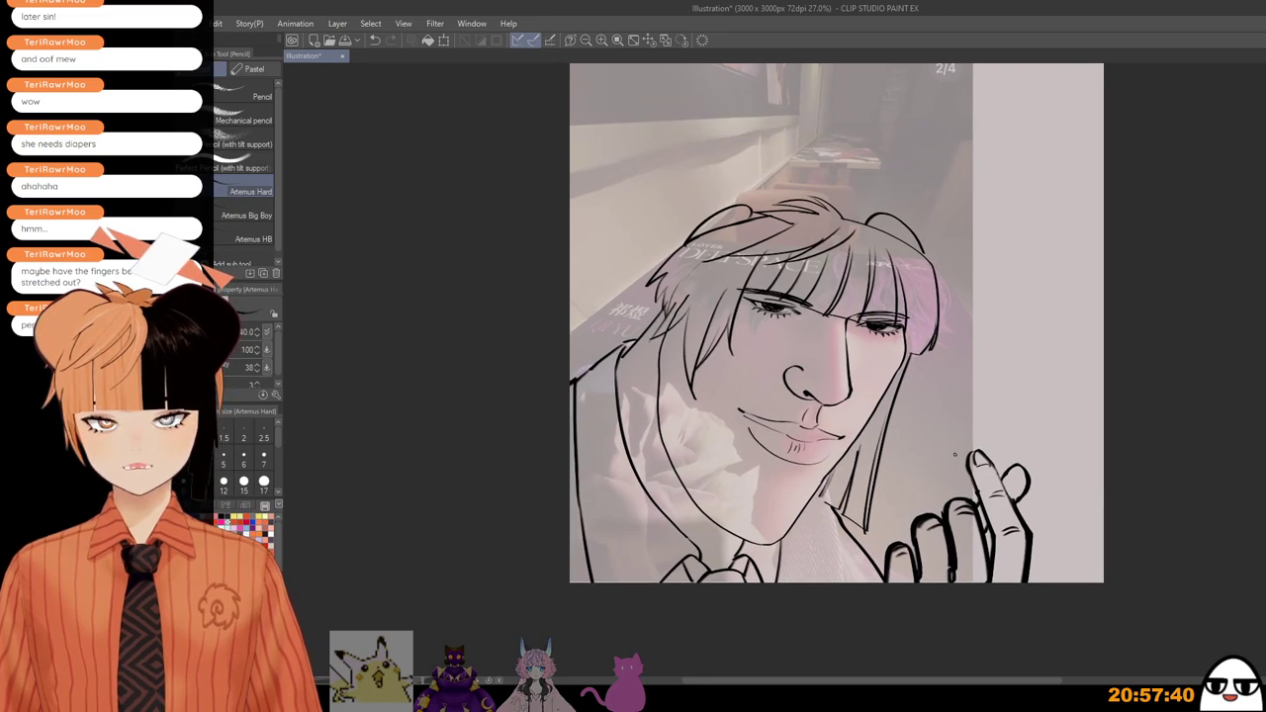
{"action": "scroll", "coordinate": [955, 455], "scroll_direction": "up", "scroll_amount": 2}
{"action": "left_click_drag", "start_coordinate": [926, 400], "coordinate": [943, 379]}
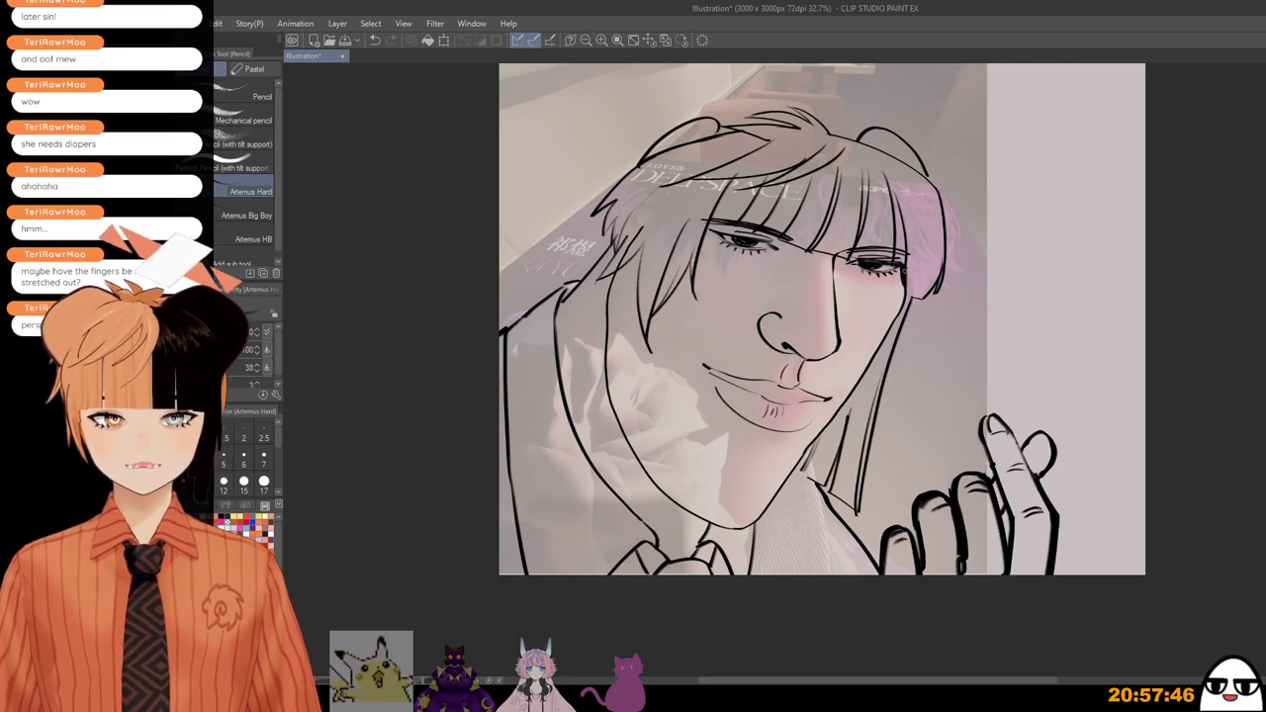
{"action": "scroll", "coordinate": [787, 435], "scroll_direction": "down", "scroll_amount": 1}
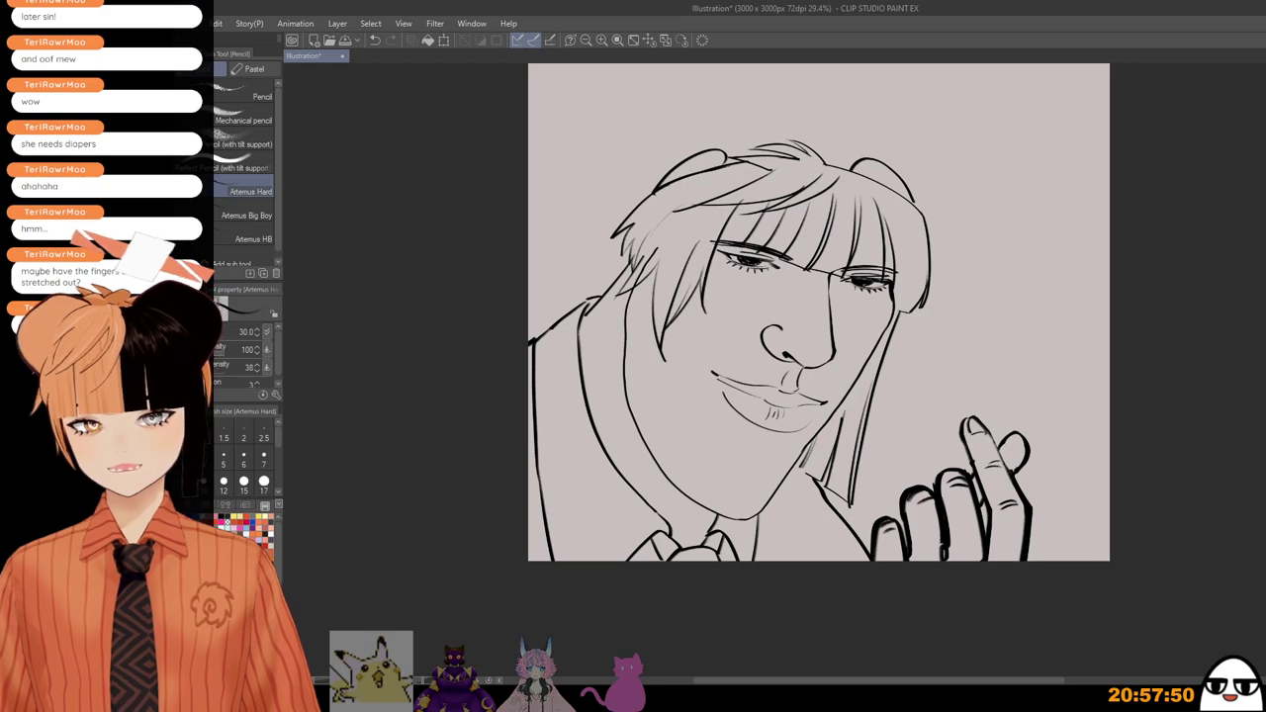
{"action": "scroll", "coordinate": [808, 386], "scroll_direction": "up", "scroll_amount": 3}
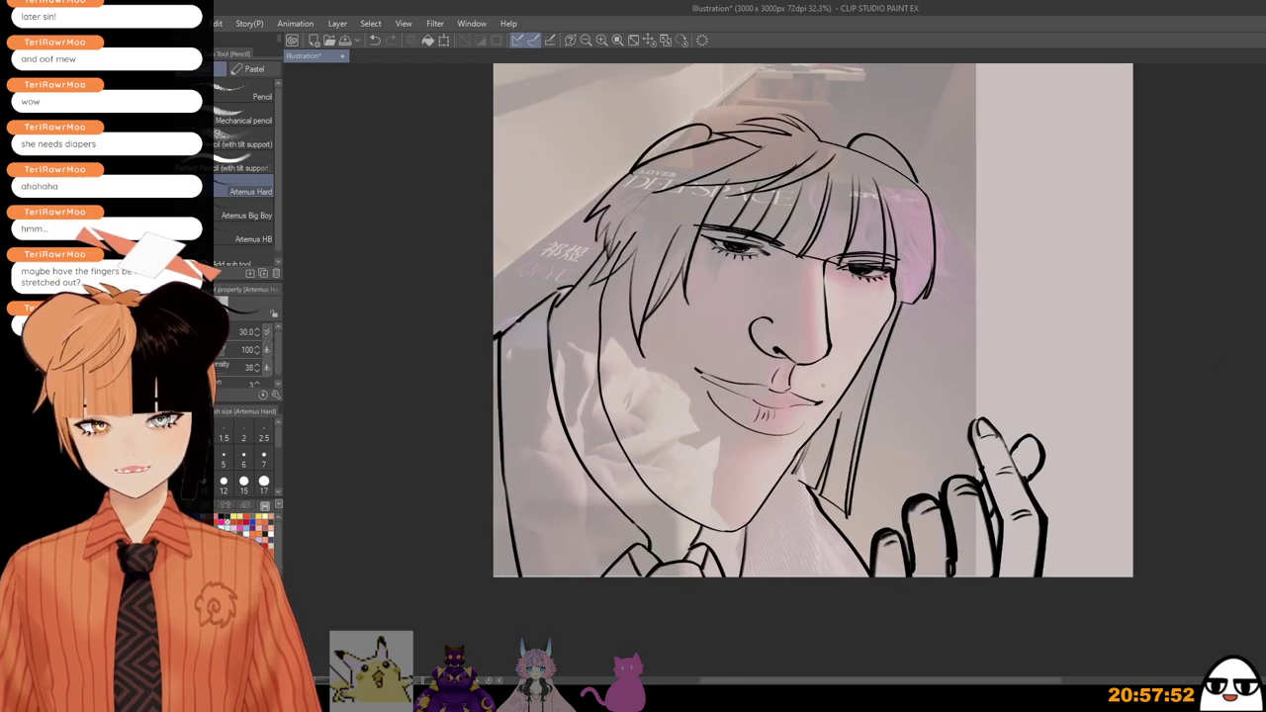
{"action": "scroll", "coordinate": [809, 386], "scroll_direction": "down", "scroll_amount": 1}
{"action": "scroll", "coordinate": [860, 321], "scroll_direction": "up", "scroll_amount": 1}
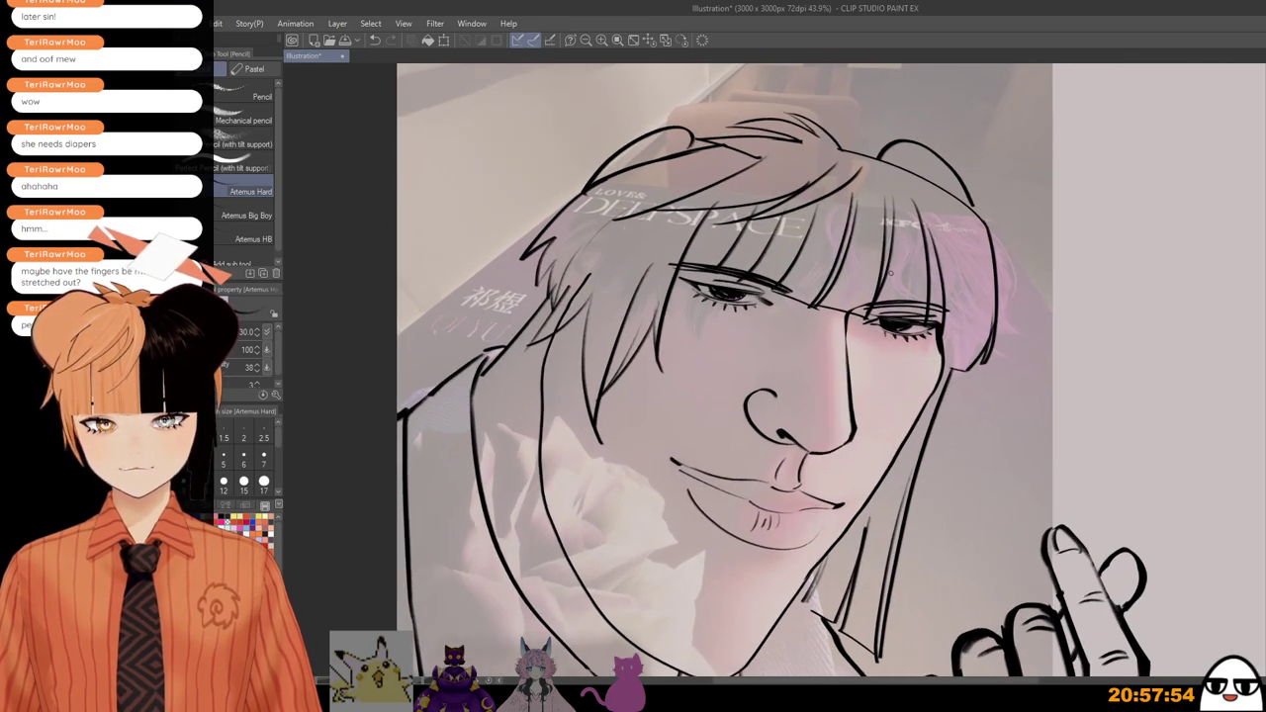
{"action": "scroll", "coordinate": [857, 286], "scroll_direction": "up", "scroll_amount": 1}
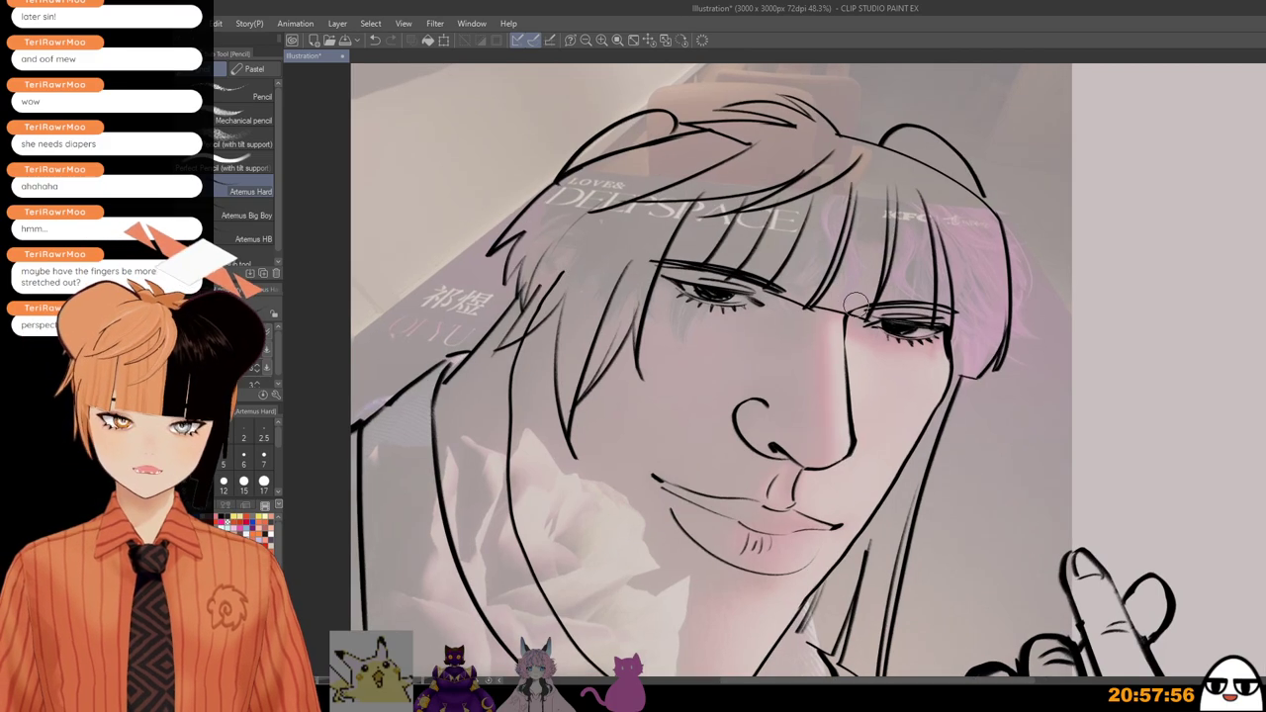
{"action": "scroll", "coordinate": [859, 299], "scroll_direction": "down", "scroll_amount": 1}
{"action": "scroll", "coordinate": [868, 389], "scroll_direction": "up", "scroll_amount": 1}
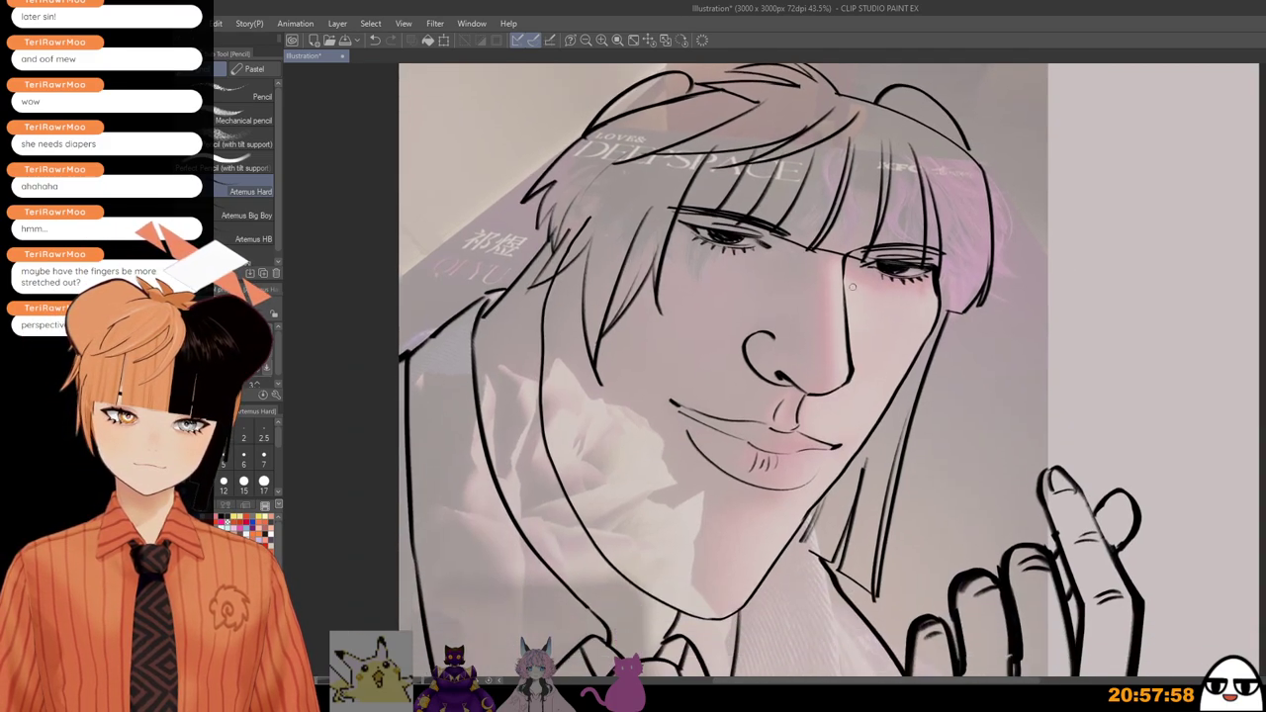
{"action": "scroll", "coordinate": [850, 255], "scroll_direction": "up", "scroll_amount": 1}
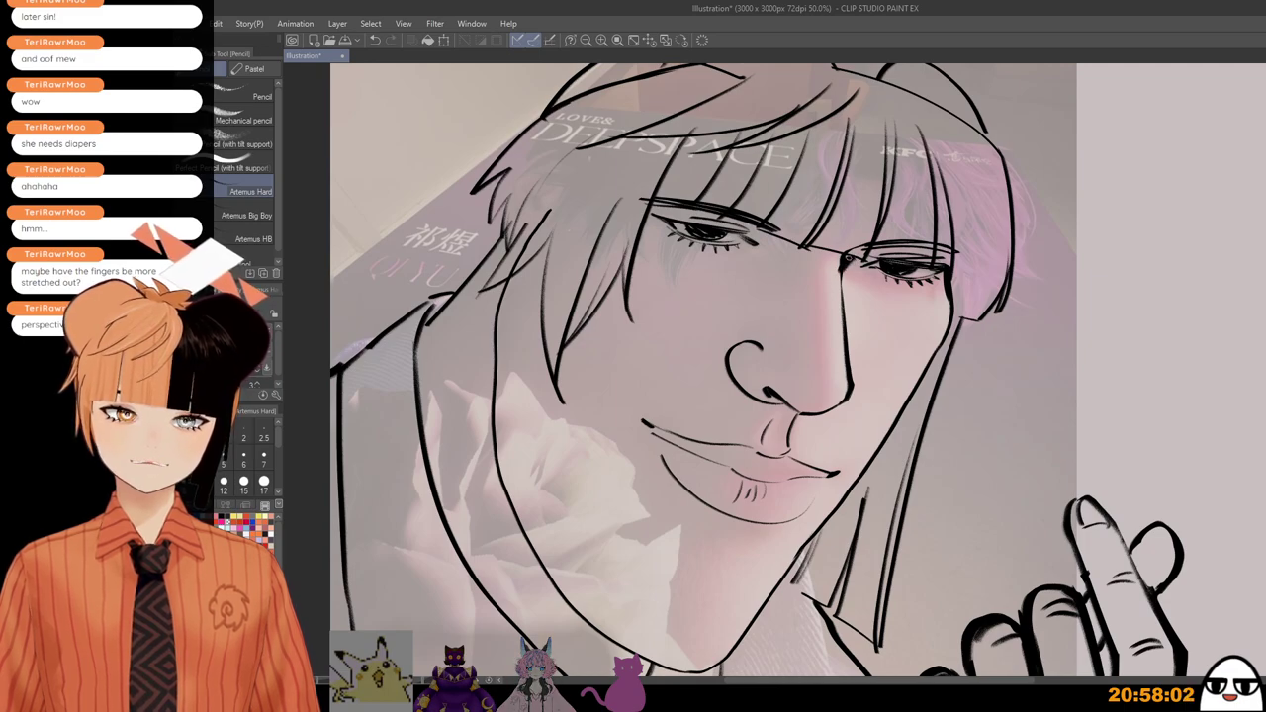
{"action": "scroll", "coordinate": [843, 366], "scroll_direction": "down", "scroll_amount": 4}
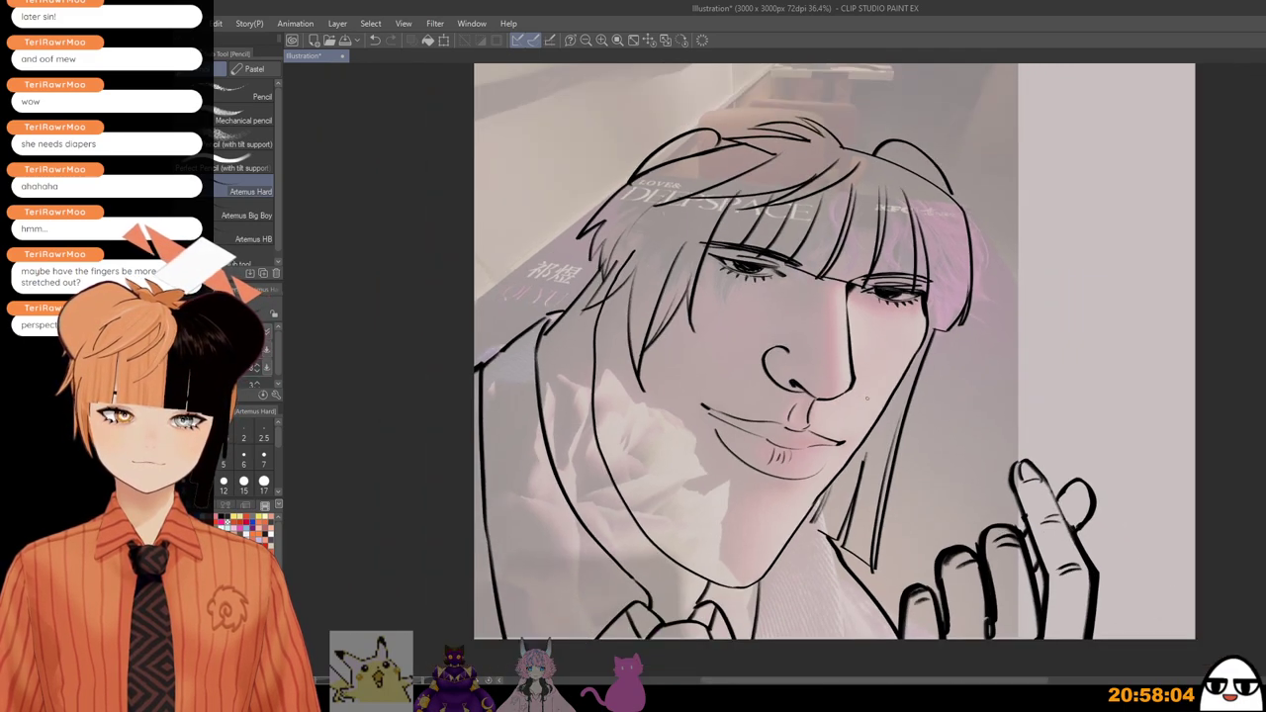
Step: Draw the collar edge from the jawline to the tie knot and fill the gap under the chin solid black
{"action": "left_click_drag", "start_coordinate": [871, 427], "coordinate": [856, 269]}
{"action": "scroll", "coordinate": [851, 286], "scroll_direction": "up", "scroll_amount": 1}
{"action": "scroll", "coordinate": [697, 401], "scroll_direction": "up", "scroll_amount": 2}
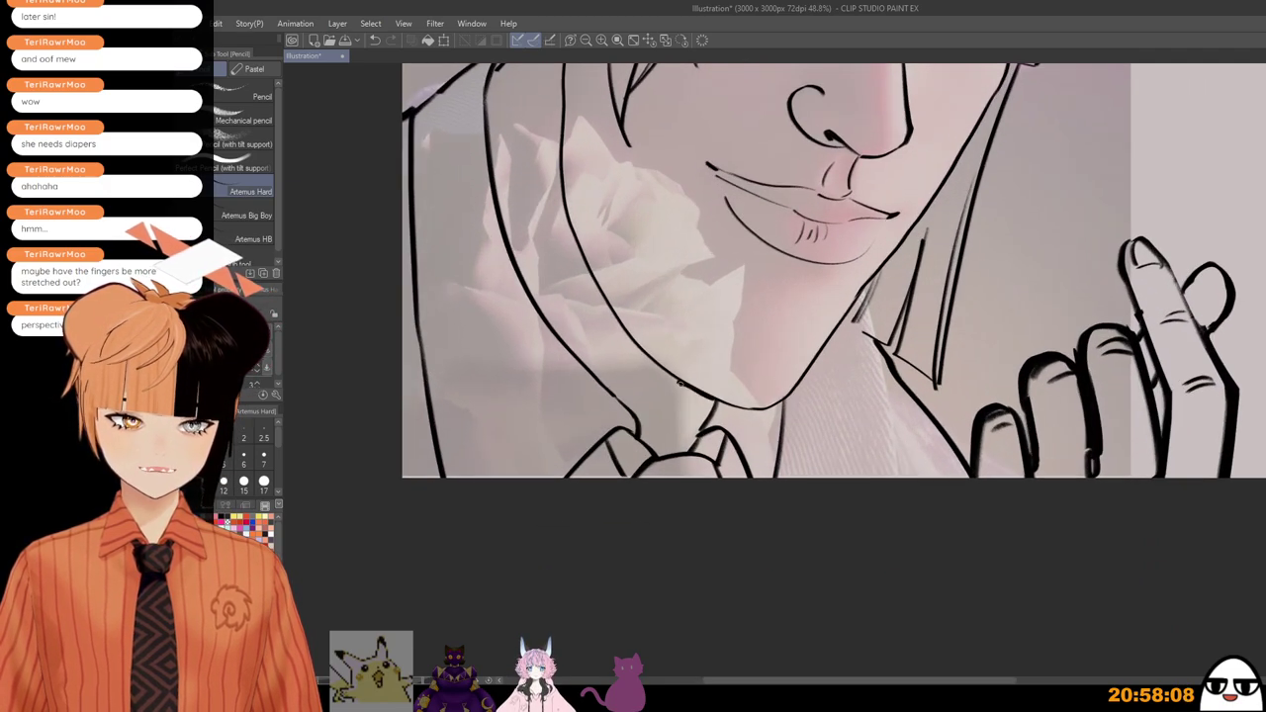
{"action": "left_click_drag", "start_coordinate": [679, 382], "coordinate": [701, 432]}
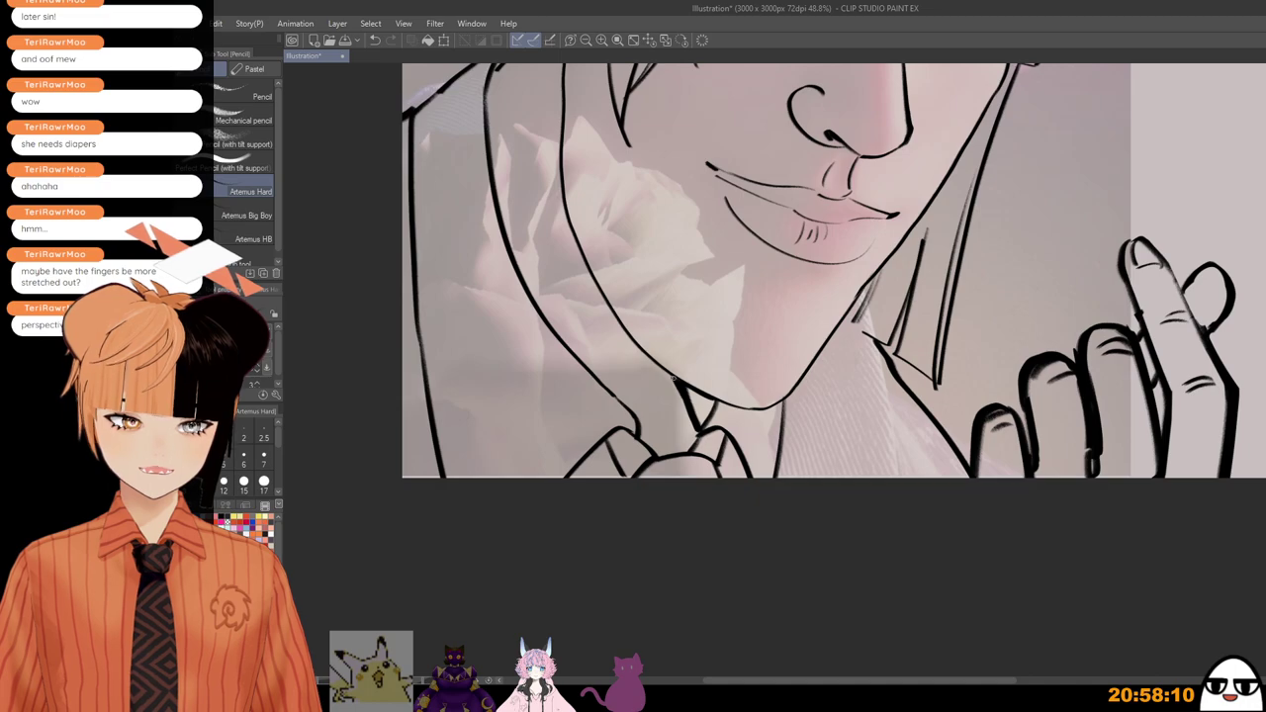
{"action": "mouse_move", "coordinate": [672, 377]}
{"action": "left_mouse_down"}
{"action": "mouse_move", "coordinate": [695, 424]}
{"action": "mouse_move", "coordinate": [687, 390]}
{"action": "mouse_move", "coordinate": [706, 414]}
{"action": "left_mouse_up"}
{"action": "scroll", "coordinate": [708, 410], "scroll_direction": "down", "scroll_amount": 1}
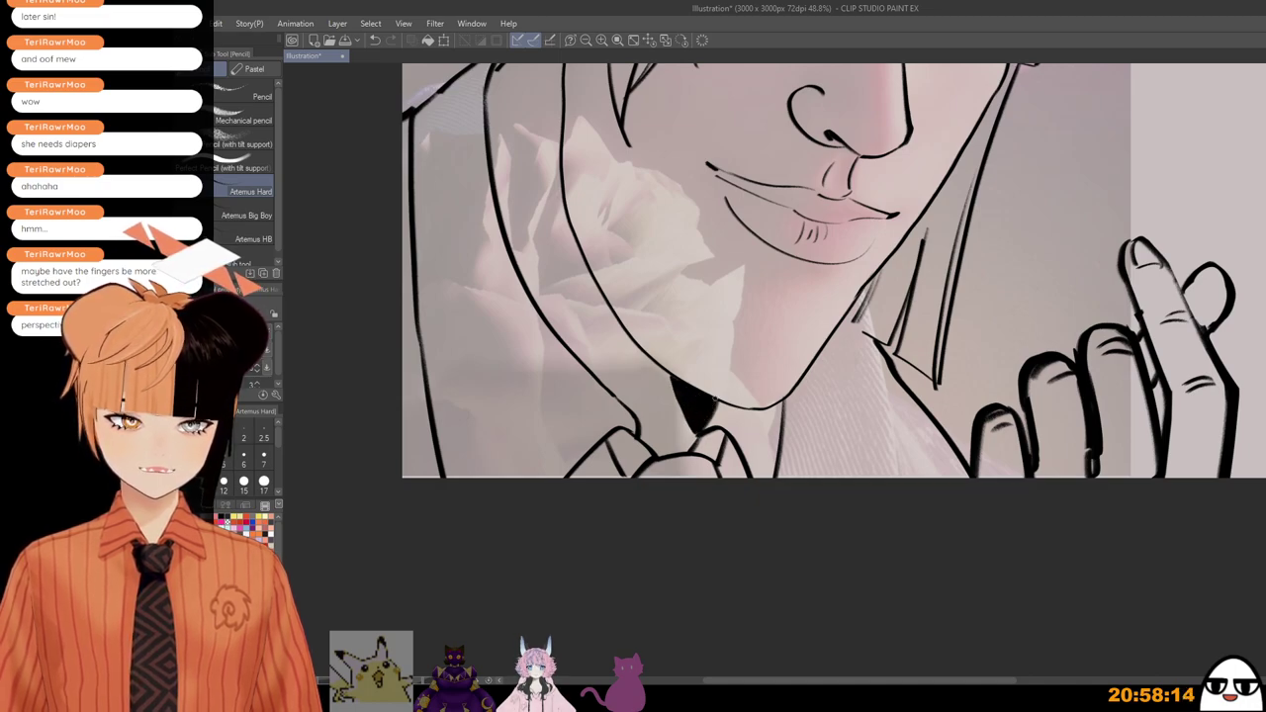
{"action": "scroll", "coordinate": [702, 401], "scroll_direction": "down", "scroll_amount": 2}
{"action": "scroll", "coordinate": [699, 395], "scroll_direction": "up", "scroll_amount": 2}
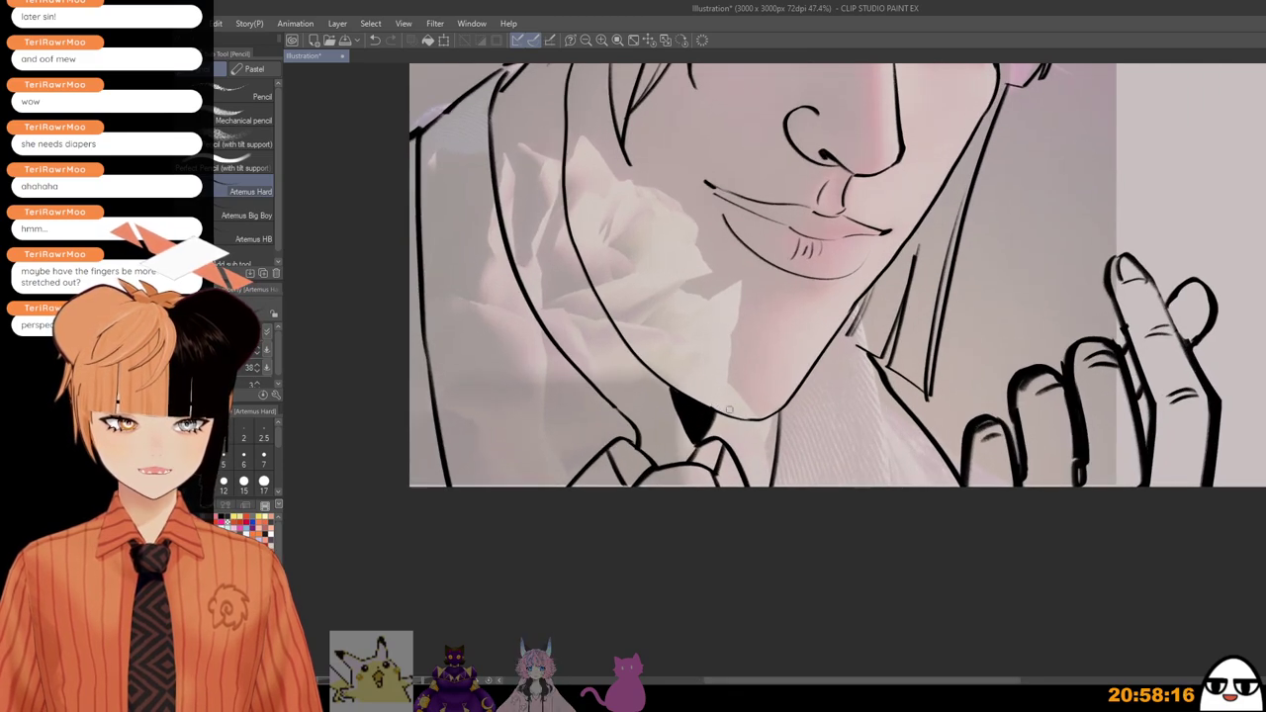
Step: Examine the whole portrait with the reference photo shown and hidden, checking the black neck gap, the face and the empty area above the hand
{"action": "scroll", "coordinate": [730, 408], "scroll_direction": "down", "scroll_amount": 2}
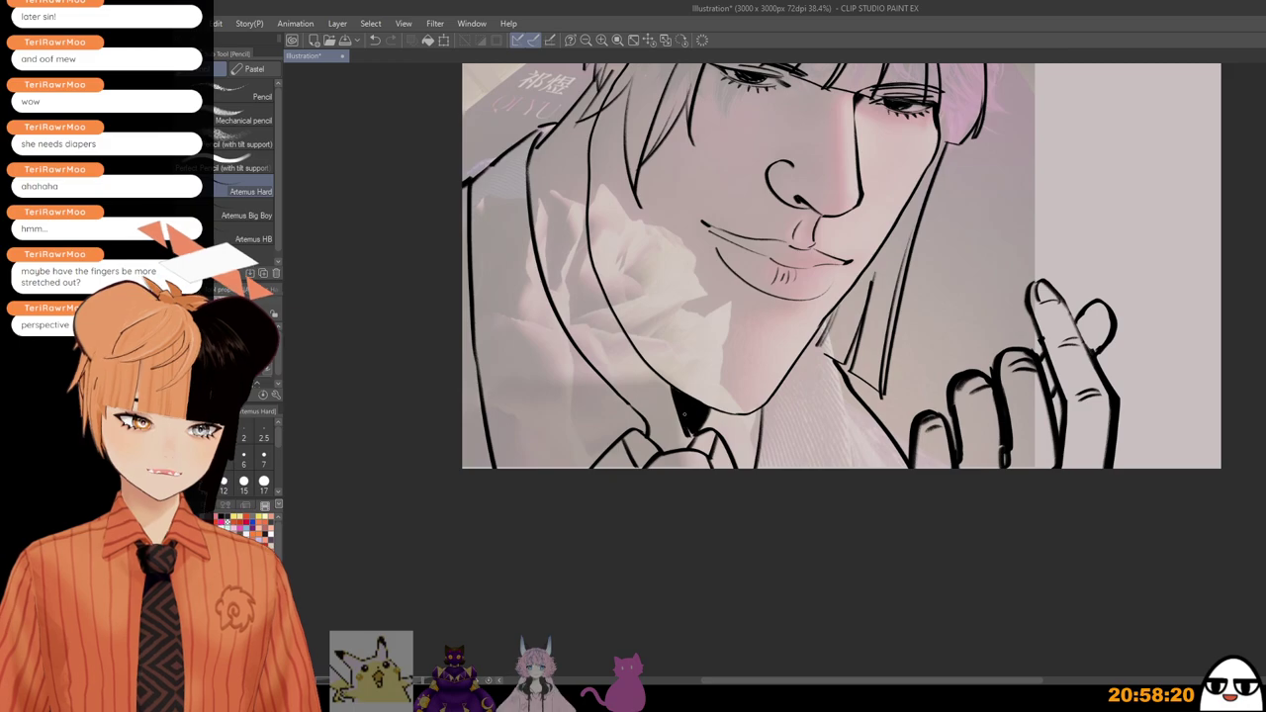
{"action": "scroll", "coordinate": [711, 476], "scroll_direction": "down", "scroll_amount": 1}
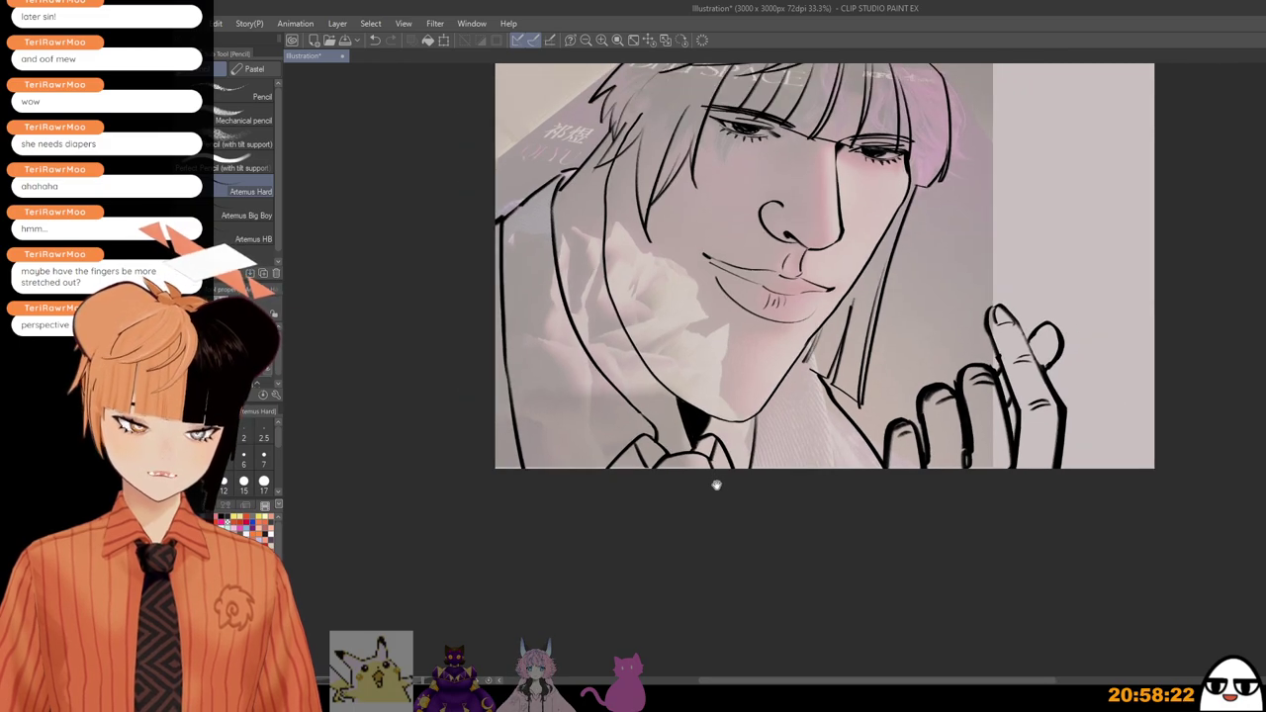
{"action": "left_click_drag", "start_coordinate": [716, 483], "coordinate": [739, 517]}
{"action": "scroll", "coordinate": [733, 511], "scroll_direction": "up", "scroll_amount": 2}
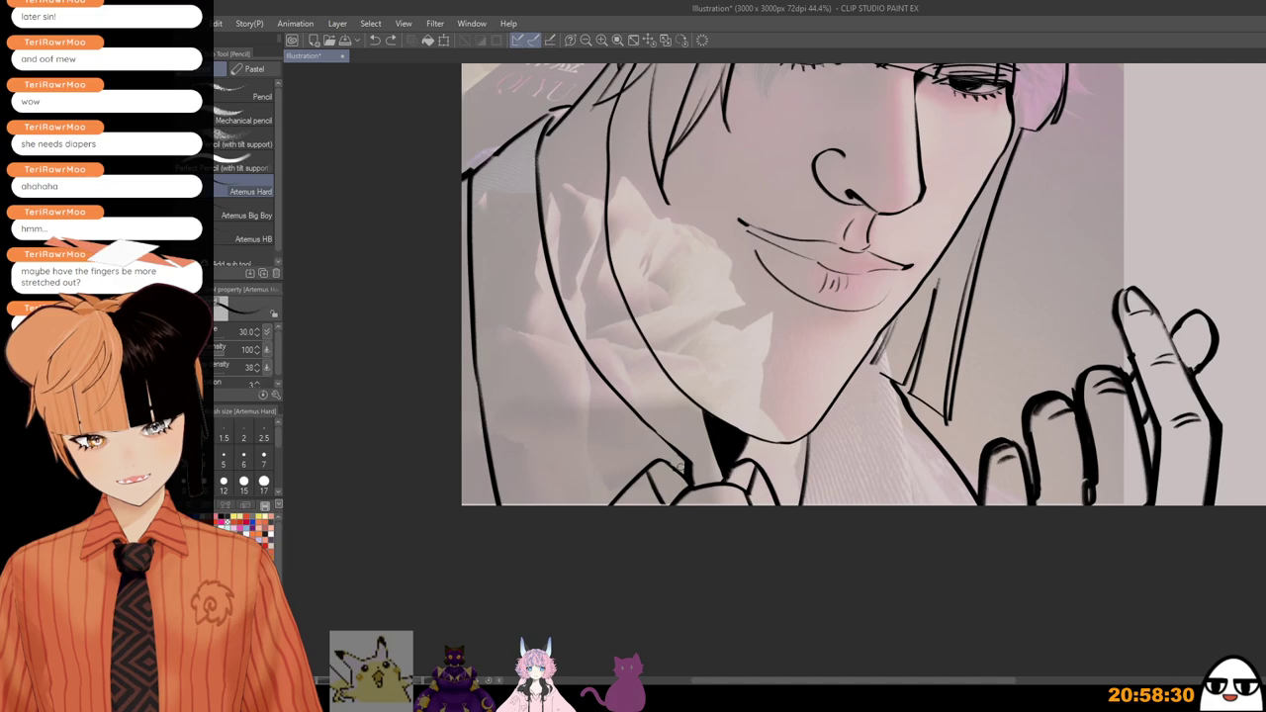
{"action": "scroll", "coordinate": [678, 465], "scroll_direction": "down", "scroll_amount": 2}
{"action": "scroll", "coordinate": [735, 509], "scroll_direction": "down", "scroll_amount": 2}
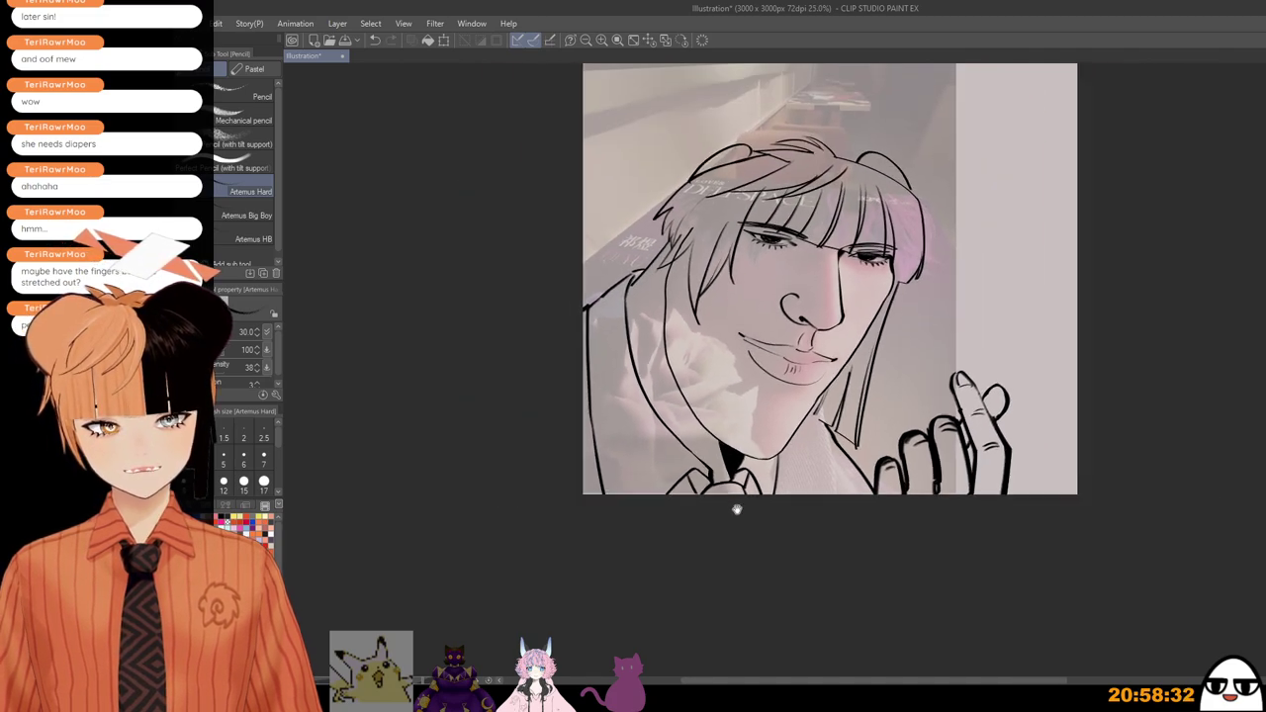
{"action": "scroll", "coordinate": [641, 317], "scroll_direction": "up", "scroll_amount": 2}
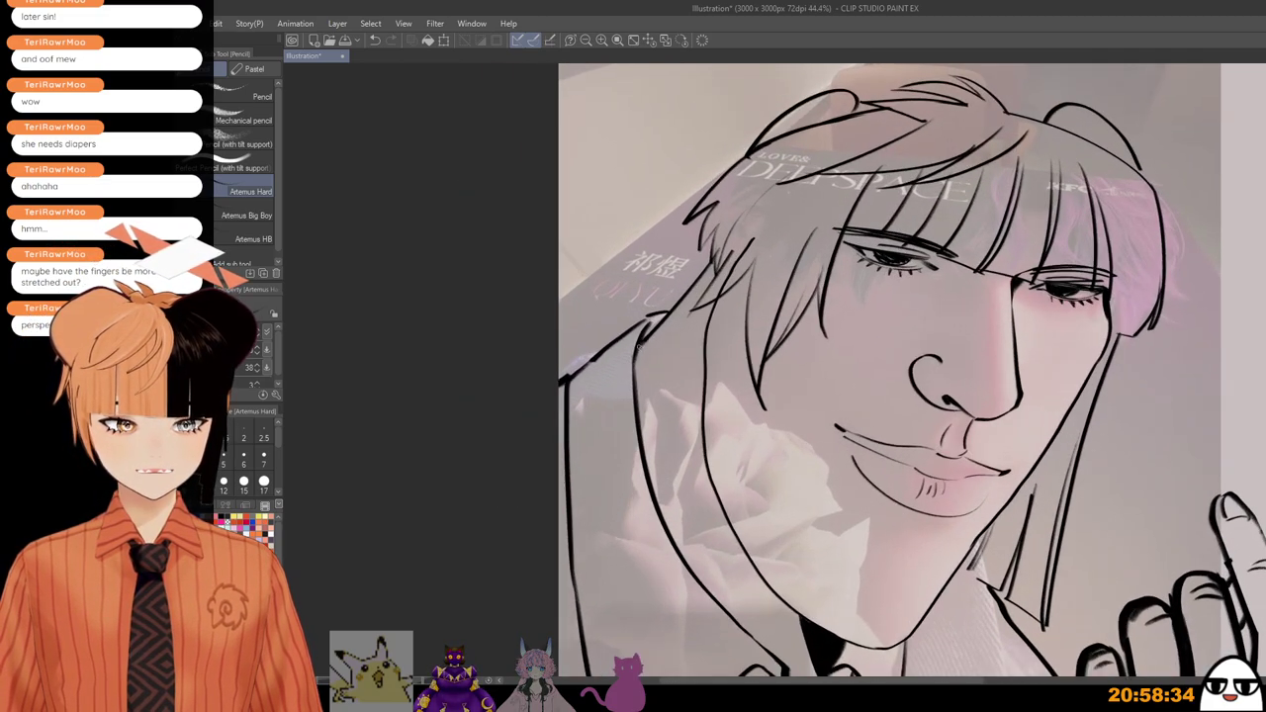
{"action": "scroll", "coordinate": [660, 341], "scroll_direction": "down", "scroll_amount": 4}
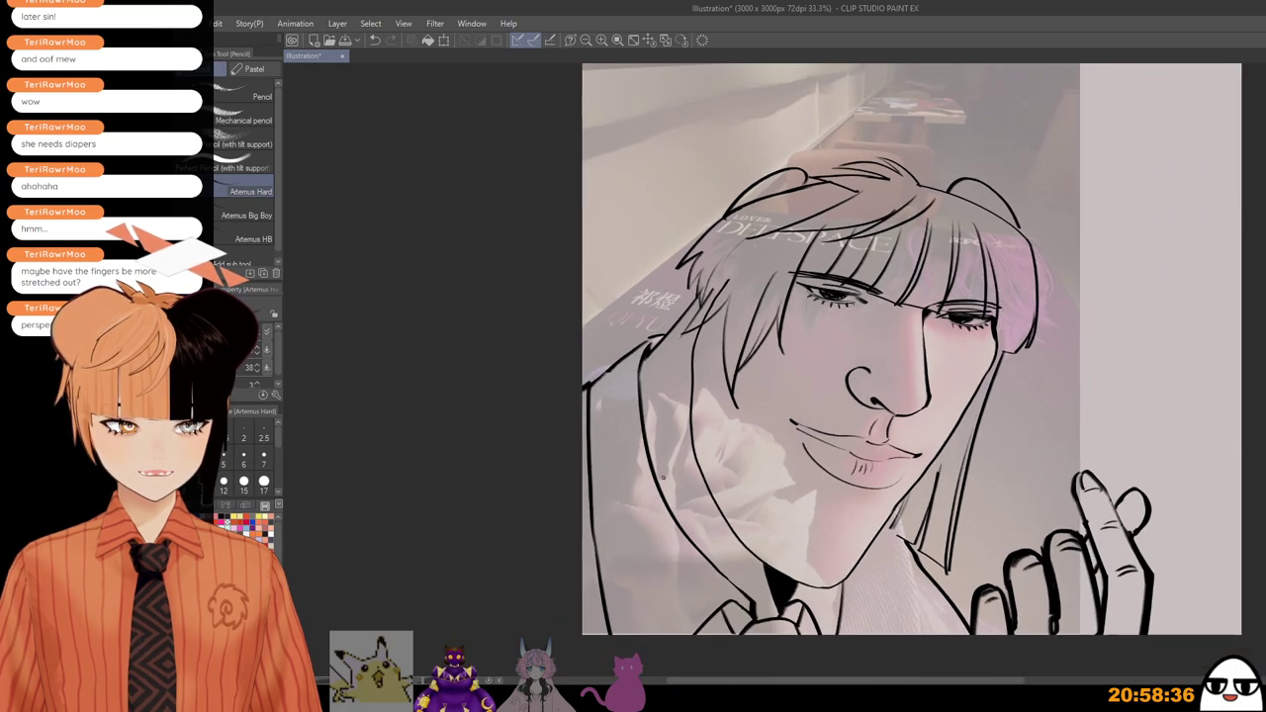
{"action": "left_click_drag", "start_coordinate": [681, 527], "coordinate": [678, 536]}
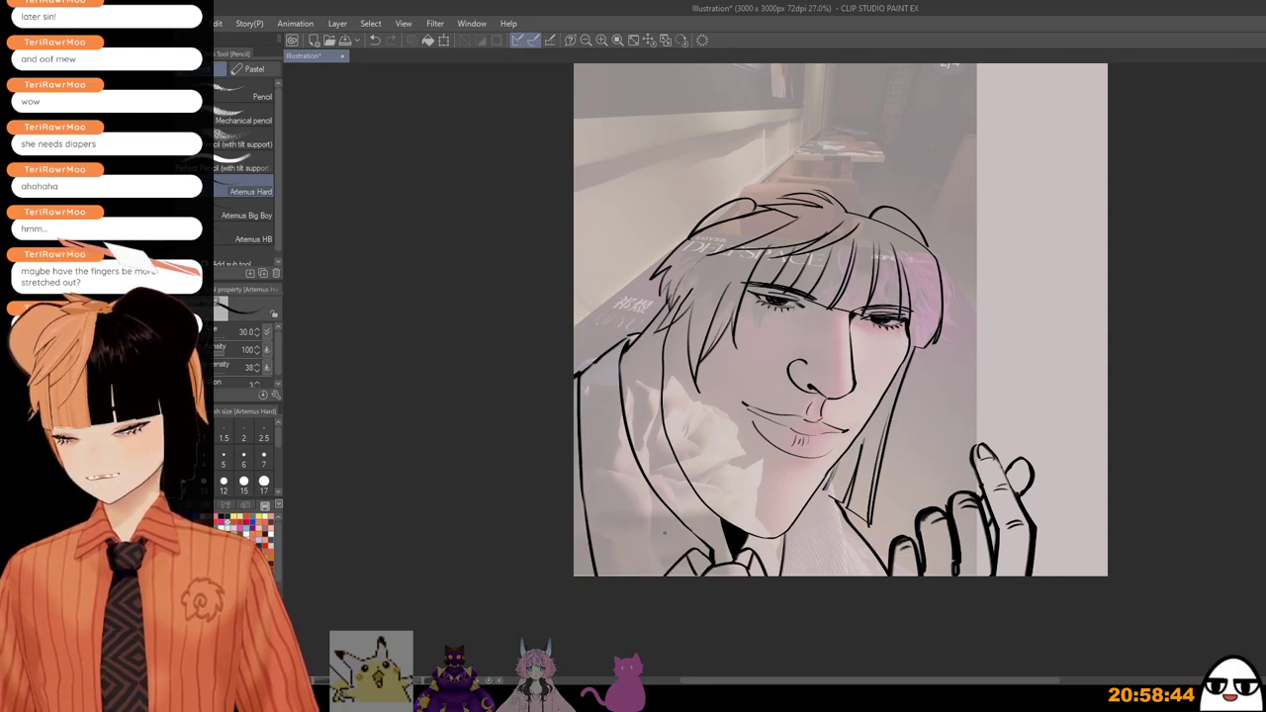
{"action": "scroll", "coordinate": [664, 533], "scroll_direction": "up", "scroll_amount": 4}
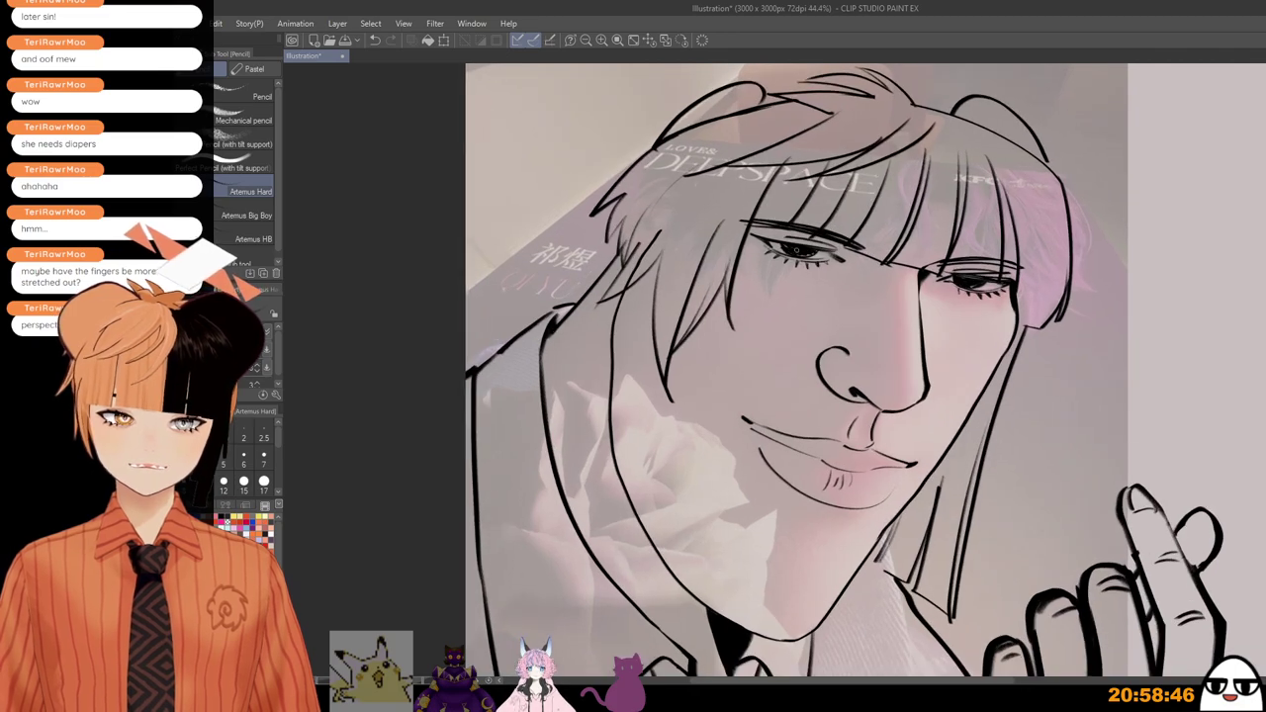
{"action": "scroll", "coordinate": [777, 373], "scroll_direction": "down", "scroll_amount": 4}
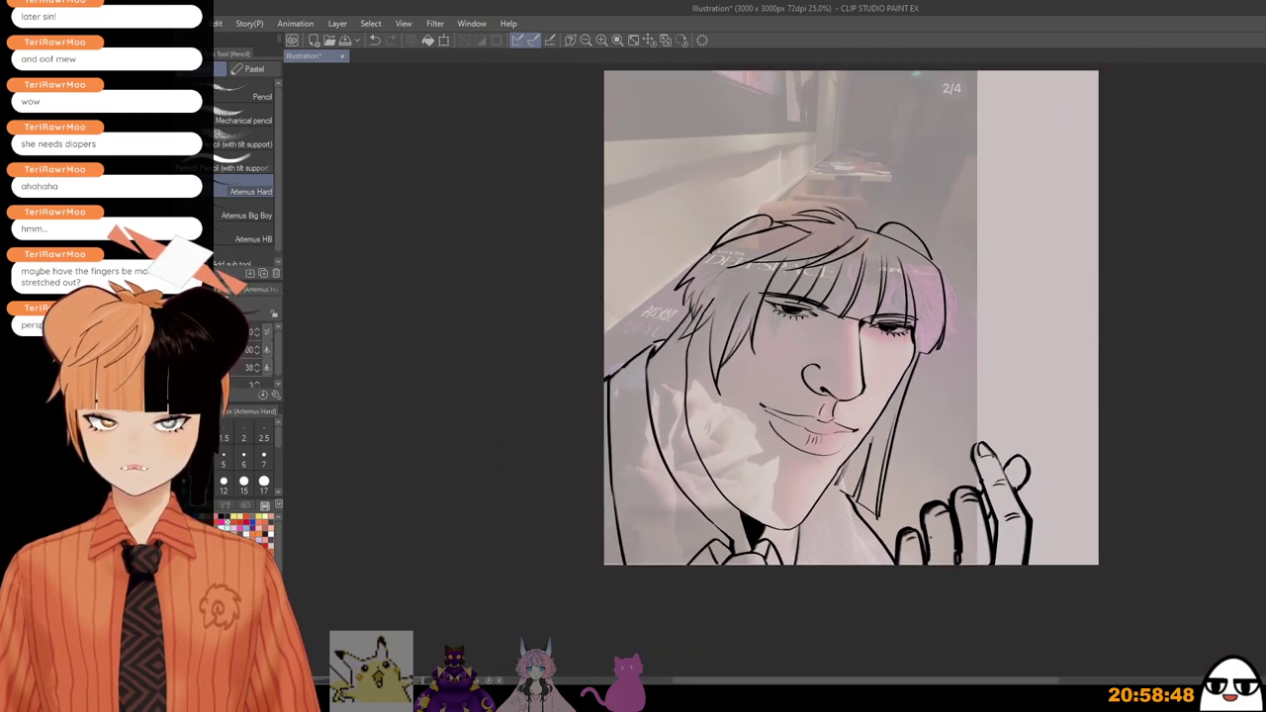
{"action": "left_click_drag", "start_coordinate": [986, 453], "coordinate": [982, 491]}
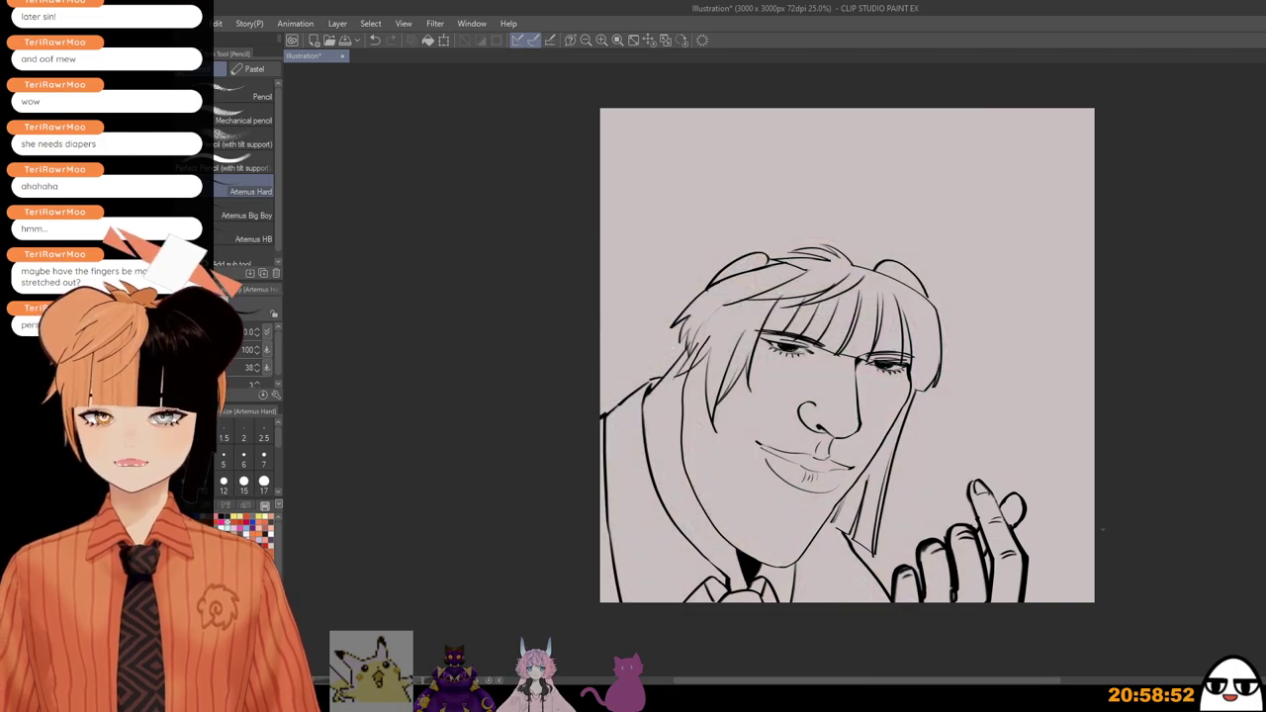
{"action": "scroll", "coordinate": [1085, 505], "scroll_direction": "up", "scroll_amount": 1}
{"action": "scroll", "coordinate": [1085, 506], "scroll_direction": "up", "scroll_amount": 4}
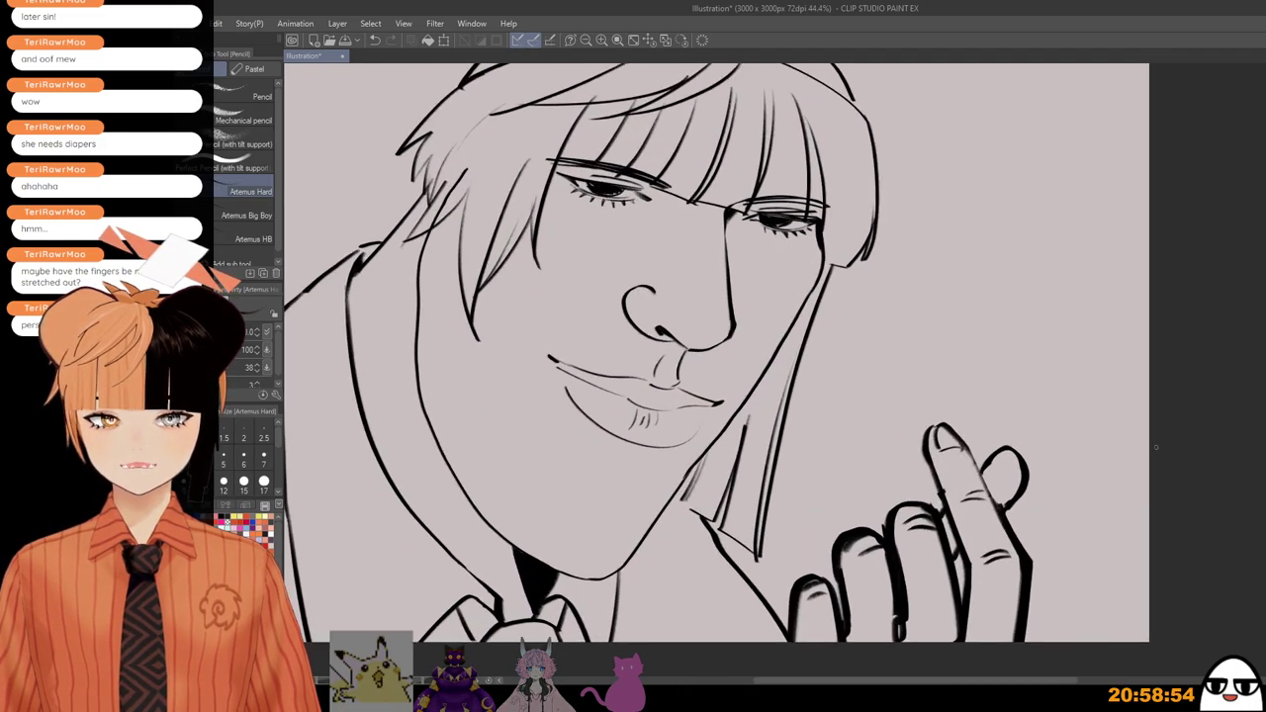
{"action": "scroll", "coordinate": [1128, 472], "scroll_direction": "down", "scroll_amount": 1}
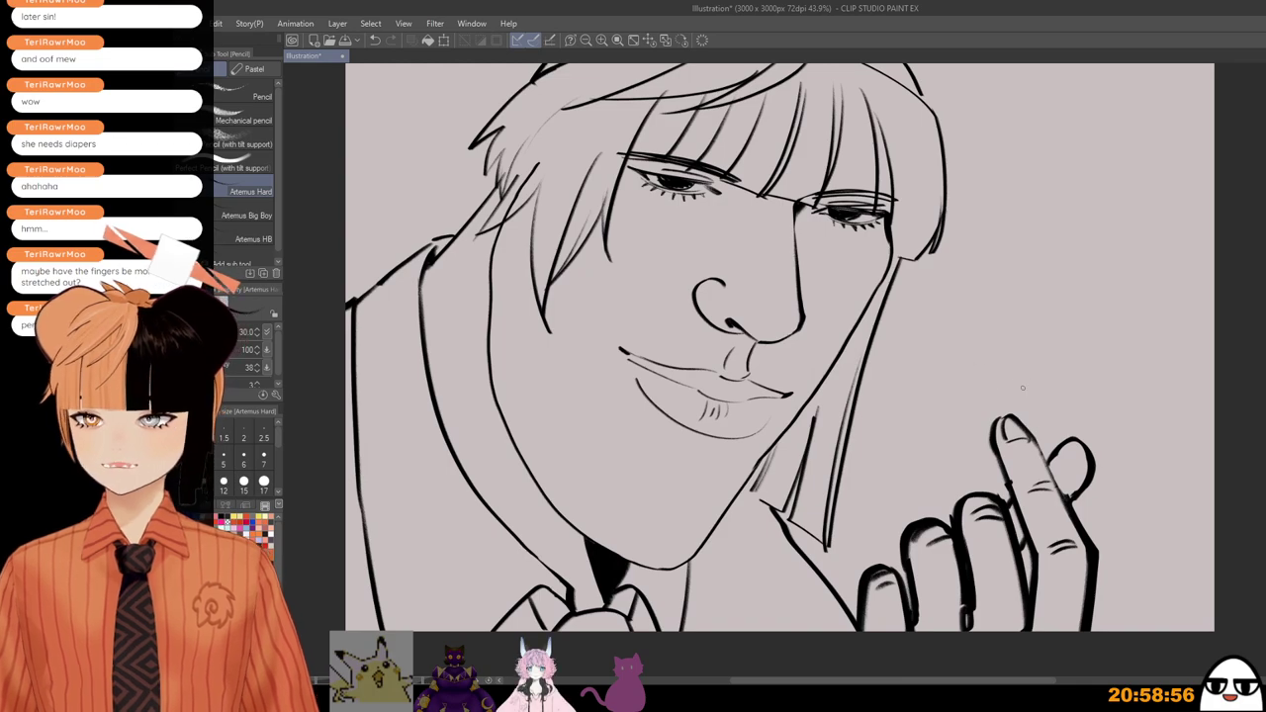
Step: Try a small upright heart outline above the raised fingertip
{"action": "mouse_move", "coordinate": [952, 410]}
{"action": "left_mouse_down"}
{"action": "mouse_move", "coordinate": [981, 353]}
{"action": "mouse_move", "coordinate": [952, 413]}
{"action": "mouse_move", "coordinate": [927, 373]}
{"action": "mouse_move", "coordinate": [955, 381]}
{"action": "mouse_move", "coordinate": [979, 368]}
{"action": "mouse_move", "coordinate": [952, 401]}
{"action": "left_mouse_up"}
{"action": "key", "text": "ctrl+z"}
{"action": "scroll", "coordinate": [950, 405], "scroll_direction": "down", "scroll_amount": 3}
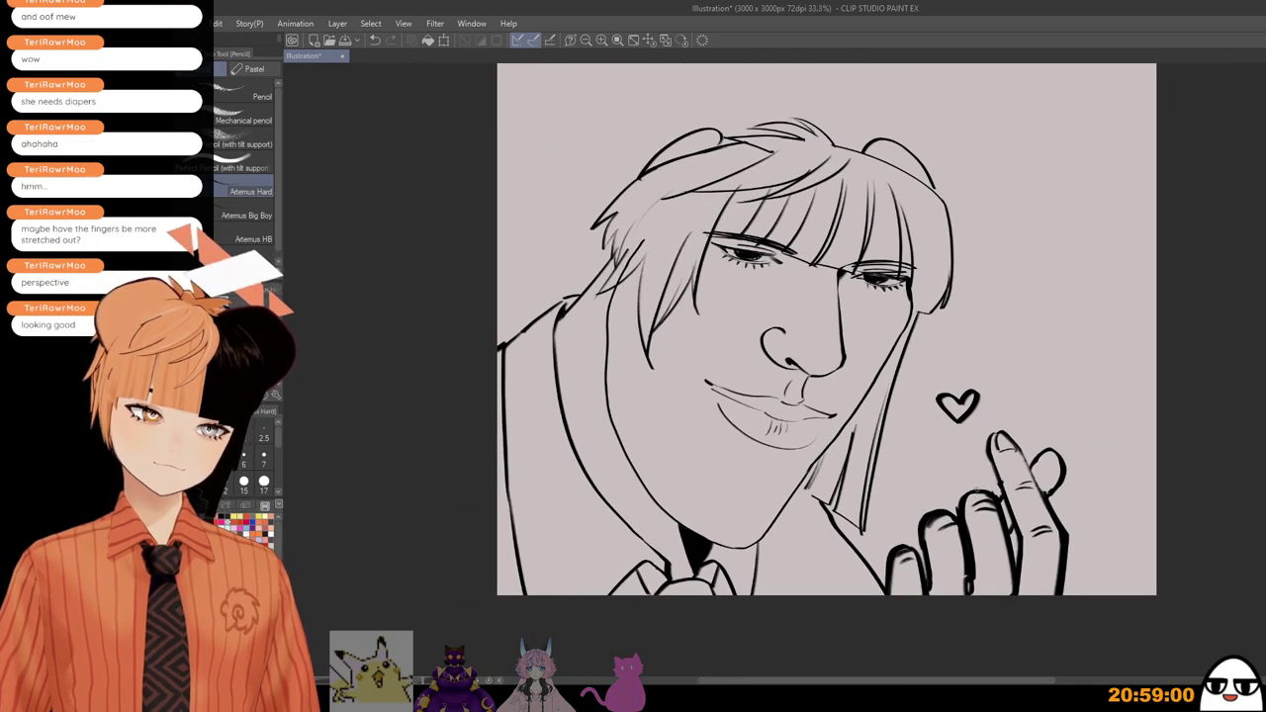
{"action": "scroll", "coordinate": [937, 478], "scroll_direction": "down", "scroll_amount": 1}
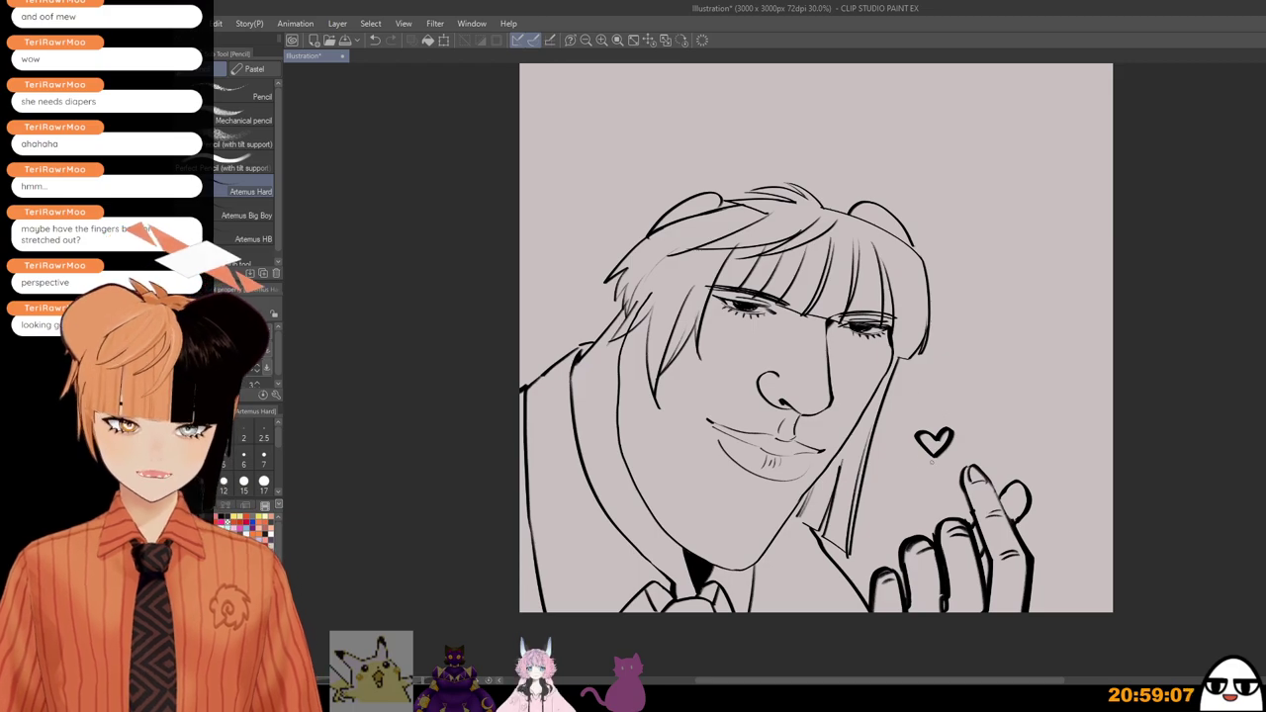
{"action": "key", "text": "ctrl+z"}
{"action": "mouse_move", "coordinate": [910, 441]}
{"action": "left_mouse_down"}
{"action": "mouse_move", "coordinate": [932, 457]}
{"action": "mouse_move", "coordinate": [916, 445]}
{"action": "mouse_move", "coordinate": [950, 425]}
{"action": "mouse_move", "coordinate": [934, 457]}
{"action": "mouse_move", "coordinate": [954, 442]}
{"action": "left_mouse_up"}
{"action": "key", "text": "ctrl+z"}
Step: Draw a tilted heart outline above the raised fingertip and add a small shading mark below the lower lip
{"action": "scroll", "coordinate": [957, 510], "scroll_direction": "down", "scroll_amount": 1}
{"action": "mouse_move", "coordinate": [966, 370]}
{"action": "left_mouse_down"}
{"action": "mouse_move", "coordinate": [972, 346]}
{"action": "mouse_move", "coordinate": [980, 372]}
{"action": "left_mouse_up"}
{"action": "scroll", "coordinate": [966, 370], "scroll_direction": "up", "scroll_amount": 2}
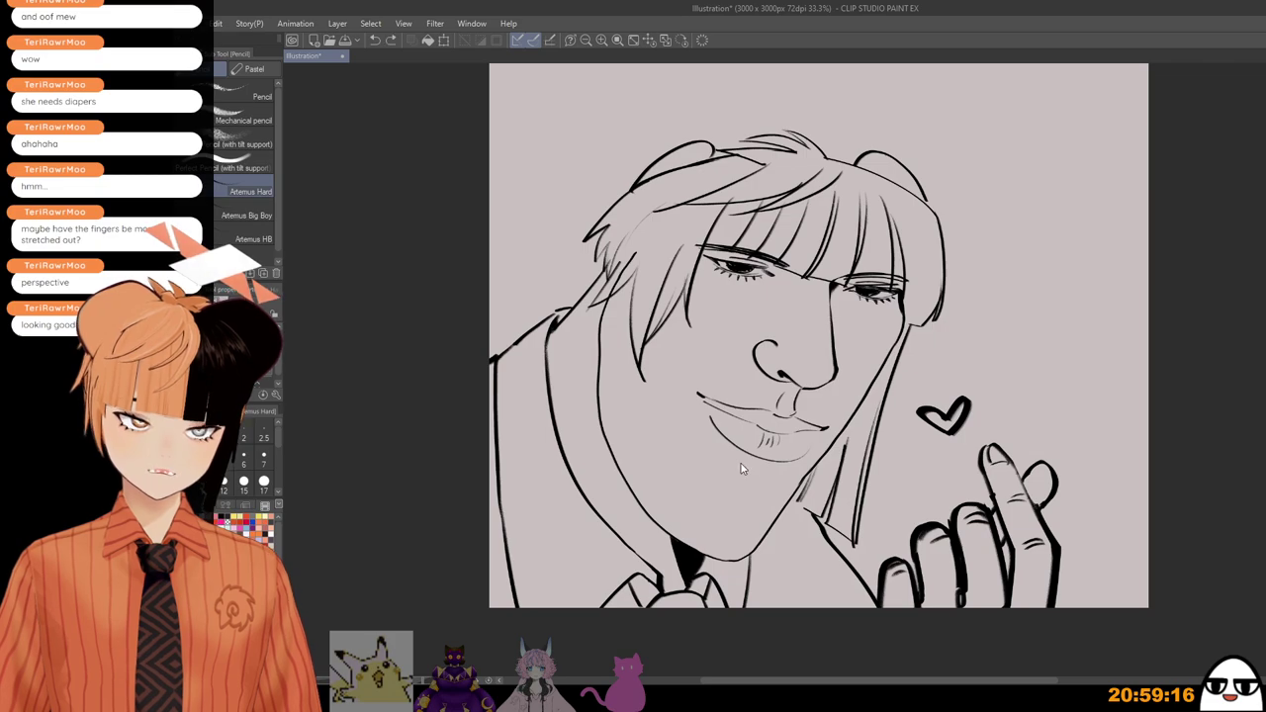
{"action": "scroll", "coordinate": [895, 469], "scroll_direction": "down", "scroll_amount": 2}
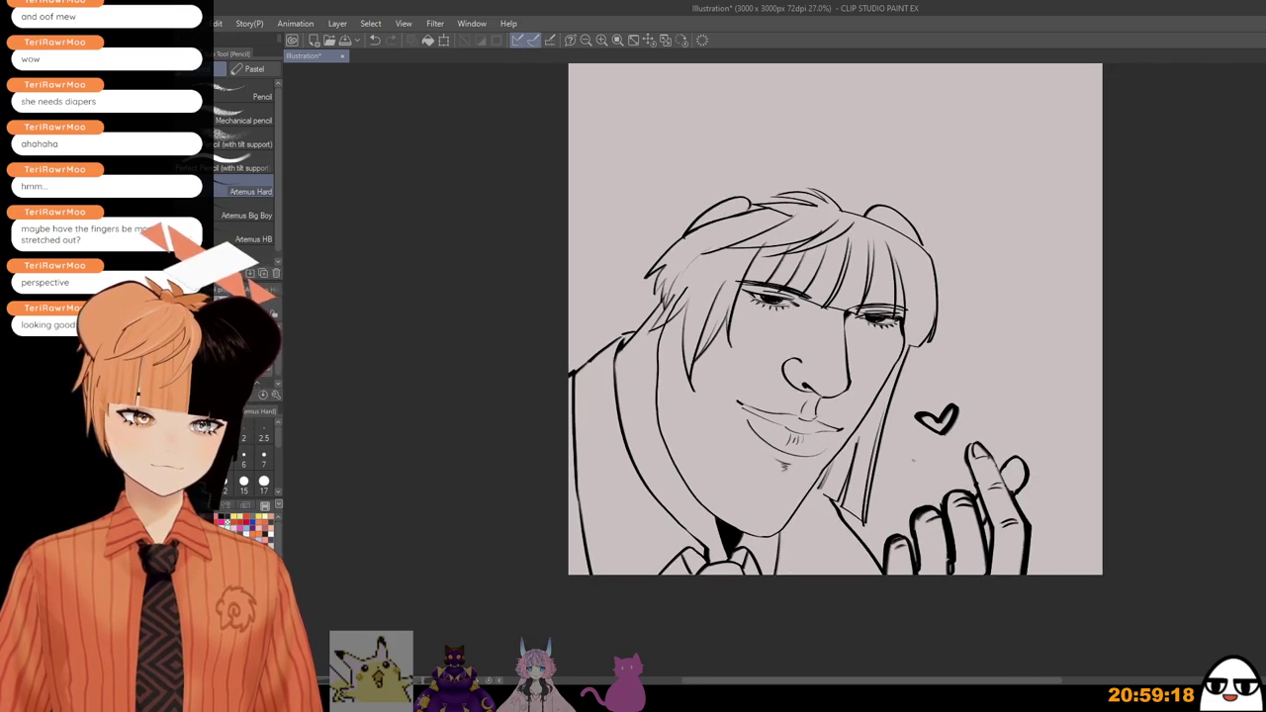
{"action": "left_click_drag", "start_coordinate": [902, 490], "coordinate": [869, 486]}
{"action": "scroll", "coordinate": [893, 470], "scroll_direction": "down", "scroll_amount": 1}
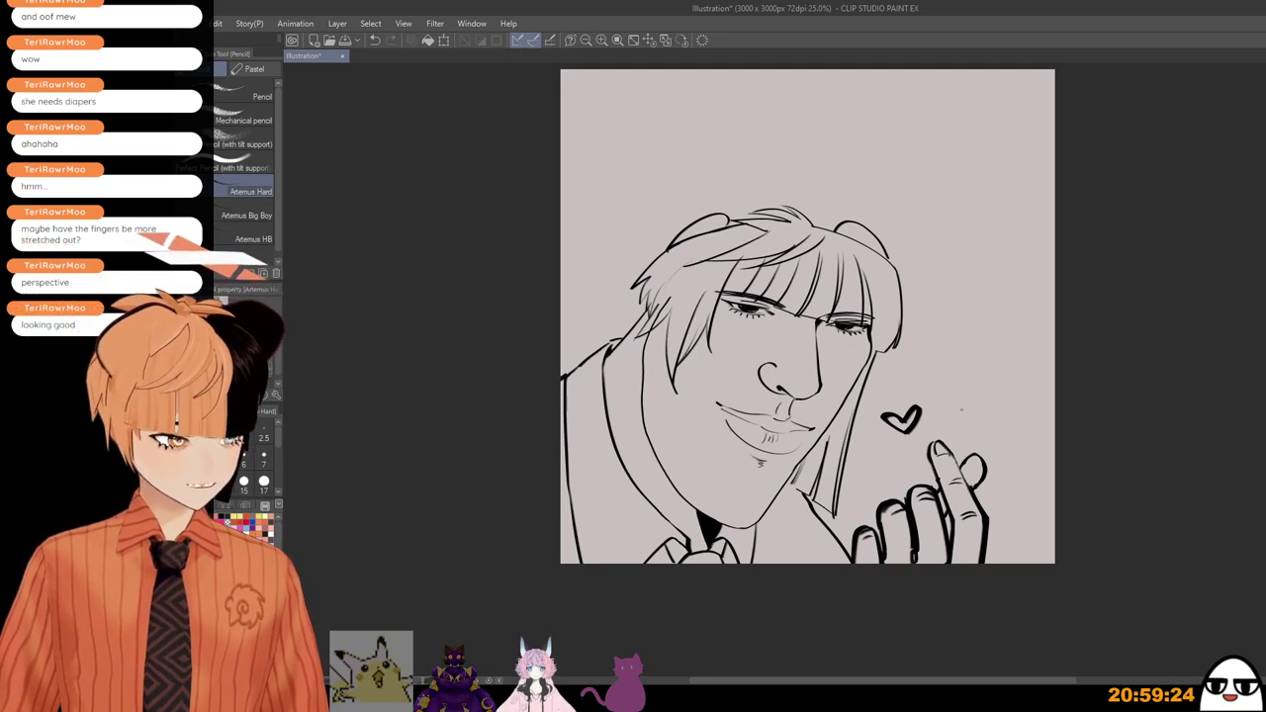
{"action": "left_click_drag", "start_coordinate": [955, 435], "coordinate": [947, 464]}
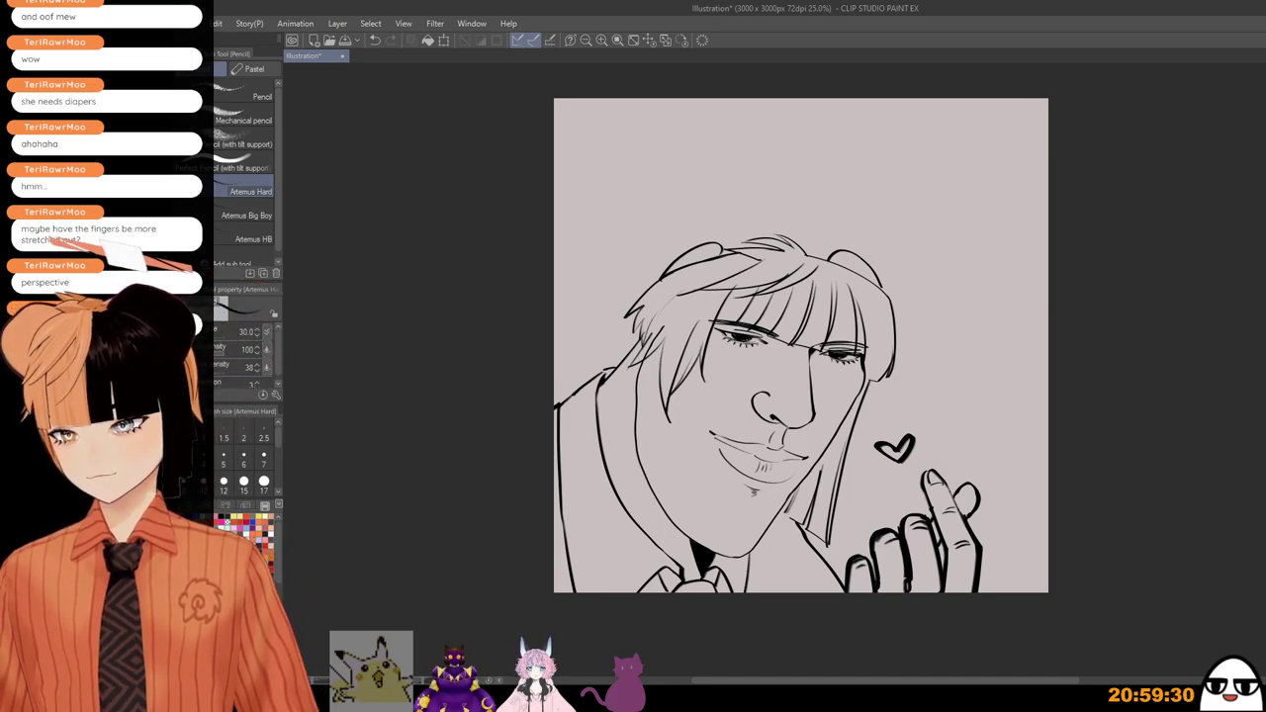
Step: Clear the portrait from the canvas and bring in the next reference photo, the one marked 3/4
{"action": "key", "text": "Delete"}
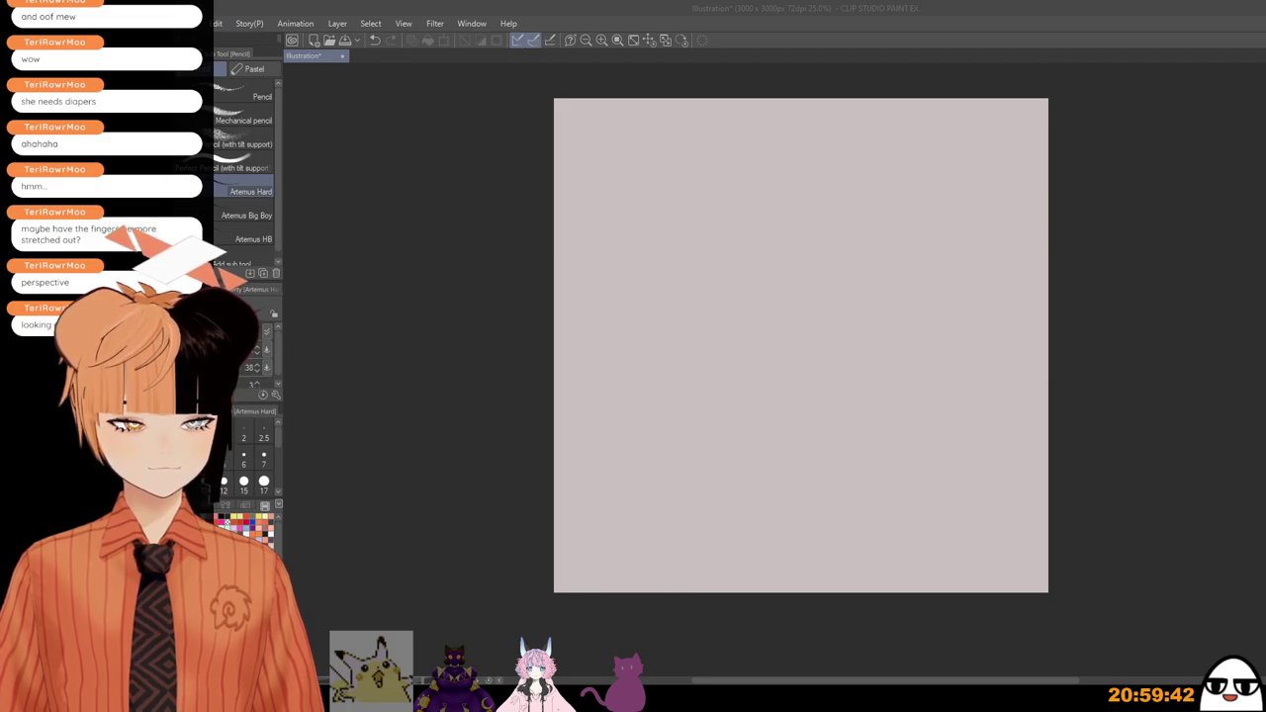
{"action": "left_click", "coordinate": [500, 256]}
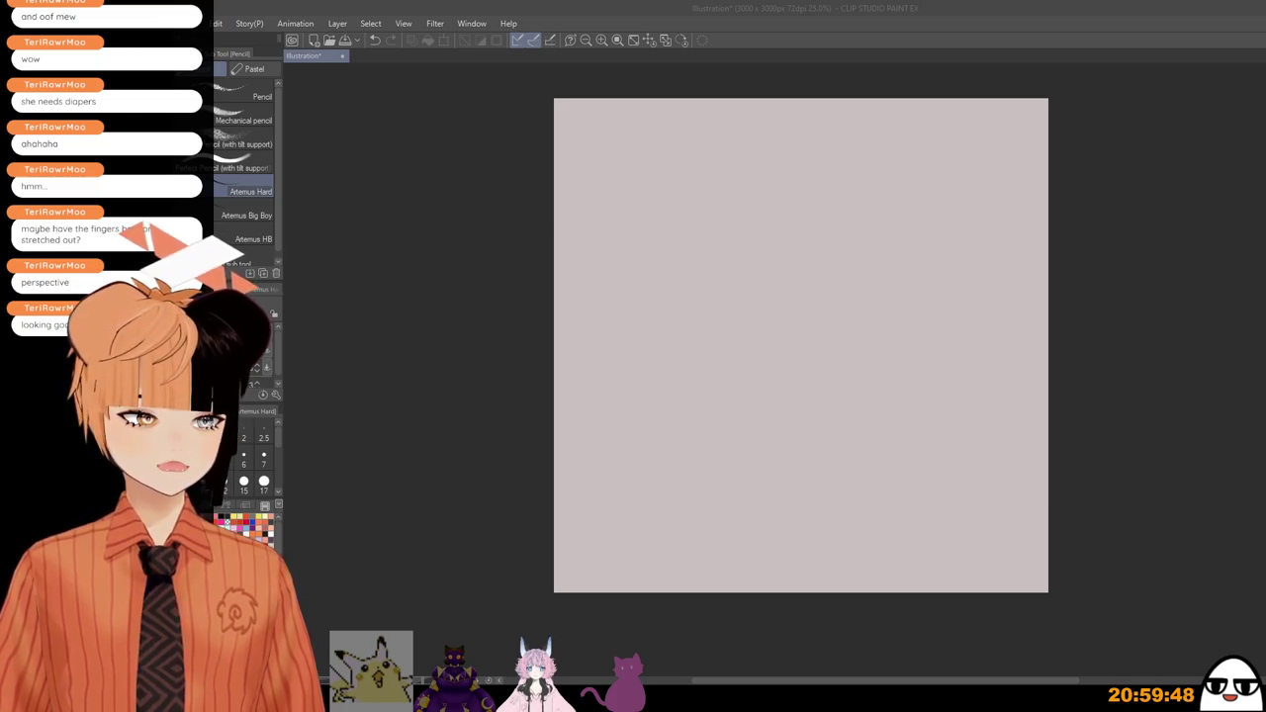
{"action": "left_click", "coordinate": [1058, 46]}
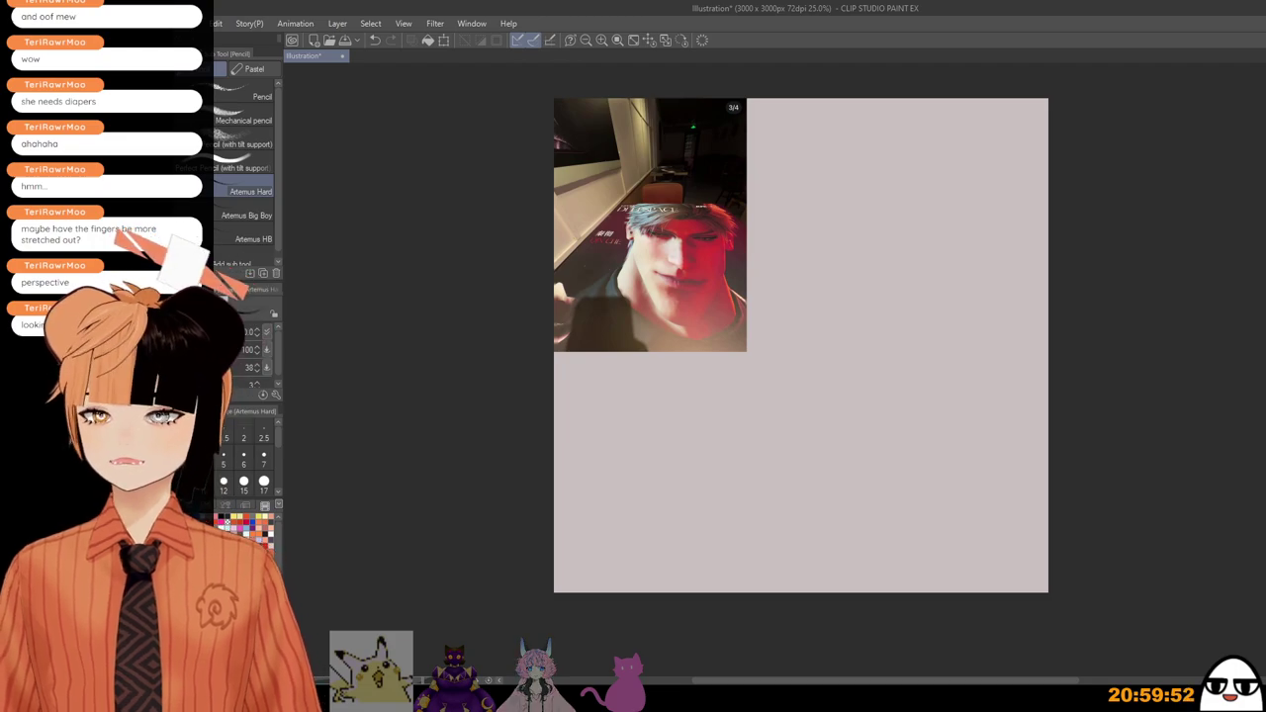
Step: Enlarge the new reference photo to the full canvas height and shift it slightly upward
{"action": "key", "text": "ctrl+t"}
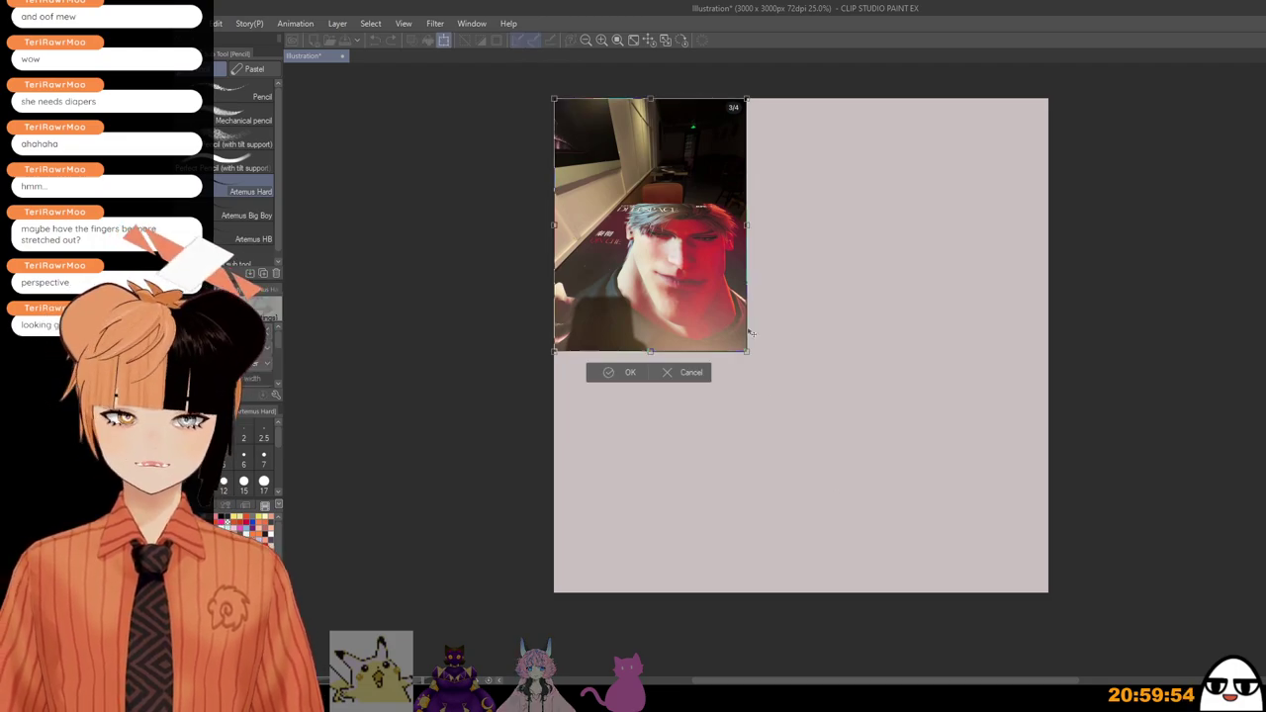
{"action": "left_click_drag", "start_coordinate": [747, 352], "coordinate": [930, 594]}
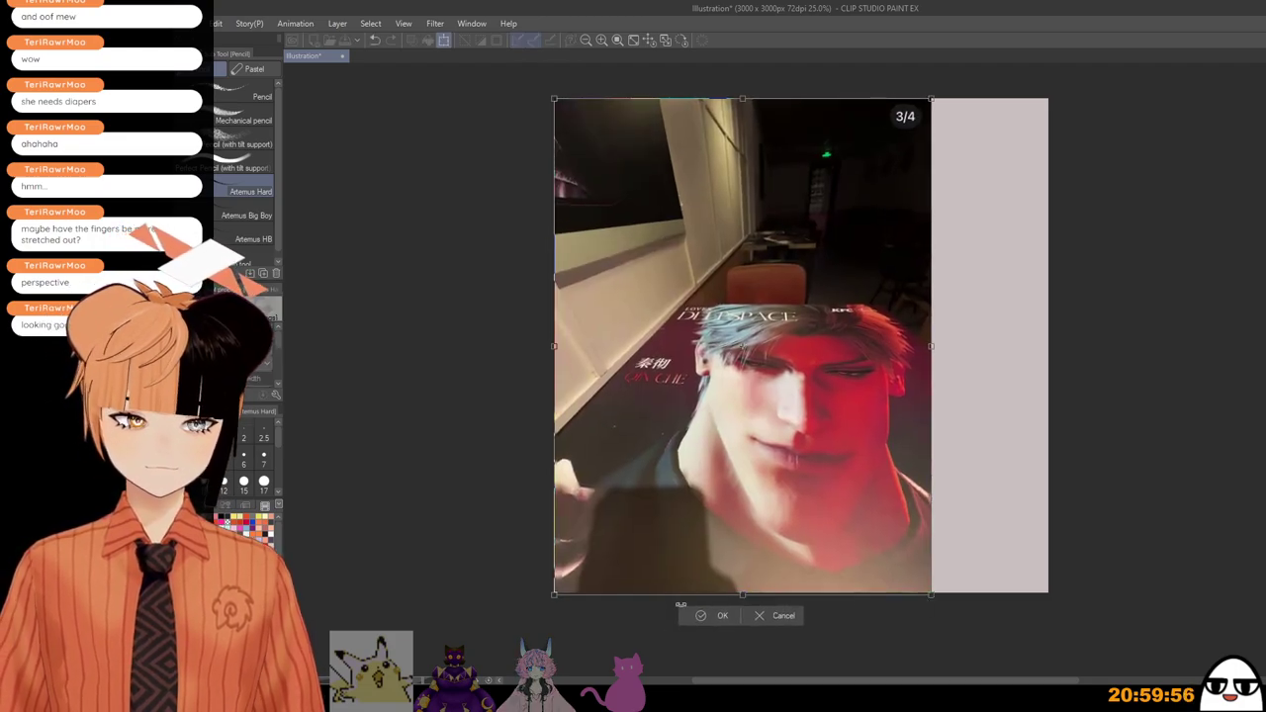
{"action": "left_click", "coordinate": [717, 617]}
{"action": "key", "text": "k"}
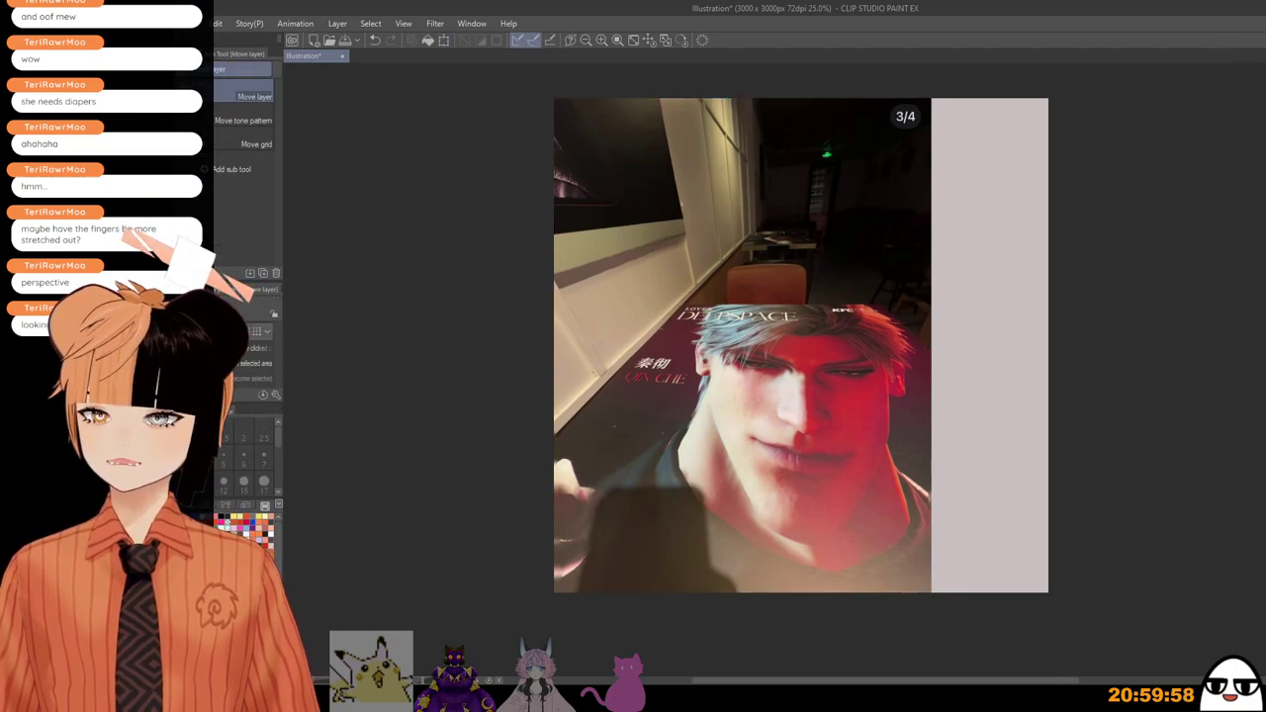
{"action": "left_click_drag", "start_coordinate": [1040, 522], "coordinate": [1046, 501]}
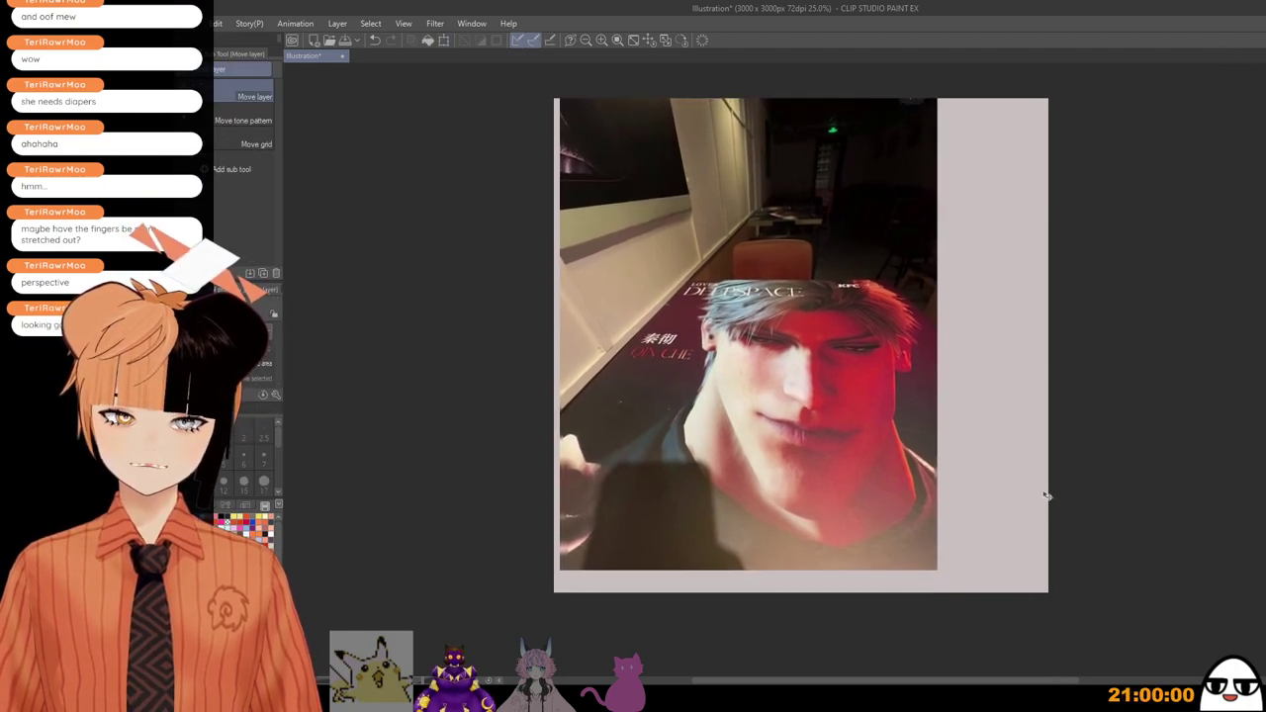
Step: Enlarge the reference photo a little more, flush with the canvas's left edge, and lower its opacity for tracing
{"action": "key", "text": "ctrl+t"}
{"action": "left_click_drag", "start_coordinate": [940, 574], "coordinate": [959, 598]}
{"action": "left_click_drag", "start_coordinate": [908, 539], "coordinate": [902, 529]}
{"action": "left_click", "coordinate": [730, 607]}
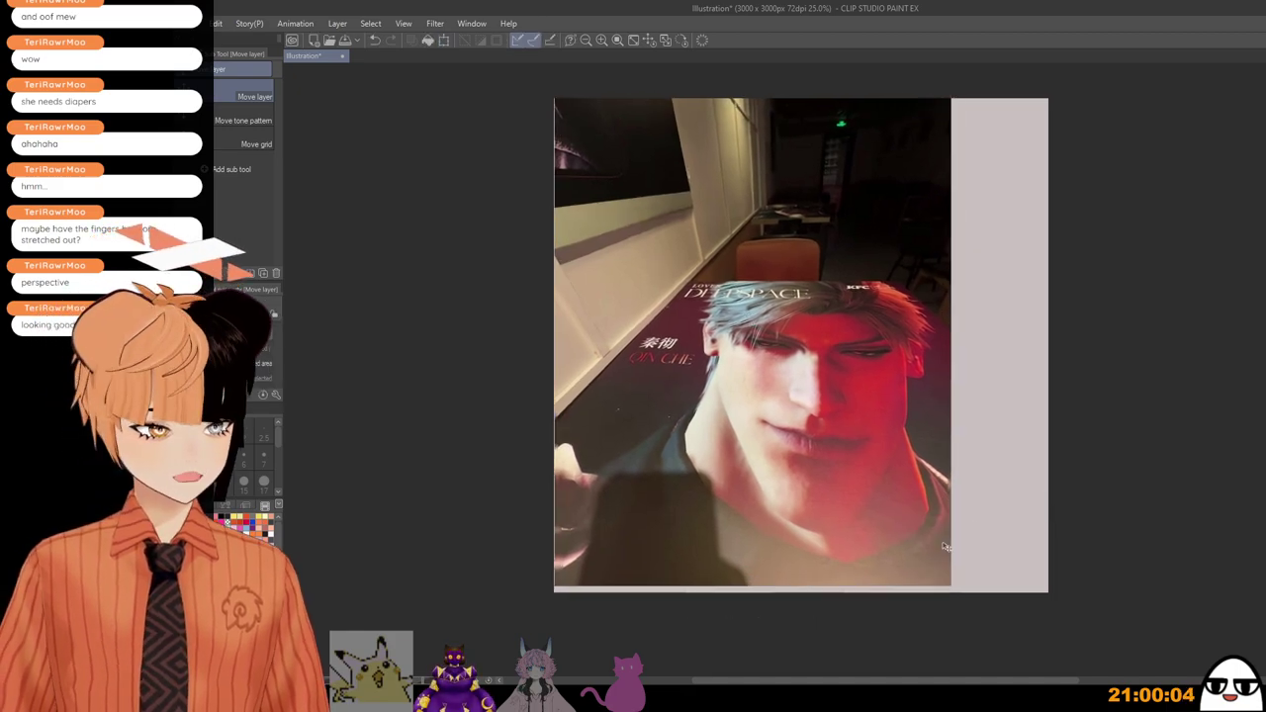
{"action": "scroll", "coordinate": [1050, 523], "scroll_direction": "up", "scroll_amount": 1}
{"action": "left_click_drag", "start_coordinate": [1003, 531], "coordinate": [1055, 525]}
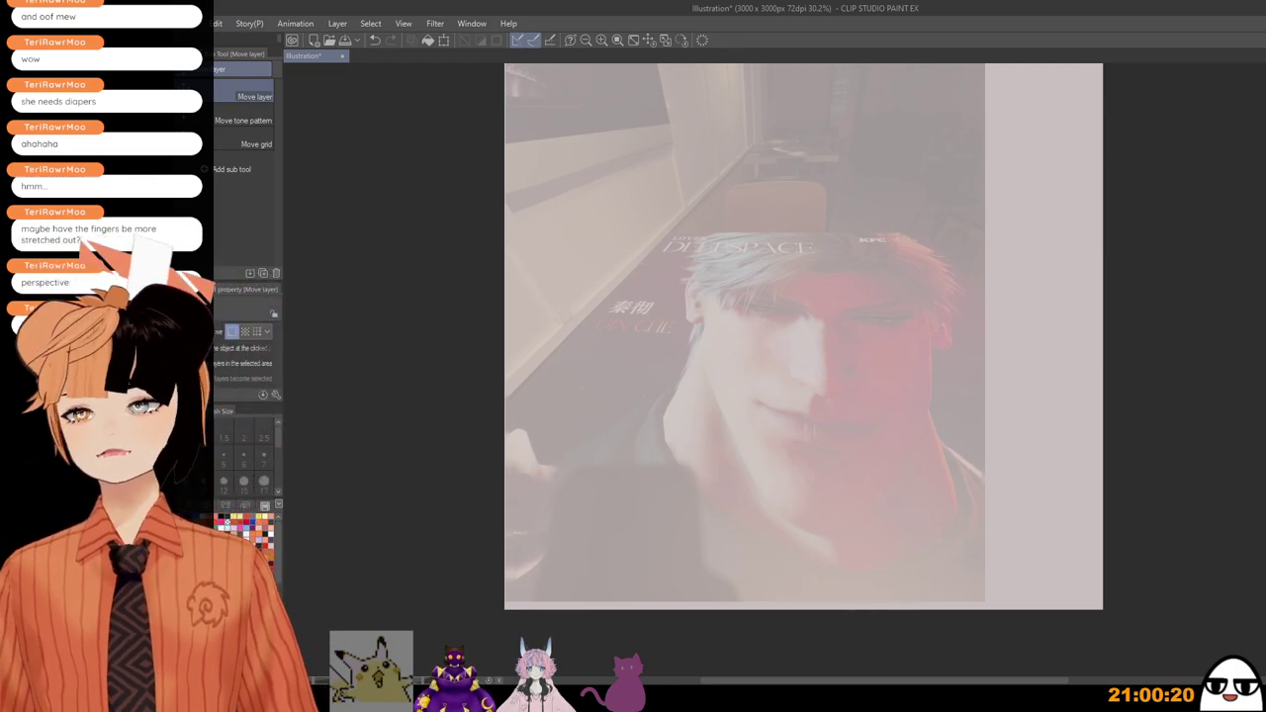
Step: Outline the nose over the reference with the Artemus Hard pencil, tracing both nostril wings and the underside
{"action": "key", "text": "p"}
{"action": "scroll", "coordinate": [916, 286], "scroll_direction": "up", "scroll_amount": 4}
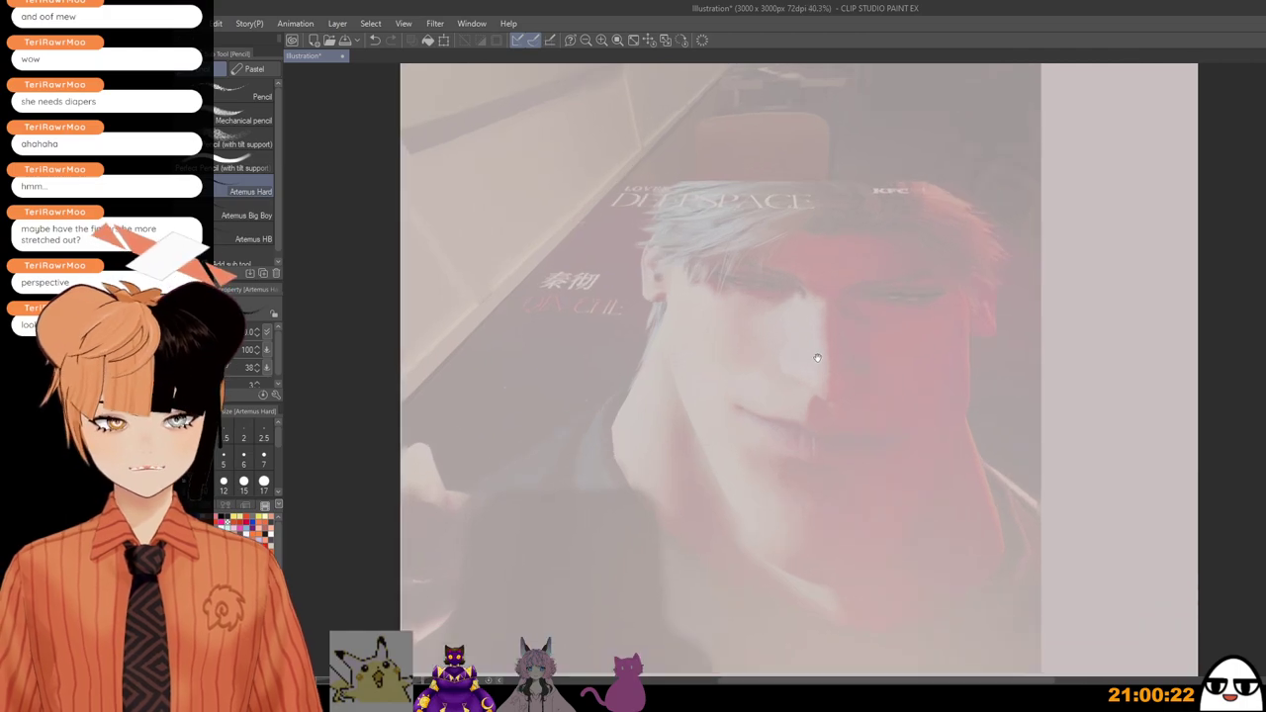
{"action": "scroll", "coordinate": [916, 286], "scroll_direction": "down", "scroll_amount": 3}
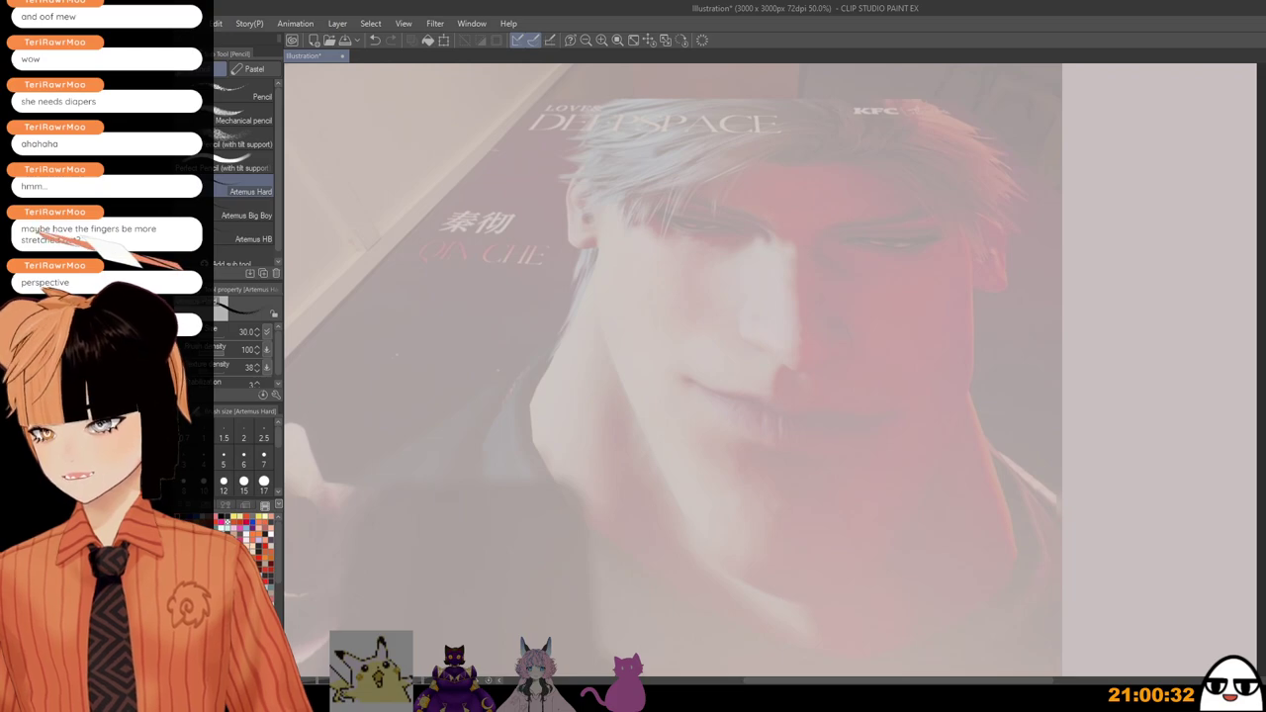
{"action": "scroll", "coordinate": [772, 421], "scroll_direction": "up", "scroll_amount": 2}
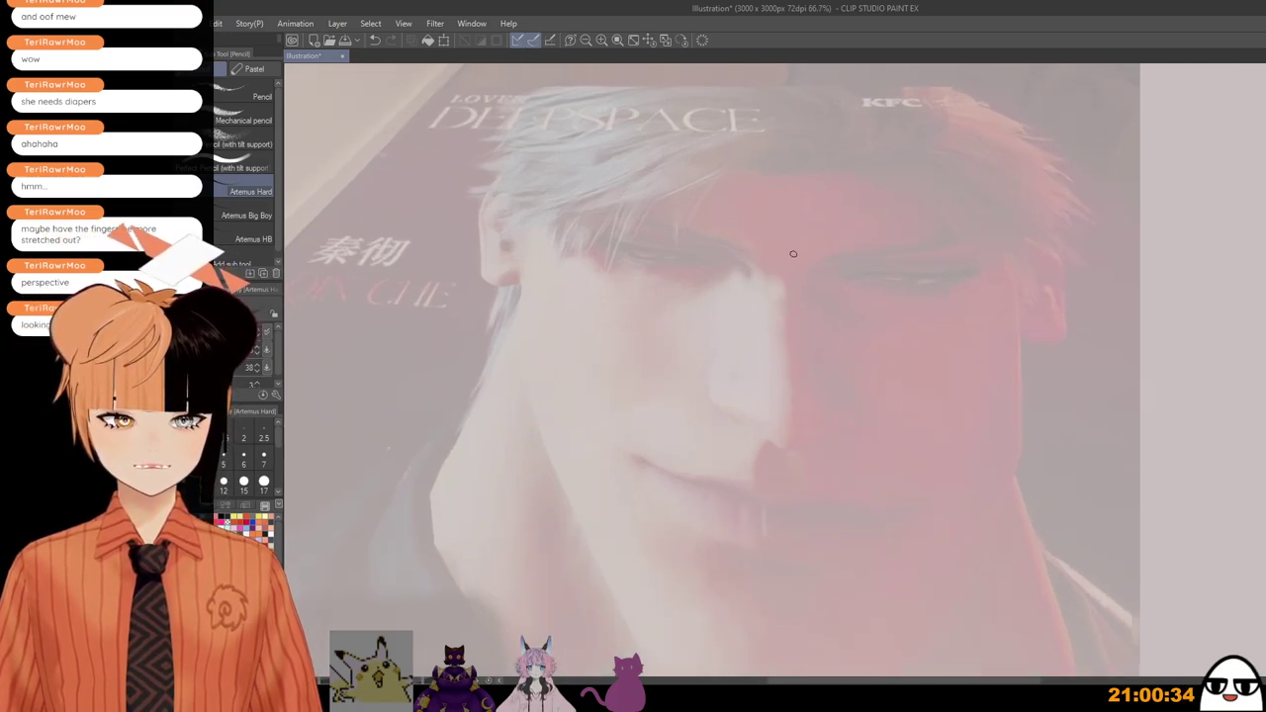
{"action": "left_click_drag", "start_coordinate": [718, 373], "coordinate": [725, 412]}
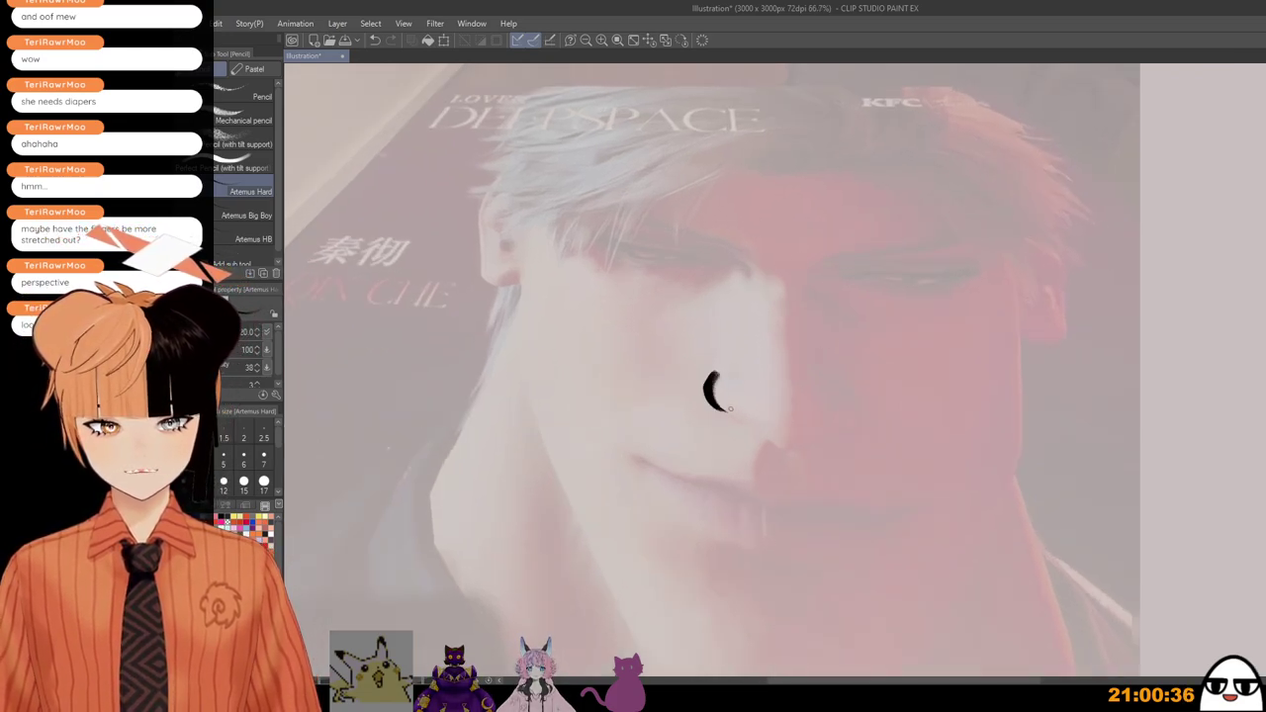
{"action": "mouse_move", "coordinate": [777, 447]}
{"action": "left_mouse_down"}
{"action": "mouse_move", "coordinate": [841, 433]}
{"action": "mouse_move", "coordinate": [848, 428]}
{"action": "left_mouse_up"}
{"action": "key", "text": "ctrl+z"}
{"action": "key", "text": "ctrl+z"}
{"action": "left_click_drag", "start_coordinate": [840, 382], "coordinate": [842, 435]}
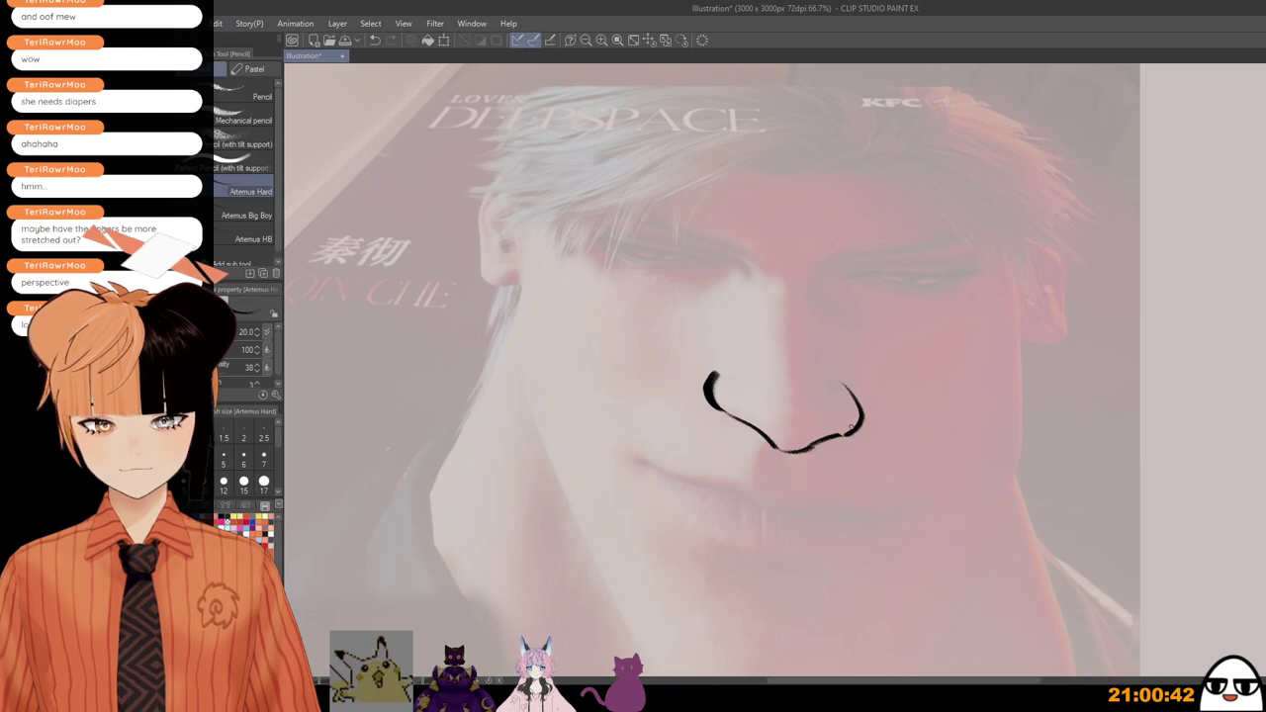
Step: Draw the nose bridge from the brow down to the tip and hatch a small shadow at the tip
{"action": "scroll", "coordinate": [811, 324], "scroll_direction": "down", "scroll_amount": 2}
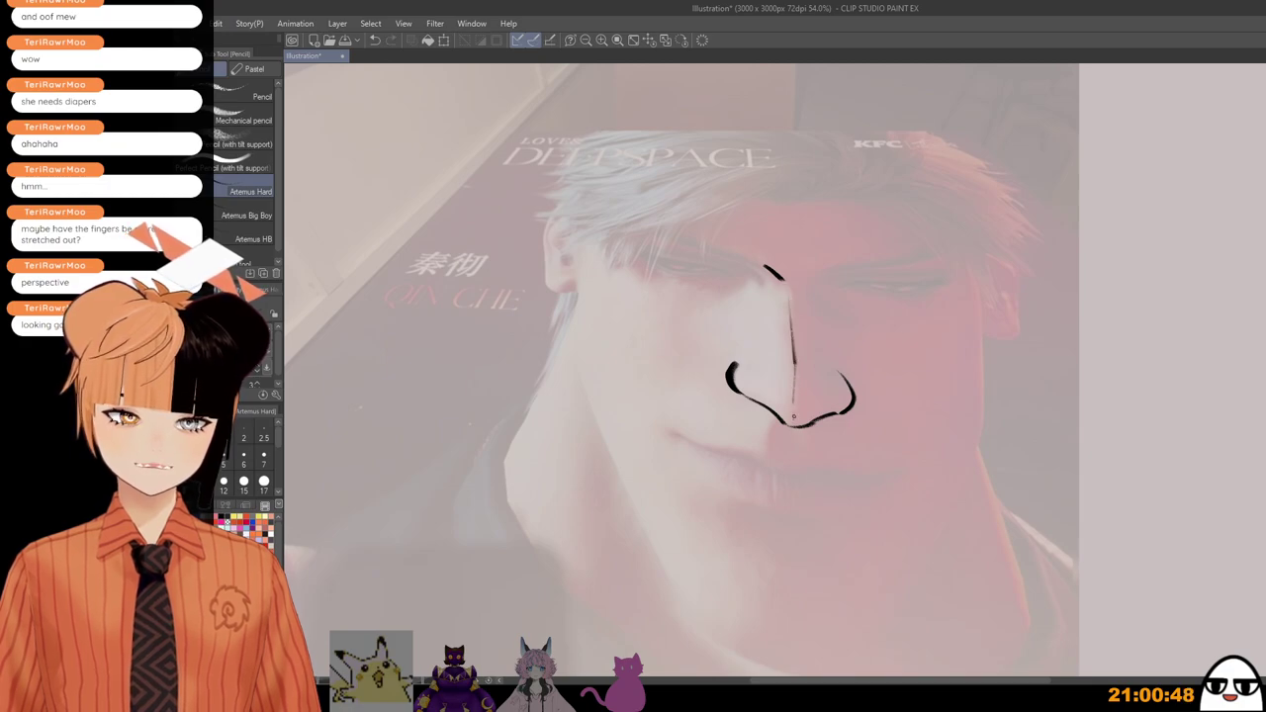
{"action": "mouse_move", "coordinate": [794, 416]}
{"action": "left_mouse_down"}
{"action": "mouse_move", "coordinate": [797, 364]}
{"action": "mouse_move", "coordinate": [795, 399]}
{"action": "left_mouse_up"}
{"action": "key", "text": "ctrl+z"}
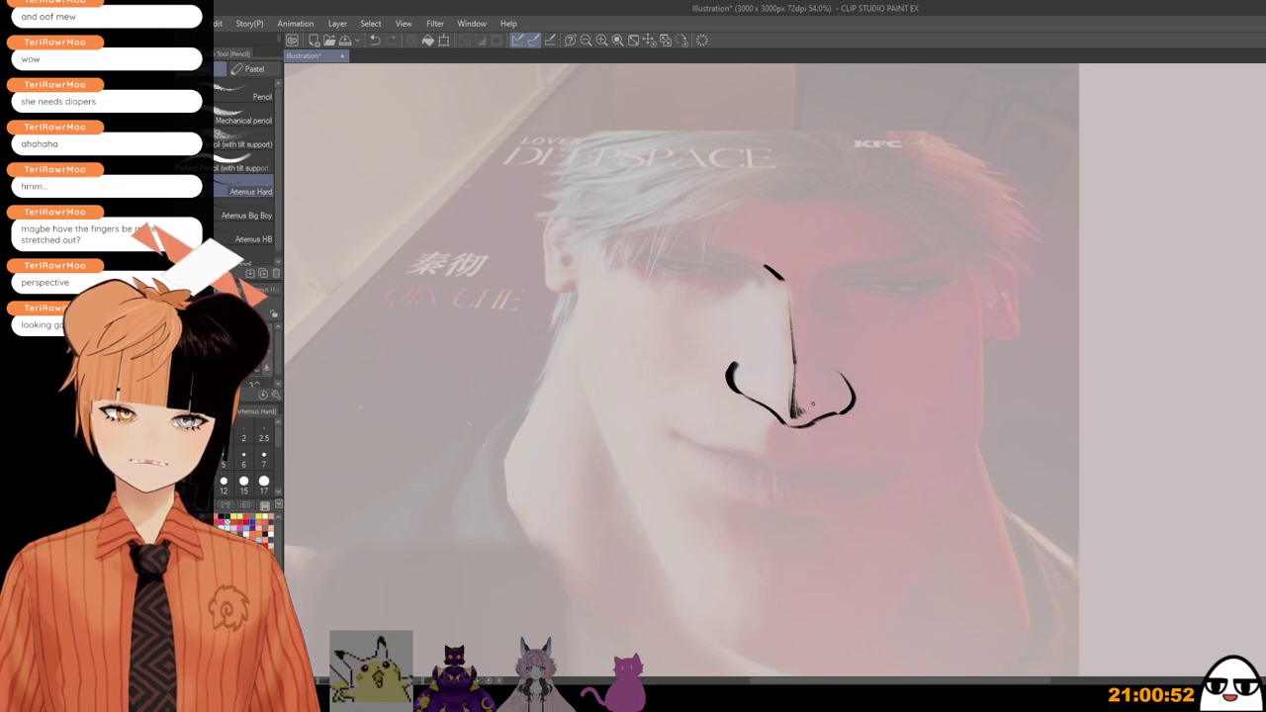
{"action": "scroll", "coordinate": [851, 321], "scroll_direction": "down", "scroll_amount": 1}
{"action": "left_click_drag", "start_coordinate": [873, 367], "coordinate": [863, 381]}
Step: Sketch the narrow eye on the red-lit half at brush size 15, with its lid lines and a dark, half-covered iris
{"action": "scroll", "coordinate": [863, 277], "scroll_direction": "up", "scroll_amount": 2}
{"action": "key", "text": "["}
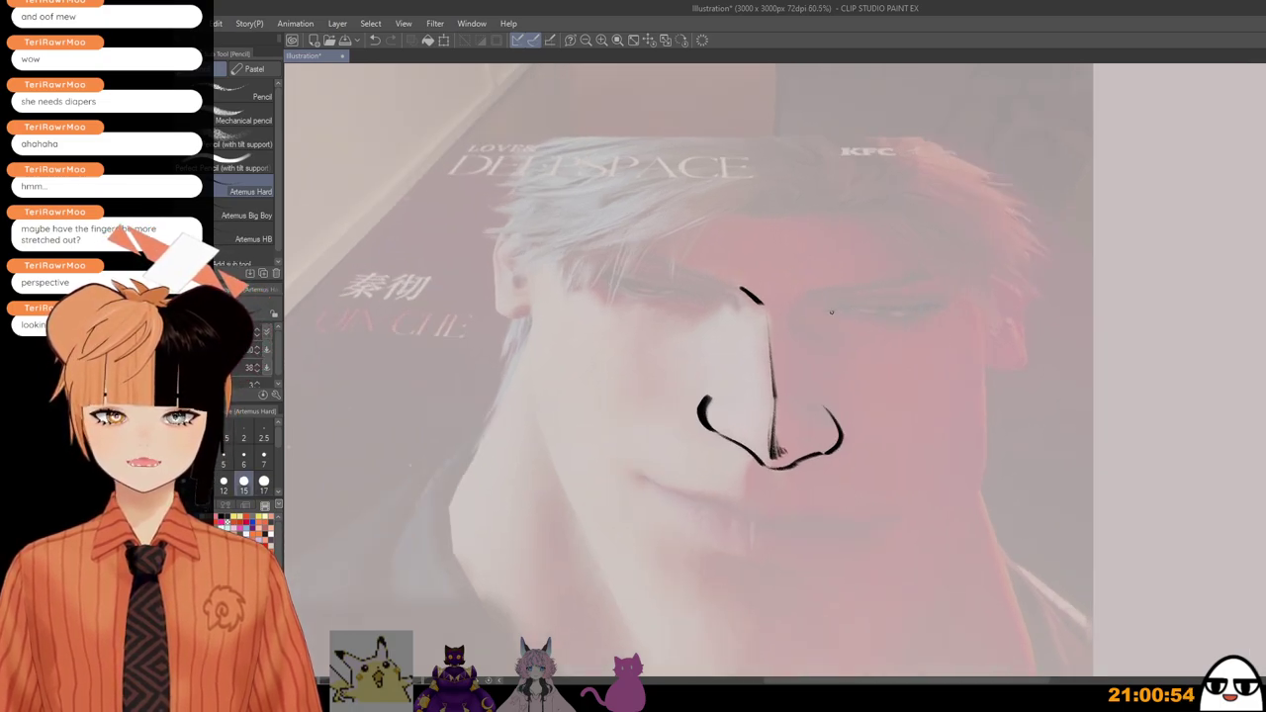
{"action": "key", "text": "ctrl+z"}
{"action": "left_click_drag", "start_coordinate": [856, 306], "coordinate": [945, 300]}
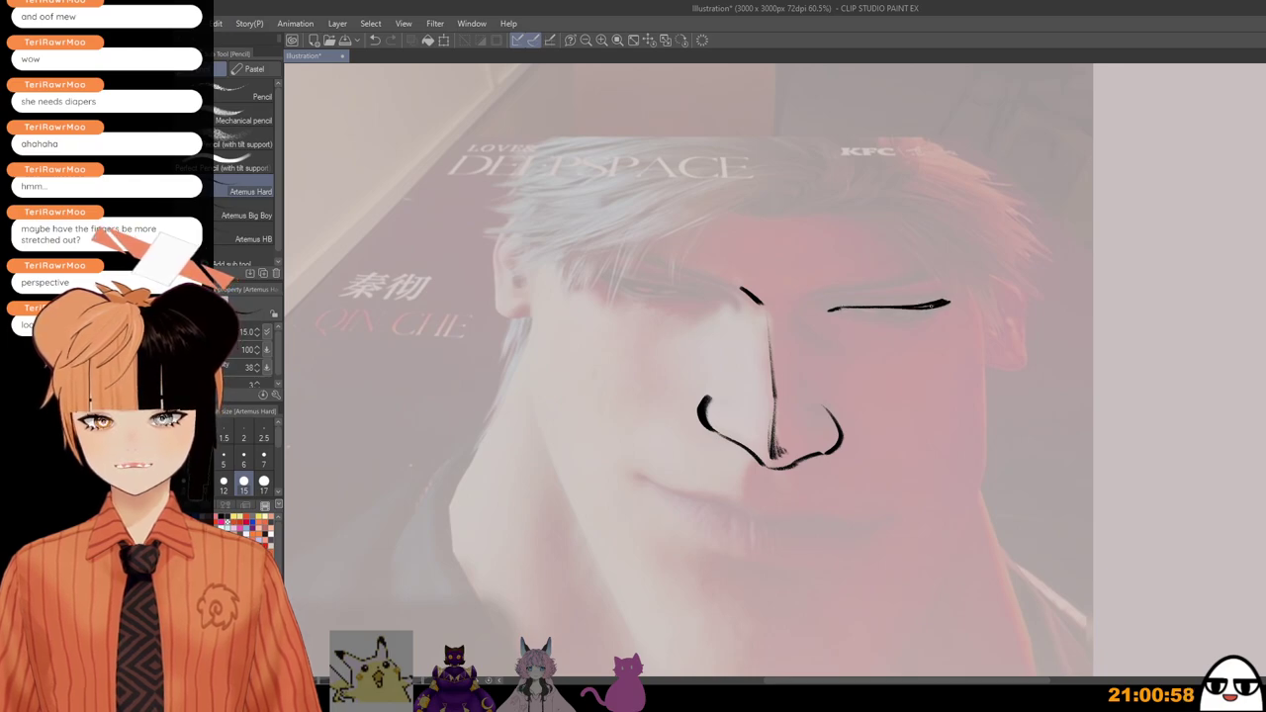
{"action": "left_click_drag", "start_coordinate": [844, 311], "coordinate": [935, 311]}
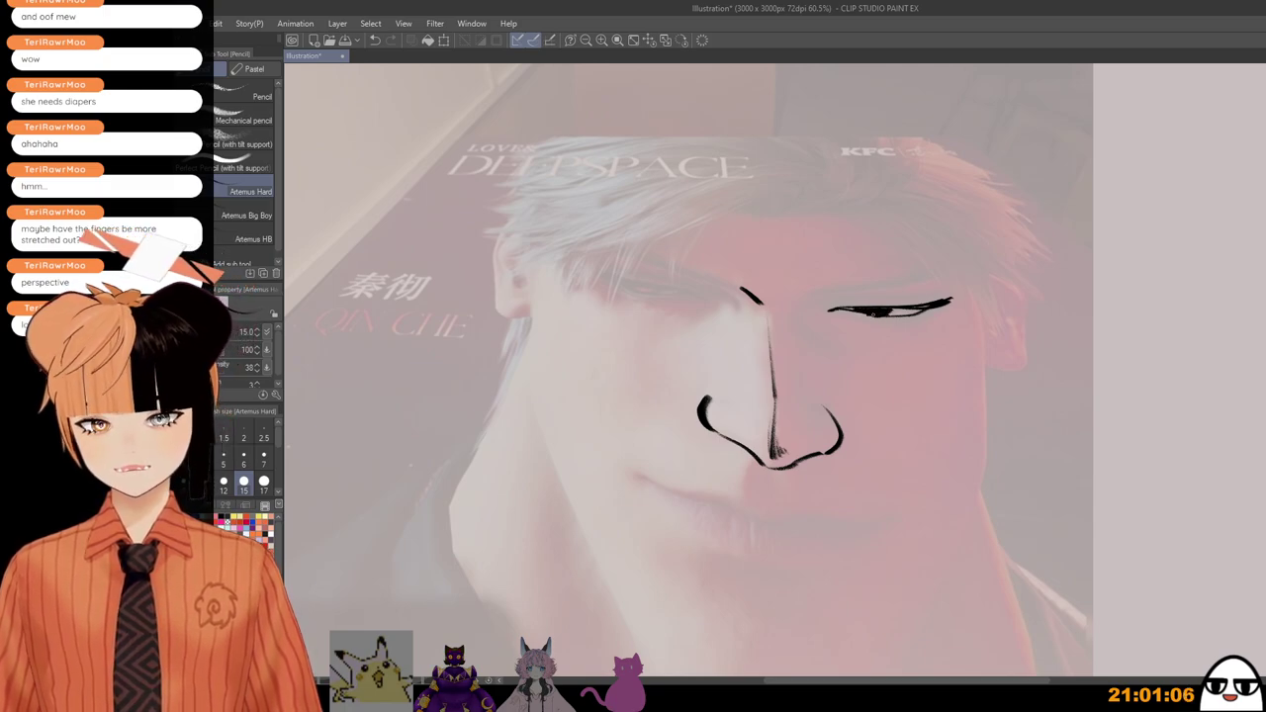
{"action": "mouse_move", "coordinate": [873, 314]}
{"action": "left_mouse_down"}
{"action": "mouse_move", "coordinate": [891, 312]}
{"action": "mouse_move", "coordinate": [873, 317]}
{"action": "left_mouse_up"}
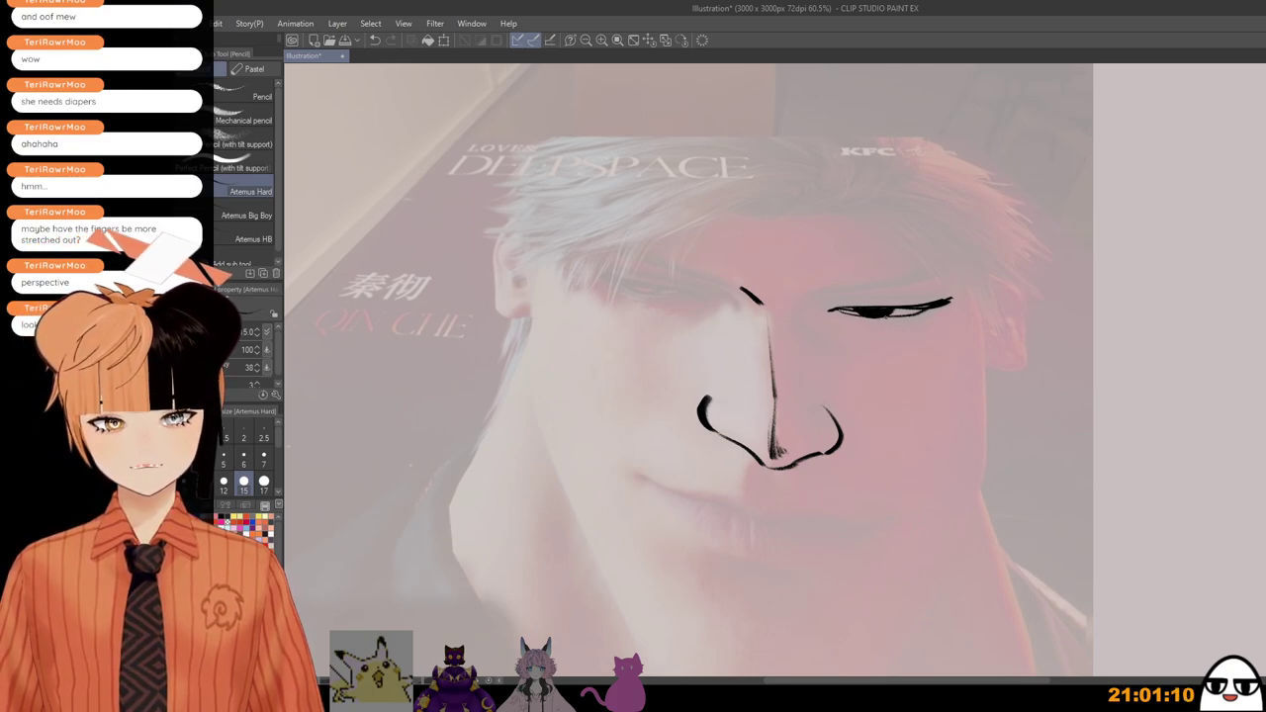
Step: Refine the iris and lower lid of the red-lit eye with strokes at brush size 15
{"action": "scroll", "coordinate": [843, 271], "scroll_direction": "up", "scroll_amount": 3}
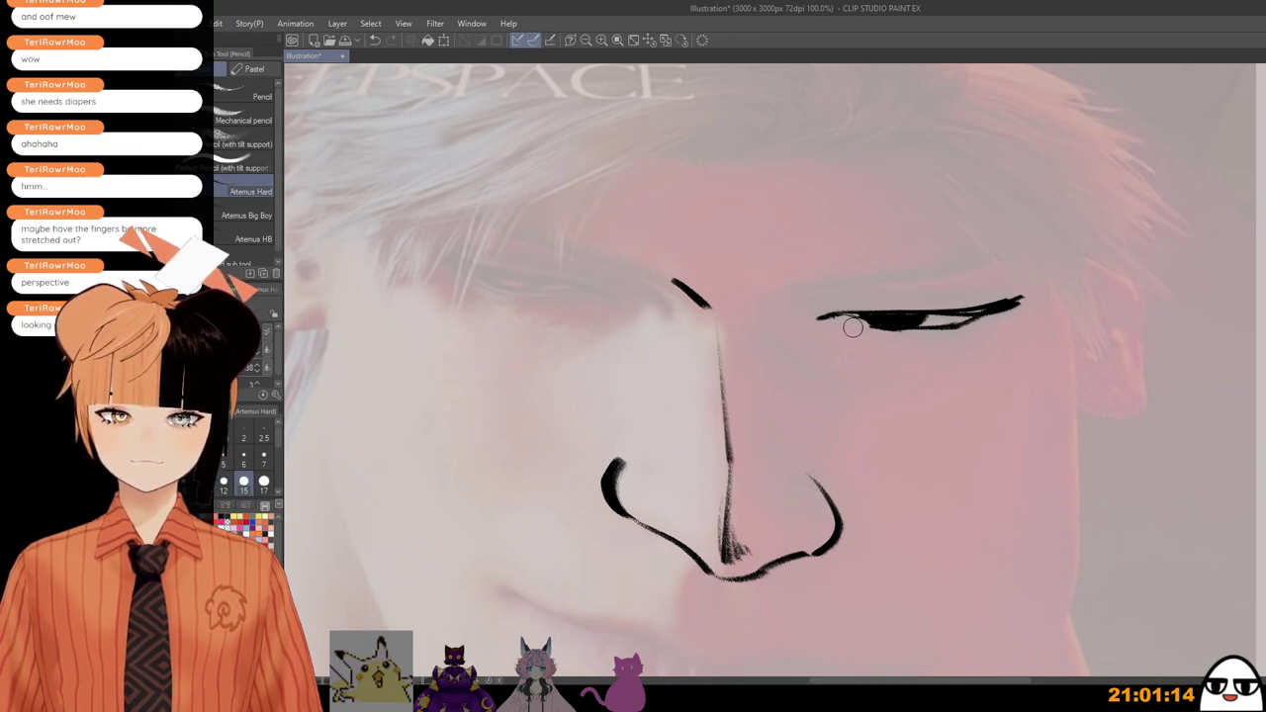
{"action": "key", "text": "bracketright"}
{"action": "key", "text": "bracketright"}
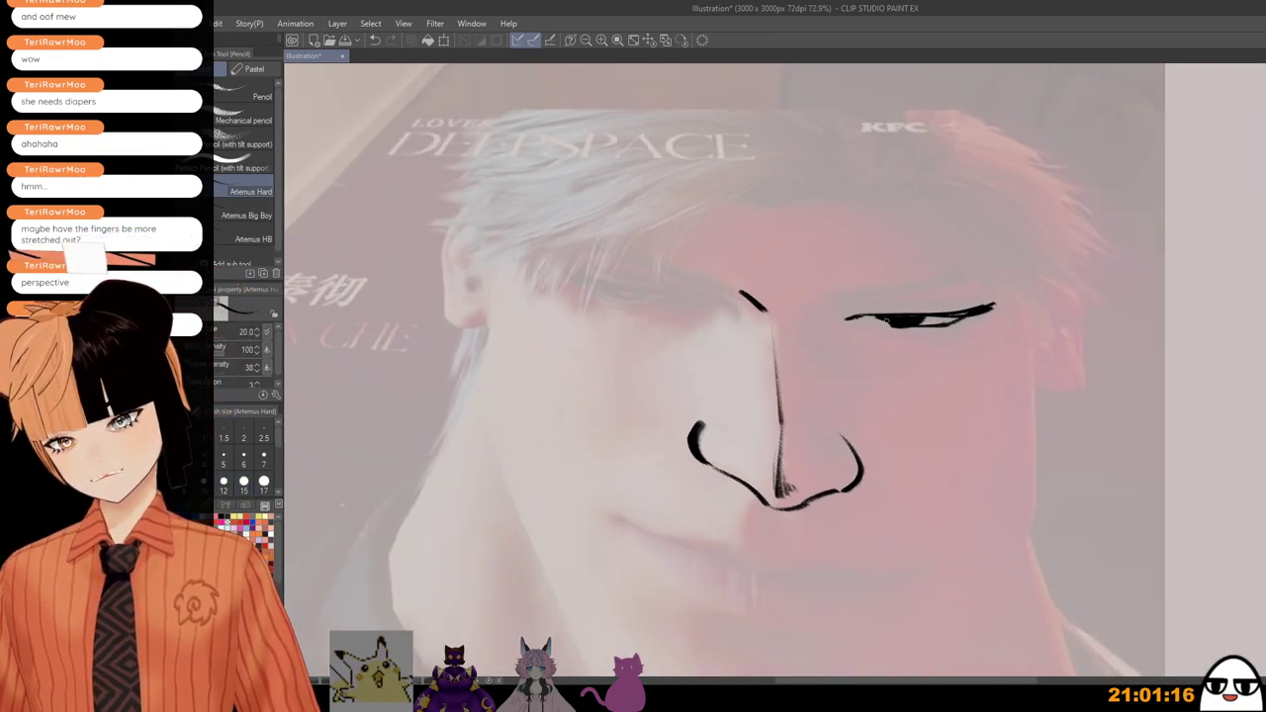
{"action": "key", "text": "bracketleft"}
{"action": "key", "text": "bracketleft"}
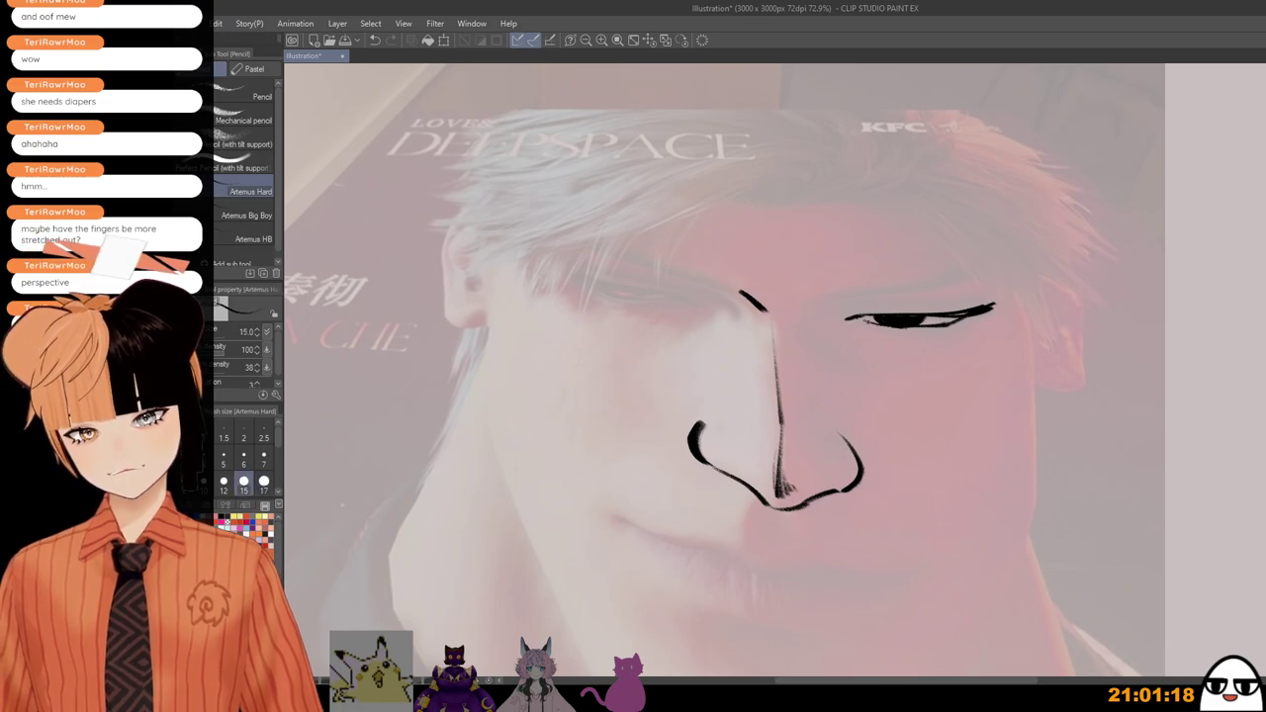
{"action": "left_click_drag", "start_coordinate": [902, 327], "coordinate": [946, 325]}
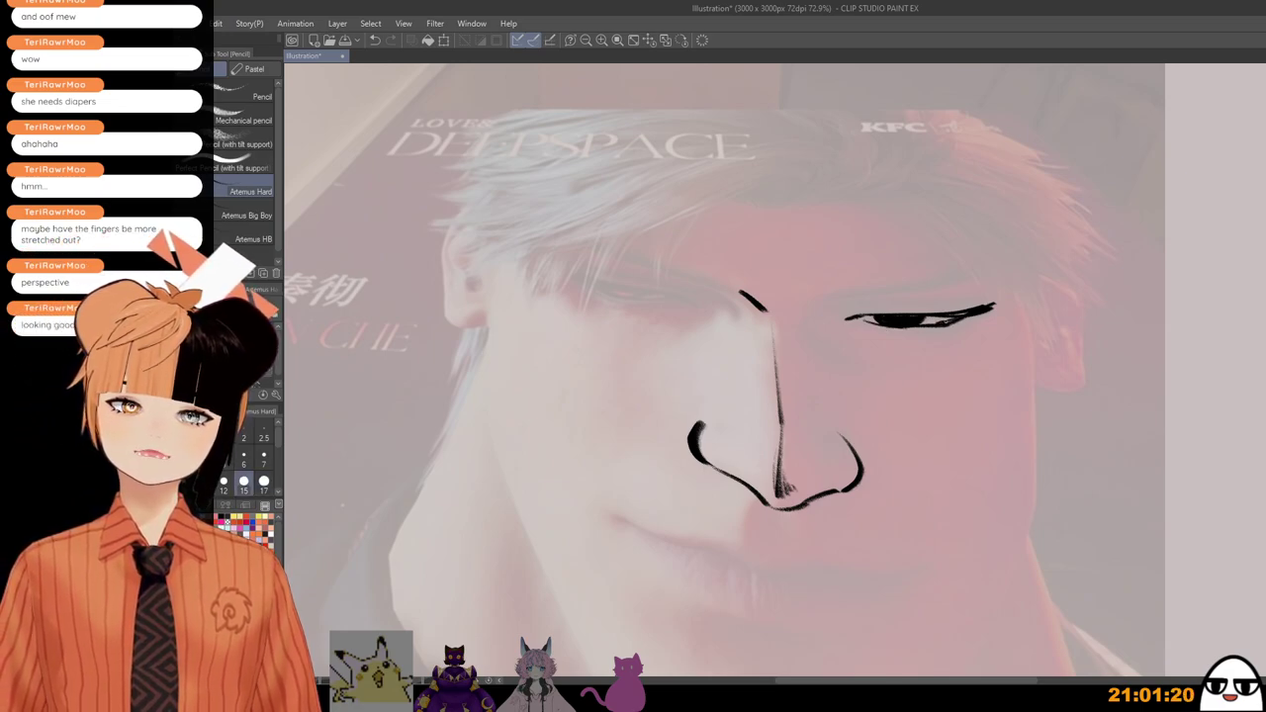
{"action": "scroll", "coordinate": [948, 366], "scroll_direction": "down", "scroll_amount": 3}
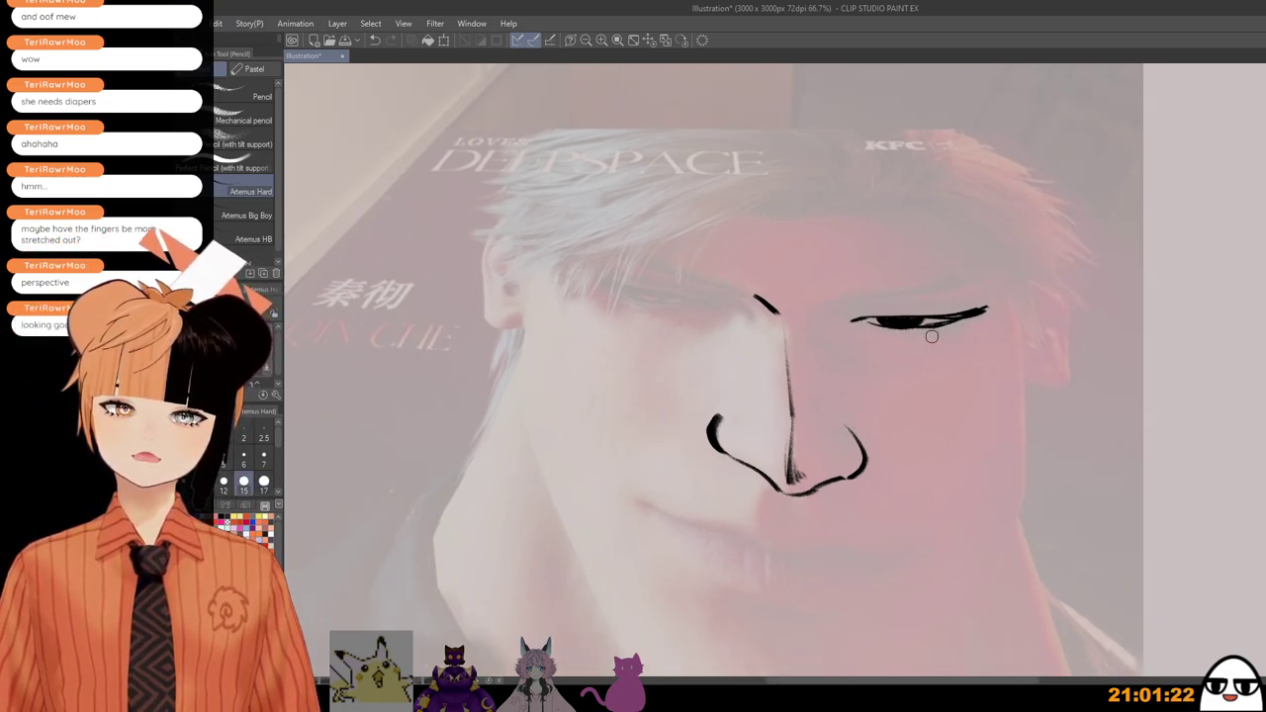
Step: Add a thin eyelid crease just above the upper lid of the red-lit eye
{"action": "key", "text": "bracketright"}
{"action": "key", "text": "bracketright"}
{"action": "left_click_drag", "start_coordinate": [868, 329], "coordinate": [957, 319]}
{"action": "key", "text": "ctrl+z"}
{"action": "key", "text": "ctrl+z"}
{"action": "key", "text": "bracketleft"}
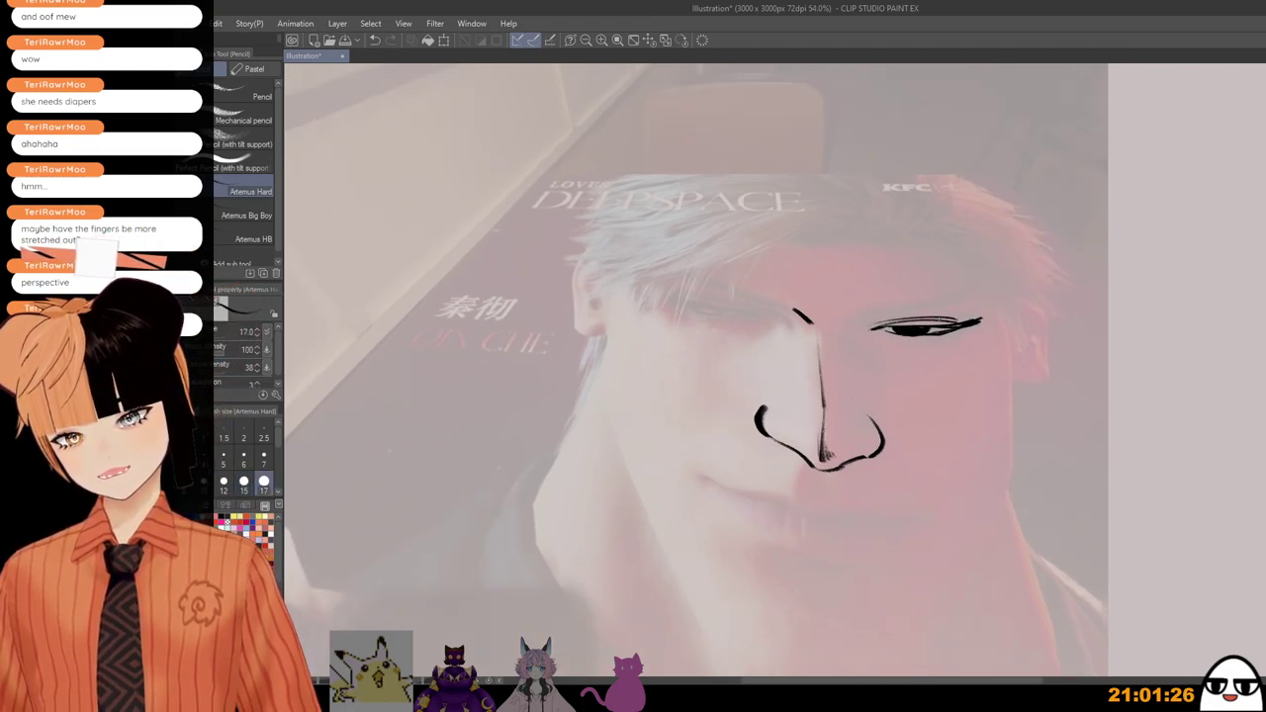
Step: Draw a thick, straight slanted eyebrow above the red-lit eye and an angular crease between its inner end and the nose
{"action": "key", "text": "bracketright"}
{"action": "key", "text": "bracketright"}
{"action": "left_click_drag", "start_coordinate": [853, 322], "coordinate": [981, 306]}
{"action": "key", "text": "ctrl+z"}
{"action": "scroll", "coordinate": [853, 348], "scroll_direction": "down", "scroll_amount": 2}
{"action": "key", "text": "bracketleft"}
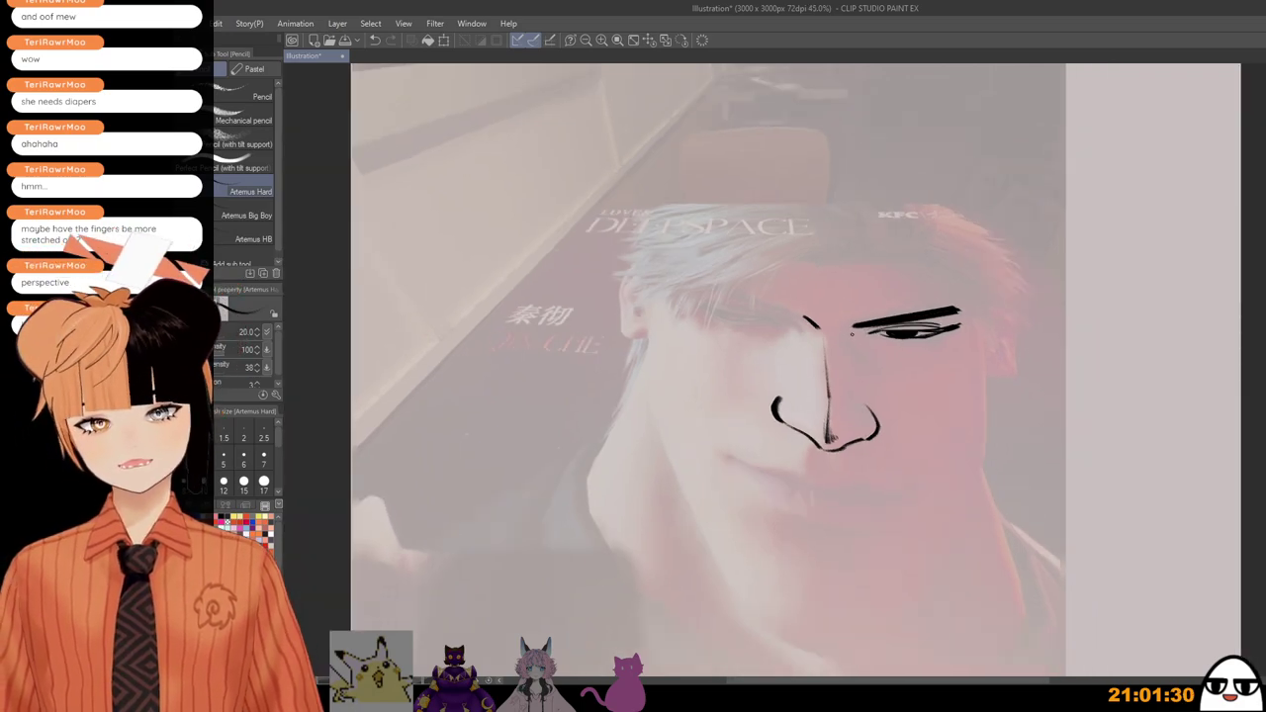
{"action": "key", "text": "bracketleft"}
{"action": "left_click_drag", "start_coordinate": [852, 328], "coordinate": [863, 360]}
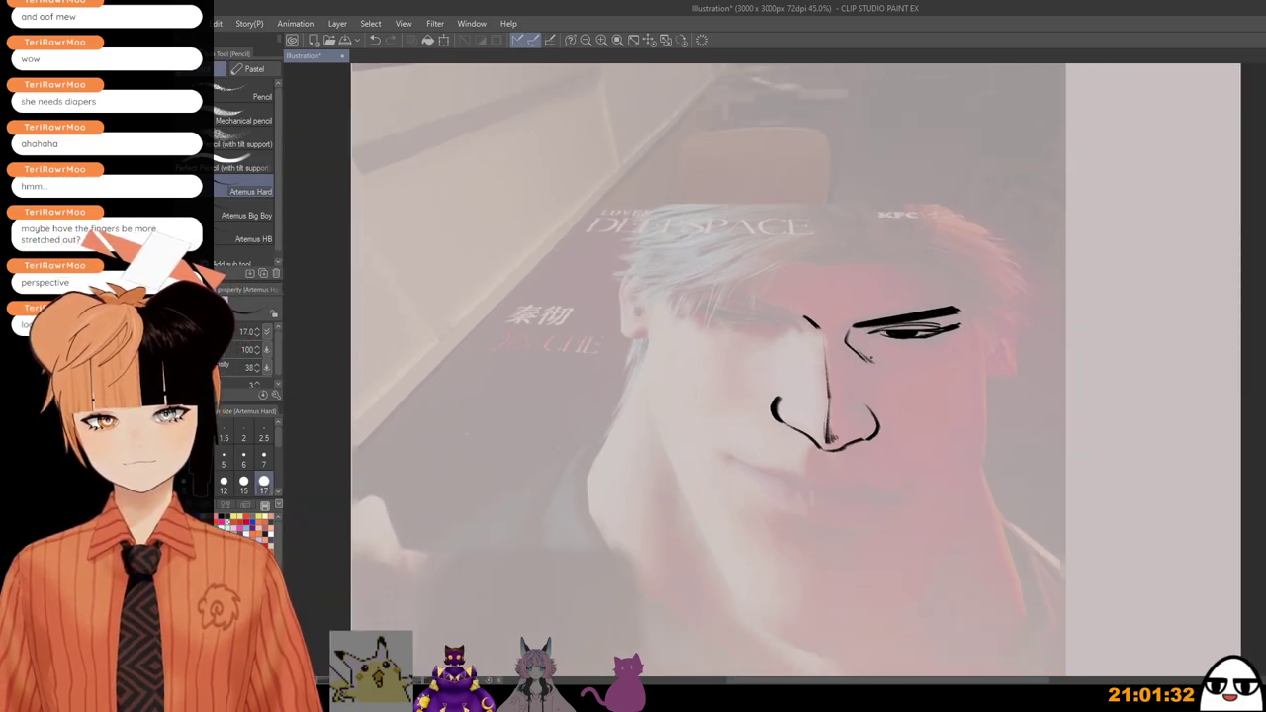
{"action": "scroll", "coordinate": [956, 312], "scroll_direction": "up", "scroll_amount": 2}
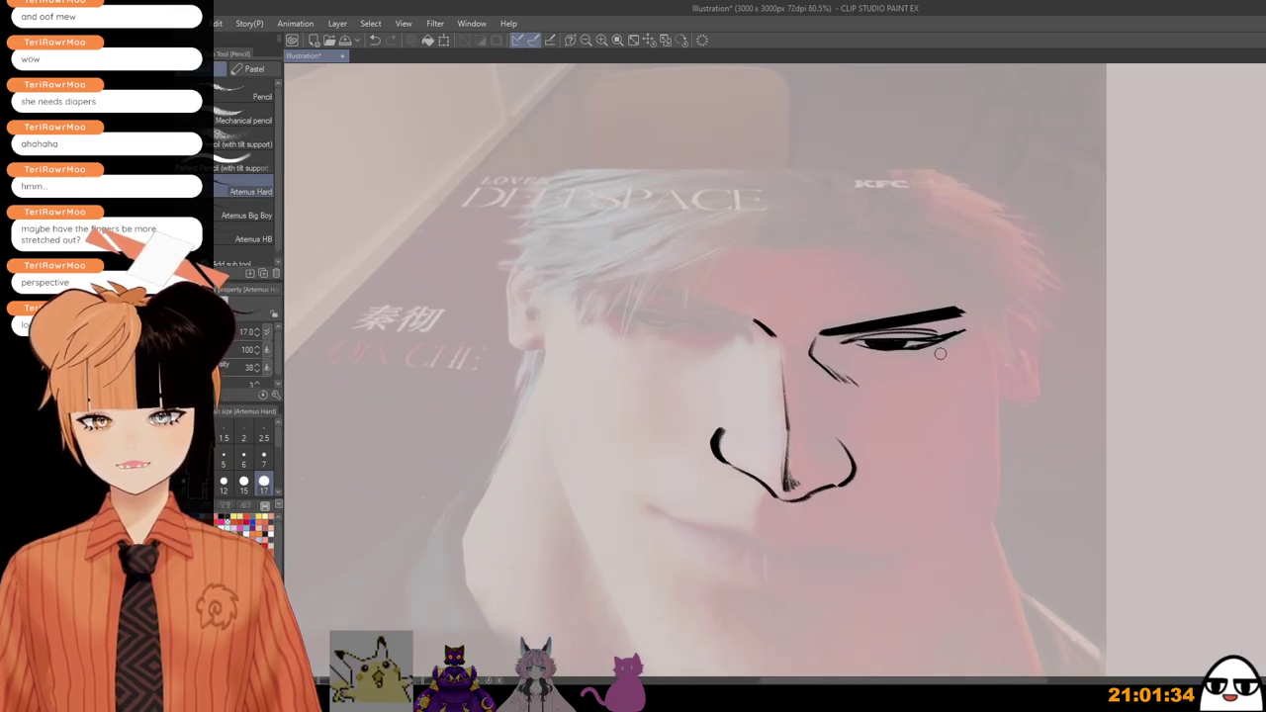
Step: Draw a fine lower lid line under the red-lit eye at brush size 15
{"action": "scroll", "coordinate": [953, 313], "scroll_direction": "up", "scroll_amount": 2}
{"action": "key", "text": "bracketleft"}
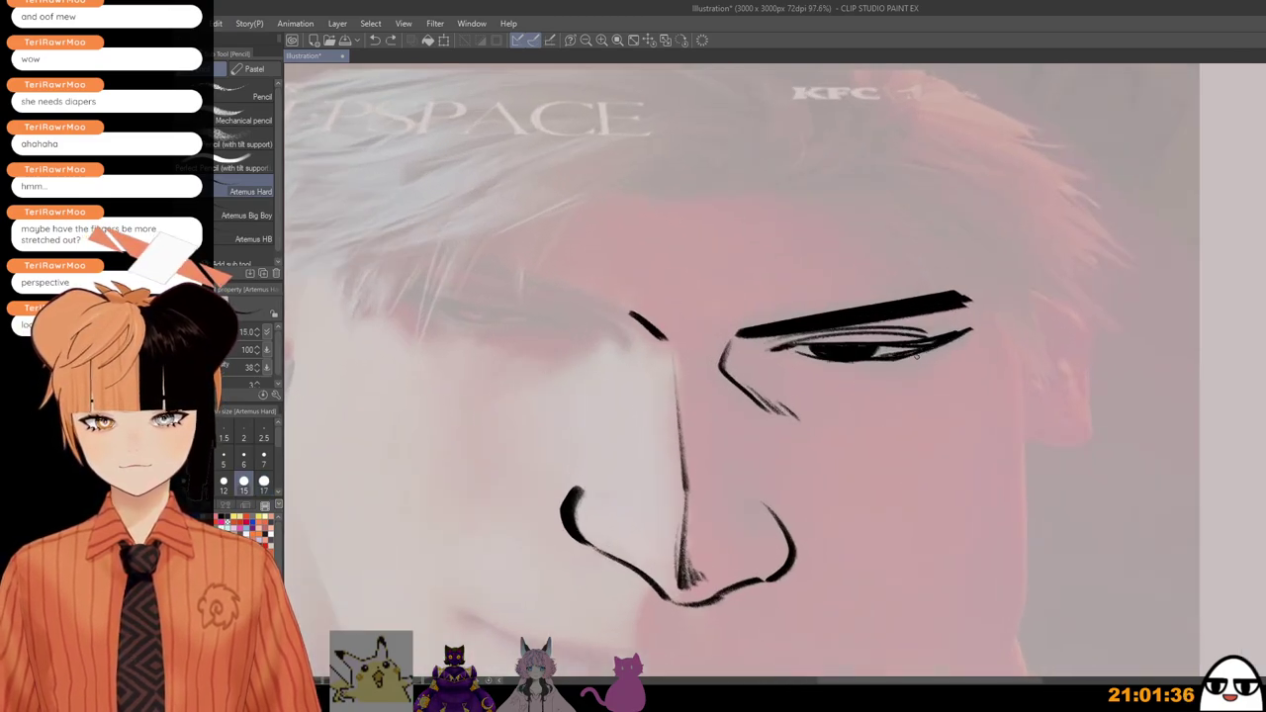
{"action": "mouse_move", "coordinate": [924, 353]}
{"action": "left_mouse_down"}
{"action": "mouse_move", "coordinate": [798, 360]}
{"action": "mouse_move", "coordinate": [910, 359]}
{"action": "left_mouse_up"}
{"action": "key", "text": "ctrl+z"}
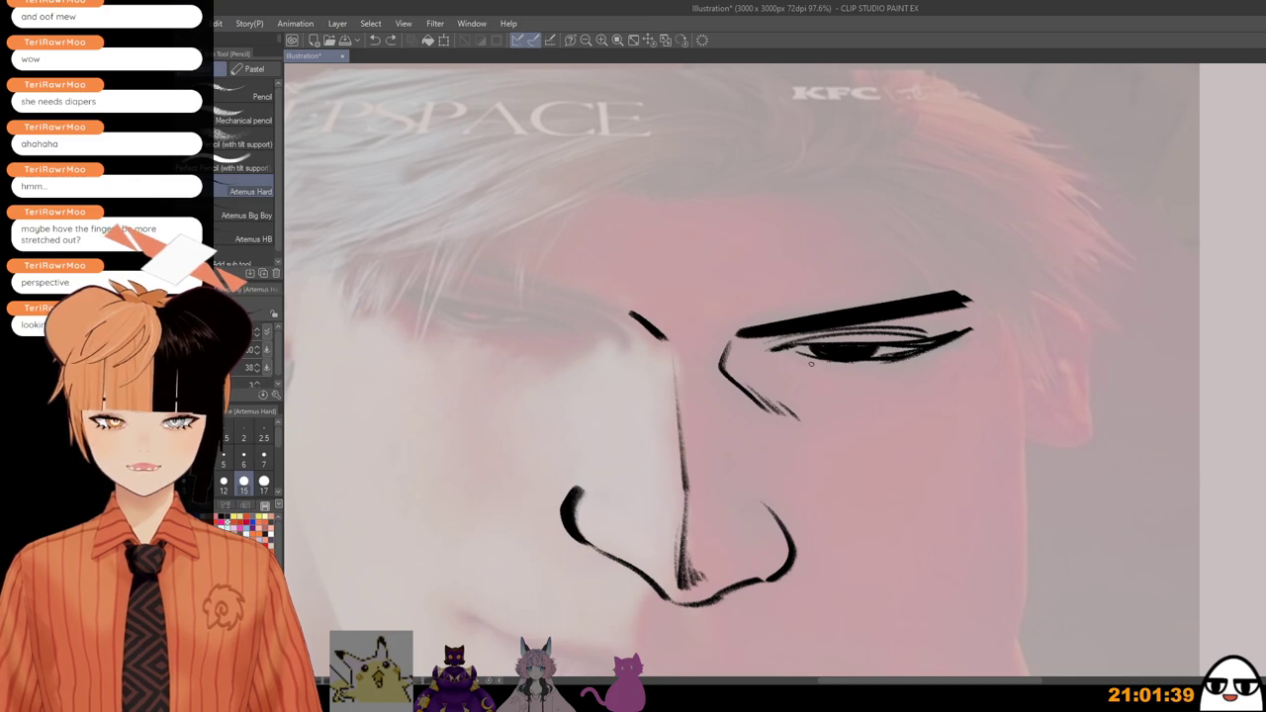
{"action": "left_click_drag", "start_coordinate": [809, 363], "coordinate": [884, 363]}
{"action": "key", "text": "Delete"}
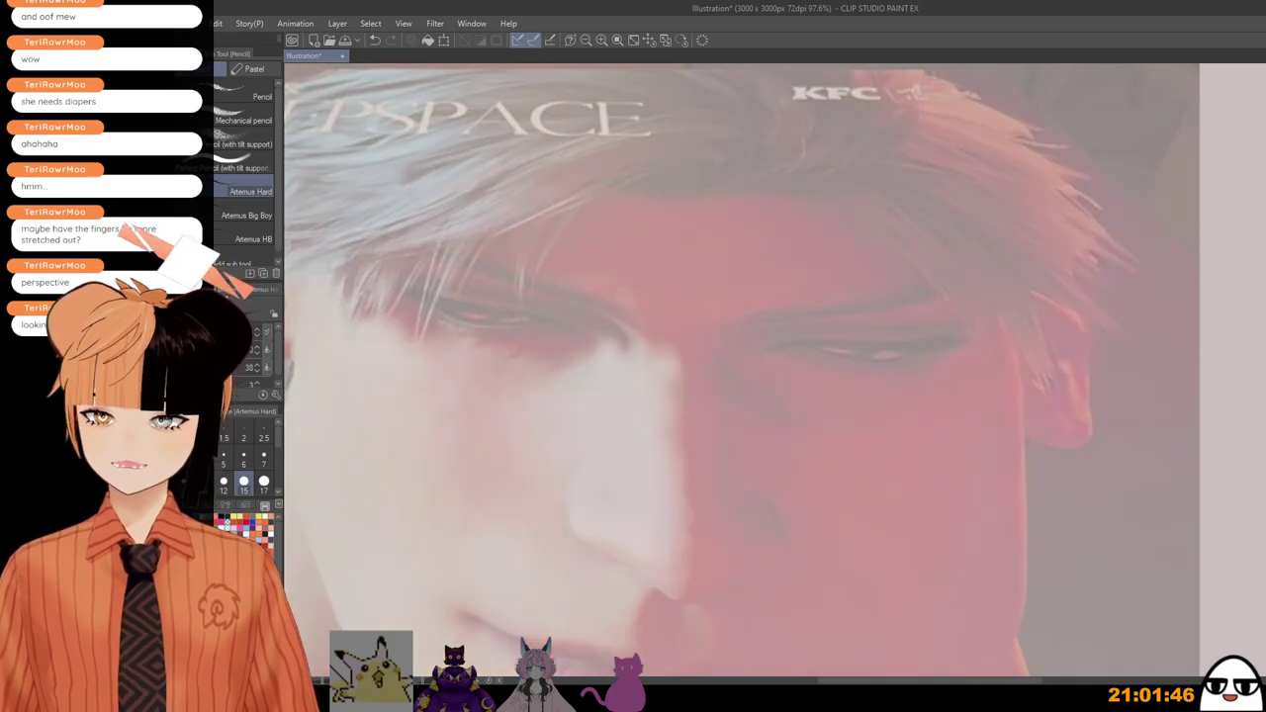
{"action": "key", "text": "ctrl+z"}
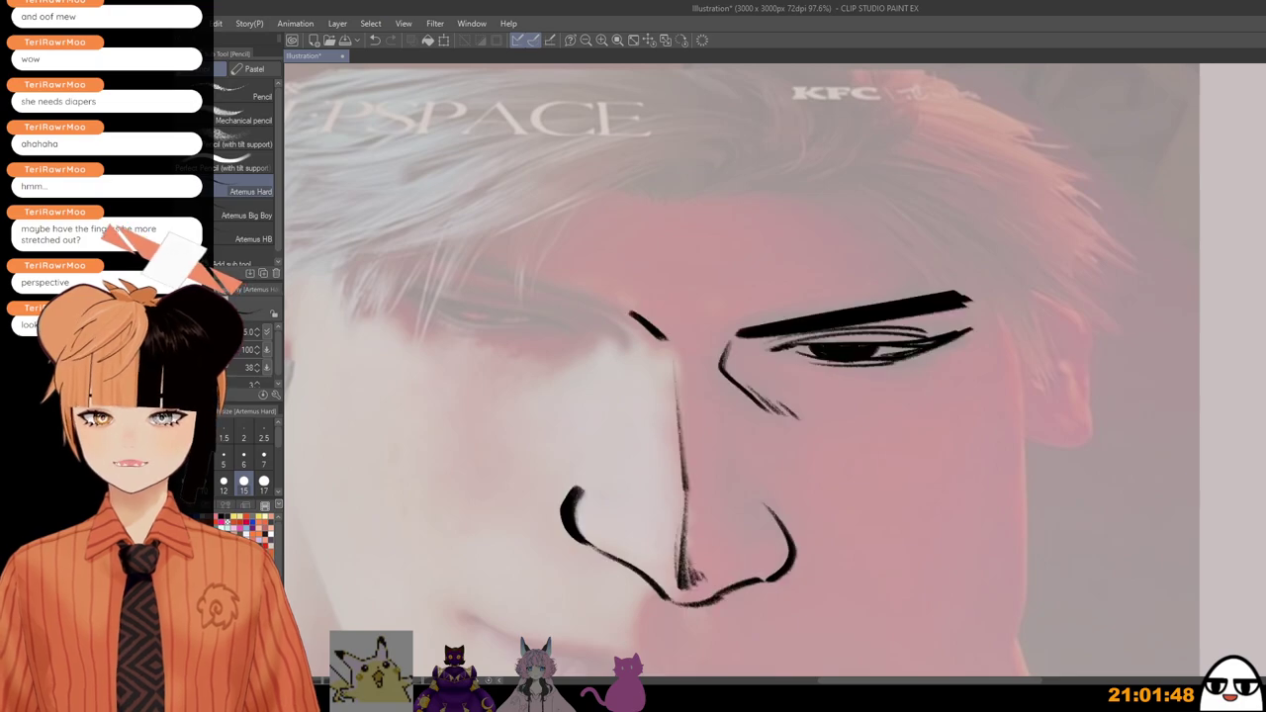
Step: Darken the iris of the red-lit eye and add short spiky lashes along its lower lid
{"action": "left_click_drag", "start_coordinate": [835, 348], "coordinate": [818, 350]}
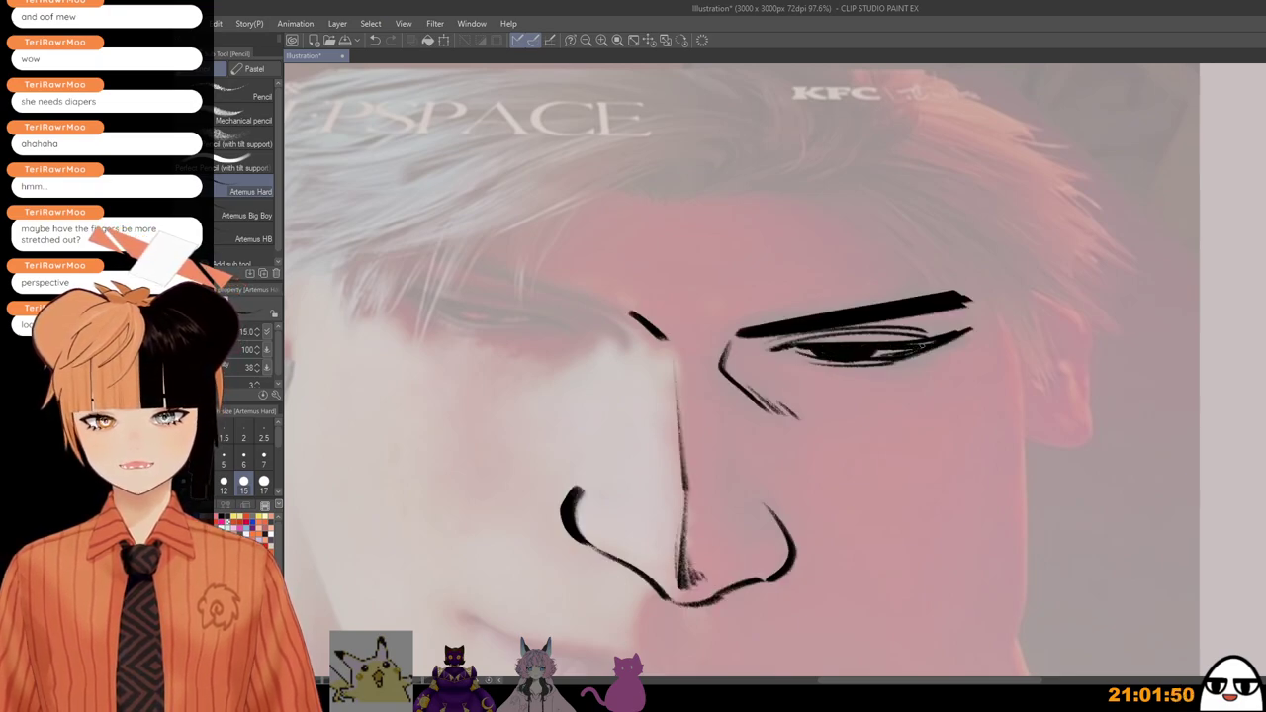
{"action": "left_click_drag", "start_coordinate": [922, 346], "coordinate": [931, 343]}
{"action": "key", "text": "["}
{"action": "left_click_drag", "start_coordinate": [817, 364], "coordinate": [818, 373]}
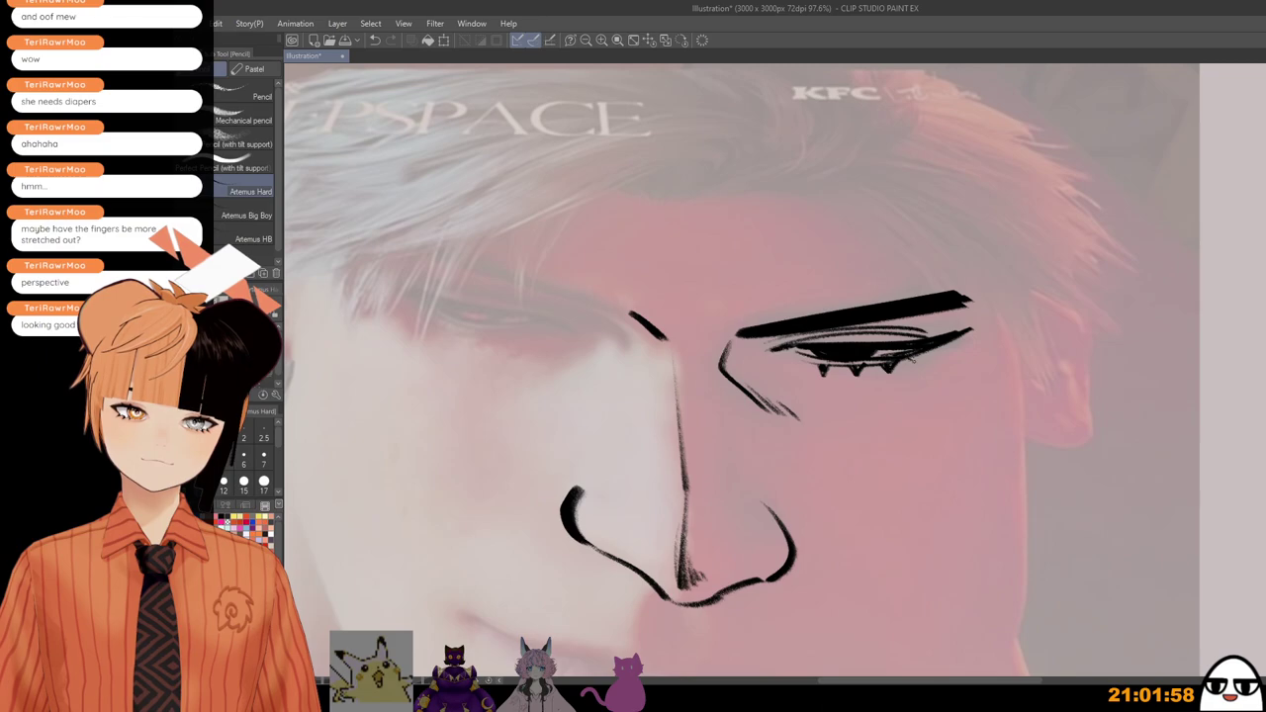
{"action": "left_click_drag", "start_coordinate": [919, 356], "coordinate": [919, 363]}
Step: Flip the canvas view horizontally and draw a thick, gently arched eyebrow over the eye on the pale half
{"action": "scroll", "coordinate": [925, 356], "scroll_direction": "down", "scroll_amount": 3}
{"action": "left_click_drag", "start_coordinate": [987, 309], "coordinate": [942, 304]}
{"action": "key", "text": "h"}
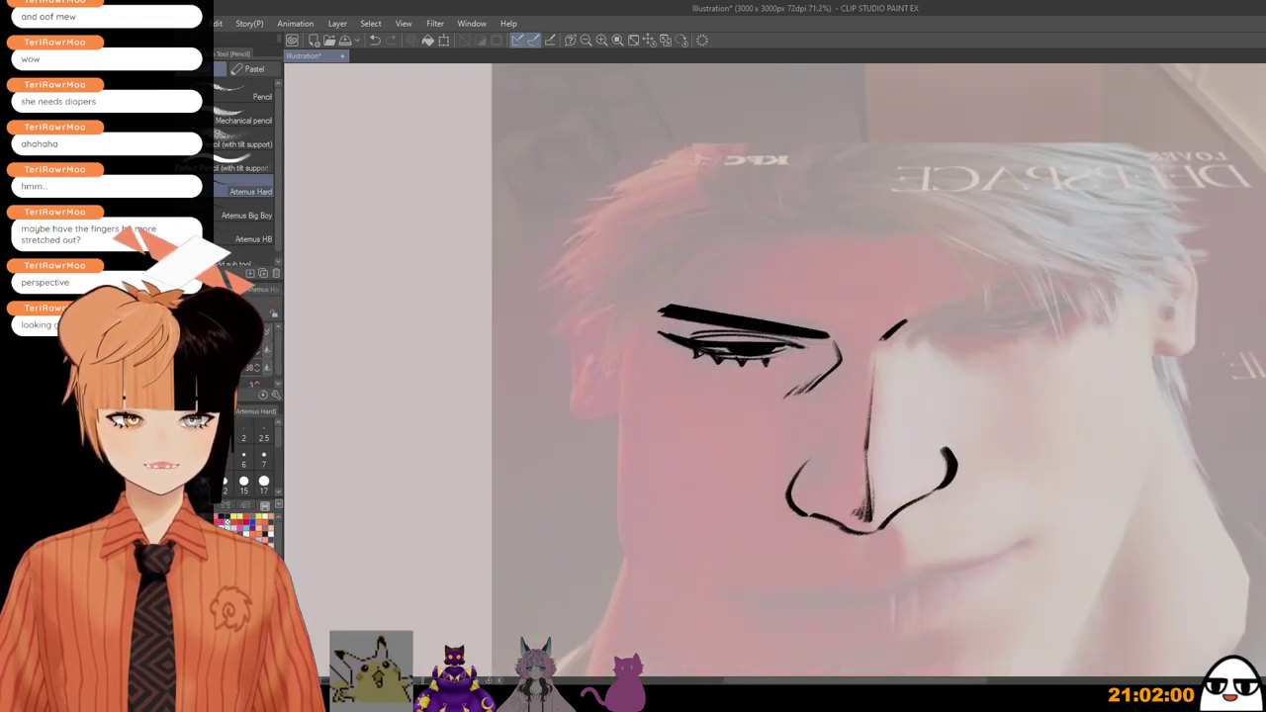
{"action": "mouse_move", "coordinate": [955, 350]}
{"action": "left_mouse_down"}
{"action": "mouse_move", "coordinate": [827, 384]}
{"action": "mouse_move", "coordinate": [894, 317]}
{"action": "mouse_move", "coordinate": [960, 302]}
{"action": "left_mouse_up"}
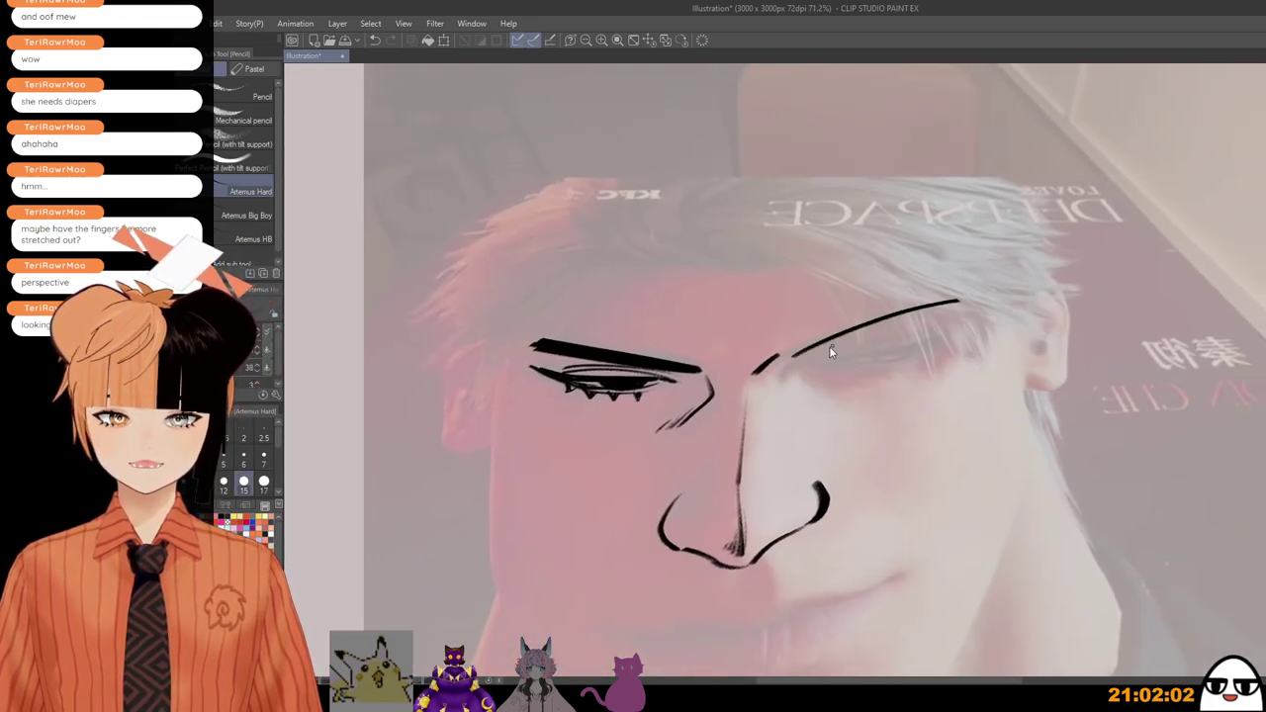
{"action": "key", "text": "ctrl+z"}
{"action": "left_click_drag", "start_coordinate": [799, 353], "coordinate": [958, 308]}
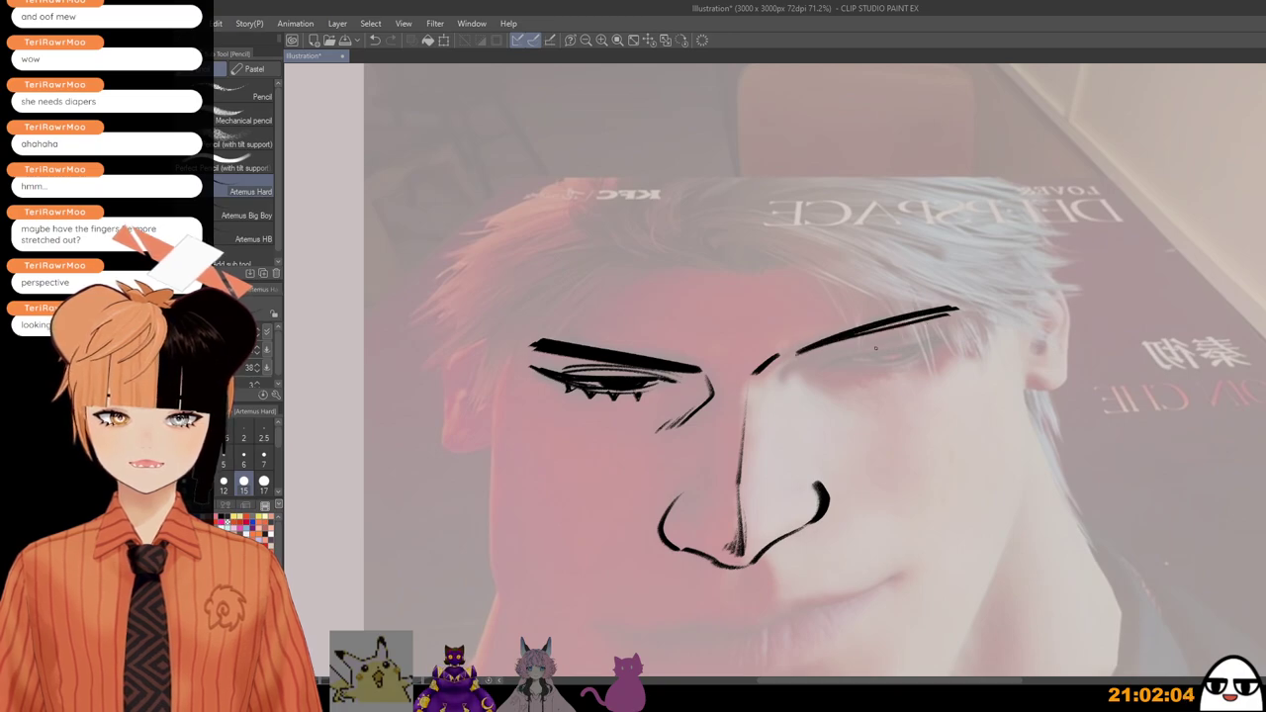
{"action": "scroll", "coordinate": [901, 331], "scroll_direction": "up", "scroll_amount": 1}
{"action": "left_click_drag", "start_coordinate": [806, 350], "coordinate": [964, 308]}
Step: Draw the inner-corner crease and the upper lid line of the pale-side eye at brush size 12
{"action": "scroll", "coordinate": [801, 363], "scroll_direction": "up", "scroll_amount": 2}
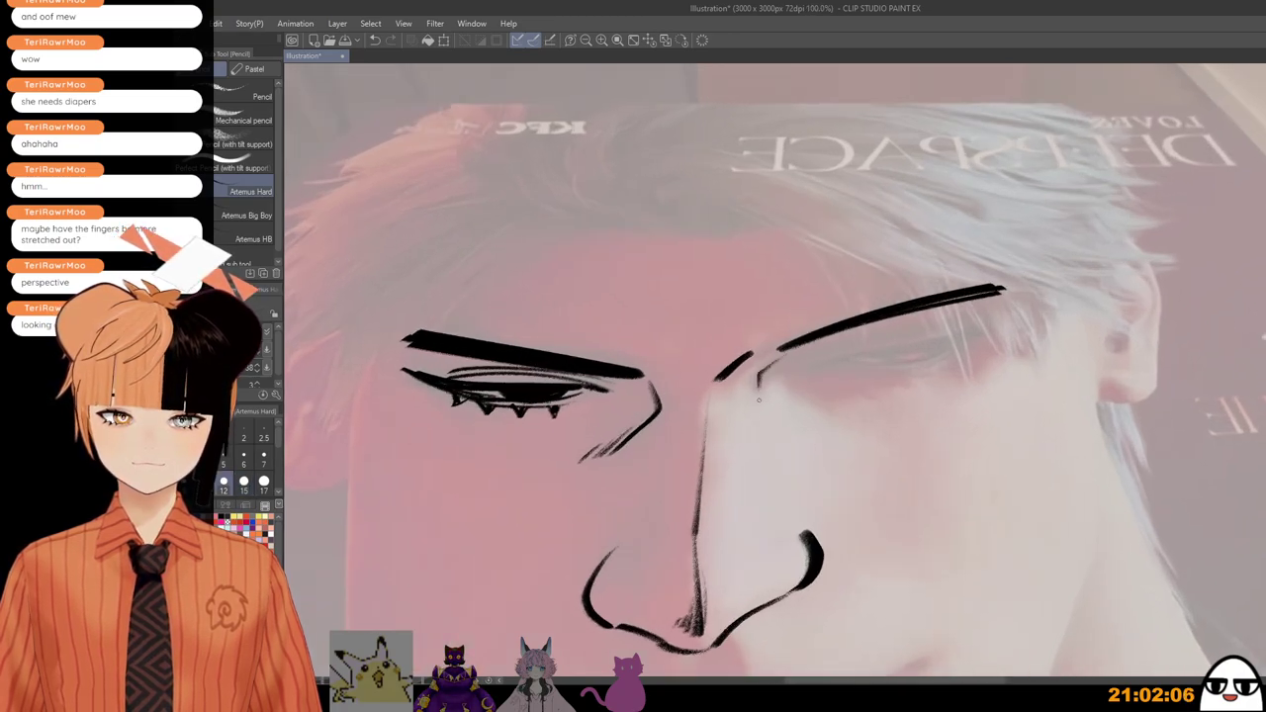
{"action": "left_click_drag", "start_coordinate": [752, 392], "coordinate": [759, 370]}
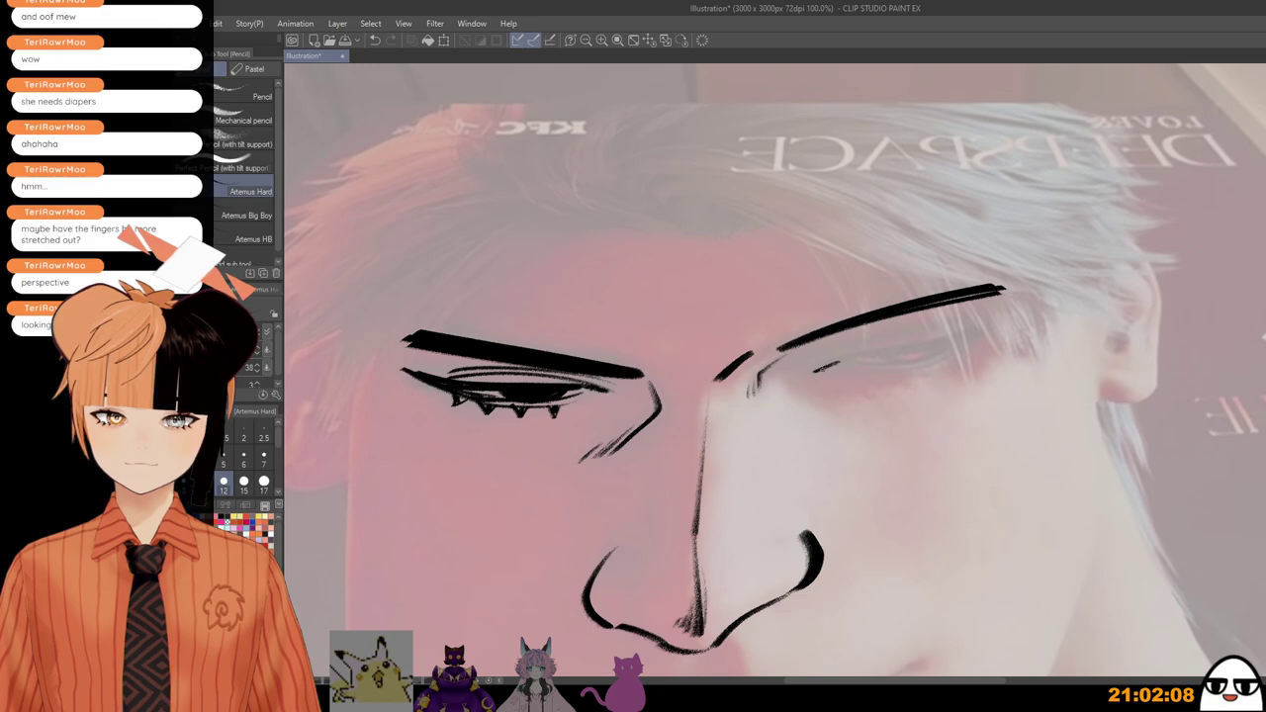
{"action": "mouse_move", "coordinate": [890, 356]}
{"action": "left_mouse_down"}
{"action": "mouse_move", "coordinate": [984, 330]}
{"action": "mouse_move", "coordinate": [852, 367]}
{"action": "left_mouse_up"}
{"action": "key", "text": "ctrl+z"}
Step: Draw the lower lid and filled, half-covered iris of the pale-side eye, and add short spiky lashes beneath it
{"action": "left_click_drag", "start_coordinate": [964, 345], "coordinate": [855, 369]}
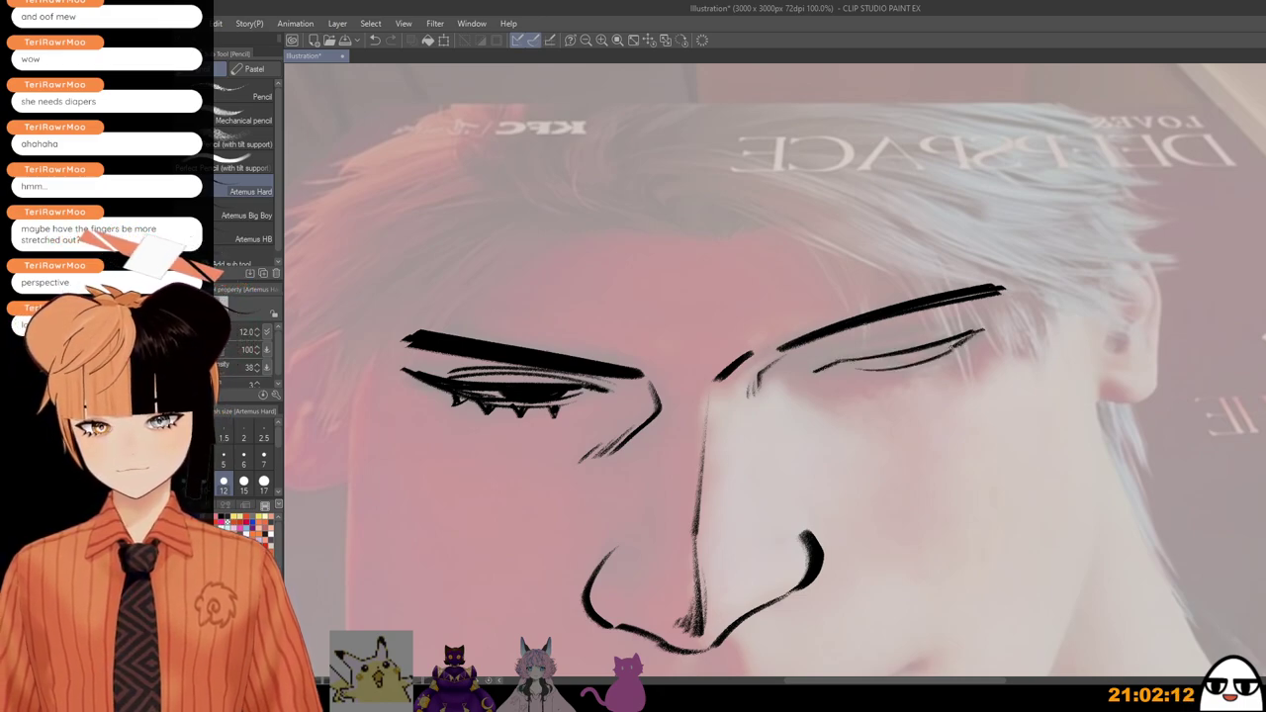
{"action": "key", "text": "ctrl+z"}
{"action": "left_click_drag", "start_coordinate": [946, 352], "coordinate": [848, 371]}
{"action": "key", "text": "ctrl+z"}
{"action": "key", "text": "ctrl+z"}
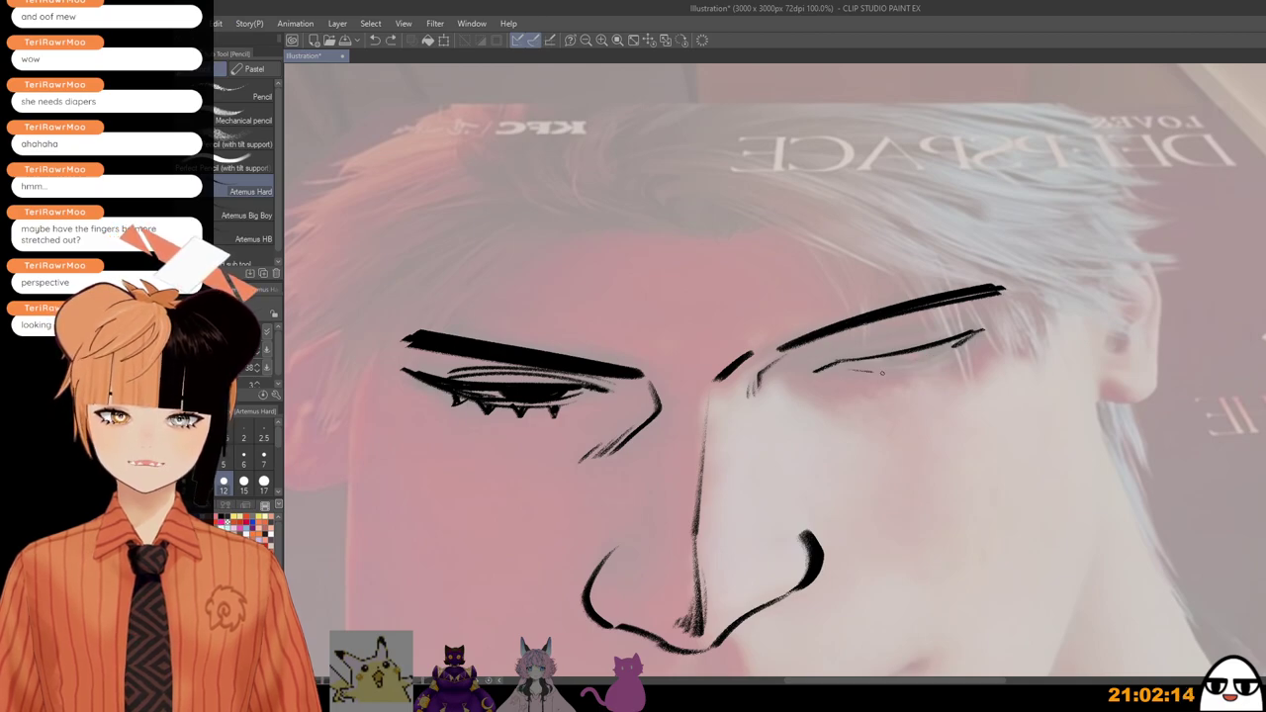
{"action": "mouse_move", "coordinate": [952, 354]}
{"action": "left_mouse_down"}
{"action": "mouse_move", "coordinate": [856, 371]}
{"action": "mouse_move", "coordinate": [950, 353]}
{"action": "left_mouse_up"}
{"action": "key", "text": "ctrl+z"}
{"action": "mouse_move", "coordinate": [857, 371]}
{"action": "left_mouse_down"}
{"action": "mouse_move", "coordinate": [936, 346]}
{"action": "mouse_move", "coordinate": [942, 352]}
{"action": "left_mouse_up"}
{"action": "key", "text": "bracketright"}
{"action": "key", "text": "ctrl+z"}
{"action": "scroll", "coordinate": [908, 368], "scroll_direction": "up", "scroll_amount": 2}
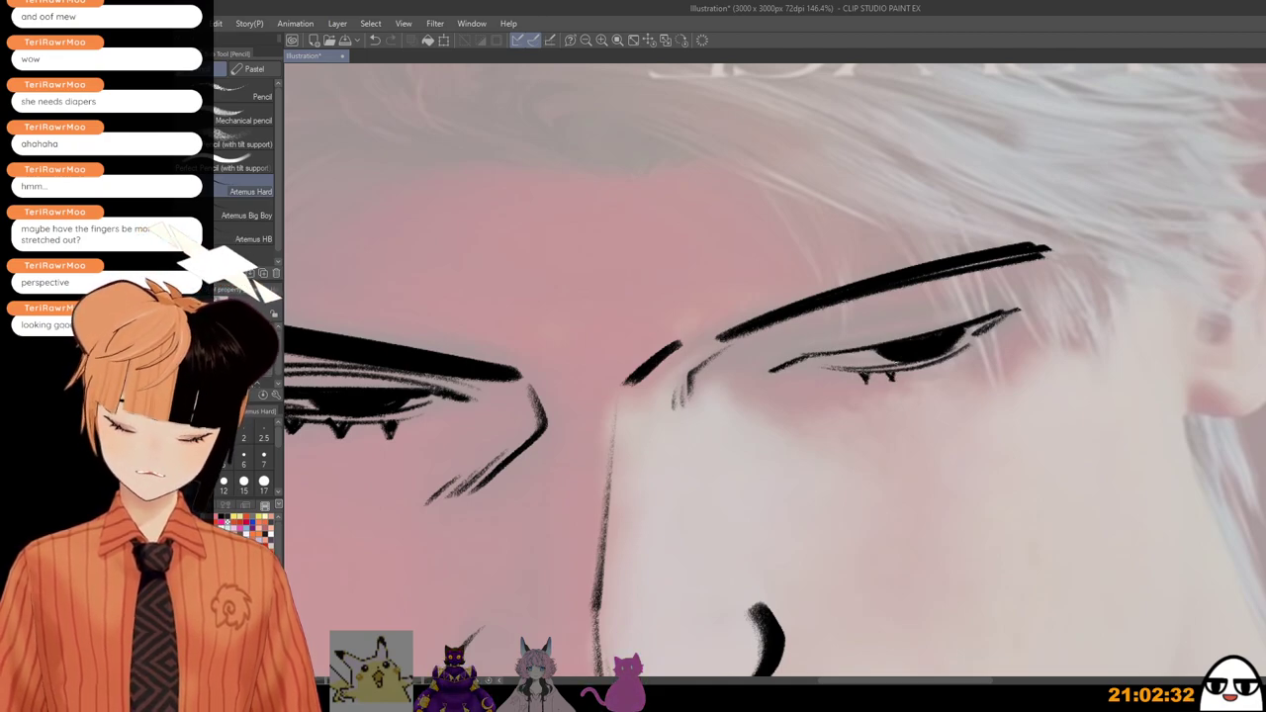
{"action": "left_click_drag", "start_coordinate": [912, 366], "coordinate": [918, 378]}
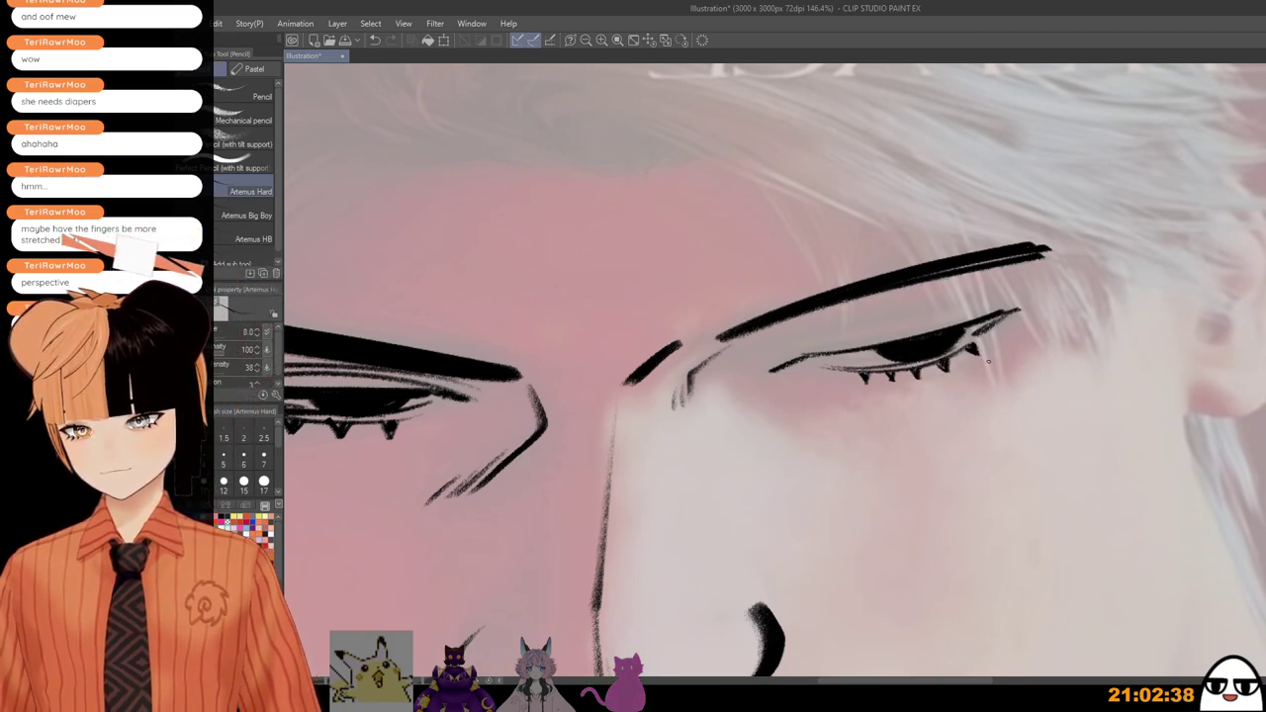
Step: Strengthen the inner end of the pale-side eye's upper lid and draw thin crease lines above it at brush size 15
{"action": "scroll", "coordinate": [987, 362], "scroll_direction": "down", "scroll_amount": 4}
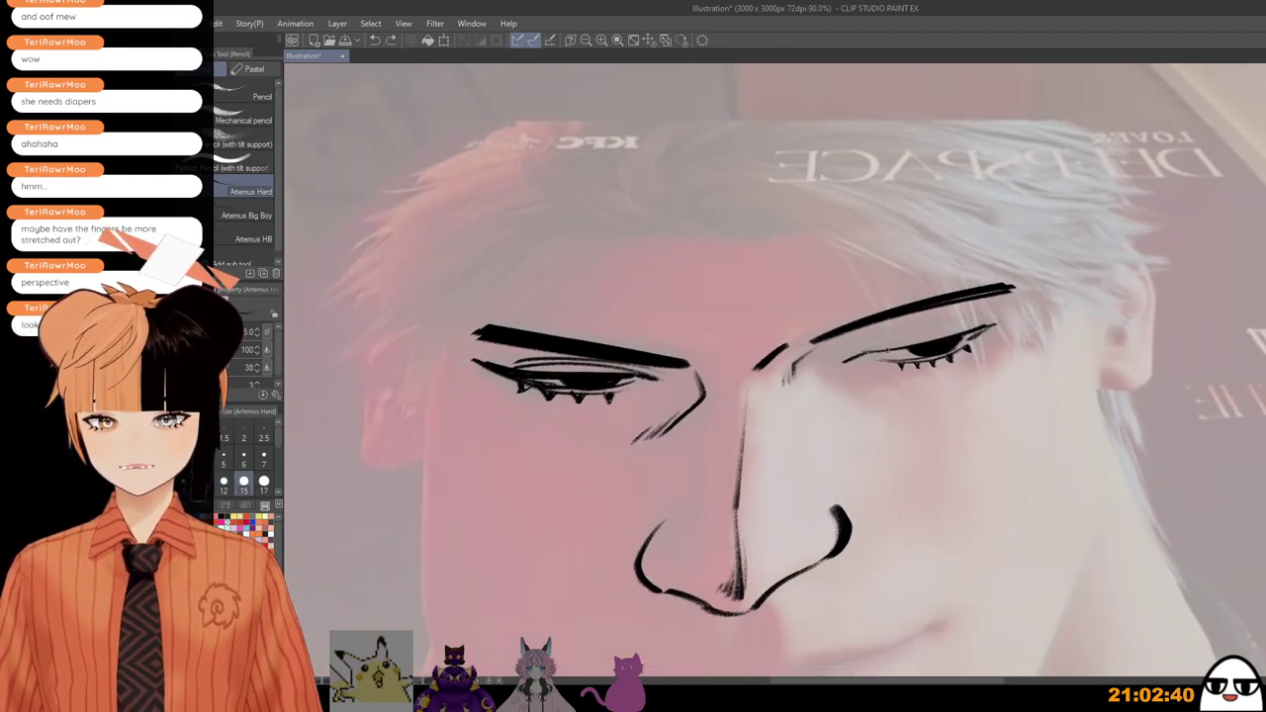
{"action": "left_click_drag", "start_coordinate": [870, 352], "coordinate": [990, 329]}
{"action": "mouse_move", "coordinate": [883, 348]}
{"action": "left_mouse_down"}
{"action": "mouse_move", "coordinate": [856, 361]}
{"action": "mouse_move", "coordinate": [943, 324]}
{"action": "left_mouse_up"}
{"action": "key", "text": "ctrl+z"}
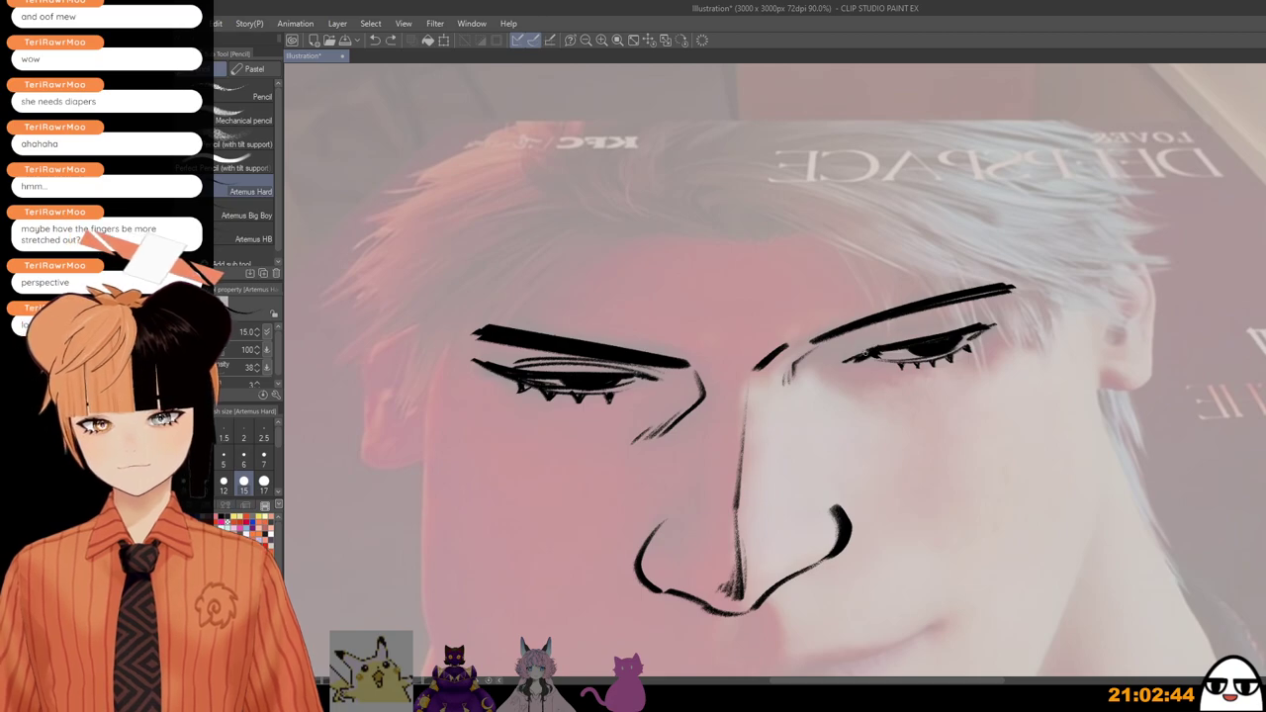
{"action": "left_click_drag", "start_coordinate": [864, 351], "coordinate": [956, 323]}
{"action": "left_click_drag", "start_coordinate": [874, 337], "coordinate": [1001, 315]}
{"action": "scroll", "coordinate": [901, 316], "scroll_direction": "down", "scroll_amount": 5}
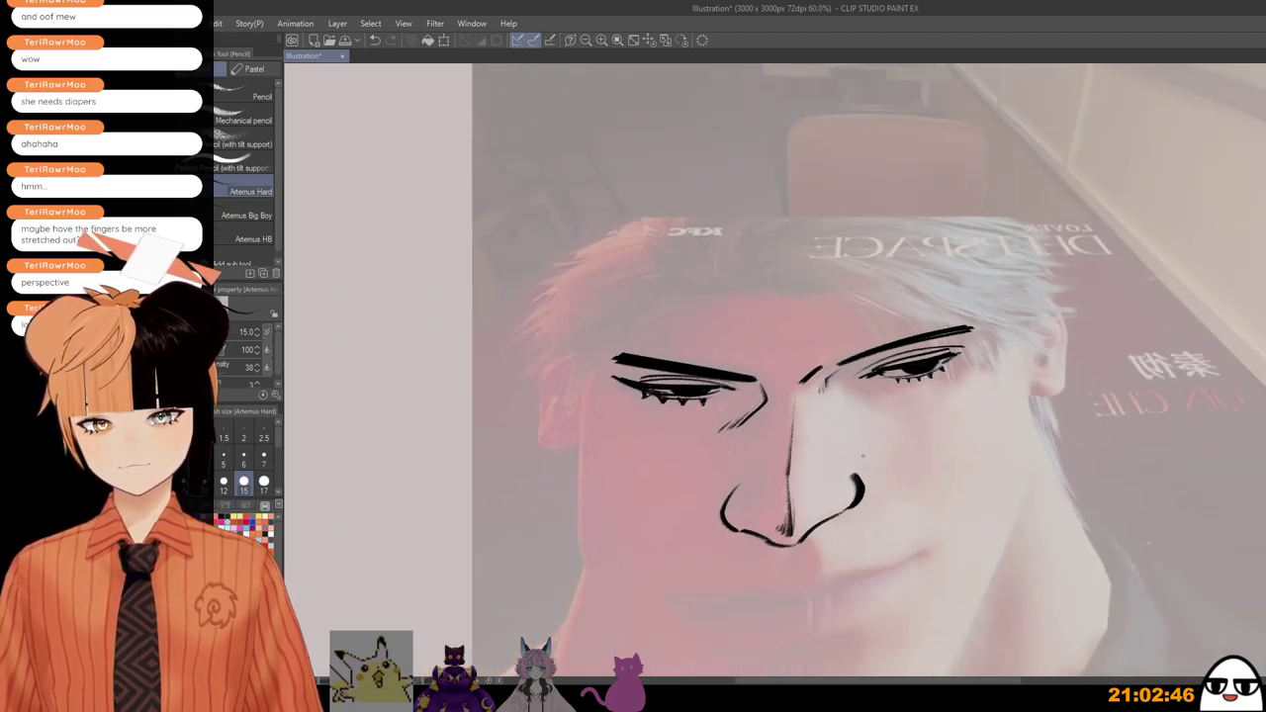
{"action": "key", "text": "h"}
{"action": "key", "text": "h"}
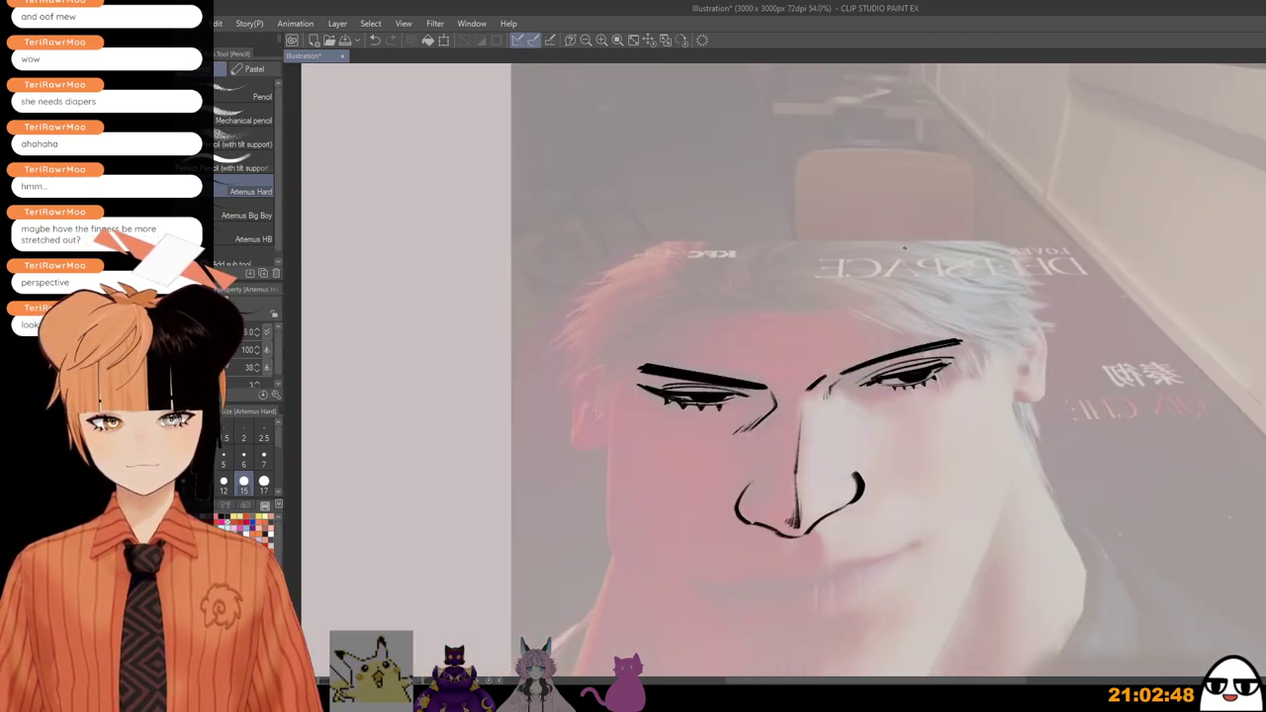
Step: Remove the pale-side eyebrow, redraw it as a high S-curved arch at brush size 25, and flip the canvas view back
{"action": "scroll", "coordinate": [921, 351], "scroll_direction": "up", "scroll_amount": 2}
{"action": "key", "text": "ctrl+z"}
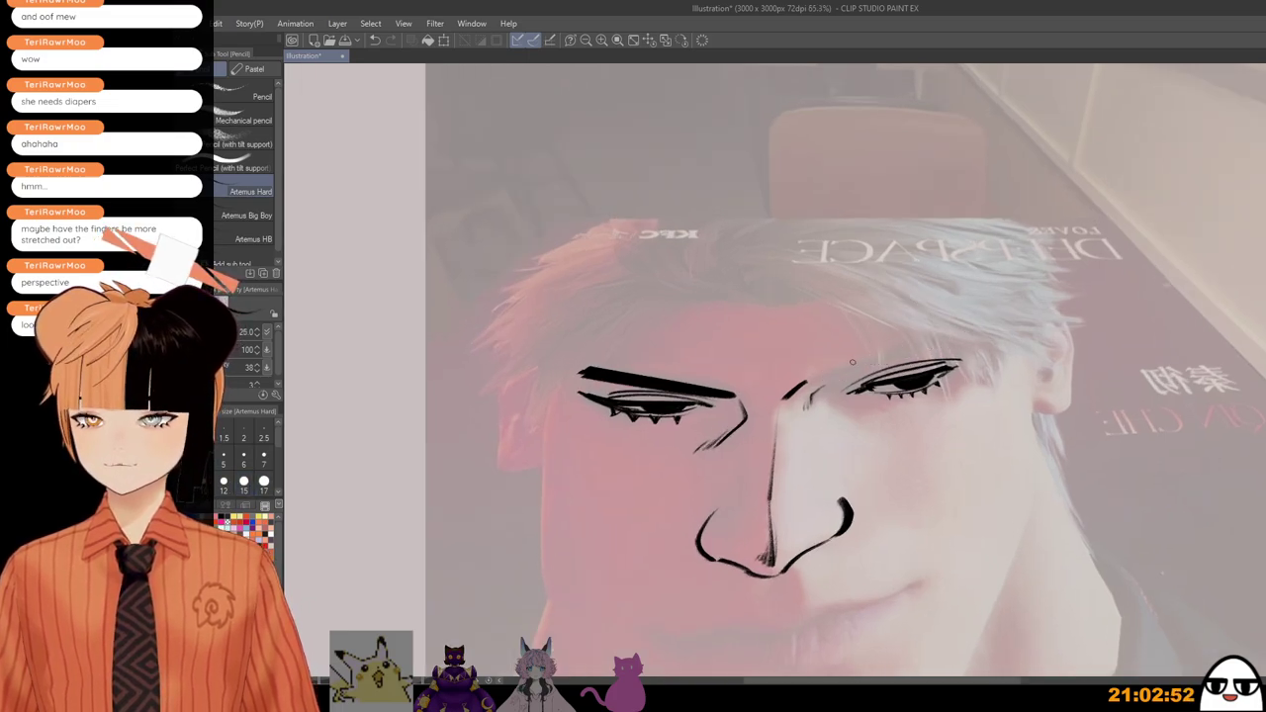
{"action": "left_click_drag", "start_coordinate": [827, 373], "coordinate": [964, 319]}
{"action": "key", "text": "h"}
{"action": "scroll", "coordinate": [861, 450], "scroll_direction": "down", "scroll_amount": 1}
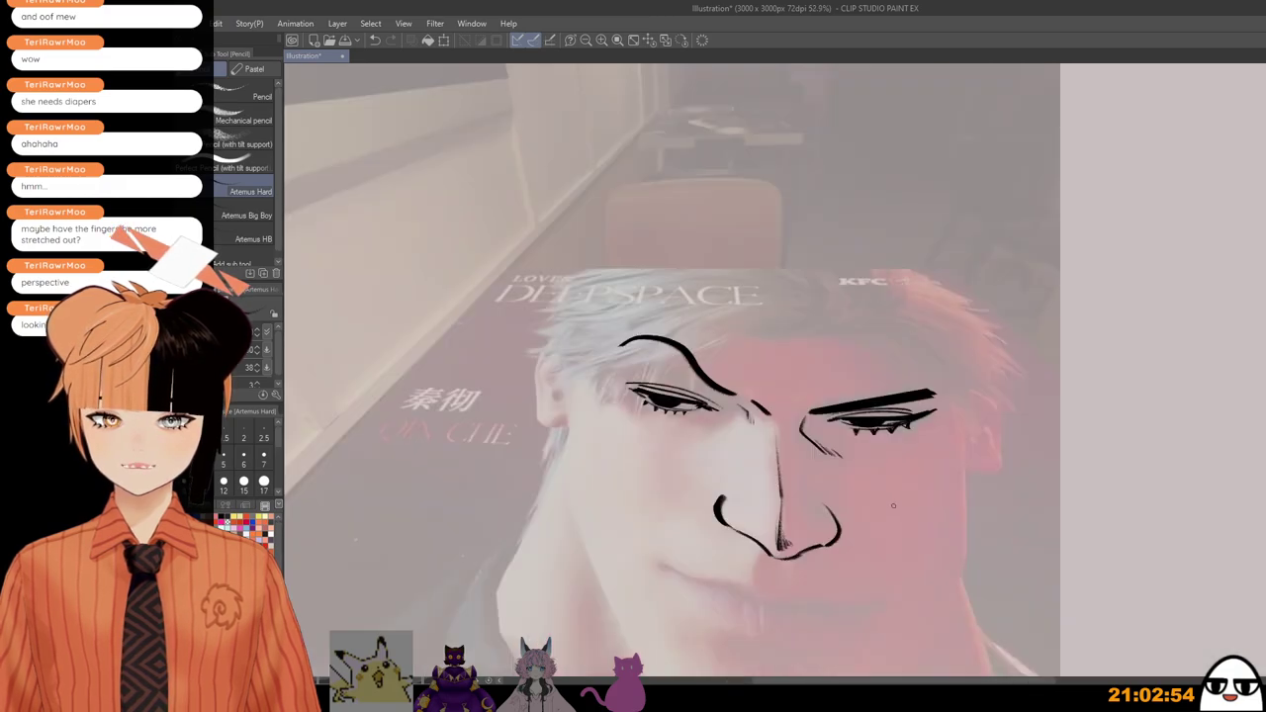
Step: Draw a wavy, smirking line between the lips across the full mouth width, with thick corners, at brush size 17
{"action": "left_click_drag", "start_coordinate": [918, 537], "coordinate": [922, 419]}
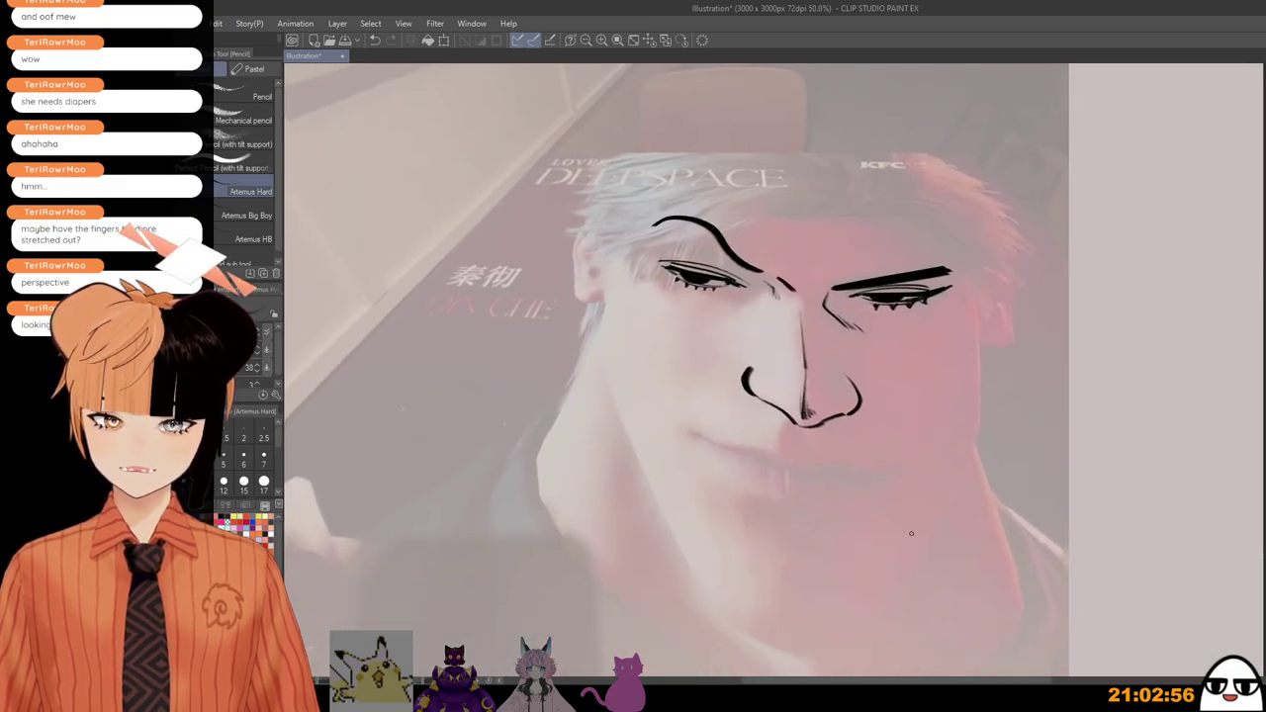
{"action": "key", "text": "ctrl+plus"}
{"action": "key", "text": "ctrl+plus"}
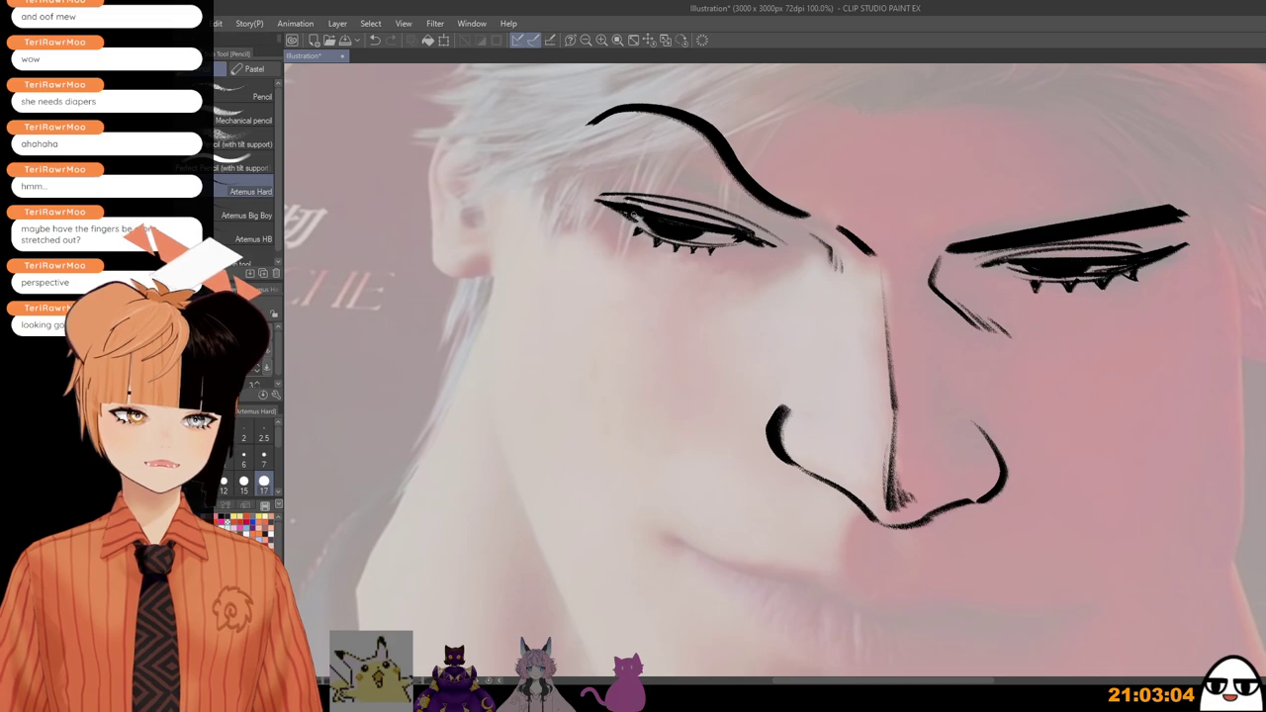
{"action": "scroll", "coordinate": [695, 199], "scroll_direction": "down", "scroll_amount": 1}
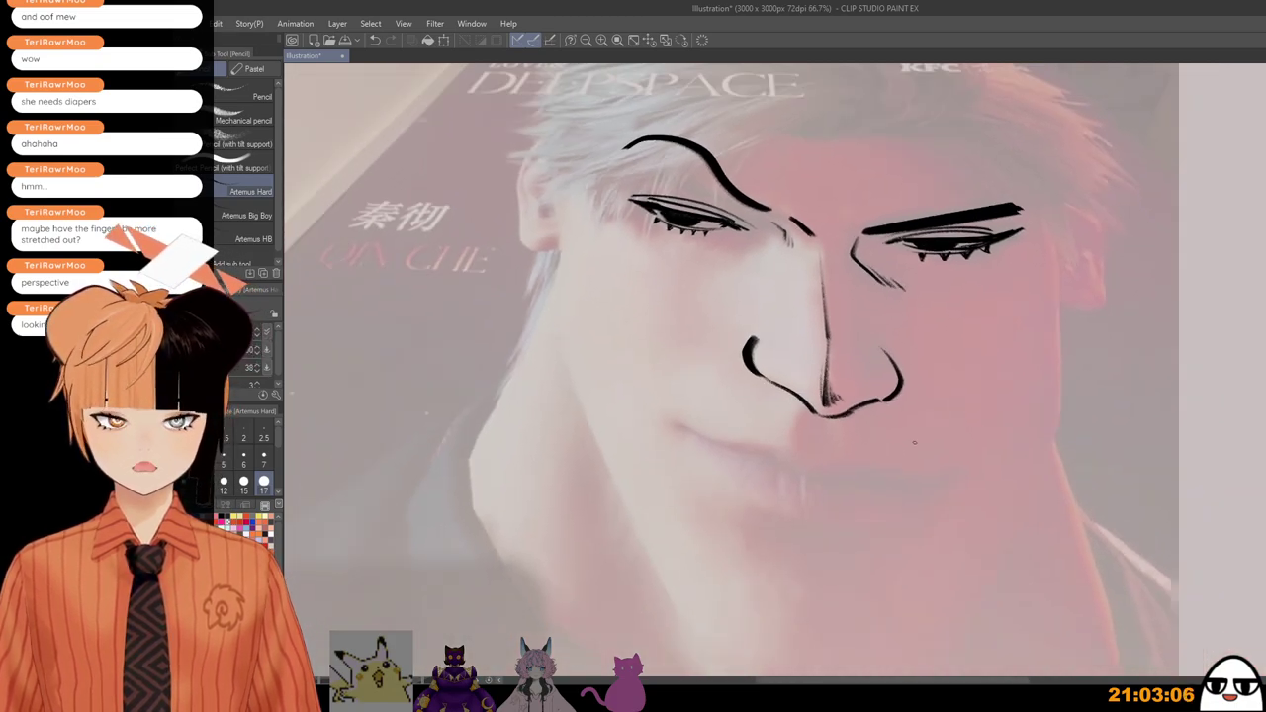
{"action": "scroll", "coordinate": [943, 490], "scroll_direction": "up", "scroll_amount": 1}
{"action": "scroll", "coordinate": [802, 298], "scroll_direction": "down", "scroll_amount": 1}
{"action": "left_click_drag", "start_coordinate": [865, 498], "coordinate": [855, 476]}
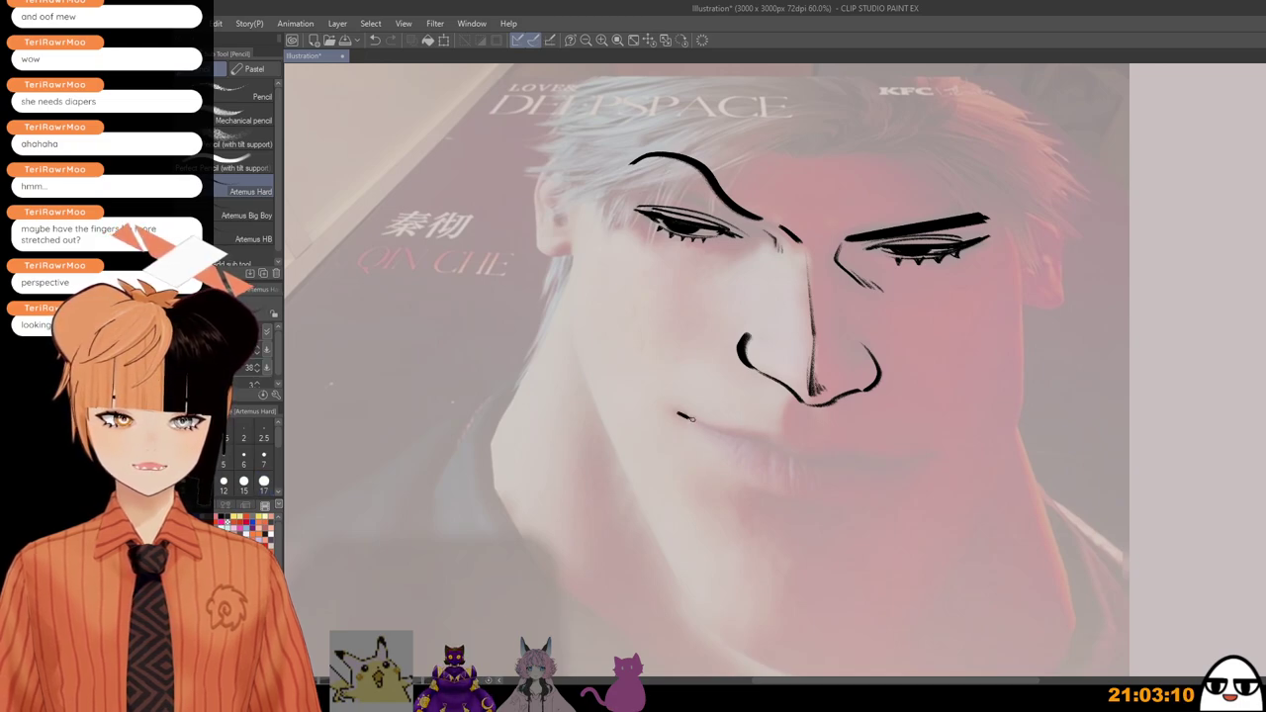
{"action": "mouse_move", "coordinate": [678, 414]}
{"action": "left_mouse_down"}
{"action": "mouse_move", "coordinate": [774, 435]}
{"action": "mouse_move", "coordinate": [792, 462]}
{"action": "mouse_move", "coordinate": [764, 445]}
{"action": "mouse_move", "coordinate": [813, 460]}
{"action": "mouse_move", "coordinate": [936, 454]}
{"action": "left_mouse_up"}
{"action": "key", "text": "ctrl+z"}
{"action": "key", "text": "ctrl+z"}
{"action": "key", "text": "bracketleft"}
{"action": "key", "text": "bracketleft"}
{"action": "key", "text": "ctrl+z"}
{"action": "key", "text": "ctrl+z"}
{"action": "key", "text": "ctrl+z"}
{"action": "key", "text": "ctrl+z"}
{"action": "key", "text": "ctrl+z"}
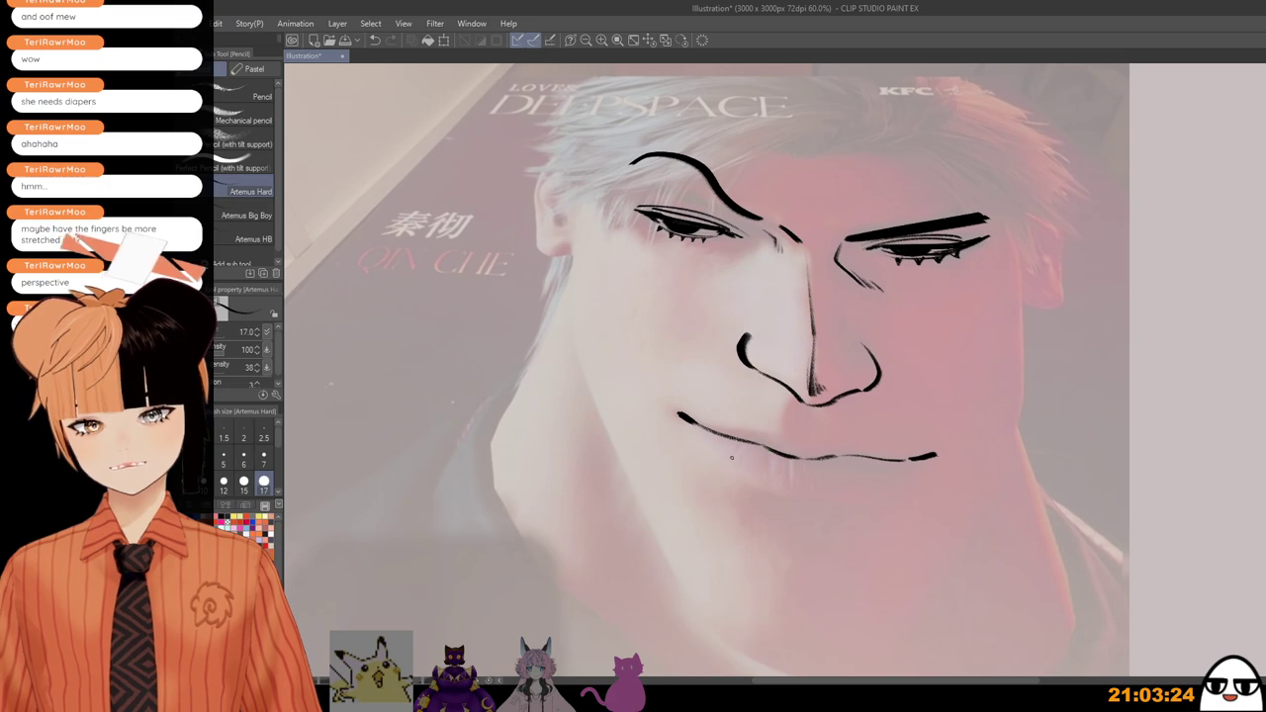
Step: Draw the lower lip outline as a shallow curve hanging between the two mouth corners
{"action": "left_click_drag", "start_coordinate": [710, 442], "coordinate": [785, 487]}
{"action": "key", "text": "ctrl+z"}
{"action": "left_click_drag", "start_coordinate": [700, 431], "coordinate": [766, 486]}
{"action": "key", "text": "ctrl+z"}
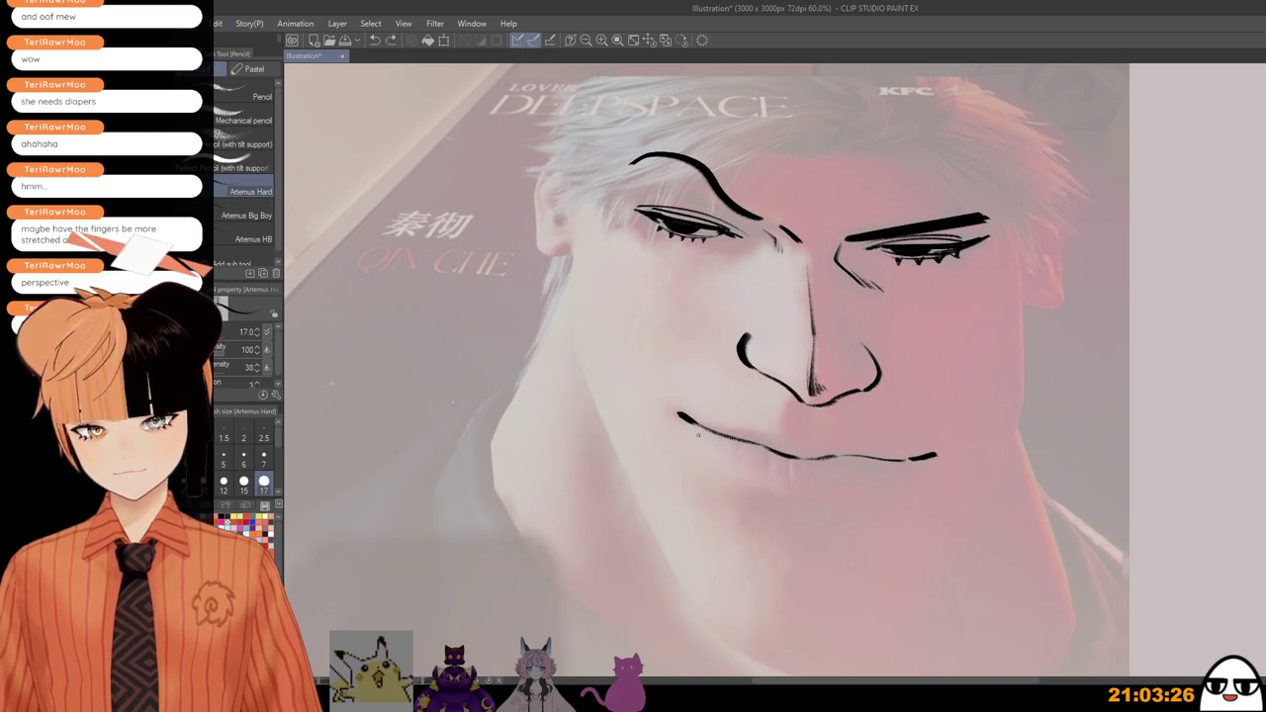
{"action": "mouse_move", "coordinate": [698, 434]}
{"action": "left_mouse_down"}
{"action": "mouse_move", "coordinate": [788, 496]}
{"action": "mouse_move", "coordinate": [755, 478]}
{"action": "mouse_move", "coordinate": [822, 505]}
{"action": "mouse_move", "coordinate": [879, 503]}
{"action": "left_mouse_up"}
{"action": "key", "text": "ctrl+z"}
{"action": "mouse_move", "coordinate": [758, 487]}
{"action": "left_mouse_down"}
{"action": "mouse_move", "coordinate": [805, 502]}
{"action": "mouse_move", "coordinate": [895, 484]}
{"action": "mouse_move", "coordinate": [787, 495]}
{"action": "mouse_move", "coordinate": [870, 485]}
{"action": "mouse_move", "coordinate": [912, 462]}
{"action": "left_mouse_up"}
{"action": "key", "text": "ctrl+z"}
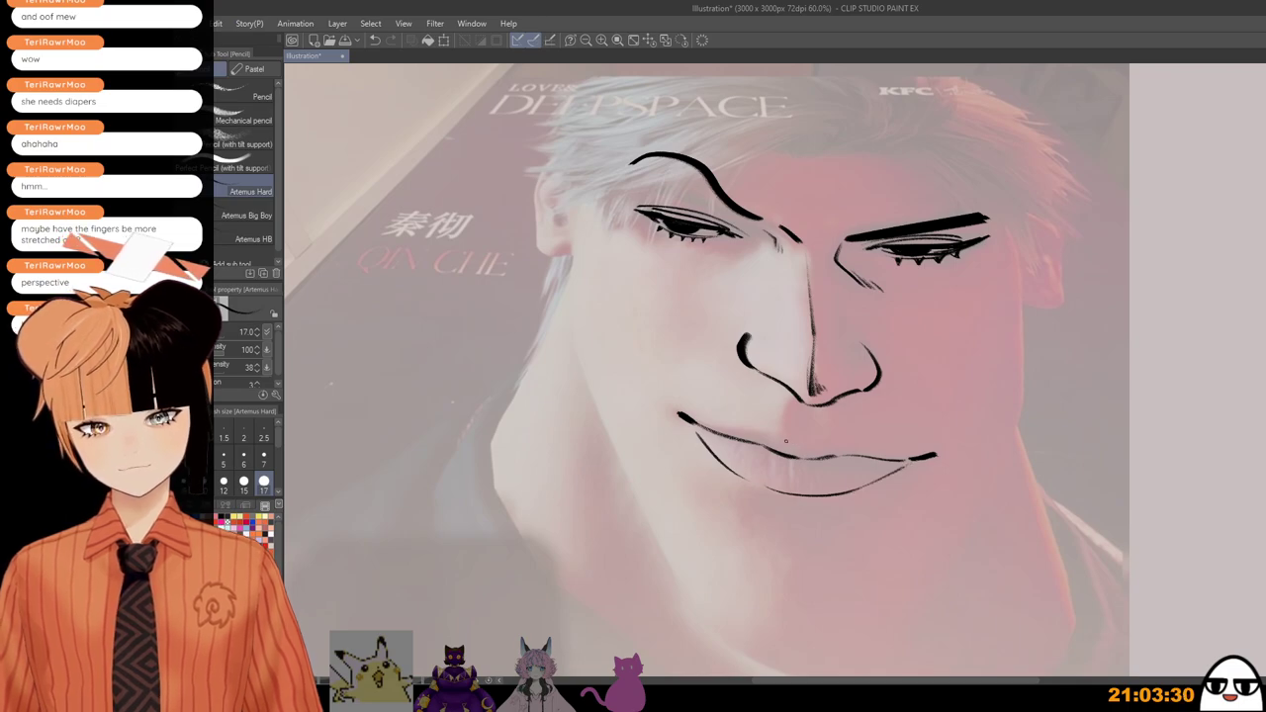
Step: Draw the thin upper lip outline with a slight central dip just above the mouth line
{"action": "left_click_drag", "start_coordinate": [777, 440], "coordinate": [910, 459]}
{"action": "key", "text": "ctrl+z"}
{"action": "key", "text": "ctrl+z"}
{"action": "key", "text": "ctrl+z"}
{"action": "left_click_drag", "start_coordinate": [714, 427], "coordinate": [765, 433]}
{"action": "key", "text": "ctrl+z"}
{"action": "key", "text": "ctrl+z"}
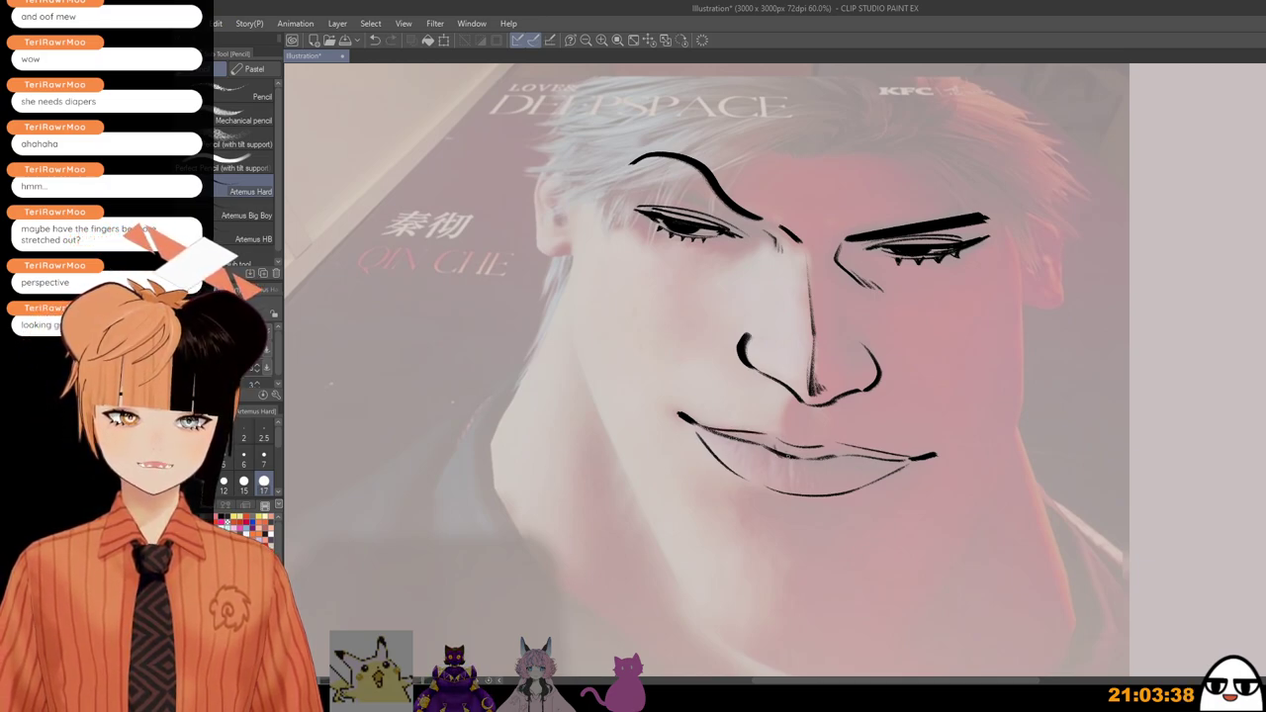
{"action": "key", "text": "ctrl+z"}
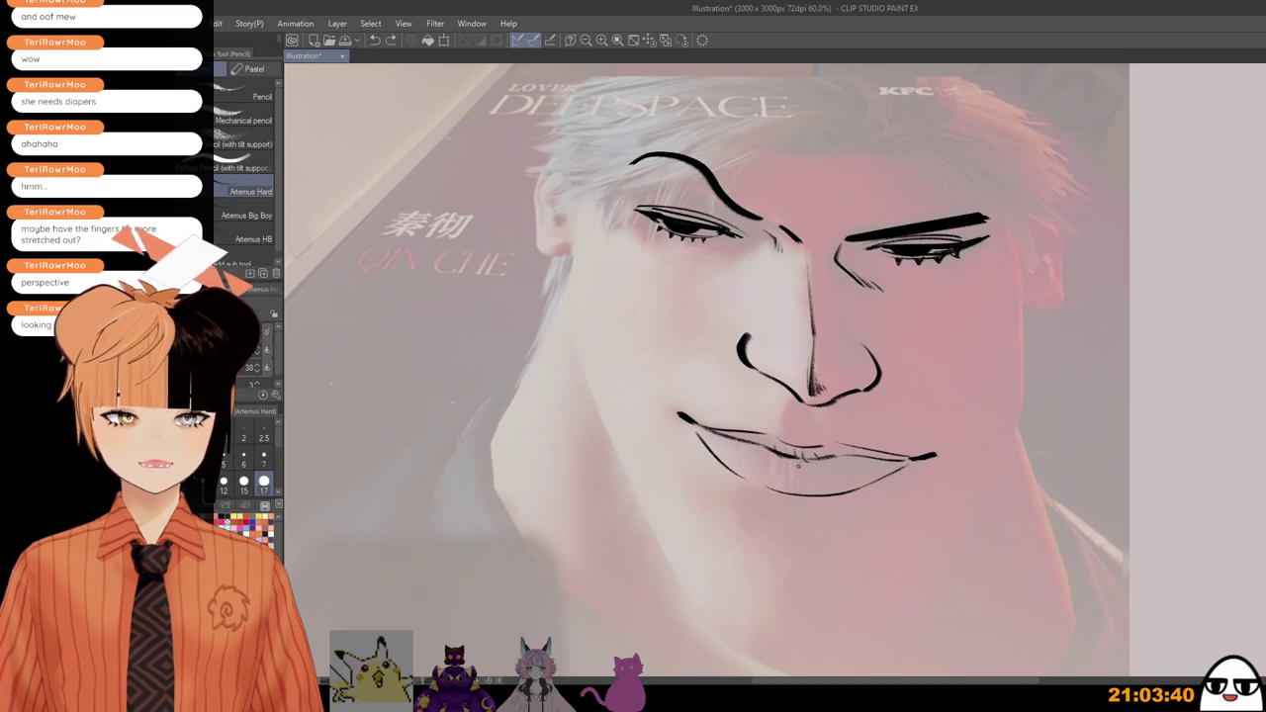
Step: Add short crease strokes at the middle of the lips and draw the philtrum lines beneath the nose
{"action": "left_click_drag", "start_coordinate": [797, 459], "coordinate": [801, 477]}
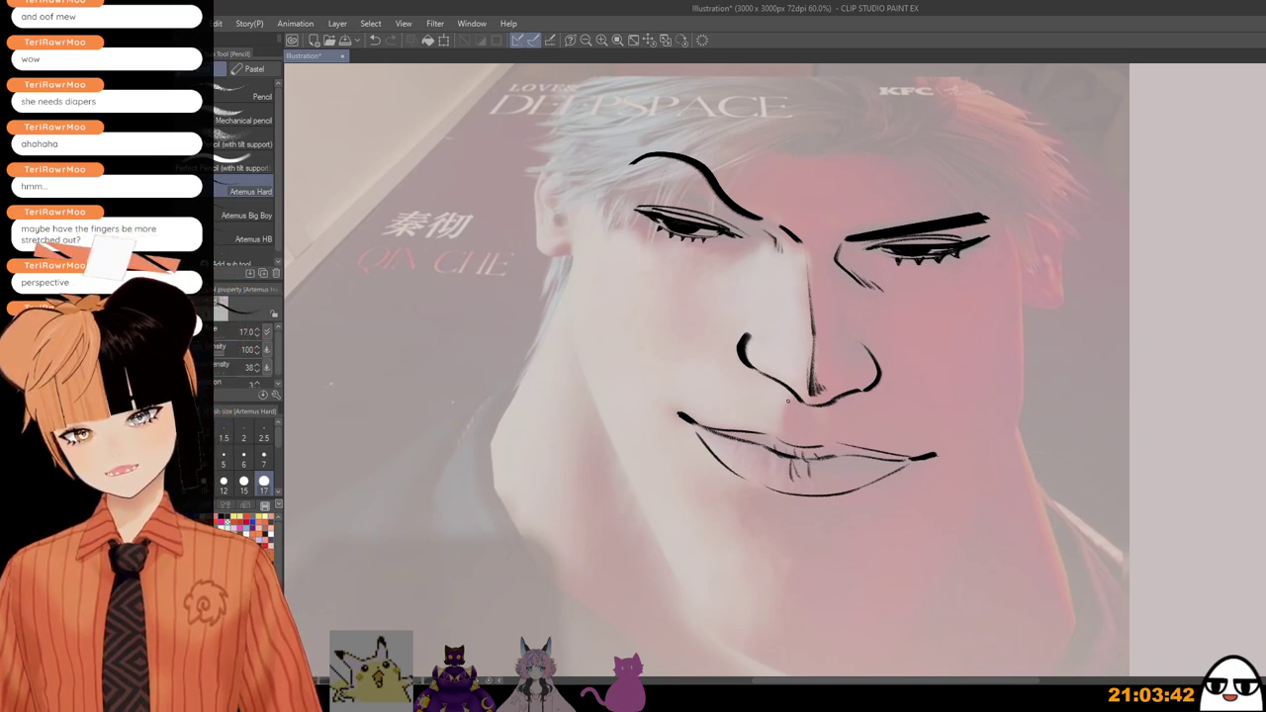
{"action": "mouse_move", "coordinate": [797, 396]}
{"action": "left_mouse_down"}
{"action": "mouse_move", "coordinate": [791, 435]}
{"action": "mouse_move", "coordinate": [818, 433]}
{"action": "left_mouse_up"}
{"action": "scroll", "coordinate": [823, 433], "scroll_direction": "down", "scroll_amount": 2}
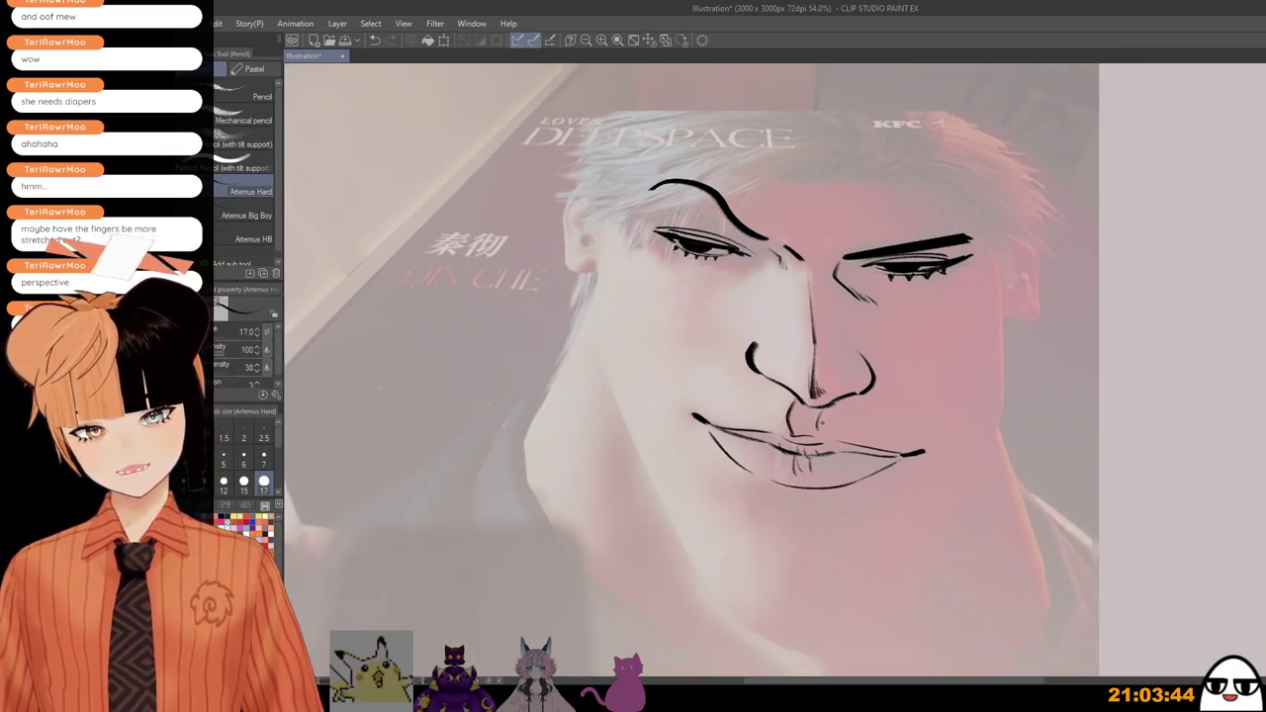
{"action": "left_click_drag", "start_coordinate": [888, 251], "coordinate": [854, 287]}
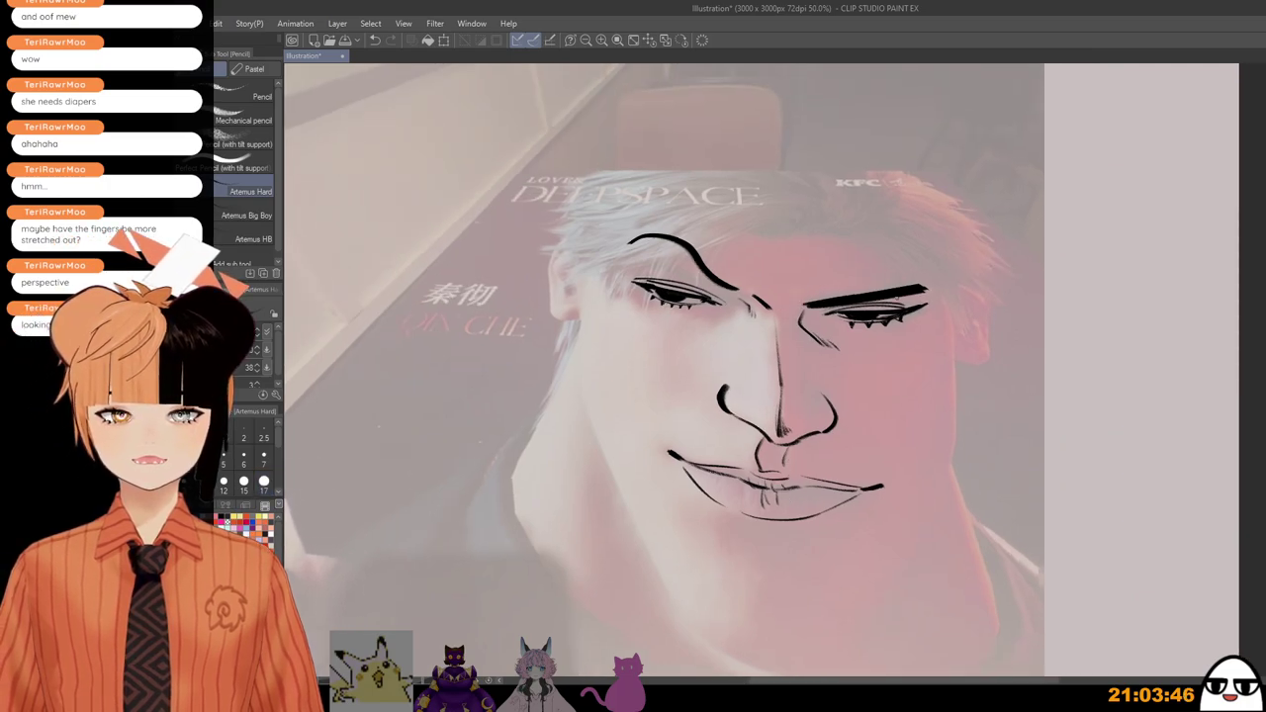
{"action": "scroll", "coordinate": [794, 416], "scroll_direction": "down", "scroll_amount": 2}
{"action": "left_click_drag", "start_coordinate": [797, 485], "coordinate": [795, 470]}
{"action": "key", "text": "h"}
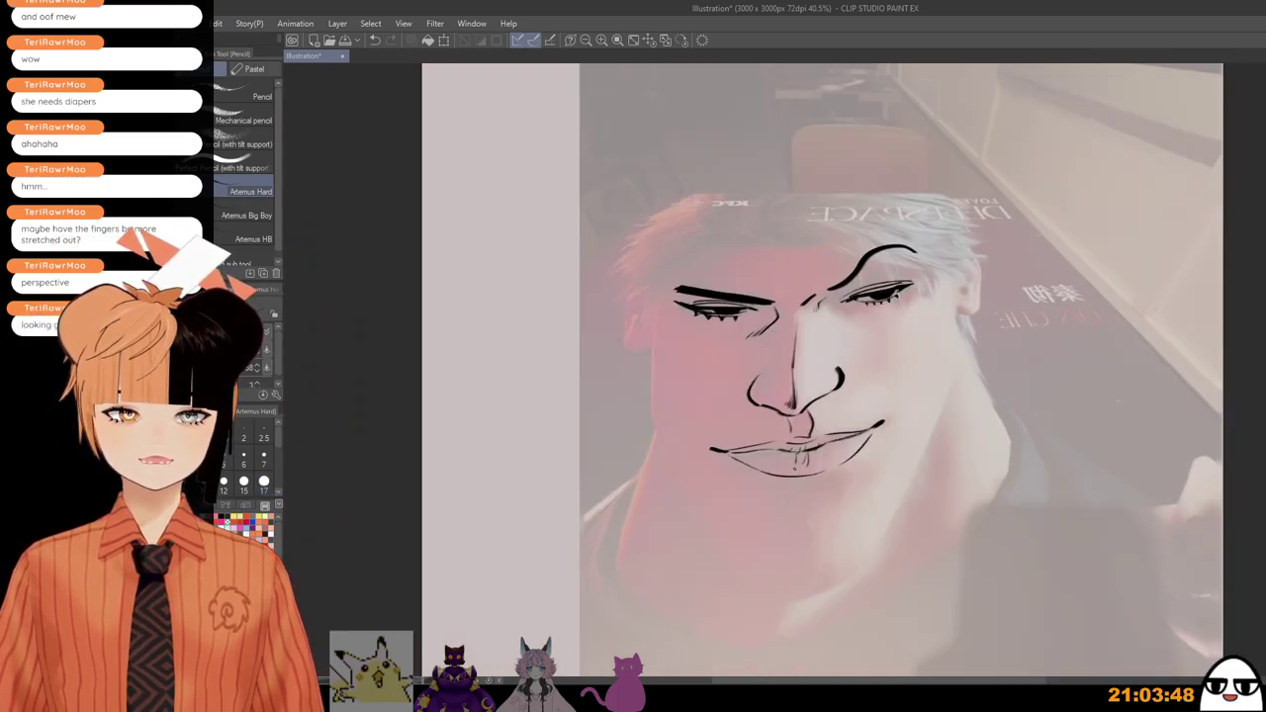
{"action": "key", "text": "h"}
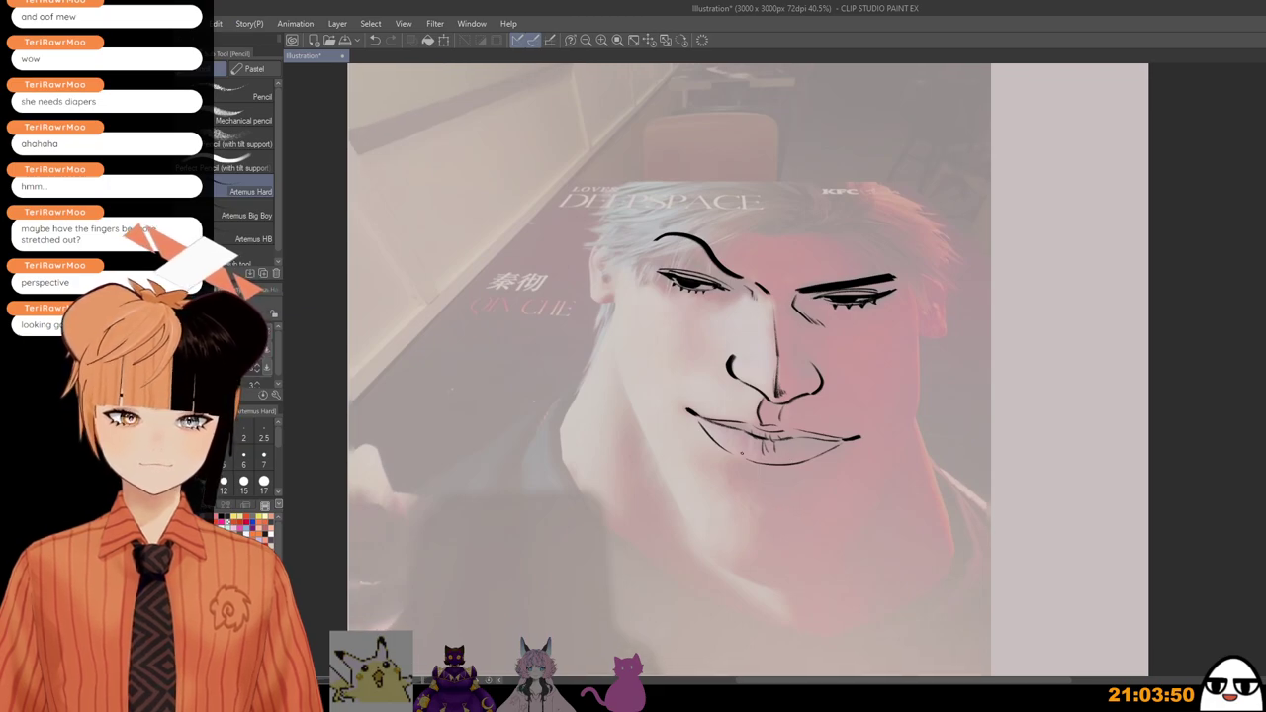
Step: Draw the thick face outline from the pale-side ear down the jaw, around the chin and up to the red-side ear
{"action": "left_click_drag", "start_coordinate": [618, 286], "coordinate": [617, 367]}
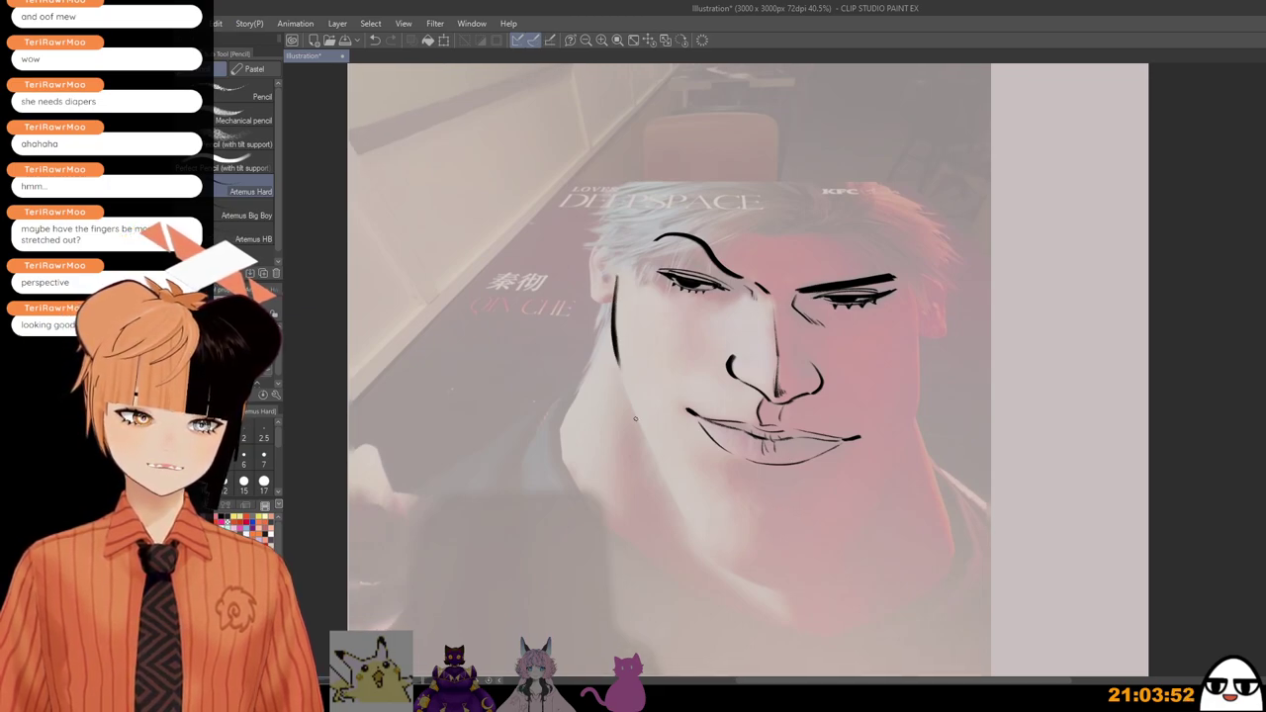
{"action": "key", "text": "ctrl+z"}
{"action": "mouse_move", "coordinate": [618, 288]}
{"action": "left_mouse_down"}
{"action": "mouse_move", "coordinate": [618, 363]}
{"action": "mouse_move", "coordinate": [691, 531]}
{"action": "mouse_move", "coordinate": [739, 590]}
{"action": "mouse_move", "coordinate": [781, 596]}
{"action": "left_mouse_up"}
{"action": "mouse_move", "coordinate": [705, 552]}
{"action": "left_mouse_down"}
{"action": "mouse_move", "coordinate": [802, 587]}
{"action": "mouse_move", "coordinate": [840, 567]}
{"action": "mouse_move", "coordinate": [917, 415]}
{"action": "mouse_move", "coordinate": [917, 280]}
{"action": "left_mouse_up"}
{"action": "key", "text": "ctrl+z"}
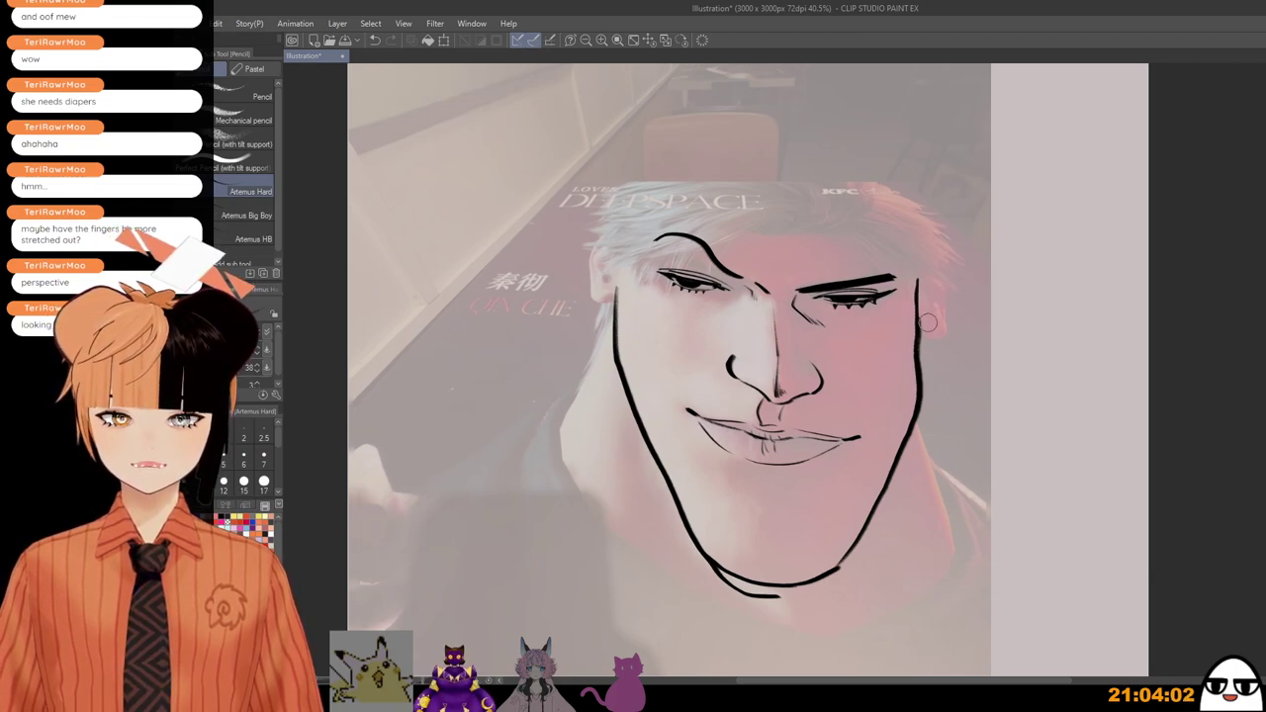
{"action": "key", "text": "ctrl+z"}
{"action": "key", "text": "ctrl+y"}
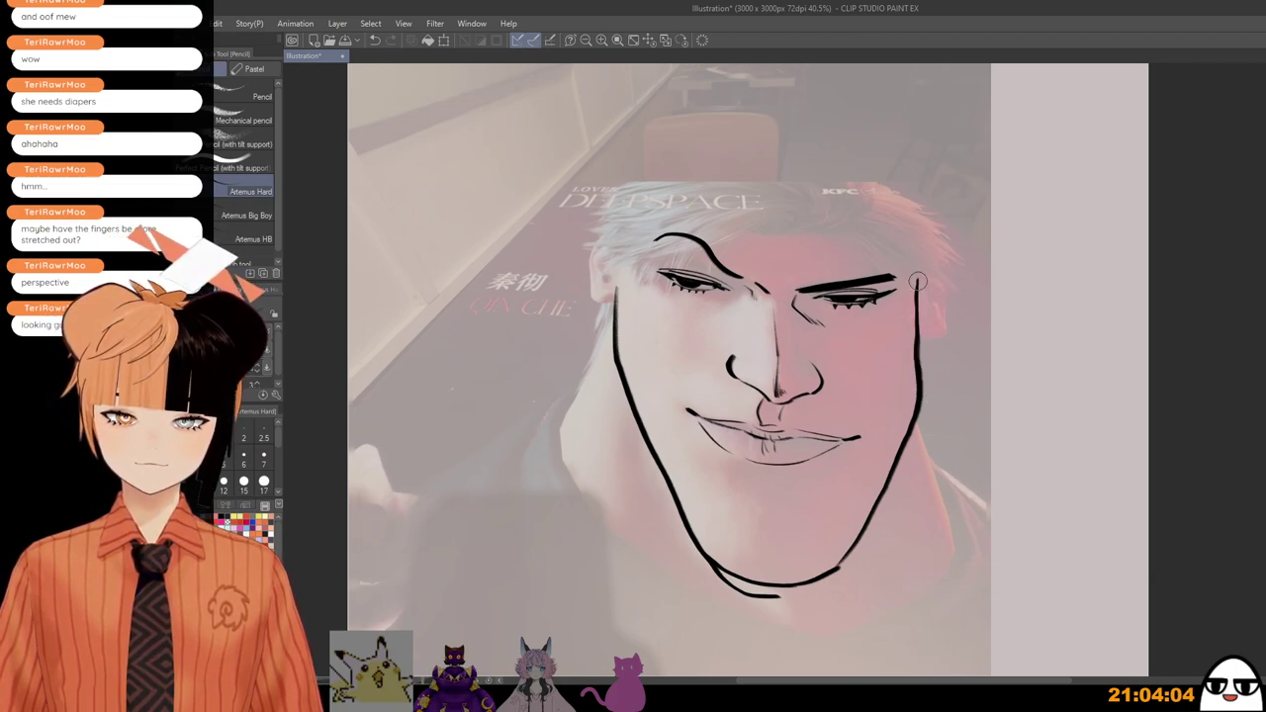
Step: Thin the upper end of the red-side face outline and erase the surplus stroke below the chin
{"action": "mouse_move", "coordinate": [918, 281]}
{"action": "left_mouse_down"}
{"action": "mouse_move", "coordinate": [904, 382]}
{"action": "mouse_move", "coordinate": [932, 400]}
{"action": "left_mouse_up"}
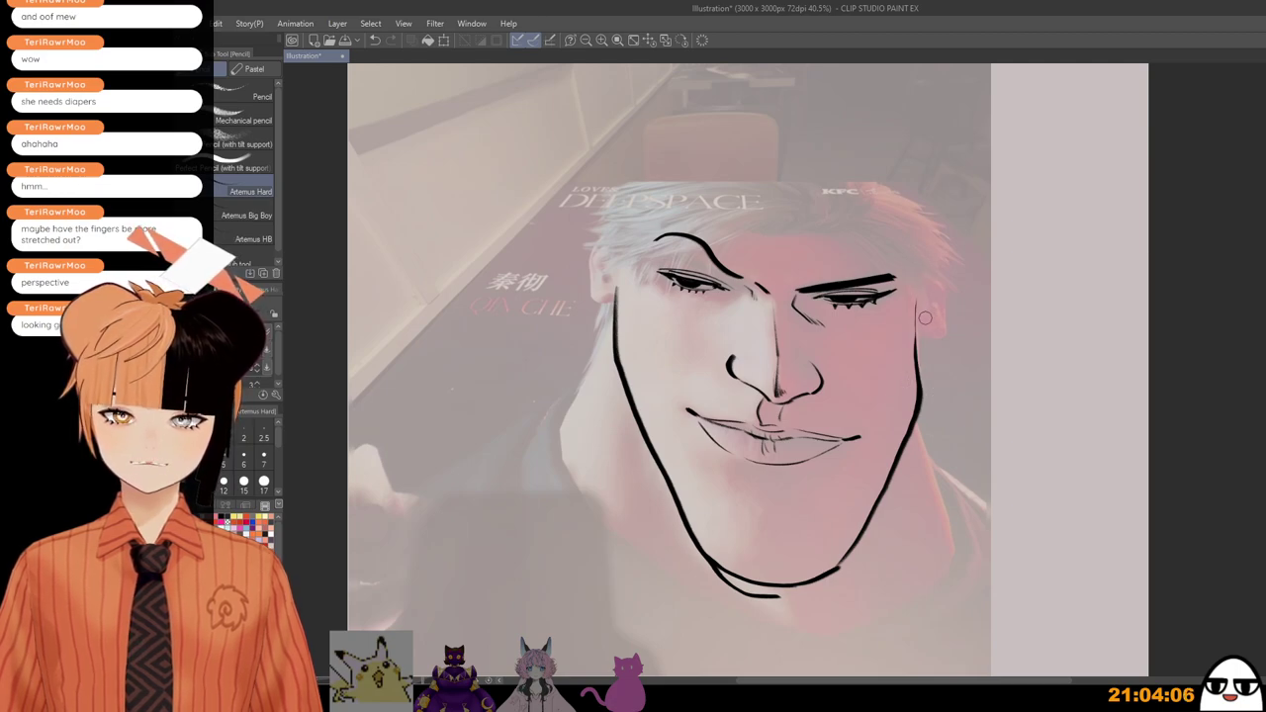
{"action": "mouse_move", "coordinate": [709, 572]}
{"action": "left_mouse_down"}
{"action": "mouse_move", "coordinate": [747, 597]}
{"action": "mouse_move", "coordinate": [810, 597]}
{"action": "left_mouse_up"}
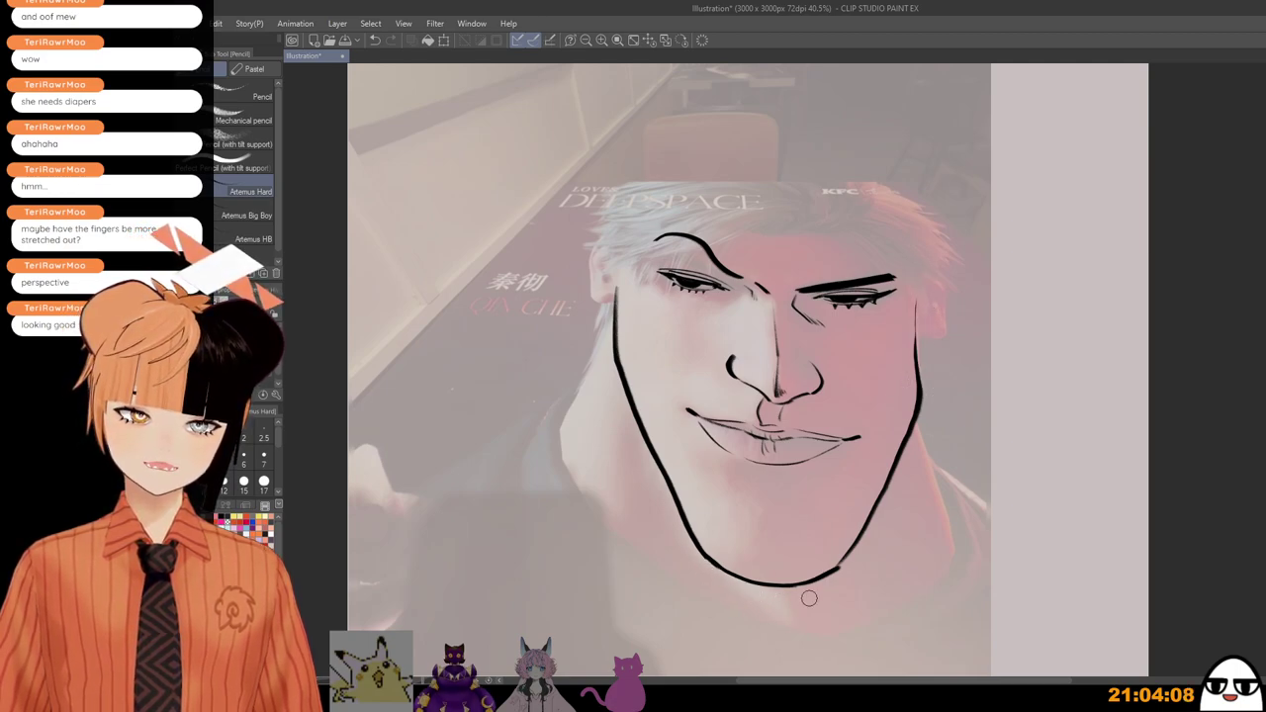
{"action": "scroll", "coordinate": [859, 575], "scroll_direction": "down", "scroll_amount": 1}
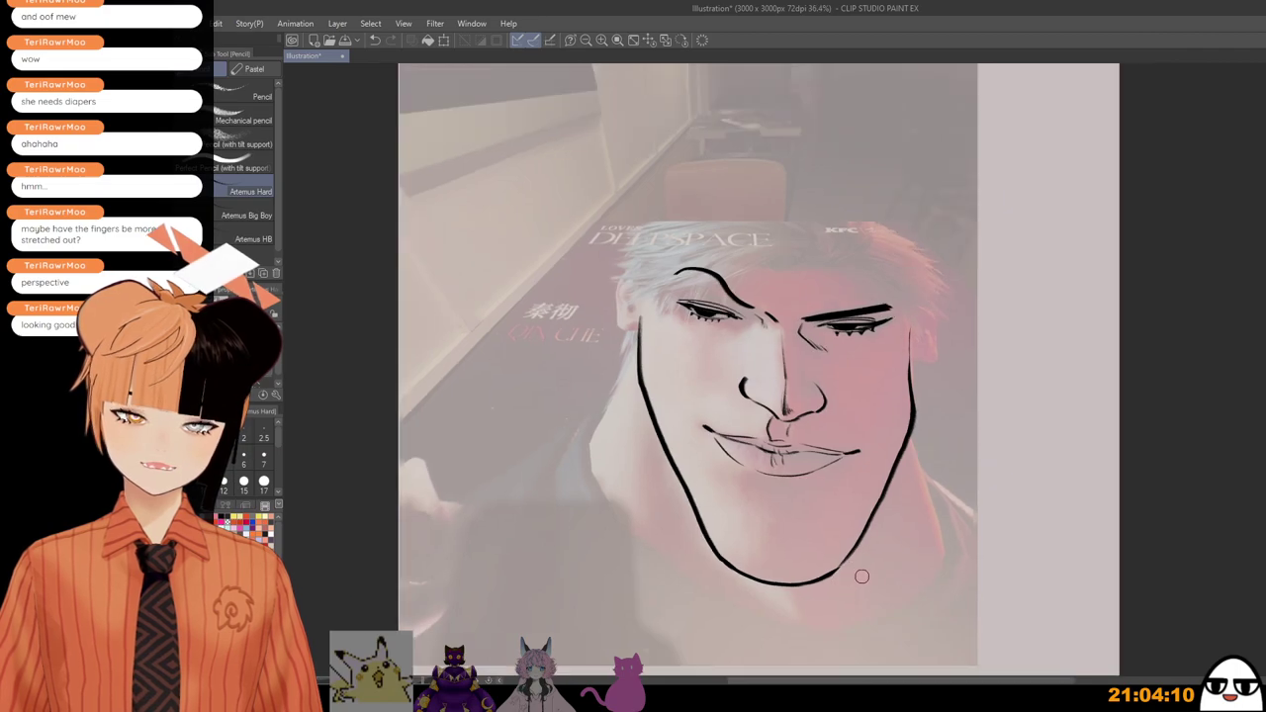
Step: Draw the two neck lines slanting outward from the jaw on the pale and red sides
{"action": "scroll", "coordinate": [857, 582], "scroll_direction": "up", "scroll_amount": 3}
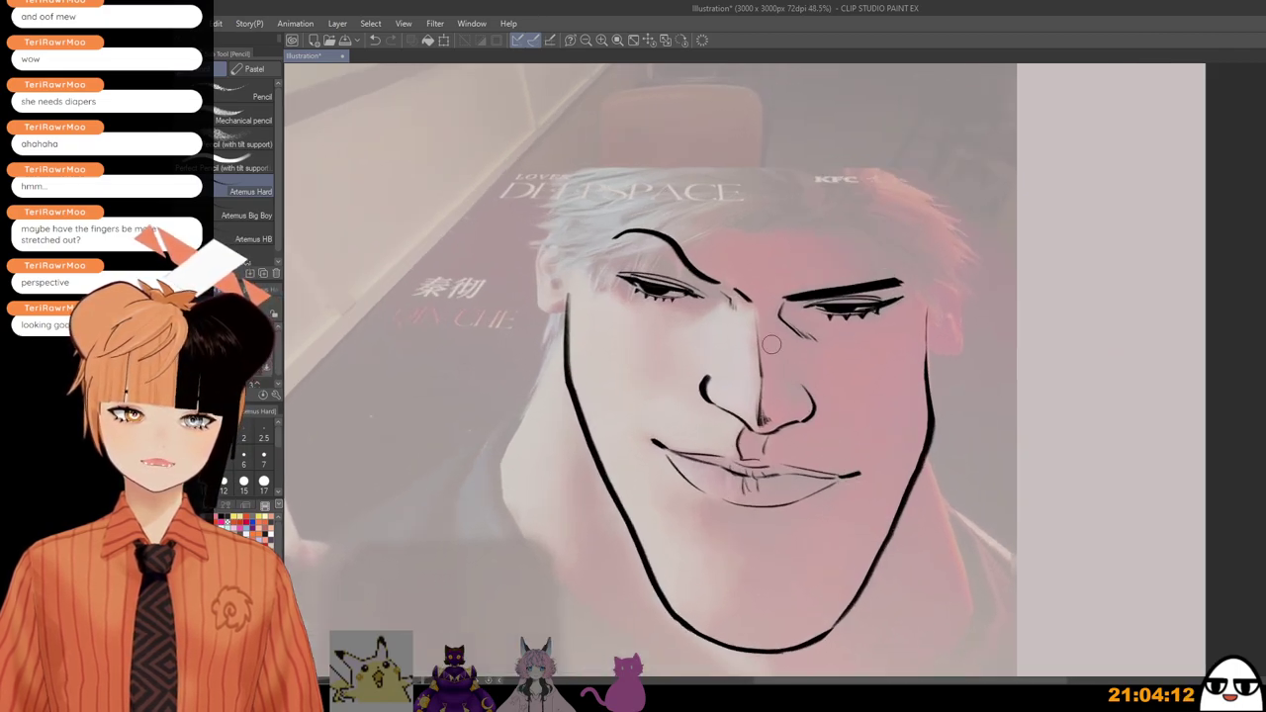
{"action": "left_click_drag", "start_coordinate": [801, 368], "coordinate": [805, 322]}
{"action": "scroll", "coordinate": [819, 367], "scroll_direction": "down", "scroll_amount": 1}
{"action": "left_click_drag", "start_coordinate": [851, 409], "coordinate": [850, 463]}
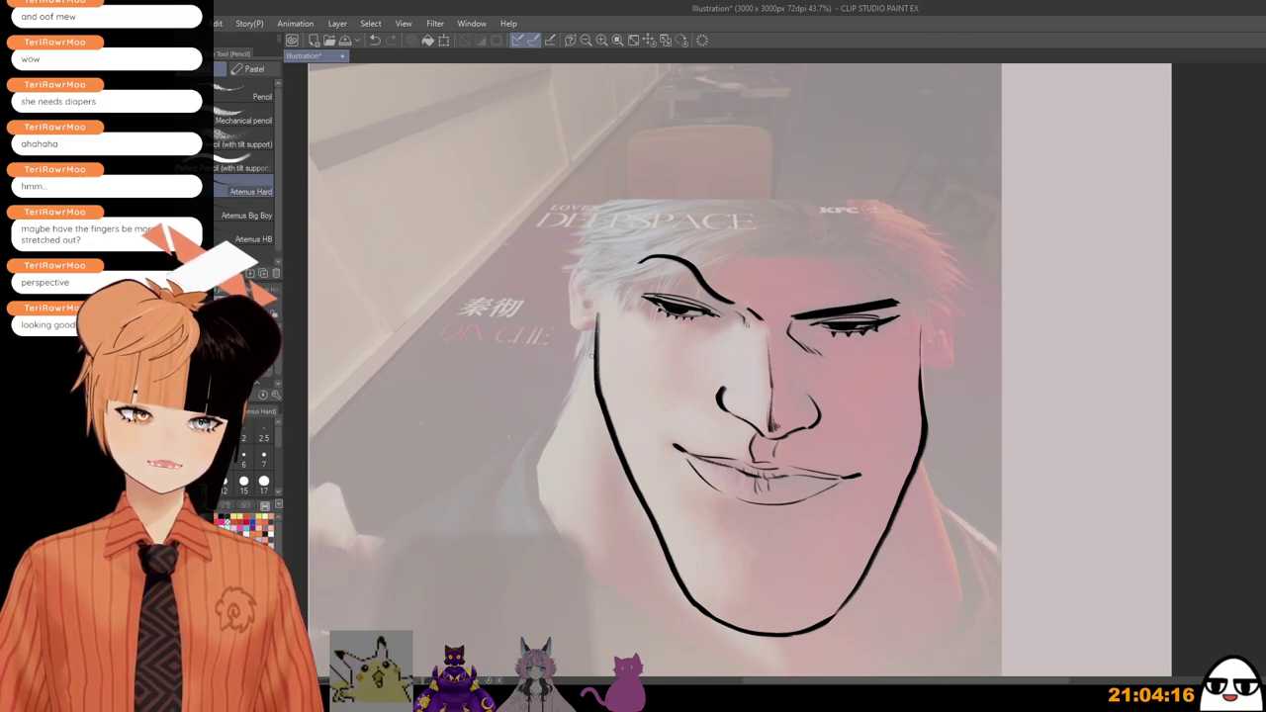
{"action": "left_click_drag", "start_coordinate": [596, 336], "coordinate": [540, 468]}
{"action": "key", "text": "ctrl+z"}
{"action": "left_click_drag", "start_coordinate": [599, 333], "coordinate": [540, 466]}
{"action": "key", "text": "ctrl+z"}
{"action": "mouse_move", "coordinate": [925, 447]}
{"action": "left_mouse_down"}
{"action": "mouse_move", "coordinate": [963, 582]}
{"action": "mouse_move", "coordinate": [953, 453]}
{"action": "left_mouse_up"}
{"action": "key", "text": "ctrl+z"}
{"action": "left_click_drag", "start_coordinate": [918, 336], "coordinate": [952, 490]}
{"action": "key", "text": "ctrl+z"}
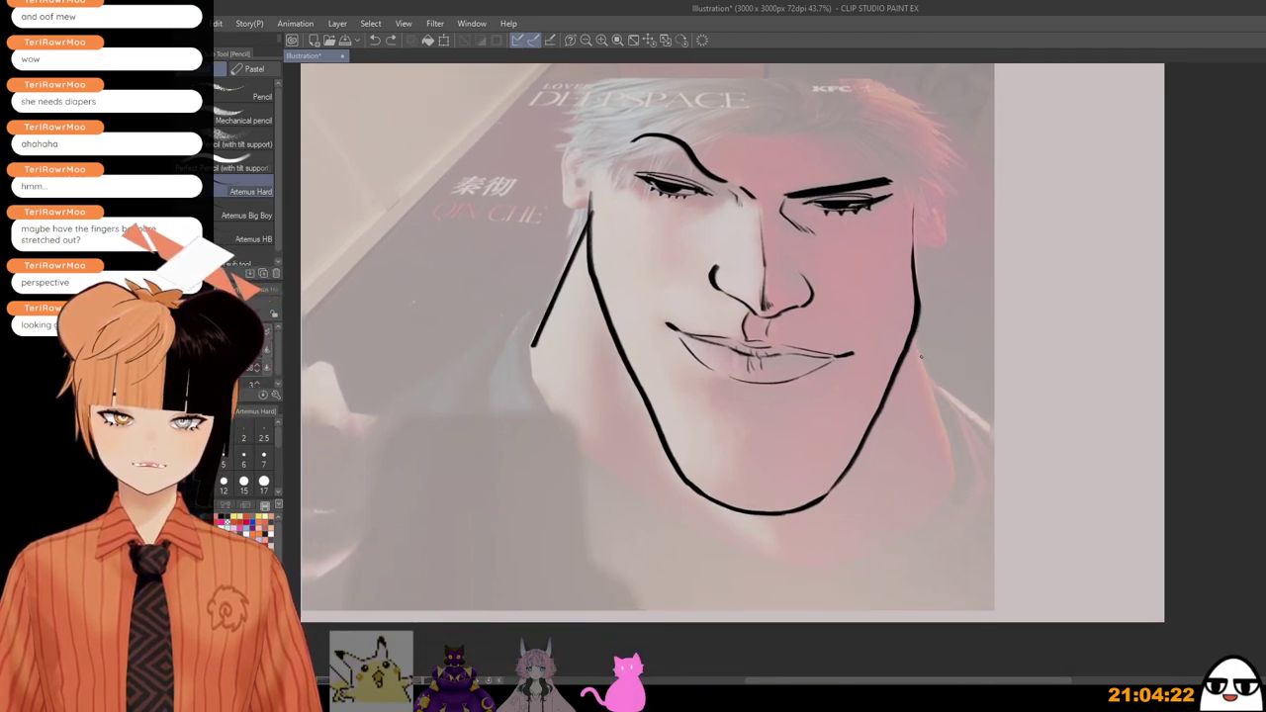
{"action": "left_click_drag", "start_coordinate": [918, 334], "coordinate": [960, 485]}
{"action": "left_click_drag", "start_coordinate": [531, 346], "coordinate": [527, 364]}
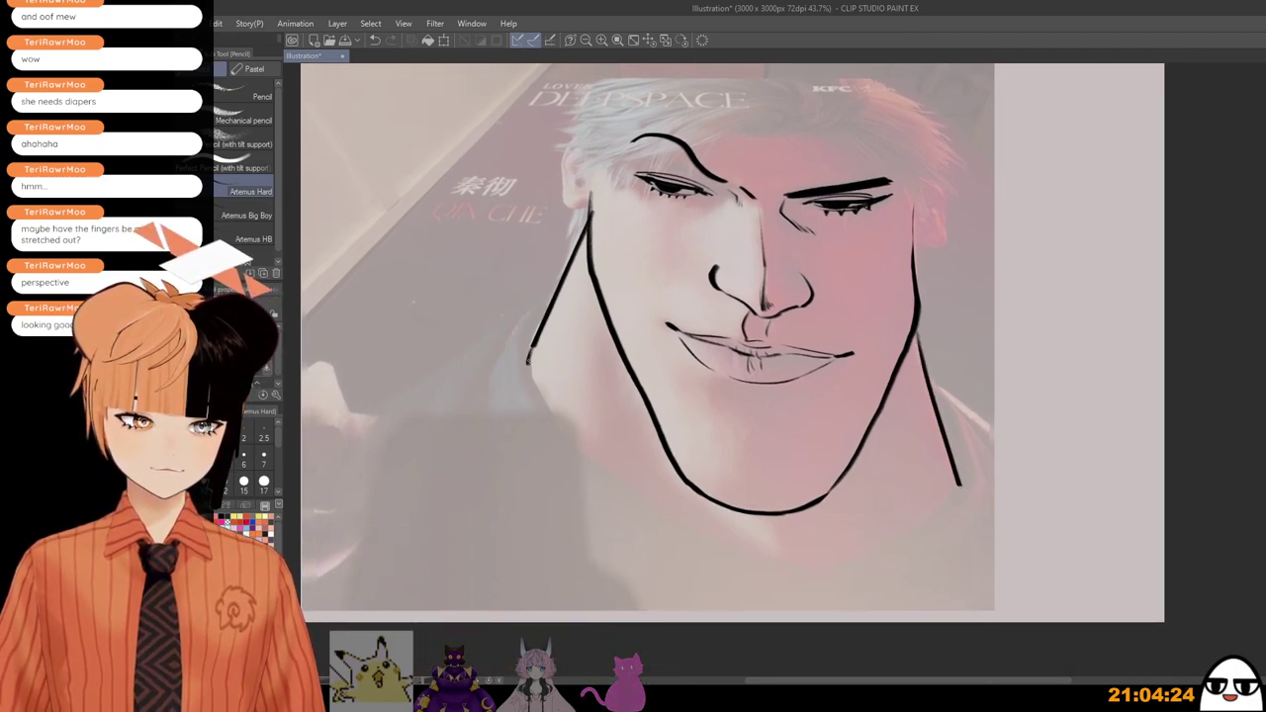
Step: Draw the pale-side shirt collar with its curved neckline, front point and outer edge running off the canvas bottom
{"action": "mouse_move", "coordinate": [540, 317]}
{"action": "left_mouse_down"}
{"action": "mouse_move", "coordinate": [532, 386]}
{"action": "mouse_move", "coordinate": [600, 476]}
{"action": "mouse_move", "coordinate": [729, 559]}
{"action": "left_mouse_up"}
{"action": "key", "text": "ctrl+z"}
{"action": "mouse_move", "coordinate": [653, 514]}
{"action": "left_mouse_down"}
{"action": "mouse_move", "coordinate": [759, 565]}
{"action": "mouse_move", "coordinate": [724, 615]}
{"action": "left_mouse_up"}
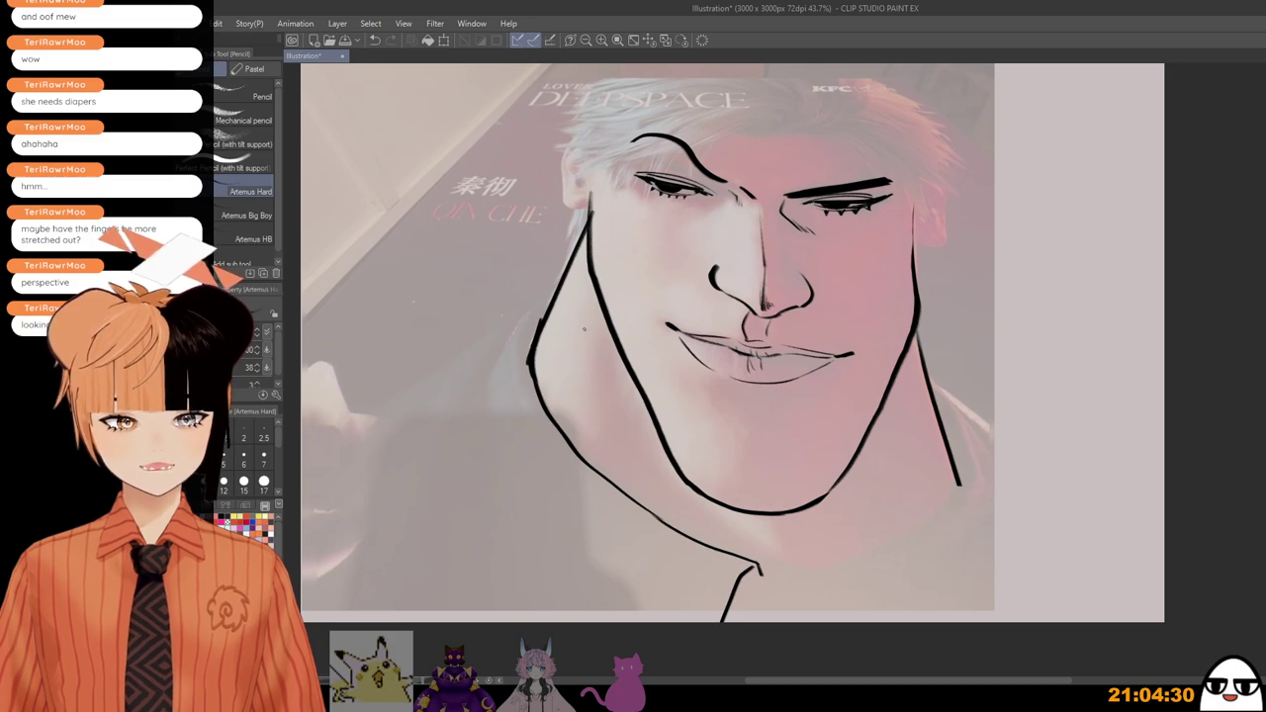
{"action": "mouse_move", "coordinate": [522, 329]}
{"action": "left_mouse_down"}
{"action": "mouse_move", "coordinate": [481, 378]}
{"action": "mouse_move", "coordinate": [477, 425]}
{"action": "mouse_move", "coordinate": [564, 621]}
{"action": "left_mouse_up"}
Step: Draw the red-side neckline curve and front collar point, plus a shoulder line sloping outward from the neck
{"action": "left_click_drag", "start_coordinate": [934, 398], "coordinate": [967, 497]}
{"action": "key", "text": "ctrl+z"}
{"action": "key", "text": "ctrl+z"}
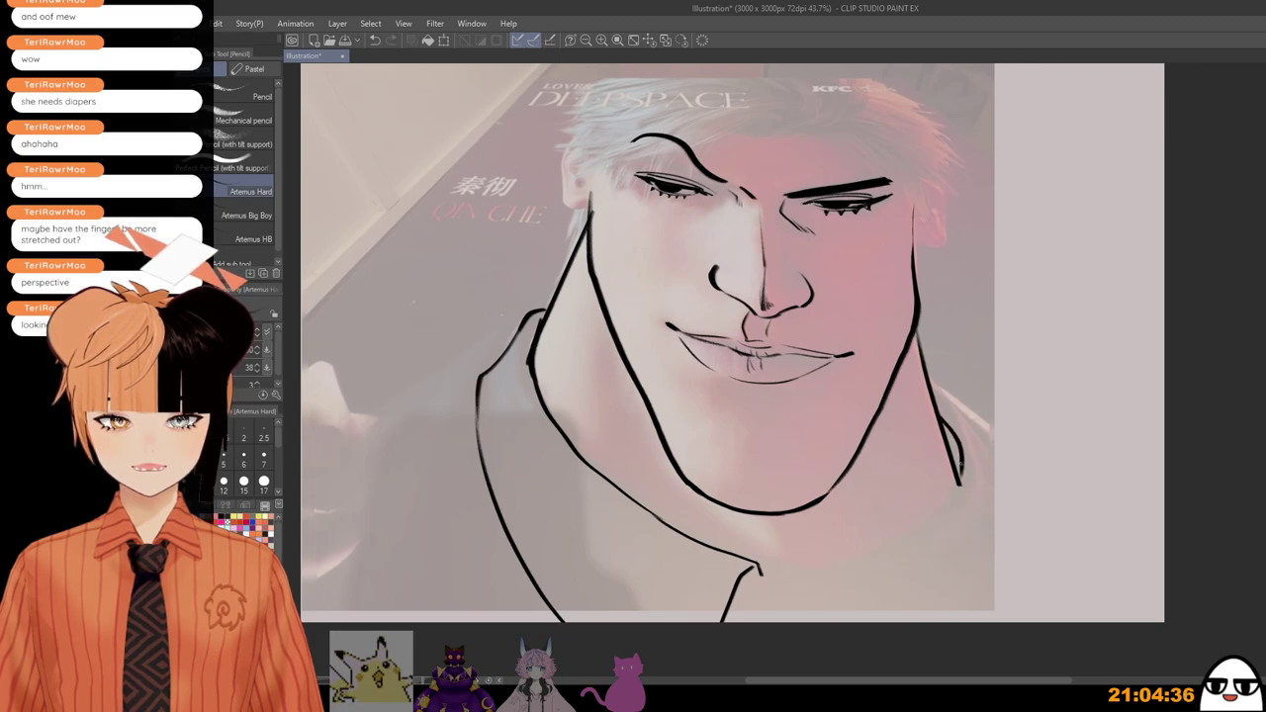
{"action": "mouse_move", "coordinate": [957, 482]}
{"action": "left_mouse_down"}
{"action": "mouse_move", "coordinate": [912, 534]}
{"action": "mouse_move", "coordinate": [851, 564]}
{"action": "left_mouse_up"}
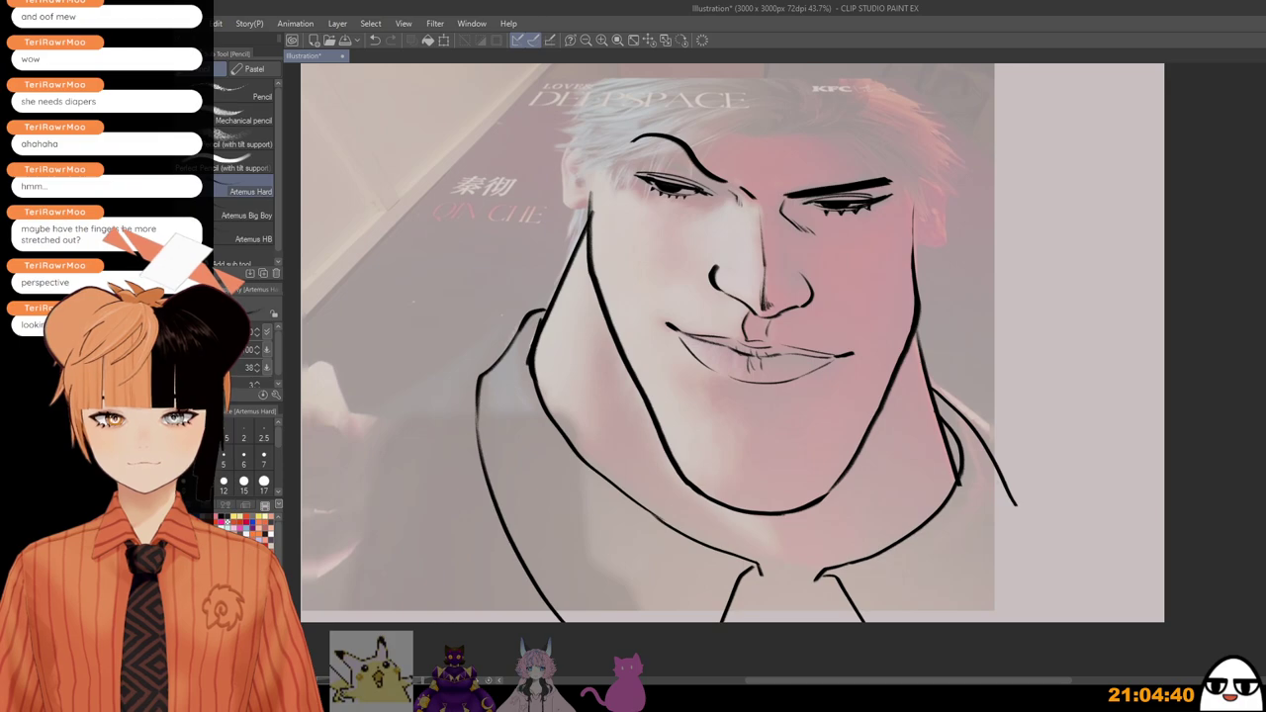
Step: Draw the red-side collar's outer edge running off the canvas bottom, plus the tie knot and inner collar folds between the collar points
{"action": "left_click_drag", "start_coordinate": [989, 597], "coordinate": [977, 623]}
{"action": "key", "text": "ctrl+z"}
{"action": "left_click_drag", "start_coordinate": [999, 477], "coordinate": [960, 624]}
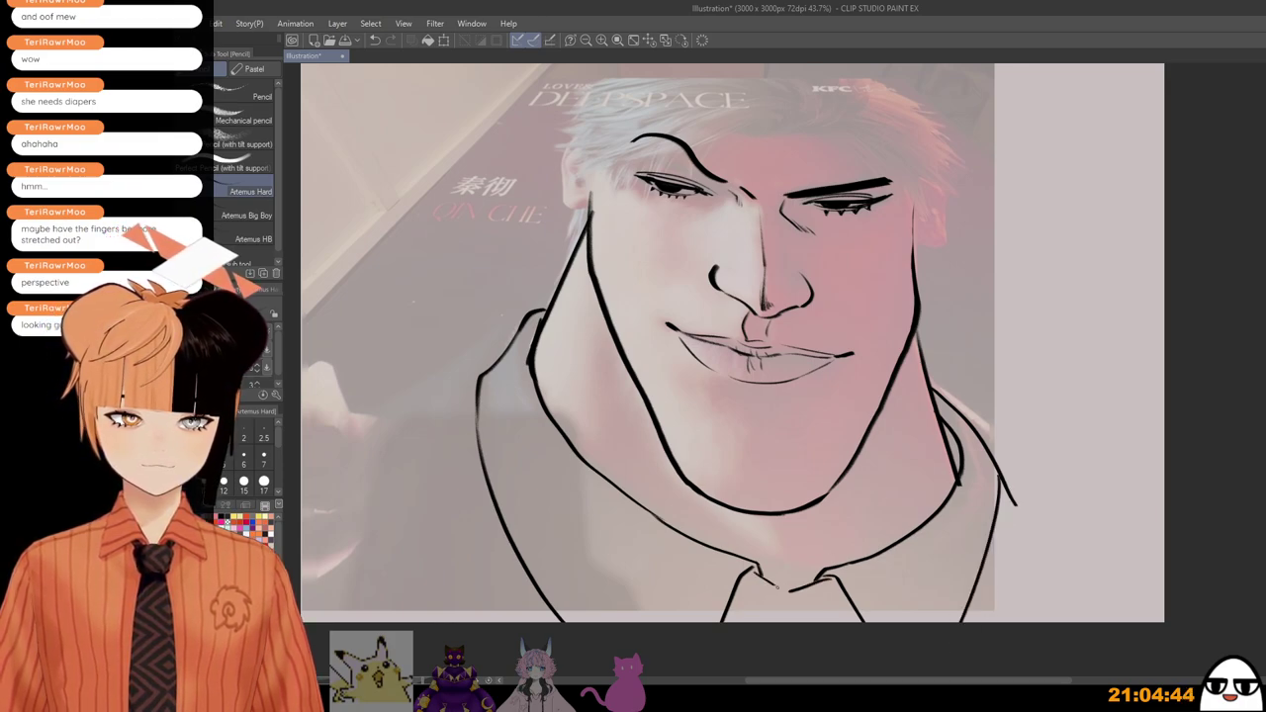
{"action": "left_click_drag", "start_coordinate": [736, 590], "coordinate": [763, 601]}
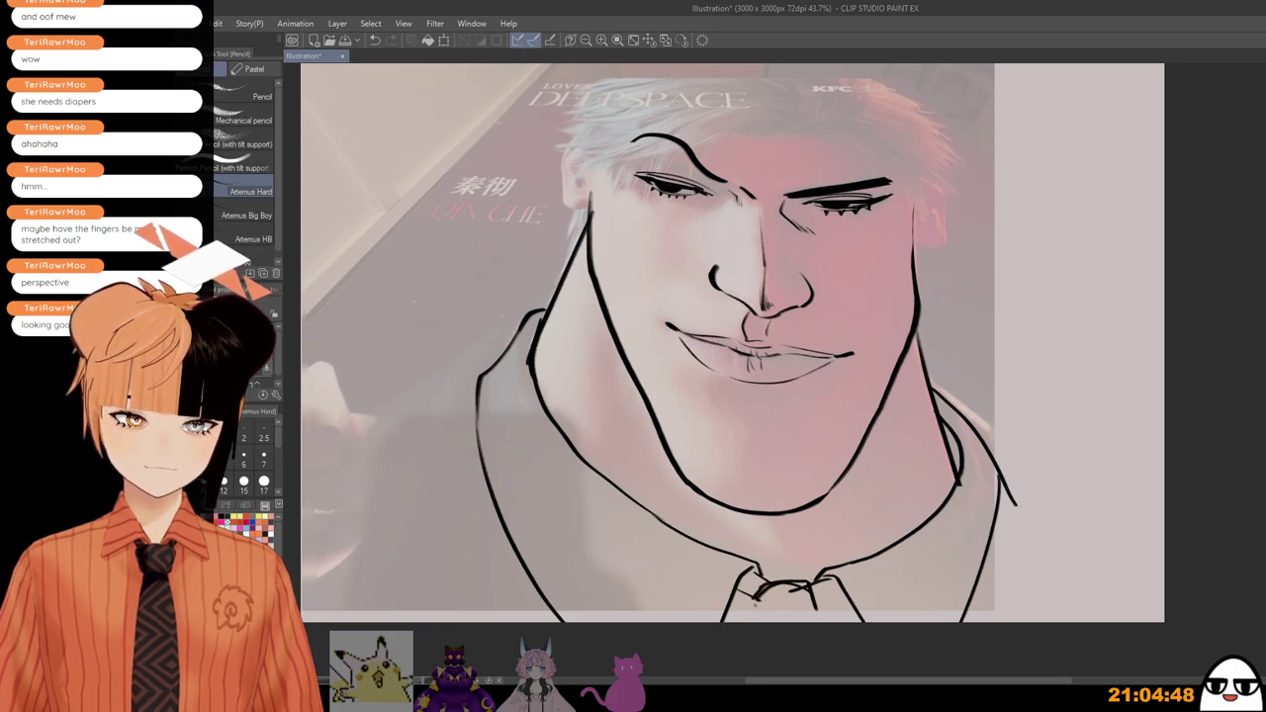
{"action": "left_click_drag", "start_coordinate": [759, 600], "coordinate": [758, 622]}
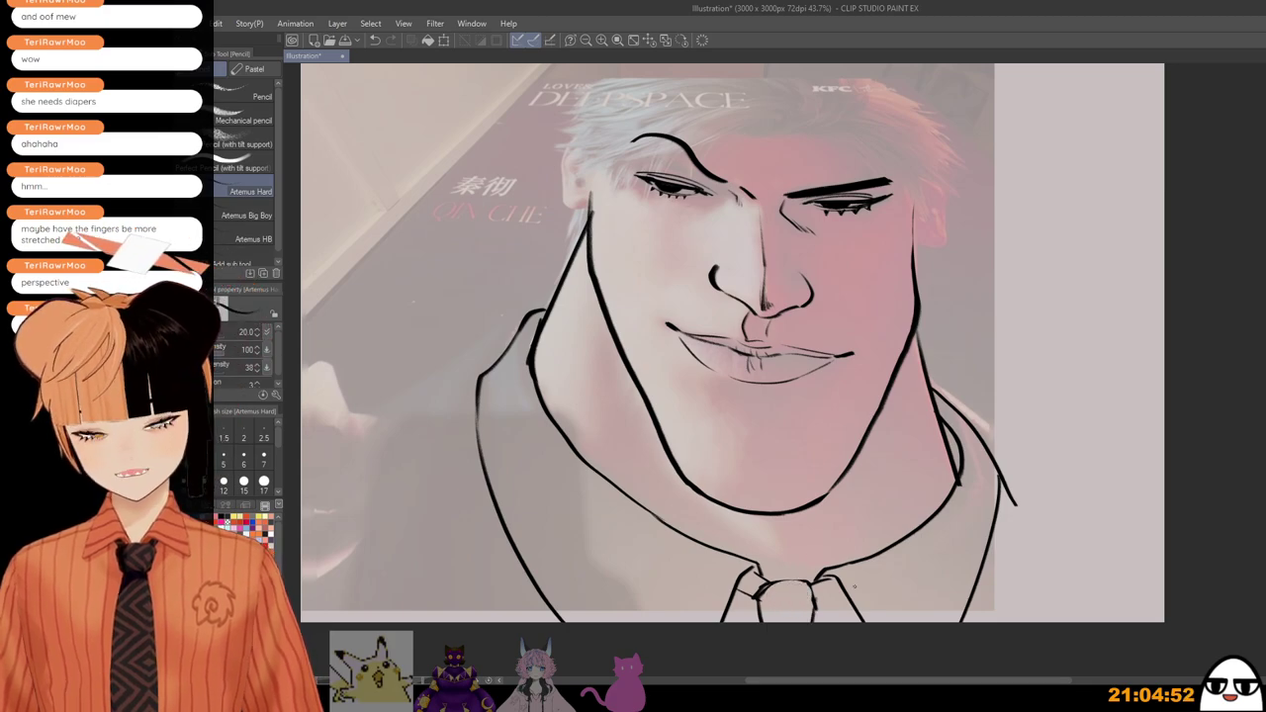
Step: With the brush at size 15, draw thin vertical fringe strands over the forehead and down to the red-side brow
{"action": "scroll", "coordinate": [838, 595], "scroll_direction": "down", "scroll_amount": 2}
{"action": "left_click_drag", "start_coordinate": [840, 439], "coordinate": [828, 486]}
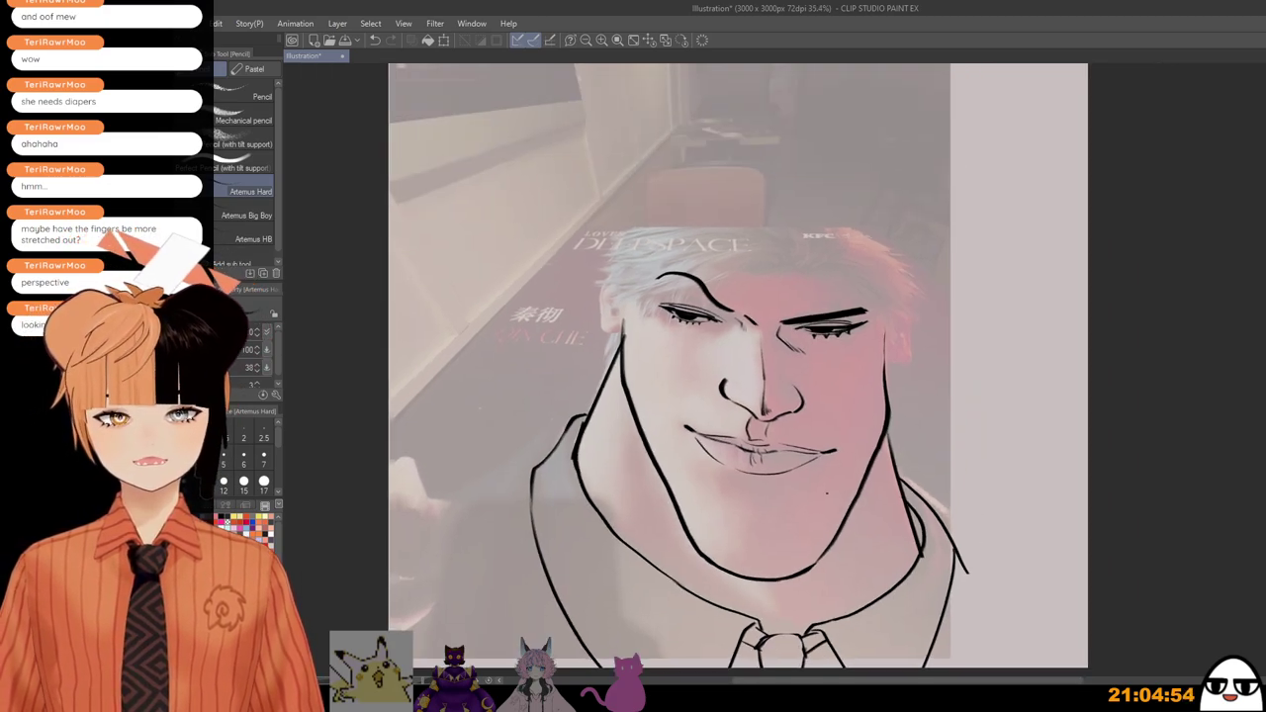
{"action": "key", "text": "bracketleft"}
{"action": "key", "text": "bracketleft"}
{"action": "mouse_move", "coordinate": [759, 225]}
{"action": "left_mouse_down"}
{"action": "mouse_move", "coordinate": [761, 315]}
{"action": "mouse_move", "coordinate": [792, 319]}
{"action": "left_mouse_up"}
{"action": "key", "text": "ctrl+z"}
{"action": "mouse_move", "coordinate": [806, 241]}
{"action": "left_mouse_down"}
{"action": "mouse_move", "coordinate": [825, 314]}
{"action": "mouse_move", "coordinate": [870, 323]}
{"action": "left_mouse_up"}
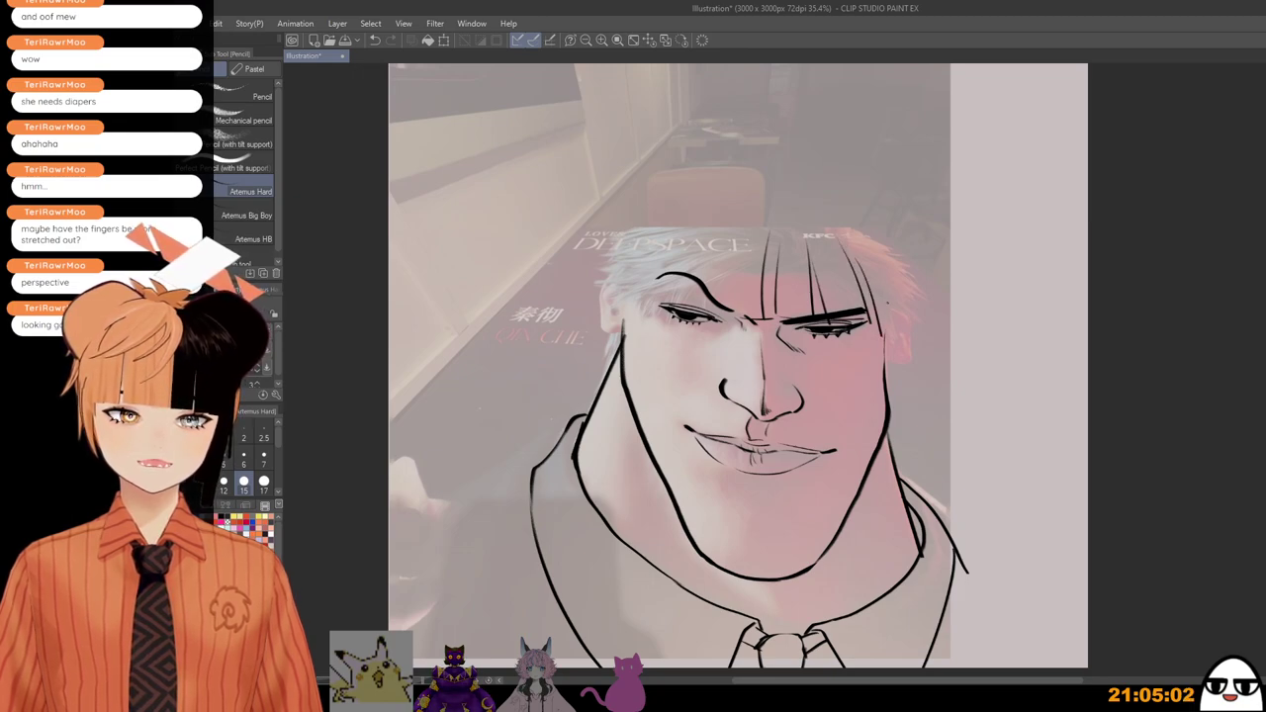
Step: With the brush enlarged to size 20, draw the sidelock strands hanging beside the red-side cheek, ending in a point near the collar
{"action": "key", "text": "bracketright"}
{"action": "left_click_drag", "start_coordinate": [869, 272], "coordinate": [883, 372]}
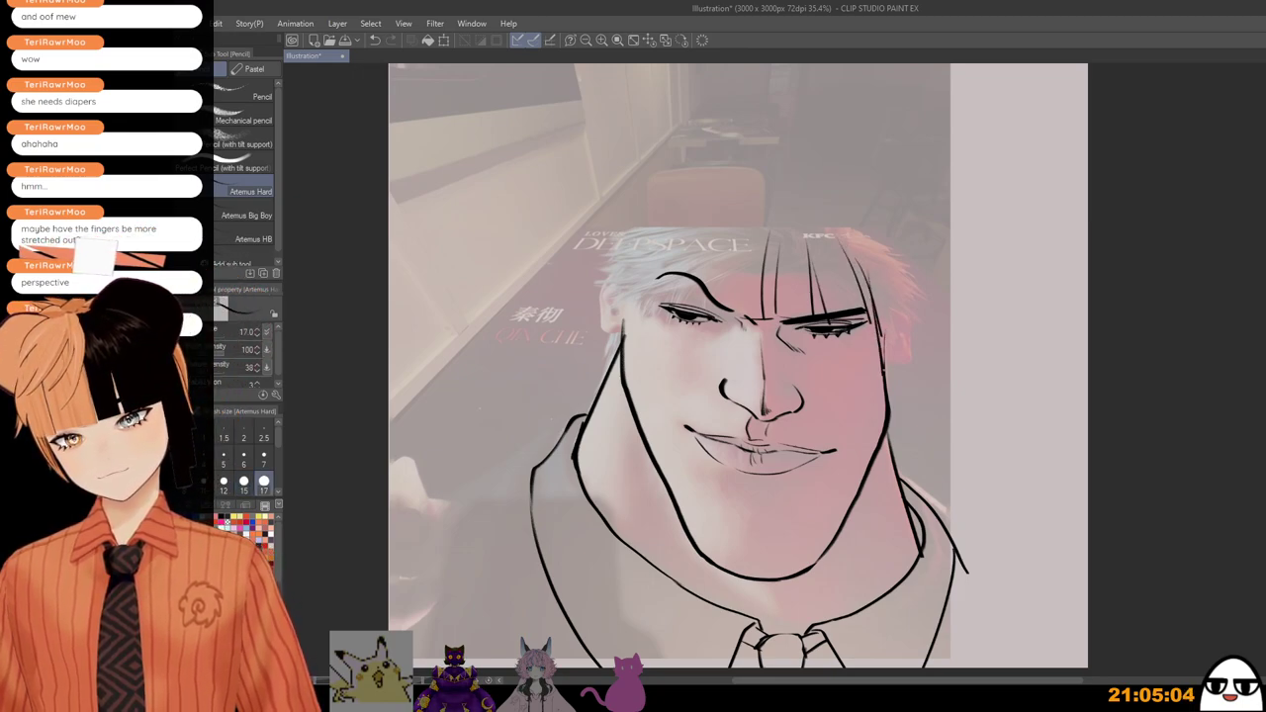
{"action": "key", "text": "bracketright"}
{"action": "left_click_drag", "start_coordinate": [883, 319], "coordinate": [903, 480]}
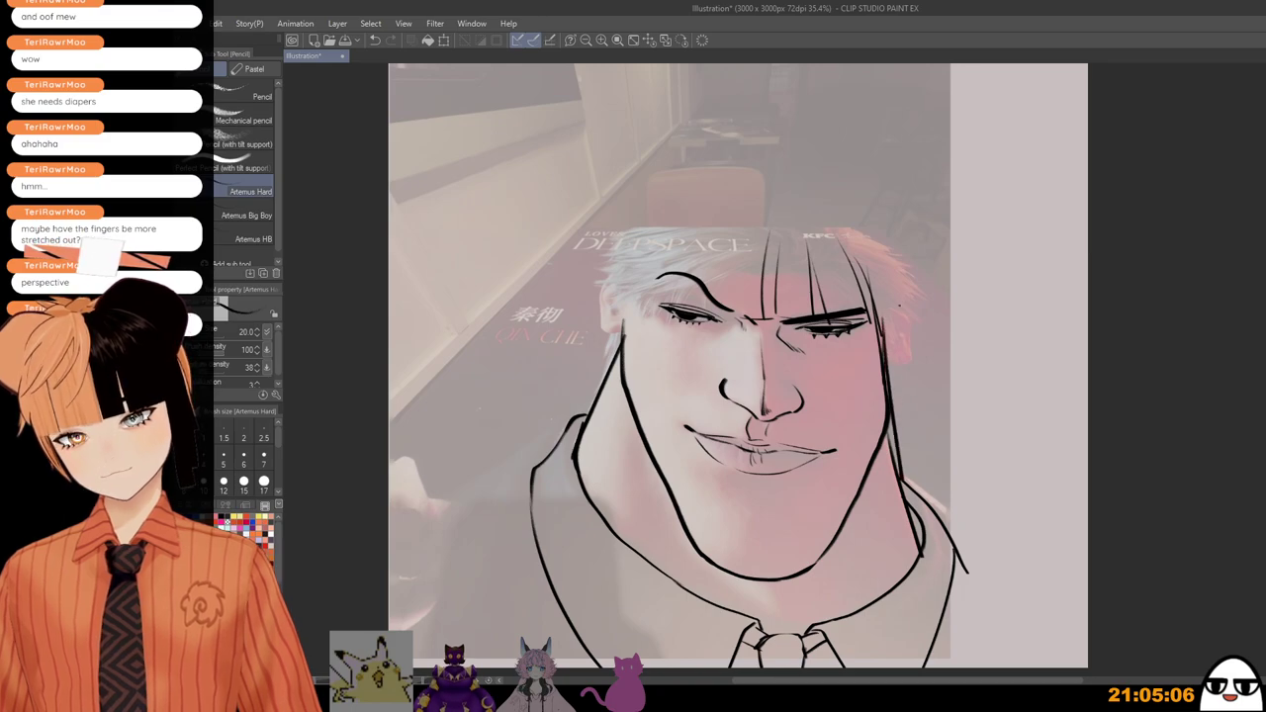
{"action": "left_click_drag", "start_coordinate": [899, 312], "coordinate": [919, 480]}
{"action": "key", "text": "ctrl+z"}
{"action": "left_click_drag", "start_coordinate": [896, 313], "coordinate": [914, 482]}
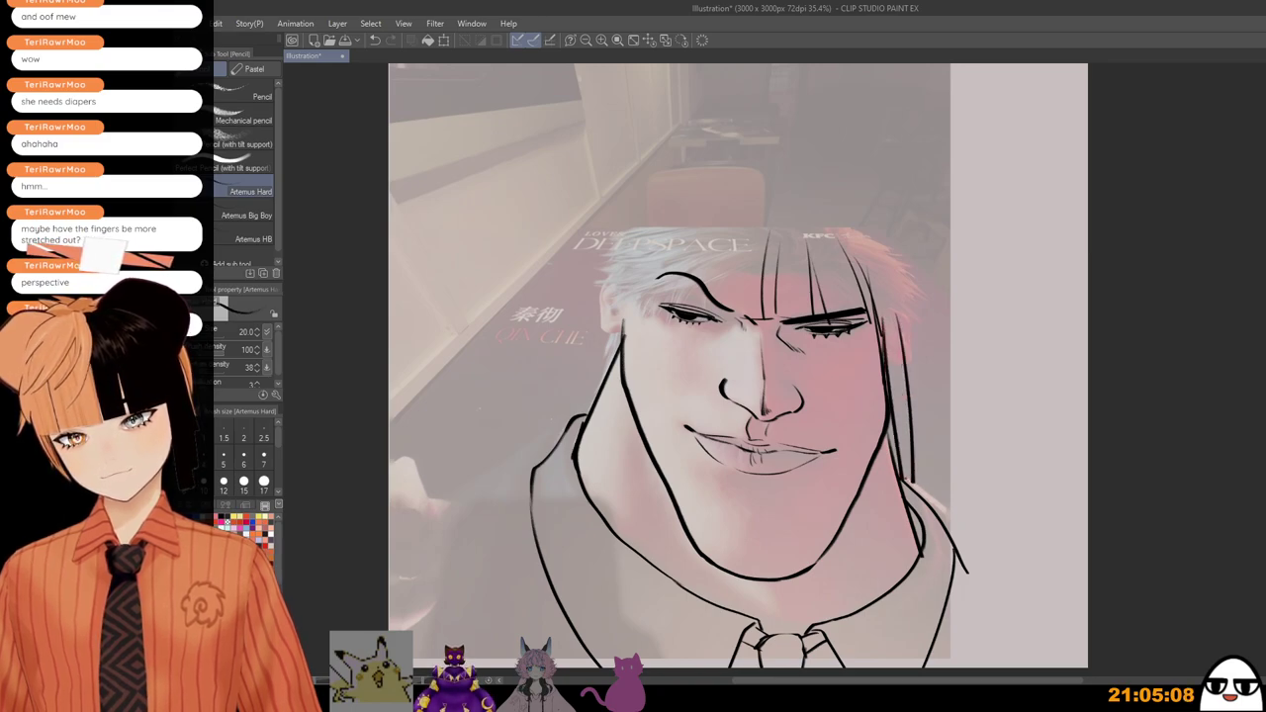
{"action": "key", "text": "ctrl+z"}
{"action": "key", "text": "ctrl+z"}
{"action": "left_click_drag", "start_coordinate": [877, 316], "coordinate": [885, 418]}
{"action": "key", "text": "ctrl+z"}
{"action": "left_click_drag", "start_coordinate": [878, 319], "coordinate": [900, 500]}
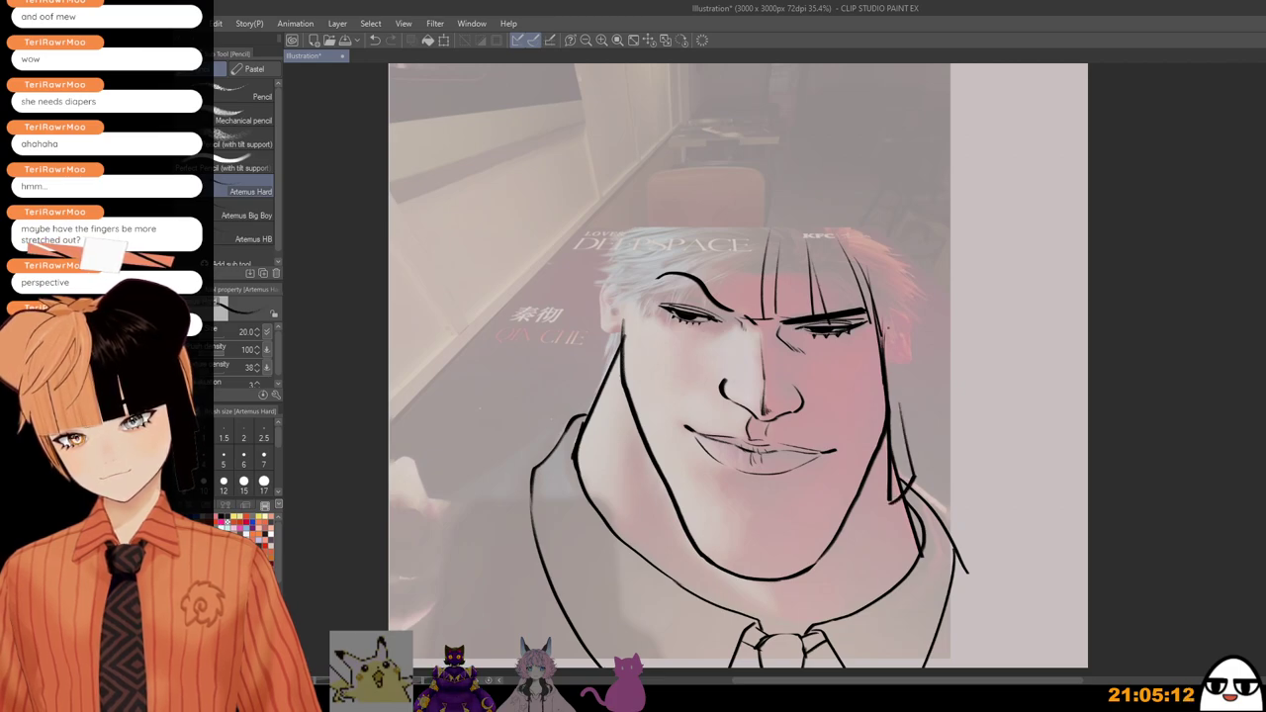
Step: Add a long outer strand along the red-side sidelock, running from temple height to below the mouth
{"action": "left_click_drag", "start_coordinate": [878, 277], "coordinate": [910, 435]}
{"action": "key", "text": "ctrl+z"}
{"action": "left_click_drag", "start_coordinate": [882, 261], "coordinate": [915, 447]}
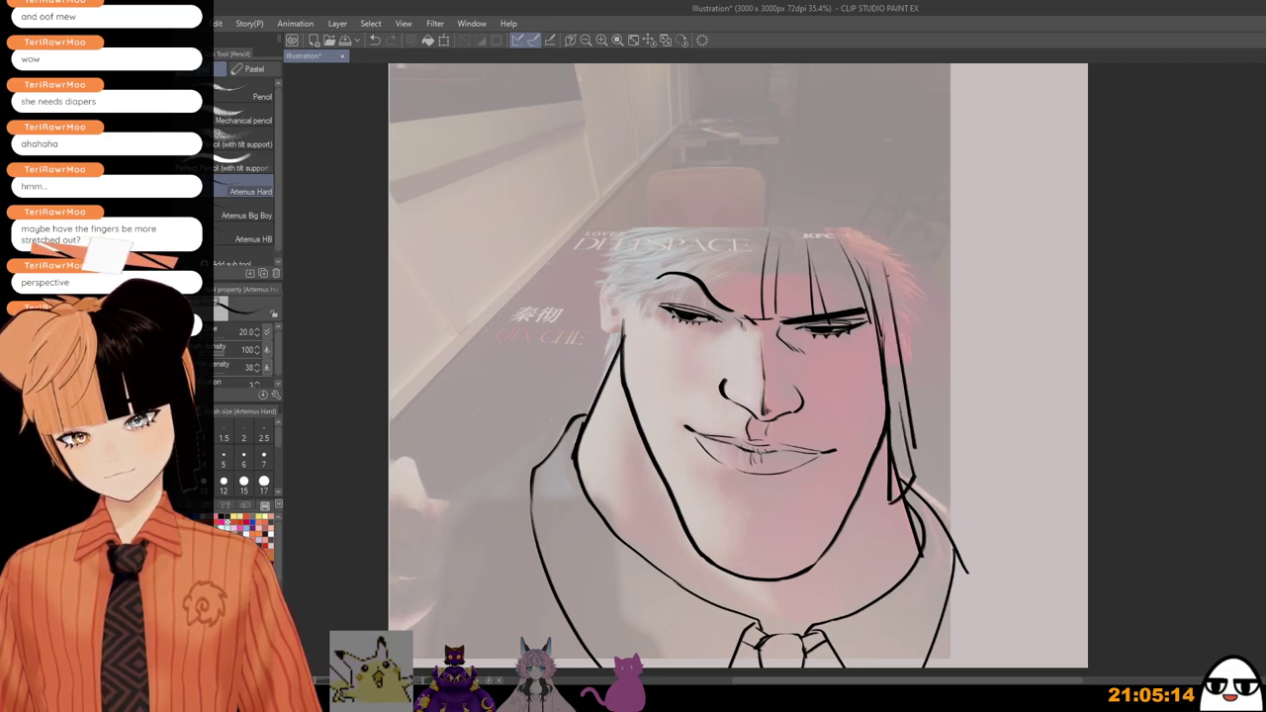
{"action": "left_click_drag", "start_coordinate": [892, 288], "coordinate": [920, 469]}
{"action": "key", "text": "ctrl+z"}
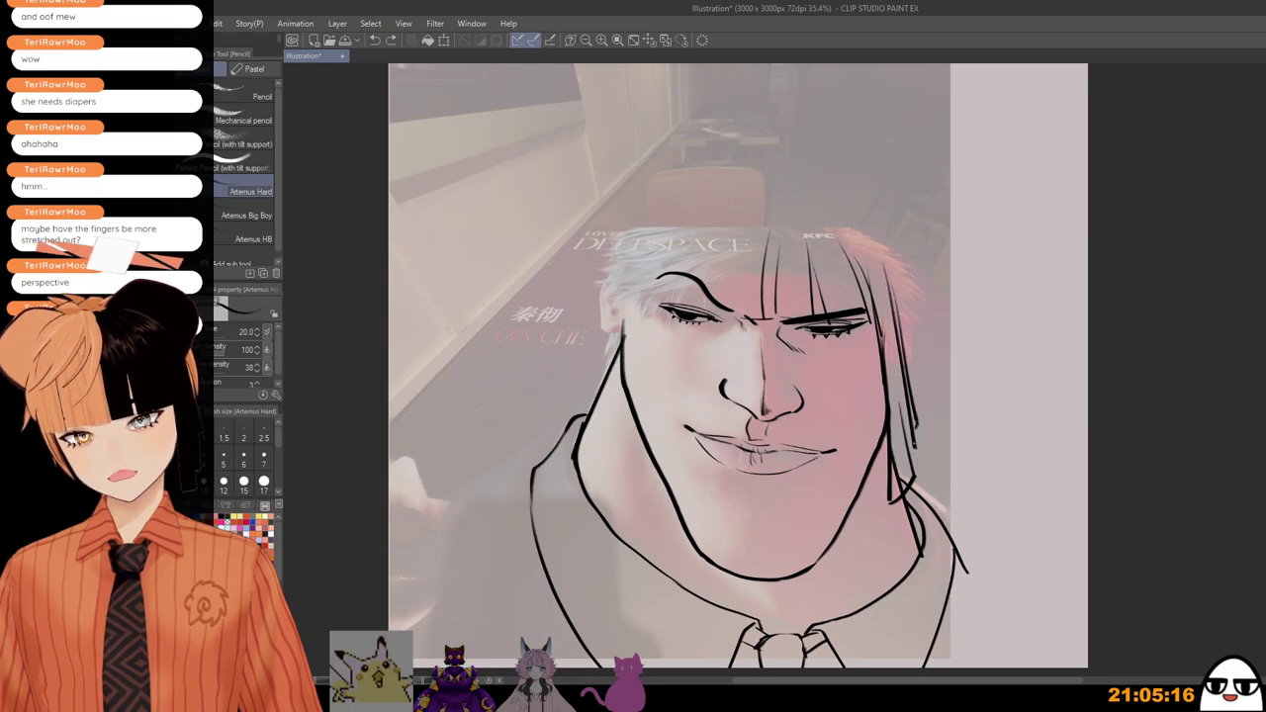
Step: Draw the red-side outer hair contour curving from the crown down past the eye
{"action": "mouse_move", "coordinate": [849, 224]}
{"action": "left_mouse_down"}
{"action": "mouse_move", "coordinate": [925, 364]}
{"action": "mouse_move", "coordinate": [912, 352]}
{"action": "mouse_move", "coordinate": [910, 379]}
{"action": "left_mouse_up"}
{"action": "key", "text": "ctrl+z"}
{"action": "key", "text": "ctrl+z"}
{"action": "key", "text": "ctrl+z"}
{"action": "left_click_drag", "start_coordinate": [860, 221], "coordinate": [910, 374]}
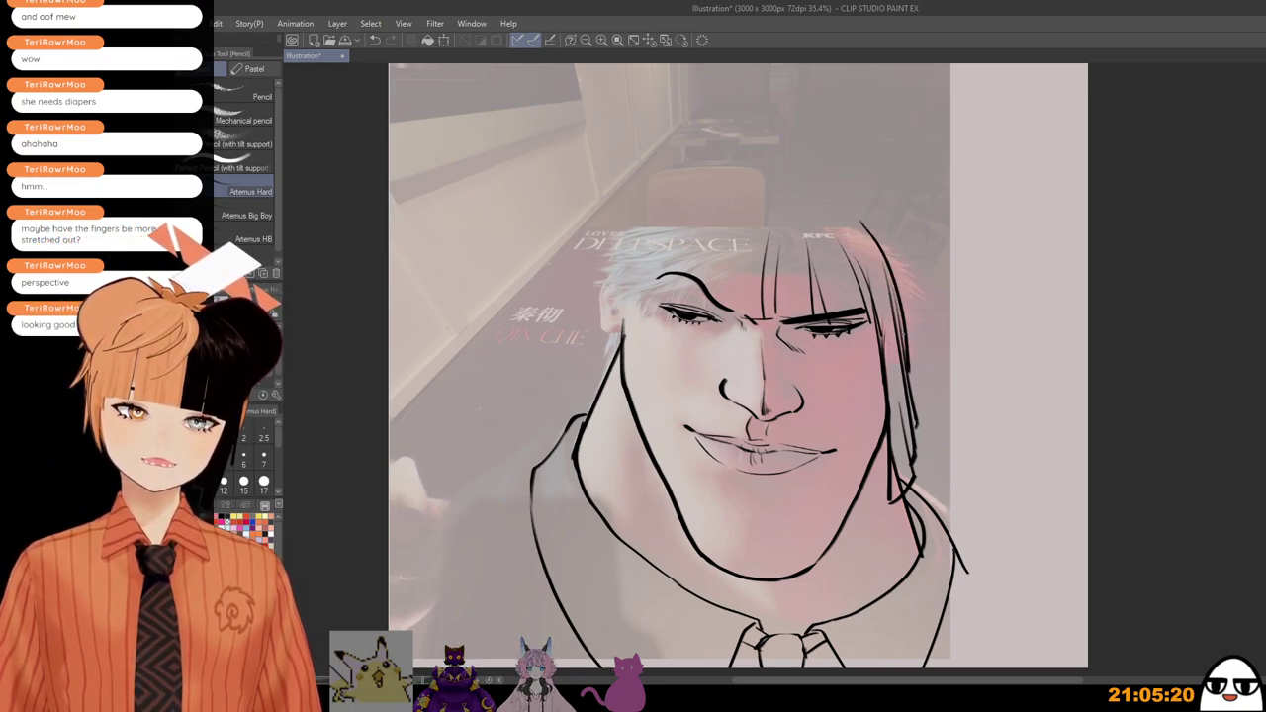
Step: Extend the fringe strands across the pale-side brow and draw the short pointed sidelock strands beside the pale-side eye
{"action": "mouse_move", "coordinate": [744, 239]}
{"action": "left_mouse_down"}
{"action": "mouse_move", "coordinate": [740, 329]}
{"action": "mouse_move", "coordinate": [719, 272]}
{"action": "mouse_move", "coordinate": [714, 300]}
{"action": "mouse_move", "coordinate": [700, 283]}
{"action": "left_mouse_up"}
{"action": "key", "text": "ctrl+z"}
{"action": "key", "text": "ctrl+z"}
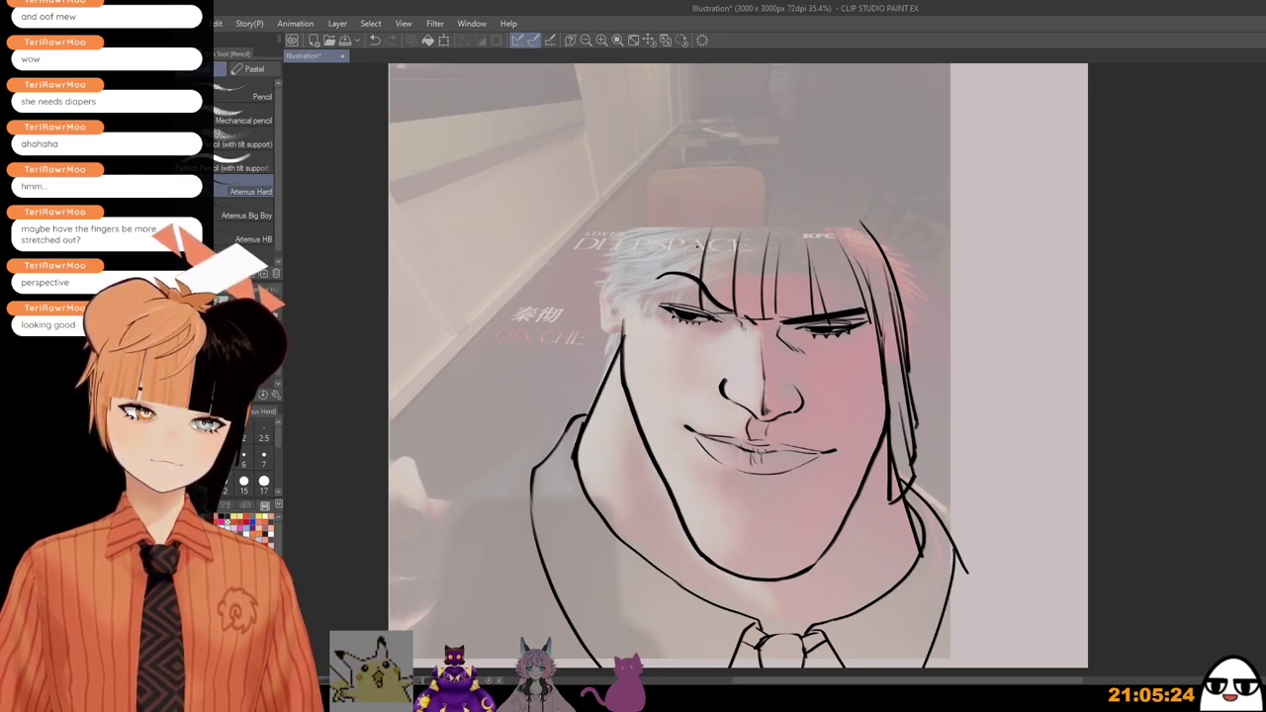
{"action": "mouse_move", "coordinate": [698, 236]}
{"action": "left_mouse_down"}
{"action": "mouse_move", "coordinate": [681, 293]}
{"action": "mouse_move", "coordinate": [668, 262]}
{"action": "mouse_move", "coordinate": [646, 322]}
{"action": "left_mouse_up"}
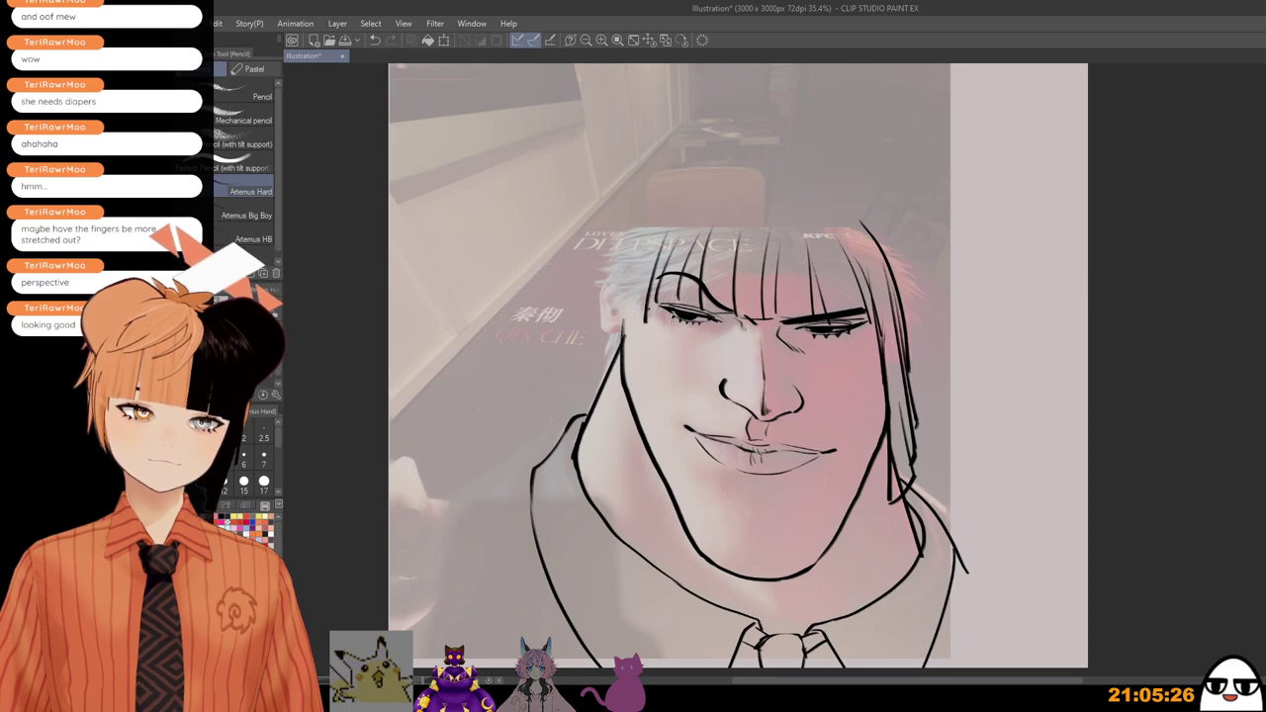
{"action": "left_click_drag", "start_coordinate": [649, 243], "coordinate": [641, 360]}
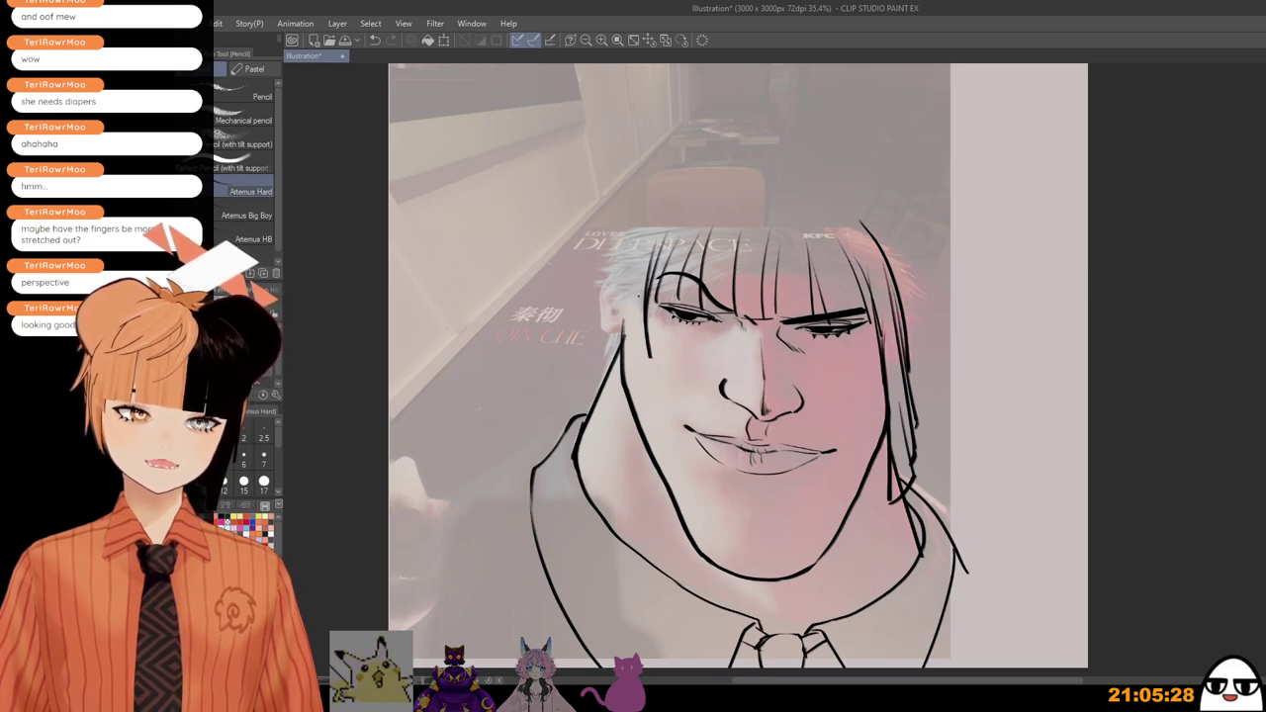
{"action": "left_click_drag", "start_coordinate": [649, 305], "coordinate": [637, 360]}
{"action": "left_click_drag", "start_coordinate": [630, 277], "coordinate": [614, 366]}
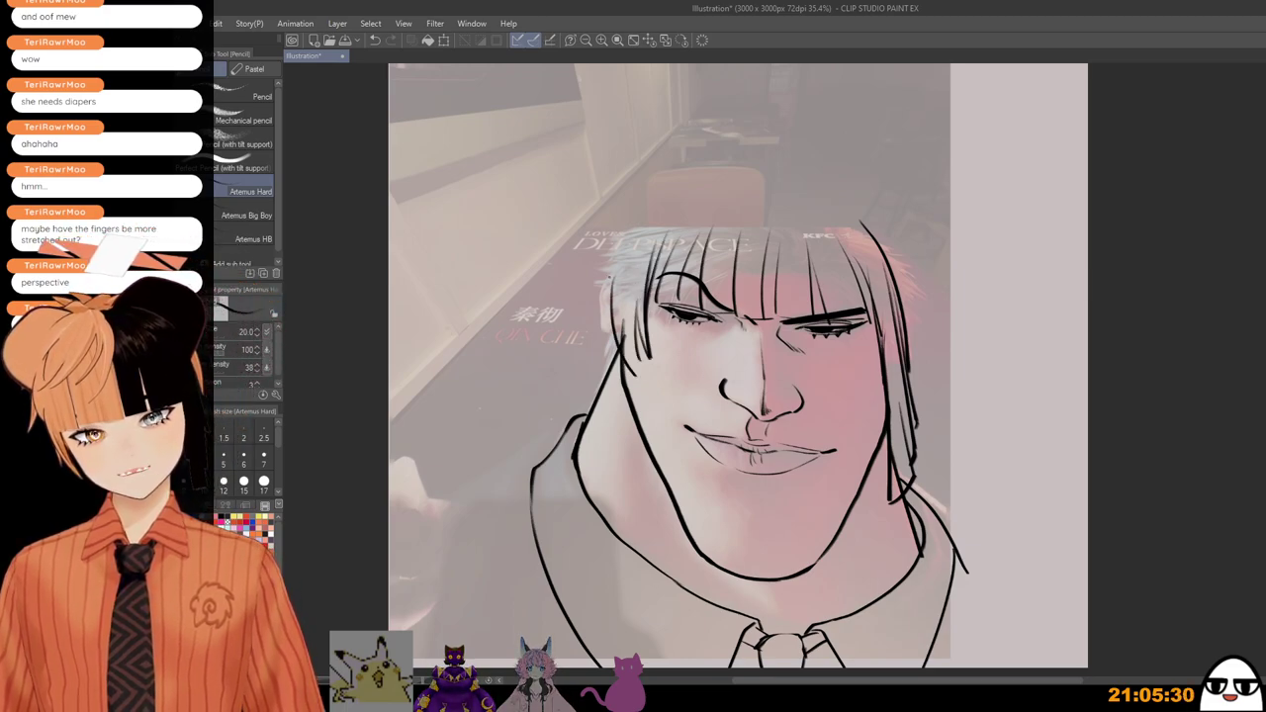
Step: Draw the pale-side outer hair flicking outward to a point, with a short strand falling in front of the ear
{"action": "left_click_drag", "start_coordinate": [606, 255], "coordinate": [562, 328]}
{"action": "key", "text": "ctrl+z"}
{"action": "left_click_drag", "start_coordinate": [607, 239], "coordinate": [556, 322]}
{"action": "mouse_move", "coordinate": [591, 294]}
{"action": "left_mouse_down"}
{"action": "mouse_move", "coordinate": [578, 306]}
{"action": "mouse_move", "coordinate": [587, 344]}
{"action": "mouse_move", "coordinate": [605, 354]}
{"action": "left_mouse_up"}
Step: Draw the top of the hair as one arc across the crown and continue it down the red side in an outer contour
{"action": "mouse_move", "coordinate": [599, 256]}
{"action": "left_mouse_down"}
{"action": "mouse_move", "coordinate": [645, 213]}
{"action": "mouse_move", "coordinate": [636, 225]}
{"action": "mouse_move", "coordinate": [692, 211]}
{"action": "left_mouse_up"}
{"action": "key", "text": "ctrl+z"}
{"action": "key", "text": "ctrl+z"}
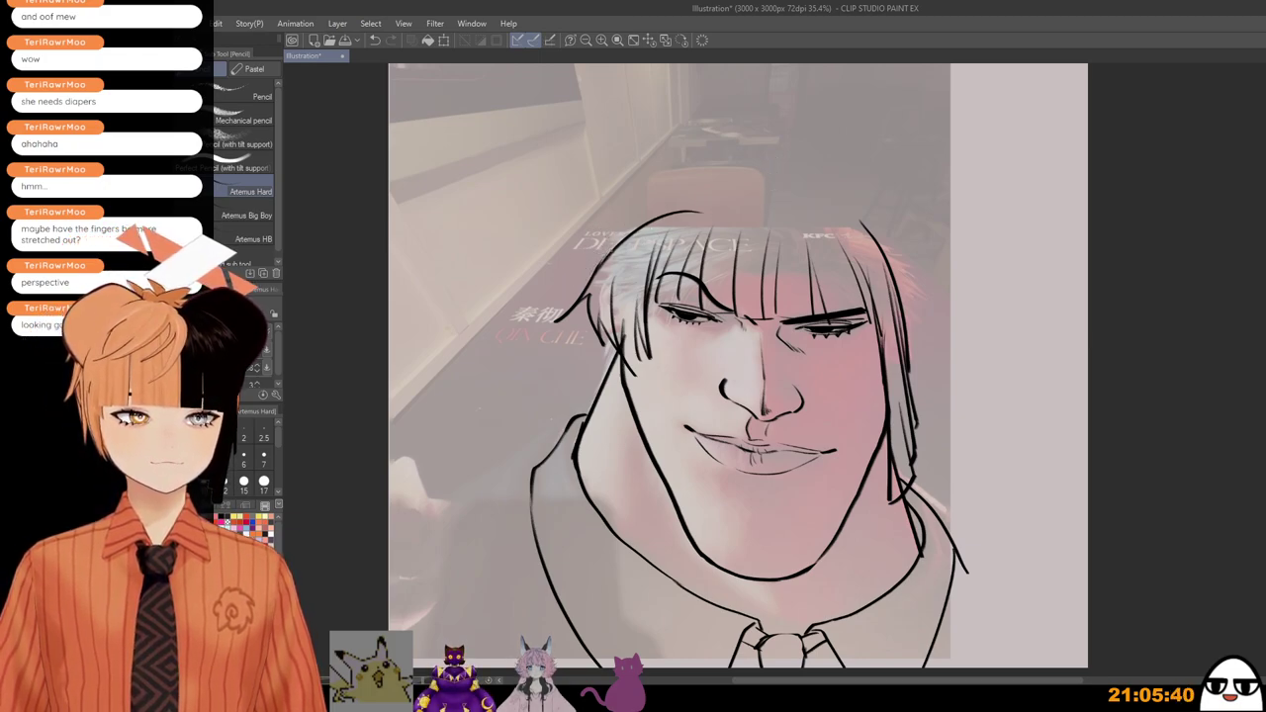
{"action": "left_click_drag", "start_coordinate": [609, 253], "coordinate": [801, 203]}
{"action": "key", "text": "ctrl+z"}
{"action": "mouse_move", "coordinate": [619, 248]}
{"action": "left_mouse_down"}
{"action": "mouse_move", "coordinate": [829, 197]}
{"action": "mouse_move", "coordinate": [868, 219]}
{"action": "left_mouse_up"}
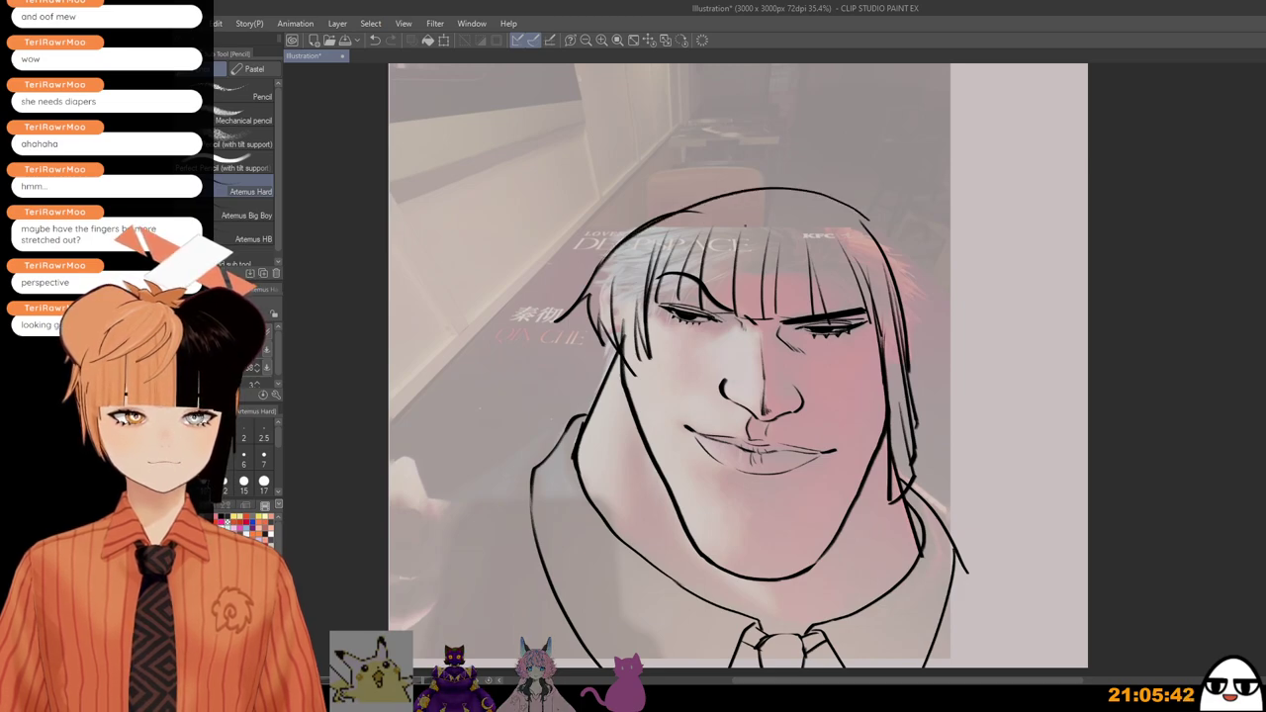
{"action": "key", "text": "ctrl+z"}
{"action": "mouse_move", "coordinate": [597, 265]}
{"action": "left_mouse_down"}
{"action": "mouse_move", "coordinate": [729, 201]}
{"action": "mouse_move", "coordinate": [833, 211]}
{"action": "mouse_move", "coordinate": [871, 232]}
{"action": "mouse_move", "coordinate": [917, 333]}
{"action": "left_mouse_up"}
{"action": "key", "text": "ctrl+z"}
{"action": "left_click_drag", "start_coordinate": [861, 219], "coordinate": [924, 351]}
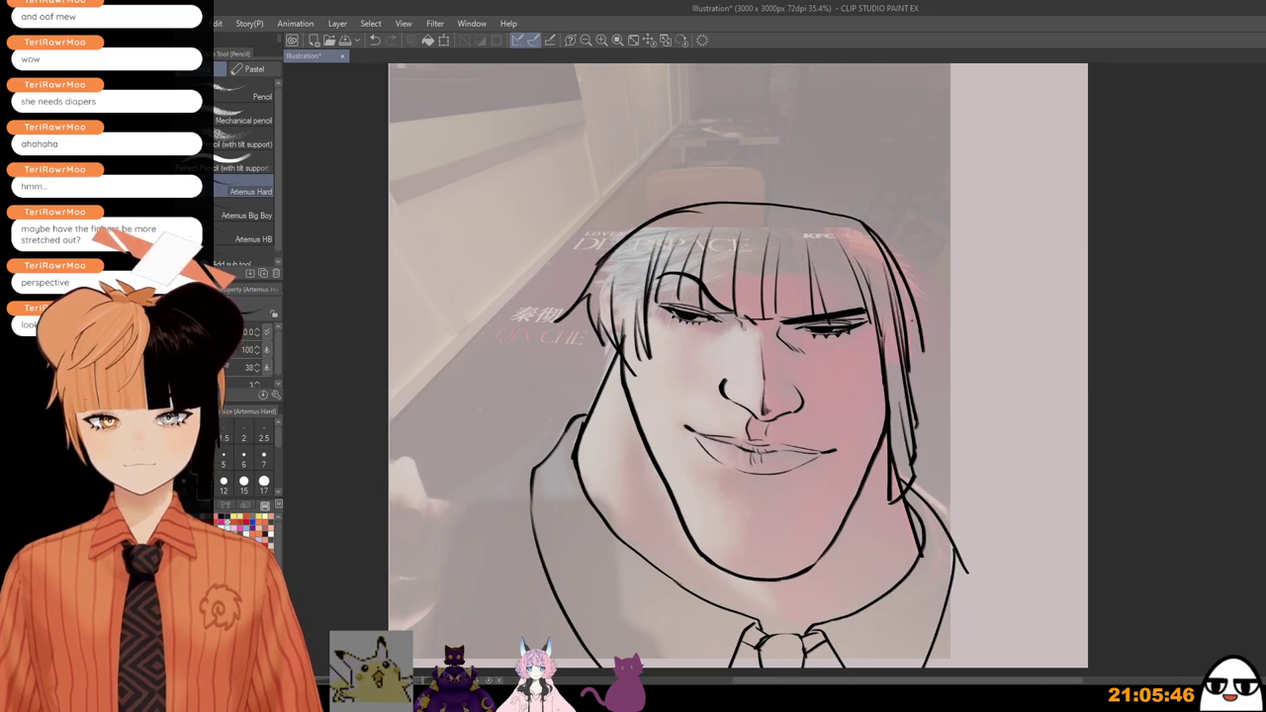
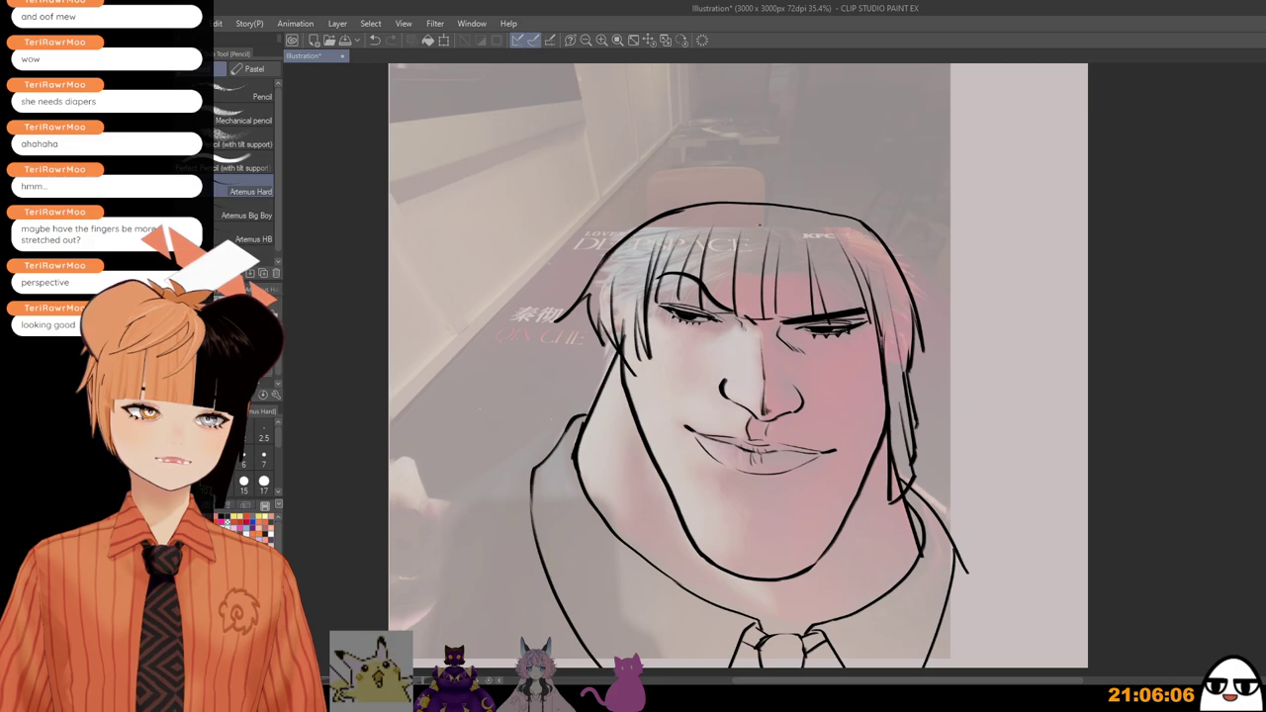
Step: Draw long swept strands curving from the crown parting down across the pale-side fringe
{"action": "key", "text": "ctrl+z"}
{"action": "left_click_drag", "start_coordinate": [785, 213], "coordinate": [683, 267]}
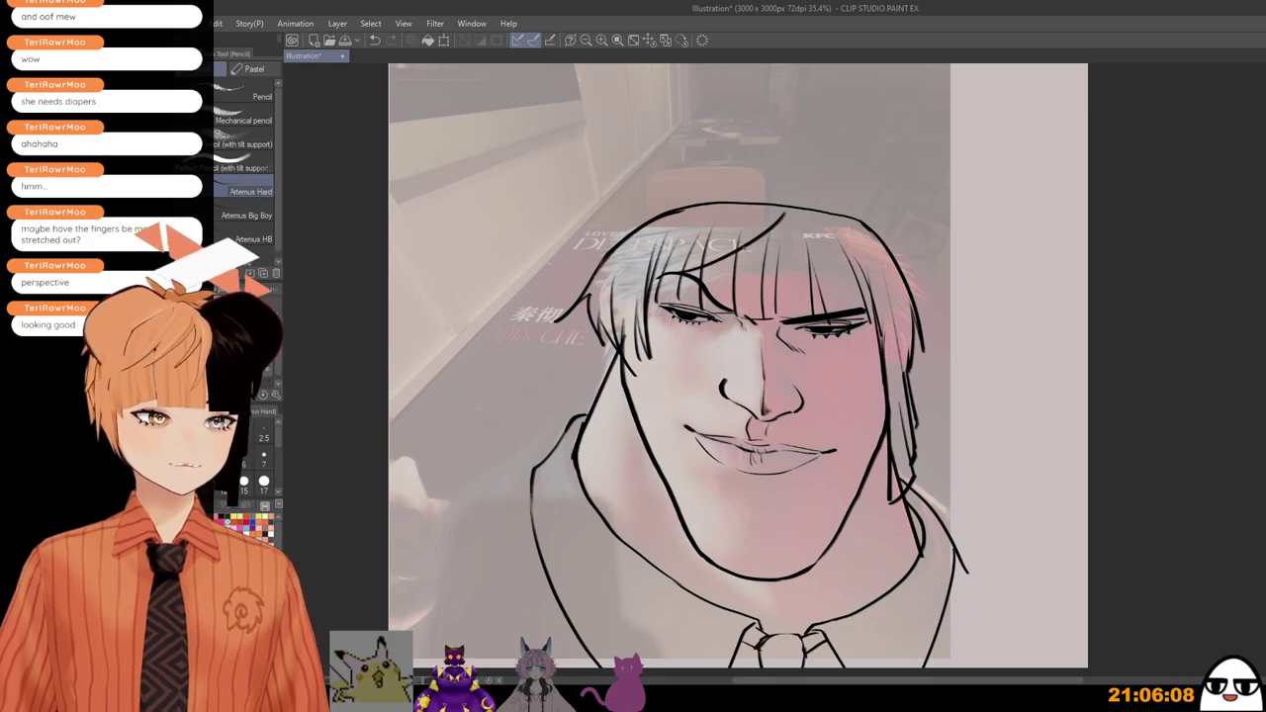
{"action": "left_click_drag", "start_coordinate": [752, 220], "coordinate": [662, 275]}
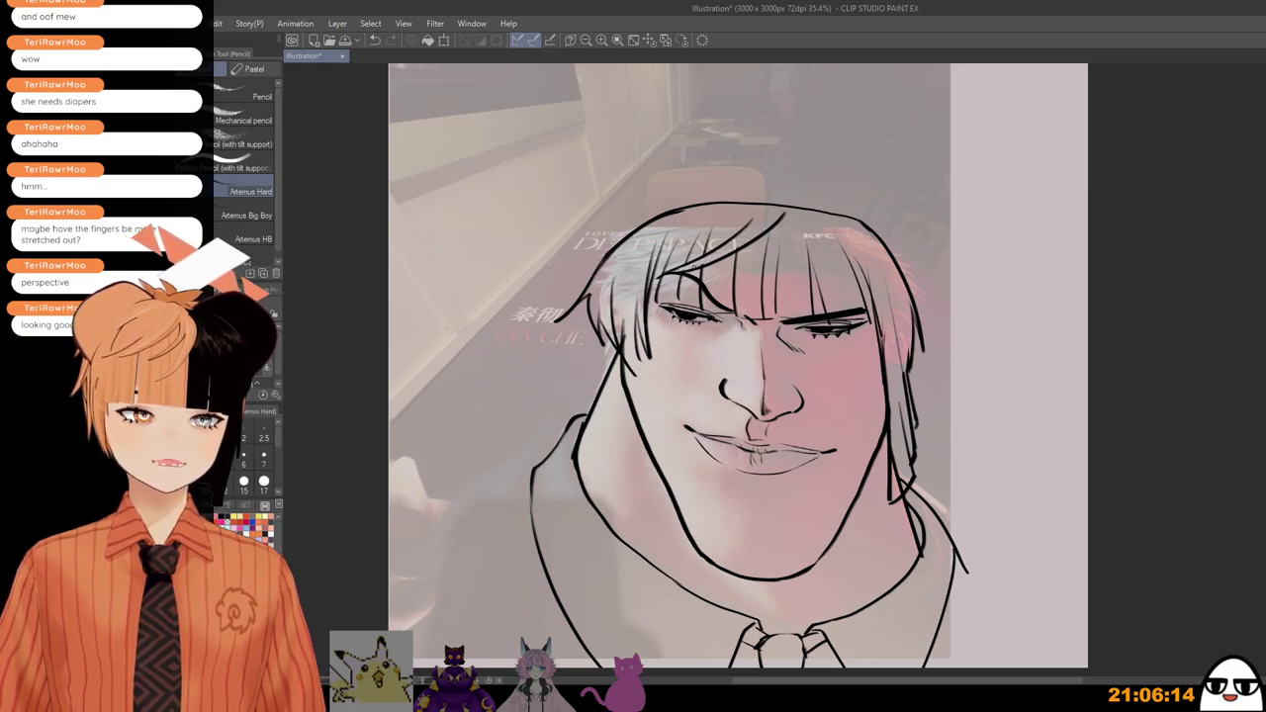
{"action": "left_click_drag", "start_coordinate": [749, 221], "coordinate": [620, 268]}
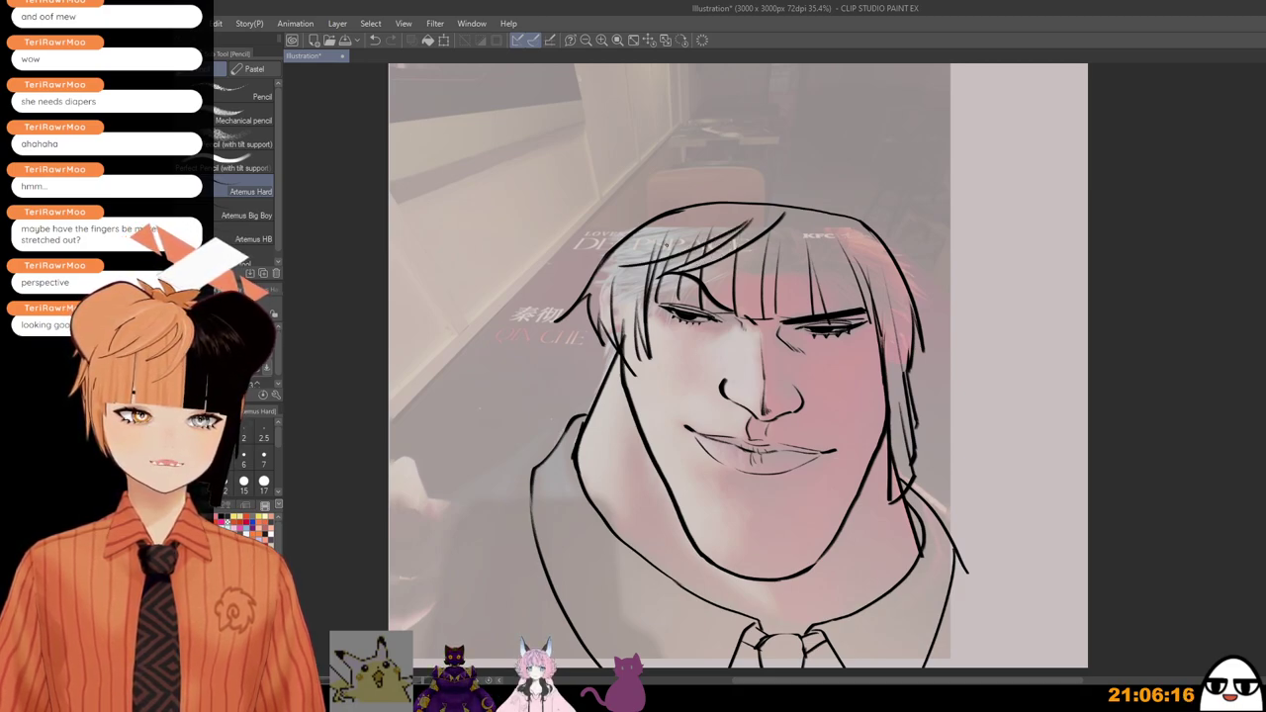
{"action": "key", "text": "ctrl+z"}
{"action": "left_click_drag", "start_coordinate": [722, 216], "coordinate": [613, 267]}
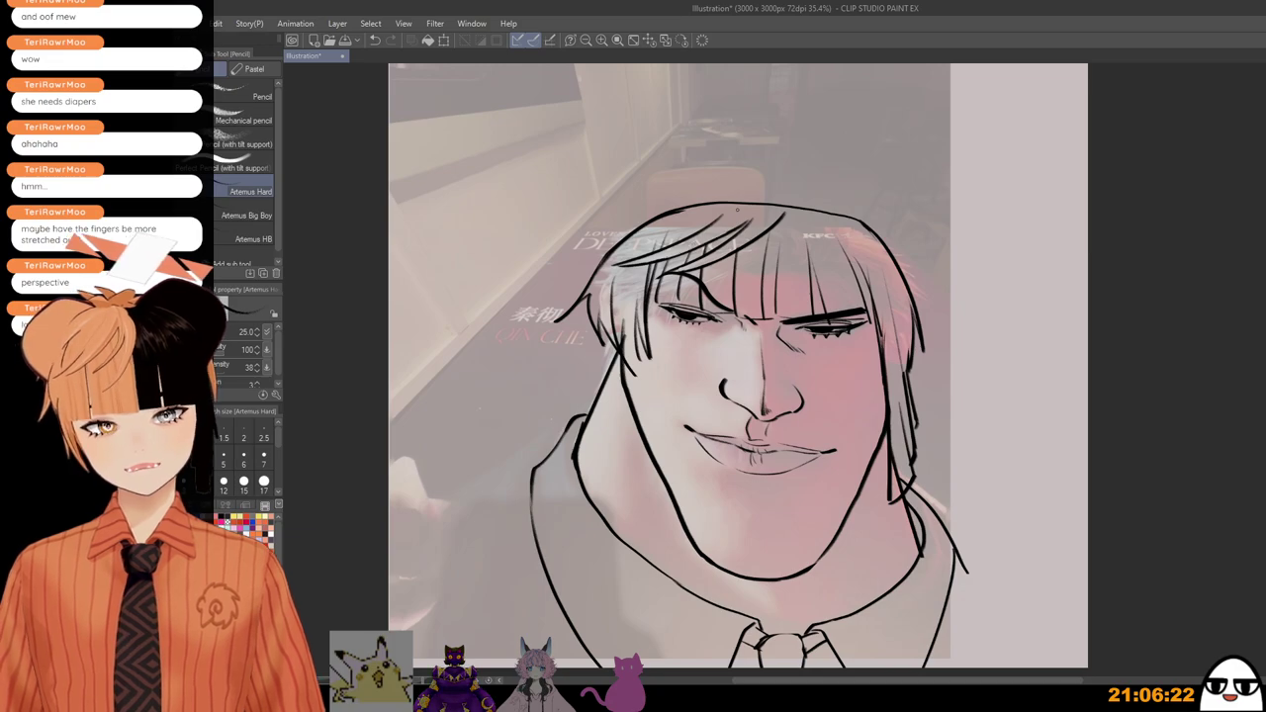
Step: Draw jagged tufts at the top of the crown and a rounded lock curving over the pale-side hair
{"action": "key", "text": "ctrl+minus"}
{"action": "mouse_move", "coordinate": [755, 179]}
{"action": "left_mouse_down"}
{"action": "mouse_move", "coordinate": [789, 204]}
{"action": "mouse_move", "coordinate": [704, 193]}
{"action": "mouse_move", "coordinate": [694, 213]}
{"action": "mouse_move", "coordinate": [785, 203]}
{"action": "left_mouse_up"}
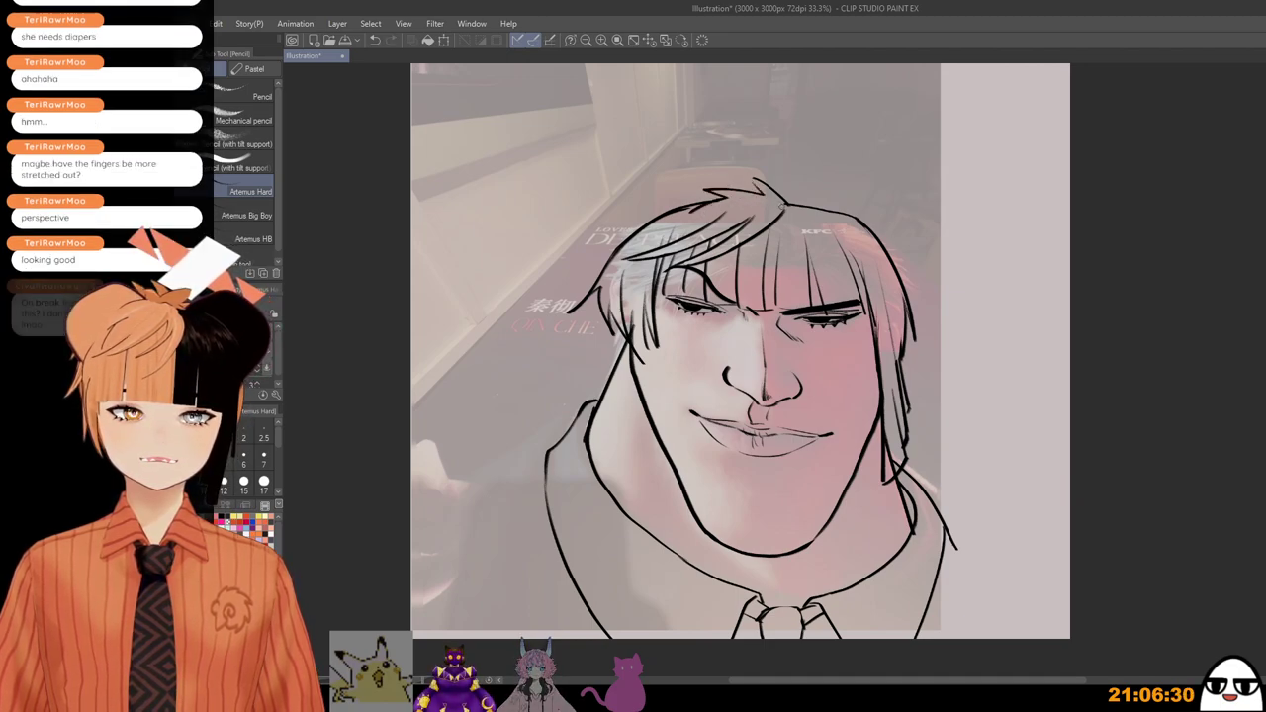
{"action": "left_click_drag", "start_coordinate": [695, 190], "coordinate": [613, 242]}
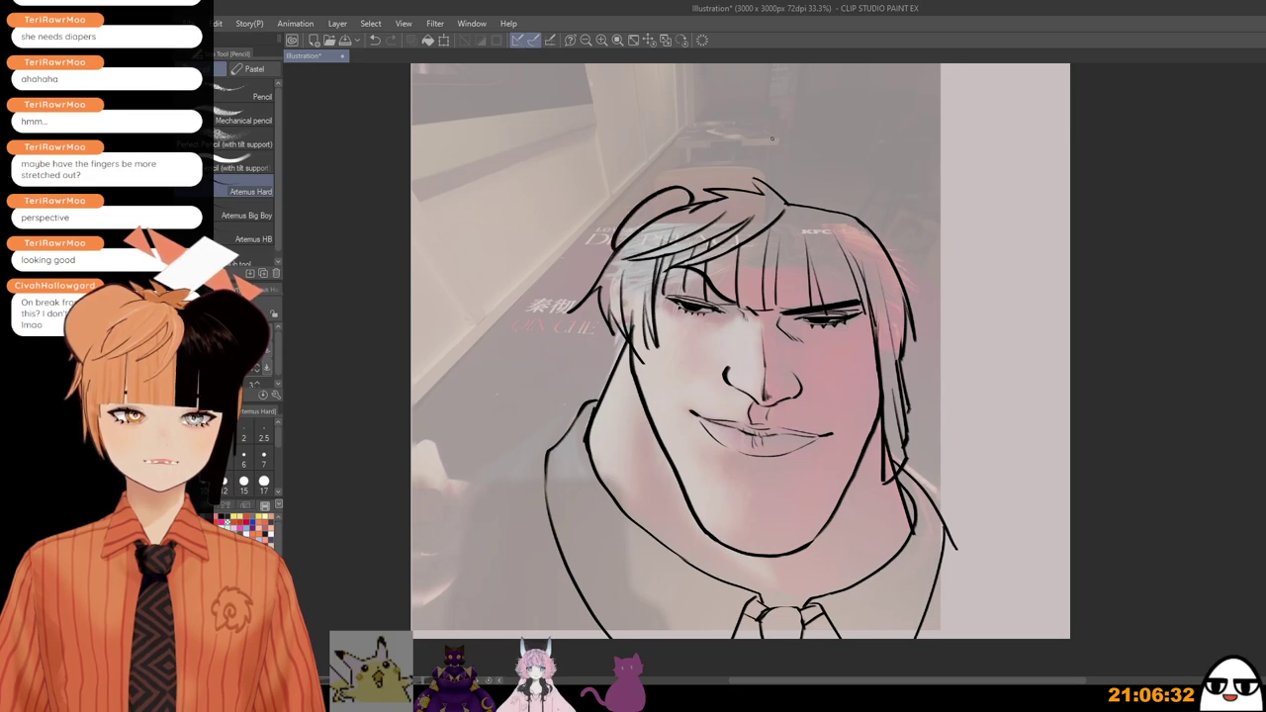
Step: Rework the red-side hair top with a rounded lock beside the parting and an outer strand falling to eye level
{"action": "mouse_move", "coordinate": [821, 206]}
{"action": "left_mouse_down"}
{"action": "mouse_move", "coordinate": [899, 247]}
{"action": "mouse_move", "coordinate": [895, 267]}
{"action": "left_mouse_up"}
{"action": "key", "text": "ctrl+z"}
{"action": "key", "text": "ctrl+z"}
{"action": "mouse_move", "coordinate": [820, 204]}
{"action": "left_mouse_down"}
{"action": "mouse_move", "coordinate": [894, 233]}
{"action": "mouse_move", "coordinate": [911, 280]}
{"action": "mouse_move", "coordinate": [840, 201]}
{"action": "mouse_move", "coordinate": [893, 268]}
{"action": "left_mouse_up"}
{"action": "key", "text": "ctrl+z"}
{"action": "scroll", "coordinate": [880, 212], "scroll_direction": "down", "scroll_amount": 1}
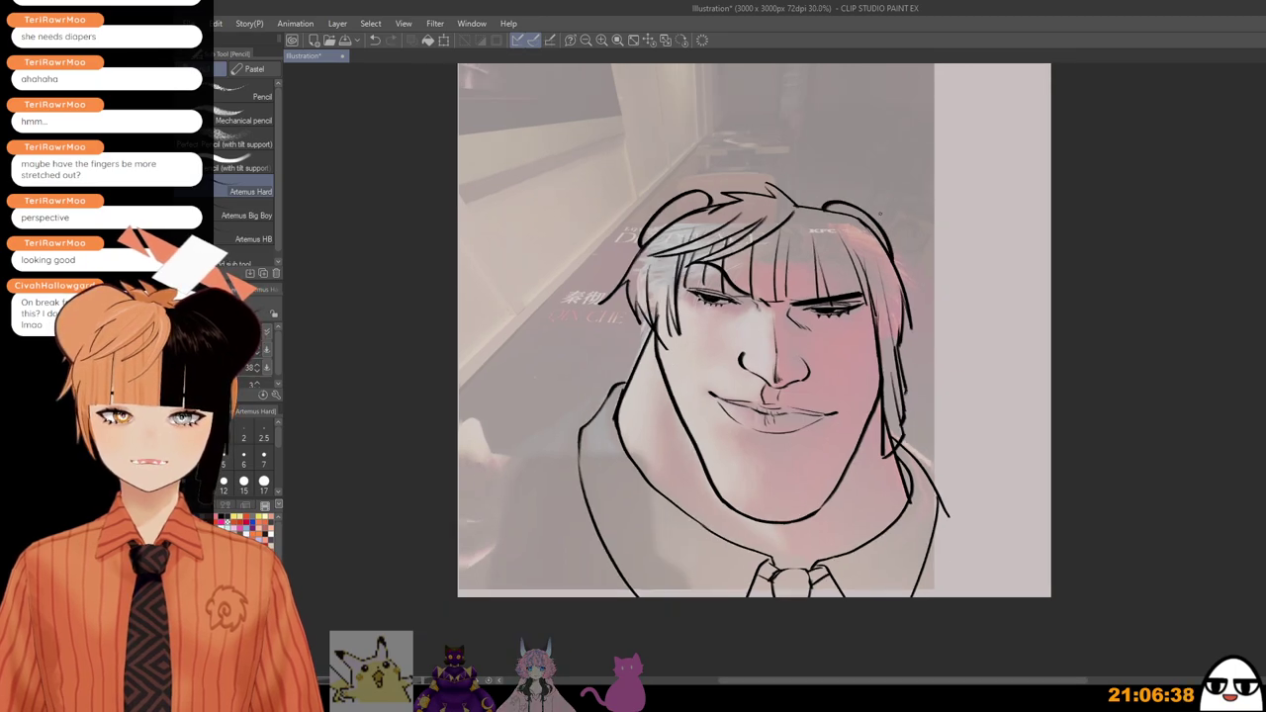
{"action": "key", "text": "ctrl+z"}
{"action": "left_click_drag", "start_coordinate": [894, 253], "coordinate": [920, 327]}
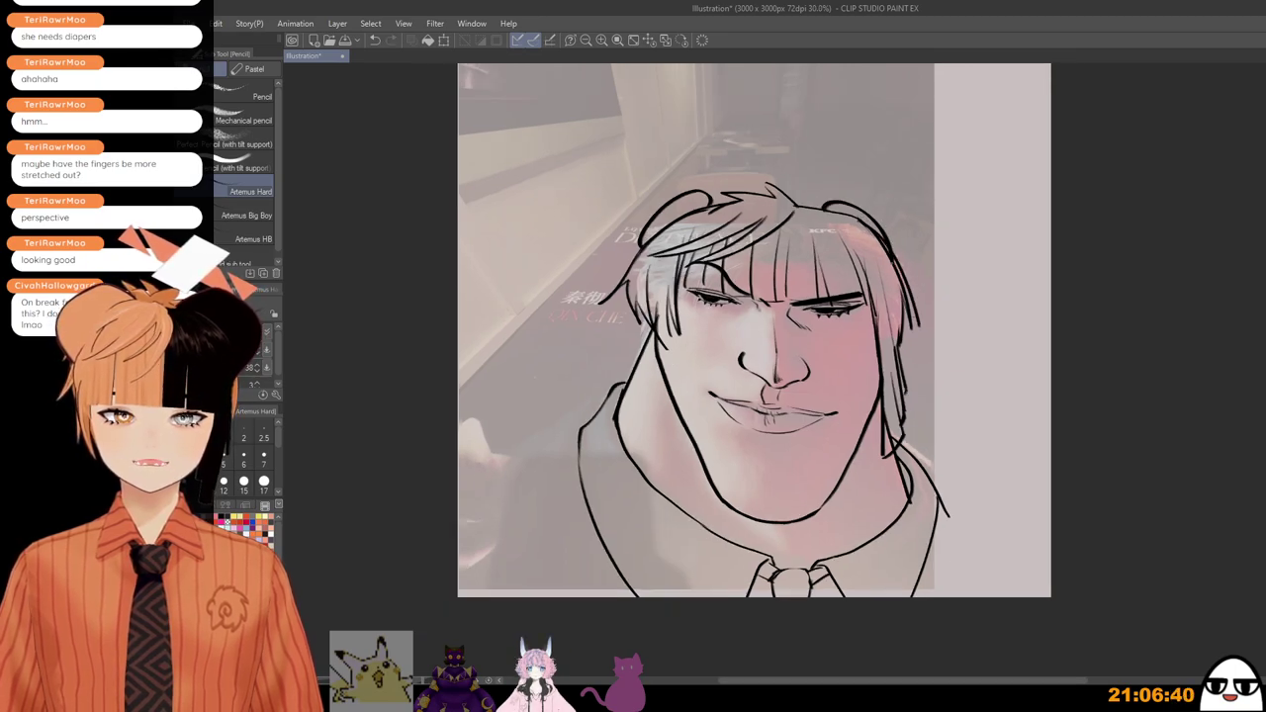
{"action": "key", "text": "ctrl+z"}
{"action": "left_click_drag", "start_coordinate": [893, 251], "coordinate": [911, 326]}
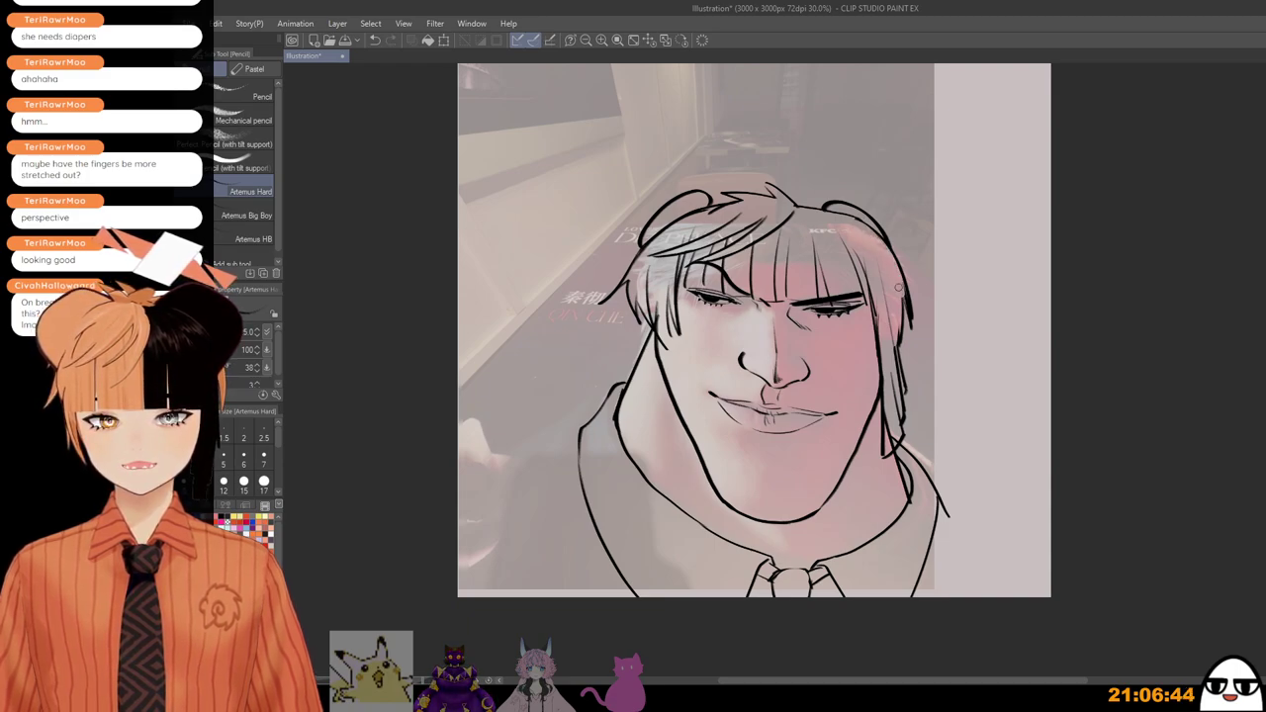
Step: Draw the shoulder lines from both sides of the collar out to the canvas edges and clean up the surplus red-side shoulder stroke
{"action": "scroll", "coordinate": [899, 288], "scroll_direction": "down", "scroll_amount": 1}
{"action": "left_click_drag", "start_coordinate": [902, 299], "coordinate": [884, 196]}
{"action": "scroll", "coordinate": [888, 232], "scroll_direction": "down", "scroll_amount": 1}
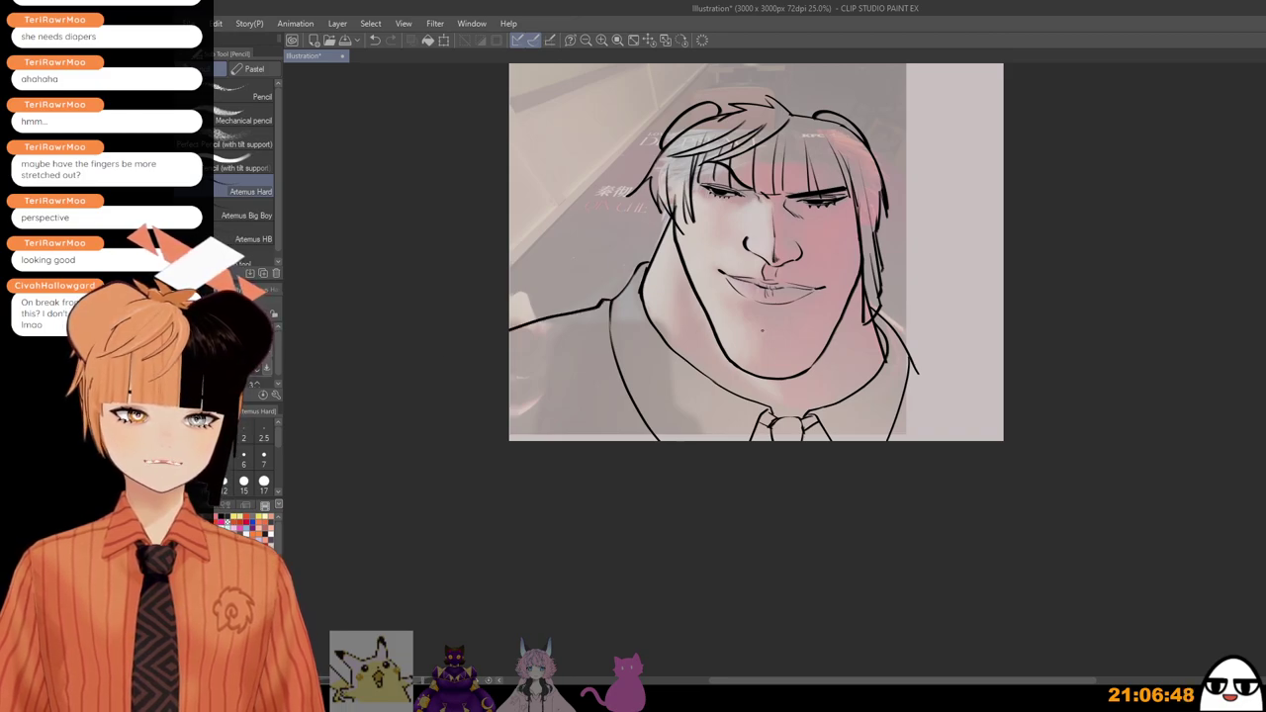
{"action": "scroll", "coordinate": [914, 360], "scroll_direction": "up", "scroll_amount": 1}
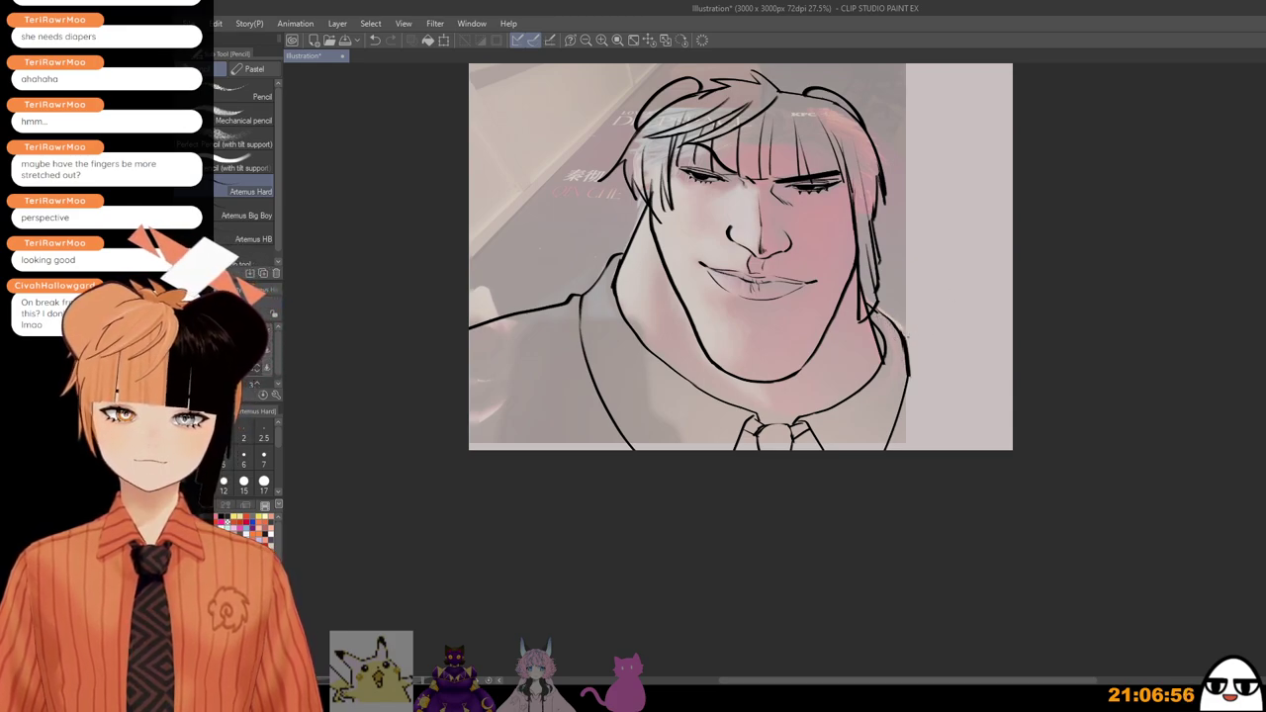
{"action": "left_click_drag", "start_coordinate": [1039, 447], "coordinate": [993, 520]}
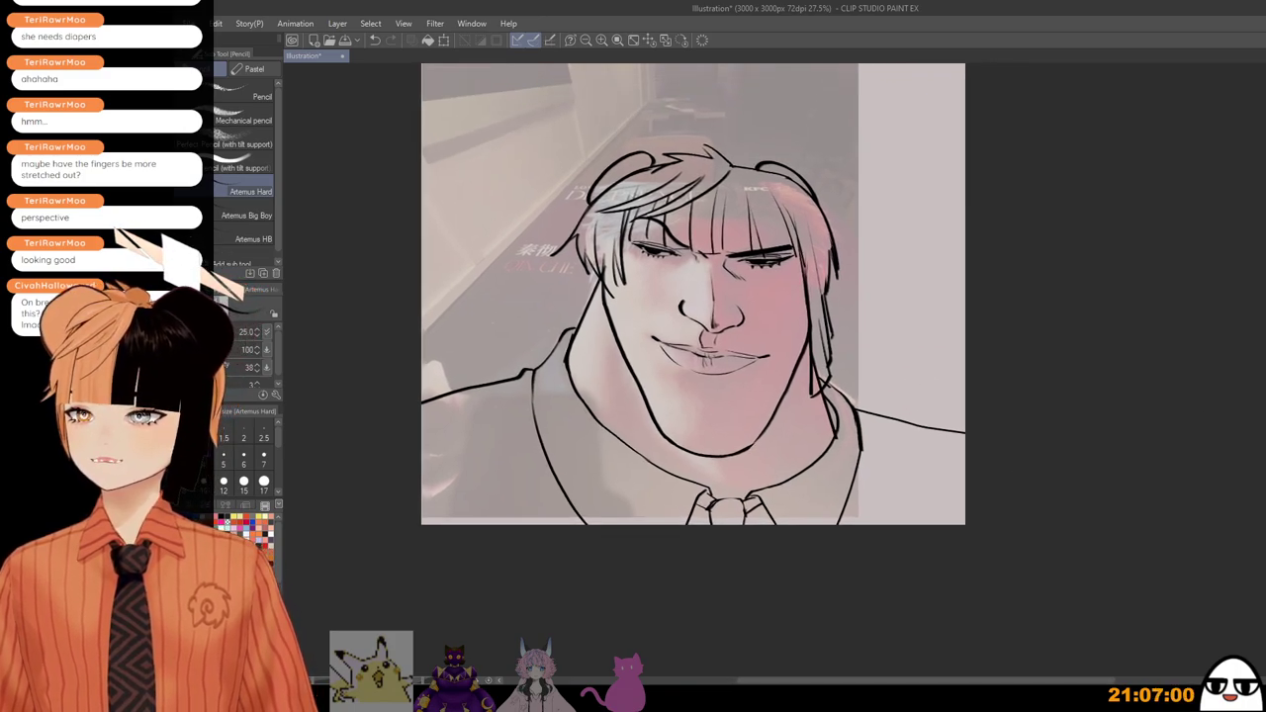
Step: Scale the man's line drawing down to under a third of the canvas width and place it near the upper centre
{"action": "key", "text": "ctrl+t"}
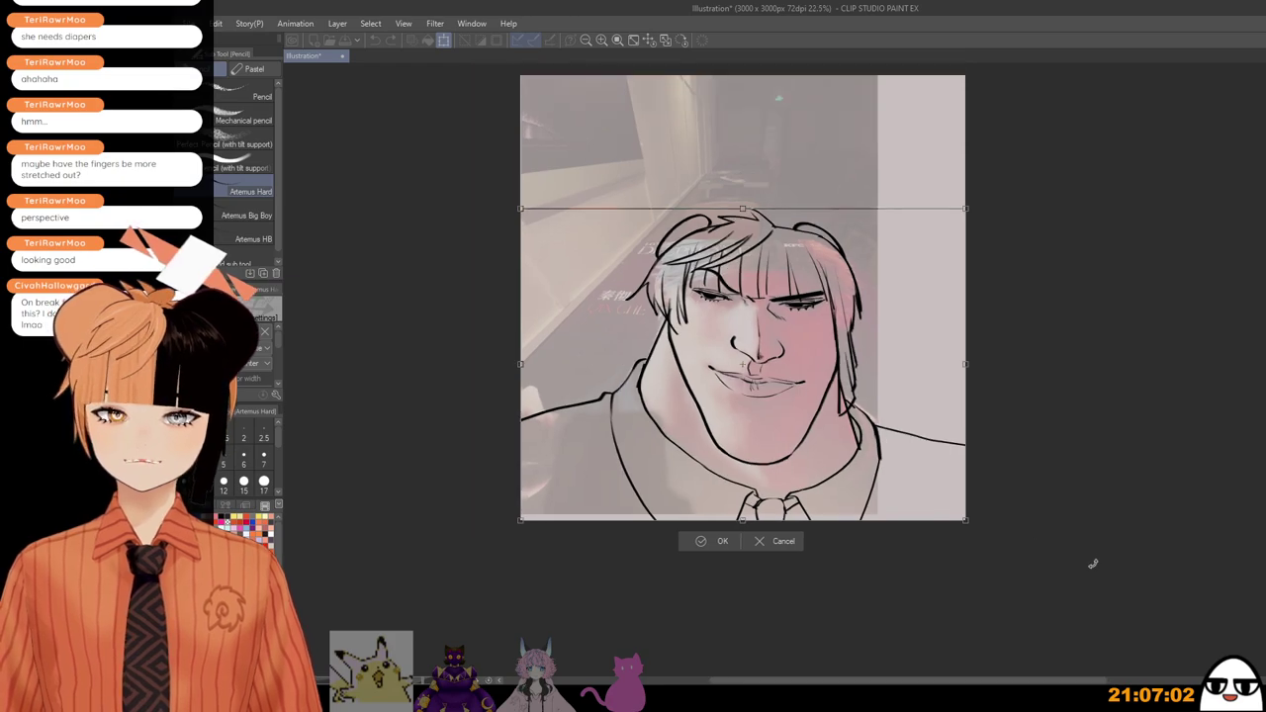
{"action": "scroll", "coordinate": [965, 520], "scroll_direction": "down", "scroll_amount": 1}
{"action": "left_click_drag", "start_coordinate": [965, 520], "coordinate": [837, 304]}
{"action": "left_click", "coordinate": [743, 331]}
{"action": "scroll", "coordinate": [836, 280], "scroll_direction": "up", "scroll_amount": 1}
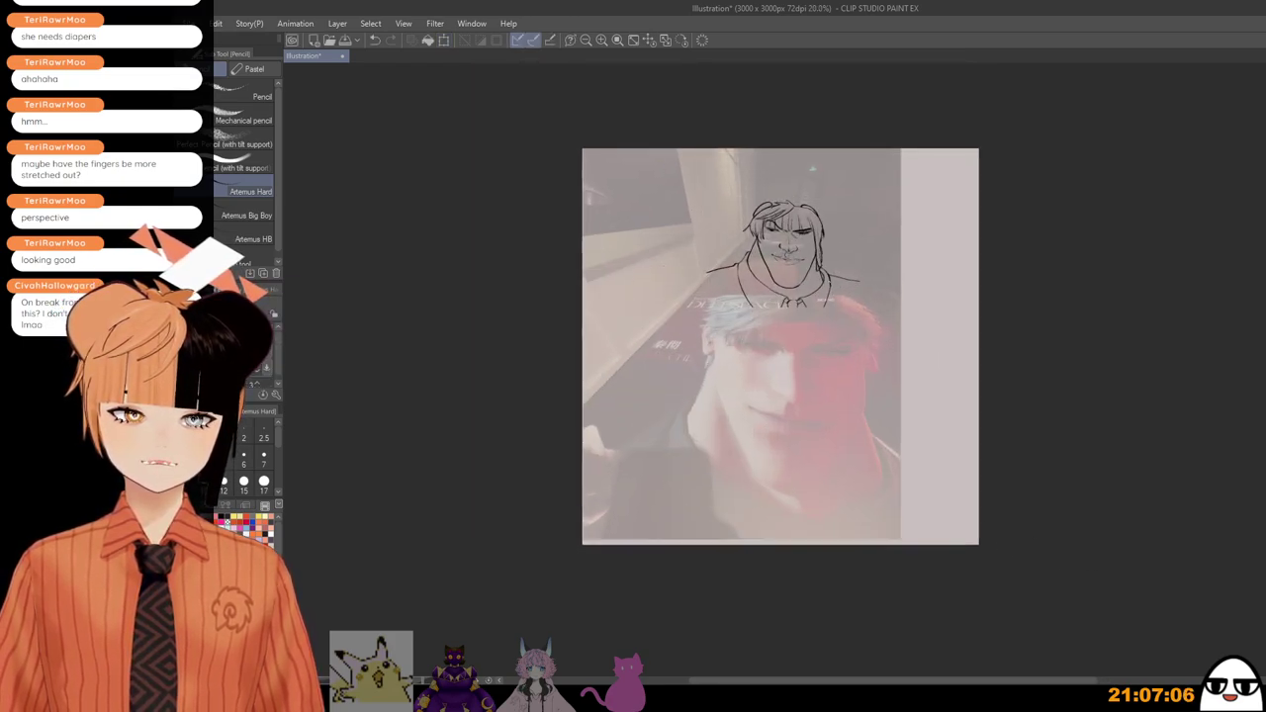
{"action": "scroll", "coordinate": [773, 283], "scroll_direction": "up", "scroll_amount": 2}
{"action": "key", "text": "ctrl+t"}
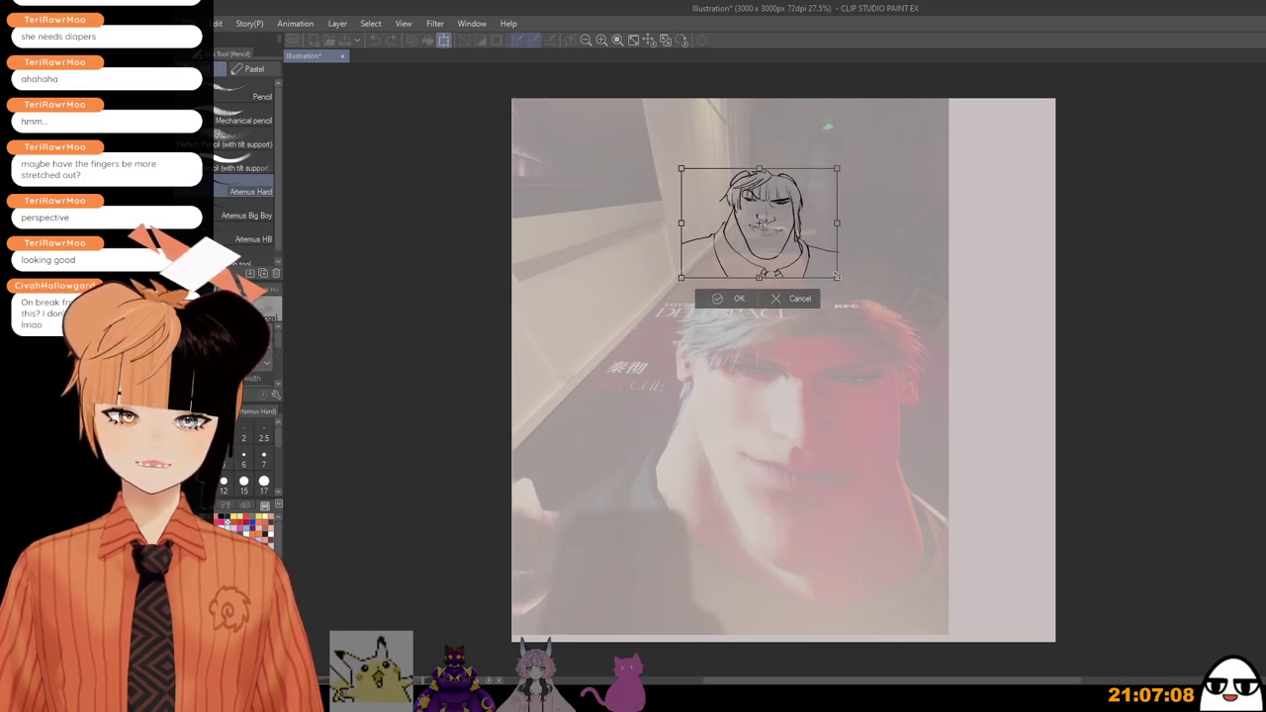
{"action": "left_click", "coordinate": [732, 297]}
Step: Extend both shoulder lines into very broad shoulders and draw the outer arm contours down near the canvas edges
{"action": "mouse_move", "coordinate": [693, 239]}
{"action": "left_mouse_down"}
{"action": "mouse_move", "coordinate": [583, 249]}
{"action": "mouse_move", "coordinate": [530, 273]}
{"action": "mouse_move", "coordinate": [520, 336]}
{"action": "left_mouse_up"}
{"action": "left_click_drag", "start_coordinate": [519, 427], "coordinate": [513, 471]}
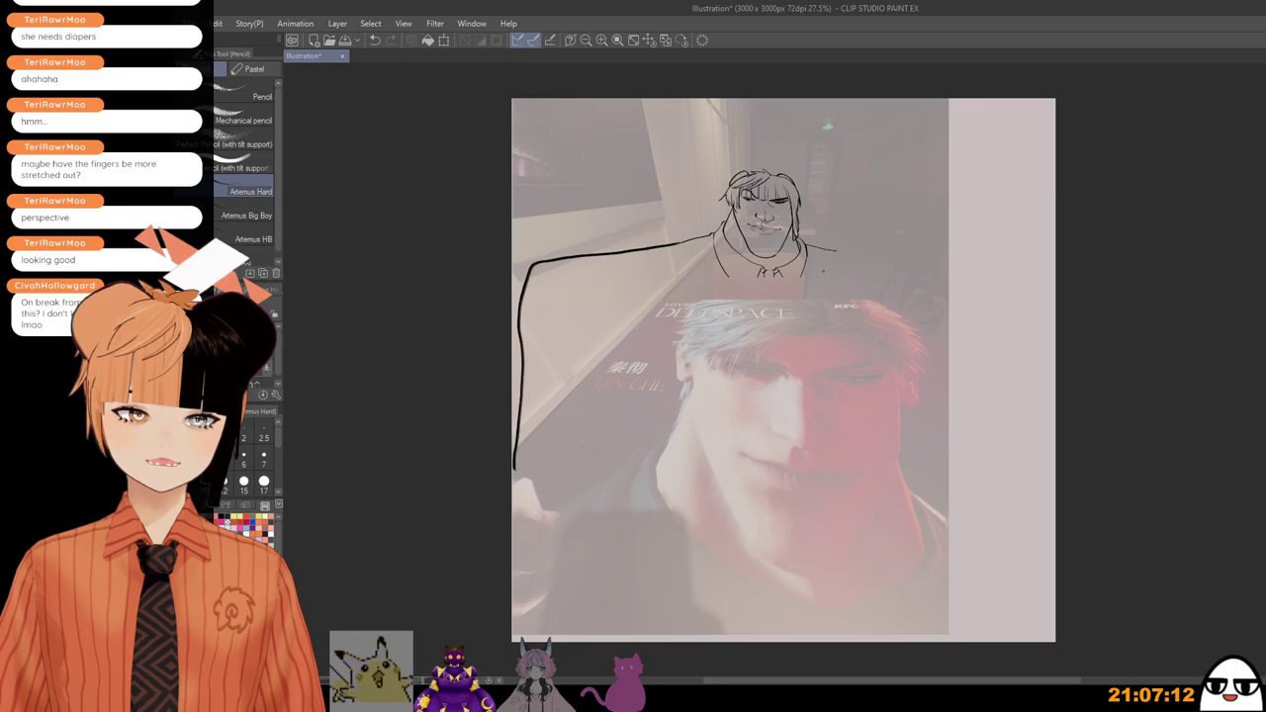
{"action": "mouse_move", "coordinate": [836, 253]}
{"action": "left_mouse_down"}
{"action": "mouse_move", "coordinate": [989, 284]}
{"action": "mouse_move", "coordinate": [1021, 374]}
{"action": "left_mouse_up"}
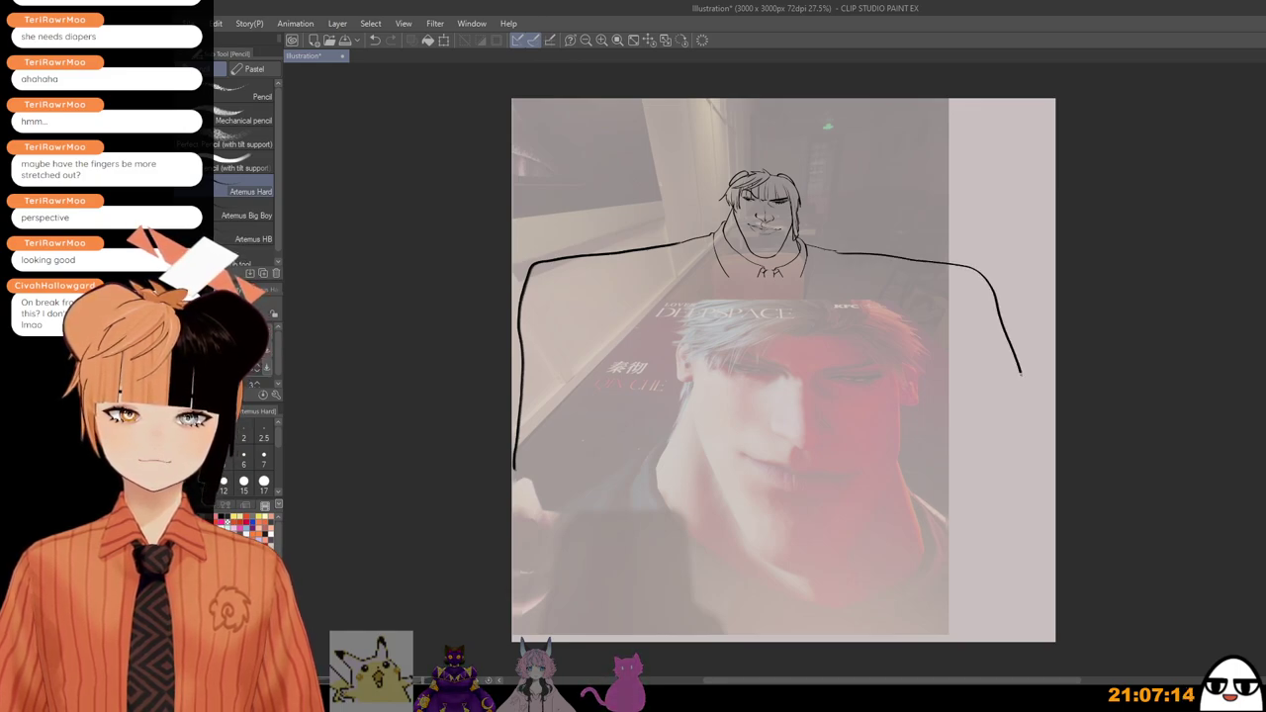
{"action": "left_click_drag", "start_coordinate": [1028, 456], "coordinate": [1030, 488]}
Step: Complete the pointed shirt collar flaps and draw a long narrow tie from the knot down to a pointed tip
{"action": "scroll", "coordinate": [799, 312], "scroll_direction": "up", "scroll_amount": 2}
{"action": "key", "text": "bracketleft"}
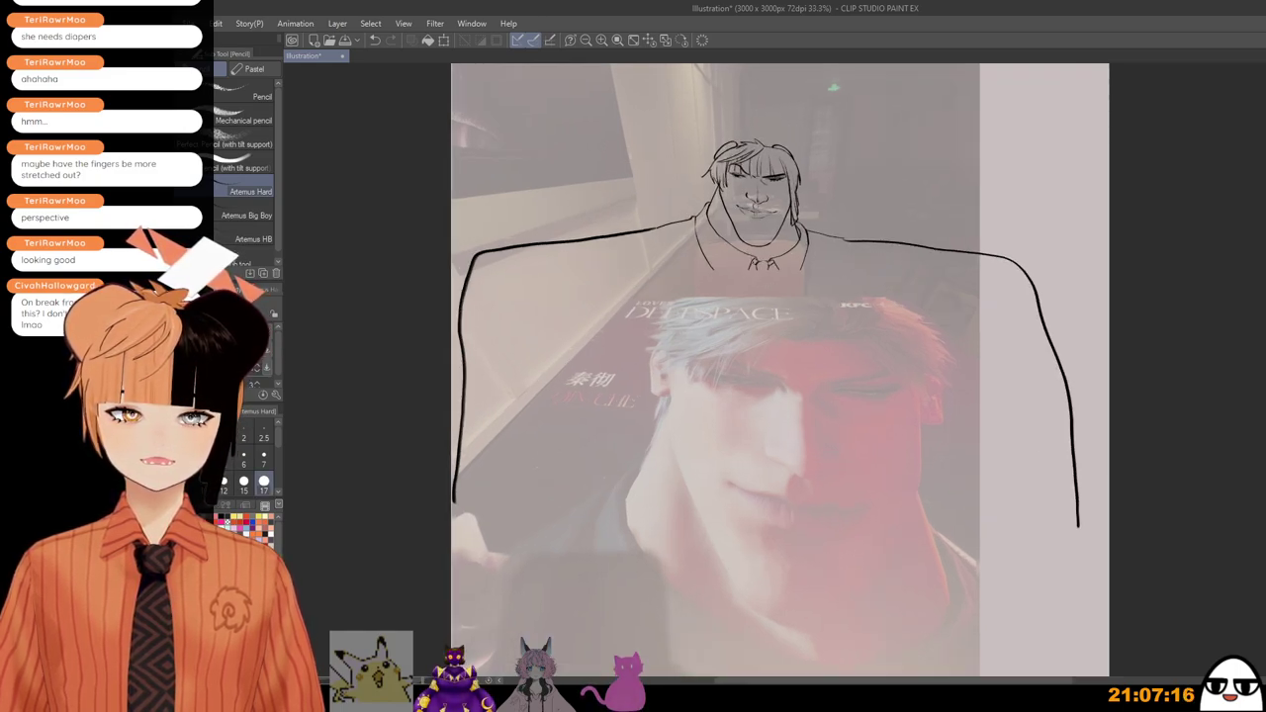
{"action": "mouse_move", "coordinate": [748, 272]}
{"action": "left_mouse_down"}
{"action": "mouse_move", "coordinate": [736, 294]}
{"action": "mouse_move", "coordinate": [749, 269]}
{"action": "mouse_move", "coordinate": [794, 288]}
{"action": "mouse_move", "coordinate": [756, 278]}
{"action": "mouse_move", "coordinate": [771, 280]}
{"action": "left_mouse_up"}
{"action": "key", "text": "ctrl+z"}
{"action": "key", "text": "ctrl+z"}
{"action": "key", "text": "ctrl+z"}
{"action": "mouse_move", "coordinate": [756, 278]}
{"action": "left_mouse_down"}
{"action": "mouse_move", "coordinate": [769, 278]}
{"action": "mouse_move", "coordinate": [750, 463]}
{"action": "mouse_move", "coordinate": [760, 544]}
{"action": "left_mouse_up"}
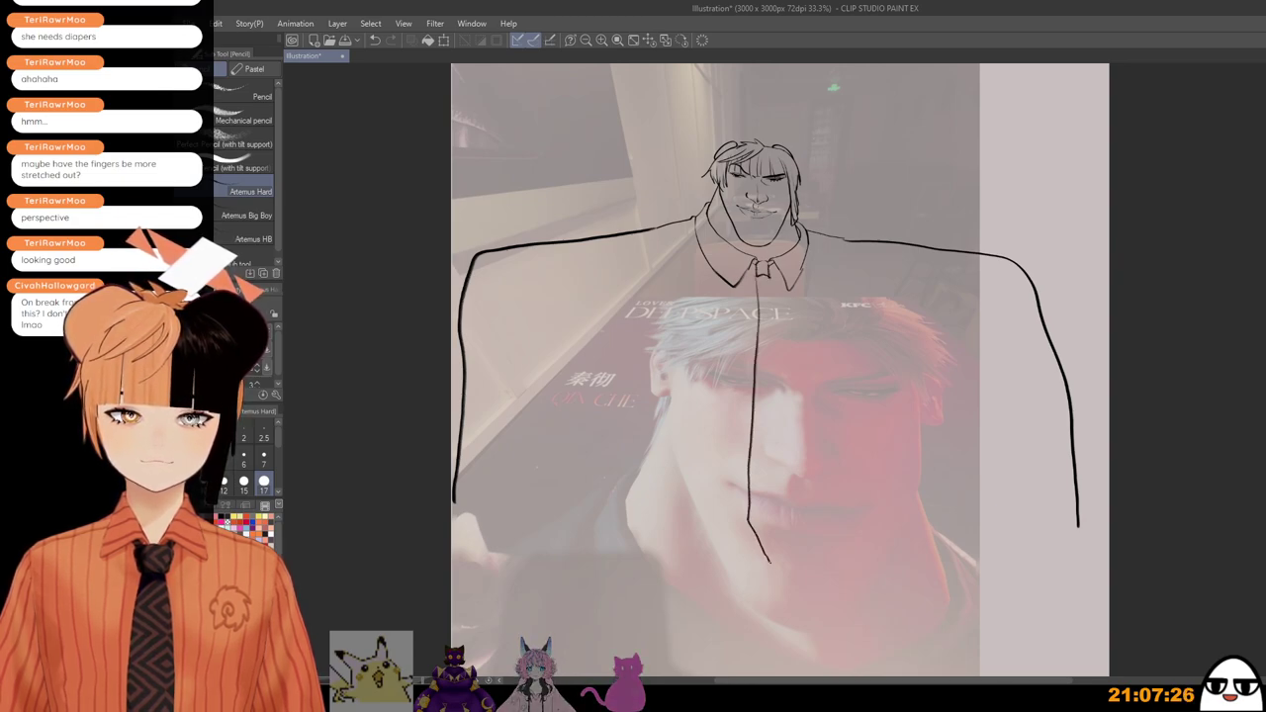
{"action": "left_click_drag", "start_coordinate": [769, 270], "coordinate": [774, 565]}
{"action": "scroll", "coordinate": [770, 494], "scroll_direction": "down", "scroll_amount": 1}
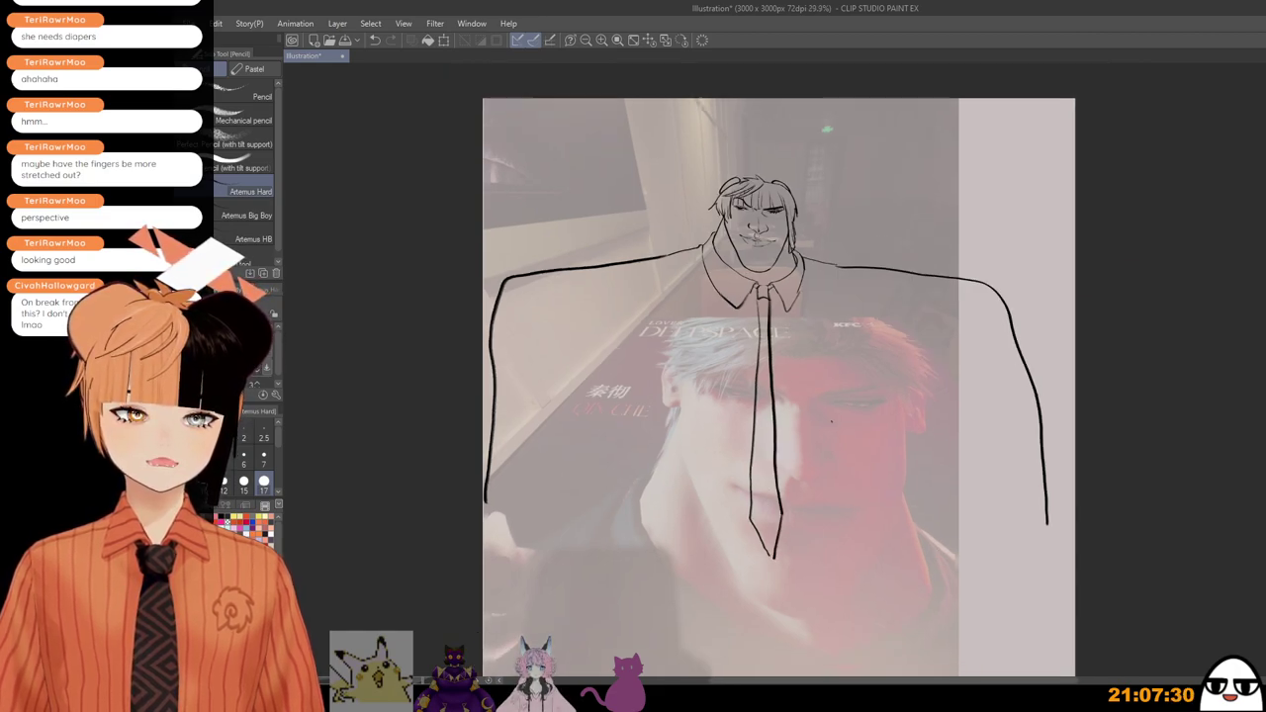
Step: Draw a thin diagonal armpit crease inside the pale-side shoulder, replacing the first attempt with a lighter stroke
{"action": "left_click_drag", "start_coordinate": [825, 451], "coordinate": [806, 405]}
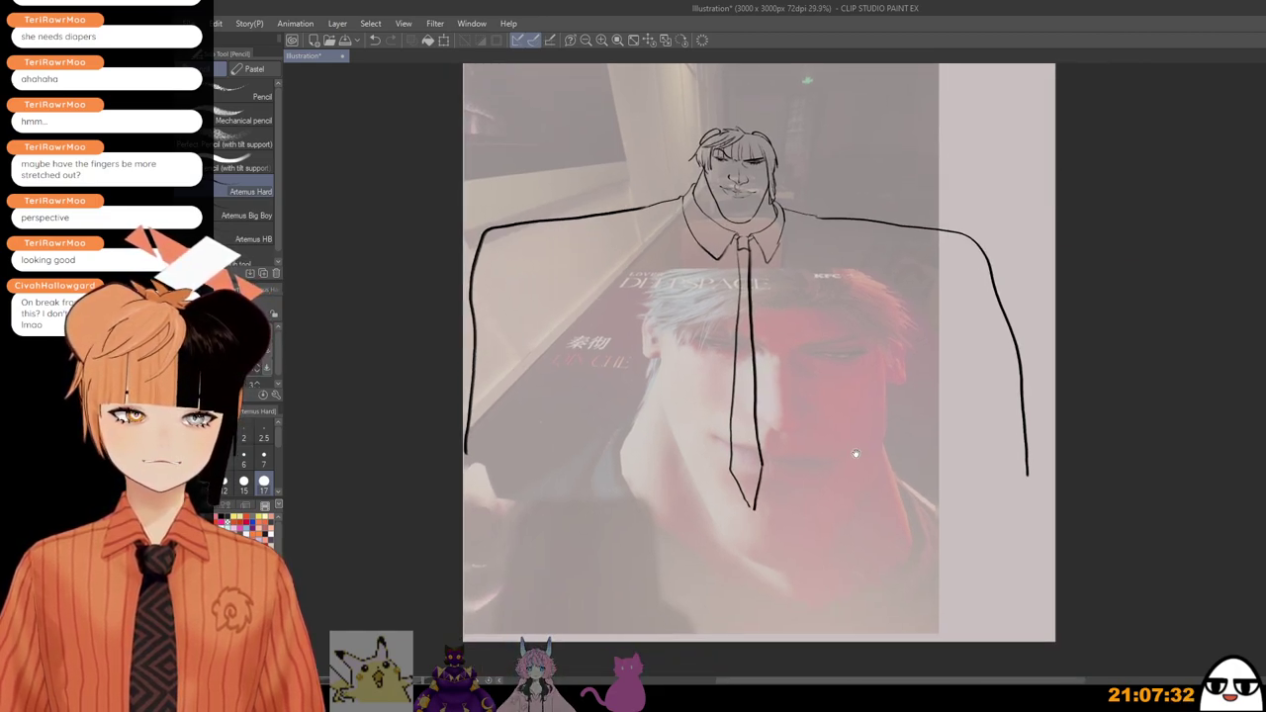
{"action": "left_click_drag", "start_coordinate": [856, 453], "coordinate": [868, 414]}
{"action": "left_click_drag", "start_coordinate": [513, 205], "coordinate": [537, 259]}
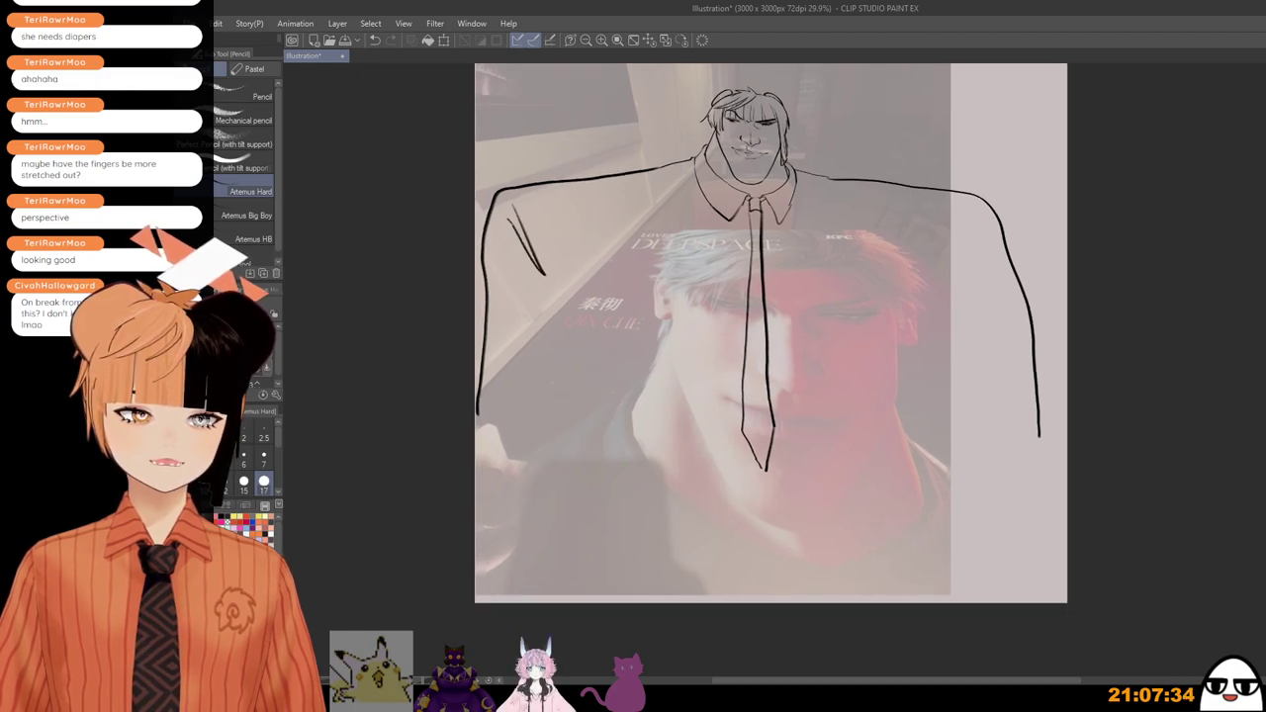
{"action": "key", "text": "ctrl+z"}
{"action": "key", "text": "ctrl+z"}
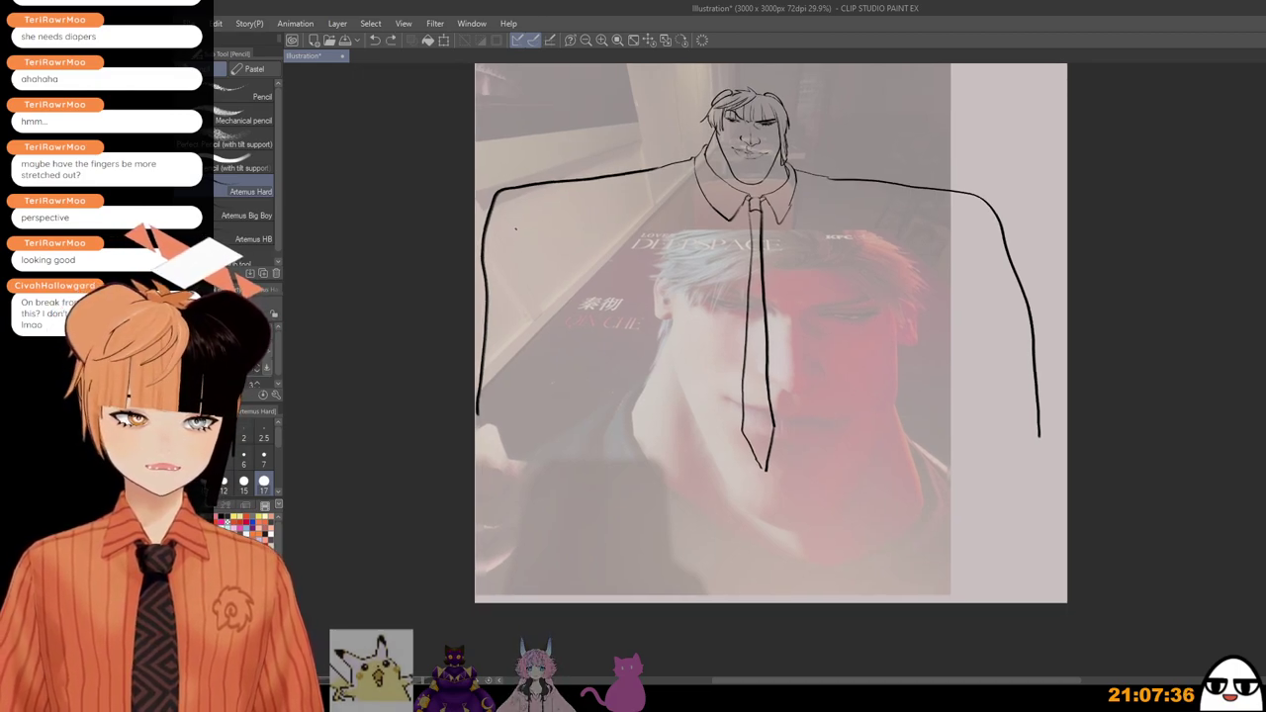
{"action": "left_click_drag", "start_coordinate": [507, 205], "coordinate": [549, 290]}
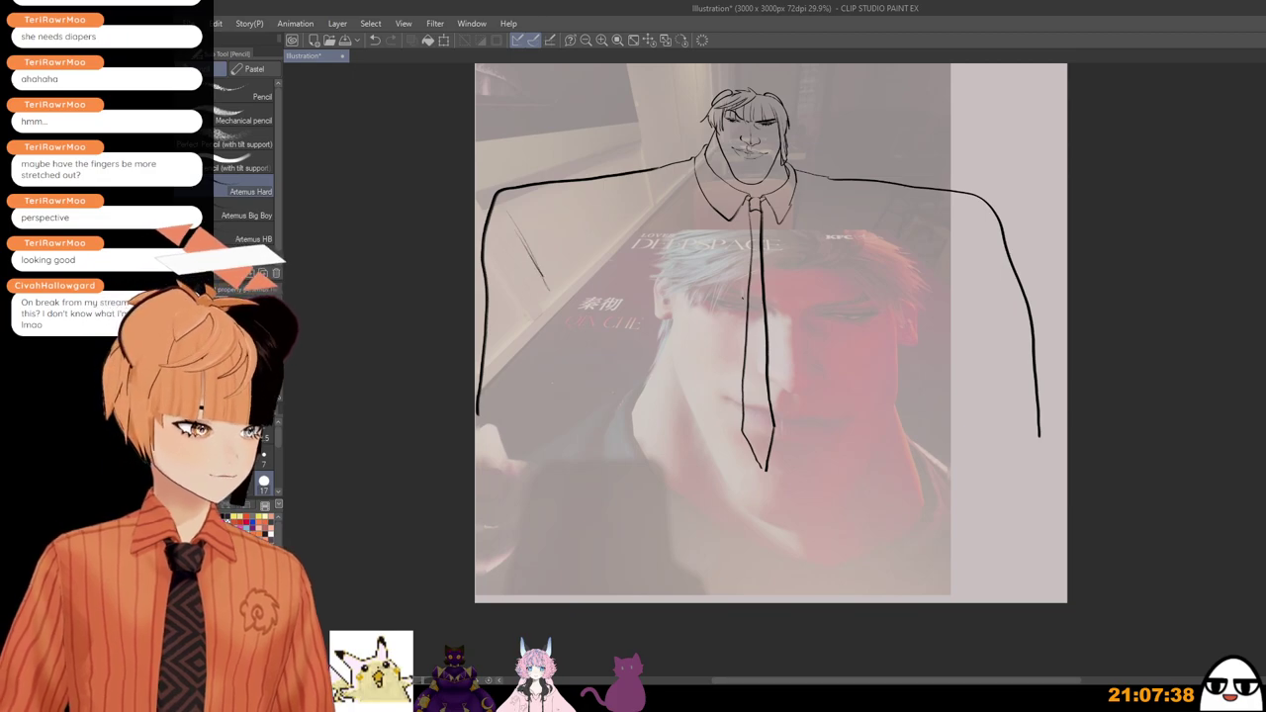
{"action": "left_click_drag", "start_coordinate": [831, 368], "coordinate": [809, 373]}
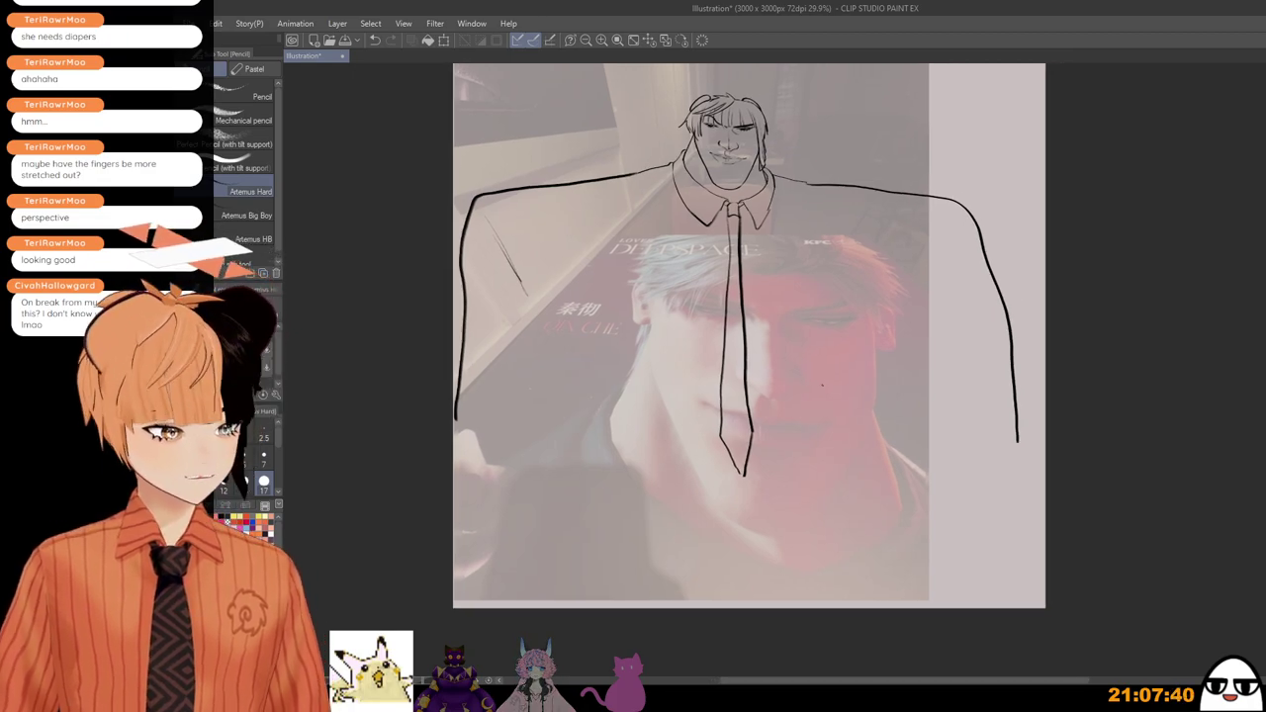
{"action": "scroll", "coordinate": [804, 263], "scroll_direction": "up", "scroll_amount": 1}
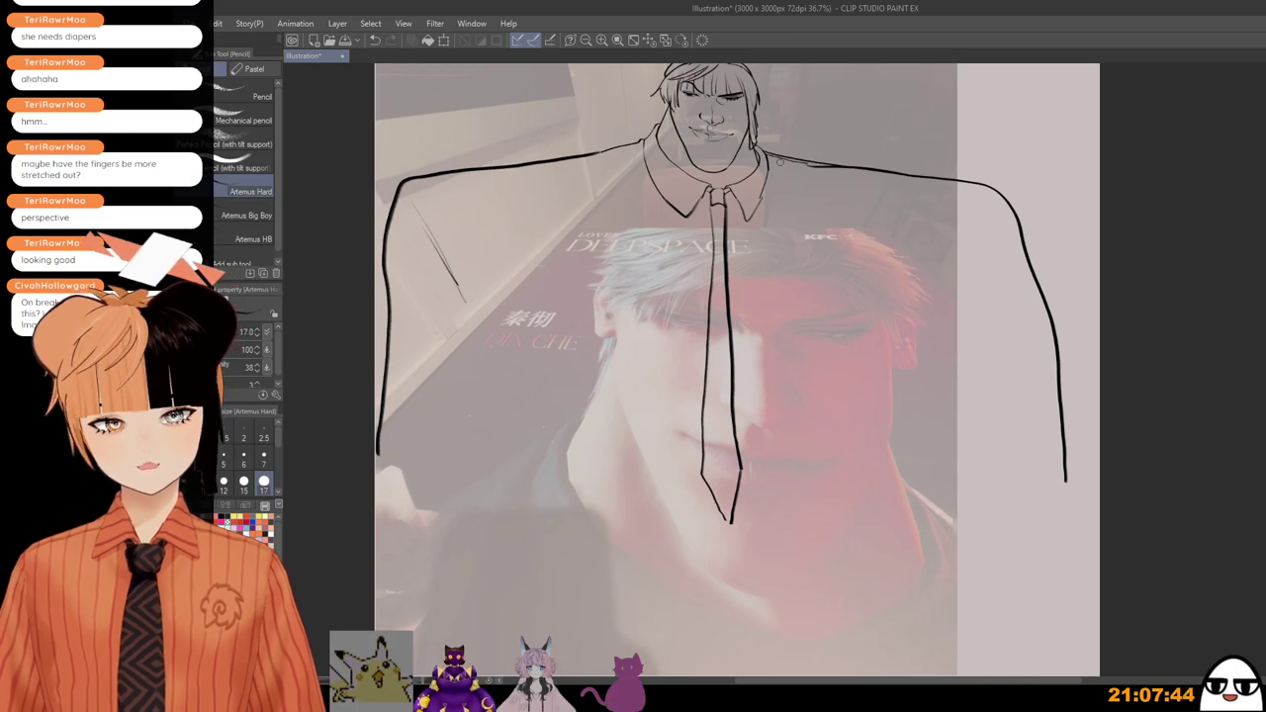
{"action": "scroll", "coordinate": [807, 170], "scroll_direction": "down", "scroll_amount": 2}
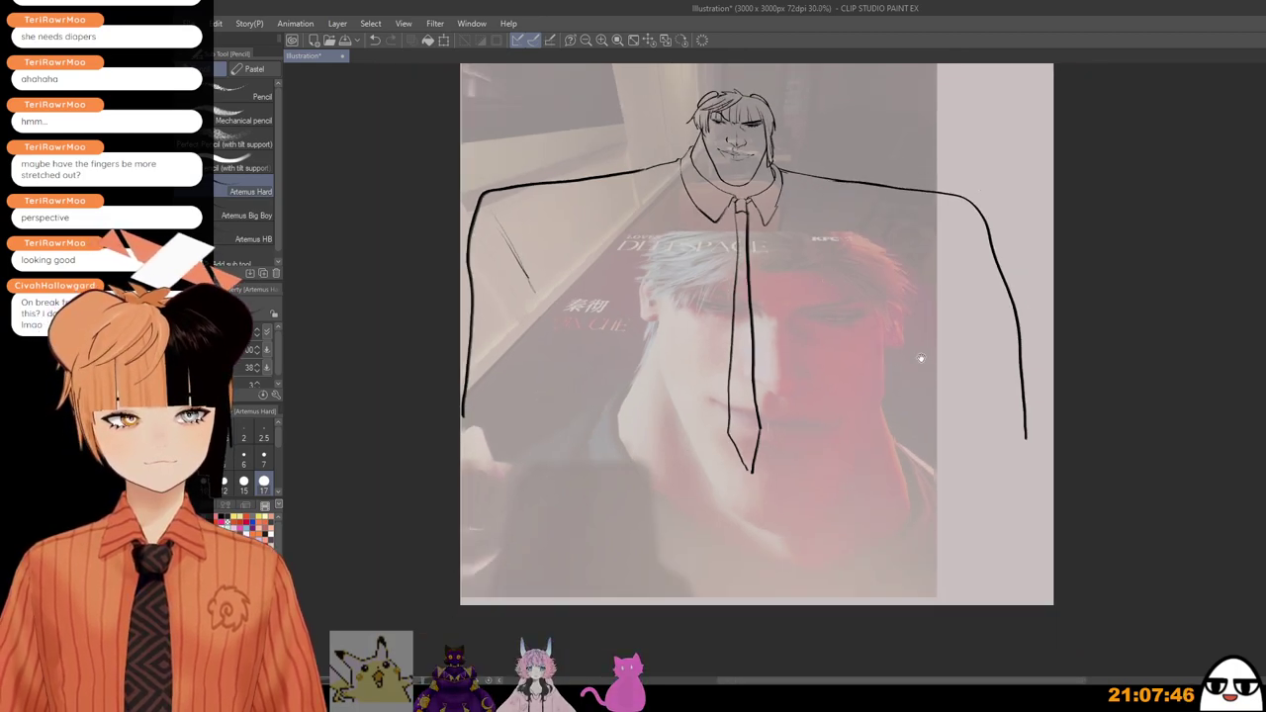
Step: Add the matching crease inside the red-side shoulder and draw long inner arm lines down from both creases
{"action": "left_click_drag", "start_coordinate": [933, 305], "coordinate": [964, 251]}
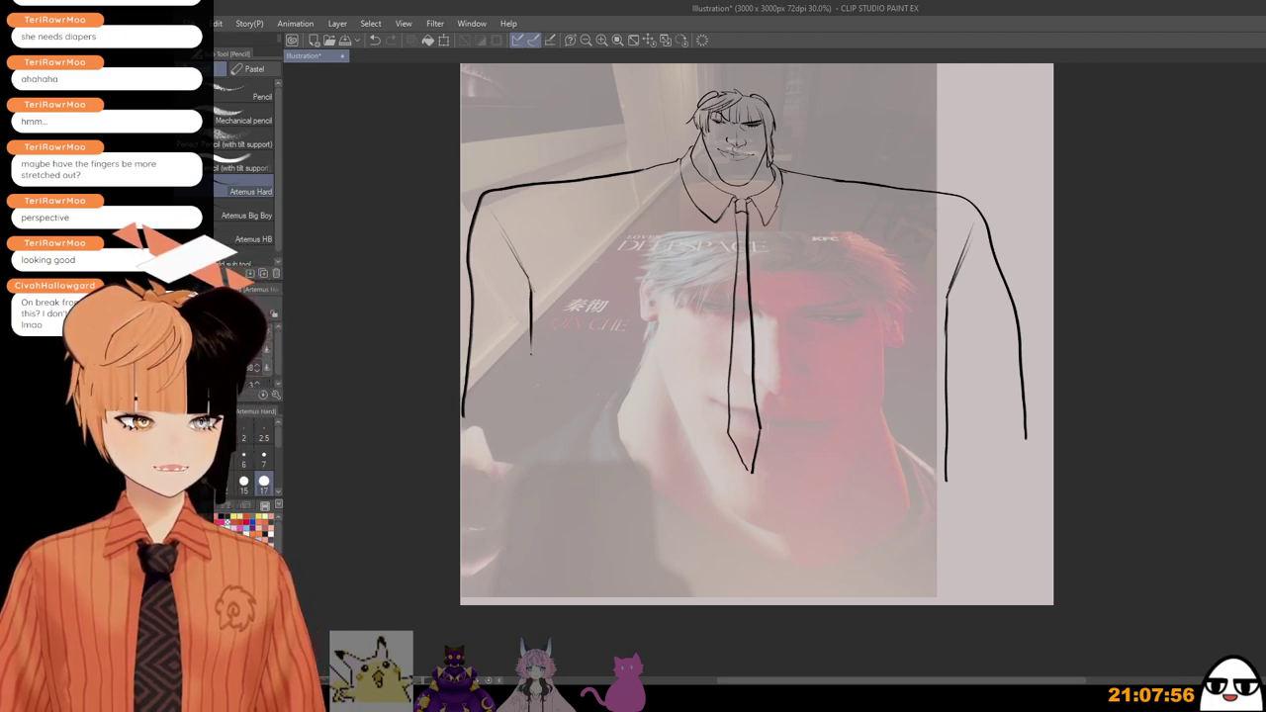
{"action": "left_click_drag", "start_coordinate": [527, 318], "coordinate": [530, 473]}
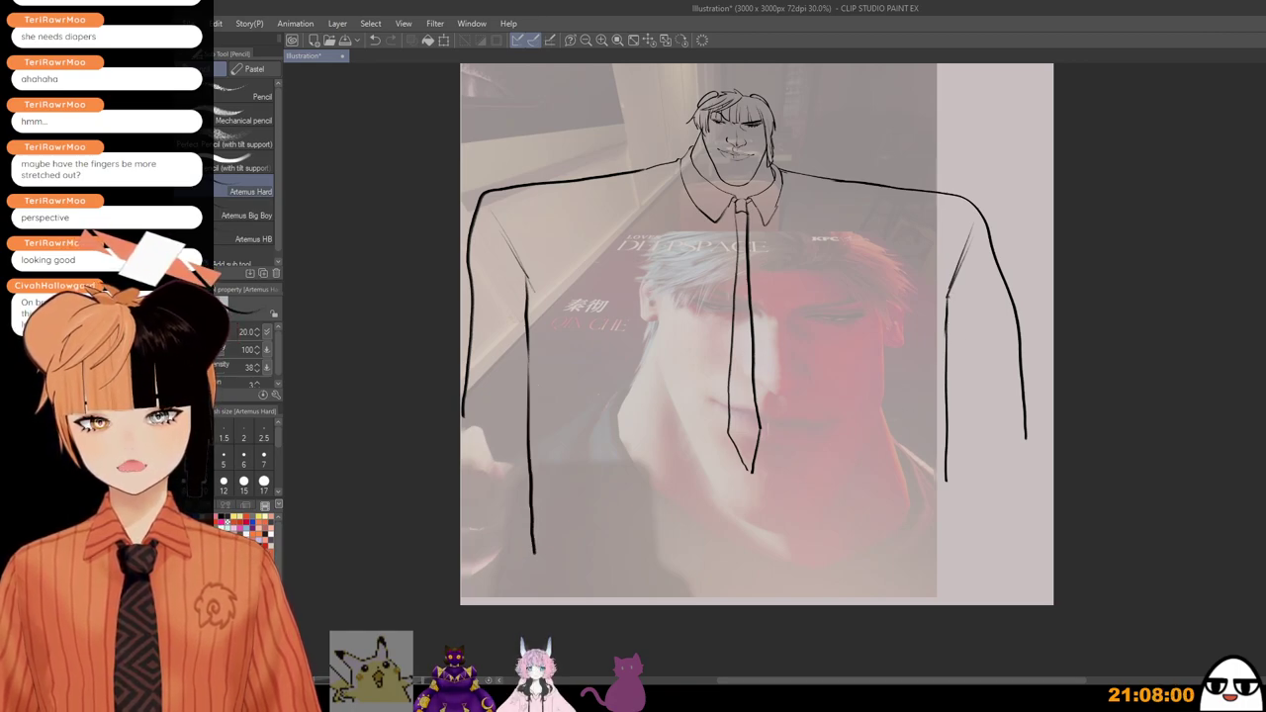
{"action": "mouse_move", "coordinate": [951, 298]}
{"action": "left_mouse_down"}
{"action": "mouse_move", "coordinate": [963, 551]}
{"action": "mouse_move", "coordinate": [956, 420]}
{"action": "mouse_move", "coordinate": [964, 540]}
{"action": "left_mouse_up"}
{"action": "key", "text": "ctrl+z"}
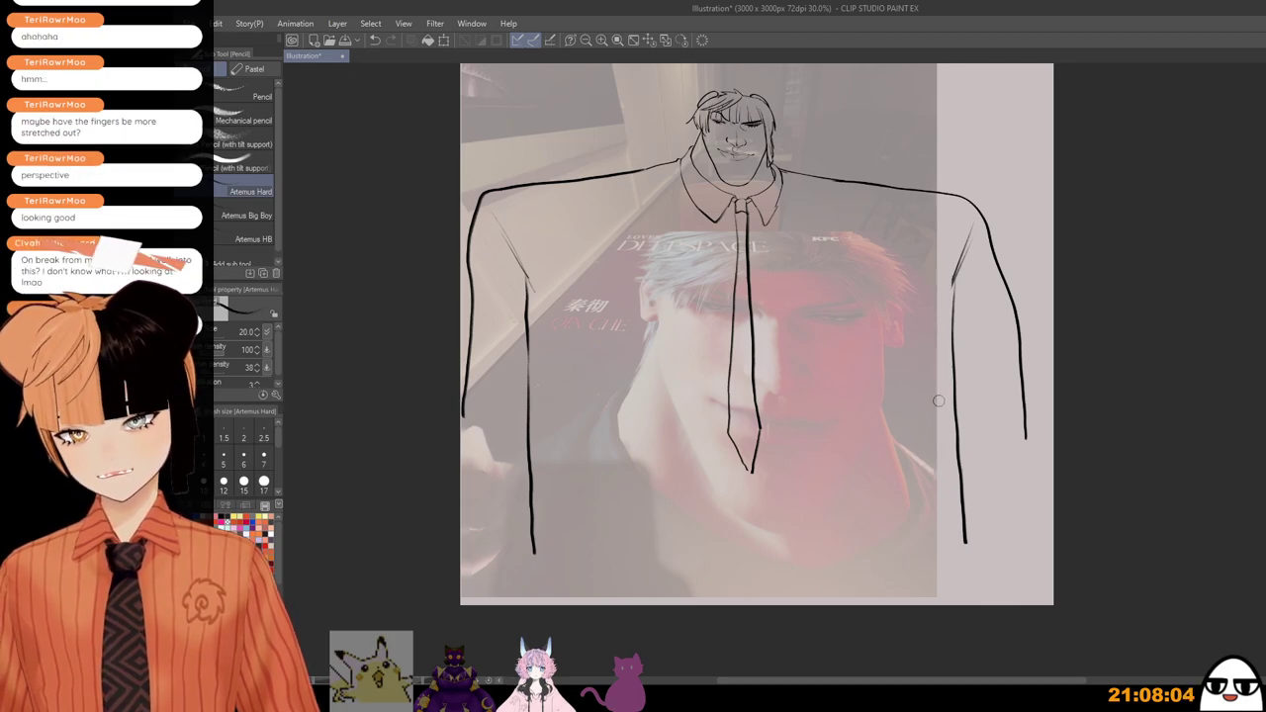
Step: Fill a thick black shadow under the chin, tapering up along the red-side jaw
{"action": "scroll", "coordinate": [945, 403], "scroll_direction": "up", "scroll_amount": 1}
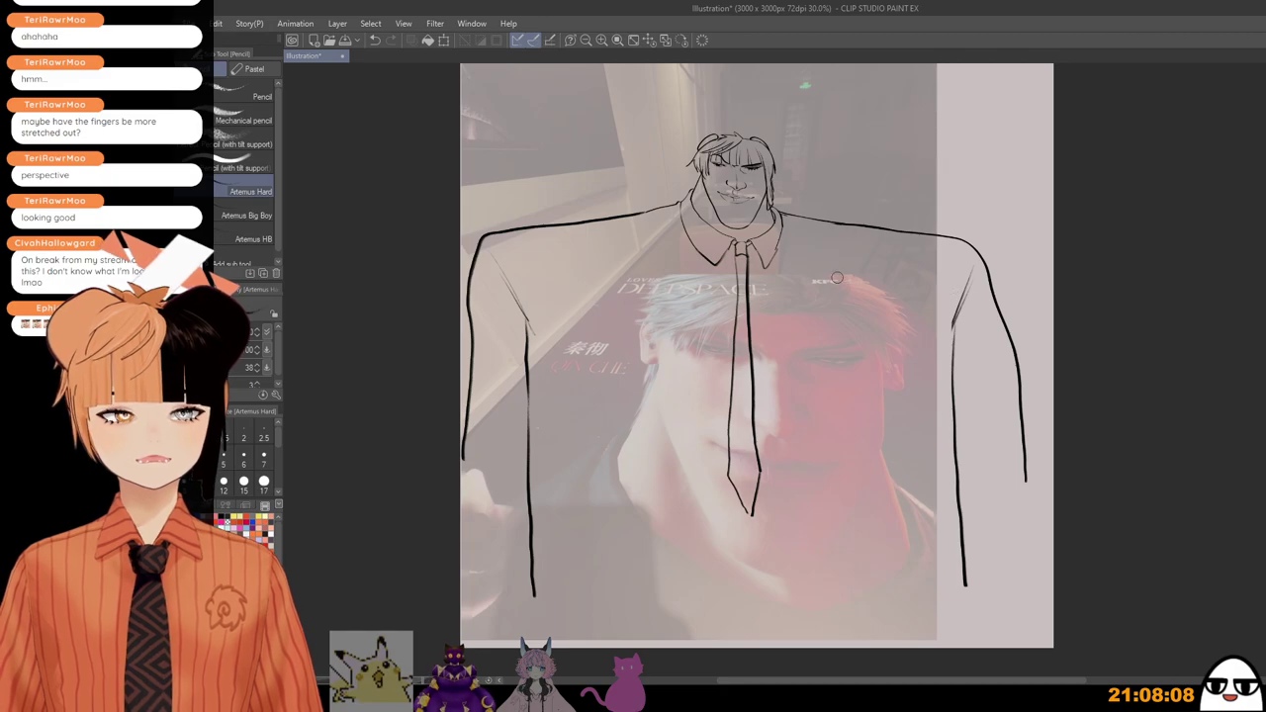
{"action": "scroll", "coordinate": [809, 325], "scroll_direction": "down", "scroll_amount": 1}
{"action": "scroll", "coordinate": [752, 267], "scroll_direction": "up", "scroll_amount": 4}
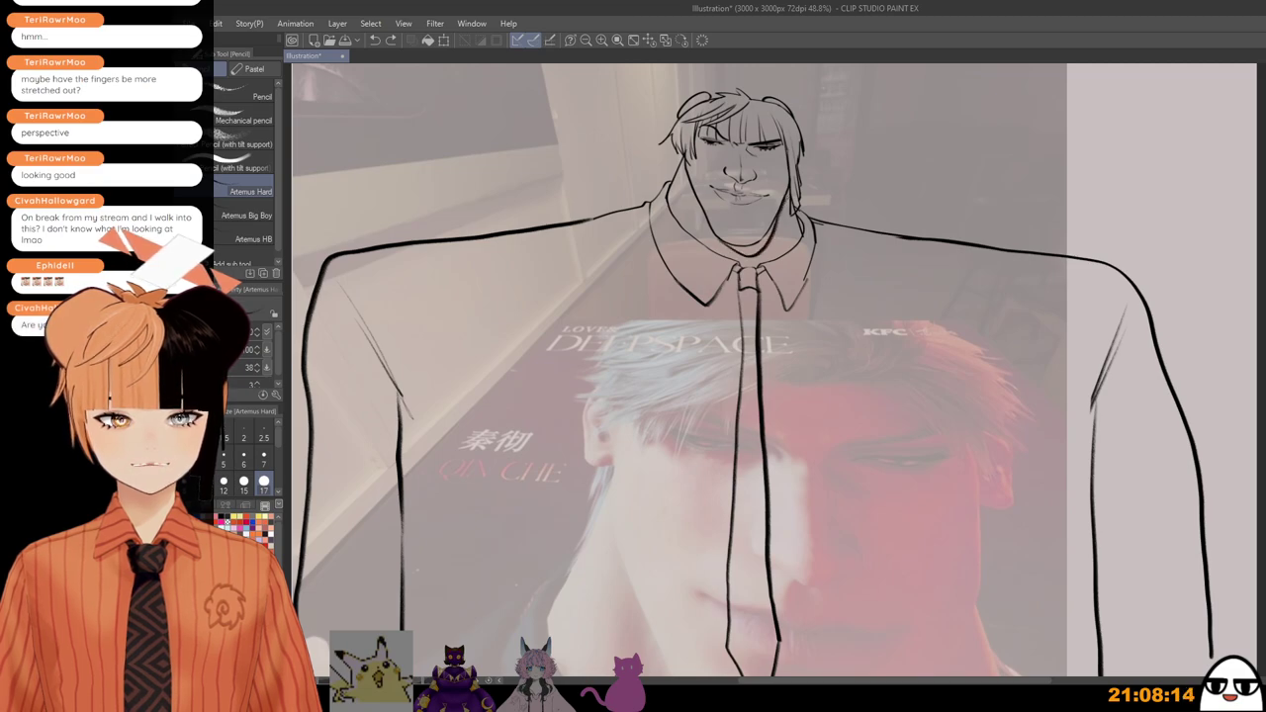
{"action": "mouse_move", "coordinate": [765, 241]}
{"action": "left_mouse_down"}
{"action": "mouse_move", "coordinate": [725, 245]}
{"action": "mouse_move", "coordinate": [742, 255]}
{"action": "left_mouse_up"}
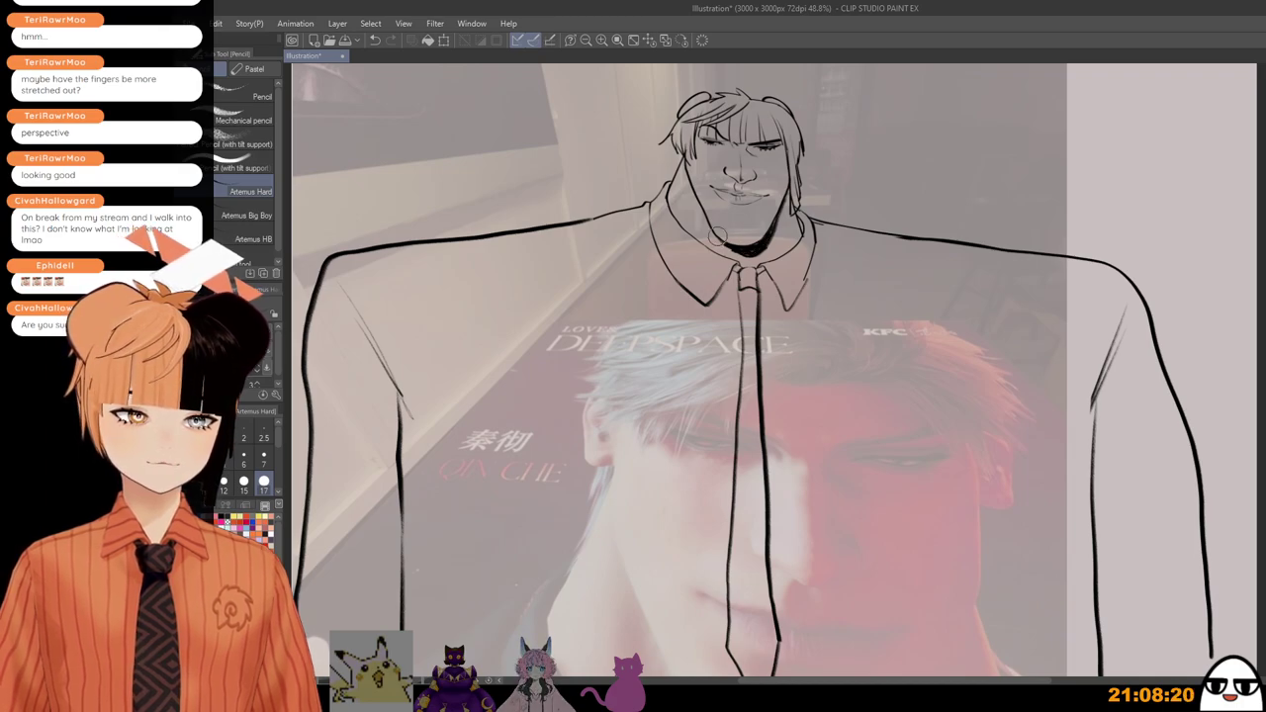
{"action": "scroll", "coordinate": [744, 255], "scroll_direction": "down", "scroll_amount": 3}
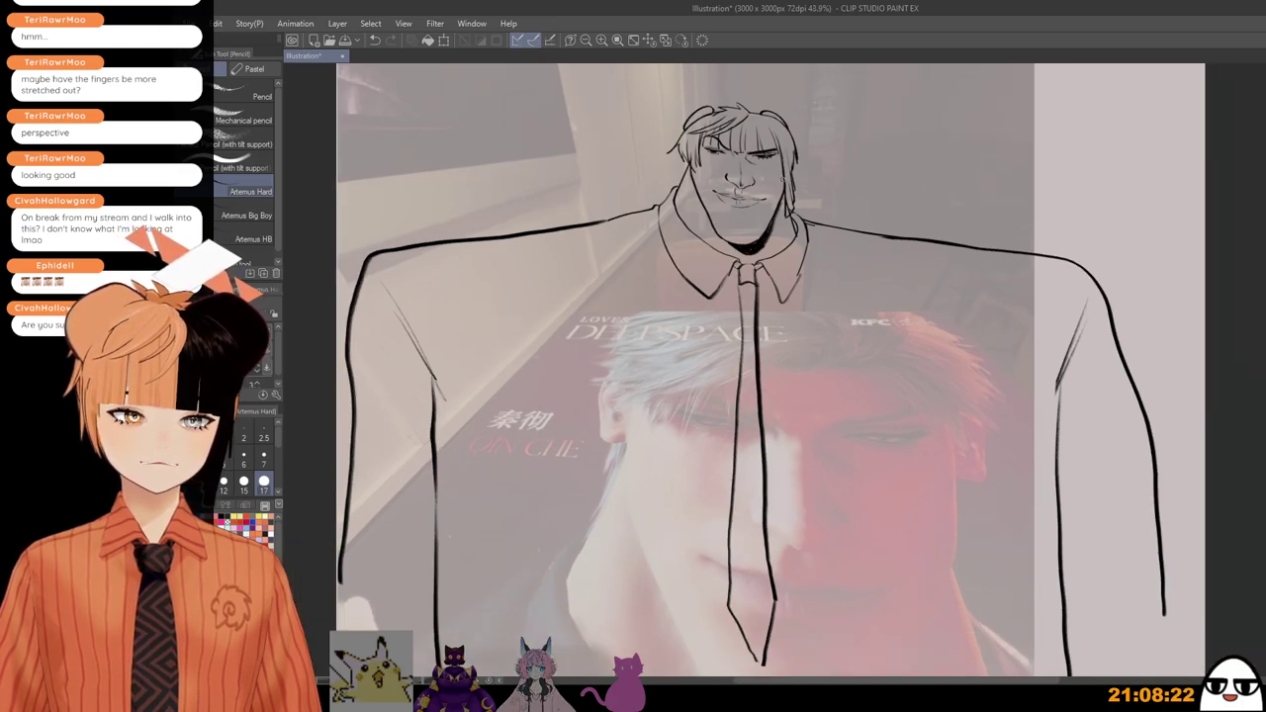
{"action": "mouse_move", "coordinate": [862, 384]}
{"action": "left_mouse_down"}
{"action": "mouse_move", "coordinate": [855, 317]}
{"action": "mouse_move", "coordinate": [820, 379]}
{"action": "left_mouse_up"}
{"action": "scroll", "coordinate": [852, 309], "scroll_direction": "down", "scroll_amount": 1}
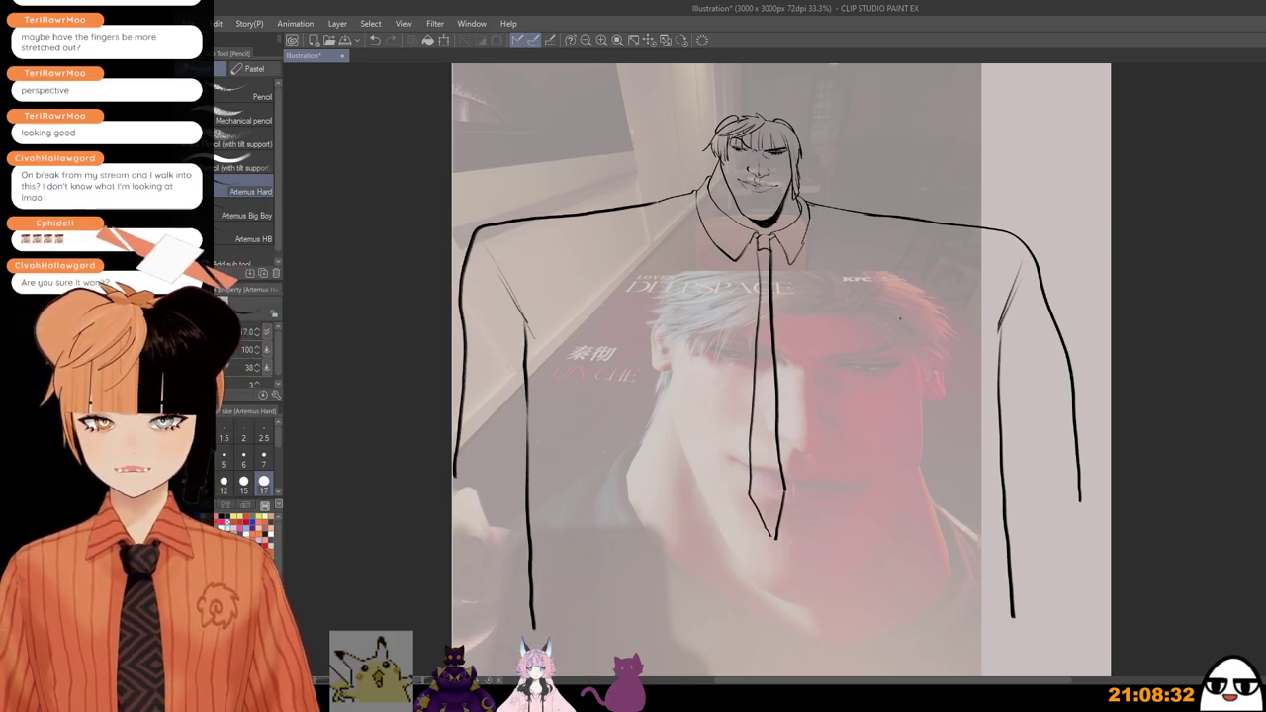
Step: Draw a tiny animal face with rounded ears, dot eyes and whiskers sitting on the red-side shoulder beside the collar
{"action": "scroll", "coordinate": [870, 234], "scroll_direction": "up", "scroll_amount": 5}
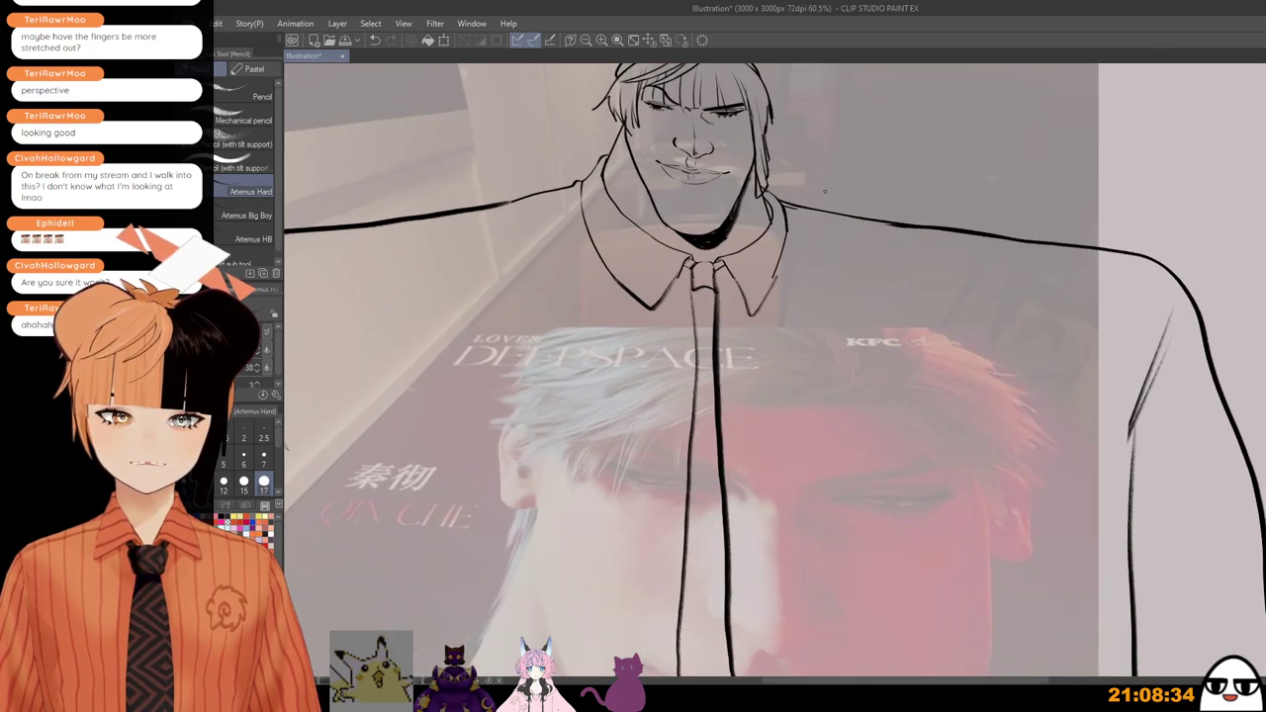
{"action": "left_click_drag", "start_coordinate": [825, 184], "coordinate": [820, 200]}
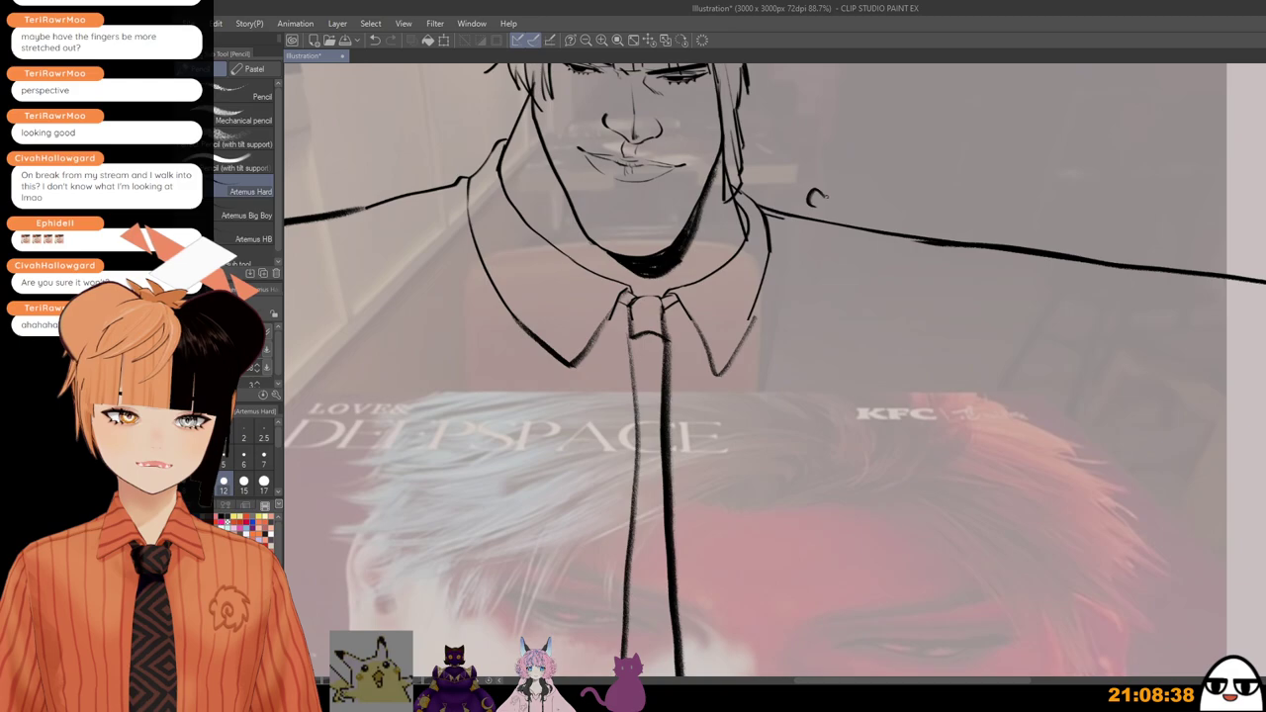
{"action": "left_click_drag", "start_coordinate": [825, 199], "coordinate": [838, 204]}
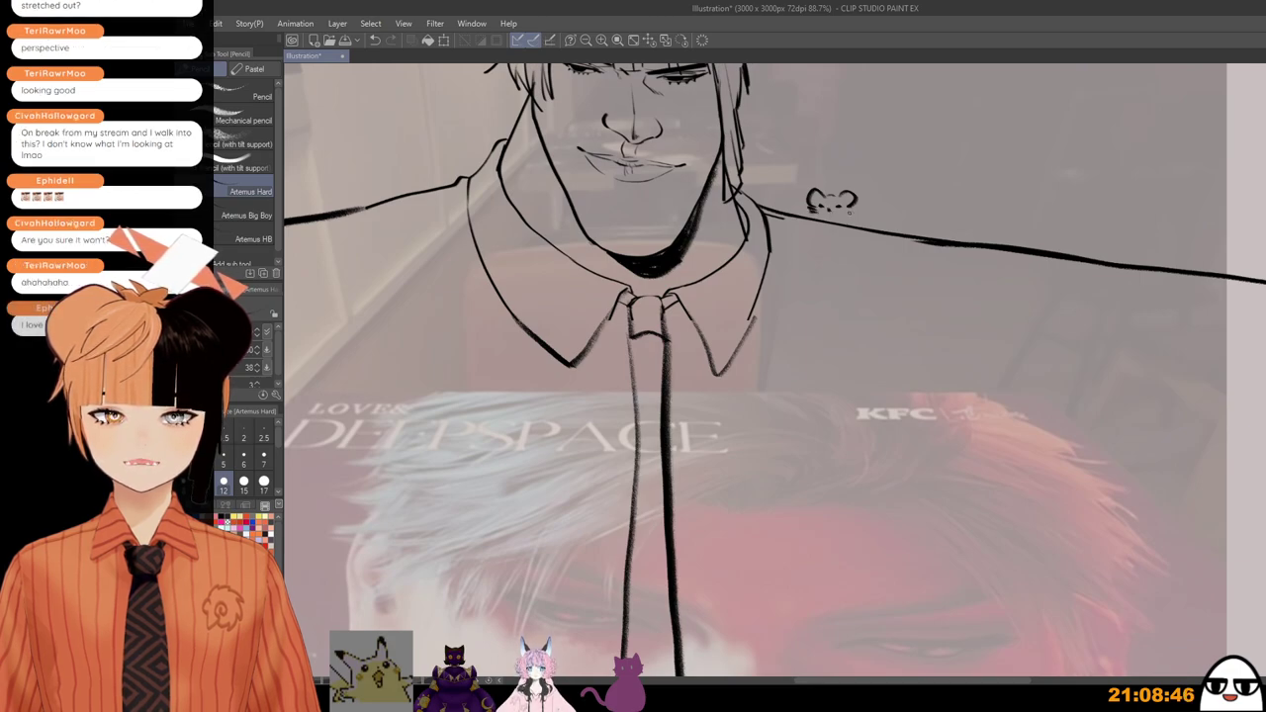
{"action": "key", "text": "ctrl+z"}
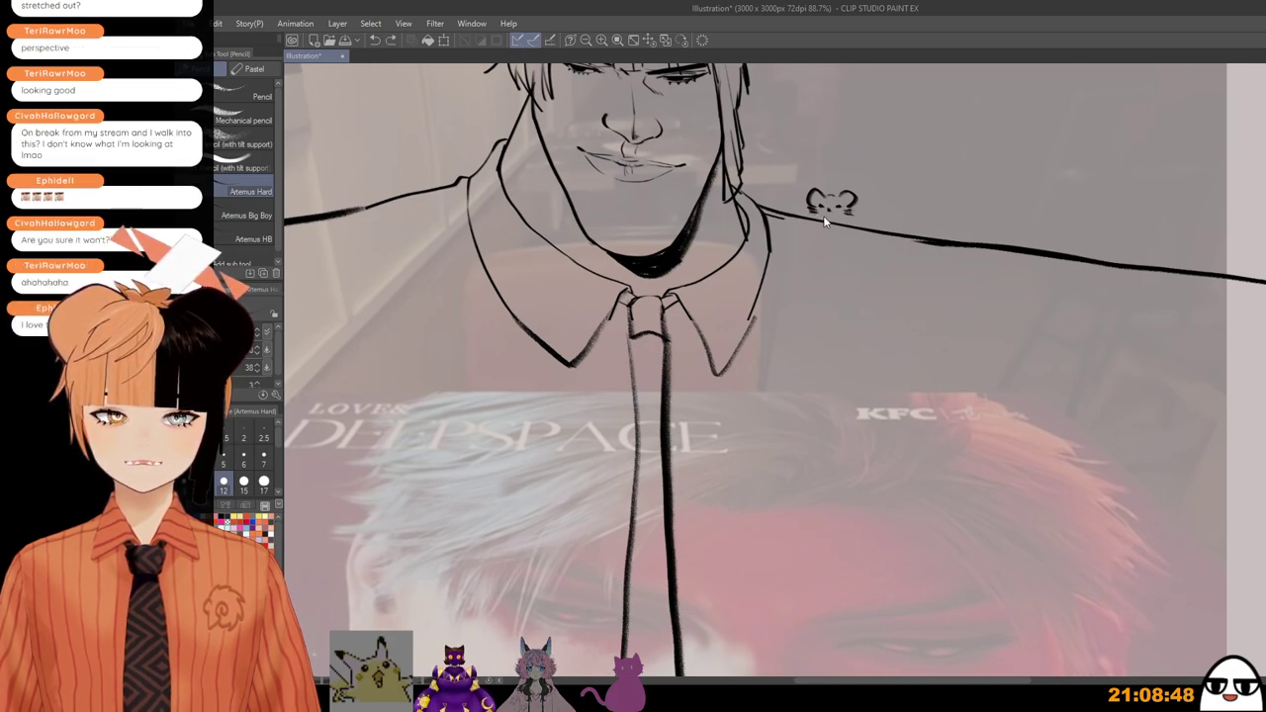
{"action": "left_click_drag", "start_coordinate": [834, 216], "coordinate": [839, 219]}
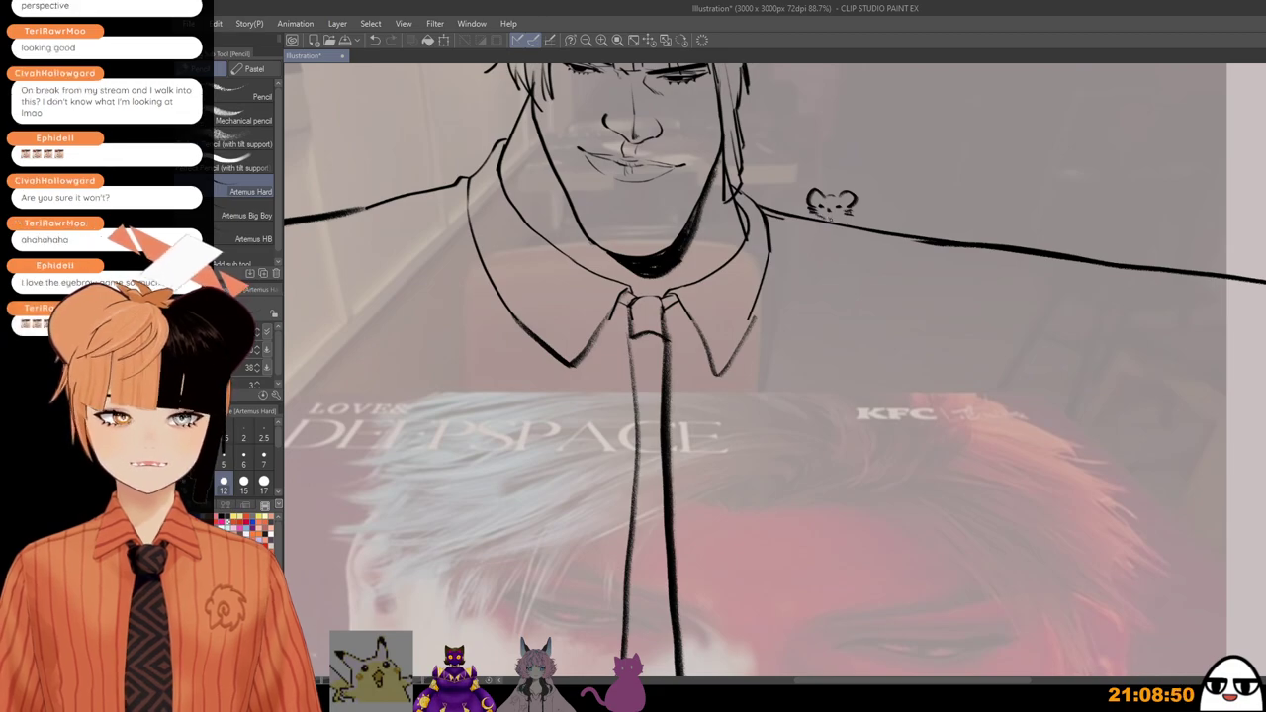
{"action": "scroll", "coordinate": [856, 202], "scroll_direction": "down", "scroll_amount": 1}
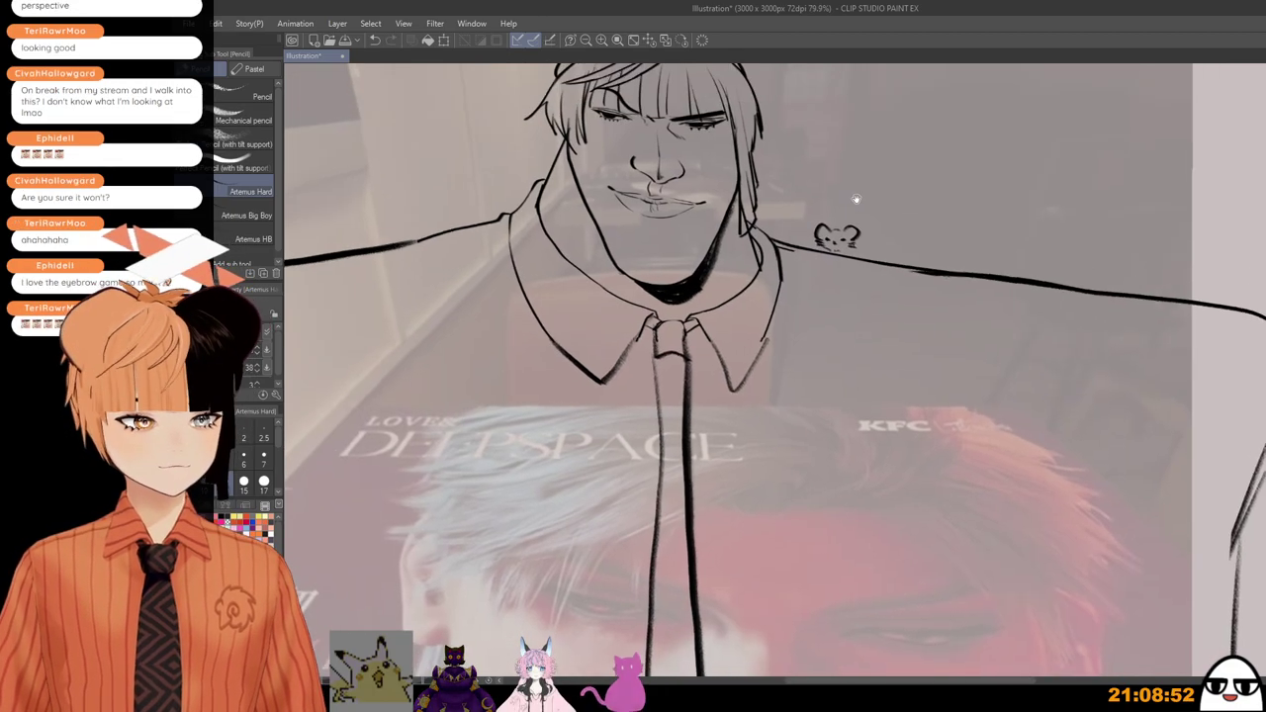
Step: Surround the tiny animal face on the shoulder with a rounded outline of short spiky fur strokes
{"action": "scroll", "coordinate": [857, 204], "scroll_direction": "up", "scroll_amount": 2}
{"action": "scroll", "coordinate": [837, 218], "scroll_direction": "down", "scroll_amount": 2}
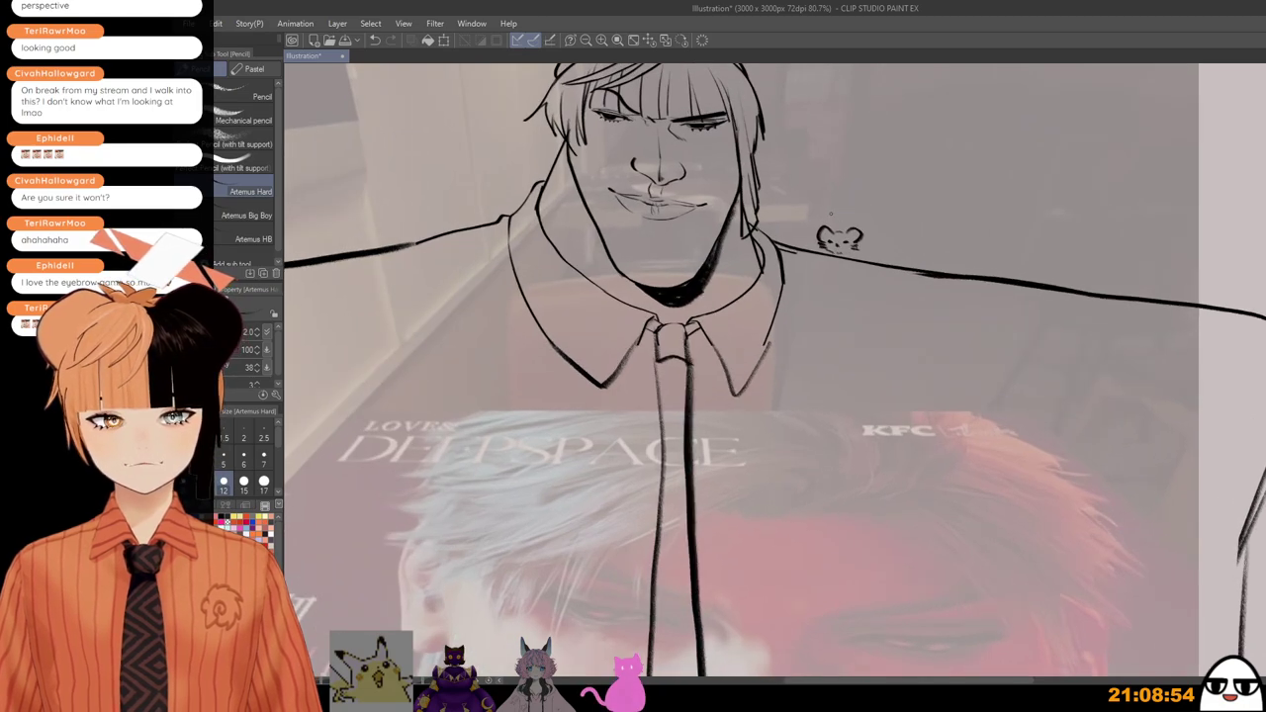
{"action": "mouse_move", "coordinate": [813, 214]}
{"action": "left_mouse_down"}
{"action": "mouse_move", "coordinate": [803, 244]}
{"action": "mouse_move", "coordinate": [867, 224]}
{"action": "left_mouse_up"}
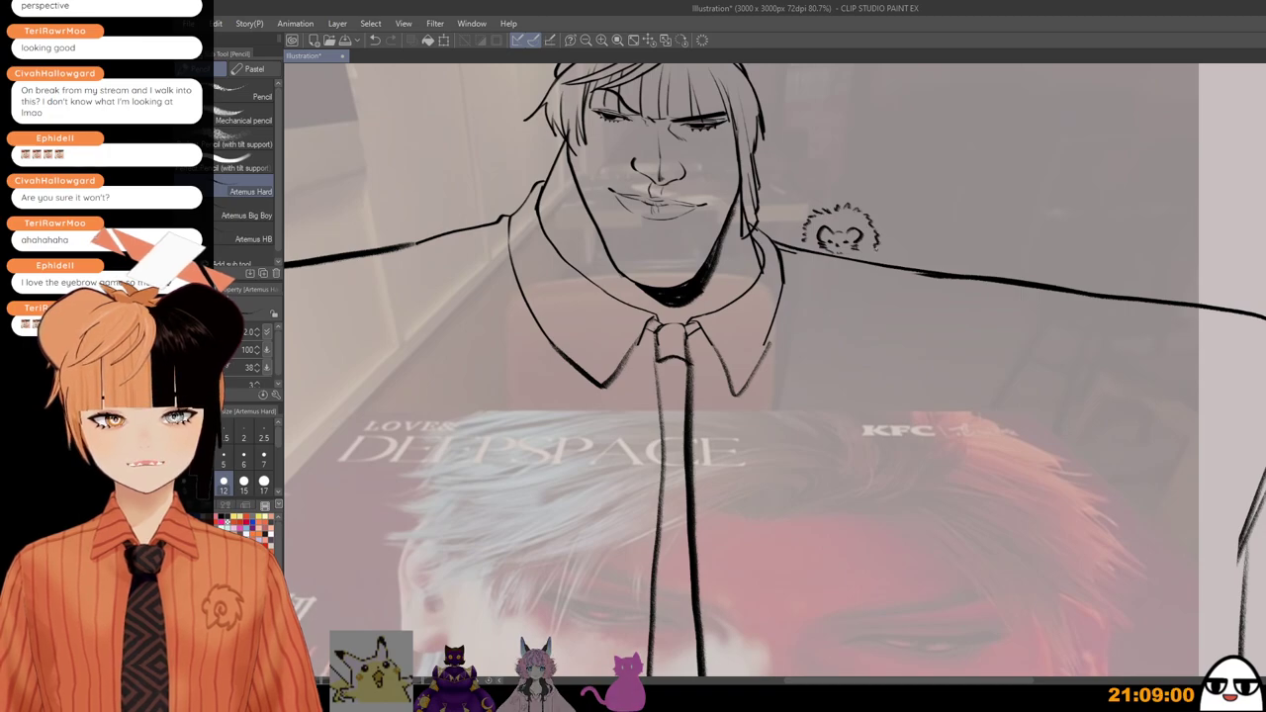
{"action": "scroll", "coordinate": [834, 183], "scroll_direction": "down", "scroll_amount": 5}
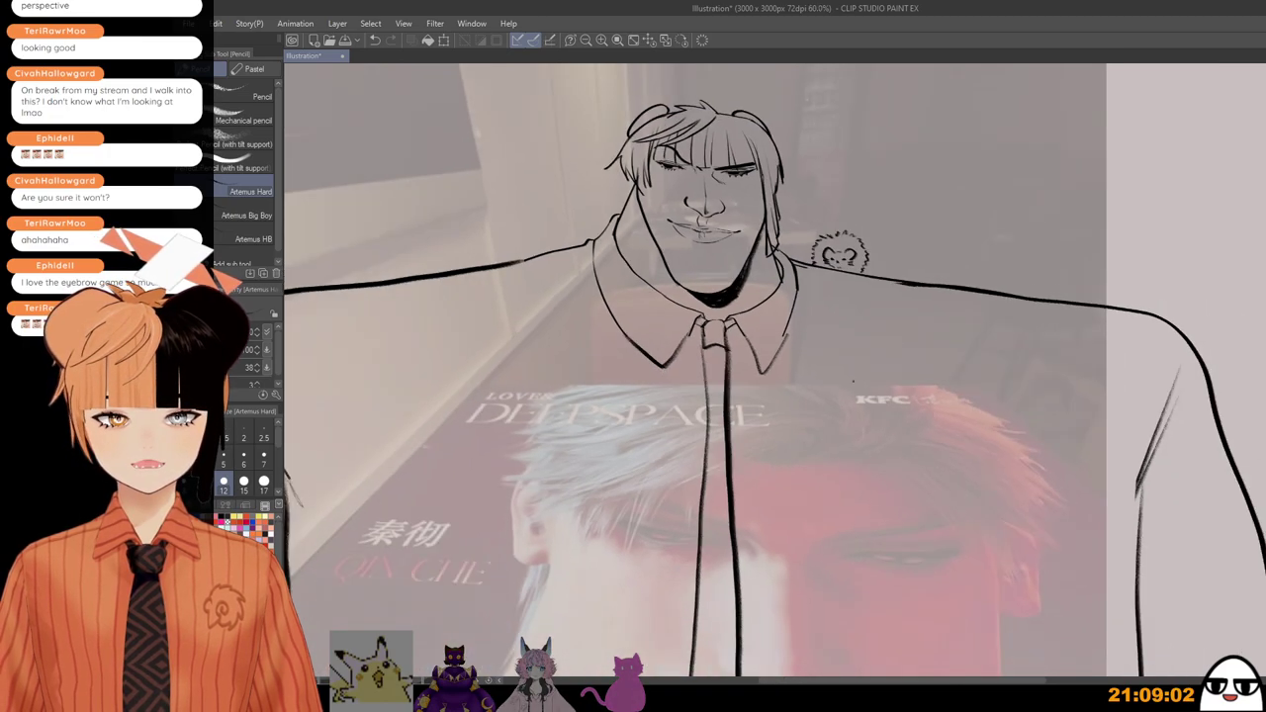
{"action": "scroll", "coordinate": [840, 380], "scroll_direction": "down", "scroll_amount": 3}
{"action": "left_click_drag", "start_coordinate": [836, 425], "coordinate": [825, 298]}
{"action": "scroll", "coordinate": [830, 234], "scroll_direction": "down", "scroll_amount": 2}
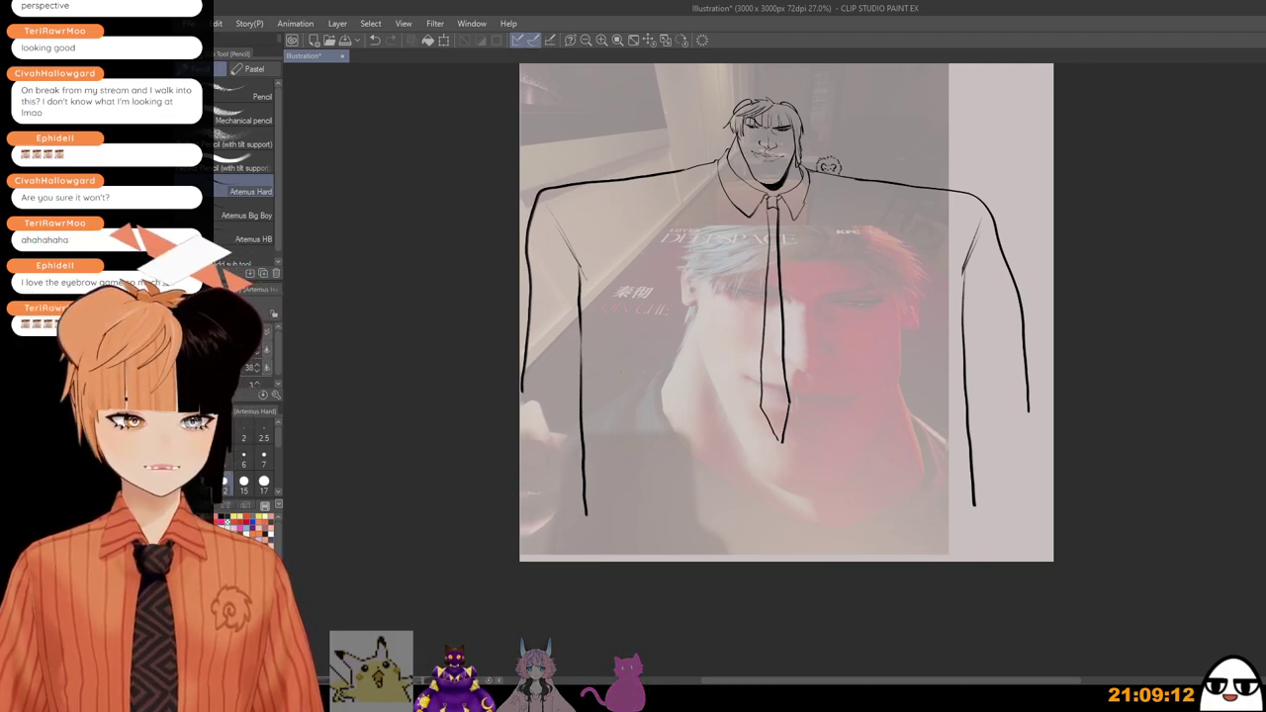
{"action": "left_click_drag", "start_coordinate": [621, 370], "coordinate": [646, 463], "text": "space"}
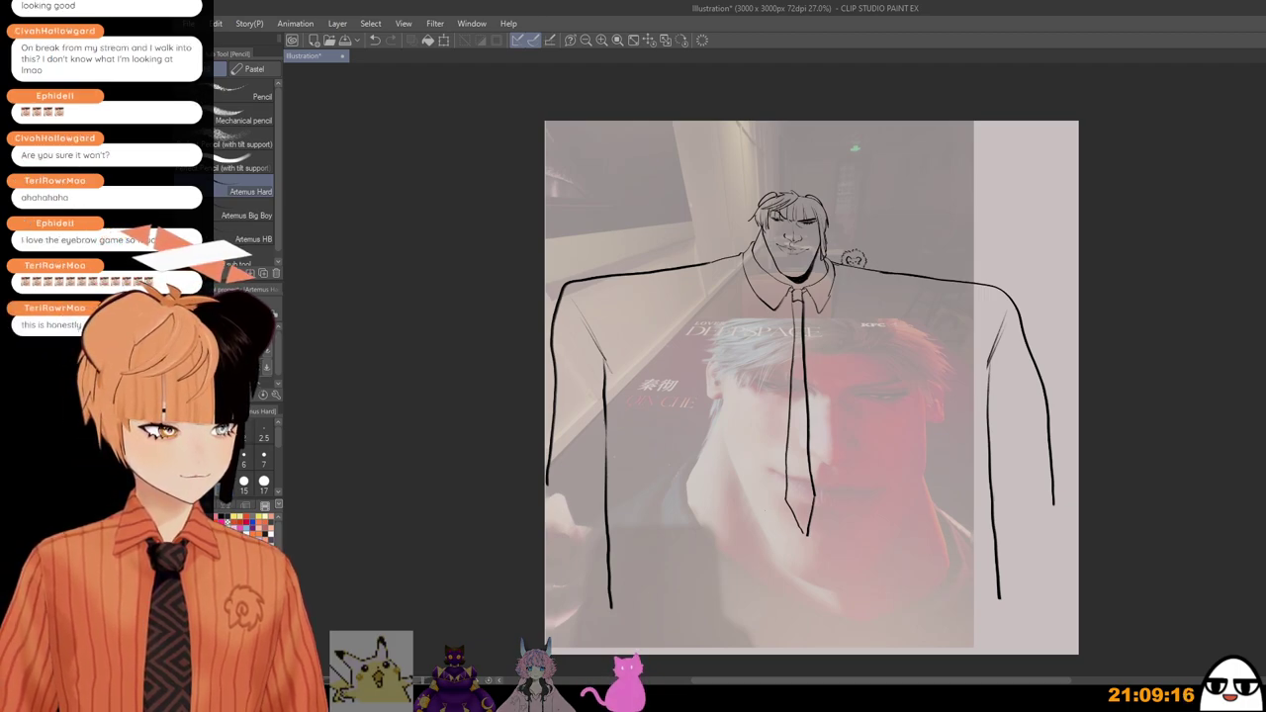
{"action": "left_click_drag", "start_coordinate": [691, 444], "coordinate": [682, 373]}
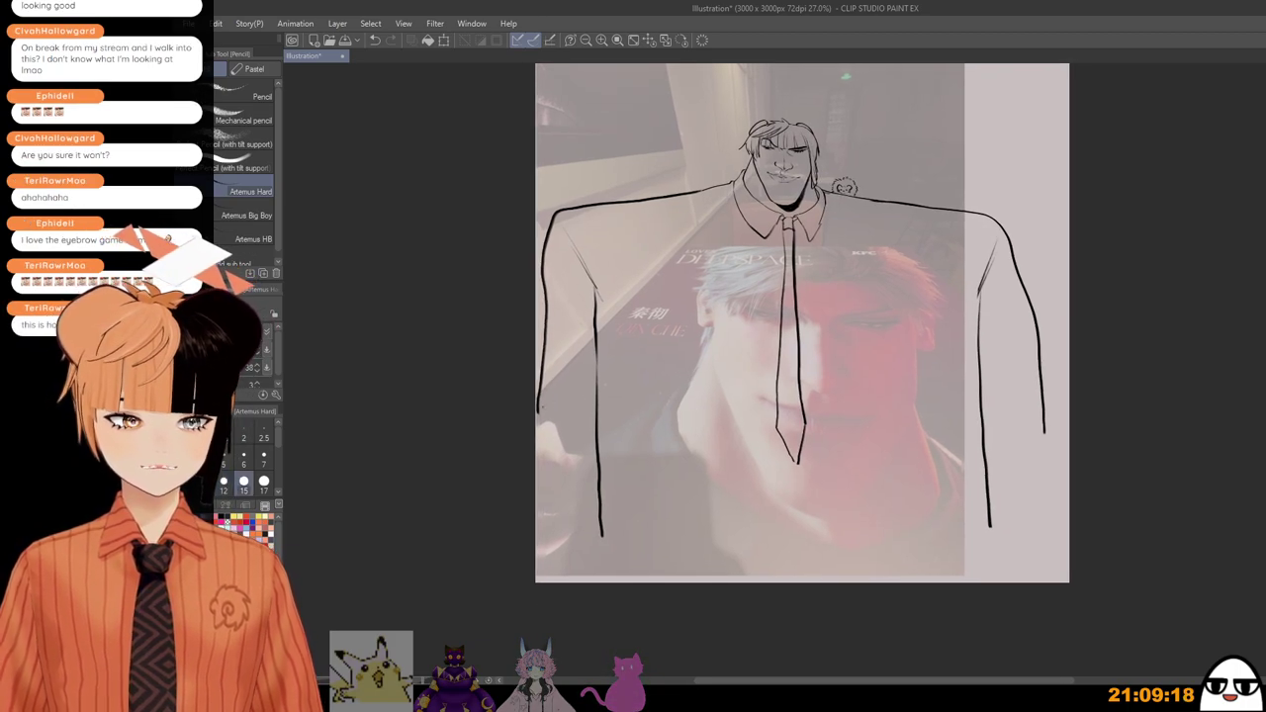
Step: Extend the pale-side outer arm line down to the elbow, draw the forearm's lower edge inward, and trim the end of the inner arm line
{"action": "key", "text": "ctrl+z"}
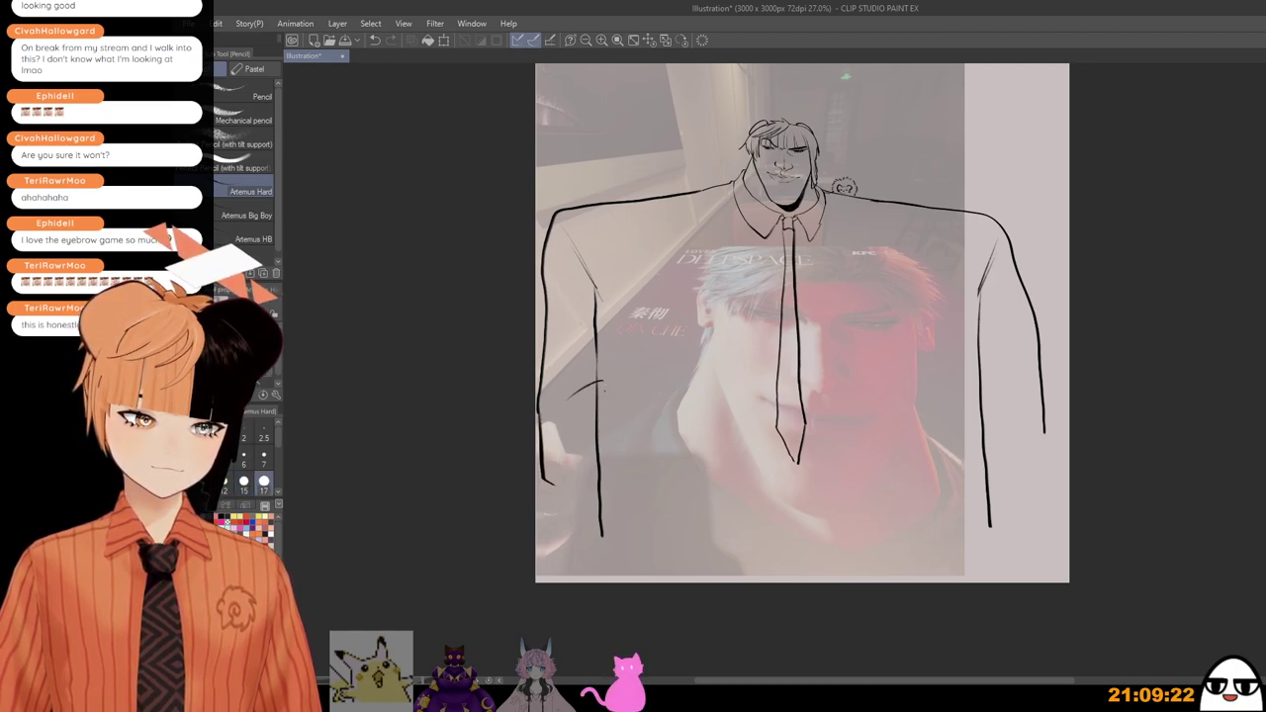
{"action": "left_click_drag", "start_coordinate": [598, 384], "coordinate": [604, 388]}
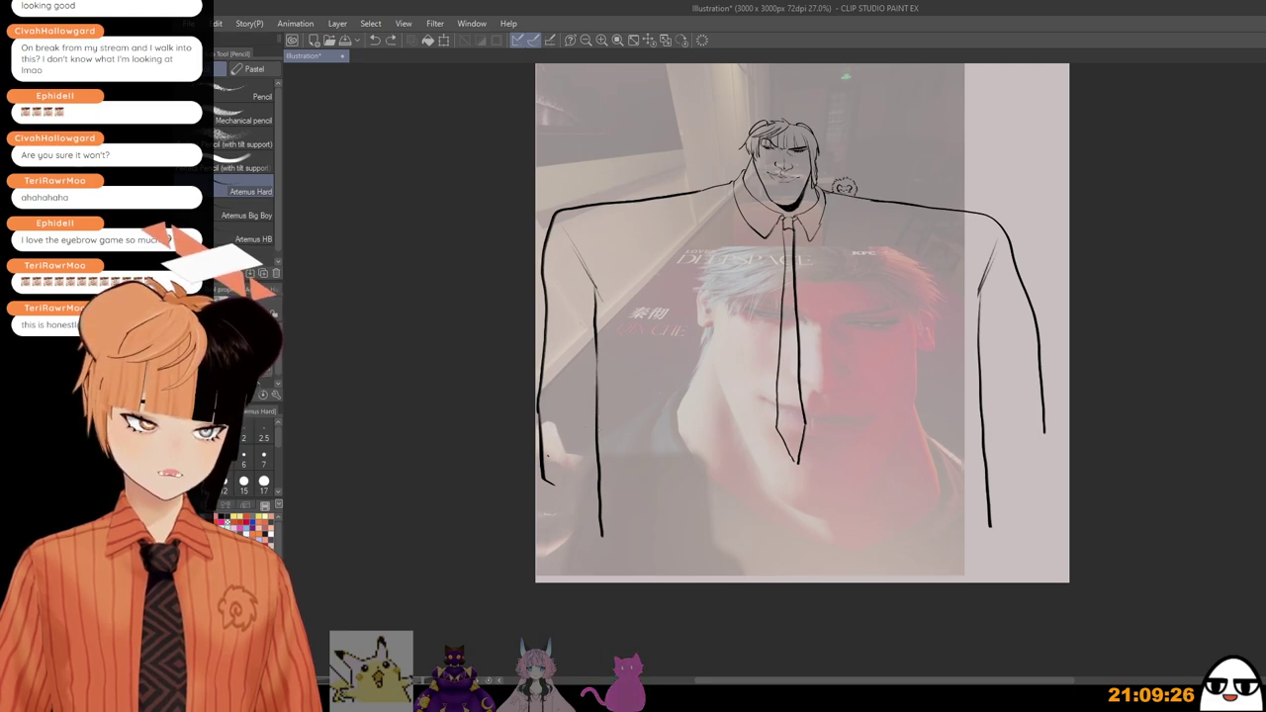
{"action": "mouse_move", "coordinate": [542, 475]}
{"action": "left_mouse_down"}
{"action": "mouse_move", "coordinate": [601, 516]}
{"action": "mouse_move", "coordinate": [650, 520]}
{"action": "left_mouse_up"}
{"action": "key", "text": "ctrl+z"}
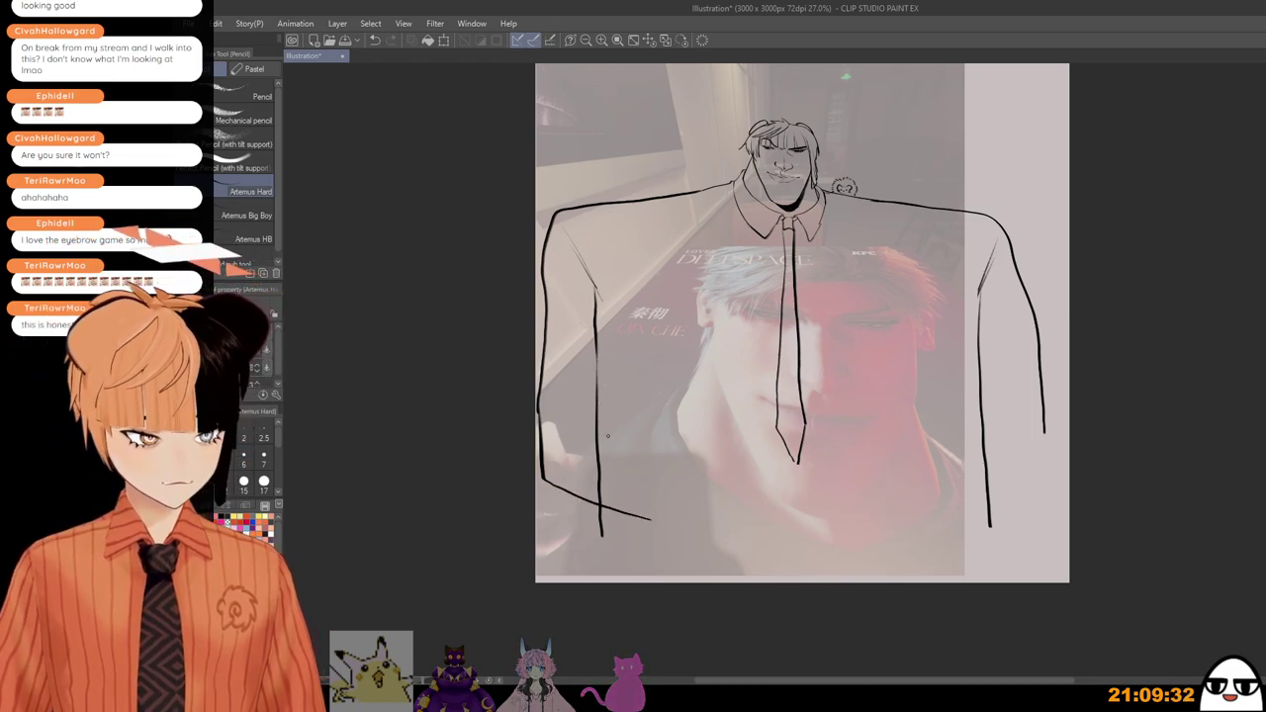
{"action": "mouse_move", "coordinate": [598, 516]}
{"action": "left_mouse_down"}
{"action": "mouse_move", "coordinate": [600, 530]}
{"action": "mouse_move", "coordinate": [597, 493]}
{"action": "left_mouse_up"}
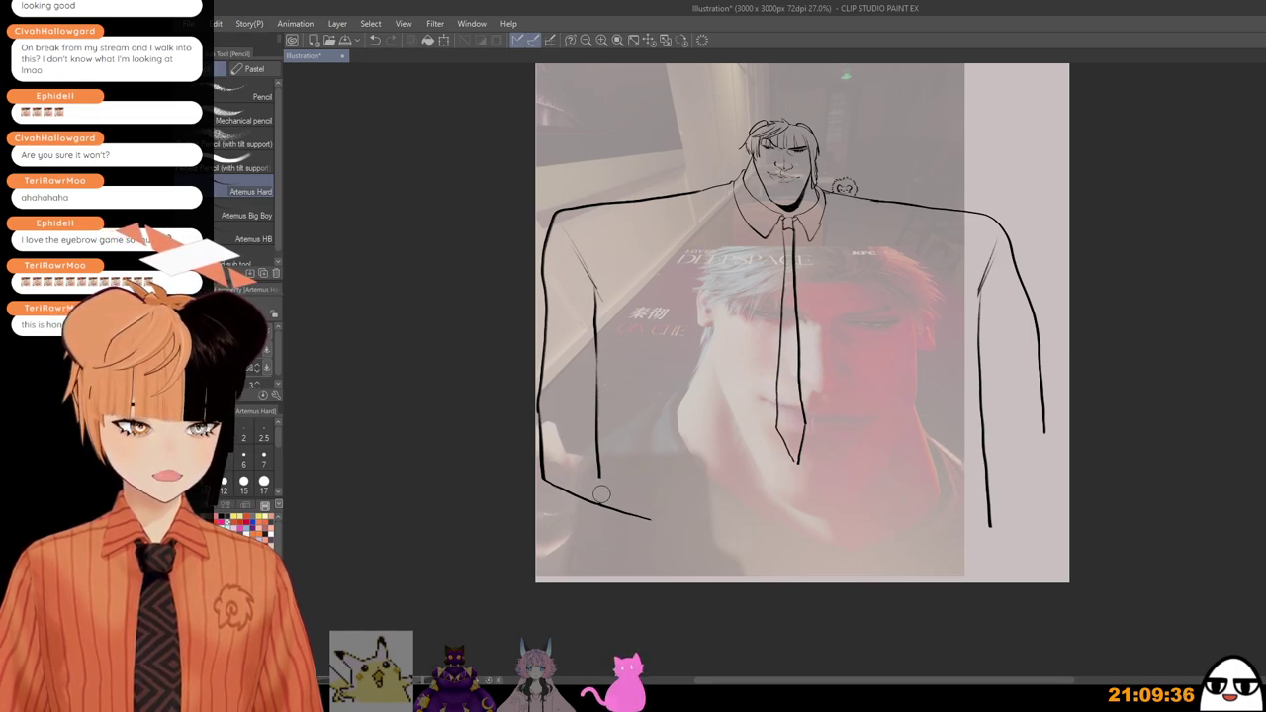
Step: Draw a thick rolled-up sleeve cuff around the pale-side elbow and the forearm's upper edge running toward the tie tip
{"action": "mouse_move", "coordinate": [594, 437]}
{"action": "left_mouse_down"}
{"action": "mouse_move", "coordinate": [597, 427]}
{"action": "mouse_move", "coordinate": [565, 422]}
{"action": "left_mouse_up"}
{"action": "key", "text": "ctrl+z"}
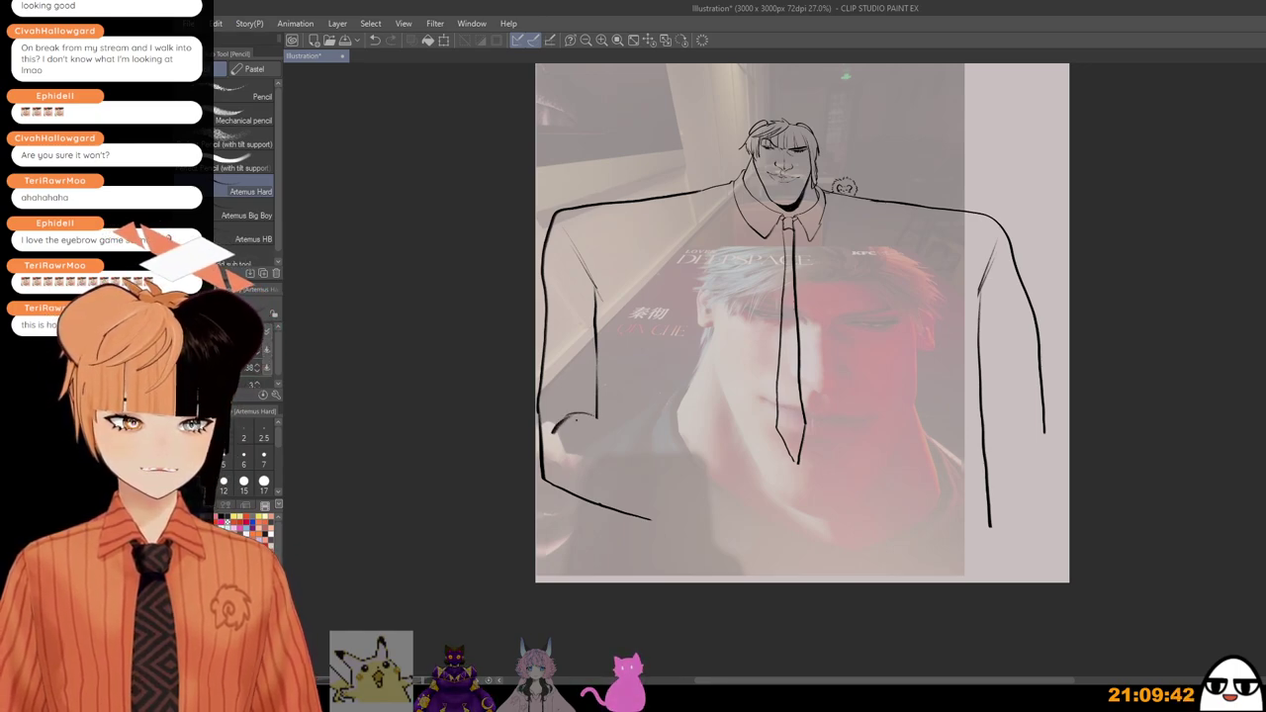
{"action": "mouse_move", "coordinate": [595, 414]}
{"action": "left_mouse_down"}
{"action": "mouse_move", "coordinate": [553, 436]}
{"action": "mouse_move", "coordinate": [552, 494]}
{"action": "left_mouse_up"}
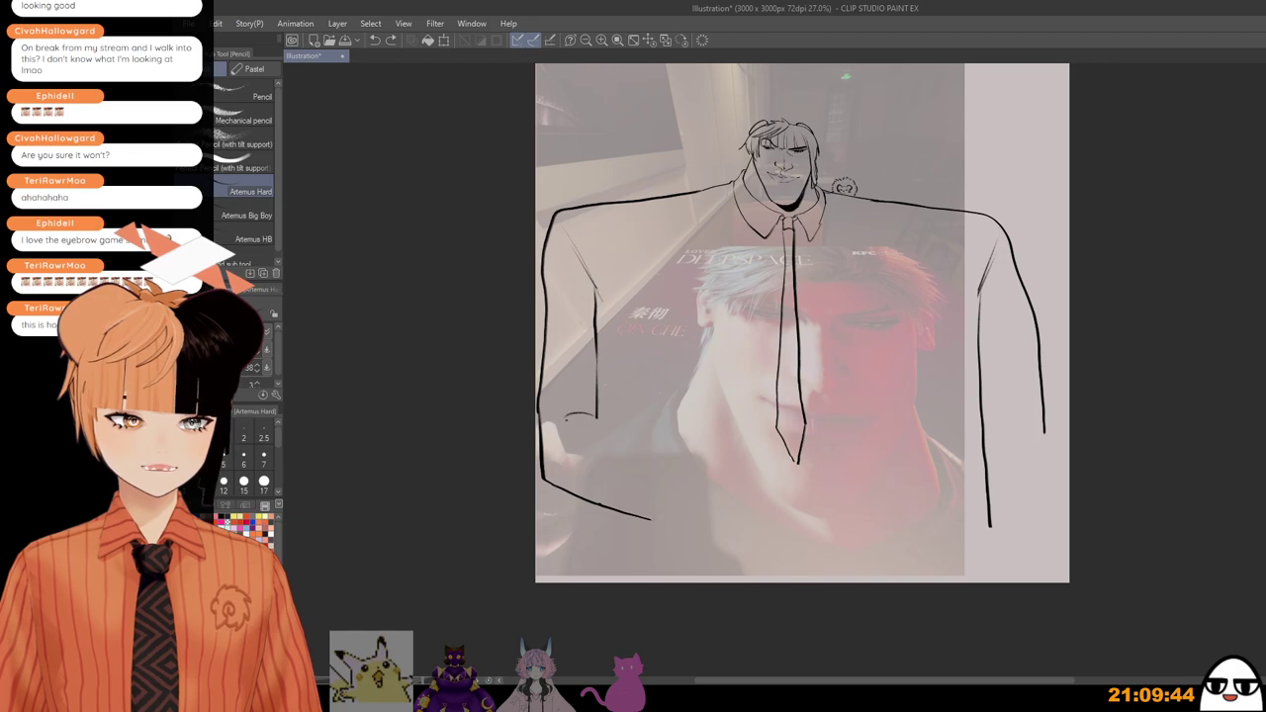
{"action": "mouse_move", "coordinate": [595, 422]}
{"action": "left_mouse_down"}
{"action": "mouse_move", "coordinate": [622, 436]}
{"action": "mouse_move", "coordinate": [593, 503]}
{"action": "left_mouse_up"}
{"action": "key", "text": "ctrl+z"}
{"action": "left_click_drag", "start_coordinate": [696, 475], "coordinate": [711, 479]}
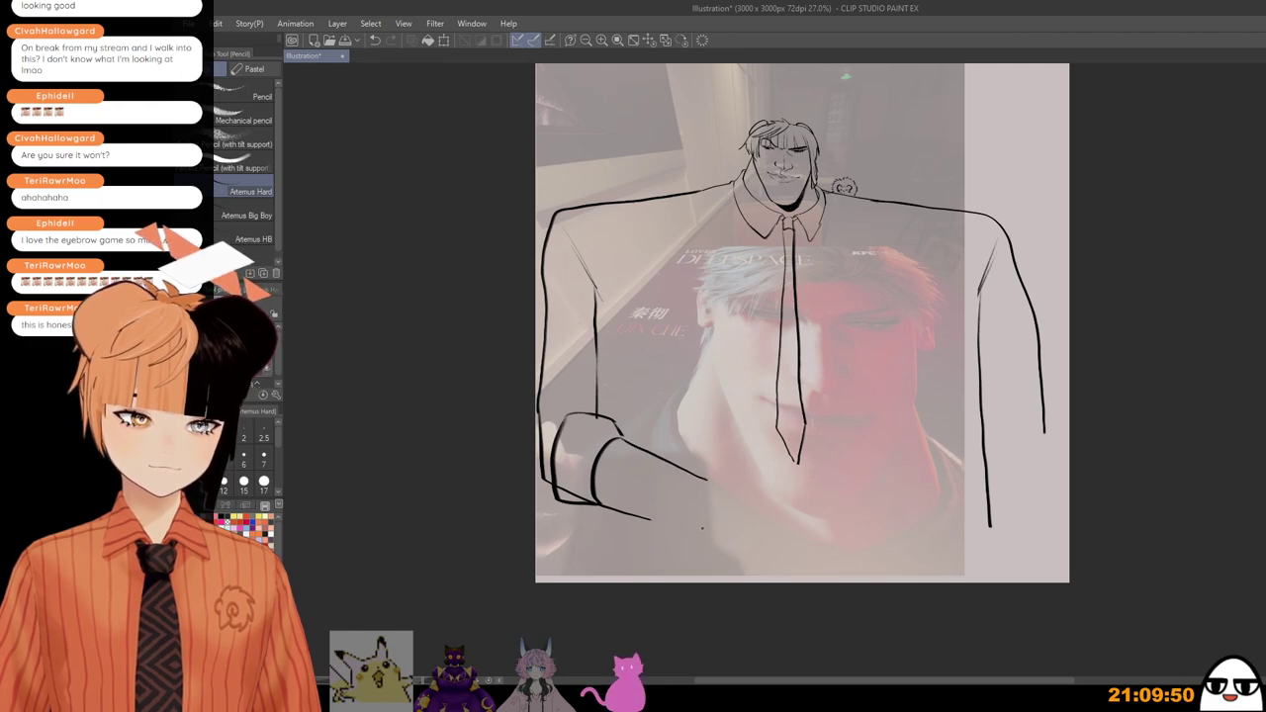
Step: Finish the pale-side forearm's lower edge and draw the hand with thumb and fingers resting in front of the body
{"action": "left_click_drag", "start_coordinate": [651, 519], "coordinate": [691, 527]}
{"action": "mouse_move", "coordinate": [708, 477]}
{"action": "left_mouse_down"}
{"action": "mouse_move", "coordinate": [728, 461]}
{"action": "mouse_move", "coordinate": [784, 486]}
{"action": "left_mouse_up"}
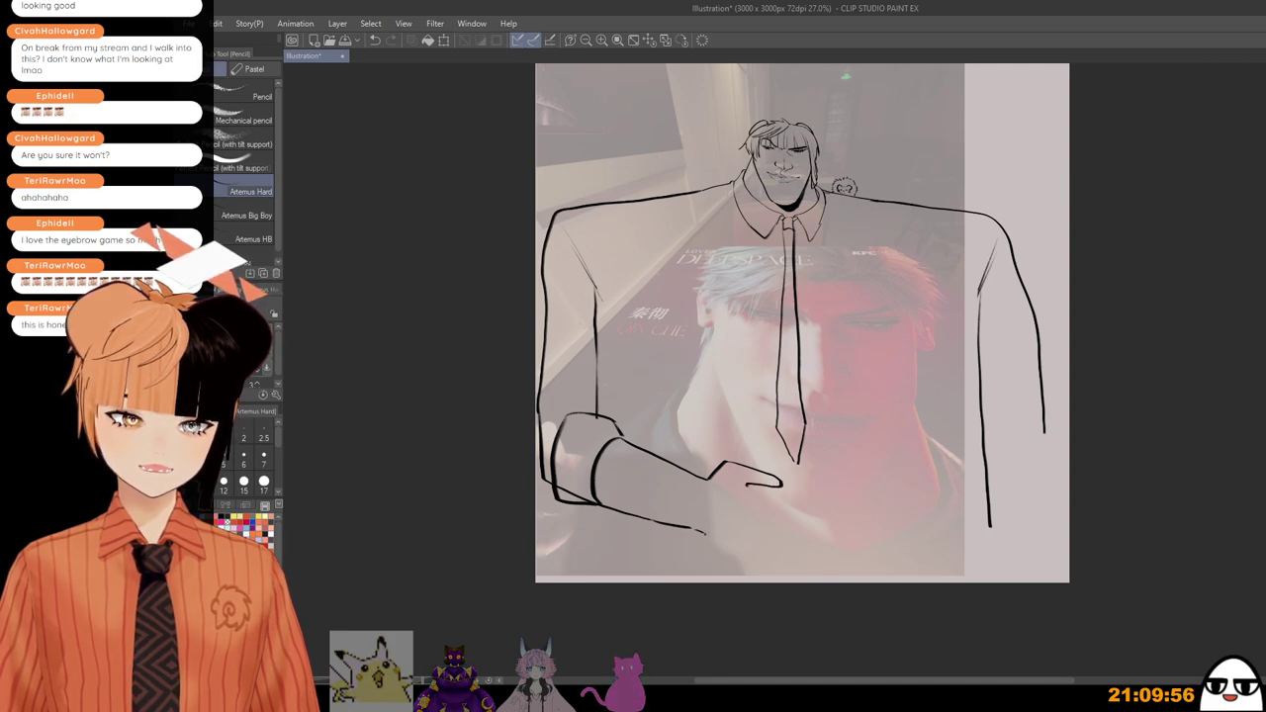
{"action": "left_click_drag", "start_coordinate": [747, 483], "coordinate": [800, 498]}
{"action": "key", "text": "ctrl+z"}
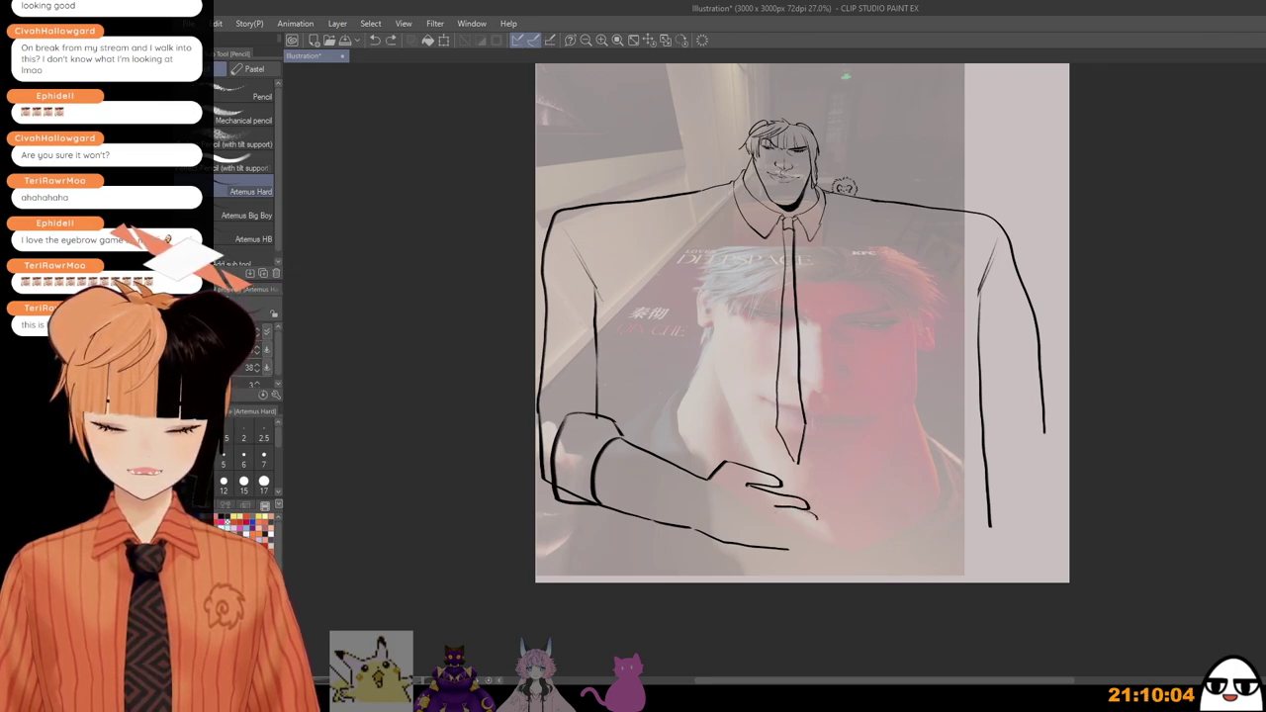
{"action": "mouse_move", "coordinate": [791, 523]}
{"action": "left_mouse_down"}
{"action": "mouse_move", "coordinate": [762, 536]}
{"action": "mouse_move", "coordinate": [806, 541]}
{"action": "left_mouse_up"}
{"action": "key", "text": "ctrl+z"}
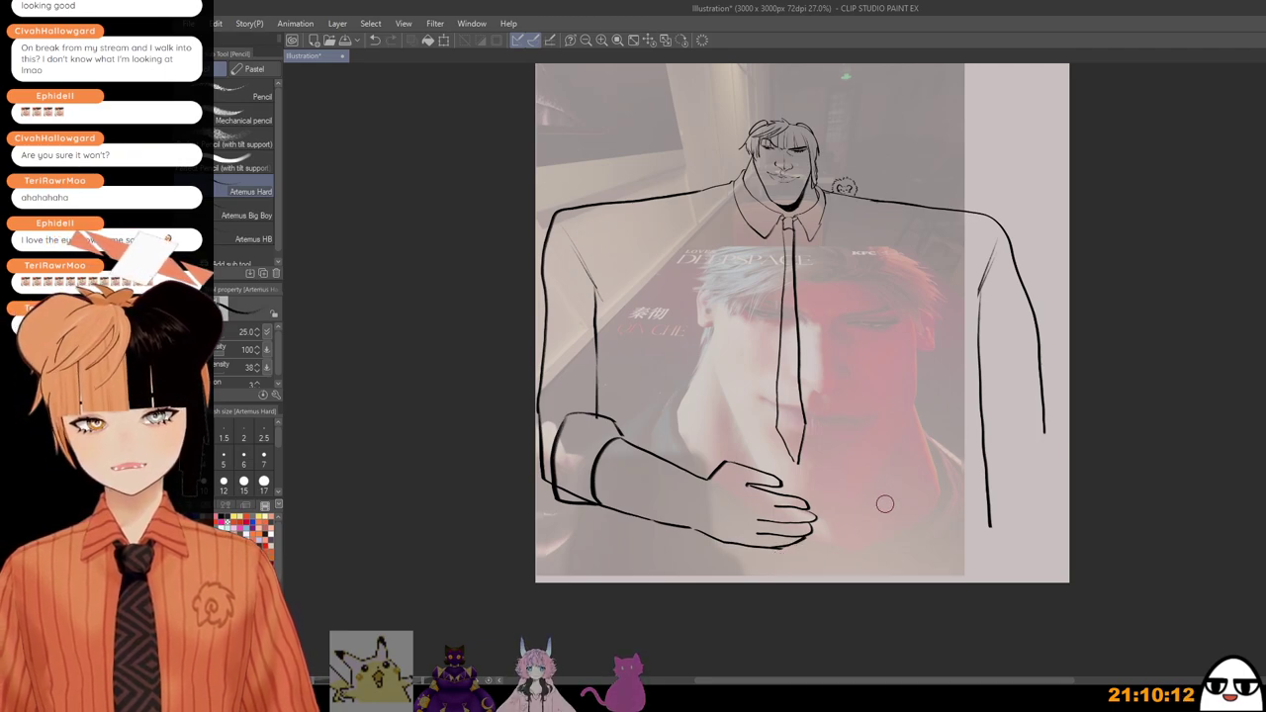
Step: Lasso the cuffed forearm and hand, make a horizontally mirrored copy, and move it onto the red-side arm so the hands meet
{"action": "key", "text": "m"}
{"action": "left_click", "coordinate": [255, 144]}
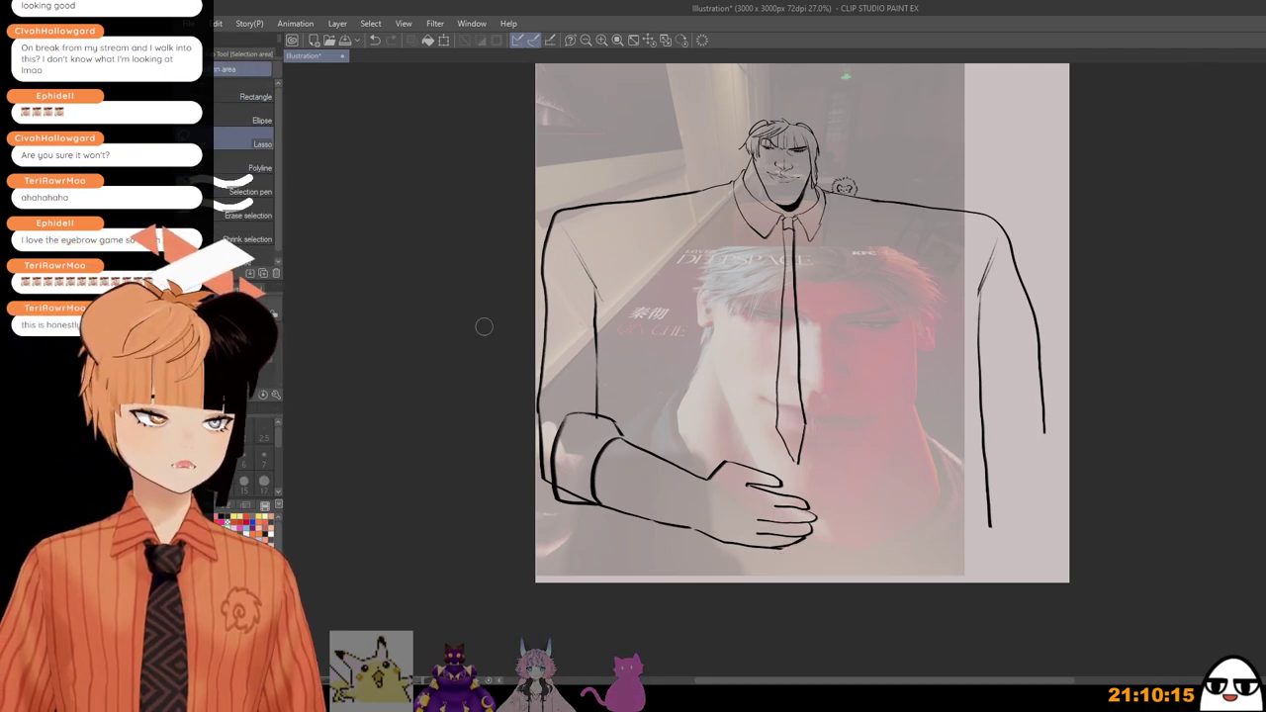
{"action": "mouse_move", "coordinate": [606, 388]}
{"action": "left_mouse_down"}
{"action": "mouse_move", "coordinate": [465, 457]}
{"action": "mouse_move", "coordinate": [707, 604]}
{"action": "mouse_move", "coordinate": [871, 541]}
{"action": "mouse_move", "coordinate": [845, 486]}
{"action": "mouse_move", "coordinate": [737, 440]}
{"action": "left_mouse_up"}
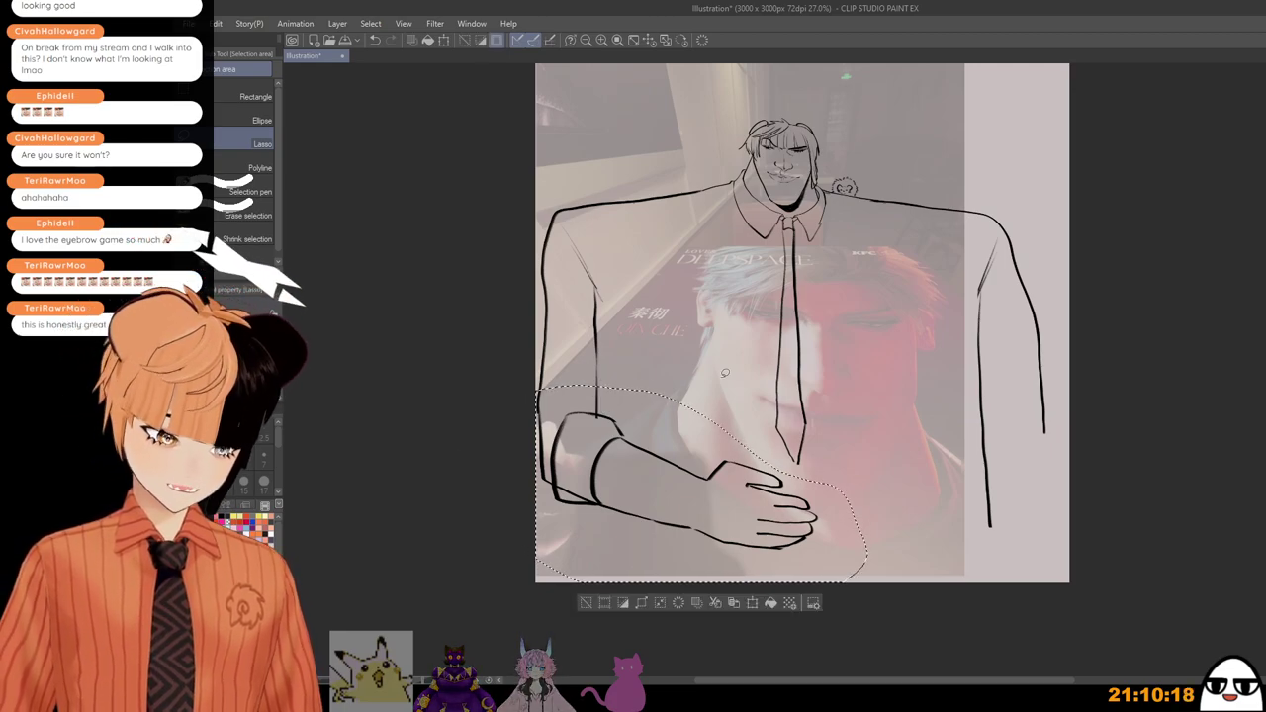
{"action": "left_click", "coordinate": [585, 602]}
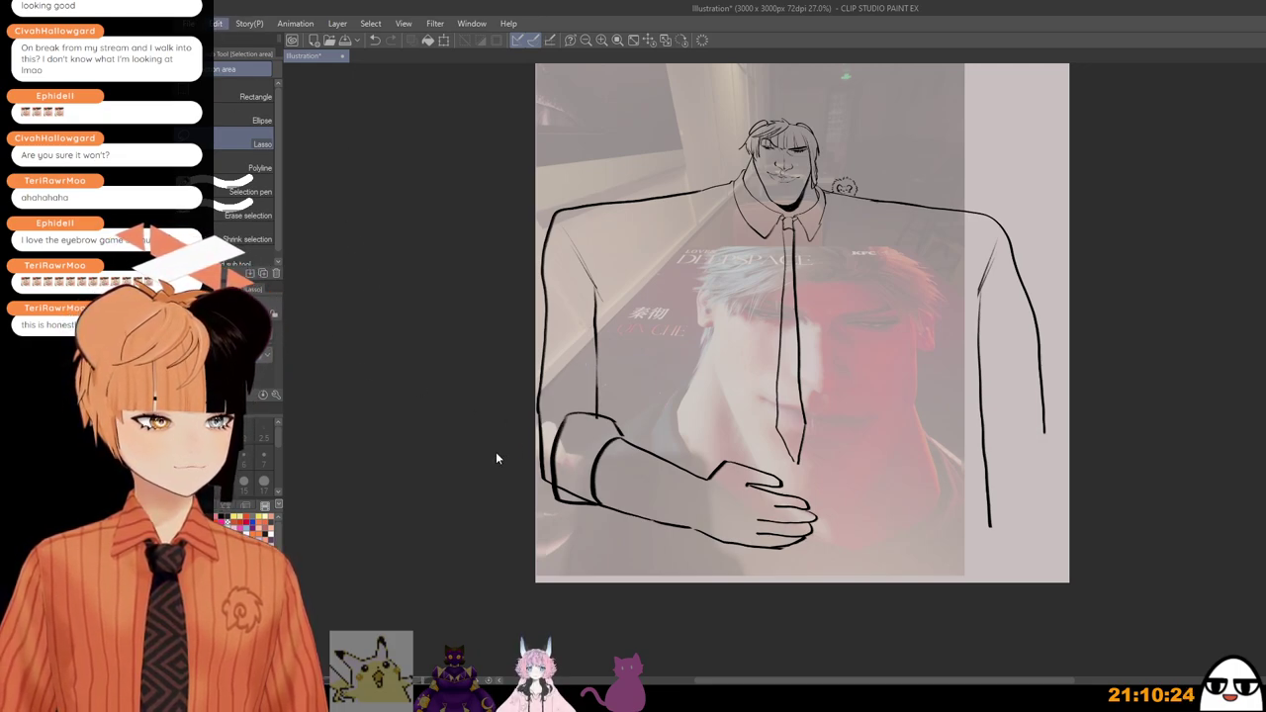
{"action": "left_click", "coordinate": [499, 481]}
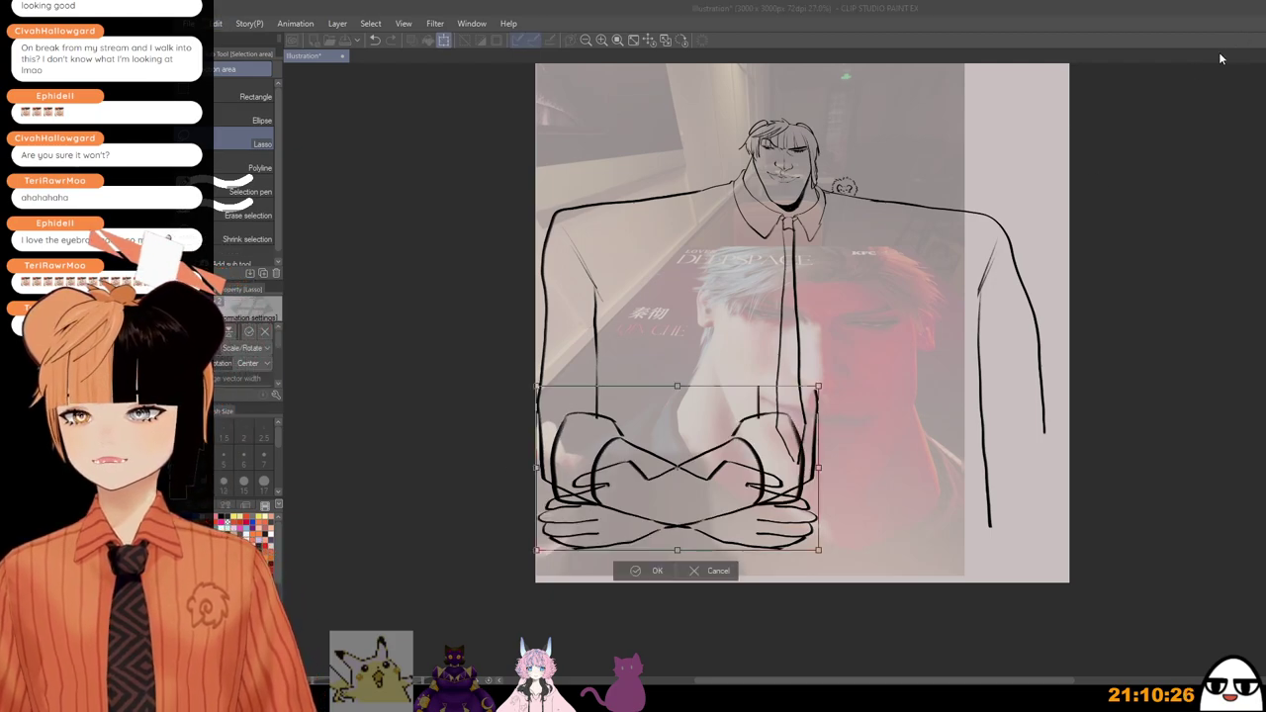
{"action": "key", "text": "Return"}
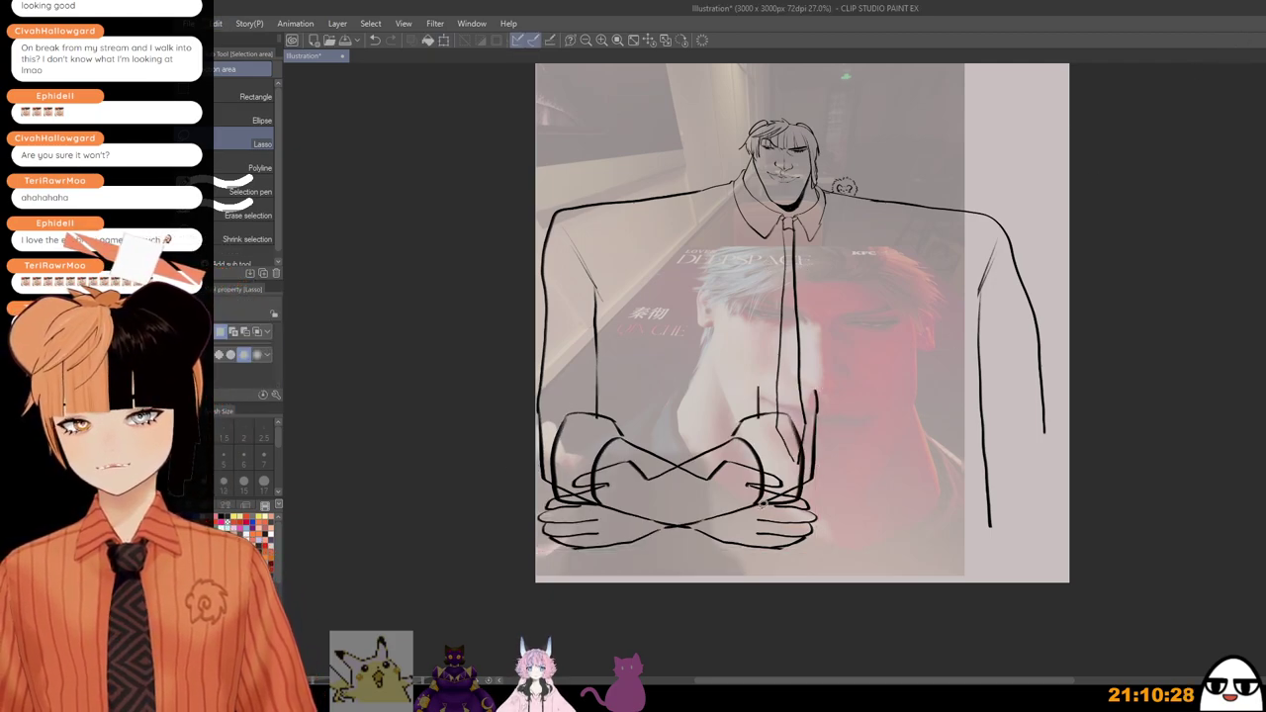
{"action": "key", "text": "k"}
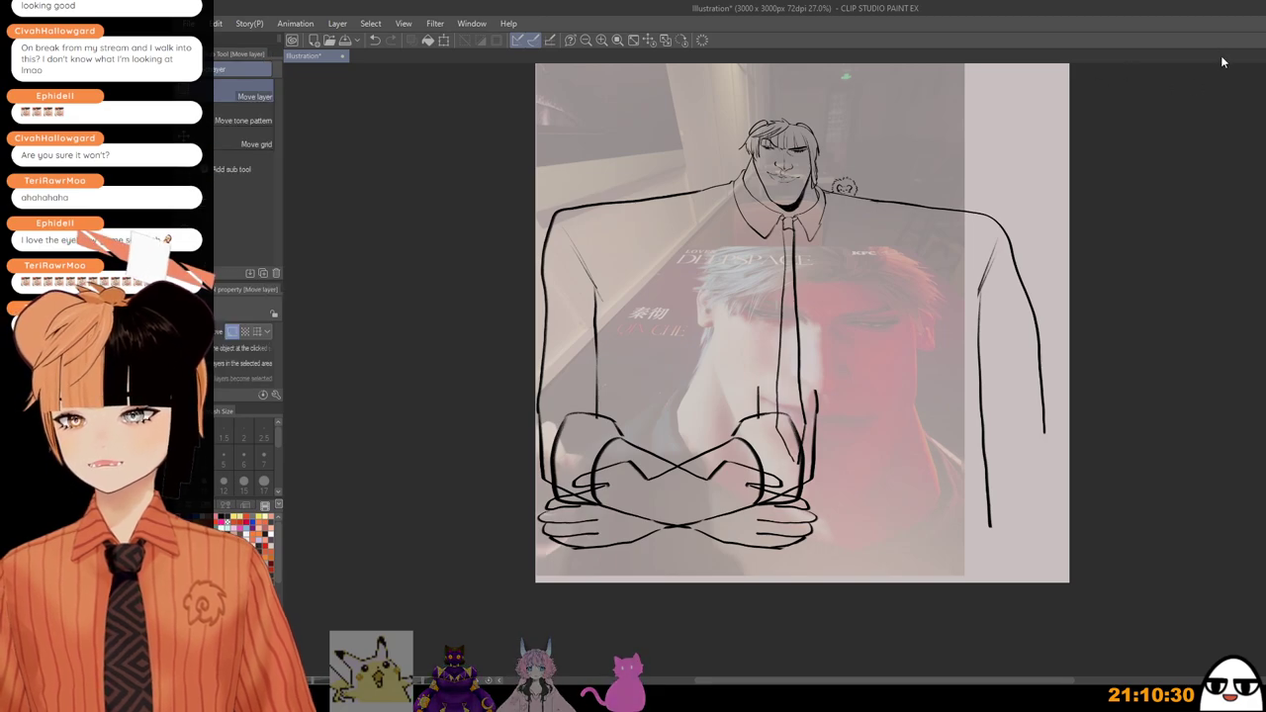
{"action": "mouse_move", "coordinate": [772, 487]}
{"action": "left_mouse_down"}
{"action": "mouse_move", "coordinate": [1005, 522]}
{"action": "mouse_move", "coordinate": [992, 481]}
{"action": "left_mouse_up"}
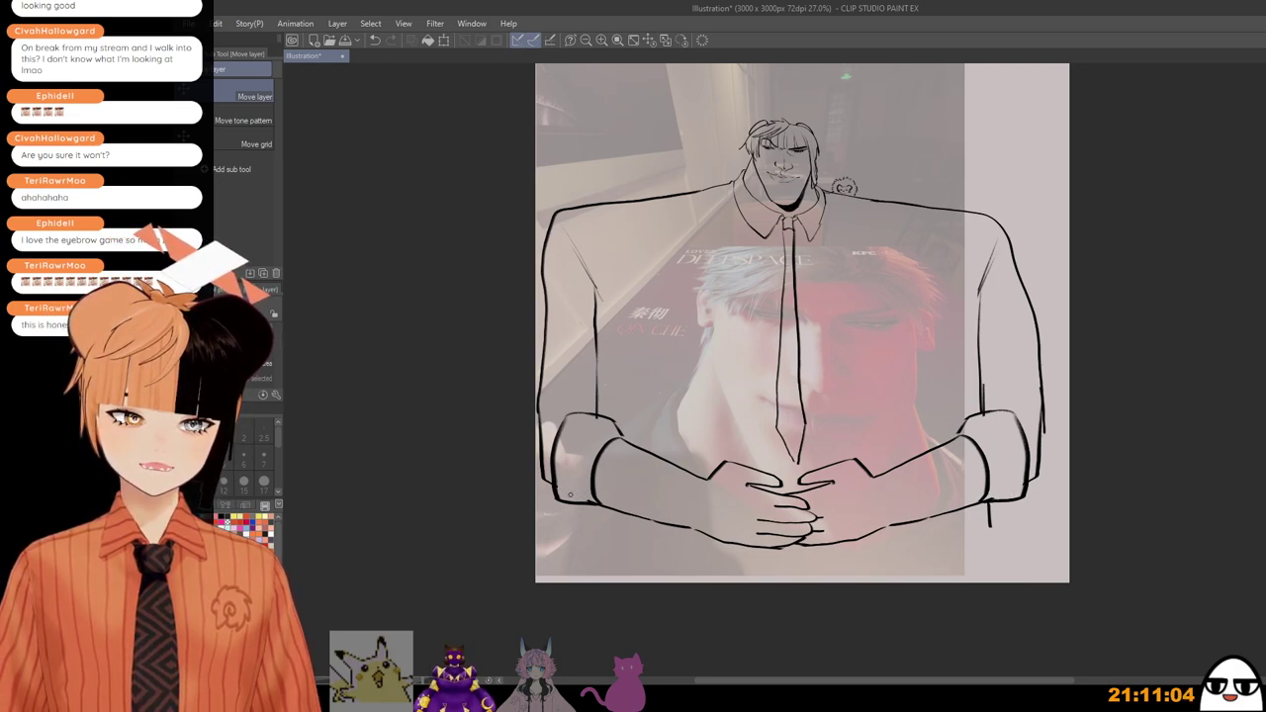
Step: Erase the leftover inner arm line sticking out below the red-side cuff
{"action": "scroll", "coordinate": [628, 471], "scroll_direction": "down", "scroll_amount": 1}
{"action": "left_click_drag", "start_coordinate": [687, 492], "coordinate": [694, 514]}
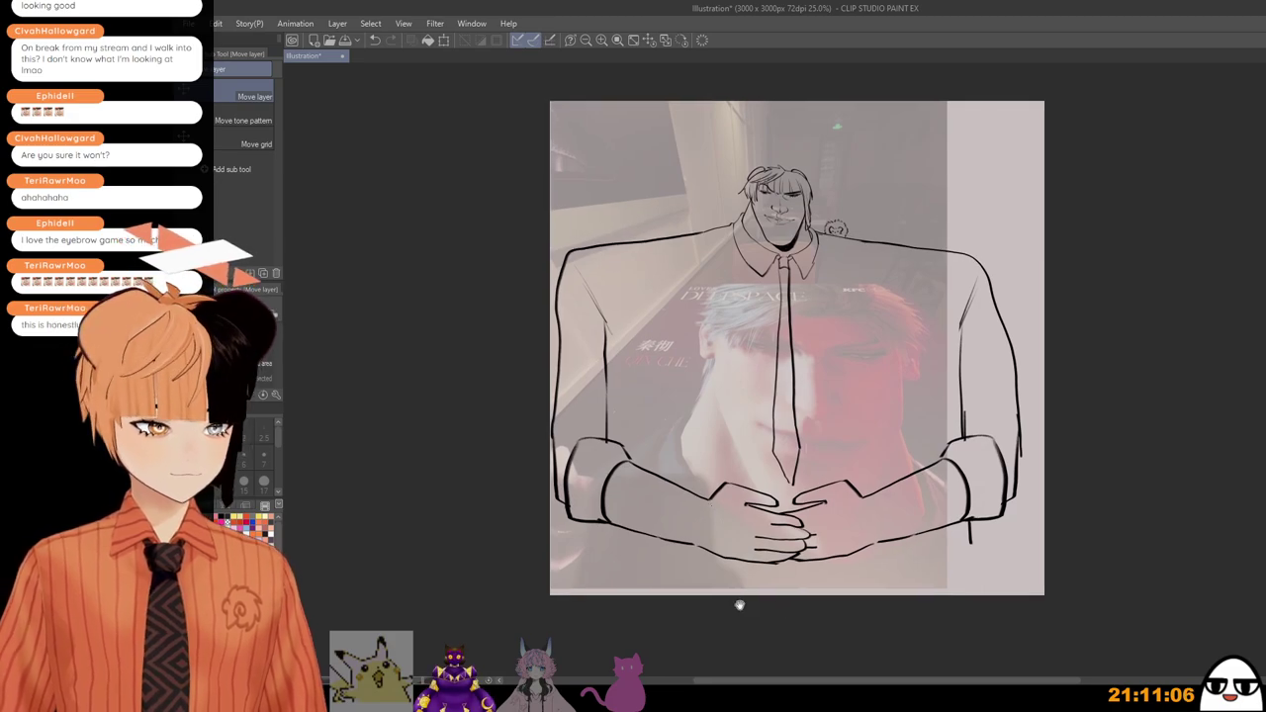
{"action": "left_click_drag", "start_coordinate": [740, 604], "coordinate": [740, 589]}
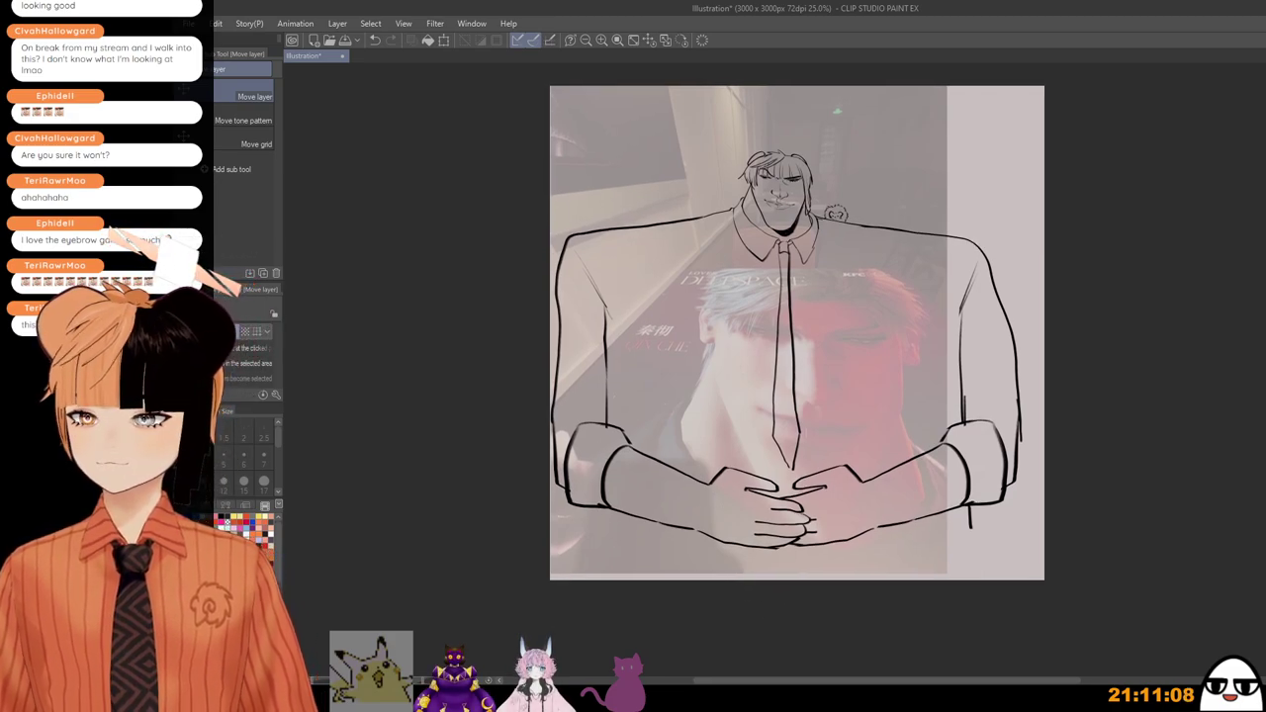
{"action": "left_click_drag", "start_coordinate": [971, 510], "coordinate": [1002, 601]}
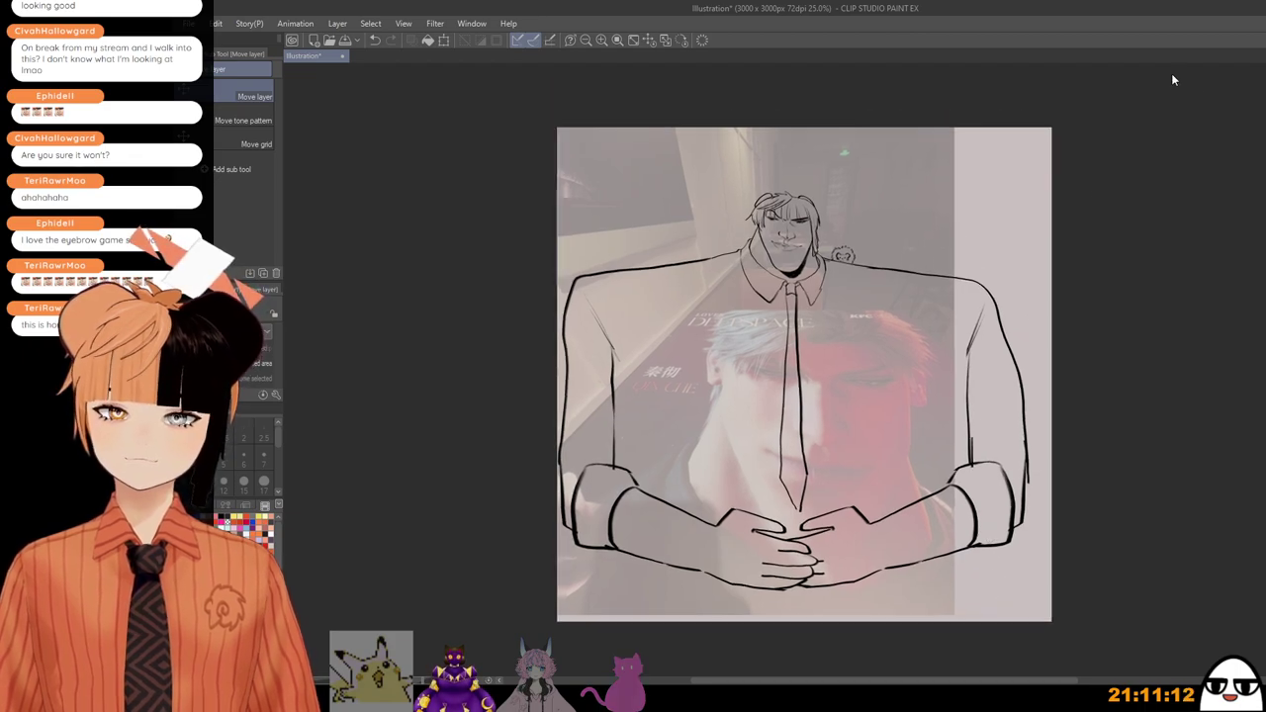
Step: Draw a small curly, spiky-edged emblem on the red-side chest with the Artemus Hard pencil at size 15
{"action": "key", "text": "p"}
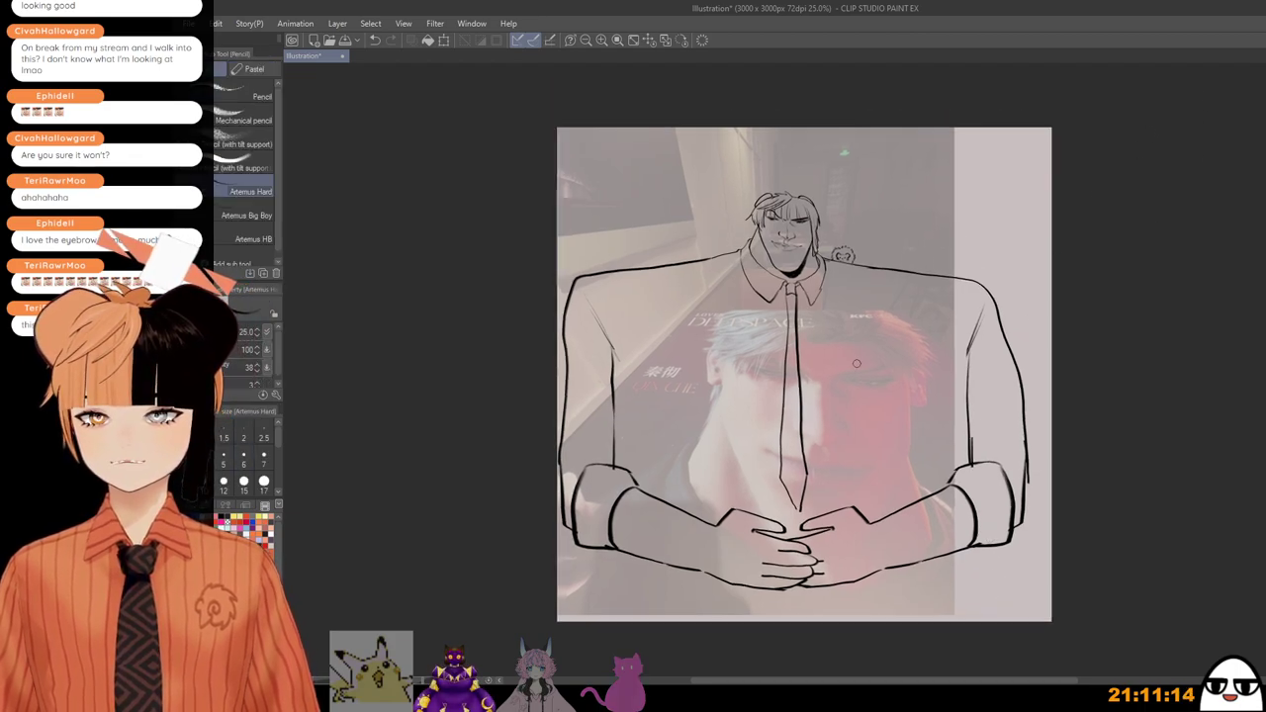
{"action": "scroll", "coordinate": [895, 357], "scroll_direction": "up", "scroll_amount": 1}
{"action": "scroll", "coordinate": [901, 362], "scroll_direction": "up", "scroll_amount": 1}
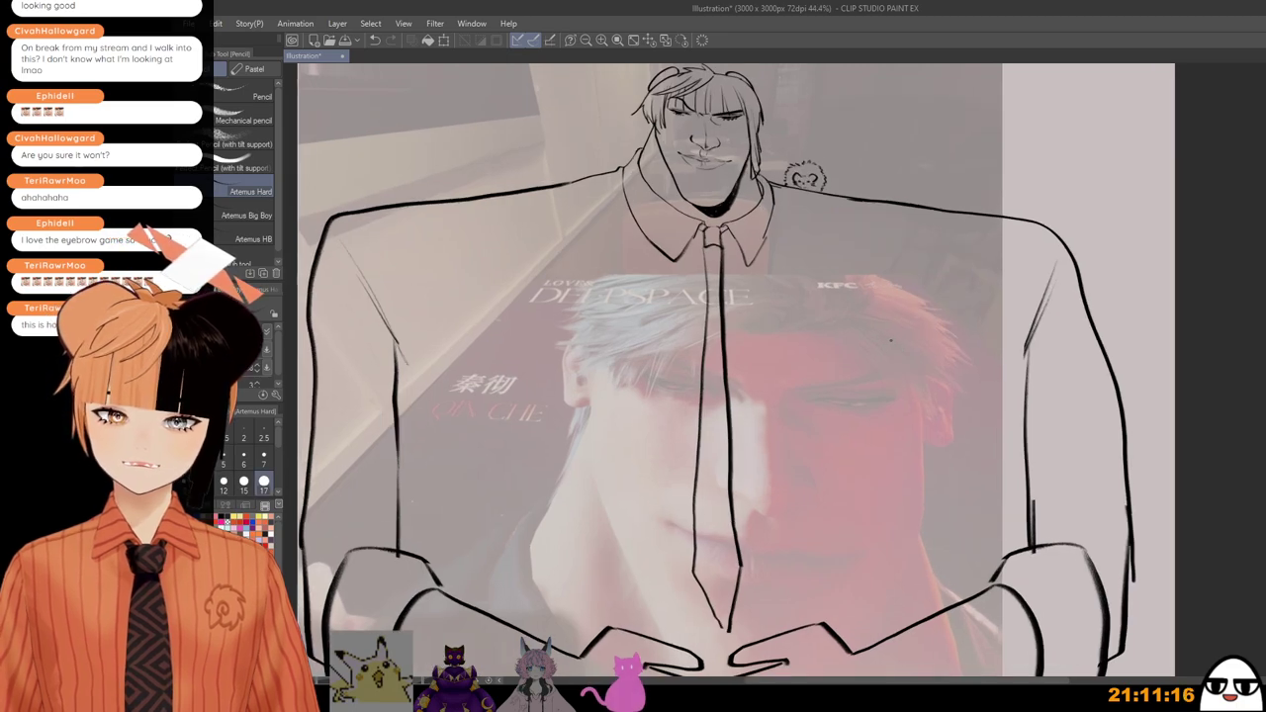
{"action": "key", "text": "["}
{"action": "key", "text": "["}
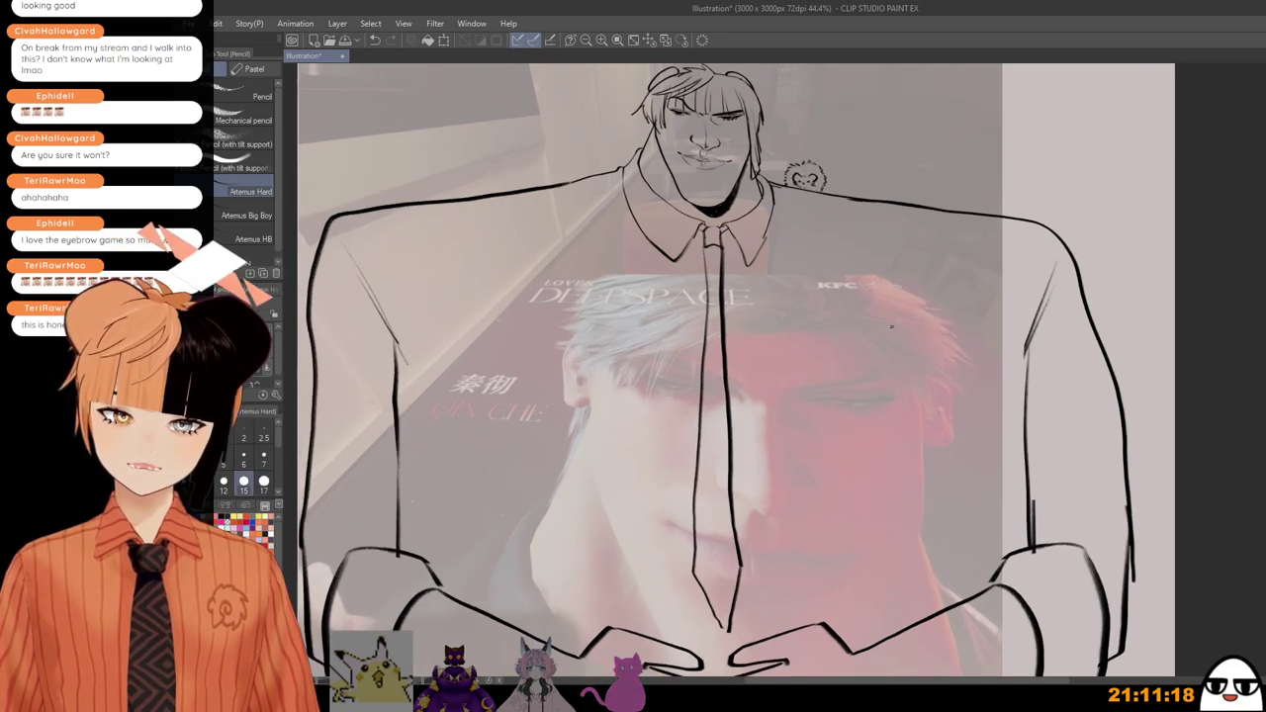
{"action": "left_click_drag", "start_coordinate": [891, 341], "coordinate": [902, 334]}
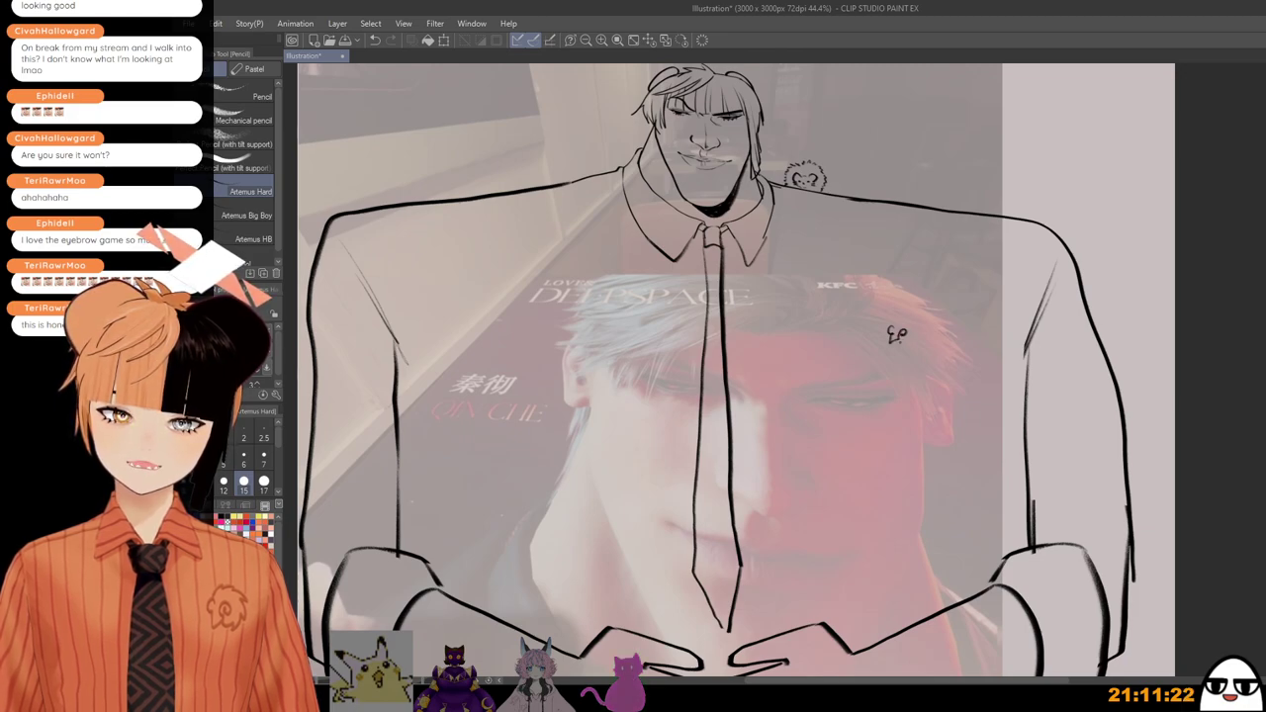
{"action": "mouse_move", "coordinate": [892, 329]}
{"action": "left_mouse_down"}
{"action": "mouse_move", "coordinate": [919, 339]}
{"action": "mouse_move", "coordinate": [908, 343]}
{"action": "left_mouse_up"}
{"action": "scroll", "coordinate": [912, 377], "scroll_direction": "down", "scroll_amount": 4}
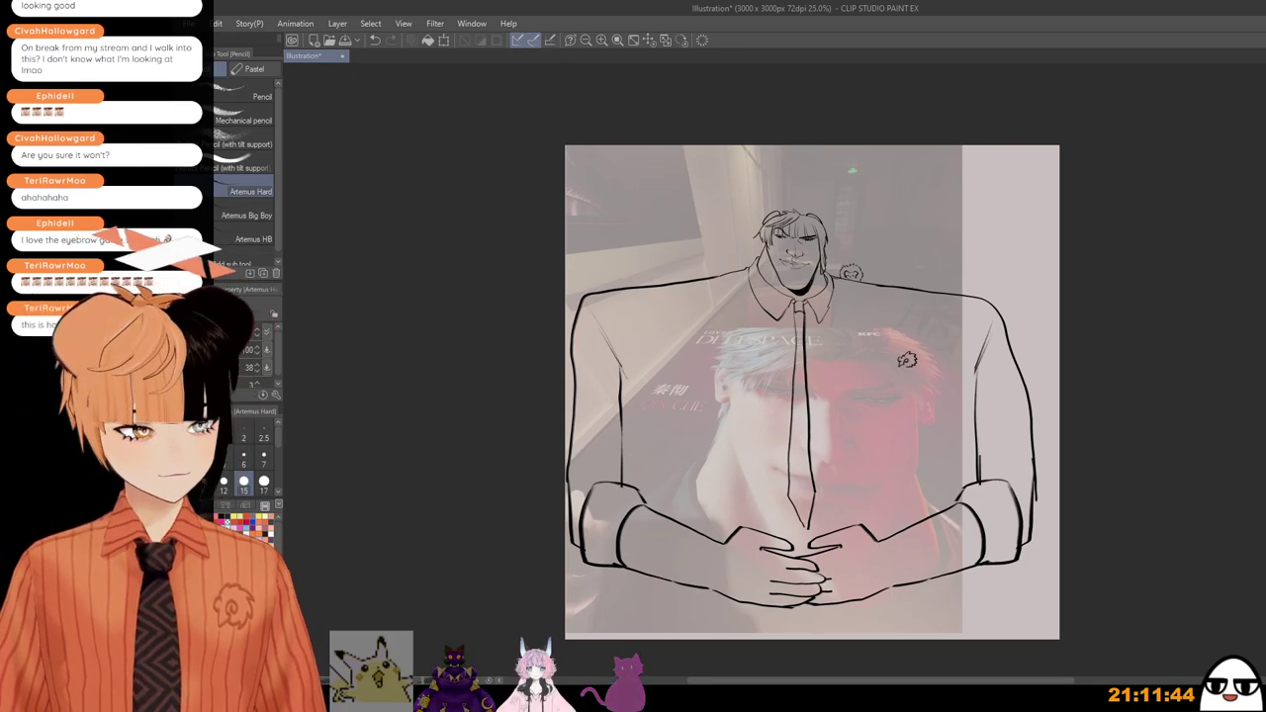
Step: Clear the finished line art and its reference photo from the canvas
{"action": "key", "text": "Delete"}
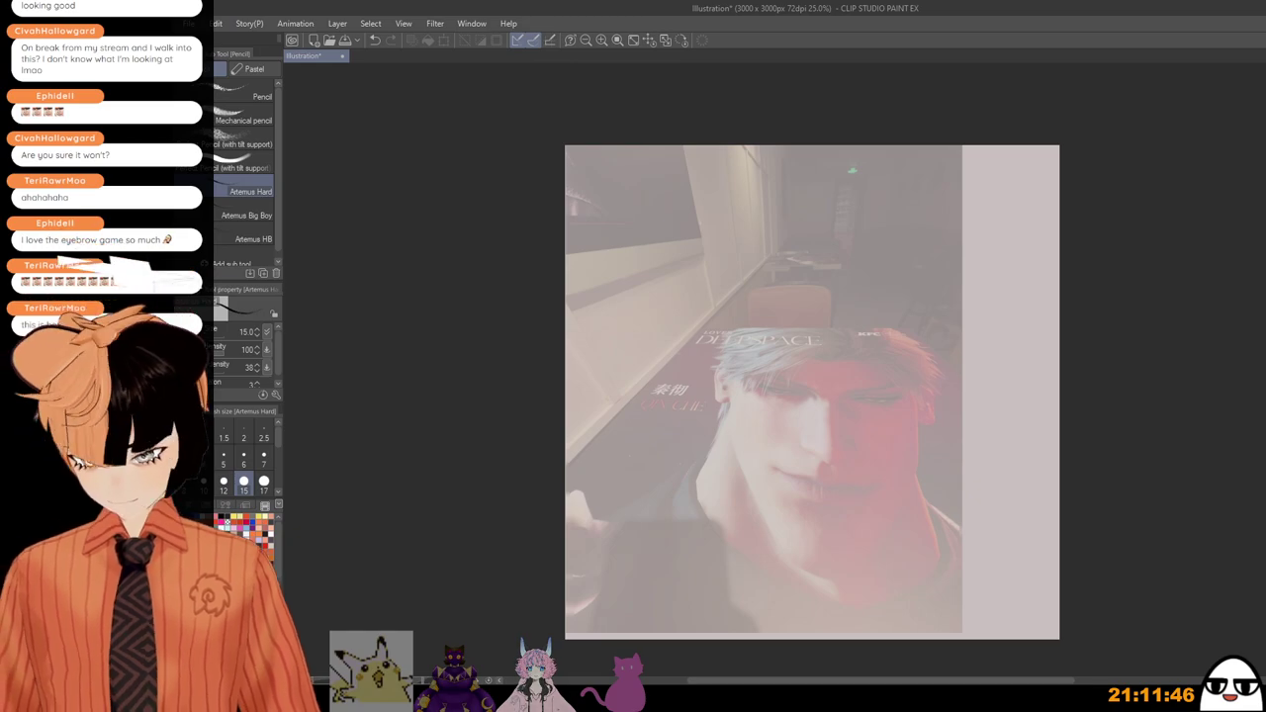
{"action": "key", "text": "Delete"}
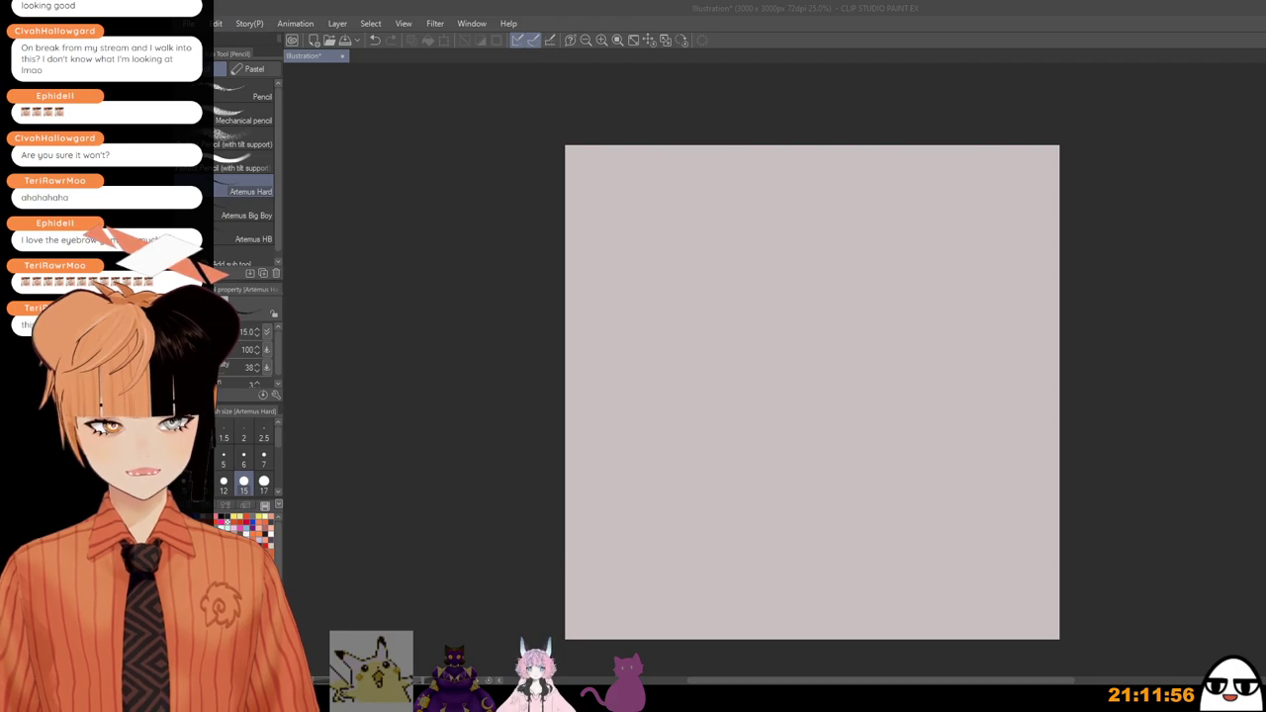
{"action": "left_click", "coordinate": [962, 44]}
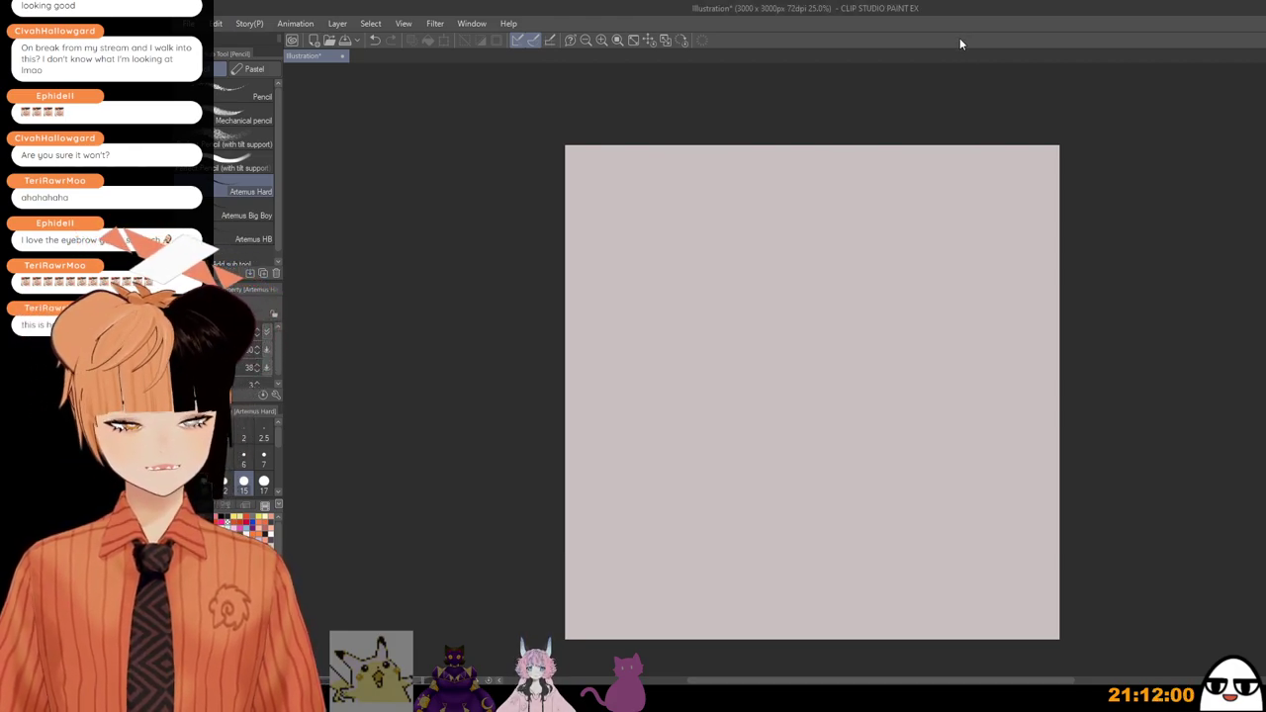
Step: Paste the Deepspace photo of the man with glasses as a faded reference, enlarge it to nearly canvas height, and centre it
{"action": "key", "text": "ctrl+v"}
{"action": "key", "text": "ctrl+t"}
{"action": "left_click_drag", "start_coordinate": [661, 399], "coordinate": [739, 615]}
{"action": "left_click", "coordinate": [722, 634]}
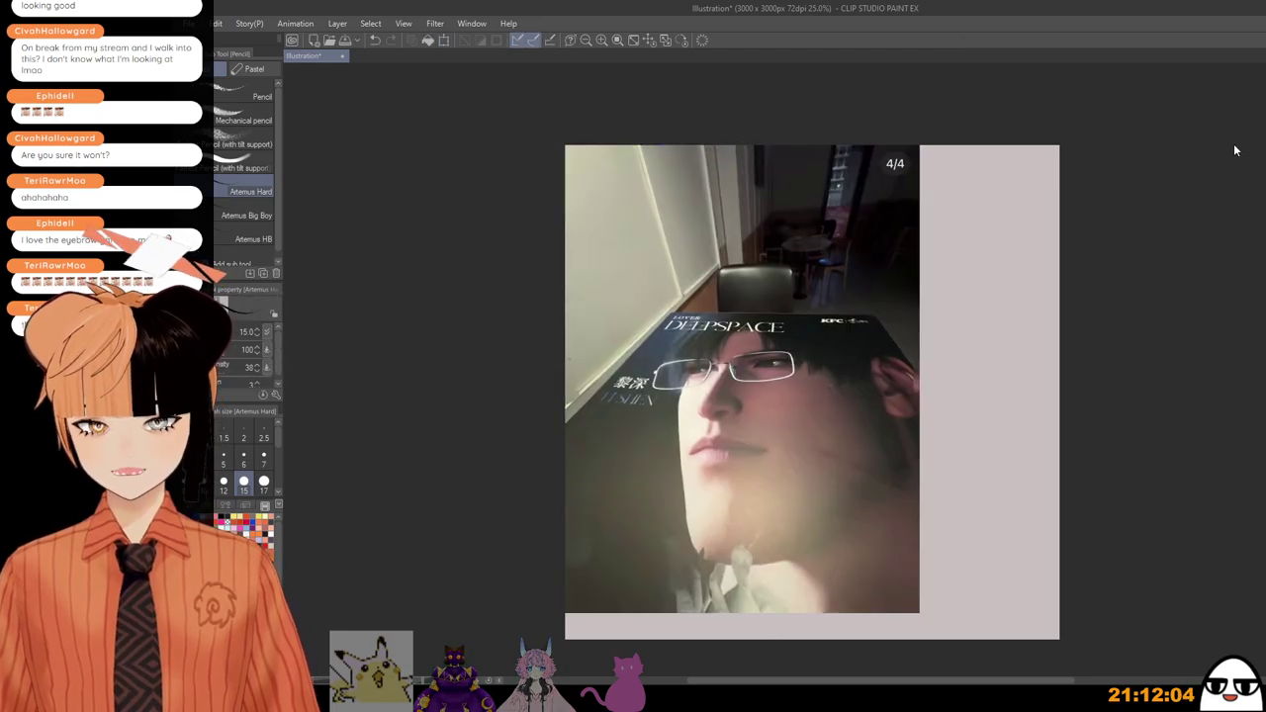
{"action": "key", "text": "k"}
{"action": "left_click_drag", "start_coordinate": [909, 487], "coordinate": [979, 499]}
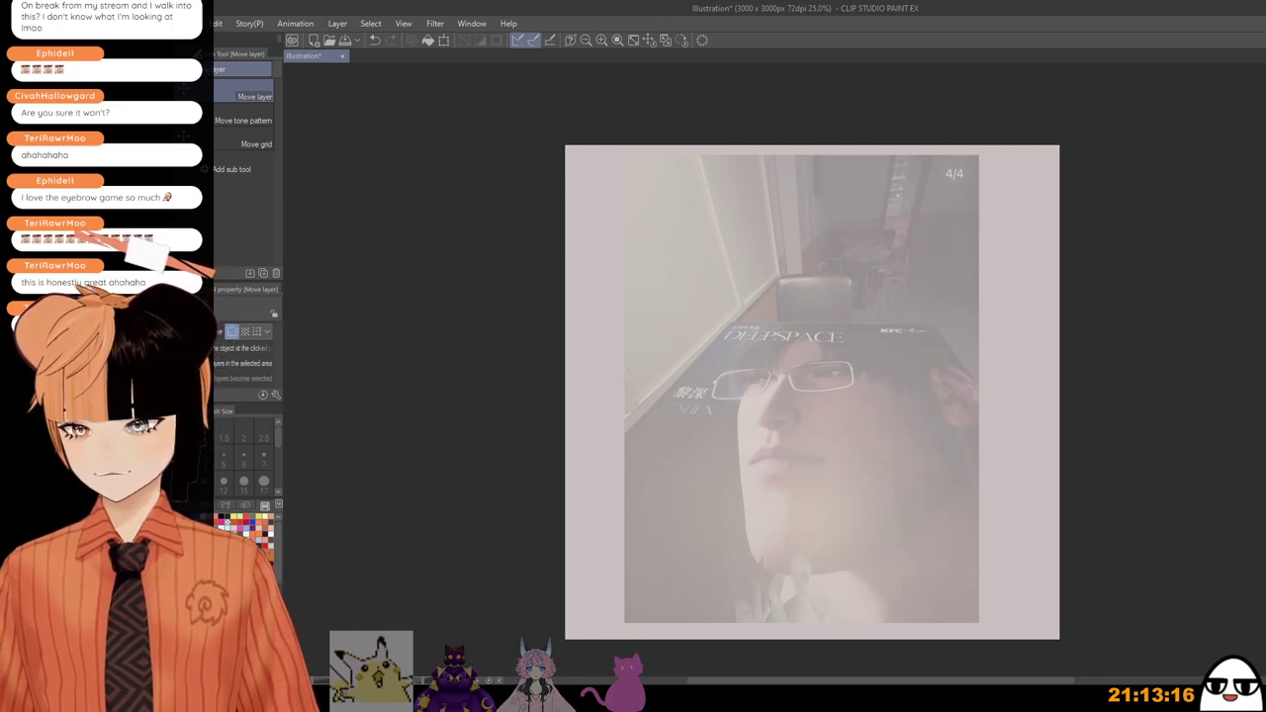
Step: Examine the glasses, nose, lips, and jaw on the Deepspace reference photo at full and faded opacity
{"action": "scroll", "coordinate": [1097, 466], "scroll_direction": "up", "scroll_amount": 5}
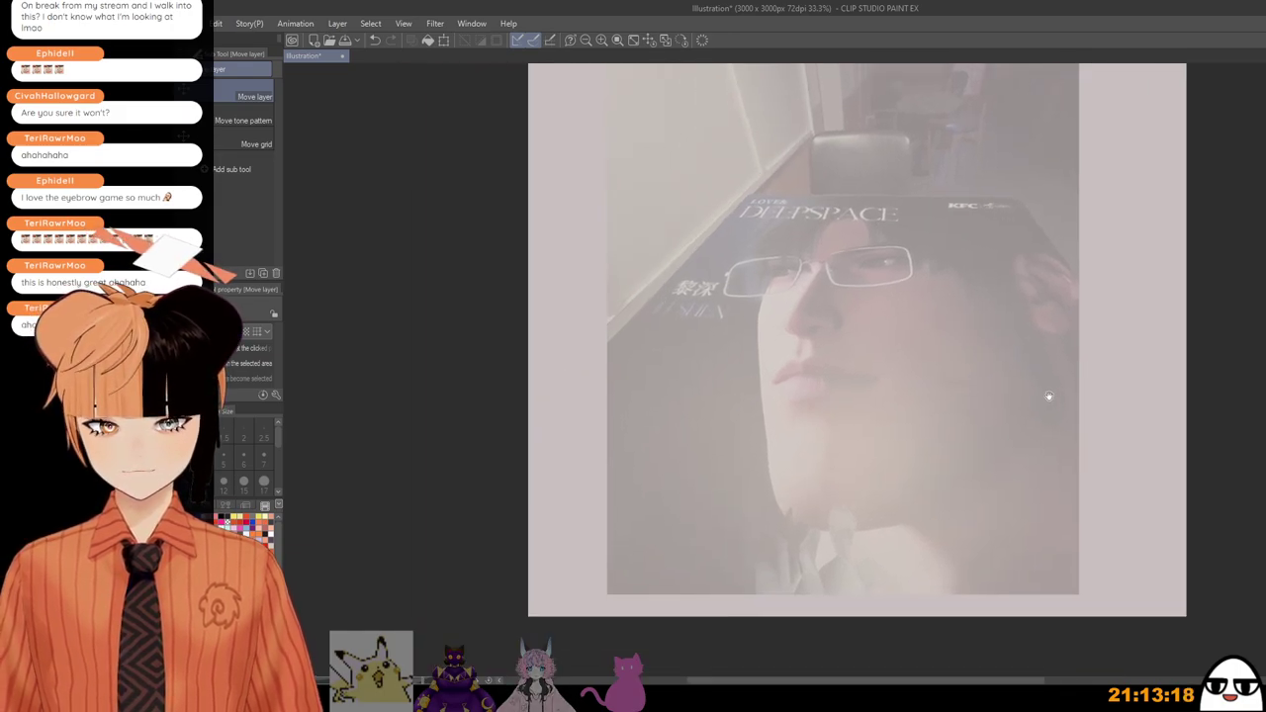
{"action": "scroll", "coordinate": [1019, 465], "scroll_direction": "up", "scroll_amount": 2}
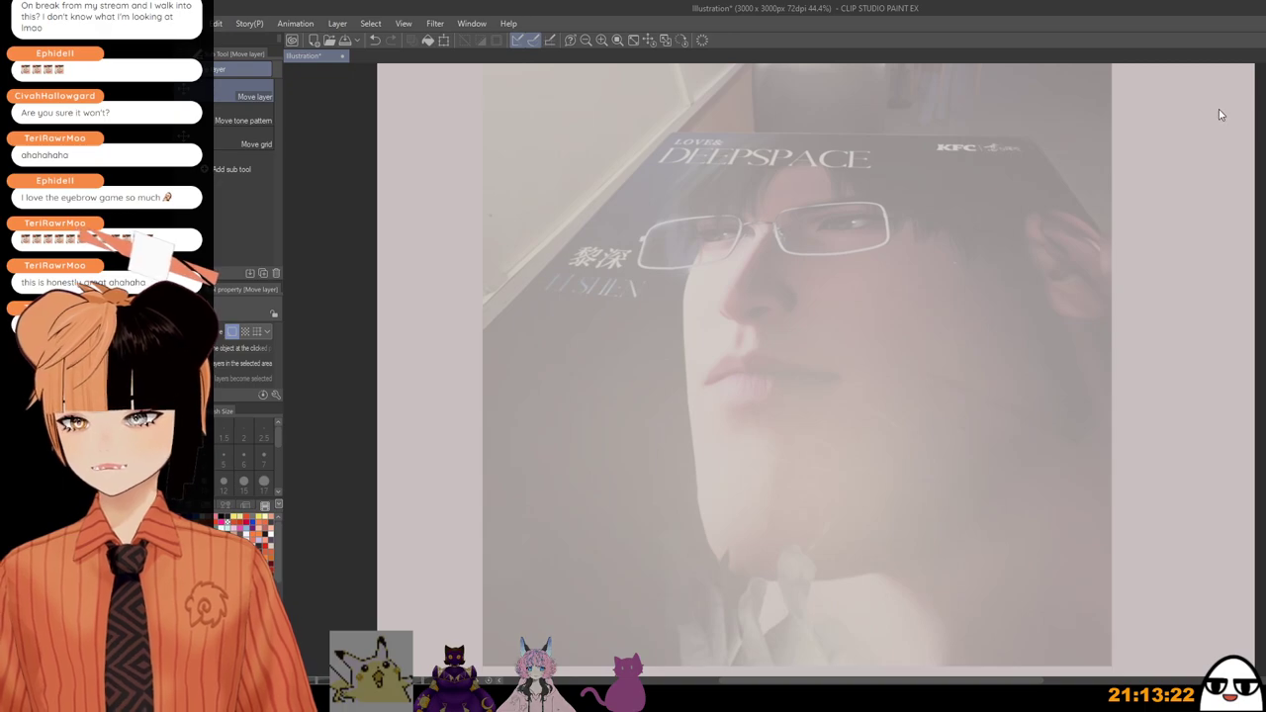
{"action": "key", "text": "p"}
{"action": "scroll", "coordinate": [895, 400], "scroll_direction": "up", "scroll_amount": 2}
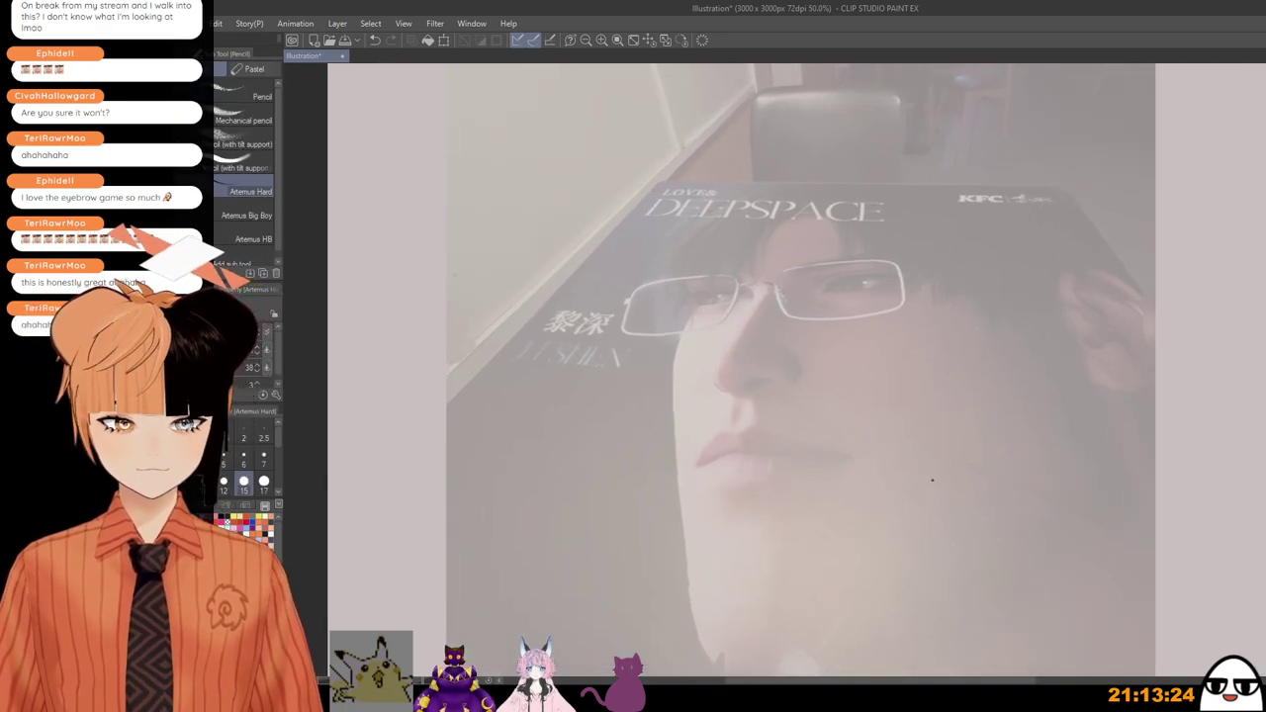
{"action": "left_click_drag", "start_coordinate": [929, 410], "coordinate": [908, 390]}
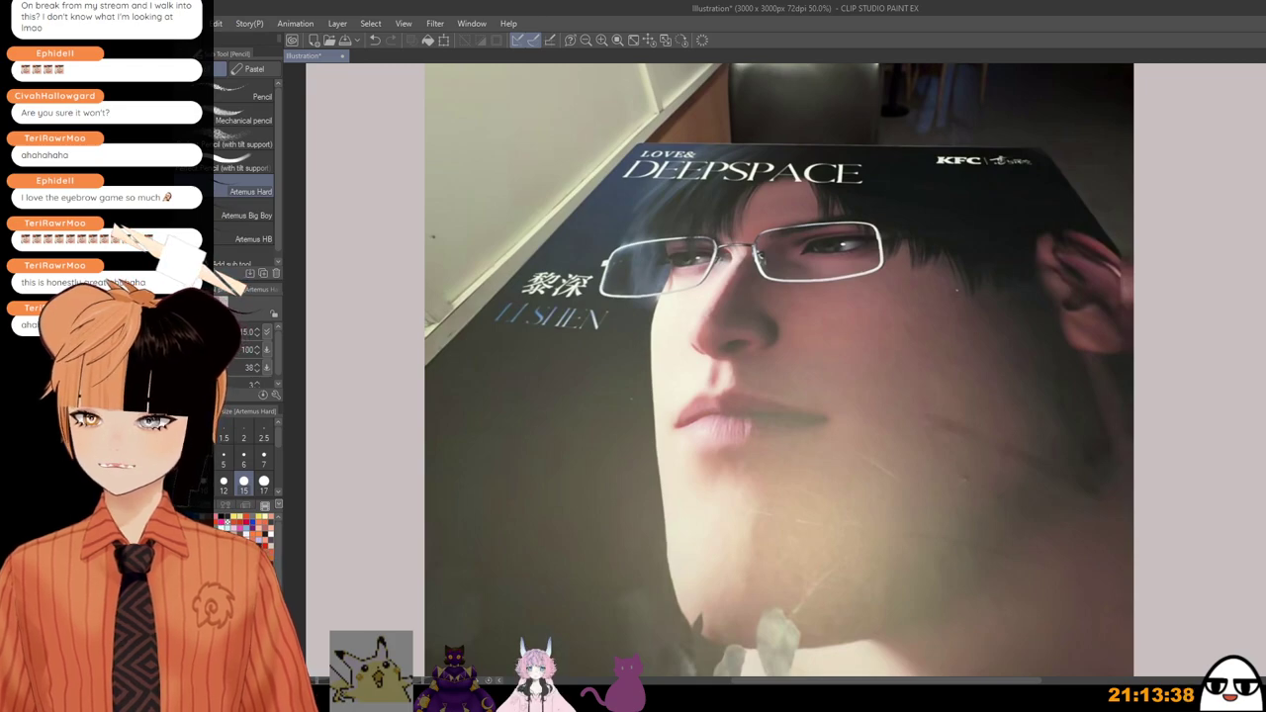
{"action": "scroll", "coordinate": [746, 315], "scroll_direction": "up", "scroll_amount": 3}
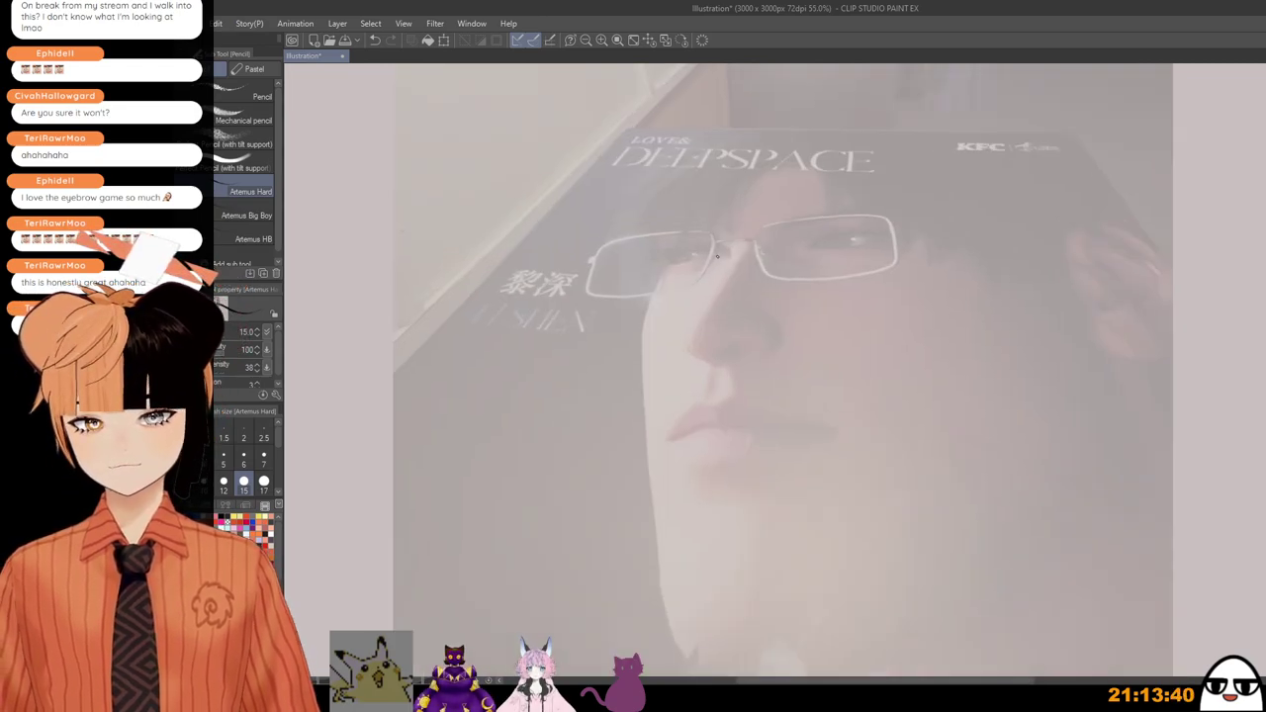
{"action": "left_click_drag", "start_coordinate": [759, 327], "coordinate": [751, 261]}
{"action": "scroll", "coordinate": [751, 263], "scroll_direction": "down", "scroll_amount": 1}
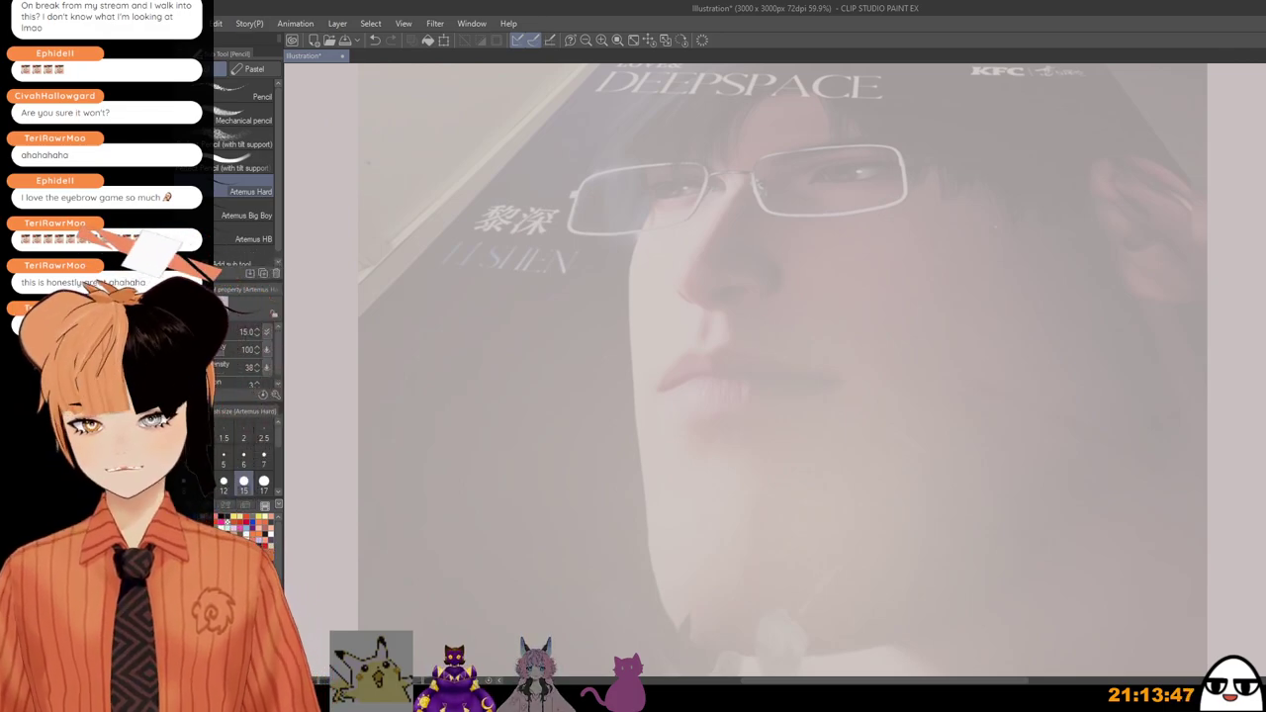
{"action": "scroll", "coordinate": [746, 232], "scroll_direction": "down", "scroll_amount": 4}
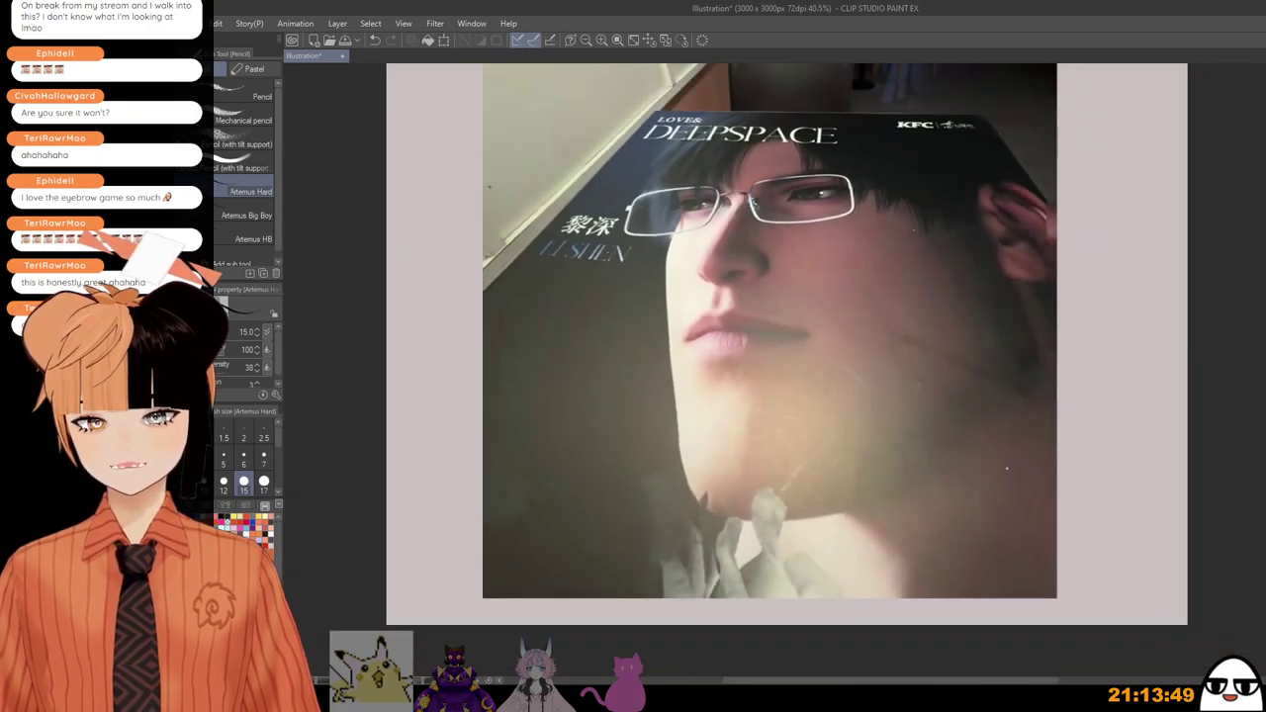
{"action": "left_click_drag", "start_coordinate": [1019, 469], "coordinate": [1029, 503]}
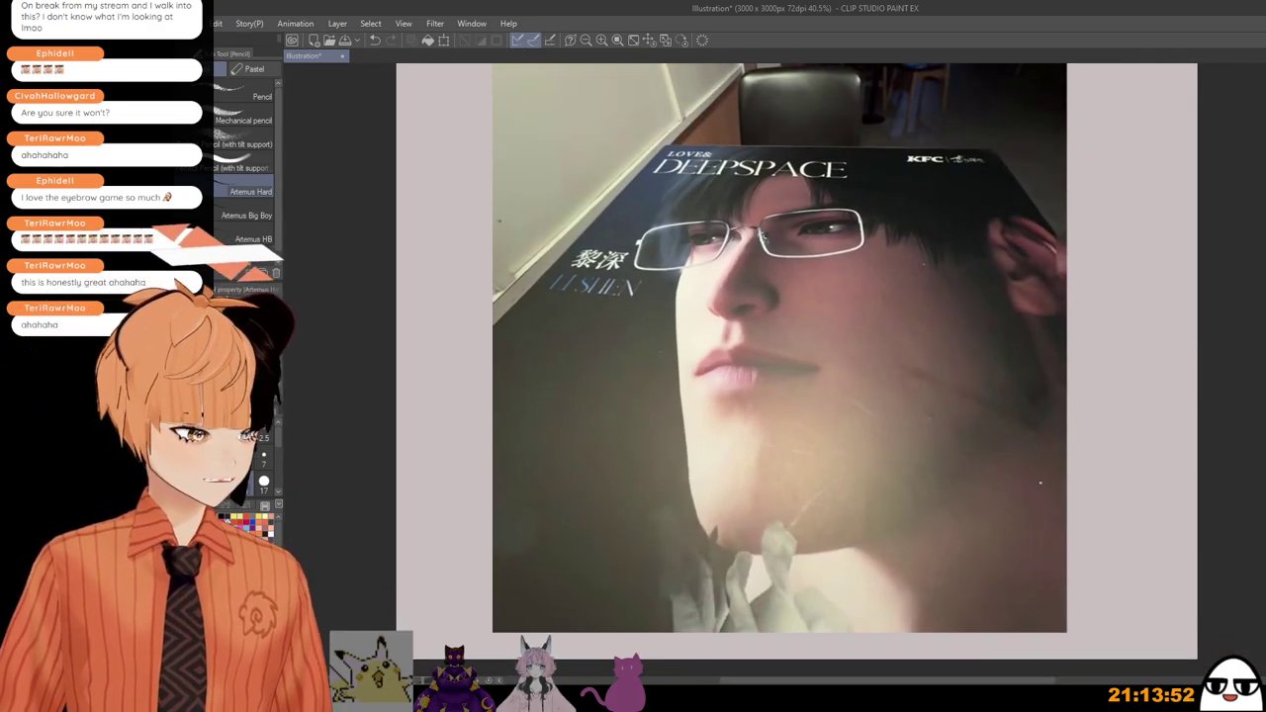
{"action": "scroll", "coordinate": [935, 460], "scroll_direction": "up", "scroll_amount": 3}
{"action": "scroll", "coordinate": [931, 460], "scroll_direction": "up", "scroll_amount": 1}
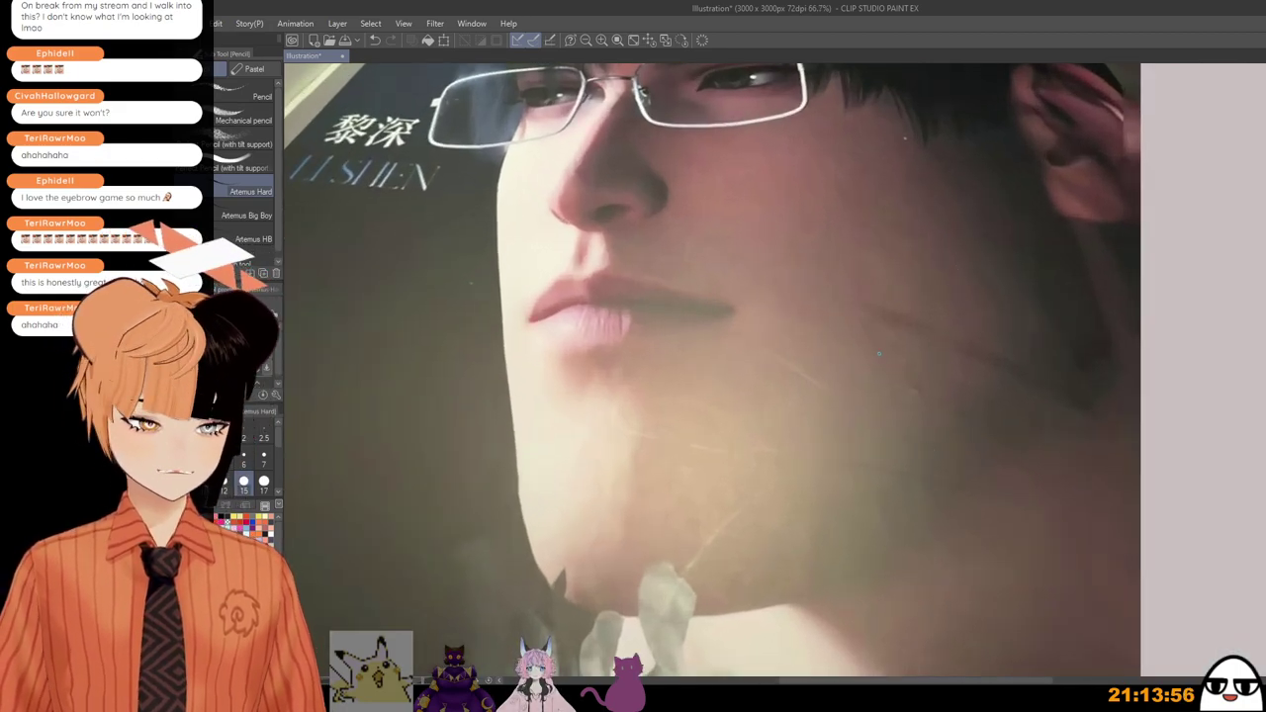
{"action": "left_click_drag", "start_coordinate": [934, 489], "coordinate": [961, 527]}
{"action": "scroll", "coordinate": [944, 408], "scroll_direction": "down", "scroll_amount": 1}
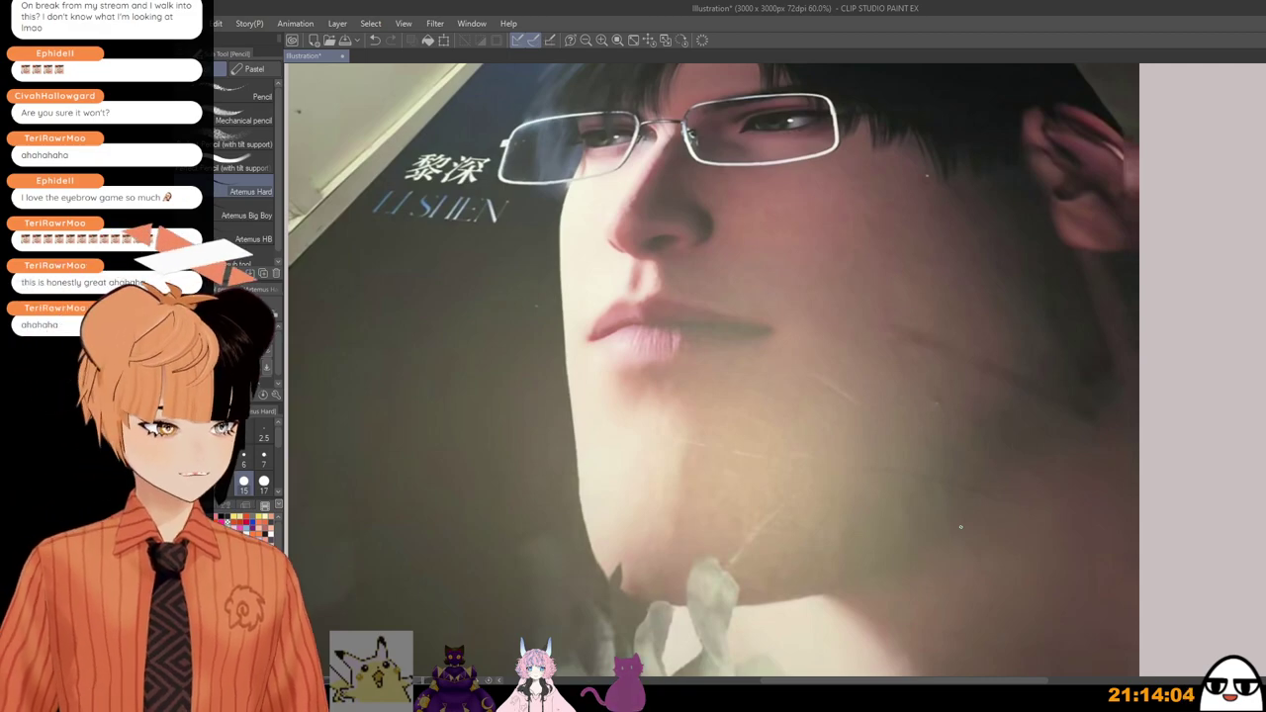
{"action": "left_click_drag", "start_coordinate": [870, 520], "coordinate": [920, 571]}
{"action": "key", "text": "ctrl+minus"}
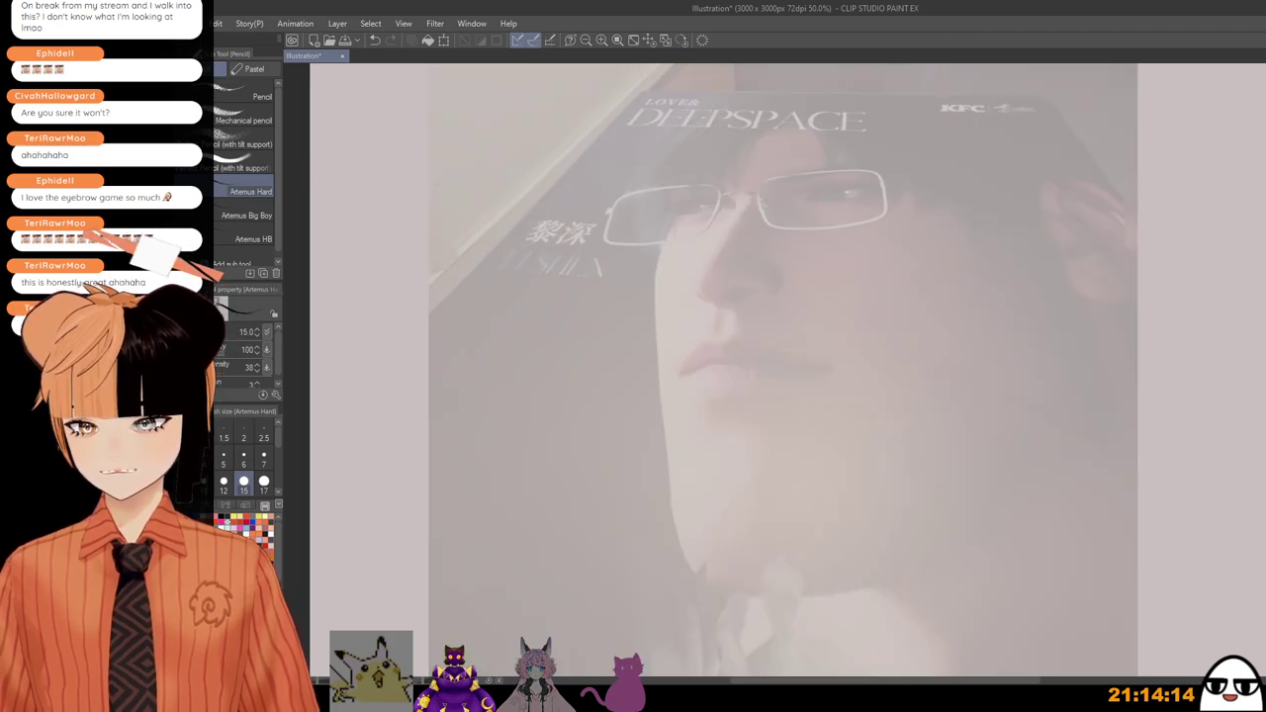
Step: Trace the nose bridge from between the glasses lenses down to the tip with the Artemus Hard pencil at size 12
{"action": "scroll", "coordinate": [740, 360], "scroll_direction": "up", "scroll_amount": 1}
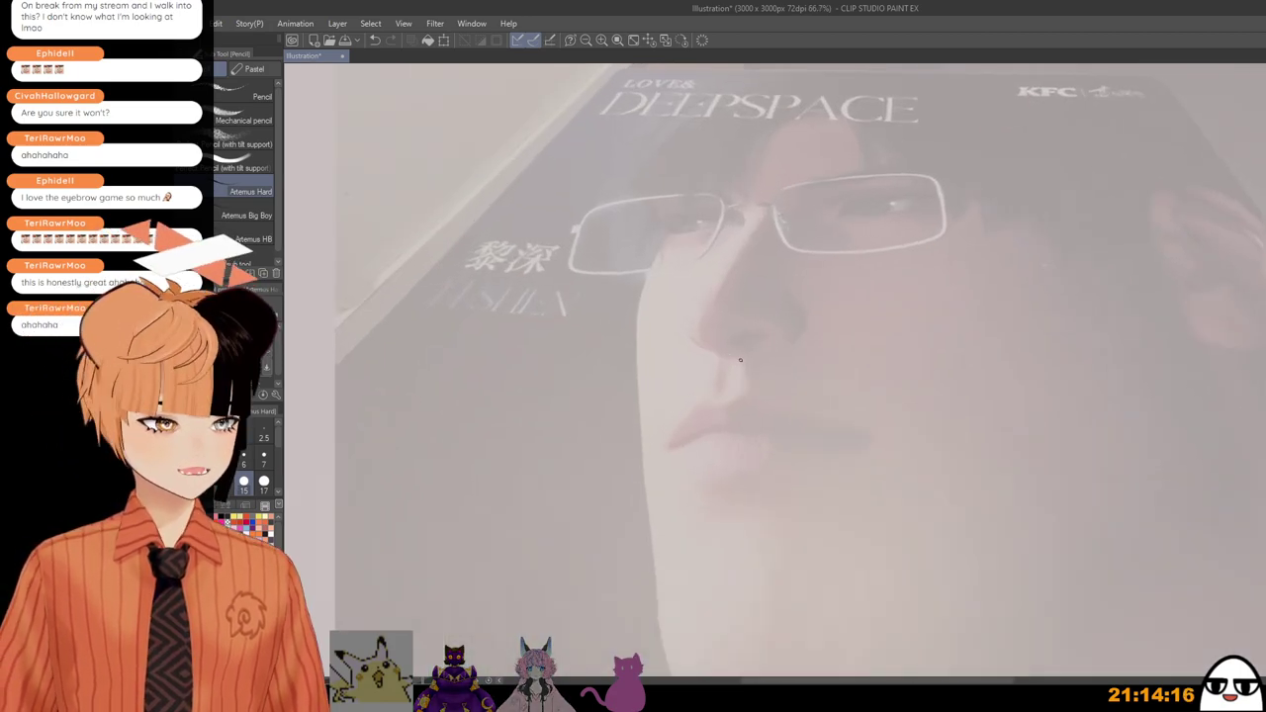
{"action": "left_click_drag", "start_coordinate": [740, 360], "coordinate": [765, 484]}
{"action": "mouse_move", "coordinate": [764, 480]}
{"action": "left_mouse_down"}
{"action": "mouse_move", "coordinate": [754, 286]}
{"action": "mouse_move", "coordinate": [757, 319]}
{"action": "mouse_move", "coordinate": [700, 411]}
{"action": "left_mouse_up"}
{"action": "key", "text": "ctrl+z"}
{"action": "mouse_move", "coordinate": [761, 313]}
{"action": "left_mouse_down"}
{"action": "mouse_move", "coordinate": [690, 436]}
{"action": "mouse_move", "coordinate": [710, 468]}
{"action": "left_mouse_up"}
{"action": "key", "text": "ctrl+z"}
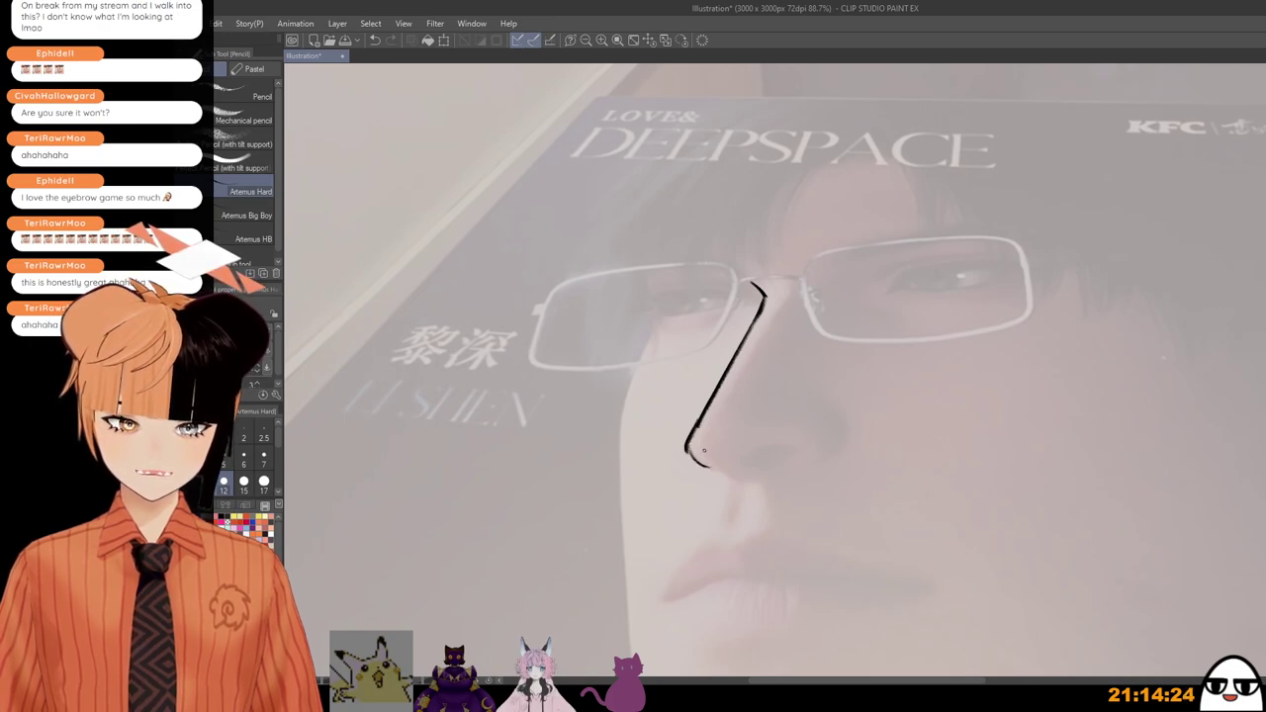
Step: Draw the rounded nose tip, the curve beneath it, and a dark nostril at size 12
{"action": "left_click_drag", "start_coordinate": [697, 426], "coordinate": [725, 475]}
{"action": "key", "text": "ctrl+z"}
{"action": "mouse_move", "coordinate": [698, 427]}
{"action": "left_mouse_down"}
{"action": "mouse_move", "coordinate": [707, 466]}
{"action": "mouse_move", "coordinate": [737, 481]}
{"action": "mouse_move", "coordinate": [766, 481]}
{"action": "mouse_move", "coordinate": [795, 449]}
{"action": "mouse_move", "coordinate": [773, 460]}
{"action": "left_mouse_up"}
{"action": "key", "text": "ctrl+z"}
{"action": "key", "text": "ctrl+z"}
{"action": "key", "text": "ctrl+z"}
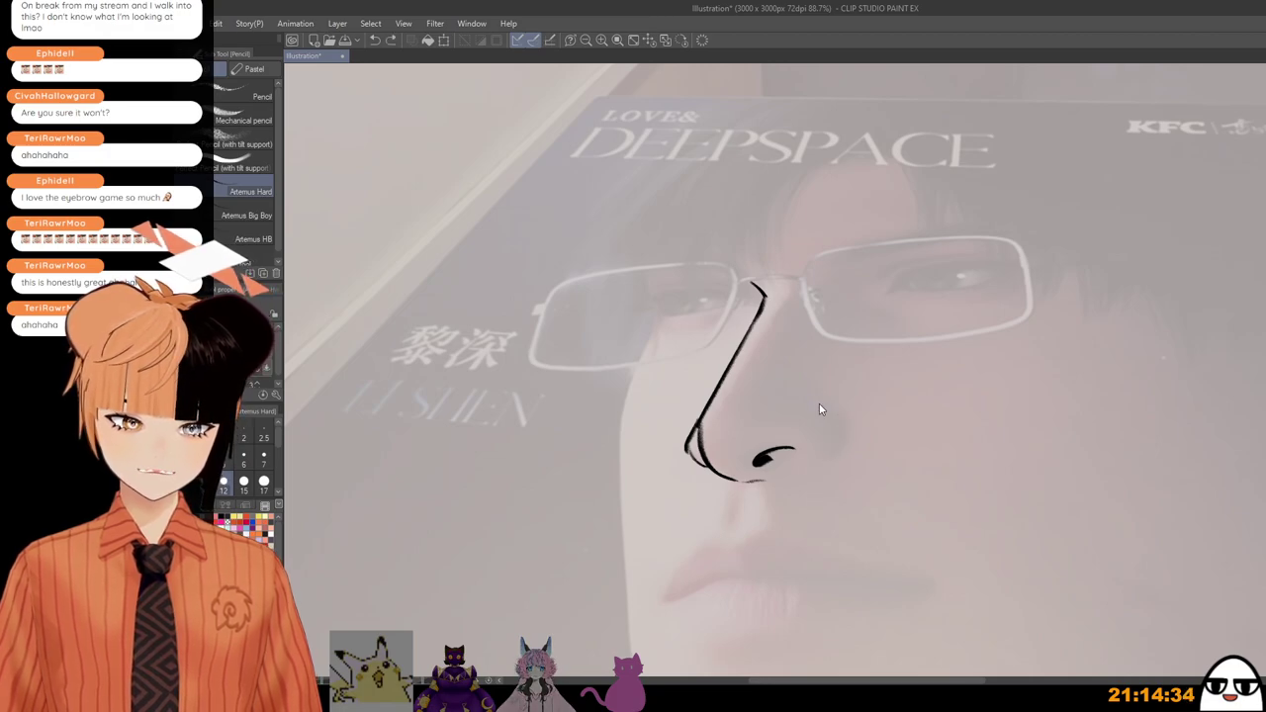
Step: Draw the curved outer wing of the nose with short tick strokes above it
{"action": "left_click_drag", "start_coordinate": [809, 388], "coordinate": [814, 467]}
{"action": "left_click_drag", "start_coordinate": [809, 383], "coordinate": [828, 390]}
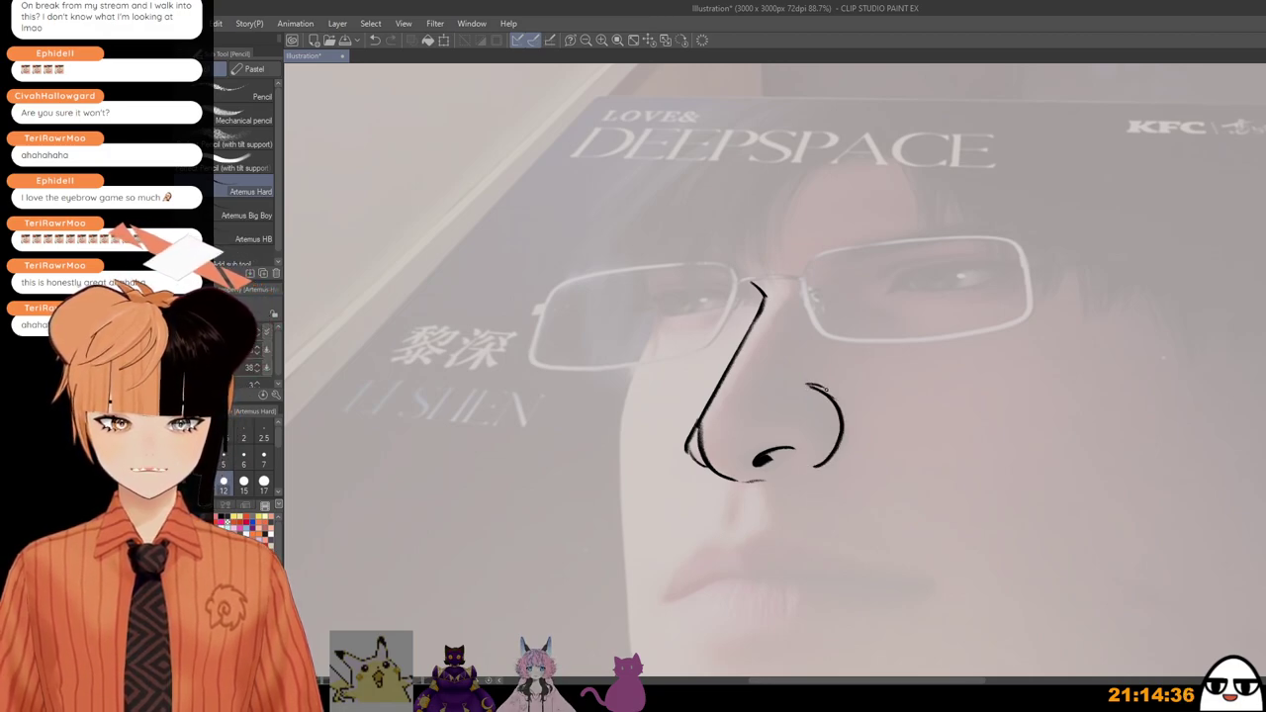
{"action": "scroll", "coordinate": [837, 396], "scroll_direction": "down", "scroll_amount": 1}
{"action": "left_click_drag", "start_coordinate": [833, 481], "coordinate": [819, 427]}
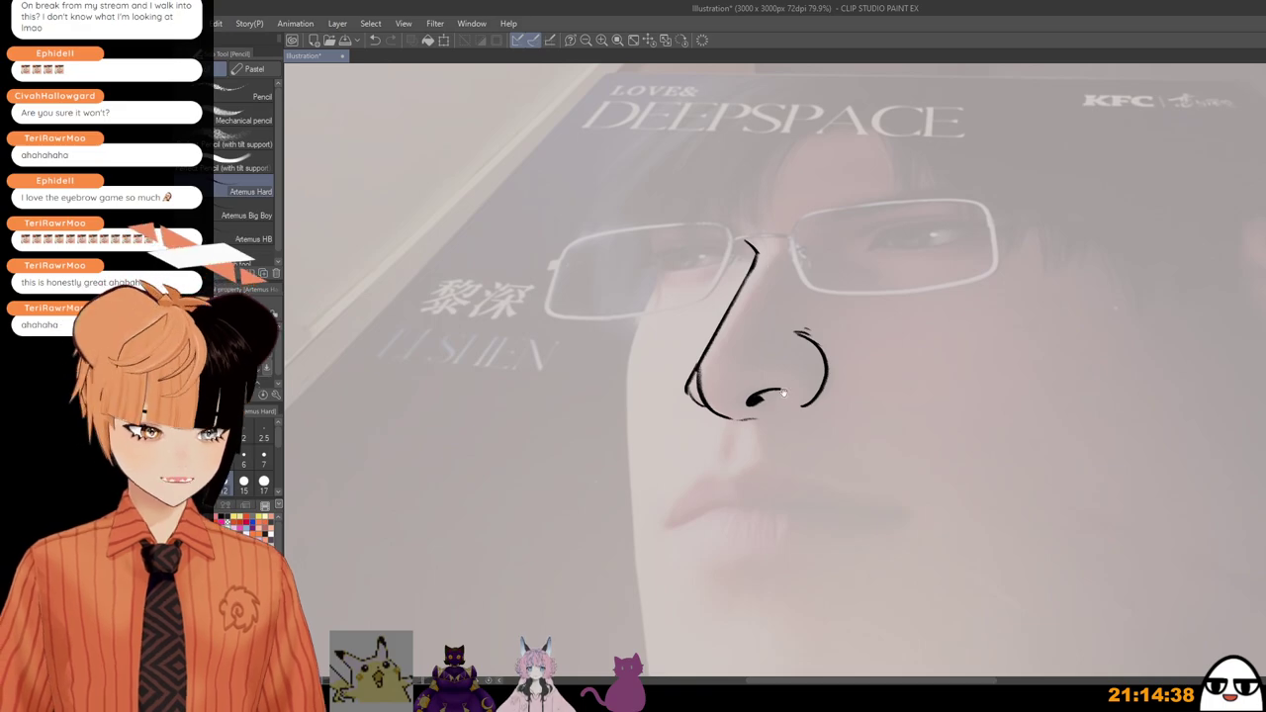
Step: Draw the two sides of the philtrum from the base of the nose down towards the upper lip
{"action": "scroll", "coordinate": [789, 298], "scroll_direction": "up", "scroll_amount": 3}
{"action": "left_click_drag", "start_coordinate": [730, 376], "coordinate": [730, 396]}
{"action": "key", "text": "ctrl+z"}
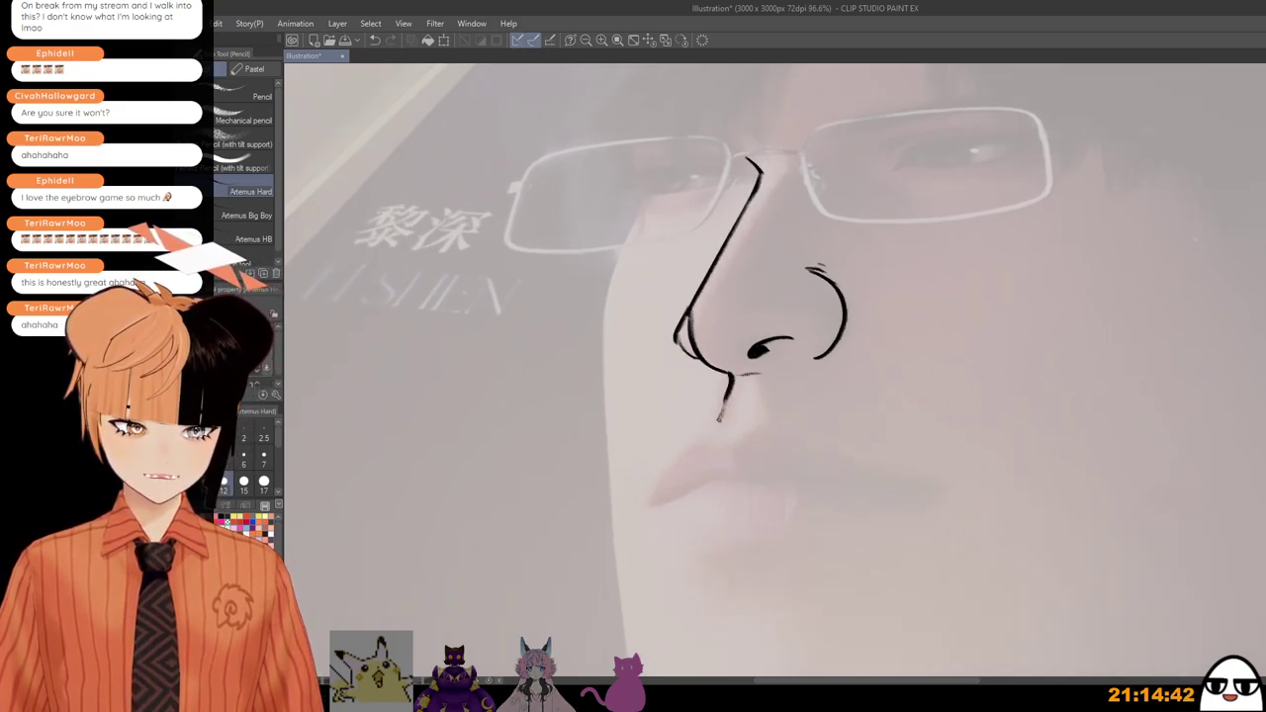
{"action": "left_click_drag", "start_coordinate": [758, 381], "coordinate": [763, 412]}
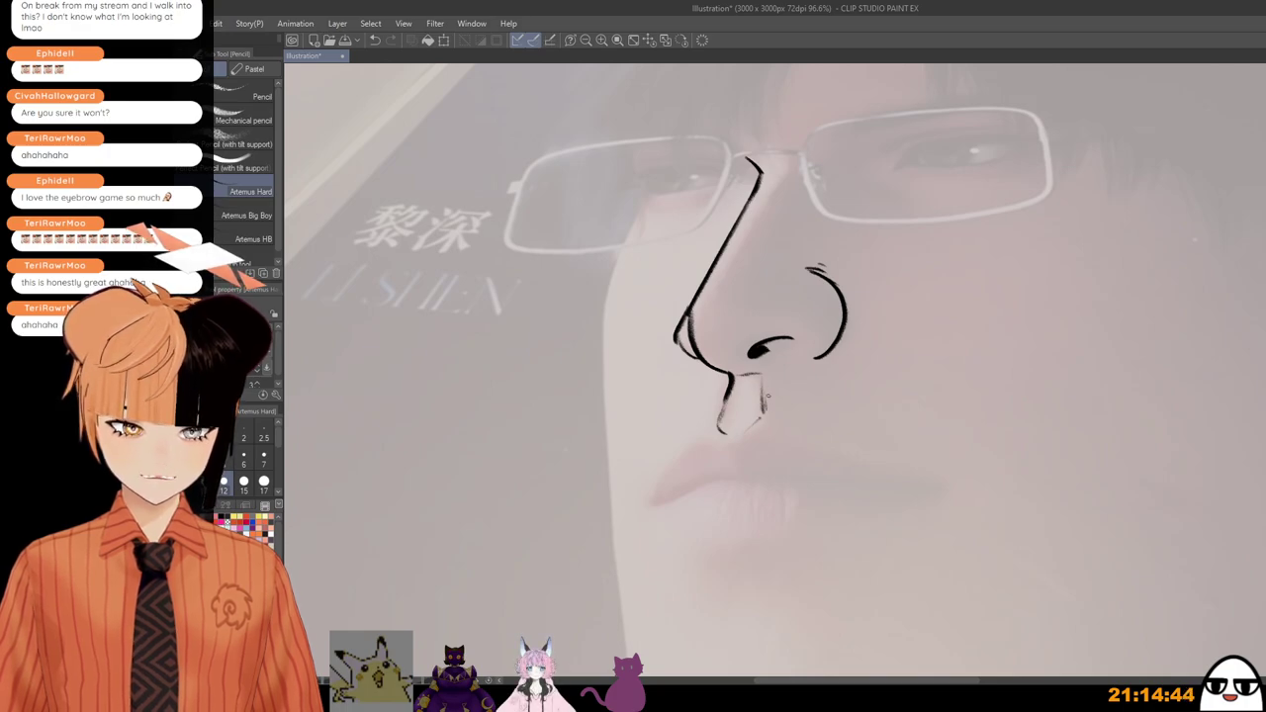
Step: Draw the eye behind the far glasses lens with a heavy upper lid, a shaded iris, and a thin lower lid
{"action": "scroll", "coordinate": [788, 292], "scroll_direction": "down", "scroll_amount": 2}
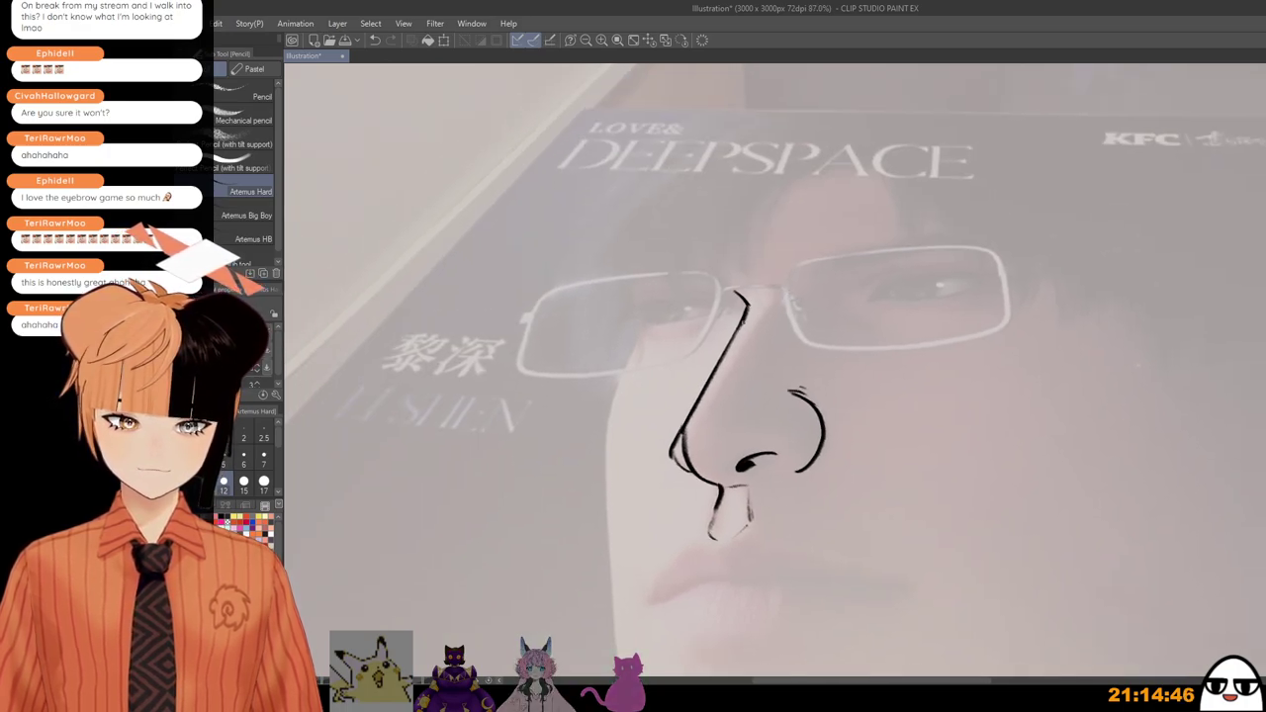
{"action": "scroll", "coordinate": [788, 293], "scroll_direction": "down", "scroll_amount": 1}
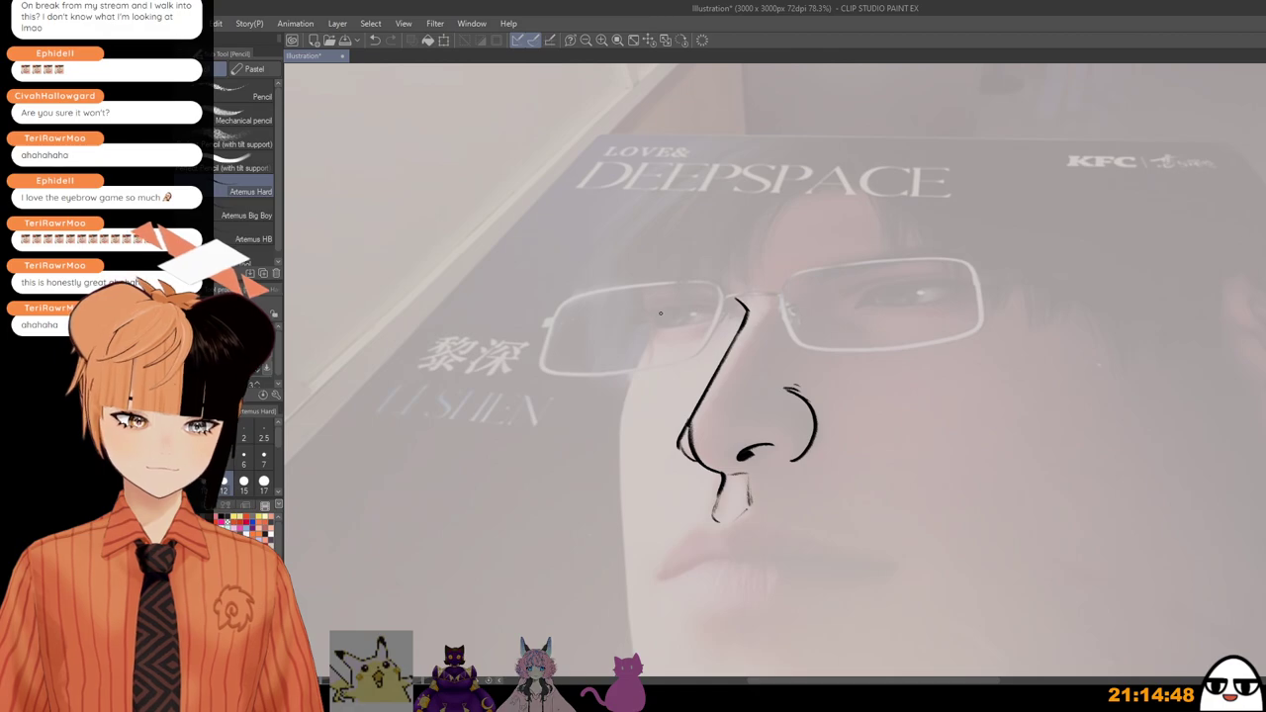
{"action": "mouse_move", "coordinate": [643, 318]}
{"action": "left_mouse_down"}
{"action": "mouse_move", "coordinate": [717, 315]}
{"action": "mouse_move", "coordinate": [639, 325]}
{"action": "left_mouse_up"}
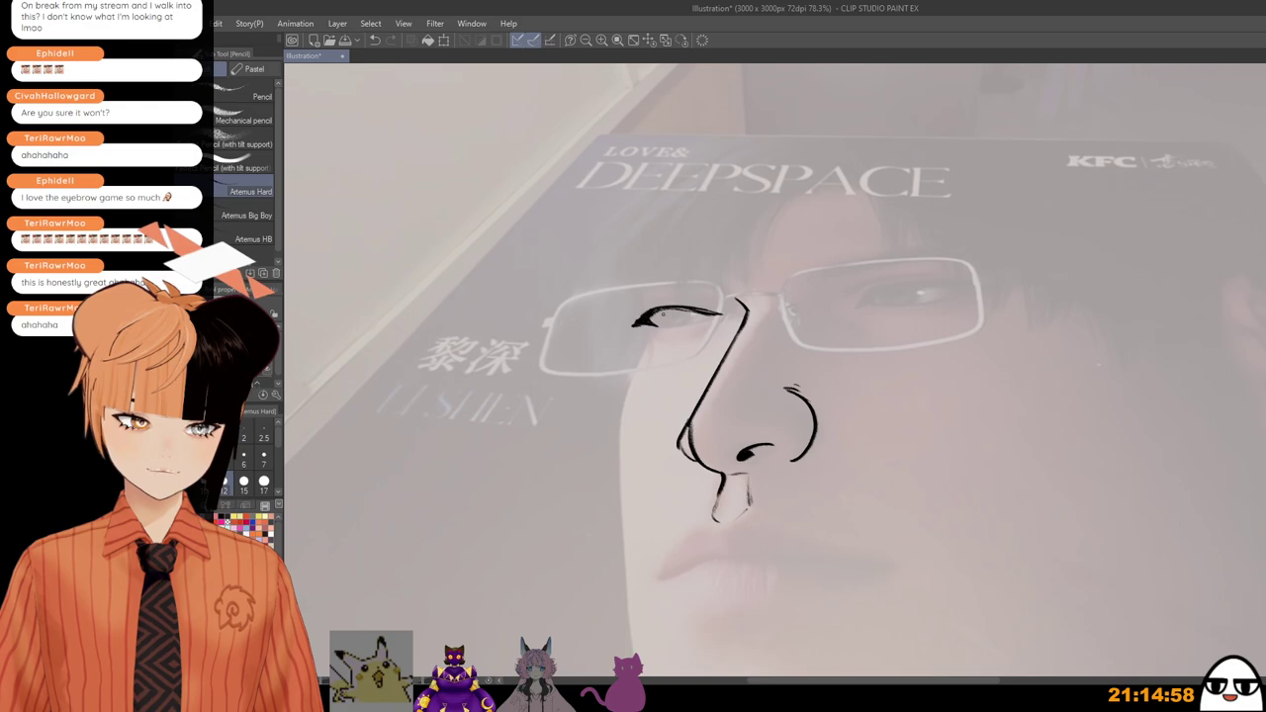
{"action": "key", "text": "ctrl+z"}
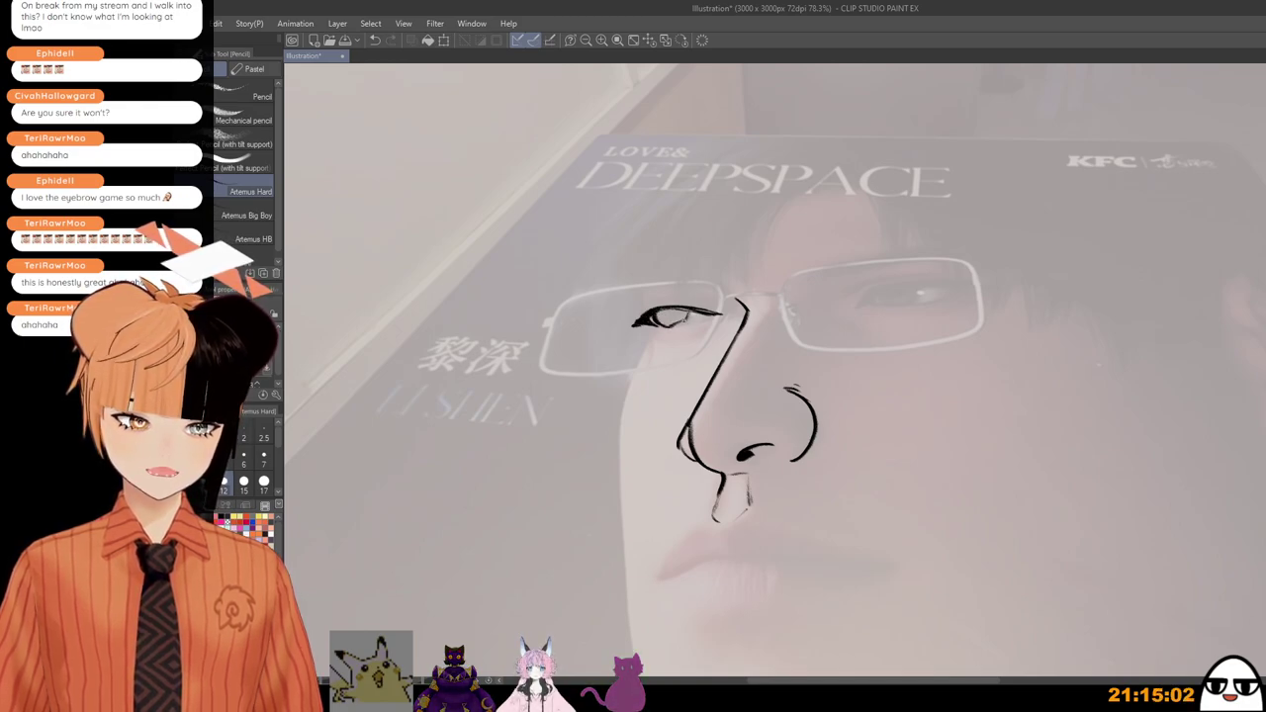
{"action": "left_click_drag", "start_coordinate": [687, 321], "coordinate": [657, 315]}
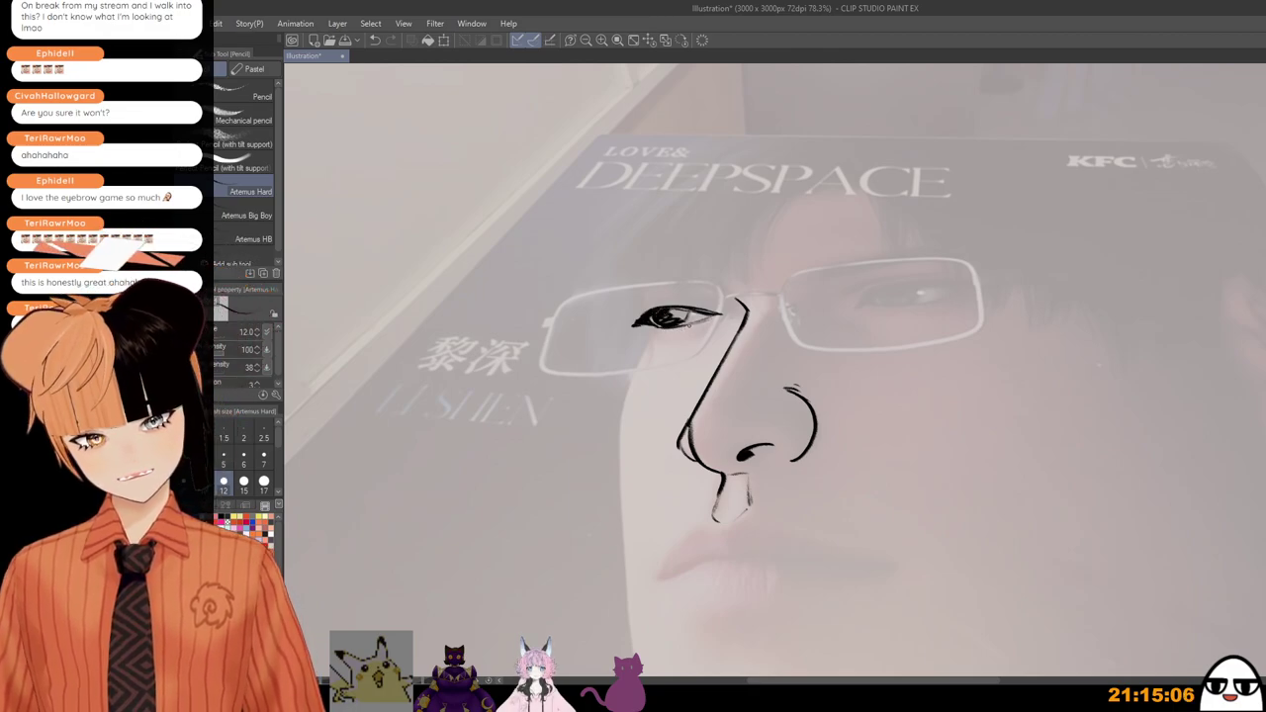
{"action": "key", "text": "ctrl+z"}
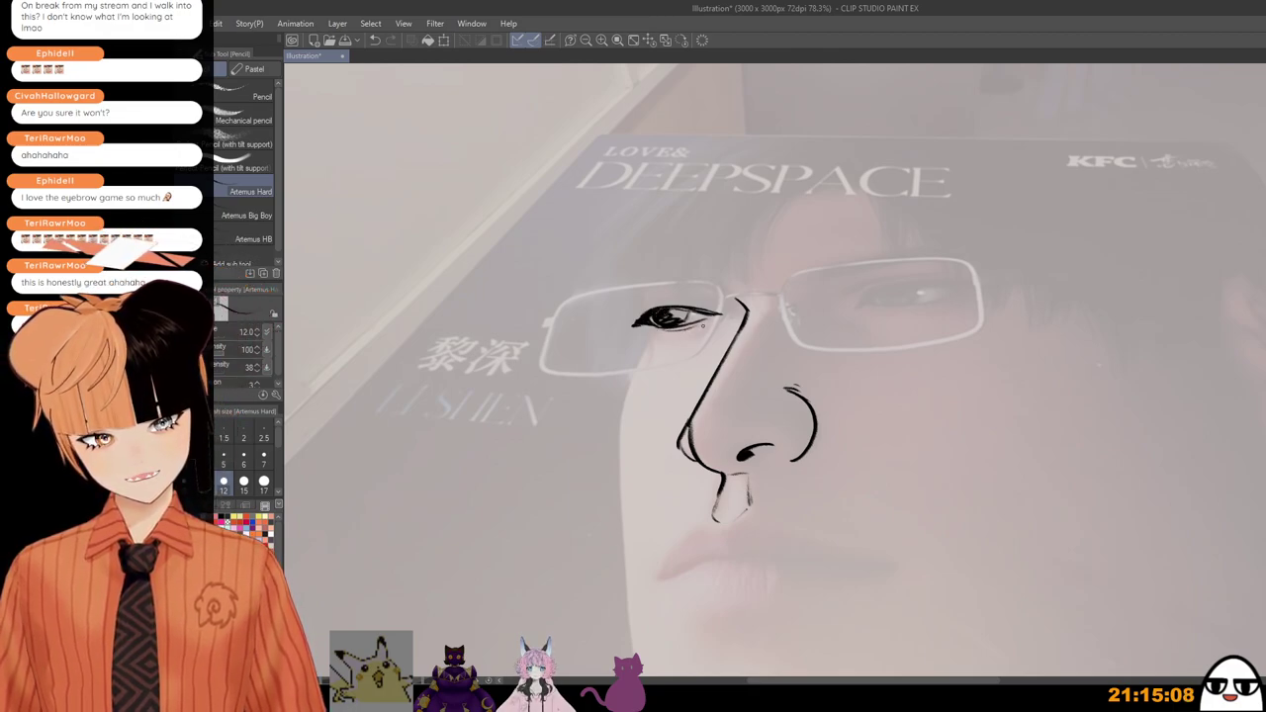
Step: Draw a thick brow line from above the far eye to the nose bridge at size 17, plus fine under-eye creases at size 12
{"action": "scroll", "coordinate": [667, 332], "scroll_direction": "down", "scroll_amount": 1}
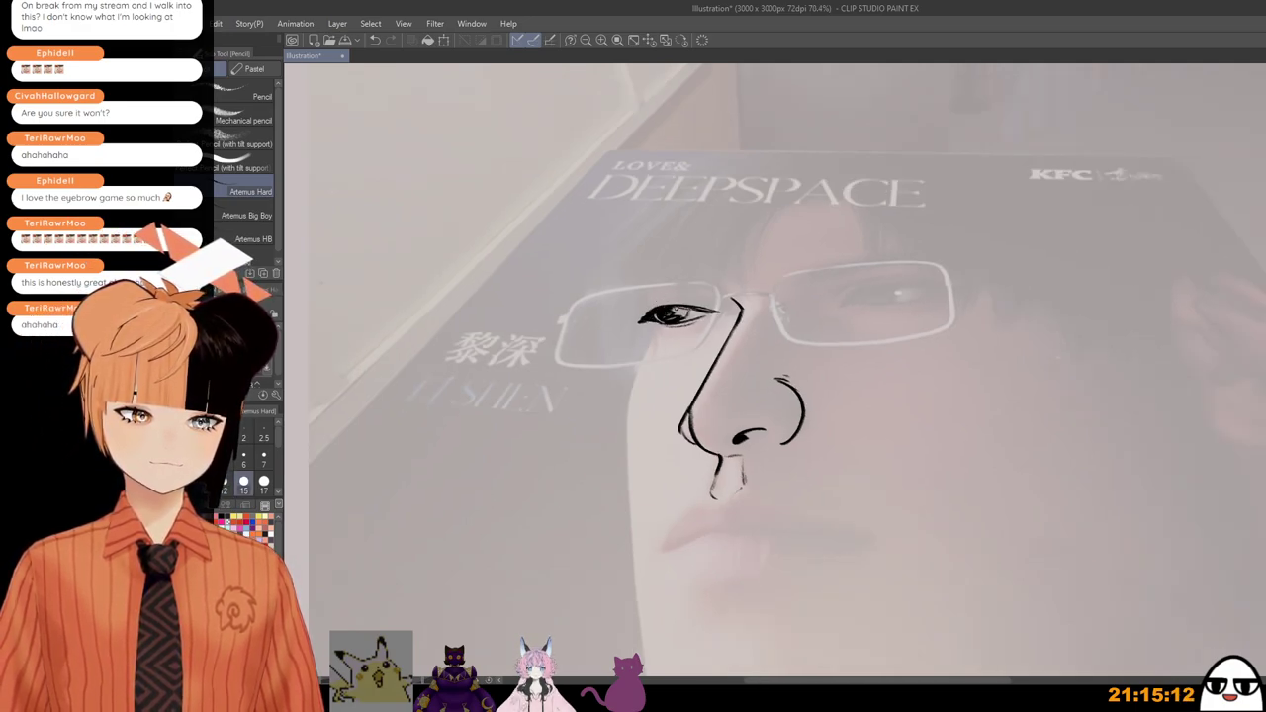
{"action": "key", "text": "bracketright"}
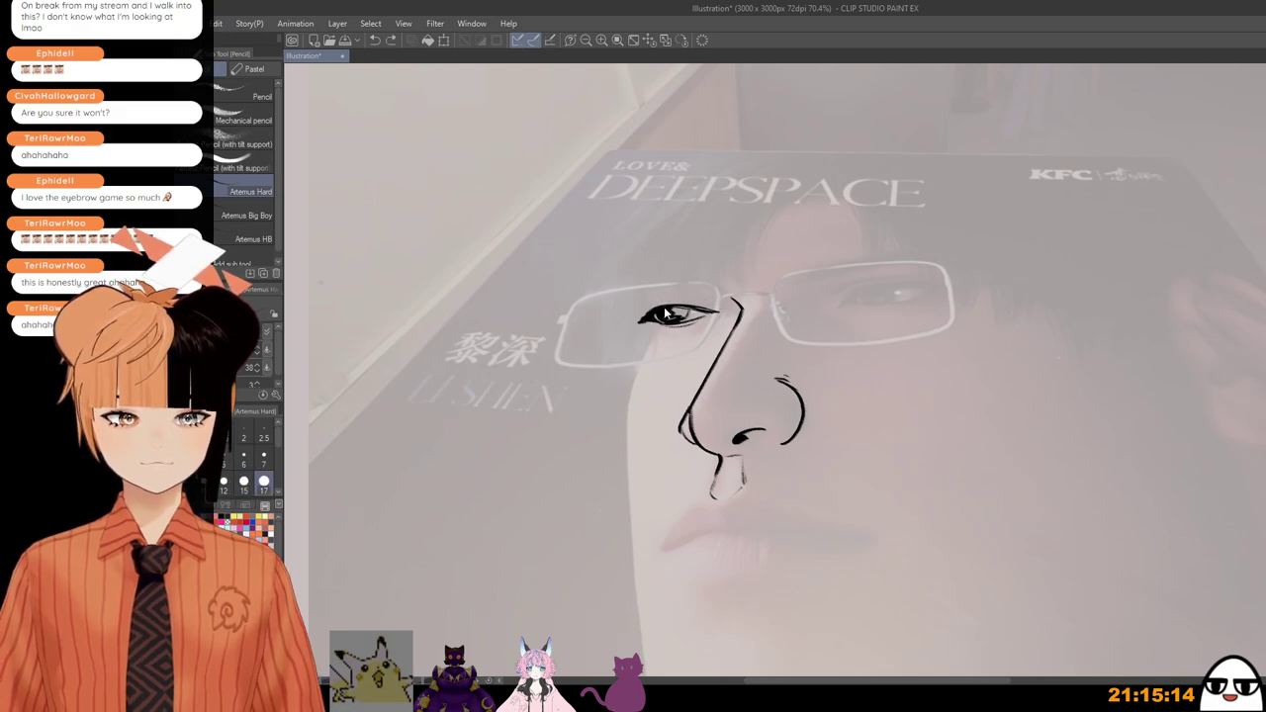
{"action": "mouse_move", "coordinate": [633, 297]}
{"action": "left_mouse_down"}
{"action": "mouse_move", "coordinate": [711, 290]}
{"action": "mouse_move", "coordinate": [737, 303]}
{"action": "mouse_move", "coordinate": [705, 292]}
{"action": "left_mouse_up"}
{"action": "key", "text": "bracketleft"}
{"action": "key", "text": "bracketleft"}
{"action": "left_click_drag", "start_coordinate": [661, 330], "coordinate": [707, 329]}
{"action": "key", "text": "ctrl+z"}
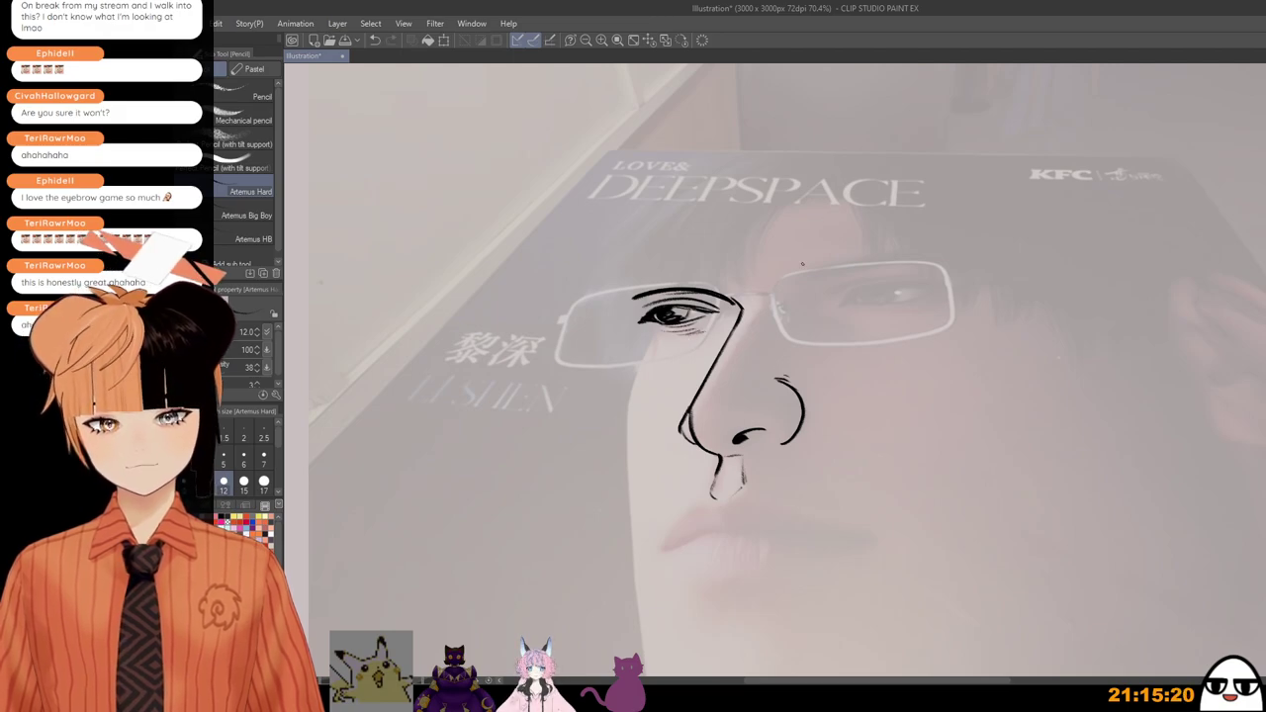
Step: Clean up the far eye's outer corner and redraw it as a dark point at size 15
{"action": "scroll", "coordinate": [654, 315], "scroll_direction": "up", "scroll_amount": 1}
{"action": "scroll", "coordinate": [653, 326], "scroll_direction": "up", "scroll_amount": 1}
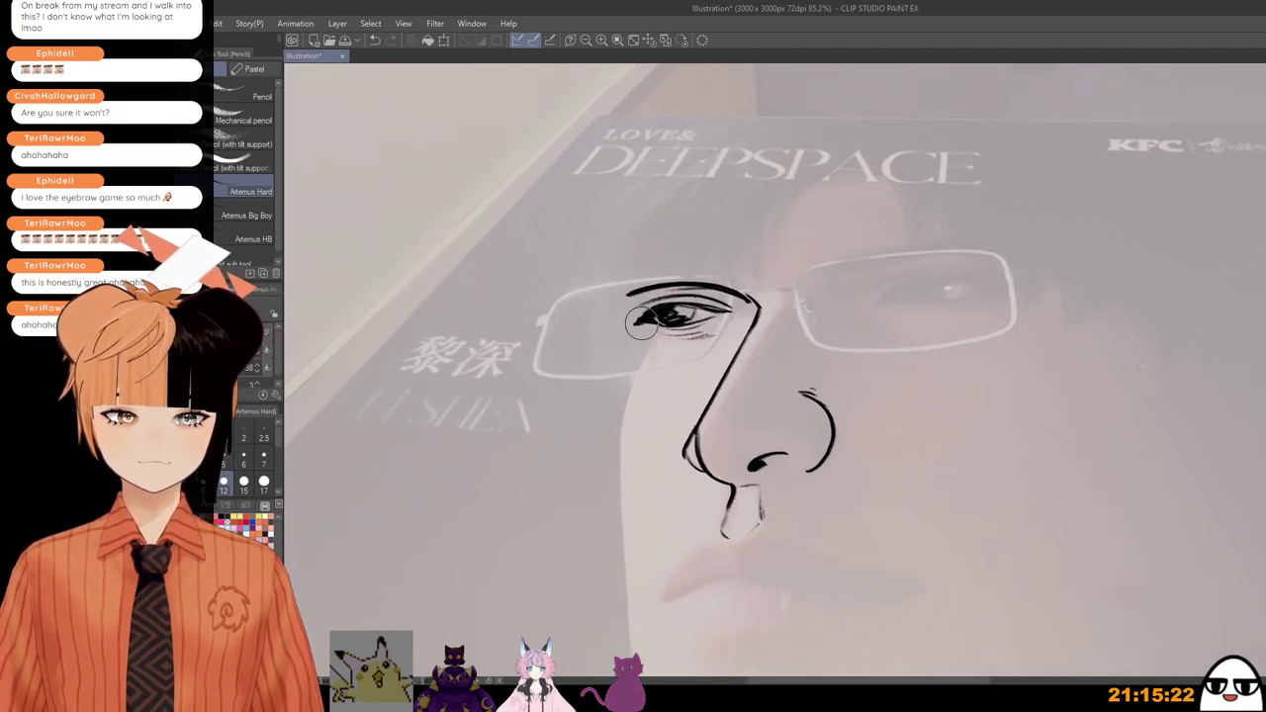
{"action": "scroll", "coordinate": [643, 319], "scroll_direction": "up", "scroll_amount": 1}
{"action": "key", "text": "bracketright"}
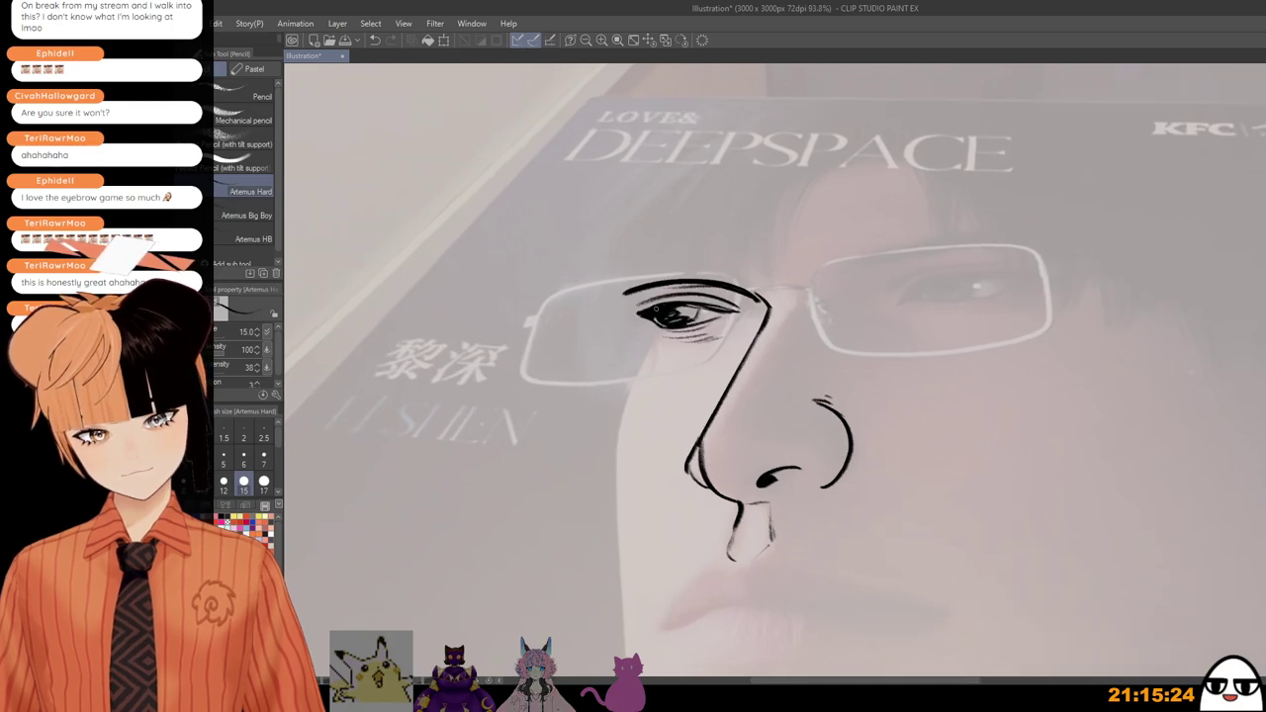
{"action": "left_click_drag", "start_coordinate": [643, 312], "coordinate": [631, 316]}
{"action": "scroll", "coordinate": [653, 315], "scroll_direction": "down", "scroll_amount": 3}
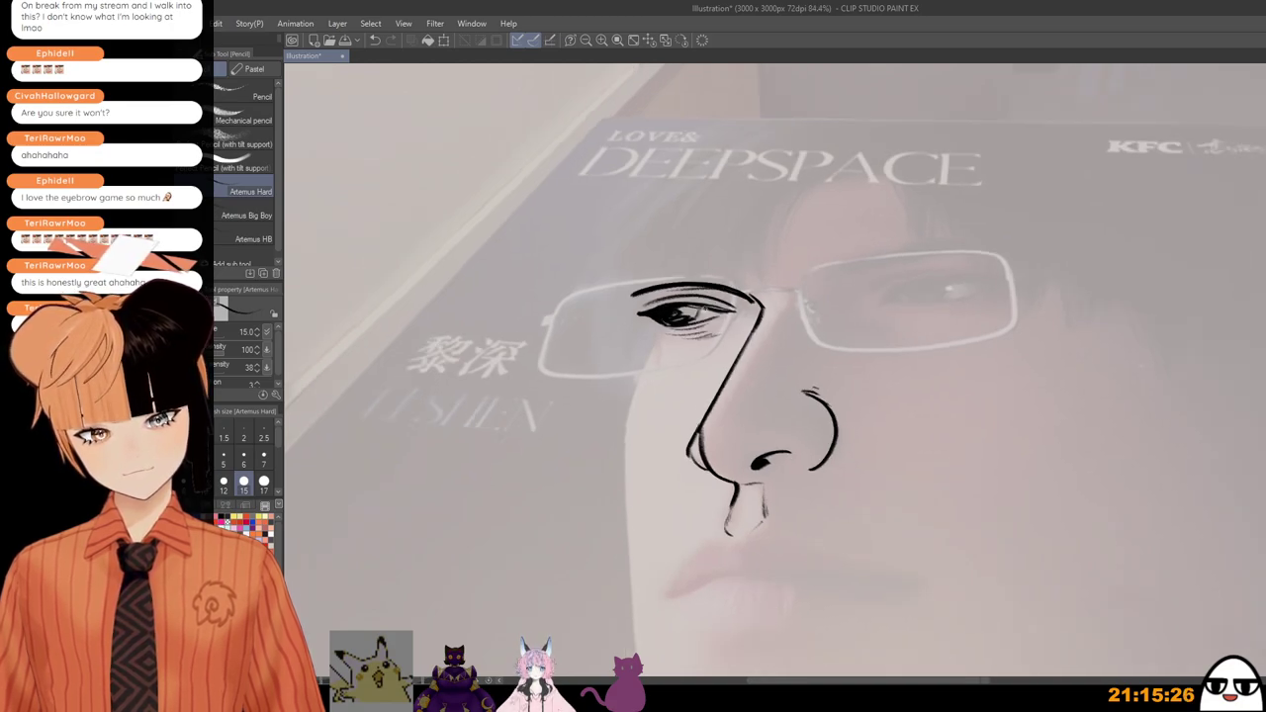
Step: Refine the outer end of the far eye's upper lid with small strokes at size 12
{"action": "scroll", "coordinate": [692, 326], "scroll_direction": "down", "scroll_amount": 2}
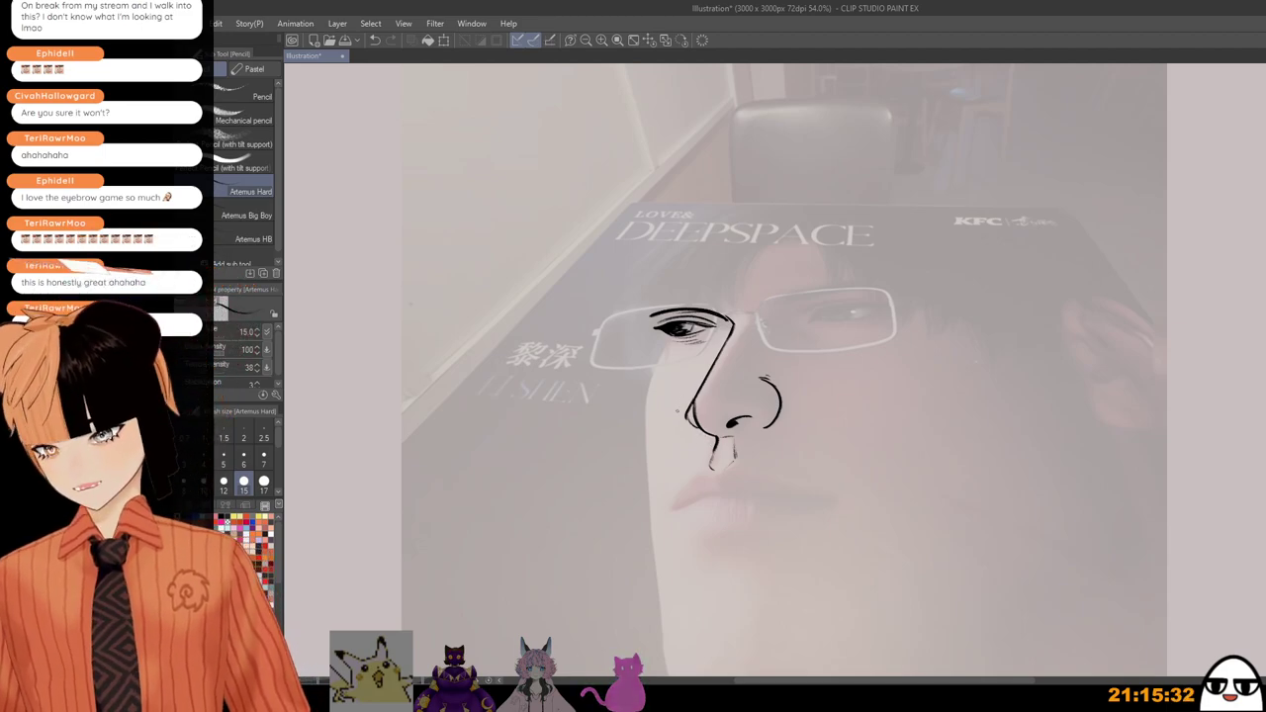
{"action": "scroll", "coordinate": [692, 354], "scroll_direction": "up", "scroll_amount": 2}
{"action": "scroll", "coordinate": [704, 322], "scroll_direction": "up", "scroll_amount": 4}
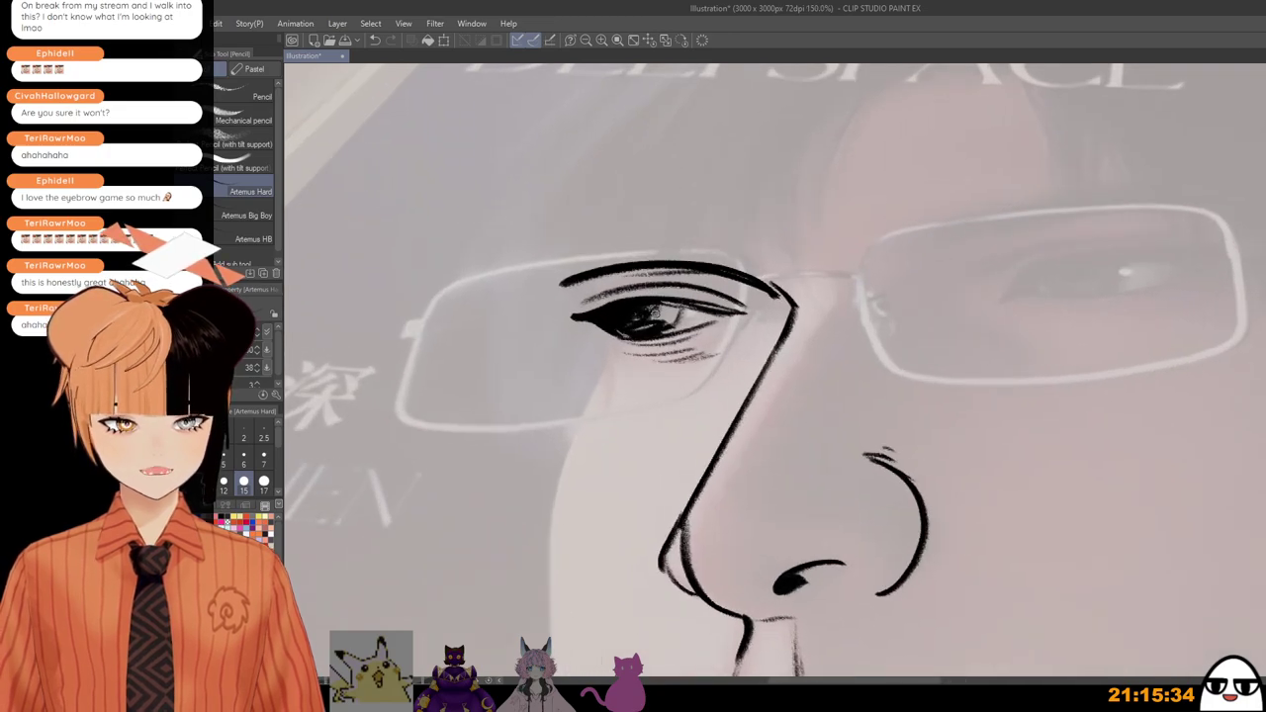
{"action": "scroll", "coordinate": [673, 312], "scroll_direction": "down", "scroll_amount": 5}
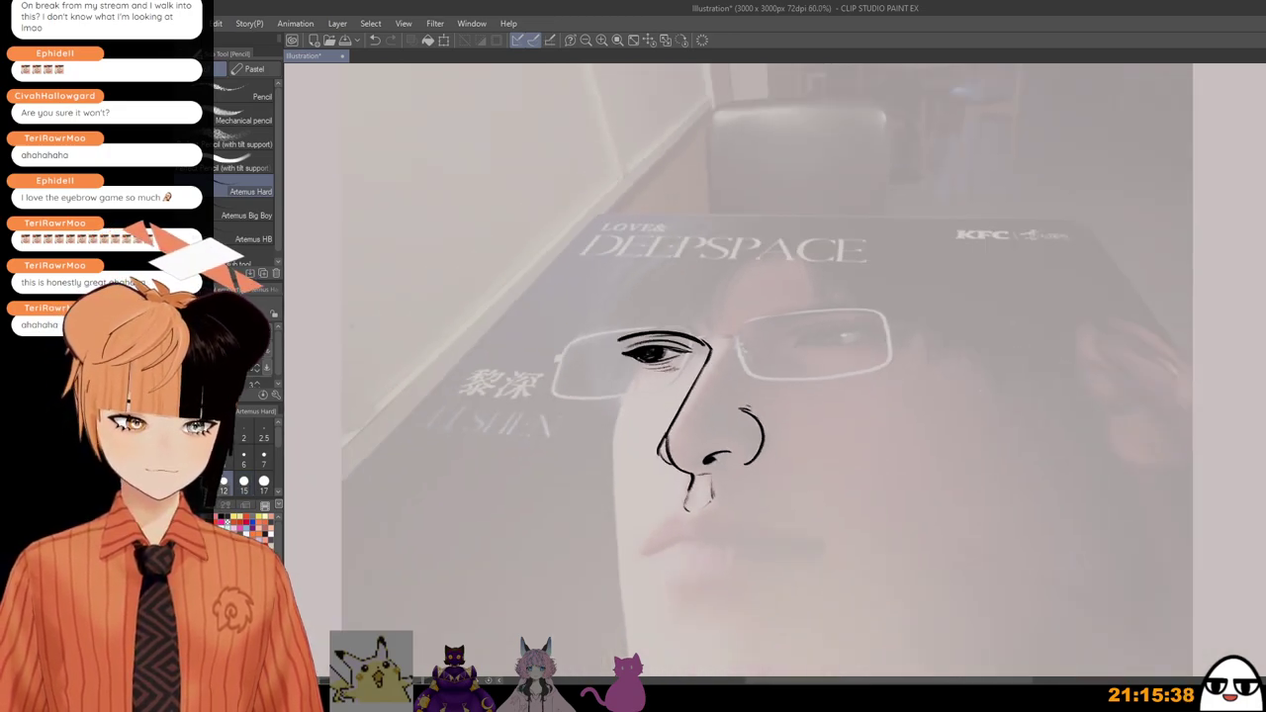
{"action": "scroll", "coordinate": [620, 366], "scroll_direction": "up", "scroll_amount": 2}
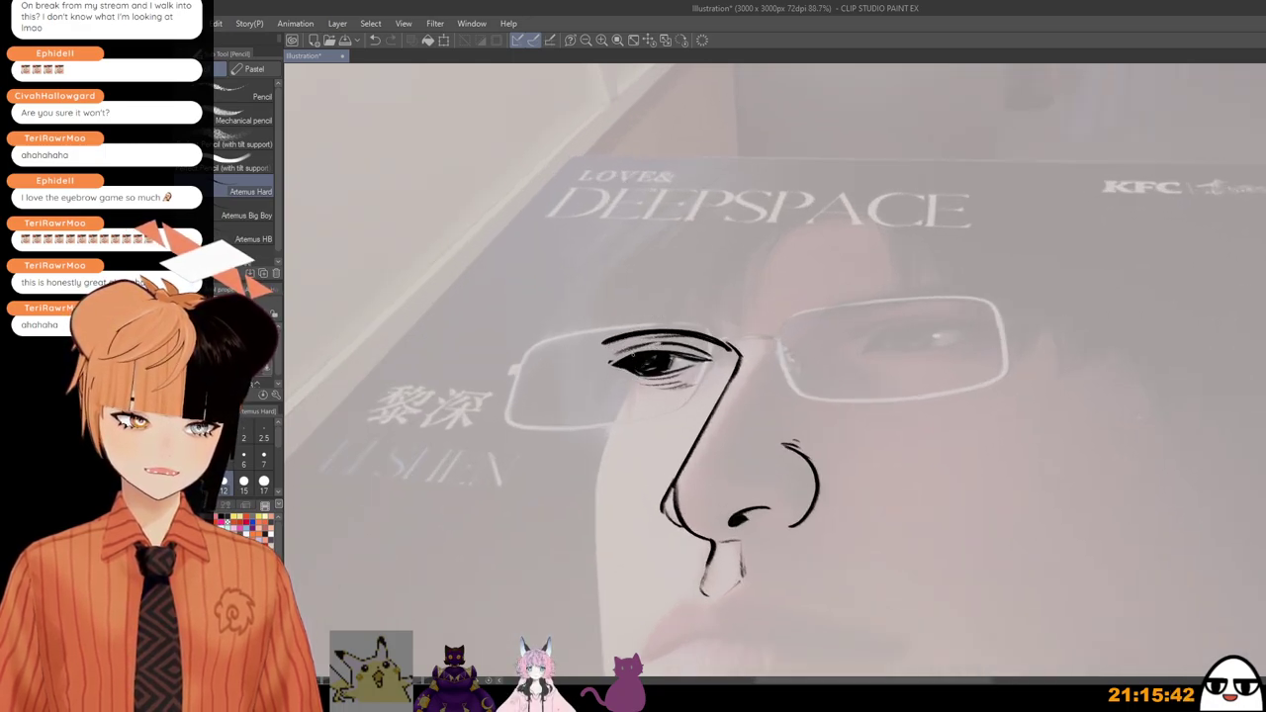
{"action": "mouse_move", "coordinate": [632, 354]}
{"action": "left_mouse_down"}
{"action": "mouse_move", "coordinate": [610, 369]}
{"action": "mouse_move", "coordinate": [636, 353]}
{"action": "left_mouse_up"}
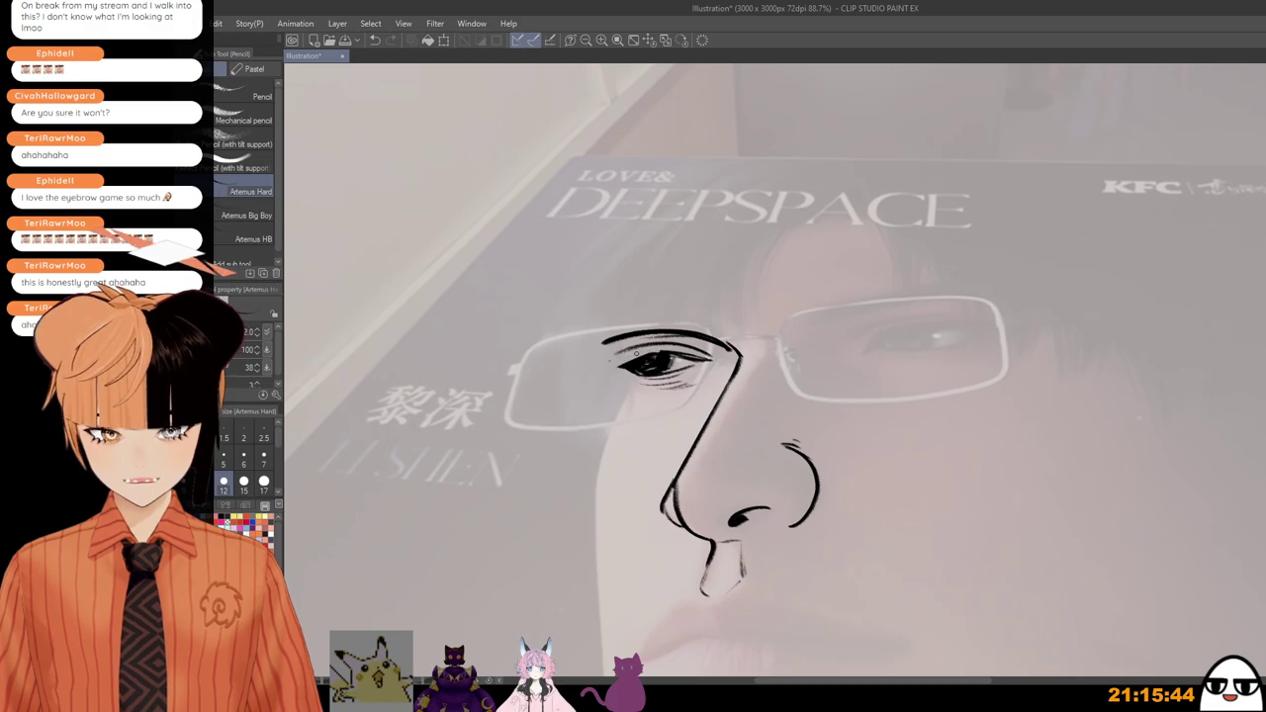
Step: Try a short cheek contour stroke below the far eye at size 17
{"action": "scroll", "coordinate": [633, 361], "scroll_direction": "up", "scroll_amount": 2}
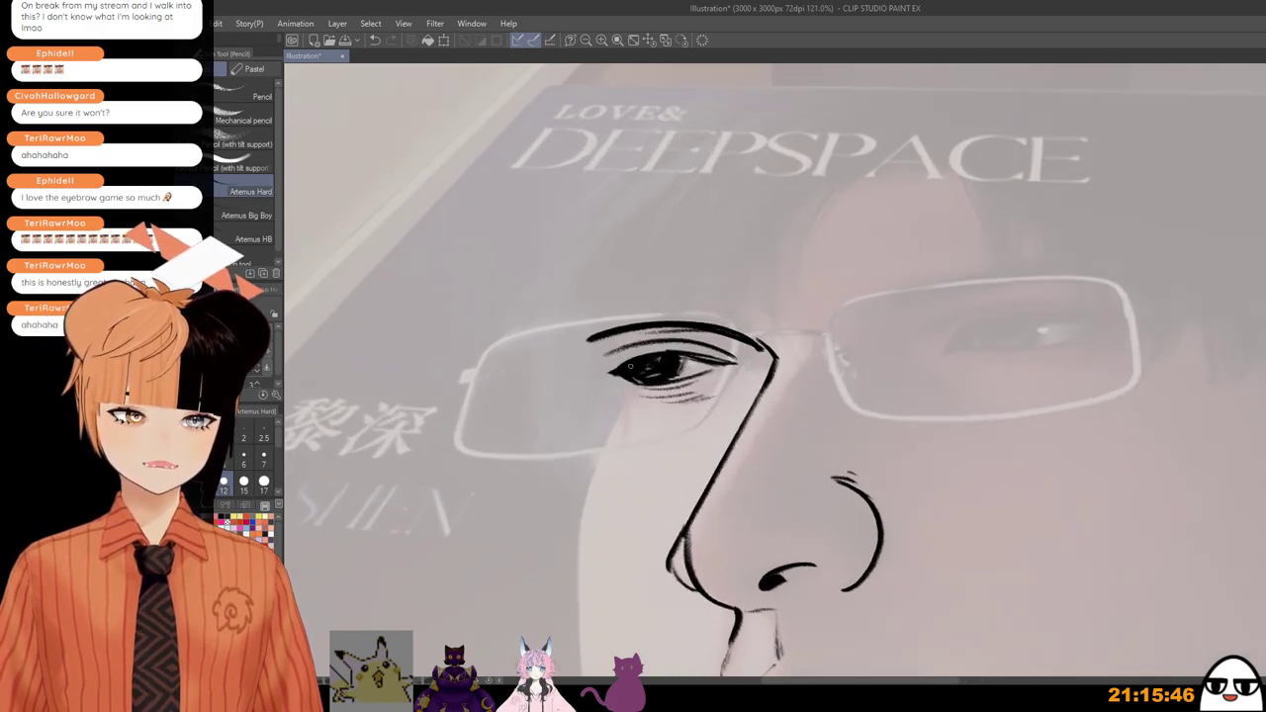
{"action": "scroll", "coordinate": [648, 367], "scroll_direction": "down", "scroll_amount": 3}
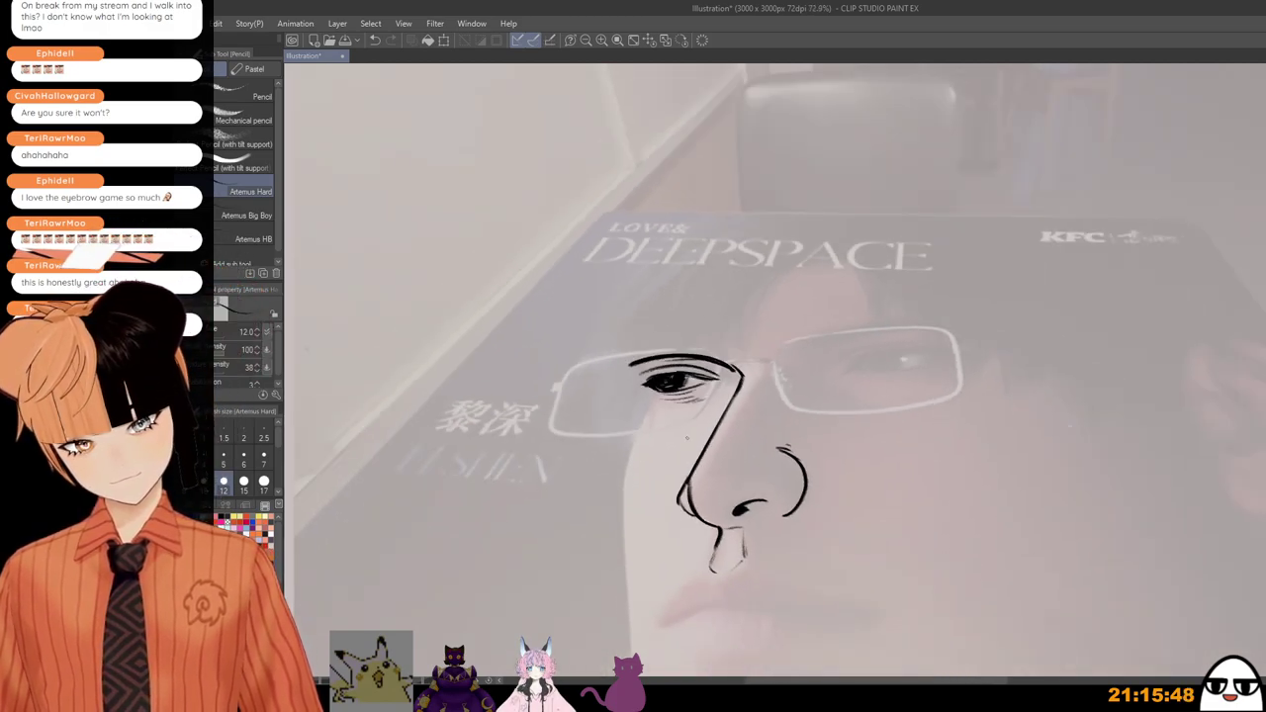
{"action": "left_click_drag", "start_coordinate": [649, 336], "coordinate": [628, 411]}
{"action": "scroll", "coordinate": [633, 396], "scroll_direction": "down", "scroll_amount": 2}
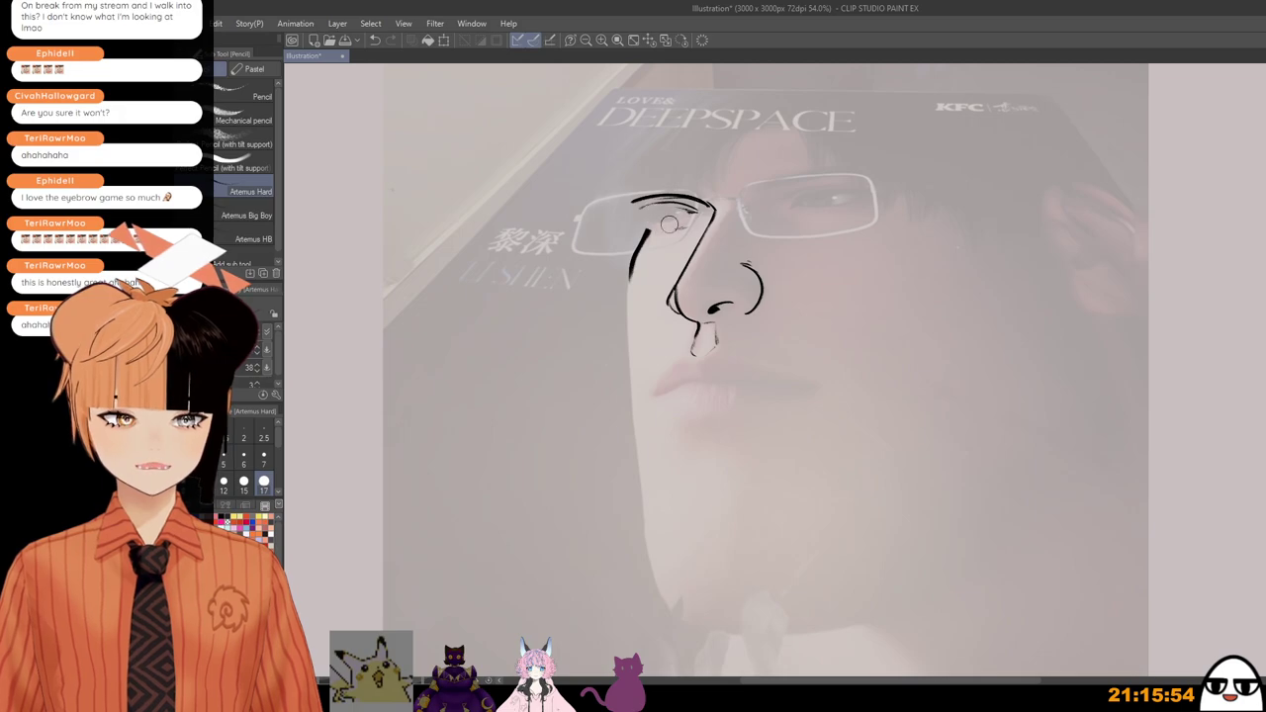
Step: Erase the far eye's iris and lower lid, and redraw it with a dark iris, a small highlight and a pointed outer corner
{"action": "scroll", "coordinate": [646, 244], "scroll_direction": "up", "scroll_amount": 5}
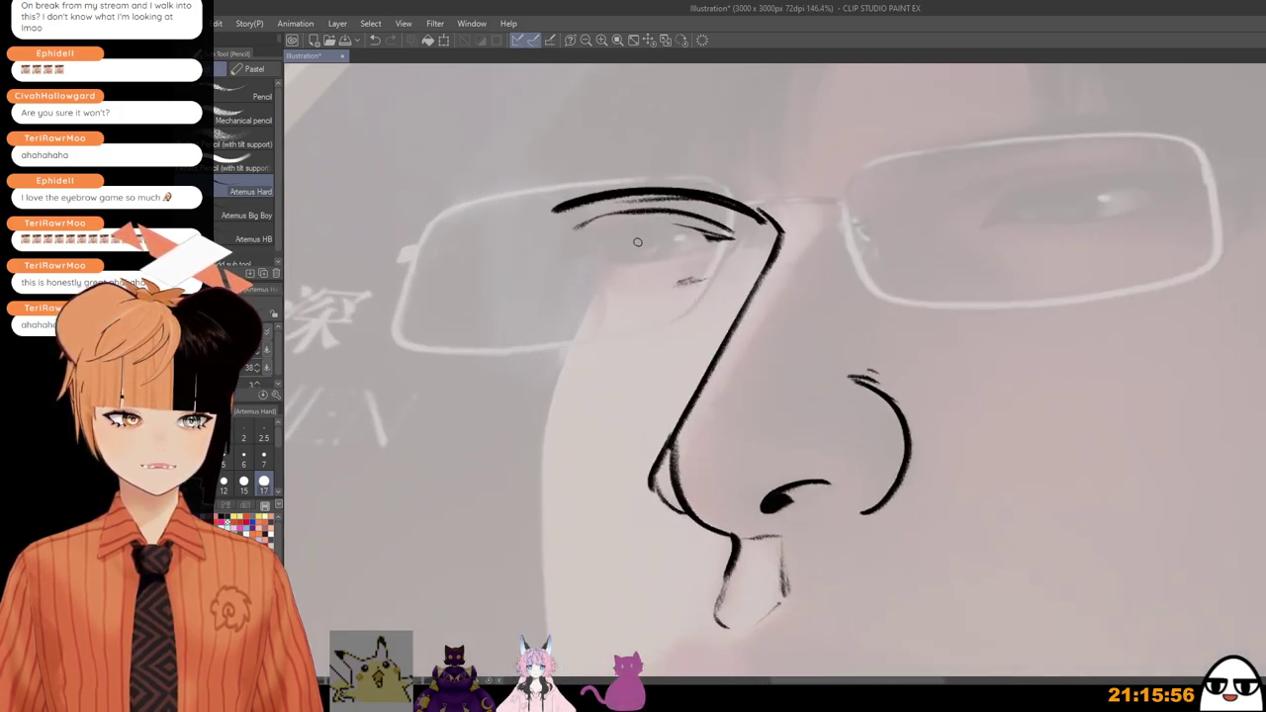
{"action": "mouse_move", "coordinate": [610, 243]}
{"action": "left_mouse_down"}
{"action": "mouse_move", "coordinate": [638, 260]}
{"action": "mouse_move", "coordinate": [727, 240]}
{"action": "left_mouse_up"}
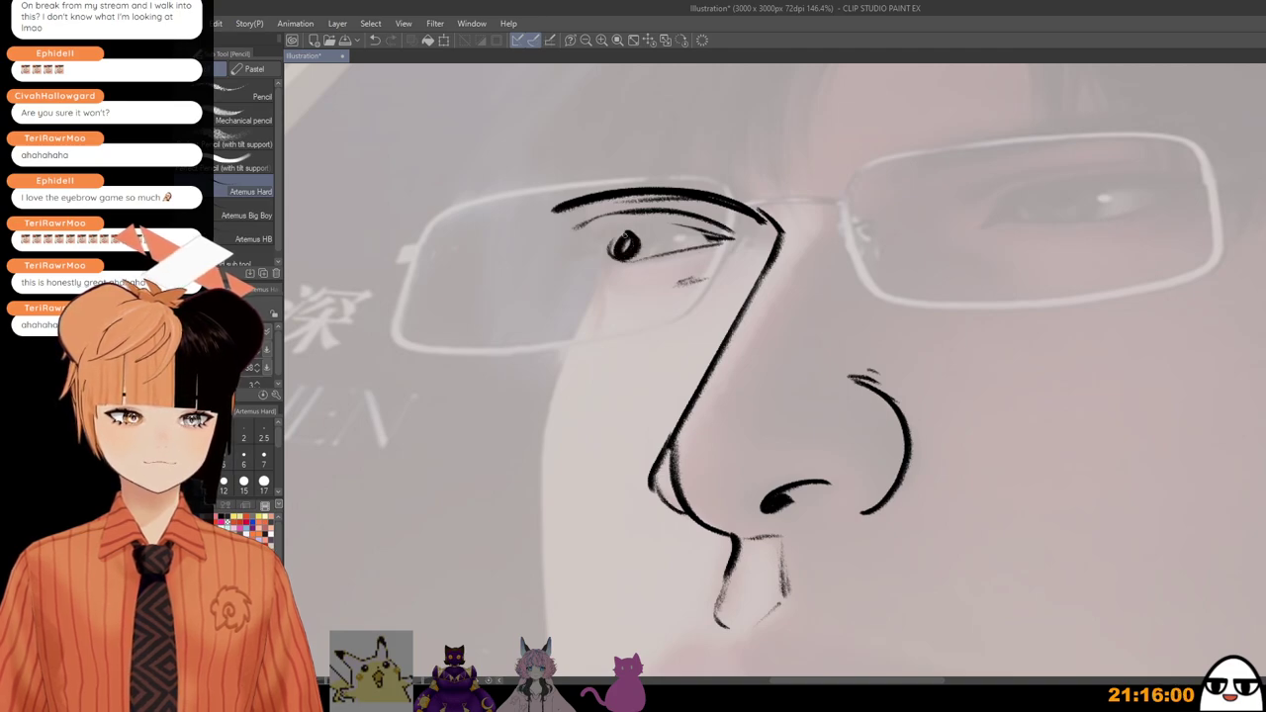
{"action": "left_click_drag", "start_coordinate": [629, 235], "coordinate": [661, 250]}
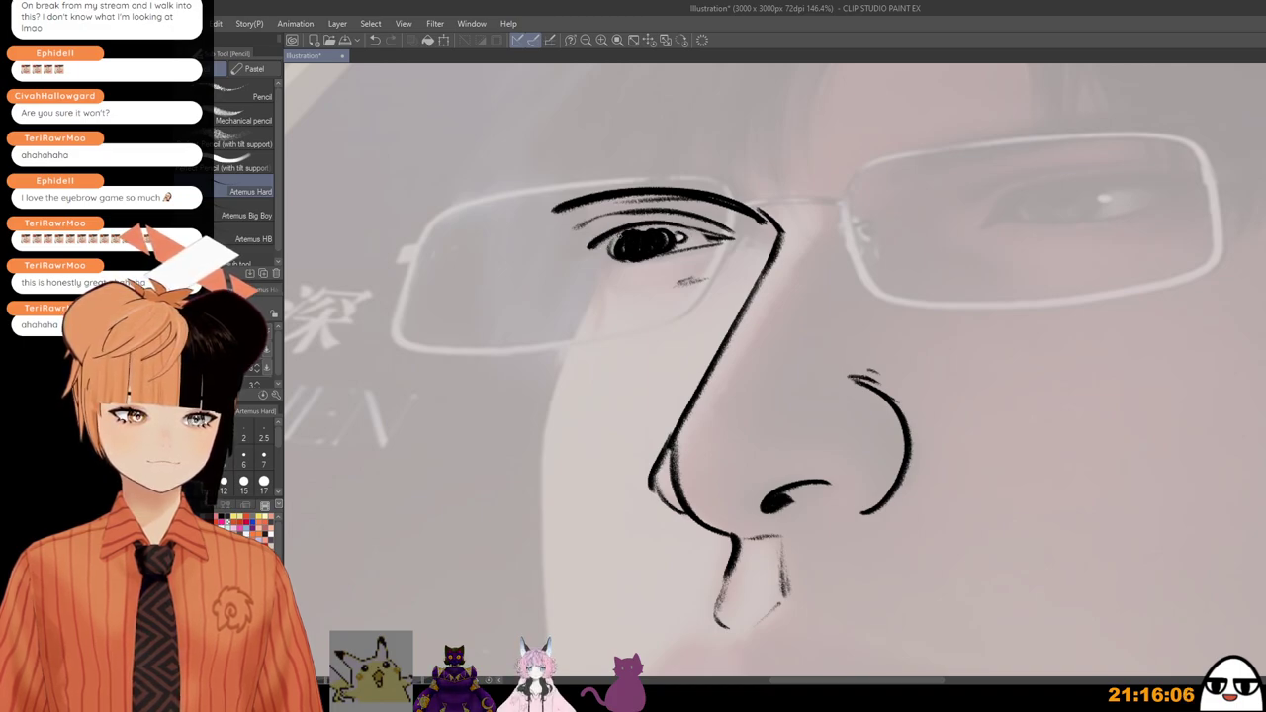
{"action": "left_click_drag", "start_coordinate": [619, 236], "coordinate": [676, 234]}
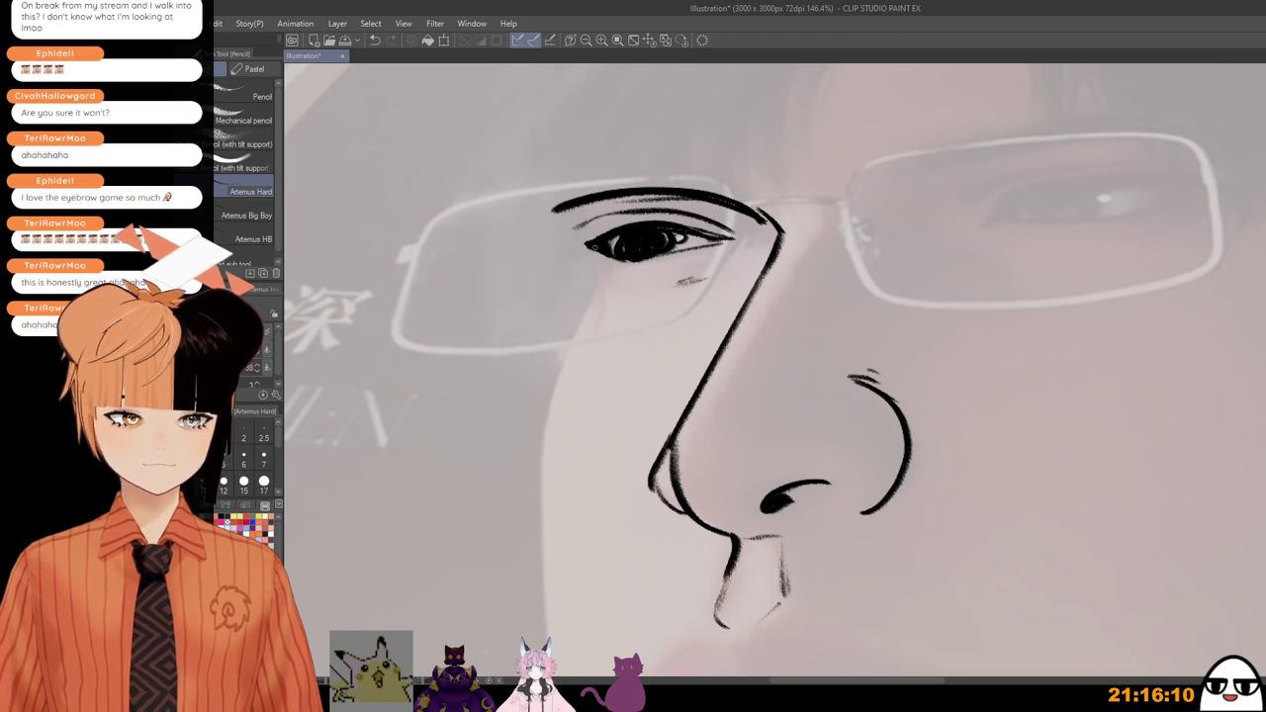
{"action": "scroll", "coordinate": [642, 247], "scroll_direction": "down", "scroll_amount": 3}
{"action": "scroll", "coordinate": [642, 247], "scroll_direction": "down", "scroll_amount": 4}
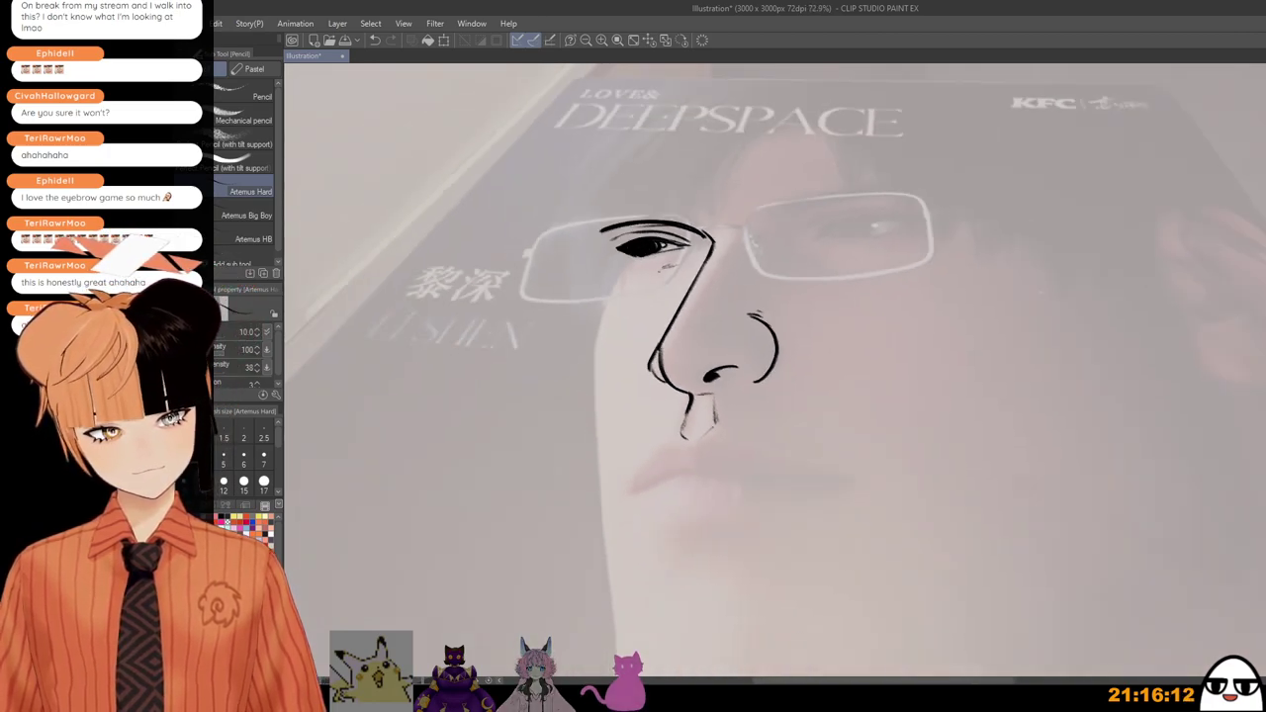
{"action": "key", "text": "ctrl+minus"}
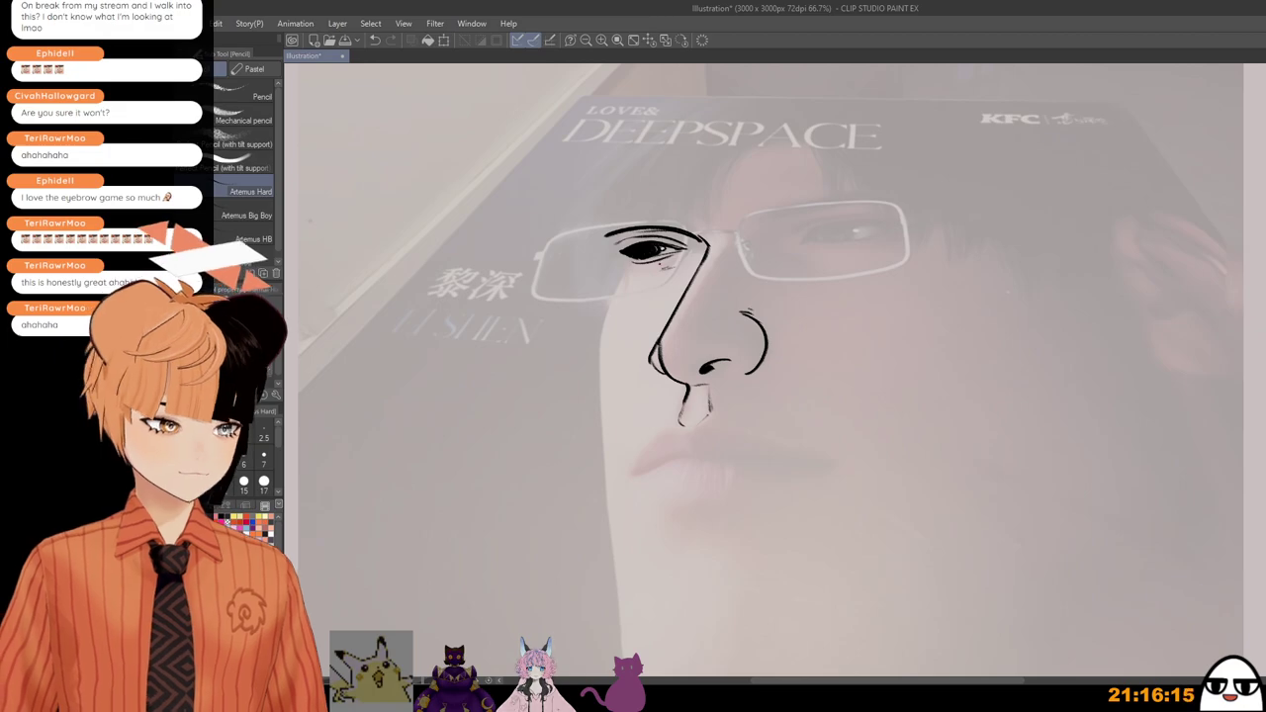
{"action": "key", "text": "ctrl+z"}
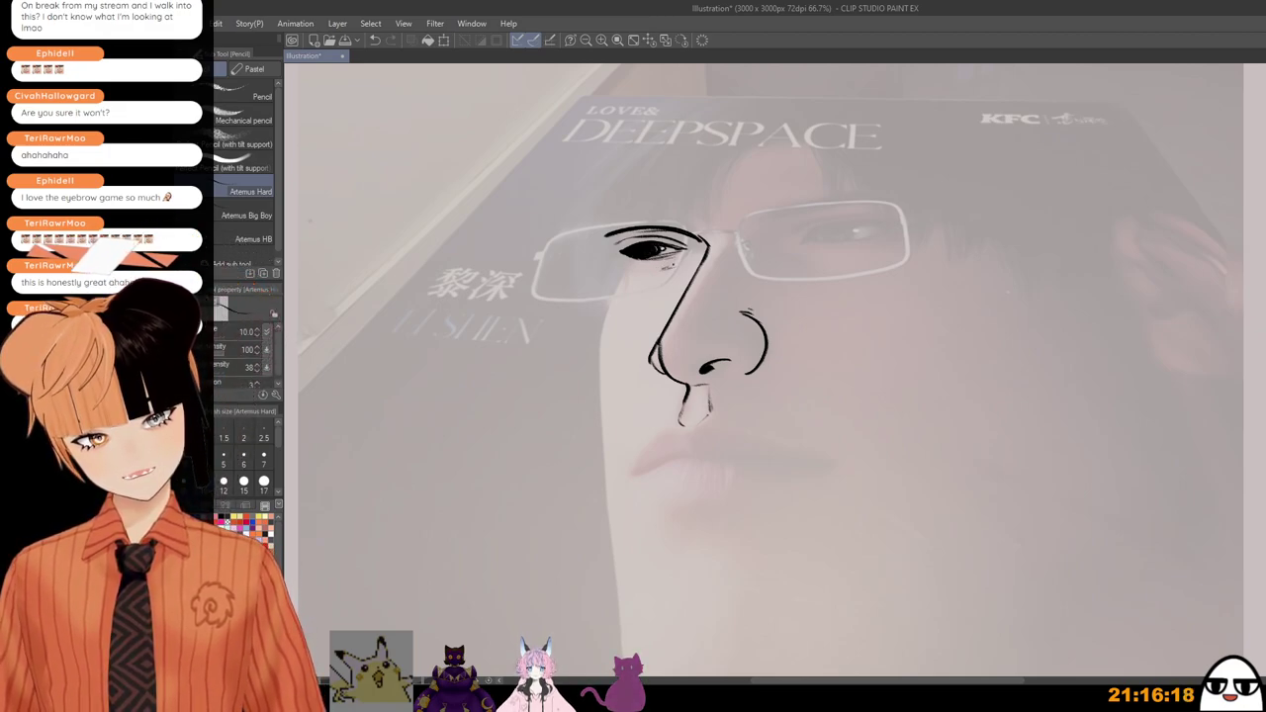
Step: Draw the far cheek and jaw contour from the outer eye corner down to the chin, starting at size 15 and continuing at size 17
{"action": "scroll", "coordinate": [616, 178], "scroll_direction": "down", "scroll_amount": 2}
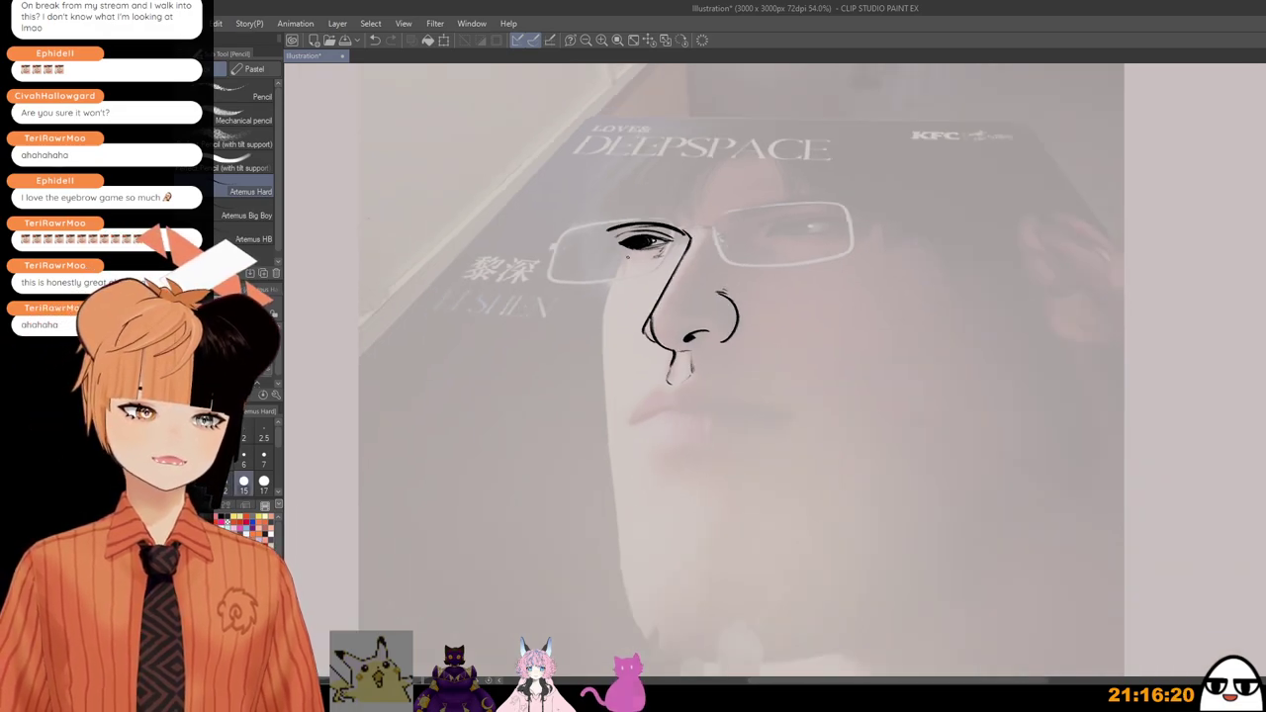
{"action": "mouse_move", "coordinate": [625, 247]}
{"action": "left_mouse_down"}
{"action": "mouse_move", "coordinate": [608, 331]}
{"action": "mouse_move", "coordinate": [625, 281]}
{"action": "left_mouse_up"}
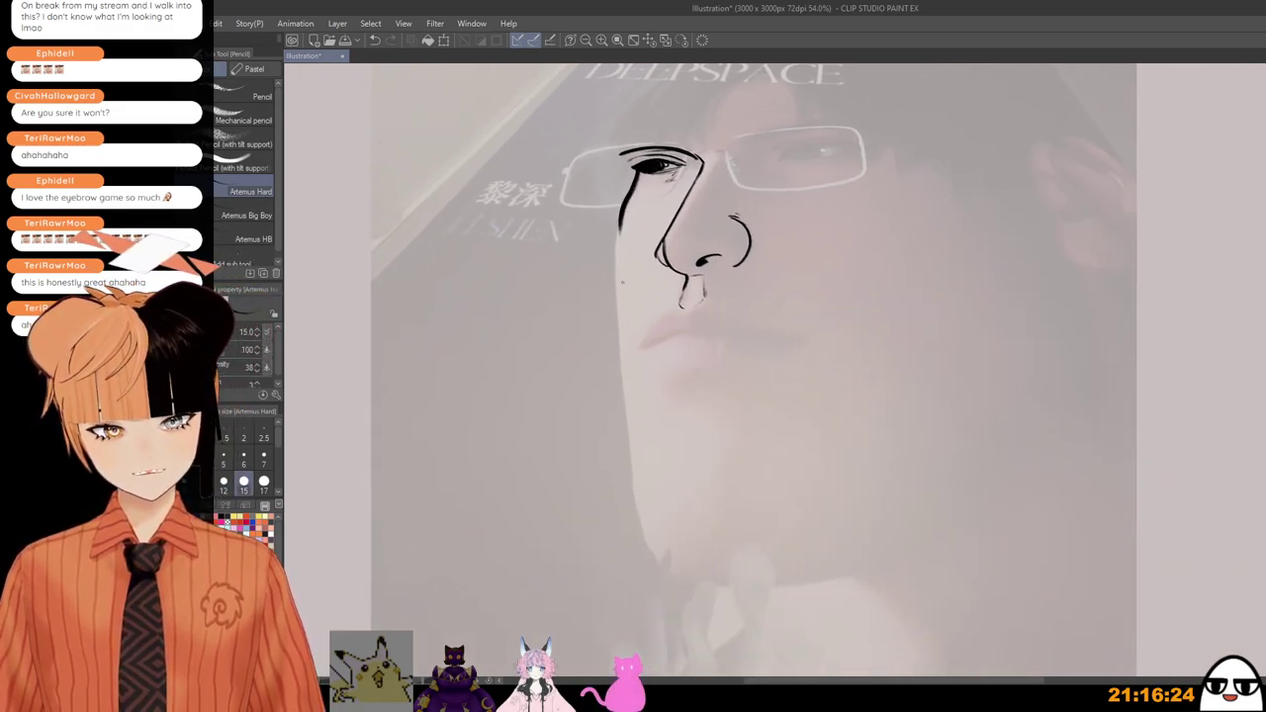
{"action": "key", "text": "]"}
{"action": "left_click_drag", "start_coordinate": [628, 202], "coordinate": [620, 314]}
{"action": "key", "text": "ctrl+z"}
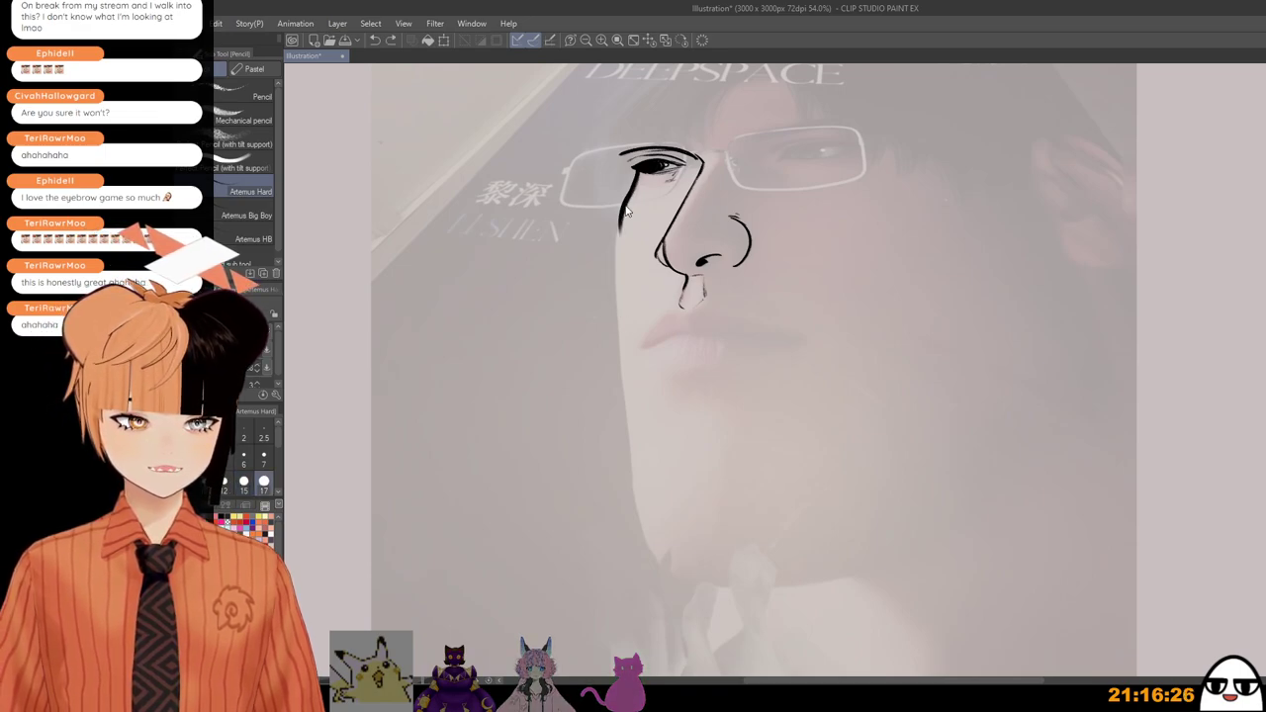
{"action": "left_click_drag", "start_coordinate": [626, 202], "coordinate": [619, 286]}
{"action": "key", "text": "ctrl+z"}
{"action": "mouse_move", "coordinate": [628, 195]}
{"action": "left_mouse_down"}
{"action": "mouse_move", "coordinate": [618, 294]}
{"action": "mouse_move", "coordinate": [634, 475]}
{"action": "left_mouse_up"}
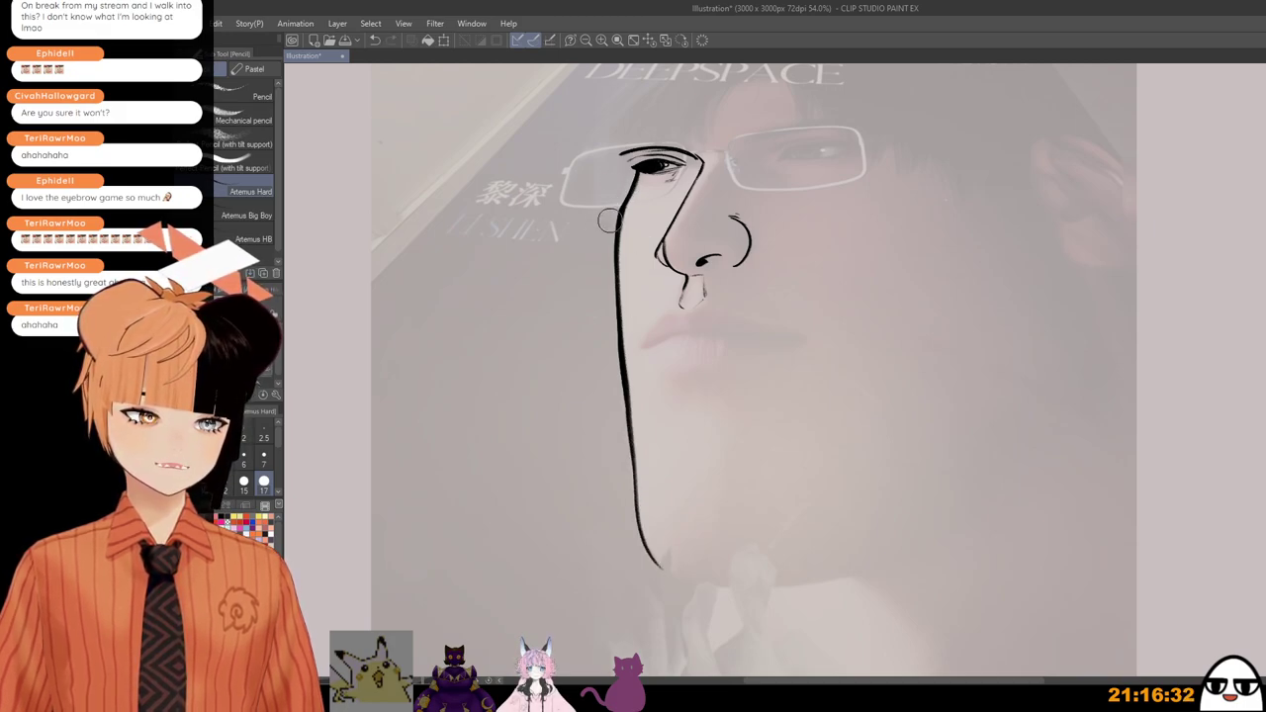
{"action": "left_click_drag", "start_coordinate": [617, 272], "coordinate": [632, 198]}
Step: Darken the far eye's iris and outer corner with small strokes at size 10
{"action": "scroll", "coordinate": [648, 277], "scroll_direction": "down", "scroll_amount": 1}
{"action": "left_click_drag", "start_coordinate": [649, 277], "coordinate": [647, 433]}
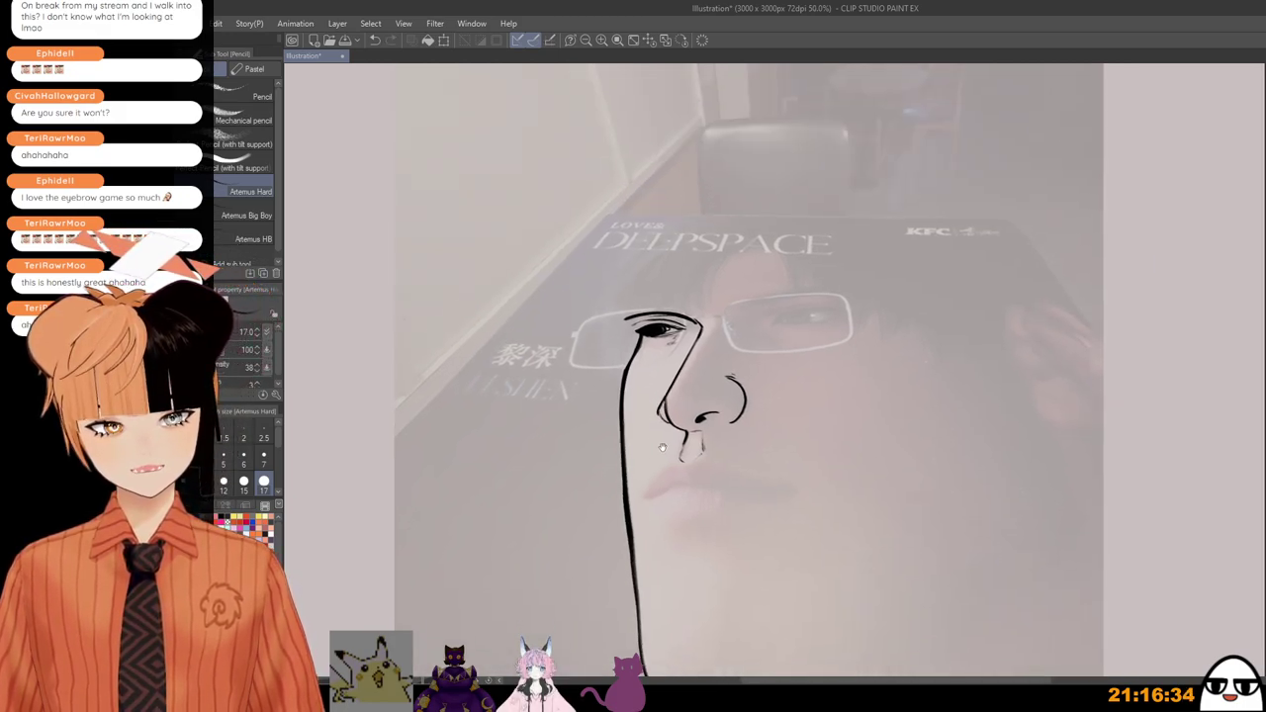
{"action": "scroll", "coordinate": [647, 279], "scroll_direction": "up", "scroll_amount": 3}
{"action": "scroll", "coordinate": [695, 326], "scroll_direction": "up", "scroll_amount": 1}
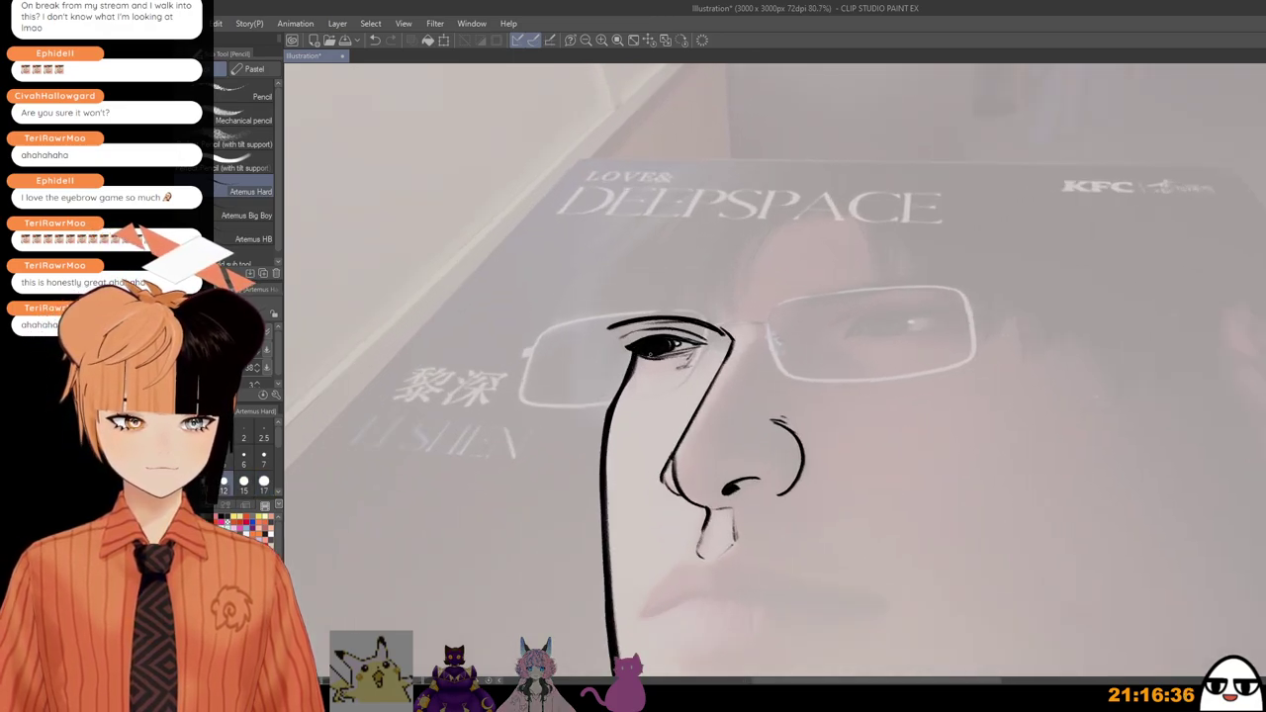
{"action": "left_click_drag", "start_coordinate": [638, 359], "coordinate": [669, 353]}
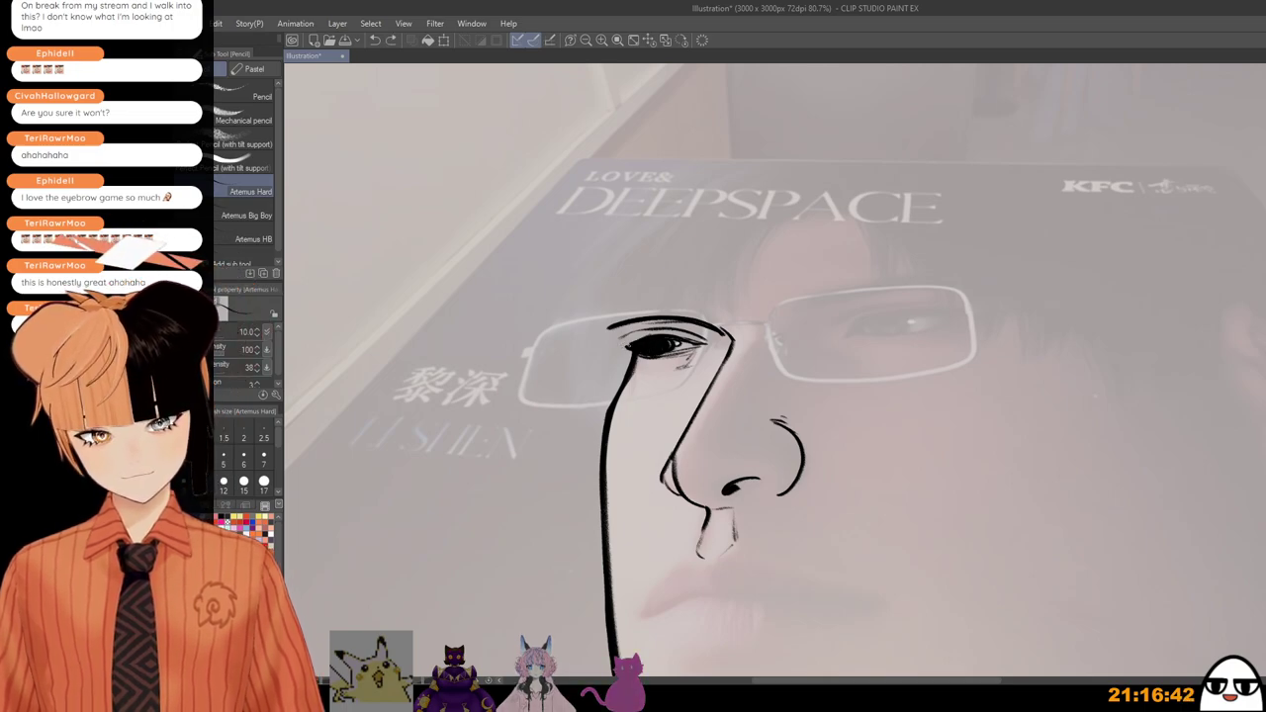
{"action": "scroll", "coordinate": [661, 332], "scroll_direction": "down", "scroll_amount": 3}
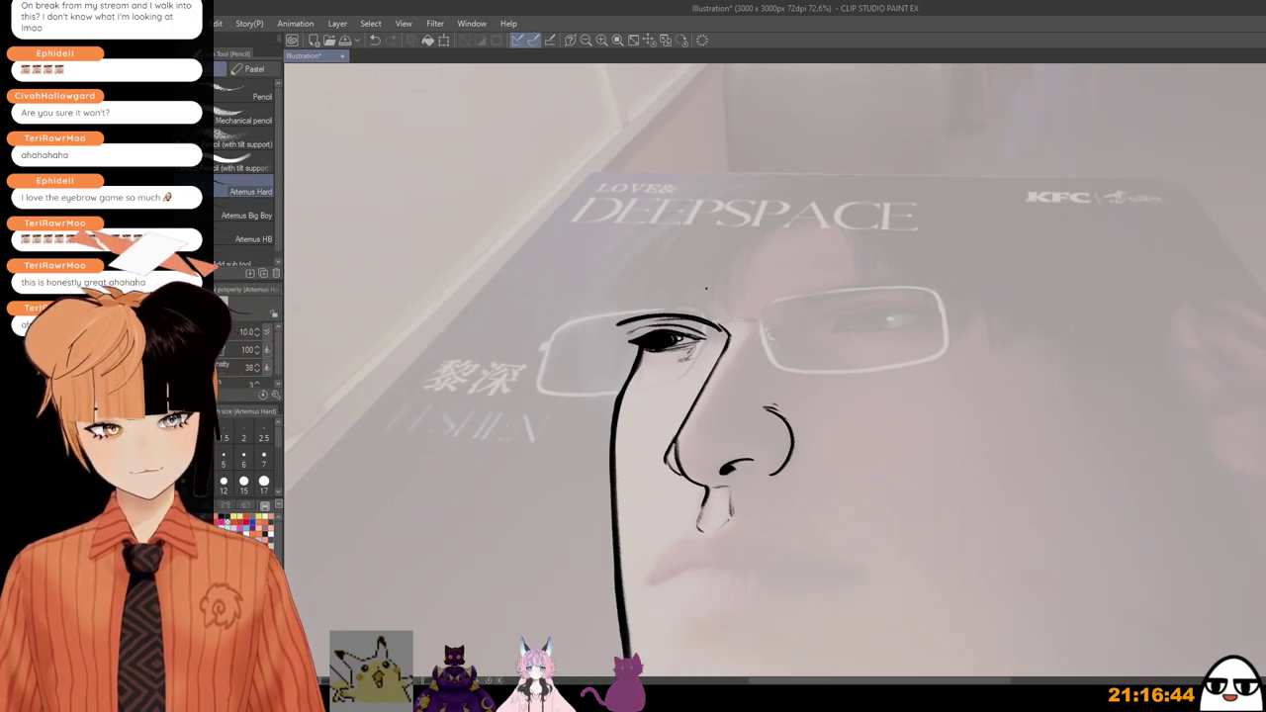
{"action": "left_click_drag", "start_coordinate": [661, 332], "coordinate": [687, 326]}
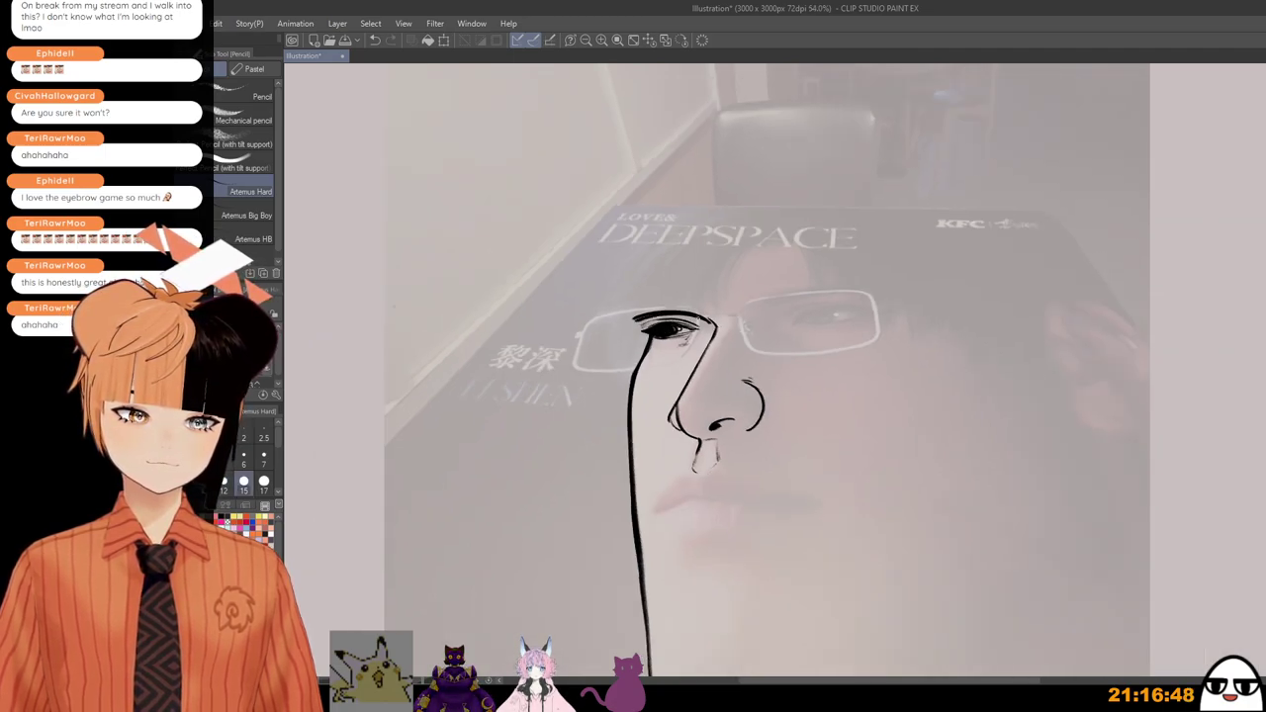
Step: Outline the lips below the nose with a peaked upper lip, a mouth line and a curved lower lip
{"action": "scroll", "coordinate": [699, 309], "scroll_direction": "down", "scroll_amount": 2}
{"action": "left_click_drag", "start_coordinate": [698, 308], "coordinate": [698, 249]}
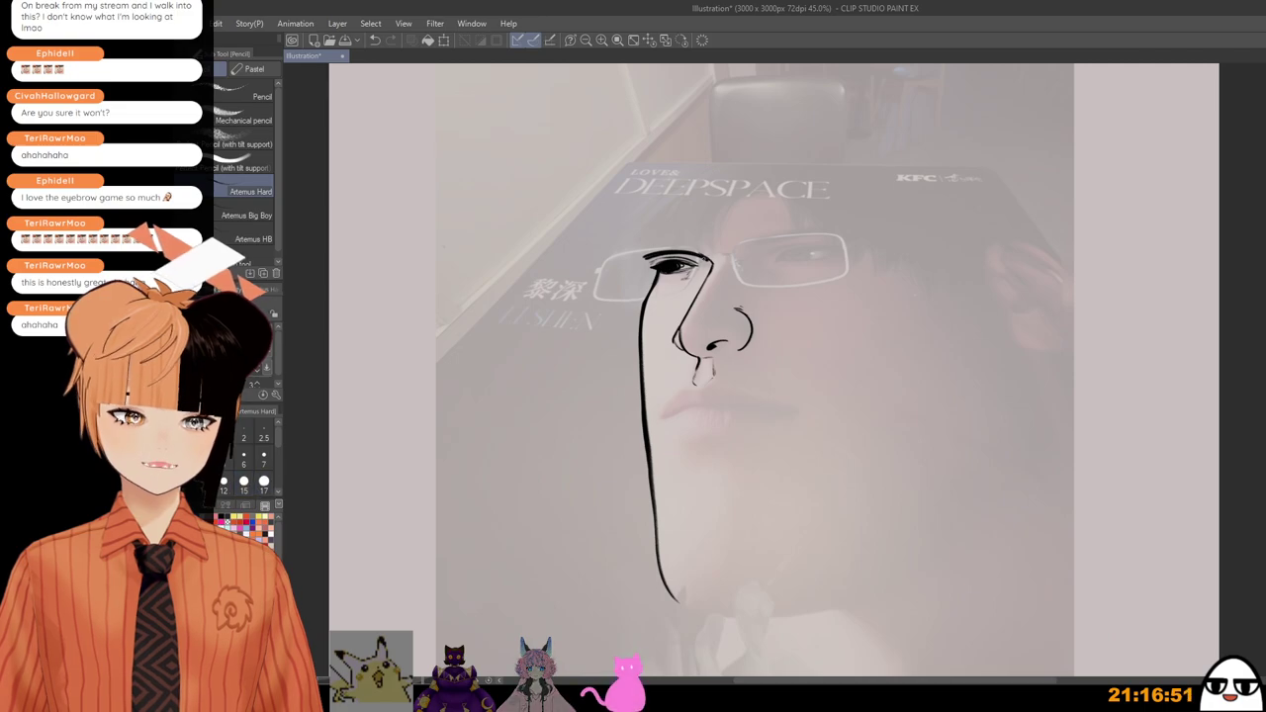
{"action": "scroll", "coordinate": [682, 433], "scroll_direction": "up", "scroll_amount": 2}
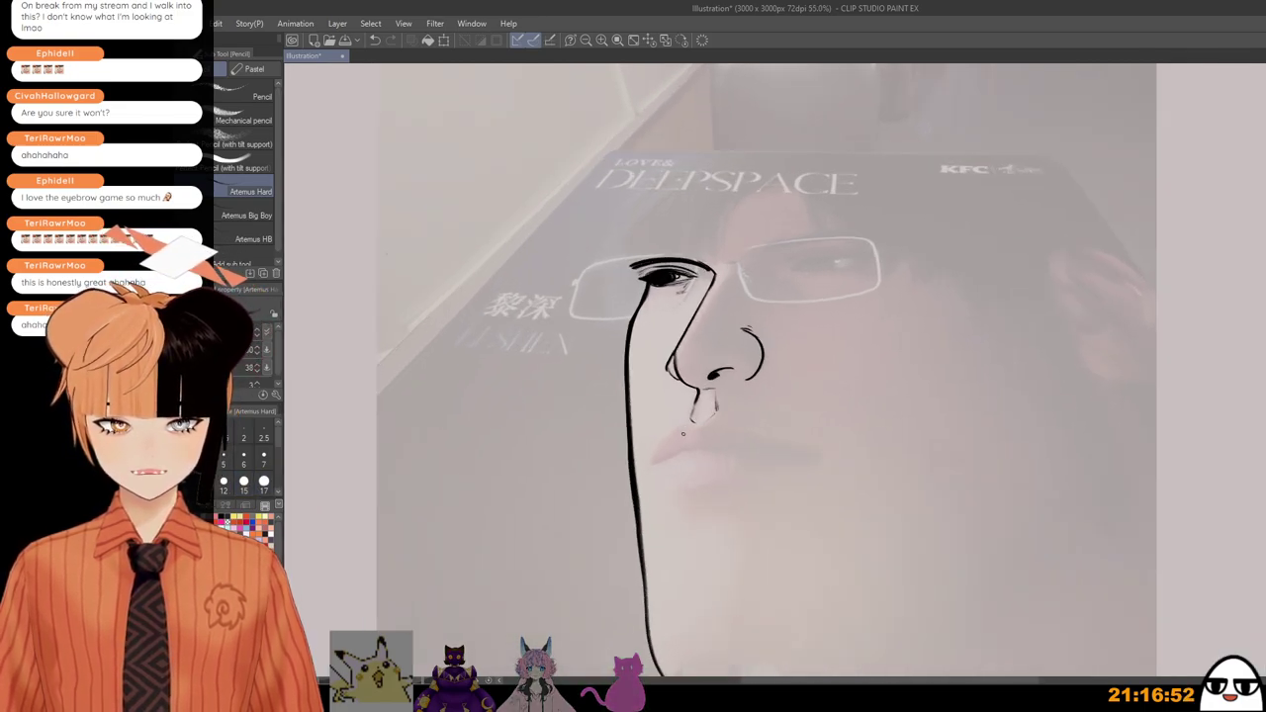
{"action": "scroll", "coordinate": [683, 434], "scroll_direction": "up", "scroll_amount": 1}
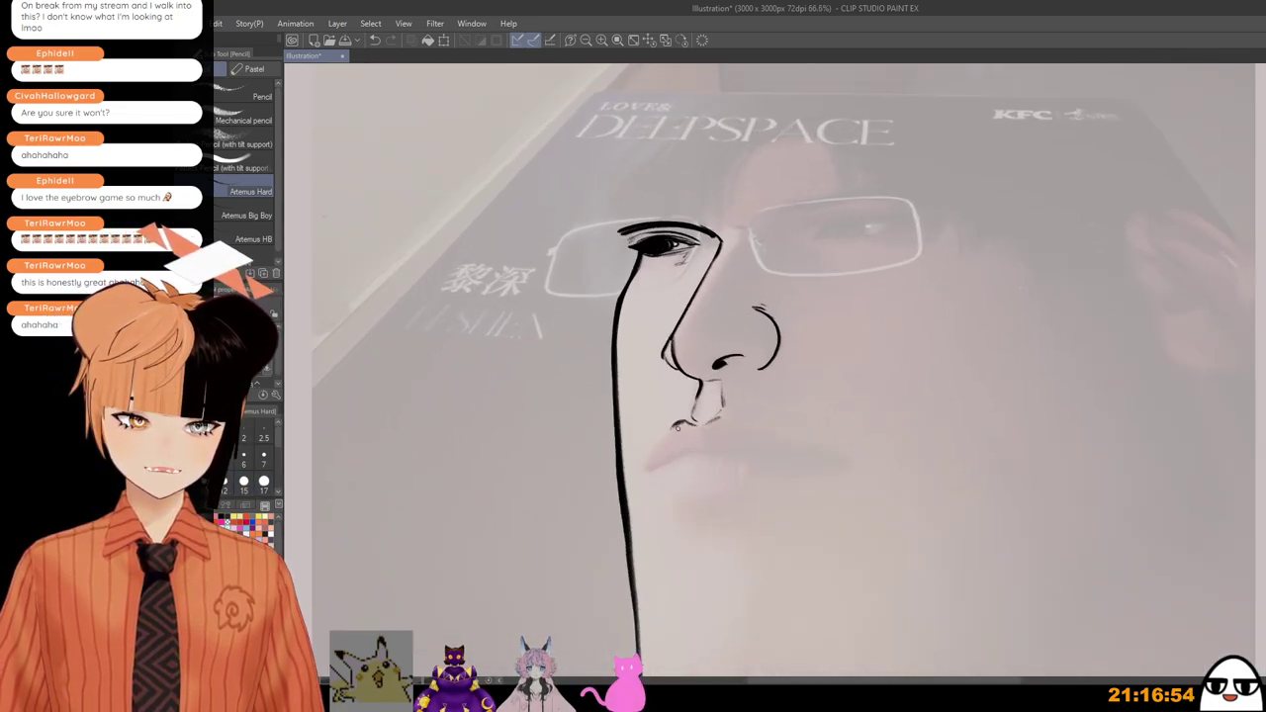
{"action": "mouse_move", "coordinate": [726, 412]}
{"action": "left_mouse_down"}
{"action": "mouse_move", "coordinate": [635, 467]}
{"action": "mouse_move", "coordinate": [707, 453]}
{"action": "mouse_move", "coordinate": [689, 453]}
{"action": "left_mouse_up"}
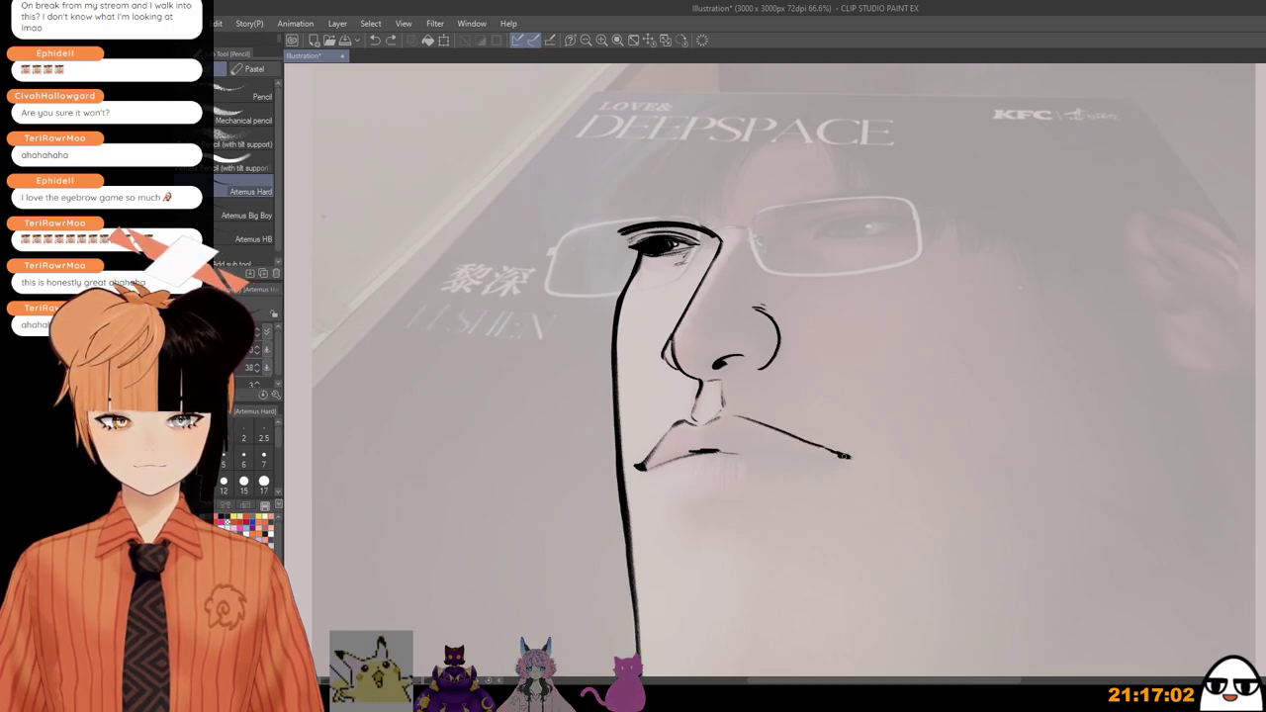
{"action": "left_click_drag", "start_coordinate": [734, 448], "coordinate": [843, 457]}
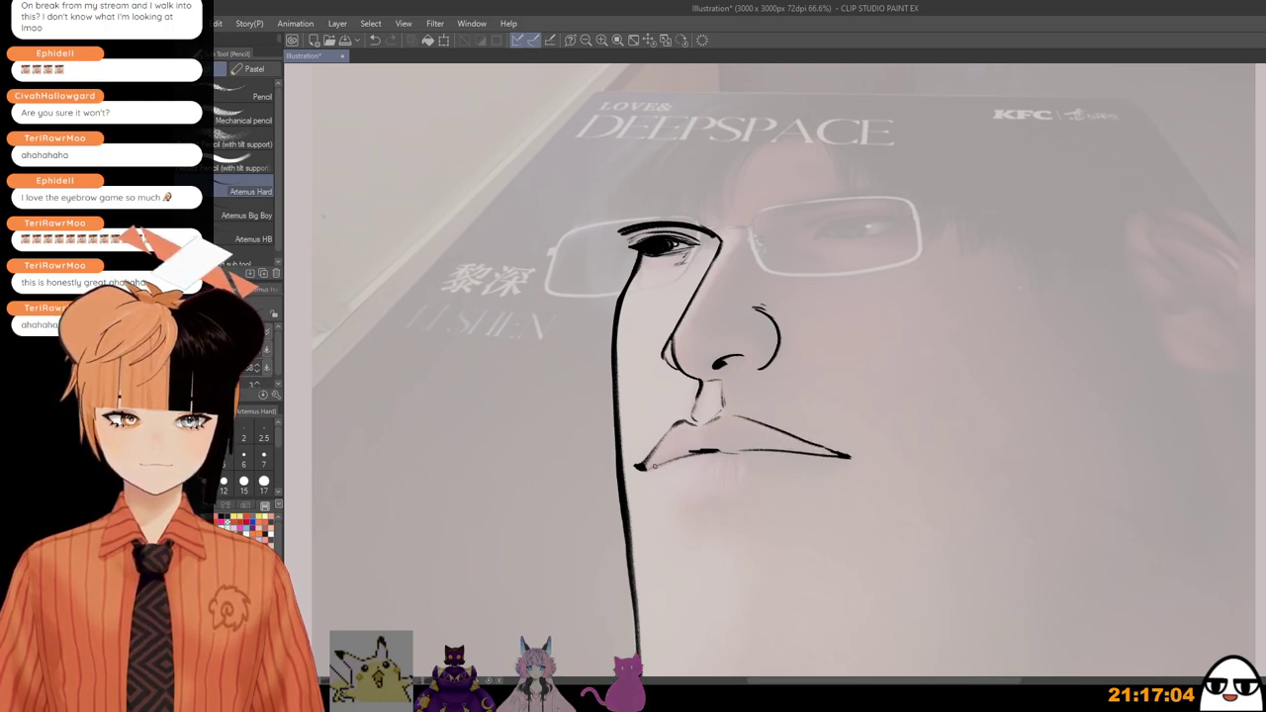
{"action": "key", "text": "ctrl+z"}
{"action": "mouse_move", "coordinate": [644, 467]}
{"action": "left_mouse_down"}
{"action": "mouse_move", "coordinate": [656, 482]}
{"action": "mouse_move", "coordinate": [751, 491]}
{"action": "left_mouse_up"}
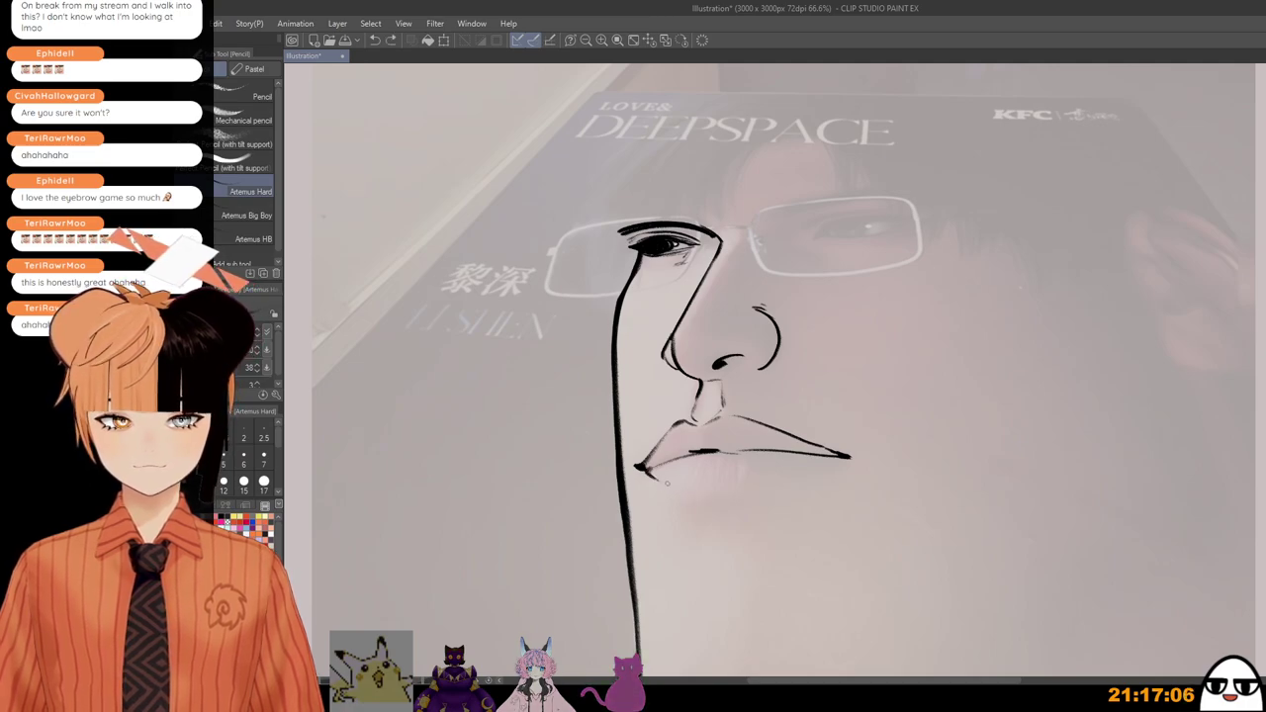
{"action": "scroll", "coordinate": [831, 461], "scroll_direction": "down", "scroll_amount": 2}
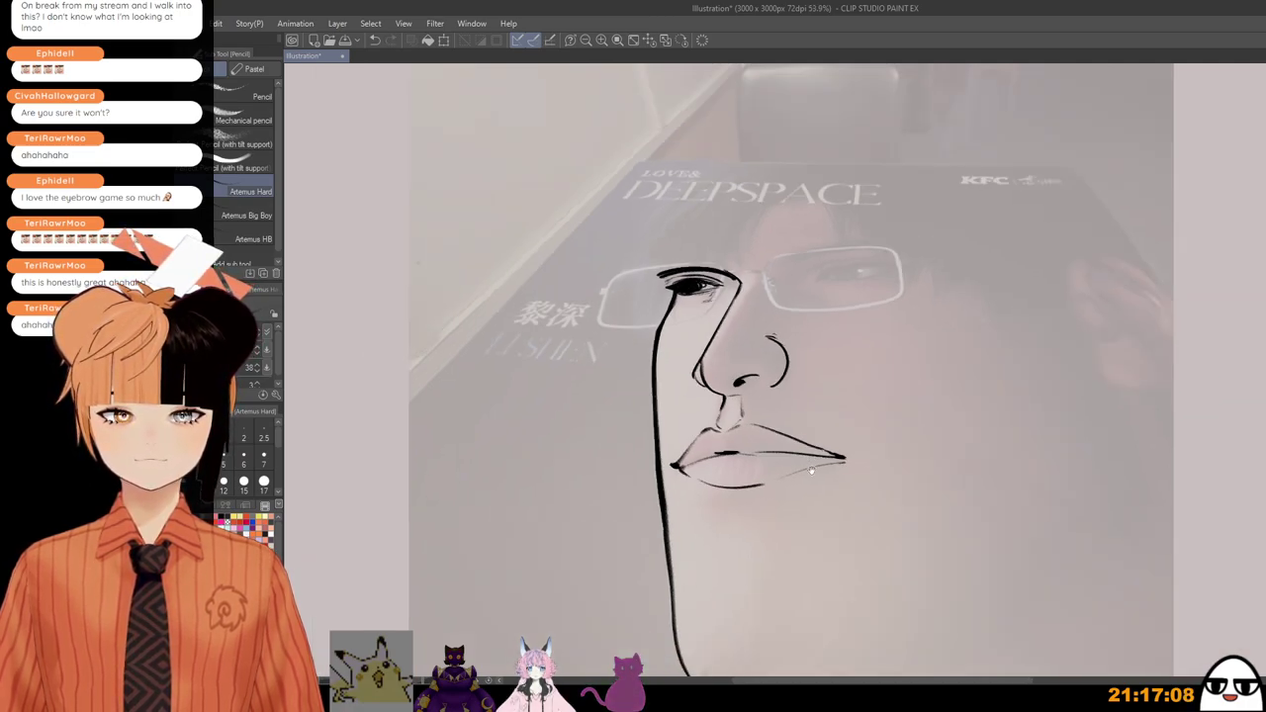
Step: Draw the near eye behind its lens with a dark iris and pointed lids, and add a thick brow above it at size 17
{"action": "scroll", "coordinate": [812, 260], "scroll_direction": "up", "scroll_amount": 2}
{"action": "mouse_move", "coordinate": [805, 224]}
{"action": "left_mouse_down"}
{"action": "mouse_move", "coordinate": [900, 204]}
{"action": "mouse_move", "coordinate": [807, 222]}
{"action": "mouse_move", "coordinate": [893, 203]}
{"action": "mouse_move", "coordinate": [843, 217]}
{"action": "left_mouse_up"}
{"action": "key", "text": "bracketright"}
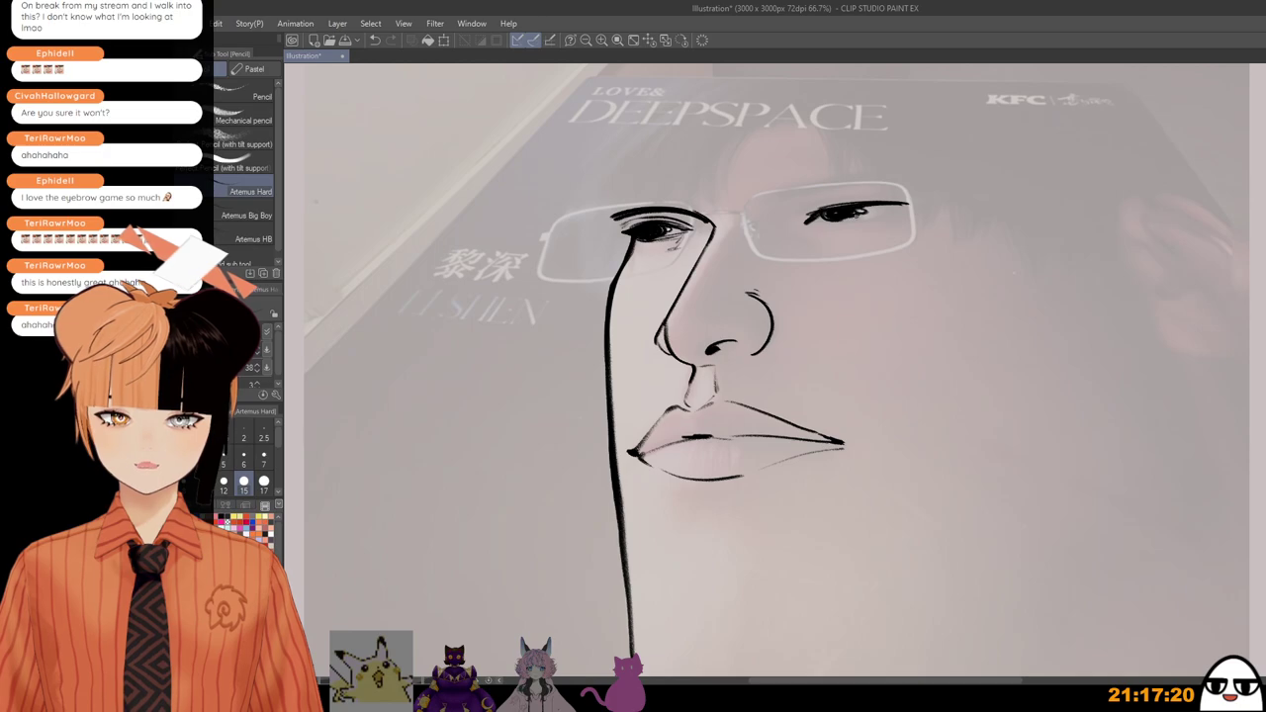
{"action": "left_click_drag", "start_coordinate": [838, 215], "coordinate": [912, 204]}
{"action": "key", "text": "ctrl+z"}
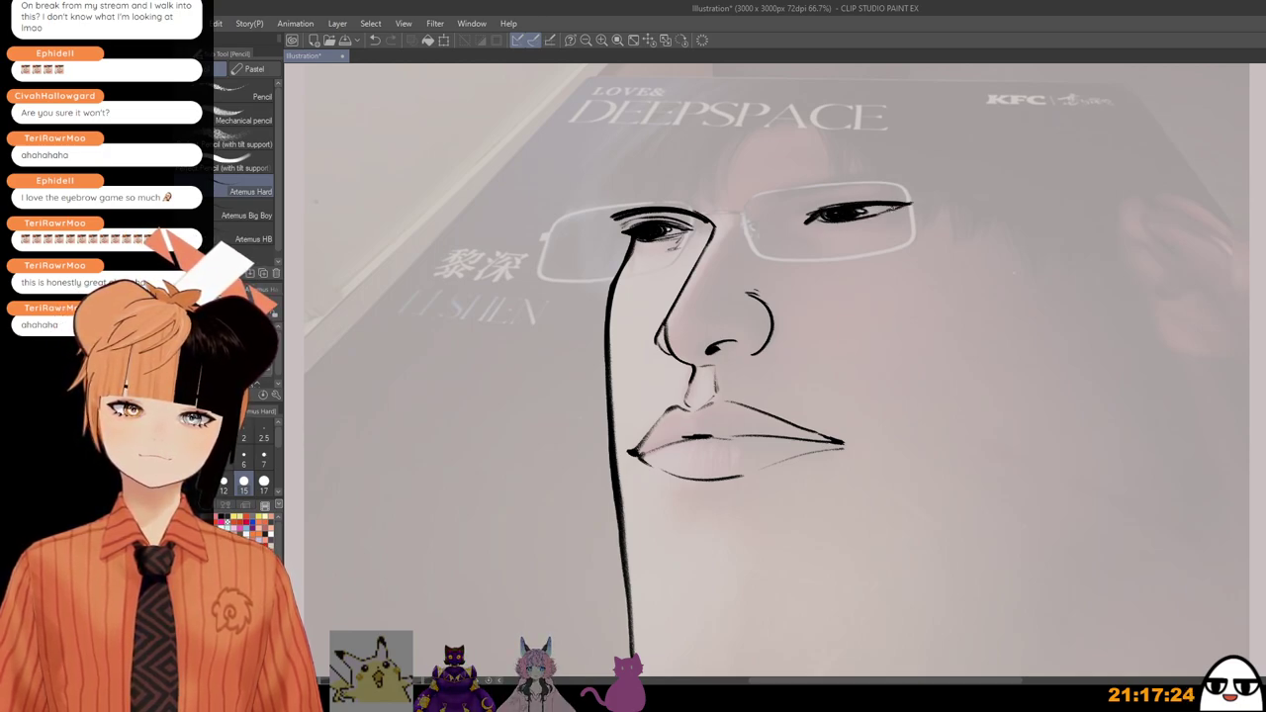
{"action": "mouse_move", "coordinate": [816, 215]}
{"action": "left_mouse_down"}
{"action": "mouse_move", "coordinate": [881, 204]}
{"action": "mouse_move", "coordinate": [843, 204]}
{"action": "mouse_move", "coordinate": [906, 184]}
{"action": "left_mouse_up"}
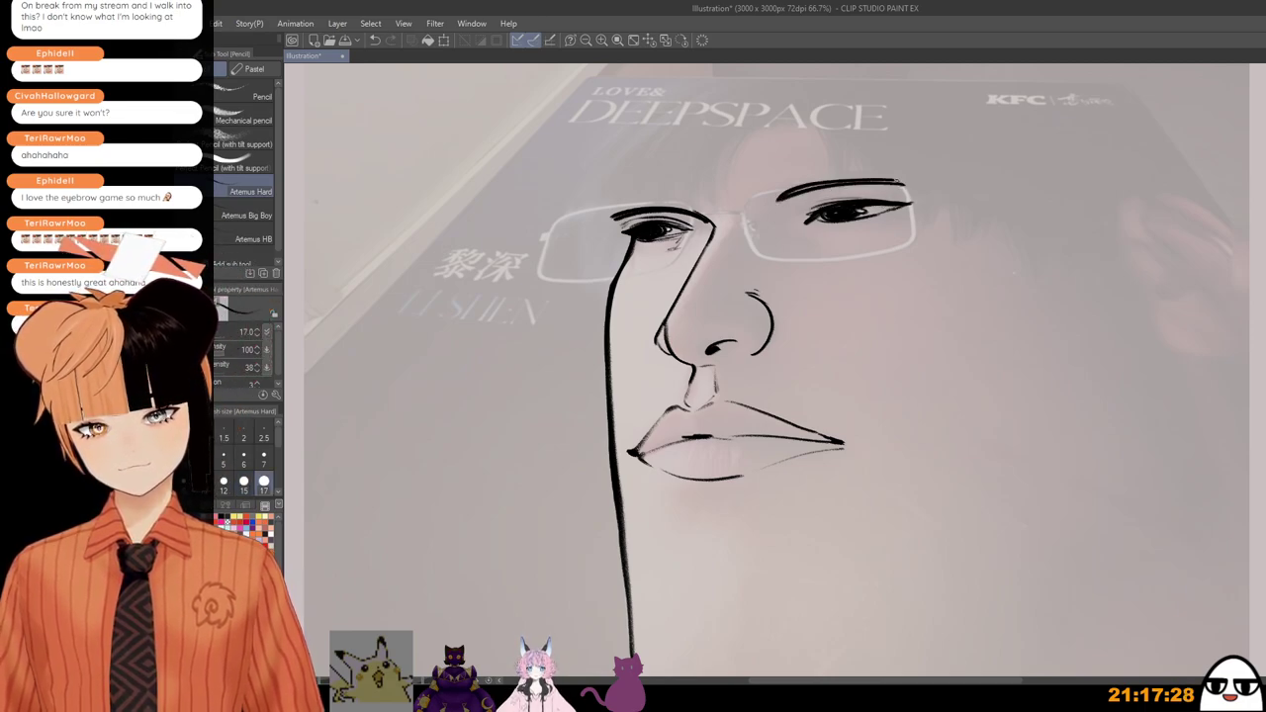
{"action": "left_click_drag", "start_coordinate": [788, 193], "coordinate": [853, 184]}
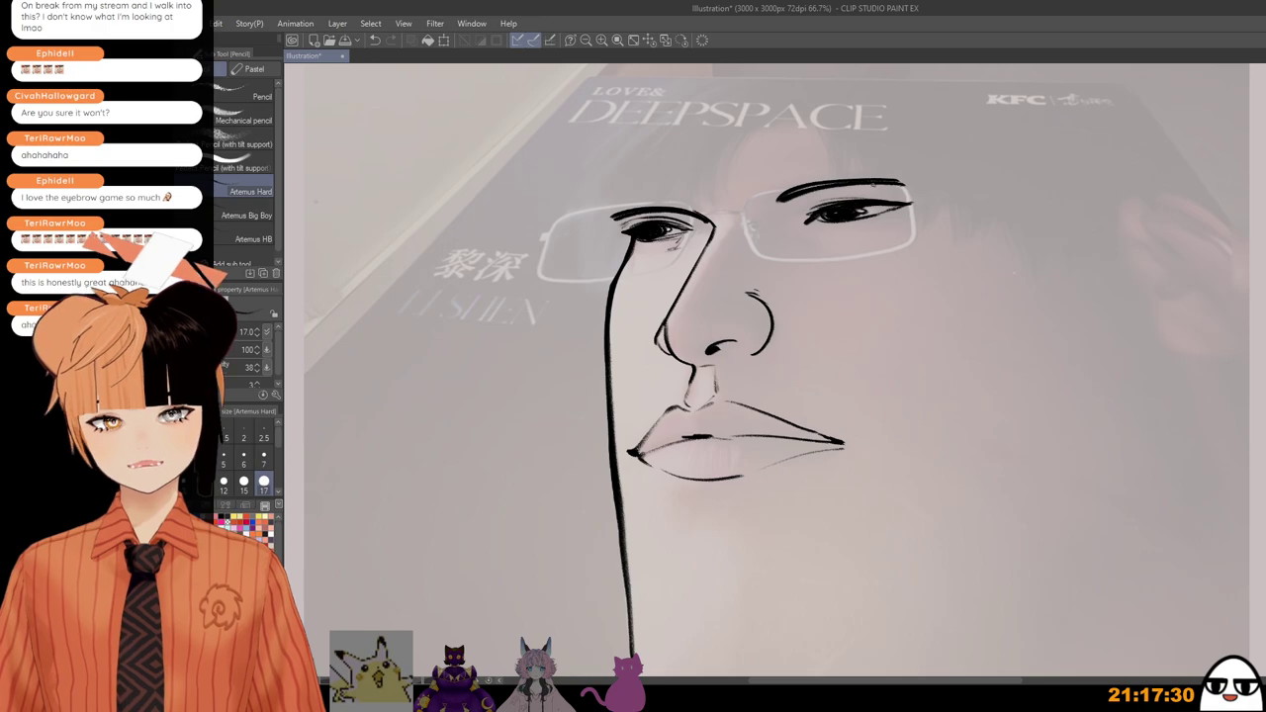
Step: Extend the face contour around the chin and along the underside of the jaw toward the neck
{"action": "scroll", "coordinate": [808, 264], "scroll_direction": "down", "scroll_amount": 5}
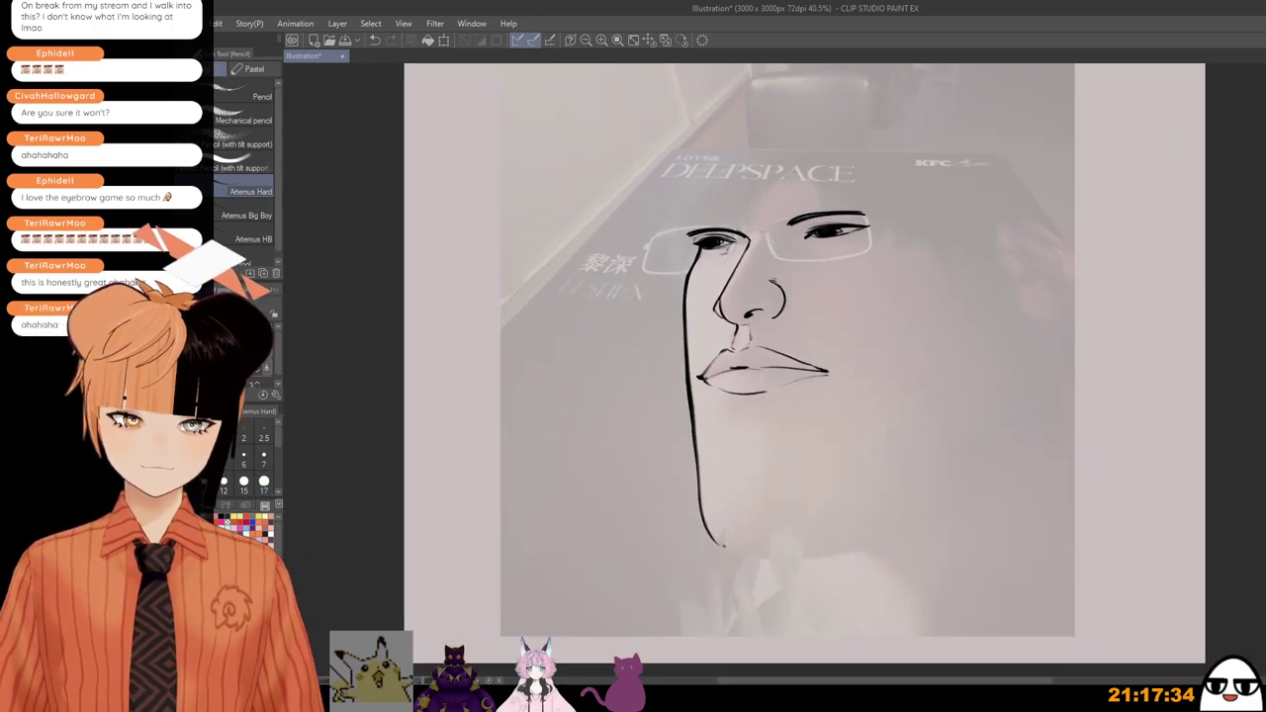
{"action": "left_click_drag", "start_coordinate": [721, 544], "coordinate": [865, 557]}
{"action": "key", "text": "ctrl+z"}
{"action": "left_click_drag", "start_coordinate": [766, 558], "coordinate": [866, 555]}
{"action": "key", "text": "ctrl+z"}
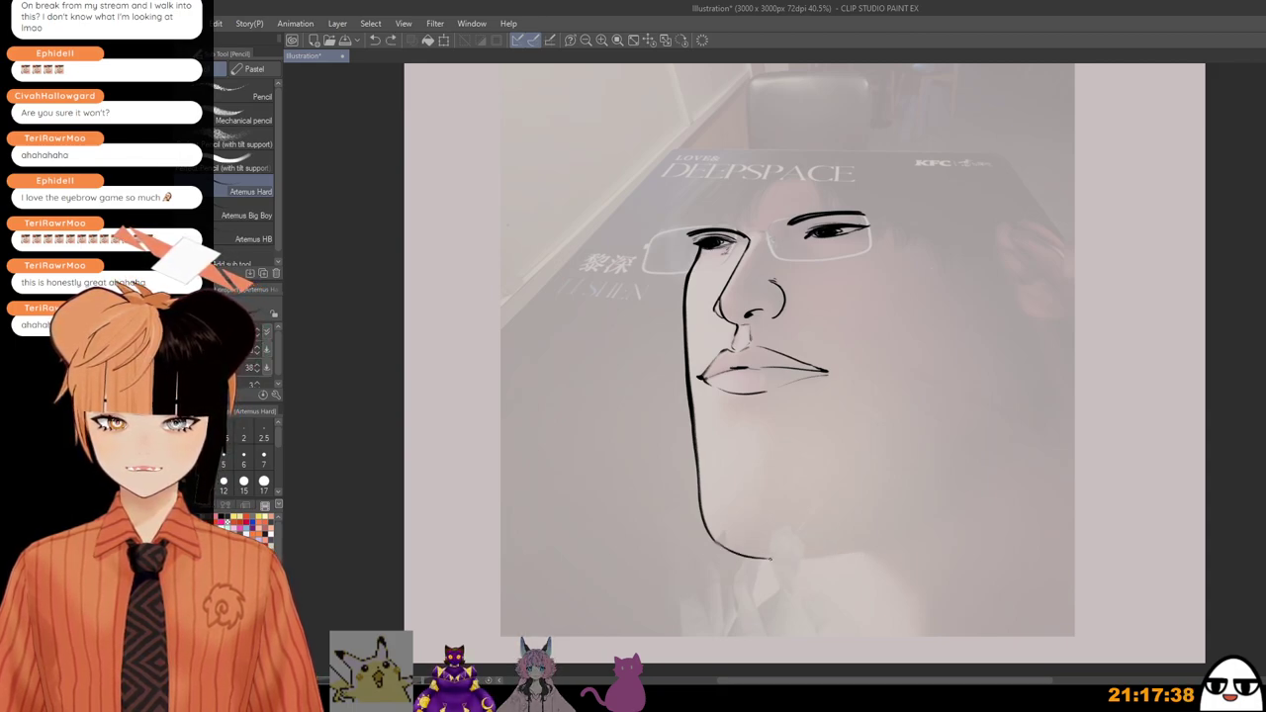
{"action": "mouse_move", "coordinate": [770, 557]}
{"action": "left_mouse_down"}
{"action": "mouse_move", "coordinate": [875, 549]}
{"action": "mouse_move", "coordinate": [926, 594]}
{"action": "left_mouse_up"}
{"action": "key", "text": "ctrl+z"}
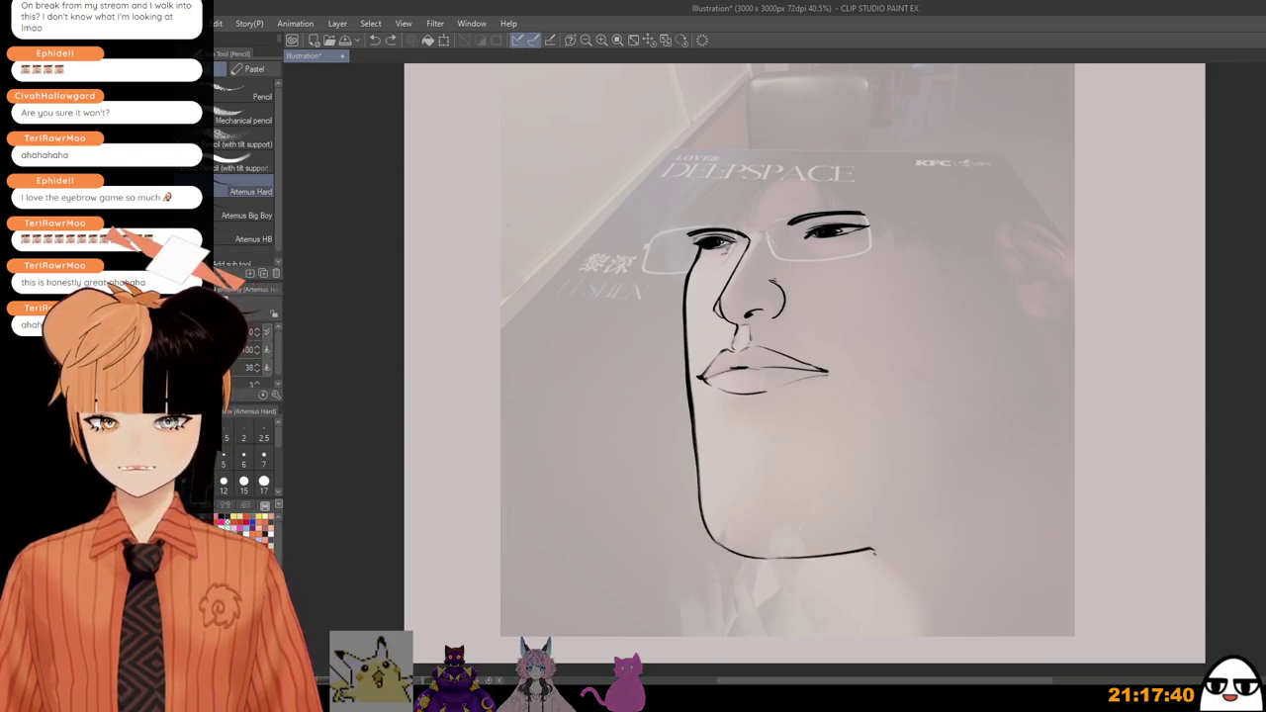
Step: Draw the neck's front line below the chin and its back line from behind the ear, both running to the canvas's lower edge
{"action": "key", "text": "Delete"}
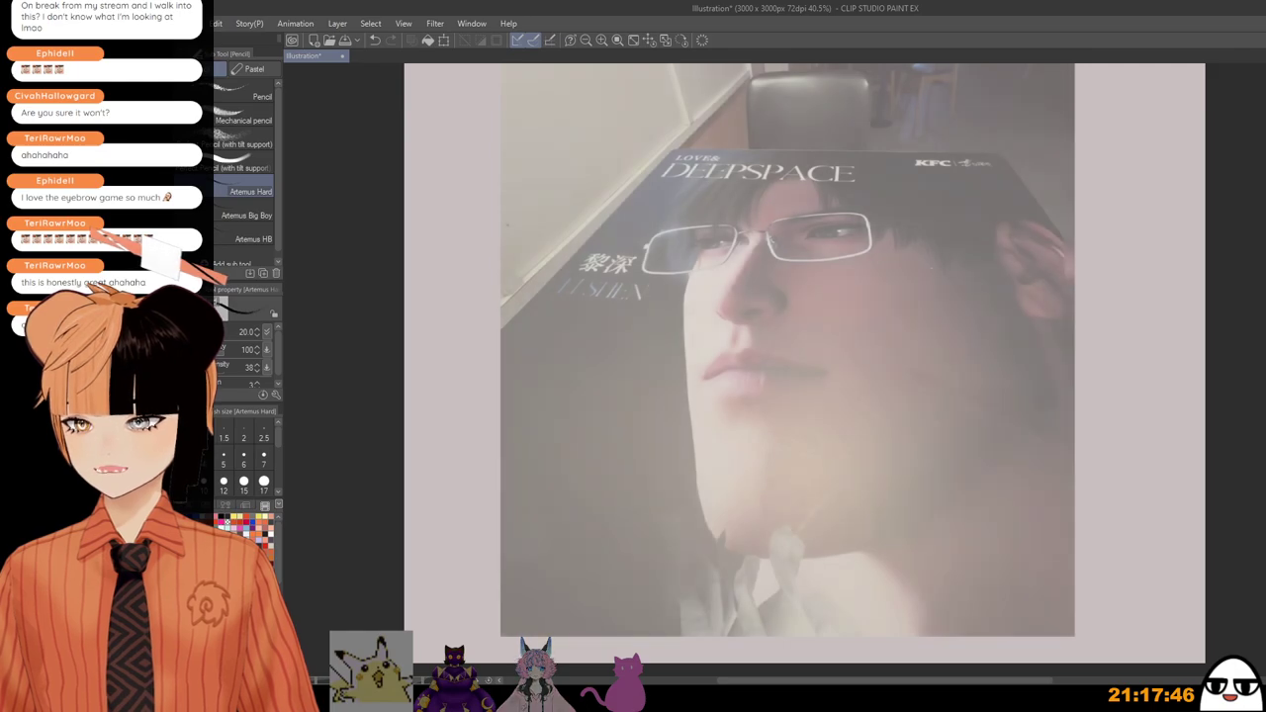
{"action": "key", "text": "ctrl+z"}
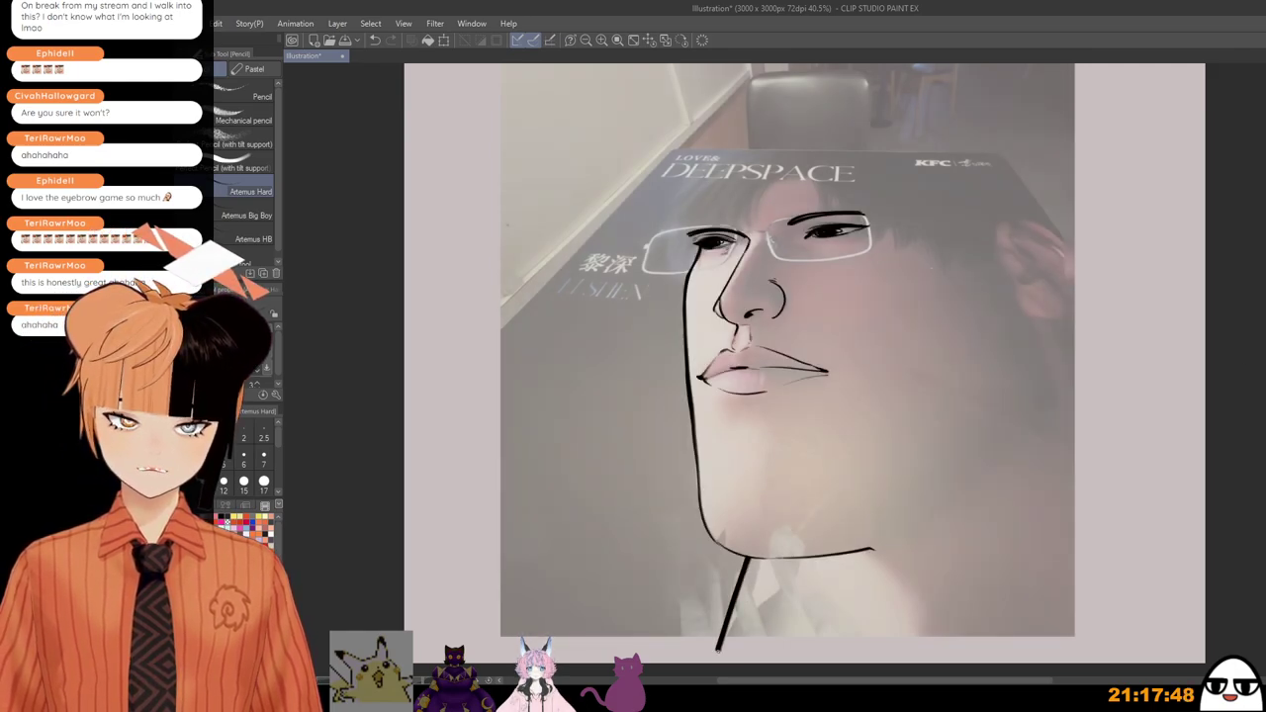
{"action": "mouse_move", "coordinate": [1074, 318]}
{"action": "left_mouse_down"}
{"action": "mouse_move", "coordinate": [1143, 606]}
{"action": "mouse_move", "coordinate": [1140, 486]}
{"action": "left_mouse_up"}
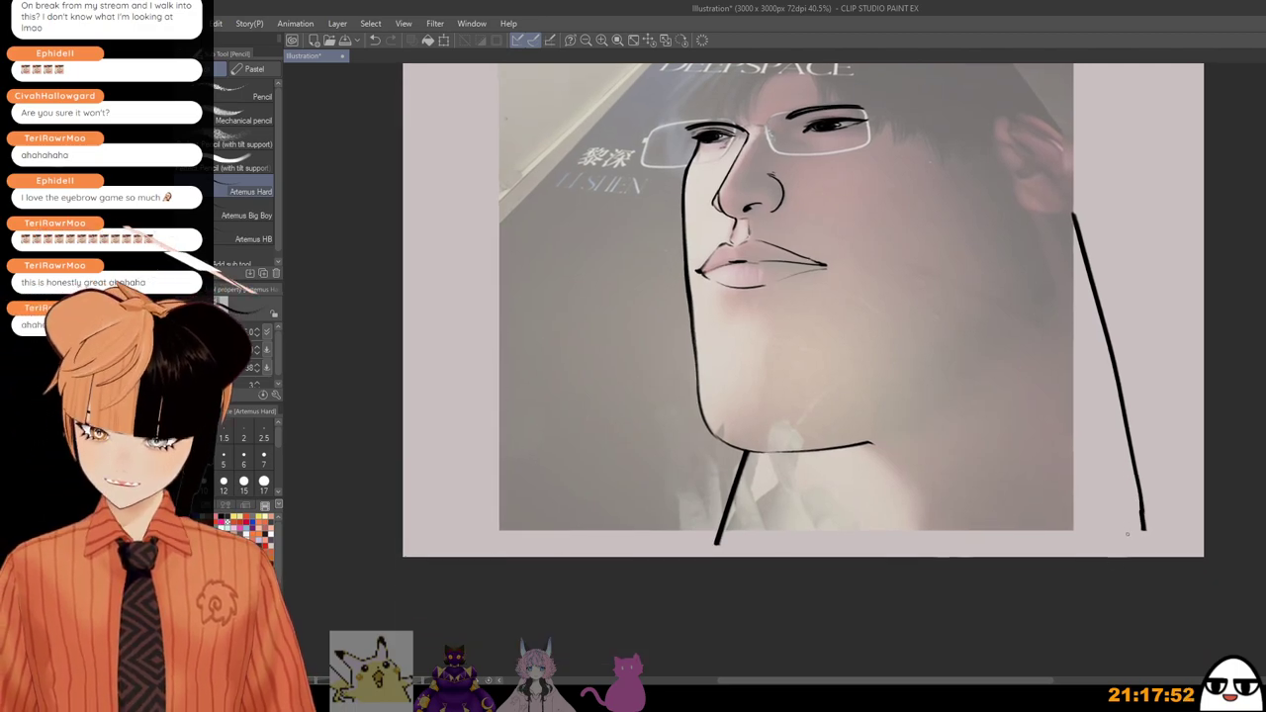
{"action": "left_click_drag", "start_coordinate": [966, 475], "coordinate": [909, 511]}
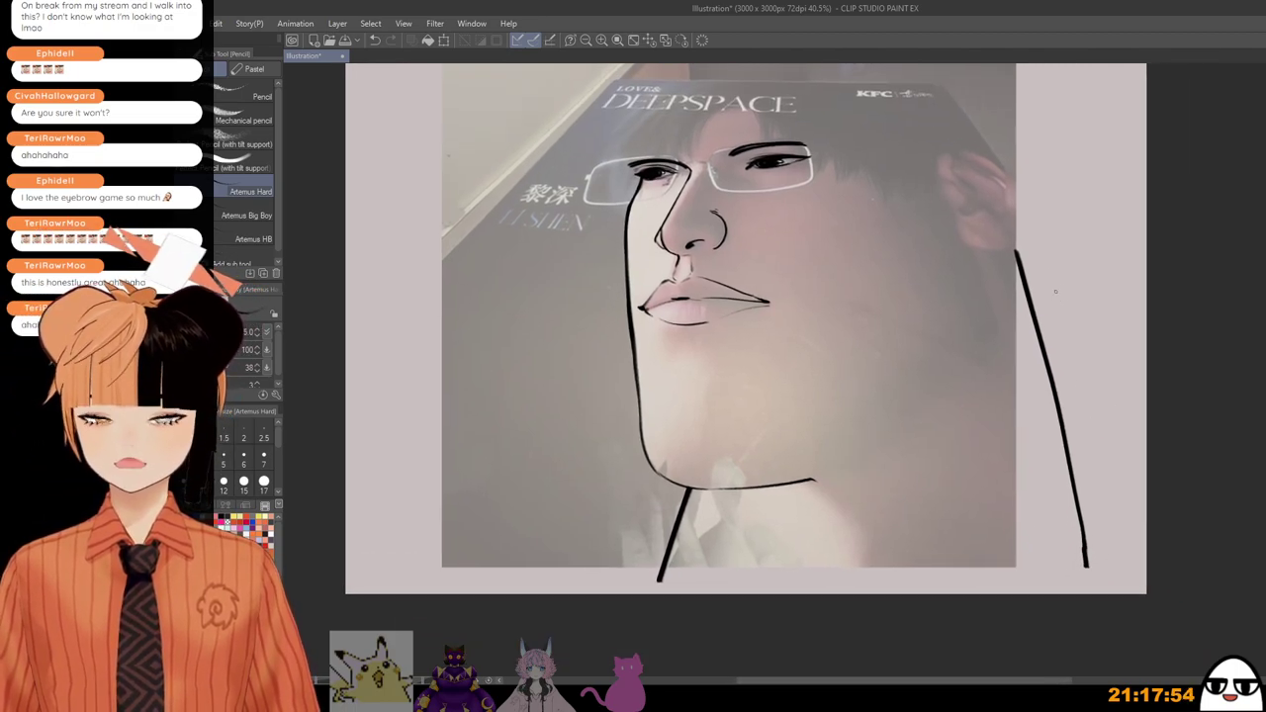
{"action": "key", "text": "ctrl+z"}
{"action": "left_click_drag", "start_coordinate": [1009, 252], "coordinate": [1129, 599]}
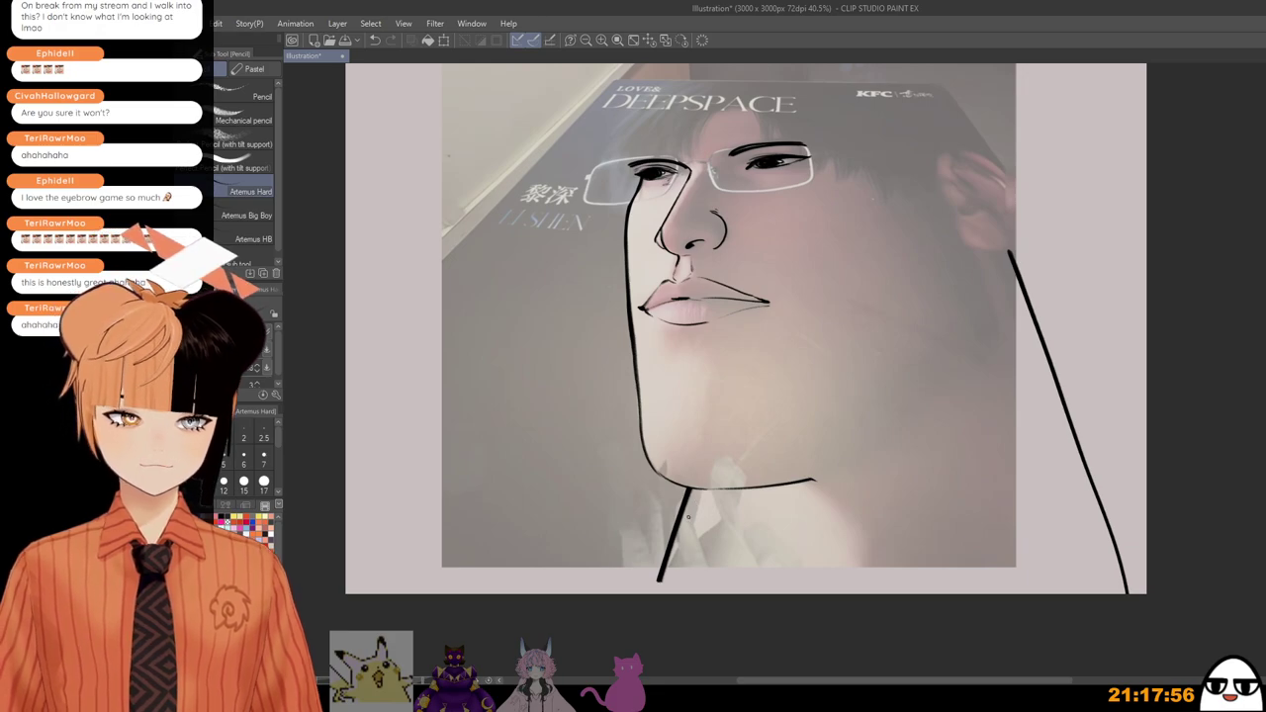
{"action": "left_click_drag", "start_coordinate": [658, 583], "coordinate": [655, 595]}
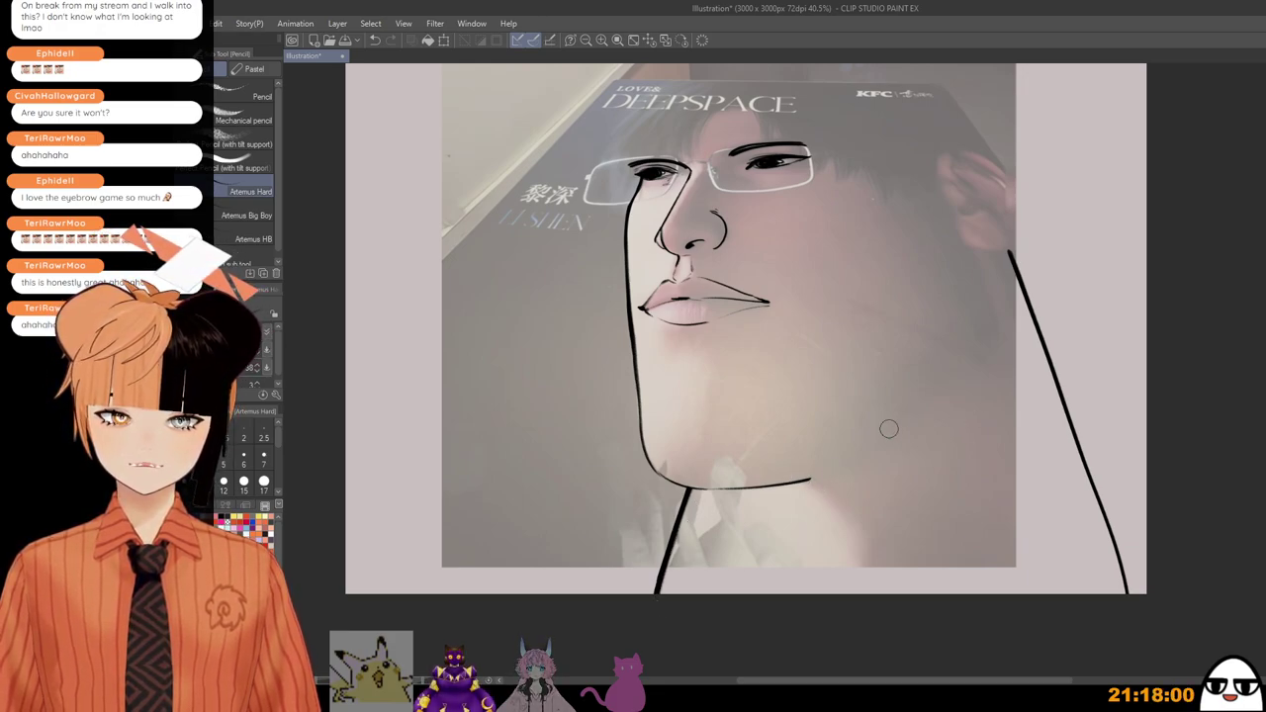
Step: Continue the jawline from the chin to an angular jaw corner and up to just below the ear
{"action": "mouse_move", "coordinate": [823, 477]}
{"action": "left_mouse_down"}
{"action": "mouse_move", "coordinate": [960, 403]}
{"action": "mouse_move", "coordinate": [987, 350]}
{"action": "left_mouse_up"}
{"action": "key", "text": "ctrl+z"}
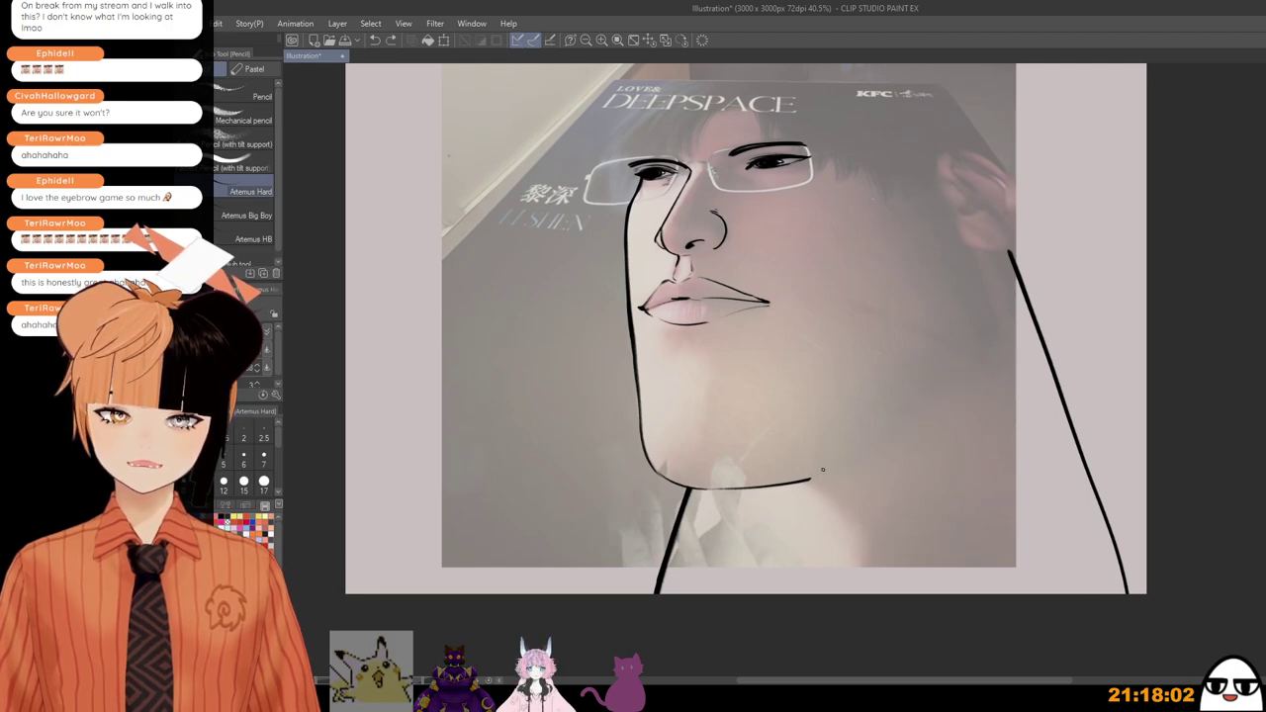
{"action": "mouse_move", "coordinate": [817, 475]}
{"action": "left_mouse_down"}
{"action": "mouse_move", "coordinate": [942, 413]}
{"action": "mouse_move", "coordinate": [1003, 346]}
{"action": "left_mouse_up"}
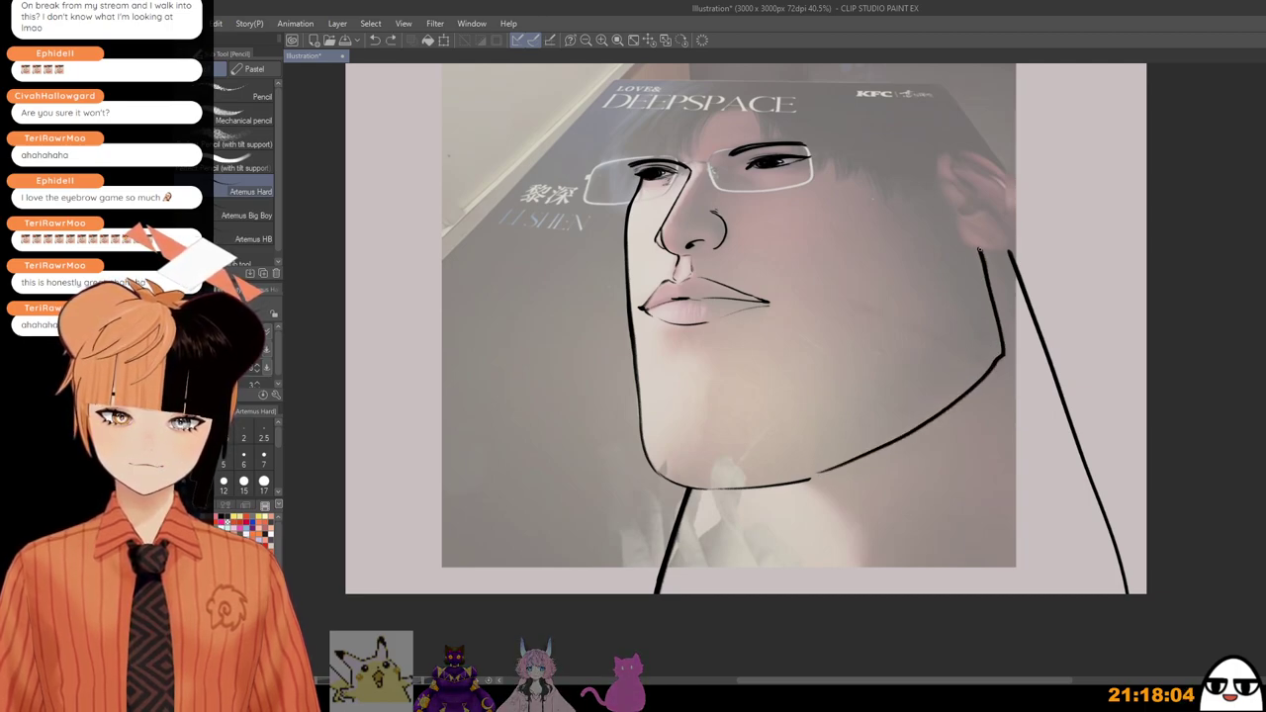
{"action": "scroll", "coordinate": [996, 311], "scroll_direction": "down", "scroll_amount": 1}
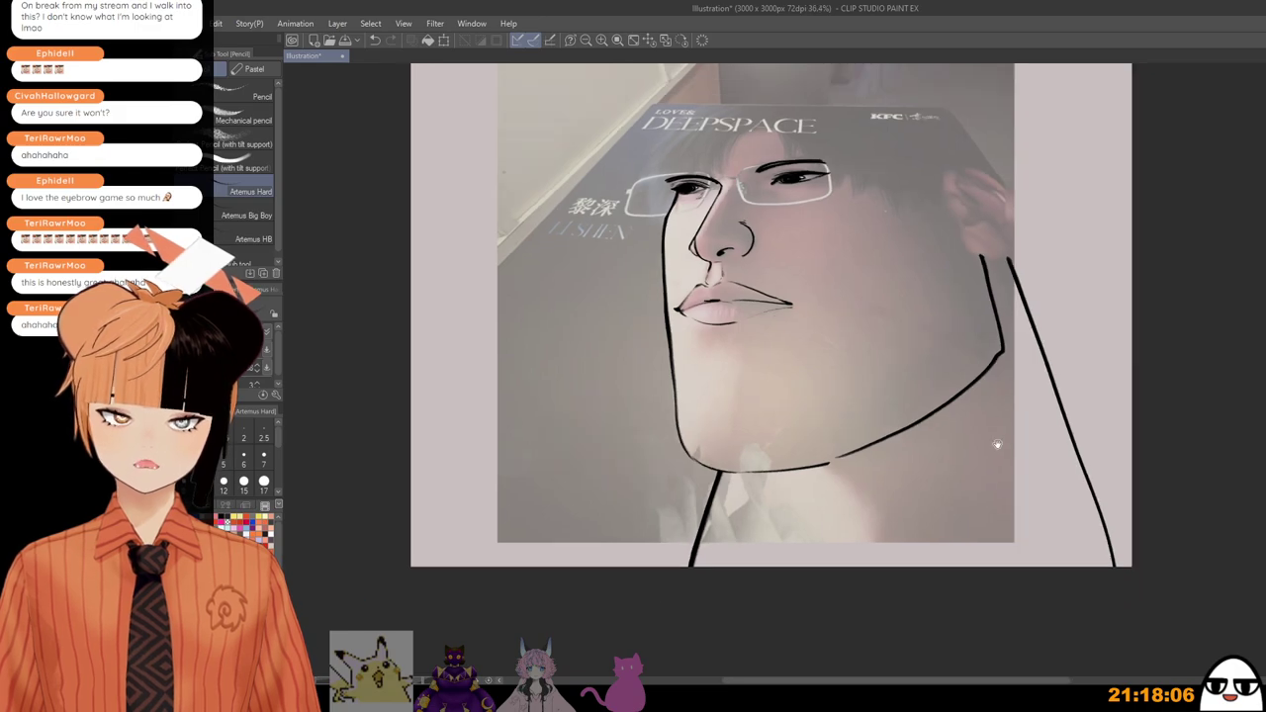
{"action": "left_click_drag", "start_coordinate": [997, 445], "coordinate": [1011, 508]}
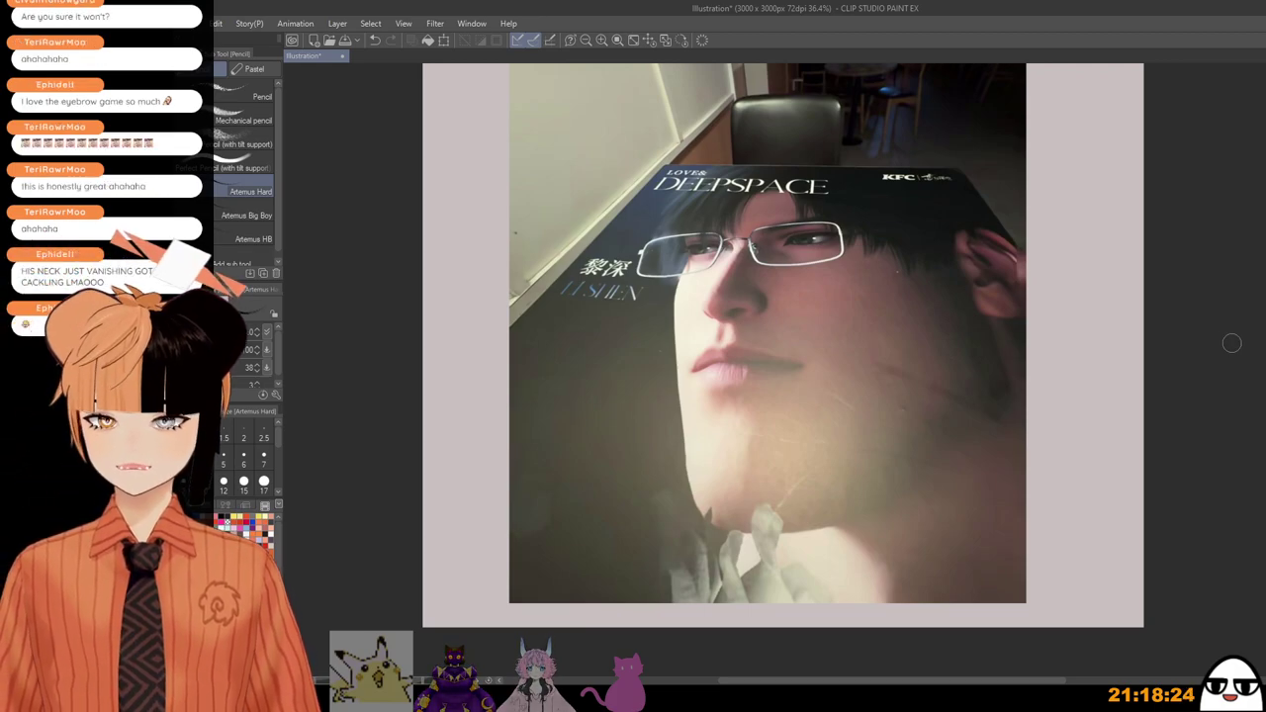
{"action": "key", "text": "ctrl+z"}
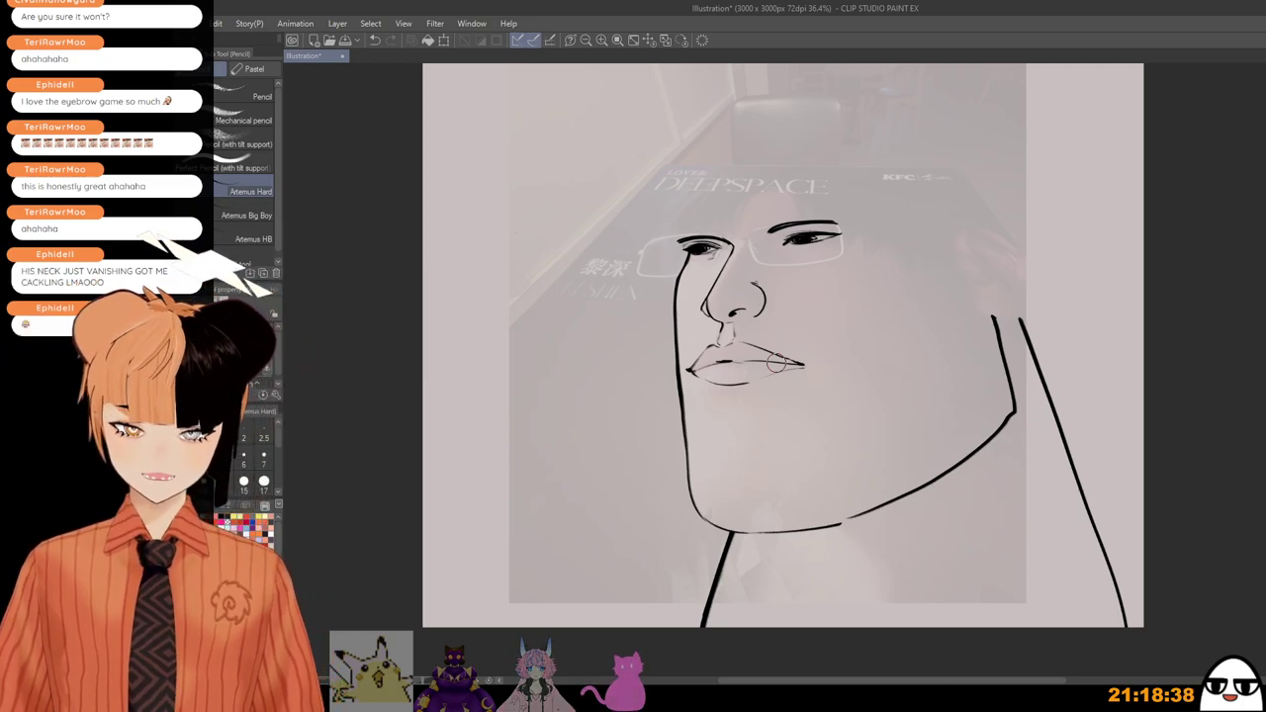
Step: Try to draw the first fringe strands falling from the forehead to between the brows at size 15
{"action": "scroll", "coordinate": [849, 368], "scroll_direction": "up", "scroll_amount": 1}
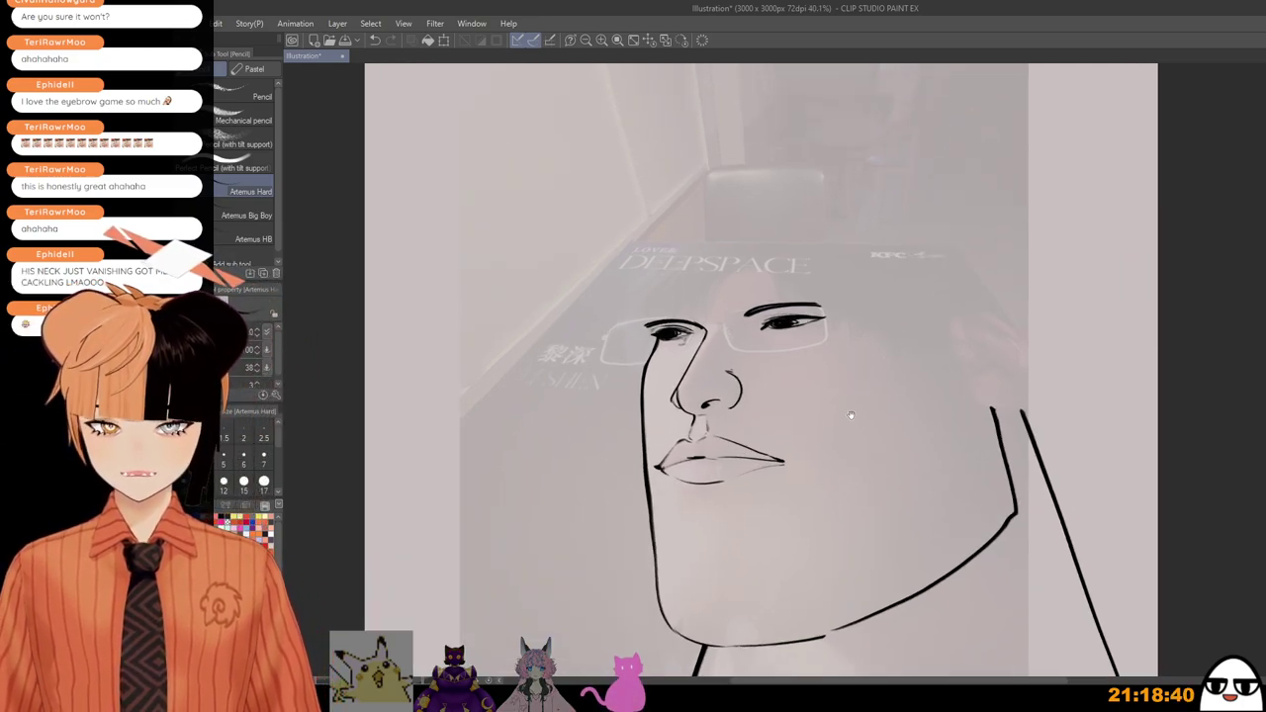
{"action": "scroll", "coordinate": [848, 383], "scroll_direction": "up", "scroll_amount": 1}
{"action": "scroll", "coordinate": [850, 347], "scroll_direction": "up", "scroll_amount": 1}
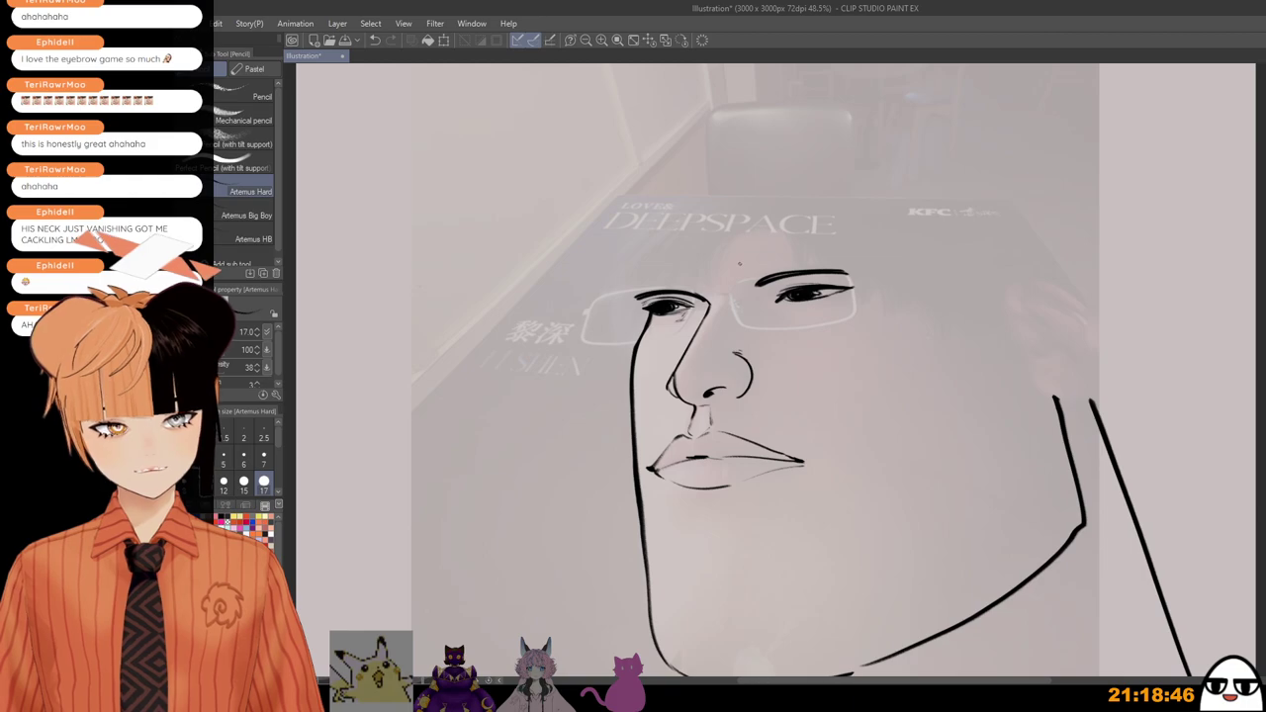
{"action": "mouse_move", "coordinate": [744, 211]}
{"action": "left_mouse_down"}
{"action": "mouse_move", "coordinate": [716, 302]}
{"action": "mouse_move", "coordinate": [726, 234]}
{"action": "left_mouse_up"}
{"action": "key", "text": "ctrl+z"}
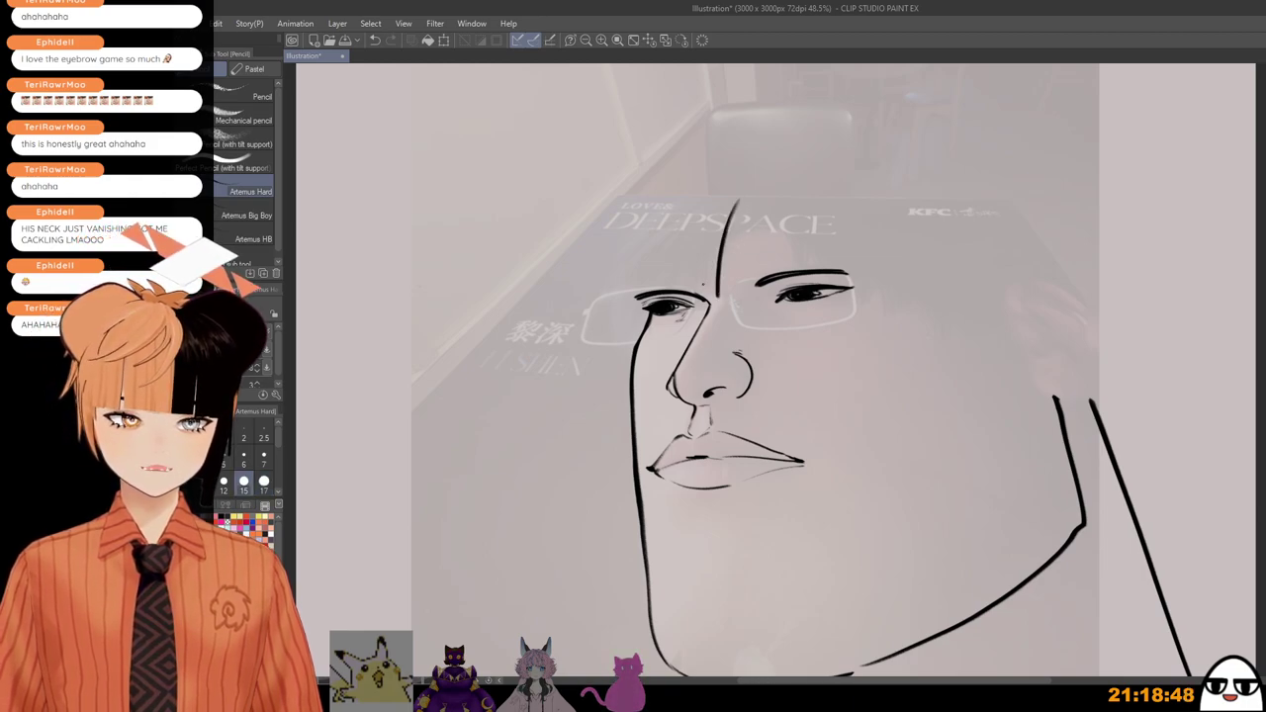
{"action": "left_click_drag", "start_coordinate": [699, 292], "coordinate": [718, 296]}
{"action": "key", "text": "ctrl+z"}
{"action": "left_click_drag", "start_coordinate": [715, 219], "coordinate": [677, 290]}
{"action": "key", "text": "ctrl+z"}
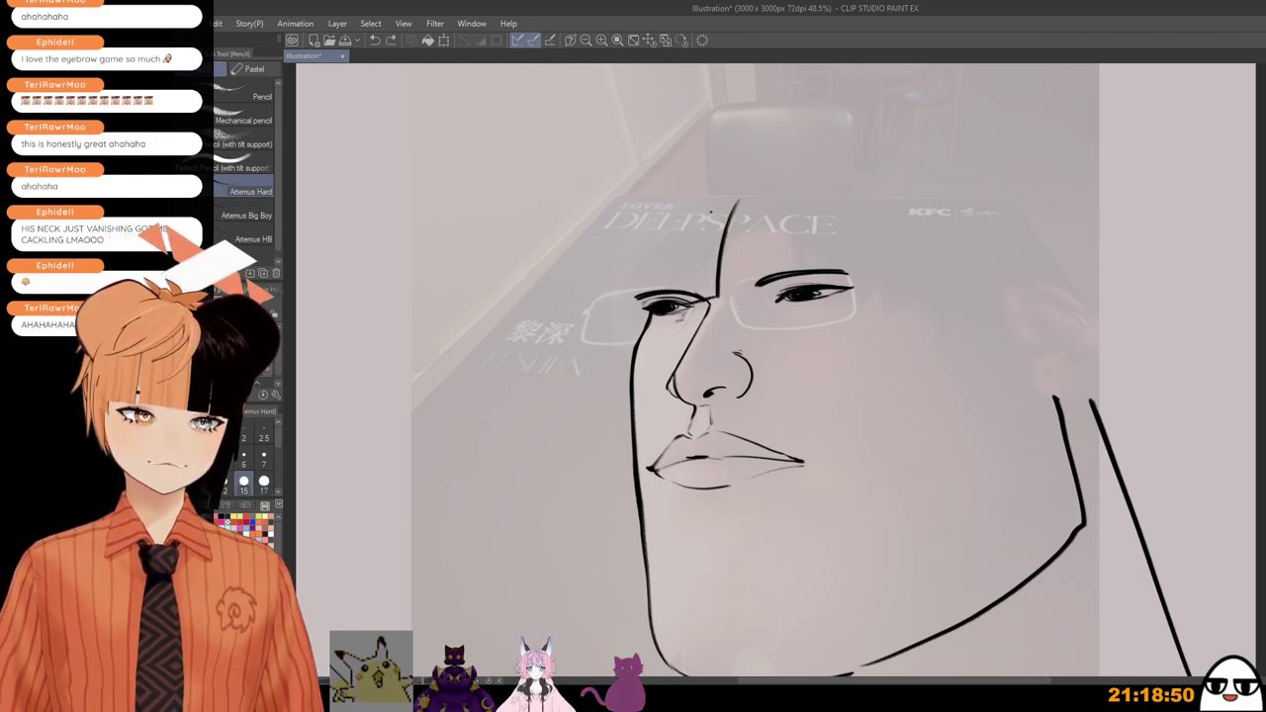
{"action": "left_click_drag", "start_coordinate": [715, 194], "coordinate": [682, 293]}
{"action": "key", "text": "ctrl+z"}
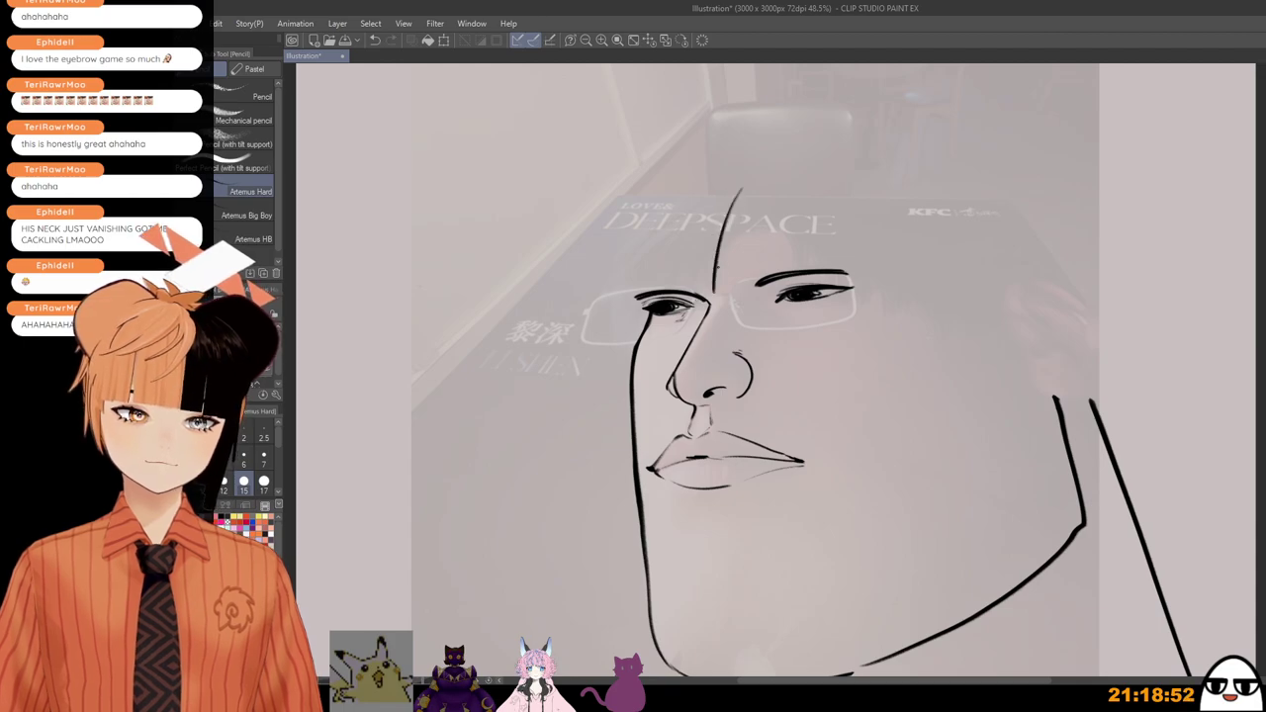
{"action": "key", "text": "ctrl+z"}
Step: Draw thin fringe strands at size 15, sweeping from the forehead over the far brow and down past the far temple
{"action": "left_click_drag", "start_coordinate": [750, 195], "coordinate": [709, 293]}
{"action": "left_click_drag", "start_coordinate": [723, 216], "coordinate": [689, 291]}
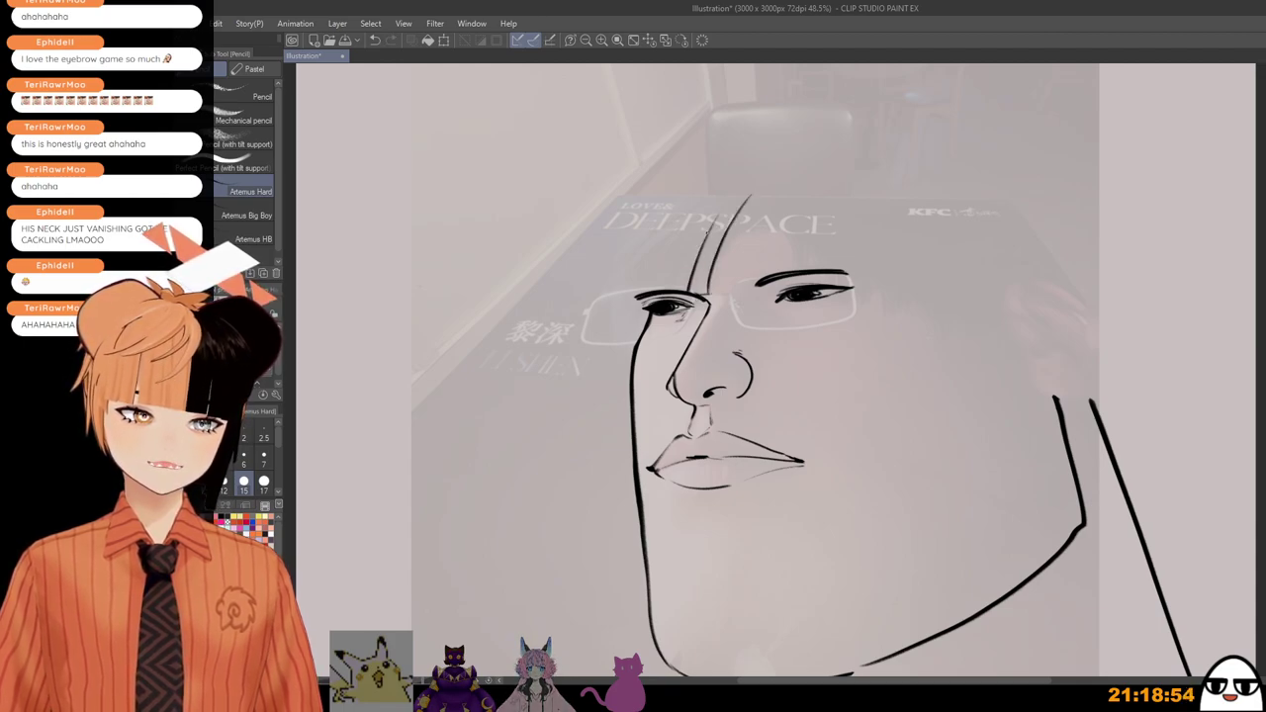
{"action": "mouse_move", "coordinate": [708, 229]}
{"action": "left_mouse_down"}
{"action": "mouse_move", "coordinate": [680, 291]}
{"action": "mouse_move", "coordinate": [645, 292]}
{"action": "left_mouse_up"}
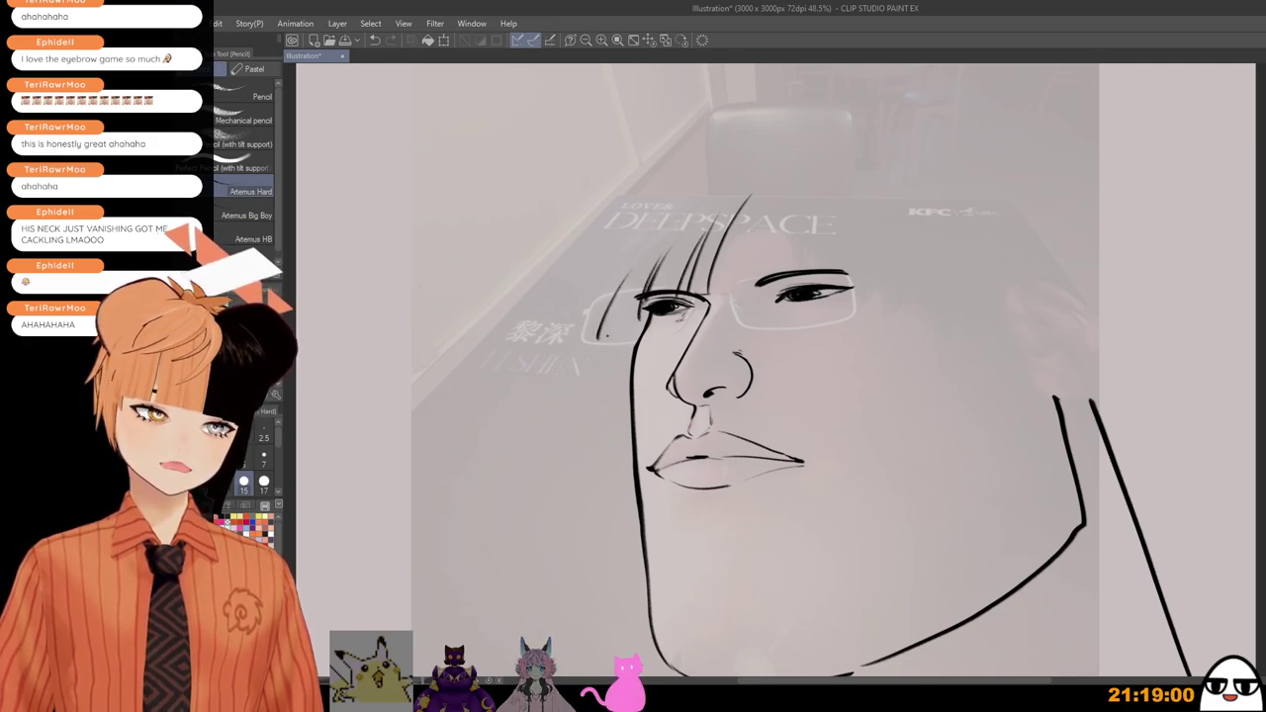
{"action": "mouse_move", "coordinate": [618, 311]}
{"action": "left_mouse_down"}
{"action": "mouse_move", "coordinate": [610, 376]}
{"action": "mouse_move", "coordinate": [631, 400]}
{"action": "left_mouse_up"}
{"action": "scroll", "coordinate": [626, 331], "scroll_direction": "down", "scroll_amount": 1}
{"action": "left_click_drag", "start_coordinate": [625, 330], "coordinate": [605, 370]}
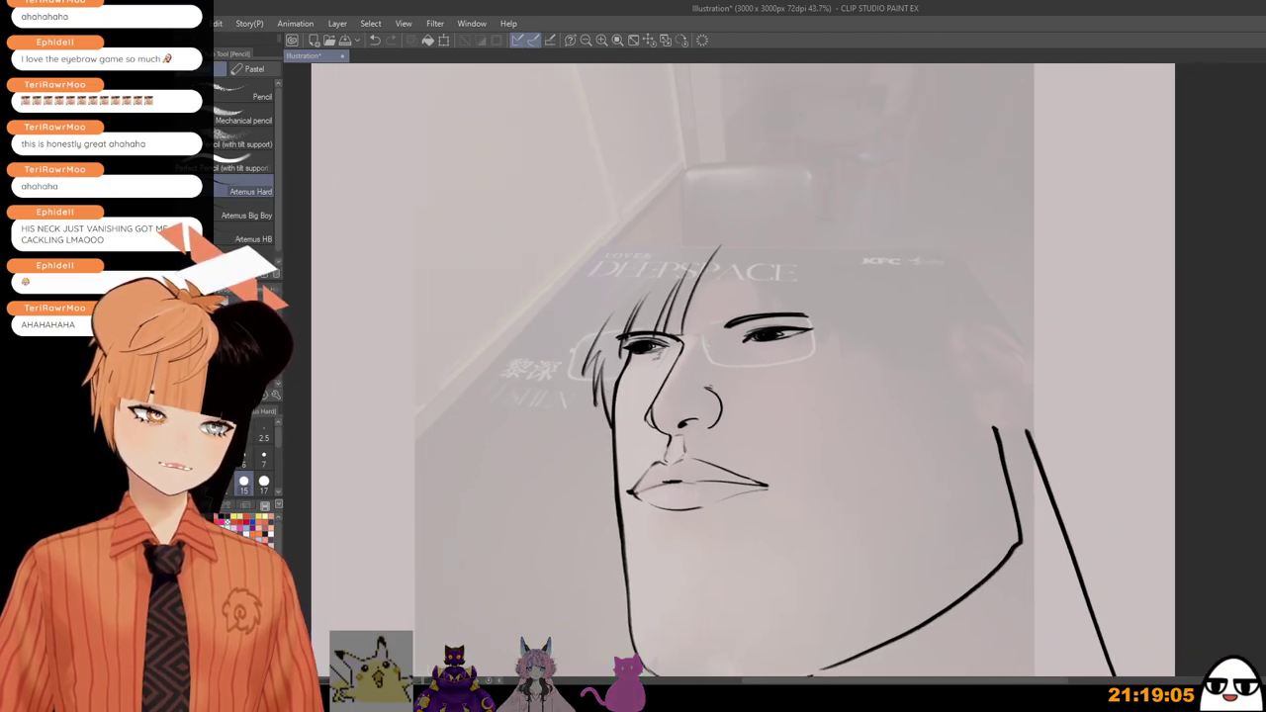
{"action": "key", "text": "ctrl+z"}
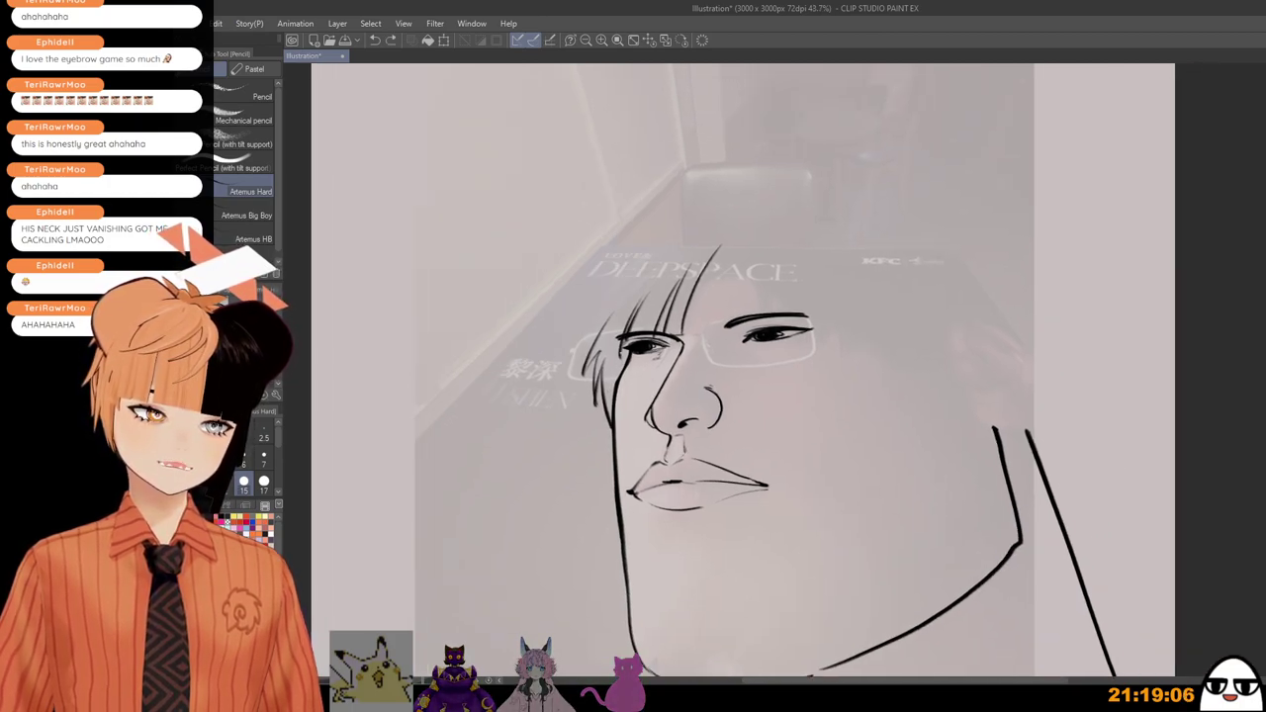
Step: Redraw the fringe strand falling between the brows so it ends just above the bridge of the nose
{"action": "scroll", "coordinate": [859, 373], "scroll_direction": "up", "scroll_amount": 3}
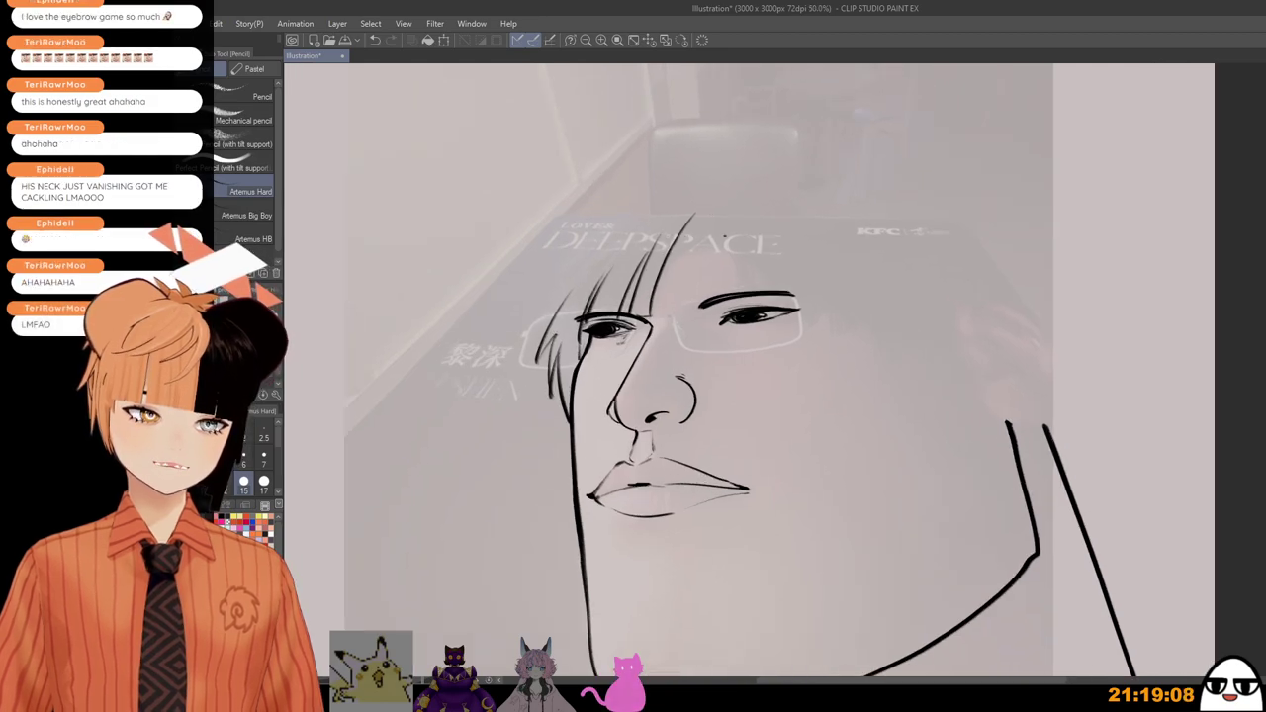
{"action": "left_click_drag", "start_coordinate": [689, 219], "coordinate": [664, 319]}
{"action": "key", "text": "ctrl+z"}
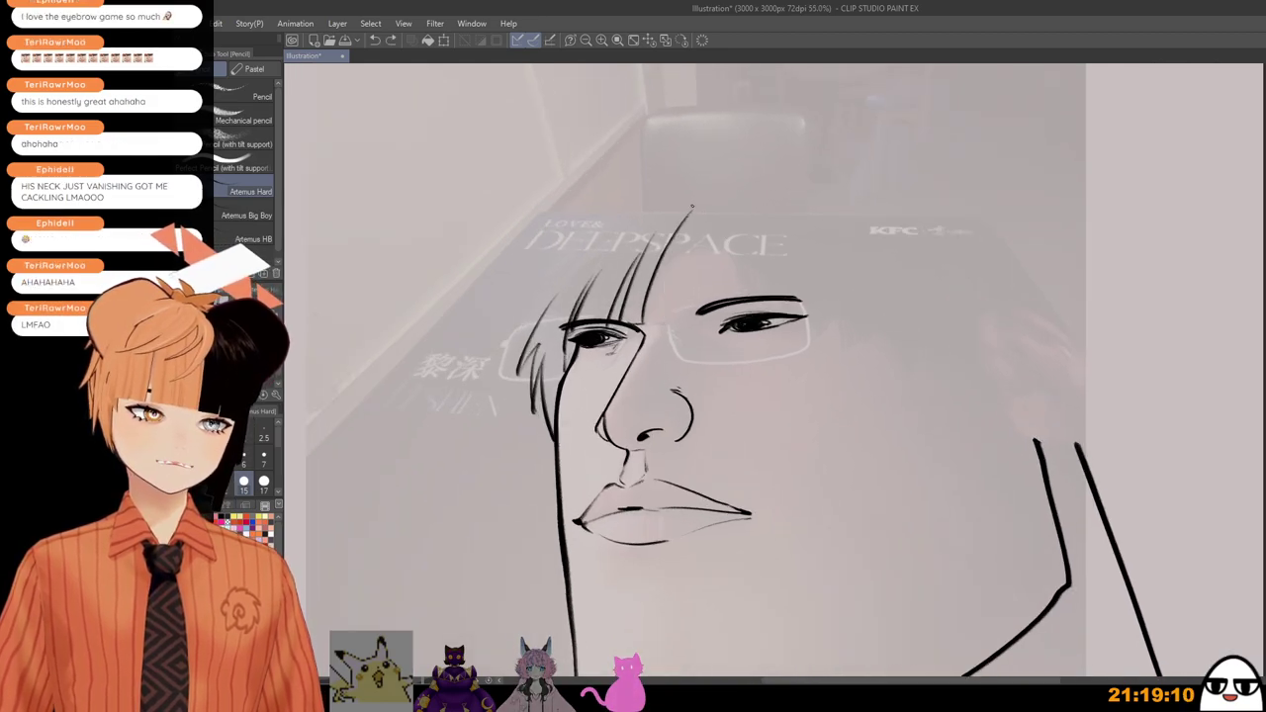
{"action": "left_click_drag", "start_coordinate": [674, 240], "coordinate": [655, 312]}
{"action": "key", "text": "ctrl+z"}
{"action": "key", "text": "ctrl+z"}
{"action": "left_click_drag", "start_coordinate": [660, 264], "coordinate": [651, 324]}
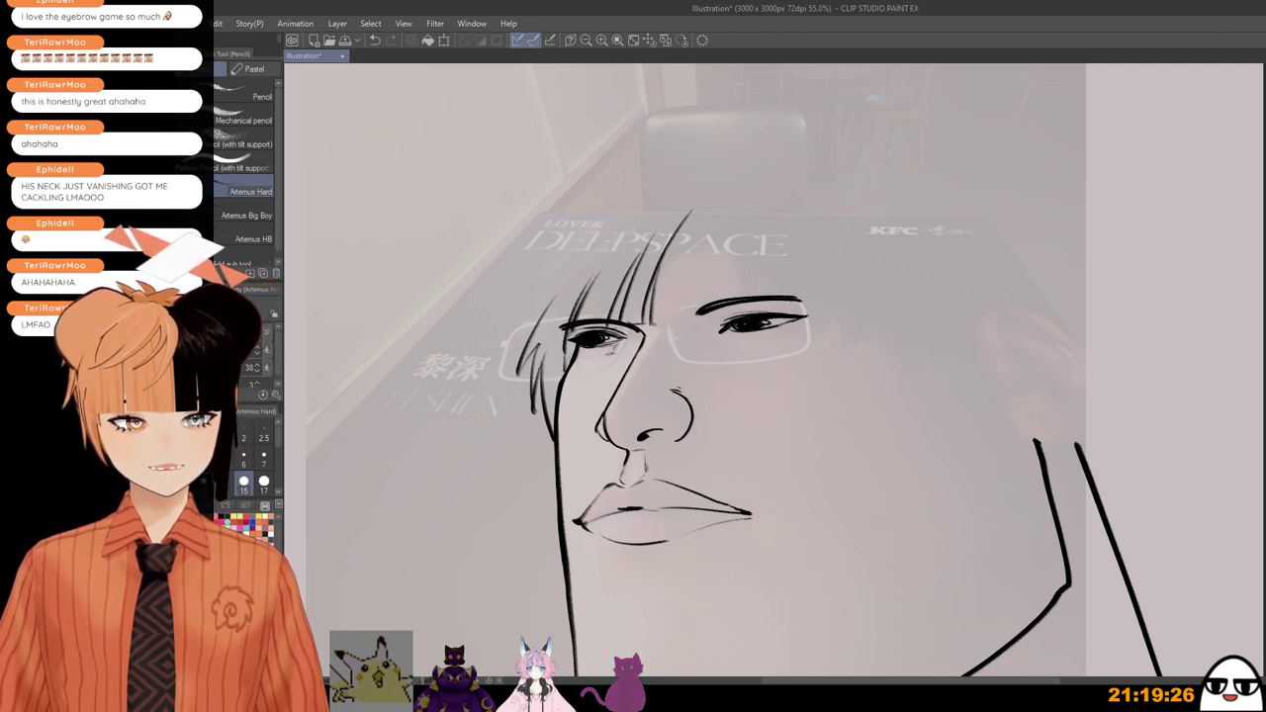
Step: Connect the centre fringe strand to the wider eyebrow, and add strands above that brow and past its outer end
{"action": "mouse_move", "coordinate": [654, 324]}
{"action": "left_mouse_down"}
{"action": "mouse_move", "coordinate": [726, 310]}
{"action": "mouse_move", "coordinate": [722, 296]}
{"action": "left_mouse_up"}
{"action": "key", "text": "ctrl+z"}
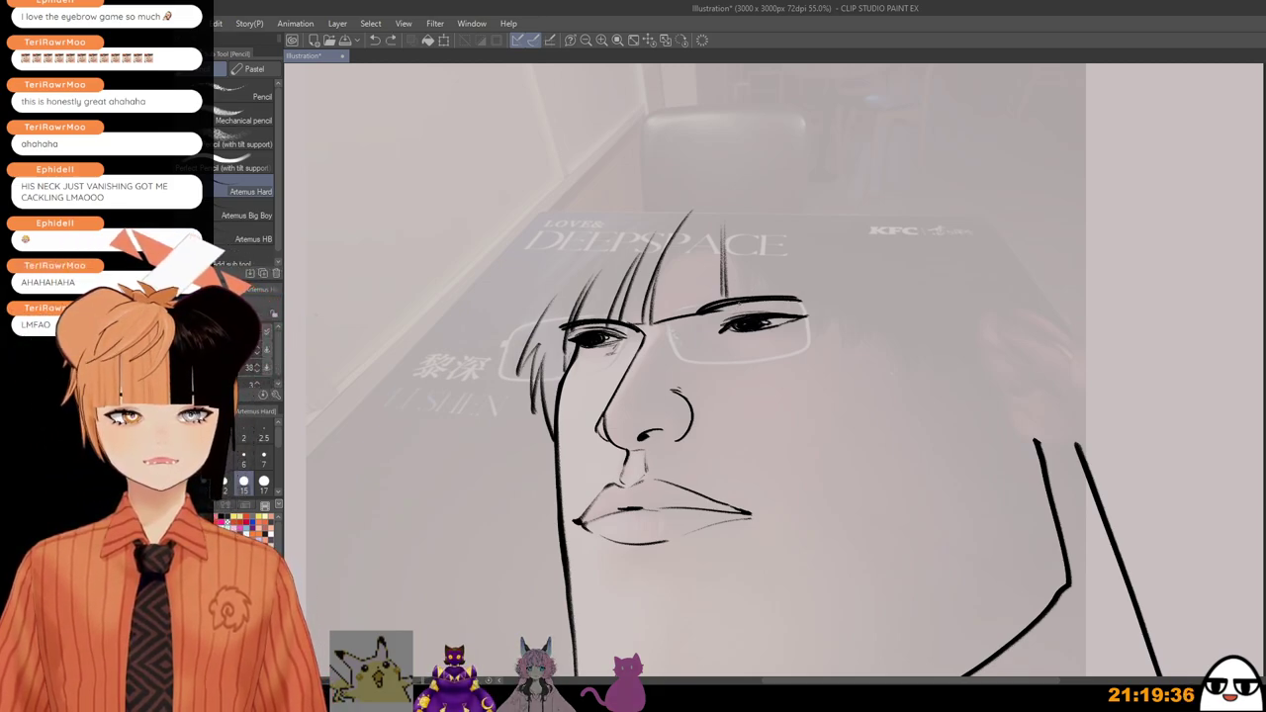
{"action": "left_click_drag", "start_coordinate": [782, 222], "coordinate": [809, 305]}
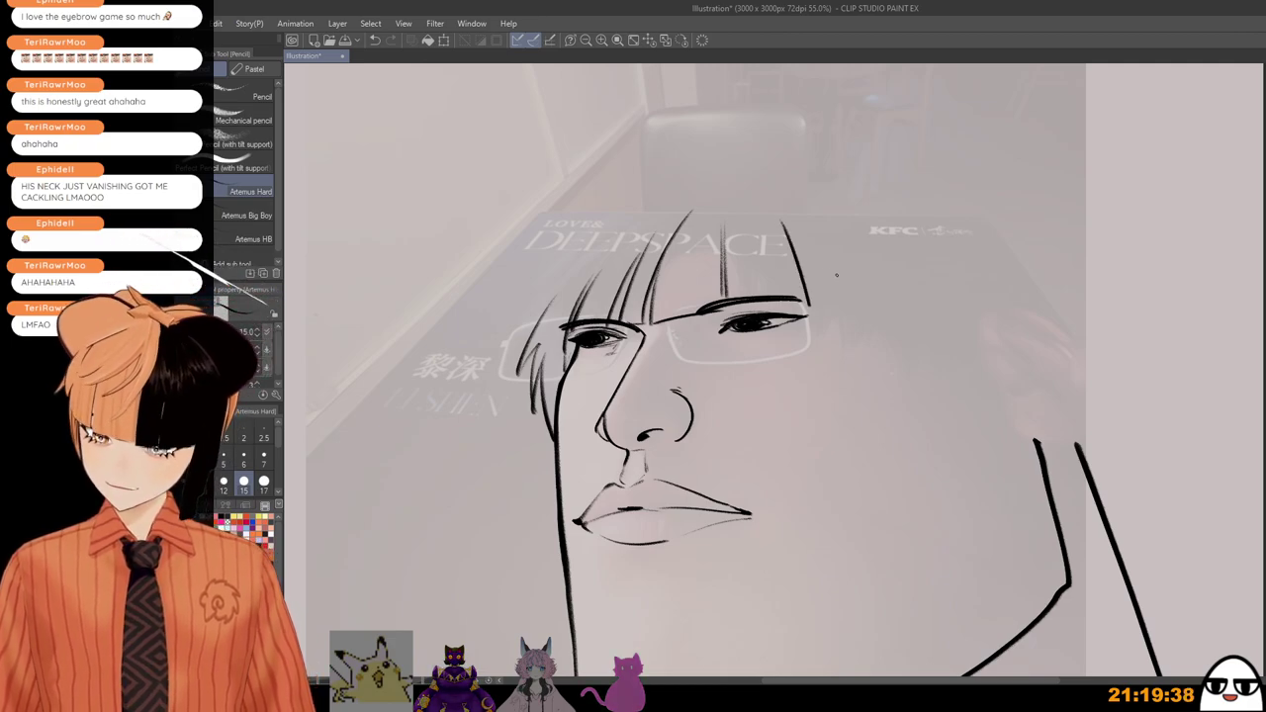
{"action": "key", "text": "ctrl+z"}
{"action": "left_click_drag", "start_coordinate": [784, 225], "coordinate": [821, 334]}
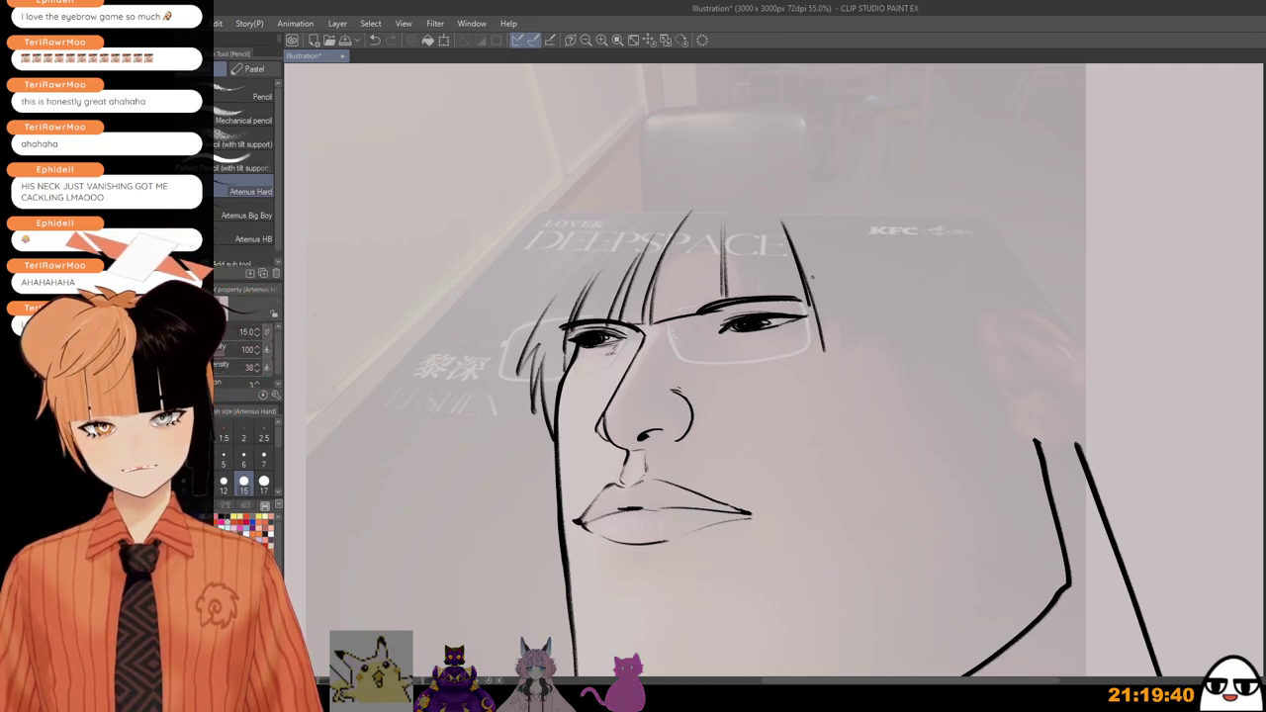
{"action": "left_click_drag", "start_coordinate": [818, 285], "coordinate": [826, 354]}
Step: Draw a long side-hair strand at brush size 17 from beside the outer brow down across the cheek
{"action": "left_click_drag", "start_coordinate": [820, 286], "coordinate": [878, 505]}
{"action": "key", "text": "ctrl+z"}
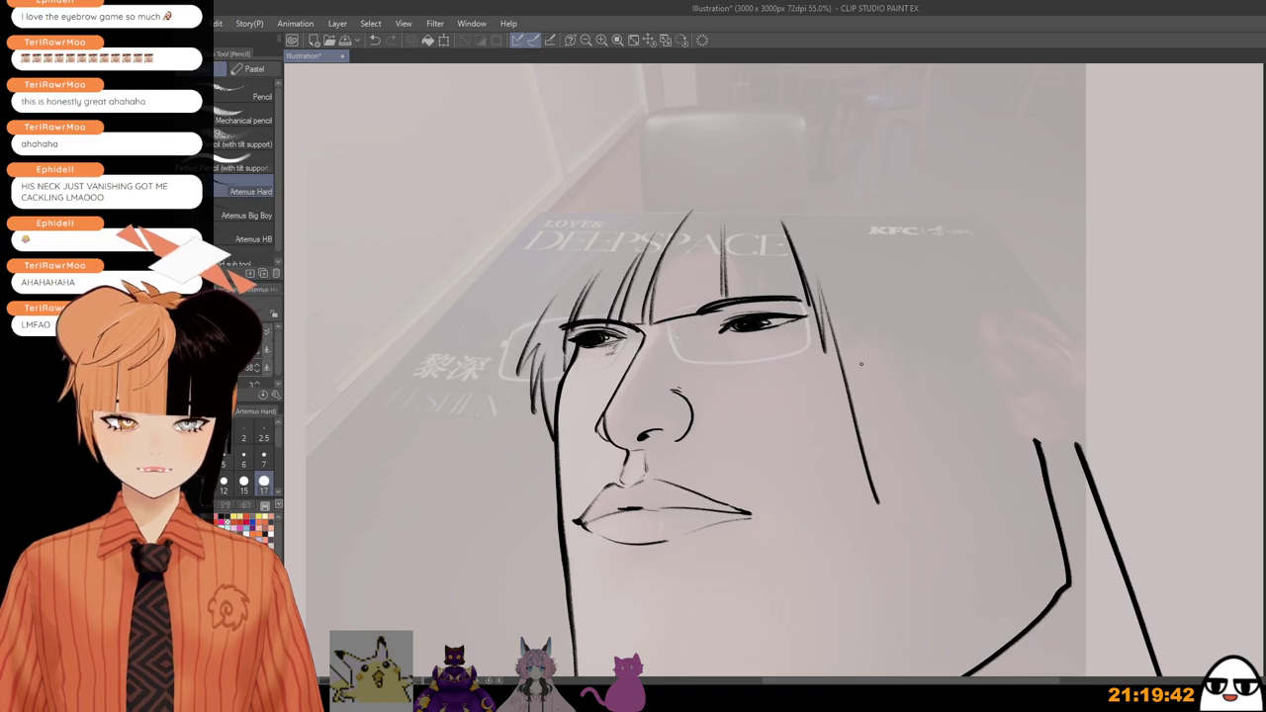
{"action": "left_click_drag", "start_coordinate": [867, 359], "coordinate": [850, 297]}
{"action": "left_click_drag", "start_coordinate": [803, 230], "coordinate": [877, 513]}
{"action": "key", "text": "ctrl+z"}
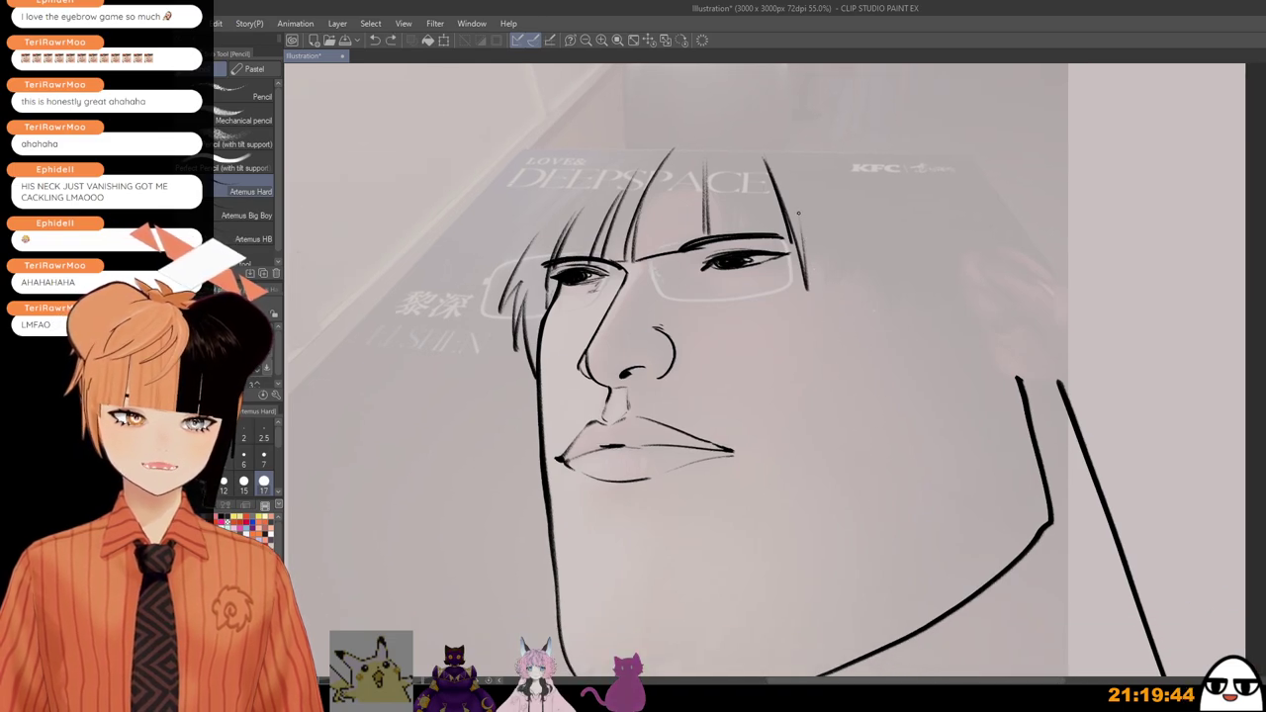
{"action": "left_click_drag", "start_coordinate": [798, 212], "coordinate": [891, 580]}
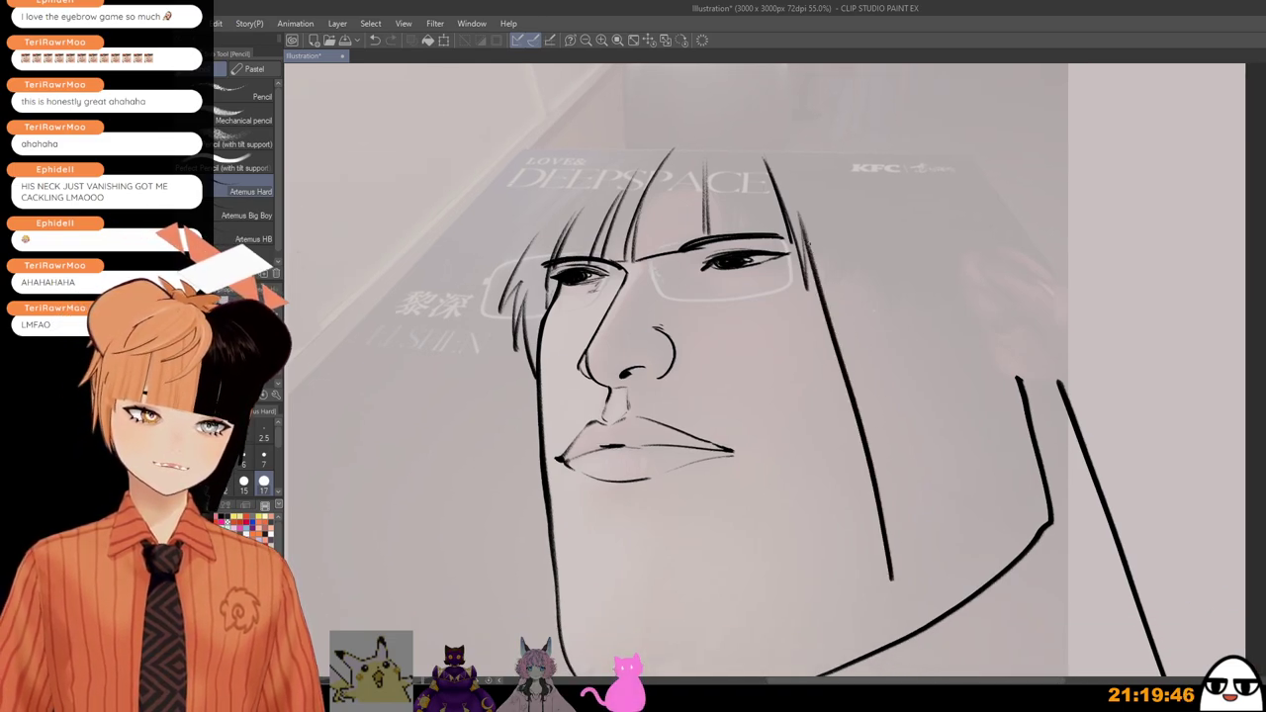
Step: Draw a short slanted end line from the lower tip of the long side-hair strand toward the jaw
{"action": "scroll", "coordinate": [807, 257], "scroll_direction": "down", "scroll_amount": 1}
{"action": "left_click_drag", "start_coordinate": [869, 385], "coordinate": [851, 356]}
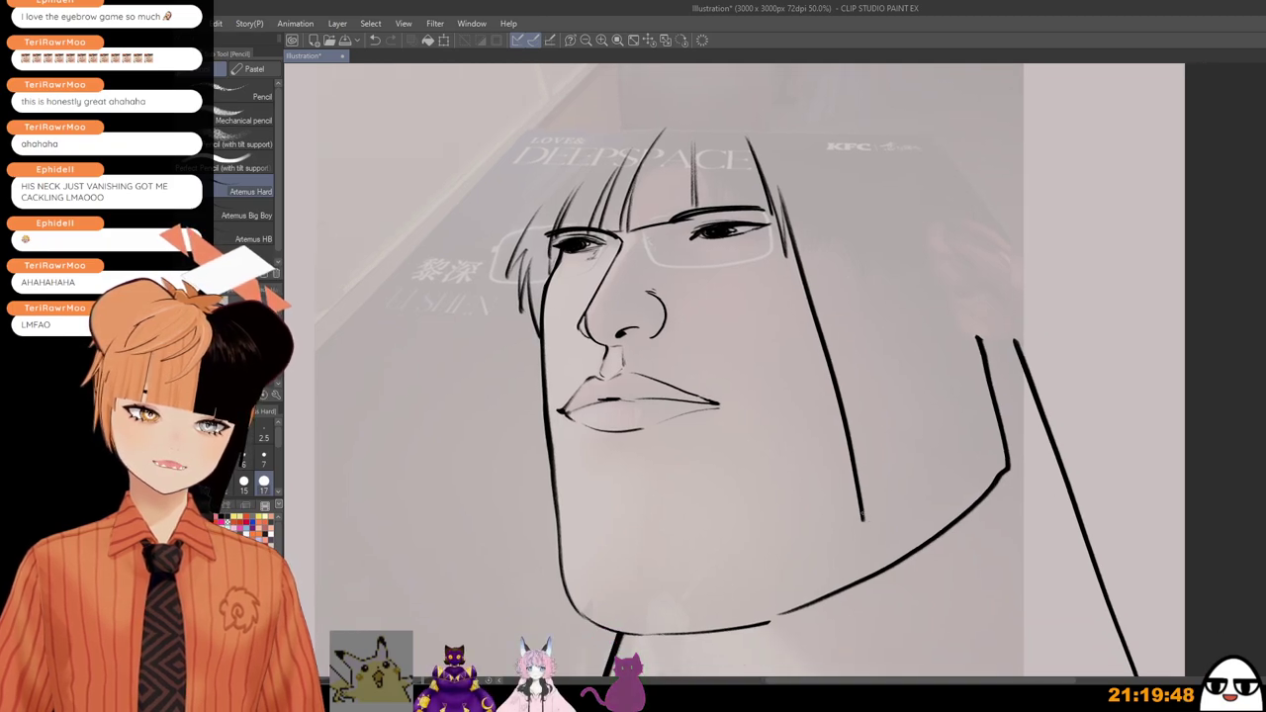
{"action": "left_click_drag", "start_coordinate": [864, 520], "coordinate": [932, 493]}
{"action": "mouse_move", "coordinate": [897, 294]}
{"action": "left_mouse_down"}
{"action": "mouse_move", "coordinate": [937, 488]}
{"action": "mouse_move", "coordinate": [925, 486]}
{"action": "left_mouse_up"}
{"action": "key", "text": "ctrl+z"}
{"action": "key", "text": "ctrl+z"}
{"action": "left_click_drag", "start_coordinate": [871, 270], "coordinate": [932, 492]}
{"action": "key", "text": "ctrl+z"}
{"action": "key", "text": "ctrl+z"}
{"action": "left_click_drag", "start_coordinate": [858, 242], "coordinate": [928, 471]}
{"action": "key", "text": "ctrl+z"}
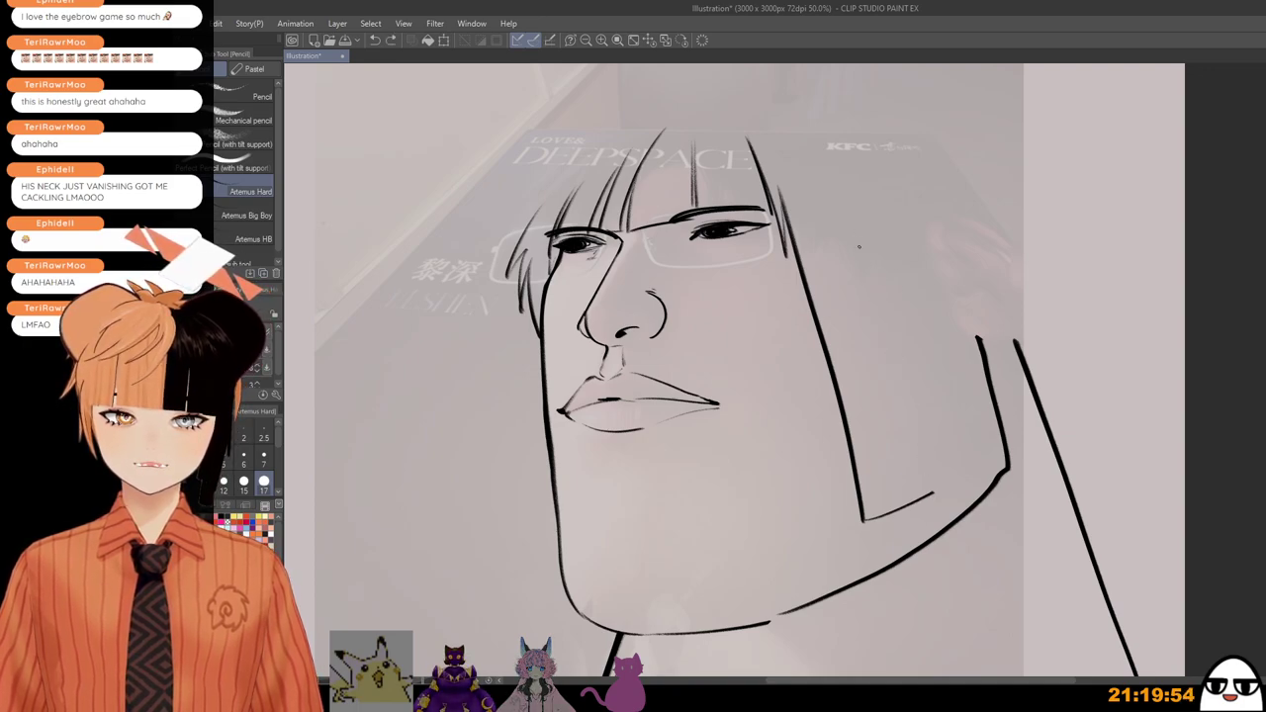
Step: Draw the thin rear edge of the long side-hair panel down to meet its slanted end line
{"action": "left_click_drag", "start_coordinate": [858, 243], "coordinate": [928, 471]}
{"action": "key", "text": "ctrl+z"}
{"action": "mouse_move", "coordinate": [870, 262]}
{"action": "left_mouse_down"}
{"action": "mouse_move", "coordinate": [935, 490]}
{"action": "mouse_move", "coordinate": [931, 473]}
{"action": "left_mouse_up"}
{"action": "key", "text": "ctrl+z"}
{"action": "left_click_drag", "start_coordinate": [930, 356], "coordinate": [936, 475]}
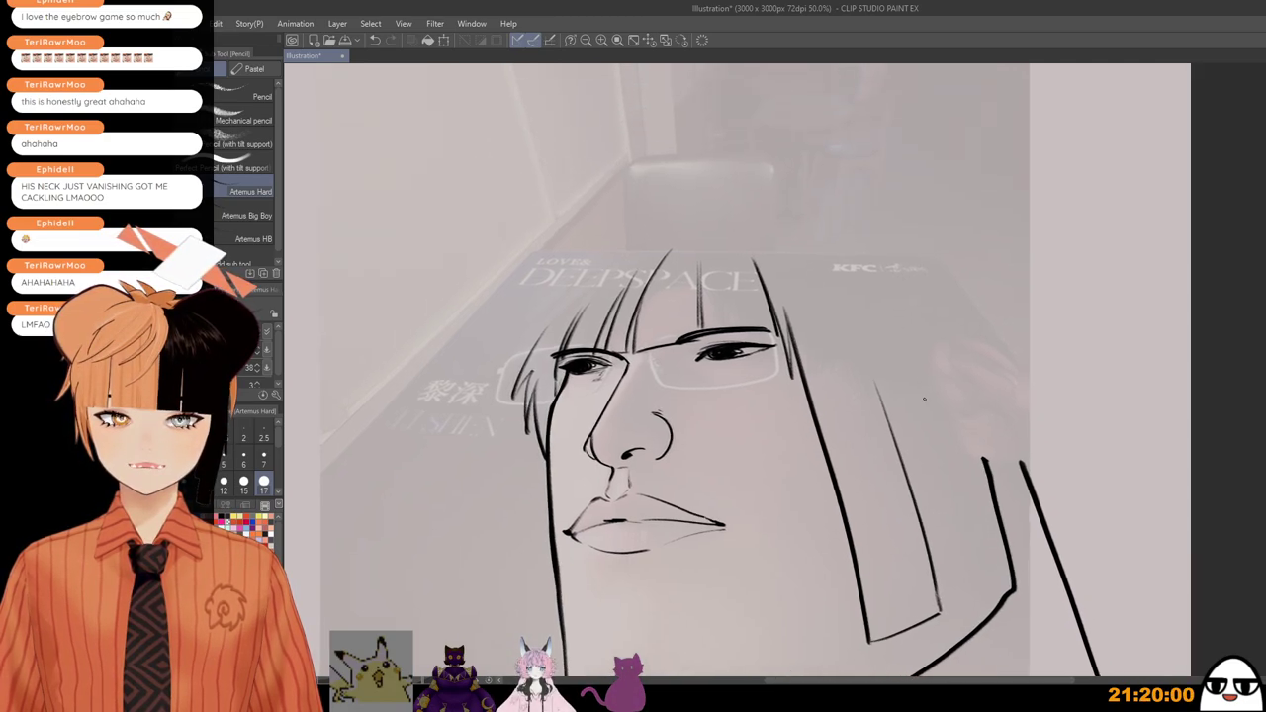
{"action": "left_click_drag", "start_coordinate": [899, 267], "coordinate": [969, 510]}
{"action": "key", "text": "ctrl+z"}
{"action": "left_click_drag", "start_coordinate": [889, 291], "coordinate": [962, 530]}
{"action": "key", "text": "ctrl+z"}
{"action": "left_click_drag", "start_coordinate": [898, 300], "coordinate": [966, 544]}
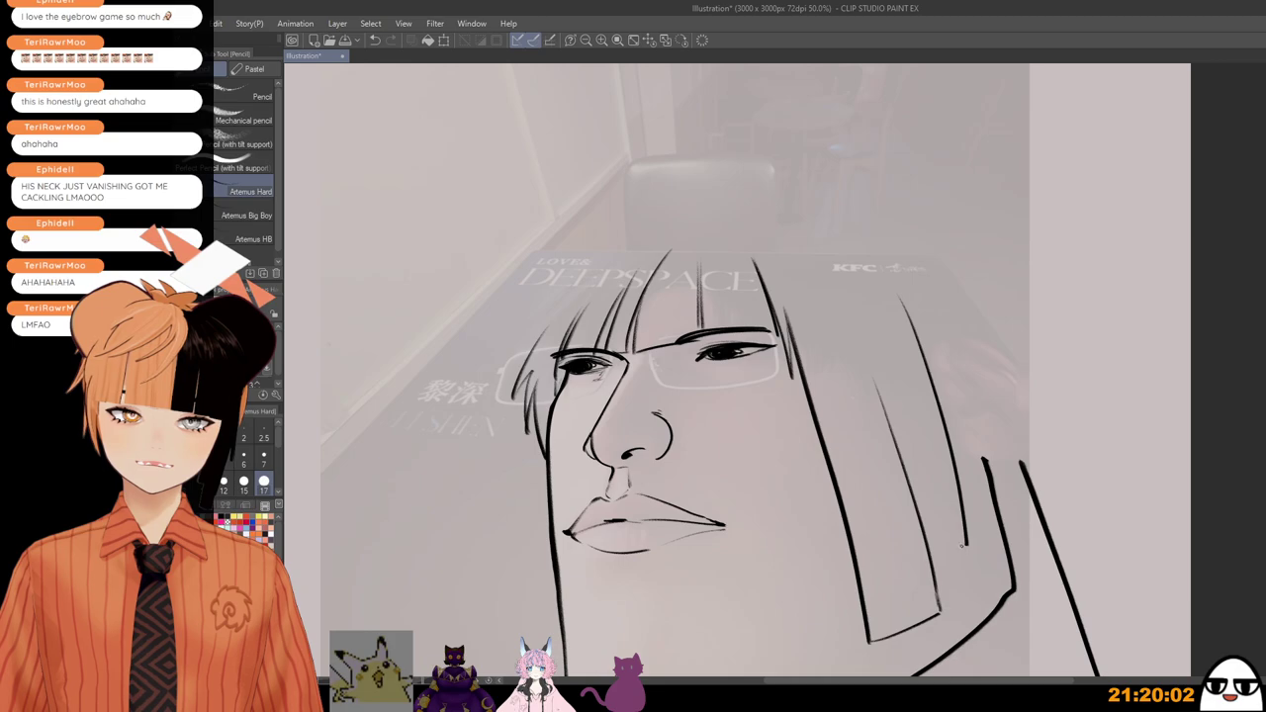
{"action": "key", "text": "ctrl+z"}
{"action": "left_click_drag", "start_coordinate": [902, 309], "coordinate": [979, 571]}
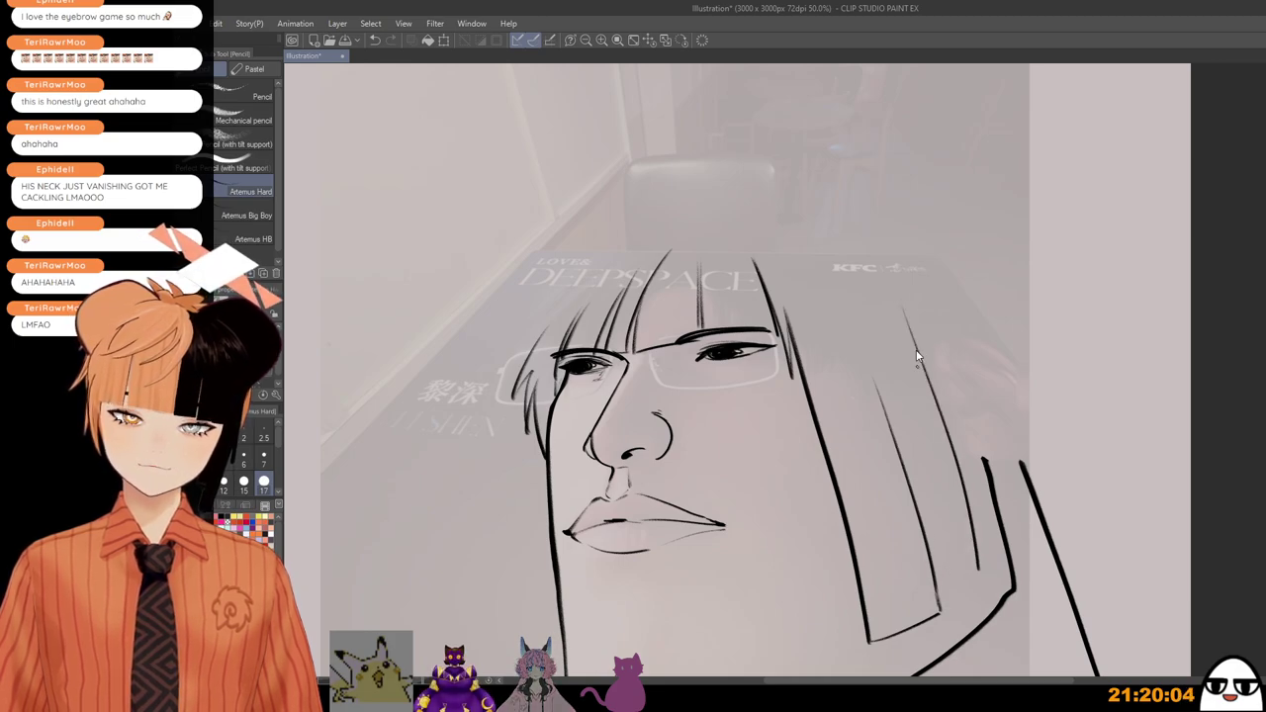
{"action": "key", "text": "ctrl+z"}
{"action": "left_click_drag", "start_coordinate": [906, 301], "coordinate": [984, 592]}
{"action": "key", "text": "ctrl+z"}
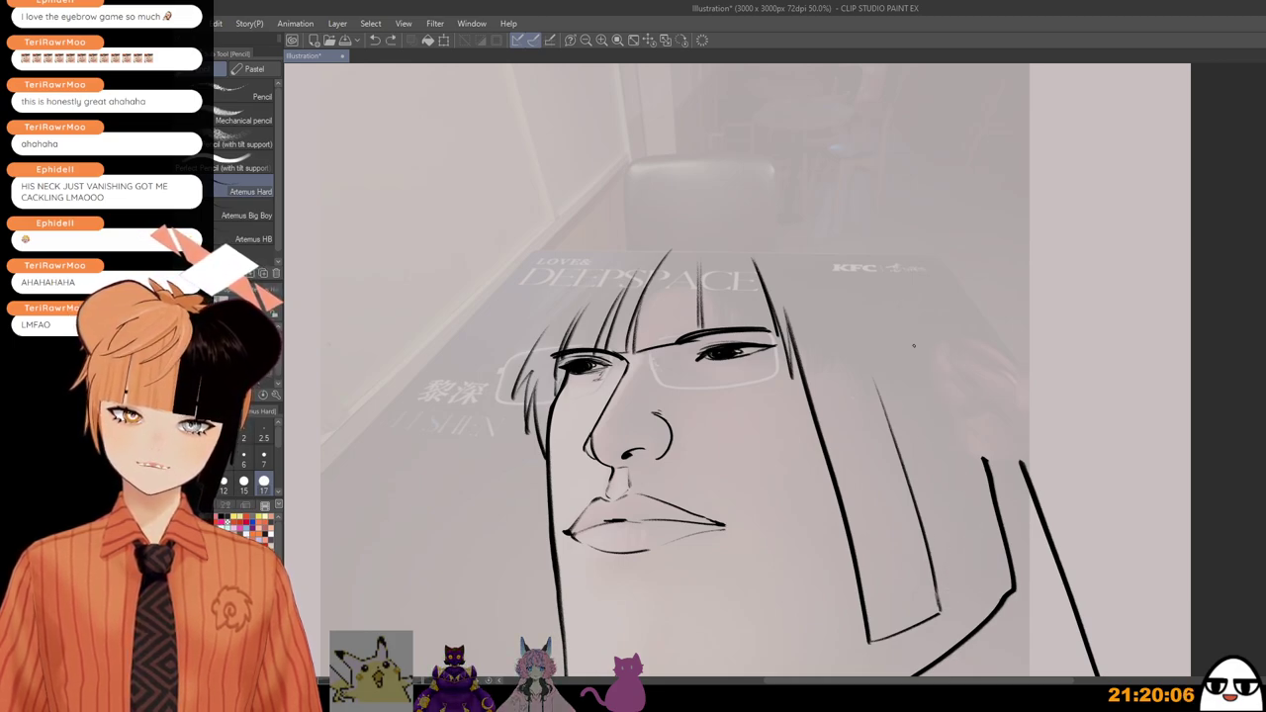
Step: Draw two more long side-hair strands with slanted ends behind the first panel, and erase the jaw line they overlap
{"action": "left_click_drag", "start_coordinate": [893, 305], "coordinate": [969, 554]}
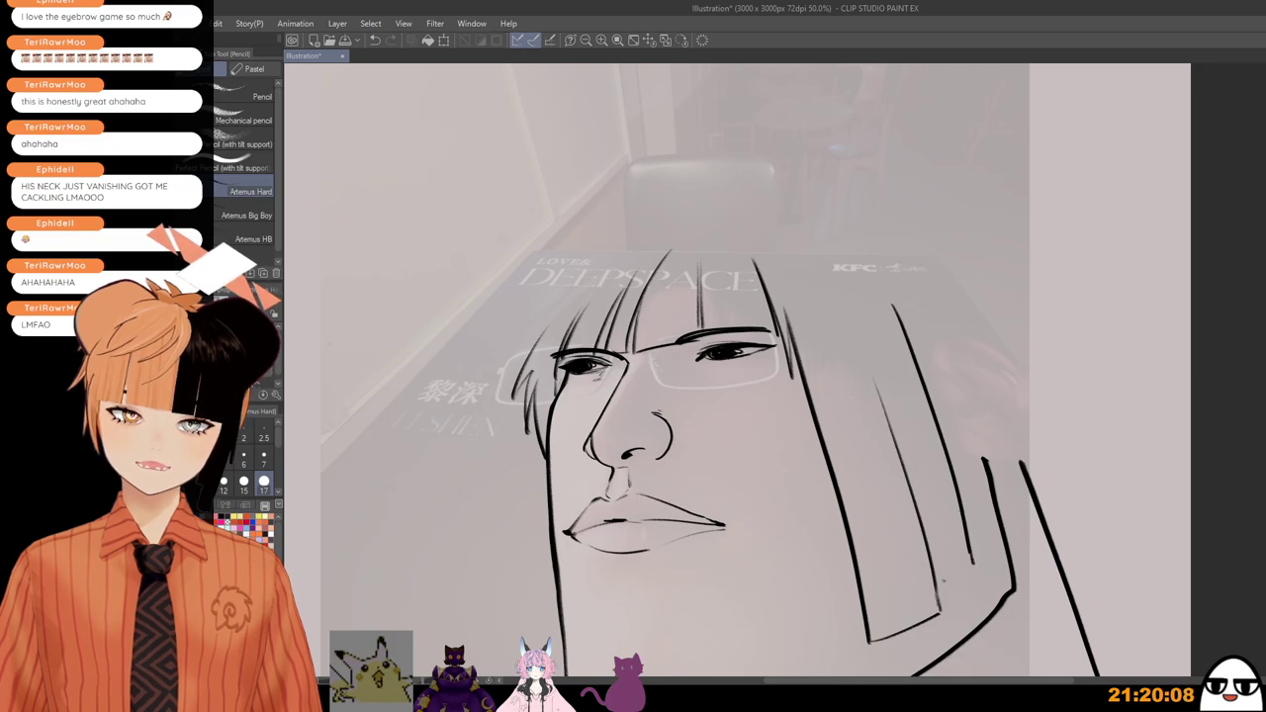
{"action": "left_click_drag", "start_coordinate": [940, 585], "coordinate": [986, 568]}
{"action": "left_click_drag", "start_coordinate": [934, 301], "coordinate": [1007, 539]}
{"action": "key", "text": "ctrl+z"}
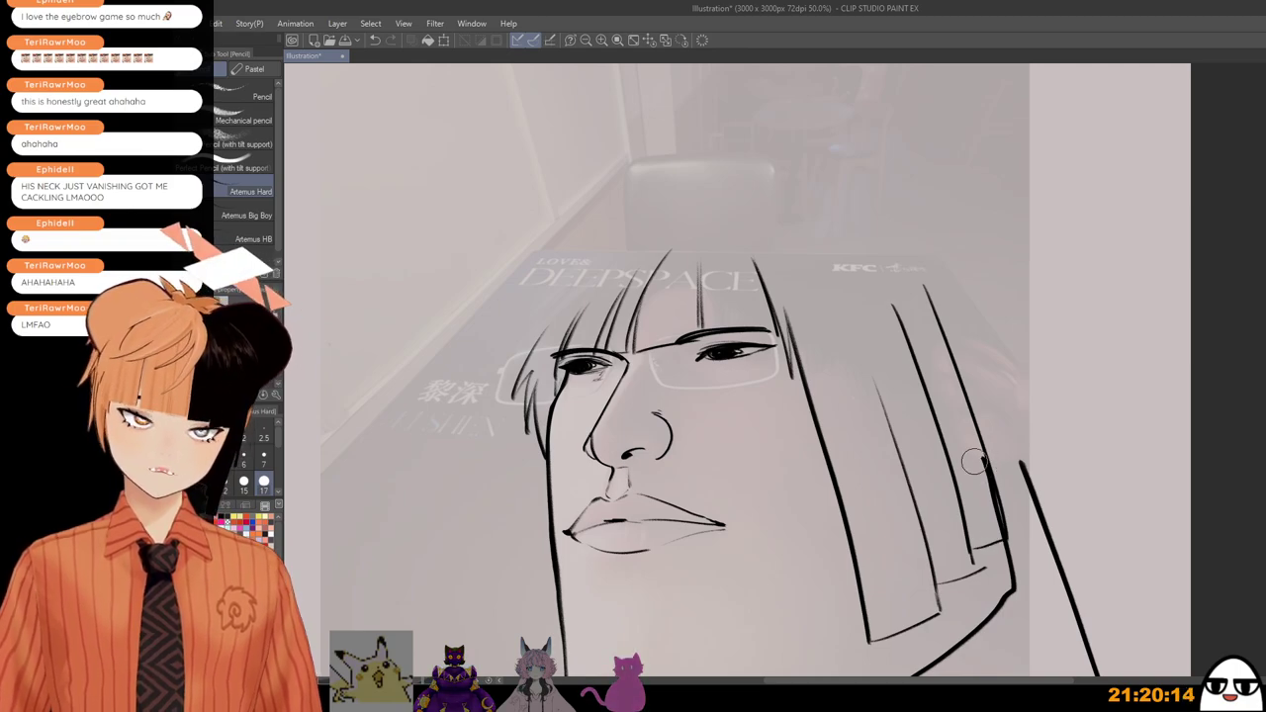
{"action": "key", "text": "ctrl+z"}
{"action": "key", "text": "ctrl+z"}
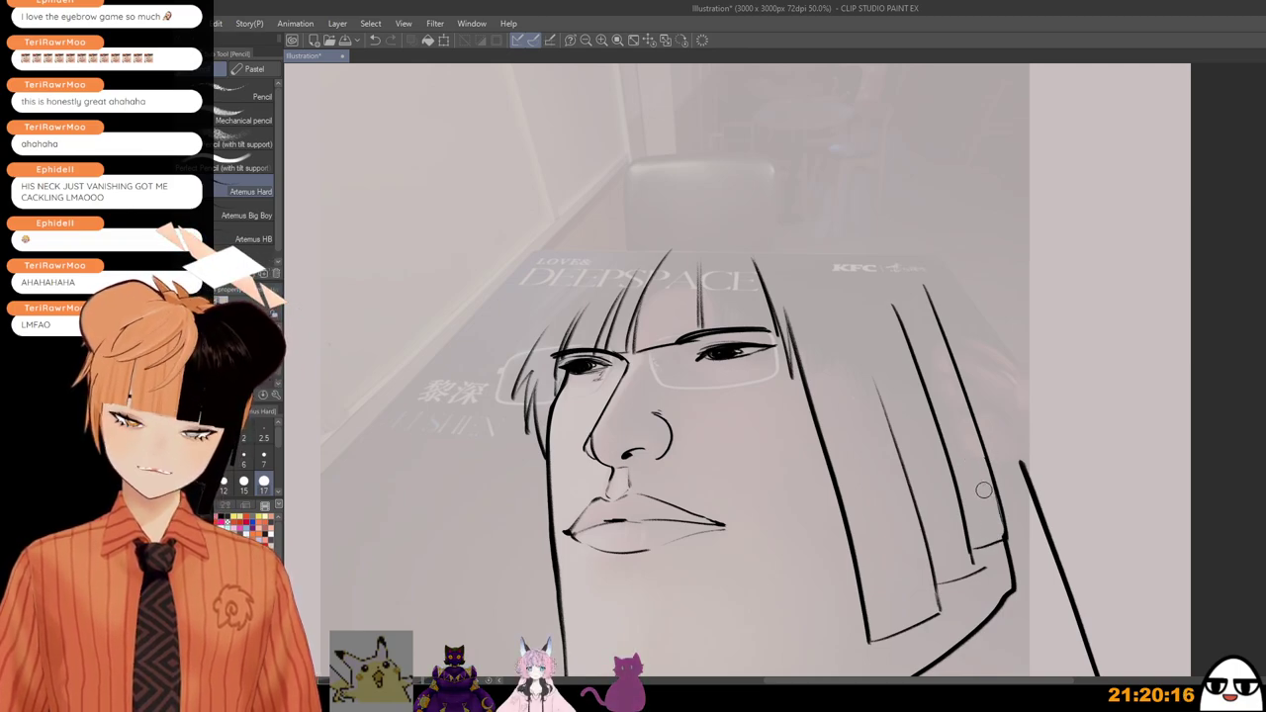
Step: Draw the outer curve of the fringe sweeping from the forehead down past the far eye
{"action": "scroll", "coordinate": [983, 396], "scroll_direction": "down", "scroll_amount": 1}
{"action": "left_click_drag", "start_coordinate": [983, 395], "coordinate": [974, 366]}
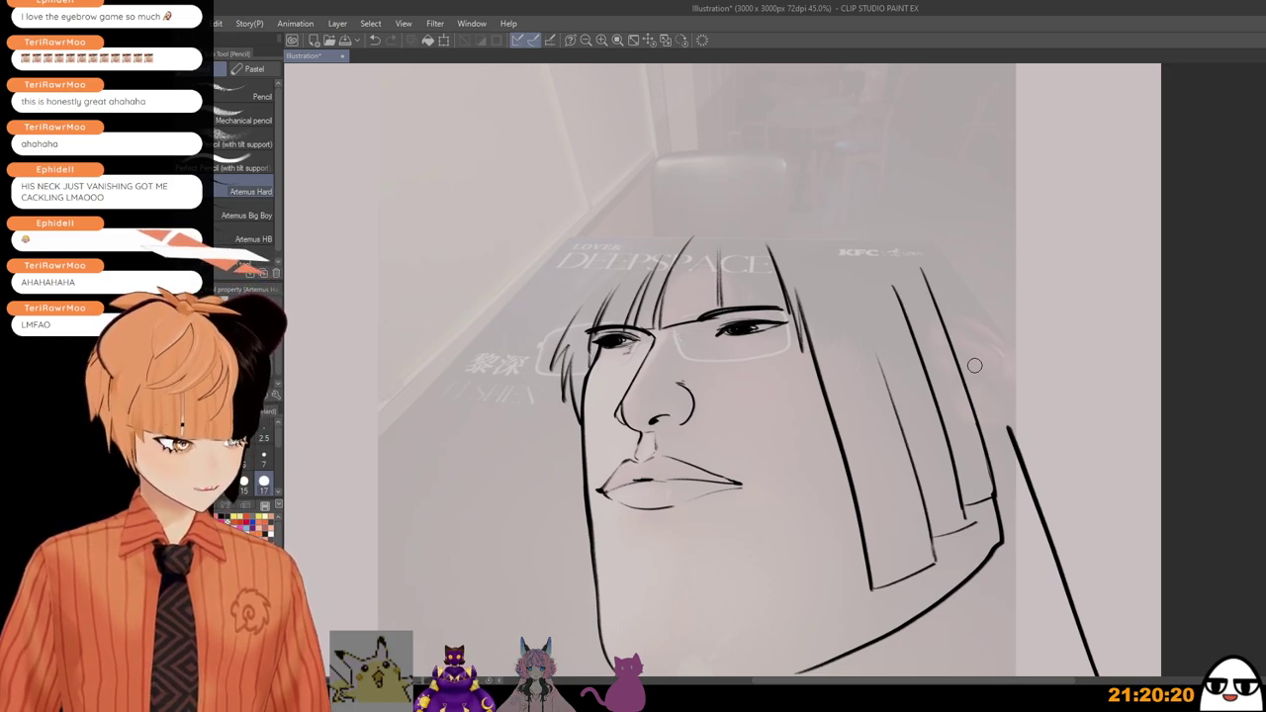
{"action": "left_click_drag", "start_coordinate": [606, 250], "coordinate": [540, 343]}
{"action": "key", "text": "ctrl+z"}
{"action": "mouse_move", "coordinate": [650, 236]}
{"action": "left_mouse_down"}
{"action": "mouse_move", "coordinate": [607, 257]}
{"action": "mouse_move", "coordinate": [539, 344]}
{"action": "left_mouse_up"}
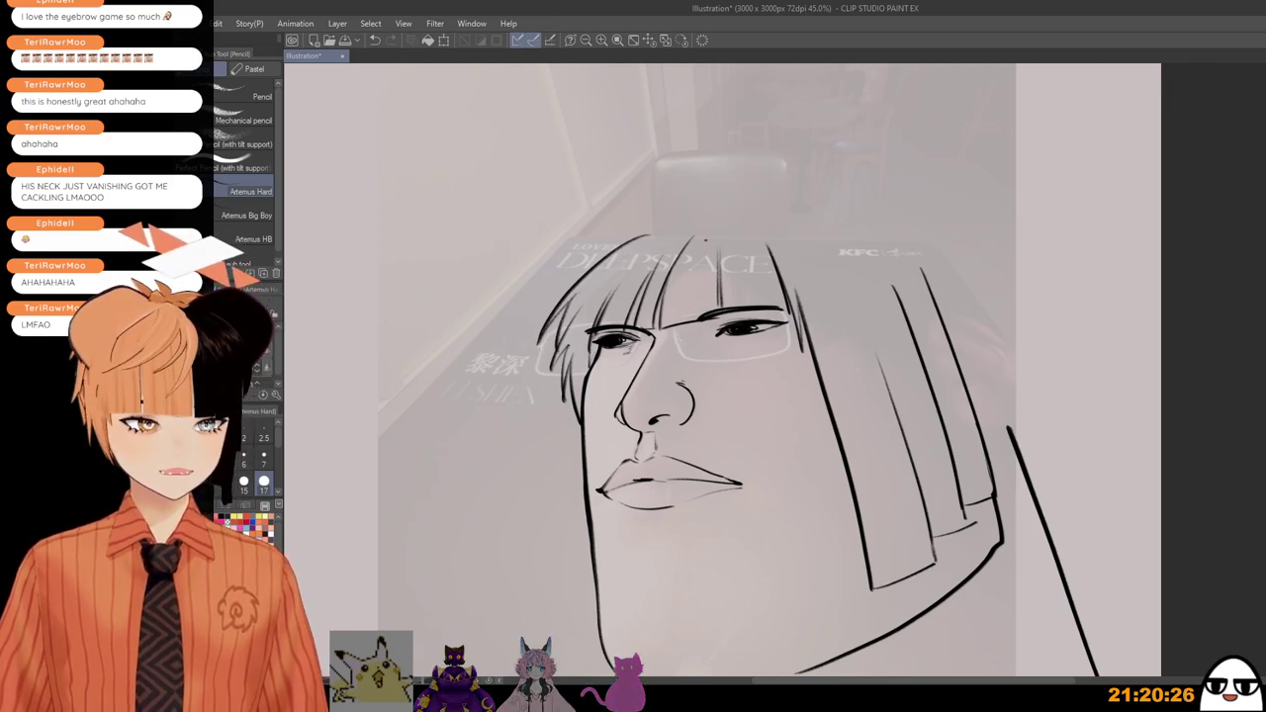
{"action": "key", "text": "ctrl+z"}
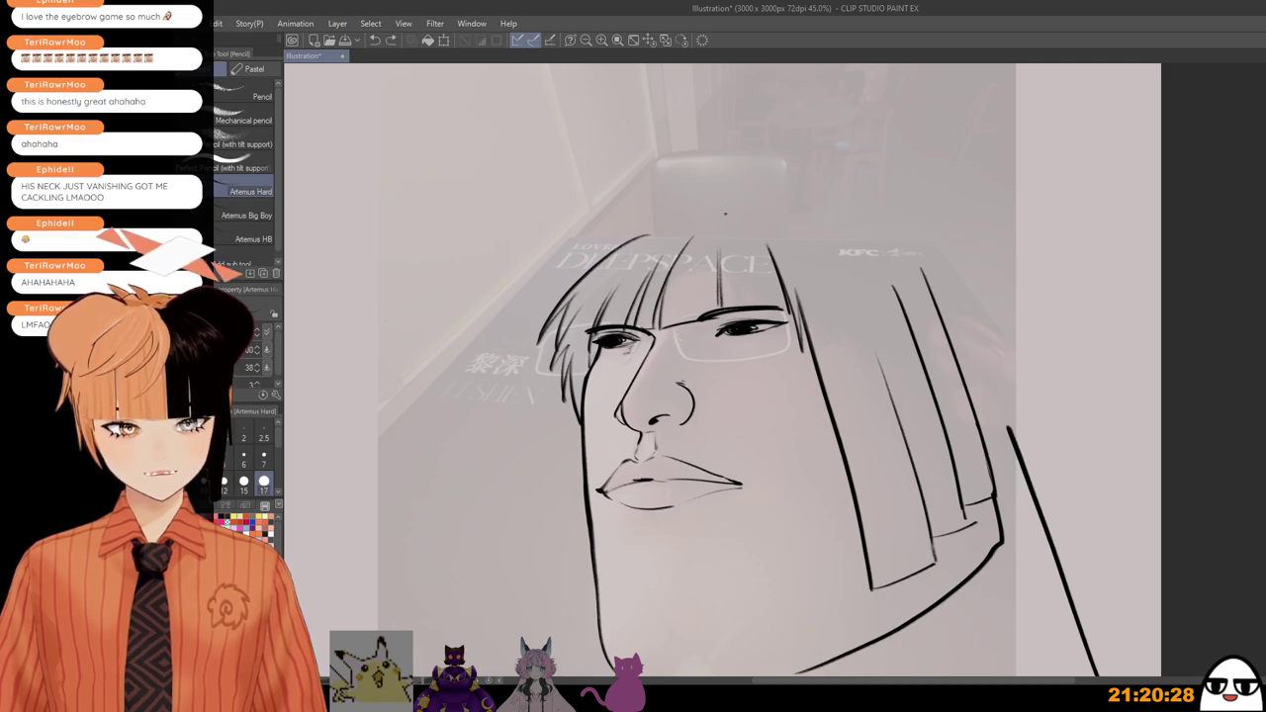
Step: Draw overlapping diagonal strands sweeping across the fringe above the far eye
{"action": "mouse_move", "coordinate": [725, 214]}
{"action": "left_mouse_down"}
{"action": "mouse_move", "coordinate": [600, 303]}
{"action": "mouse_move", "coordinate": [636, 296]}
{"action": "left_mouse_up"}
{"action": "key", "text": "ctrl+z"}
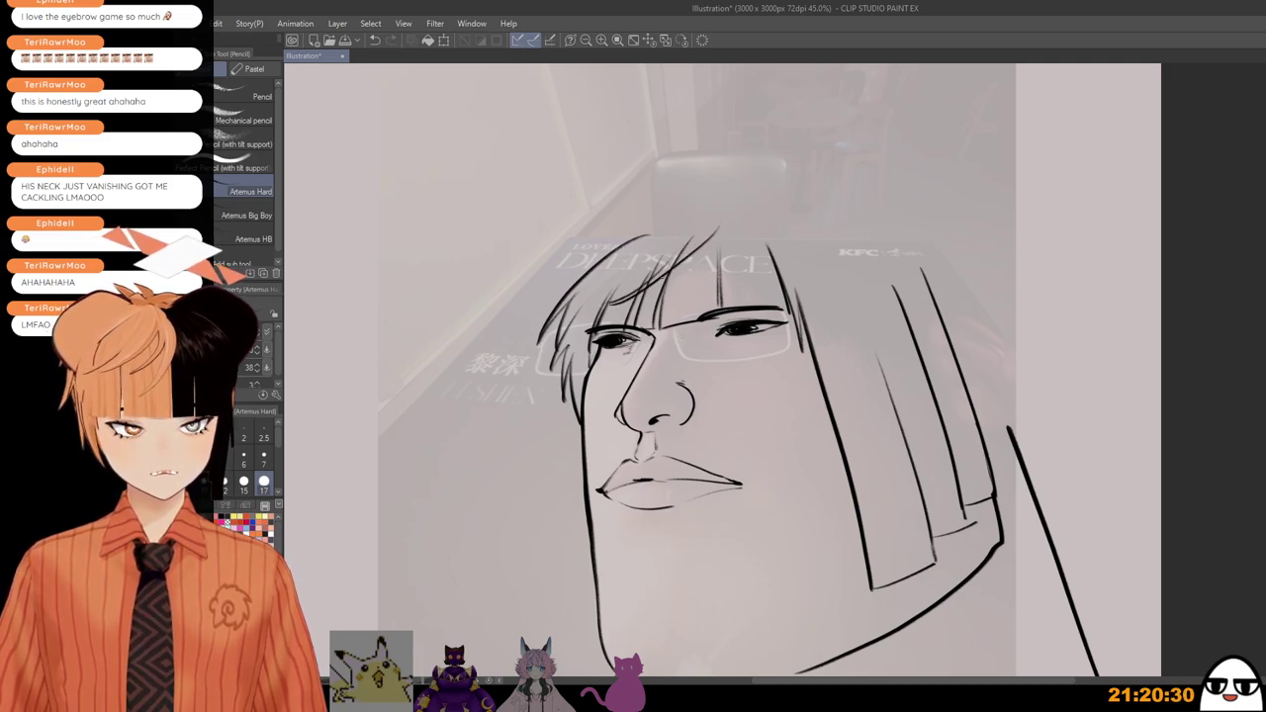
{"action": "key", "text": "ctrl+z"}
{"action": "left_click_drag", "start_coordinate": [667, 253], "coordinate": [609, 300]}
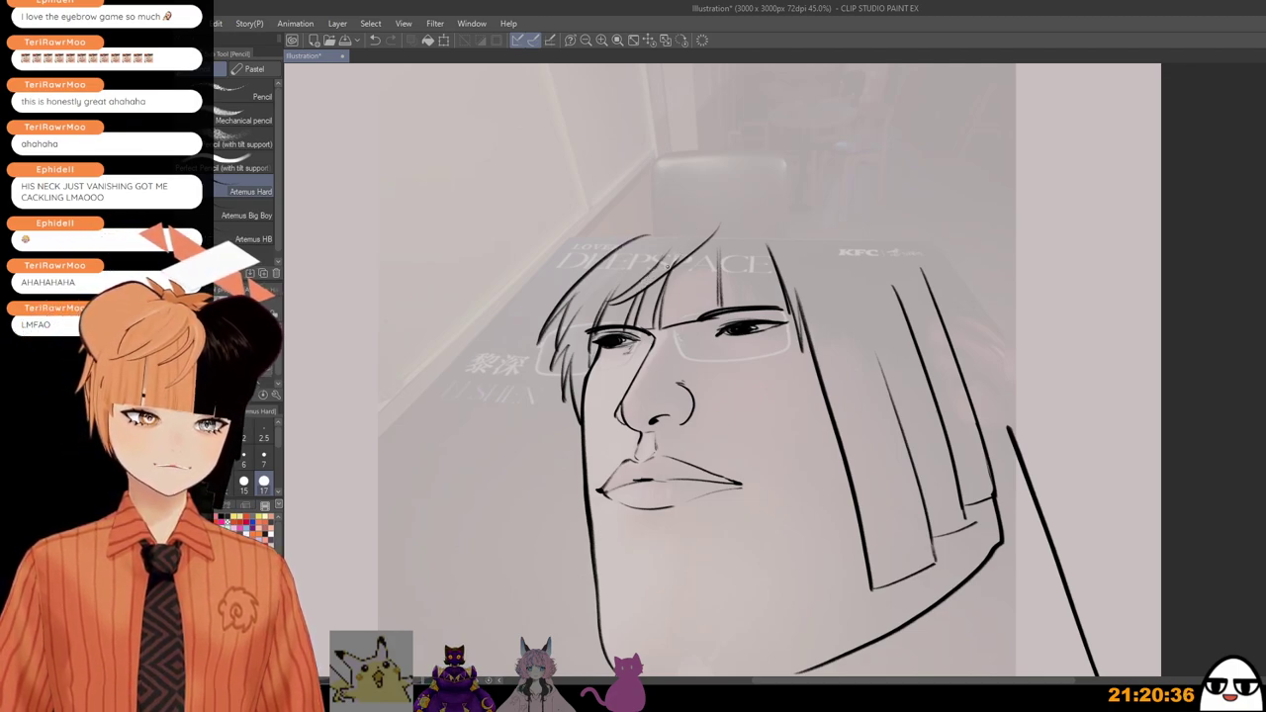
{"action": "left_click_drag", "start_coordinate": [654, 261], "coordinate": [605, 290]}
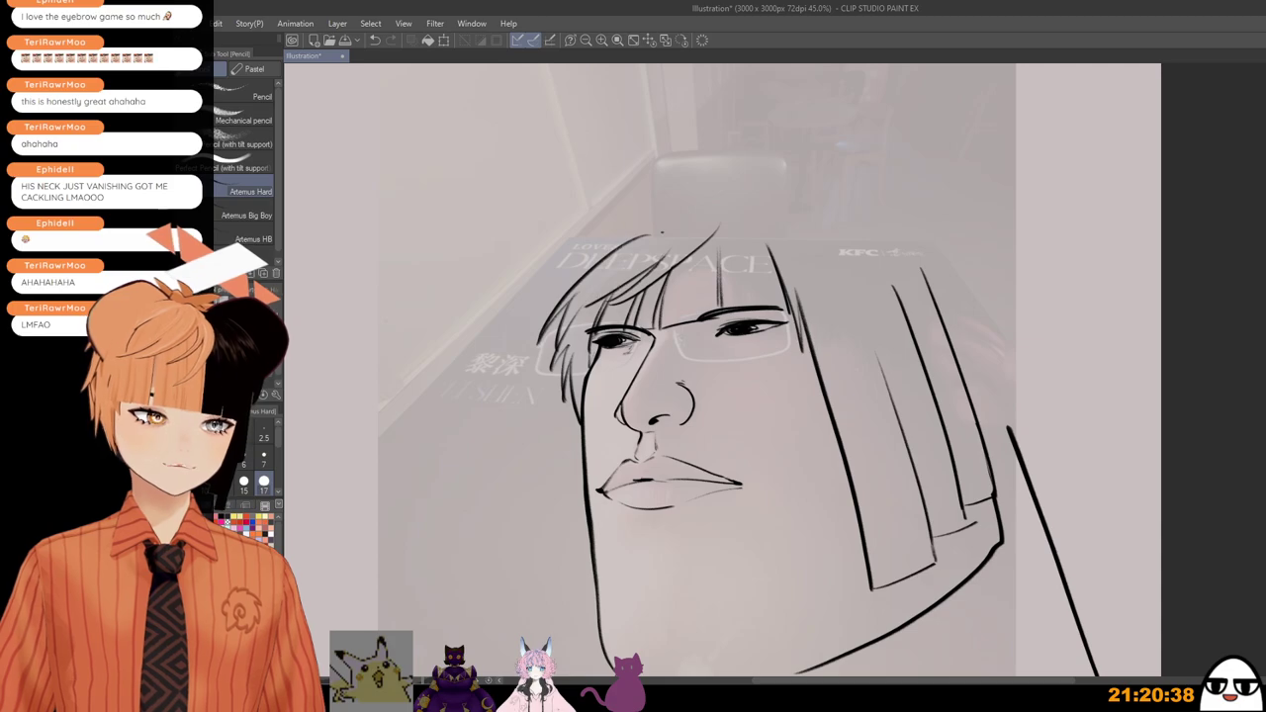
{"action": "left_click_drag", "start_coordinate": [660, 234], "coordinate": [578, 309]}
Step: Draw spiky back-hair strands at brush size 25 behind the side hair, running down to the neck
{"action": "scroll", "coordinate": [893, 253], "scroll_direction": "down", "scroll_amount": 1}
{"action": "mouse_move", "coordinate": [893, 254]}
{"action": "left_mouse_down"}
{"action": "mouse_move", "coordinate": [874, 195]}
{"action": "mouse_move", "coordinate": [1007, 318]}
{"action": "left_mouse_up"}
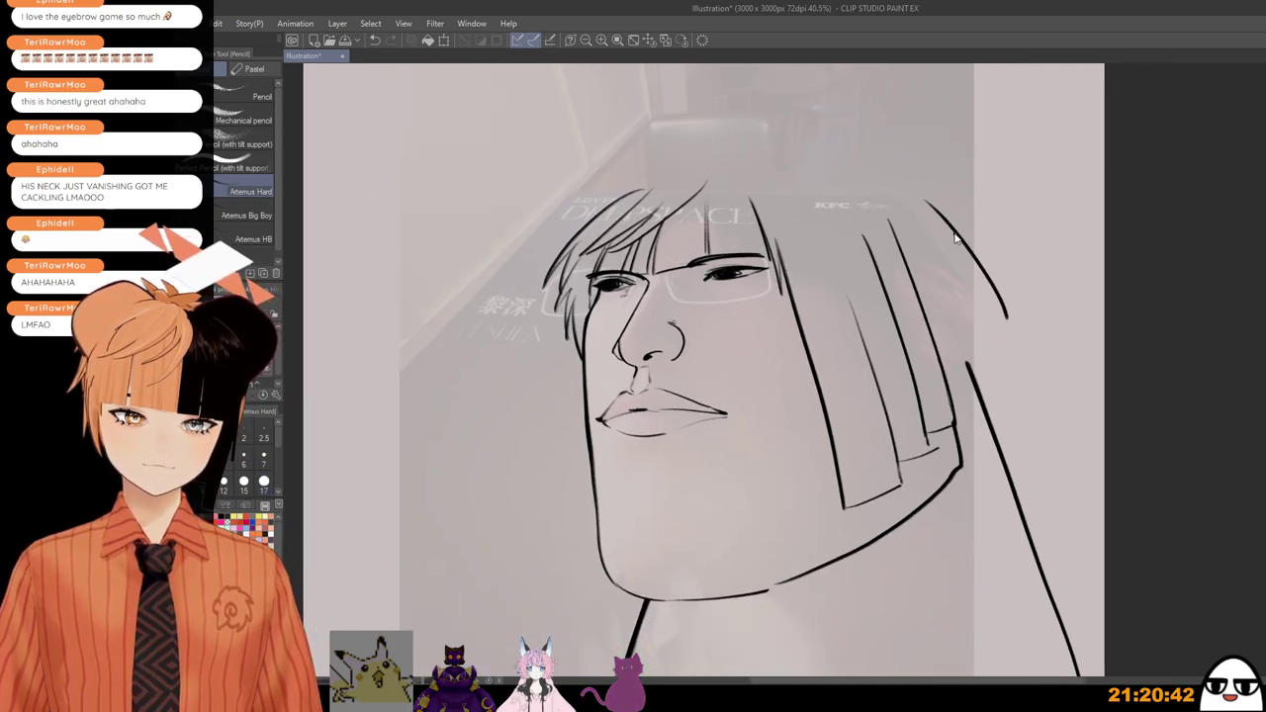
{"action": "key", "text": "ctrl+z"}
{"action": "left_click_drag", "start_coordinate": [946, 207], "coordinate": [1017, 297]}
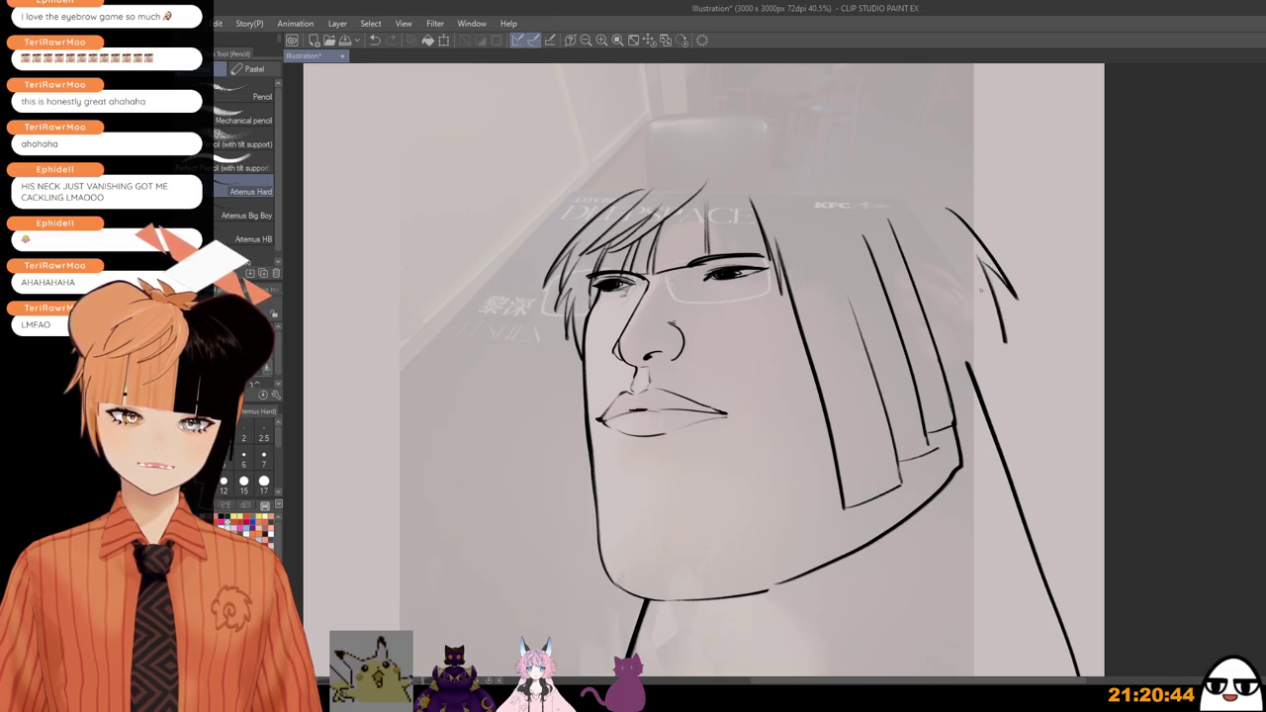
{"action": "left_click_drag", "start_coordinate": [988, 331], "coordinate": [997, 386]}
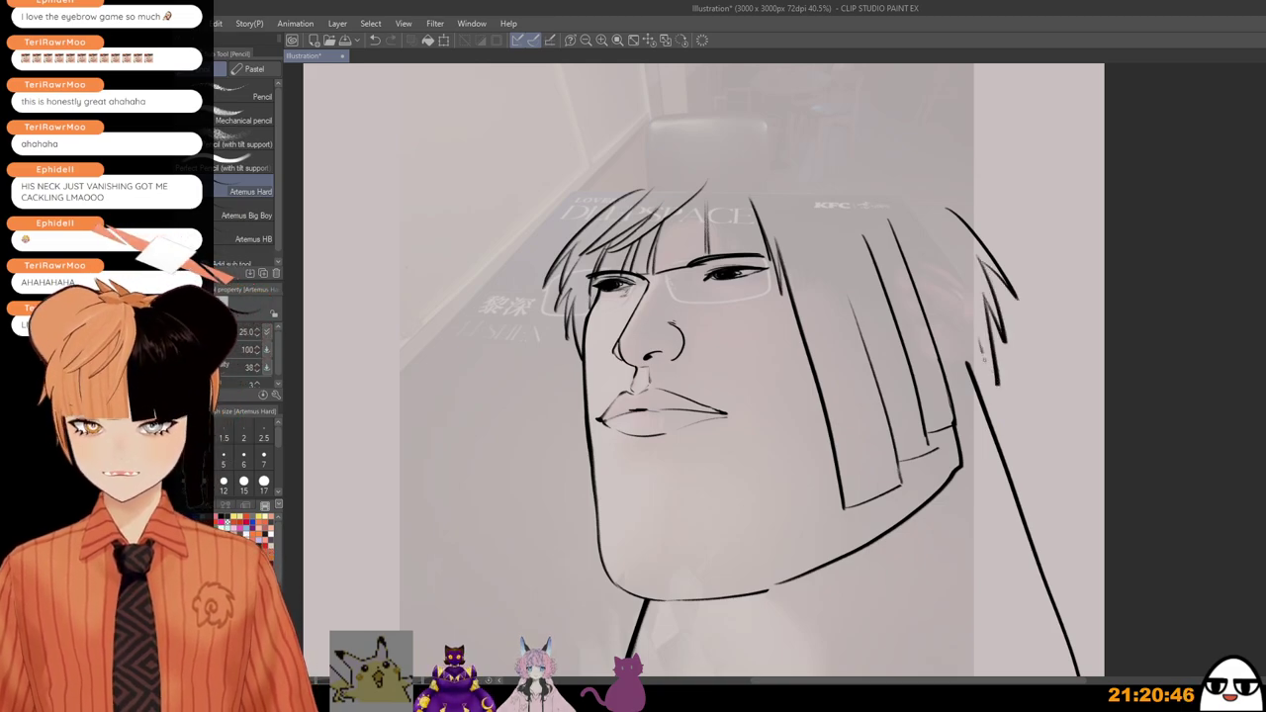
{"action": "left_click_drag", "start_coordinate": [979, 340], "coordinate": [972, 432]}
{"action": "left_click_drag", "start_coordinate": [966, 360], "coordinate": [973, 431]}
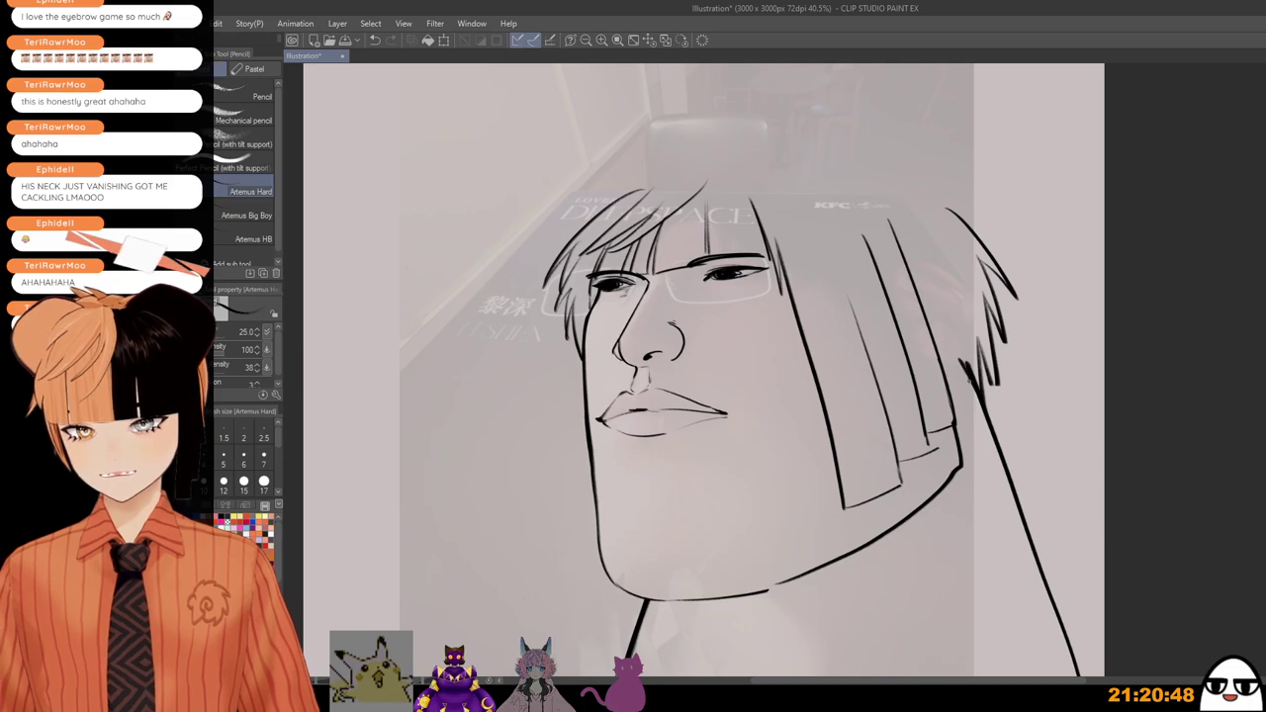
Step: Draw short arched strands over the crown above the fringe
{"action": "scroll", "coordinate": [987, 332], "scroll_direction": "down", "scroll_amount": 1}
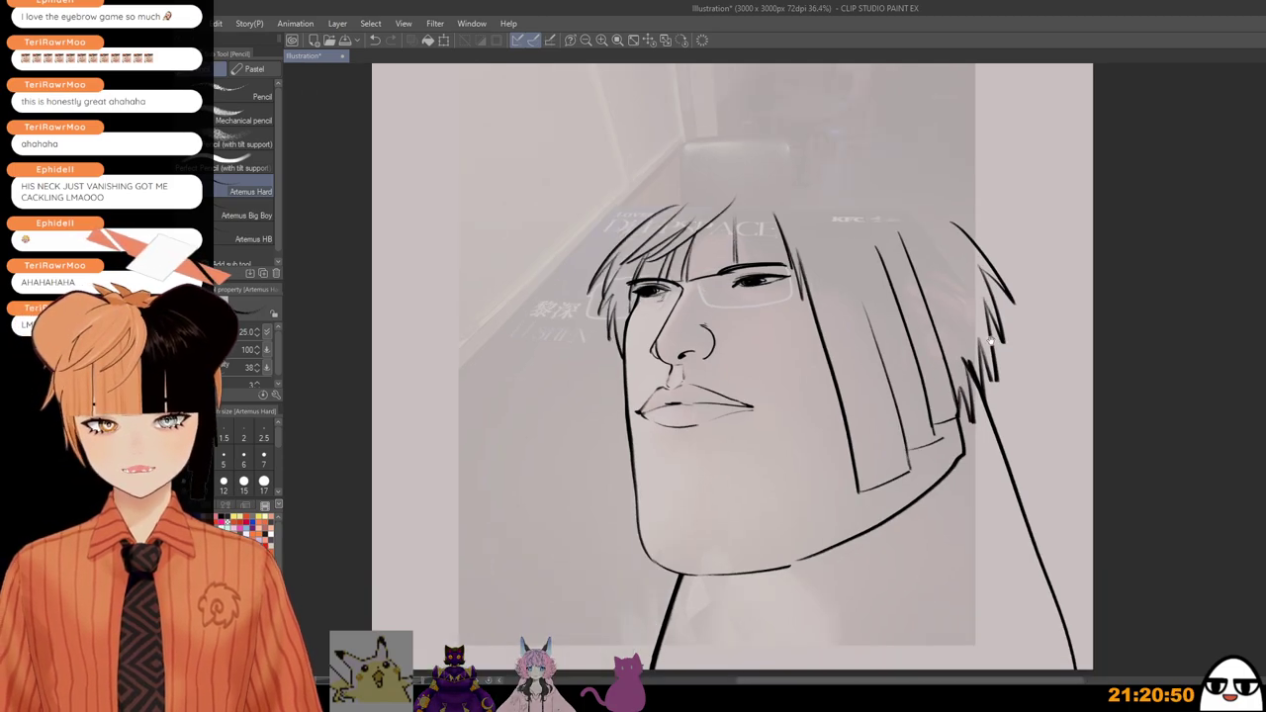
{"action": "left_click_drag", "start_coordinate": [965, 188], "coordinate": [963, 251]}
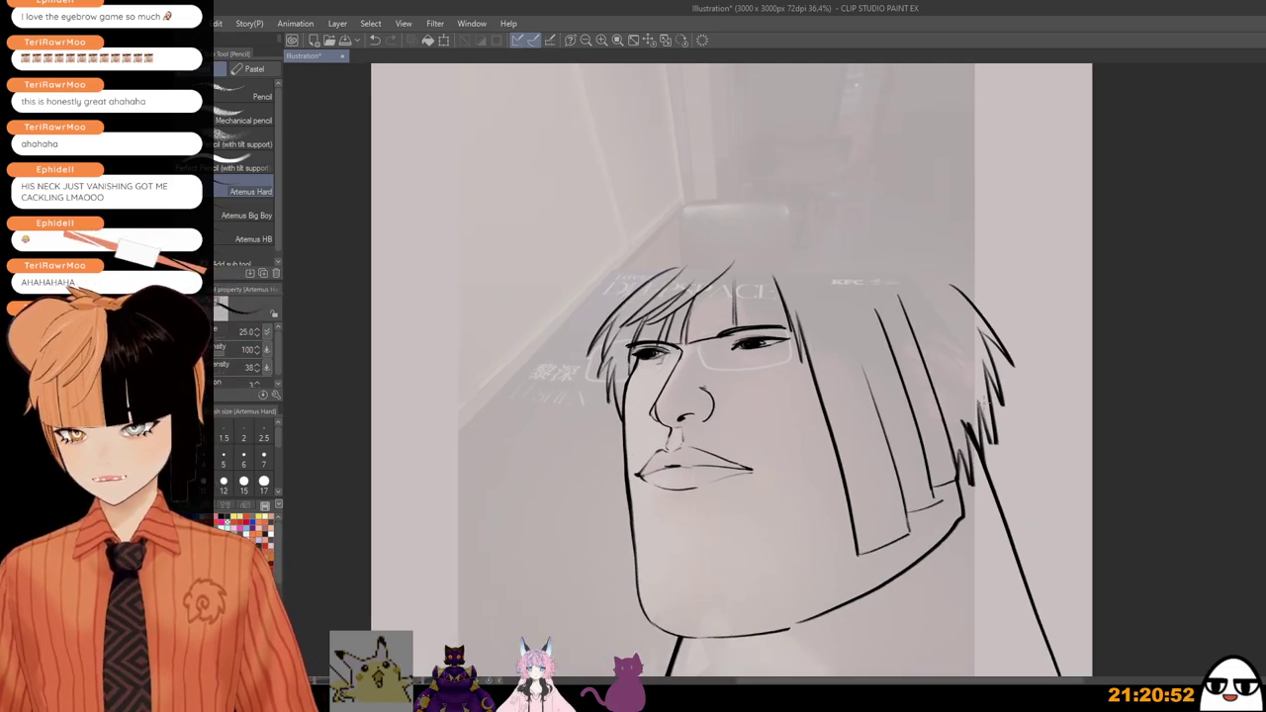
{"action": "left_click_drag", "start_coordinate": [814, 272], "coordinate": [819, 301]}
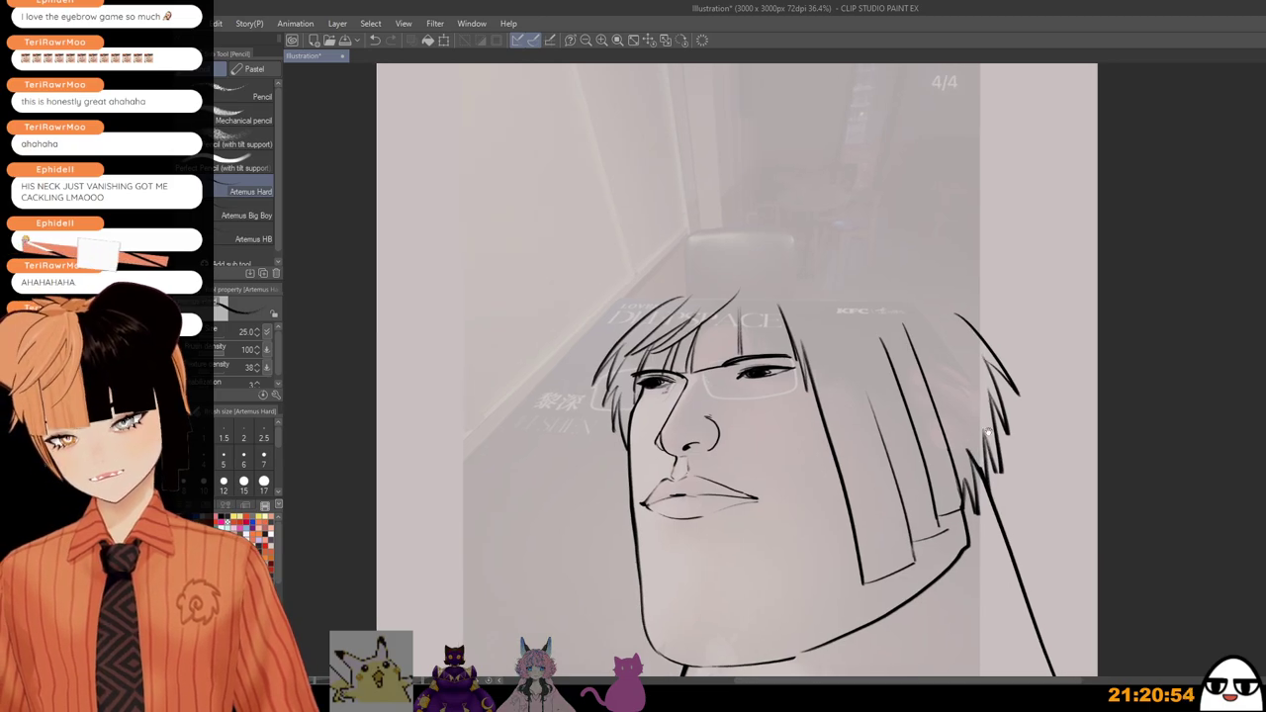
{"action": "mouse_move", "coordinate": [750, 271]}
{"action": "left_mouse_down"}
{"action": "mouse_move", "coordinate": [694, 259]}
{"action": "mouse_move", "coordinate": [774, 265]}
{"action": "left_mouse_up"}
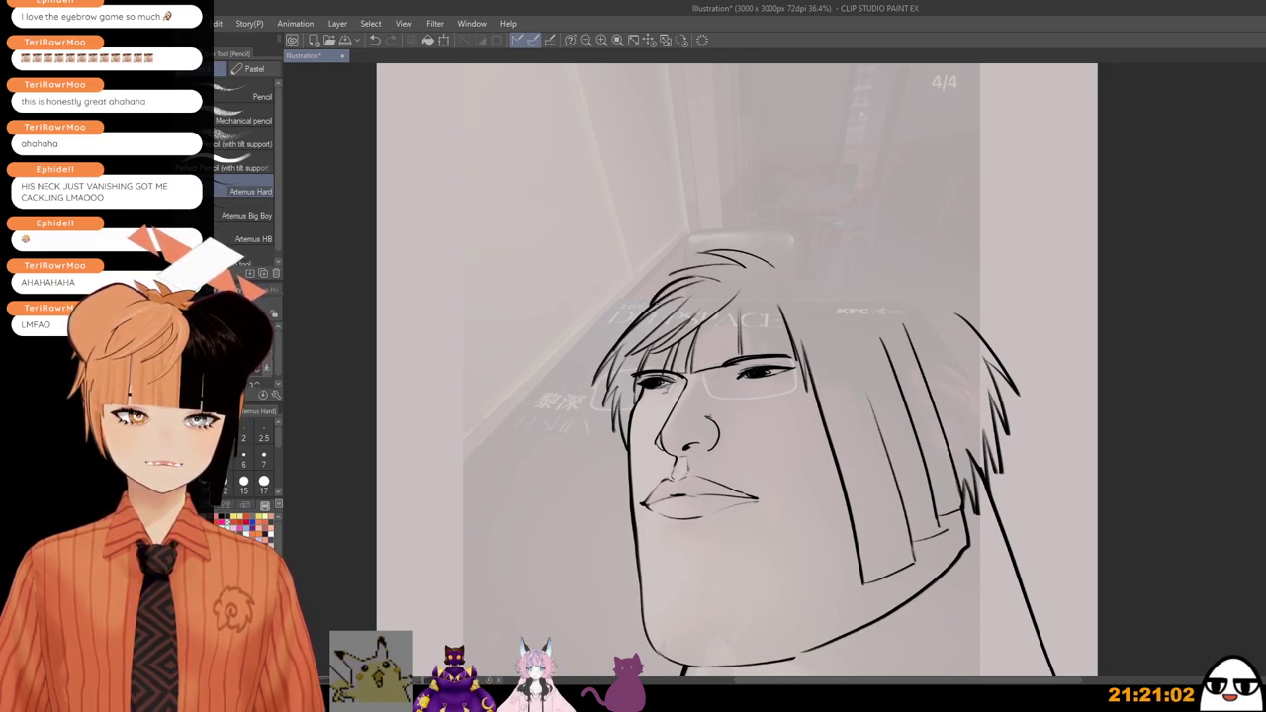
{"action": "mouse_move", "coordinate": [805, 262]}
{"action": "left_mouse_down"}
{"action": "mouse_move", "coordinate": [879, 225]}
{"action": "mouse_move", "coordinate": [997, 332]}
{"action": "left_mouse_up"}
{"action": "key", "text": "ctrl+z"}
{"action": "left_click_drag", "start_coordinate": [815, 269], "coordinate": [944, 338]}
{"action": "key", "text": "ctrl+z"}
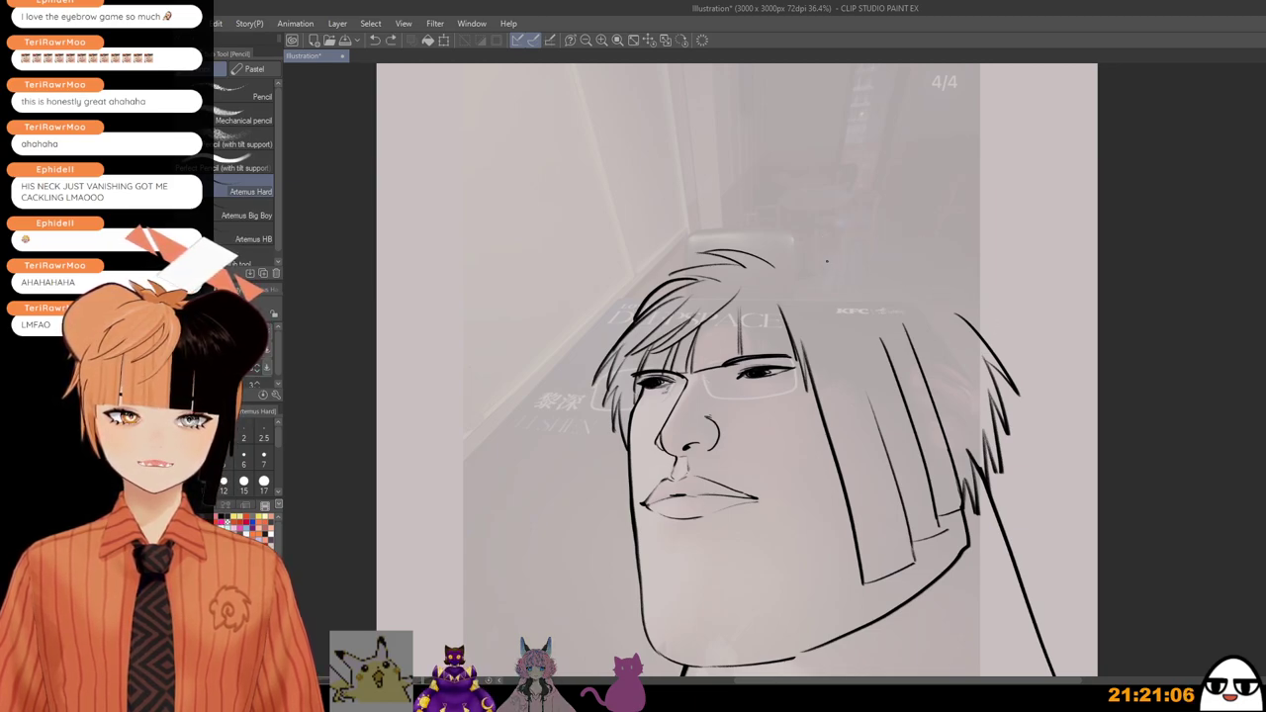
{"action": "left_click_drag", "start_coordinate": [811, 258], "coordinate": [903, 225]}
{"action": "key", "text": "ctrl+z"}
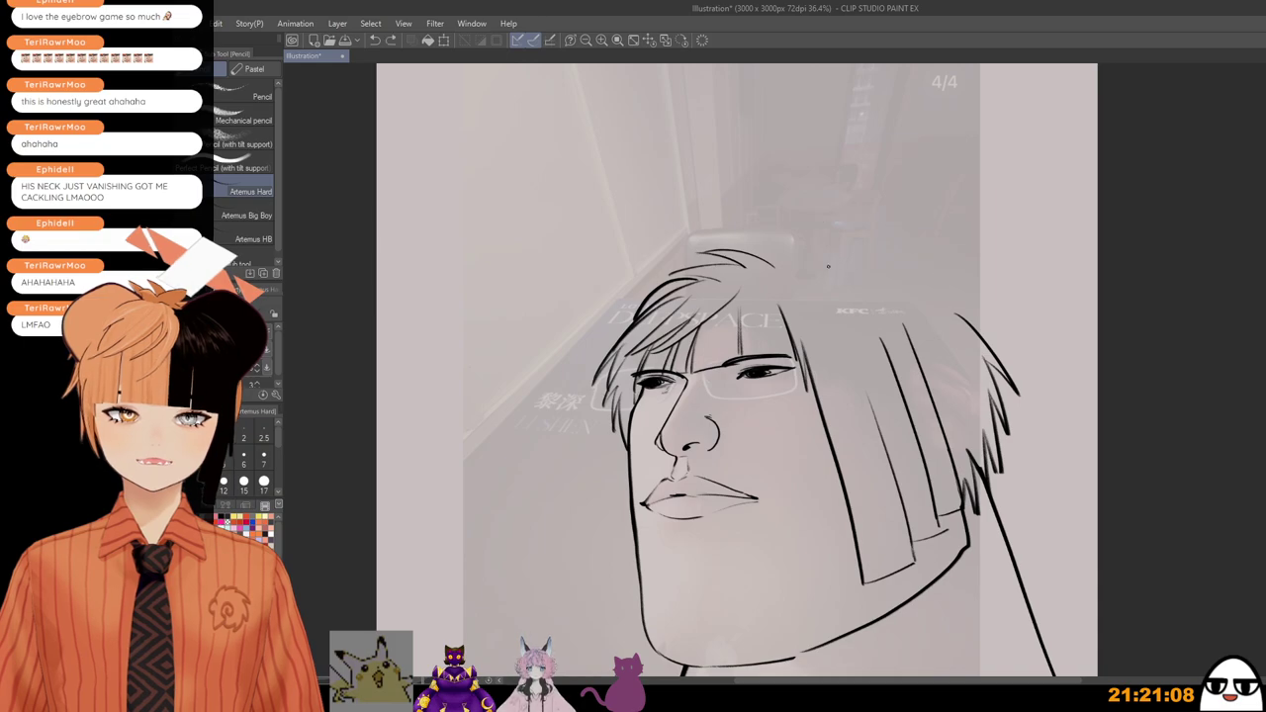
{"action": "mouse_move", "coordinate": [836, 267]}
{"action": "left_mouse_down"}
{"action": "mouse_move", "coordinate": [965, 322]}
{"action": "mouse_move", "coordinate": [965, 341]}
{"action": "mouse_move", "coordinate": [934, 322]}
{"action": "left_mouse_up"}
{"action": "key", "text": "ctrl+z"}
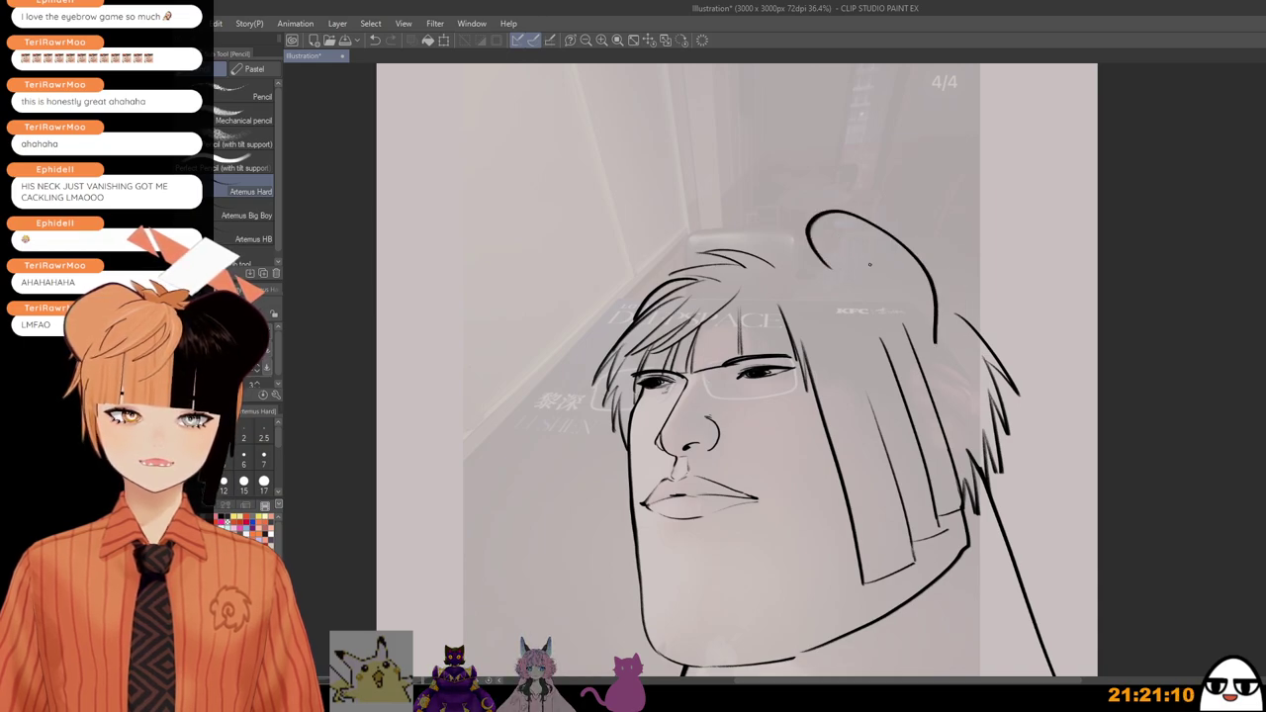
{"action": "key", "text": "ctrl+z"}
Step: Draw a large rounded bump for the back of the head, from the crown to the back hair, and join it to the fringe
{"action": "left_click_drag", "start_coordinate": [811, 259], "coordinate": [957, 351]}
{"action": "left_click_drag", "start_coordinate": [761, 266], "coordinate": [807, 259]}
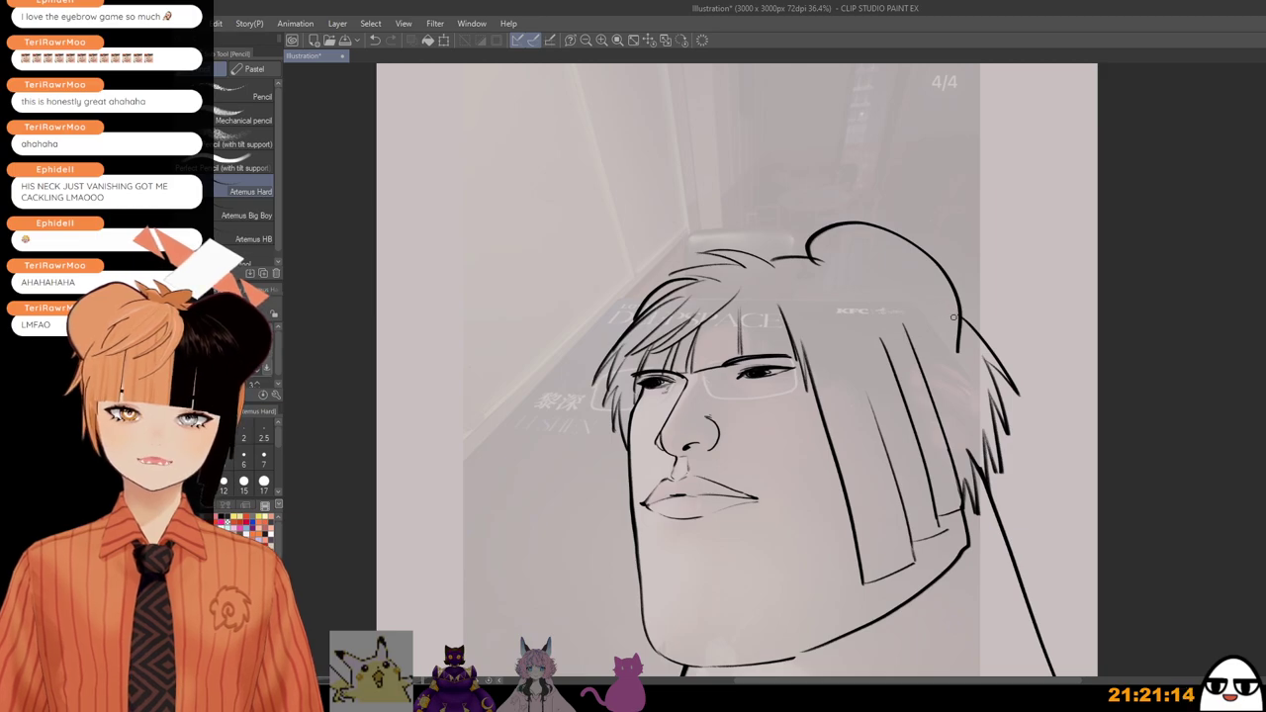
{"action": "scroll", "coordinate": [971, 337], "scroll_direction": "down", "scroll_amount": 1}
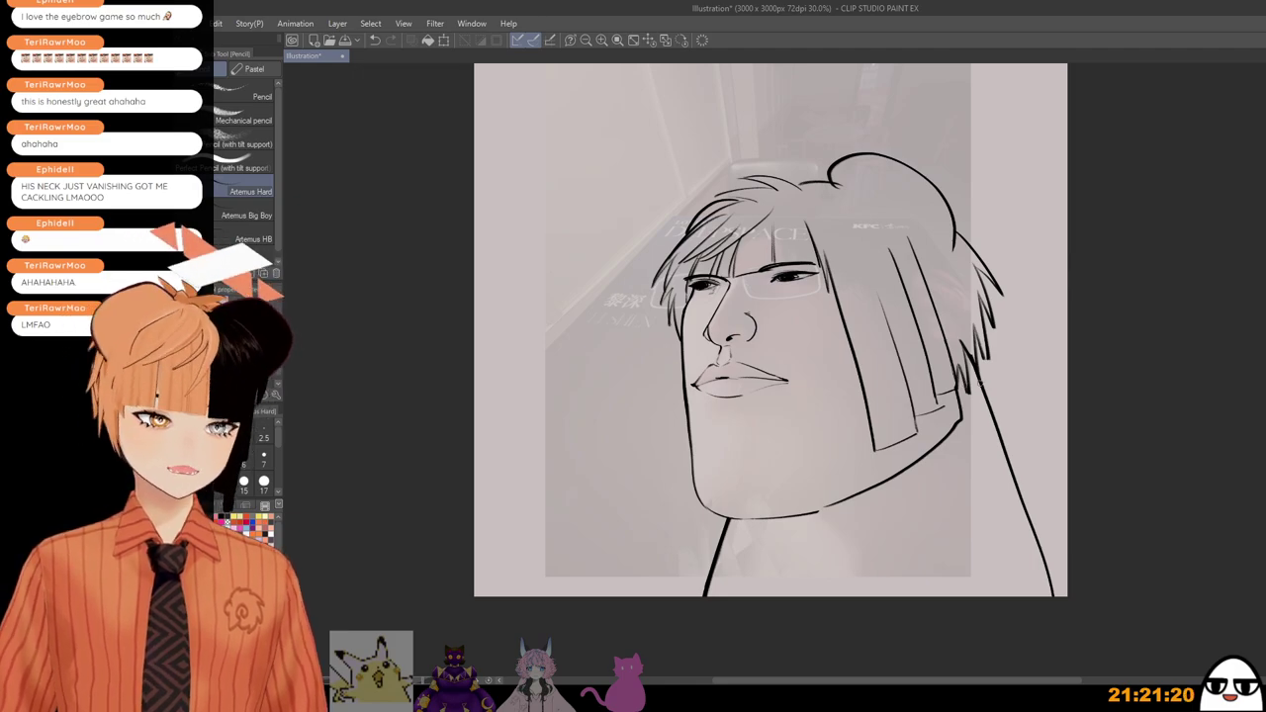
Step: Draw a short curved shadow line just beneath the lower lip
{"action": "scroll", "coordinate": [831, 495], "scroll_direction": "up", "scroll_amount": 2}
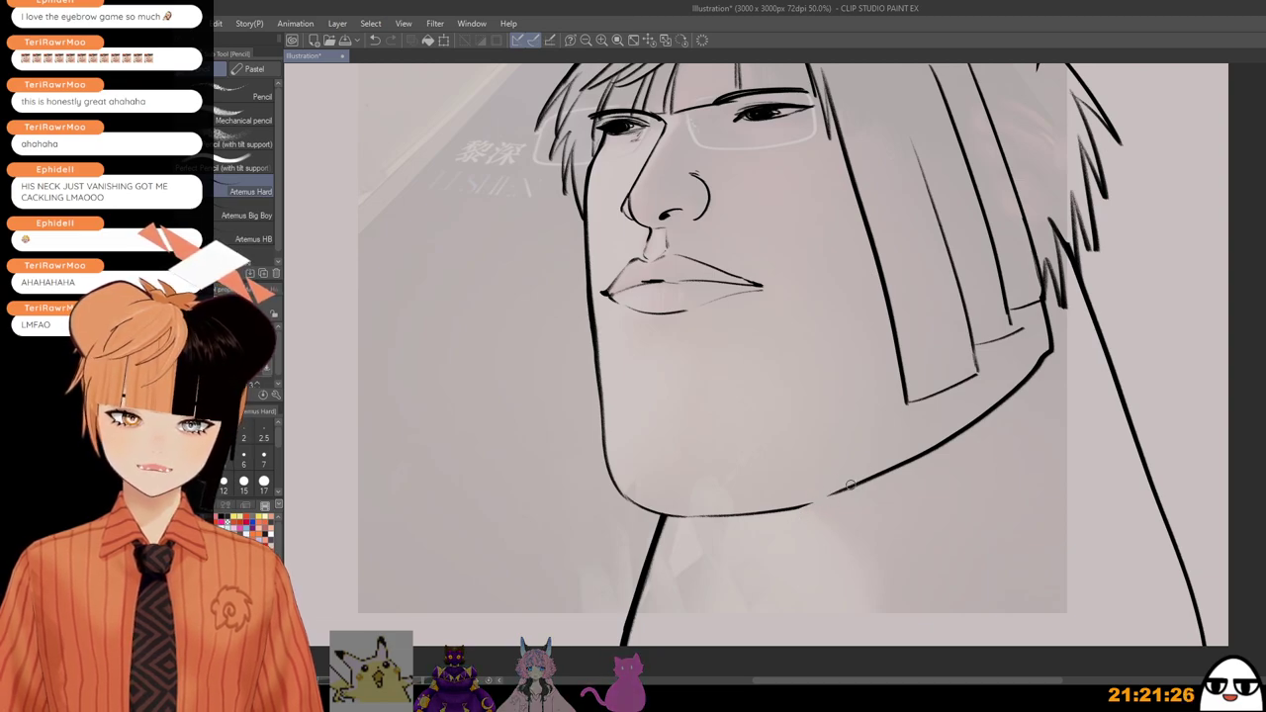
{"action": "scroll", "coordinate": [860, 519], "scroll_direction": "down", "scroll_amount": 1}
{"action": "left_click_drag", "start_coordinate": [988, 492], "coordinate": [976, 497]}
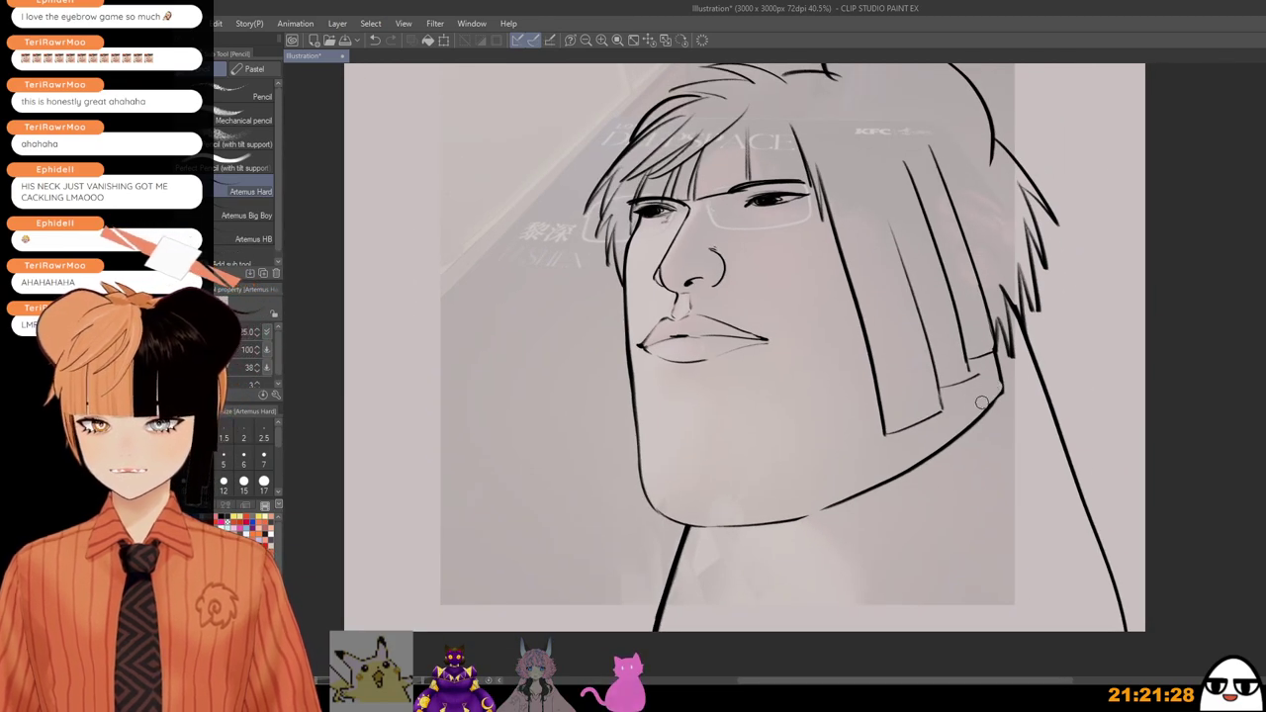
{"action": "scroll", "coordinate": [961, 419], "scroll_direction": "down", "scroll_amount": 1}
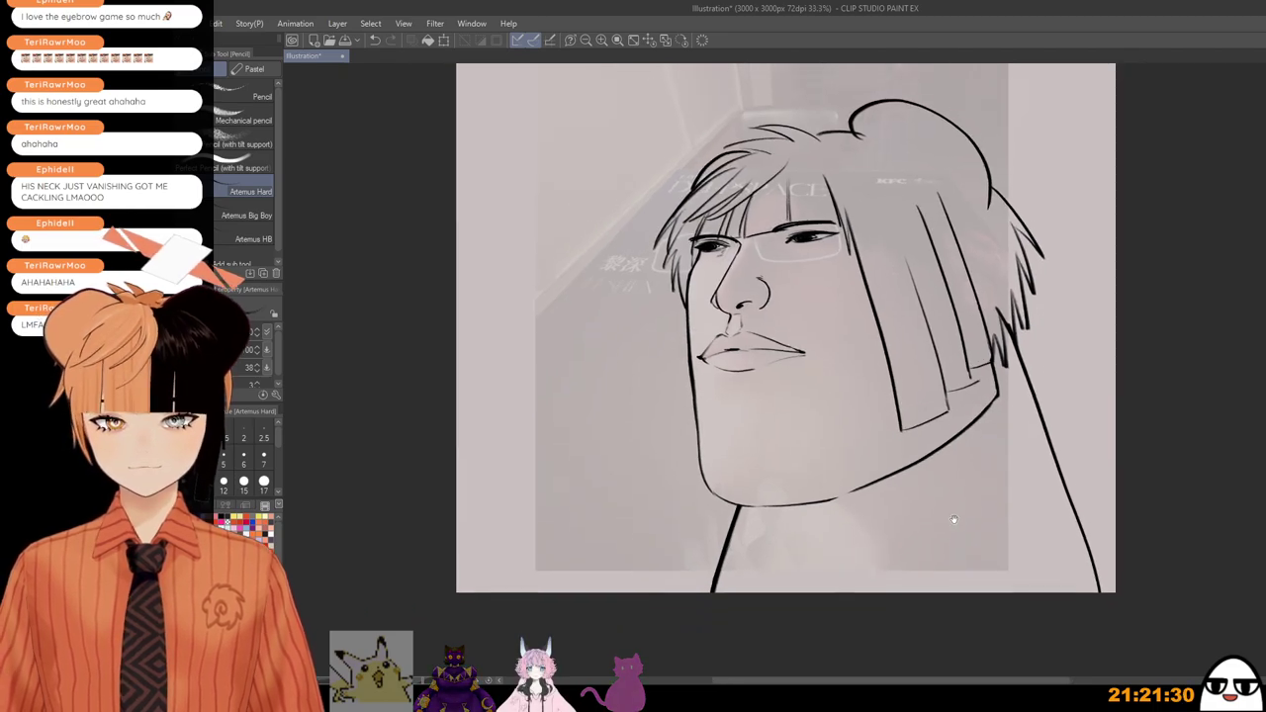
{"action": "left_click_drag", "start_coordinate": [955, 514], "coordinate": [976, 596]}
{"action": "scroll", "coordinate": [793, 420], "scroll_direction": "up", "scroll_amount": 3}
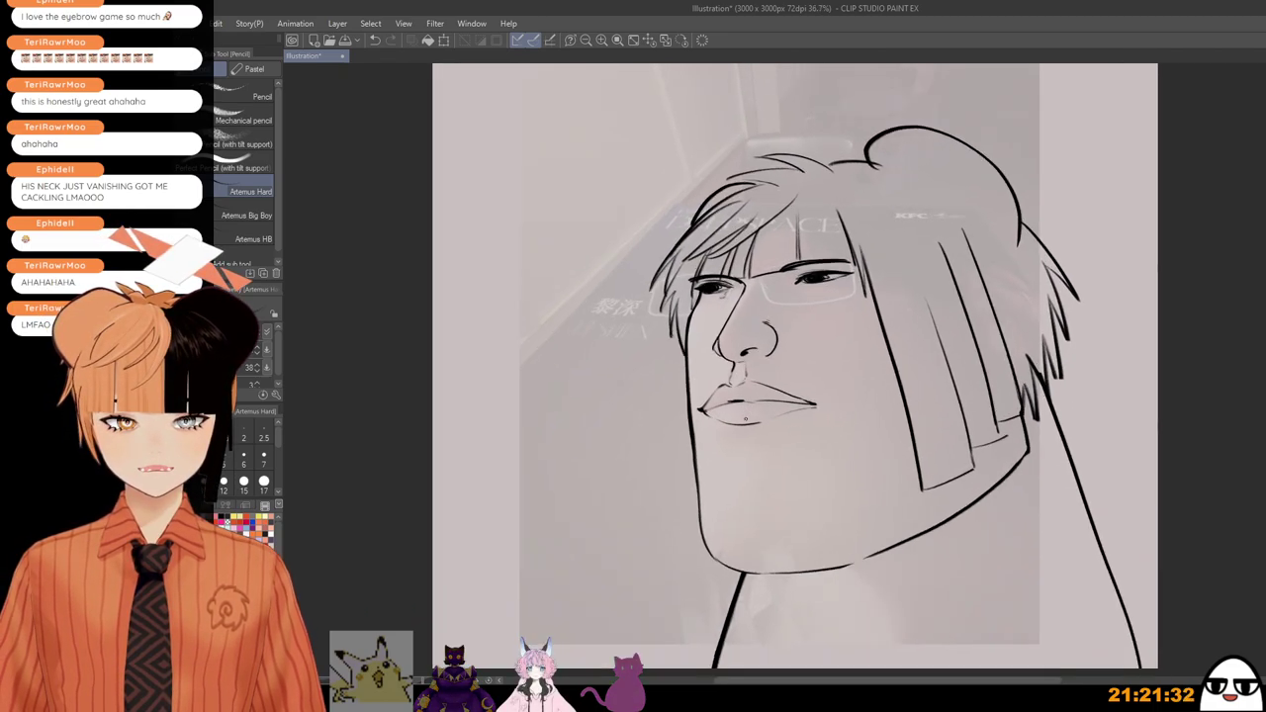
{"action": "key", "text": "ctrl+z"}
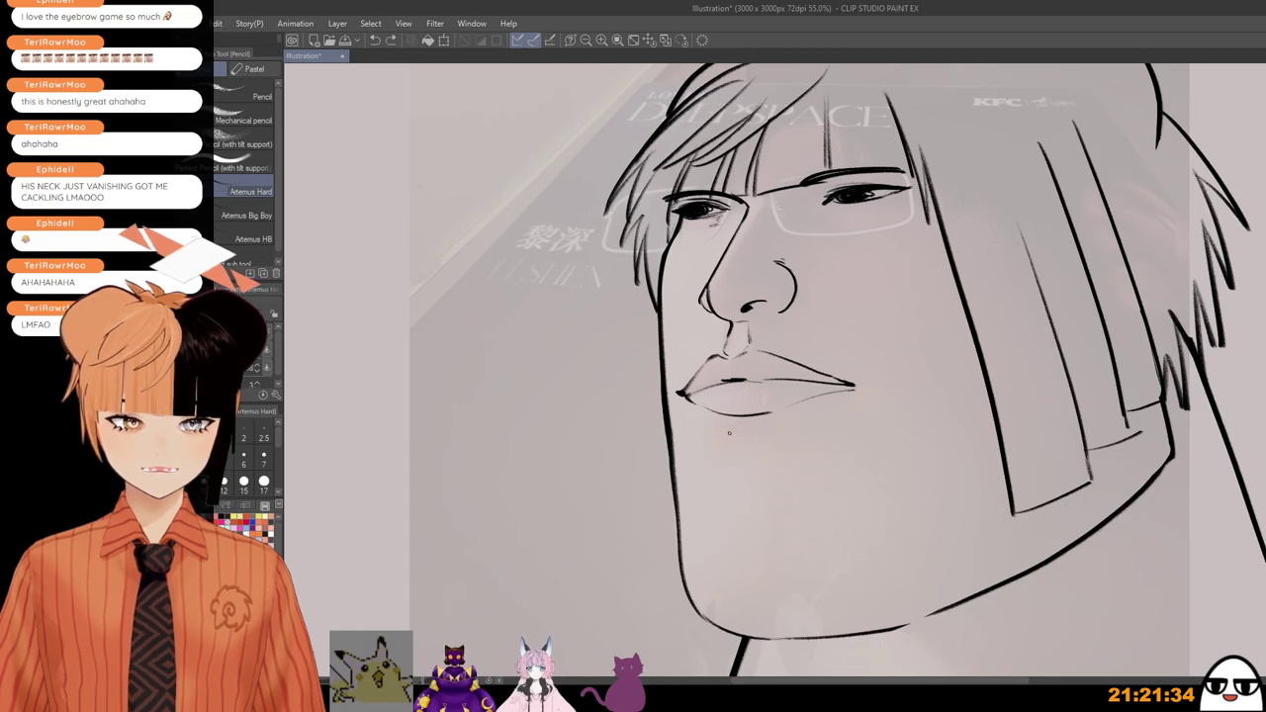
{"action": "key", "text": "ctrl+z"}
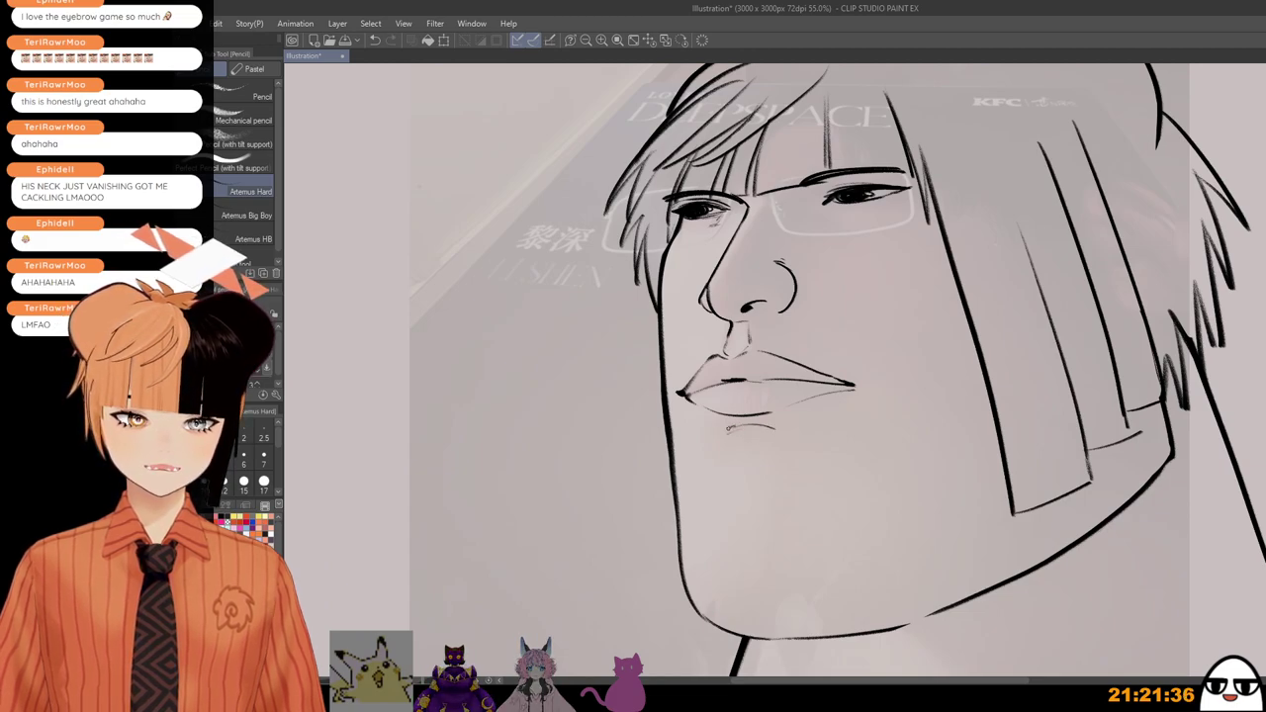
Step: Hatch thin bag lines beneath both eyes at brush size 15
{"action": "scroll", "coordinate": [743, 427], "scroll_direction": "down", "scroll_amount": 2}
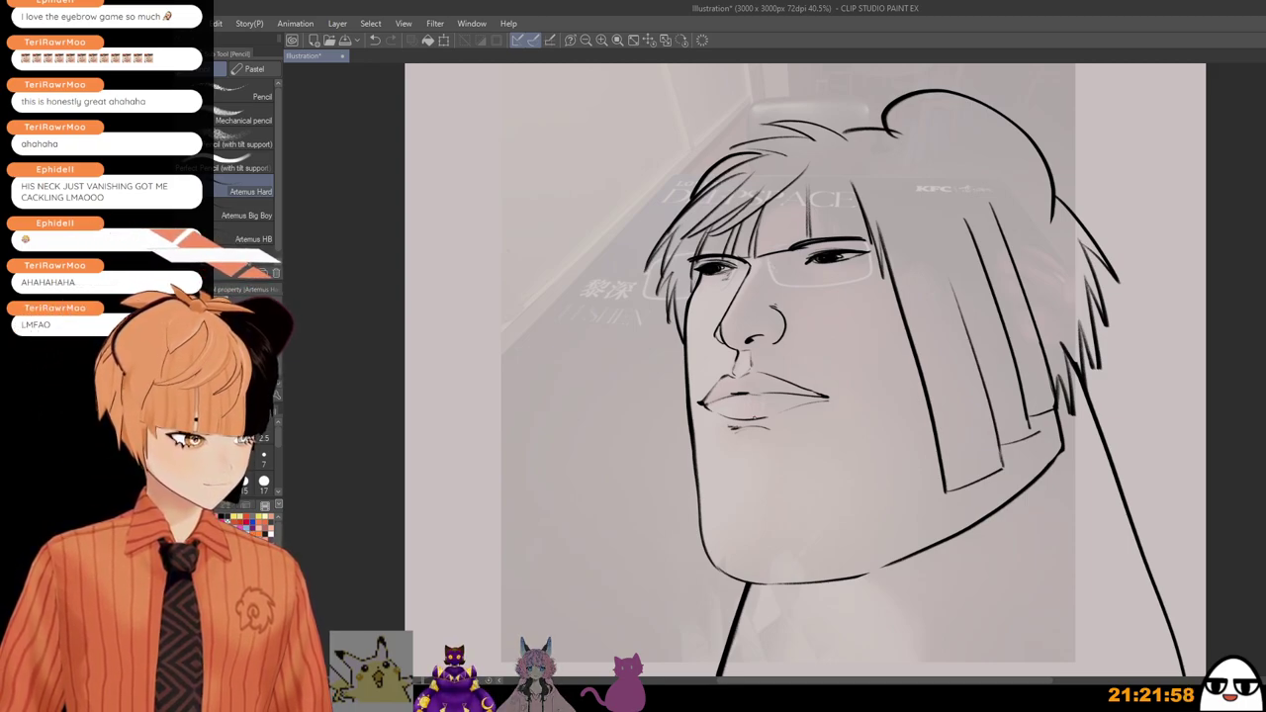
{"action": "left_click_drag", "start_coordinate": [693, 526], "coordinate": [633, 369]}
{"action": "scroll", "coordinate": [782, 480], "scroll_direction": "down", "scroll_amount": 2}
{"action": "left_click_drag", "start_coordinate": [832, 477], "coordinate": [804, 535]}
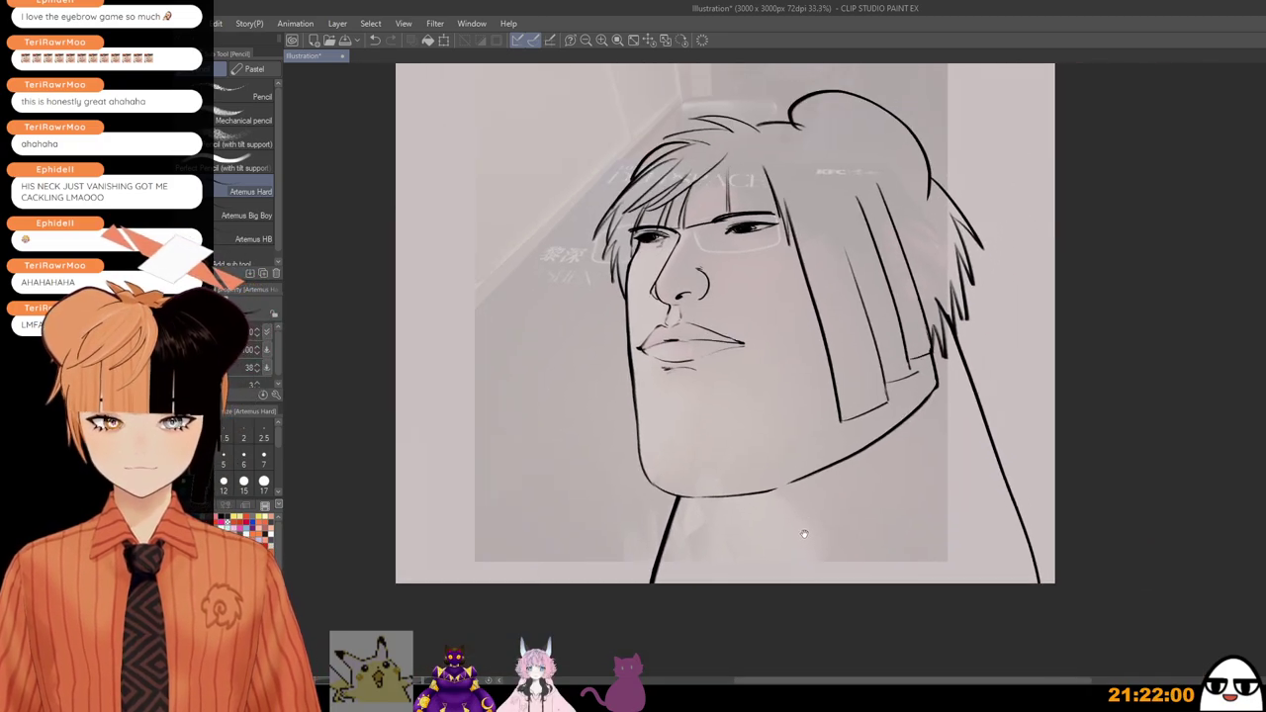
{"action": "left_click_drag", "start_coordinate": [781, 389], "coordinate": [811, 457]}
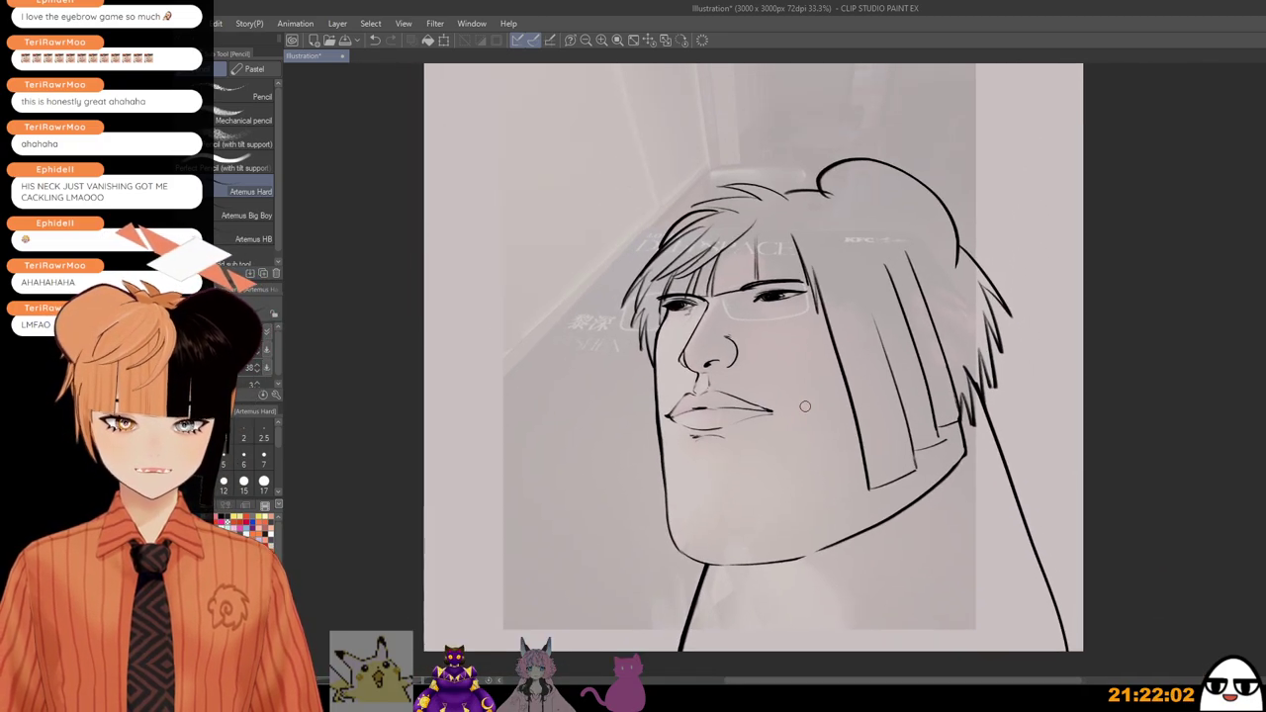
{"action": "left_click", "coordinate": [823, 502]}
{"action": "scroll", "coordinate": [781, 346], "scroll_direction": "up", "scroll_amount": 2}
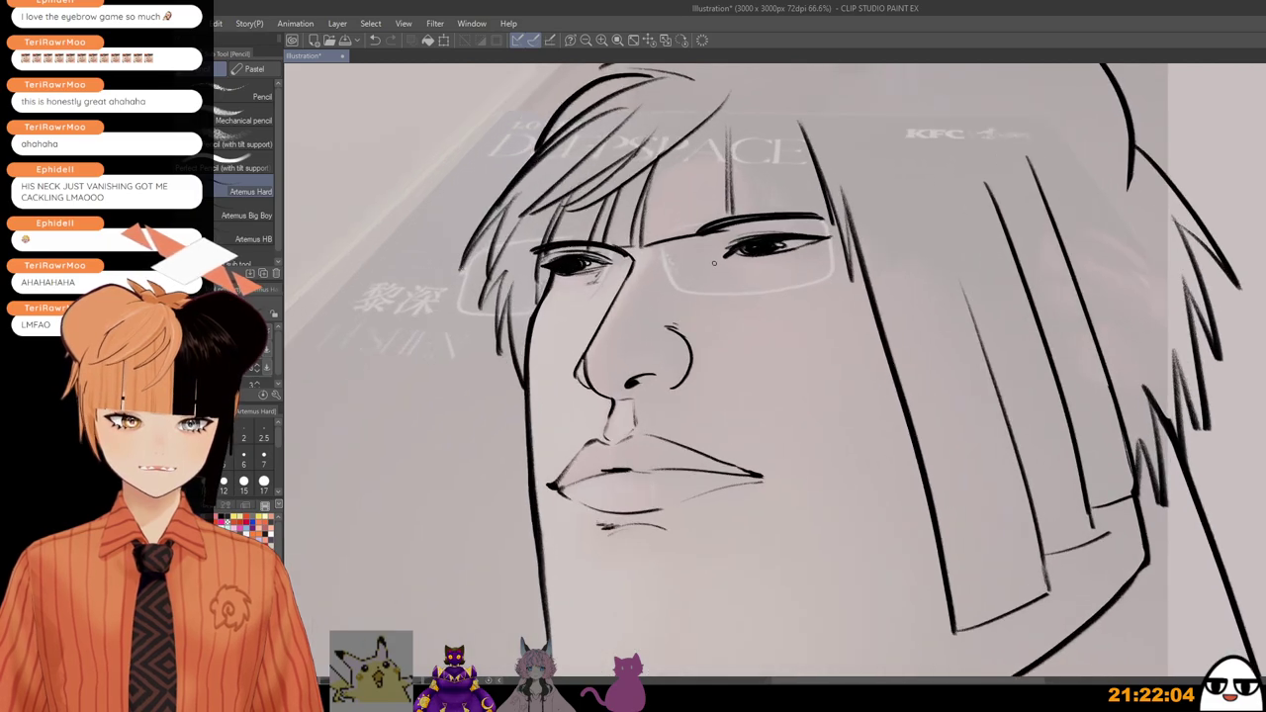
{"action": "mouse_move", "coordinate": [740, 261]}
{"action": "left_mouse_down"}
{"action": "mouse_move", "coordinate": [820, 244]}
{"action": "mouse_move", "coordinate": [794, 253]}
{"action": "mouse_move", "coordinate": [817, 255]}
{"action": "left_mouse_up"}
{"action": "key", "text": "ctrl+z"}
{"action": "key", "text": "["}
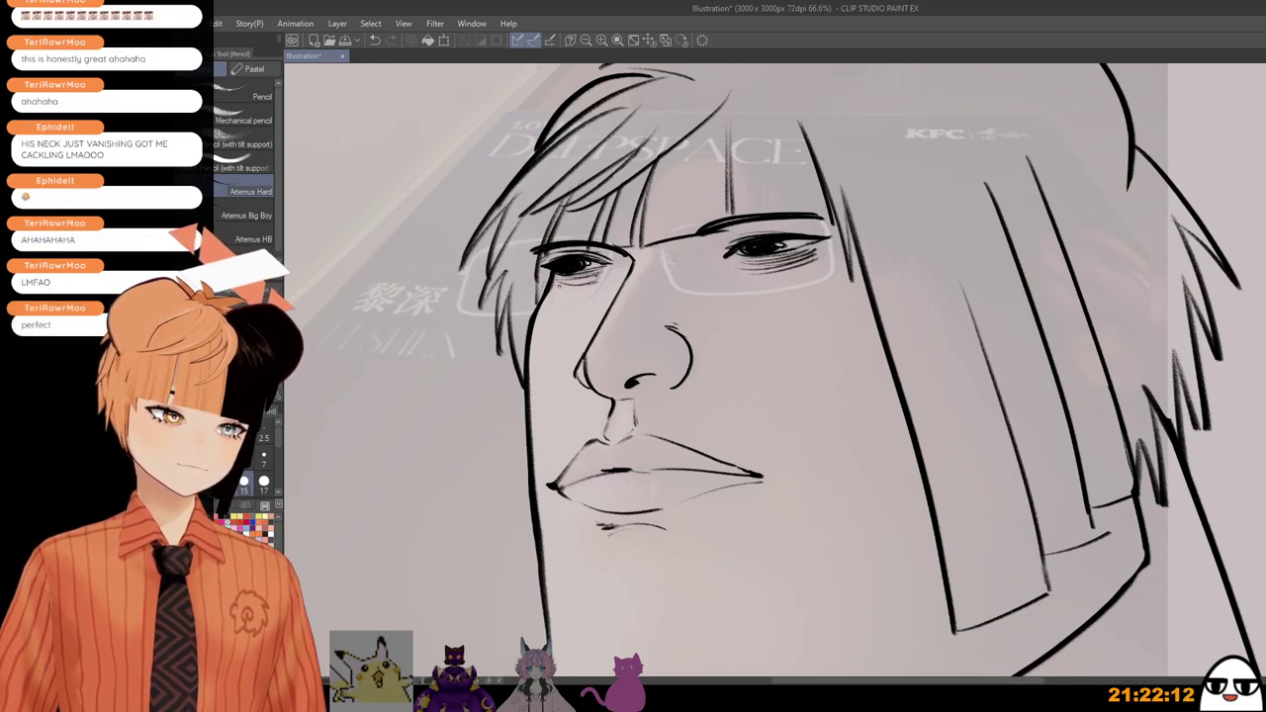
{"action": "left_click_drag", "start_coordinate": [560, 286], "coordinate": [583, 286]}
Step: Shade the front corner of the neck directly under the chin in solid black
{"action": "scroll", "coordinate": [756, 363], "scroll_direction": "down", "scroll_amount": 4}
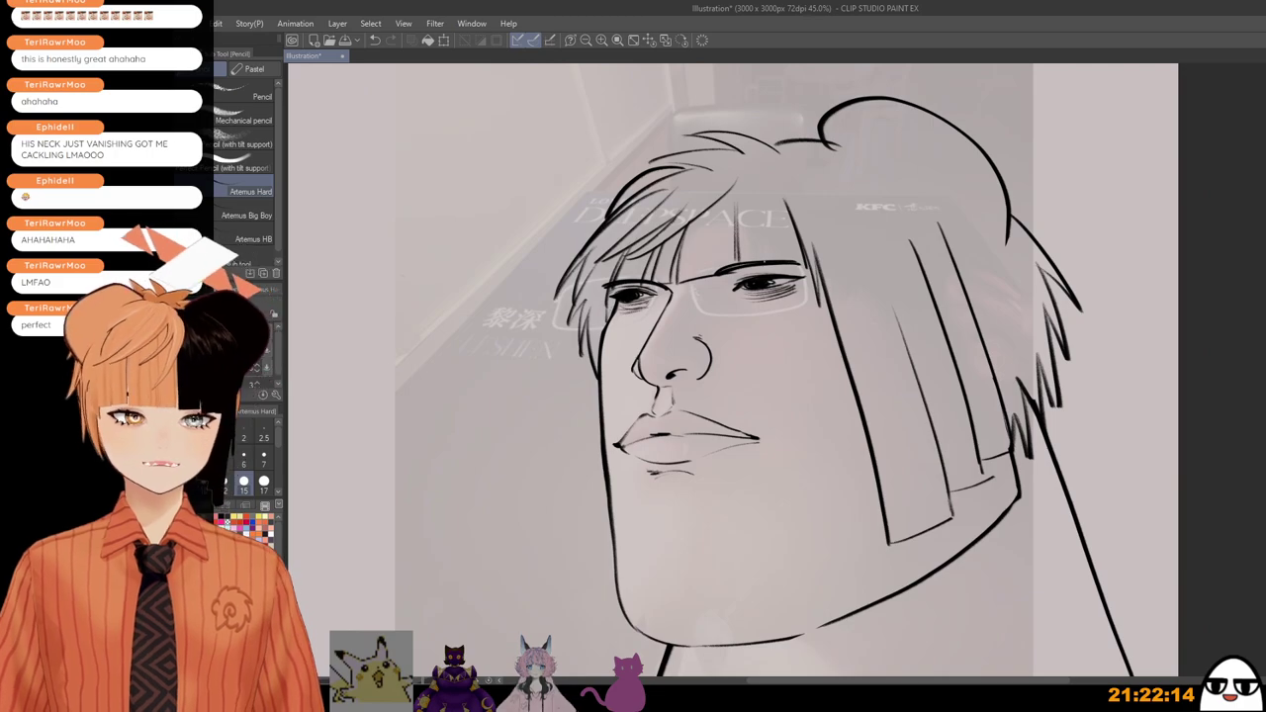
{"action": "scroll", "coordinate": [746, 326], "scroll_direction": "down", "scroll_amount": 2}
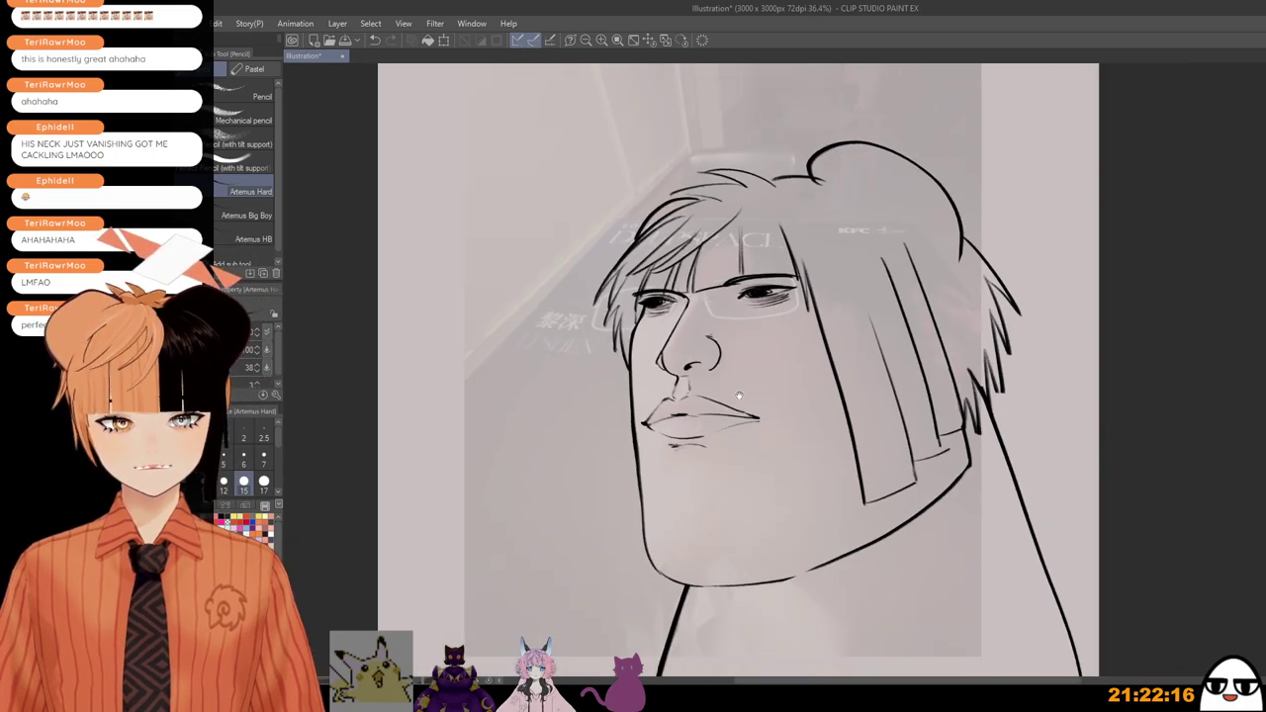
{"action": "left_click_drag", "start_coordinate": [781, 445], "coordinate": [780, 436]}
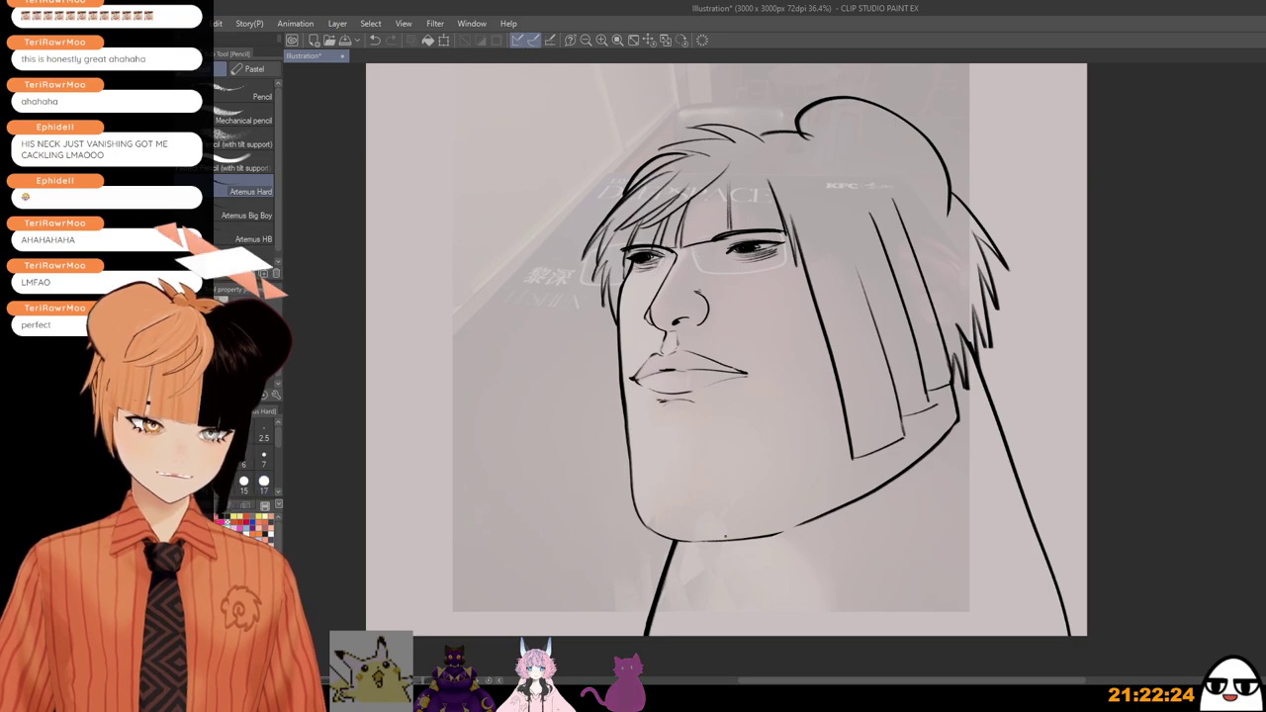
{"action": "mouse_move", "coordinate": [730, 545]}
{"action": "left_mouse_down"}
{"action": "mouse_move", "coordinate": [674, 572]}
{"action": "mouse_move", "coordinate": [677, 549]}
{"action": "mouse_move", "coordinate": [693, 552]}
{"action": "mouse_move", "coordinate": [671, 568]}
{"action": "left_mouse_up"}
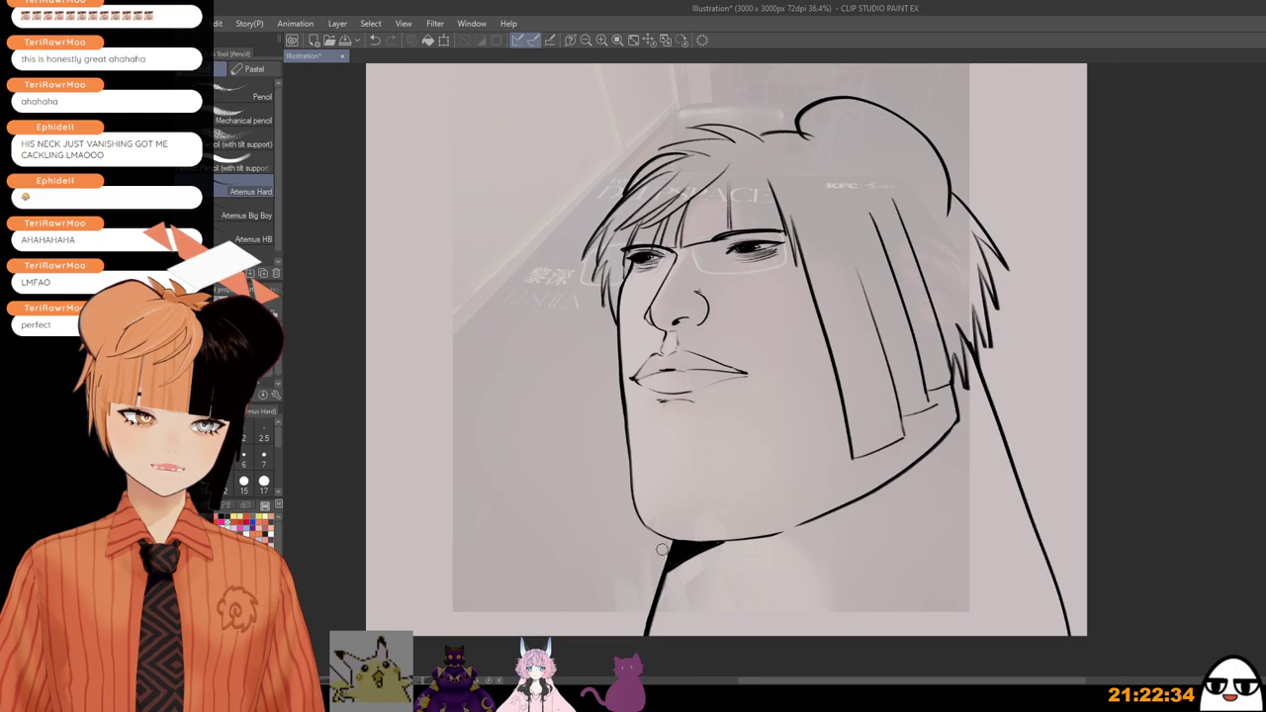
Step: Hide the reference photo behind the line art
{"action": "scroll", "coordinate": [654, 579], "scroll_direction": "down", "scroll_amount": 1}
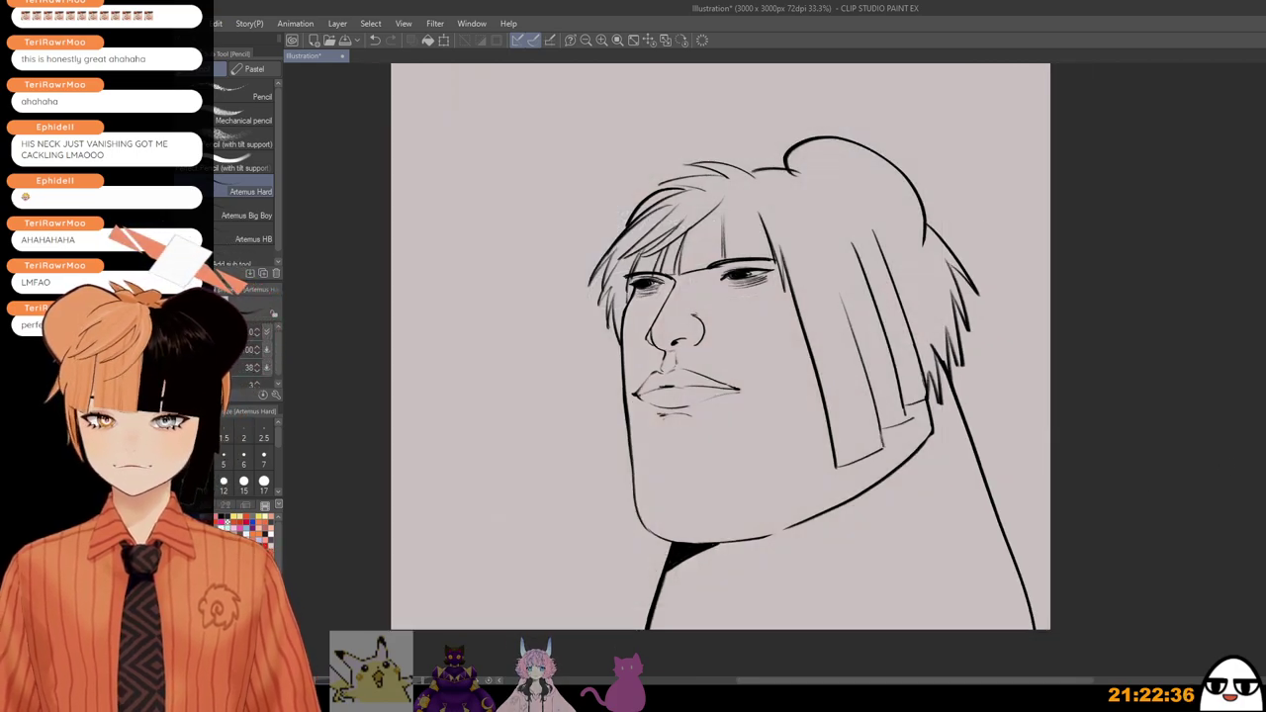
{"action": "key", "text": "h"}
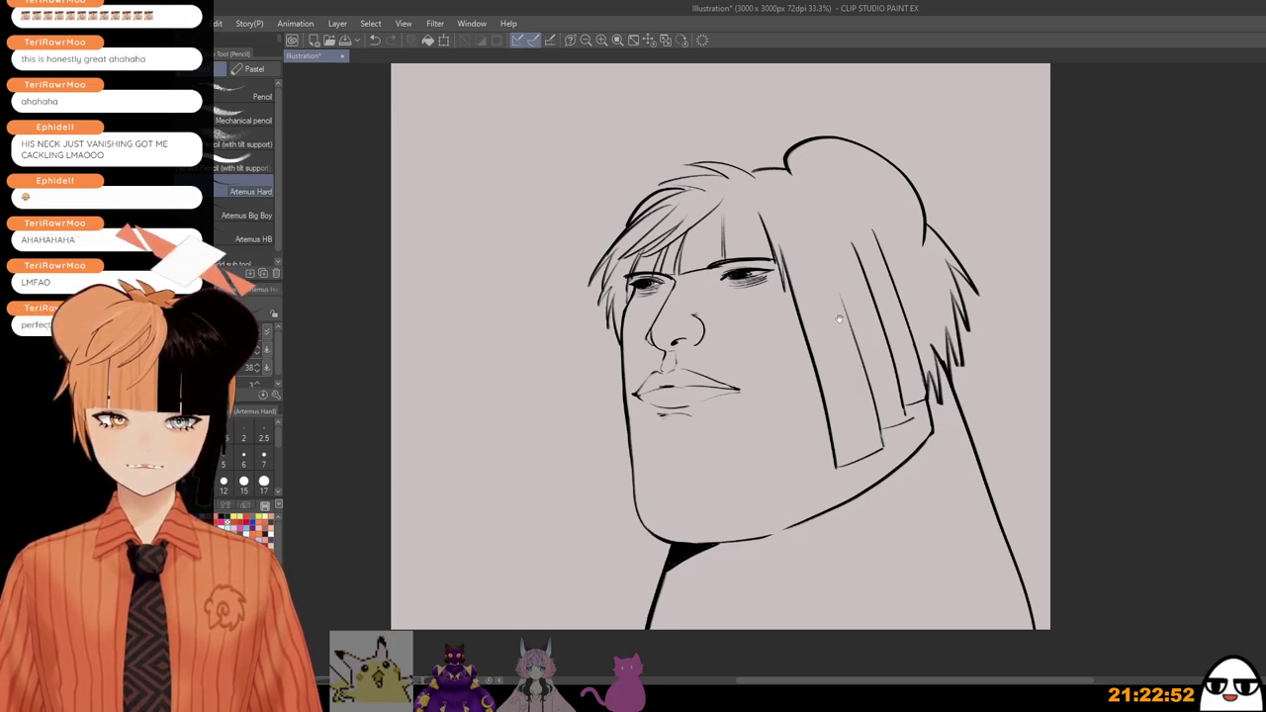
{"action": "left_click_drag", "start_coordinate": [840, 331], "coordinate": [840, 386]}
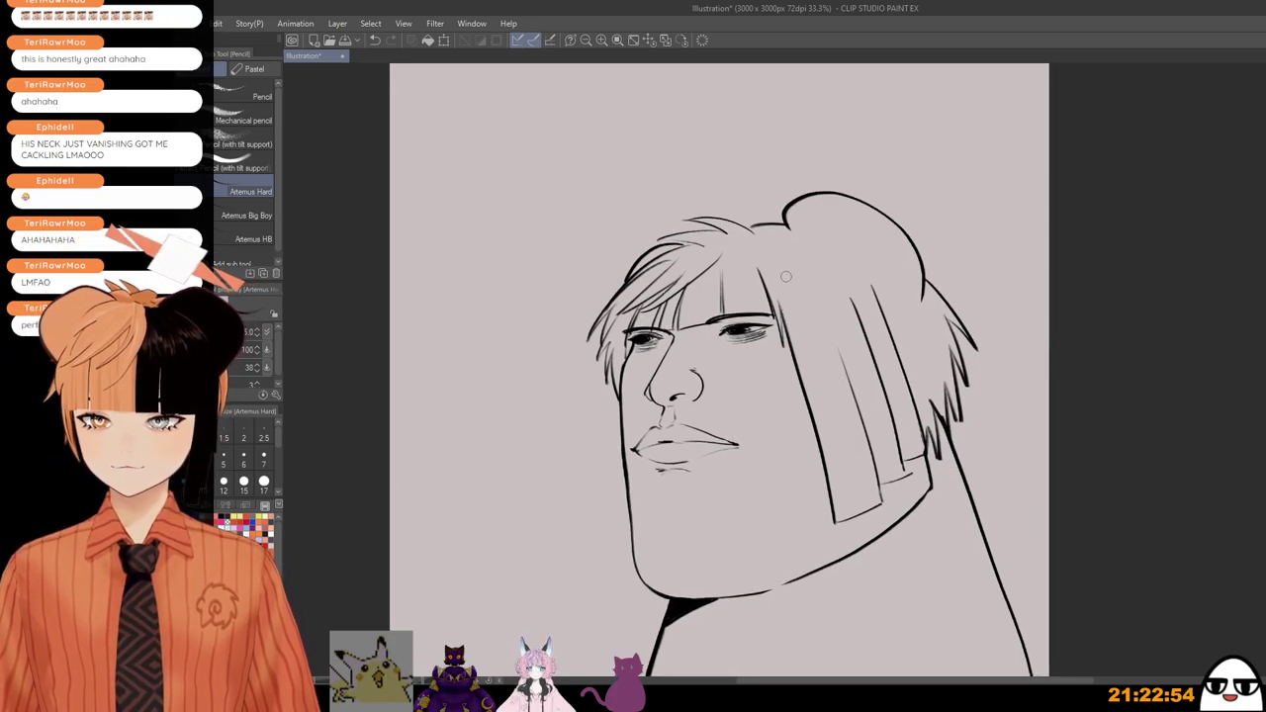
{"action": "key", "text": "ctrl+z"}
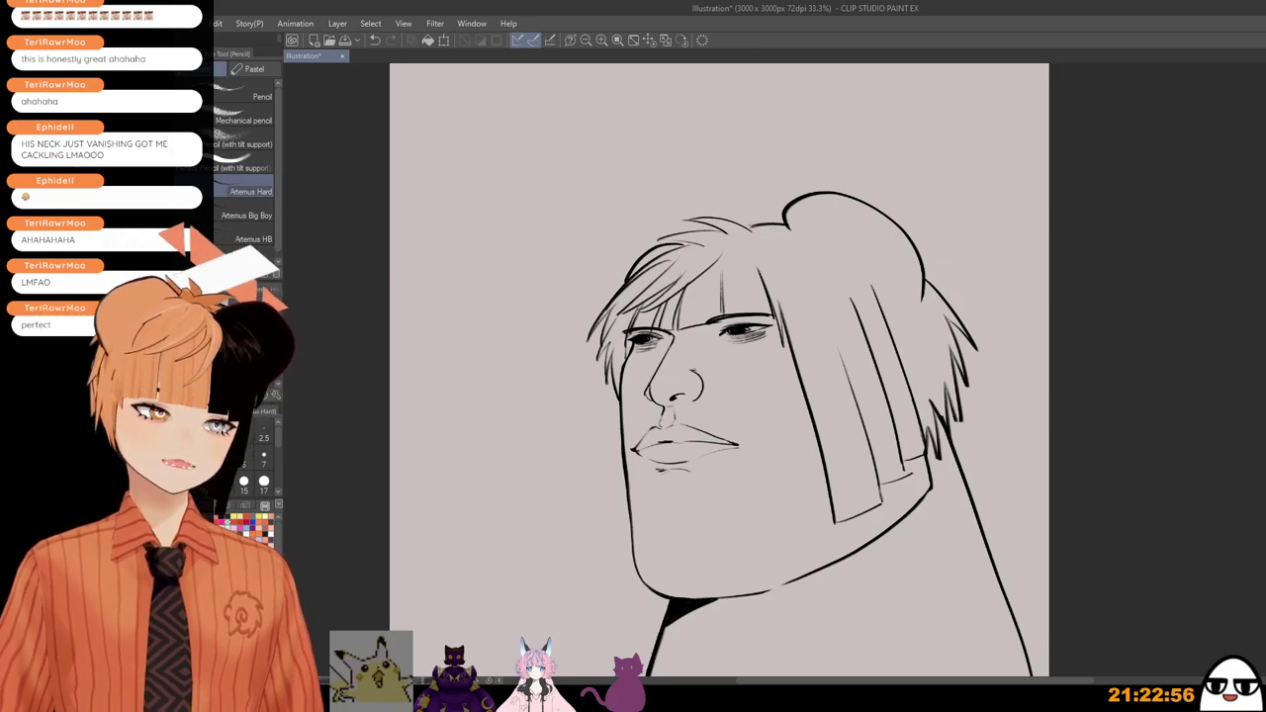
{"action": "scroll", "coordinate": [765, 303], "scroll_direction": "down", "scroll_amount": 2}
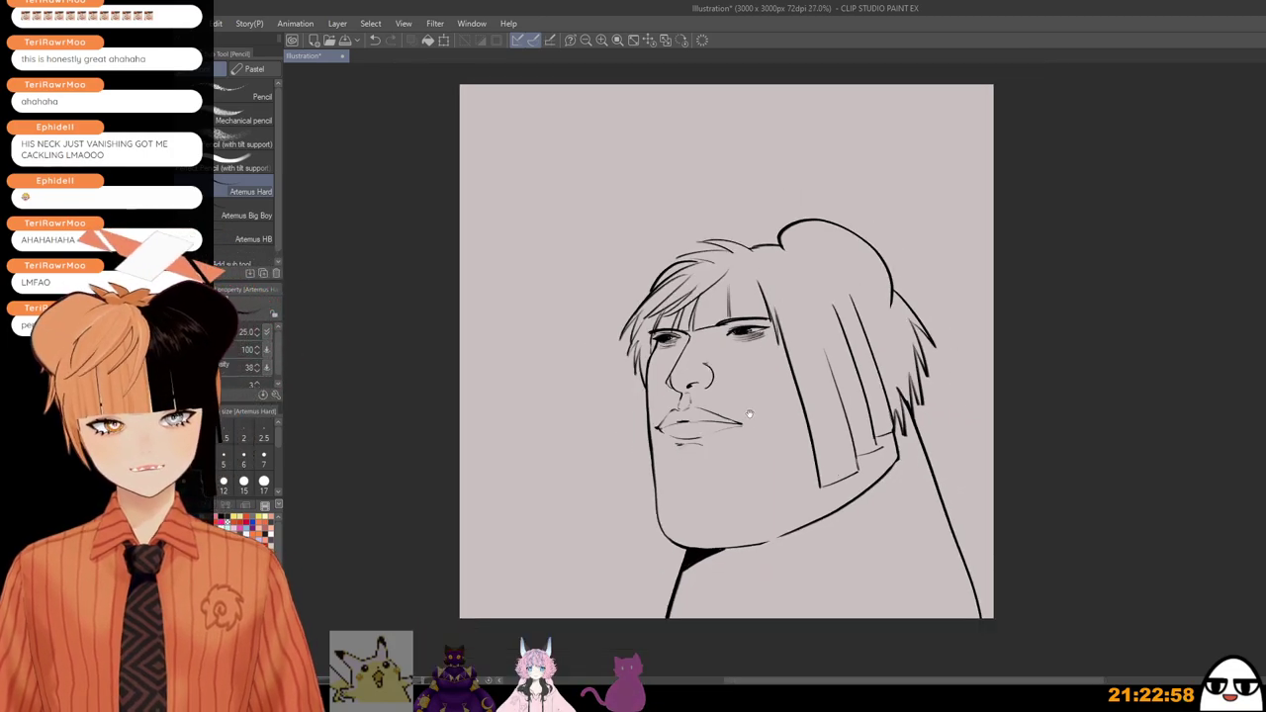
{"action": "mouse_move", "coordinate": [849, 570]}
{"action": "left_mouse_down"}
{"action": "mouse_move", "coordinate": [832, 468]}
{"action": "mouse_move", "coordinate": [839, 538]}
{"action": "left_mouse_up"}
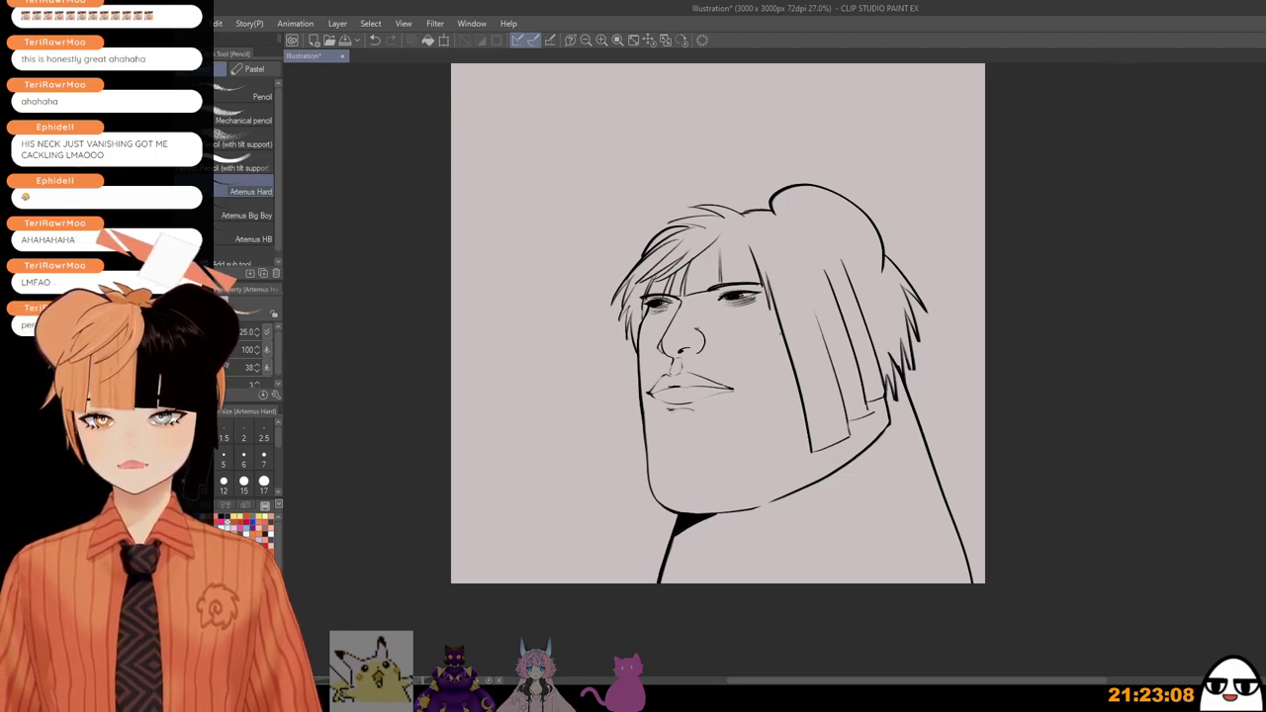
{"action": "key", "text": "]"}
{"action": "key", "text": "]"}
{"action": "key", "text": "]"}
{"action": "key", "text": "]"}
{"action": "key", "text": "]"}
{"action": "key", "text": "]"}
{"action": "key", "text": "]"}
{"action": "key", "text": "]"}
{"action": "key", "text": "["}
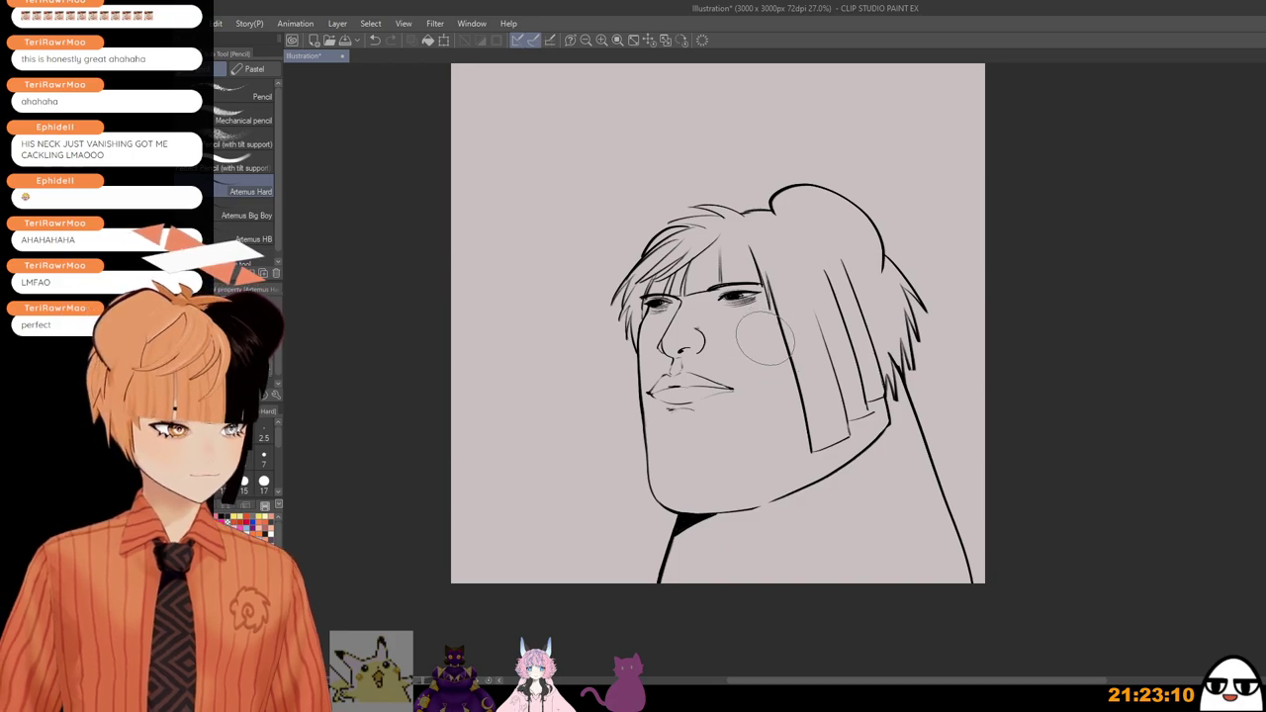
{"action": "mouse_move", "coordinate": [766, 334]}
{"action": "left_mouse_down"}
{"action": "mouse_move", "coordinate": [746, 389]}
{"action": "mouse_move", "coordinate": [762, 348]}
{"action": "mouse_move", "coordinate": [737, 297]}
{"action": "left_mouse_up"}
{"action": "key", "text": "ctrl+z"}
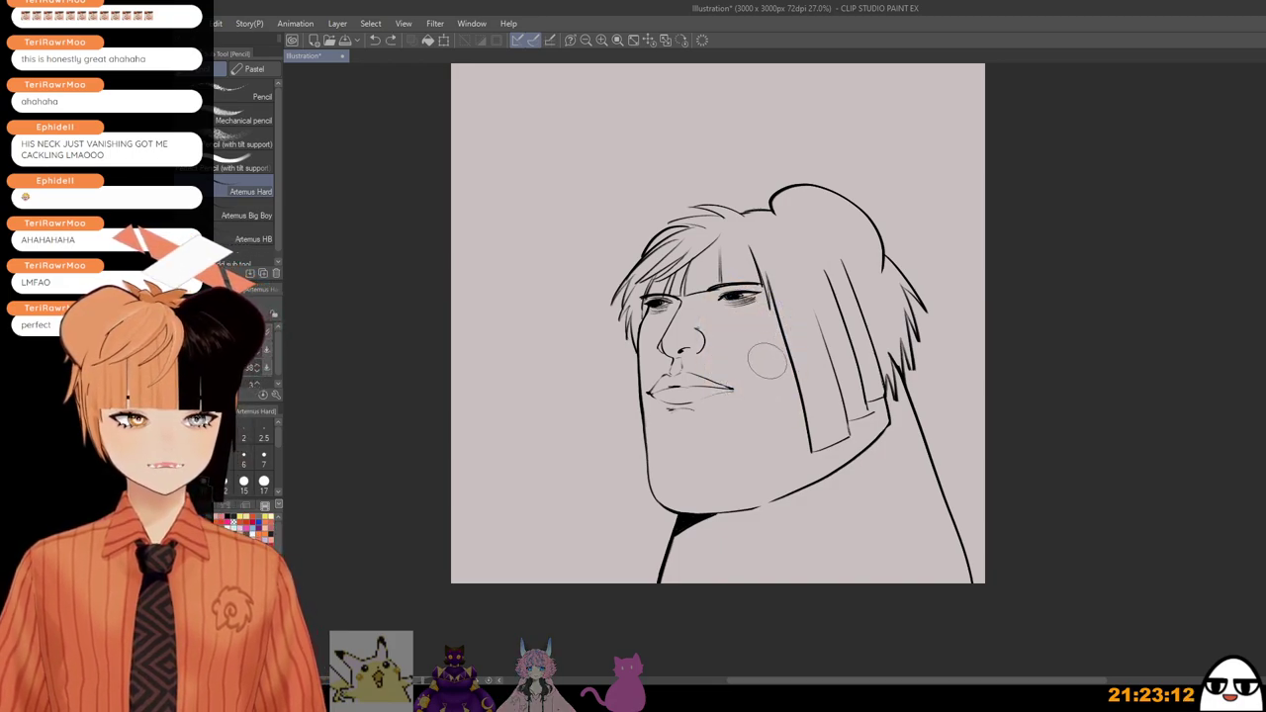
Step: Lasso the face and neck along the line art, fill the area with a pale peach skin tone, and deselect
{"action": "key", "text": "m"}
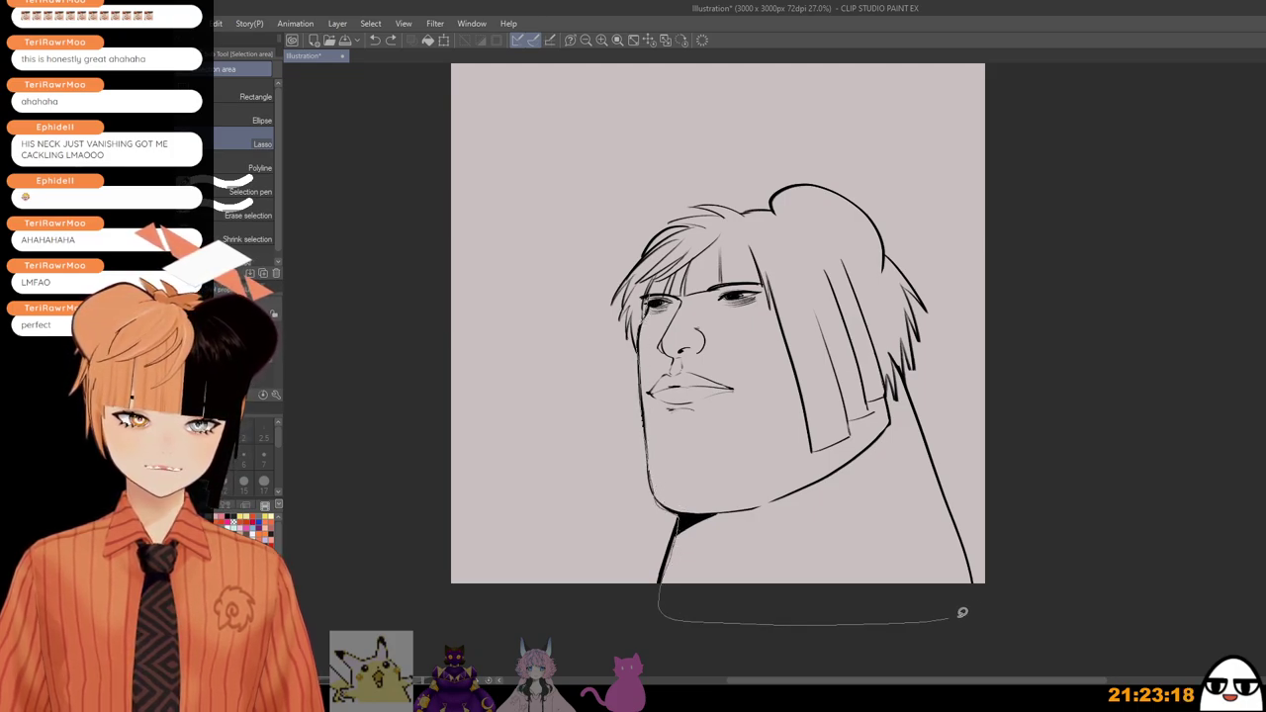
{"action": "mouse_move", "coordinate": [948, 506]}
{"action": "left_mouse_down"}
{"action": "mouse_move", "coordinate": [918, 392]}
{"action": "mouse_move", "coordinate": [859, 273]}
{"action": "mouse_move", "coordinate": [776, 234]}
{"action": "mouse_move", "coordinate": [704, 238]}
{"action": "left_mouse_up"}
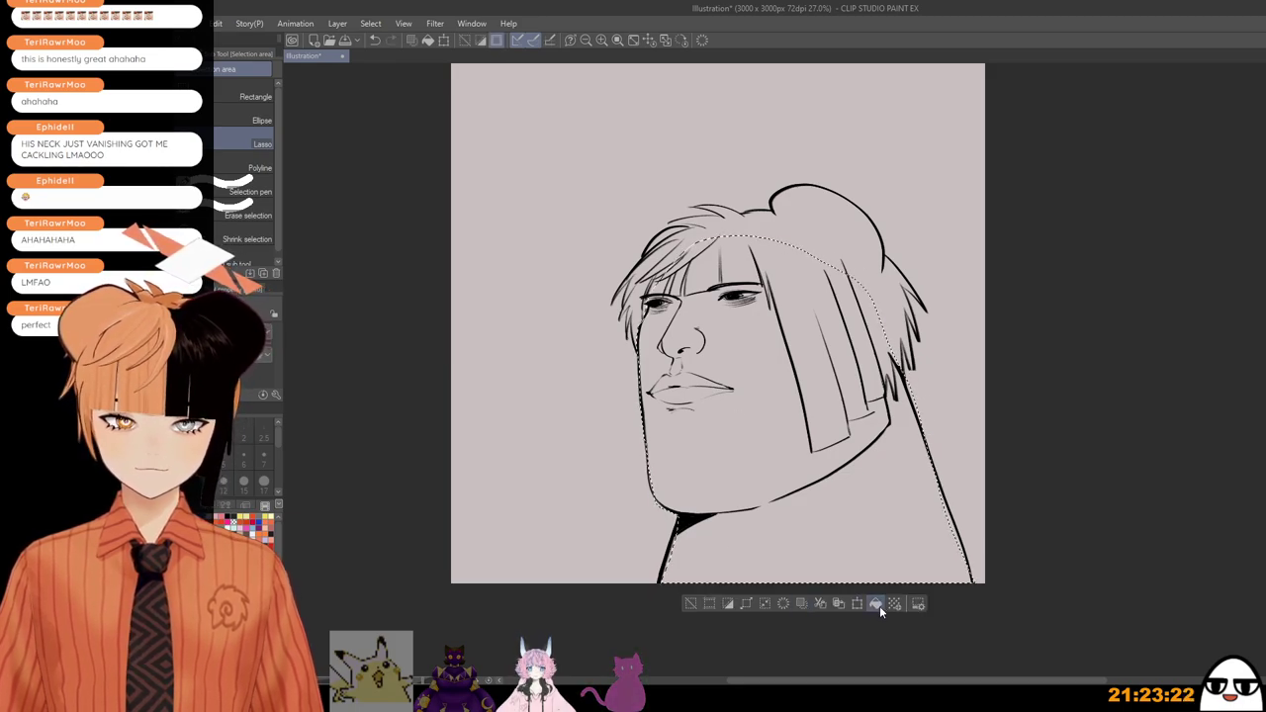
{"action": "left_click", "coordinate": [877, 603]}
{"action": "left_click", "coordinate": [692, 604]}
Step: Lasso the uncoloured slivers along the front and back edges of the neck and fill them with the skin tone
{"action": "left_click_drag", "start_coordinate": [681, 534], "coordinate": [661, 602]}
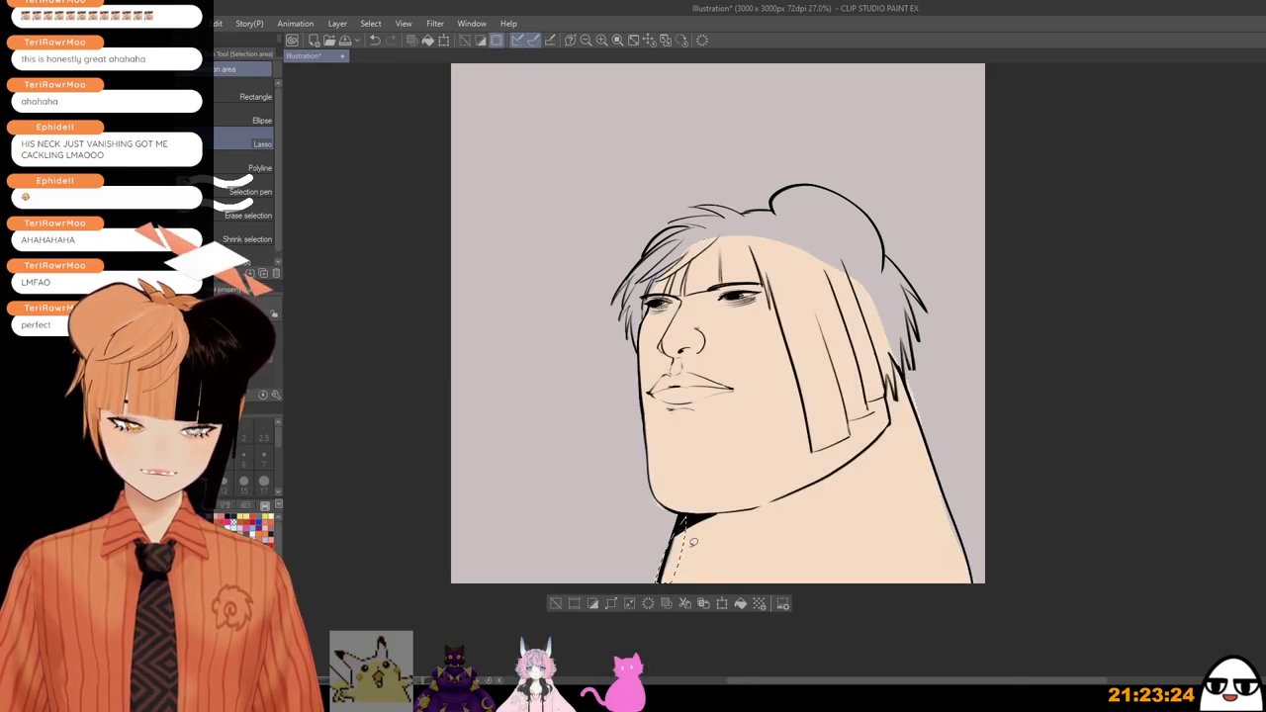
{"action": "left_click", "coordinate": [573, 603]}
{"action": "left_click", "coordinate": [555, 604]}
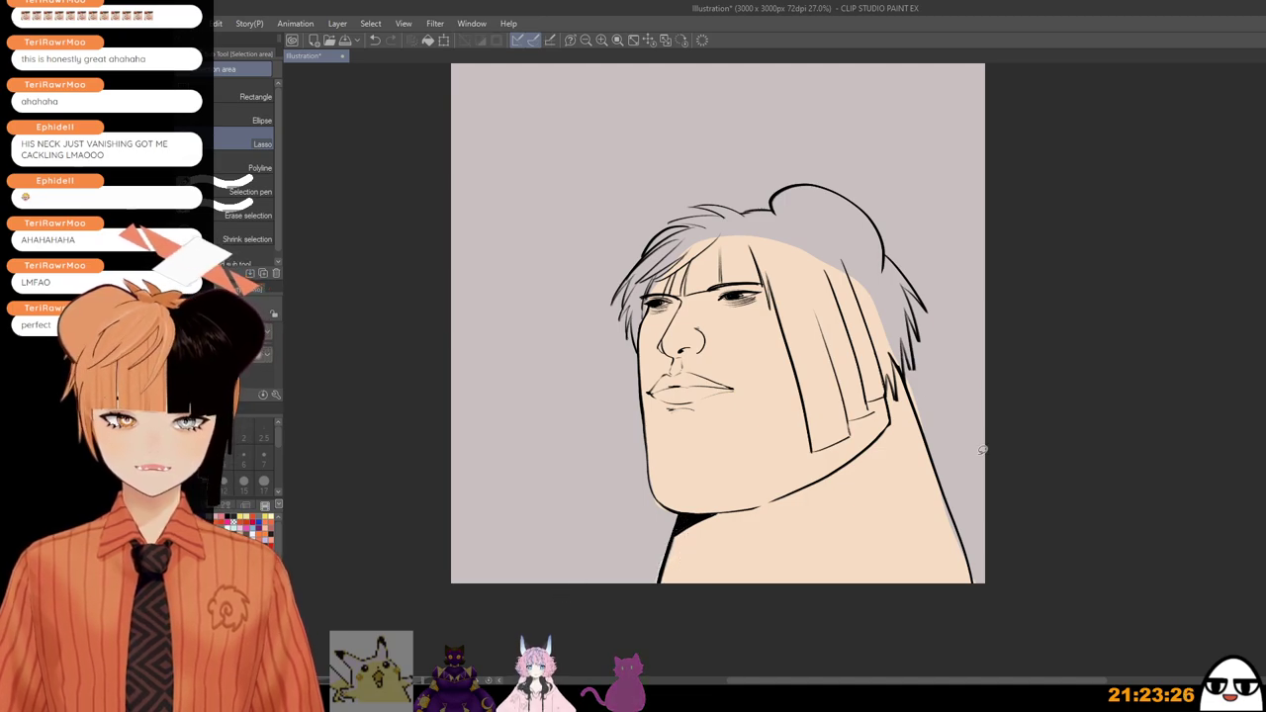
{"action": "left_click_drag", "start_coordinate": [934, 487], "coordinate": [980, 586]}
{"action": "left_click", "coordinate": [1026, 605]}
{"action": "left_click", "coordinate": [841, 605]}
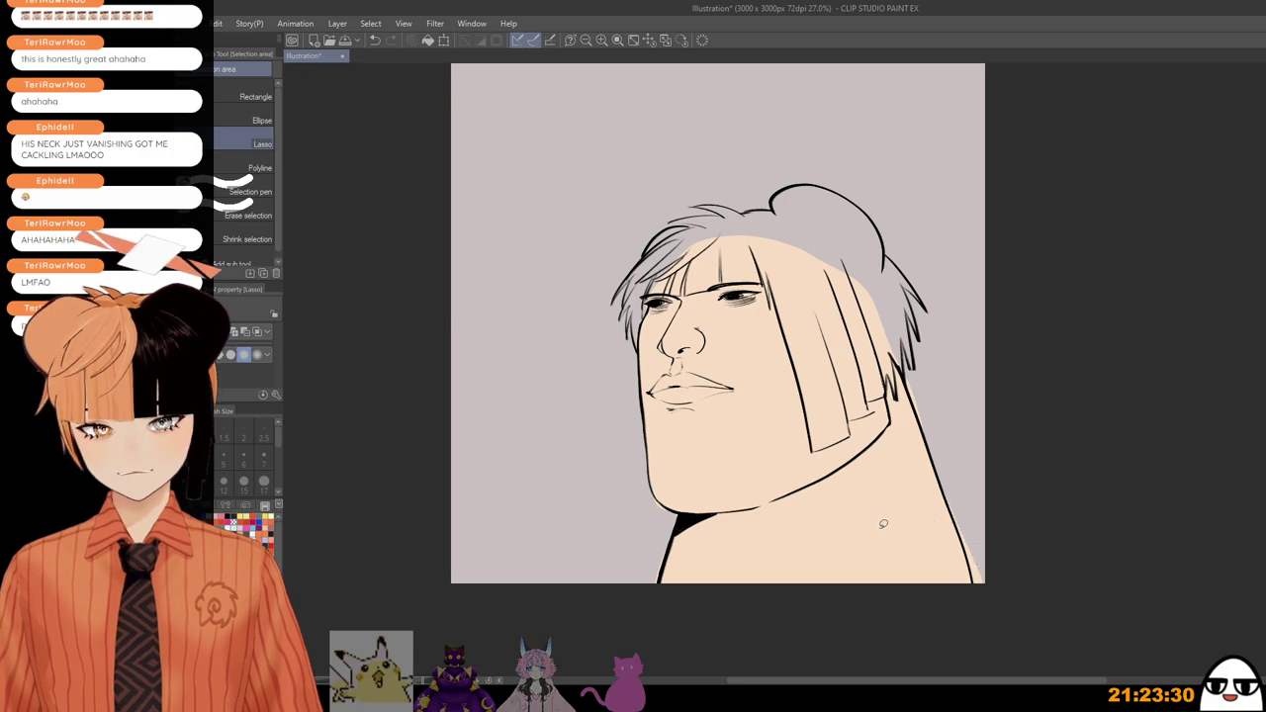
Step: Lasso the uncoloured sliver along the front corner of the chin, fill it with the skin tone, and deselect
{"action": "scroll", "coordinate": [881, 512], "scroll_direction": "up", "scroll_amount": 4}
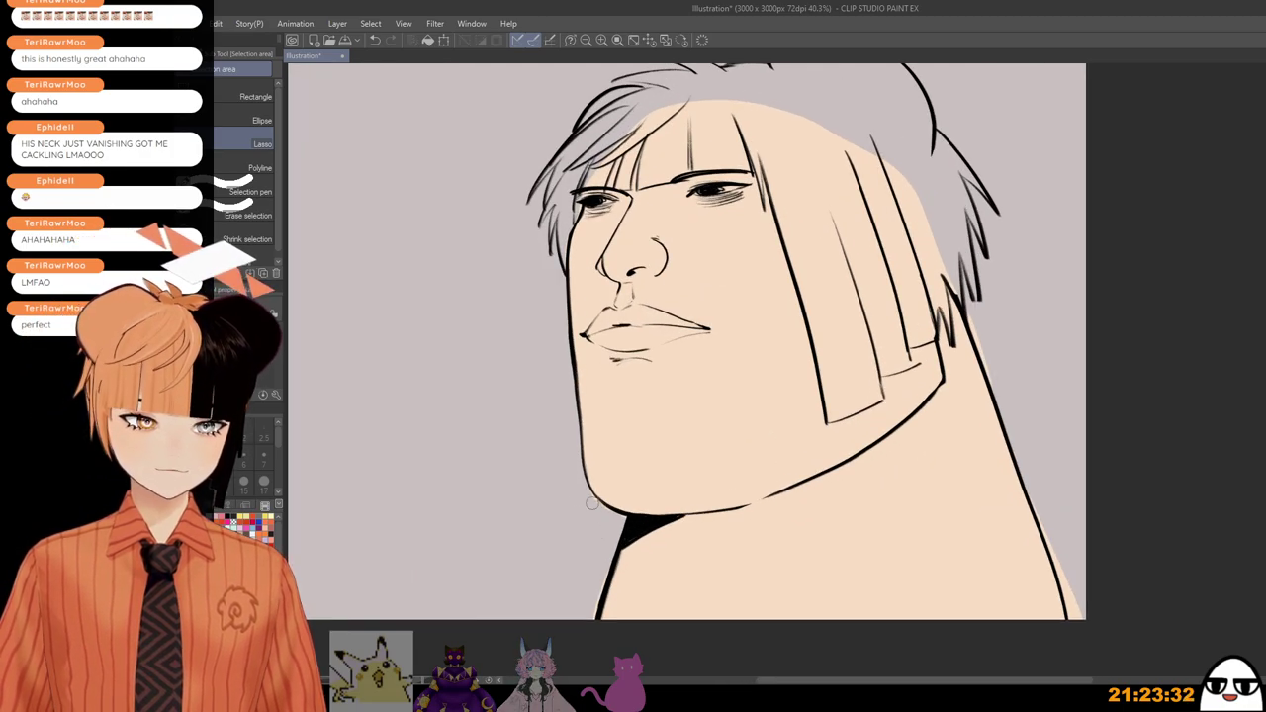
{"action": "scroll", "coordinate": [598, 439], "scroll_direction": "up", "scroll_amount": 2}
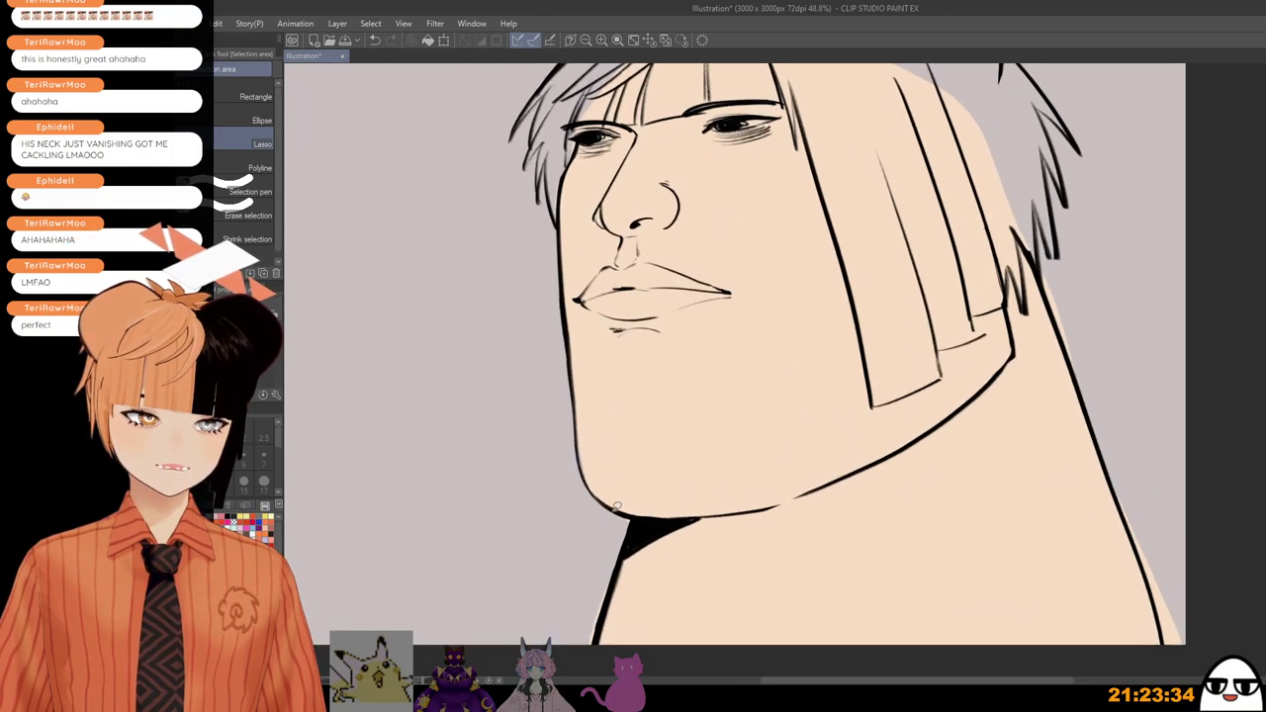
{"action": "left_click_drag", "start_coordinate": [576, 451], "coordinate": [602, 479]}
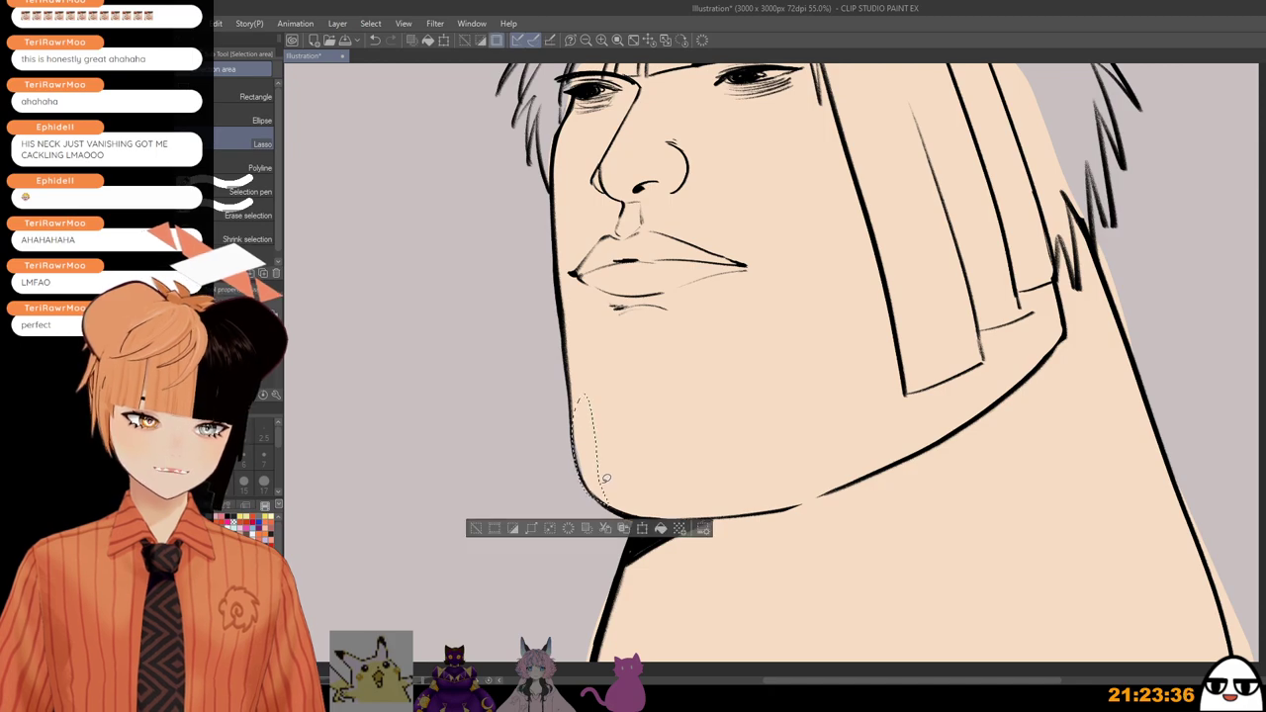
{"action": "left_click", "coordinate": [657, 530]}
{"action": "left_click", "coordinate": [530, 493]}
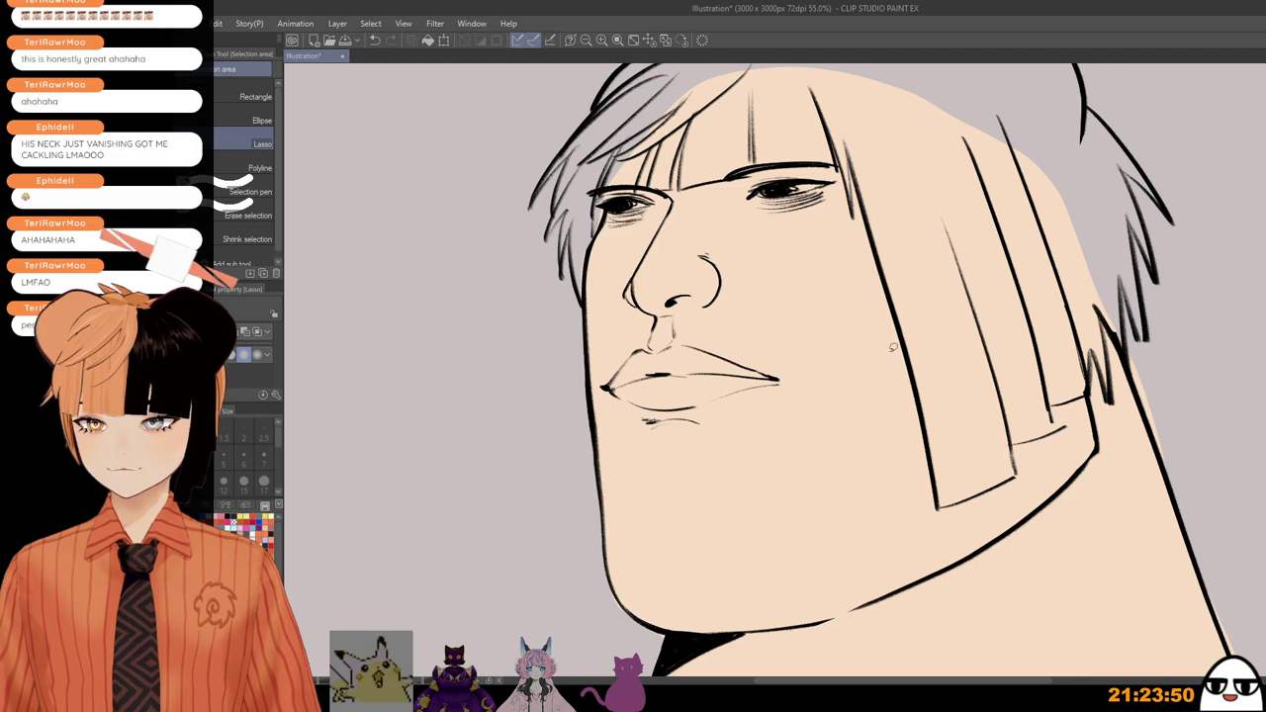
{"action": "scroll", "coordinate": [630, 216], "scroll_direction": "up", "scroll_amount": 1}
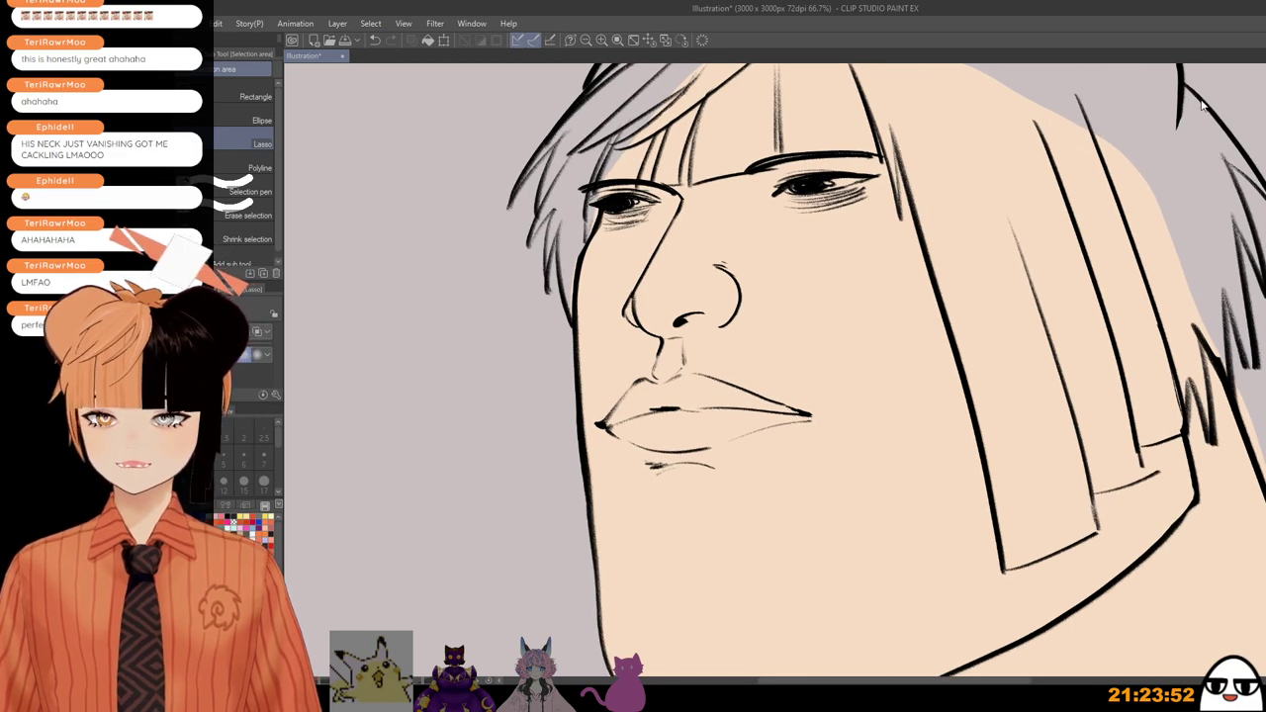
{"action": "key", "text": "p"}
{"action": "left_click_drag", "start_coordinate": [728, 202], "coordinate": [805, 178]}
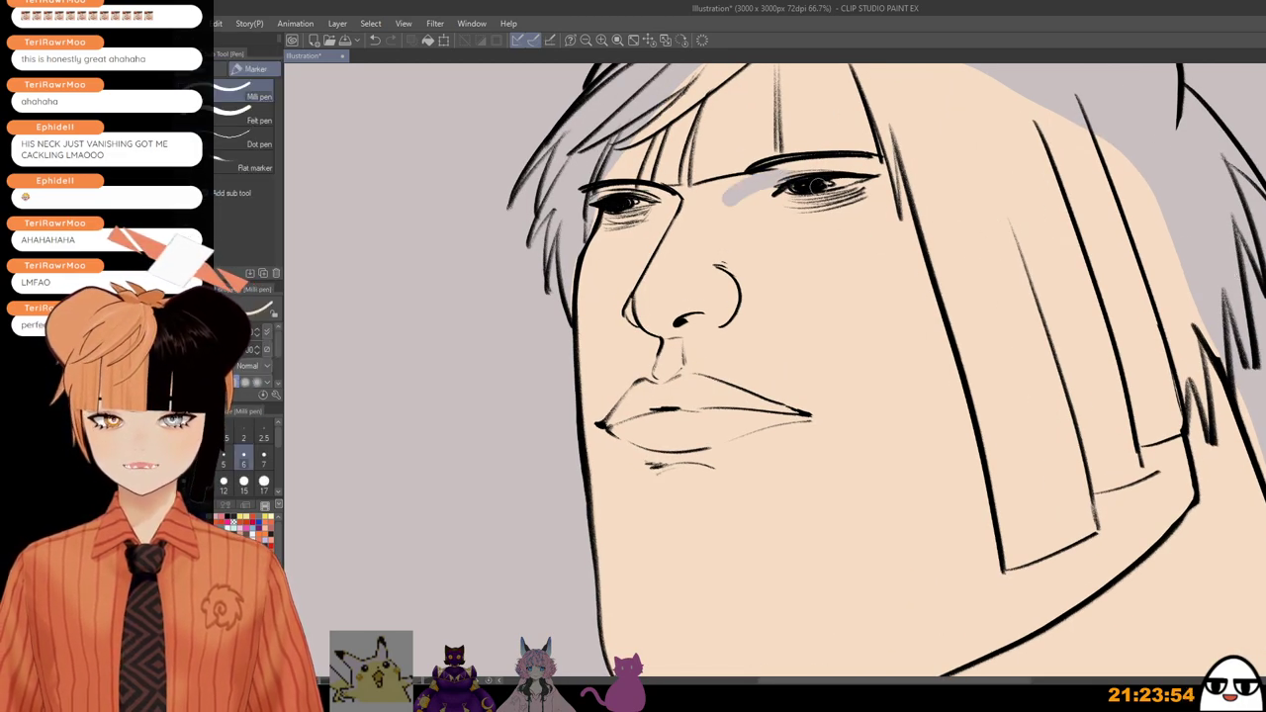
{"action": "key", "text": "ctrl+z"}
{"action": "scroll", "coordinate": [1029, 274], "scroll_direction": "up", "scroll_amount": 1}
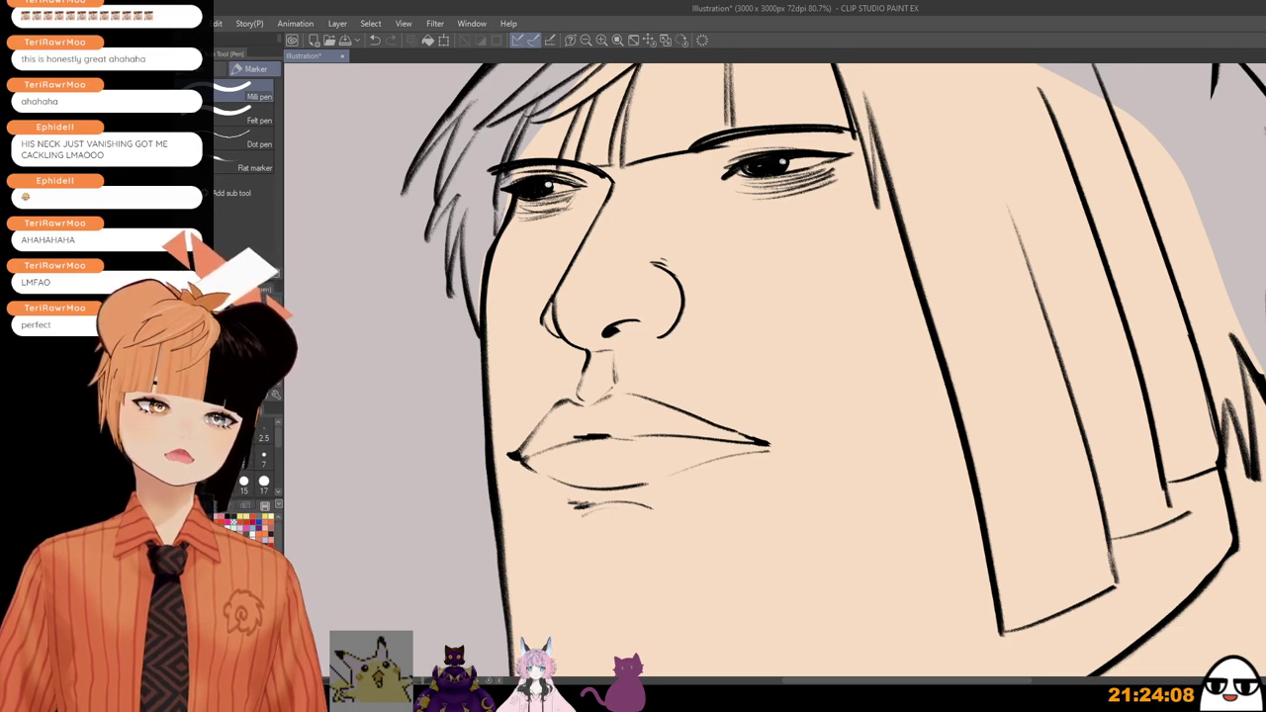
Step: Redraw the outline of the far nostril at the tip of the nose with the Artemus Hard pencil
{"action": "scroll", "coordinate": [858, 403], "scroll_direction": "down", "scroll_amount": 6}
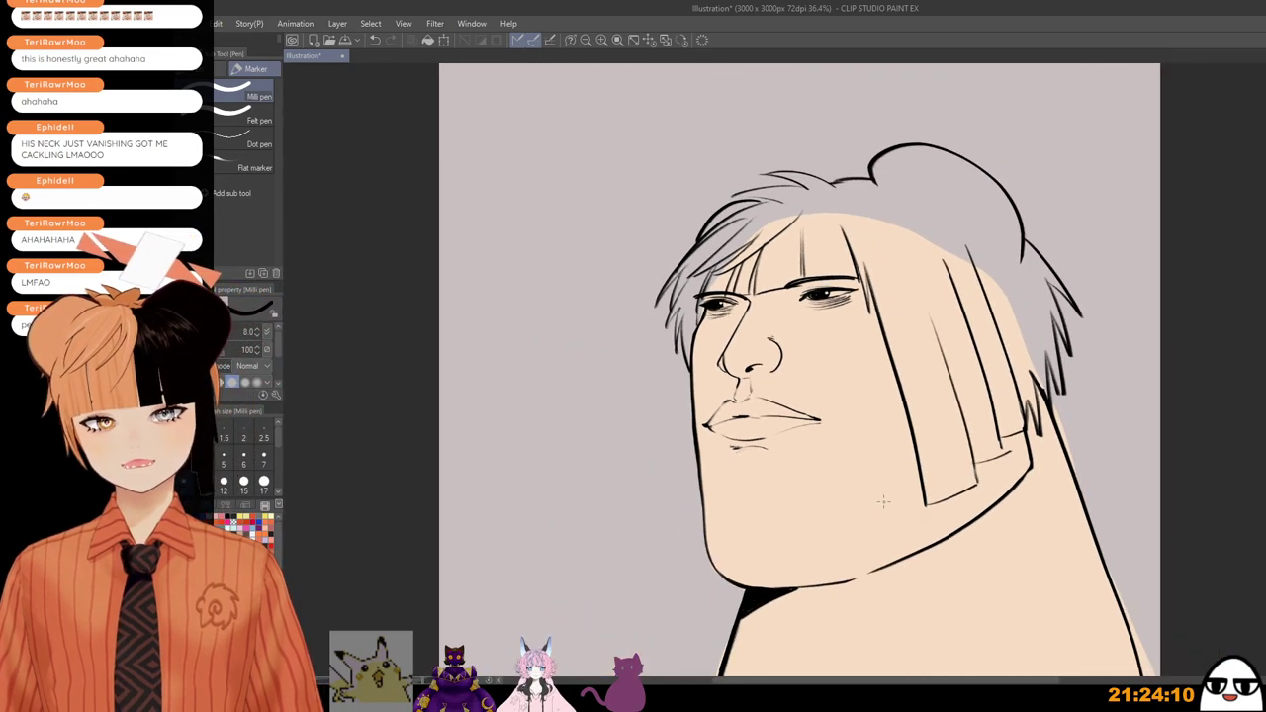
{"action": "scroll", "coordinate": [884, 502], "scroll_direction": "down", "scroll_amount": 2}
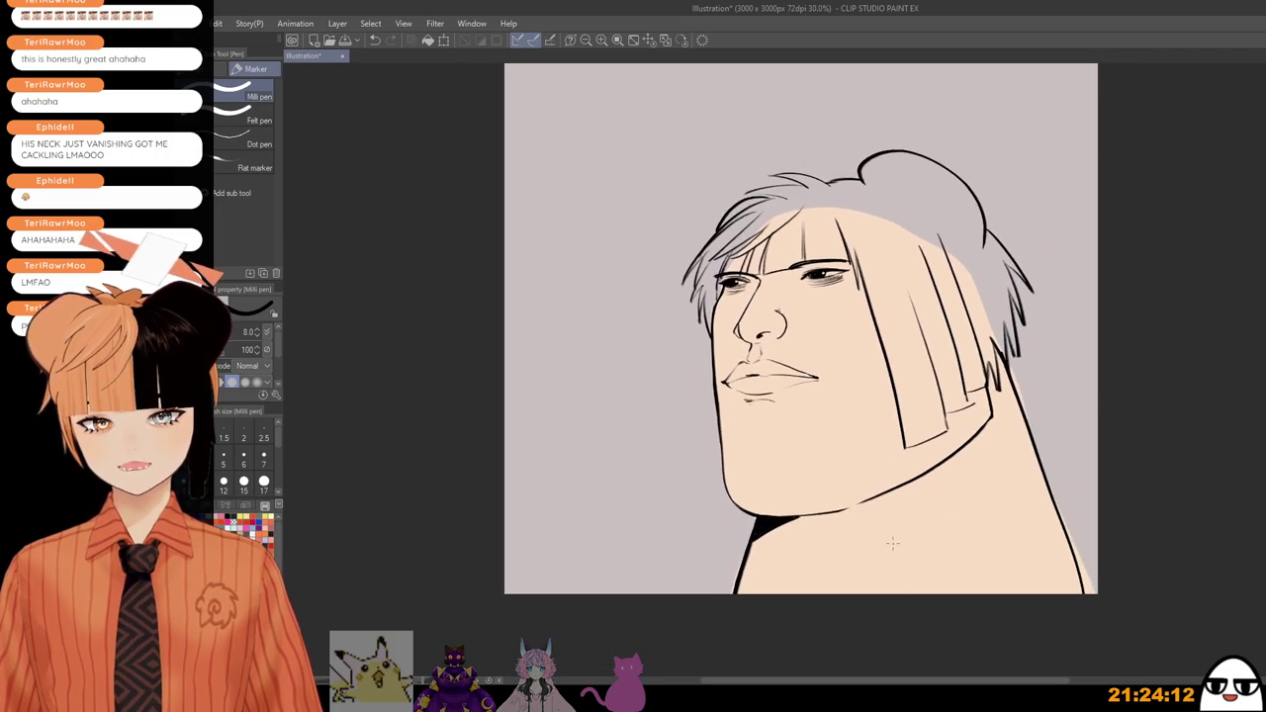
{"action": "scroll", "coordinate": [892, 543], "scroll_direction": "up", "scroll_amount": 3}
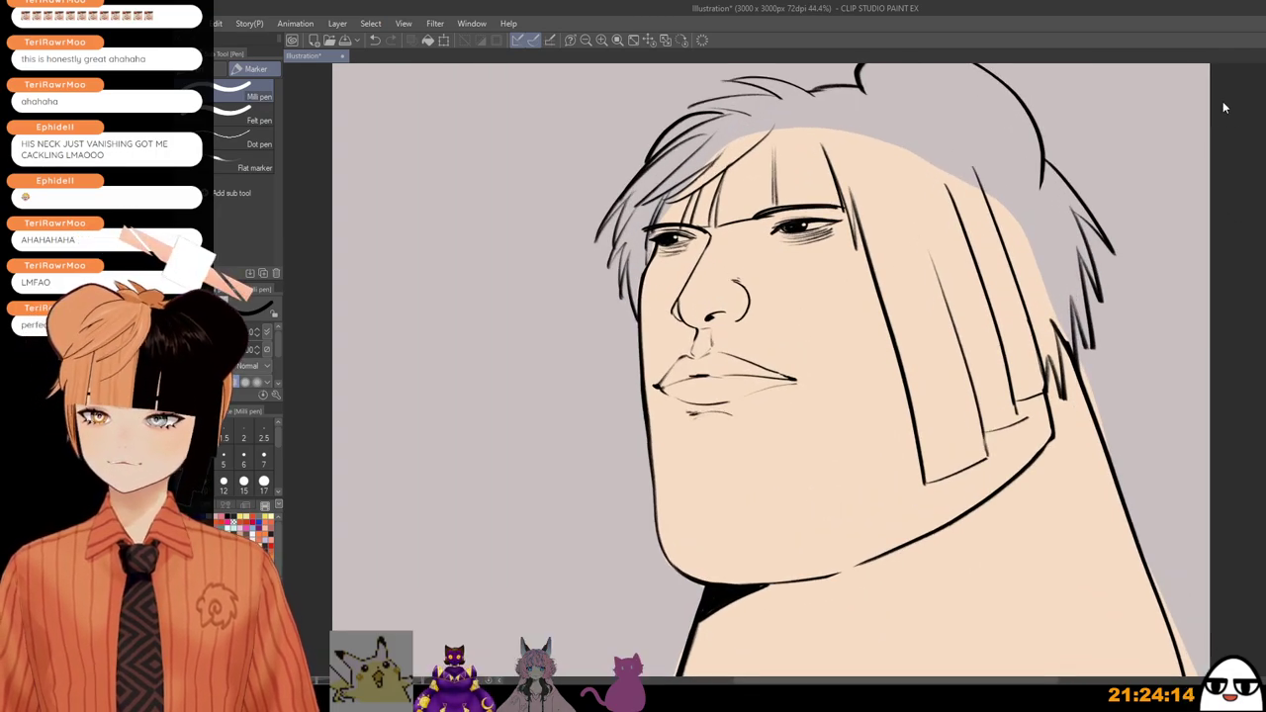
{"action": "key", "text": "p"}
{"action": "key", "text": "ctrl+z"}
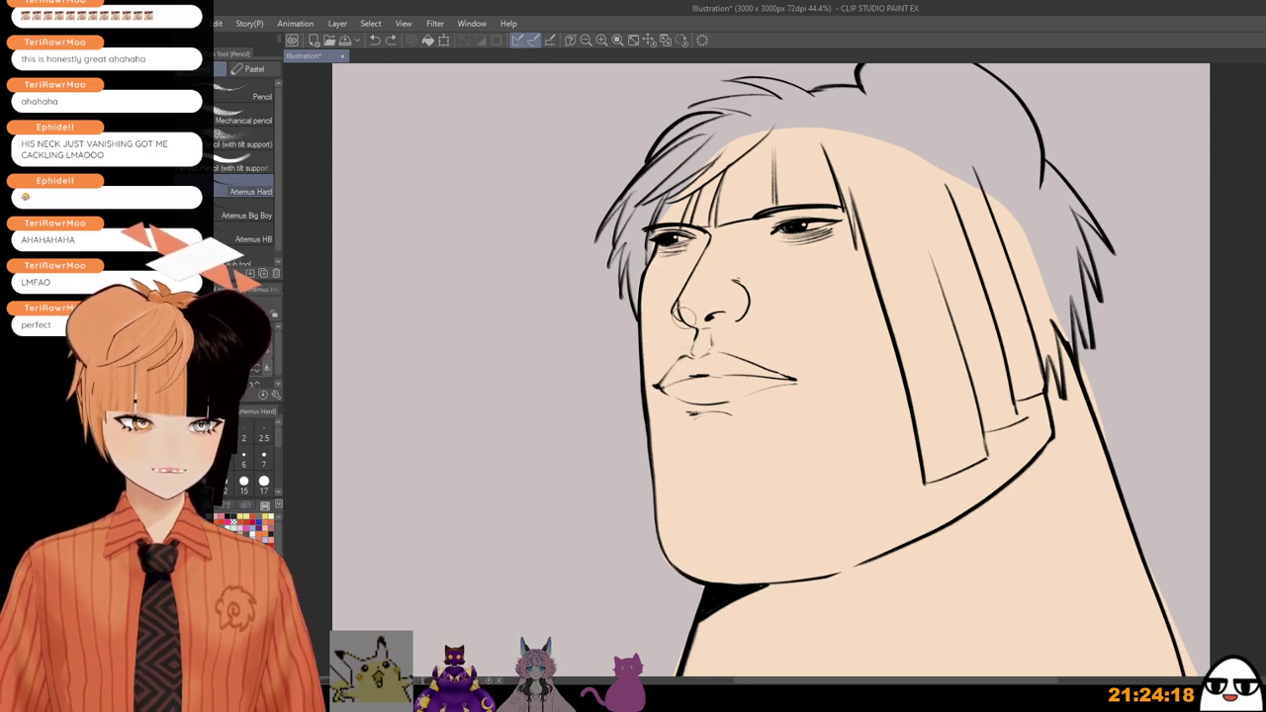
{"action": "left_click_drag", "start_coordinate": [677, 312], "coordinate": [694, 329]}
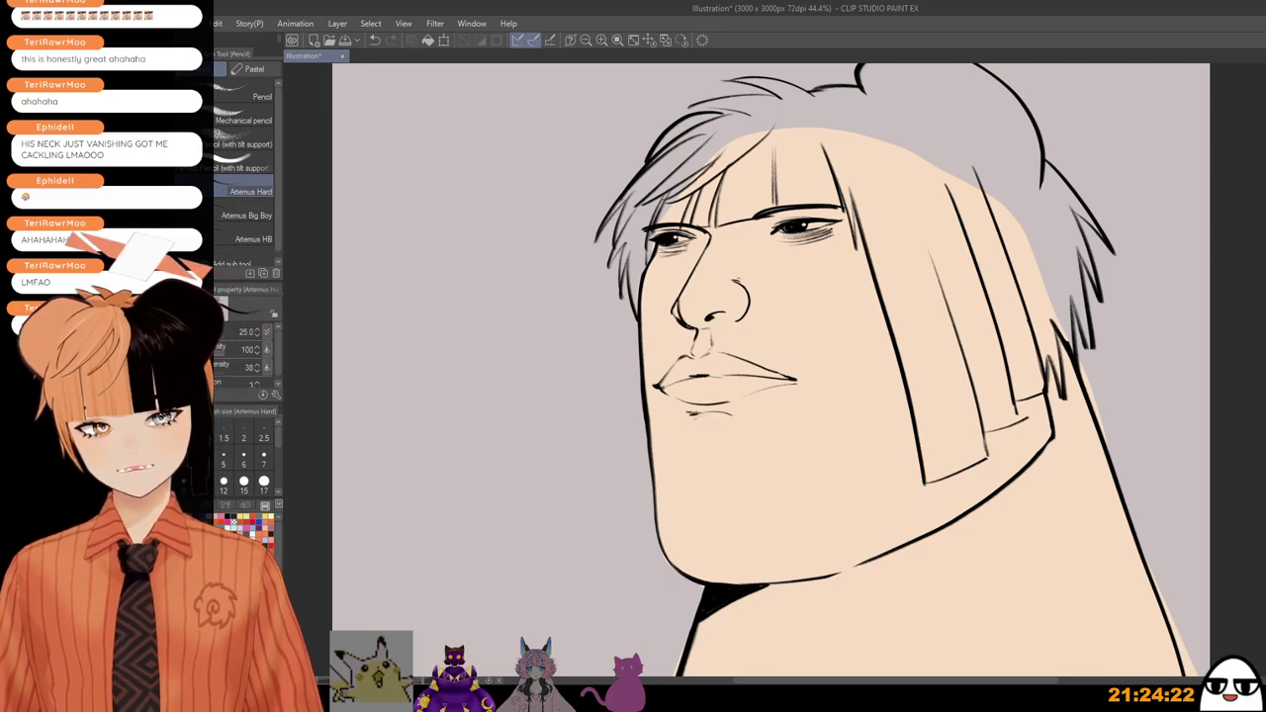
Step: Lasso the front hair section from the top tufts down to the temple, fill it with orange, and deselect
{"action": "scroll", "coordinate": [761, 410], "scroll_direction": "down", "scroll_amount": 2}
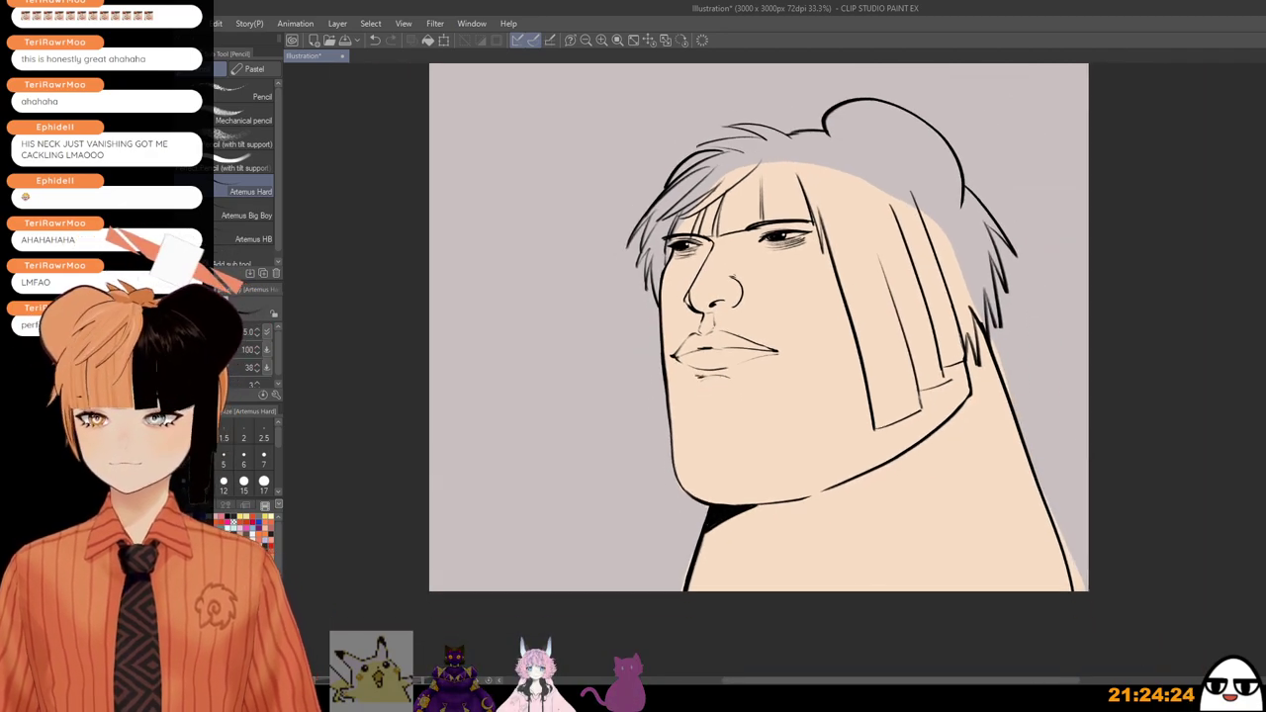
{"action": "key", "text": "m"}
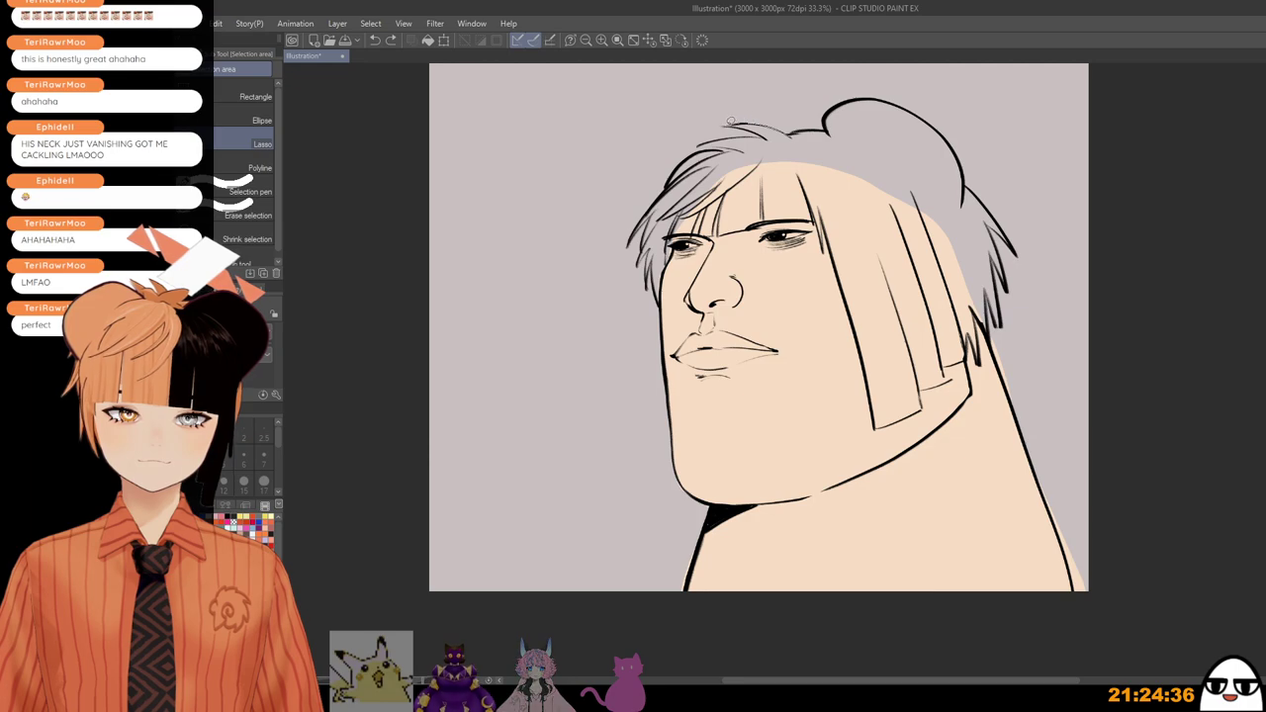
{"action": "mouse_move", "coordinate": [727, 124]}
{"action": "left_mouse_down"}
{"action": "mouse_move", "coordinate": [768, 133]}
{"action": "mouse_move", "coordinate": [702, 142]}
{"action": "mouse_move", "coordinate": [736, 144]}
{"action": "mouse_move", "coordinate": [653, 259]}
{"action": "mouse_move", "coordinate": [662, 297]}
{"action": "left_mouse_up"}
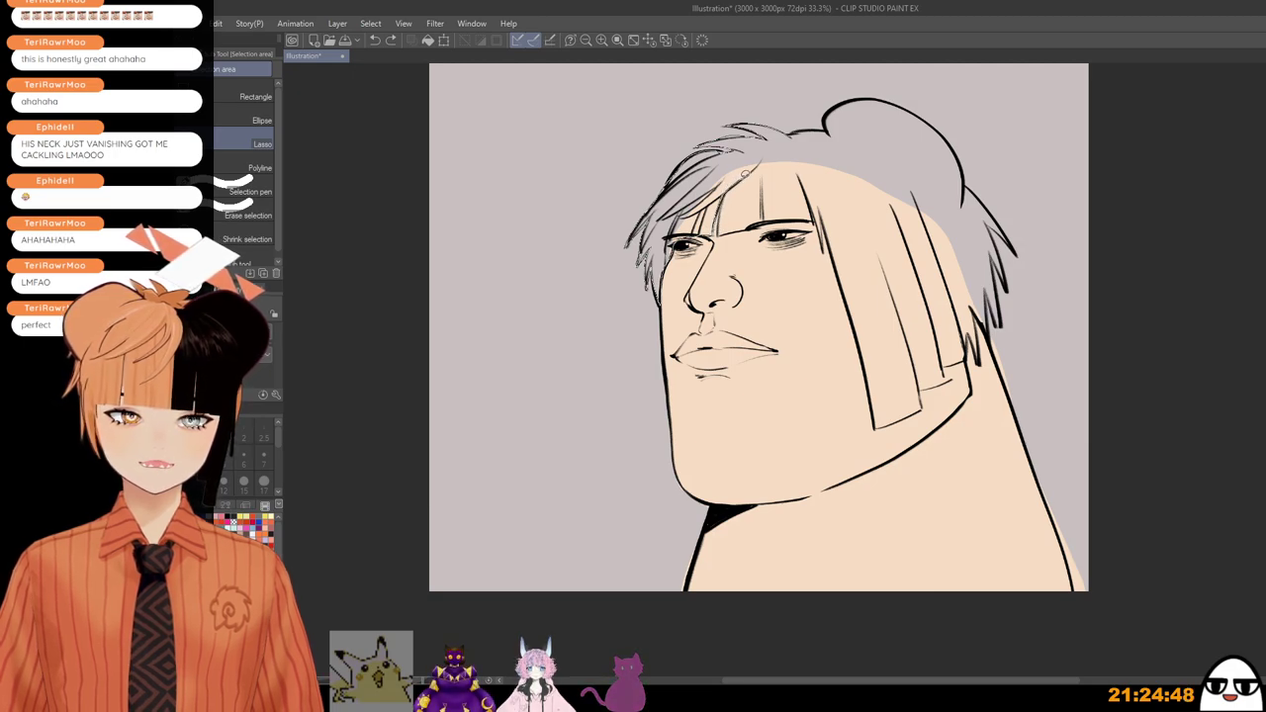
{"action": "left_click_drag", "start_coordinate": [746, 175], "coordinate": [762, 162]}
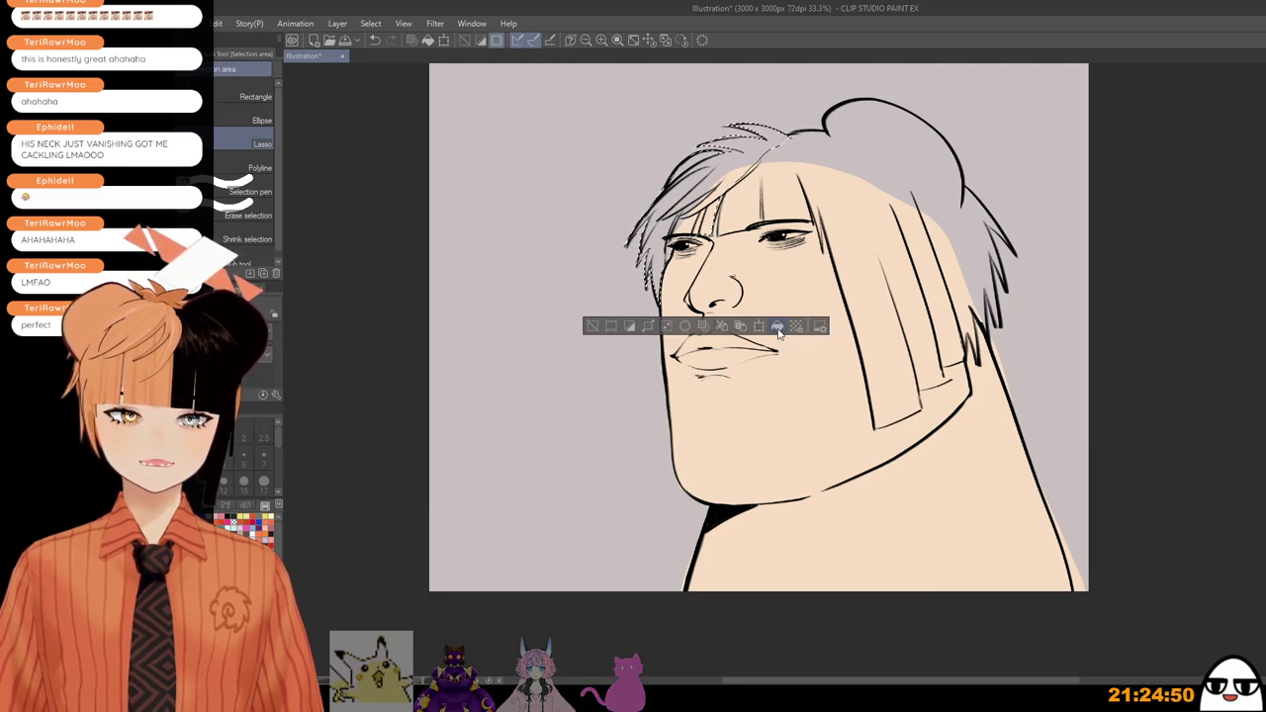
{"action": "left_click", "coordinate": [778, 328]}
{"action": "left_click", "coordinate": [593, 328]}
Step: Lasso the uncoloured gaps along the lower edge and parting of the orange fringe, fill them with orange, and deselect
{"action": "scroll", "coordinate": [733, 190], "scroll_direction": "up", "scroll_amount": 2}
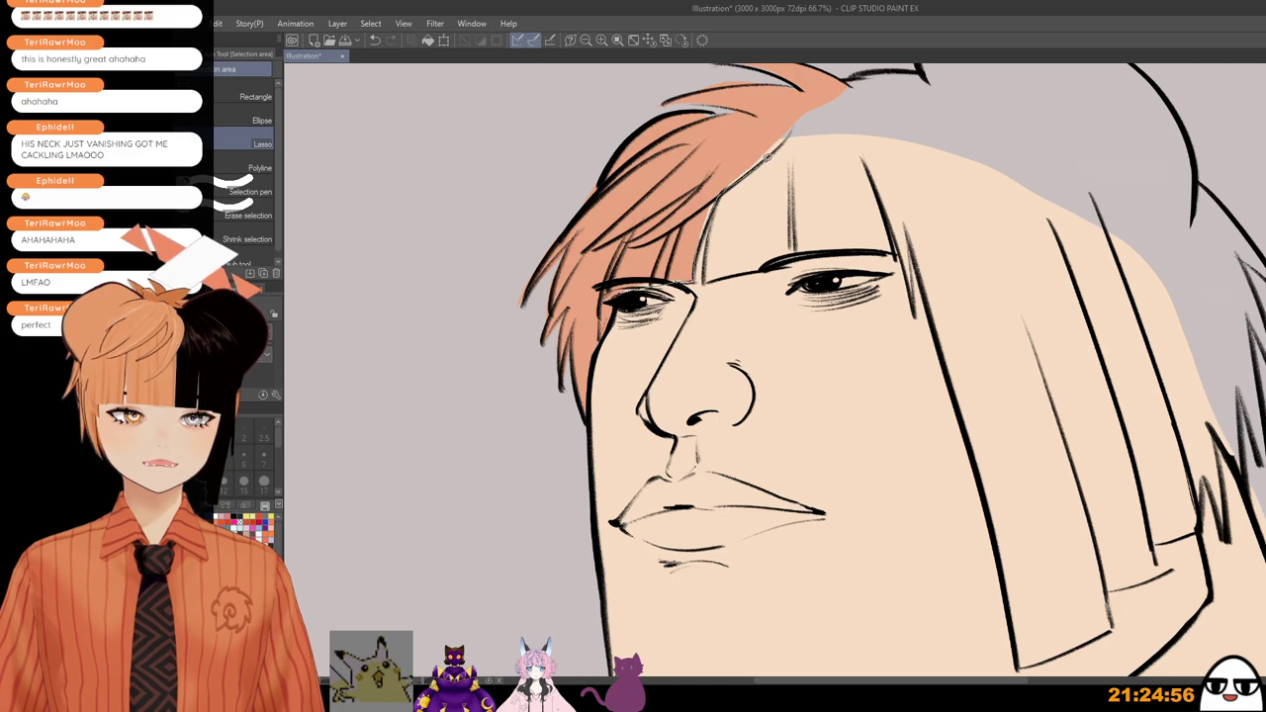
{"action": "left_click_drag", "start_coordinate": [768, 157], "coordinate": [850, 87]}
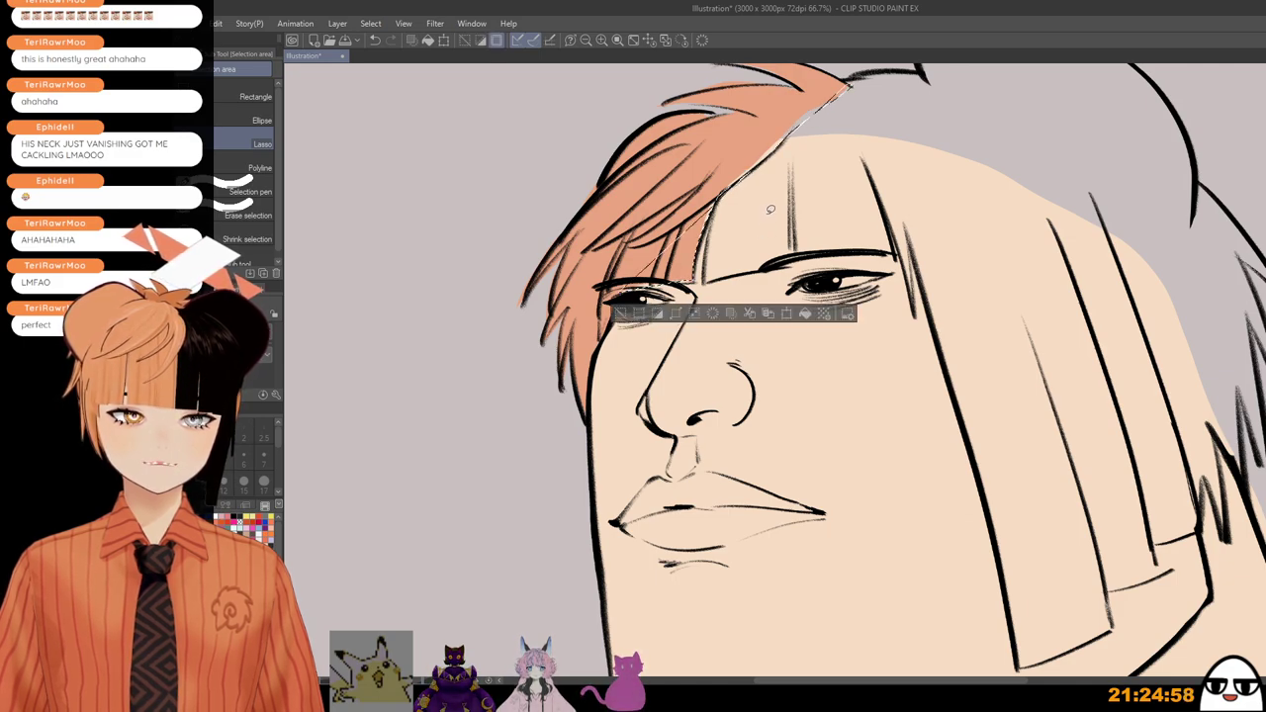
{"action": "key", "text": "ctrl+z"}
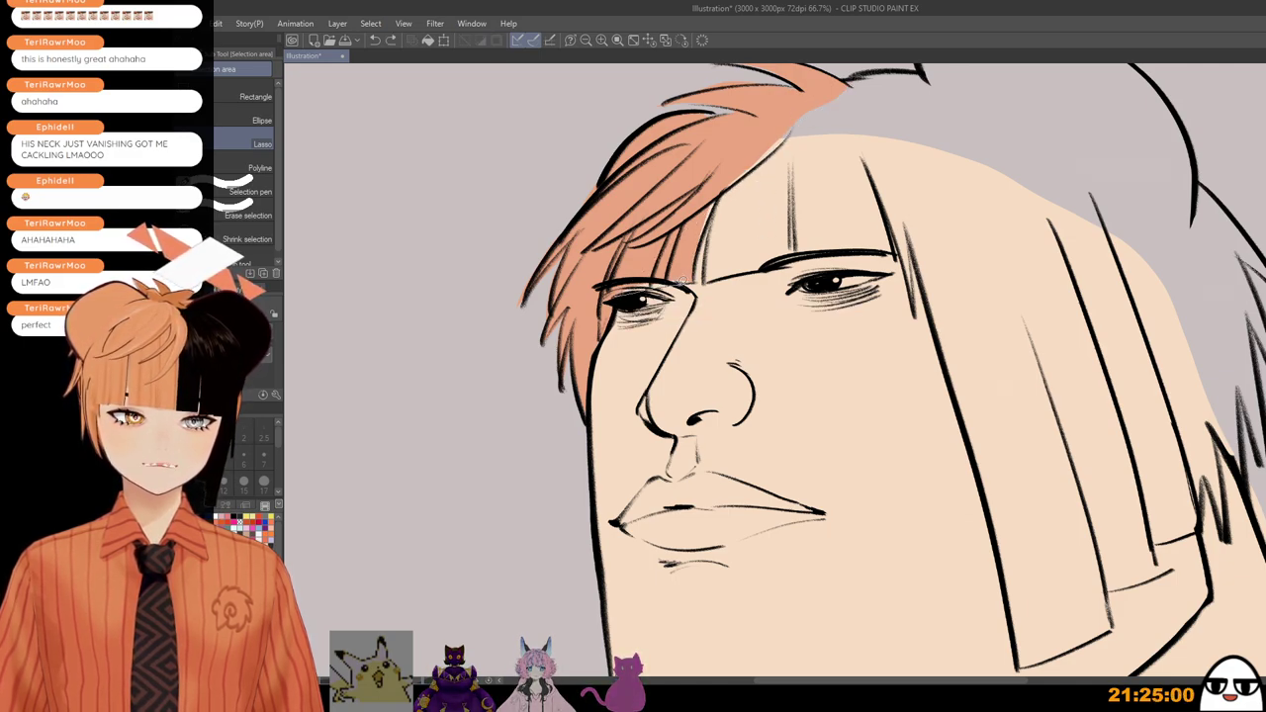
{"action": "left_click_drag", "start_coordinate": [683, 284], "coordinate": [729, 186]}
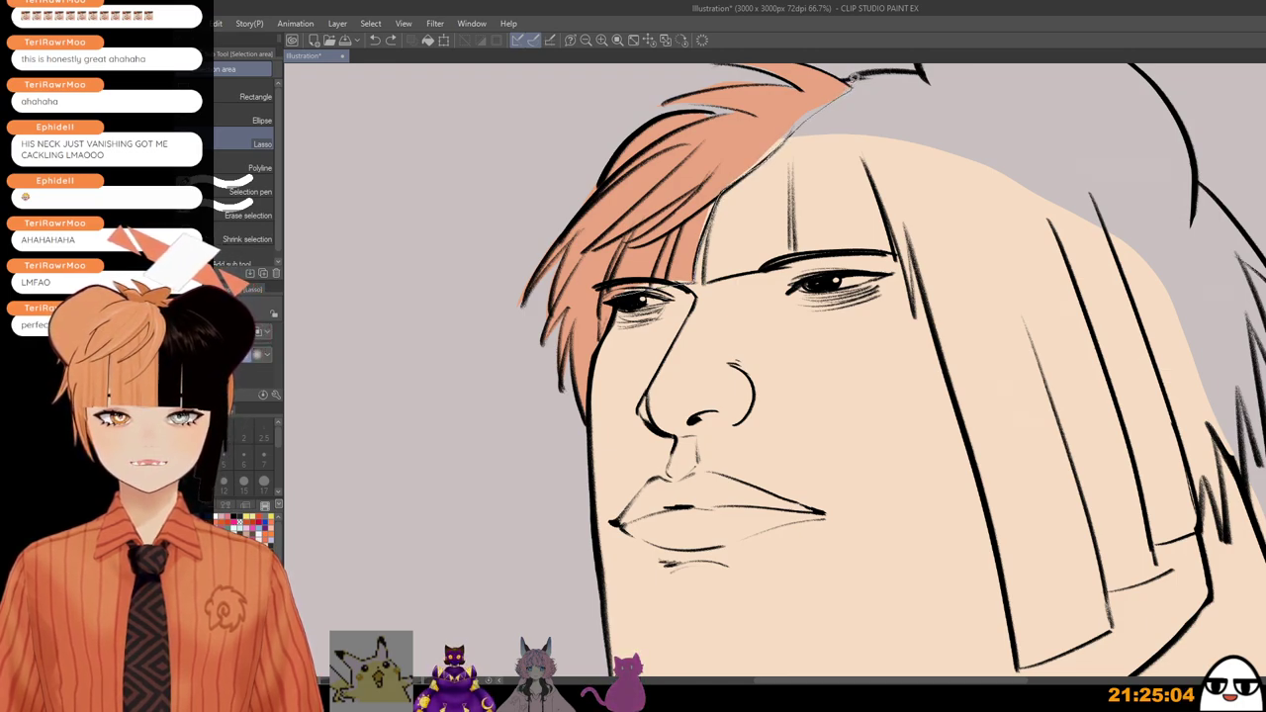
{"action": "mouse_move", "coordinate": [851, 79]}
{"action": "left_mouse_down"}
{"action": "mouse_move", "coordinate": [757, 116]}
{"action": "mouse_move", "coordinate": [643, 222]}
{"action": "mouse_move", "coordinate": [608, 281]}
{"action": "left_mouse_up"}
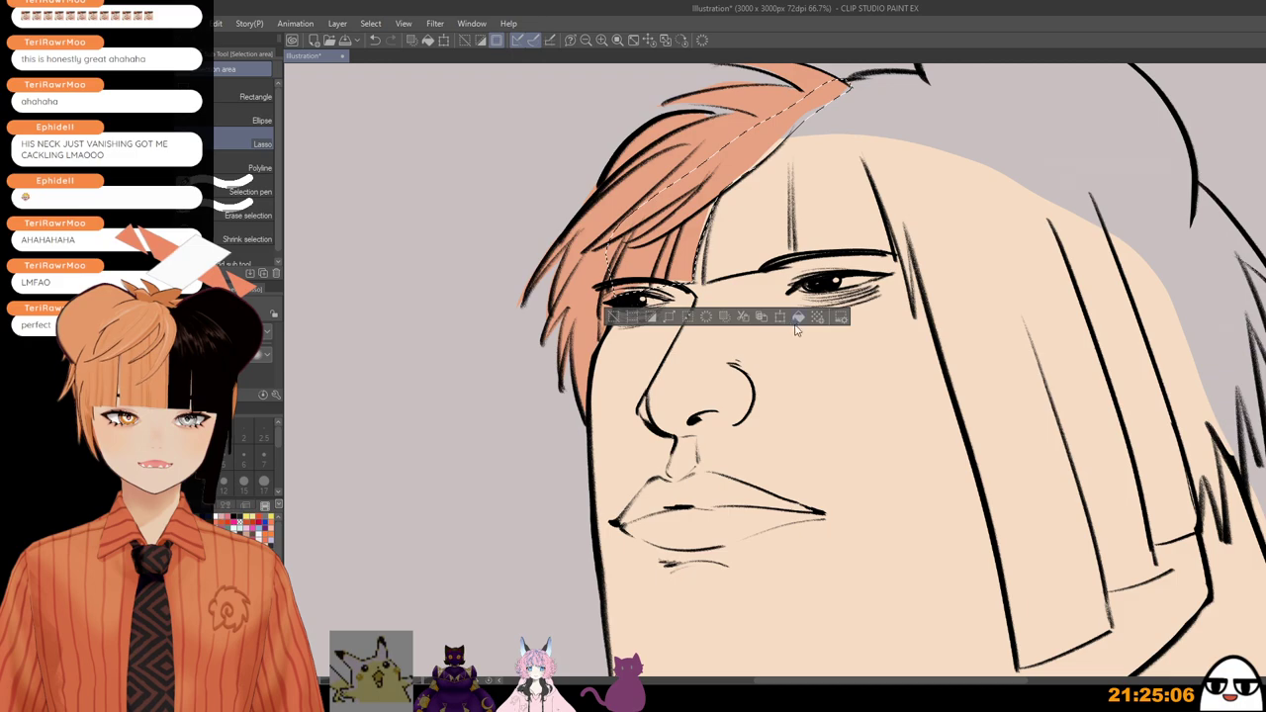
{"action": "left_click", "coordinate": [797, 320]}
{"action": "left_click", "coordinate": [613, 317]}
Step: Fill the uncoloured slivers in the top hair tufts with orange and erase the colour spilling above the tuft outline
{"action": "mouse_move", "coordinate": [726, 97]}
{"action": "left_mouse_down"}
{"action": "mouse_move", "coordinate": [717, 259]}
{"action": "mouse_move", "coordinate": [753, 311]}
{"action": "mouse_move", "coordinate": [649, 308]}
{"action": "left_mouse_up"}
{"action": "scroll", "coordinate": [717, 262], "scroll_direction": "up", "scroll_amount": 3}
{"action": "scroll", "coordinate": [717, 260], "scroll_direction": "up", "scroll_amount": 2}
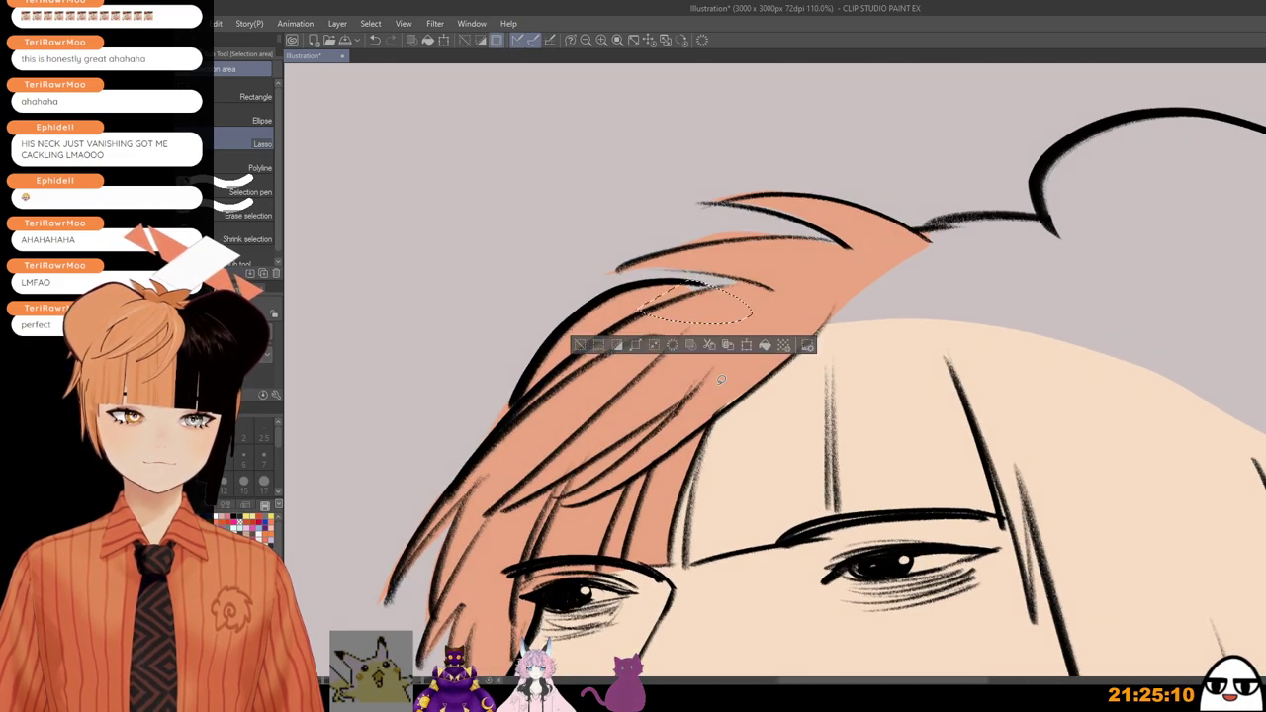
{"action": "left_click", "coordinate": [766, 344]}
{"action": "key", "text": "ctrl+d"}
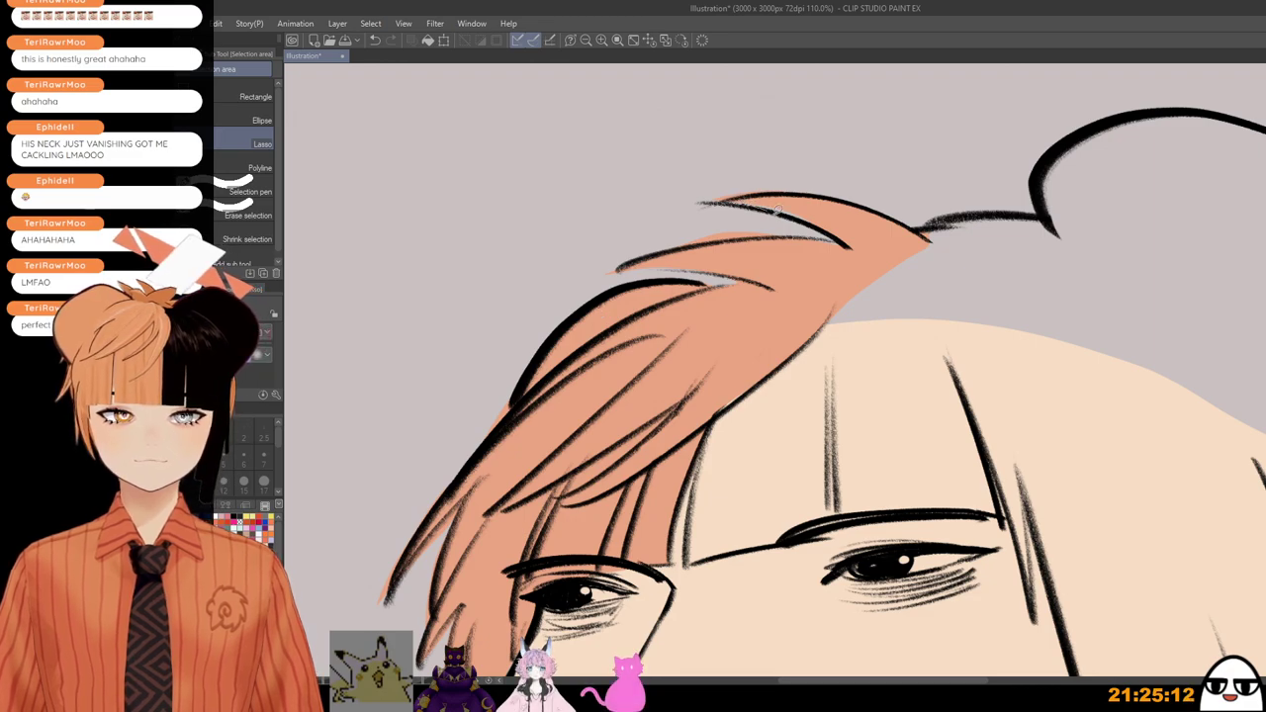
{"action": "mouse_move", "coordinate": [779, 210]}
{"action": "left_mouse_down"}
{"action": "mouse_move", "coordinate": [835, 222]}
{"action": "mouse_move", "coordinate": [761, 205]}
{"action": "left_mouse_up"}
{"action": "left_click", "coordinate": [862, 249]}
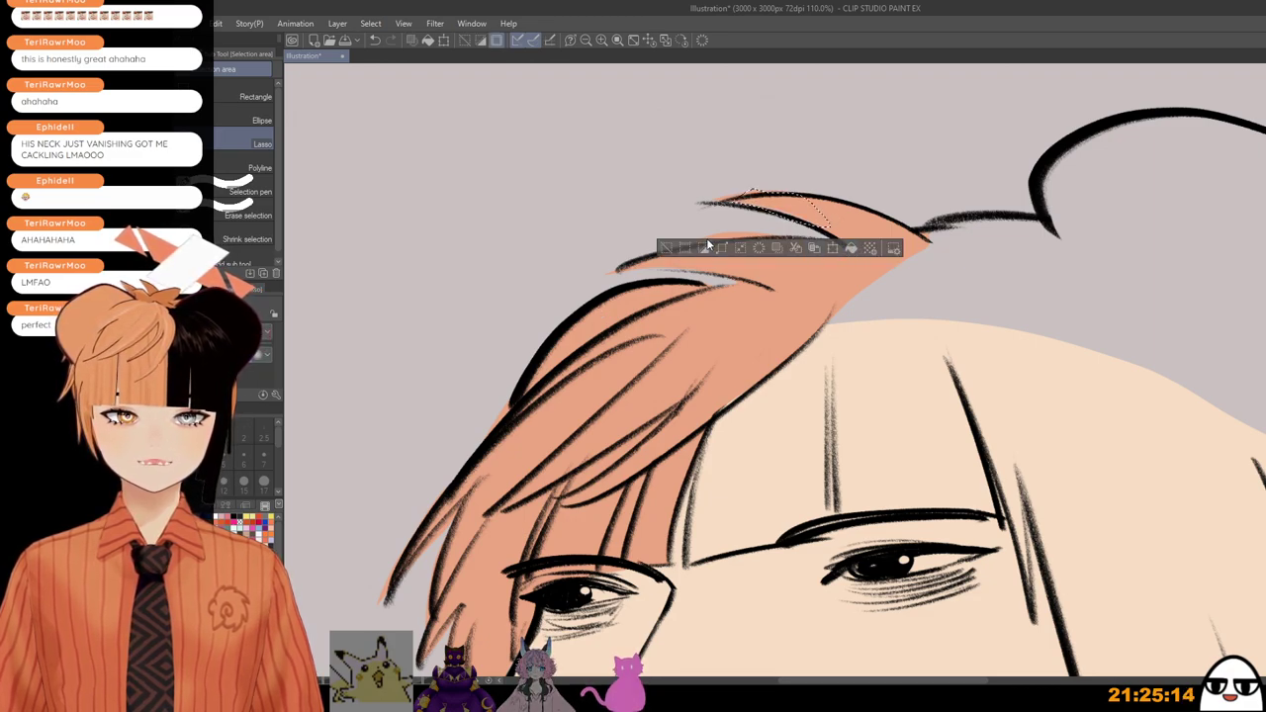
{"action": "key", "text": "ctrl+d"}
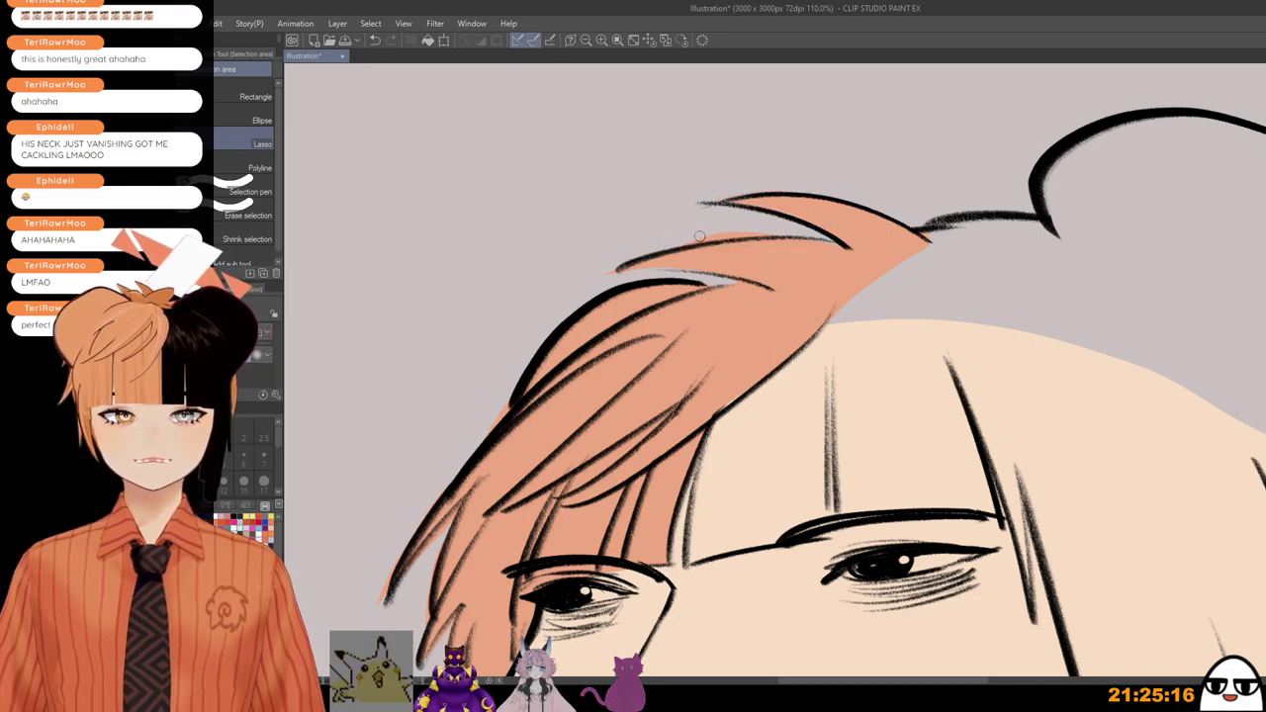
{"action": "left_click_drag", "start_coordinate": [700, 237], "coordinate": [749, 232]}
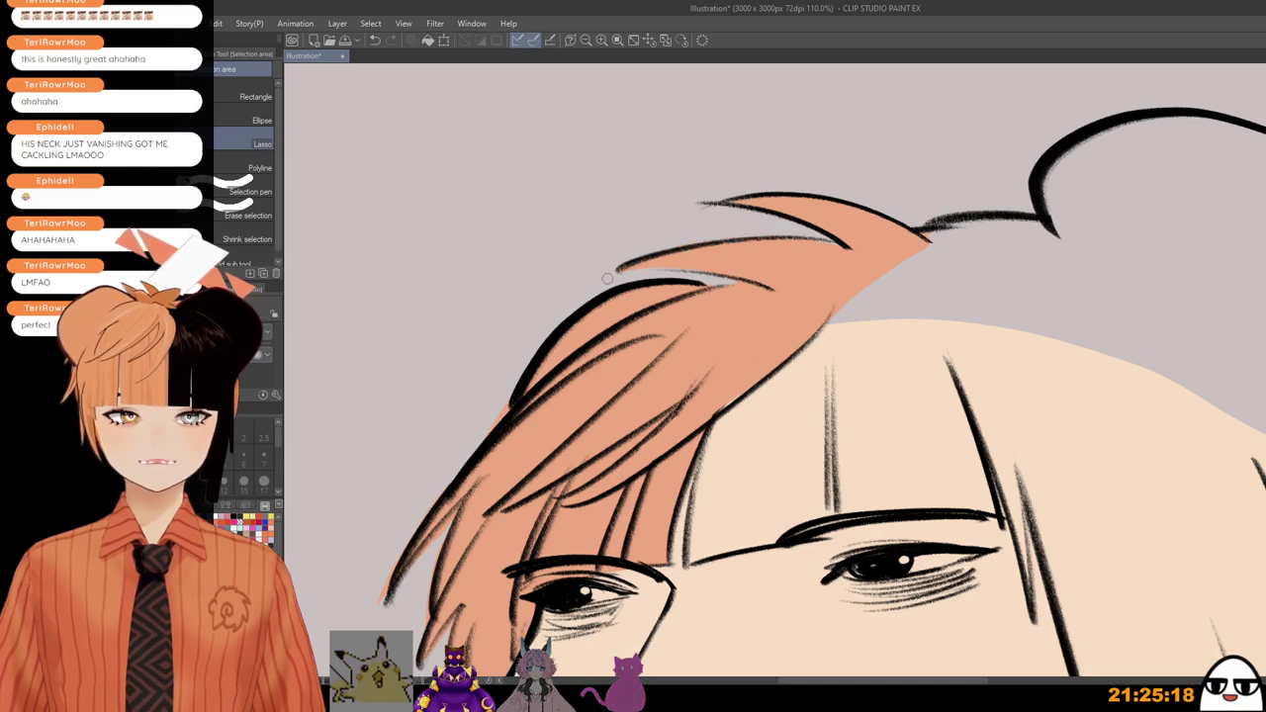
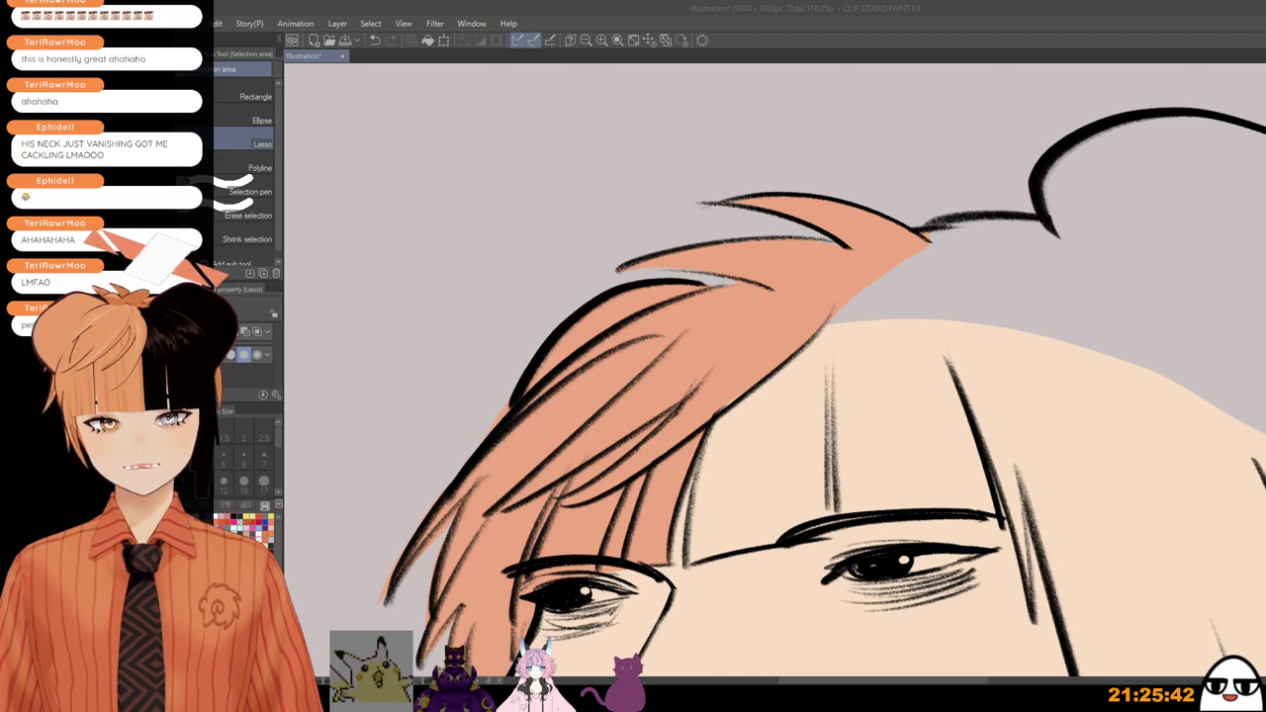
Step: Lasso the remaining sliver where the orange fringe meets the forehead, fill it with orange, and deselect
{"action": "scroll", "coordinate": [840, 471], "scroll_direction": "down", "scroll_amount": 2}
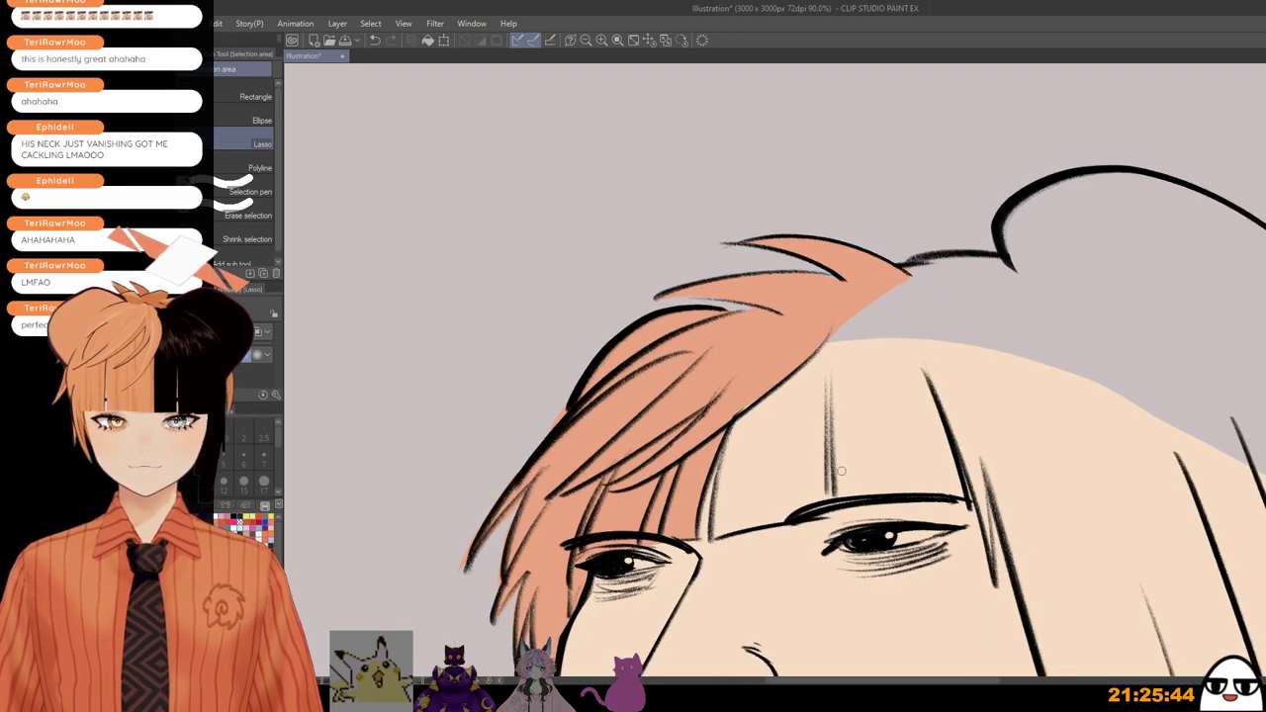
{"action": "scroll", "coordinate": [841, 471], "scroll_direction": "down", "scroll_amount": 2}
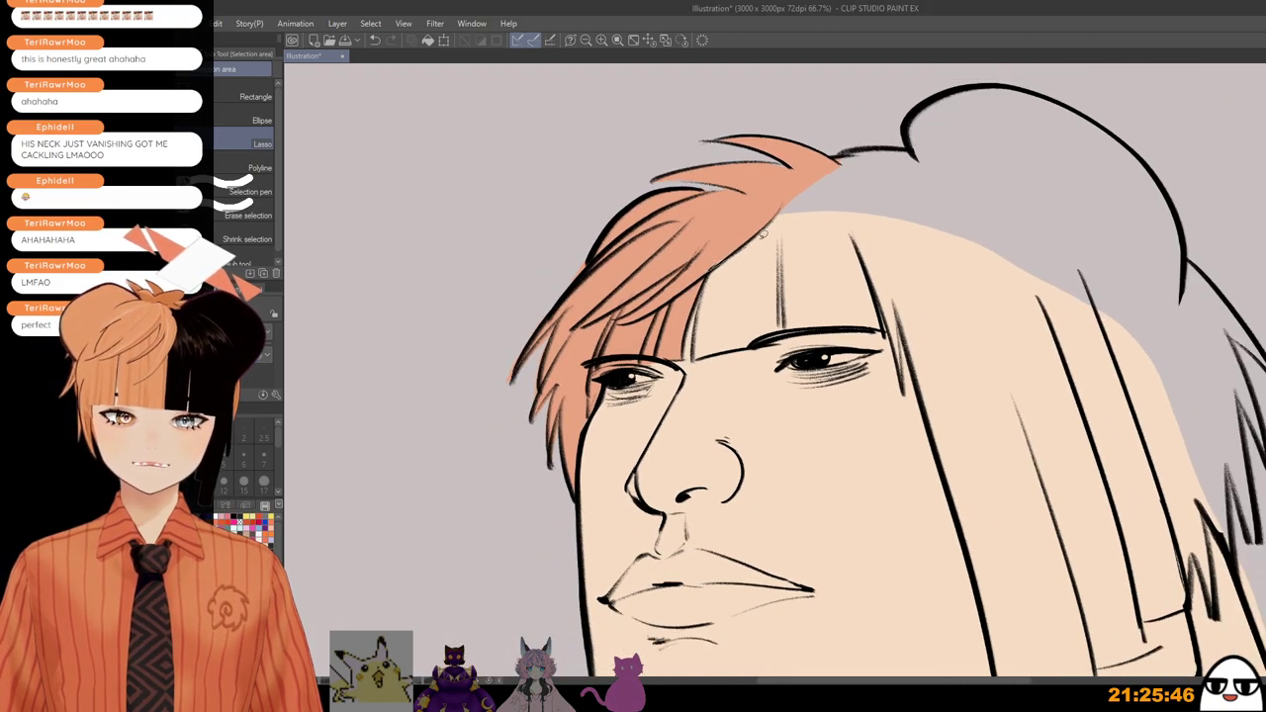
{"action": "left_click_drag", "start_coordinate": [762, 234], "coordinate": [712, 263]}
{"action": "left_click", "coordinate": [803, 299]}
{"action": "left_click", "coordinate": [619, 295]}
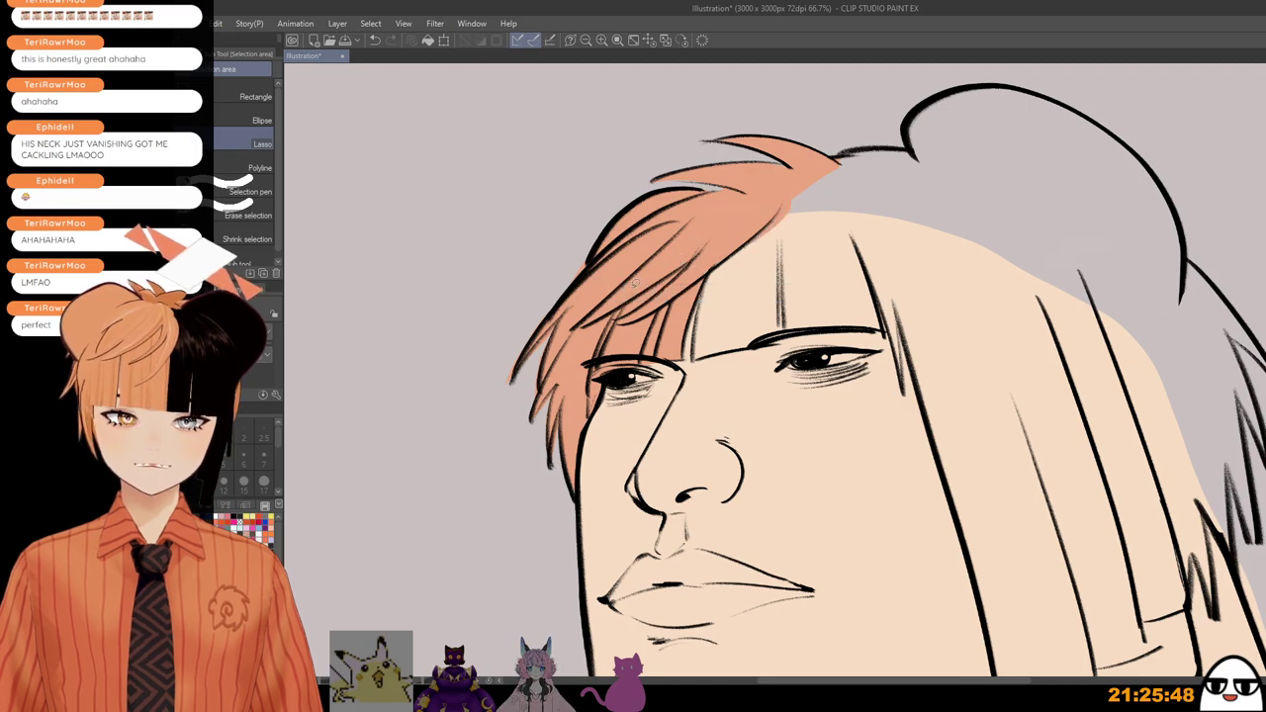
Step: Lasso the back hair section from the parting and fringe around the crown to the jagged tips, fill it with charcoal, and deselect
{"action": "scroll", "coordinate": [801, 392], "scroll_direction": "down", "scroll_amount": 2}
{"action": "left_click_drag", "start_coordinate": [924, 502], "coordinate": [799, 310]}
{"action": "scroll", "coordinate": [841, 318], "scroll_direction": "down", "scroll_amount": 2}
{"action": "left_click_drag", "start_coordinate": [894, 337], "coordinate": [900, 446]}
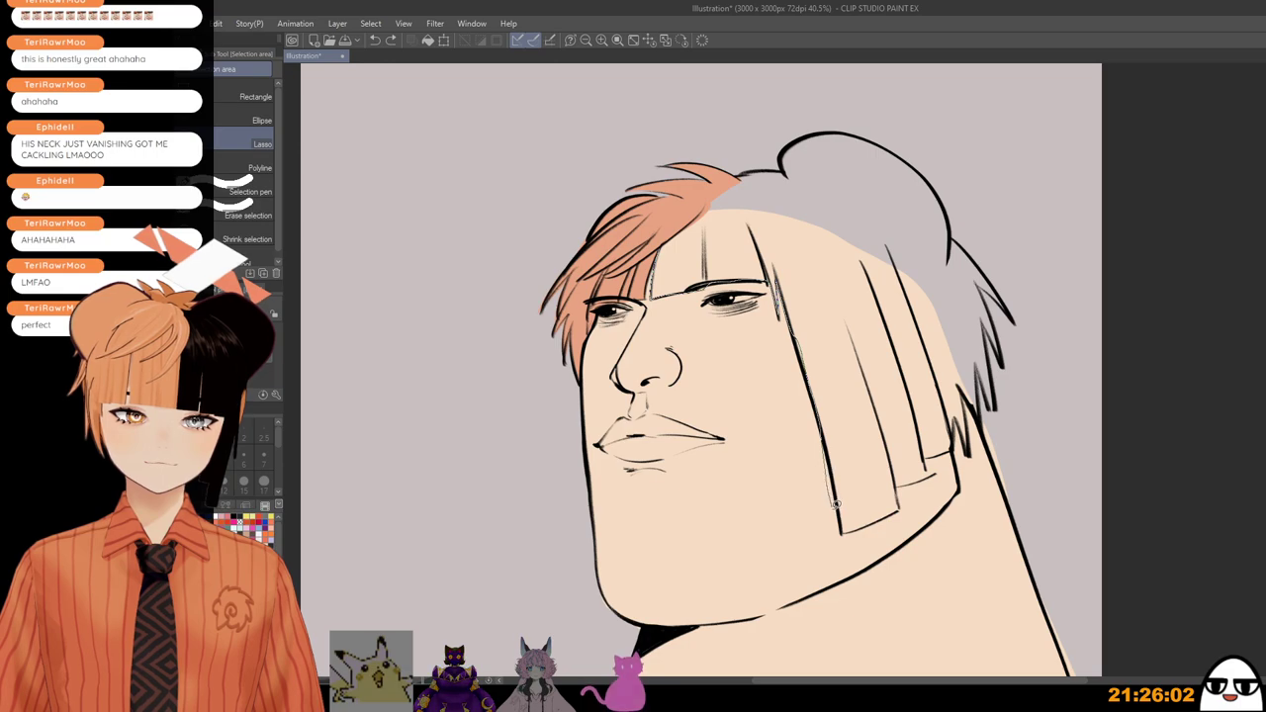
{"action": "left_click_drag", "start_coordinate": [841, 528], "coordinate": [883, 514]}
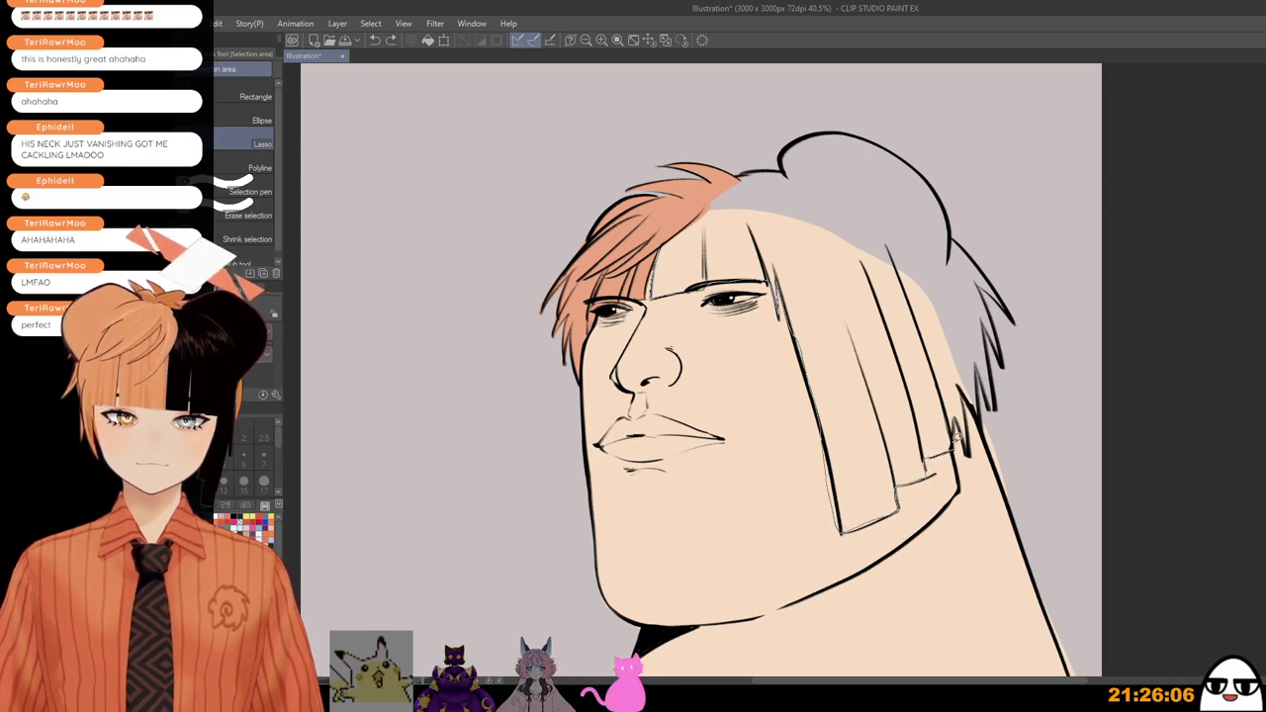
{"action": "mouse_move", "coordinate": [970, 423]}
{"action": "left_mouse_down"}
{"action": "mouse_move", "coordinate": [968, 398]}
{"action": "mouse_move", "coordinate": [981, 407]}
{"action": "mouse_move", "coordinate": [991, 390]}
{"action": "left_mouse_up"}
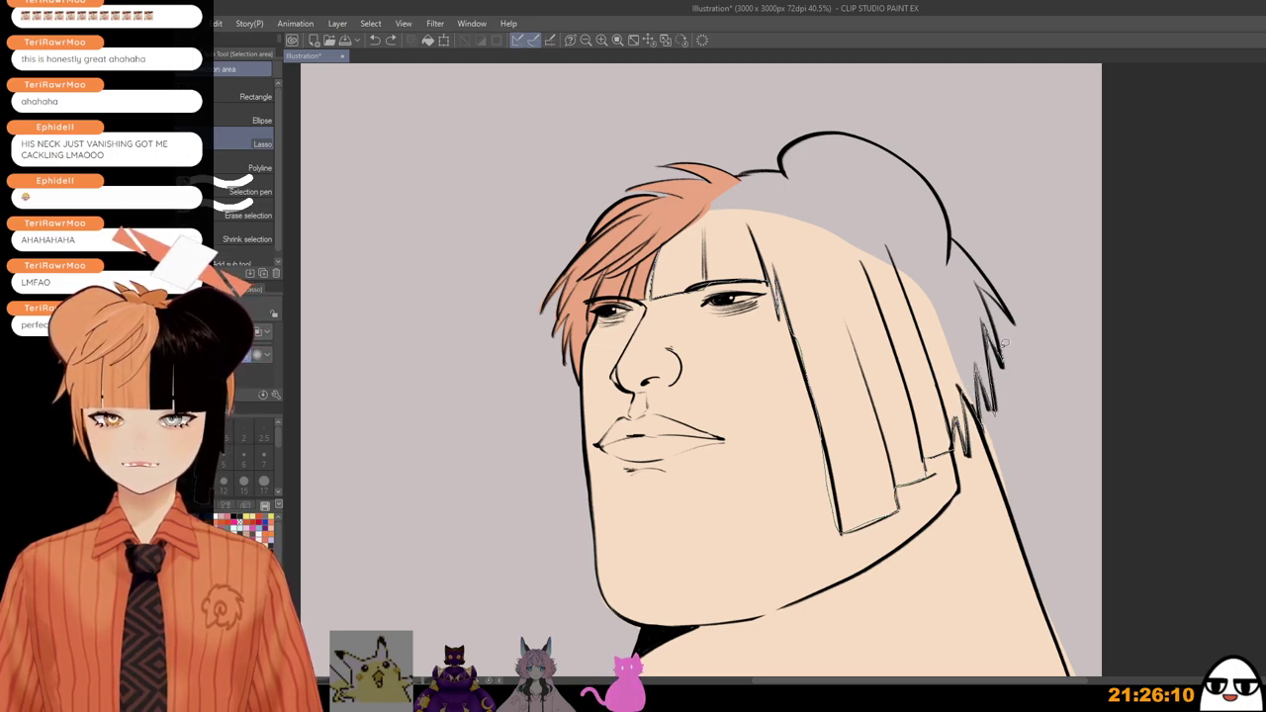
{"action": "left_click_drag", "start_coordinate": [979, 284], "coordinate": [1023, 315]}
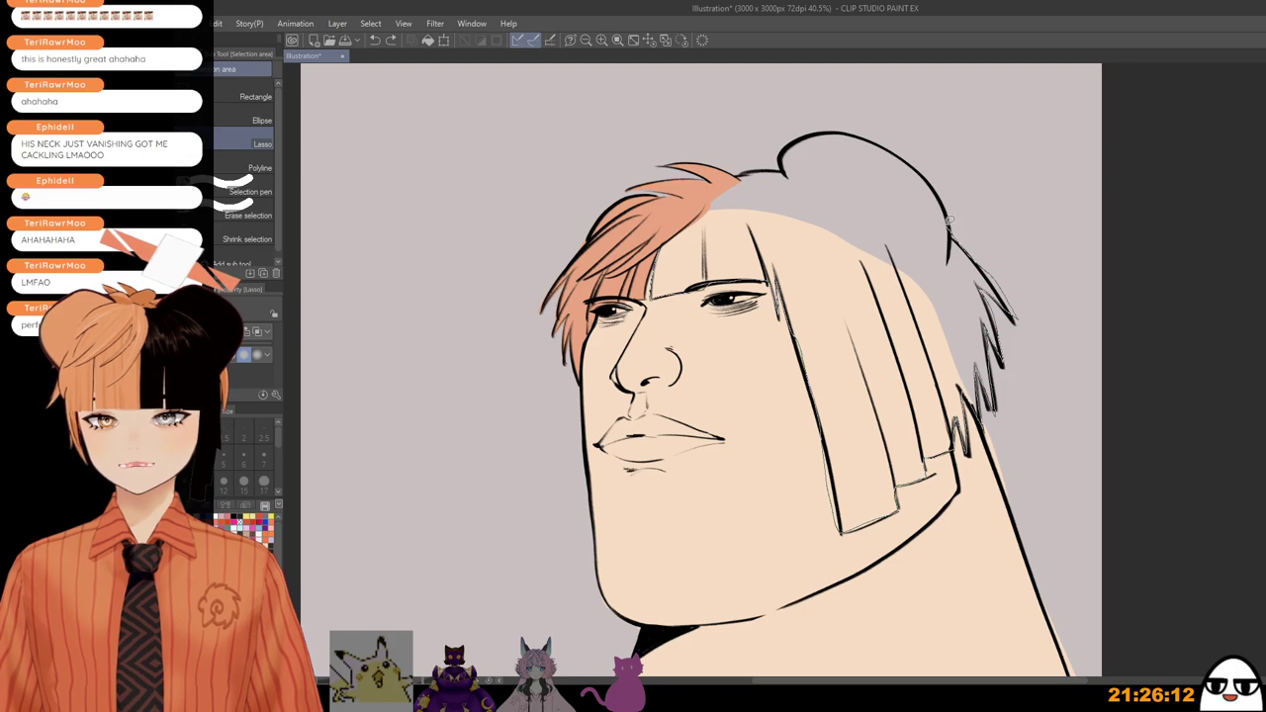
{"action": "mouse_move", "coordinate": [931, 179]}
{"action": "left_mouse_down"}
{"action": "mouse_move", "coordinate": [848, 133]}
{"action": "mouse_move", "coordinate": [803, 137]}
{"action": "mouse_move", "coordinate": [785, 168]}
{"action": "left_mouse_up"}
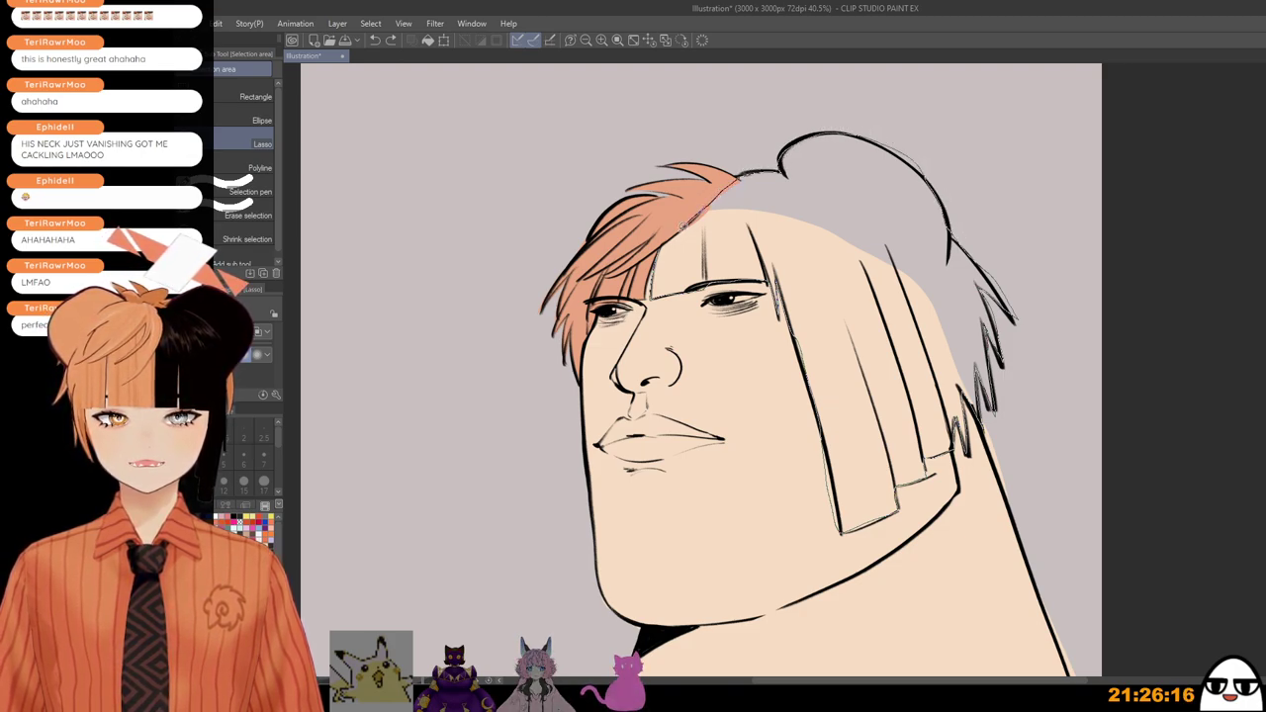
{"action": "left_click", "coordinate": [729, 184]}
{"action": "left_click", "coordinate": [768, 556]}
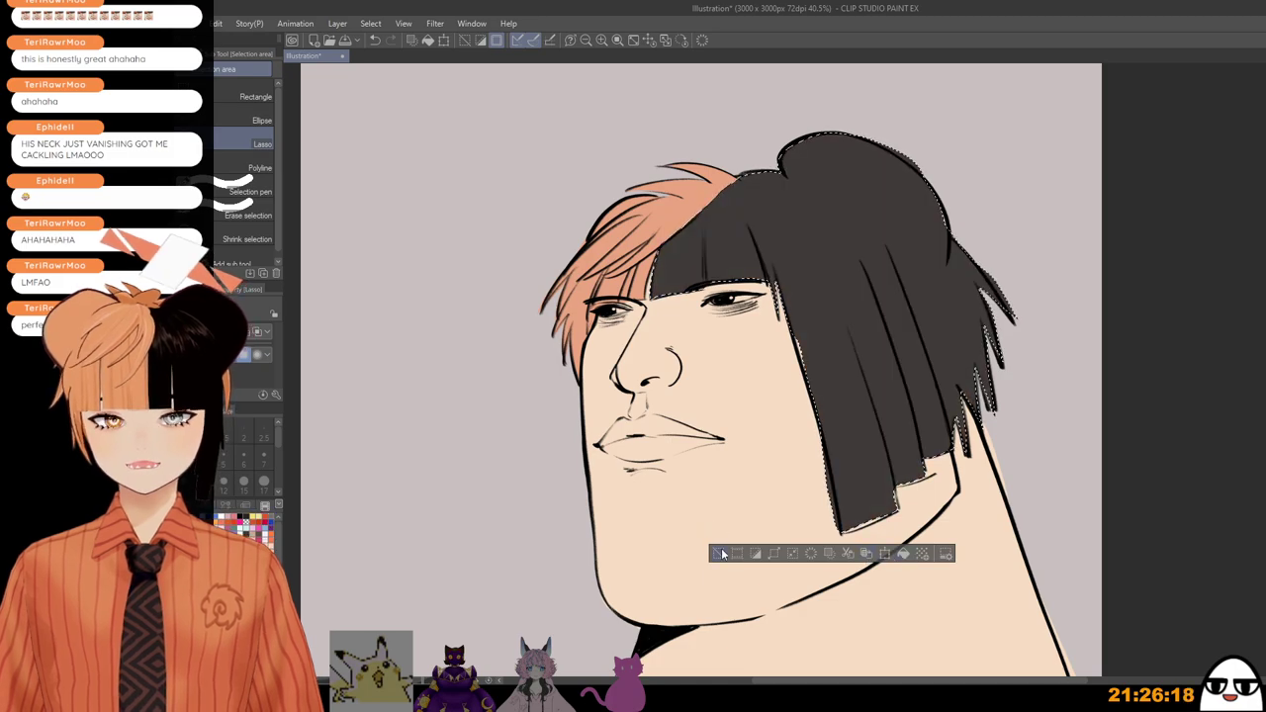
{"action": "left_click", "coordinate": [720, 554]}
Step: Fill the uncoloured slivers between the charcoal hair and its outline along the long side lock with the Milli pen
{"action": "scroll", "coordinate": [866, 512], "scroll_direction": "up", "scroll_amount": 2}
{"action": "scroll", "coordinate": [872, 508], "scroll_direction": "down", "scroll_amount": 1}
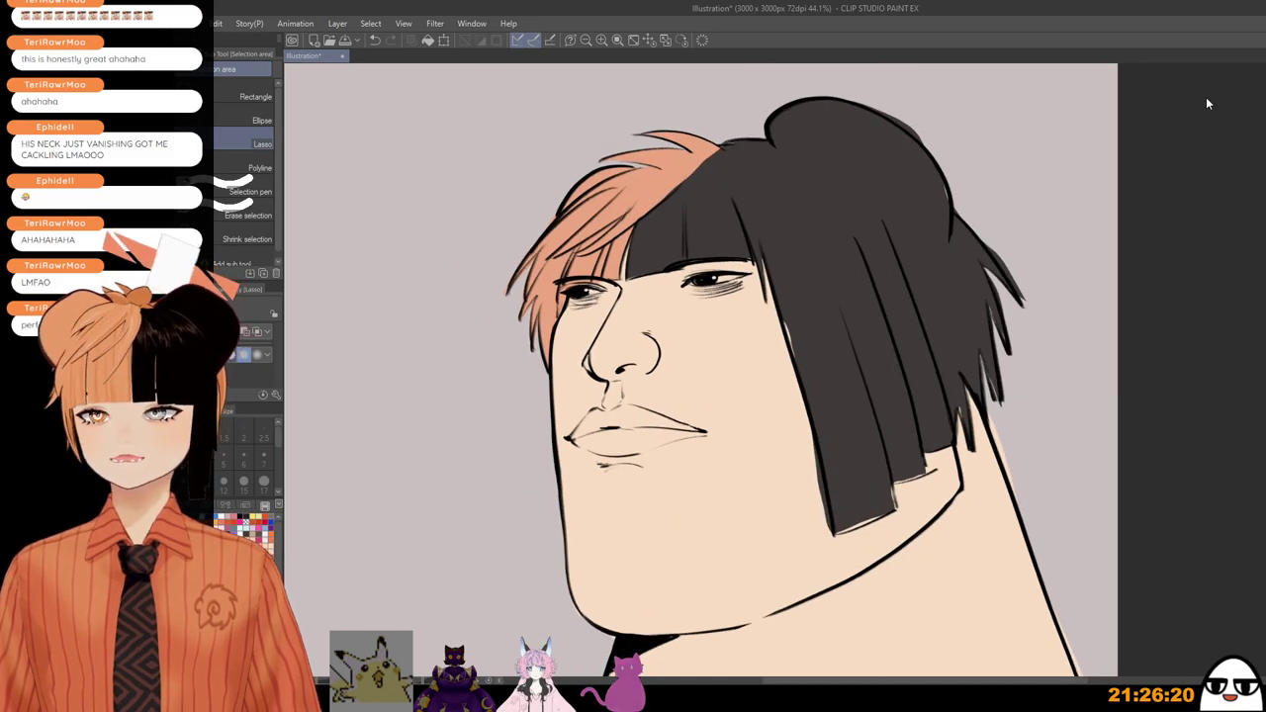
{"action": "key", "text": "p"}
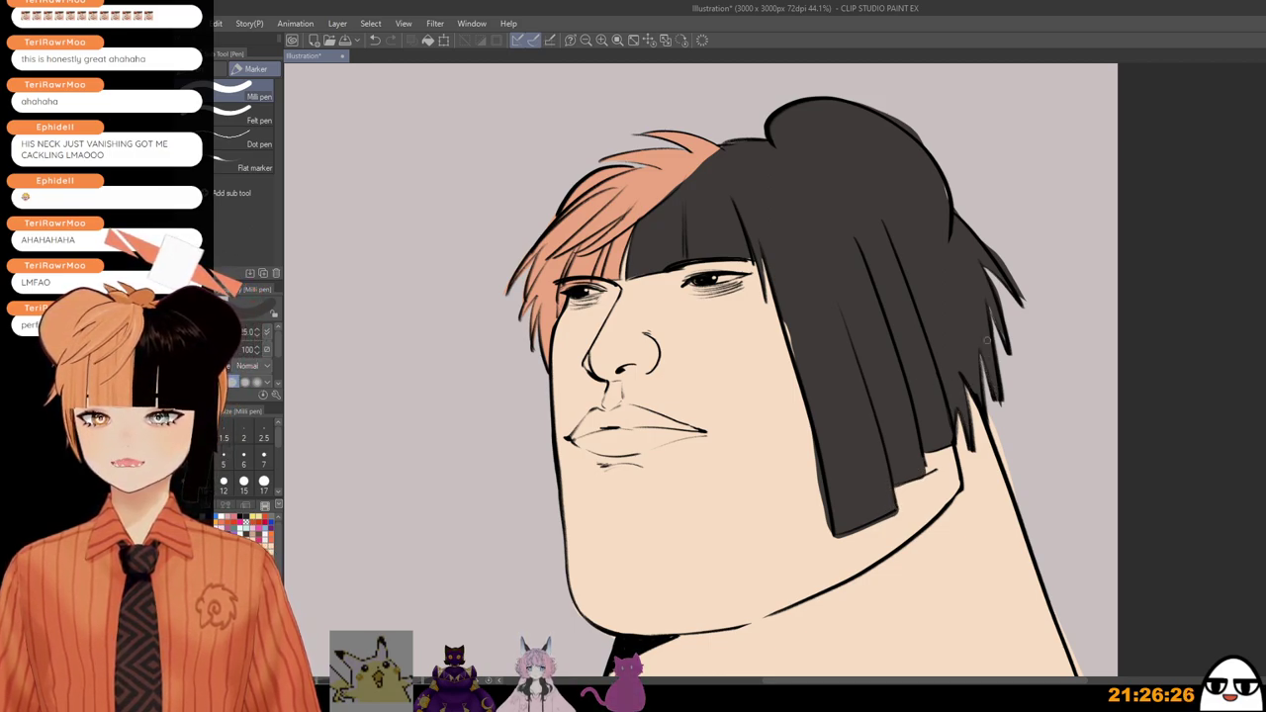
{"action": "scroll", "coordinate": [933, 298], "scroll_direction": "up", "scroll_amount": 3}
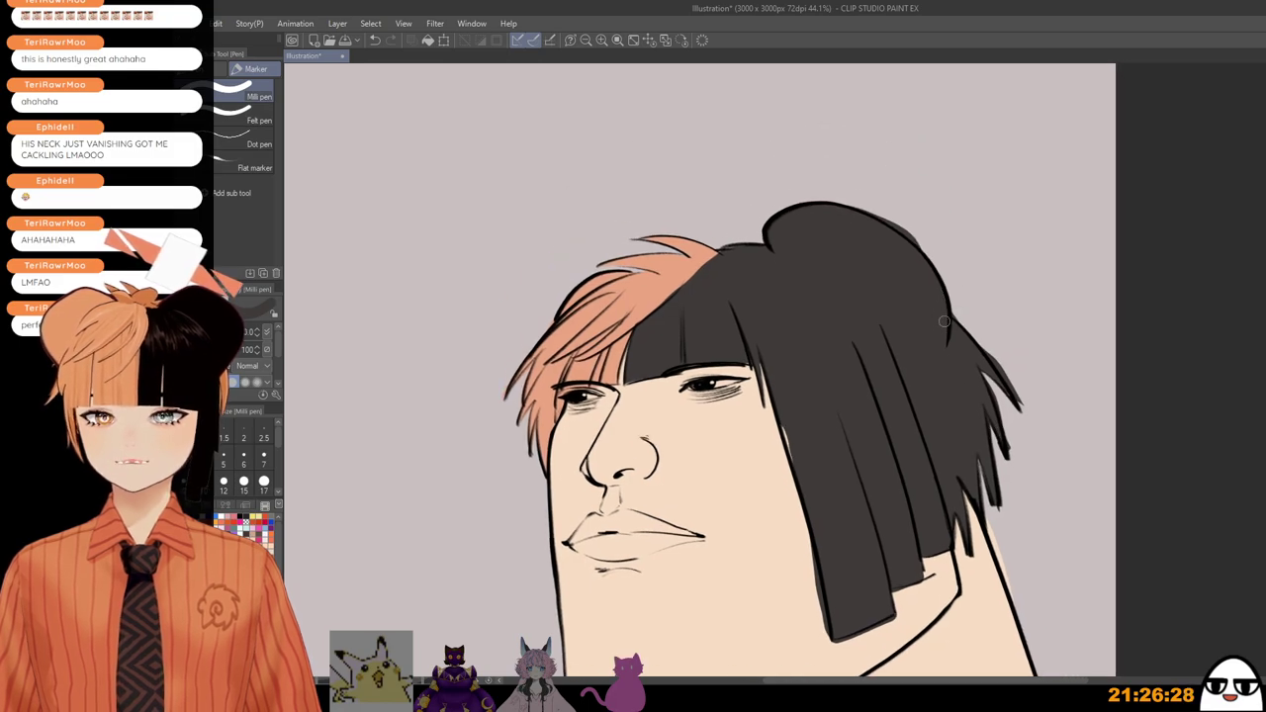
{"action": "scroll", "coordinate": [851, 507], "scroll_direction": "down", "scroll_amount": 3}
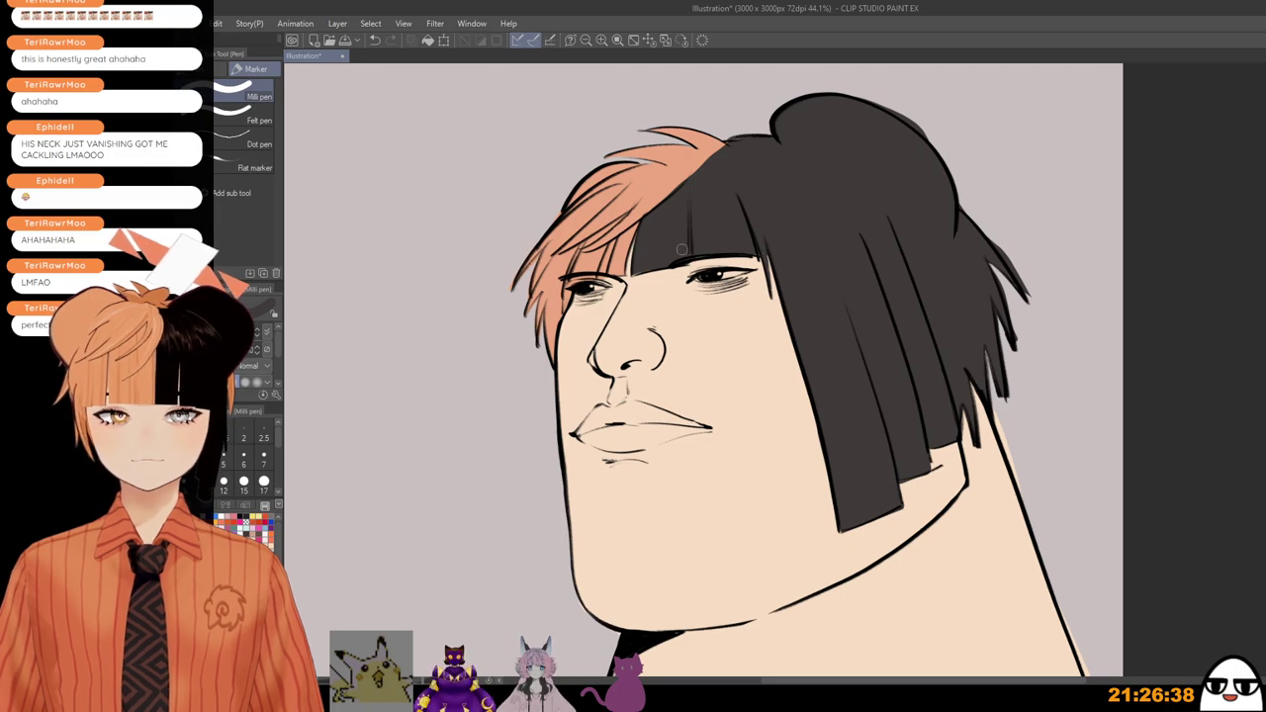
{"action": "scroll", "coordinate": [696, 252], "scroll_direction": "down", "scroll_amount": 1}
{"action": "left_click_drag", "start_coordinate": [739, 265], "coordinate": [729, 310]}
{"action": "scroll", "coordinate": [802, 342], "scroll_direction": "down", "scroll_amount": 2}
{"action": "scroll", "coordinate": [979, 308], "scroll_direction": "up", "scroll_amount": 3}
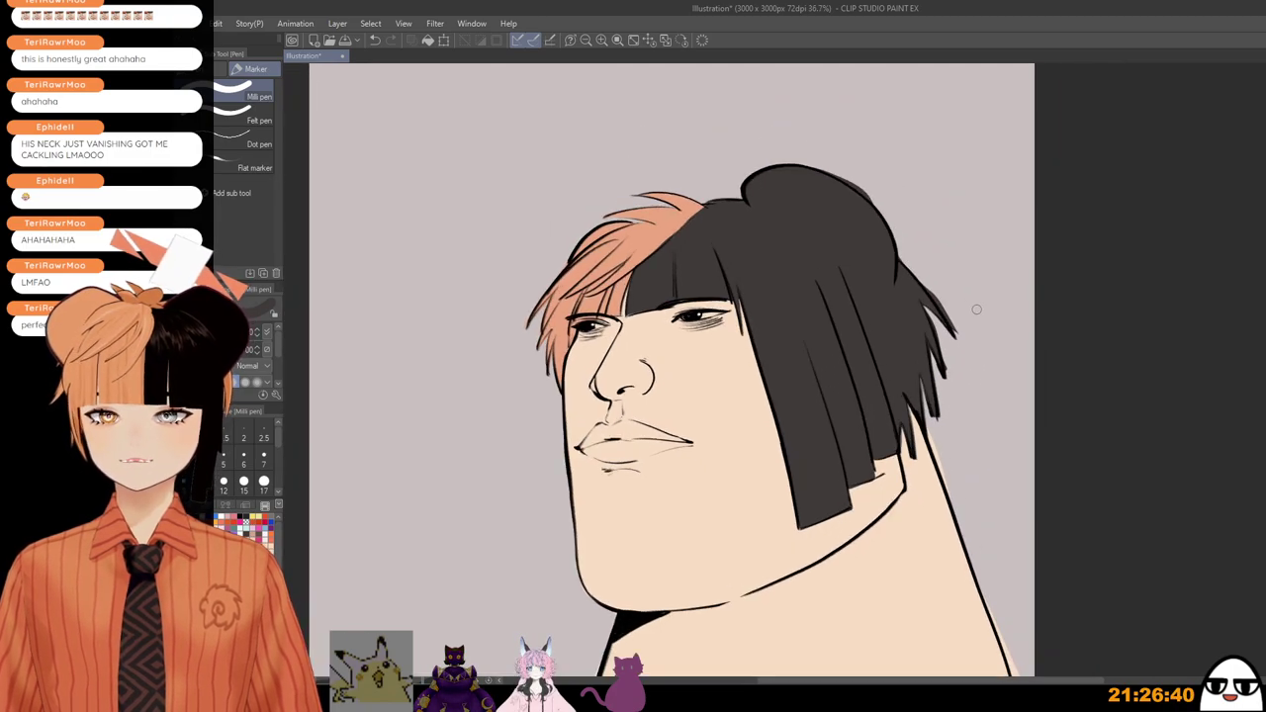
Step: Erase the charcoal spilling outside the hair outline along the crown and the jagged strands at the back
{"action": "scroll", "coordinate": [937, 294], "scroll_direction": "up", "scroll_amount": 1}
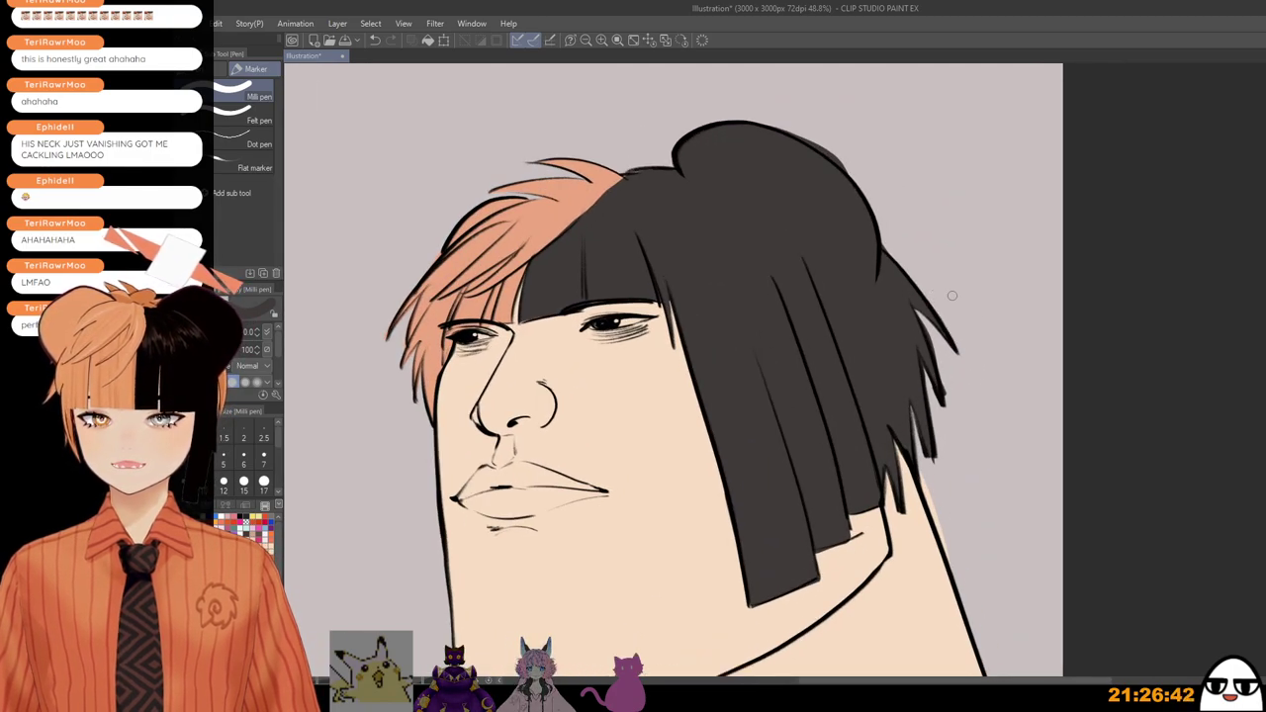
{"action": "left_click_drag", "start_coordinate": [942, 262], "coordinate": [987, 382]}
{"action": "scroll", "coordinate": [895, 292], "scroll_direction": "up", "scroll_amount": 1}
{"action": "left_click_drag", "start_coordinate": [822, 241], "coordinate": [894, 294]}
{"action": "key", "text": "ctrl+z"}
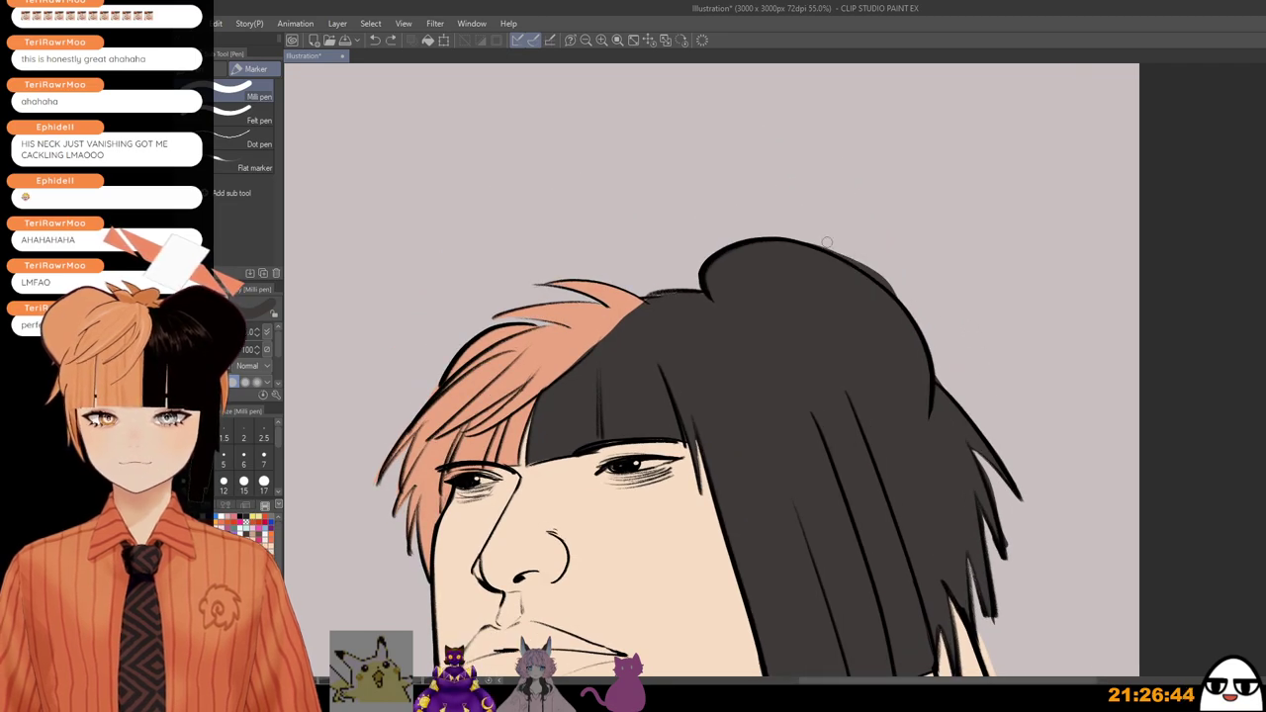
{"action": "left_click_drag", "start_coordinate": [827, 242], "coordinate": [901, 296]}
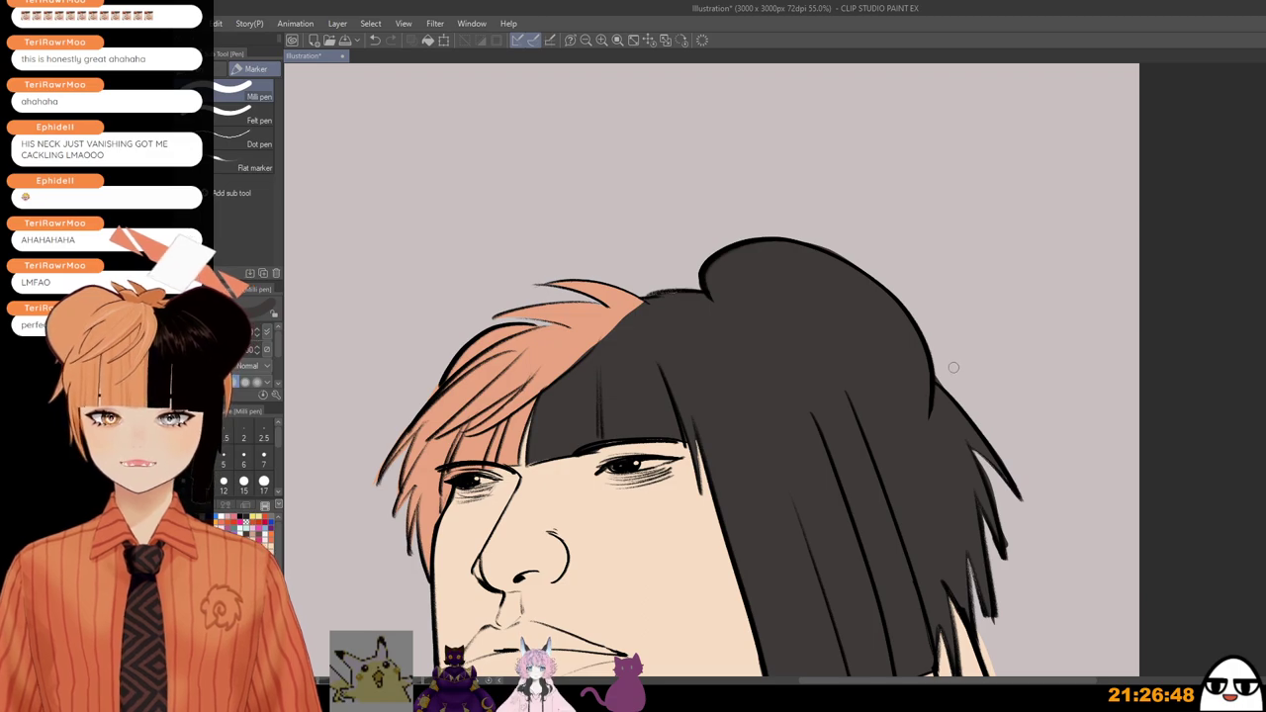
{"action": "left_click_drag", "start_coordinate": [991, 459], "coordinate": [979, 350]}
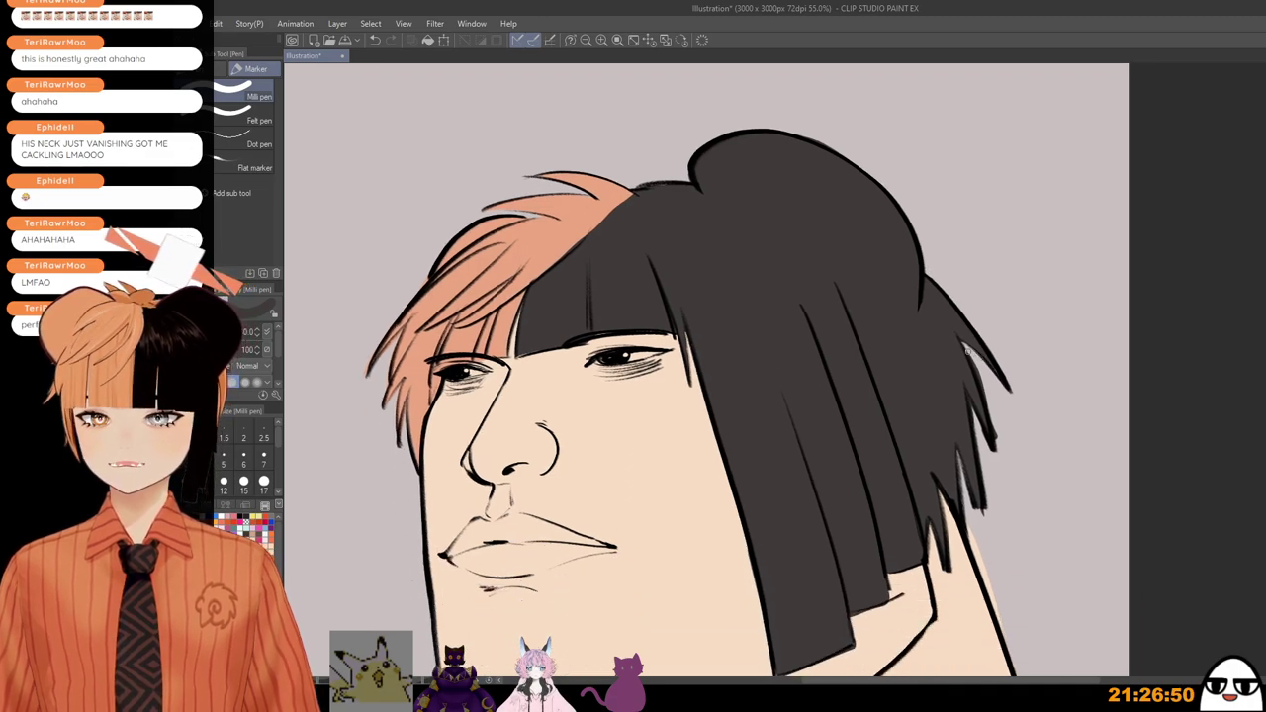
{"action": "scroll", "coordinate": [996, 432], "scroll_direction": "down", "scroll_amount": 1}
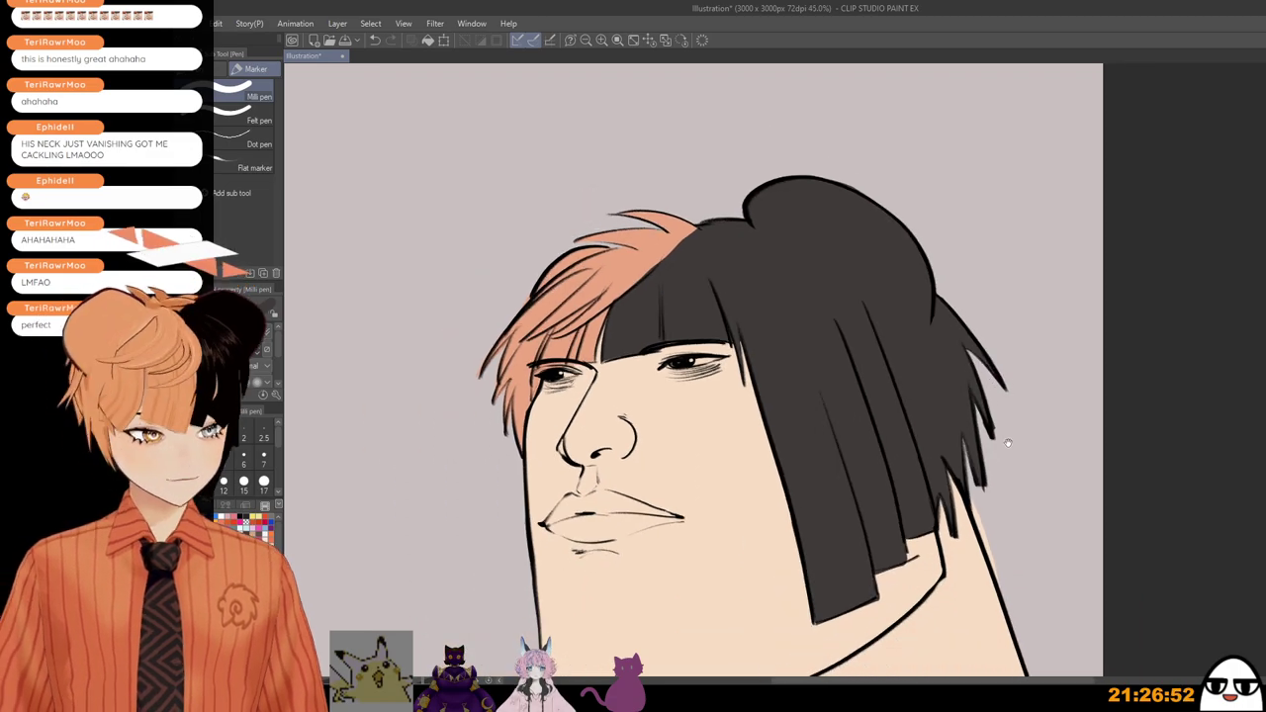
{"action": "scroll", "coordinate": [1004, 440], "scroll_direction": "down", "scroll_amount": 1}
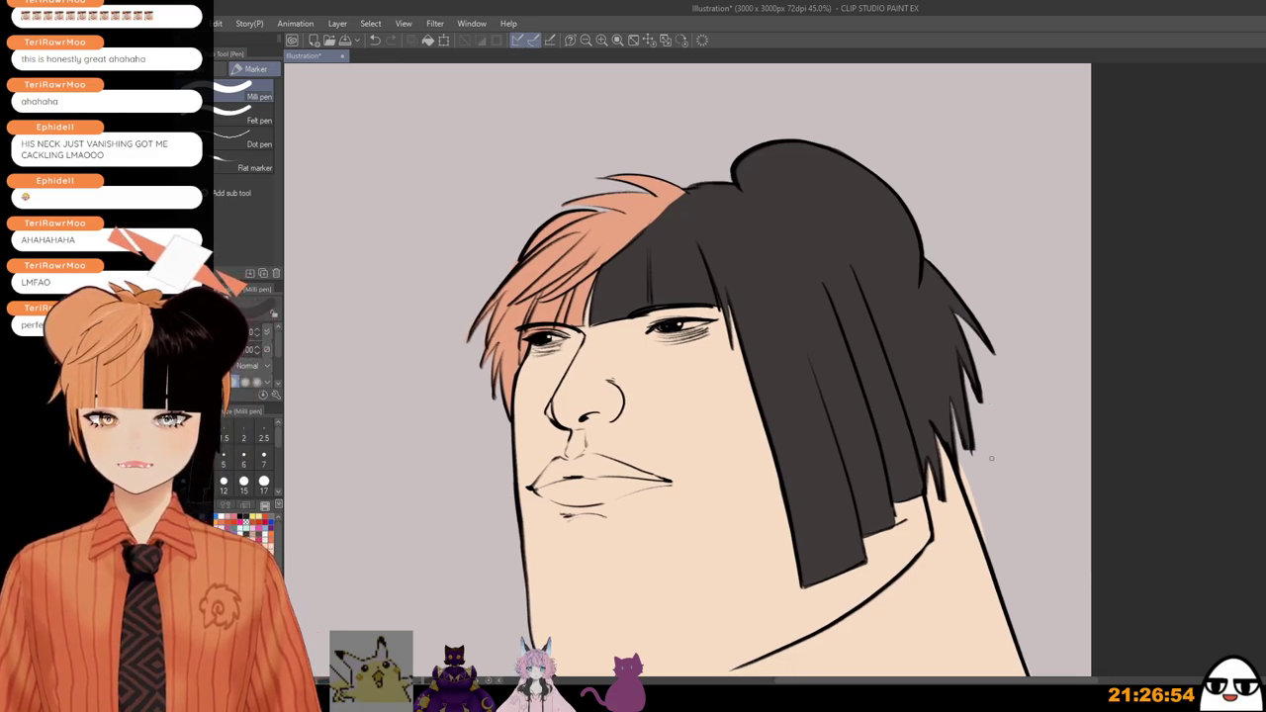
Step: Show the reference photo behind the portrait and paint both lips flat mauve with the Milli pen
{"action": "scroll", "coordinate": [984, 376], "scroll_direction": "down", "scroll_amount": 1}
{"action": "left_click_drag", "start_coordinate": [993, 398], "coordinate": [1026, 269]}
{"action": "scroll", "coordinate": [1019, 287], "scroll_direction": "down", "scroll_amount": 1}
{"action": "scroll", "coordinate": [1017, 346], "scroll_direction": "down", "scroll_amount": 1}
{"action": "left_click_drag", "start_coordinate": [1016, 361], "coordinate": [1023, 475]}
{"action": "scroll", "coordinate": [1027, 472], "scroll_direction": "up", "scroll_amount": 1}
{"action": "scroll", "coordinate": [1027, 472], "scroll_direction": "up", "scroll_amount": 3}
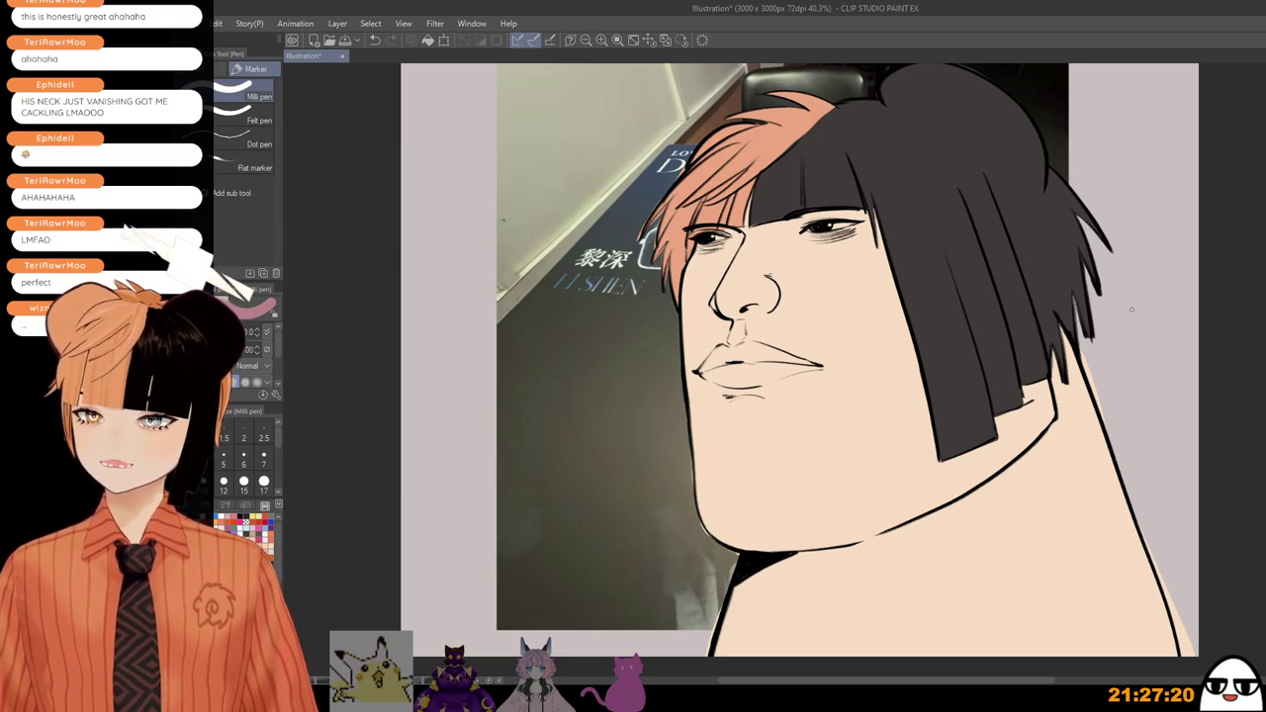
{"action": "mouse_move", "coordinate": [720, 358]}
{"action": "left_mouse_down"}
{"action": "mouse_move", "coordinate": [740, 360]}
{"action": "mouse_move", "coordinate": [713, 367]}
{"action": "left_mouse_up"}
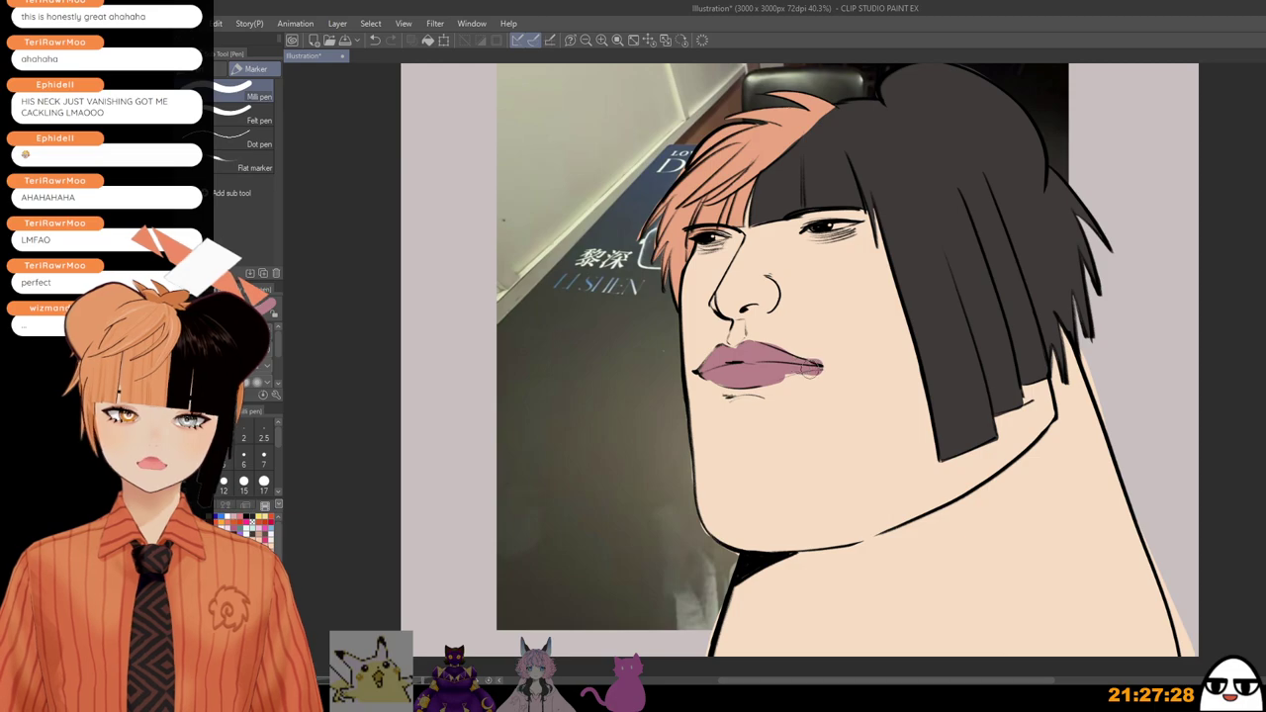
{"action": "scroll", "coordinate": [732, 346], "scroll_direction": "up", "scroll_amount": 1}
{"action": "scroll", "coordinate": [747, 354], "scroll_direction": "down", "scroll_amount": 2}
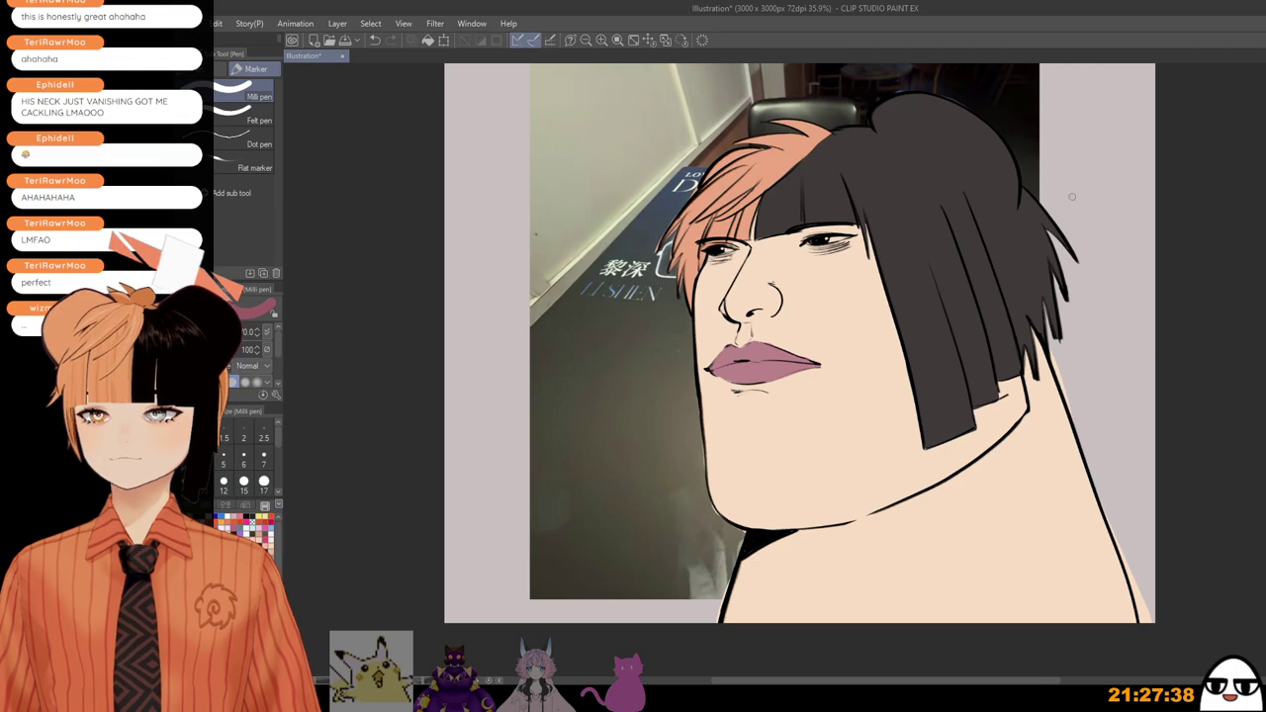
Step: Draw short darker mauve crease lines across the middle of the upper and lower lips with the Milli pen
{"action": "scroll", "coordinate": [743, 363], "scroll_direction": "up", "scroll_amount": 2}
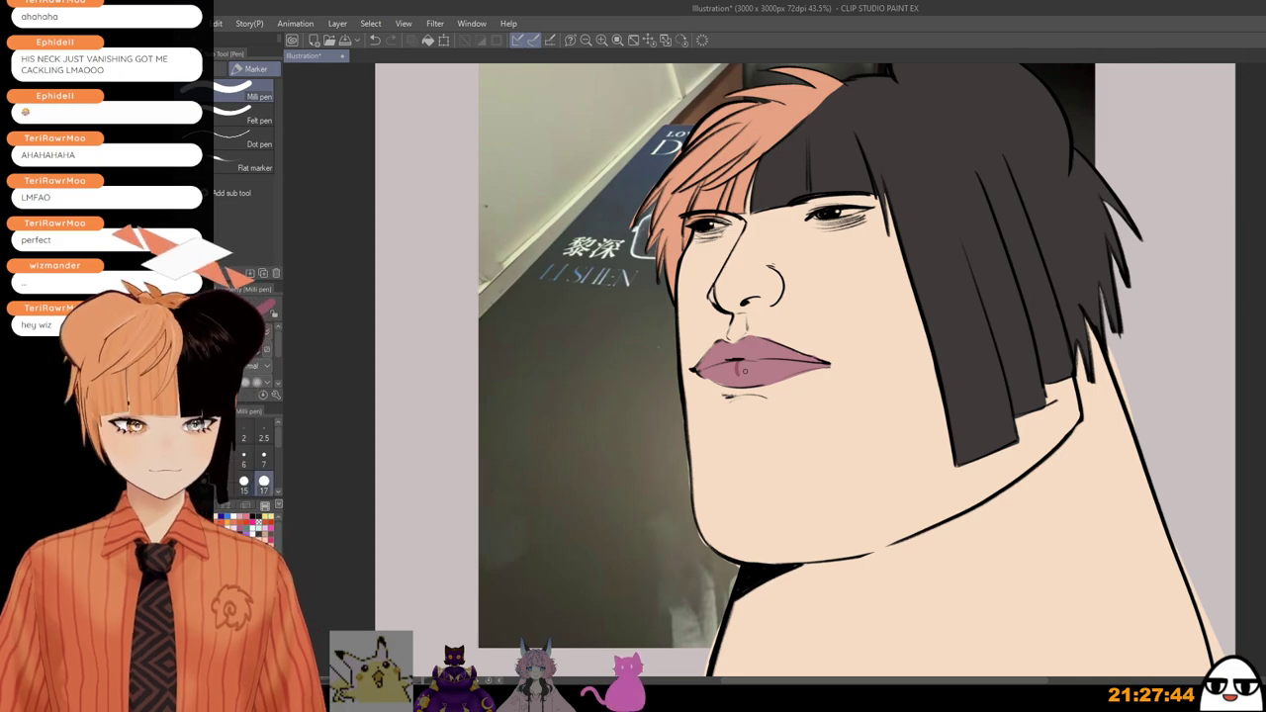
{"action": "left_click_drag", "start_coordinate": [737, 361], "coordinate": [730, 371]}
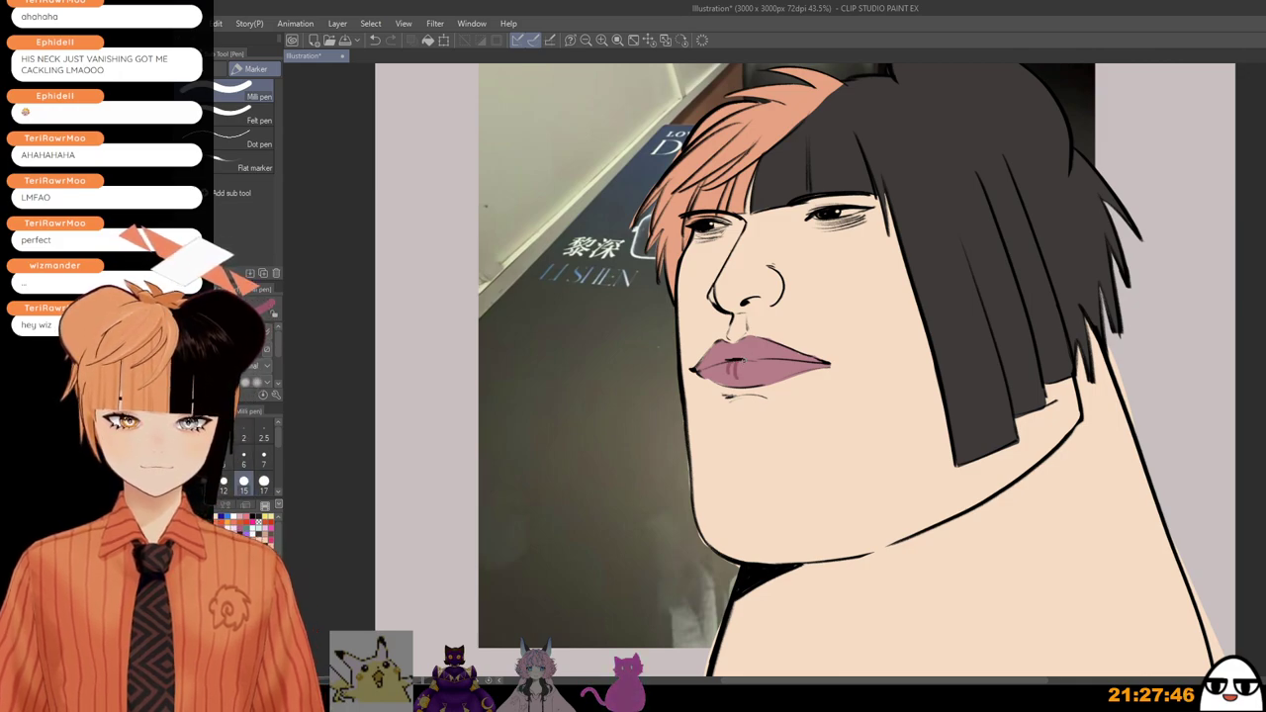
{"action": "scroll", "coordinate": [817, 501], "scroll_direction": "down", "scroll_amount": 3}
{"action": "scroll", "coordinate": [749, 412], "scroll_direction": "up", "scroll_amount": 3}
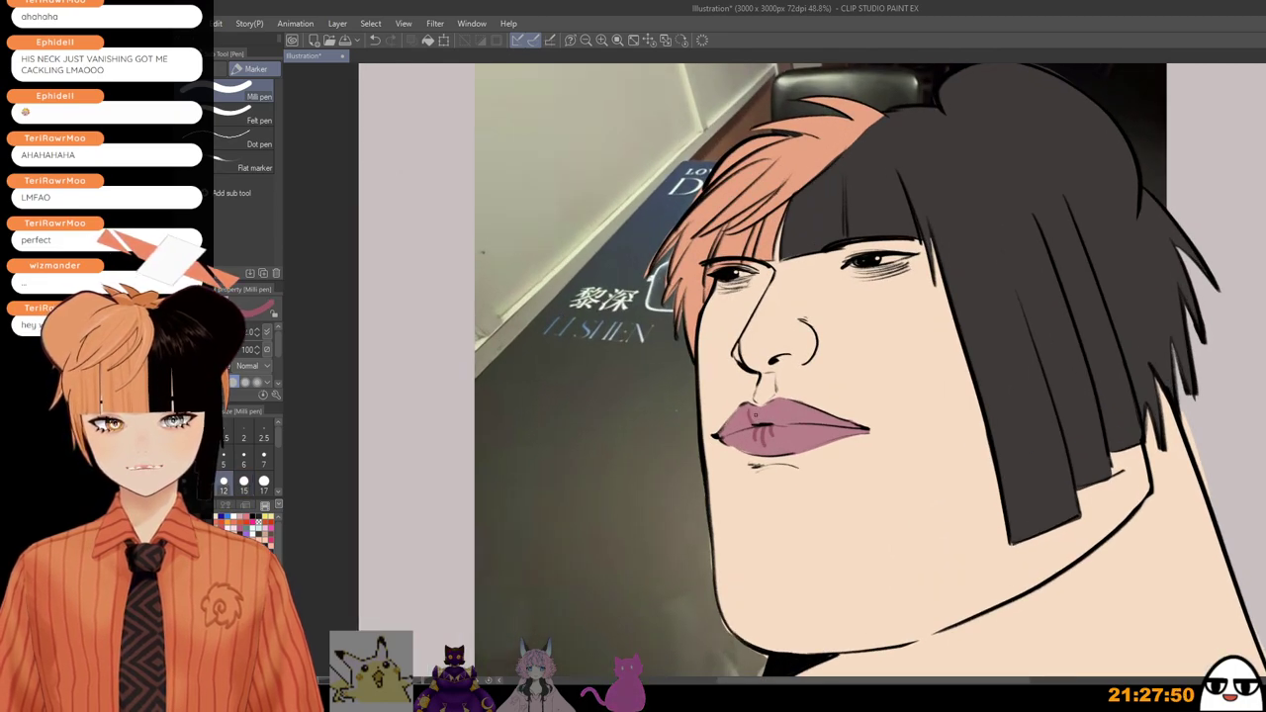
{"action": "scroll", "coordinate": [770, 393], "scroll_direction": "up", "scroll_amount": 2}
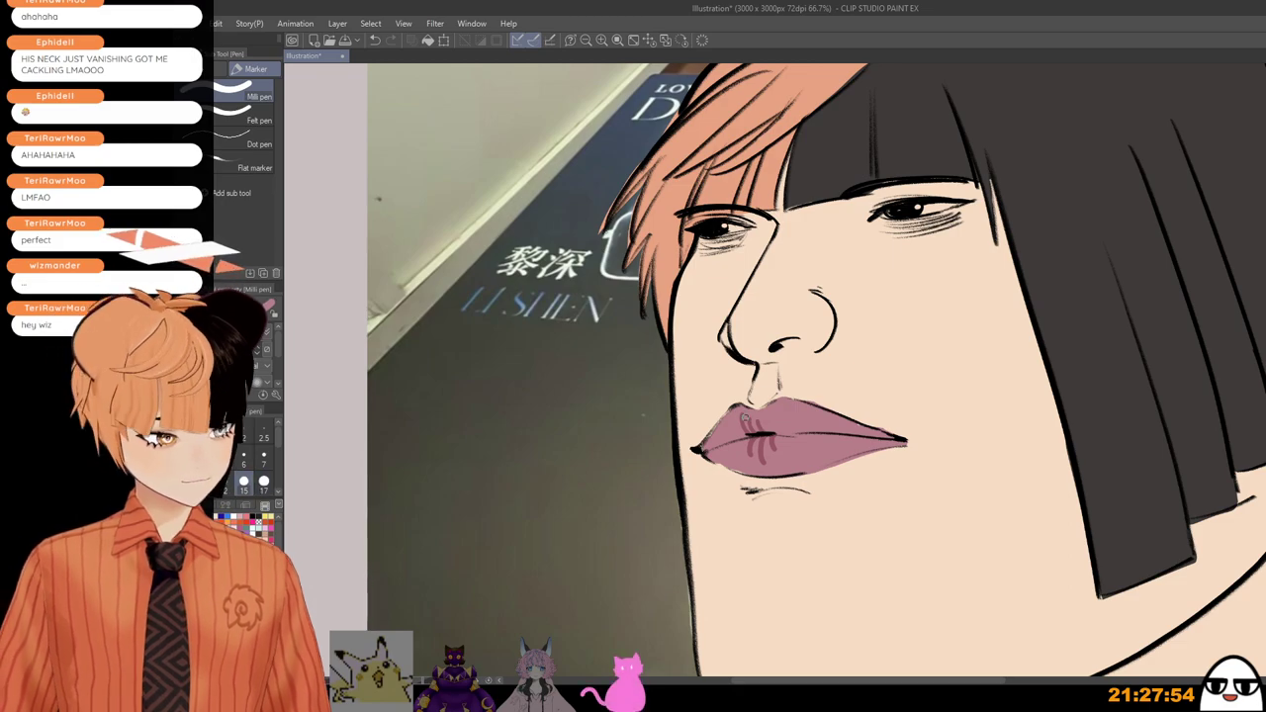
{"action": "left_click_drag", "start_coordinate": [744, 412], "coordinate": [752, 430]}
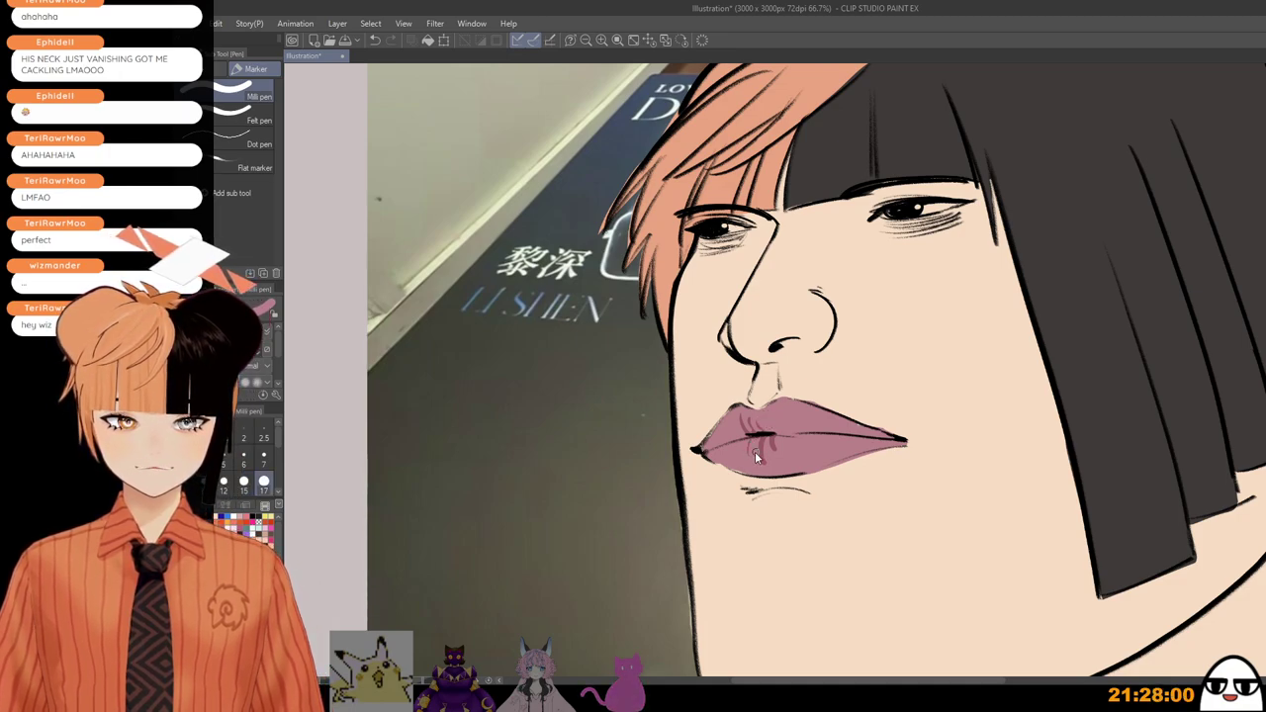
{"action": "left_click_drag", "start_coordinate": [759, 455], "coordinate": [764, 462]}
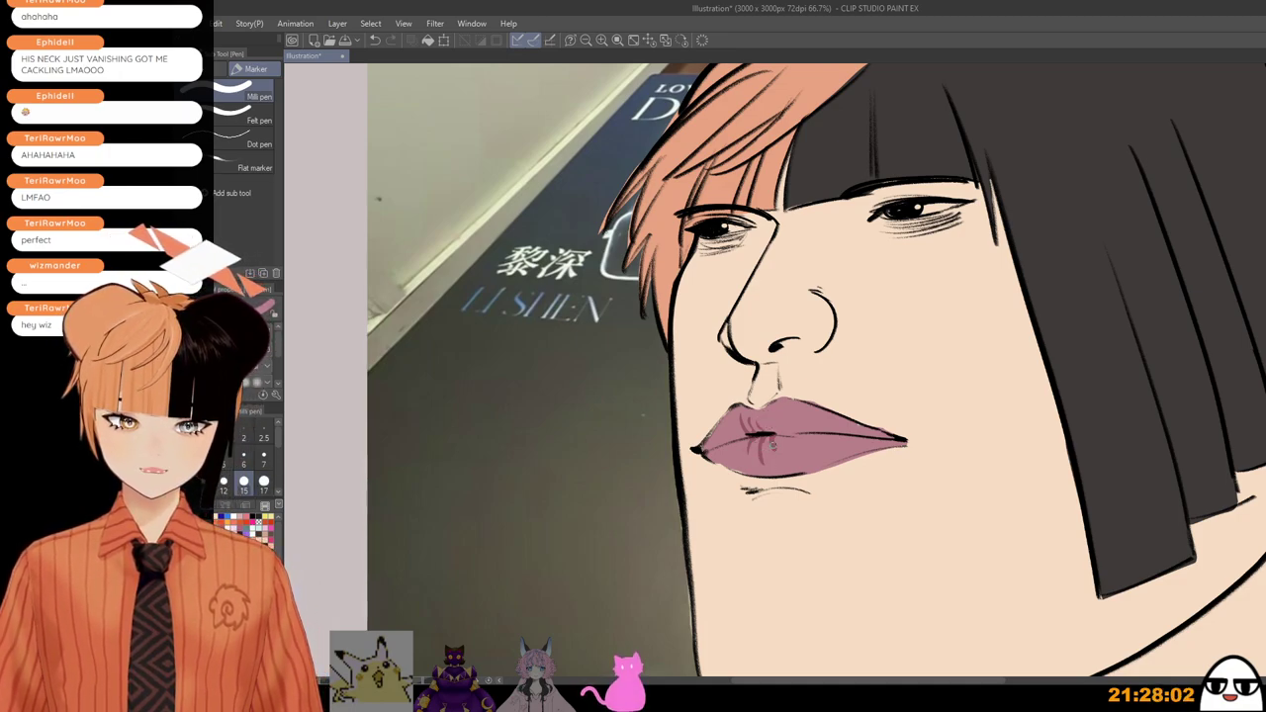
{"action": "scroll", "coordinate": [845, 455], "scroll_direction": "down", "scroll_amount": 2}
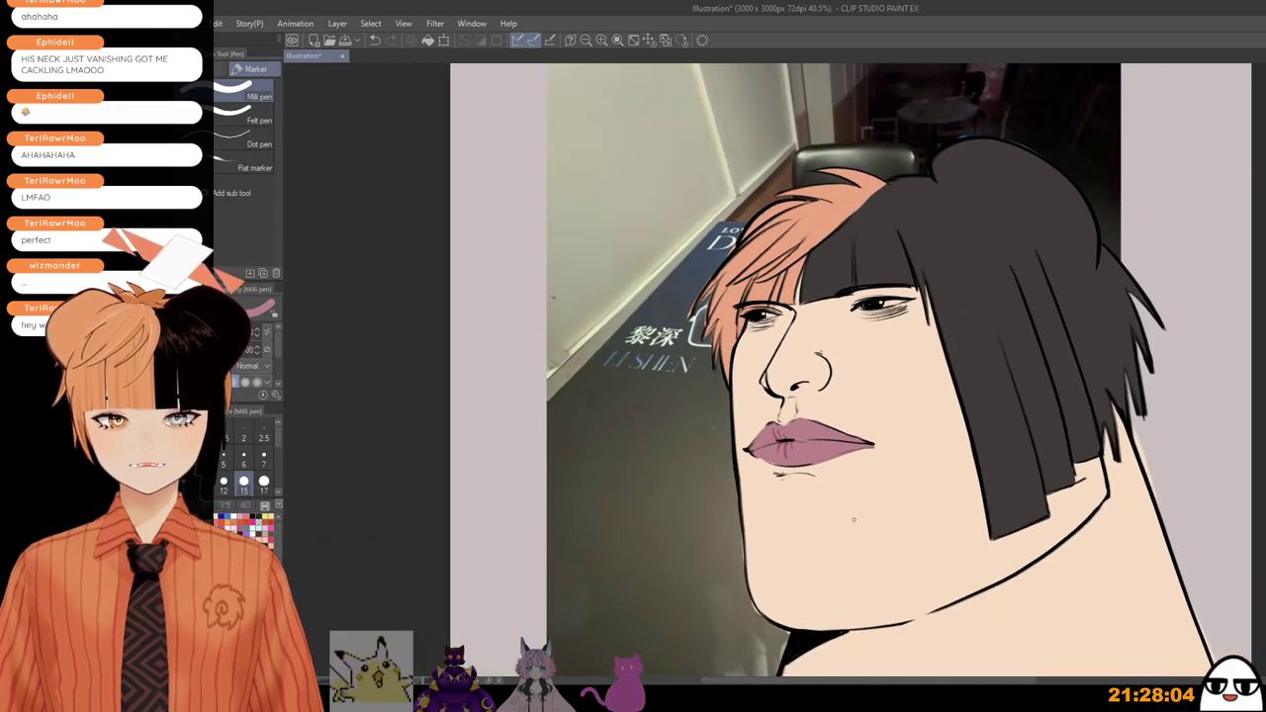
Step: Switch the Milli pen to white at size 25 and look over the whole portrait
{"action": "scroll", "coordinate": [853, 519], "scroll_direction": "down", "scroll_amount": 1}
{"action": "left_click_drag", "start_coordinate": [859, 524], "coordinate": [820, 448]}
{"action": "scroll", "coordinate": [865, 427], "scroll_direction": "down", "scroll_amount": 1}
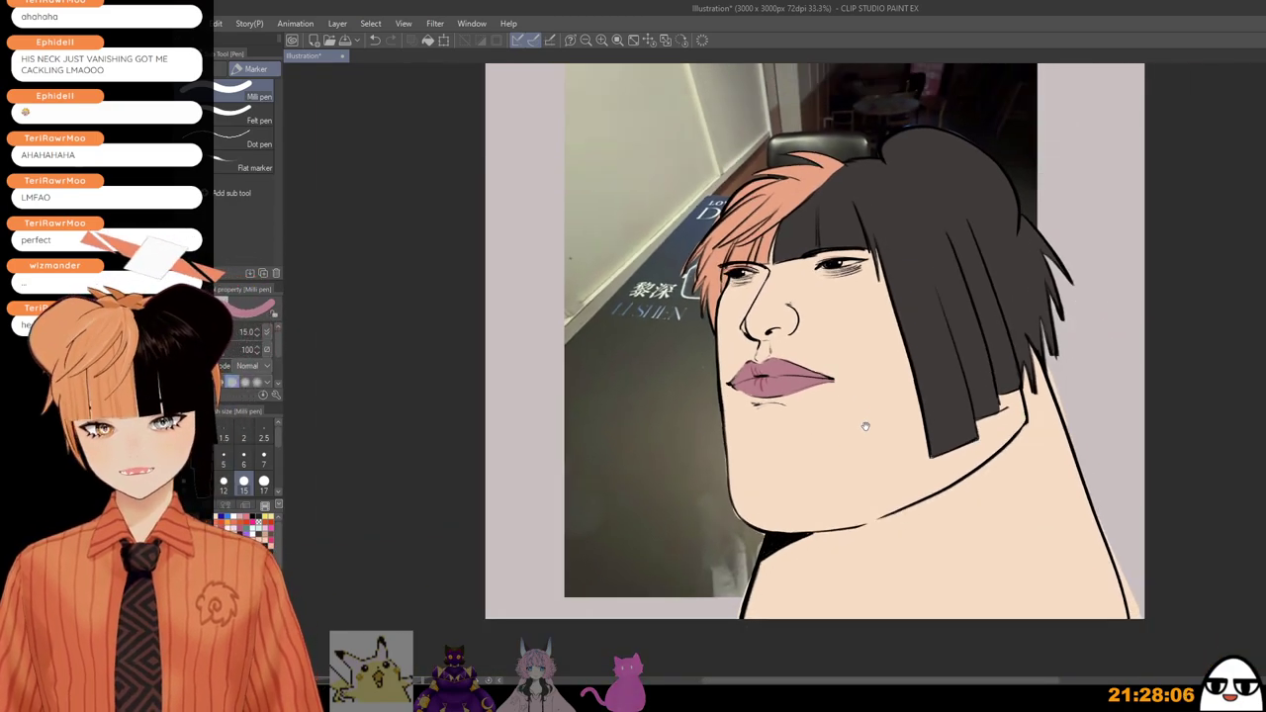
{"action": "scroll", "coordinate": [853, 505], "scroll_direction": "up", "scroll_amount": 2}
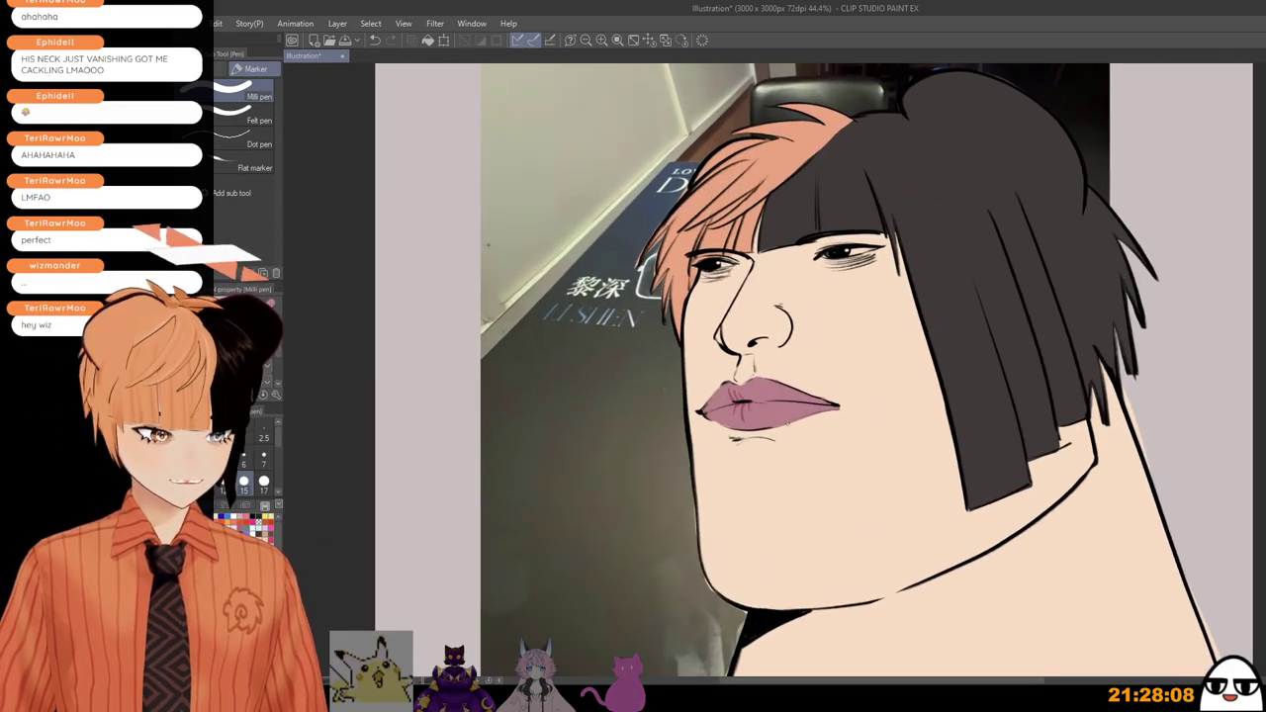
{"action": "left_click_drag", "start_coordinate": [798, 443], "coordinate": [799, 445]}
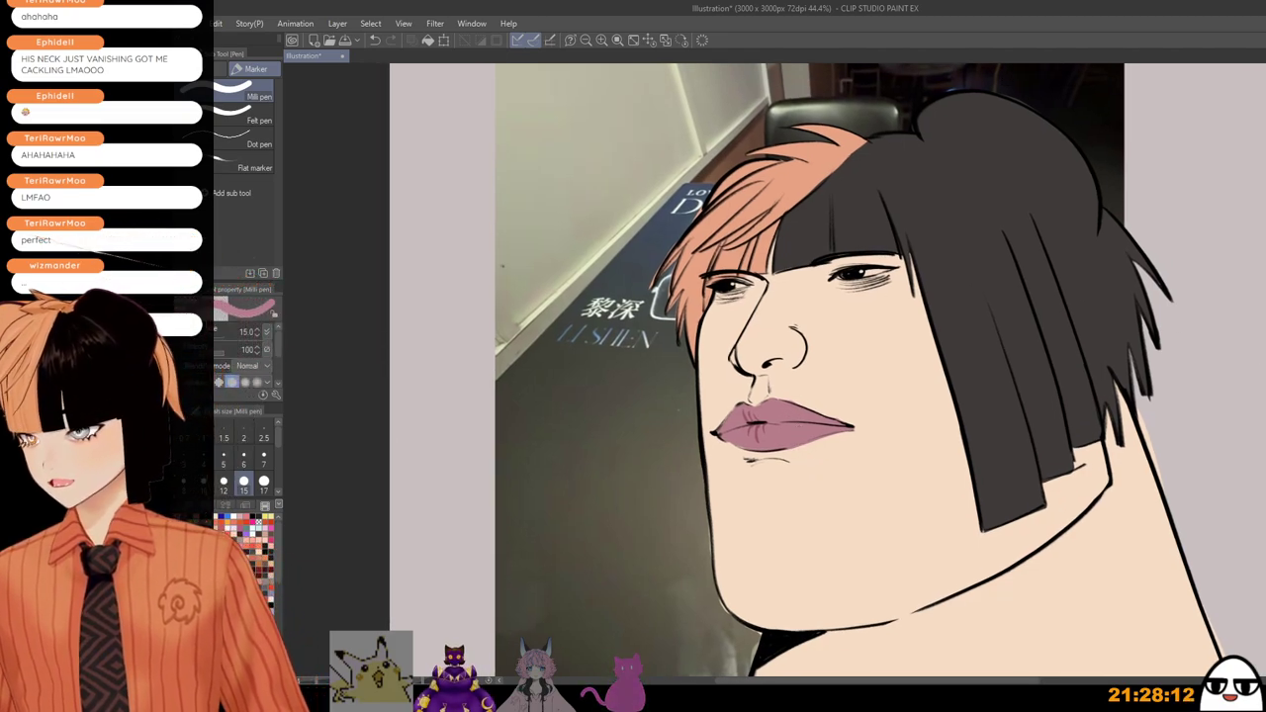
{"action": "key", "text": "bracketright"}
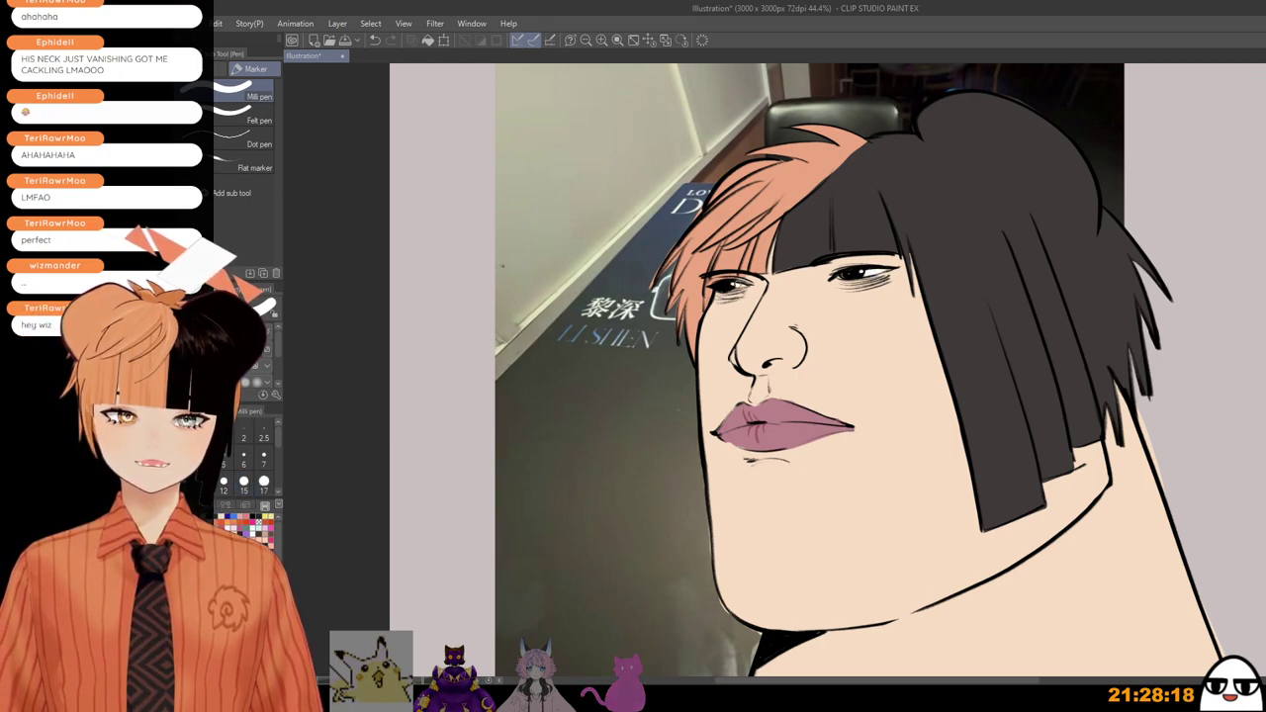
{"action": "scroll", "coordinate": [737, 285], "scroll_direction": "down", "scroll_amount": 1}
{"action": "scroll", "coordinate": [711, 337], "scroll_direction": "down", "scroll_amount": 1}
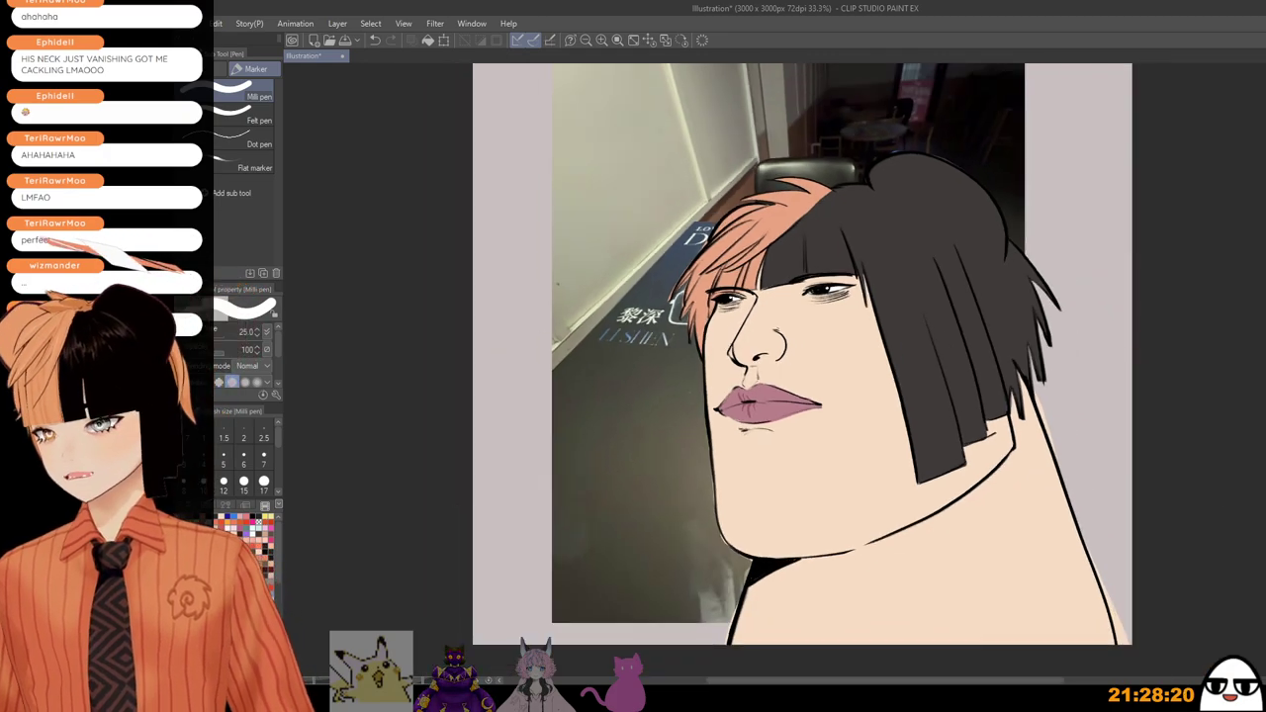
{"action": "scroll", "coordinate": [829, 633], "scroll_direction": "up", "scroll_amount": 2}
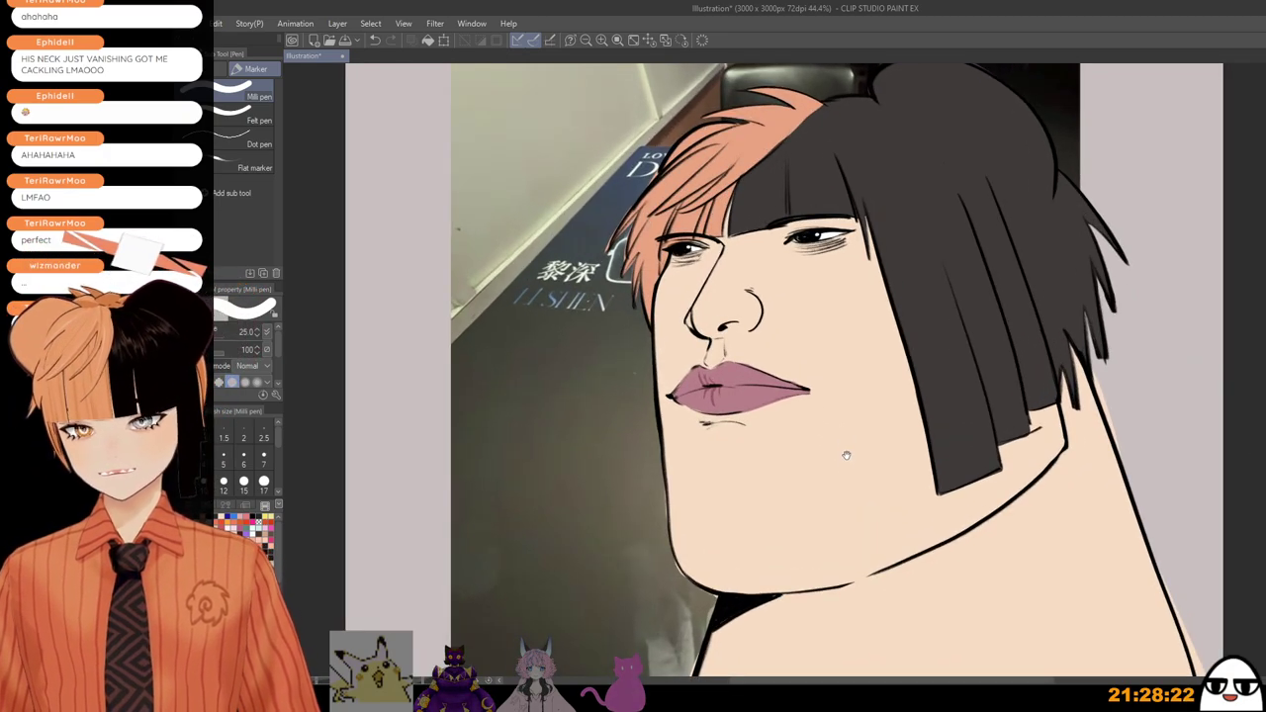
{"action": "scroll", "coordinate": [1151, 423], "scroll_direction": "down", "scroll_amount": 2}
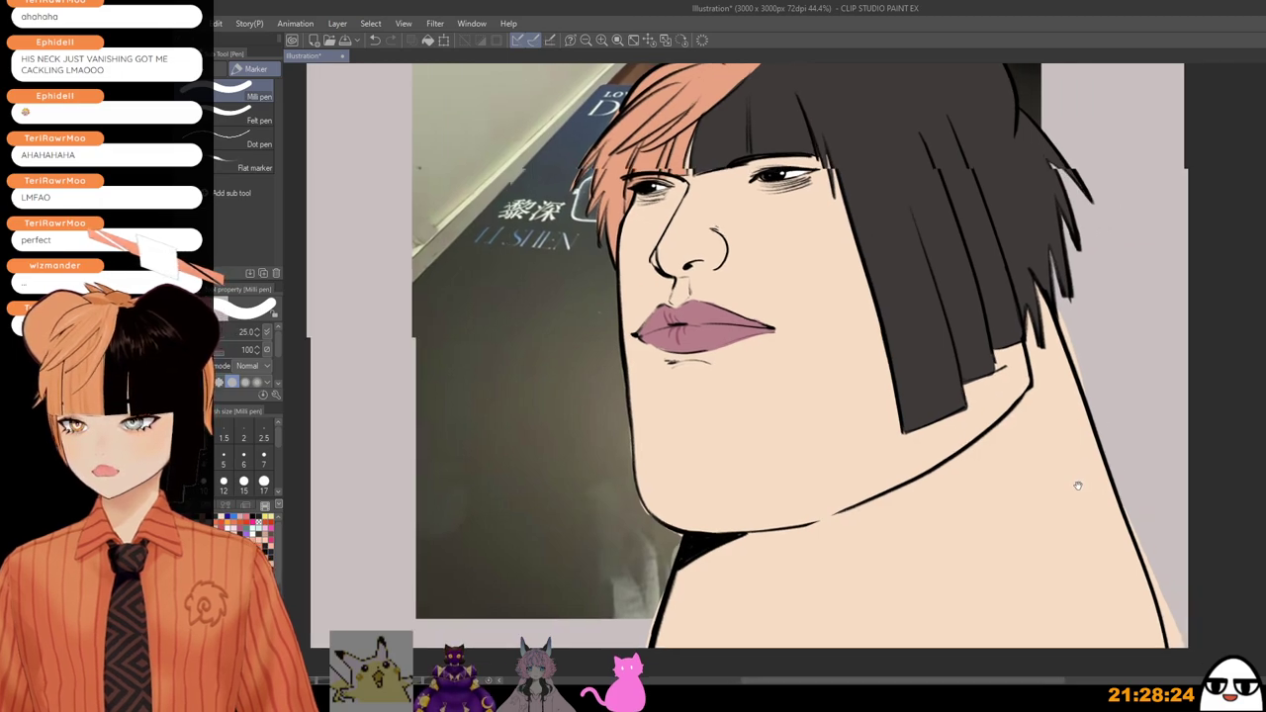
{"action": "left_click_drag", "start_coordinate": [1081, 460], "coordinate": [1062, 516]}
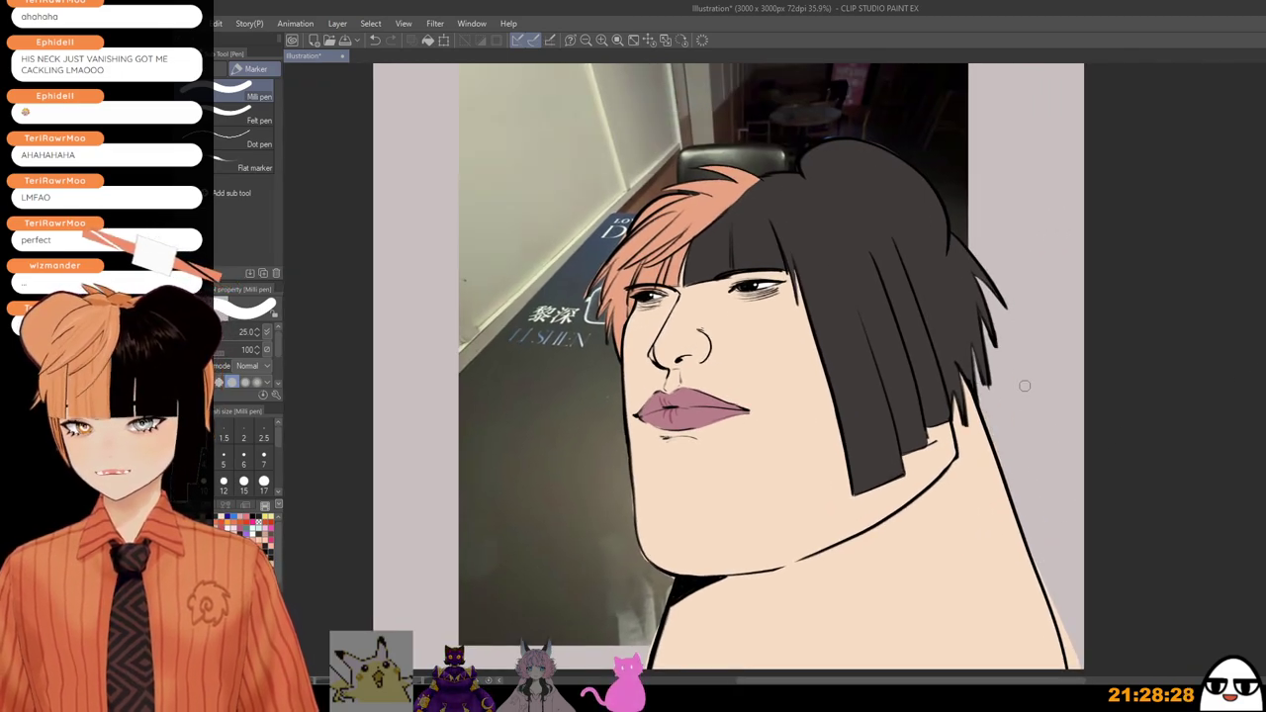
{"action": "left_click_drag", "start_coordinate": [1025, 386], "coordinate": [1076, 313]}
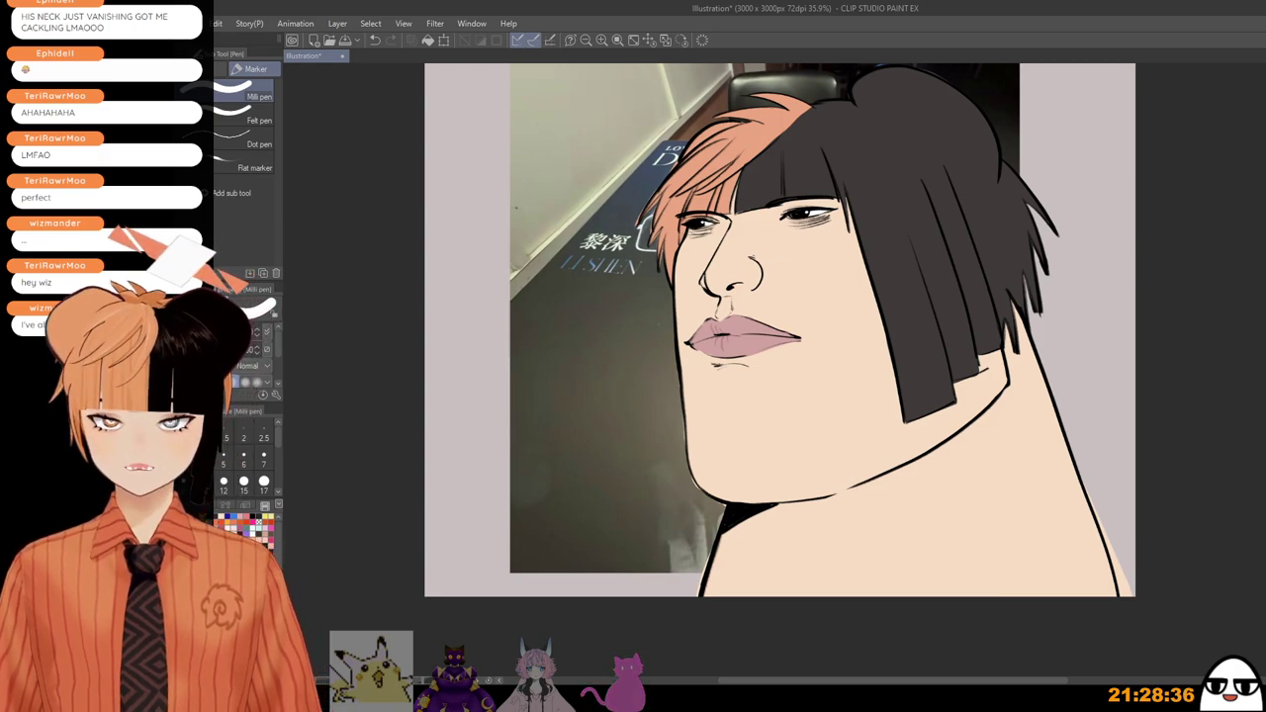
{"action": "left_click_drag", "start_coordinate": [992, 536], "coordinate": [1000, 547]}
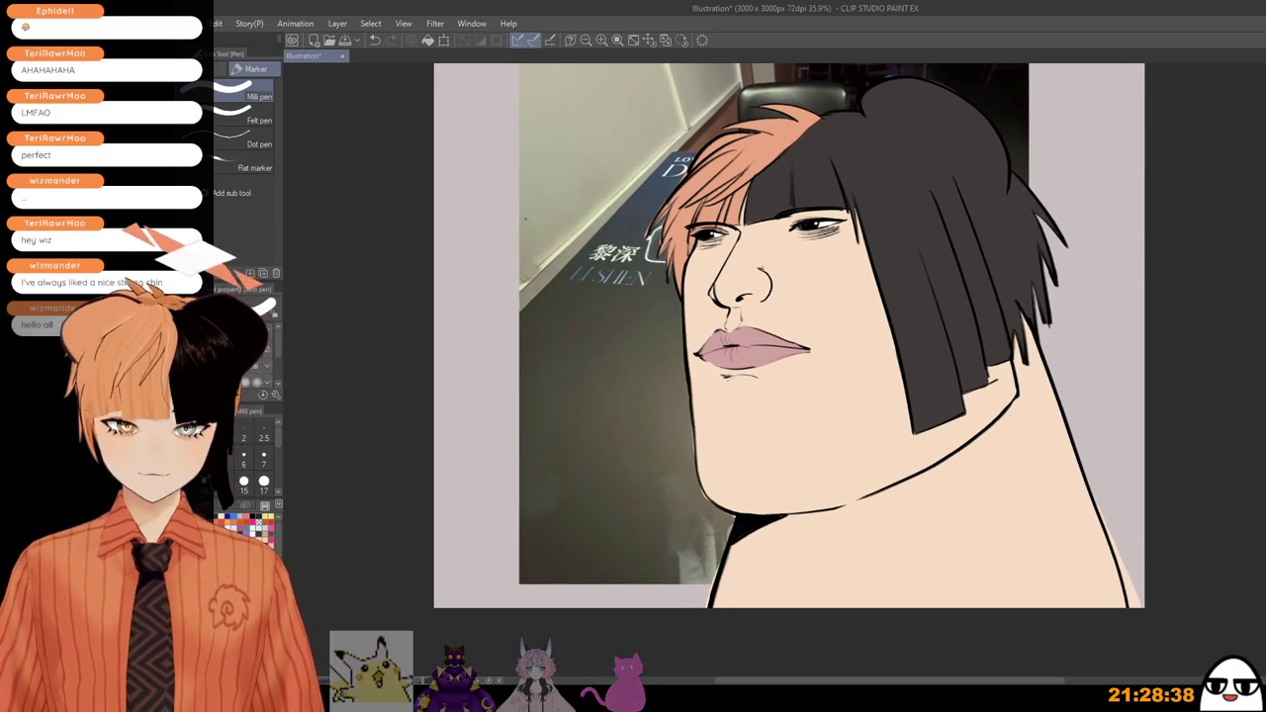
{"action": "left_click_drag", "start_coordinate": [725, 549], "coordinate": [701, 611]}
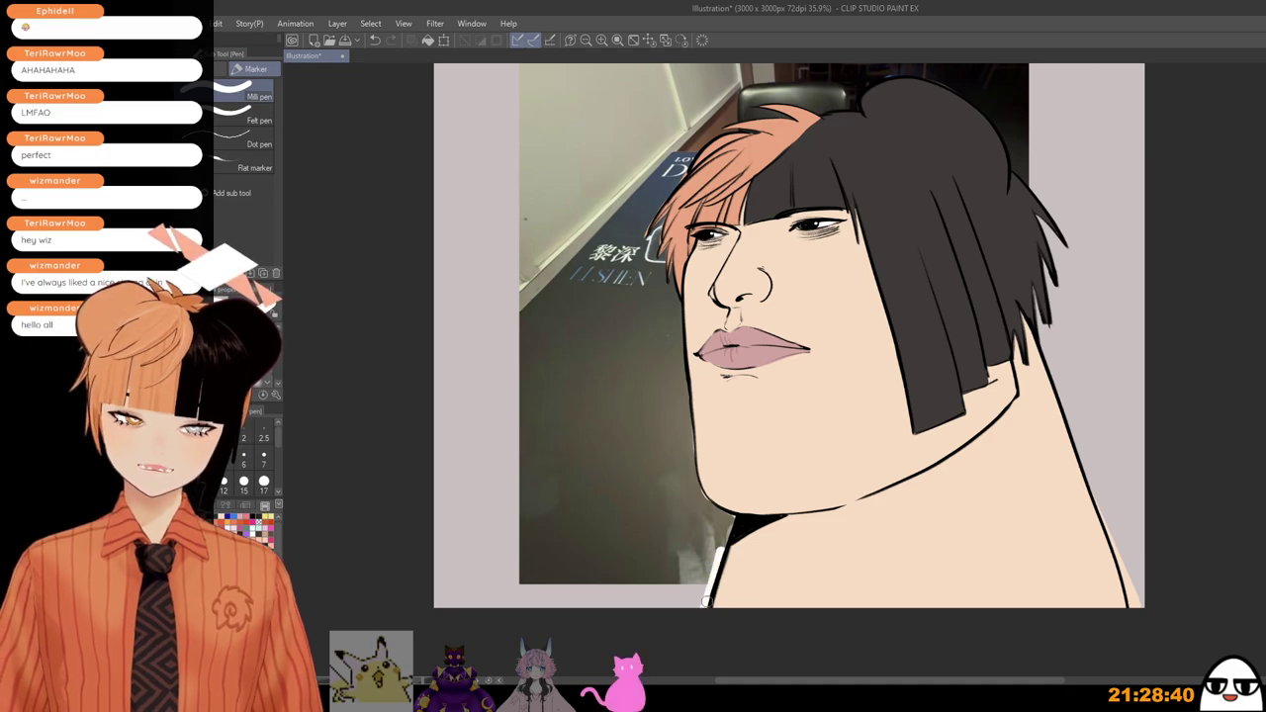
{"action": "key", "text": "ctrl+z"}
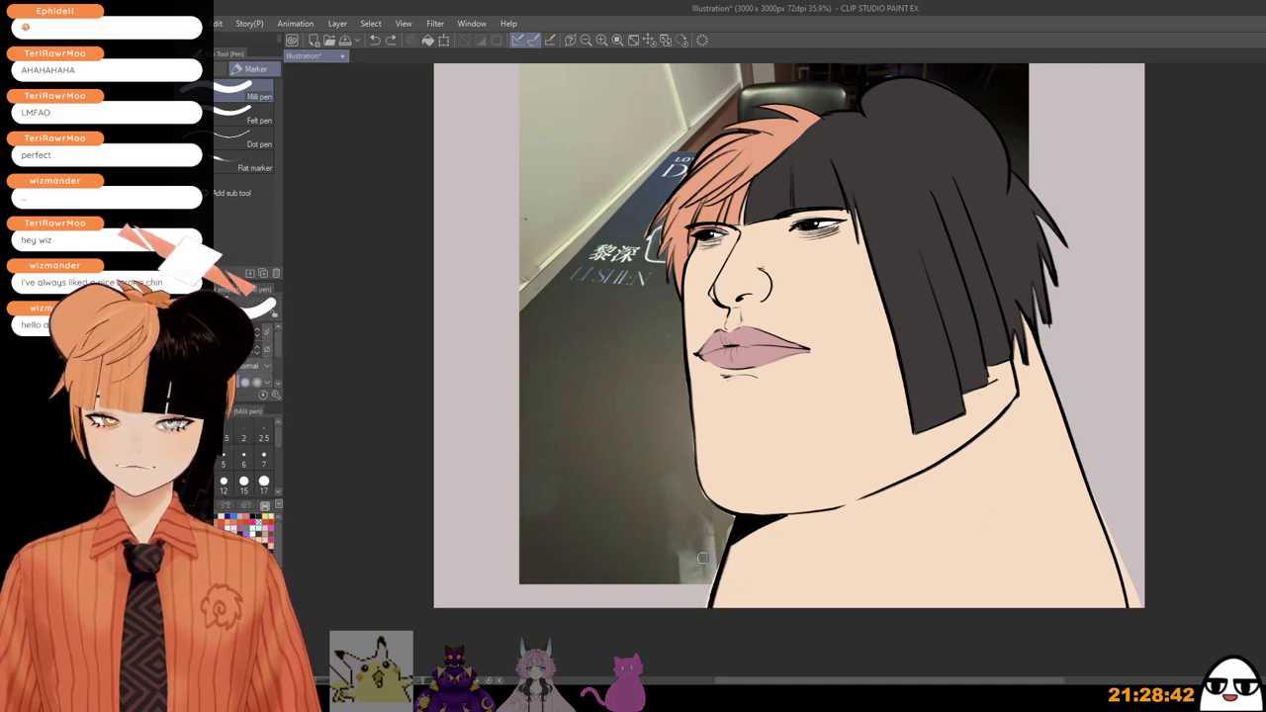
Step: Examine the chin, jawline and neck of the portrait at several magnifications
{"action": "scroll", "coordinate": [703, 594], "scroll_direction": "up", "scroll_amount": 1}
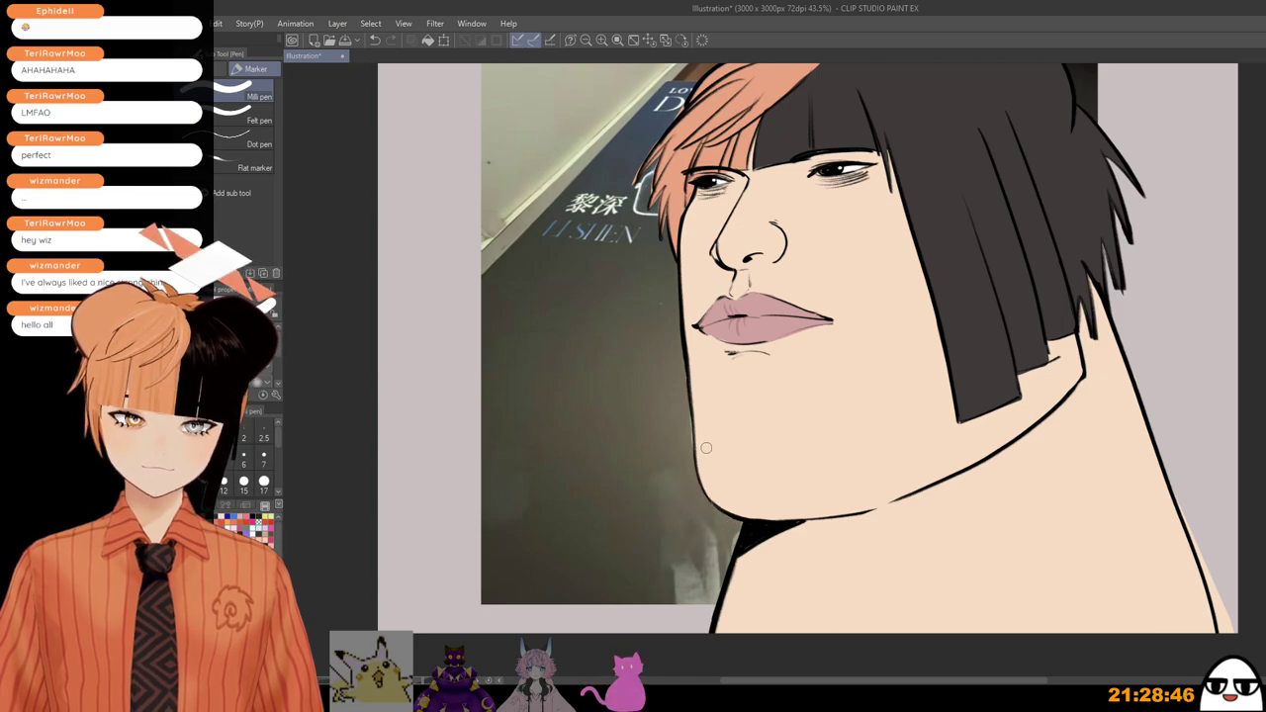
{"action": "scroll", "coordinate": [706, 448], "scroll_direction": "down", "scroll_amount": 1}
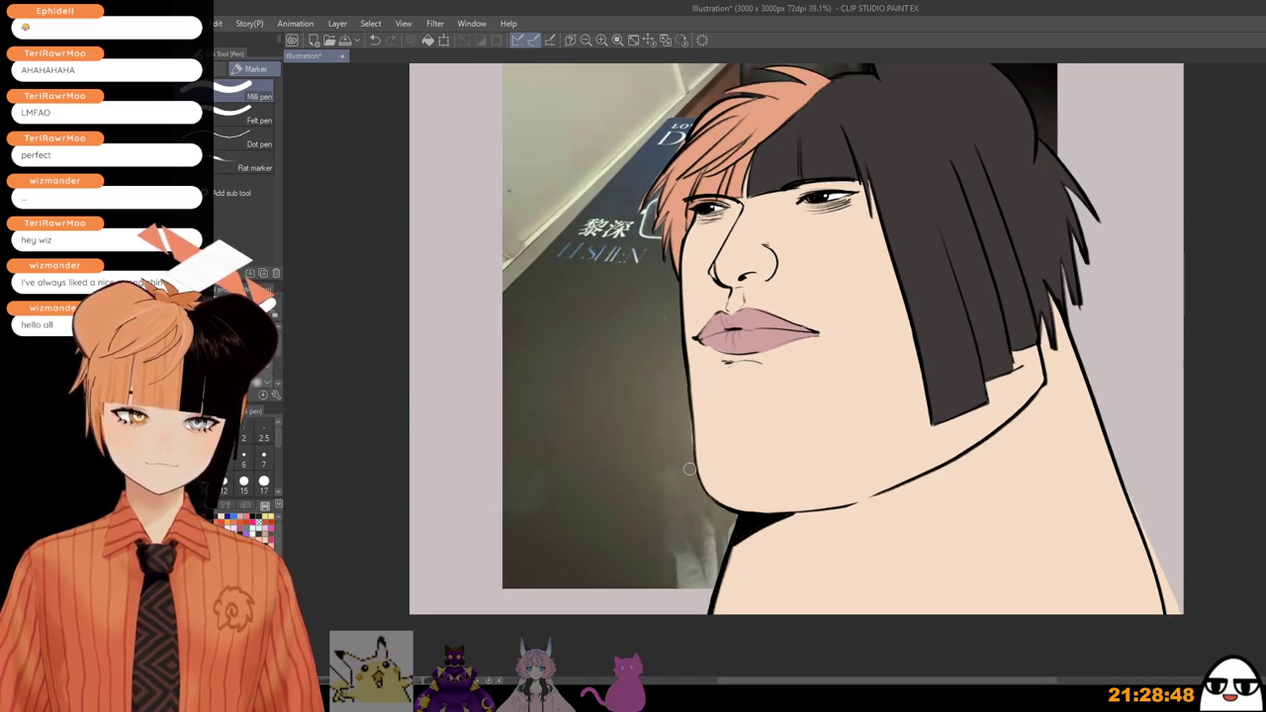
{"action": "scroll", "coordinate": [684, 424], "scroll_direction": "down", "scroll_amount": 2}
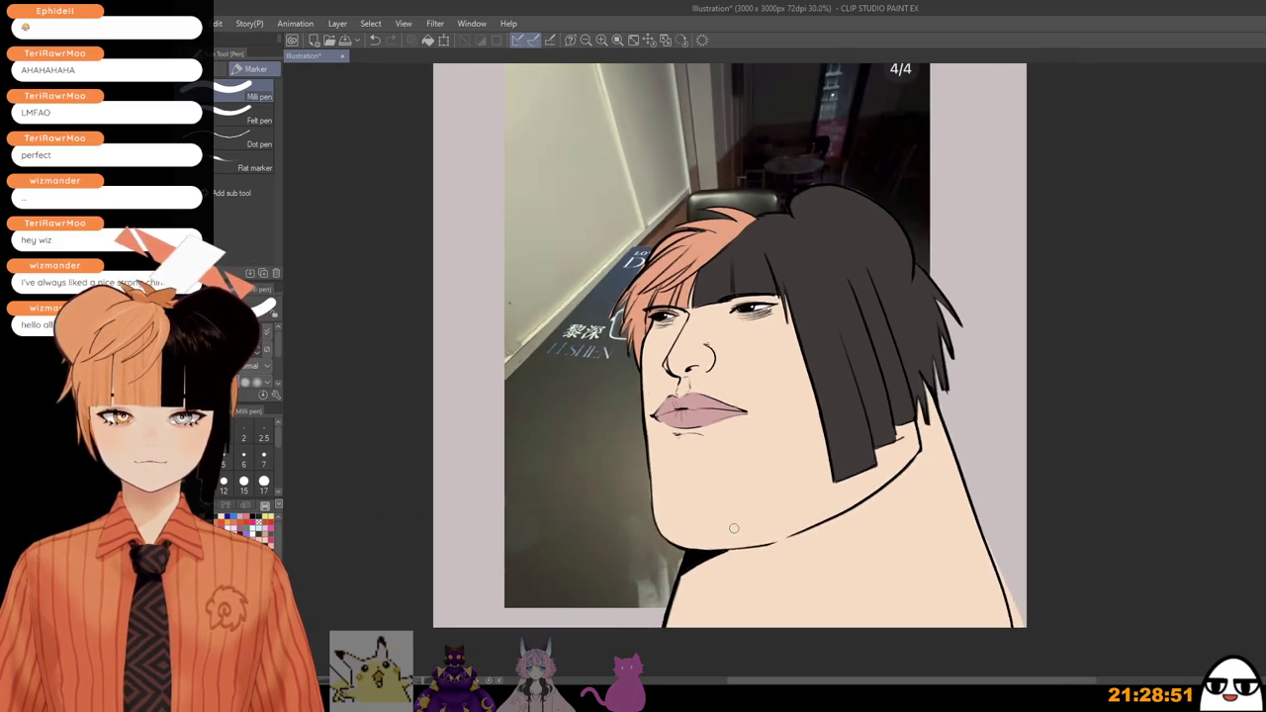
{"action": "mouse_move", "coordinate": [770, 550]}
{"action": "left_mouse_down"}
{"action": "mouse_move", "coordinate": [766, 429]}
{"action": "mouse_move", "coordinate": [744, 470]}
{"action": "left_mouse_up"}
{"action": "scroll", "coordinate": [762, 431], "scroll_direction": "up", "scroll_amount": 1}
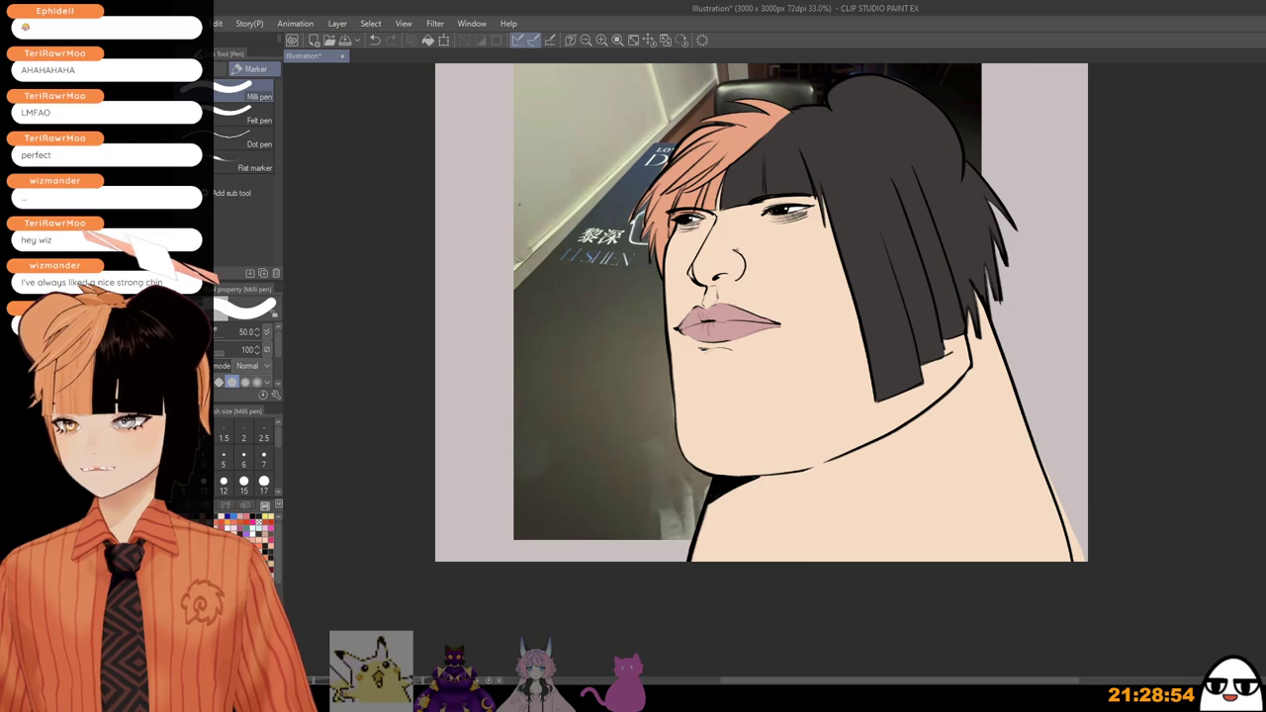
{"action": "scroll", "coordinate": [975, 376], "scroll_direction": "up", "scroll_amount": 1}
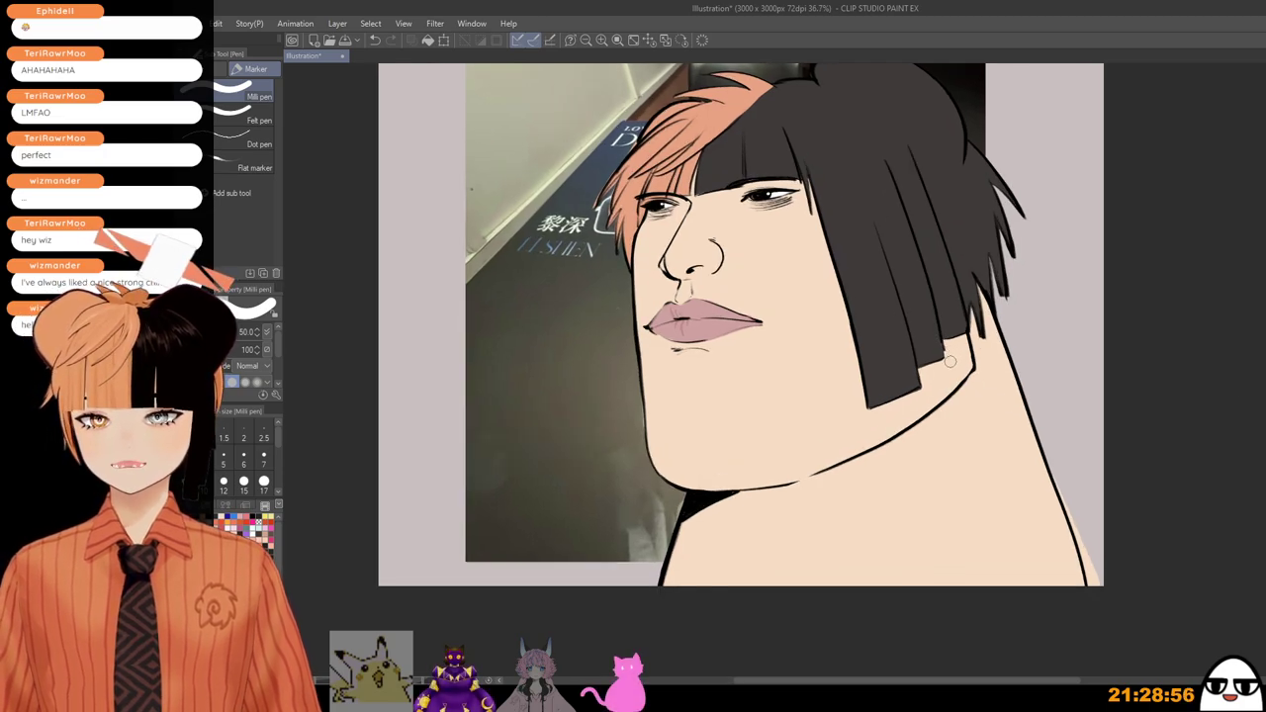
{"action": "left_click_drag", "start_coordinate": [951, 367], "coordinate": [1008, 482]}
{"action": "scroll", "coordinate": [1002, 461], "scroll_direction": "down", "scroll_amount": 1}
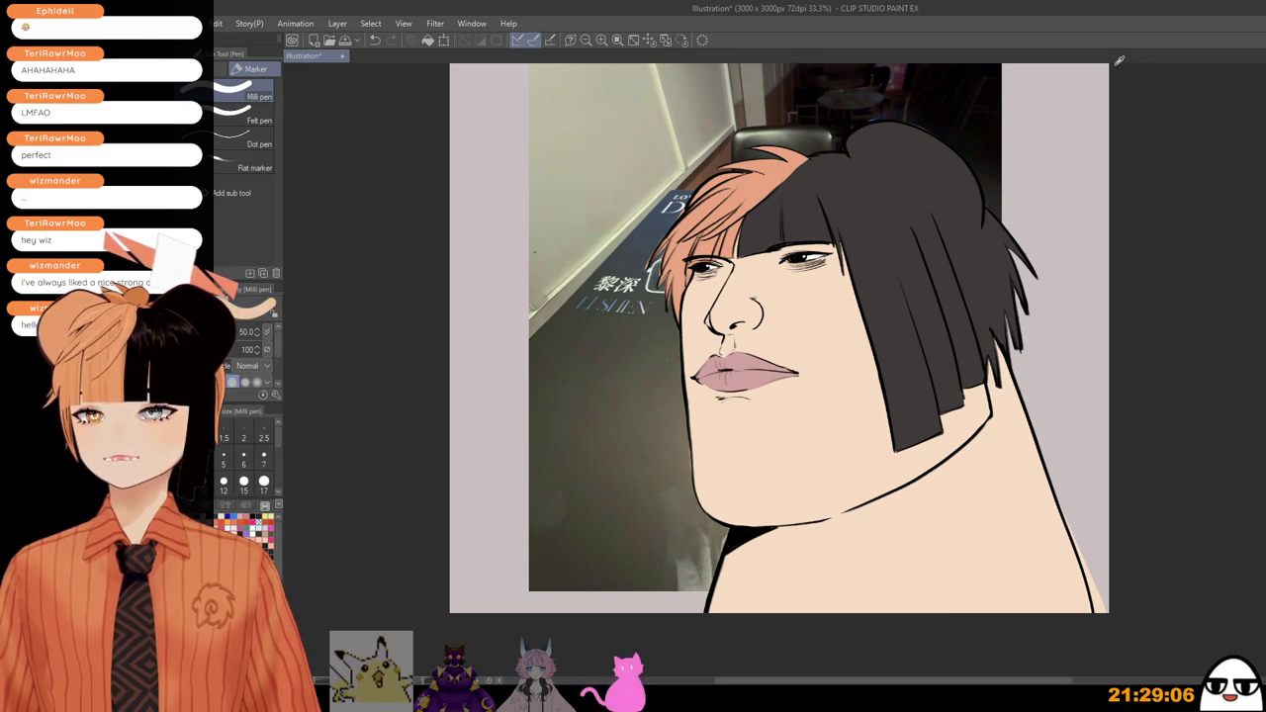
Step: Enlarge the Milli pen and paint a flat darker peach shadow across the neck beneath the jaw
{"action": "key", "text": "]"}
{"action": "key", "text": "]"}
{"action": "key", "text": "]"}
{"action": "key", "text": "]"}
{"action": "mouse_move", "coordinate": [724, 602]}
{"action": "left_mouse_down"}
{"action": "mouse_move", "coordinate": [908, 509]}
{"action": "mouse_move", "coordinate": [714, 567]}
{"action": "mouse_move", "coordinate": [730, 556]}
{"action": "mouse_move", "coordinate": [954, 478]}
{"action": "mouse_move", "coordinate": [1002, 418]}
{"action": "mouse_move", "coordinate": [800, 668]}
{"action": "mouse_move", "coordinate": [899, 539]}
{"action": "mouse_move", "coordinate": [882, 536]}
{"action": "mouse_move", "coordinate": [797, 595]}
{"action": "left_mouse_up"}
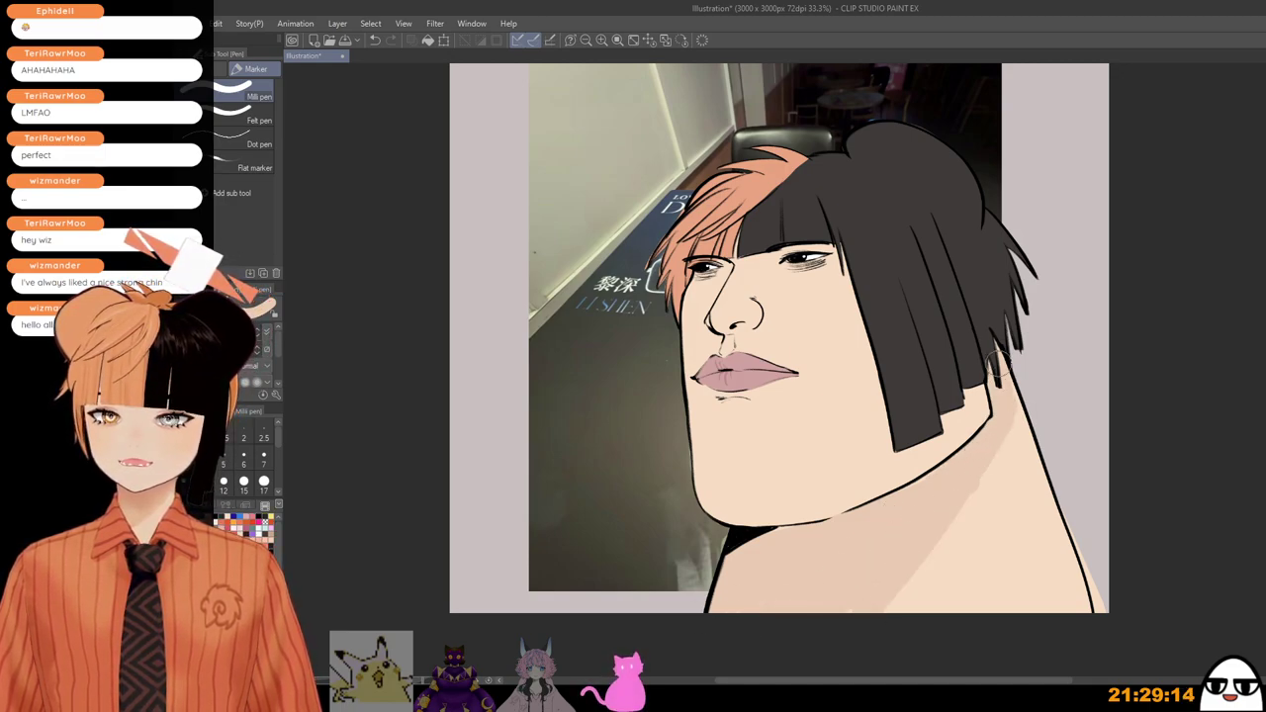
{"action": "left_click_drag", "start_coordinate": [1027, 425], "coordinate": [930, 583]}
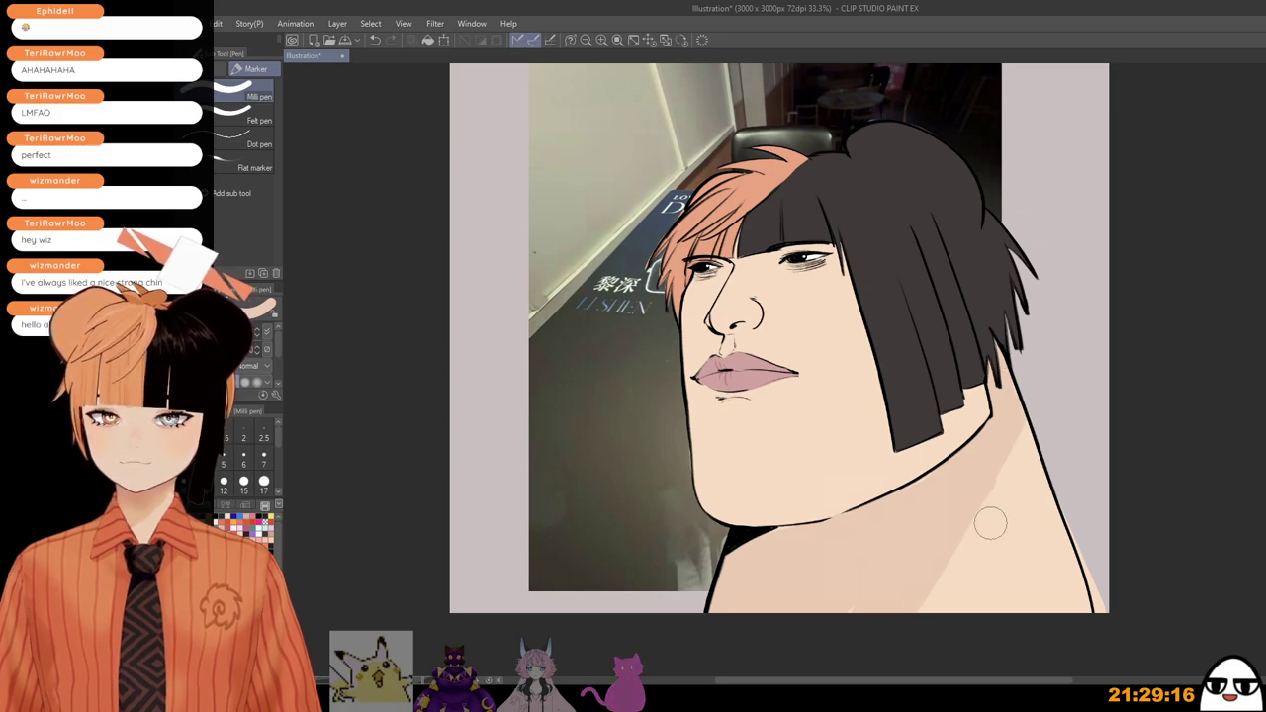
Step: Reshape the neck shadow's outer edge into a smooth curve with a much larger pen and touch up beneath the jaw with a smaller one
{"action": "key", "text": "]"}
{"action": "key", "text": "]"}
{"action": "key", "text": "]"}
{"action": "key", "text": "]"}
{"action": "key", "text": "]"}
{"action": "left_click_drag", "start_coordinate": [1042, 367], "coordinate": [1033, 458]}
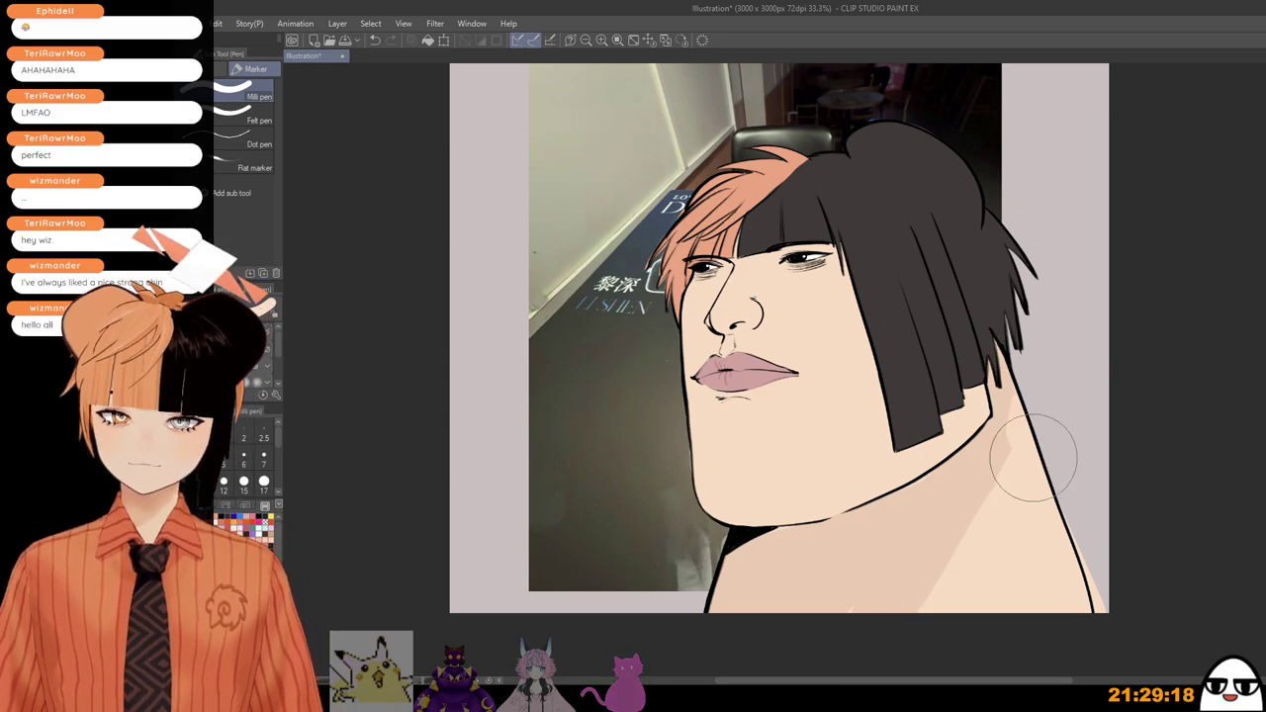
{"action": "left_click_drag", "start_coordinate": [1054, 415], "coordinate": [936, 625]}
{"action": "key", "text": "["}
{"action": "key", "text": "["}
{"action": "key", "text": "["}
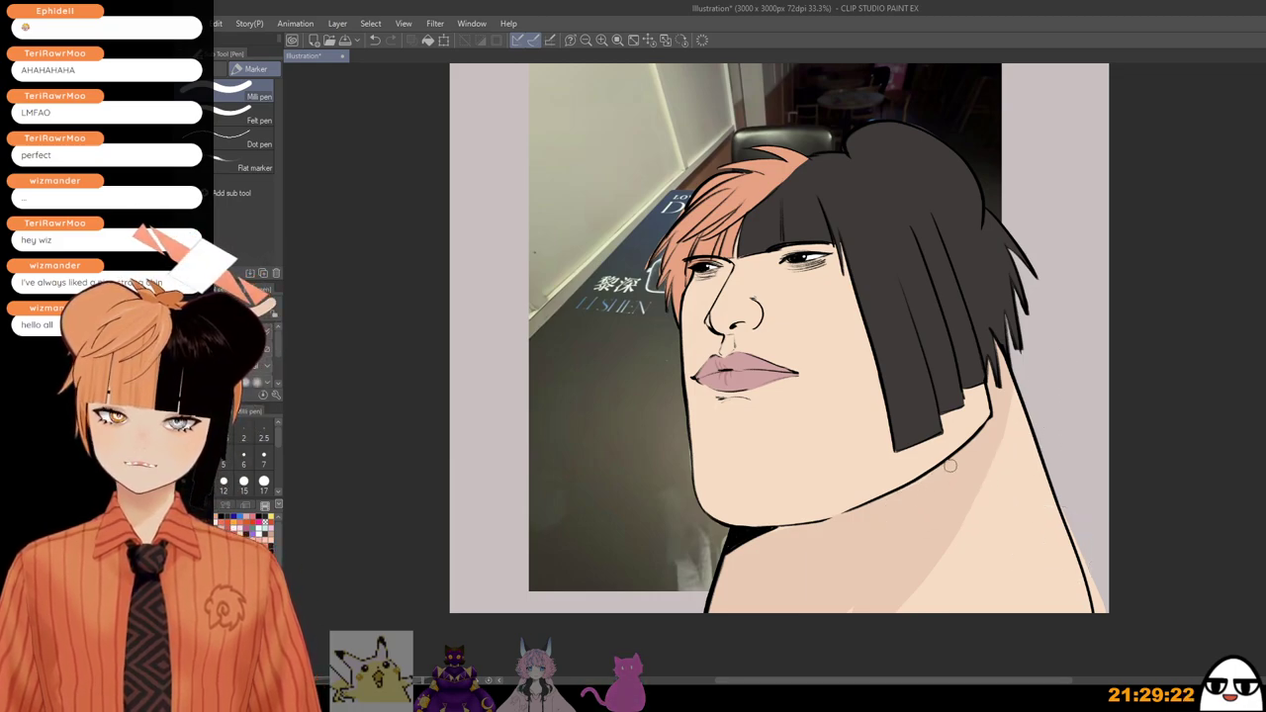
{"action": "left_click_drag", "start_coordinate": [915, 514], "coordinate": [897, 572]}
Step: Paint darker peach shadows on the underside of the nose and between the nose and the upper lip
{"action": "scroll", "coordinate": [709, 383], "scroll_direction": "up", "scroll_amount": 4}
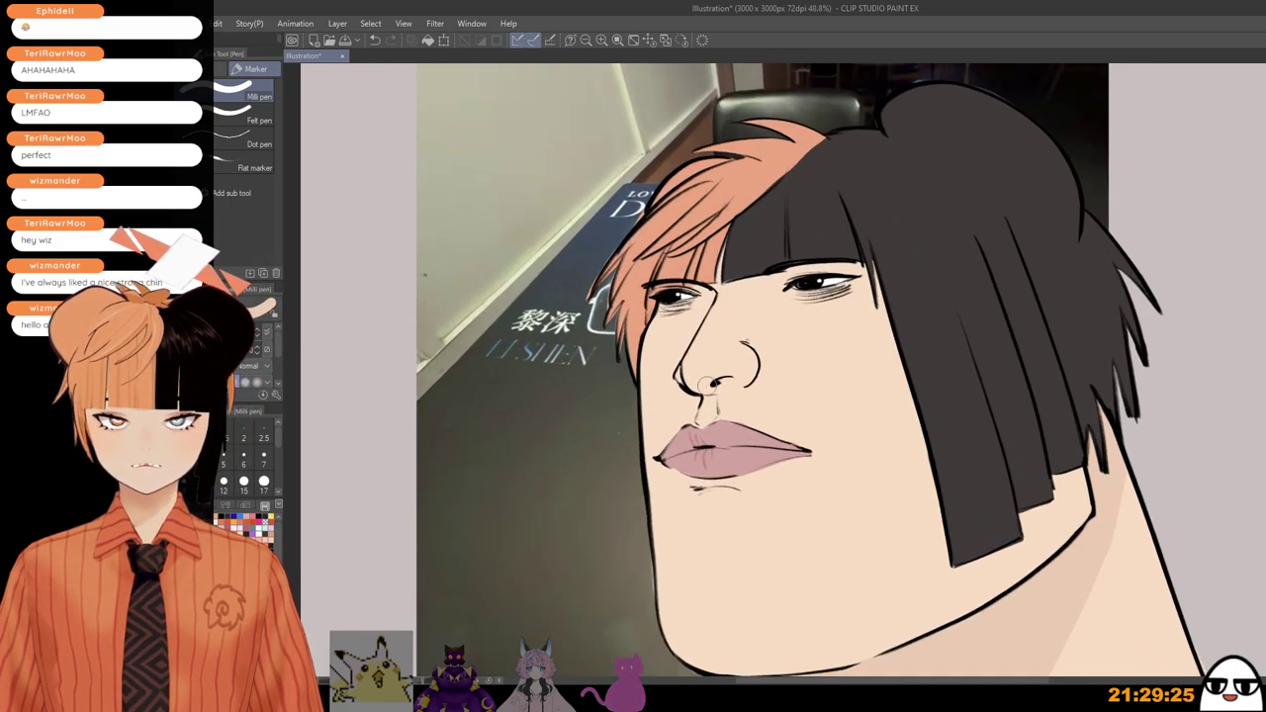
{"action": "left_click_drag", "start_coordinate": [719, 394], "coordinate": [731, 387]}
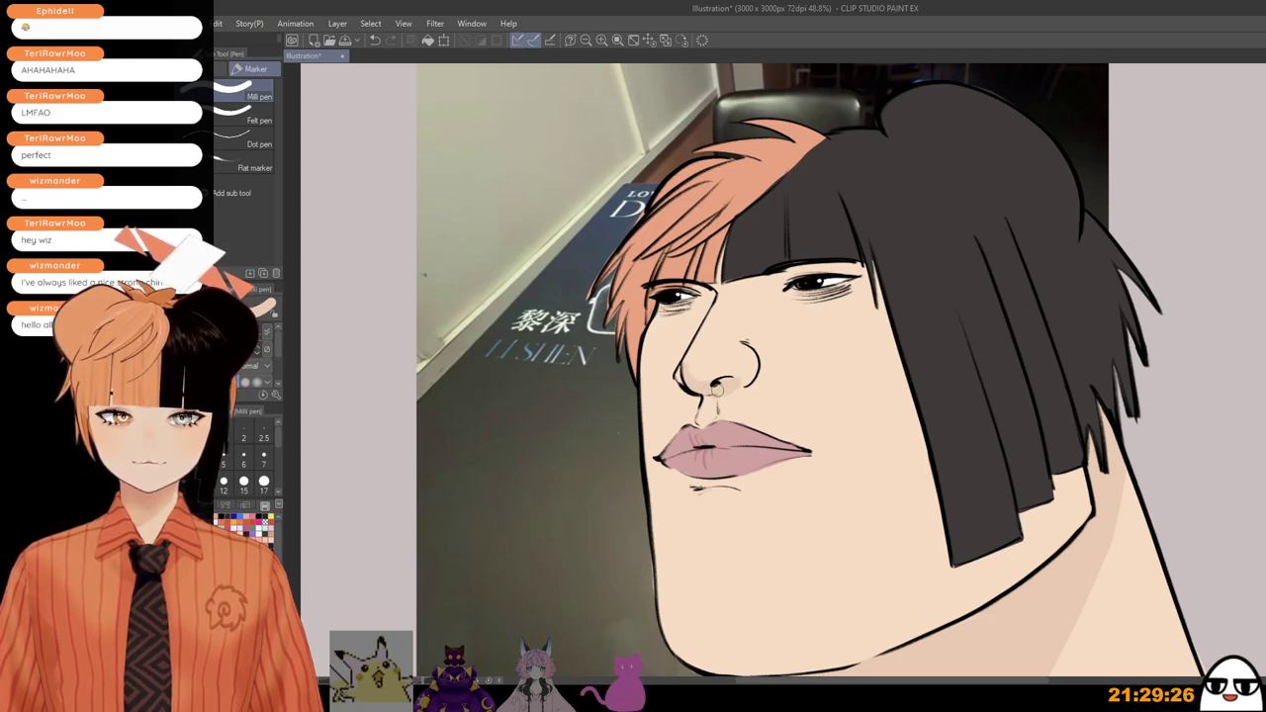
{"action": "key", "text": "ctrl+z"}
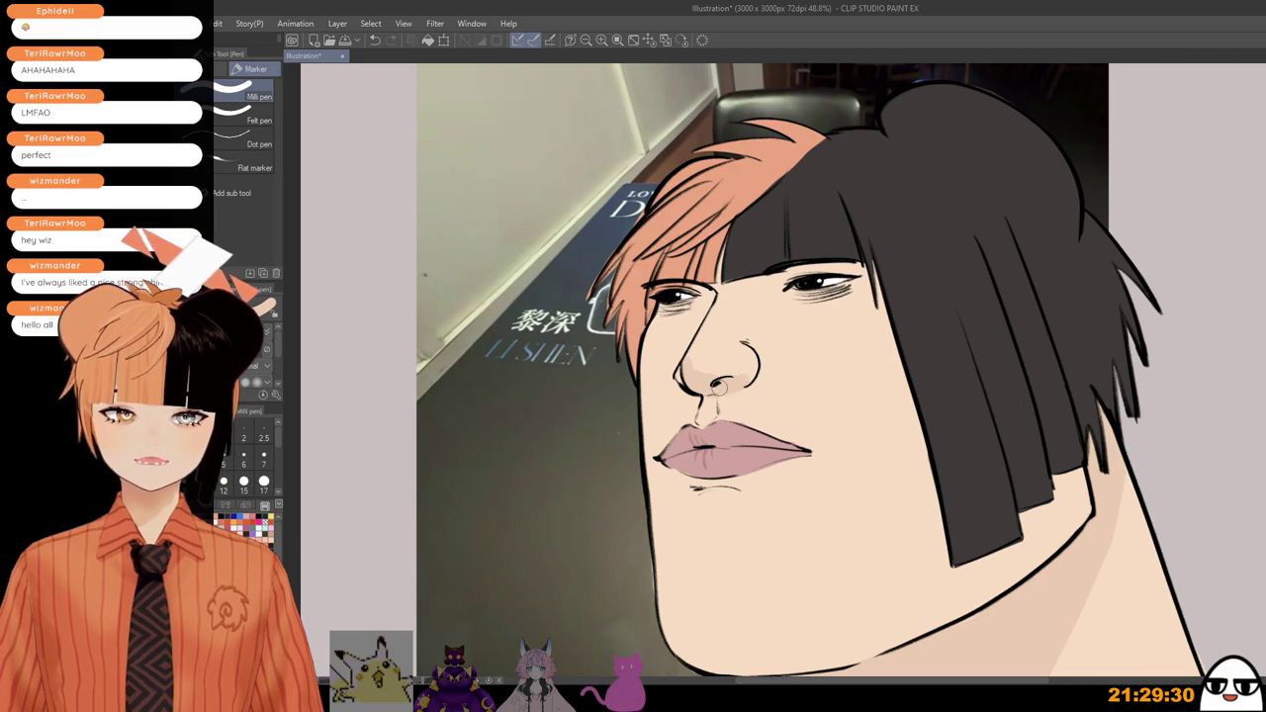
{"action": "mouse_move", "coordinate": [718, 391]}
{"action": "left_mouse_down"}
{"action": "mouse_move", "coordinate": [749, 418]}
{"action": "mouse_move", "coordinate": [728, 410]}
{"action": "left_mouse_up"}
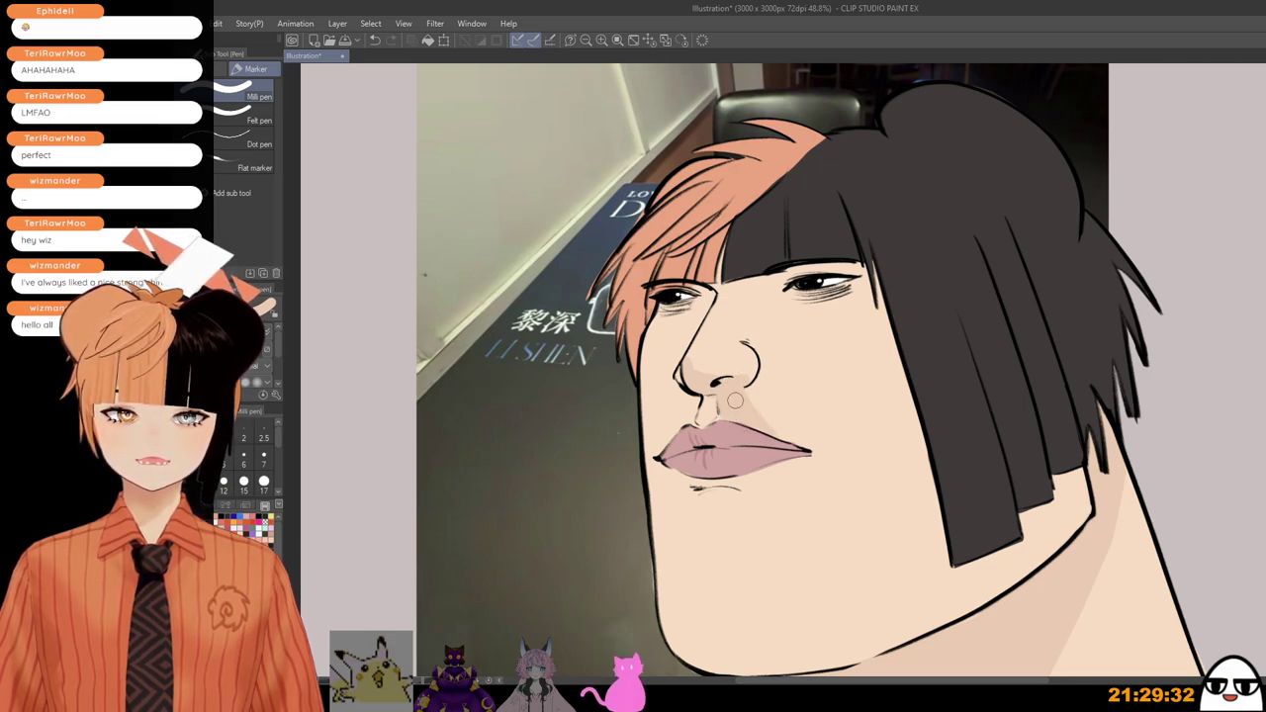
{"action": "key", "text": "ctrl+z"}
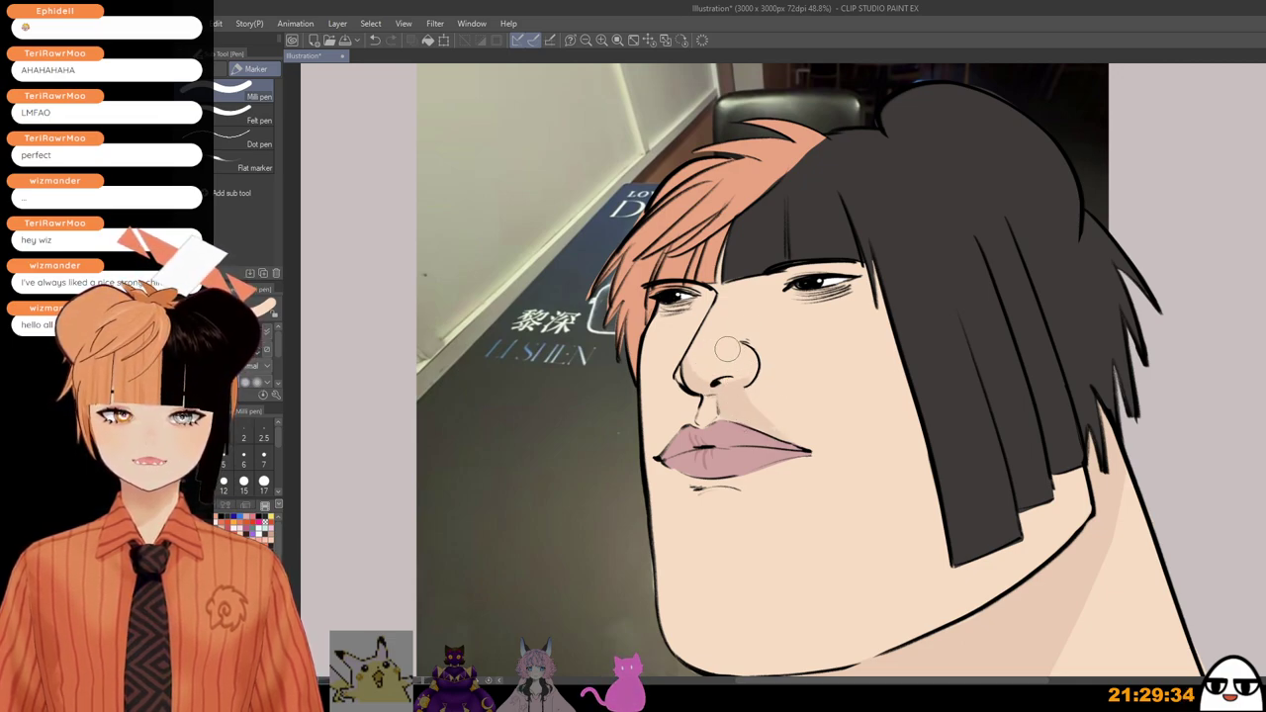
{"action": "left_click_drag", "start_coordinate": [703, 354], "coordinate": [720, 360]}
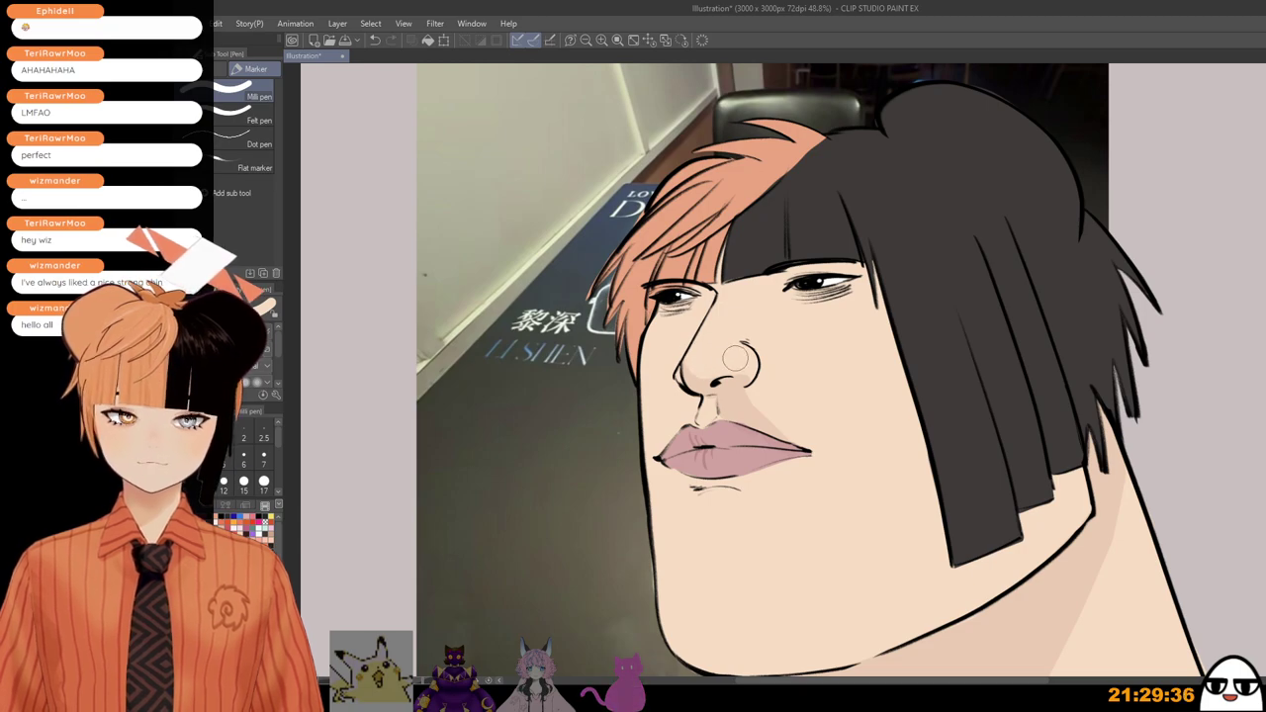
{"action": "scroll", "coordinate": [785, 367], "scroll_direction": "down", "scroll_amount": 1}
{"action": "scroll", "coordinate": [784, 368], "scroll_direction": "down", "scroll_amount": 1}
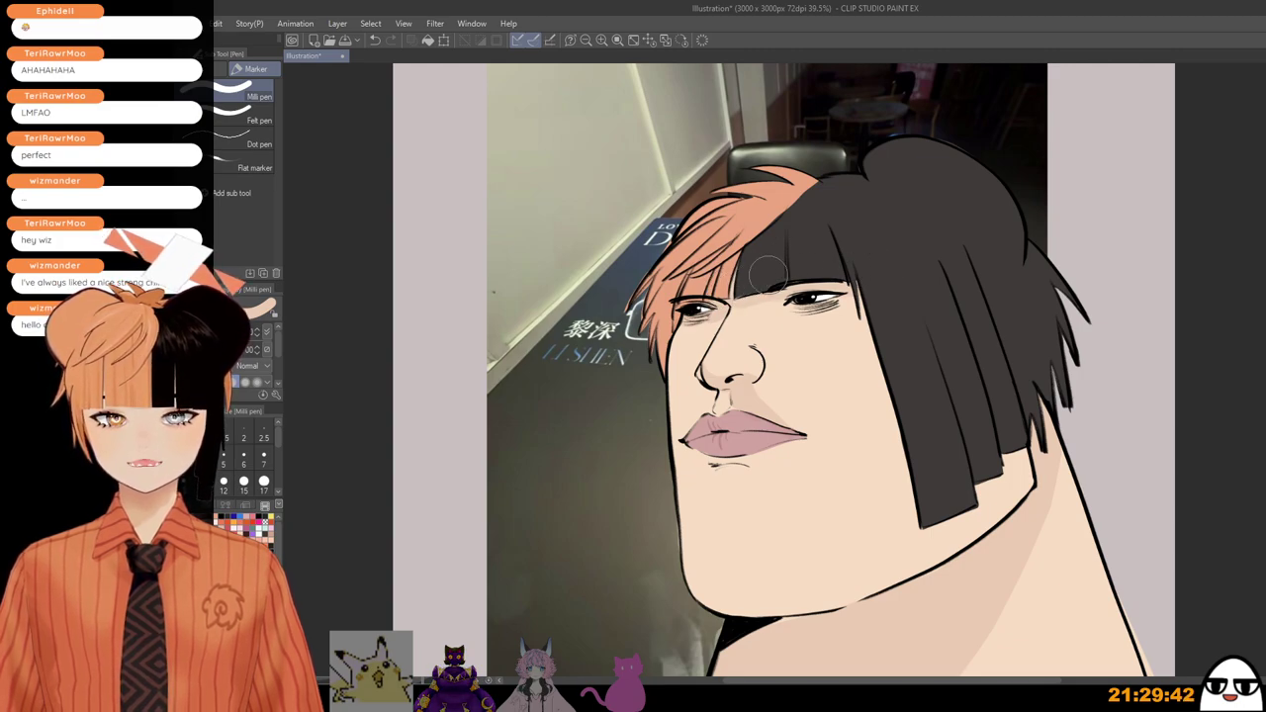
Step: Paint a small darker peach shadow under the lower lip and a cast shadow on the jaw below the hair ends
{"action": "mouse_move", "coordinate": [975, 477]}
{"action": "left_mouse_down"}
{"action": "mouse_move", "coordinate": [999, 457]}
{"action": "mouse_move", "coordinate": [983, 556]}
{"action": "mouse_move", "coordinate": [970, 551]}
{"action": "mouse_move", "coordinate": [1003, 548]}
{"action": "mouse_move", "coordinate": [1029, 495]}
{"action": "left_mouse_up"}
{"action": "scroll", "coordinate": [1018, 550], "scroll_direction": "down", "scroll_amount": 2}
{"action": "scroll", "coordinate": [1032, 540], "scroll_direction": "up", "scroll_amount": 2}
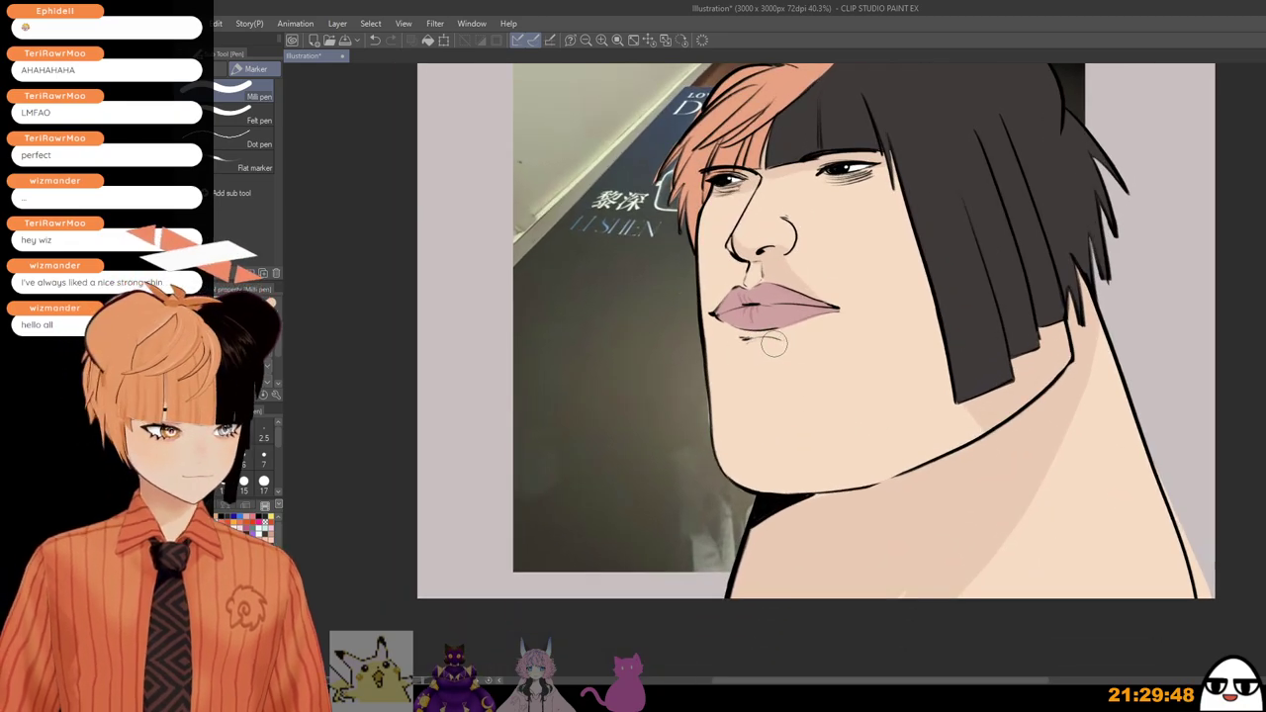
{"action": "key", "text": "bracketleft"}
{"action": "key", "text": "bracketleft"}
{"action": "key", "text": "bracketleft"}
{"action": "mouse_move", "coordinate": [747, 349]}
{"action": "left_mouse_down"}
{"action": "mouse_move", "coordinate": [779, 353]}
{"action": "mouse_move", "coordinate": [756, 351]}
{"action": "left_mouse_up"}
{"action": "key", "text": "ctrl+z"}
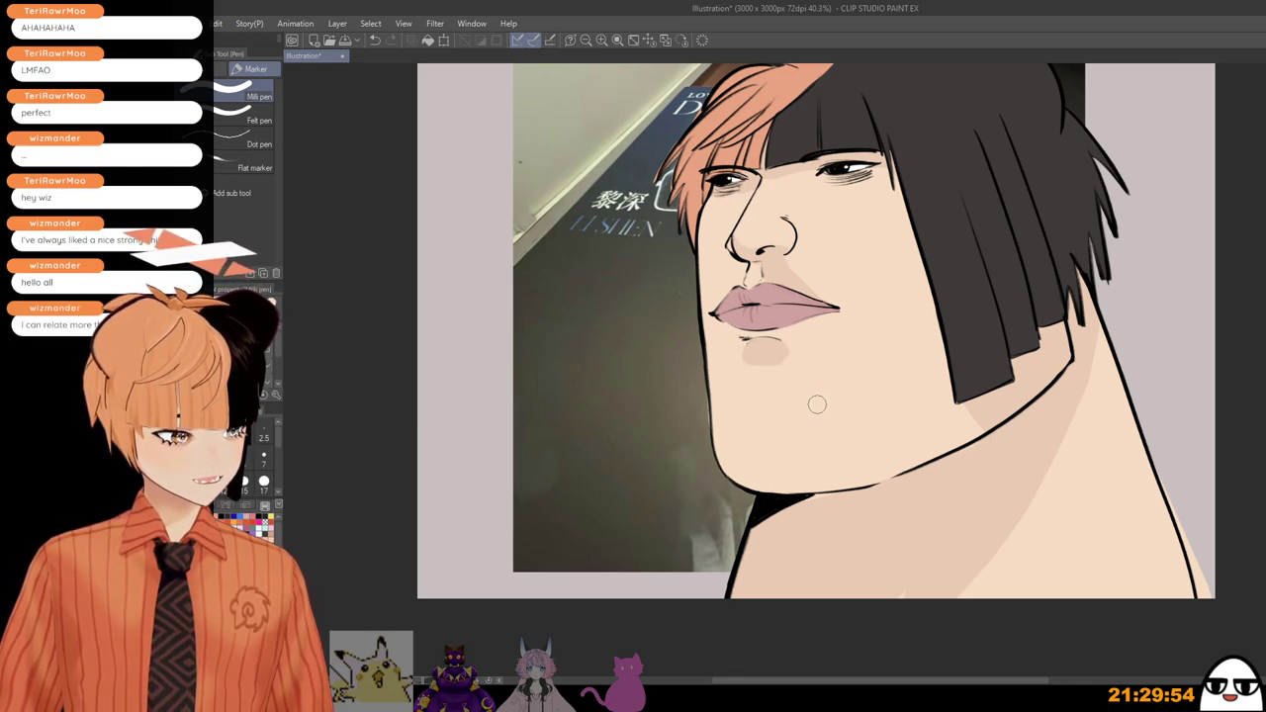
{"action": "key", "text": "bracketright"}
{"action": "key", "text": "bracketright"}
{"action": "left_click_drag", "start_coordinate": [727, 350], "coordinate": [738, 358]}
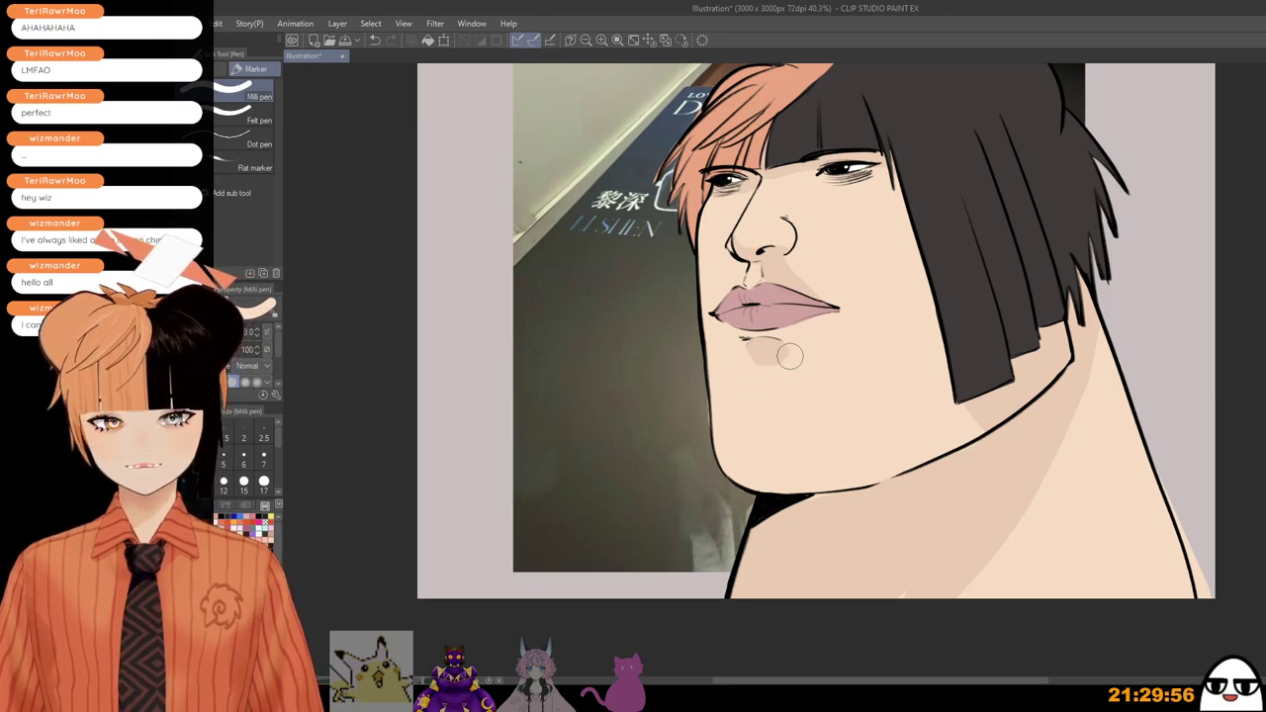
{"action": "scroll", "coordinate": [790, 356], "scroll_direction": "down", "scroll_amount": 1}
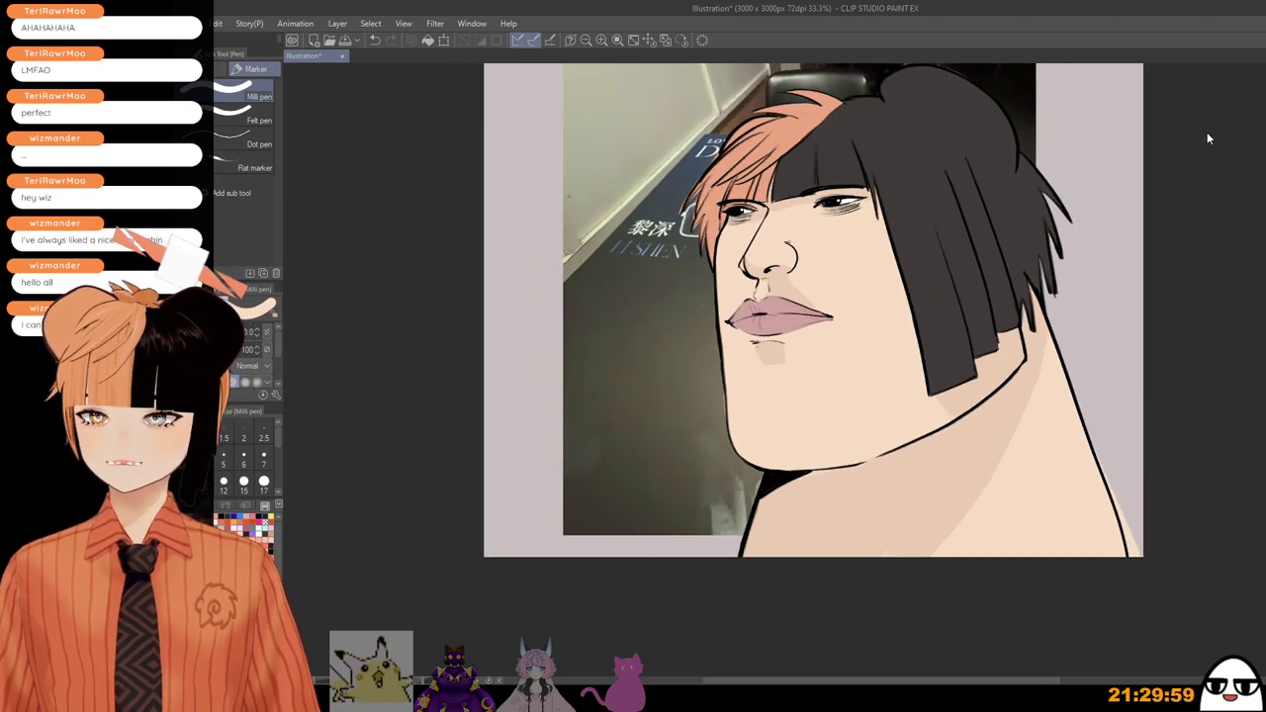
Step: Switch to the Soft airbrush, enlarge it, and softly shade the chin below the lower lip and along the jaw
{"action": "key", "text": "b"}
{"action": "left_click_drag", "start_coordinate": [777, 365], "coordinate": [786, 387]}
{"action": "key", "text": "ctrl+z"}
{"action": "key", "text": "ctrl+z"}
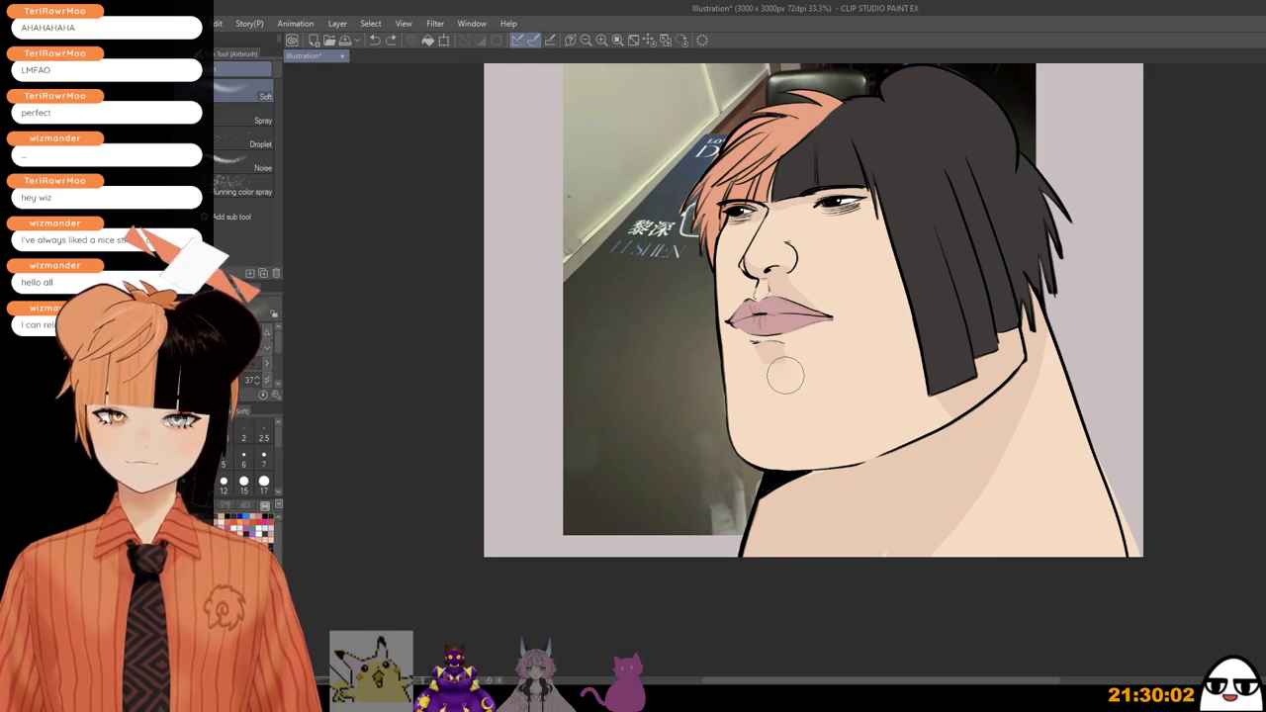
{"action": "key", "text": "ctrl+z"}
{"action": "key", "text": "bracketright"}
{"action": "key", "text": "bracketright"}
{"action": "key", "text": "bracketright"}
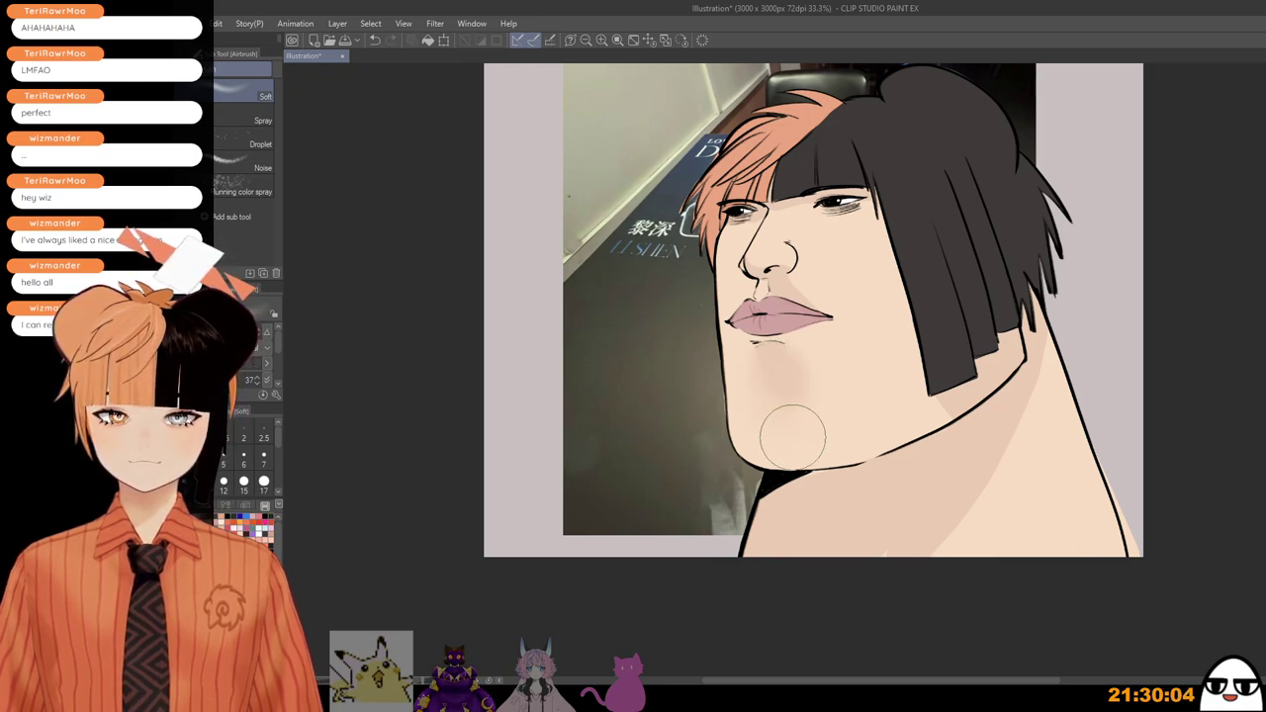
{"action": "mouse_move", "coordinate": [797, 436]}
{"action": "left_mouse_down"}
{"action": "mouse_move", "coordinate": [832, 419]}
{"action": "mouse_move", "coordinate": [843, 443]}
{"action": "mouse_move", "coordinate": [918, 445]}
{"action": "mouse_move", "coordinate": [854, 441]}
{"action": "mouse_move", "coordinate": [908, 442]}
{"action": "left_mouse_up"}
{"action": "scroll", "coordinate": [971, 406], "scroll_direction": "down", "scroll_amount": 1}
{"action": "left_click_drag", "start_coordinate": [972, 407], "coordinate": [967, 438]}
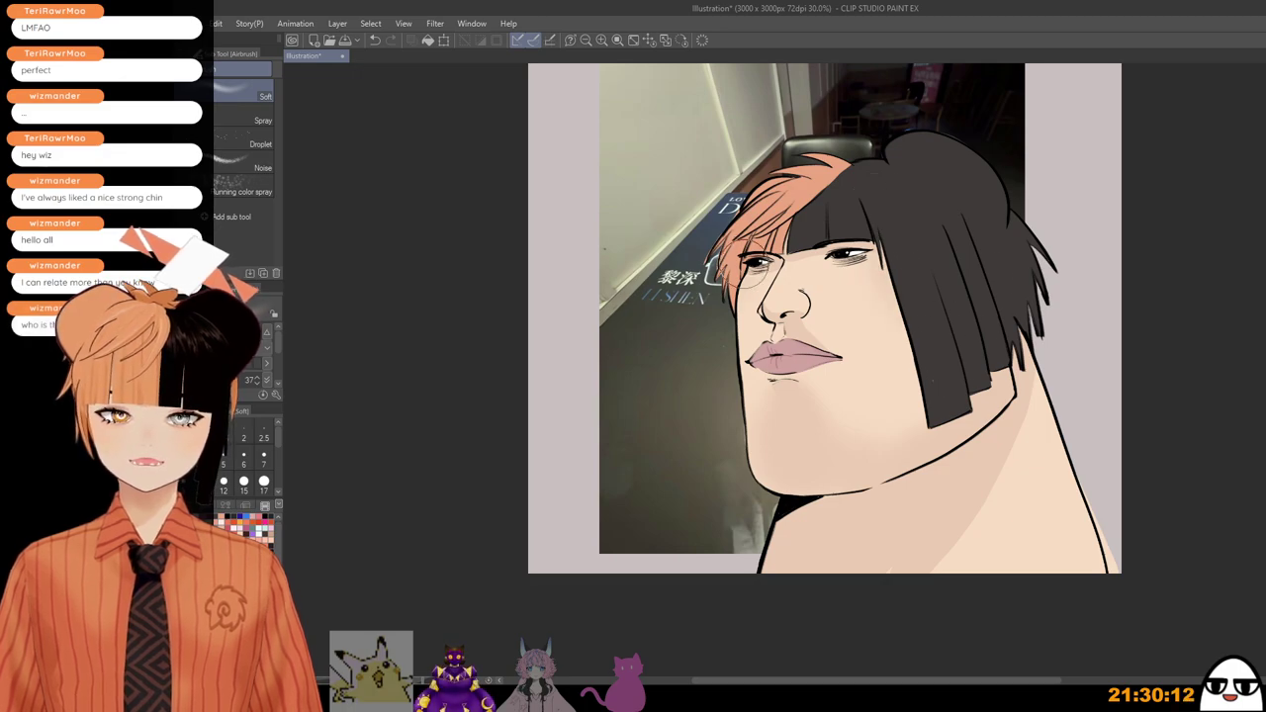
Step: Examine the soft shading on the chin and cheek, the whole portrait, and the eyes, nose and lips up close
{"action": "left_click_drag", "start_coordinate": [862, 424], "coordinate": [889, 468]}
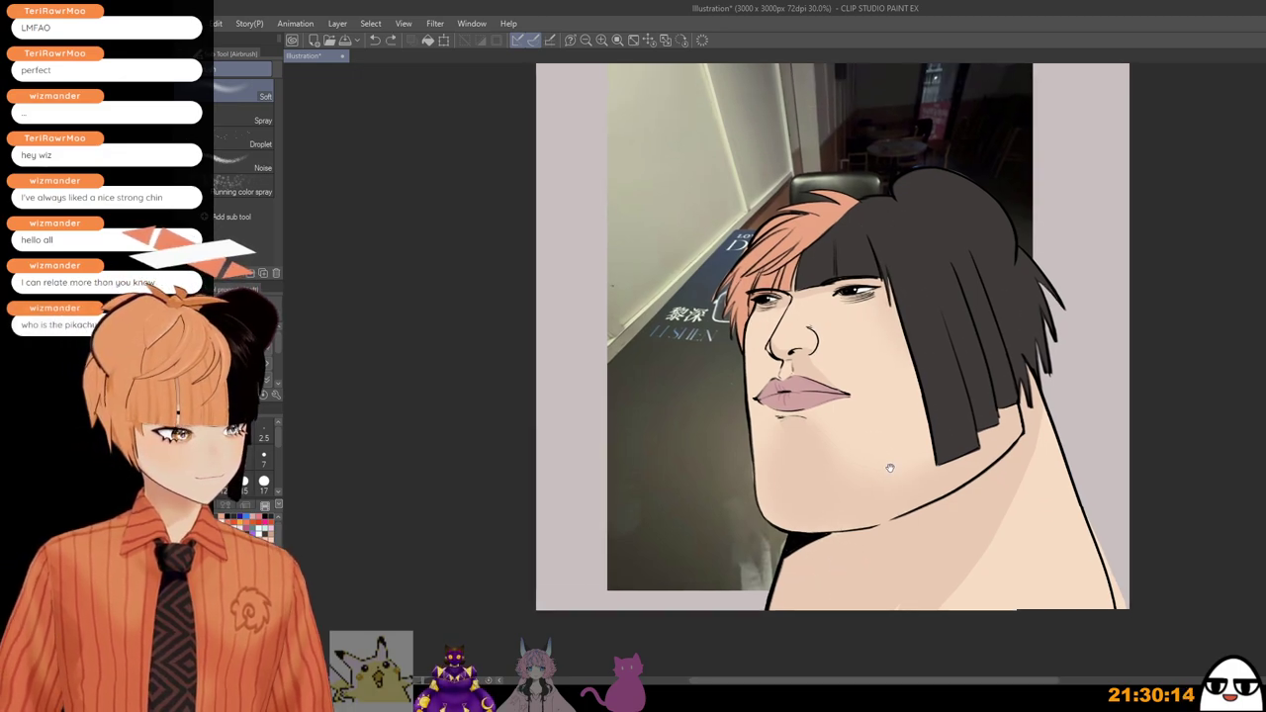
{"action": "scroll", "coordinate": [890, 468], "scroll_direction": "up", "scroll_amount": 1}
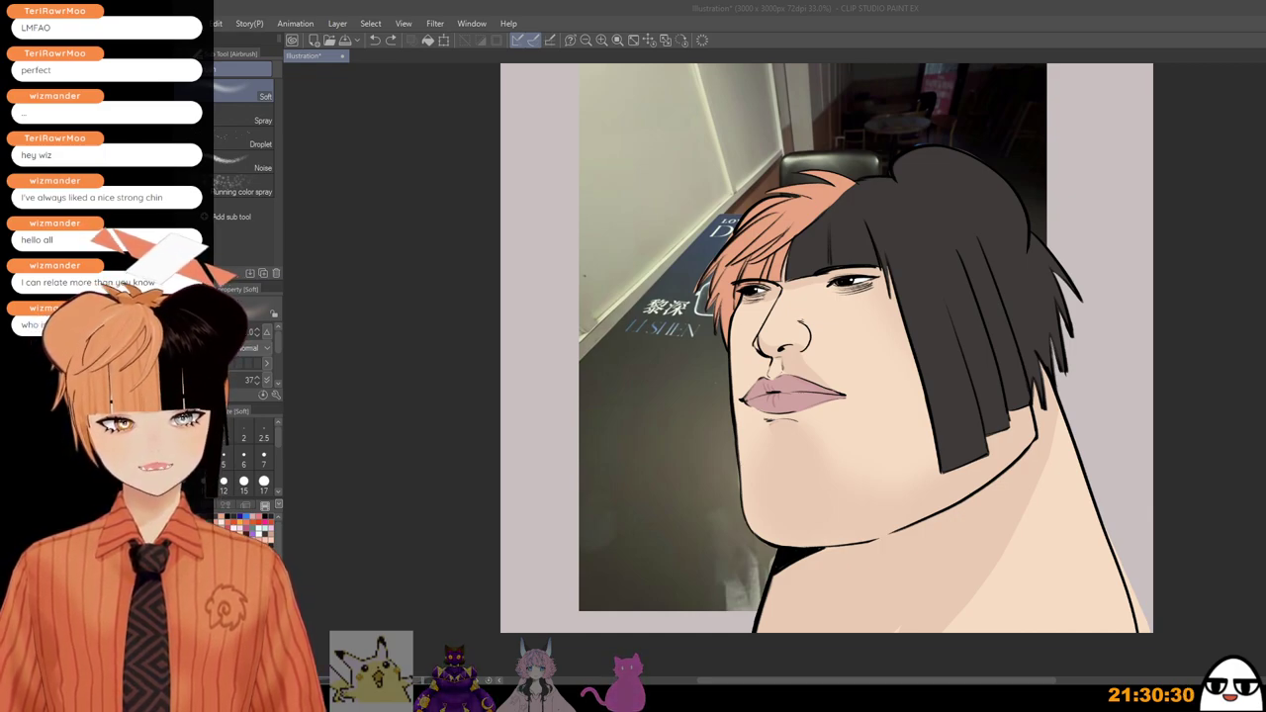
{"action": "left_click", "coordinate": [874, 8]}
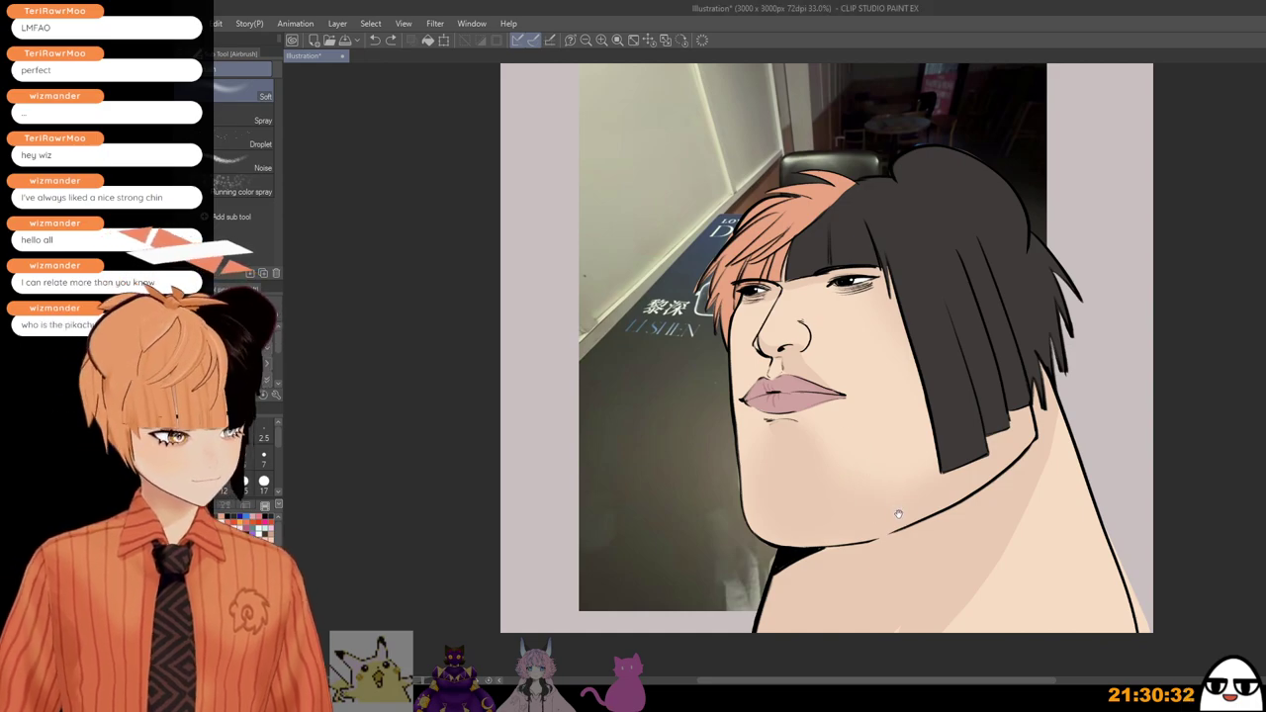
{"action": "left_click_drag", "start_coordinate": [898, 514], "coordinate": [825, 423]}
{"action": "scroll", "coordinate": [888, 416], "scroll_direction": "down", "scroll_amount": 2}
{"action": "left_click_drag", "start_coordinate": [911, 422], "coordinate": [878, 467]}
{"action": "scroll", "coordinate": [776, 370], "scroll_direction": "up", "scroll_amount": 2}
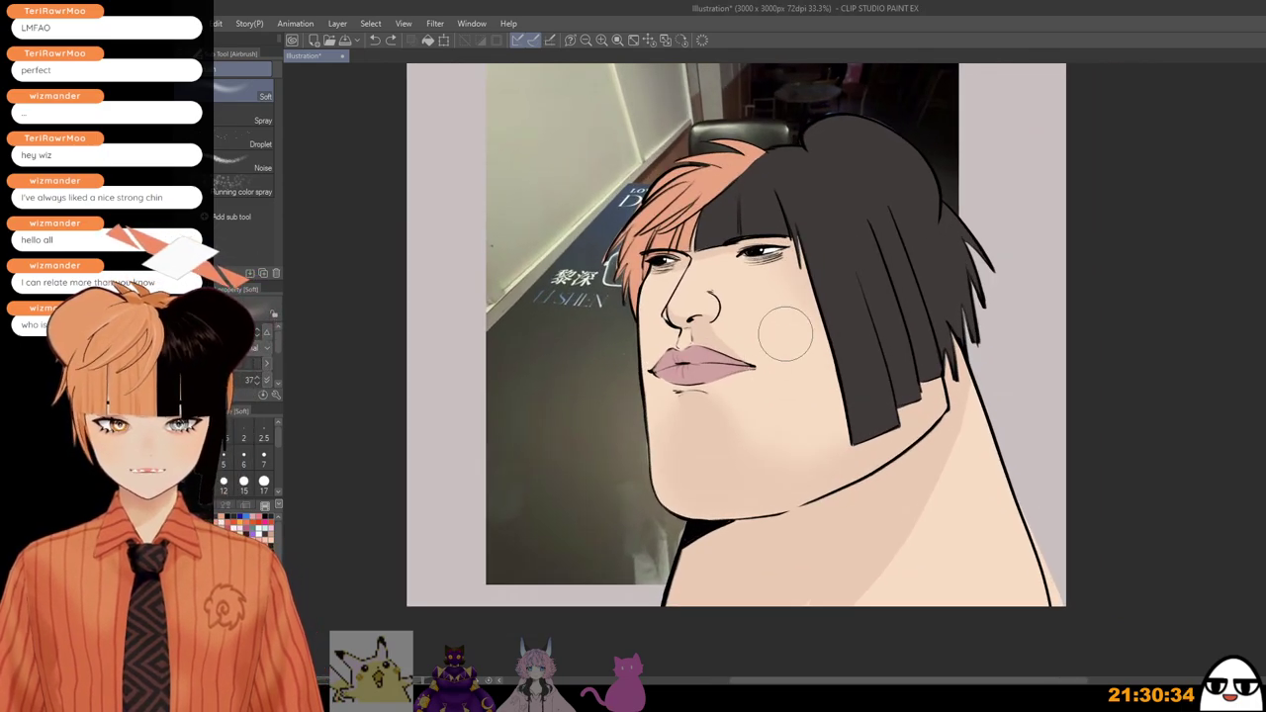
{"action": "scroll", "coordinate": [787, 341], "scroll_direction": "up", "scroll_amount": 1}
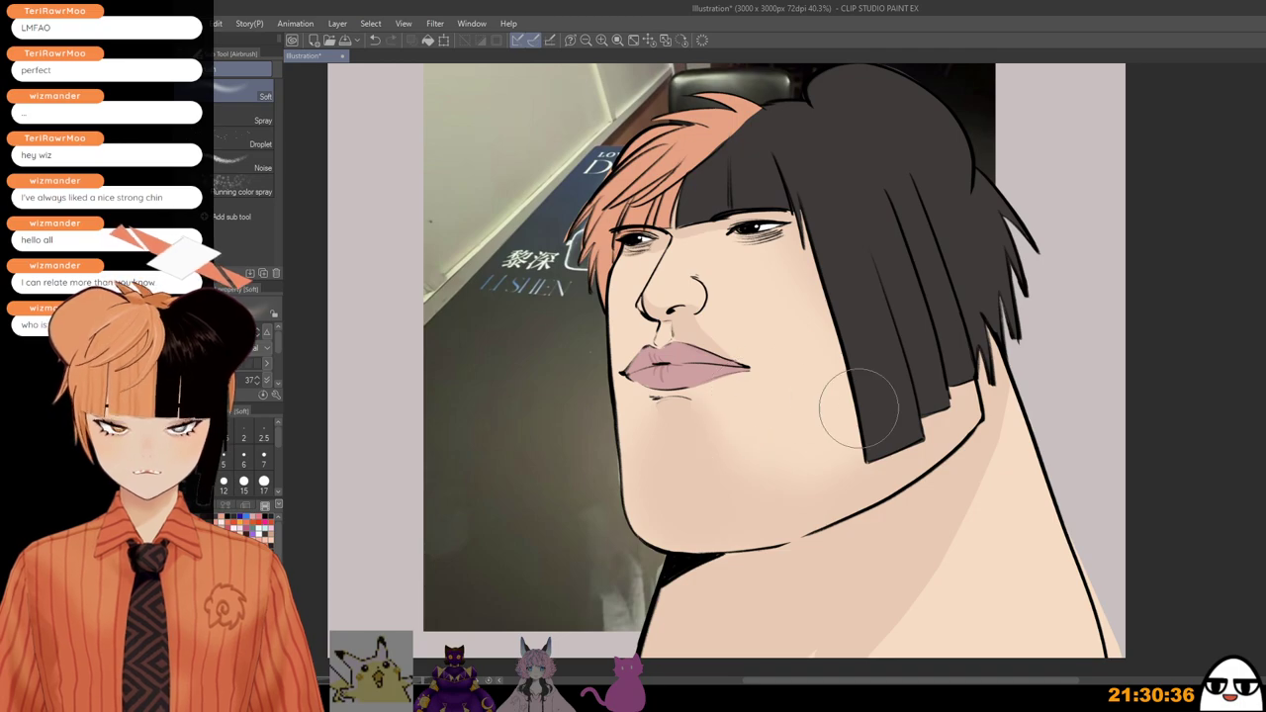
{"action": "scroll", "coordinate": [858, 408], "scroll_direction": "down", "scroll_amount": 1}
{"action": "scroll", "coordinate": [744, 360], "scroll_direction": "down", "scroll_amount": 1}
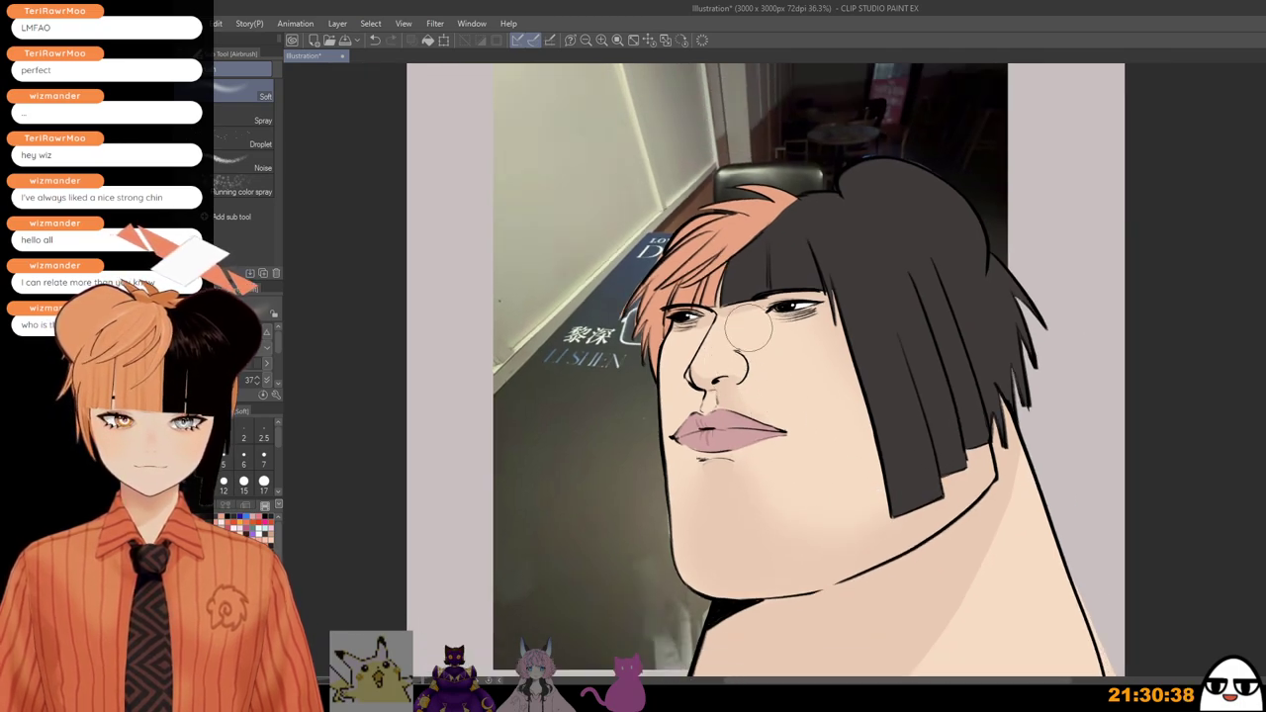
{"action": "scroll", "coordinate": [749, 331], "scroll_direction": "up", "scroll_amount": 3}
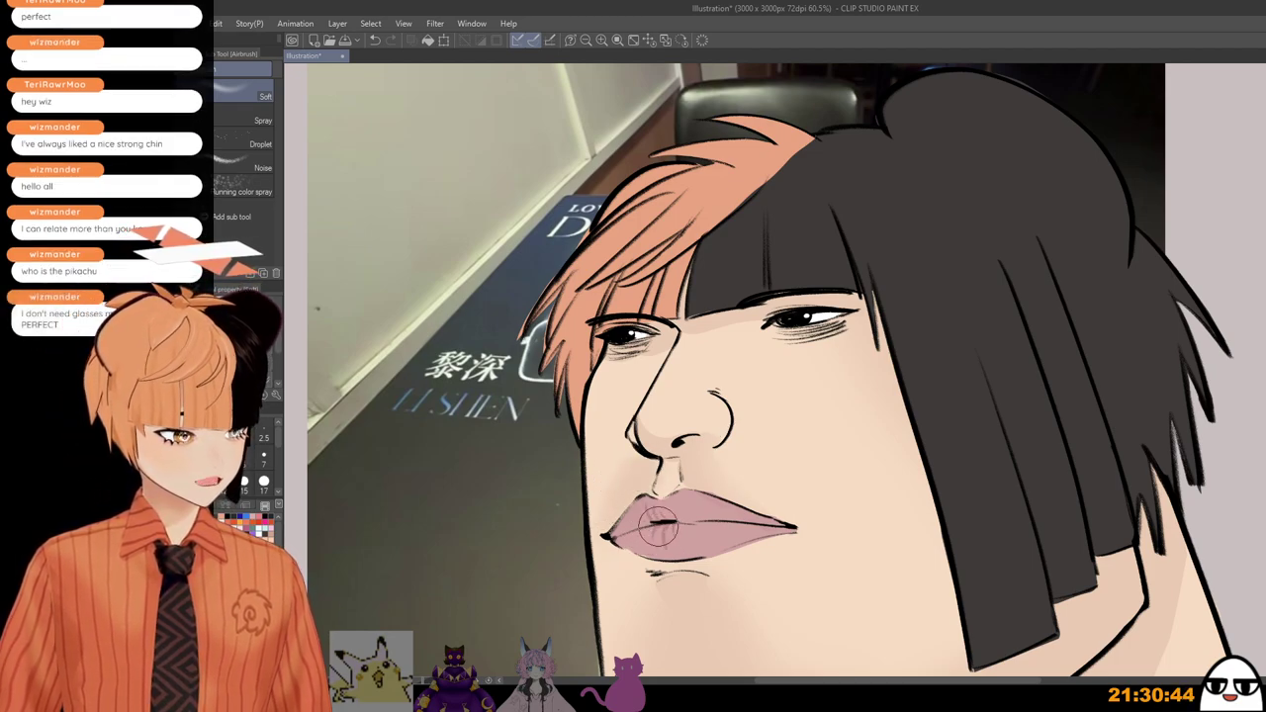
Step: Enlarge the Soft airbrush to 600 and softly shade the orange and charcoal halves of the hair
{"action": "scroll", "coordinate": [605, 572], "scroll_direction": "down", "scroll_amount": 1}
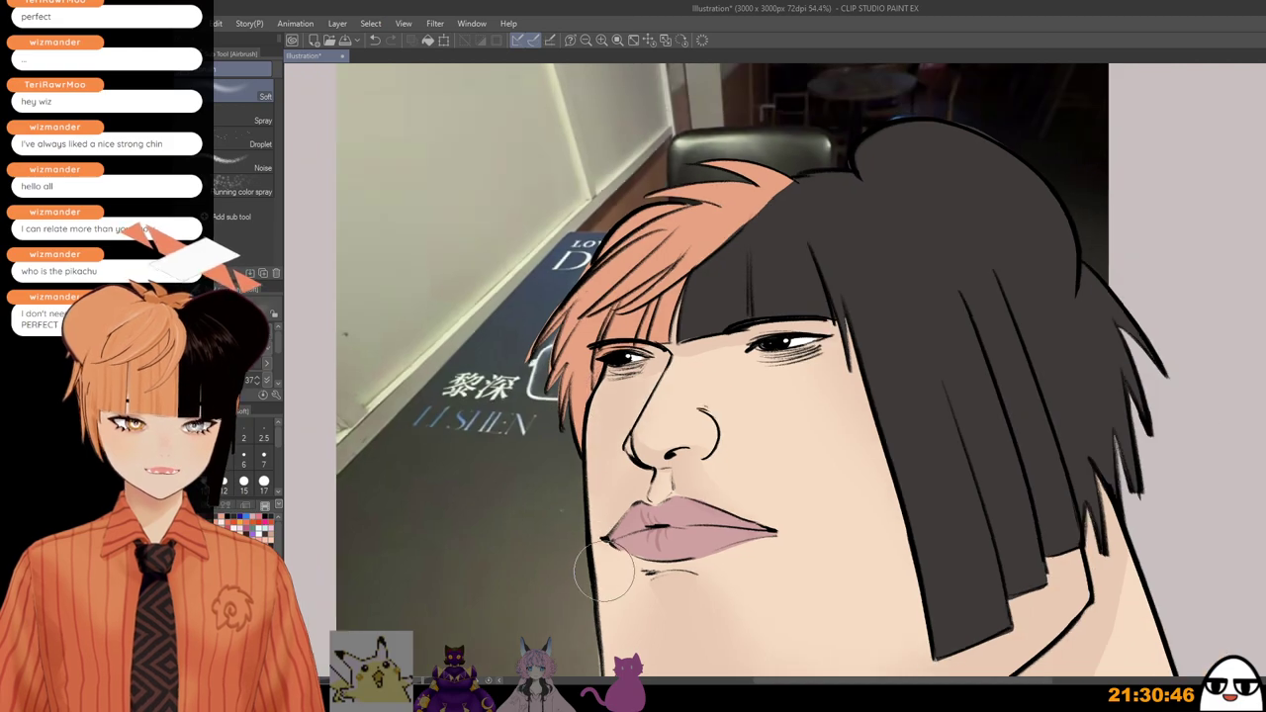
{"action": "scroll", "coordinate": [605, 572], "scroll_direction": "down", "scroll_amount": 4}
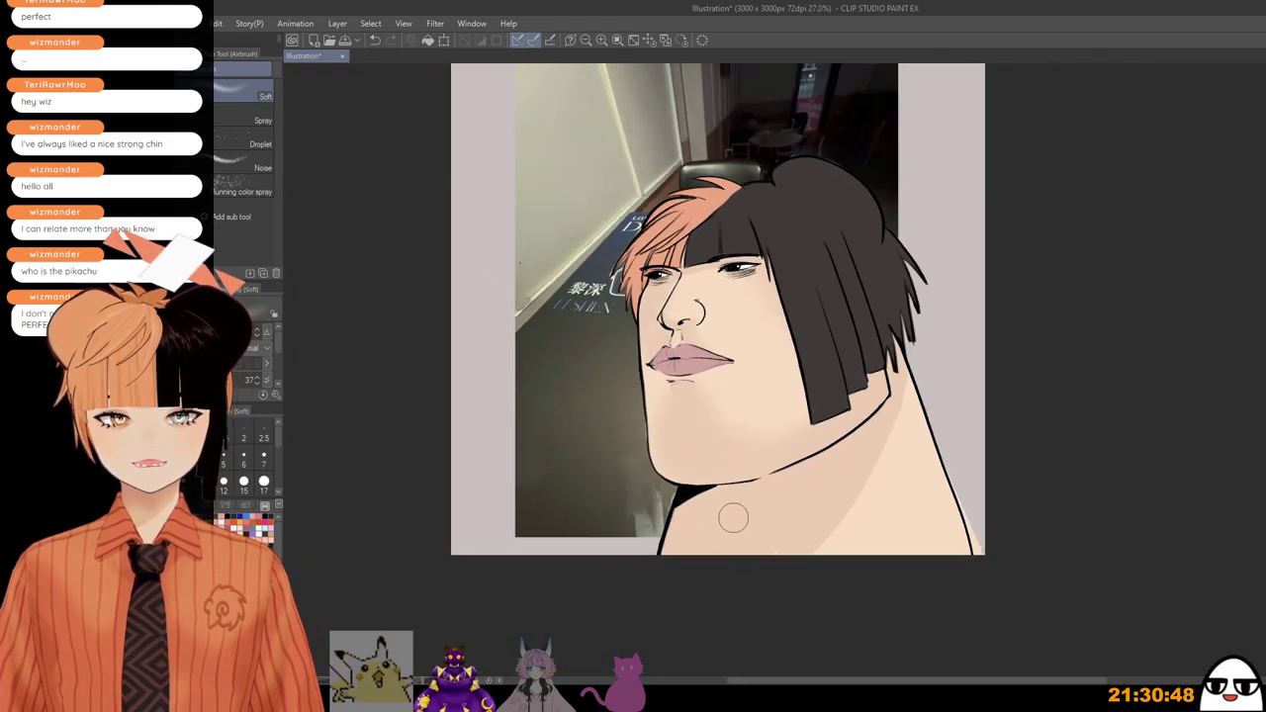
{"action": "scroll", "coordinate": [733, 517], "scroll_direction": "down", "scroll_amount": 2}
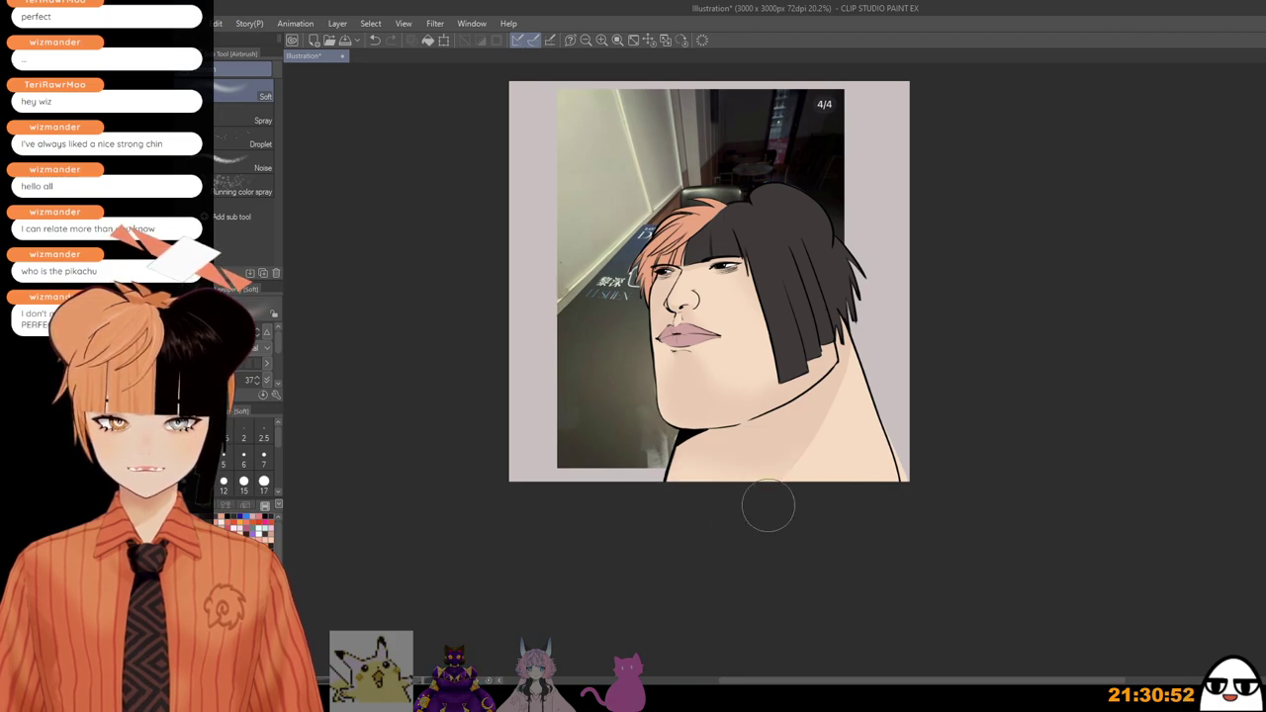
{"action": "left_click_drag", "start_coordinate": [879, 470], "coordinate": [935, 505]}
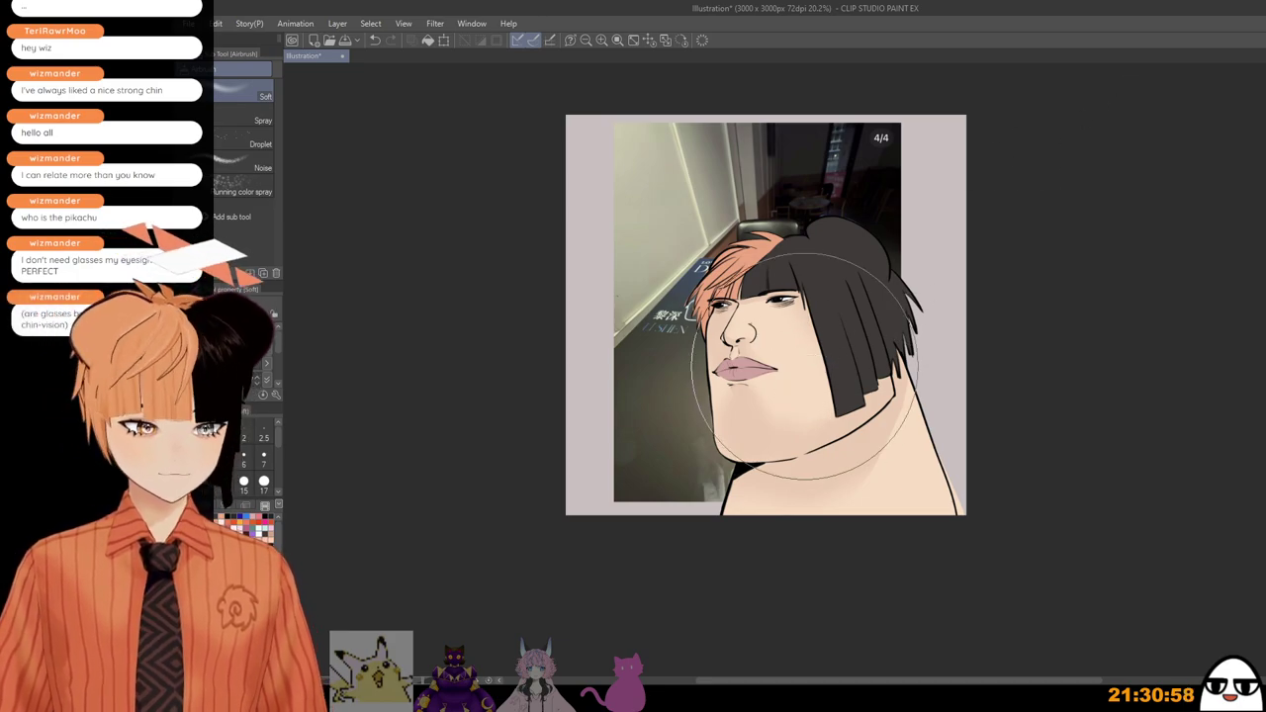
{"action": "mouse_move", "coordinate": [821, 326]}
{"action": "left_mouse_down"}
{"action": "mouse_move", "coordinate": [871, 396]}
{"action": "mouse_move", "coordinate": [904, 396]}
{"action": "mouse_move", "coordinate": [872, 386]}
{"action": "left_mouse_up"}
{"action": "key", "text": "ctrl+z"}
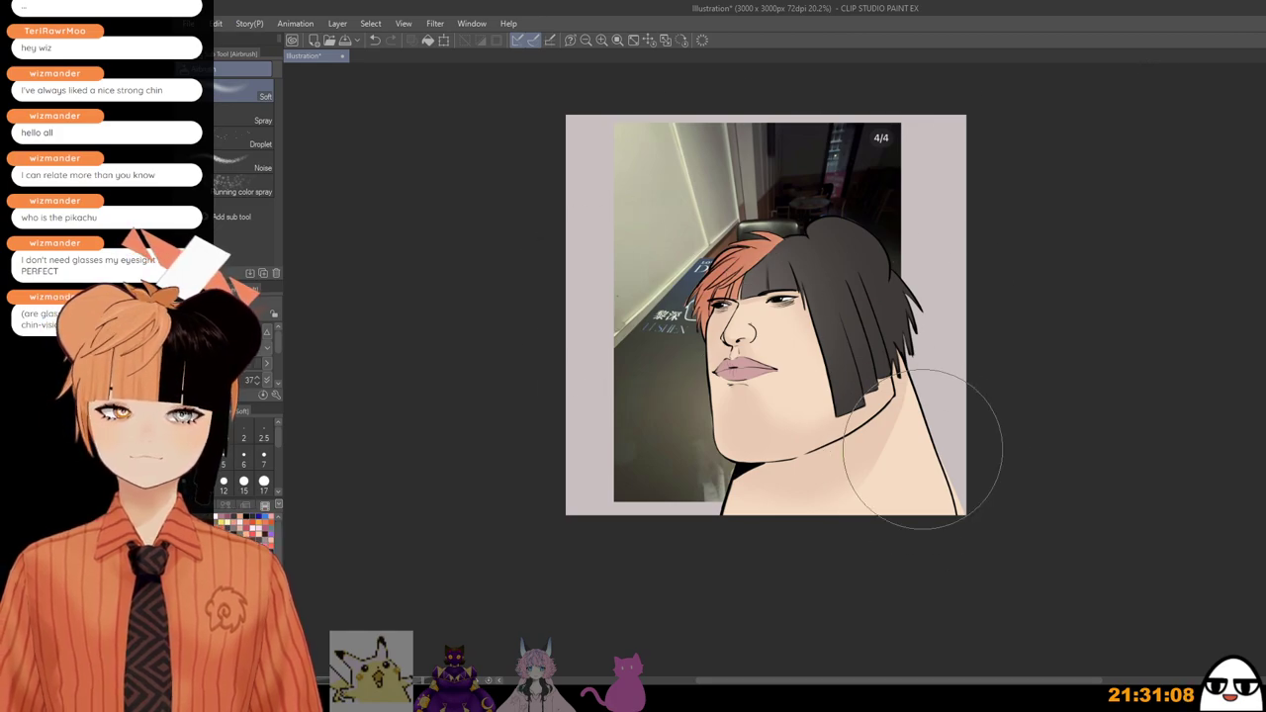
{"action": "scroll", "coordinate": [920, 450], "scroll_direction": "up", "scroll_amount": 4}
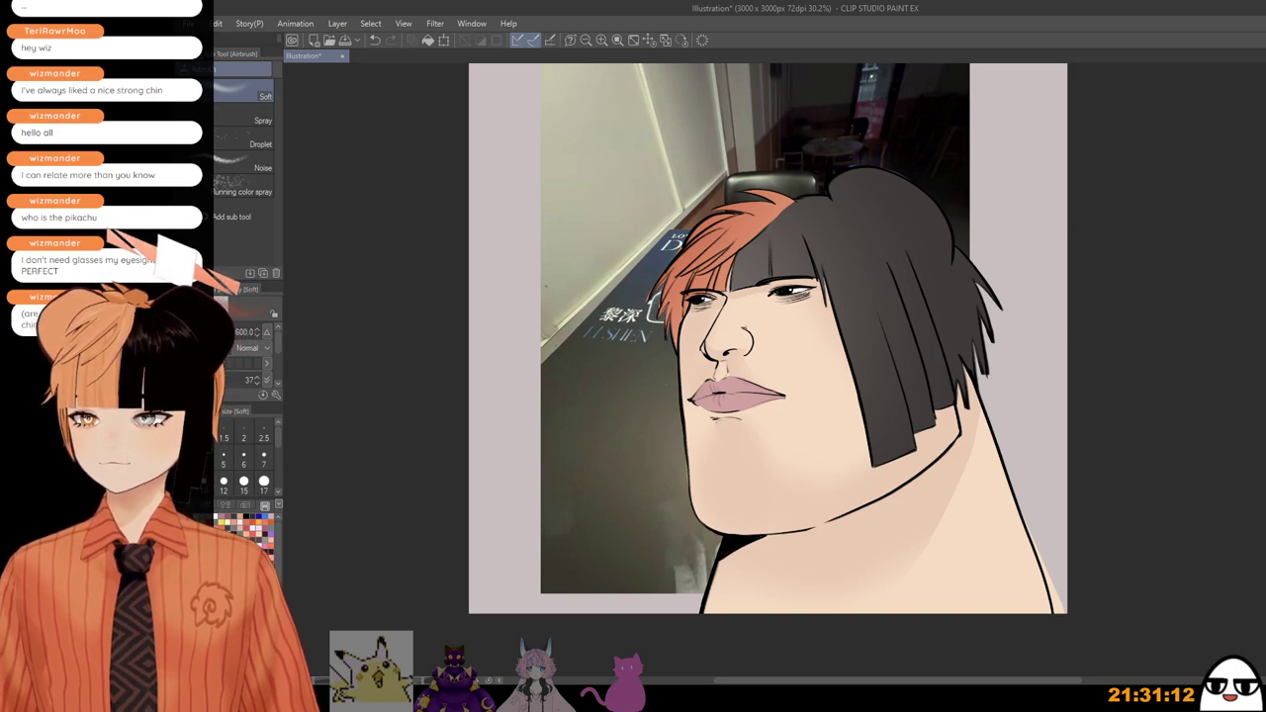
Step: Draw short pale highlight strokes on the charcoal hair with the Milli pen at size 25 and hide the reference photo
{"action": "key", "text": "p"}
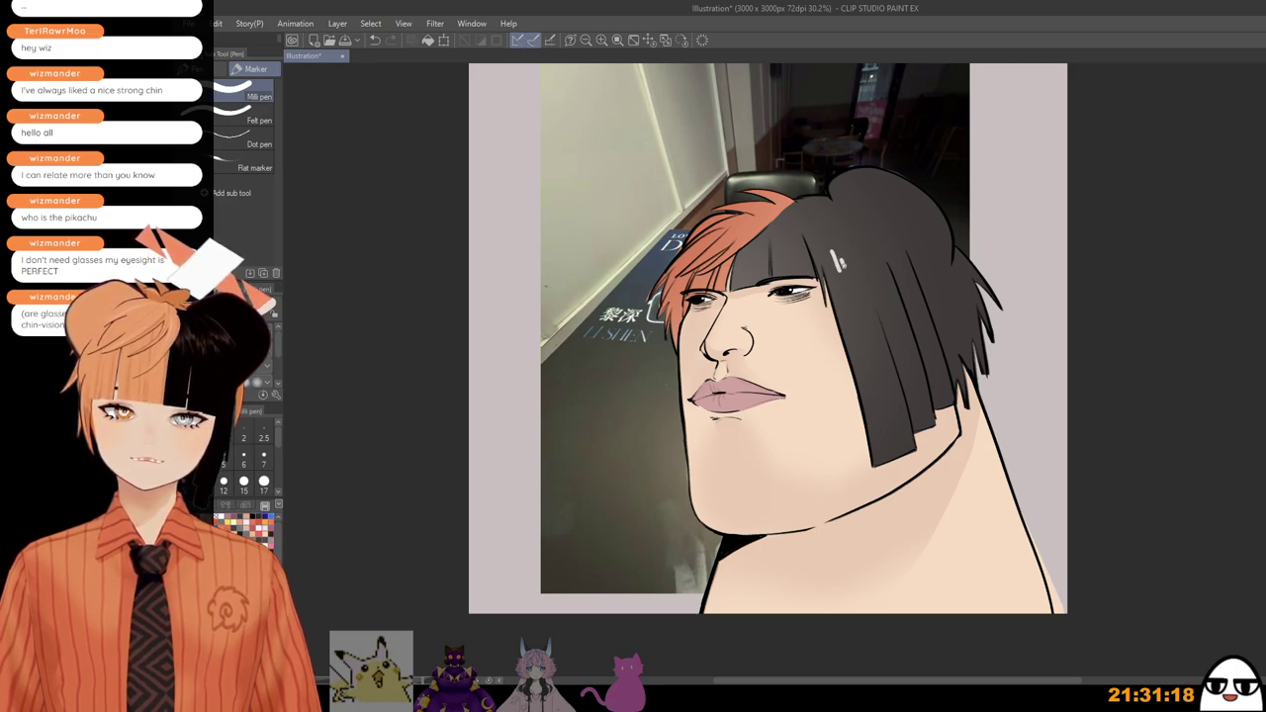
{"action": "scroll", "coordinate": [866, 288], "scroll_direction": "down", "scroll_amount": 2}
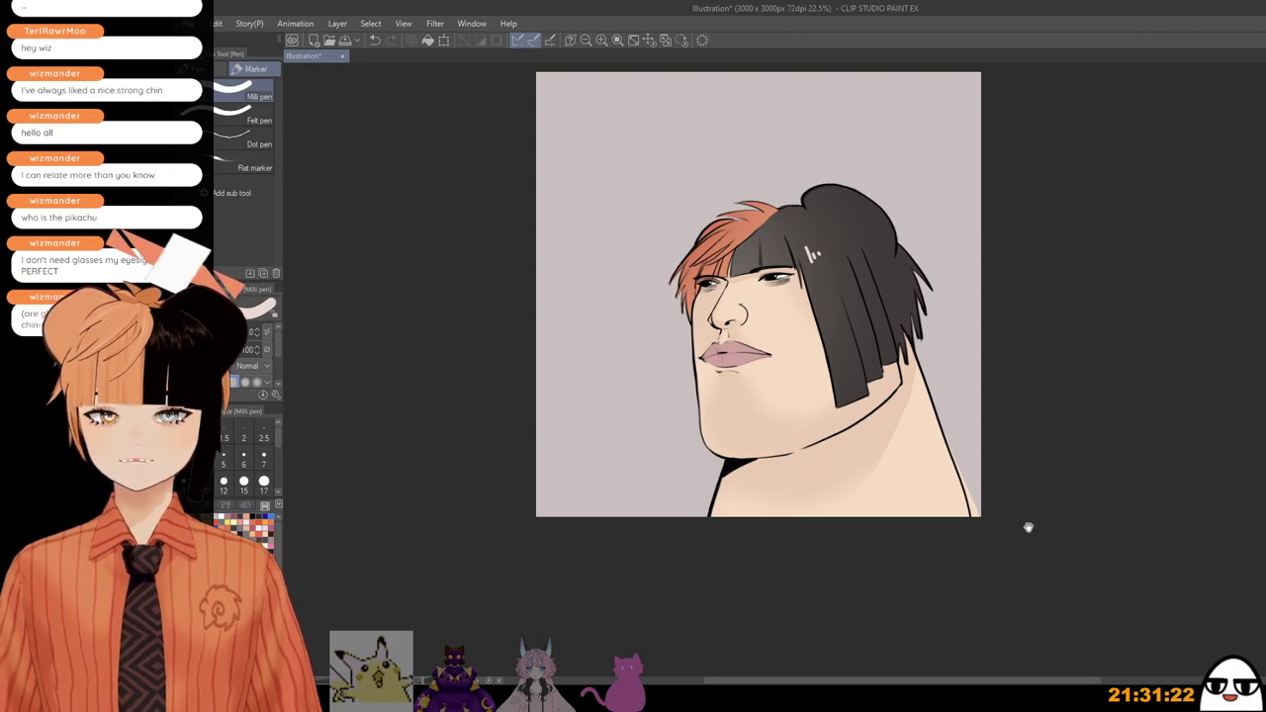
{"action": "left_click_drag", "start_coordinate": [1029, 527], "coordinate": [1086, 569]}
{"action": "scroll", "coordinate": [1049, 516], "scroll_direction": "up", "scroll_amount": 1}
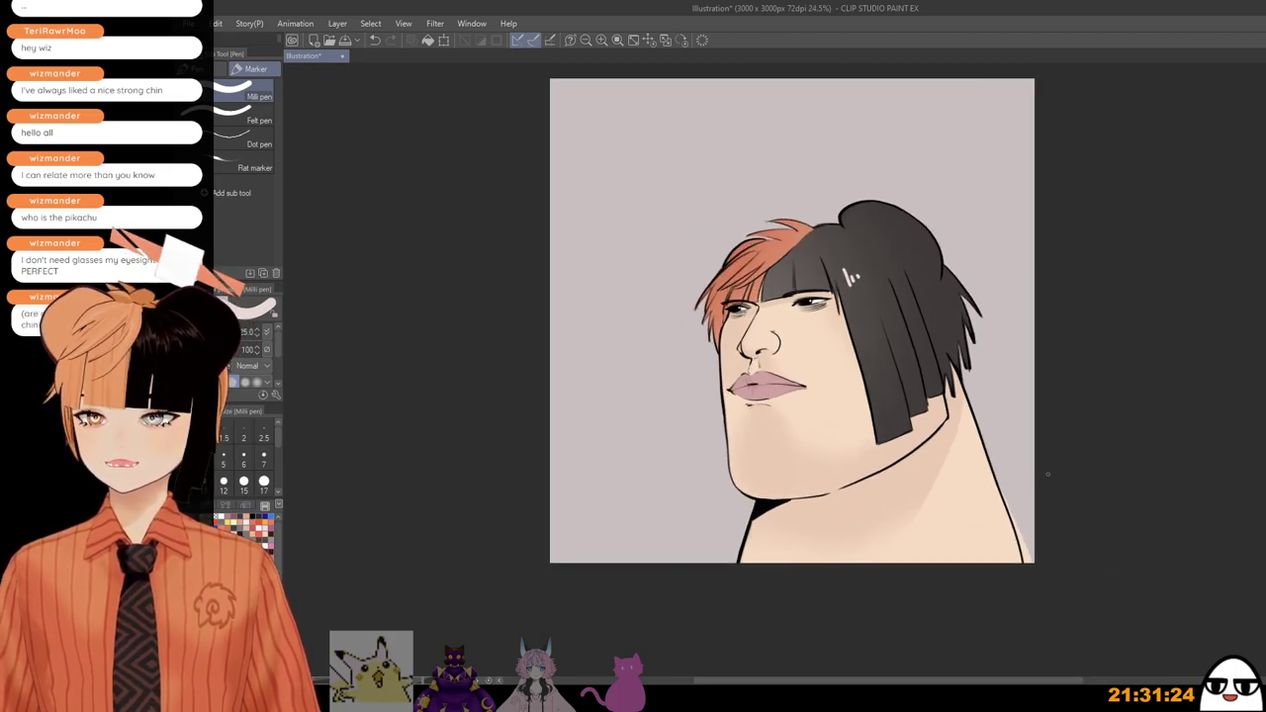
Step: Clean up the skin colour spilling outside the outline at the back of the neck
{"action": "scroll", "coordinate": [1048, 474], "scroll_direction": "up", "scroll_amount": 2}
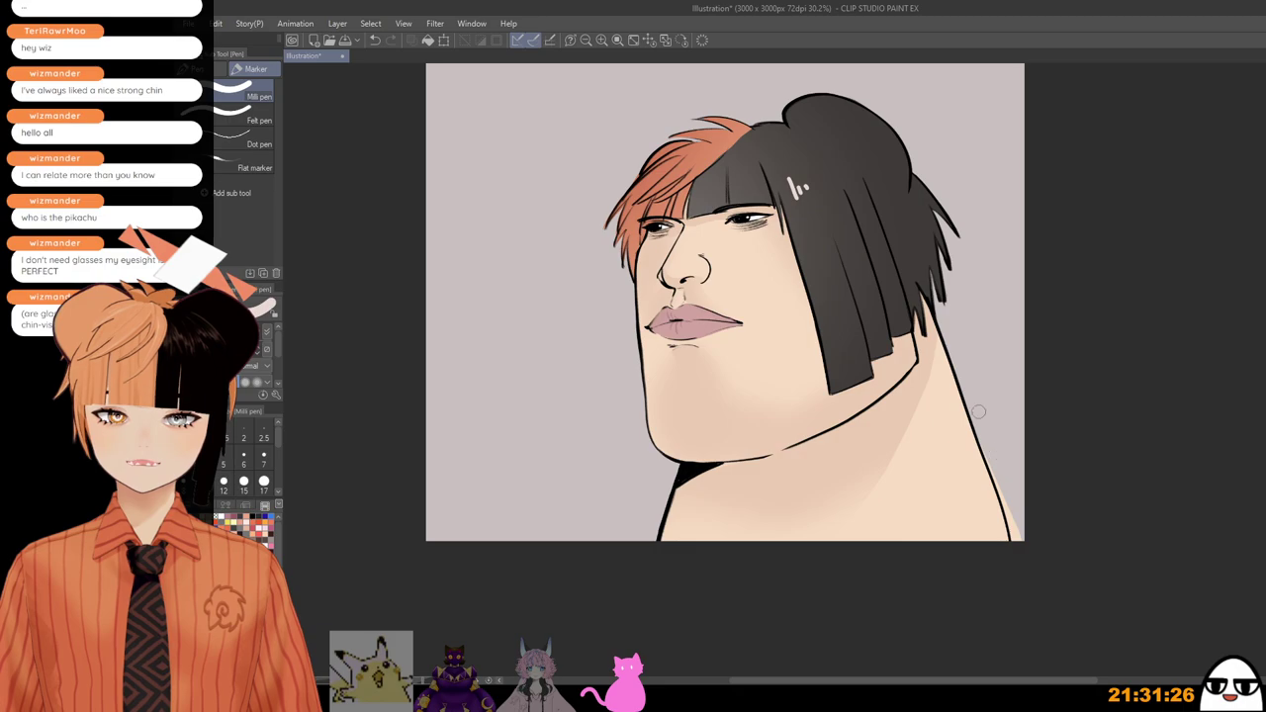
{"action": "left_click_drag", "start_coordinate": [980, 412], "coordinate": [1019, 540]}
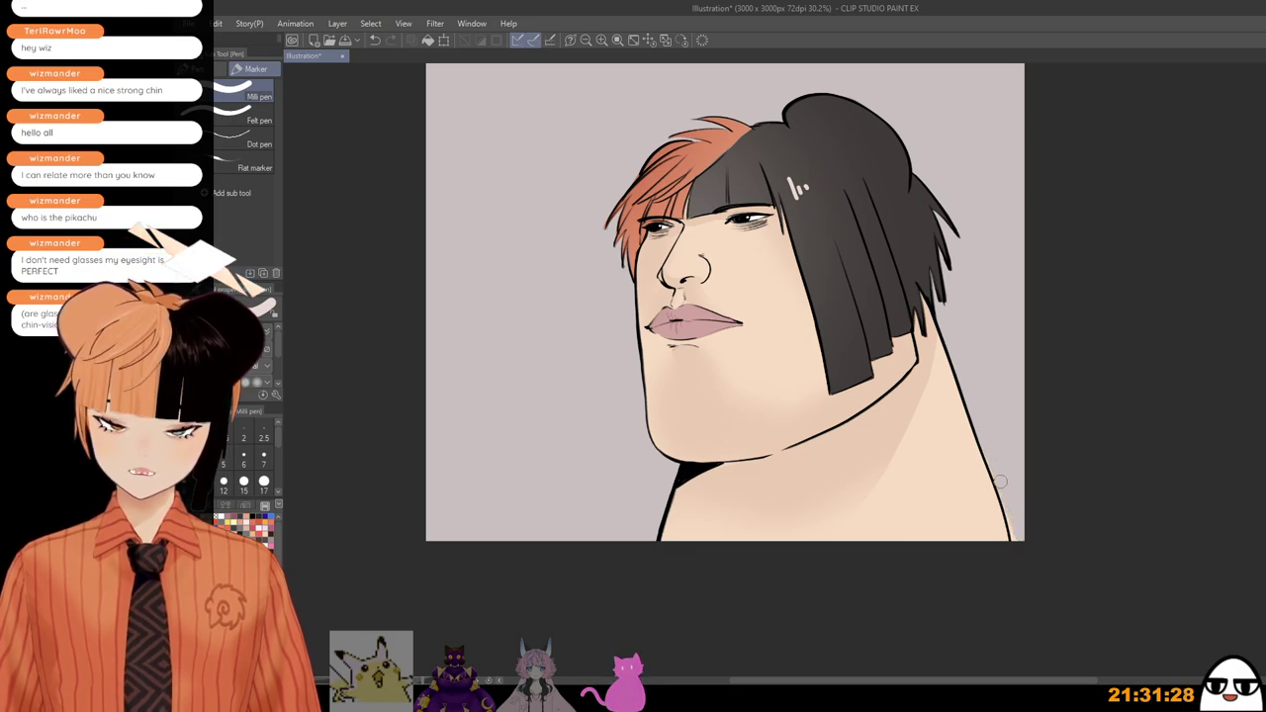
{"action": "left_click_drag", "start_coordinate": [993, 445], "coordinate": [1022, 551]}
{"action": "scroll", "coordinate": [1009, 415], "scroll_direction": "down", "scroll_amount": 1}
{"action": "mouse_move", "coordinate": [1054, 360]}
{"action": "left_mouse_down"}
{"action": "mouse_move", "coordinate": [1081, 418]}
{"action": "mouse_move", "coordinate": [1068, 350]}
{"action": "mouse_move", "coordinate": [1078, 416]}
{"action": "left_mouse_up"}
{"action": "scroll", "coordinate": [1068, 350], "scroll_direction": "down", "scroll_amount": 1}
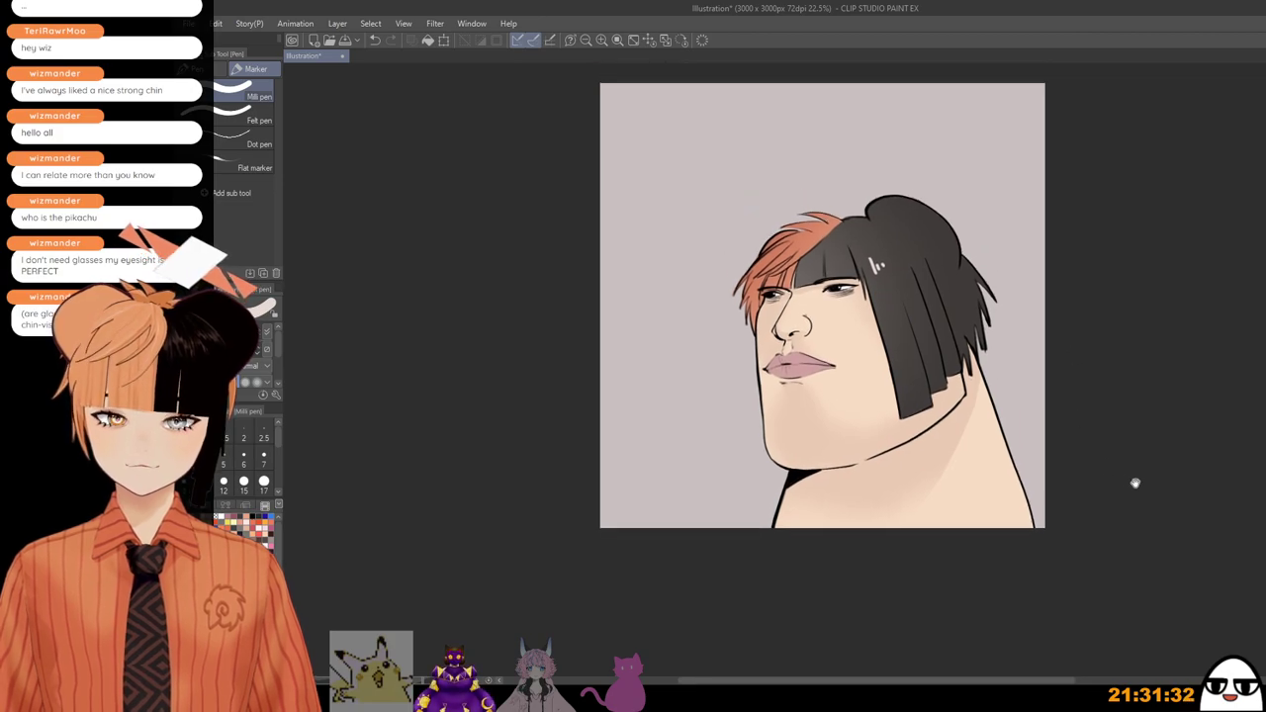
{"action": "scroll", "coordinate": [1135, 483], "scroll_direction": "up", "scroll_amount": 2}
{"action": "left_click_drag", "start_coordinate": [1072, 372], "coordinate": [1107, 416]}
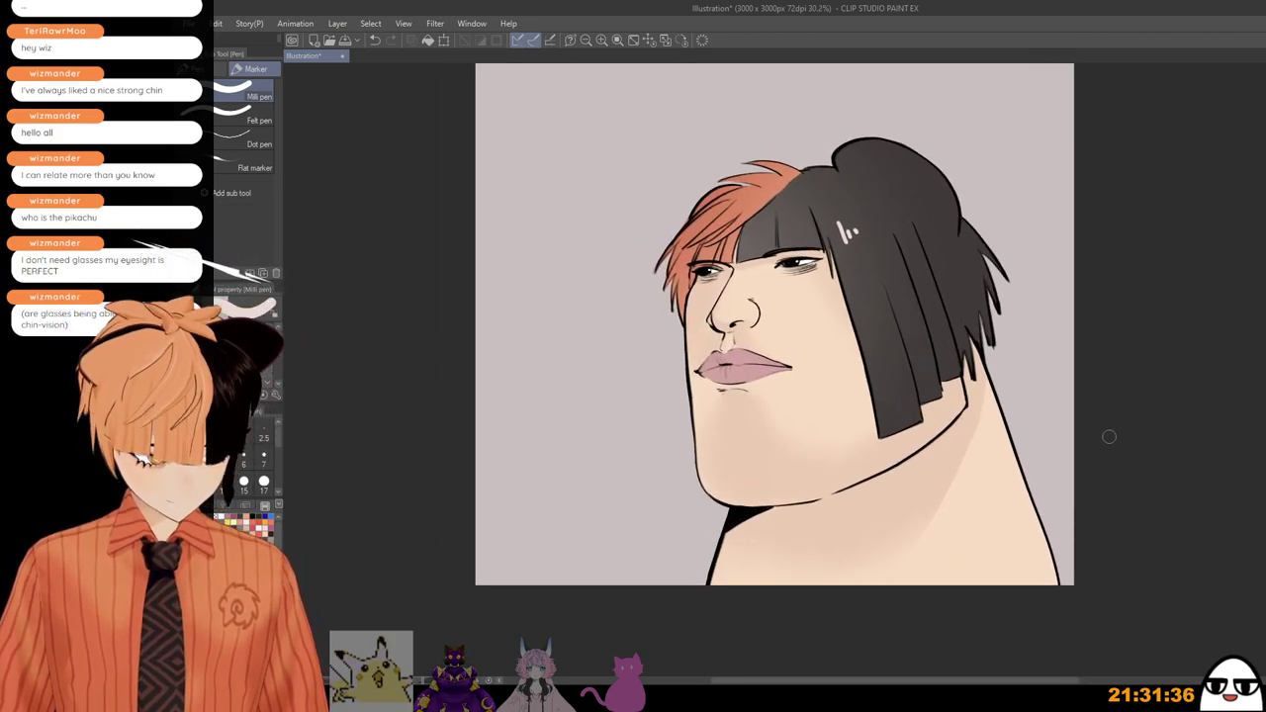
{"action": "left_click_drag", "start_coordinate": [1138, 456], "coordinate": [1127, 462]}
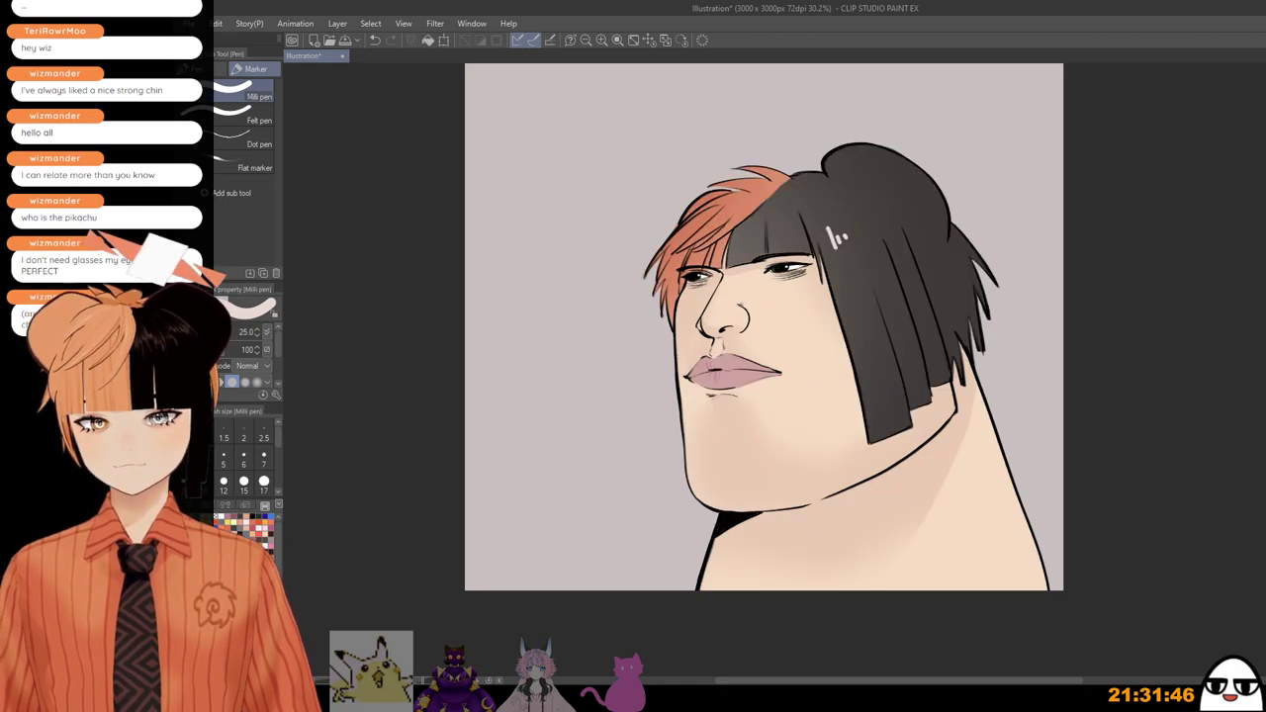
Step: Try short white highlight strokes along the lower lip with smaller Milli pen sizes
{"action": "scroll", "coordinate": [1254, 484], "scroll_direction": "down", "scroll_amount": 5}
{"action": "scroll", "coordinate": [1085, 424], "scroll_direction": "up", "scroll_amount": 4}
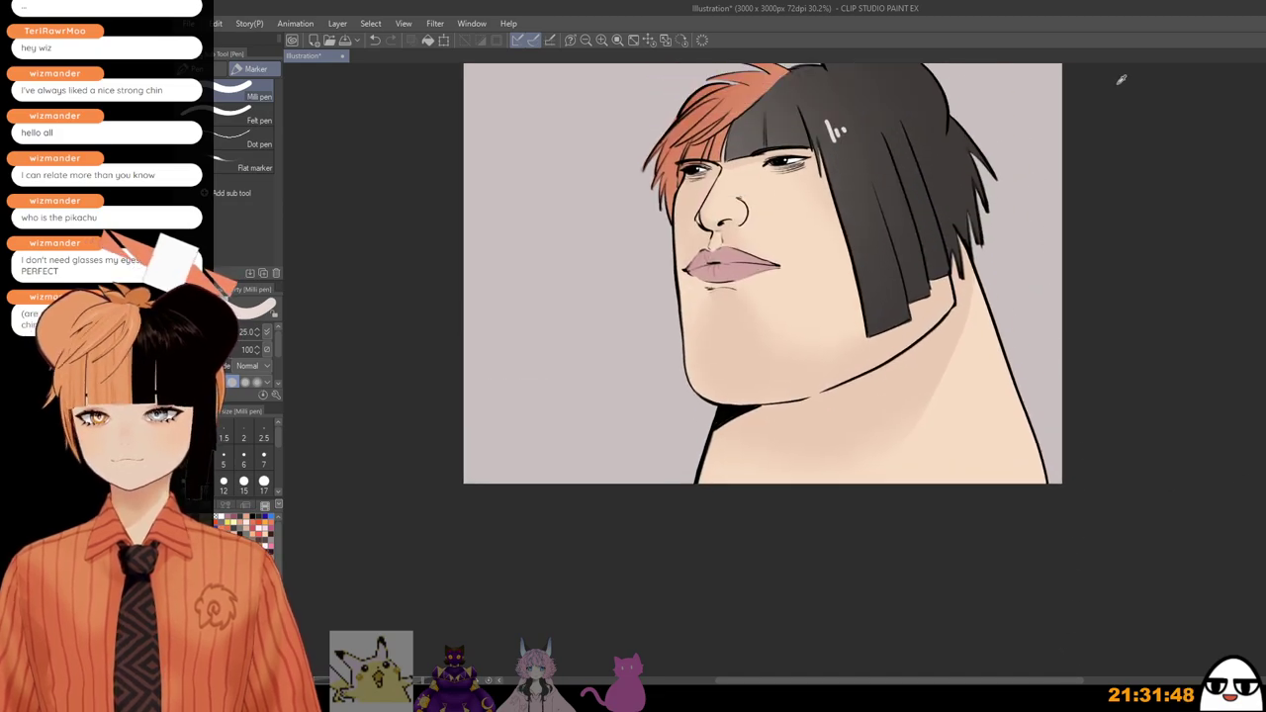
{"action": "scroll", "coordinate": [1150, 438], "scroll_direction": "up", "scroll_amount": 4}
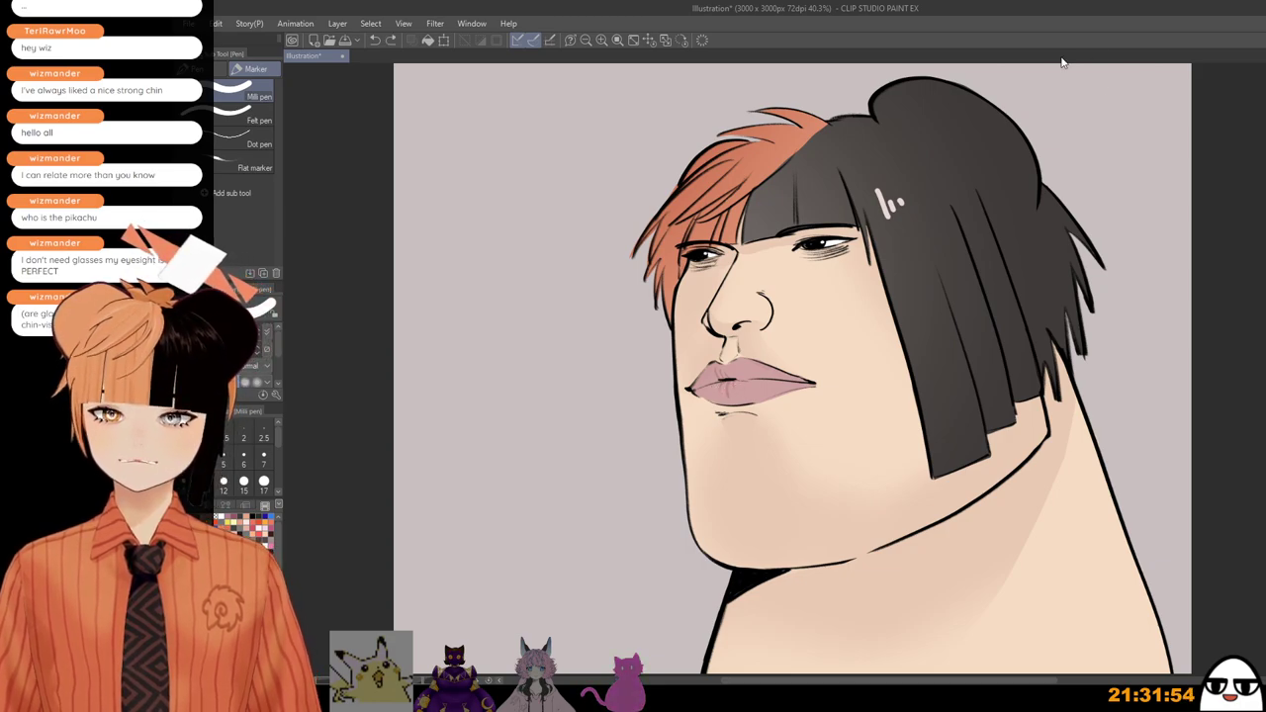
{"action": "key", "text": "["}
{"action": "mouse_move", "coordinate": [715, 390]}
{"action": "left_mouse_down"}
{"action": "mouse_move", "coordinate": [763, 351]}
{"action": "mouse_move", "coordinate": [748, 388]}
{"action": "left_mouse_up"}
{"action": "key", "text": "["}
{"action": "key", "text": "["}
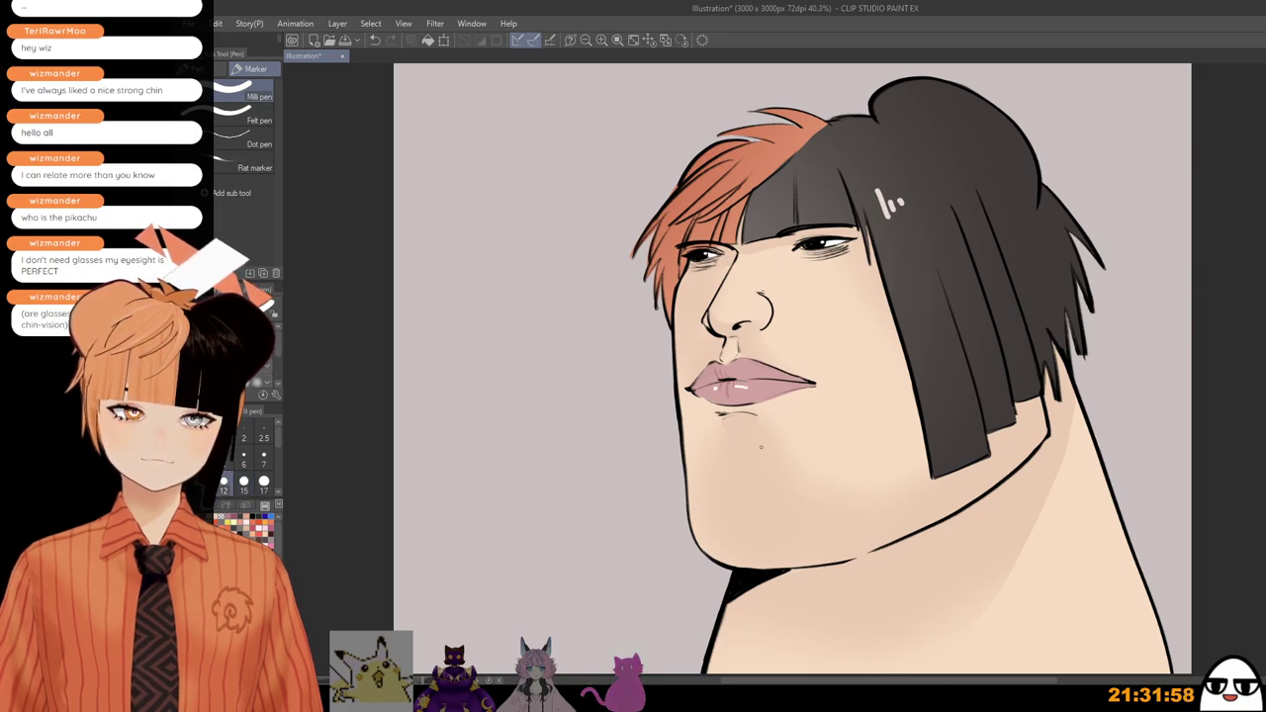
{"action": "scroll", "coordinate": [761, 446], "scroll_direction": "down", "scroll_amount": 3}
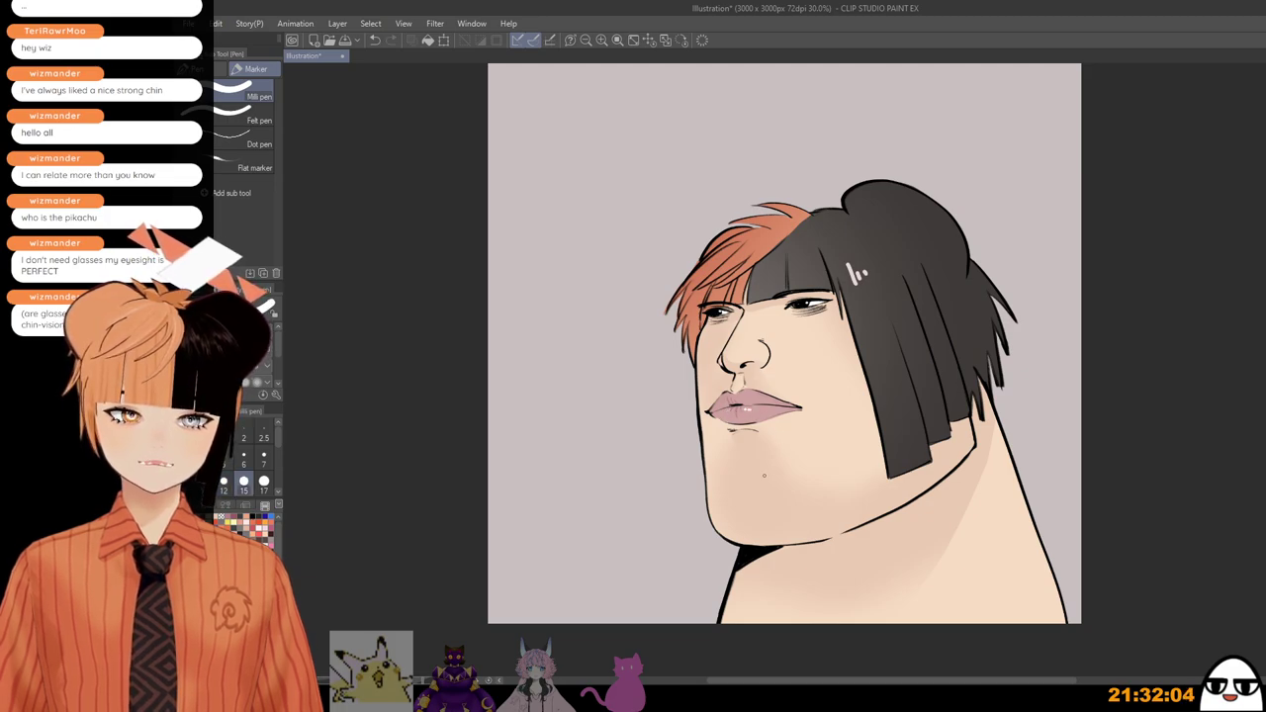
{"action": "scroll", "coordinate": [764, 475], "scroll_direction": "down", "scroll_amount": 2}
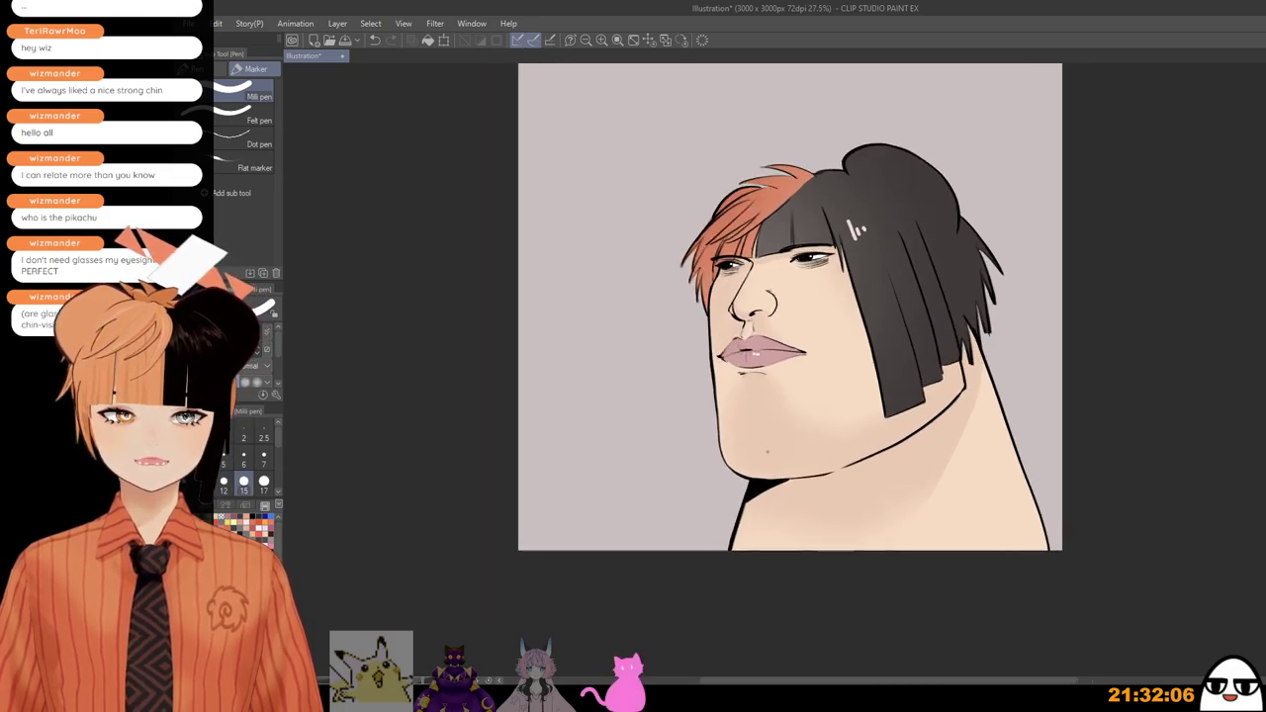
{"action": "scroll", "coordinate": [755, 353], "scroll_direction": "up", "scroll_amount": 3}
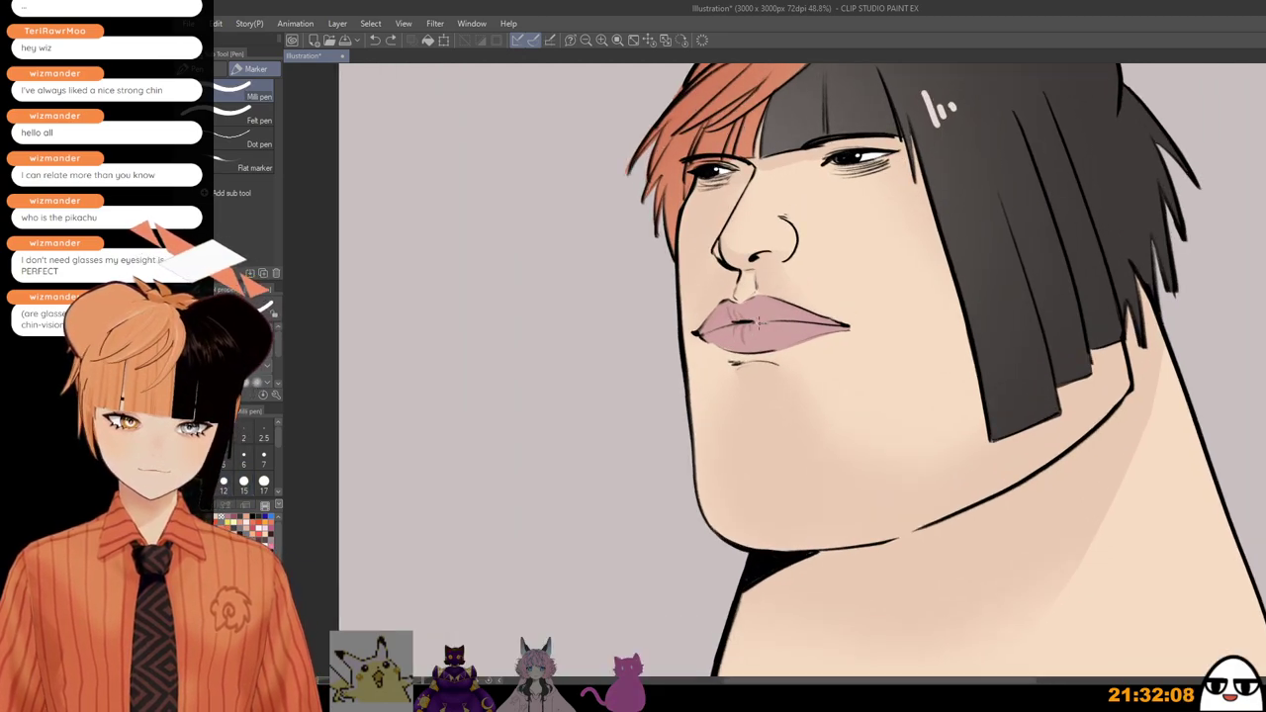
{"action": "left_click_drag", "start_coordinate": [758, 323], "coordinate": [805, 323]}
{"action": "key", "text": "ctrl+z"}
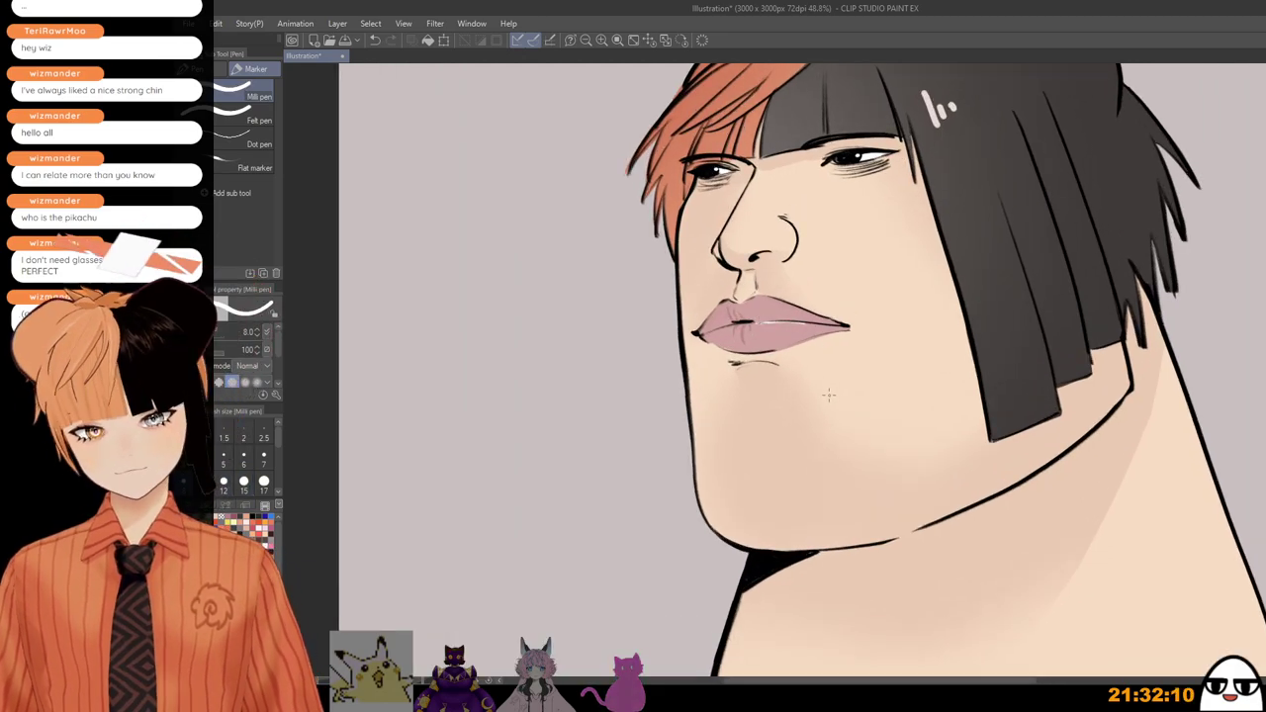
{"action": "key", "text": "ctrl+z"}
Step: Set the Milli pen to size 17 and draw a broken white highlight along the lower lip
{"action": "key", "text": "bracketright"}
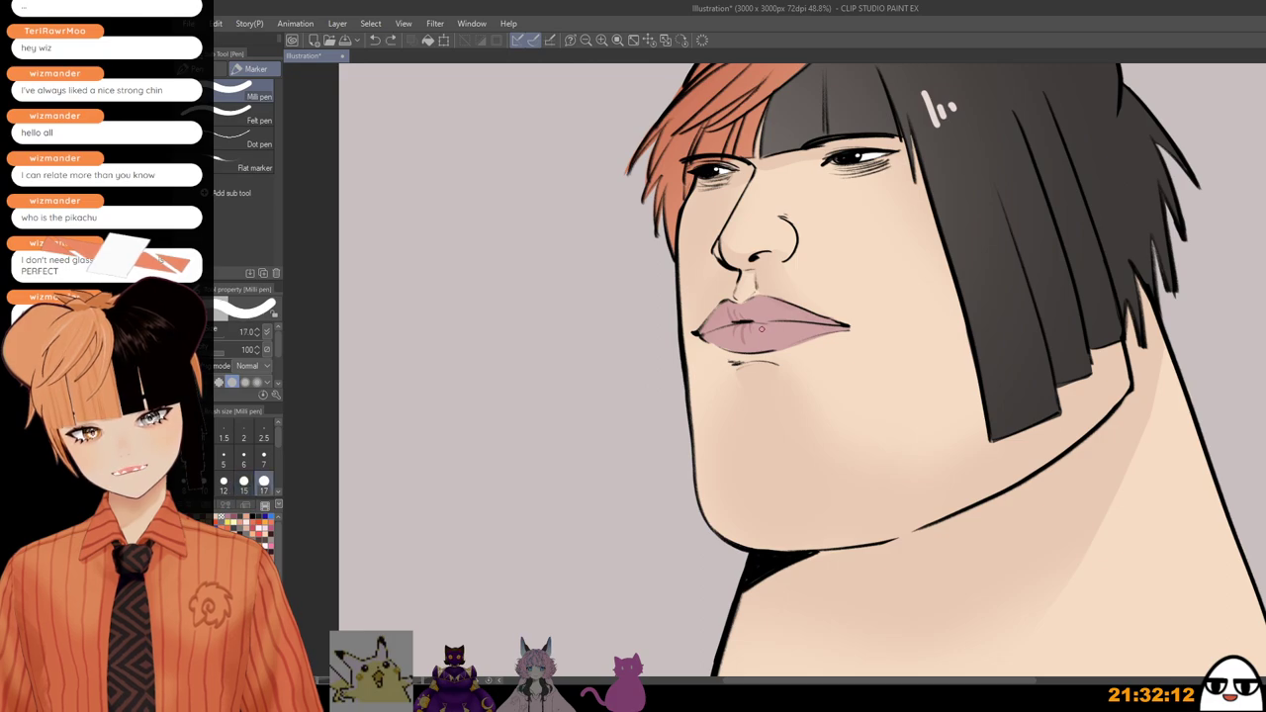
{"action": "key", "text": "ctrl+minus"}
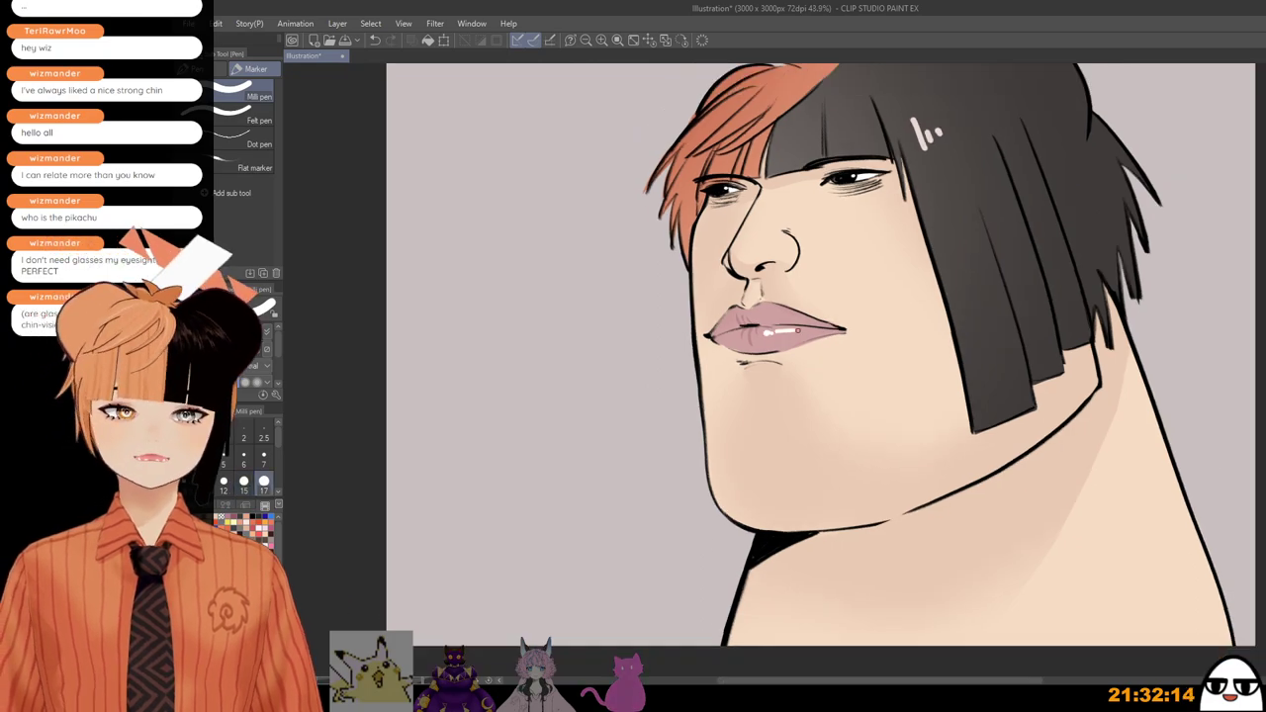
{"action": "key", "text": "ctrl+minus"}
{"action": "key", "text": "ctrl+minus"}
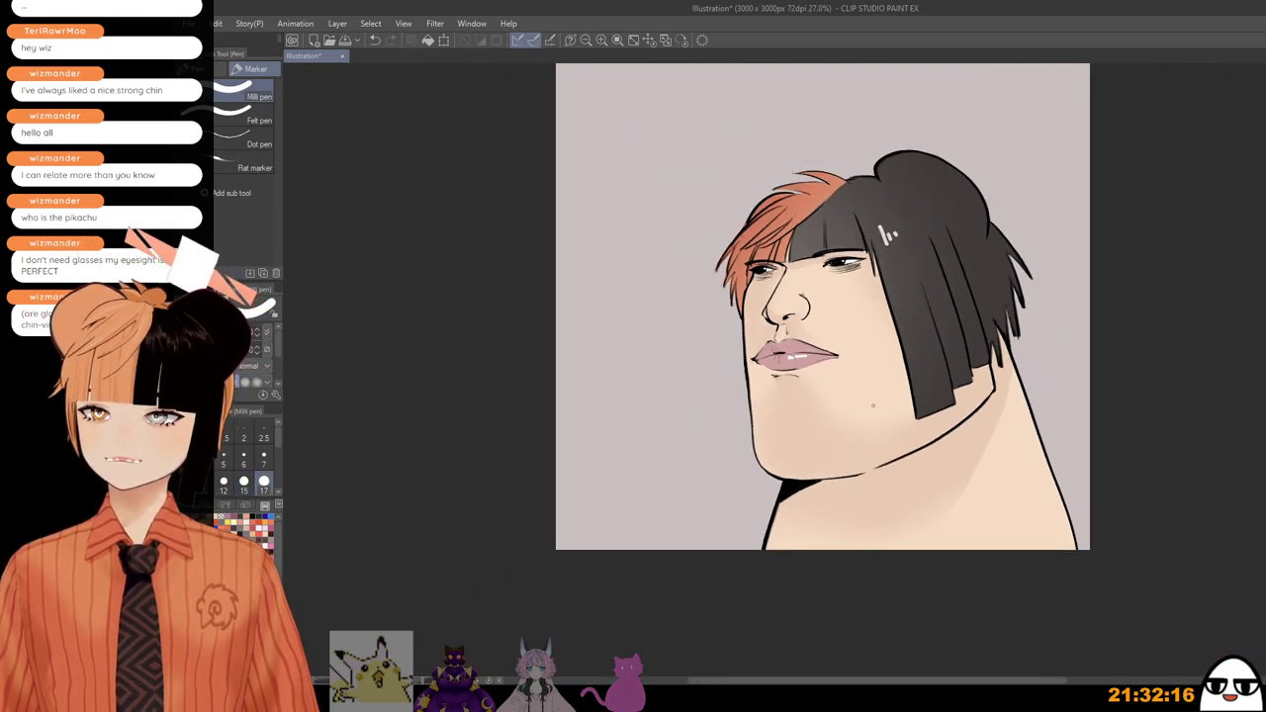
{"action": "scroll", "coordinate": [851, 429], "scroll_direction": "down", "scroll_amount": 2}
{"action": "mouse_move", "coordinate": [849, 457]}
{"action": "left_mouse_down"}
{"action": "mouse_move", "coordinate": [848, 423]}
{"action": "mouse_move", "coordinate": [850, 448]}
{"action": "left_mouse_up"}
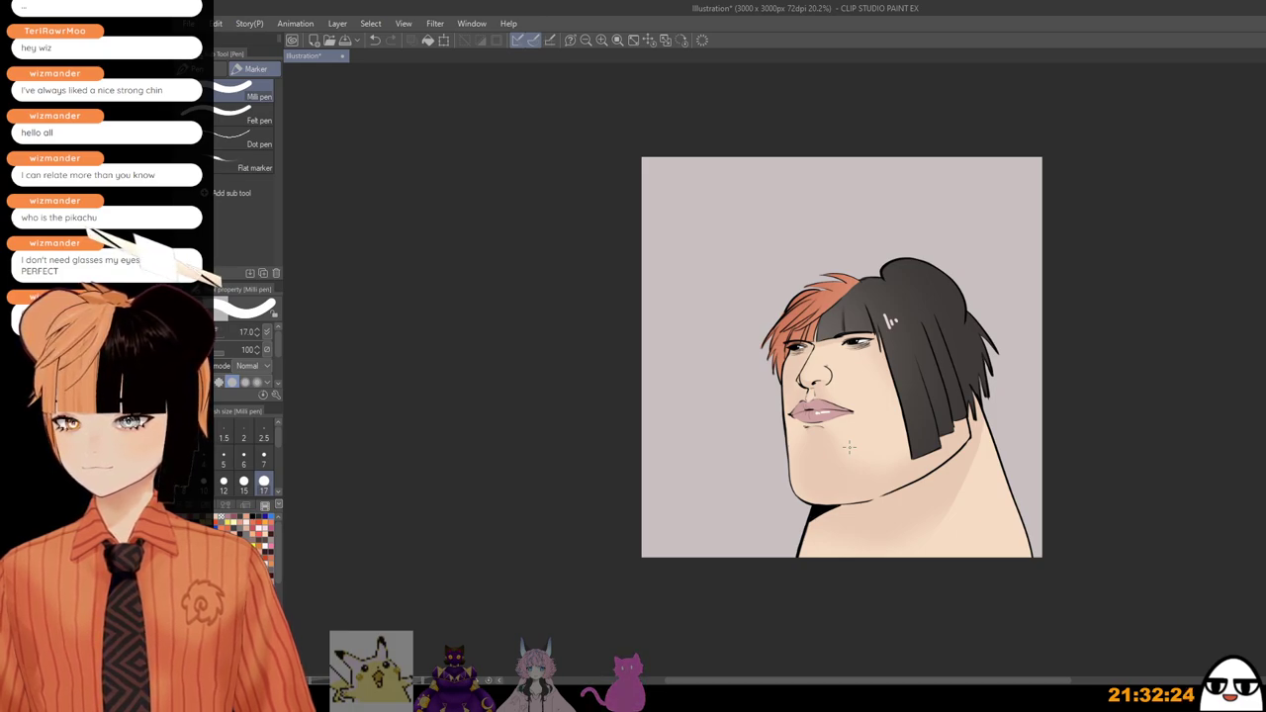
Step: Examine the coloured portrait as a whole, checking the hair, face and chin
{"action": "scroll", "coordinate": [848, 447], "scroll_direction": "up", "scroll_amount": 4}
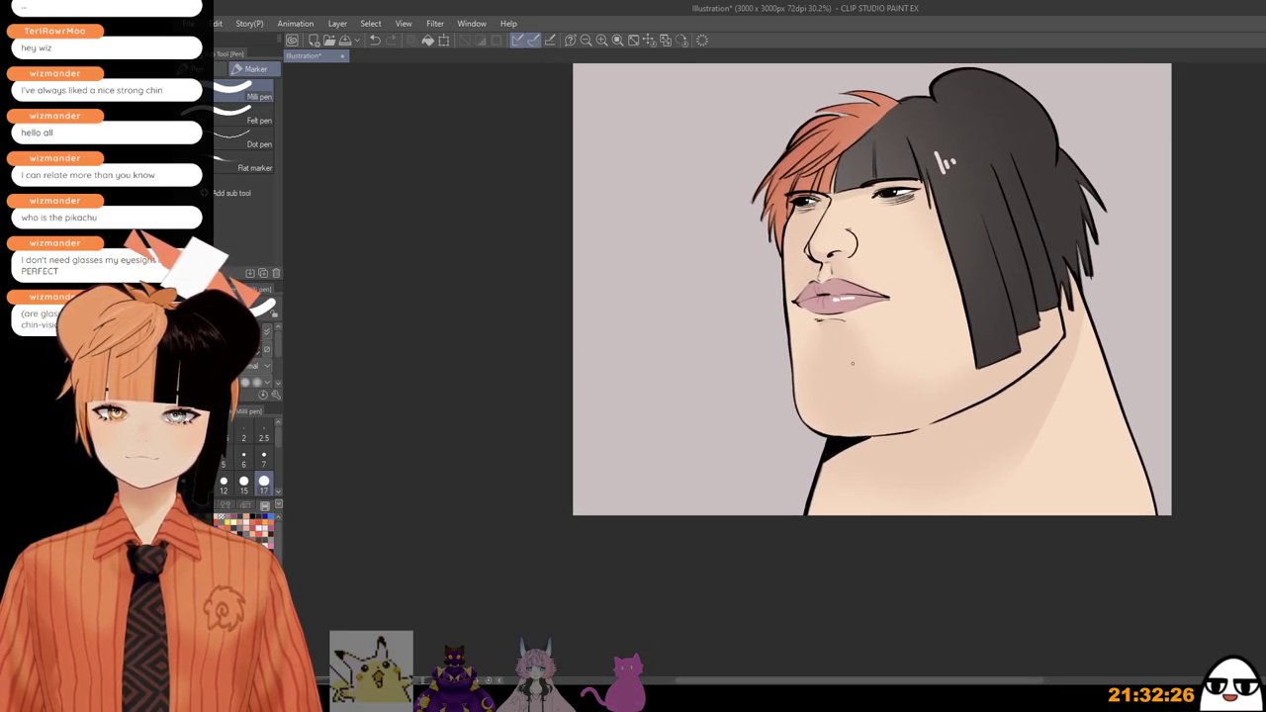
{"action": "left_click_drag", "start_coordinate": [848, 396], "coordinate": [812, 372]}
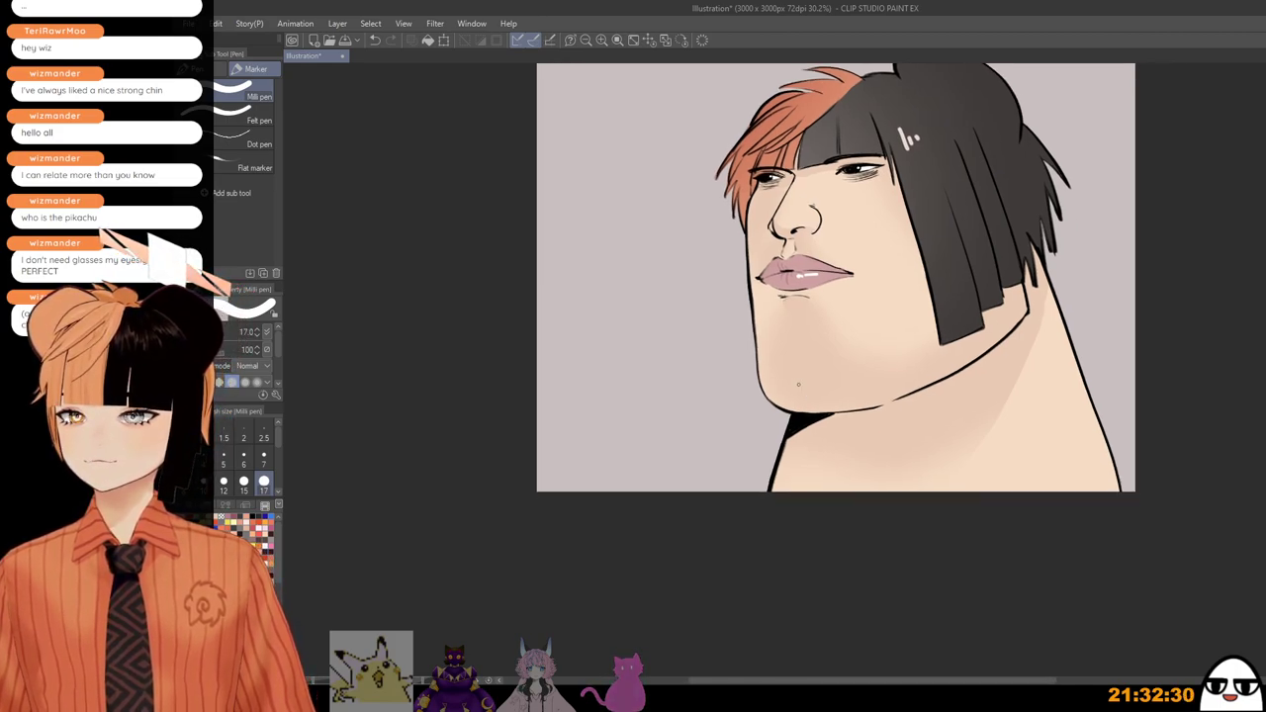
{"action": "left_click_drag", "start_coordinate": [880, 365], "coordinate": [888, 435]}
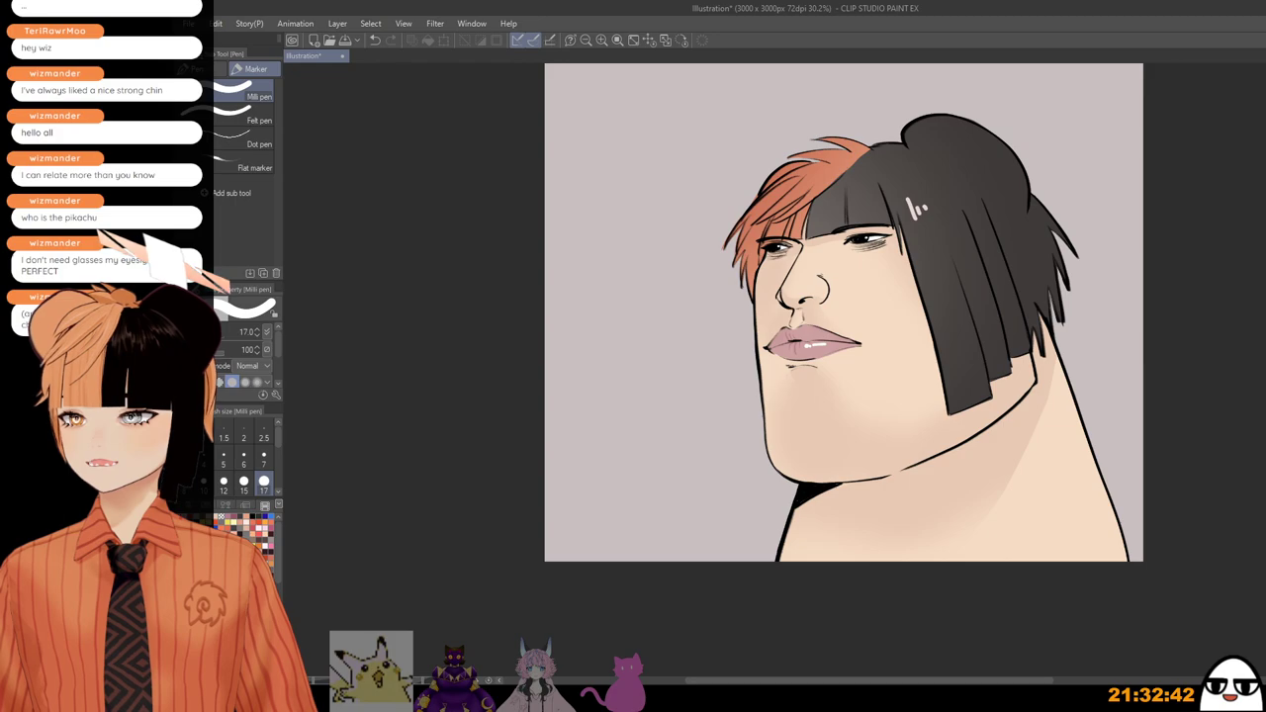
{"action": "left_click", "coordinate": [830, 263]}
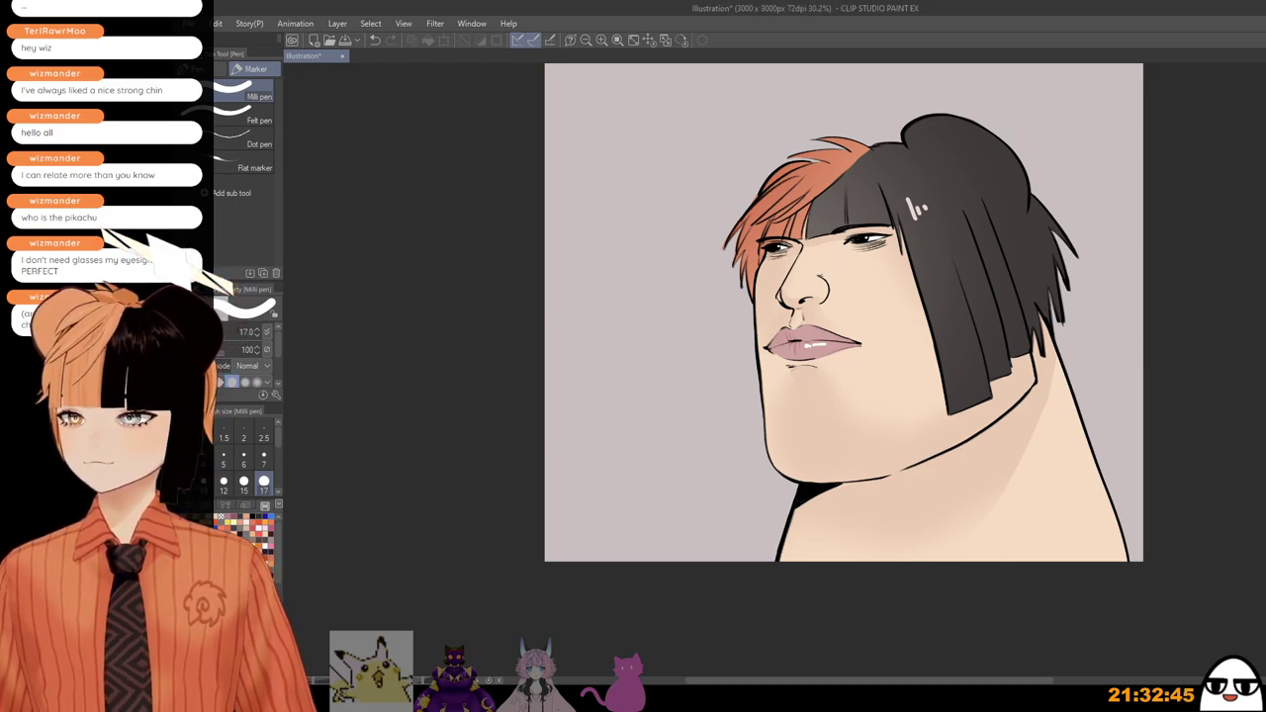
{"action": "left_click", "coordinate": [815, 258]}
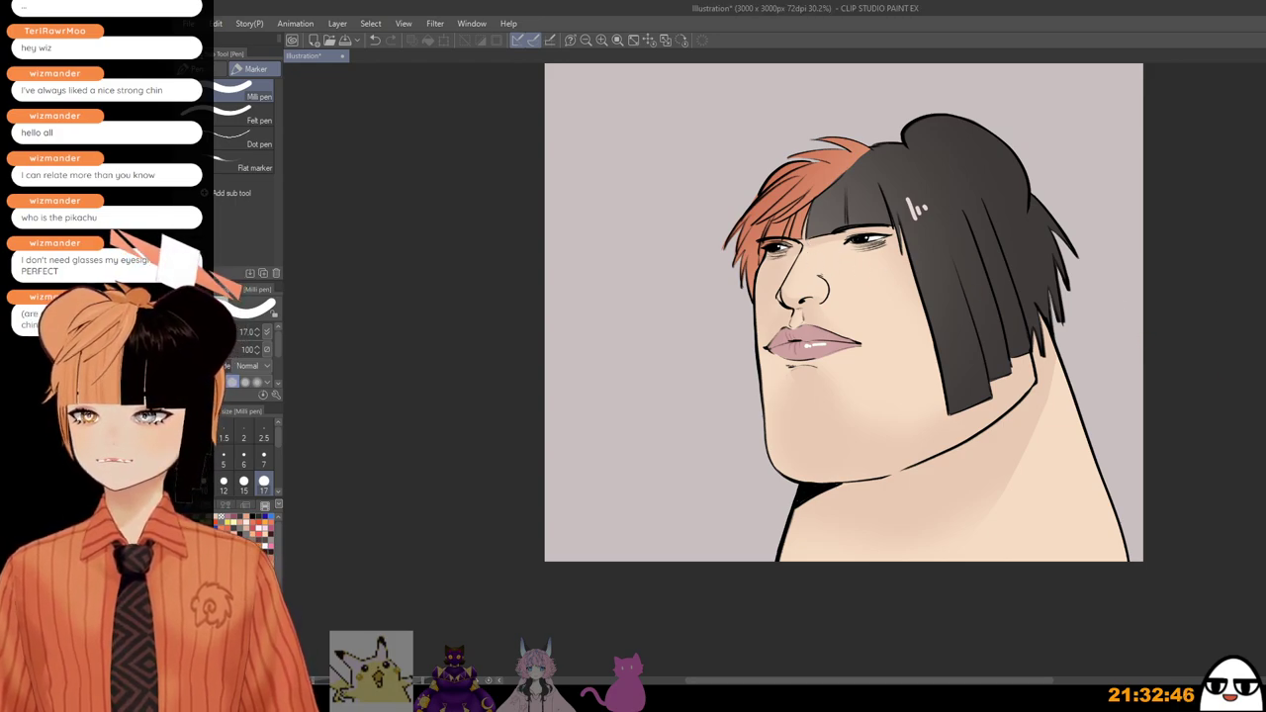
{"action": "left_click", "coordinate": [815, 257]}
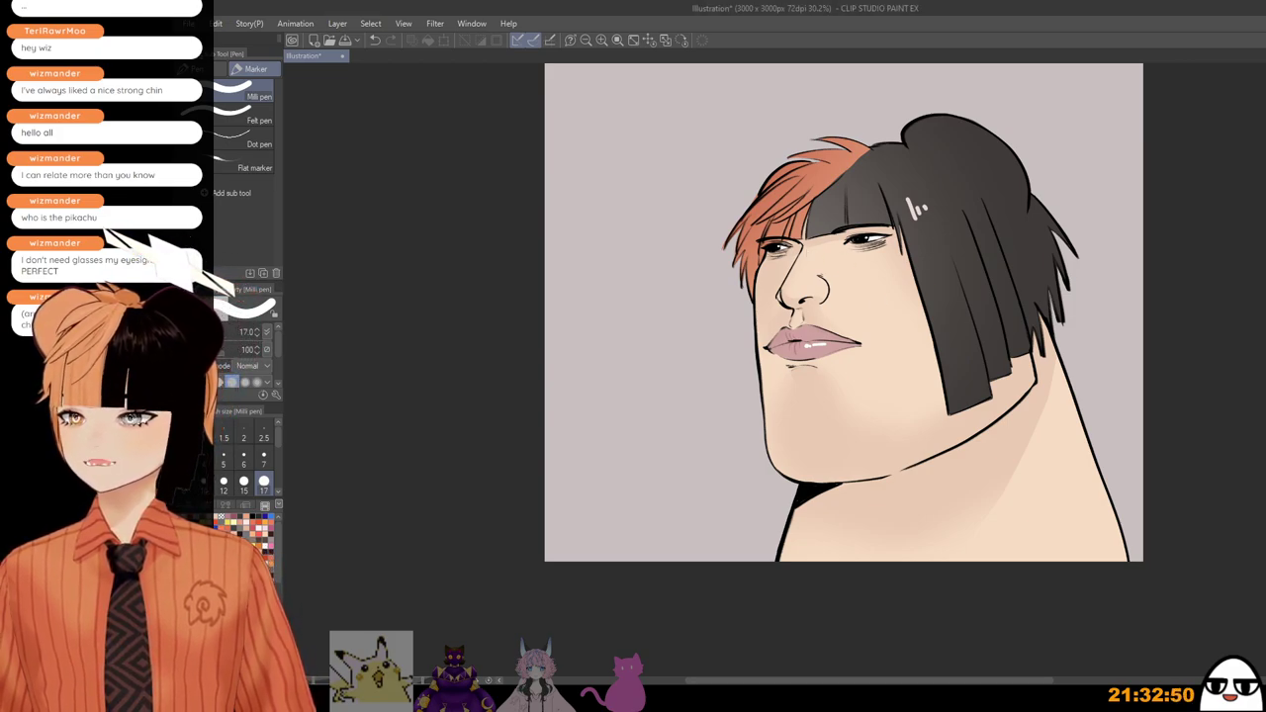
{"action": "left_click", "coordinate": [821, 265]}
{"action": "left_click_drag", "start_coordinate": [1105, 540], "coordinate": [1062, 554]}
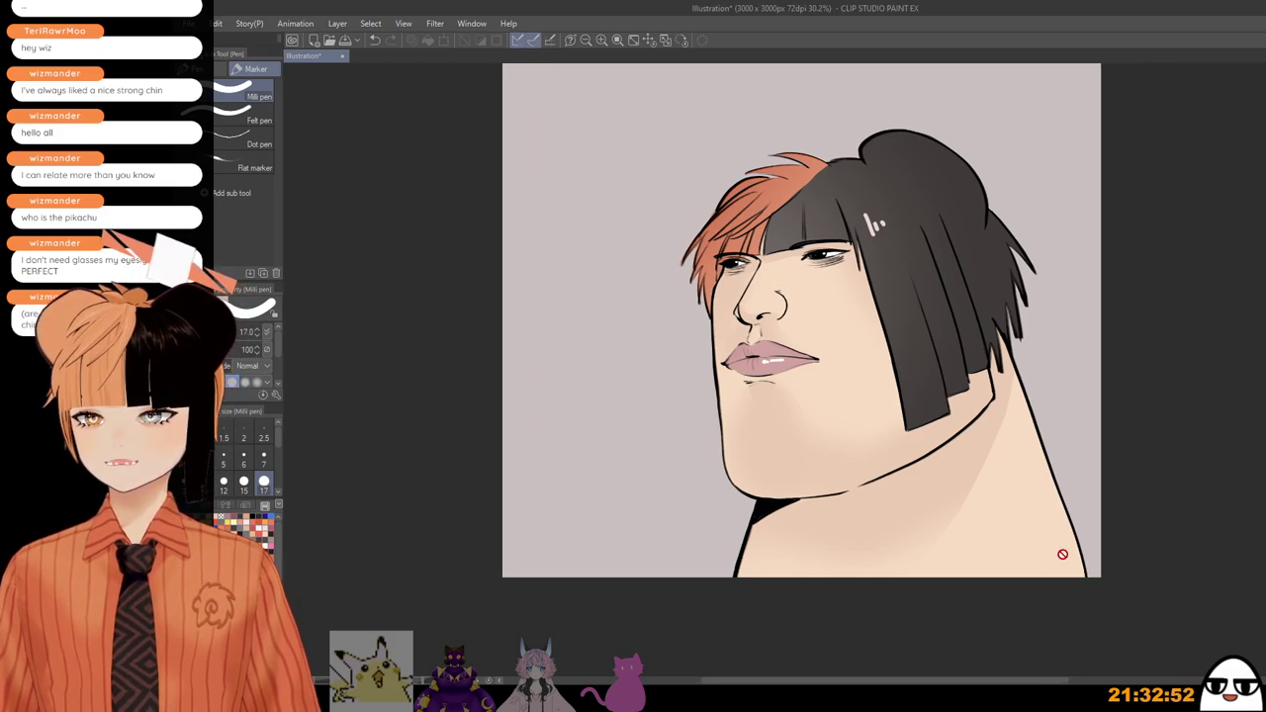
Step: Show the other line-art portrait and clear the coloured portrait off it, using the Move layer tool
{"action": "scroll", "coordinate": [1190, 462], "scroll_direction": "down", "scroll_amount": 2}
{"action": "left_click_drag", "start_coordinate": [1096, 503], "coordinate": [1062, 521]}
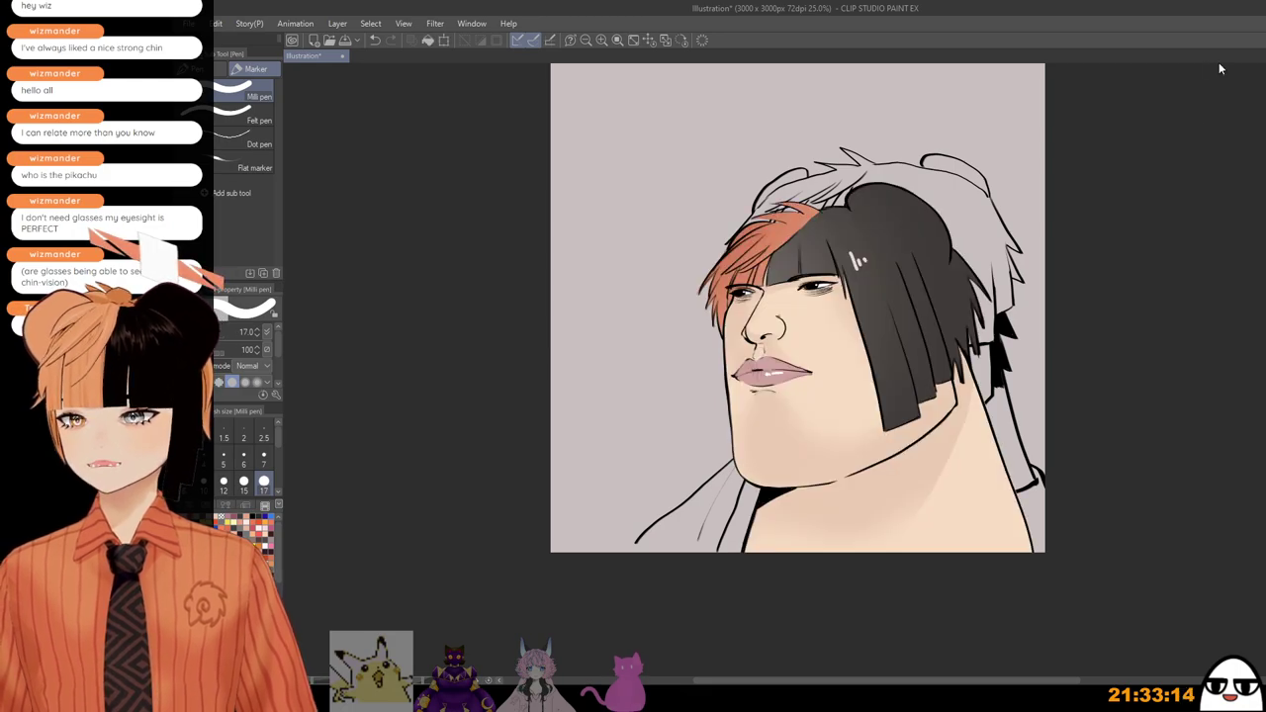
{"action": "key", "text": "k"}
{"action": "mouse_move", "coordinate": [1060, 520]}
{"action": "left_mouse_down"}
{"action": "mouse_move", "coordinate": [840, 501]}
{"action": "mouse_move", "coordinate": [905, 420]}
{"action": "mouse_move", "coordinate": [851, 544]}
{"action": "mouse_move", "coordinate": [856, 557]}
{"action": "mouse_move", "coordinate": [919, 537]}
{"action": "mouse_move", "coordinate": [866, 546]}
{"action": "left_mouse_up"}
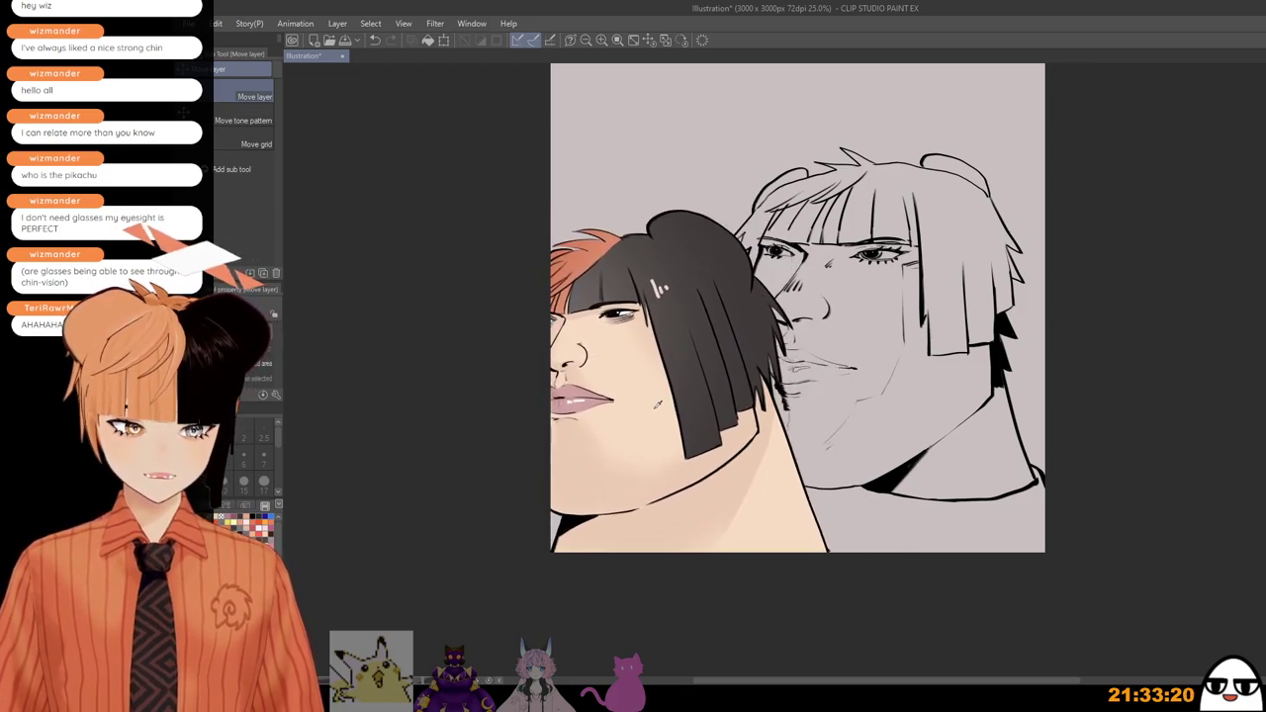
{"action": "key", "text": "Delete"}
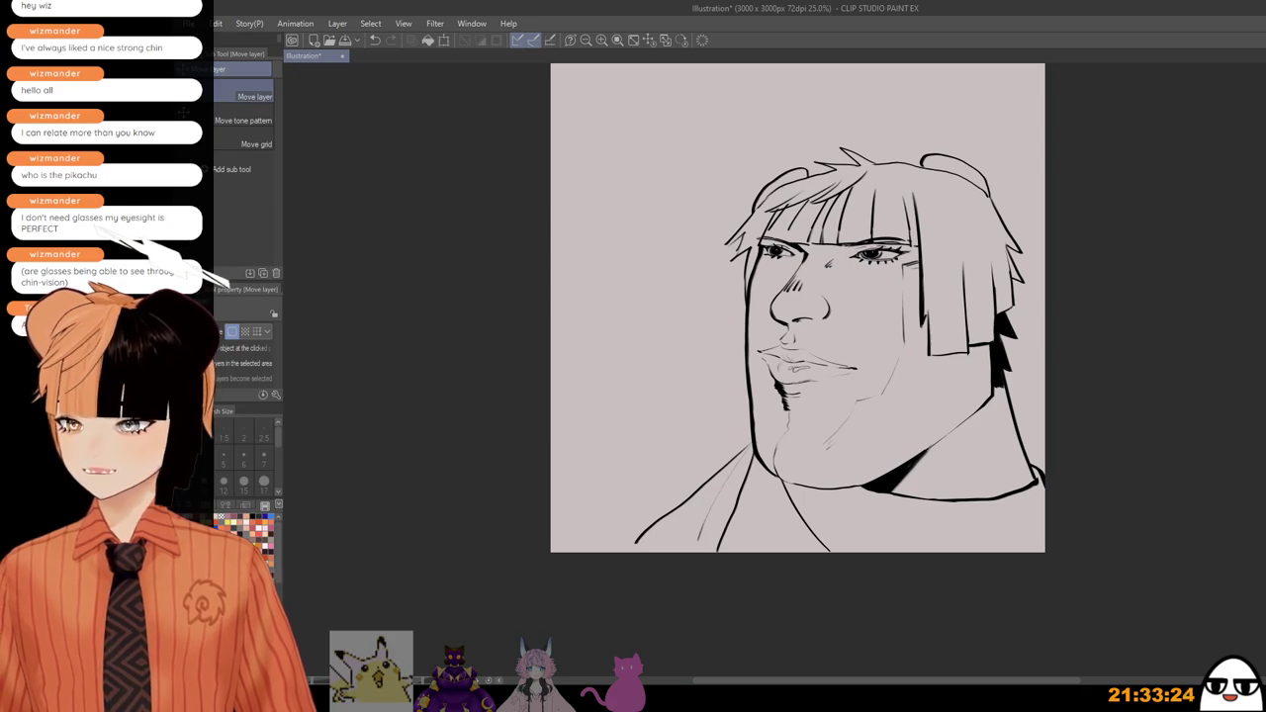
{"action": "key", "text": "p"}
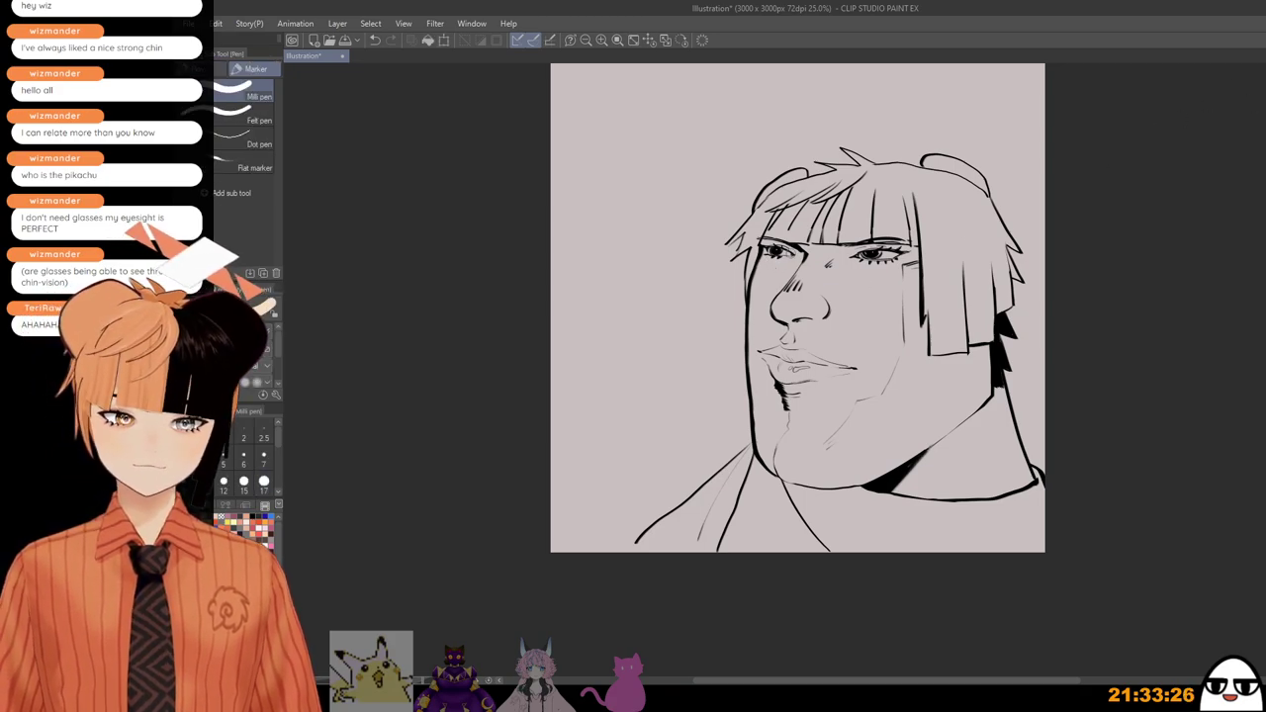
{"action": "key", "text": "m"}
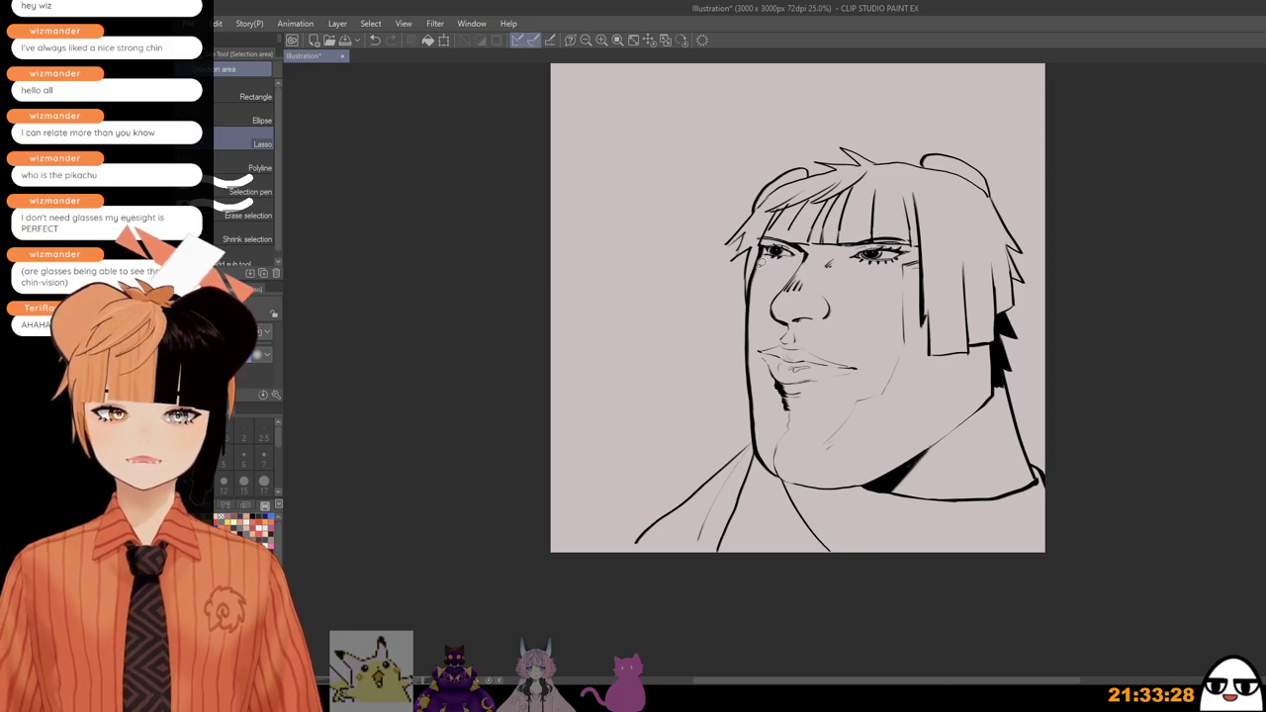
{"action": "mouse_move", "coordinate": [762, 259]}
{"action": "left_mouse_down"}
{"action": "mouse_move", "coordinate": [855, 198]}
{"action": "mouse_move", "coordinate": [985, 239]}
{"action": "mouse_move", "coordinate": [1037, 474]}
{"action": "mouse_move", "coordinate": [1019, 506]}
{"action": "mouse_move", "coordinate": [840, 528]}
{"action": "mouse_move", "coordinate": [778, 508]}
{"action": "mouse_move", "coordinate": [759, 461]}
{"action": "mouse_move", "coordinate": [752, 277]}
{"action": "left_mouse_up"}
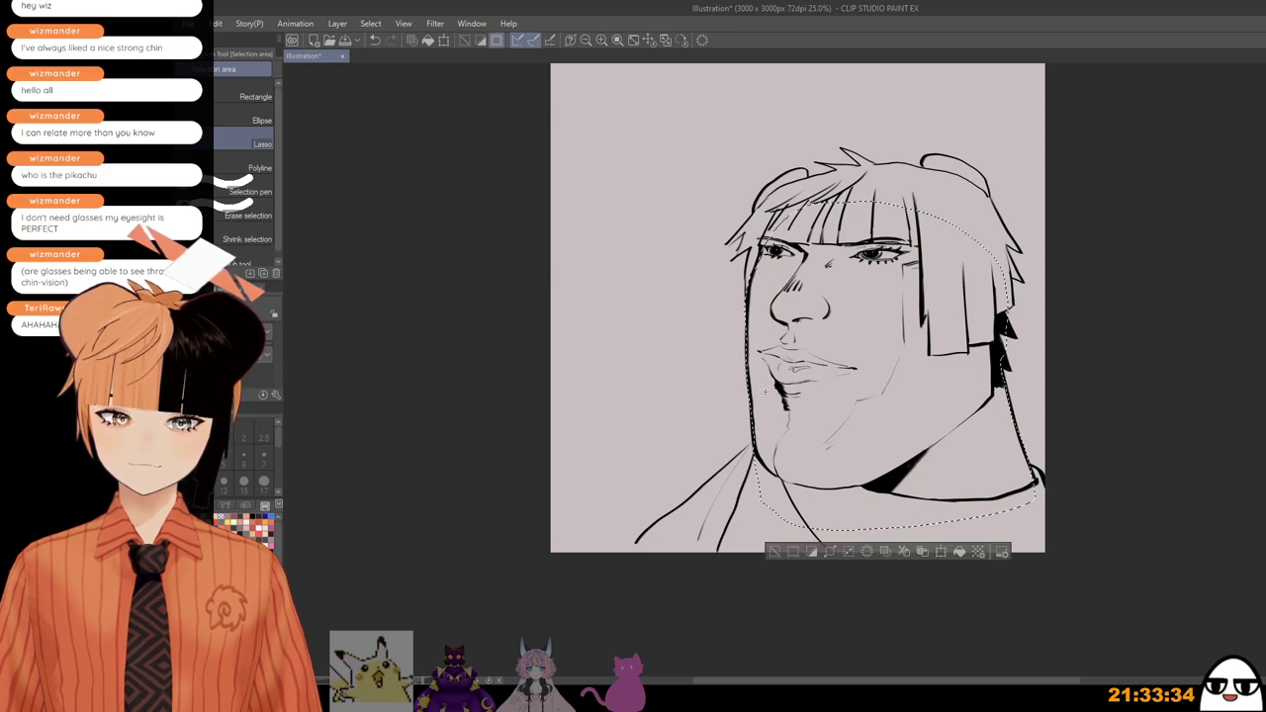
{"action": "left_click", "coordinate": [774, 551]}
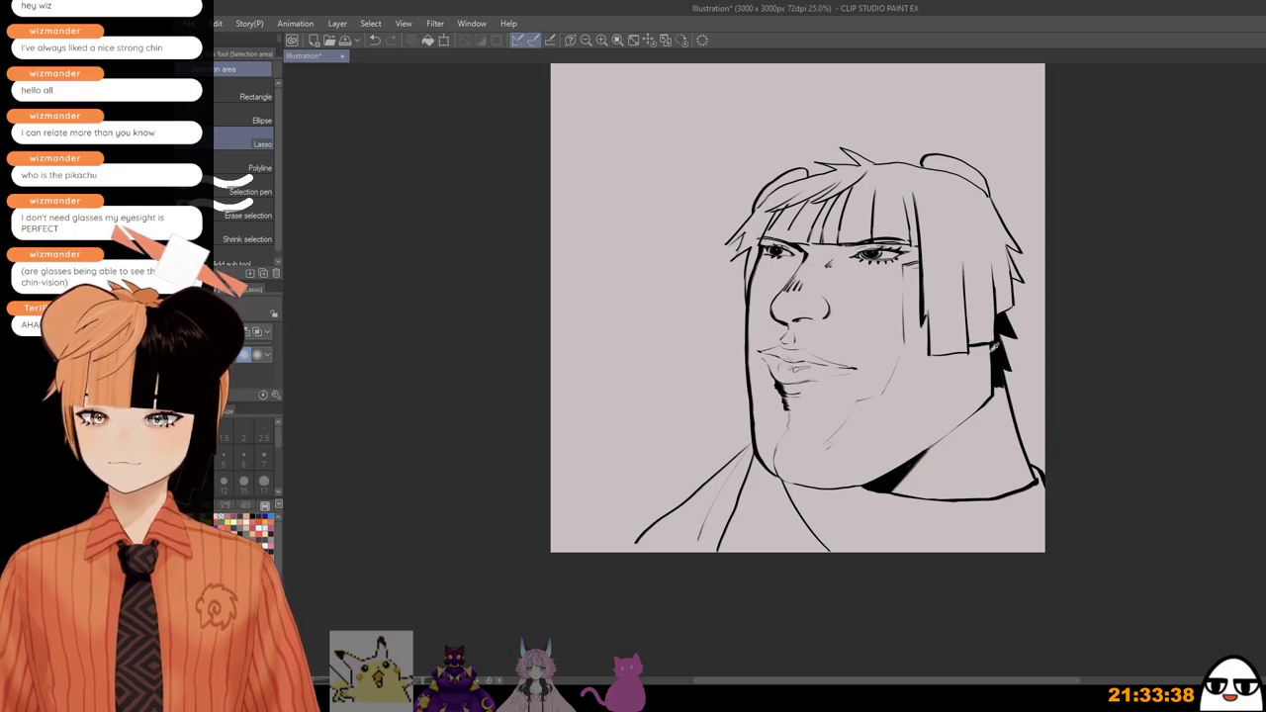
Step: Erase the old neck, collar and shoulder lines below the portrait's jaw using the Artemus Hard pencil
{"action": "key", "text": "p"}
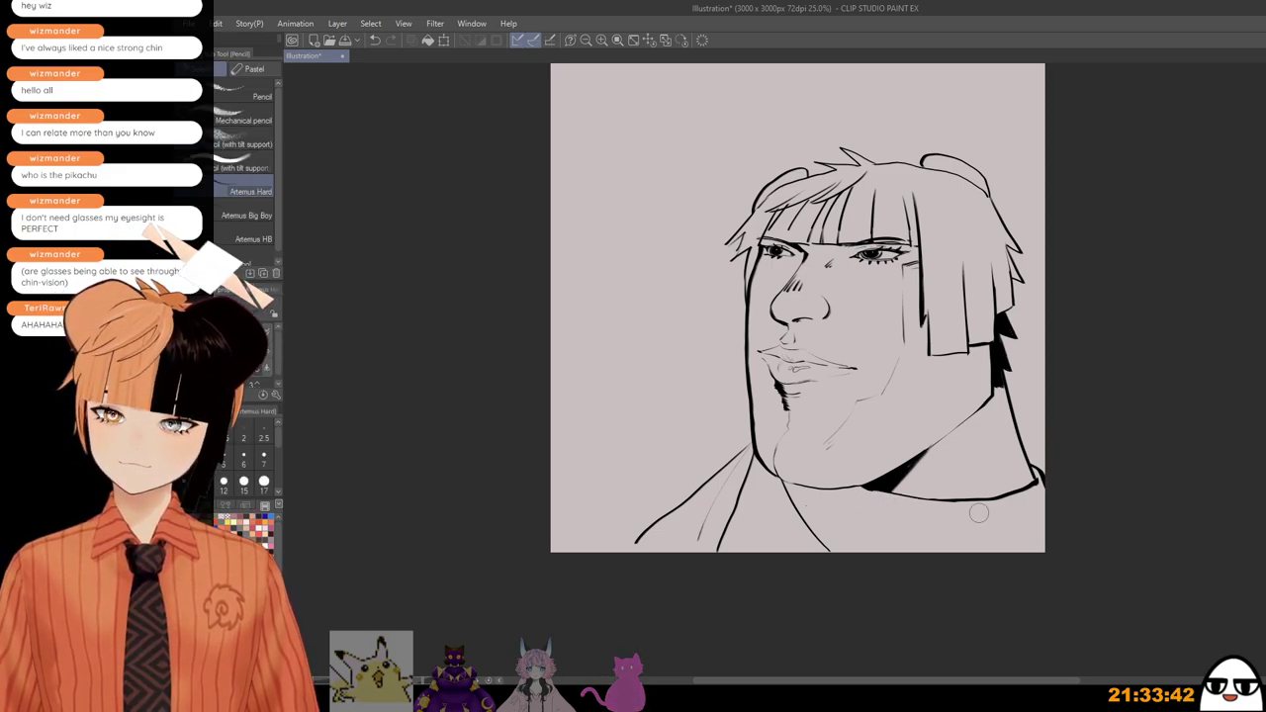
{"action": "key", "text": "ctrl+z"}
{"action": "left_click_drag", "start_coordinate": [899, 502], "coordinate": [895, 505]}
{"action": "left_click_drag", "start_coordinate": [996, 500], "coordinate": [1044, 465]}
{"action": "key", "text": "ctrl+z"}
{"action": "key", "text": "ctrl+z"}
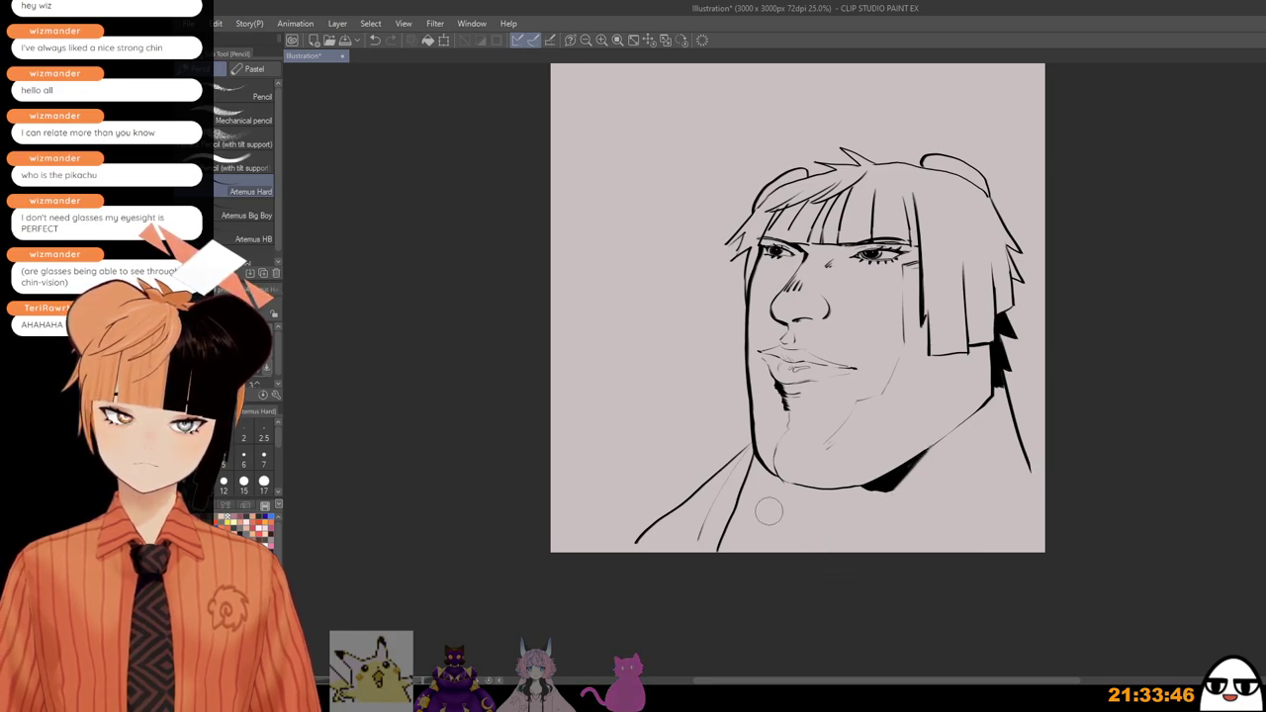
{"action": "mouse_move", "coordinate": [723, 493]}
{"action": "left_mouse_down"}
{"action": "mouse_move", "coordinate": [743, 468]}
{"action": "mouse_move", "coordinate": [635, 543]}
{"action": "left_mouse_up"}
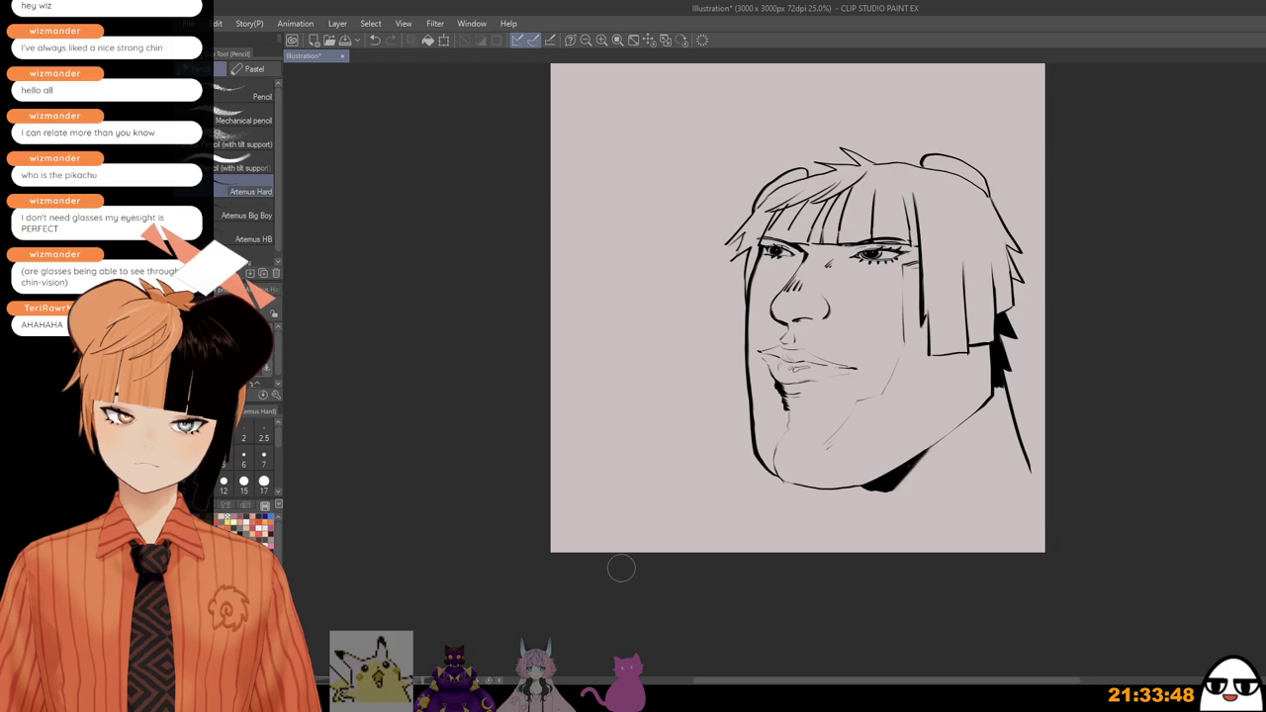
Step: Draw a new curved neck line from under the chin to the canvas's lower edge with the Artemus Hard pencil
{"action": "scroll", "coordinate": [848, 415], "scroll_direction": "down", "scroll_amount": 1}
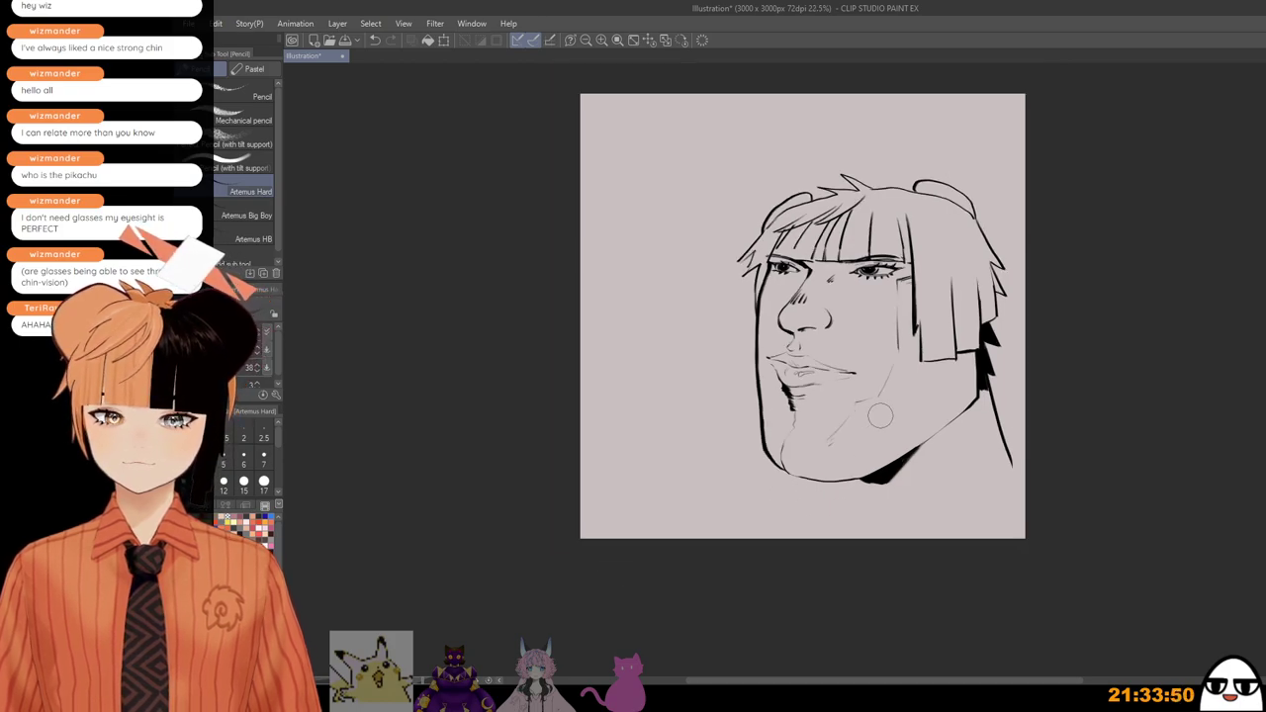
{"action": "left_click_drag", "start_coordinate": [866, 500], "coordinate": [861, 468]}
{"action": "scroll", "coordinate": [860, 468], "scroll_direction": "up", "scroll_amount": 3}
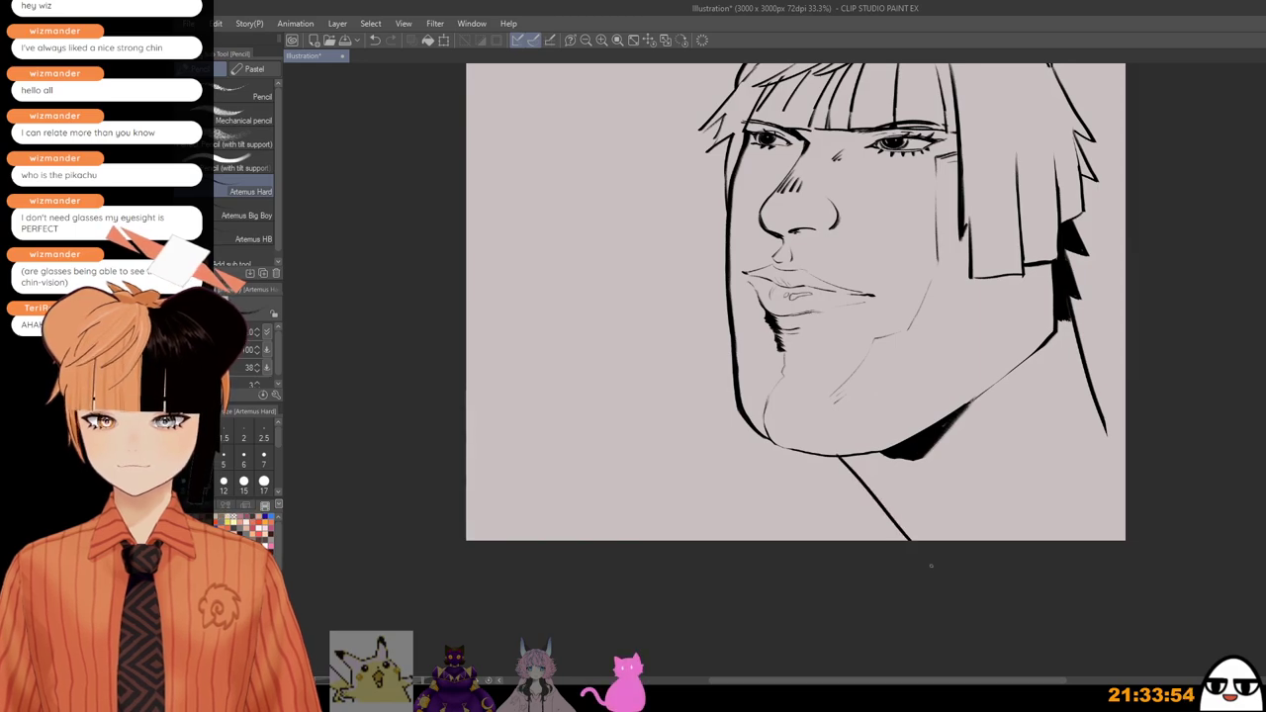
{"action": "scroll", "coordinate": [901, 484], "scroll_direction": "down", "scroll_amount": 2}
{"action": "left_click_drag", "start_coordinate": [901, 484], "coordinate": [844, 496]}
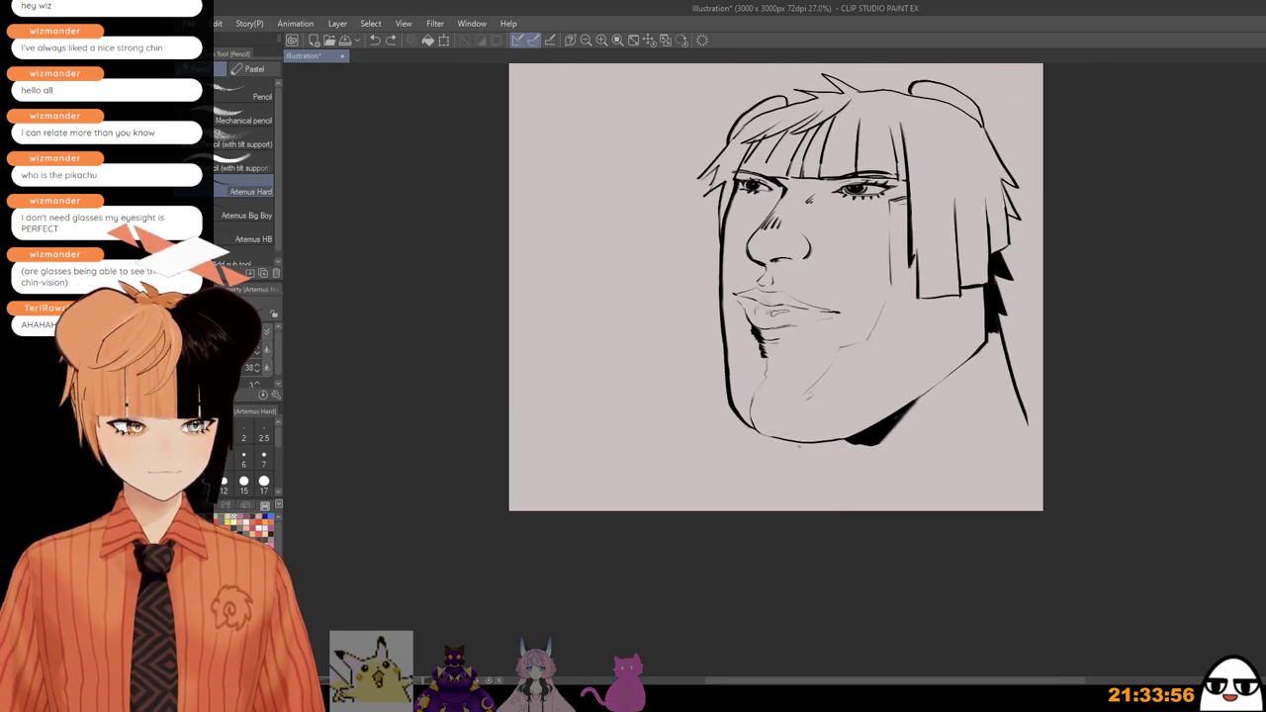
{"action": "left_click_drag", "start_coordinate": [817, 441], "coordinate": [893, 531]}
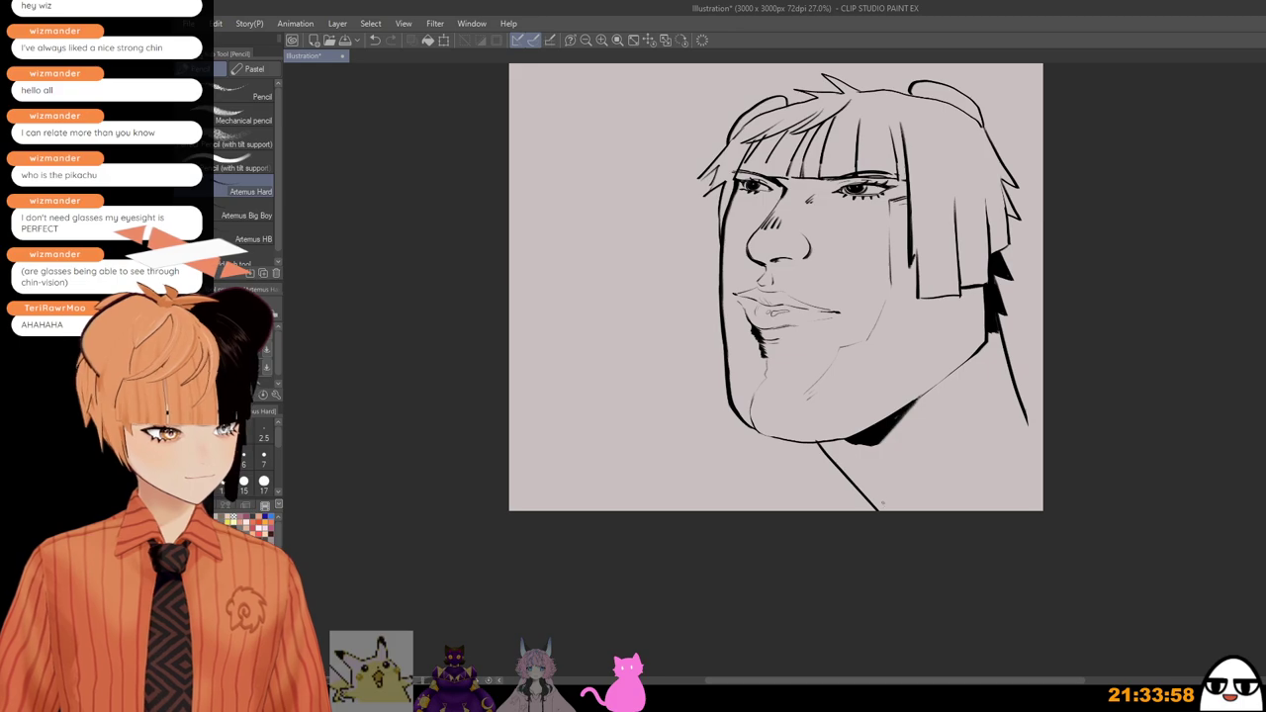
{"action": "key", "text": "ctrl+z"}
{"action": "left_click_drag", "start_coordinate": [817, 441], "coordinate": [898, 516]}
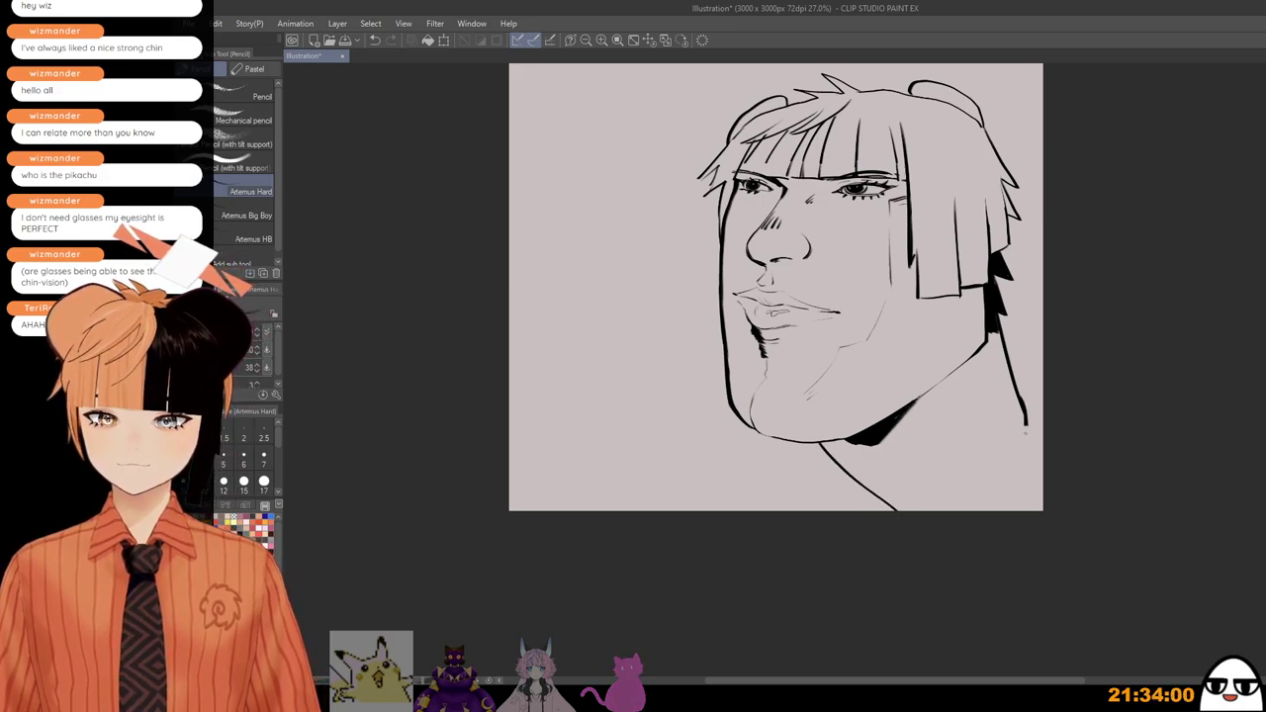
Step: Draw the thick outer neck contours on both sides of the jaw and add the shoulder lines extending outward from them
{"action": "left_click_drag", "start_coordinate": [1026, 429], "coordinate": [997, 512]}
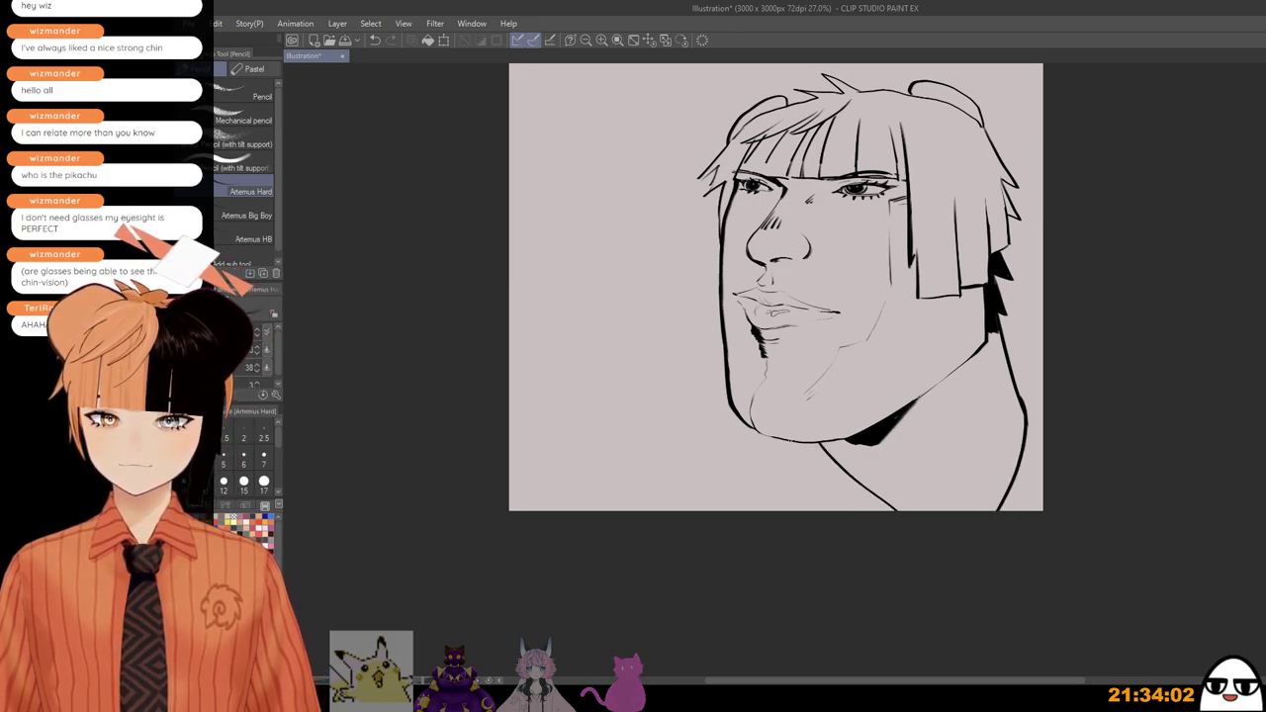
{"action": "left_click_drag", "start_coordinate": [792, 441], "coordinate": [738, 491]}
{"action": "key", "text": "ctrl+z"}
{"action": "left_click_drag", "start_coordinate": [746, 433], "coordinate": [762, 511]}
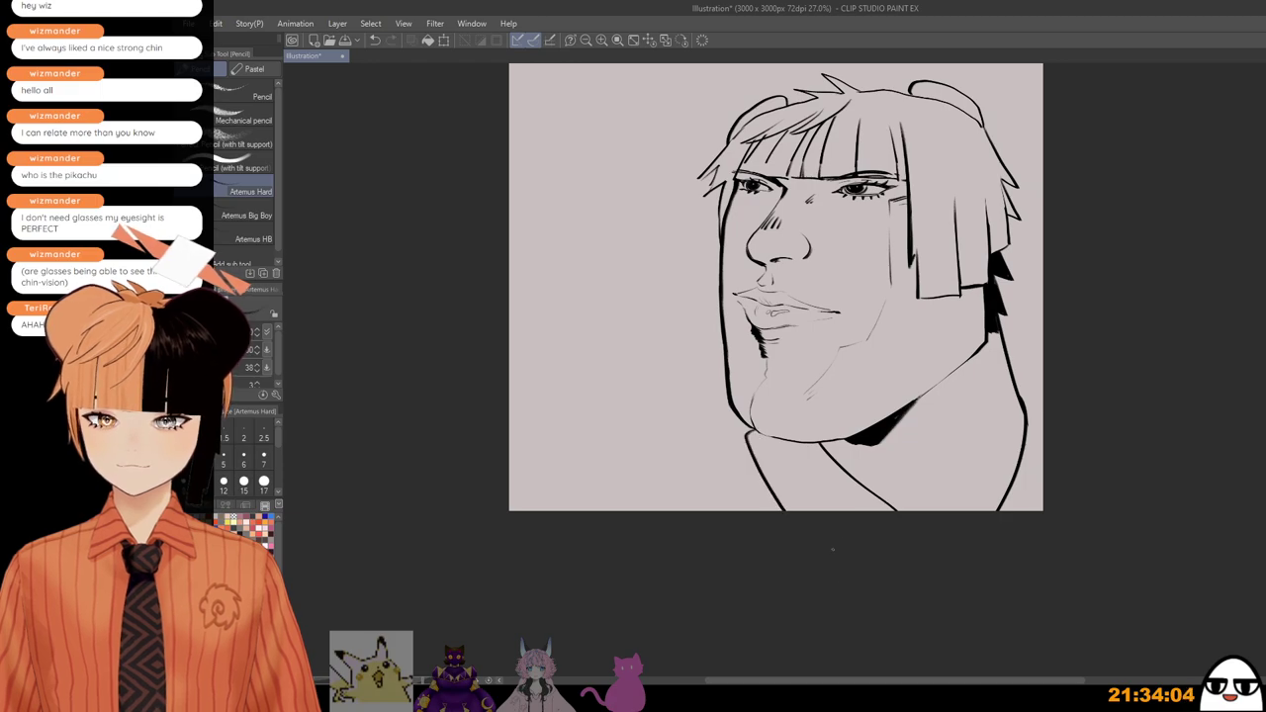
{"action": "mouse_move", "coordinate": [1016, 387]}
{"action": "left_mouse_down"}
{"action": "mouse_move", "coordinate": [1039, 409]}
{"action": "mouse_move", "coordinate": [1026, 417]}
{"action": "left_mouse_up"}
{"action": "scroll", "coordinate": [1001, 428], "scroll_direction": "down", "scroll_amount": 2}
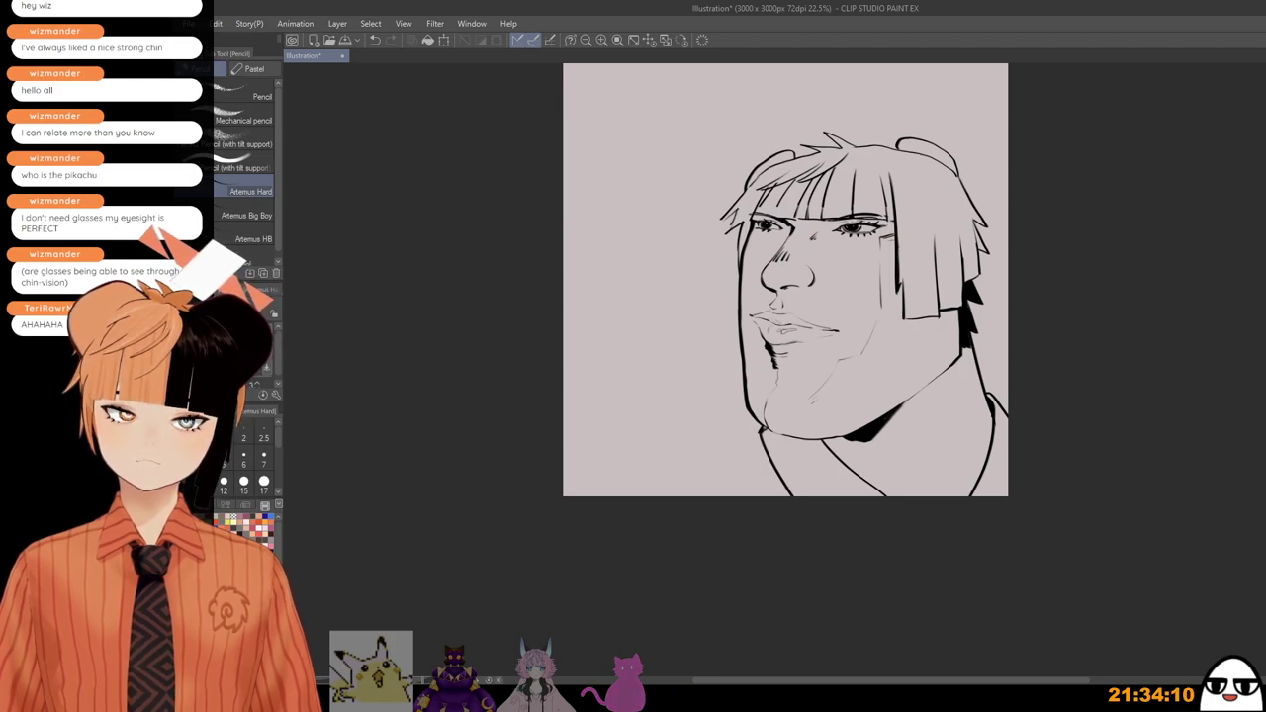
{"action": "left_click_drag", "start_coordinate": [762, 429], "coordinate": [611, 488]}
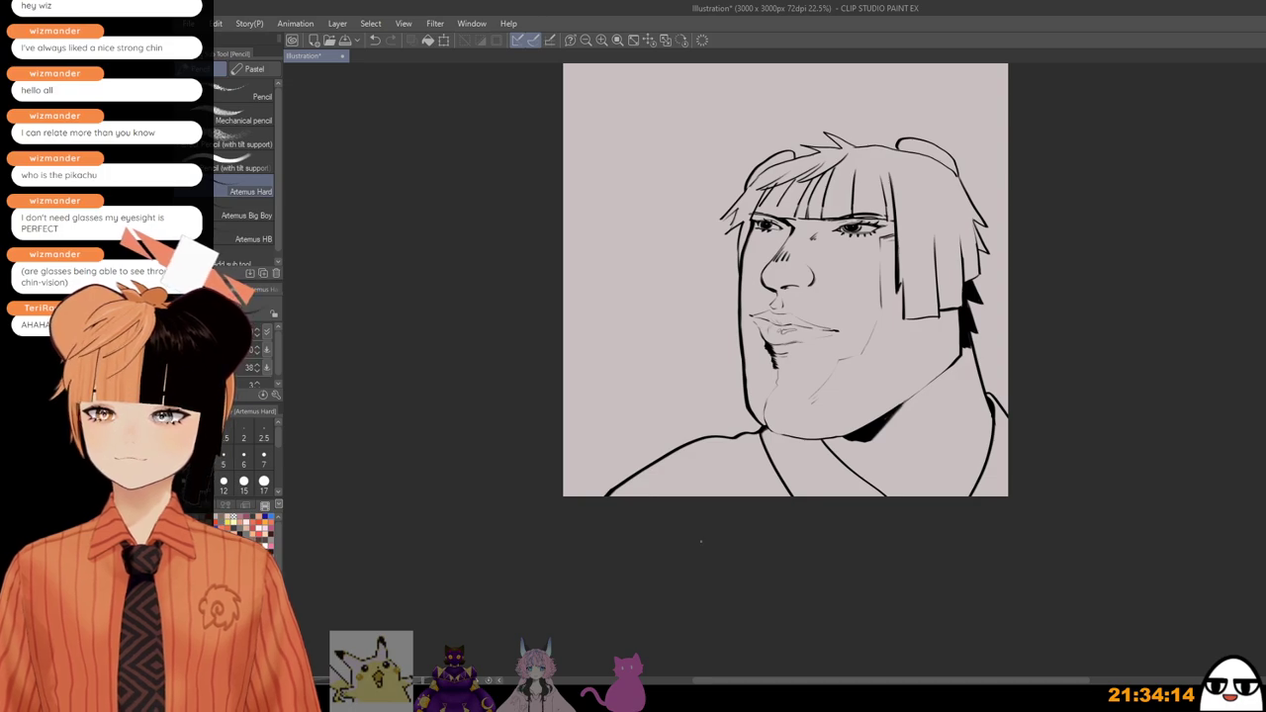
{"action": "left_click_drag", "start_coordinate": [709, 503], "coordinate": [742, 553]}
{"action": "scroll", "coordinate": [734, 532], "scroll_direction": "up", "scroll_amount": 4}
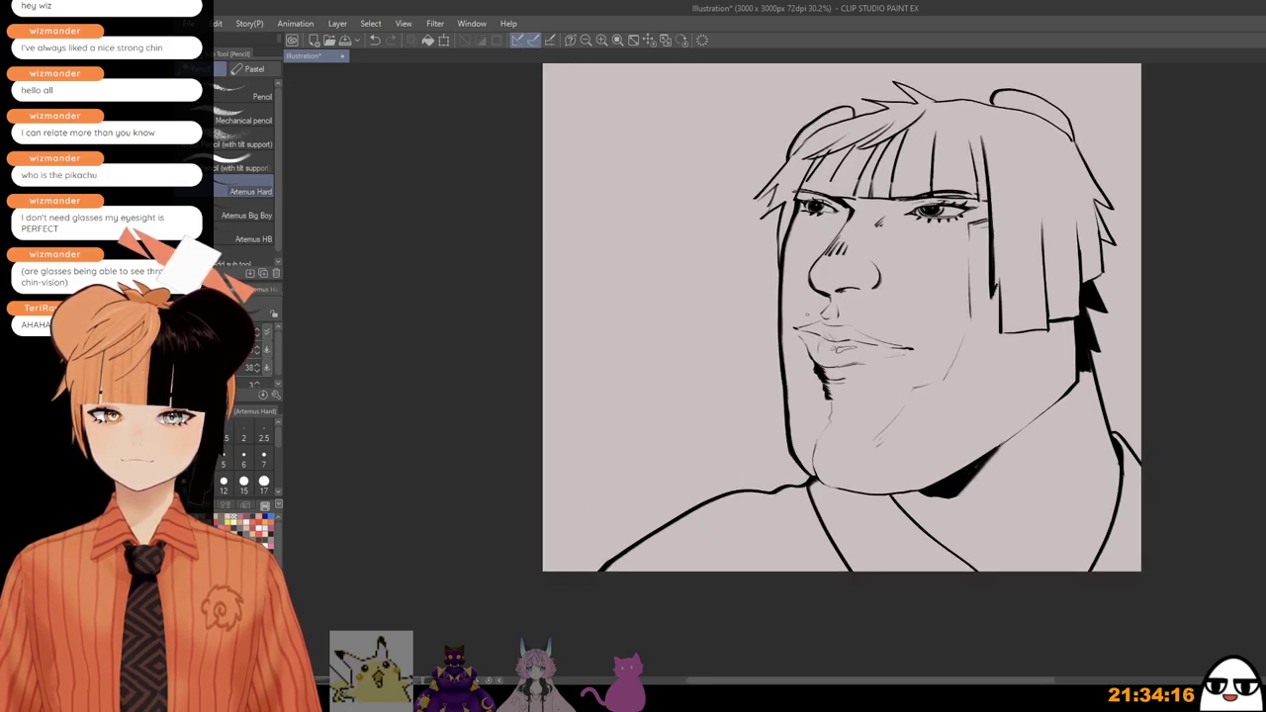
{"action": "left_click_drag", "start_coordinate": [853, 321], "coordinate": [798, 401]}
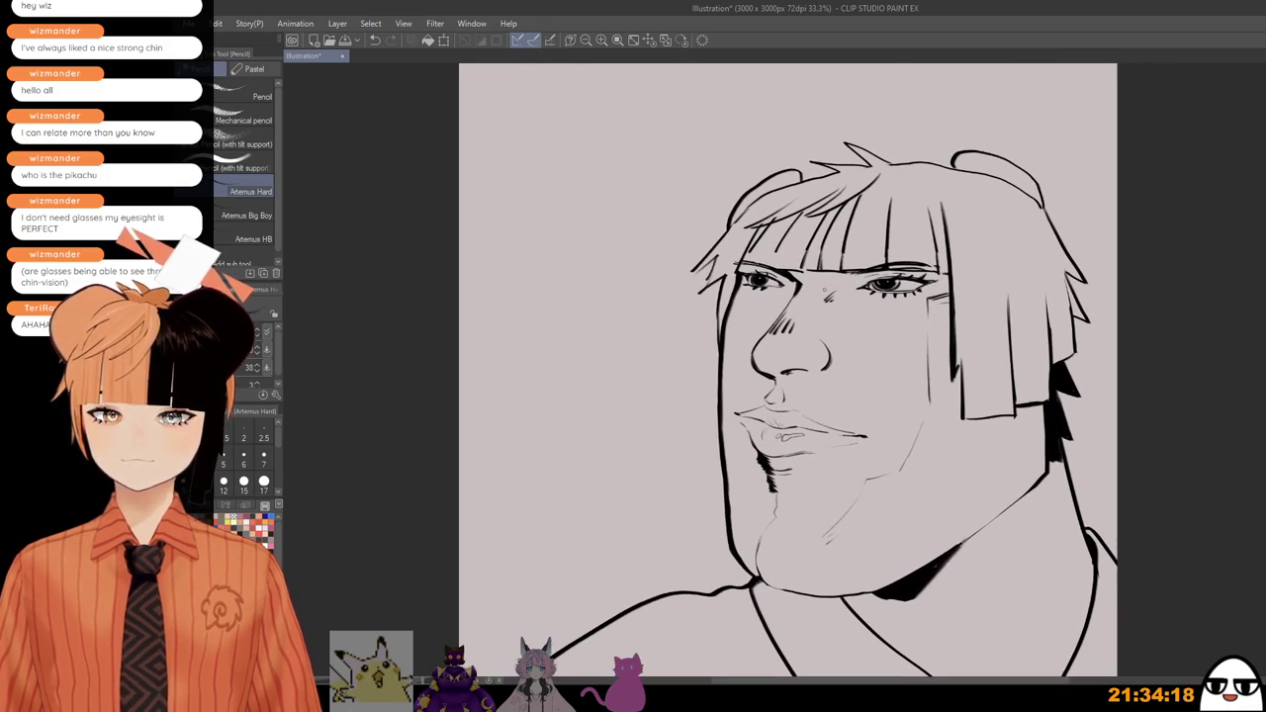
{"action": "scroll", "coordinate": [814, 365], "scroll_direction": "up", "scroll_amount": 2}
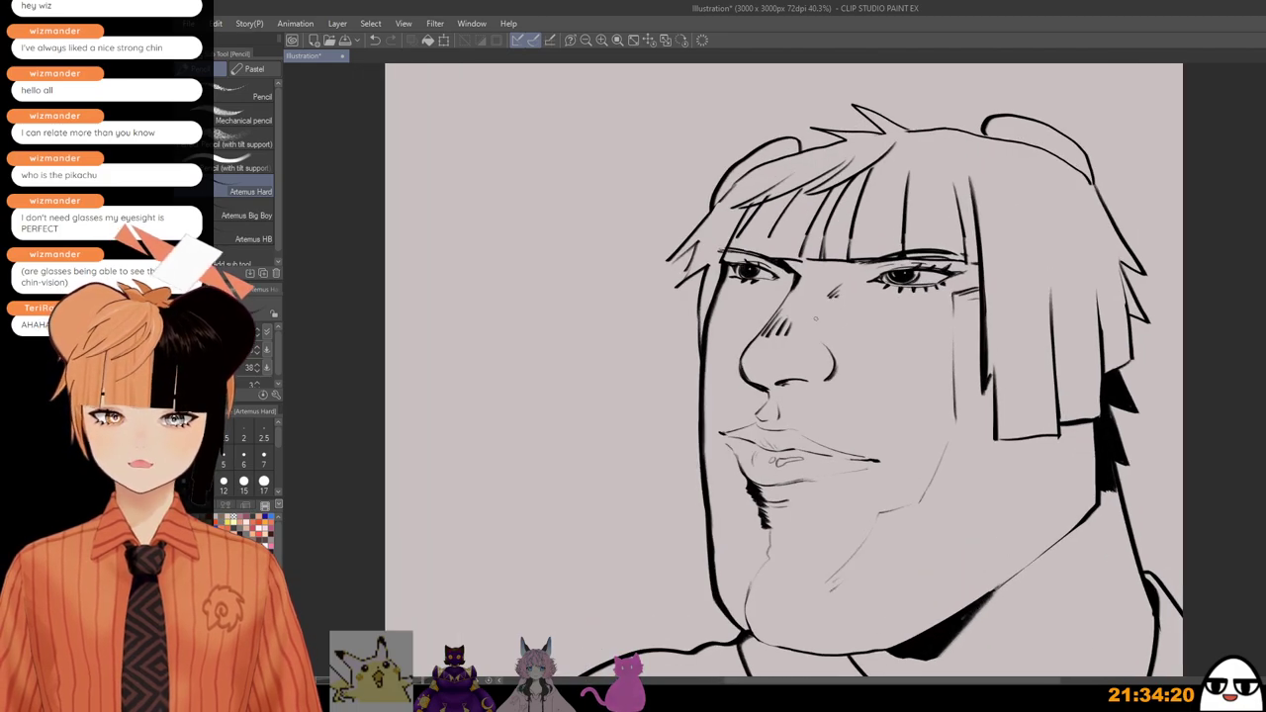
{"action": "scroll", "coordinate": [893, 461], "scroll_direction": "down", "scroll_amount": 1}
{"action": "scroll", "coordinate": [792, 367], "scroll_direction": "down", "scroll_amount": 3}
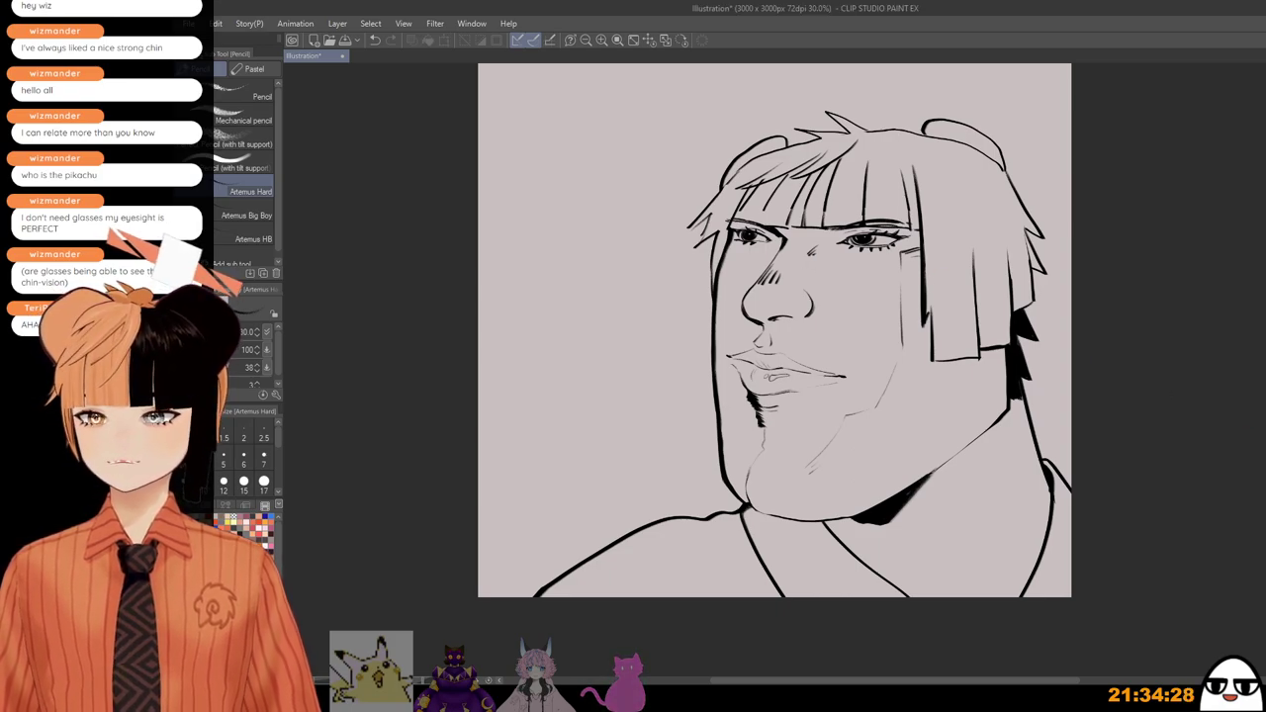
Step: Show the broad-shouldered figure with clasped hands and hide both the large line-art portrait and the coloured portrait
{"action": "key", "text": "ctrl+v"}
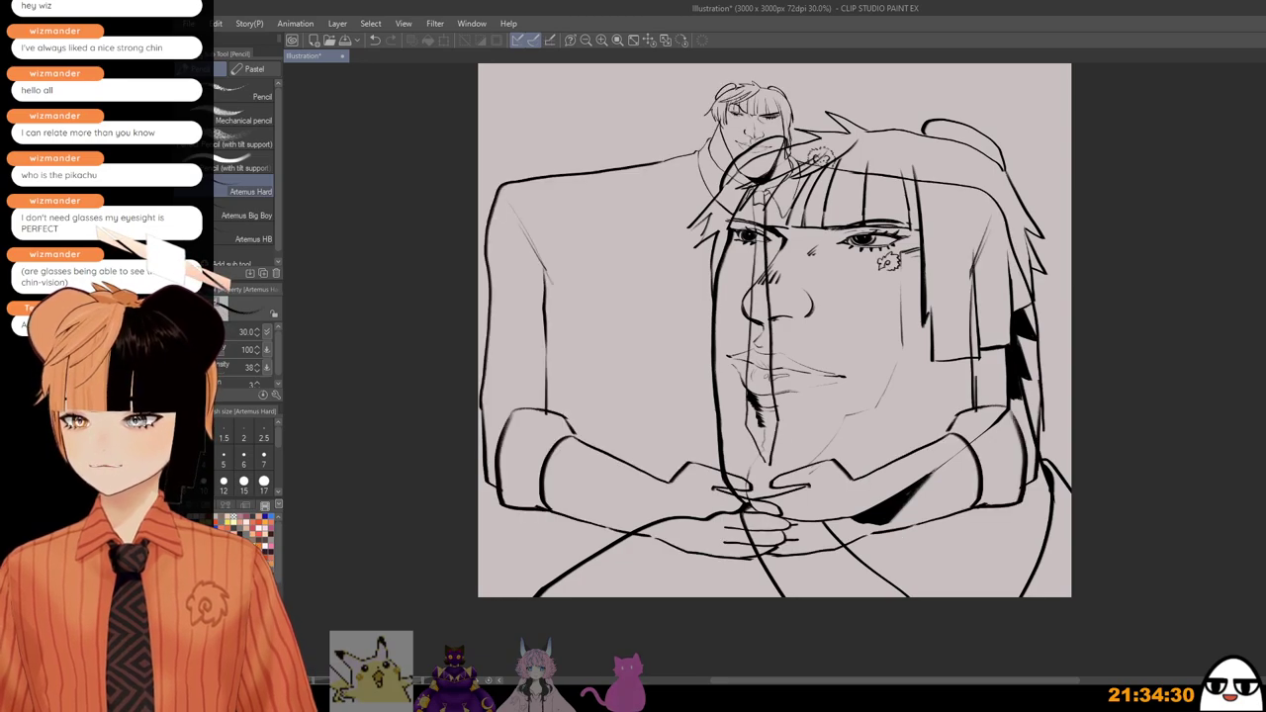
{"action": "key", "text": "ctrl+z"}
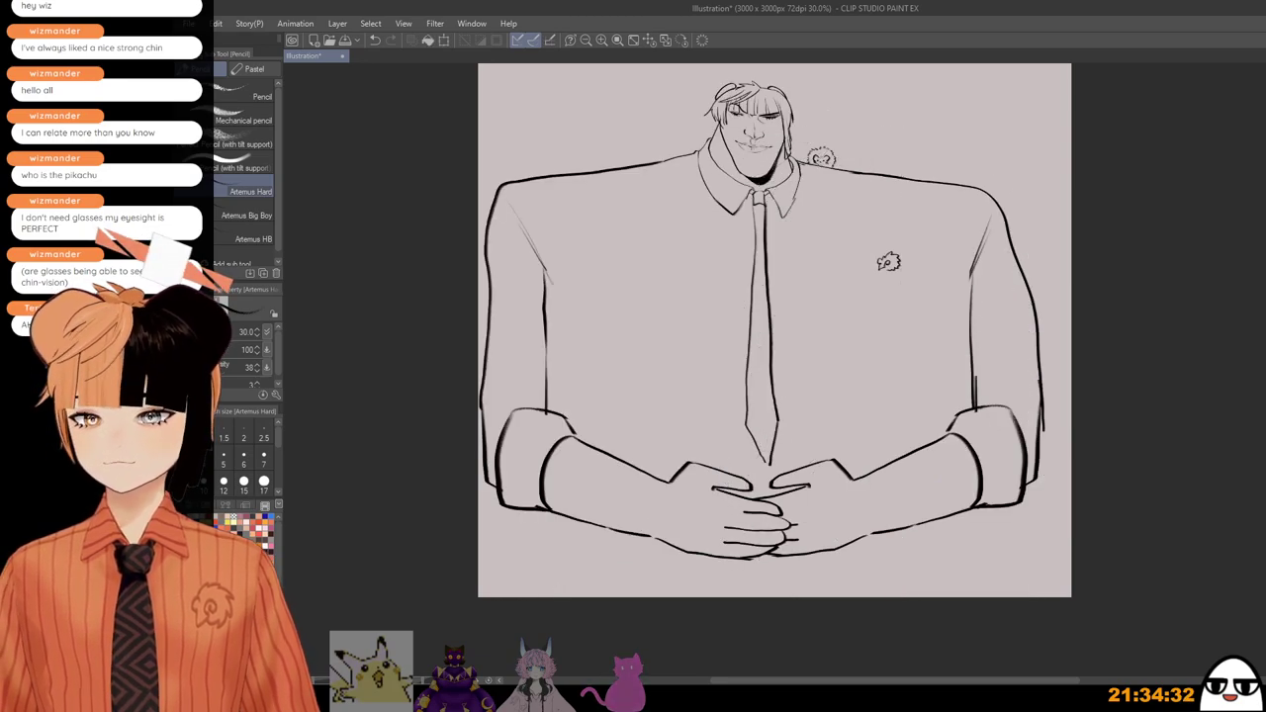
{"action": "left_click_drag", "start_coordinate": [1088, 451], "coordinate": [1135, 509]}
{"action": "key", "text": "ctrl+v"}
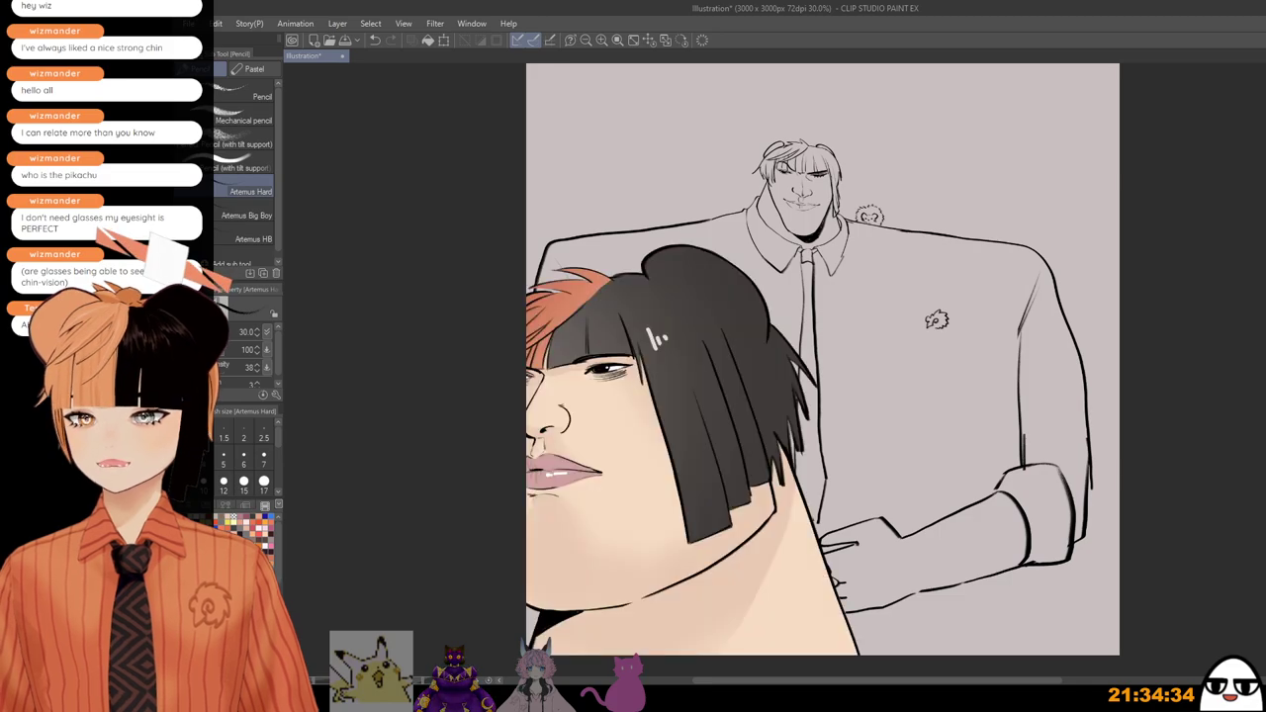
{"action": "left_click", "coordinate": [1265, 99]}
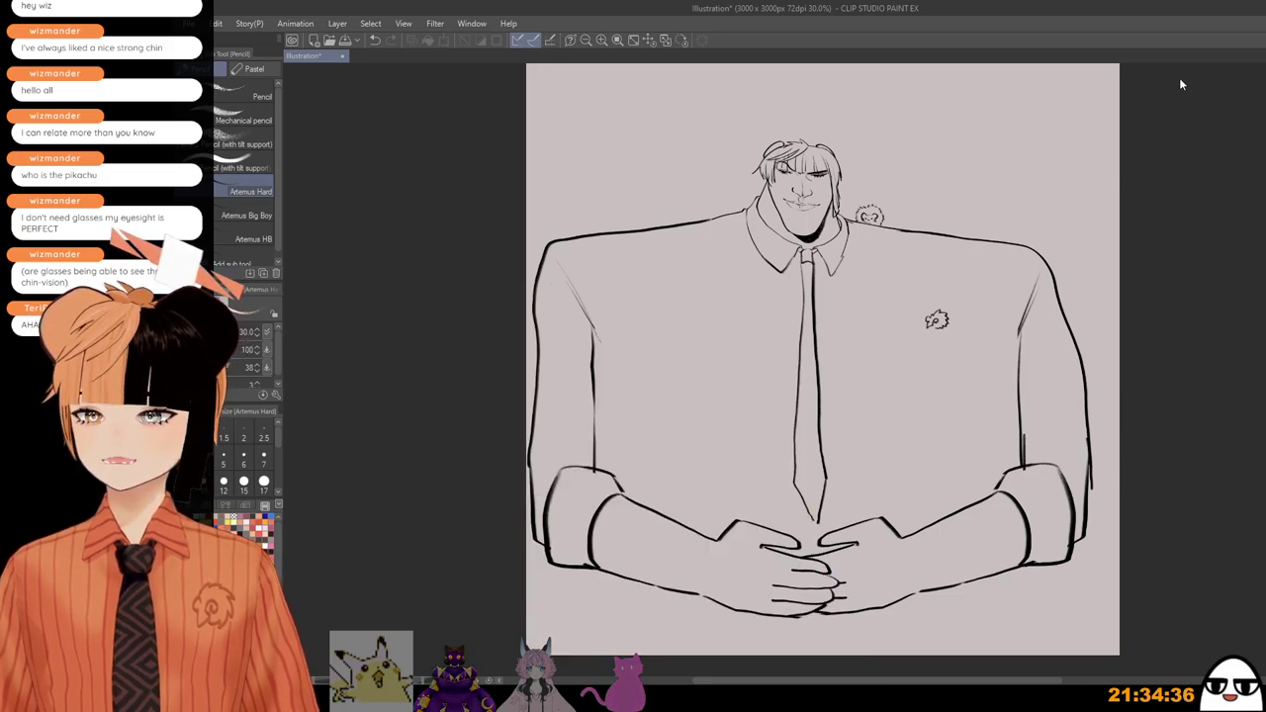
Step: Paint a light skin tone under the line art of the figure's face and neck with the Milli pen at size 170
{"action": "key", "text": "p"}
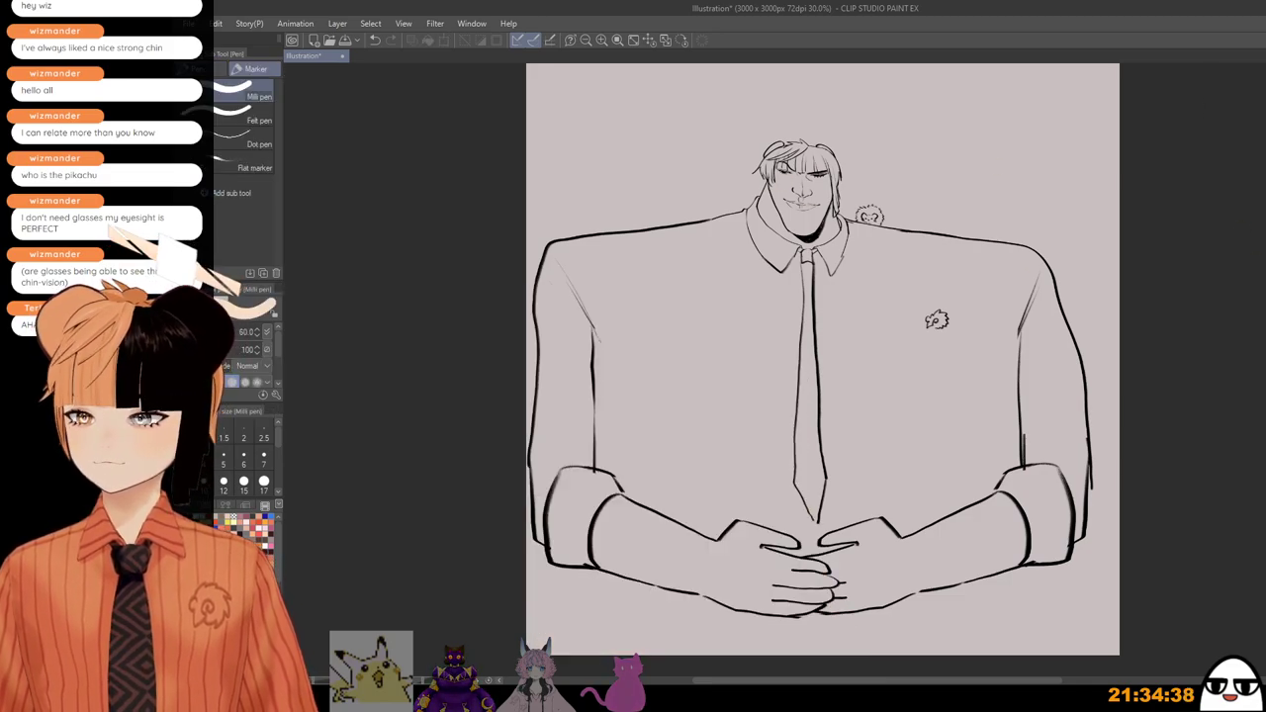
{"action": "key", "text": "bracketright"}
{"action": "mouse_move", "coordinate": [791, 173]}
{"action": "left_mouse_down"}
{"action": "mouse_move", "coordinate": [787, 210]}
{"action": "mouse_move", "coordinate": [772, 213]}
{"action": "mouse_move", "coordinate": [793, 240]}
{"action": "mouse_move", "coordinate": [809, 176]}
{"action": "mouse_move", "coordinate": [821, 248]}
{"action": "mouse_move", "coordinate": [821, 238]}
{"action": "left_mouse_up"}
{"action": "key", "text": "ctrl+z"}
{"action": "key", "text": "ctrl+z"}
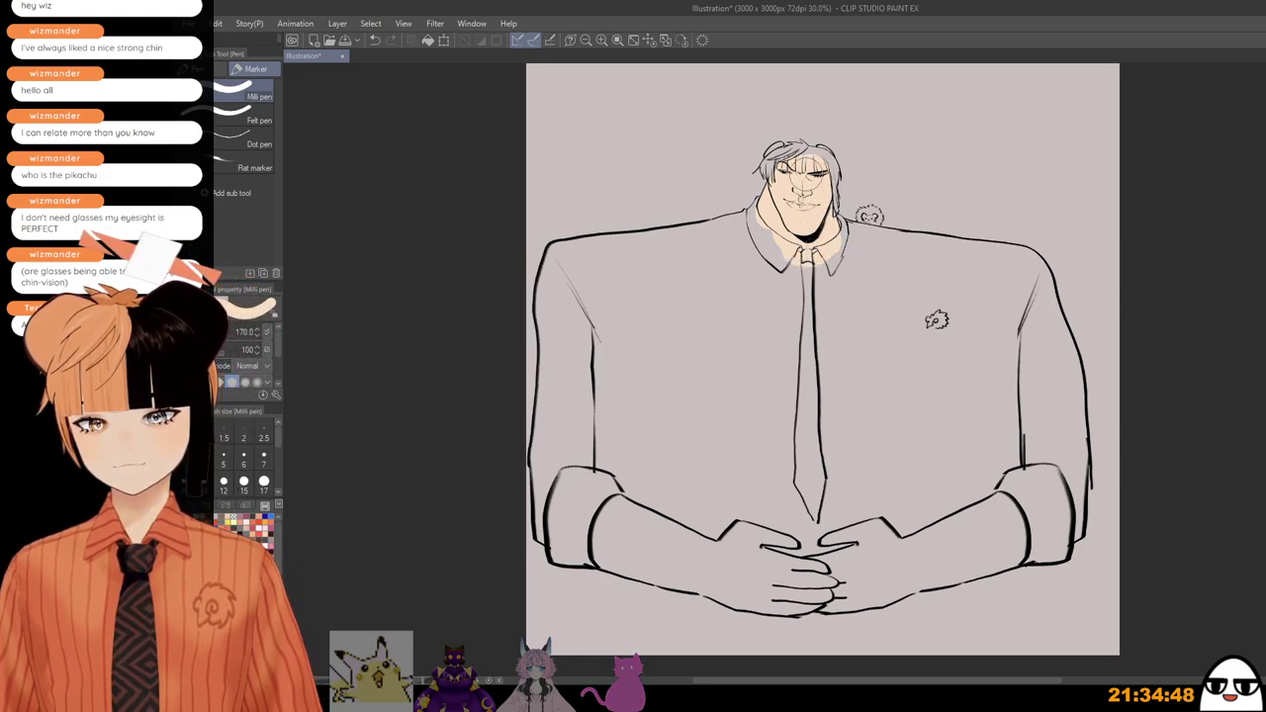
{"action": "scroll", "coordinate": [897, 405], "scroll_direction": "down", "scroll_amount": 1}
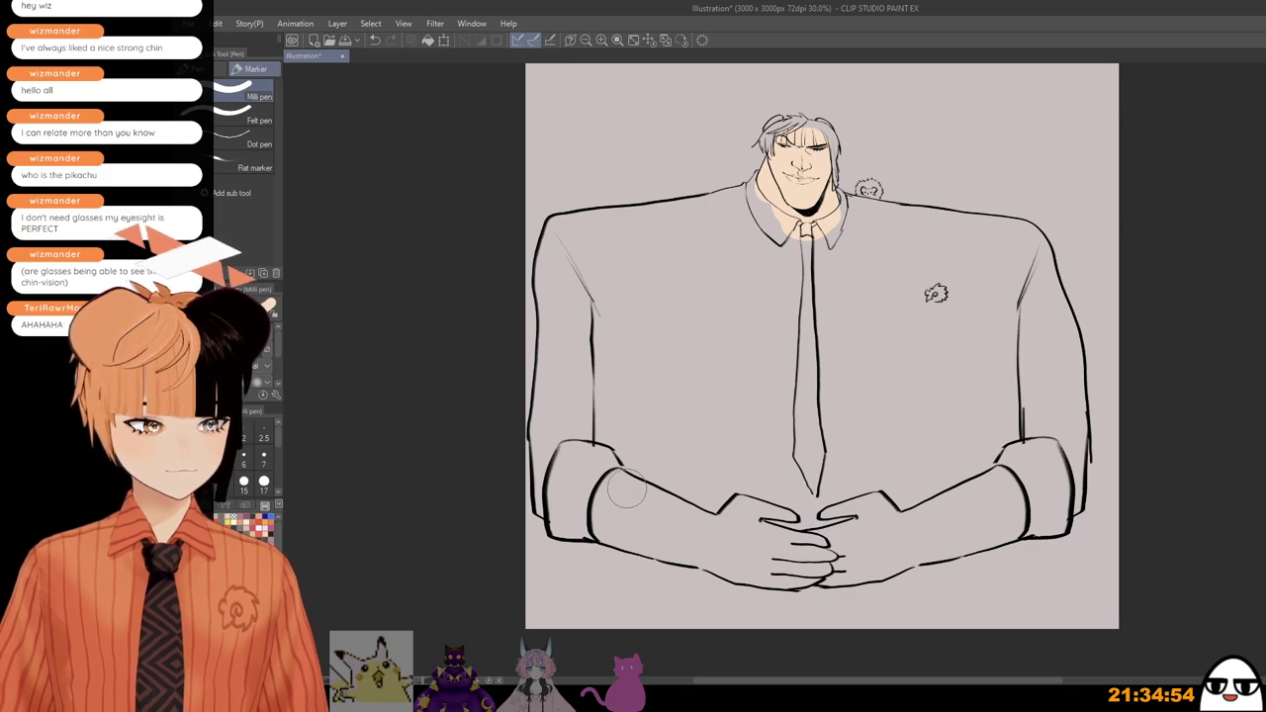
Step: Fill the figure's forearms and clasped hands with the skin tone and erase the colour spilling over their outlines
{"action": "mouse_move", "coordinate": [606, 483]}
{"action": "left_mouse_down"}
{"action": "mouse_move", "coordinate": [749, 533]}
{"action": "mouse_move", "coordinate": [733, 512]}
{"action": "mouse_move", "coordinate": [786, 527]}
{"action": "mouse_move", "coordinate": [797, 554]}
{"action": "mouse_move", "coordinate": [823, 557]}
{"action": "mouse_move", "coordinate": [746, 559]}
{"action": "mouse_move", "coordinate": [624, 498]}
{"action": "mouse_move", "coordinate": [609, 511]}
{"action": "mouse_move", "coordinate": [625, 527]}
{"action": "mouse_move", "coordinate": [764, 565]}
{"action": "mouse_move", "coordinate": [849, 545]}
{"action": "mouse_move", "coordinate": [871, 525]}
{"action": "mouse_move", "coordinate": [834, 517]}
{"action": "mouse_move", "coordinate": [878, 506]}
{"action": "mouse_move", "coordinate": [838, 569]}
{"action": "mouse_move", "coordinate": [918, 555]}
{"action": "mouse_move", "coordinate": [920, 538]}
{"action": "mouse_move", "coordinate": [1000, 492]}
{"action": "mouse_move", "coordinate": [913, 531]}
{"action": "mouse_move", "coordinate": [964, 514]}
{"action": "mouse_move", "coordinate": [989, 524]}
{"action": "mouse_move", "coordinate": [958, 540]}
{"action": "mouse_move", "coordinate": [1015, 518]}
{"action": "mouse_move", "coordinate": [930, 523]}
{"action": "mouse_move", "coordinate": [930, 561]}
{"action": "left_mouse_up"}
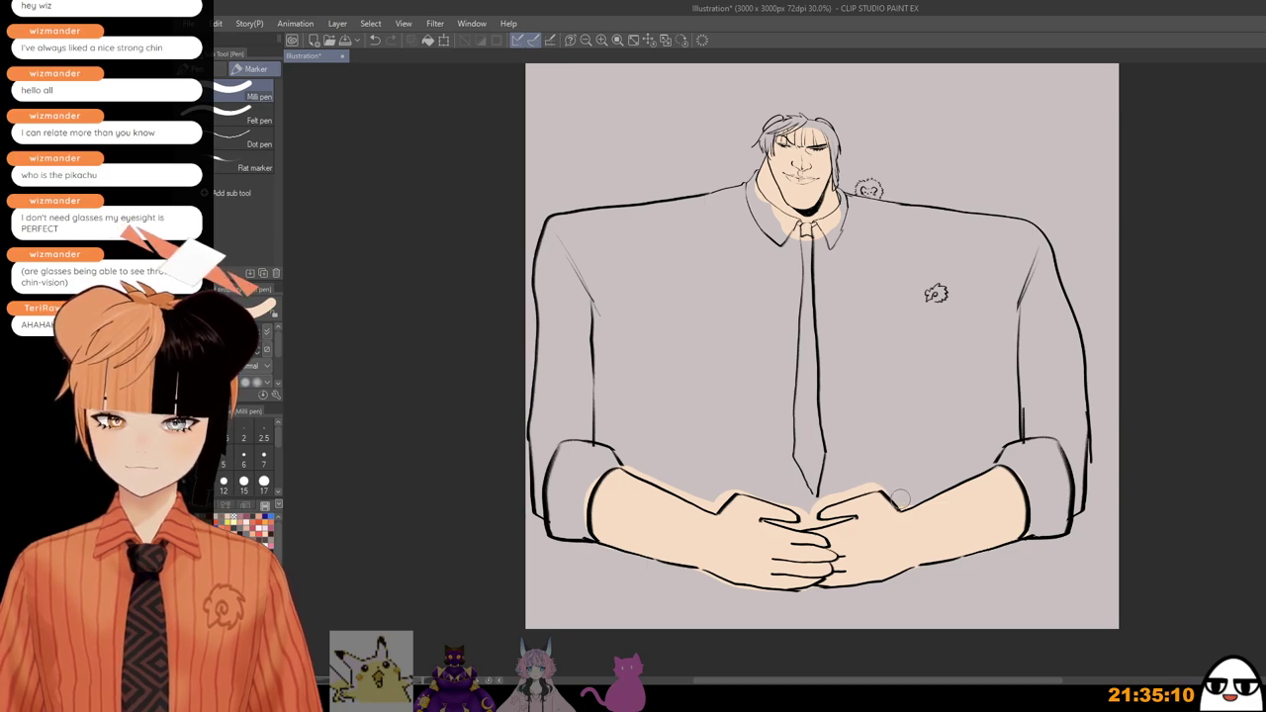
{"action": "left_click_drag", "start_coordinate": [813, 503], "coordinate": [901, 474]}
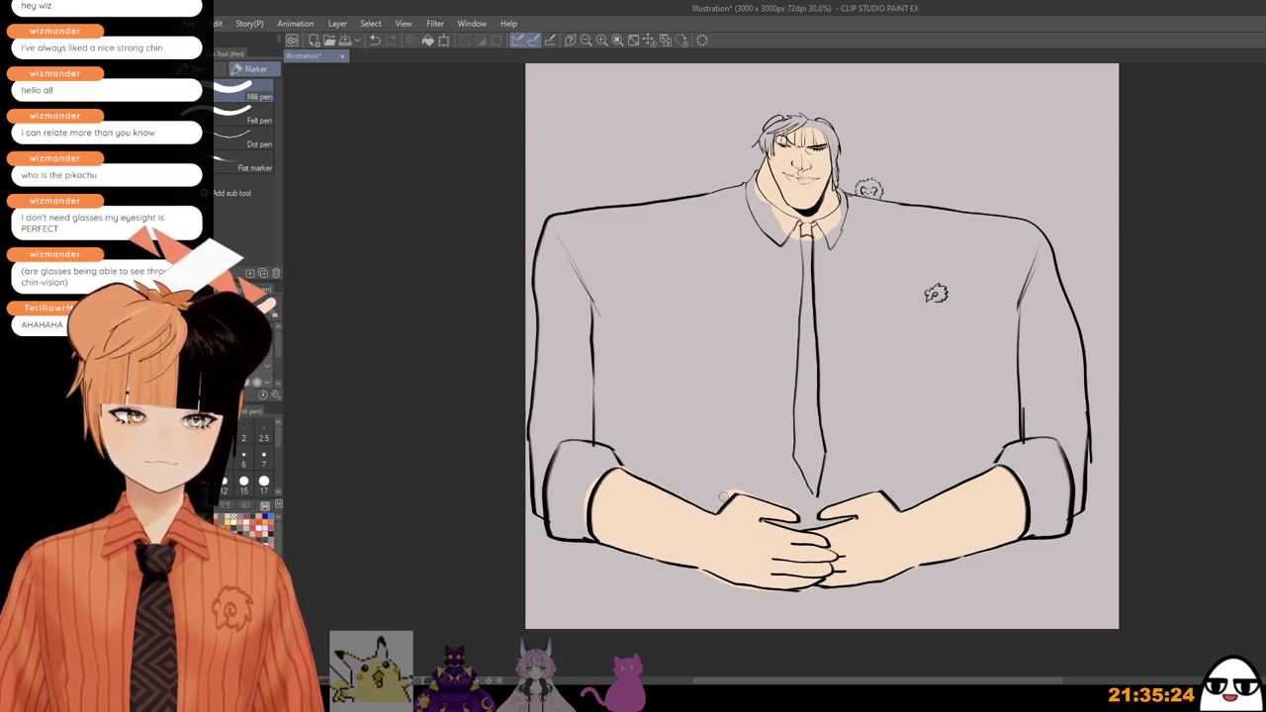
{"action": "scroll", "coordinate": [753, 406], "scroll_direction": "down", "scroll_amount": 1}
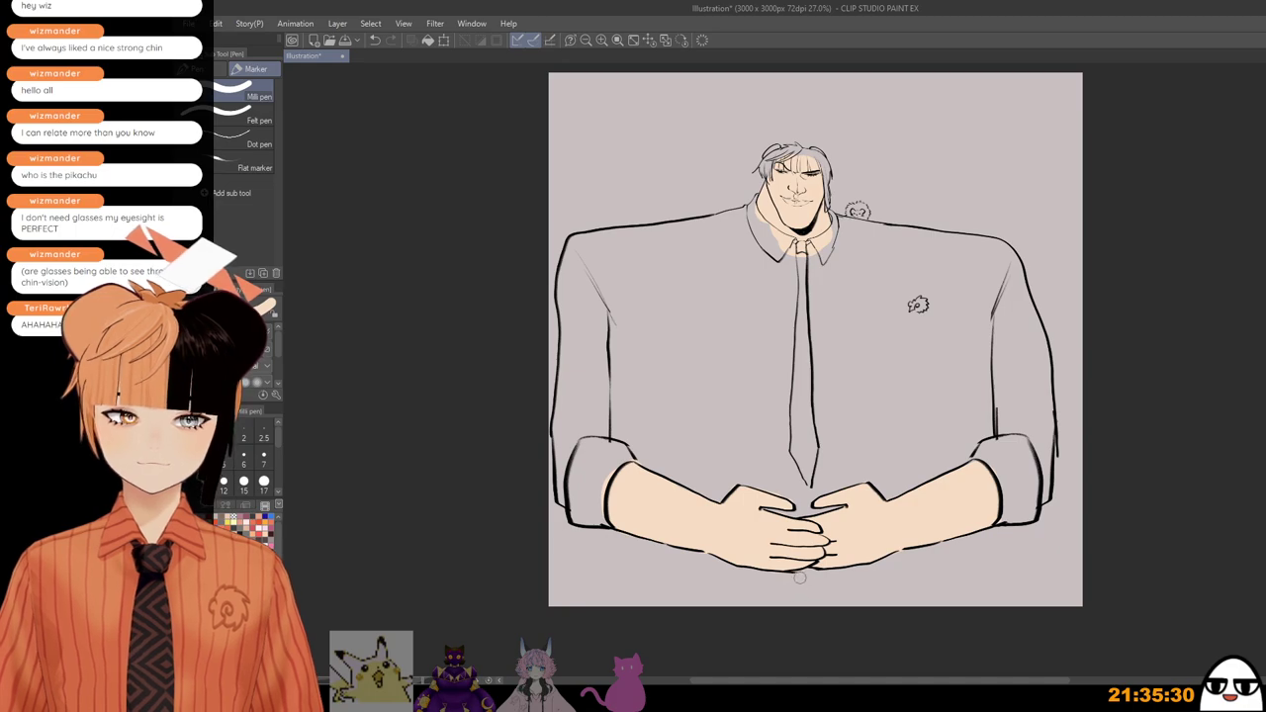
Step: Clean up the skin colour spilling from the neck onto the shirt collar and around the tie knot
{"action": "scroll", "coordinate": [782, 577], "scroll_direction": "up", "scroll_amount": 3}
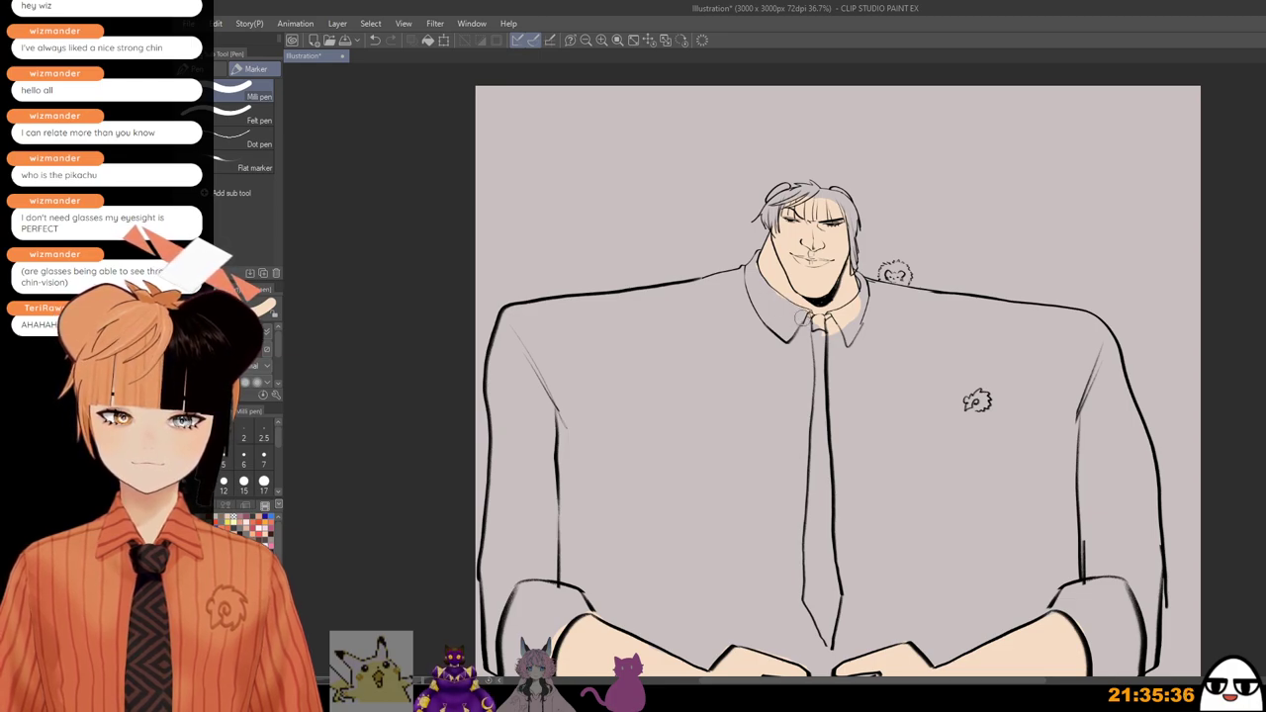
{"action": "left_click_drag", "start_coordinate": [847, 317], "coordinate": [819, 330]}
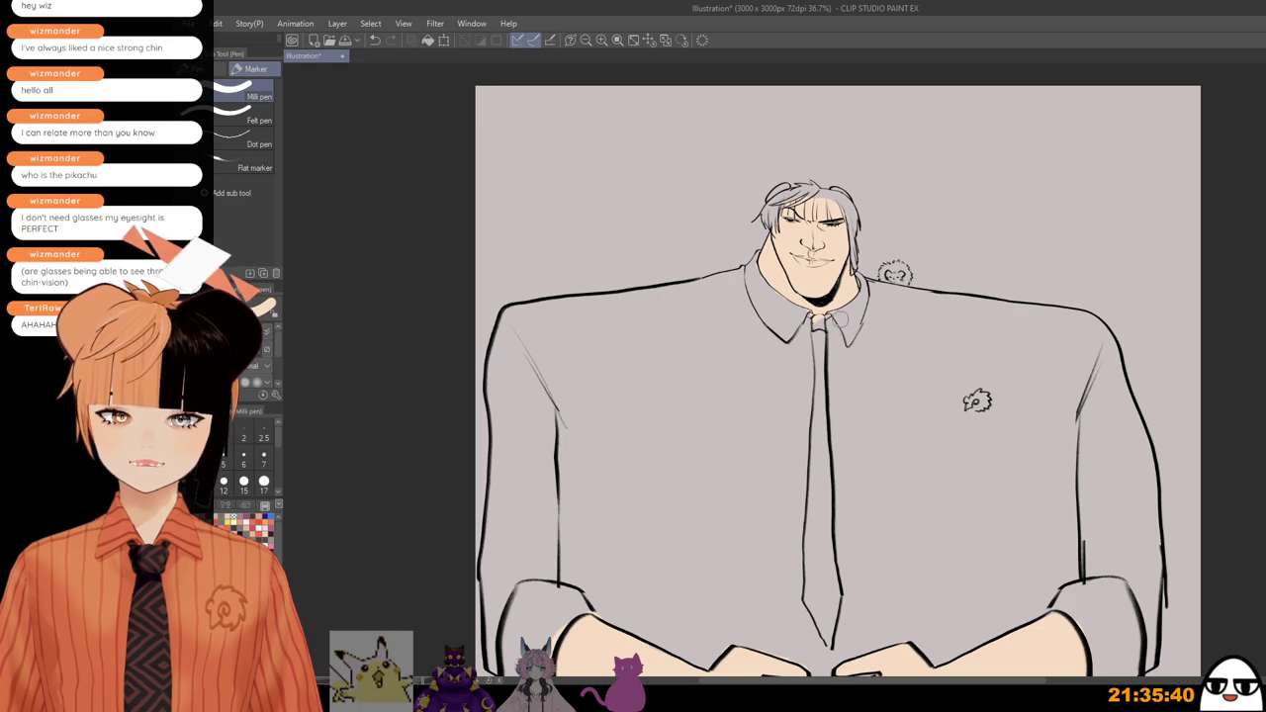
{"action": "scroll", "coordinate": [836, 358], "scroll_direction": "down", "scroll_amount": 1}
{"action": "left_click_drag", "start_coordinate": [867, 360], "coordinate": [870, 334]}
{"action": "scroll", "coordinate": [791, 258], "scroll_direction": "up", "scroll_amount": 2}
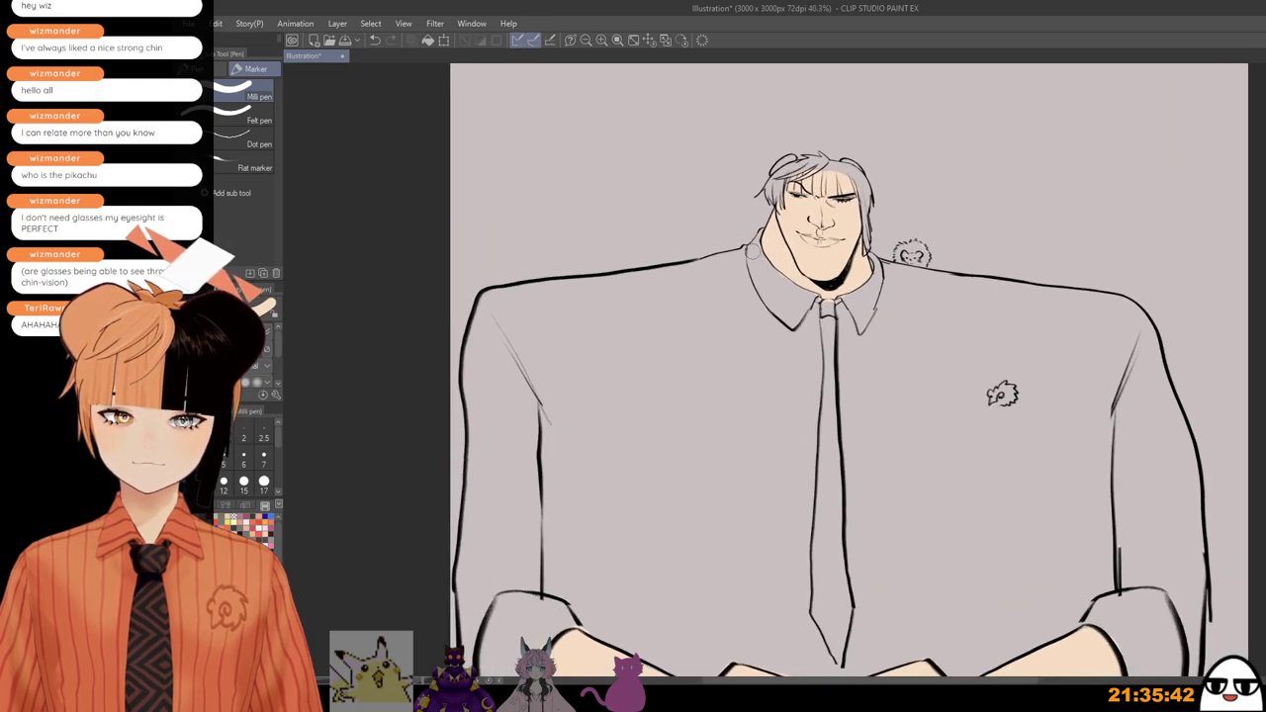
{"action": "left_click_drag", "start_coordinate": [774, 270], "coordinate": [790, 285]}
{"action": "key", "text": "ctrl+z"}
{"action": "scroll", "coordinate": [784, 297], "scroll_direction": "down", "scroll_amount": 1}
{"action": "left_click_drag", "start_coordinate": [788, 394], "coordinate": [800, 291]}
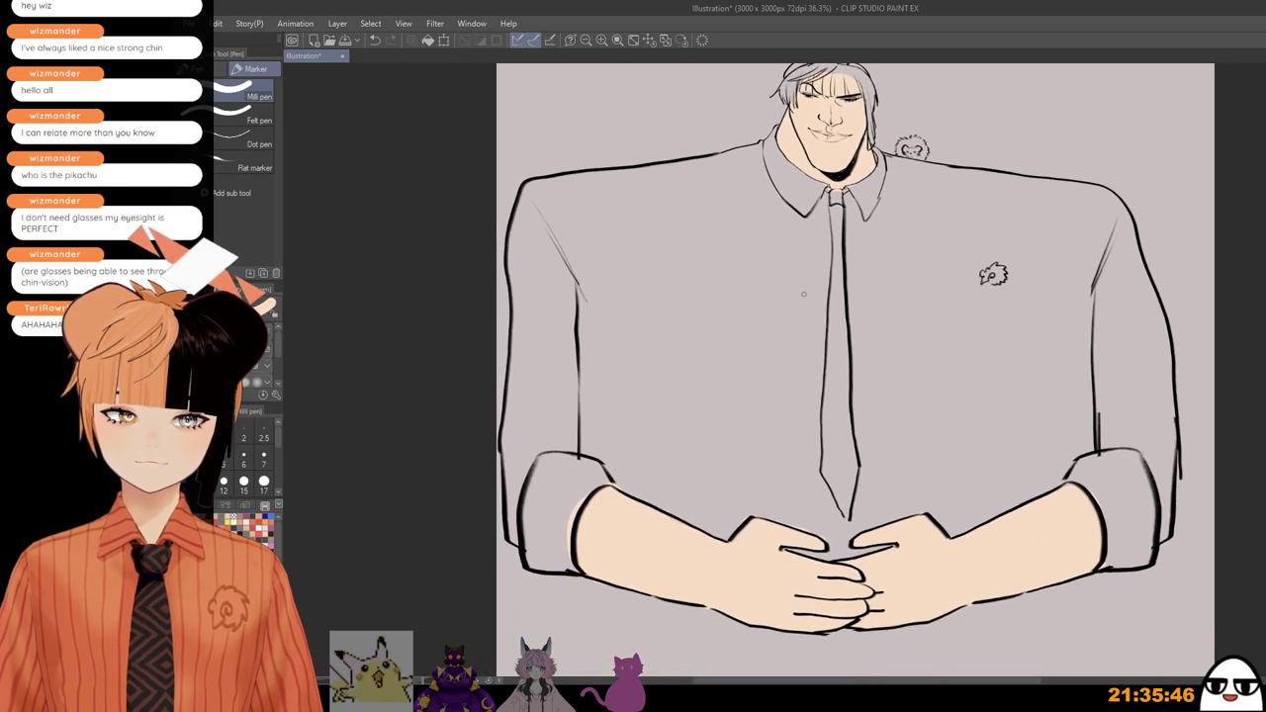
{"action": "scroll", "coordinate": [792, 302], "scroll_direction": "down", "scroll_amount": 1}
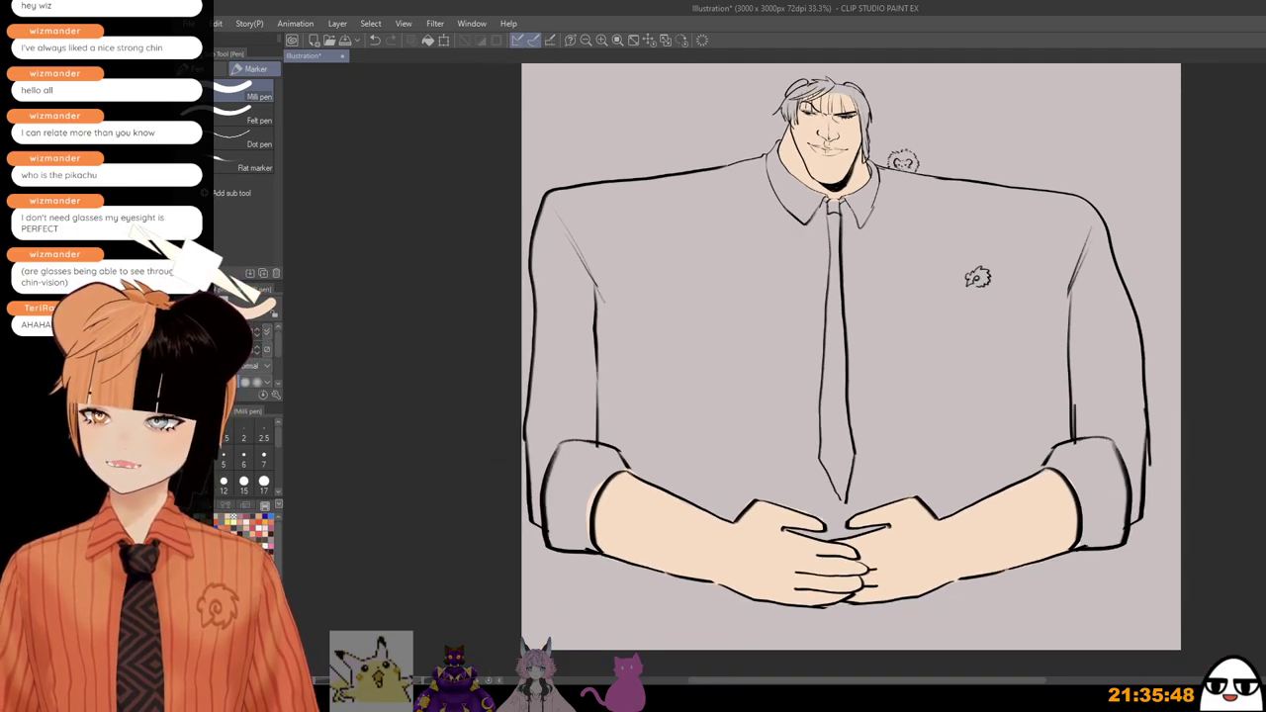
{"action": "scroll", "coordinate": [1079, 394], "scroll_direction": "up", "scroll_amount": 2}
{"action": "left_click_drag", "start_coordinate": [1075, 374], "coordinate": [1071, 420]}
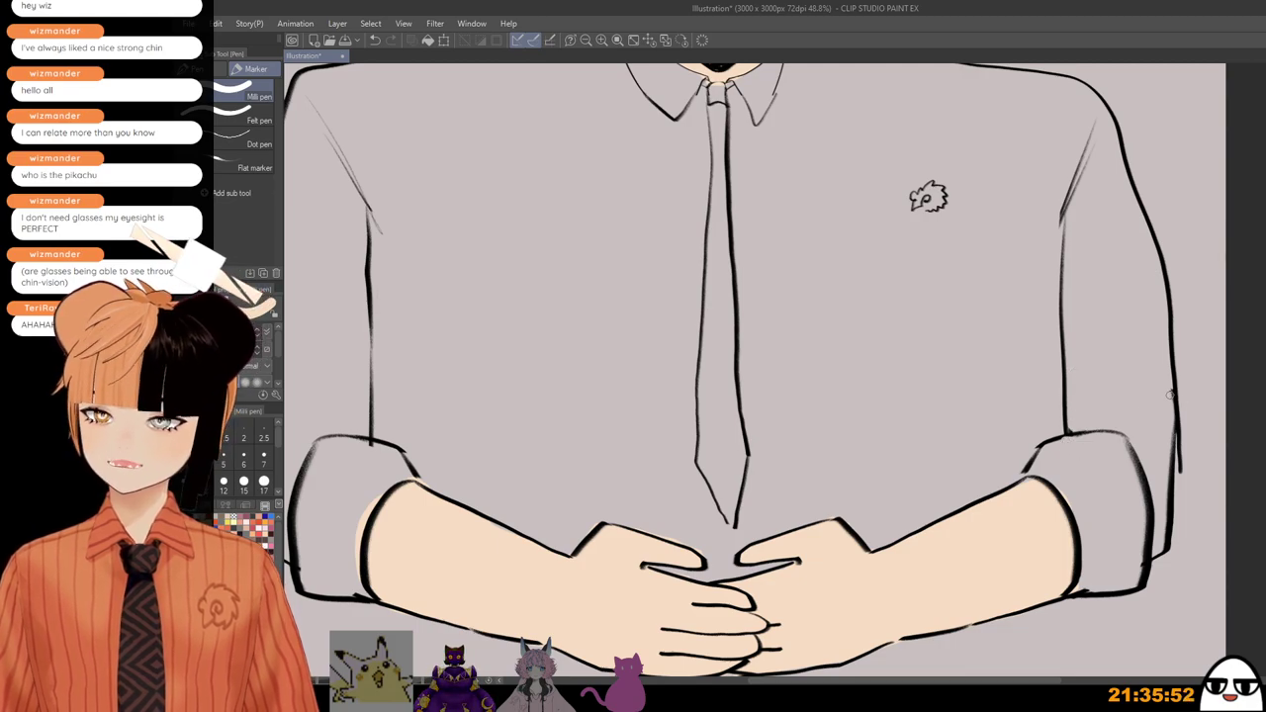
{"action": "scroll", "coordinate": [1183, 483], "scroll_direction": "down", "scroll_amount": 4}
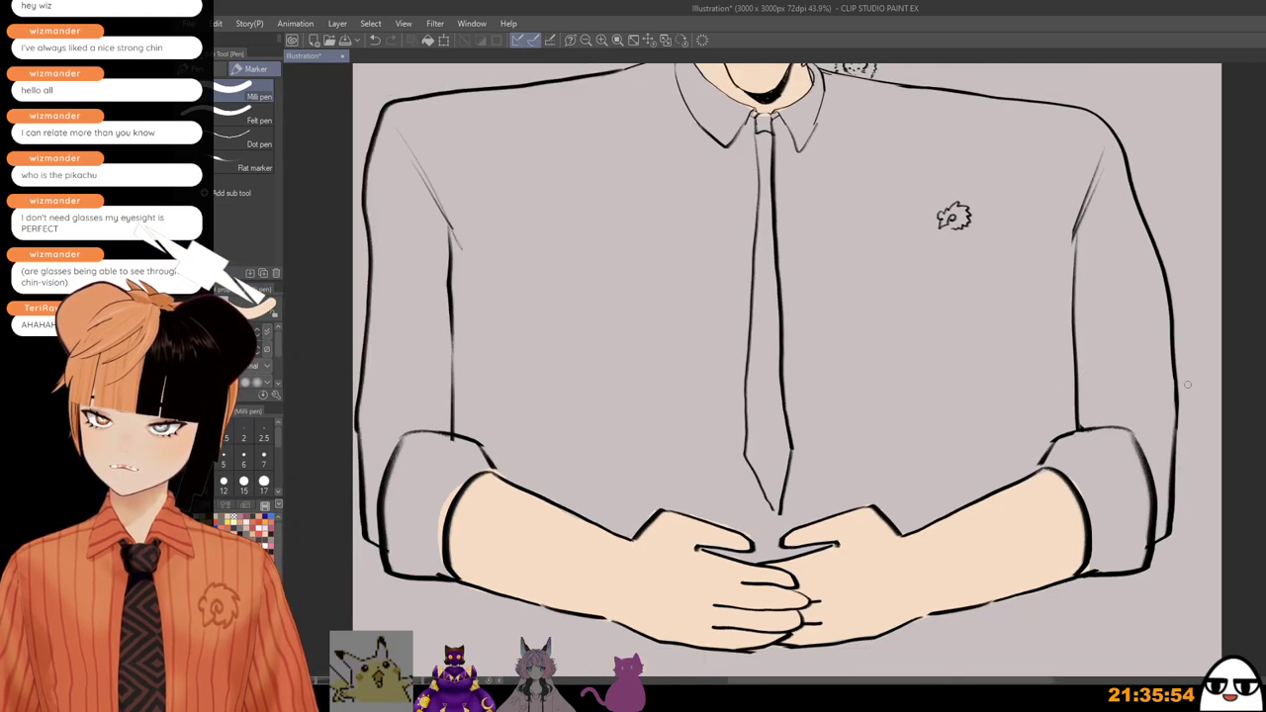
{"action": "scroll", "coordinate": [1141, 470], "scroll_direction": "down", "scroll_amount": 1}
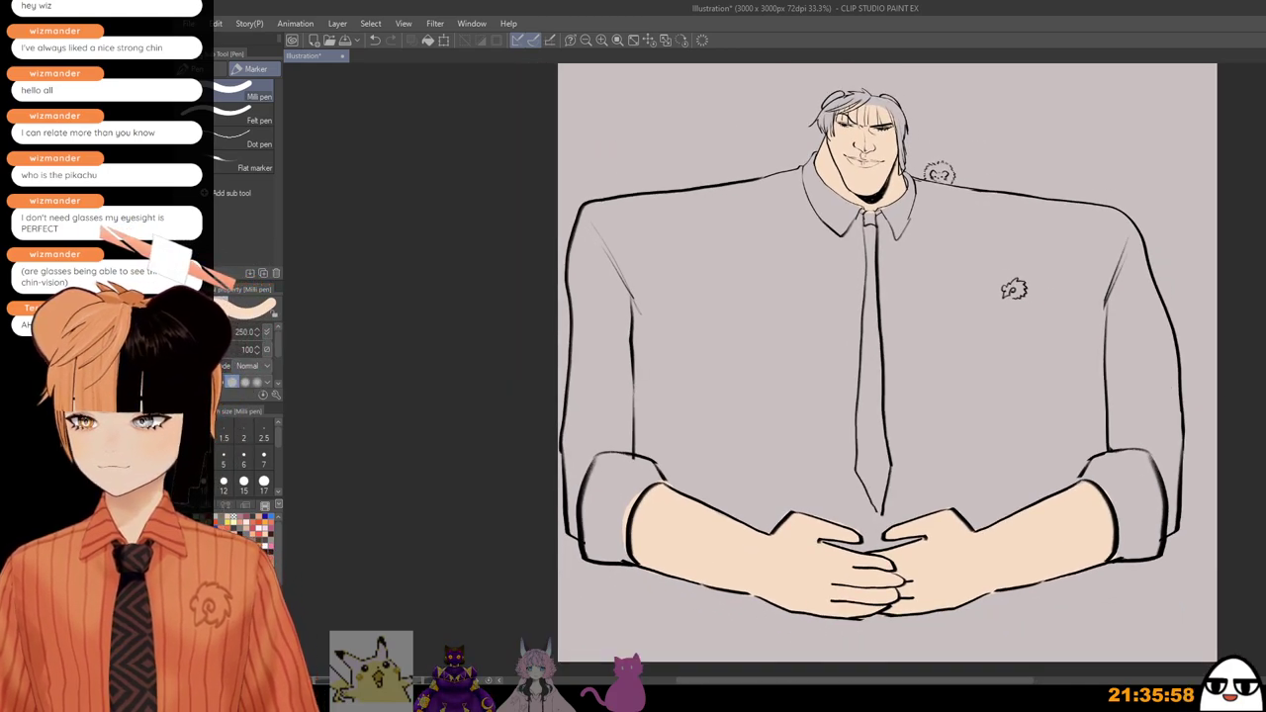
{"action": "left_click_drag", "start_coordinate": [1143, 210], "coordinate": [1105, 221]}
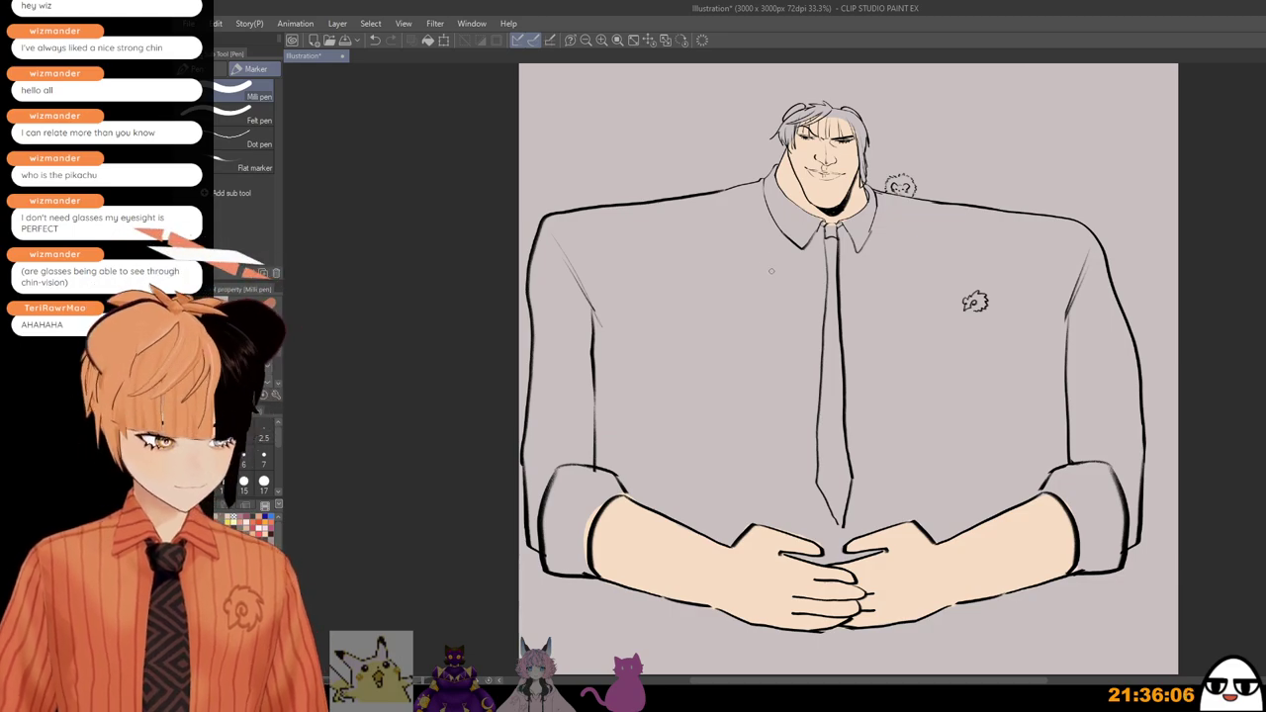
Step: Reduce the Milli pen to size 25 and paint an orange-red edge along the inside of the shirt collar's left half
{"action": "scroll", "coordinate": [783, 184], "scroll_direction": "up", "scroll_amount": 1}
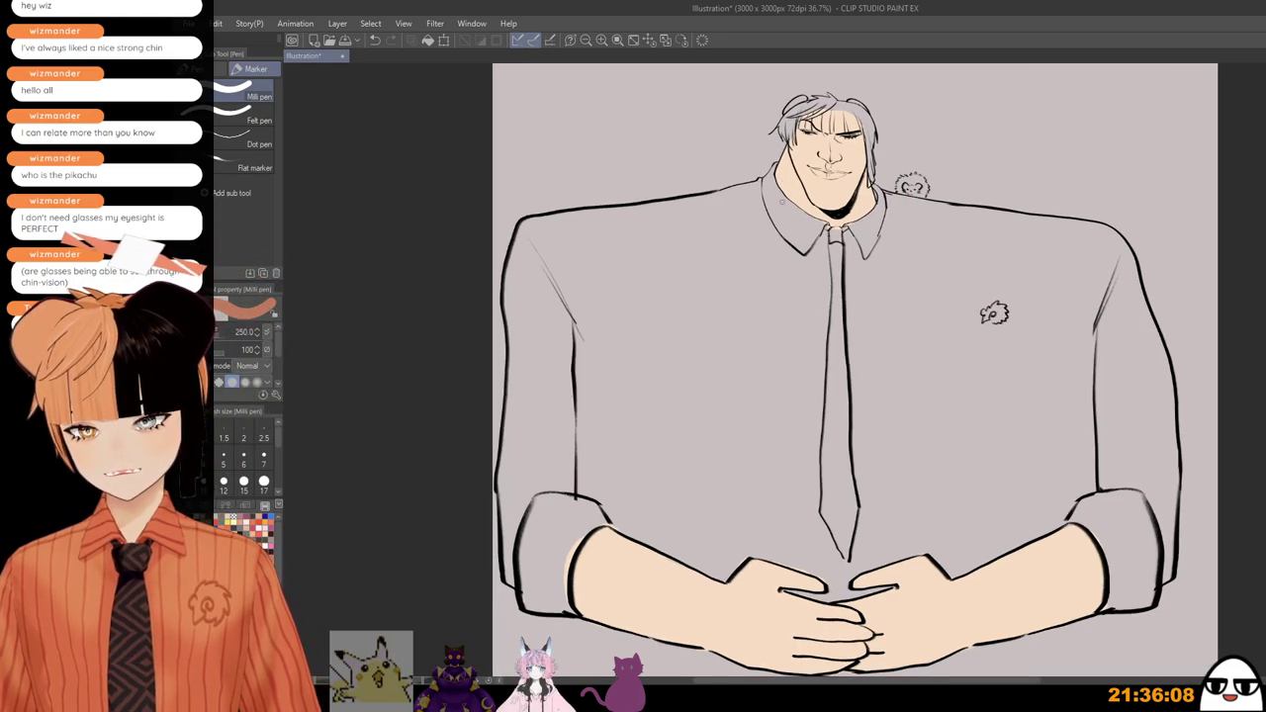
{"action": "key", "text": "bracketleft"}
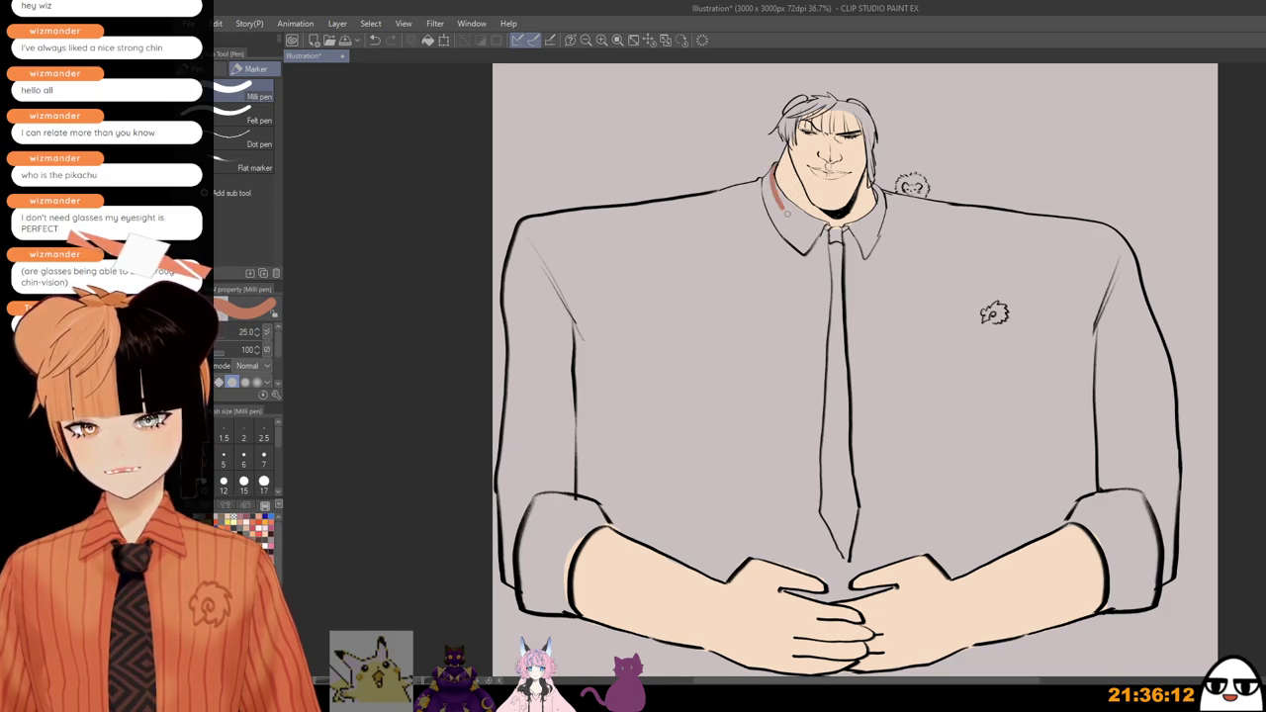
{"action": "key", "text": "ctrl+z"}
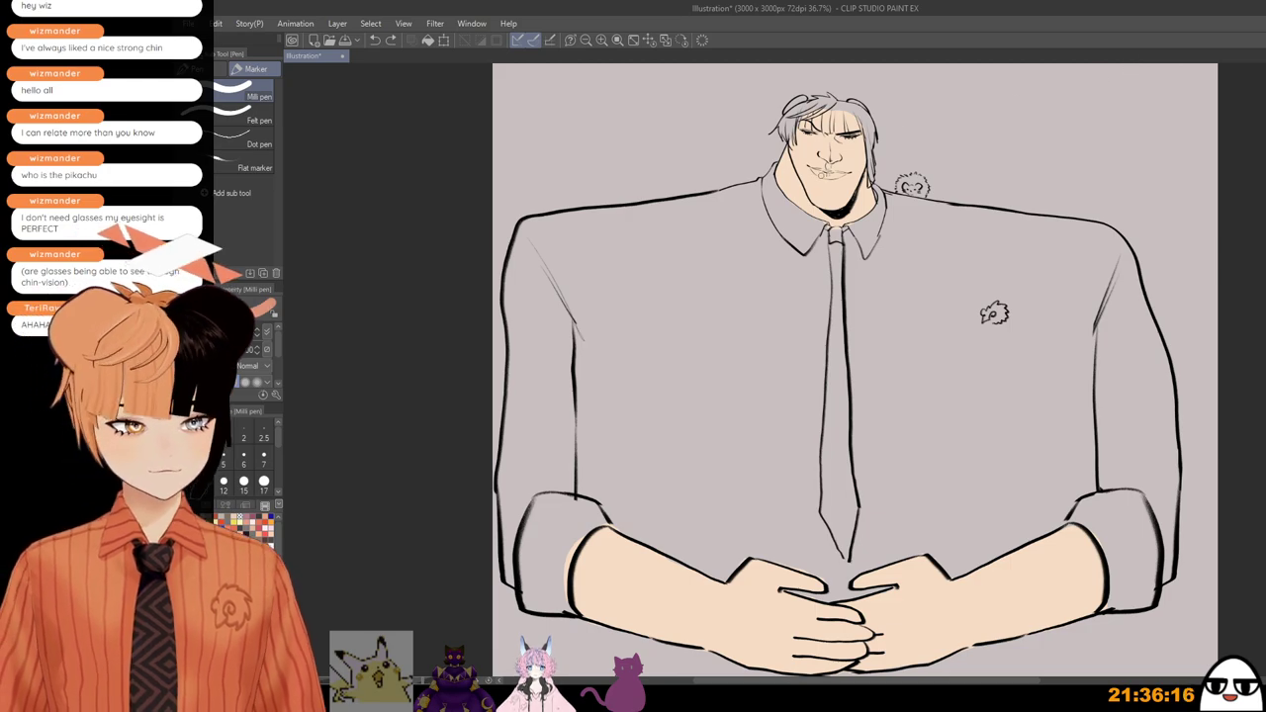
{"action": "left_click_drag", "start_coordinate": [773, 164], "coordinate": [791, 206]}
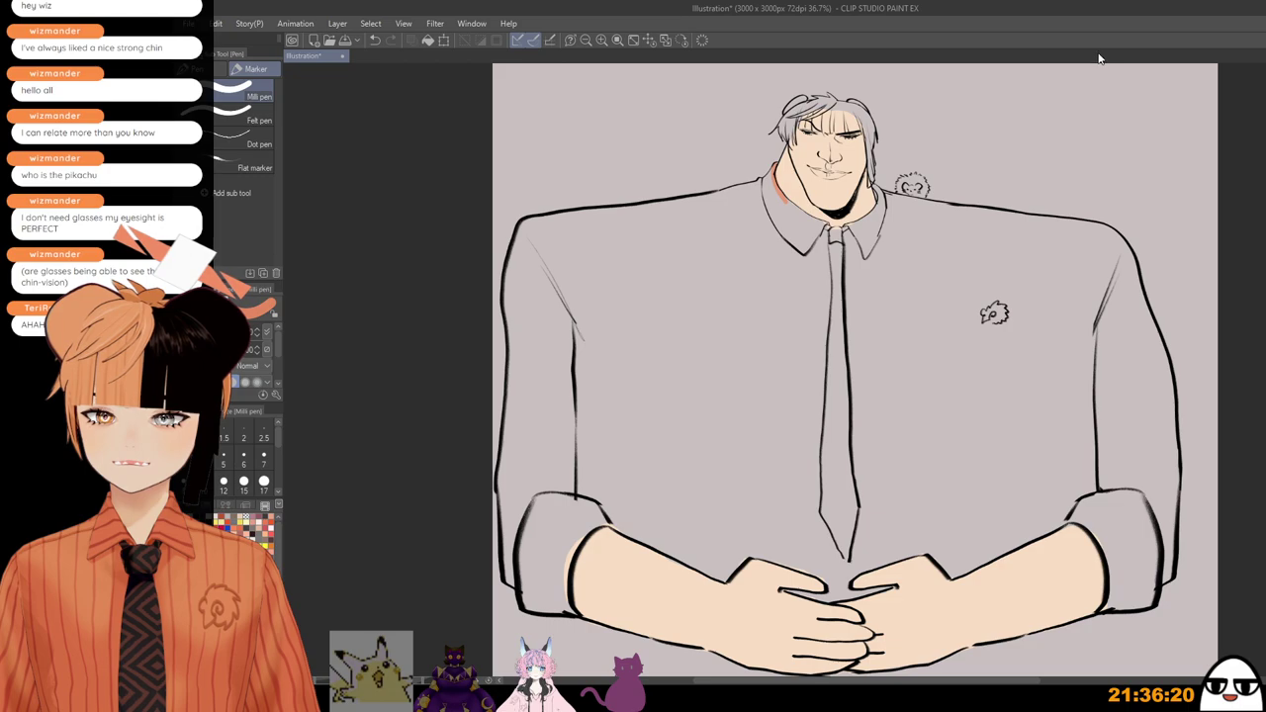
{"action": "key", "text": "ctrl+z"}
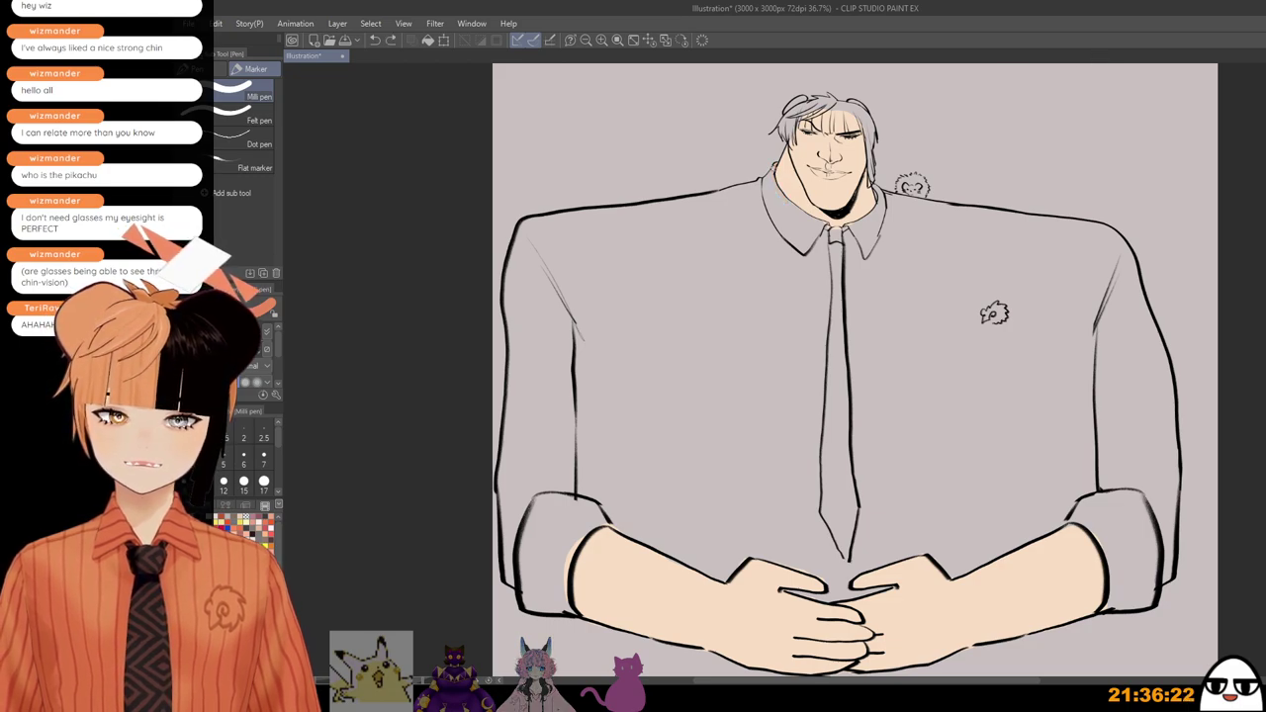
{"action": "left_click_drag", "start_coordinate": [778, 190], "coordinate": [817, 234]}
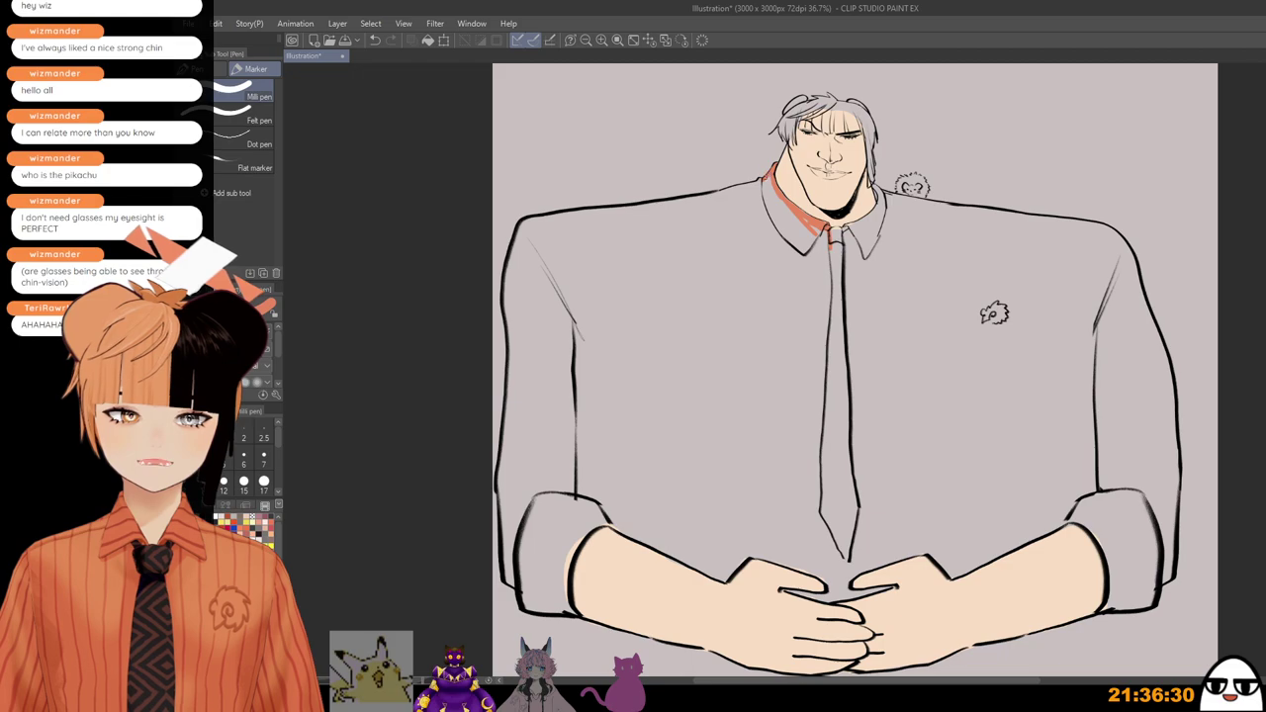
Step: Outline the shirt's left shoulder in orange-red under the line art and extend the colour around the tie knot and the collar's right half
{"action": "left_click_drag", "start_coordinate": [760, 180], "coordinate": [724, 192]}
{"action": "left_click_drag", "start_coordinate": [527, 225], "coordinate": [734, 191]}
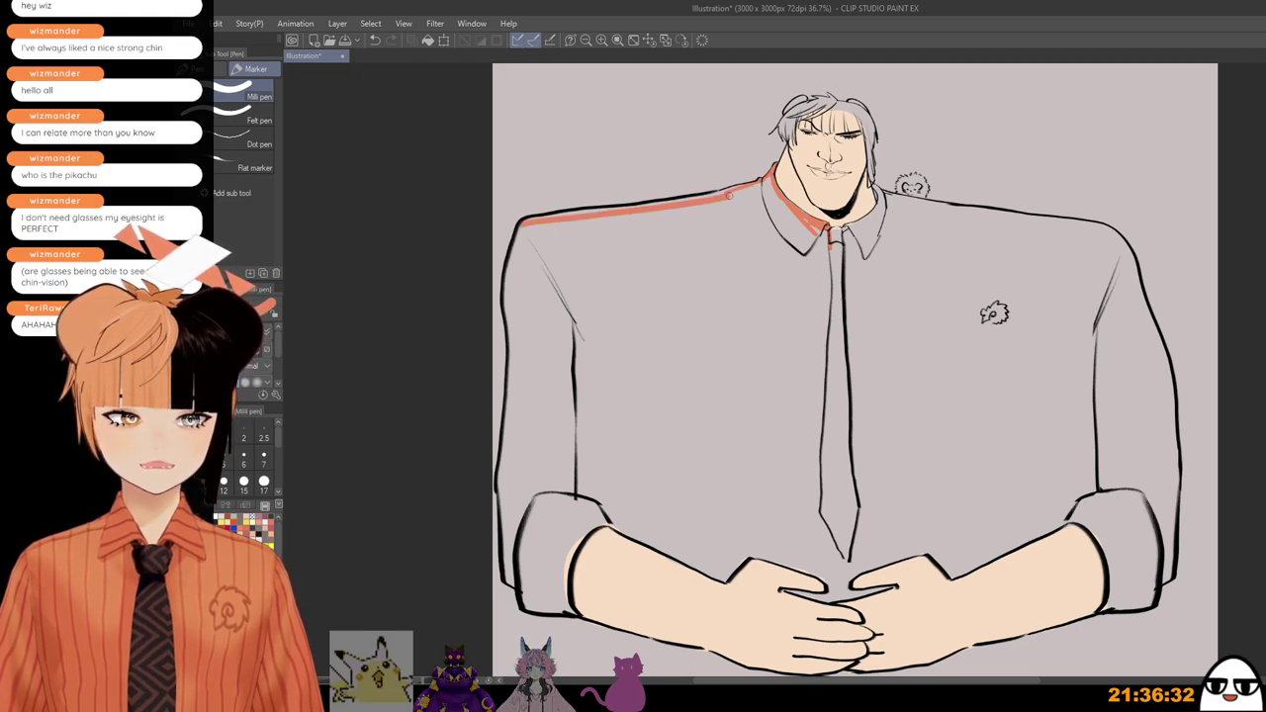
{"action": "key", "text": "ctrl+z"}
{"action": "mouse_move", "coordinate": [524, 222]}
{"action": "left_mouse_down"}
{"action": "mouse_move", "coordinate": [737, 189]}
{"action": "mouse_move", "coordinate": [543, 216]}
{"action": "left_mouse_up"}
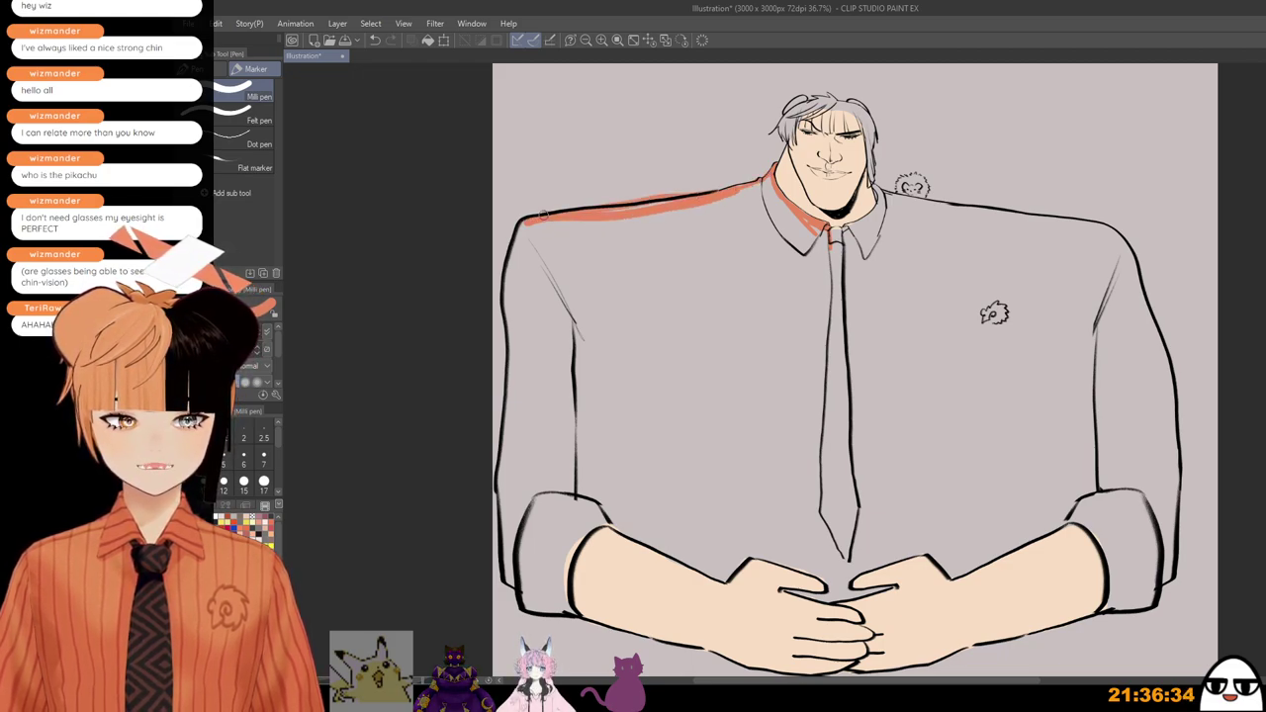
{"action": "left_click_drag", "start_coordinate": [690, 205], "coordinate": [747, 190]}
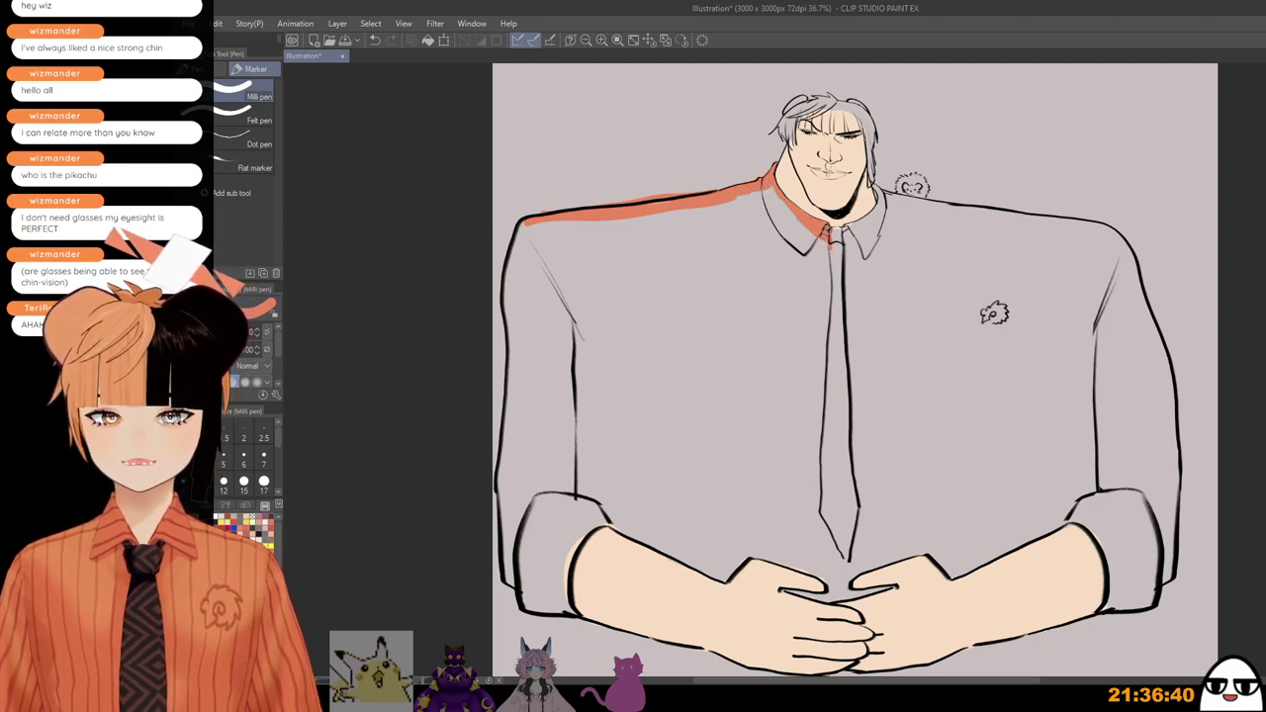
{"action": "scroll", "coordinate": [858, 228], "scroll_direction": "up", "scroll_amount": 1}
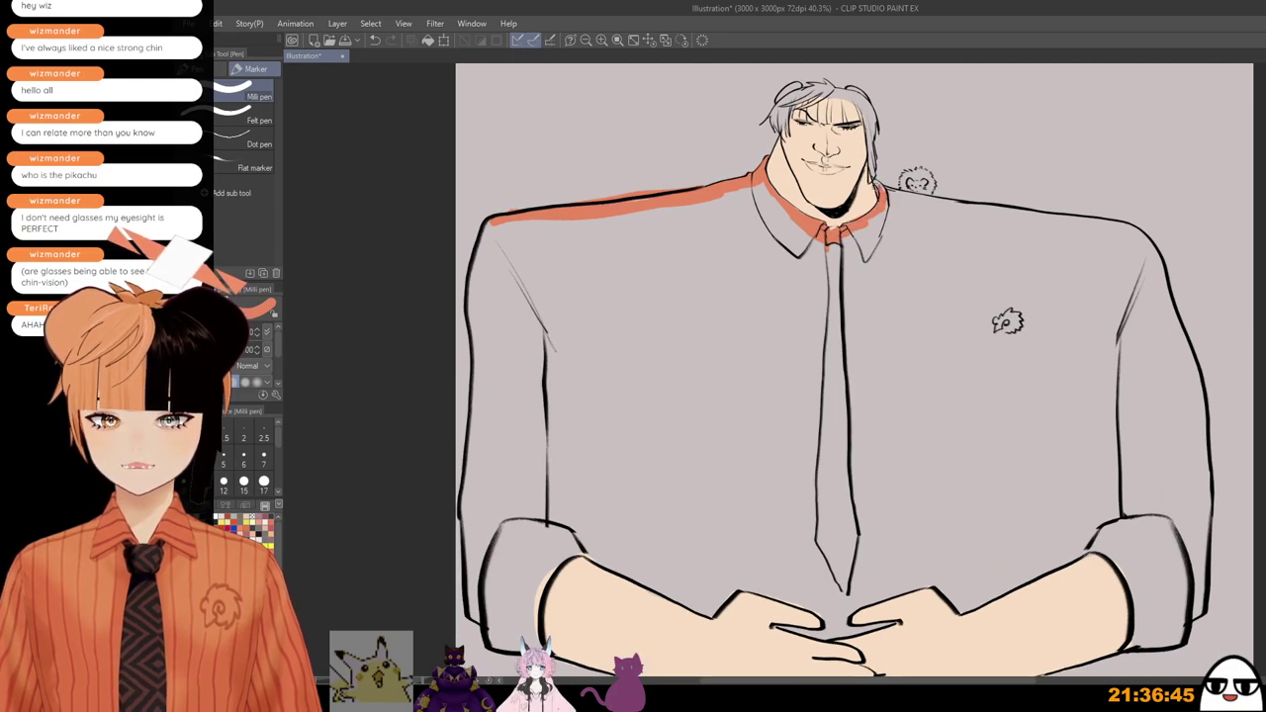
{"action": "scroll", "coordinate": [907, 194], "scroll_direction": "down", "scroll_amount": 2}
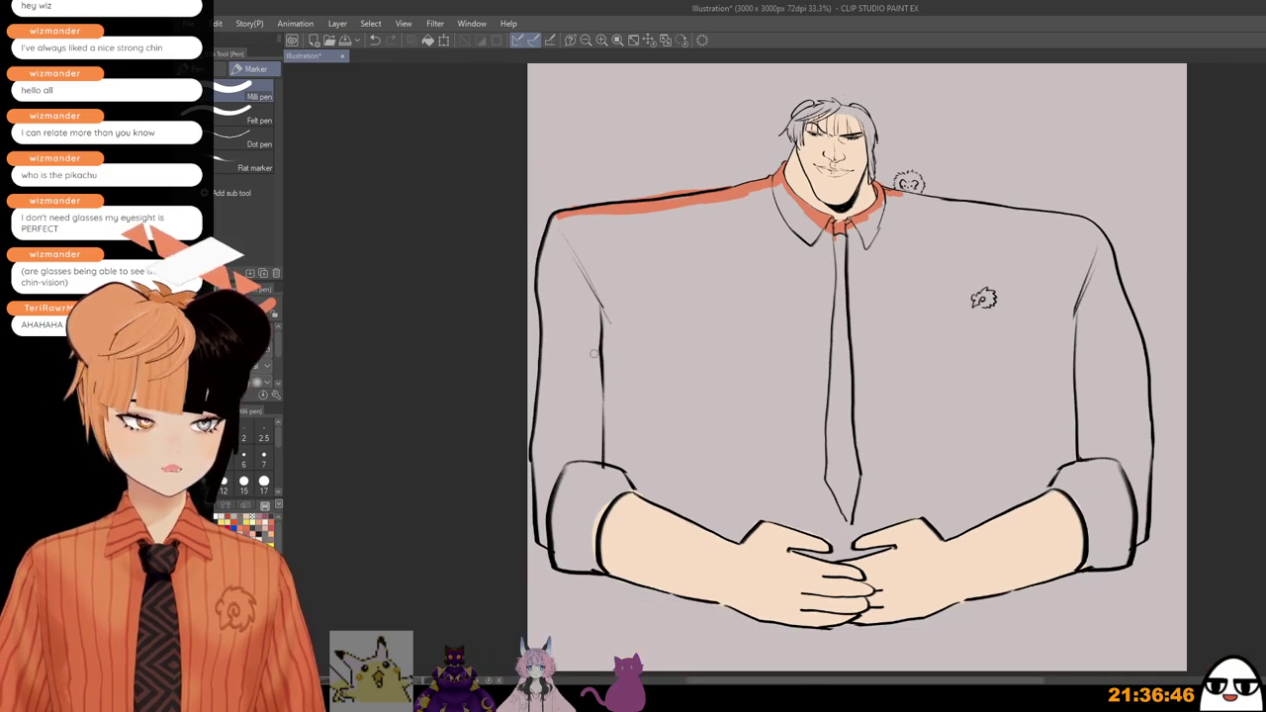
Step: Trace orange-red just inside the left sleeve, its rolled cuff and the shirt's lower edge above the clasped hands
{"action": "mouse_move", "coordinate": [557, 214]}
{"action": "left_mouse_down"}
{"action": "mouse_move", "coordinate": [537, 492]}
{"action": "mouse_move", "coordinate": [536, 455]}
{"action": "mouse_move", "coordinate": [543, 544]}
{"action": "mouse_move", "coordinate": [568, 483]}
{"action": "mouse_move", "coordinate": [613, 469]}
{"action": "mouse_move", "coordinate": [744, 541]}
{"action": "left_mouse_up"}
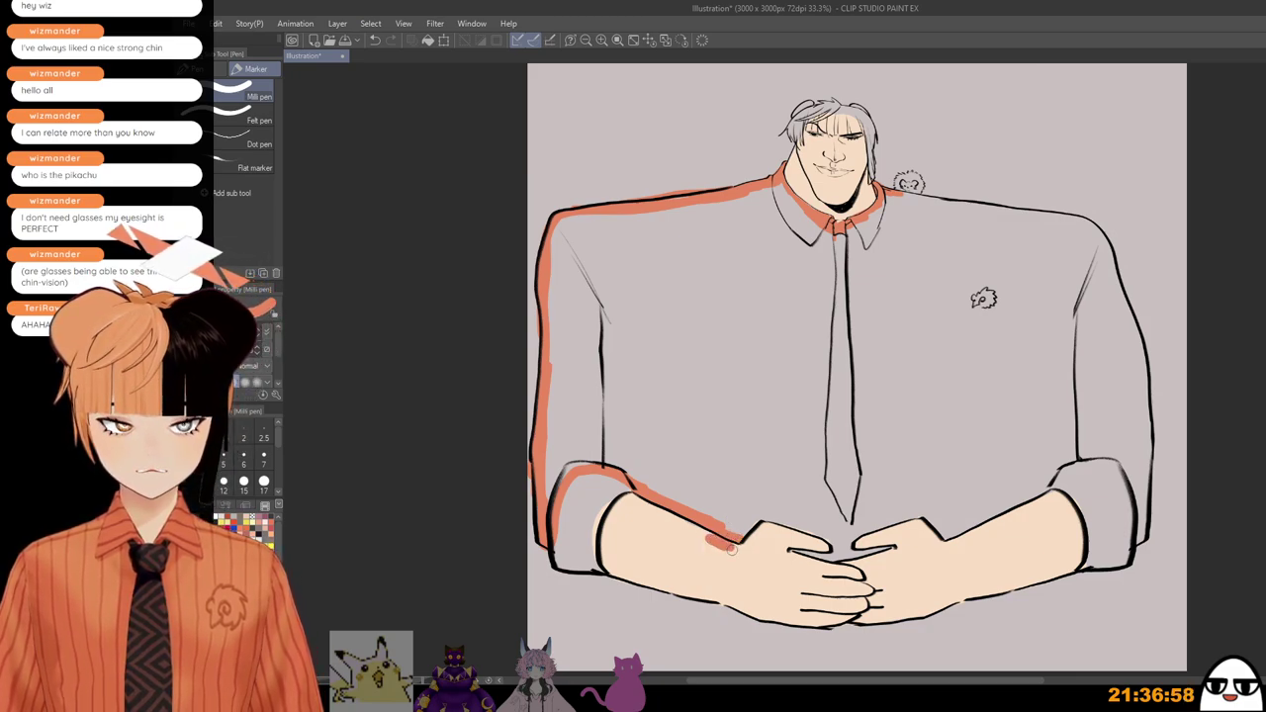
{"action": "key", "text": "ctrl+z"}
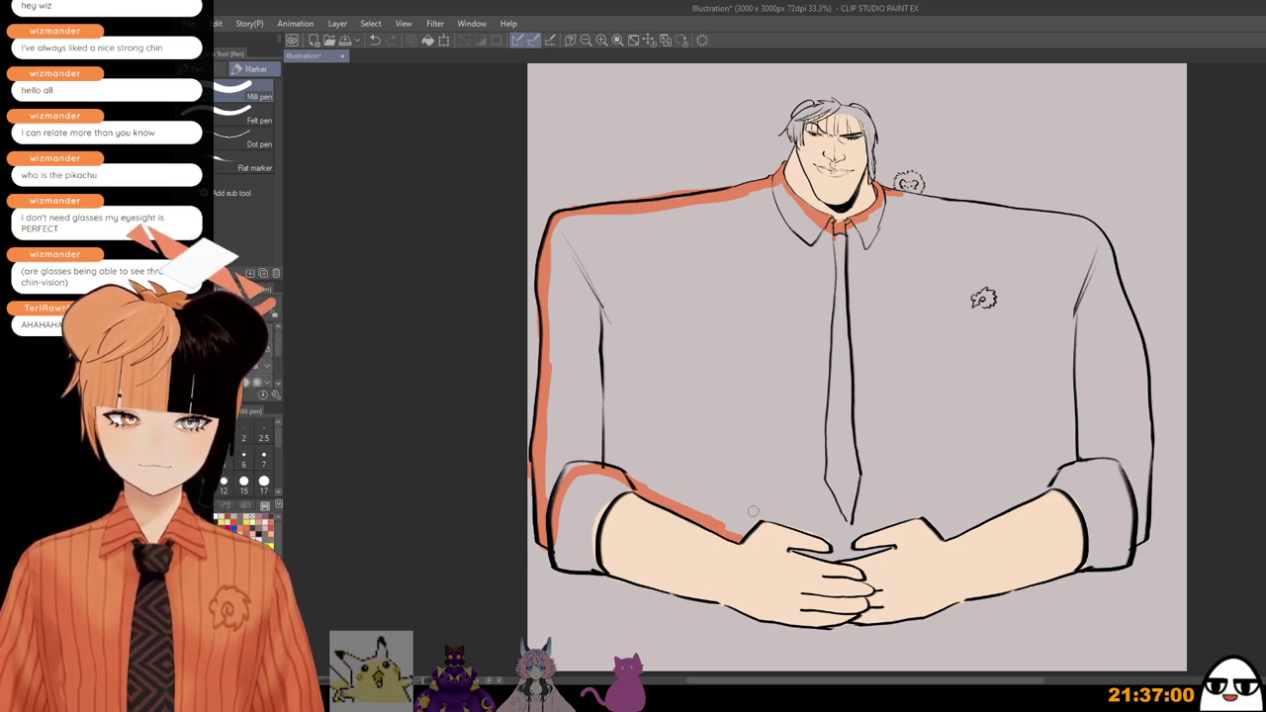
{"action": "mouse_move", "coordinate": [738, 531]}
{"action": "left_mouse_down"}
{"action": "mouse_move", "coordinate": [771, 515]}
{"action": "mouse_move", "coordinate": [829, 534]}
{"action": "left_mouse_up"}
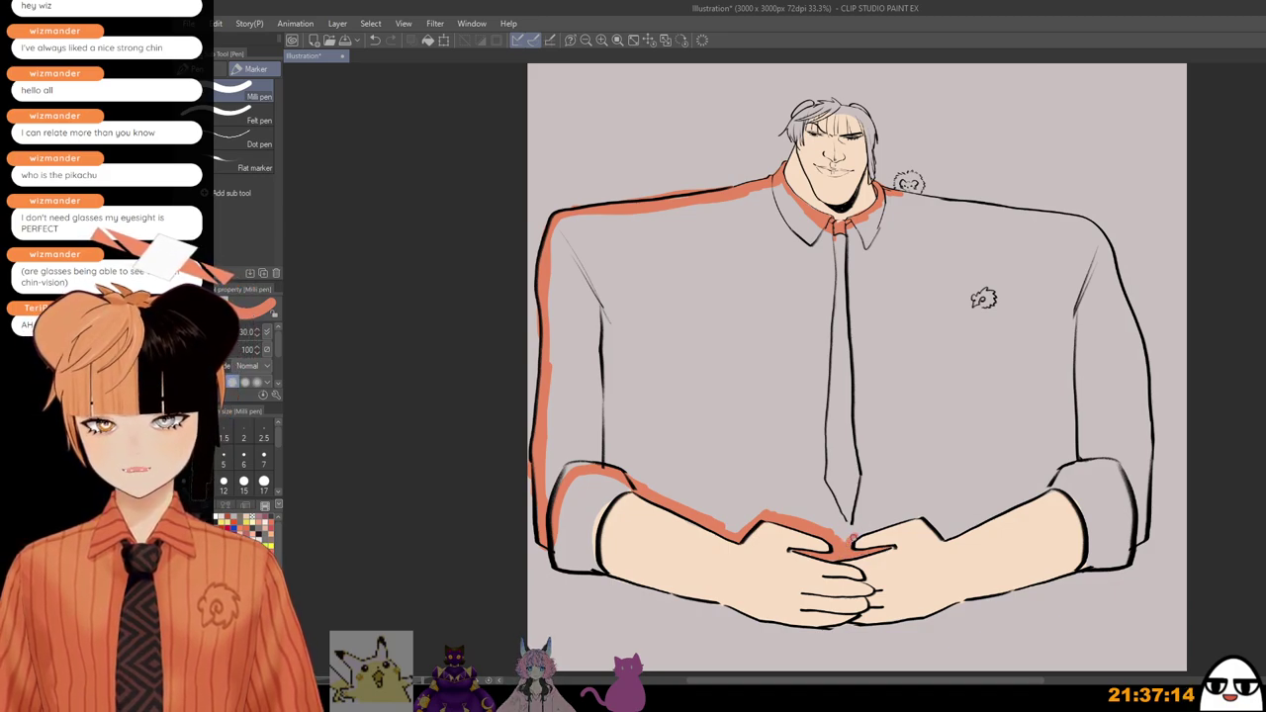
{"action": "left_click_drag", "start_coordinate": [853, 539], "coordinate": [928, 512]}
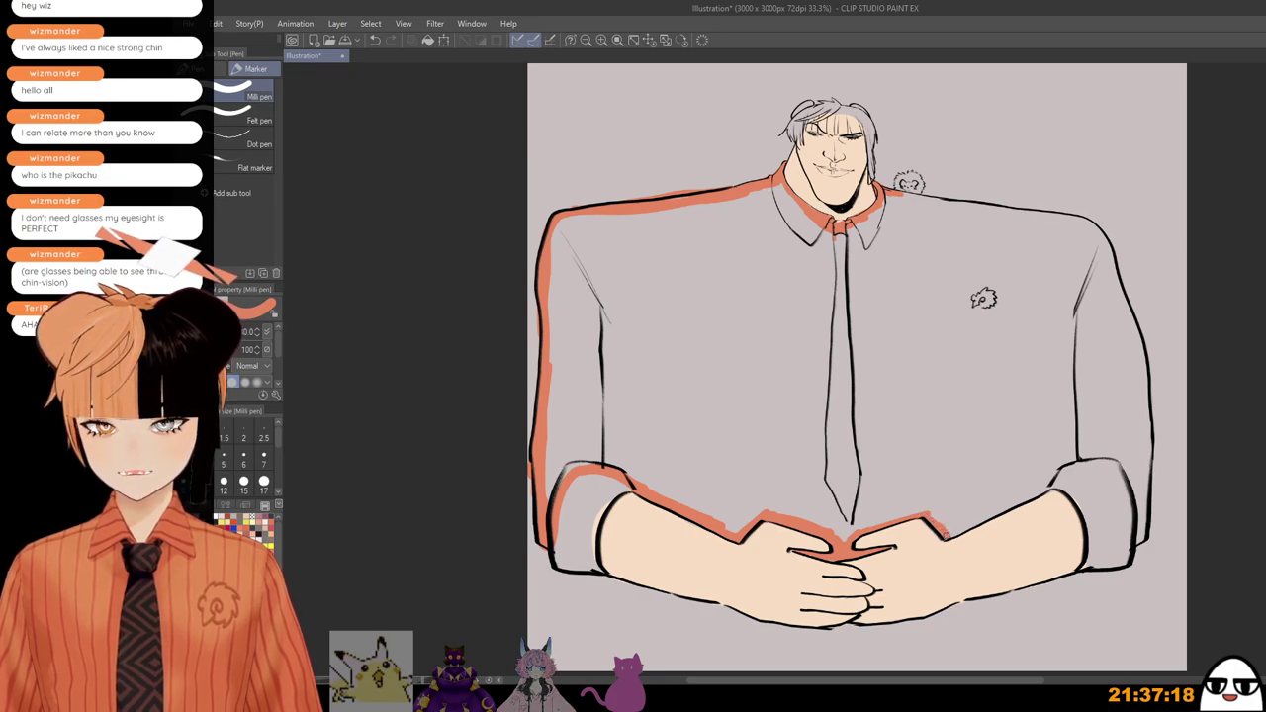
Step: Close the orange-red shirt outline along the right forearm, cuff, outer sleeve and shoulder up to the collar with the Milli pen at size 30
{"action": "left_click_drag", "start_coordinate": [946, 536], "coordinate": [1037, 503]}
{"action": "mouse_move", "coordinate": [946, 536]}
{"action": "left_mouse_down"}
{"action": "mouse_move", "coordinate": [1053, 485]}
{"action": "mouse_move", "coordinate": [1138, 543]}
{"action": "left_mouse_up"}
{"action": "left_click", "coordinate": [1083, 461], "text": "shift"}
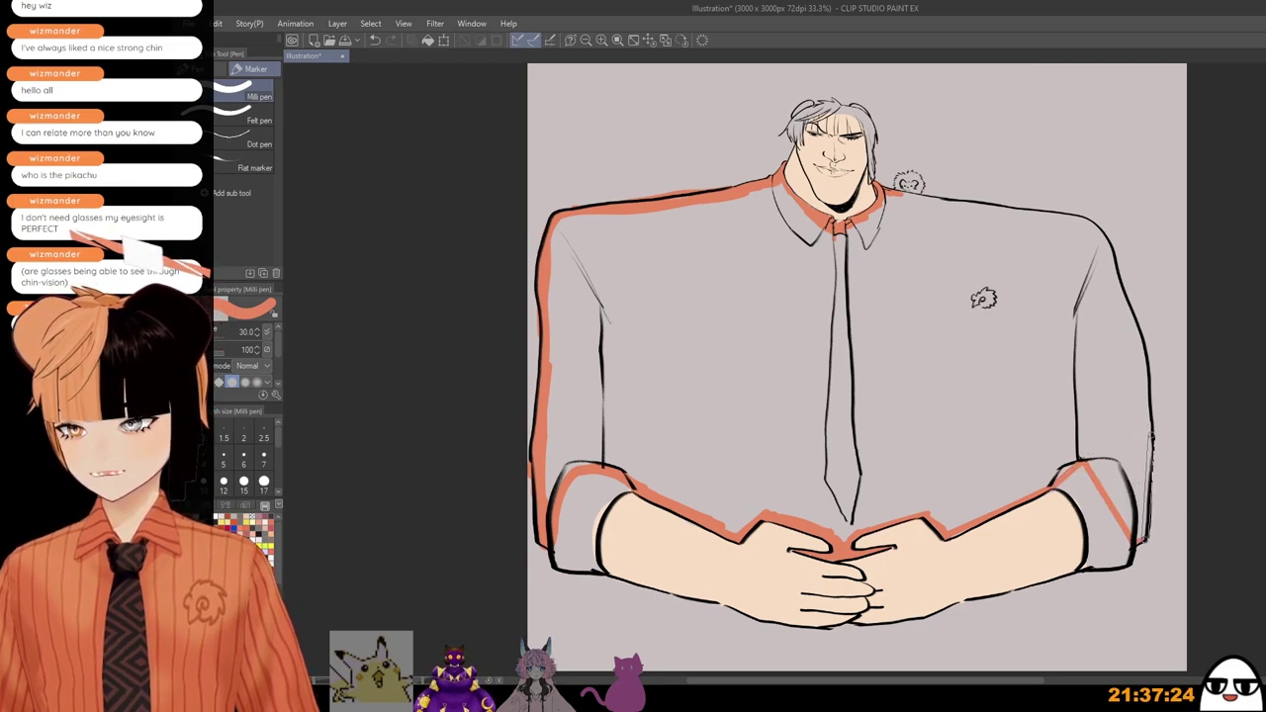
{"action": "left_click", "coordinate": [1151, 436], "text": "shift"}
{"action": "left_click", "coordinate": [1146, 357], "text": "shift"}
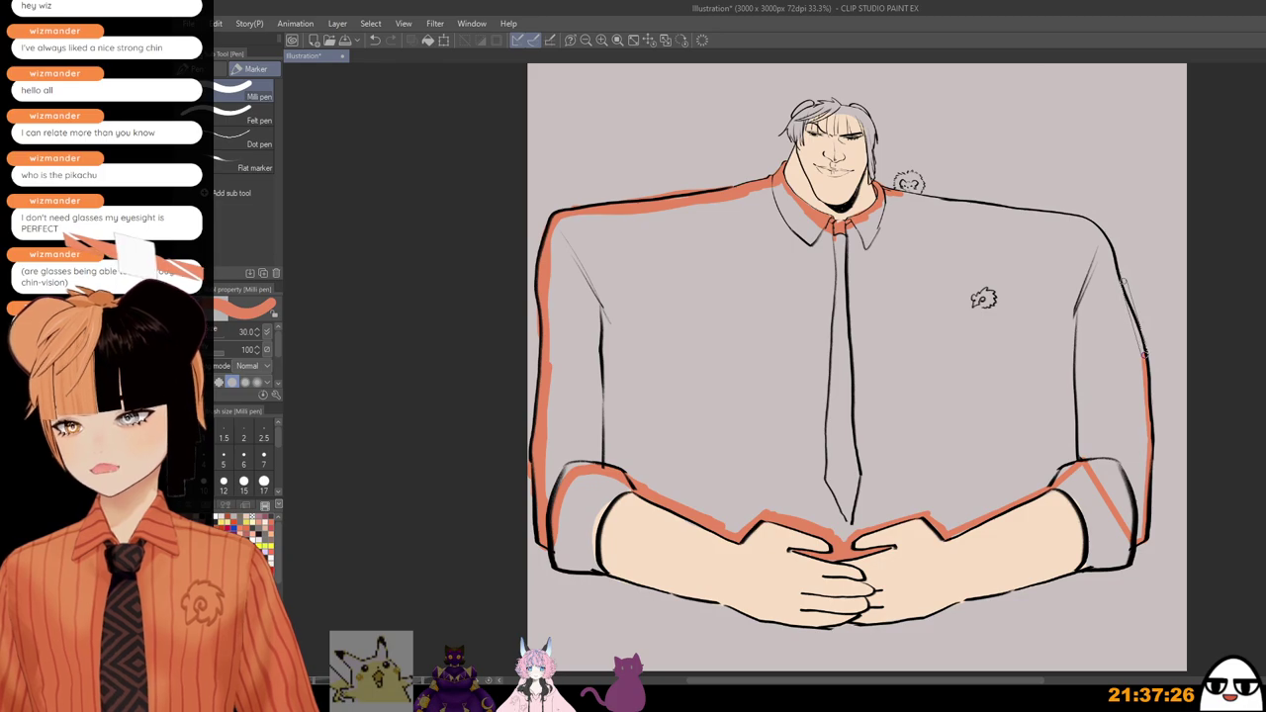
{"action": "left_click_drag", "start_coordinate": [1145, 348], "coordinate": [1119, 283]}
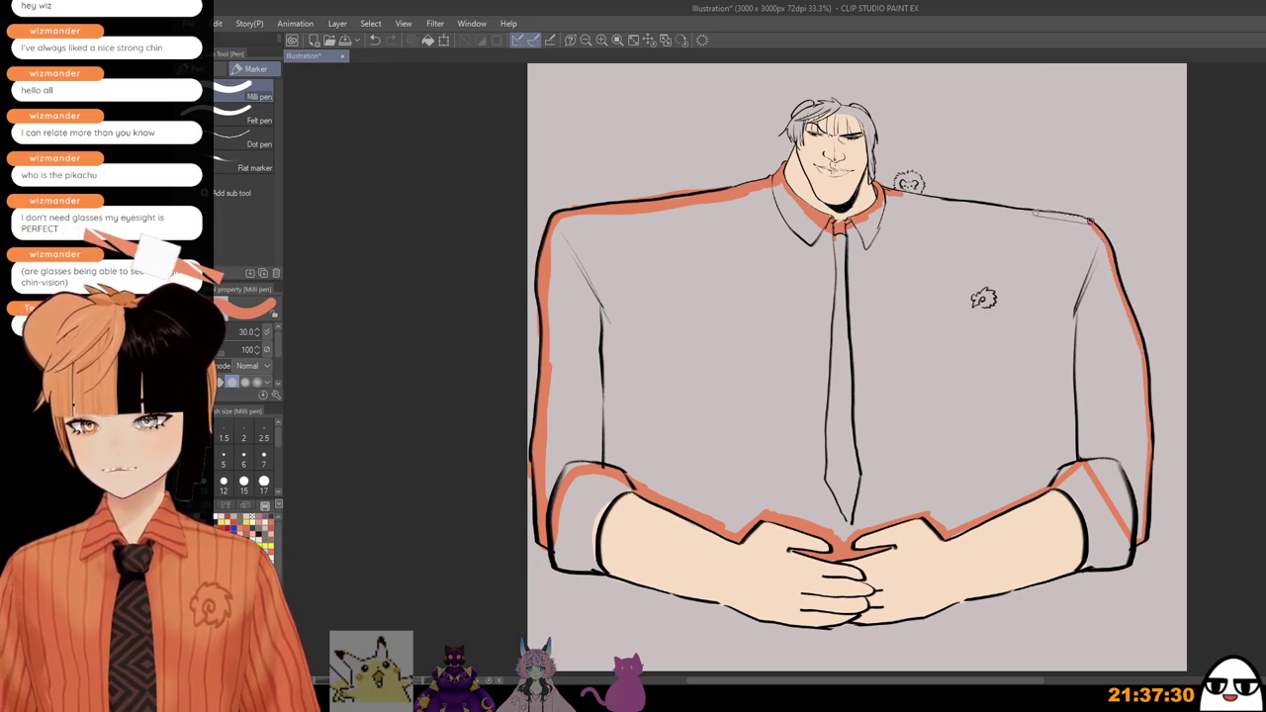
{"action": "left_click", "coordinate": [1038, 212], "text": "shift"}
{"action": "left_click_drag", "start_coordinate": [908, 184], "coordinate": [886, 193]}
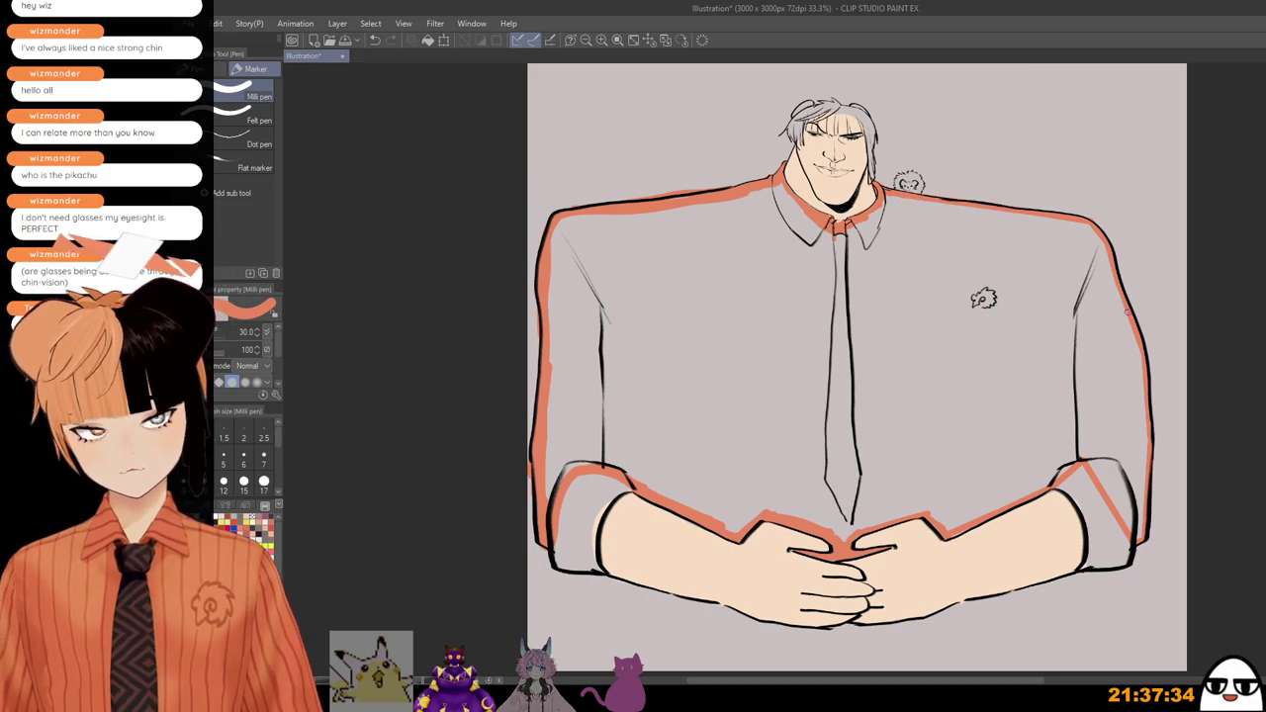
Step: Fill the enclosed shirt area with orange-red and clean up the colour spilling above the left shoulder line
{"action": "key", "text": "g"}
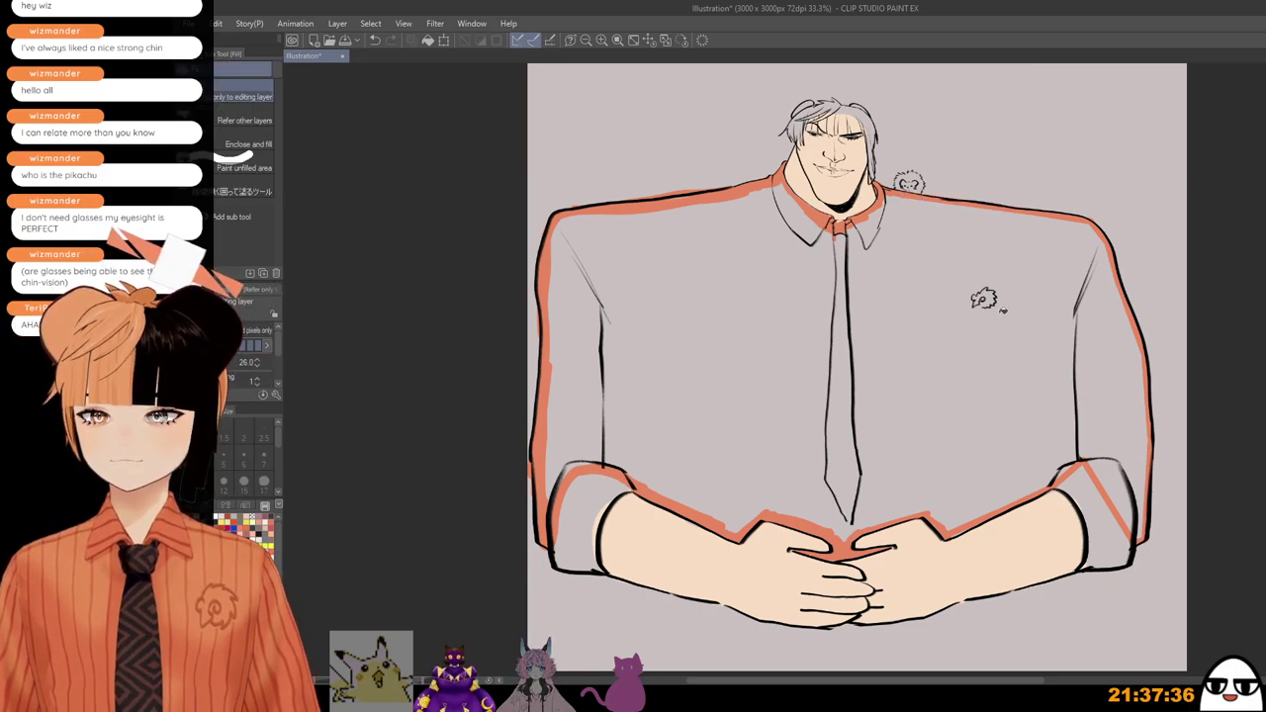
{"action": "left_click", "coordinate": [985, 393]}
{"action": "key", "text": "p"}
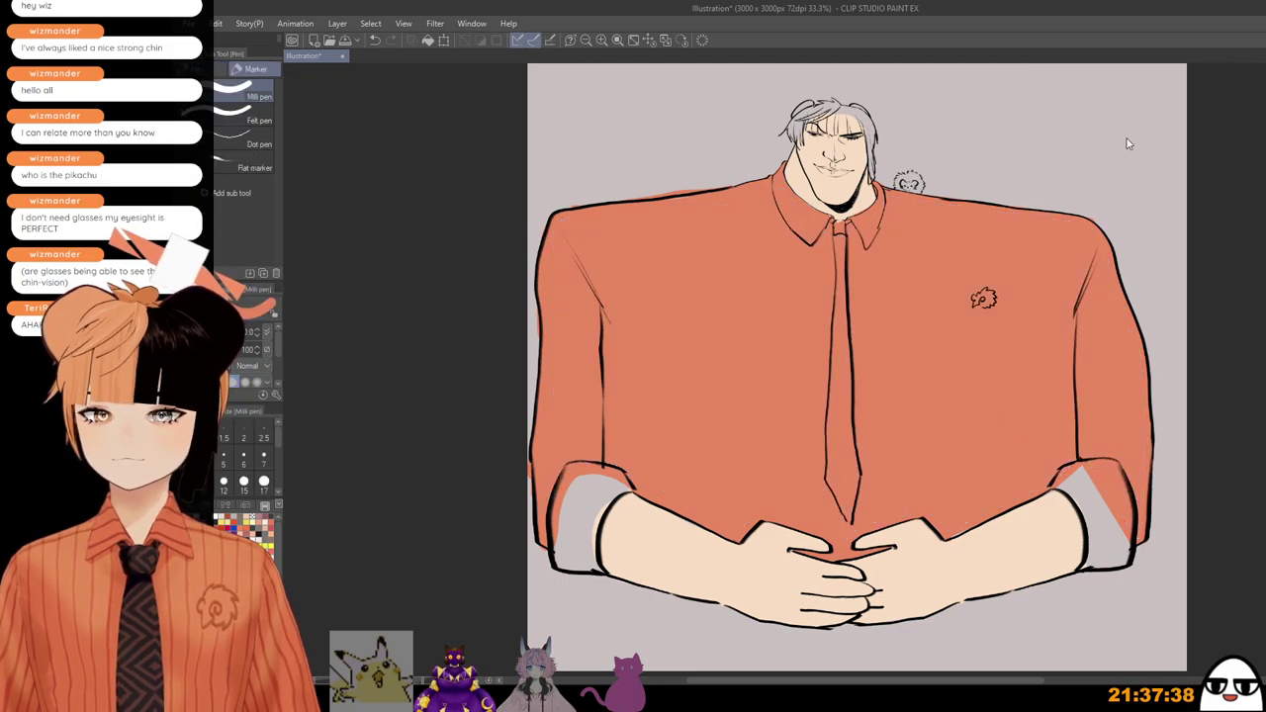
{"action": "scroll", "coordinate": [643, 208], "scroll_direction": "up", "scroll_amount": 3}
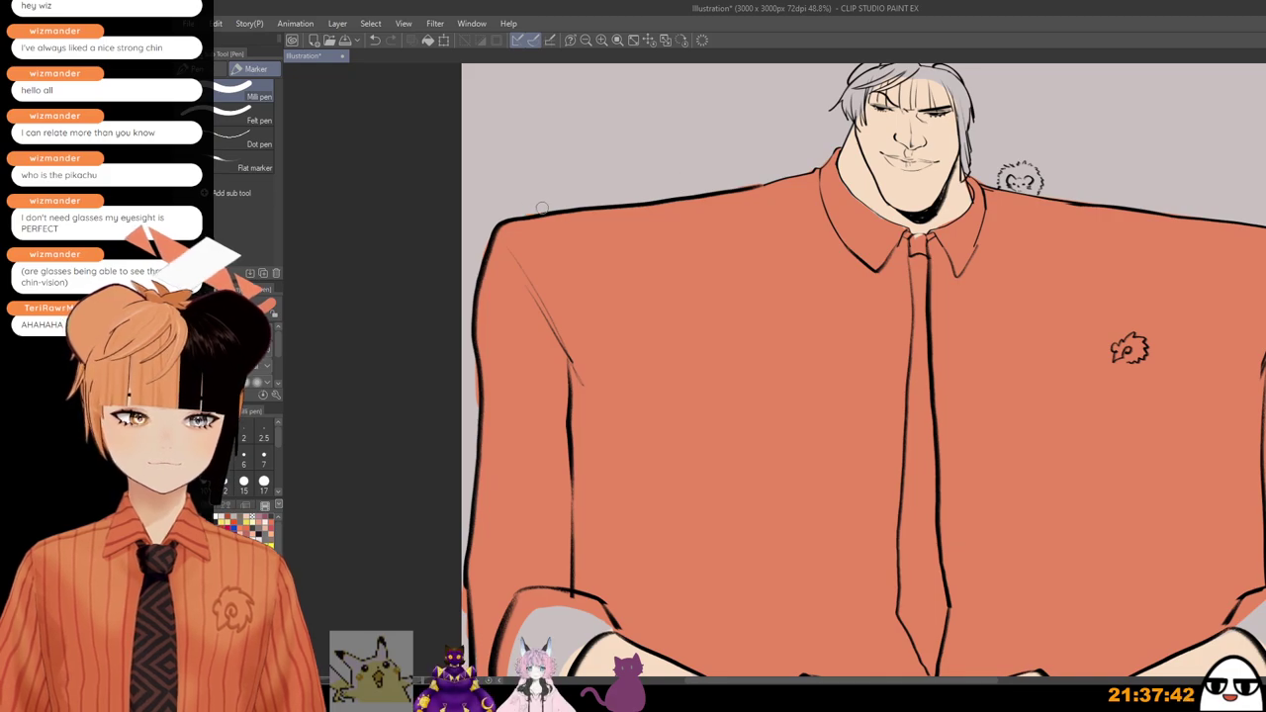
{"action": "scroll", "coordinate": [559, 323], "scroll_direction": "down", "scroll_amount": 2}
{"action": "scroll", "coordinate": [474, 556], "scroll_direction": "down", "scroll_amount": 1}
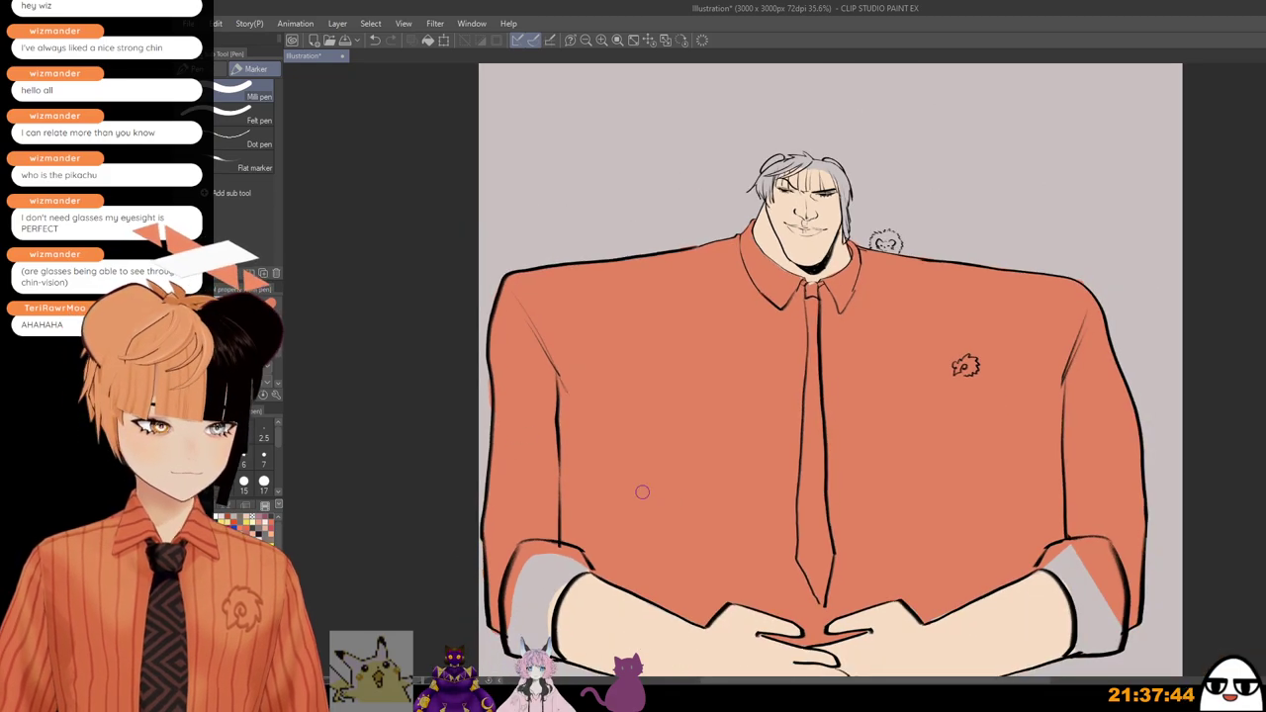
Step: Paint the left rolled-up sleeve cuff pale greyish white with the Milli pen, covering the orange-red inside its outline
{"action": "left_click_drag", "start_coordinate": [847, 560], "coordinate": [811, 432]}
{"action": "scroll", "coordinate": [856, 474], "scroll_direction": "down", "scroll_amount": 2}
{"action": "left_click_drag", "start_coordinate": [884, 579], "coordinate": [910, 584]}
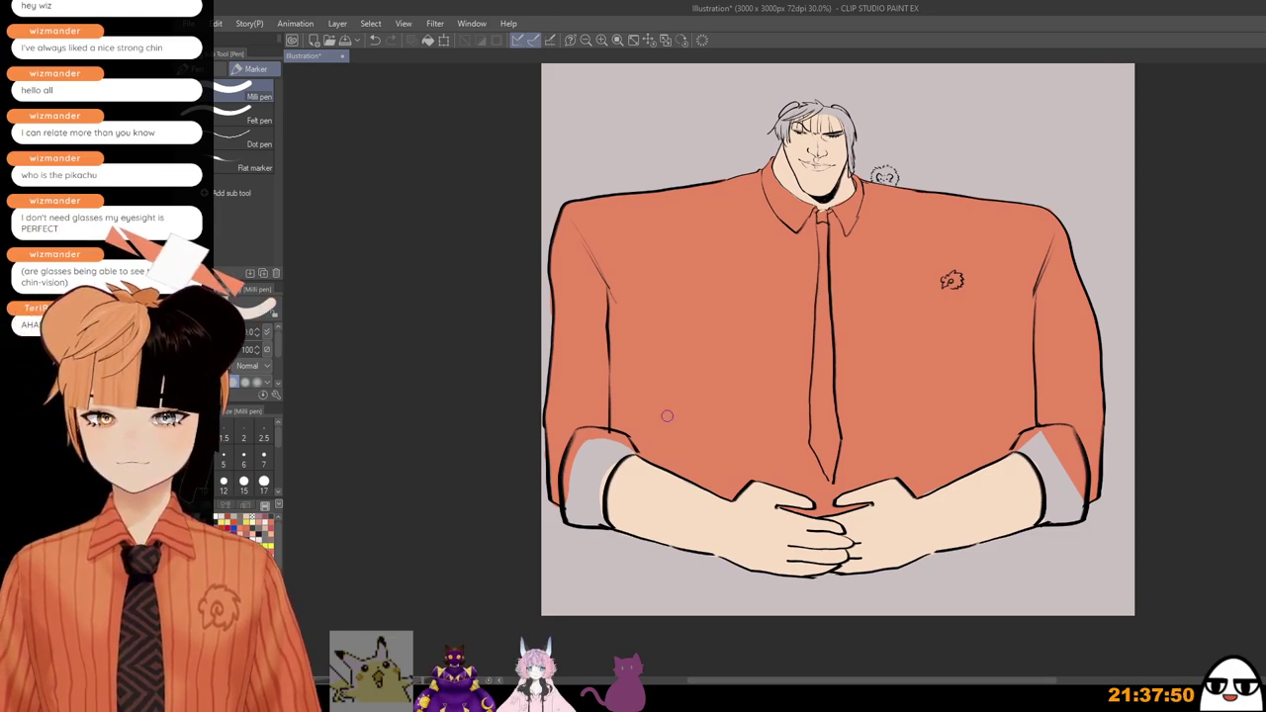
{"action": "scroll", "coordinate": [594, 443], "scroll_direction": "up", "scroll_amount": 1}
{"action": "mouse_move", "coordinate": [574, 433]}
{"action": "left_mouse_down"}
{"action": "mouse_move", "coordinate": [559, 511]}
{"action": "mouse_move", "coordinate": [562, 471]}
{"action": "mouse_move", "coordinate": [557, 486]}
{"action": "mouse_move", "coordinate": [560, 538]}
{"action": "mouse_move", "coordinate": [596, 540]}
{"action": "mouse_move", "coordinate": [565, 543]}
{"action": "mouse_move", "coordinate": [604, 545]}
{"action": "mouse_move", "coordinate": [595, 500]}
{"action": "mouse_move", "coordinate": [610, 470]}
{"action": "left_mouse_up"}
{"action": "mouse_move", "coordinate": [634, 455]}
{"action": "left_mouse_down"}
{"action": "mouse_move", "coordinate": [622, 438]}
{"action": "mouse_move", "coordinate": [572, 431]}
{"action": "left_mouse_up"}
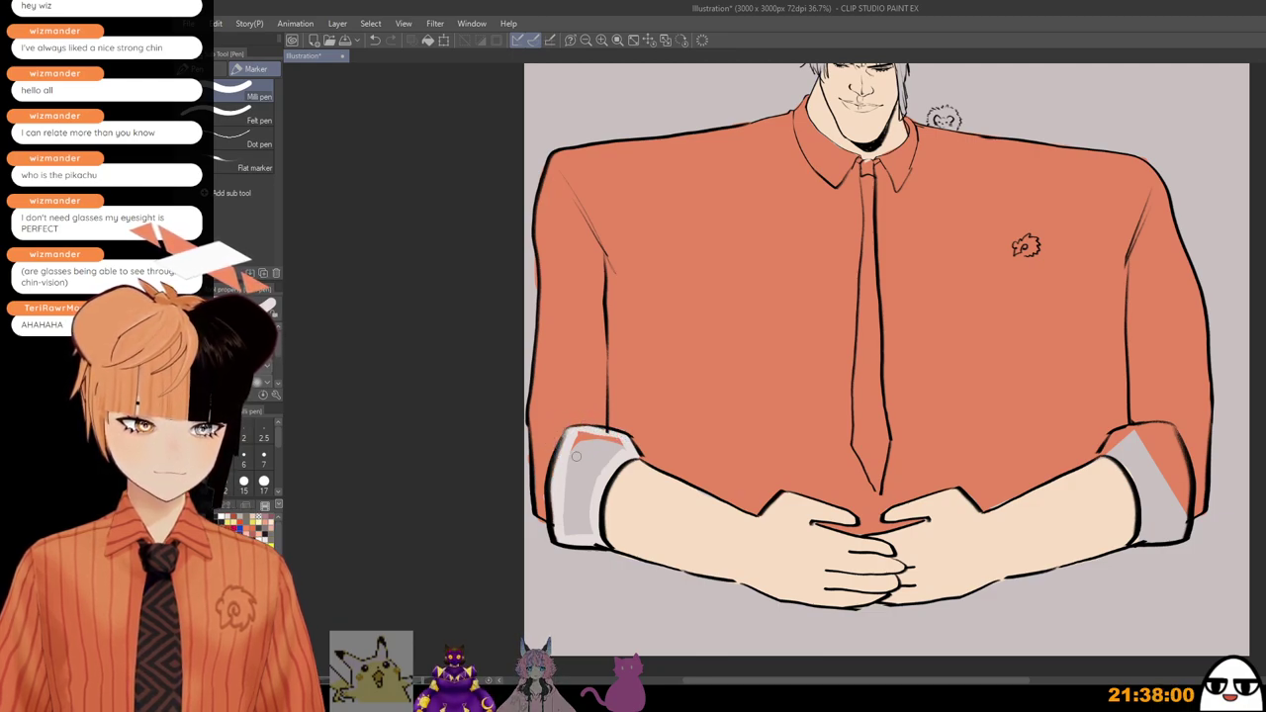
{"action": "mouse_move", "coordinate": [576, 456]}
{"action": "left_mouse_down"}
{"action": "mouse_move", "coordinate": [578, 439]}
{"action": "mouse_move", "coordinate": [624, 447]}
{"action": "mouse_move", "coordinate": [589, 461]}
{"action": "mouse_move", "coordinate": [575, 532]}
{"action": "mouse_move", "coordinate": [588, 513]}
{"action": "left_mouse_up"}
Step: Paint the right rolled-up sleeve cuff in the same pale greyish white, first along its edge and then across the inside
{"action": "left_click_drag", "start_coordinate": [891, 491], "coordinate": [693, 475]}
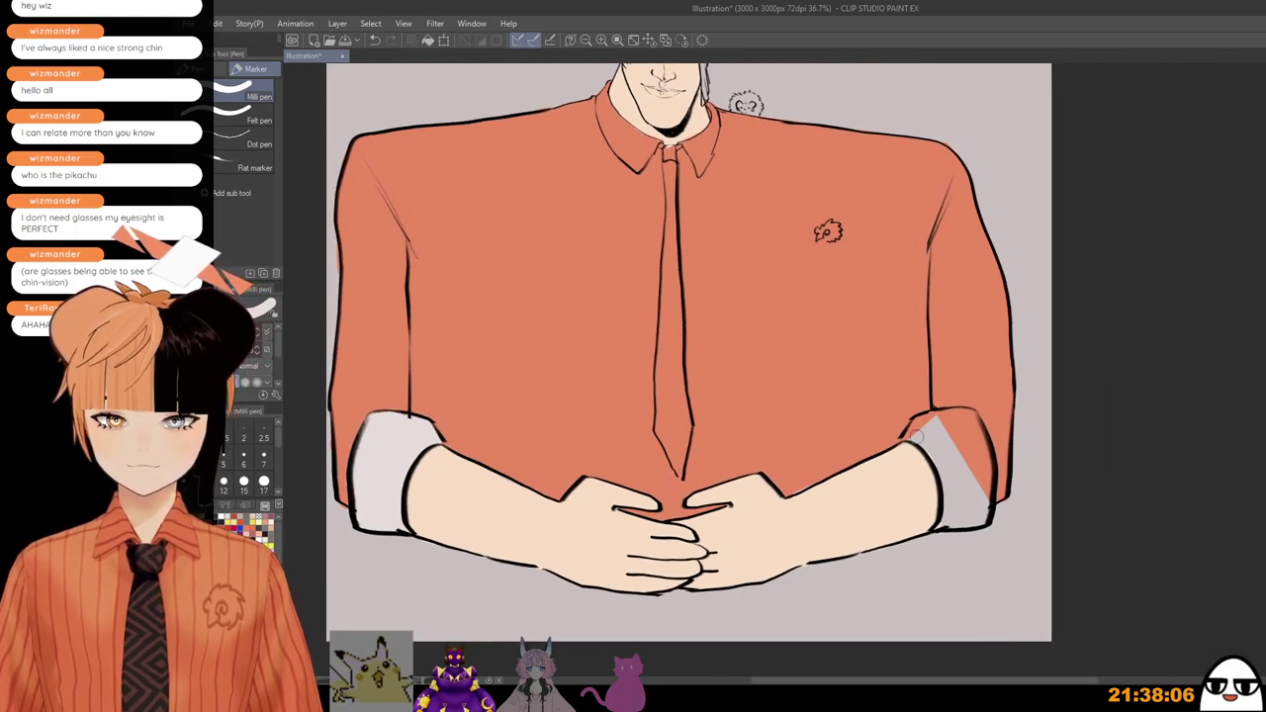
{"action": "mouse_move", "coordinate": [910, 426]}
{"action": "left_mouse_down"}
{"action": "mouse_move", "coordinate": [974, 415]}
{"action": "mouse_move", "coordinate": [987, 474]}
{"action": "left_mouse_up"}
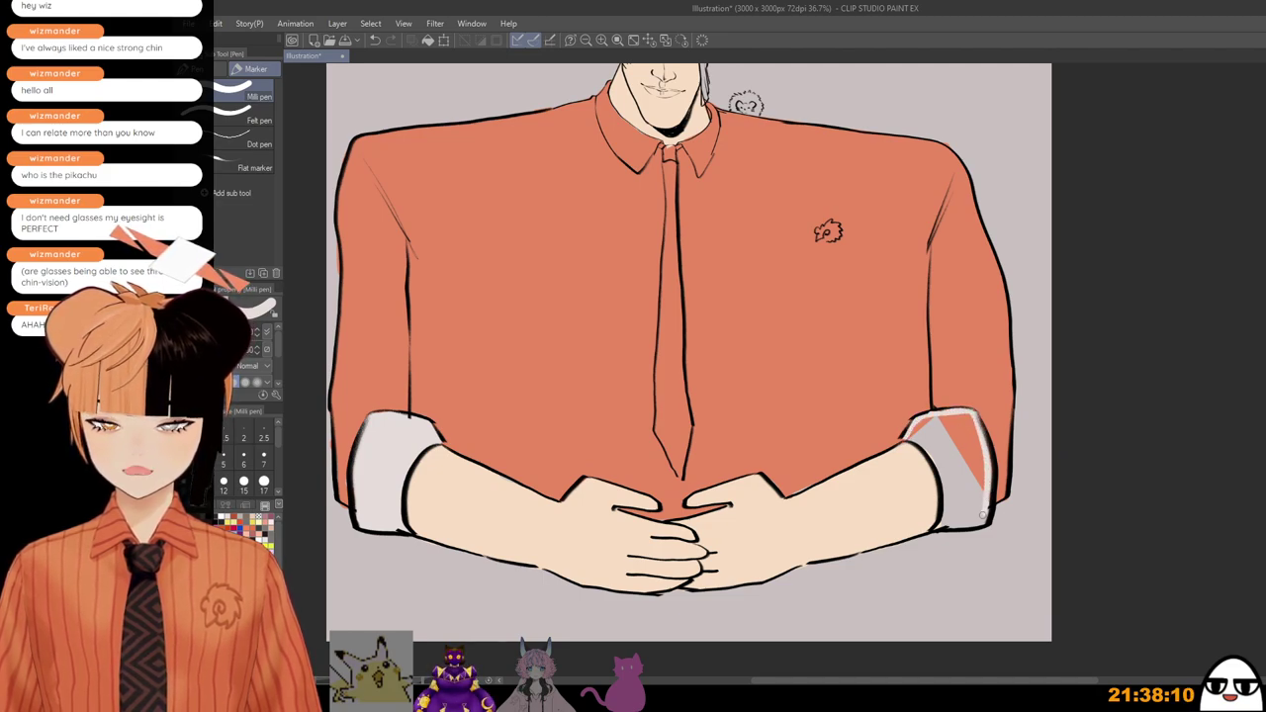
{"action": "mouse_move", "coordinate": [969, 523]}
{"action": "left_mouse_down"}
{"action": "mouse_move", "coordinate": [945, 478]}
{"action": "mouse_move", "coordinate": [909, 438]}
{"action": "mouse_move", "coordinate": [926, 422]}
{"action": "mouse_move", "coordinate": [917, 429]}
{"action": "mouse_move", "coordinate": [972, 422]}
{"action": "mouse_move", "coordinate": [984, 489]}
{"action": "mouse_move", "coordinate": [974, 518]}
{"action": "mouse_move", "coordinate": [947, 519]}
{"action": "mouse_move", "coordinate": [954, 483]}
{"action": "mouse_move", "coordinate": [925, 439]}
{"action": "mouse_move", "coordinate": [931, 429]}
{"action": "mouse_move", "coordinate": [955, 453]}
{"action": "mouse_move", "coordinate": [962, 507]}
{"action": "mouse_move", "coordinate": [959, 432]}
{"action": "left_mouse_up"}
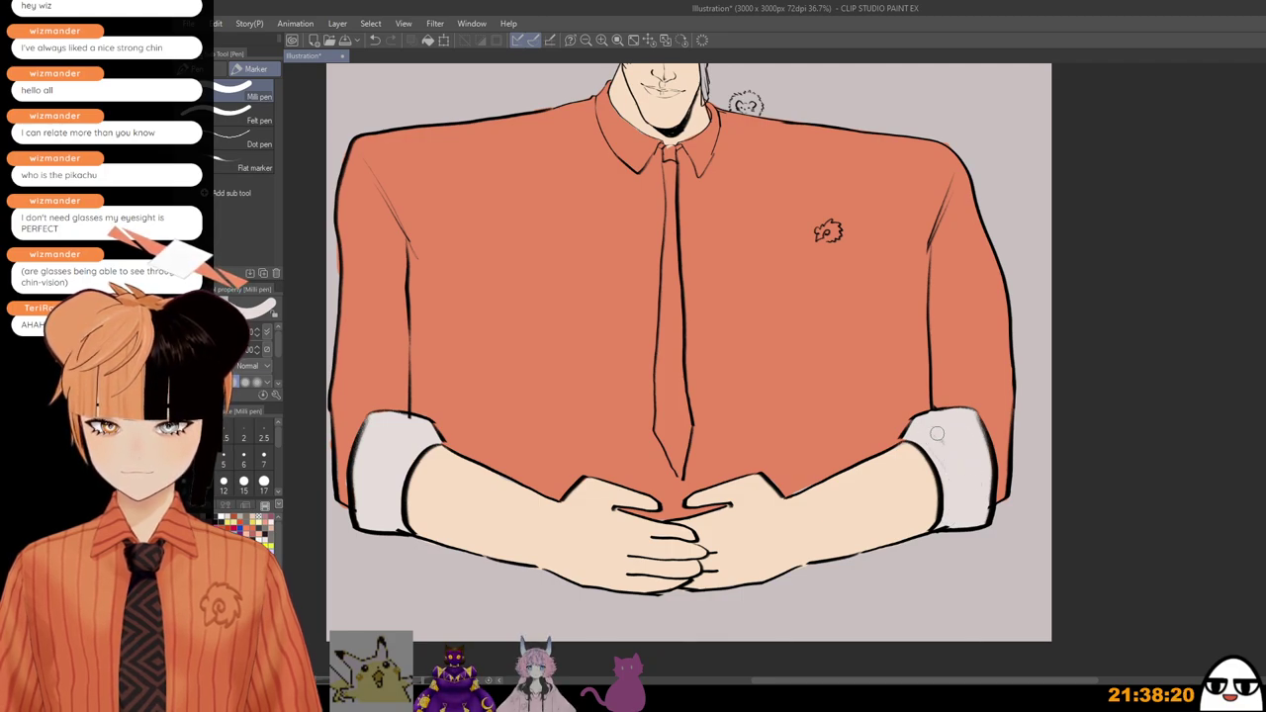
{"action": "scroll", "coordinate": [950, 465], "scroll_direction": "down", "scroll_amount": 3}
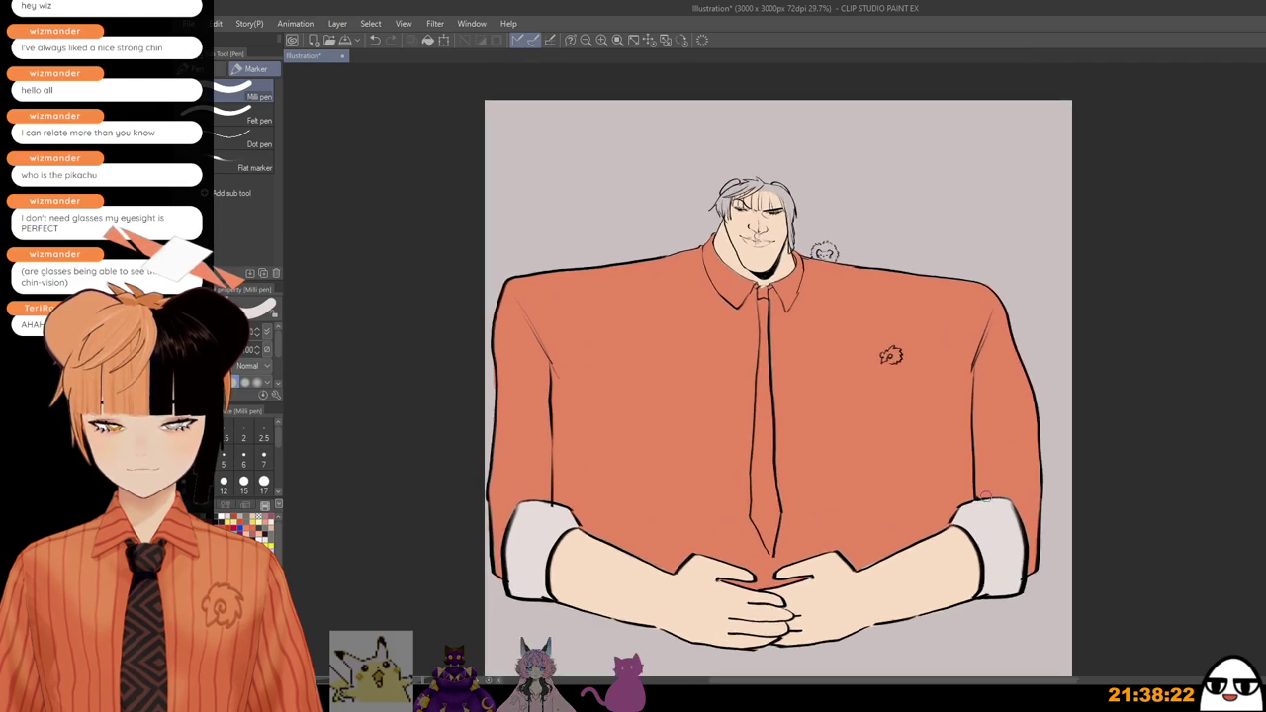
{"action": "scroll", "coordinate": [985, 496], "scroll_direction": "up", "scroll_amount": 3}
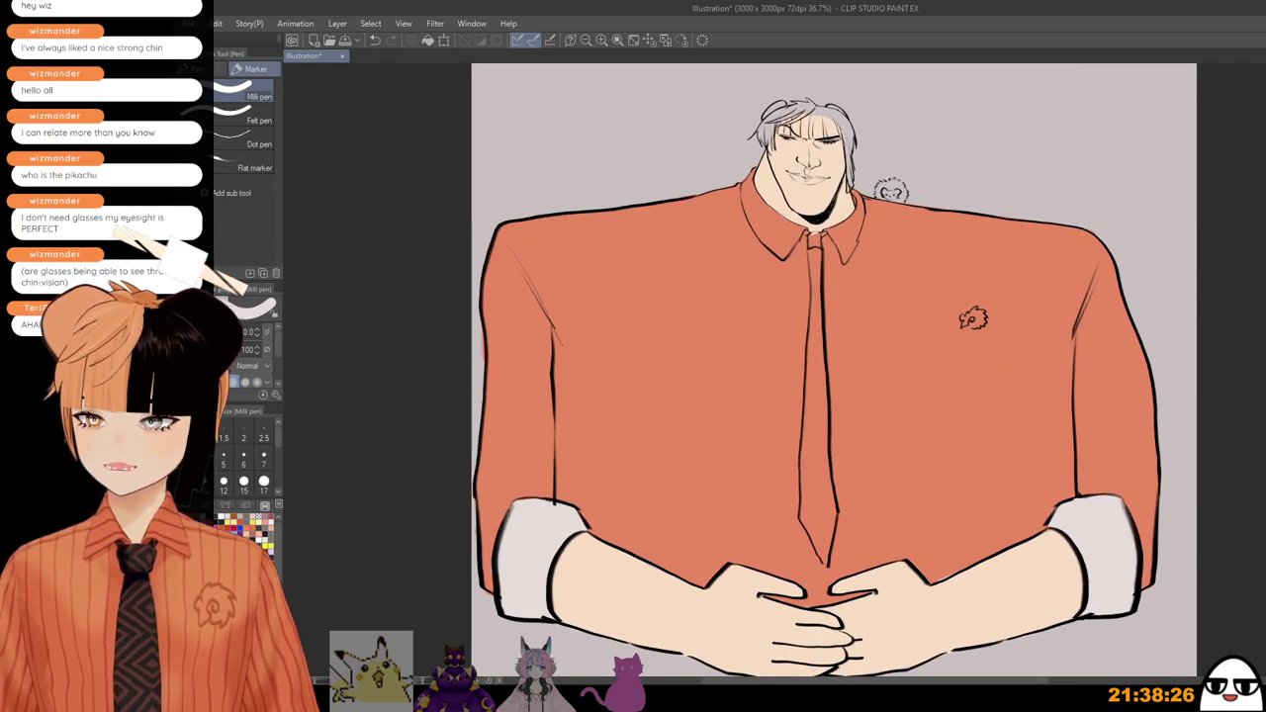
{"action": "left_click_drag", "start_coordinate": [886, 395], "coordinate": [842, 442]}
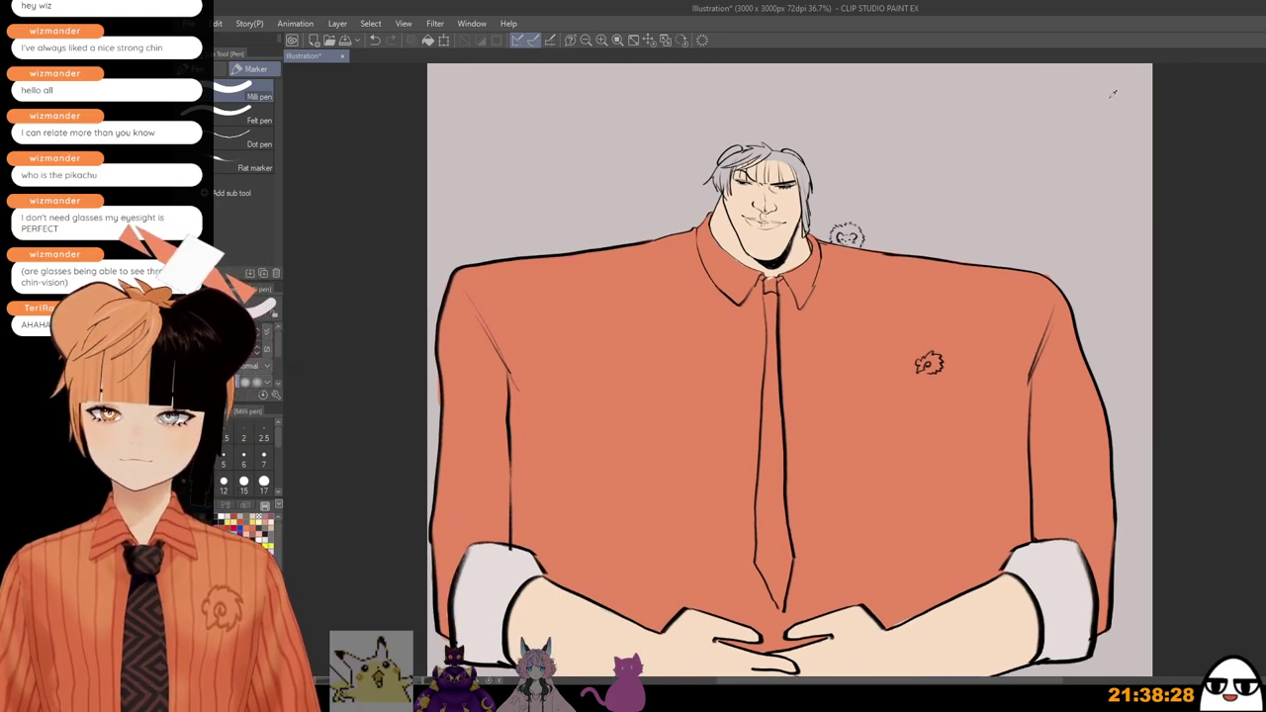
Step: Paint the tie knot dark charcoal with the Milli pen at size 15, covering the orange-red inside its outline
{"action": "scroll", "coordinate": [794, 272], "scroll_direction": "up", "scroll_amount": 3}
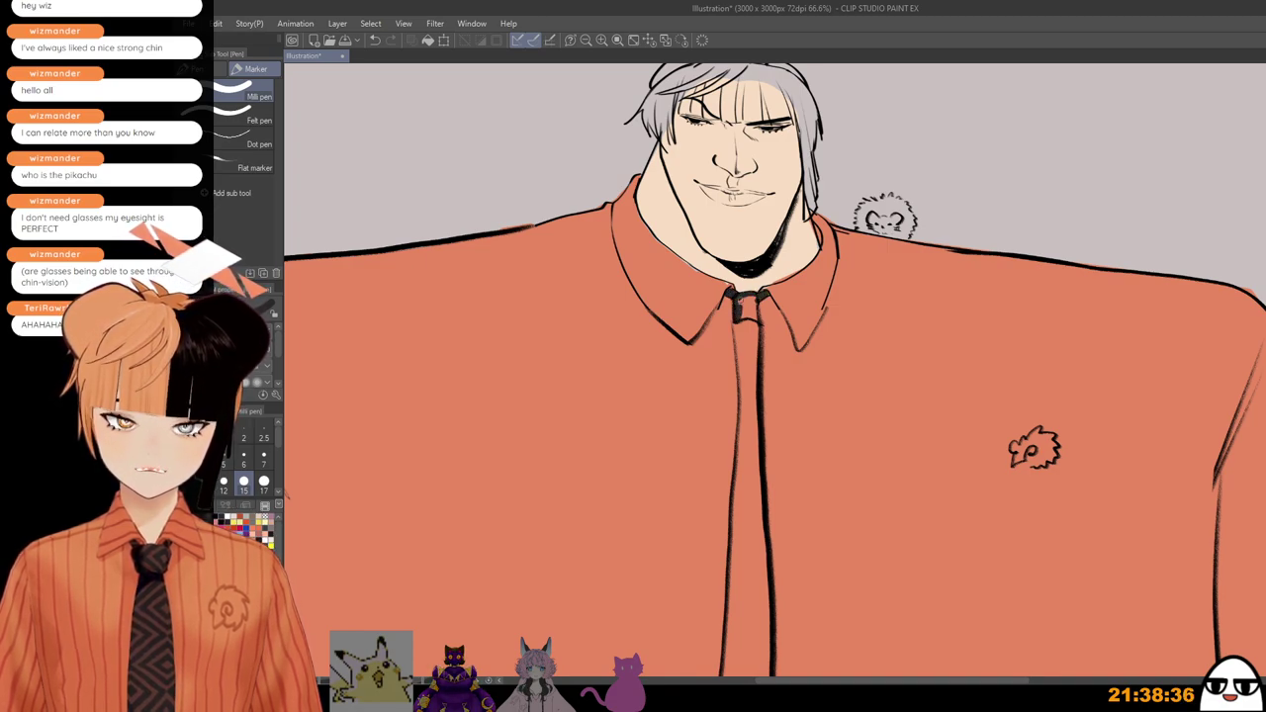
{"action": "mouse_move", "coordinate": [741, 302]}
{"action": "left_mouse_down"}
{"action": "mouse_move", "coordinate": [757, 319]}
{"action": "mouse_move", "coordinate": [737, 326]}
{"action": "mouse_move", "coordinate": [755, 259]}
{"action": "mouse_move", "coordinate": [757, 332]}
{"action": "left_mouse_up"}
{"action": "scroll", "coordinate": [735, 324], "scroll_direction": "down", "scroll_amount": 2}
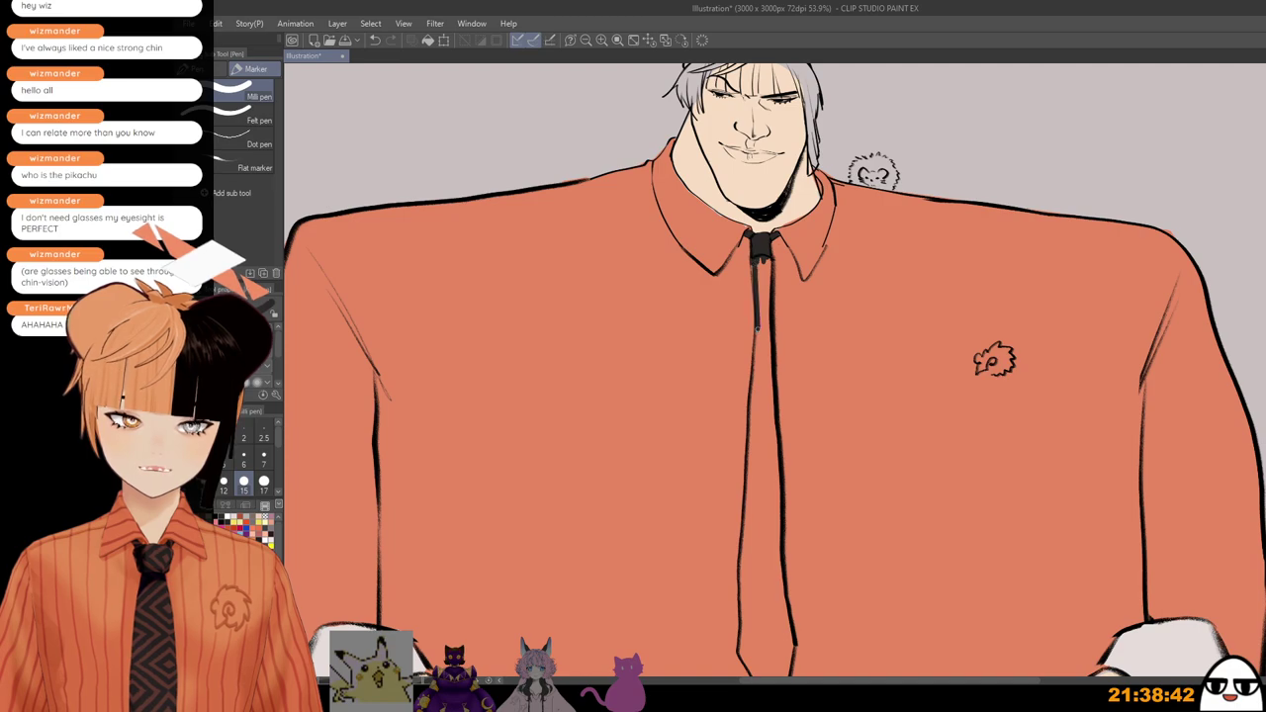
Step: Paint the hanging length of the tie dark charcoal from below the knot to its pointed tip, staying inside the line art
{"action": "left_click_drag", "start_coordinate": [759, 412], "coordinate": [765, 352]}
{"action": "mouse_move", "coordinate": [764, 272]}
{"action": "left_mouse_down"}
{"action": "mouse_move", "coordinate": [745, 597]}
{"action": "mouse_move", "coordinate": [784, 669]}
{"action": "mouse_move", "coordinate": [800, 587]}
{"action": "mouse_move", "coordinate": [771, 198]}
{"action": "mouse_move", "coordinate": [769, 479]}
{"action": "left_mouse_up"}
{"action": "left_click_drag", "start_coordinate": [765, 308], "coordinate": [761, 487]}
{"action": "mouse_move", "coordinate": [768, 369]}
{"action": "left_mouse_down"}
{"action": "mouse_move", "coordinate": [762, 579]}
{"action": "mouse_move", "coordinate": [772, 493]}
{"action": "mouse_move", "coordinate": [770, 537]}
{"action": "left_mouse_up"}
{"action": "left_click_drag", "start_coordinate": [770, 493], "coordinate": [761, 407]}
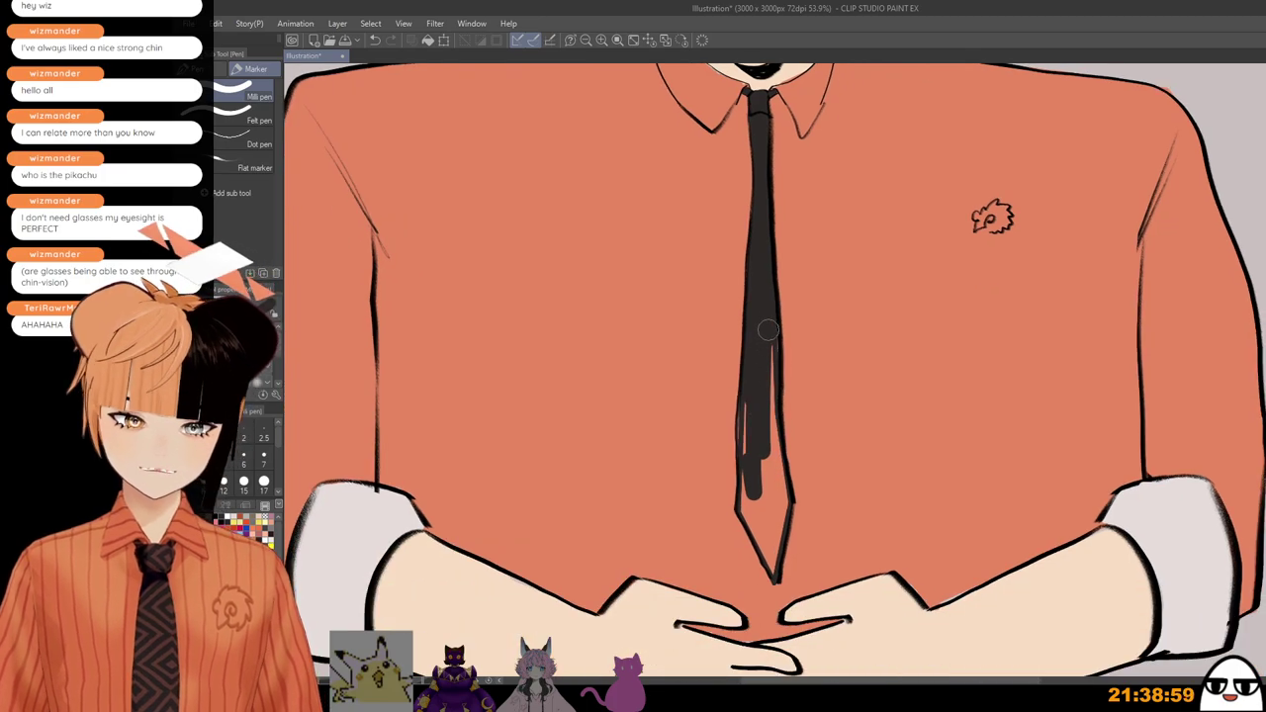
{"action": "left_click_drag", "start_coordinate": [769, 331], "coordinate": [769, 437]}
{"action": "left_click_drag", "start_coordinate": [761, 372], "coordinate": [752, 471]}
{"action": "mouse_move", "coordinate": [748, 412]}
{"action": "left_mouse_down"}
{"action": "mouse_move", "coordinate": [758, 536]}
{"action": "mouse_move", "coordinate": [758, 468]}
{"action": "mouse_move", "coordinate": [776, 467]}
{"action": "mouse_move", "coordinate": [777, 559]}
{"action": "left_mouse_up"}
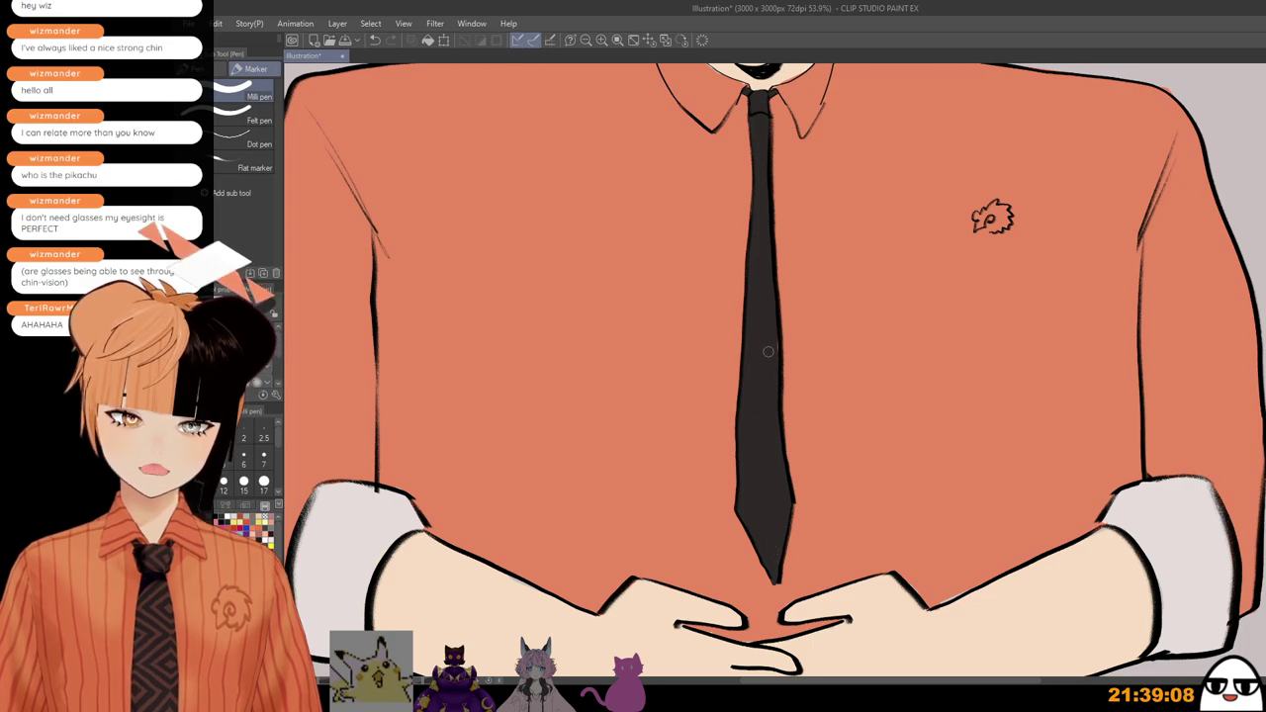
Step: Touch up the colour edge between the neck skin and the right shirt collar with the Milli pen
{"action": "scroll", "coordinate": [776, 357], "scroll_direction": "down", "scroll_amount": 2}
{"action": "left_click_drag", "start_coordinate": [848, 383], "coordinate": [837, 479]}
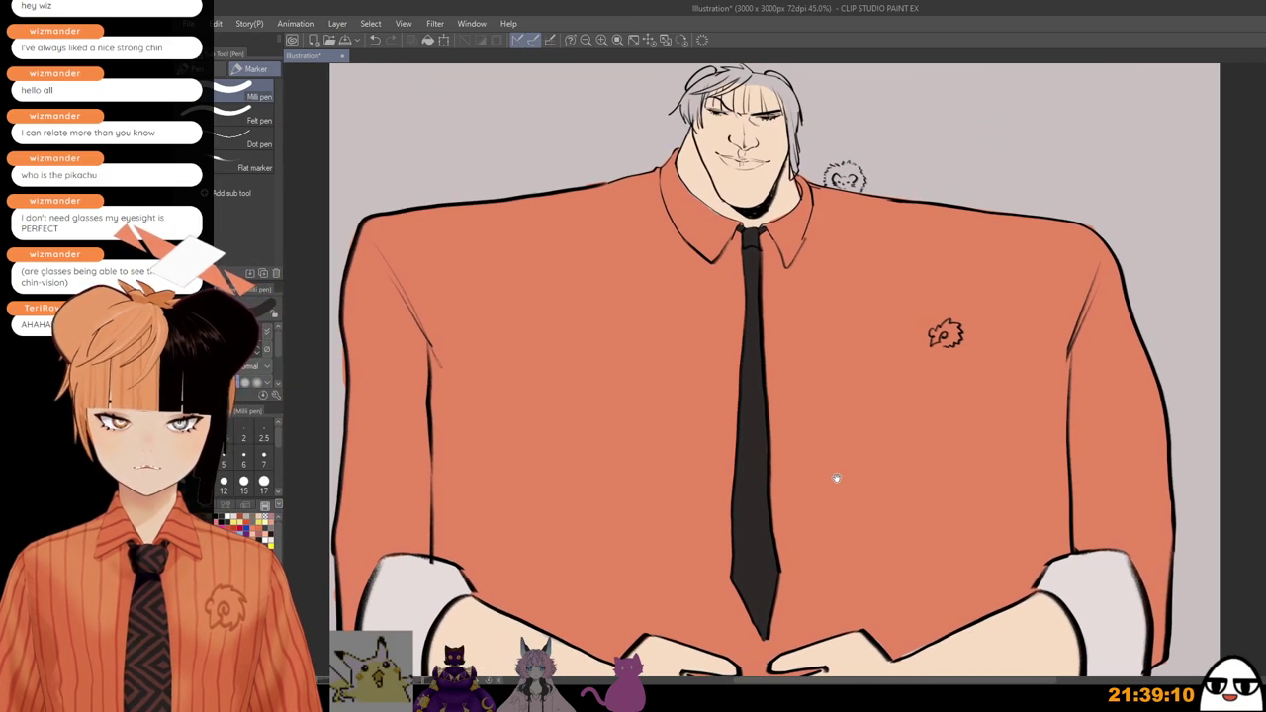
{"action": "scroll", "coordinate": [841, 457], "scroll_direction": "down", "scroll_amount": 1}
{"action": "scroll", "coordinate": [860, 554], "scroll_direction": "up", "scroll_amount": 3}
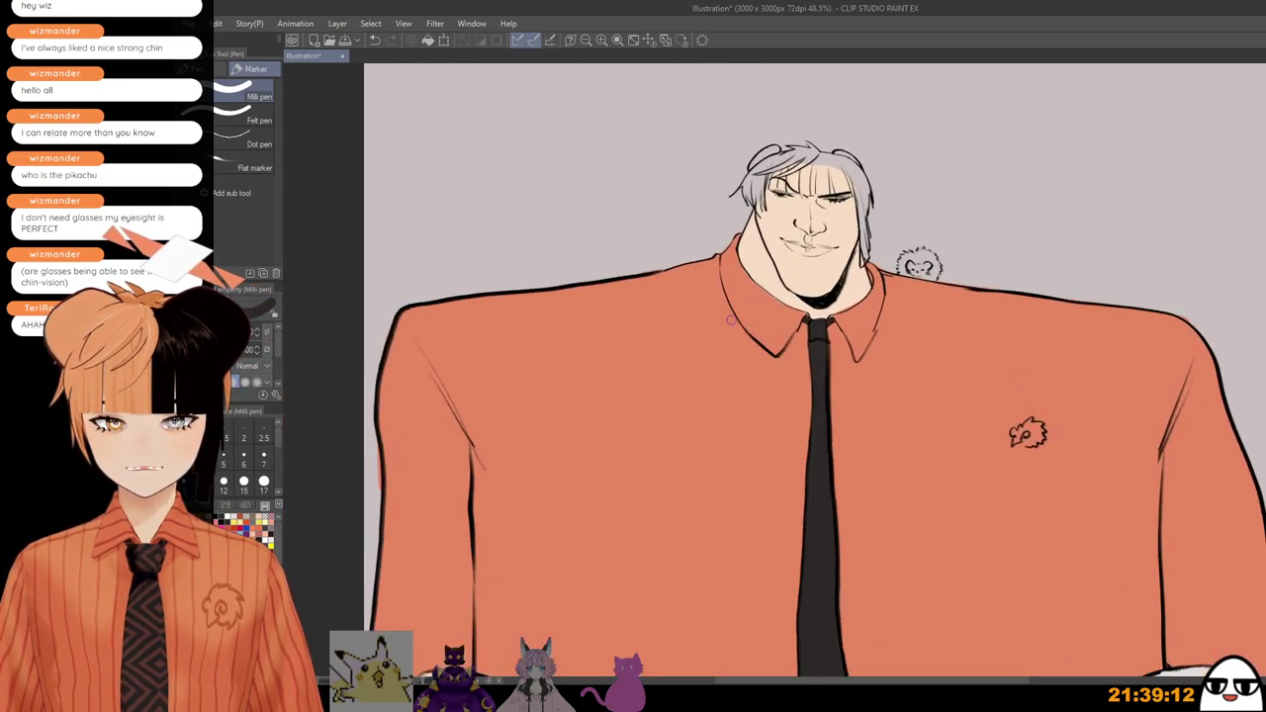
{"action": "scroll", "coordinate": [763, 316], "scroll_direction": "up", "scroll_amount": 1}
{"action": "scroll", "coordinate": [737, 284], "scroll_direction": "up", "scroll_amount": 1}
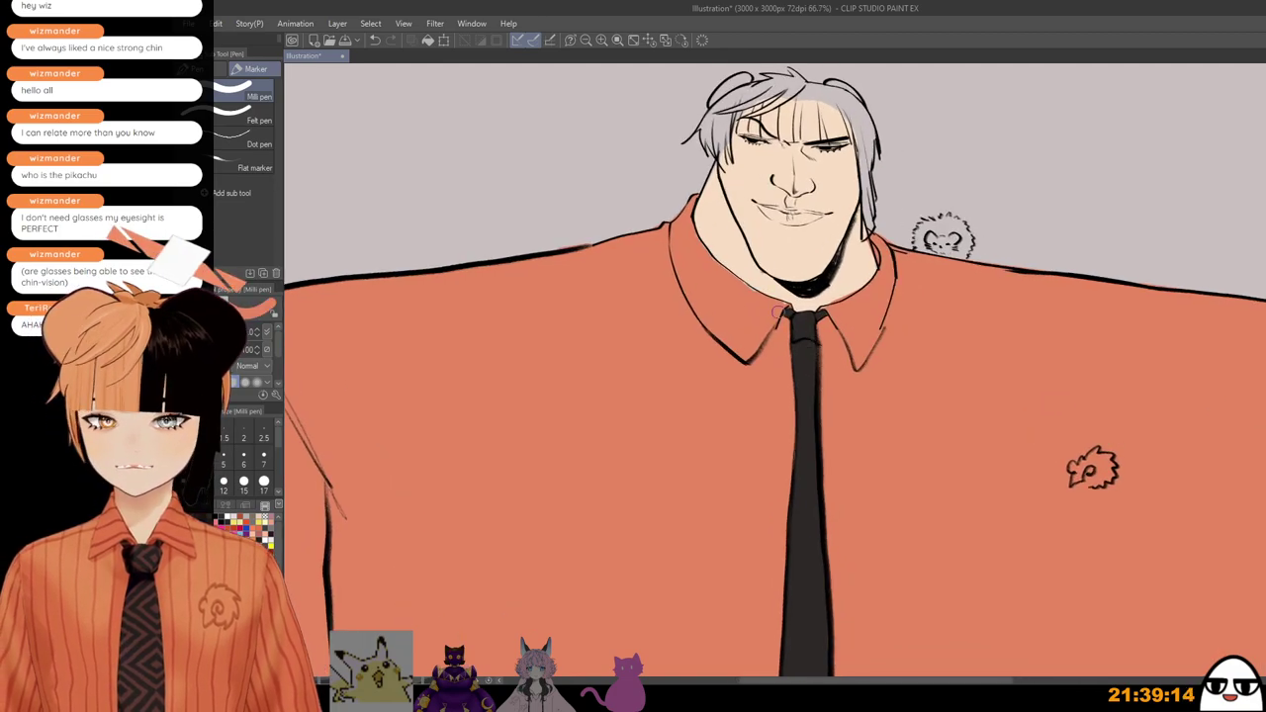
{"action": "scroll", "coordinate": [740, 284], "scroll_direction": "up", "scroll_amount": 3}
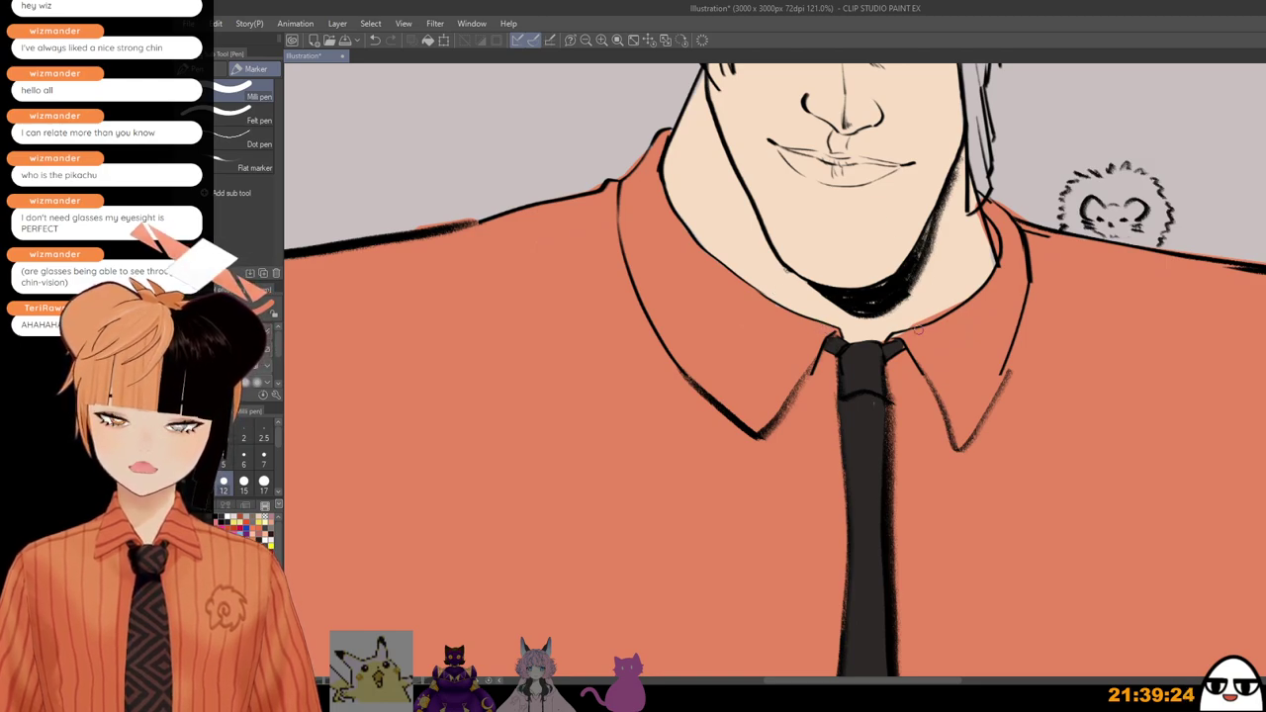
{"action": "key", "text": "bracketright"}
{"action": "key", "text": "bracketright"}
{"action": "key", "text": "bracketright"}
{"action": "key", "text": "bracketright"}
{"action": "key", "text": "bracketright"}
{"action": "key", "text": "bracketright"}
{"action": "key", "text": "bracketright"}
{"action": "key", "text": "bracketright"}
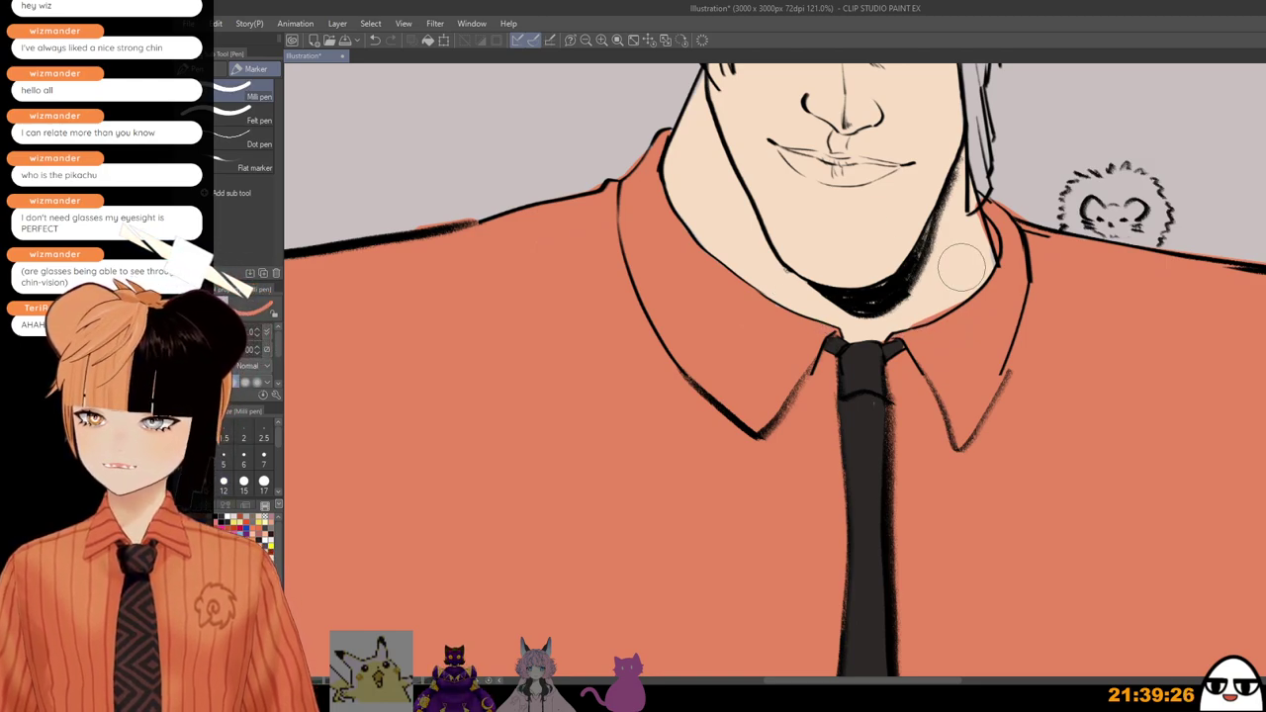
{"action": "key", "text": "bracketleft"}
{"action": "key", "text": "bracketleft"}
{"action": "key", "text": "bracketleft"}
{"action": "key", "text": "bracketleft"}
{"action": "mouse_move", "coordinate": [938, 298]}
{"action": "left_mouse_down"}
{"action": "mouse_move", "coordinate": [928, 308]}
{"action": "mouse_move", "coordinate": [941, 304]}
{"action": "left_mouse_up"}
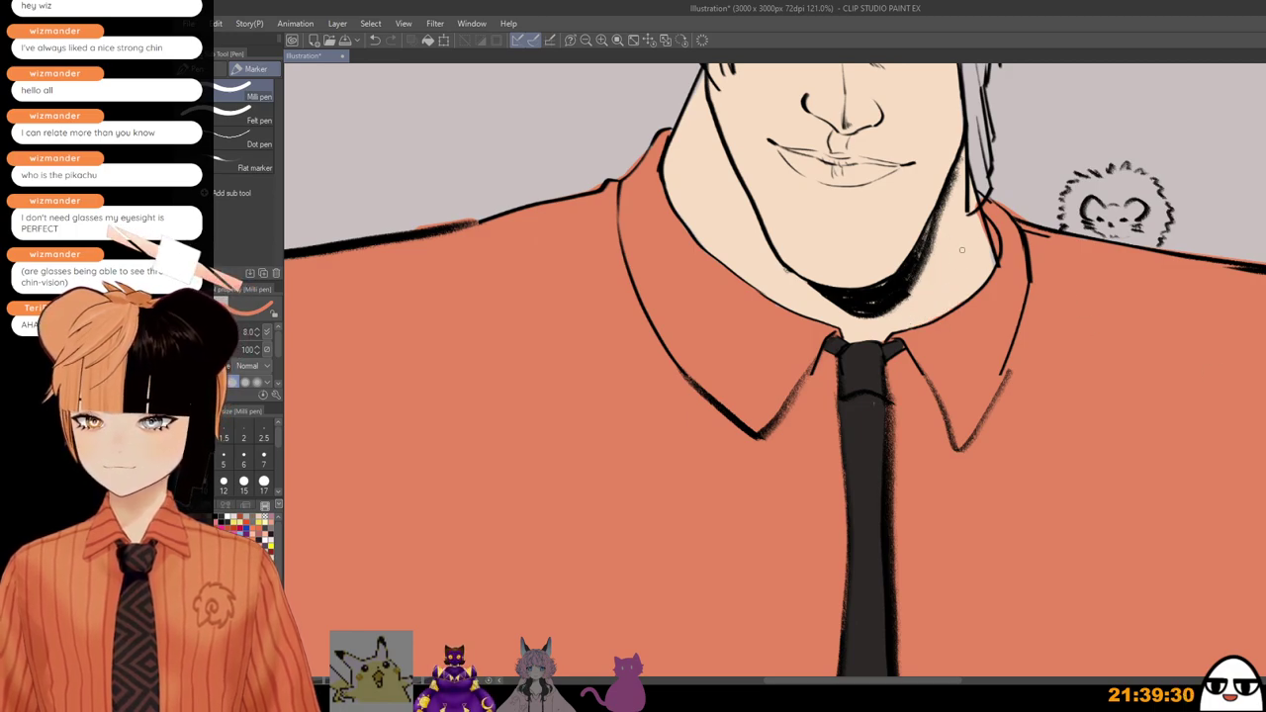
Step: Touch up the skin colour on the right side of the neck beneath the hair with the Milli pen at size 12
{"action": "key", "text": "bracketright"}
{"action": "key", "text": "bracketright"}
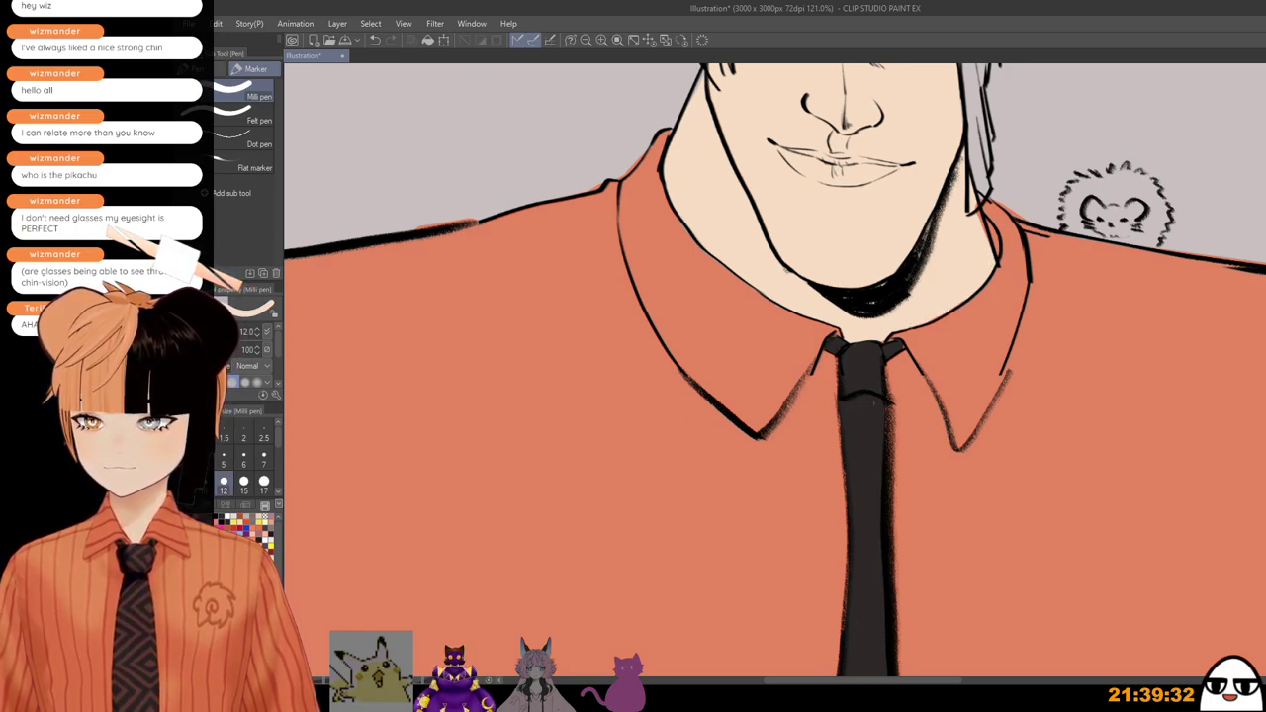
{"action": "left_click_drag", "start_coordinate": [1080, 438], "coordinate": [957, 501]}
{"action": "left_click_drag", "start_coordinate": [835, 284], "coordinate": [847, 276]}
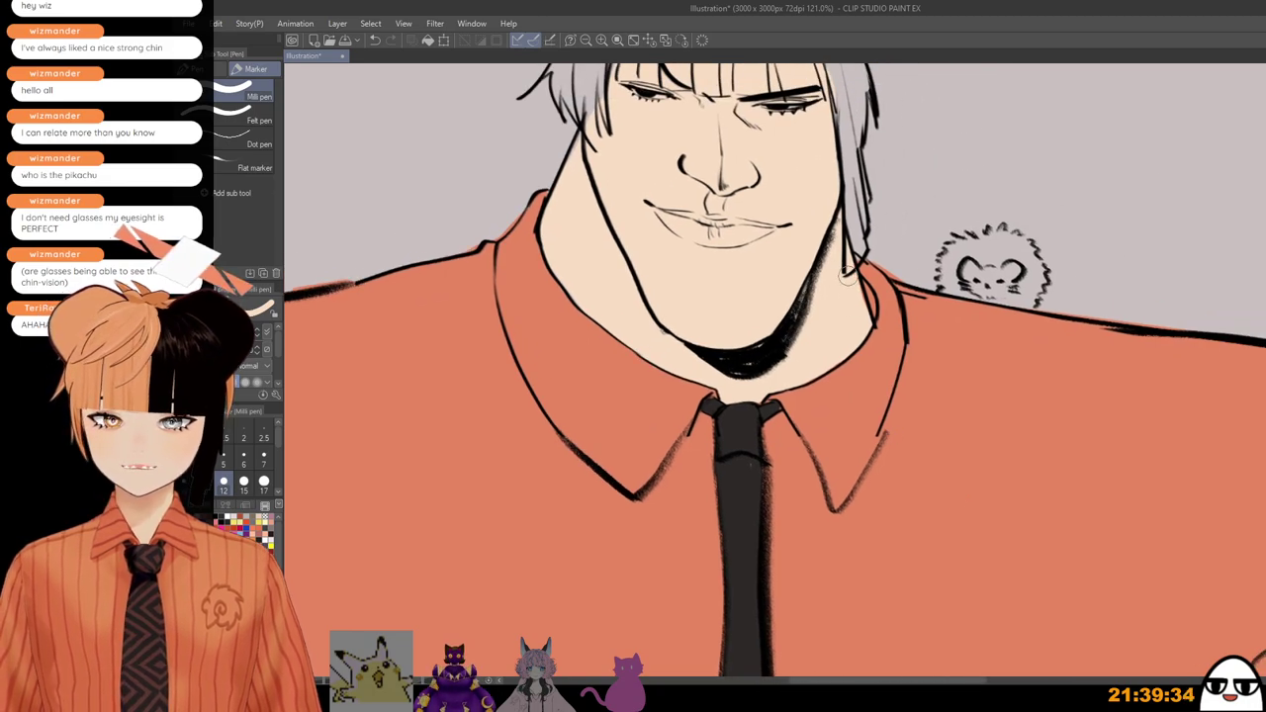
Step: Draw a dark reddish-brown stripe down the outer edge of the left sleeve with the Milli pen at size 17
{"action": "scroll", "coordinate": [904, 235], "scroll_direction": "down", "scroll_amount": 4}
{"action": "left_click_drag", "start_coordinate": [981, 618], "coordinate": [941, 501]}
{"action": "scroll", "coordinate": [974, 545], "scroll_direction": "down", "scroll_amount": 2}
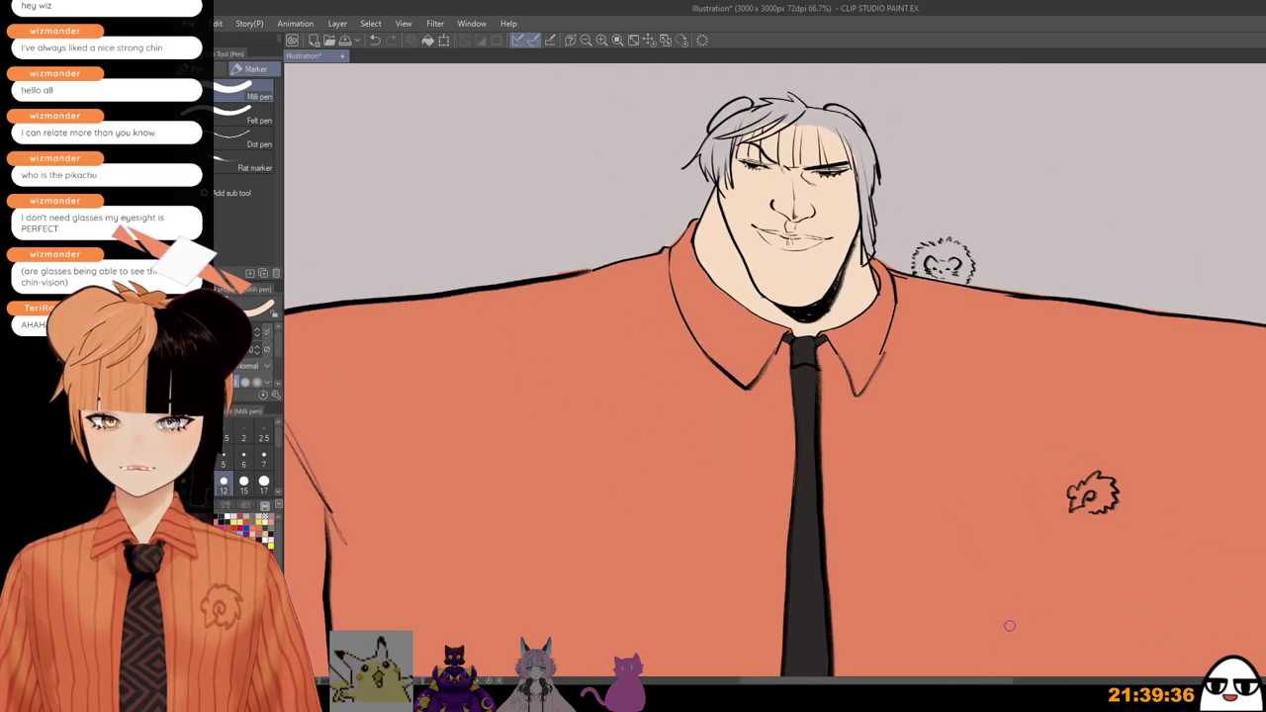
{"action": "mouse_move", "coordinate": [994, 638]}
{"action": "left_mouse_down"}
{"action": "mouse_move", "coordinate": [964, 529]}
{"action": "mouse_move", "coordinate": [972, 363]}
{"action": "mouse_move", "coordinate": [936, 407]}
{"action": "mouse_move", "coordinate": [937, 428]}
{"action": "left_mouse_up"}
{"action": "scroll", "coordinate": [950, 346], "scroll_direction": "down", "scroll_amount": 3}
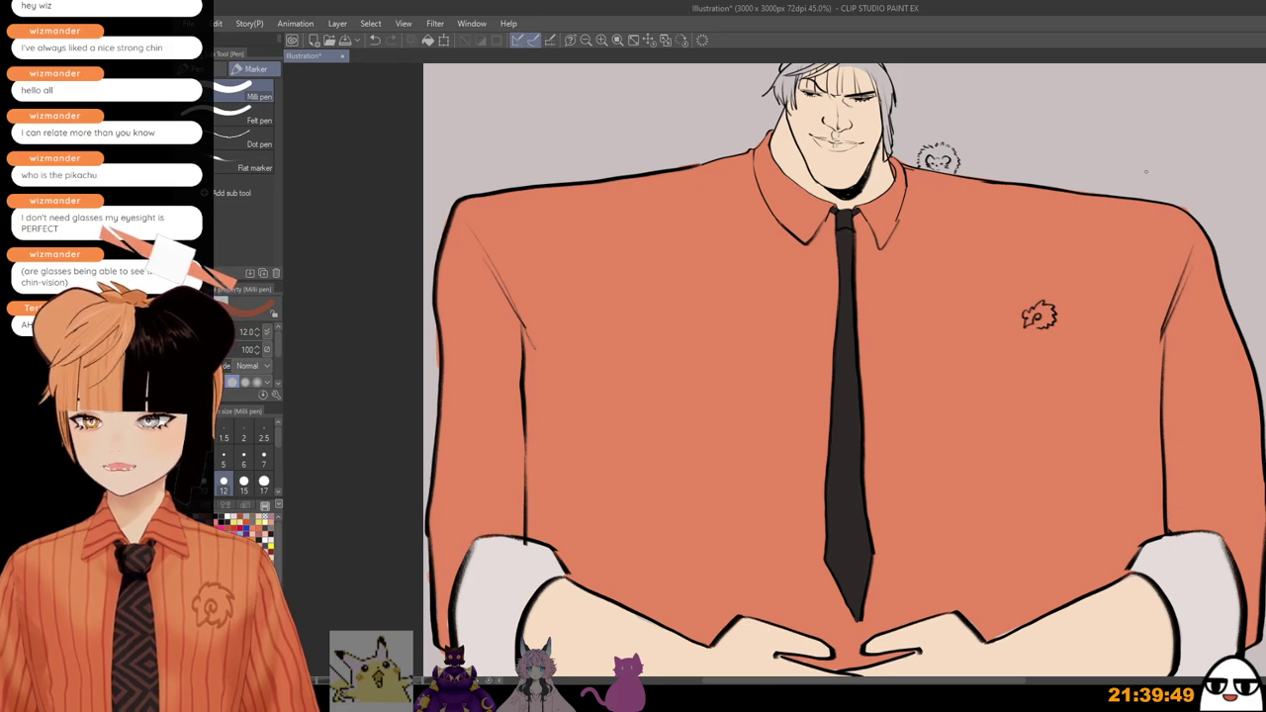
{"action": "key", "text": "]"}
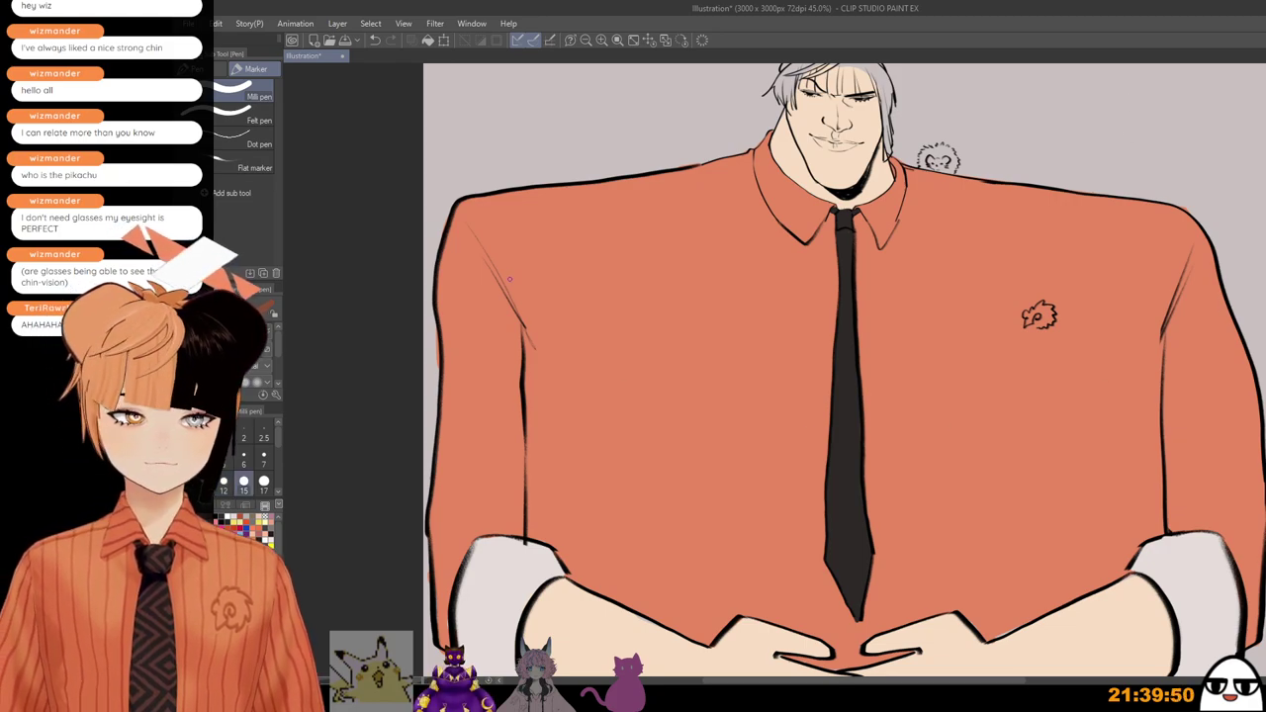
{"action": "key", "text": "]"}
{"action": "mouse_move", "coordinate": [462, 201]}
{"action": "left_mouse_down"}
{"action": "mouse_move", "coordinate": [443, 496]}
{"action": "mouse_move", "coordinate": [454, 429]}
{"action": "mouse_move", "coordinate": [459, 577]}
{"action": "mouse_move", "coordinate": [444, 440]}
{"action": "mouse_move", "coordinate": [447, 633]}
{"action": "left_mouse_up"}
{"action": "key", "text": "ctrl+z"}
{"action": "key", "text": "ctrl+z"}
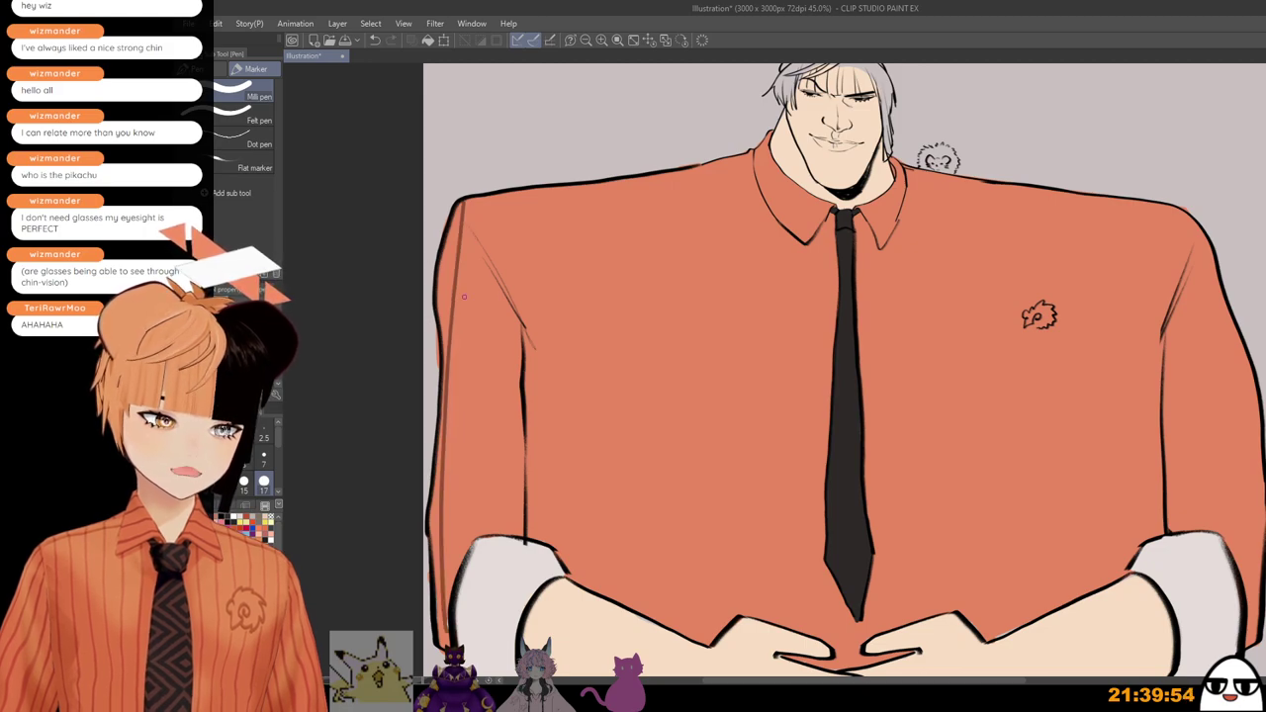
Step: Add two more dark reddish-brown stripes down the left sleeve to the cuff, spaced evenly towards the inner sleeve line
{"action": "left_click_drag", "start_coordinate": [480, 279], "coordinate": [484, 538]}
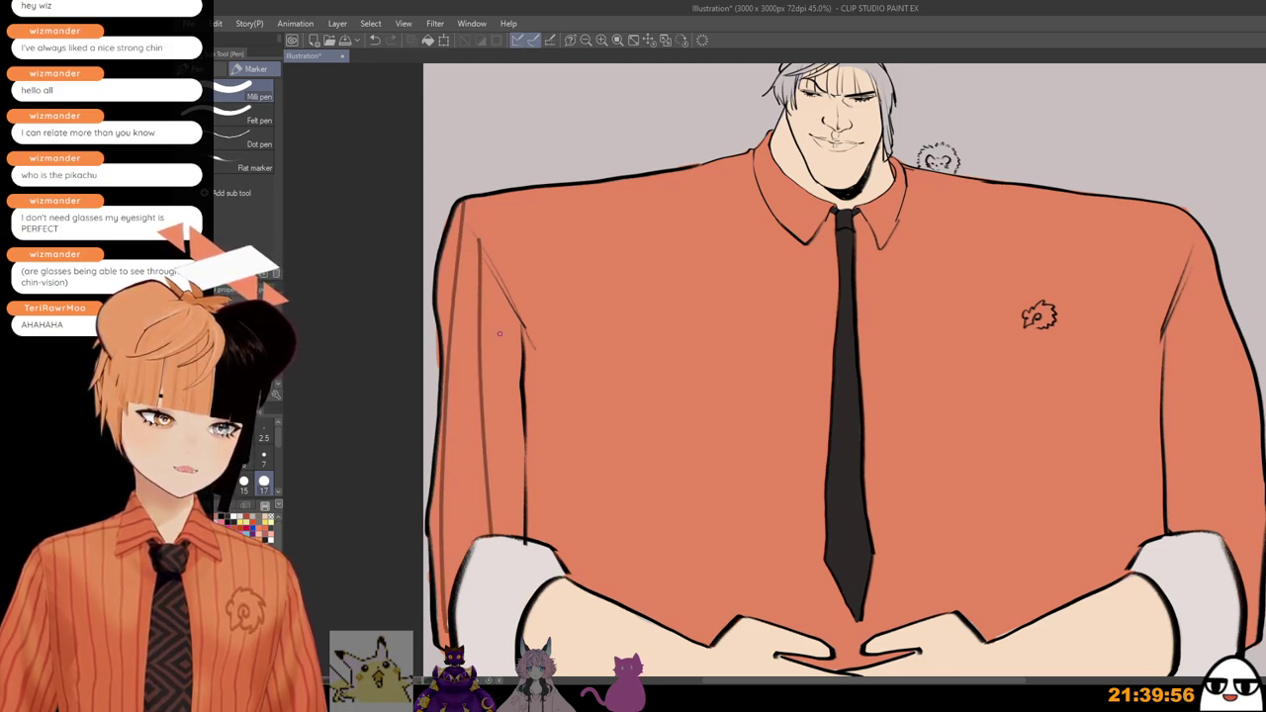
{"action": "key", "text": "ctrl+z"}
{"action": "left_click_drag", "start_coordinate": [477, 236], "coordinate": [473, 543]}
{"action": "left_click_drag", "start_coordinate": [500, 285], "coordinate": [489, 534]}
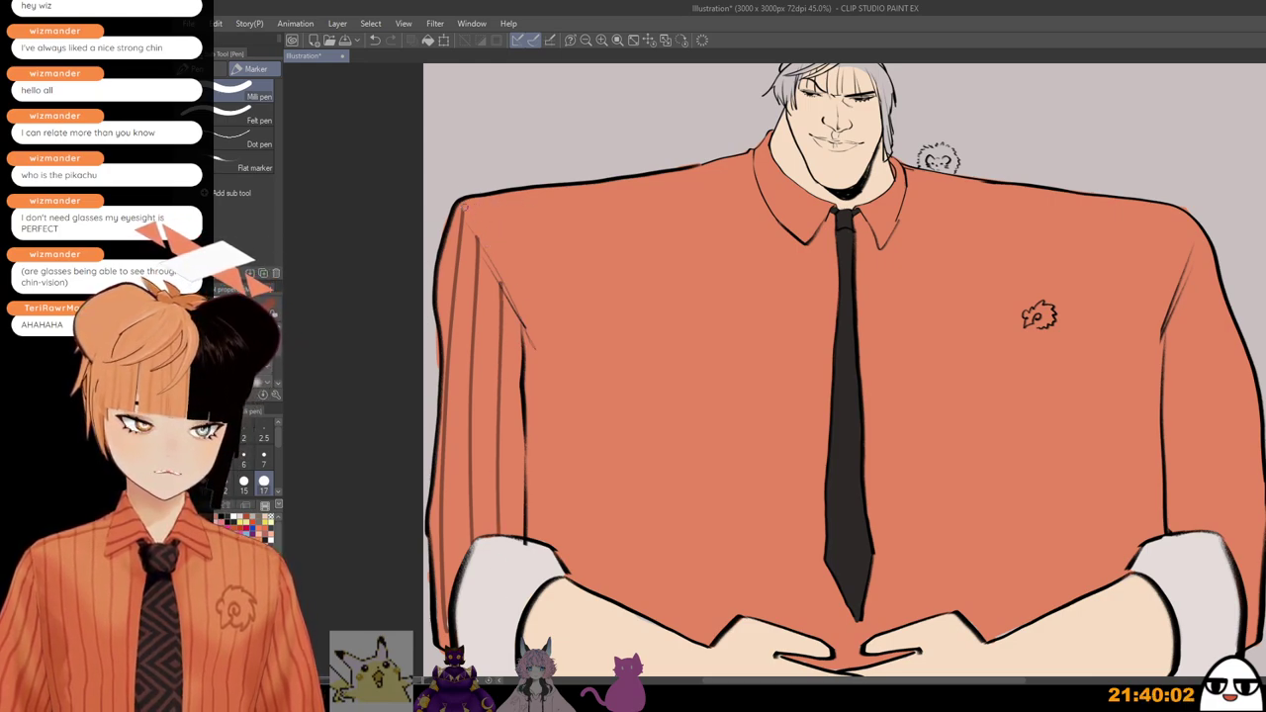
{"action": "scroll", "coordinate": [503, 108], "scroll_direction": "down", "scroll_amount": 1}
{"action": "left_click_drag", "start_coordinate": [637, 391], "coordinate": [631, 349]}
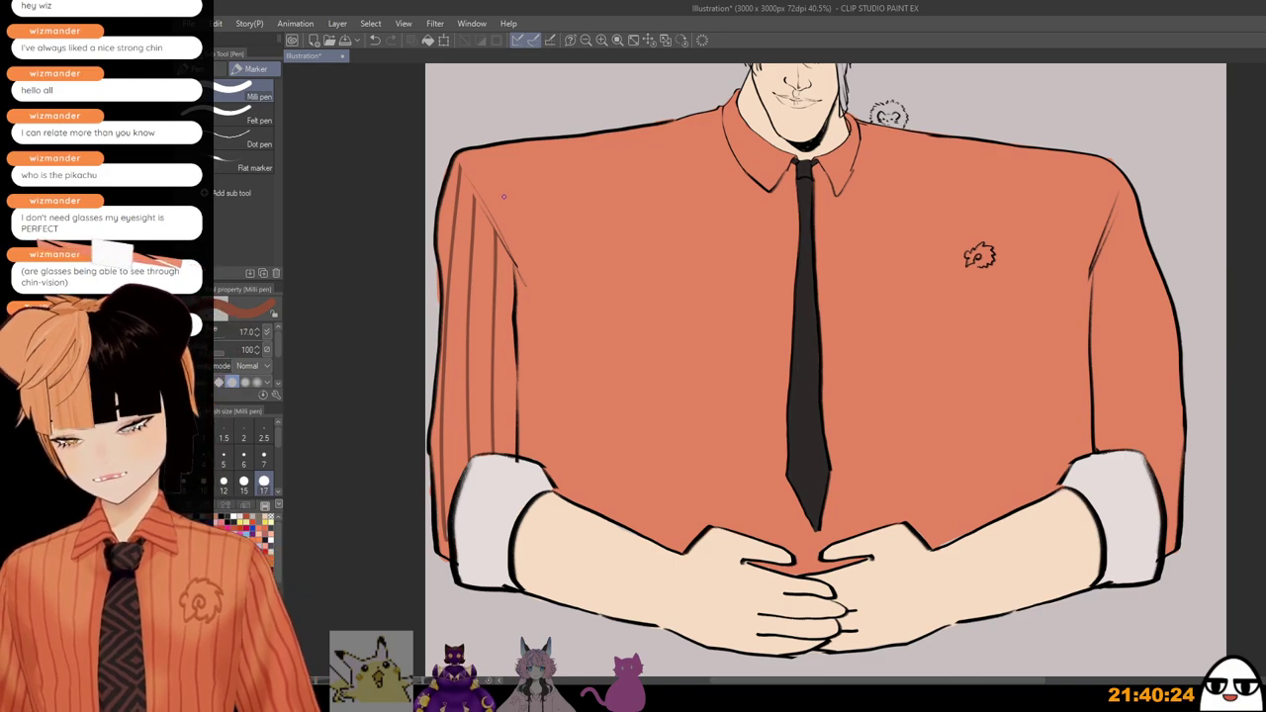
{"action": "left_click_drag", "start_coordinate": [505, 184], "coordinate": [505, 257]}
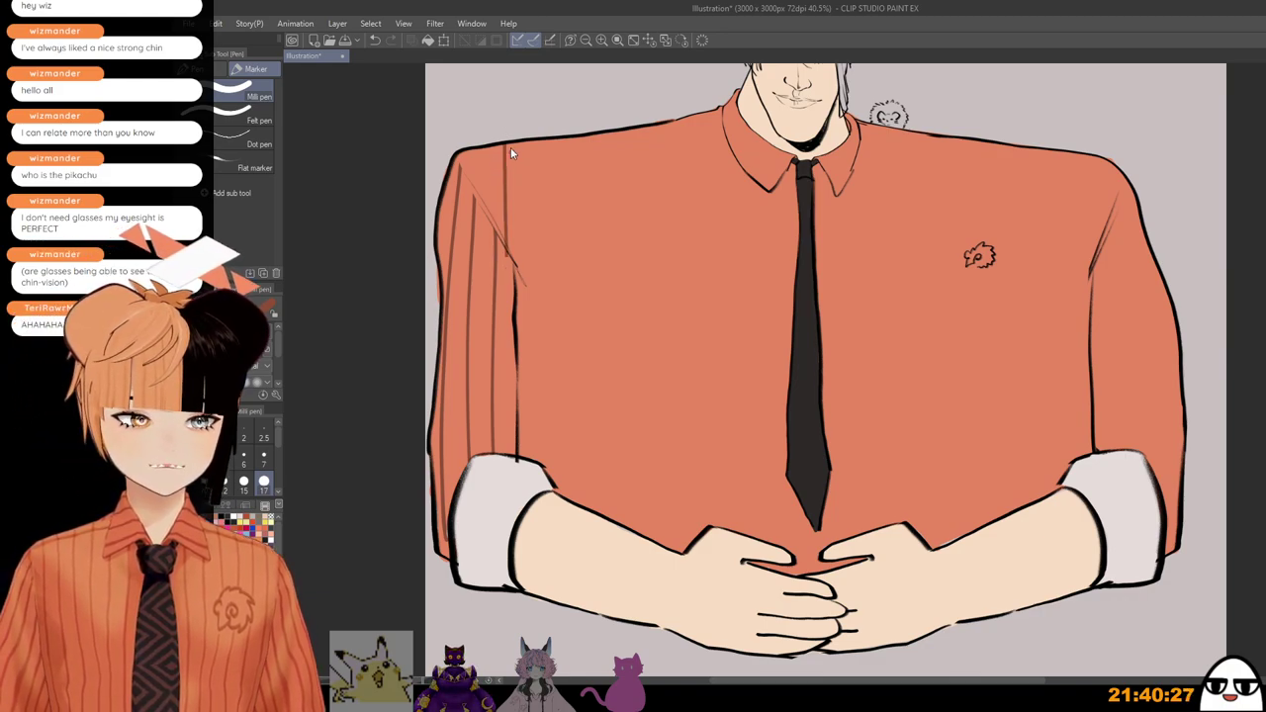
{"action": "key", "text": "ctrl+z"}
{"action": "left_click_drag", "start_coordinate": [500, 160], "coordinate": [552, 417]}
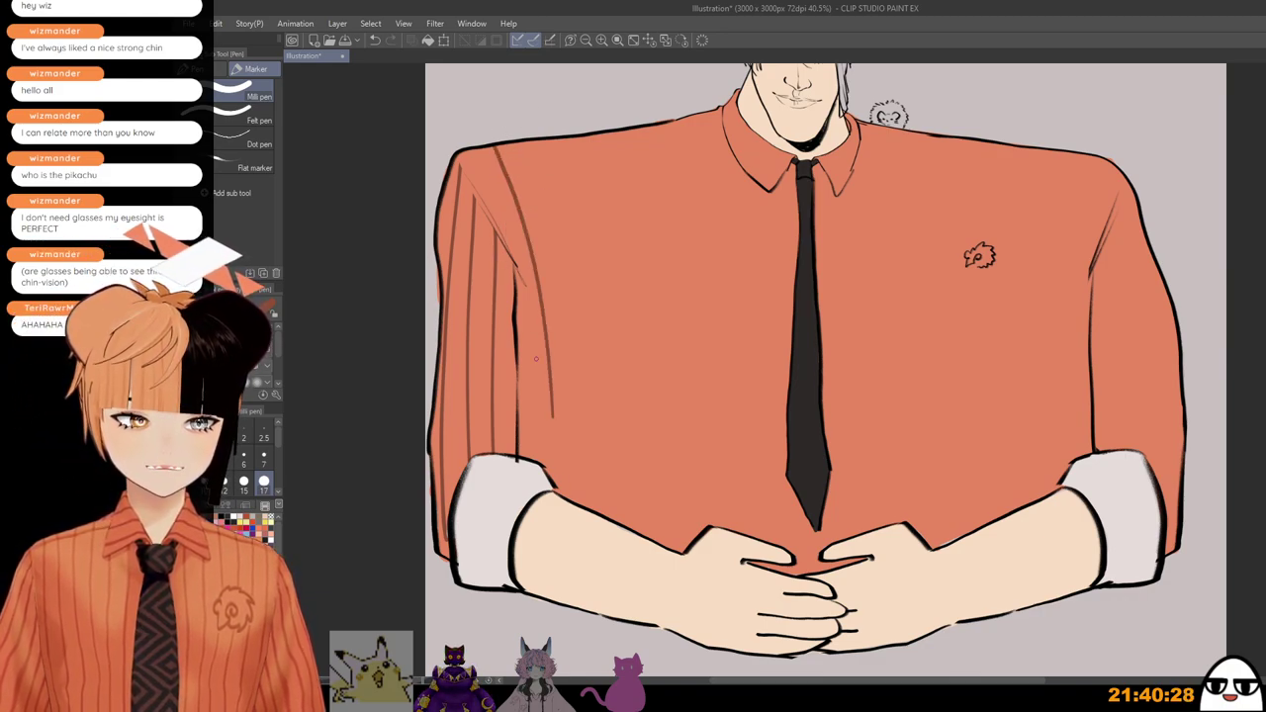
{"action": "key", "text": "ctrl+z"}
{"action": "mouse_move", "coordinate": [494, 148]}
{"action": "left_mouse_down"}
{"action": "mouse_move", "coordinate": [518, 233]}
{"action": "mouse_move", "coordinate": [528, 458]}
{"action": "left_mouse_up"}
{"action": "key", "text": "ctrl+z"}
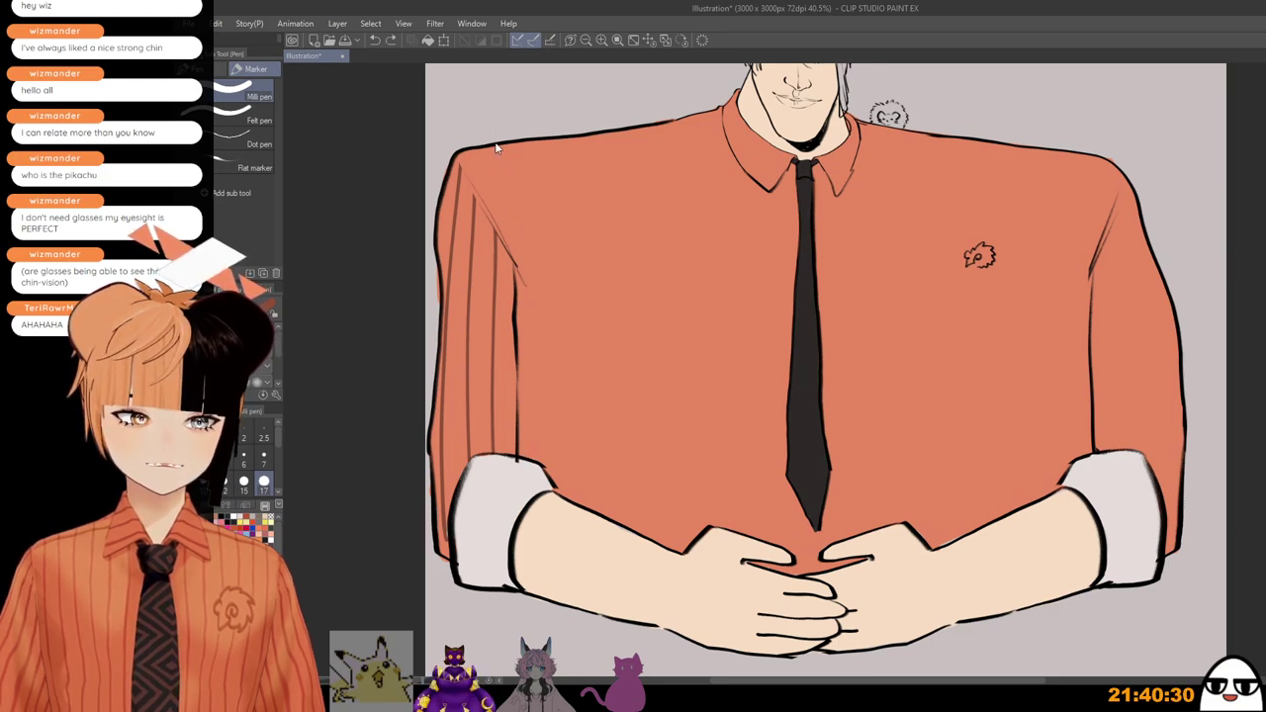
{"action": "mouse_move", "coordinate": [483, 151]}
{"action": "left_mouse_down"}
{"action": "mouse_move", "coordinate": [515, 209]}
{"action": "mouse_move", "coordinate": [564, 497]}
{"action": "left_mouse_up"}
{"action": "key", "text": "ctrl+z"}
{"action": "mouse_move", "coordinate": [485, 149]}
{"action": "left_mouse_down"}
{"action": "mouse_move", "coordinate": [541, 314]}
{"action": "mouse_move", "coordinate": [562, 496]}
{"action": "left_mouse_up"}
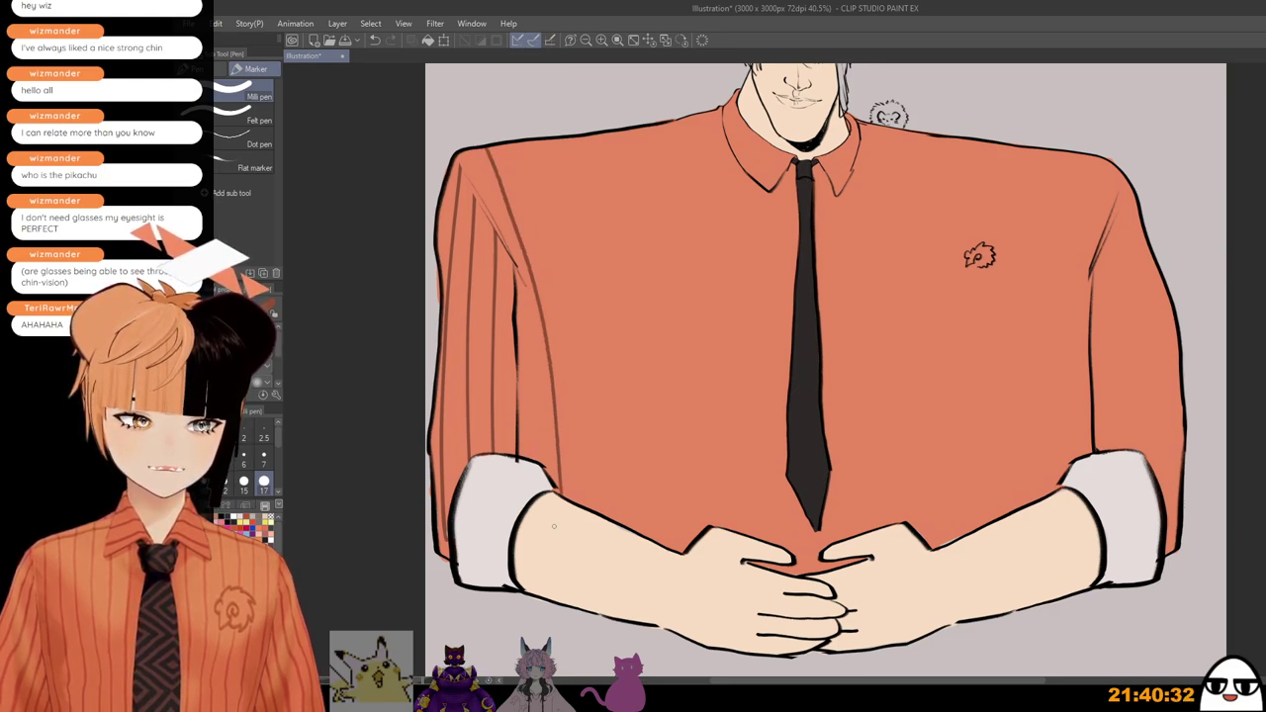
{"action": "key", "text": "ctrl+z"}
Step: Draw slightly curved dark reddish-brown stripes from the left shoulder line down the chest to the left cuff and forearm
{"action": "mouse_move", "coordinate": [495, 145]}
{"action": "left_mouse_down"}
{"action": "mouse_move", "coordinate": [537, 345]}
{"action": "mouse_move", "coordinate": [552, 479]}
{"action": "left_mouse_up"}
{"action": "left_click_drag", "start_coordinate": [540, 144], "coordinate": [585, 505]}
{"action": "mouse_move", "coordinate": [581, 138]}
{"action": "left_mouse_down"}
{"action": "mouse_move", "coordinate": [627, 526]}
{"action": "mouse_move", "coordinate": [660, 484]}
{"action": "mouse_move", "coordinate": [670, 546]}
{"action": "left_mouse_up"}
{"action": "left_click_drag", "start_coordinate": [669, 120], "coordinate": [714, 524]}
{"action": "left_click_drag", "start_coordinate": [717, 108], "coordinate": [760, 539]}
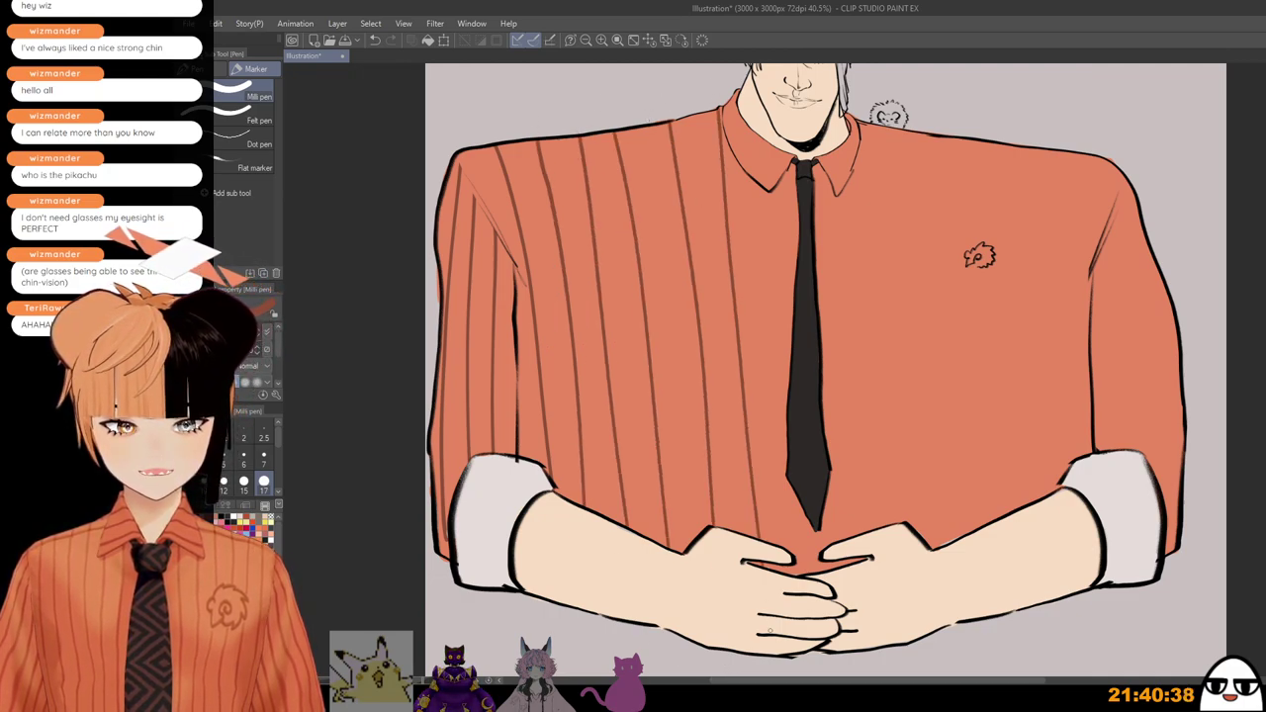
{"action": "left_click_drag", "start_coordinate": [772, 164], "coordinate": [787, 542]}
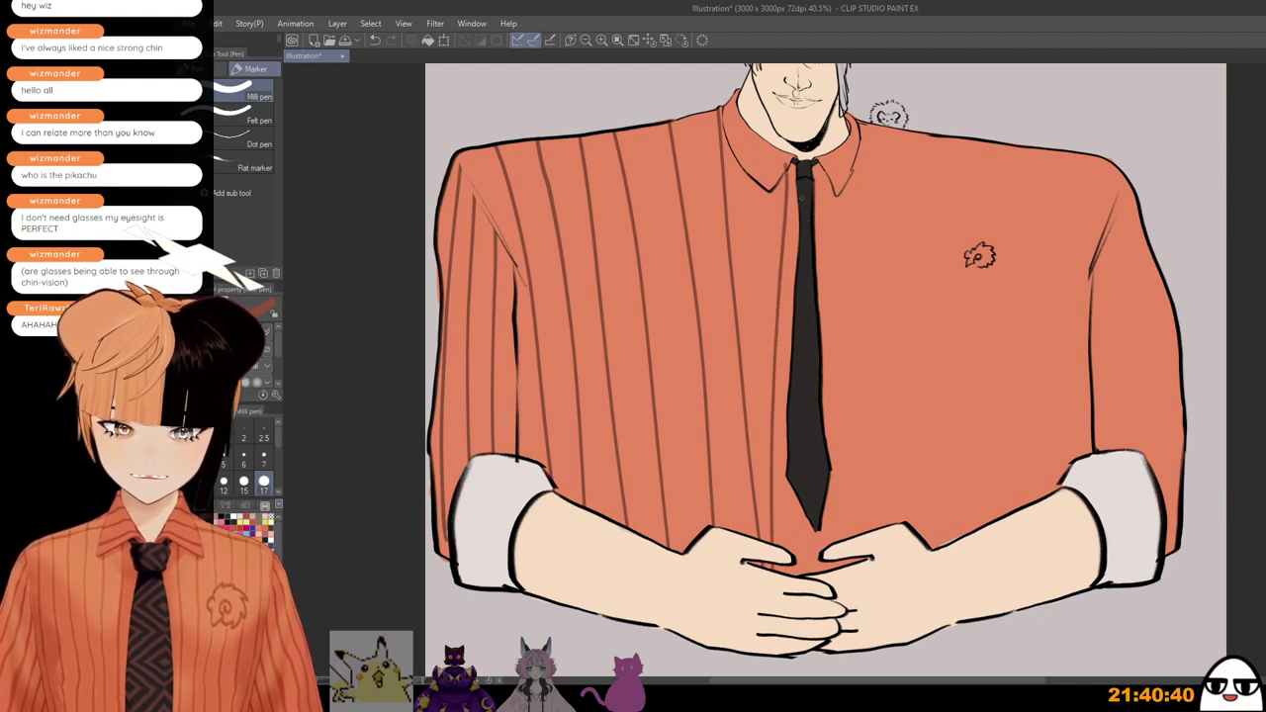
{"action": "key", "text": "ctrl+z"}
{"action": "key", "text": "ctrl+z"}
{"action": "left_click_drag", "start_coordinate": [722, 107], "coordinate": [740, 535]}
{"action": "key", "text": "ctrl+z"}
{"action": "key", "text": "ctrl+z"}
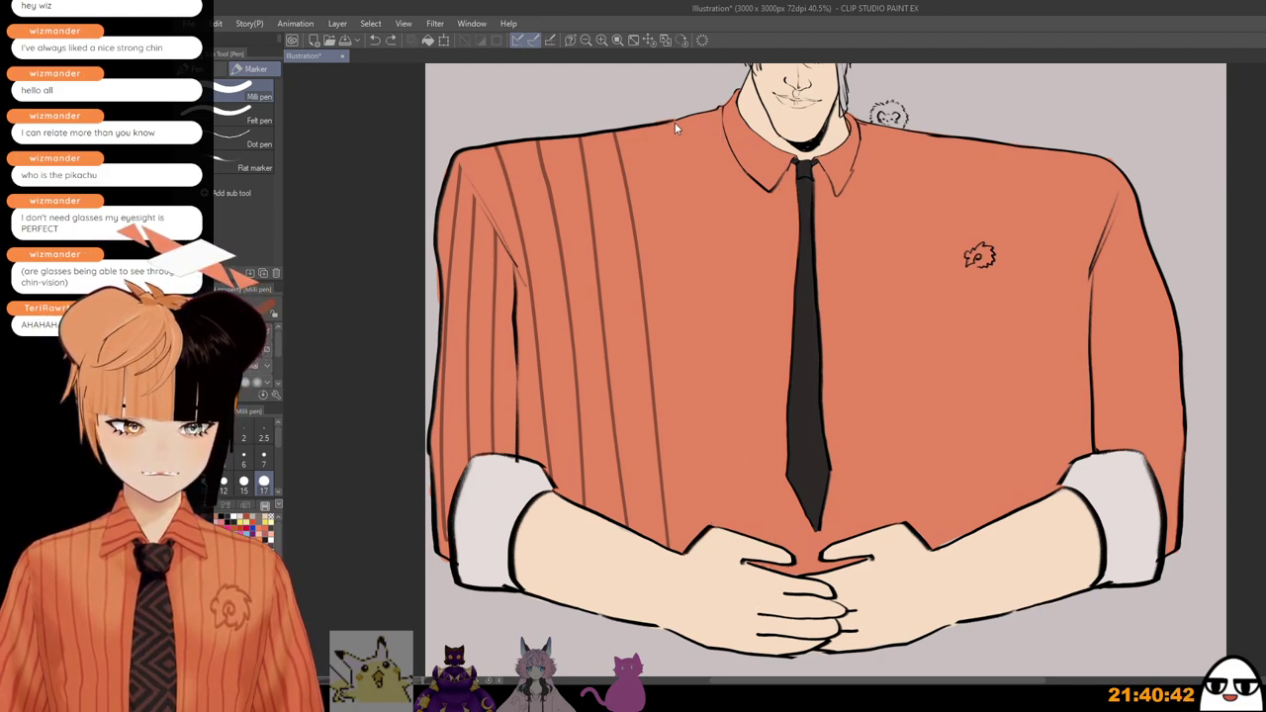
Step: Draw two stripes from the shoulder line beside the left collar down the chest to the hands
{"action": "left_click_drag", "start_coordinate": [674, 122], "coordinate": [714, 530]}
{"action": "left_click_drag", "start_coordinate": [720, 107], "coordinate": [750, 534]}
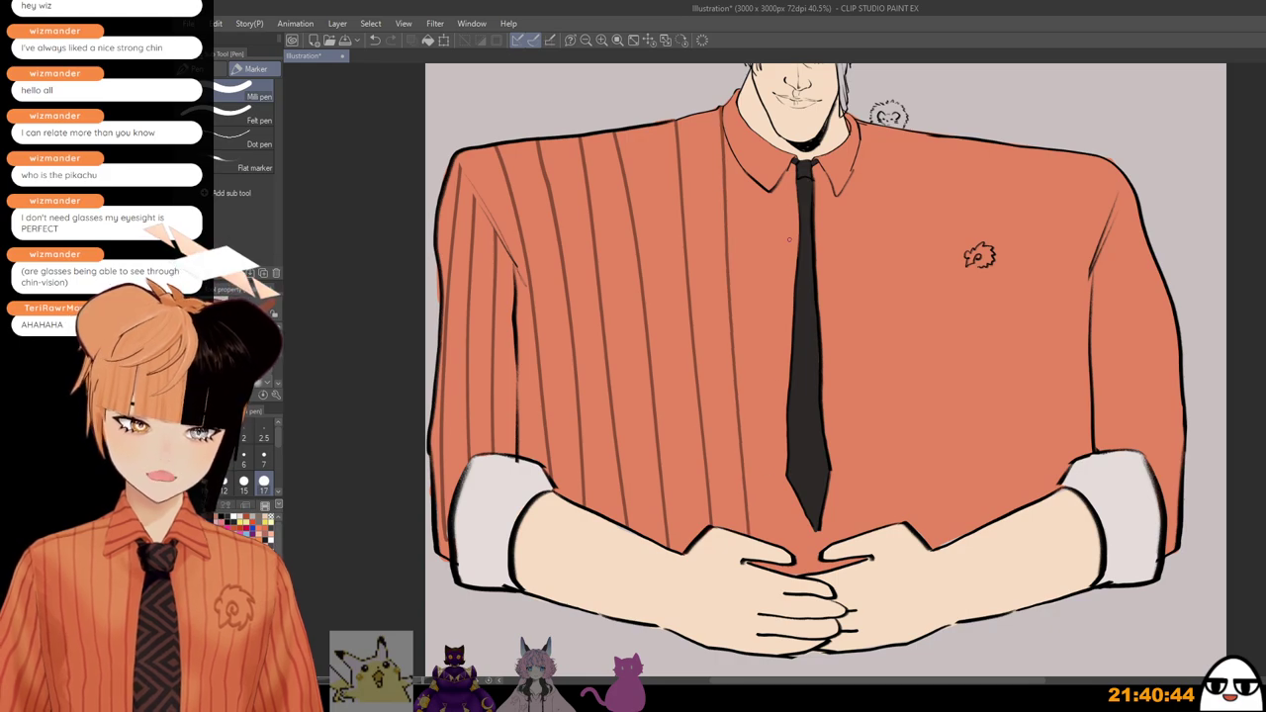
{"action": "left_click_drag", "start_coordinate": [774, 184], "coordinate": [788, 496]}
{"action": "key", "text": "ctrl+z"}
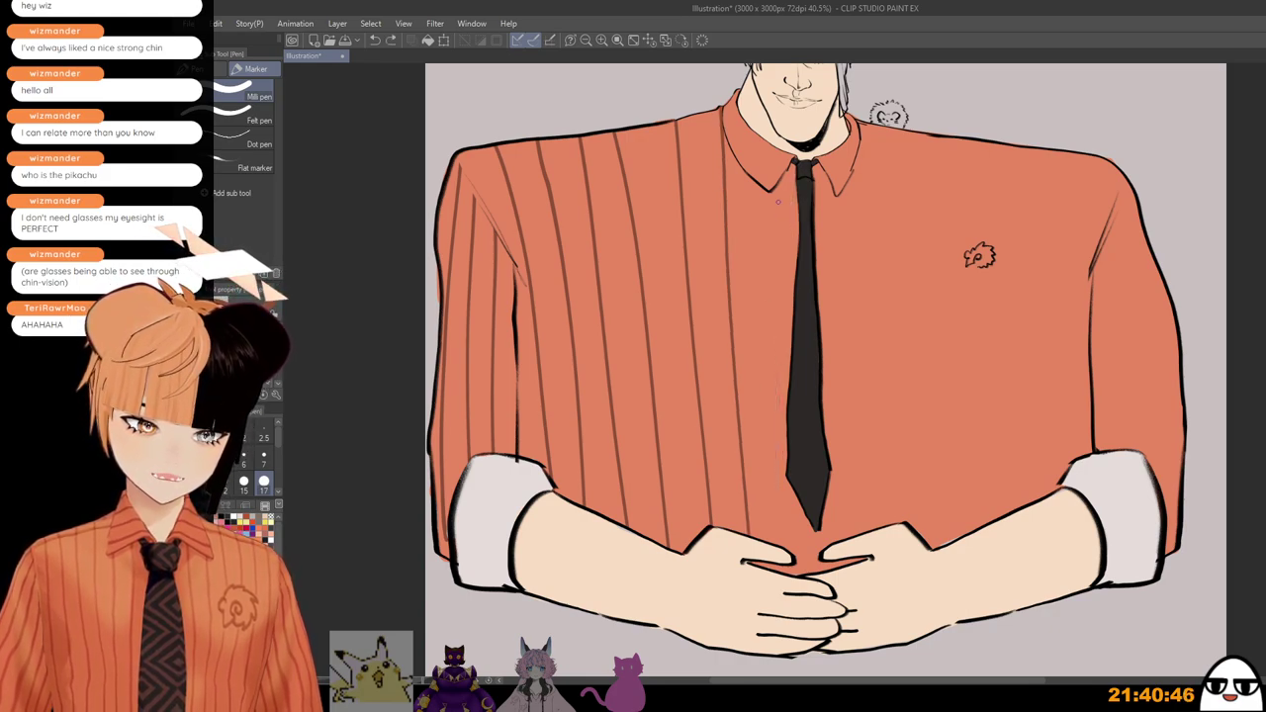
{"action": "left_click_drag", "start_coordinate": [784, 206], "coordinate": [762, 541]}
{"action": "key", "text": "ctrl+z"}
{"action": "left_click_drag", "start_coordinate": [788, 168], "coordinate": [798, 576]}
{"action": "left_click_drag", "start_coordinate": [829, 182], "coordinate": [827, 546]}
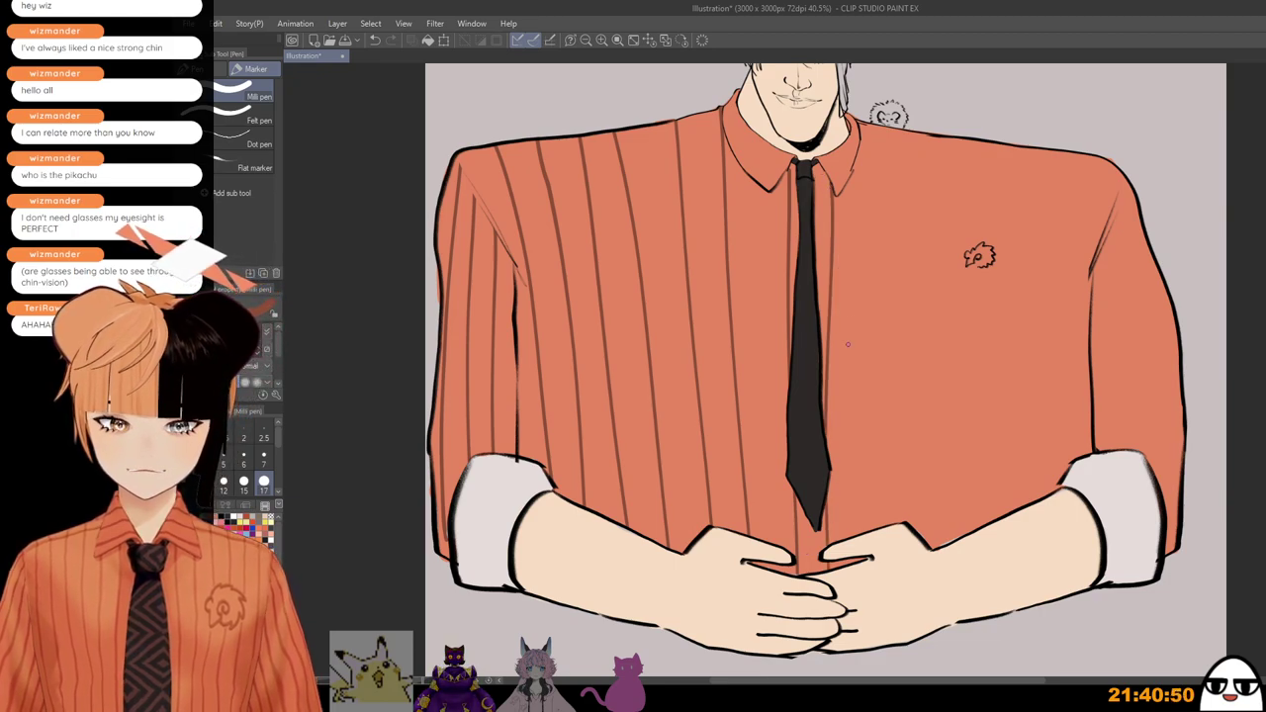
{"action": "key", "text": "ctrl+z"}
{"action": "key", "text": "ctrl+z"}
Step: Draw one nearly vertical stripe left of the tie and three right of it, from the collar and shoulder to the hands
{"action": "left_click_drag", "start_coordinate": [784, 171], "coordinate": [783, 546]}
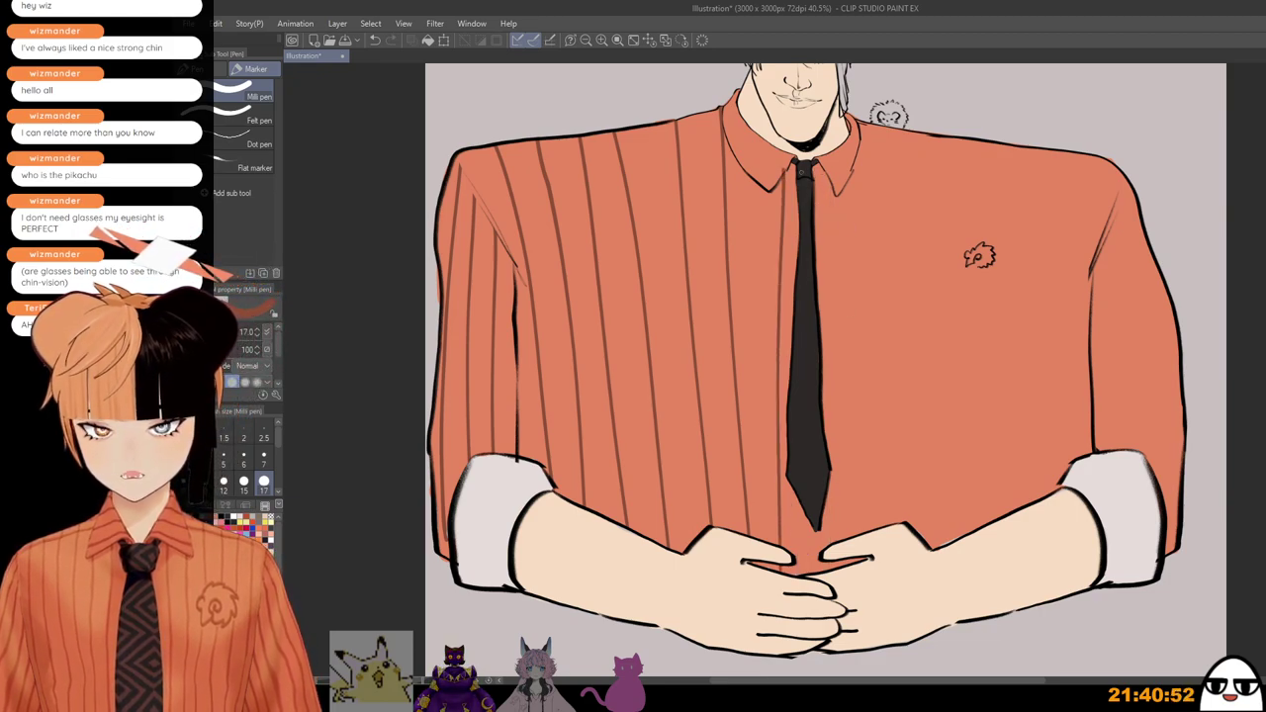
{"action": "left_click_drag", "start_coordinate": [839, 176], "coordinate": [829, 543]}
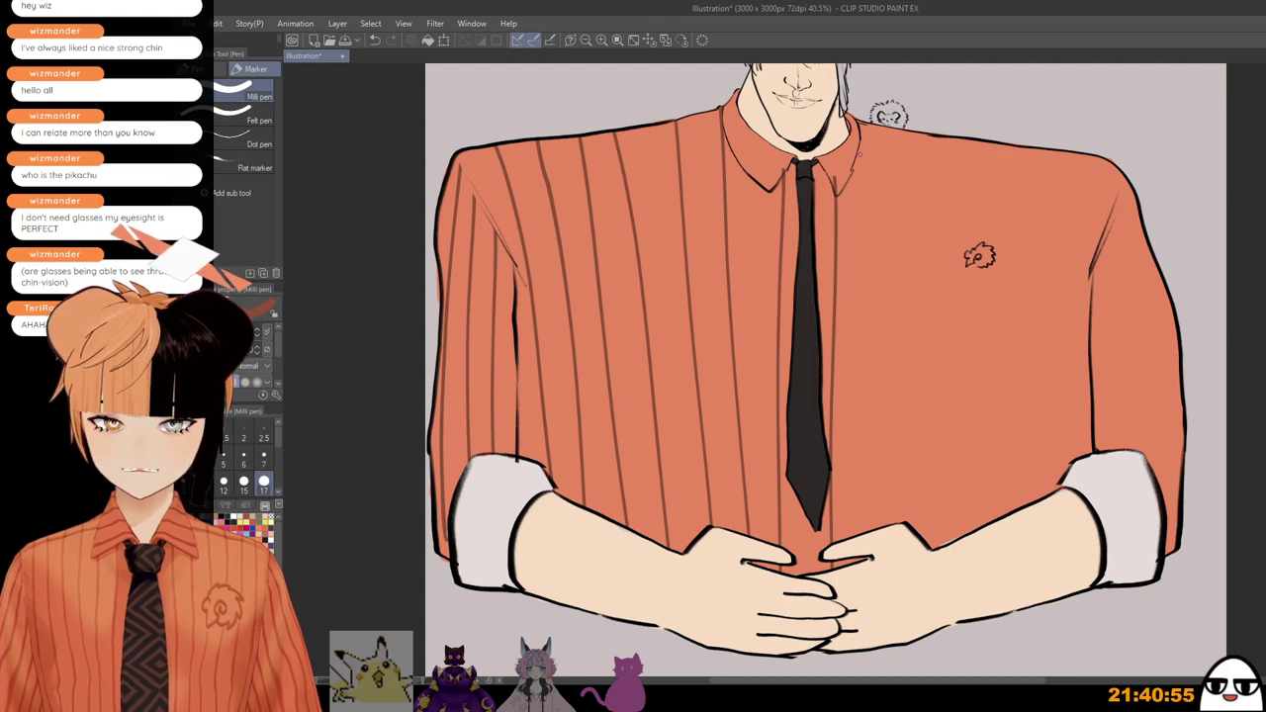
{"action": "left_click_drag", "start_coordinate": [858, 155], "coordinate": [871, 530]}
{"action": "left_click_drag", "start_coordinate": [903, 138], "coordinate": [907, 522]}
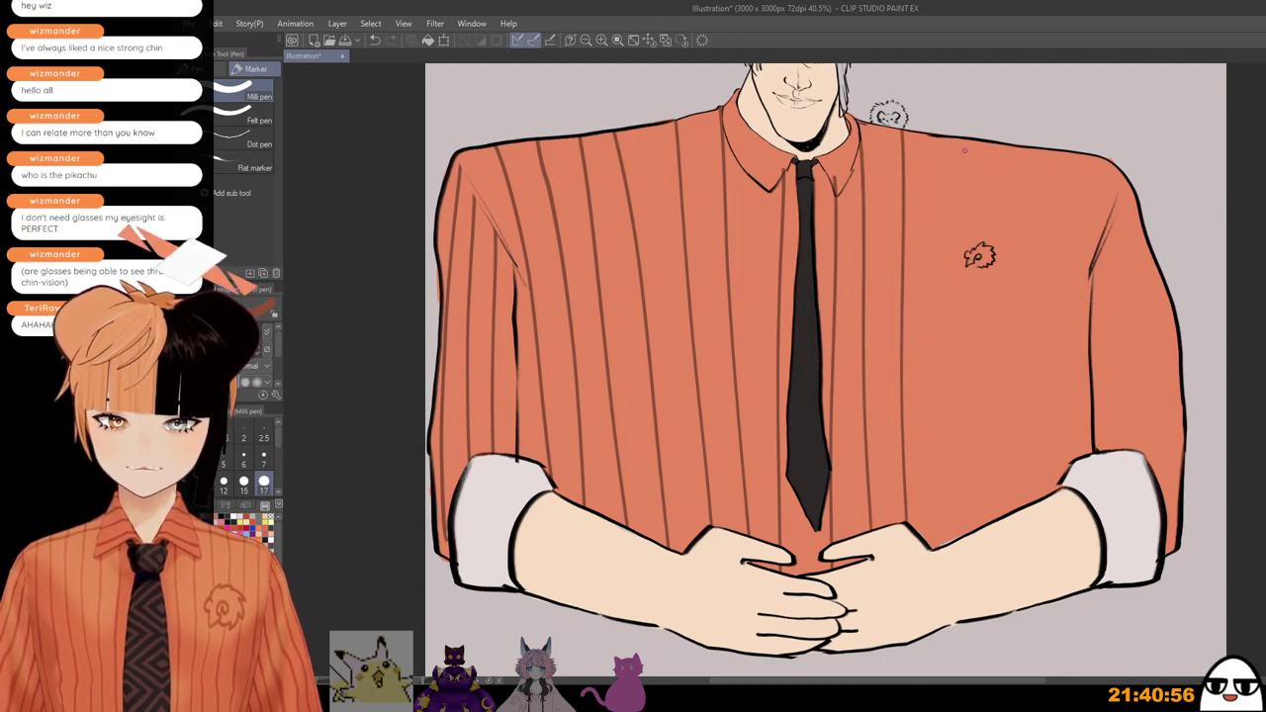
Step: Draw three vertical stripes from the right shoulder line down the chest to the forearm and cuff, past the hedgehog emblem
{"action": "left_click_drag", "start_coordinate": [955, 138], "coordinate": [962, 536]}
{"action": "key", "text": "ctrl+z"}
{"action": "left_click_drag", "start_coordinate": [948, 134], "coordinate": [959, 536]}
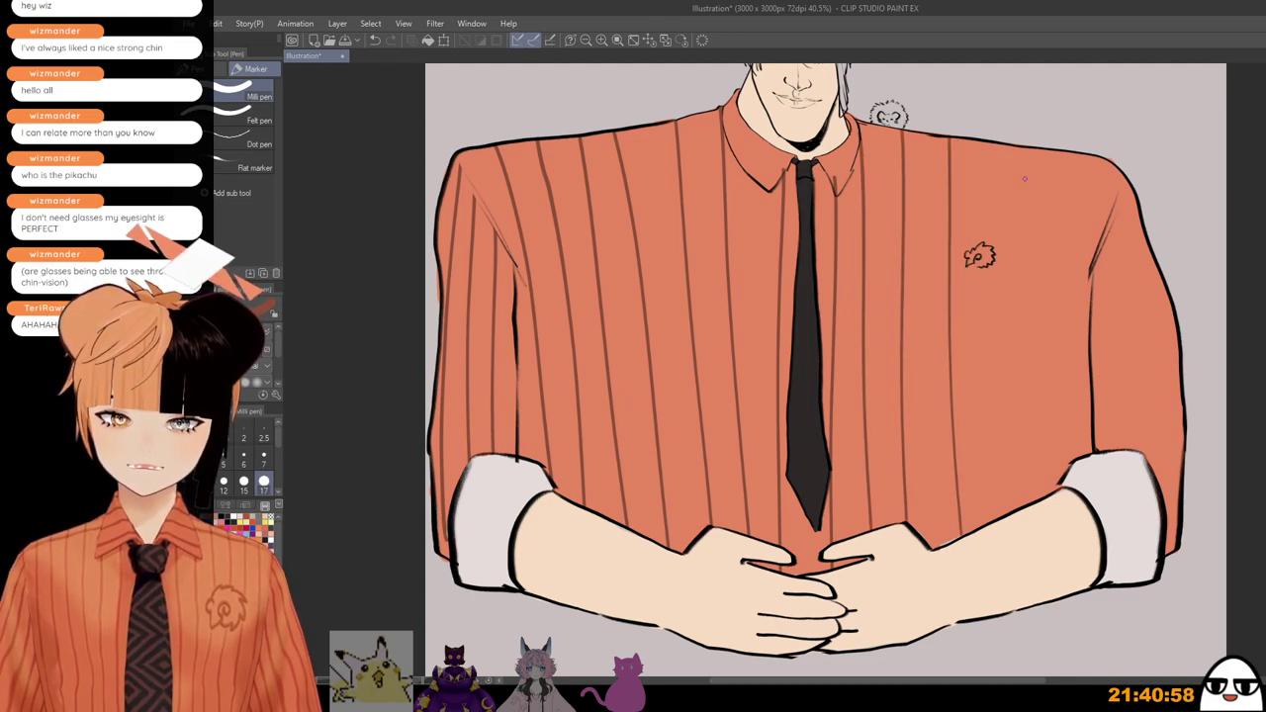
{"action": "left_click_drag", "start_coordinate": [1017, 145], "coordinate": [1021, 509]}
{"action": "left_click_drag", "start_coordinate": [1026, 369], "coordinate": [899, 476]}
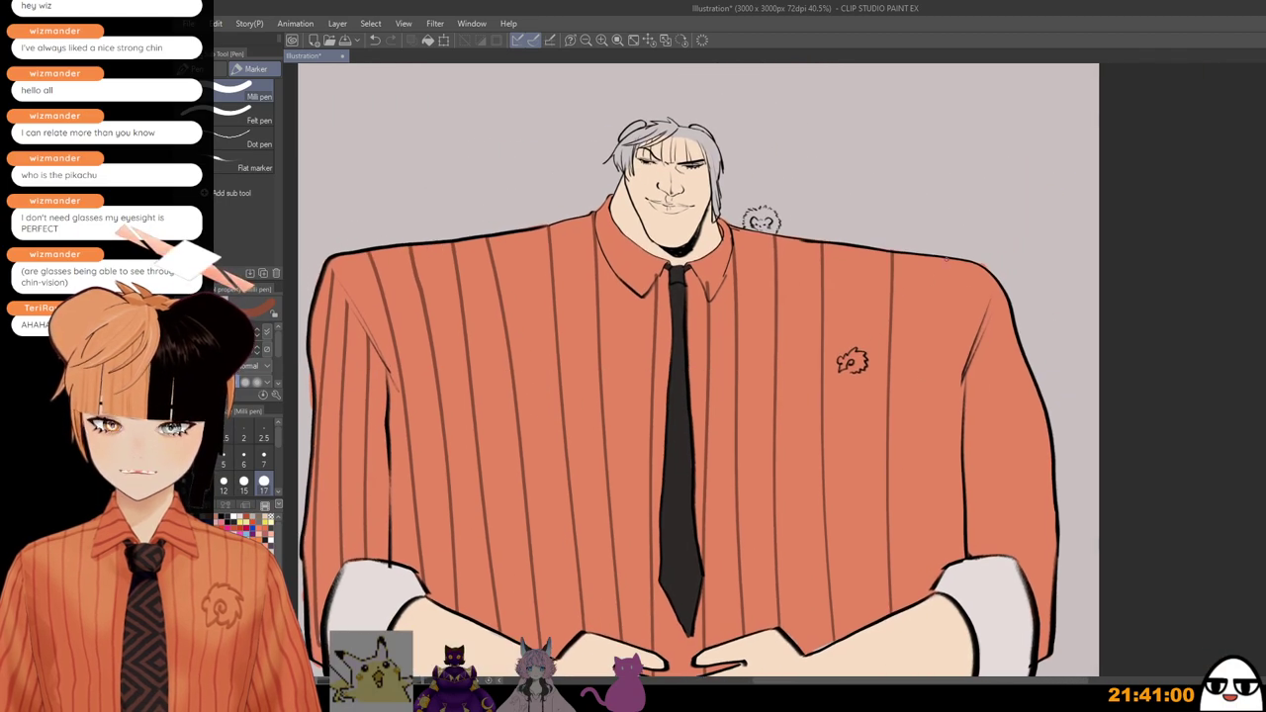
{"action": "left_click_drag", "start_coordinate": [955, 259], "coordinate": [955, 562]}
Step: Draw dark reddish-brown stripes down the right sleeve from the shoulder to the cuff, following the arm's outer curve
{"action": "left_click_drag", "start_coordinate": [993, 434], "coordinate": [954, 340]}
{"action": "left_click_drag", "start_coordinate": [952, 222], "coordinate": [980, 473]}
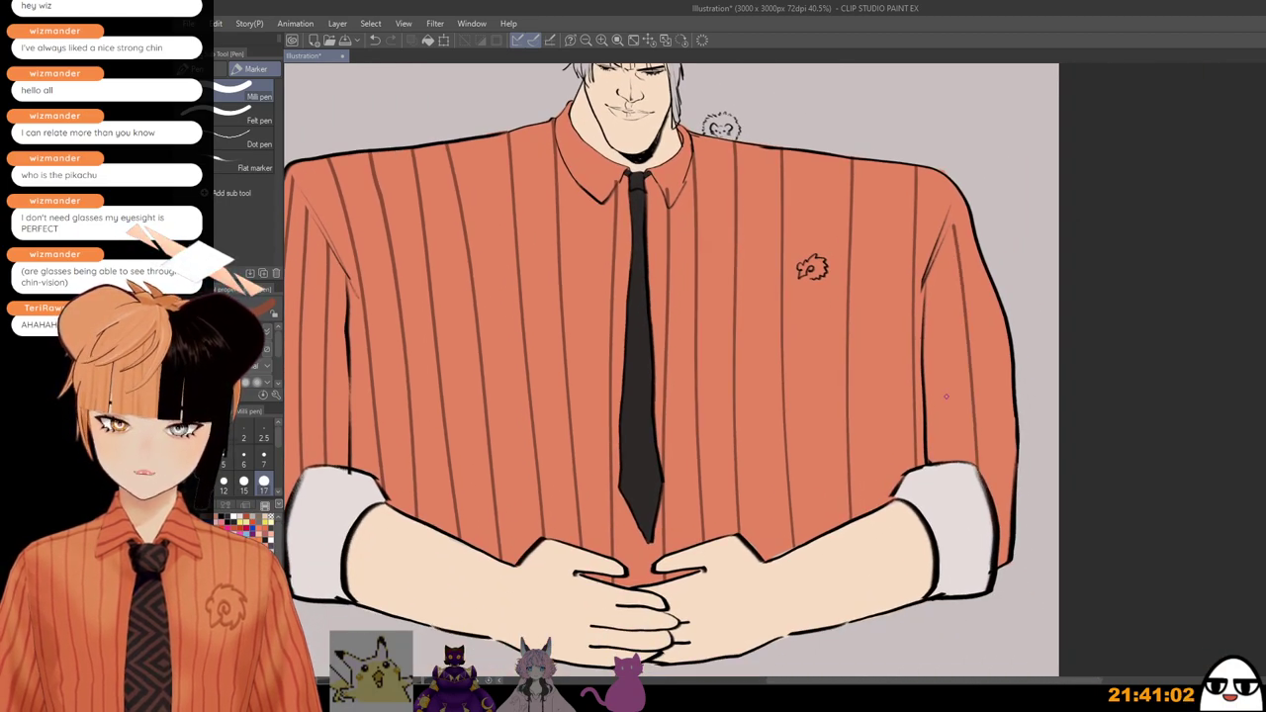
{"action": "key", "text": "ctrl+z"}
{"action": "left_click_drag", "start_coordinate": [935, 249], "coordinate": [950, 461]}
{"action": "left_click_drag", "start_coordinate": [955, 196], "coordinate": [1009, 552]}
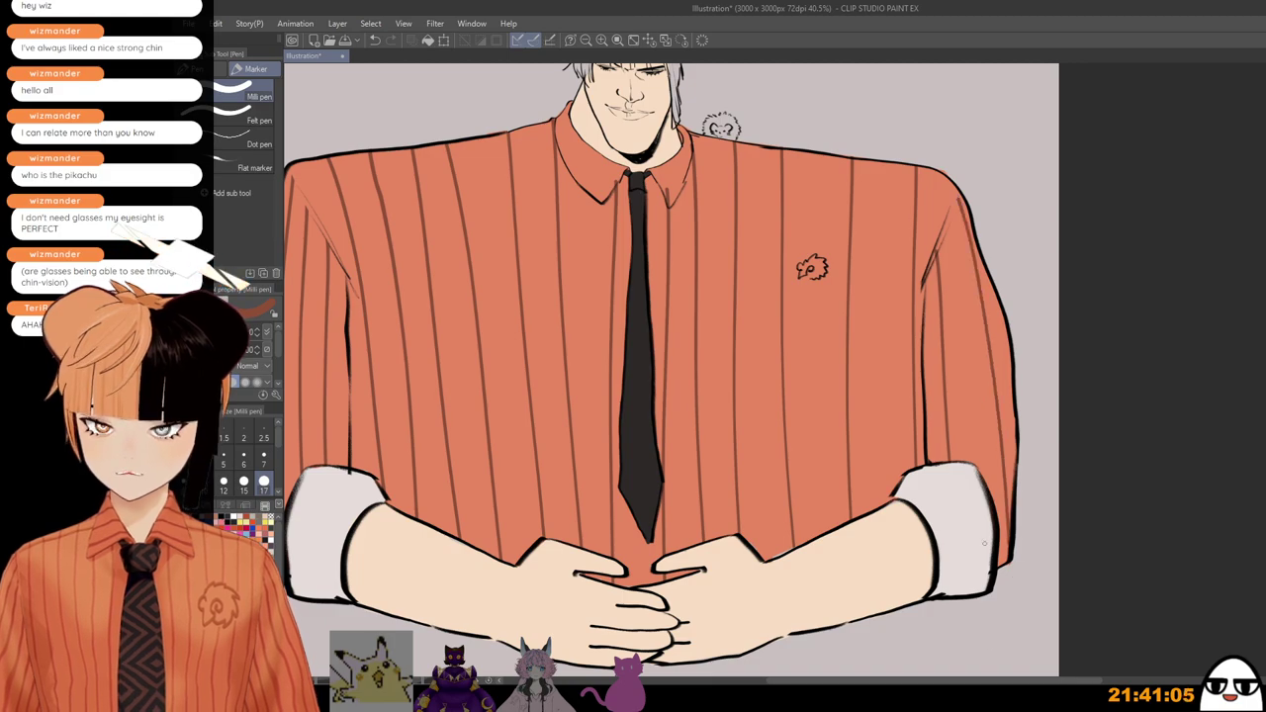
{"action": "key", "text": "ctrl+z"}
{"action": "left_click_drag", "start_coordinate": [969, 188], "coordinate": [954, 483]}
{"action": "left_click_drag", "start_coordinate": [1002, 315], "coordinate": [1010, 552]}
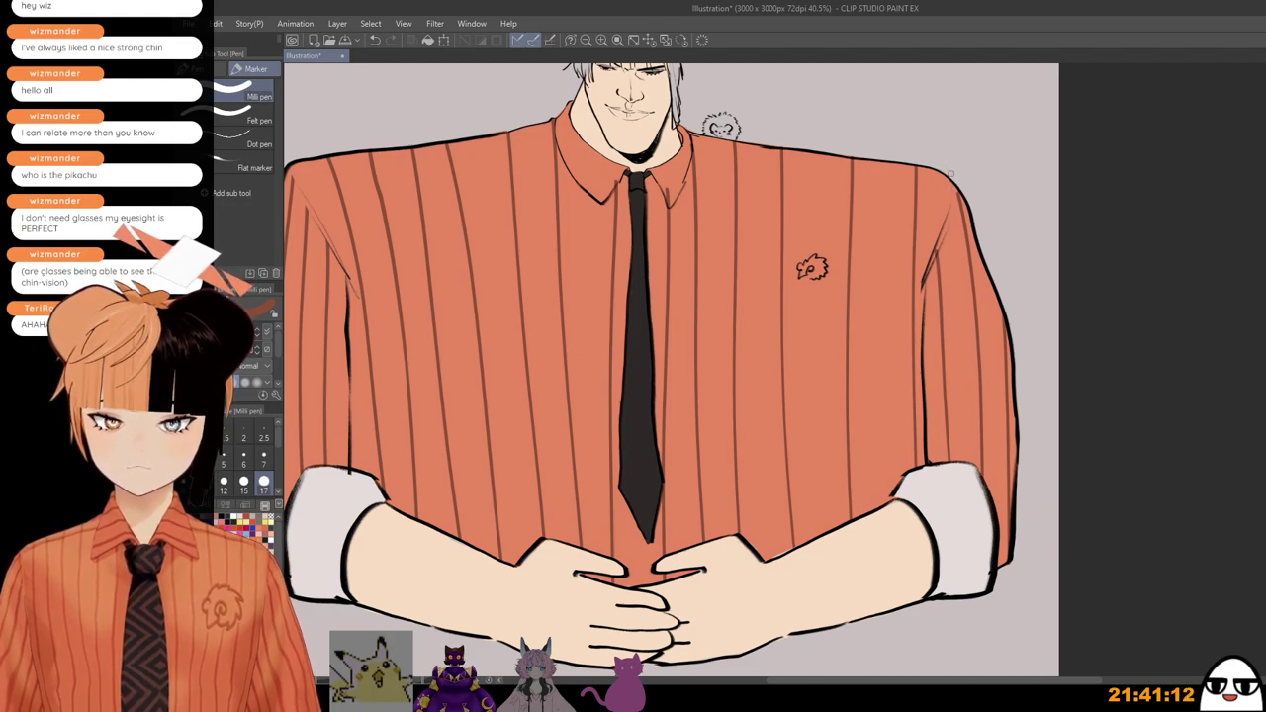
Step: Draw short diagonal dark reddish-brown stripes across both flaps of the shirt collar
{"action": "scroll", "coordinate": [683, 198], "scroll_direction": "up", "scroll_amount": 2}
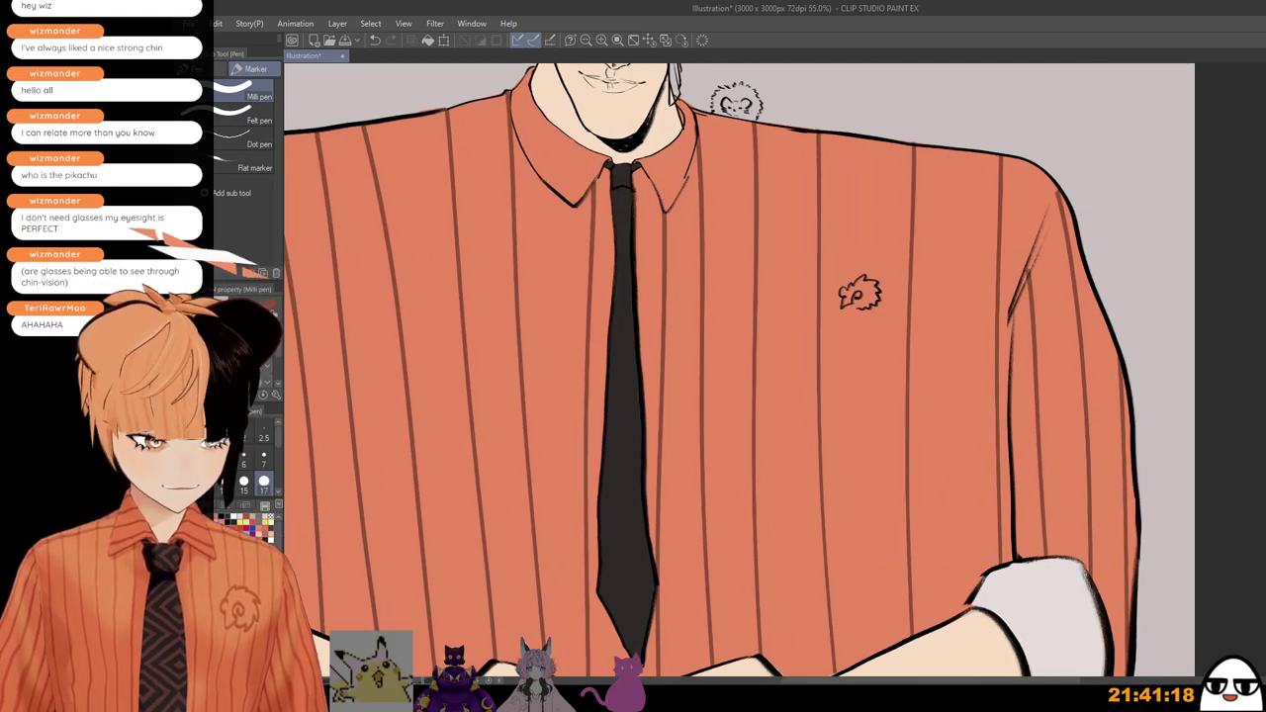
{"action": "left_click_drag", "start_coordinate": [799, 399], "coordinate": [899, 491]}
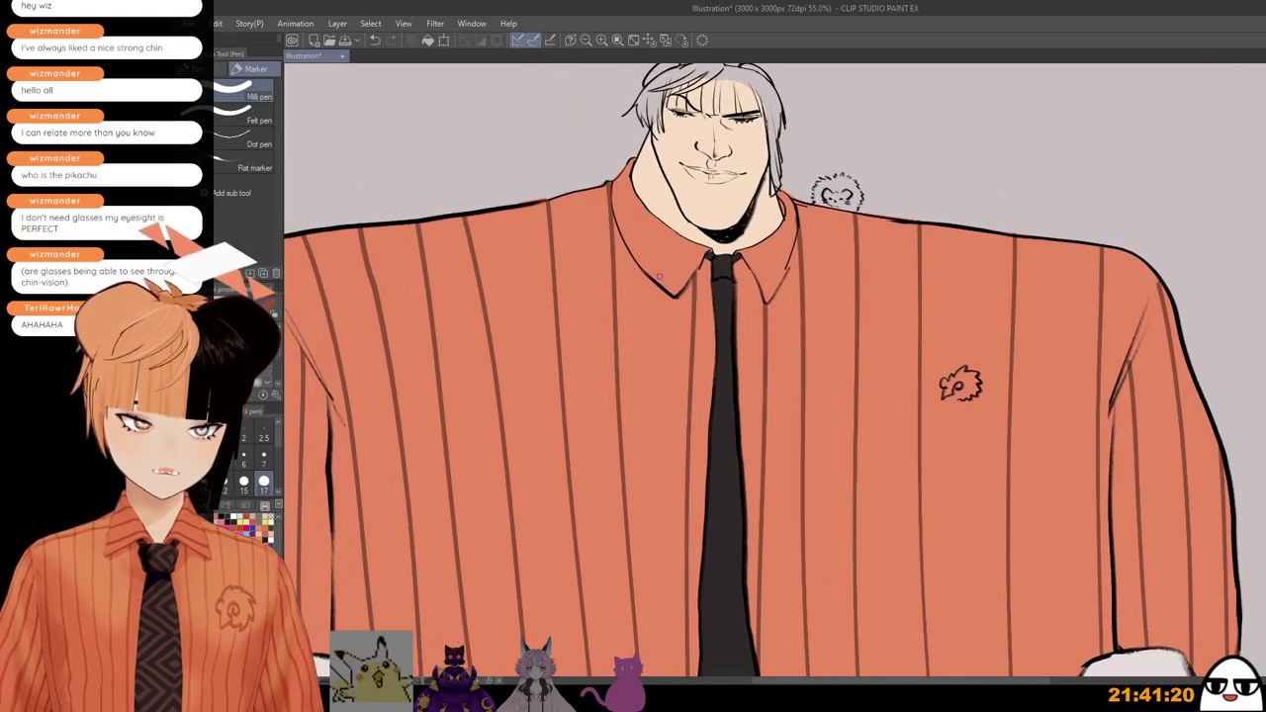
{"action": "key", "text": "ctrl+z"}
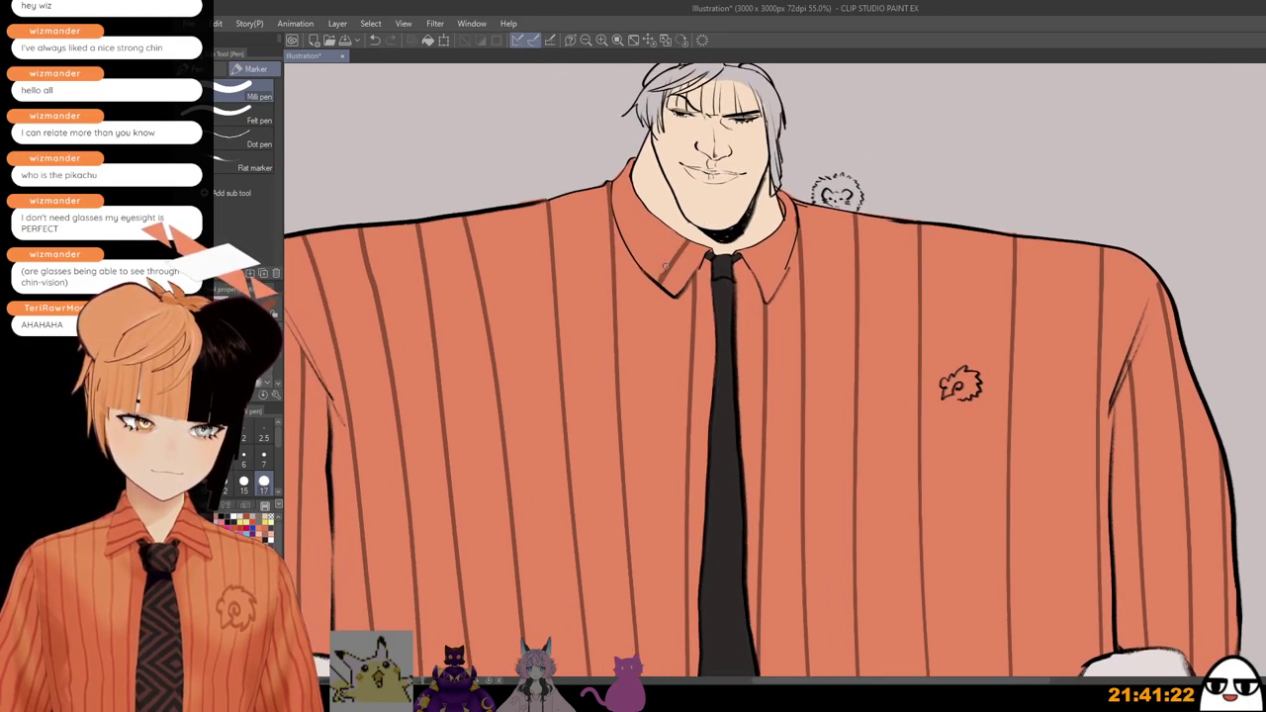
{"action": "key", "text": "ctrl+z"}
{"action": "mouse_move", "coordinate": [661, 278]}
{"action": "left_mouse_down"}
{"action": "mouse_move", "coordinate": [692, 238]}
{"action": "mouse_move", "coordinate": [666, 224]}
{"action": "left_mouse_up"}
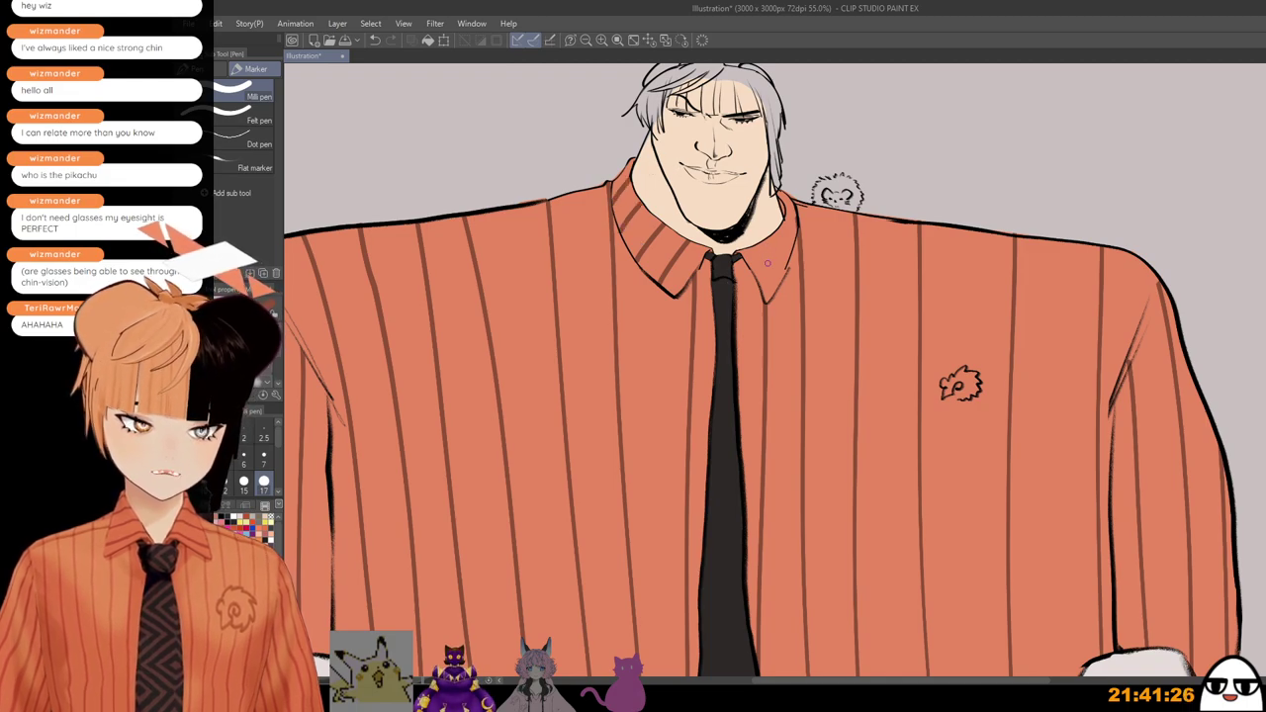
{"action": "key", "text": "ctrl+z"}
{"action": "left_click_drag", "start_coordinate": [755, 236], "coordinate": [780, 287]}
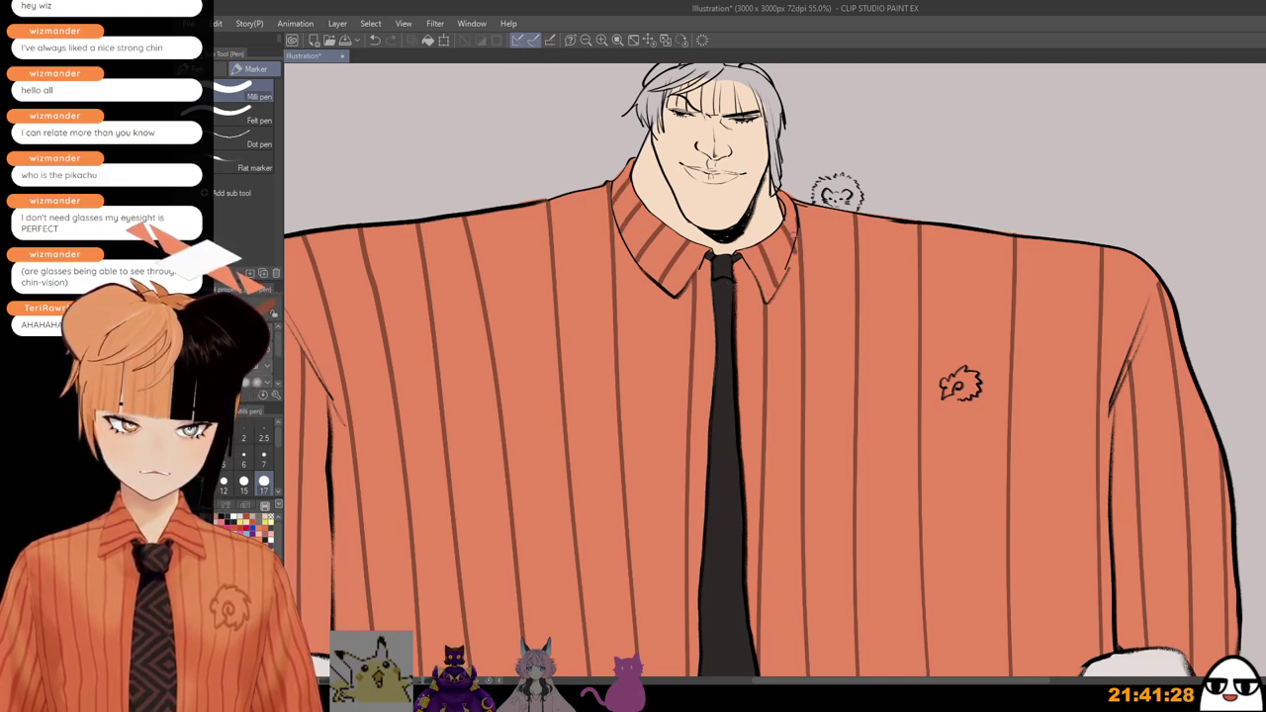
Step: Paint the locks on the left side of the man's hair orange-red, up to the rounded ear shape
{"action": "scroll", "coordinate": [813, 220], "scroll_direction": "down", "scroll_amount": 6}
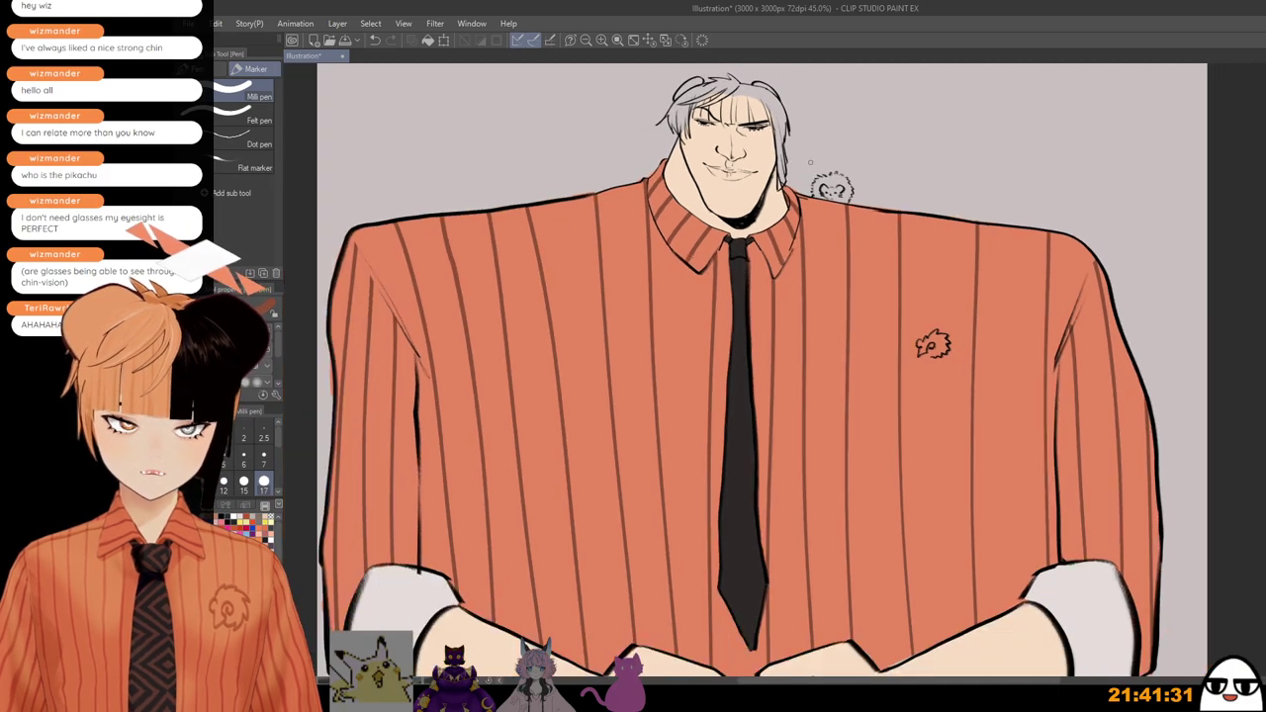
{"action": "left_click_drag", "start_coordinate": [840, 404], "coordinate": [865, 410]}
{"action": "scroll", "coordinate": [841, 309], "scroll_direction": "down", "scroll_amount": 1}
{"action": "scroll", "coordinate": [866, 400], "scroll_direction": "up", "scroll_amount": 2}
{"action": "left_click_drag", "start_coordinate": [798, 267], "coordinate": [819, 347]}
{"action": "scroll", "coordinate": [818, 347], "scroll_direction": "up", "scroll_amount": 4}
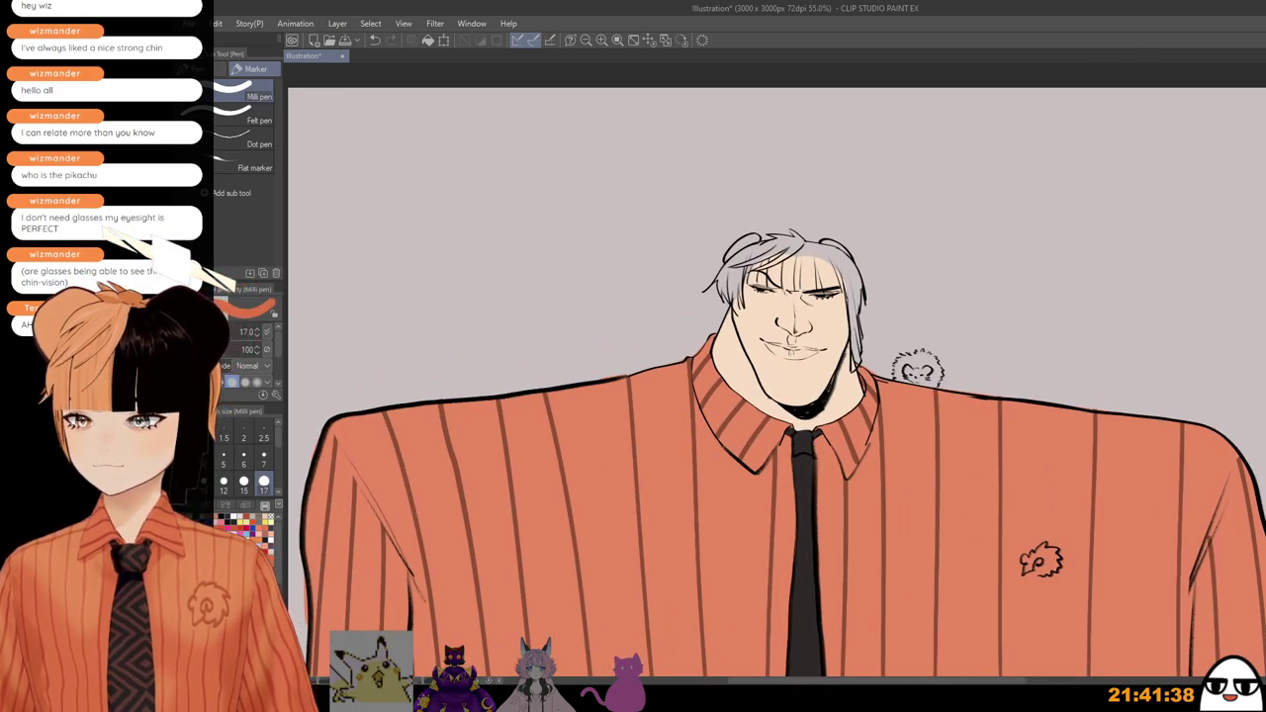
{"action": "scroll", "coordinate": [732, 257], "scroll_direction": "up", "scroll_amount": 3}
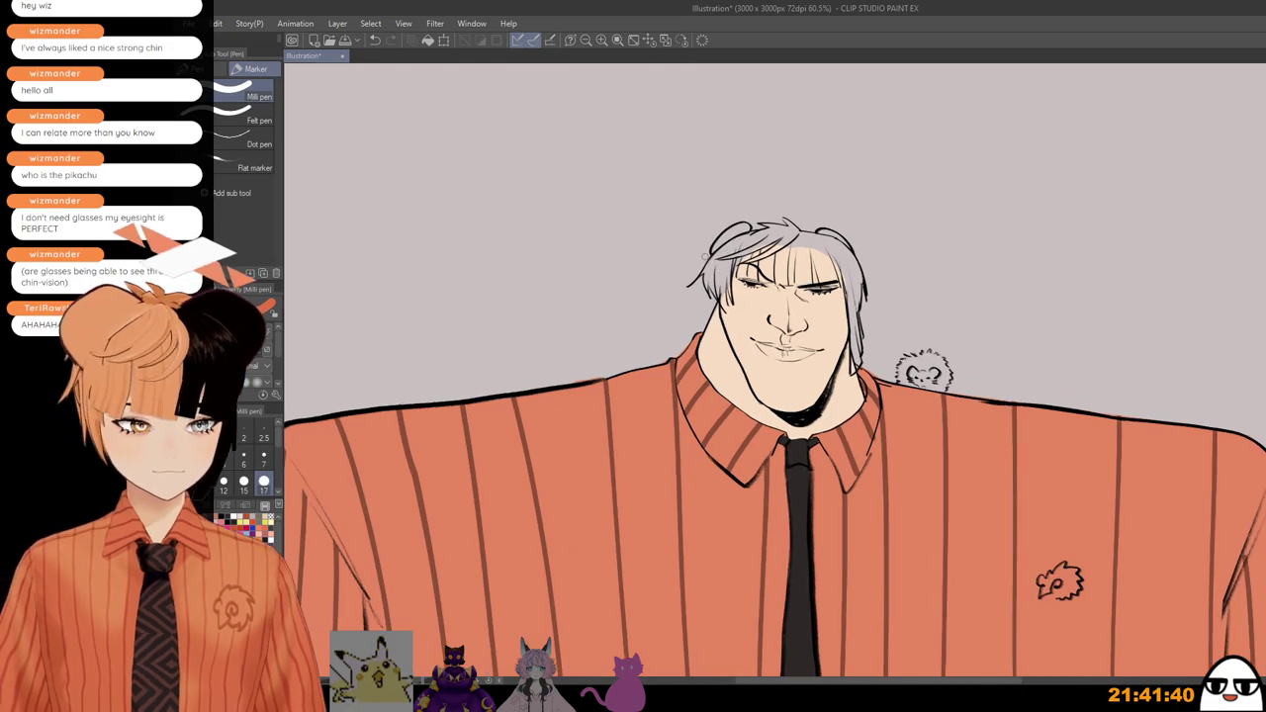
{"action": "scroll", "coordinate": [757, 262], "scroll_direction": "up", "scroll_amount": 2}
{"action": "left_click_drag", "start_coordinate": [706, 259], "coordinate": [698, 351]}
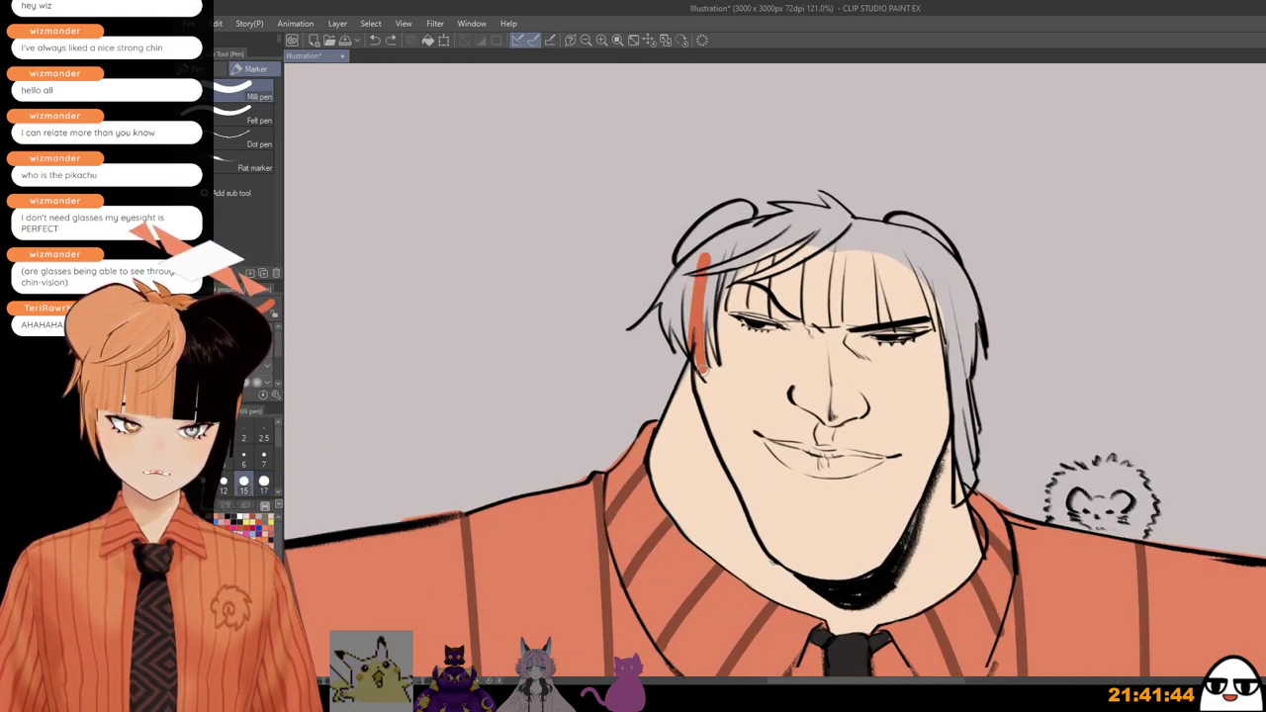
{"action": "mouse_move", "coordinate": [706, 270]}
{"action": "left_mouse_down"}
{"action": "mouse_move", "coordinate": [714, 362]}
{"action": "mouse_move", "coordinate": [715, 261]}
{"action": "mouse_move", "coordinate": [730, 233]}
{"action": "mouse_move", "coordinate": [680, 342]}
{"action": "left_mouse_up"}
{"action": "mouse_move", "coordinate": [683, 293]}
{"action": "left_mouse_down"}
{"action": "mouse_move", "coordinate": [674, 302]}
{"action": "mouse_move", "coordinate": [670, 341]}
{"action": "mouse_move", "coordinate": [677, 281]}
{"action": "mouse_move", "coordinate": [665, 294]}
{"action": "mouse_move", "coordinate": [711, 251]}
{"action": "mouse_move", "coordinate": [661, 294]}
{"action": "mouse_move", "coordinate": [730, 235]}
{"action": "mouse_move", "coordinate": [691, 253]}
{"action": "mouse_move", "coordinate": [738, 213]}
{"action": "left_mouse_up"}
Step: Enlarge the brush and fill the left ear shape, the swept tuft and the fringe up to the parting with orange-red
{"action": "key", "text": "]"}
{"action": "left_click_drag", "start_coordinate": [734, 219], "coordinate": [697, 243]}
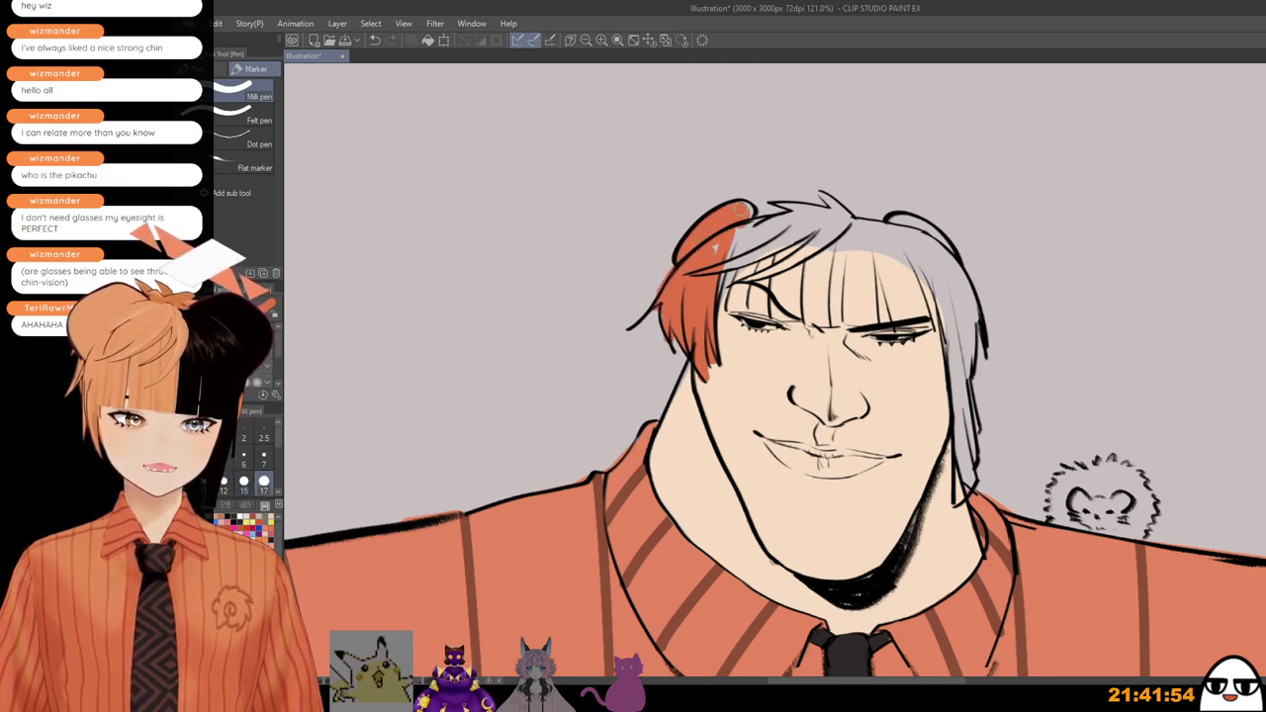
{"action": "mouse_move", "coordinate": [738, 226]}
{"action": "left_mouse_down"}
{"action": "mouse_move", "coordinate": [713, 279]}
{"action": "mouse_move", "coordinate": [719, 301]}
{"action": "mouse_move", "coordinate": [775, 302]}
{"action": "mouse_move", "coordinate": [752, 267]}
{"action": "mouse_move", "coordinate": [726, 293]}
{"action": "mouse_move", "coordinate": [781, 303]}
{"action": "mouse_move", "coordinate": [732, 294]}
{"action": "mouse_move", "coordinate": [799, 275]}
{"action": "mouse_move", "coordinate": [799, 310]}
{"action": "mouse_move", "coordinate": [812, 292]}
{"action": "mouse_move", "coordinate": [810, 319]}
{"action": "mouse_move", "coordinate": [821, 319]}
{"action": "mouse_move", "coordinate": [832, 238]}
{"action": "mouse_move", "coordinate": [821, 302]}
{"action": "mouse_move", "coordinate": [814, 252]}
{"action": "mouse_move", "coordinate": [734, 284]}
{"action": "mouse_move", "coordinate": [799, 288]}
{"action": "mouse_move", "coordinate": [807, 277]}
{"action": "mouse_move", "coordinate": [763, 282]}
{"action": "mouse_move", "coordinate": [786, 273]}
{"action": "mouse_move", "coordinate": [789, 242]}
{"action": "mouse_move", "coordinate": [744, 237]}
{"action": "mouse_move", "coordinate": [814, 217]}
{"action": "mouse_move", "coordinate": [783, 227]}
{"action": "mouse_move", "coordinate": [797, 209]}
{"action": "mouse_move", "coordinate": [831, 223]}
{"action": "mouse_move", "coordinate": [762, 256]}
{"action": "mouse_move", "coordinate": [849, 219]}
{"action": "left_mouse_up"}
{"action": "scroll", "coordinate": [809, 180], "scroll_direction": "up", "scroll_amount": 3}
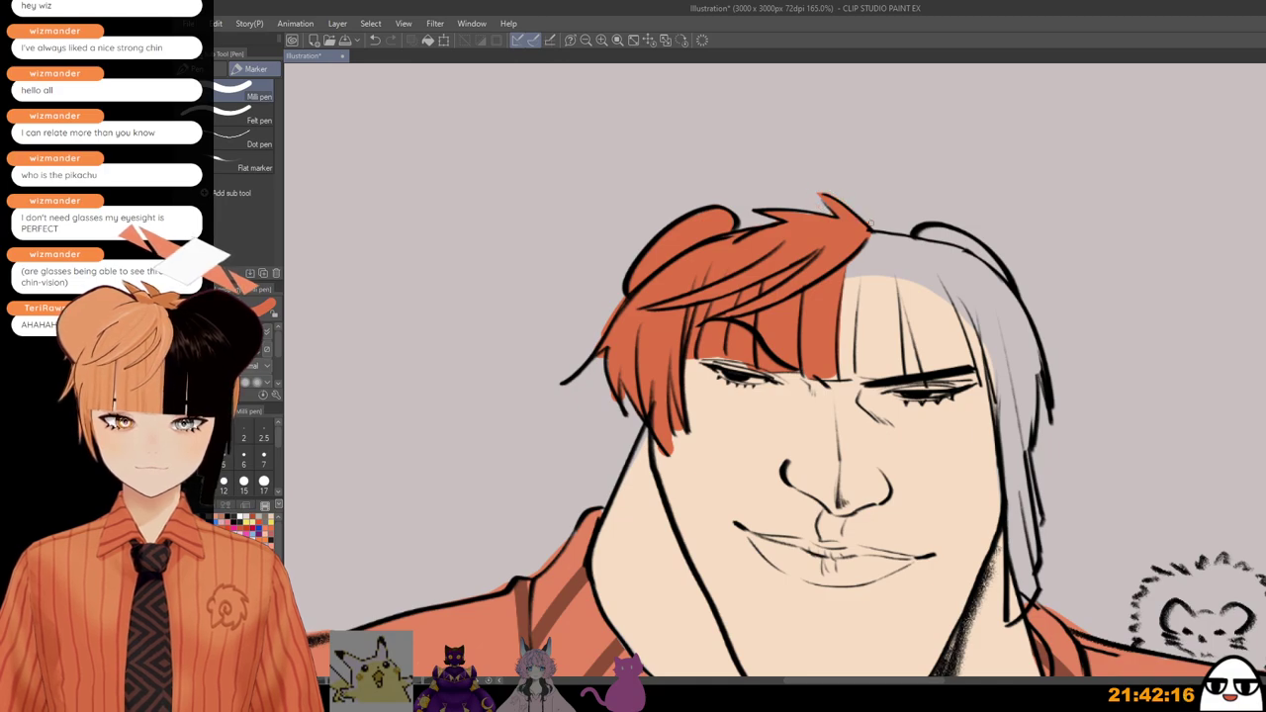
{"action": "scroll", "coordinate": [816, 187], "scroll_direction": "down", "scroll_amount": 3}
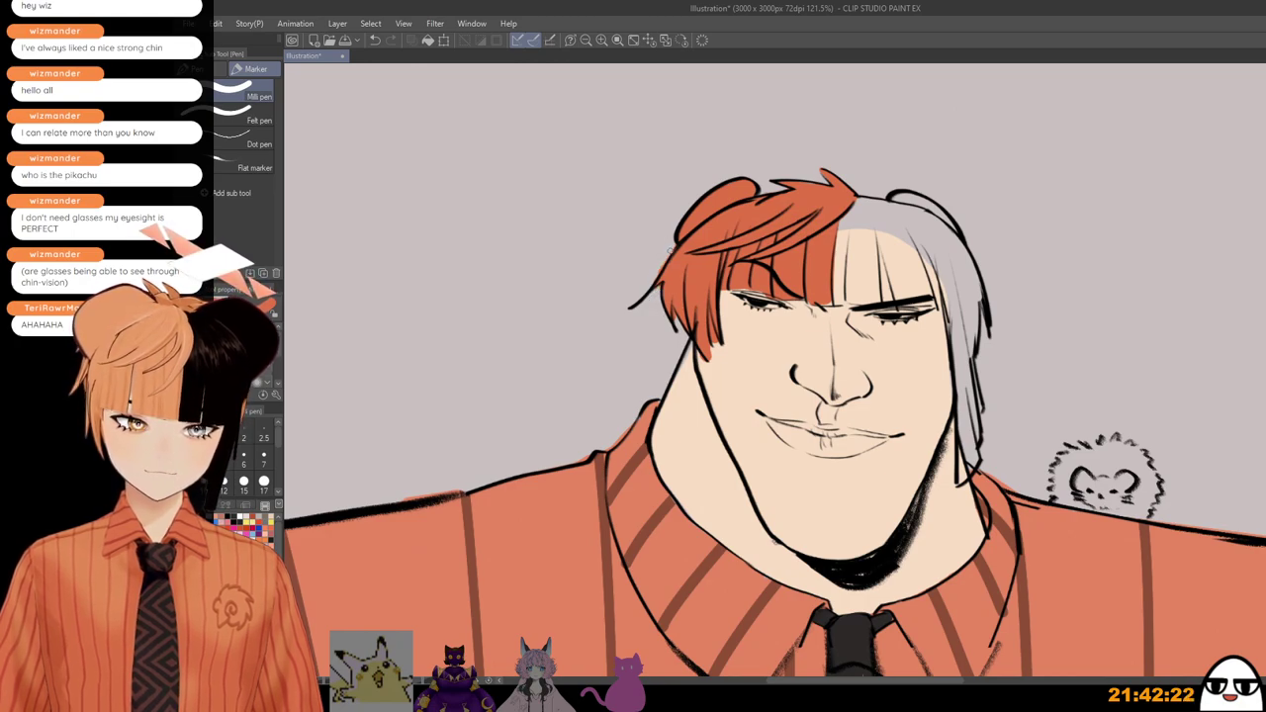
{"action": "scroll", "coordinate": [699, 306], "scroll_direction": "down", "scroll_amount": 1}
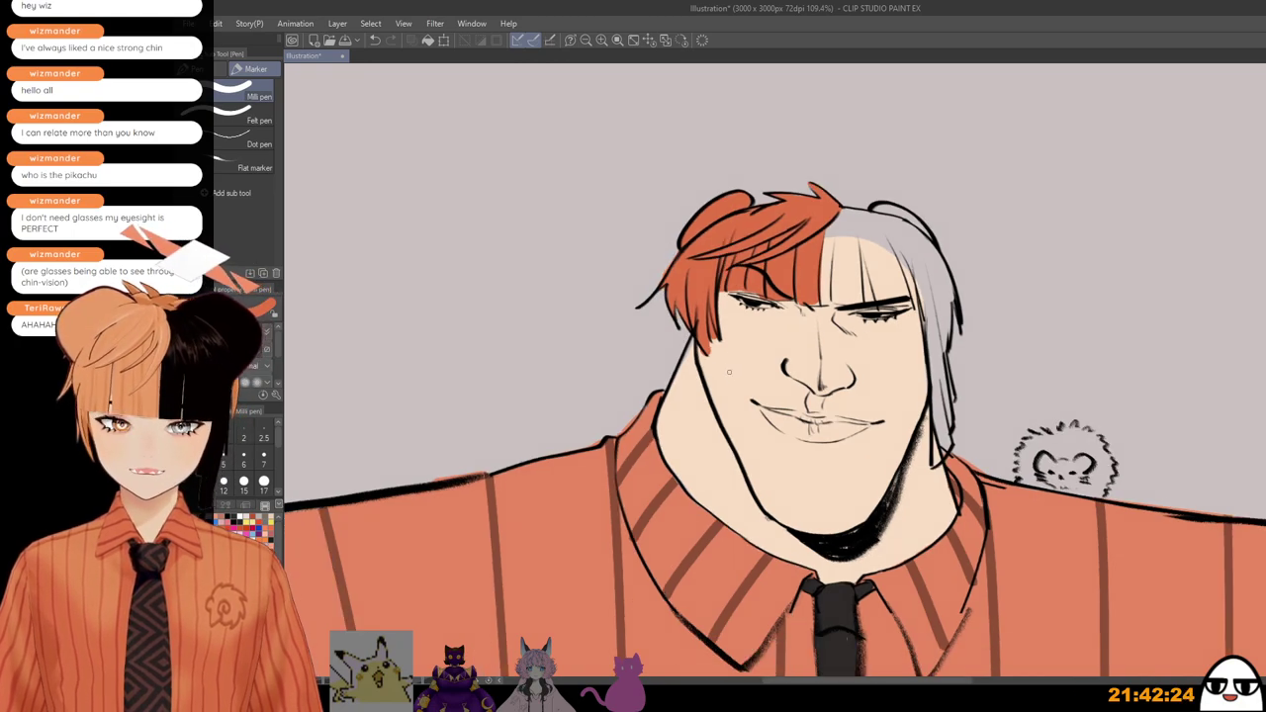
{"action": "scroll", "coordinate": [719, 371], "scroll_direction": "down", "scroll_amount": 1}
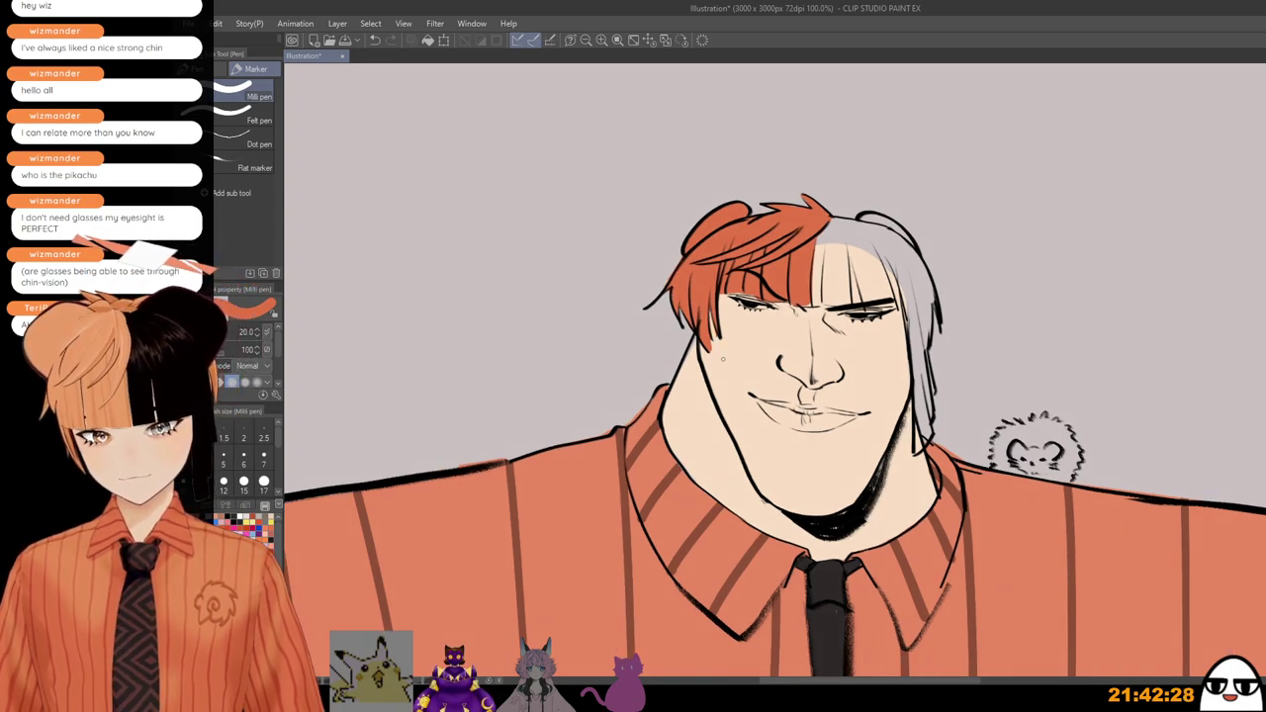
{"action": "scroll", "coordinate": [742, 329], "scroll_direction": "down", "scroll_amount": 1}
{"action": "left_click_drag", "start_coordinate": [749, 375], "coordinate": [757, 417]}
{"action": "scroll", "coordinate": [728, 342], "scroll_direction": "down", "scroll_amount": 1}
{"action": "scroll", "coordinate": [756, 334], "scroll_direction": "up", "scroll_amount": 1}
{"action": "scroll", "coordinate": [754, 336], "scroll_direction": "up", "scroll_amount": 2}
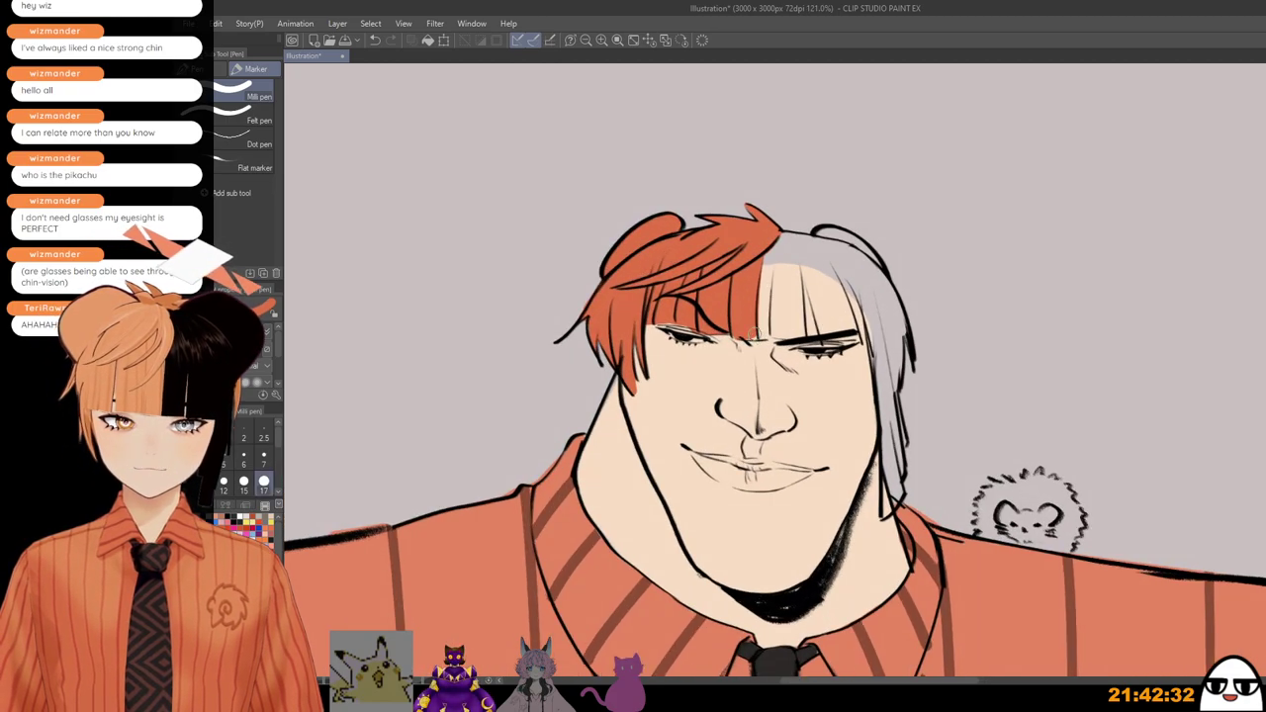
Step: Outline the right half of the hair in dark charcoal at brush size 12, along the parting, fringe edge, crown and ear shape
{"action": "left_click", "coordinate": [781, 288]}
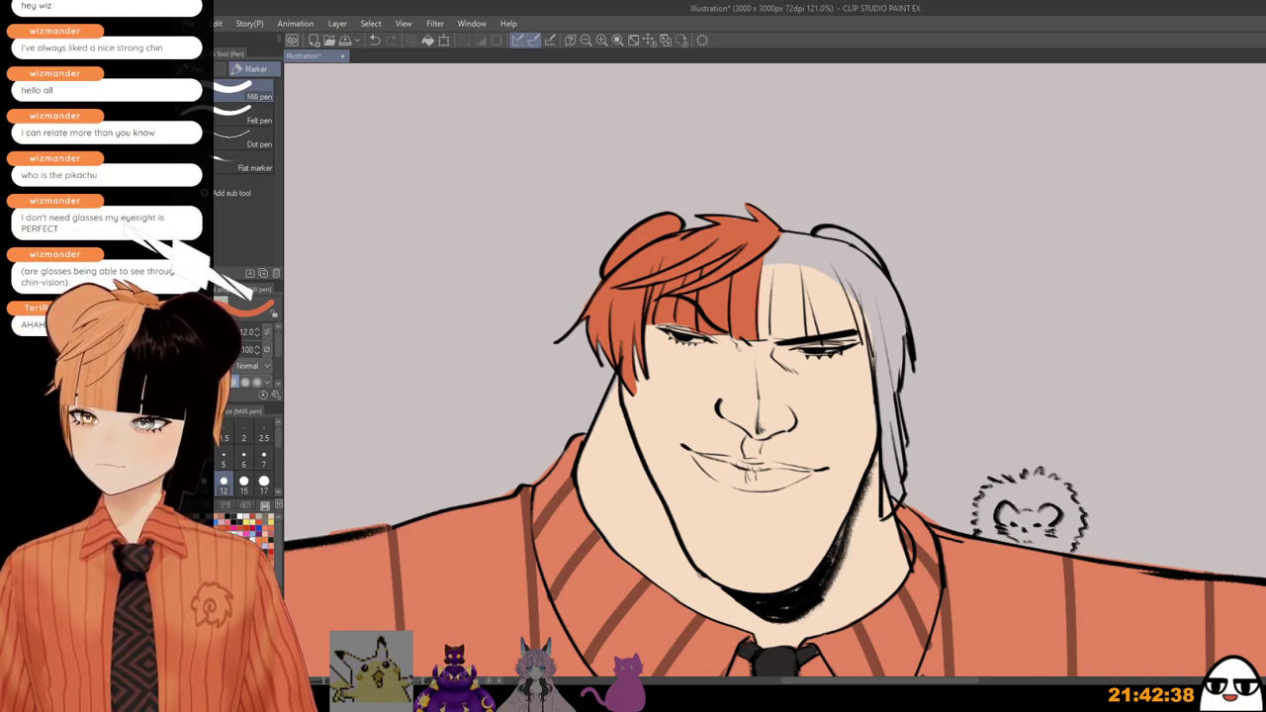
{"action": "scroll", "coordinate": [834, 241], "scroll_direction": "up", "scroll_amount": 4}
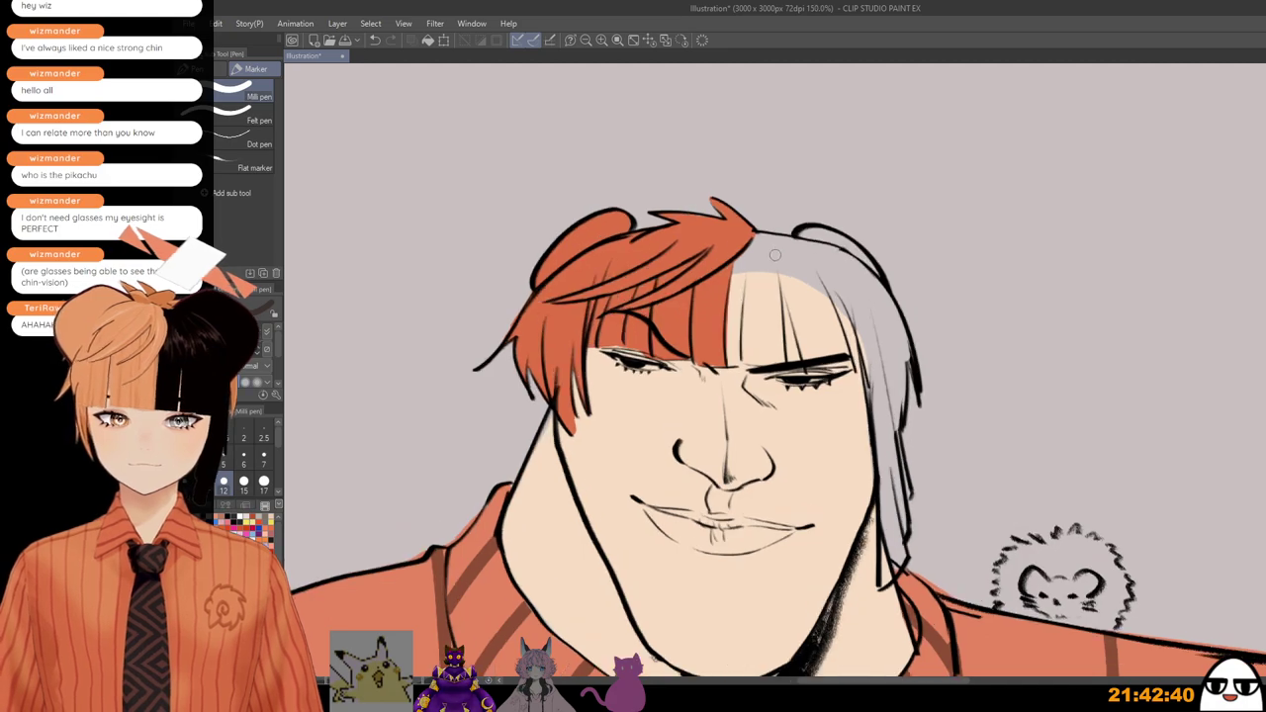
{"action": "mouse_move", "coordinate": [744, 248]}
{"action": "left_mouse_down"}
{"action": "mouse_move", "coordinate": [722, 397]}
{"action": "mouse_move", "coordinate": [722, 374]}
{"action": "mouse_move", "coordinate": [883, 388]}
{"action": "left_mouse_up"}
{"action": "key", "text": "ctrl+z"}
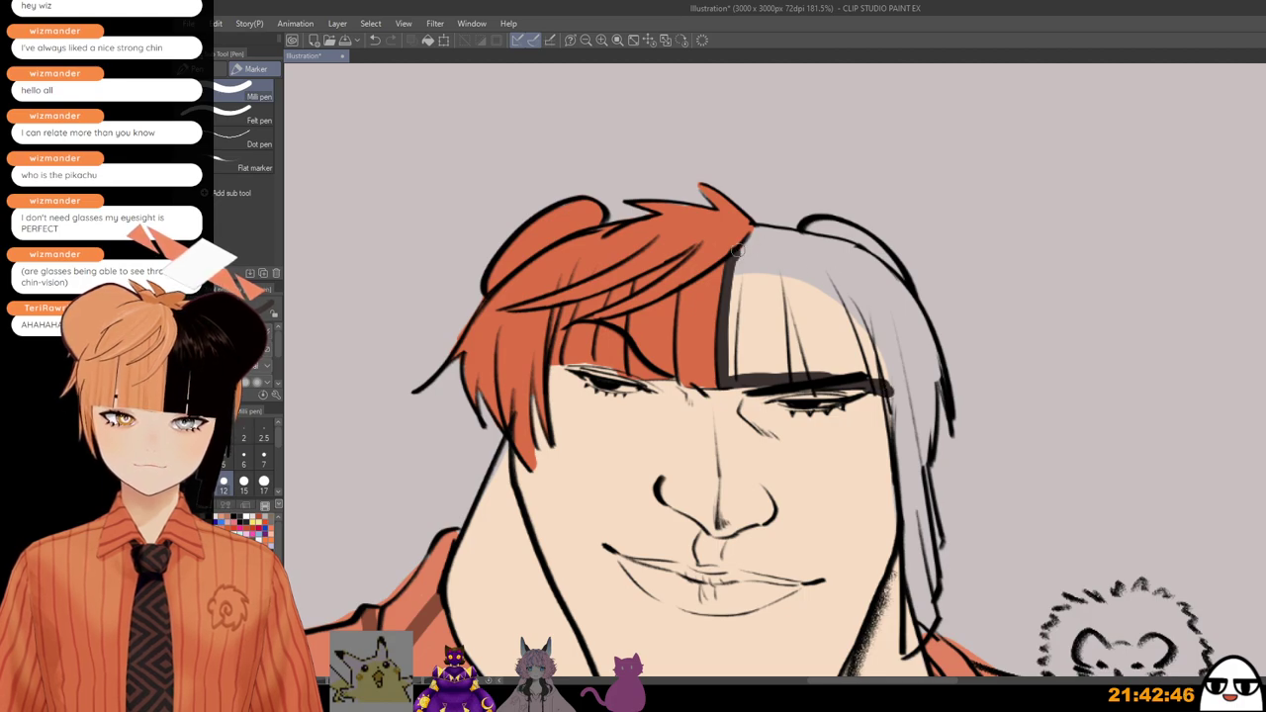
{"action": "mouse_move", "coordinate": [737, 250]}
{"action": "left_mouse_down"}
{"action": "mouse_move", "coordinate": [844, 229]}
{"action": "mouse_move", "coordinate": [781, 238]}
{"action": "mouse_move", "coordinate": [865, 245]}
{"action": "mouse_move", "coordinate": [928, 377]}
{"action": "left_mouse_up"}
Step: Fill the right half of the hair with dark charcoal, from the long side lock to the crown and fringe
{"action": "key", "text": "]"}
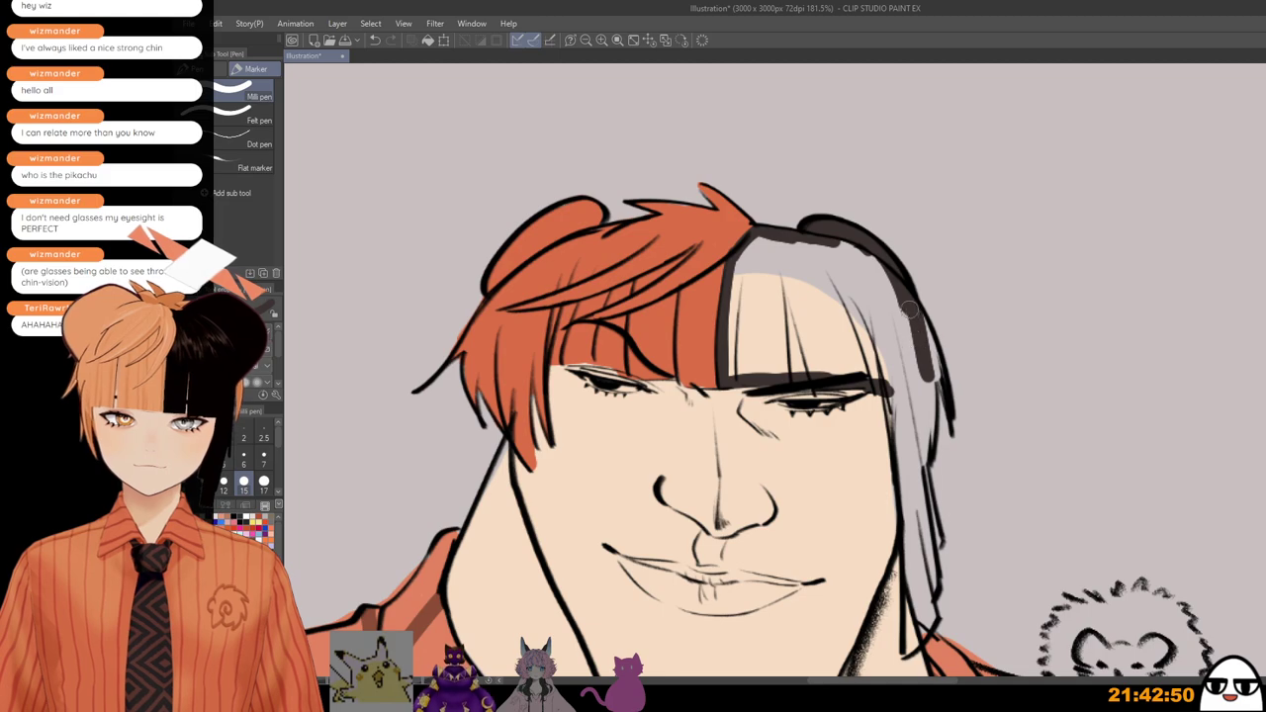
{"action": "left_click_drag", "start_coordinate": [912, 313], "coordinate": [936, 377]}
{"action": "left_click_drag", "start_coordinate": [935, 432], "coordinate": [917, 356]}
{"action": "key", "text": "["}
{"action": "mouse_move", "coordinate": [874, 315]}
{"action": "left_mouse_down"}
{"action": "mouse_move", "coordinate": [893, 571]}
{"action": "mouse_move", "coordinate": [916, 544]}
{"action": "mouse_move", "coordinate": [895, 407]}
{"action": "mouse_move", "coordinate": [916, 508]}
{"action": "mouse_move", "coordinate": [905, 433]}
{"action": "mouse_move", "coordinate": [919, 467]}
{"action": "mouse_move", "coordinate": [907, 386]}
{"action": "mouse_move", "coordinate": [916, 309]}
{"action": "mouse_move", "coordinate": [902, 407]}
{"action": "mouse_move", "coordinate": [914, 287]}
{"action": "left_mouse_up"}
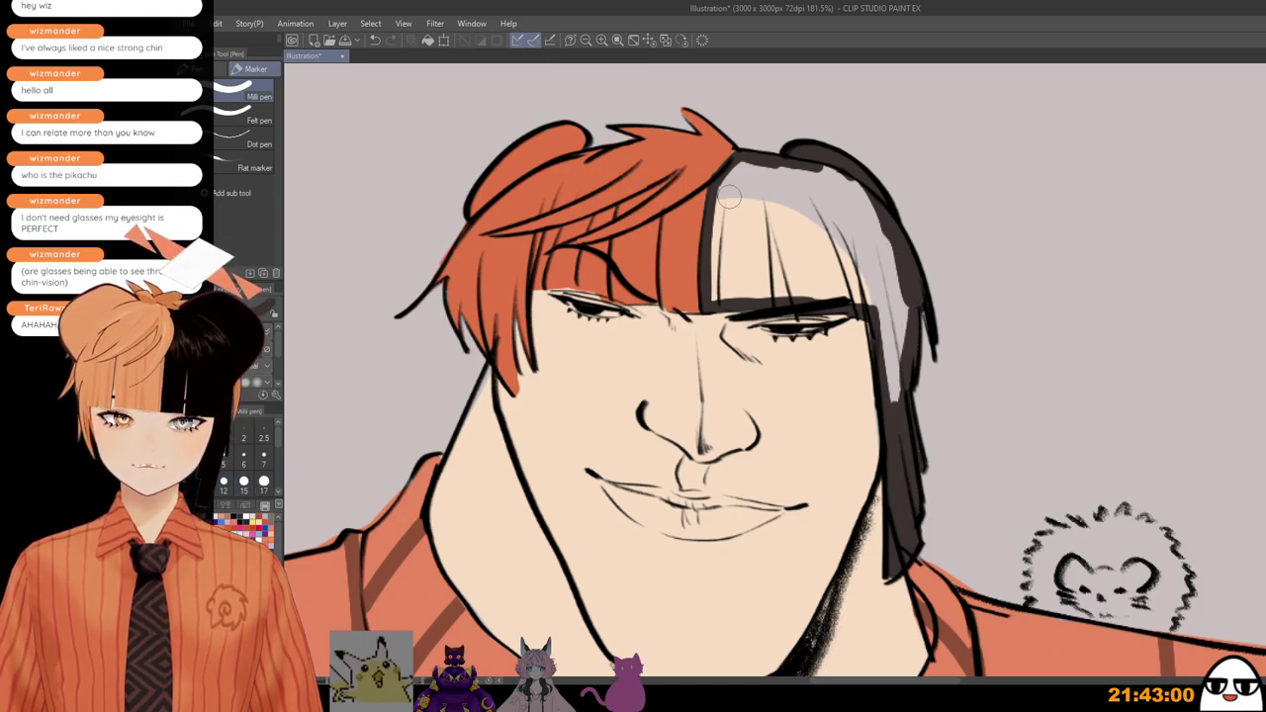
{"action": "mouse_move", "coordinate": [729, 198]}
{"action": "left_mouse_down"}
{"action": "mouse_move", "coordinate": [710, 288]}
{"action": "mouse_move", "coordinate": [731, 178]}
{"action": "mouse_move", "coordinate": [762, 165]}
{"action": "mouse_move", "coordinate": [730, 220]}
{"action": "mouse_move", "coordinate": [726, 293]}
{"action": "mouse_move", "coordinate": [857, 291]}
{"action": "mouse_move", "coordinate": [744, 291]}
{"action": "mouse_move", "coordinate": [848, 287]}
{"action": "mouse_move", "coordinate": [755, 237]}
{"action": "mouse_move", "coordinate": [778, 174]}
{"action": "mouse_move", "coordinate": [746, 293]}
{"action": "mouse_move", "coordinate": [757, 210]}
{"action": "mouse_move", "coordinate": [781, 283]}
{"action": "mouse_move", "coordinate": [751, 247]}
{"action": "mouse_move", "coordinate": [773, 179]}
{"action": "mouse_move", "coordinate": [751, 259]}
{"action": "mouse_move", "coordinate": [828, 161]}
{"action": "mouse_move", "coordinate": [769, 260]}
{"action": "mouse_move", "coordinate": [831, 185]}
{"action": "mouse_move", "coordinate": [769, 246]}
{"action": "mouse_move", "coordinate": [841, 188]}
{"action": "mouse_move", "coordinate": [818, 193]}
{"action": "mouse_move", "coordinate": [858, 191]}
{"action": "mouse_move", "coordinate": [794, 263]}
{"action": "mouse_move", "coordinate": [874, 198]}
{"action": "mouse_move", "coordinate": [858, 259]}
{"action": "mouse_move", "coordinate": [867, 266]}
{"action": "mouse_move", "coordinate": [890, 235]}
{"action": "mouse_move", "coordinate": [871, 276]}
{"action": "mouse_move", "coordinate": [811, 289]}
{"action": "mouse_move", "coordinate": [890, 396]}
{"action": "left_mouse_up"}
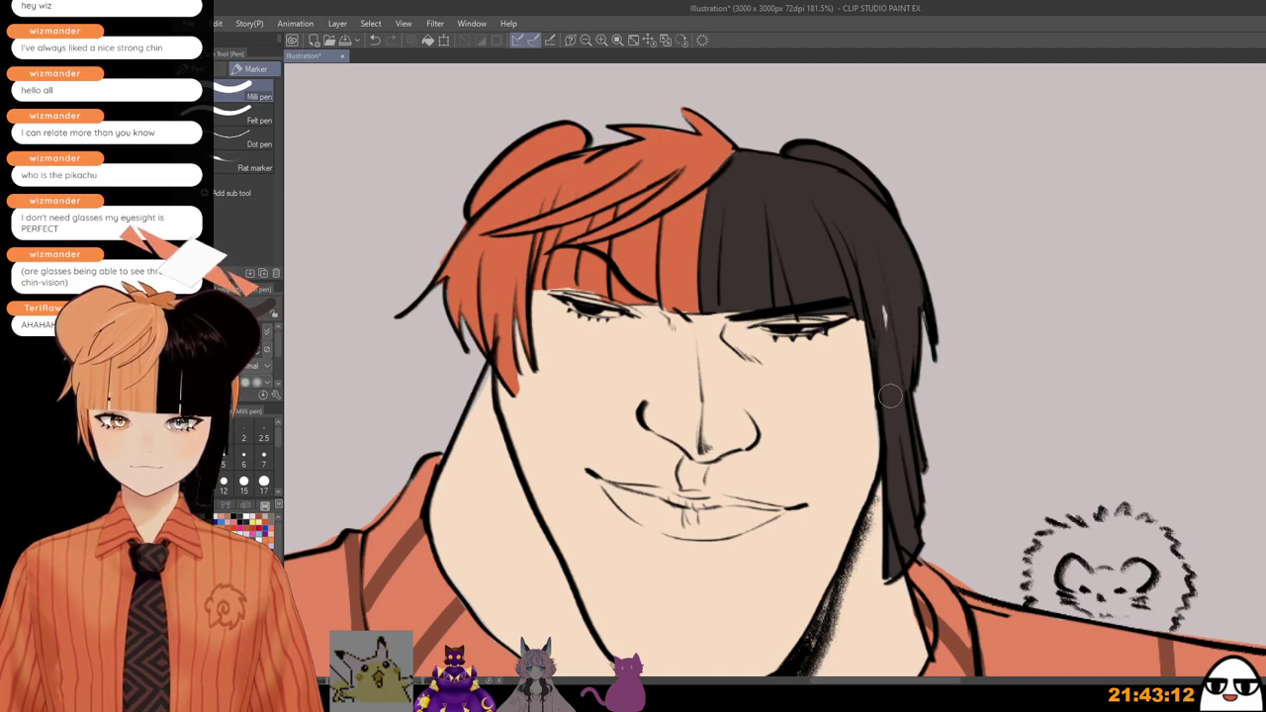
Step: Paint the man's lips salmon pink at brush size 15
{"action": "scroll", "coordinate": [894, 225], "scroll_direction": "down", "scroll_amount": 8}
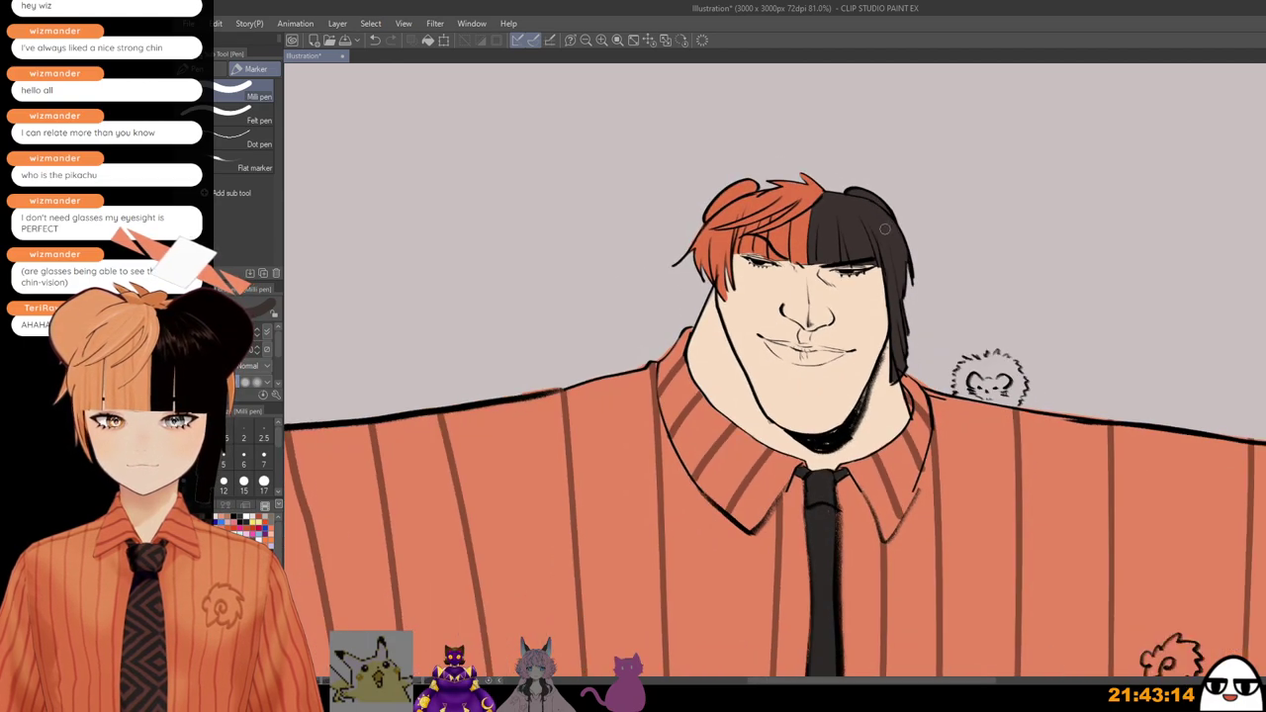
{"action": "scroll", "coordinate": [885, 230], "scroll_direction": "down", "scroll_amount": 1}
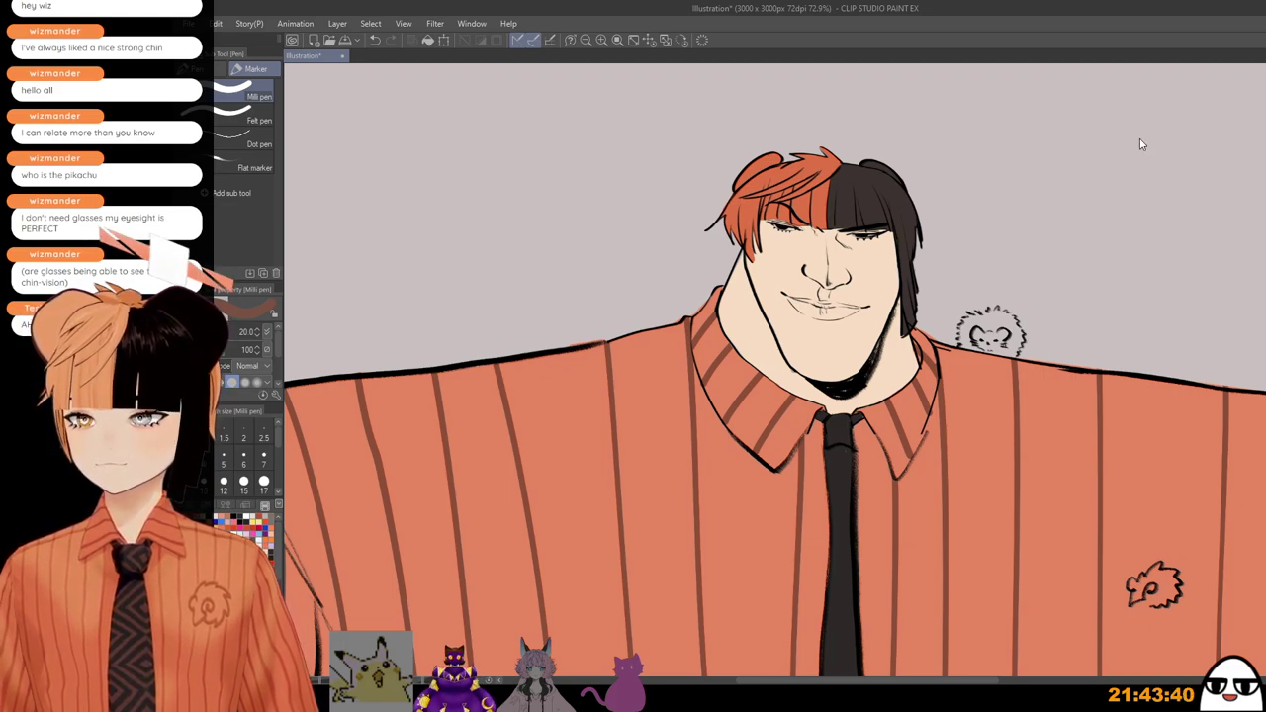
{"action": "scroll", "coordinate": [859, 294], "scroll_direction": "up", "scroll_amount": 3}
{"action": "key", "text": "bracketleft"}
{"action": "key", "text": "bracketleft"}
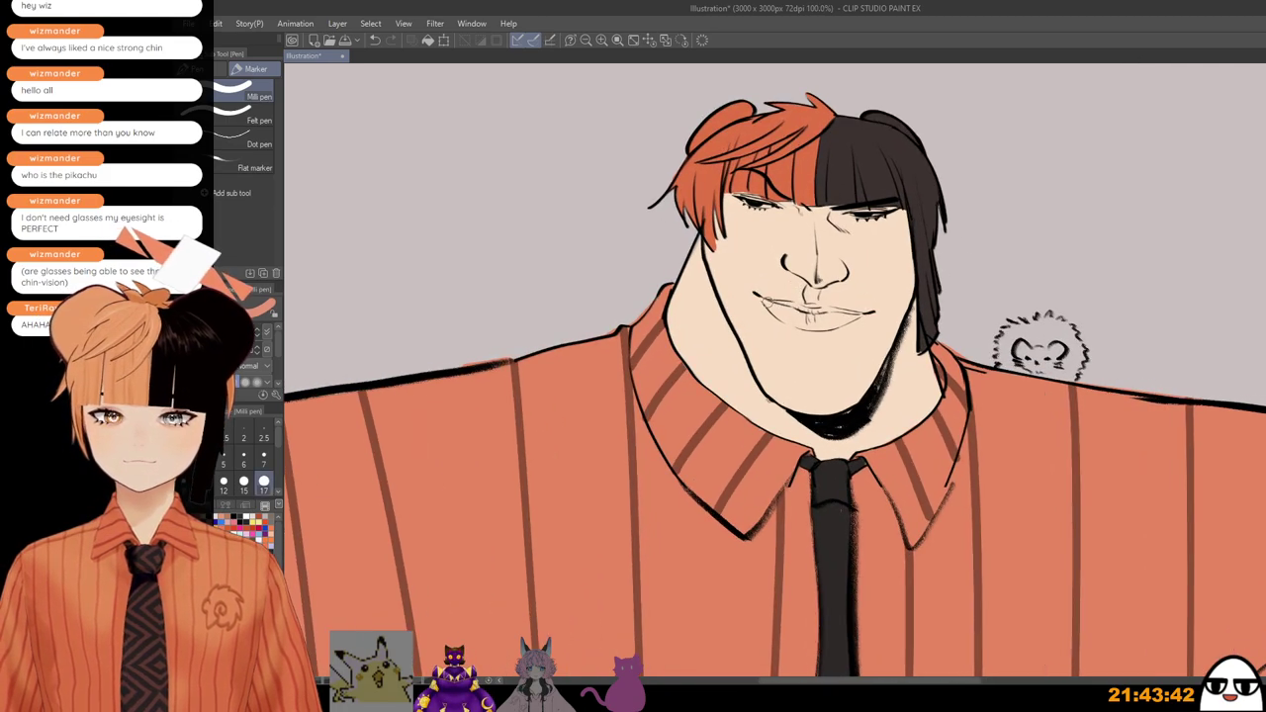
{"action": "mouse_move", "coordinate": [770, 306]}
{"action": "left_mouse_down"}
{"action": "mouse_move", "coordinate": [803, 321]}
{"action": "mouse_move", "coordinate": [778, 306]}
{"action": "mouse_move", "coordinate": [856, 317]}
{"action": "mouse_move", "coordinate": [830, 326]}
{"action": "left_mouse_up"}
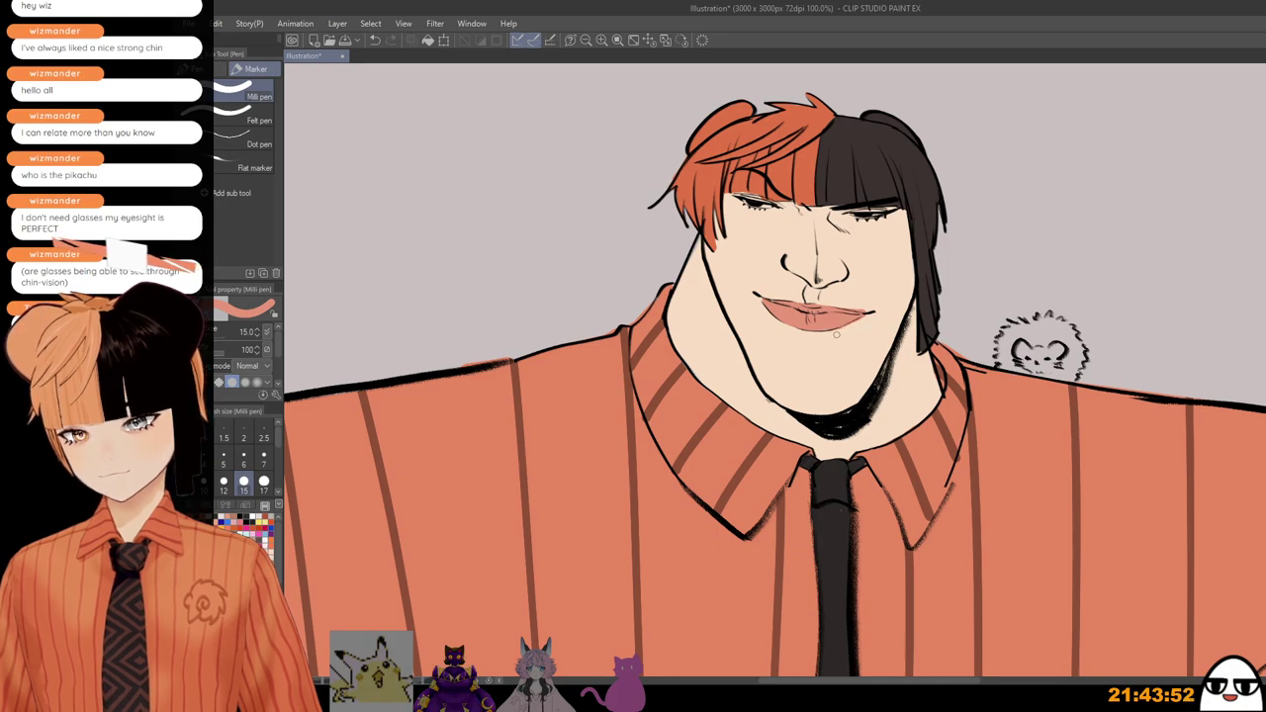
Step: Soften the lips' fill to a paler pink and check it against the whole figure
{"action": "scroll", "coordinate": [868, 314], "scroll_direction": "down", "scroll_amount": 1}
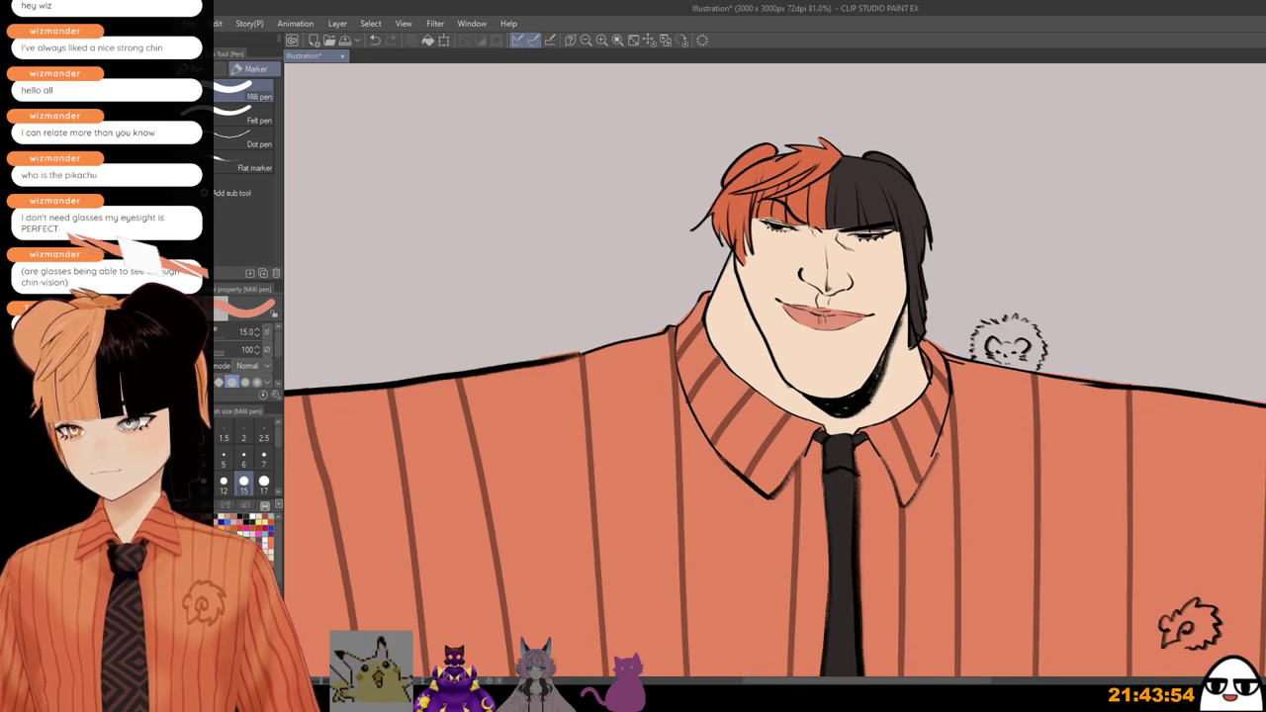
{"action": "scroll", "coordinate": [1173, 374], "scroll_direction": "down", "scroll_amount": 1}
{"action": "scroll", "coordinate": [983, 432], "scroll_direction": "down", "scroll_amount": 2}
{"action": "left_click_drag", "start_coordinate": [1028, 507], "coordinate": [845, 403]}
{"action": "scroll", "coordinate": [845, 404], "scroll_direction": "down", "scroll_amount": 2}
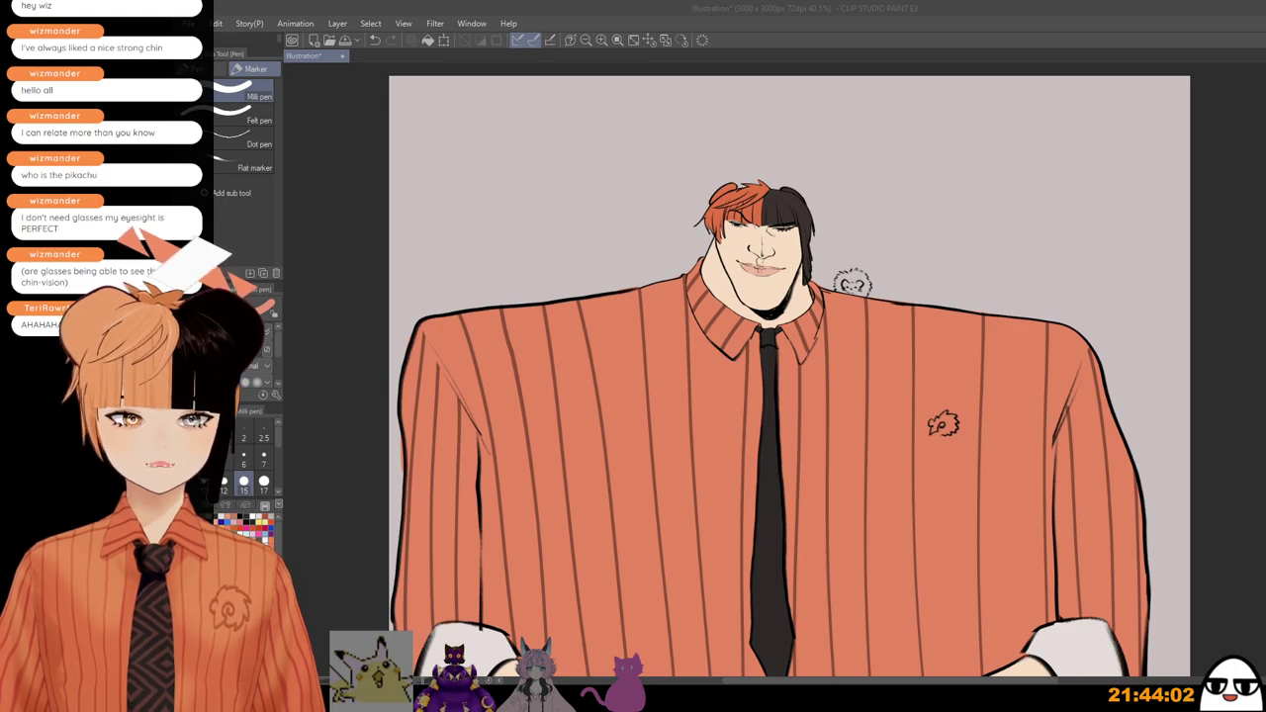
{"action": "scroll", "coordinate": [817, 387], "scroll_direction": "up", "scroll_amount": 4}
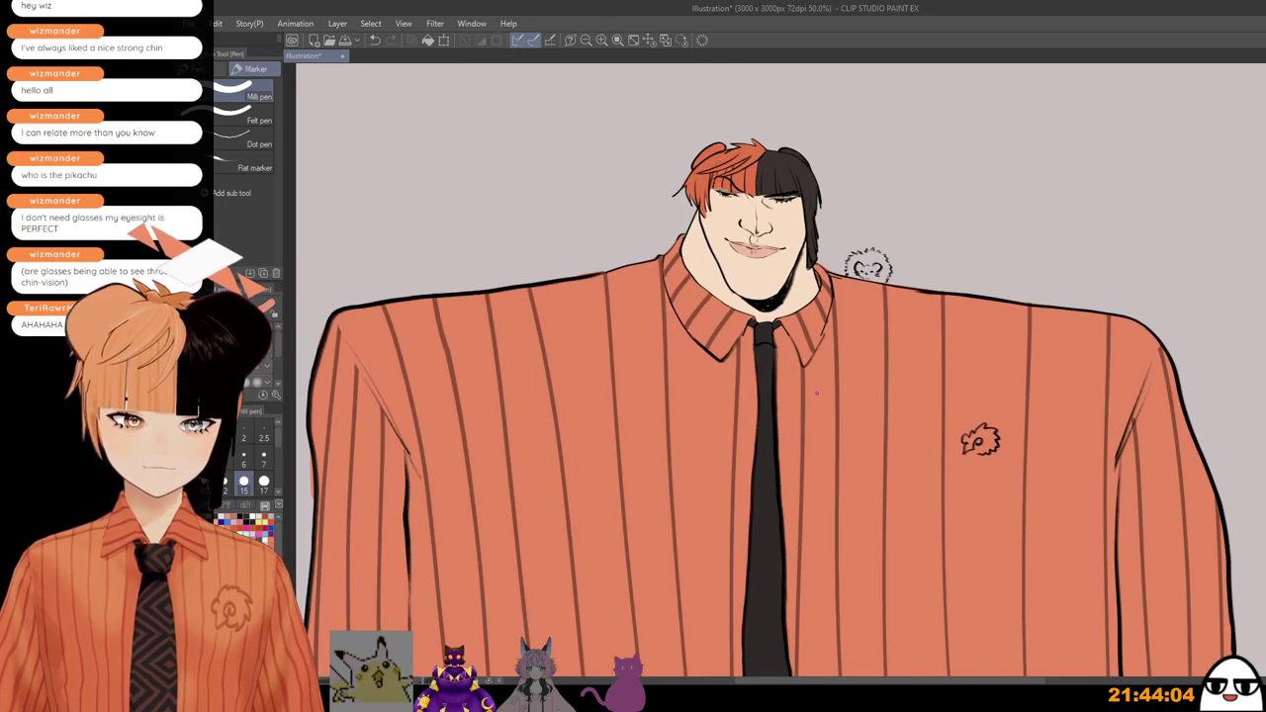
{"action": "scroll", "coordinate": [834, 491], "scroll_direction": "up", "scroll_amount": 1}
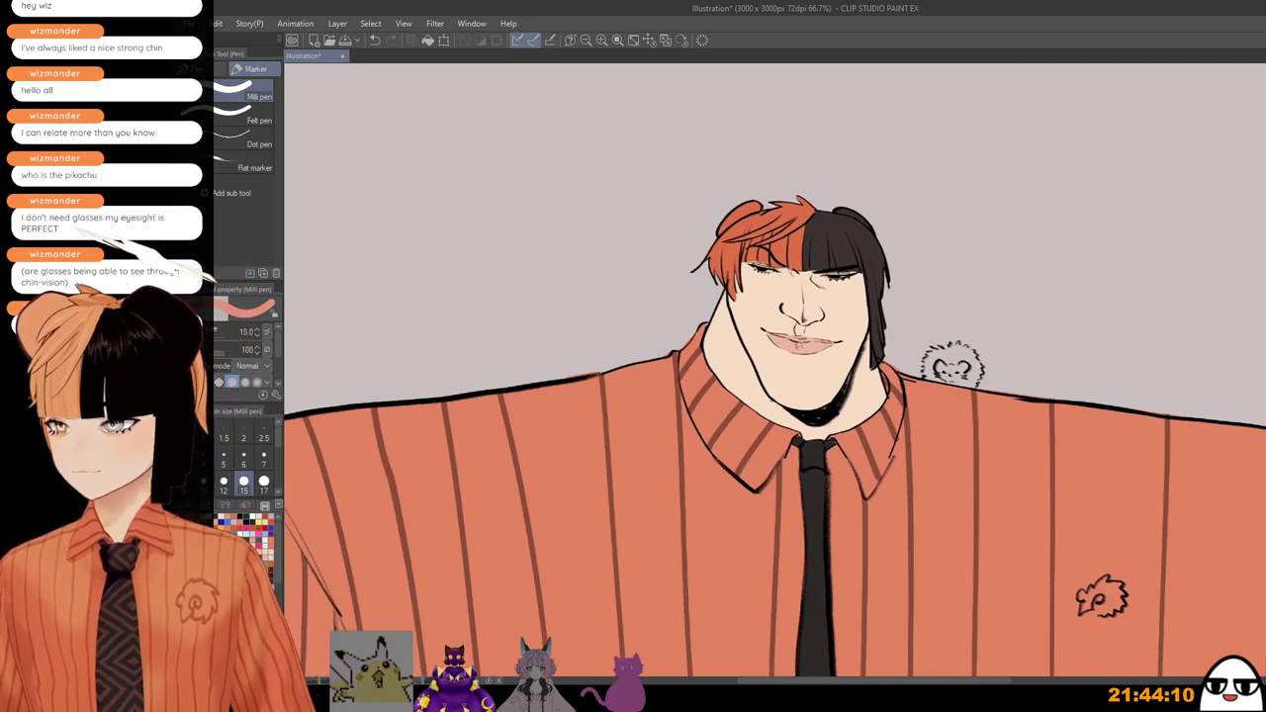
Step: Fill the shoulder hedgehog's spiny body with muted reddish brown at brush size 20
{"action": "left_click_drag", "start_coordinate": [1067, 461], "coordinate": [960, 422]}
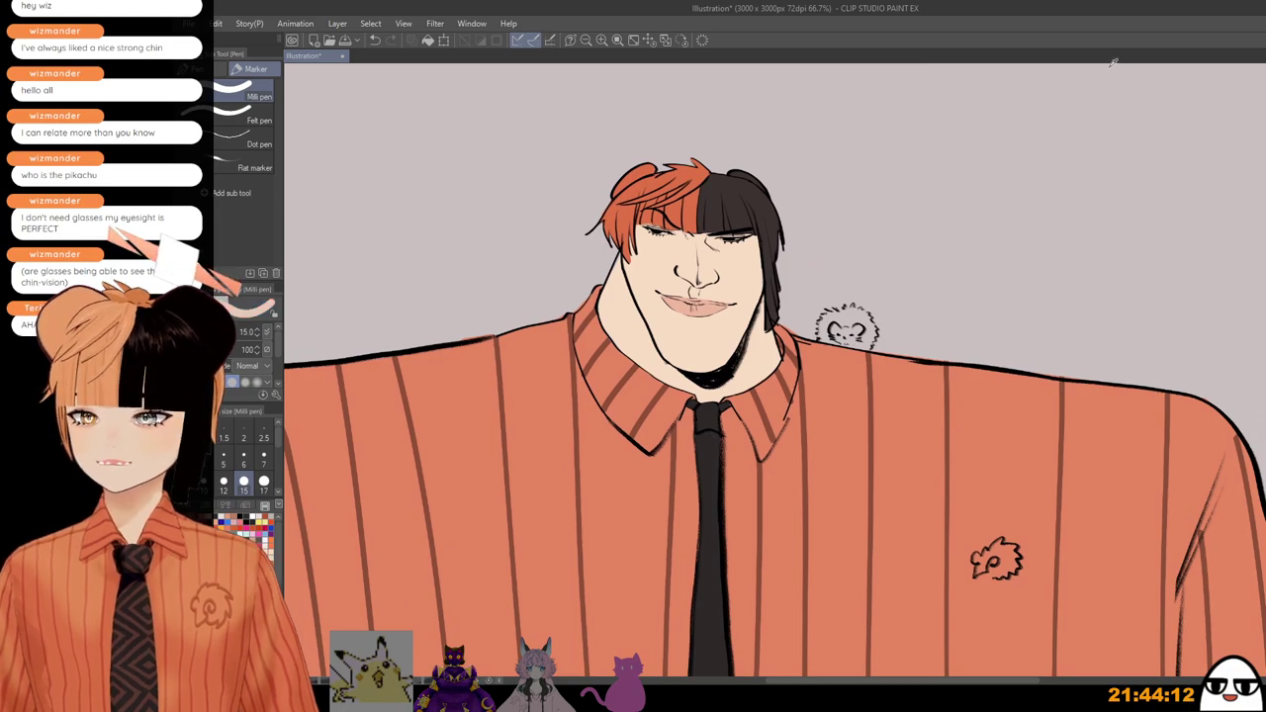
{"action": "scroll", "coordinate": [836, 328], "scroll_direction": "up", "scroll_amount": 1}
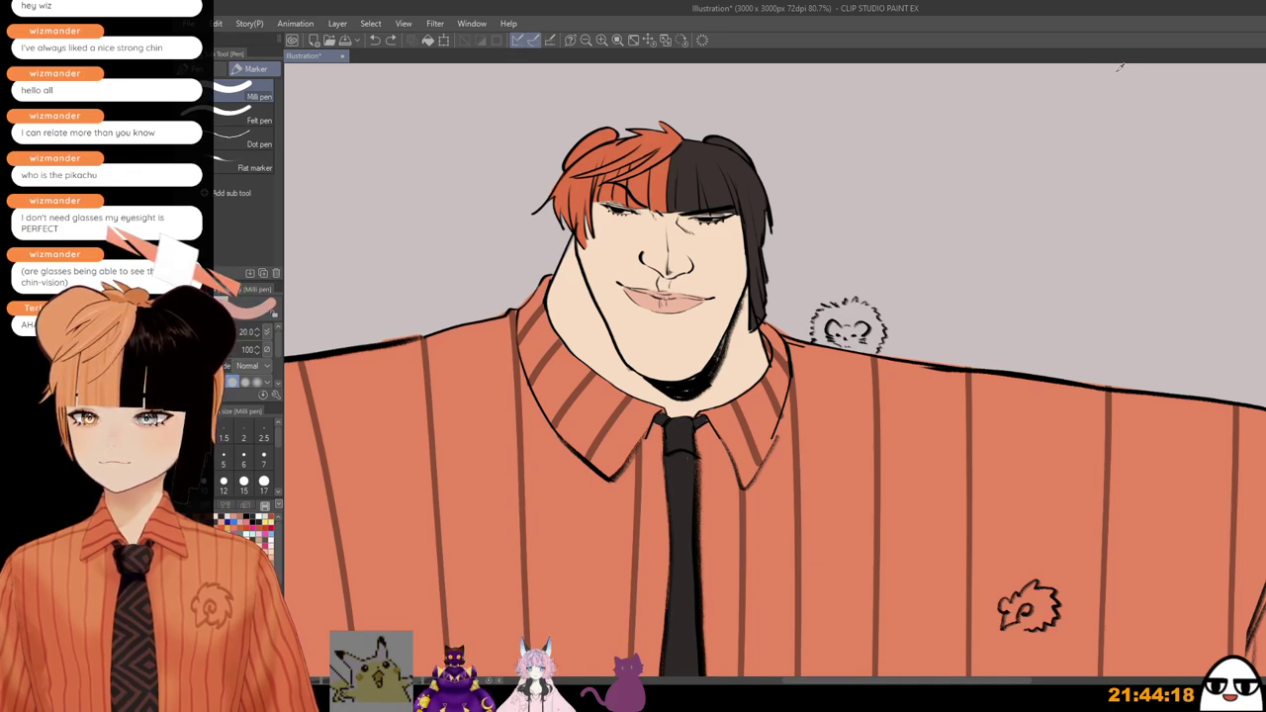
{"action": "scroll", "coordinate": [852, 294], "scroll_direction": "up", "scroll_amount": 1}
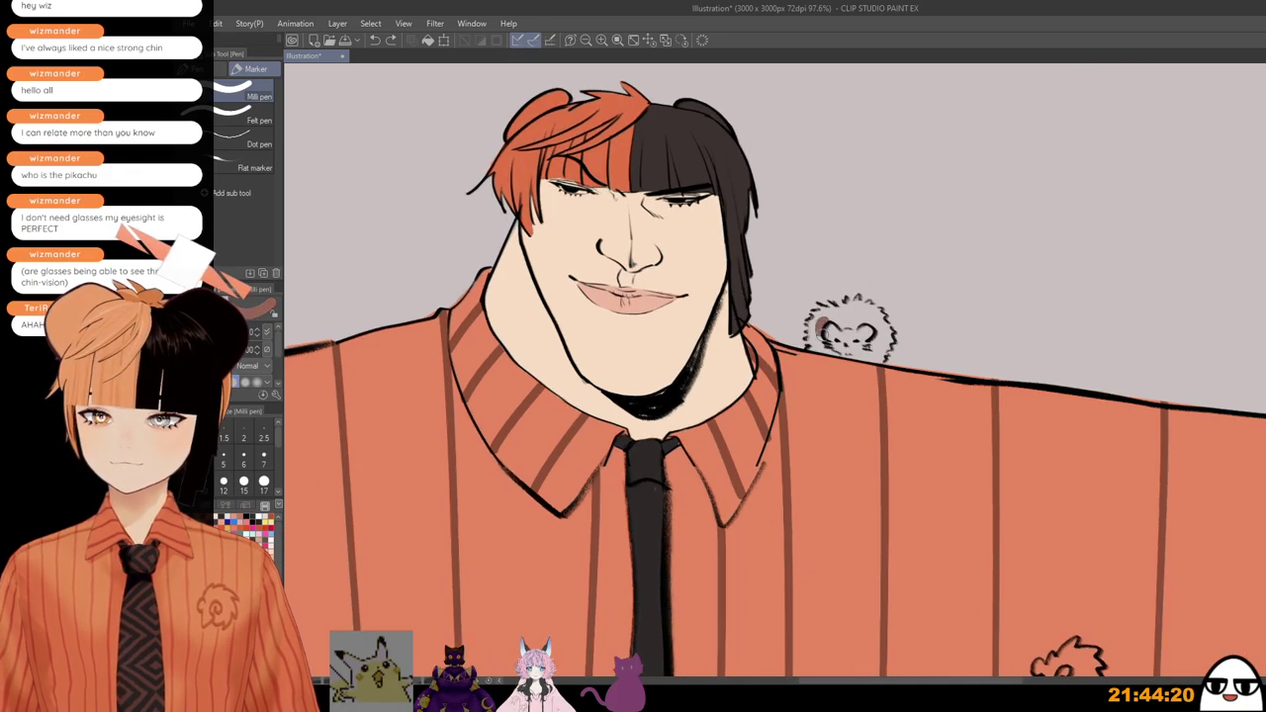
{"action": "mouse_move", "coordinate": [837, 346]}
{"action": "left_mouse_down"}
{"action": "mouse_move", "coordinate": [848, 315]}
{"action": "mouse_move", "coordinate": [826, 313]}
{"action": "mouse_move", "coordinate": [850, 313]}
{"action": "mouse_move", "coordinate": [846, 332]}
{"action": "mouse_move", "coordinate": [860, 307]}
{"action": "mouse_move", "coordinate": [875, 309]}
{"action": "mouse_move", "coordinate": [884, 329]}
{"action": "mouse_move", "coordinate": [845, 336]}
{"action": "mouse_move", "coordinate": [882, 354]}
{"action": "left_mouse_up"}
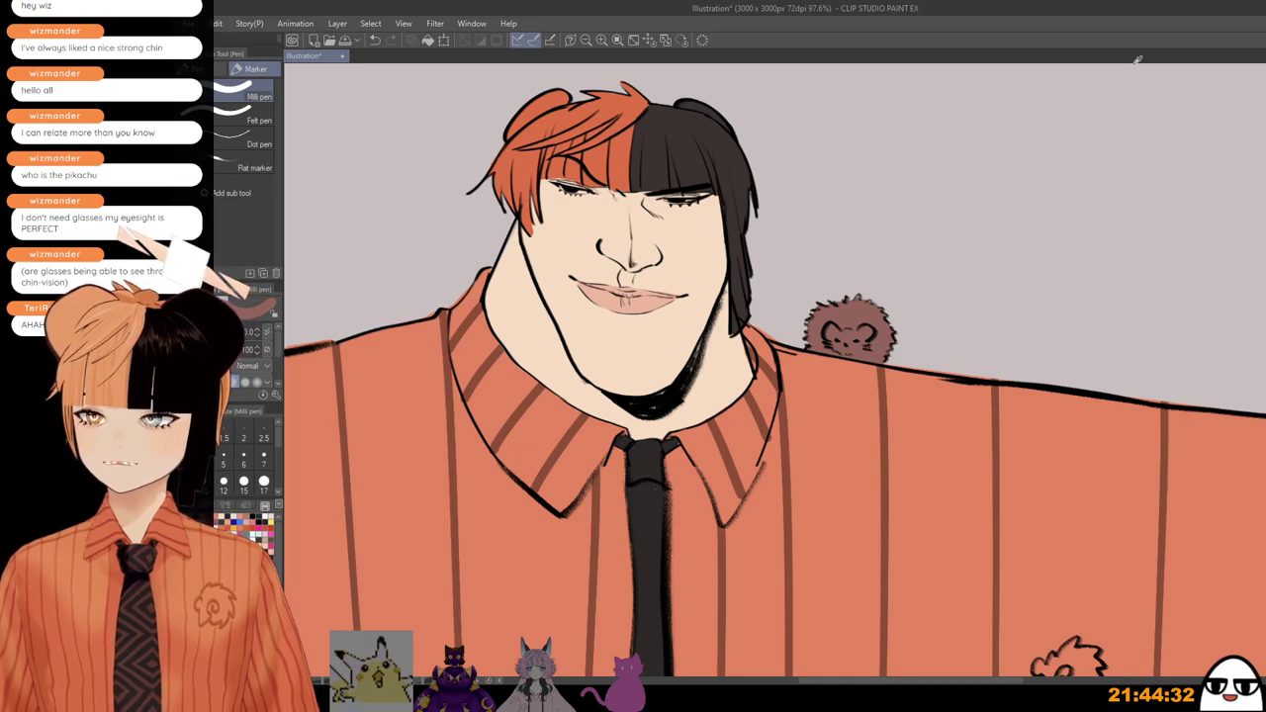
Step: Paint the hedgehog's face pale pinkish white at brush size 17 and check it against the whole figure
{"action": "scroll", "coordinate": [842, 308], "scroll_direction": "up", "scroll_amount": 1}
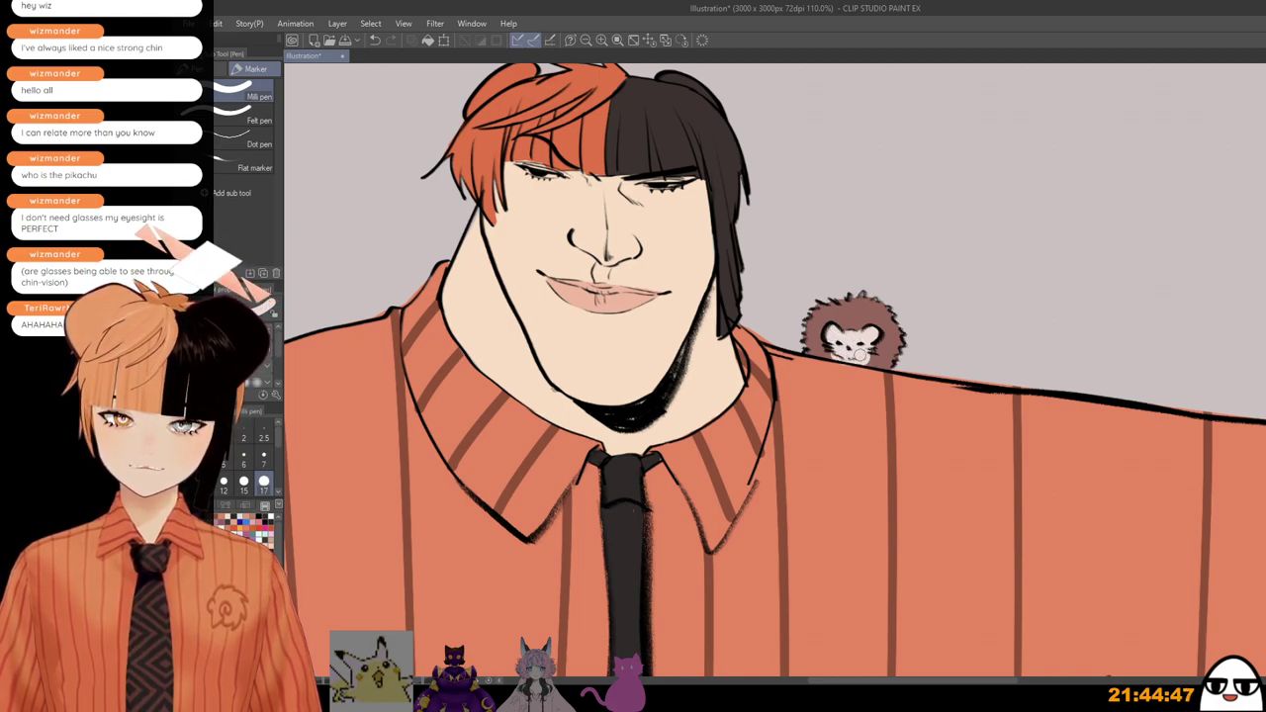
{"action": "scroll", "coordinate": [863, 357], "scroll_direction": "down", "scroll_amount": 6}
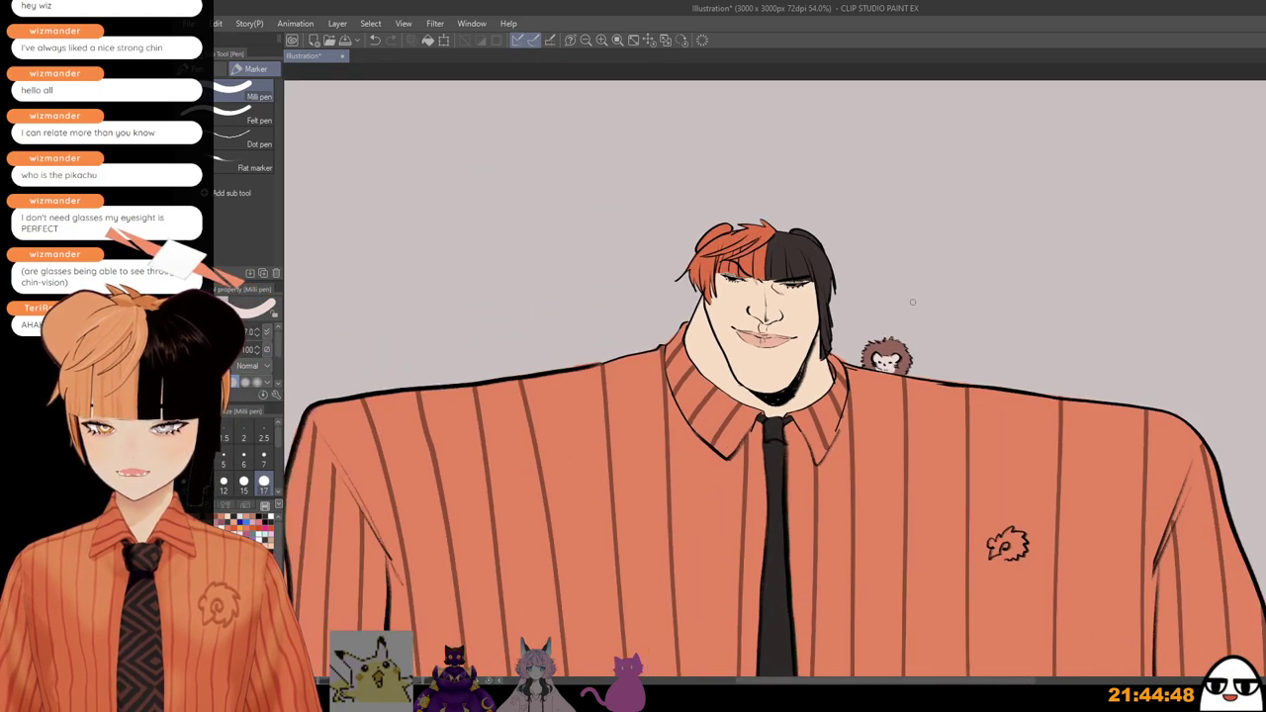
{"action": "scroll", "coordinate": [889, 348], "scroll_direction": "down", "scroll_amount": 3}
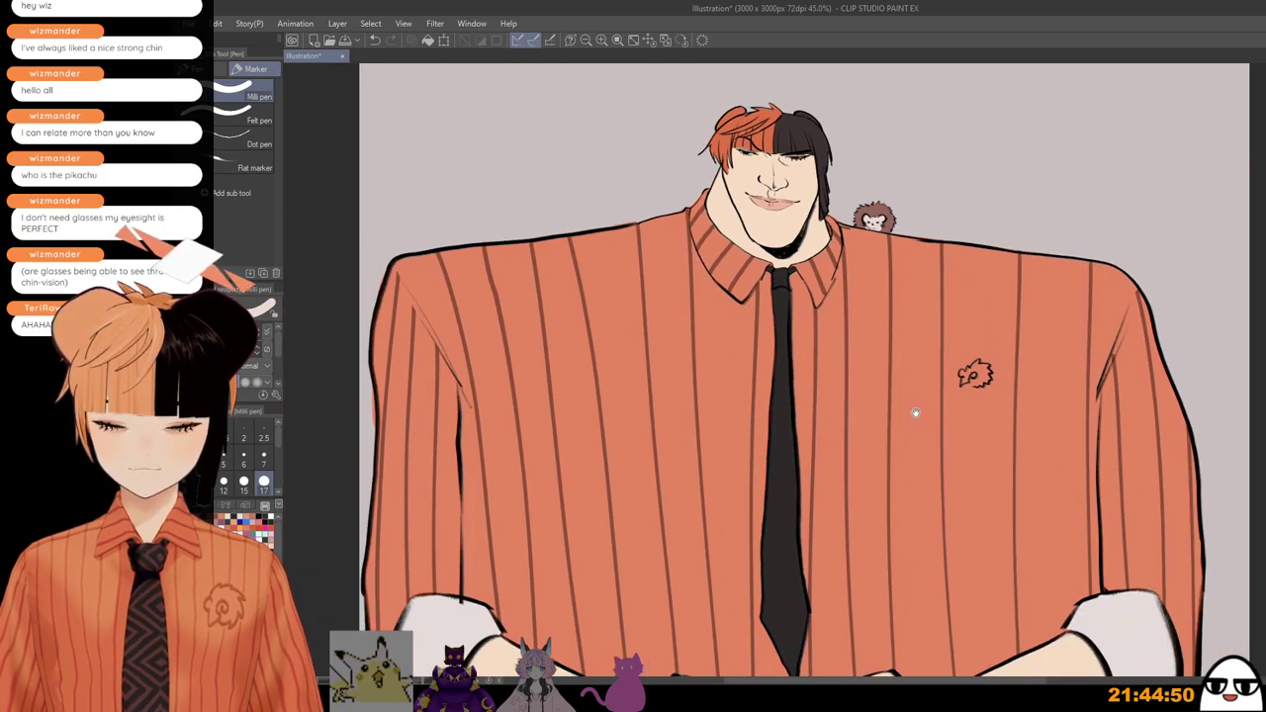
{"action": "scroll", "coordinate": [915, 412], "scroll_direction": "down", "scroll_amount": 3}
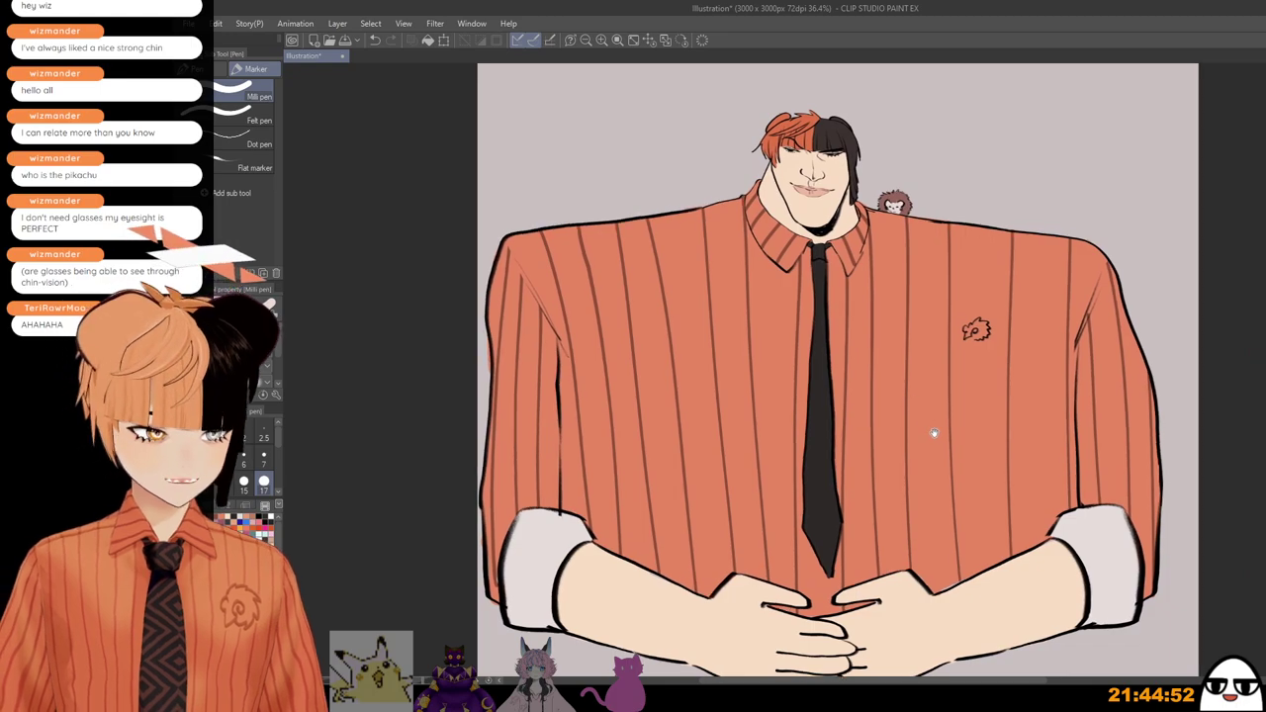
{"action": "left_click_drag", "start_coordinate": [934, 432], "coordinate": [926, 482]}
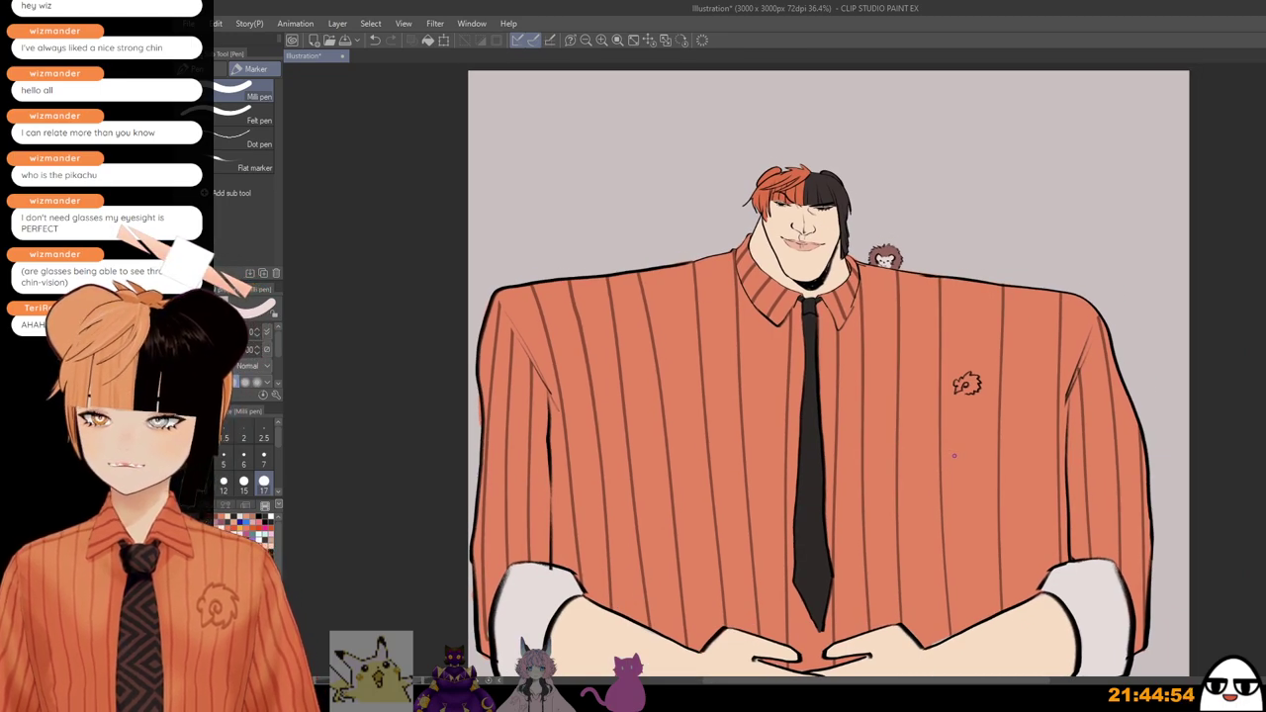
{"action": "left_click_drag", "start_coordinate": [841, 316], "coordinate": [860, 358]}
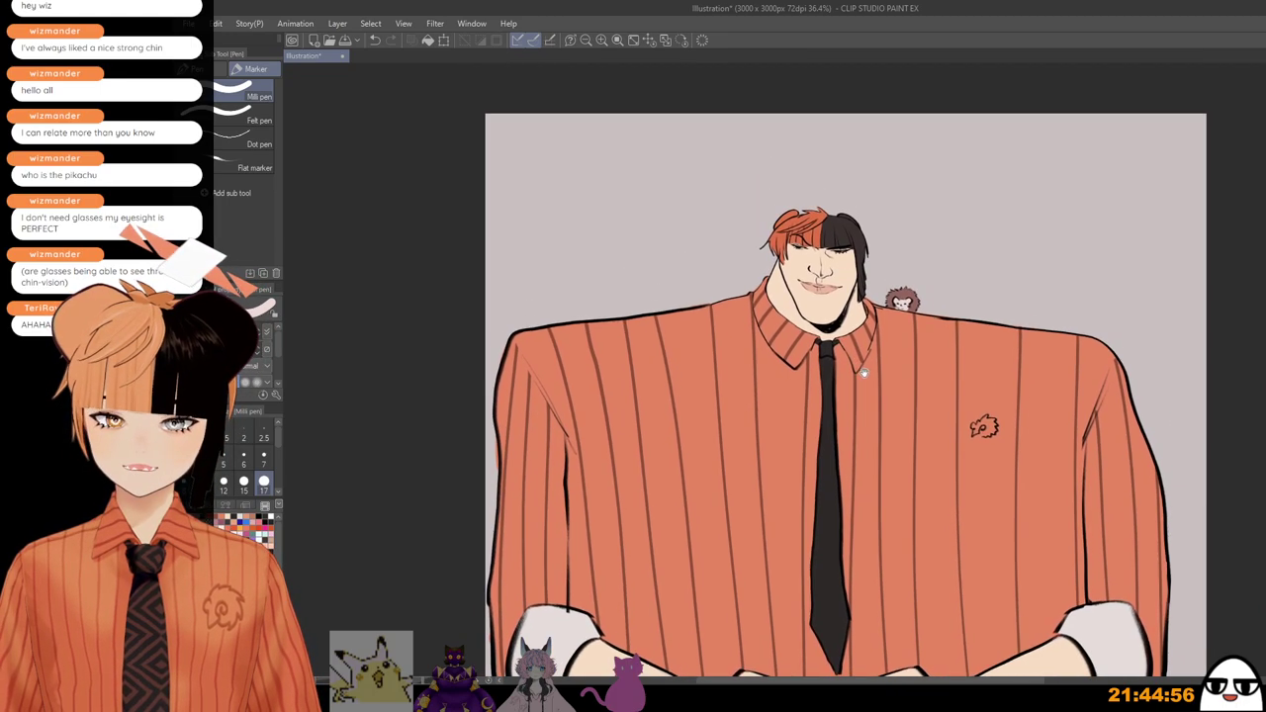
{"action": "scroll", "coordinate": [886, 375], "scroll_direction": "up", "scroll_amount": 1}
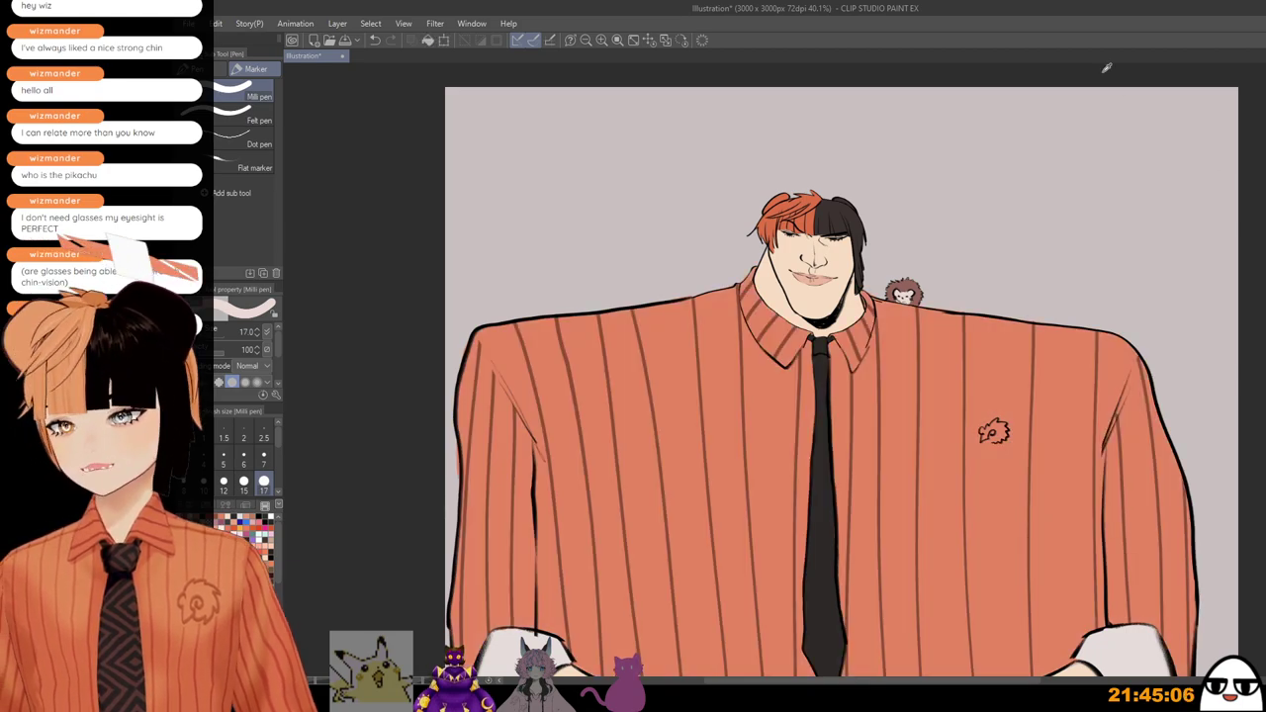
{"action": "scroll", "coordinate": [822, 270], "scroll_direction": "up", "scroll_amount": 3}
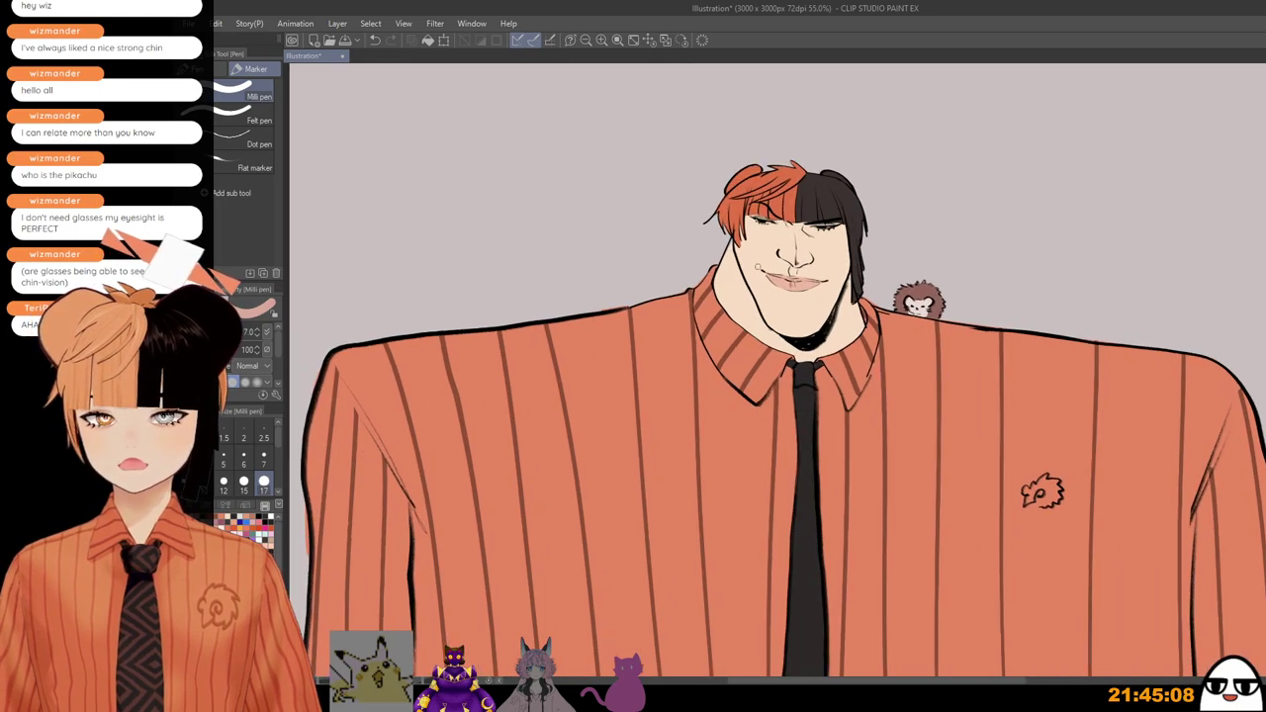
{"action": "mouse_move", "coordinate": [872, 277]}
{"action": "left_mouse_down"}
{"action": "mouse_move", "coordinate": [841, 366]}
{"action": "mouse_move", "coordinate": [856, 341]}
{"action": "left_mouse_up"}
{"action": "key", "text": "ctrl+z"}
{"action": "key", "text": "ctrl+z"}
Step: Shade the neck below the jaw on the black-haired side with muted pink, using brush size 17 and one size larger
{"action": "left_click_drag", "start_coordinate": [873, 280], "coordinate": [837, 372]}
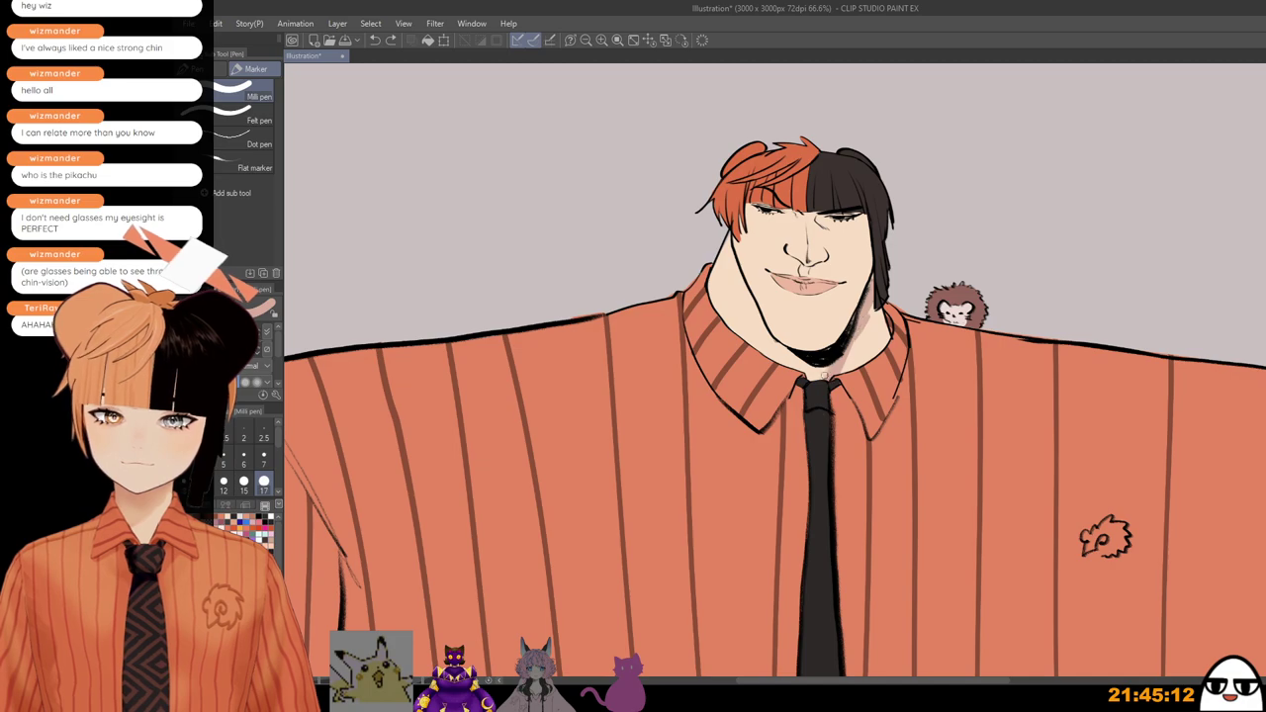
{"action": "mouse_move", "coordinate": [868, 304]}
{"action": "left_mouse_down"}
{"action": "mouse_move", "coordinate": [842, 372]}
{"action": "mouse_move", "coordinate": [885, 364]}
{"action": "left_mouse_up"}
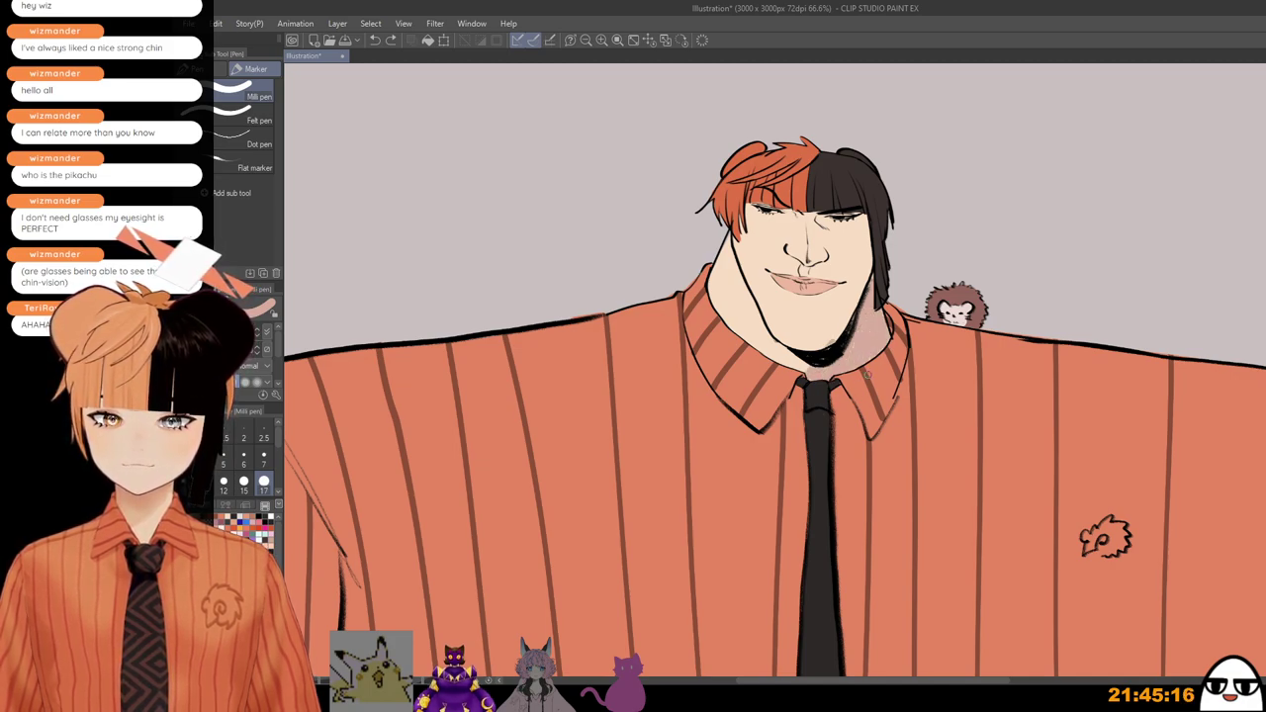
{"action": "key", "text": "]"}
{"action": "left_click_drag", "start_coordinate": [874, 267], "coordinate": [841, 335]}
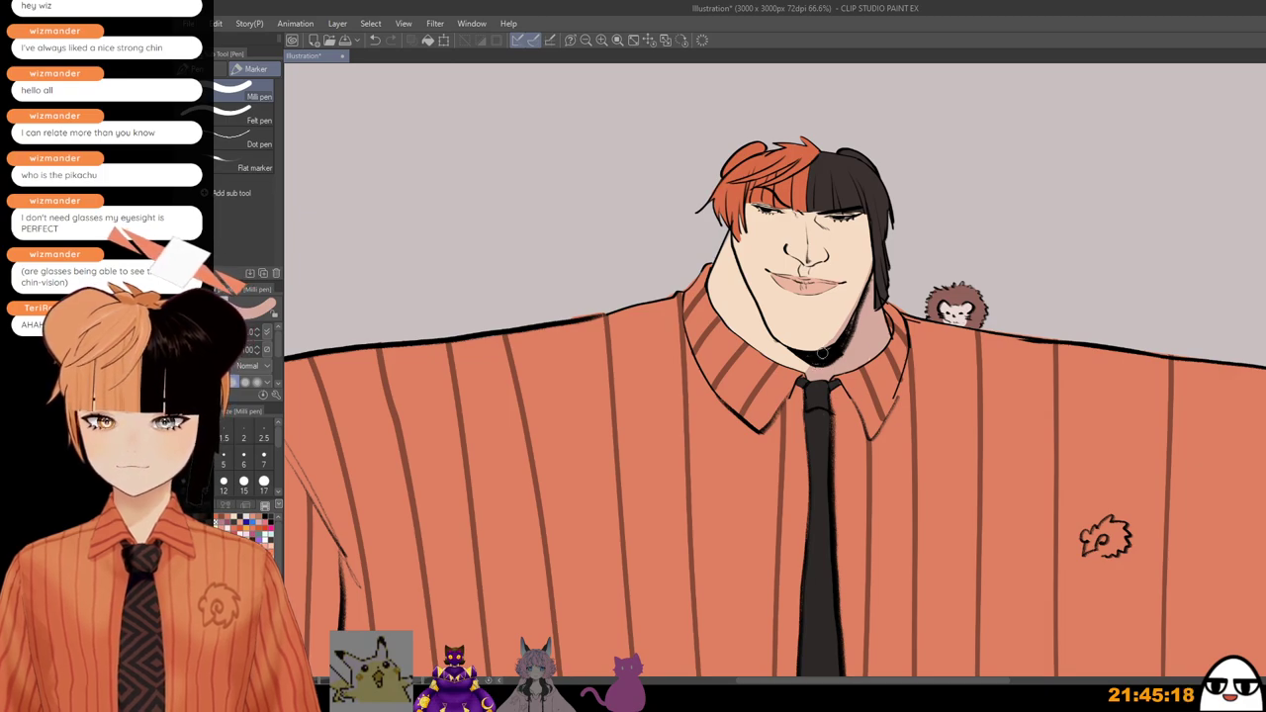
Step: Paint a muted pink shadow along the nose bridge on the black-haired side of the face at brush size 15
{"action": "key", "text": "bracketleft"}
{"action": "key", "text": "bracketleft"}
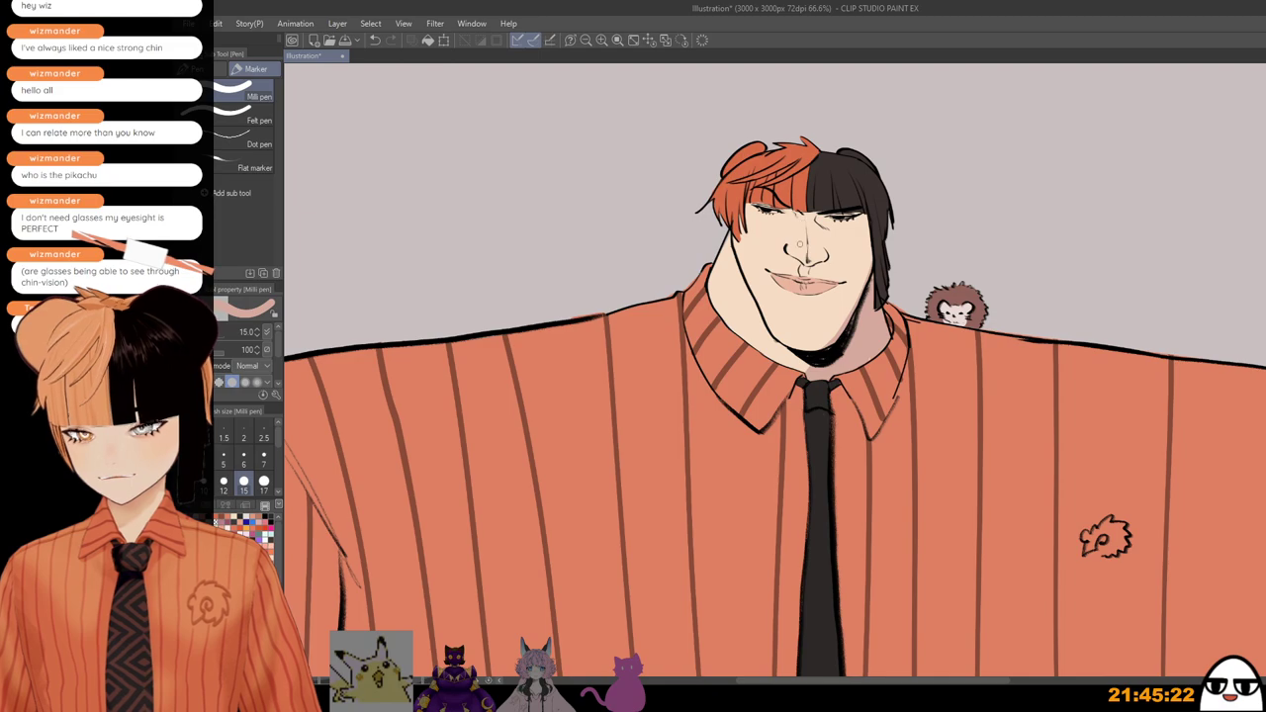
{"action": "left_click_drag", "start_coordinate": [814, 219], "coordinate": [813, 264]}
{"action": "left_click_drag", "start_coordinate": [819, 218], "coordinate": [821, 259]}
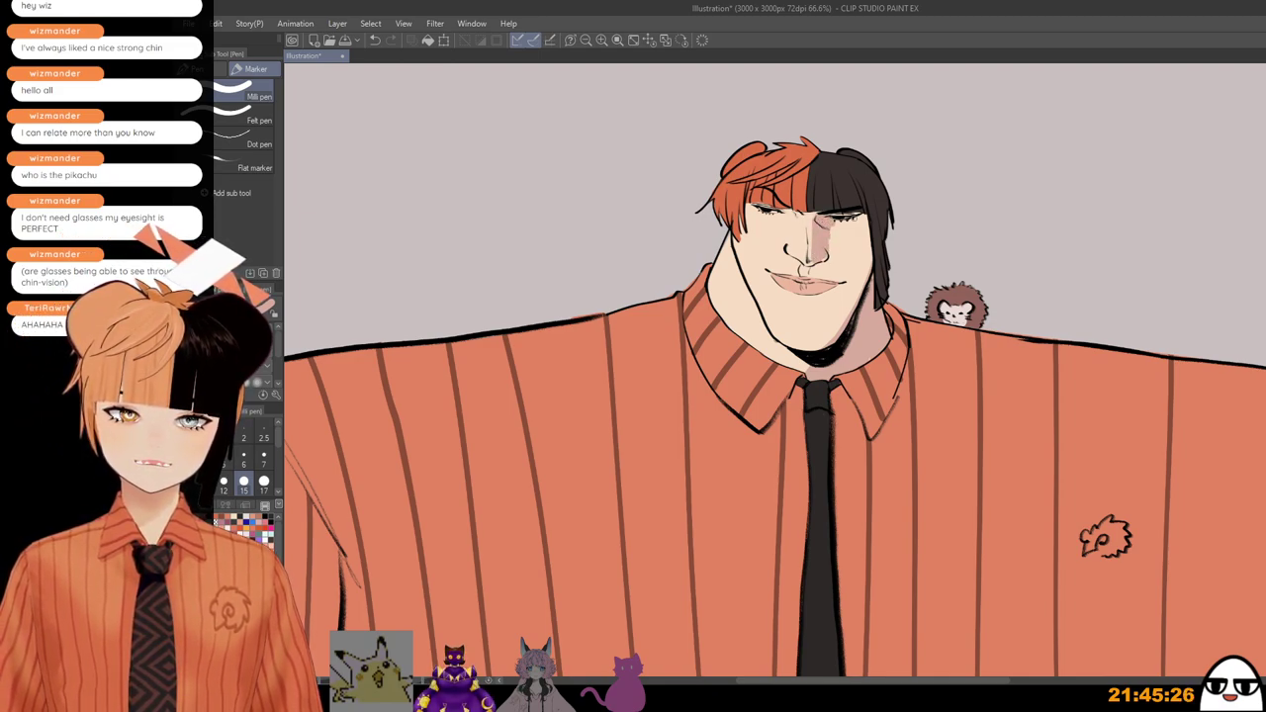
Step: Shade the black-haired side of the face, the jaw and the neck in dusty pink, enlarging the Milli pen to 50
{"action": "key", "text": "bracketright"}
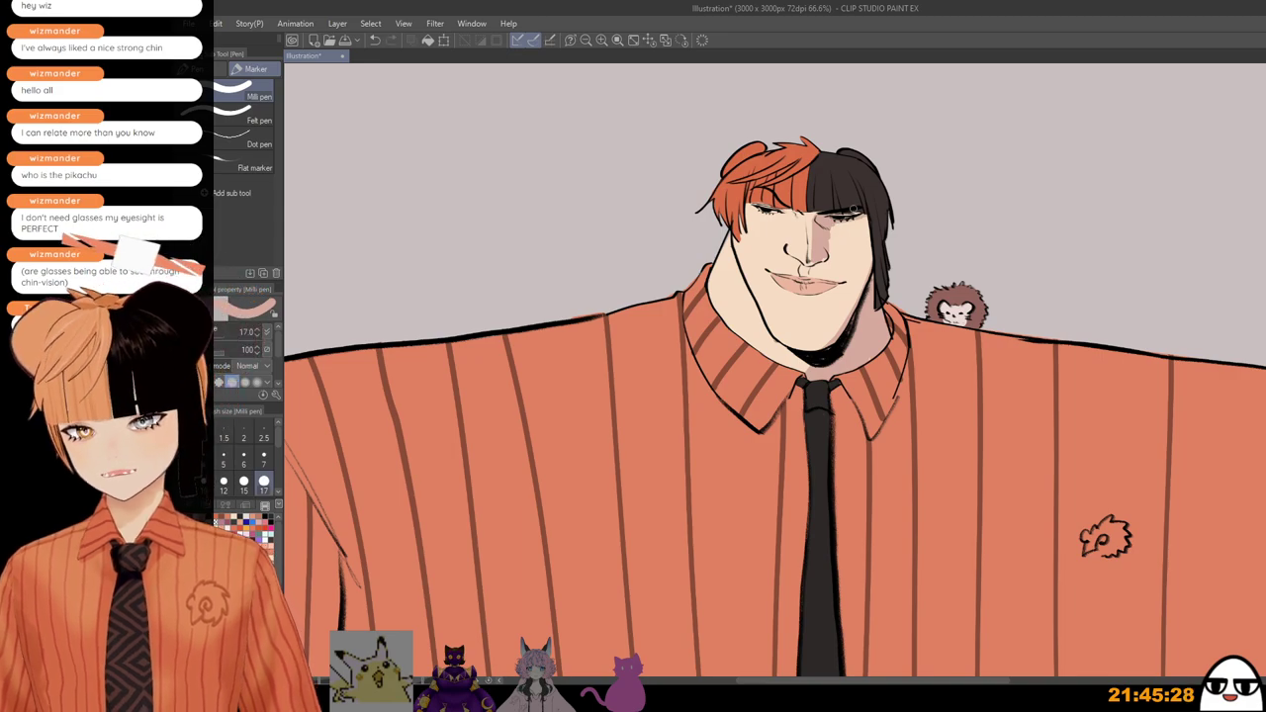
{"action": "scroll", "coordinate": [853, 209], "scroll_direction": "down", "scroll_amount": 2}
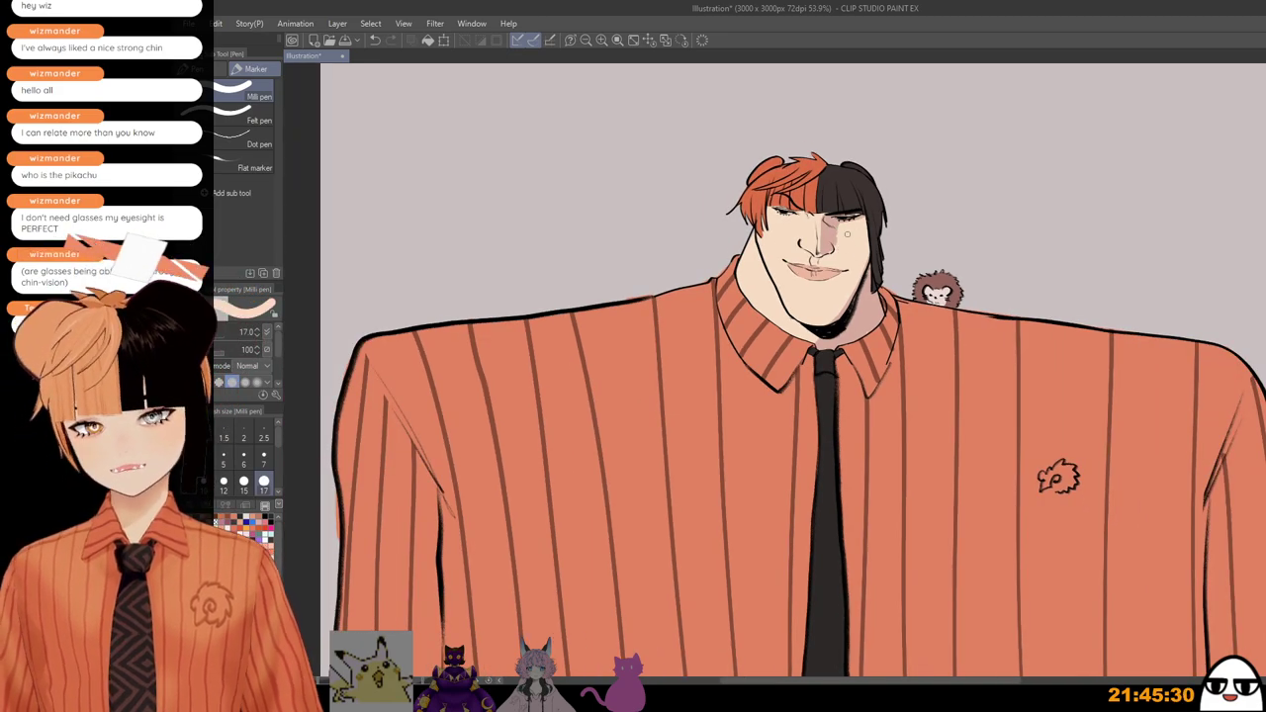
{"action": "key", "text": "bracketright"}
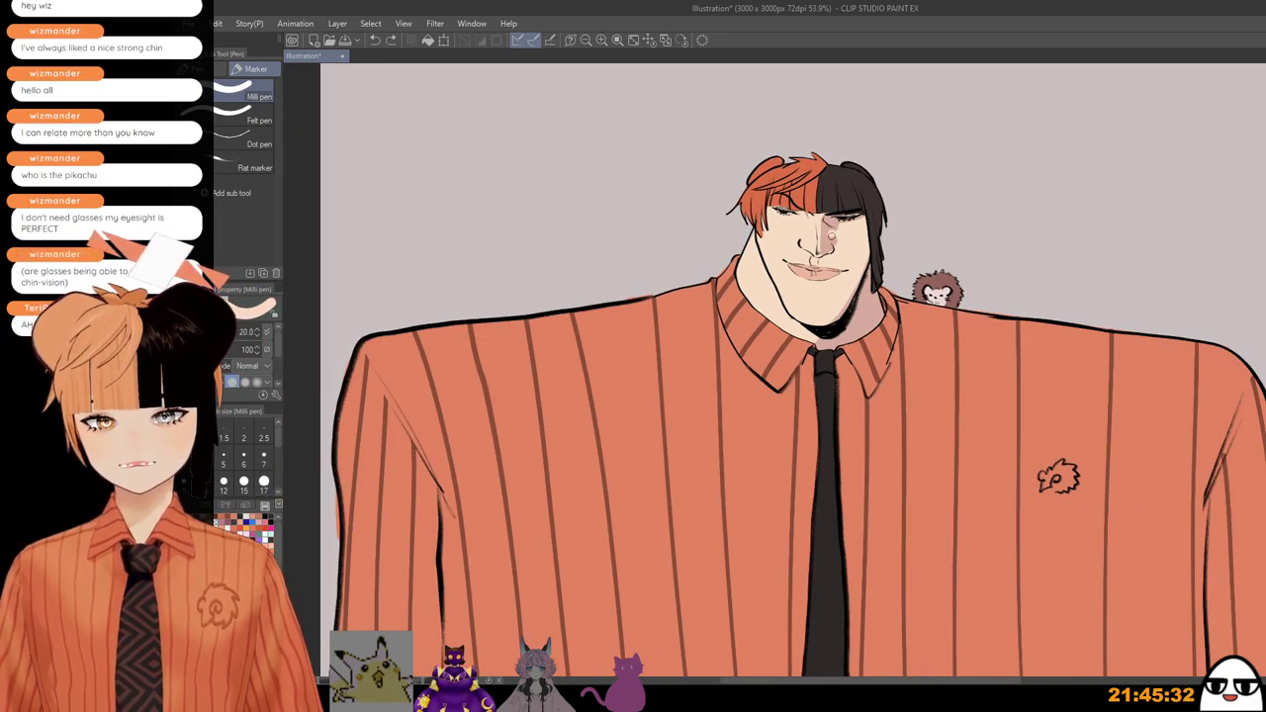
{"action": "scroll", "coordinate": [836, 231], "scroll_direction": "down", "scroll_amount": 1}
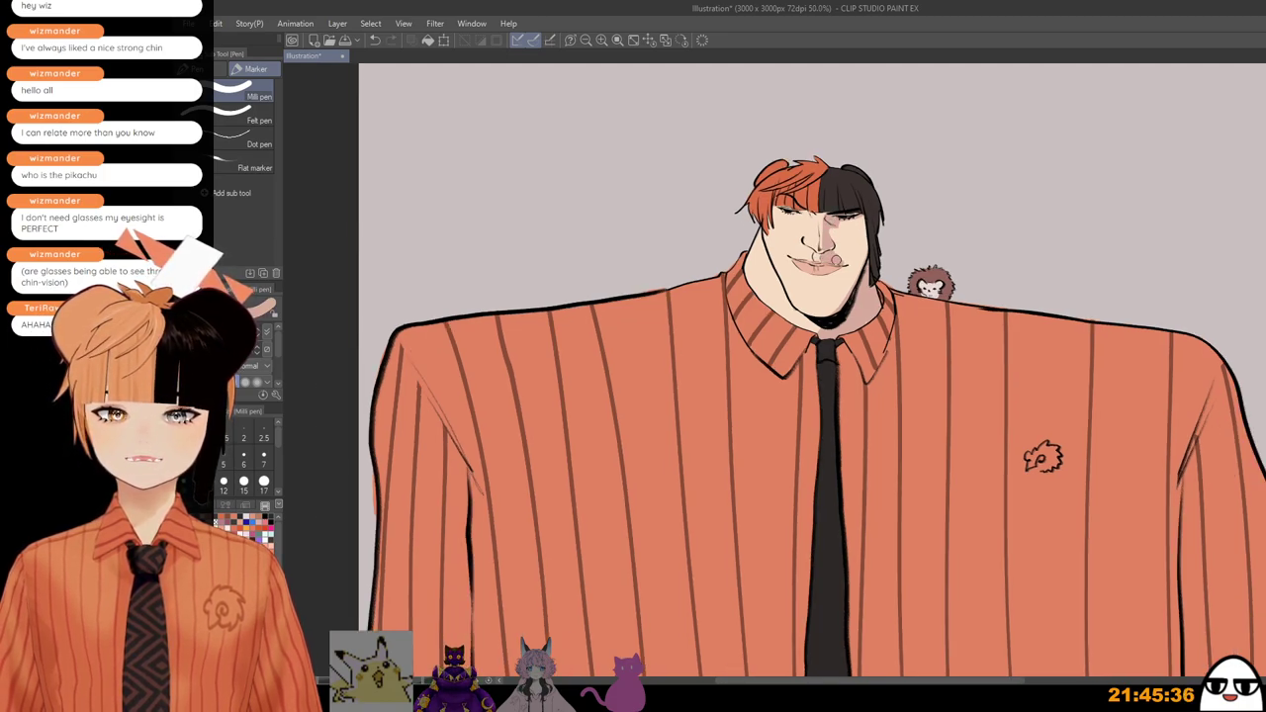
{"action": "left_click_drag", "start_coordinate": [866, 222], "coordinate": [833, 320]}
{"action": "key", "text": "ctrl+z"}
{"action": "mouse_move", "coordinate": [867, 234]}
{"action": "left_mouse_down"}
{"action": "mouse_move", "coordinate": [838, 285]}
{"action": "mouse_move", "coordinate": [829, 342]}
{"action": "left_mouse_up"}
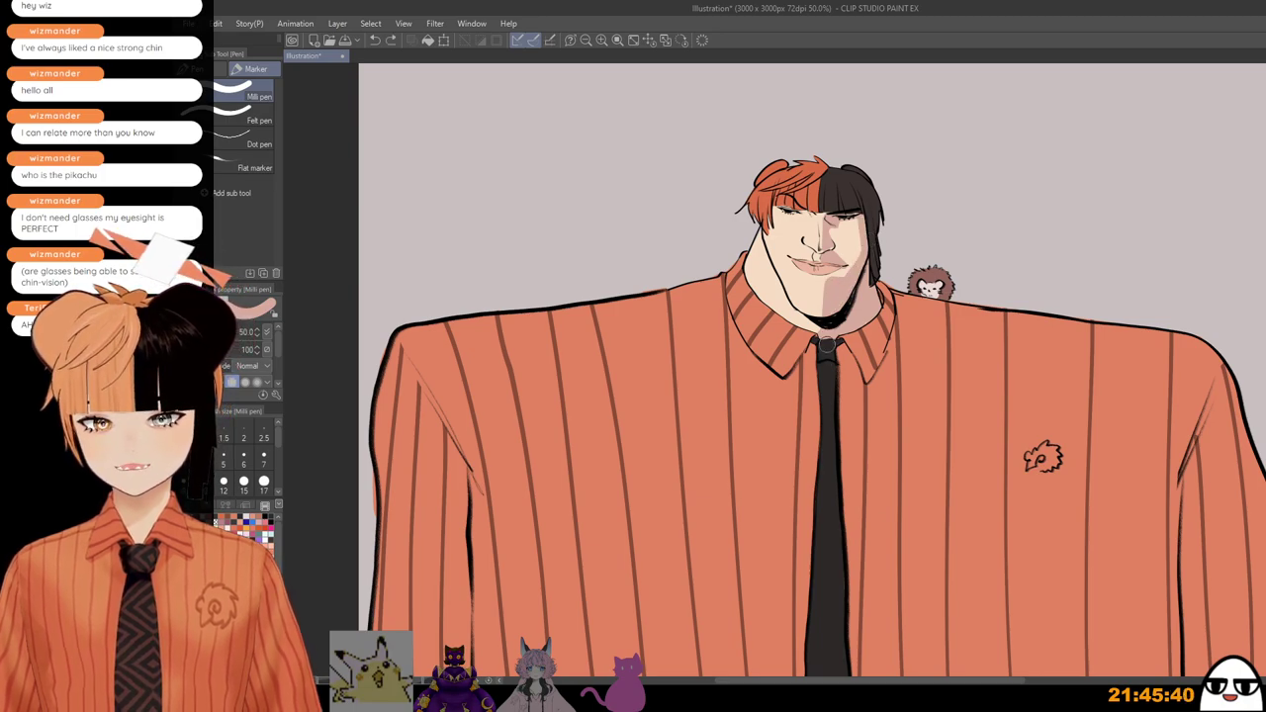
{"action": "left_click_drag", "start_coordinate": [845, 283], "coordinate": [861, 272]}
{"action": "scroll", "coordinate": [857, 272], "scroll_direction": "down", "scroll_amount": 2}
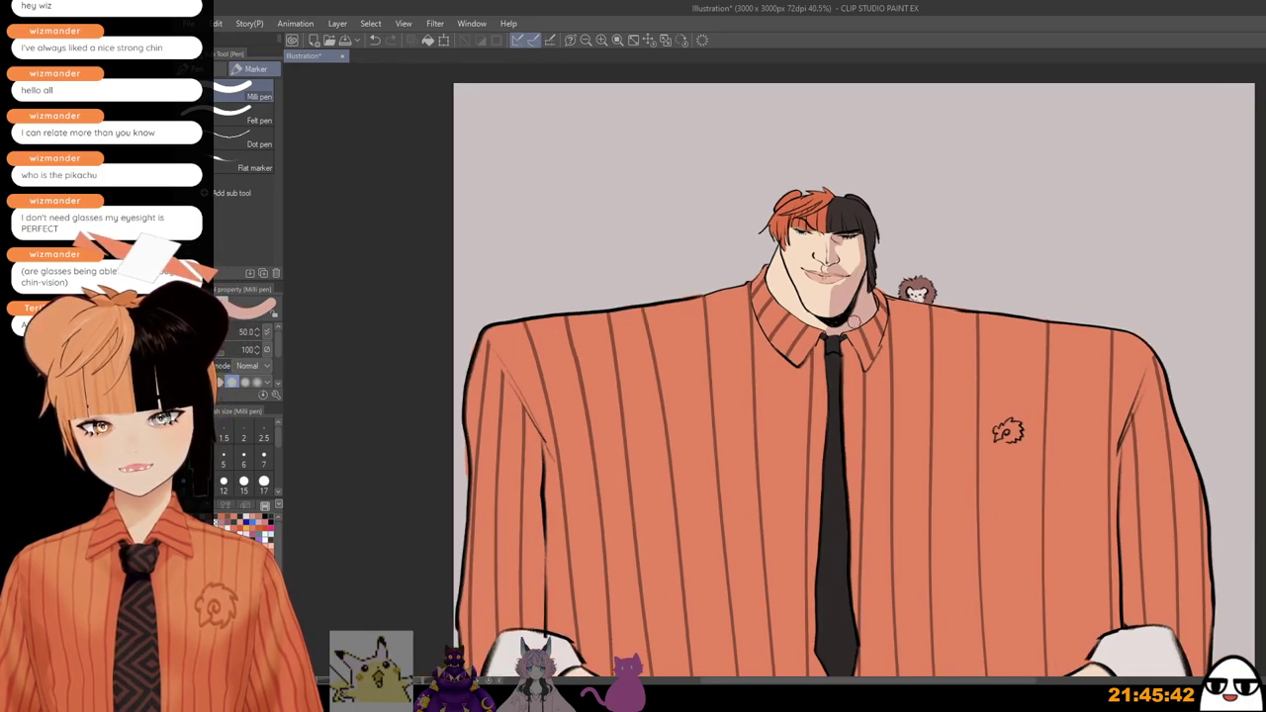
{"action": "left_click_drag", "start_coordinate": [869, 319], "coordinate": [872, 359]}
Step: Paint dusty pink shadows along the undersides of both forearms and the clasped hands
{"action": "scroll", "coordinate": [888, 358], "scroll_direction": "down", "scroll_amount": 2}
{"action": "left_click_drag", "start_coordinate": [887, 459], "coordinate": [867, 261]}
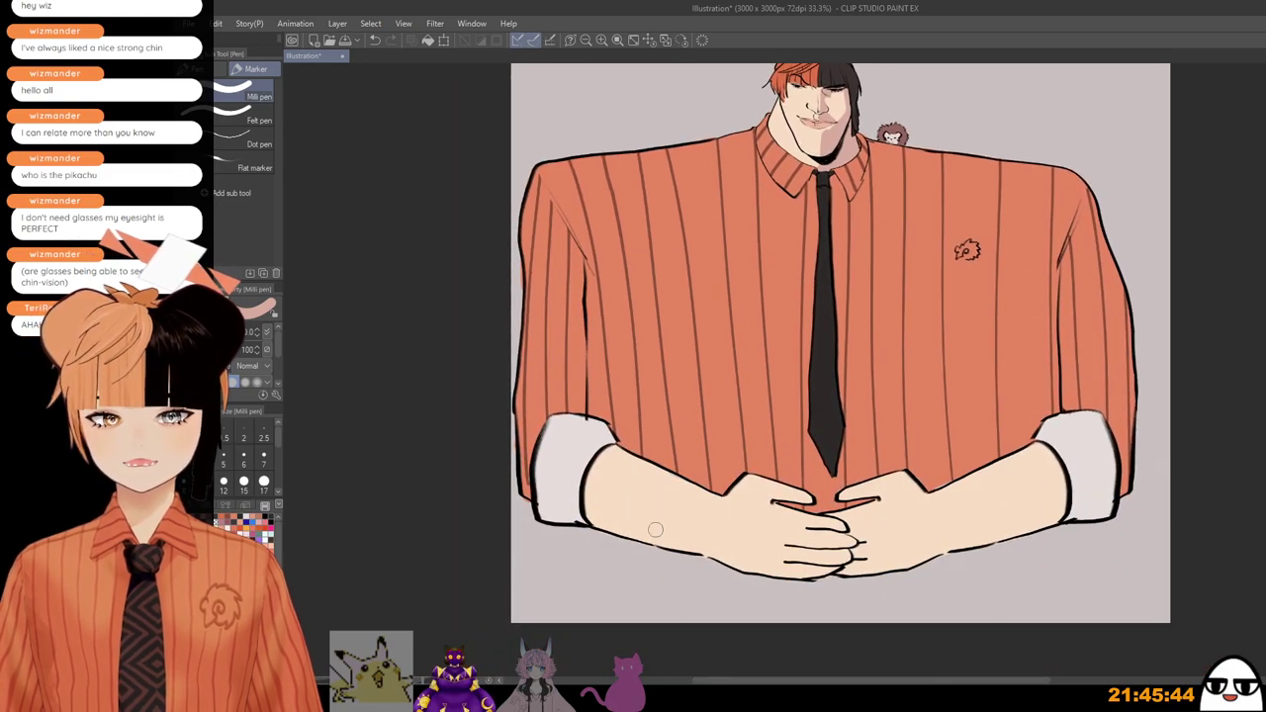
{"action": "left_click_drag", "start_coordinate": [583, 524], "coordinate": [876, 596]}
{"action": "mouse_move", "coordinate": [804, 578]}
{"action": "left_mouse_down"}
{"action": "mouse_move", "coordinate": [880, 575]}
{"action": "mouse_move", "coordinate": [1069, 508]}
{"action": "left_mouse_up"}
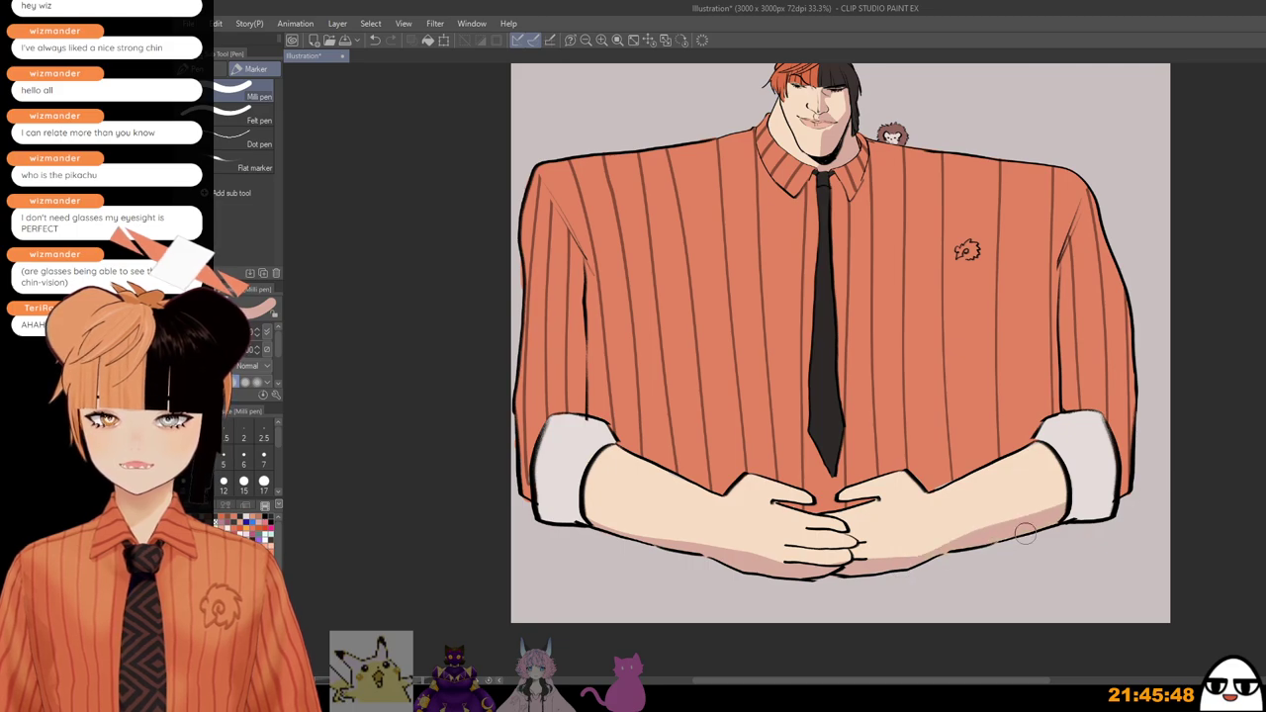
Step: Shade the skin of both forearms where they emerge from the white cuffs
{"action": "left_click_drag", "start_coordinate": [1061, 447], "coordinate": [1060, 523]}
{"action": "key", "text": "ctrl+z"}
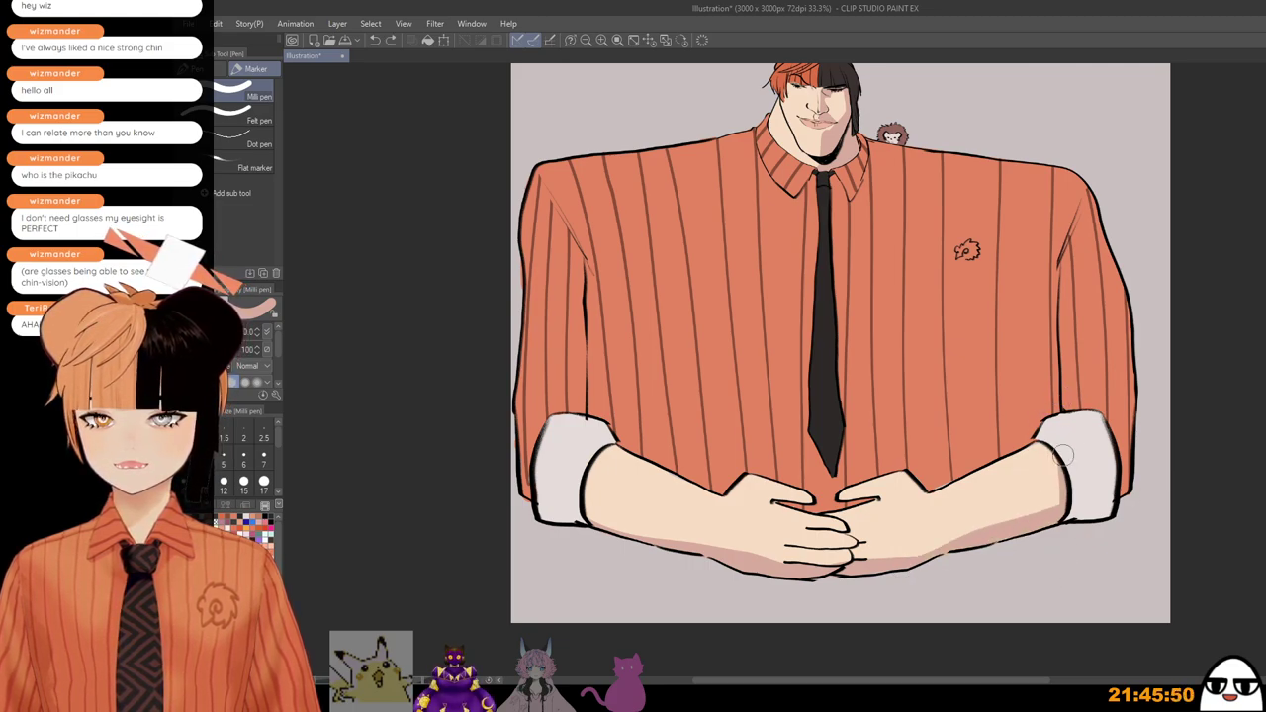
{"action": "left_click_drag", "start_coordinate": [1049, 437], "coordinate": [1036, 547]}
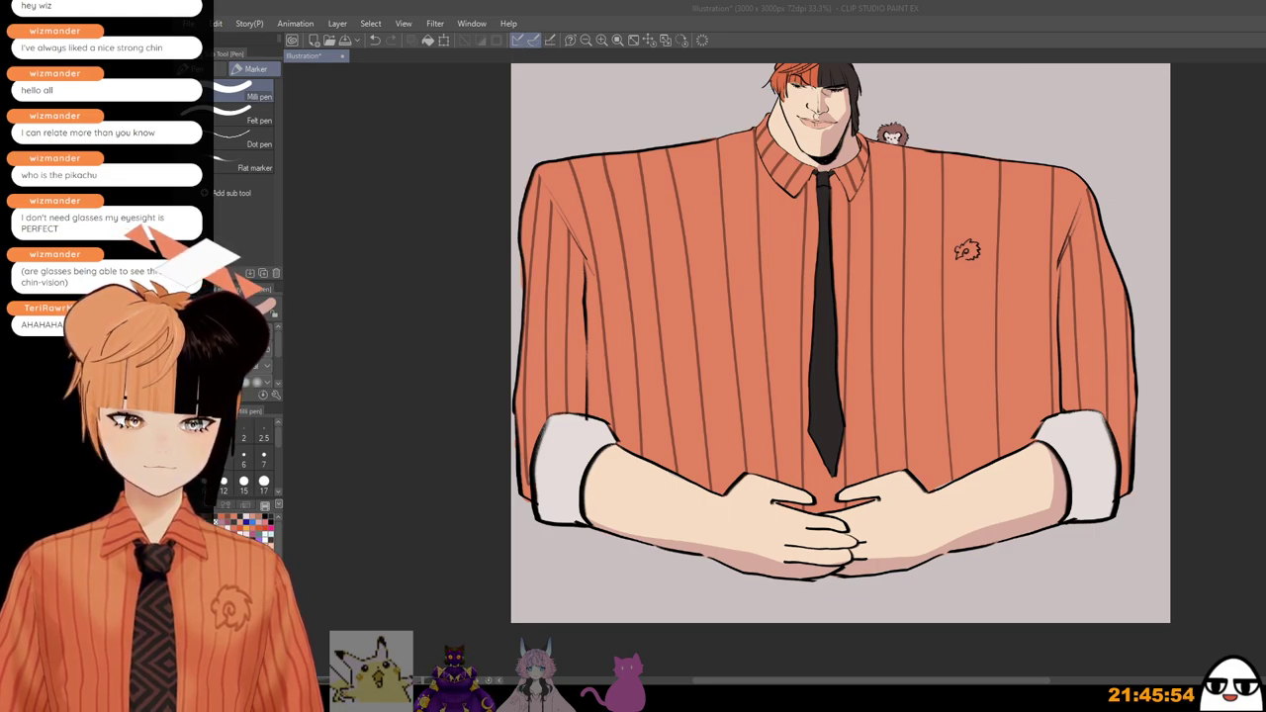
{"action": "left_click_drag", "start_coordinate": [597, 473], "coordinate": [619, 553]}
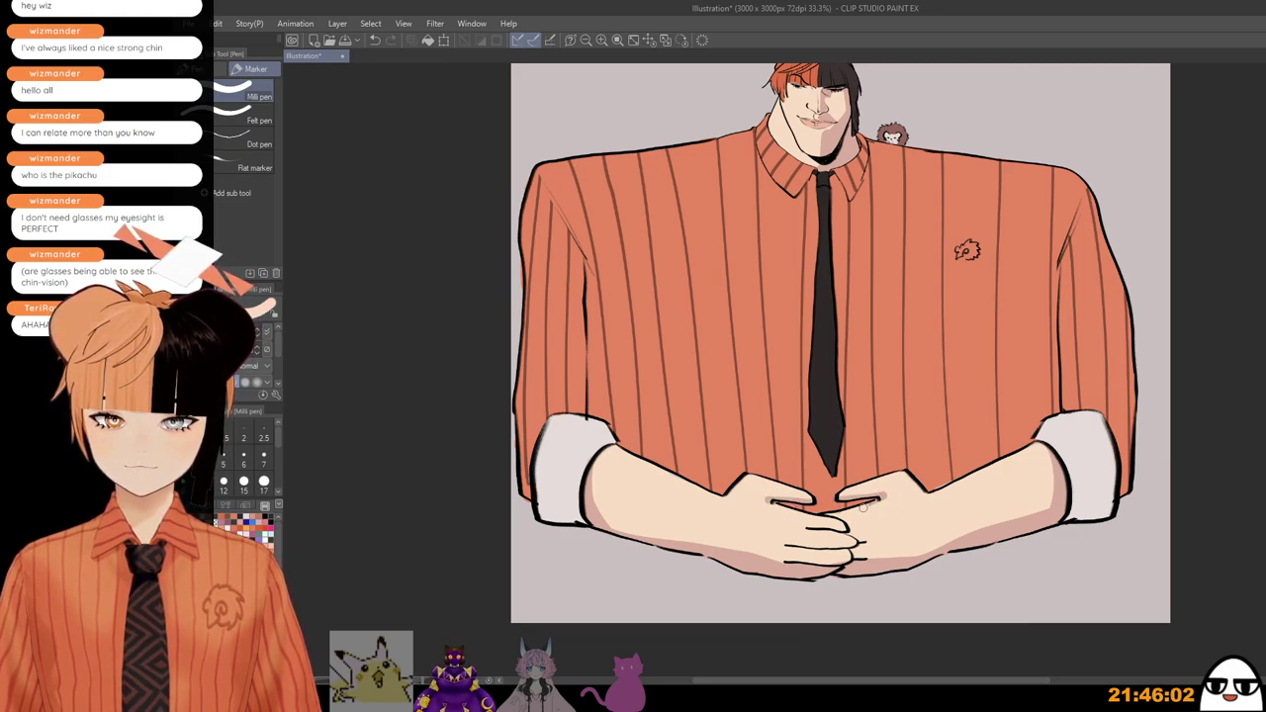
Step: Hide the coloured striped-shirt figure and bring up the line art of the finger-heart portrait on the plain background
{"action": "scroll", "coordinate": [894, 502], "scroll_direction": "down", "scroll_amount": 1}
{"action": "scroll", "coordinate": [910, 425], "scroll_direction": "down", "scroll_amount": 1}
{"action": "mouse_move", "coordinate": [912, 359]}
{"action": "left_mouse_down"}
{"action": "mouse_move", "coordinate": [909, 429]}
{"action": "mouse_move", "coordinate": [922, 430]}
{"action": "mouse_move", "coordinate": [912, 382]}
{"action": "left_mouse_up"}
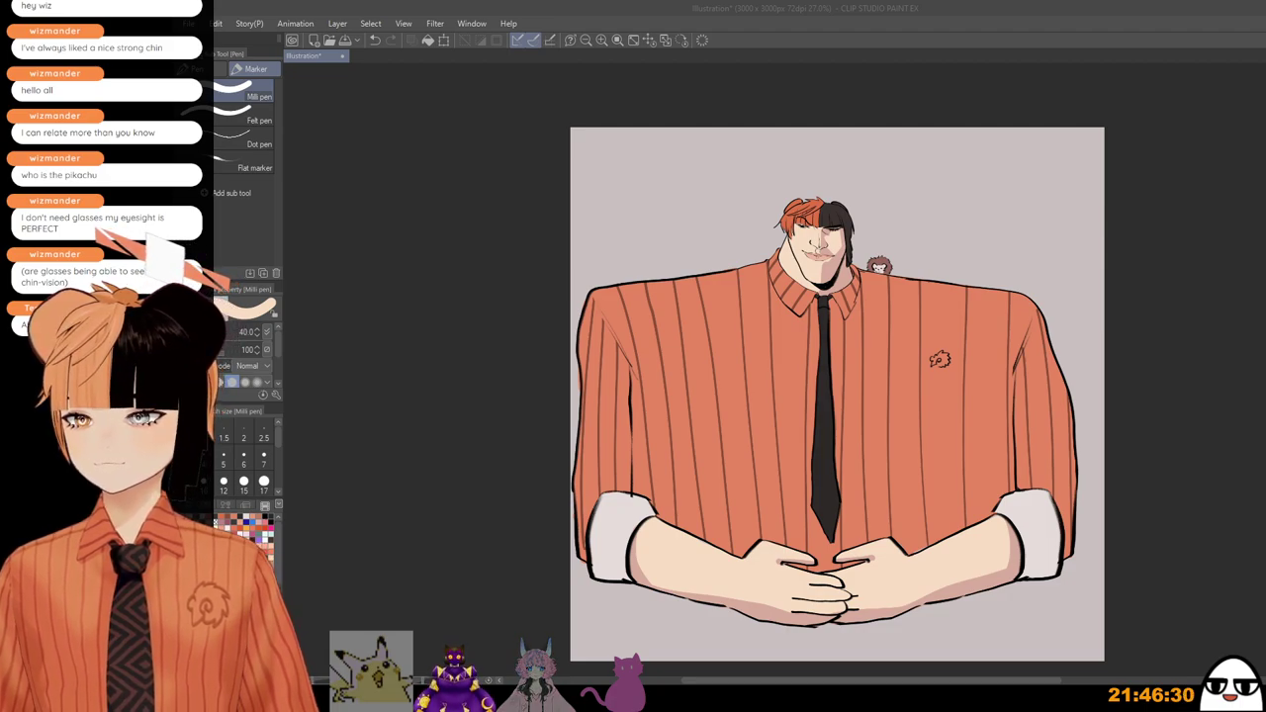
{"action": "left_click", "coordinate": [1014, 28]}
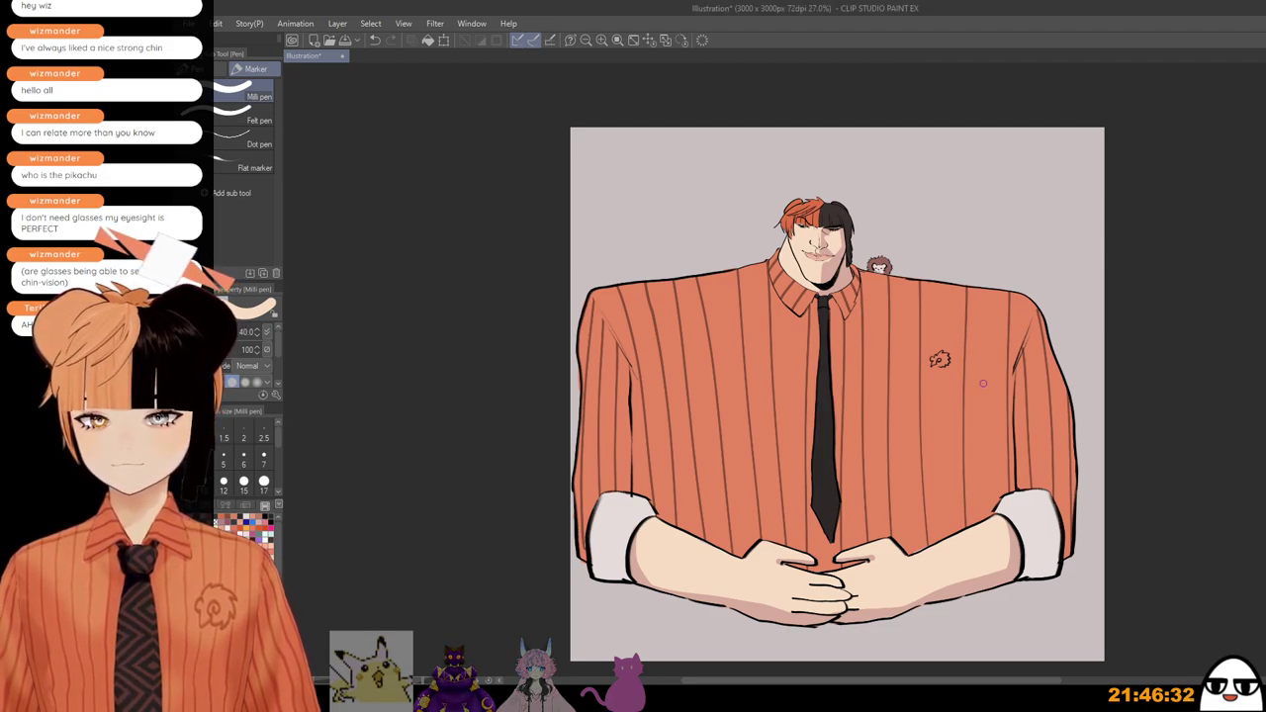
{"action": "left_click_drag", "start_coordinate": [982, 404], "coordinate": [981, 362]}
{"action": "scroll", "coordinate": [968, 286], "scroll_direction": "down", "scroll_amount": 1}
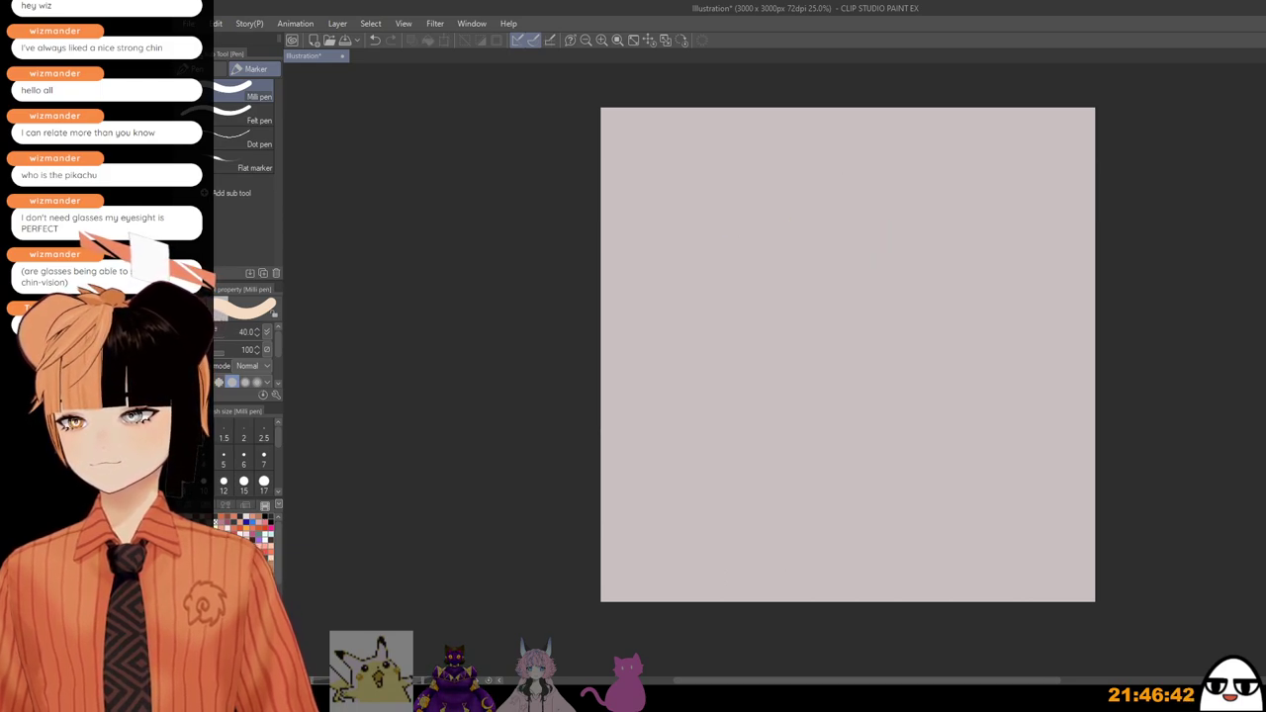
{"action": "mouse_move", "coordinate": [1074, 433]}
{"action": "left_mouse_down"}
{"action": "mouse_move", "coordinate": [1037, 442]}
{"action": "mouse_move", "coordinate": [1091, 389]}
{"action": "left_mouse_up"}
{"action": "key", "text": "k"}
{"action": "mouse_move", "coordinate": [854, 508]}
{"action": "left_mouse_down"}
{"action": "mouse_move", "coordinate": [1072, 488]}
{"action": "mouse_move", "coordinate": [851, 514]}
{"action": "mouse_move", "coordinate": [865, 494]}
{"action": "left_mouse_up"}
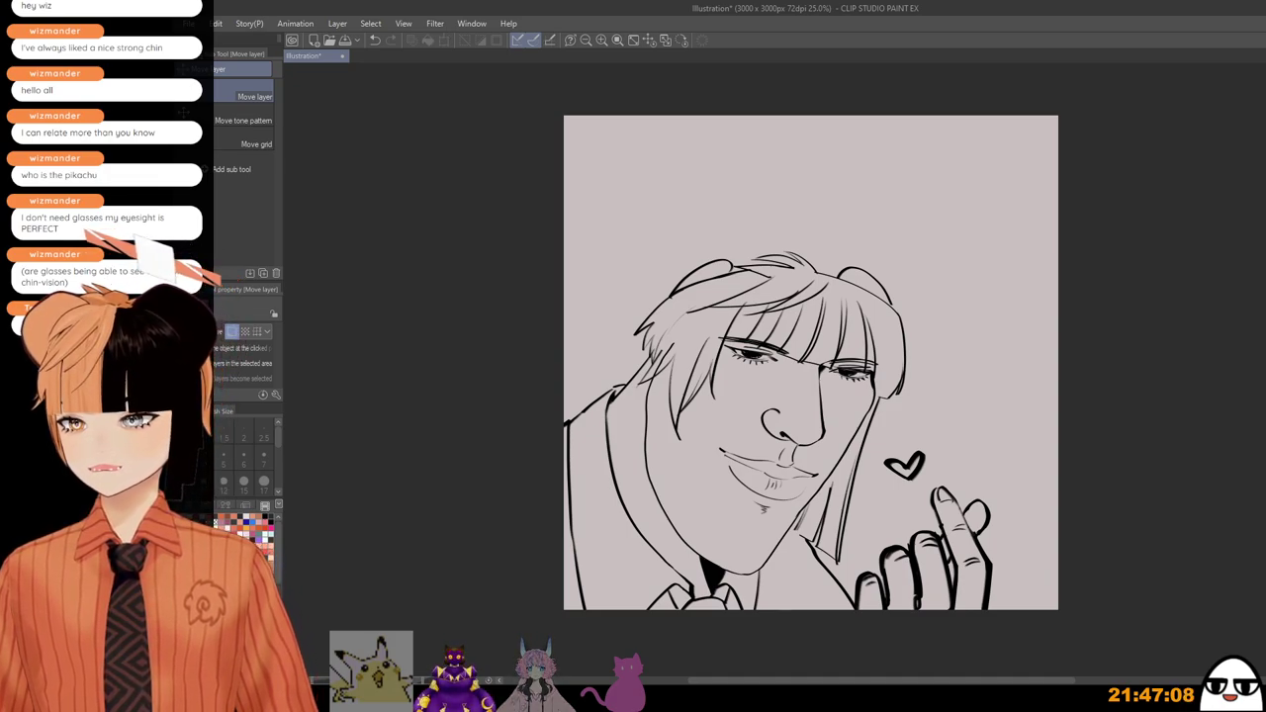
Step: Add a new layer and undo the coloured head placed over the finger-heart line art
{"action": "key", "text": "ctrl+shift+n"}
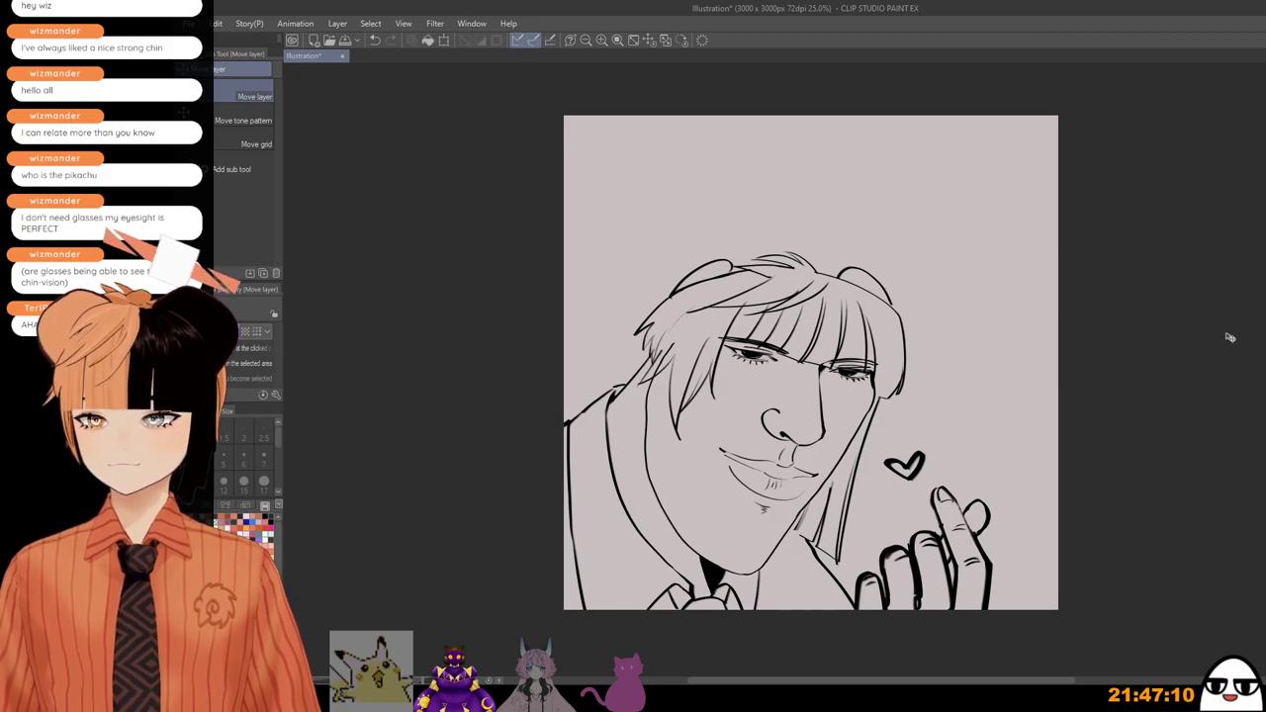
{"action": "key", "text": "ctrl+v"}
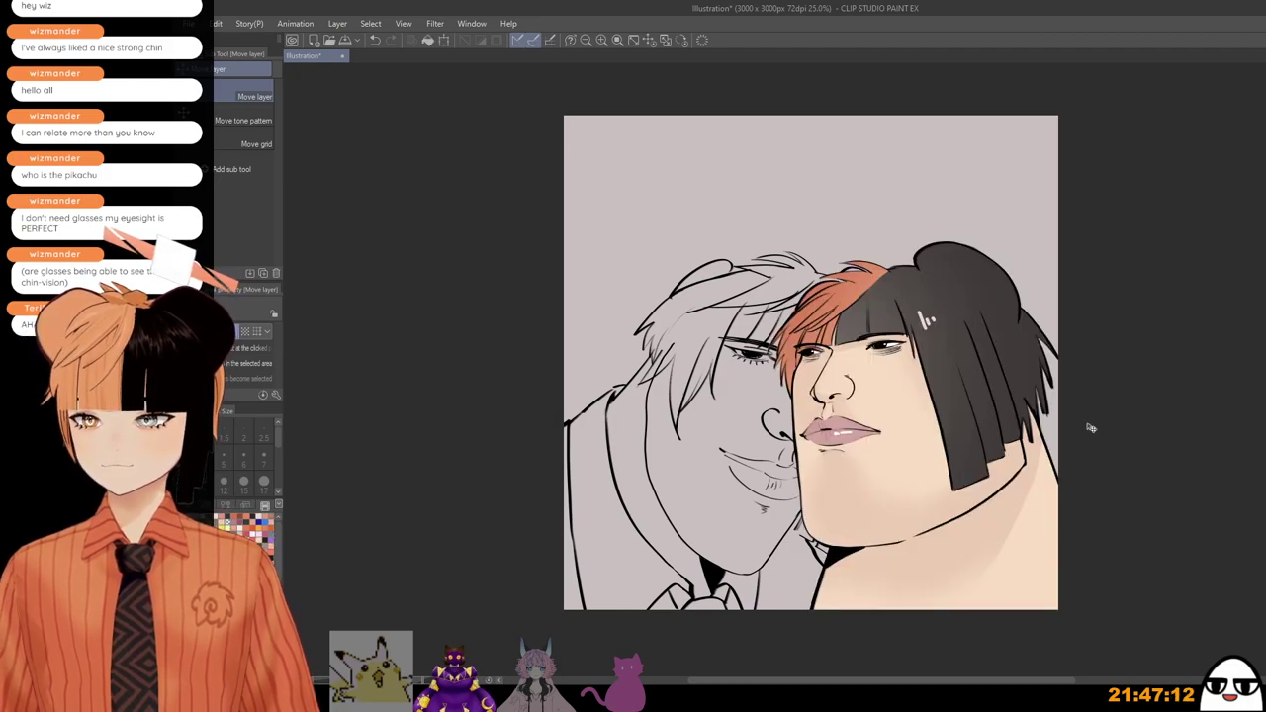
{"action": "key", "text": "ctrl+z"}
{"action": "left_click_drag", "start_coordinate": [1069, 361], "coordinate": [1135, 307]}
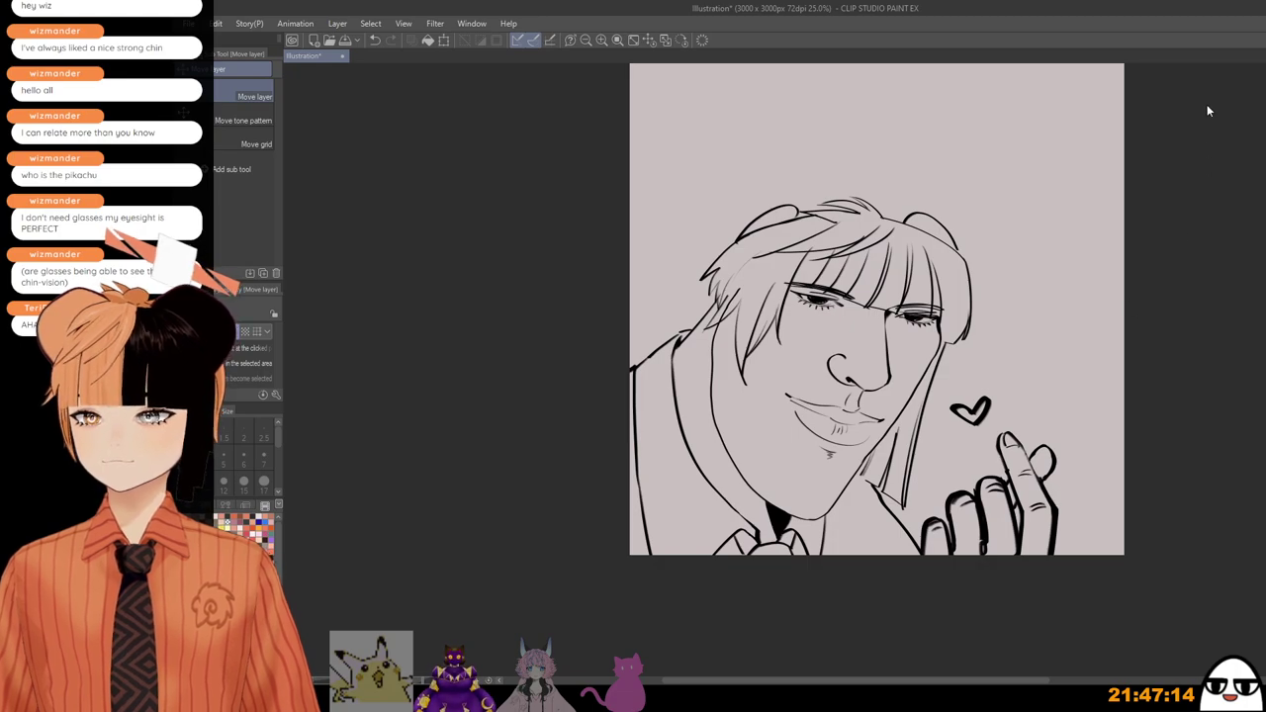
Step: Block in the face and neck of the finger-heart portrait with a light peach skin tone using the Milli pen
{"action": "key", "text": "p"}
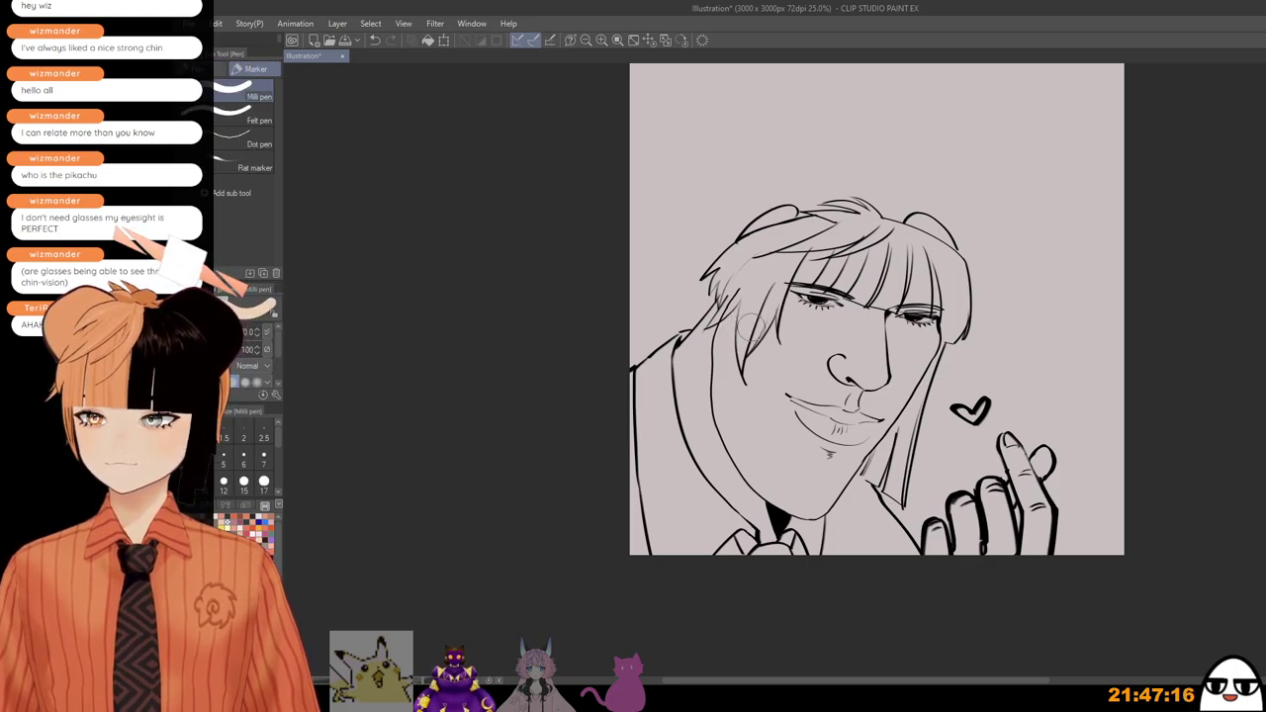
{"action": "mouse_move", "coordinate": [757, 296]}
{"action": "left_mouse_down"}
{"action": "mouse_move", "coordinate": [689, 364]}
{"action": "mouse_move", "coordinate": [697, 448]}
{"action": "mouse_move", "coordinate": [712, 390]}
{"action": "mouse_move", "coordinate": [717, 443]}
{"action": "mouse_move", "coordinate": [755, 513]}
{"action": "mouse_move", "coordinate": [752, 343]}
{"action": "mouse_move", "coordinate": [741, 358]}
{"action": "mouse_move", "coordinate": [735, 386]}
{"action": "mouse_move", "coordinate": [802, 303]}
{"action": "mouse_move", "coordinate": [823, 332]}
{"action": "mouse_move", "coordinate": [813, 352]}
{"action": "mouse_move", "coordinate": [856, 347]}
{"action": "mouse_move", "coordinate": [881, 319]}
{"action": "mouse_move", "coordinate": [885, 358]}
{"action": "mouse_move", "coordinate": [925, 340]}
{"action": "mouse_move", "coordinate": [857, 450]}
{"action": "mouse_move", "coordinate": [887, 402]}
{"action": "mouse_move", "coordinate": [822, 485]}
{"action": "mouse_move", "coordinate": [789, 500]}
{"action": "mouse_move", "coordinate": [769, 472]}
{"action": "mouse_move", "coordinate": [790, 371]}
{"action": "mouse_move", "coordinate": [871, 356]}
{"action": "left_mouse_up"}
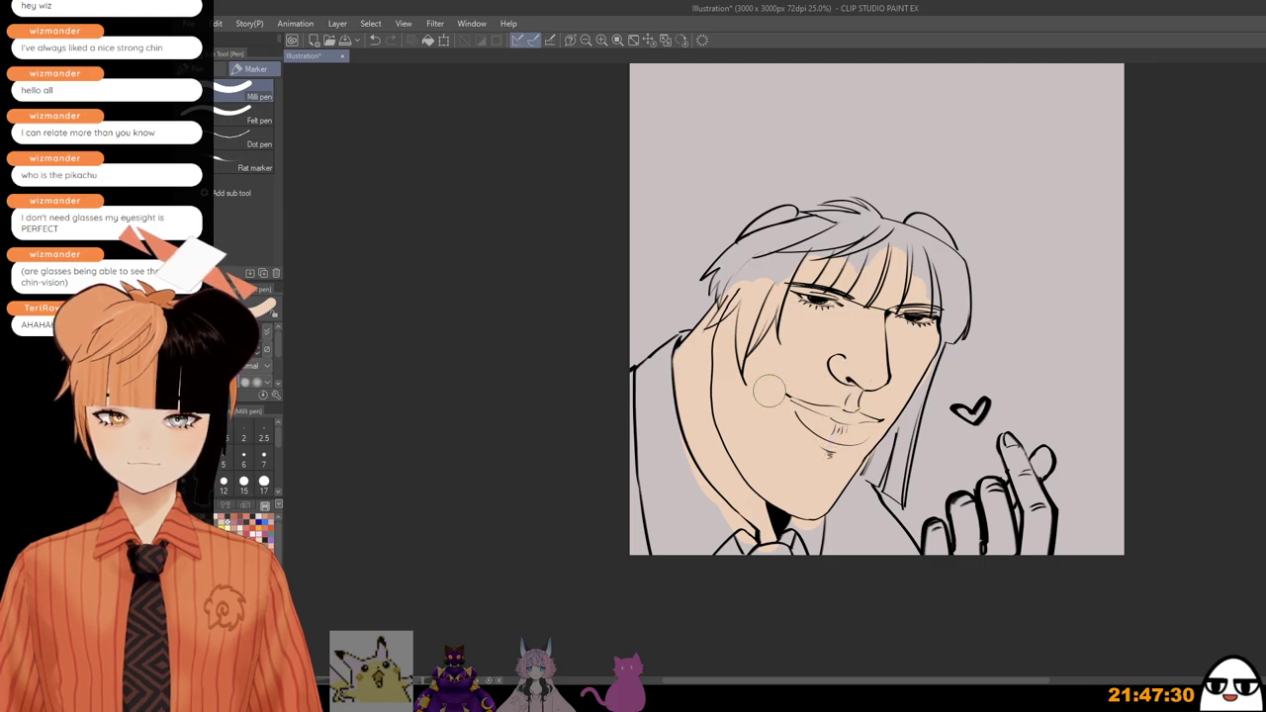
{"action": "scroll", "coordinate": [811, 361], "scroll_direction": "up", "scroll_amount": 1}
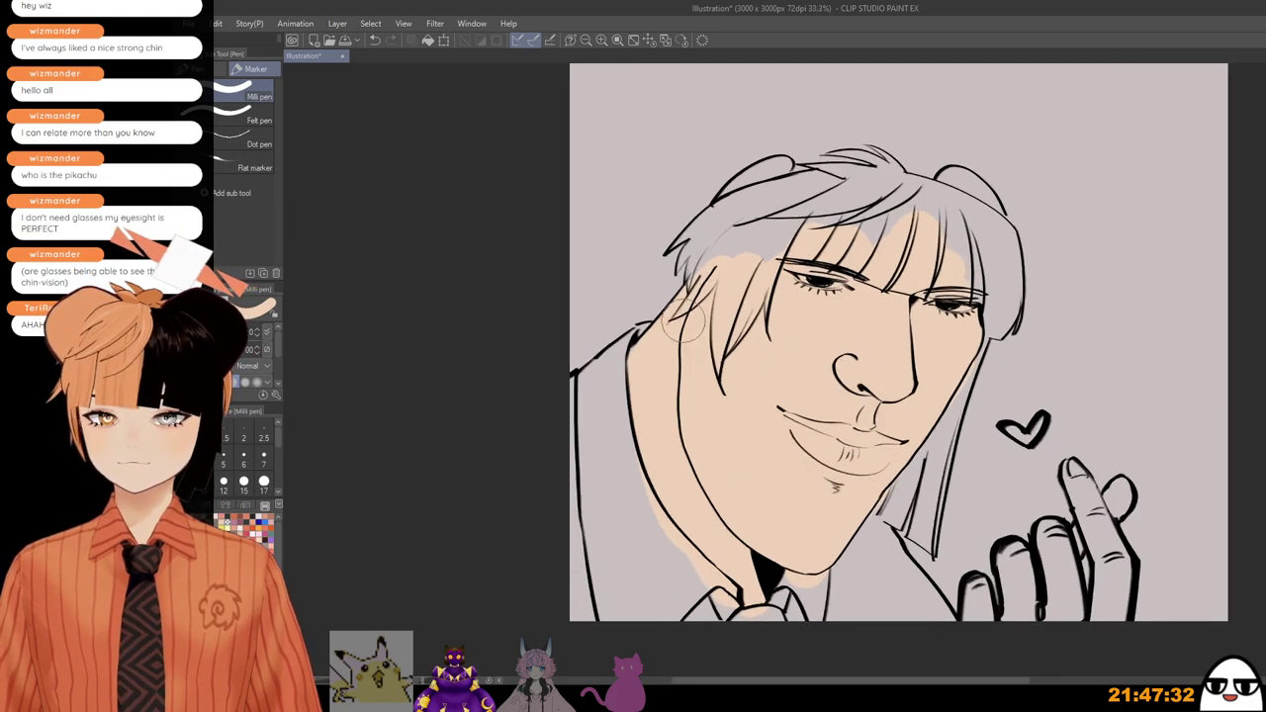
{"action": "scroll", "coordinate": [683, 318], "scroll_direction": "up", "scroll_amount": 3}
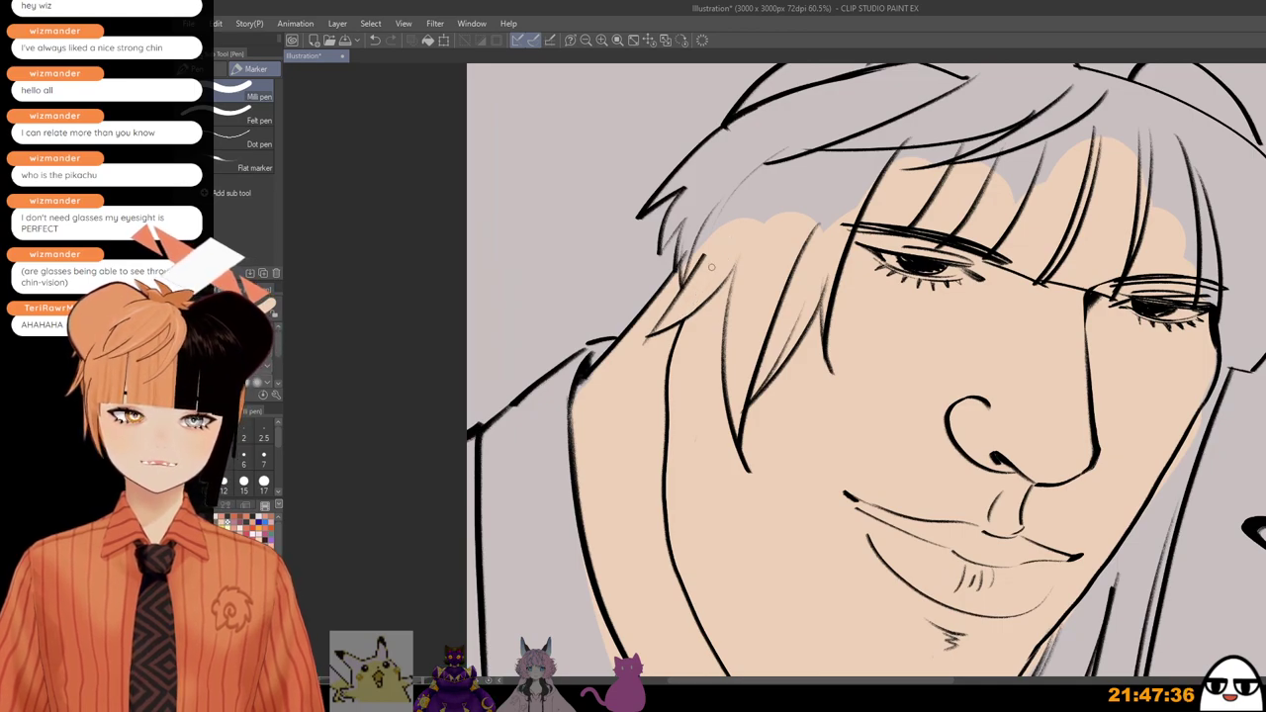
{"action": "scroll", "coordinate": [710, 268], "scroll_direction": "down", "scroll_amount": 2}
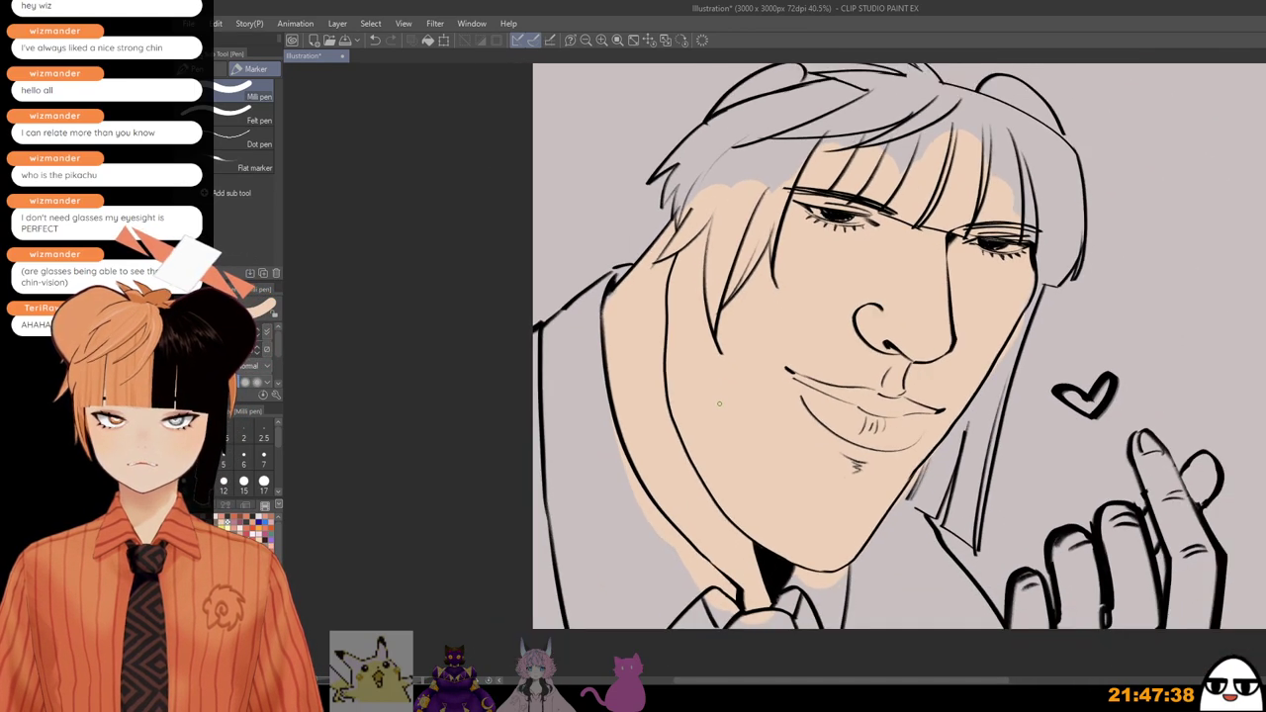
{"action": "scroll", "coordinate": [720, 403], "scroll_direction": "down", "scroll_amount": 1}
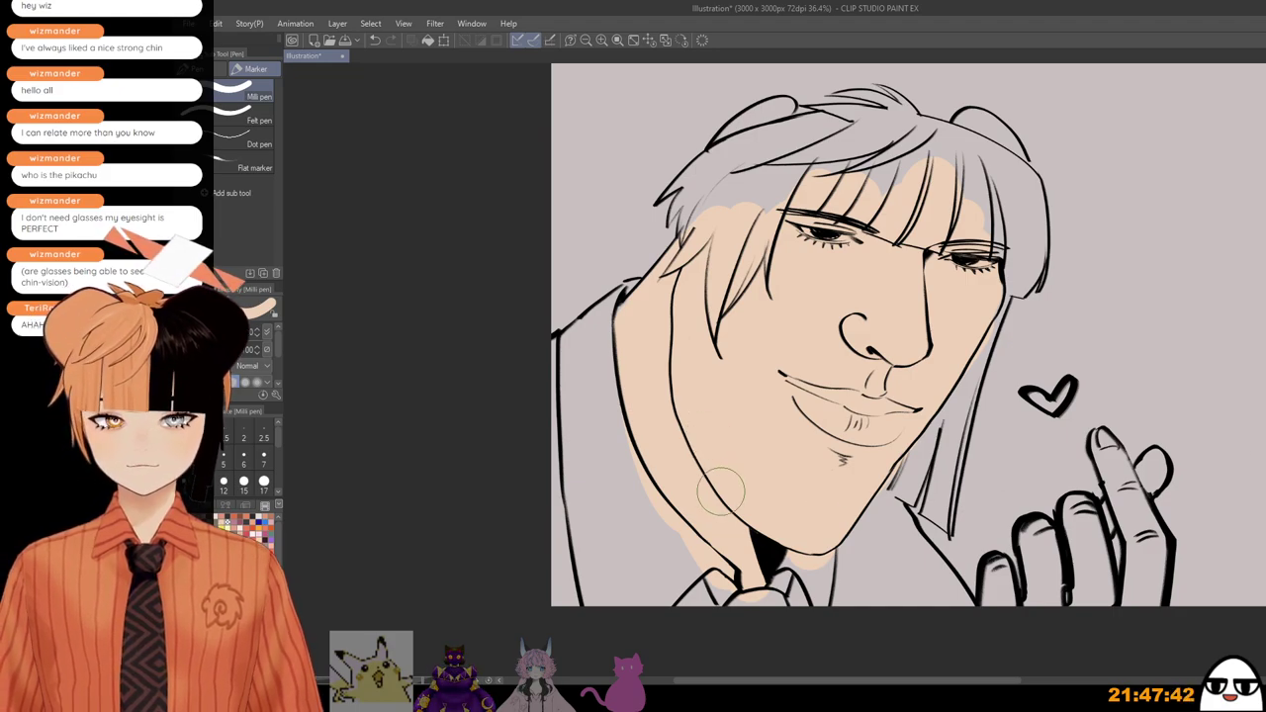
Step: Paint a darker tan shadow down the neck beside the jawline with the Milli pen at size 70
{"action": "left_click_drag", "start_coordinate": [809, 367], "coordinate": [781, 415]}
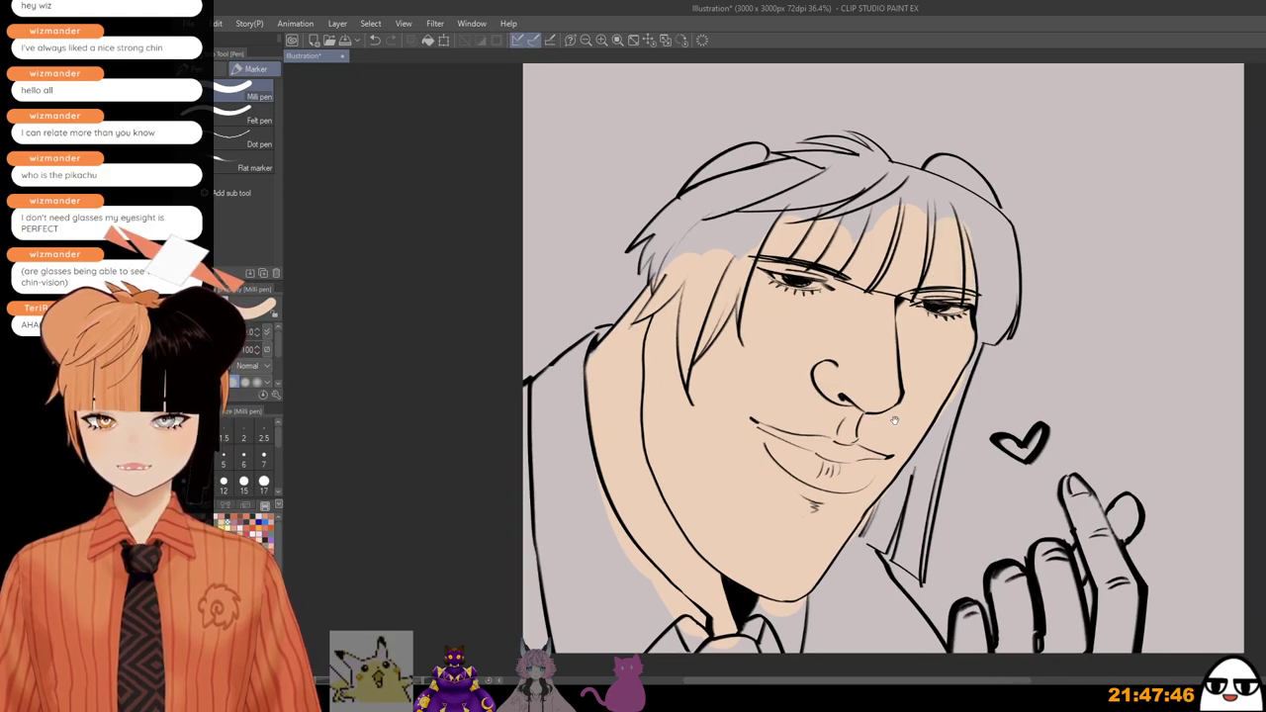
{"action": "scroll", "coordinate": [915, 327], "scroll_direction": "down", "scroll_amount": 1}
{"action": "scroll", "coordinate": [902, 341], "scroll_direction": "down", "scroll_amount": 1}
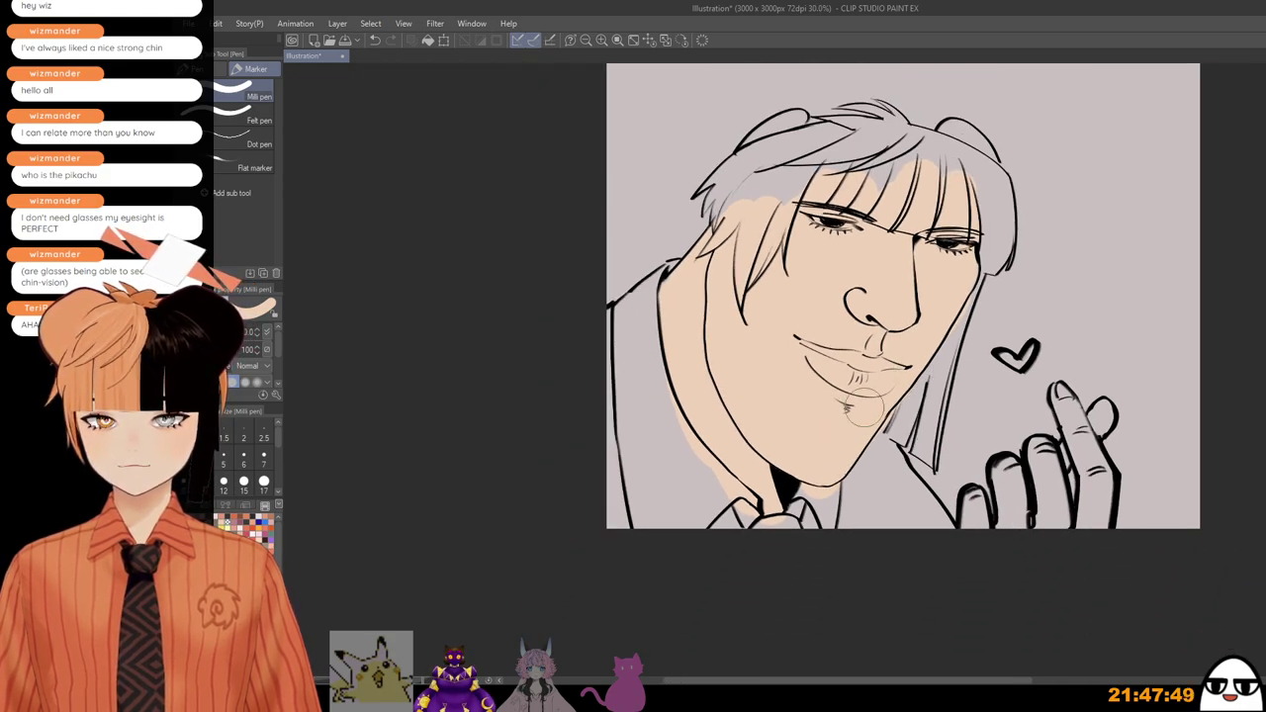
{"action": "left_click_drag", "start_coordinate": [887, 416], "coordinate": [887, 453]}
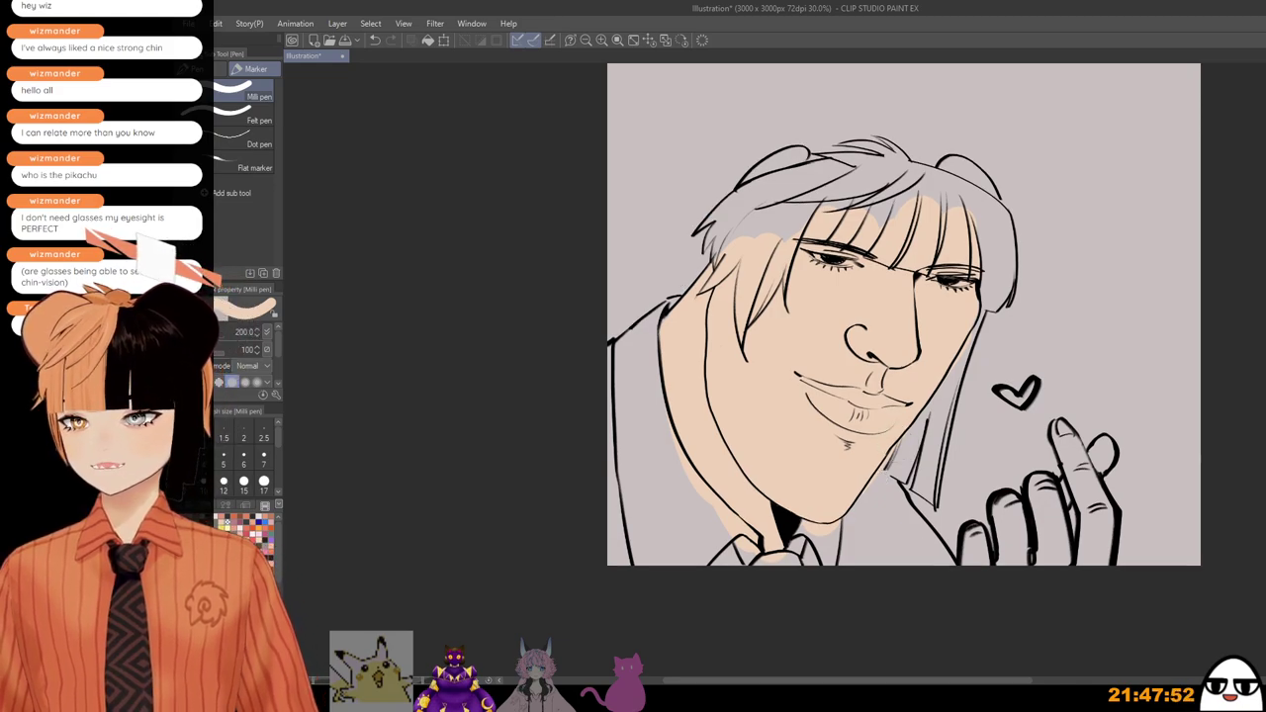
{"action": "left_click", "coordinate": [1265, 458]}
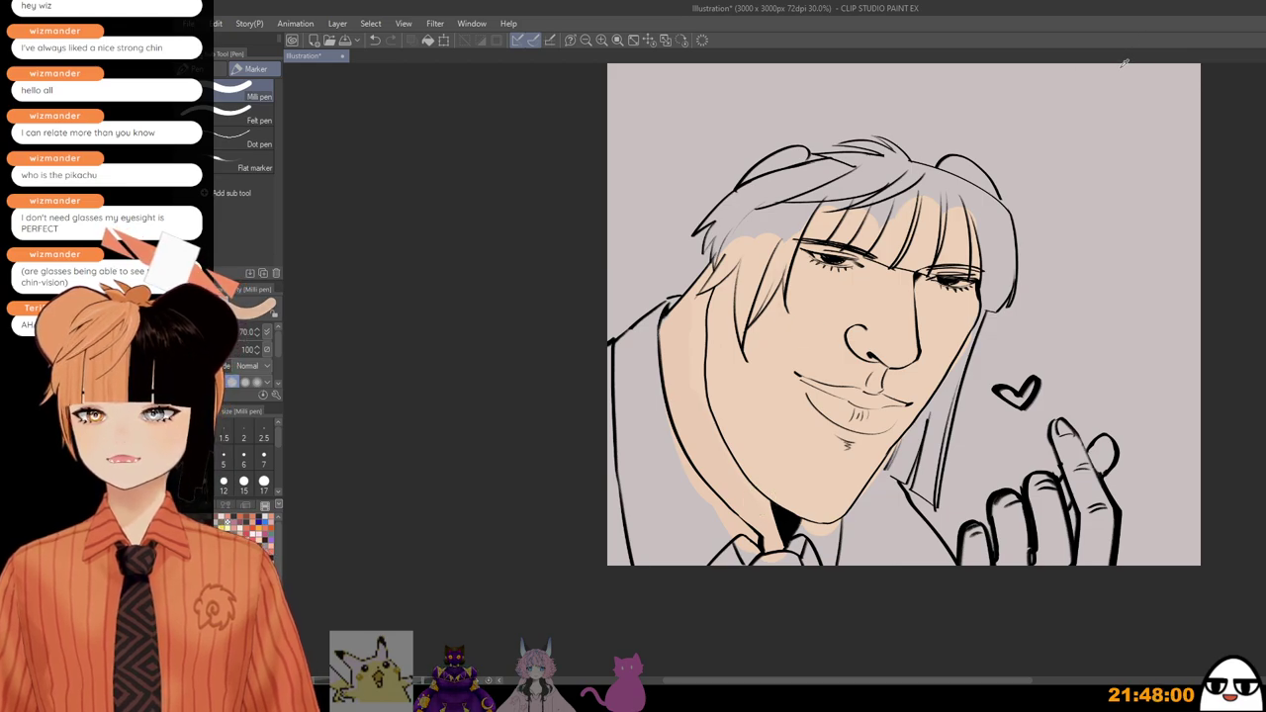
{"action": "left_click_drag", "start_coordinate": [705, 288], "coordinate": [725, 528]}
{"action": "key", "text": "ctrl+z"}
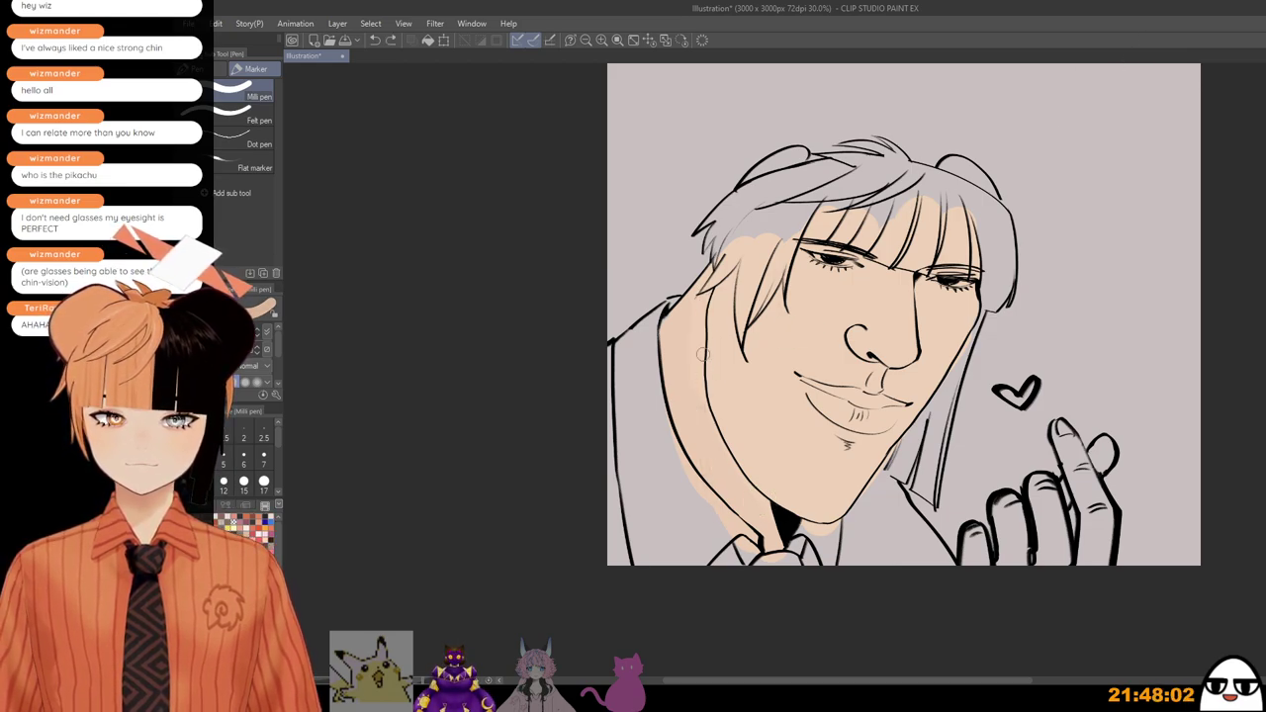
{"action": "mouse_move", "coordinate": [703, 289]}
{"action": "left_mouse_down"}
{"action": "mouse_move", "coordinate": [710, 413]}
{"action": "mouse_move", "coordinate": [747, 489]}
{"action": "left_mouse_up"}
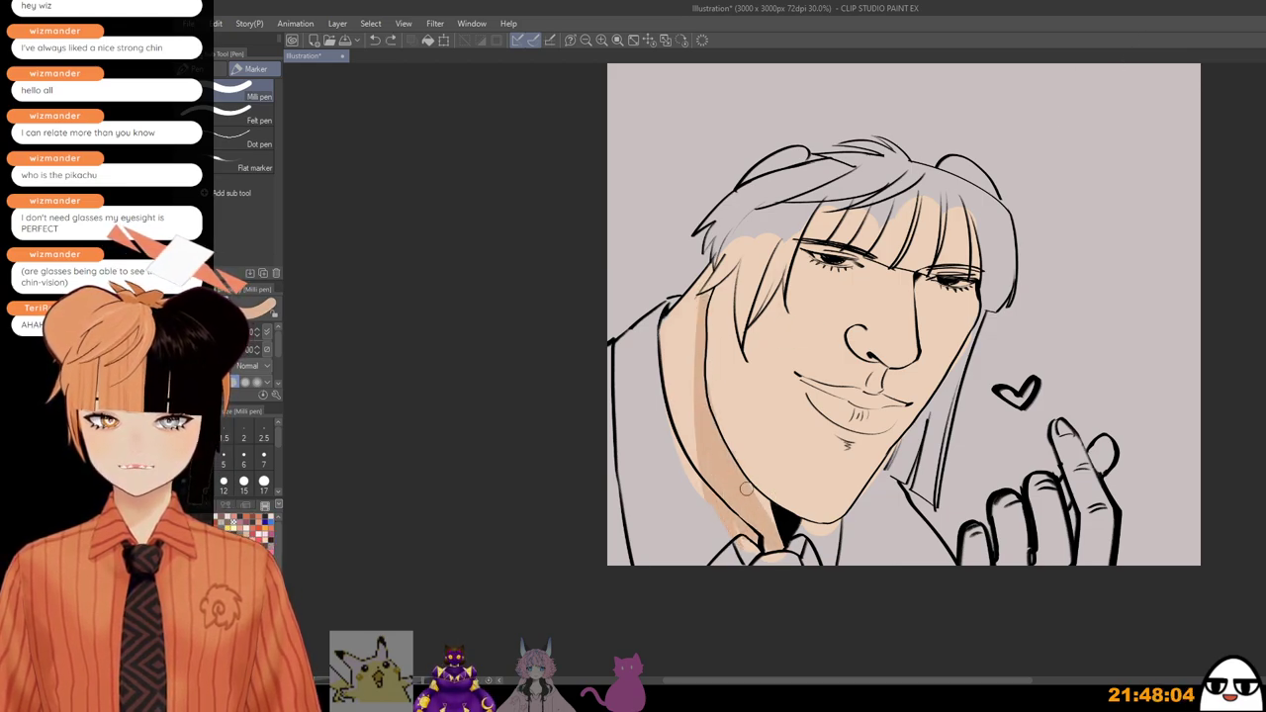
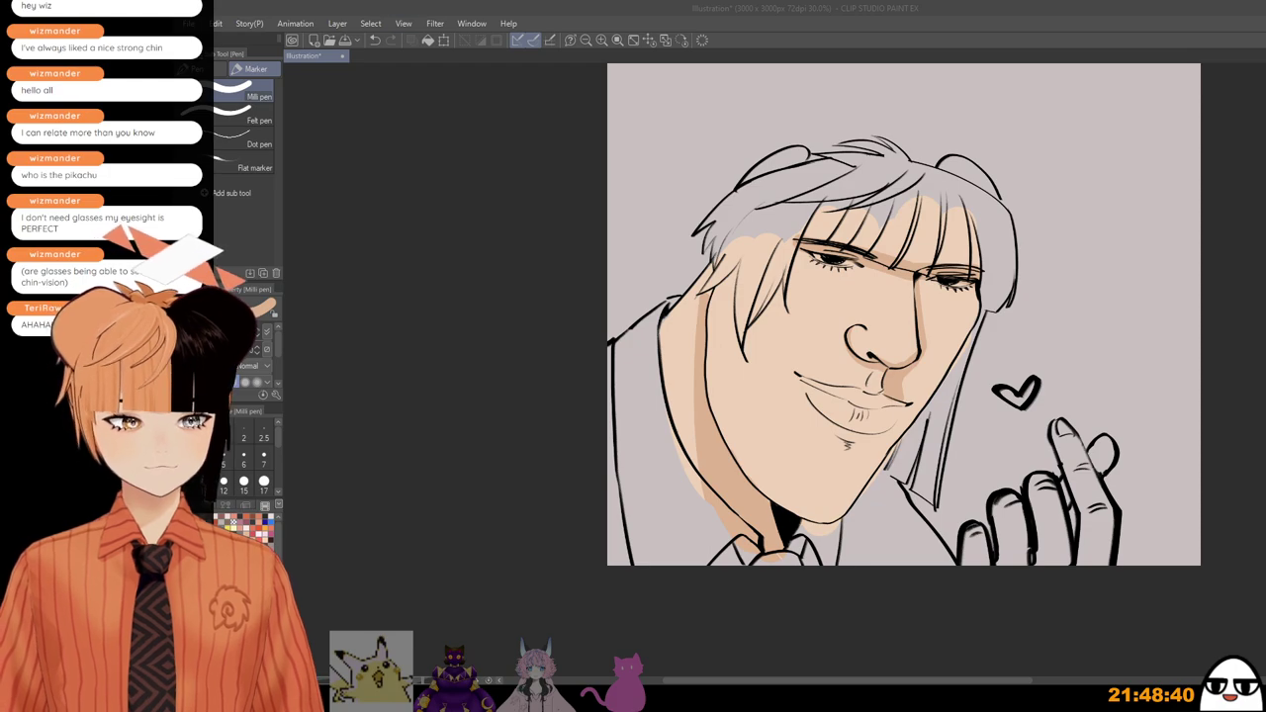
Step: Paint tan shadows on the finger-heart portrait's face around the nose, lower lip and chin with the Milli pen
{"action": "left_click", "coordinate": [450, 51]}
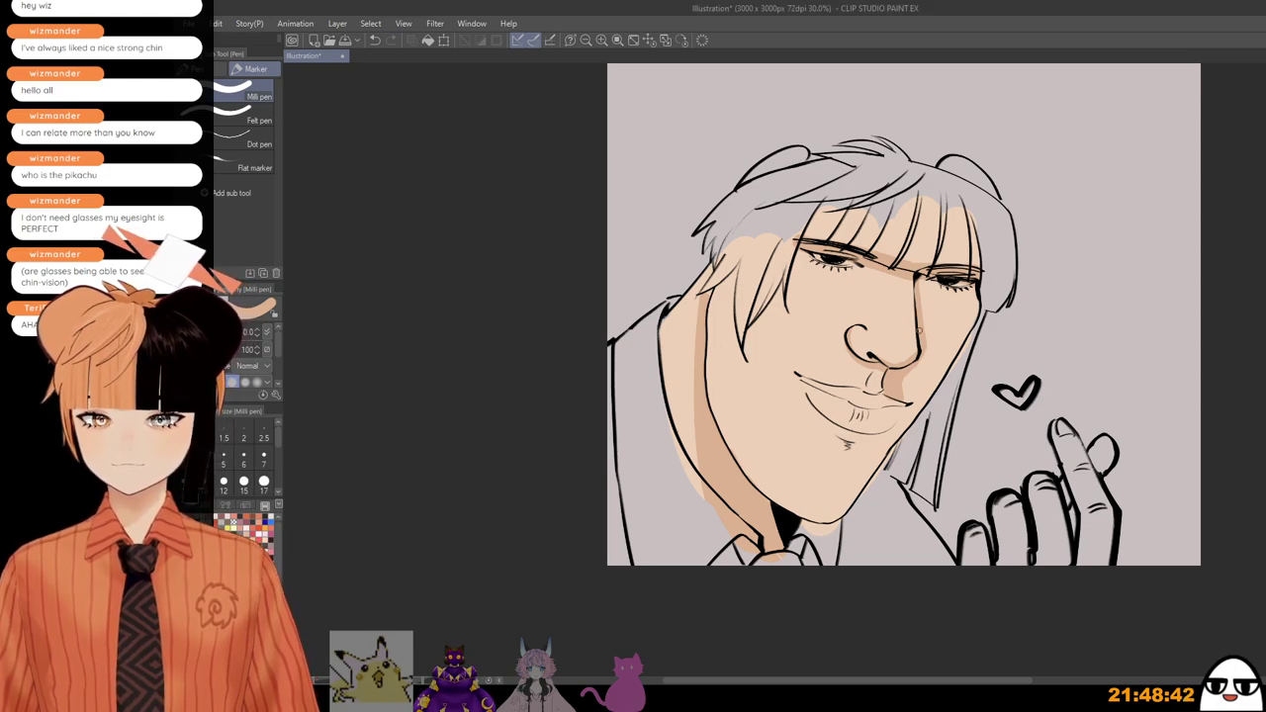
{"action": "scroll", "coordinate": [941, 308], "scroll_direction": "down", "scroll_amount": 1}
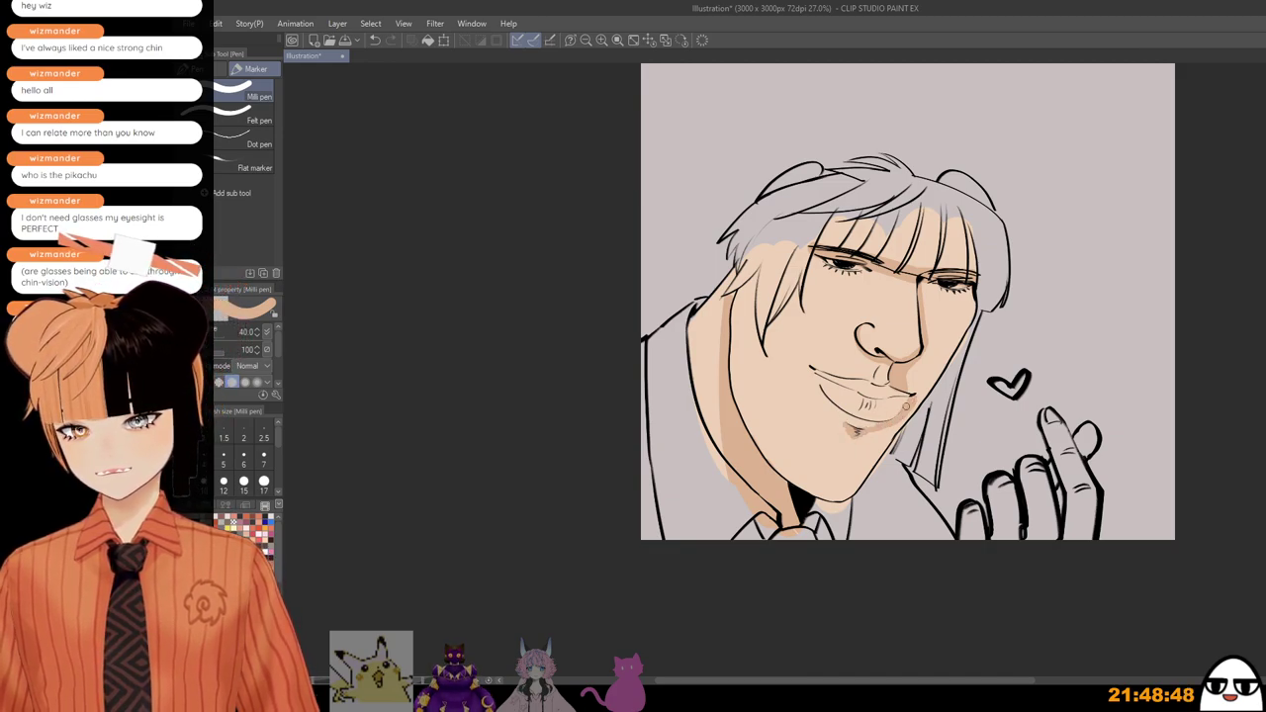
{"action": "scroll", "coordinate": [906, 406], "scroll_direction": "down", "scroll_amount": 1}
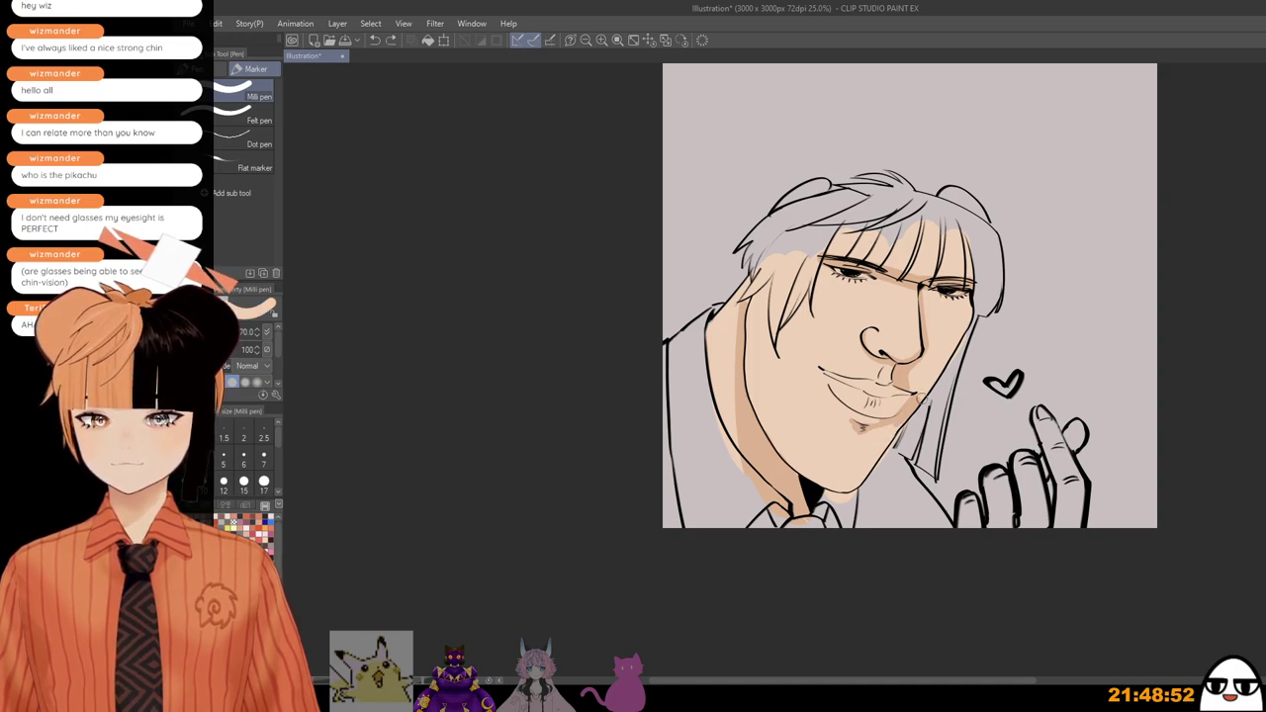
{"action": "key", "text": "bracketright"}
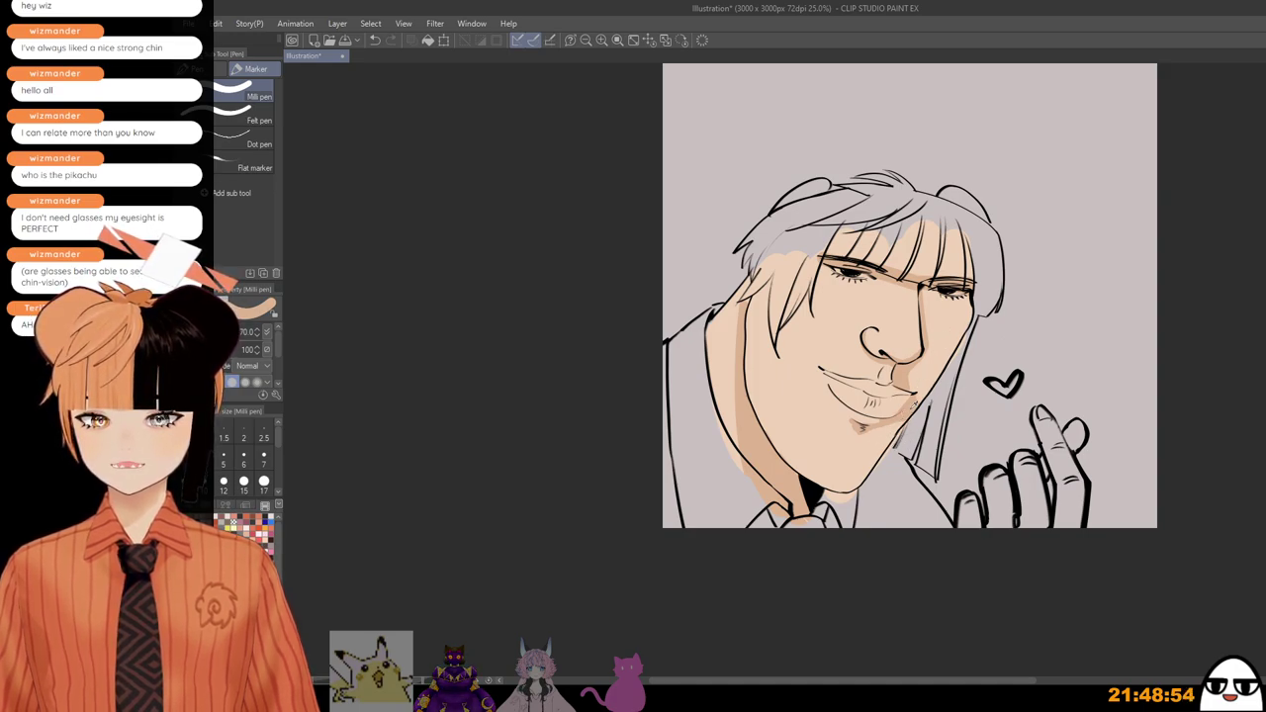
{"action": "key", "text": "bracketleft"}
{"action": "key", "text": "bracketleft"}
{"action": "key", "text": "bracketleft"}
{"action": "key", "text": "bracketleft"}
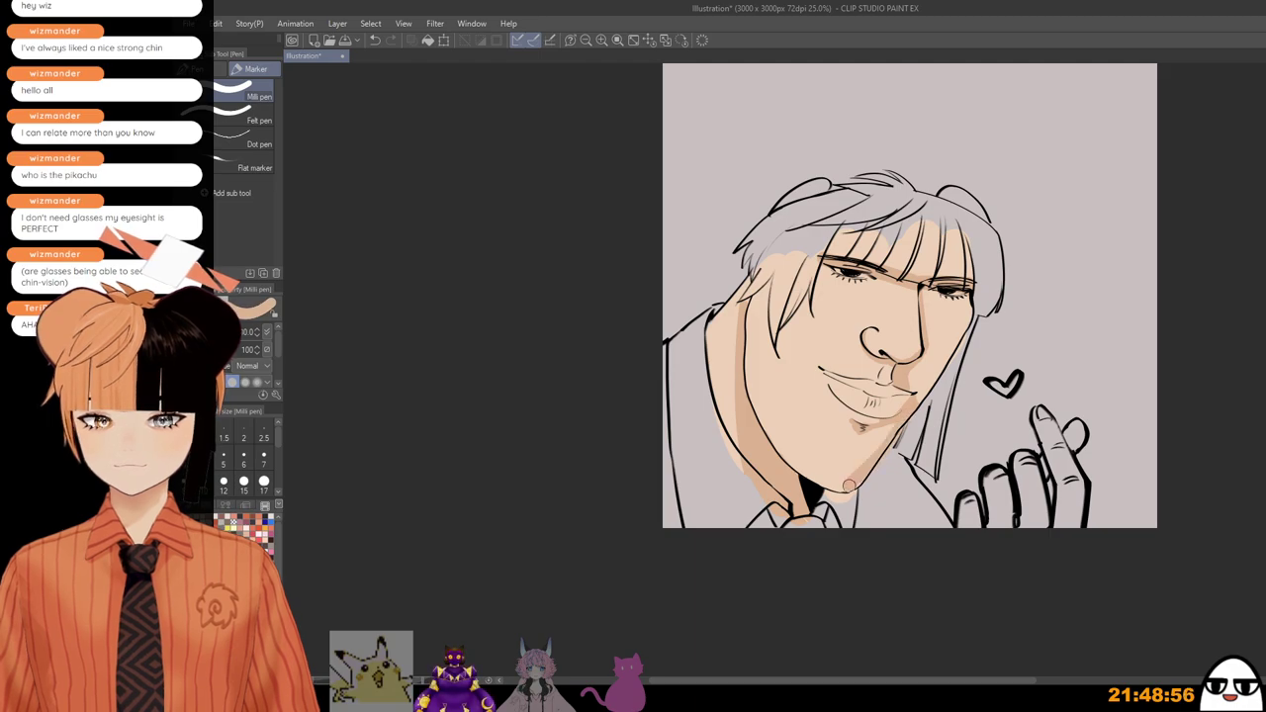
{"action": "scroll", "coordinate": [960, 353], "scroll_direction": "down", "scroll_amount": 1}
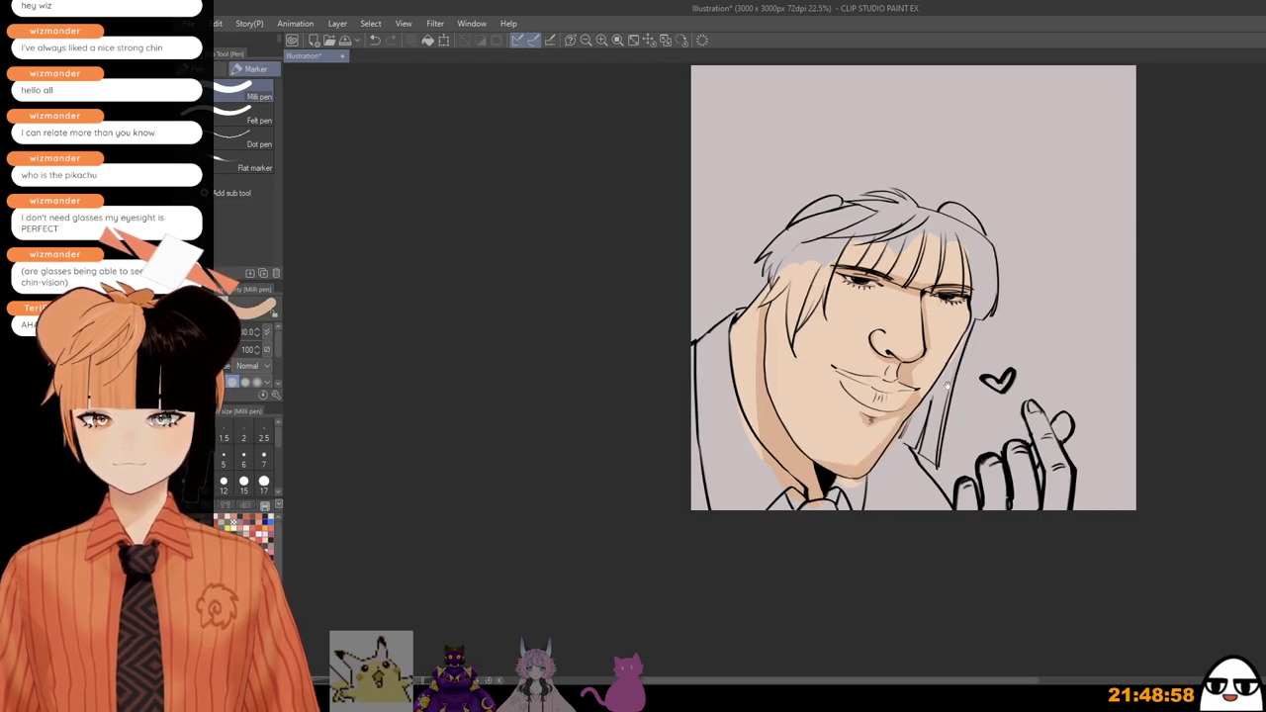
{"action": "left_click_drag", "start_coordinate": [949, 386], "coordinate": [921, 422]}
{"action": "scroll", "coordinate": [947, 361], "scroll_direction": "up", "scroll_amount": 2}
{"action": "scroll", "coordinate": [950, 366], "scroll_direction": "down", "scroll_amount": 1}
{"action": "scroll", "coordinate": [952, 427], "scroll_direction": "up", "scroll_amount": 1}
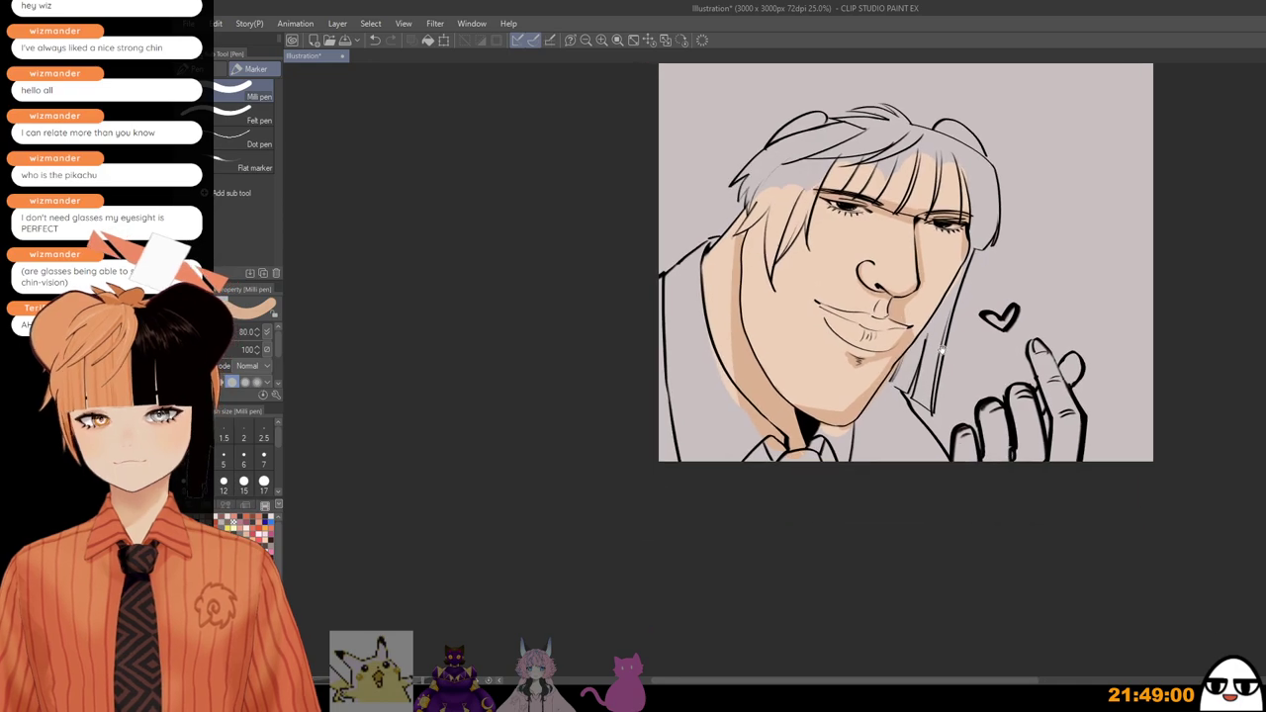
Step: Sample the coloured figure's dark hair colour and fill the portrait's bangs and bun beyond the centre parting with dark grey
{"action": "scroll", "coordinate": [952, 427], "scroll_direction": "down", "scroll_amount": 1}
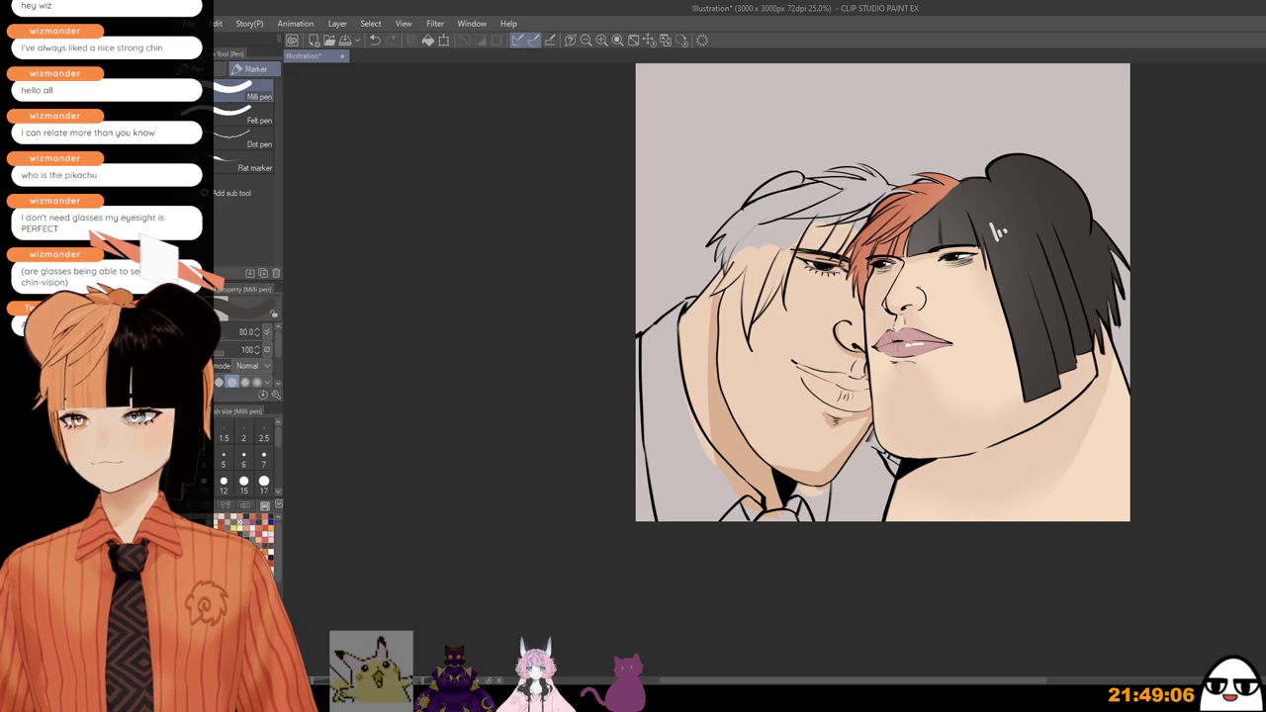
{"action": "scroll", "coordinate": [900, 247], "scroll_direction": "up", "scroll_amount": 2}
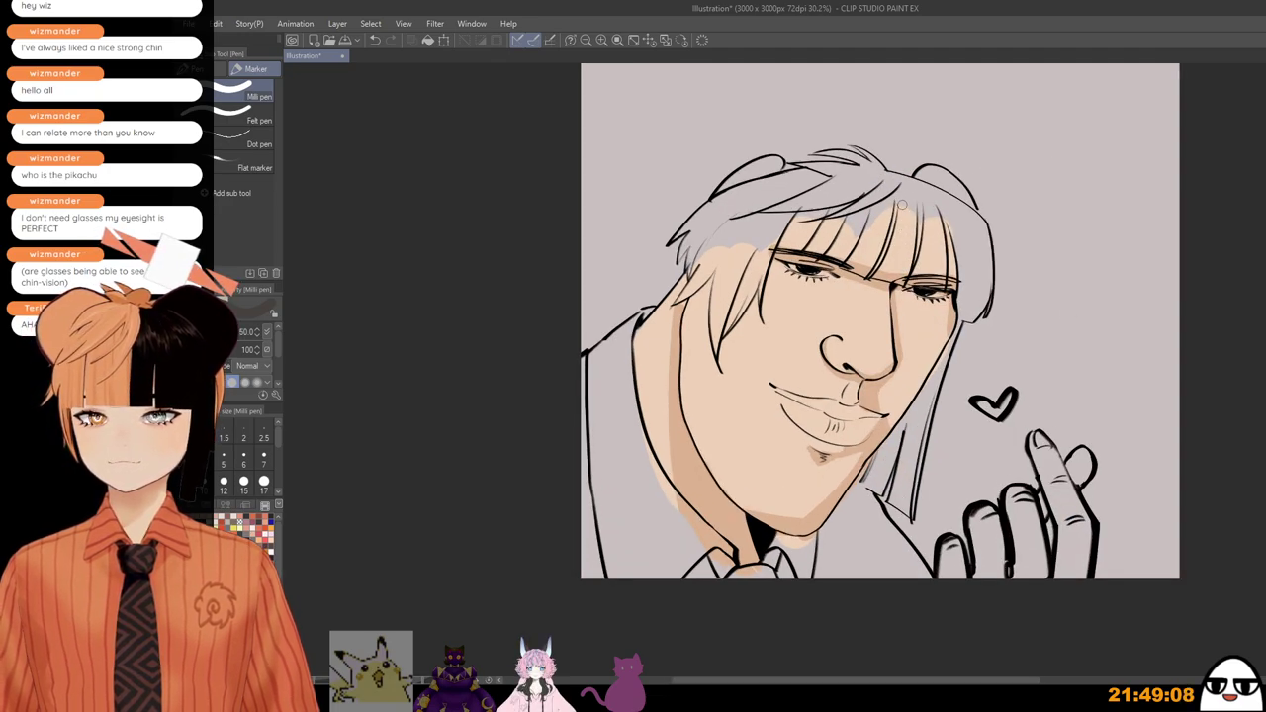
{"action": "left_click_drag", "start_coordinate": [902, 181], "coordinate": [877, 278]}
{"action": "key", "text": "ctrl+z"}
{"action": "mouse_move", "coordinate": [905, 179]}
{"action": "left_mouse_down"}
{"action": "mouse_move", "coordinate": [874, 274]}
{"action": "mouse_move", "coordinate": [958, 287]}
{"action": "mouse_move", "coordinate": [964, 323]}
{"action": "mouse_move", "coordinate": [979, 327]}
{"action": "left_mouse_up"}
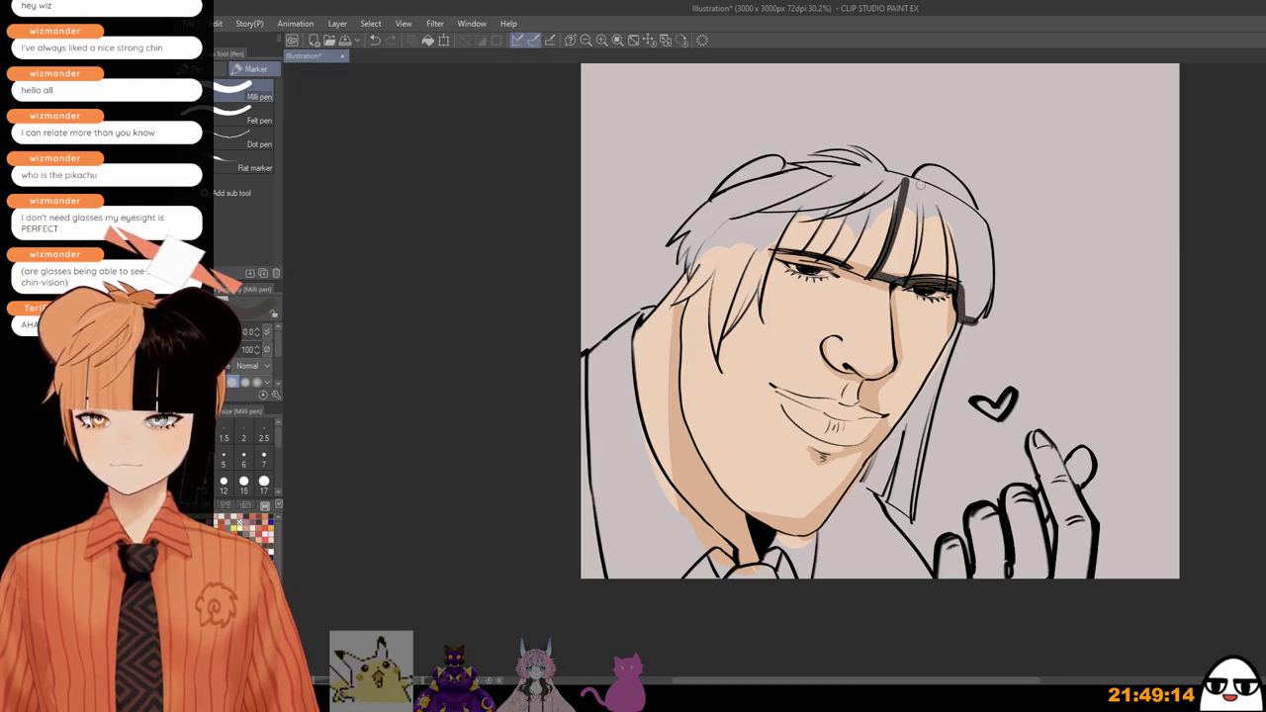
{"action": "mouse_move", "coordinate": [930, 183]}
{"action": "left_mouse_down"}
{"action": "mouse_move", "coordinate": [898, 212]}
{"action": "mouse_move", "coordinate": [921, 175]}
{"action": "mouse_move", "coordinate": [953, 183]}
{"action": "mouse_move", "coordinate": [946, 175]}
{"action": "mouse_move", "coordinate": [974, 211]}
{"action": "left_mouse_up"}
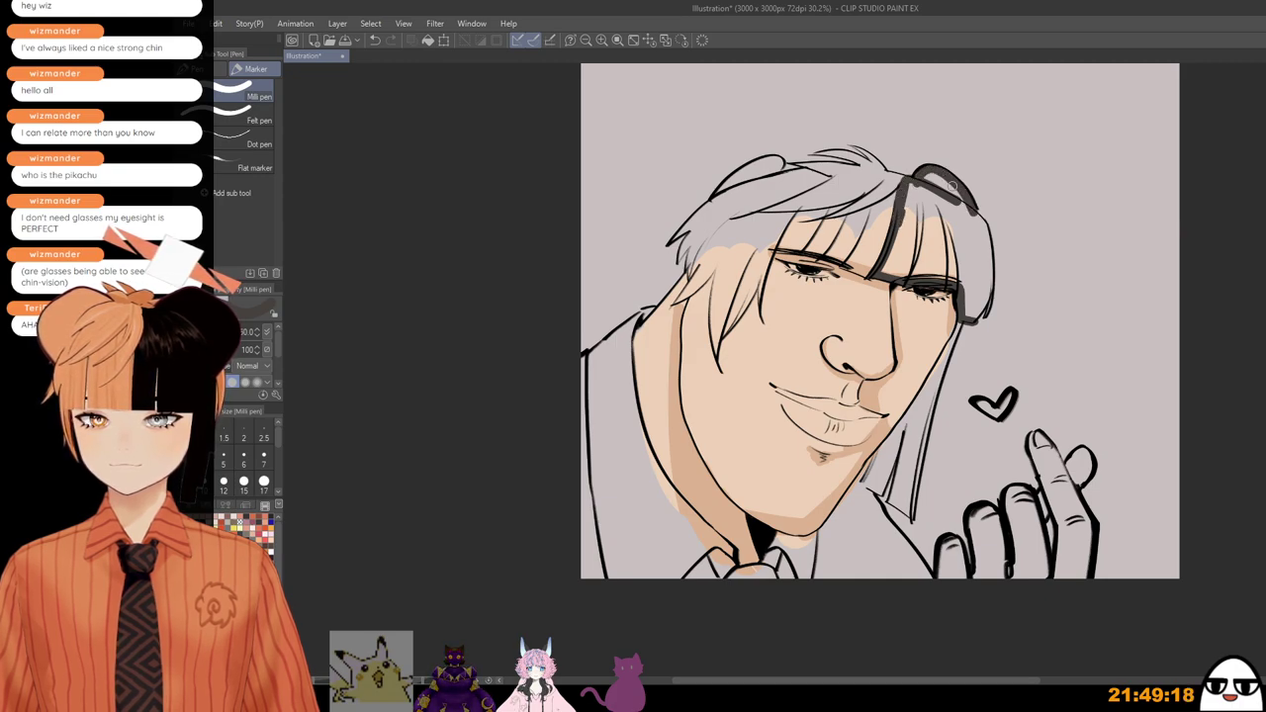
{"action": "mouse_move", "coordinate": [930, 174]}
{"action": "left_mouse_down"}
{"action": "mouse_move", "coordinate": [971, 220]}
{"action": "mouse_move", "coordinate": [932, 176]}
{"action": "mouse_move", "coordinate": [975, 215]}
{"action": "mouse_move", "coordinate": [981, 287]}
{"action": "left_mouse_up"}
{"action": "mouse_move", "coordinate": [977, 225]}
{"action": "left_mouse_down"}
{"action": "mouse_move", "coordinate": [988, 312]}
{"action": "mouse_move", "coordinate": [975, 315]}
{"action": "left_mouse_up"}
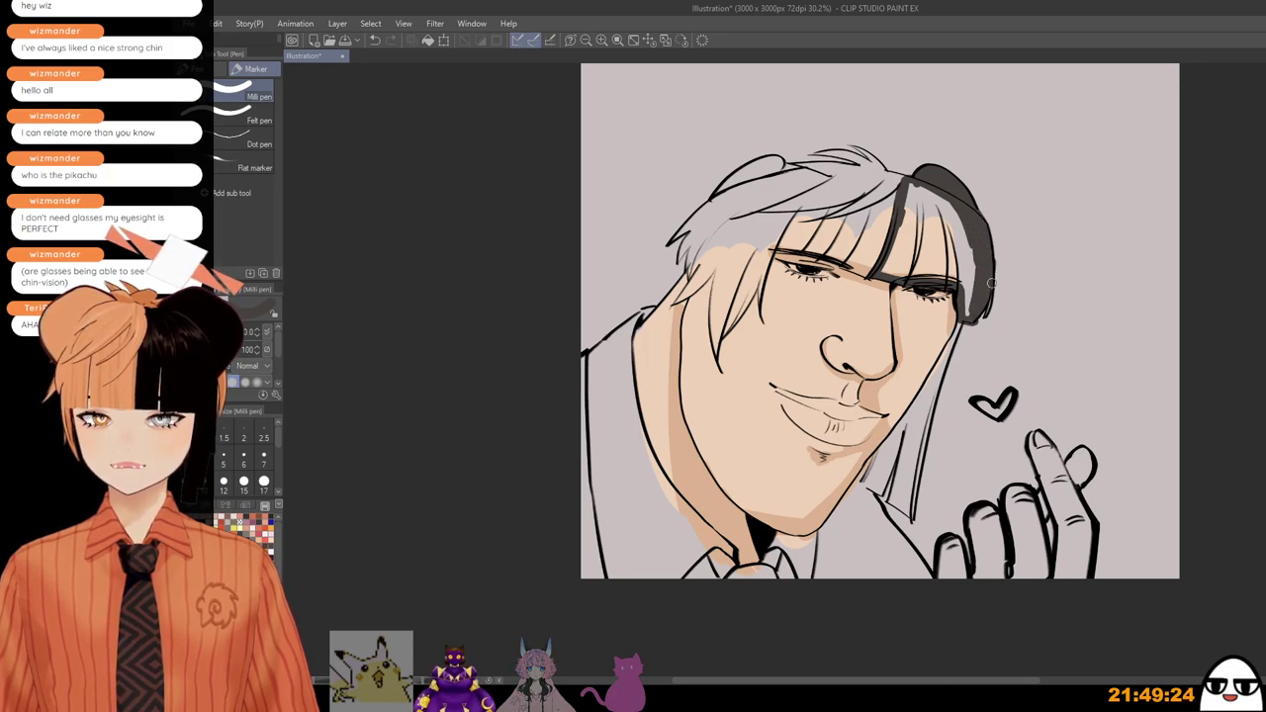
{"action": "mouse_move", "coordinate": [885, 272]}
{"action": "left_mouse_down"}
{"action": "mouse_move", "coordinate": [916, 186]}
{"action": "mouse_move", "coordinate": [894, 270]}
{"action": "mouse_move", "coordinate": [916, 267]}
{"action": "mouse_move", "coordinate": [928, 190]}
{"action": "left_mouse_up"}
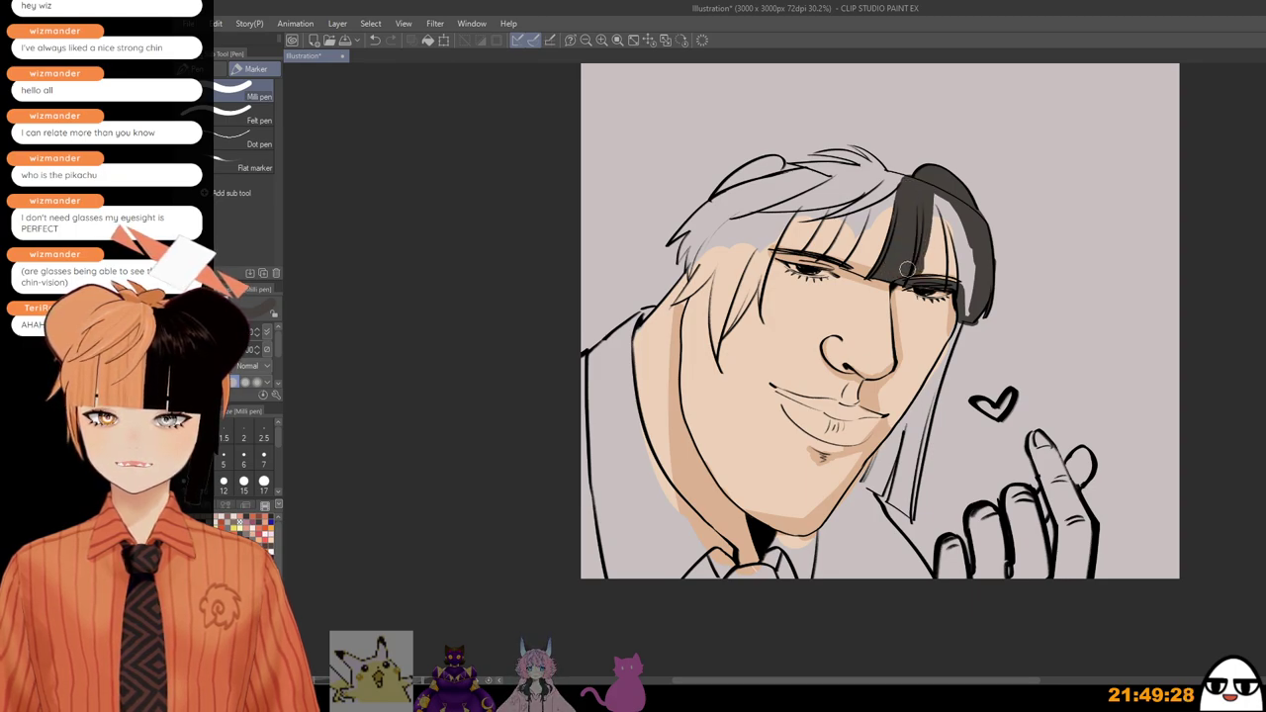
{"action": "mouse_move", "coordinate": [922, 277]}
{"action": "left_mouse_down"}
{"action": "mouse_move", "coordinate": [935, 195]}
{"action": "mouse_move", "coordinate": [937, 258]}
{"action": "mouse_move", "coordinate": [928, 239]}
{"action": "mouse_move", "coordinate": [951, 269]}
{"action": "left_mouse_up"}
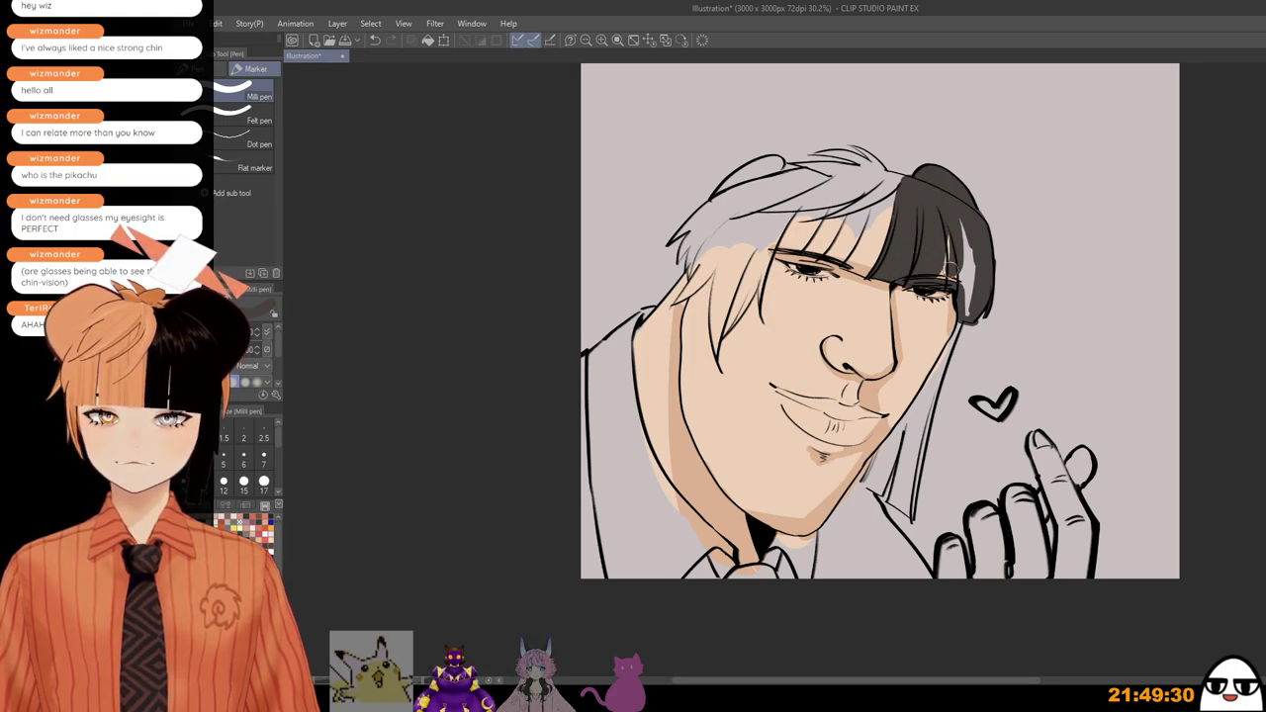
{"action": "left_click_drag", "start_coordinate": [957, 218], "coordinate": [968, 304]}
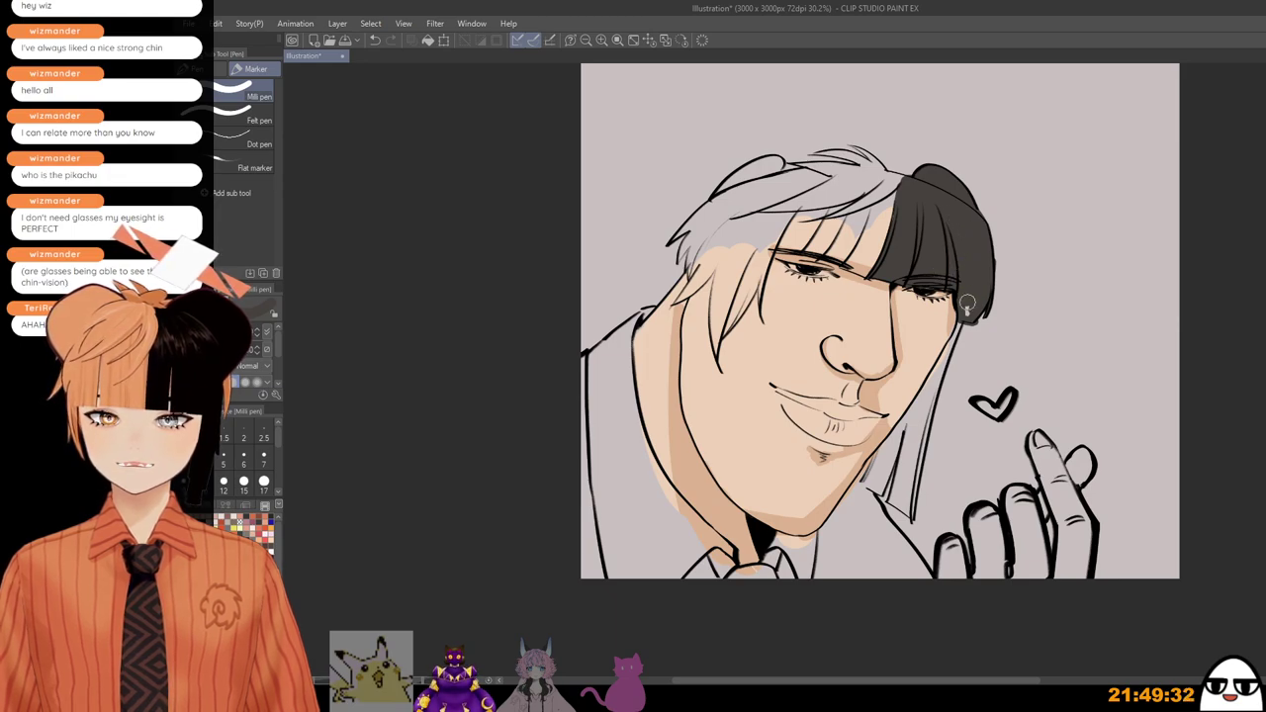
Step: Fill the long straight lock hanging beside the cheek with the same dark grey hair colour
{"action": "mouse_move", "coordinate": [959, 350]}
{"action": "left_mouse_down"}
{"action": "mouse_move", "coordinate": [974, 254]}
{"action": "mouse_move", "coordinate": [927, 369]}
{"action": "left_mouse_up"}
{"action": "left_click_drag", "start_coordinate": [952, 259], "coordinate": [918, 354]}
{"action": "left_click_drag", "start_coordinate": [946, 288], "coordinate": [898, 370]}
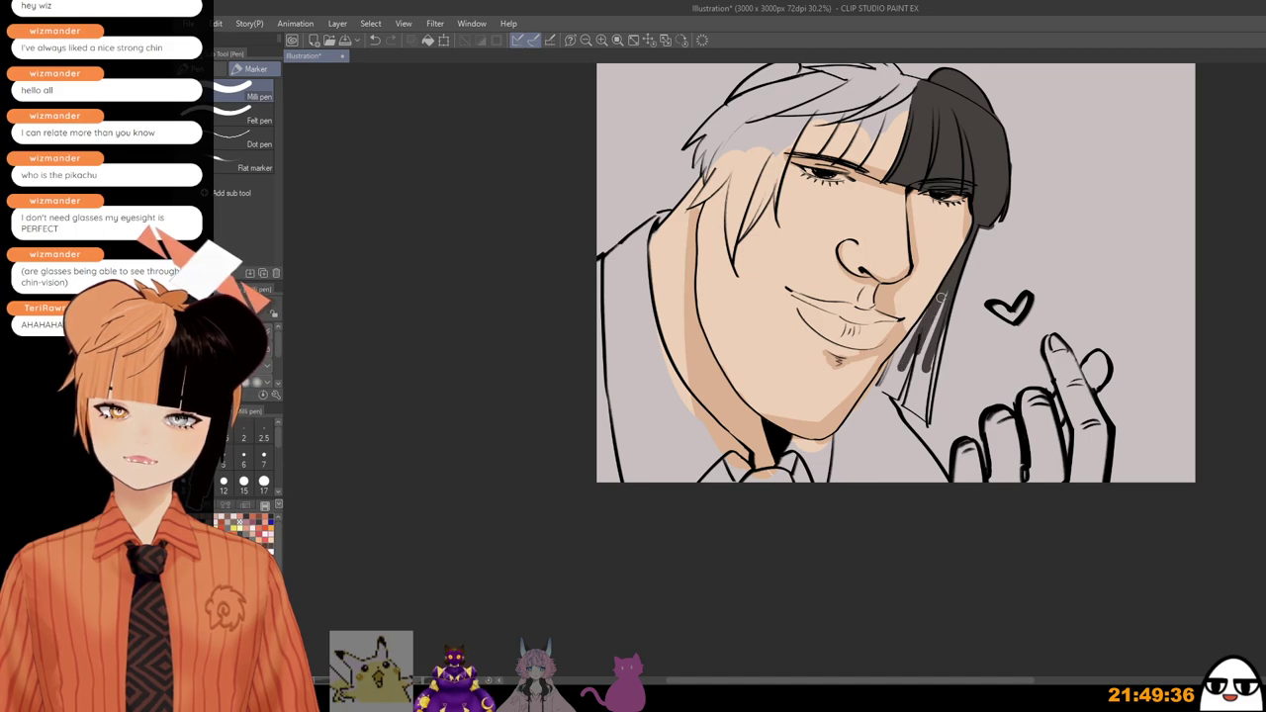
{"action": "left_click_drag", "start_coordinate": [924, 315], "coordinate": [884, 370]}
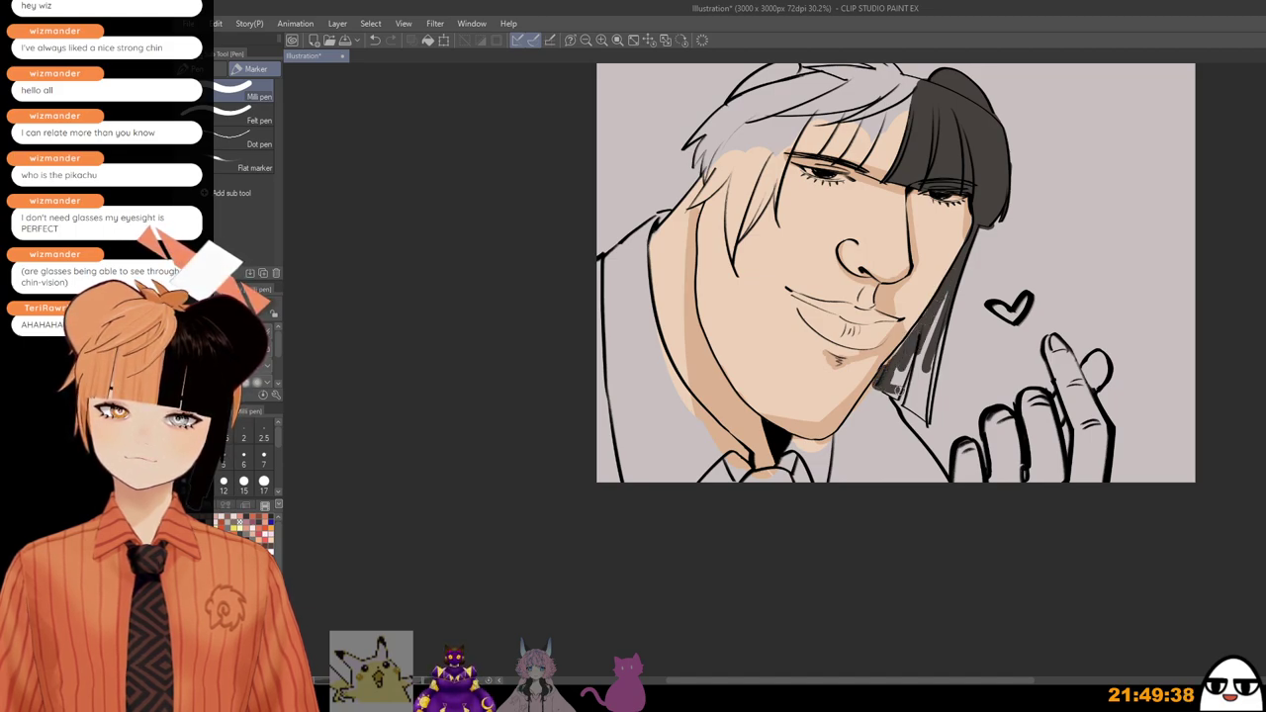
{"action": "mouse_move", "coordinate": [917, 322]}
{"action": "left_mouse_down"}
{"action": "mouse_move", "coordinate": [950, 284]}
{"action": "mouse_move", "coordinate": [912, 373]}
{"action": "mouse_move", "coordinate": [885, 388]}
{"action": "mouse_move", "coordinate": [922, 344]}
{"action": "mouse_move", "coordinate": [918, 371]}
{"action": "mouse_move", "coordinate": [930, 335]}
{"action": "mouse_move", "coordinate": [917, 409]}
{"action": "mouse_move", "coordinate": [944, 328]}
{"action": "left_mouse_up"}
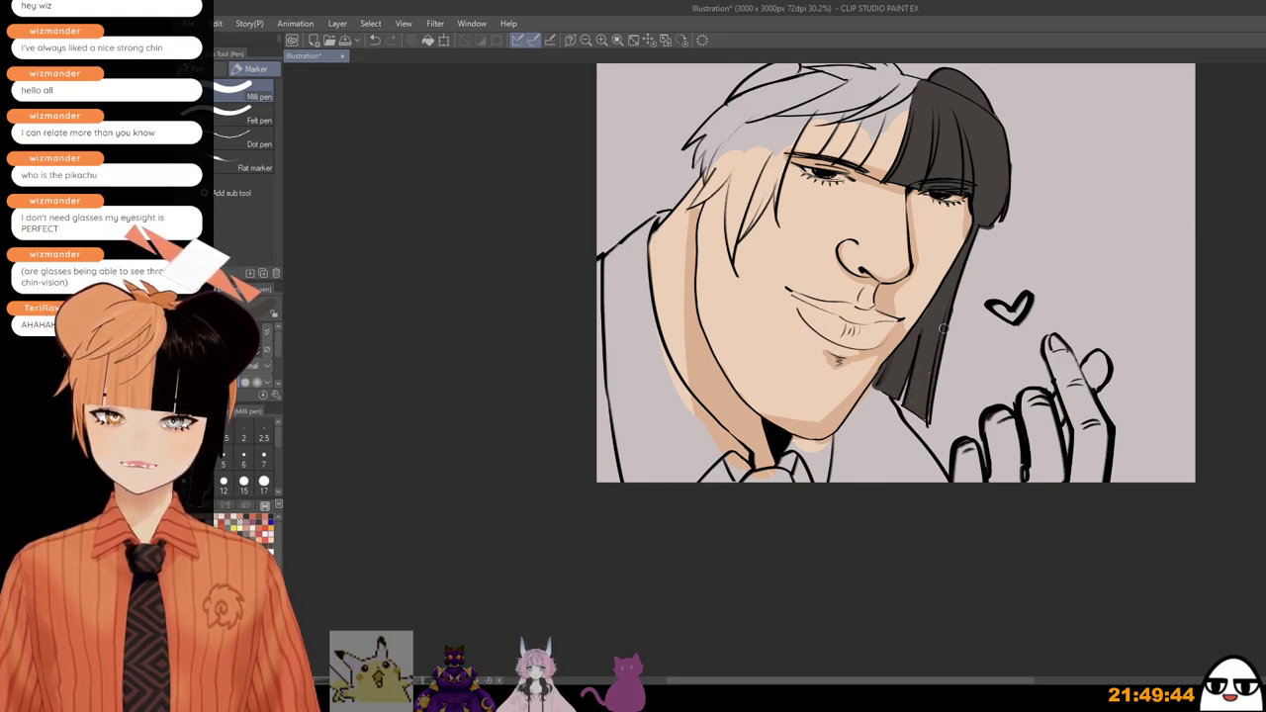
{"action": "mouse_move", "coordinate": [926, 399]}
{"action": "left_mouse_down"}
{"action": "mouse_move", "coordinate": [927, 418]}
{"action": "mouse_move", "coordinate": [933, 395]}
{"action": "left_mouse_up"}
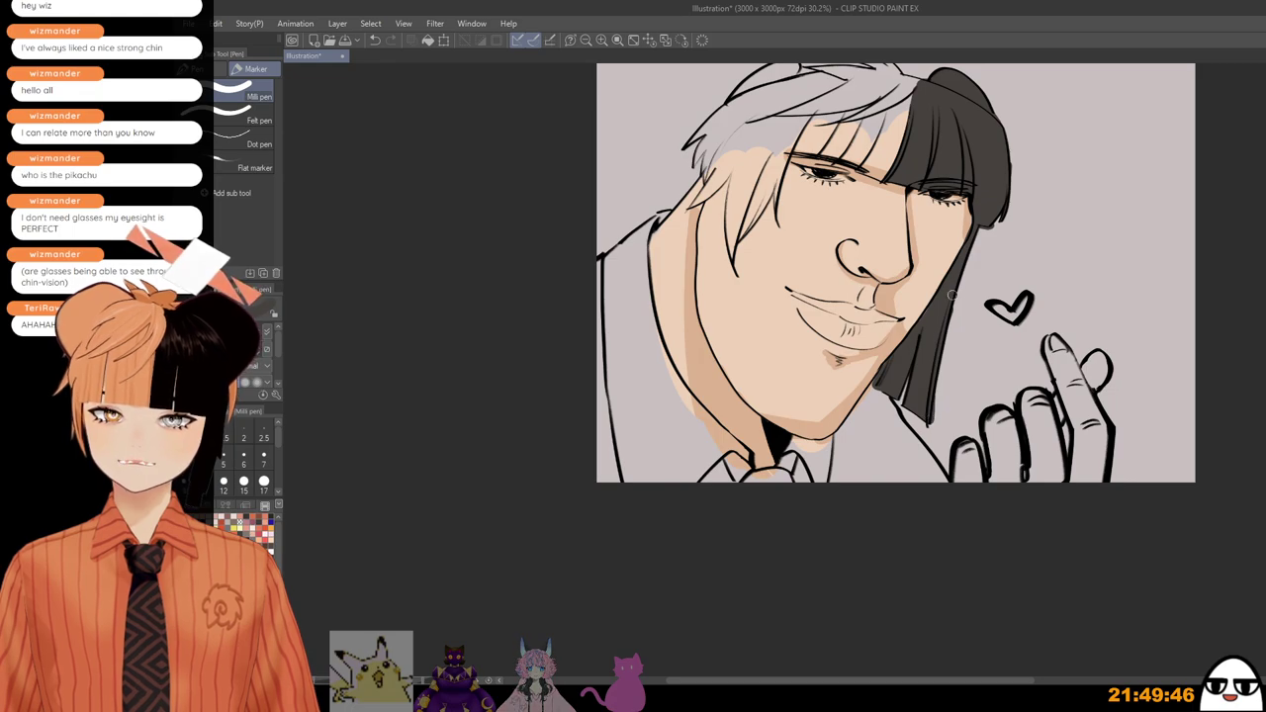
Step: Block in the fingers of the finger-heart hand with the light peach skin tone using the Milli pen
{"action": "scroll", "coordinate": [951, 295], "scroll_direction": "down", "scroll_amount": 2}
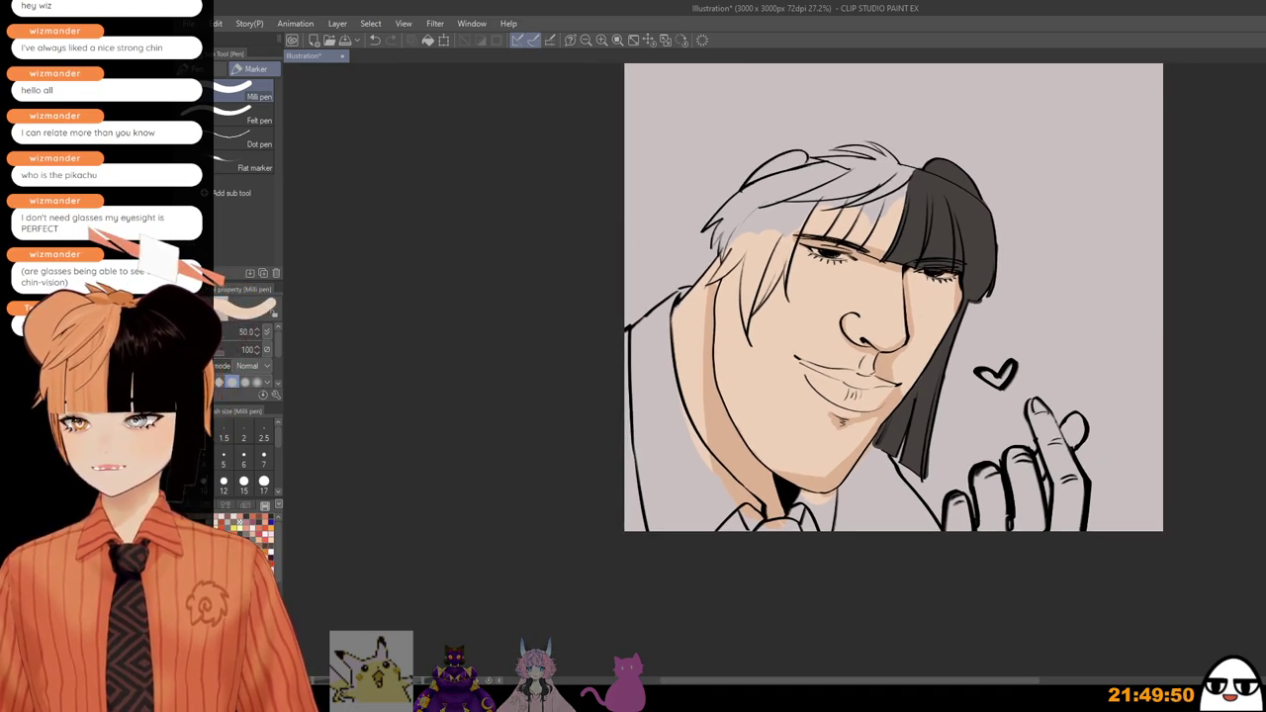
{"action": "key", "text": "bracketright"}
{"action": "key", "text": "bracketright"}
{"action": "key", "text": "bracketright"}
{"action": "mouse_move", "coordinate": [1036, 410]}
{"action": "left_mouse_down"}
{"action": "mouse_move", "coordinate": [1078, 488]}
{"action": "mouse_move", "coordinate": [1060, 465]}
{"action": "mouse_move", "coordinate": [1069, 515]}
{"action": "mouse_move", "coordinate": [1065, 526]}
{"action": "mouse_move", "coordinate": [1067, 500]}
{"action": "mouse_move", "coordinate": [1056, 548]}
{"action": "left_mouse_up"}
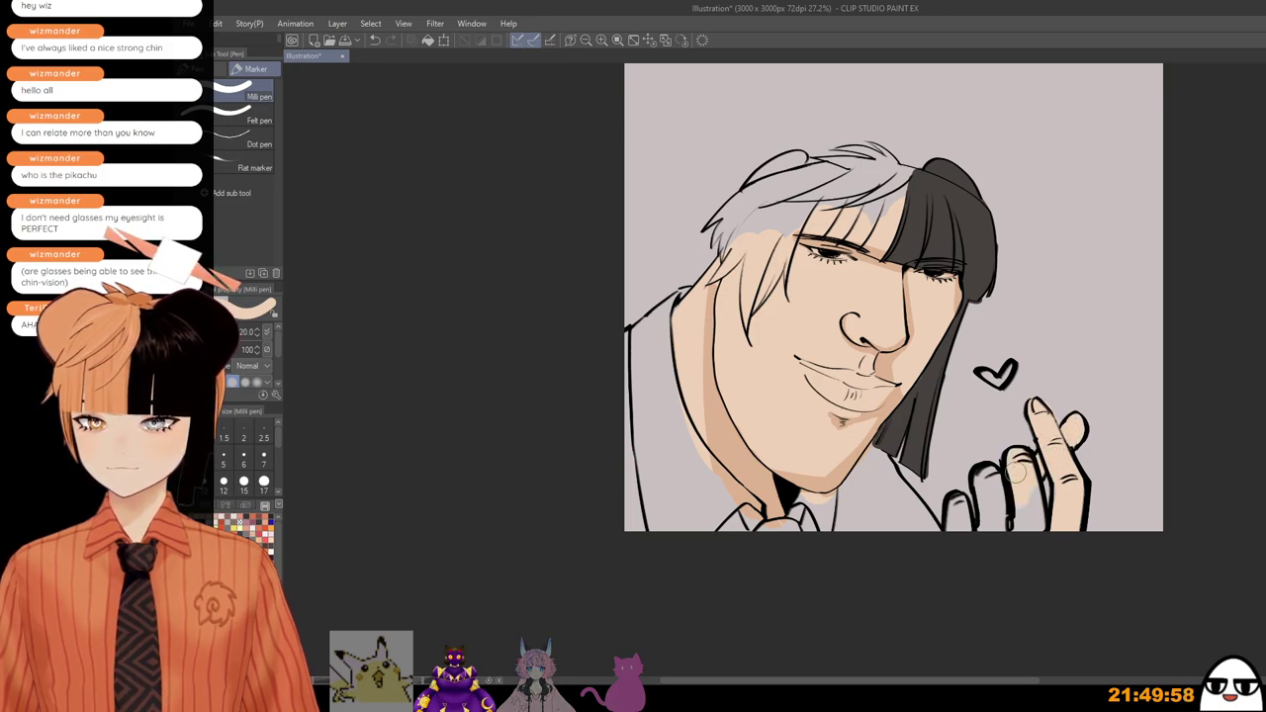
{"action": "mouse_move", "coordinate": [997, 488]}
{"action": "left_mouse_down"}
{"action": "mouse_move", "coordinate": [991, 526]}
{"action": "mouse_move", "coordinate": [998, 490]}
{"action": "mouse_move", "coordinate": [999, 525]}
{"action": "mouse_move", "coordinate": [957, 528]}
{"action": "left_mouse_up"}
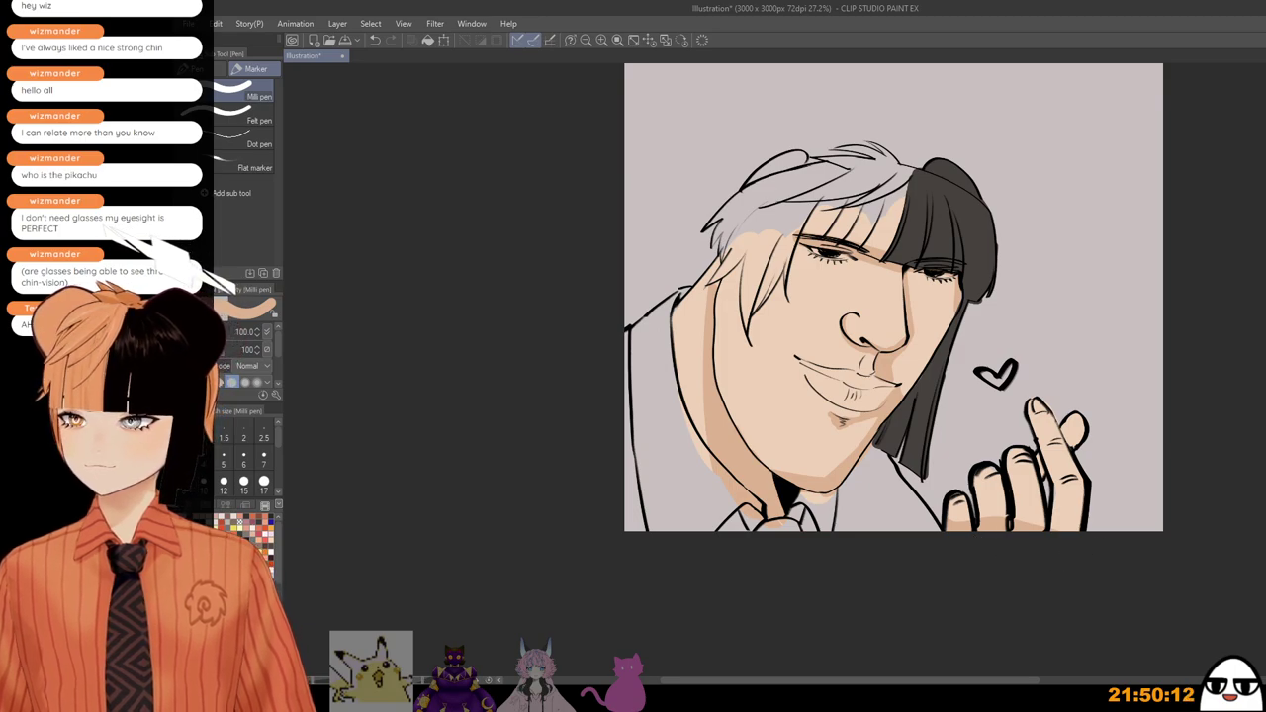
Step: Paint a darker tan shadow across the lower fingers and base of the hand with the Milli pen, starting at size 200
{"action": "key", "text": "bracketright"}
{"action": "key", "text": "bracketright"}
{"action": "left_click_drag", "start_coordinate": [1076, 488], "coordinate": [1053, 559]}
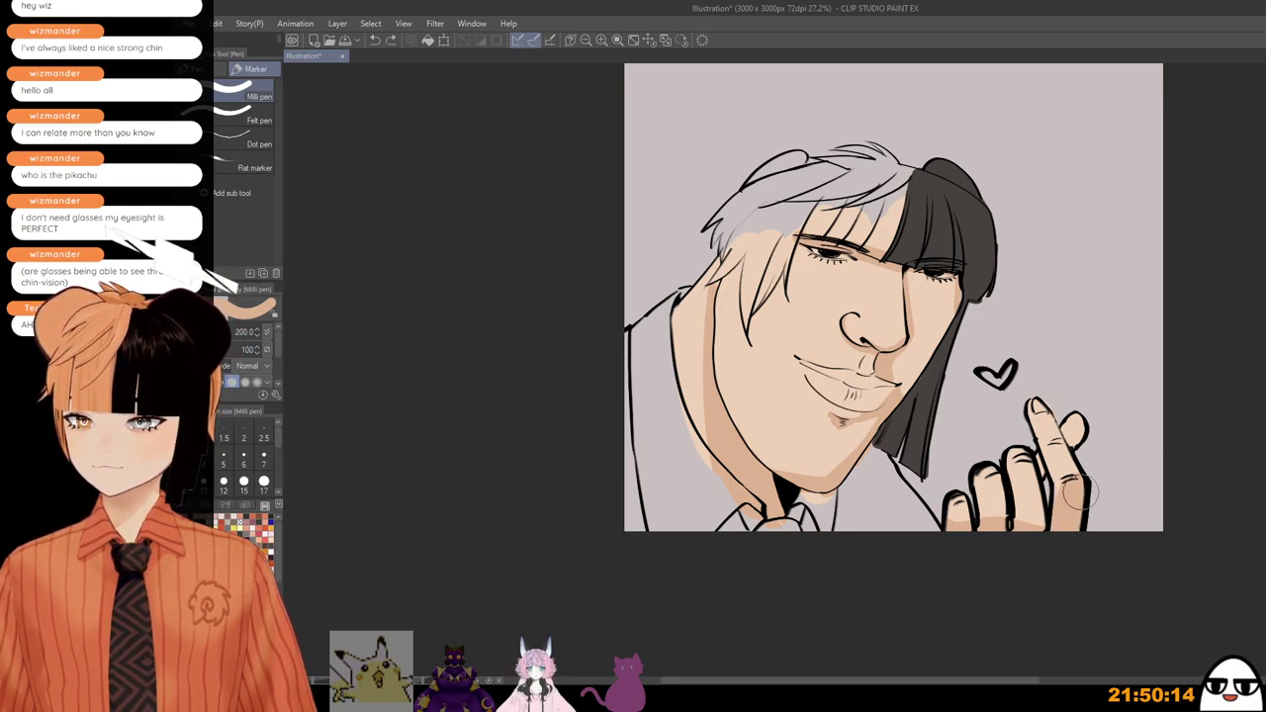
{"action": "key", "text": "ctrl+z"}
{"action": "left_click_drag", "start_coordinate": [1080, 491], "coordinate": [1058, 570]}
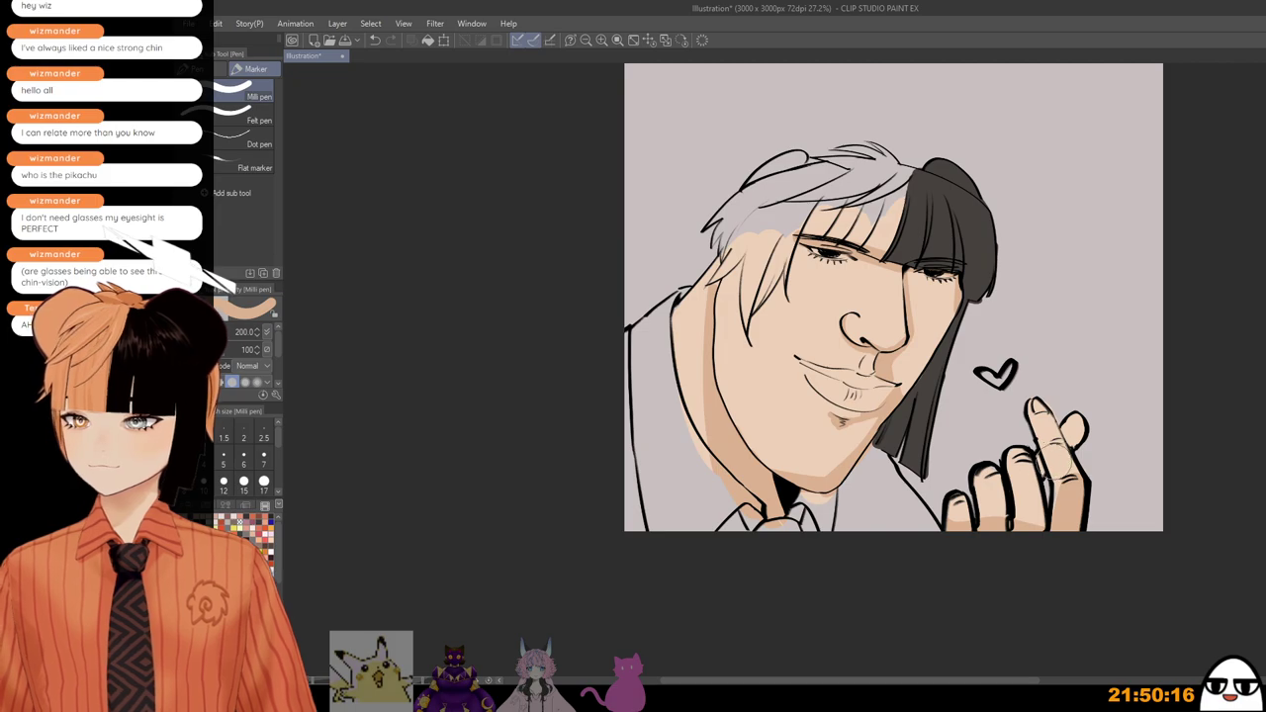
{"action": "key", "text": "["}
{"action": "mouse_move", "coordinate": [1058, 489]}
{"action": "left_mouse_down"}
{"action": "mouse_move", "coordinate": [1055, 528]}
{"action": "mouse_move", "coordinate": [1045, 504]}
{"action": "mouse_move", "coordinate": [1061, 462]}
{"action": "left_mouse_up"}
{"action": "key", "text": "bracketleft"}
{"action": "key", "text": "bracketleft"}
{"action": "key", "text": "bracketleft"}
{"action": "key", "text": "bracketleft"}
{"action": "key", "text": "bracketleft"}
Step: Sample the coloured figure's orange-red hair colour and trace the inner edges of the parting, brow-level fringe and side locks
{"action": "scroll", "coordinate": [1097, 384], "scroll_direction": "down", "scroll_amount": 1}
{"action": "scroll", "coordinate": [1061, 413], "scroll_direction": "down", "scroll_amount": 1}
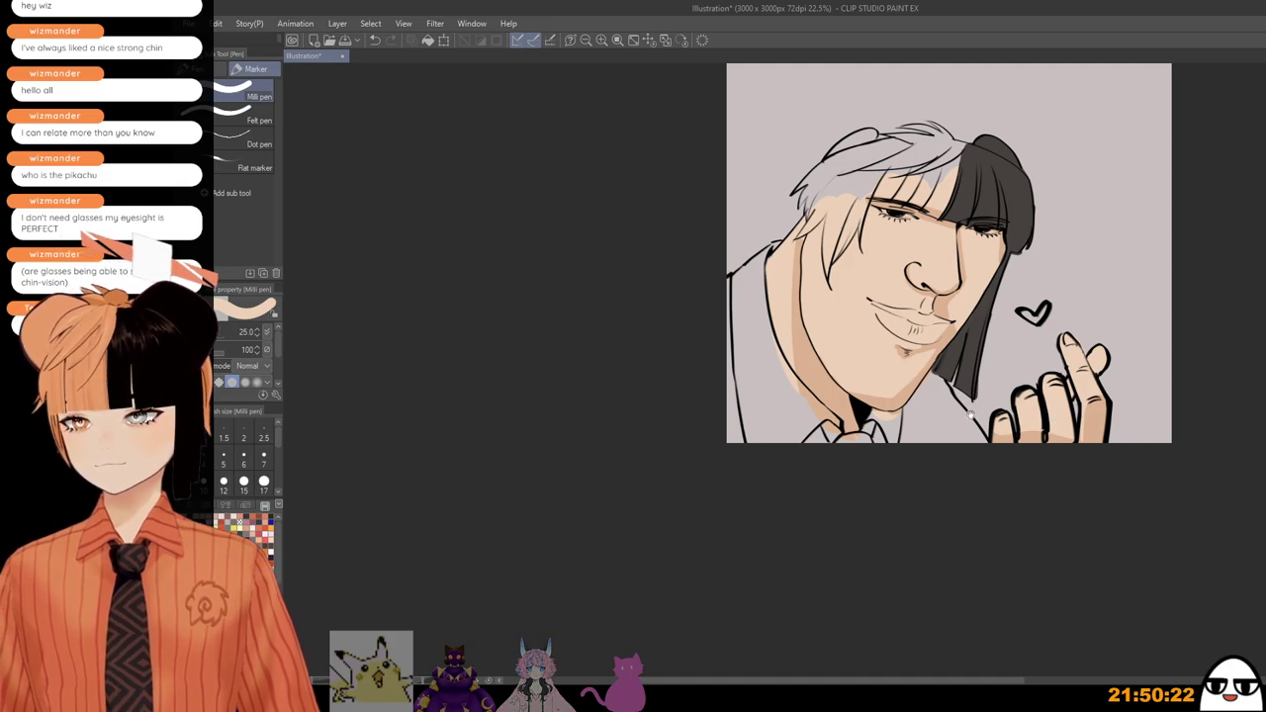
{"action": "left_click_drag", "start_coordinate": [976, 417], "coordinate": [943, 513]}
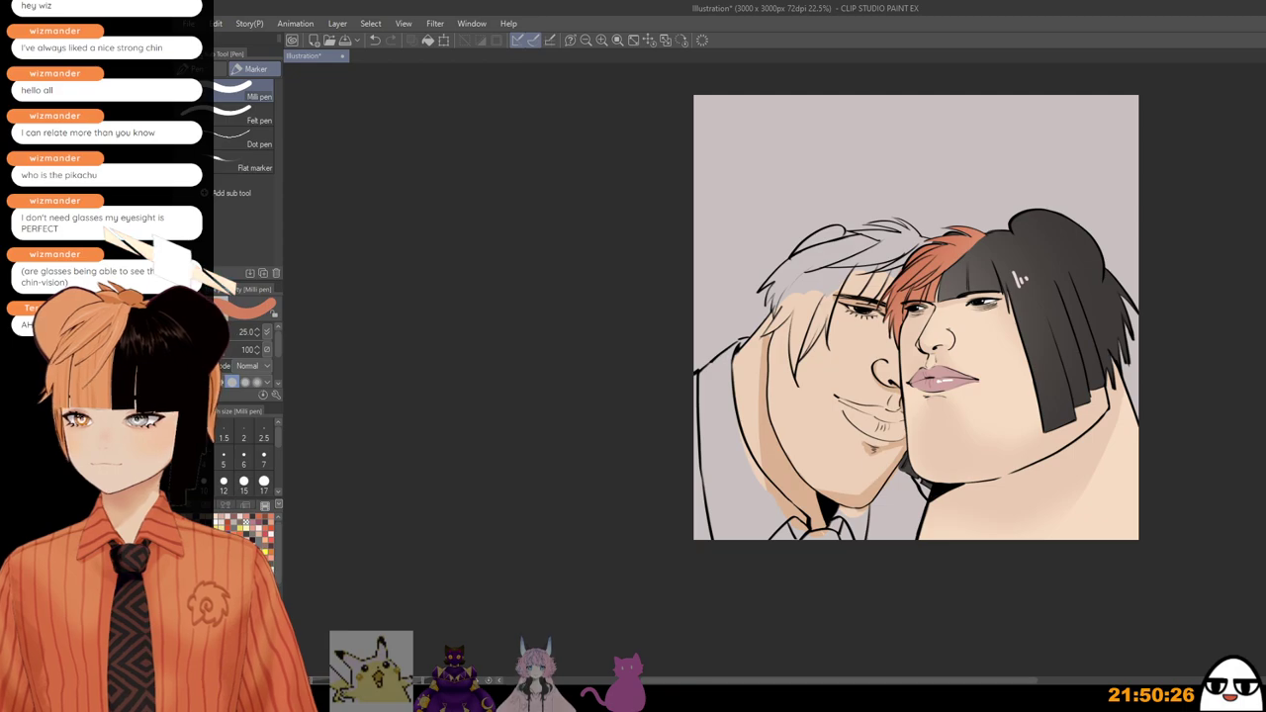
{"action": "key", "text": "ctrl+z"}
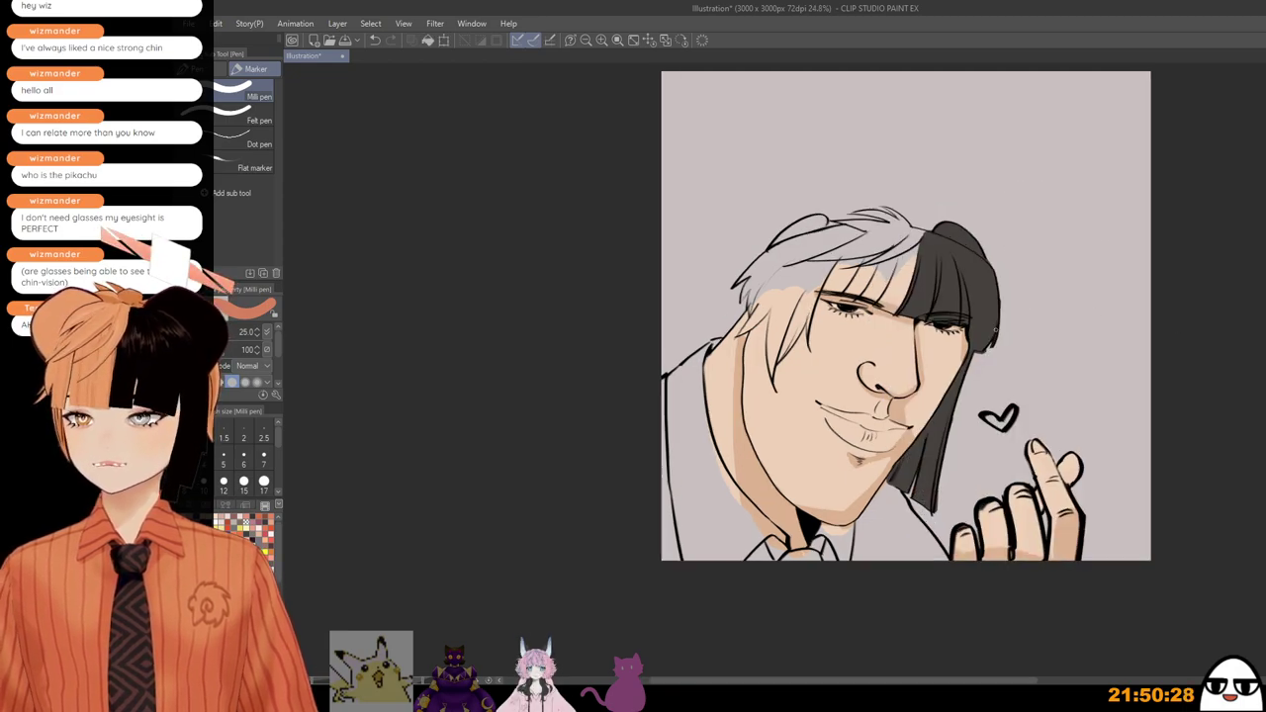
{"action": "scroll", "coordinate": [924, 220], "scroll_direction": "up", "scroll_amount": 2}
{"action": "mouse_move", "coordinate": [935, 230]}
{"action": "left_mouse_down"}
{"action": "mouse_move", "coordinate": [906, 325]}
{"action": "mouse_move", "coordinate": [818, 299]}
{"action": "left_mouse_up"}
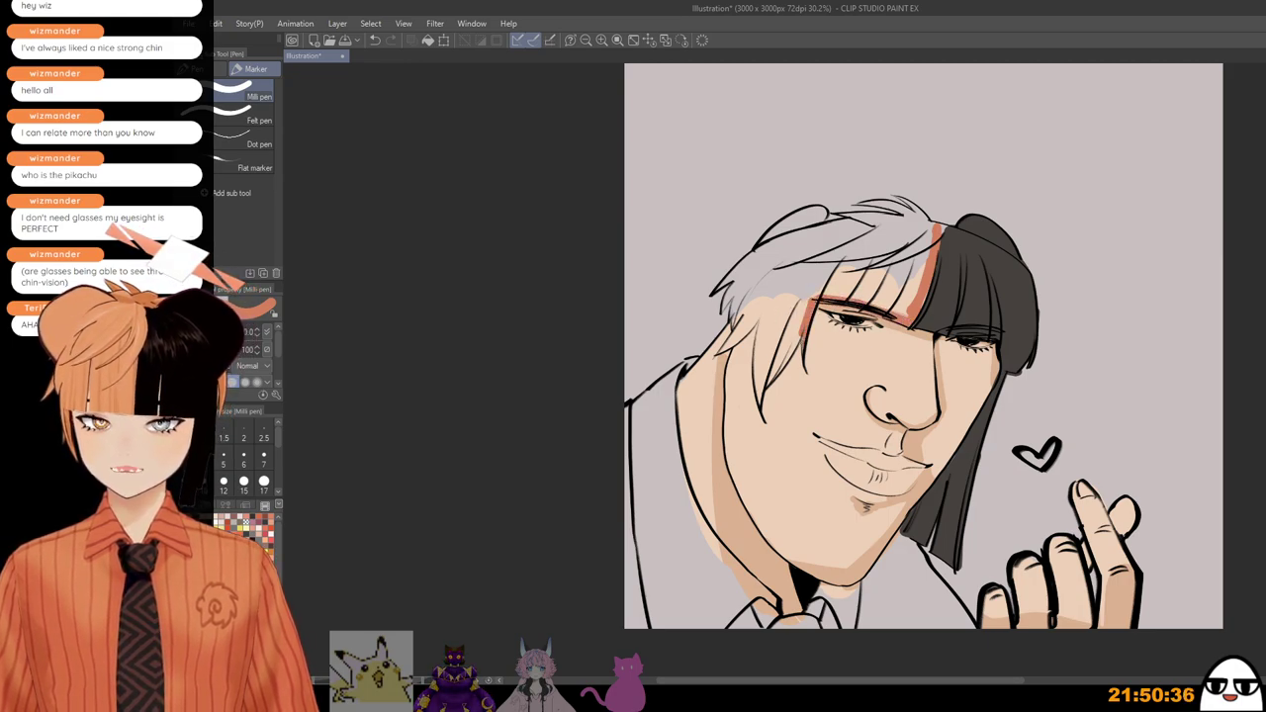
{"action": "left_click_drag", "start_coordinate": [805, 322], "coordinate": [766, 381]}
{"action": "left_click_drag", "start_coordinate": [760, 323], "coordinate": [762, 400]}
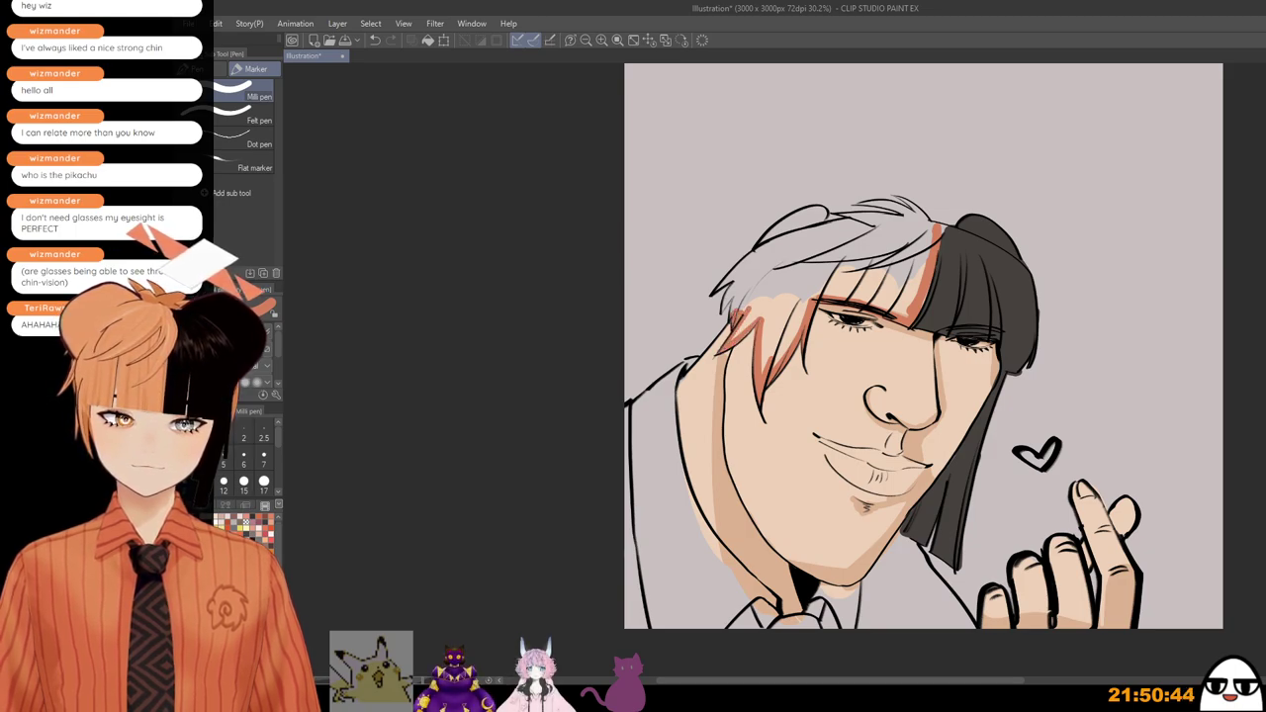
{"action": "mouse_move", "coordinate": [734, 303]}
{"action": "left_mouse_down"}
{"action": "mouse_move", "coordinate": [724, 309]}
{"action": "mouse_move", "coordinate": [728, 285]}
{"action": "left_mouse_up"}
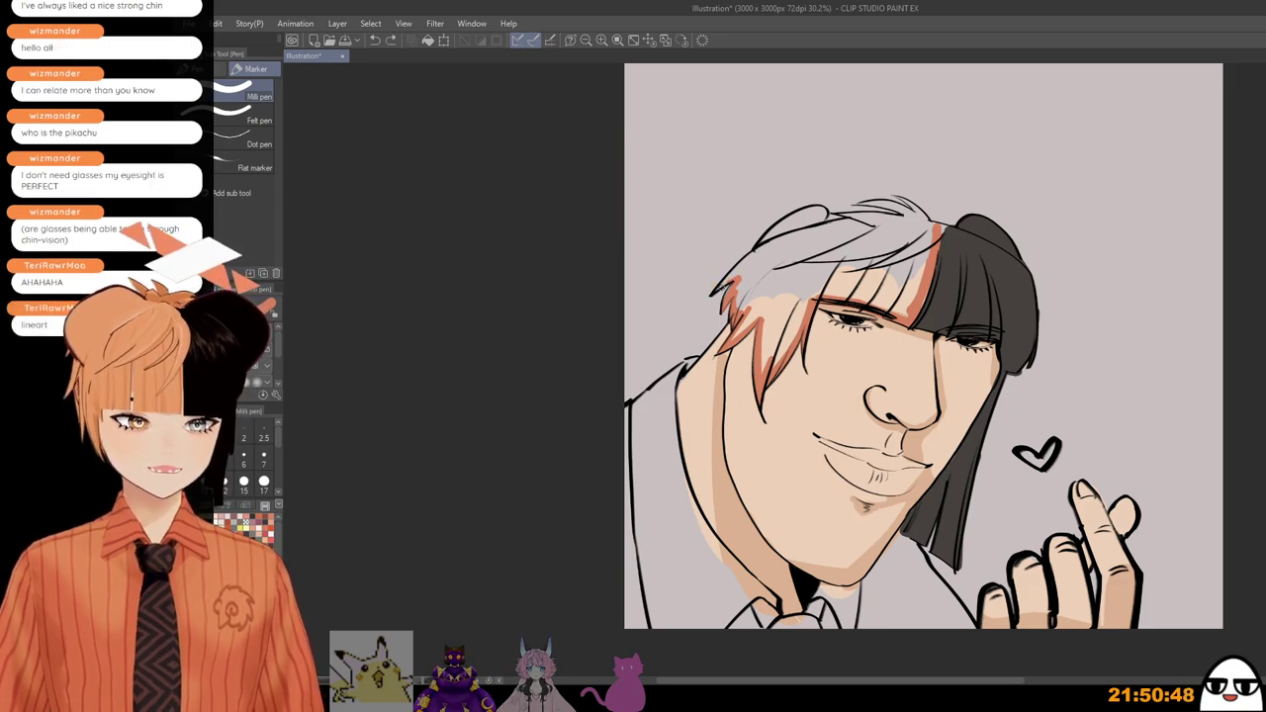
Step: Trace the inner edge of the outer hair, the small bun and the crown tufts in orange-red
{"action": "left_click_drag", "start_coordinate": [778, 239], "coordinate": [719, 287]}
{"action": "left_click_drag", "start_coordinate": [777, 240], "coordinate": [816, 214]}
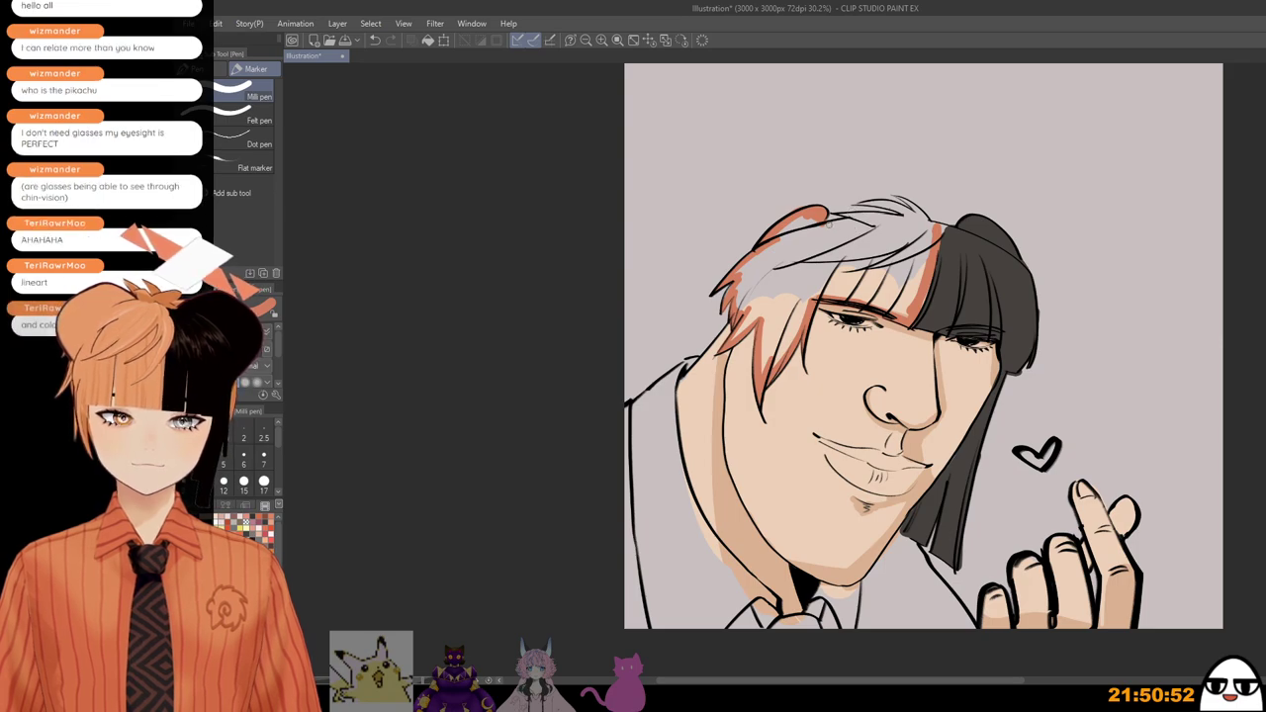
{"action": "left_click_drag", "start_coordinate": [823, 223], "coordinate": [896, 213]}
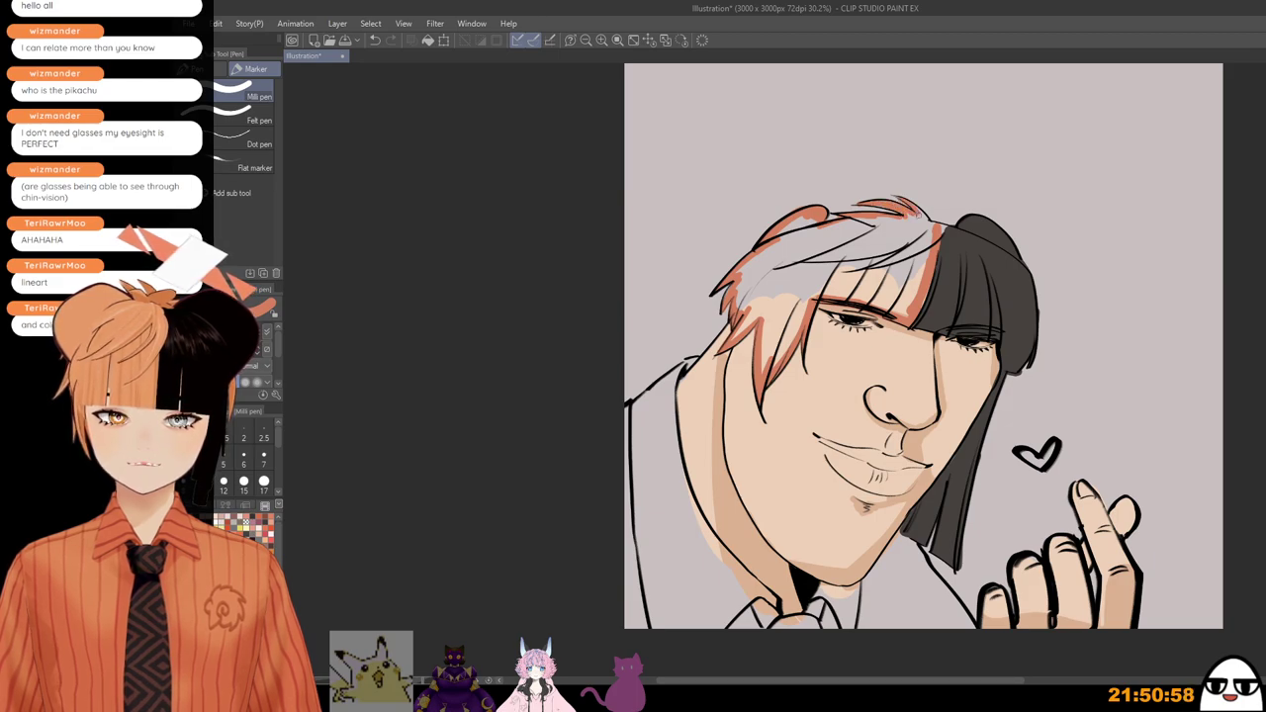
{"action": "left_click_drag", "start_coordinate": [918, 214], "coordinate": [944, 227]}
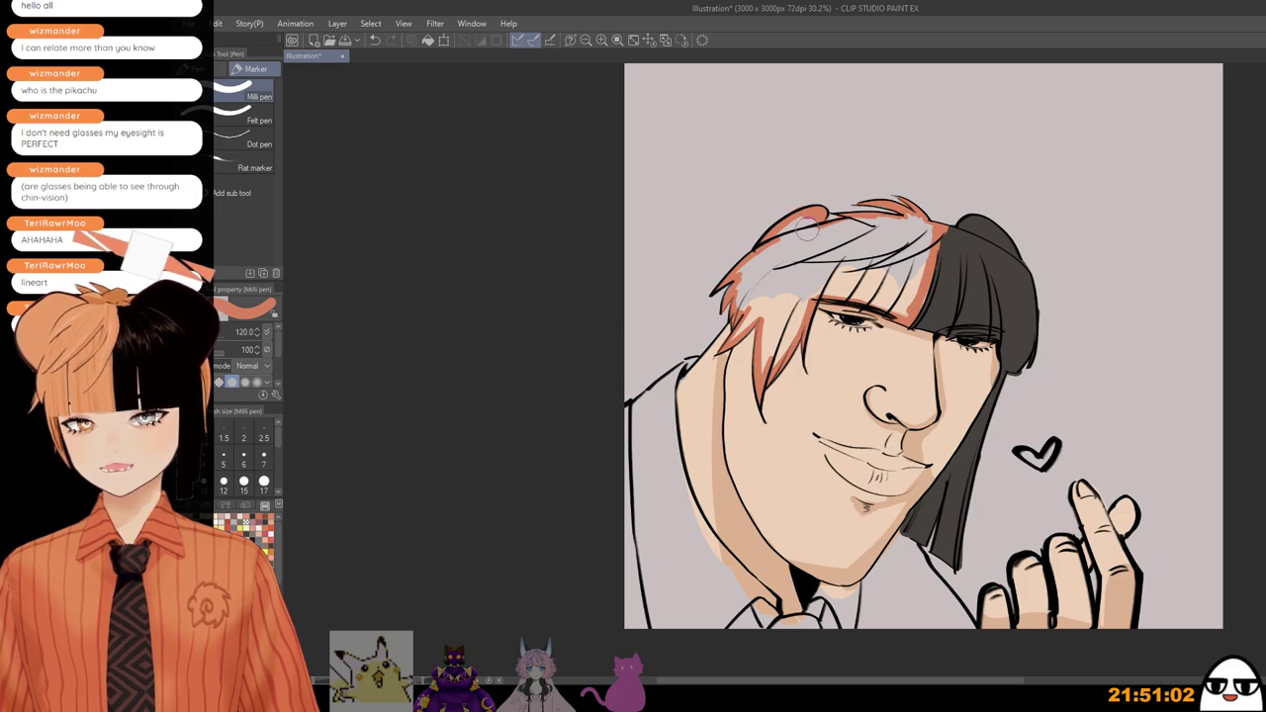
Step: Fill the interior of the outlined half of the hair, from the side locks to the parting, with solid orange-red
{"action": "mouse_move", "coordinate": [777, 251]}
{"action": "left_mouse_down"}
{"action": "mouse_move", "coordinate": [742, 297]}
{"action": "mouse_move", "coordinate": [746, 324]}
{"action": "mouse_move", "coordinate": [776, 281]}
{"action": "mouse_move", "coordinate": [763, 366]}
{"action": "mouse_move", "coordinate": [806, 281]}
{"action": "mouse_move", "coordinate": [776, 329]}
{"action": "left_mouse_up"}
{"action": "key", "text": "["}
{"action": "key", "text": "["}
{"action": "key", "text": "["}
{"action": "key", "text": "["}
{"action": "key", "text": "]"}
{"action": "key", "text": "]"}
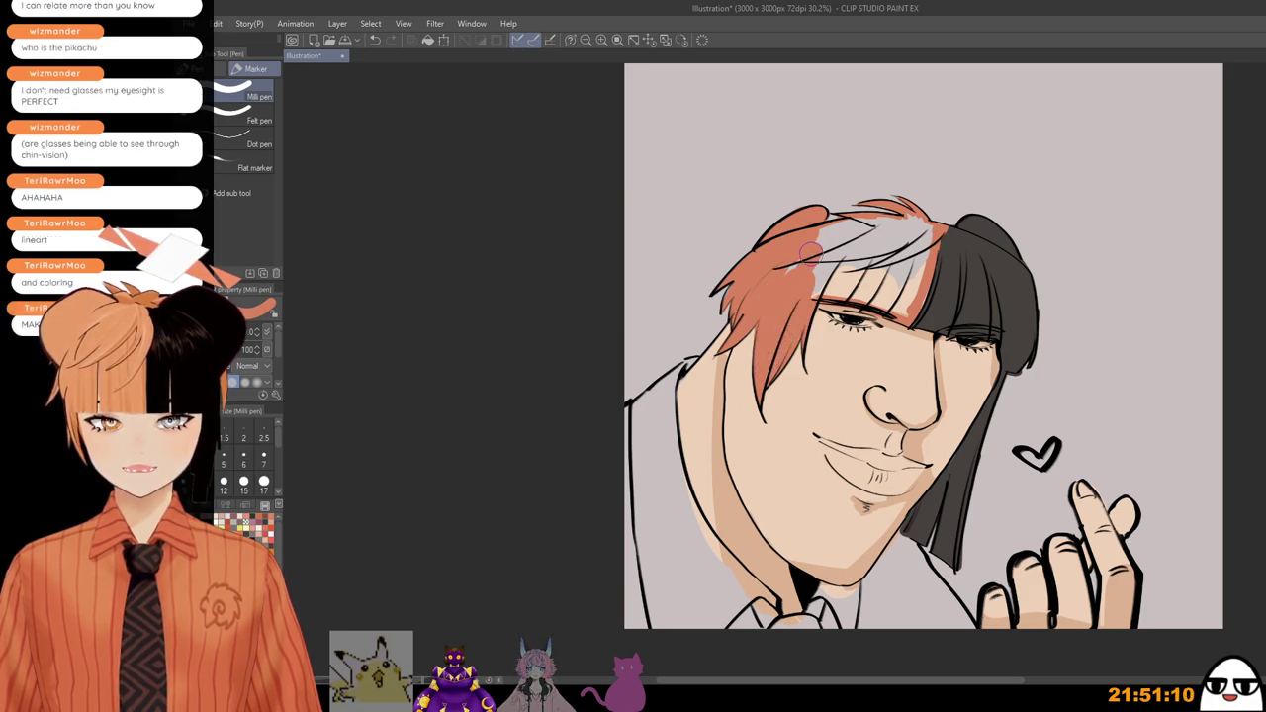
{"action": "mouse_move", "coordinate": [809, 253]}
{"action": "left_mouse_down"}
{"action": "mouse_move", "coordinate": [912, 226]}
{"action": "mouse_move", "coordinate": [918, 246]}
{"action": "mouse_move", "coordinate": [892, 259]}
{"action": "mouse_move", "coordinate": [828, 257]}
{"action": "mouse_move", "coordinate": [805, 277]}
{"action": "mouse_move", "coordinate": [880, 283]}
{"action": "left_mouse_up"}
{"action": "mouse_move", "coordinate": [909, 259]}
{"action": "left_mouse_down"}
{"action": "mouse_move", "coordinate": [902, 297]}
{"action": "mouse_move", "coordinate": [858, 287]}
{"action": "mouse_move", "coordinate": [901, 304]}
{"action": "left_mouse_up"}
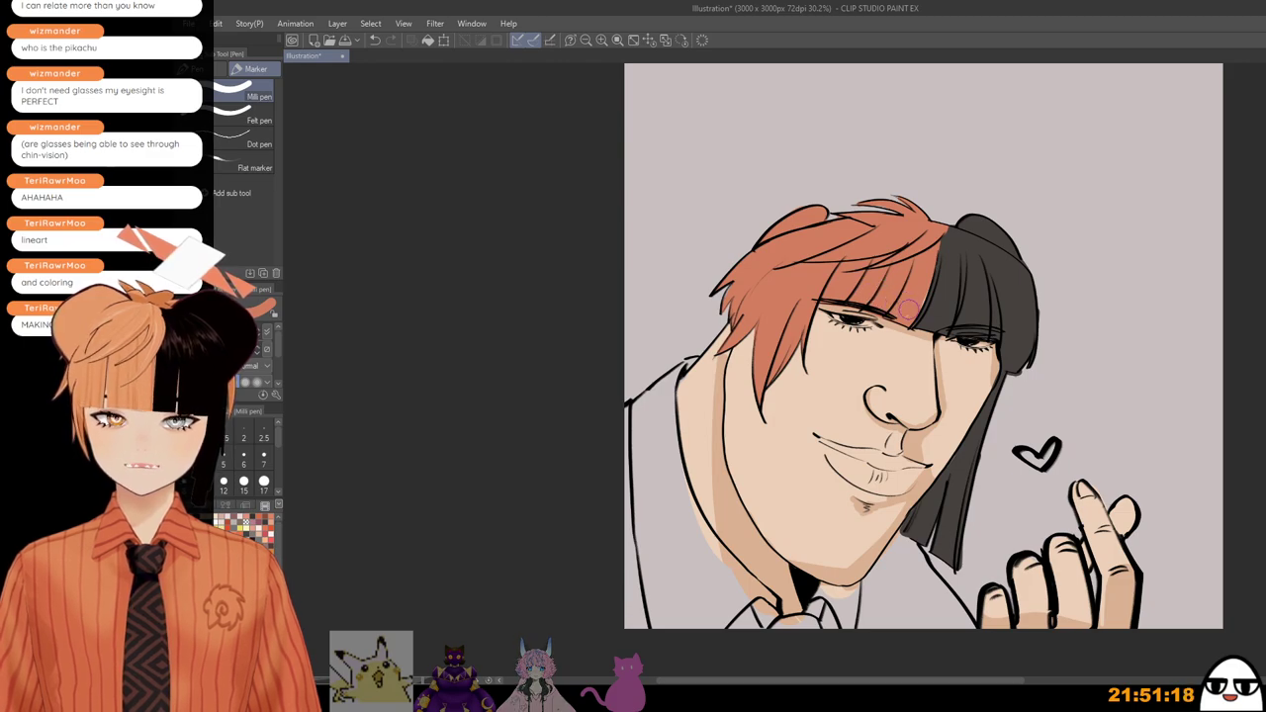
Step: Paint the upper and lower lips coral pink, redoing the first stroke along the lower lip
{"action": "scroll", "coordinate": [927, 262], "scroll_direction": "down", "scroll_amount": 3}
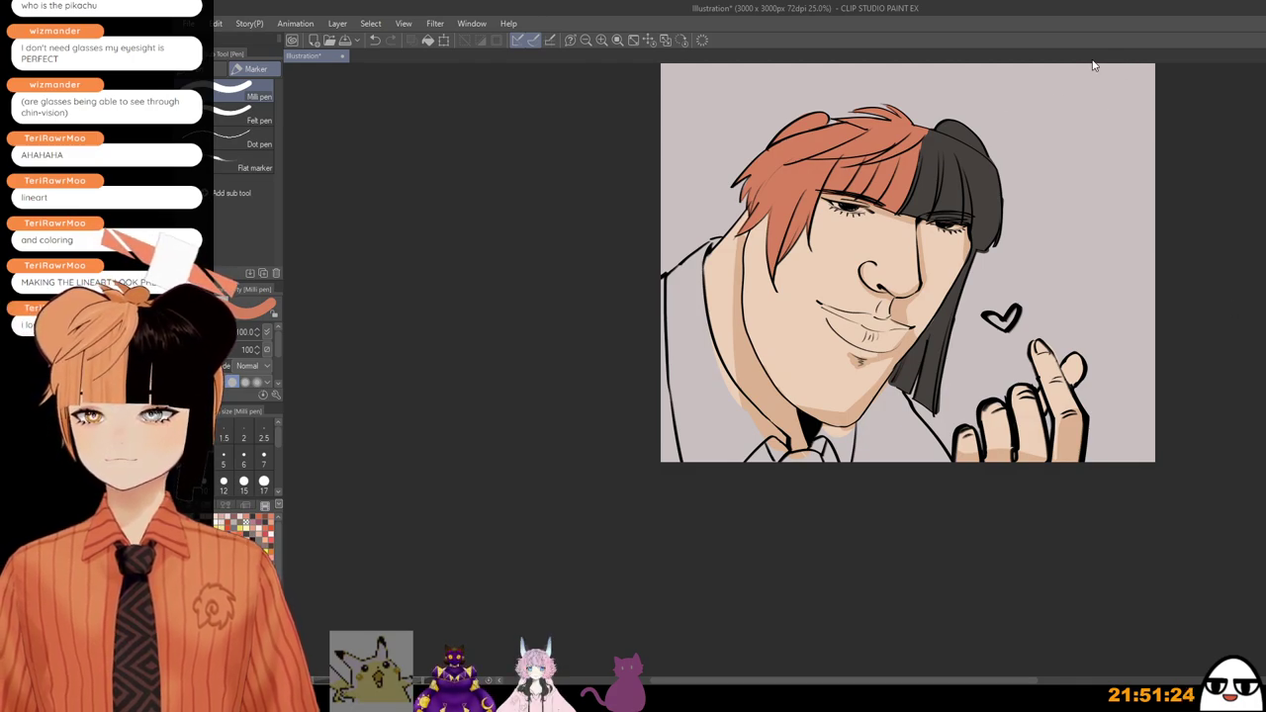
{"action": "scroll", "coordinate": [847, 334], "scroll_direction": "up", "scroll_amount": 1}
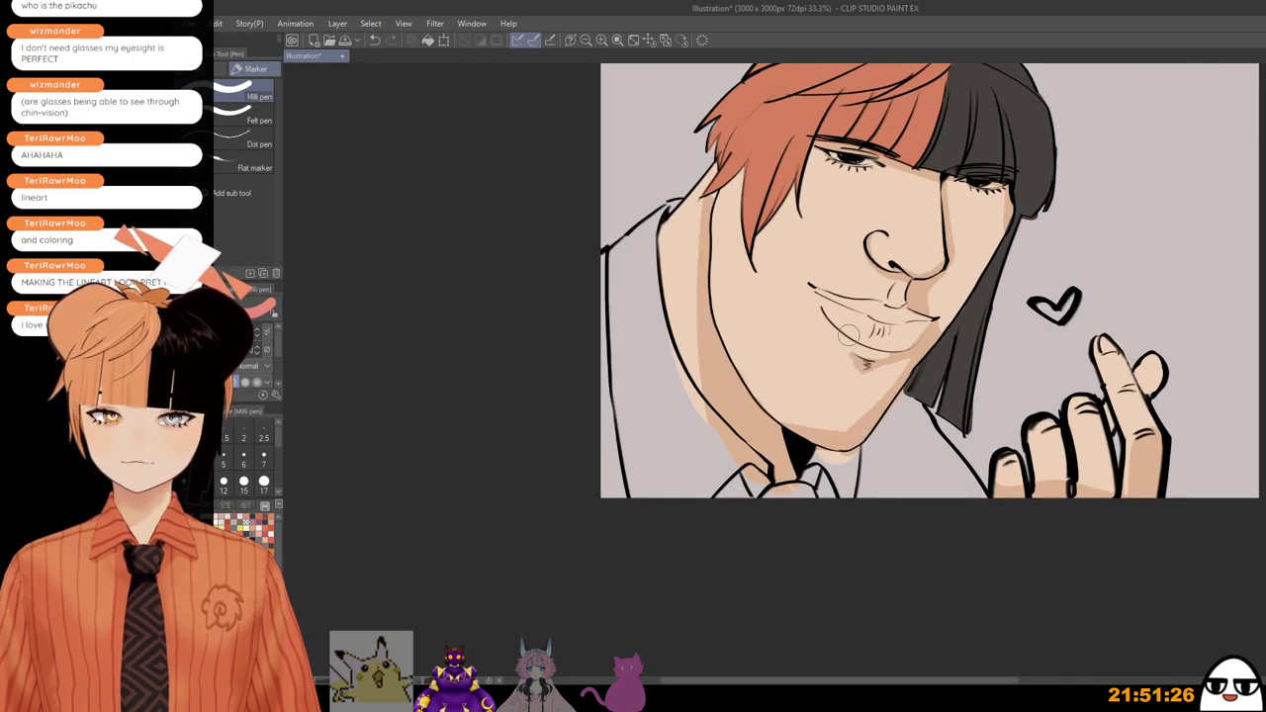
{"action": "left_click_drag", "start_coordinate": [912, 332], "coordinate": [866, 379]}
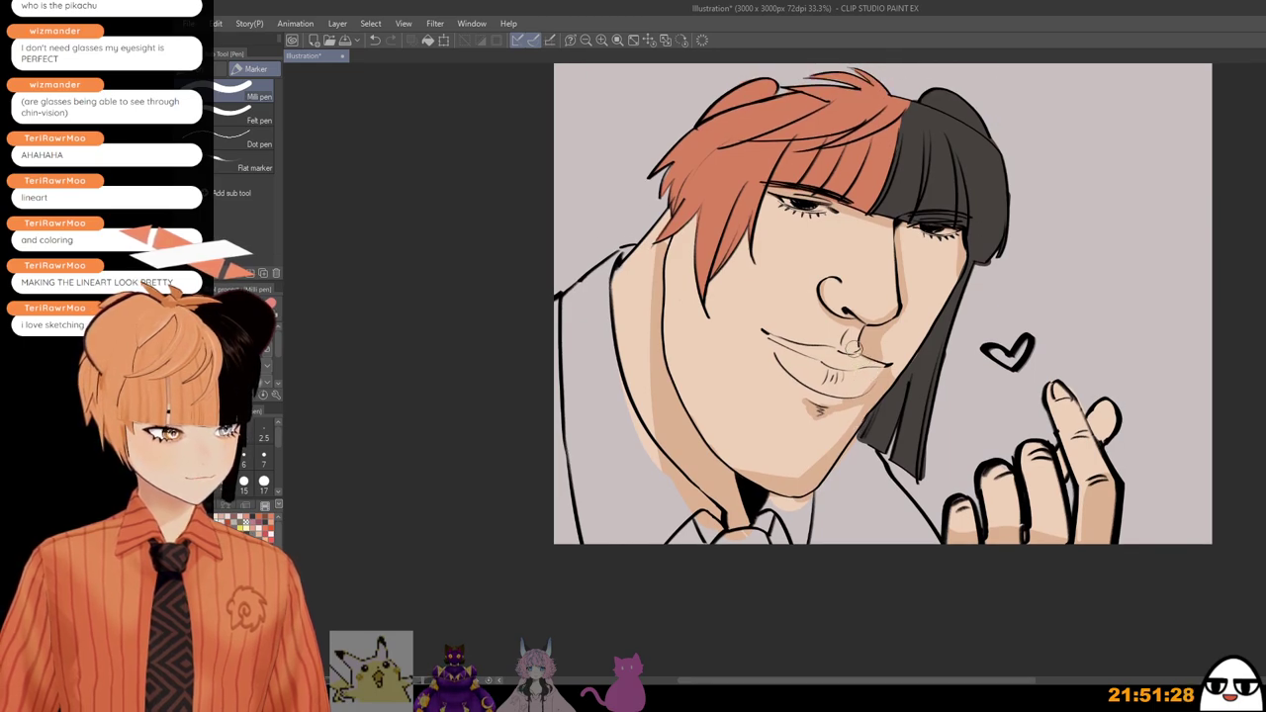
{"action": "left_click_drag", "start_coordinate": [770, 336], "coordinate": [846, 396]}
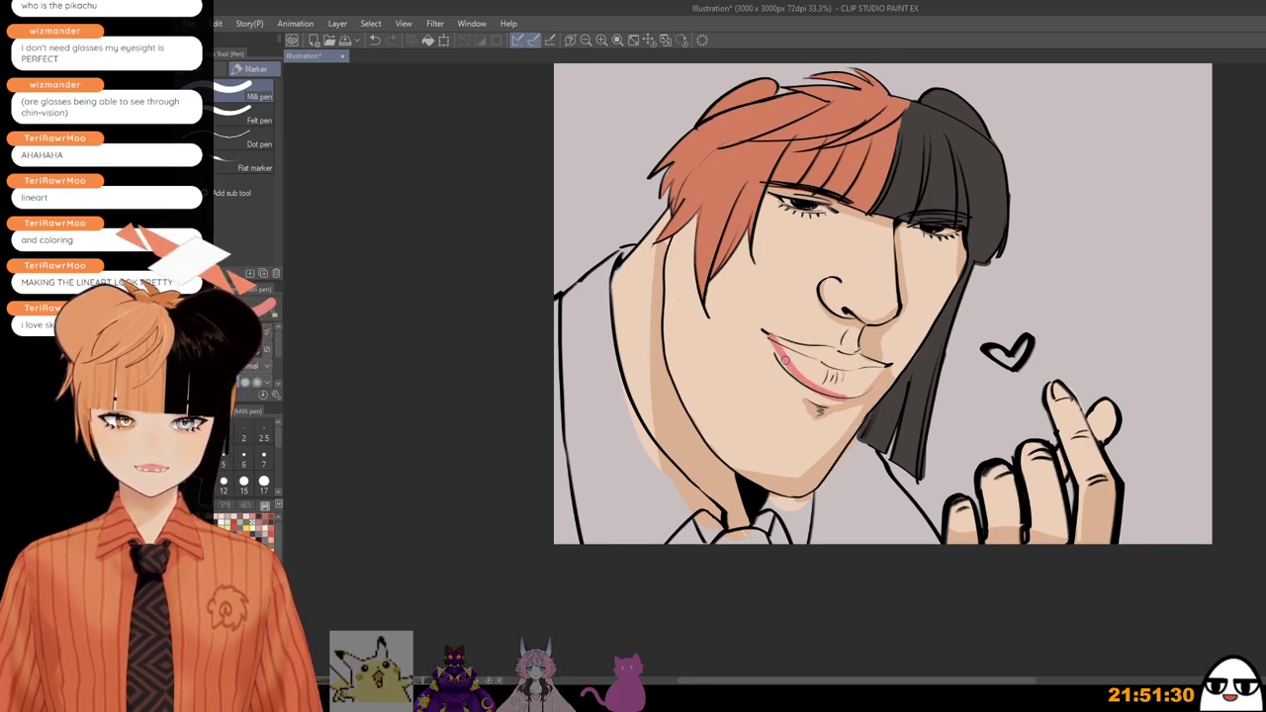
{"action": "key", "text": "ctrl+z"}
{"action": "mouse_move", "coordinate": [771, 337]}
{"action": "left_mouse_down"}
{"action": "mouse_move", "coordinate": [853, 391]}
{"action": "mouse_move", "coordinate": [839, 352]}
{"action": "mouse_move", "coordinate": [890, 366]}
{"action": "left_mouse_up"}
{"action": "mouse_move", "coordinate": [794, 368]}
{"action": "left_mouse_down"}
{"action": "mouse_move", "coordinate": [859, 386]}
{"action": "mouse_move", "coordinate": [778, 359]}
{"action": "mouse_move", "coordinate": [879, 374]}
{"action": "left_mouse_up"}
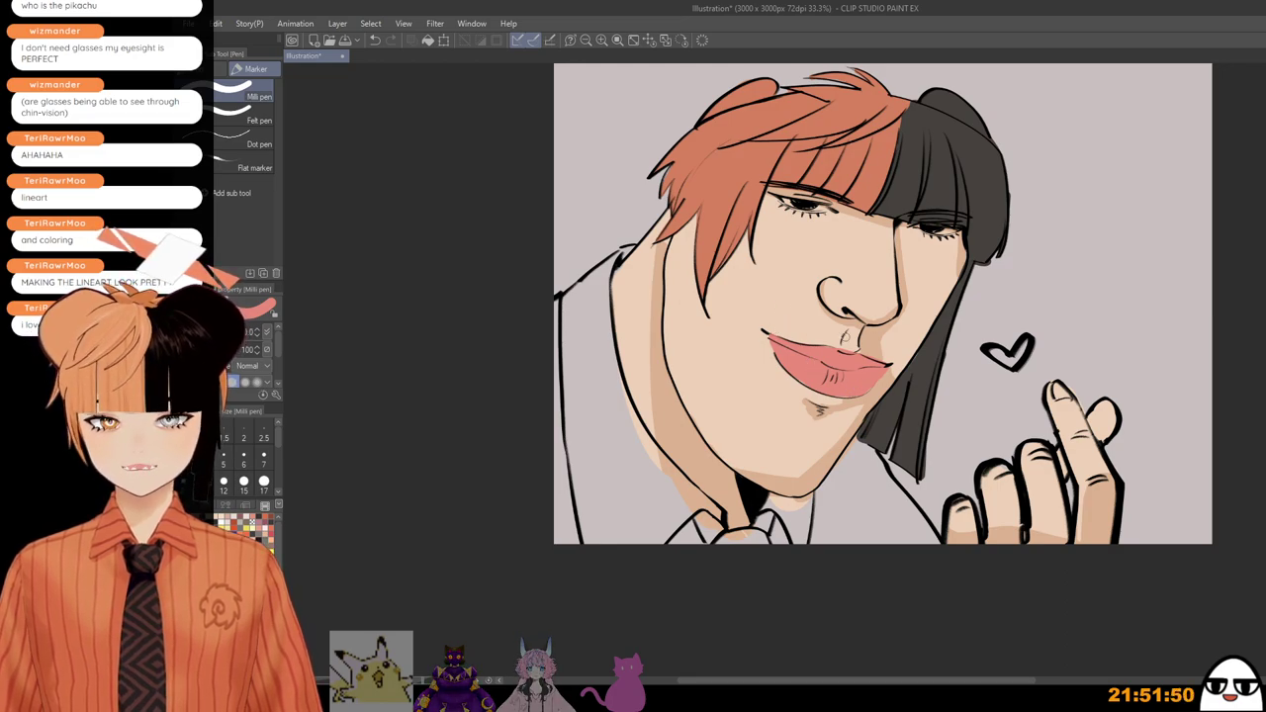
Step: Compare the lighter and stronger pink lip tones against the whole face by undoing and redoing the last lip recolour
{"action": "scroll", "coordinate": [853, 345], "scroll_direction": "up", "scroll_amount": 2}
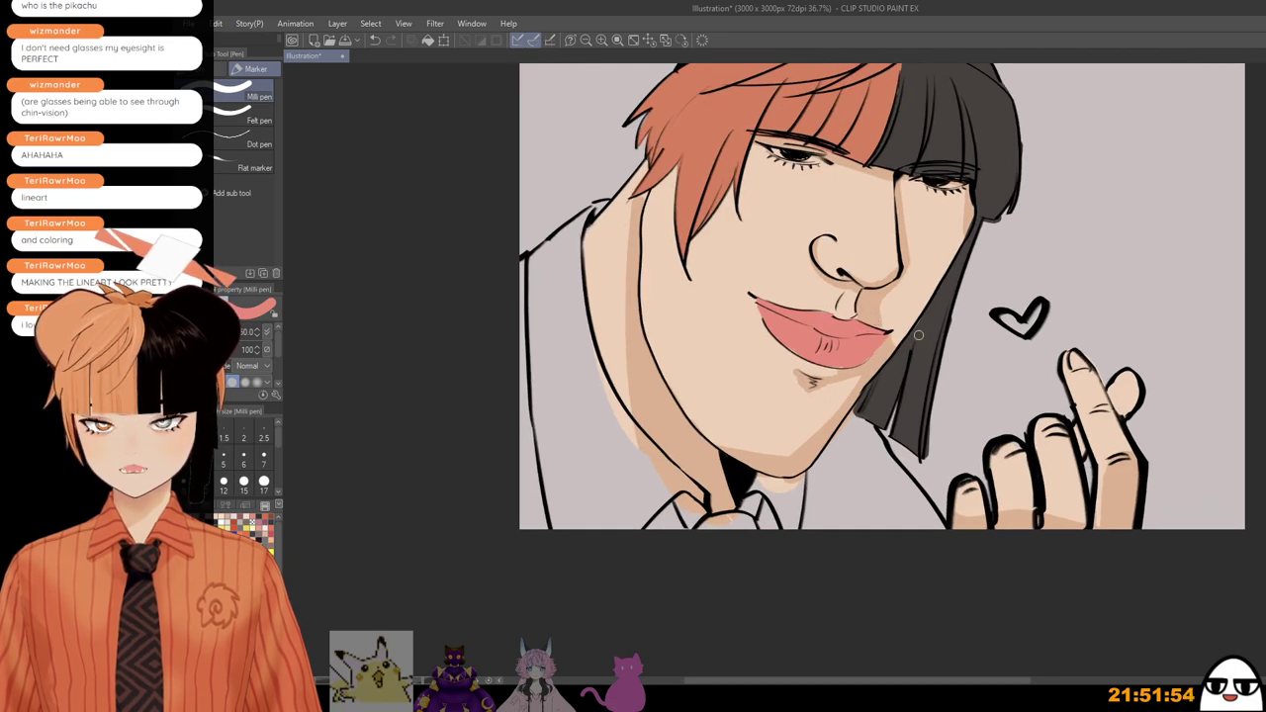
{"action": "scroll", "coordinate": [962, 434], "scroll_direction": "down", "scroll_amount": 1}
{"action": "left_click_drag", "start_coordinate": [947, 460], "coordinate": [924, 519]}
{"action": "scroll", "coordinate": [927, 501], "scroll_direction": "down", "scroll_amount": 1}
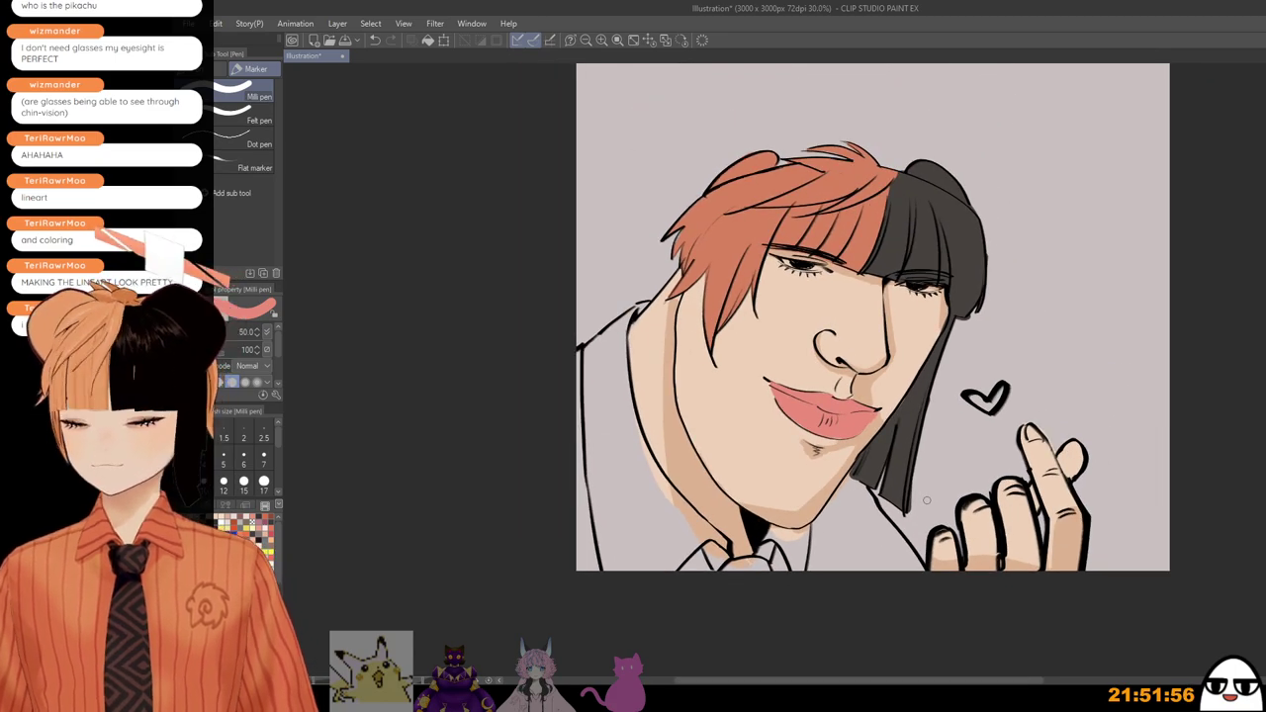
{"action": "scroll", "coordinate": [927, 501], "scroll_direction": "up", "scroll_amount": 3}
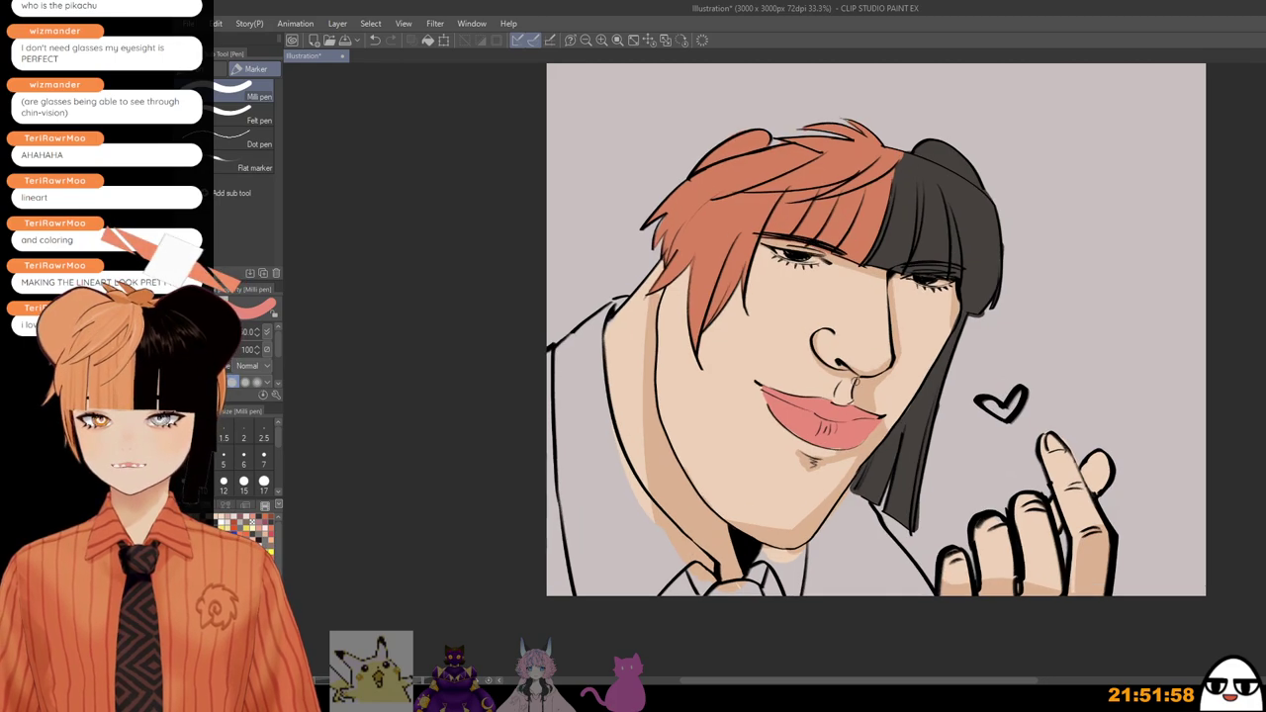
{"action": "scroll", "coordinate": [783, 426], "scroll_direction": "up", "scroll_amount": 2}
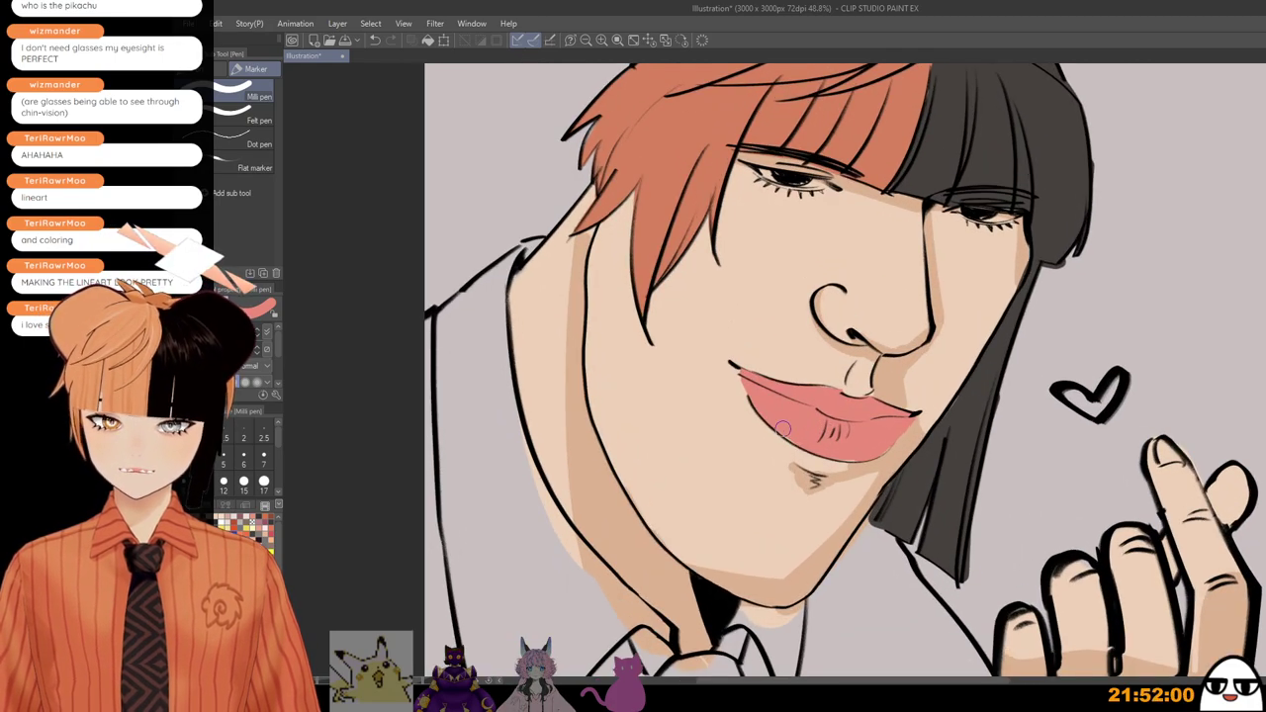
{"action": "scroll", "coordinate": [858, 454], "scroll_direction": "down", "scroll_amount": 5}
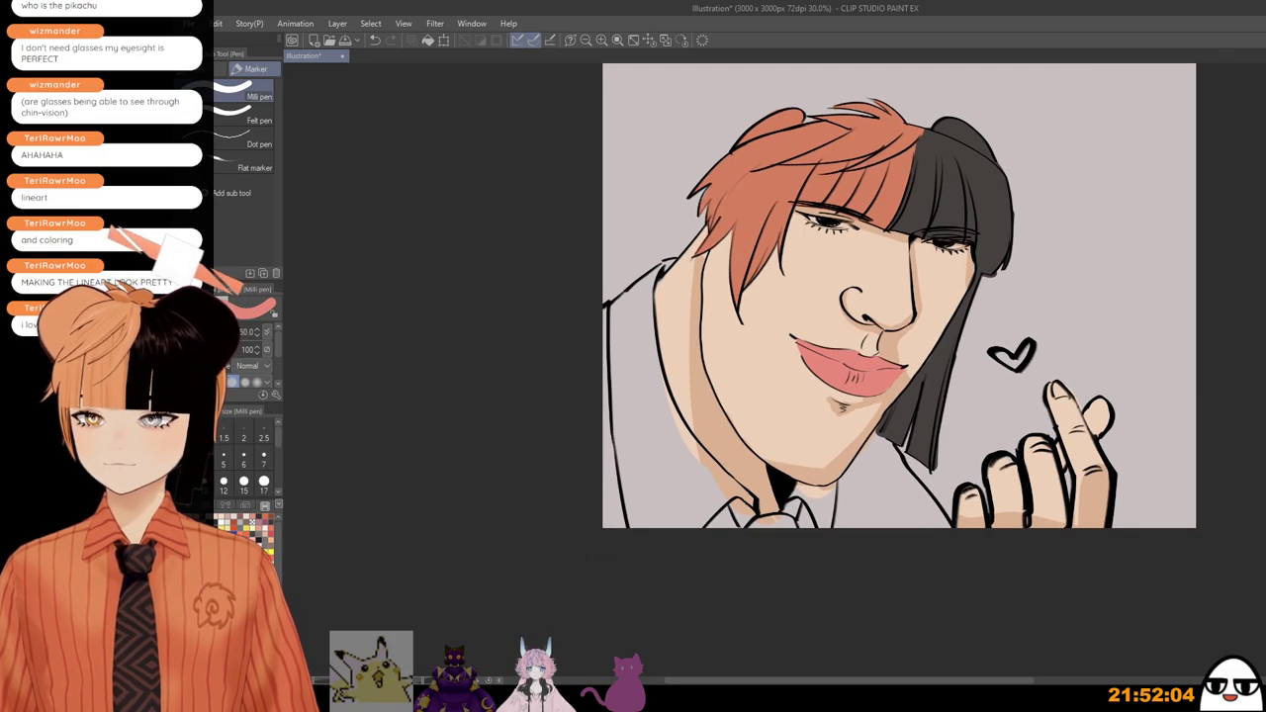
{"action": "key", "text": "ctrl+z"}
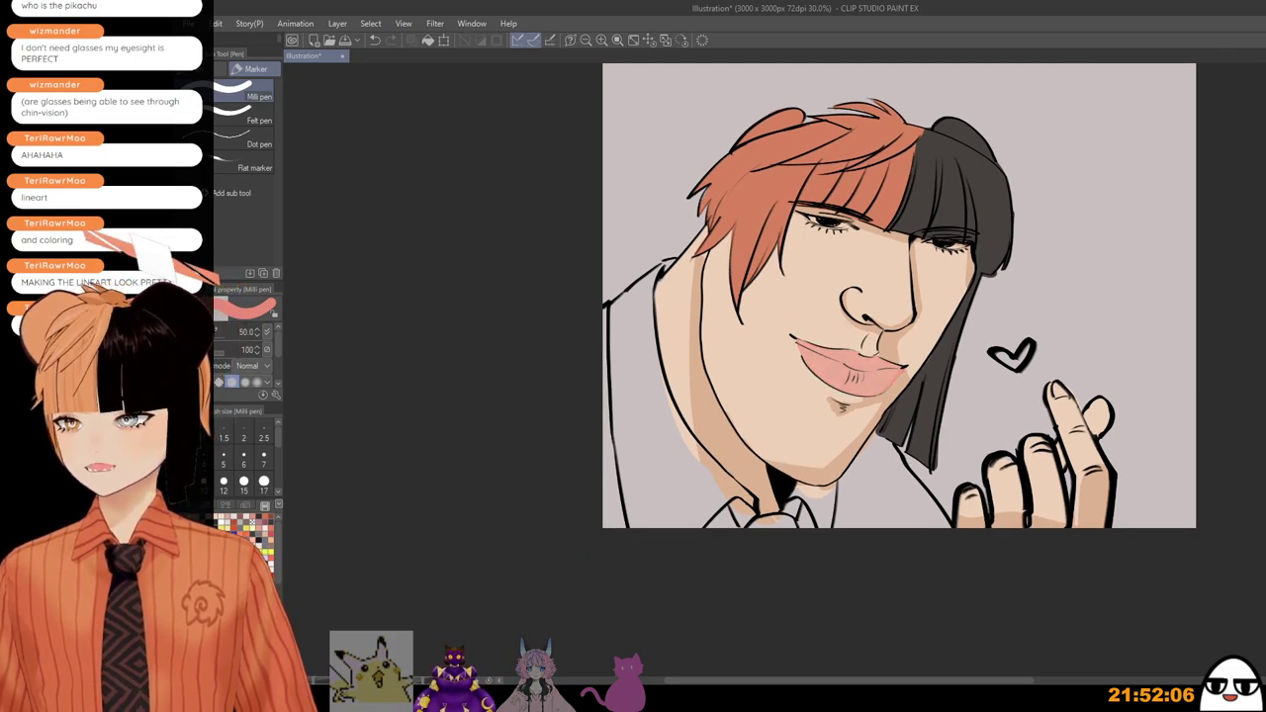
{"action": "key", "text": "ctrl+y"}
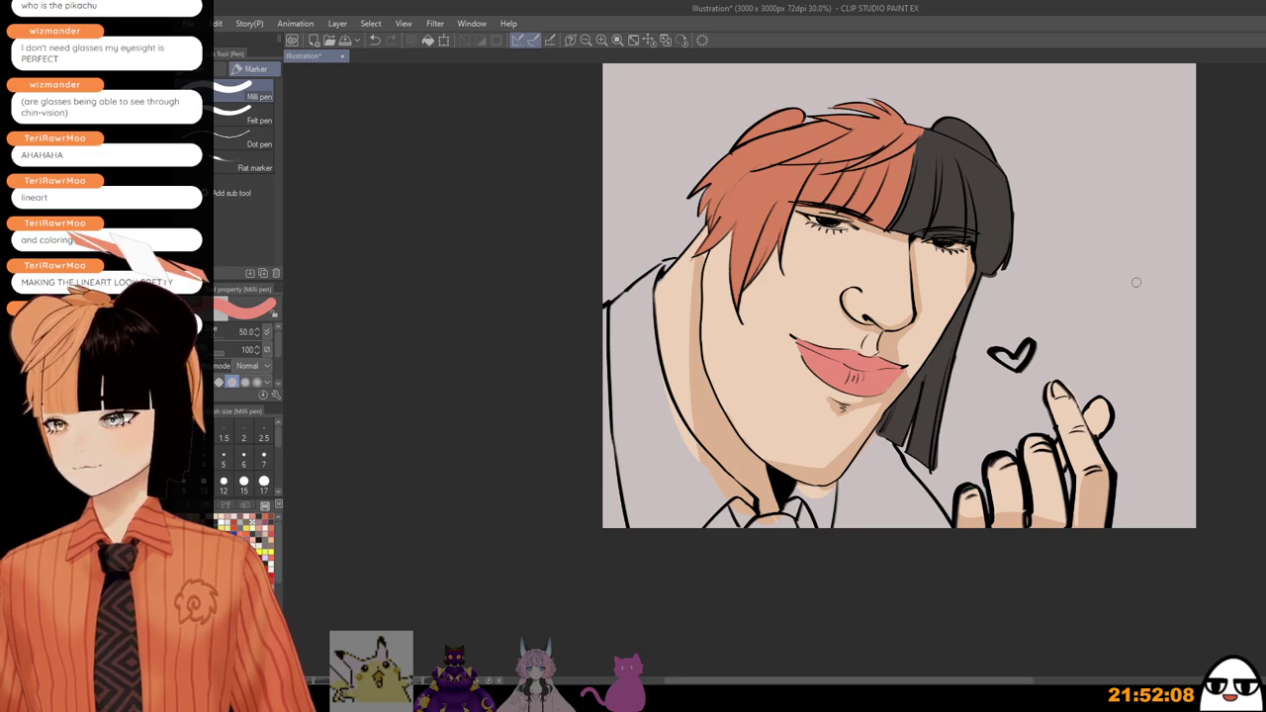
{"action": "scroll", "coordinate": [1061, 238], "scroll_direction": "up", "scroll_amount": 2}
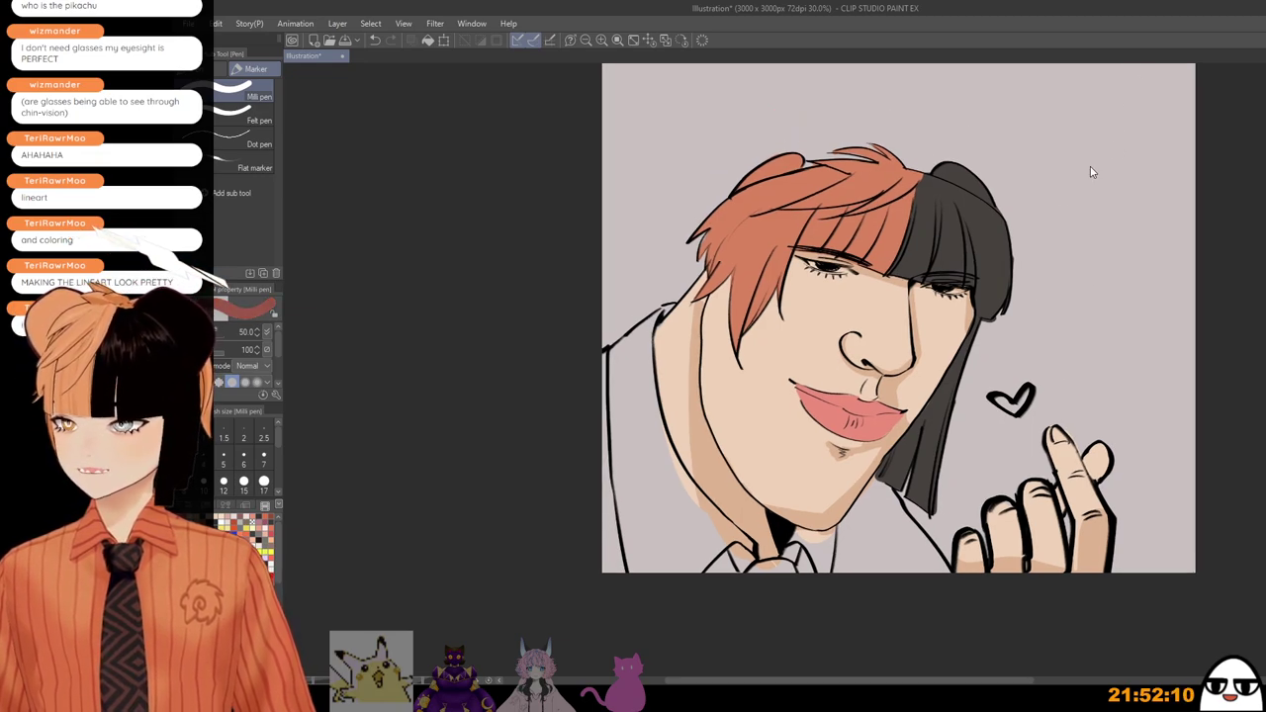
{"action": "key", "text": "e"}
{"action": "left_click_drag", "start_coordinate": [843, 416], "coordinate": [913, 440]}
{"action": "key", "text": "ctrl+z"}
Step: Try dark red on the lips with the Milli pen at size 500, comparing it with the pink by undoing and redoing
{"action": "key", "text": "p"}
{"action": "key", "text": "]"}
{"action": "key", "text": "]"}
{"action": "key", "text": "]"}
{"action": "key", "text": "]"}
{"action": "key", "text": "]"}
{"action": "key", "text": "]"}
{"action": "key", "text": "]"}
{"action": "key", "text": "]"}
{"action": "key", "text": "]"}
{"action": "key", "text": "]"}
{"action": "left_click_drag", "start_coordinate": [795, 394], "coordinate": [925, 439]}
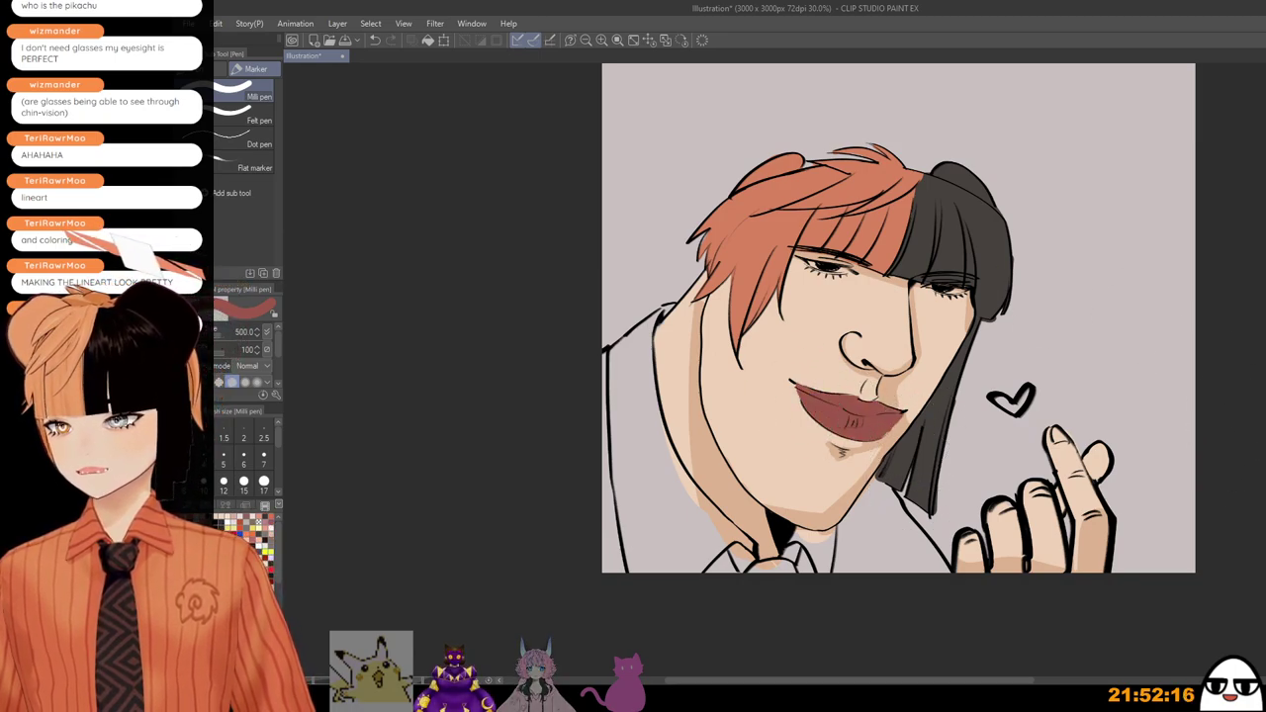
{"action": "key", "text": "ctrl+z"}
{"action": "key", "text": "ctrl+y"}
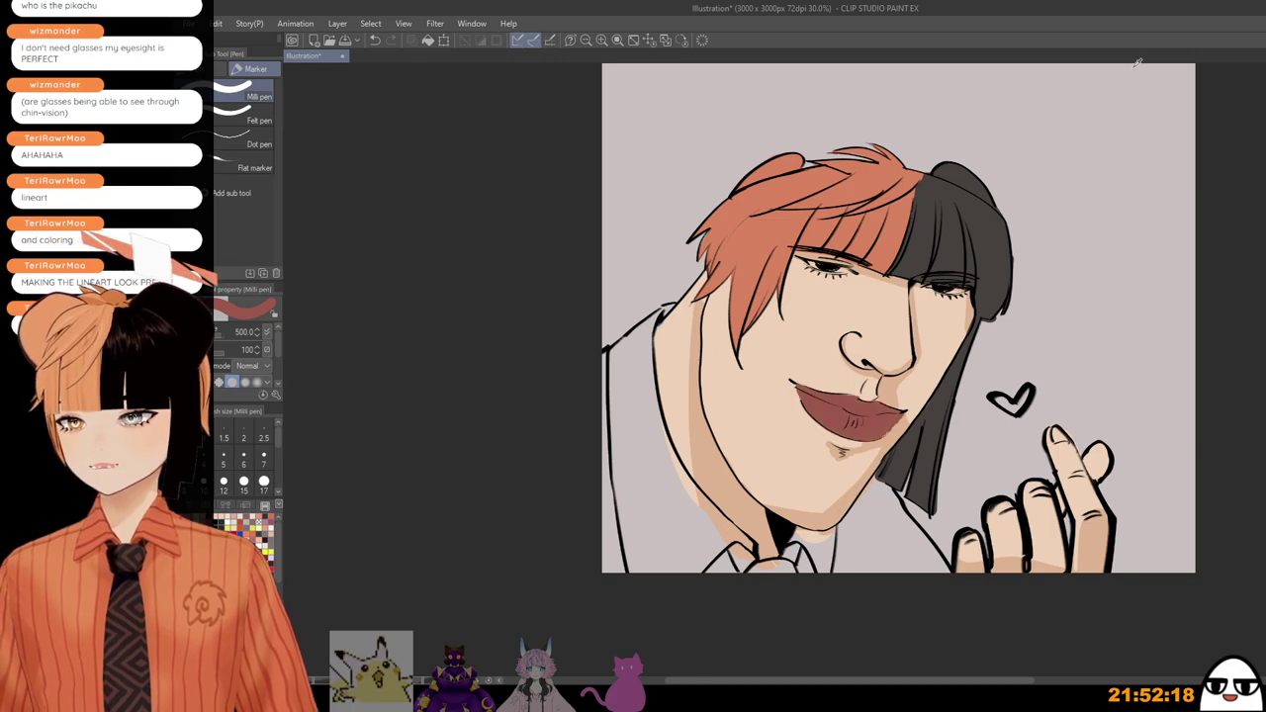
Step: Try a brighter red on the lips at brush size 600, and undo the red lip recolours
{"action": "key", "text": "]"}
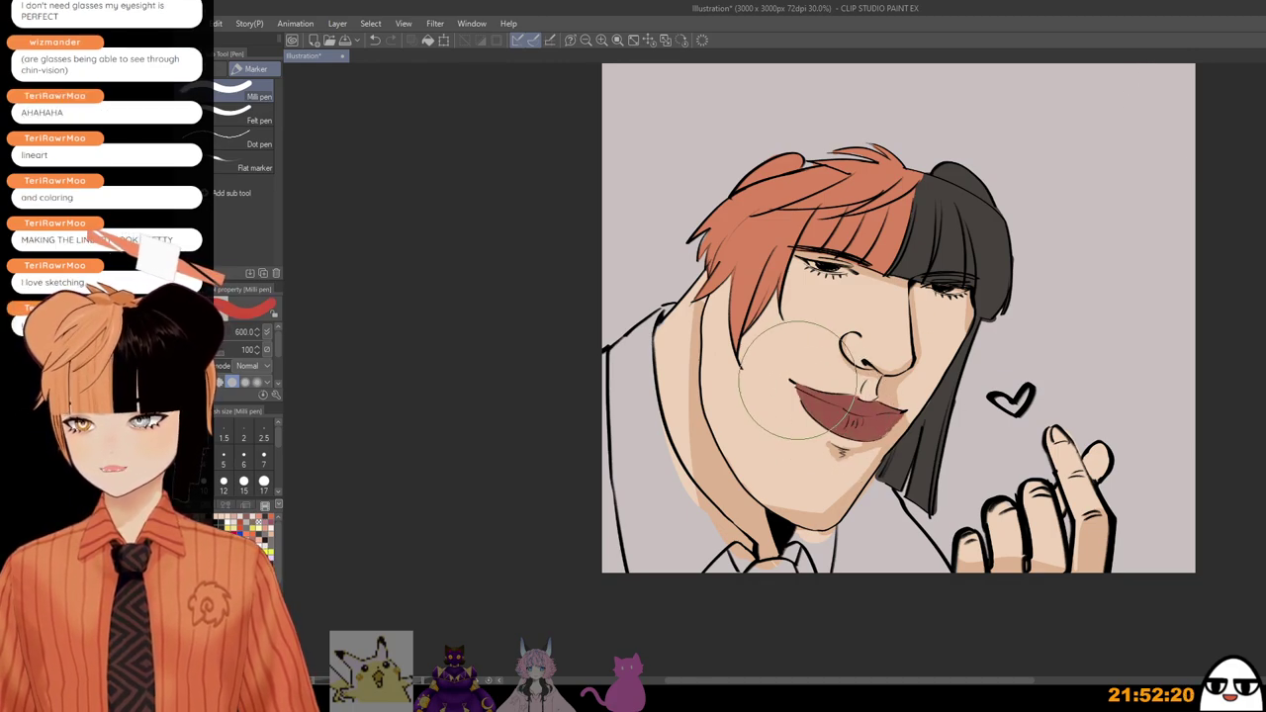
{"action": "mouse_move", "coordinate": [798, 380]}
{"action": "left_mouse_down"}
{"action": "mouse_move", "coordinate": [914, 459]}
{"action": "mouse_move", "coordinate": [838, 420]}
{"action": "mouse_move", "coordinate": [835, 363]}
{"action": "left_mouse_up"}
{"action": "key", "text": "ctrl+z"}
{"action": "key", "text": "ctrl+z"}
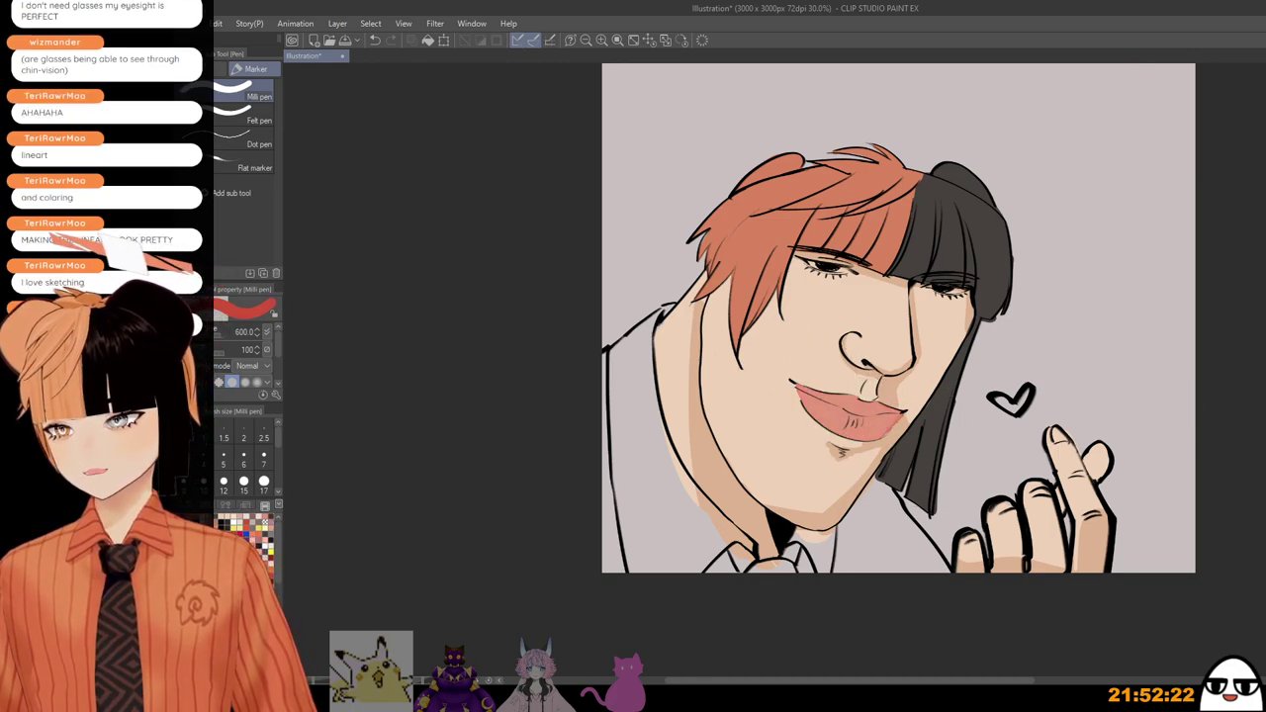
Step: Paint the white of the eye beneath the orange-red fringe with white at brush size 17
{"action": "key", "text": "bracketleft"}
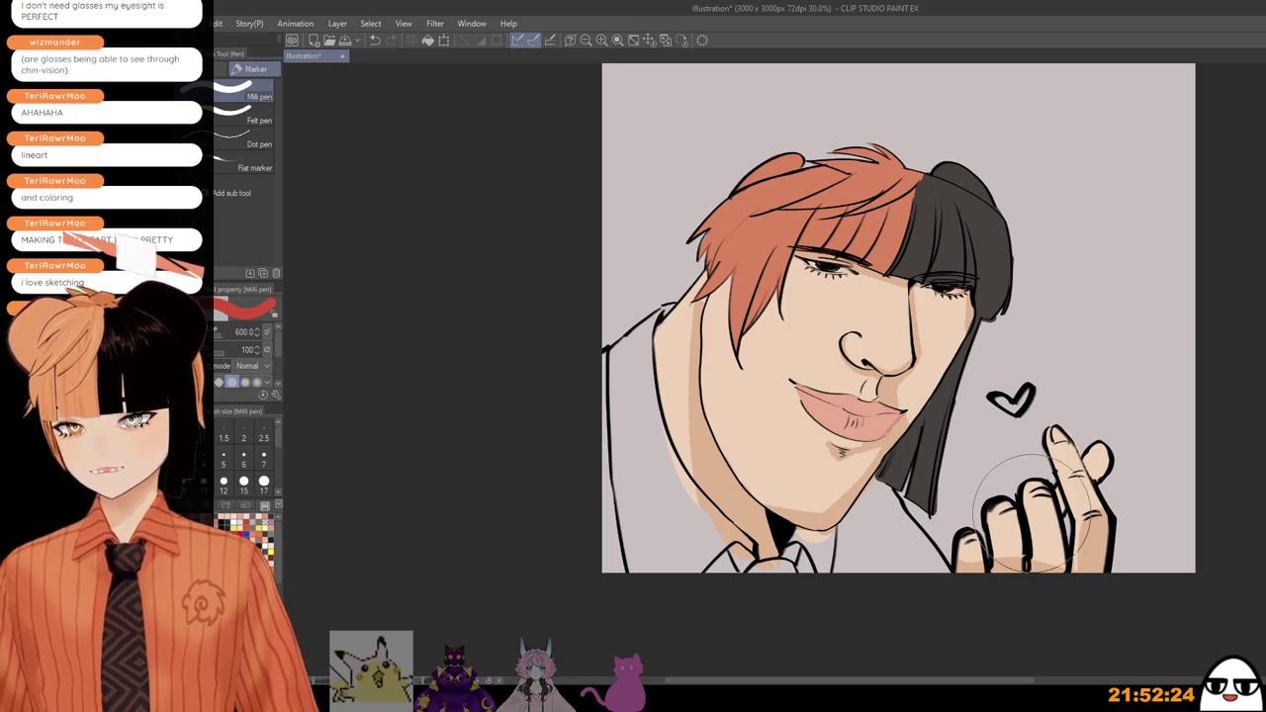
{"action": "scroll", "coordinate": [1019, 500], "scroll_direction": "up", "scroll_amount": 1}
{"action": "key", "text": "bracketleft"}
{"action": "key", "text": "bracketleft"}
{"action": "key", "text": "bracketleft"}
{"action": "key", "text": "bracketleft"}
{"action": "key", "text": "bracketleft"}
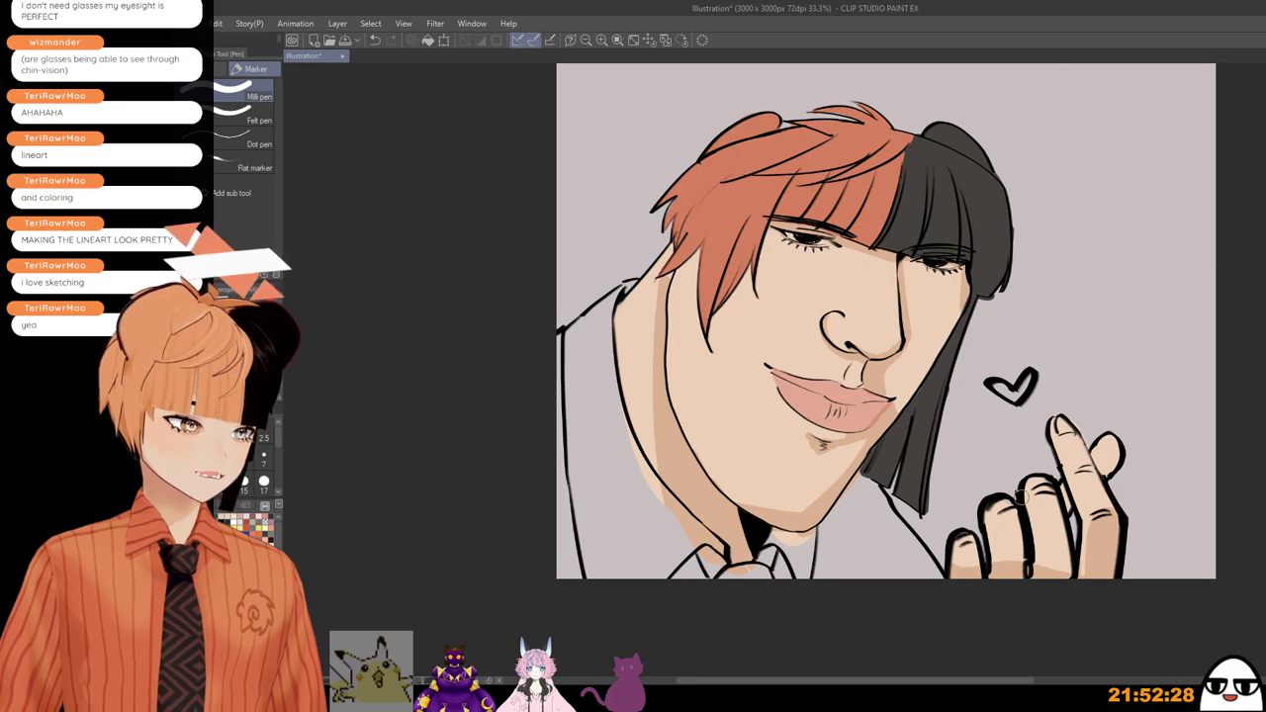
{"action": "left_click_drag", "start_coordinate": [962, 384], "coordinate": [982, 436]}
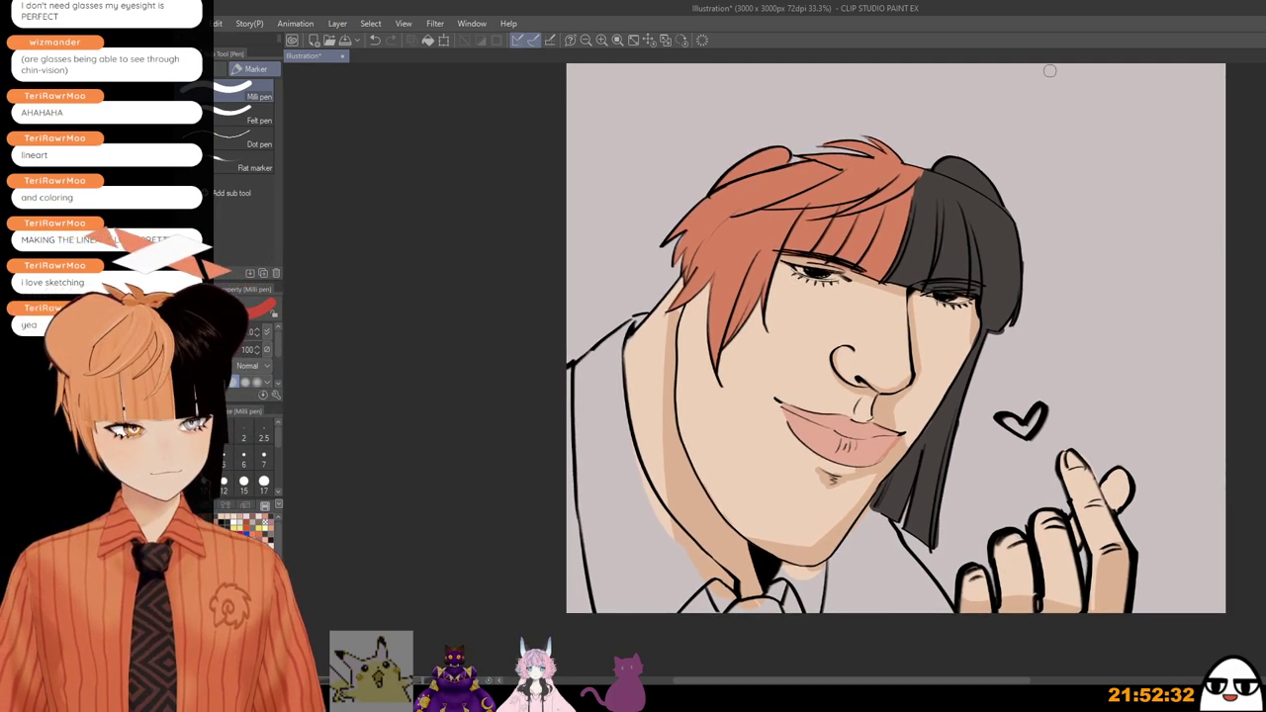
{"action": "scroll", "coordinate": [858, 286], "scroll_direction": "up", "scroll_amount": 5}
{"action": "key", "text": "x"}
{"action": "key", "text": "["}
{"action": "key", "text": "["}
{"action": "key", "text": "["}
{"action": "key", "text": "["}
{"action": "key", "text": "["}
{"action": "key", "text": "["}
{"action": "left_click_drag", "start_coordinate": [755, 255], "coordinate": [809, 268]}
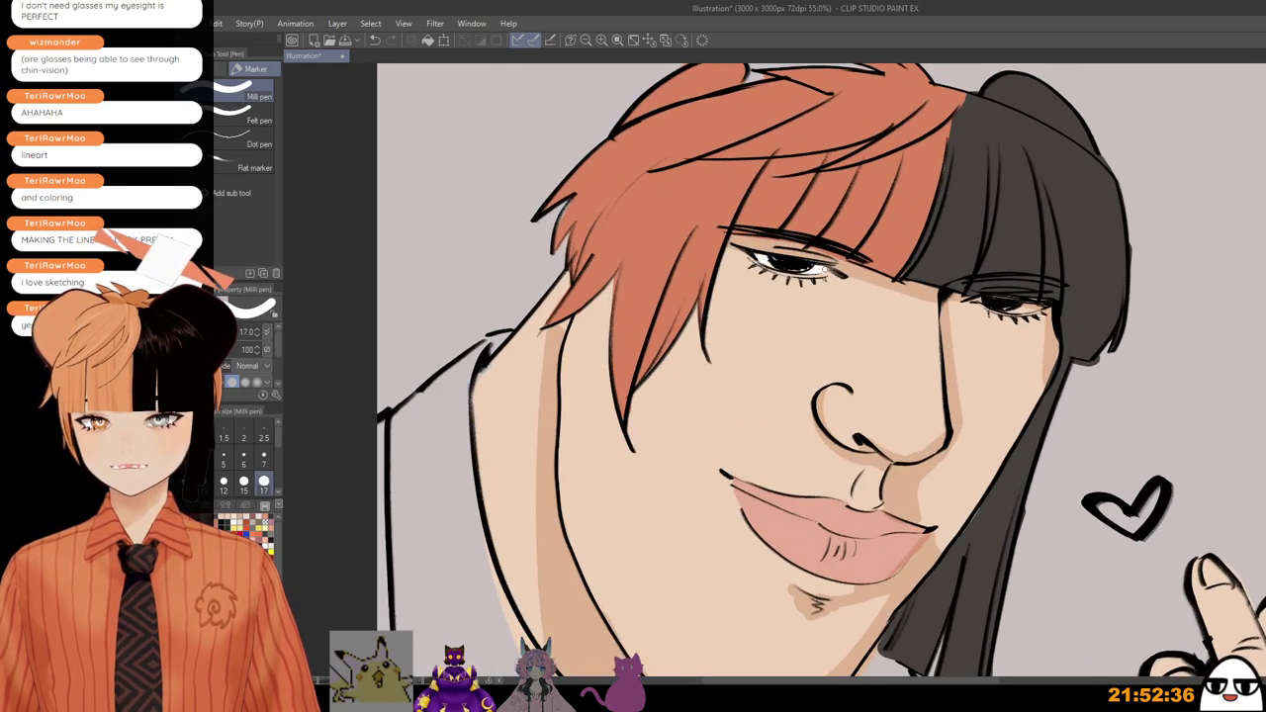
Step: Paint the white of the eye beneath the dark grey fringe at brush size 20
{"action": "key", "text": "["}
{"action": "key", "text": "["}
{"action": "key", "text": "["}
{"action": "left_click_drag", "start_coordinate": [990, 297], "coordinate": [1039, 307]}
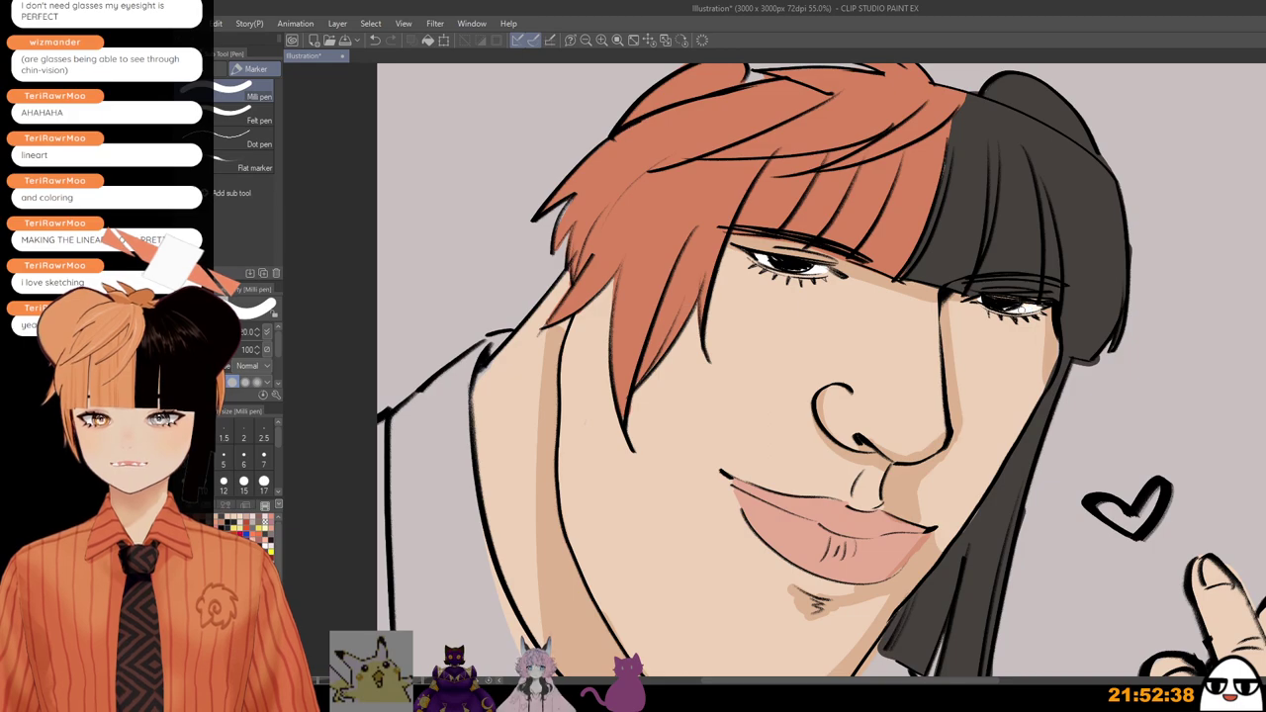
Step: Try small white highlight strokes on the lower lip at brush sizes 17 and 20
{"action": "scroll", "coordinate": [821, 376], "scroll_direction": "down", "scroll_amount": 2}
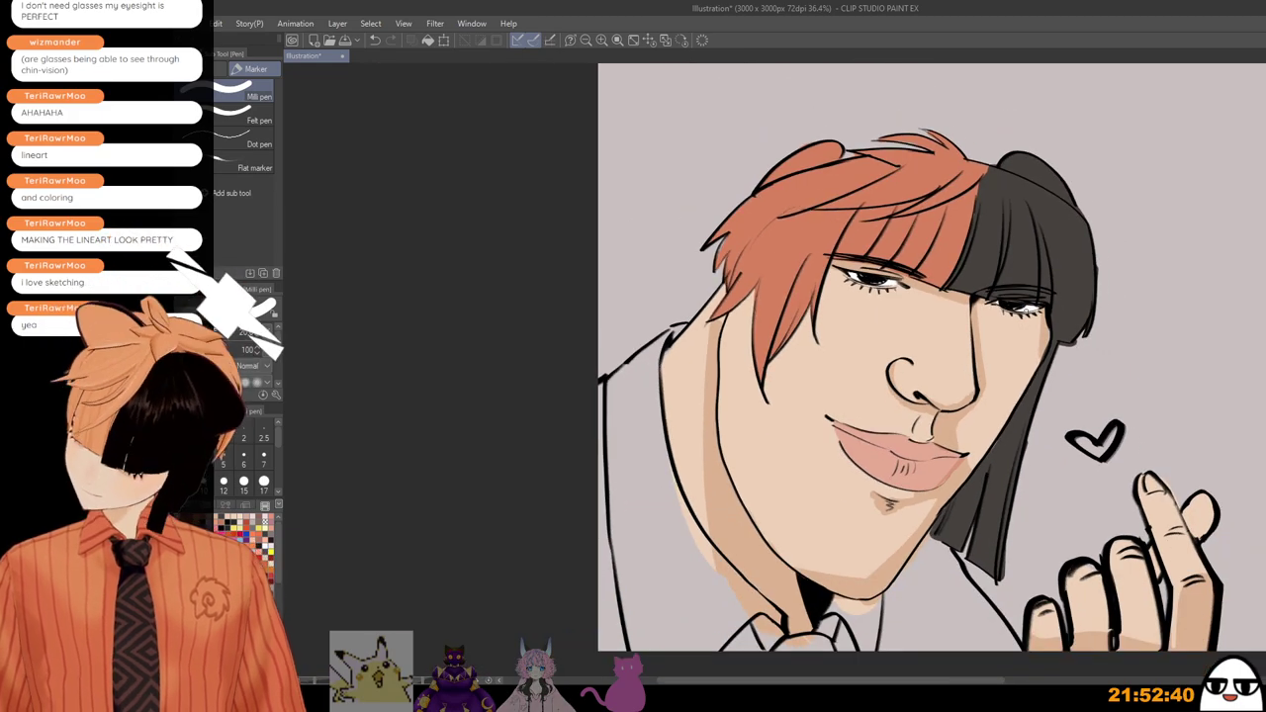
{"action": "left_click_drag", "start_coordinate": [1028, 333], "coordinate": [981, 294]}
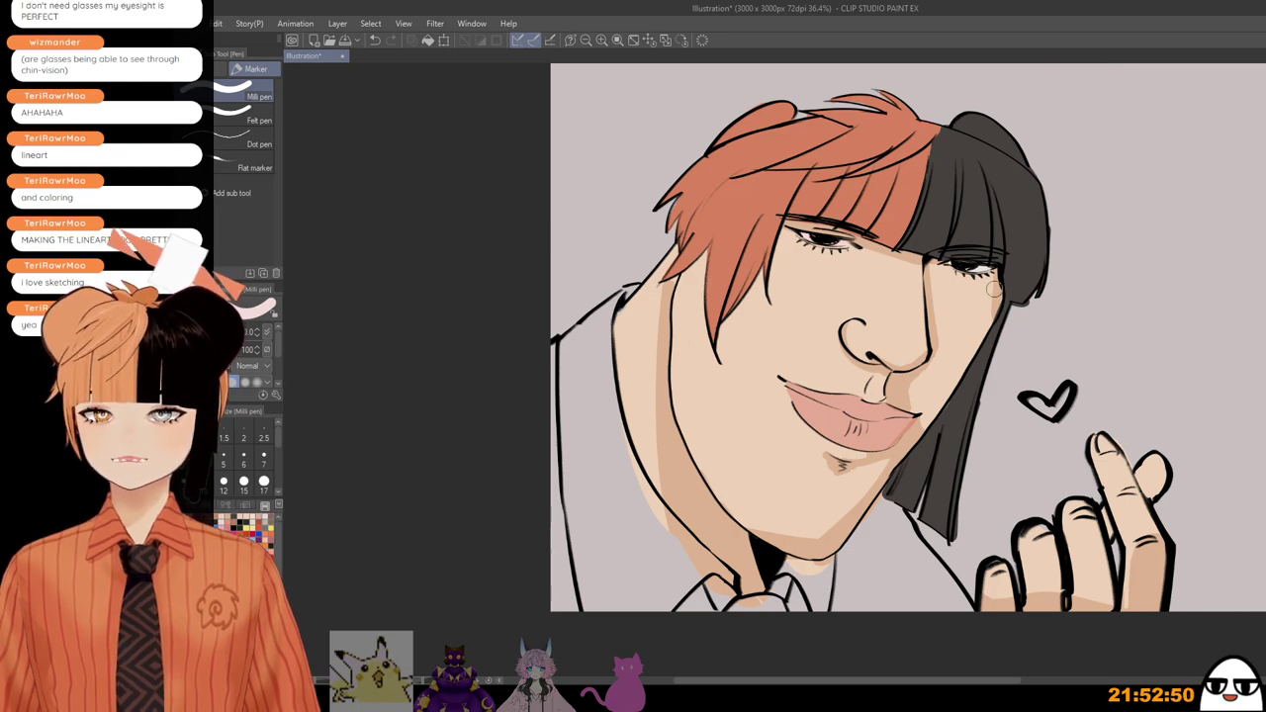
{"action": "scroll", "coordinate": [994, 288], "scroll_direction": "down", "scroll_amount": 1}
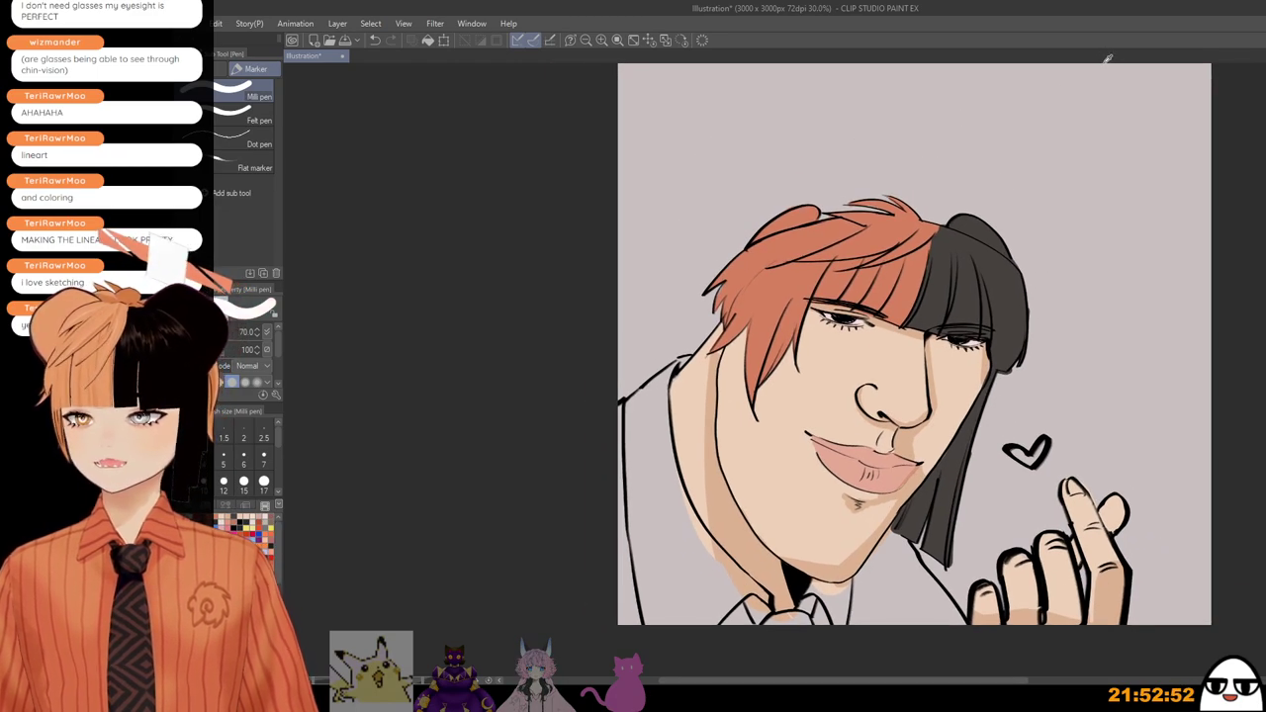
{"action": "scroll", "coordinate": [1068, 351], "scroll_direction": "up", "scroll_amount": 1}
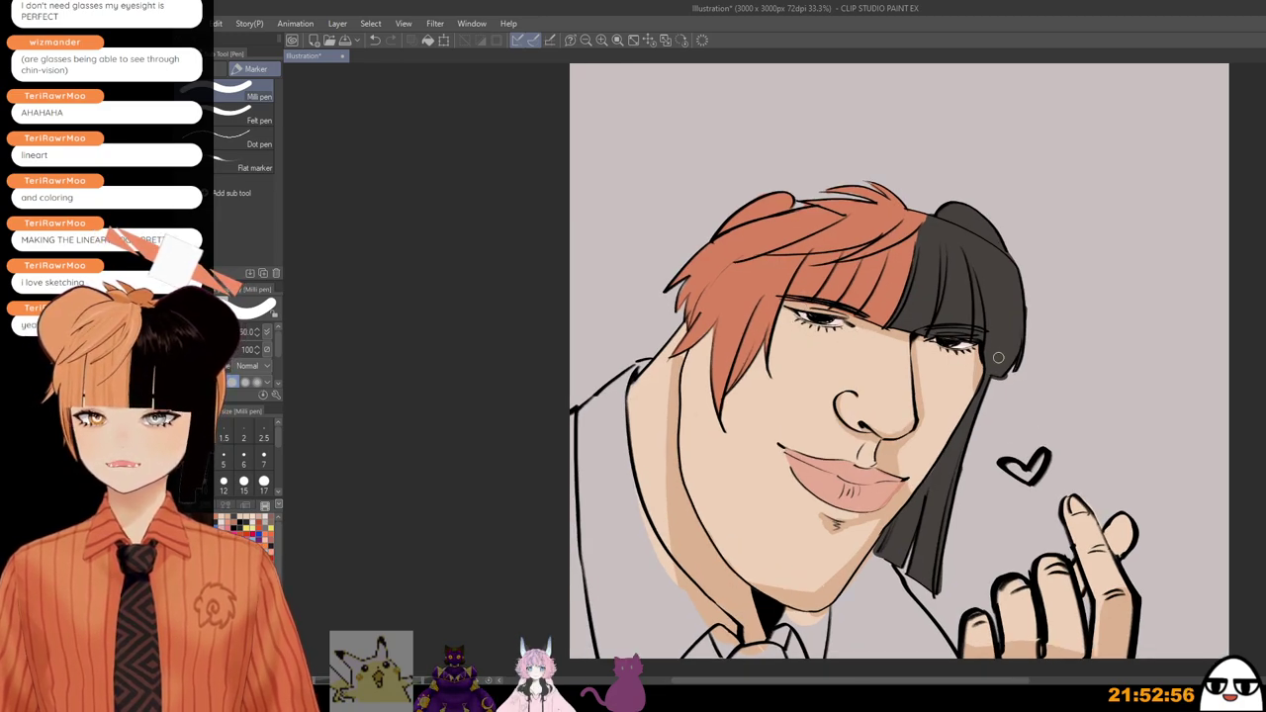
{"action": "scroll", "coordinate": [995, 460], "scroll_direction": "down", "scroll_amount": 2}
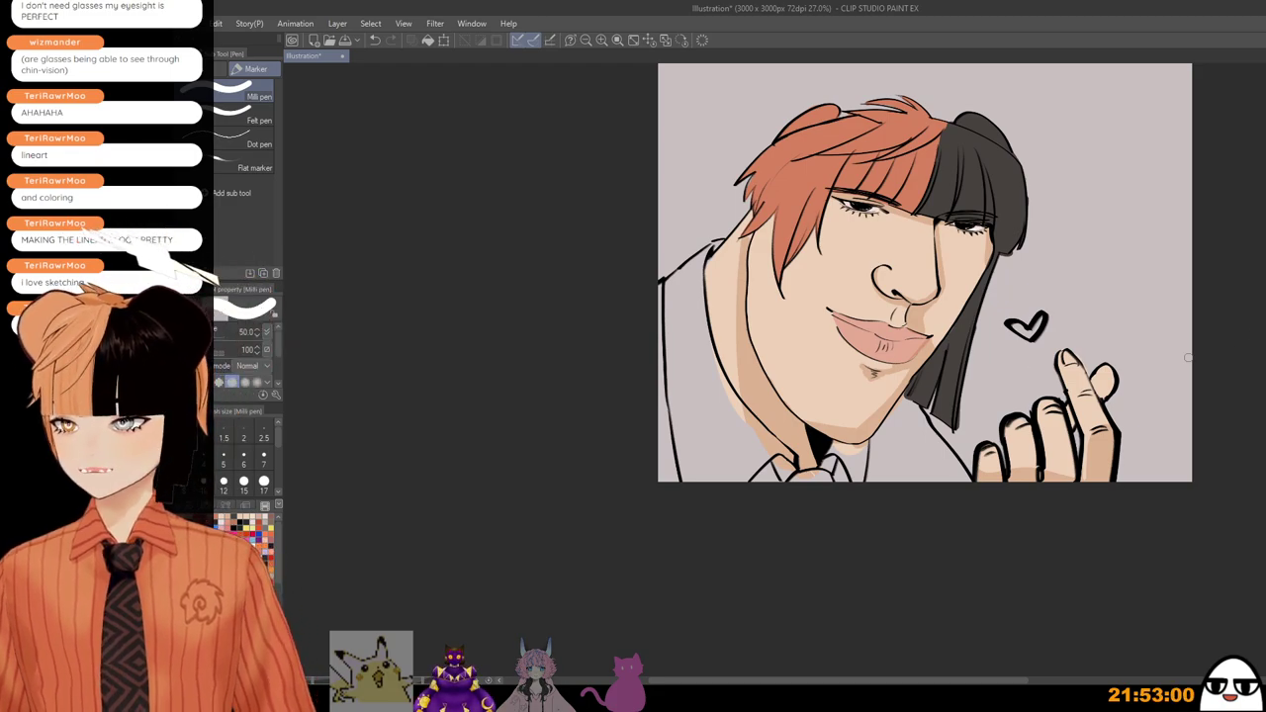
{"action": "scroll", "coordinate": [844, 319], "scroll_direction": "up", "scroll_amount": 4}
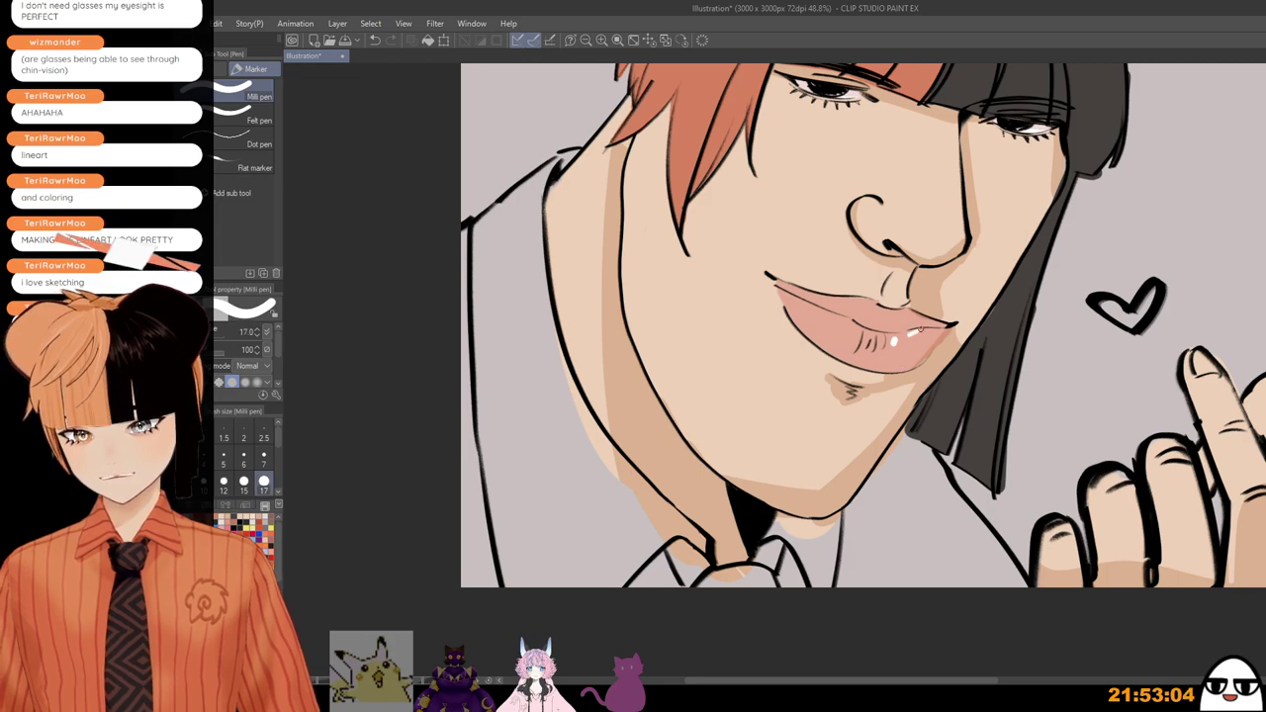
{"action": "scroll", "coordinate": [902, 341], "scroll_direction": "down", "scroll_amount": 1}
{"action": "key", "text": "bracketright"}
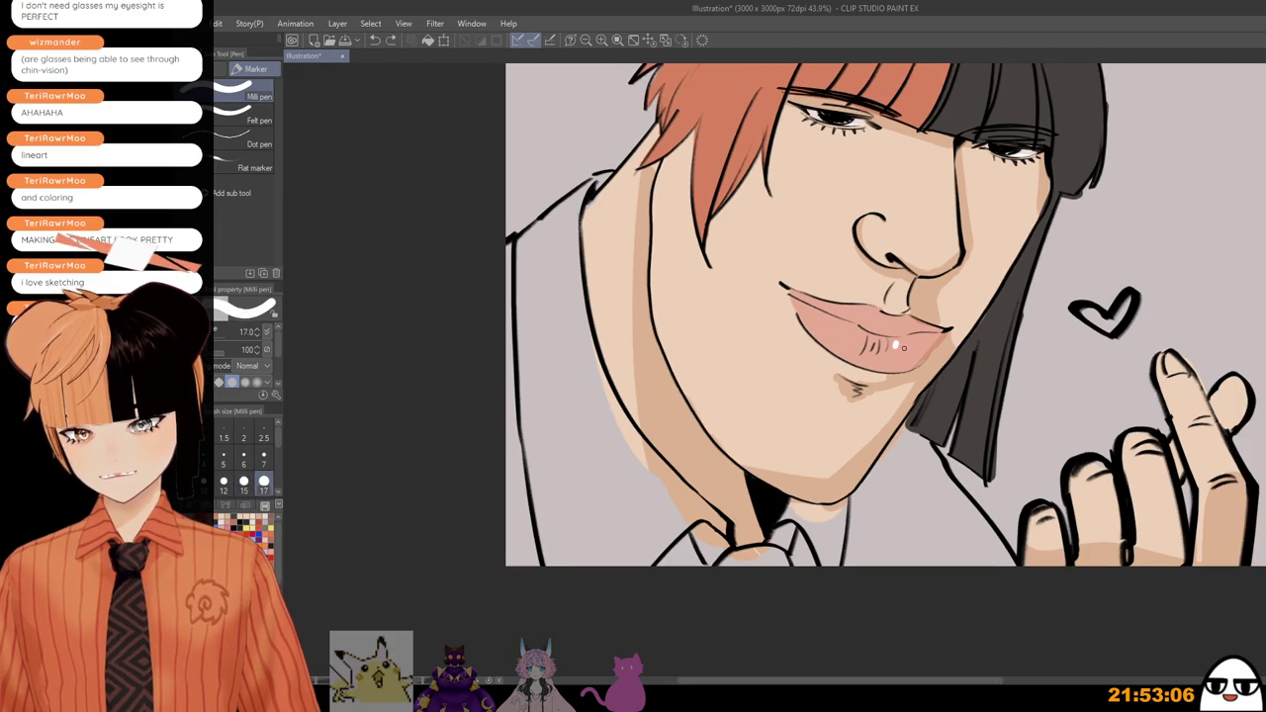
{"action": "scroll", "coordinate": [922, 365], "scroll_direction": "down", "scroll_amount": 3}
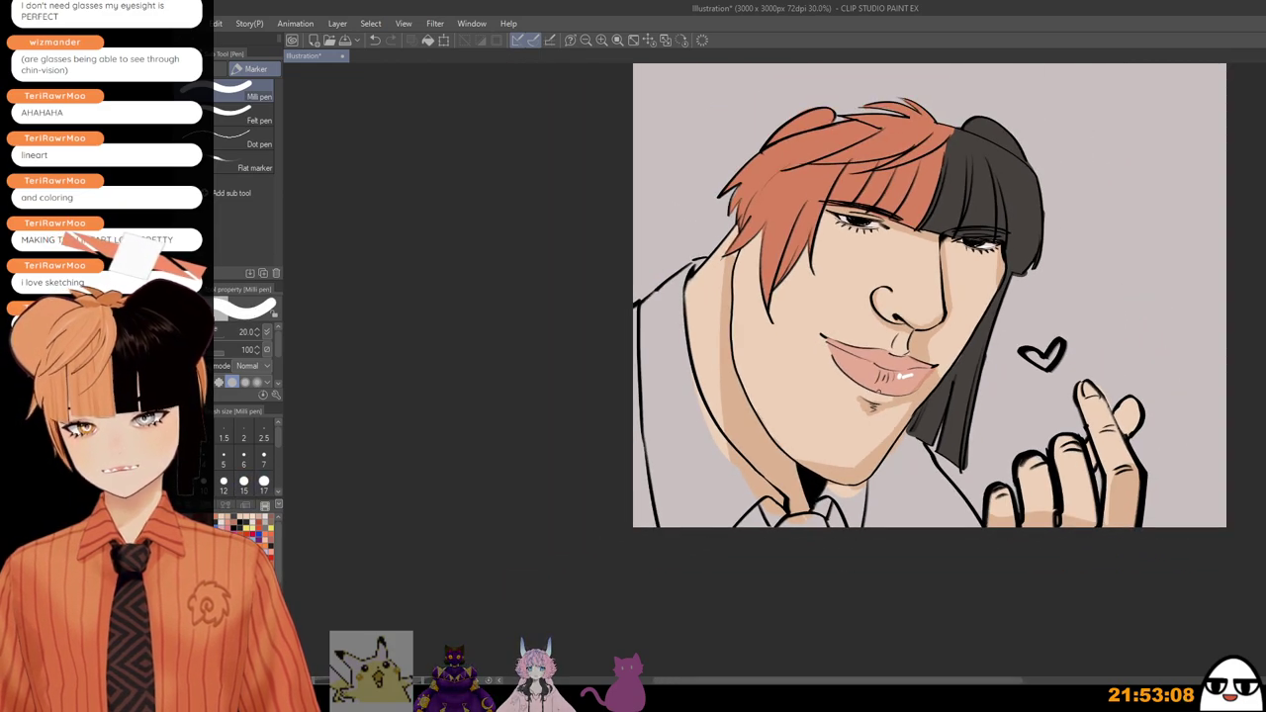
Step: Dab a single round white highlight on the lower lip at brush size 40
{"action": "scroll", "coordinate": [902, 389], "scroll_direction": "up", "scroll_amount": 1}
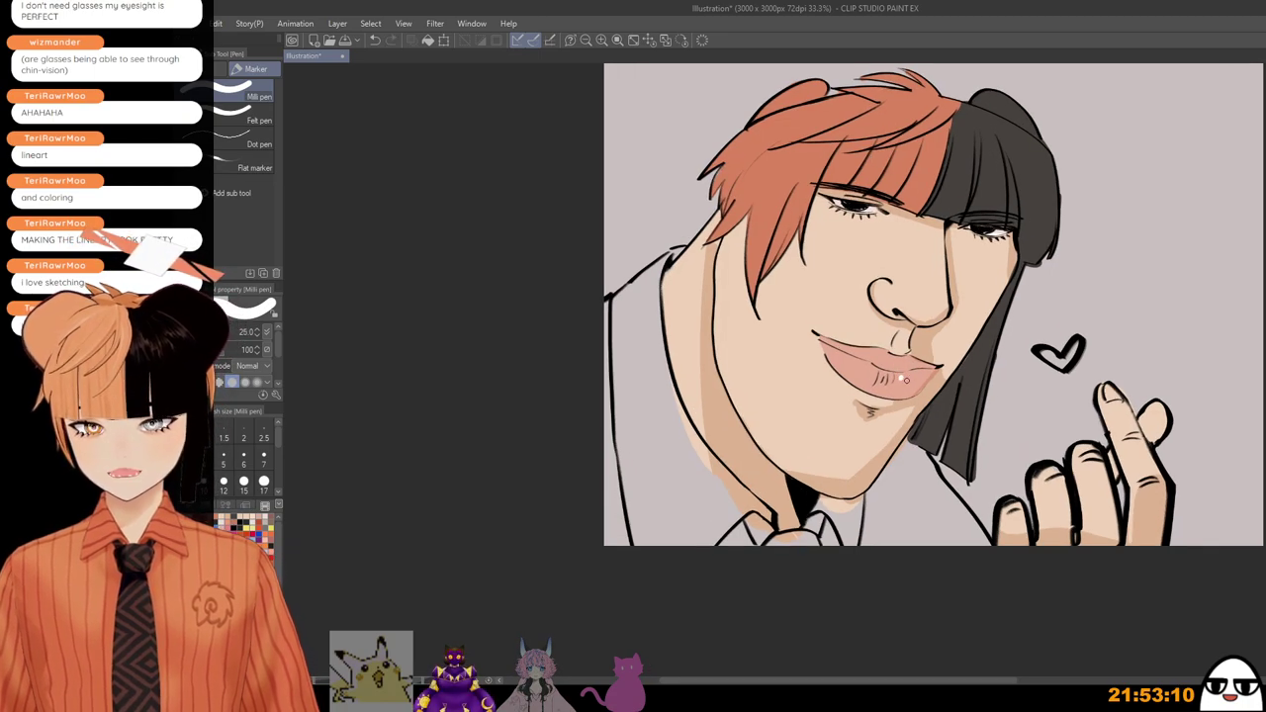
{"action": "key", "text": "bracketright"}
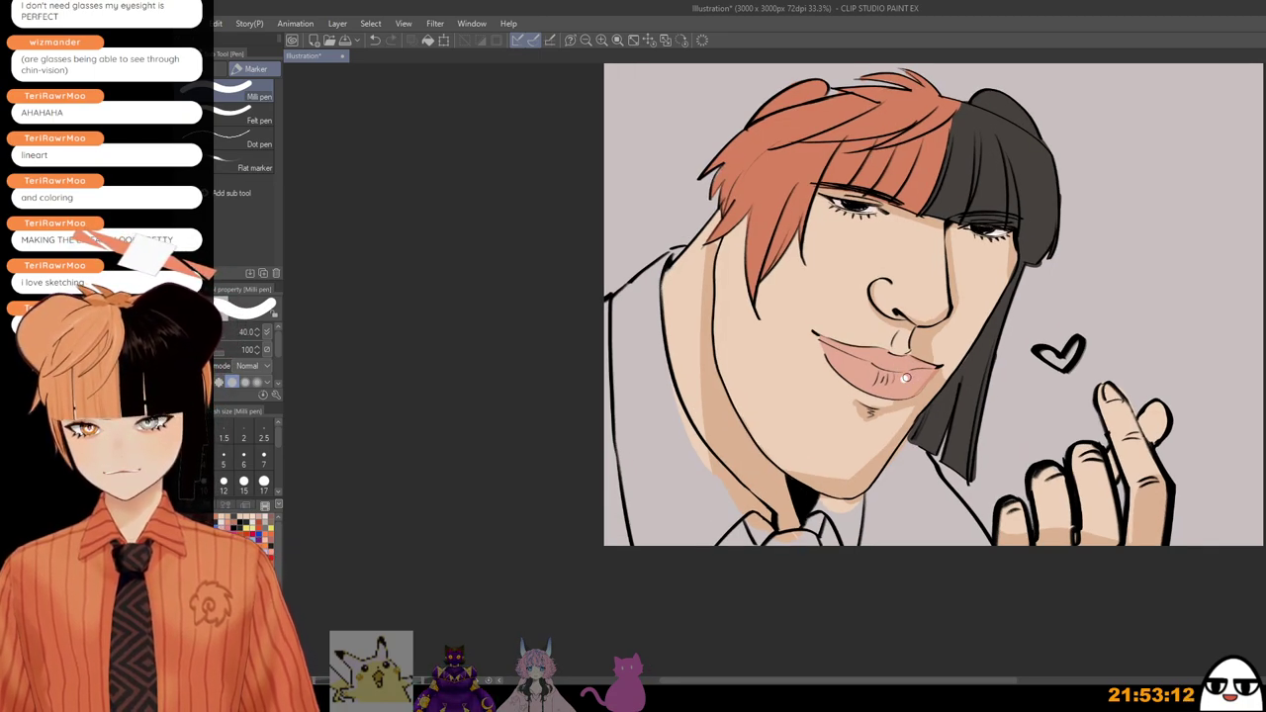
{"action": "scroll", "coordinate": [1001, 482], "scroll_direction": "down", "scroll_amount": 2}
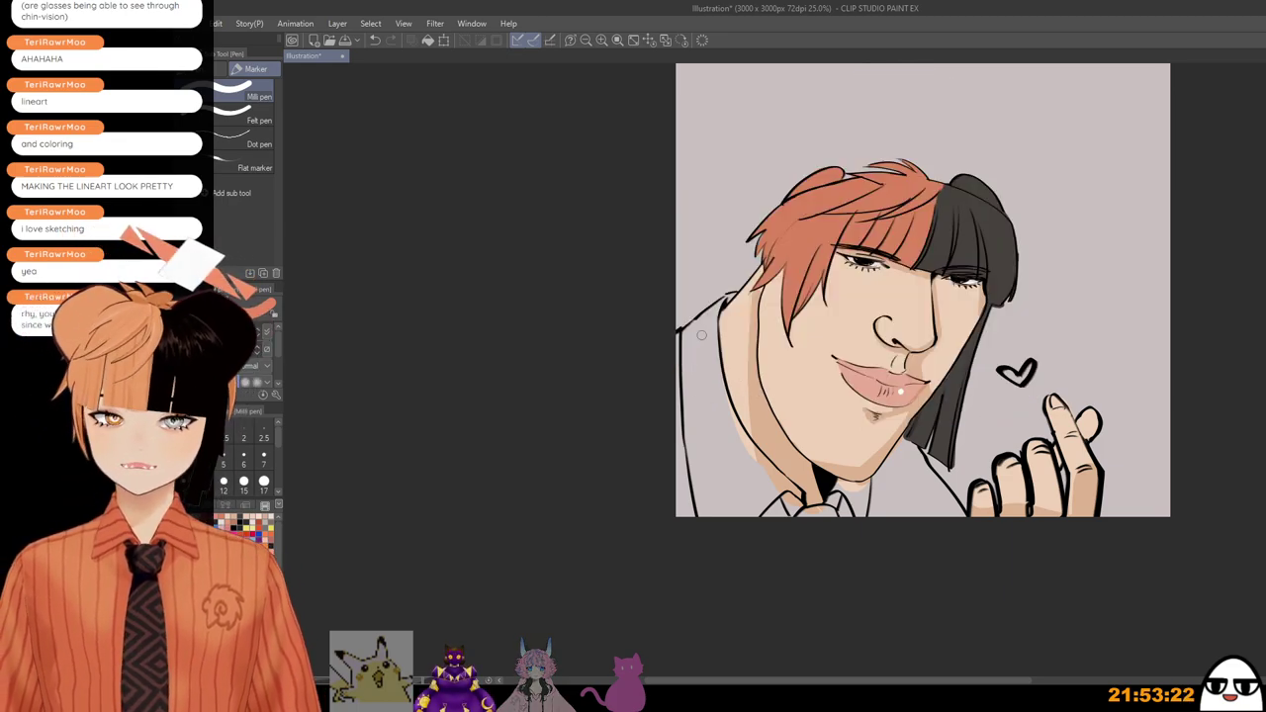
Step: Fill the shirt area on the near shoulder, between the neck and the canvas edge, with orange-red
{"action": "key", "text": "ctrl+z"}
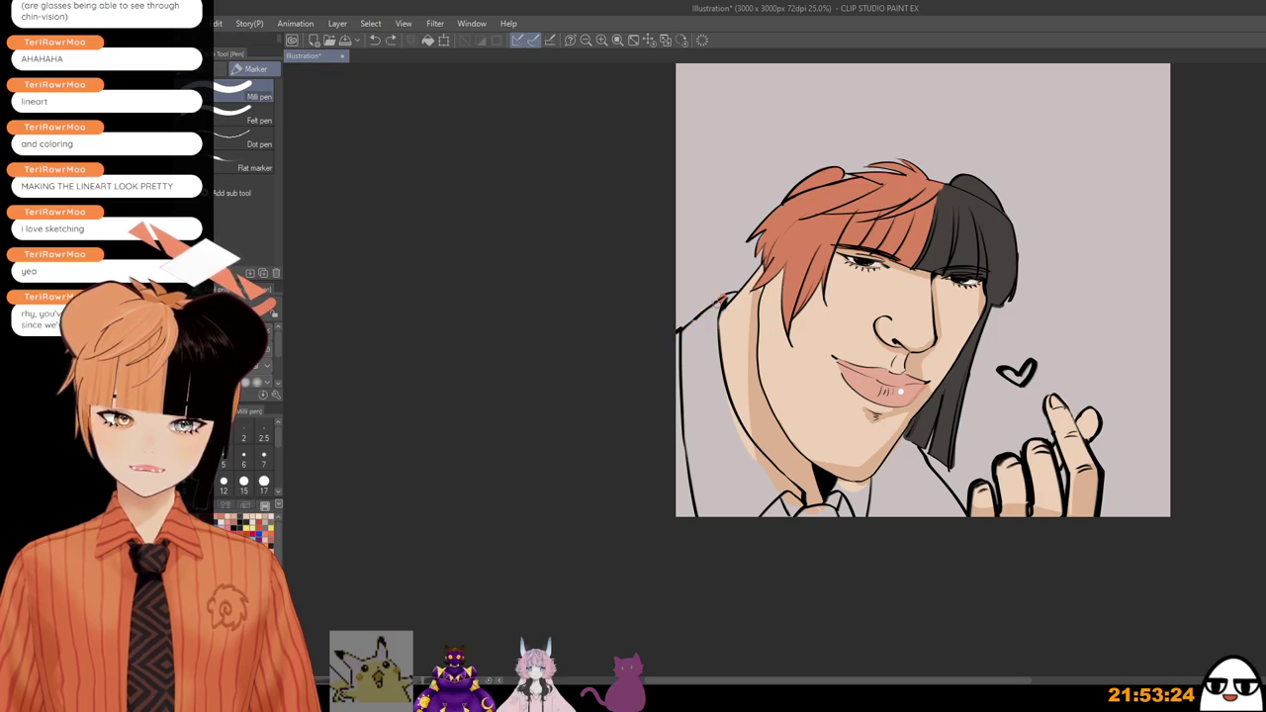
{"action": "mouse_move", "coordinate": [720, 301]}
{"action": "left_mouse_down"}
{"action": "mouse_move", "coordinate": [680, 329]}
{"action": "mouse_move", "coordinate": [713, 336]}
{"action": "mouse_move", "coordinate": [716, 322]}
{"action": "mouse_move", "coordinate": [722, 402]}
{"action": "left_mouse_up"}
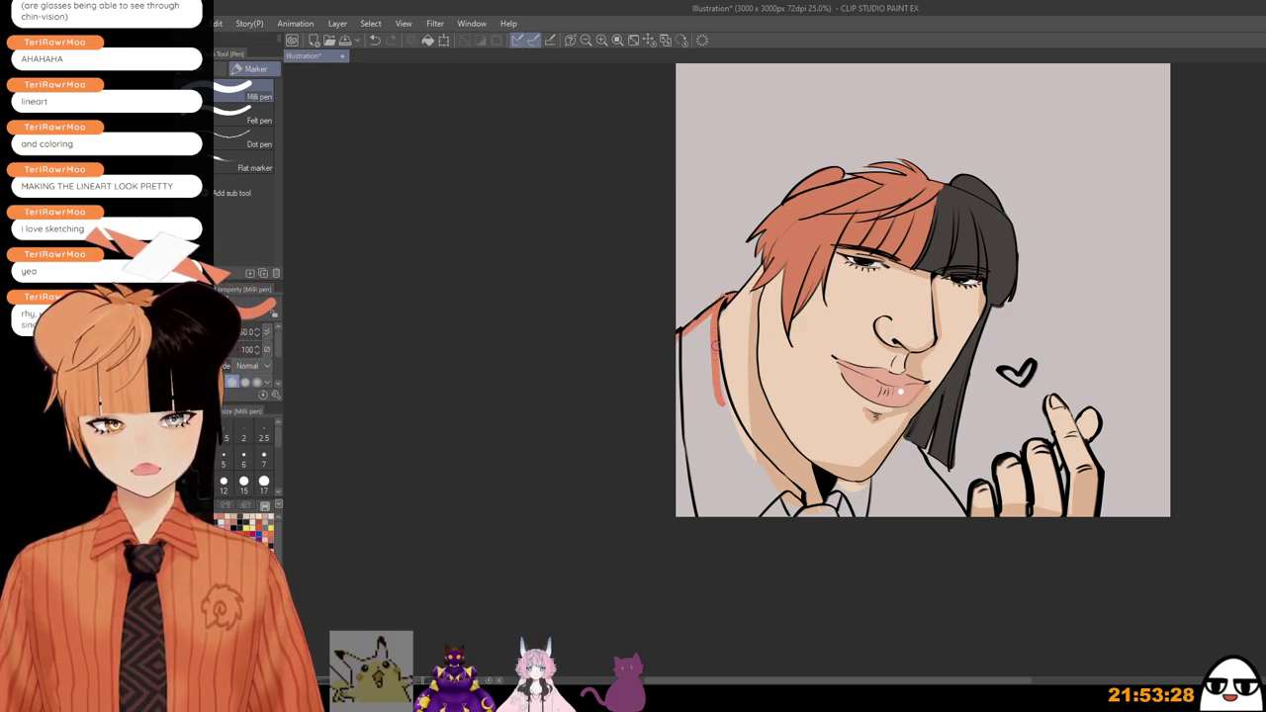
{"action": "left_click_drag", "start_coordinate": [717, 346], "coordinate": [744, 446]}
{"action": "left_click_drag", "start_coordinate": [724, 390], "coordinate": [786, 488]}
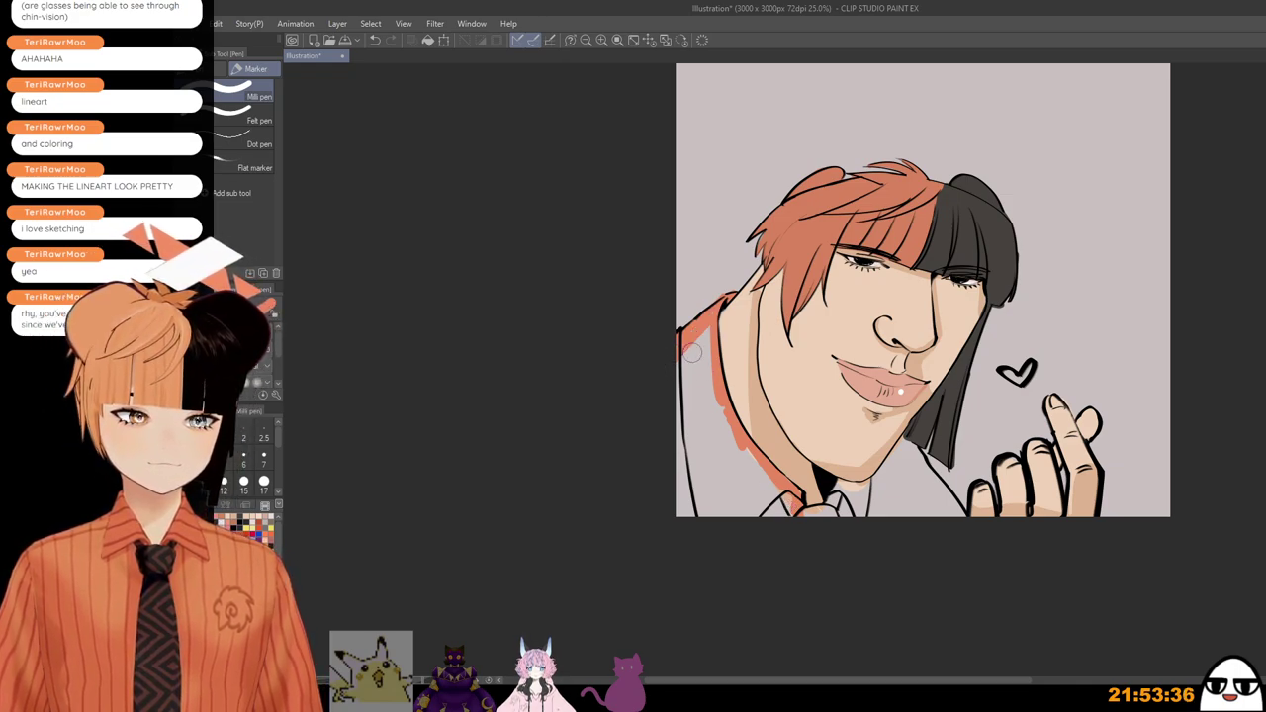
{"action": "mouse_move", "coordinate": [699, 343]}
{"action": "left_mouse_down"}
{"action": "mouse_move", "coordinate": [662, 412]}
{"action": "mouse_move", "coordinate": [687, 369]}
{"action": "mouse_move", "coordinate": [675, 432]}
{"action": "mouse_move", "coordinate": [682, 377]}
{"action": "mouse_move", "coordinate": [687, 429]}
{"action": "mouse_move", "coordinate": [704, 327]}
{"action": "mouse_move", "coordinate": [704, 538]}
{"action": "mouse_move", "coordinate": [734, 550]}
{"action": "mouse_move", "coordinate": [765, 482]}
{"action": "mouse_move", "coordinate": [771, 503]}
{"action": "mouse_move", "coordinate": [799, 516]}
{"action": "mouse_move", "coordinate": [767, 523]}
{"action": "left_mouse_up"}
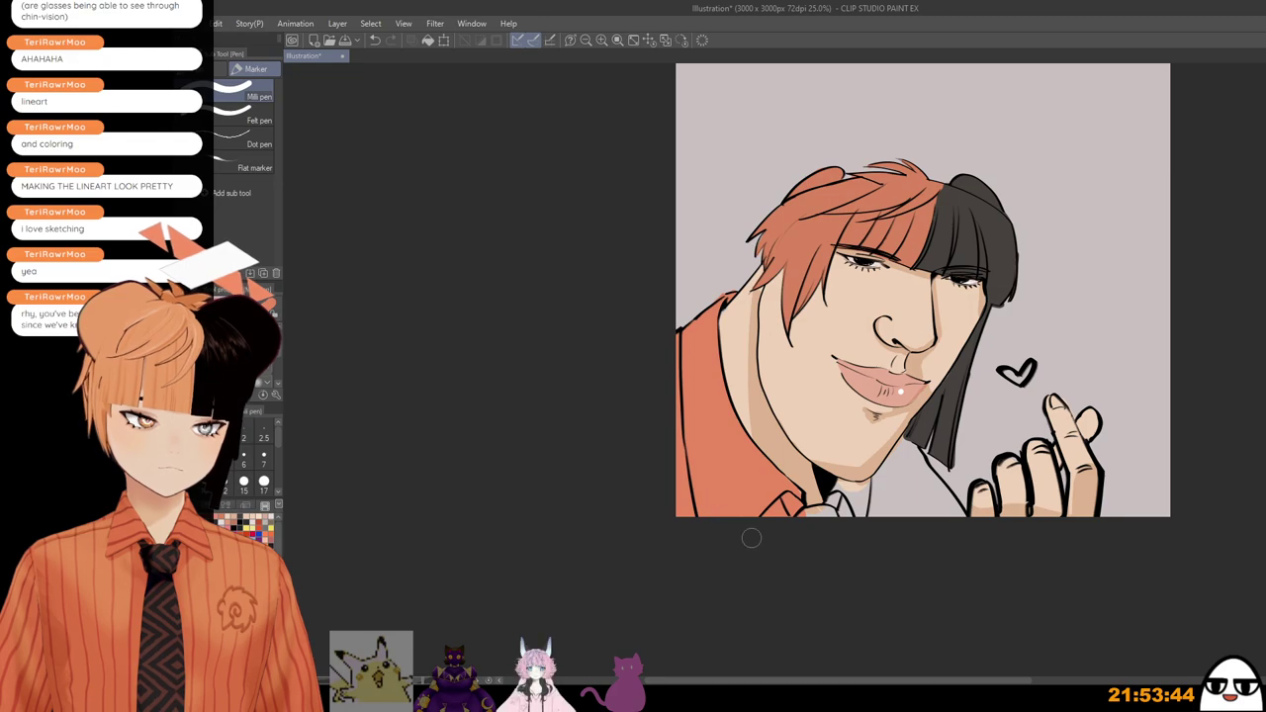
Step: Touch up the orange-red edge where the shirt meets the back of the neck at brush size 25
{"action": "scroll", "coordinate": [875, 481], "scroll_direction": "up", "scroll_amount": 5}
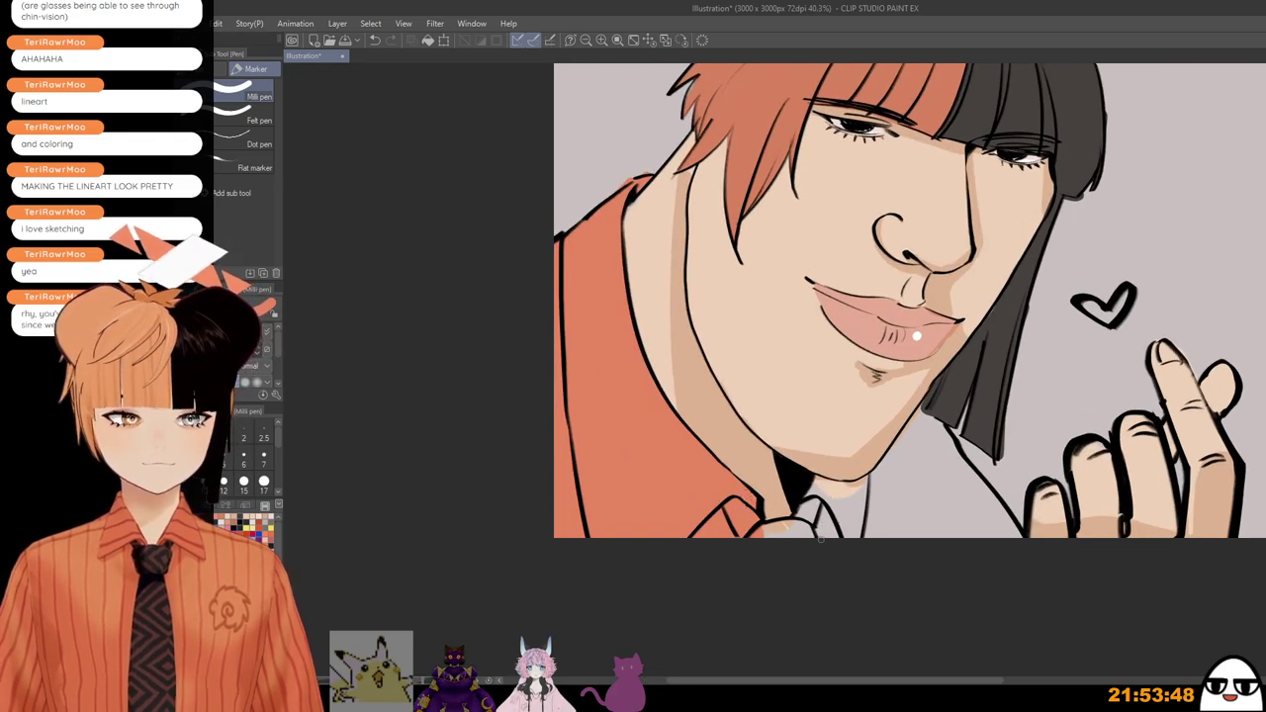
{"action": "left_click_drag", "start_coordinate": [891, 571], "coordinate": [946, 637]}
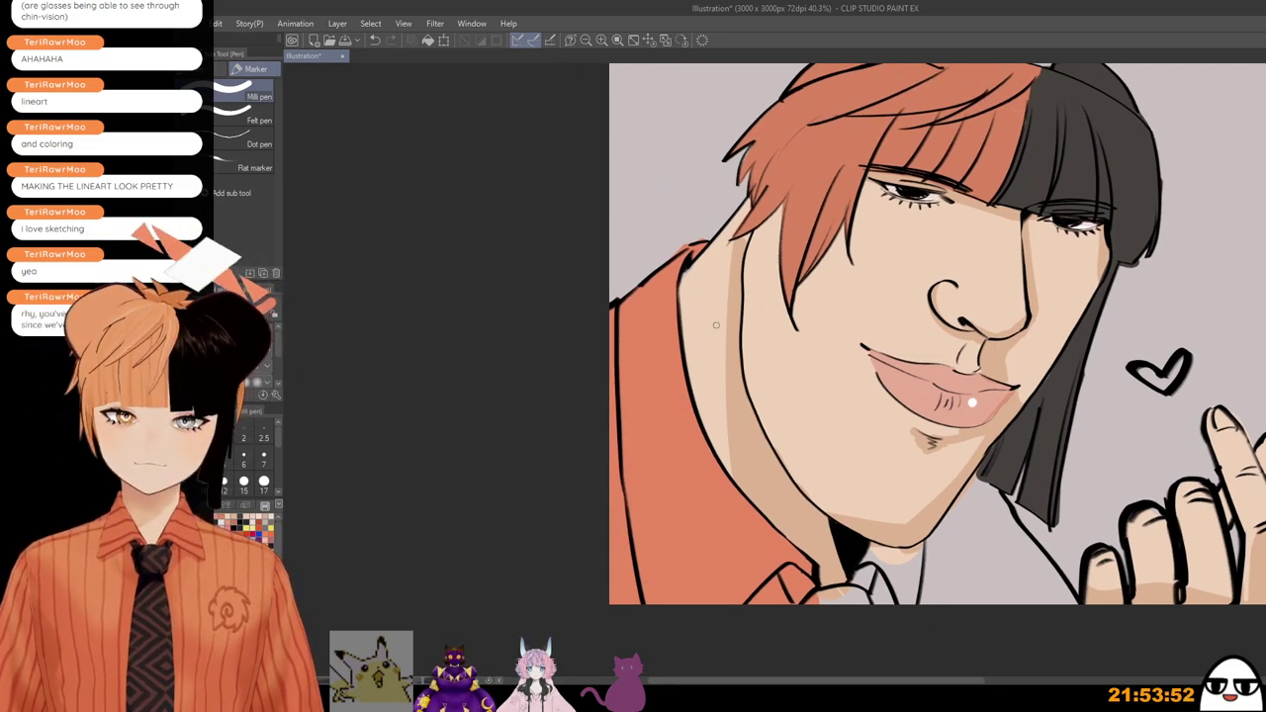
{"action": "key", "text": "e"}
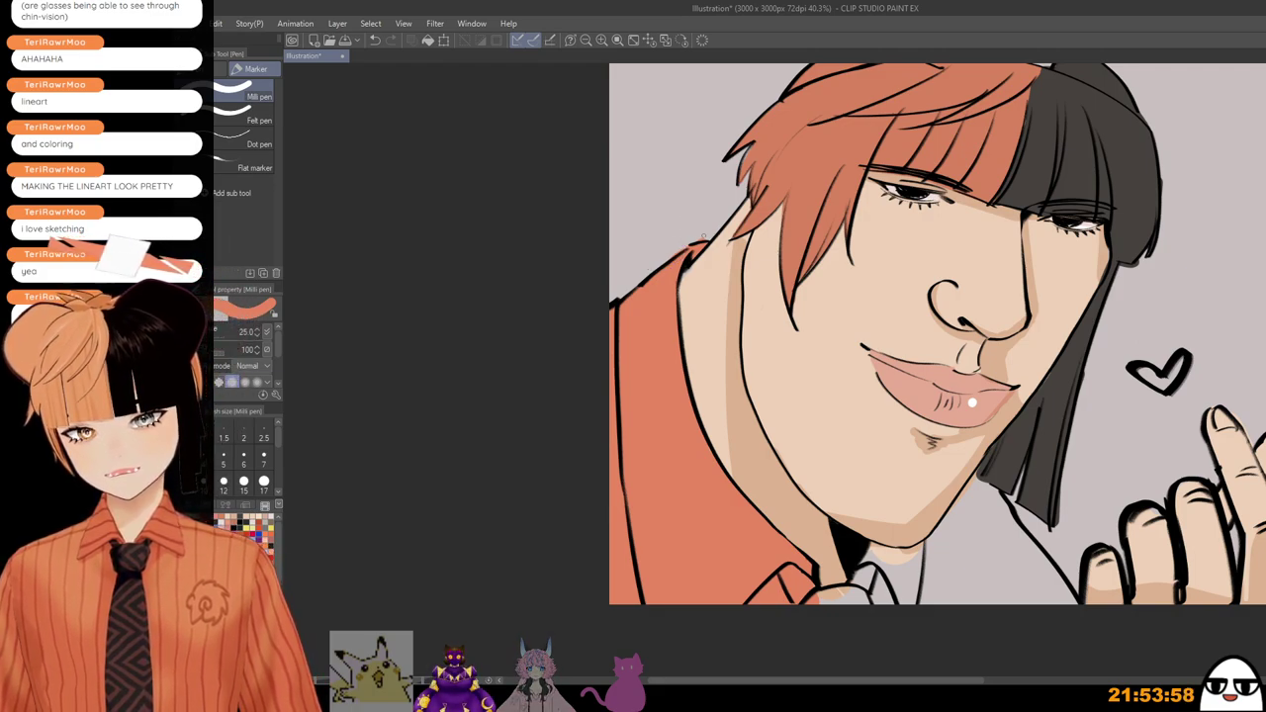
{"action": "scroll", "coordinate": [703, 239], "scroll_direction": "down", "scroll_amount": 3}
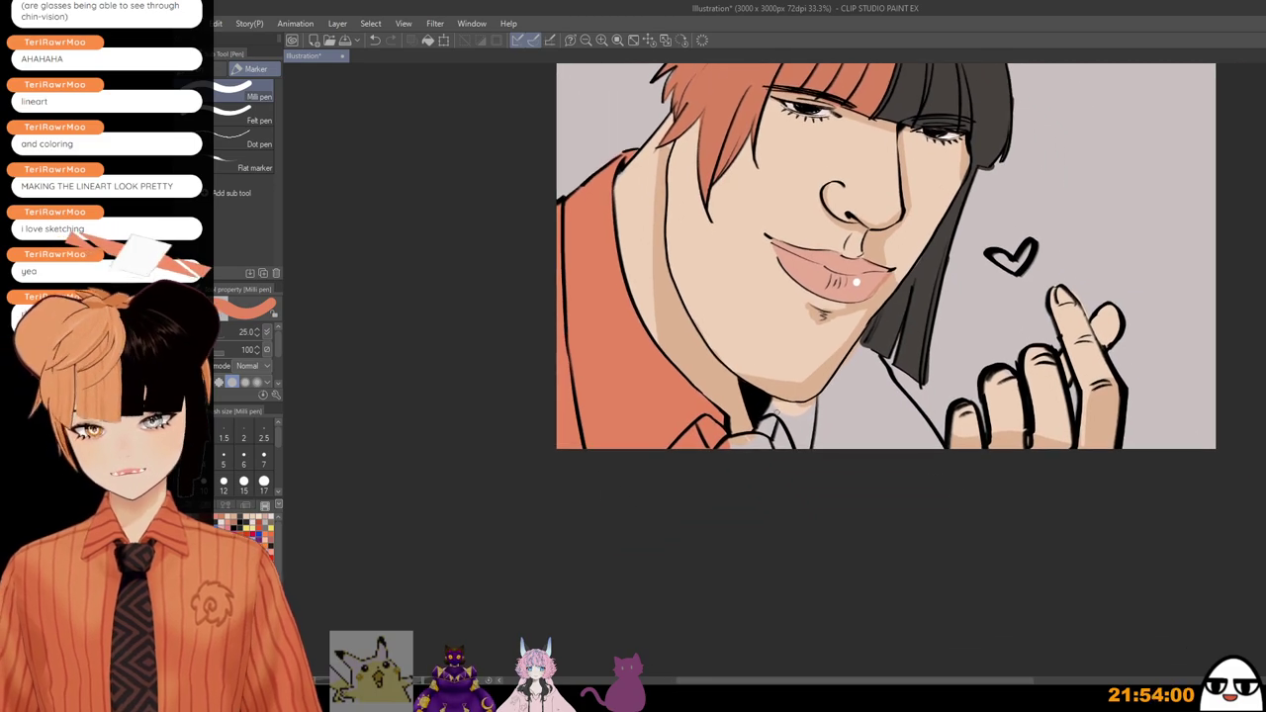
Step: Paint orange-red along the collar, under the chin and down the far shoulder line at brush sizes 50, 25 and 40
{"action": "scroll", "coordinate": [778, 389], "scroll_direction": "up", "scroll_amount": 2}
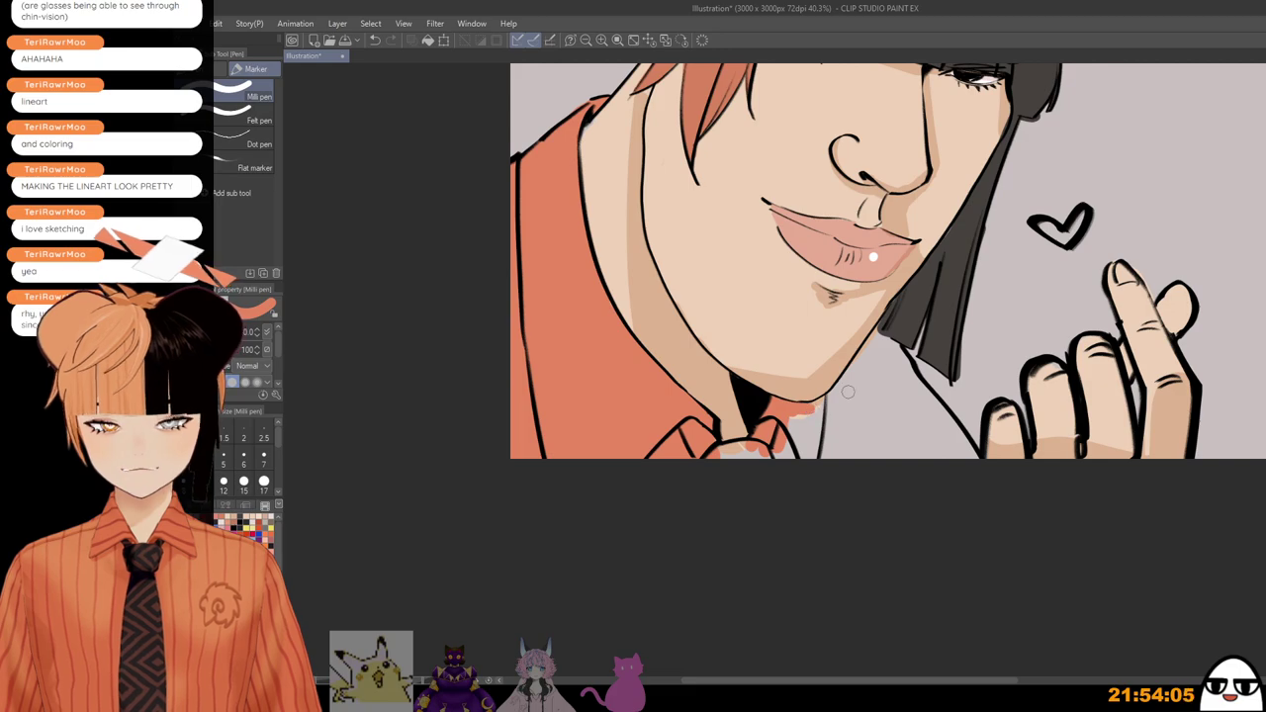
{"action": "key", "text": "["}
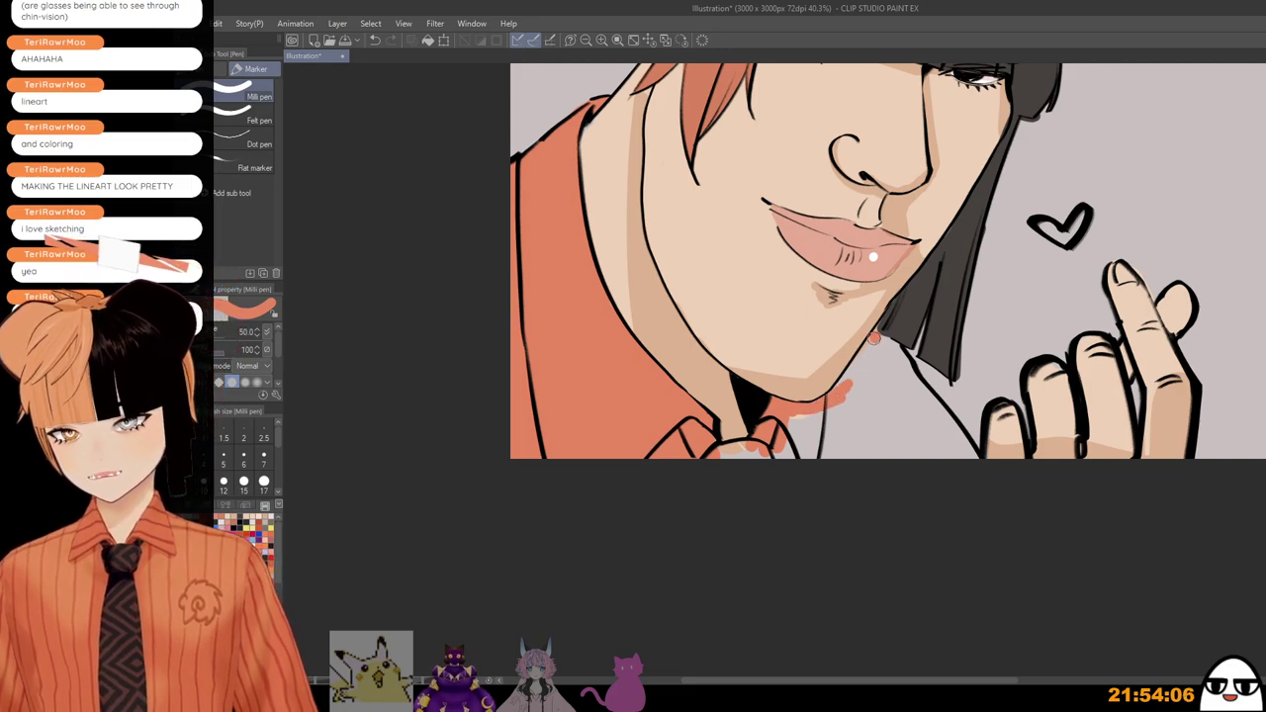
{"action": "left_click_drag", "start_coordinate": [873, 341], "coordinate": [846, 382]}
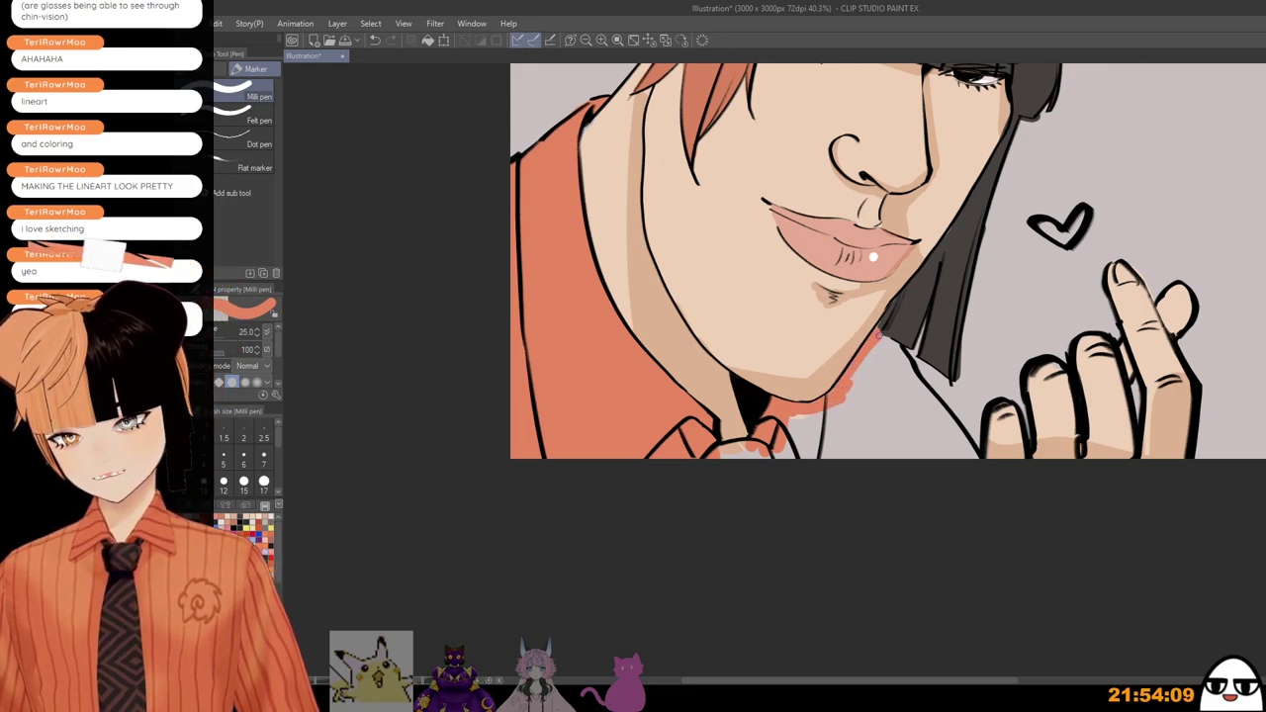
{"action": "key", "text": "]"}
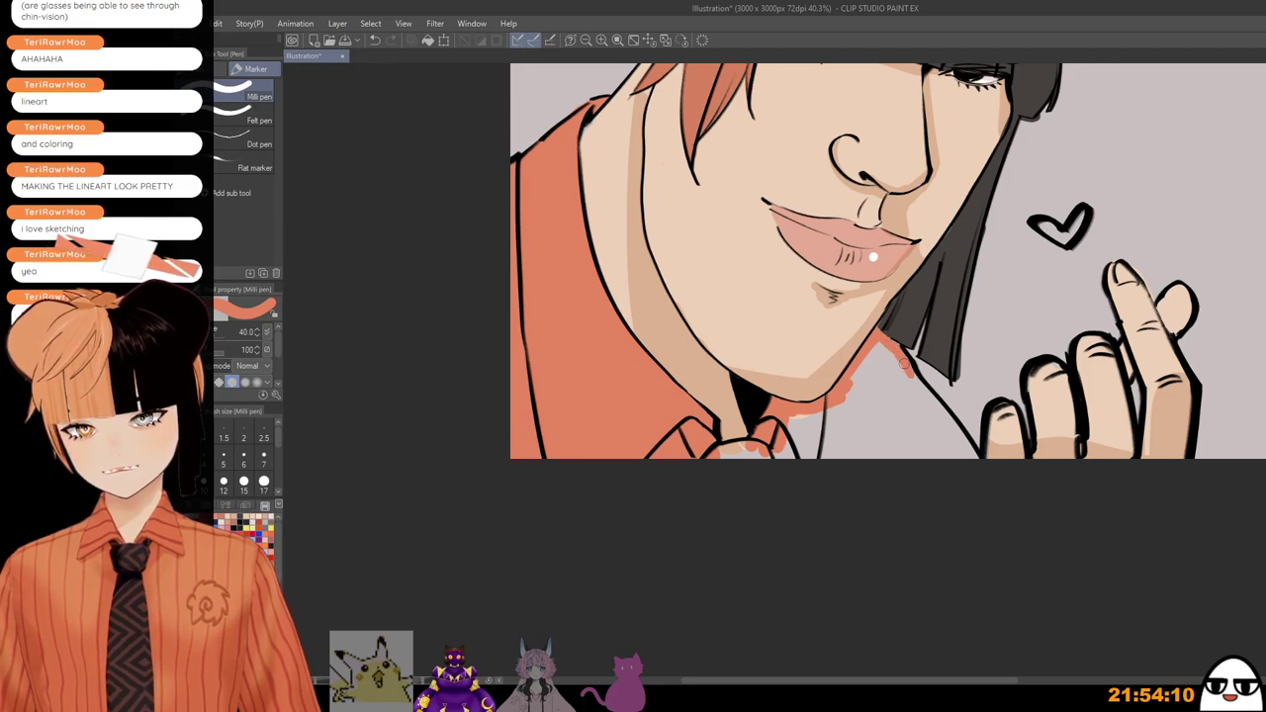
{"action": "left_click_drag", "start_coordinate": [904, 367], "coordinate": [979, 473]}
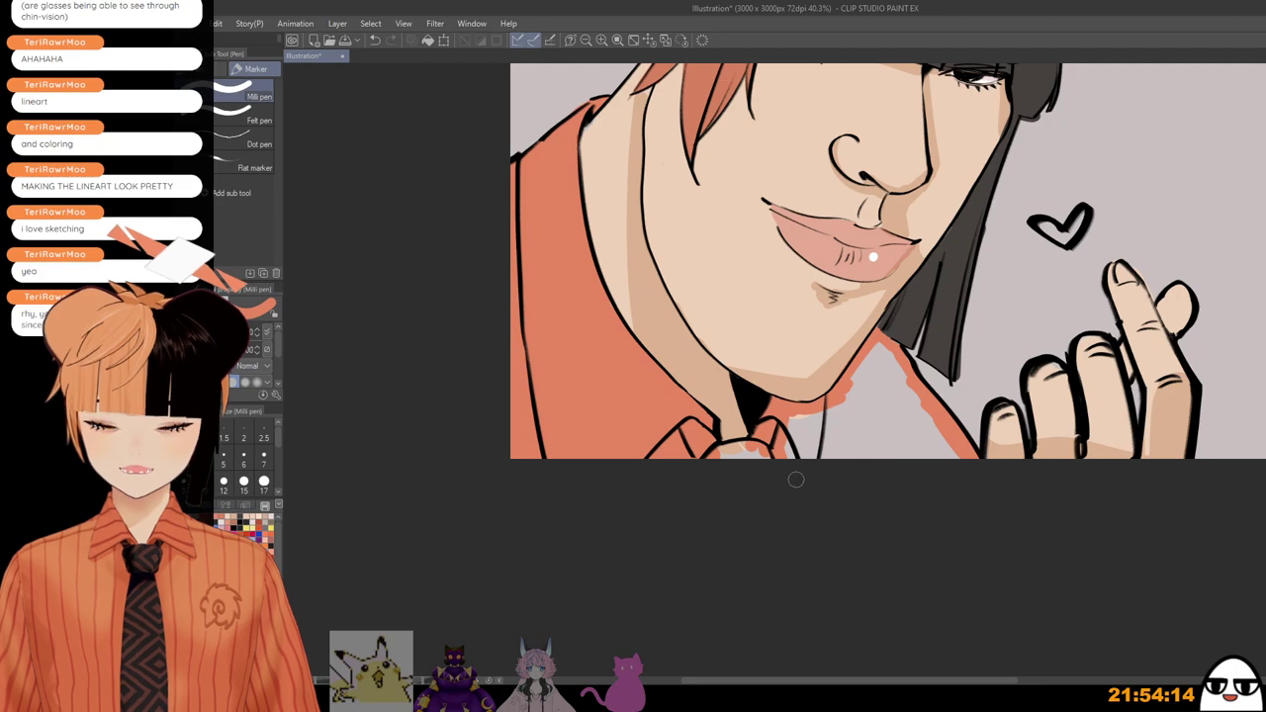
Step: Paint orange-red along the canvas's lower edge and fill the remaining far-shoulder shirt area at brush size 120
{"action": "left_click_drag", "start_coordinate": [797, 455], "coordinate": [911, 464]}
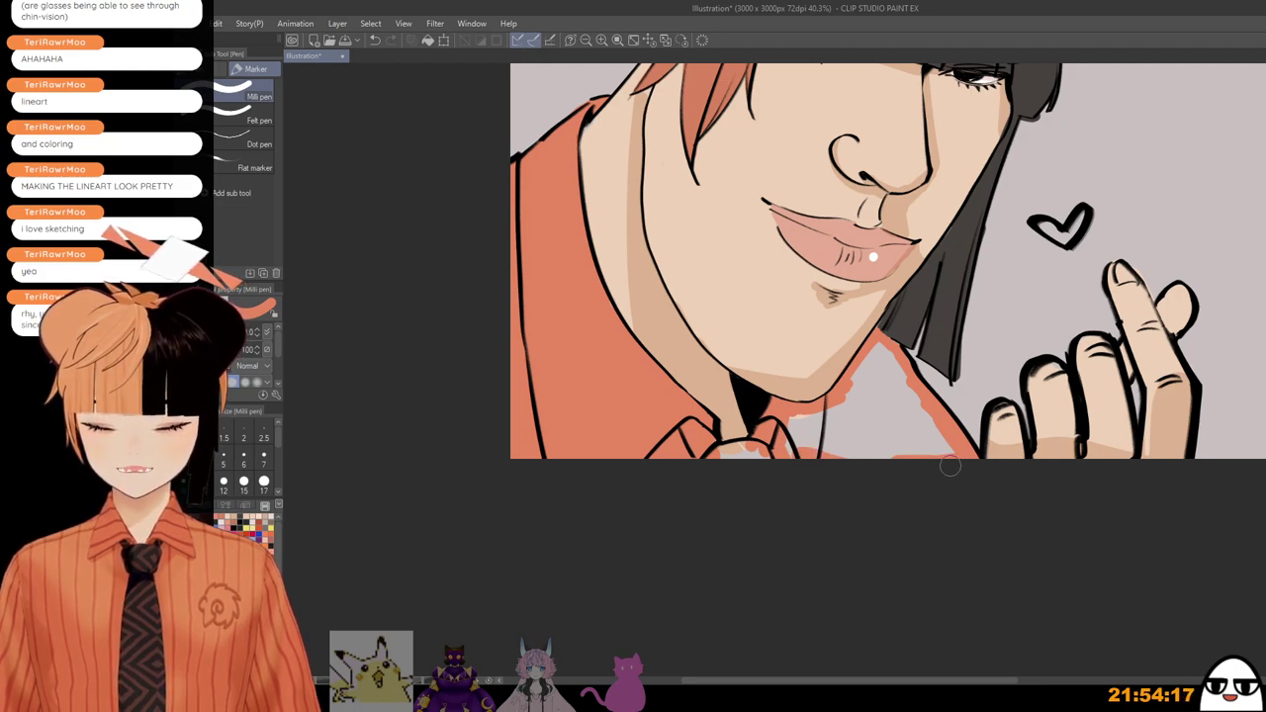
{"action": "mouse_move", "coordinate": [801, 463]}
{"action": "left_mouse_down"}
{"action": "mouse_move", "coordinate": [873, 363]}
{"action": "mouse_move", "coordinate": [888, 370]}
{"action": "mouse_move", "coordinate": [886, 420]}
{"action": "mouse_move", "coordinate": [961, 482]}
{"action": "mouse_move", "coordinate": [888, 441]}
{"action": "left_mouse_up"}
{"action": "scroll", "coordinate": [890, 443], "scroll_direction": "down", "scroll_amount": 2}
{"action": "left_click_drag", "start_coordinate": [884, 489], "coordinate": [875, 518]}
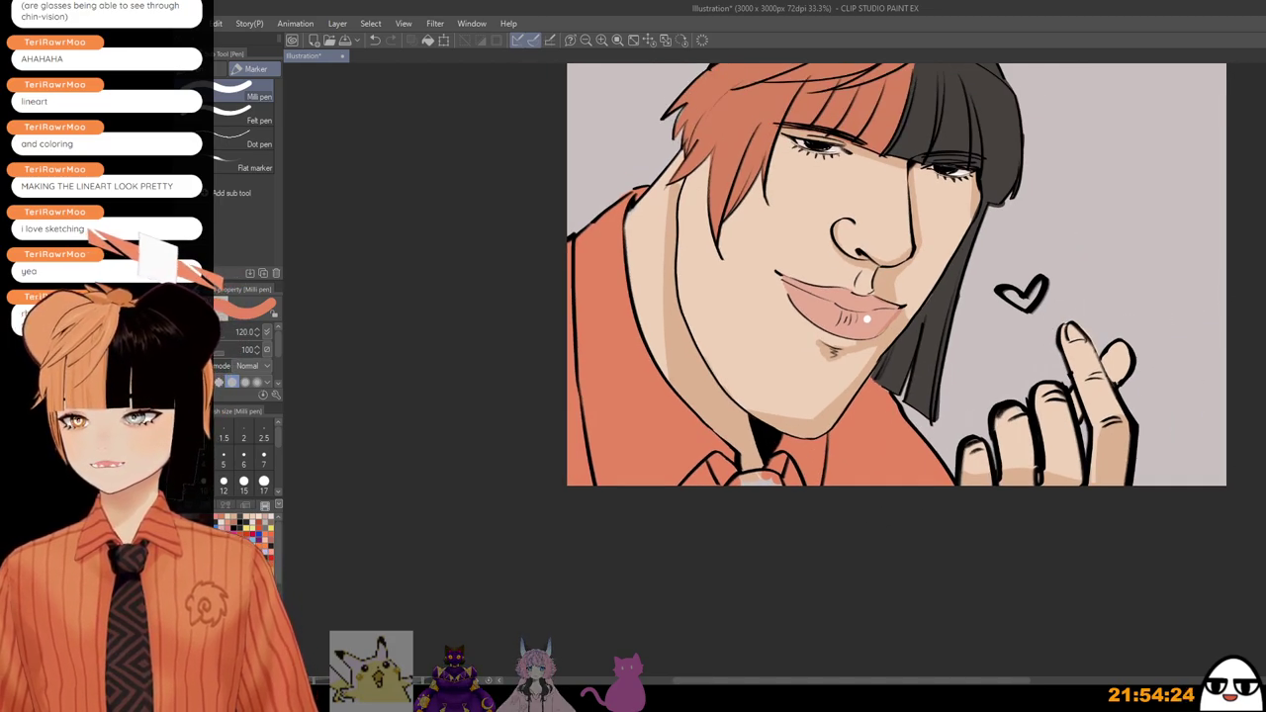
Step: Sample the dark grey from the other portrait's tie and paint the finger-heart portrait's collar points and tie knot with it
{"action": "left_click_drag", "start_coordinate": [852, 174], "coordinate": [842, 305]}
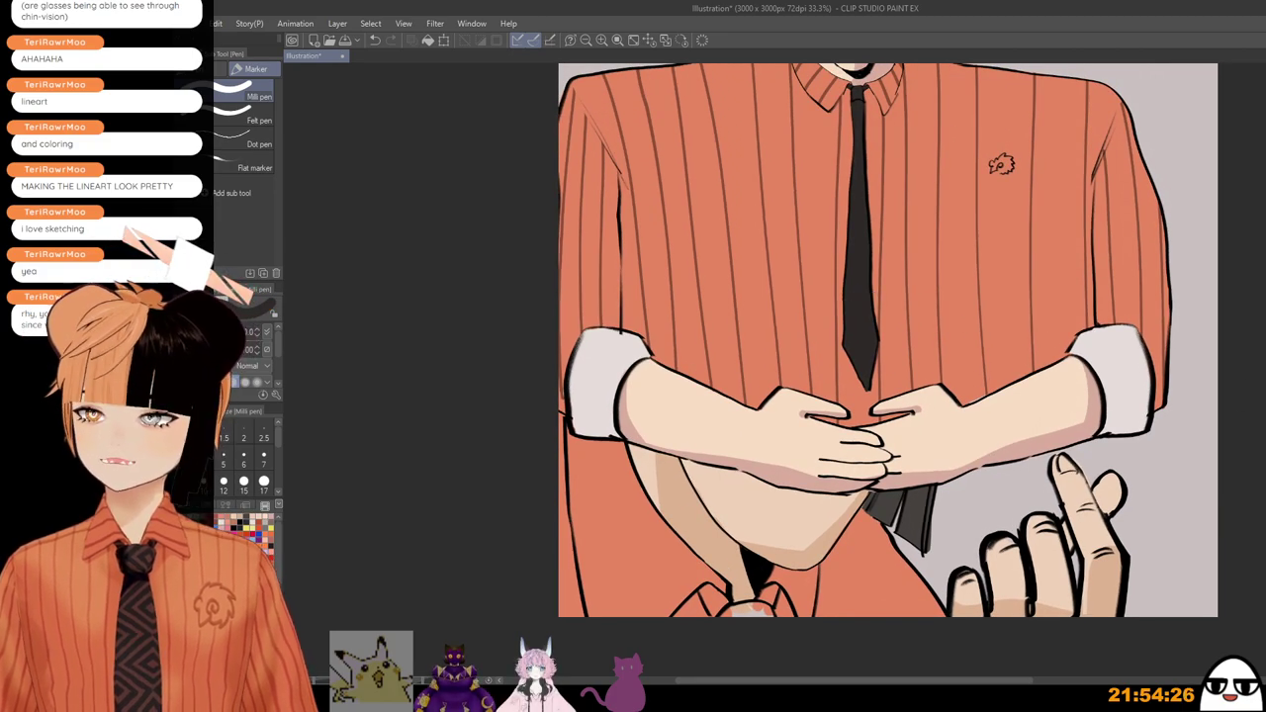
{"action": "scroll", "coordinate": [1002, 163], "scroll_direction": "up", "scroll_amount": 3}
{"action": "scroll", "coordinate": [758, 448], "scroll_direction": "up", "scroll_amount": 2}
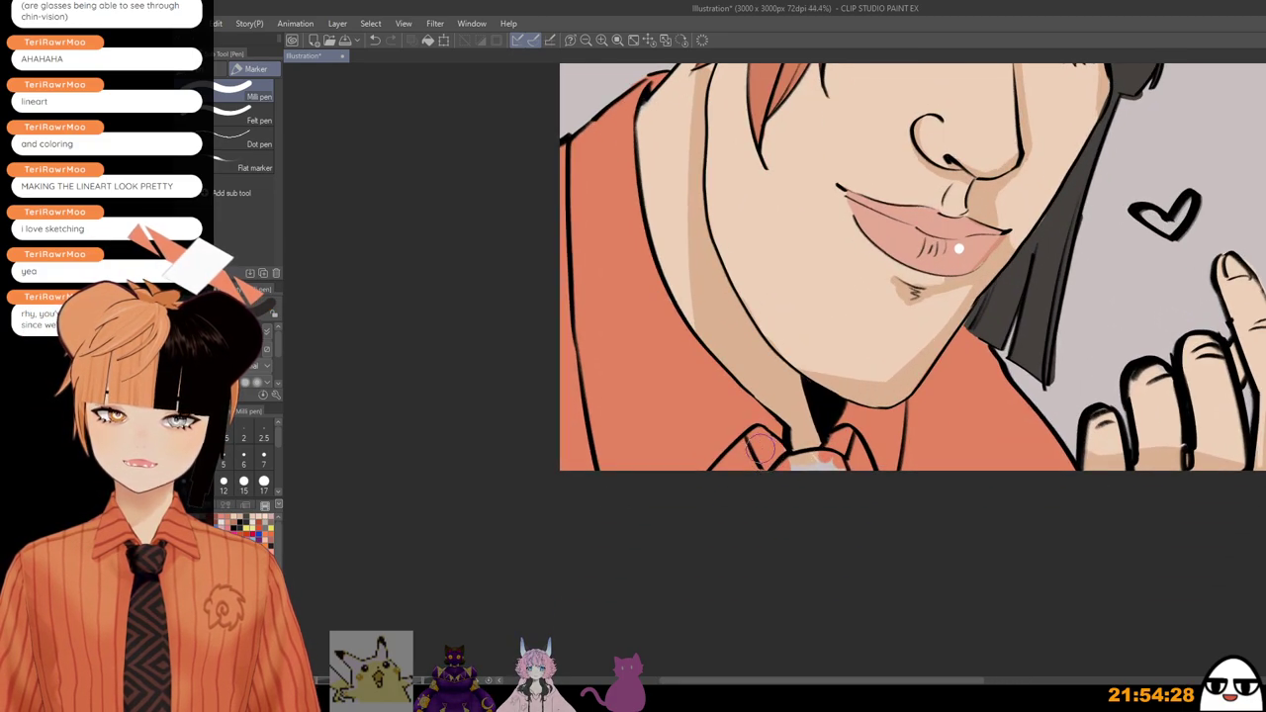
{"action": "mouse_move", "coordinate": [758, 438]}
{"action": "left_mouse_down"}
{"action": "mouse_move", "coordinate": [788, 475]}
{"action": "mouse_move", "coordinate": [820, 471]}
{"action": "mouse_move", "coordinate": [839, 437]}
{"action": "mouse_move", "coordinate": [831, 447]}
{"action": "left_mouse_up"}
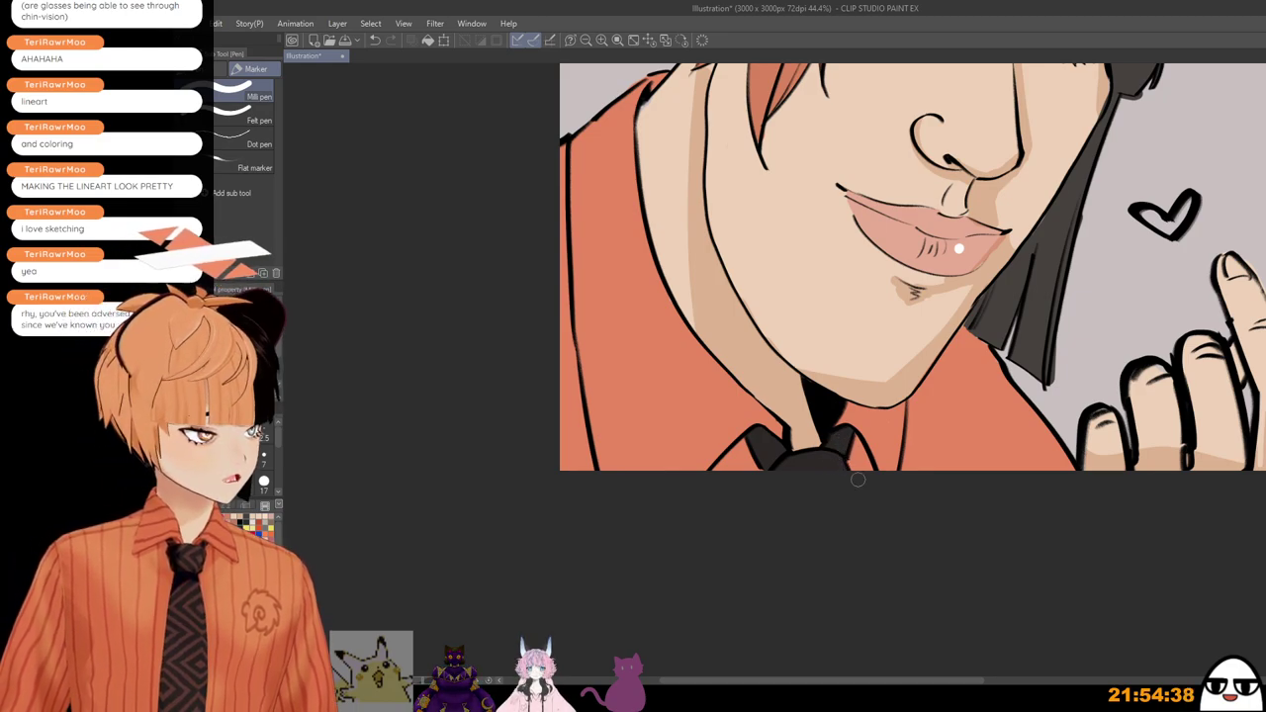
{"action": "scroll", "coordinate": [858, 480], "scroll_direction": "down", "scroll_amount": 5}
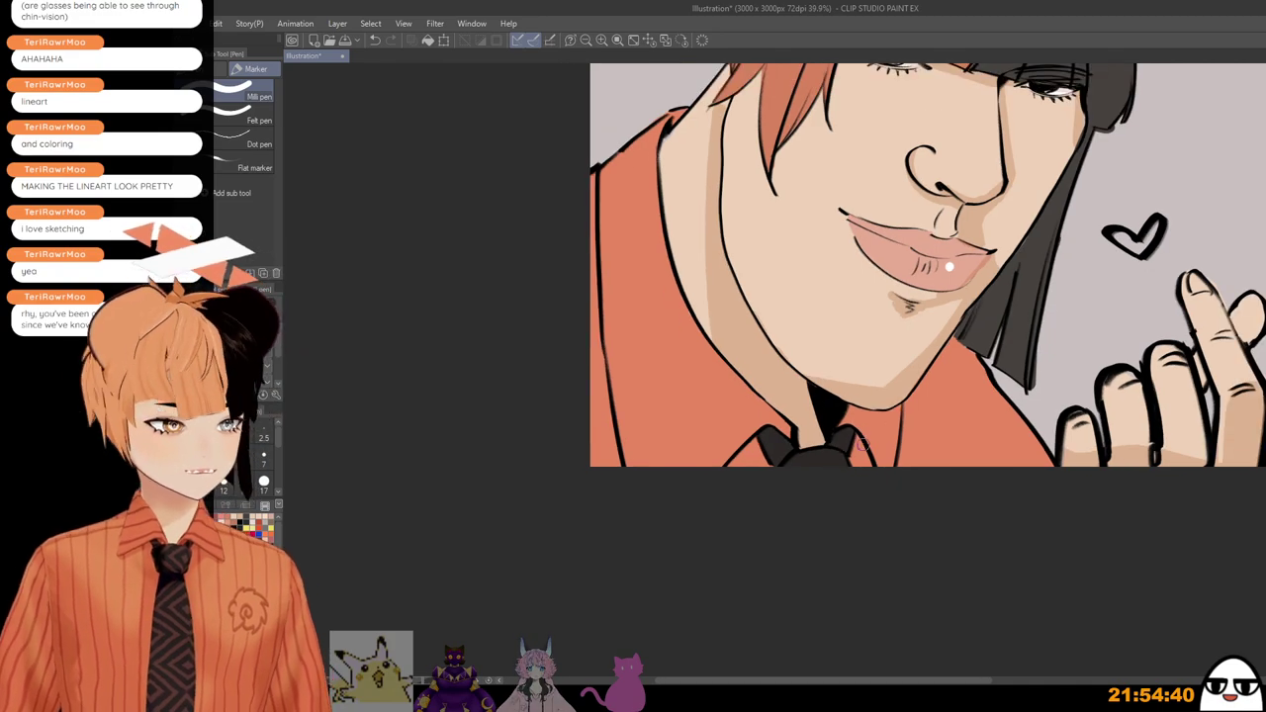
{"action": "scroll", "coordinate": [861, 517], "scroll_direction": "down", "scroll_amount": 2}
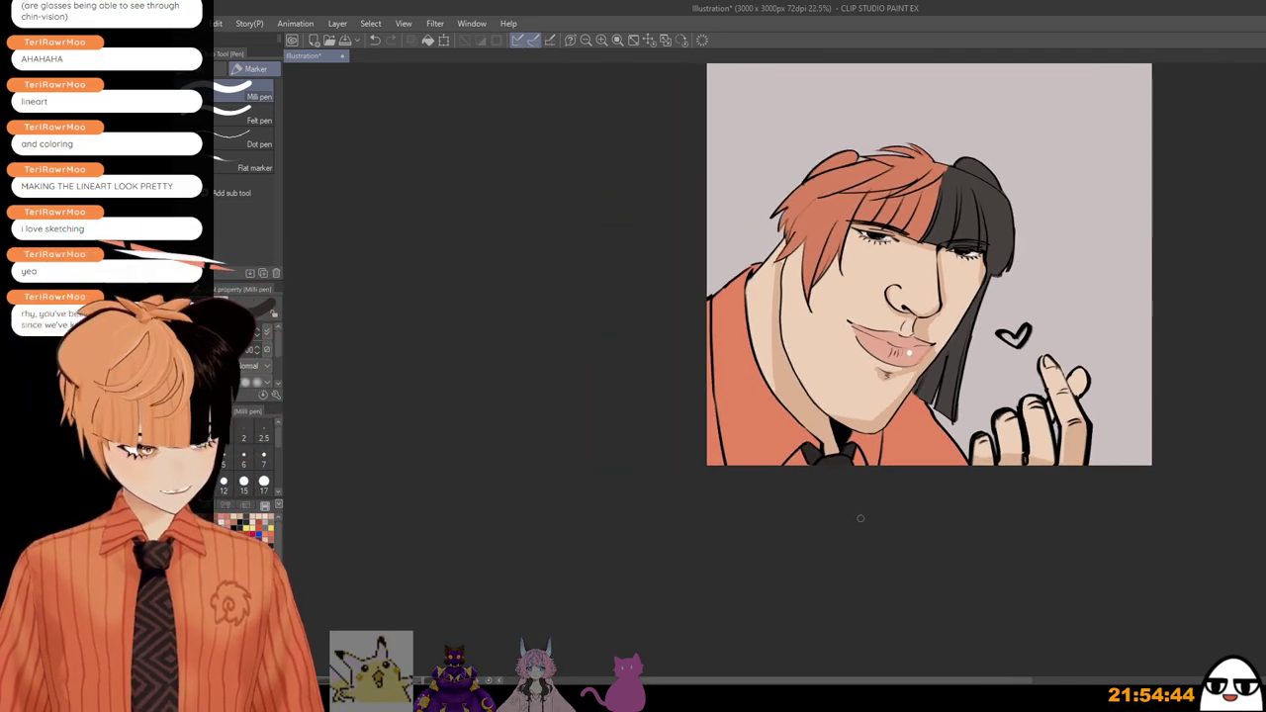
Step: Widen the white highlight on the lower lip at brush size 40 and trim its upper edge with transparent colour at size 60
{"action": "scroll", "coordinate": [830, 395], "scroll_direction": "up", "scroll_amount": 2}
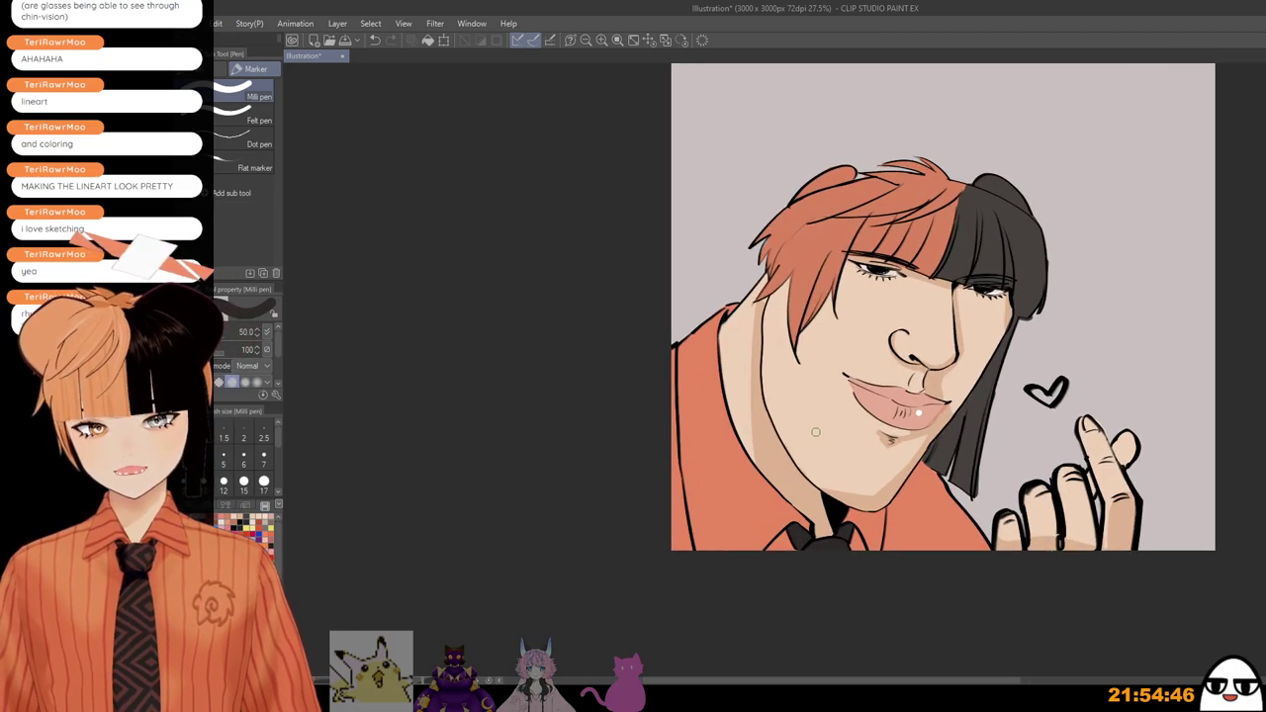
{"action": "scroll", "coordinate": [816, 431], "scroll_direction": "up", "scroll_amount": 3}
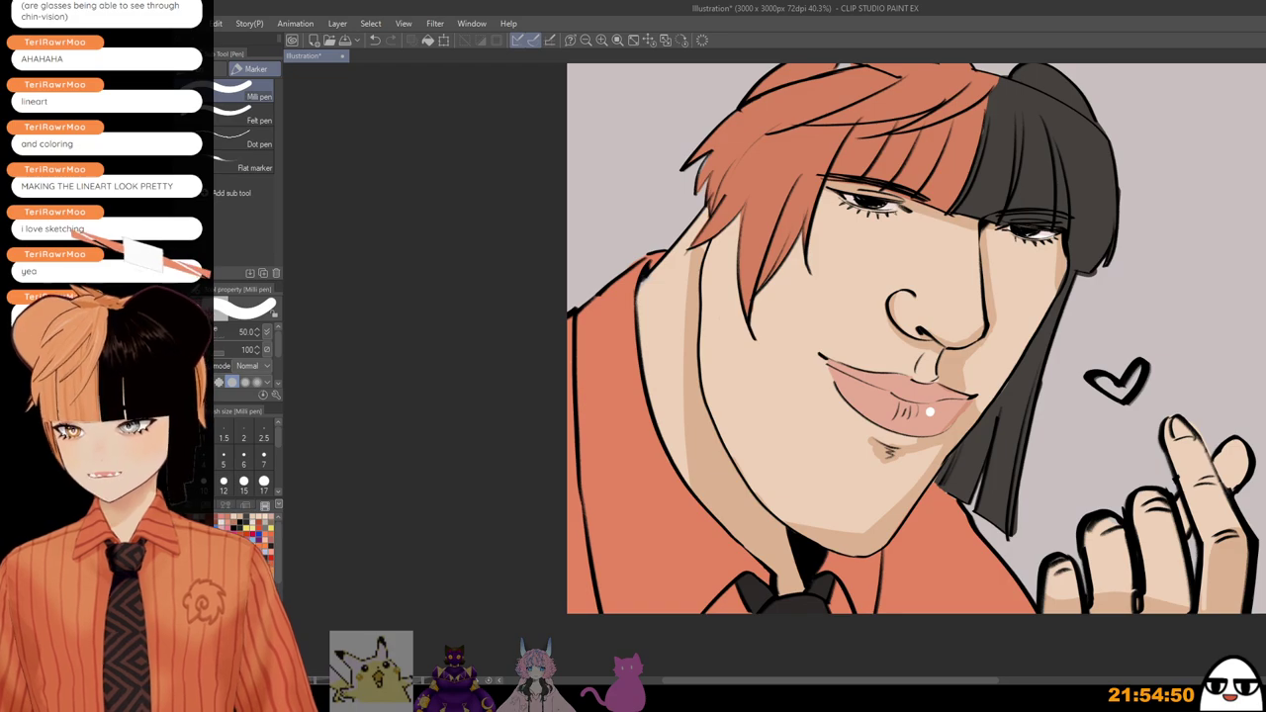
{"action": "scroll", "coordinate": [894, 396], "scroll_direction": "up", "scroll_amount": 1}
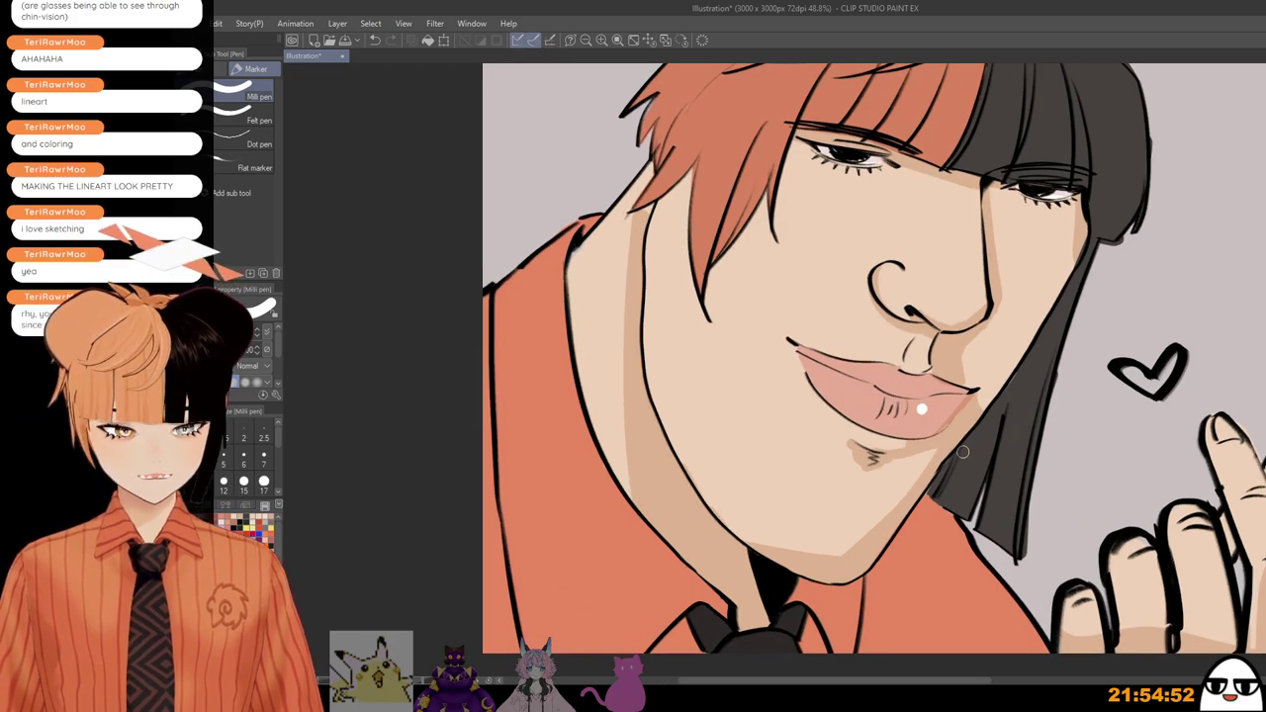
{"action": "scroll", "coordinate": [893, 385], "scroll_direction": "up", "scroll_amount": 1}
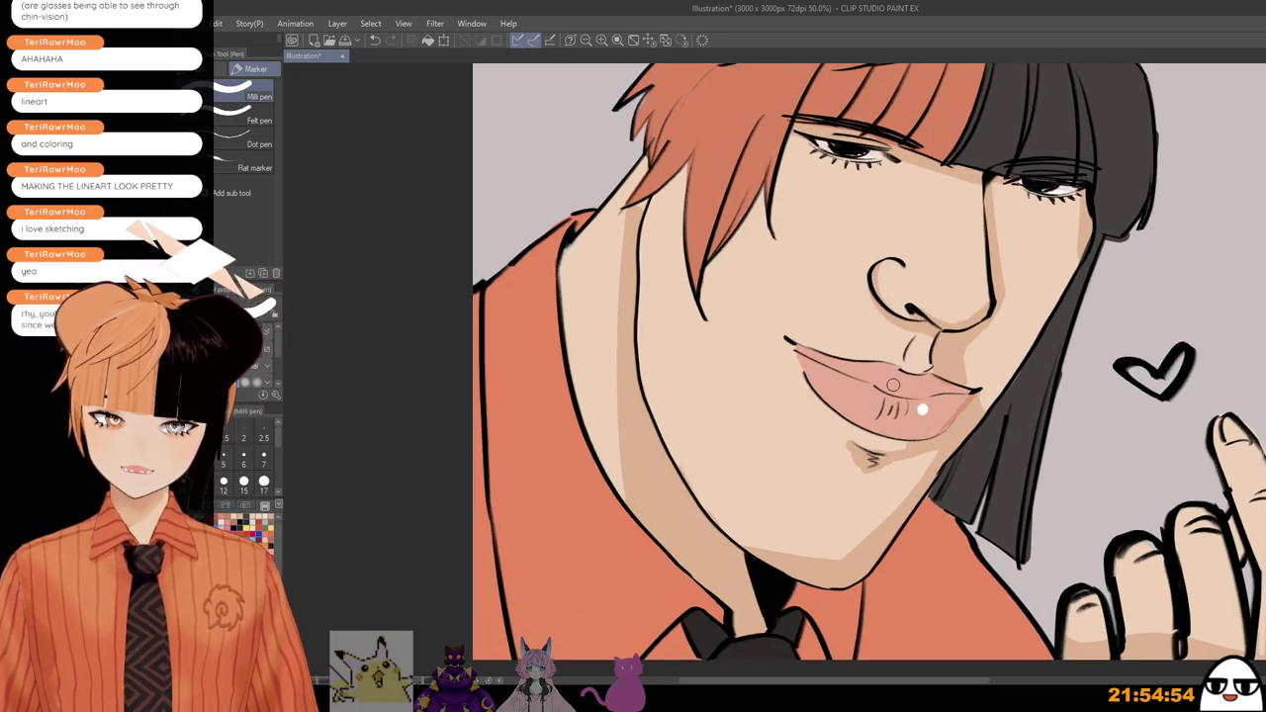
{"action": "scroll", "coordinate": [893, 385], "scroll_direction": "up", "scroll_amount": 1}
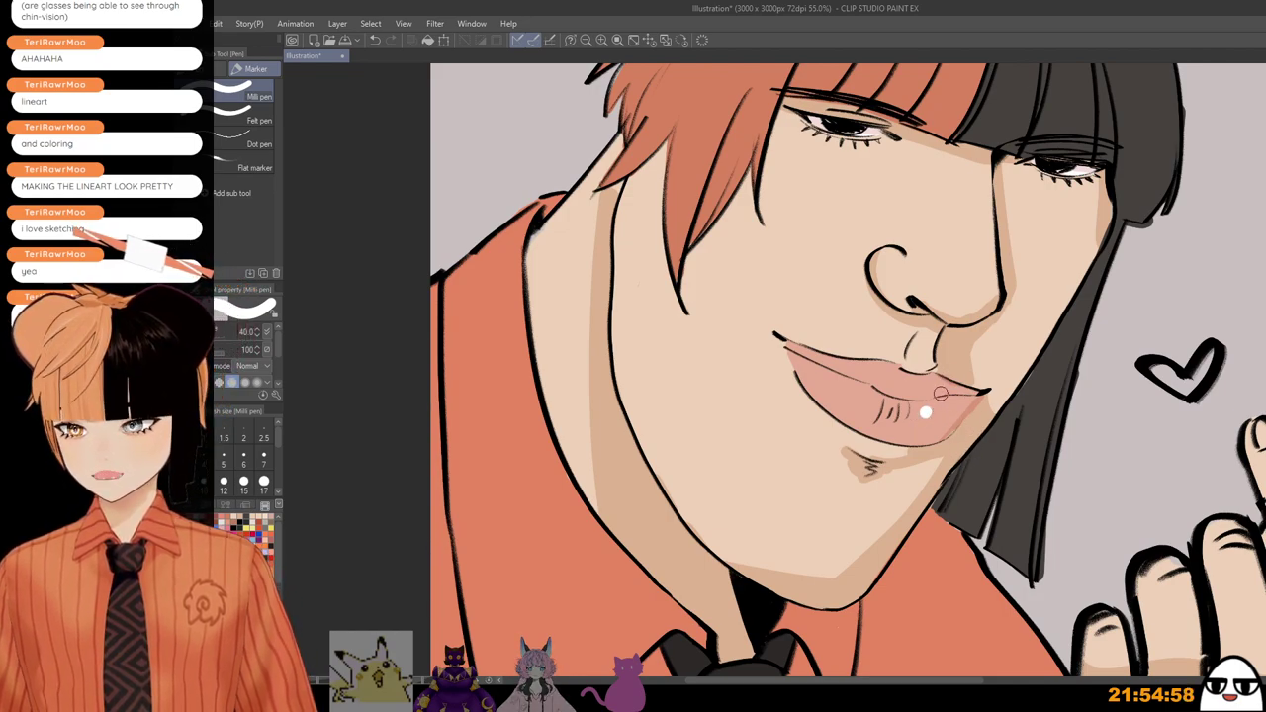
{"action": "key", "text": "bracketright"}
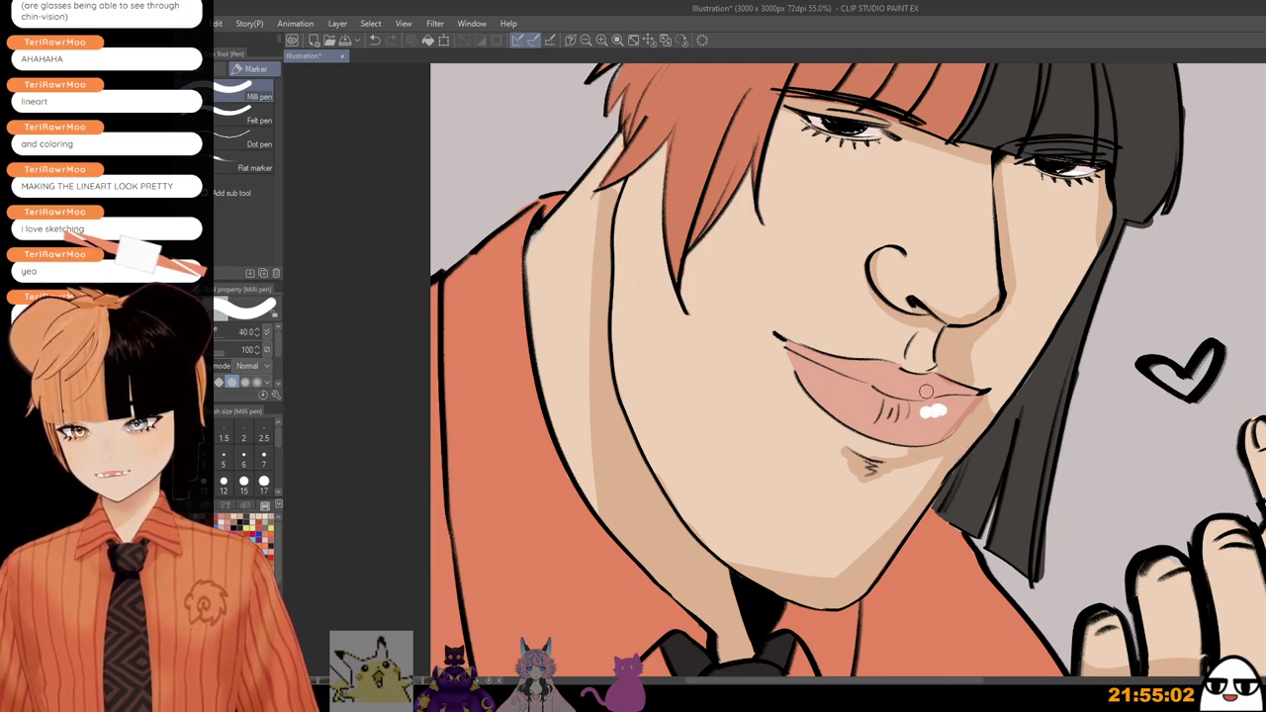
{"action": "key", "text": "ctrl+z"}
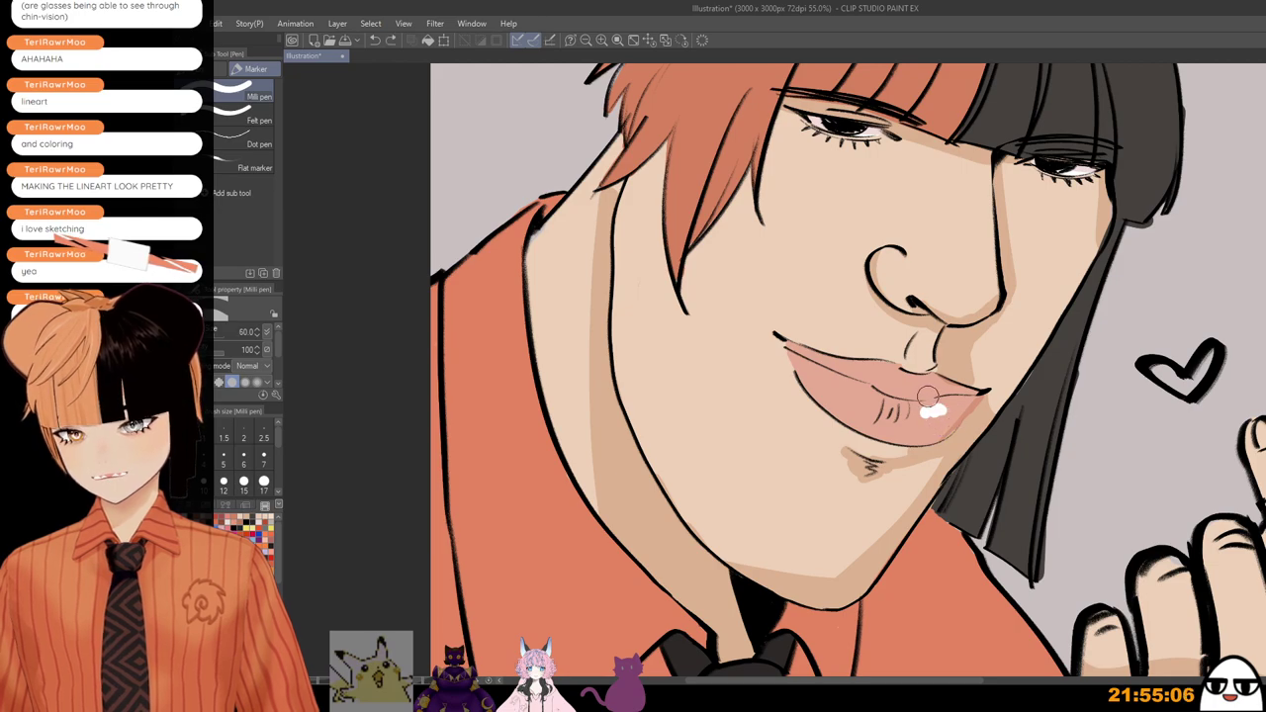
{"action": "left_click_drag", "start_coordinate": [922, 414], "coordinate": [948, 413]}
{"action": "scroll", "coordinate": [989, 495], "scroll_direction": "down", "scroll_amount": 4}
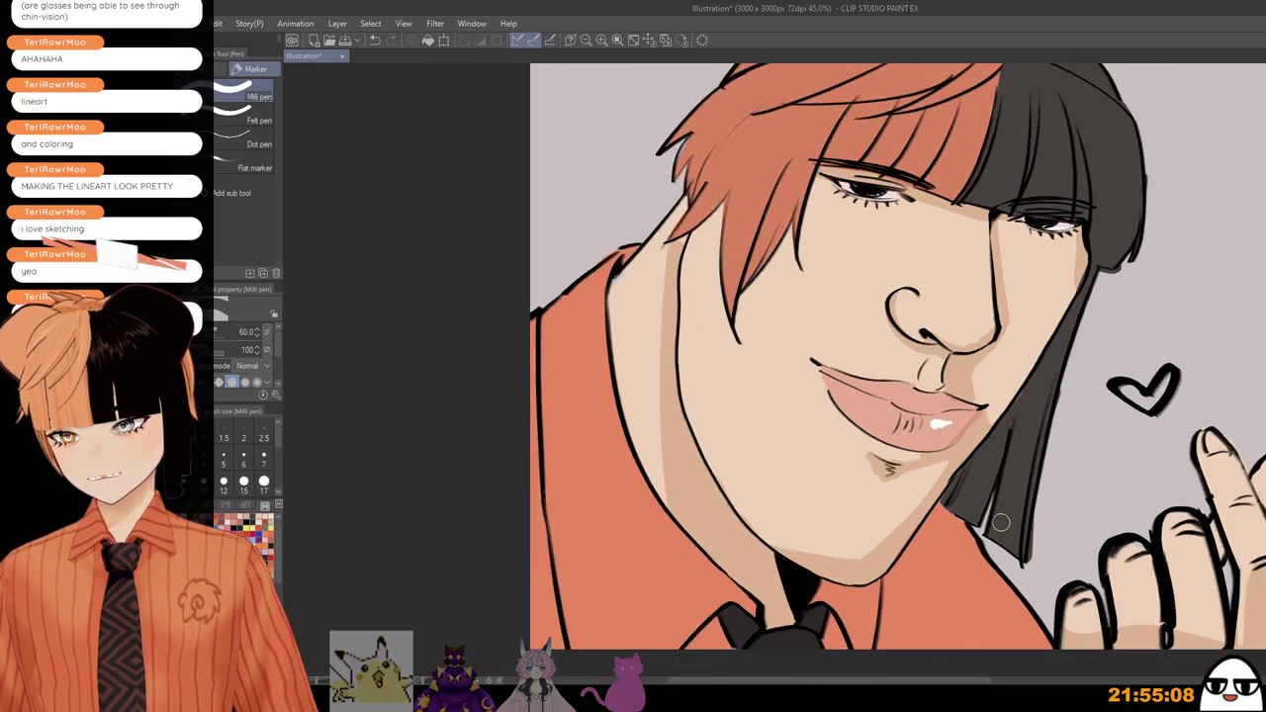
Step: Add a smaller white highlight on the other side of the lower lip's crease lines at brush size 30
{"action": "scroll", "coordinate": [921, 369], "scroll_direction": "up", "scroll_amount": 3}
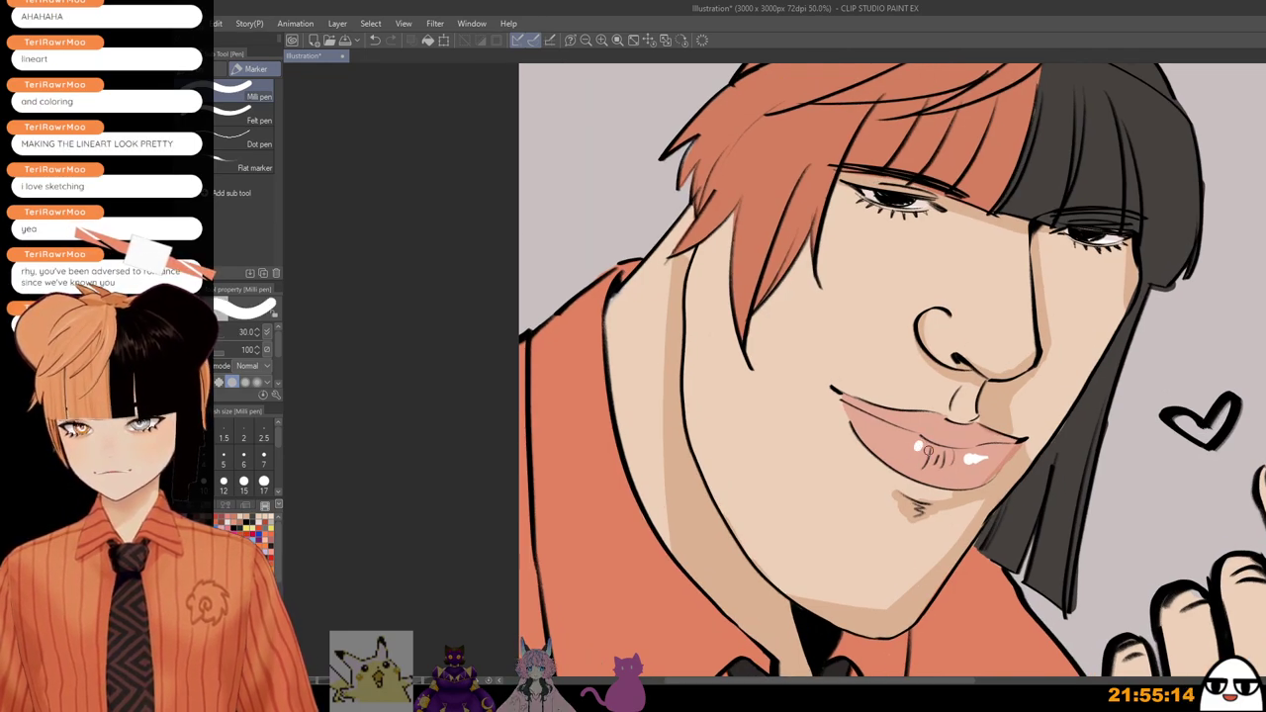
{"action": "scroll", "coordinate": [911, 441], "scroll_direction": "down", "scroll_amount": 4}
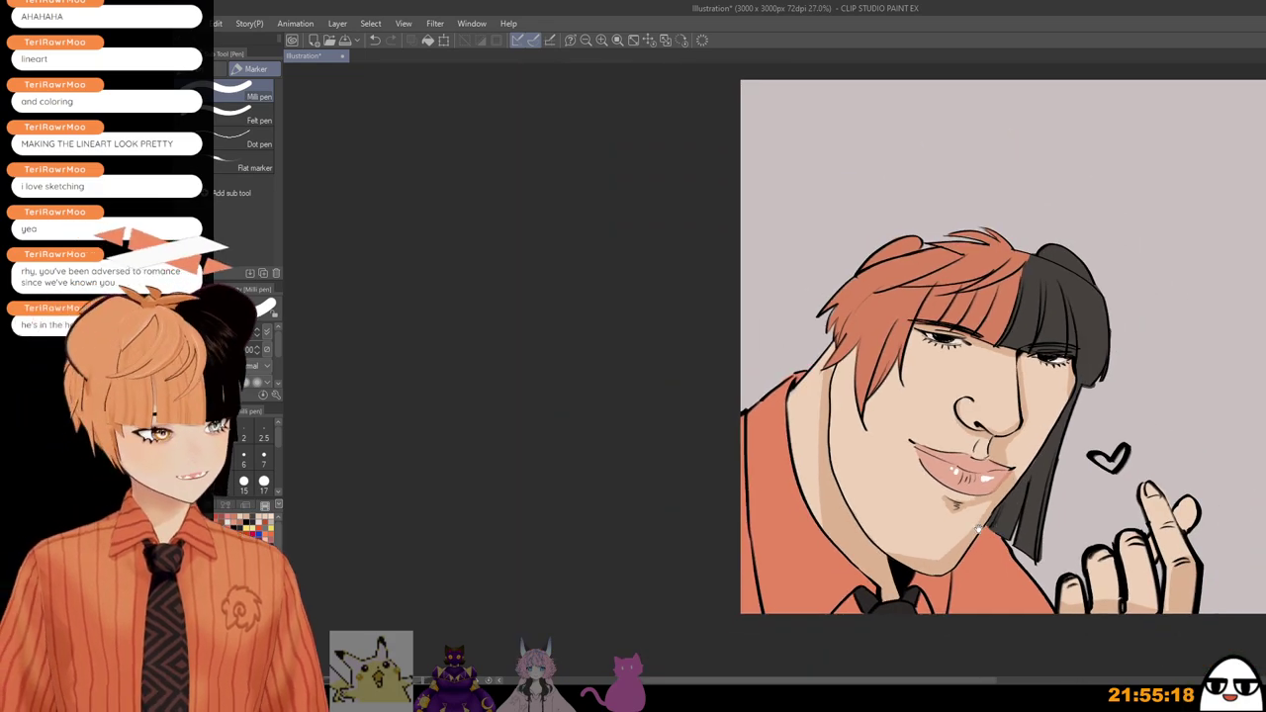
{"action": "scroll", "coordinate": [977, 529], "scroll_direction": "down", "scroll_amount": 2}
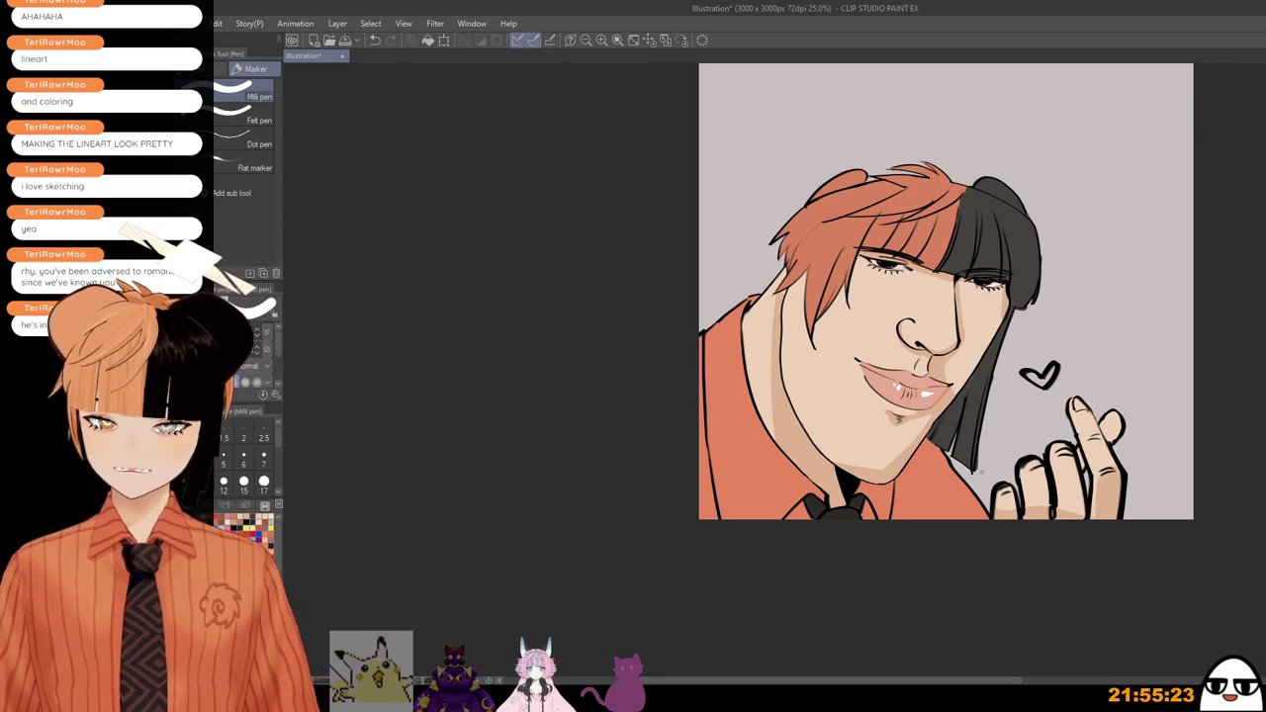
Step: Fill the small heart above the fingers with crimson red at brush size 60
{"action": "mouse_move", "coordinate": [946, 518]}
{"action": "left_mouse_down"}
{"action": "mouse_move", "coordinate": [930, 482]}
{"action": "mouse_move", "coordinate": [939, 528]}
{"action": "left_mouse_up"}
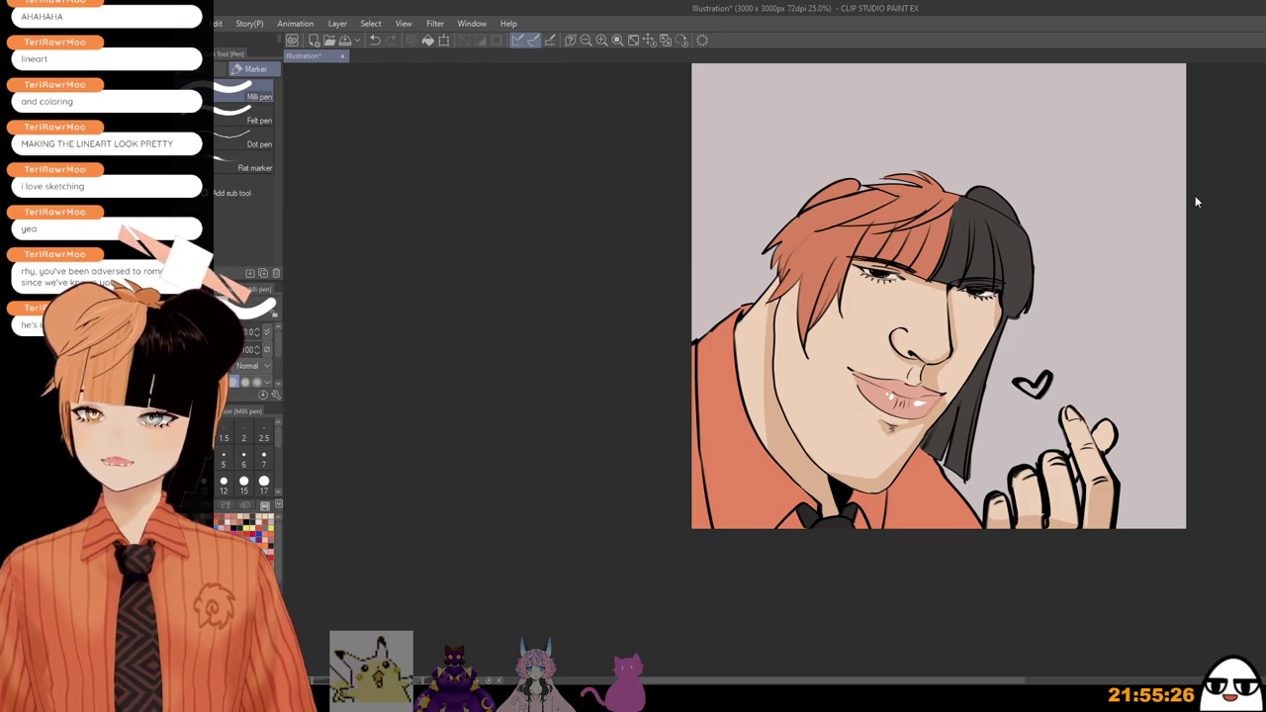
{"action": "scroll", "coordinate": [1029, 390], "scroll_direction": "up", "scroll_amount": 1}
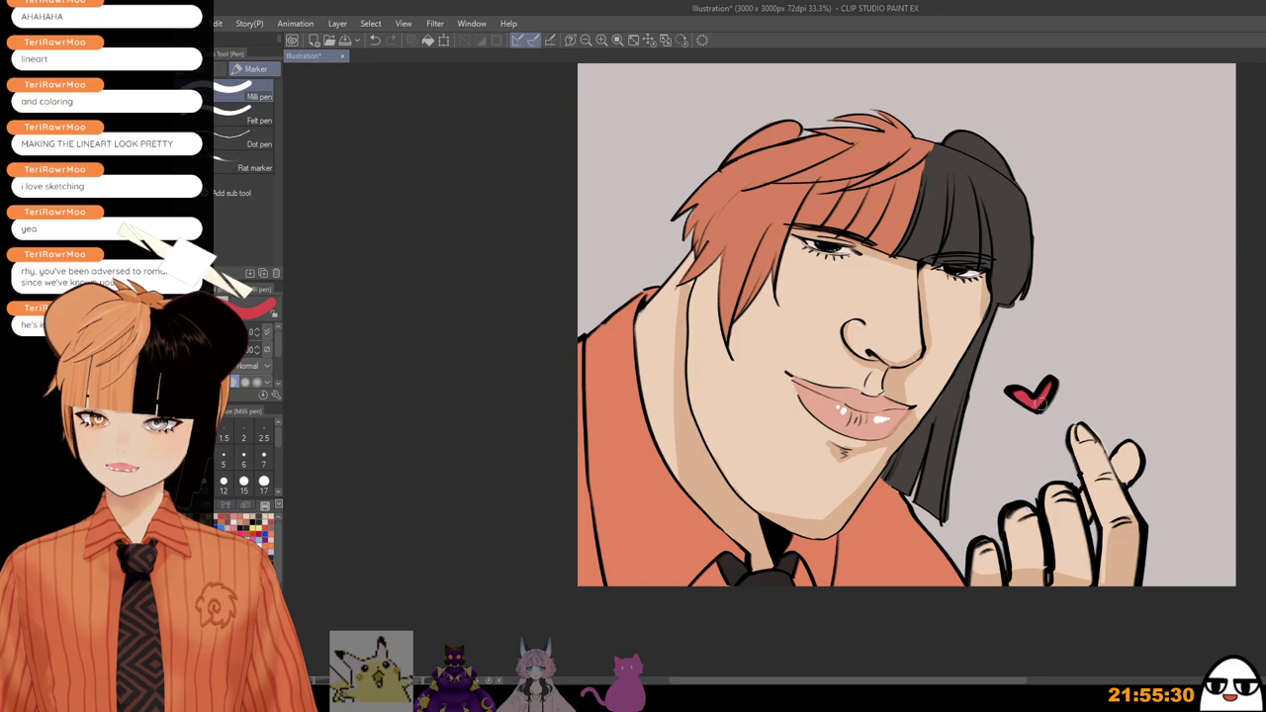
{"action": "scroll", "coordinate": [1042, 401], "scroll_direction": "down", "scroll_amount": 3}
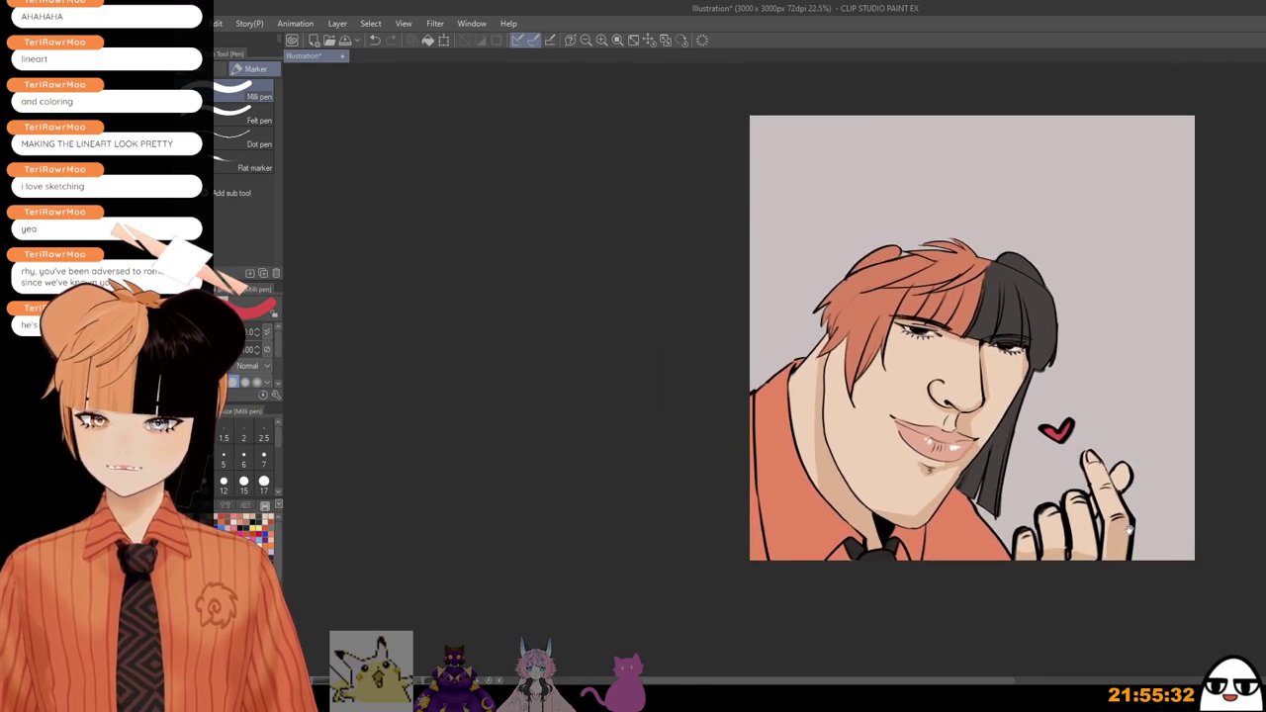
{"action": "left_click_drag", "start_coordinate": [1129, 531], "coordinate": [1130, 536]}
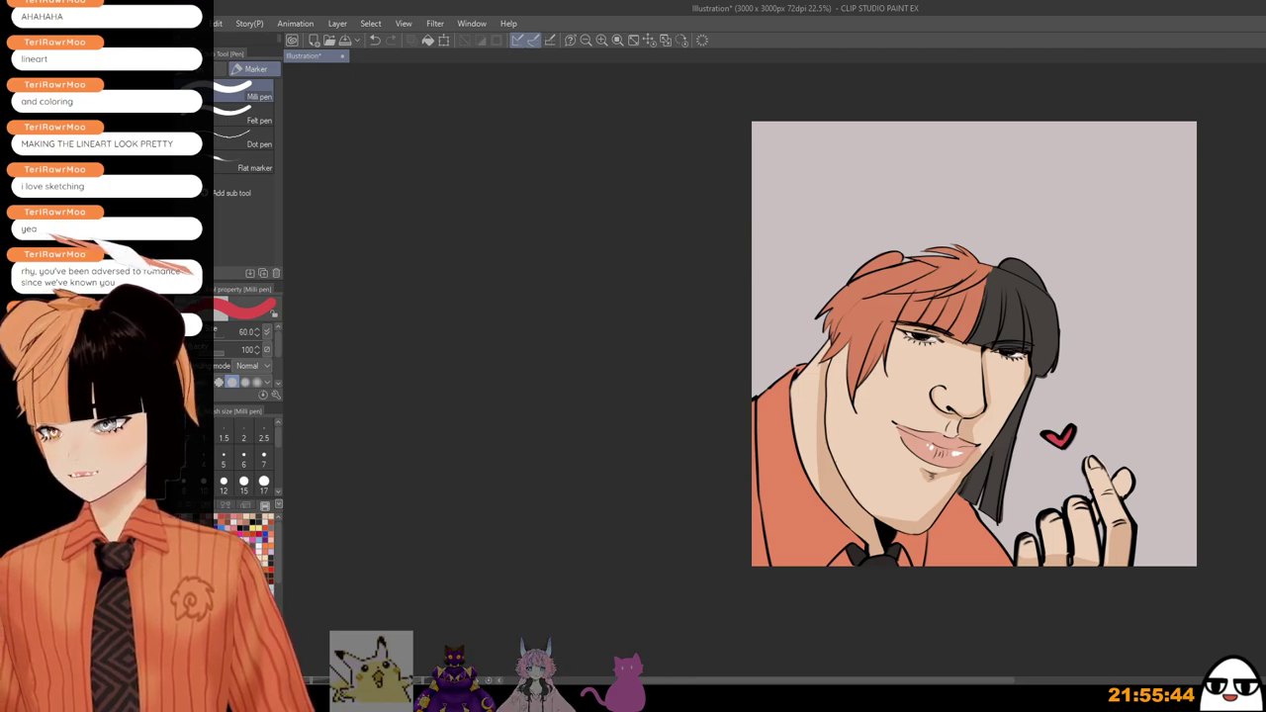
Step: Examine the coloured finger-heart portrait up close, including the face, lips, heart and hand, and in full
{"action": "left_click", "coordinate": [1265, 513]}
{"action": "left_click", "coordinate": [1265, 512]}
{"action": "scroll", "coordinate": [1257, 513], "scroll_direction": "up", "scroll_amount": 3}
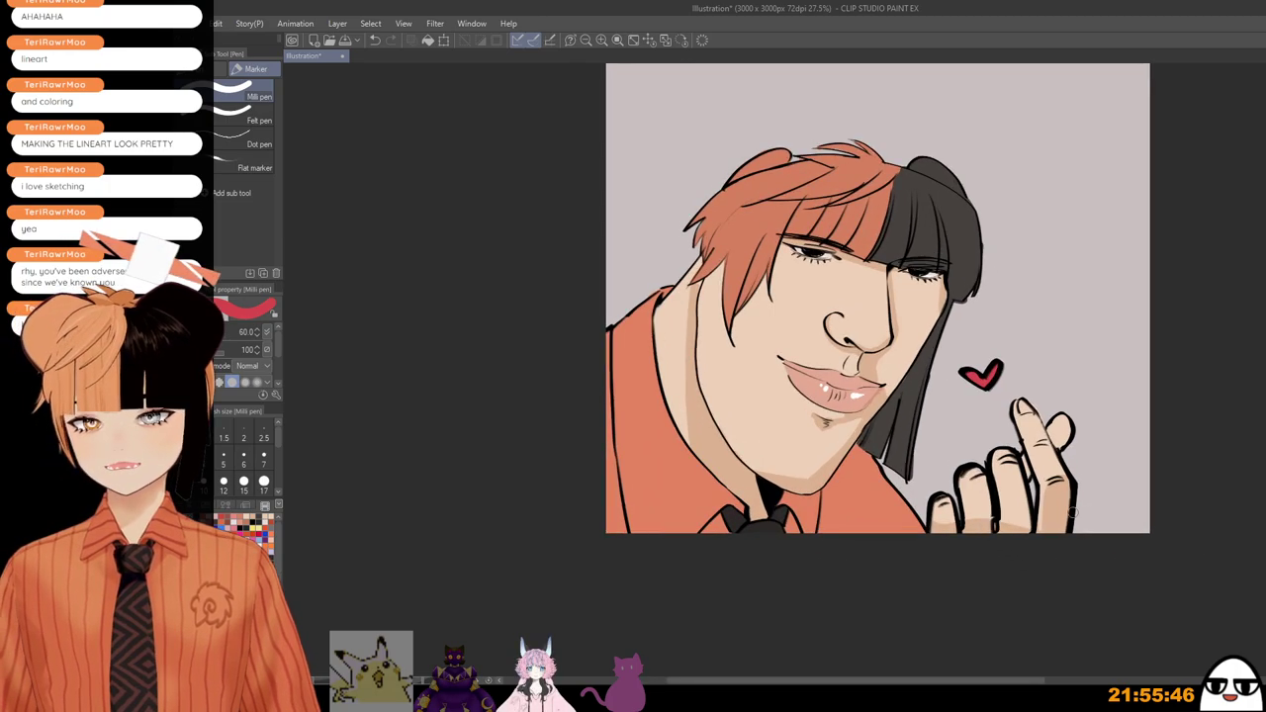
{"action": "scroll", "coordinate": [1140, 529], "scroll_direction": "up", "scroll_amount": 1}
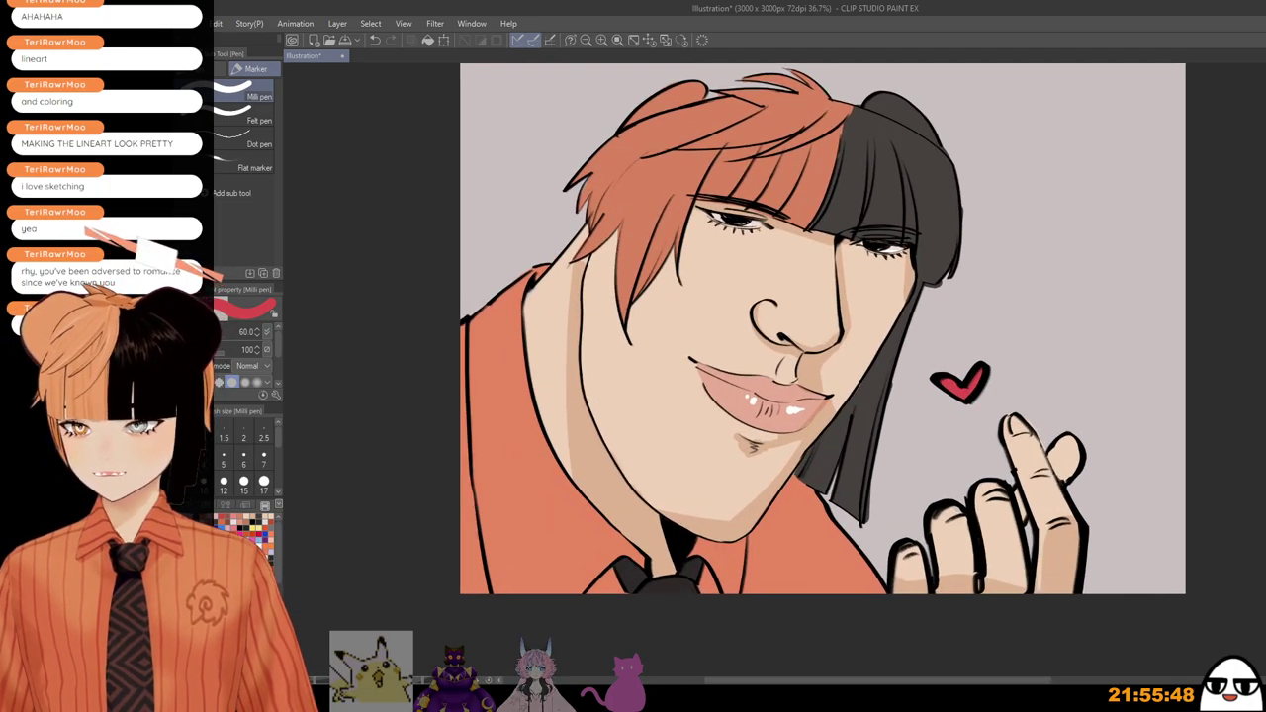
{"action": "scroll", "coordinate": [1061, 413], "scroll_direction": "up", "scroll_amount": 2}
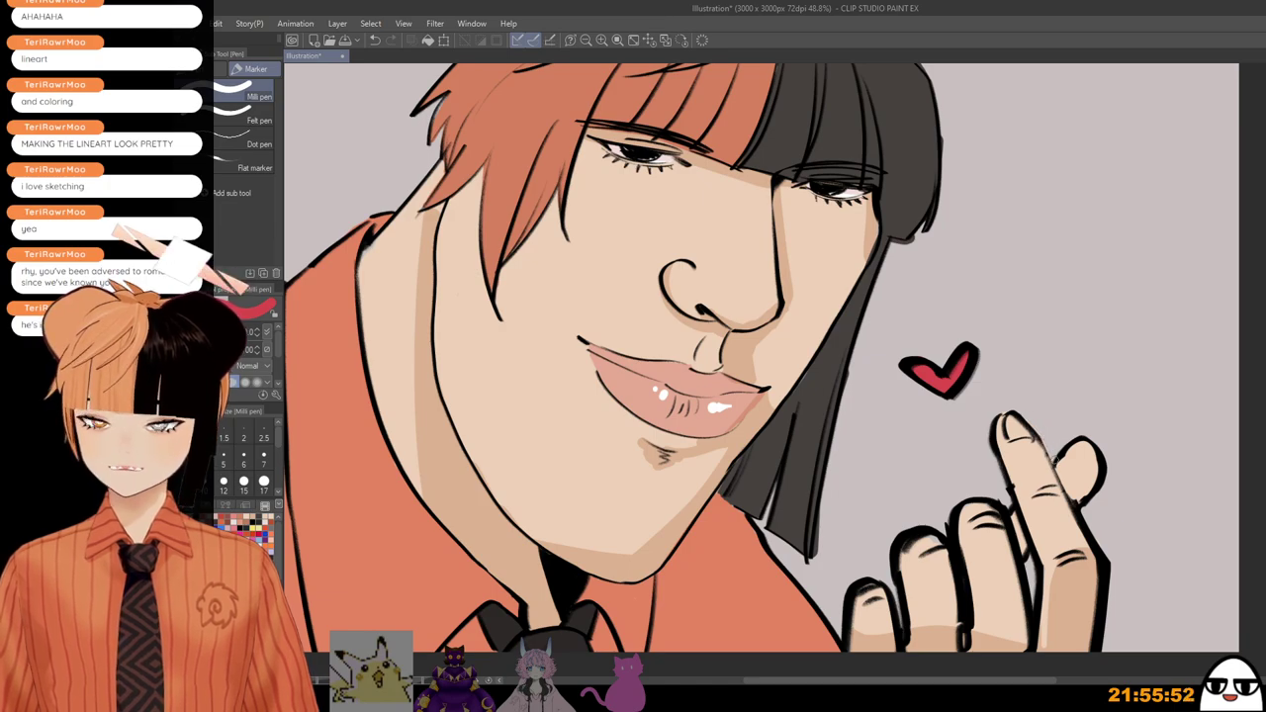
{"action": "scroll", "coordinate": [1053, 456], "scroll_direction": "down", "scroll_amount": 2}
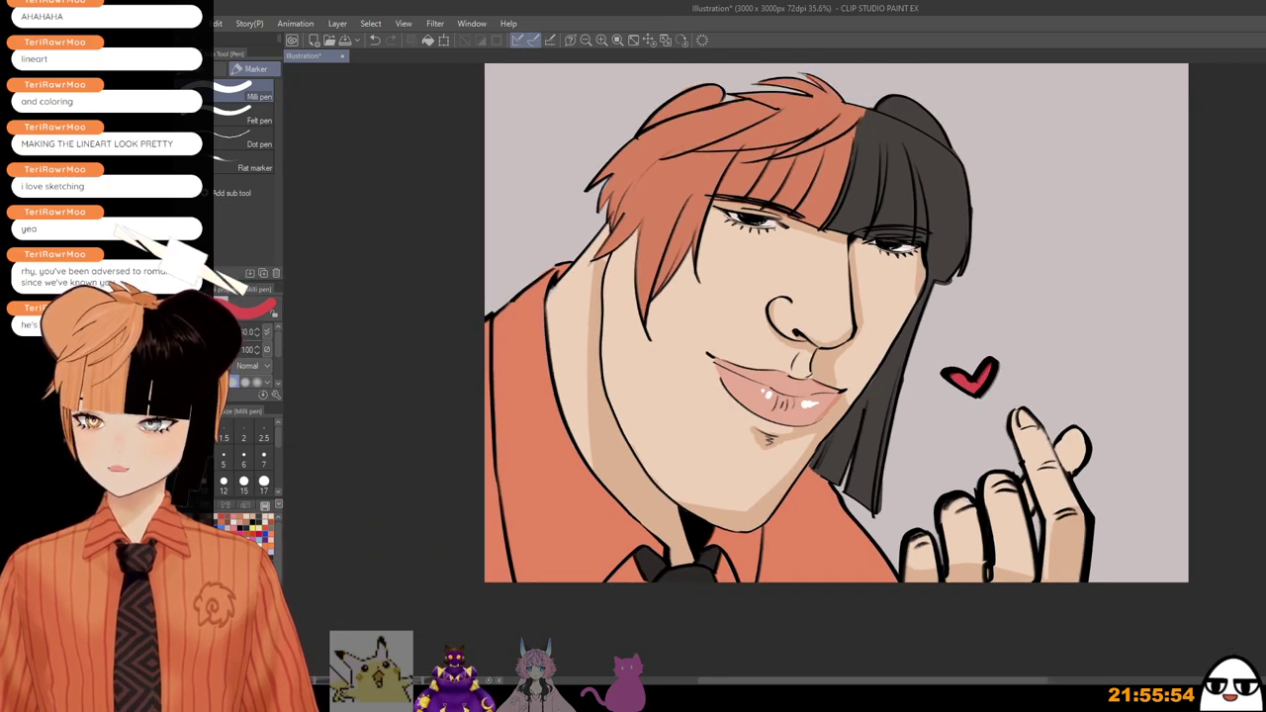
{"action": "scroll", "coordinate": [952, 496], "scroll_direction": "up", "scroll_amount": 3}
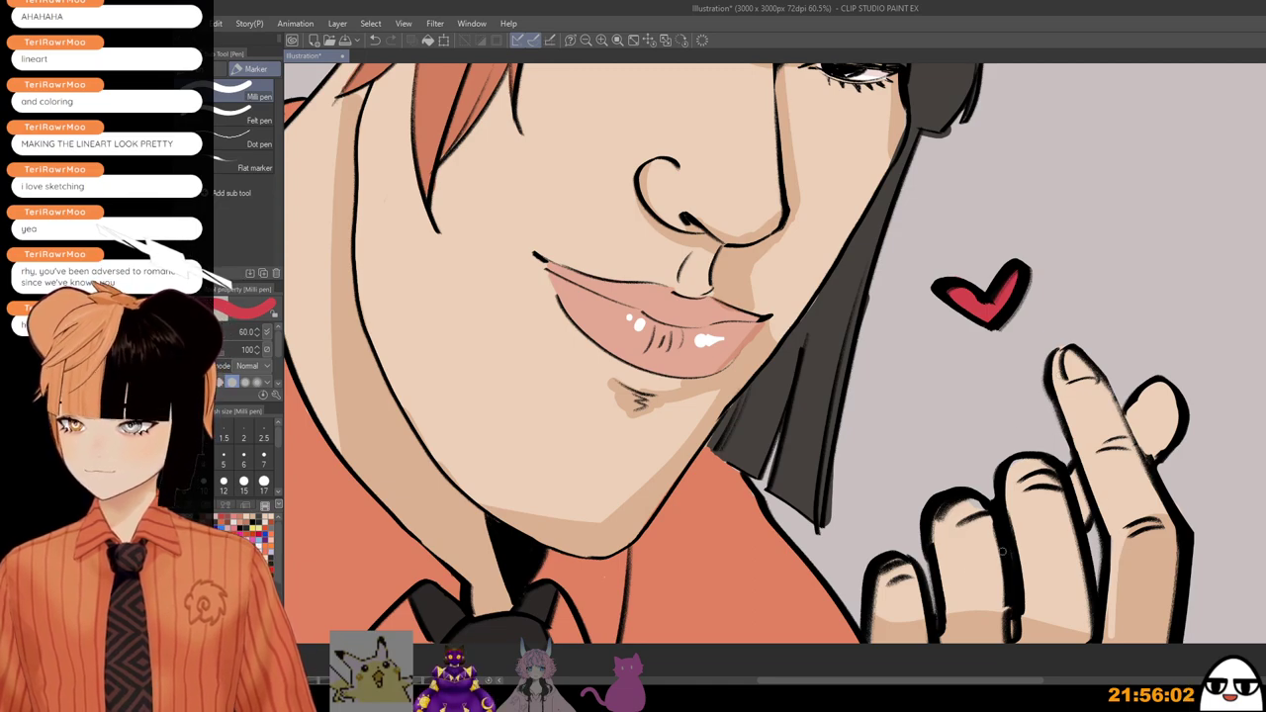
{"action": "scroll", "coordinate": [974, 509], "scroll_direction": "down", "scroll_amount": 4}
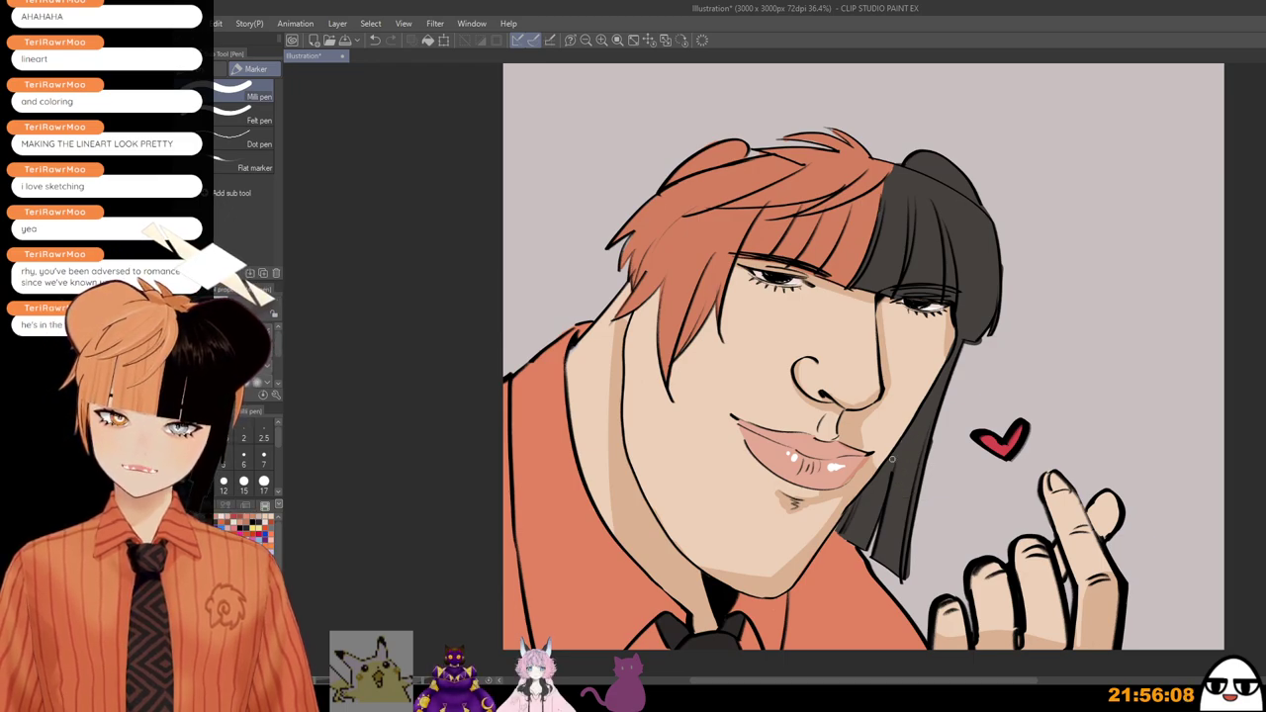
{"action": "scroll", "coordinate": [891, 459], "scroll_direction": "down", "scroll_amount": 1}
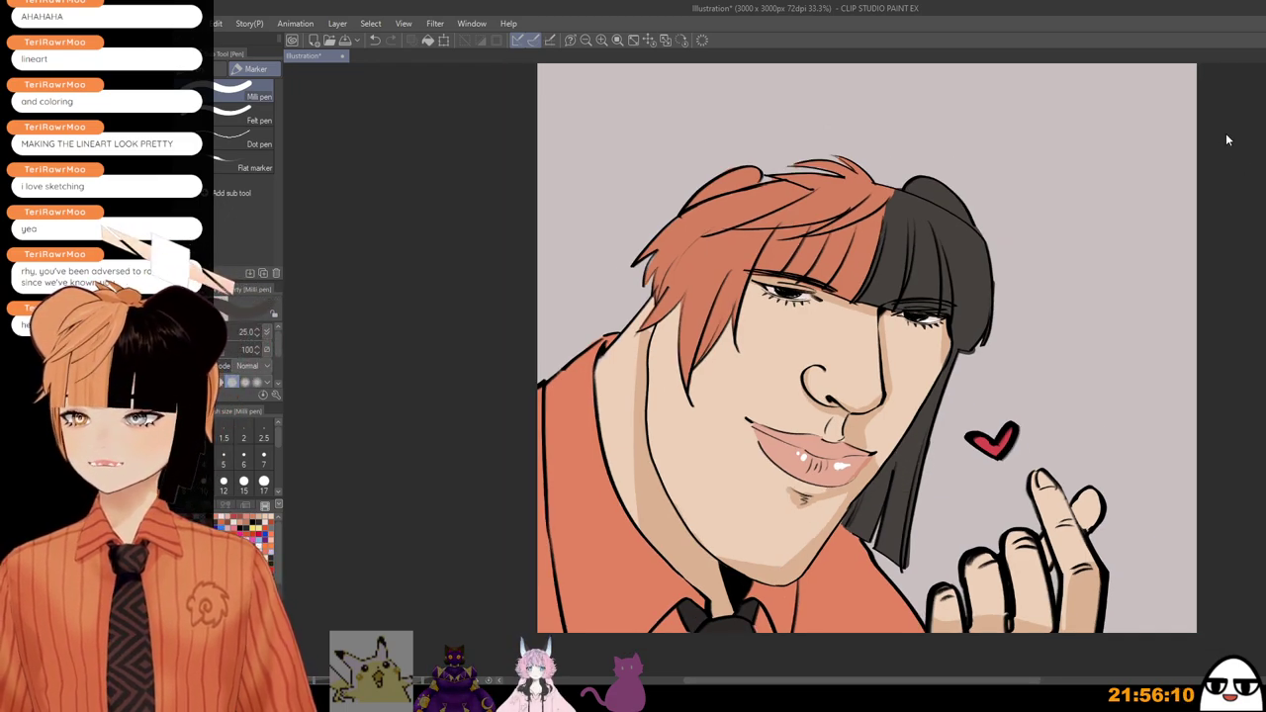
Step: Paint light grey highlight streaks on the long dark hair strand beside the jaw with the Milli pen at size 20
{"action": "key", "text": "b"}
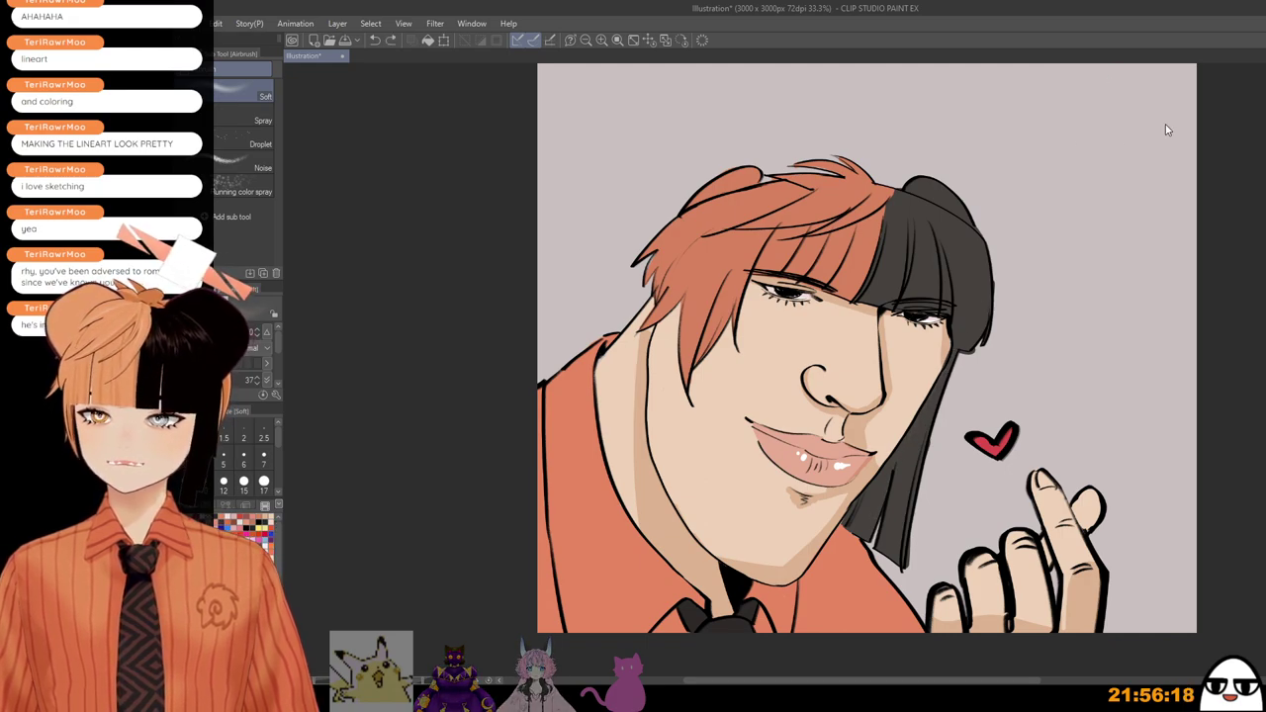
{"action": "key", "text": "p"}
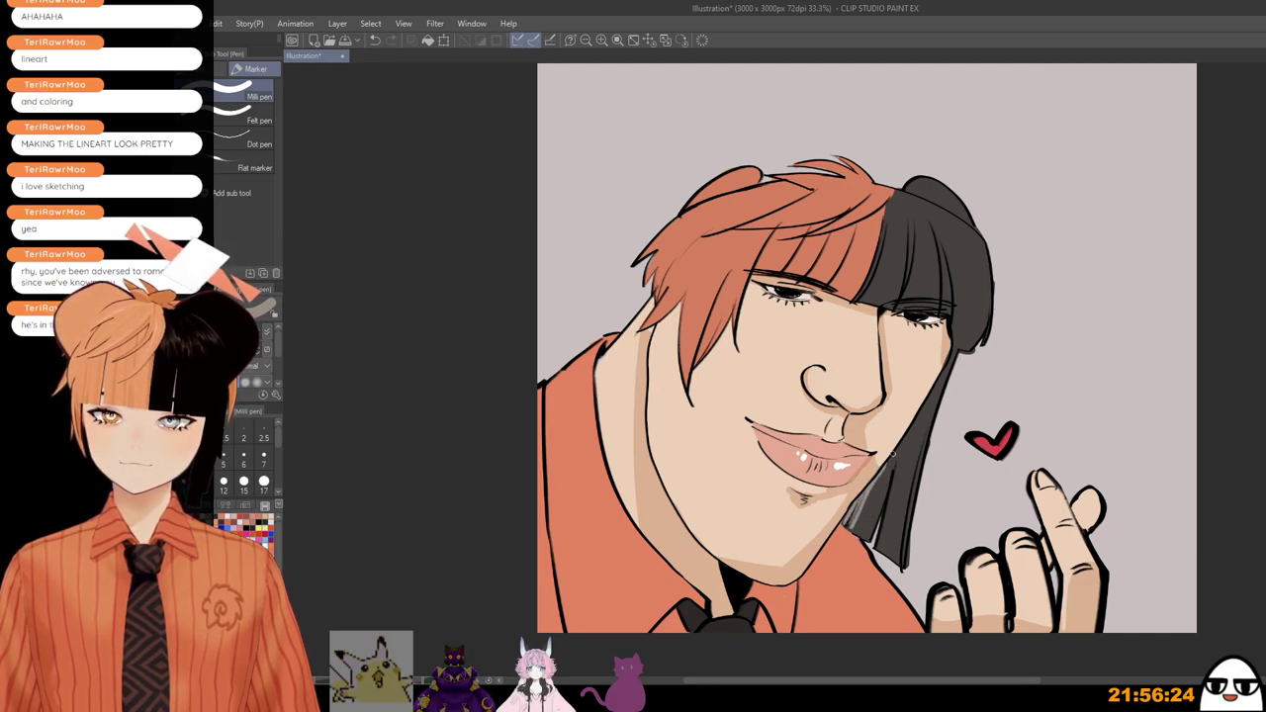
{"action": "left_click_drag", "start_coordinate": [854, 538], "coordinate": [896, 455]}
{"action": "key", "text": "ctrl+z"}
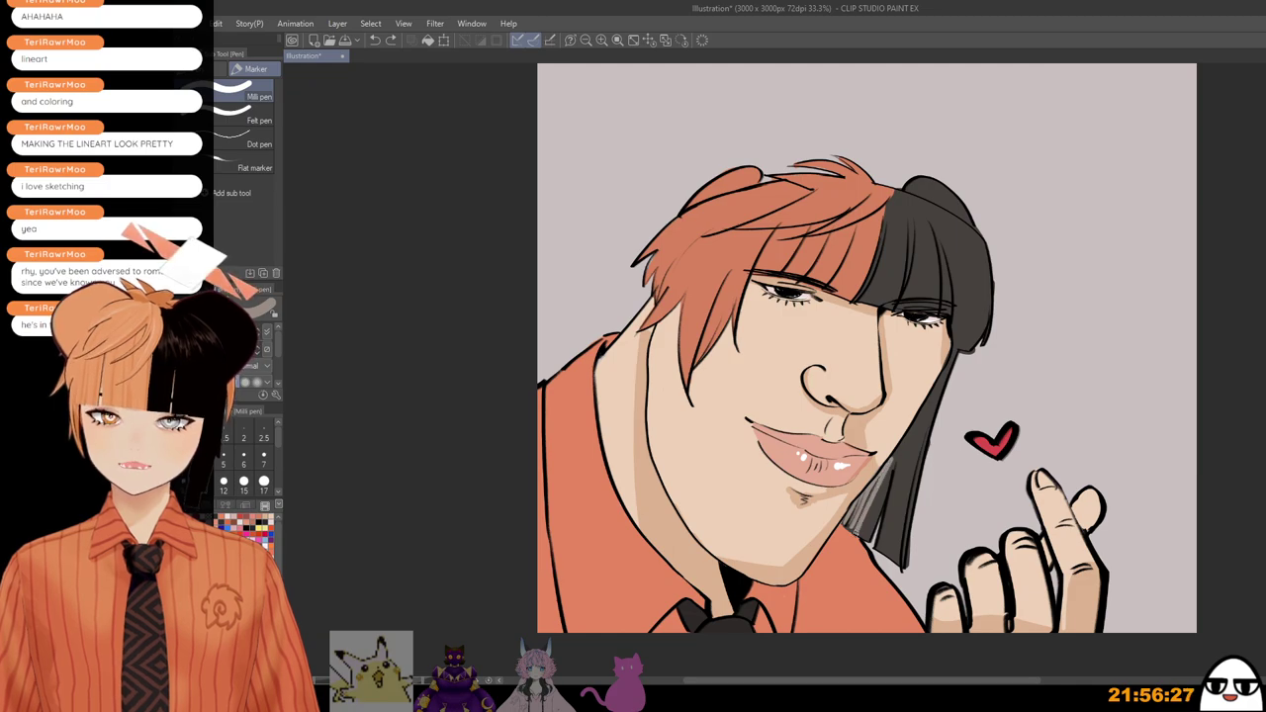
{"action": "key", "text": "ctrl+z"}
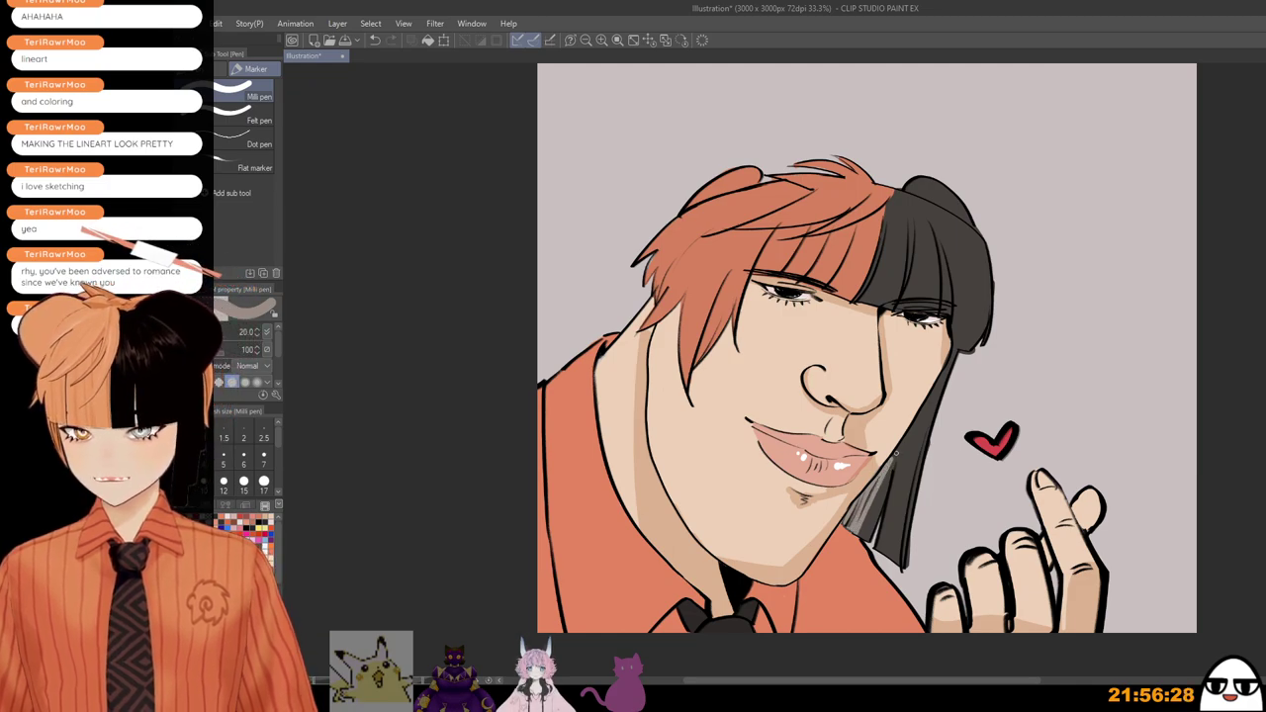
{"action": "key", "text": "bracketleft"}
{"action": "left_click_drag", "start_coordinate": [910, 421], "coordinate": [873, 501]}
{"action": "key", "text": "bracketright"}
{"action": "key", "text": "ctrl+z"}
{"action": "key", "text": "ctrl+z"}
{"action": "left_click_drag", "start_coordinate": [930, 399], "coordinate": [919, 425]}
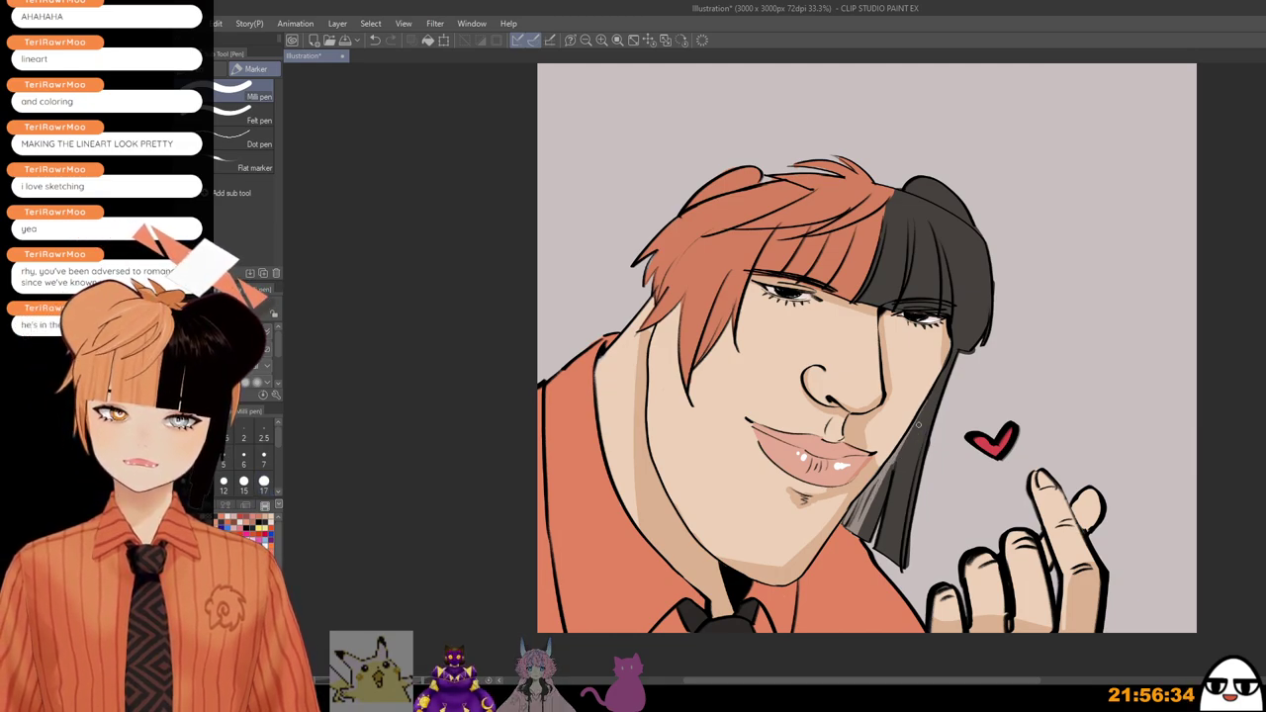
Step: Try a skin-tone stroke on the cheek beside the dark hair, below the eye, at brush size 40
{"action": "scroll", "coordinate": [955, 340], "scroll_direction": "up", "scroll_amount": 1}
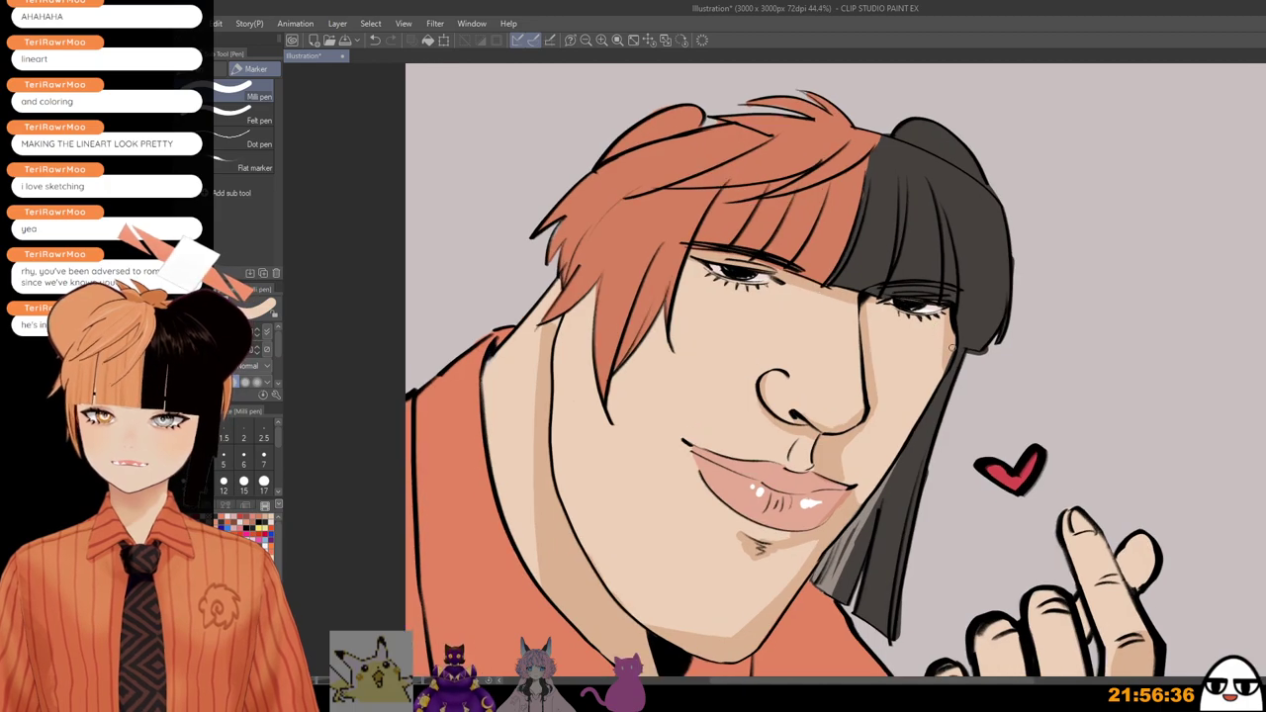
{"action": "scroll", "coordinate": [955, 340], "scroll_direction": "up", "scroll_amount": 1}
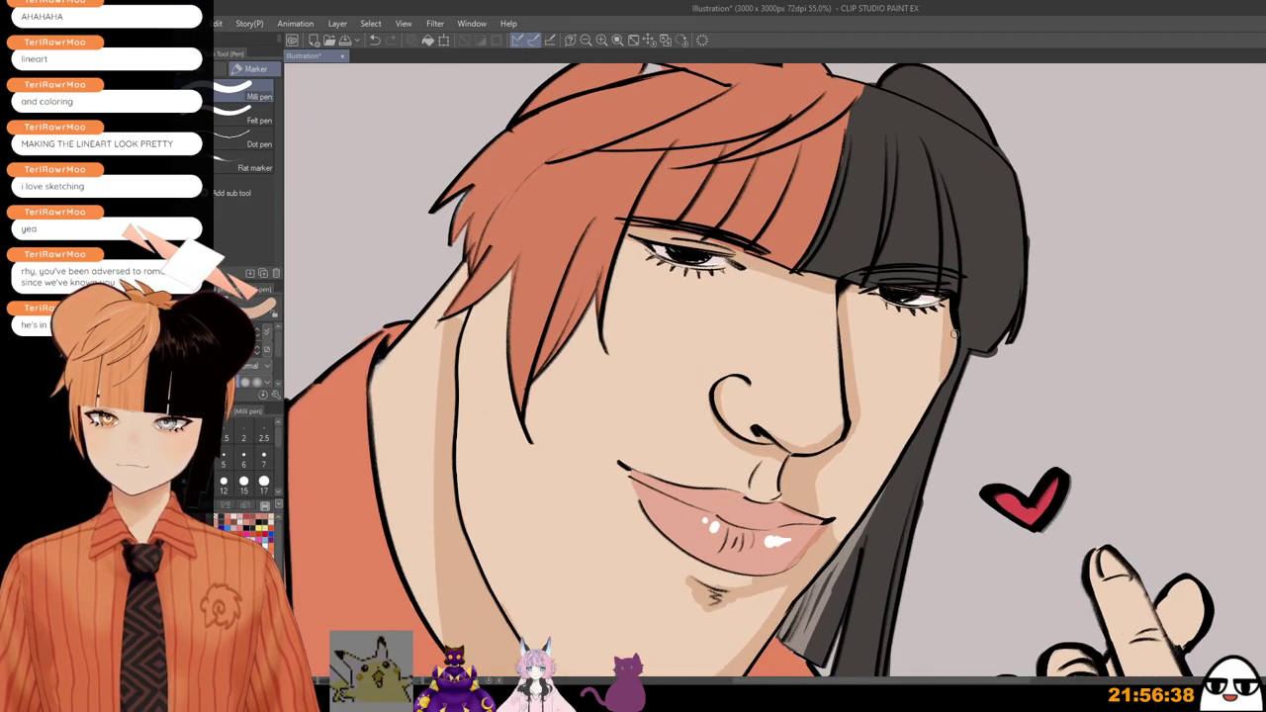
{"action": "key", "text": "bracketright"}
{"action": "key", "text": "bracketright"}
{"action": "left_click_drag", "start_coordinate": [940, 329], "coordinate": [936, 352]}
{"action": "key", "text": "ctrl+z"}
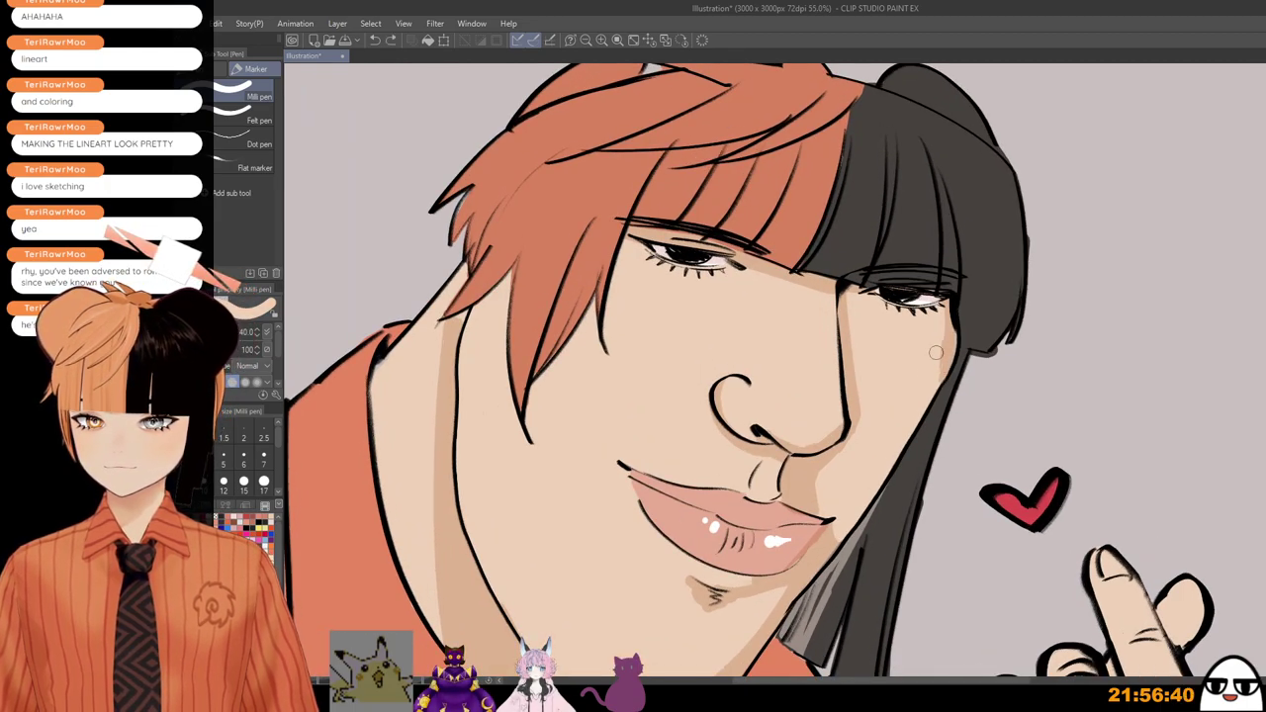
Step: Try a skin-shadow stroke beneath the orange hair beside the jaw at brush size 17
{"action": "scroll", "coordinate": [945, 315], "scroll_direction": "down", "scroll_amount": 2}
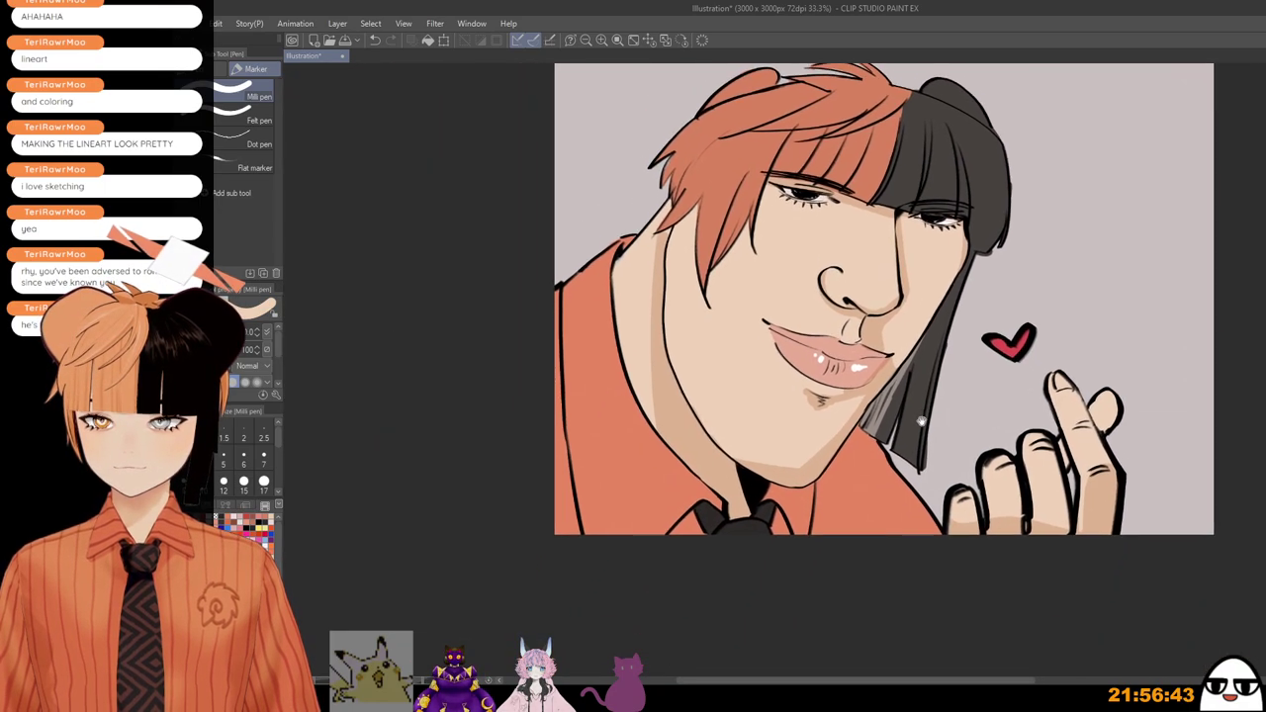
{"action": "left_click_drag", "start_coordinate": [921, 422], "coordinate": [923, 414]}
{"action": "left_click_drag", "start_coordinate": [876, 508], "coordinate": [919, 408]}
{"action": "scroll", "coordinate": [904, 566], "scroll_direction": "down", "scroll_amount": 1}
{"action": "scroll", "coordinate": [697, 335], "scroll_direction": "up", "scroll_amount": 2}
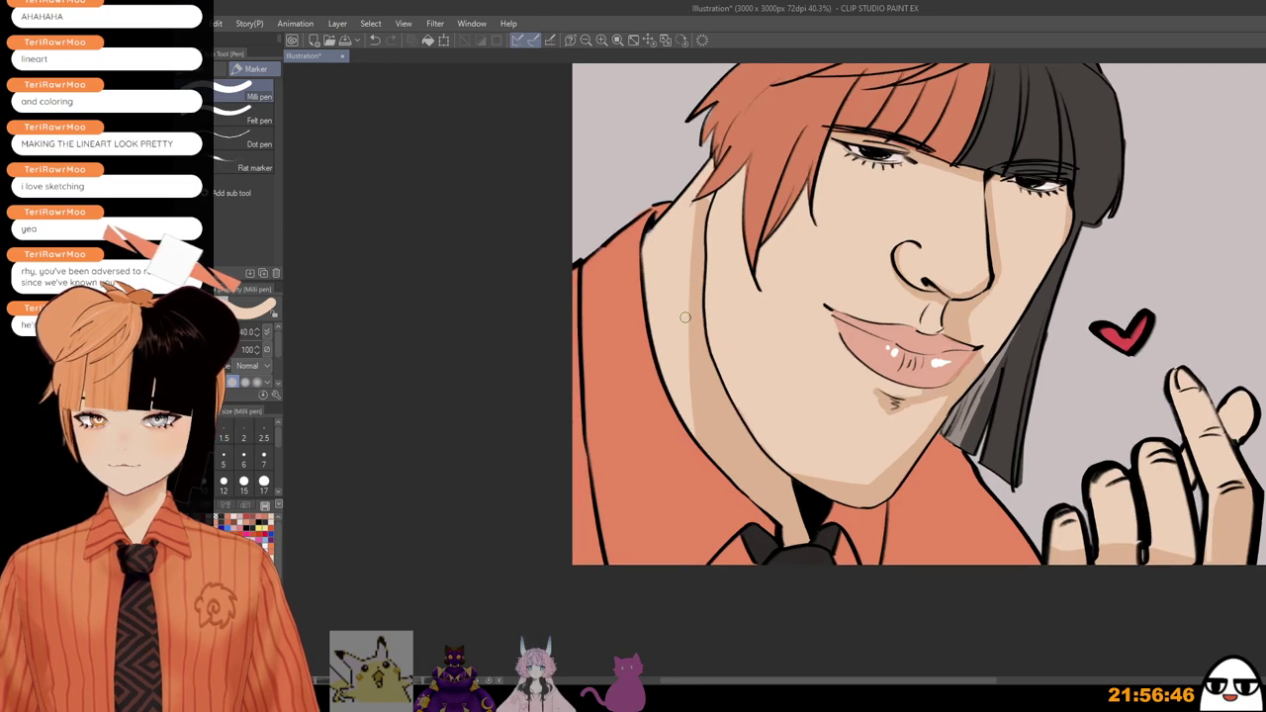
{"action": "scroll", "coordinate": [710, 291], "scroll_direction": "up", "scroll_amount": 1}
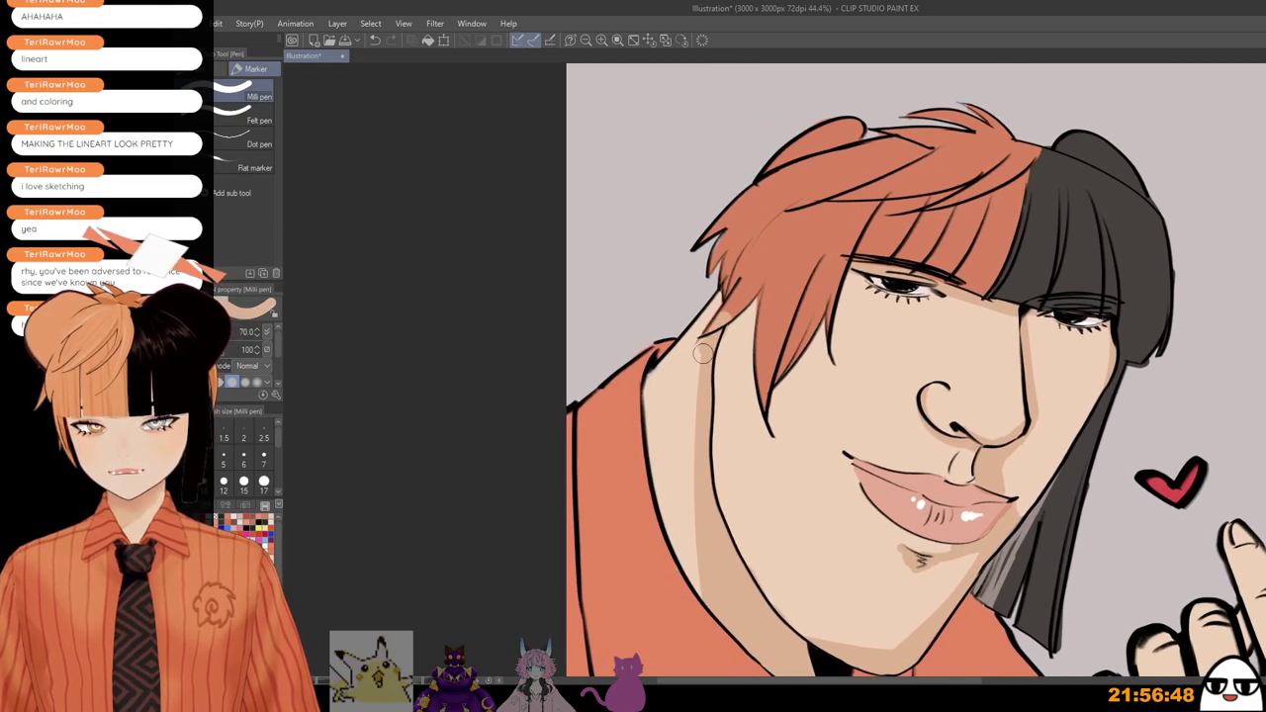
{"action": "scroll", "coordinate": [733, 315], "scroll_direction": "up", "scroll_amount": 1}
{"action": "key", "text": "bracketleft"}
{"action": "key", "text": "bracketleft"}
{"action": "key", "text": "bracketleft"}
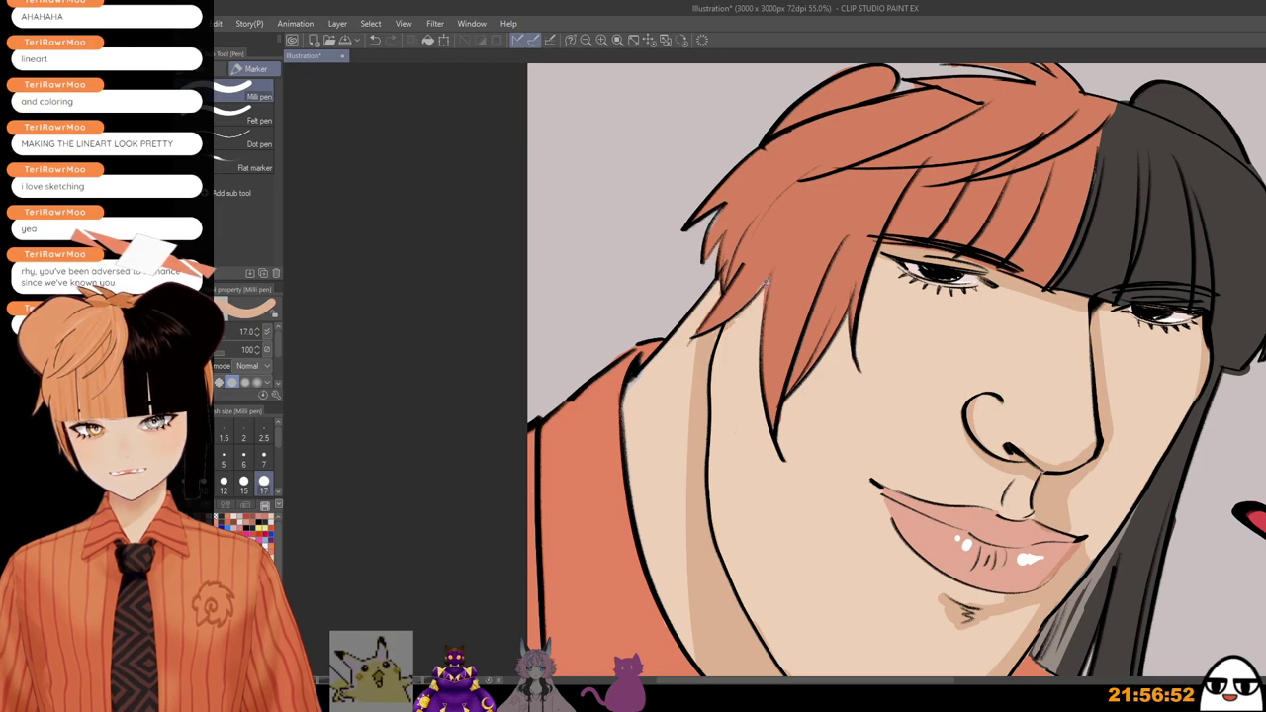
{"action": "mouse_move", "coordinate": [763, 309]}
{"action": "left_mouse_down"}
{"action": "mouse_move", "coordinate": [758, 343]}
{"action": "mouse_move", "coordinate": [731, 324]}
{"action": "left_mouse_up"}
{"action": "key", "text": "ctrl+z"}
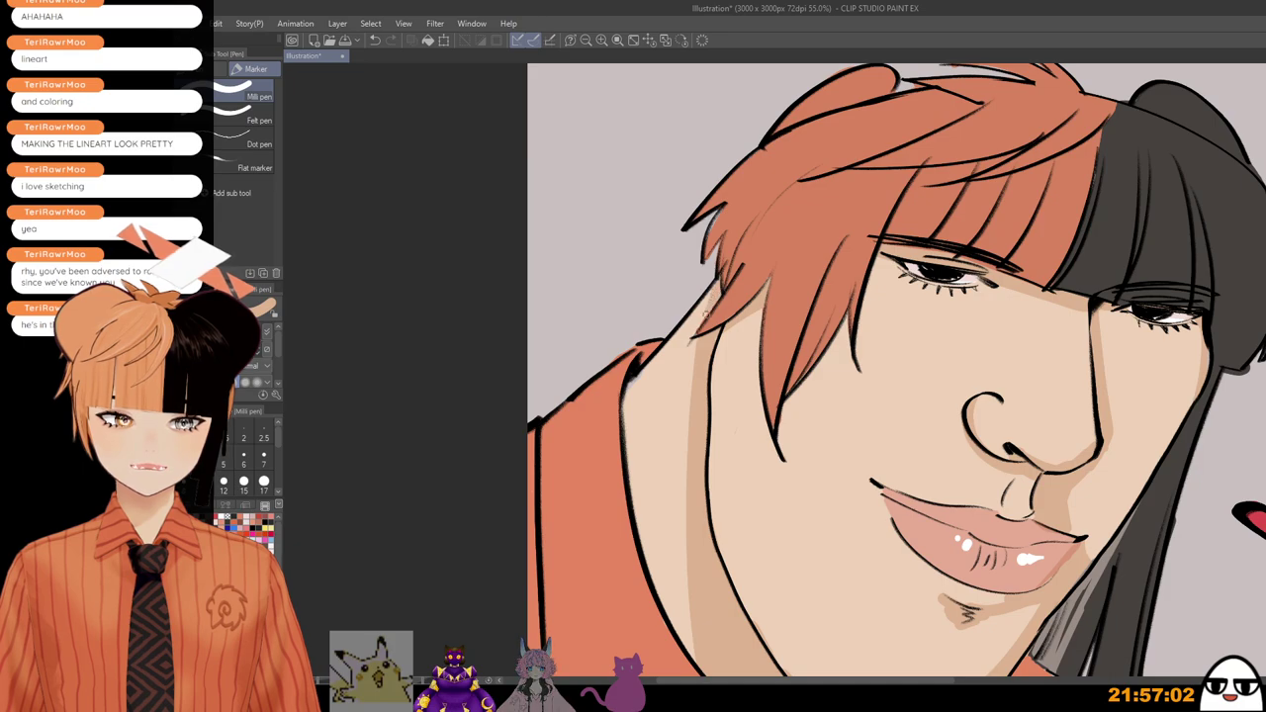
{"action": "scroll", "coordinate": [712, 285], "scroll_direction": "down", "scroll_amount": 5}
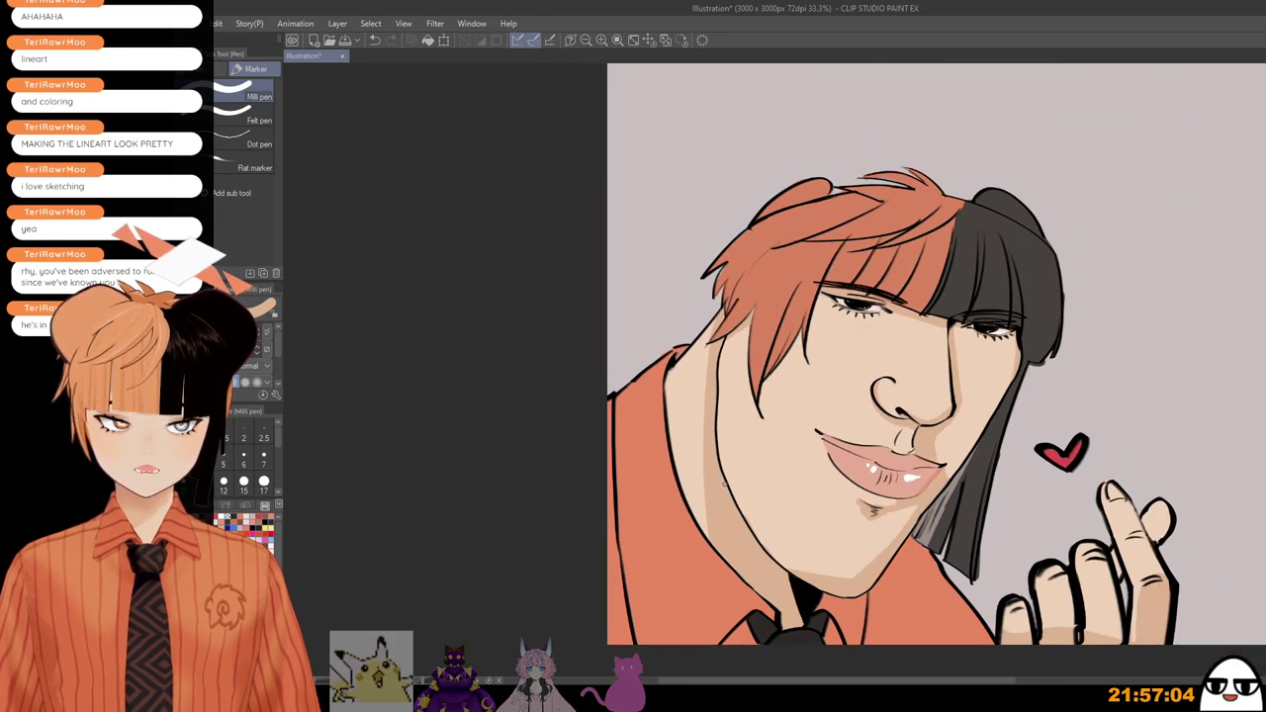
{"action": "left_click_drag", "start_coordinate": [740, 531], "coordinate": [747, 332]}
{"action": "scroll", "coordinate": [747, 331], "scroll_direction": "down", "scroll_amount": 1}
{"action": "left_click_drag", "start_coordinate": [762, 400], "coordinate": [793, 557]}
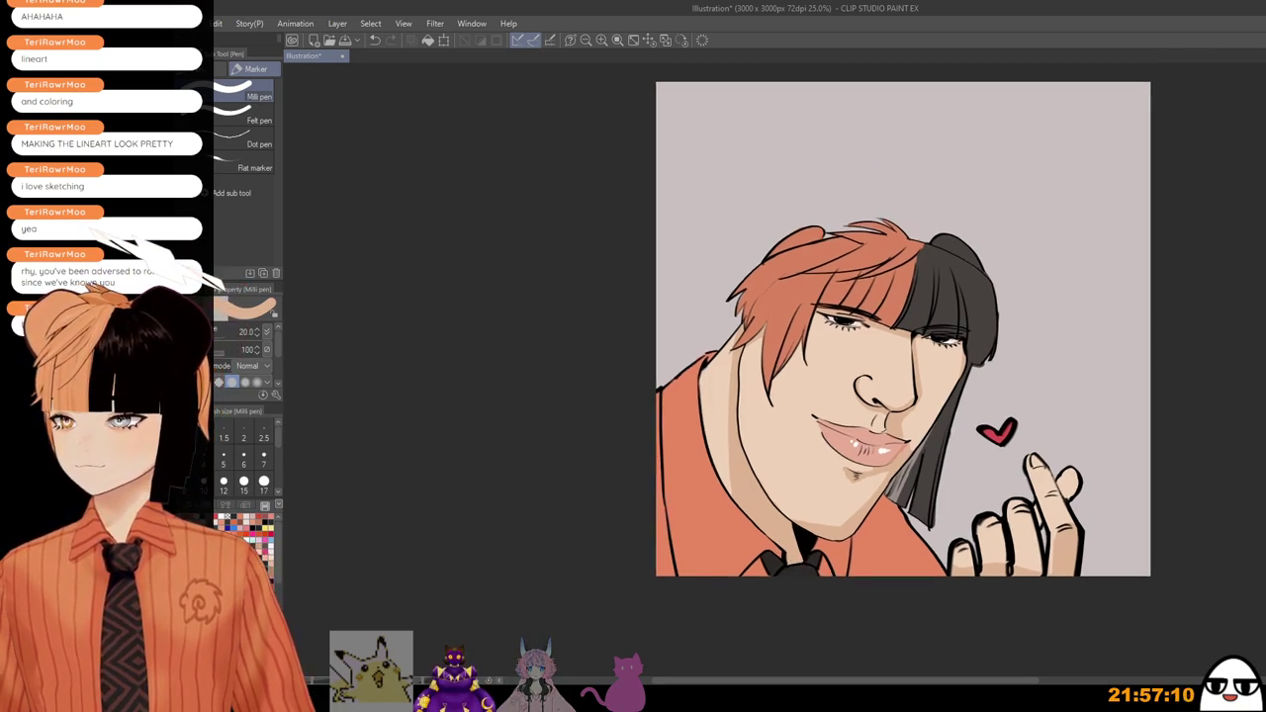
Step: Add a soft light glow to the outer edges of the orange and dark hair with the Soft airbrush at size 1000, and reduce the brush to 200
{"action": "key", "text": "b"}
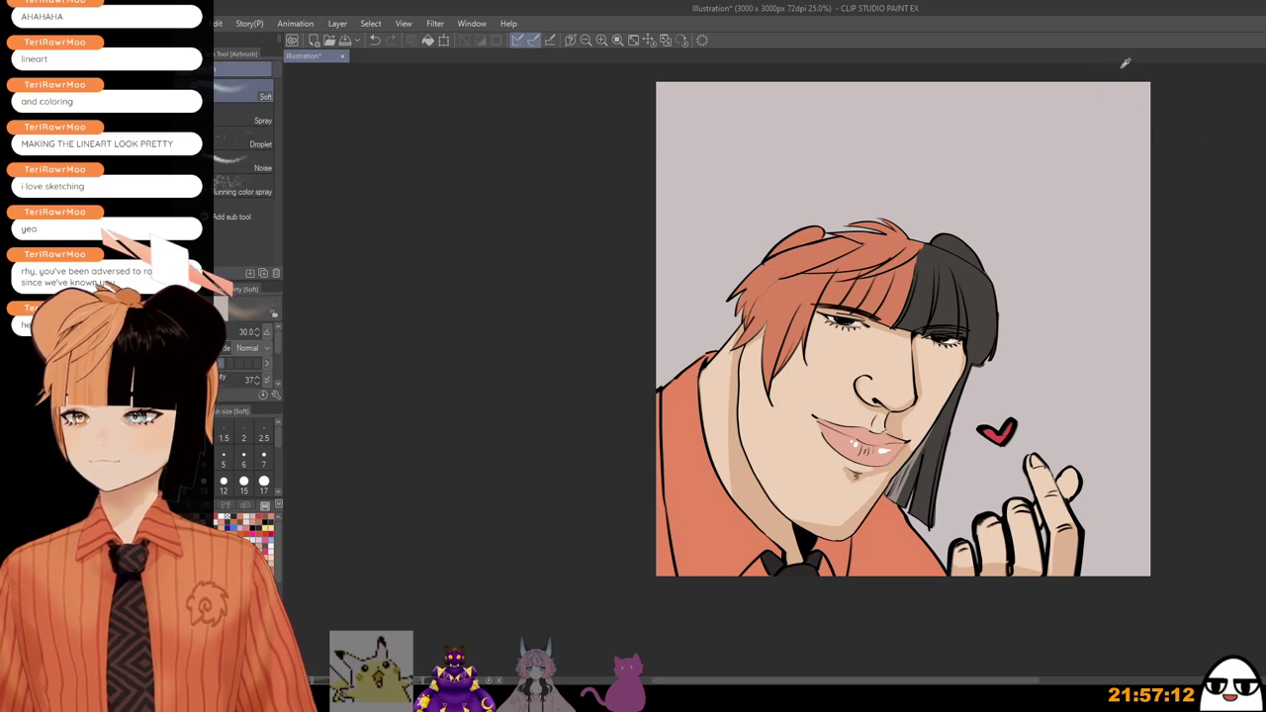
{"action": "key", "text": "bracketright"}
{"action": "key", "text": "bracketright"}
{"action": "key", "text": "bracketright"}
{"action": "key", "text": "bracketright"}
{"action": "key", "text": "bracketright"}
{"action": "key", "text": "bracketright"}
{"action": "key", "text": "bracketright"}
{"action": "key", "text": "bracketright"}
{"action": "key", "text": "bracketright"}
{"action": "key", "text": "bracketright"}
{"action": "key", "text": "bracketright"}
{"action": "key", "text": "bracketright"}
{"action": "key", "text": "bracketright"}
{"action": "key", "text": "bracketright"}
{"action": "key", "text": "bracketright"}
{"action": "key", "text": "bracketright"}
{"action": "key", "text": "bracketright"}
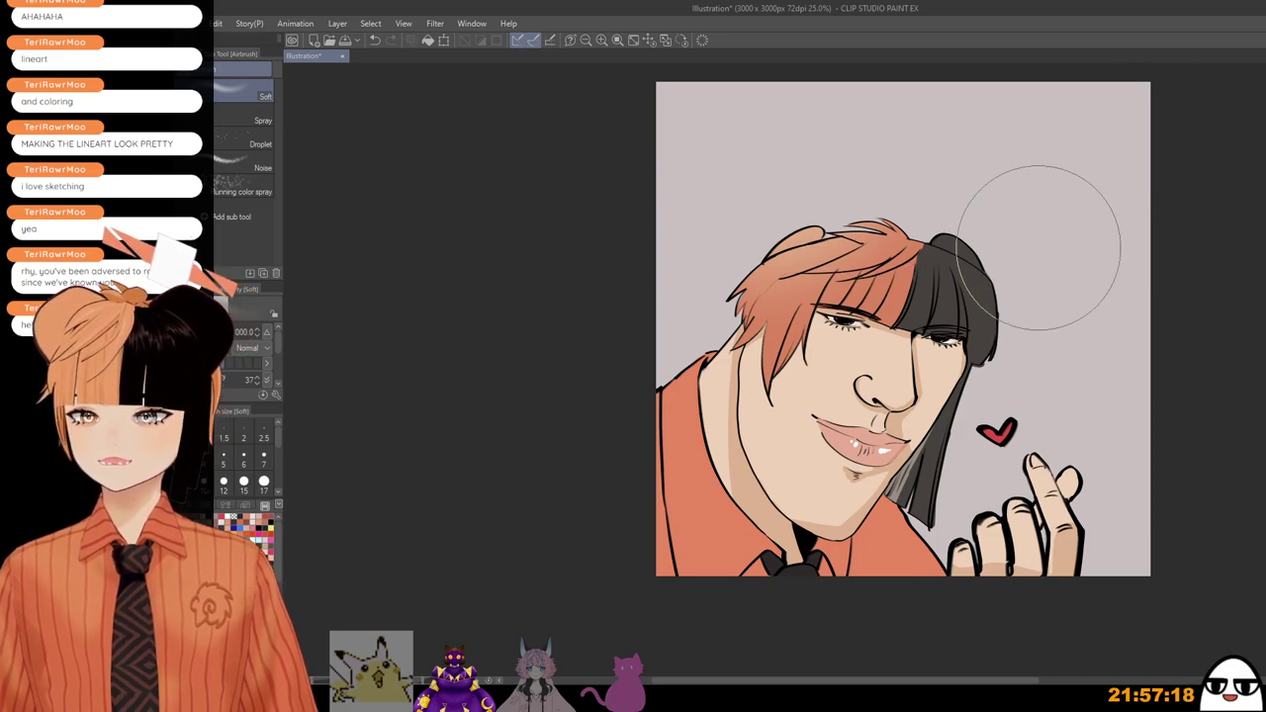
{"action": "scroll", "coordinate": [1089, 242], "scroll_direction": "down", "scroll_amount": 2}
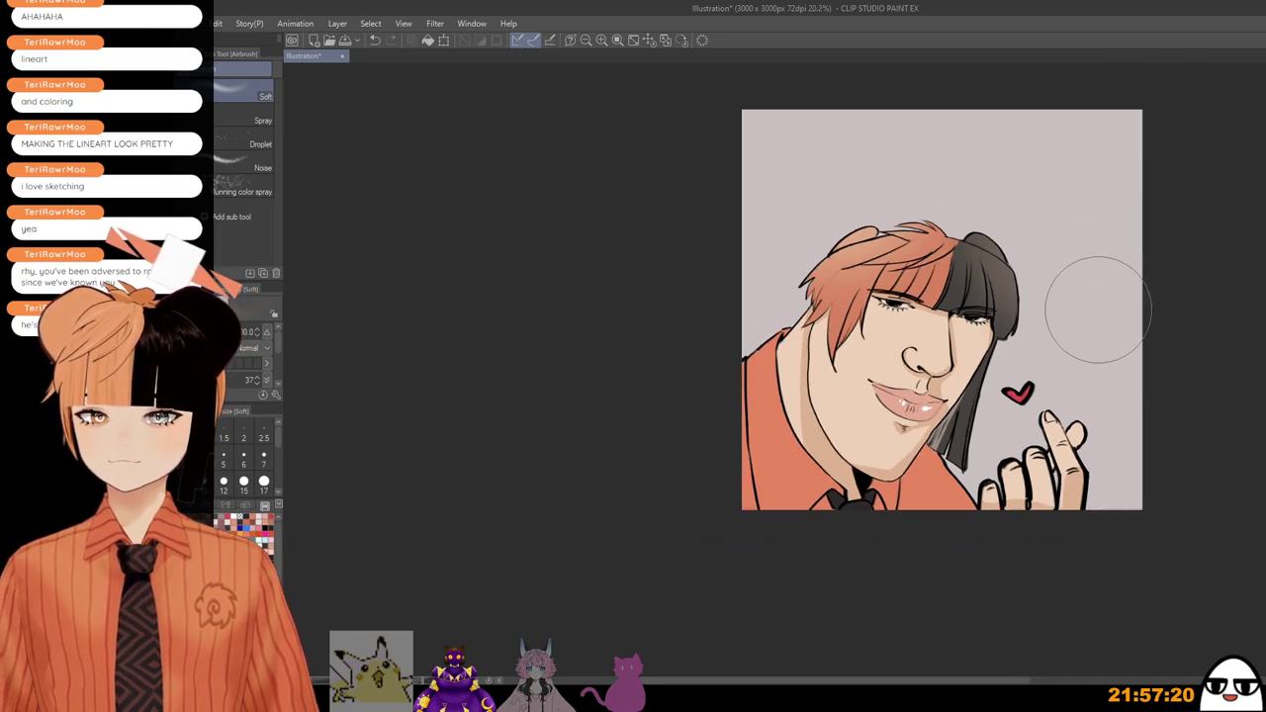
{"action": "key", "text": "bracketleft"}
{"action": "key", "text": "bracketleft"}
{"action": "key", "text": "bracketleft"}
{"action": "key", "text": "bracketleft"}
{"action": "key", "text": "bracketleft"}
{"action": "key", "text": "bracketleft"}
{"action": "key", "text": "bracketleft"}
{"action": "left_click_drag", "start_coordinate": [1097, 317], "coordinate": [1077, 273]}
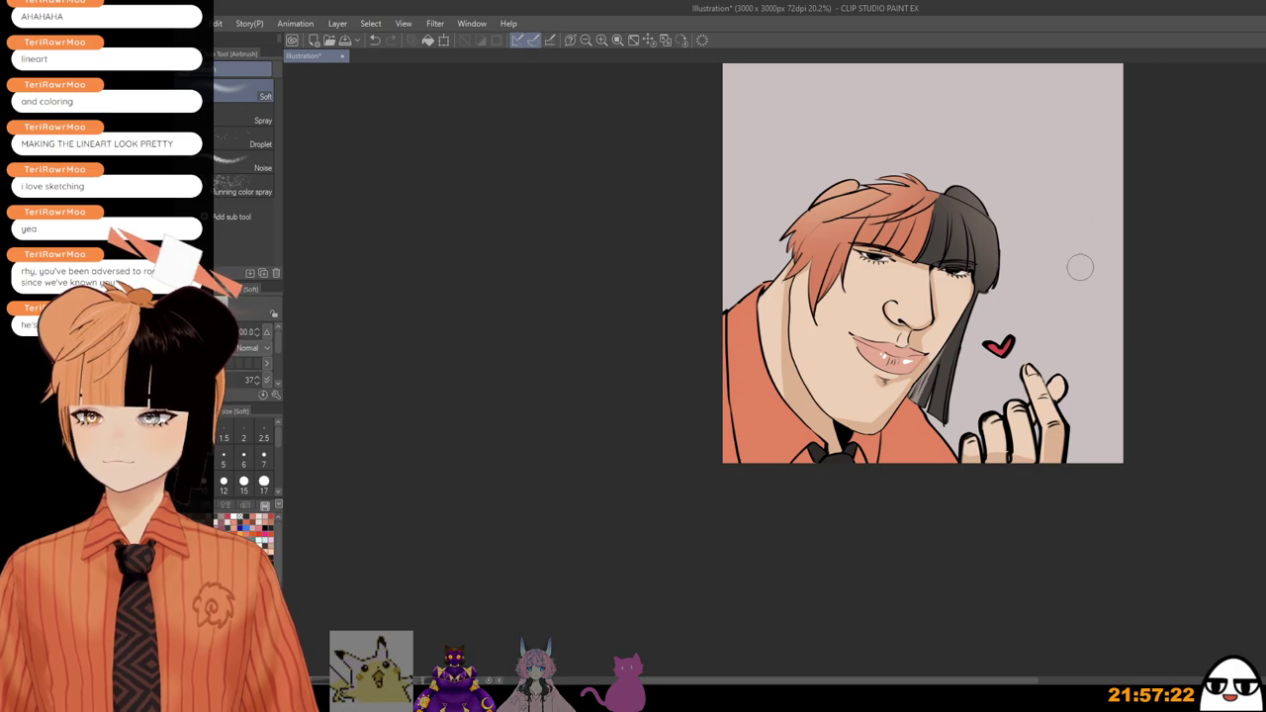
Step: Show the striped-shirt portrait, sample the brown of its shirt stripes, and hide that portrait again
{"action": "left_click", "coordinate": [1262, 259]}
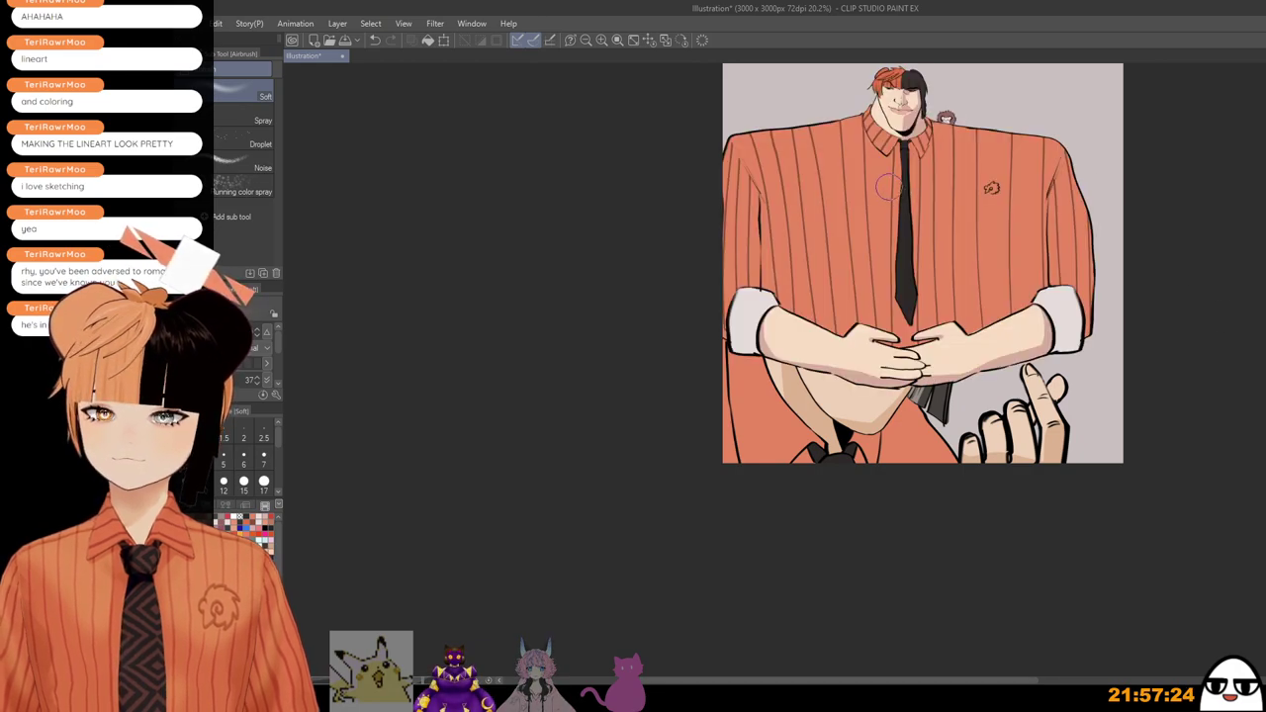
{"action": "scroll", "coordinate": [888, 186], "scroll_direction": "up", "scroll_amount": 3}
{"action": "left_click", "coordinate": [730, 298], "text": "alt"}
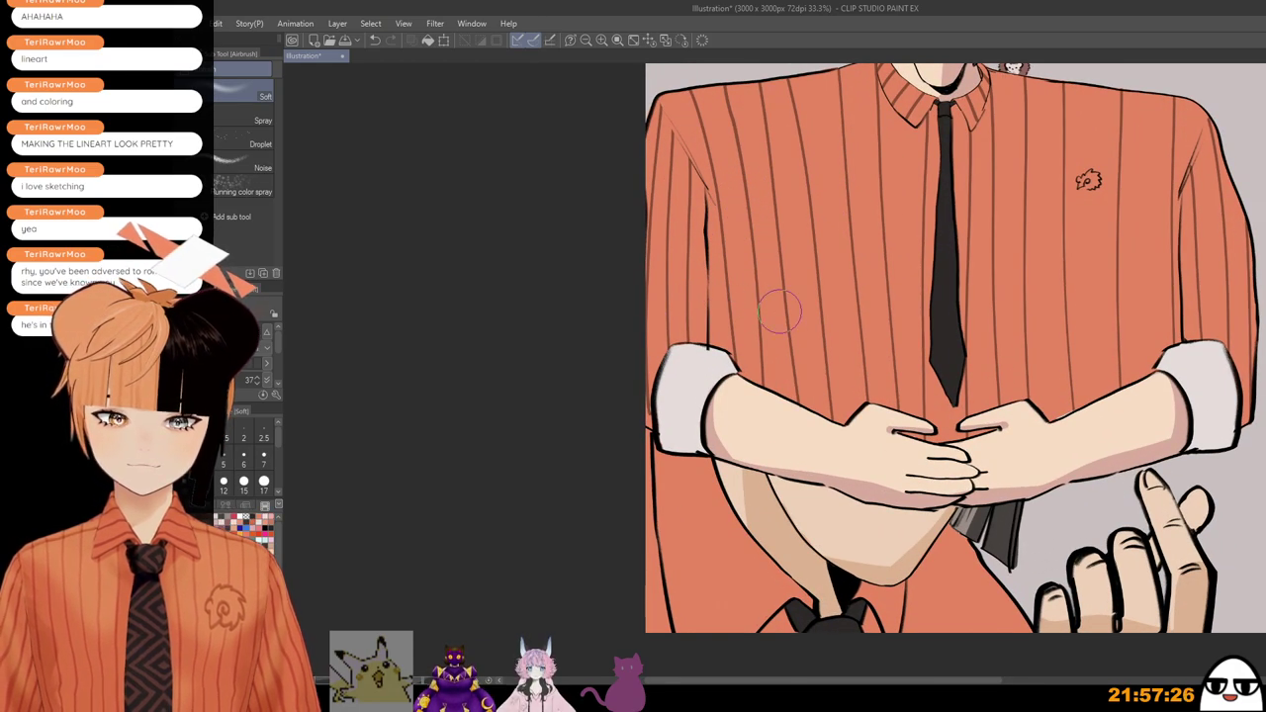
{"action": "left_click", "coordinate": [1262, 296]}
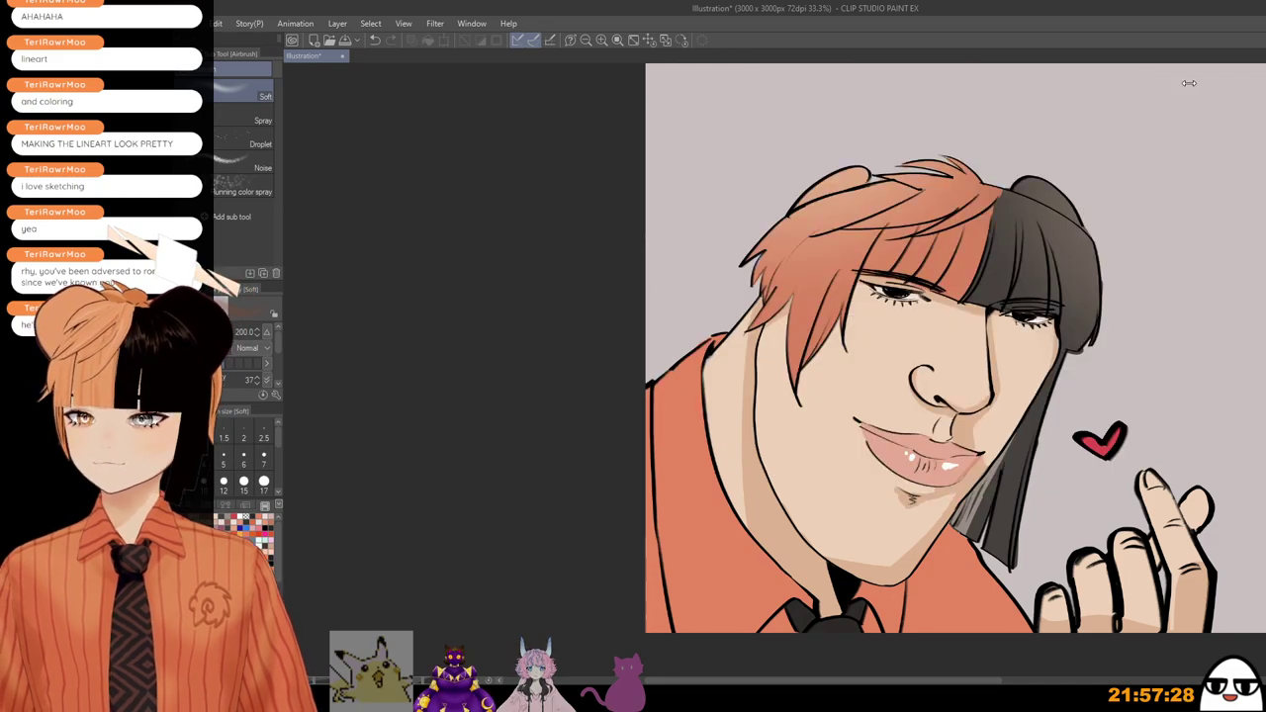
Step: Draw brown pinstripes down both sides of the finger-heart portrait's orange-red shirt with the Milli pen at size 25
{"action": "key", "text": "p"}
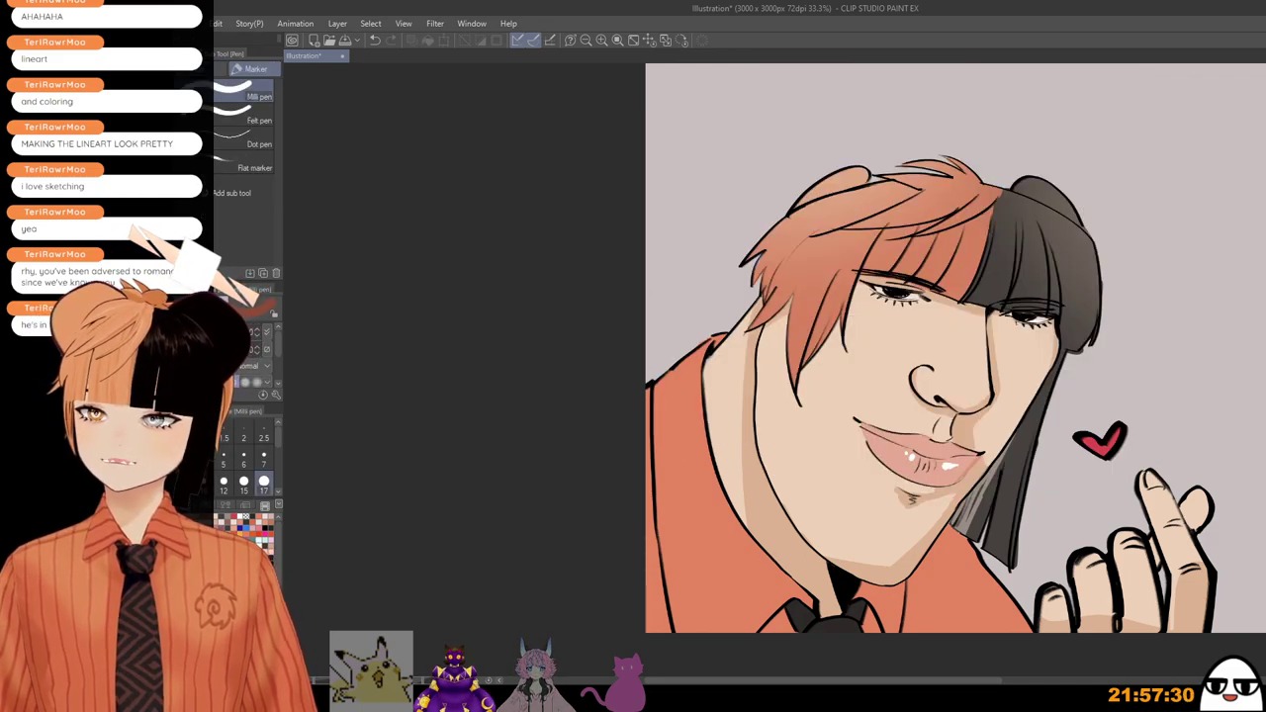
{"action": "left_click_drag", "start_coordinate": [971, 568], "coordinate": [1005, 443]}
{"action": "key", "text": "["}
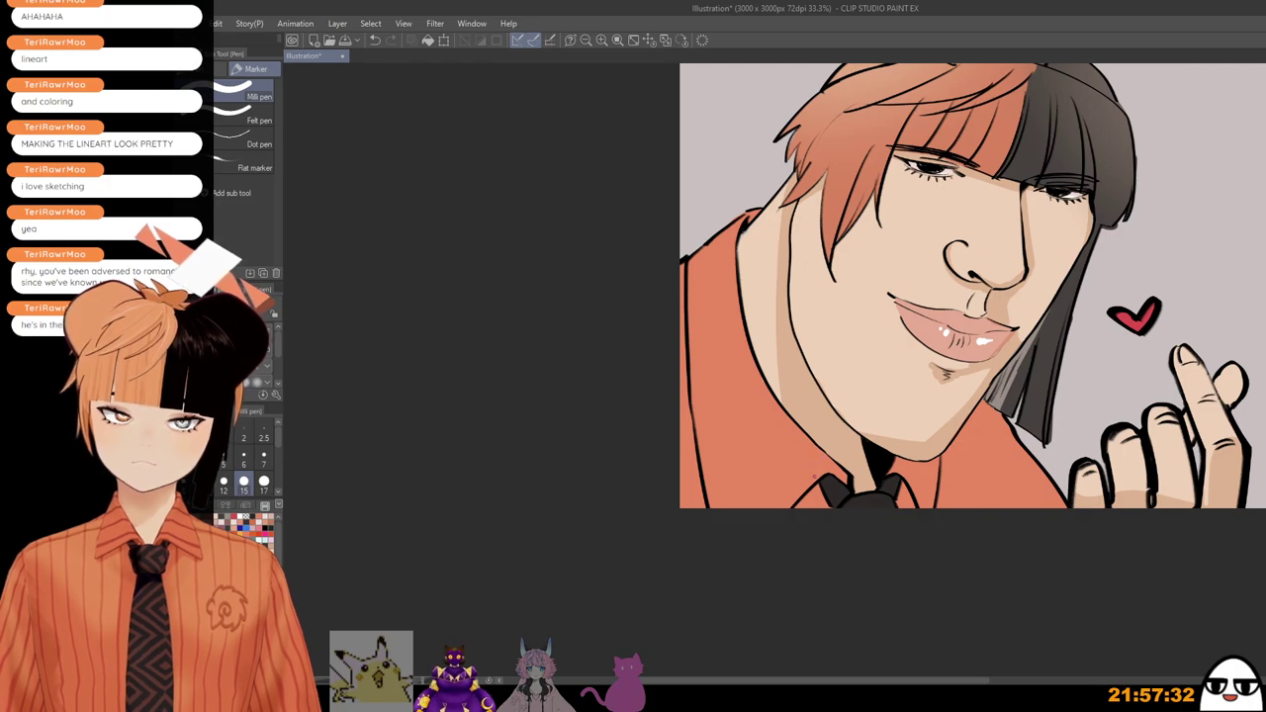
{"action": "key", "text": "]"}
{"action": "left_click_drag", "start_coordinate": [810, 500], "coordinate": [813, 486]}
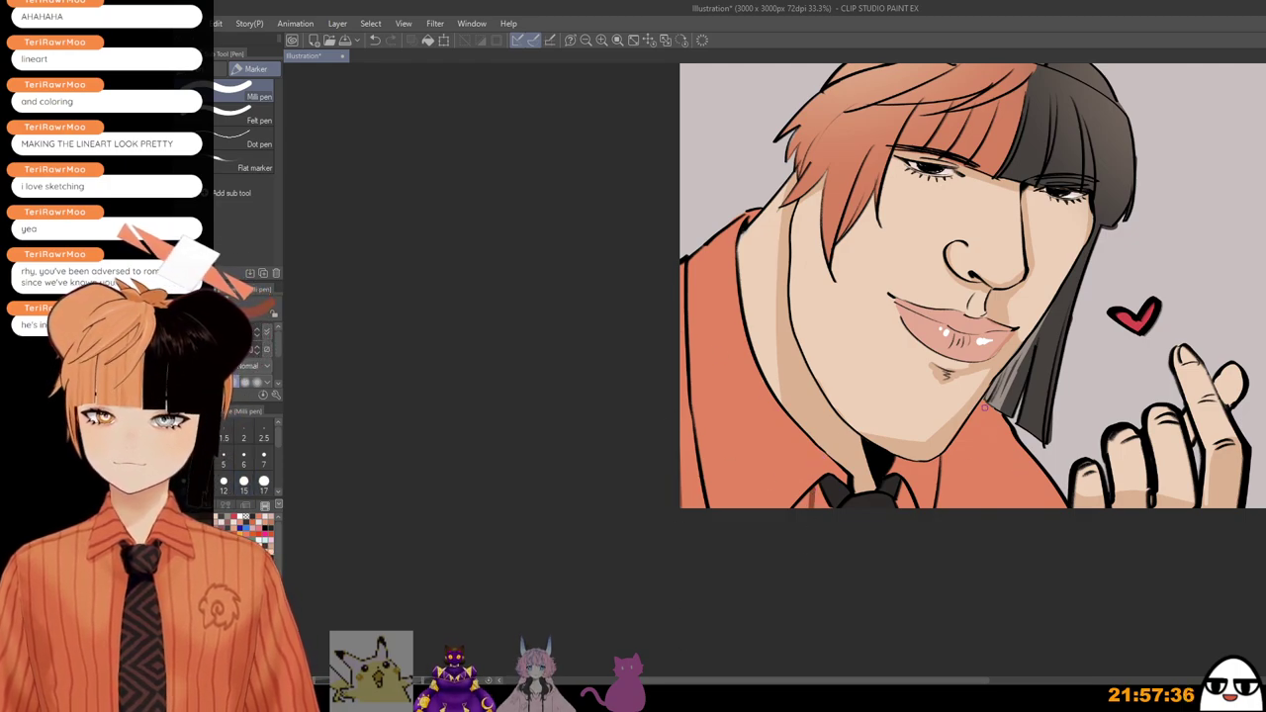
{"action": "left_click_drag", "start_coordinate": [983, 400], "coordinate": [986, 593]}
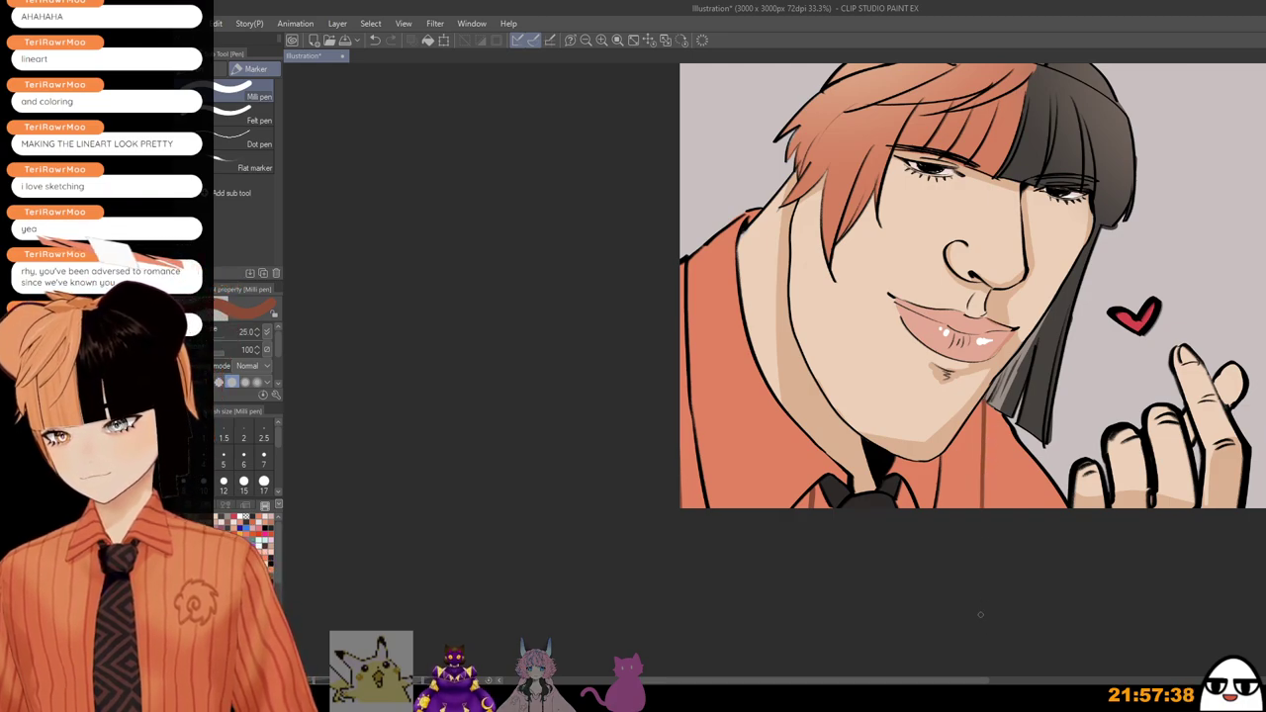
{"action": "left_click_drag", "start_coordinate": [957, 436], "coordinate": [959, 509]}
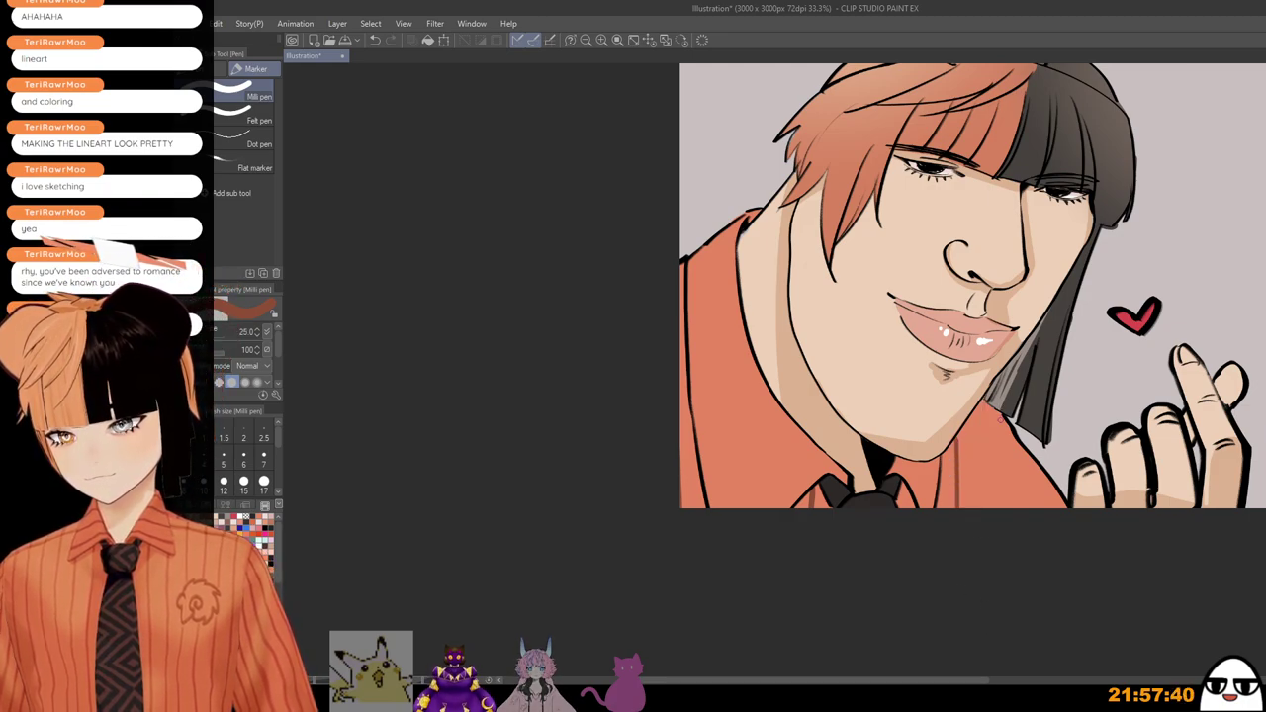
{"action": "left_click_drag", "start_coordinate": [999, 412], "coordinate": [1005, 509]}
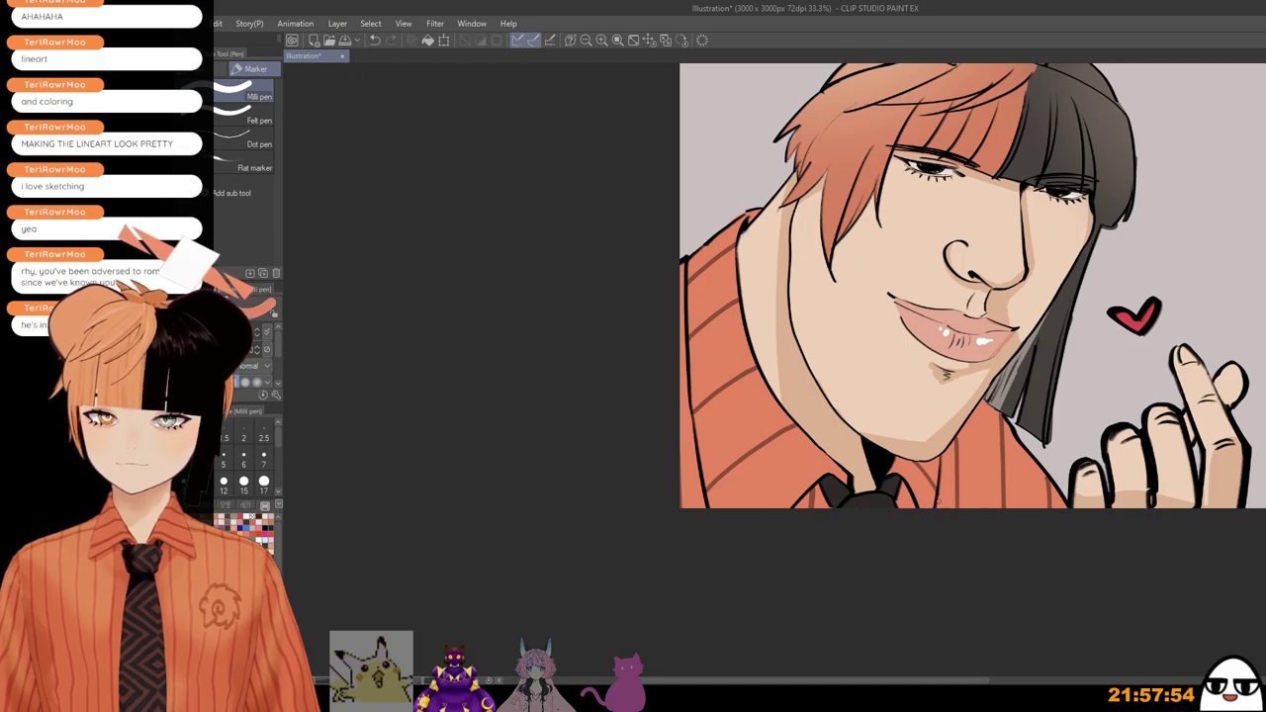
Step: Sample the skin tone from the finger-heart hand and touch up its finger shading with the Milli pen at size 20
{"action": "scroll", "coordinate": [965, 431], "scroll_direction": "down", "scroll_amount": 5}
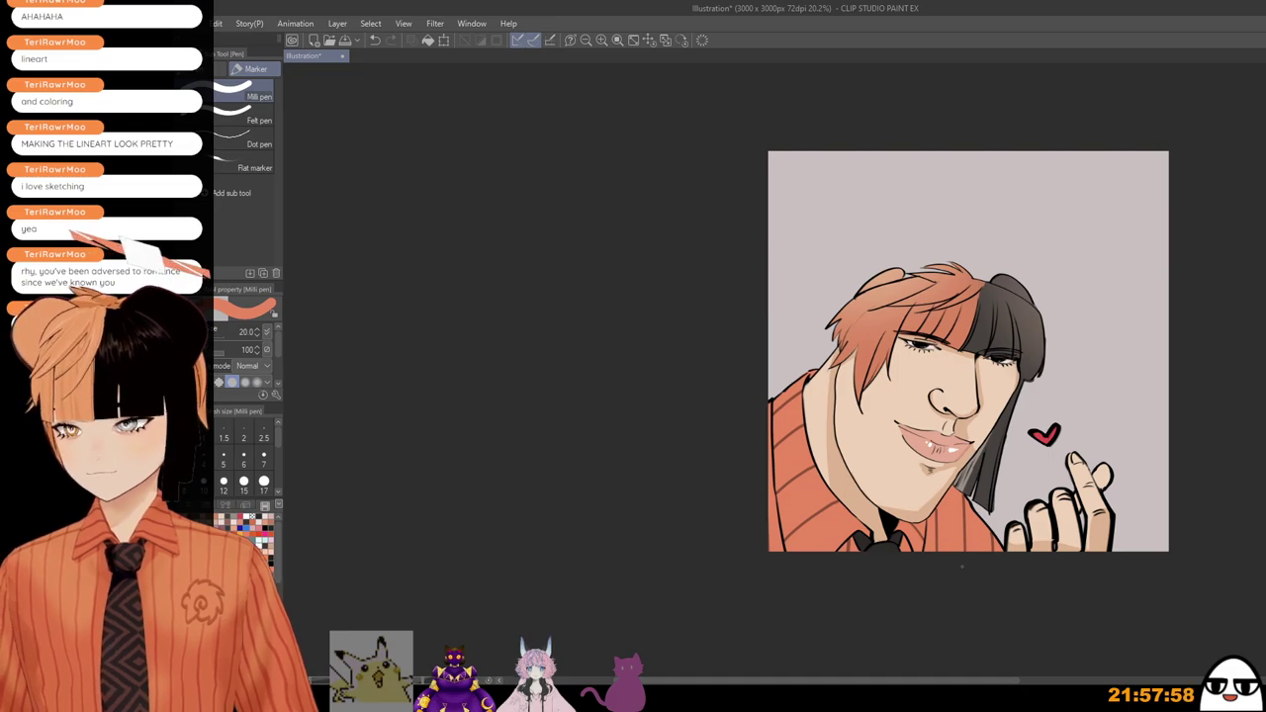
{"action": "left_click_drag", "start_coordinate": [975, 523], "coordinate": [872, 472]}
{"action": "scroll", "coordinate": [917, 394], "scroll_direction": "up", "scroll_amount": 2}
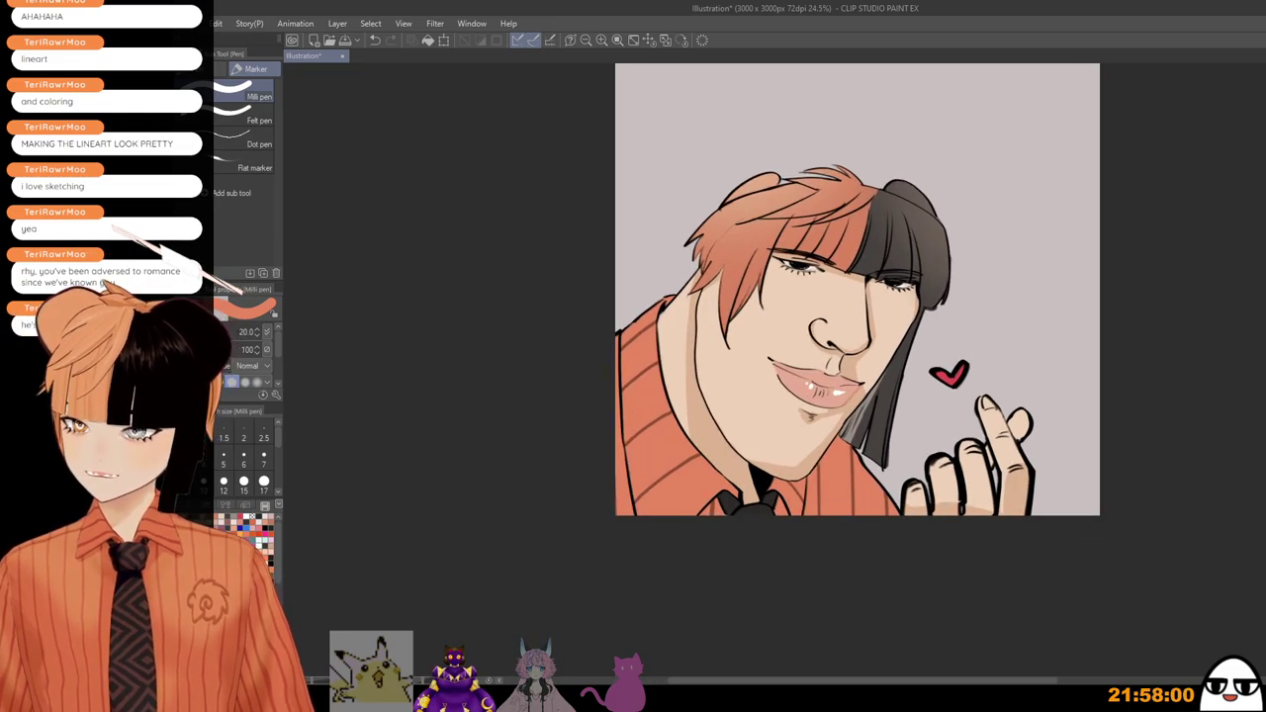
{"action": "scroll", "coordinate": [972, 465], "scroll_direction": "up", "scroll_amount": 3}
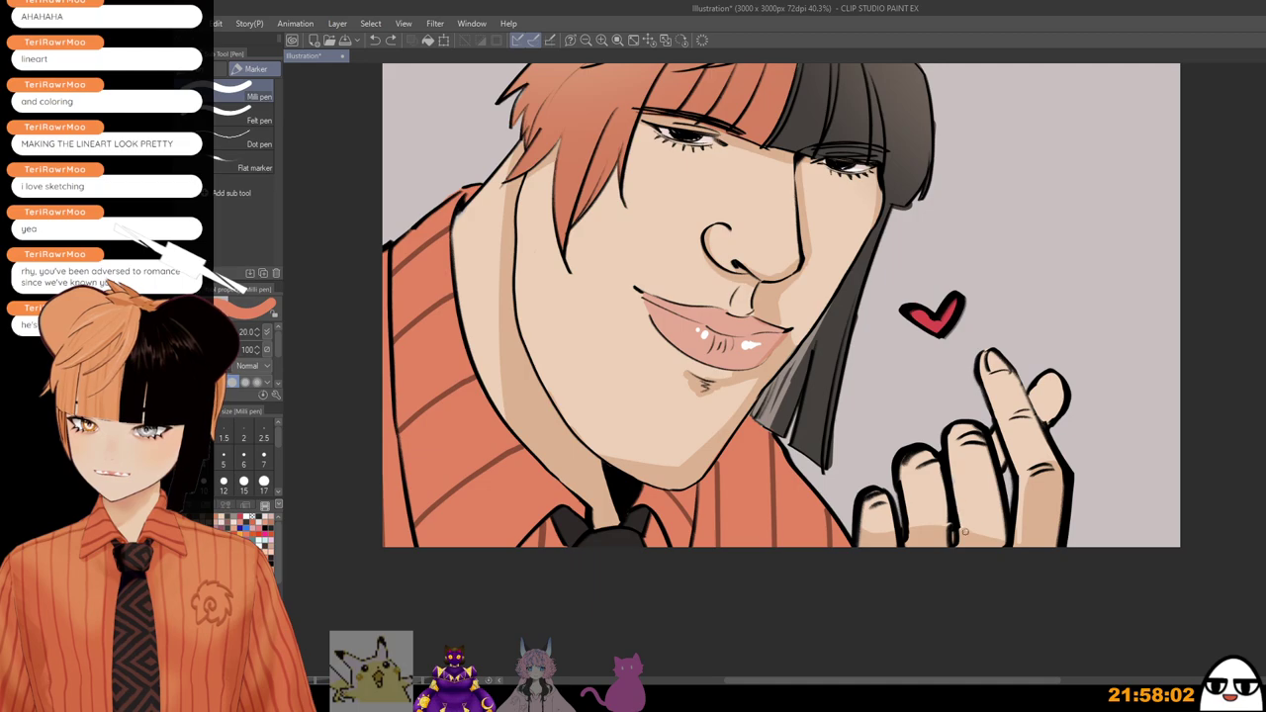
{"action": "mouse_move", "coordinate": [953, 446]}
{"action": "left_mouse_down"}
{"action": "mouse_move", "coordinate": [963, 519]}
{"action": "mouse_move", "coordinate": [972, 428]}
{"action": "left_mouse_up"}
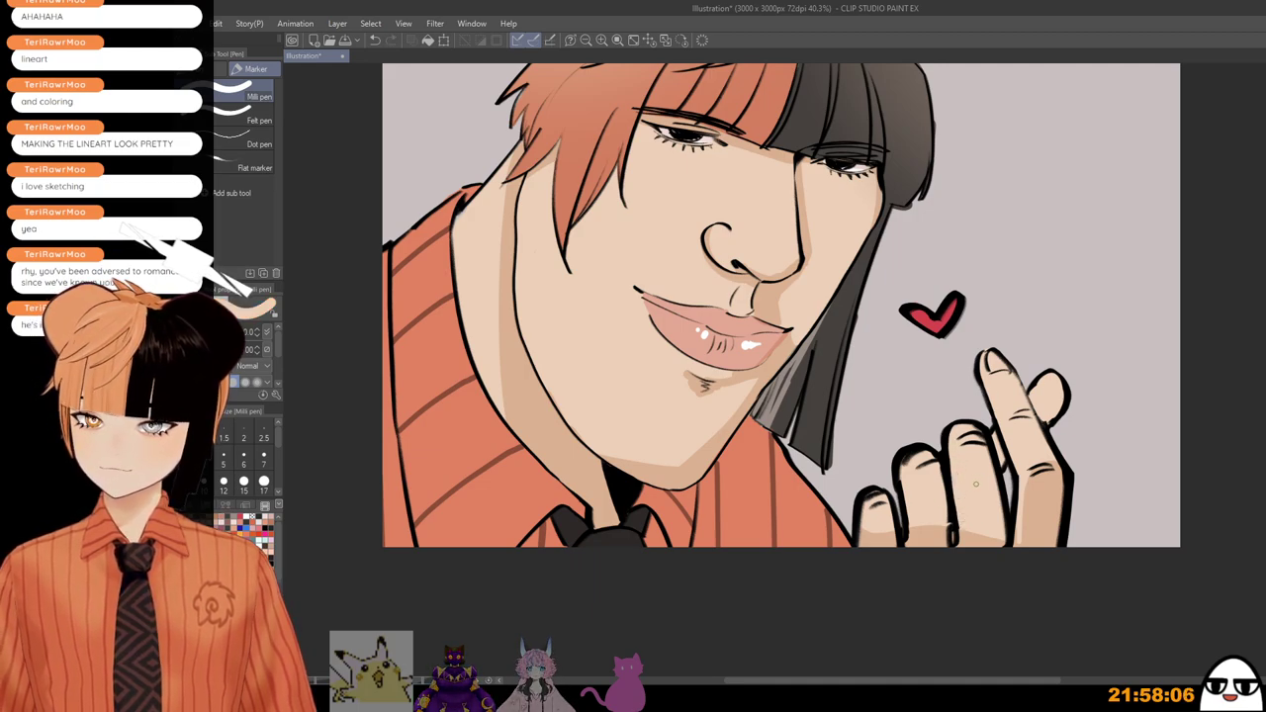
{"action": "scroll", "coordinate": [1043, 510], "scroll_direction": "down", "scroll_amount": 3}
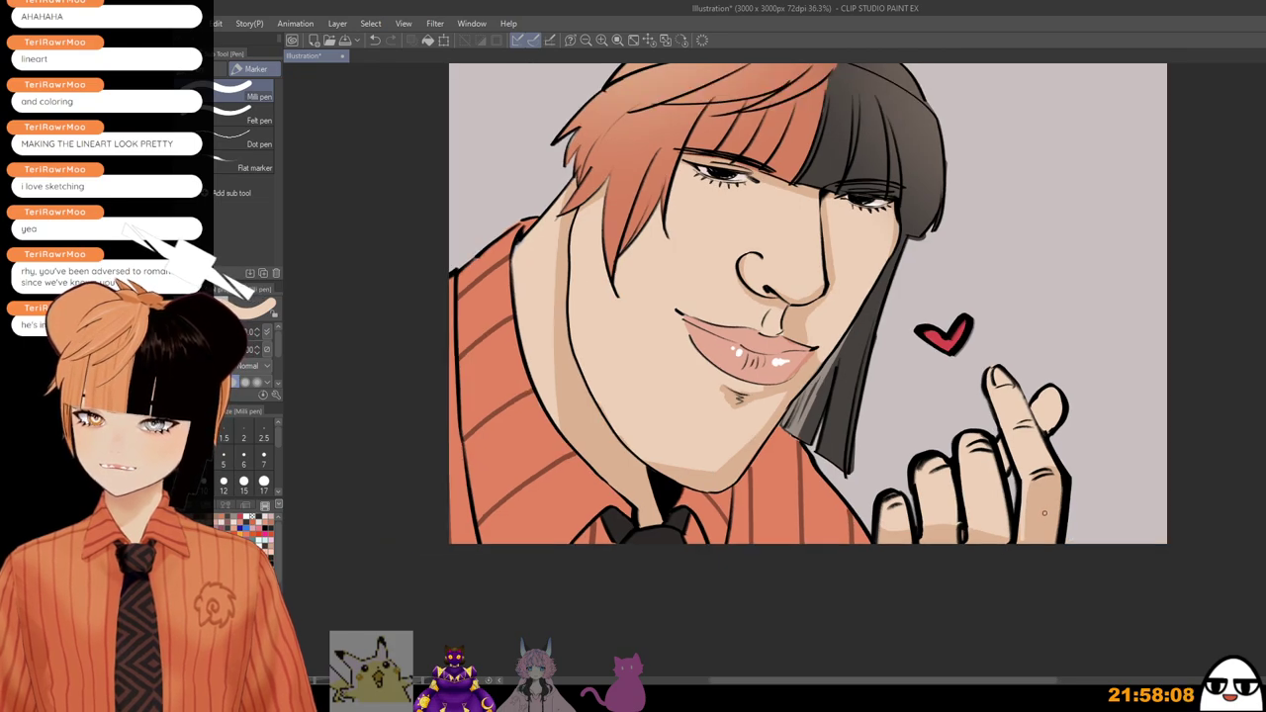
{"action": "mouse_move", "coordinate": [1022, 492]}
{"action": "left_mouse_down"}
{"action": "mouse_move", "coordinate": [1075, 548]}
{"action": "mouse_move", "coordinate": [1057, 546]}
{"action": "left_mouse_up"}
{"action": "scroll", "coordinate": [1080, 574], "scroll_direction": "down", "scroll_amount": 1}
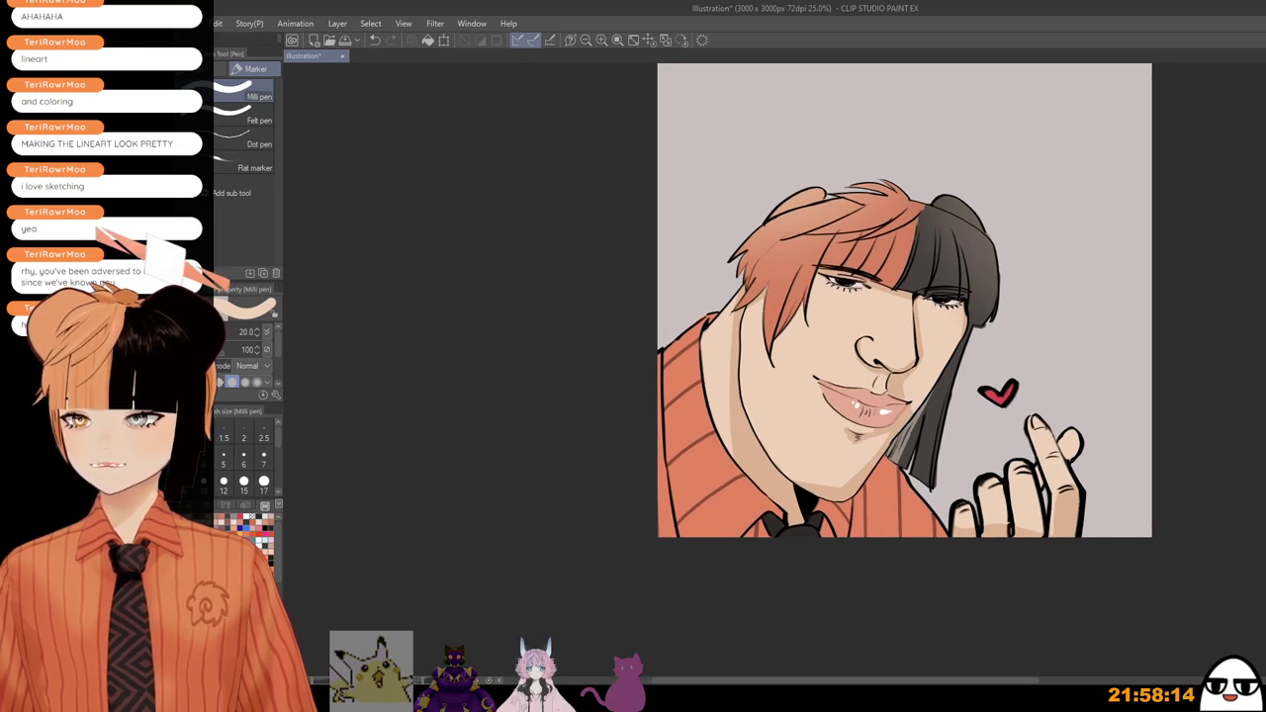
{"action": "scroll", "coordinate": [886, 312], "scroll_direction": "up", "scroll_amount": 3}
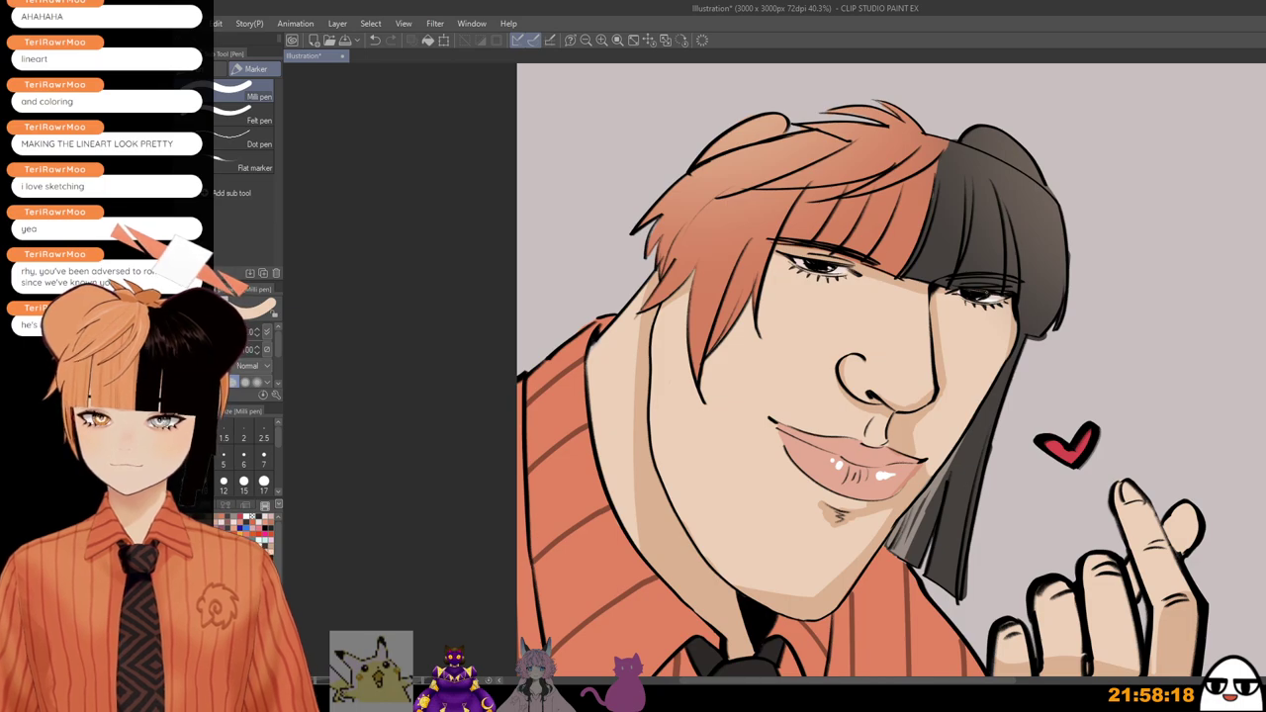
{"action": "scroll", "coordinate": [1014, 291], "scroll_direction": "down", "scroll_amount": 2}
{"action": "scroll", "coordinate": [880, 262], "scroll_direction": "up", "scroll_amount": 3}
{"action": "key", "text": "ctrl+z"}
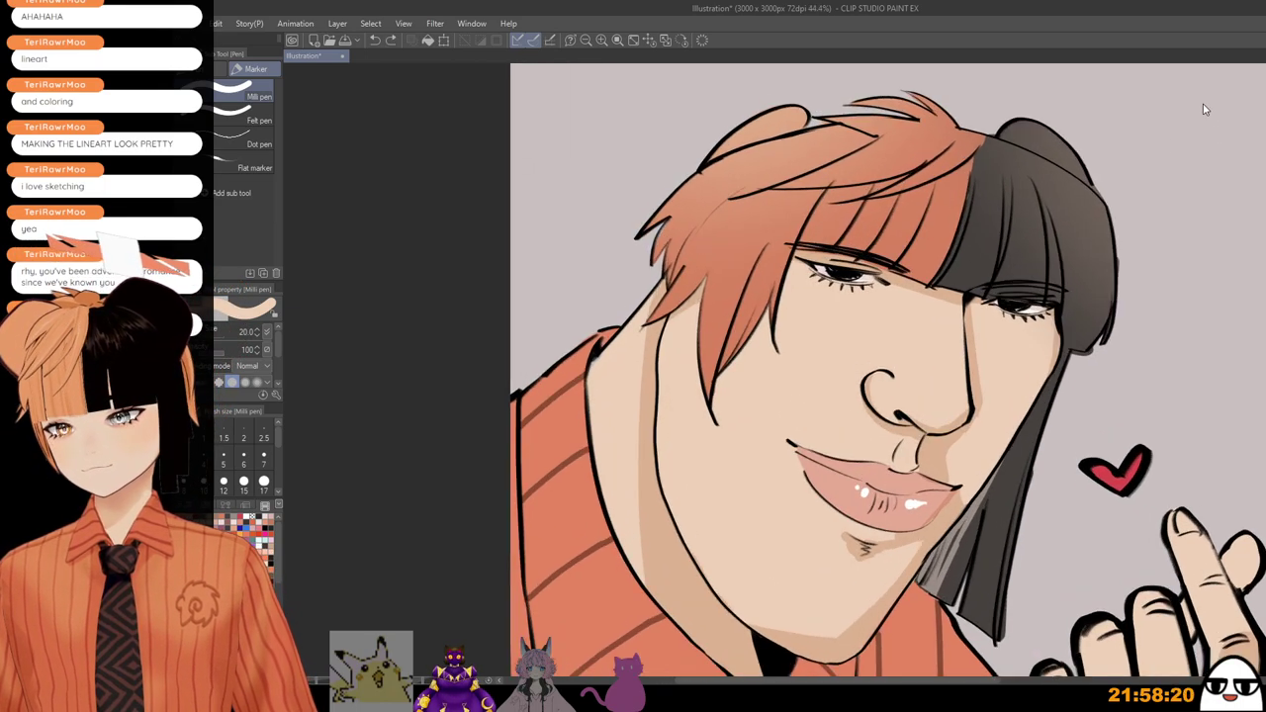
Step: Refine the dark details around the eyes of the finger-heart portrait with the Artemus Hard pencil at size 25
{"action": "key", "text": "p"}
{"action": "scroll", "coordinate": [886, 258], "scroll_direction": "up", "scroll_amount": 3}
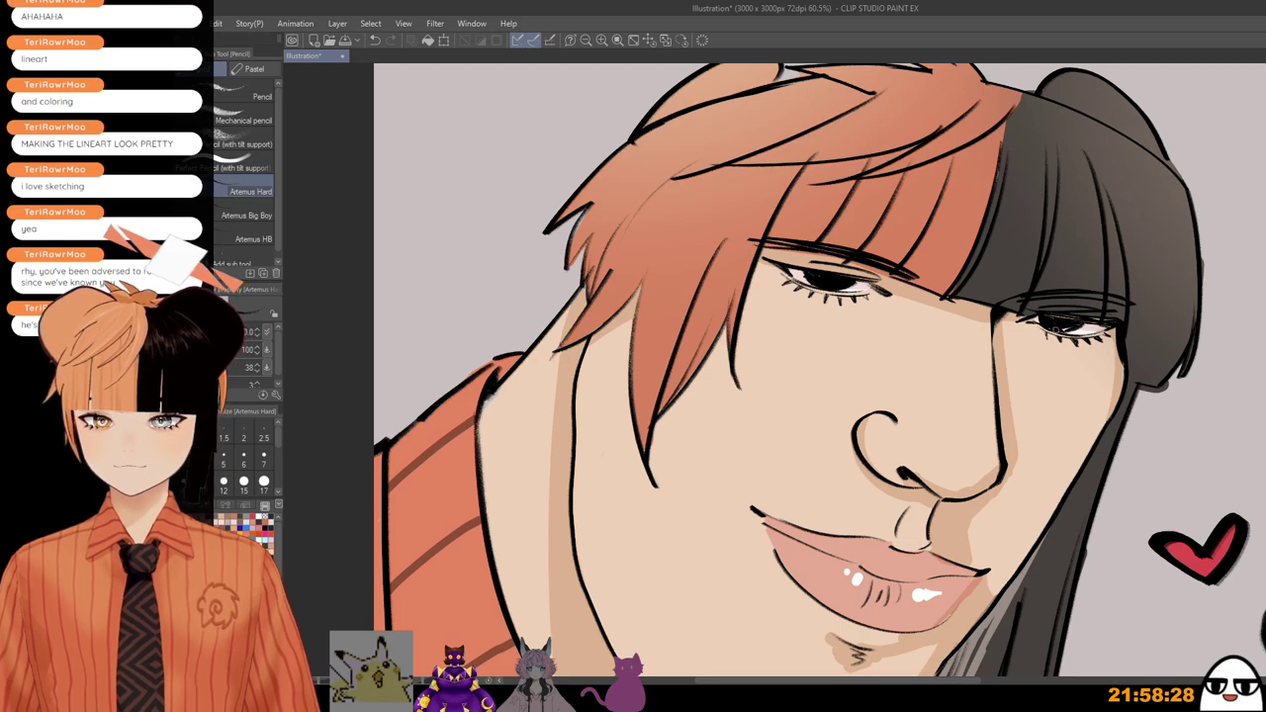
{"action": "scroll", "coordinate": [1058, 318], "scroll_direction": "down", "scroll_amount": 5}
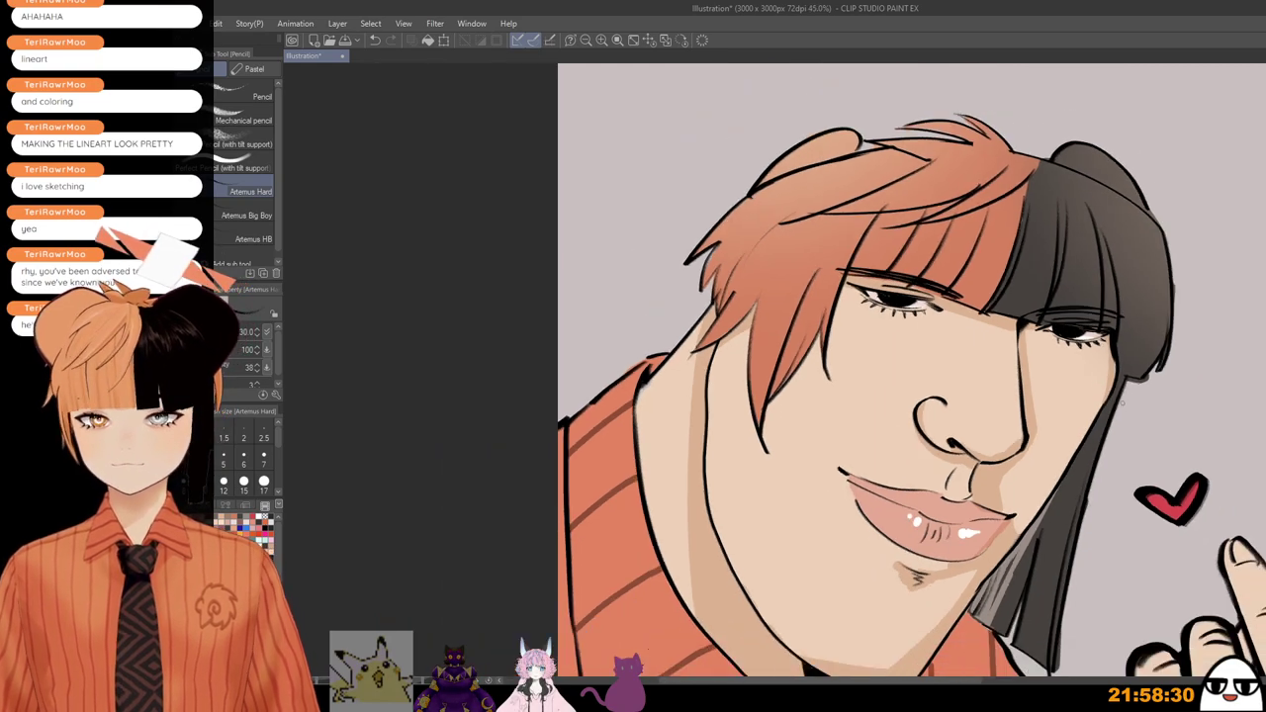
{"action": "scroll", "coordinate": [886, 293], "scroll_direction": "up", "scroll_amount": 4}
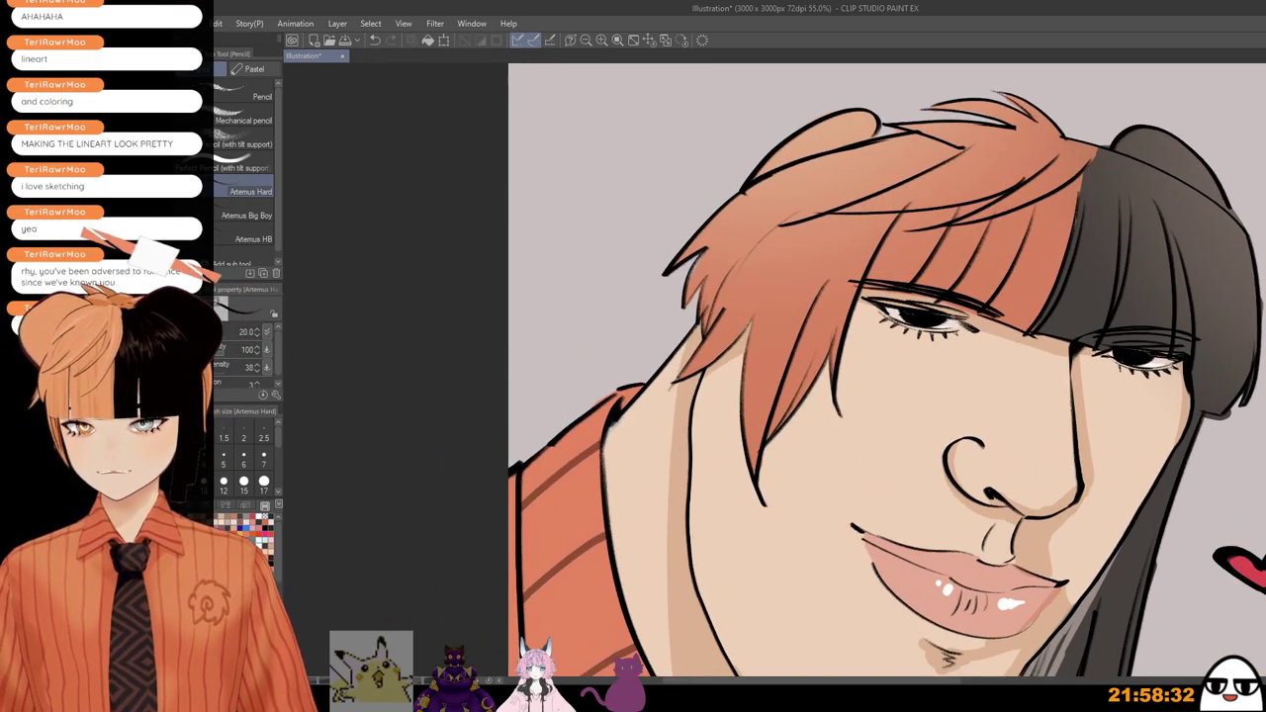
{"action": "left_click_drag", "start_coordinate": [874, 300], "coordinate": [945, 315]}
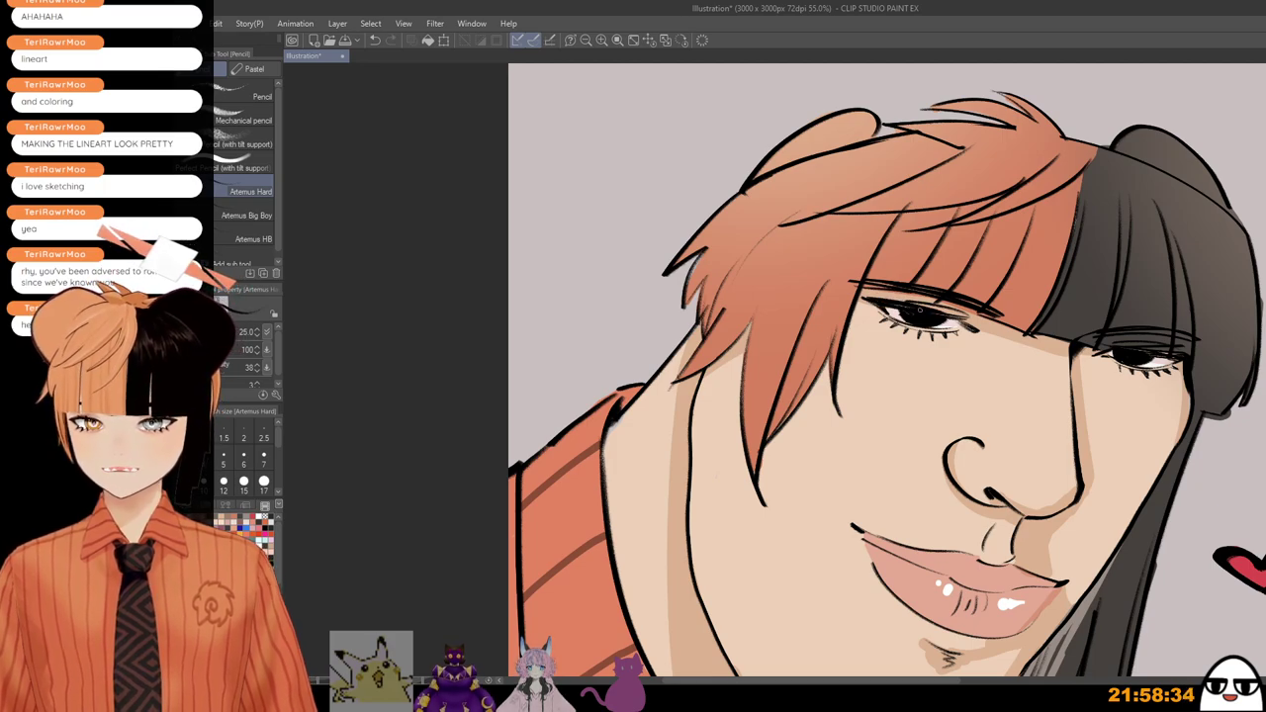
{"action": "scroll", "coordinate": [948, 315], "scroll_direction": "down", "scroll_amount": 5}
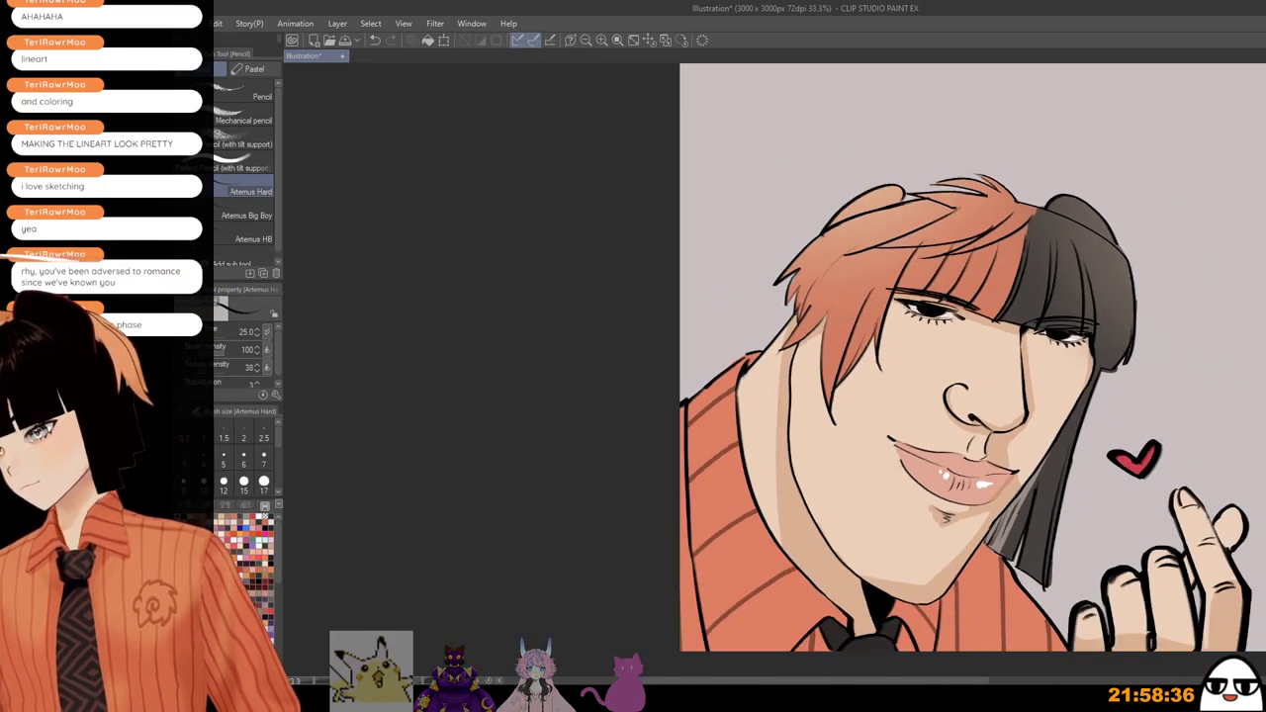
{"action": "scroll", "coordinate": [970, 287], "scroll_direction": "up", "scroll_amount": 4}
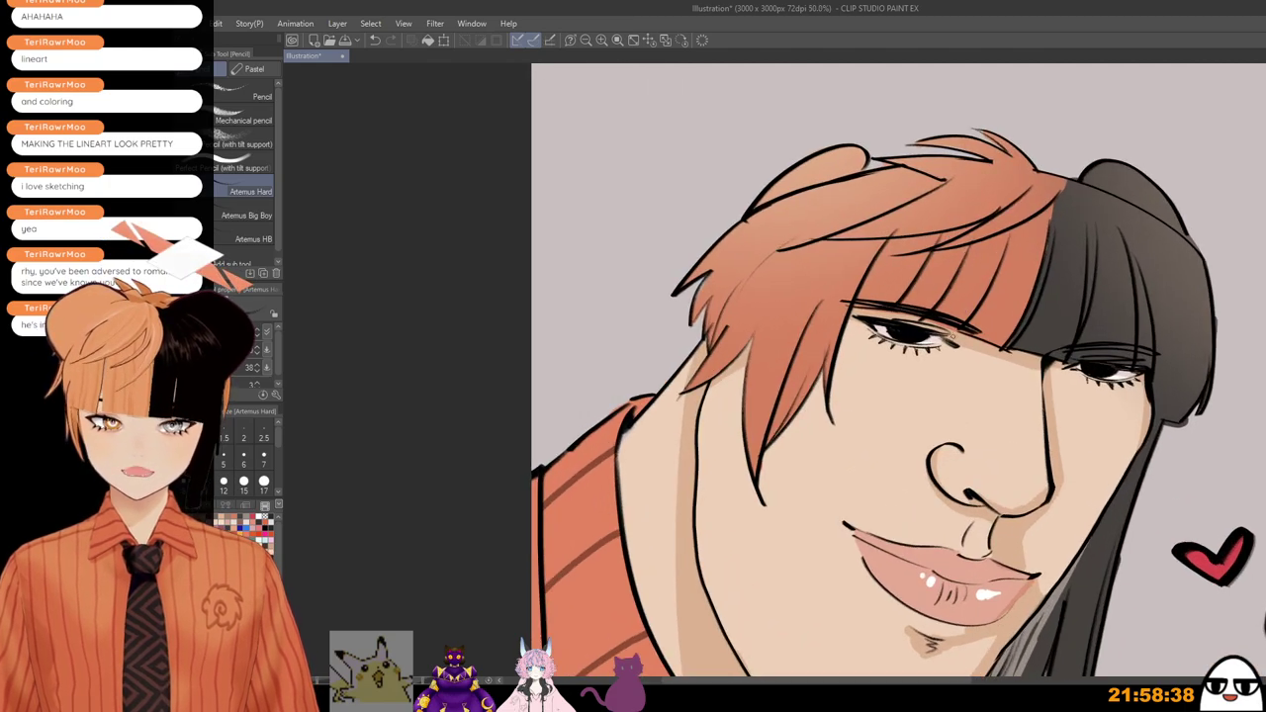
{"action": "scroll", "coordinate": [938, 337], "scroll_direction": "up", "scroll_amount": 1}
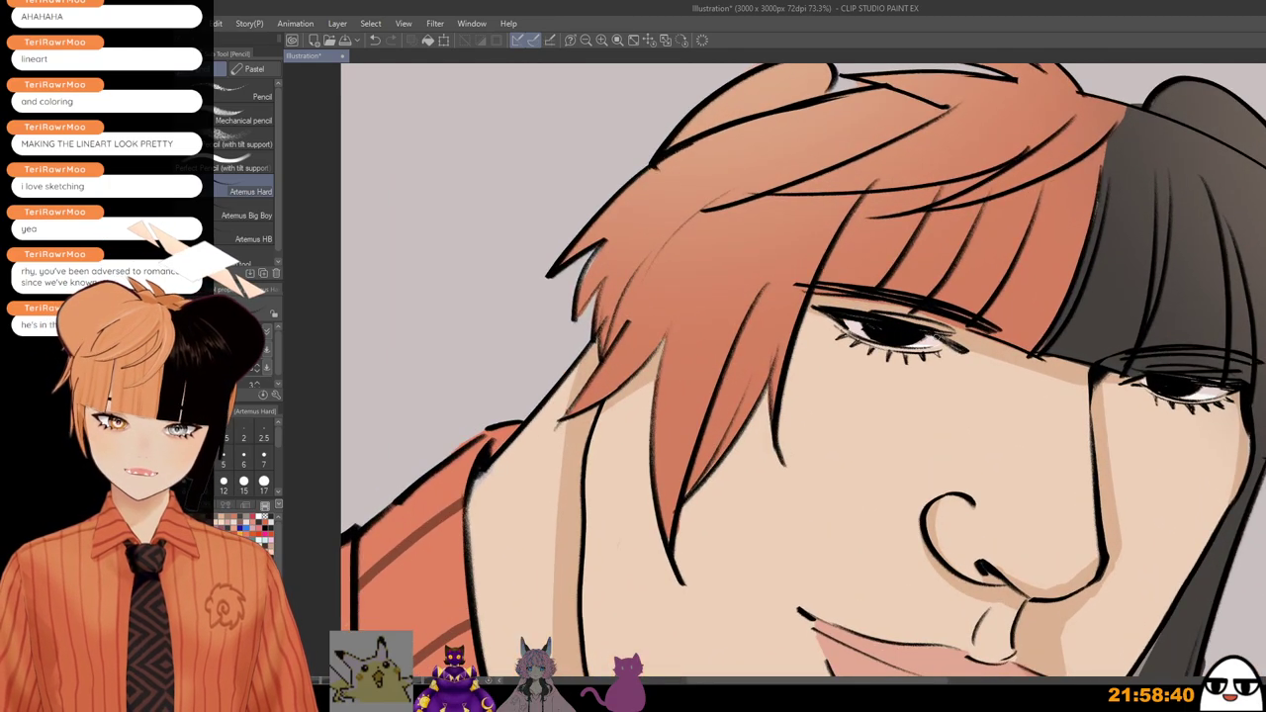
{"action": "scroll", "coordinate": [950, 348], "scroll_direction": "down", "scroll_amount": 3}
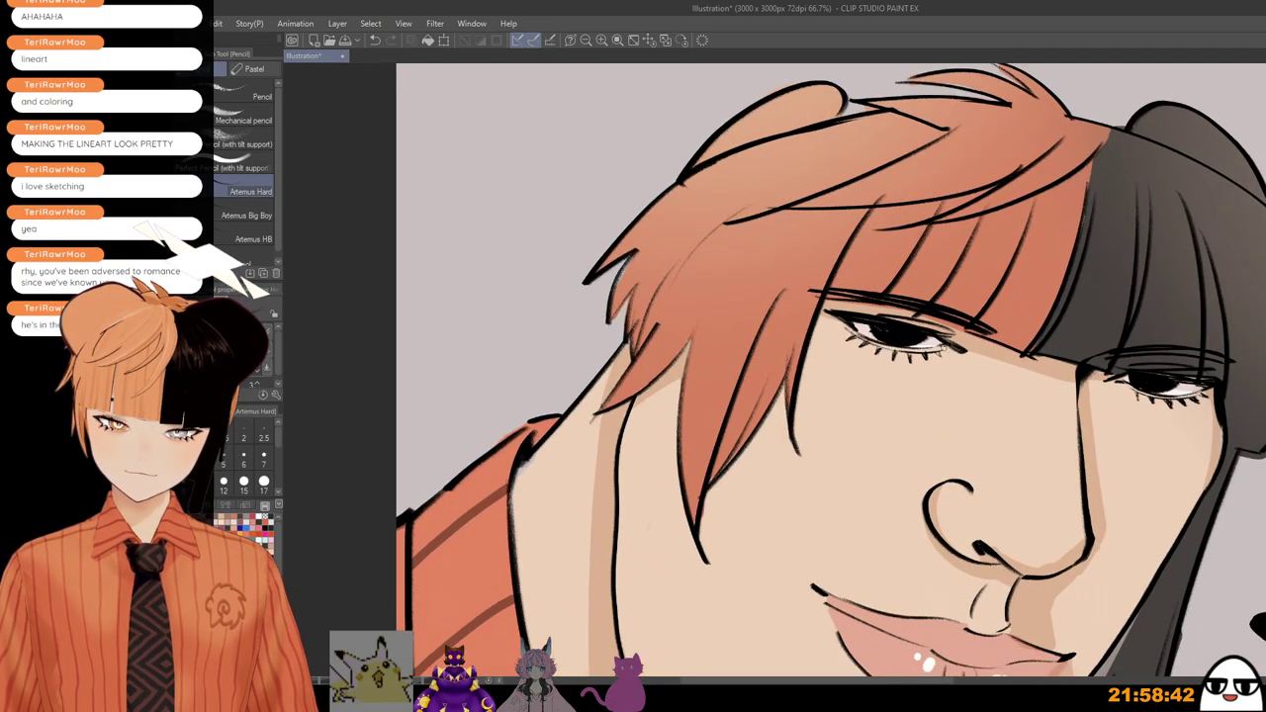
{"action": "left_click_drag", "start_coordinate": [1088, 368], "coordinate": [1017, 350]}
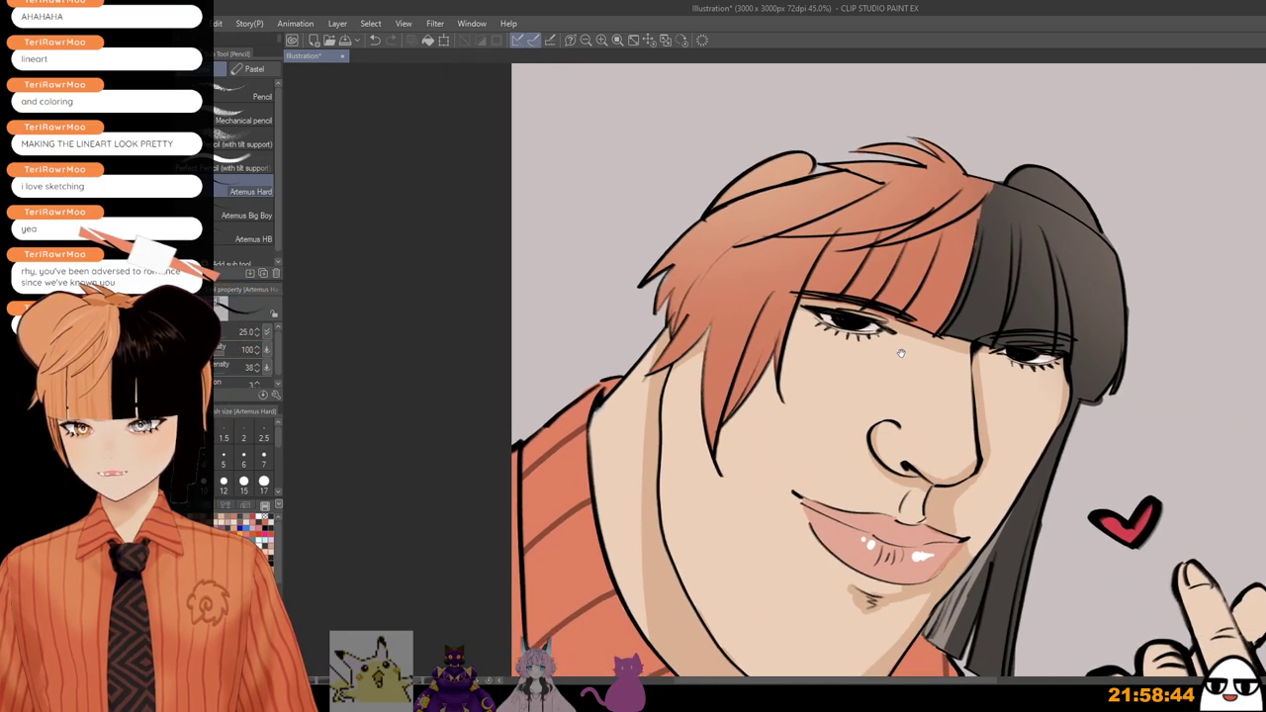
{"action": "scroll", "coordinate": [1016, 351], "scroll_direction": "up", "scroll_amount": 2}
{"action": "scroll", "coordinate": [1015, 350], "scroll_direction": "down", "scroll_amount": 5}
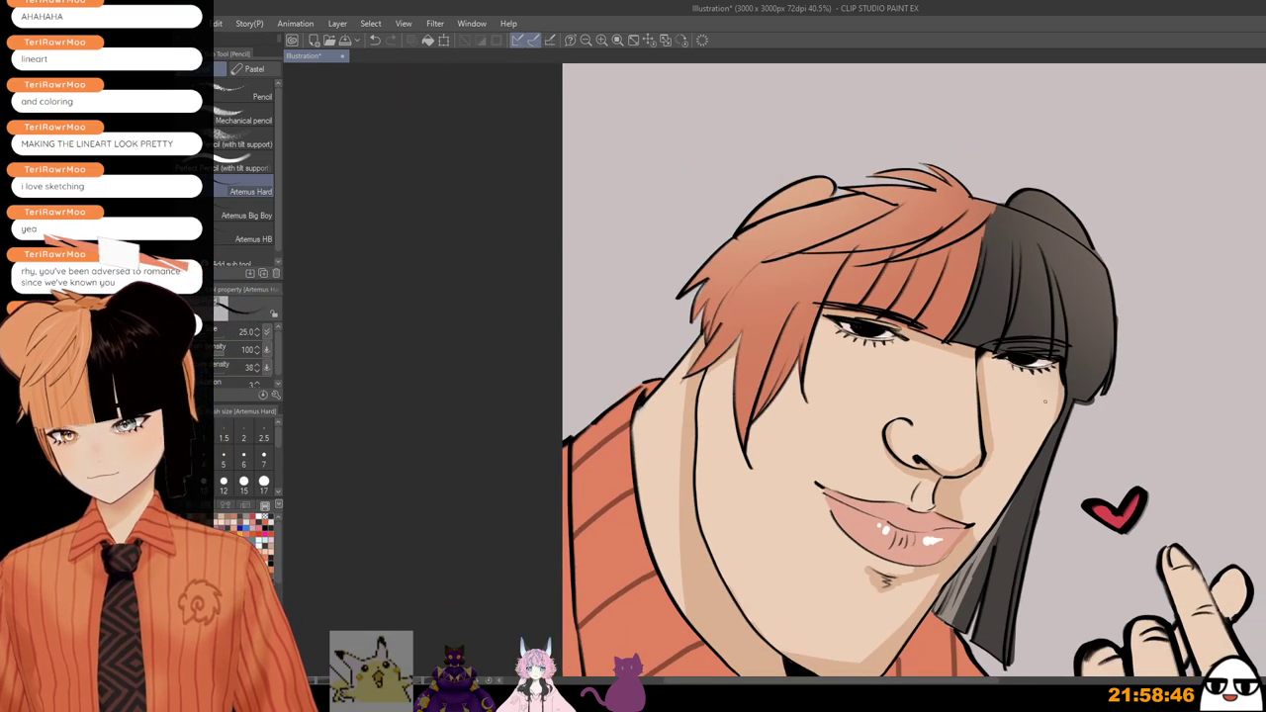
{"action": "left_click_drag", "start_coordinate": [1064, 341], "coordinate": [978, 385]}
{"action": "scroll", "coordinate": [975, 383], "scroll_direction": "up", "scroll_amount": 1}
{"action": "key", "text": "bracketleft"}
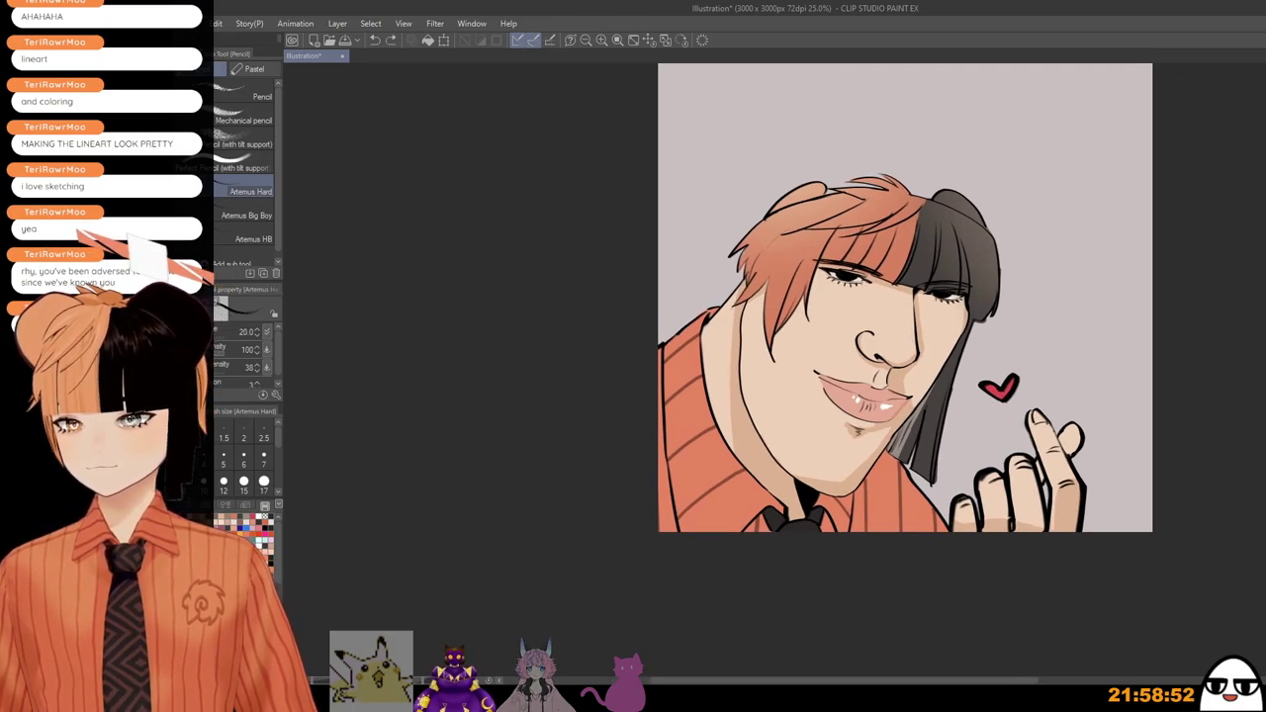
Step: Shade the cheek between the nose and the dark side hair with a skin-shadow tone, using Artemus Hard at size 50
{"action": "scroll", "coordinate": [929, 388], "scroll_direction": "up", "scroll_amount": 2}
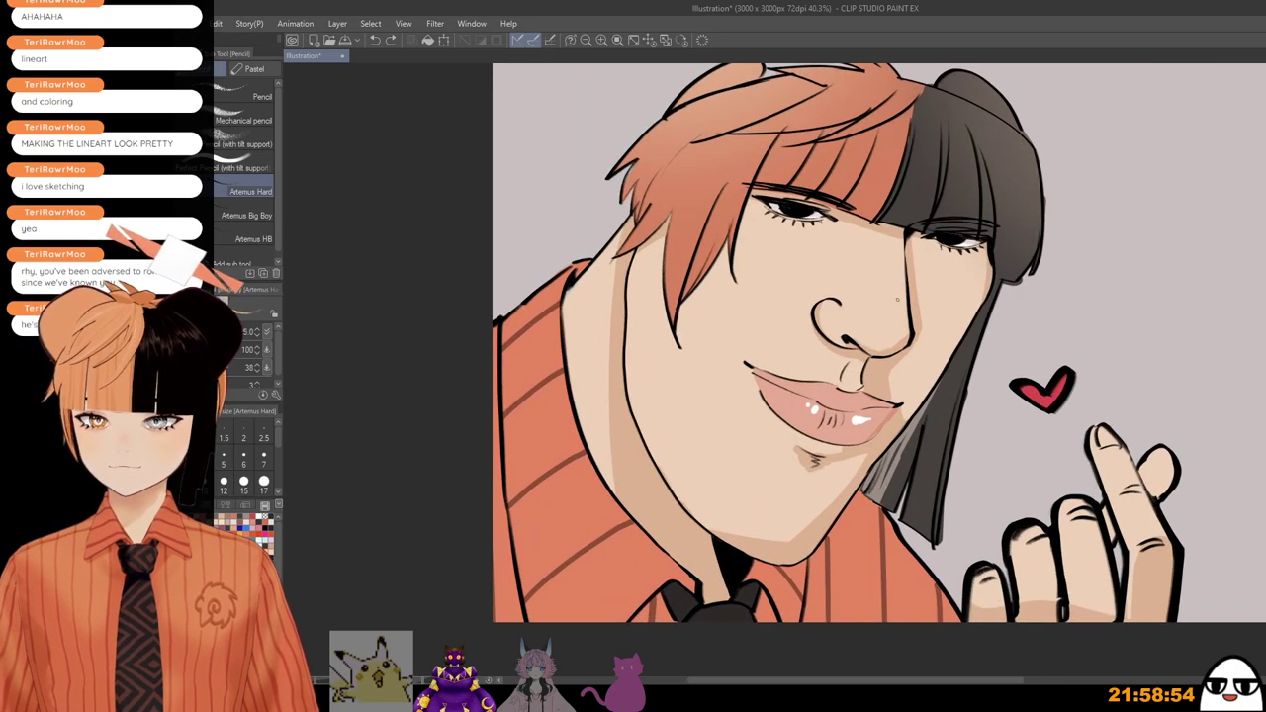
{"action": "scroll", "coordinate": [899, 299], "scroll_direction": "down", "scroll_amount": 1}
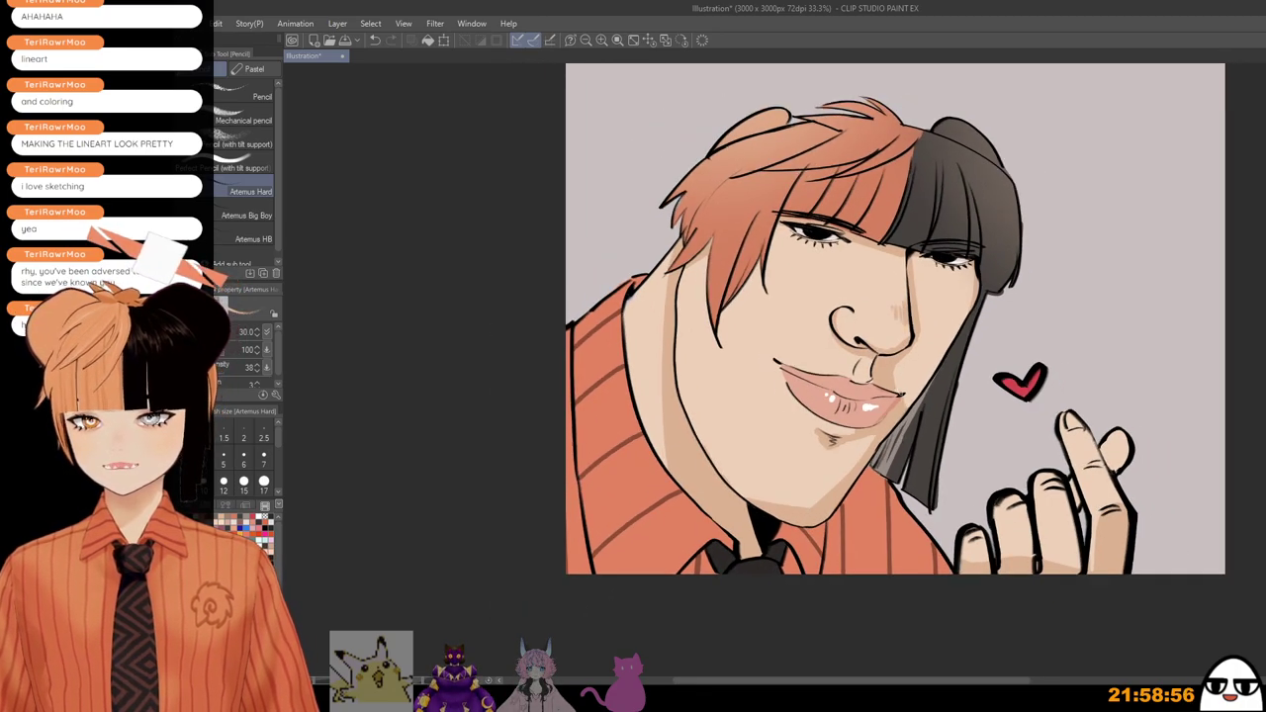
{"action": "scroll", "coordinate": [902, 386], "scroll_direction": "down", "scroll_amount": 1}
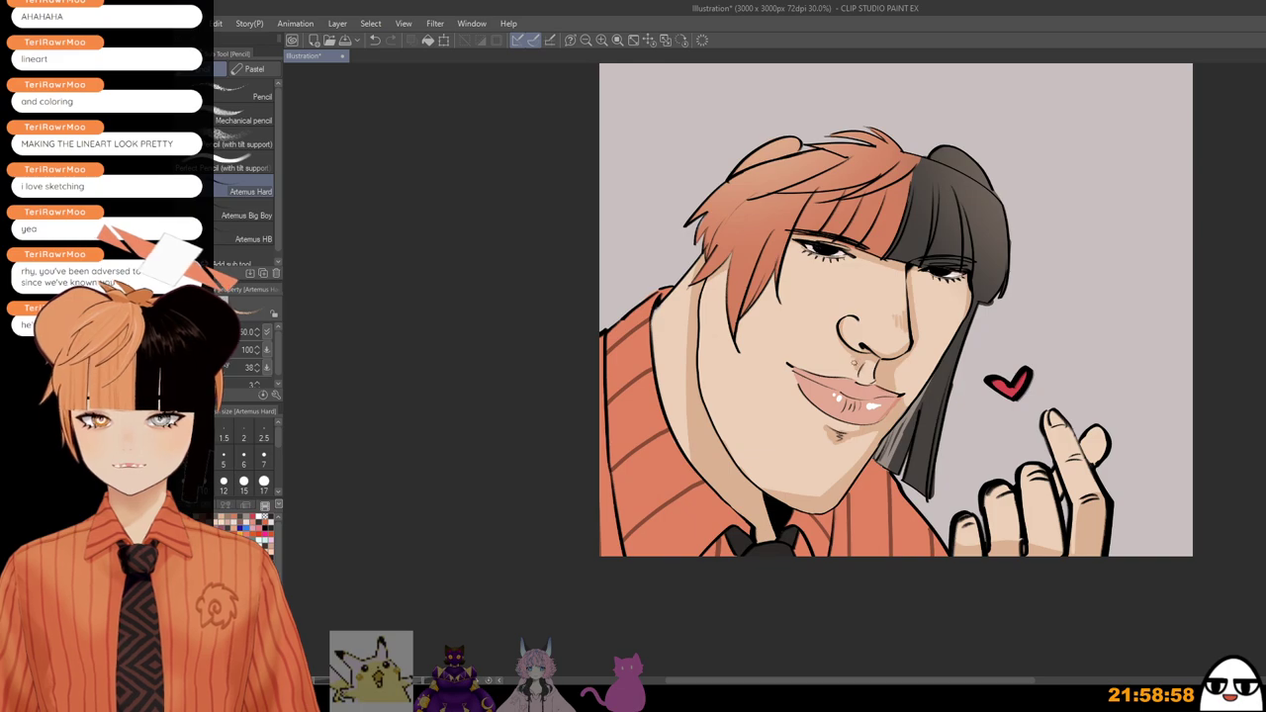
{"action": "scroll", "coordinate": [856, 374], "scroll_direction": "down", "scroll_amount": 2}
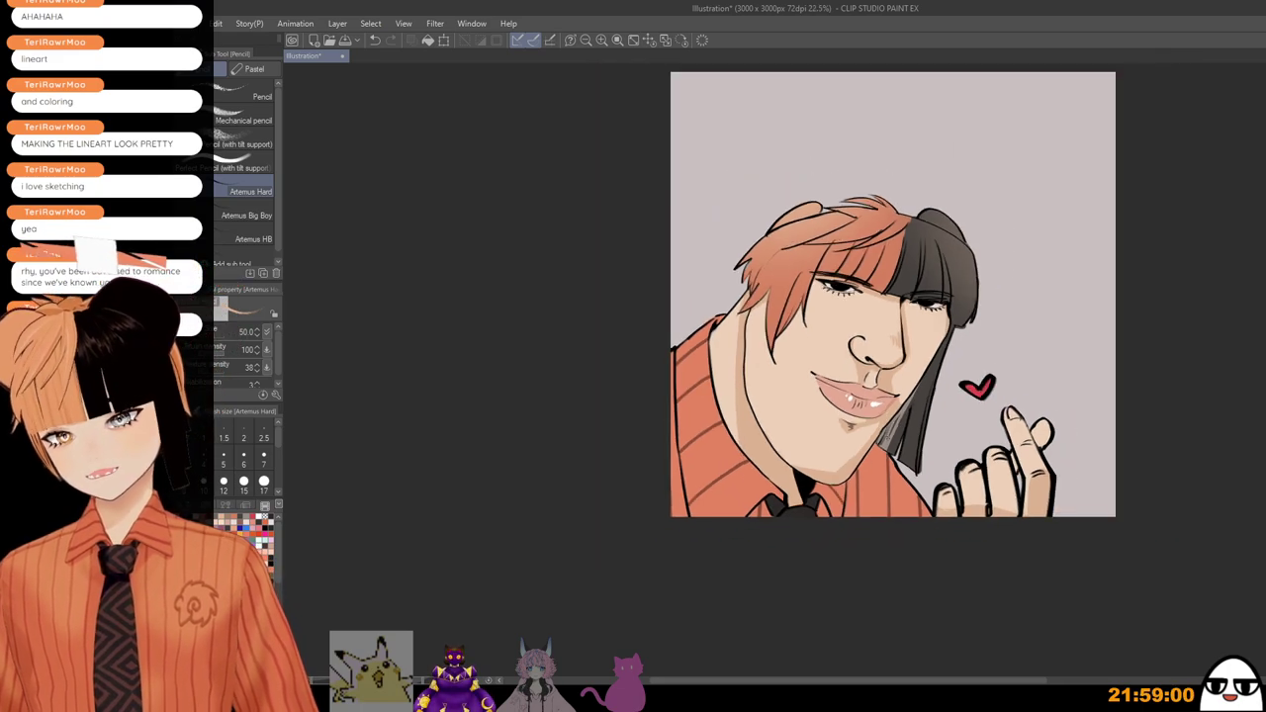
{"action": "scroll", "coordinate": [896, 380], "scroll_direction": "up", "scroll_amount": 2}
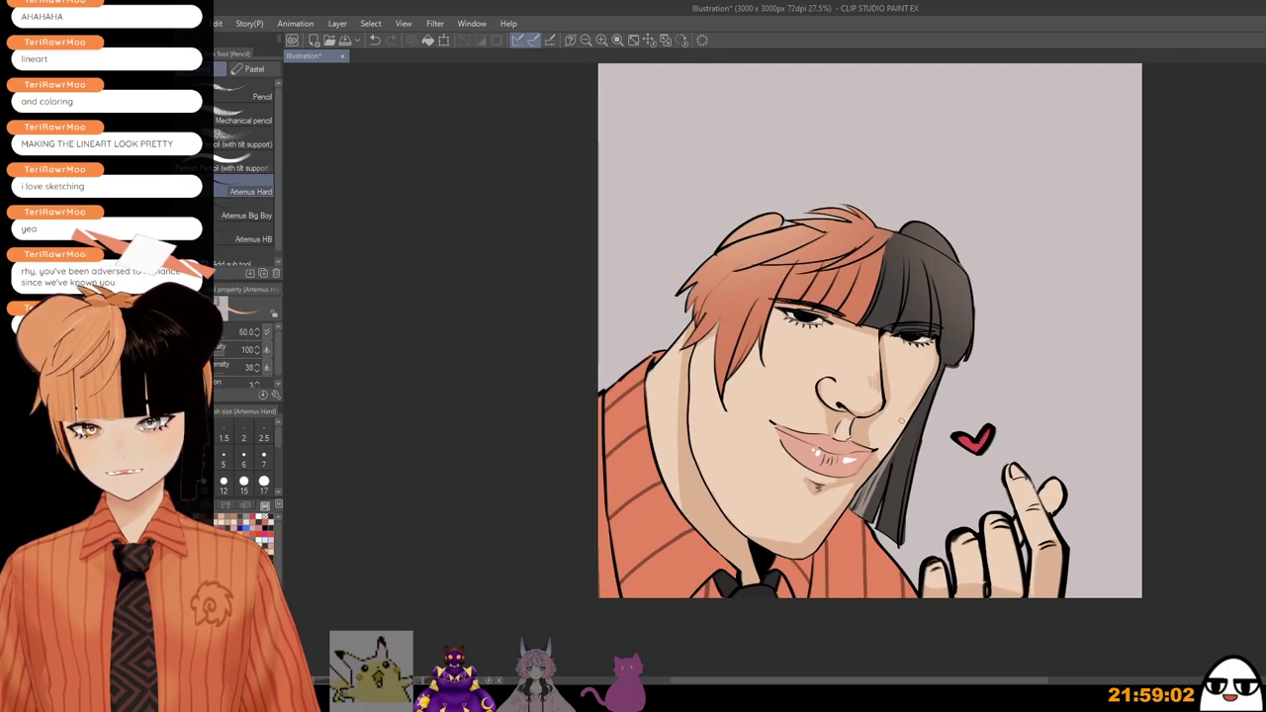
{"action": "key", "text": "ctrl+z"}
{"action": "left_click_drag", "start_coordinate": [931, 374], "coordinate": [889, 423]}
{"action": "scroll", "coordinate": [946, 325], "scroll_direction": "down", "scroll_amount": 1}
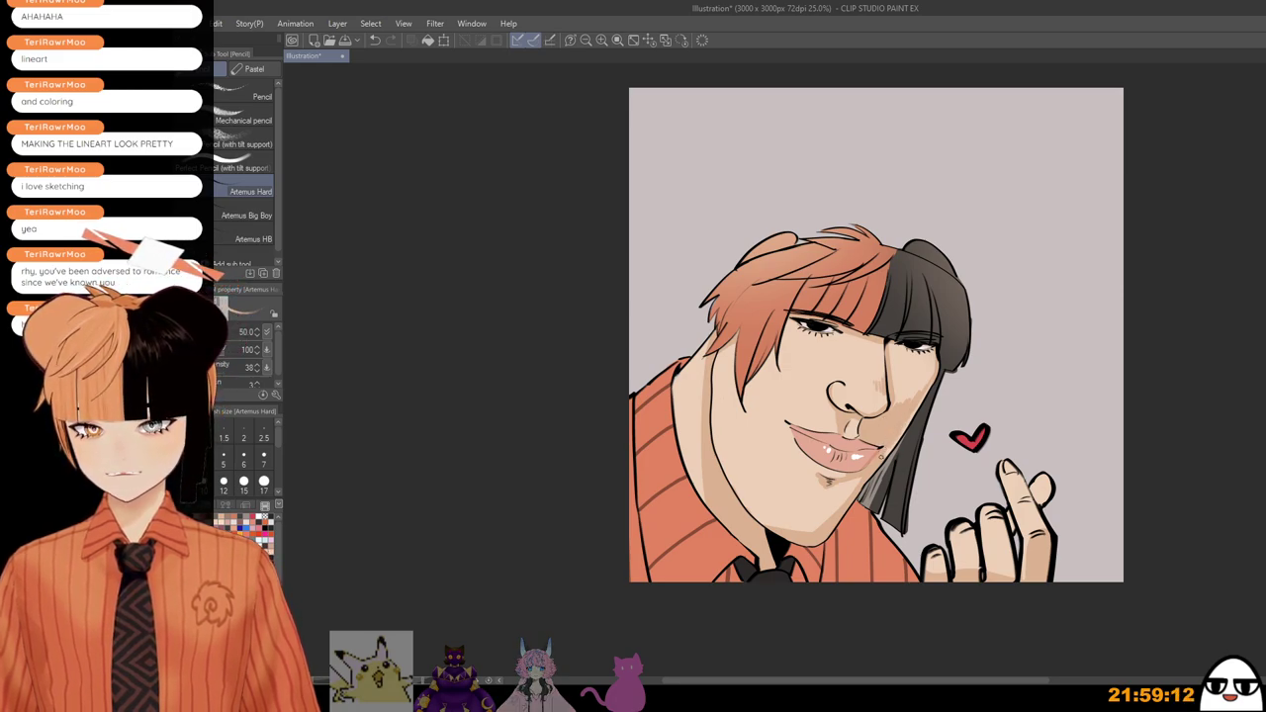
{"action": "scroll", "coordinate": [880, 459], "scroll_direction": "down", "scroll_amount": 1}
{"action": "scroll", "coordinate": [890, 435], "scroll_direction": "up", "scroll_amount": 3}
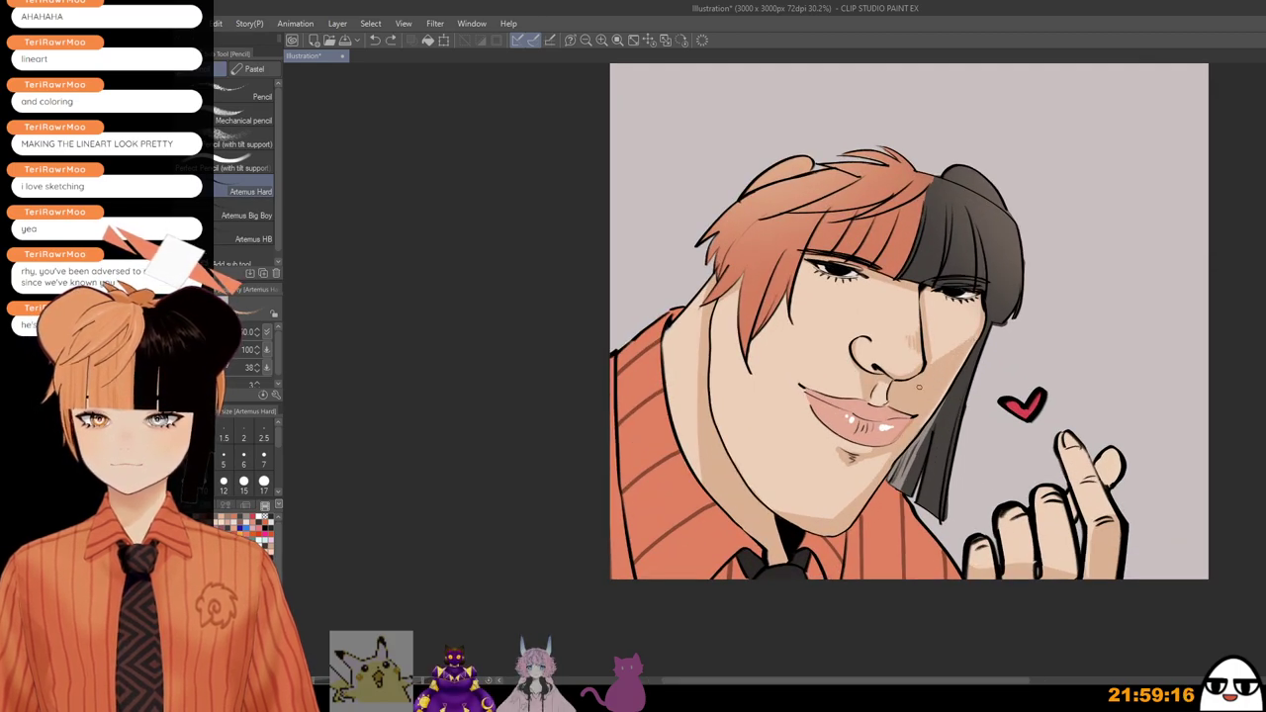
Step: Show all three portraits and spread them apart: finger-heart portrait down-left, dark-haired close-up to the right, striped-shirt figure lower behind them
{"action": "scroll", "coordinate": [935, 361], "scroll_direction": "down", "scroll_amount": 1}
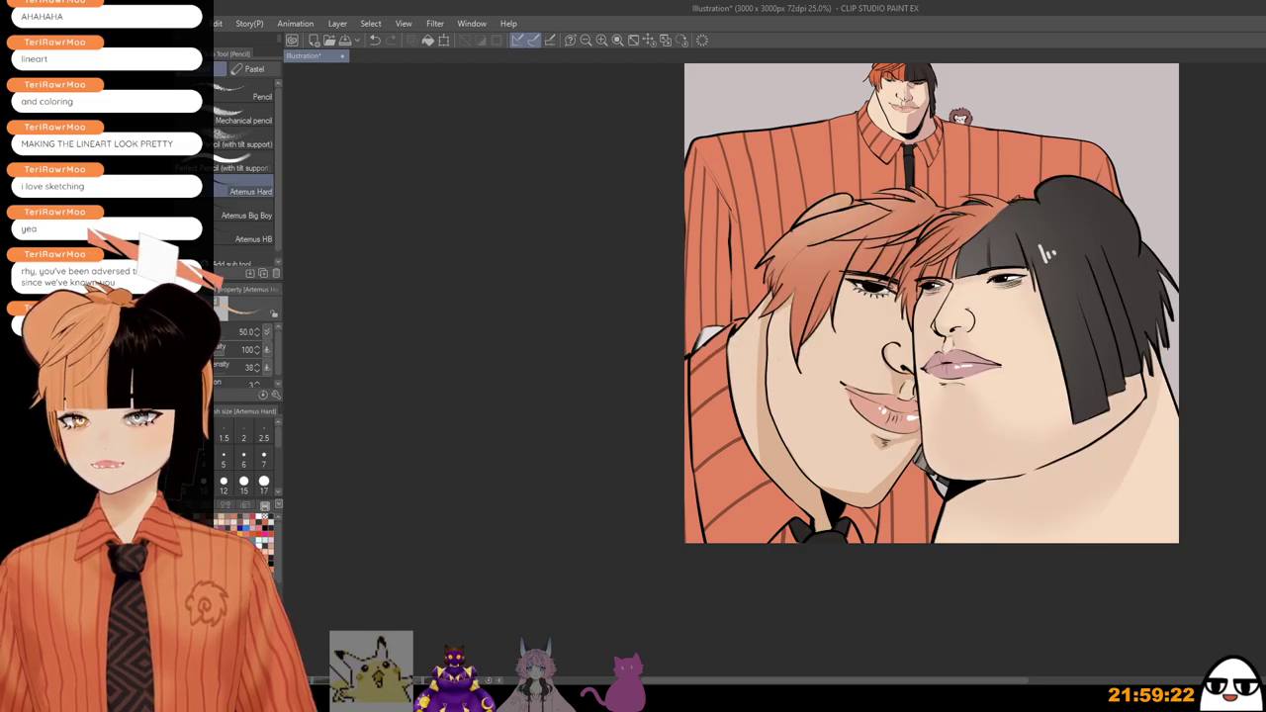
{"action": "key", "text": "k"}
{"action": "left_click_drag", "start_coordinate": [1068, 419], "coordinate": [1045, 457]}
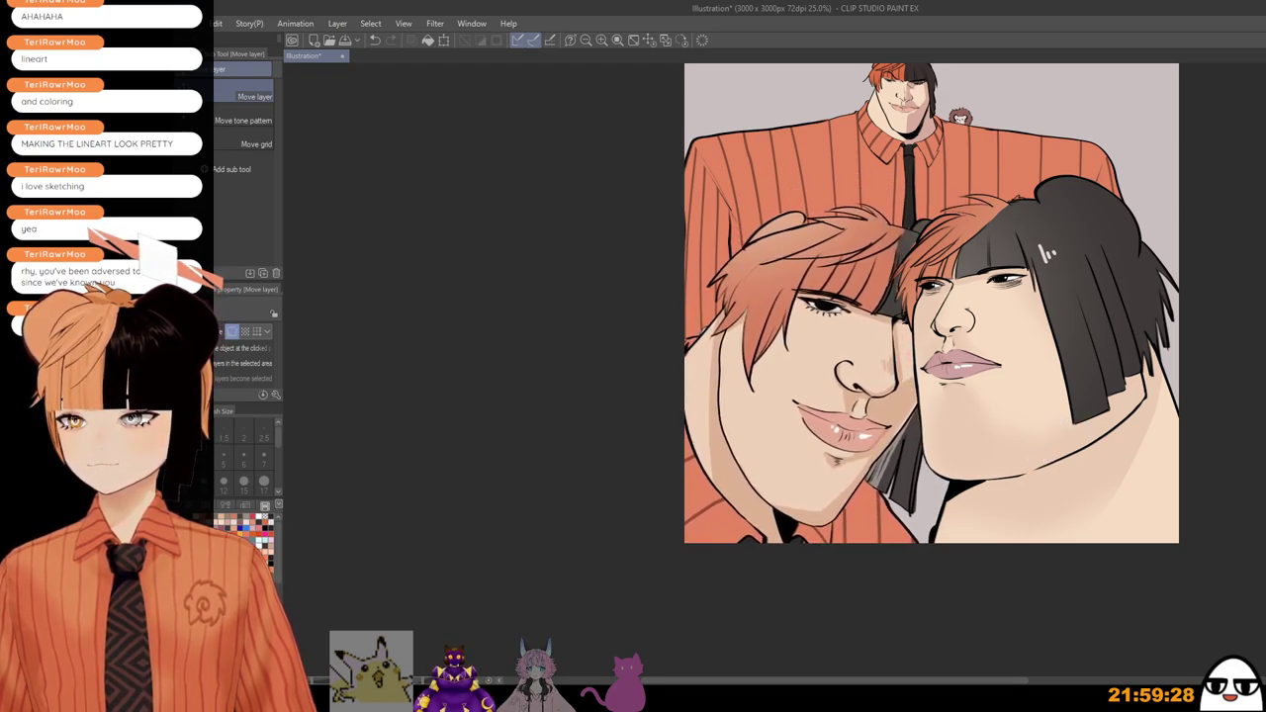
{"action": "left_click_drag", "start_coordinate": [1192, 455], "coordinate": [1250, 467]}
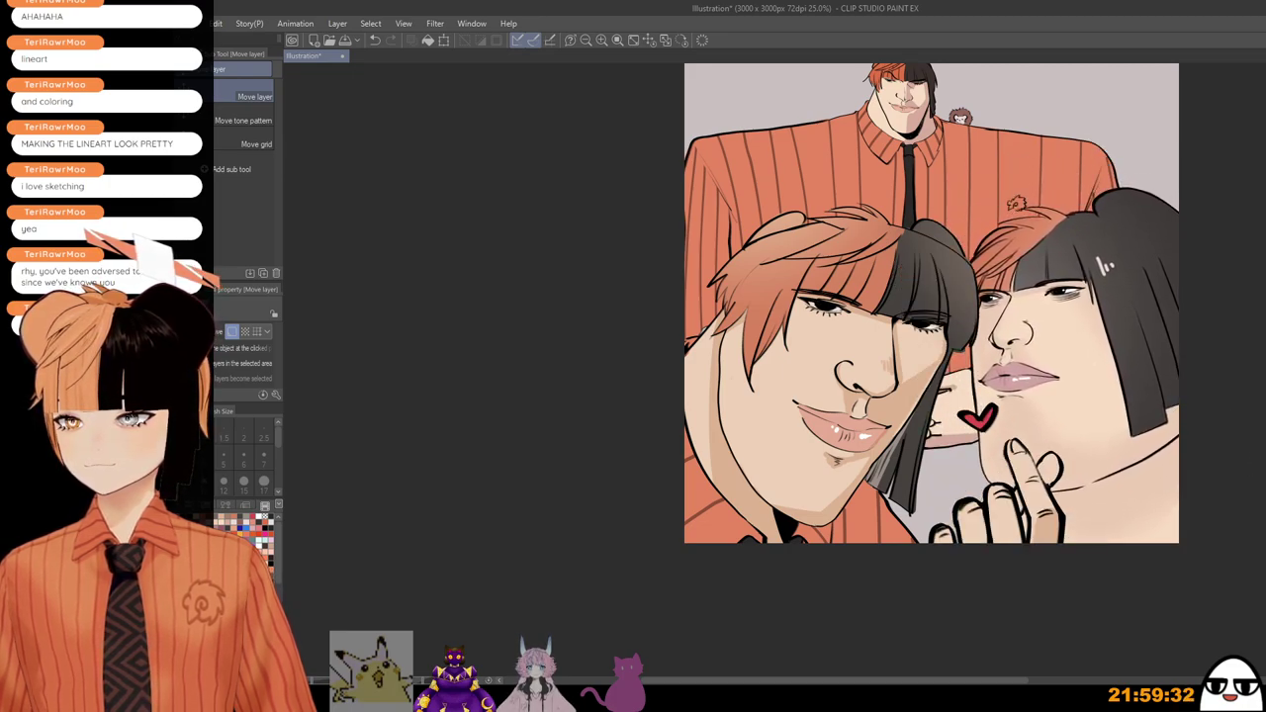
{"action": "left_click_drag", "start_coordinate": [1185, 427], "coordinate": [1201, 491]}
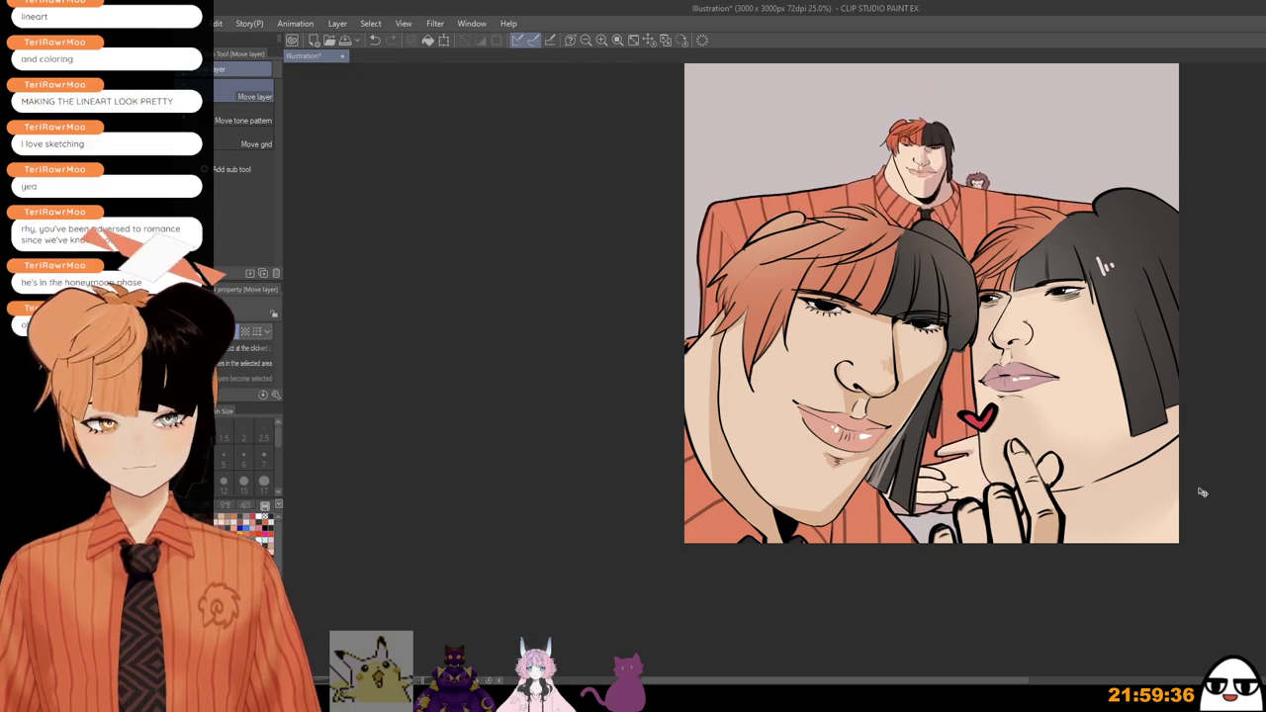
Step: Raise the striped-shirt figure slightly behind the two front portraits and undo the unwanted layer moves
{"action": "scroll", "coordinate": [1204, 449], "scroll_direction": "down", "scroll_amount": 1}
{"action": "mouse_move", "coordinate": [1204, 448]}
{"action": "left_mouse_down"}
{"action": "mouse_move", "coordinate": [1139, 466]}
{"action": "mouse_move", "coordinate": [1183, 482]}
{"action": "mouse_move", "coordinate": [1186, 457]}
{"action": "mouse_move", "coordinate": [1195, 464]}
{"action": "left_mouse_up"}
{"action": "scroll", "coordinate": [1155, 451], "scroll_direction": "up", "scroll_amount": 1}
{"action": "key", "text": "ctrl+z"}
{"action": "key", "text": "ctrl+z"}
{"action": "key", "text": "ctrl+z"}
{"action": "key", "text": "ctrl+z"}
{"action": "key", "text": "ctrl+z"}
{"action": "key", "text": "ctrl+z"}
{"action": "key", "text": "ctrl+z"}
{"action": "key", "text": "ctrl+z"}
{"action": "key", "text": "ctrl+z"}
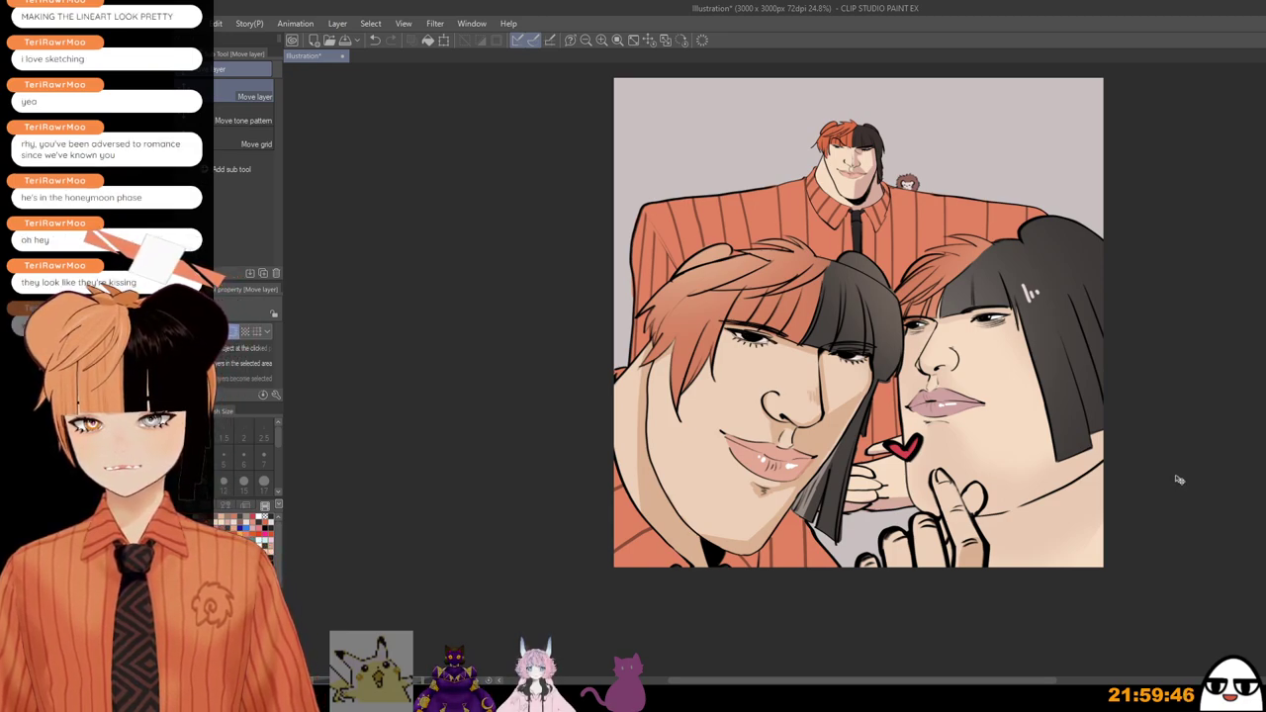
{"action": "key", "text": "ctrl+z"}
{"action": "key", "text": "ctrl+z"}
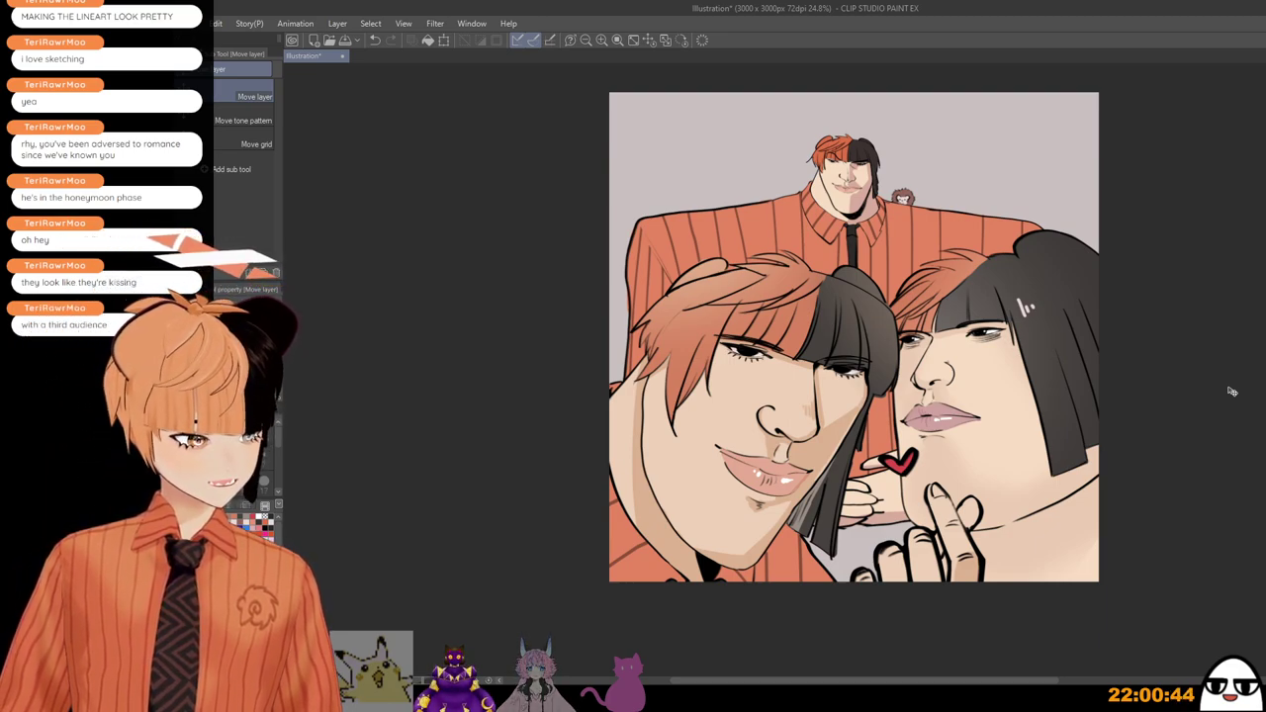
Step: Save the illustration under the file name handsome
{"action": "left_click", "coordinate": [345, 40]}
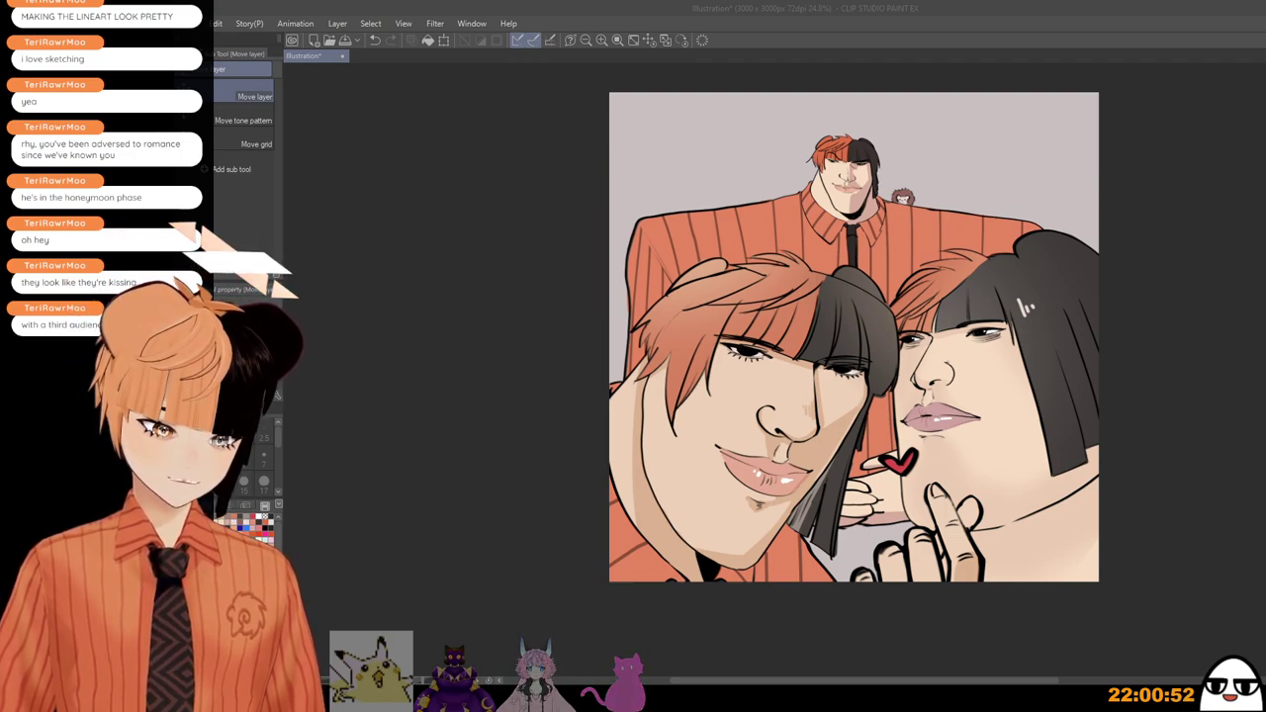
{"action": "key", "text": "Return"}
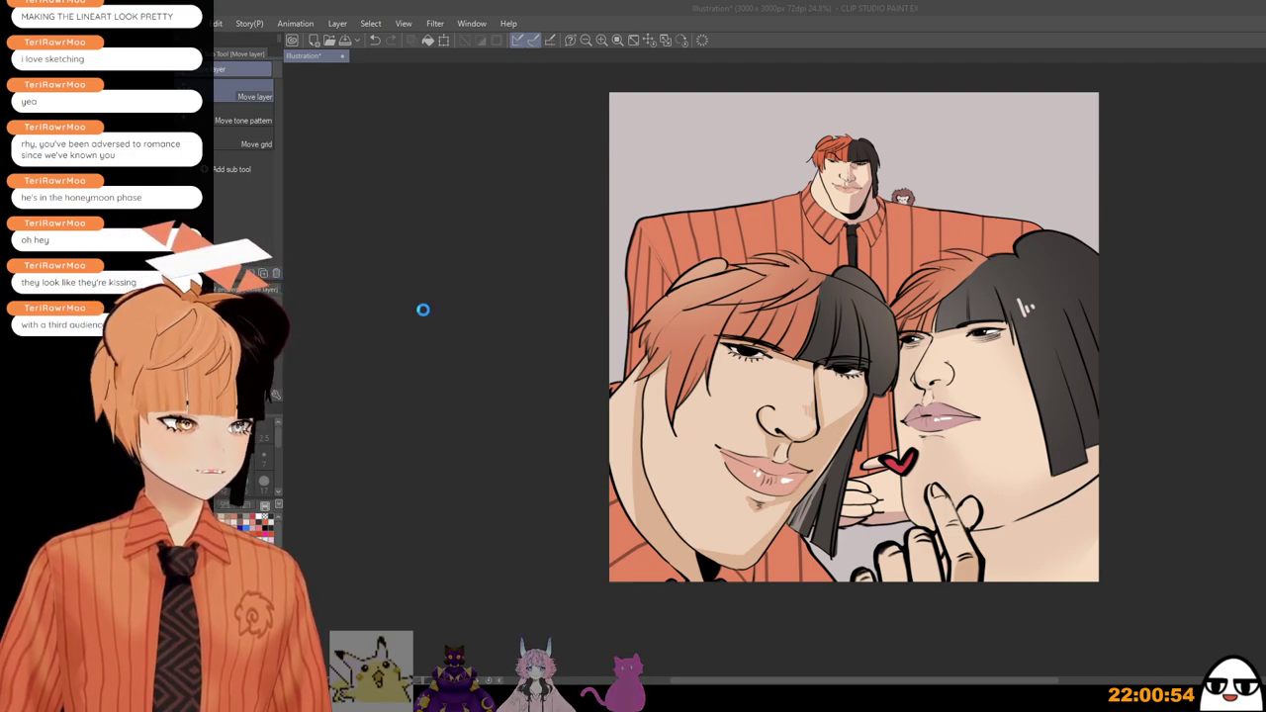
{"action": "key", "text": "Delete"}
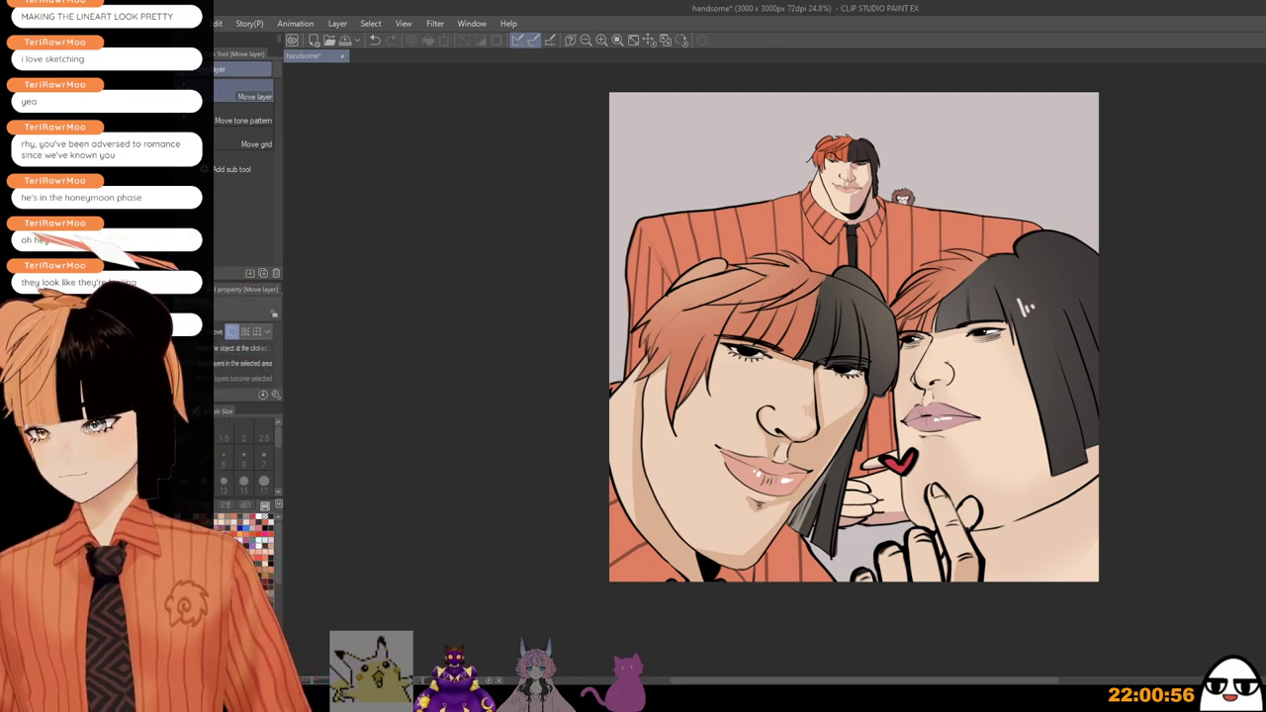
Step: Hide the two front portraits so that only the striped-shirt figure with the clasped hands is shown
{"action": "scroll", "coordinate": [960, 472], "scroll_direction": "up", "scroll_amount": 3}
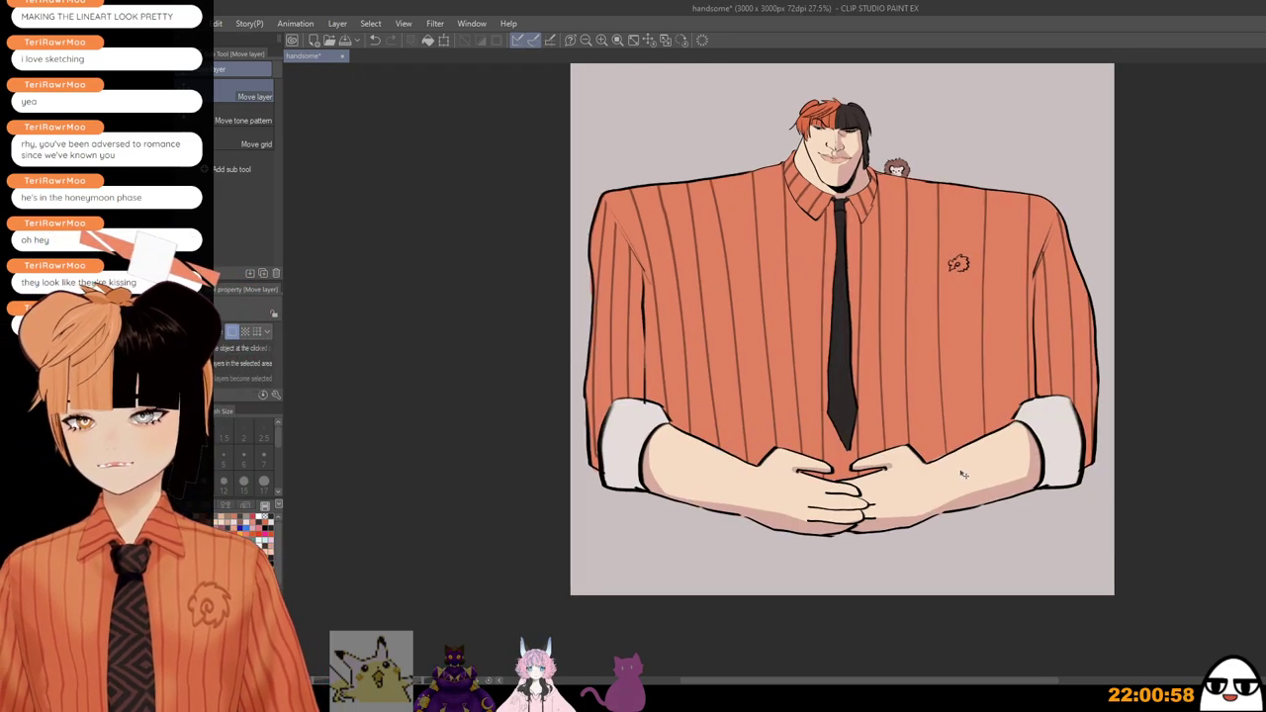
{"action": "left_click_drag", "start_coordinate": [946, 532], "coordinate": [990, 469]}
{"action": "scroll", "coordinate": [991, 469], "scroll_direction": "up", "scroll_amount": 1}
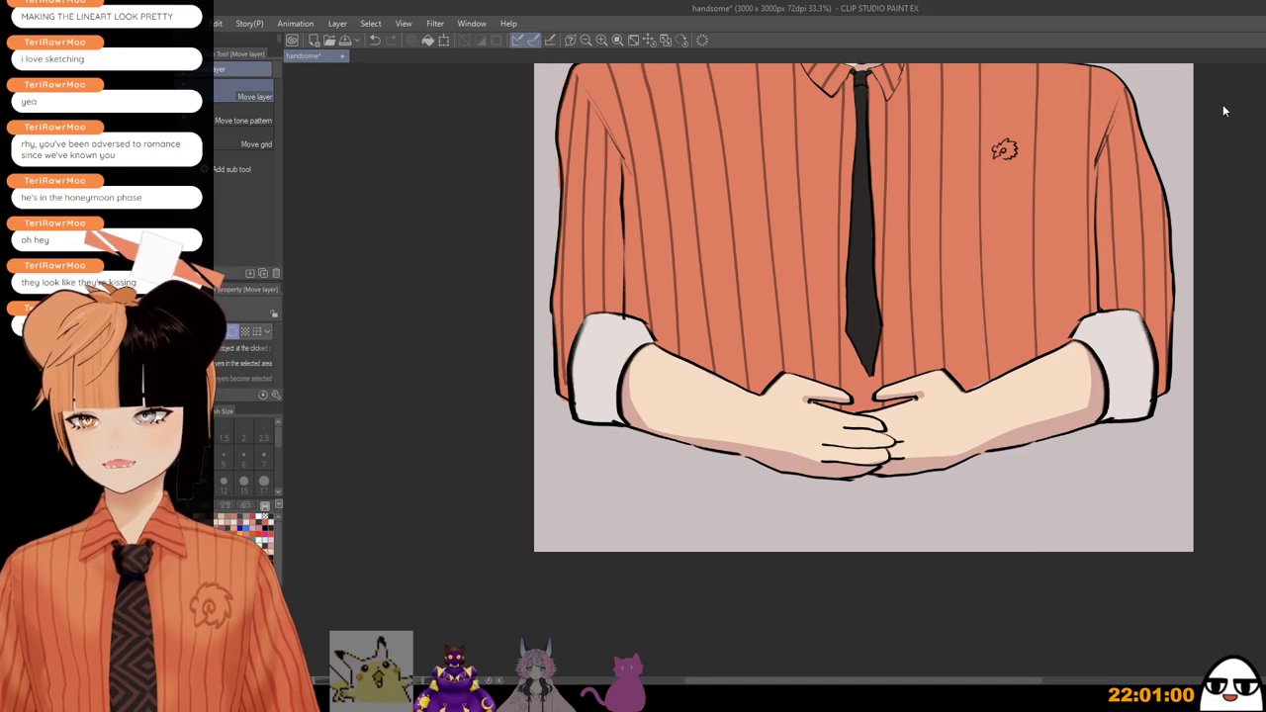
Step: Paint a solid magenta round cat head above the forearm right of the tie, using Artemus Hard at size 50
{"action": "key", "text": "p"}
{"action": "mouse_move", "coordinate": [965, 411]}
{"action": "left_mouse_down"}
{"action": "mouse_move", "coordinate": [996, 484]}
{"action": "mouse_move", "coordinate": [990, 503]}
{"action": "mouse_move", "coordinate": [949, 517]}
{"action": "left_mouse_up"}
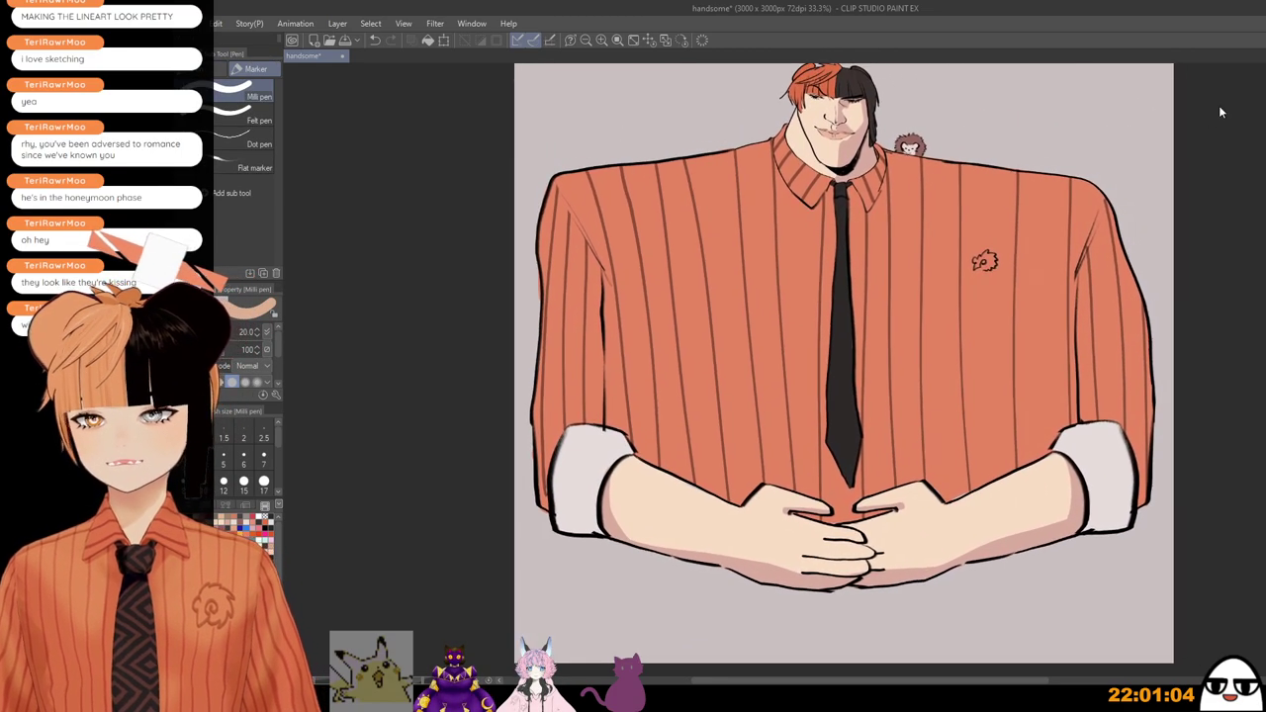
{"action": "key", "text": "p"}
{"action": "scroll", "coordinate": [1172, 342], "scroll_direction": "up", "scroll_amount": 1}
{"action": "scroll", "coordinate": [1081, 389], "scroll_direction": "up", "scroll_amount": 1}
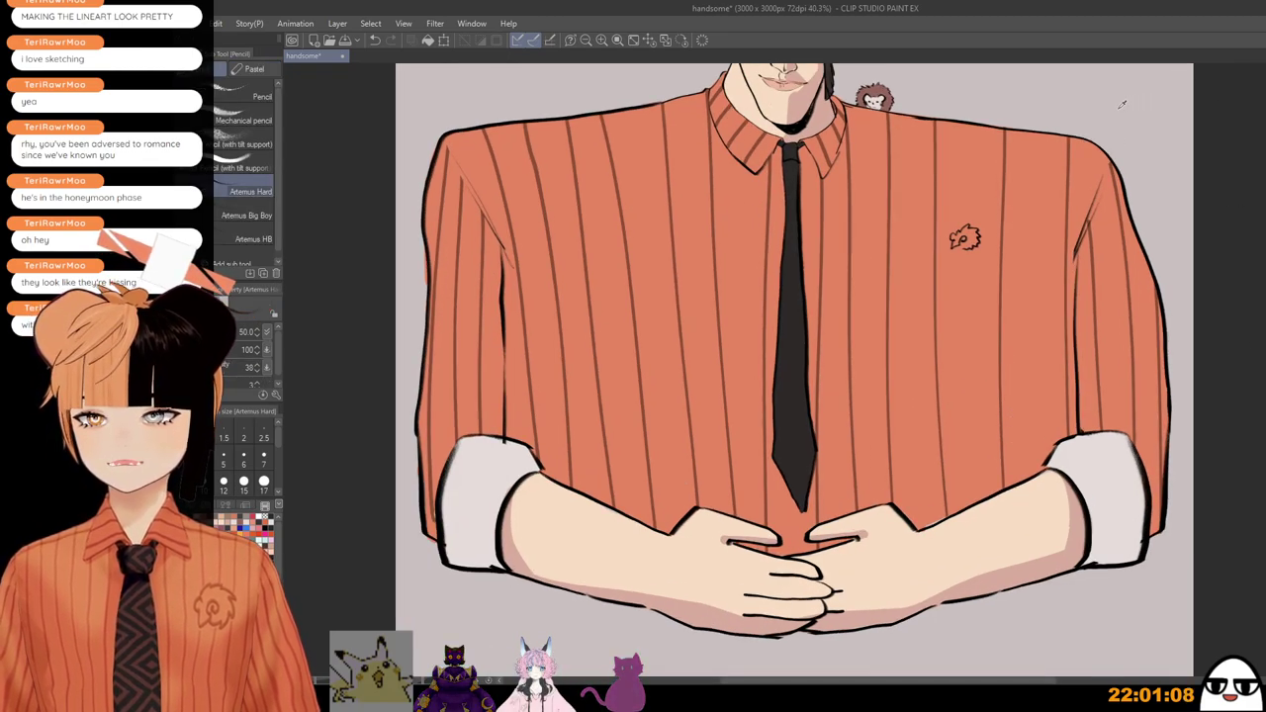
{"action": "scroll", "coordinate": [916, 396], "scroll_direction": "up", "scroll_amount": 2}
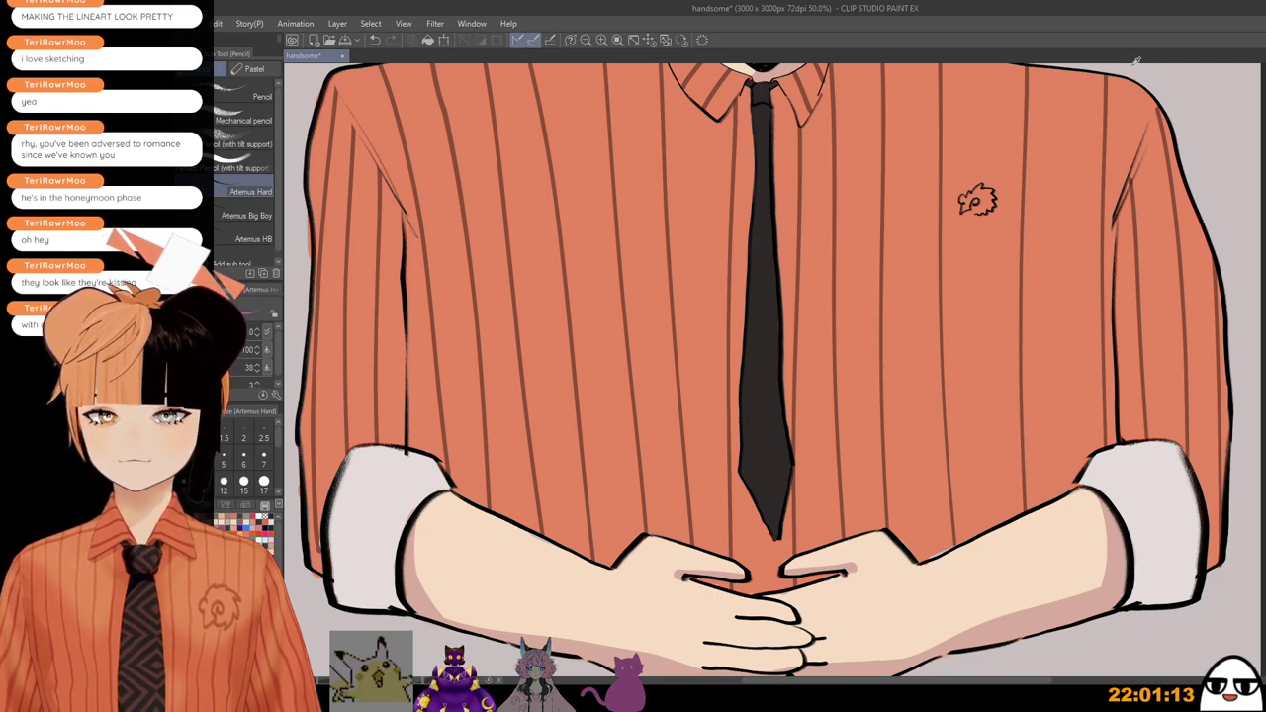
{"action": "scroll", "coordinate": [986, 426], "scroll_direction": "down", "scroll_amount": 3}
{"action": "scroll", "coordinate": [1015, 502], "scroll_direction": "up", "scroll_amount": 5}
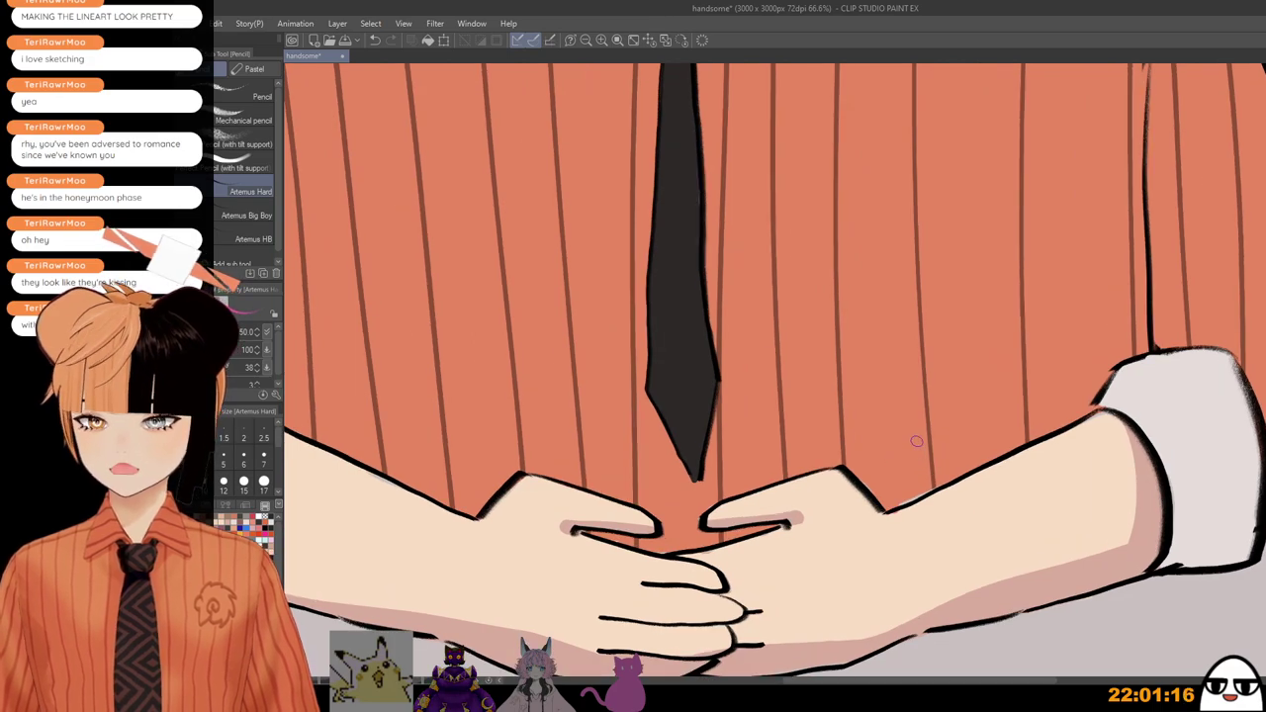
{"action": "mouse_move", "coordinate": [916, 441]}
{"action": "left_mouse_down"}
{"action": "mouse_move", "coordinate": [905, 441]}
{"action": "mouse_move", "coordinate": [945, 445]}
{"action": "mouse_move", "coordinate": [948, 431]}
{"action": "mouse_move", "coordinate": [920, 413]}
{"action": "left_mouse_up"}
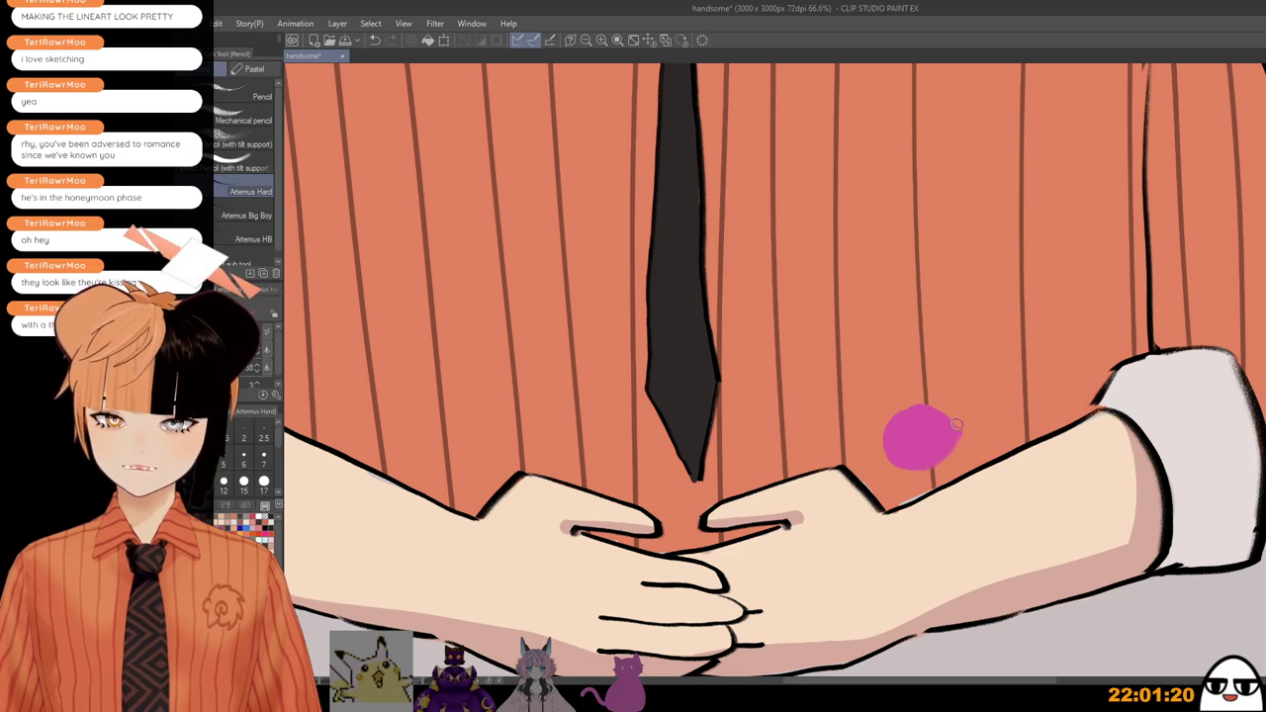
{"action": "key", "text": "ctrl+z"}
{"action": "mouse_move", "coordinate": [940, 394]}
{"action": "left_mouse_down"}
{"action": "mouse_move", "coordinate": [940, 445]}
{"action": "mouse_move", "coordinate": [956, 408]}
{"action": "mouse_move", "coordinate": [931, 391]}
{"action": "mouse_move", "coordinate": [921, 428]}
{"action": "mouse_move", "coordinate": [948, 417]}
{"action": "mouse_move", "coordinate": [919, 407]}
{"action": "left_mouse_up"}
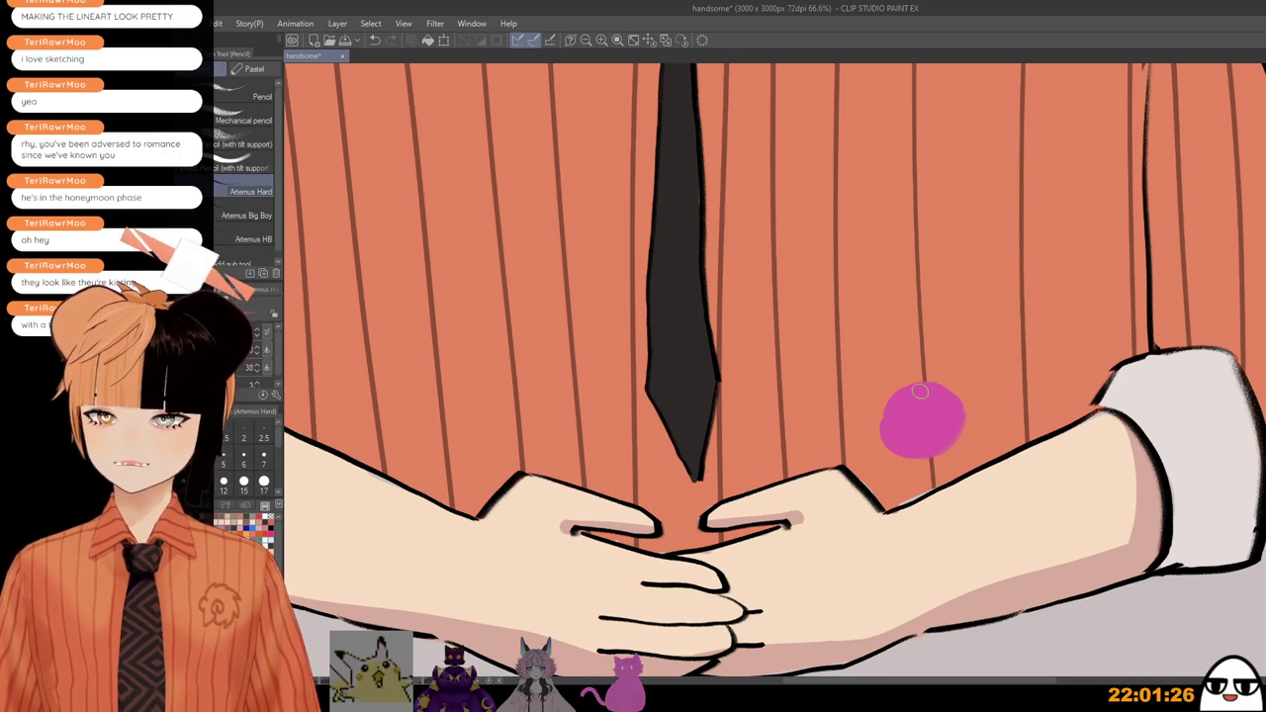
Step: Add two pointed ears and a seated body to the magenta cat, resting it on the forearm
{"action": "mouse_move", "coordinate": [890, 397]}
{"action": "left_mouse_down"}
{"action": "mouse_move", "coordinate": [888, 431]}
{"action": "mouse_move", "coordinate": [892, 396]}
{"action": "mouse_move", "coordinate": [880, 413]}
{"action": "mouse_move", "coordinate": [947, 384]}
{"action": "left_mouse_up"}
{"action": "key", "text": "ctrl+z"}
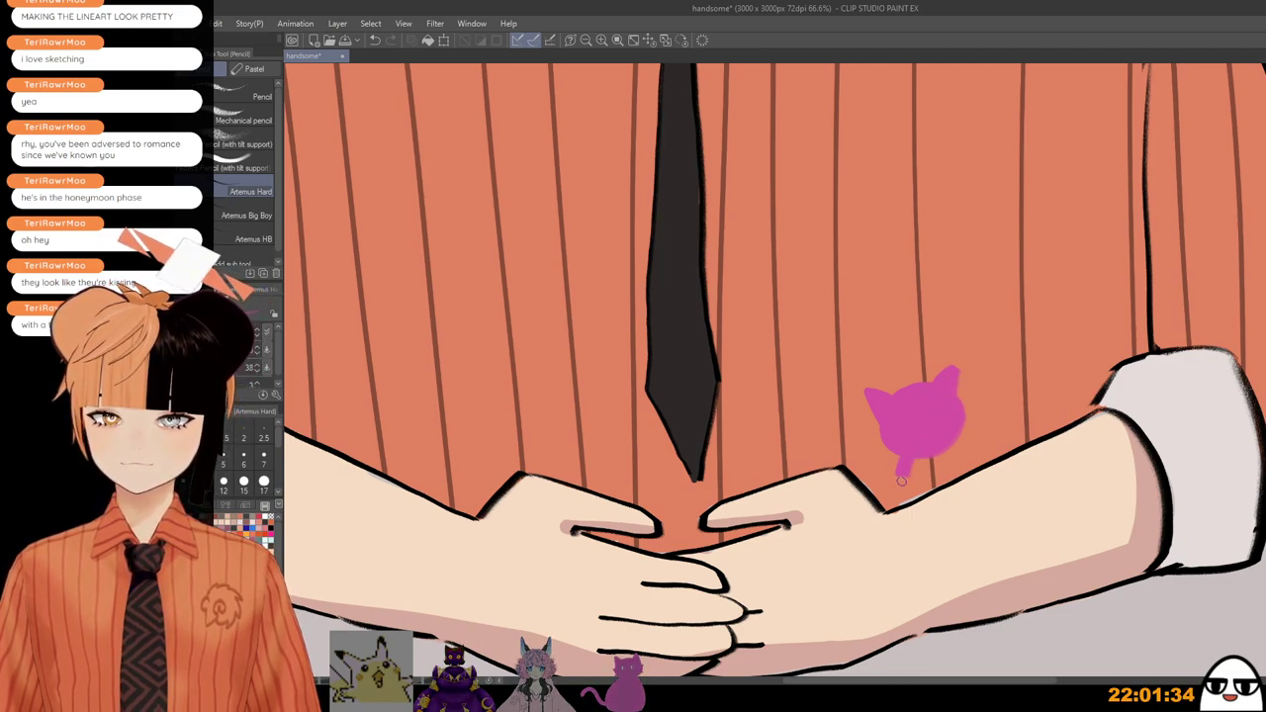
{"action": "mouse_move", "coordinate": [962, 433]}
{"action": "left_mouse_down"}
{"action": "mouse_move", "coordinate": [973, 470]}
{"action": "mouse_move", "coordinate": [912, 481]}
{"action": "mouse_move", "coordinate": [914, 465]}
{"action": "mouse_move", "coordinate": [905, 495]}
{"action": "mouse_move", "coordinate": [958, 455]}
{"action": "left_mouse_up"}
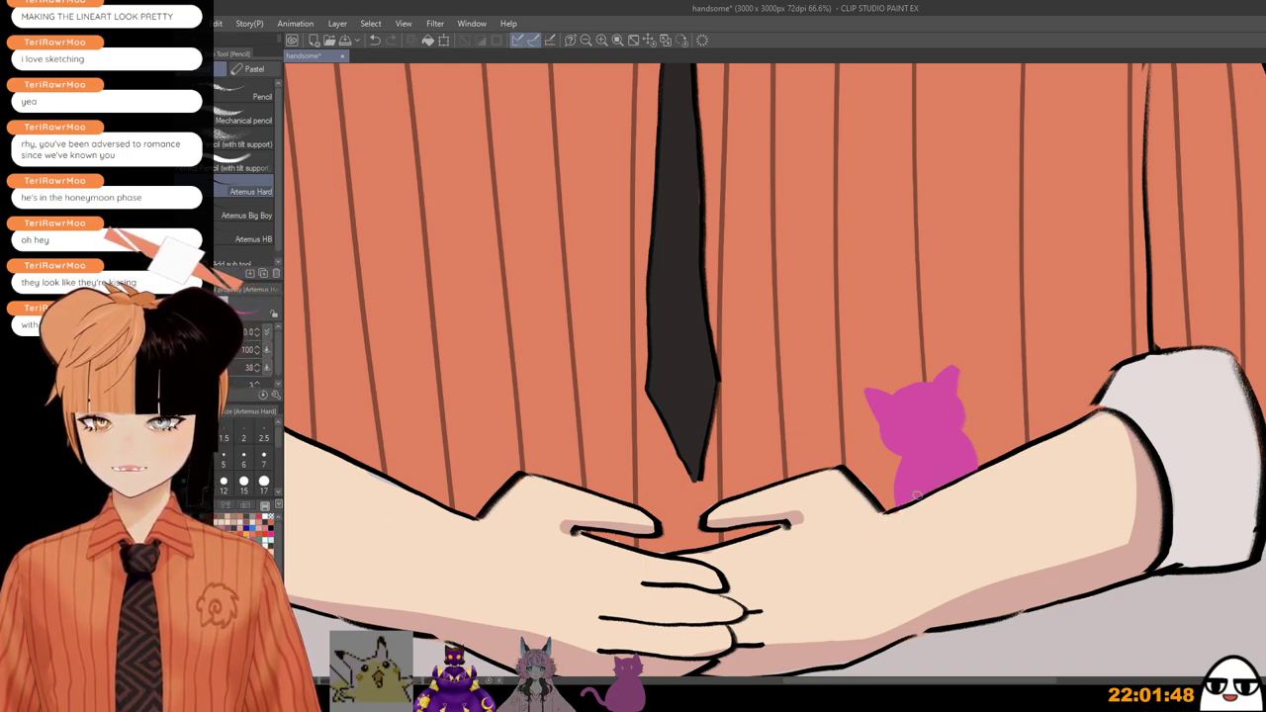
Step: Paint the cat's two small paws overlapping the forearm's outline, undoing the misshapen strokes
{"action": "left_click_drag", "start_coordinate": [917, 496], "coordinate": [932, 495]}
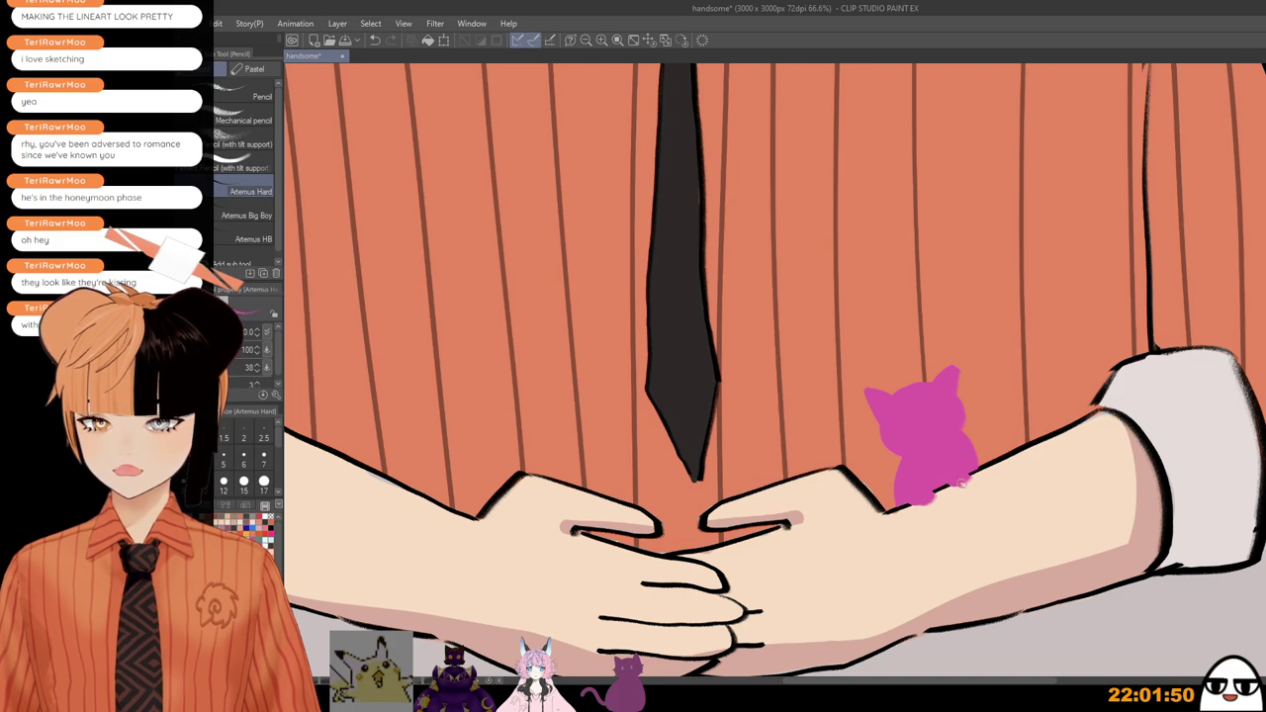
{"action": "key", "text": "ctrl+z"}
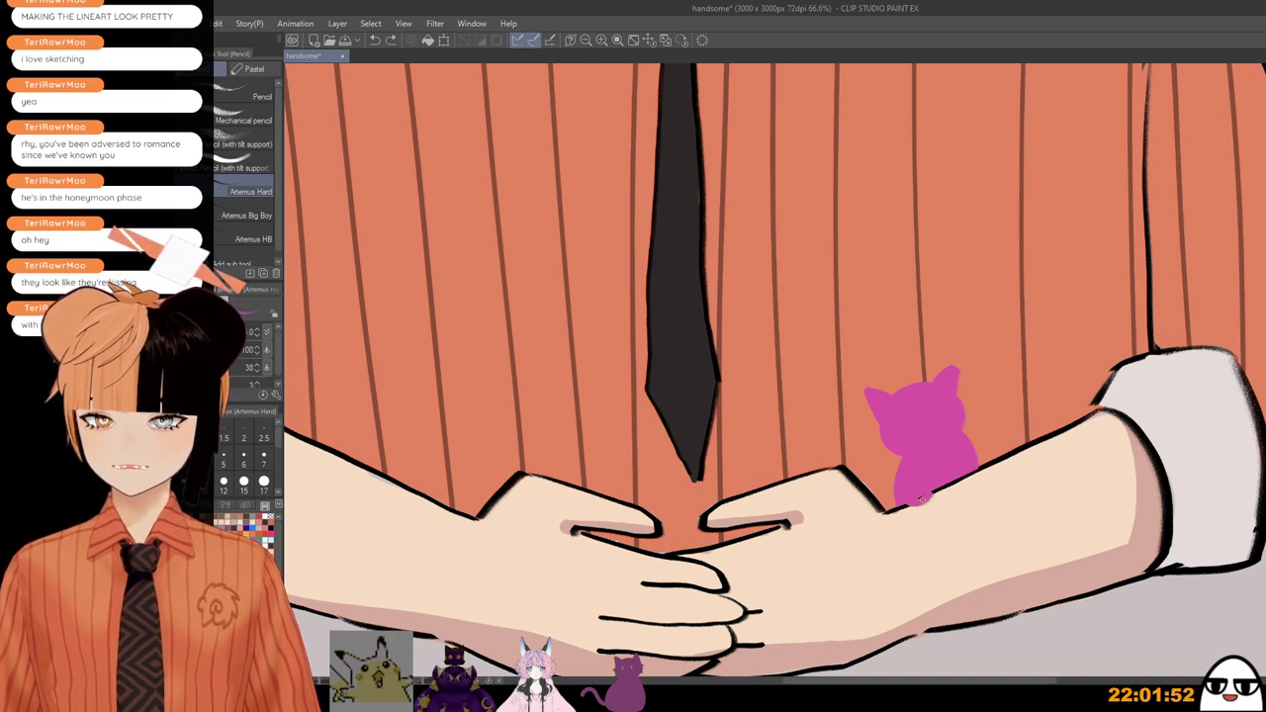
{"action": "left_click_drag", "start_coordinate": [928, 493], "coordinate": [962, 478]}
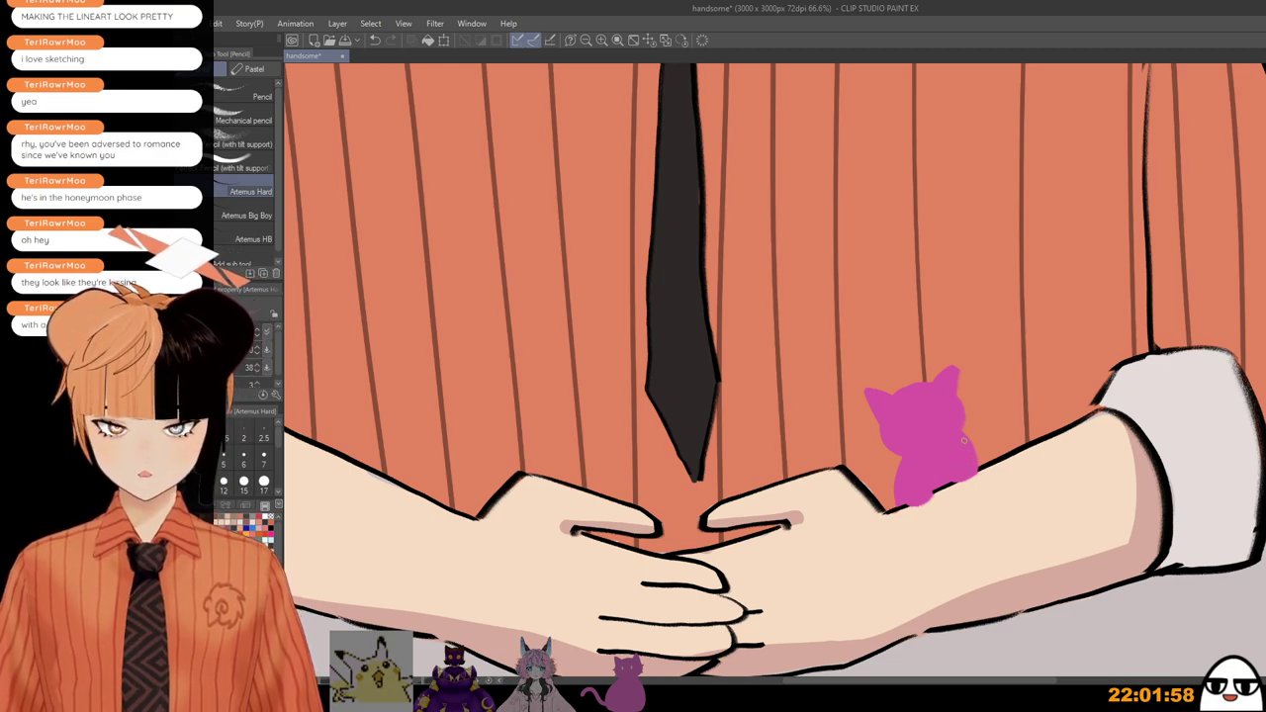
{"action": "left_click_drag", "start_coordinate": [958, 477], "coordinate": [975, 484]}
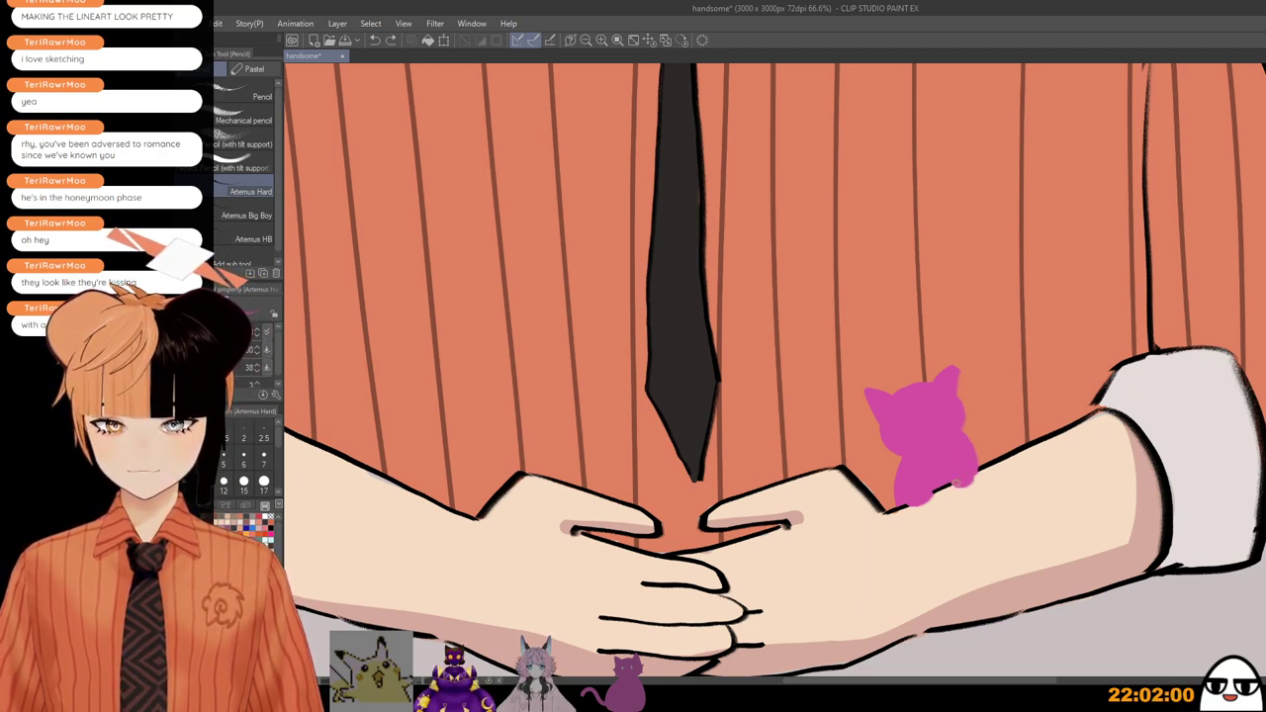
{"action": "key", "text": "ctrl+z"}
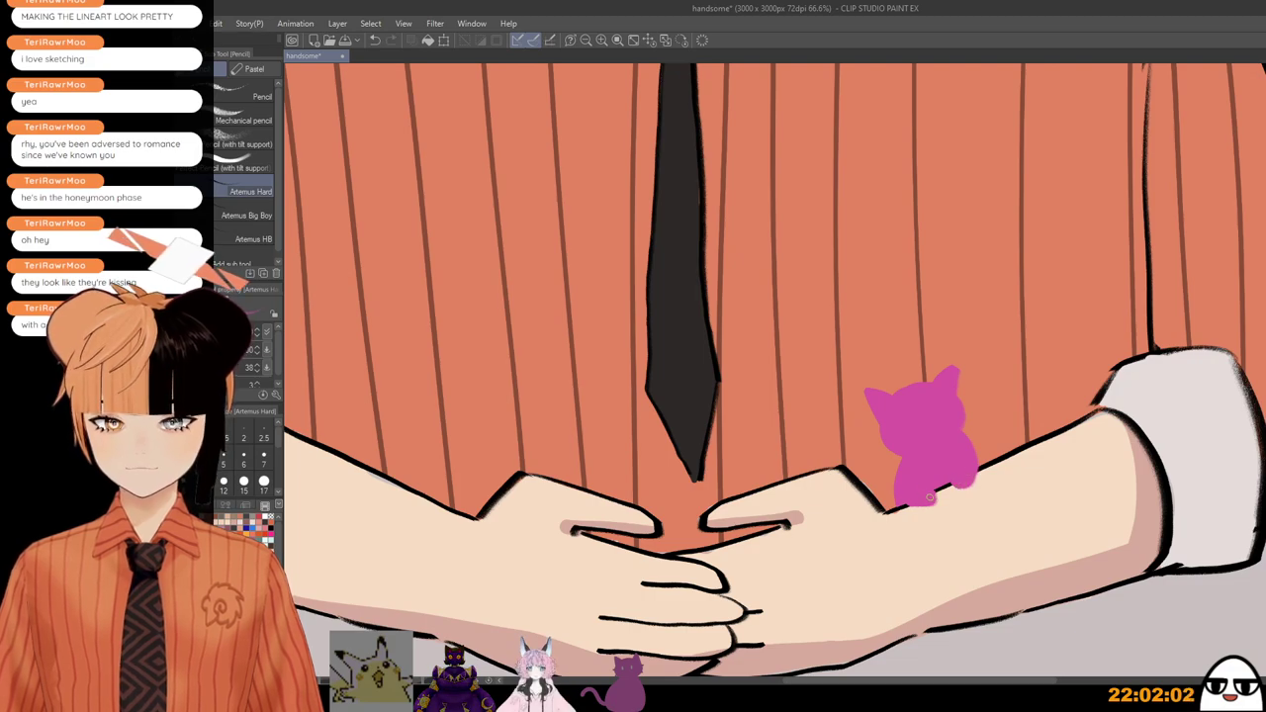
Step: Refine the outline of the cat's right ear and cheek, filling the edge with the magenta sampled from its face
{"action": "scroll", "coordinate": [988, 540], "scroll_direction": "down", "scroll_amount": 2}
{"action": "left_click_drag", "start_coordinate": [979, 547], "coordinate": [902, 553]}
{"action": "scroll", "coordinate": [912, 432], "scroll_direction": "up", "scroll_amount": 1}
{"action": "scroll", "coordinate": [912, 432], "scroll_direction": "up", "scroll_amount": 2}
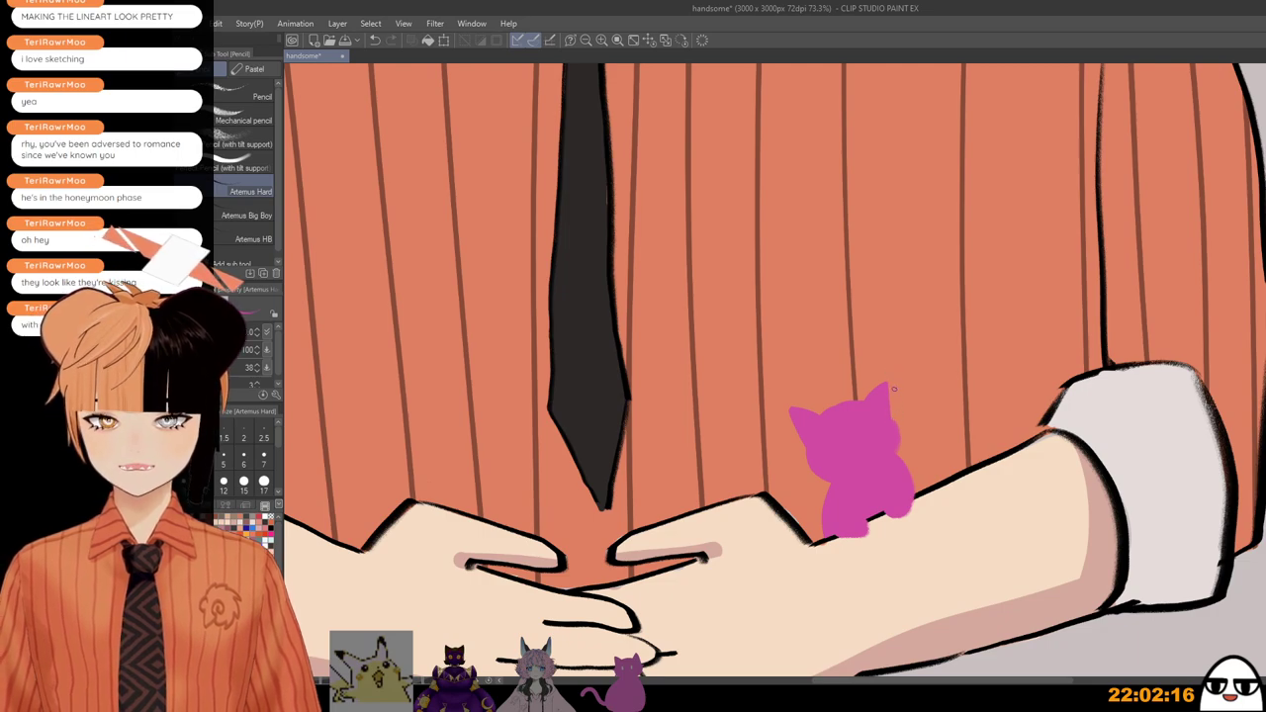
{"action": "key", "text": "ctrl+z"}
{"action": "left_click_drag", "start_coordinate": [887, 382], "coordinate": [892, 421]}
{"action": "key", "text": "ctrl+z"}
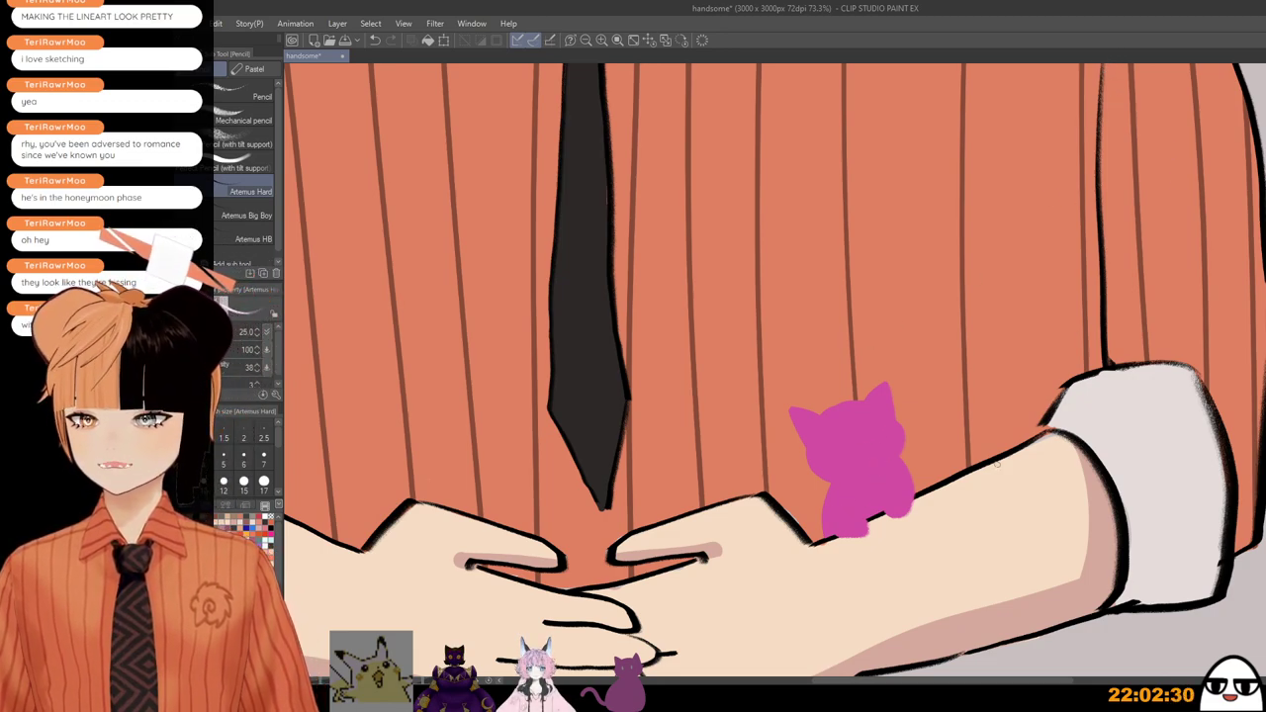
{"action": "left_click", "coordinate": [848, 439], "text": "alt"}
{"action": "key", "text": "bracketright"}
{"action": "key", "text": "bracketright"}
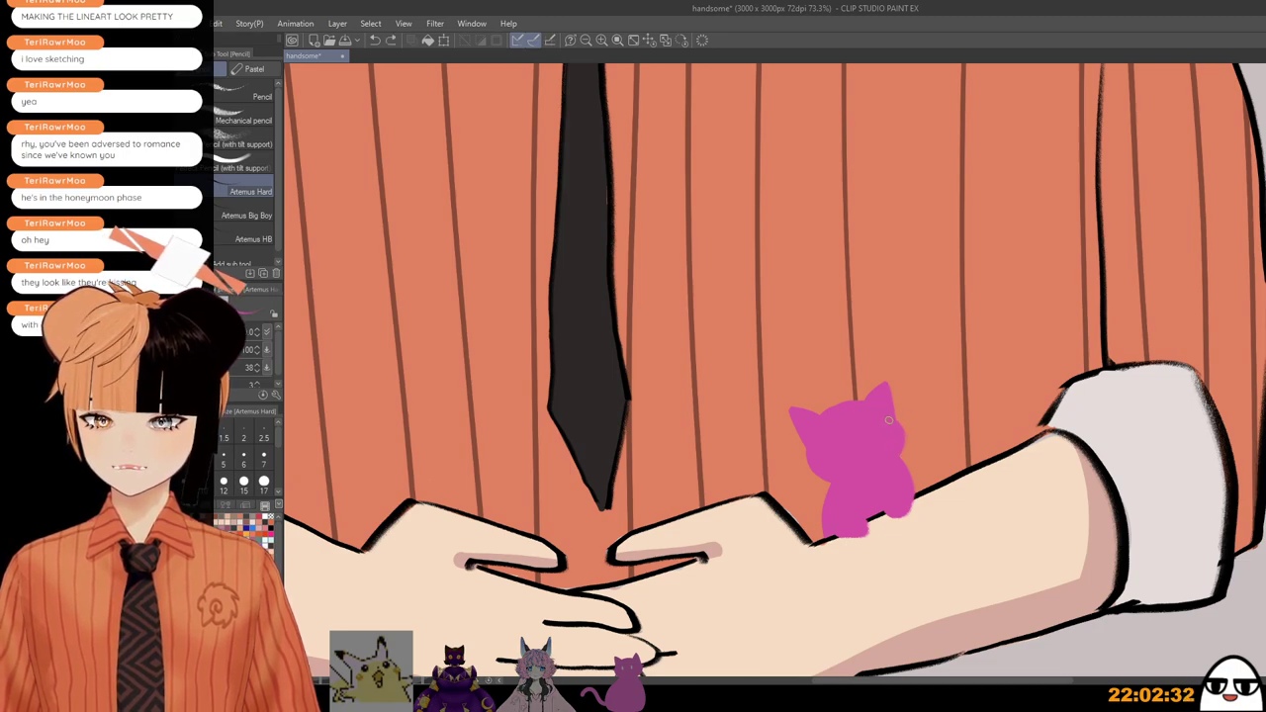
{"action": "left_click_drag", "start_coordinate": [889, 420], "coordinate": [899, 425]}
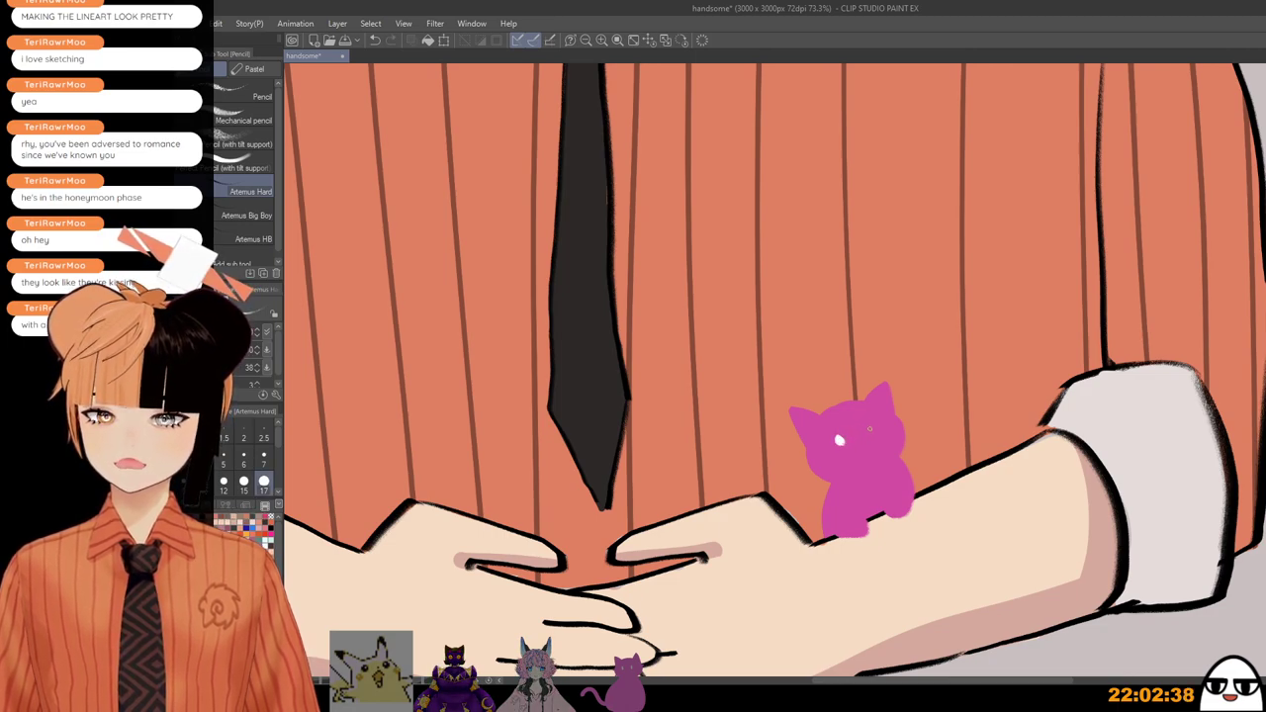
Step: Draw white eyes and a small curved white cat mouth on the magenta face
{"action": "mouse_move", "coordinate": [870, 429]}
{"action": "left_mouse_down"}
{"action": "mouse_move", "coordinate": [859, 453]}
{"action": "mouse_move", "coordinate": [875, 448]}
{"action": "left_mouse_up"}
{"action": "key", "text": "bracketleft"}
{"action": "key", "text": "bracketleft"}
{"action": "key", "text": "bracketleft"}
{"action": "scroll", "coordinate": [922, 581], "scroll_direction": "down", "scroll_amount": 5}
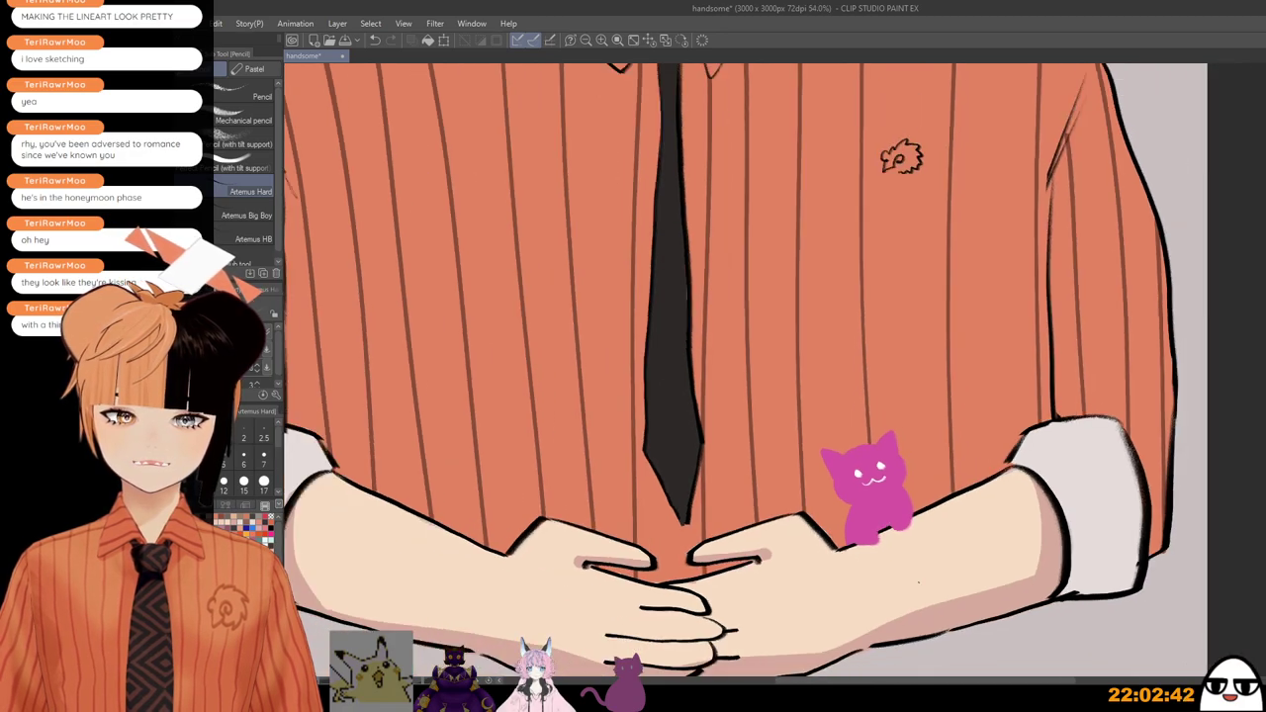
{"action": "scroll", "coordinate": [930, 563], "scroll_direction": "down", "scroll_amount": 4}
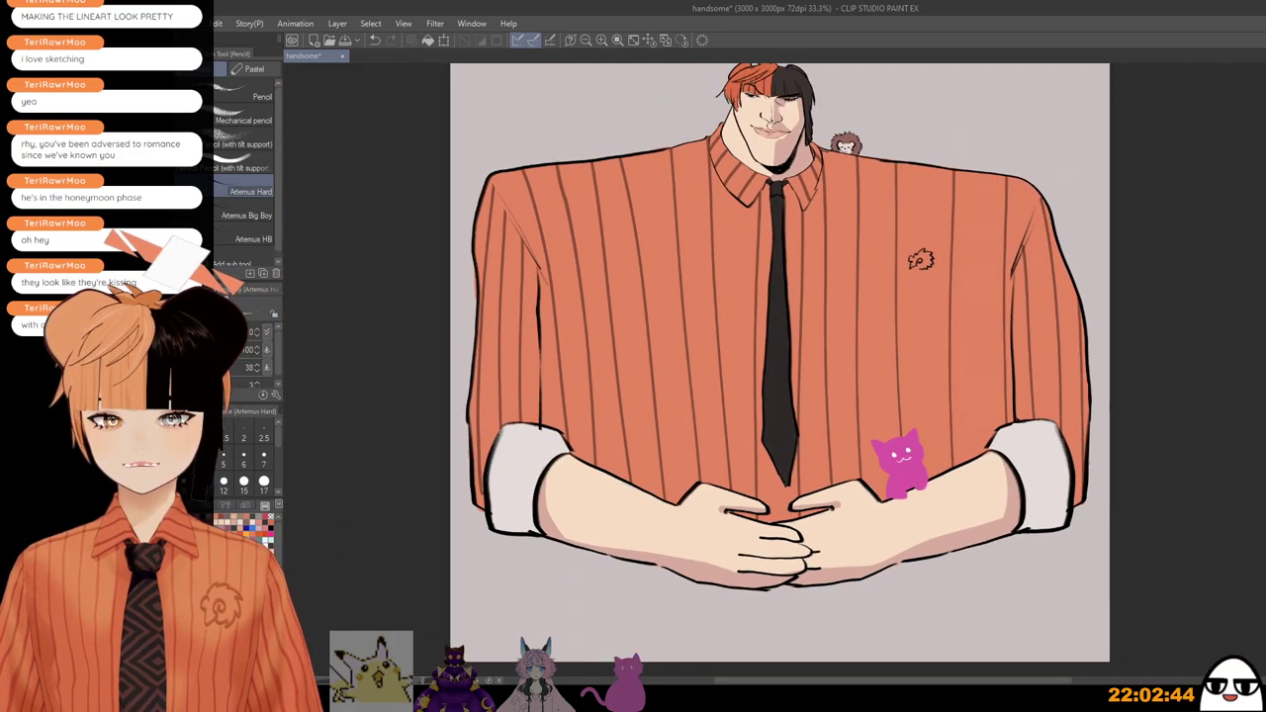
Step: Paint a curved magenta tail extending left from the cat's lower body
{"action": "scroll", "coordinate": [938, 541], "scroll_direction": "up", "scroll_amount": 4}
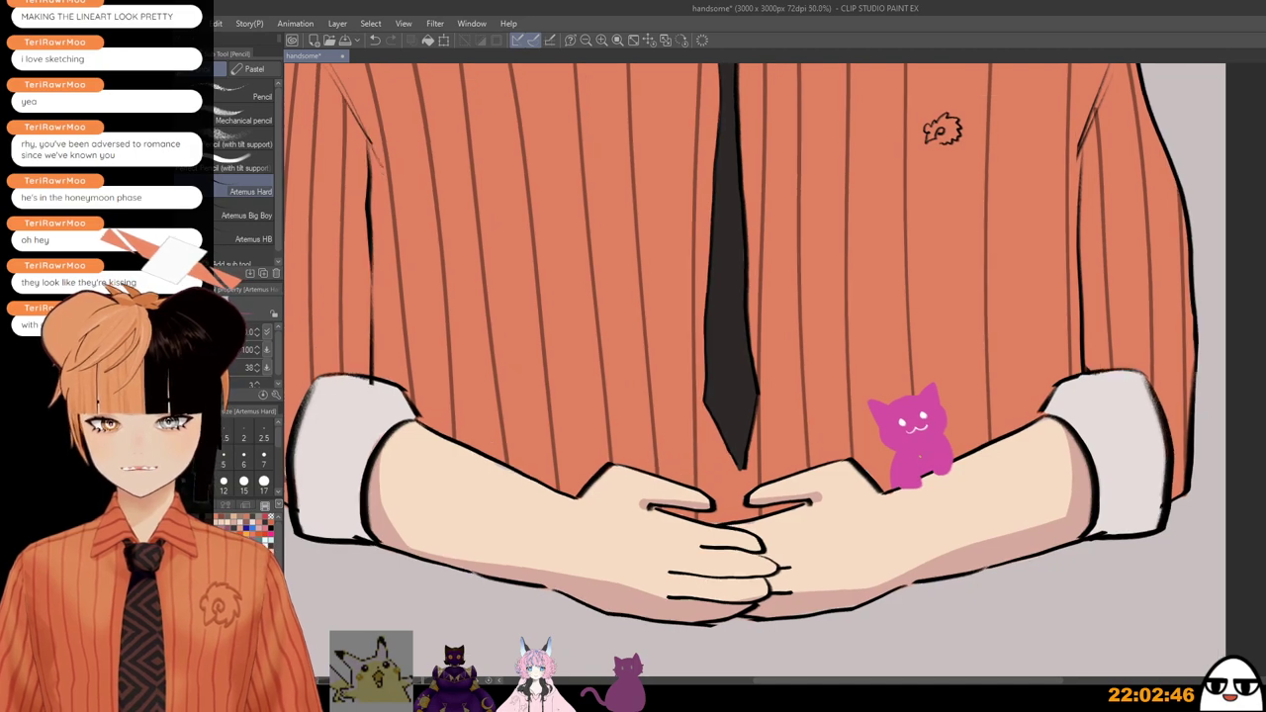
{"action": "left_click", "coordinate": [263, 482]}
{"action": "mouse_move", "coordinate": [880, 494]}
{"action": "left_mouse_down"}
{"action": "mouse_move", "coordinate": [825, 405]}
{"action": "mouse_move", "coordinate": [810, 413]}
{"action": "mouse_move", "coordinate": [842, 418]}
{"action": "mouse_move", "coordinate": [889, 483]}
{"action": "left_mouse_up"}
{"action": "scroll", "coordinate": [888, 483], "scroll_direction": "down", "scroll_amount": 3}
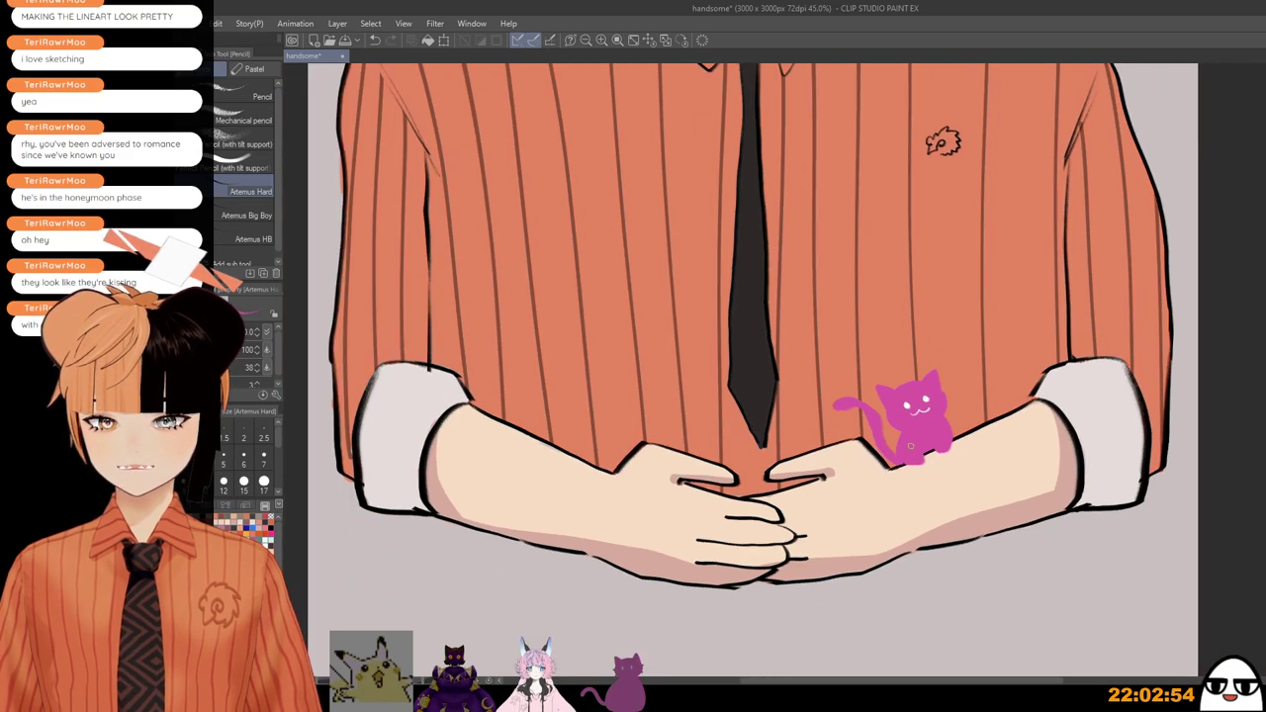
{"action": "left_click_drag", "start_coordinate": [957, 516], "coordinate": [961, 566]}
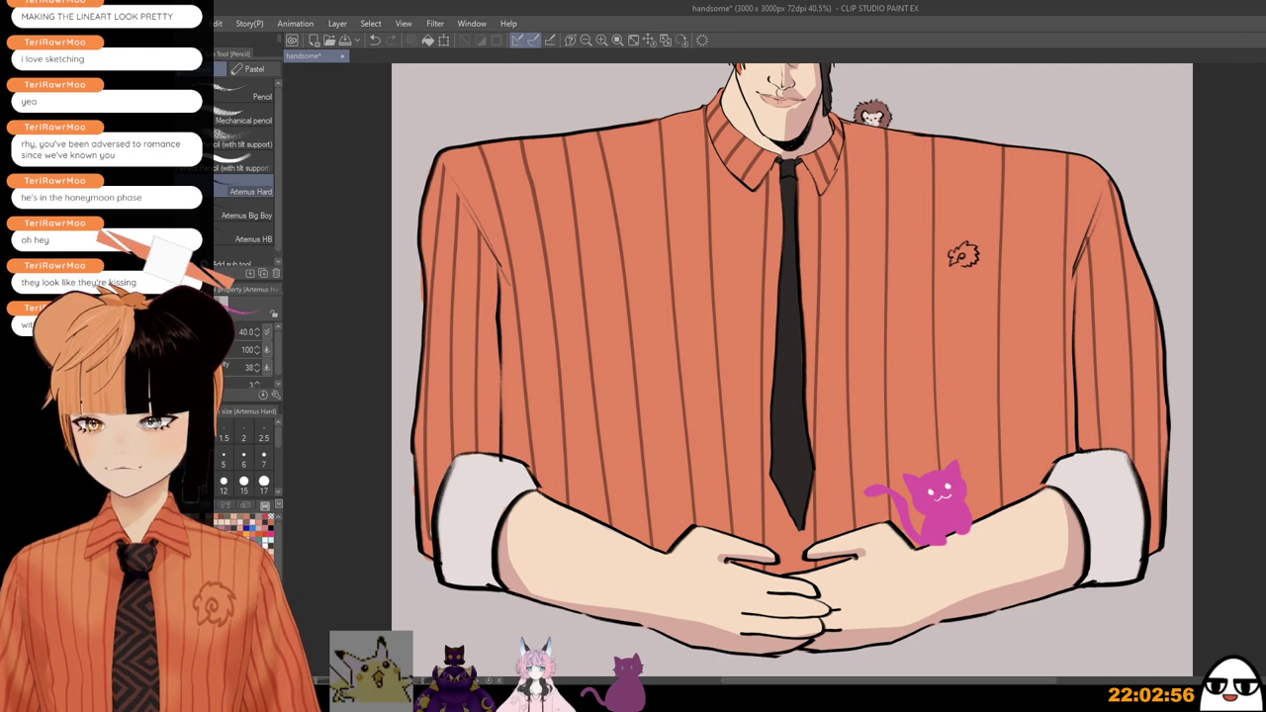
{"action": "left_click_drag", "start_coordinate": [893, 477], "coordinate": [1015, 402]}
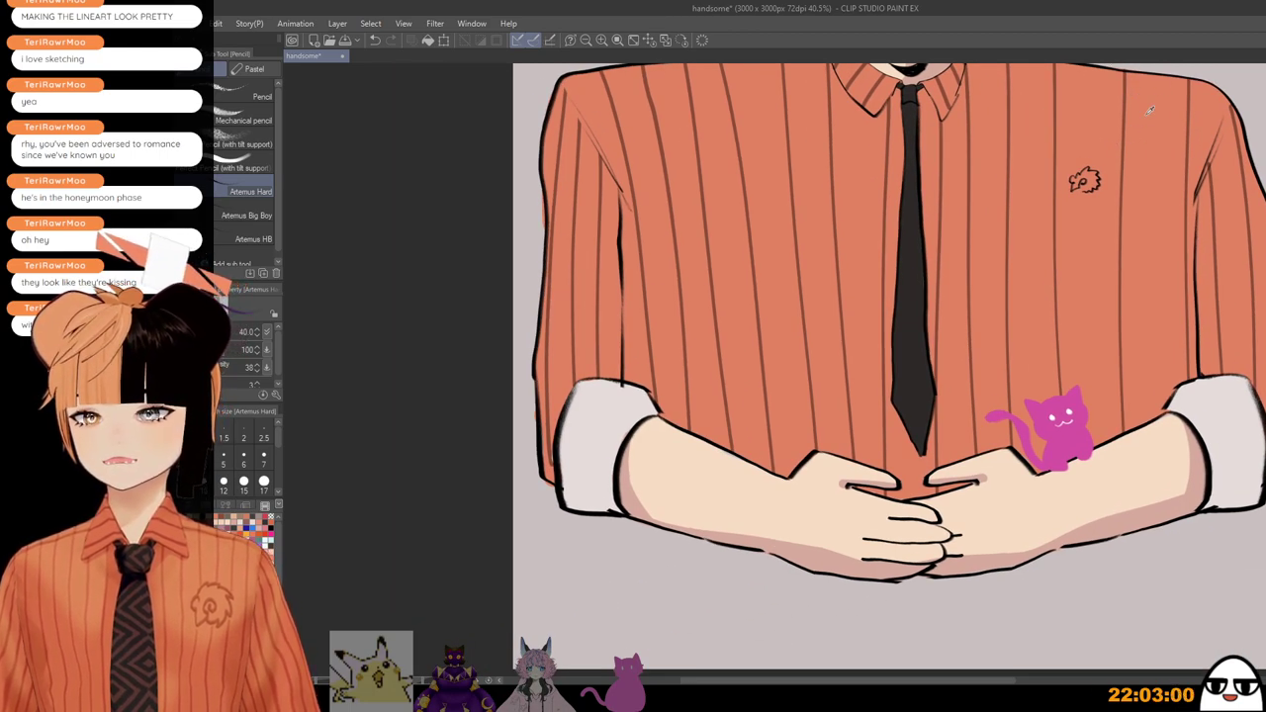
Step: Draw two small dark purple eyes in the empty background above the figure's left-side shoulder, using Artemus Hard at size 12
{"action": "scroll", "coordinate": [746, 413], "scroll_direction": "up", "scroll_amount": 3}
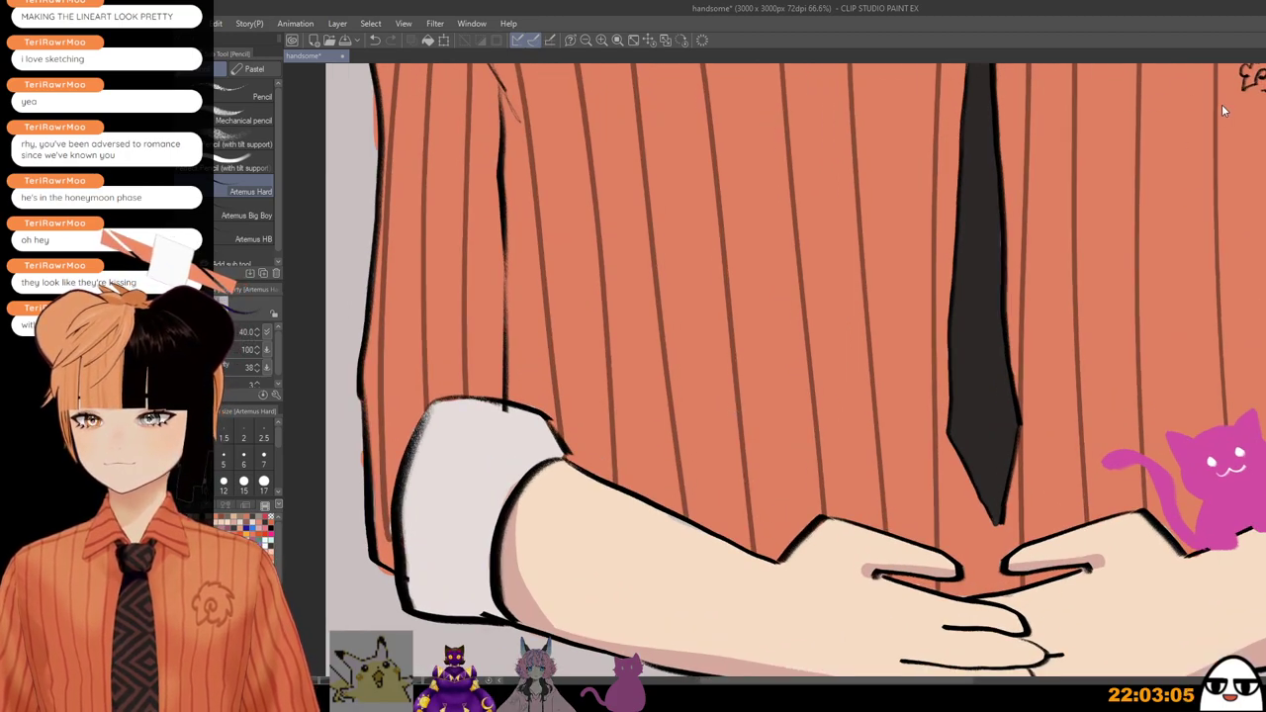
{"action": "mouse_move", "coordinate": [925, 400]}
{"action": "left_mouse_down"}
{"action": "mouse_move", "coordinate": [913, 444]}
{"action": "mouse_move", "coordinate": [920, 387]}
{"action": "left_mouse_up"}
{"action": "scroll", "coordinate": [924, 445], "scroll_direction": "down", "scroll_amount": 2}
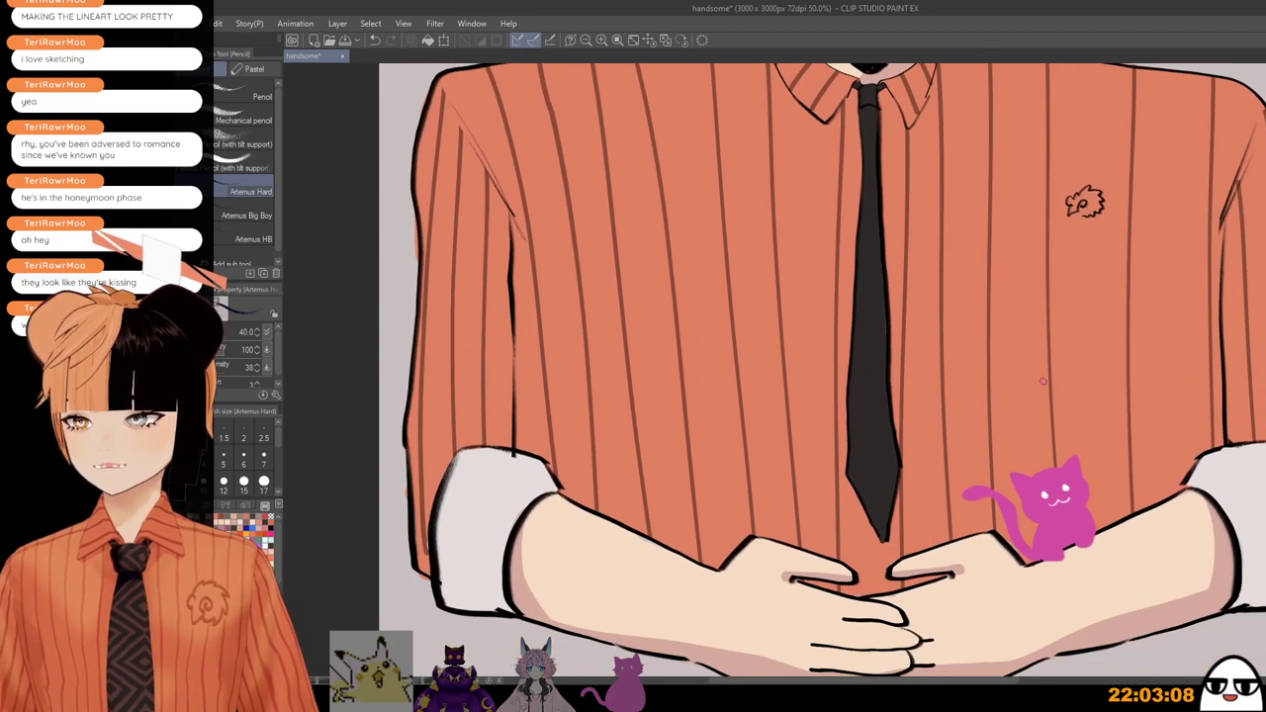
{"action": "left_click_drag", "start_coordinate": [861, 432], "coordinate": [1025, 561]}
{"action": "left_click_drag", "start_coordinate": [995, 517], "coordinate": [980, 565]}
{"action": "left_click_drag", "start_coordinate": [938, 480], "coordinate": [936, 469]}
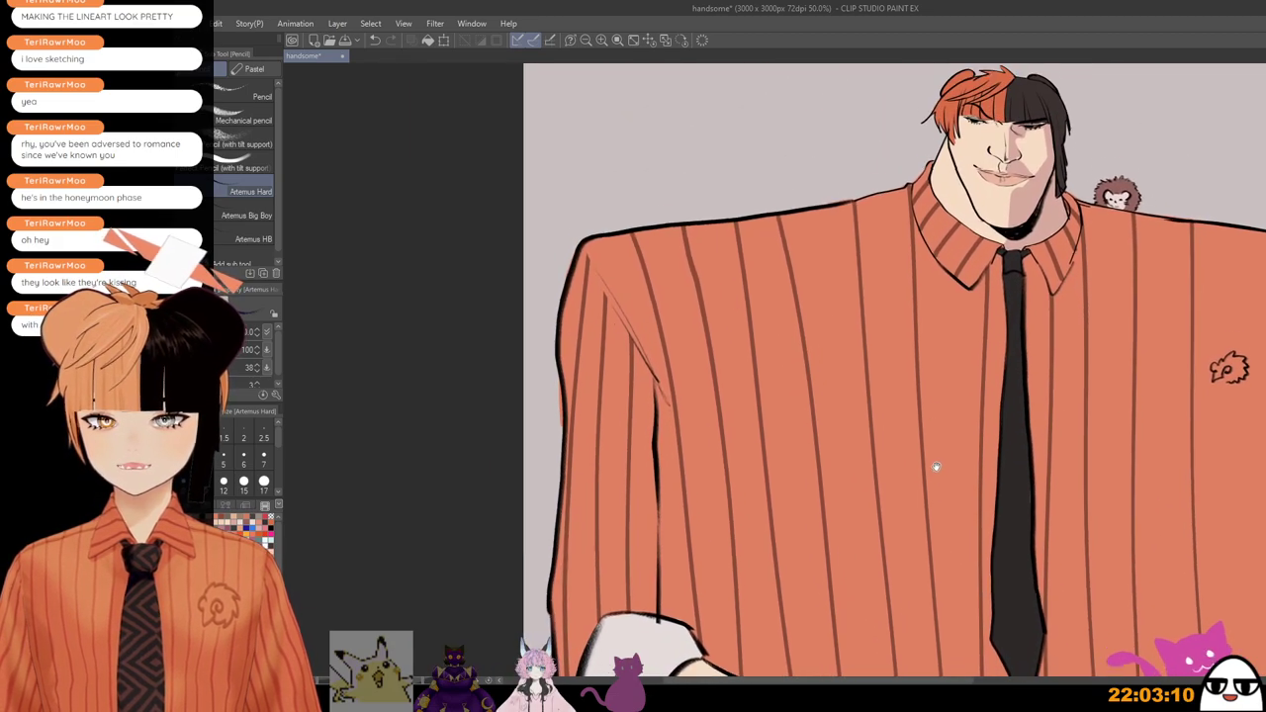
{"action": "left_click_drag", "start_coordinate": [864, 264], "coordinate": [849, 358]}
{"action": "scroll", "coordinate": [811, 203], "scroll_direction": "up", "scroll_amount": 3}
{"action": "scroll", "coordinate": [813, 213], "scroll_direction": "up", "scroll_amount": 2}
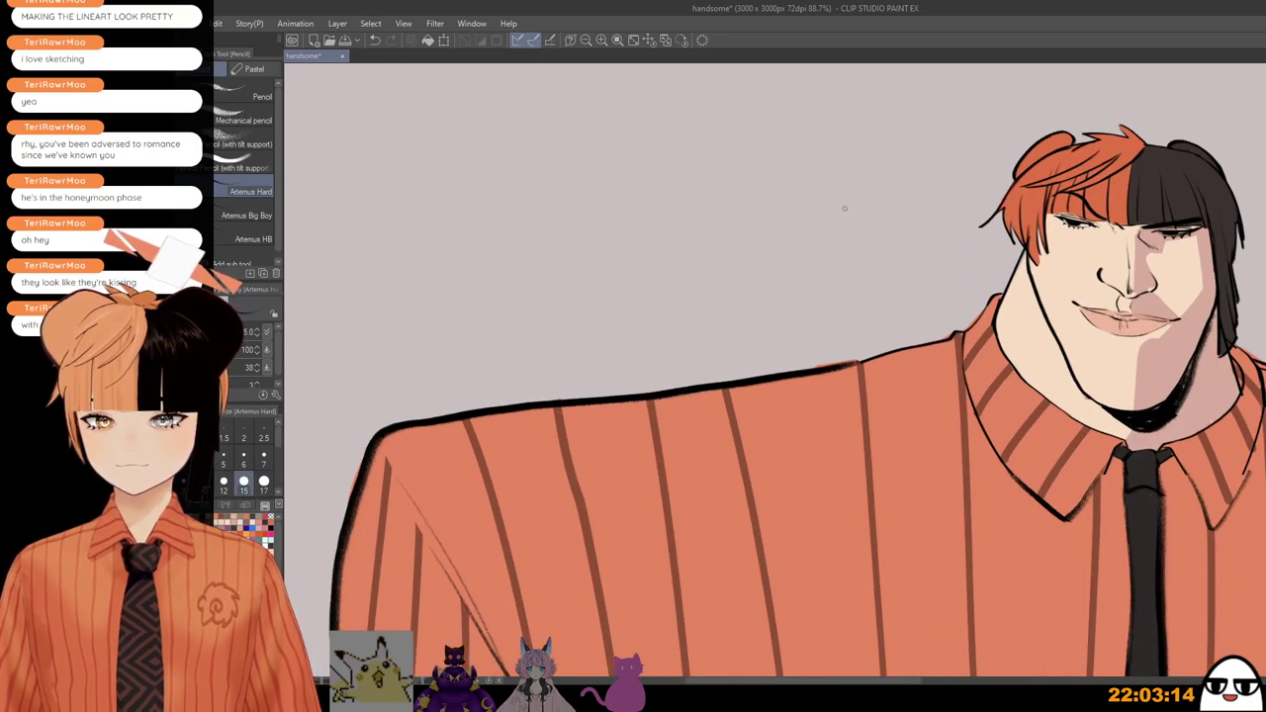
{"action": "left_click_drag", "start_coordinate": [845, 251], "coordinate": [825, 243]}
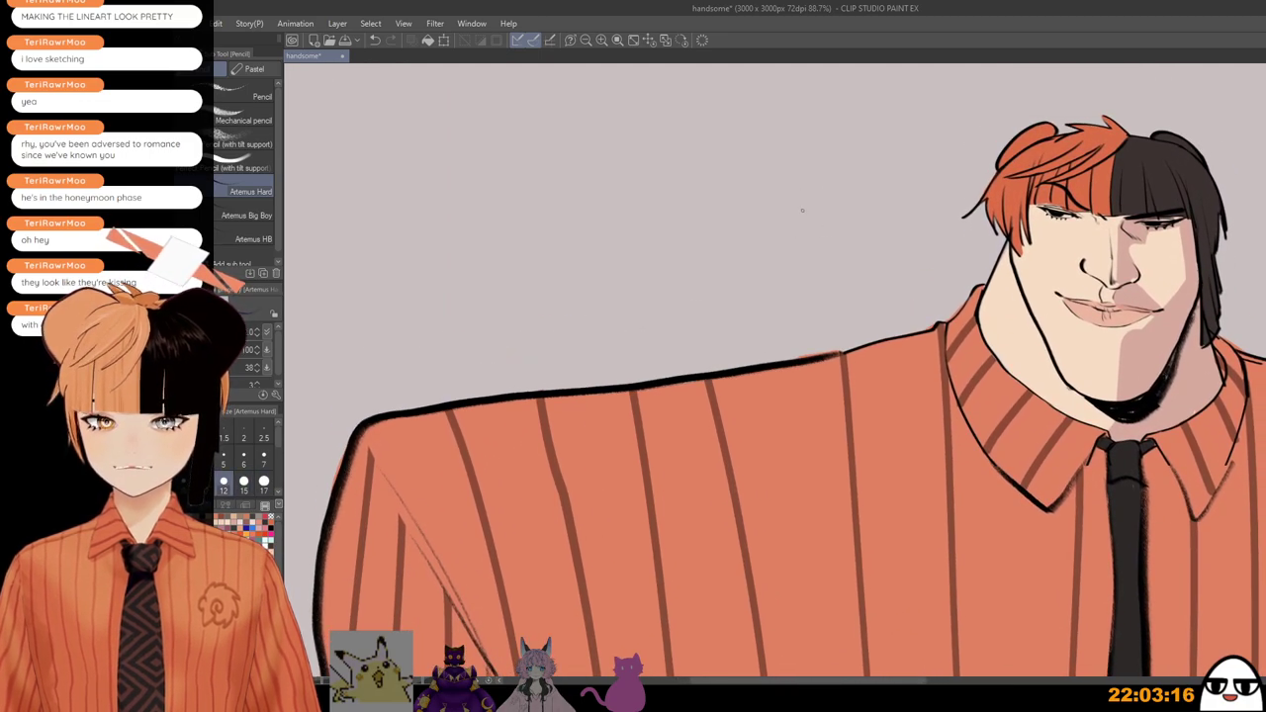
{"action": "scroll", "coordinate": [792, 172], "scroll_direction": "up", "scroll_amount": 2}
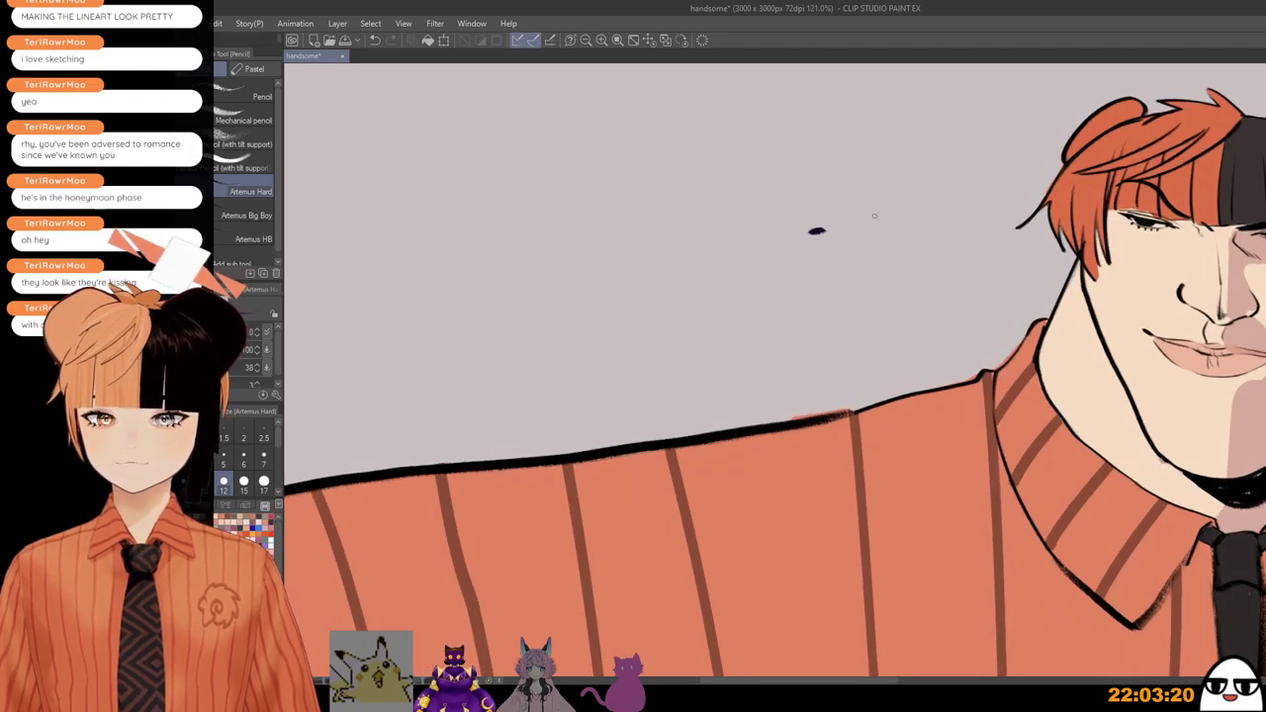
{"action": "left_click_drag", "start_coordinate": [869, 227], "coordinate": [879, 222]}
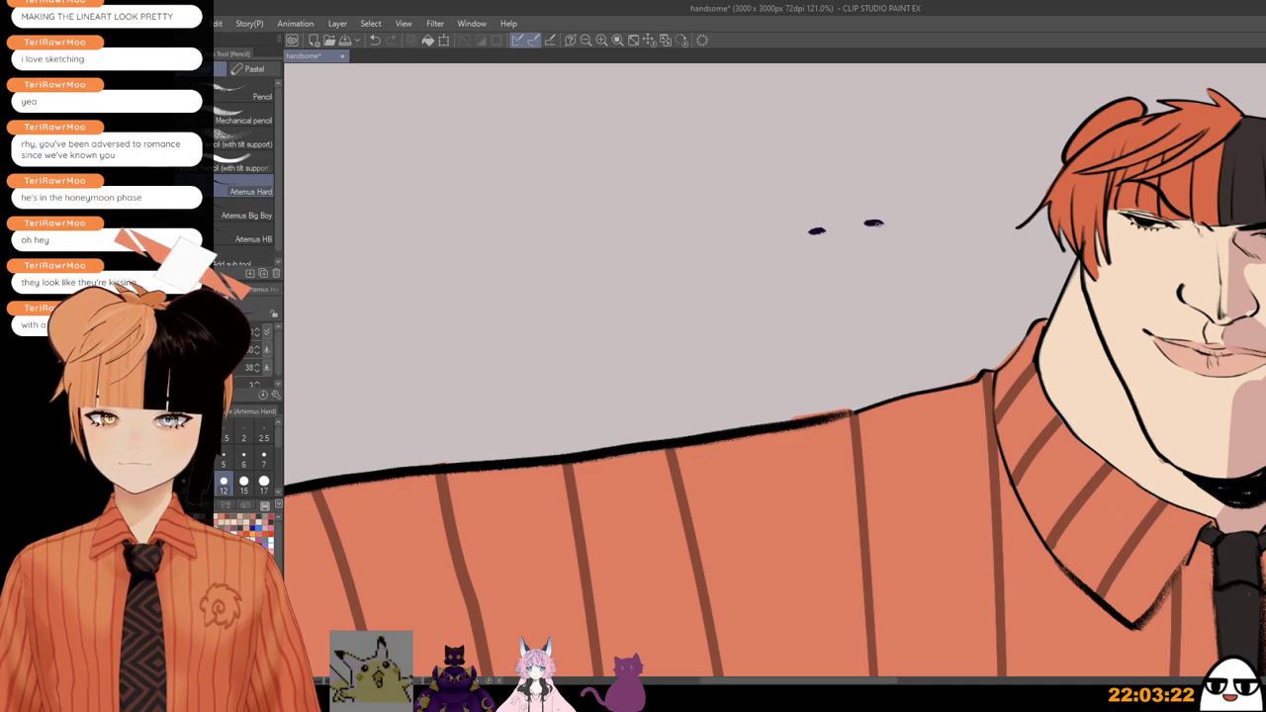
Step: Sketch the small character's nose, rounded jaw and neck below the eyes, and move the drawing slightly down toward the shoulder
{"action": "scroll", "coordinate": [810, 228], "scroll_direction": "down", "scroll_amount": 3}
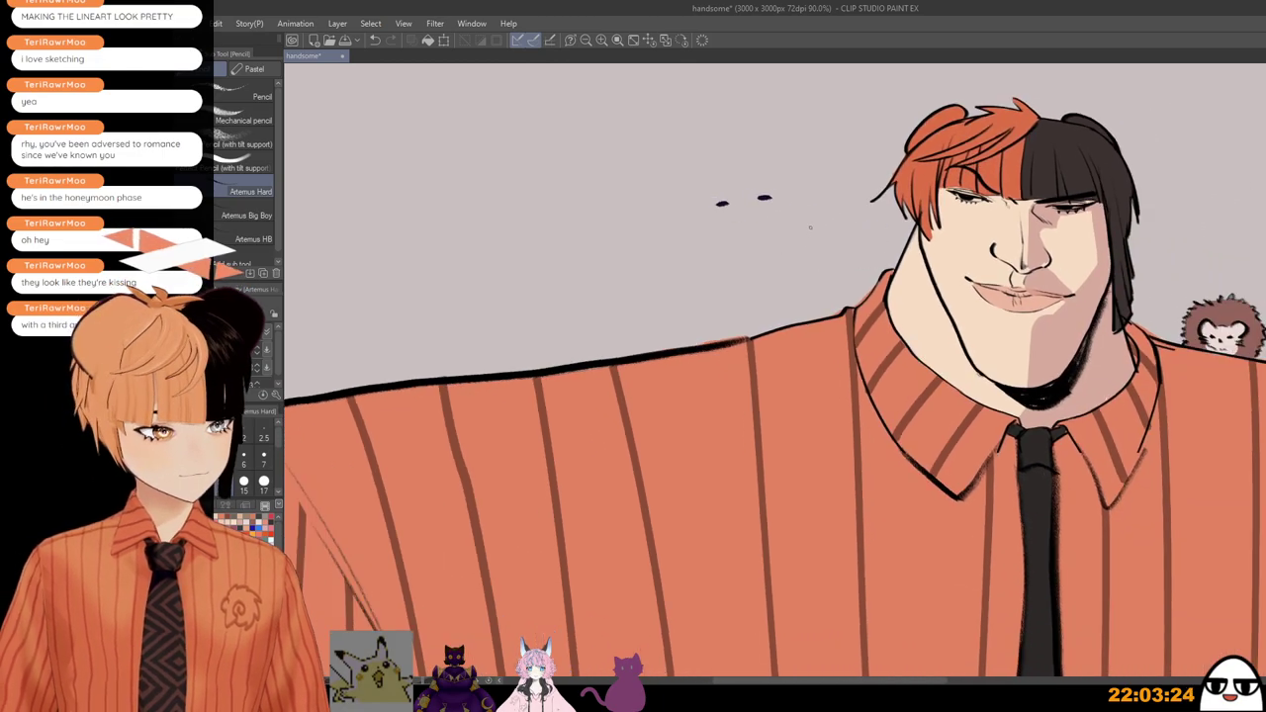
{"action": "left_click_drag", "start_coordinate": [815, 239], "coordinate": [827, 265]}
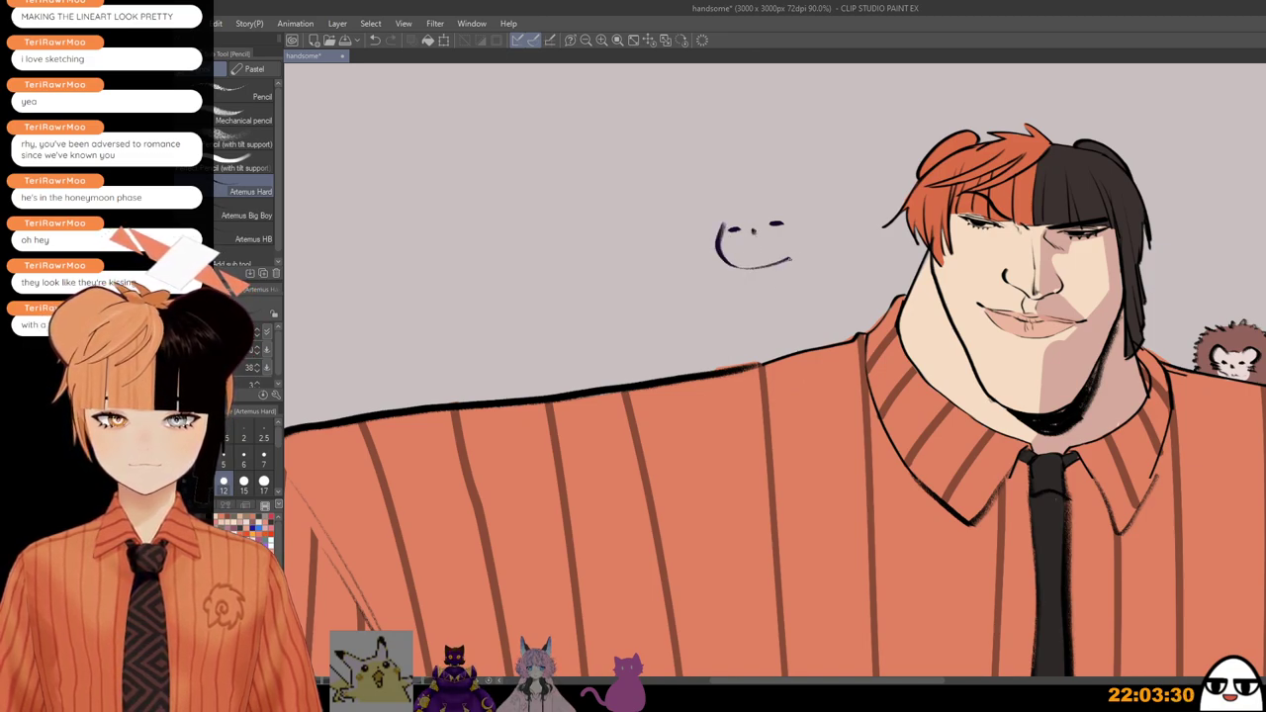
{"action": "mouse_move", "coordinate": [792, 259]}
{"action": "left_mouse_down"}
{"action": "mouse_move", "coordinate": [803, 241]}
{"action": "mouse_move", "coordinate": [756, 280]}
{"action": "mouse_move", "coordinate": [767, 278]}
{"action": "mouse_move", "coordinate": [730, 282]}
{"action": "left_mouse_up"}
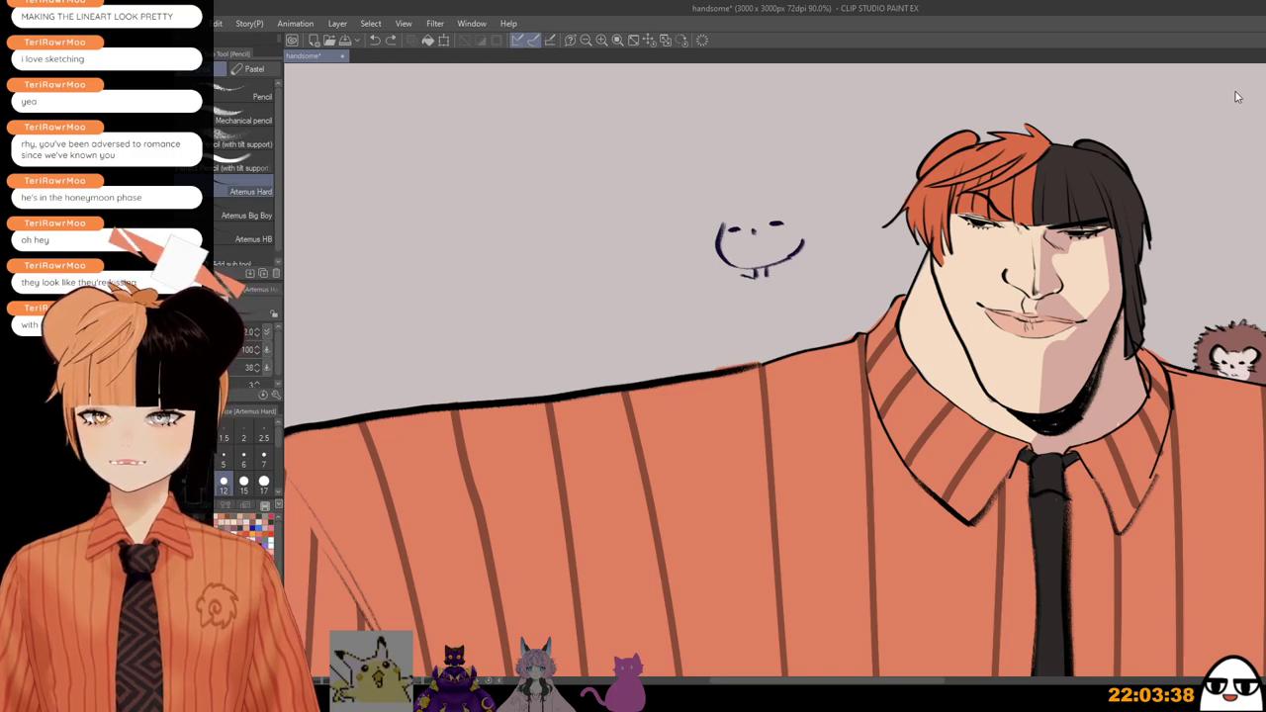
{"action": "key", "text": "k"}
{"action": "left_click_drag", "start_coordinate": [841, 325], "coordinate": [841, 350]}
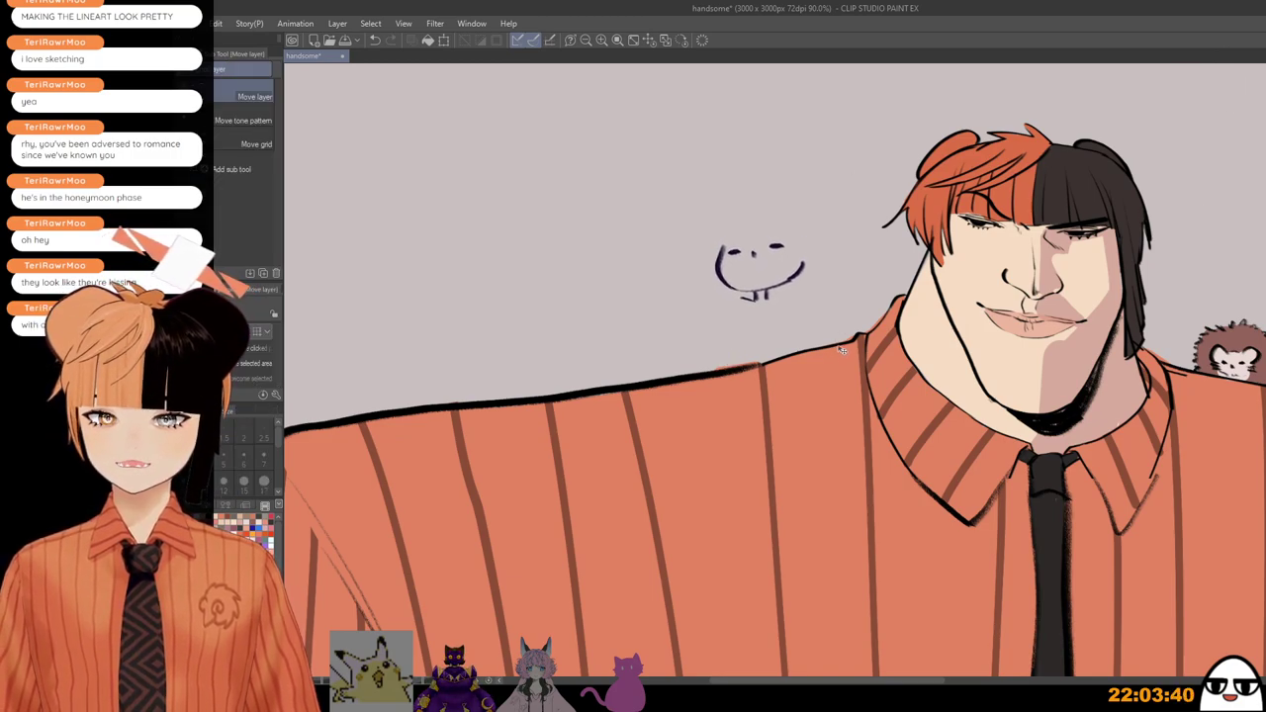
{"action": "key", "text": "p"}
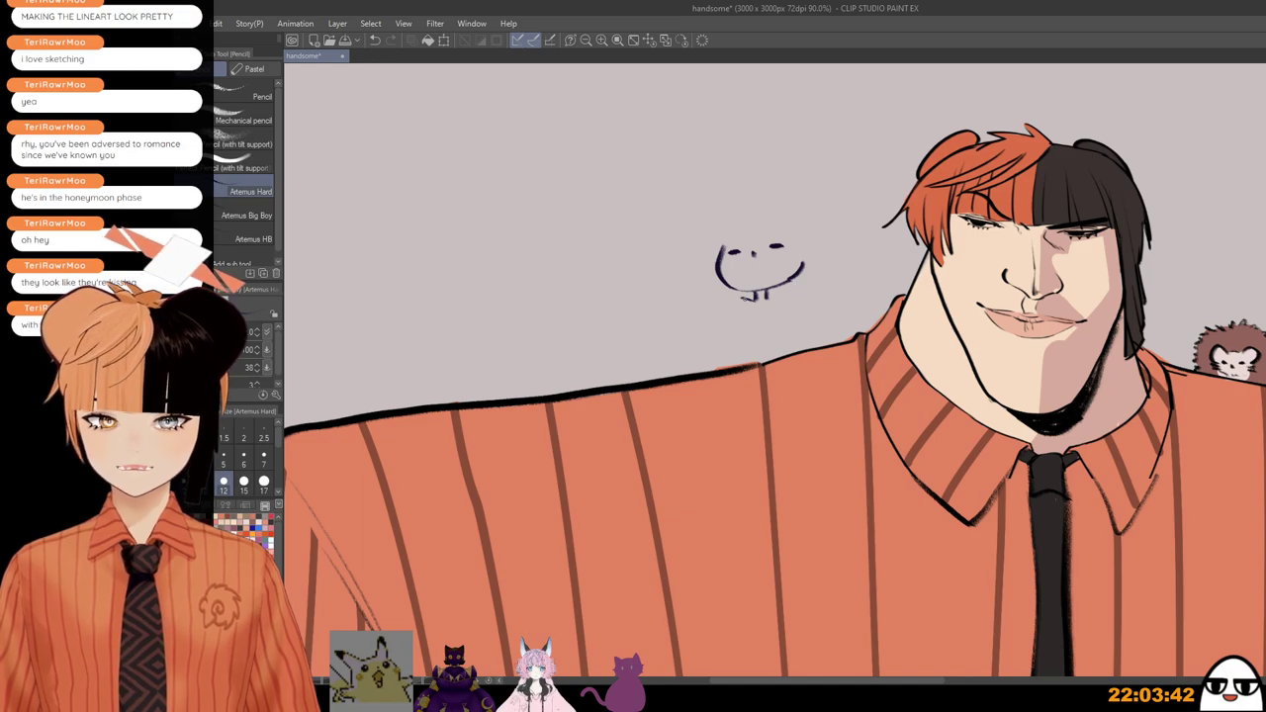
Step: Sketch the small character's sloping shoulders and outer arm lines below the neck, redrawing strokes that miss
{"action": "key", "text": "ctrl+z"}
{"action": "mouse_move", "coordinate": [749, 299]}
{"action": "left_mouse_down"}
{"action": "mouse_move", "coordinate": [730, 301]}
{"action": "mouse_move", "coordinate": [722, 342]}
{"action": "left_mouse_up"}
{"action": "key", "text": "ctrl+z"}
{"action": "key", "text": "ctrl+z"}
{"action": "left_click_drag", "start_coordinate": [730, 299], "coordinate": [726, 348]}
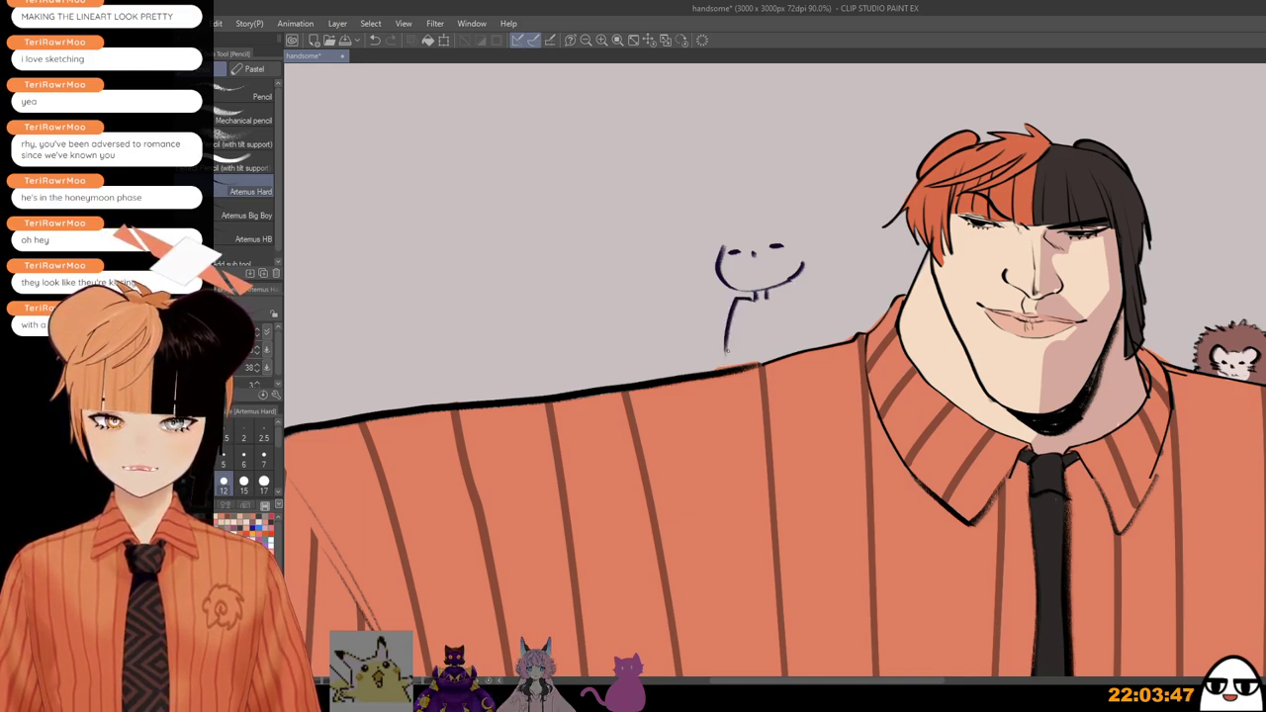
{"action": "mouse_move", "coordinate": [769, 299]}
{"action": "left_mouse_down"}
{"action": "mouse_move", "coordinate": [792, 293]}
{"action": "mouse_move", "coordinate": [807, 342]}
{"action": "left_mouse_up"}
{"action": "key", "text": "ctrl+z"}
{"action": "key", "text": "ctrl+z"}
Step: Sketch bent legs and pointed feet hanging over the striped shoulder, and complete the torso and inner arm lines
{"action": "mouse_move", "coordinate": [744, 310]}
{"action": "left_mouse_down"}
{"action": "mouse_move", "coordinate": [732, 364]}
{"action": "mouse_move", "coordinate": [705, 346]}
{"action": "mouse_move", "coordinate": [724, 395]}
{"action": "left_mouse_up"}
{"action": "key", "text": "ctrl+z"}
{"action": "mouse_move", "coordinate": [775, 346]}
{"action": "left_mouse_down"}
{"action": "mouse_move", "coordinate": [749, 366]}
{"action": "mouse_move", "coordinate": [746, 405]}
{"action": "left_mouse_up"}
{"action": "key", "text": "ctrl+z"}
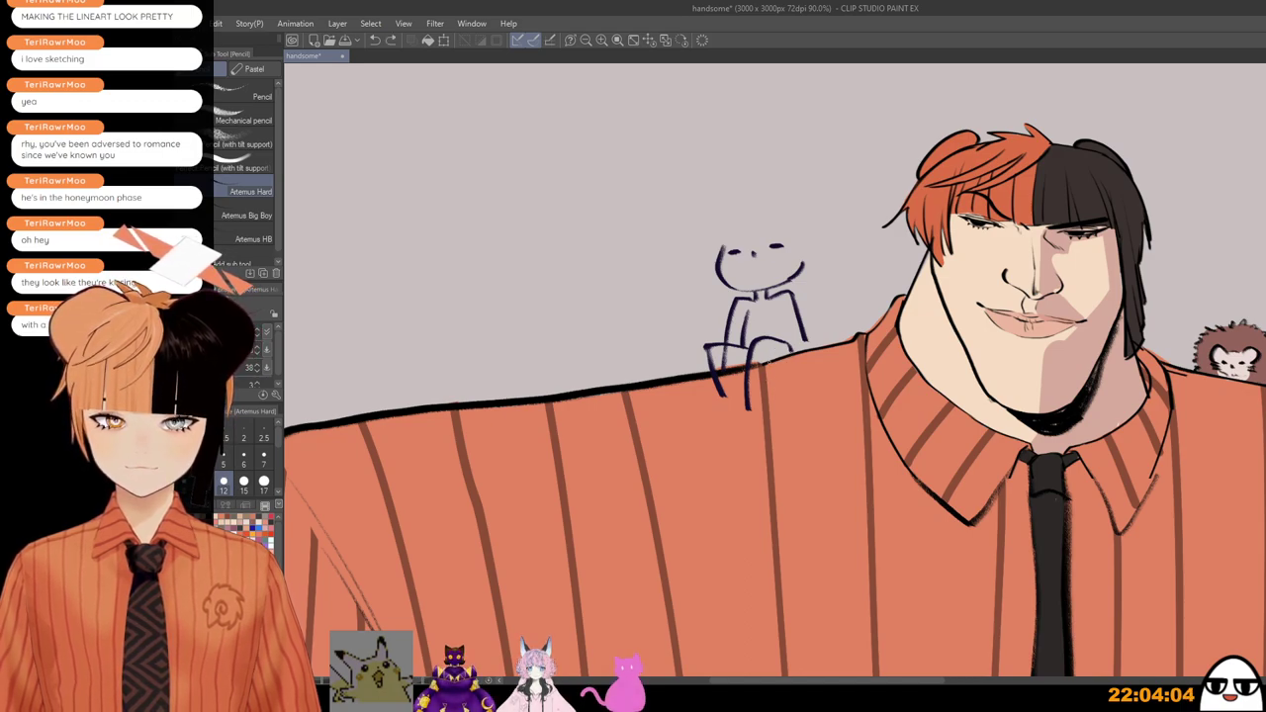
{"action": "mouse_move", "coordinate": [767, 363]}
{"action": "left_mouse_down"}
{"action": "mouse_move", "coordinate": [764, 392]}
{"action": "mouse_move", "coordinate": [738, 399]}
{"action": "mouse_move", "coordinate": [713, 432]}
{"action": "mouse_move", "coordinate": [743, 414]}
{"action": "left_mouse_up"}
{"action": "mouse_move", "coordinate": [741, 395]}
{"action": "left_mouse_down"}
{"action": "mouse_move", "coordinate": [738, 417]}
{"action": "mouse_move", "coordinate": [766, 435]}
{"action": "left_mouse_up"}
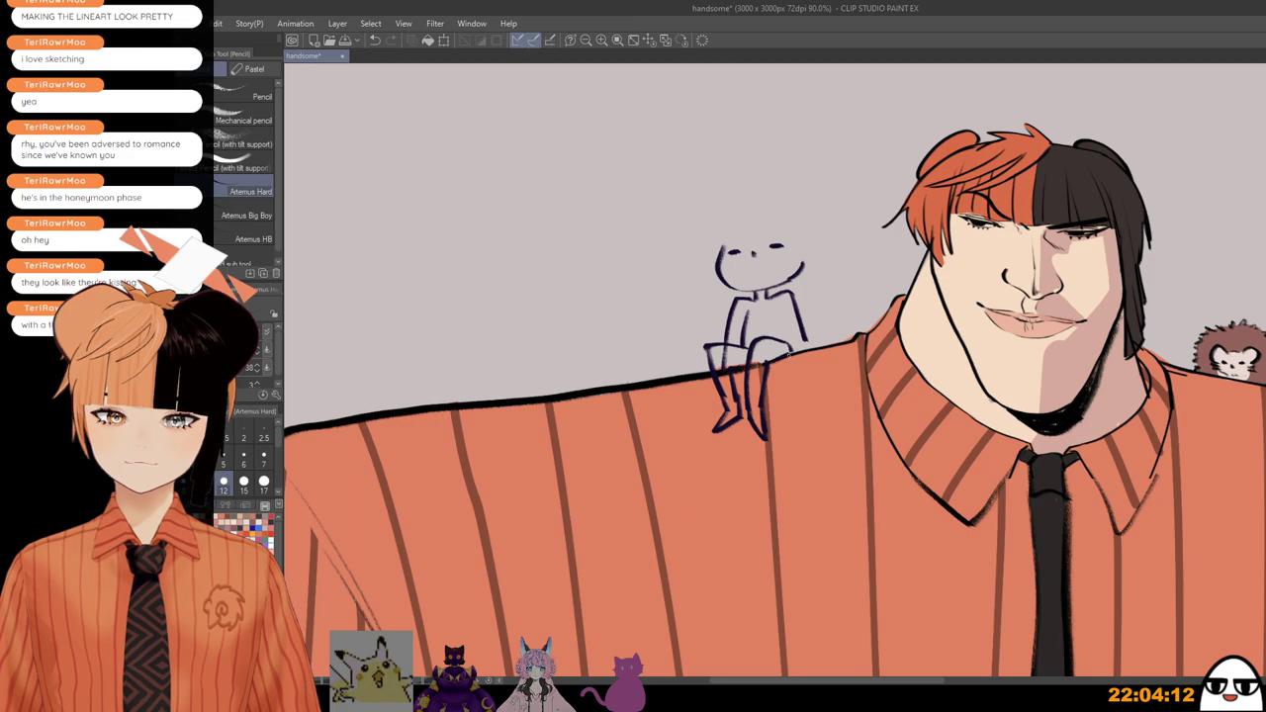
{"action": "left_click_drag", "start_coordinate": [788, 312], "coordinate": [794, 351]}
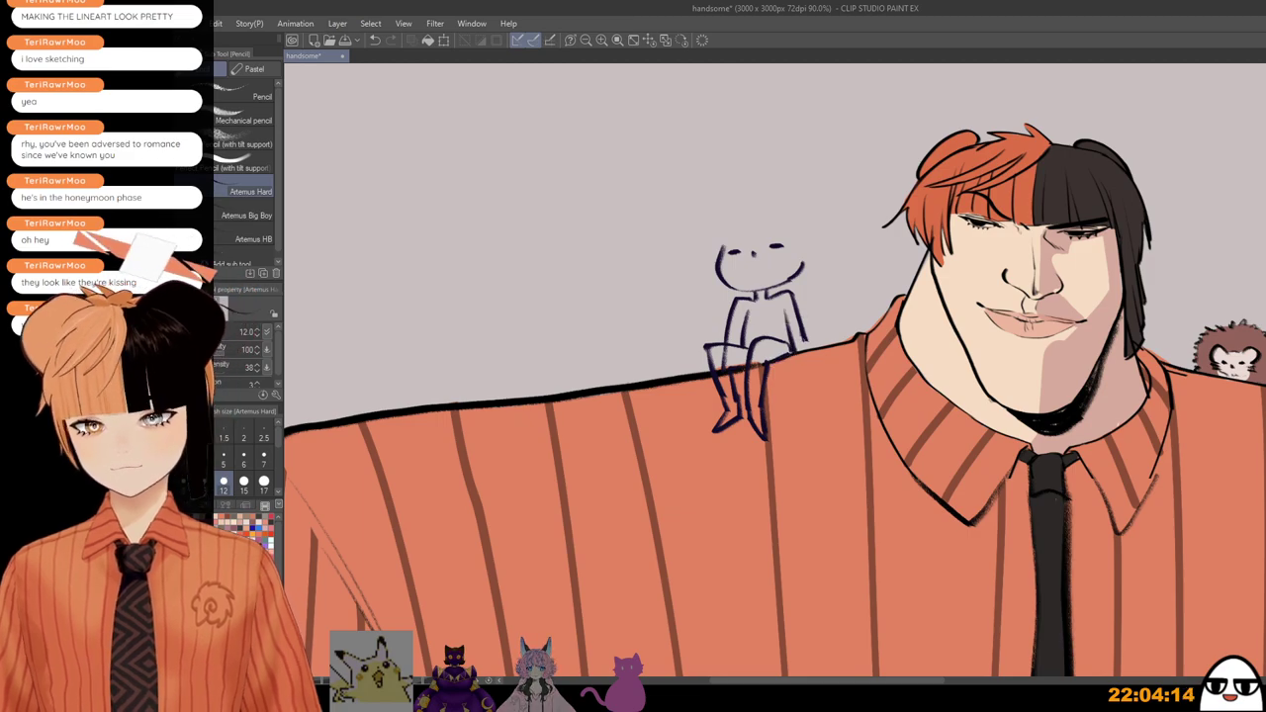
Step: Draw the hair on the left side of the small character's face, with a pointed fringe strand and blunt lower ends
{"action": "mouse_move", "coordinate": [776, 271]}
{"action": "left_mouse_down"}
{"action": "mouse_move", "coordinate": [772, 321]}
{"action": "mouse_move", "coordinate": [735, 260]}
{"action": "mouse_move", "coordinate": [793, 309]}
{"action": "left_mouse_up"}
{"action": "scroll", "coordinate": [771, 321], "scroll_direction": "up", "scroll_amount": 2}
{"action": "key", "text": "ctrl+z"}
{"action": "key", "text": "ctrl+z"}
{"action": "key", "text": "ctrl+z"}
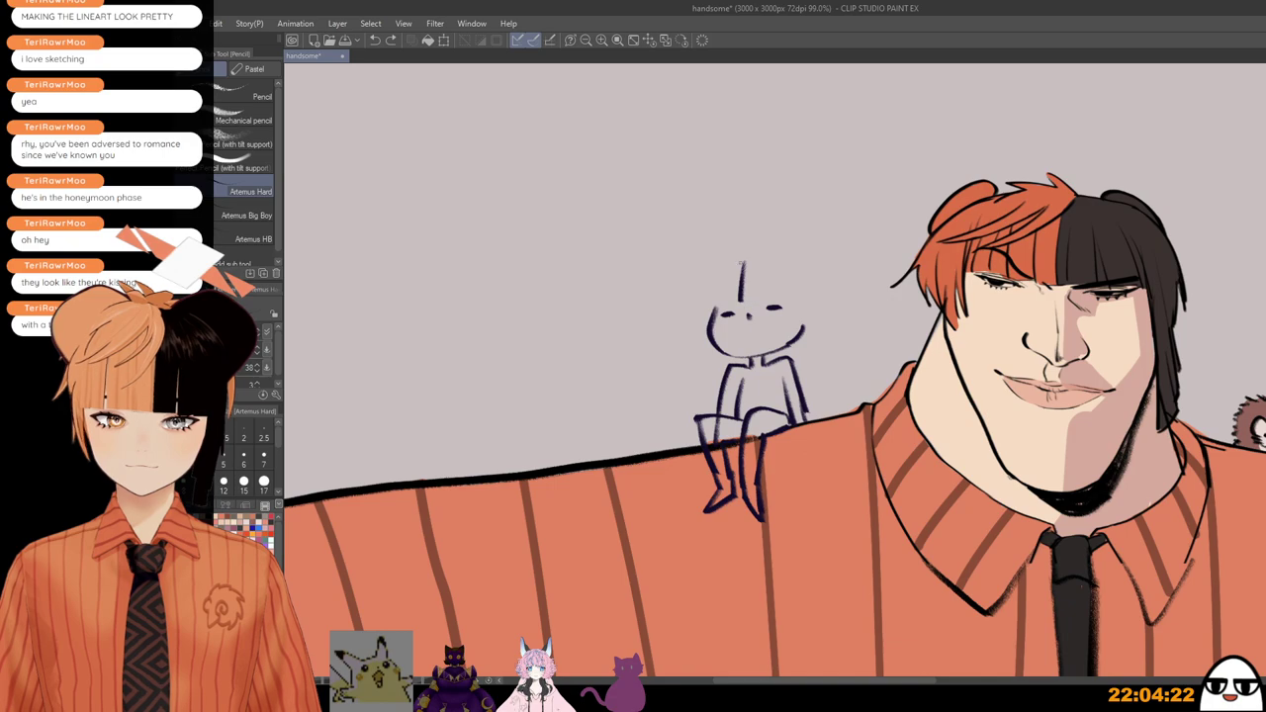
{"action": "key", "text": "ctrl+z"}
{"action": "mouse_move", "coordinate": [739, 264]}
{"action": "left_mouse_down"}
{"action": "mouse_move", "coordinate": [705, 372]}
{"action": "mouse_move", "coordinate": [731, 367]}
{"action": "left_mouse_up"}
{"action": "key", "text": "ctrl+z"}
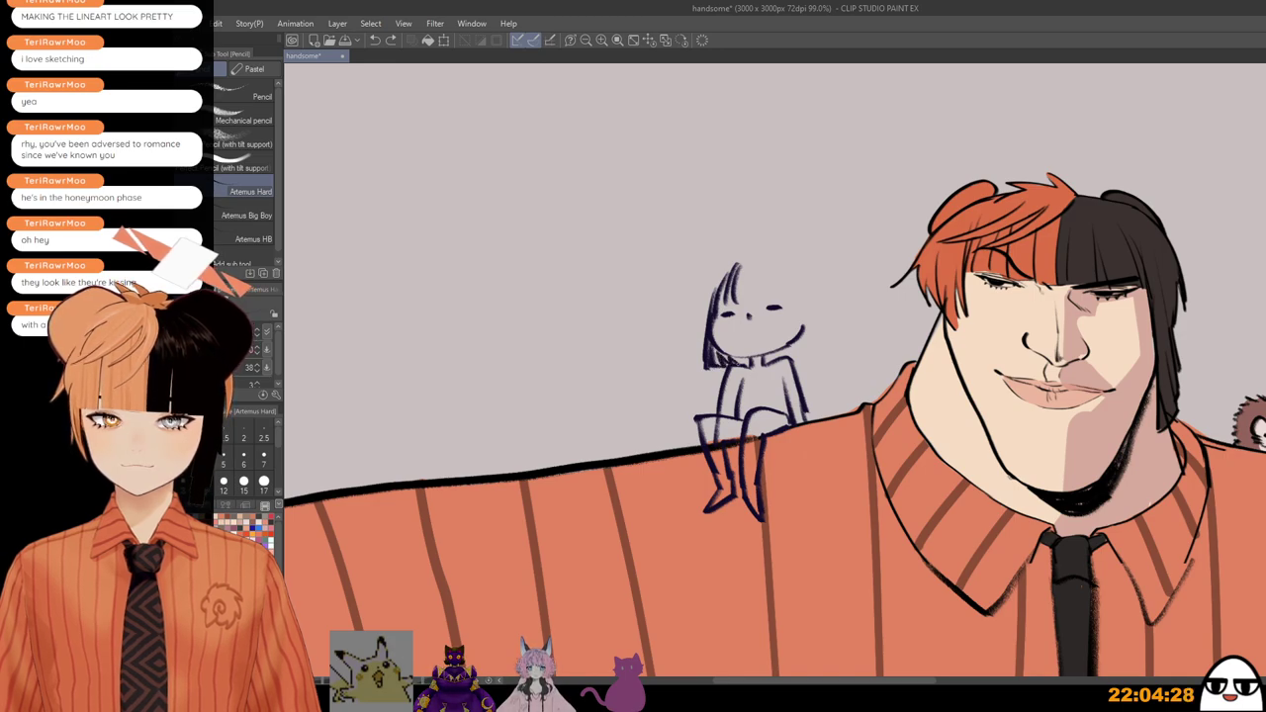
Step: Draw the remaining fringe strands and the right side of the small character's bob haircut
{"action": "mouse_move", "coordinate": [761, 257]}
{"action": "left_mouse_down"}
{"action": "mouse_move", "coordinate": [793, 297]}
{"action": "mouse_move", "coordinate": [804, 358]}
{"action": "mouse_move", "coordinate": [765, 362]}
{"action": "left_mouse_up"}
{"action": "left_click_drag", "start_coordinate": [806, 298], "coordinate": [813, 352]}
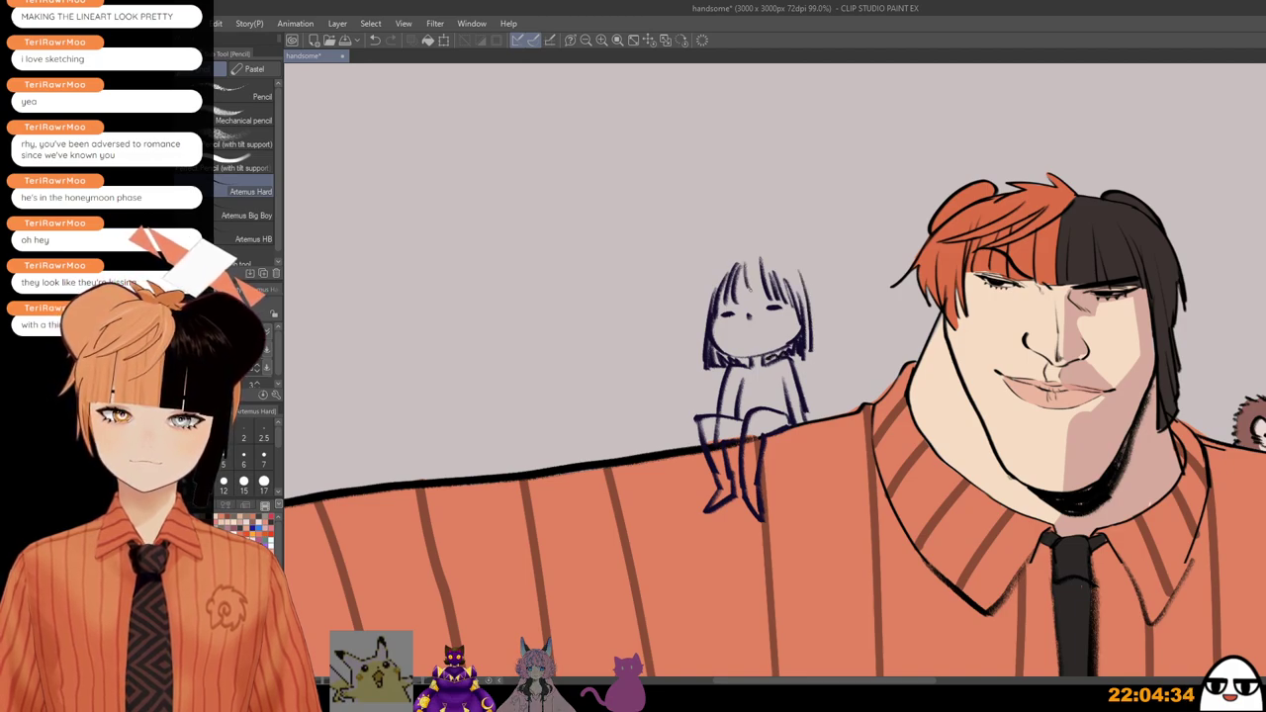
{"action": "key", "text": "ctrl+z"}
{"action": "left_click_drag", "start_coordinate": [749, 259], "coordinate": [772, 303]}
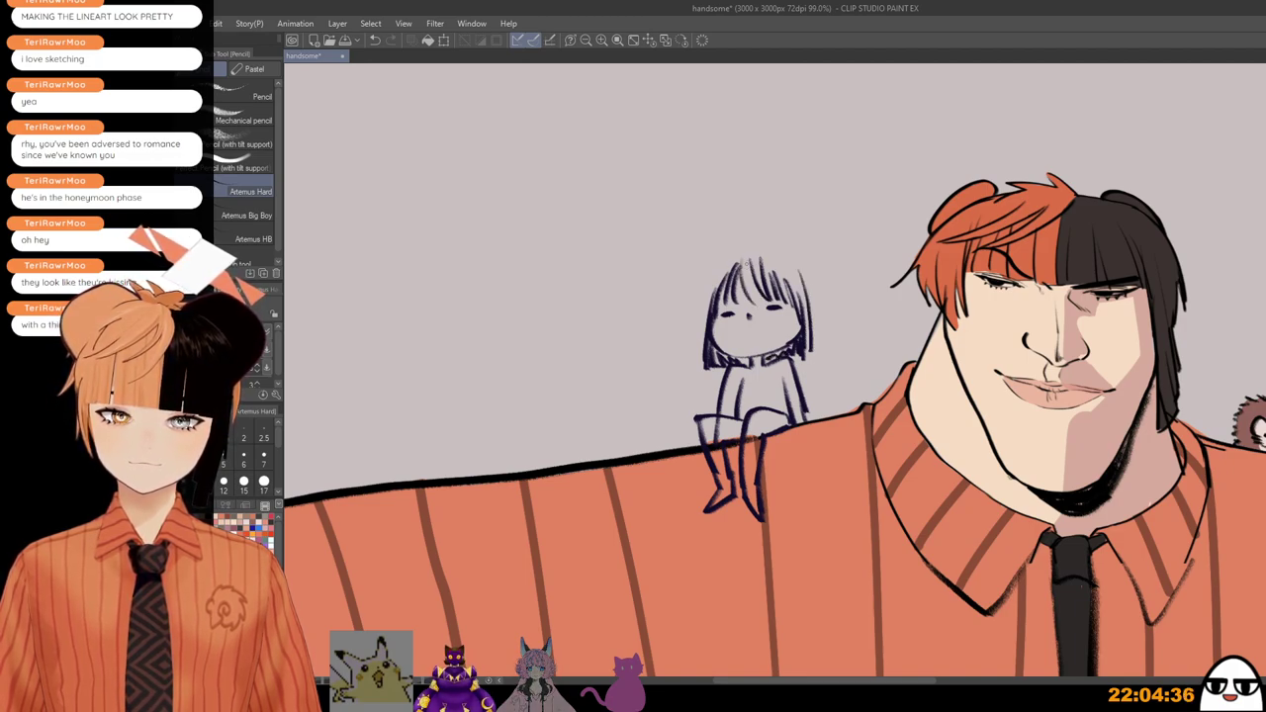
Step: Outline the crown of the small character's bob and darken the hair with dense dark purple strokes
{"action": "mouse_move", "coordinate": [714, 287]}
{"action": "left_mouse_down"}
{"action": "mouse_move", "coordinate": [704, 328]}
{"action": "mouse_move", "coordinate": [751, 256]}
{"action": "mouse_move", "coordinate": [793, 254]}
{"action": "mouse_move", "coordinate": [812, 351]}
{"action": "left_mouse_up"}
{"action": "key", "text": "ctrl+z"}
{"action": "key", "text": "ctrl+z"}
{"action": "key", "text": "ctrl+z"}
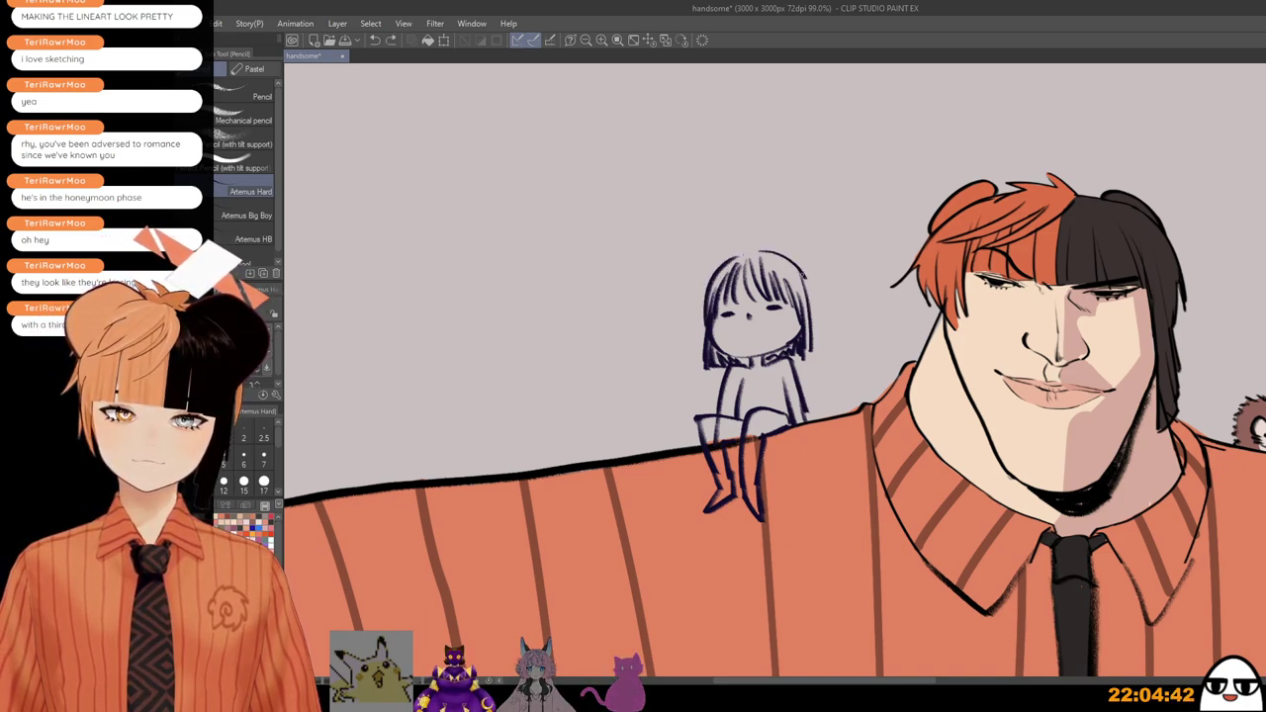
{"action": "left_click_drag", "start_coordinate": [719, 274], "coordinate": [706, 321]}
{"action": "mouse_move", "coordinate": [727, 265]}
{"action": "left_mouse_down"}
{"action": "mouse_move", "coordinate": [713, 308]}
{"action": "mouse_move", "coordinate": [719, 289]}
{"action": "left_mouse_up"}
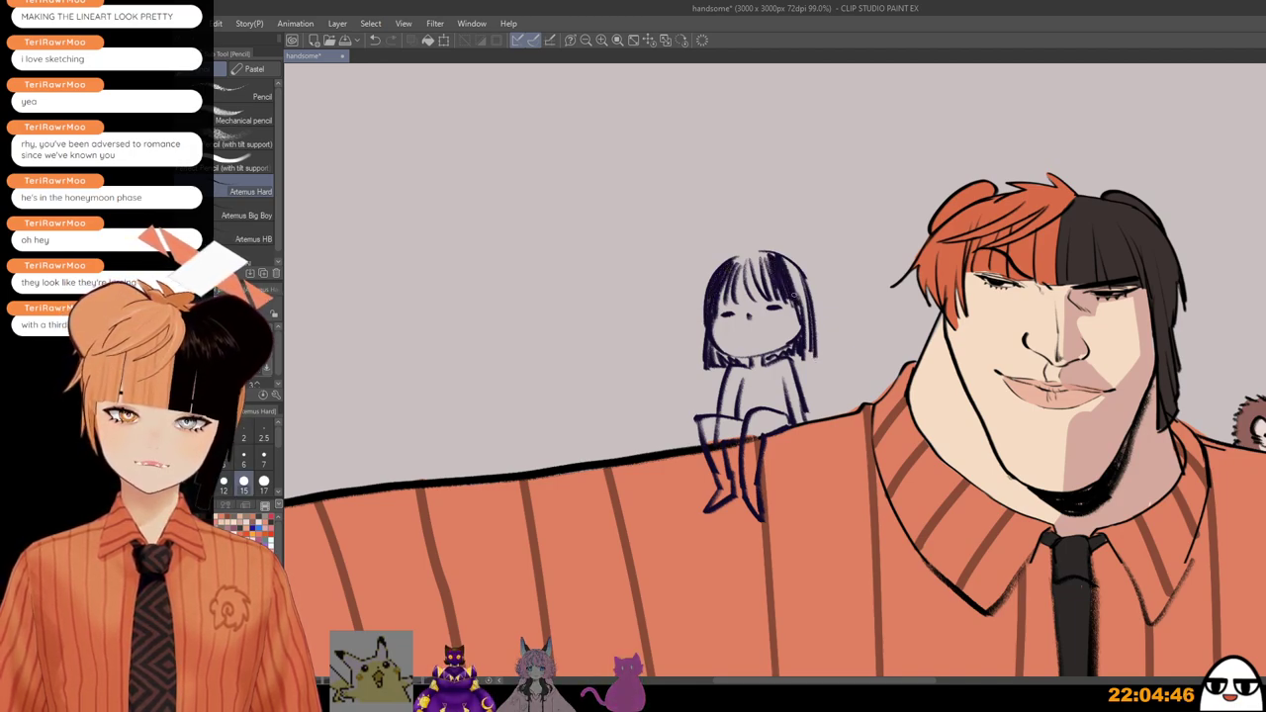
{"action": "left_click_drag", "start_coordinate": [792, 259], "coordinate": [797, 301]}
{"action": "left_click_drag", "start_coordinate": [799, 263], "coordinate": [813, 350]}
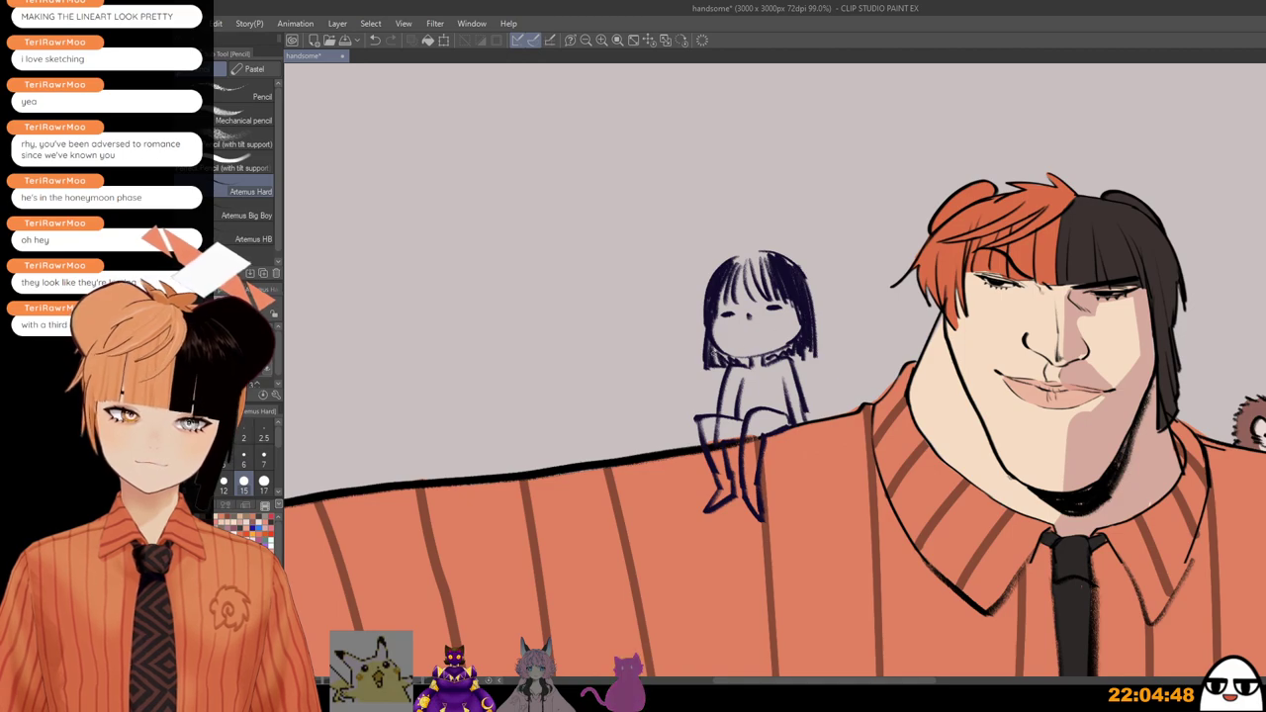
Step: Tidy the hair at the crown and neck, and draw a small wavy smiling mouth on the face
{"action": "left_click_drag", "start_coordinate": [734, 356], "coordinate": [750, 366]}
{"action": "key", "text": "ctrl+z"}
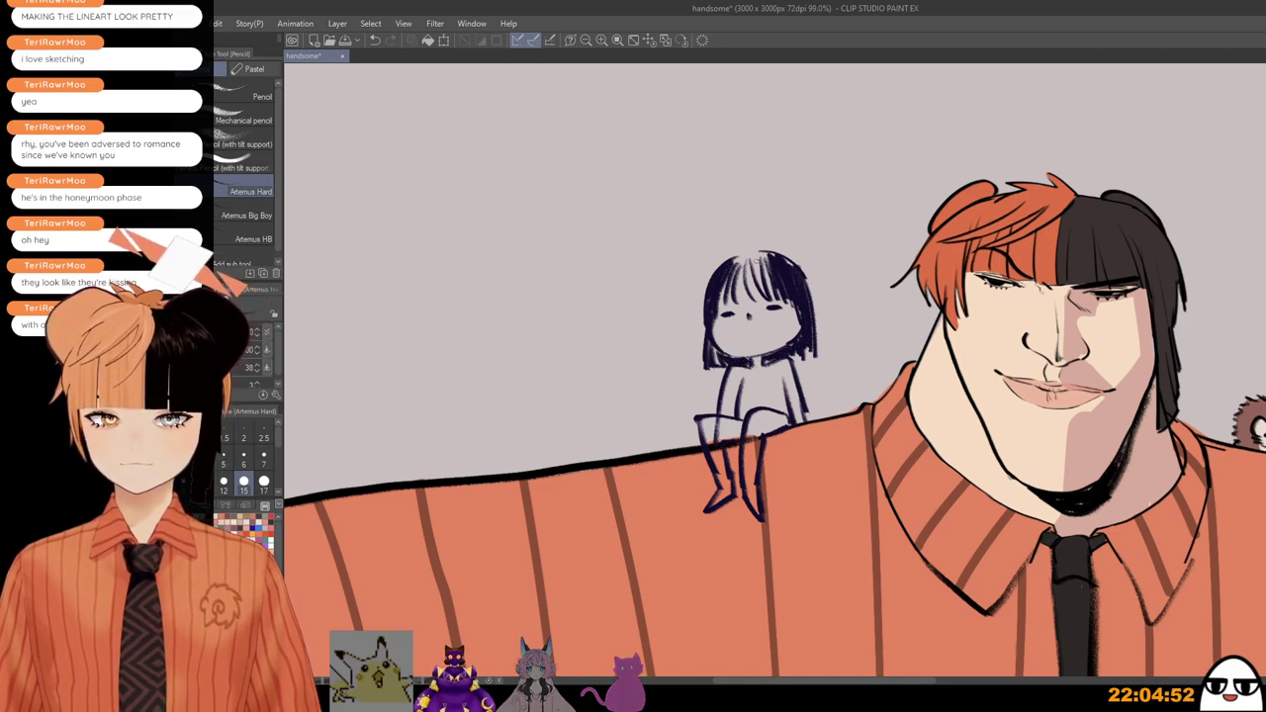
{"action": "mouse_move", "coordinate": [756, 250]}
{"action": "left_mouse_down"}
{"action": "mouse_move", "coordinate": [775, 261]}
{"action": "mouse_move", "coordinate": [760, 255]}
{"action": "left_mouse_up"}
{"action": "scroll", "coordinate": [831, 213], "scroll_direction": "down", "scroll_amount": 1}
{"action": "scroll", "coordinate": [791, 307], "scroll_direction": "up", "scroll_amount": 1}
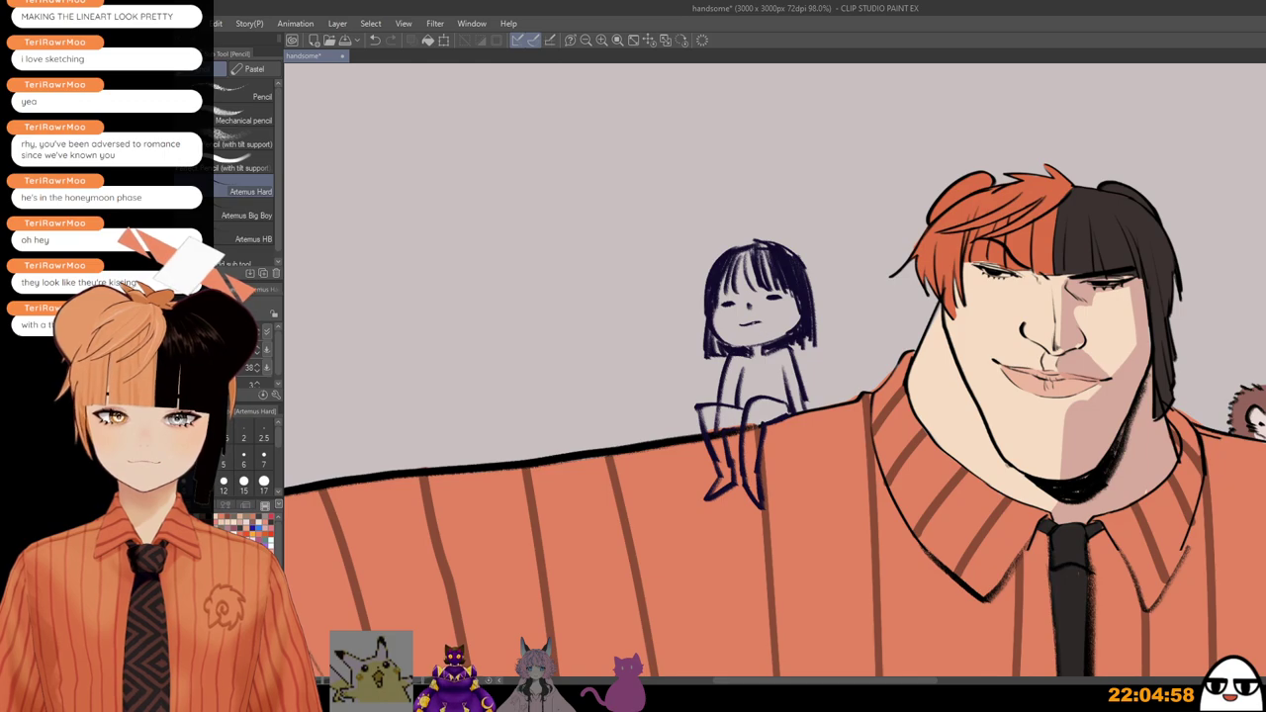
{"action": "left_click_drag", "start_coordinate": [759, 321], "coordinate": [771, 323]}
{"action": "scroll", "coordinate": [760, 326], "scroll_direction": "down", "scroll_amount": 1}
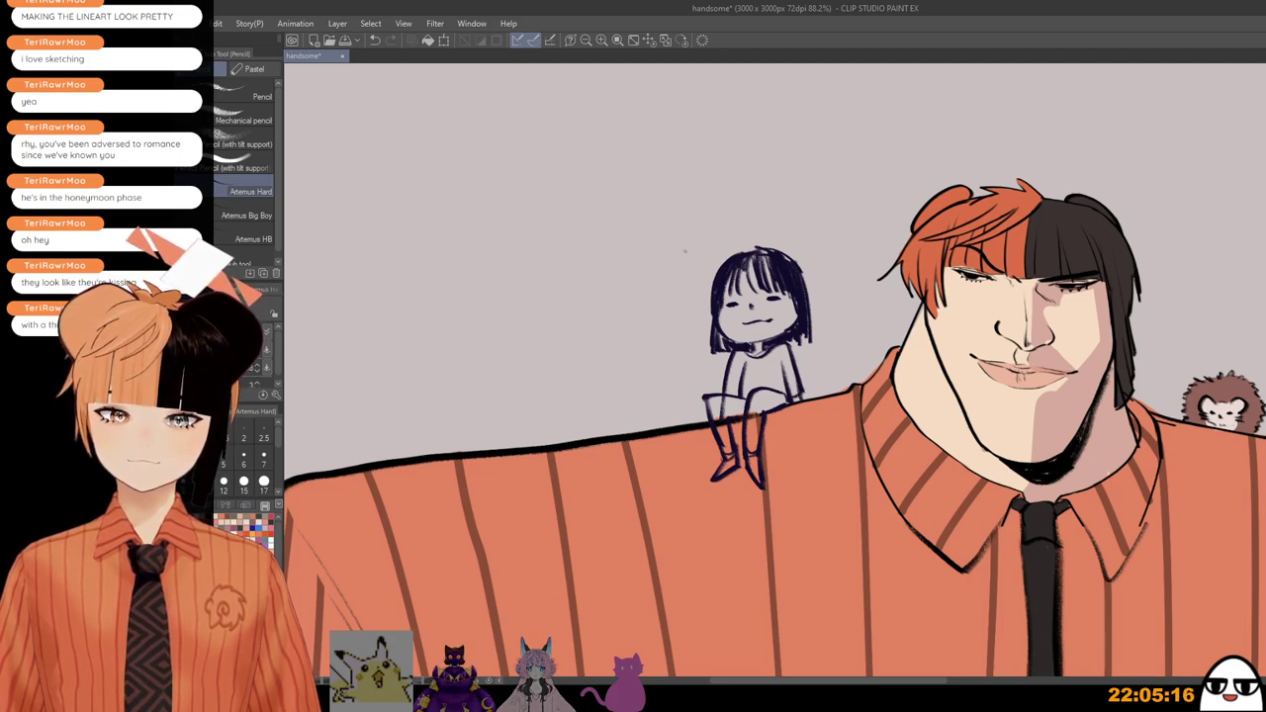
Step: Draw a large wide-brimmed sun hat behind the small character's head in dark purple outline
{"action": "left_click_drag", "start_coordinate": [809, 247], "coordinate": [839, 321]}
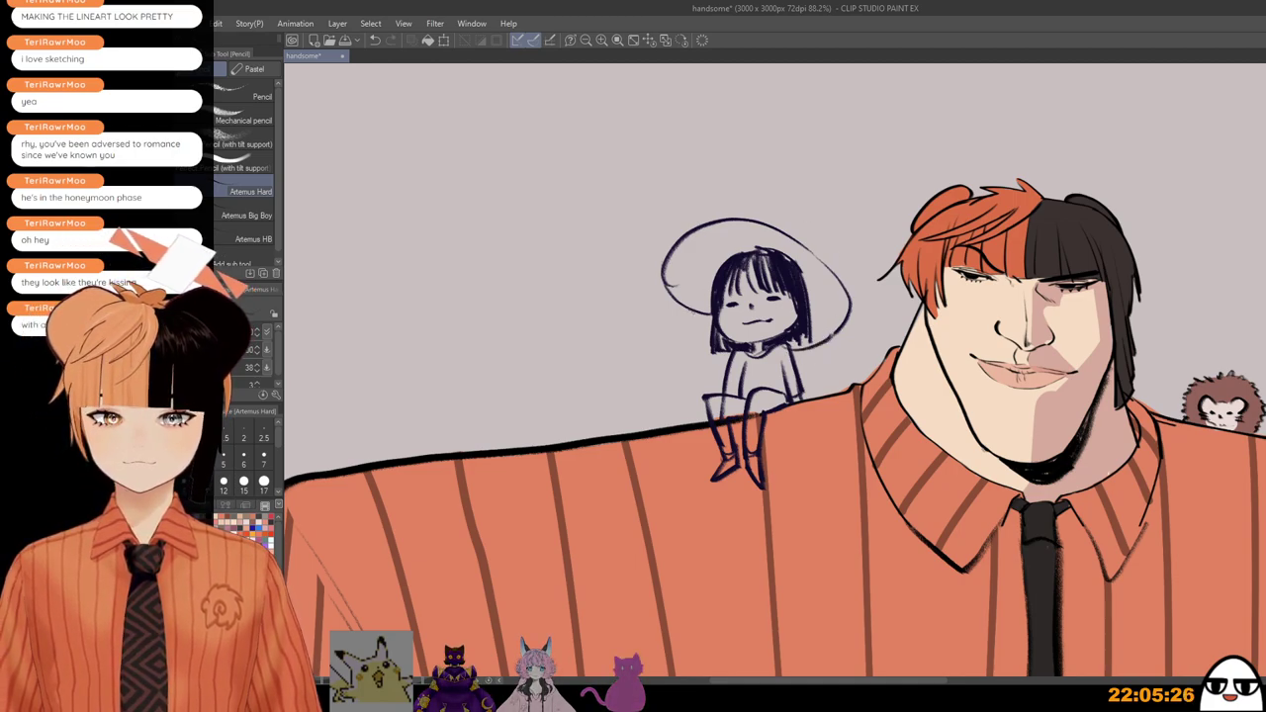
{"action": "left_click_drag", "start_coordinate": [783, 231], "coordinate": [817, 259]}
{"action": "key", "text": "ctrl+z"}
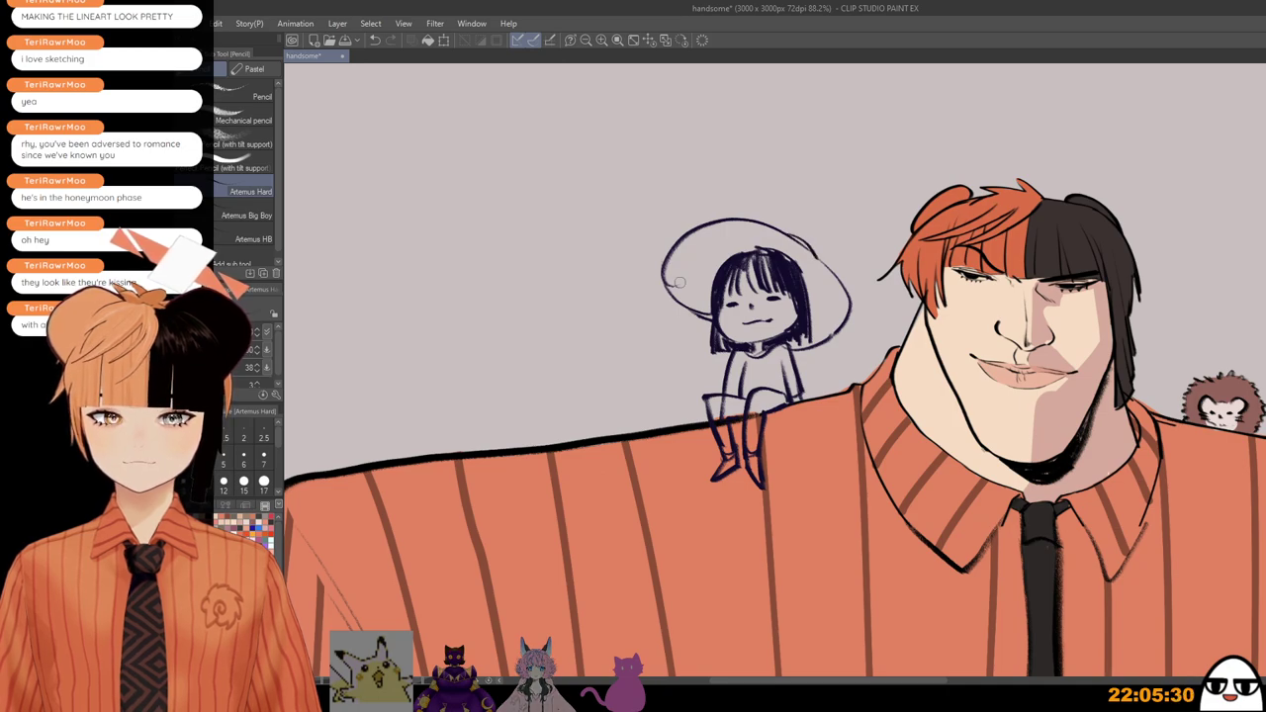
Step: Draw a two-tailed ribbon hanging from the lower right edge of the hat brim, using Artemus Hard
{"action": "scroll", "coordinate": [813, 237], "scroll_direction": "down", "scroll_amount": 2}
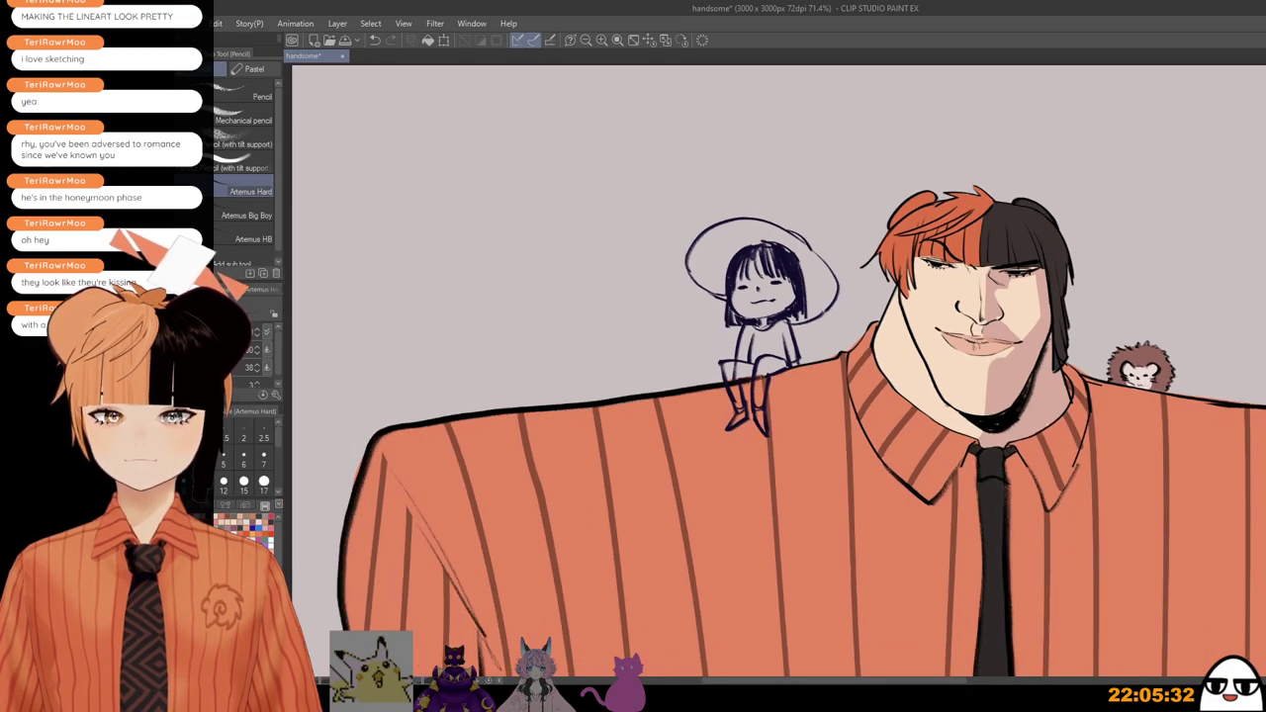
{"action": "mouse_move", "coordinate": [812, 325]}
{"action": "left_mouse_down"}
{"action": "mouse_move", "coordinate": [808, 351]}
{"action": "mouse_move", "coordinate": [837, 329]}
{"action": "left_mouse_up"}
{"action": "scroll", "coordinate": [834, 337], "scroll_direction": "down", "scroll_amount": 2}
{"action": "mouse_move", "coordinate": [828, 390]}
{"action": "left_mouse_down"}
{"action": "mouse_move", "coordinate": [825, 432]}
{"action": "mouse_move", "coordinate": [821, 313]}
{"action": "left_mouse_up"}
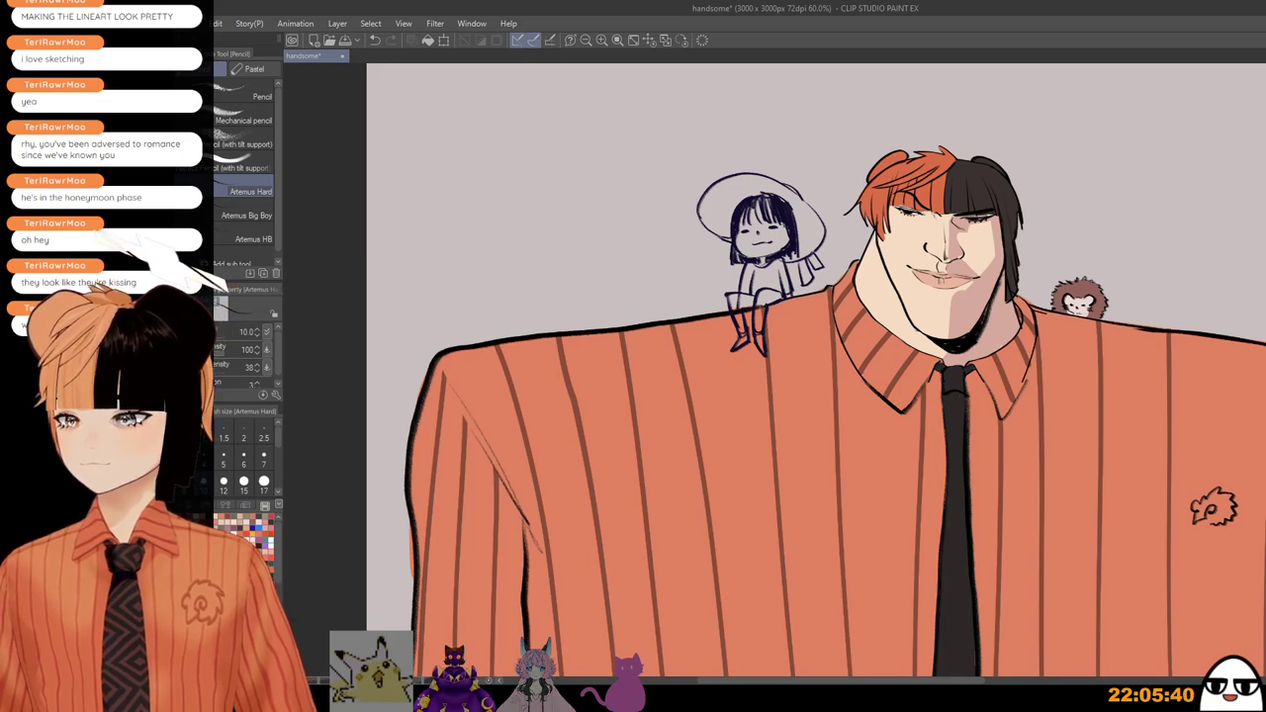
Step: Paint the seated character's legs white with Artemus Hard at size 17
{"action": "left_click_drag", "start_coordinate": [867, 411], "coordinate": [924, 509]}
{"action": "scroll", "coordinate": [841, 410], "scroll_direction": "up", "scroll_amount": 3}
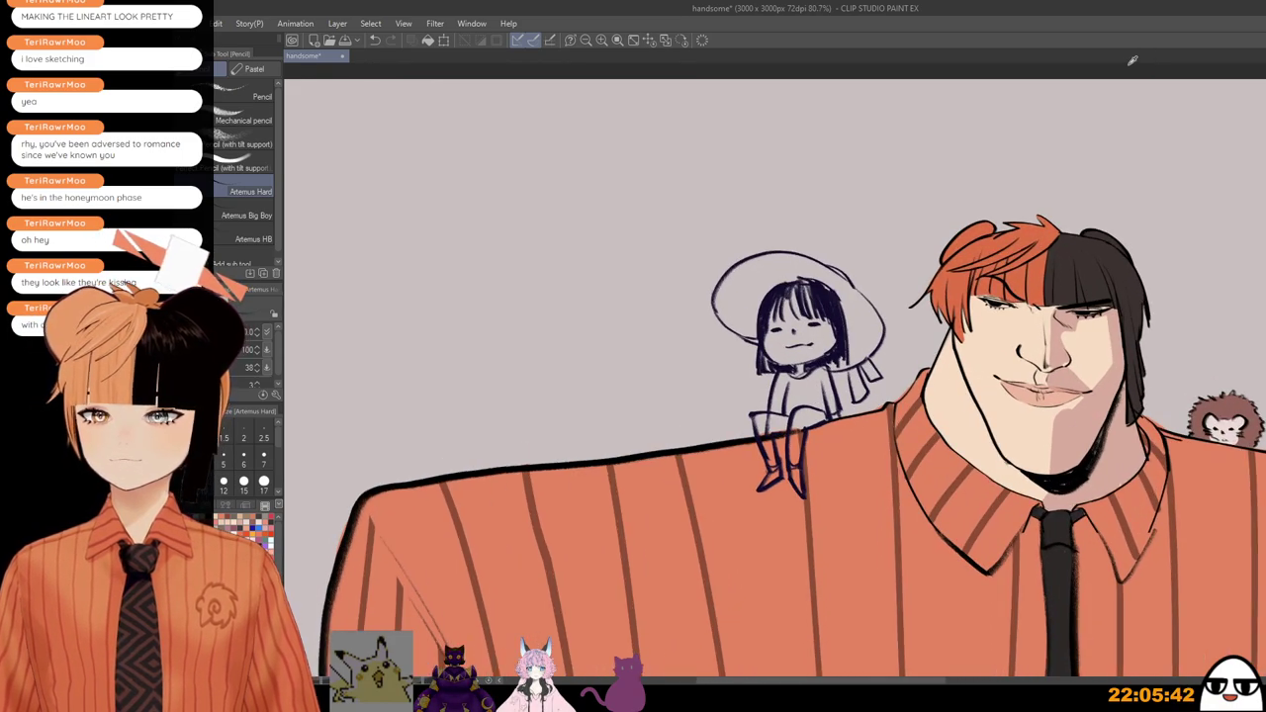
{"action": "scroll", "coordinate": [776, 473], "scroll_direction": "up", "scroll_amount": 1}
{"action": "key", "text": "]"}
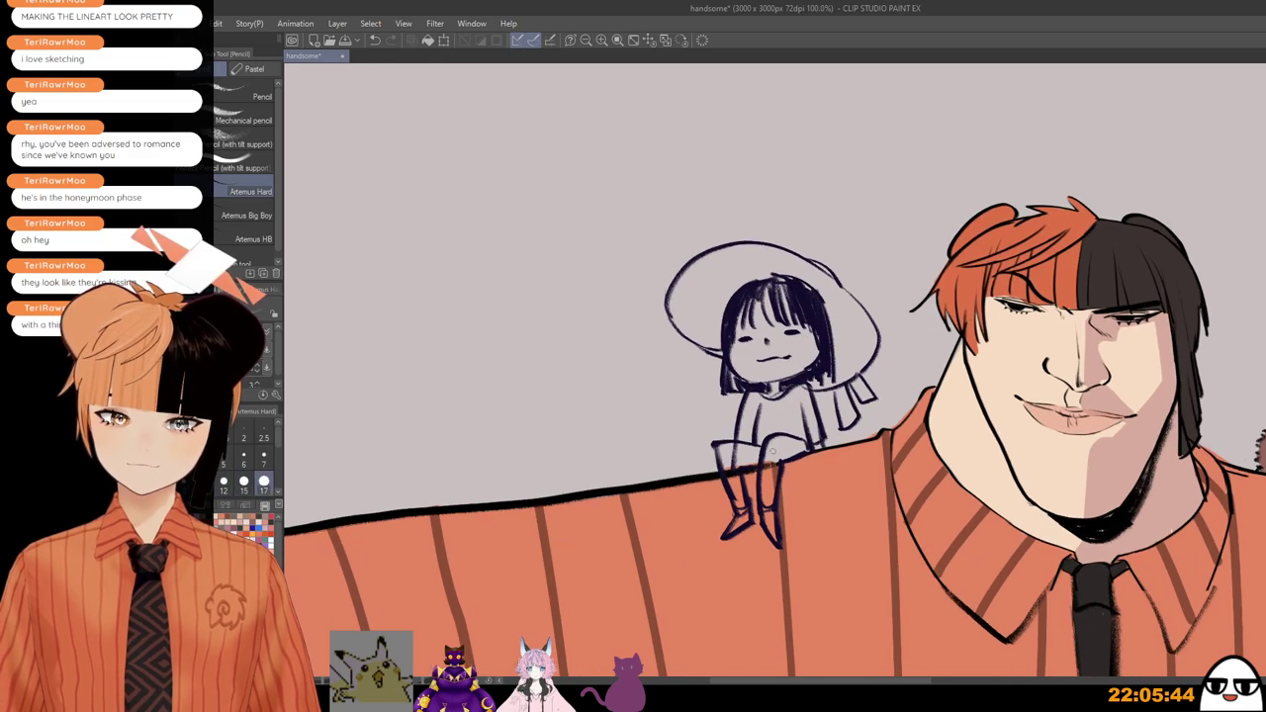
{"action": "mouse_move", "coordinate": [772, 482]}
{"action": "left_mouse_down"}
{"action": "mouse_move", "coordinate": [793, 452]}
{"action": "mouse_move", "coordinate": [781, 449]}
{"action": "mouse_move", "coordinate": [799, 451]}
{"action": "mouse_move", "coordinate": [730, 446]}
{"action": "left_mouse_up"}
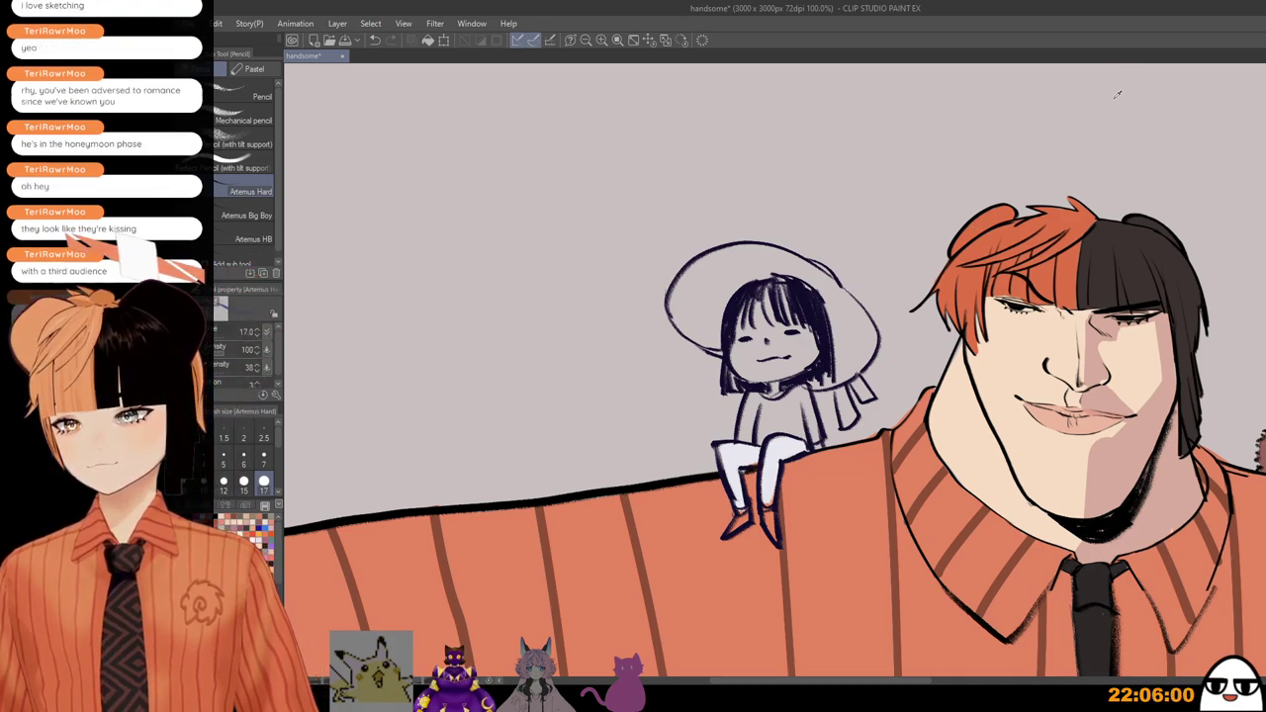
Step: Paint the character's shoes dark purple and touch up the legs with Artemus Hard at size 20
{"action": "key", "text": "bracketright"}
{"action": "key", "text": "bracketright"}
{"action": "mouse_move", "coordinate": [744, 514]}
{"action": "left_mouse_down"}
{"action": "mouse_move", "coordinate": [737, 524]}
{"action": "mouse_move", "coordinate": [748, 518]}
{"action": "left_mouse_up"}
{"action": "key", "text": "ctrl+z"}
{"action": "key", "text": "bracketleft"}
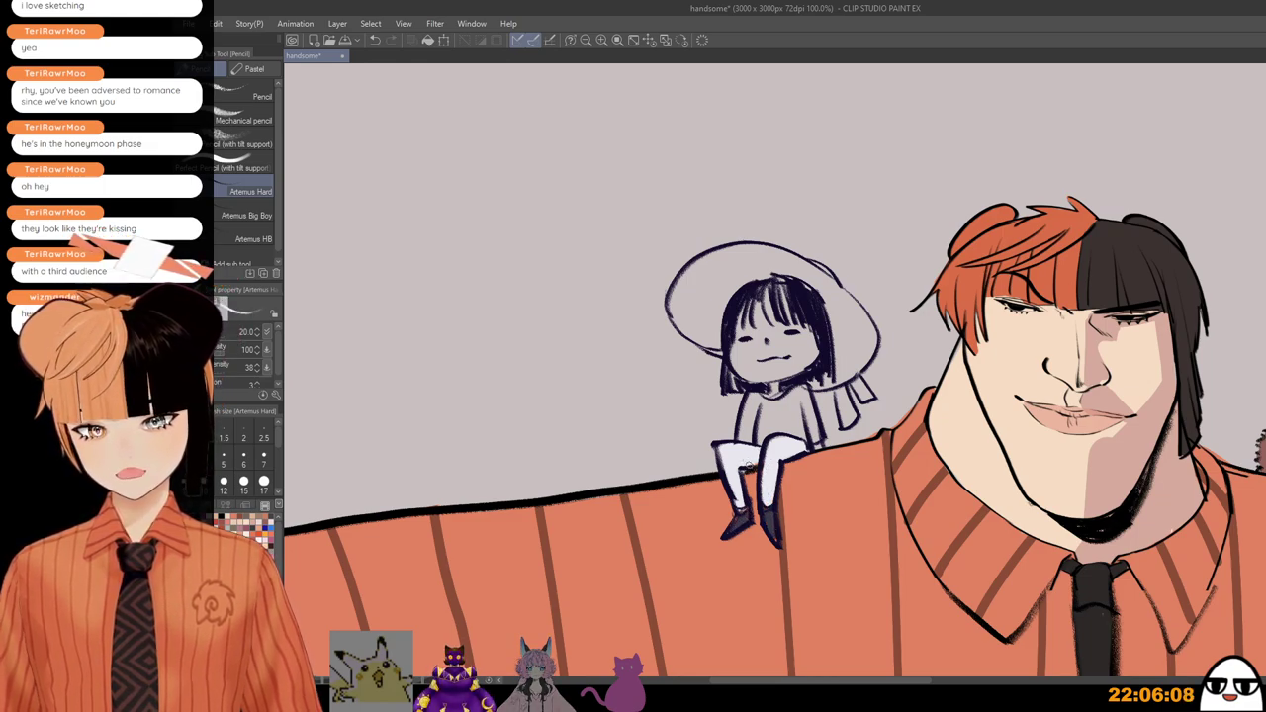
{"action": "left_click_drag", "start_coordinate": [749, 464], "coordinate": [763, 471]}
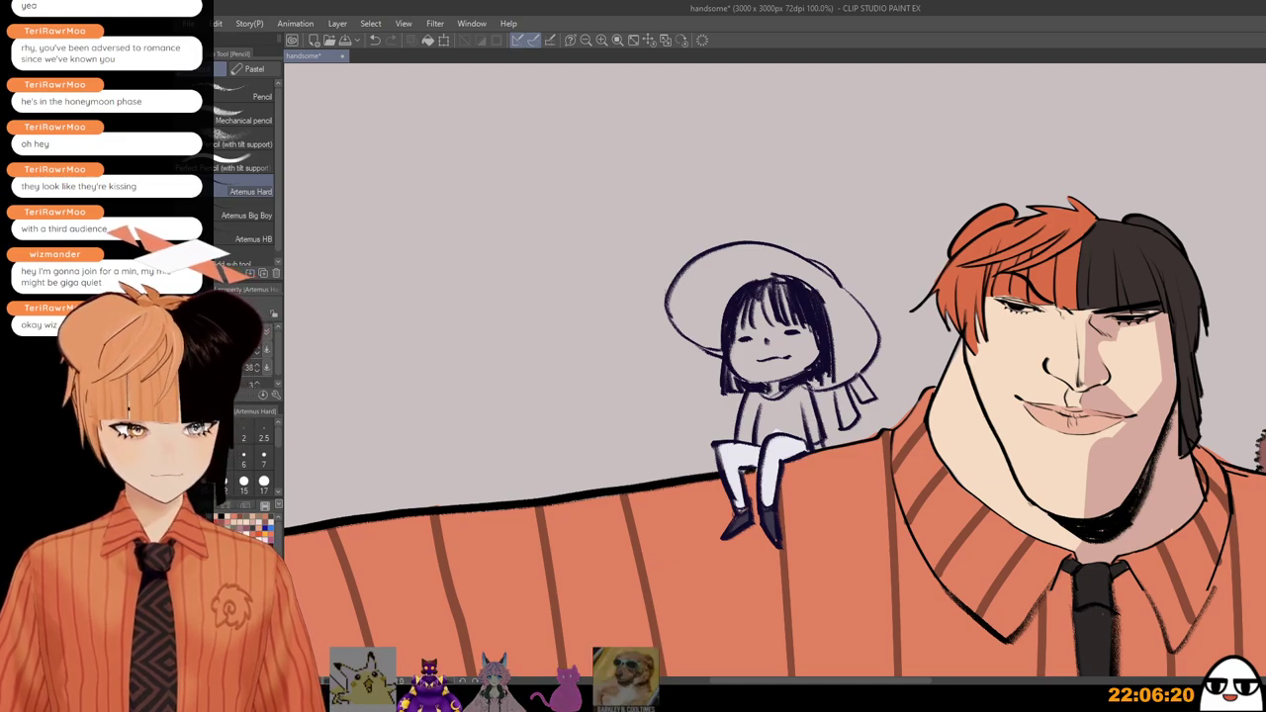
Step: Paint the character's sweater green and fill the face and neck with a warm skin tone
{"action": "mouse_move", "coordinate": [749, 411]}
{"action": "left_mouse_down"}
{"action": "mouse_move", "coordinate": [742, 441]}
{"action": "mouse_move", "coordinate": [760, 400]}
{"action": "mouse_move", "coordinate": [809, 406]}
{"action": "left_mouse_up"}
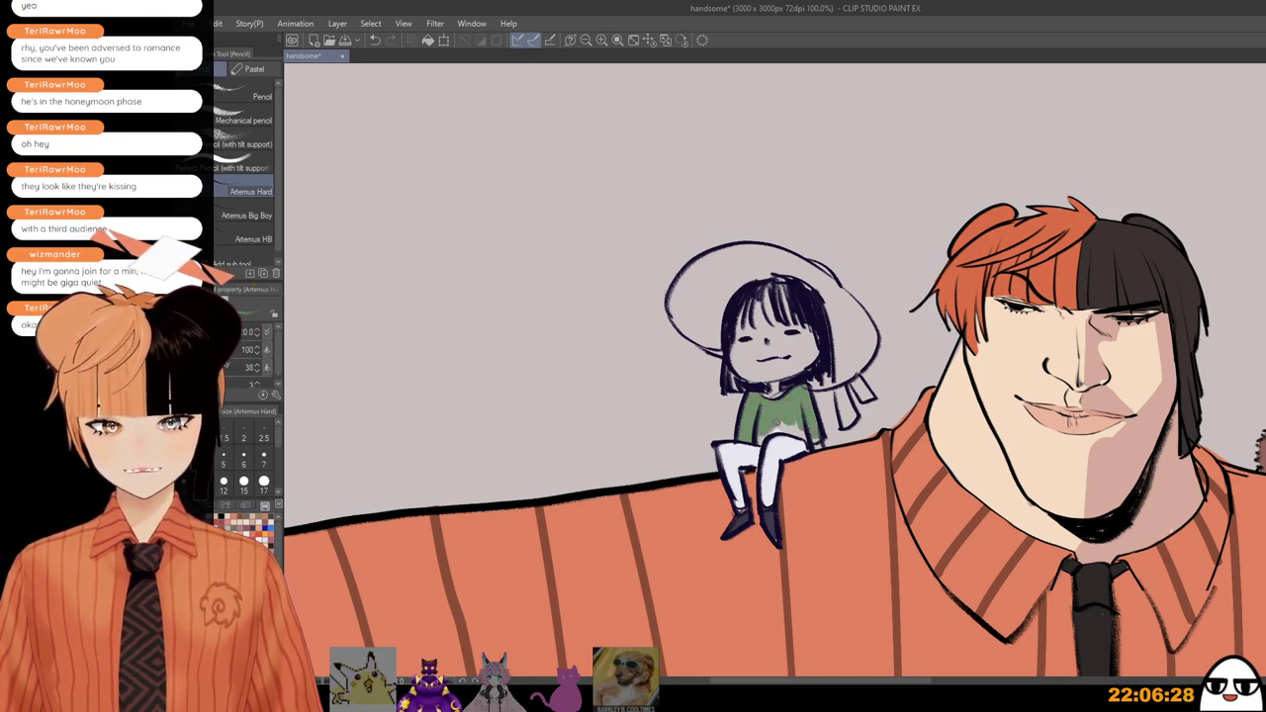
{"action": "mouse_move", "coordinate": [777, 423]}
{"action": "left_mouse_down"}
{"action": "mouse_move", "coordinate": [762, 438]}
{"action": "mouse_move", "coordinate": [799, 427]}
{"action": "left_mouse_up"}
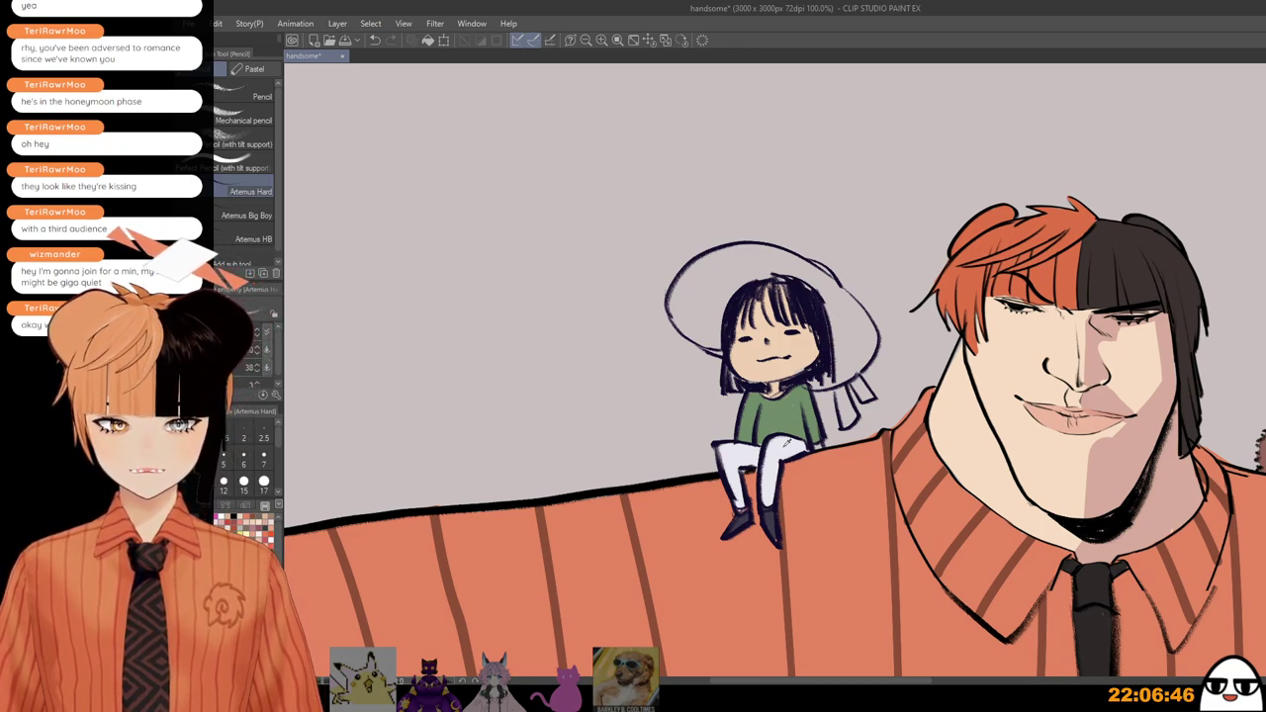
Step: Paint the wide-brimmed hat pale lavender-white and its hanging ribbon green
{"action": "mouse_move", "coordinate": [698, 269]}
{"action": "left_mouse_down"}
{"action": "mouse_move", "coordinate": [689, 326]}
{"action": "mouse_move", "coordinate": [717, 346]}
{"action": "mouse_move", "coordinate": [704, 271]}
{"action": "mouse_move", "coordinate": [797, 258]}
{"action": "mouse_move", "coordinate": [804, 273]}
{"action": "mouse_move", "coordinate": [752, 257]}
{"action": "mouse_move", "coordinate": [829, 284]}
{"action": "mouse_move", "coordinate": [823, 274]}
{"action": "mouse_move", "coordinate": [812, 283]}
{"action": "mouse_move", "coordinate": [842, 331]}
{"action": "mouse_move", "coordinate": [864, 323]}
{"action": "mouse_move", "coordinate": [854, 301]}
{"action": "mouse_move", "coordinate": [861, 341]}
{"action": "mouse_move", "coordinate": [834, 324]}
{"action": "left_mouse_up"}
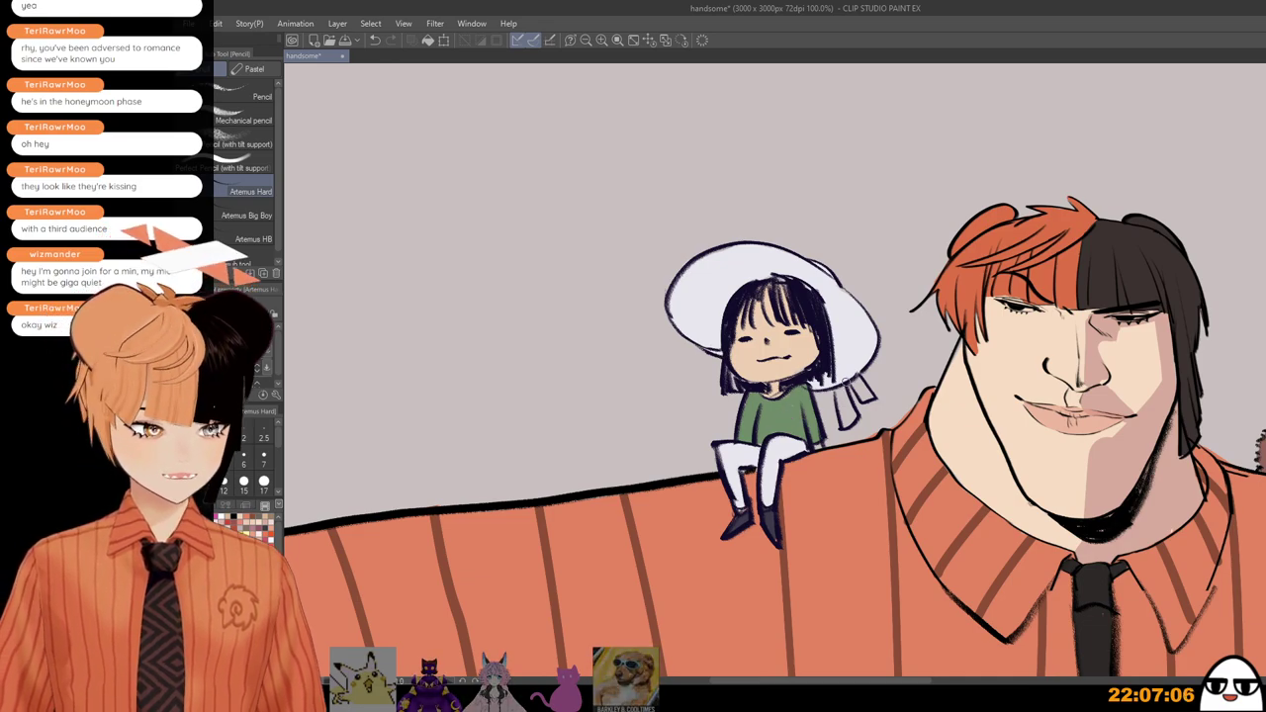
{"action": "mouse_move", "coordinate": [840, 395]}
{"action": "left_mouse_down"}
{"action": "mouse_move", "coordinate": [849, 415]}
{"action": "mouse_move", "coordinate": [860, 389]}
{"action": "mouse_move", "coordinate": [872, 397]}
{"action": "left_mouse_up"}
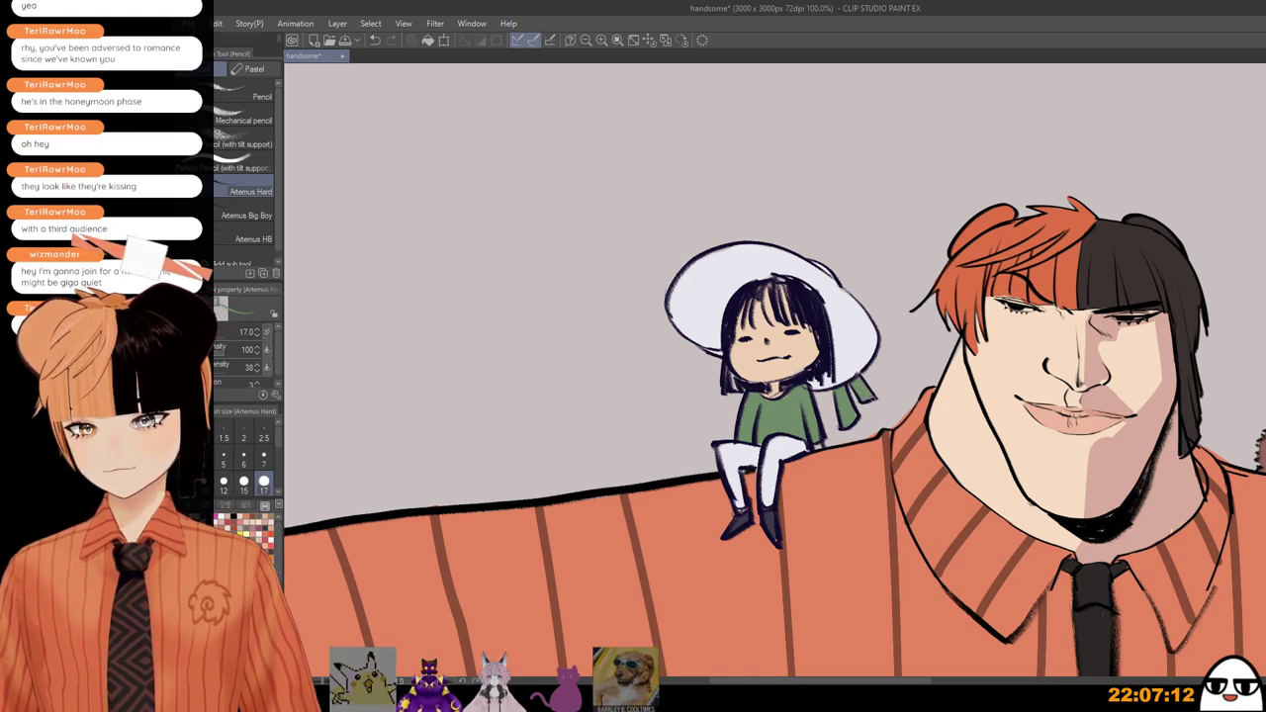
{"action": "scroll", "coordinate": [899, 321], "scroll_direction": "down", "scroll_amount": 3}
{"action": "scroll", "coordinate": [920, 385], "scroll_direction": "down", "scroll_amount": 1}
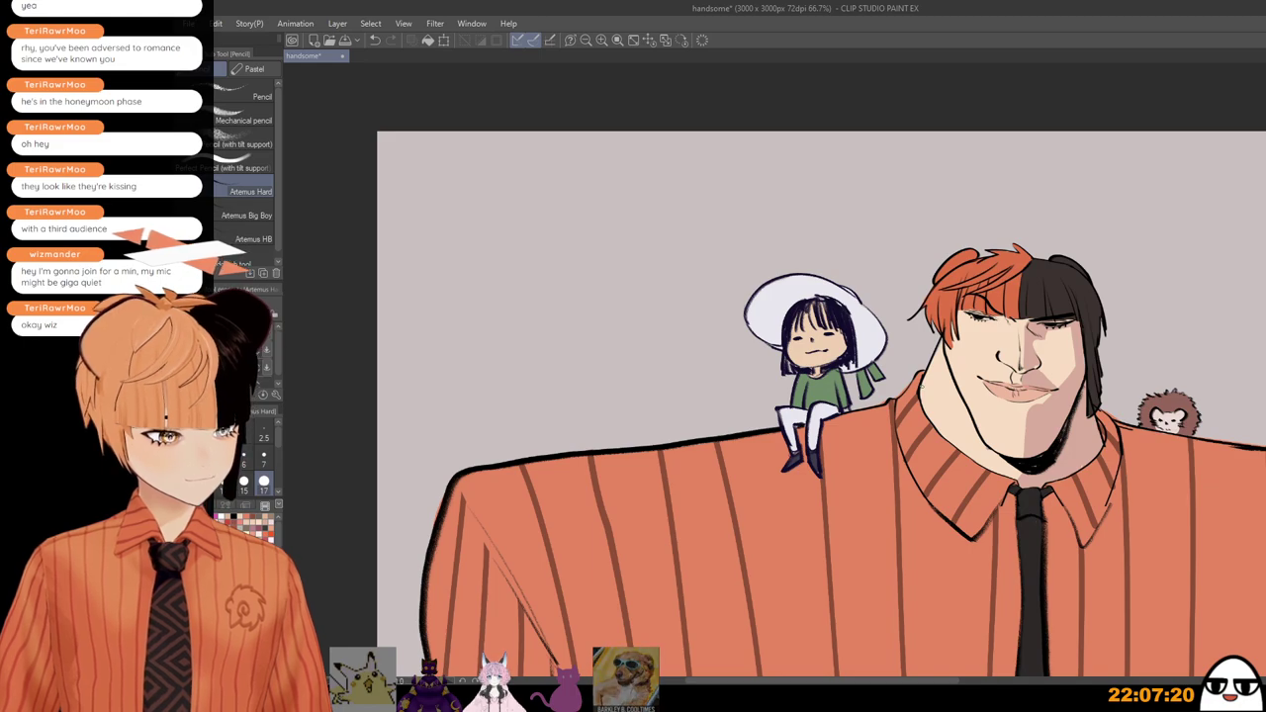
{"action": "scroll", "coordinate": [832, 330], "scroll_direction": "up", "scroll_amount": 5}
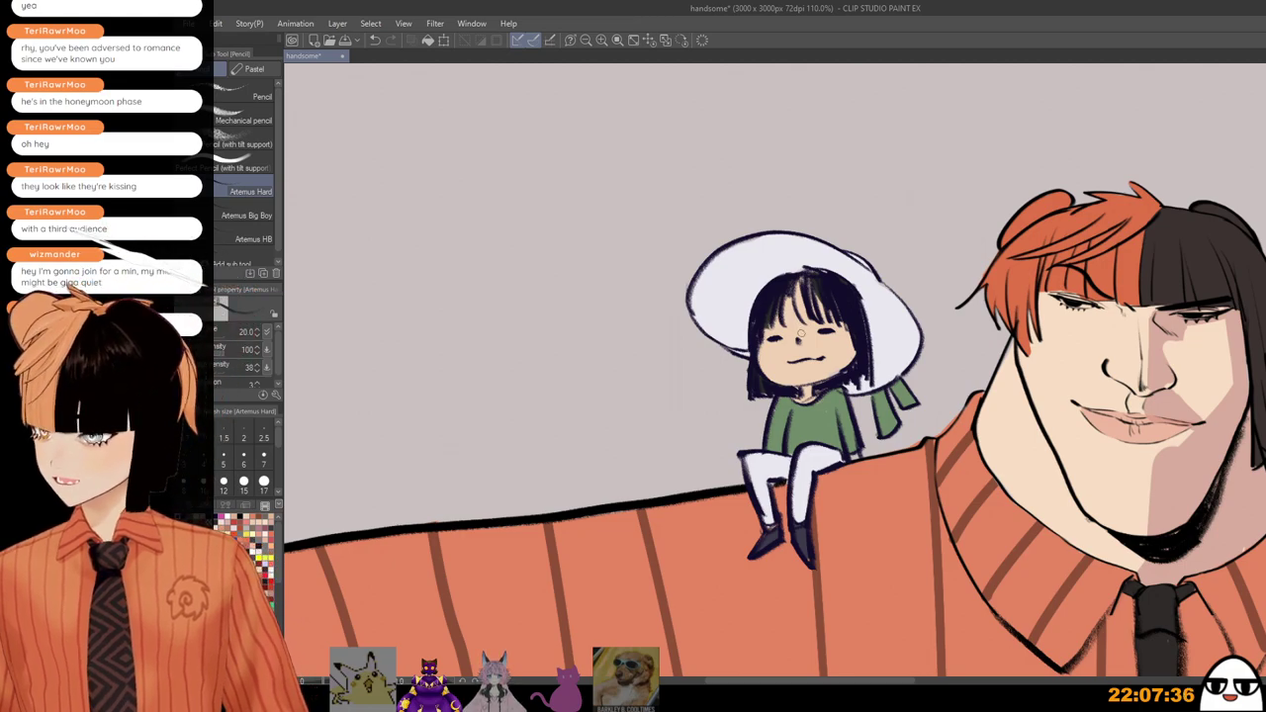
{"action": "scroll", "coordinate": [807, 337], "scroll_direction": "down", "scroll_amount": 2}
{"action": "scroll", "coordinate": [812, 363], "scroll_direction": "down", "scroll_amount": 3}
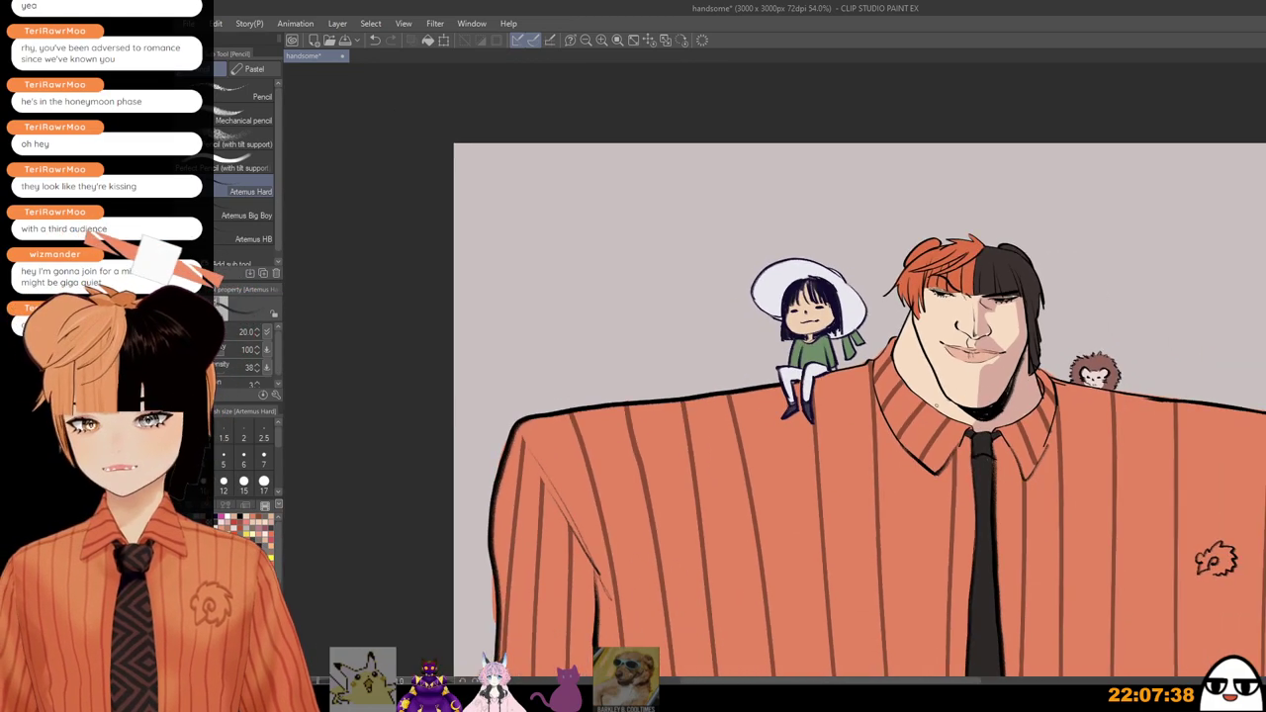
Step: Look over the striped-shirt figure, from the sun-hatted girl and hedgehog to the magenta cat and folded hands
{"action": "scroll", "coordinate": [897, 344], "scroll_direction": "down", "scroll_amount": 1}
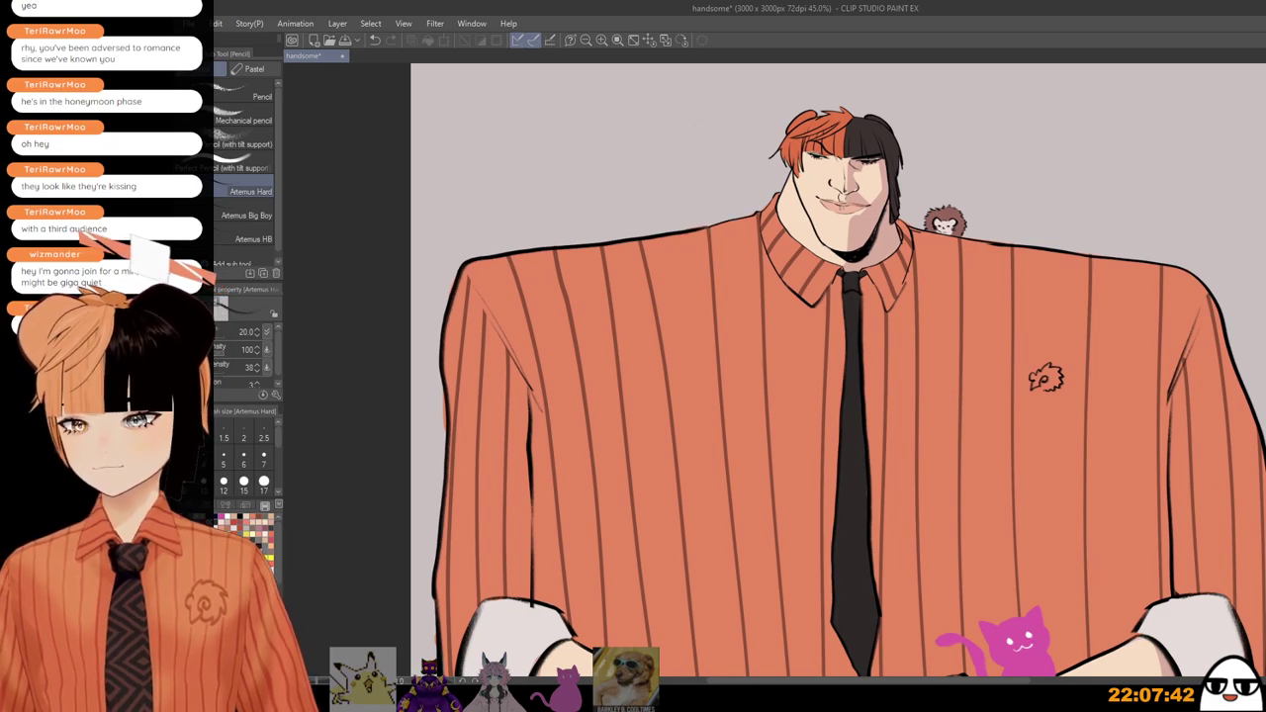
{"action": "left_click_drag", "start_coordinate": [1021, 446], "coordinate": [1049, 304]}
{"action": "scroll", "coordinate": [1066, 350], "scroll_direction": "down", "scroll_amount": 1}
{"action": "mouse_move", "coordinate": [1072, 400]}
{"action": "left_mouse_down"}
{"action": "mouse_move", "coordinate": [1024, 486]}
{"action": "mouse_move", "coordinate": [1060, 399]}
{"action": "left_mouse_up"}
{"action": "left_click_drag", "start_coordinate": [1080, 461], "coordinate": [1051, 522]}
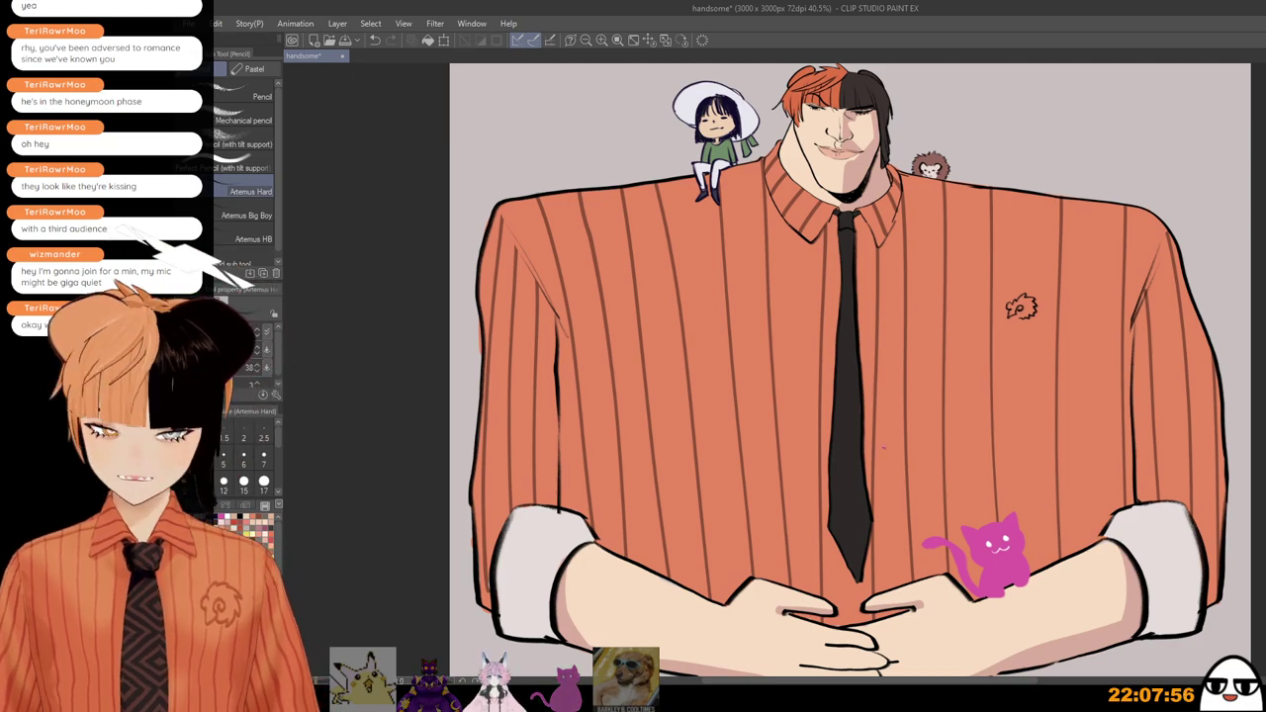
{"action": "left_click_drag", "start_coordinate": [896, 500], "coordinate": [908, 399]}
{"action": "scroll", "coordinate": [902, 499], "scroll_direction": "down", "scroll_amount": 1}
{"action": "left_click_drag", "start_coordinate": [900, 507], "coordinate": [922, 584]}
{"action": "left_click_drag", "start_coordinate": [893, 510], "coordinate": [903, 552]}
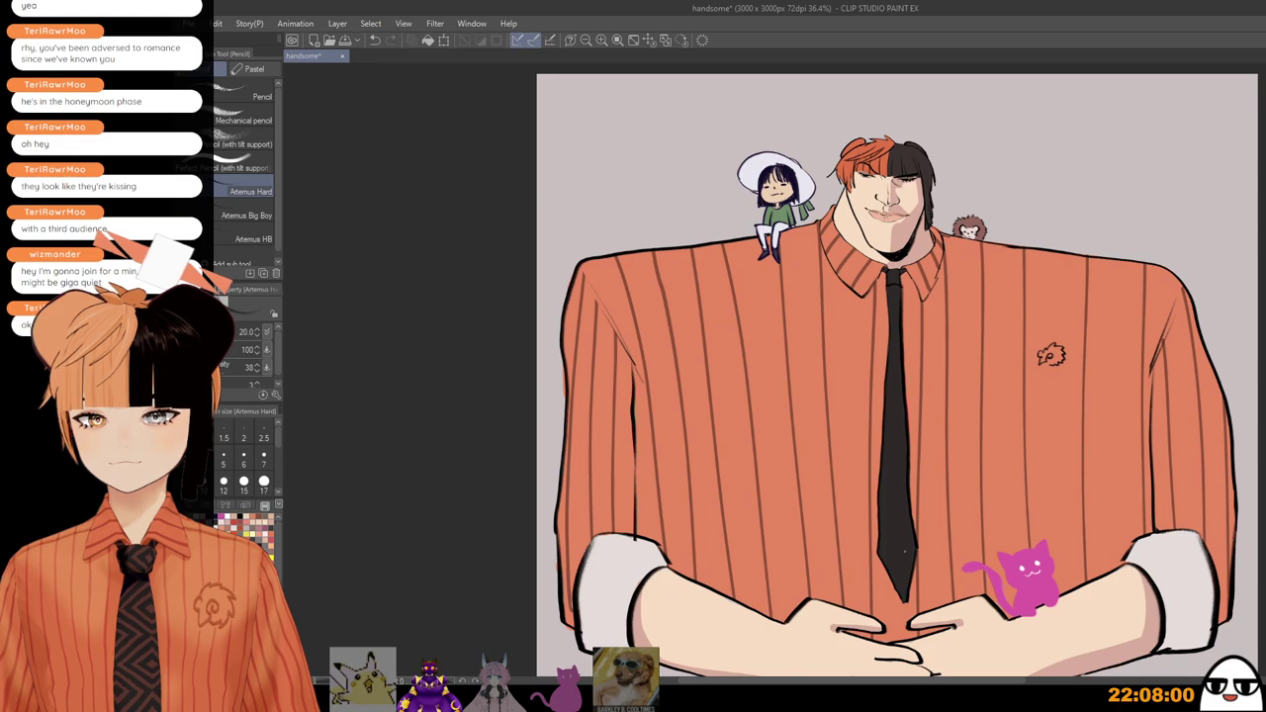
Step: Touch up the edges of the sun-hatted girl's dark hair with Artemus Hard at size 12
{"action": "scroll", "coordinate": [904, 551], "scroll_direction": "up", "scroll_amount": 2}
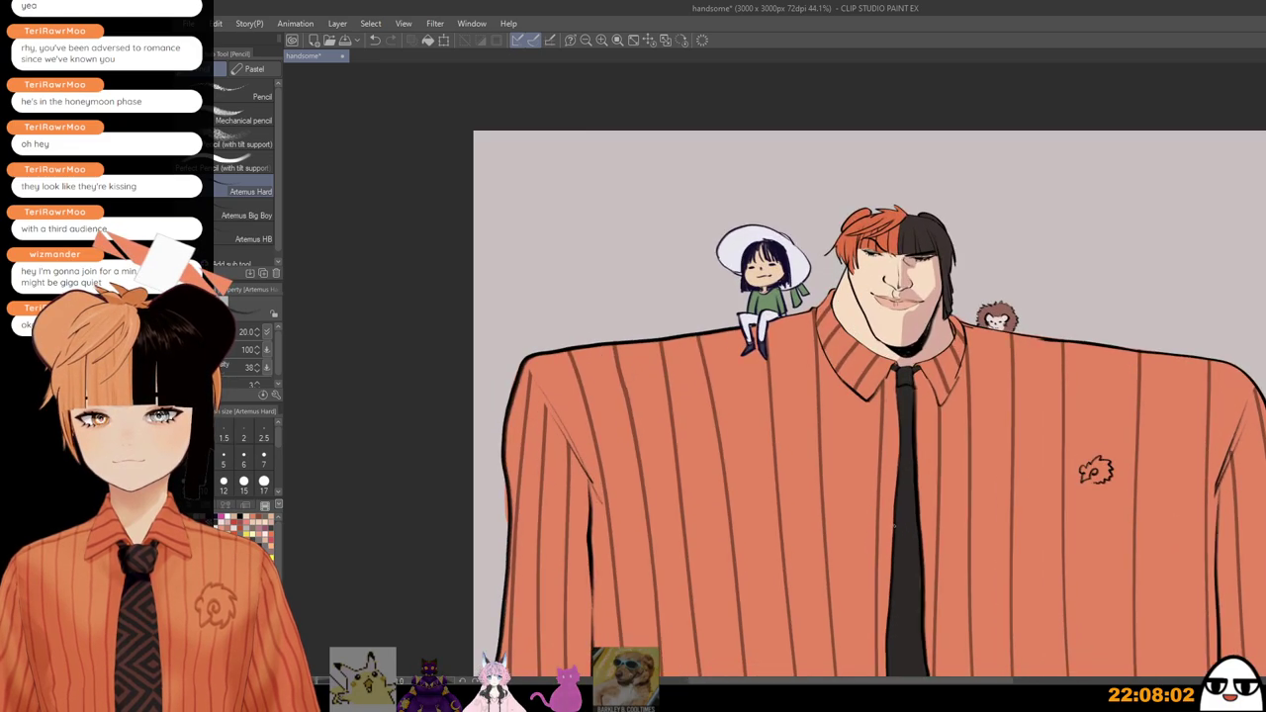
{"action": "scroll", "coordinate": [855, 440], "scroll_direction": "up", "scroll_amount": 2}
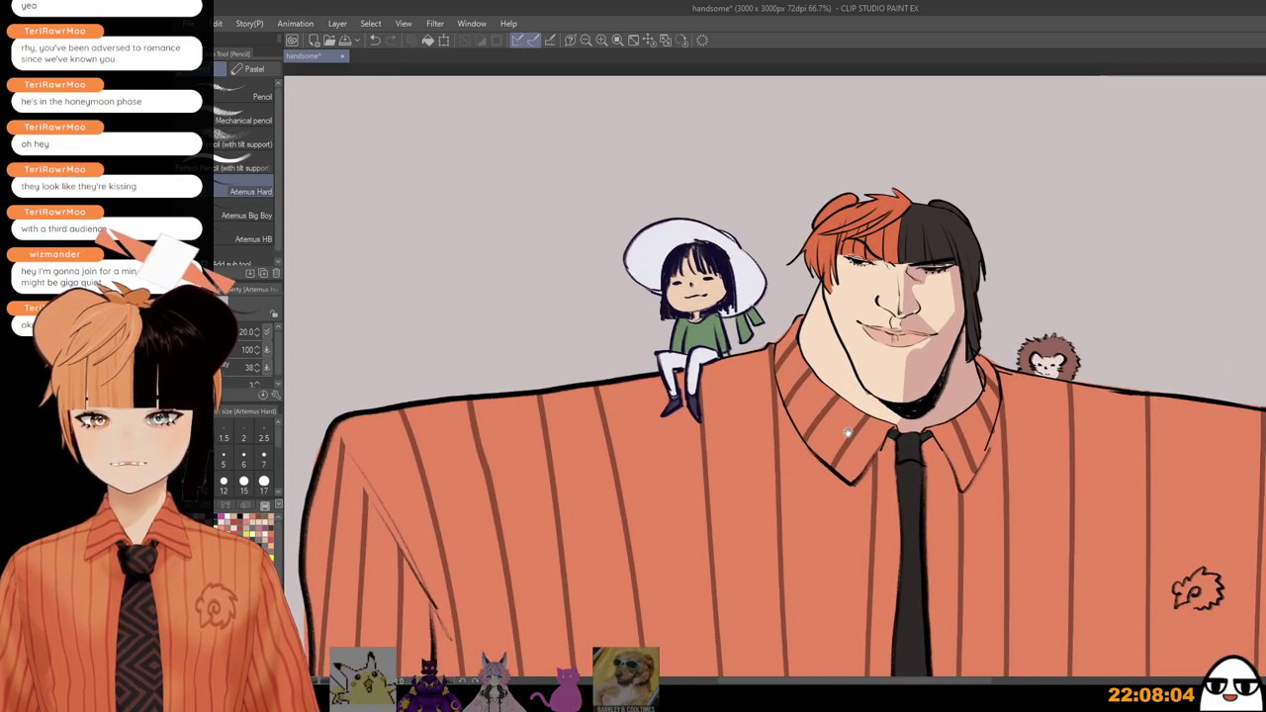
{"action": "scroll", "coordinate": [858, 505], "scroll_direction": "up", "scroll_amount": 2}
{"action": "scroll", "coordinate": [890, 514], "scroll_direction": "down", "scroll_amount": 1}
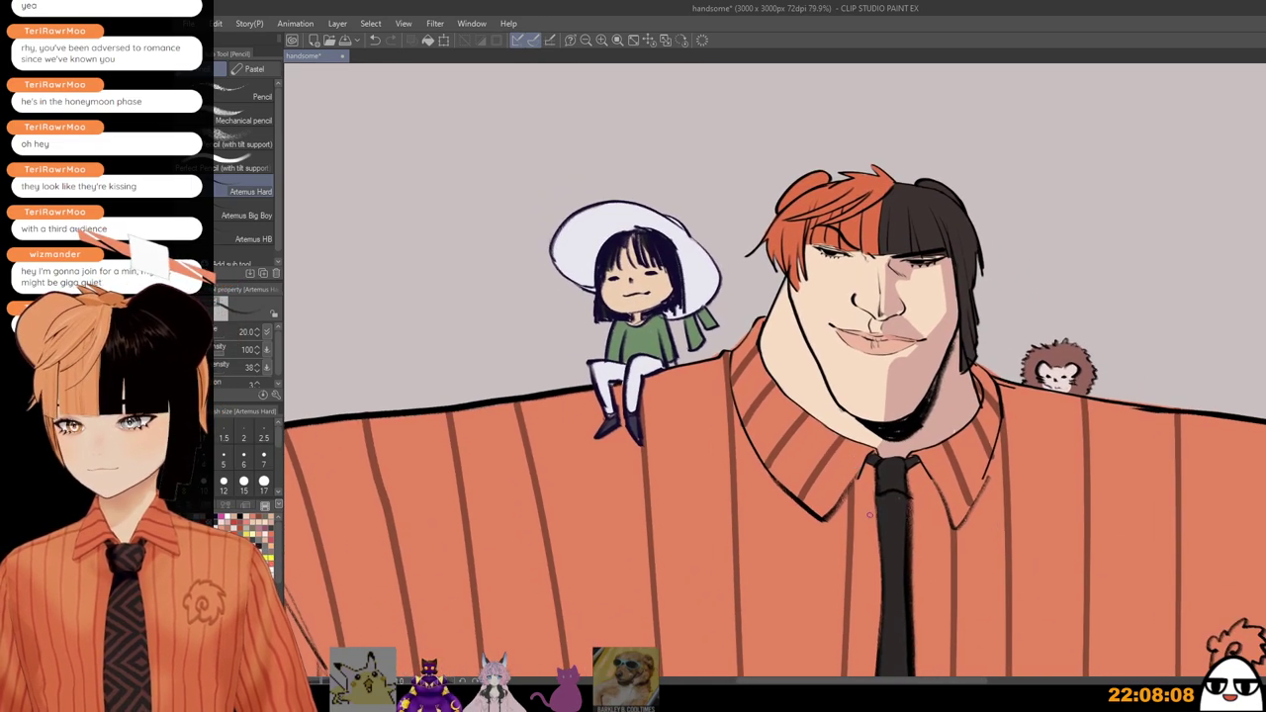
{"action": "left_click_drag", "start_coordinate": [880, 528], "coordinate": [904, 552]}
{"action": "scroll", "coordinate": [686, 361], "scroll_direction": "up", "scroll_amount": 2}
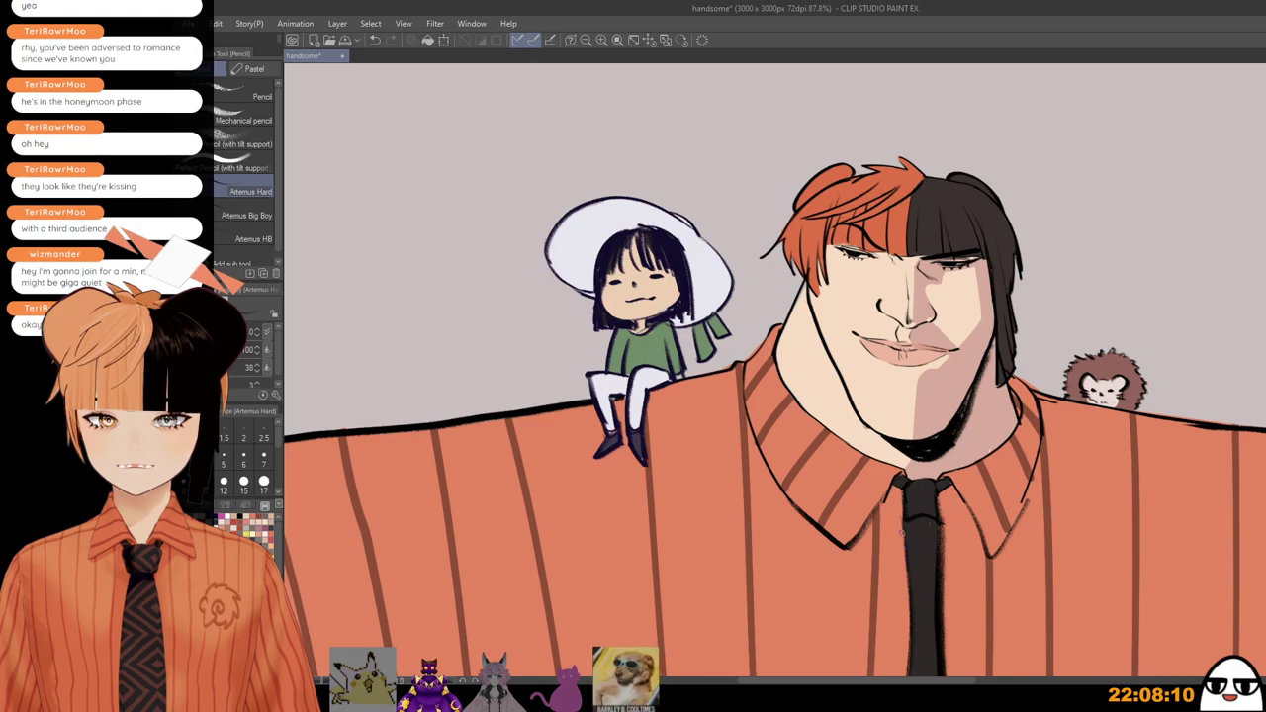
{"action": "scroll", "coordinate": [686, 361], "scroll_direction": "up", "scroll_amount": 2}
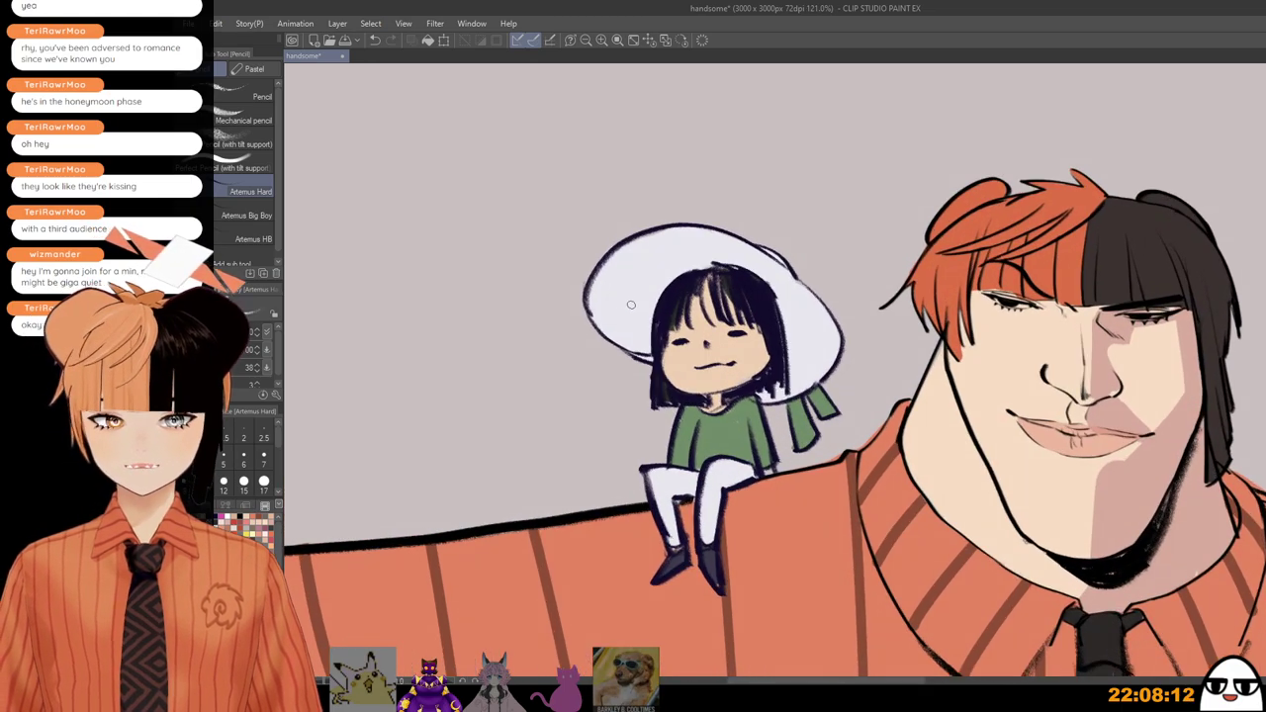
{"action": "key", "text": "bracketleft"}
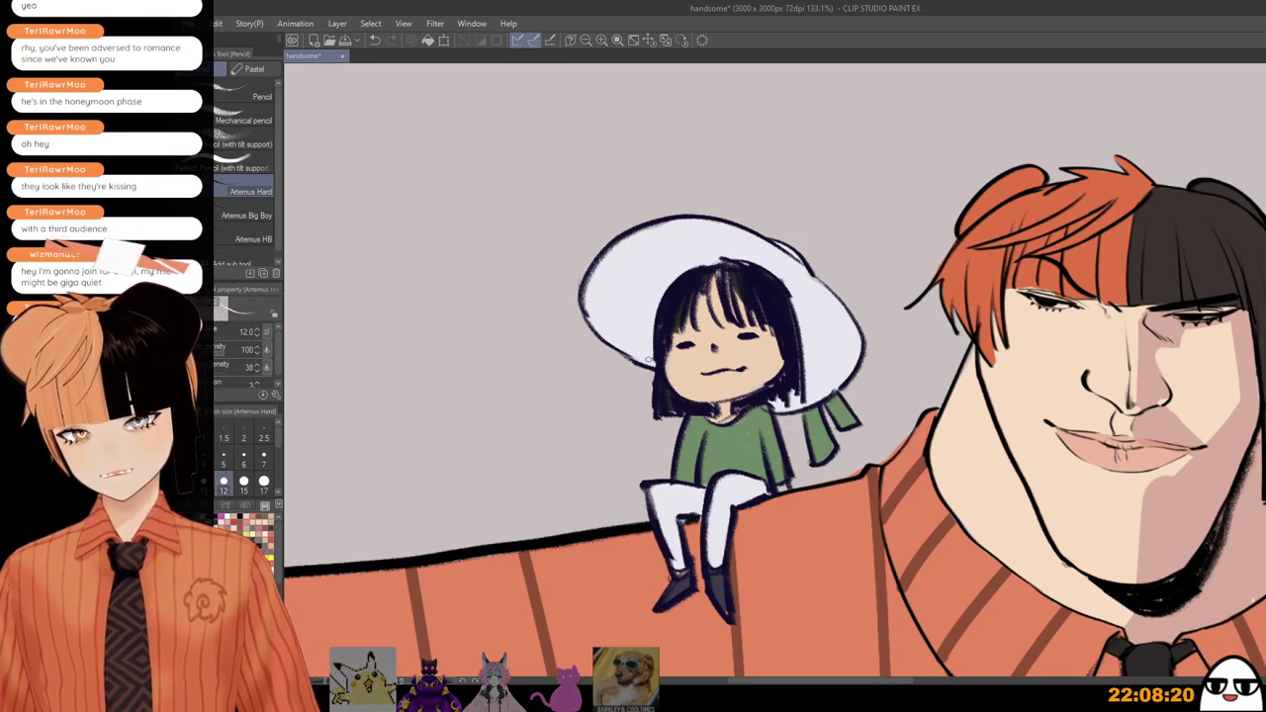
{"action": "scroll", "coordinate": [650, 340], "scroll_direction": "down", "scroll_amount": 2}
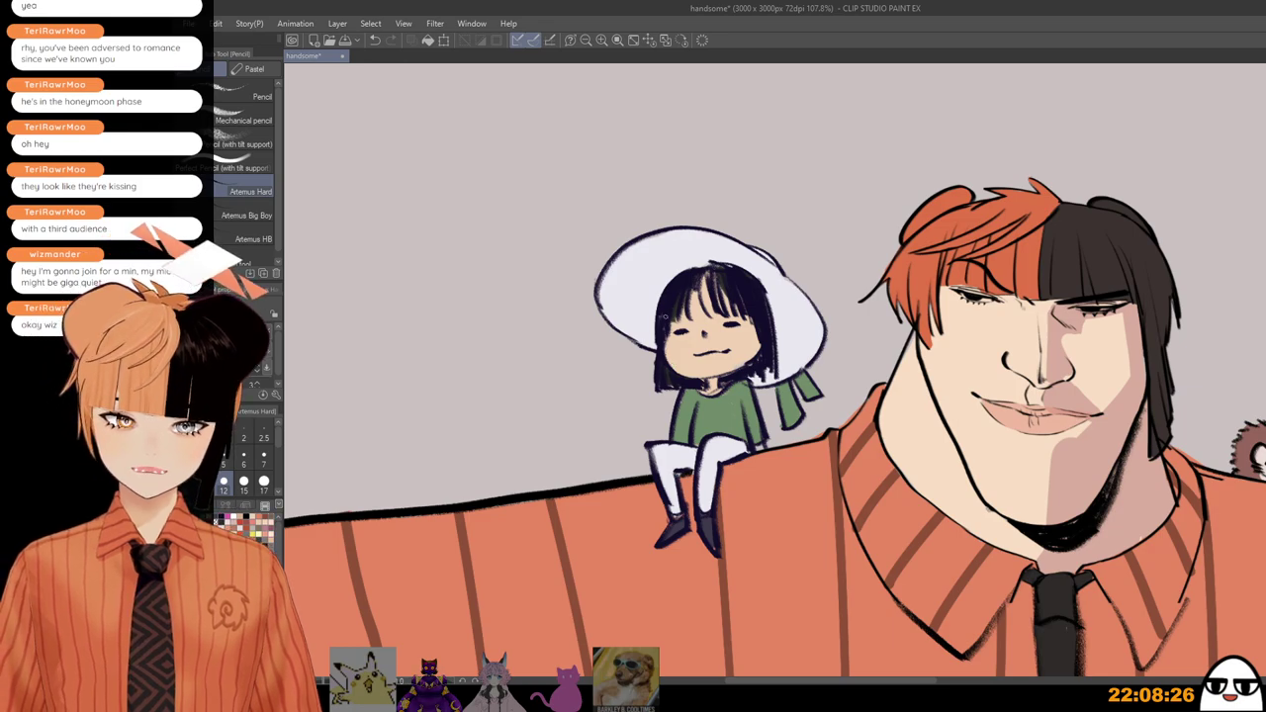
{"action": "left_click_drag", "start_coordinate": [658, 336], "coordinate": [655, 379]}
Step: Check the shirt front, tie and forearms around the magenta cat against the whole figure
{"action": "scroll", "coordinate": [786, 368], "scroll_direction": "down", "scroll_amount": 4}
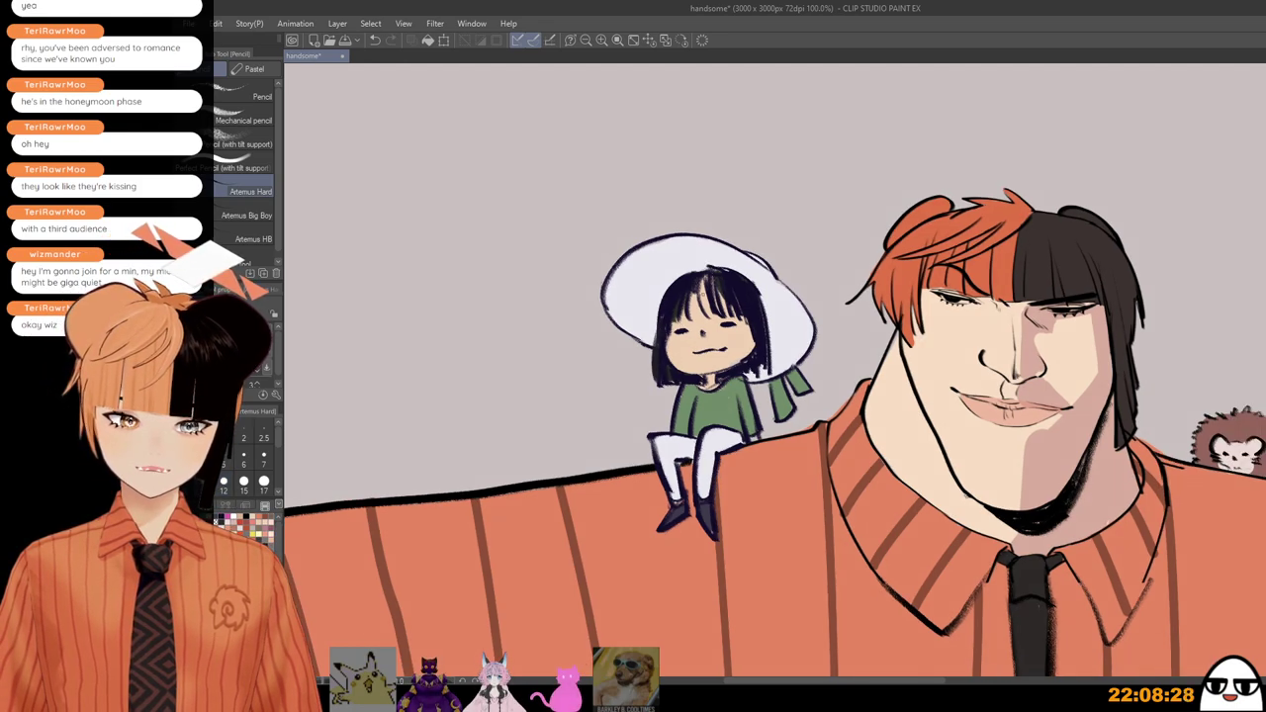
{"action": "left_click_drag", "start_coordinate": [786, 368], "coordinate": [756, 222]}
{"action": "scroll", "coordinate": [977, 514], "scroll_direction": "down", "scroll_amount": 3}
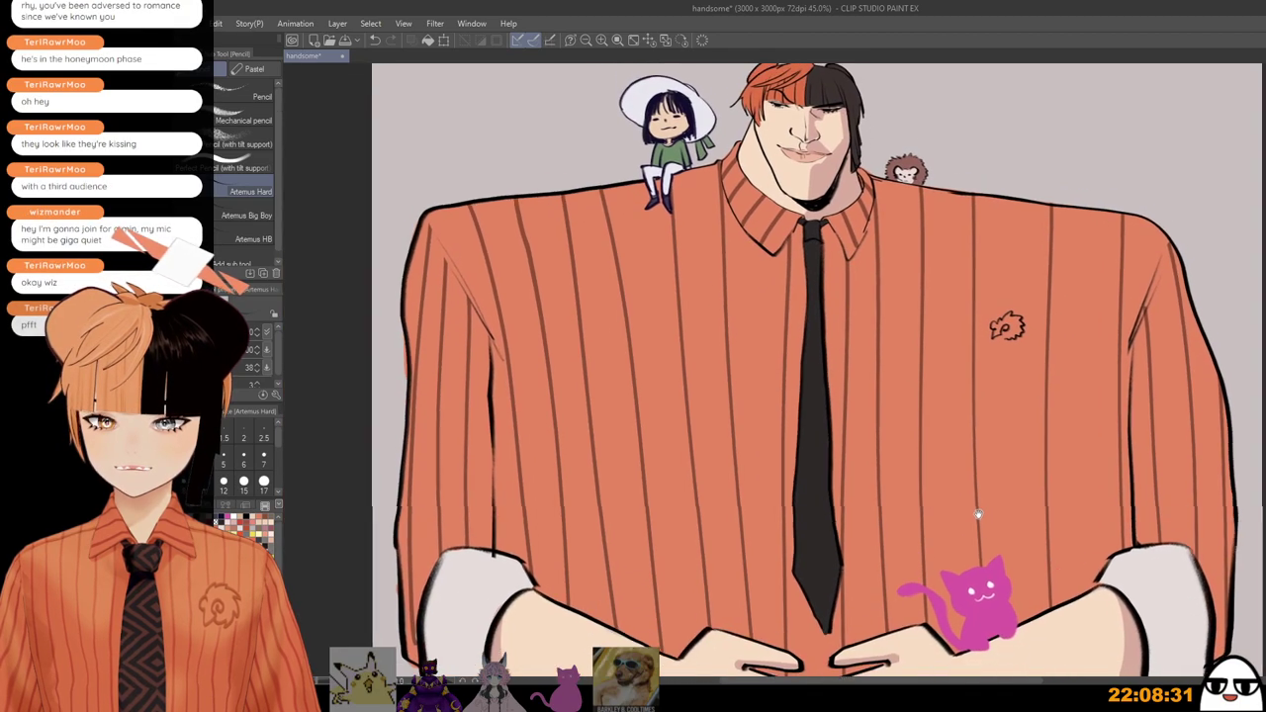
{"action": "left_click_drag", "start_coordinate": [979, 514], "coordinate": [953, 390]}
{"action": "scroll", "coordinate": [955, 385], "scroll_direction": "down", "scroll_amount": 2}
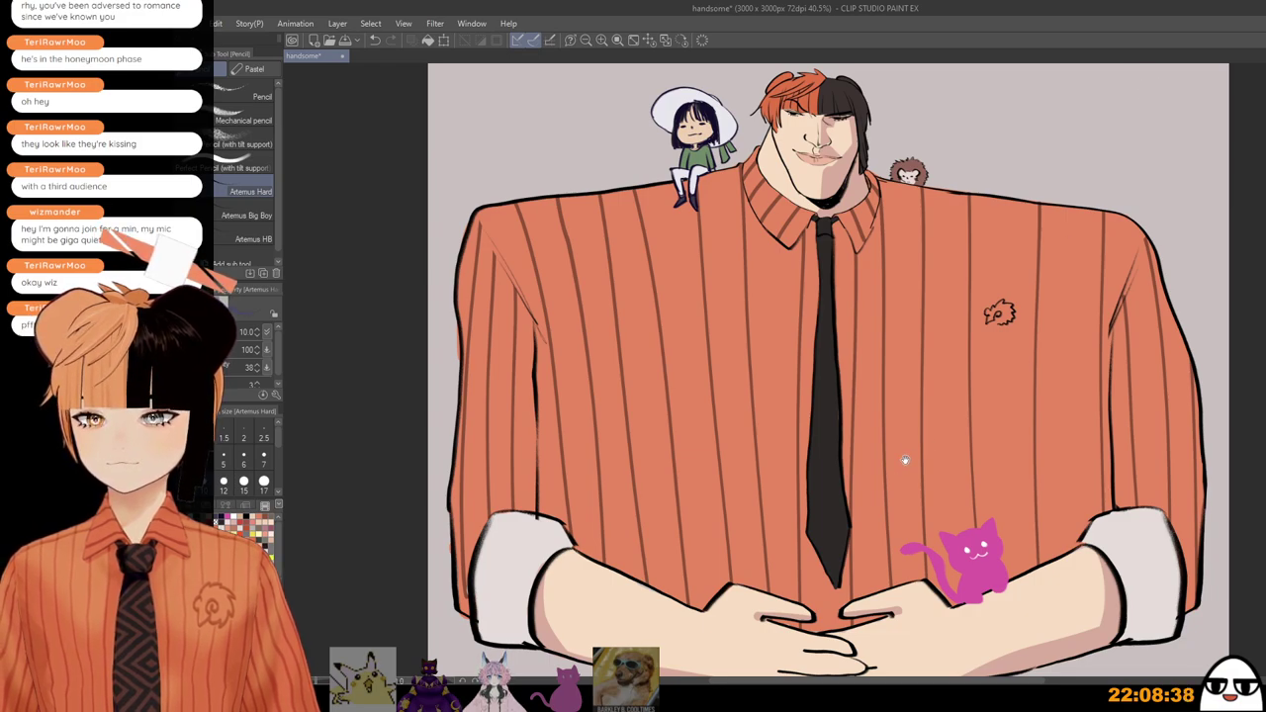
{"action": "scroll", "coordinate": [964, 435], "scroll_direction": "up", "scroll_amount": 1}
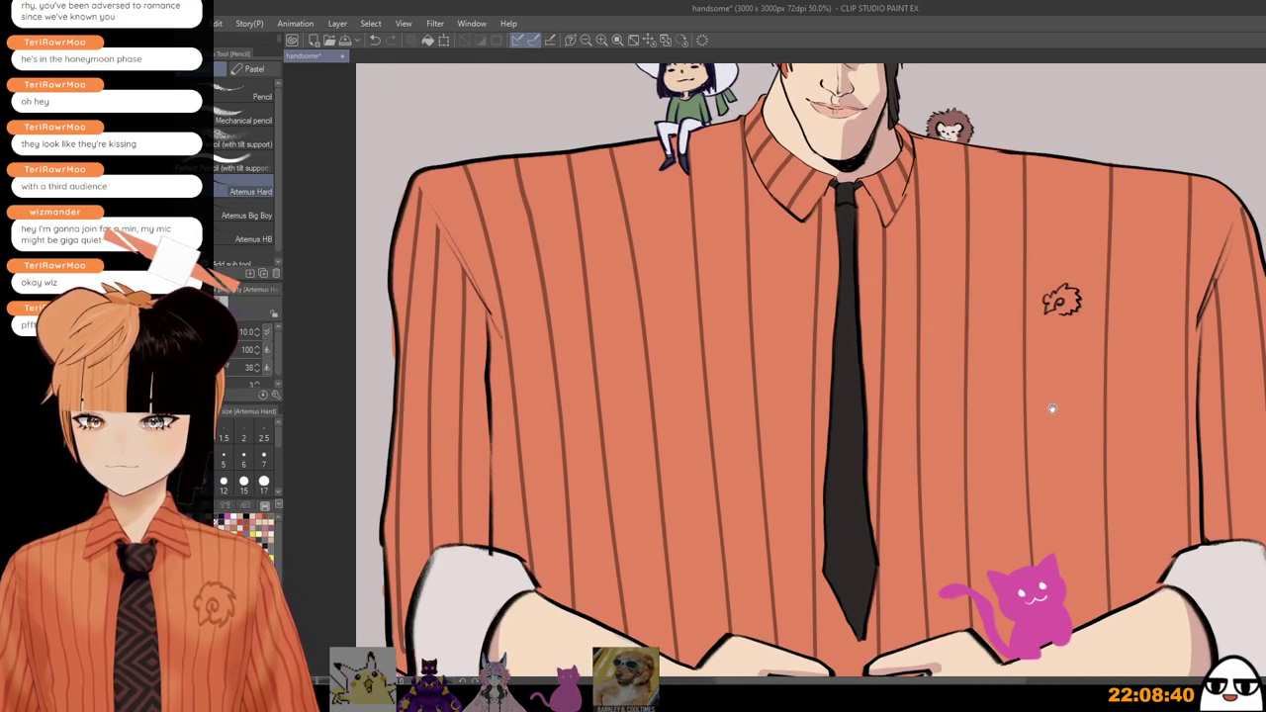
{"action": "scroll", "coordinate": [1049, 410], "scroll_direction": "up", "scroll_amount": 1}
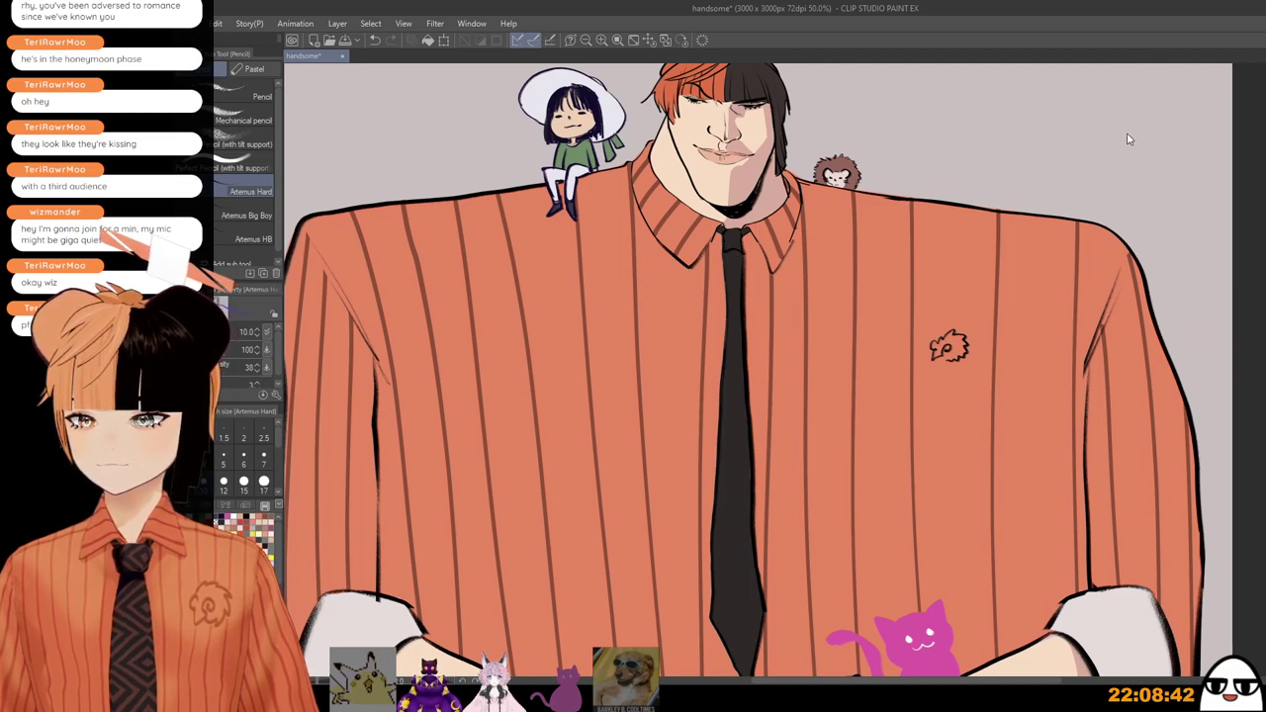
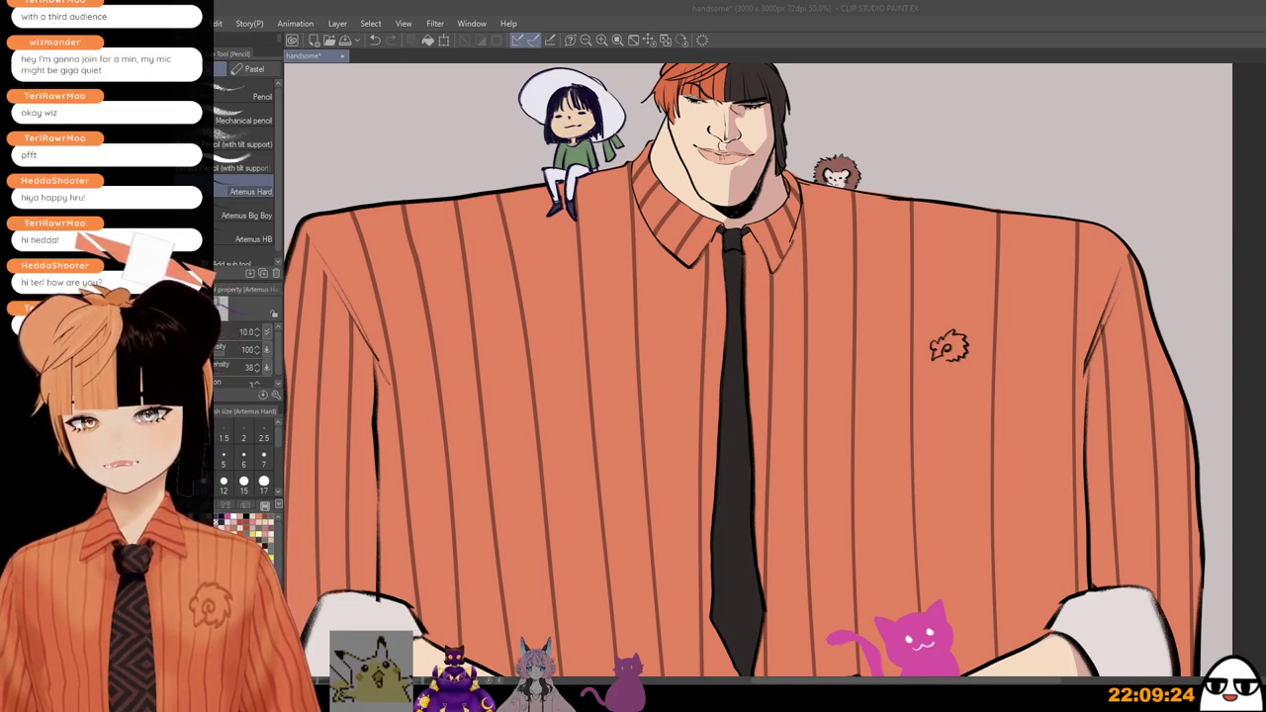
{"action": "left_click", "coordinate": [982, 8]}
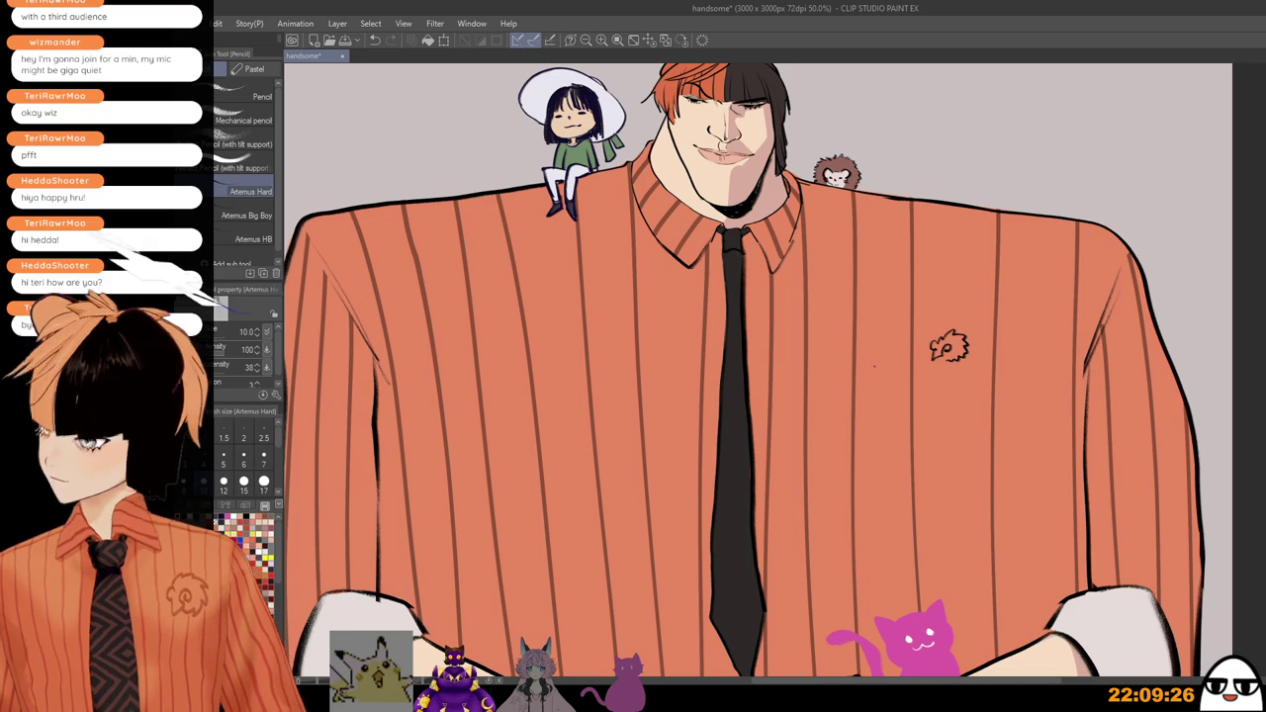
{"action": "mouse_move", "coordinate": [827, 481]}
{"action": "left_mouse_down"}
{"action": "mouse_move", "coordinate": [790, 405]}
{"action": "mouse_move", "coordinate": [728, 402]}
{"action": "left_mouse_up"}
{"action": "key", "text": "bracketright"}
{"action": "key", "text": "bracketright"}
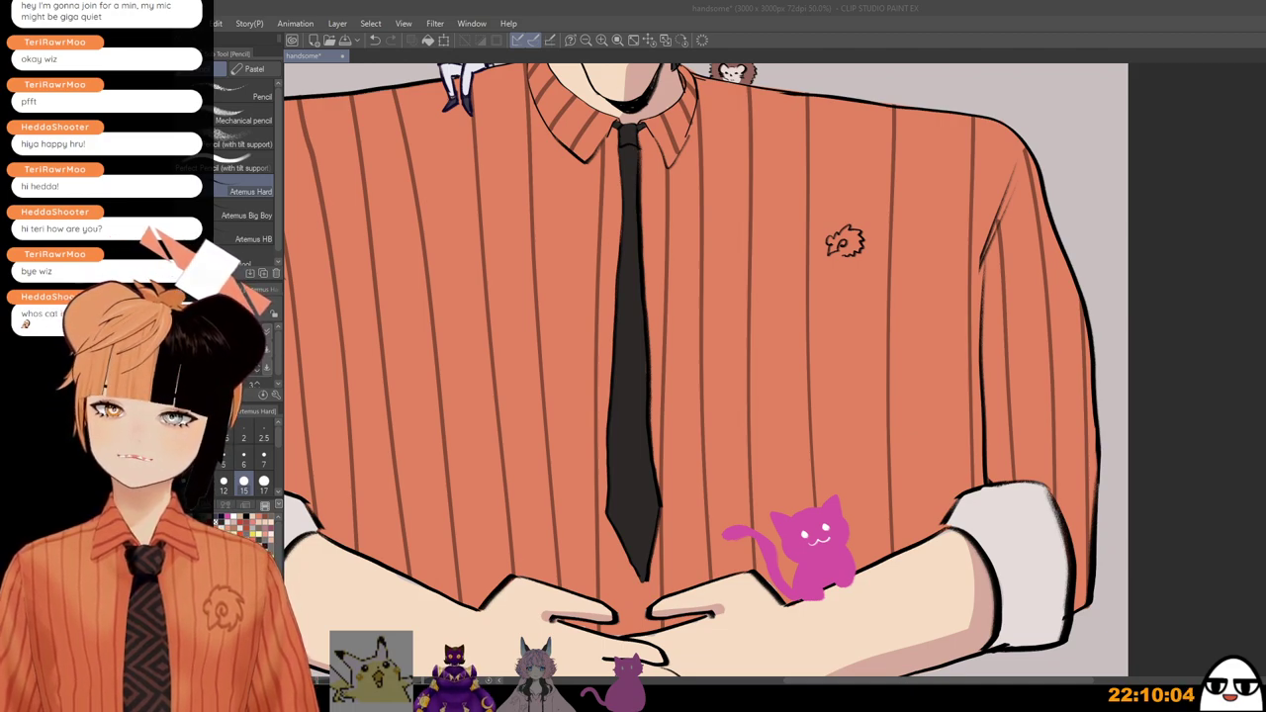
{"action": "left_click", "coordinate": [979, 12]}
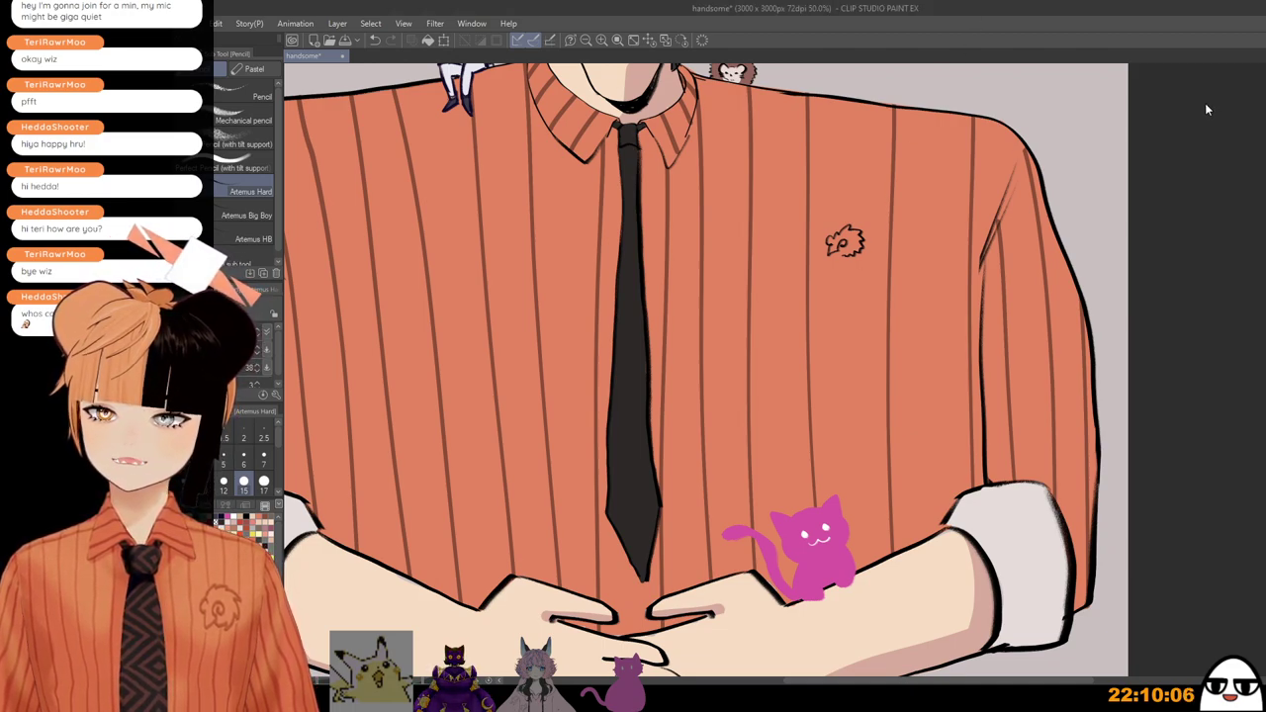
Step: Paint a filled indigo round shape on the shirt below the hedgehog emblem with the Milli pen
{"action": "key", "text": "p"}
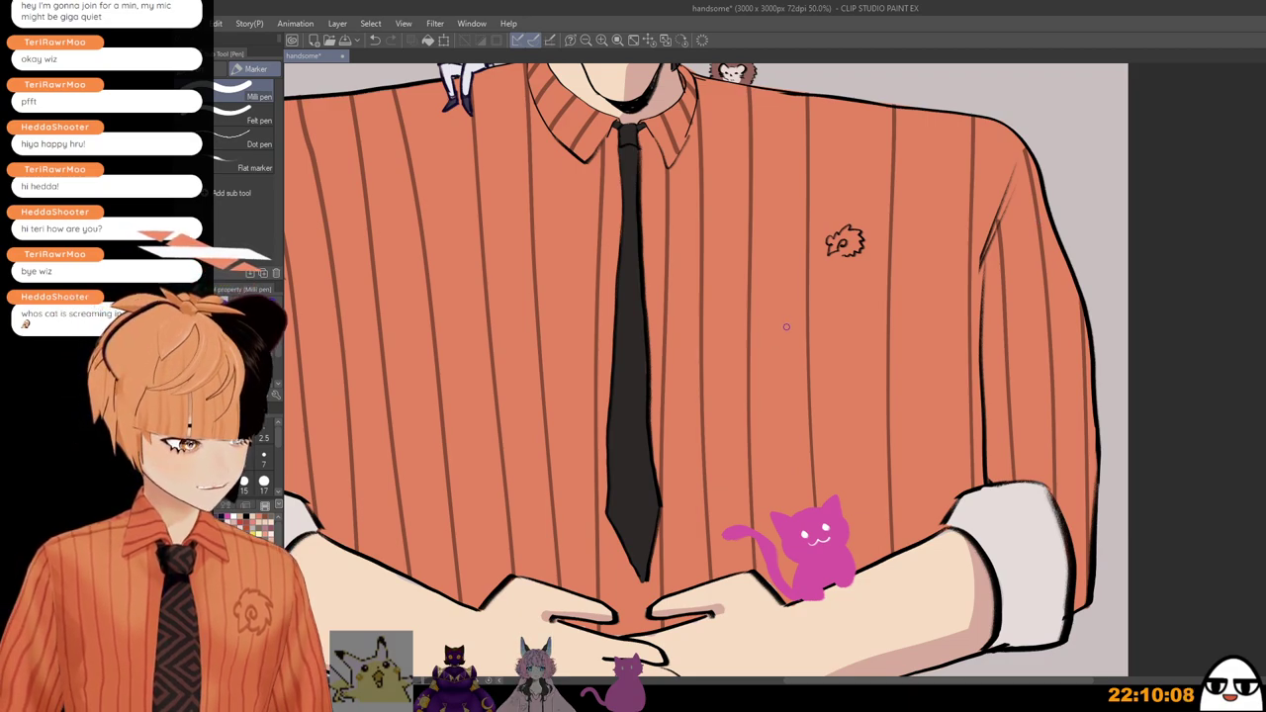
{"action": "scroll", "coordinate": [789, 329], "scroll_direction": "up", "scroll_amount": 1}
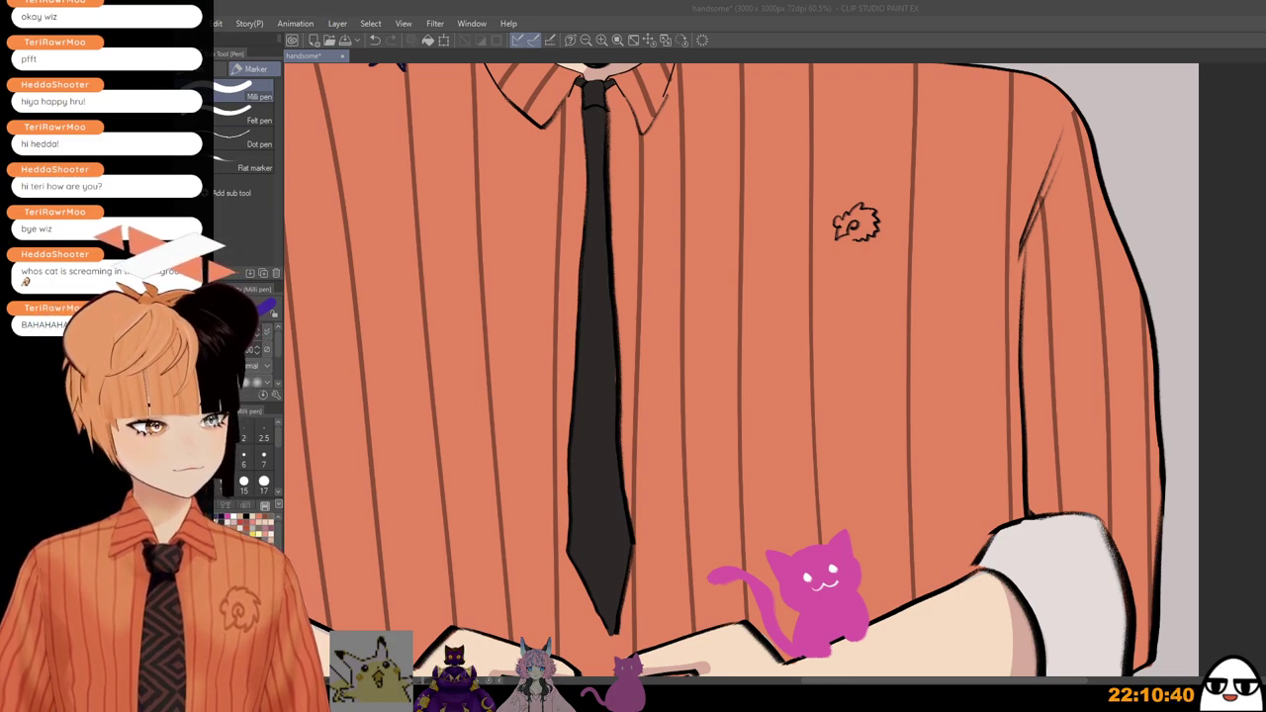
{"action": "left_click", "coordinate": [351, 14]}
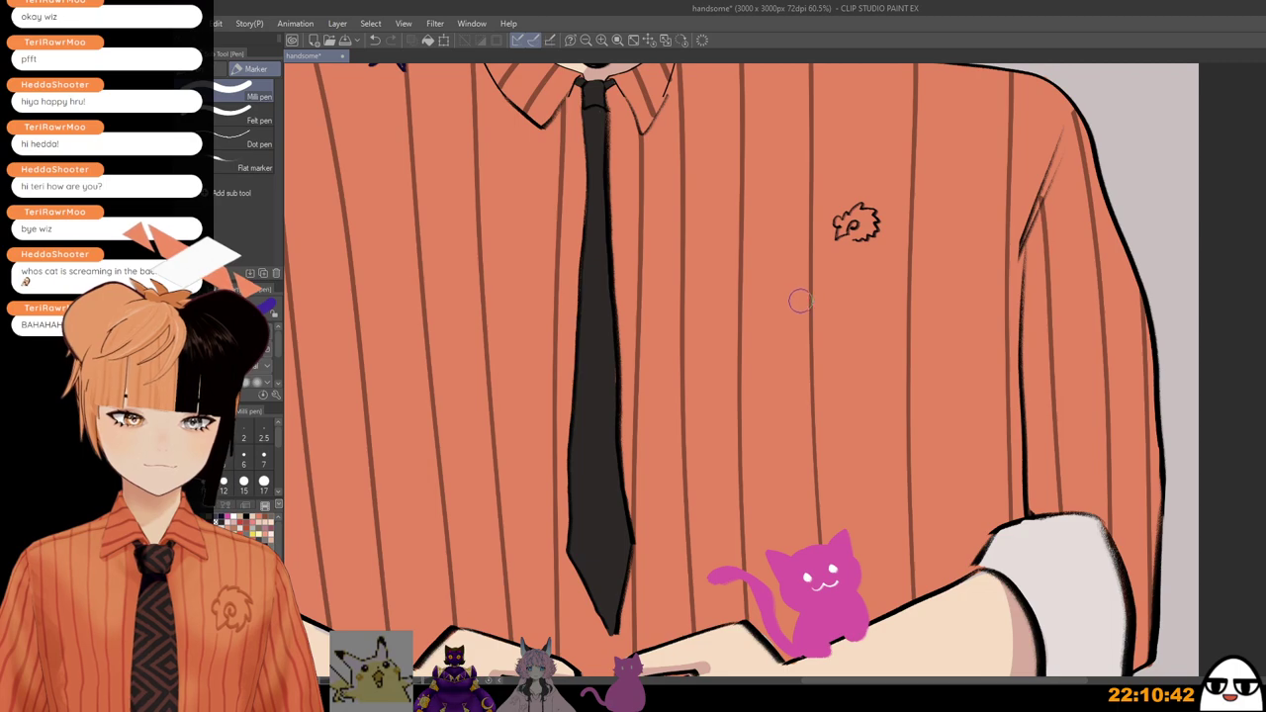
{"action": "mouse_move", "coordinate": [799, 296]}
{"action": "left_mouse_down"}
{"action": "mouse_move", "coordinate": [788, 321]}
{"action": "mouse_move", "coordinate": [816, 312]}
{"action": "left_mouse_up"}
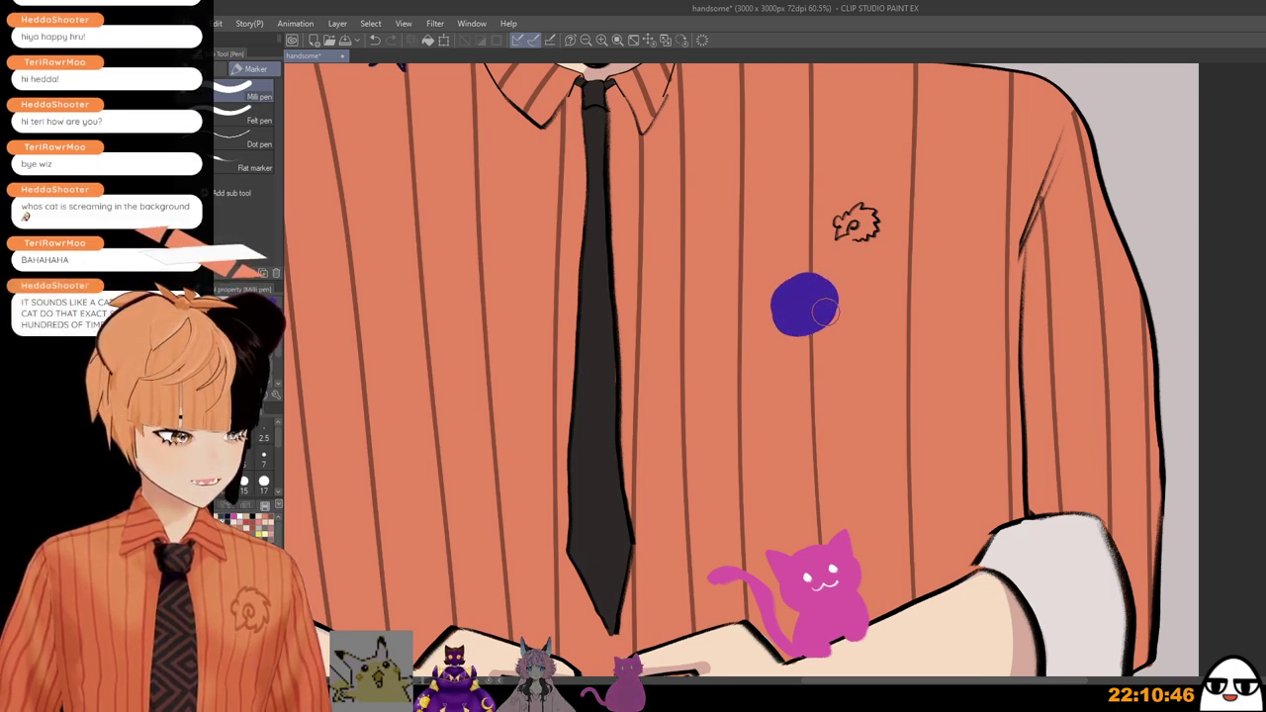
{"action": "key", "text": "ctrl+z"}
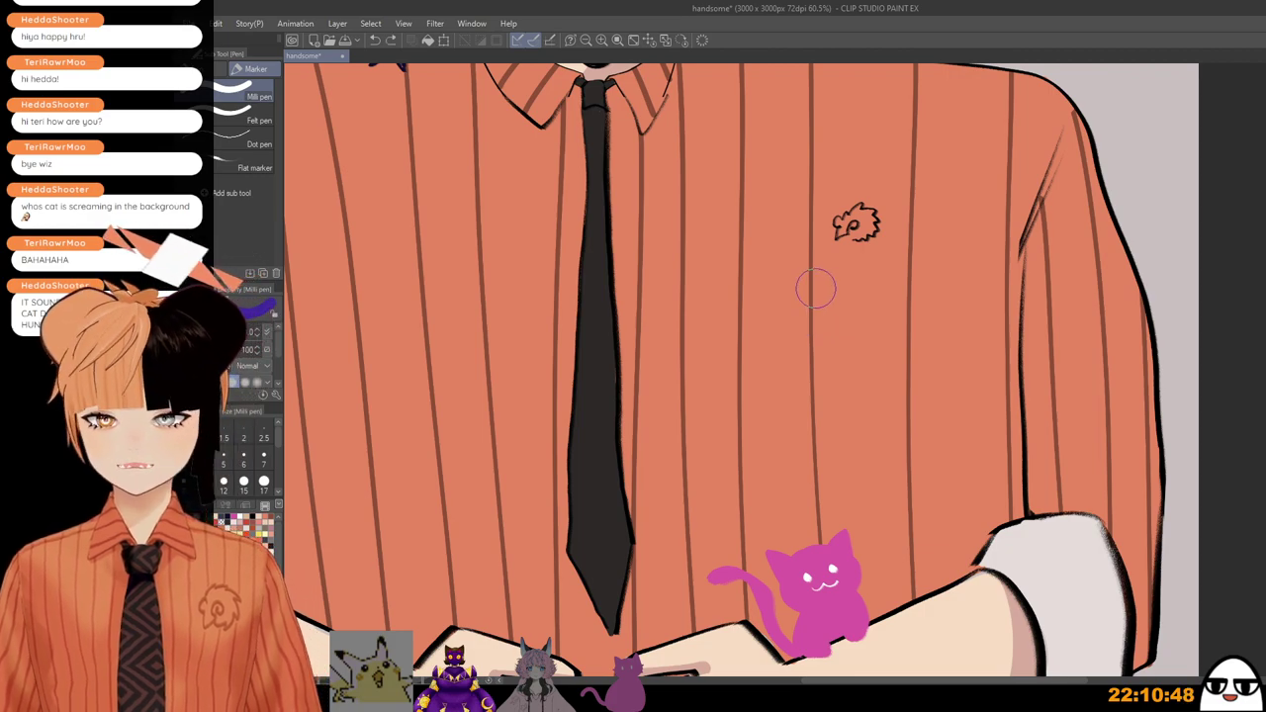
{"action": "mouse_move", "coordinate": [814, 283]}
{"action": "left_mouse_down"}
{"action": "mouse_move", "coordinate": [810, 323]}
{"action": "mouse_move", "coordinate": [792, 313]}
{"action": "mouse_move", "coordinate": [810, 286]}
{"action": "mouse_move", "coordinate": [840, 301]}
{"action": "mouse_move", "coordinate": [825, 327]}
{"action": "mouse_move", "coordinate": [795, 330]}
{"action": "left_mouse_up"}
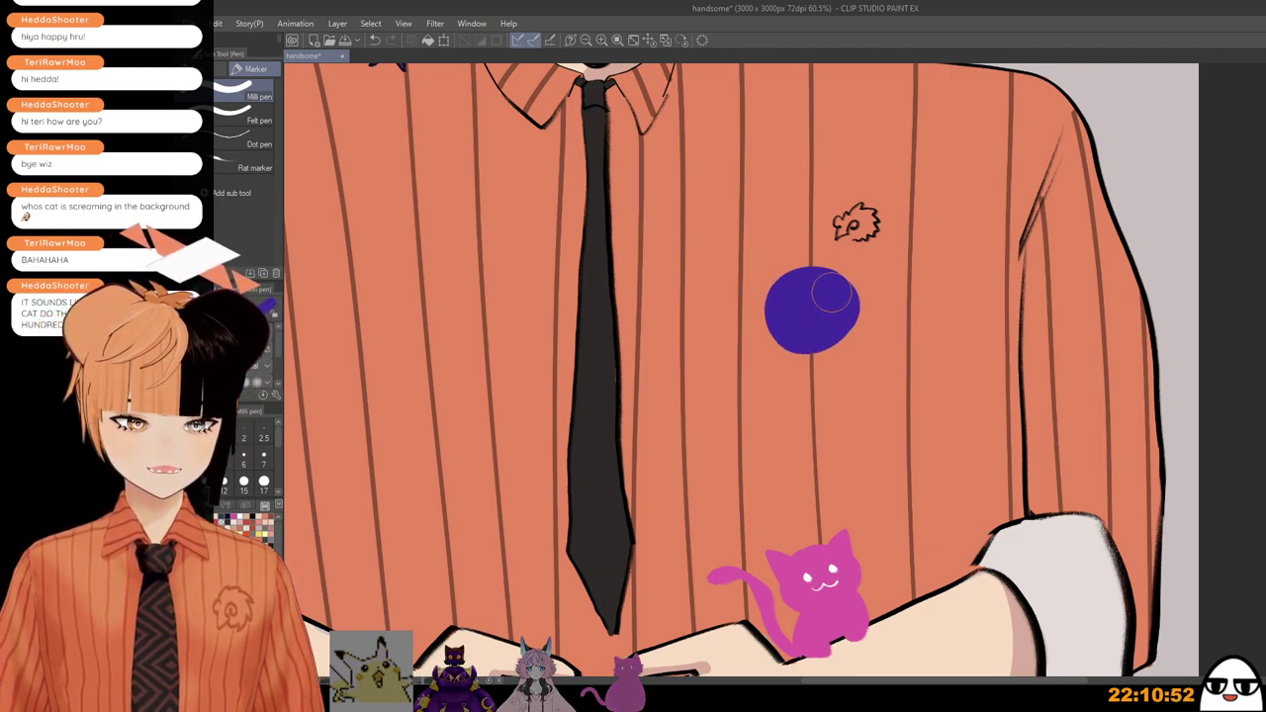
Step: Extend the top of the indigo shape into two rounded lobes with a larger Milli pen
{"action": "key", "text": "bracketright"}
{"action": "key", "text": "bracketright"}
{"action": "key", "text": "bracketright"}
{"action": "key", "text": "bracketright"}
{"action": "key", "text": "bracketright"}
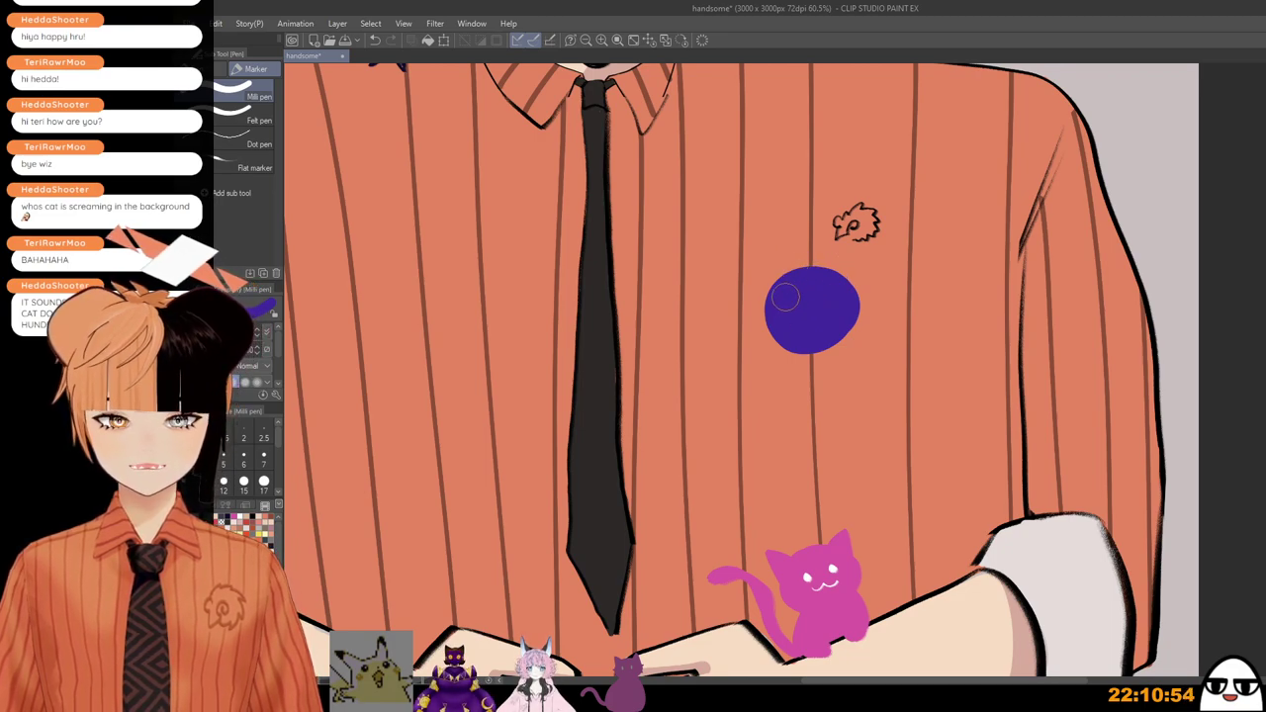
{"action": "mouse_move", "coordinate": [794, 306]}
{"action": "left_mouse_down"}
{"action": "mouse_move", "coordinate": [813, 312]}
{"action": "mouse_move", "coordinate": [820, 284]}
{"action": "left_mouse_up"}
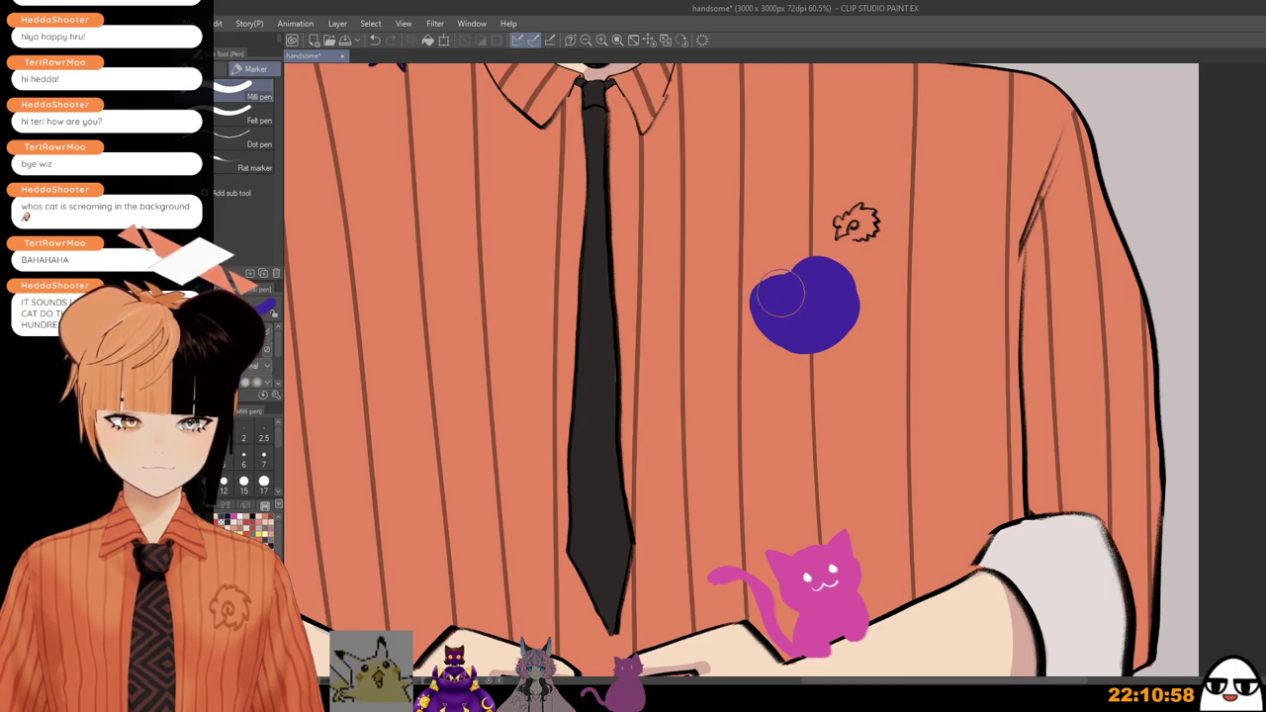
Step: Trim the indigo shape's side and lower edge into a tilted heart-shaped head
{"action": "key", "text": "bracketleft"}
{"action": "key", "text": "bracketleft"}
{"action": "key", "text": "bracketleft"}
{"action": "key", "text": "bracketleft"}
{"action": "key", "text": "bracketleft"}
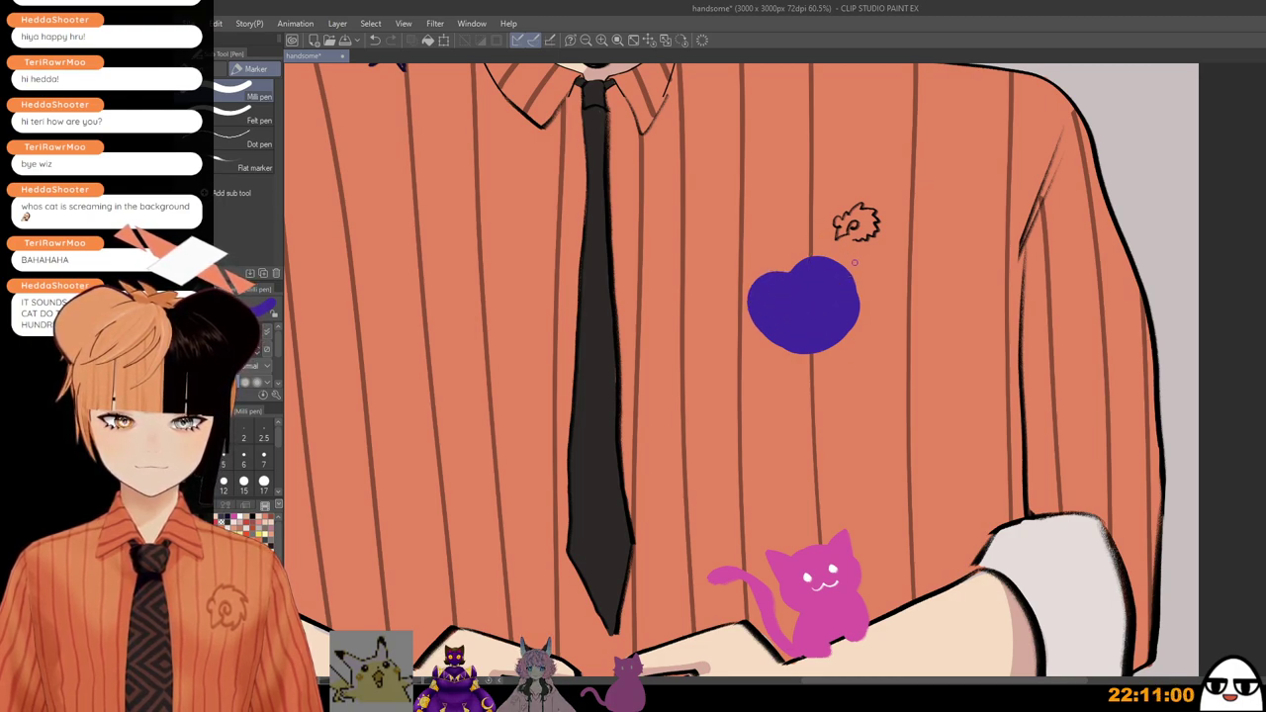
{"action": "left_click_drag", "start_coordinate": [858, 265], "coordinate": [825, 351]}
{"action": "key", "text": "ctrl+z"}
{"action": "key", "text": "ctrl+z"}
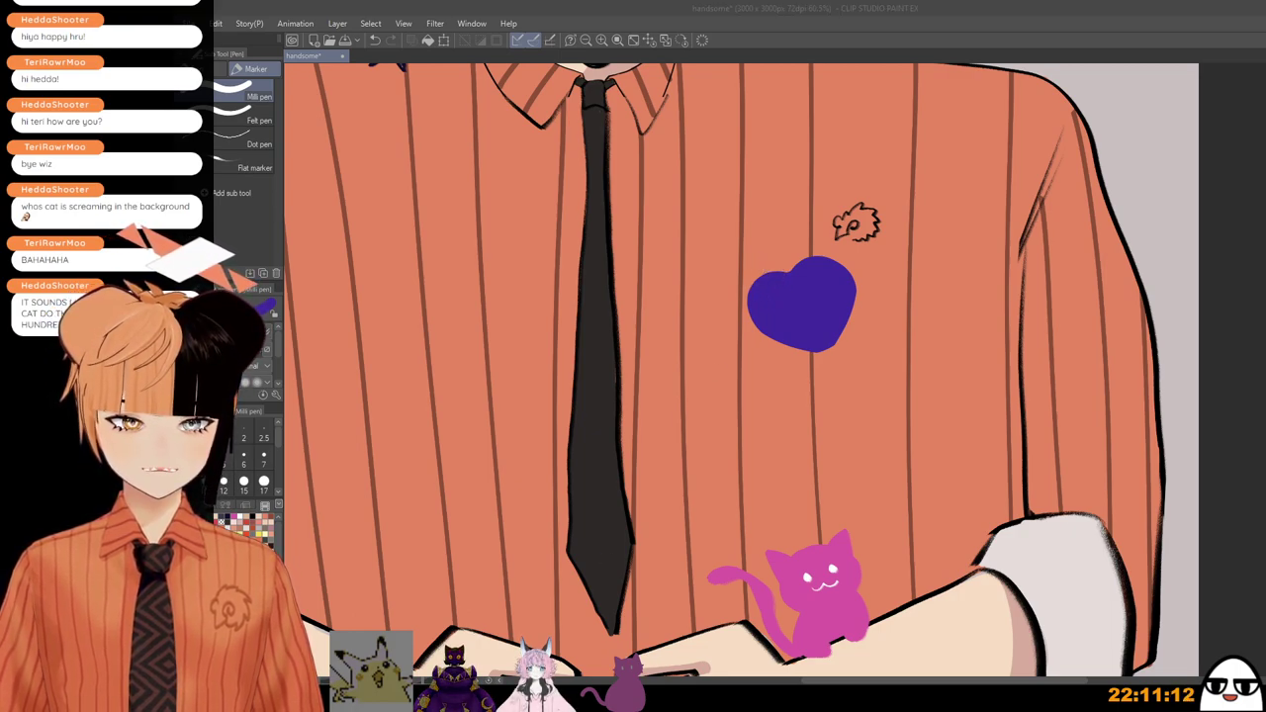
Step: Paint two round pale yellow eyes on the indigo heart-shaped head
{"action": "key", "text": "alt+Tab"}
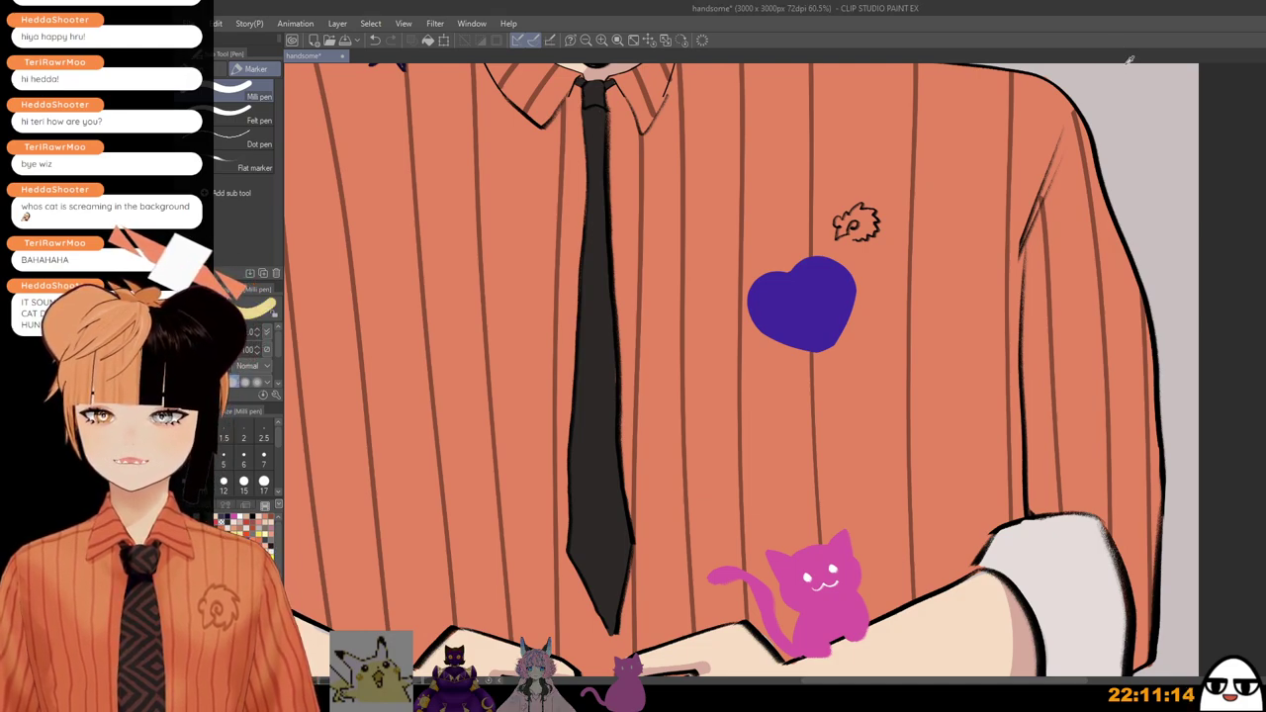
{"action": "left_click", "coordinate": [778, 302]}
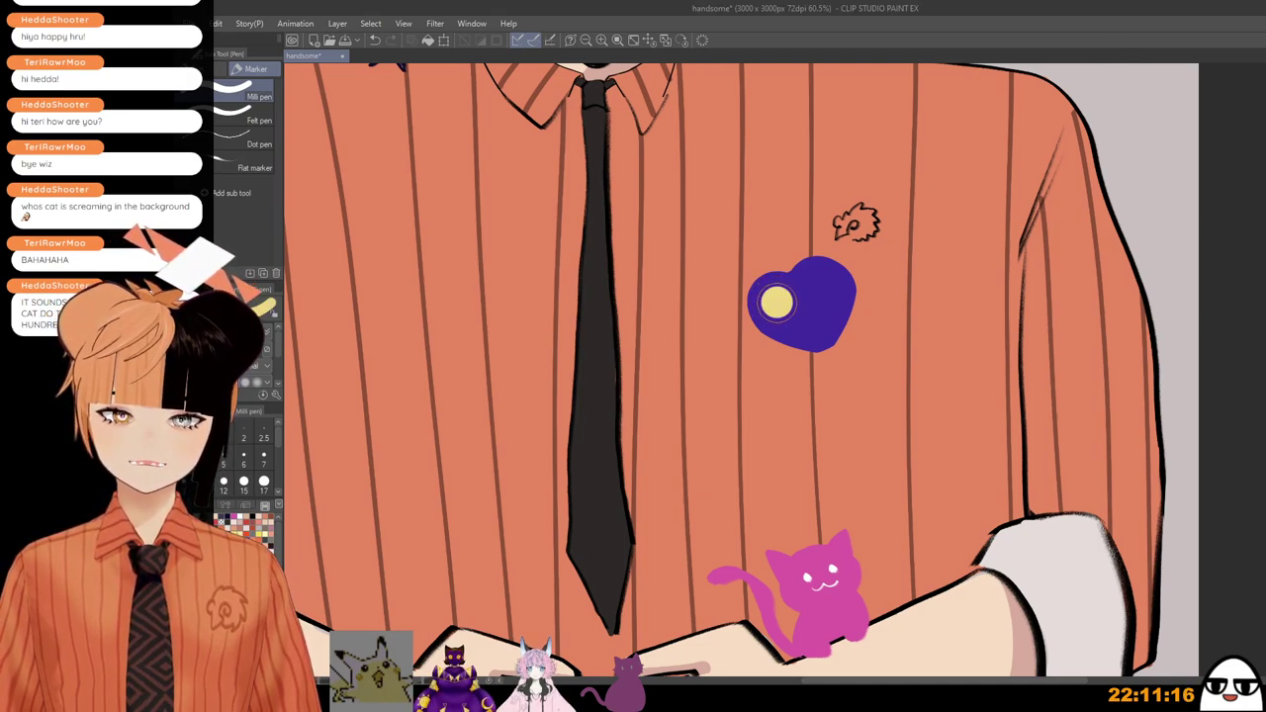
{"action": "key", "text": "ctrl+z"}
{"action": "left_click", "coordinate": [777, 305]}
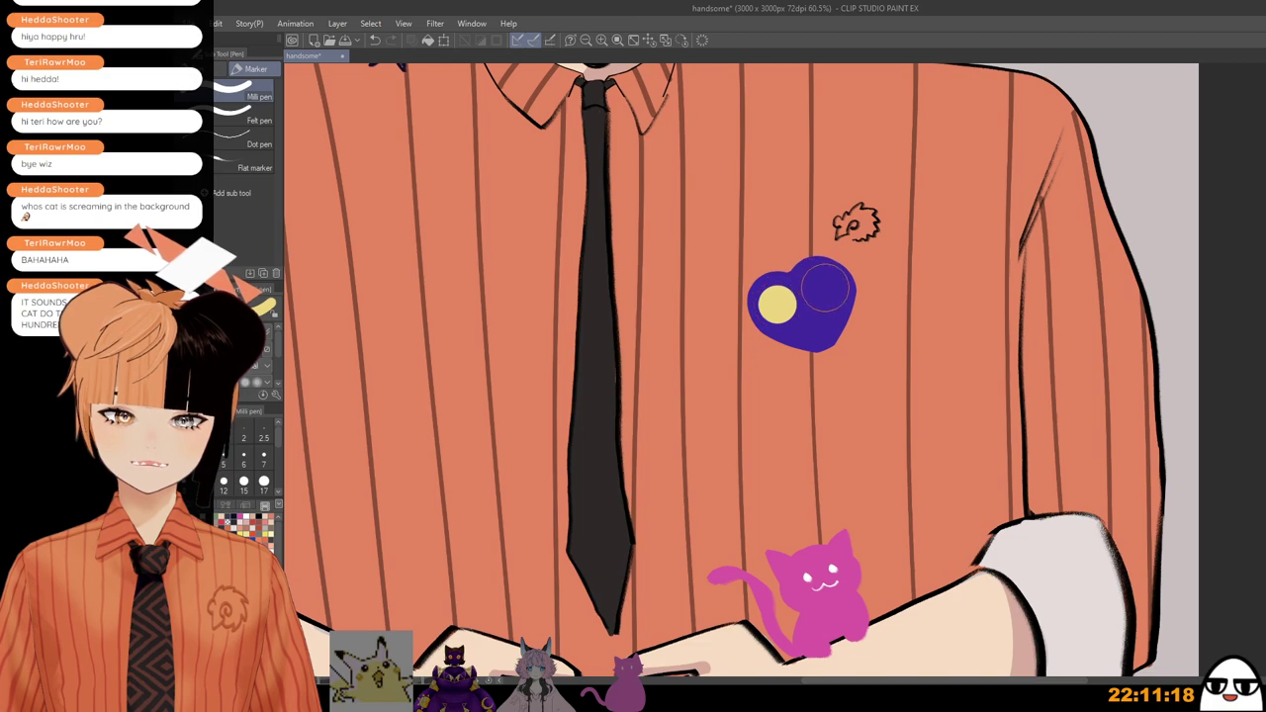
{"action": "left_click", "coordinate": [827, 288]}
{"action": "key", "text": "ctrl+z"}
{"action": "left_click", "coordinate": [820, 288]}
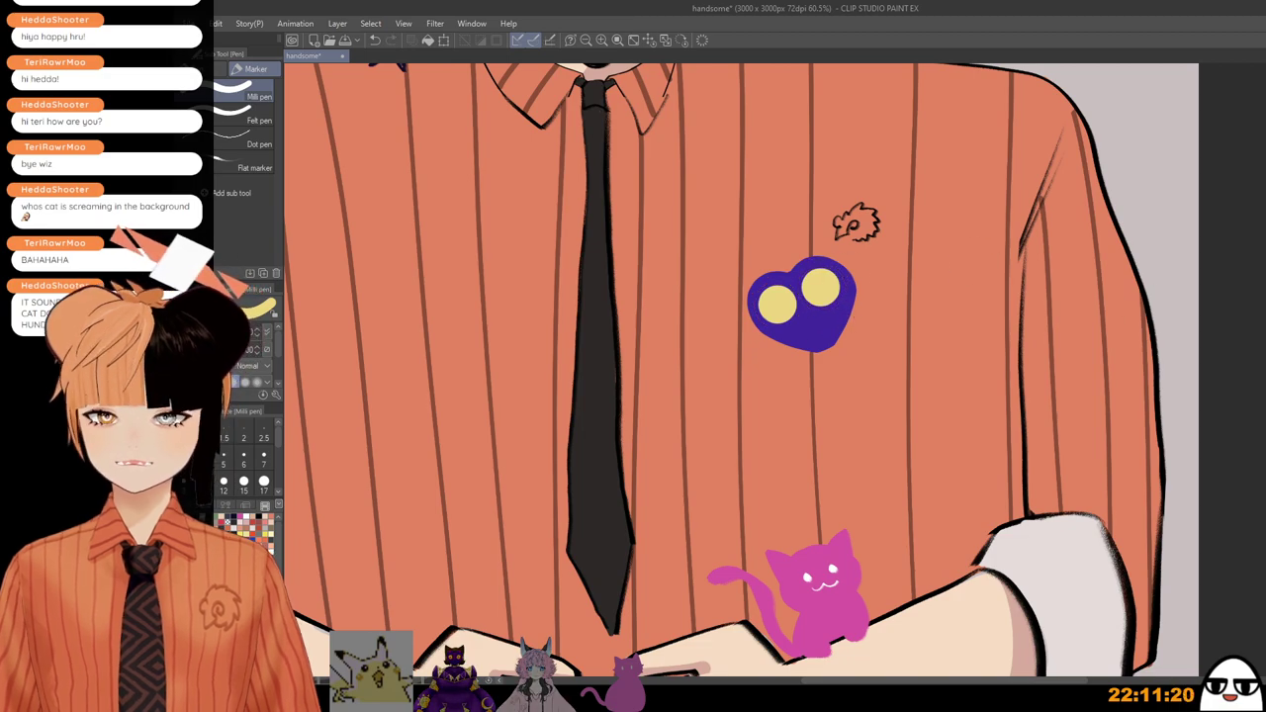
Step: Paint two pointed pale yellow horns on top of the indigo heart-shaped head
{"action": "scroll", "coordinate": [750, 304], "scroll_direction": "up", "scroll_amount": 1}
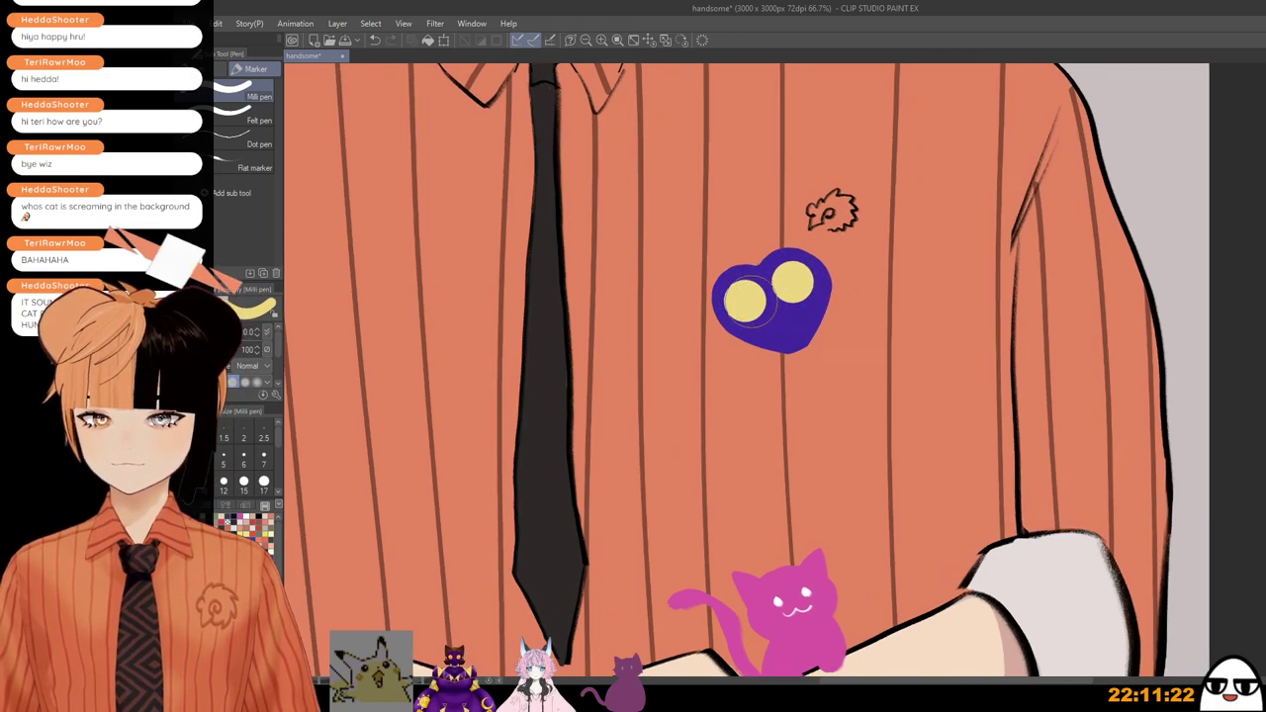
{"action": "scroll", "coordinate": [744, 302], "scroll_direction": "up", "scroll_amount": 1}
{"action": "mouse_move", "coordinate": [732, 265]}
{"action": "left_mouse_down"}
{"action": "mouse_move", "coordinate": [716, 230]}
{"action": "mouse_move", "coordinate": [701, 237]}
{"action": "left_mouse_up"}
{"action": "key", "text": "ctrl+z"}
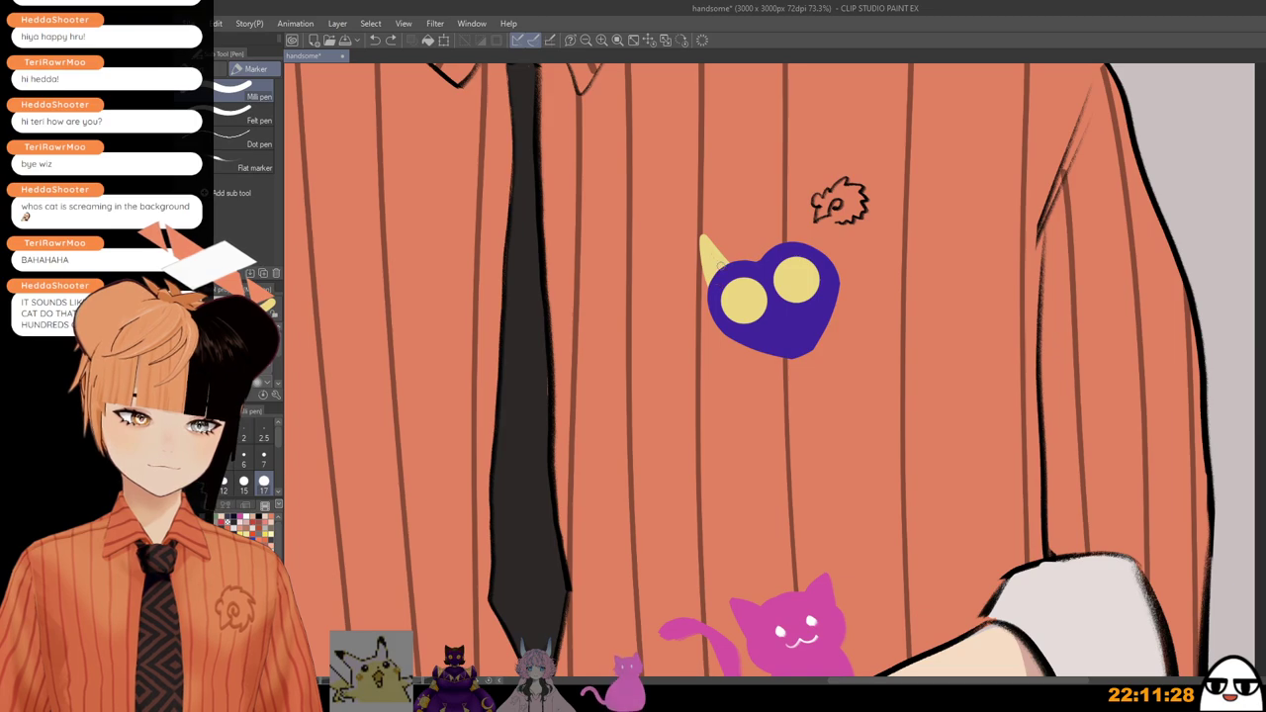
{"action": "mouse_move", "coordinate": [778, 243]}
{"action": "left_mouse_down"}
{"action": "mouse_move", "coordinate": [774, 208]}
{"action": "mouse_move", "coordinate": [807, 261]}
{"action": "mouse_move", "coordinate": [787, 226]}
{"action": "left_mouse_up"}
{"action": "key", "text": "ctrl+z"}
{"action": "scroll", "coordinate": [801, 293], "scroll_direction": "down", "scroll_amount": 2}
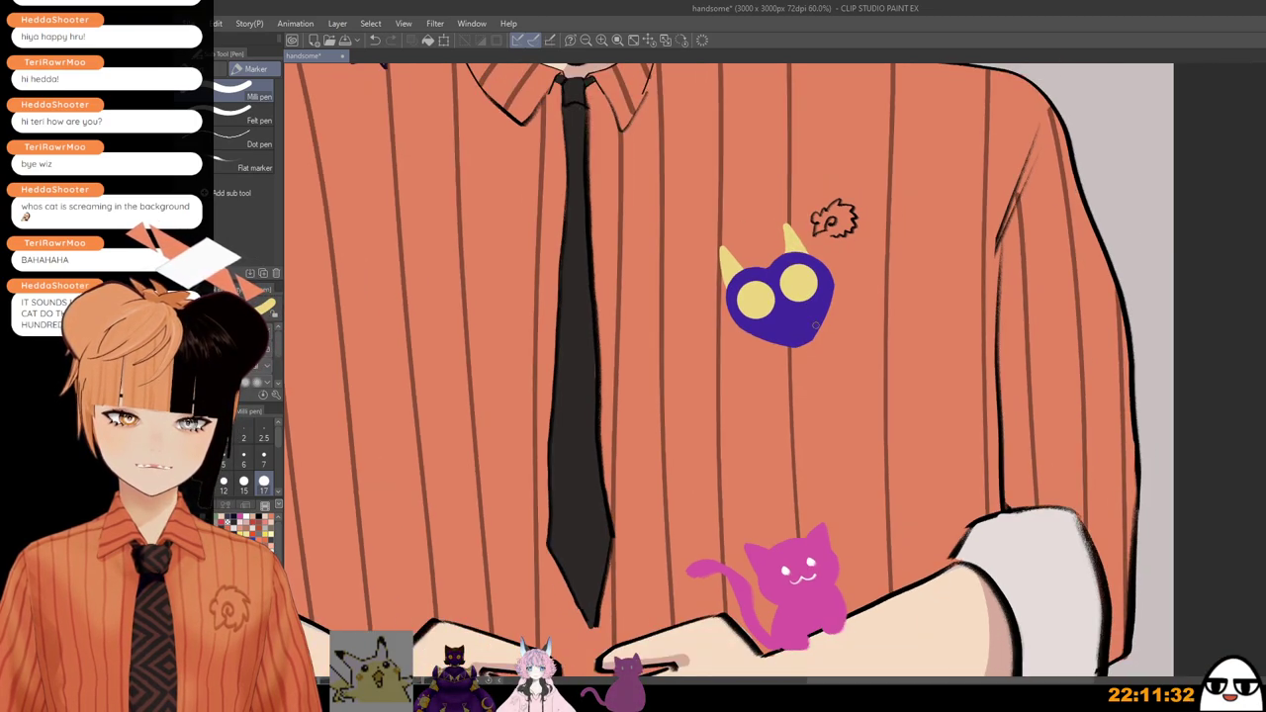
{"action": "left_click_drag", "start_coordinate": [828, 343], "coordinate": [822, 372]}
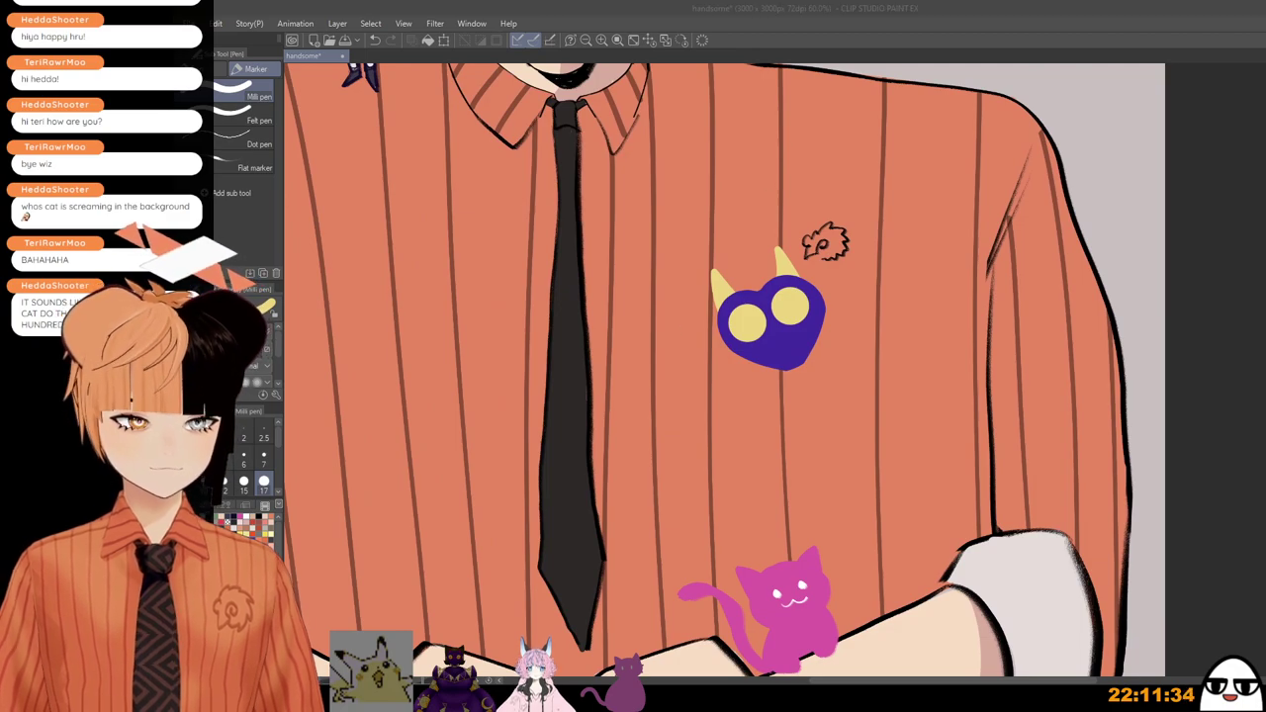
Step: Paint a green iris with a small black pupil in each pale yellow eye of the indigo head
{"action": "left_click", "coordinate": [802, 252]}
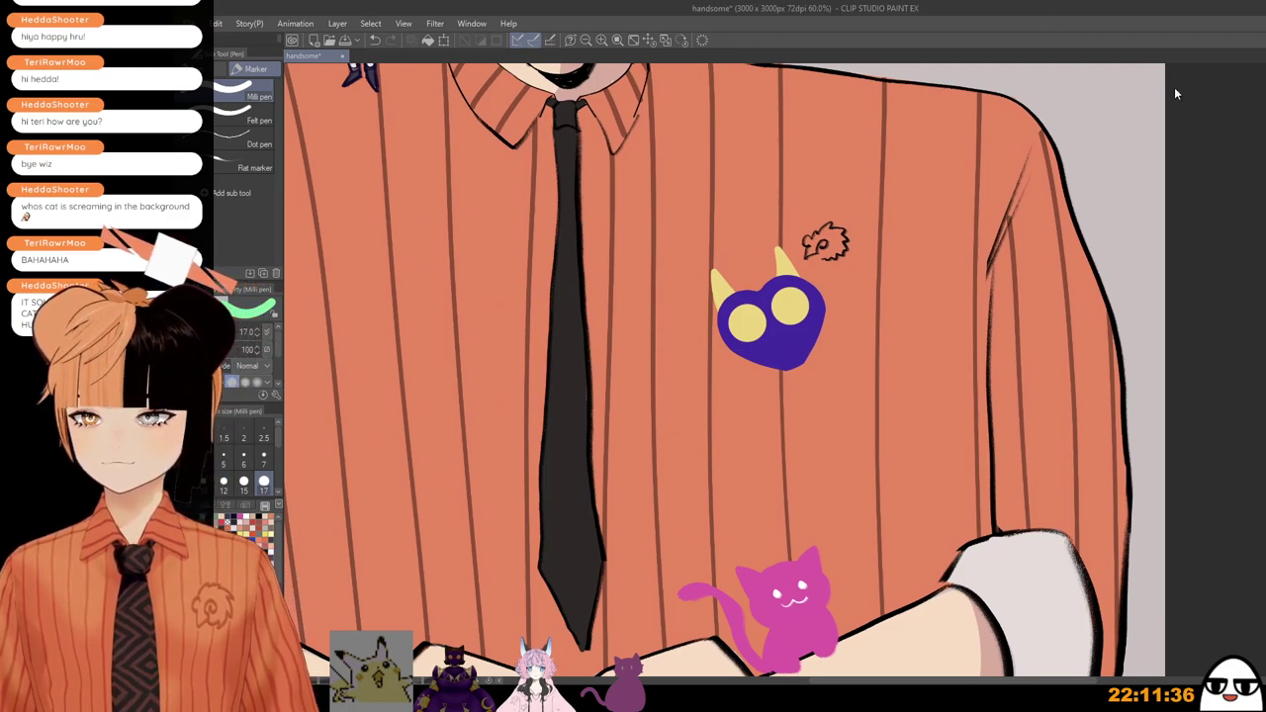
{"action": "scroll", "coordinate": [713, 339], "scroll_direction": "up", "scroll_amount": 2}
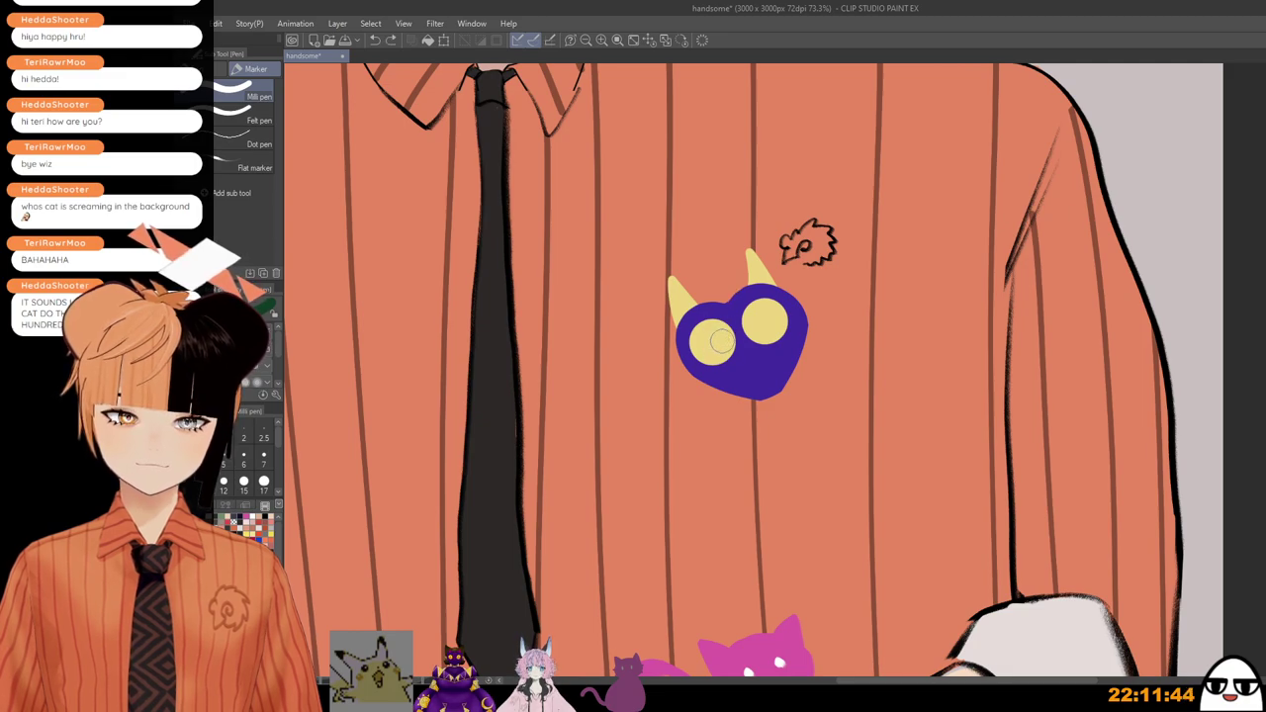
{"action": "left_click", "coordinate": [711, 341]}
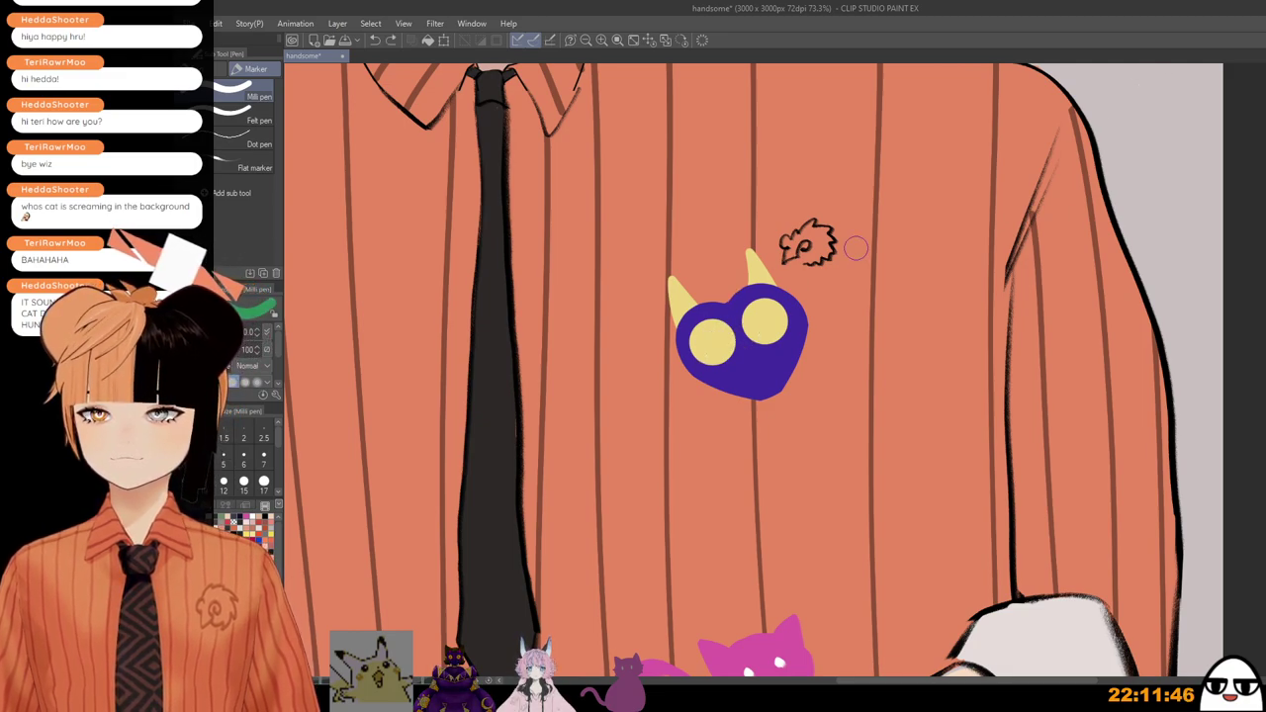
{"action": "left_click", "coordinate": [713, 342]}
{"action": "key", "text": "ctrl+z"}
{"action": "left_click", "coordinate": [712, 342]}
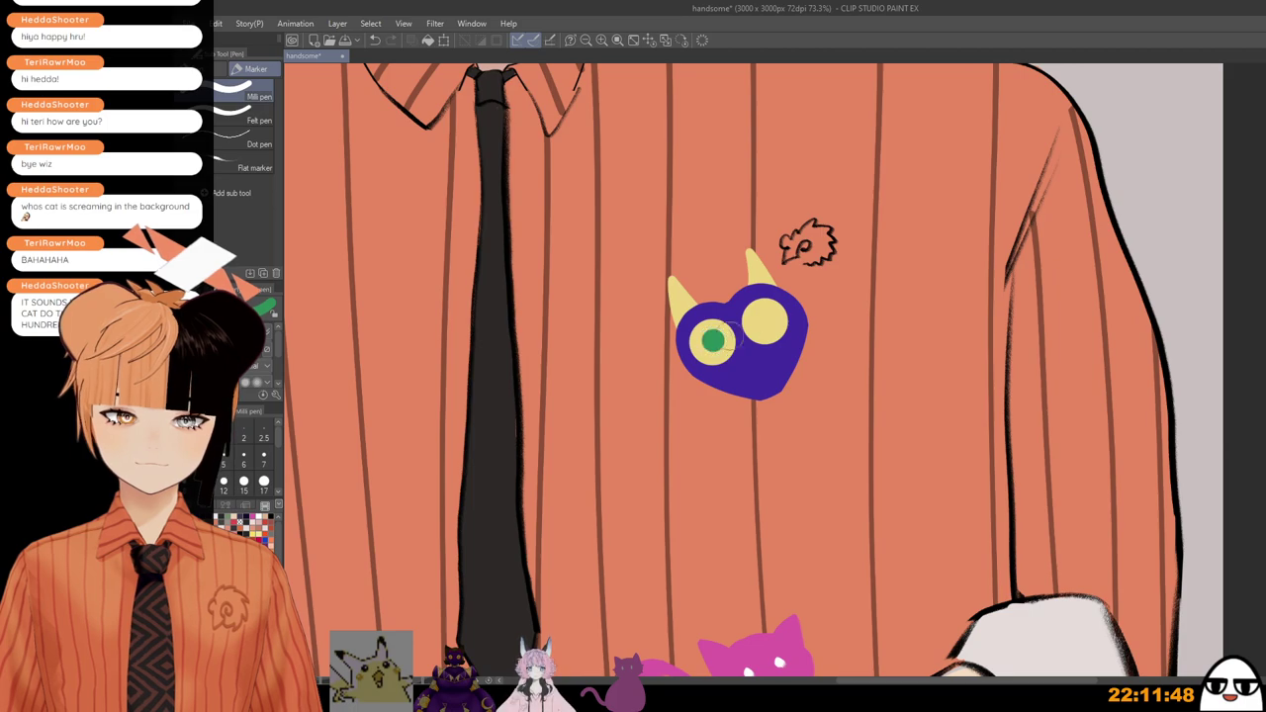
{"action": "left_click", "coordinate": [764, 323]}
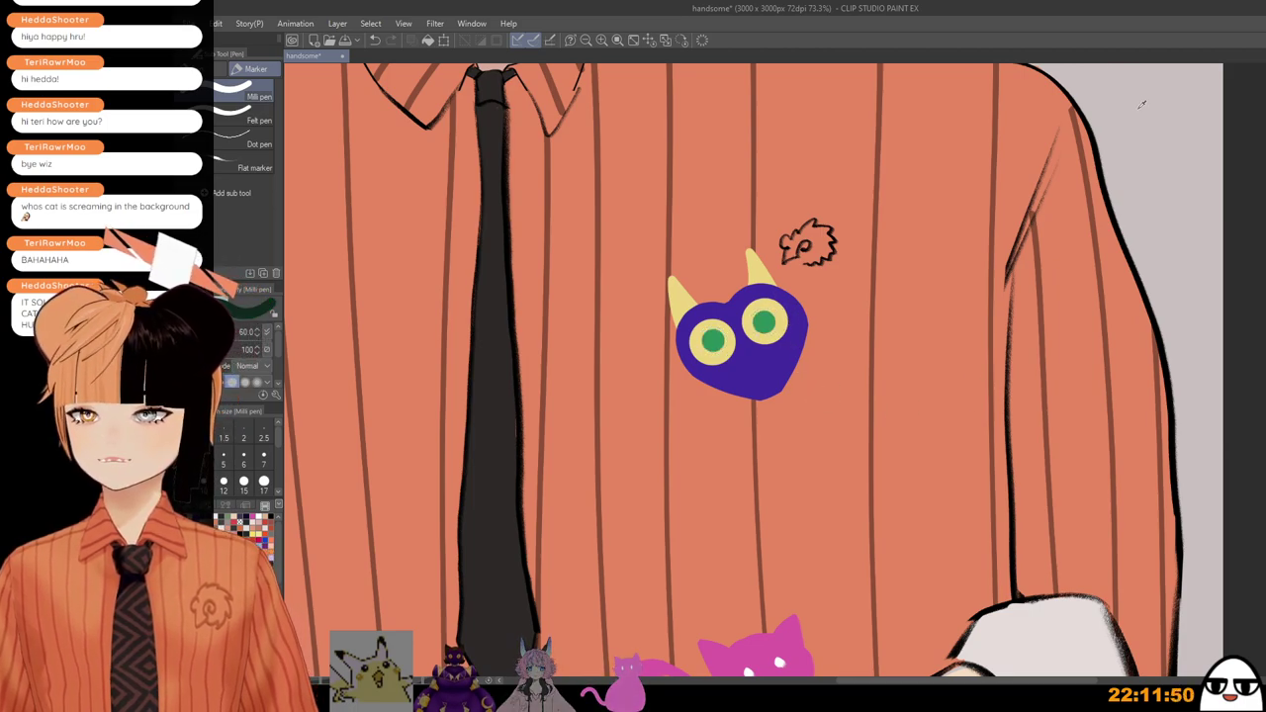
{"action": "left_click", "coordinate": [713, 340]}
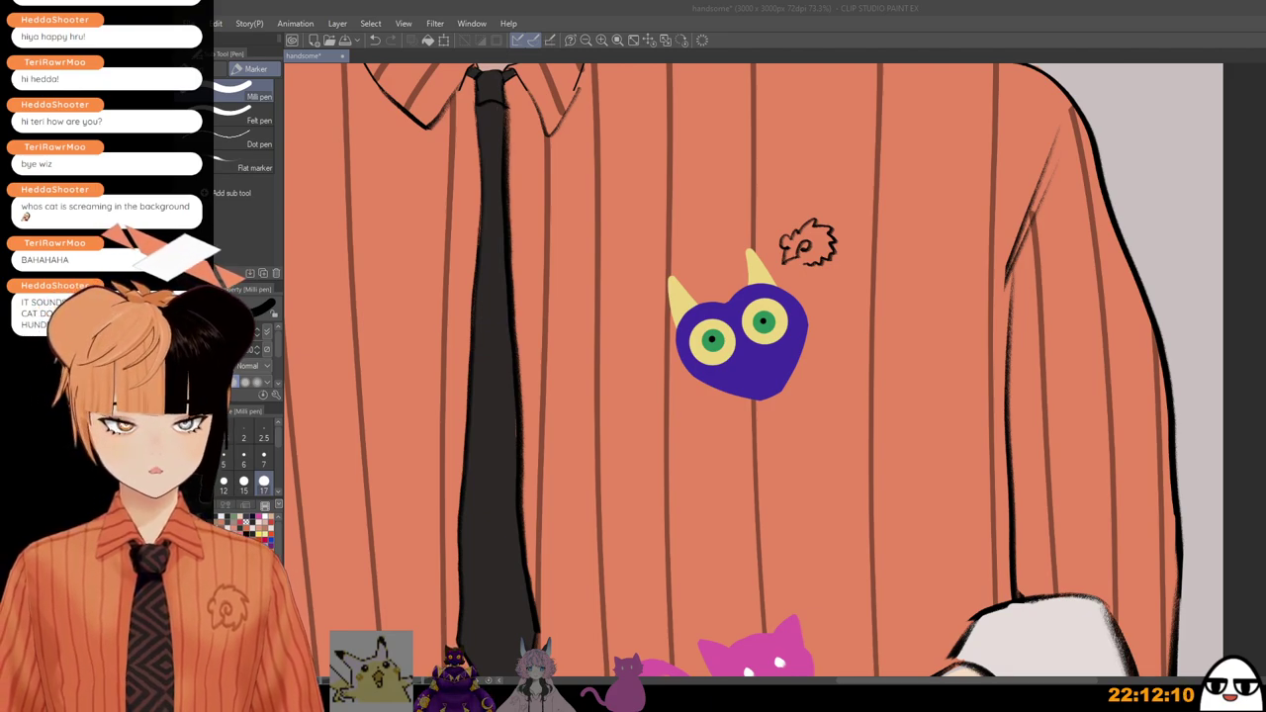
{"action": "left_click", "coordinate": [890, 280]}
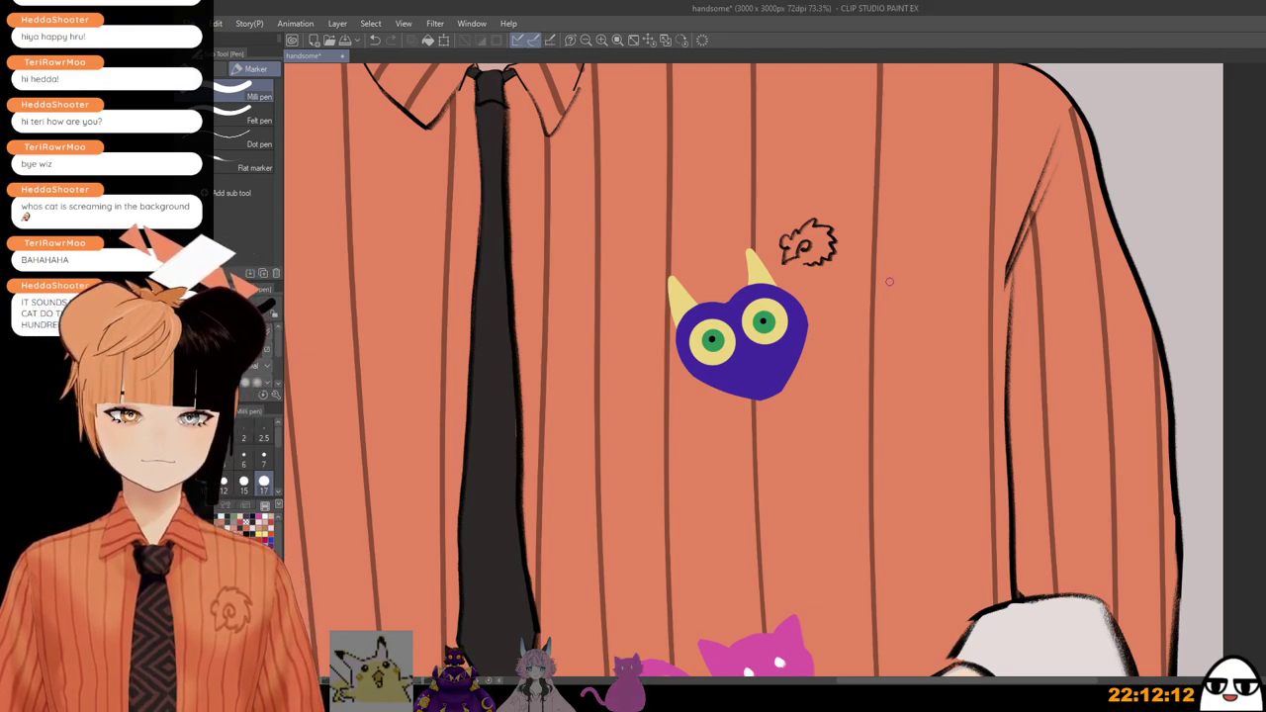
Step: Replace the green irises and black pupils with orange irises and remove the two yellow horns from the indigo head
{"action": "key", "text": "ctrl+z"}
{"action": "key", "text": "ctrl+z"}
{"action": "key", "text": "ctrl+z"}
{"action": "key", "text": "ctrl+z"}
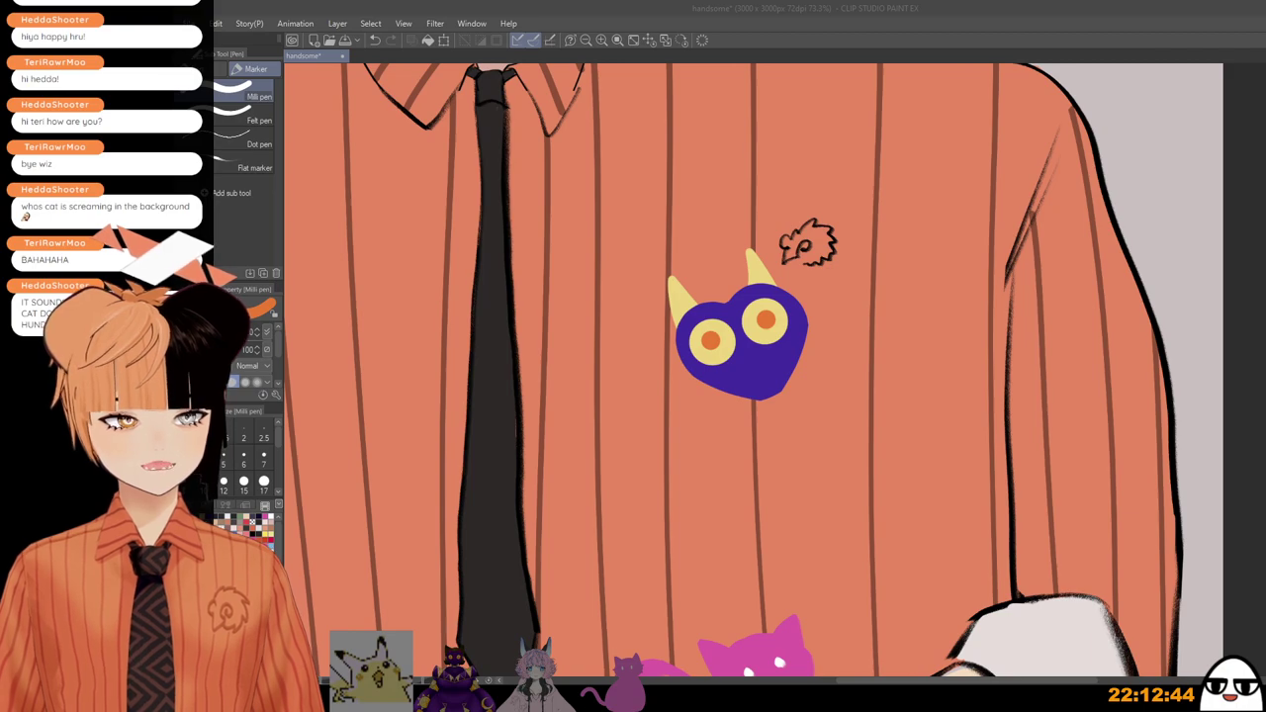
{"action": "left_click", "coordinate": [900, 27]}
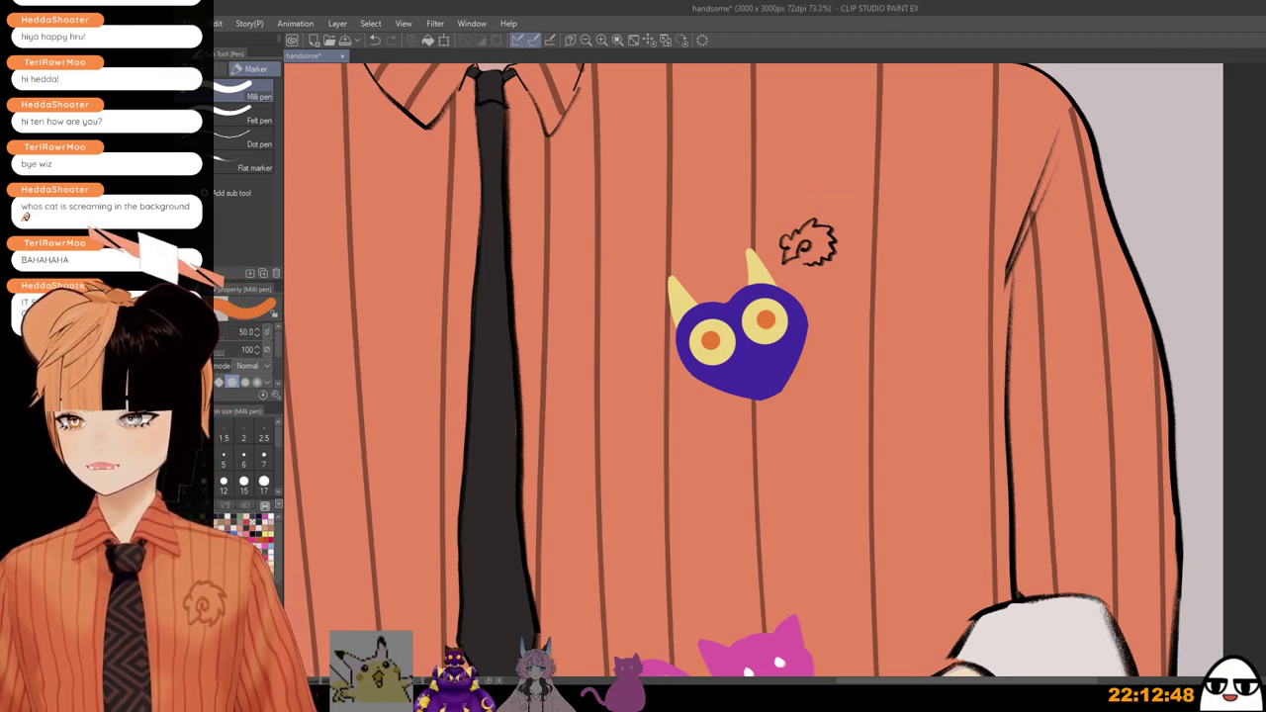
{"action": "key", "text": "ctrl+z"}
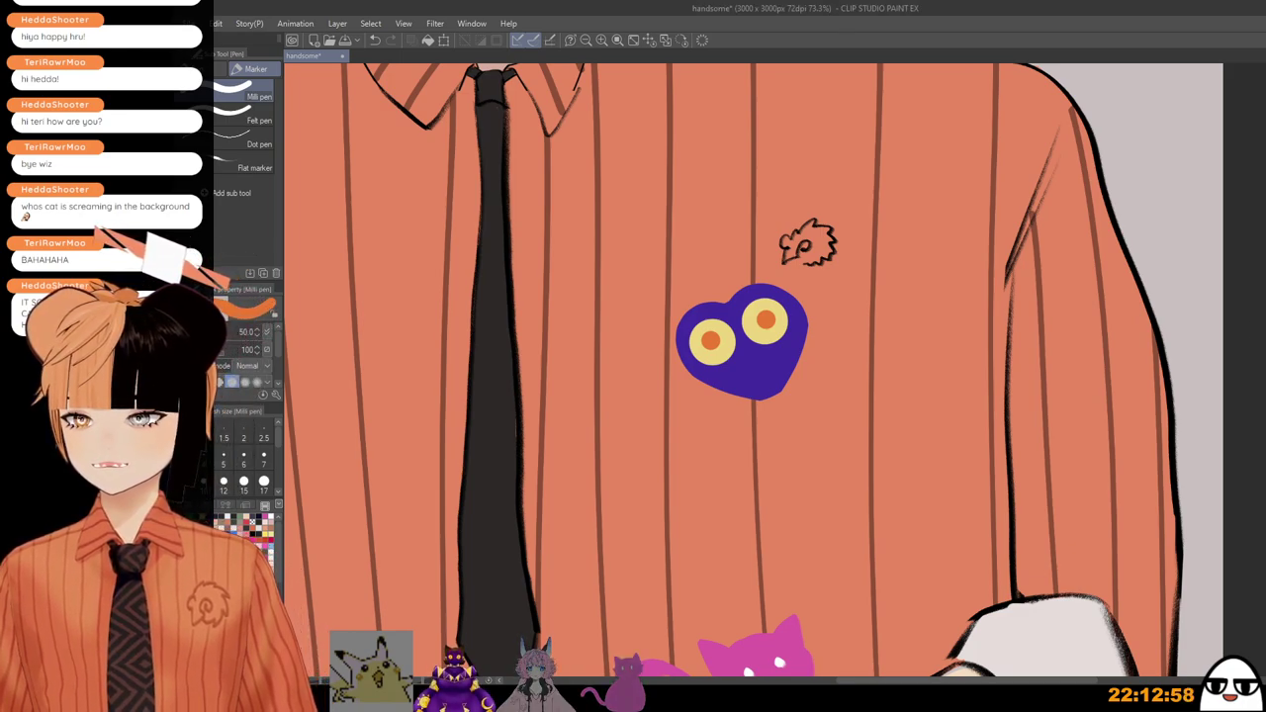
Step: Paint over the eyes with the head's indigo and reshape the head with two pointed cat ears and a sharper chin
{"action": "left_click", "coordinate": [769, 362], "text": "alt"}
{"action": "mouse_move", "coordinate": [773, 337]}
{"action": "left_mouse_down"}
{"action": "mouse_move", "coordinate": [777, 317]}
{"action": "mouse_move", "coordinate": [709, 348]}
{"action": "left_mouse_up"}
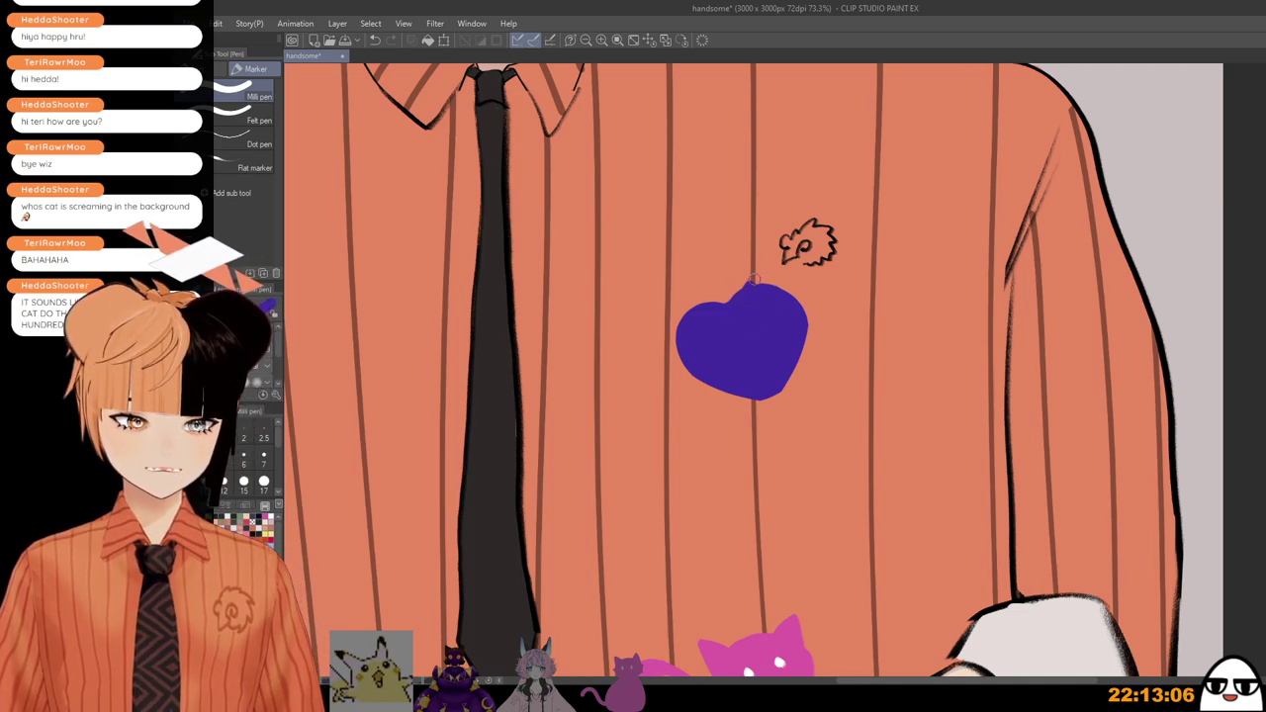
{"action": "left_click_drag", "start_coordinate": [754, 282], "coordinate": [764, 267]}
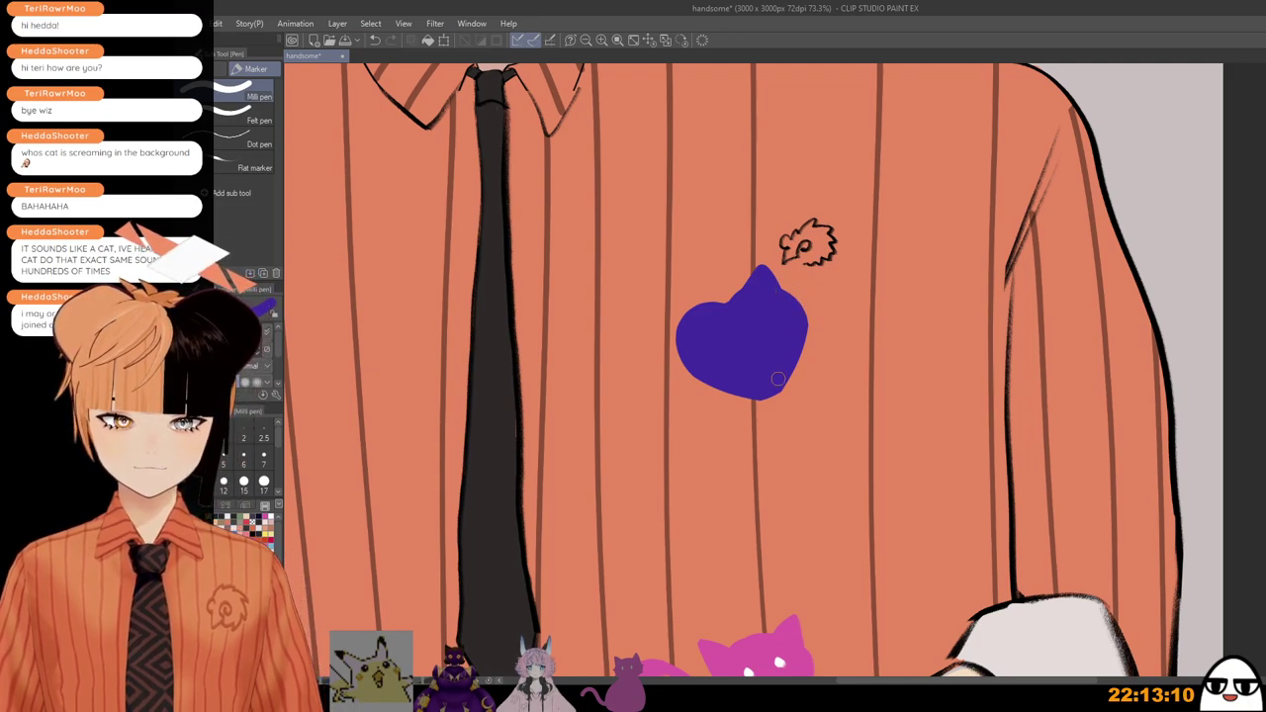
{"action": "mouse_move", "coordinate": [782, 368]}
{"action": "left_mouse_down"}
{"action": "mouse_move", "coordinate": [742, 340]}
{"action": "mouse_move", "coordinate": [692, 338]}
{"action": "mouse_move", "coordinate": [723, 372]}
{"action": "left_mouse_up"}
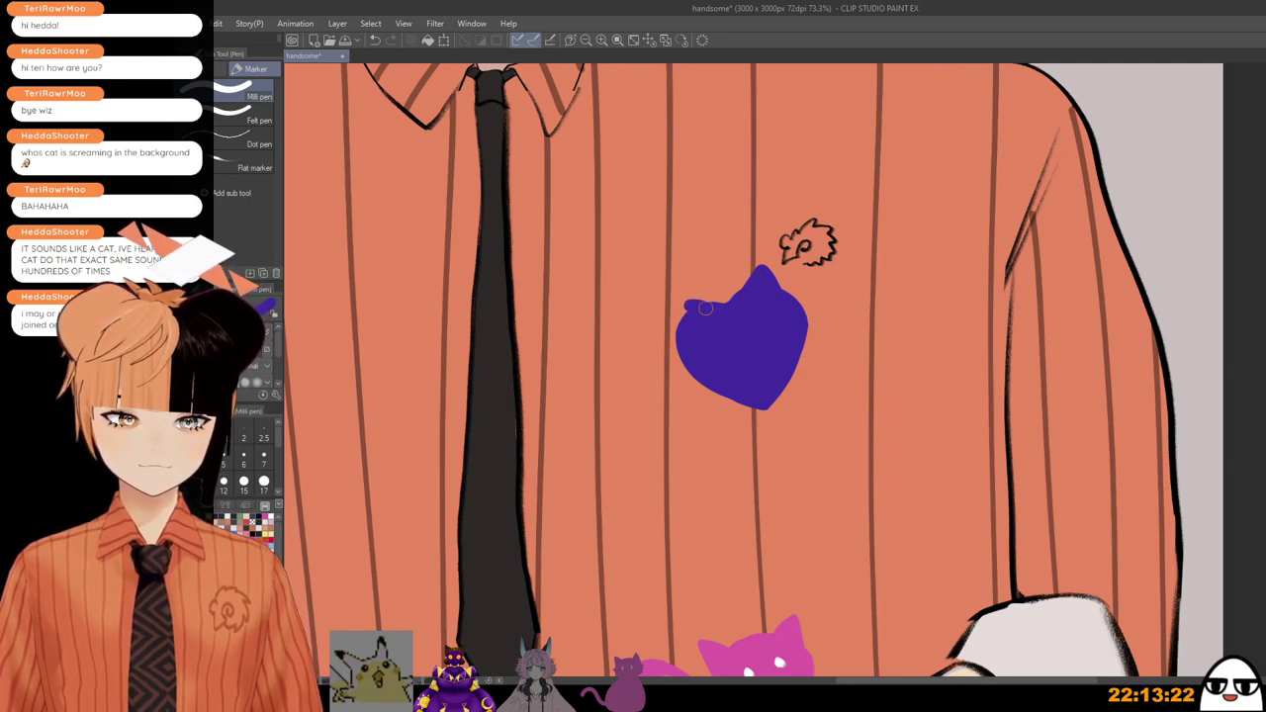
{"action": "key", "text": "ctrl+z"}
{"action": "mouse_move", "coordinate": [686, 300]}
{"action": "left_mouse_down"}
{"action": "mouse_move", "coordinate": [725, 309]}
{"action": "mouse_move", "coordinate": [685, 320]}
{"action": "left_mouse_up"}
{"action": "key", "text": "ctrl+z"}
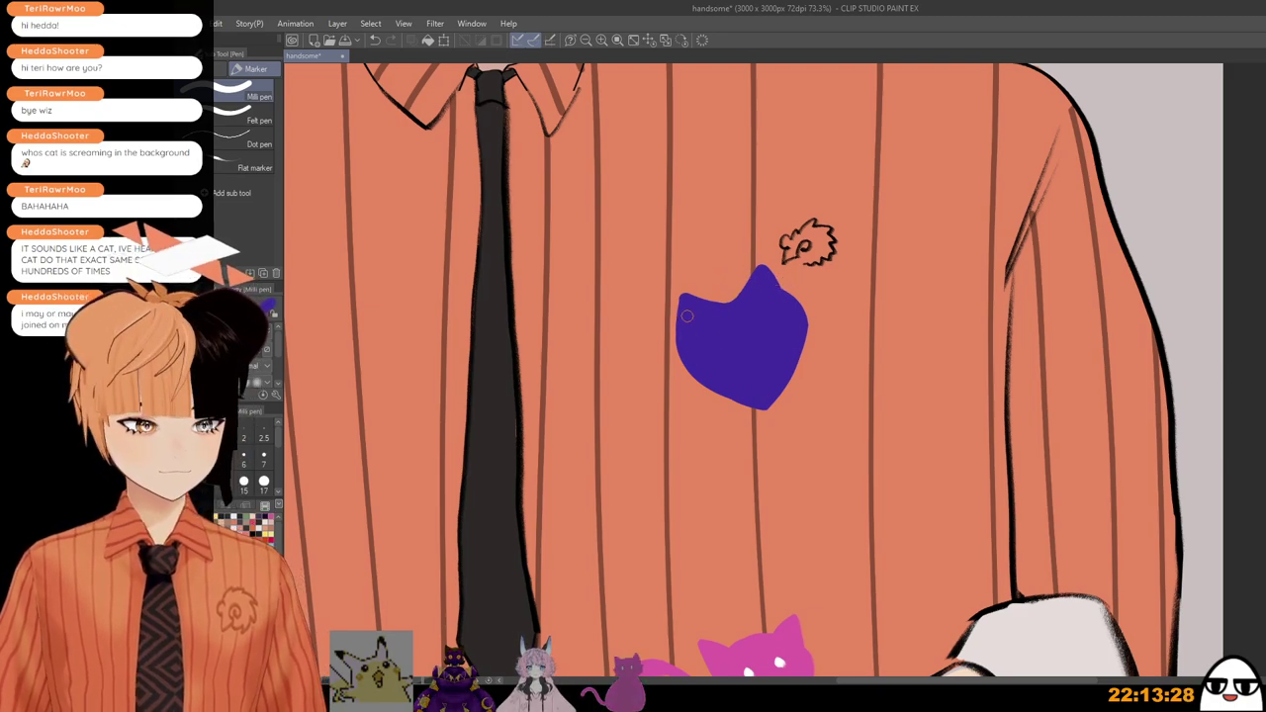
{"action": "mouse_move", "coordinate": [686, 315]}
{"action": "left_mouse_down"}
{"action": "mouse_move", "coordinate": [676, 368]}
{"action": "mouse_move", "coordinate": [759, 404]}
{"action": "left_mouse_up"}
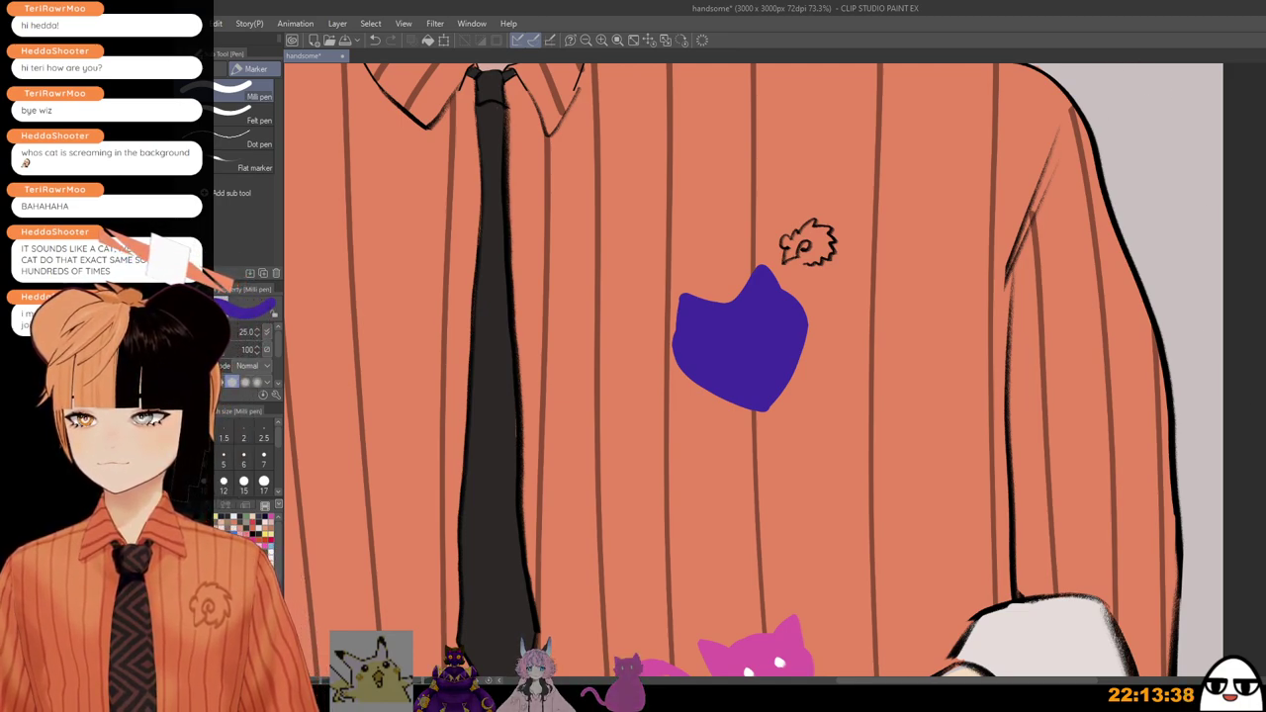
Step: Paint two round golden yellow eyes on the indigo cat head
{"action": "left_click", "coordinate": [1130, 65]}
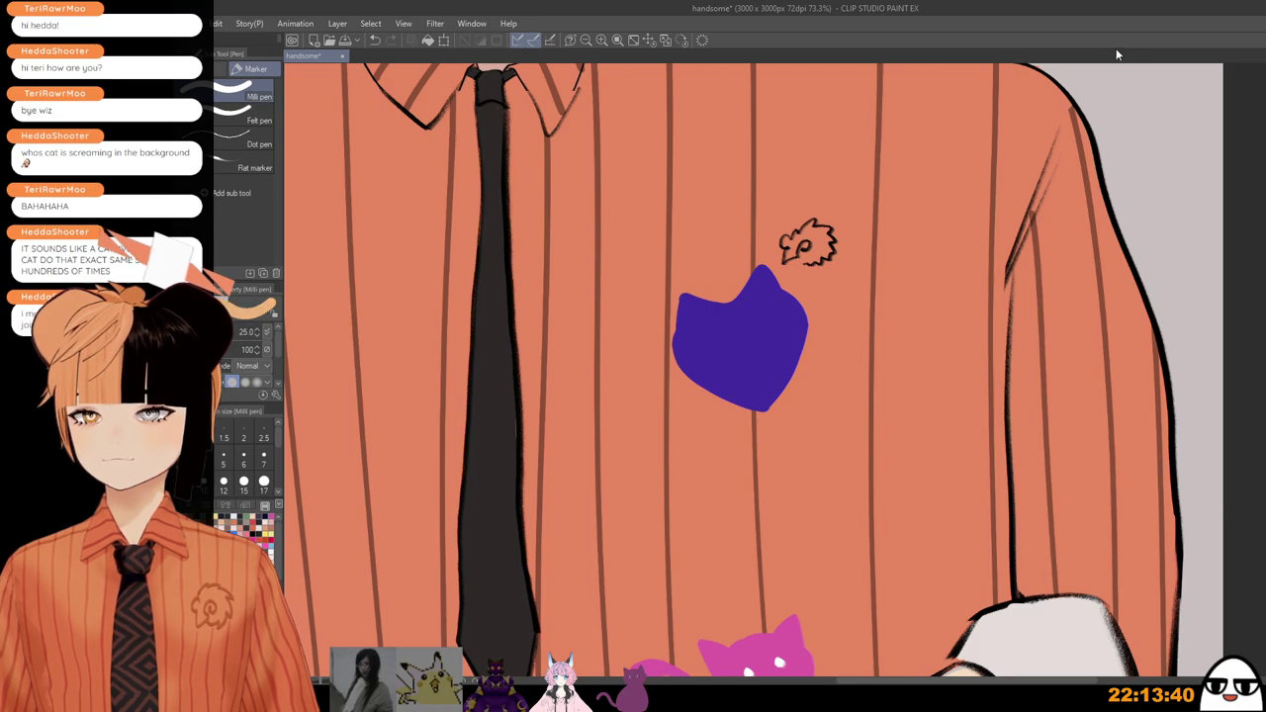
{"action": "left_click", "coordinate": [768, 328]}
{"action": "left_click", "coordinate": [712, 350]}
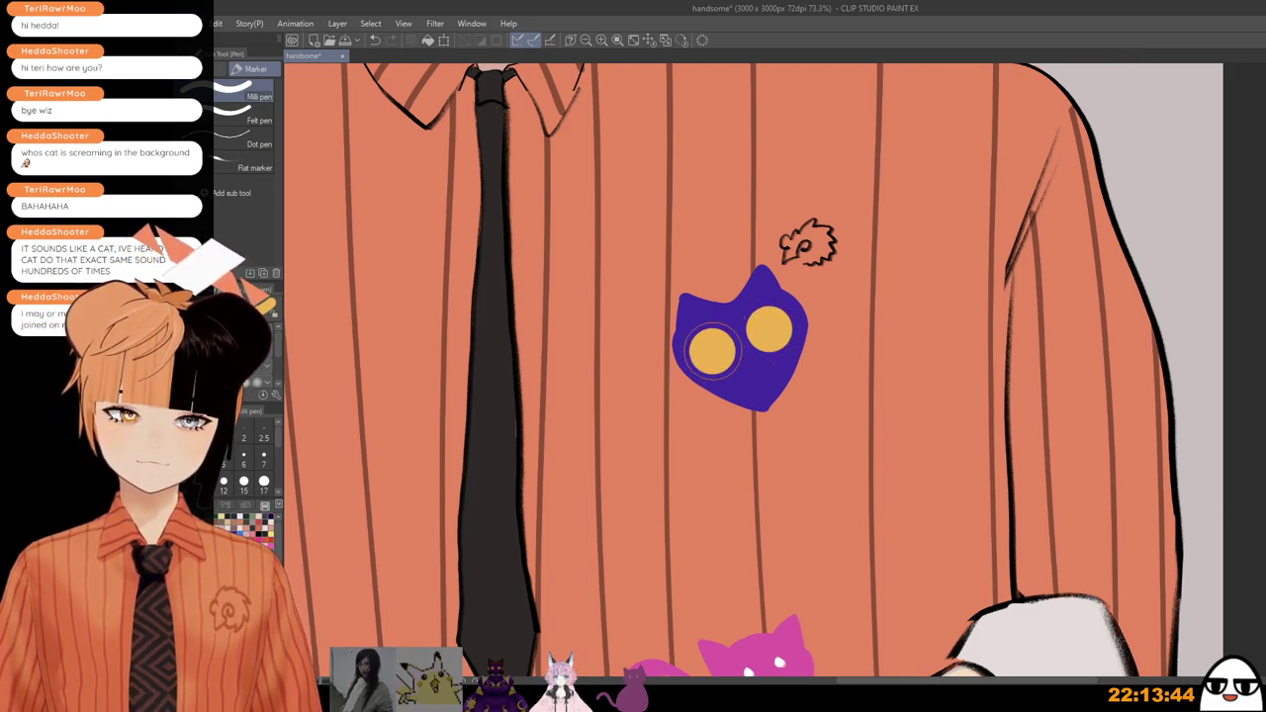
{"action": "key", "text": "ctrl+z"}
{"action": "key", "text": "ctrl+z"}
{"action": "left_click", "coordinate": [770, 329]}
{"action": "left_click", "coordinate": [713, 351]}
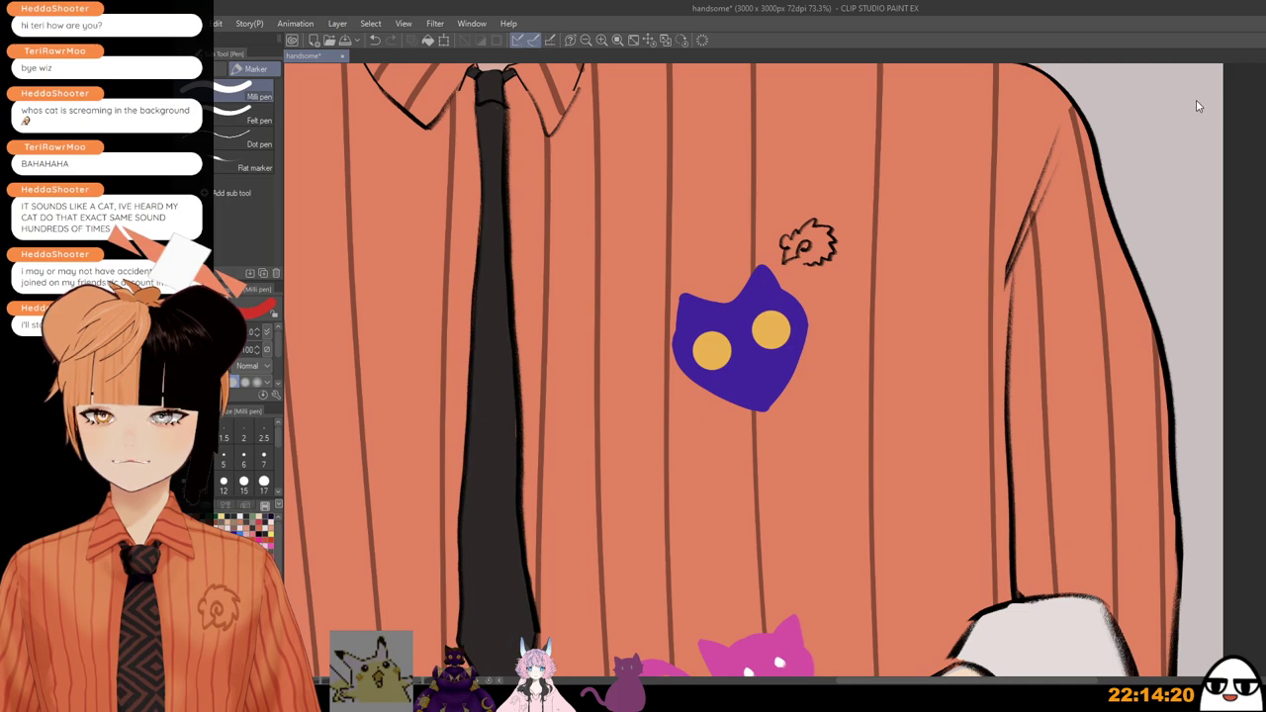
Step: Paint small red pointed inner corners on both golden eyes with the Milli pen at size 10
{"action": "scroll", "coordinate": [795, 332], "scroll_direction": "up", "scroll_amount": 1}
{"action": "scroll", "coordinate": [770, 336], "scroll_direction": "up", "scroll_amount": 2}
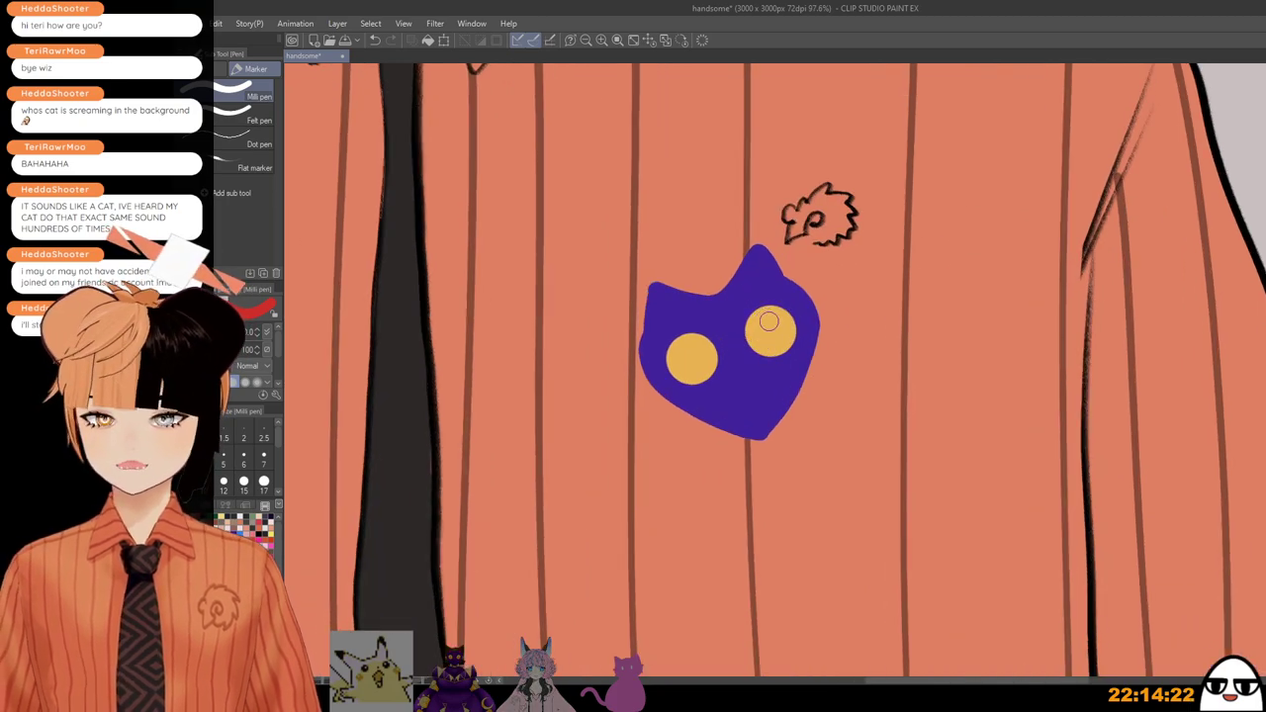
{"action": "scroll", "coordinate": [746, 394], "scroll_direction": "up", "scroll_amount": 1}
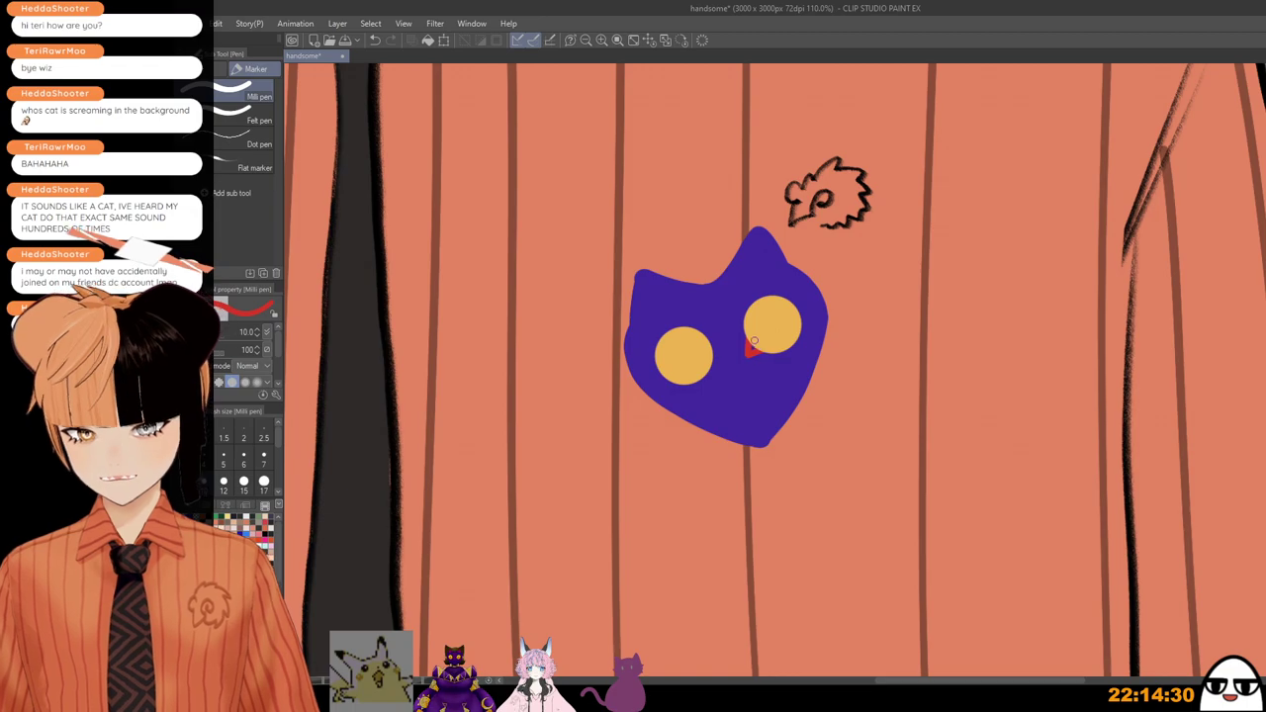
{"action": "left_click_drag", "start_coordinate": [762, 346], "coordinate": [750, 354]}
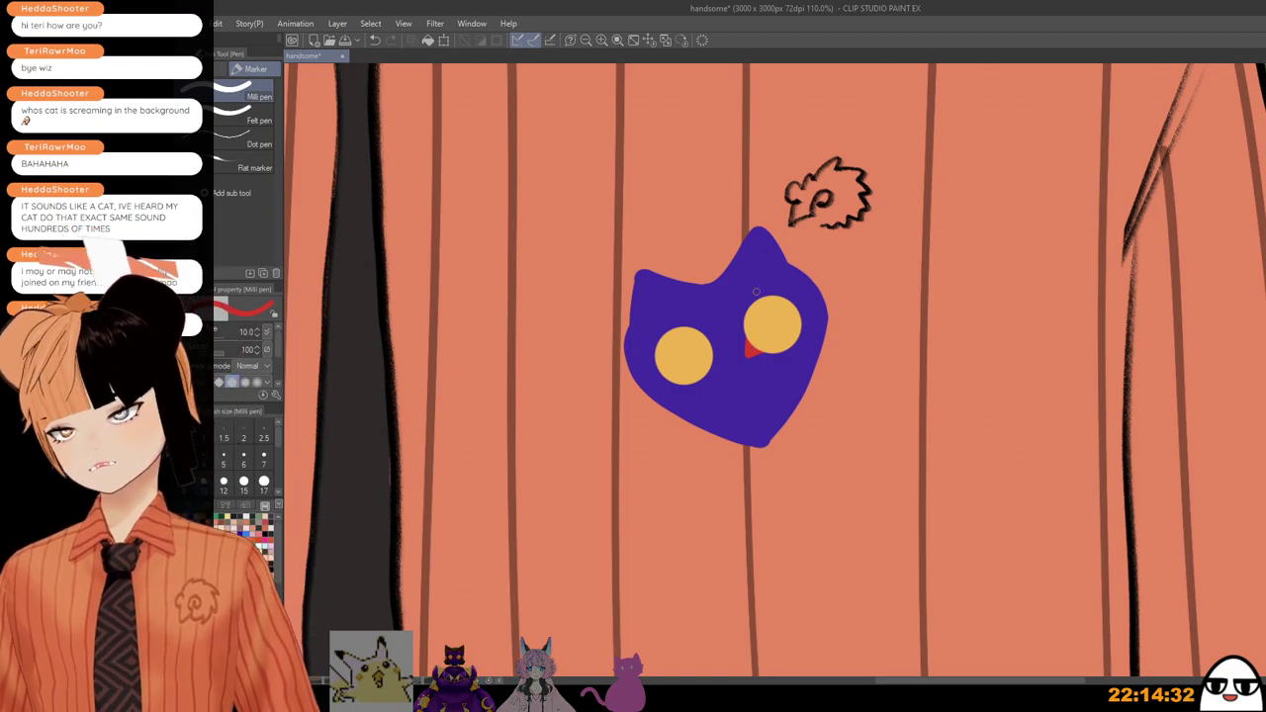
{"action": "left_click_drag", "start_coordinate": [713, 353], "coordinate": [718, 359]}
{"action": "left_click", "coordinate": [718, 359]}
{"action": "key", "text": "ctrl+z"}
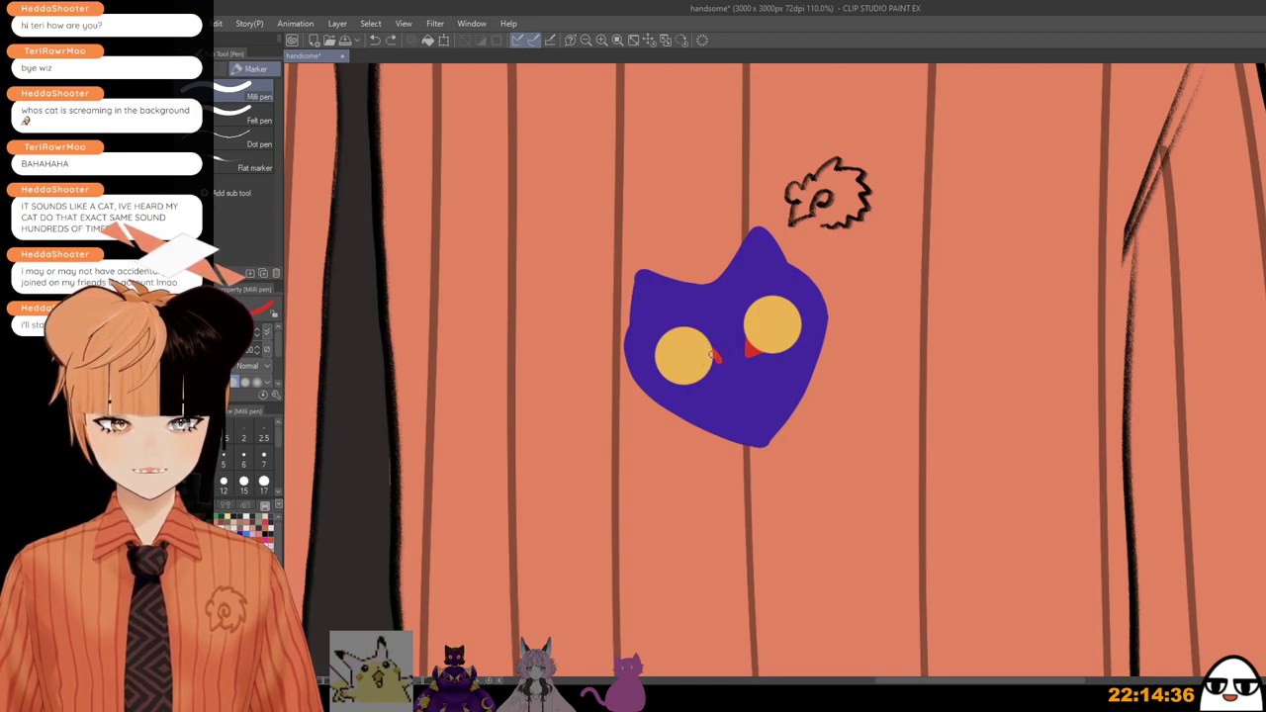
{"action": "left_click_drag", "start_coordinate": [719, 362], "coordinate": [710, 363]}
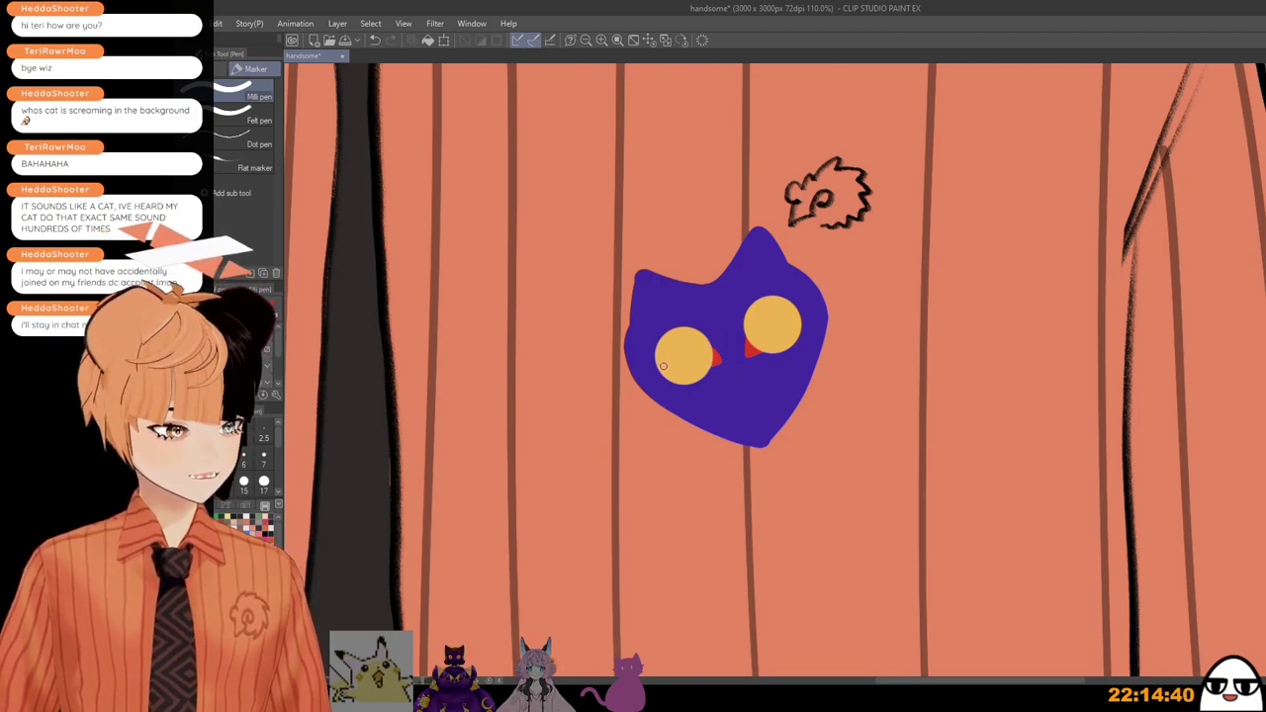
Step: Add red pointed outer corners slanting upward on both golden eyes and refine their tips
{"action": "left_click_drag", "start_coordinate": [669, 376], "coordinate": [648, 336]}
{"action": "key", "text": "ctrl+z"}
{"action": "key", "text": "ctrl+z"}
{"action": "key", "text": "ctrl+z"}
{"action": "key", "text": "ctrl+z"}
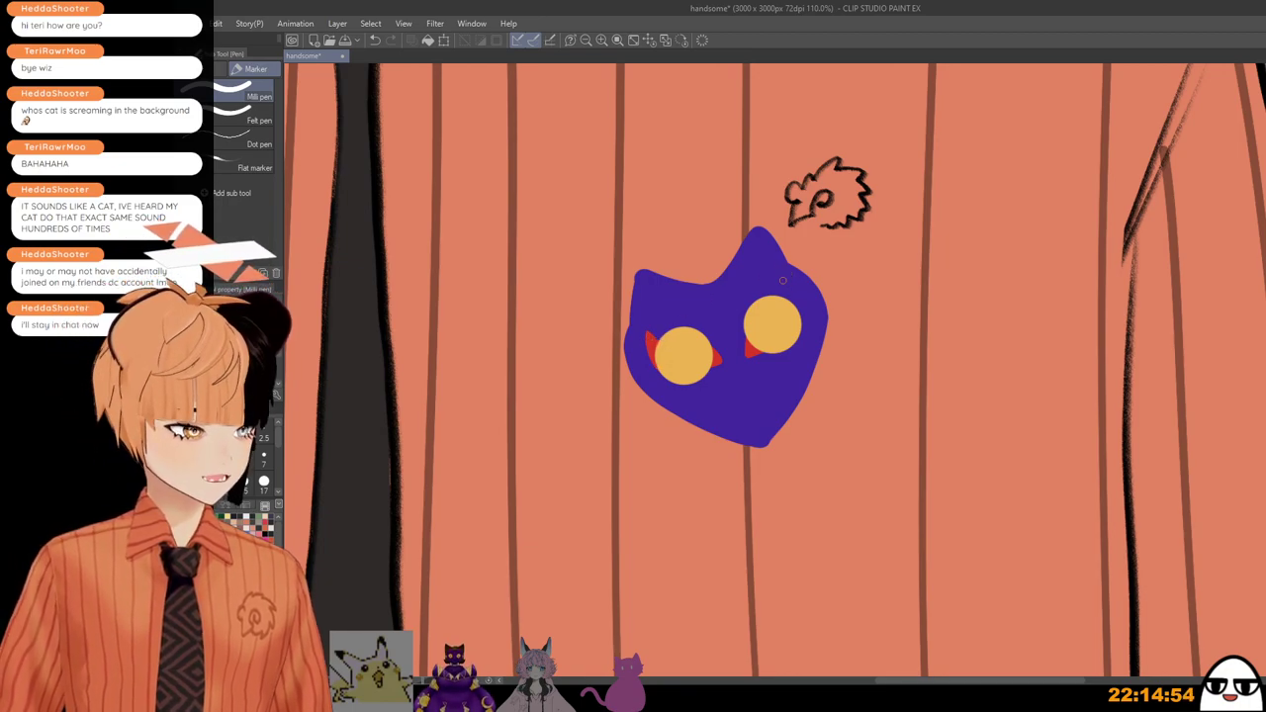
{"action": "mouse_move", "coordinate": [791, 297]}
{"action": "left_mouse_down"}
{"action": "mouse_move", "coordinate": [797, 284]}
{"action": "mouse_move", "coordinate": [802, 315]}
{"action": "left_mouse_up"}
{"action": "key", "text": "ctrl+z"}
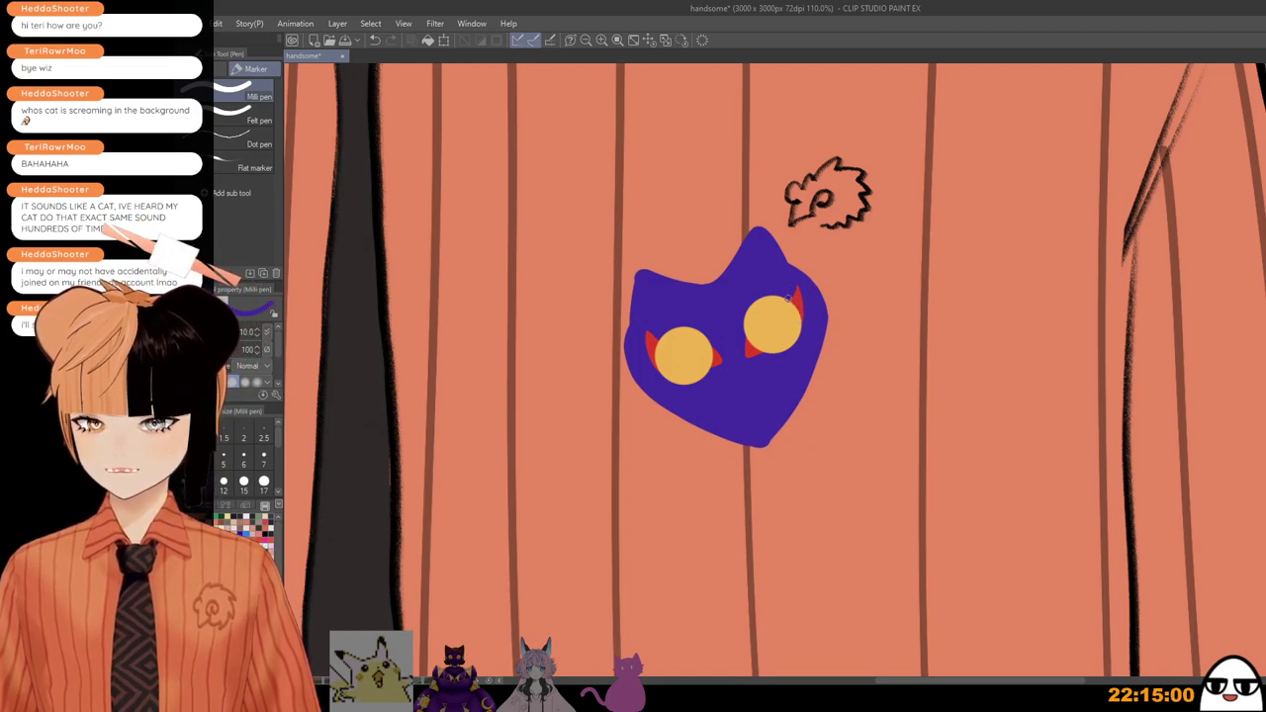
{"action": "key", "text": "ctrl+z"}
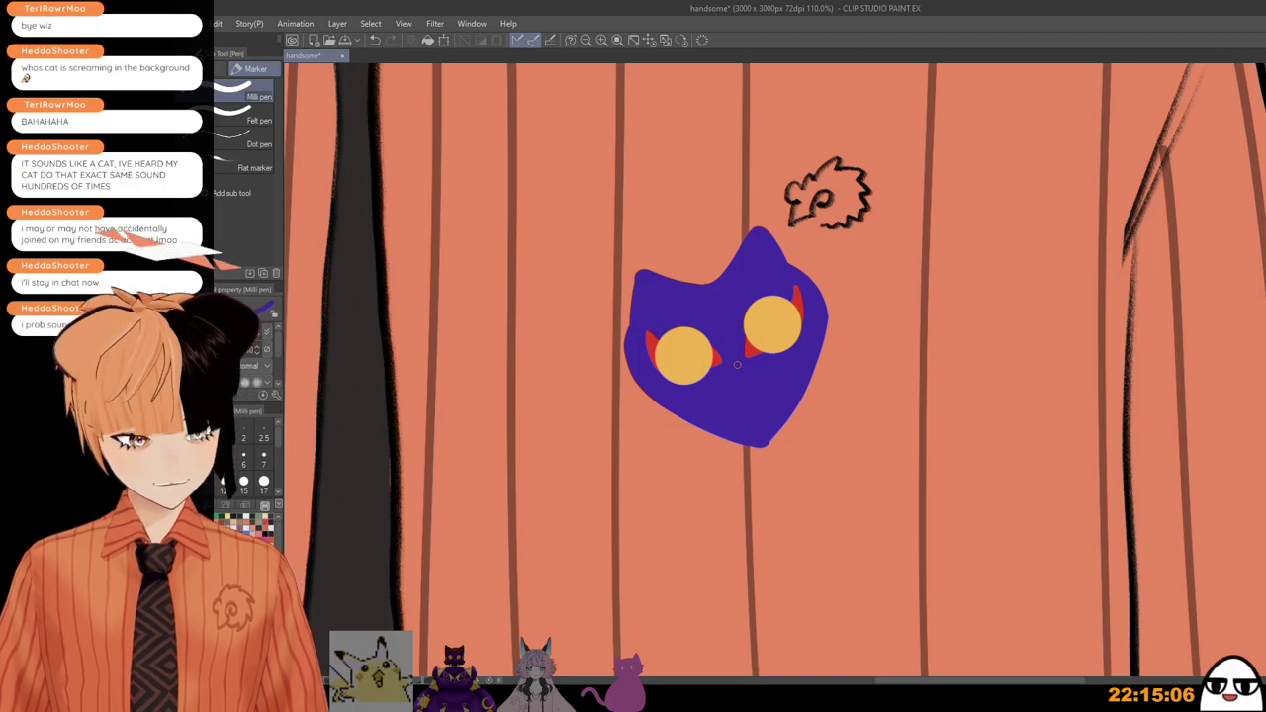
{"action": "left_click", "coordinate": [797, 300], "text": "alt"}
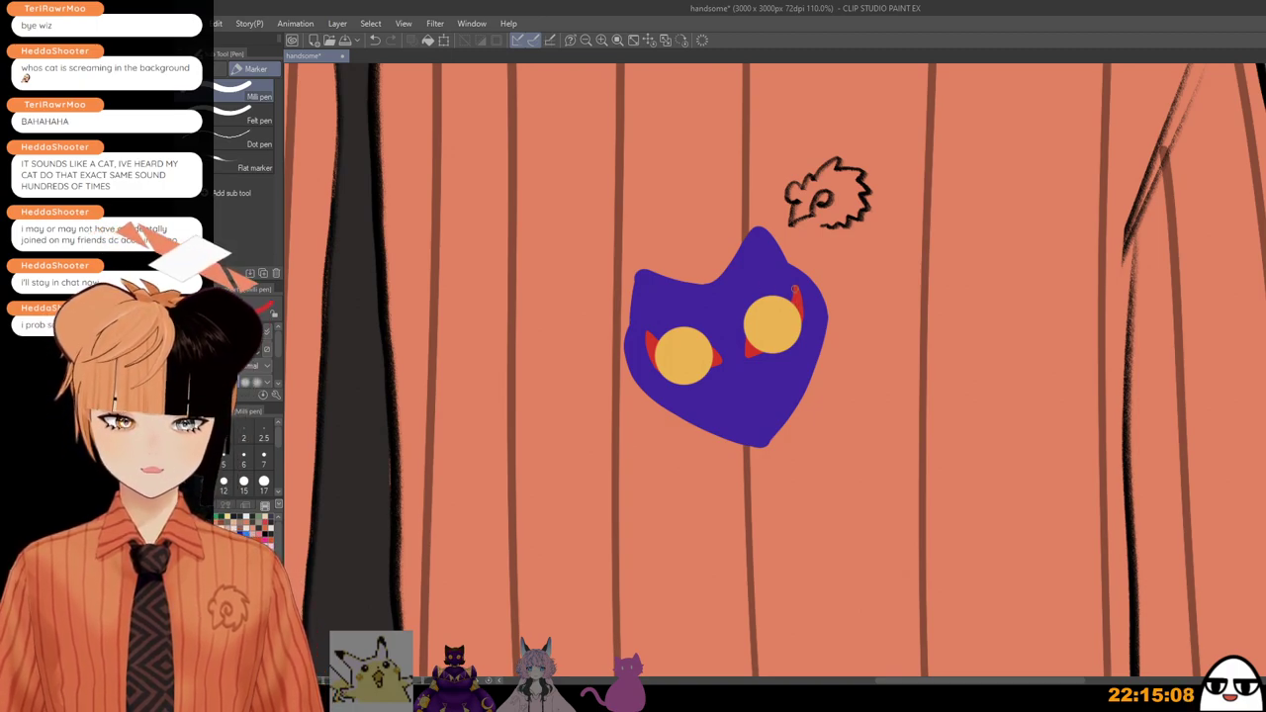
{"action": "left_click_drag", "start_coordinate": [794, 289], "coordinate": [791, 309]}
Step: Paint a round orange pupil in the centre of each golden eye with the Milli pen at size 40
{"action": "scroll", "coordinate": [790, 407], "scroll_direction": "down", "scroll_amount": 2}
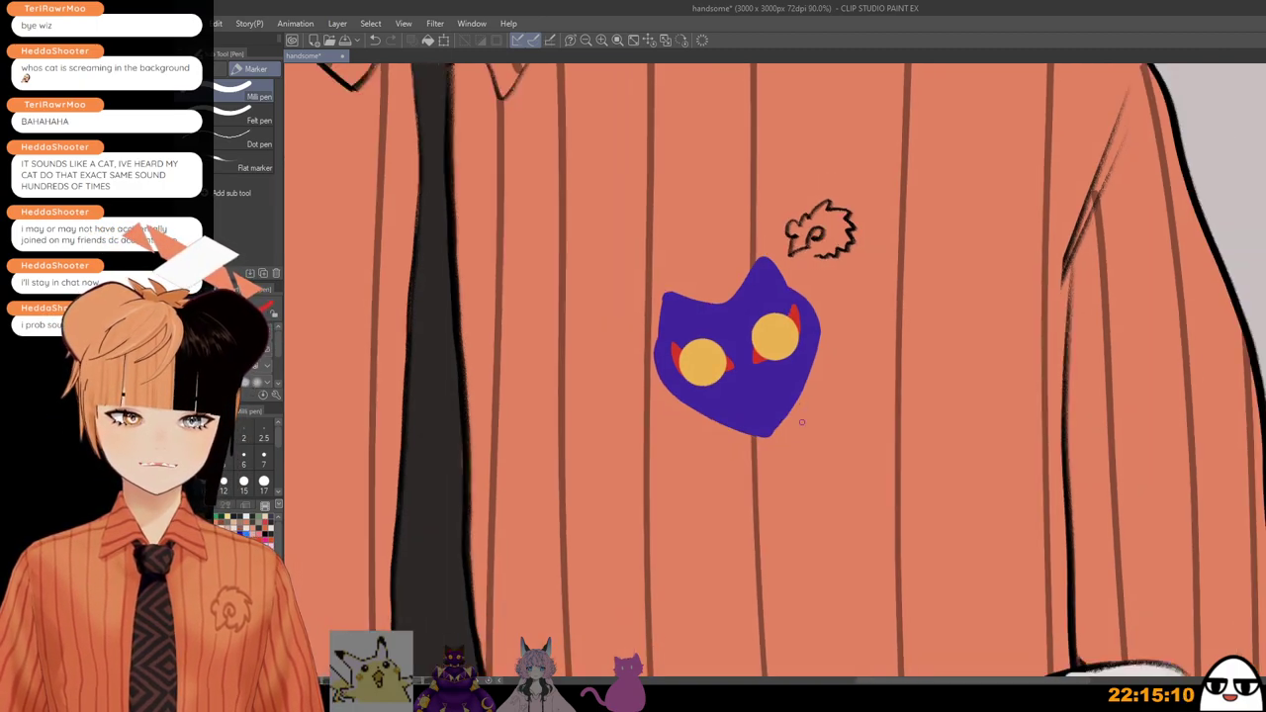
{"action": "left_click_drag", "start_coordinate": [784, 449], "coordinate": [778, 396]}
{"action": "scroll", "coordinate": [777, 396], "scroll_direction": "up", "scroll_amount": 1}
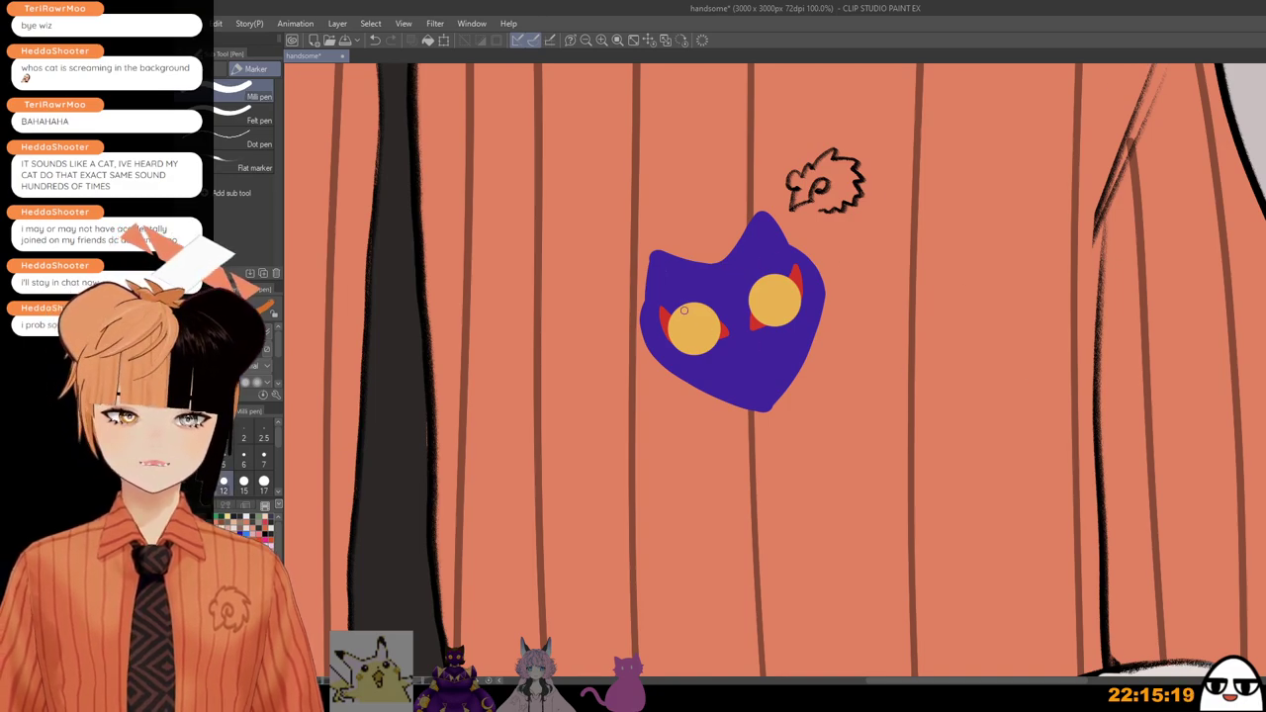
{"action": "left_click", "coordinate": [693, 329]}
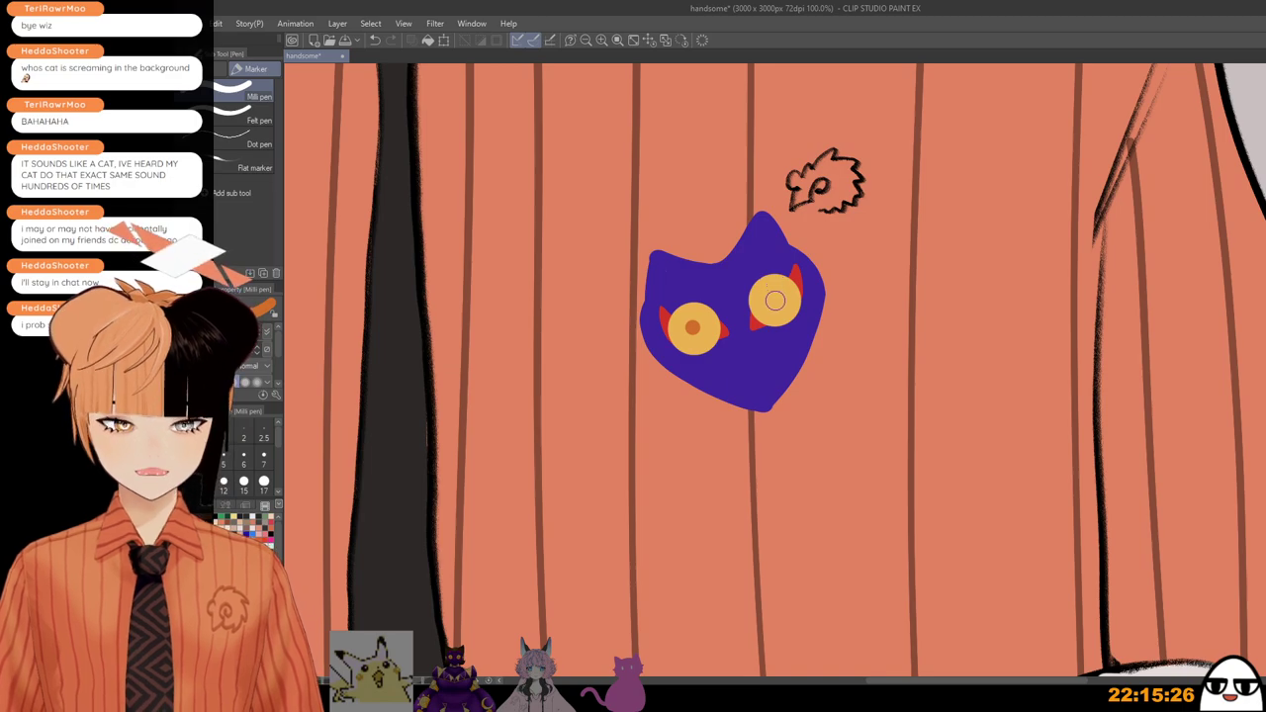
{"action": "key", "text": "ctrl+z"}
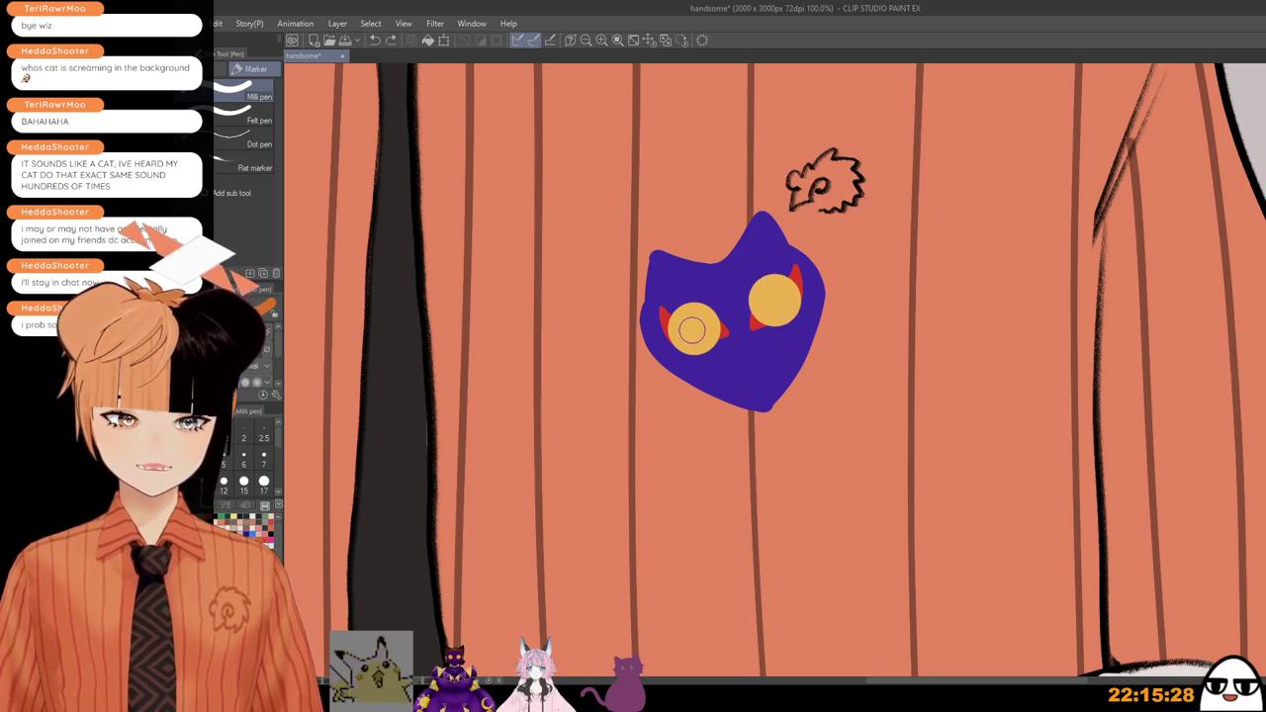
{"action": "left_click", "coordinate": [694, 327]}
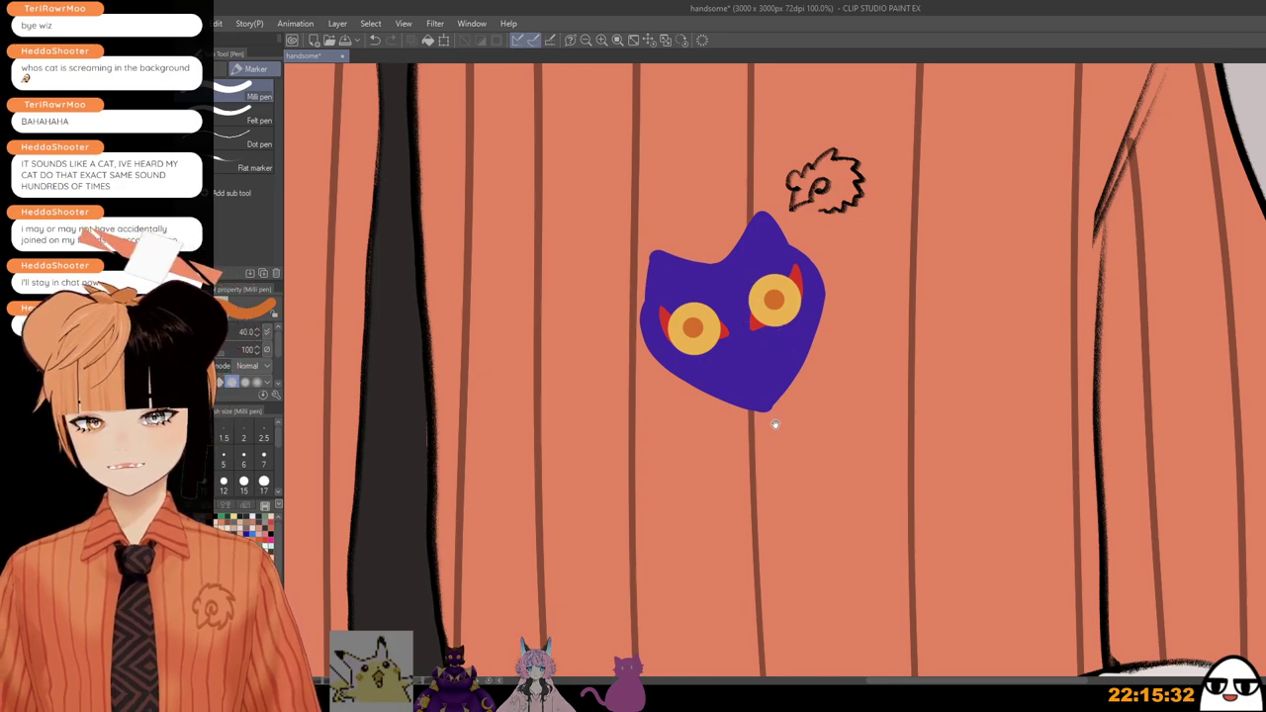
Step: Draw a red upright almond outline on the cat head's forehead between the eyes with the Milli pen at size 10
{"action": "left_click_drag", "start_coordinate": [775, 424], "coordinate": [765, 330]}
{"action": "scroll", "coordinate": [763, 346], "scroll_direction": "down", "scroll_amount": 2}
{"action": "left_click_drag", "start_coordinate": [763, 378], "coordinate": [776, 420]}
{"action": "scroll", "coordinate": [777, 418], "scroll_direction": "up", "scroll_amount": 1}
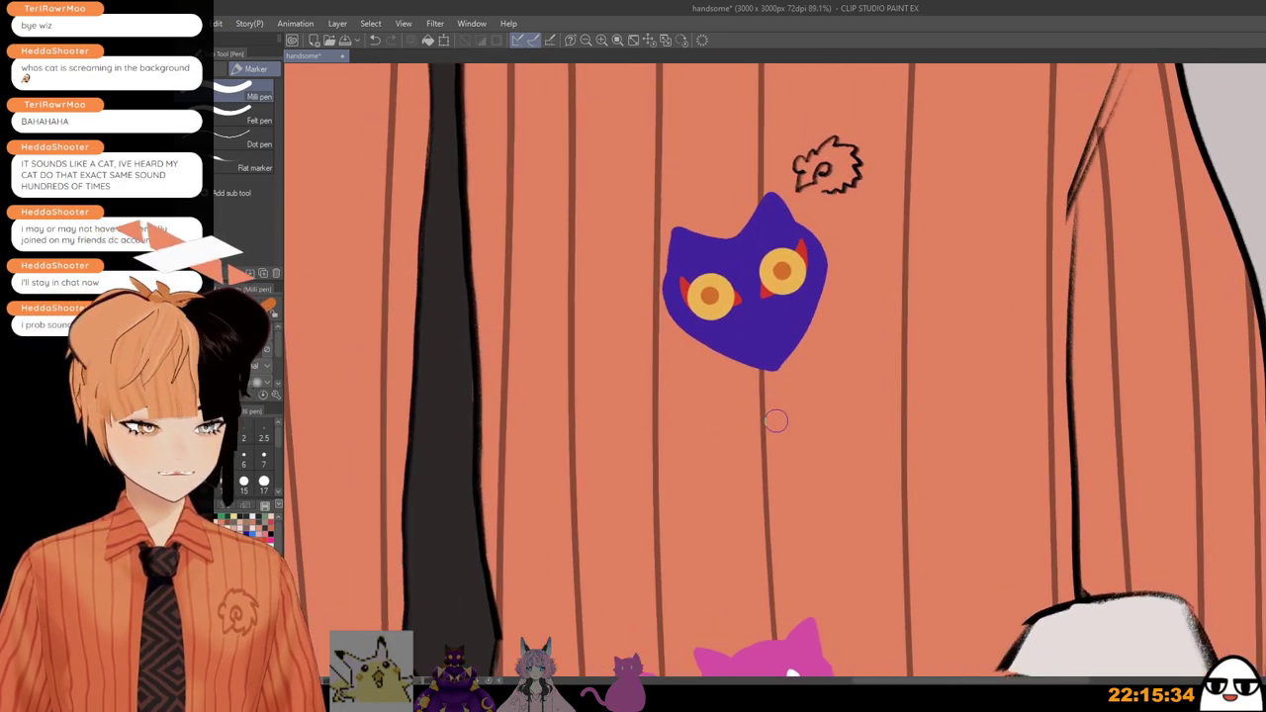
{"action": "scroll", "coordinate": [746, 341], "scroll_direction": "up", "scroll_amount": 1}
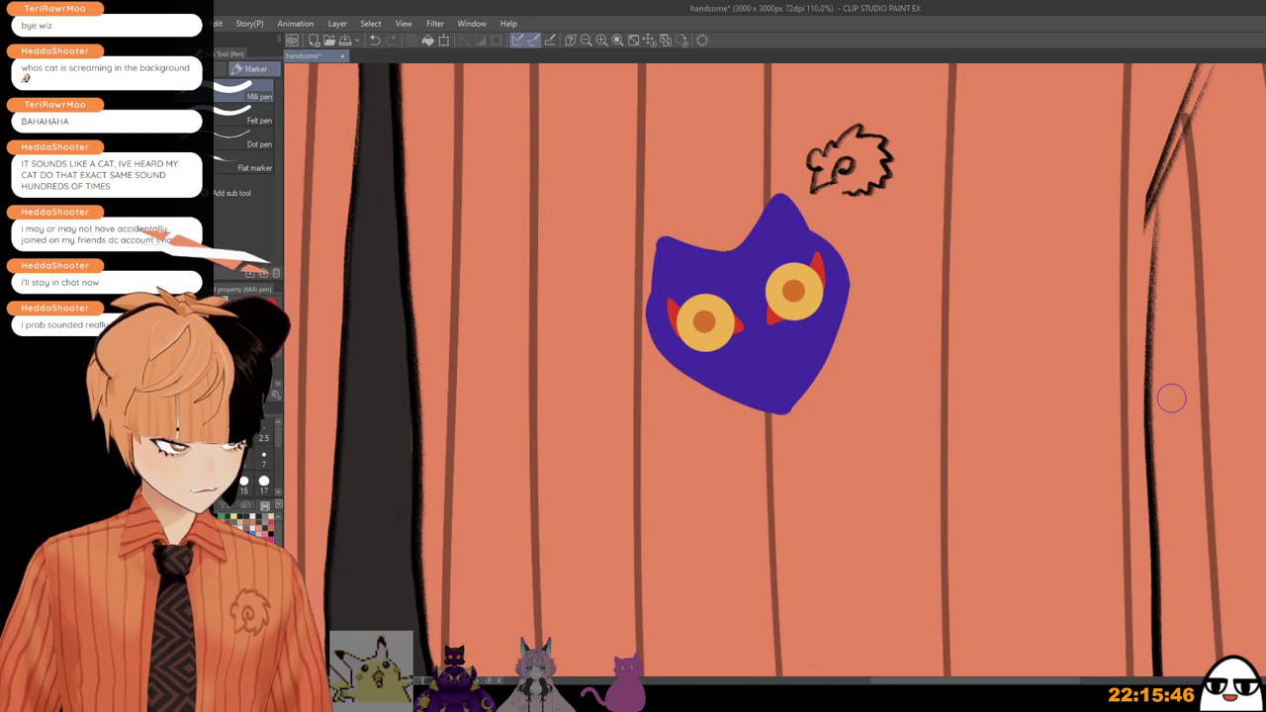
{"action": "key", "text": "bracketleft"}
{"action": "key", "text": "bracketleft"}
{"action": "key", "text": "bracketleft"}
{"action": "key", "text": "bracketleft"}
{"action": "key", "text": "bracketleft"}
{"action": "key", "text": "bracketleft"}
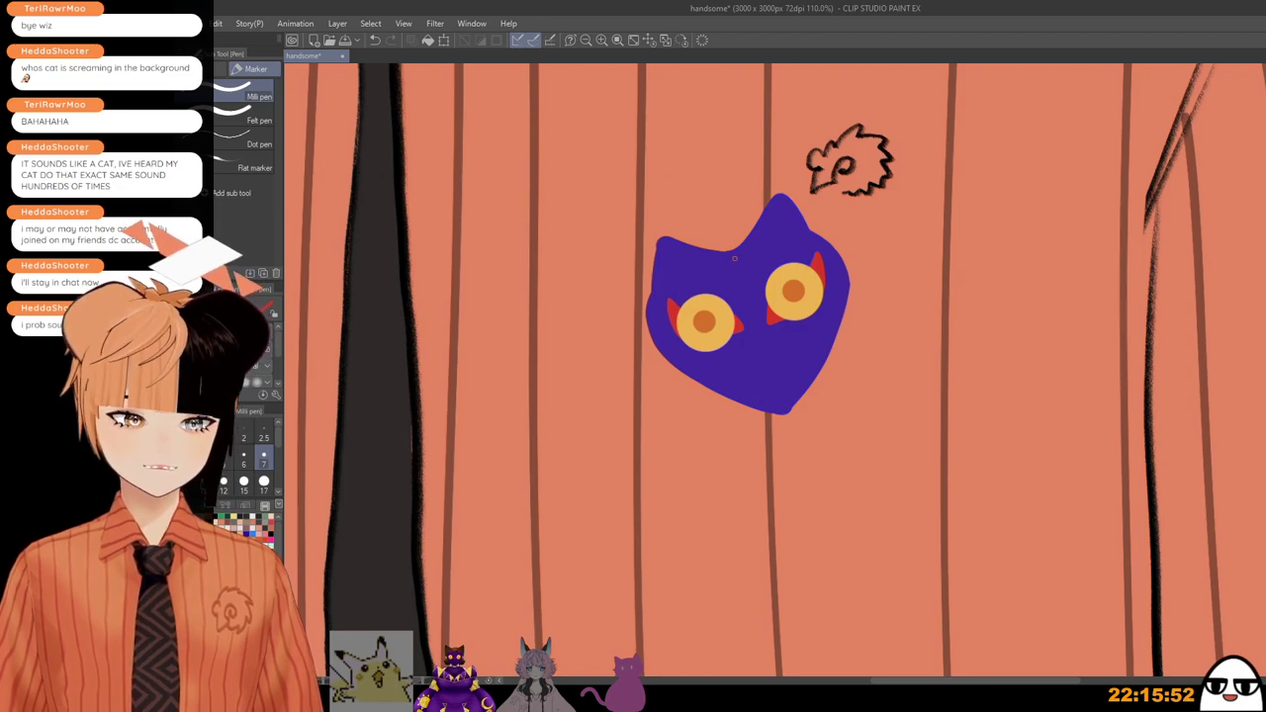
{"action": "left_click_drag", "start_coordinate": [734, 257], "coordinate": [744, 295]}
{"action": "key", "text": "ctrl+z"}
{"action": "key", "text": "ctrl+z"}
{"action": "key", "text": "ctrl+z"}
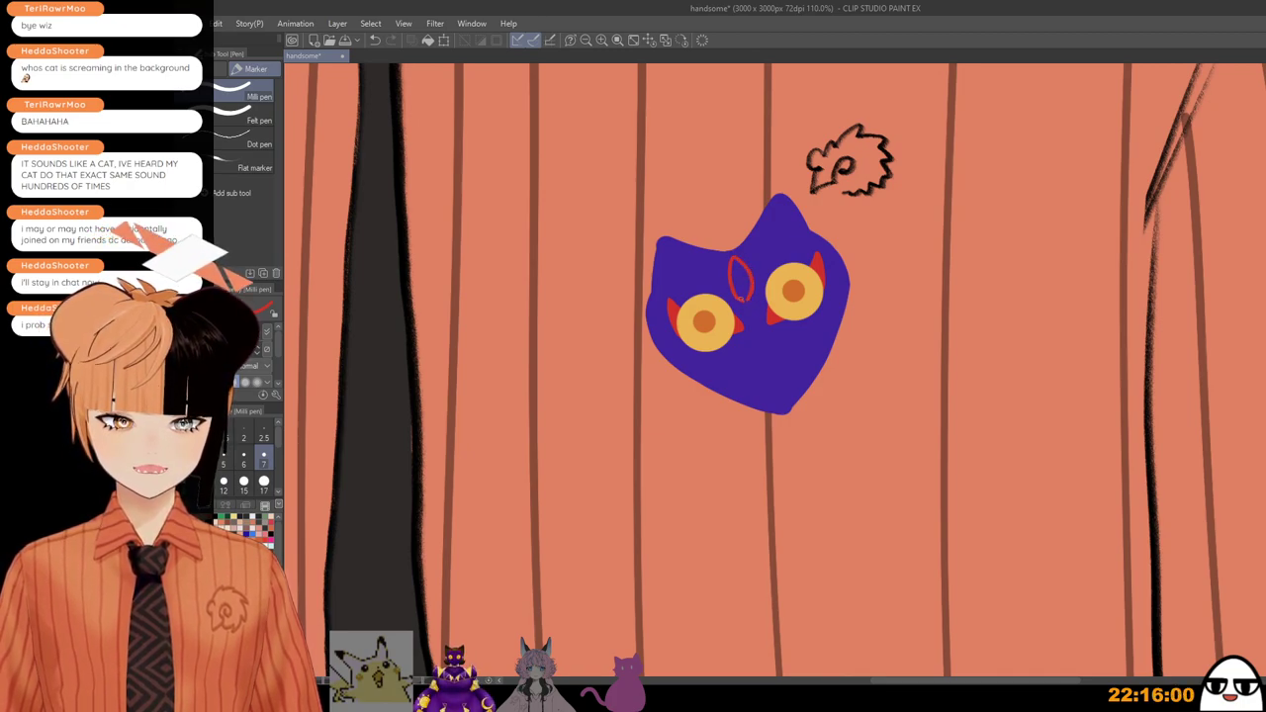
Step: Add a short red tail below the forehead's almond outline and a small red mark inside it
{"action": "left_click_drag", "start_coordinate": [749, 299], "coordinate": [750, 318]}
{"action": "key", "text": "ctrl+z"}
{"action": "key", "text": "ctrl+y"}
{"action": "key", "text": "ctrl+z"}
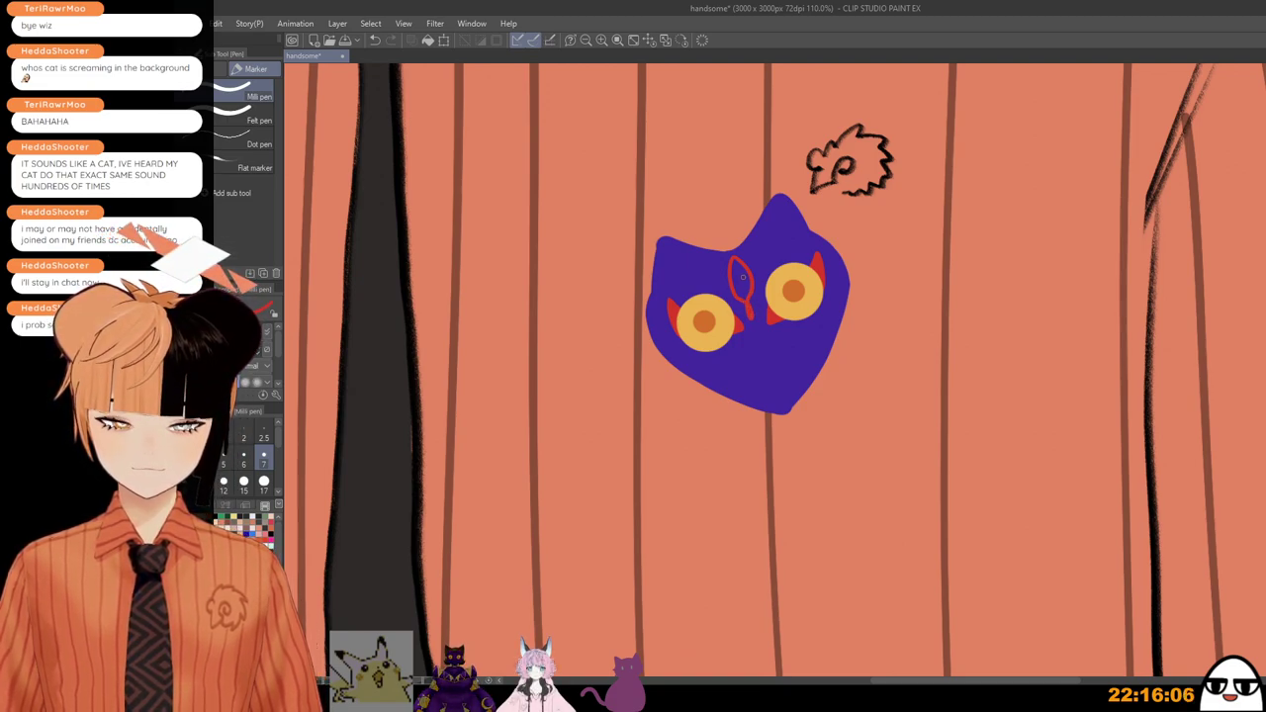
{"action": "key", "text": "ctrl+z"}
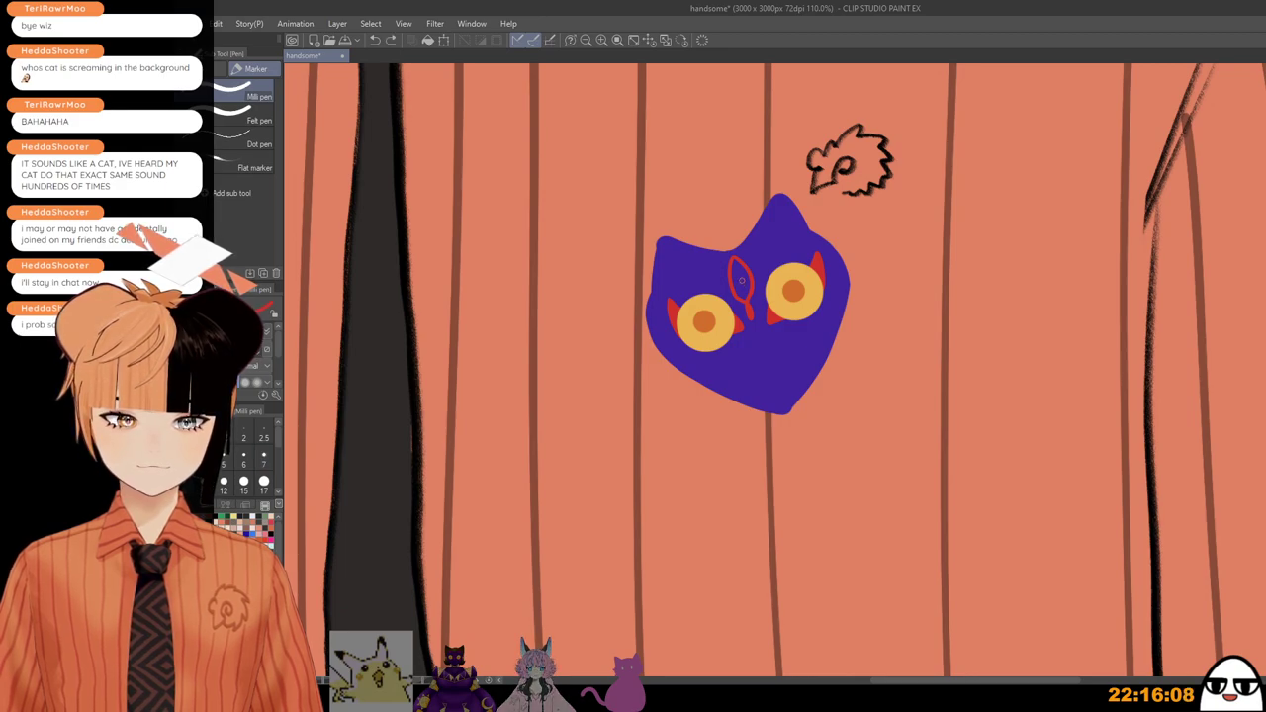
{"action": "key", "text": "ctrl+y"}
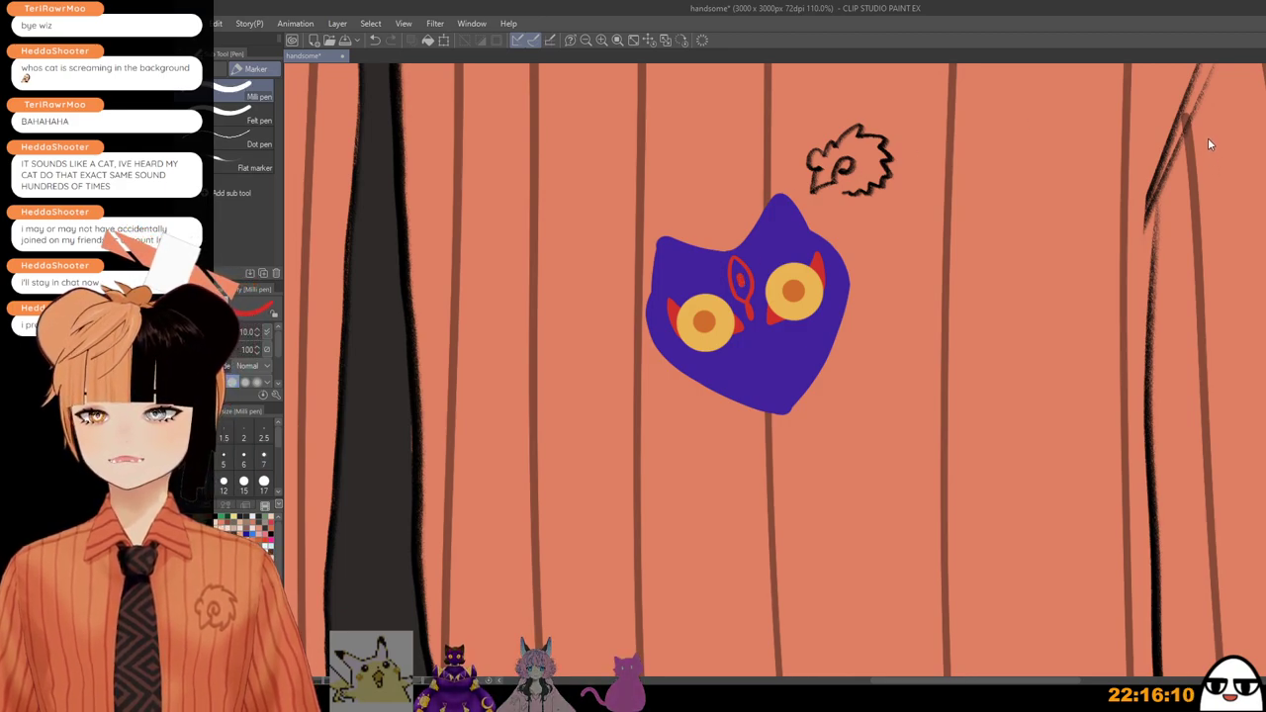
Step: Shade both ear tips of the indigo cat head with a soft red fade using the Soft airbrush at size 120
{"action": "key", "text": "b"}
{"action": "key", "text": "bracketleft"}
{"action": "key", "text": "bracketleft"}
{"action": "key", "text": "bracketleft"}
{"action": "left_click_drag", "start_coordinate": [749, 190], "coordinate": [757, 191]}
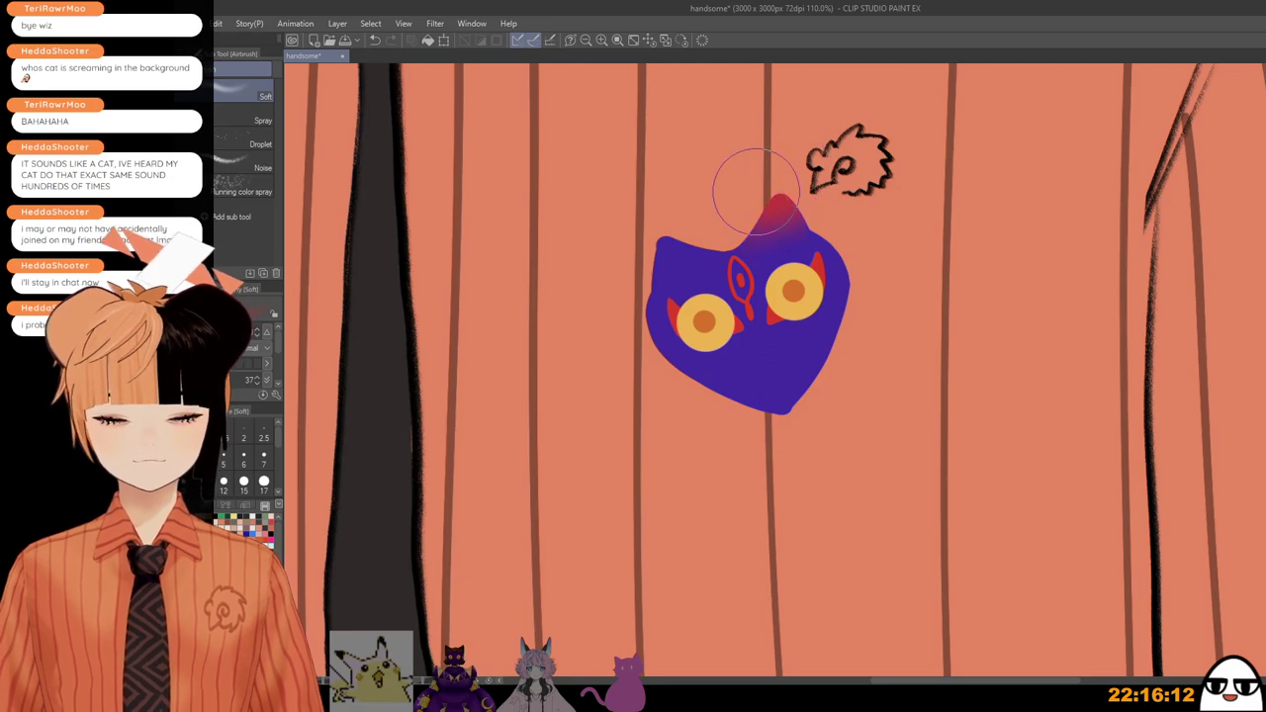
{"action": "mouse_move", "coordinate": [661, 198]}
{"action": "left_mouse_down"}
{"action": "mouse_move", "coordinate": [597, 250]}
{"action": "mouse_move", "coordinate": [627, 255]}
{"action": "mouse_move", "coordinate": [598, 271]}
{"action": "left_mouse_up"}
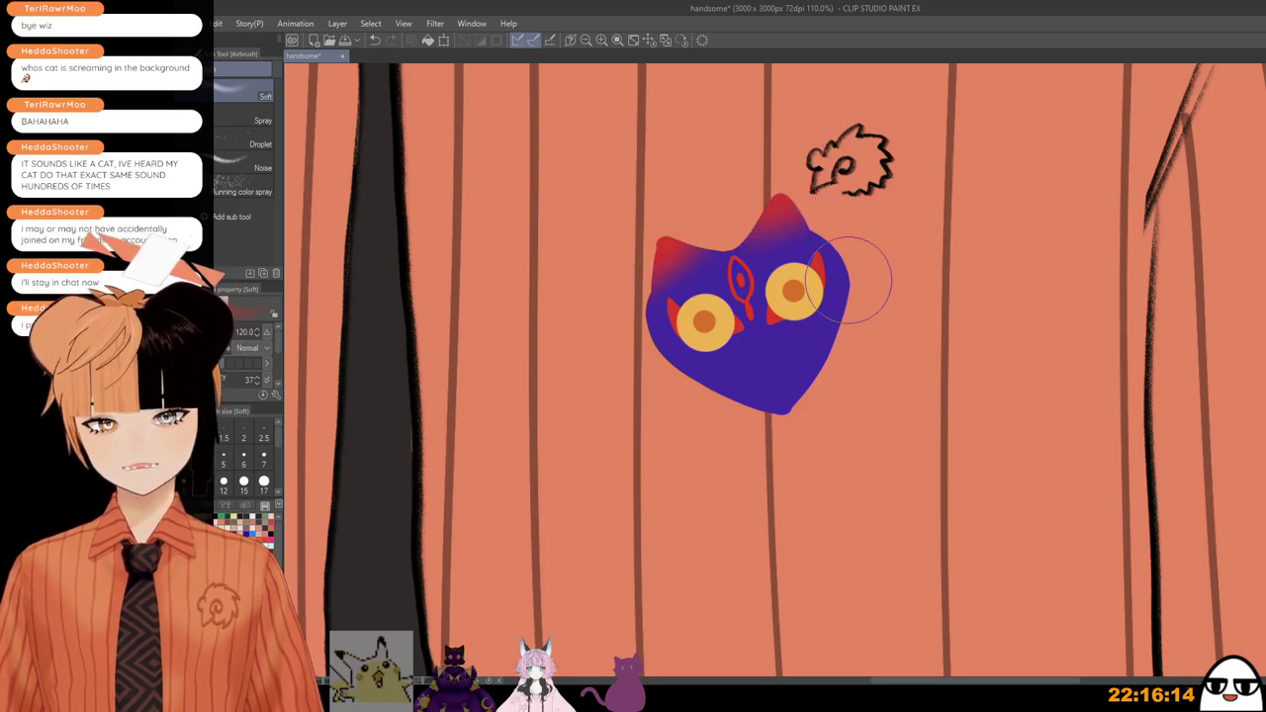
{"action": "scroll", "coordinate": [938, 323], "scroll_direction": "down", "scroll_amount": 4}
{"action": "left_click_drag", "start_coordinate": [907, 379], "coordinate": [904, 342]}
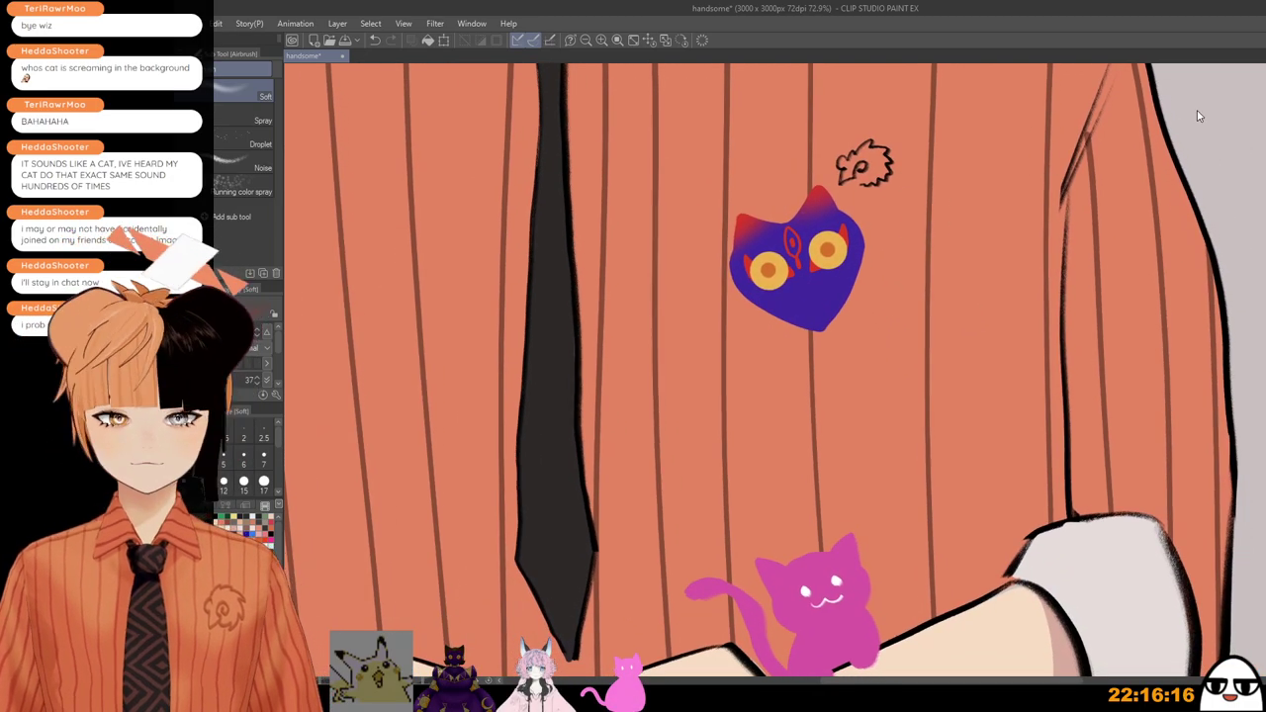
Step: Switch back to the Milli pen for detailing the indigo cat head
{"action": "key", "text": "p"}
{"action": "scroll", "coordinate": [848, 265], "scroll_direction": "up", "scroll_amount": 2}
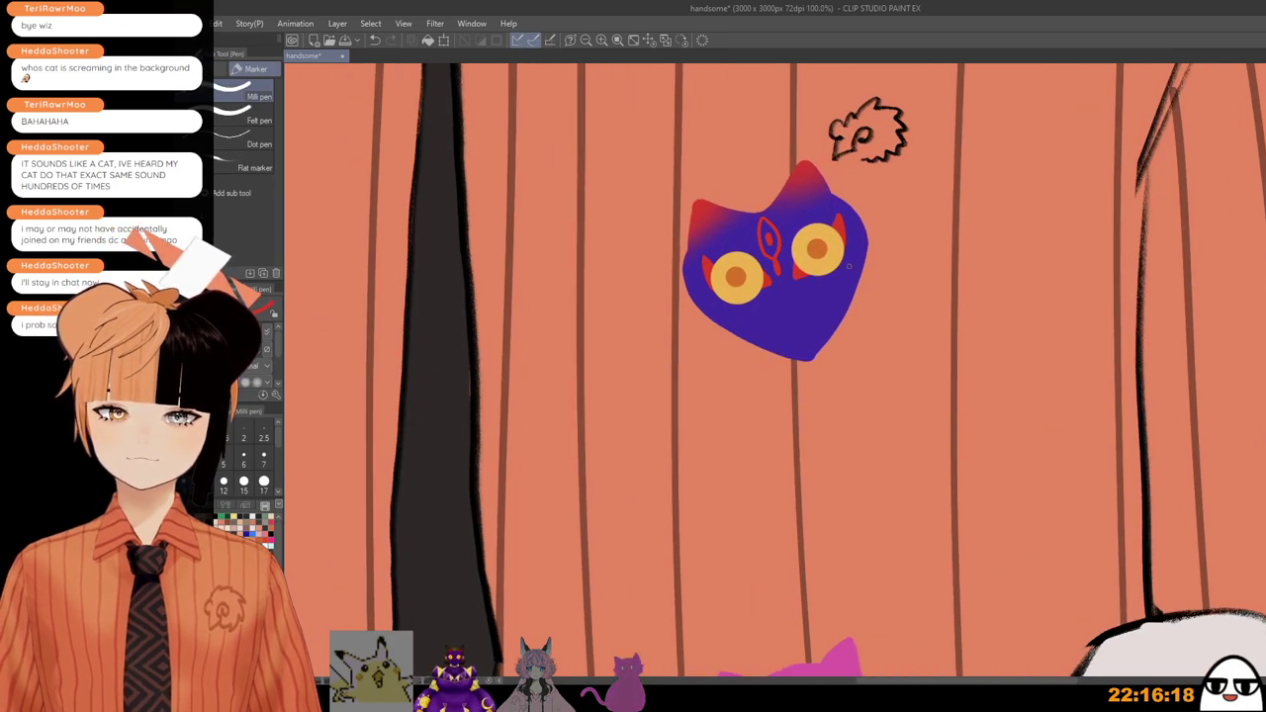
{"action": "scroll", "coordinate": [848, 265], "scroll_direction": "up", "scroll_amount": 1}
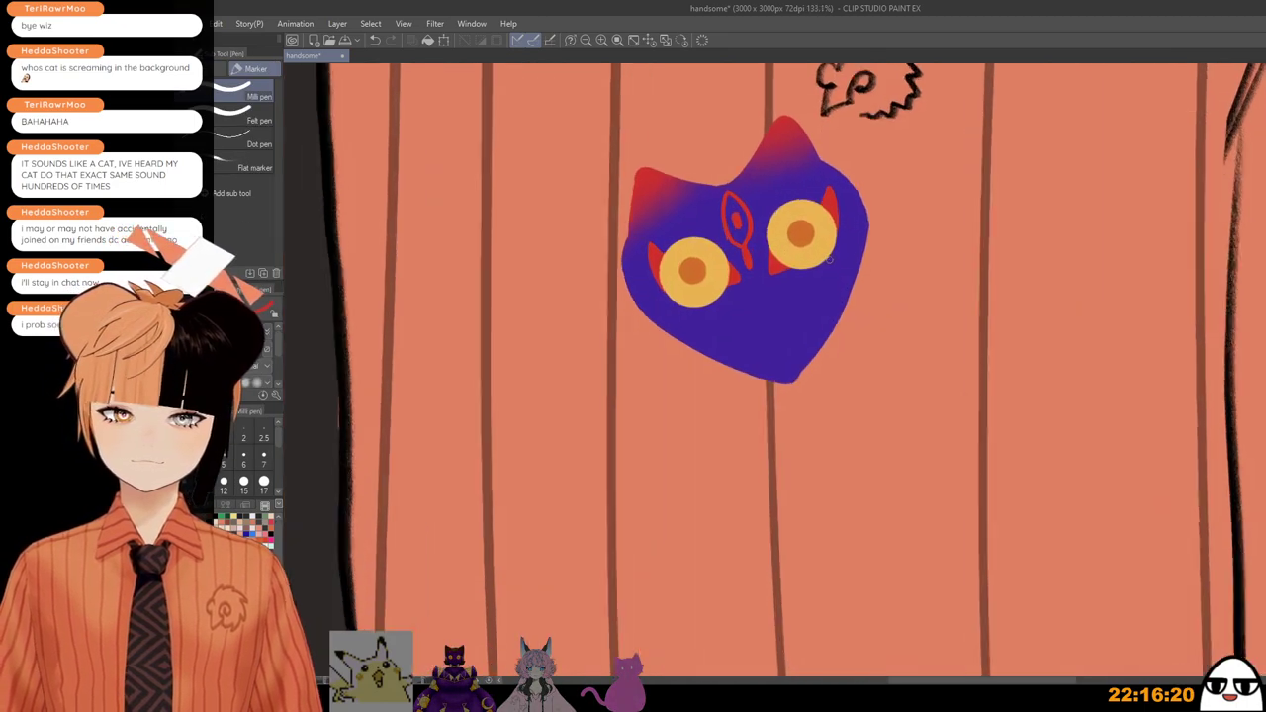
Step: Draw short, branching red marks beneath both yellow eyes of the purple cat mask with the Milli pen
{"action": "left_click_drag", "start_coordinate": [848, 237], "coordinate": [816, 281]}
{"action": "key", "text": "ctrl+z"}
{"action": "mouse_move", "coordinate": [850, 235]}
{"action": "left_mouse_down"}
{"action": "mouse_move", "coordinate": [822, 277]}
{"action": "mouse_move", "coordinate": [853, 259]}
{"action": "left_mouse_up"}
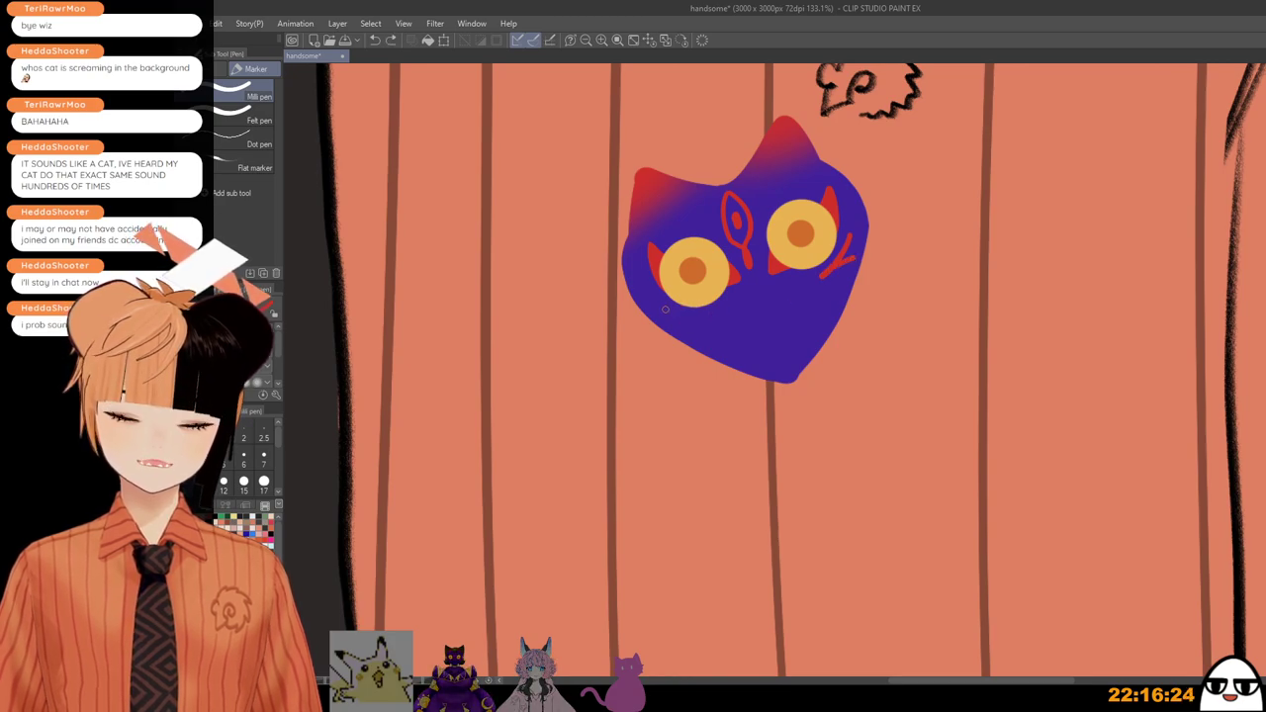
{"action": "left_click_drag", "start_coordinate": [665, 309], "coordinate": [699, 319]}
{"action": "key", "text": "ctrl+z"}
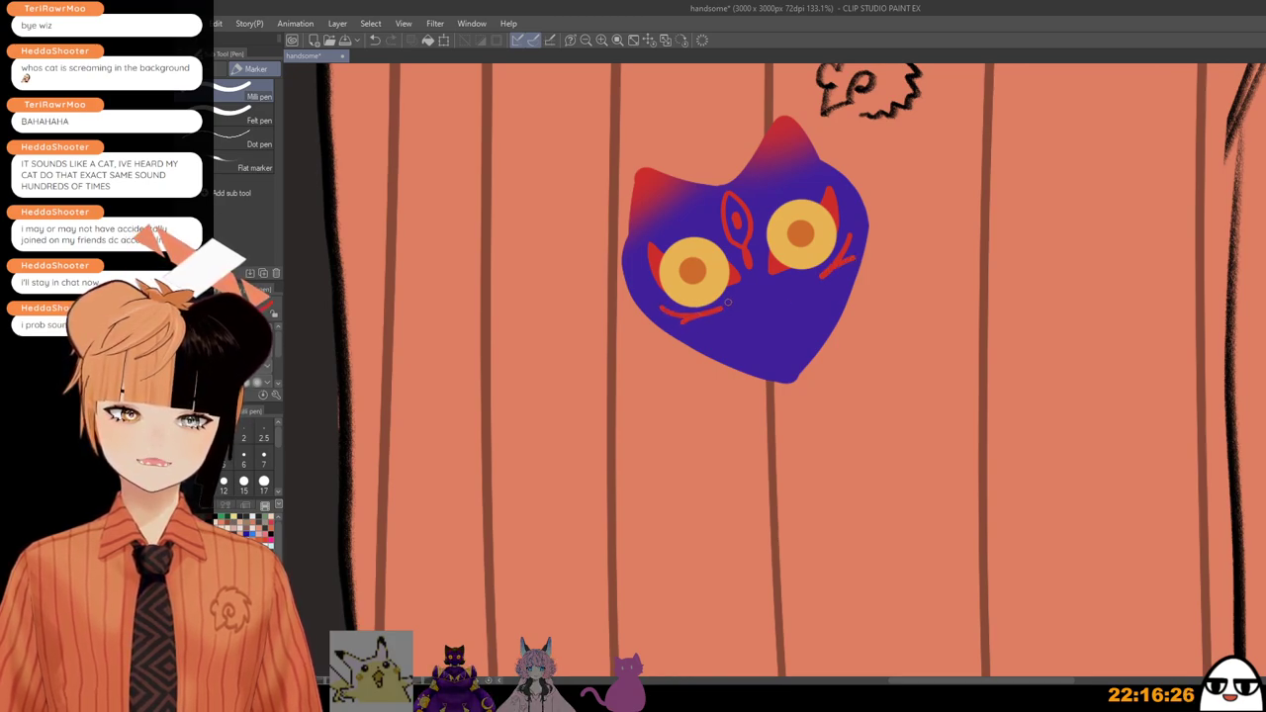
Step: Examine how the purple cat mask and the pink cat look within the whole illustration
{"action": "scroll", "coordinate": [732, 307], "scroll_direction": "down", "scroll_amount": 8}
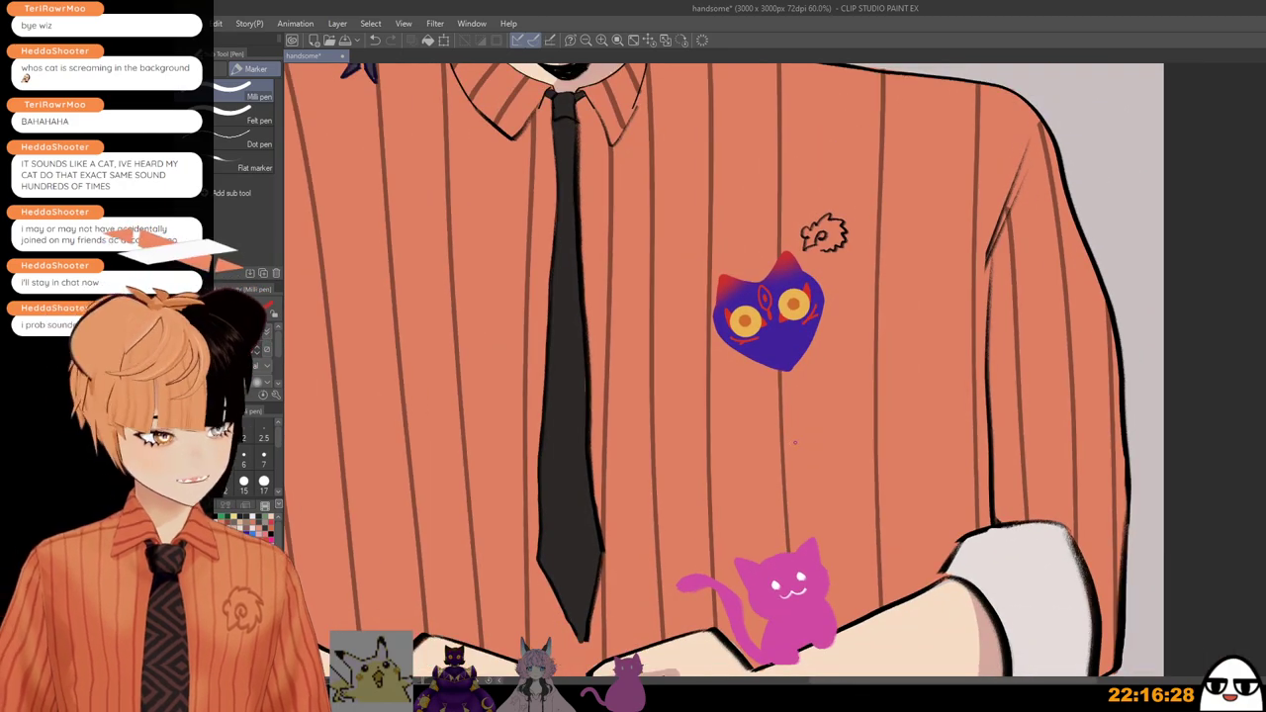
{"action": "scroll", "coordinate": [794, 442], "scroll_direction": "up", "scroll_amount": 3}
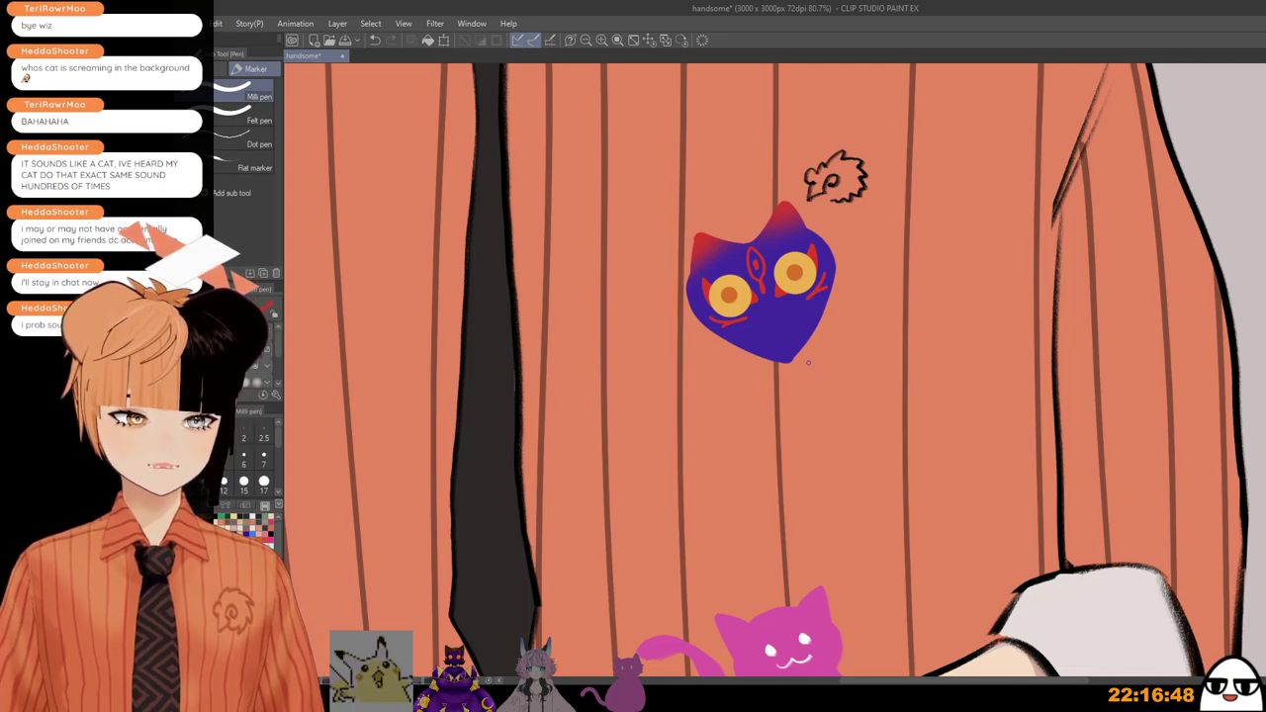
{"action": "scroll", "coordinate": [831, 386], "scroll_direction": "down", "scroll_amount": 3}
{"action": "scroll", "coordinate": [847, 419], "scroll_direction": "down", "scroll_amount": 2}
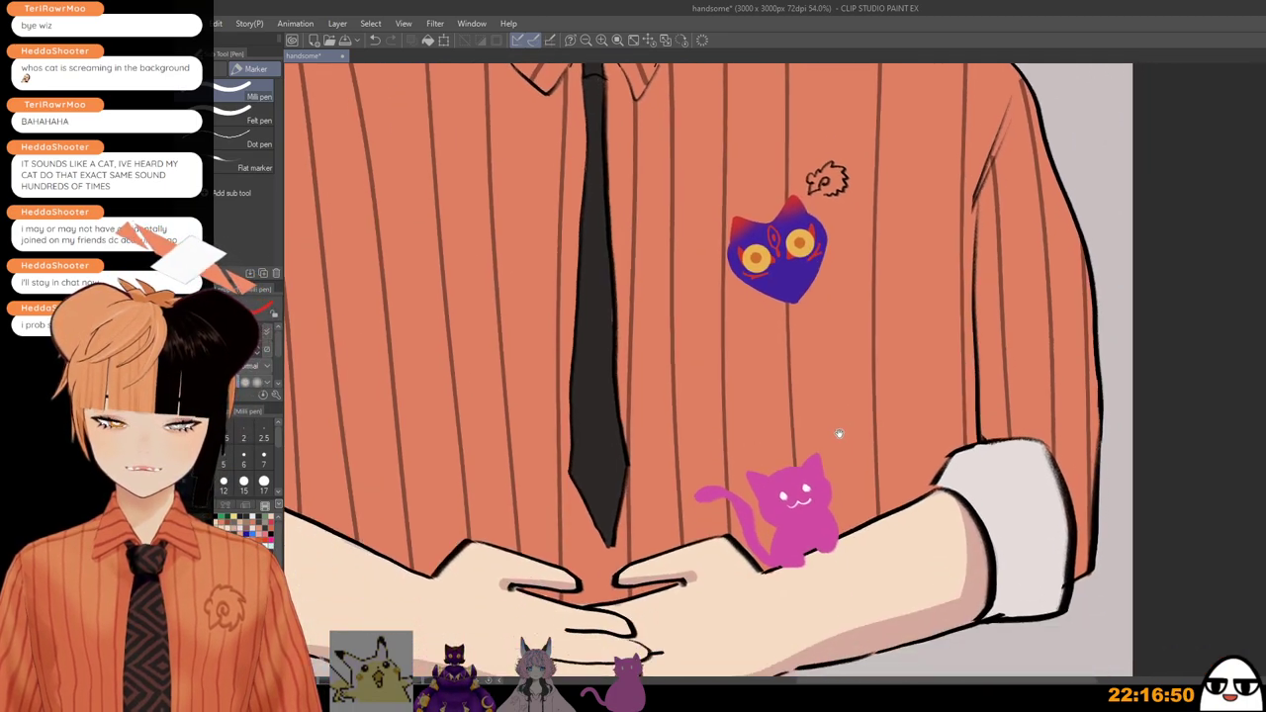
{"action": "scroll", "coordinate": [876, 514], "scroll_direction": "up", "scroll_amount": 2}
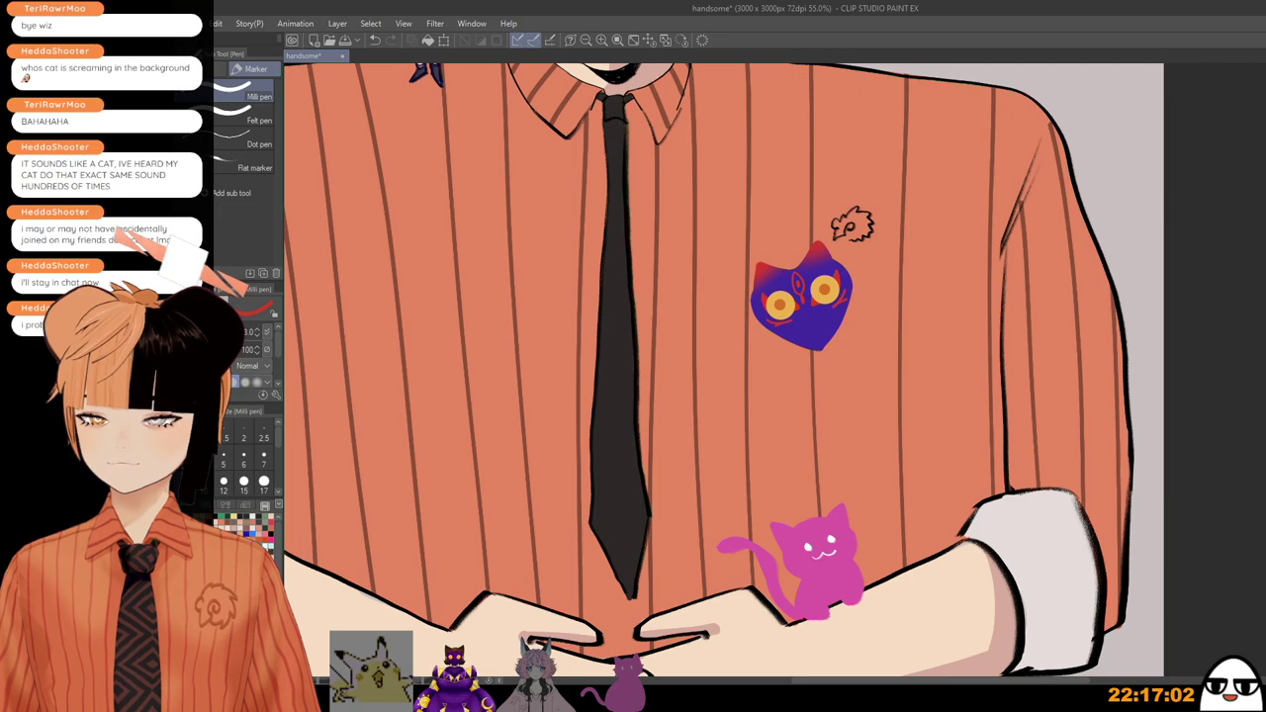
{"action": "scroll", "coordinate": [893, 399], "scroll_direction": "down", "scroll_amount": 2}
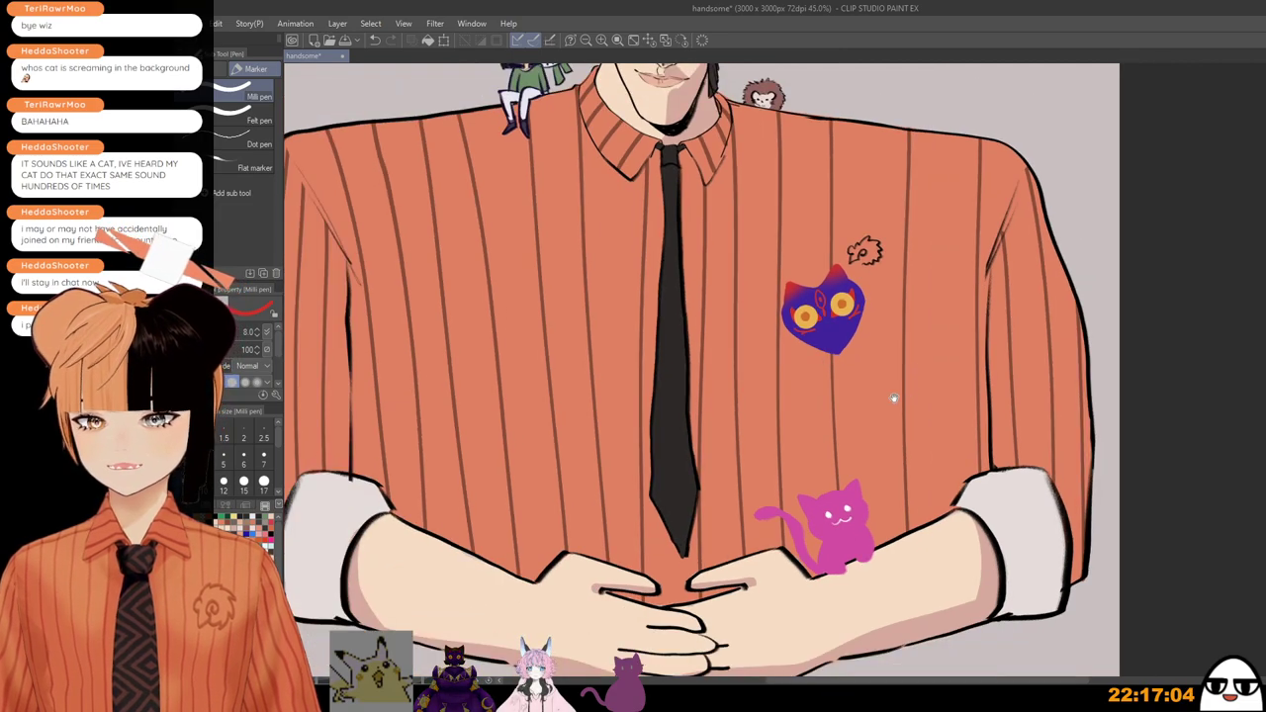
{"action": "left_click_drag", "start_coordinate": [893, 399], "coordinate": [922, 456]}
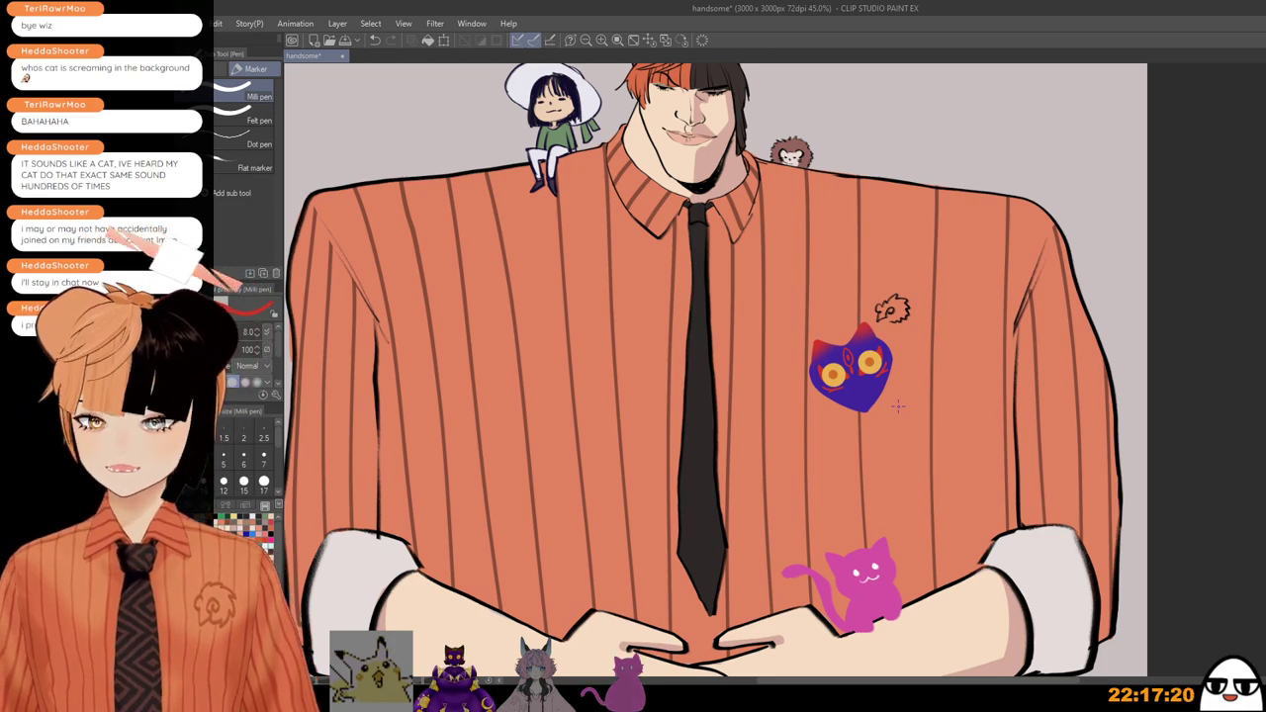
{"action": "scroll", "coordinate": [861, 416], "scroll_direction": "down", "scroll_amount": 2}
{"action": "scroll", "coordinate": [874, 452], "scroll_direction": "down", "scroll_amount": 2}
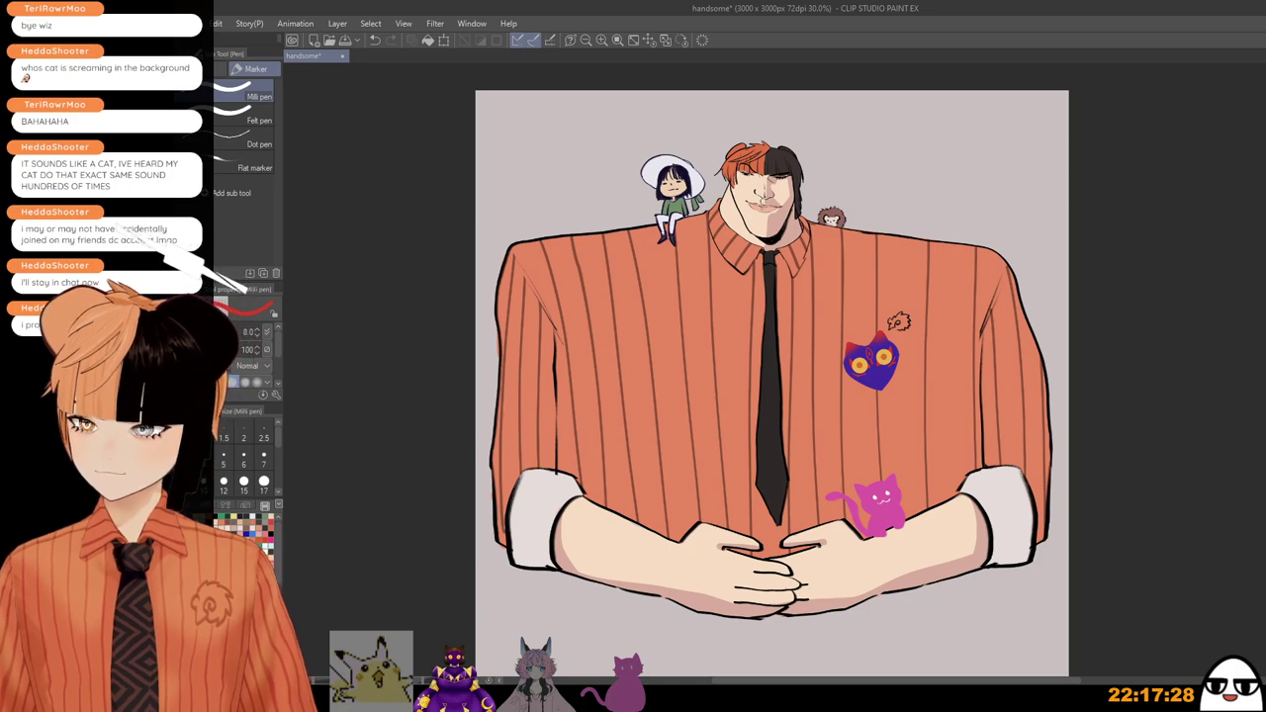
{"action": "scroll", "coordinate": [803, 413], "scroll_direction": "up", "scroll_amount": 2}
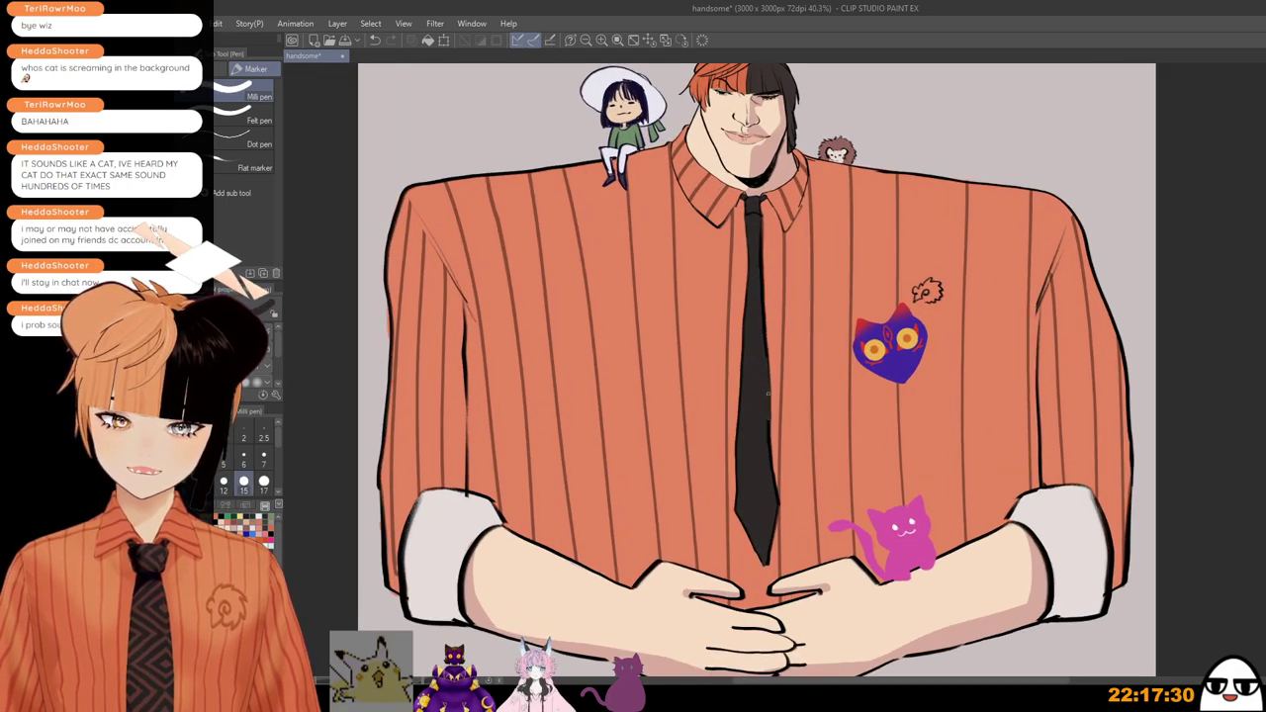
{"action": "scroll", "coordinate": [770, 322], "scroll_direction": "down", "scroll_amount": 2}
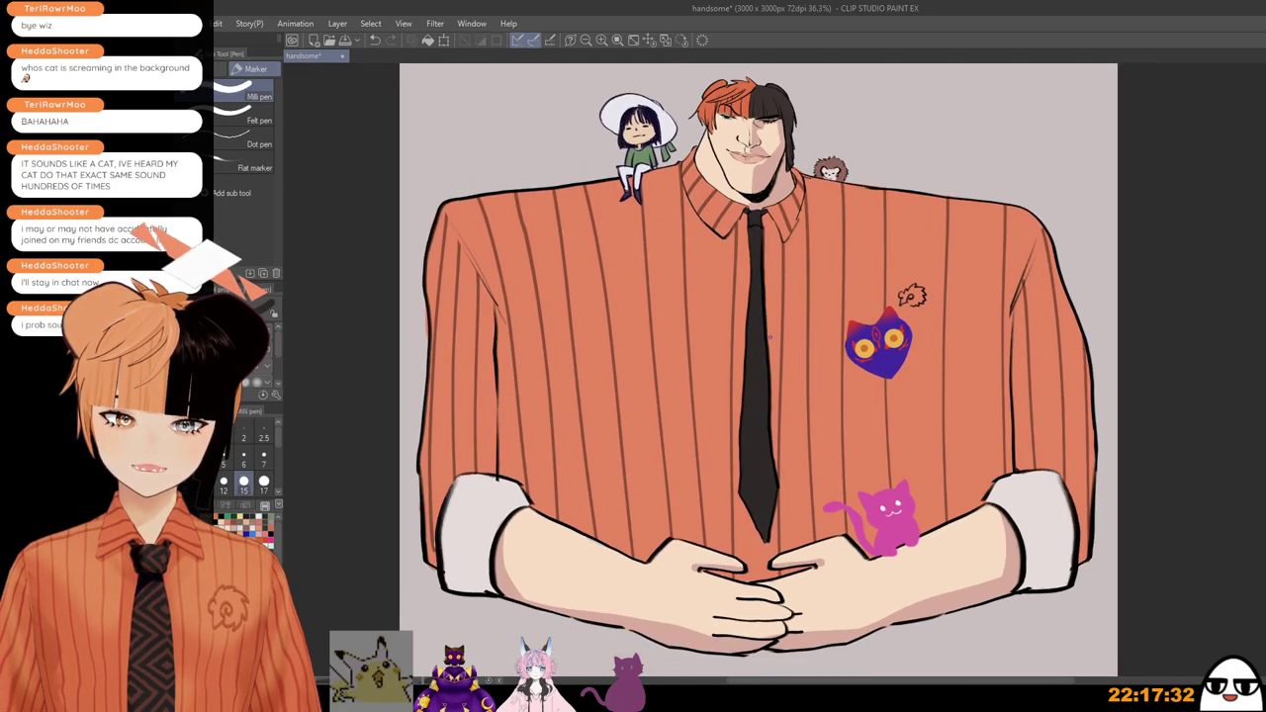
{"action": "scroll", "coordinate": [817, 484], "scroll_direction": "up", "scroll_amount": 1}
{"action": "scroll", "coordinate": [817, 484], "scroll_direction": "up", "scroll_amount": 1}
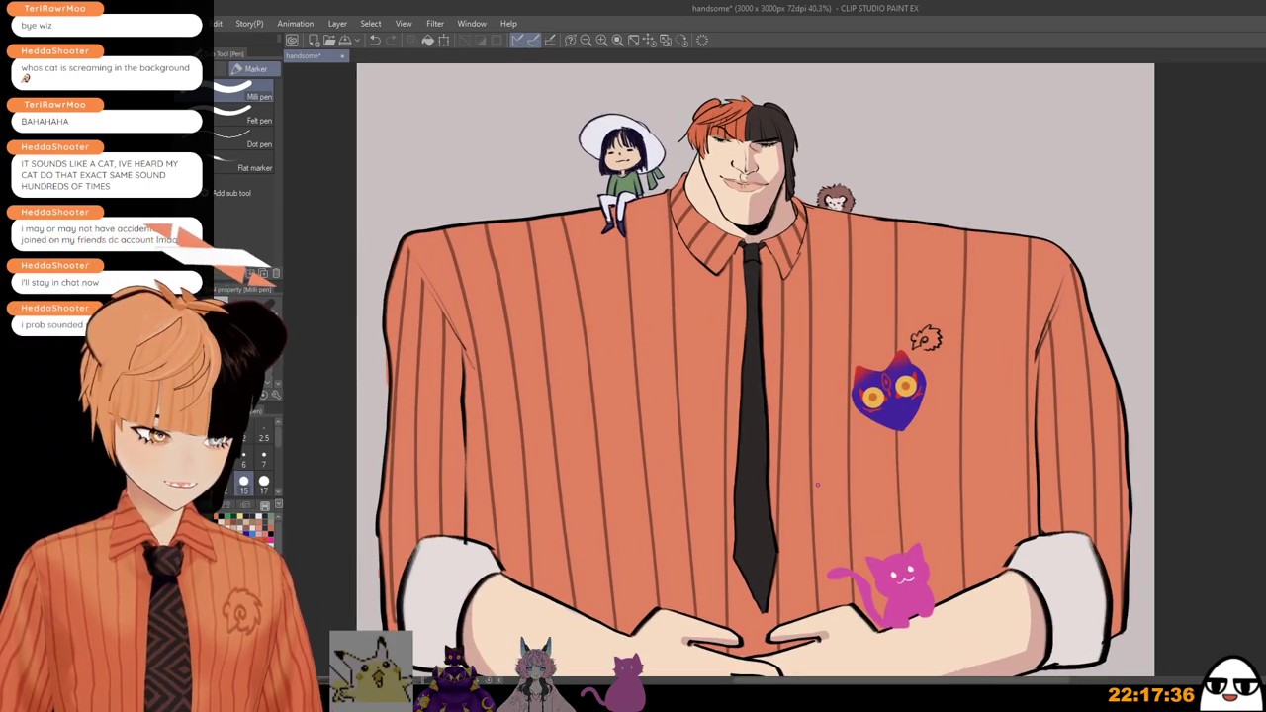
{"action": "scroll", "coordinate": [805, 534], "scroll_direction": "down", "scroll_amount": 1}
{"action": "scroll", "coordinate": [805, 485], "scroll_direction": "down", "scroll_amount": 2}
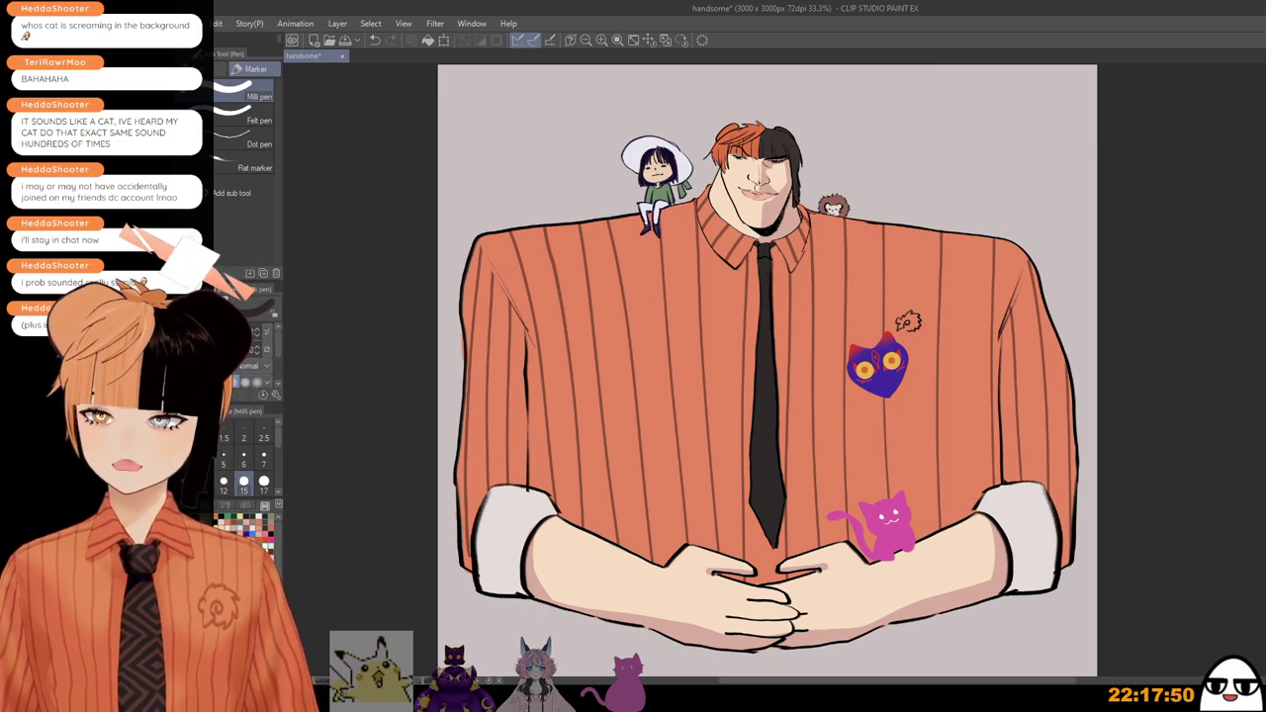
Step: Check the sleeves, cuffs and clasped hands up close and against the overall composition
{"action": "key", "text": "ctrl+comma"}
{"action": "key", "text": "ctrl+comma"}
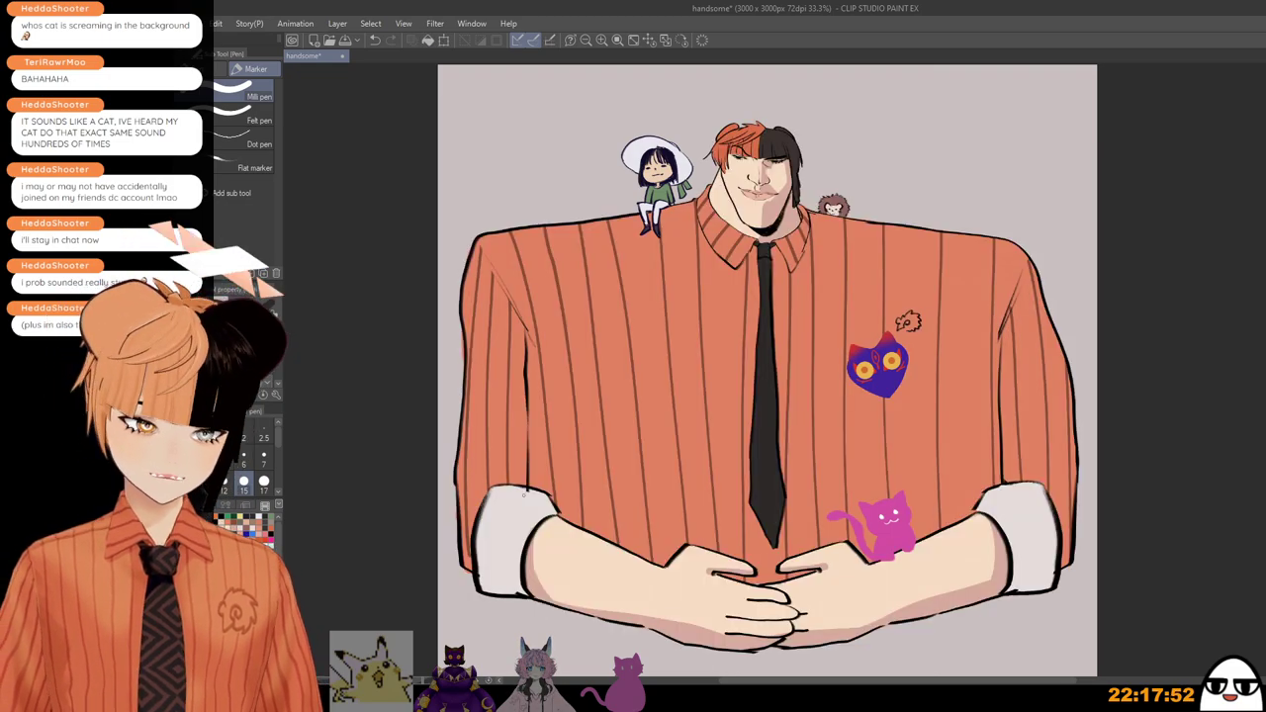
{"action": "scroll", "coordinate": [529, 493], "scroll_direction": "up", "scroll_amount": 2}
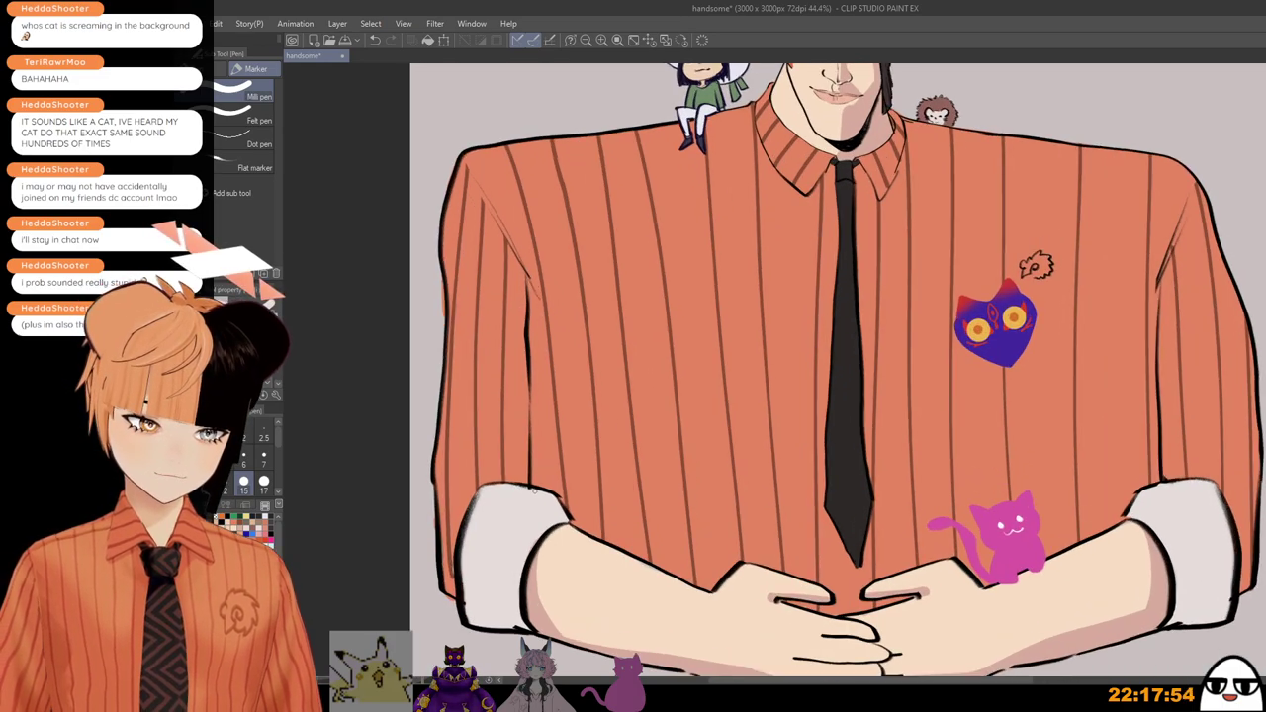
{"action": "scroll", "coordinate": [1028, 525], "scroll_direction": "down", "scroll_amount": 4}
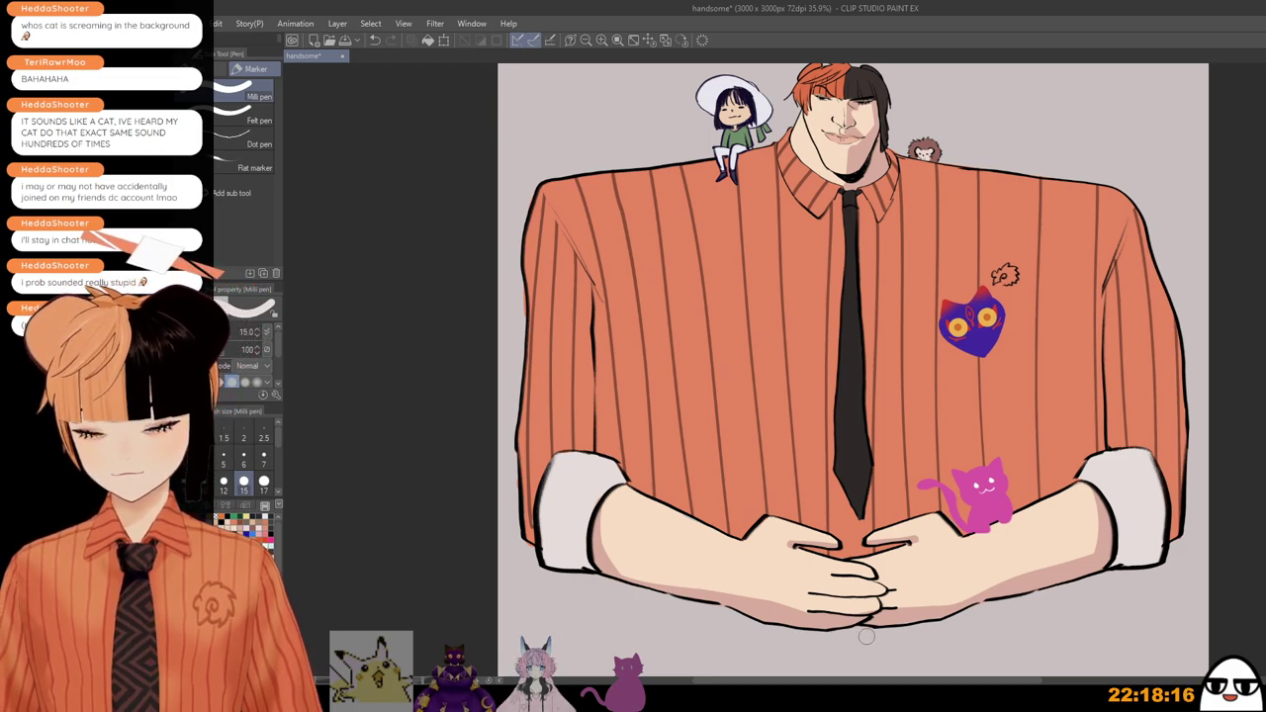
{"action": "key", "text": "ctrl+minus"}
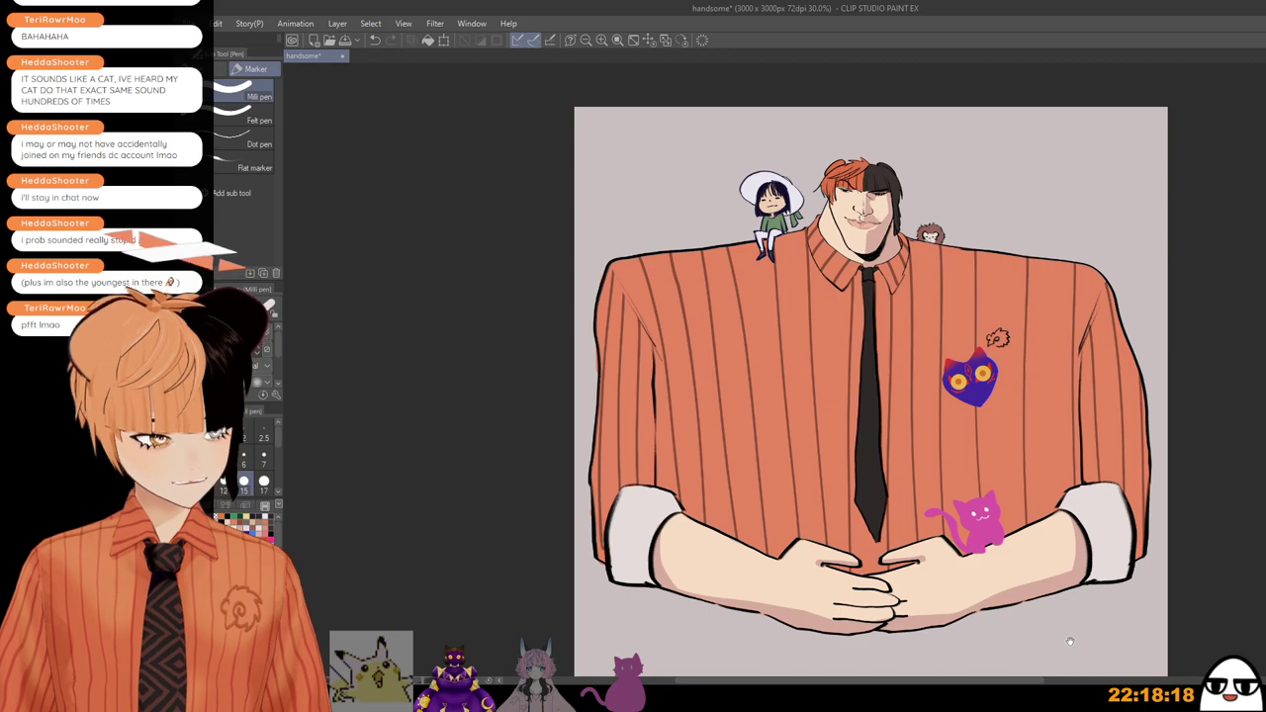
{"action": "left_click_drag", "start_coordinate": [1060, 620], "coordinate": [1047, 591]}
{"action": "left_click_drag", "start_coordinate": [1072, 634], "coordinate": [1015, 585]}
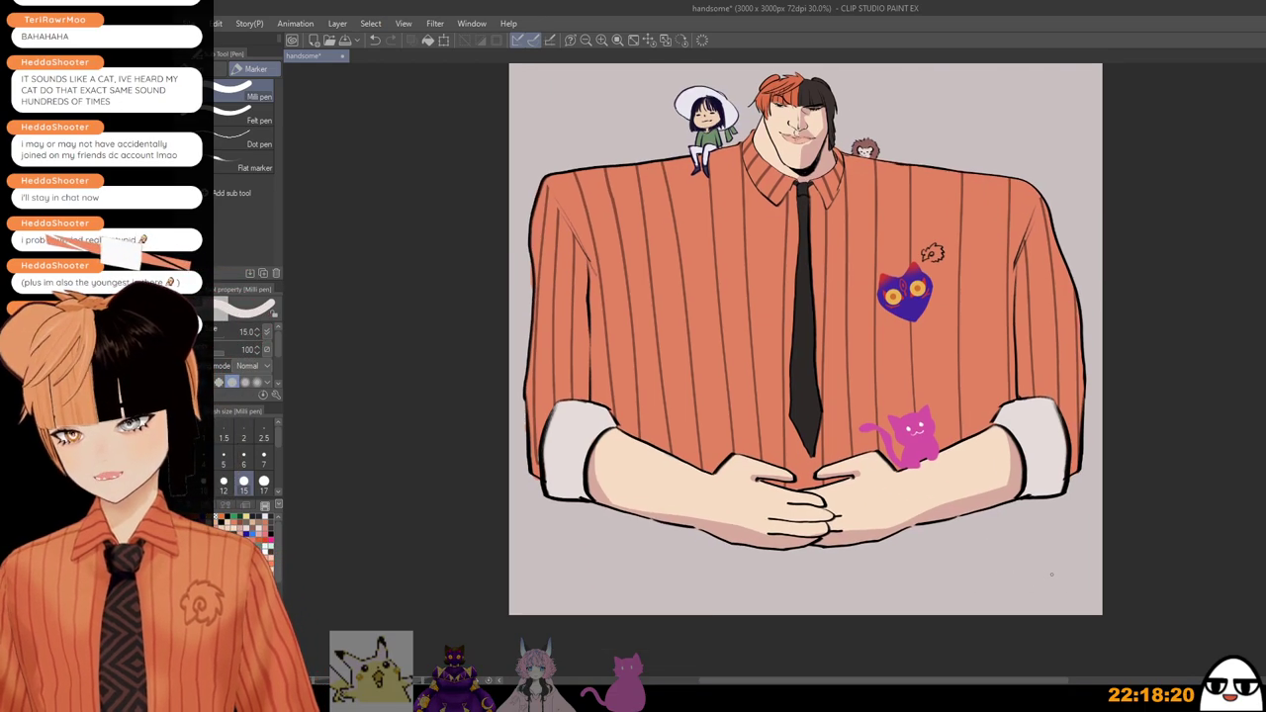
{"action": "scroll", "coordinate": [1057, 571], "scroll_direction": "up", "scroll_amount": 2}
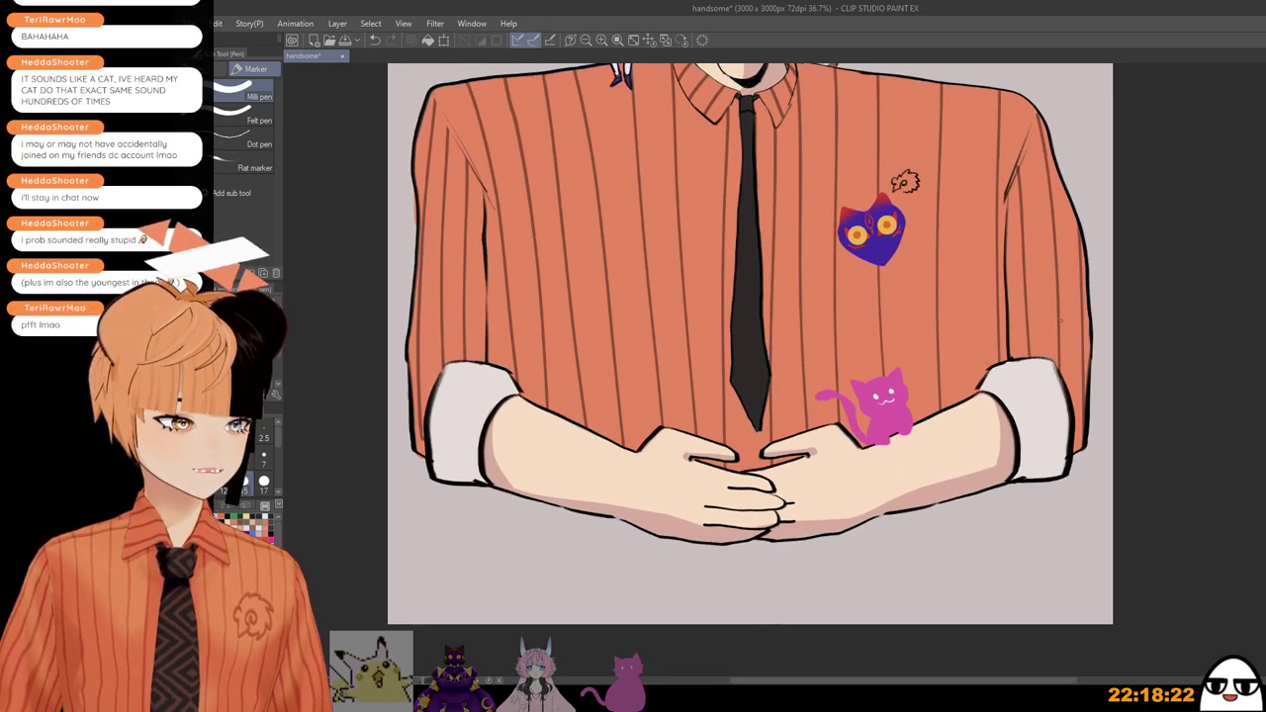
{"action": "scroll", "coordinate": [1053, 409], "scroll_direction": "up", "scroll_amount": 1}
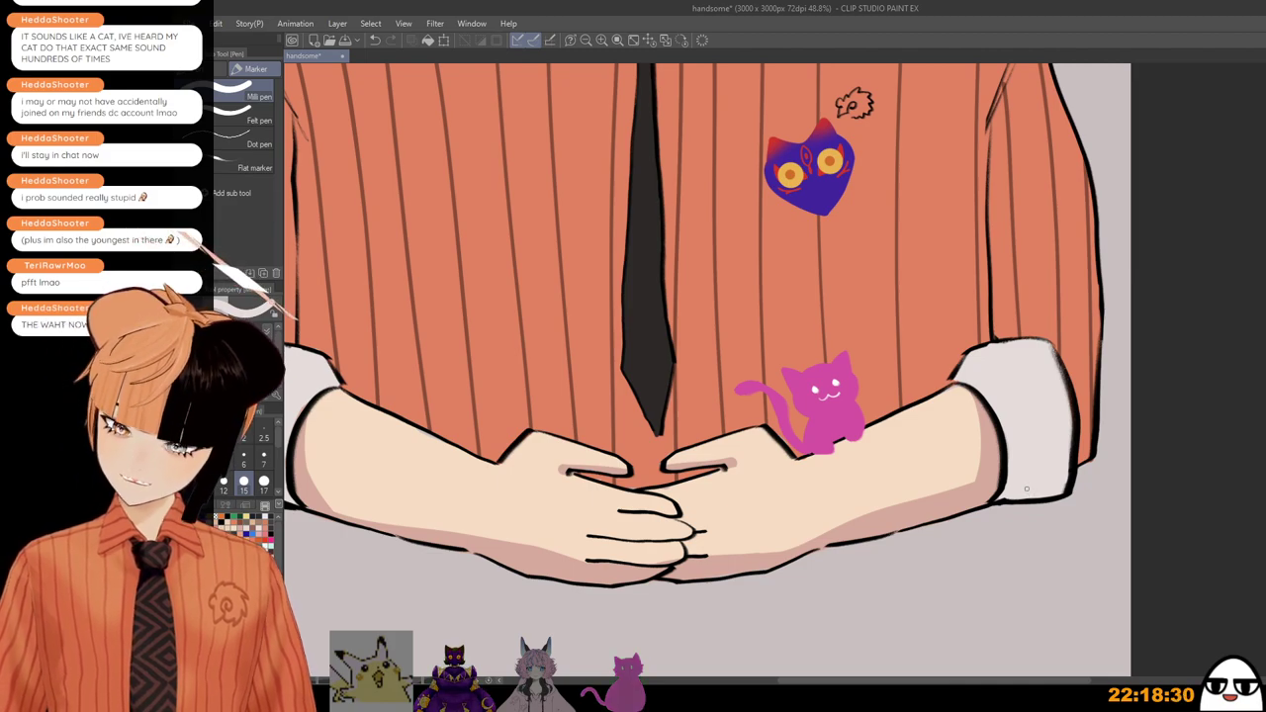
{"action": "scroll", "coordinate": [1025, 489], "scroll_direction": "down", "scroll_amount": 2}
{"action": "scroll", "coordinate": [1026, 488], "scroll_direction": "down", "scroll_amount": 1}
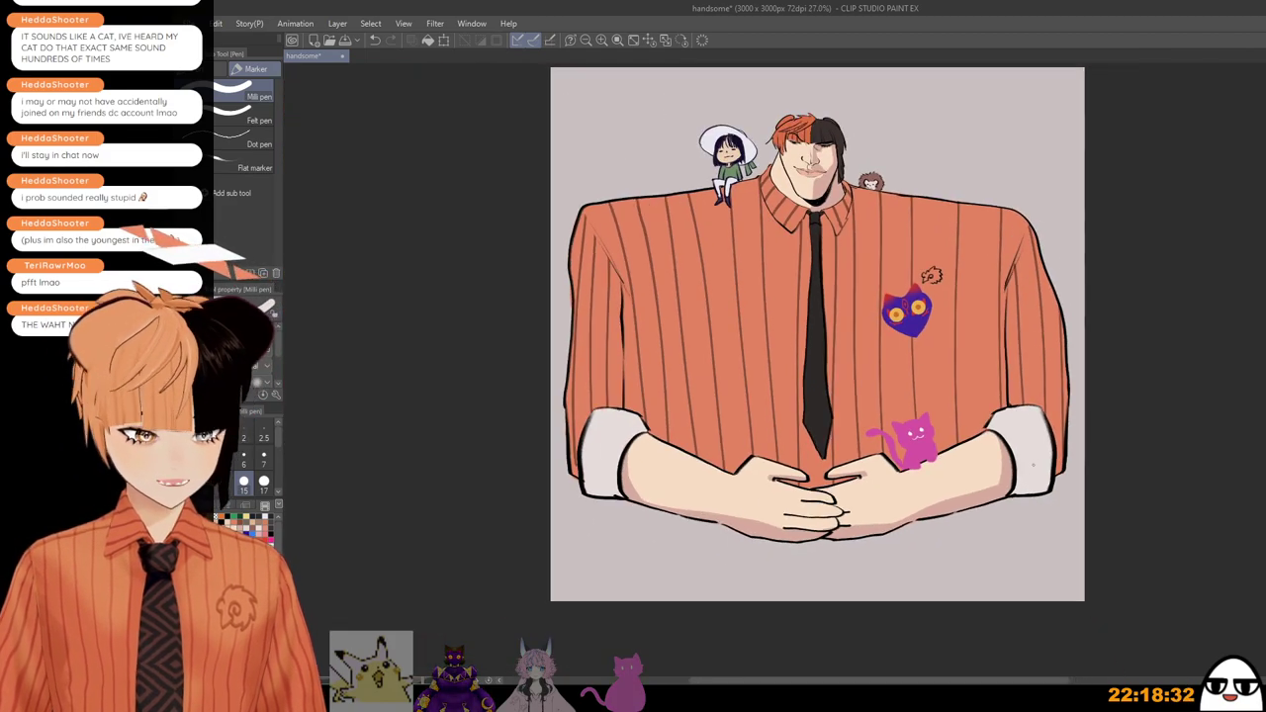
{"action": "left_click_drag", "start_coordinate": [1025, 488], "coordinate": [1050, 542]}
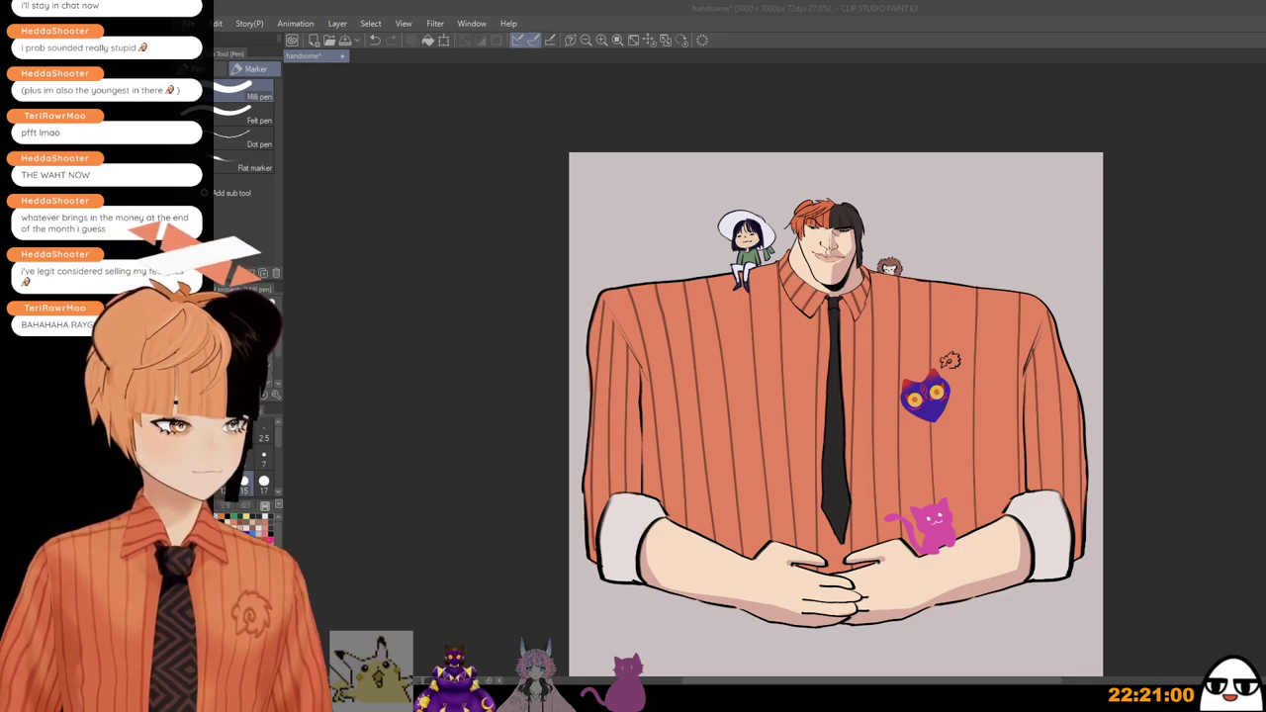
Step: Draw a cartoon eye with a curved lid and filled black pupil on the left-side forearm using Artemus Hard at size 20
{"action": "left_click", "coordinate": [945, 11]}
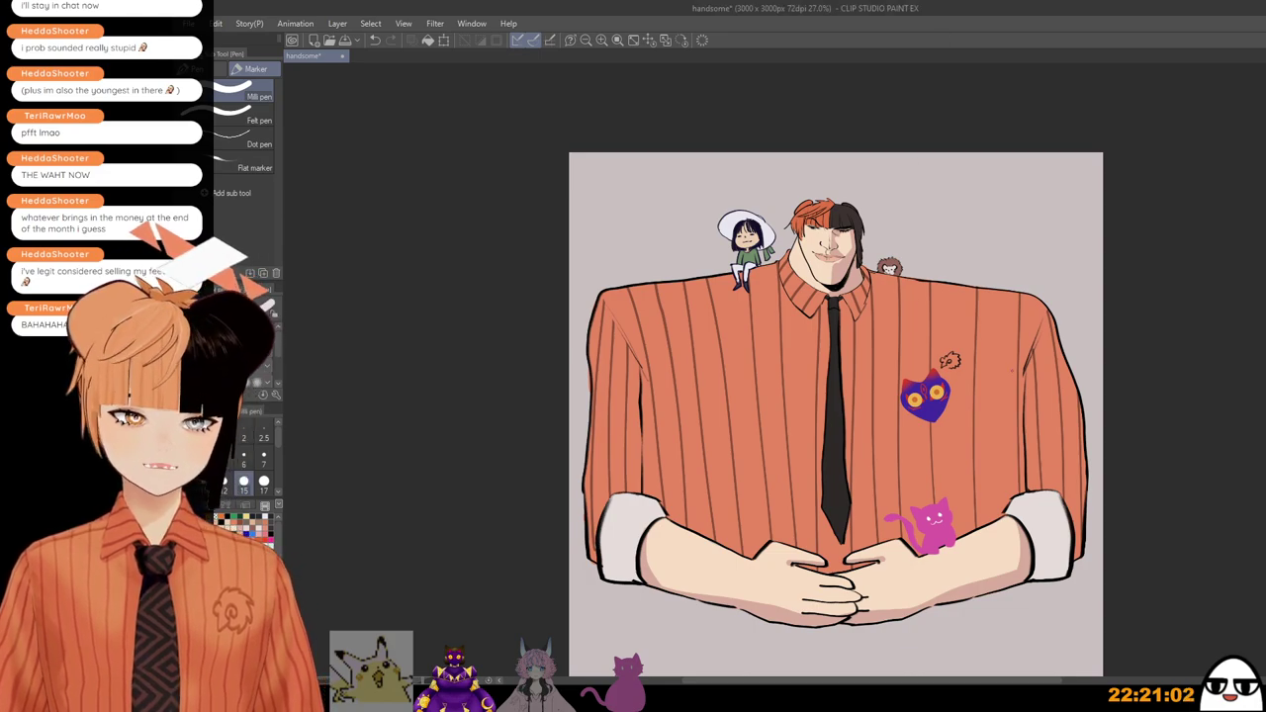
{"action": "scroll", "coordinate": [974, 368], "scroll_direction": "up", "scroll_amount": 2}
{"action": "left_click_drag", "start_coordinate": [975, 479], "coordinate": [1017, 469]}
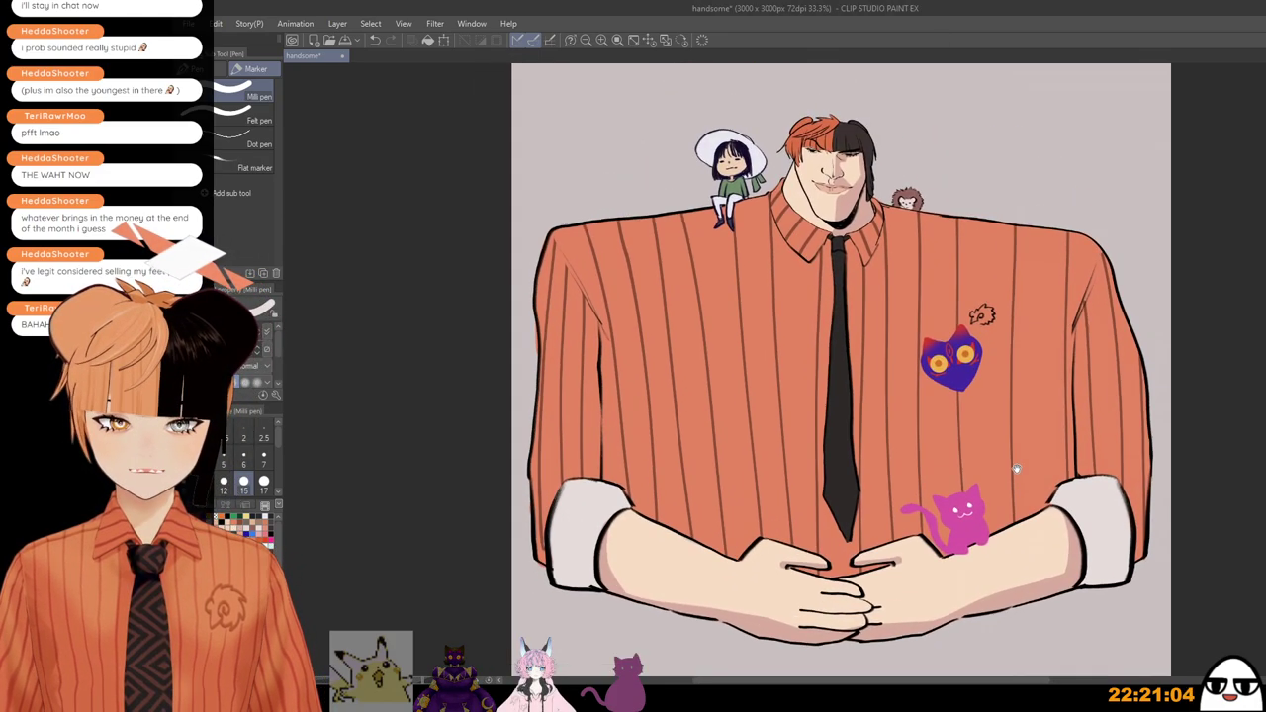
{"action": "scroll", "coordinate": [1017, 469], "scroll_direction": "up", "scroll_amount": 2}
{"action": "left_click_drag", "start_coordinate": [927, 457], "coordinate": [1002, 267]}
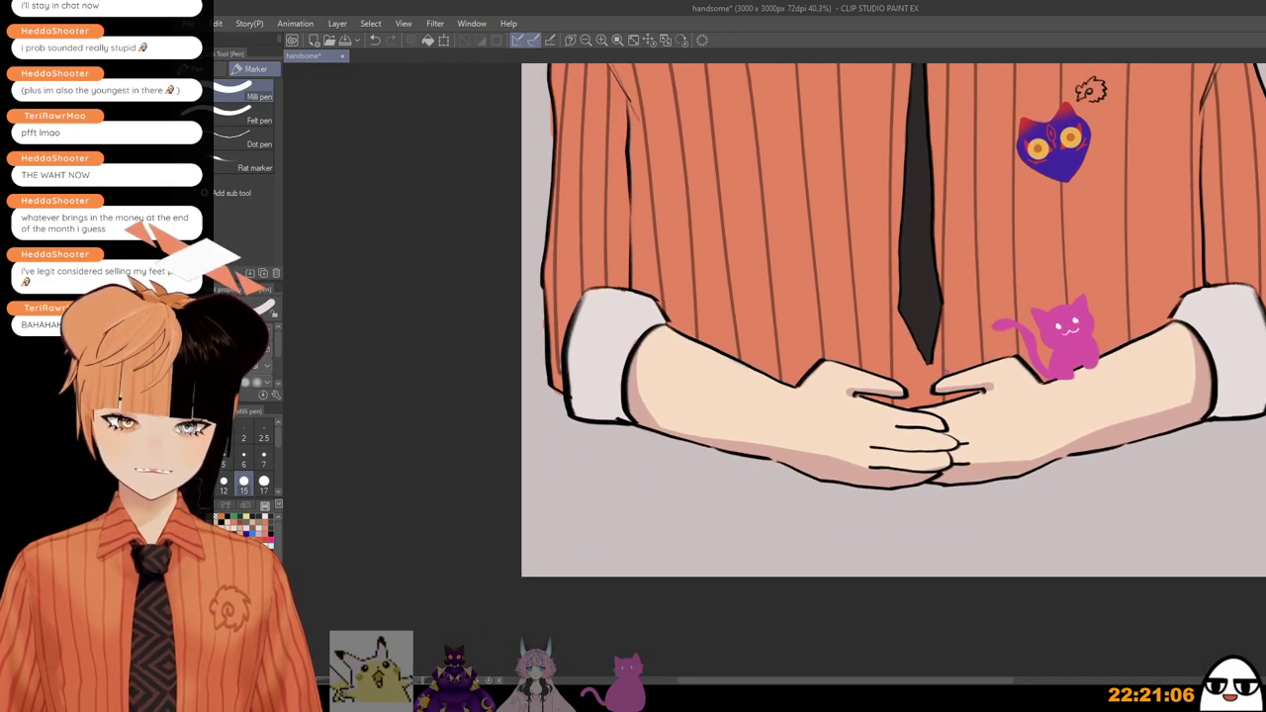
{"action": "key", "text": "ctrl+t"}
{"action": "left_click", "coordinate": [968, 520]}
{"action": "key", "text": "r"}
{"action": "left_click_drag", "start_coordinate": [1049, 494], "coordinate": [717, 617]}
{"action": "left_click_drag", "start_coordinate": [942, 473], "coordinate": [1036, 535]}
{"action": "scroll", "coordinate": [1036, 536], "scroll_direction": "up", "scroll_amount": 4}
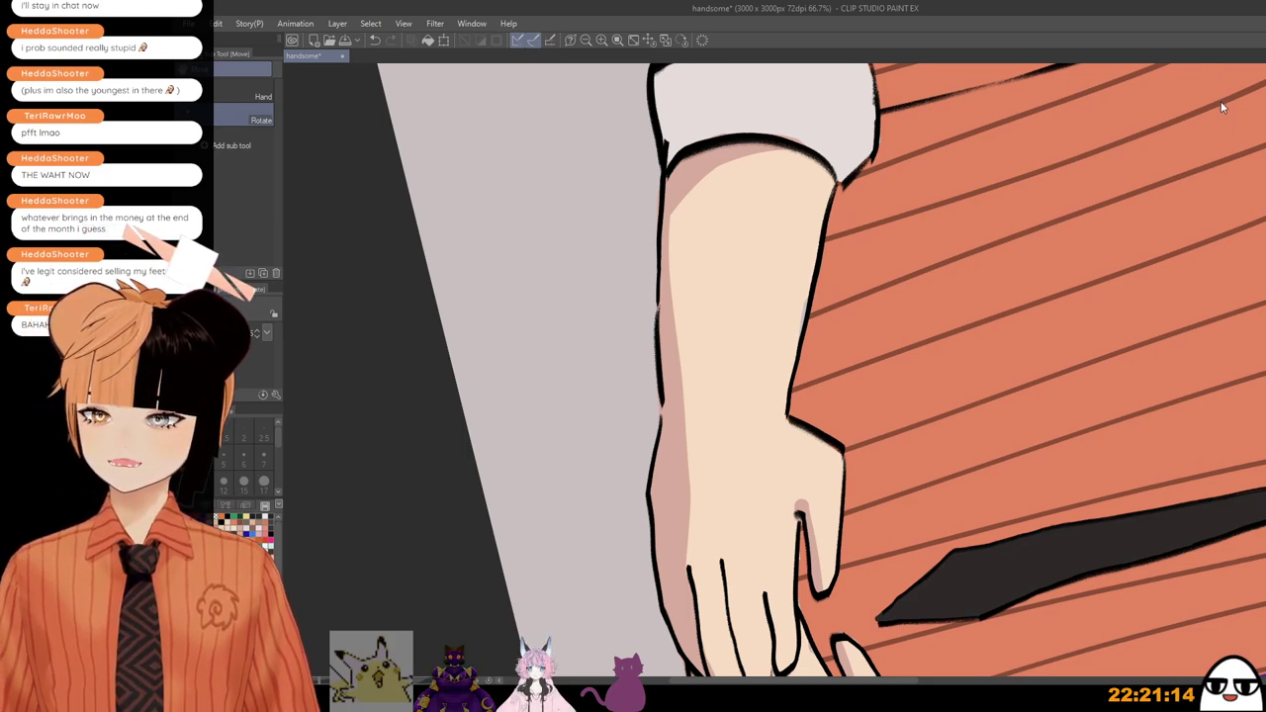
{"action": "key", "text": "p"}
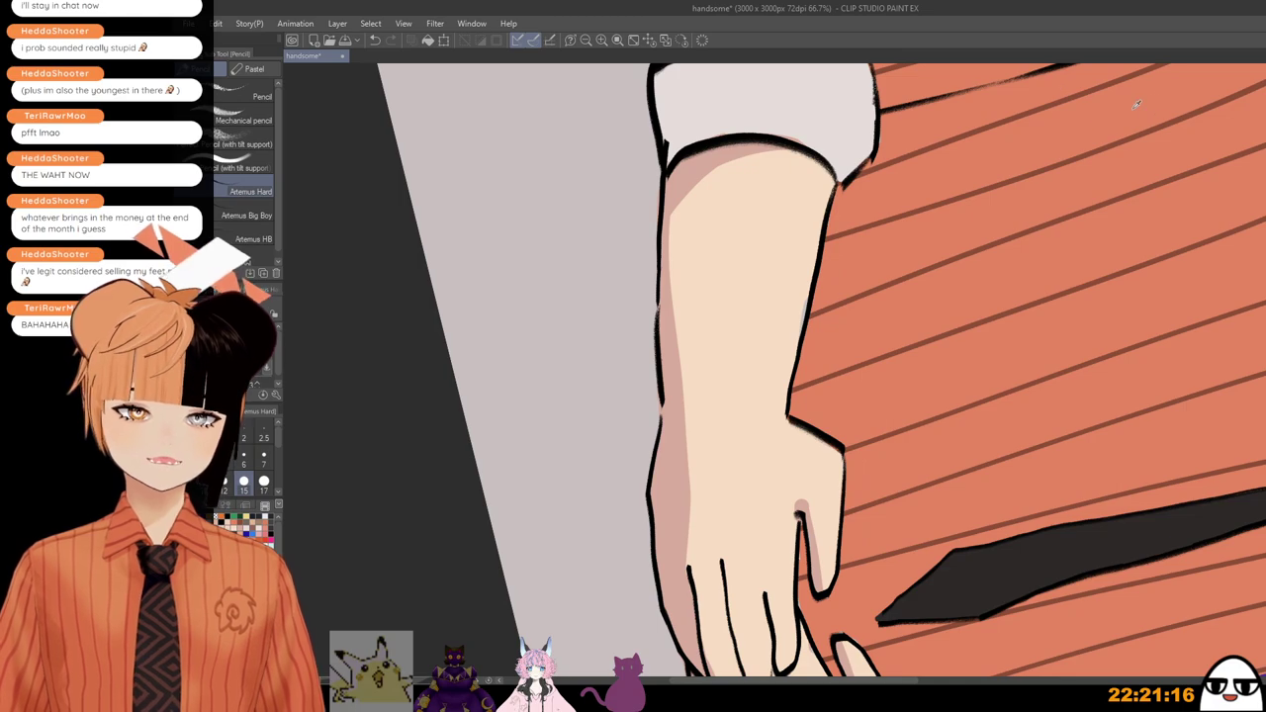
{"action": "scroll", "coordinate": [697, 274], "scroll_direction": "up", "scroll_amount": 2}
{"action": "key", "text": "]"}
{"action": "left_click_drag", "start_coordinate": [695, 256], "coordinate": [661, 280]}
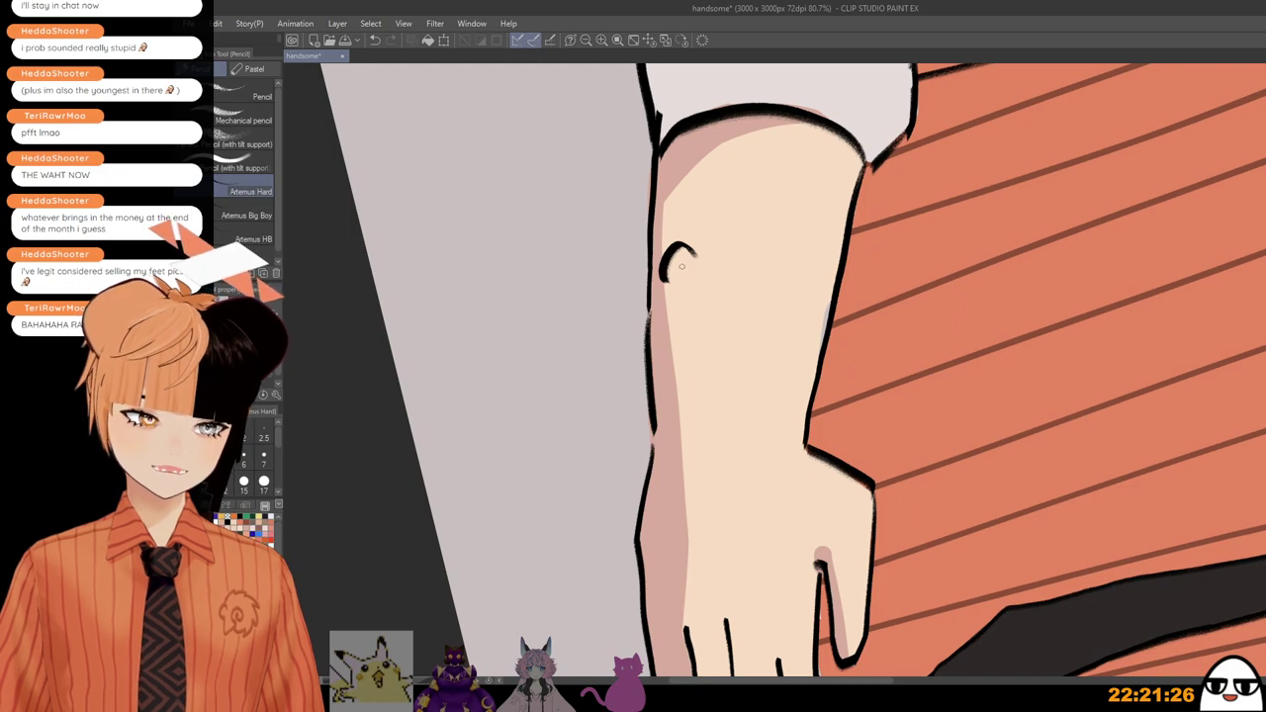
{"action": "mouse_move", "coordinate": [679, 263]}
{"action": "left_mouse_down"}
{"action": "mouse_move", "coordinate": [683, 293]}
{"action": "mouse_move", "coordinate": [688, 280]}
{"action": "mouse_move", "coordinate": [694, 294]}
{"action": "mouse_move", "coordinate": [681, 294]}
{"action": "left_mouse_up"}
{"action": "key", "text": "ctrl+z"}
{"action": "left_click_drag", "start_coordinate": [680, 265], "coordinate": [685, 298]}
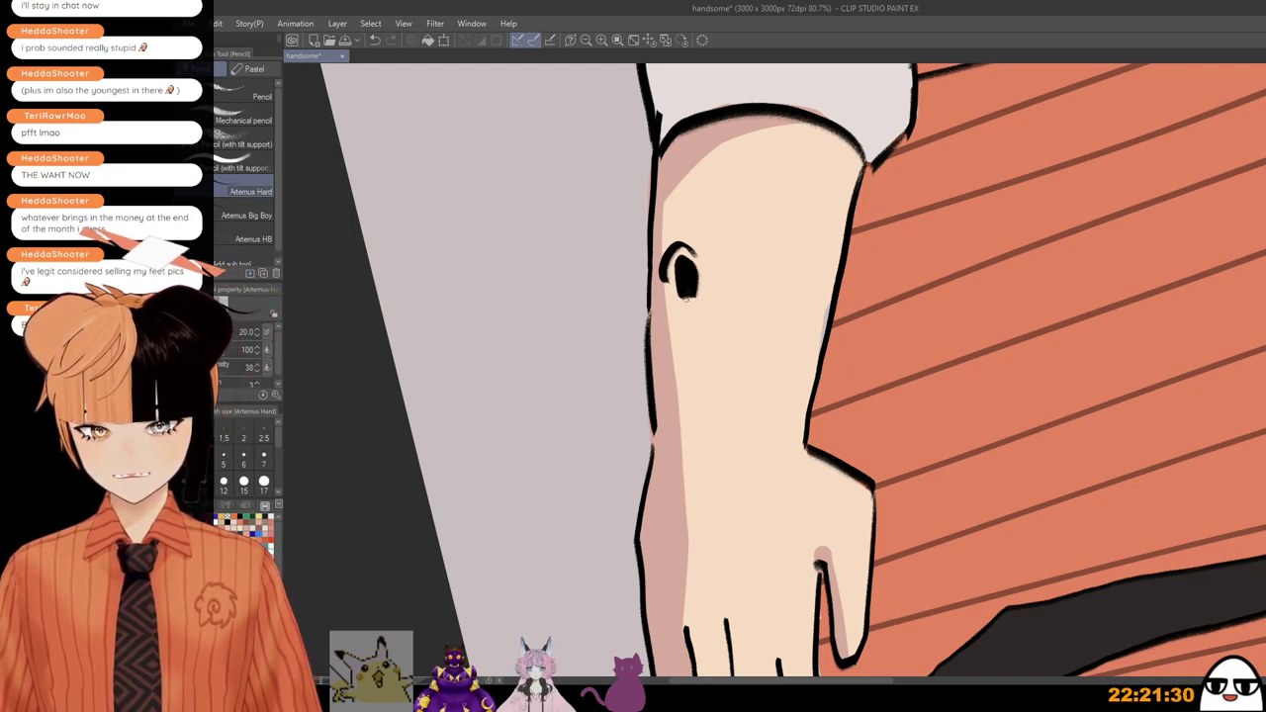
Step: Draw a matching second eye on the forearm and color both eyes with white highlights and red irises
{"action": "mouse_move", "coordinate": [737, 248]}
{"action": "left_mouse_down"}
{"action": "mouse_move", "coordinate": [789, 260]}
{"action": "mouse_move", "coordinate": [780, 243]}
{"action": "mouse_move", "coordinate": [791, 260]}
{"action": "mouse_move", "coordinate": [756, 285]}
{"action": "left_mouse_up"}
{"action": "key", "text": "ctrl+z"}
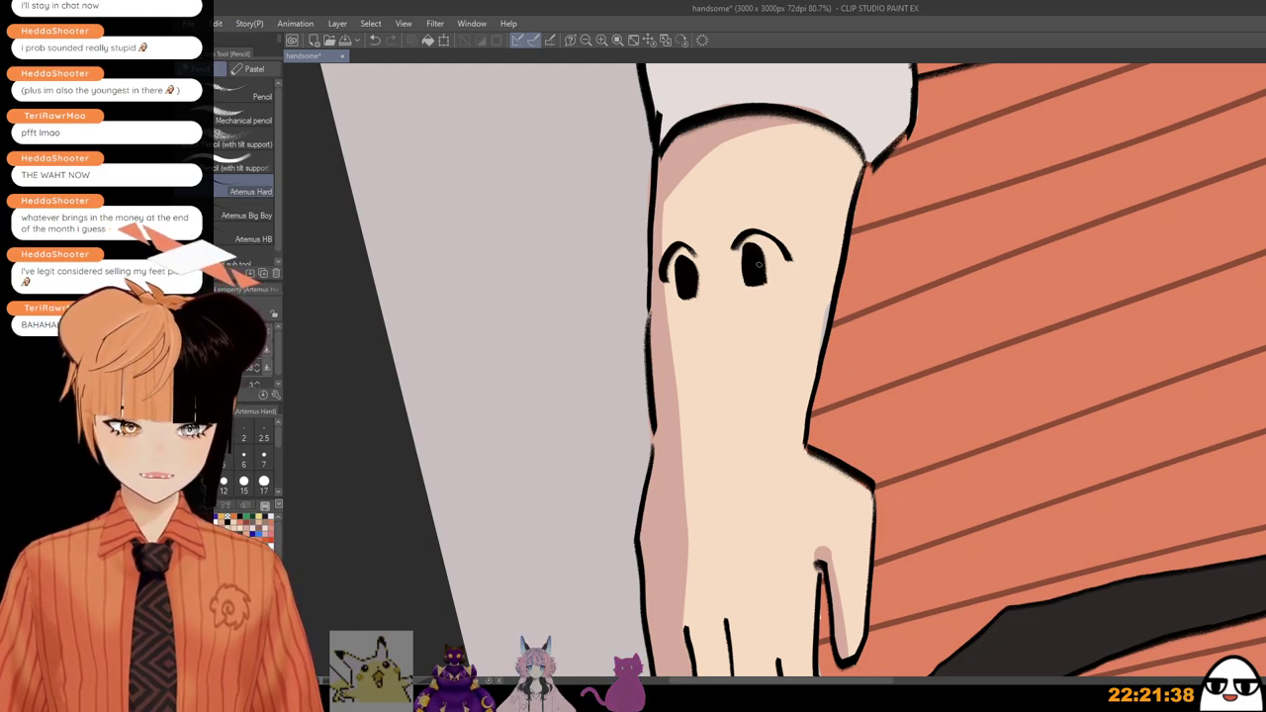
{"action": "left_click", "coordinate": [687, 264]}
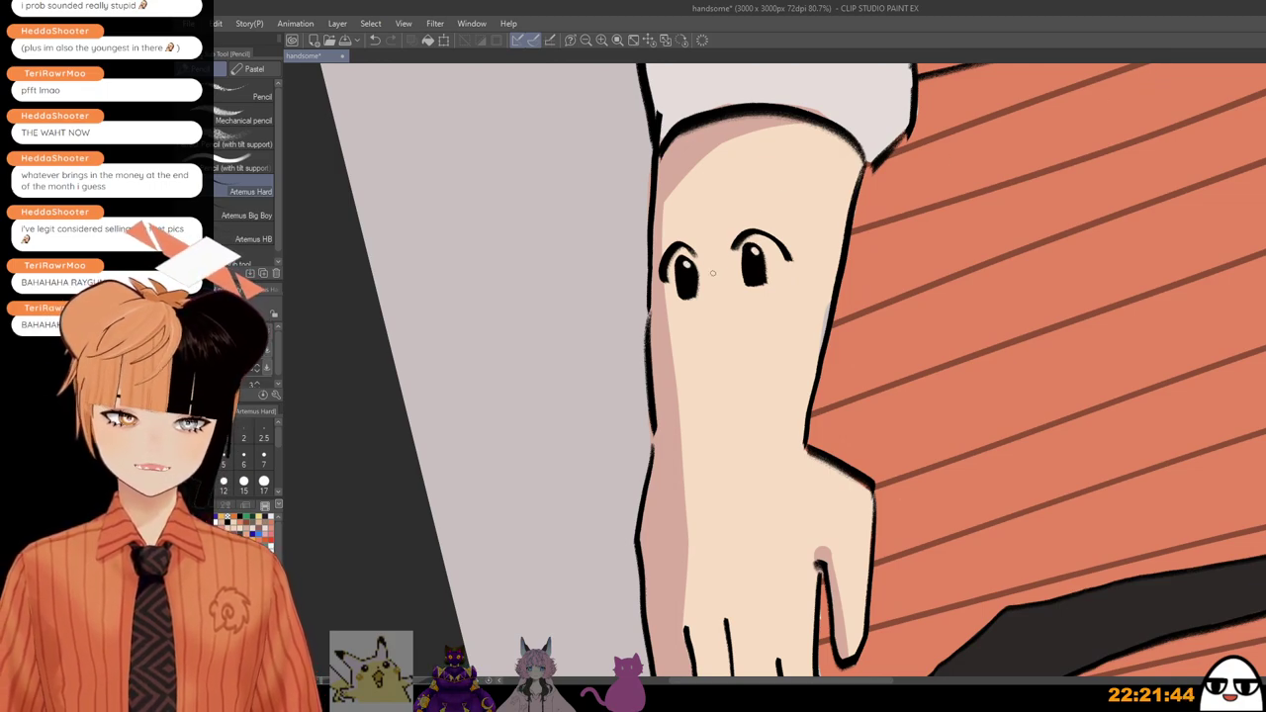
{"action": "left_click_drag", "start_coordinate": [686, 290], "coordinate": [683, 282]}
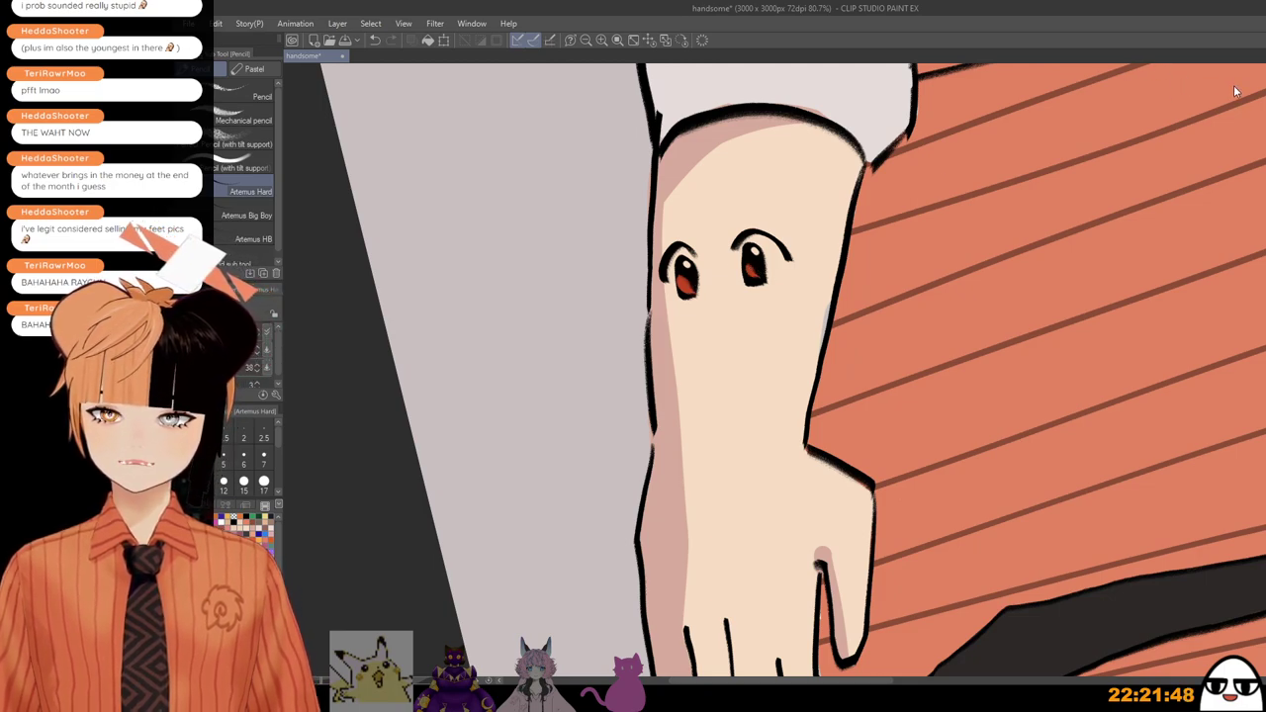
Step: Add black eyelashes to the outer corners of both forearm eyes with the Milli pen at size 7
{"action": "key", "text": "p"}
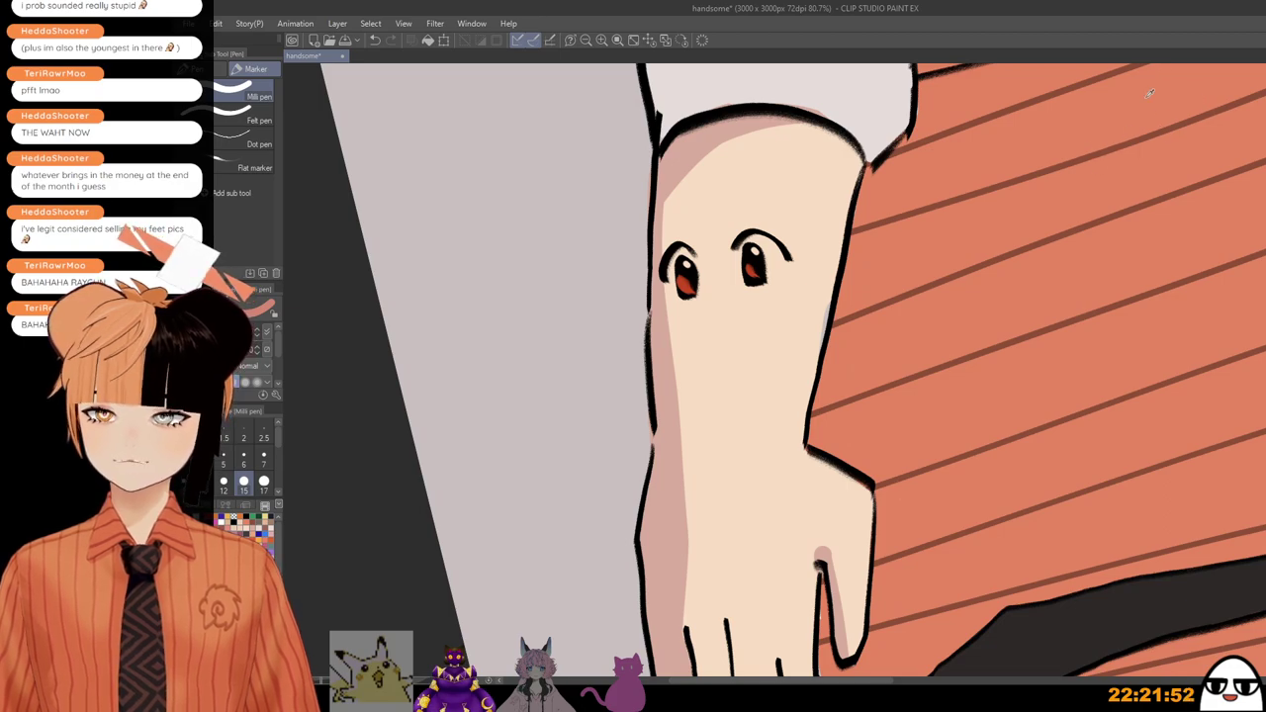
{"action": "scroll", "coordinate": [706, 267], "scroll_direction": "up", "scroll_amount": 1}
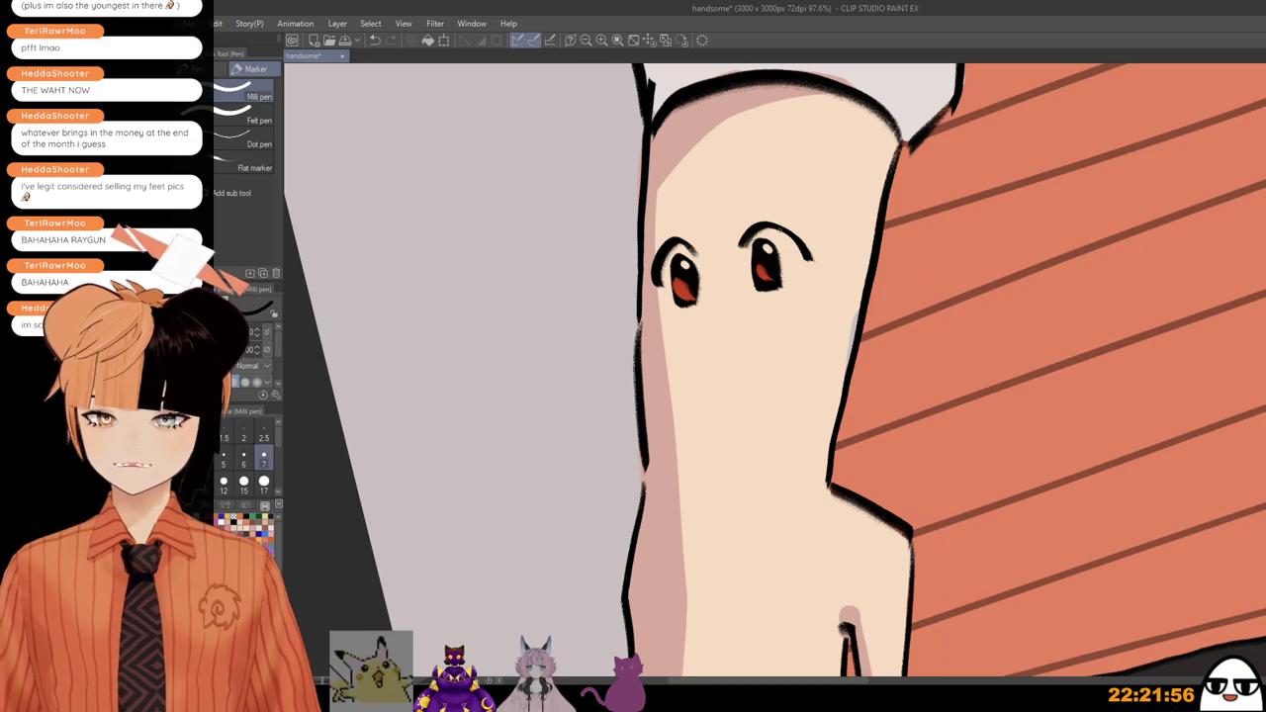
{"action": "mouse_move", "coordinate": [779, 232]}
{"action": "left_mouse_down"}
{"action": "mouse_move", "coordinate": [802, 226]}
{"action": "mouse_move", "coordinate": [850, 286]}
{"action": "left_mouse_up"}
{"action": "left_click_drag", "start_coordinate": [723, 266], "coordinate": [713, 257]}
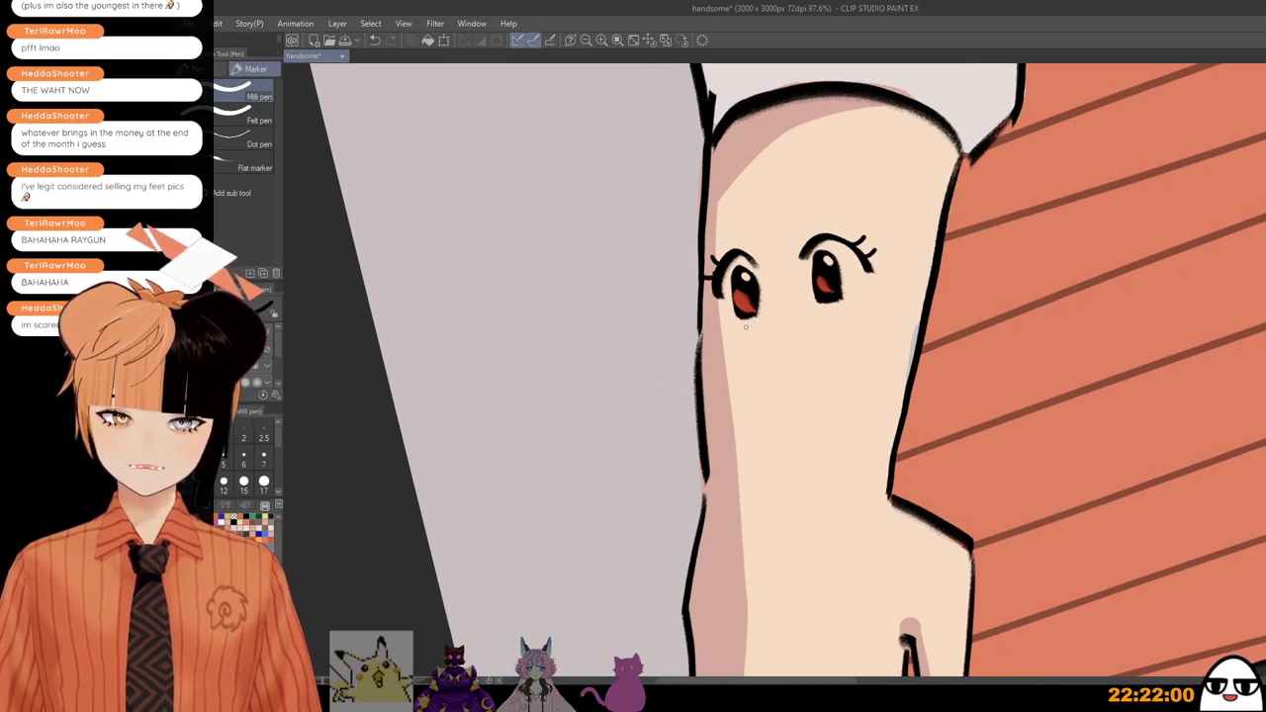
Step: Try drawing a blue-purple vein down the forearm between the two eyes with the Milli pen
{"action": "left_click_drag", "start_coordinate": [785, 417], "coordinate": [778, 365]}
{"action": "scroll", "coordinate": [778, 365], "scroll_direction": "down", "scroll_amount": 1}
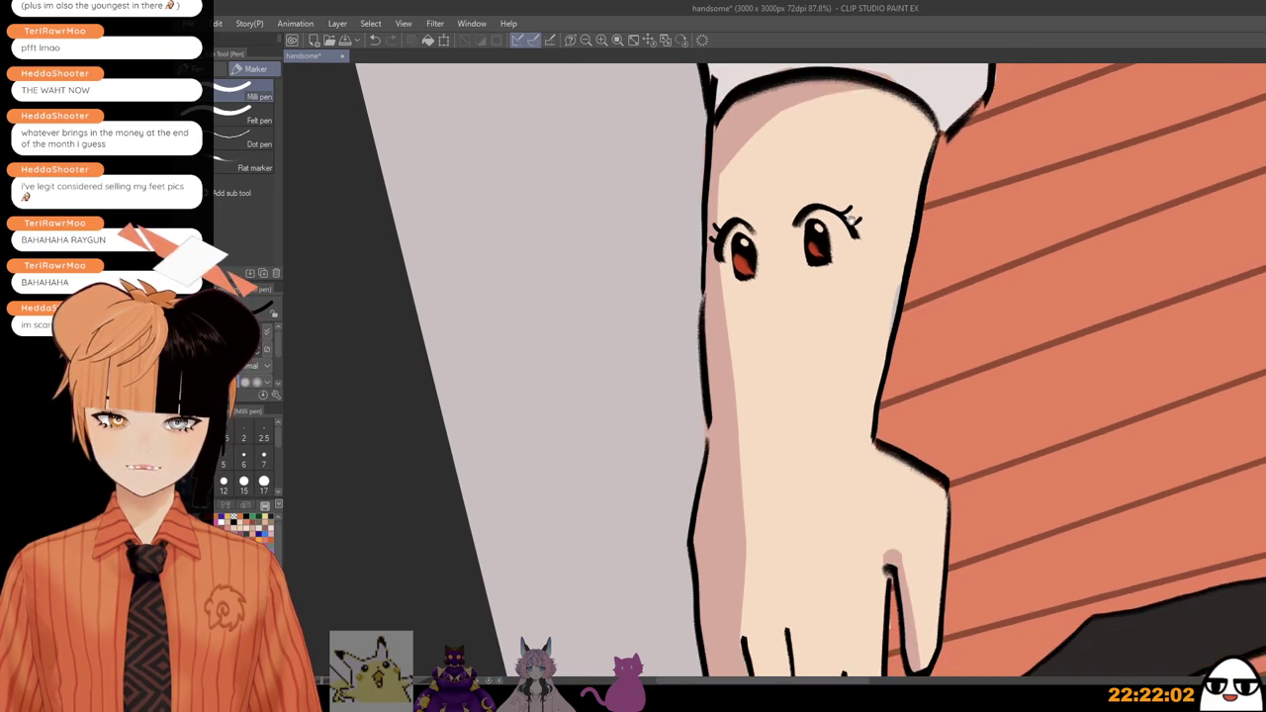
{"action": "left_click_drag", "start_coordinate": [946, 151], "coordinate": [910, 196]}
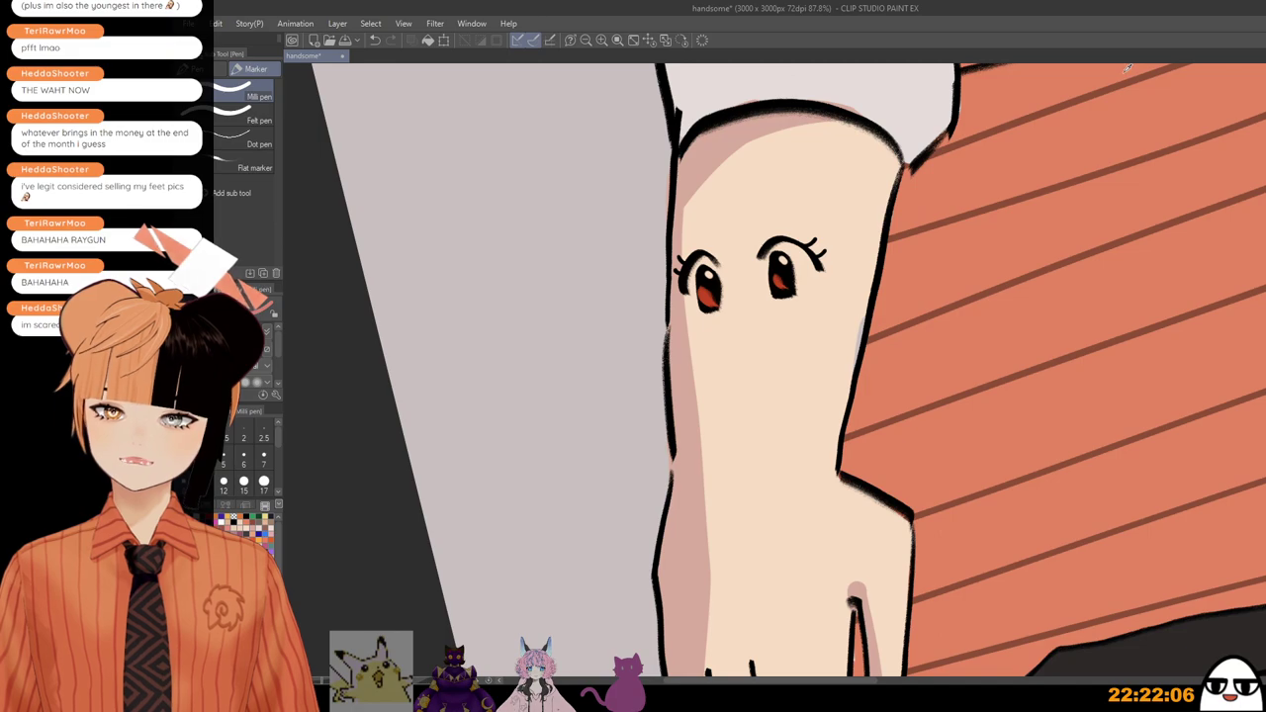
{"action": "mouse_move", "coordinate": [858, 286]}
{"action": "left_mouse_down"}
{"action": "mouse_move", "coordinate": [831, 314]}
{"action": "mouse_move", "coordinate": [785, 475]}
{"action": "left_mouse_up"}
{"action": "key", "text": "ctrl+z"}
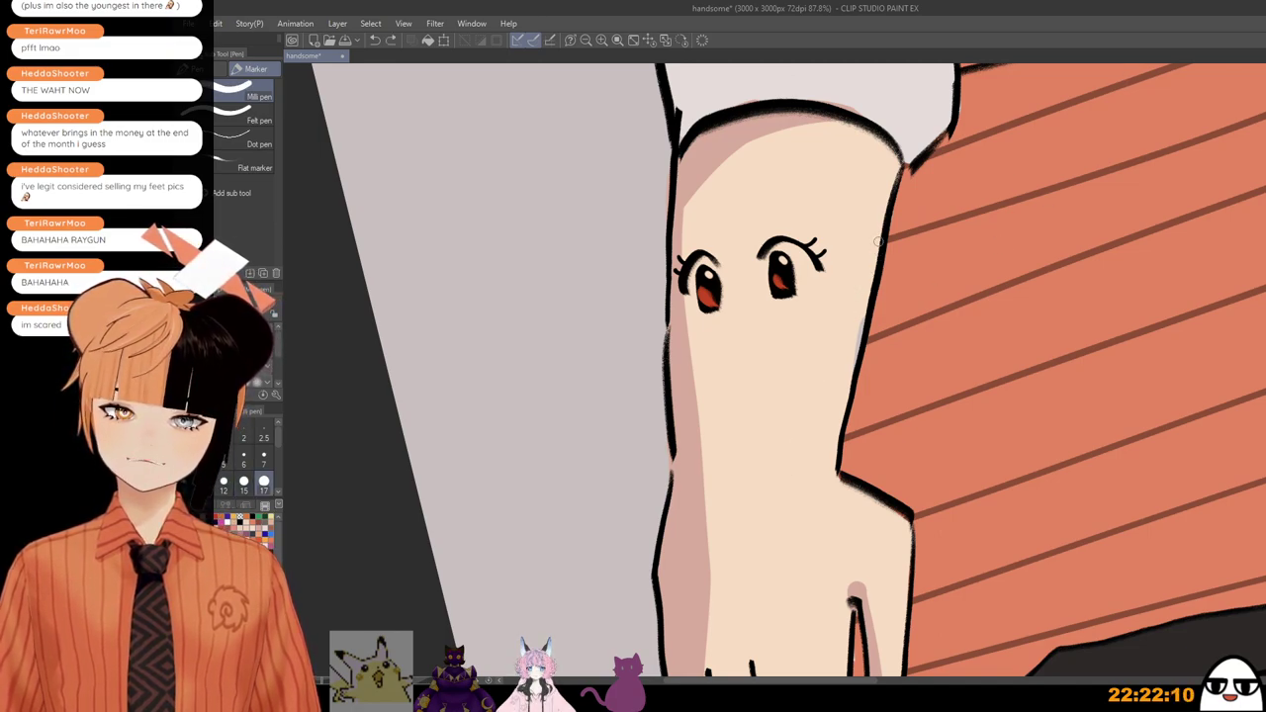
{"action": "mouse_move", "coordinate": [888, 214]}
{"action": "left_mouse_down"}
{"action": "mouse_move", "coordinate": [848, 338]}
{"action": "mouse_move", "coordinate": [787, 441]}
{"action": "left_mouse_up"}
{"action": "key", "text": "ctrl+z"}
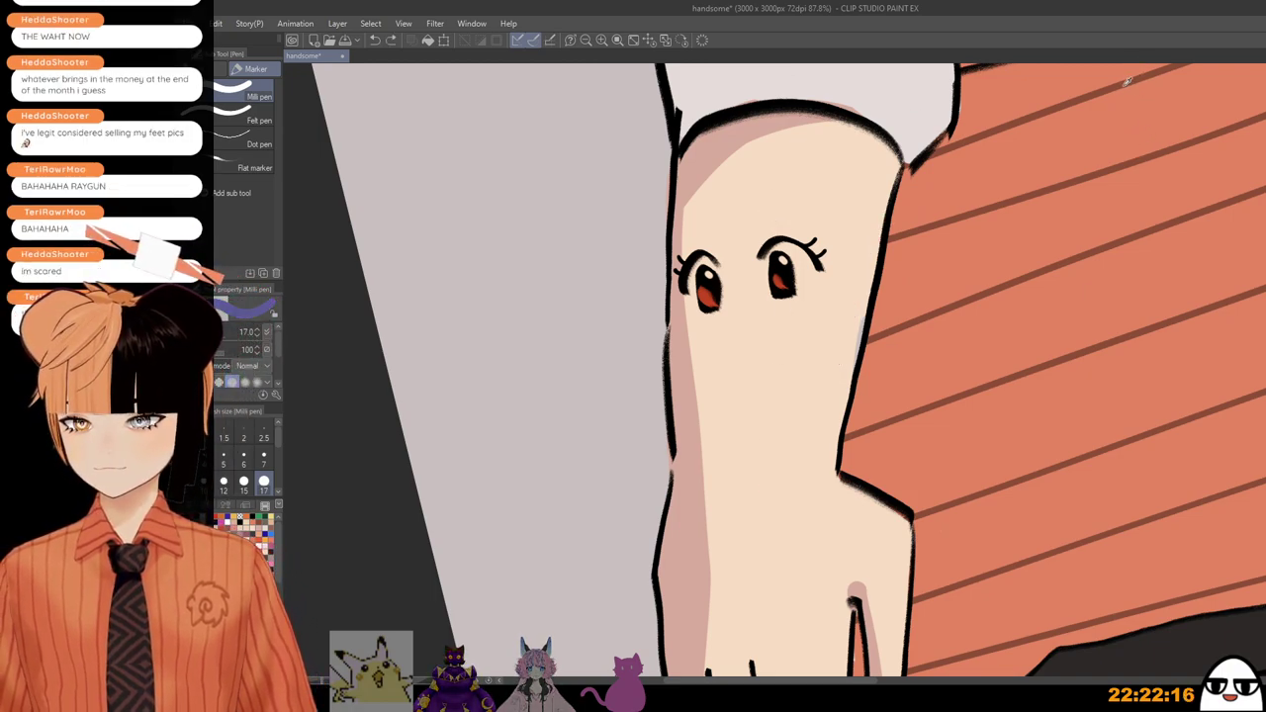
{"action": "mouse_move", "coordinate": [776, 120]}
{"action": "left_mouse_down"}
{"action": "mouse_move", "coordinate": [724, 368]}
{"action": "mouse_move", "coordinate": [730, 495]}
{"action": "left_mouse_up"}
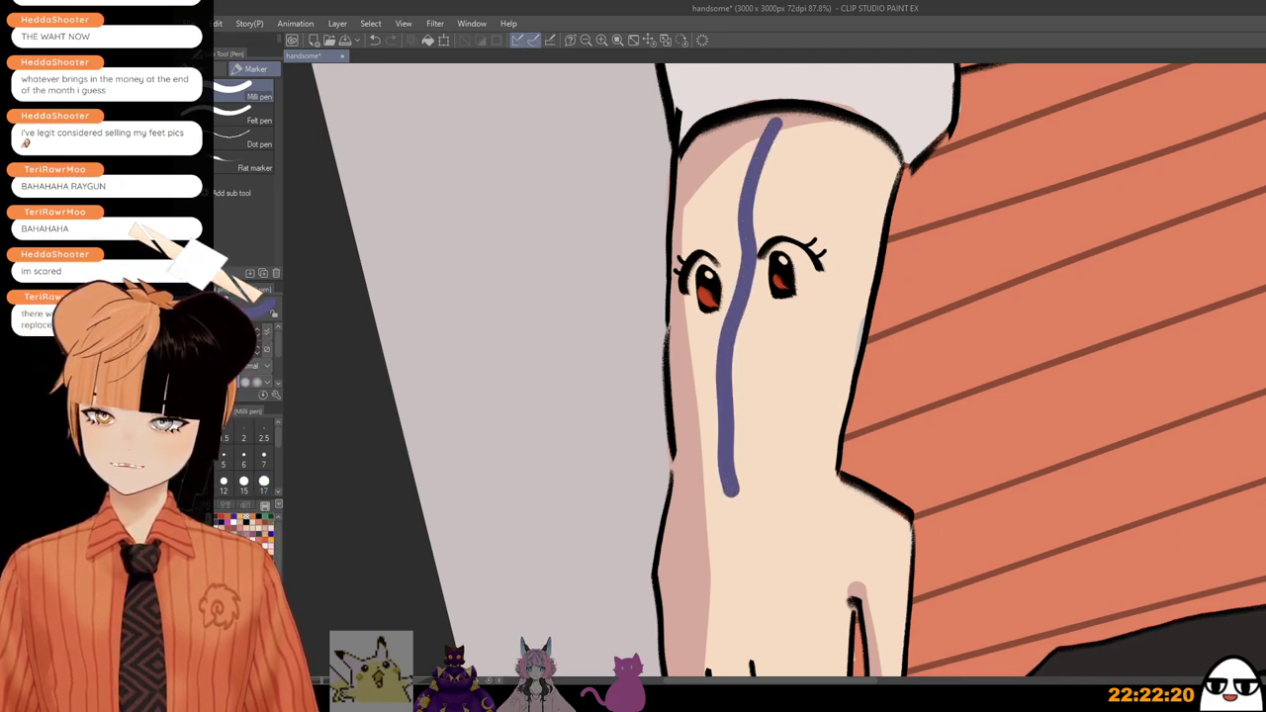
{"action": "key", "text": "ctrl+z"}
{"action": "mouse_move", "coordinate": [786, 123]}
{"action": "left_mouse_down"}
{"action": "mouse_move", "coordinate": [745, 271]}
{"action": "mouse_move", "coordinate": [730, 450]}
{"action": "left_mouse_up"}
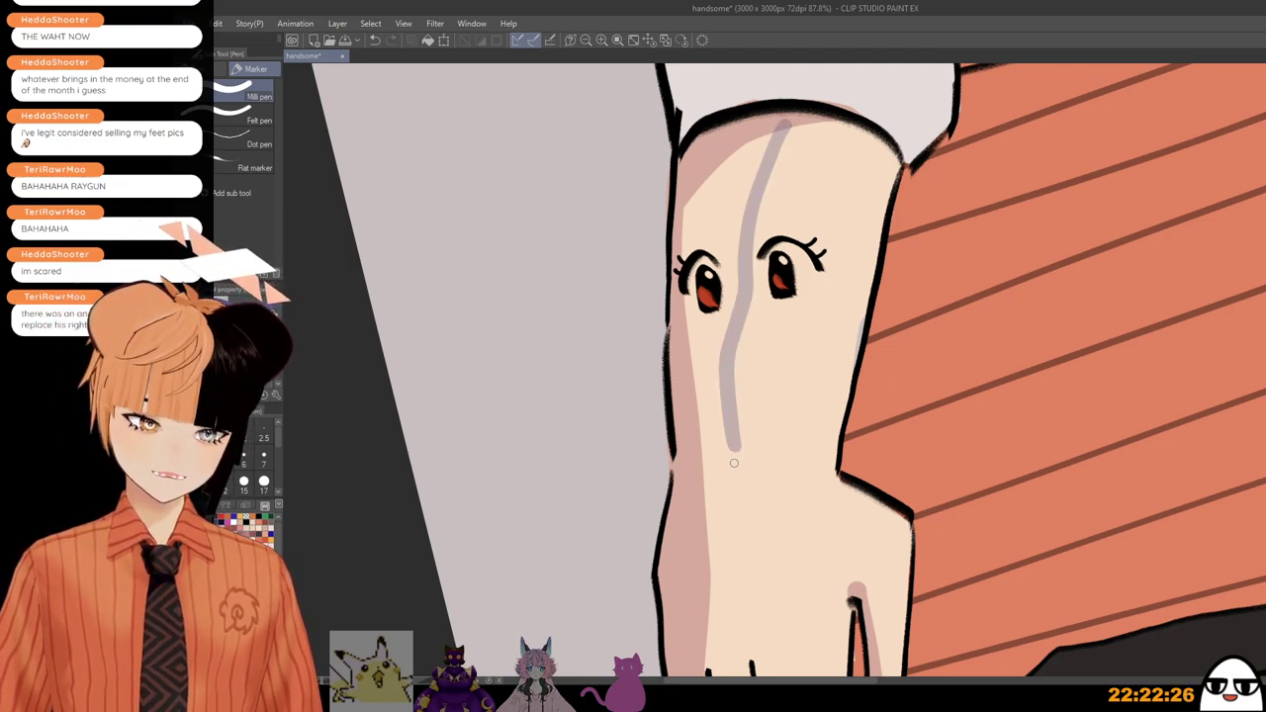
{"action": "mouse_move", "coordinate": [720, 467]}
{"action": "left_mouse_down"}
{"action": "mouse_move", "coordinate": [751, 465]}
{"action": "mouse_move", "coordinate": [724, 457]}
{"action": "left_mouse_up"}
{"action": "key", "text": "ctrl+z"}
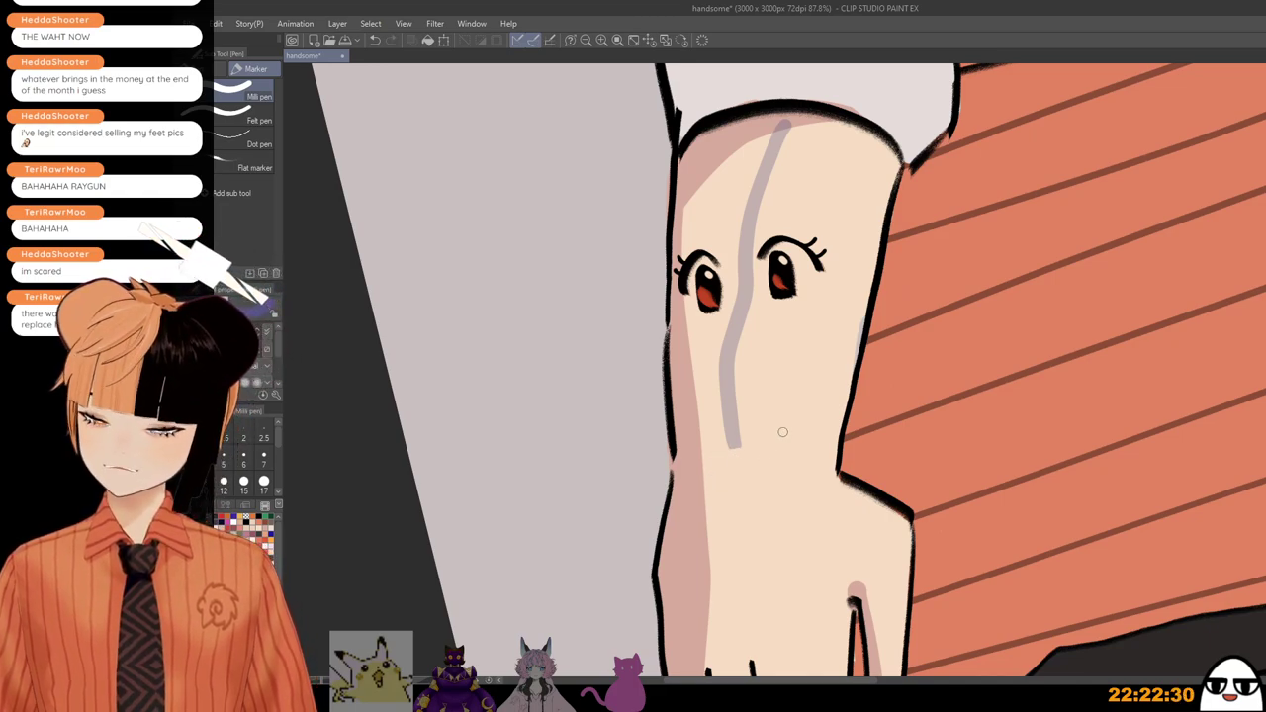
{"action": "left_click_drag", "start_coordinate": [800, 457], "coordinate": [826, 487]}
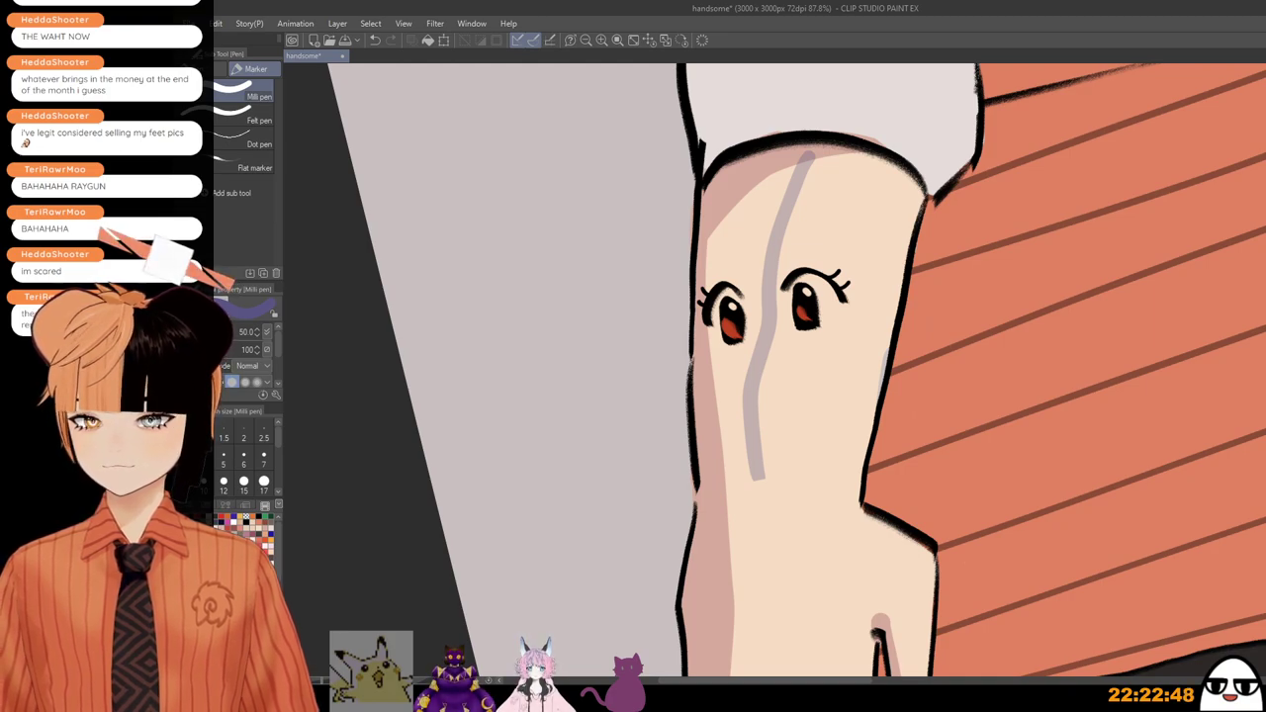
{"action": "key", "text": "ctrl+z"}
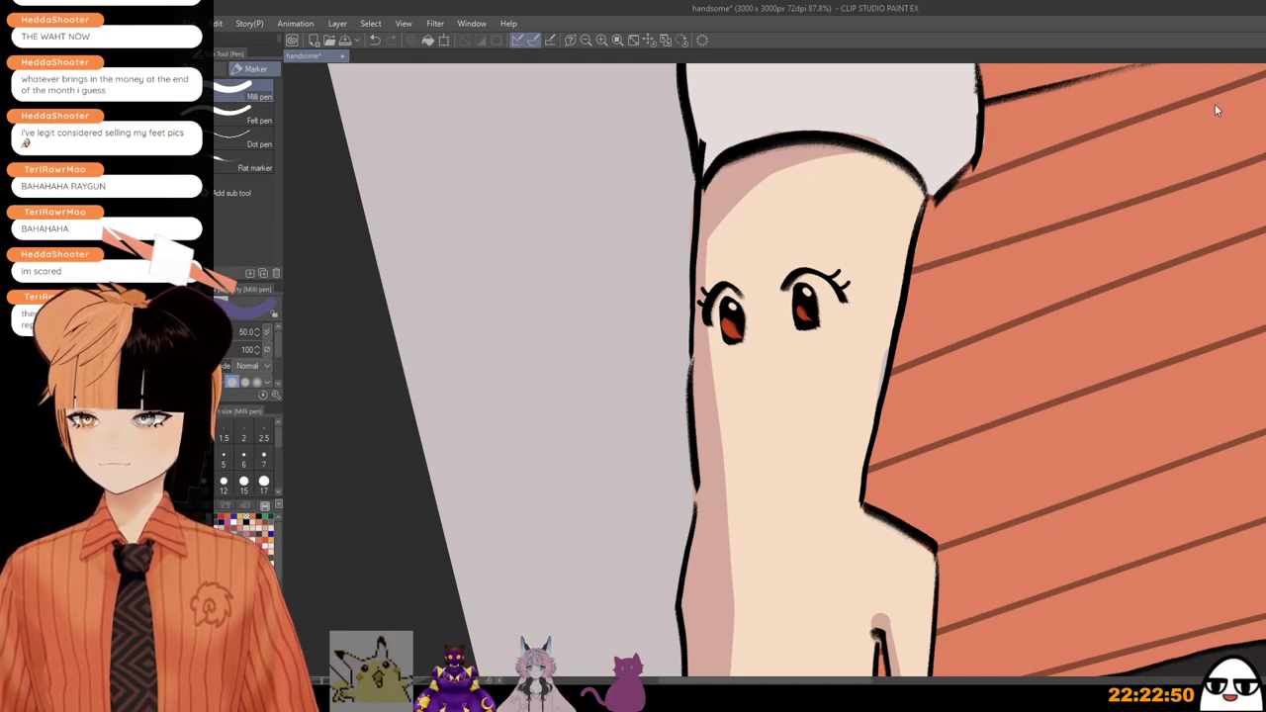
Step: Paint a small dark red open mouth below the forearm eyes and add blush around it with the Soft airbrush at size 100
{"action": "left_click", "coordinate": [1141, 66], "text": "alt"}
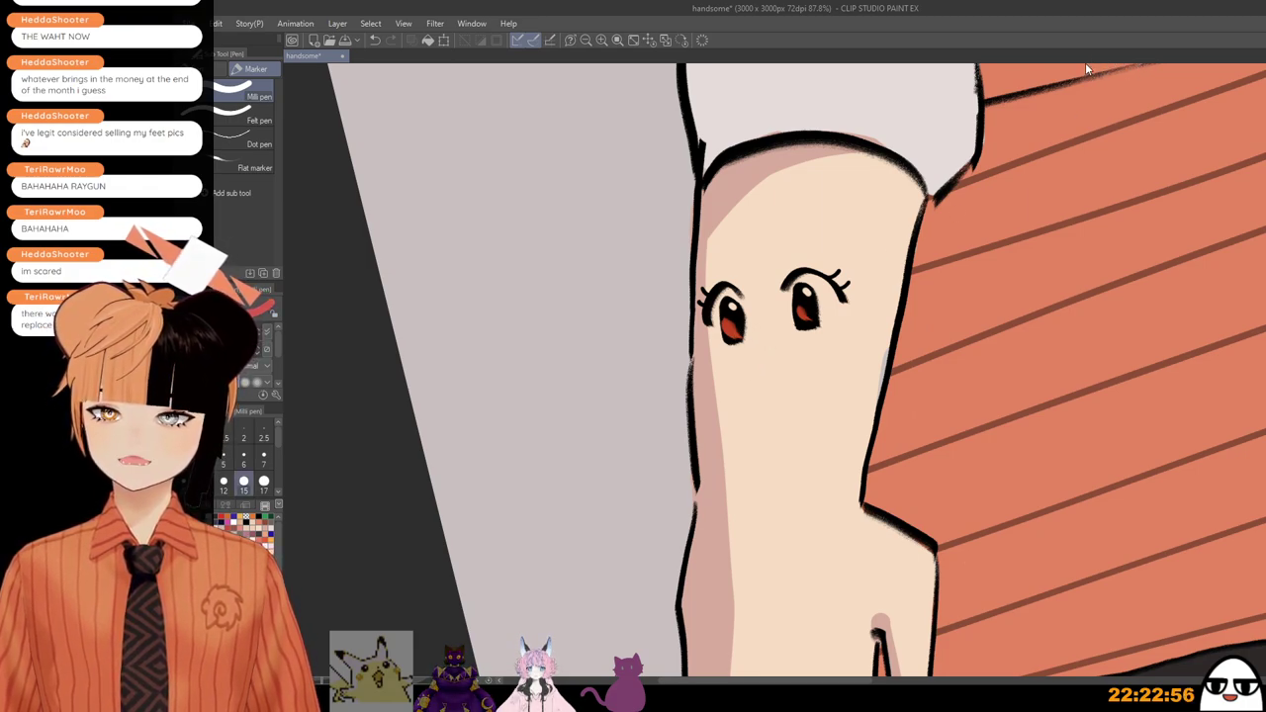
{"action": "mouse_move", "coordinate": [759, 359]}
{"action": "left_mouse_down"}
{"action": "mouse_move", "coordinate": [782, 374]}
{"action": "mouse_move", "coordinate": [767, 363]}
{"action": "left_mouse_up"}
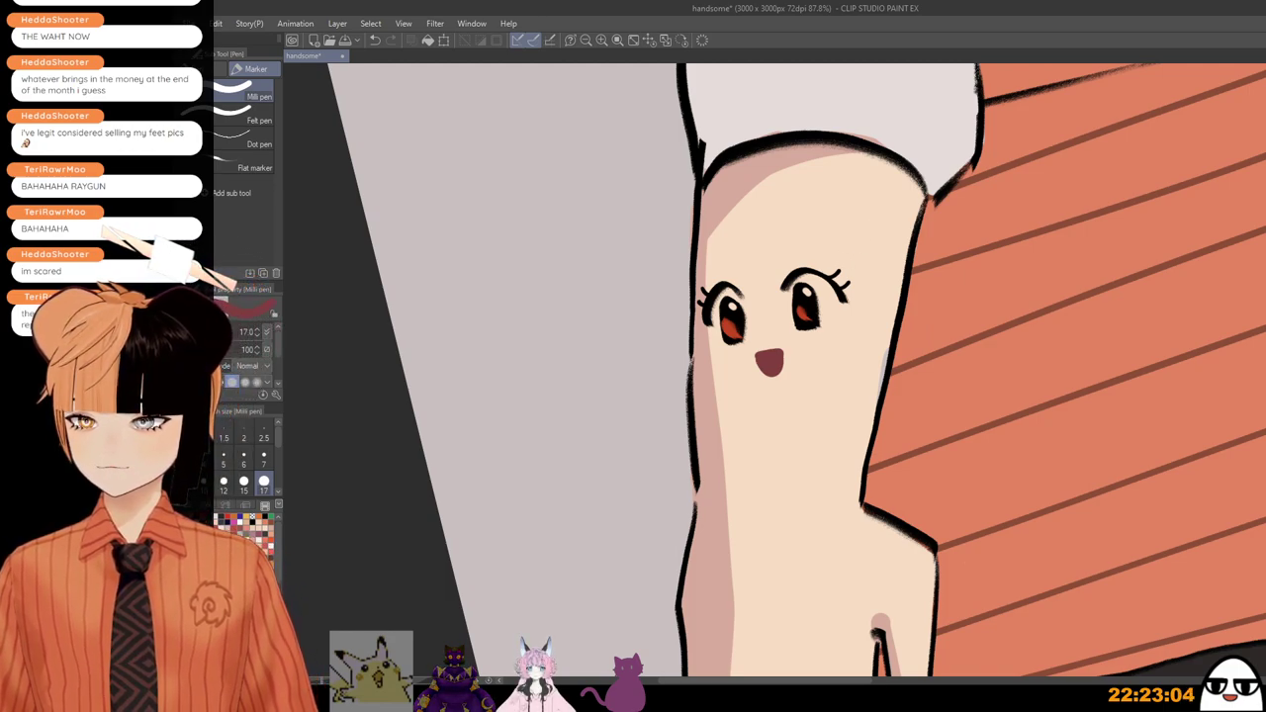
{"action": "key", "text": "b"}
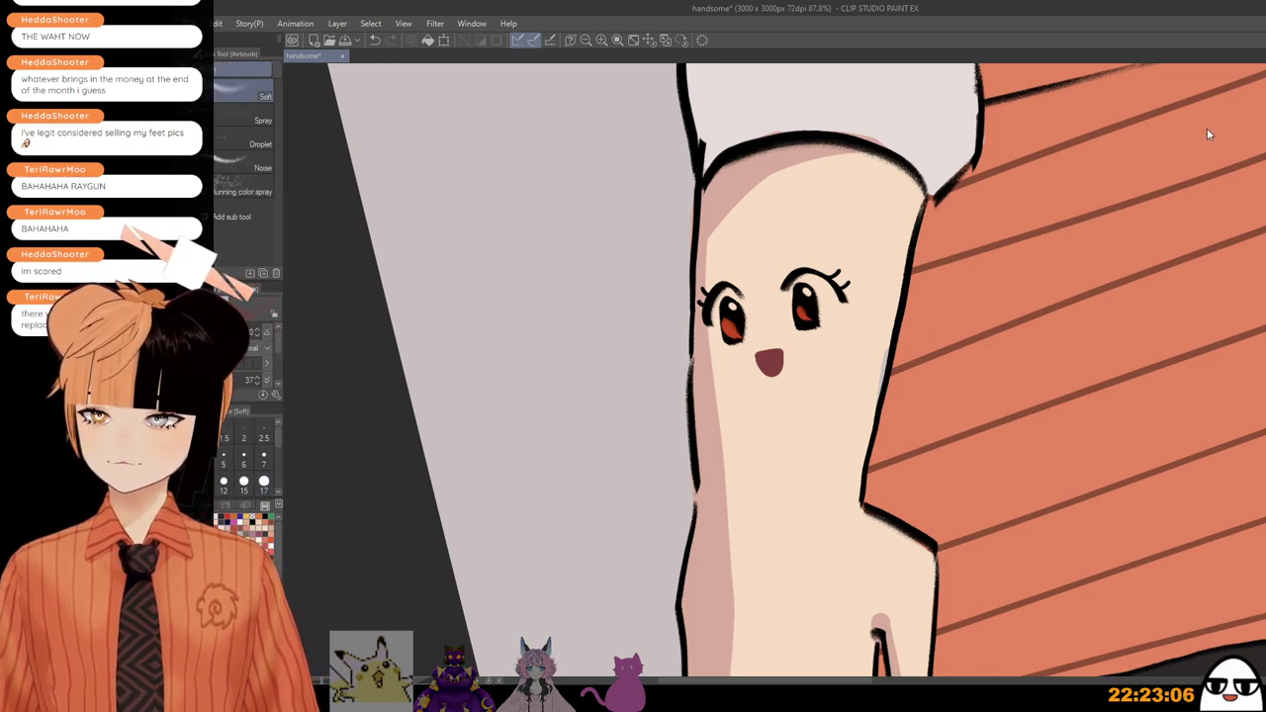
{"action": "left_click_drag", "start_coordinate": [762, 359], "coordinate": [776, 374]}
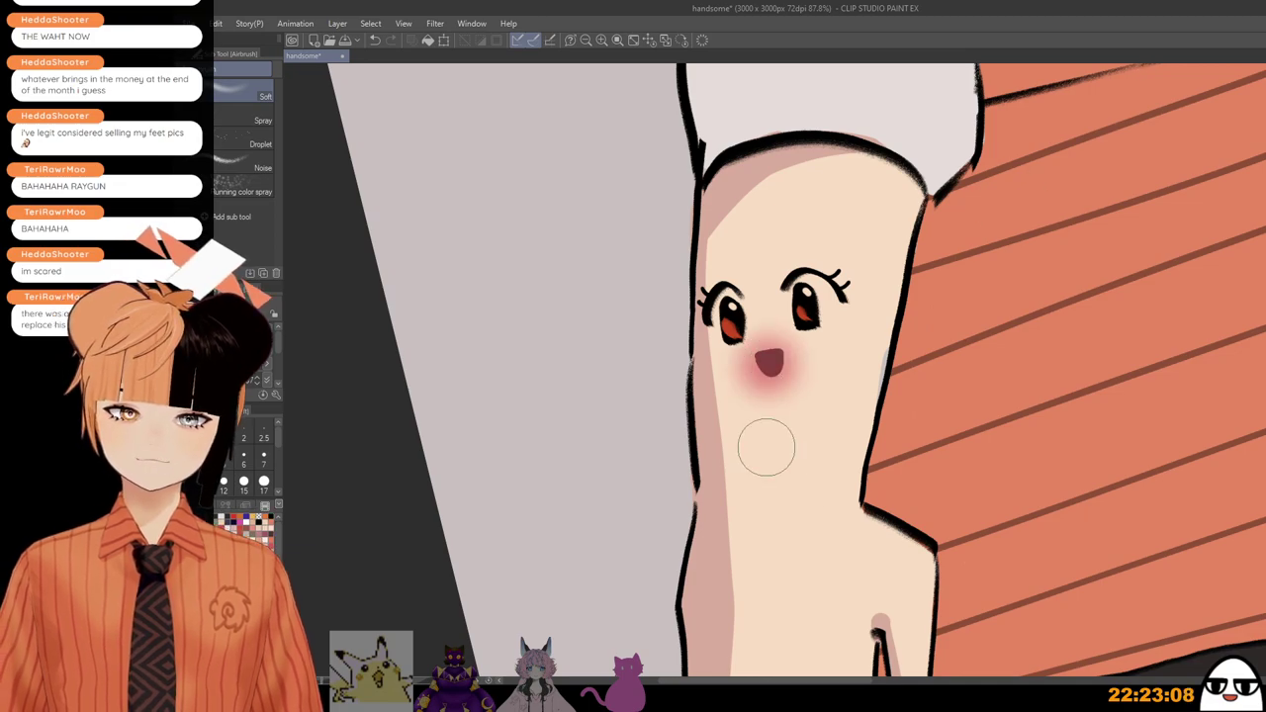
Step: Draw a translucent blue-purple vein along the upper edge of the forearm, from the cuff toward the thumb
{"action": "scroll", "coordinate": [871, 536], "scroll_direction": "down", "scroll_amount": 1}
{"action": "left_click_drag", "start_coordinate": [876, 538], "coordinate": [865, 498]}
{"action": "scroll", "coordinate": [1085, 439], "scroll_direction": "down", "scroll_amount": 1}
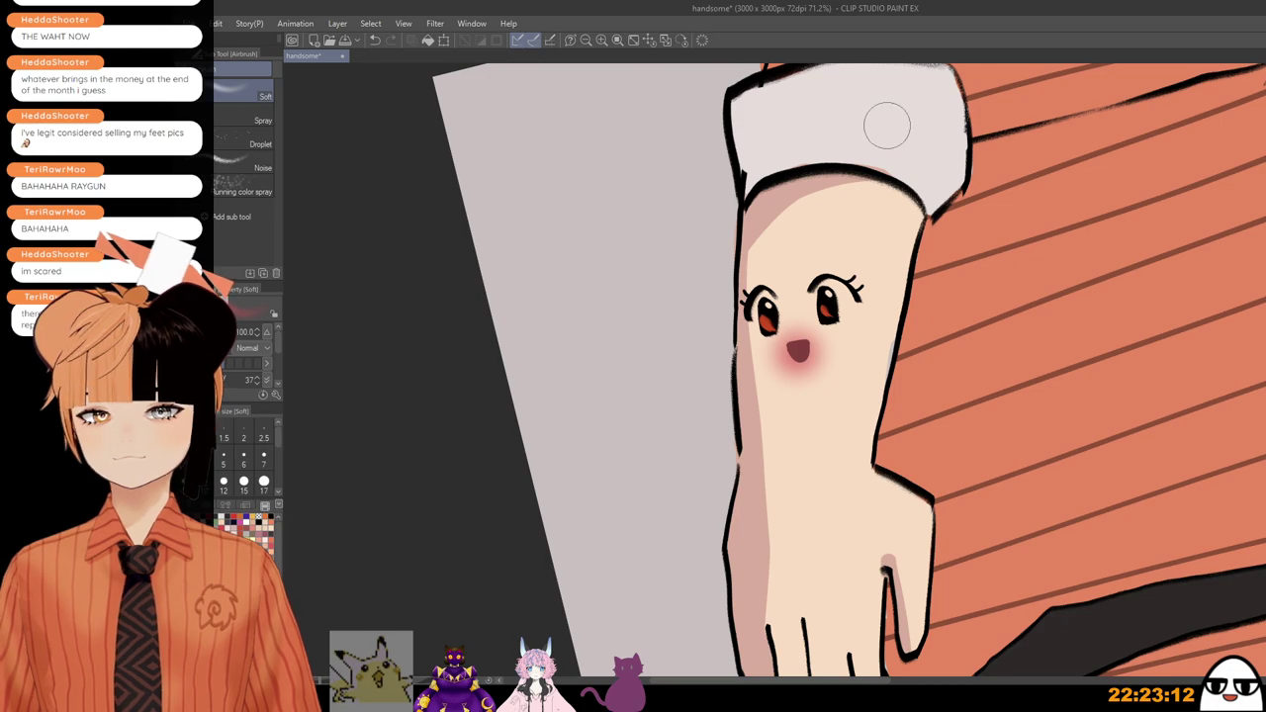
{"action": "left_click", "coordinate": [489, 680]}
{"action": "scroll", "coordinate": [1026, 427], "scroll_direction": "down", "scroll_amount": 3}
{"action": "left_click_drag", "start_coordinate": [1030, 497], "coordinate": [936, 536]}
{"action": "scroll", "coordinate": [992, 495], "scroll_direction": "down", "scroll_amount": 2}
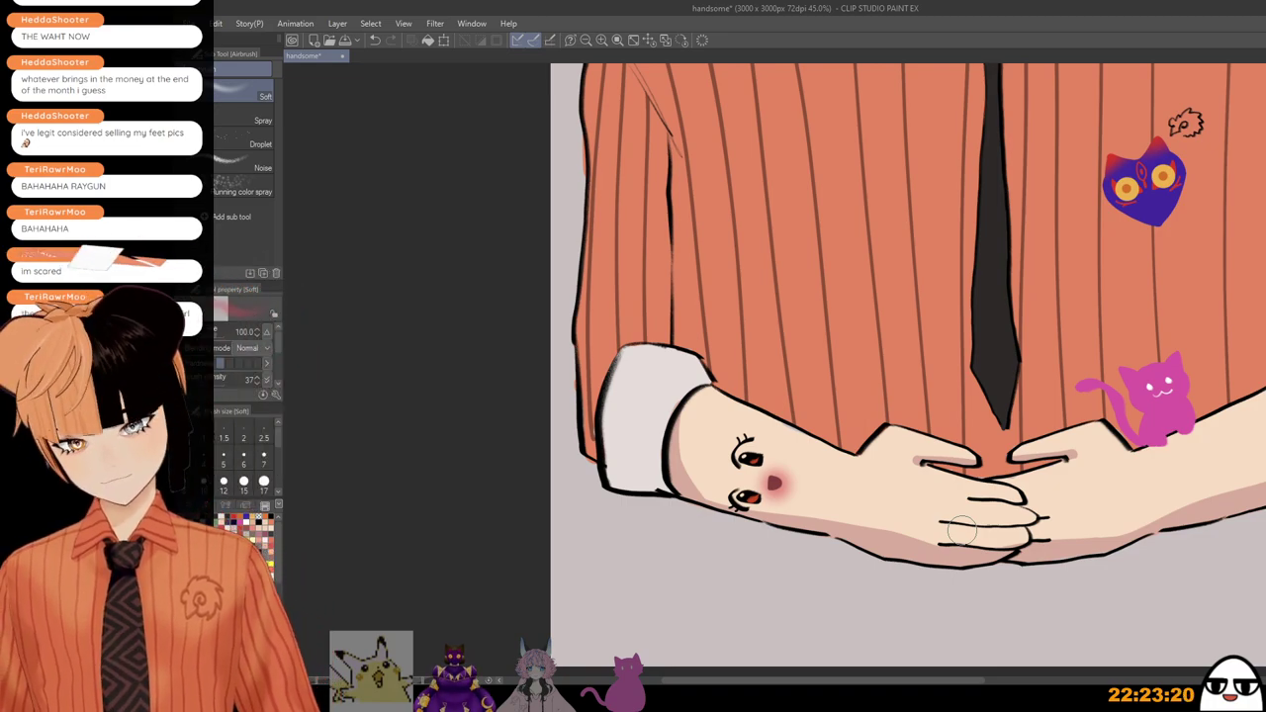
{"action": "scroll", "coordinate": [960, 531], "scroll_direction": "down", "scroll_amount": 1}
{"action": "left_click_drag", "start_coordinate": [930, 486], "coordinate": [913, 453]}
{"action": "mouse_move", "coordinate": [690, 415]}
{"action": "left_mouse_down"}
{"action": "mouse_move", "coordinate": [827, 472]}
{"action": "mouse_move", "coordinate": [883, 461]}
{"action": "mouse_move", "coordinate": [895, 439]}
{"action": "left_mouse_up"}
Step: Extend the vein into branches across the back of the same hand toward the fingers with the Milli pen
{"action": "key", "text": "k"}
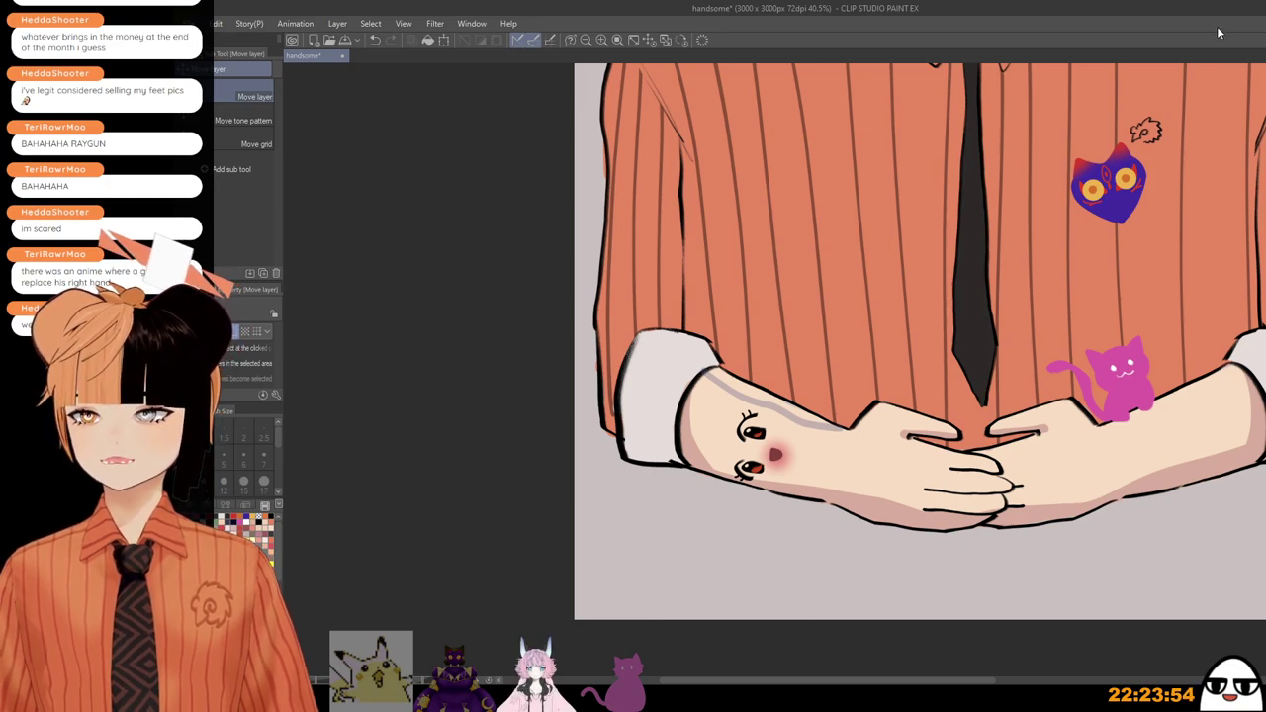
{"action": "left_click_drag", "start_coordinate": [890, 346], "coordinate": [832, 446]}
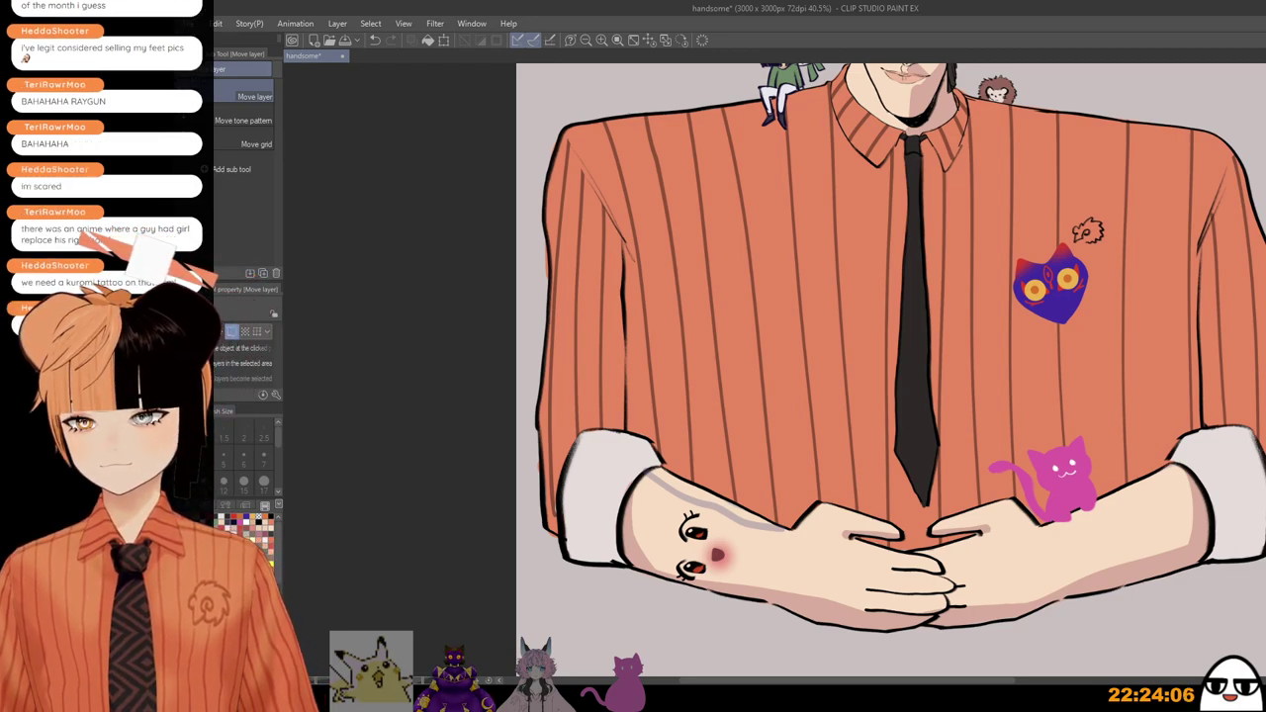
{"action": "left_click_drag", "start_coordinate": [869, 466], "coordinate": [848, 445]}
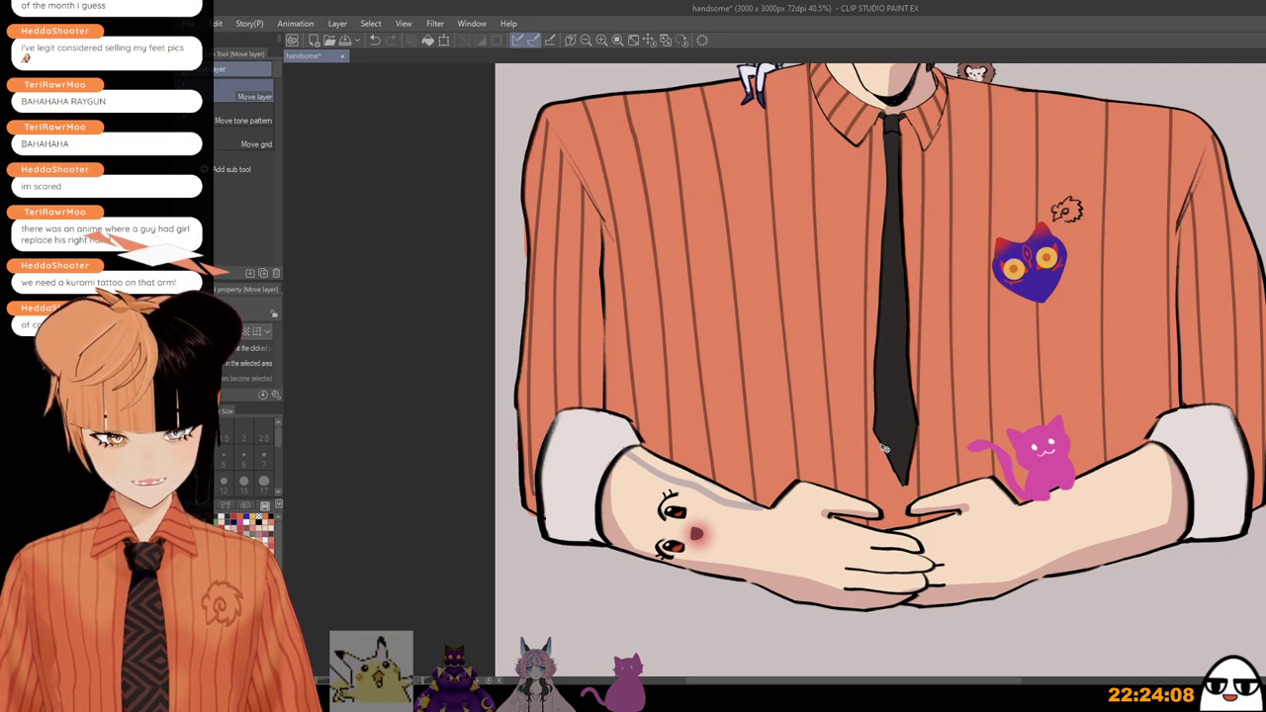
{"action": "scroll", "coordinate": [883, 444], "scroll_direction": "down", "scroll_amount": 2}
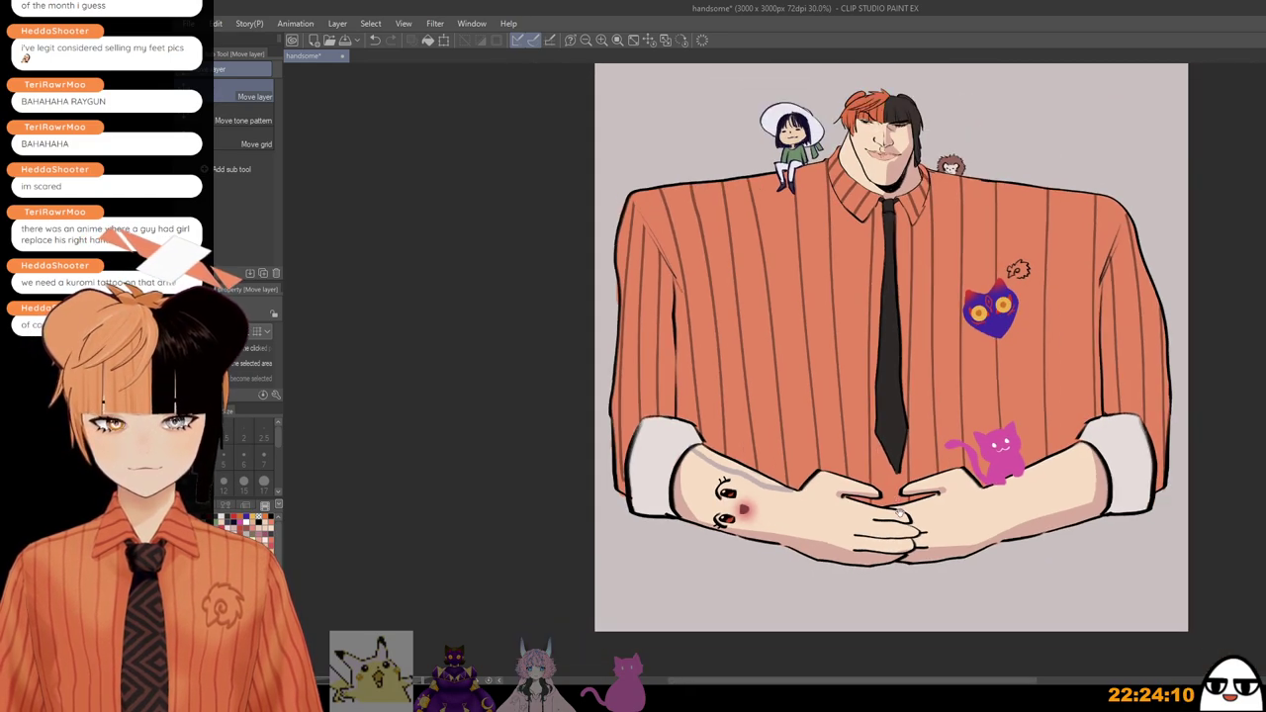
{"action": "left_click_drag", "start_coordinate": [900, 513], "coordinate": [917, 535]}
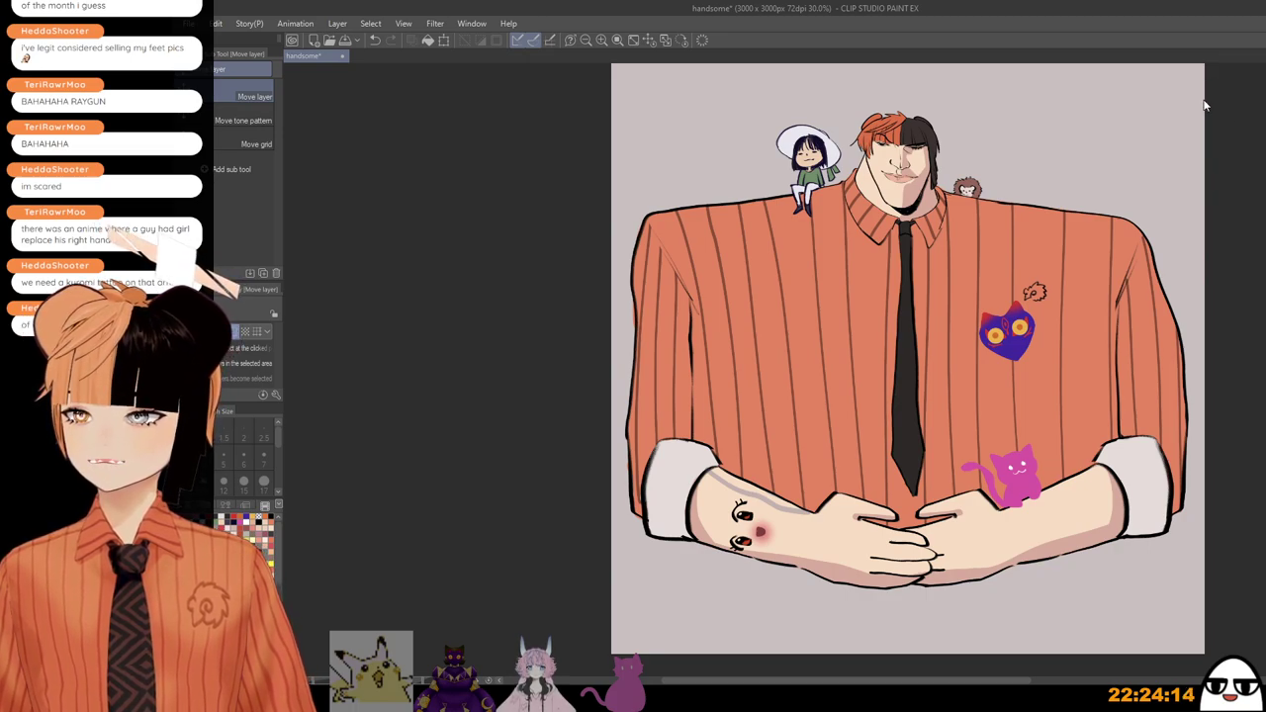
{"action": "key", "text": "p"}
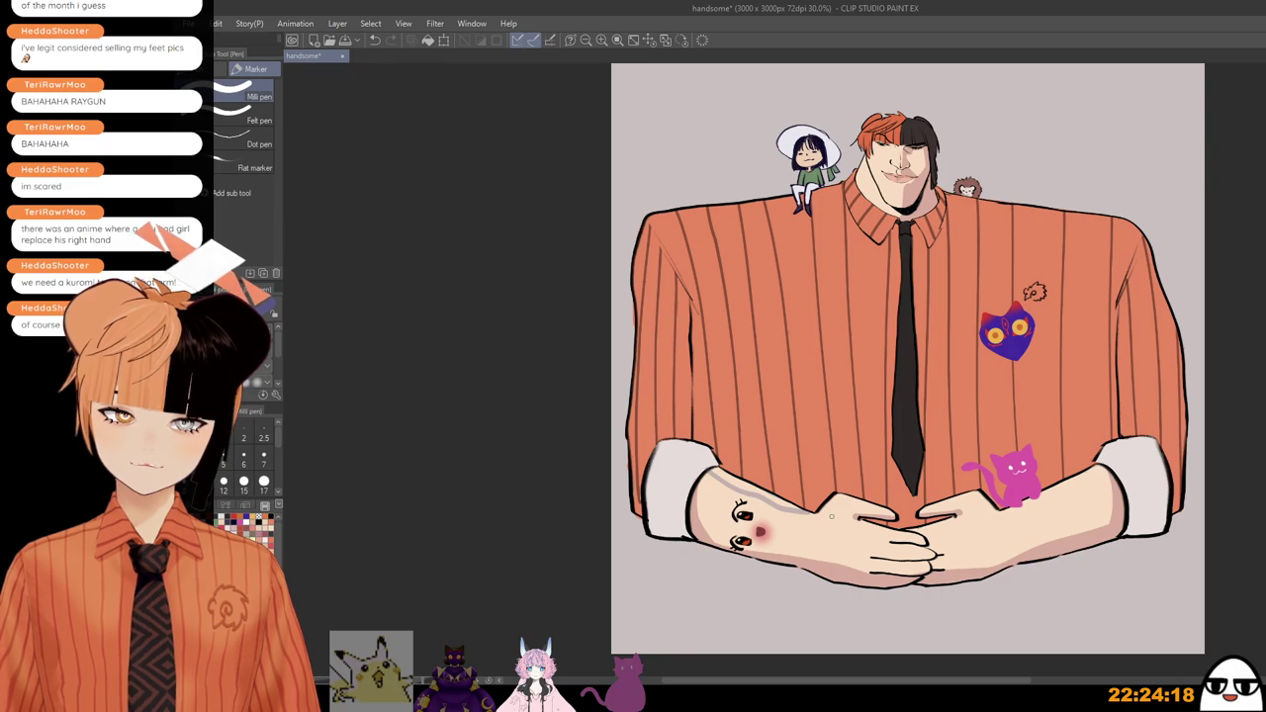
{"action": "key", "text": "ctrl+z"}
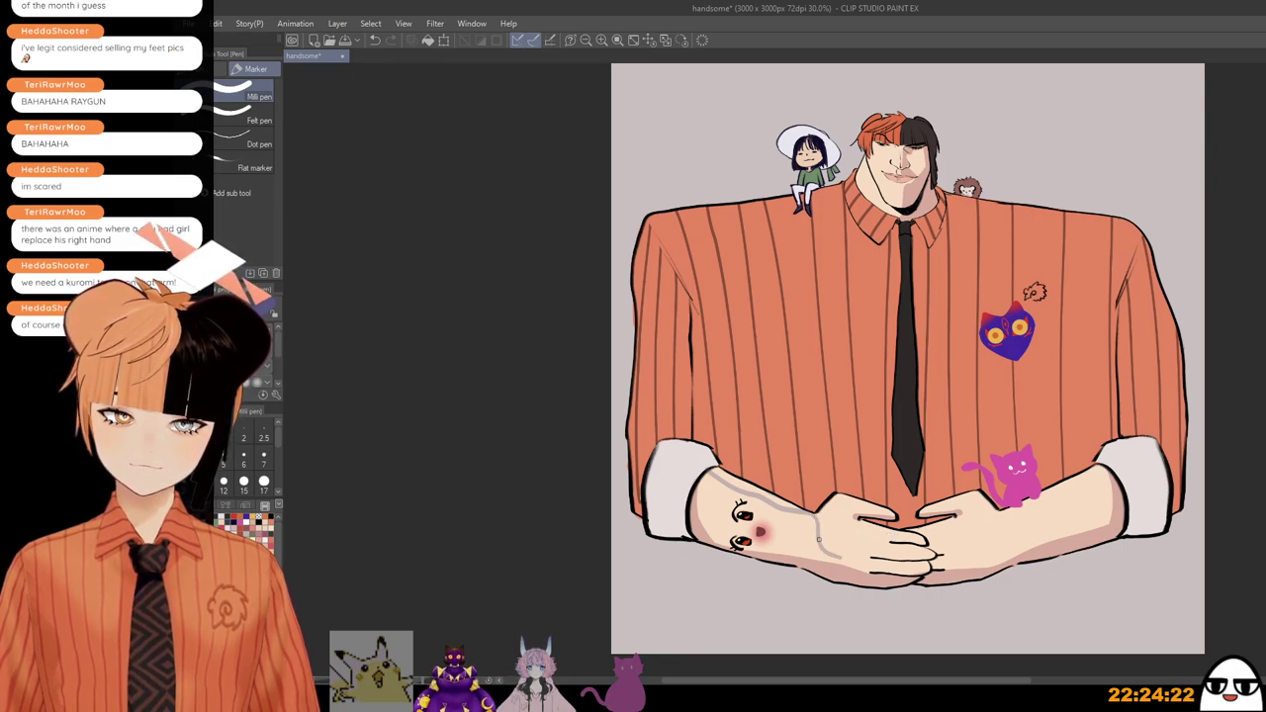
{"action": "mouse_move", "coordinate": [818, 539]}
{"action": "left_mouse_down"}
{"action": "mouse_move", "coordinate": [877, 544]}
{"action": "mouse_move", "coordinate": [838, 558]}
{"action": "mouse_move", "coordinate": [871, 562]}
{"action": "mouse_move", "coordinate": [834, 558]}
{"action": "mouse_move", "coordinate": [875, 582]}
{"action": "left_mouse_up"}
{"action": "key", "text": "["}
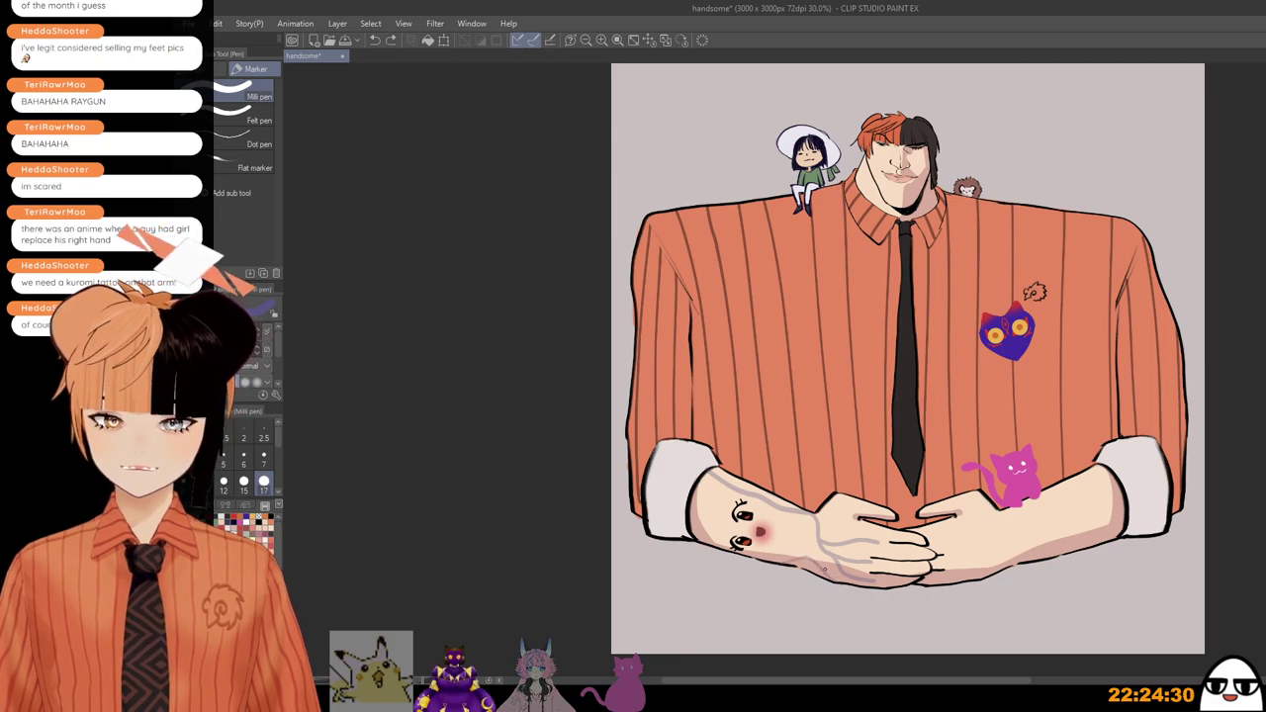
{"action": "scroll", "coordinate": [858, 514], "scroll_direction": "down", "scroll_amount": 2}
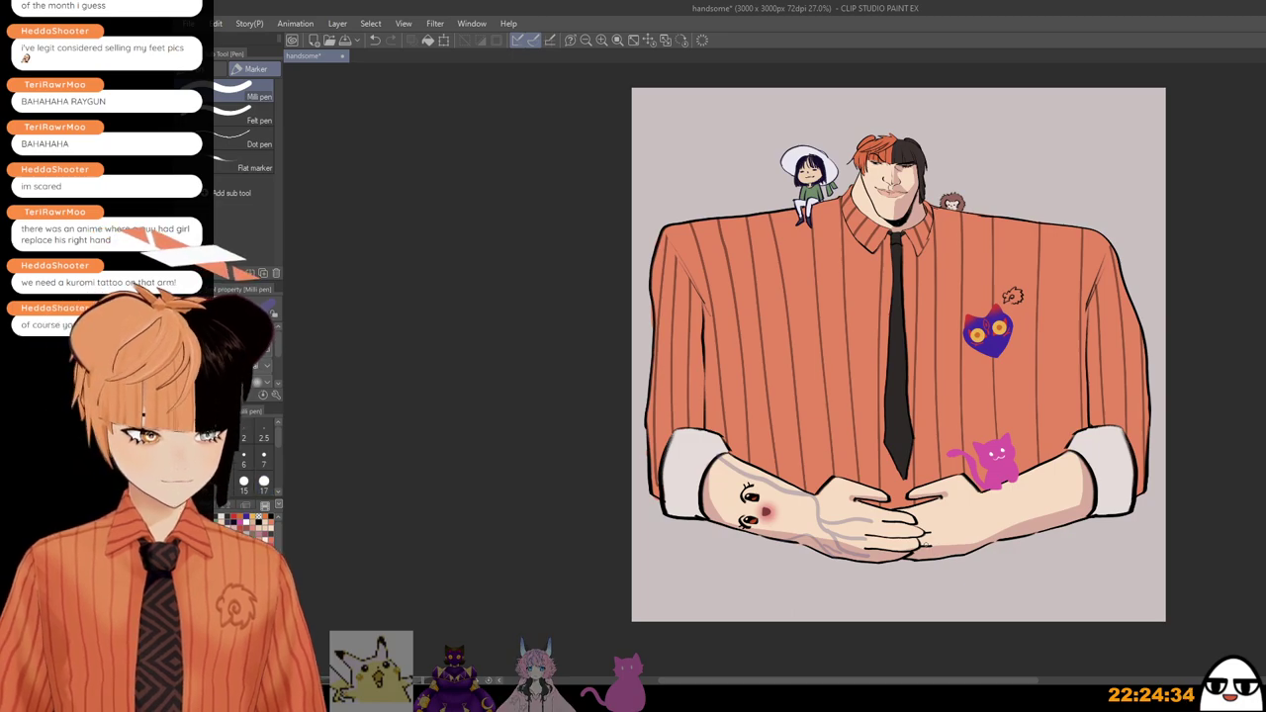
{"action": "left_click_drag", "start_coordinate": [815, 512], "coordinate": [796, 540]}
{"action": "scroll", "coordinate": [800, 514], "scroll_direction": "up", "scroll_amount": 1}
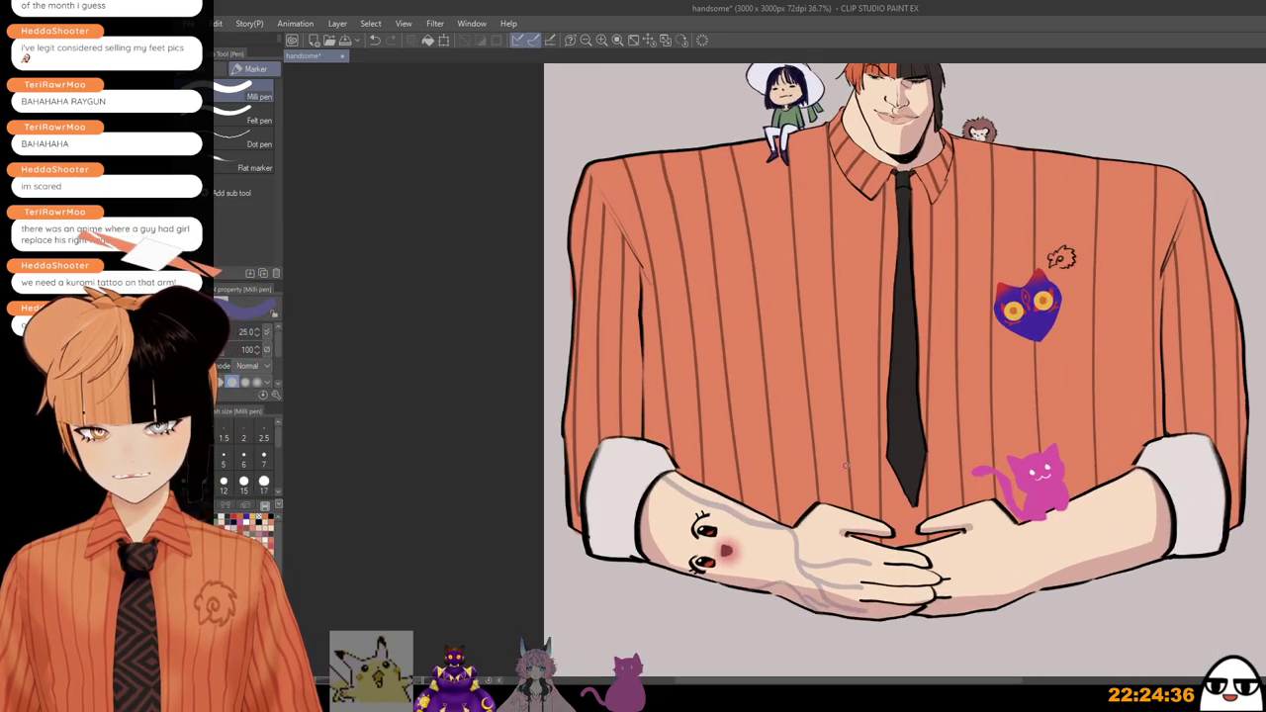
{"action": "left_click_drag", "start_coordinate": [837, 512], "coordinate": [845, 560]}
Step: Paint a solid light pink rounded shape on the shirt's chest, just above the small outlined emblem, with the Milli pen
{"action": "scroll", "coordinate": [848, 535], "scroll_direction": "down", "scroll_amount": 1}
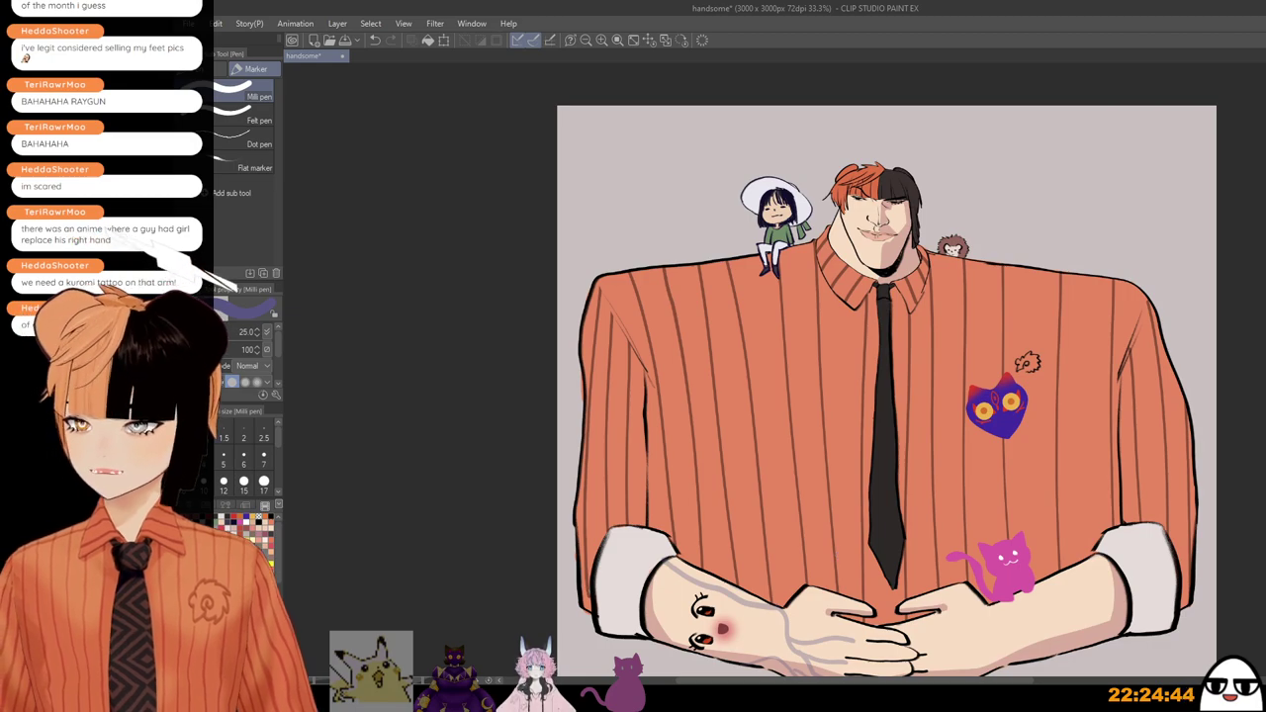
{"action": "left_click_drag", "start_coordinate": [916, 436], "coordinate": [864, 529]}
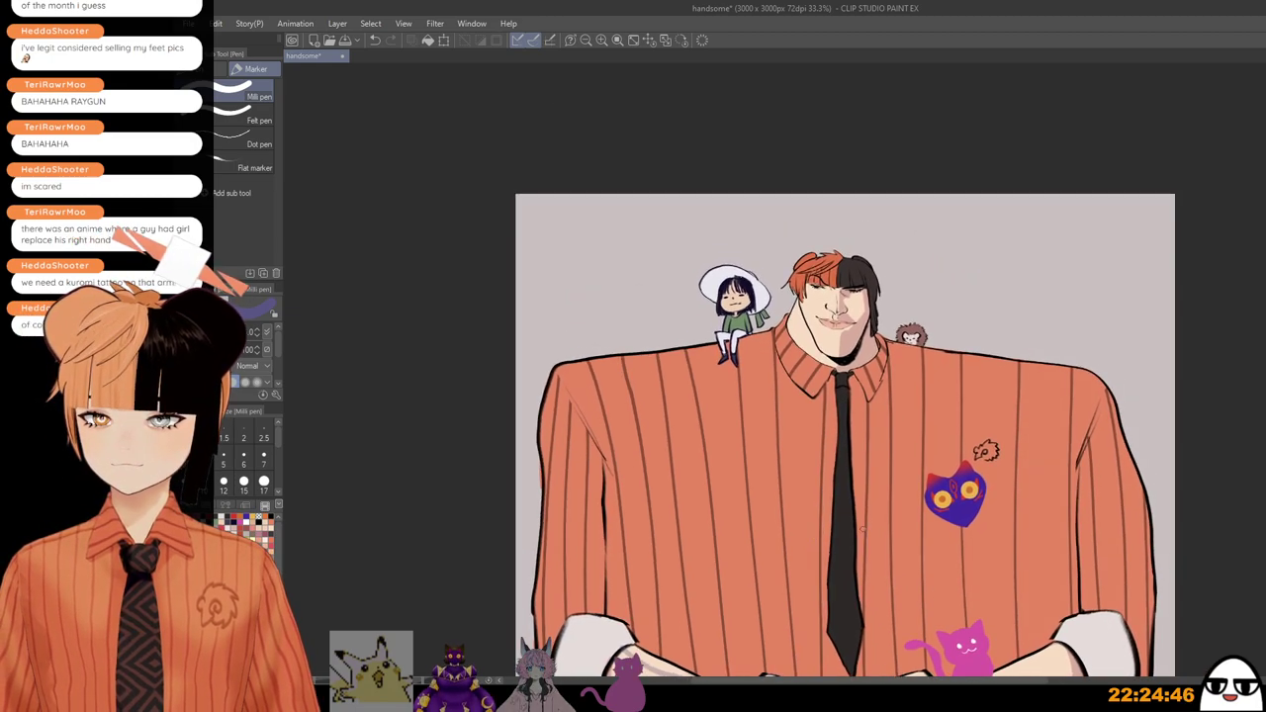
{"action": "scroll", "coordinate": [864, 529], "scroll_direction": "up", "scroll_amount": 2}
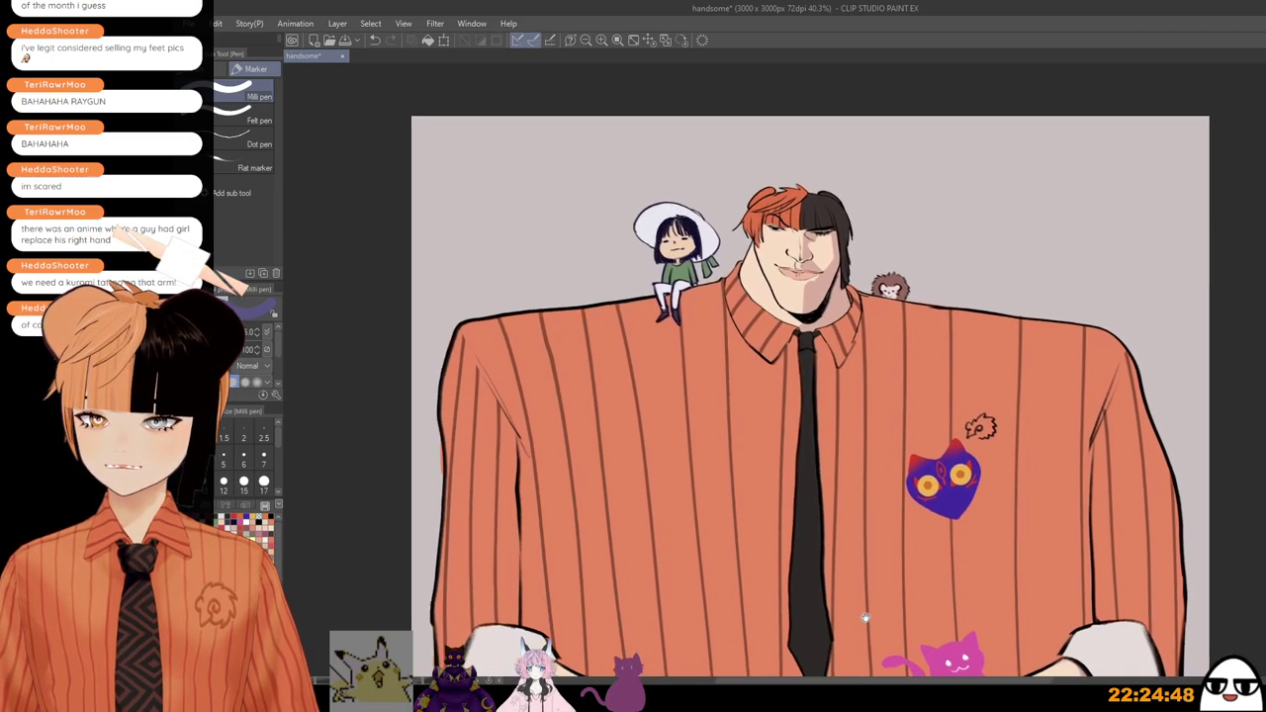
{"action": "left_click_drag", "start_coordinate": [865, 618], "coordinate": [843, 614]}
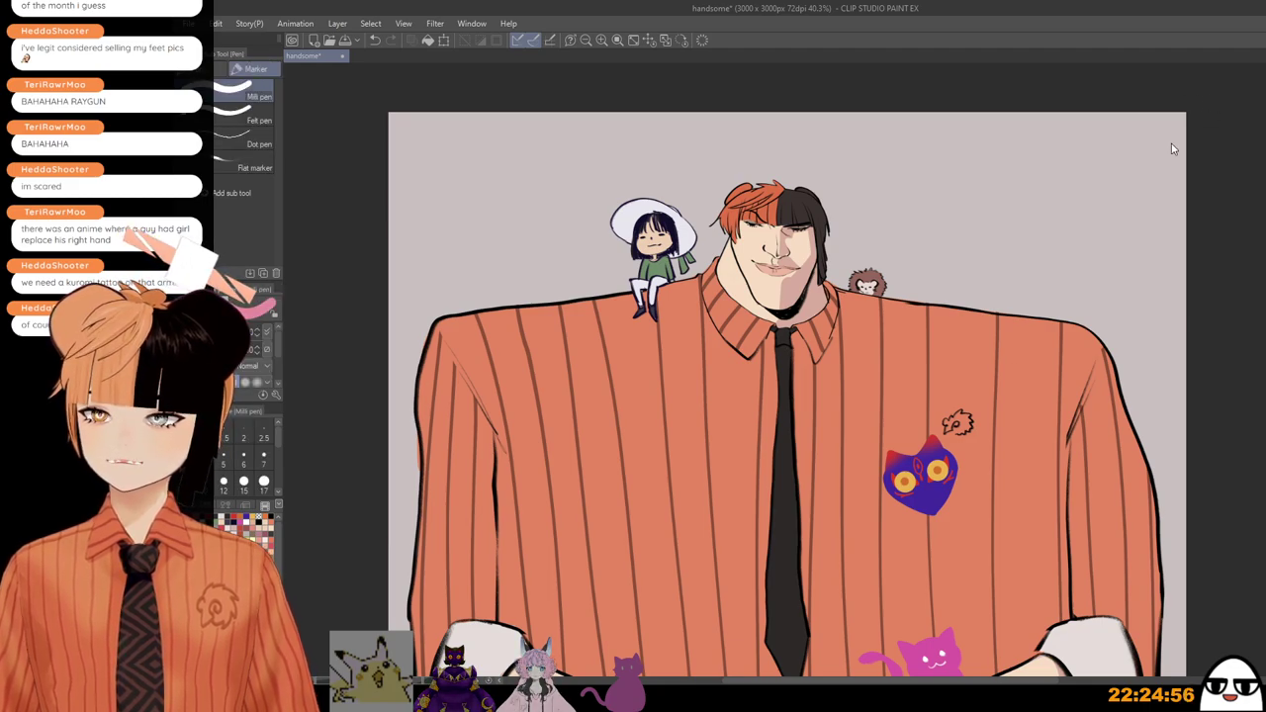
{"action": "scroll", "coordinate": [978, 403], "scroll_direction": "up", "scroll_amount": 2}
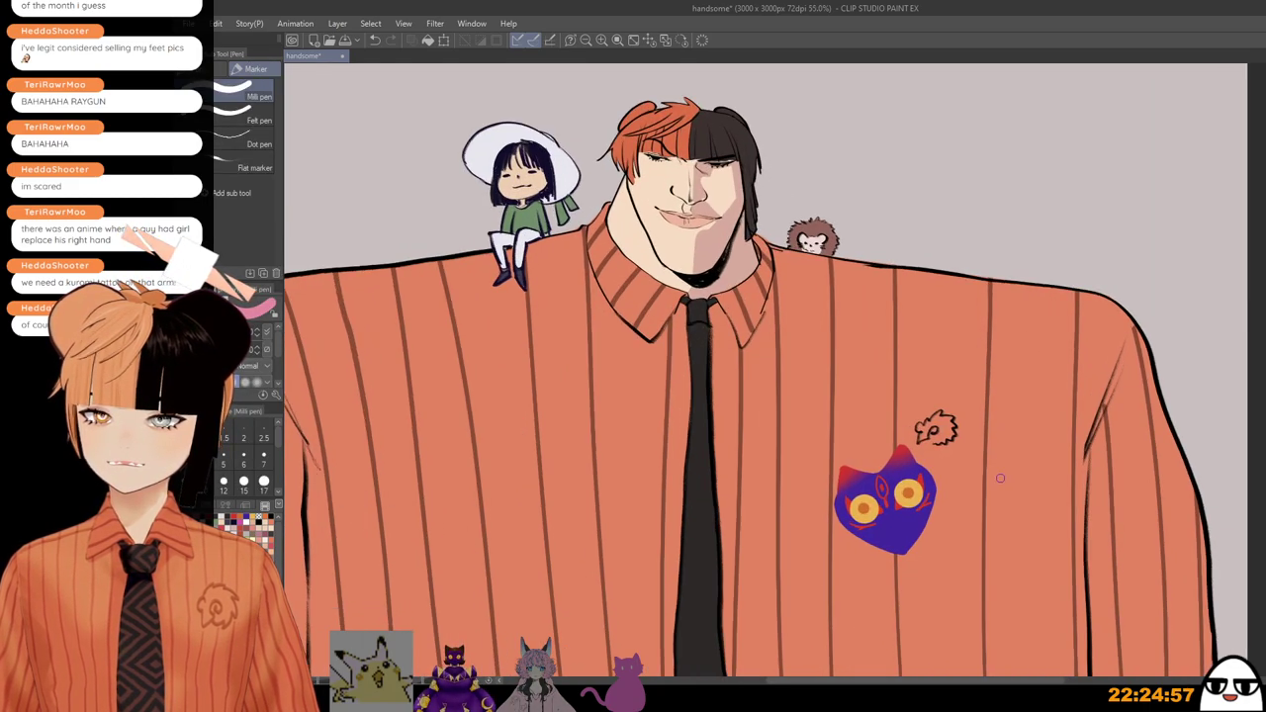
{"action": "left_click", "coordinate": [979, 386]}
{"action": "key", "text": "ctrl+z"}
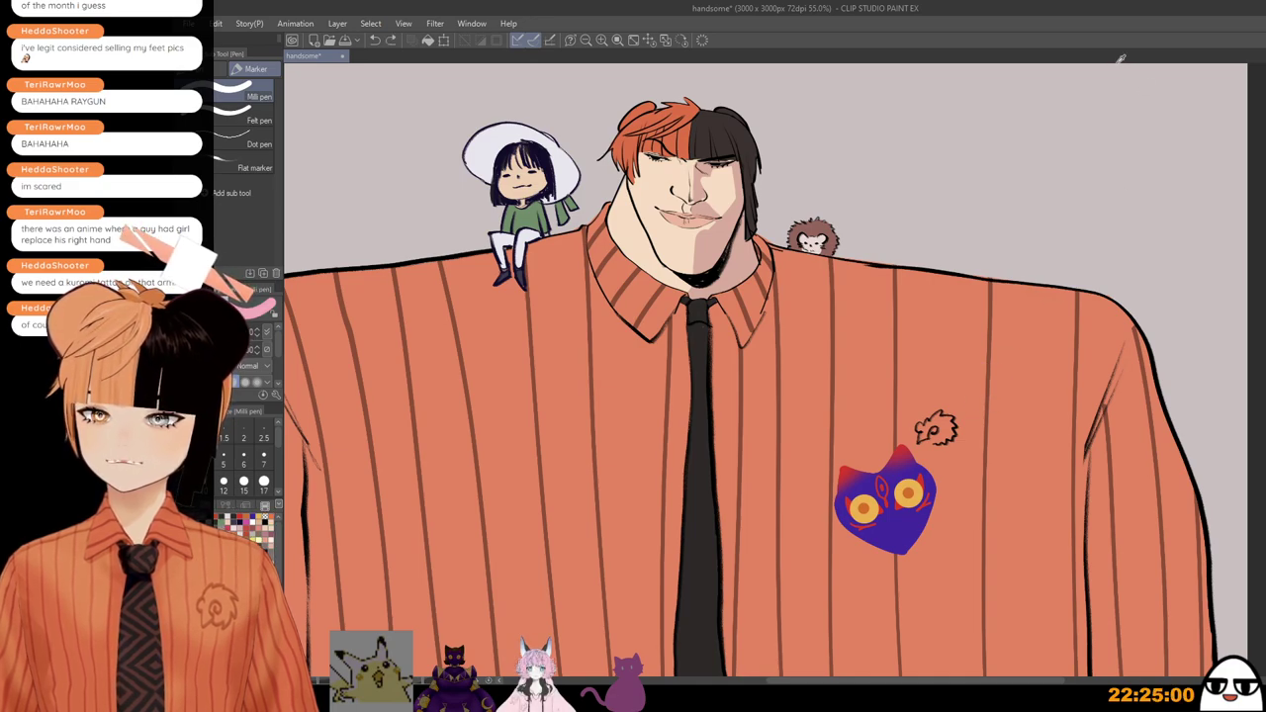
{"action": "left_click", "coordinate": [982, 388]}
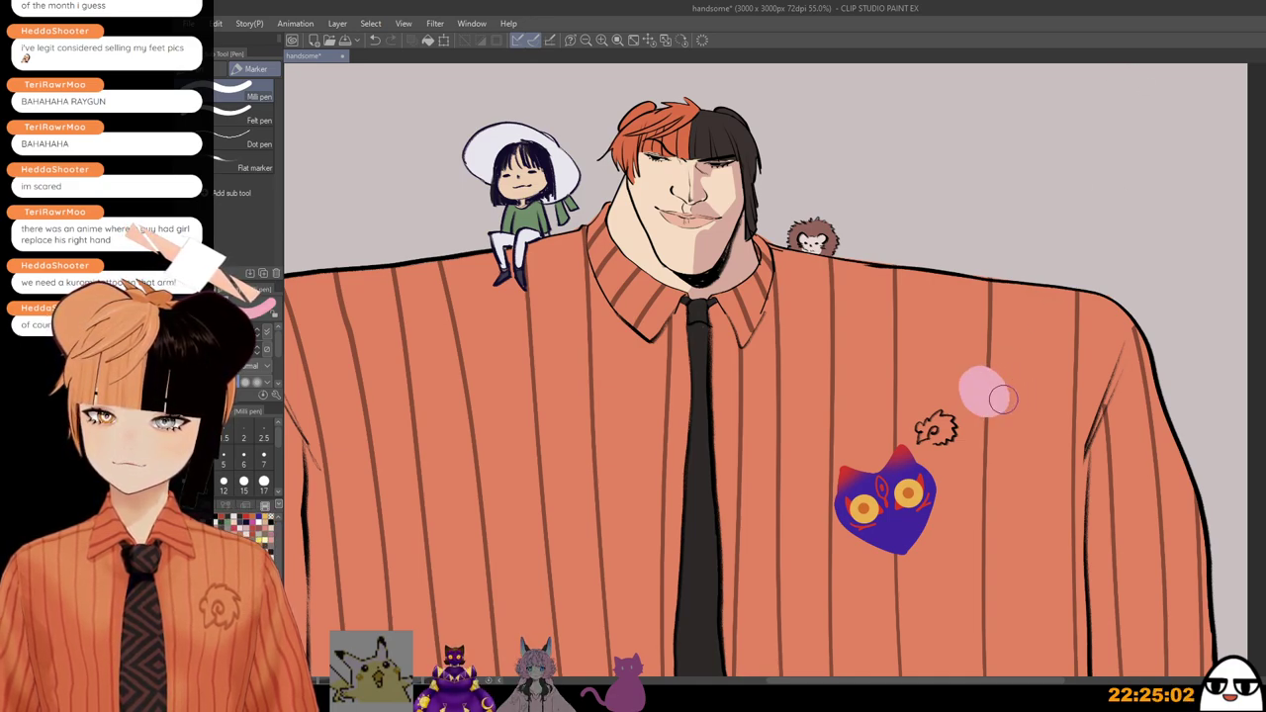
{"action": "scroll", "coordinate": [1115, 303], "scroll_direction": "up", "scroll_amount": 1}
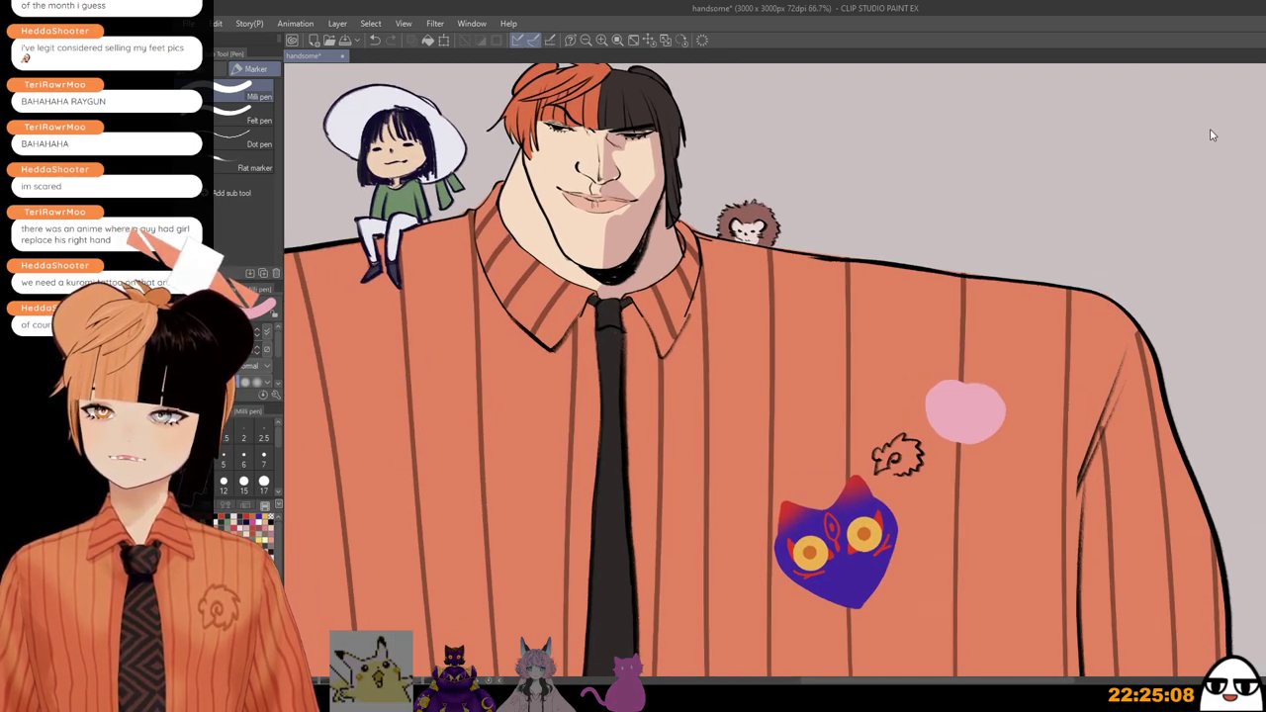
Step: Try shading the pink shape on the chest with an enlarged Soft airbrush
{"action": "key", "text": "b"}
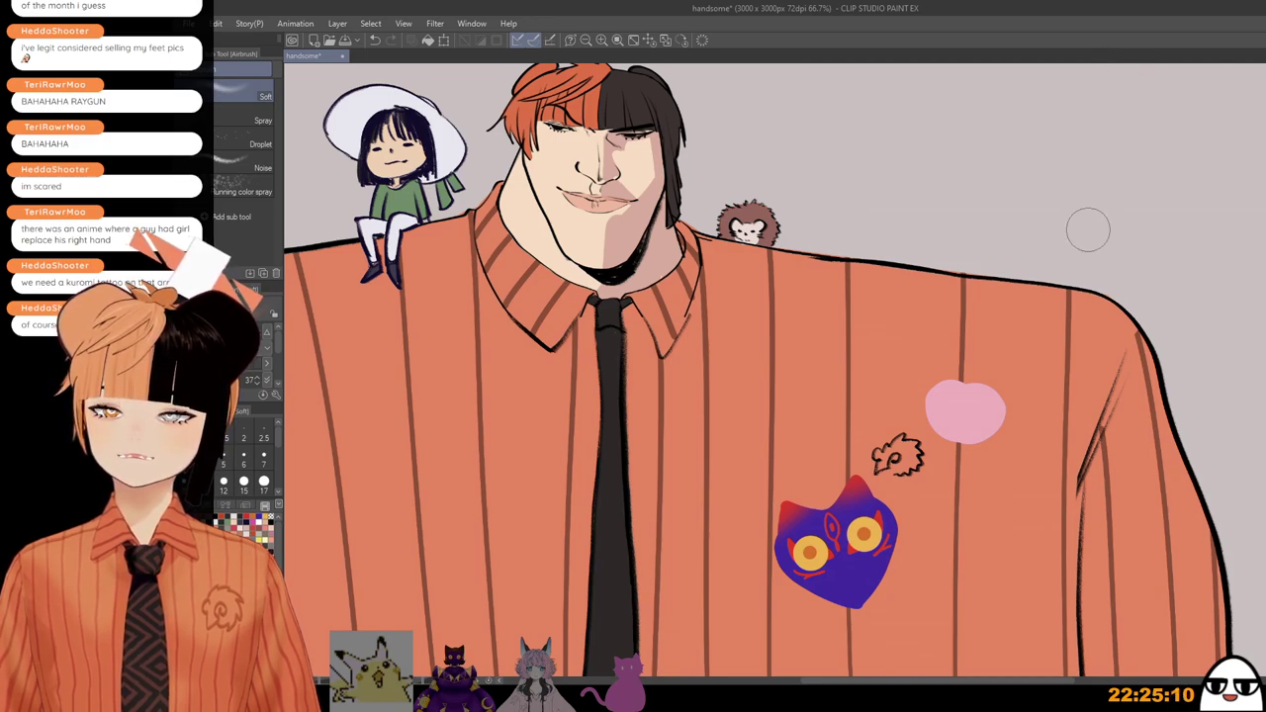
{"action": "key", "text": "bracketright"}
{"action": "key", "text": "bracketright"}
{"action": "key", "text": "bracketright"}
{"action": "key", "text": "bracketright"}
{"action": "left_click_drag", "start_coordinate": [968, 388], "coordinate": [1003, 426]}
{"action": "key", "text": "ctrl+z"}
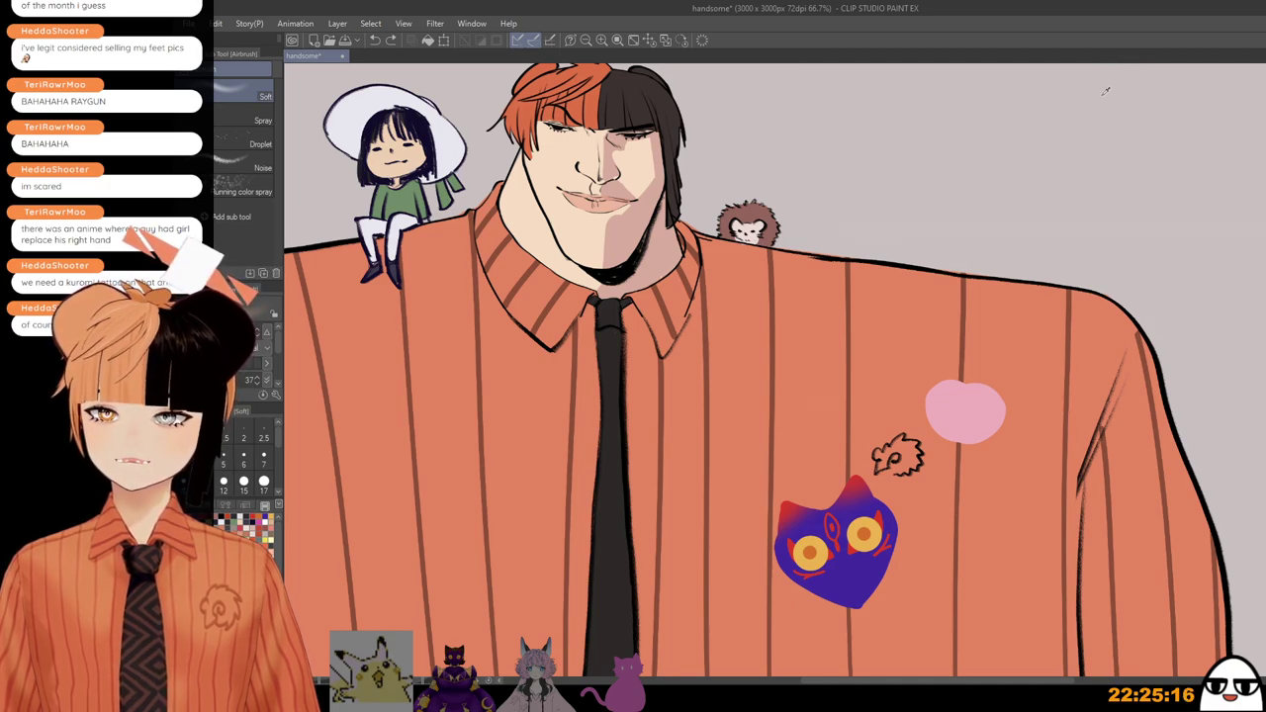
Step: Shade the pink shape on the chest with a soft peach highlight along its upper edge using the Soft airbrush
{"action": "mouse_move", "coordinate": [964, 412]}
{"action": "left_mouse_down"}
{"action": "mouse_move", "coordinate": [1074, 449]}
{"action": "mouse_move", "coordinate": [995, 425]}
{"action": "mouse_move", "coordinate": [1081, 420]}
{"action": "left_mouse_up"}
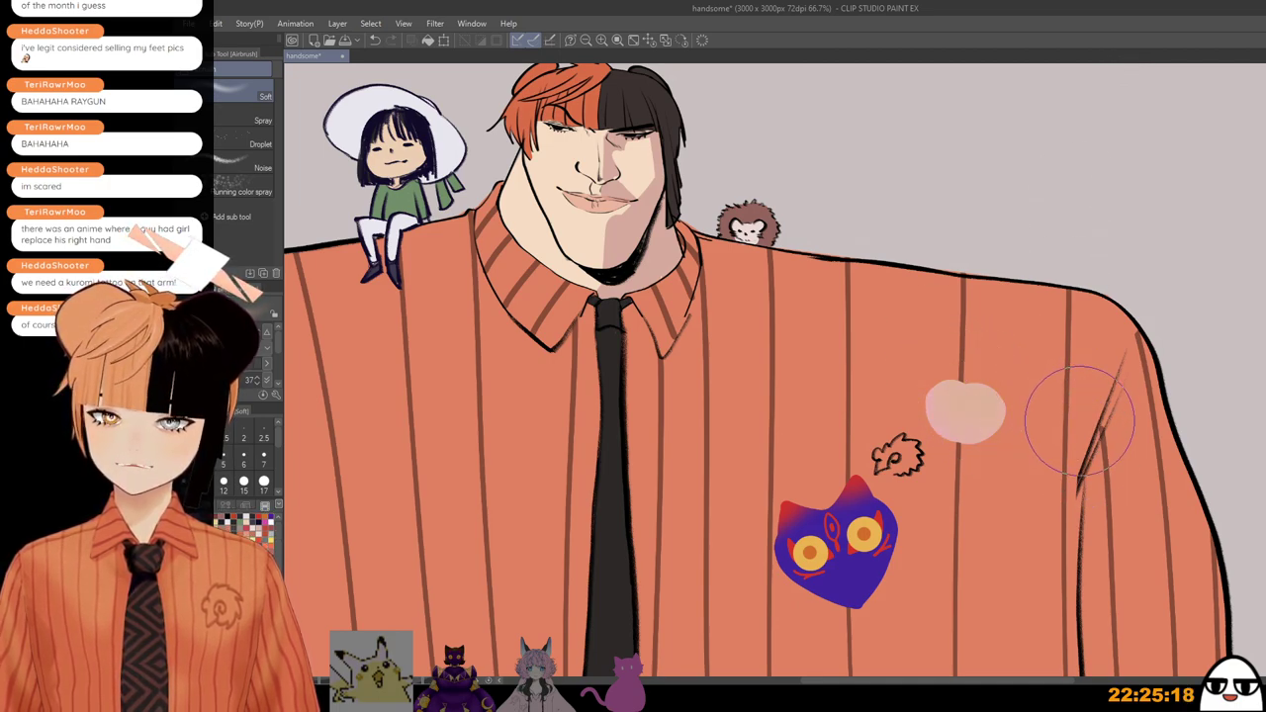
{"action": "key", "text": "ctrl+z"}
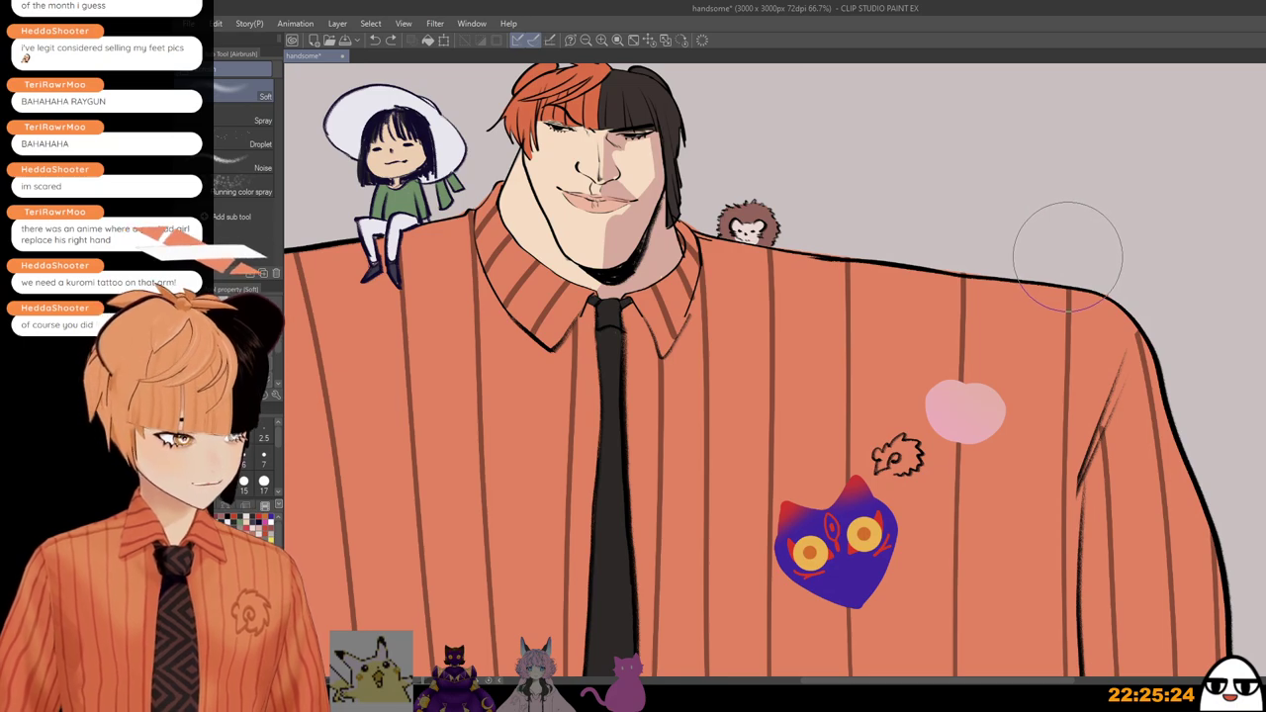
{"action": "key", "text": "["}
{"action": "key", "text": "["}
{"action": "left_click_drag", "start_coordinate": [960, 384], "coordinate": [1001, 394]}
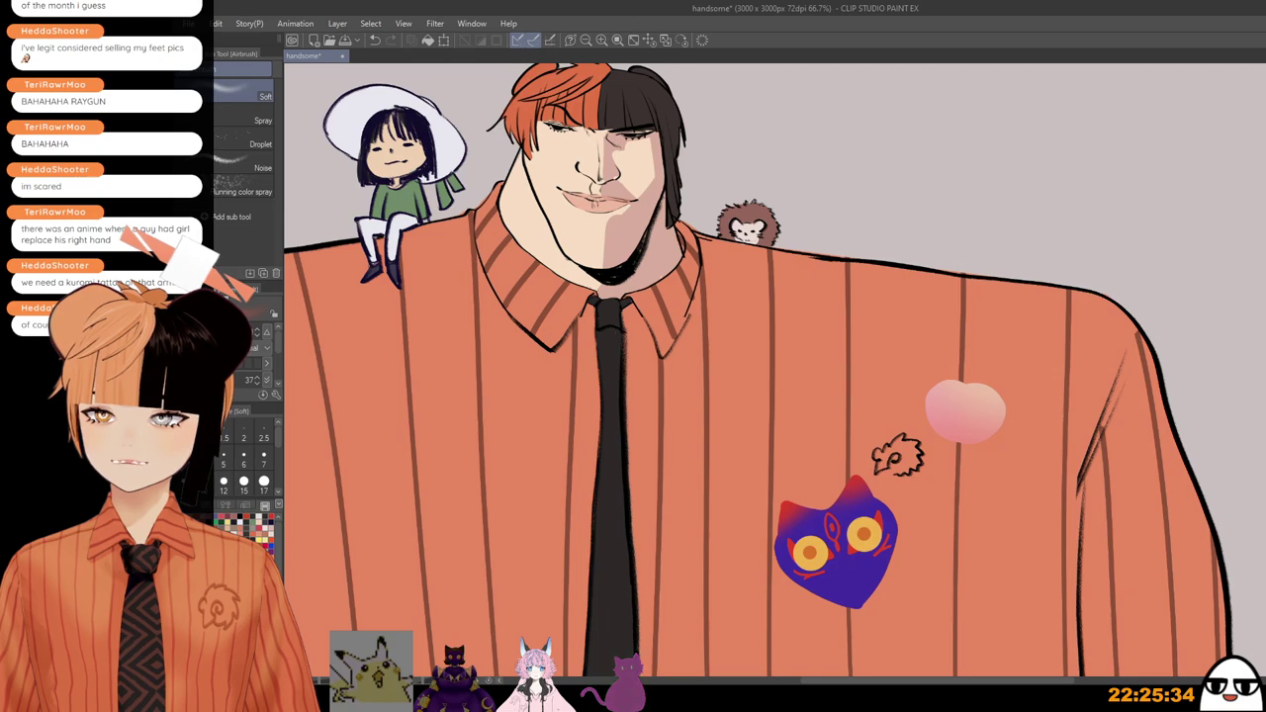
Step: Paint two curved turquoise horns on top of the pink shape with the Milli pen, using smaller brush sizes down to 15
{"action": "key", "text": "p"}
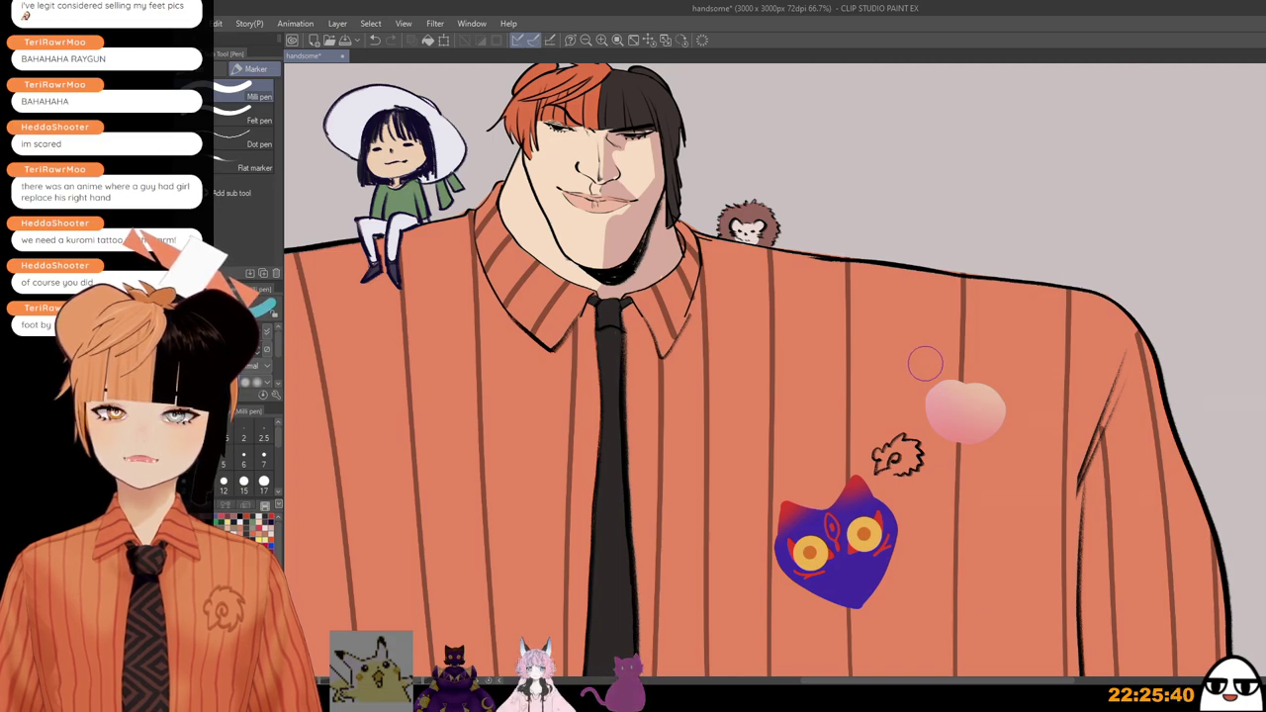
{"action": "key", "text": "bracketleft"}
{"action": "key", "text": "bracketleft"}
{"action": "key", "text": "bracketleft"}
{"action": "key", "text": "bracketleft"}
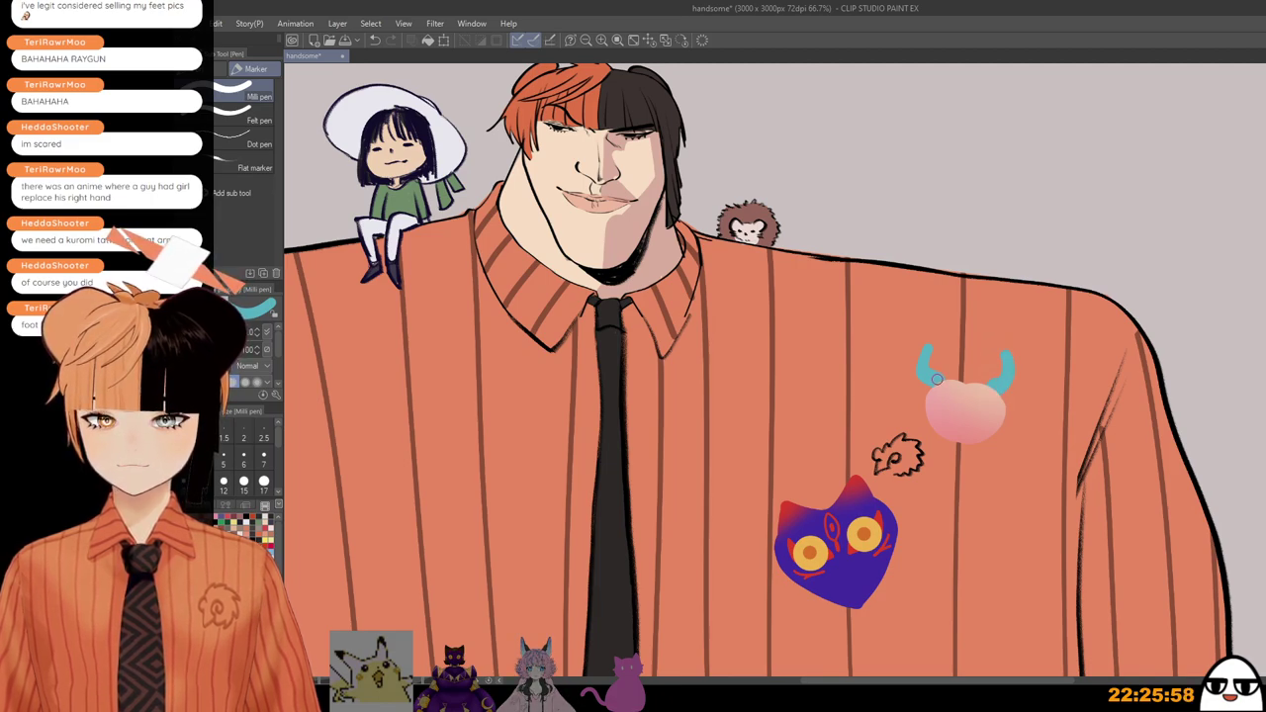
{"action": "scroll", "coordinate": [936, 379], "scroll_direction": "up", "scroll_amount": 2}
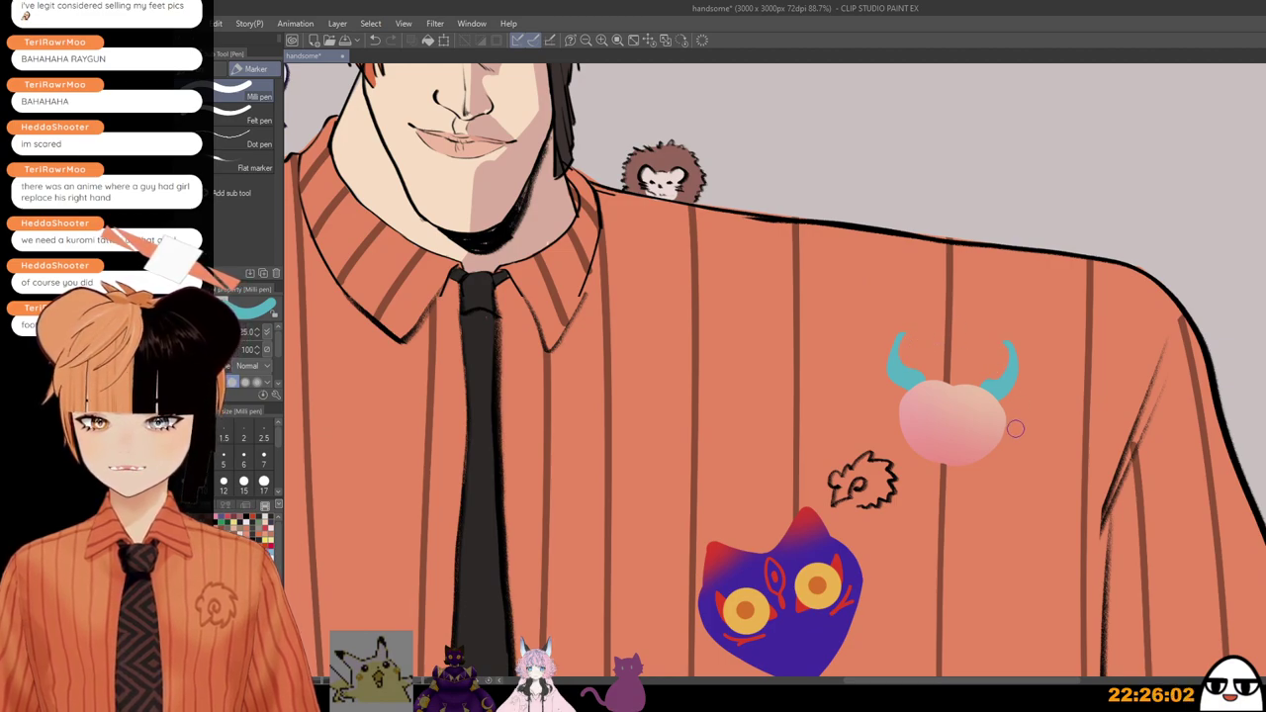
{"action": "scroll", "coordinate": [1015, 428], "scroll_direction": "down", "scroll_amount": 2}
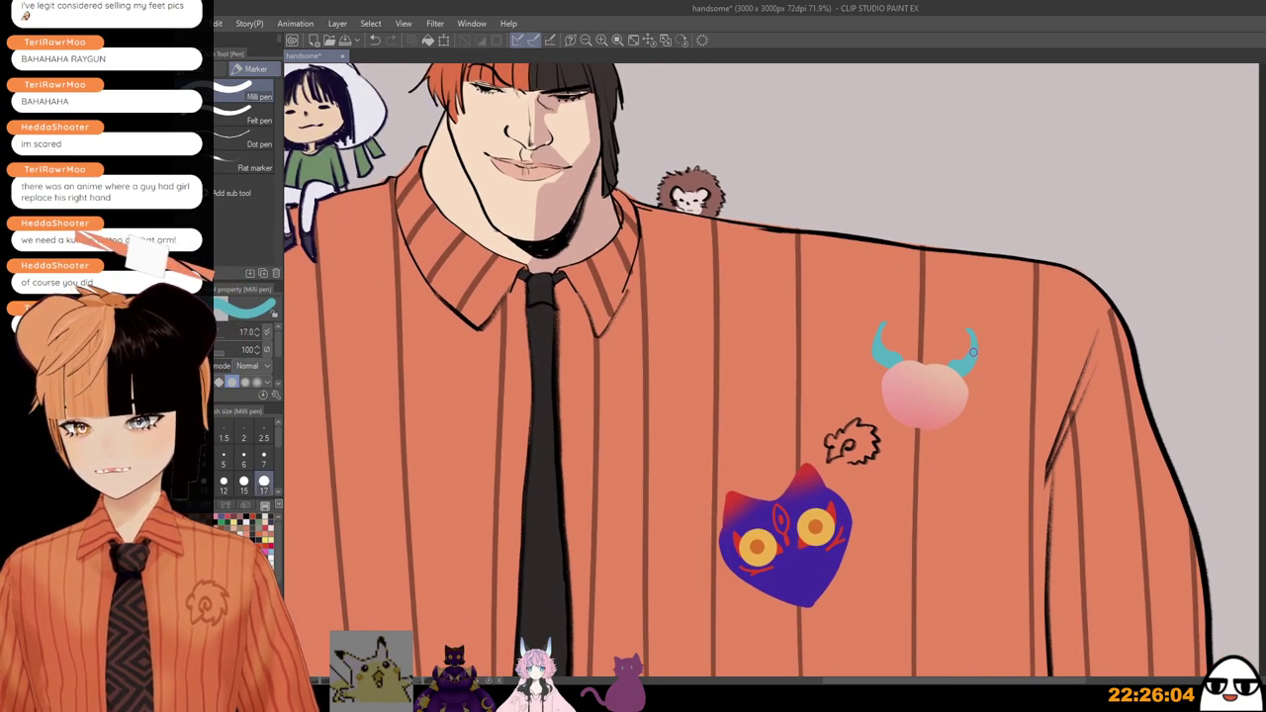
{"action": "key", "text": "bracketleft"}
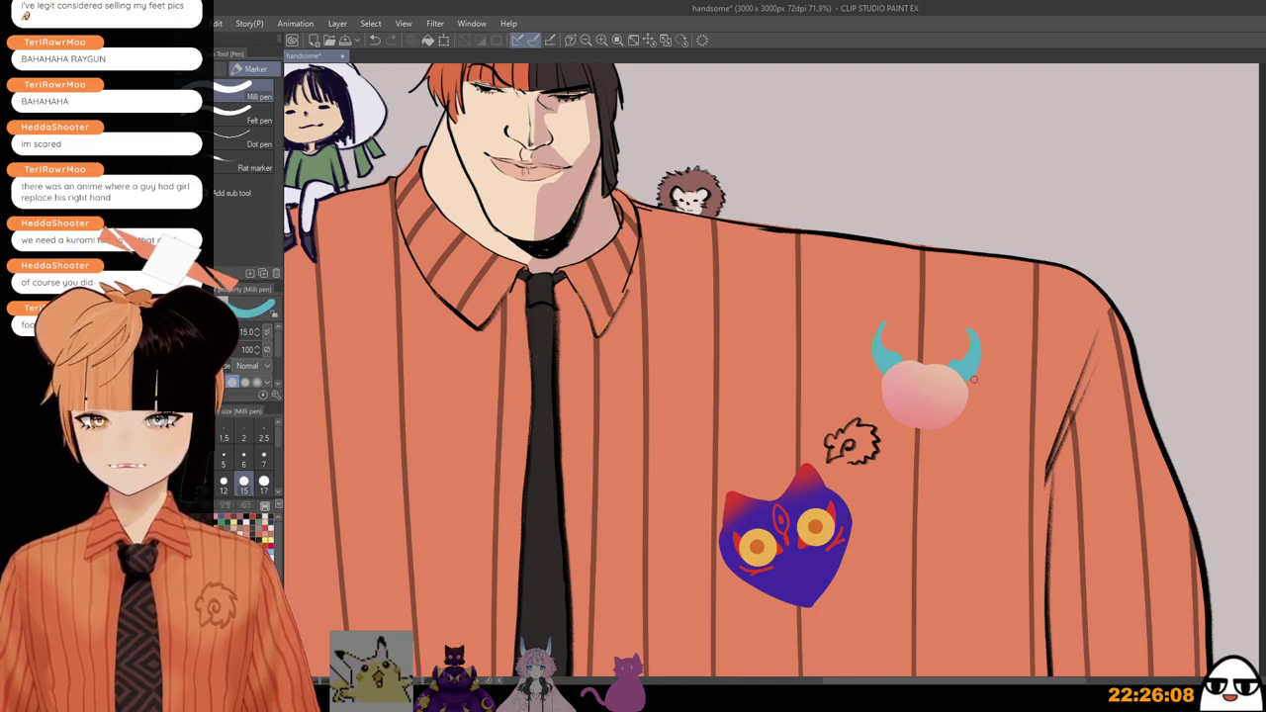
Step: Paint a small green leaf on top of the peach and softly shade its horns with the Soft airbrush
{"action": "scroll", "coordinate": [990, 447], "scroll_direction": "down", "scroll_amount": 2}
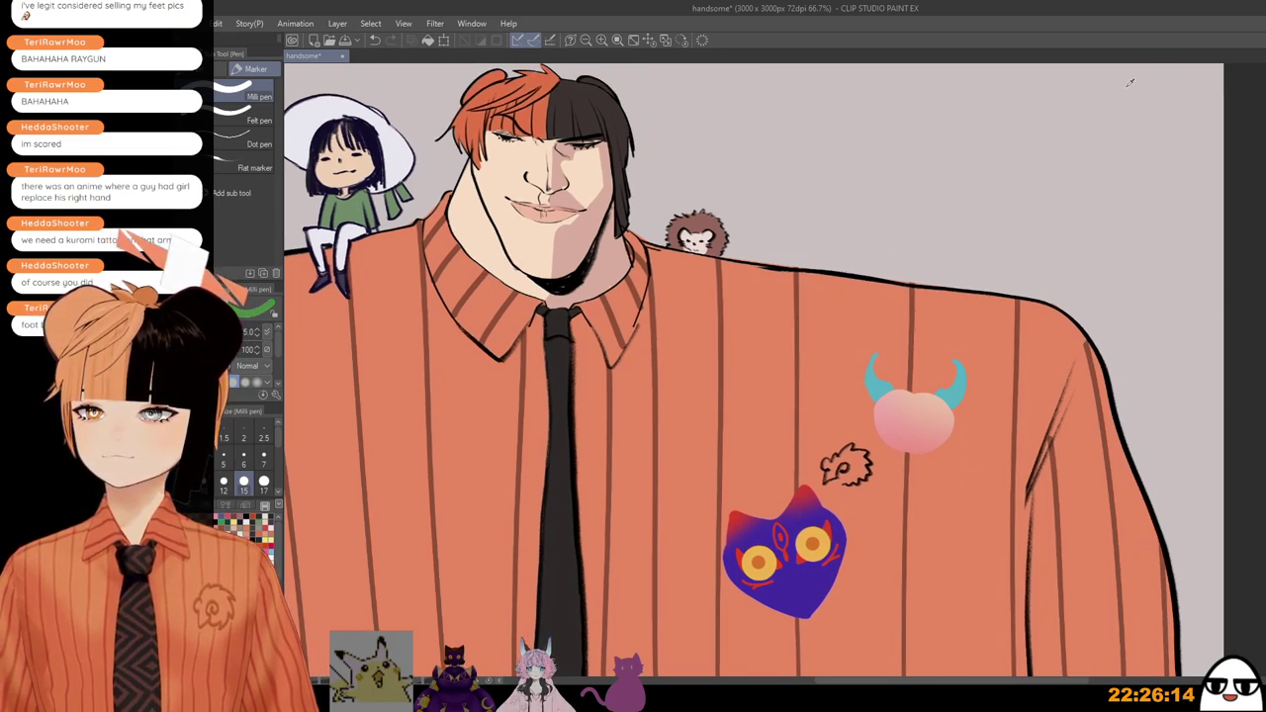
{"action": "scroll", "coordinate": [913, 389], "scroll_direction": "up", "scroll_amount": 3}
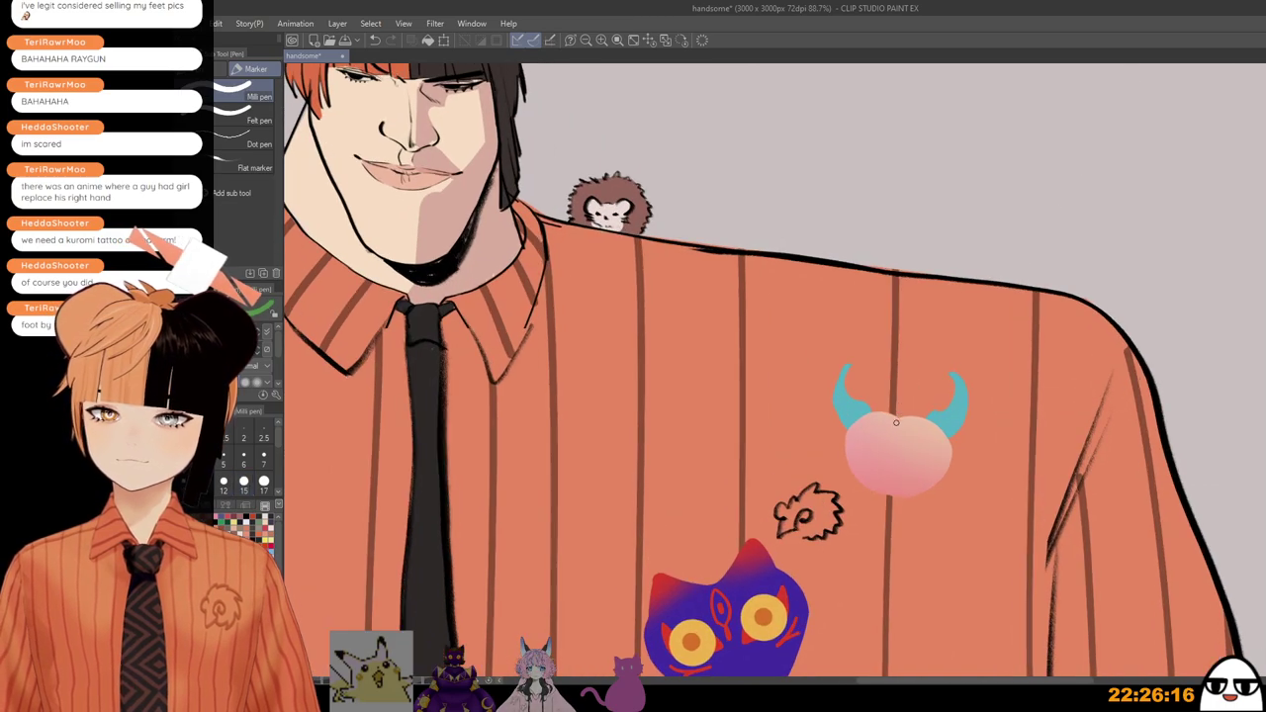
{"action": "mouse_move", "coordinate": [900, 414]}
{"action": "left_mouse_down"}
{"action": "mouse_move", "coordinate": [911, 418]}
{"action": "mouse_move", "coordinate": [901, 411]}
{"action": "left_mouse_up"}
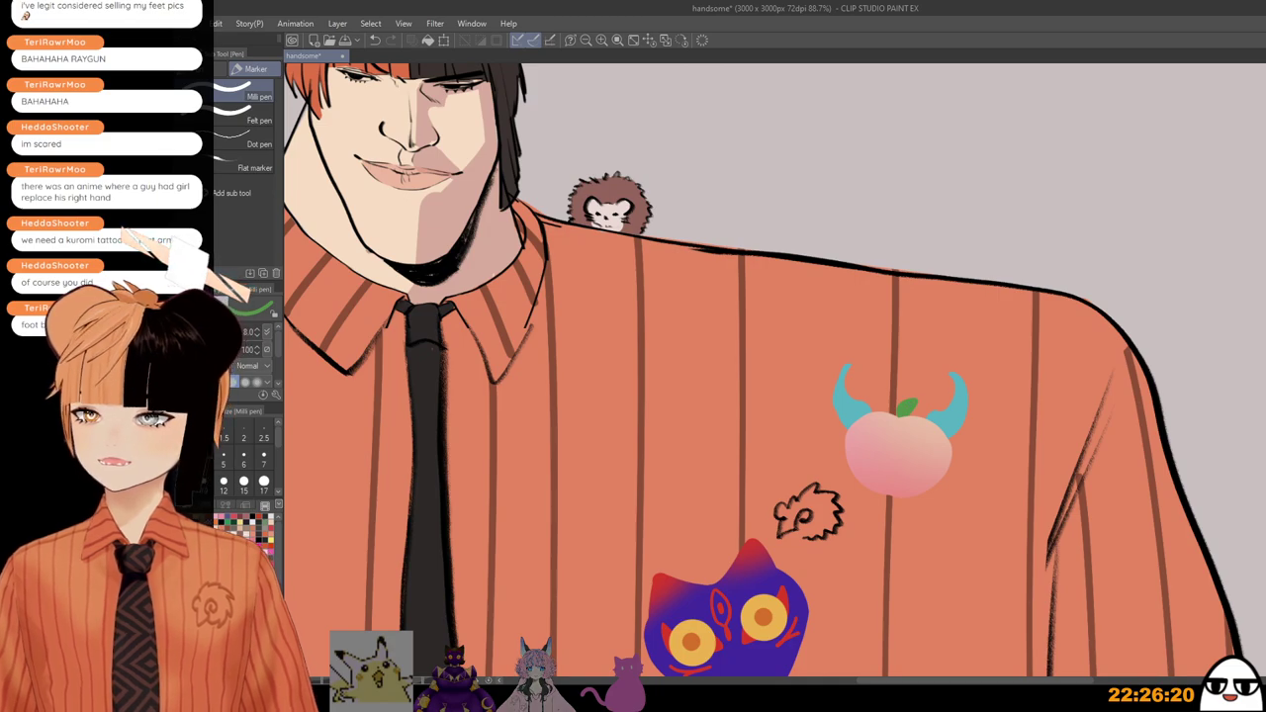
{"action": "key", "text": "b"}
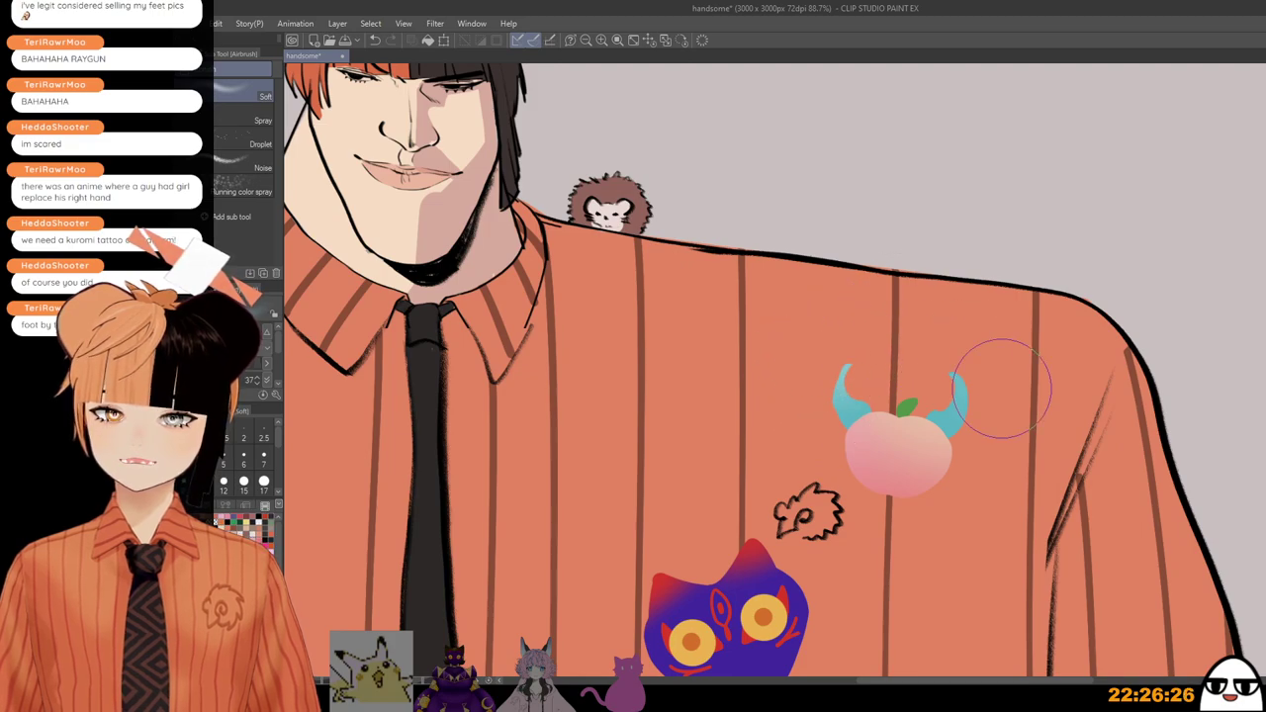
Step: Review the whole illustration, from the chest motifs and shoulder characters down to the forearm face and veined hand
{"action": "scroll", "coordinate": [1024, 433], "scroll_direction": "down", "scroll_amount": 1}
{"action": "scroll", "coordinate": [1024, 433], "scroll_direction": "down", "scroll_amount": 4}
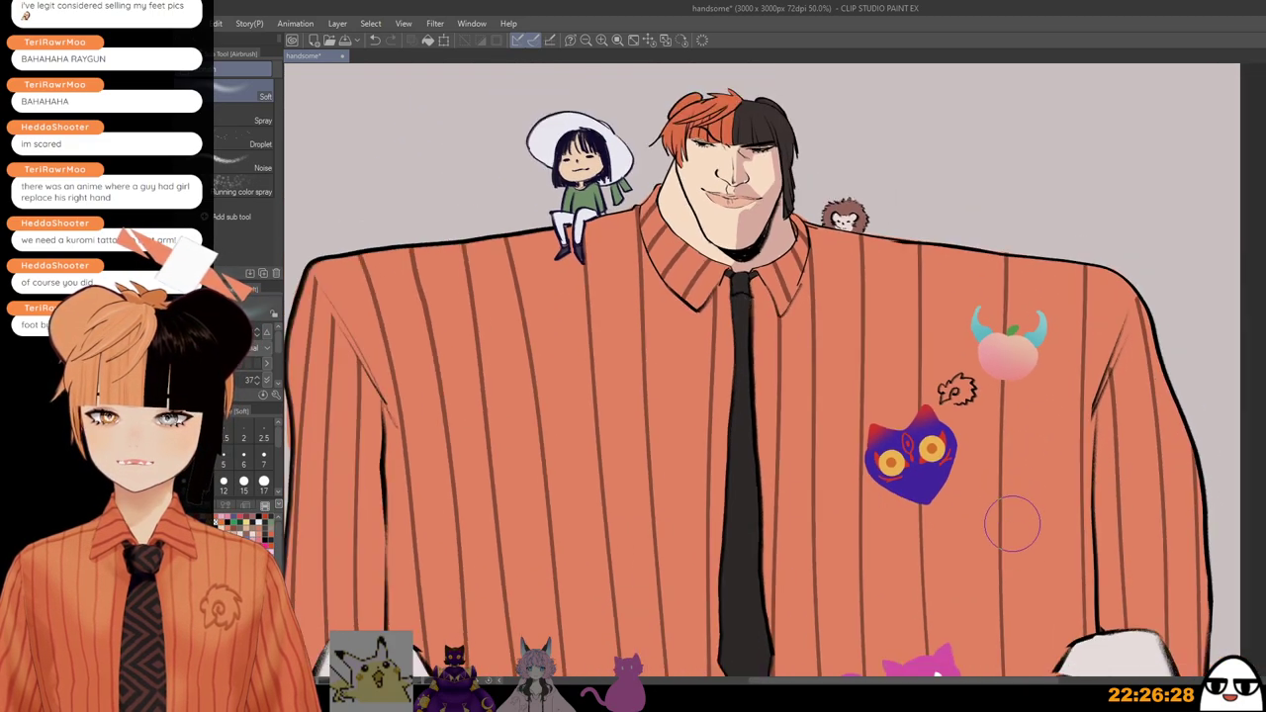
{"action": "mouse_move", "coordinate": [956, 605]}
{"action": "left_mouse_down"}
{"action": "mouse_move", "coordinate": [1015, 429]}
{"action": "mouse_move", "coordinate": [1003, 393]}
{"action": "mouse_move", "coordinate": [1012, 444]}
{"action": "mouse_move", "coordinate": [909, 417]}
{"action": "left_mouse_up"}
{"action": "scroll", "coordinate": [1011, 455], "scroll_direction": "down", "scroll_amount": 1}
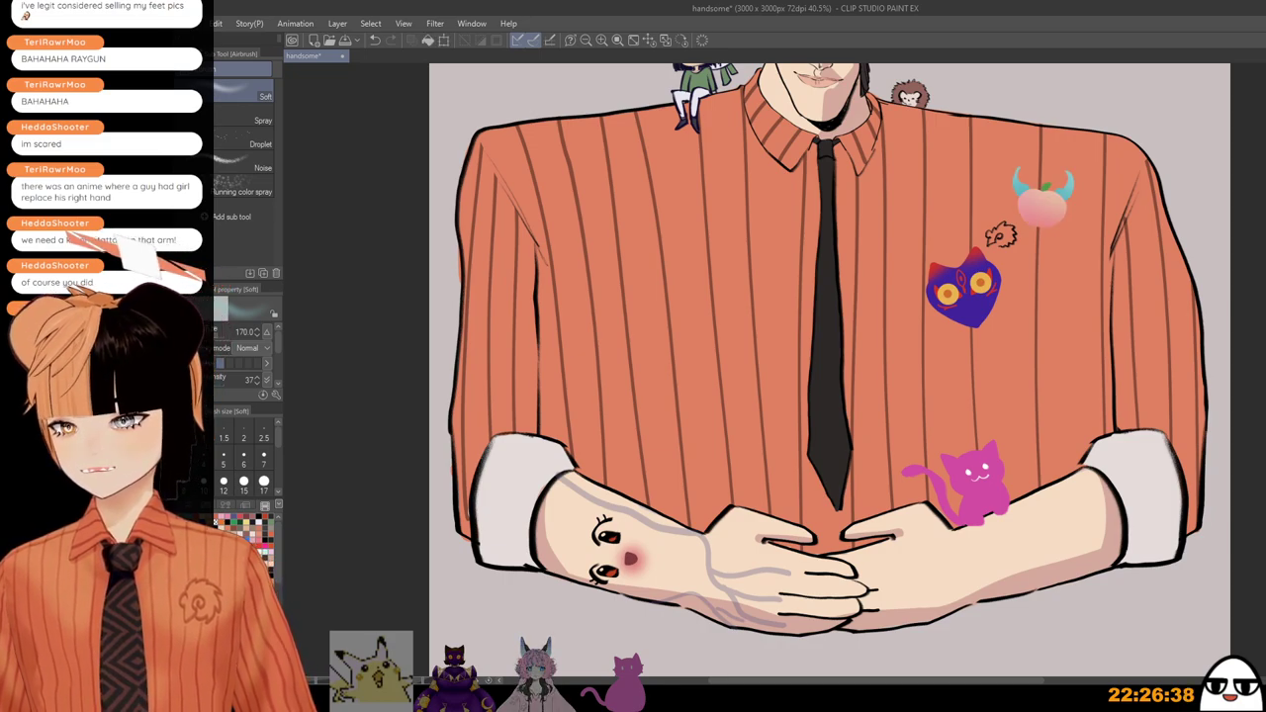
{"action": "scroll", "coordinate": [1064, 523], "scroll_direction": "down", "scroll_amount": 2}
{"action": "left_click_drag", "start_coordinate": [1088, 564], "coordinate": [1067, 501]}
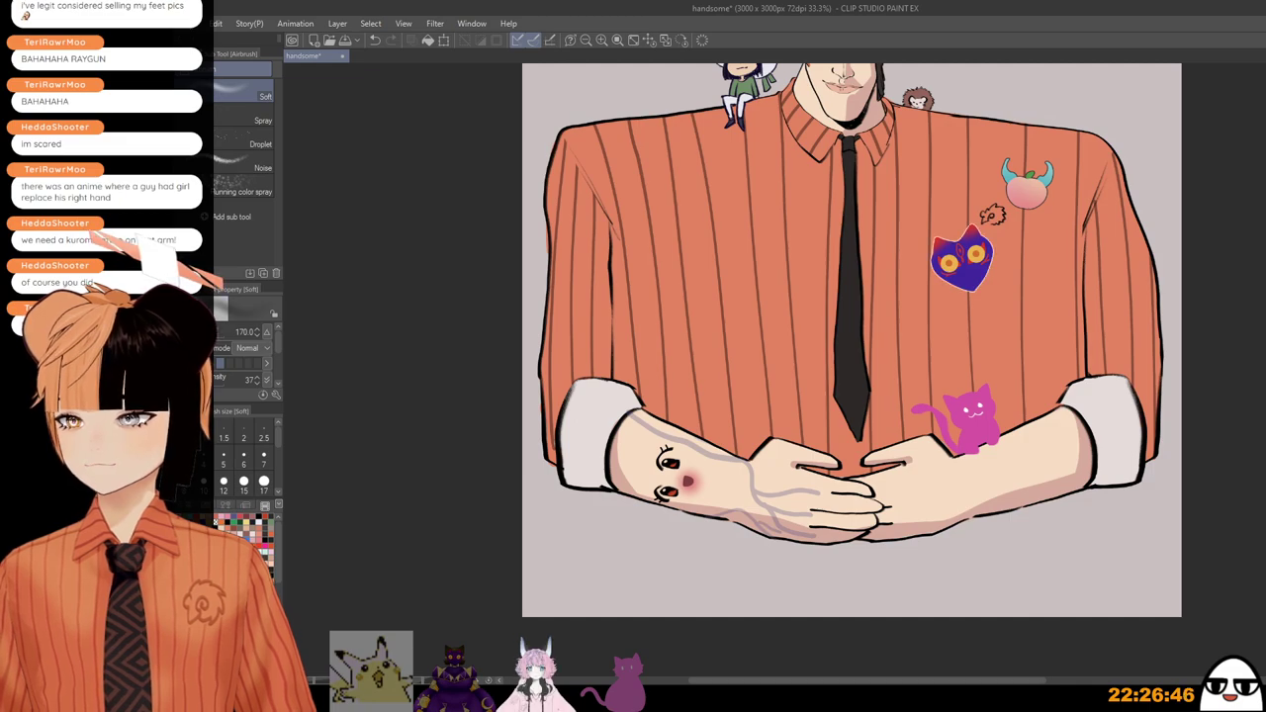
{"action": "scroll", "coordinate": [1153, 572], "scroll_direction": "up", "scroll_amount": 3}
{"action": "scroll", "coordinate": [1152, 571], "scroll_direction": "down", "scroll_amount": 1}
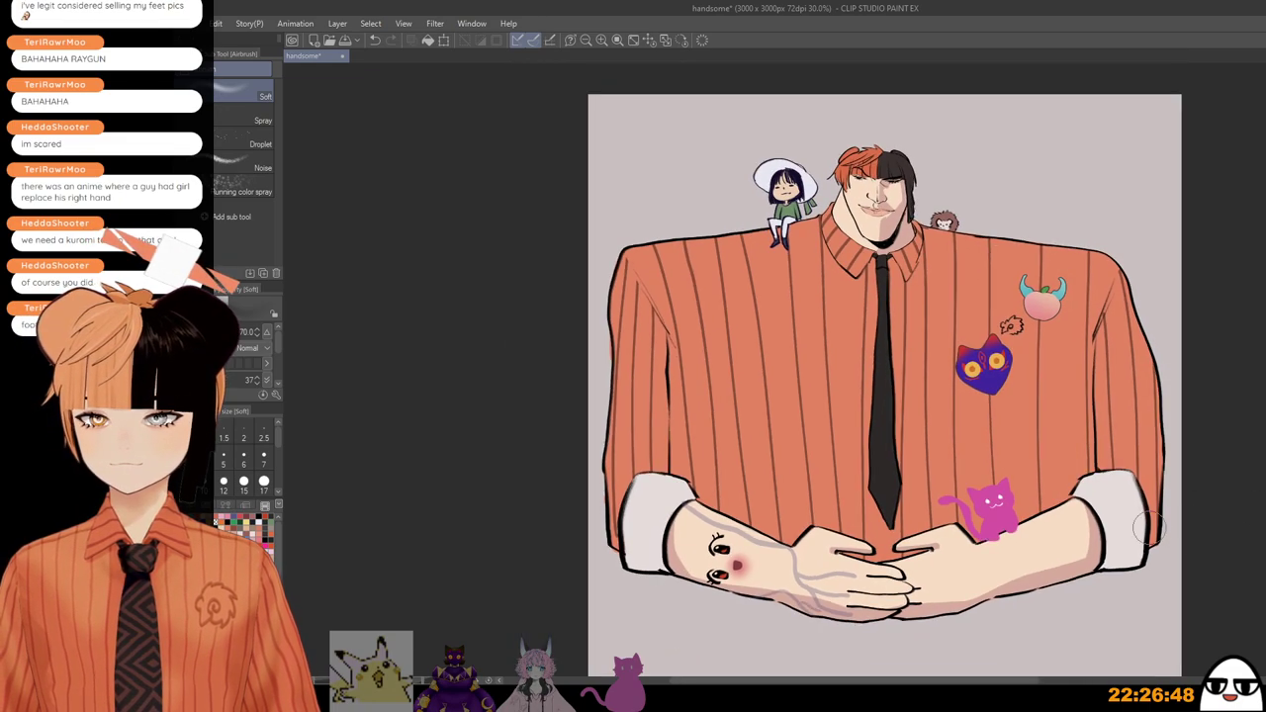
{"action": "scroll", "coordinate": [1156, 529], "scroll_direction": "down", "scroll_amount": 2}
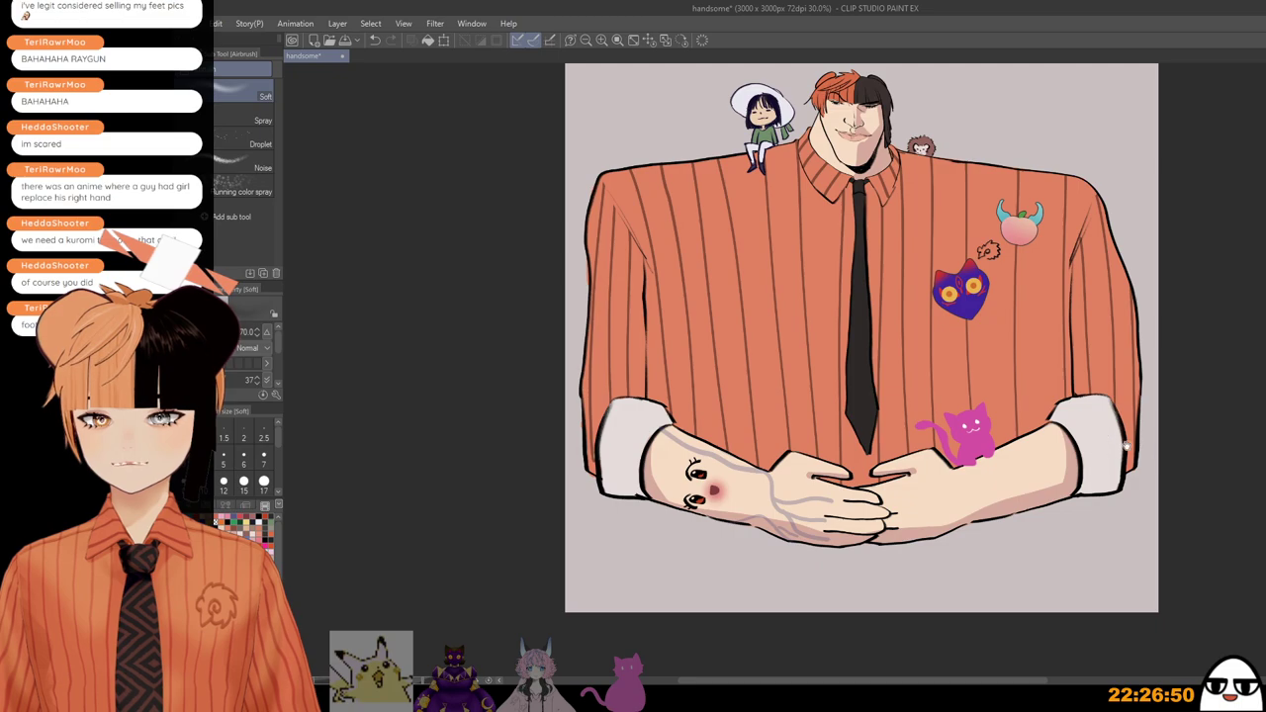
{"action": "scroll", "coordinate": [1126, 448], "scroll_direction": "up", "scroll_amount": 2}
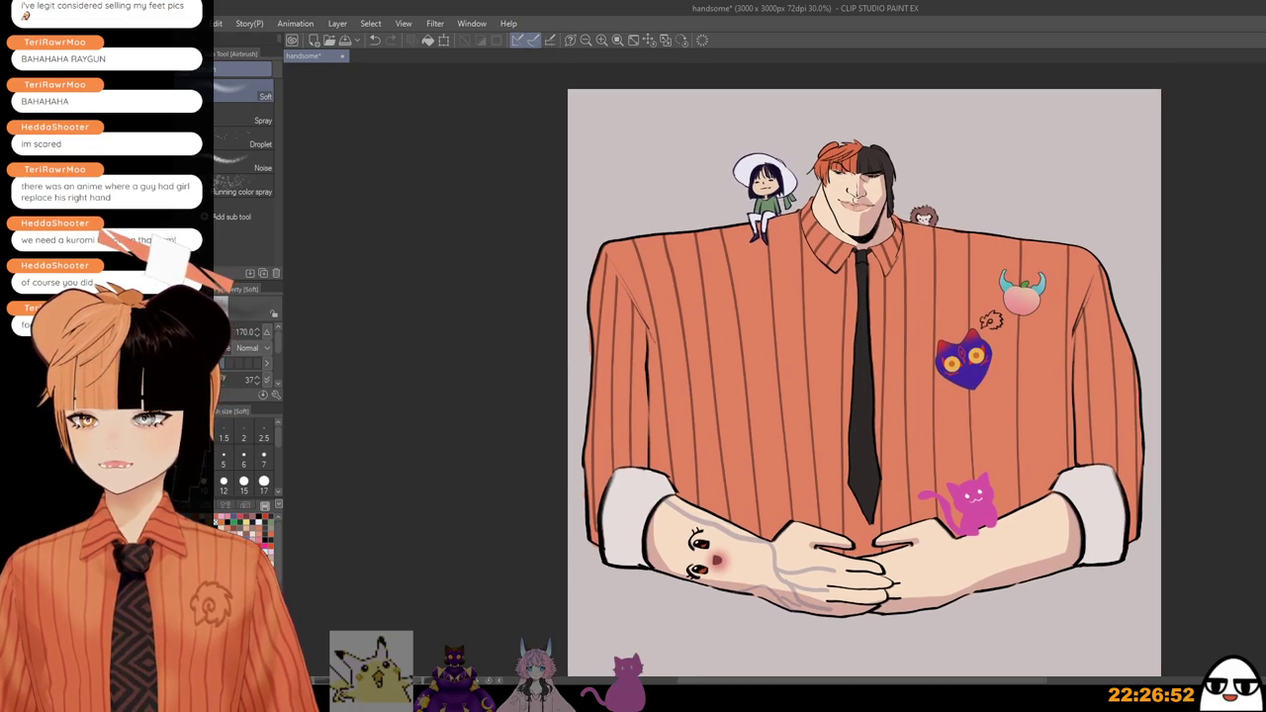
{"action": "left_click_drag", "start_coordinate": [923, 552], "coordinate": [1016, 425]}
{"action": "scroll", "coordinate": [970, 440], "scroll_direction": "up", "scroll_amount": 2}
{"action": "left_click_drag", "start_coordinate": [959, 467], "coordinate": [997, 540]}
{"action": "scroll", "coordinate": [999, 539], "scroll_direction": "up", "scroll_amount": 3}
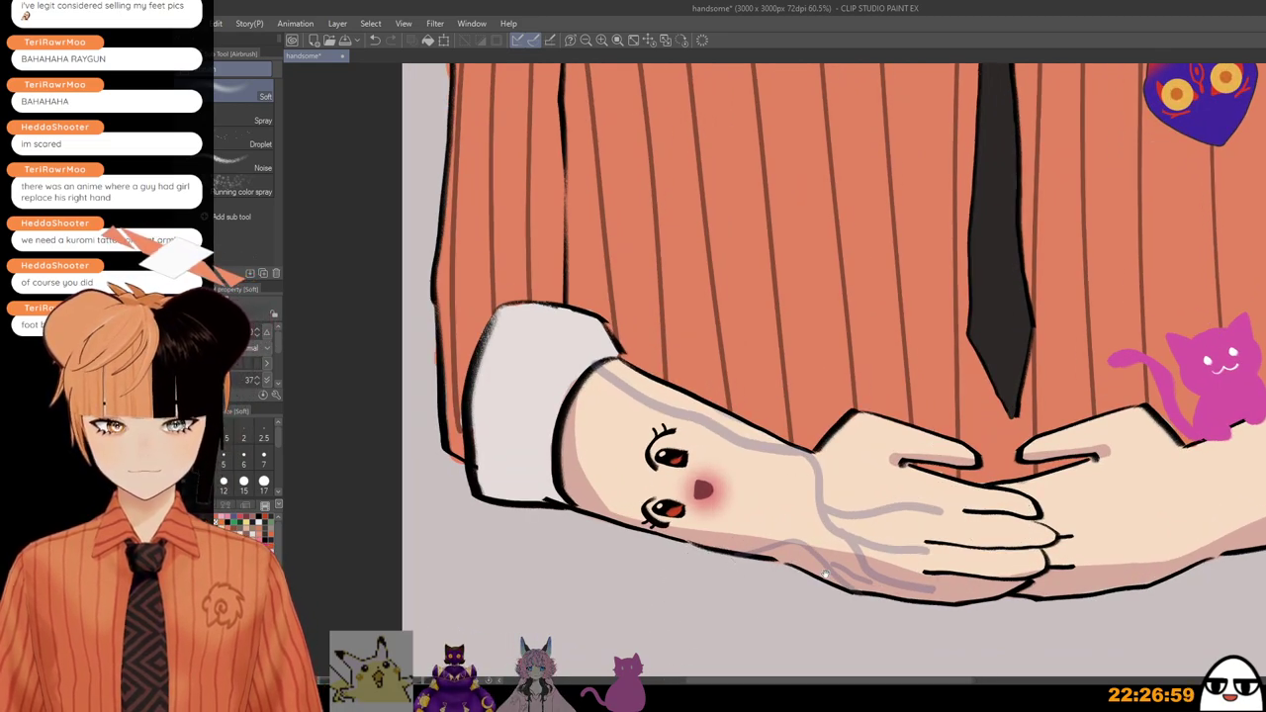
{"action": "scroll", "coordinate": [704, 576], "scroll_direction": "up", "scroll_amount": 1}
{"action": "left_click_drag", "start_coordinate": [832, 634], "coordinate": [829, 633]}
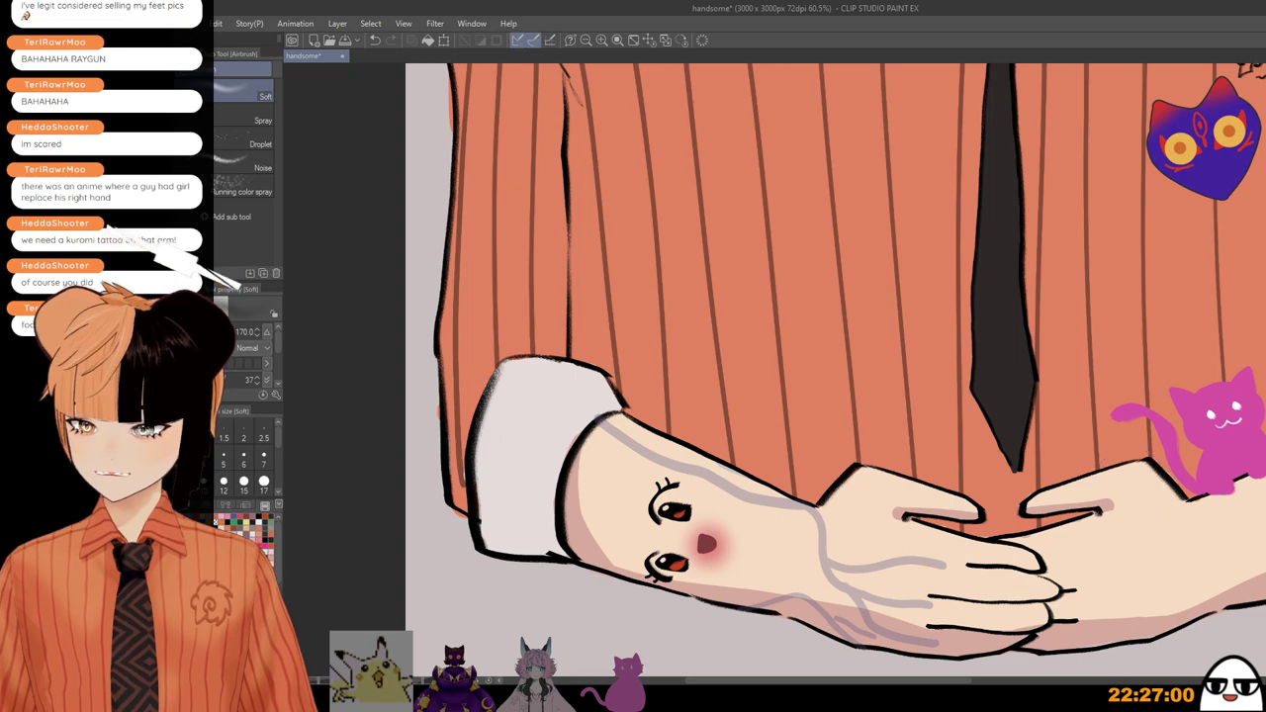
{"action": "scroll", "coordinate": [606, 406], "scroll_direction": "down", "scroll_amount": 3}
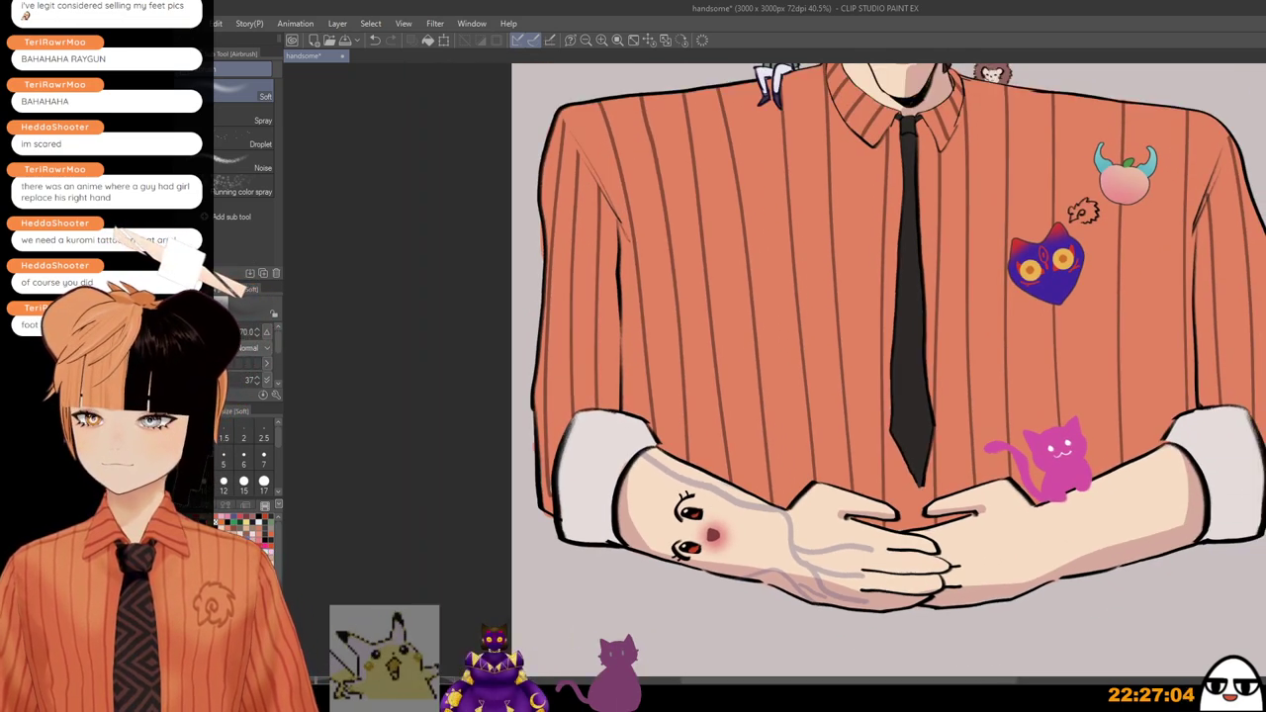
{"action": "scroll", "coordinate": [765, 560], "scroll_direction": "down", "scroll_amount": 2}
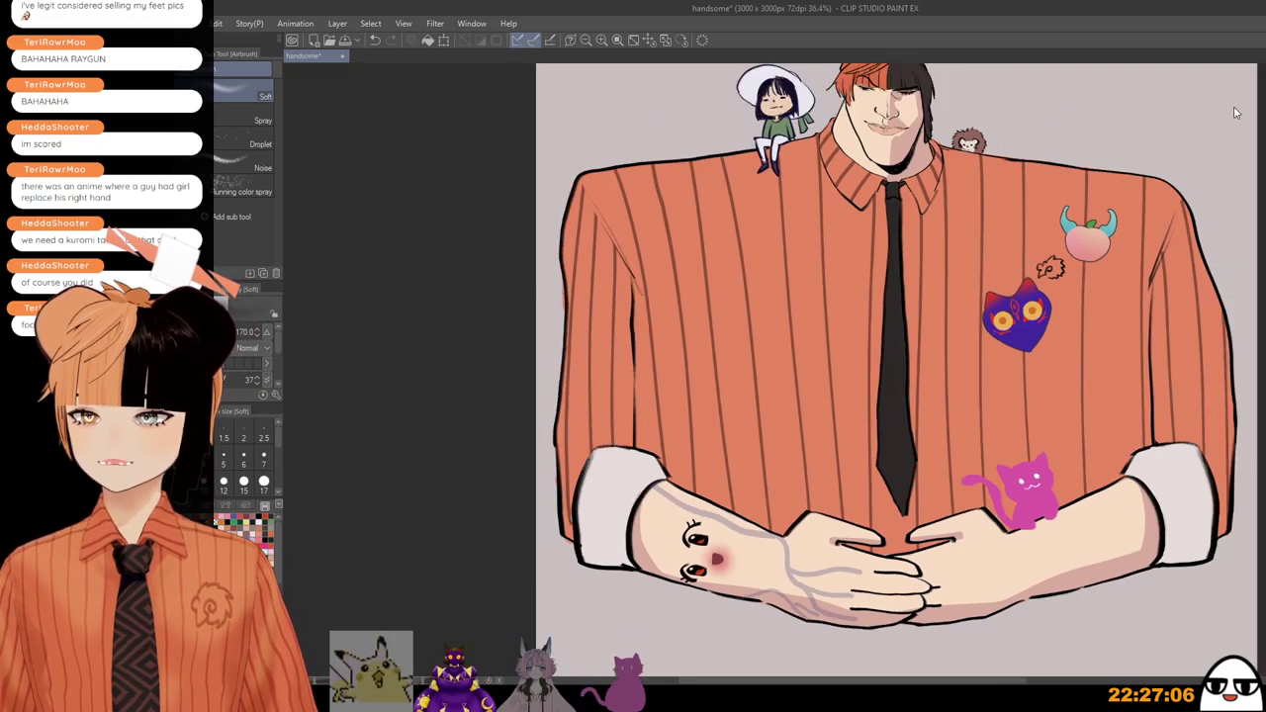
Step: Switch to the Artemus Hard pencil and flip the canvas view horizontally around the forearm with the face
{"action": "key", "text": "p"}
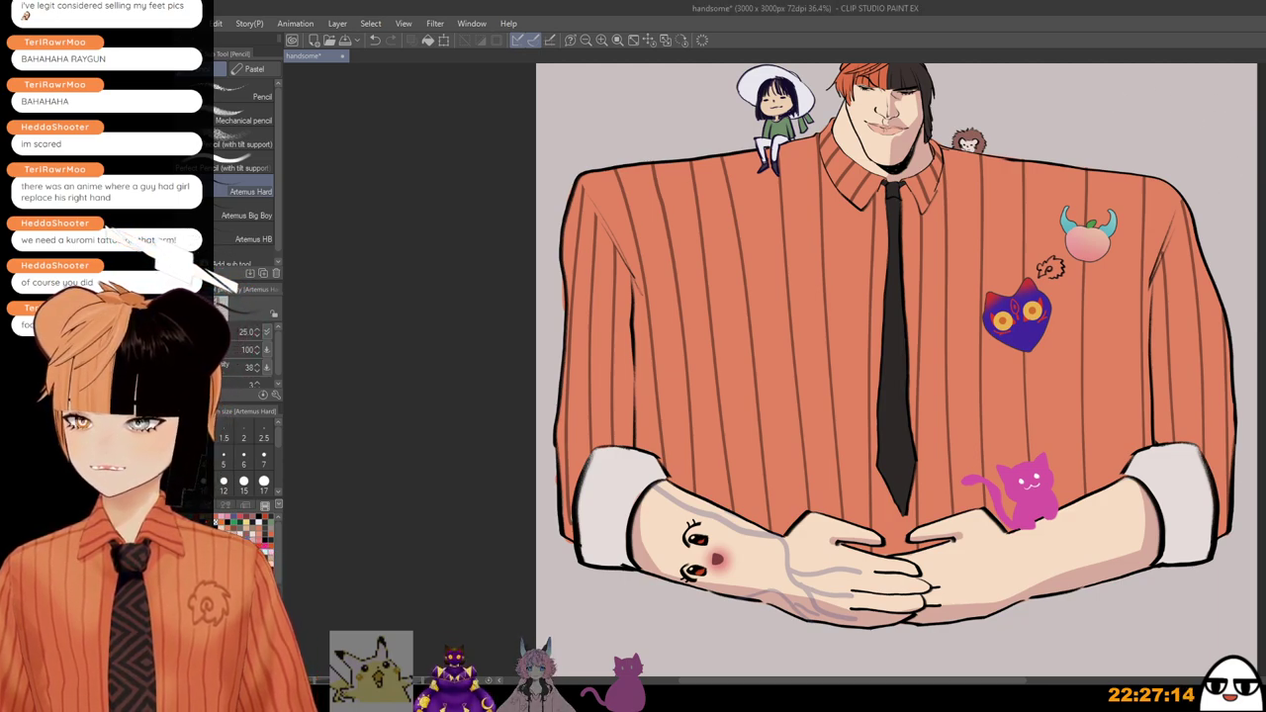
{"action": "scroll", "coordinate": [747, 389], "scroll_direction": "down", "scroll_amount": 1}
{"action": "scroll", "coordinate": [747, 389], "scroll_direction": "up", "scroll_amount": 1}
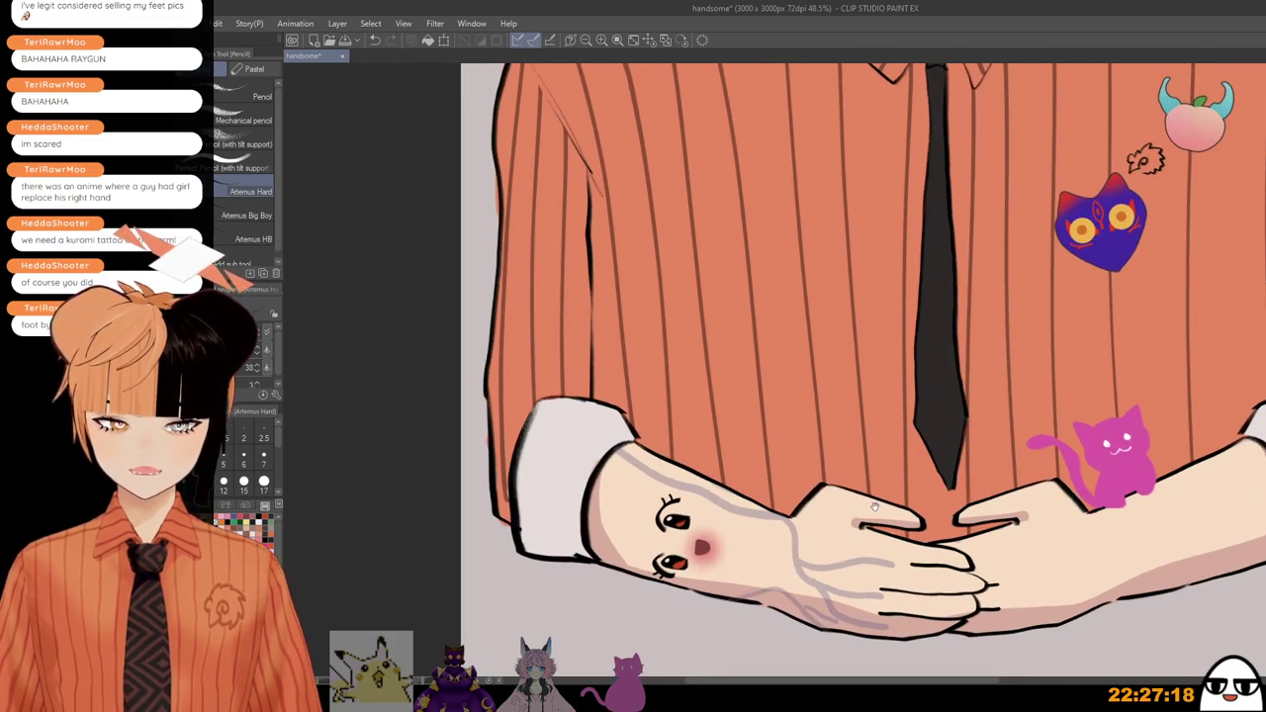
{"action": "left_click_drag", "start_coordinate": [875, 507], "coordinate": [835, 437]}
{"action": "scroll", "coordinate": [781, 371], "scroll_direction": "down", "scroll_amount": 1}
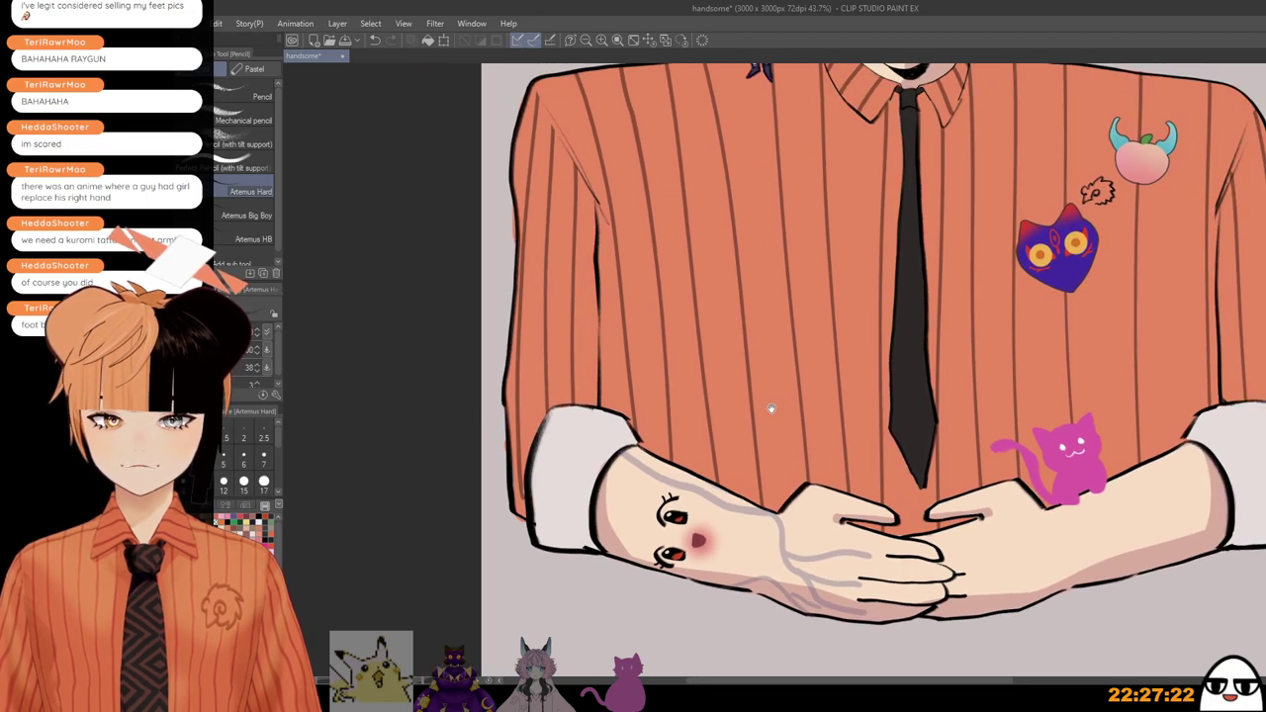
{"action": "scroll", "coordinate": [760, 385], "scroll_direction": "up", "scroll_amount": 2}
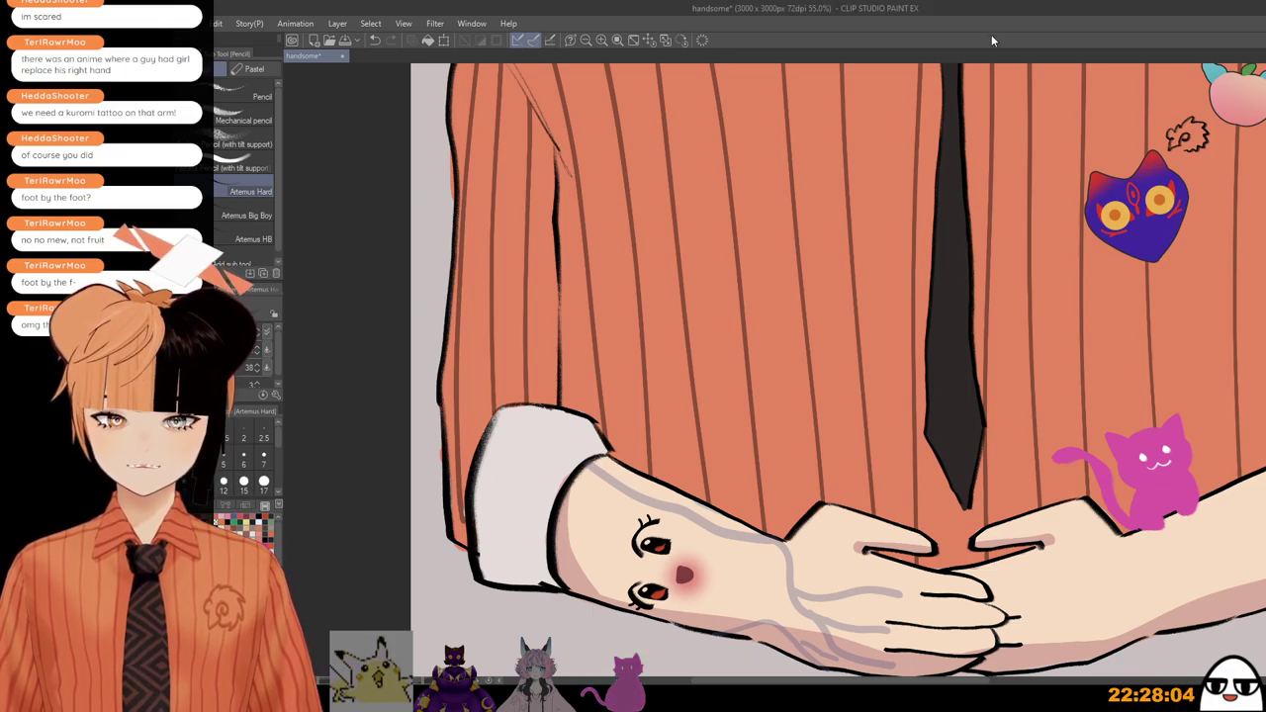
{"action": "key", "text": "h"}
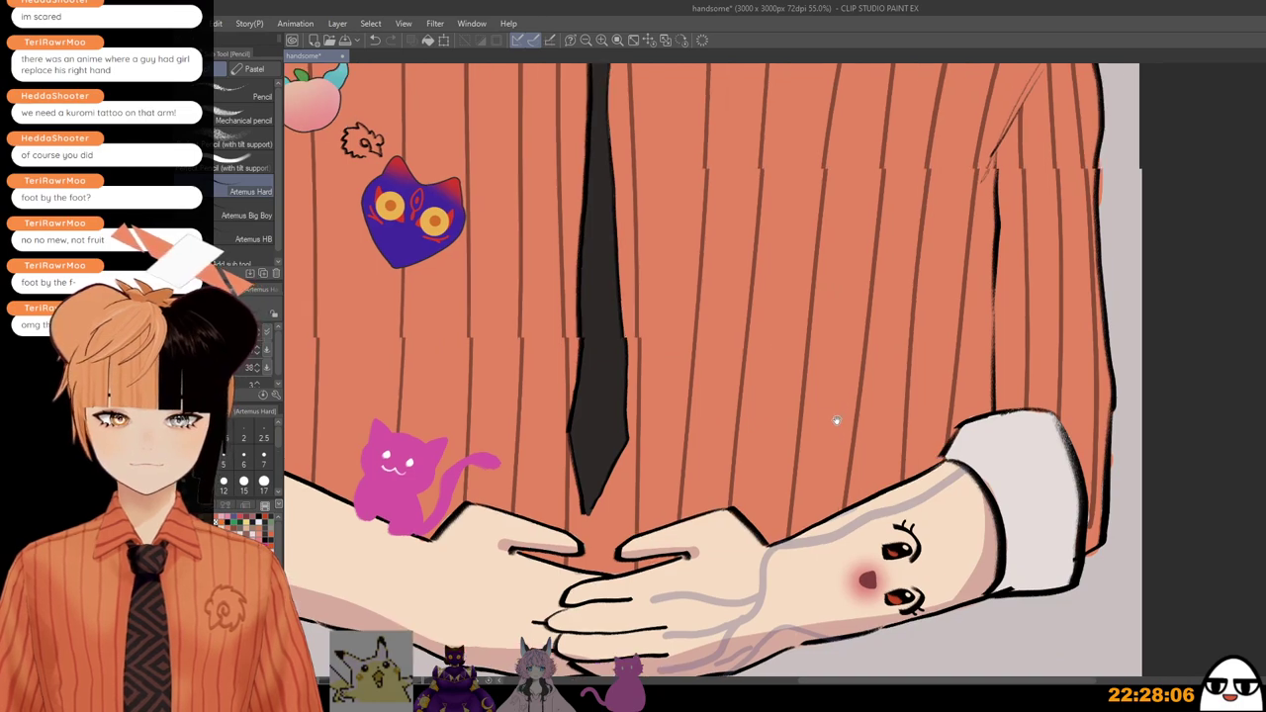
{"action": "scroll", "coordinate": [851, 322], "scroll_direction": "up", "scroll_amount": 1}
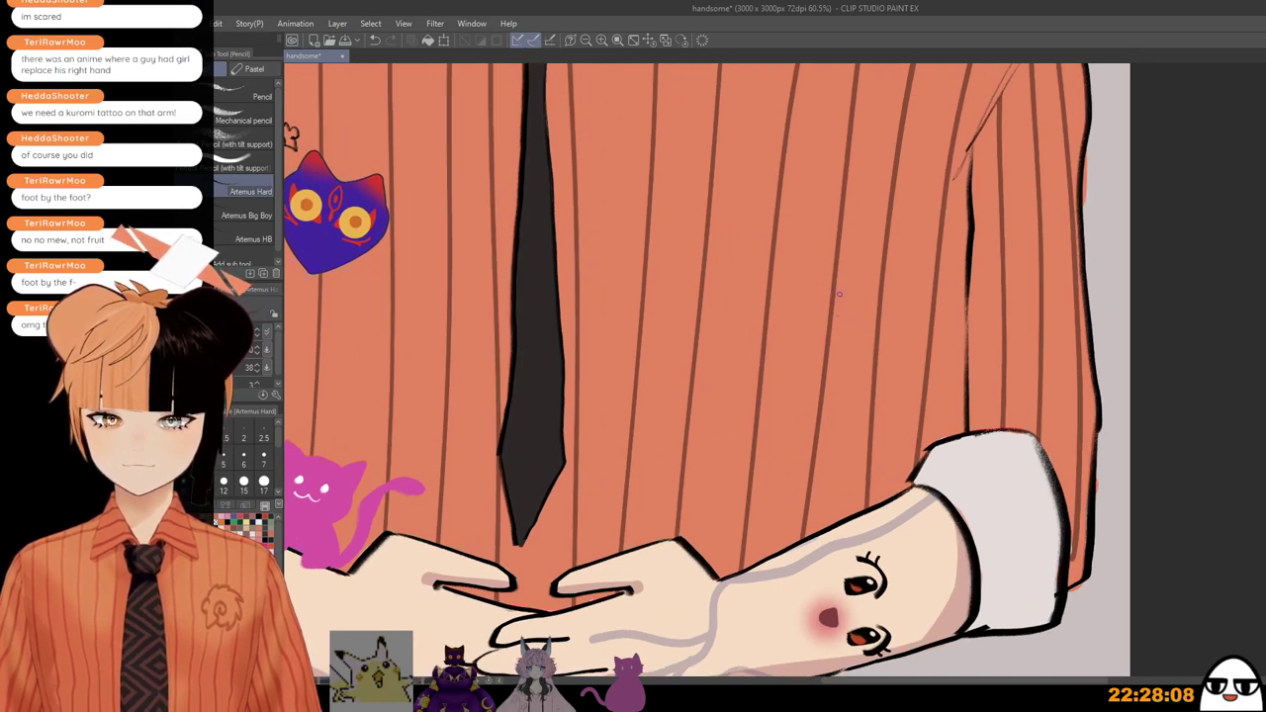
{"action": "left_click_drag", "start_coordinate": [835, 298], "coordinate": [849, 344]}
{"action": "key", "text": "ctrl+z"}
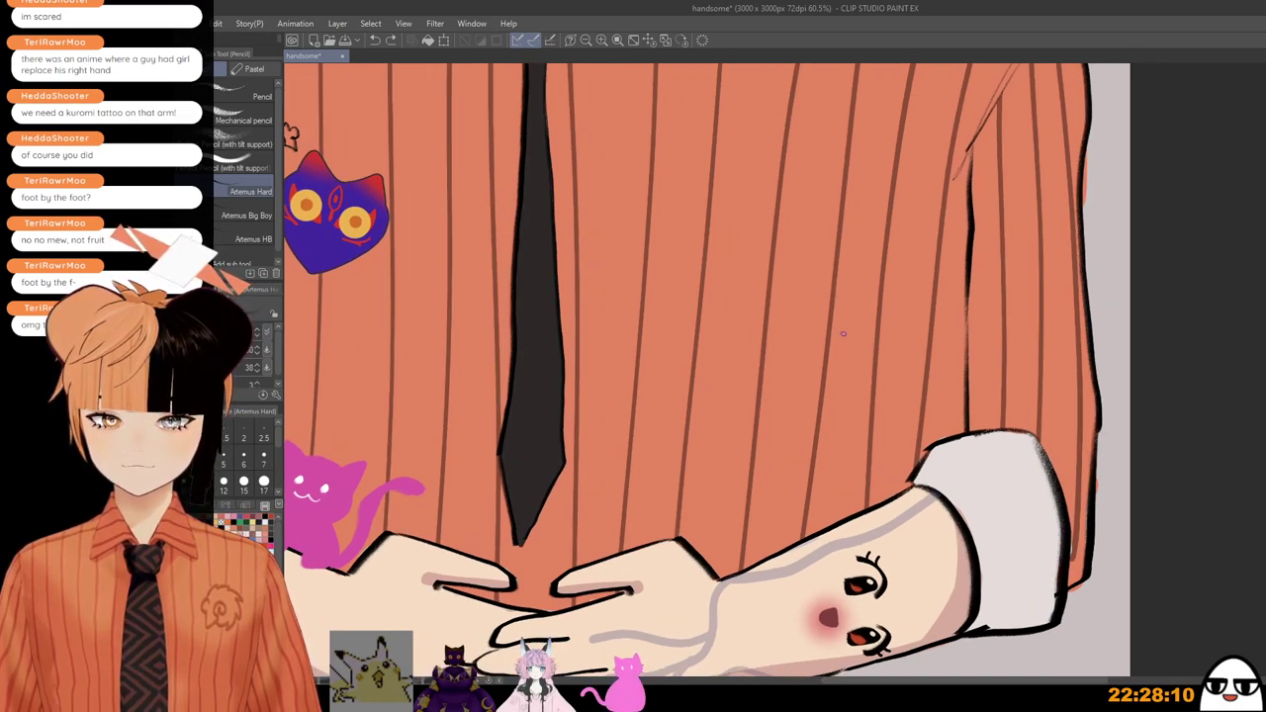
{"action": "scroll", "coordinate": [849, 341], "scroll_direction": "down", "scroll_amount": 3}
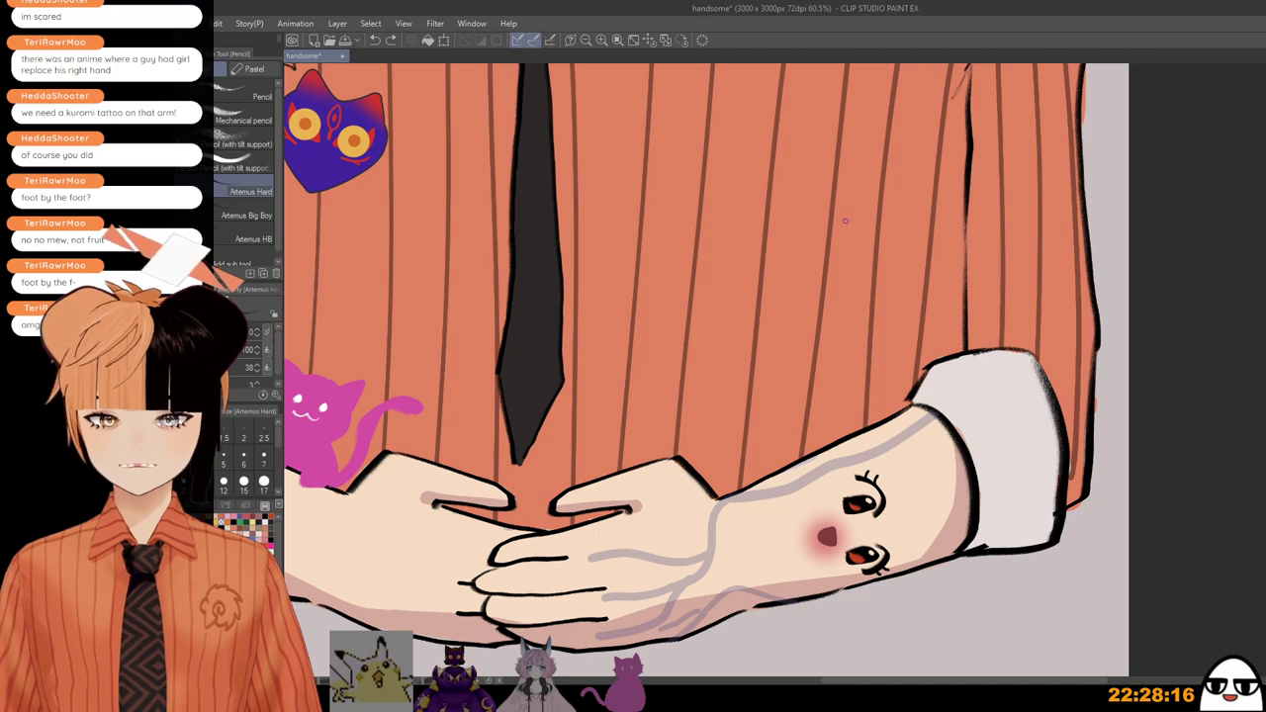
{"action": "left_click_drag", "start_coordinate": [847, 228], "coordinate": [842, 272]}
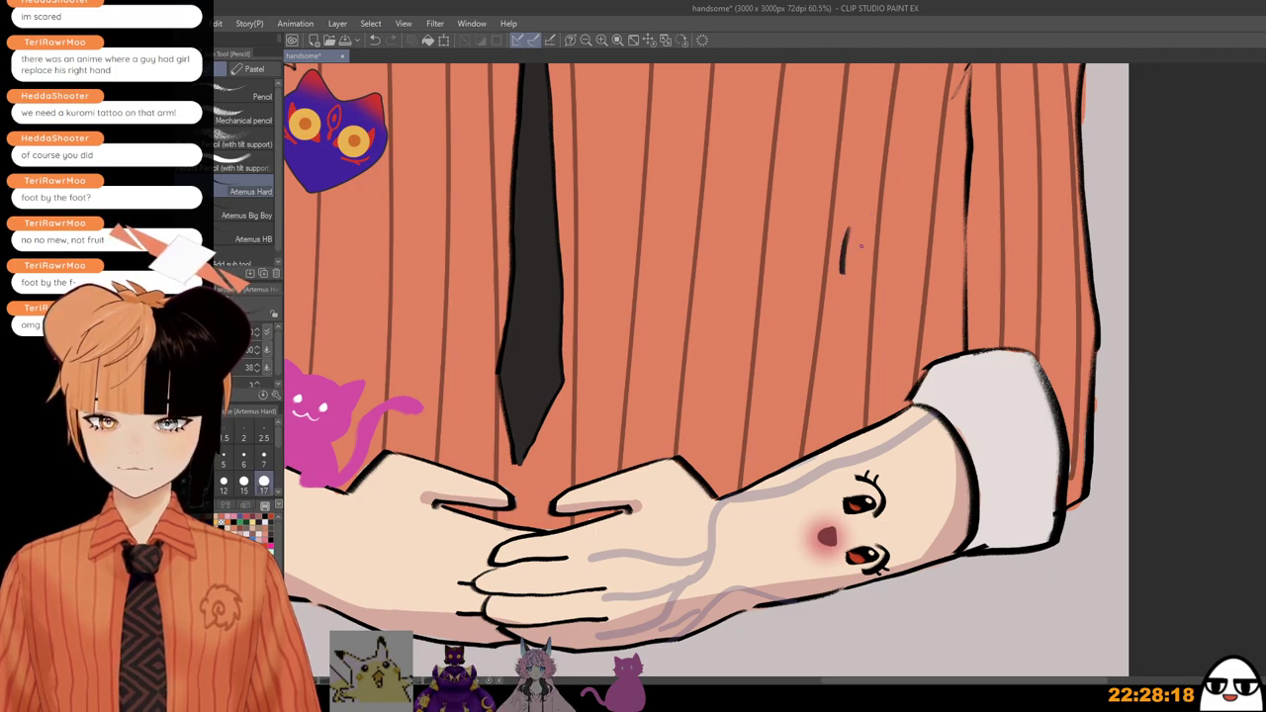
{"action": "key", "text": "ctrl+z"}
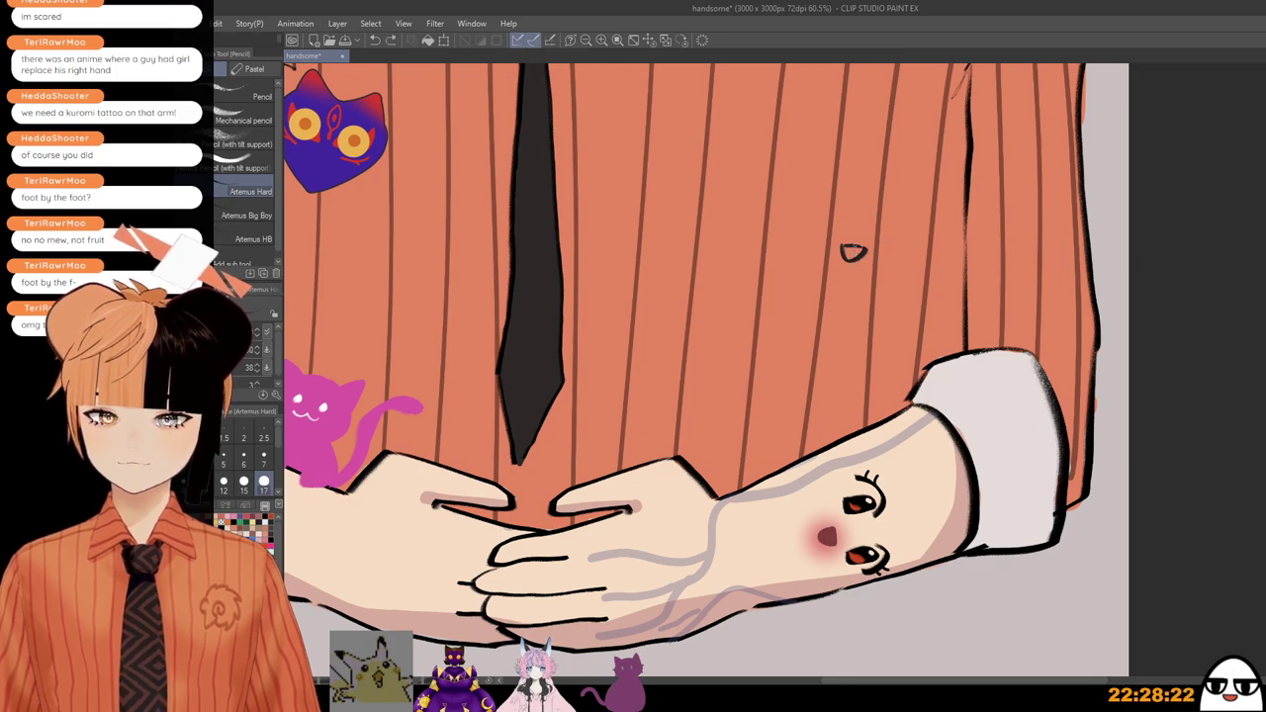
Step: Draw a pair of half-lidded eyes in black on the shirt above the forearm face with the Artemus Hard pencil
{"action": "left_click_drag", "start_coordinate": [849, 249], "coordinate": [929, 249]}
{"action": "key", "text": "ctrl+z"}
{"action": "key", "text": "ctrl+z"}
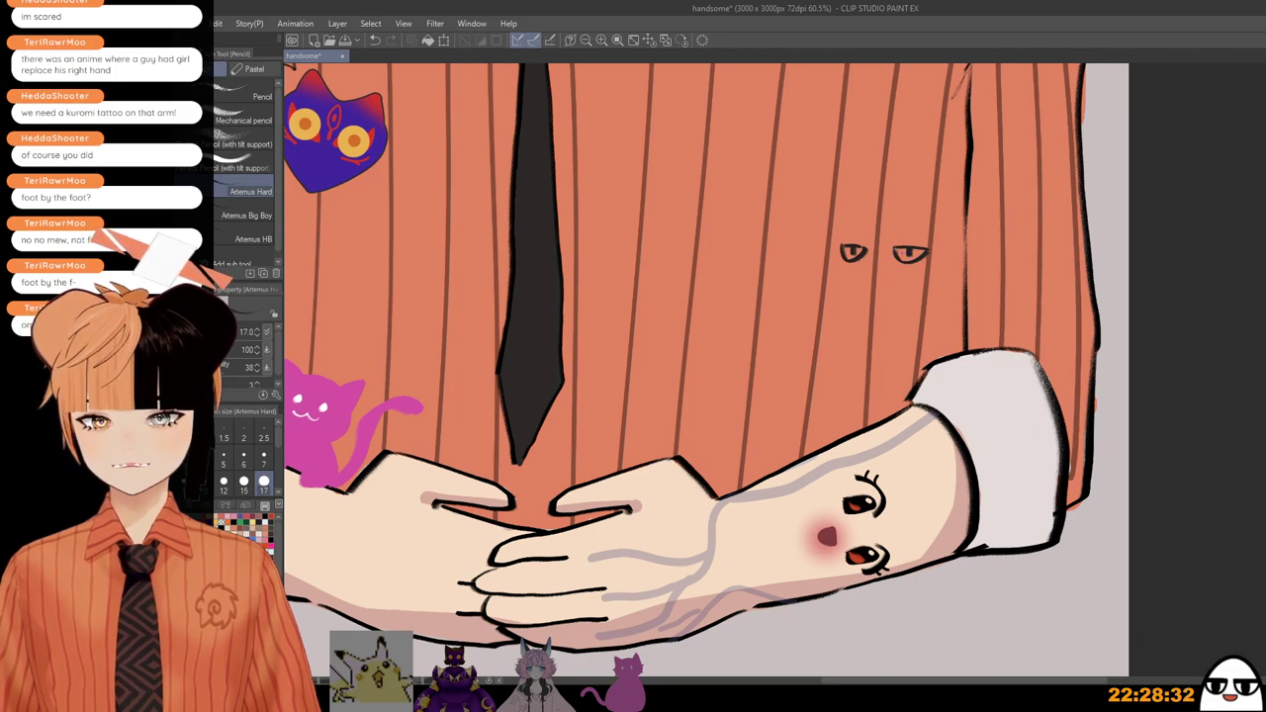
Step: Add thin eyebrows above the half-lidded eyes and a small nose mark between them
{"action": "key", "text": "ctrl+z"}
{"action": "left_click_drag", "start_coordinate": [894, 238], "coordinate": [932, 231]}
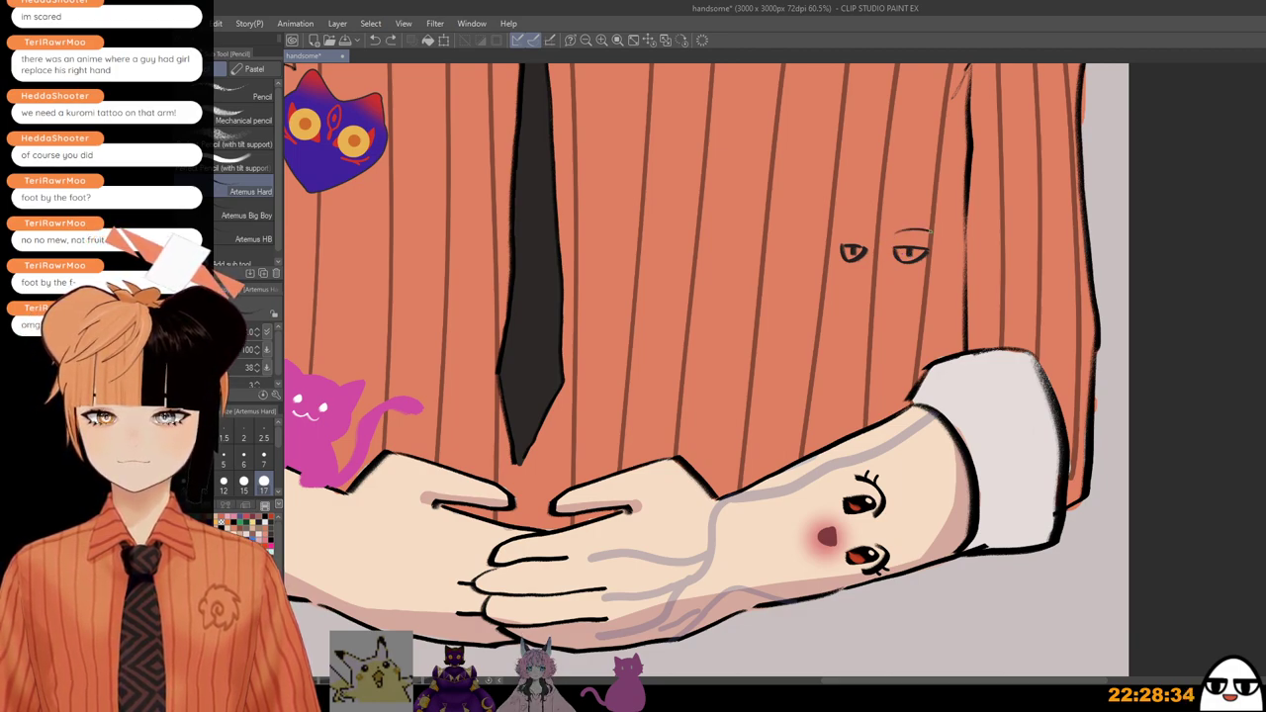
{"action": "left_click_drag", "start_coordinate": [869, 265], "coordinate": [877, 274]}
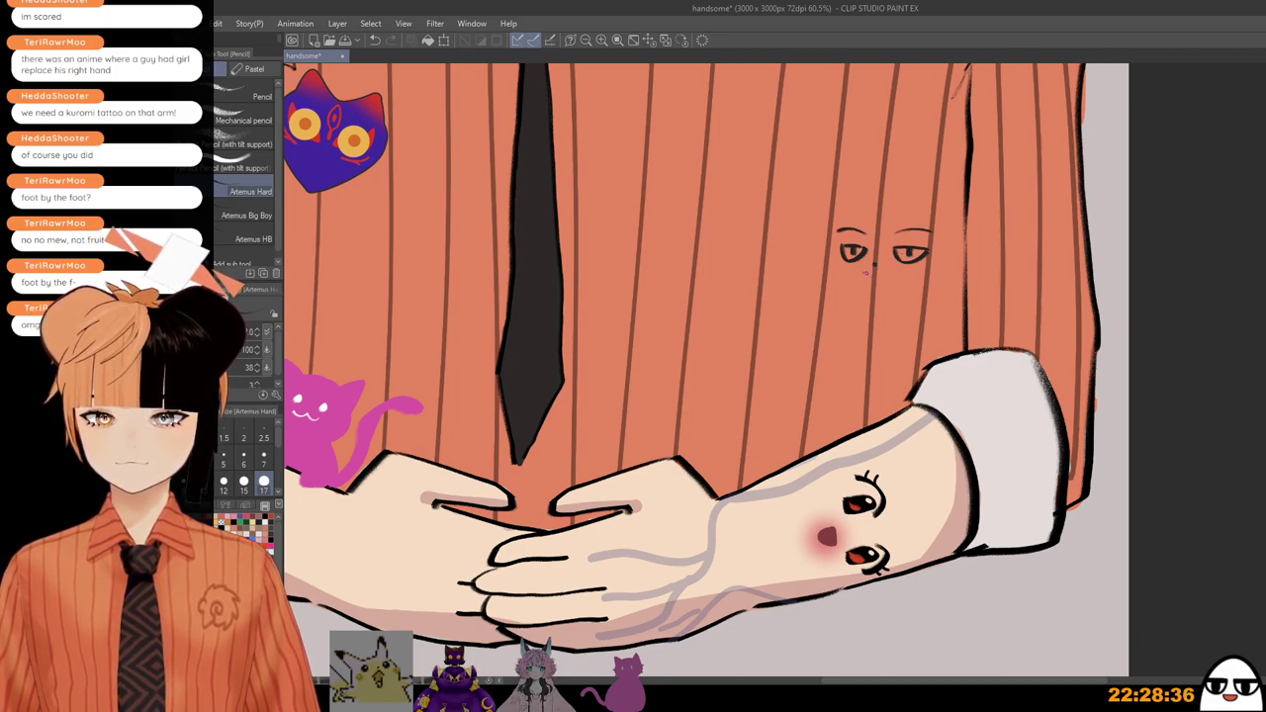
Step: Redraw the small nose mark between the half-lidded eyes on the shirt as a finer mark
{"action": "key", "text": "ctrl+z"}
{"action": "left_click", "coordinate": [869, 265]}
{"action": "key", "text": "ctrl+z"}
{"action": "left_click", "coordinate": [886, 263]}
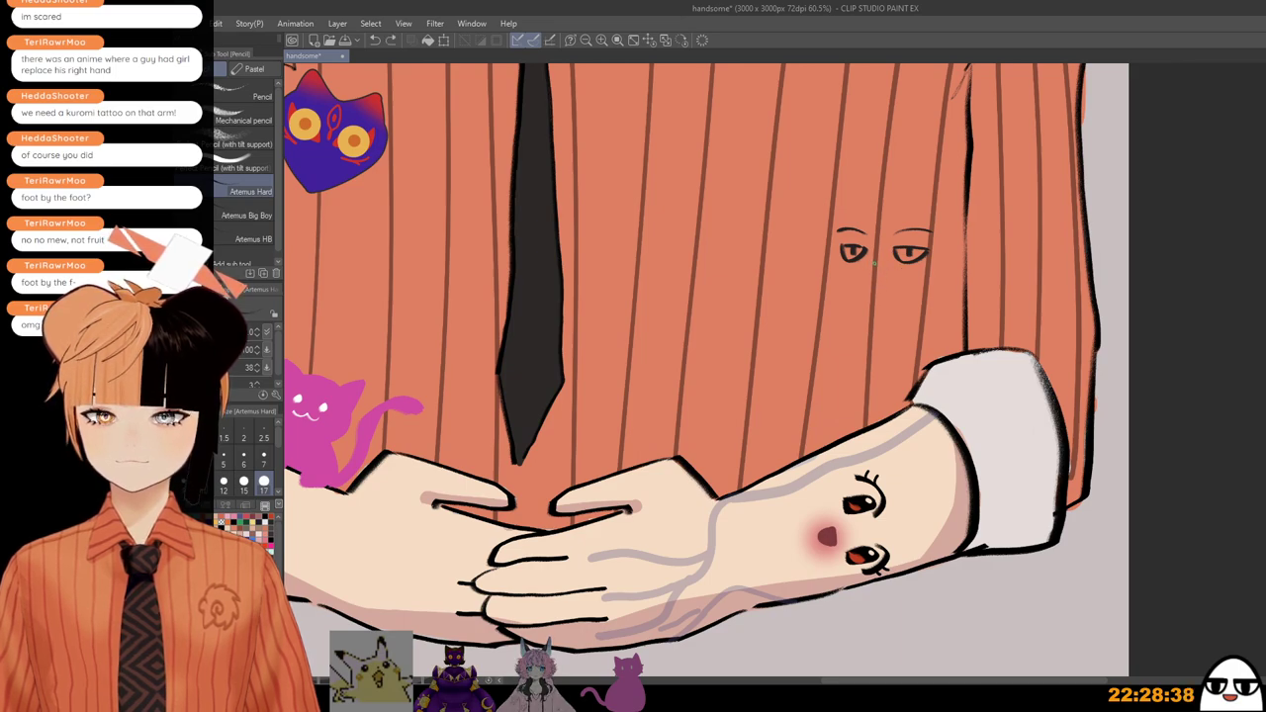
Step: Sketch a rounded cheek and chin line in black beneath the half-lidded eyes
{"action": "left_click_drag", "start_coordinate": [839, 249], "coordinate": [836, 302]}
{"action": "key", "text": "ctrl+z"}
{"action": "mouse_move", "coordinate": [839, 252]}
{"action": "left_mouse_down"}
{"action": "mouse_move", "coordinate": [839, 291]}
{"action": "mouse_move", "coordinate": [892, 304]}
{"action": "mouse_move", "coordinate": [872, 304]}
{"action": "mouse_move", "coordinate": [927, 289]}
{"action": "left_mouse_up"}
{"action": "key", "text": "ctrl+z"}
{"action": "key", "text": "ctrl+z"}
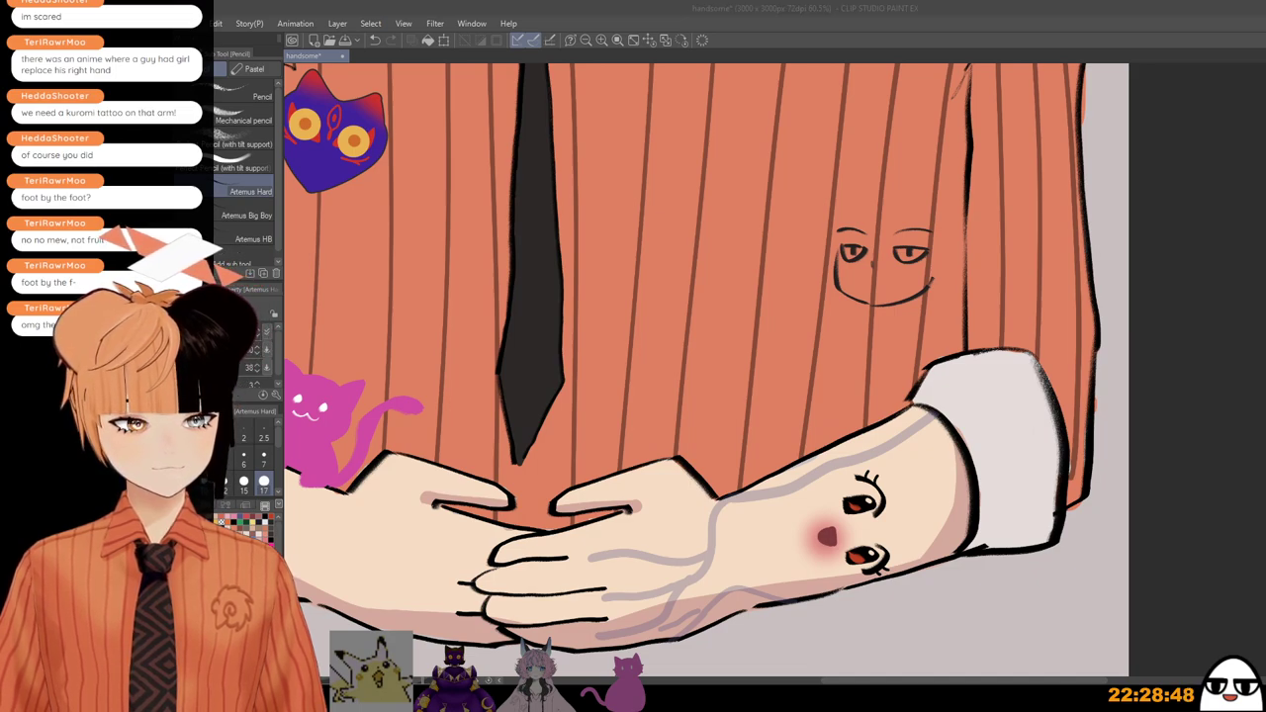
{"action": "key", "text": "alt+Tab"}
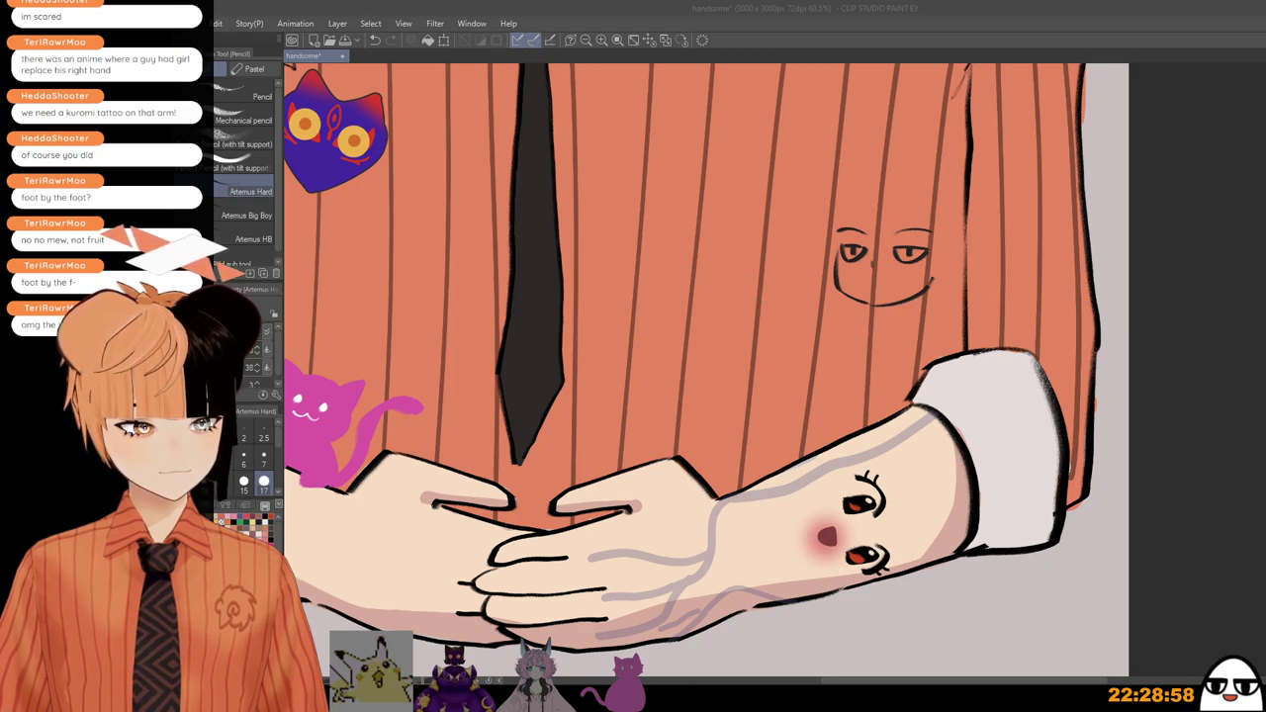
Step: Reduce the pencil's brush size to 15 and sketch long, curved bangs falling across the forehead and one eye
{"action": "left_click", "coordinate": [900, 239]}
{"action": "left_click_drag", "start_coordinate": [874, 186], "coordinate": [870, 240]}
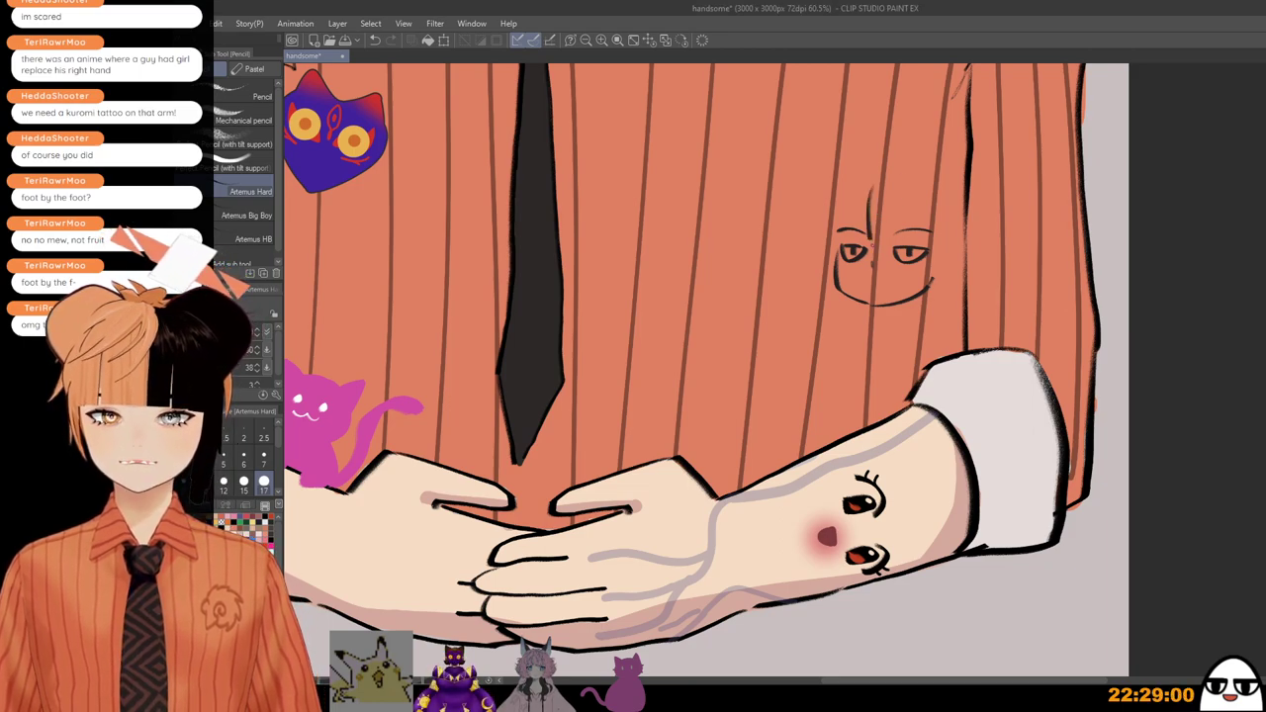
{"action": "key", "text": "ctrl+z"}
{"action": "key", "text": "["}
{"action": "mouse_move", "coordinate": [874, 185]}
{"action": "left_mouse_down"}
{"action": "mouse_move", "coordinate": [870, 248]}
{"action": "mouse_move", "coordinate": [889, 249]}
{"action": "left_mouse_up"}
{"action": "key", "text": "ctrl+z"}
{"action": "left_click_drag", "start_coordinate": [894, 204], "coordinate": [925, 279]}
{"action": "key", "text": "ctrl+z"}
{"action": "left_click_drag", "start_coordinate": [878, 238], "coordinate": [930, 275]}
{"action": "key", "text": "ctrl+z"}
{"action": "key", "text": "ctrl+z"}
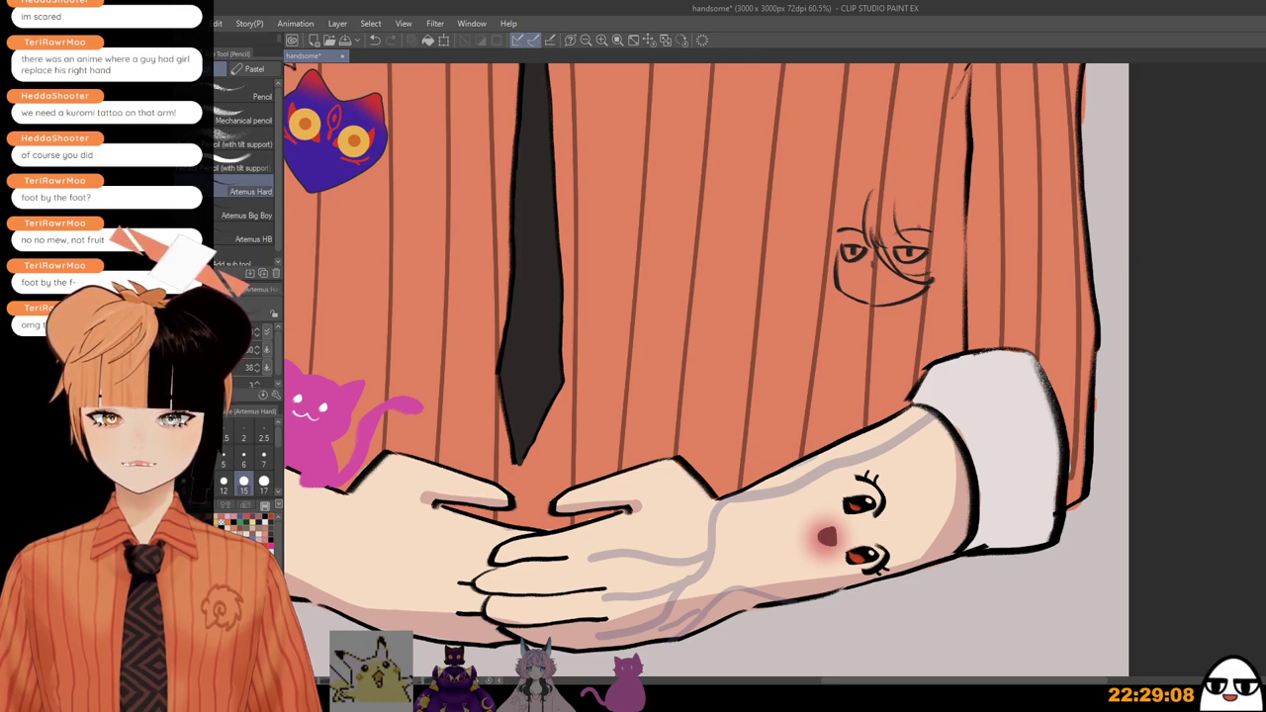
{"action": "left_click_drag", "start_coordinate": [905, 190], "coordinate": [932, 261]}
{"action": "key", "text": "ctrl+z"}
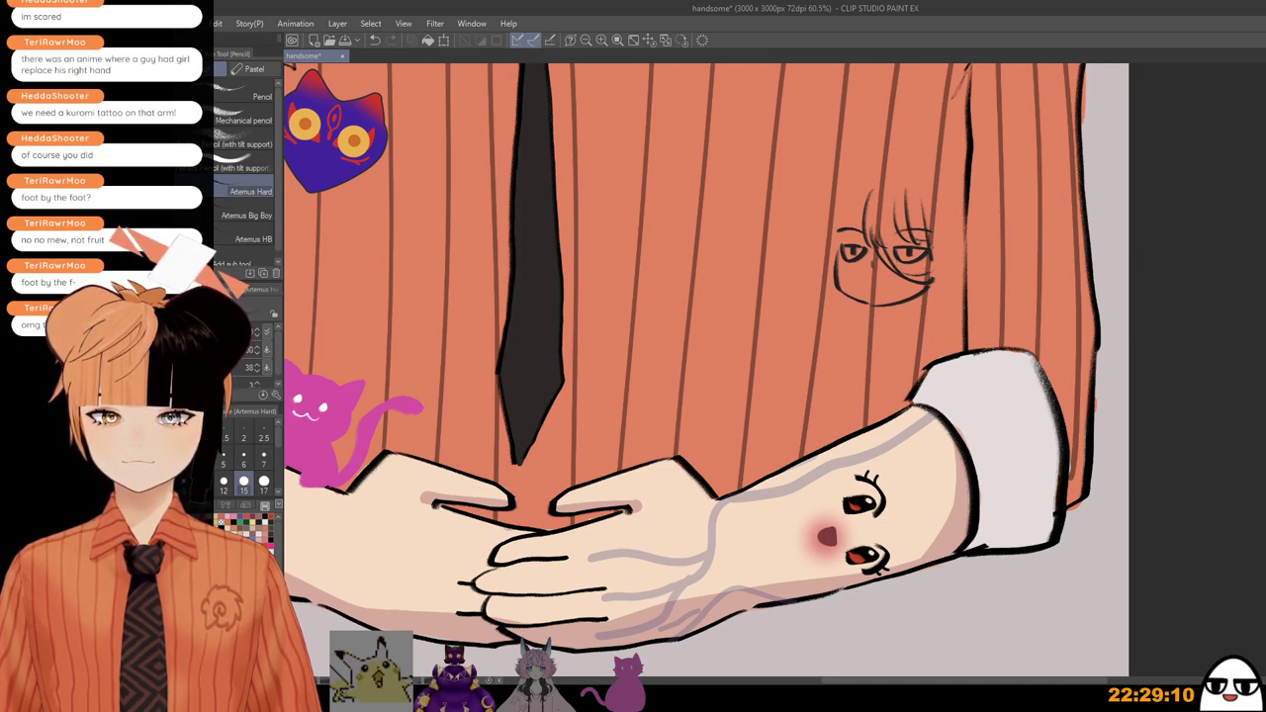
Step: Add the remaining bangs and pointed side locks on both sides of the small face
{"action": "left_click_drag", "start_coordinate": [930, 218], "coordinate": [940, 292]}
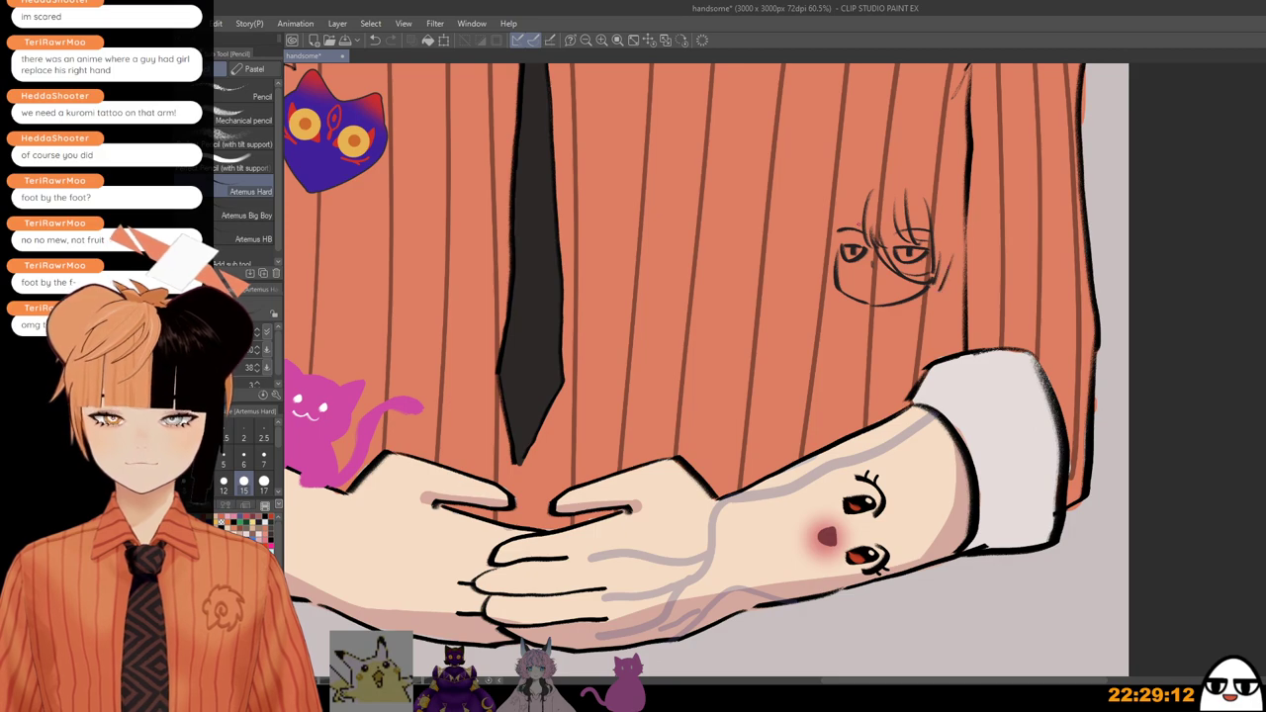
{"action": "left_click_drag", "start_coordinate": [869, 190], "coordinate": [857, 243]}
{"action": "key", "text": "ctrl+z"}
{"action": "mouse_move", "coordinate": [842, 204]}
{"action": "left_mouse_down"}
{"action": "mouse_move", "coordinate": [857, 244]}
{"action": "mouse_move", "coordinate": [830, 265]}
{"action": "left_mouse_up"}
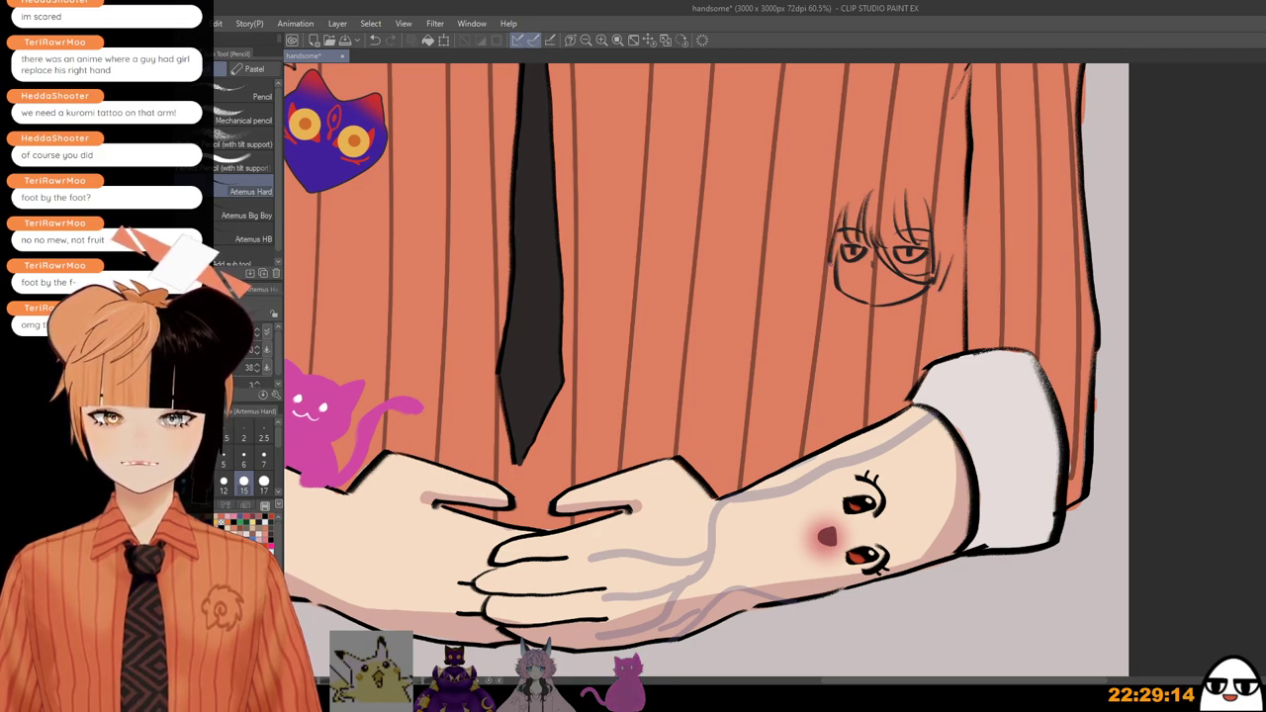
{"action": "key", "text": "ctrl+z"}
{"action": "mouse_move", "coordinate": [841, 214]}
{"action": "left_mouse_down"}
{"action": "mouse_move", "coordinate": [807, 265]}
{"action": "mouse_move", "coordinate": [825, 274]}
{"action": "left_mouse_up"}
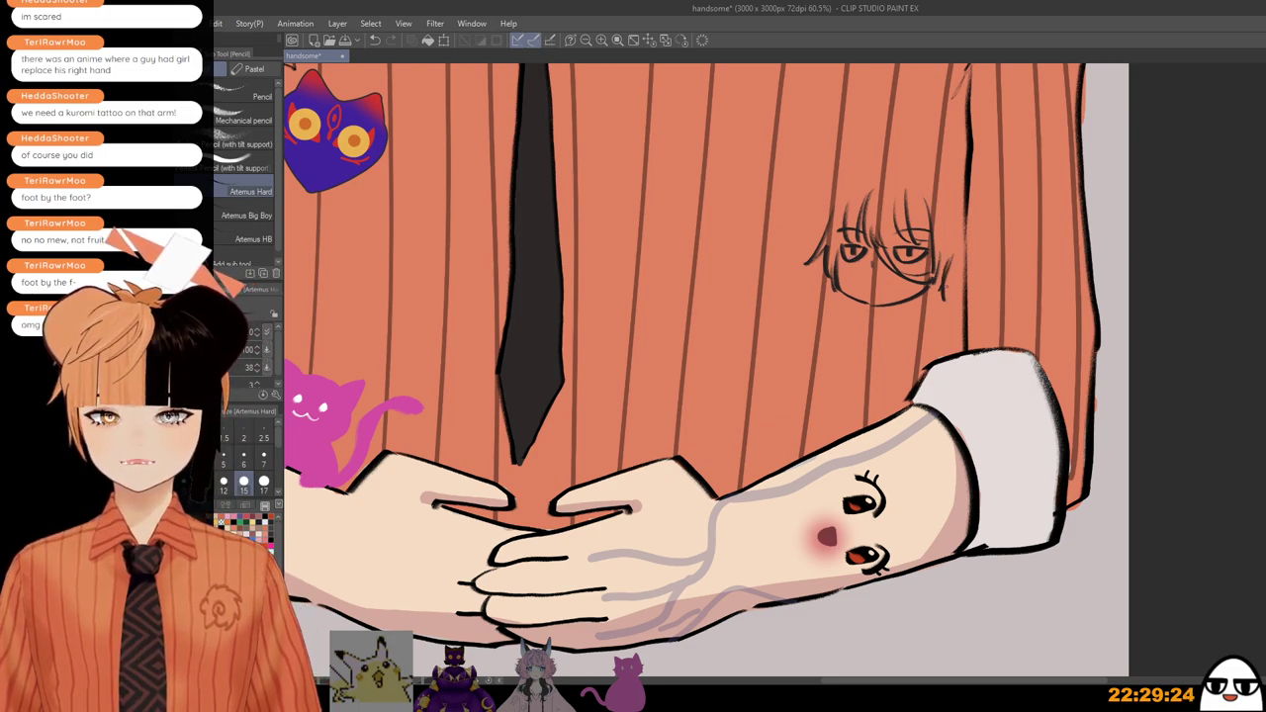
{"action": "key", "text": "ctrl+z"}
{"action": "left_click_drag", "start_coordinate": [949, 259], "coordinate": [954, 297]}
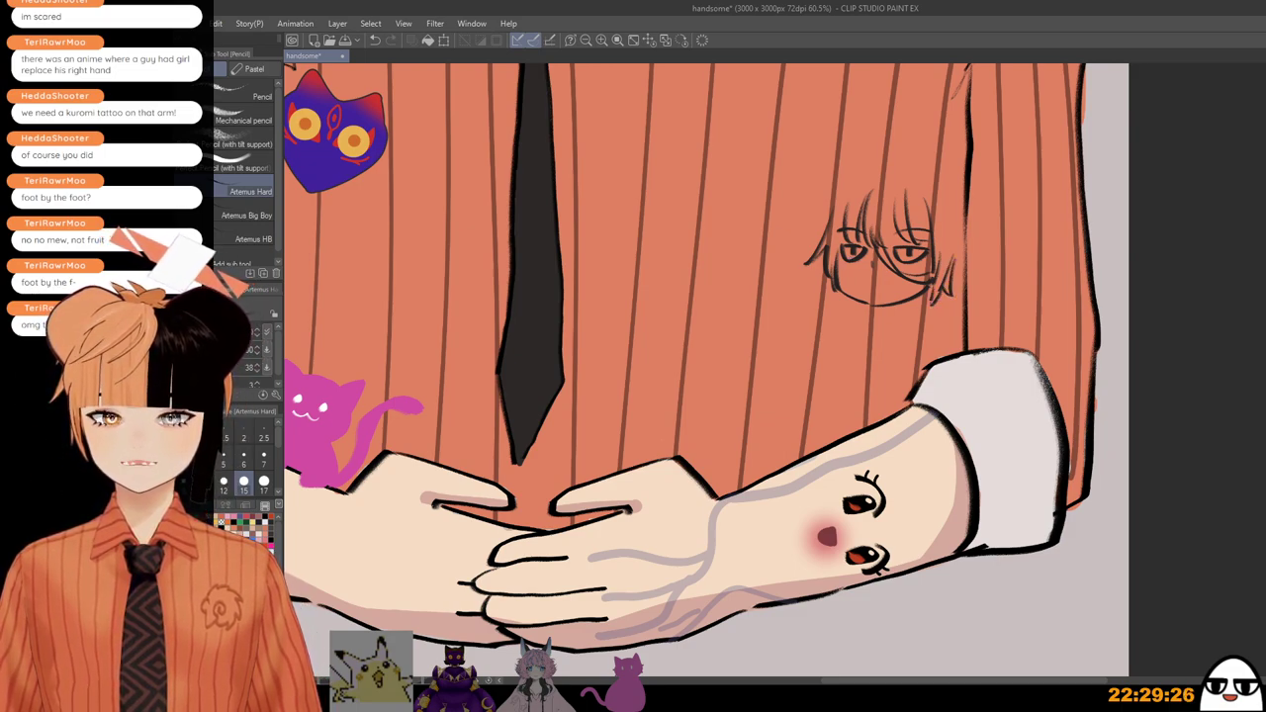
{"action": "key", "text": "ctrl+z"}
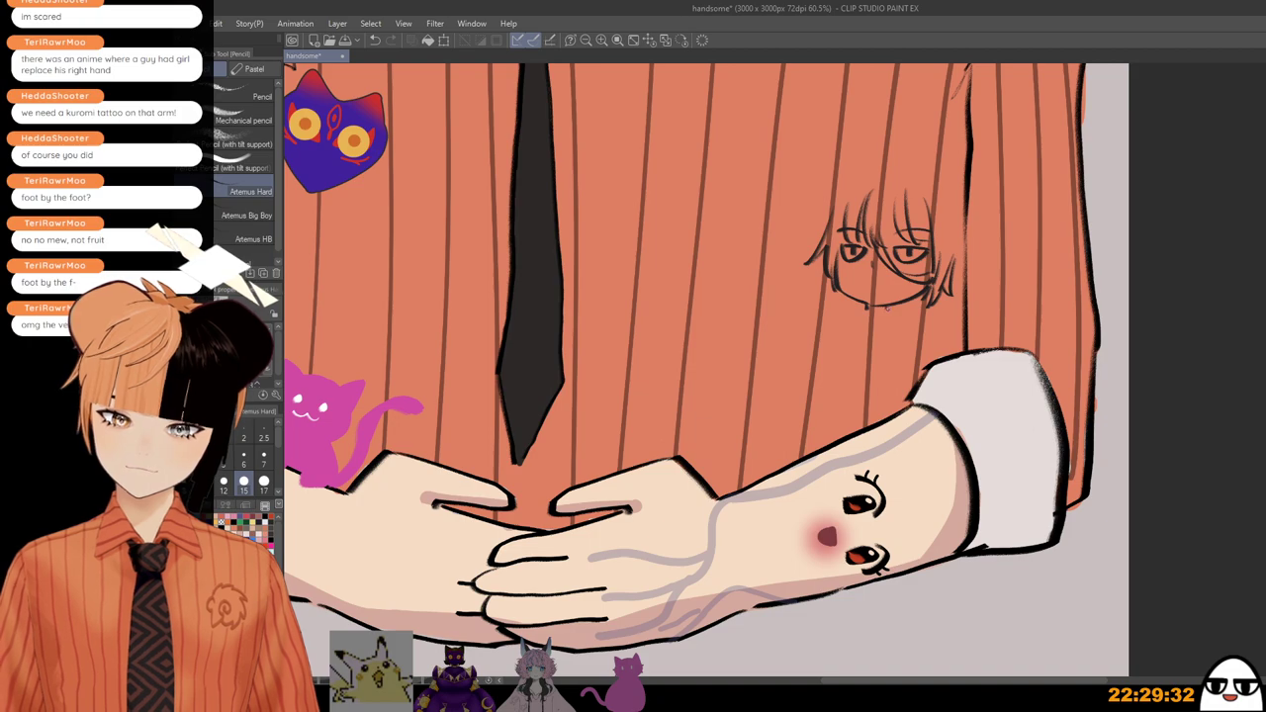
Step: Sketch a short neck with collar and shoulder lines below the small character's chin
{"action": "key", "text": "ctrl+z"}
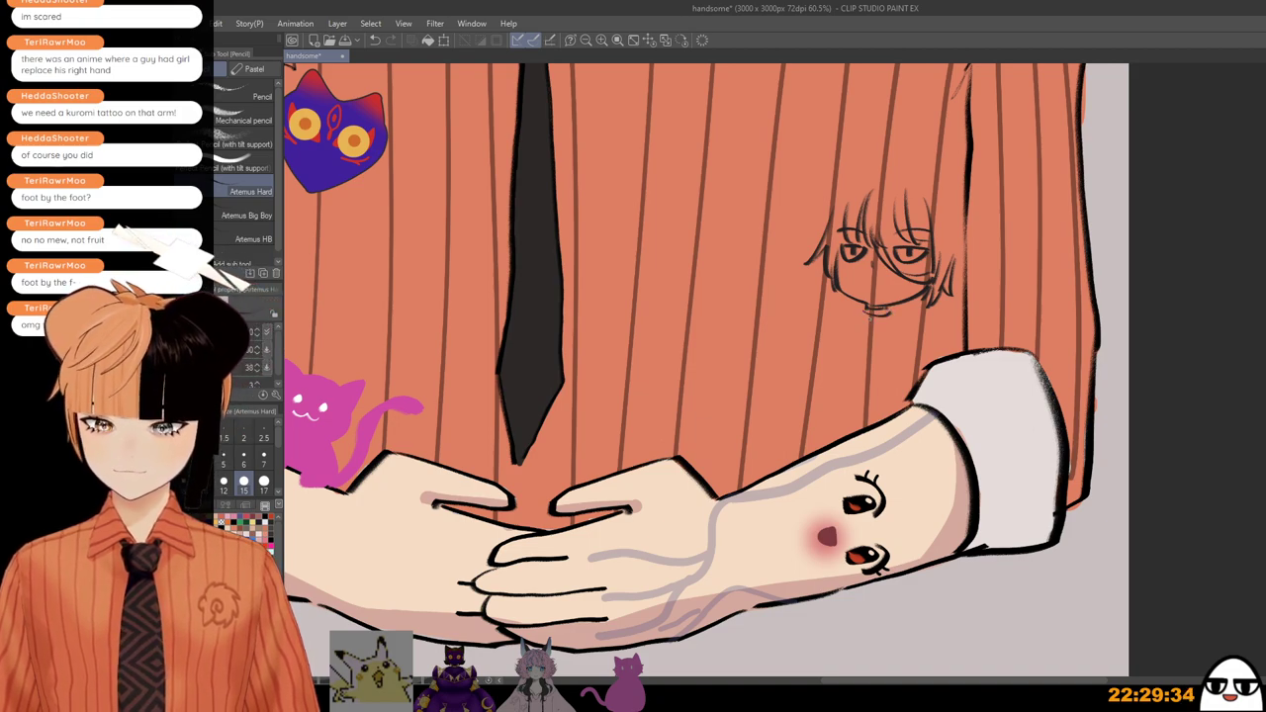
{"action": "key", "text": "ctrl+z"}
{"action": "mouse_move", "coordinate": [851, 314]}
{"action": "left_mouse_down"}
{"action": "mouse_move", "coordinate": [840, 322]}
{"action": "mouse_move", "coordinate": [916, 320]}
{"action": "mouse_move", "coordinate": [911, 312]}
{"action": "mouse_move", "coordinate": [924, 348]}
{"action": "mouse_move", "coordinate": [890, 315]}
{"action": "mouse_move", "coordinate": [901, 369]}
{"action": "left_mouse_up"}
{"action": "key", "text": "ctrl+z"}
{"action": "key", "text": "ctrl+z"}
{"action": "key", "text": "ctrl+z"}
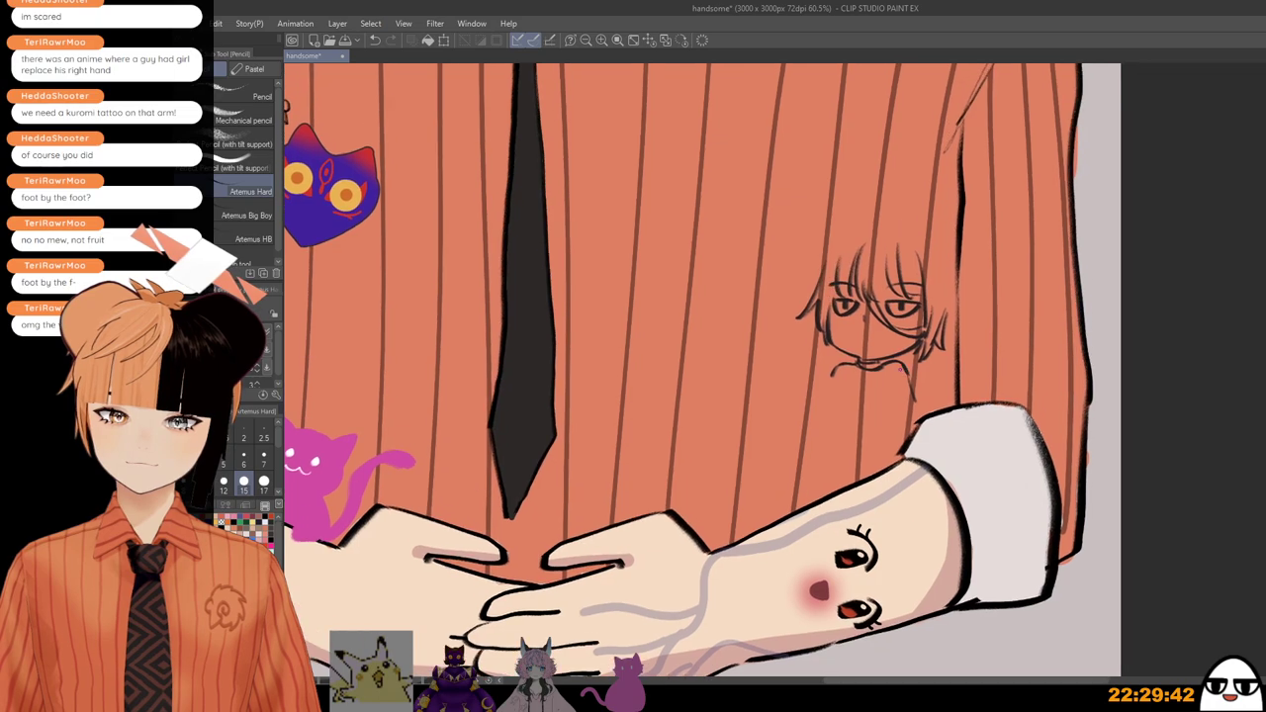
Step: Add hair strands beside the jaw and outline the rounded crown and outer hair of the small head
{"action": "left_click_drag", "start_coordinate": [829, 343], "coordinate": [848, 361]}
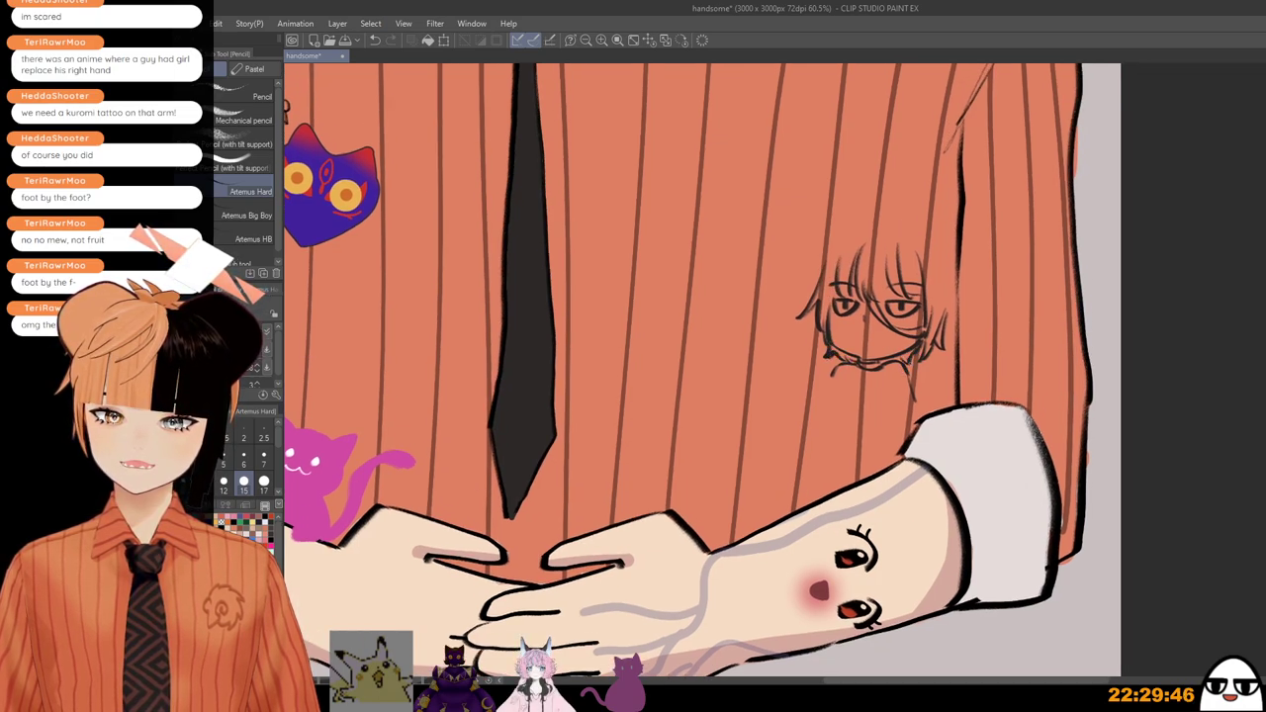
{"action": "mouse_move", "coordinate": [821, 282]}
{"action": "left_mouse_down"}
{"action": "mouse_move", "coordinate": [880, 225]}
{"action": "mouse_move", "coordinate": [914, 230]}
{"action": "mouse_move", "coordinate": [948, 255]}
{"action": "mouse_move", "coordinate": [927, 244]}
{"action": "mouse_move", "coordinate": [952, 321]}
{"action": "left_mouse_up"}
{"action": "key", "text": "ctrl+z"}
{"action": "key", "text": "ctrl+z"}
{"action": "left_click_drag", "start_coordinate": [926, 239], "coordinate": [947, 338]}
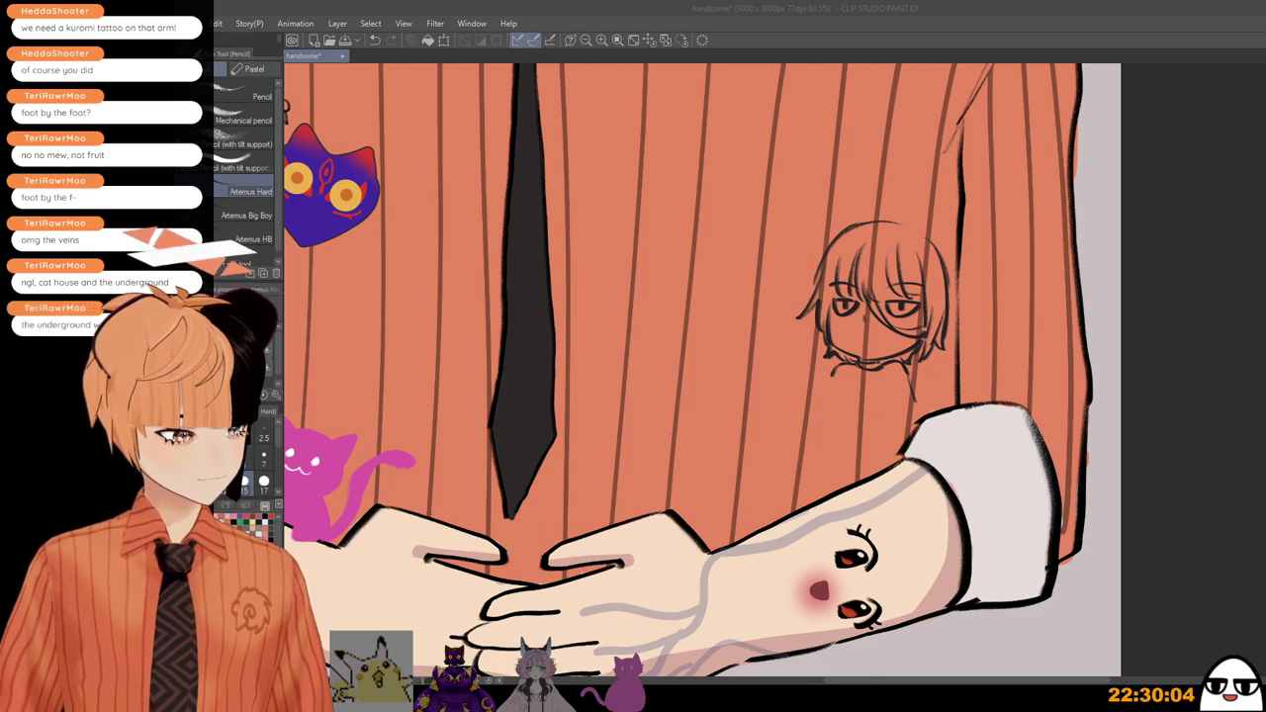
{"action": "key", "text": "alt+Tab"}
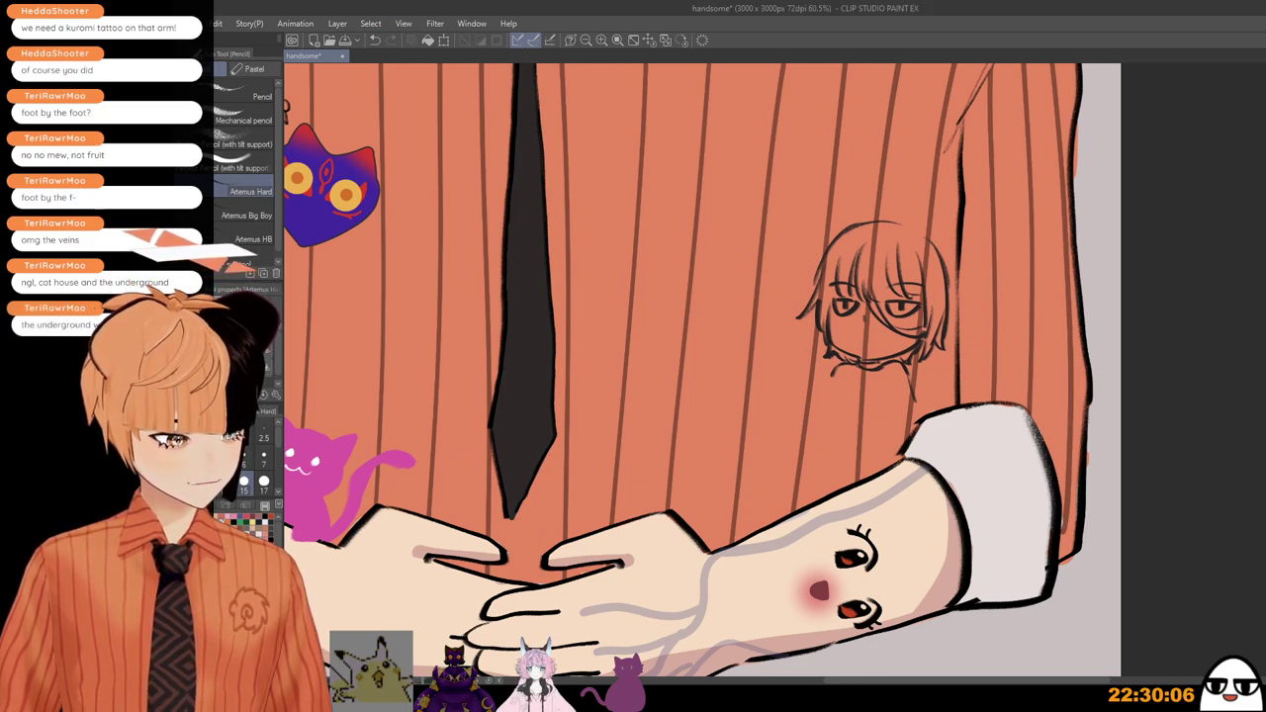
{"action": "key", "text": "alt+Tab"}
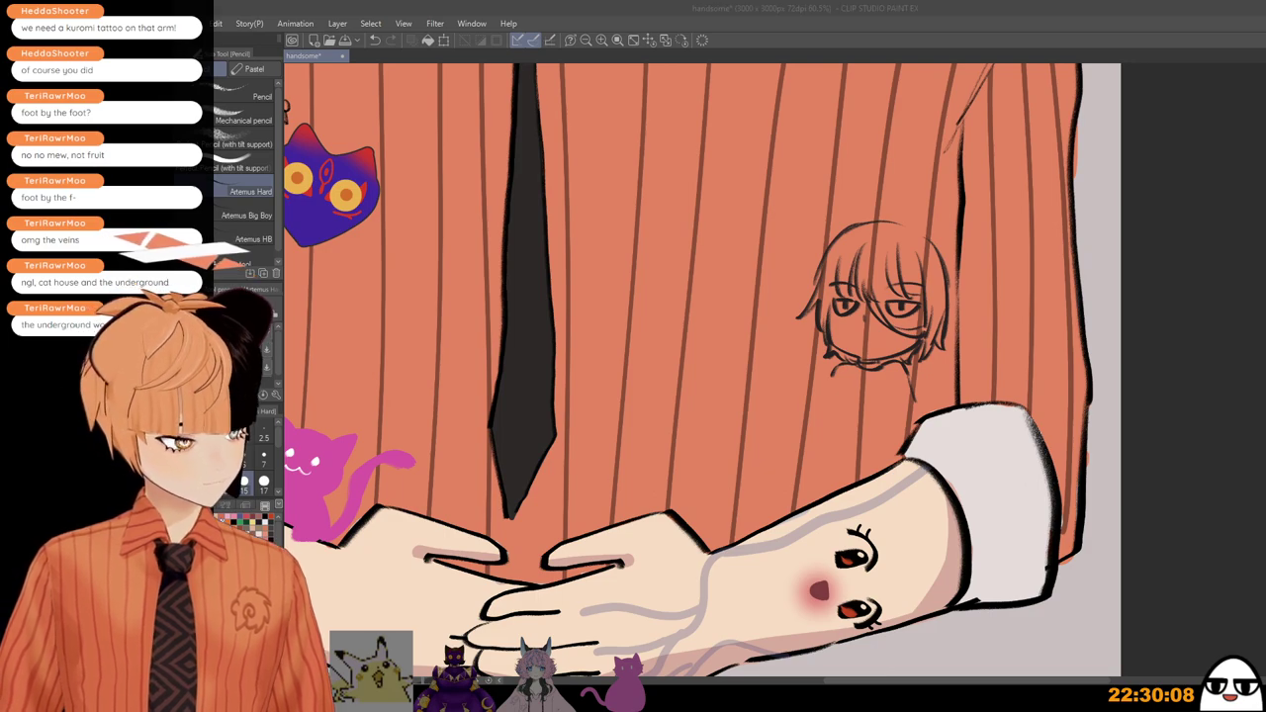
{"action": "key", "text": "alt+Tab"}
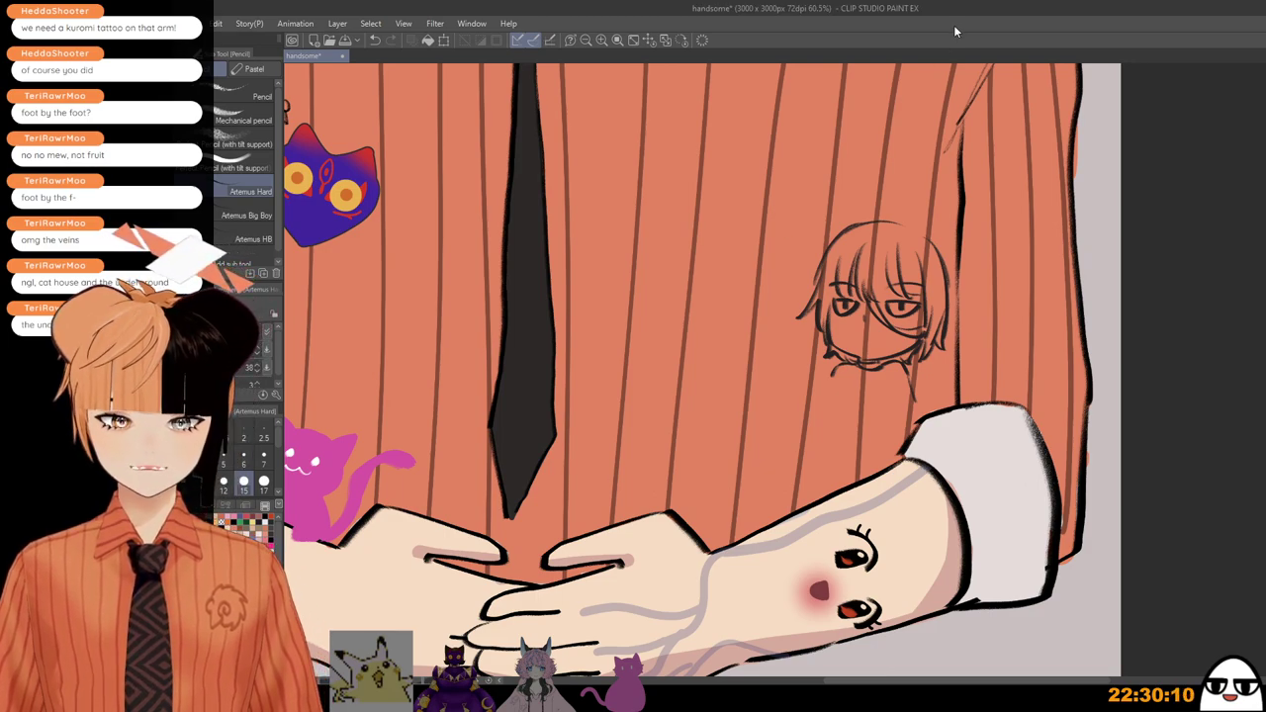
Step: Draw two tall curved horns on top of the small head and a smiling mouth on its face
{"action": "left_click_drag", "start_coordinate": [847, 226], "coordinate": [863, 147]}
{"action": "key", "text": "ctrl+z"}
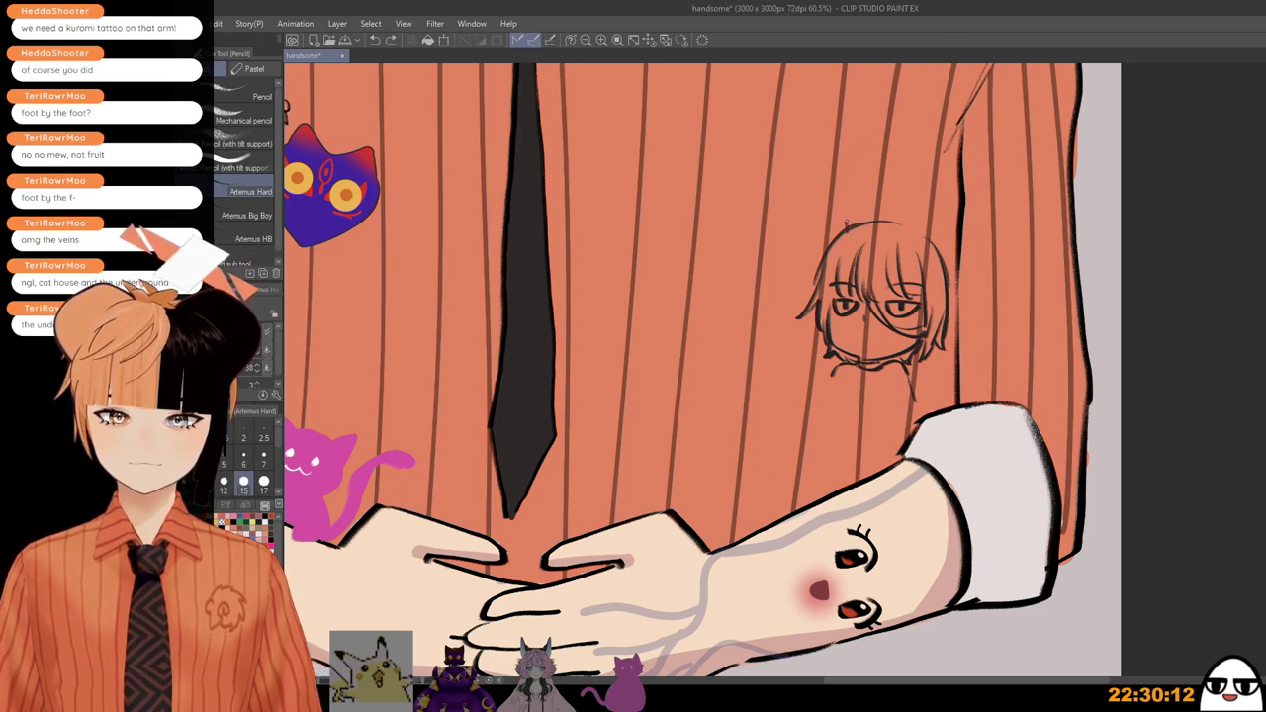
{"action": "mouse_move", "coordinate": [843, 229]}
{"action": "left_mouse_down"}
{"action": "mouse_move", "coordinate": [833, 203]}
{"action": "mouse_move", "coordinate": [824, 253]}
{"action": "left_mouse_up"}
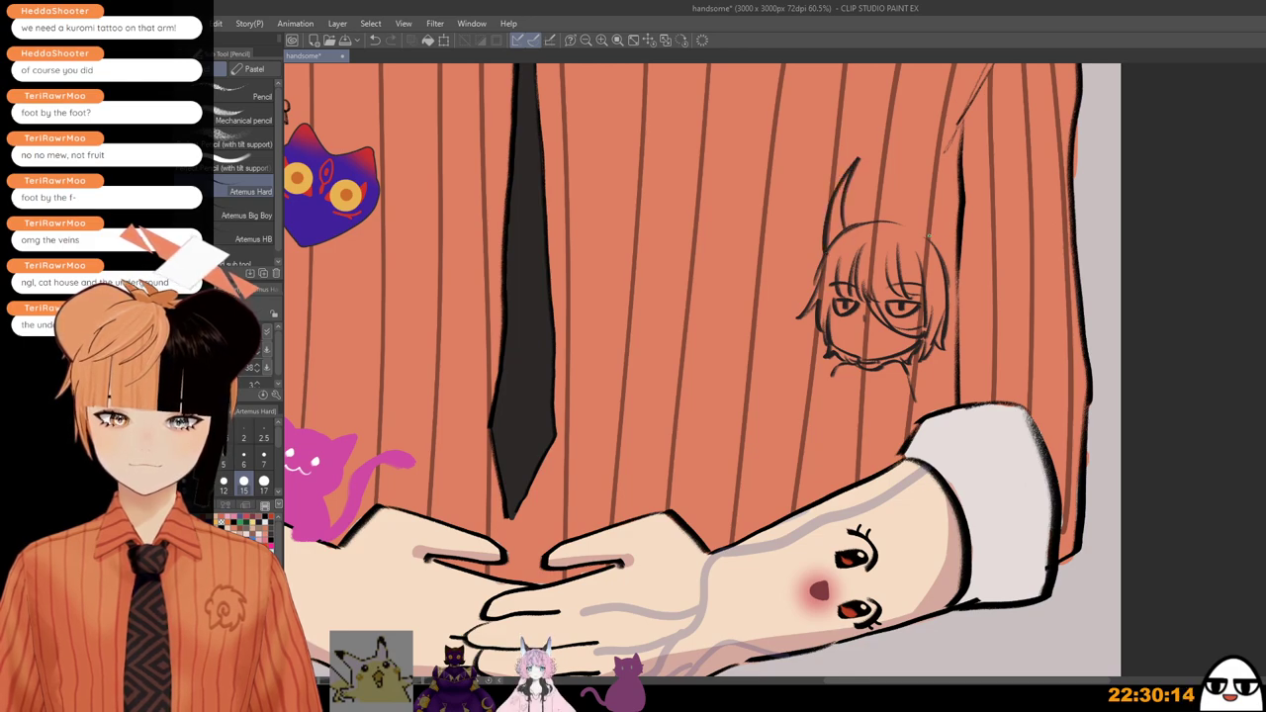
{"action": "left_click_drag", "start_coordinate": [928, 235], "coordinate": [947, 267]}
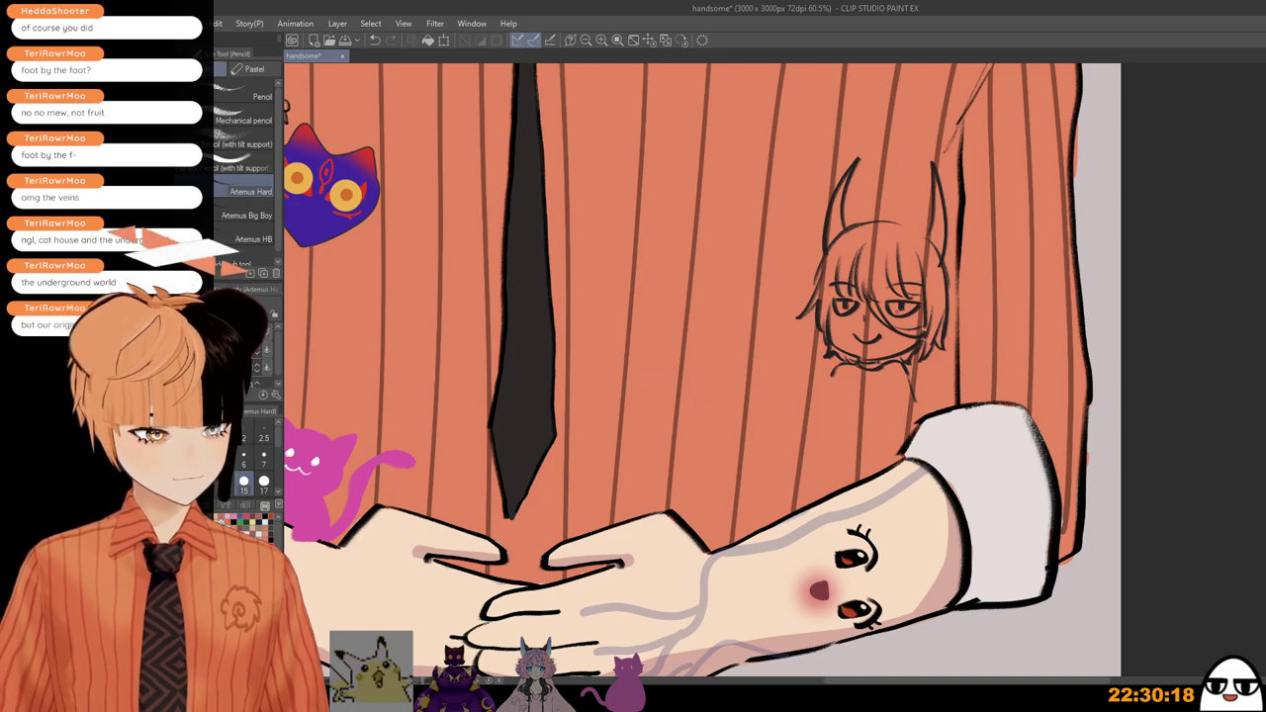
Step: Scale the horned character sketch down slightly and reposition it just above the forearm's white cuff
{"action": "key", "text": "ctrl+t"}
{"action": "left_click_drag", "start_coordinate": [795, 155], "coordinate": [820, 194]}
{"action": "left_click_drag", "start_coordinate": [920, 307], "coordinate": [923, 308]}
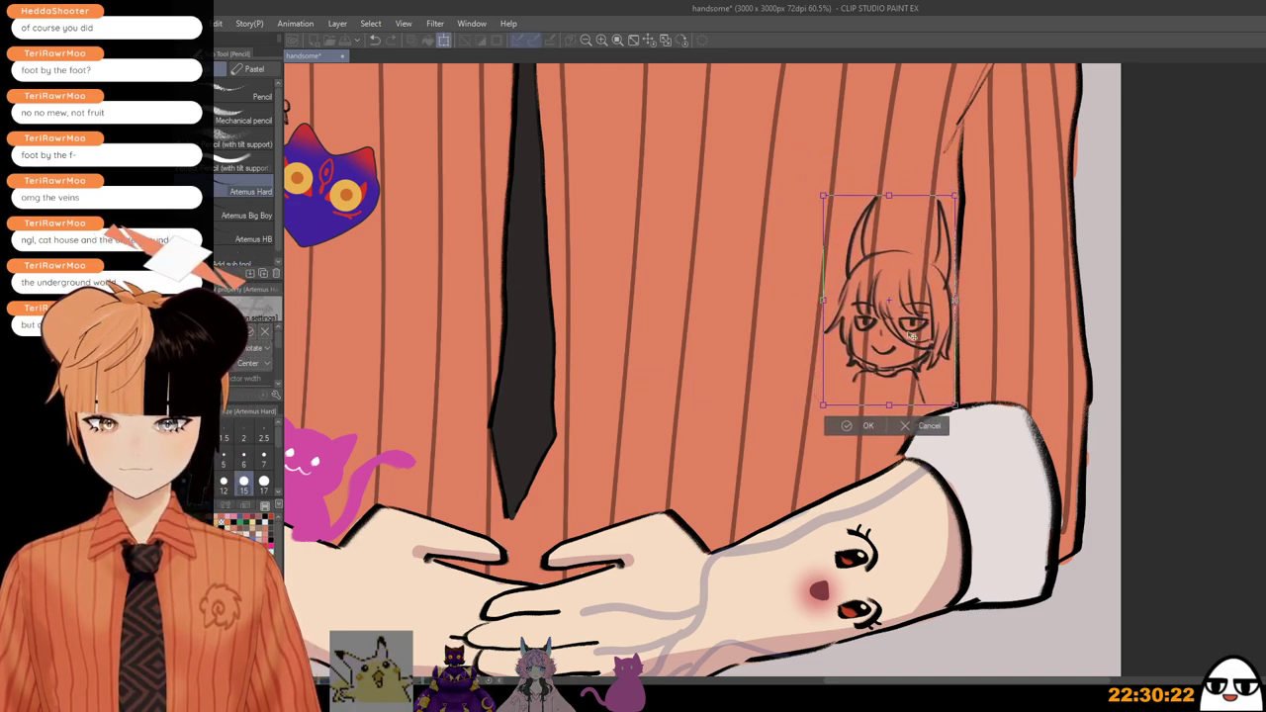
{"action": "left_click", "coordinate": [846, 426]}
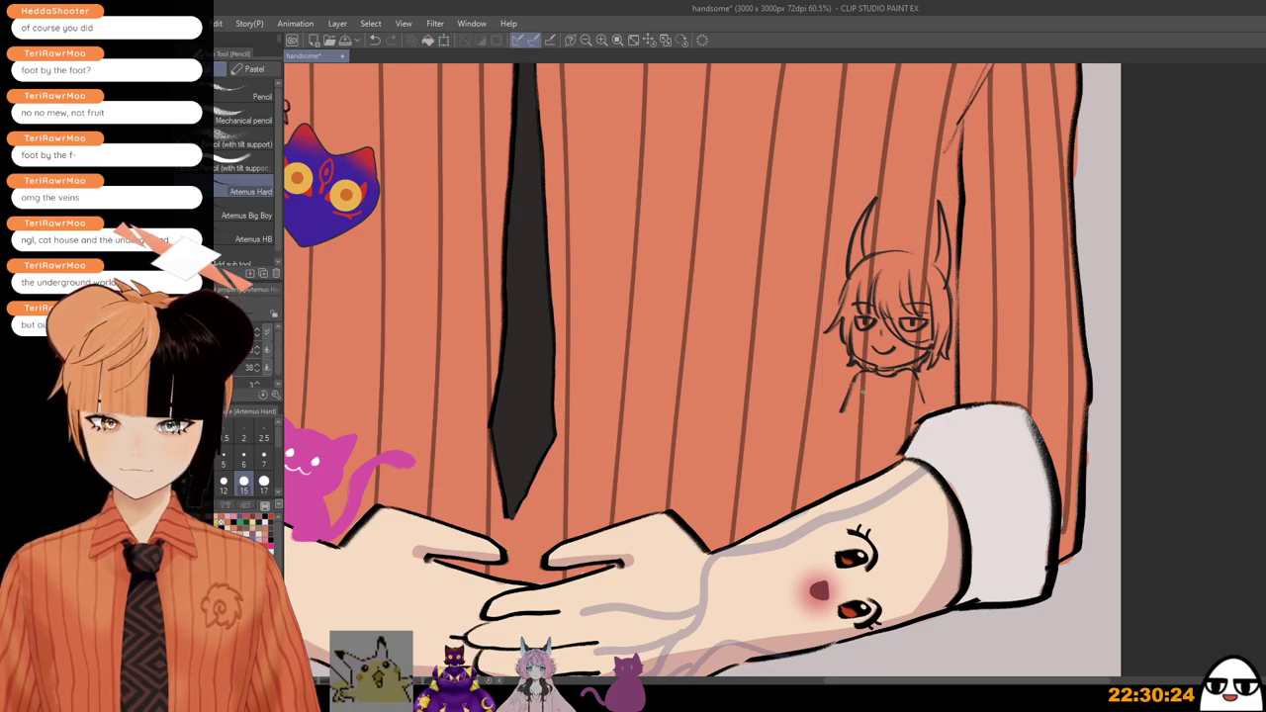
Step: Sketch the horned character's upper body with sloping shoulders, folded arms and a lower shirt edge
{"action": "mouse_move", "coordinate": [857, 386]}
{"action": "left_mouse_down"}
{"action": "mouse_move", "coordinate": [848, 414]}
{"action": "mouse_move", "coordinate": [904, 387]}
{"action": "left_mouse_up"}
{"action": "key", "text": "ctrl+z"}
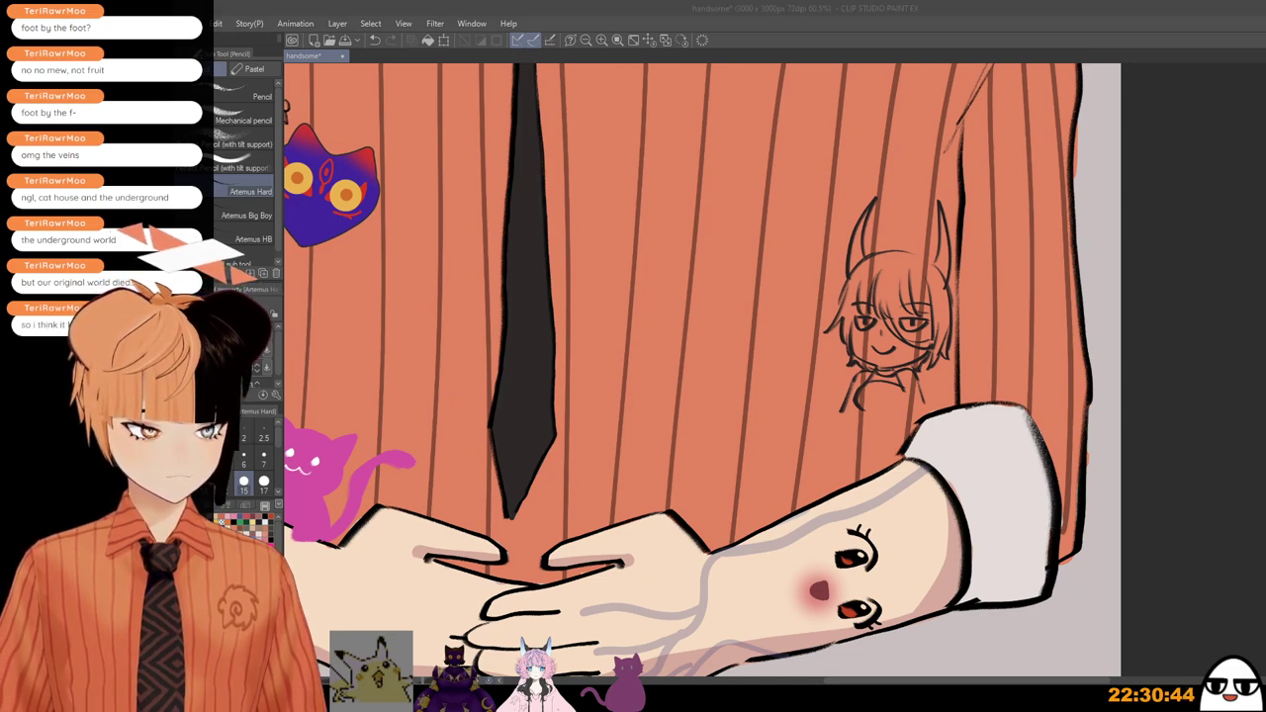
{"action": "key", "text": "alt+Tab"}
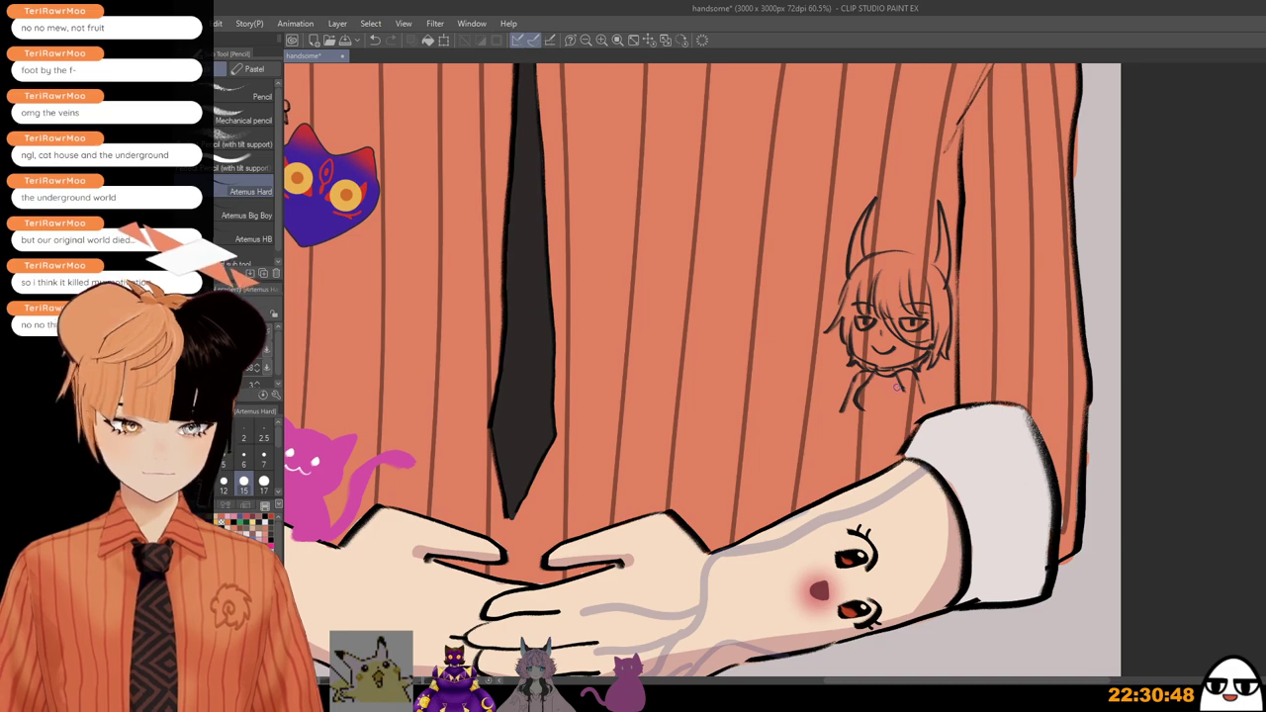
{"action": "mouse_move", "coordinate": [859, 398]}
{"action": "left_mouse_down"}
{"action": "mouse_move", "coordinate": [902, 396]}
{"action": "mouse_move", "coordinate": [900, 381]}
{"action": "mouse_move", "coordinate": [840, 421]}
{"action": "mouse_move", "coordinate": [891, 419]}
{"action": "left_mouse_up"}
{"action": "key", "text": "ctrl+z"}
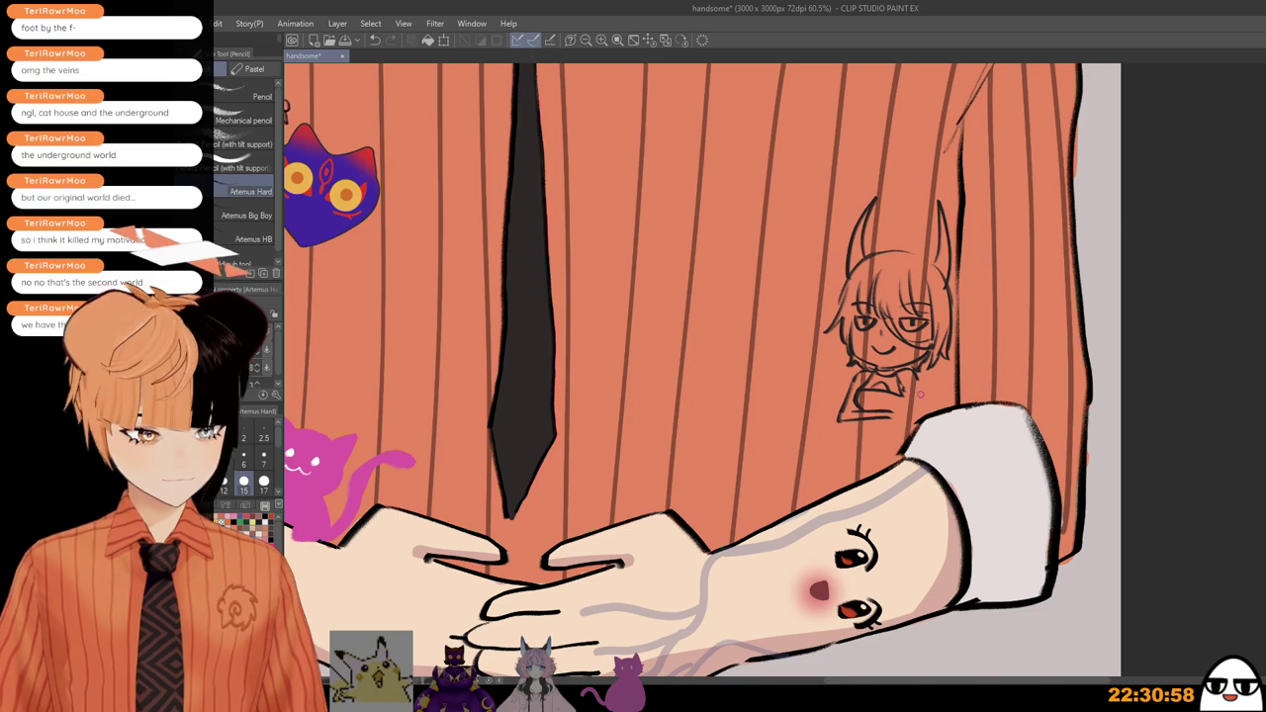
{"action": "left_click_drag", "start_coordinate": [916, 381], "coordinate": [907, 425]}
{"action": "key", "text": "ctrl+z"}
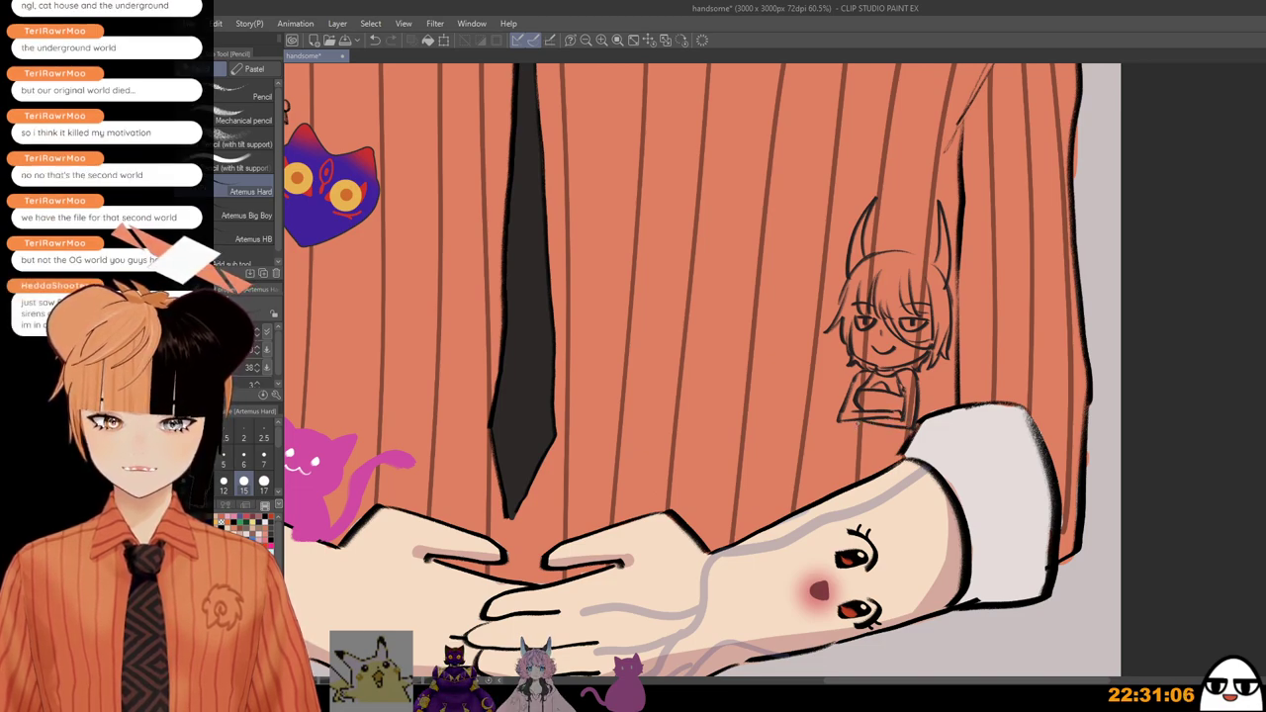
Step: Sketch the horned character's legs extending from the shirt edge down to the forearm
{"action": "left_click_drag", "start_coordinate": [848, 425], "coordinate": [850, 447]}
{"action": "key", "text": "ctrl+z"}
{"action": "key", "text": "ctrl+z"}
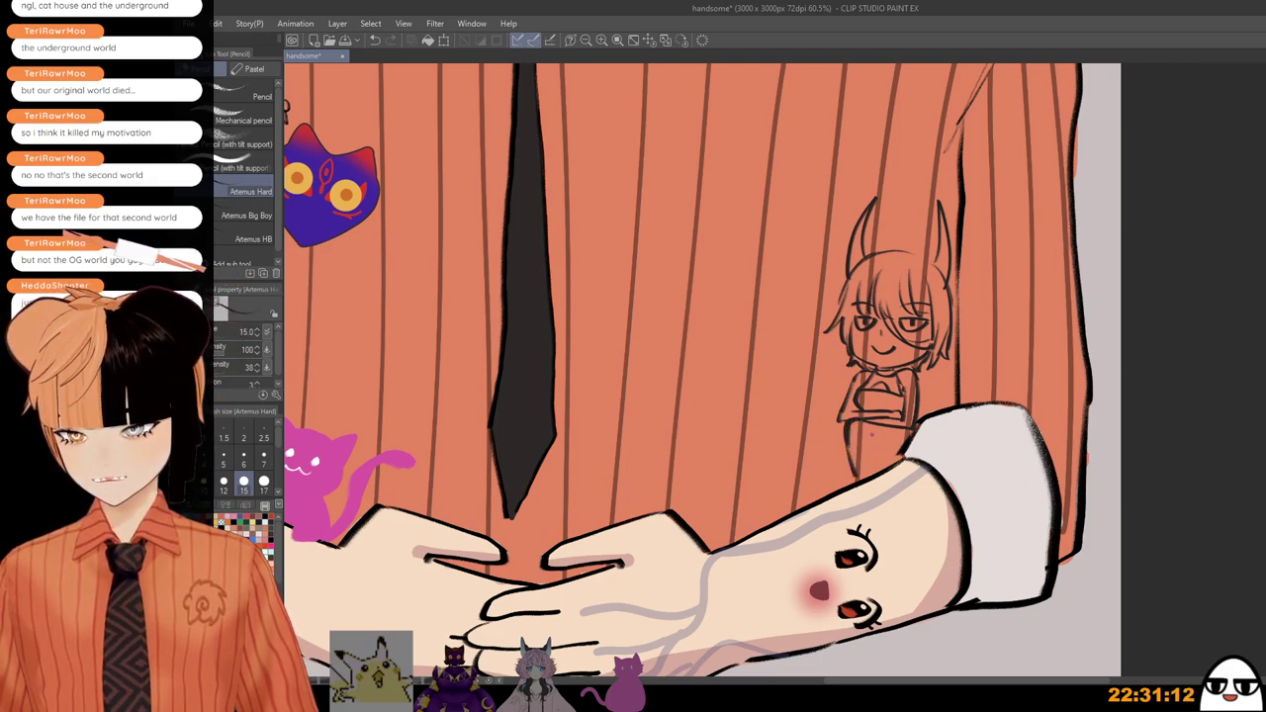
{"action": "key", "text": "ctrl+z"}
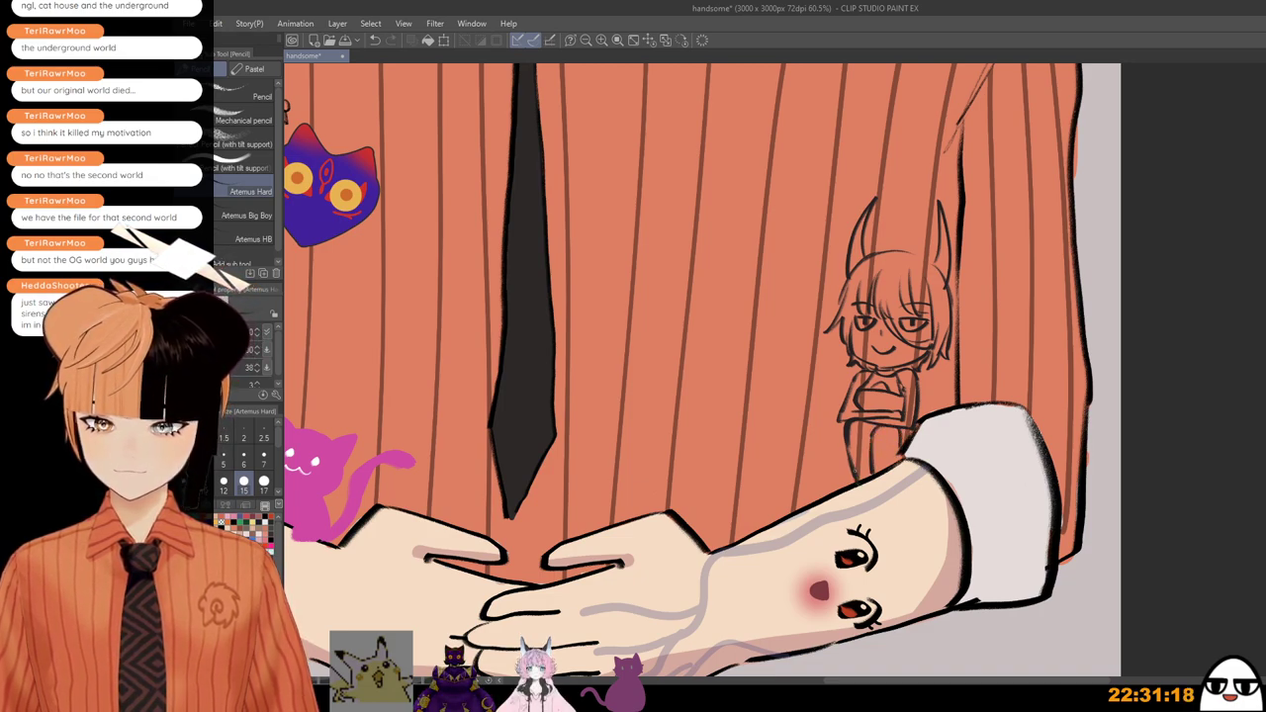
Step: Review the horned character's size and placement against the whole illustration
{"action": "key", "text": "ctrl+minus"}
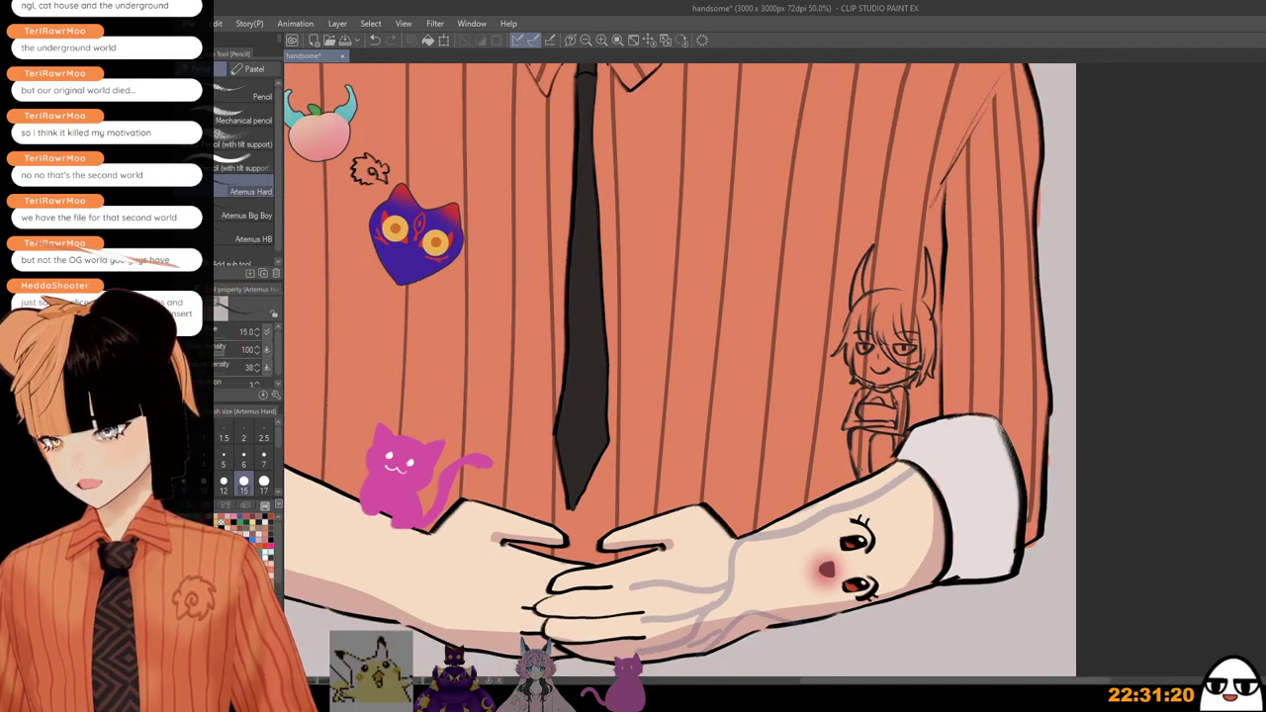
{"action": "key", "text": "ctrl+plus"}
{"action": "key", "text": "ctrl+plus"}
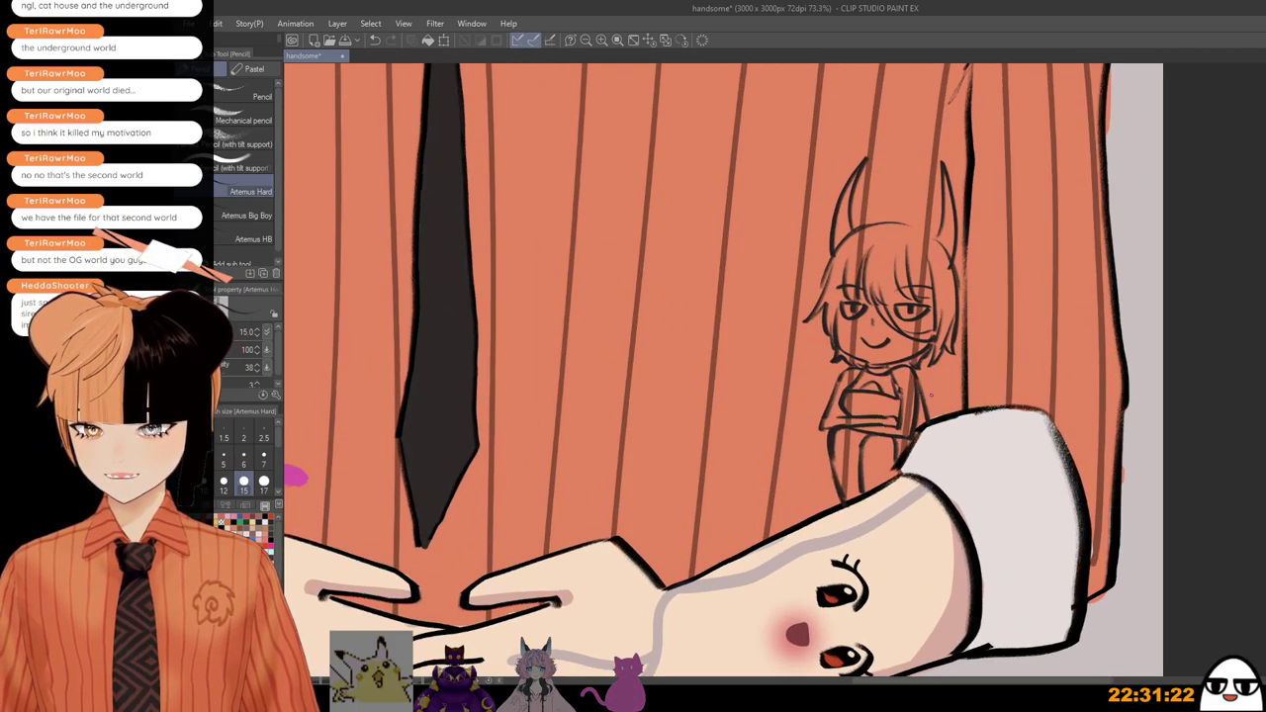
{"action": "scroll", "coordinate": [931, 394], "scroll_direction": "down", "scroll_amount": 1}
{"action": "left_click_drag", "start_coordinate": [941, 503], "coordinate": [952, 560]}
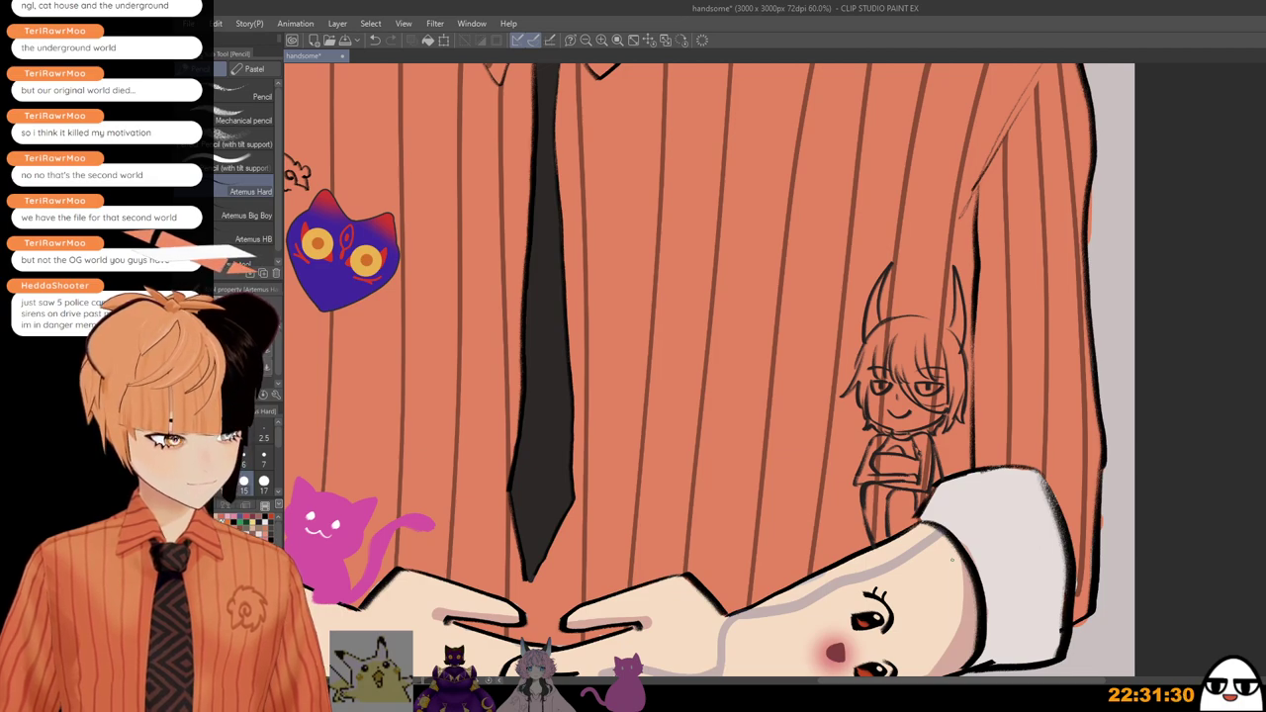
{"action": "scroll", "coordinate": [952, 560], "scroll_direction": "down", "scroll_amount": 1}
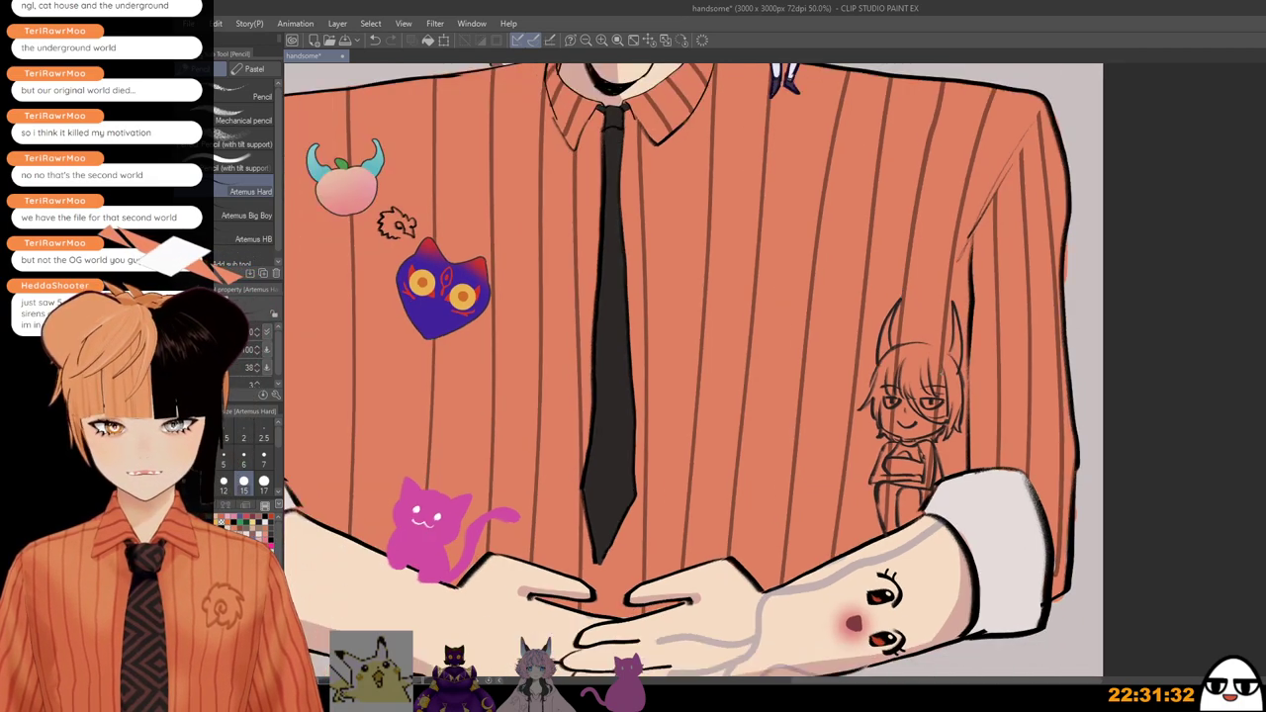
{"action": "scroll", "coordinate": [935, 479], "scroll_direction": "down", "scroll_amount": 2}
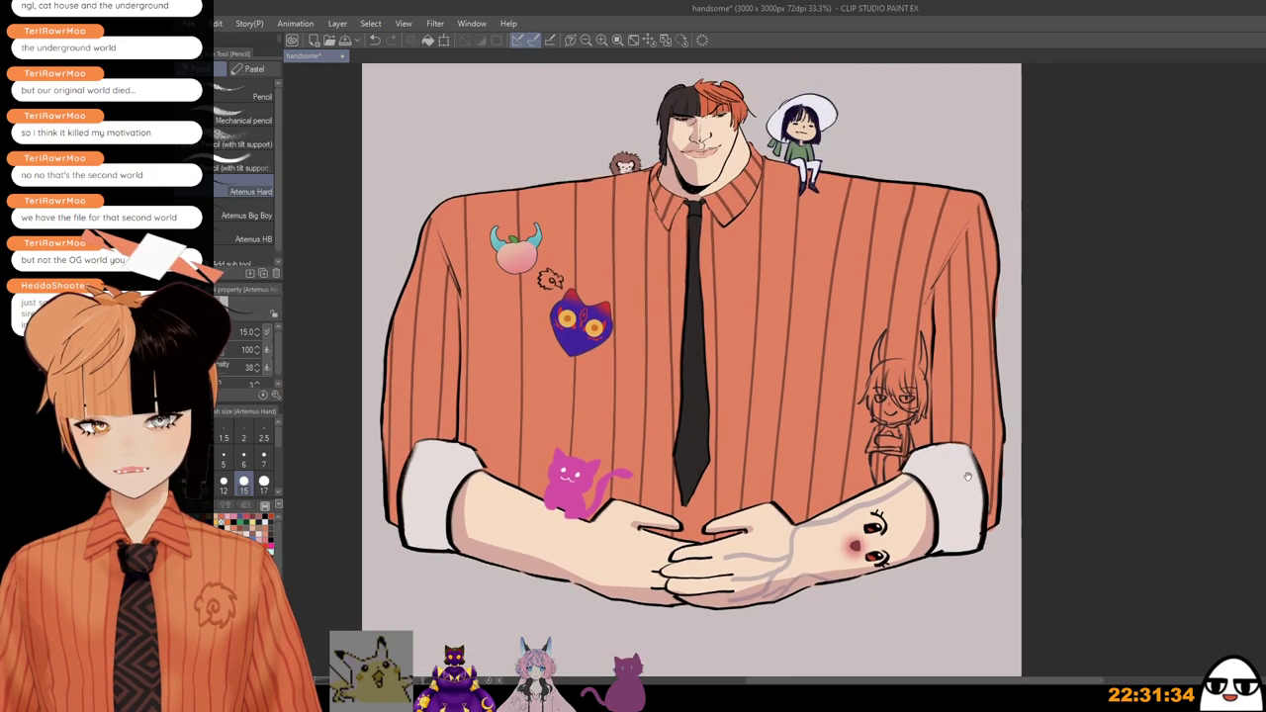
Step: Scale the horned character sketch down slightly and set it on the forearm just beside the white cuff
{"action": "scroll", "coordinate": [935, 431], "scroll_direction": "up", "scroll_amount": 2}
{"action": "key", "text": "ctrl+t"}
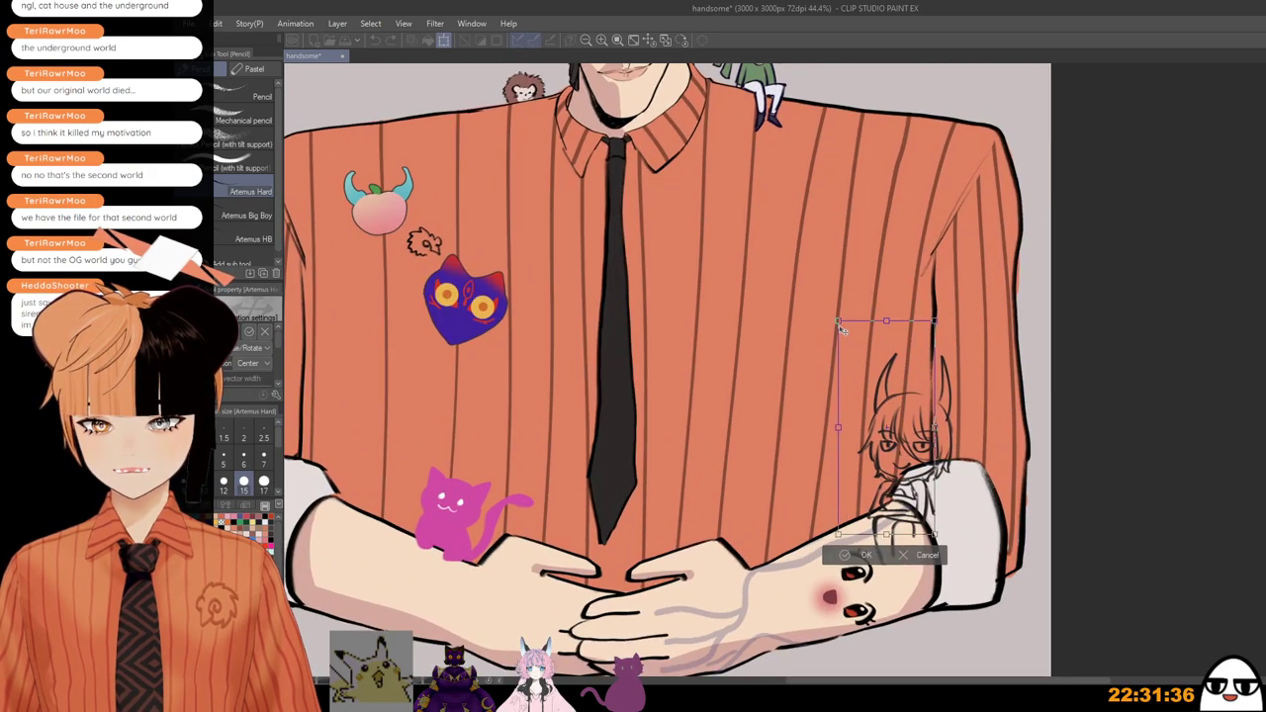
{"action": "left_click_drag", "start_coordinate": [834, 317], "coordinate": [859, 369]}
{"action": "mouse_move", "coordinate": [921, 455]}
{"action": "left_mouse_down"}
{"action": "mouse_move", "coordinate": [917, 423]}
{"action": "mouse_move", "coordinate": [905, 438]}
{"action": "left_mouse_up"}
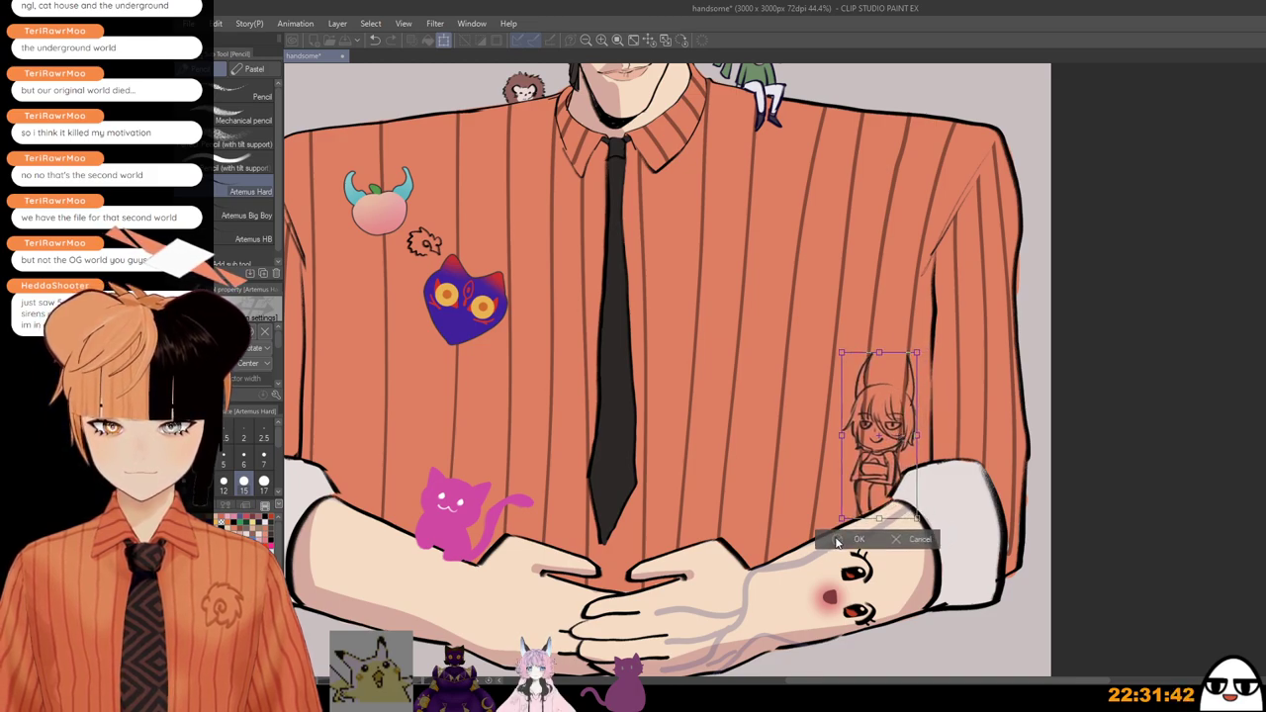
{"action": "left_click", "coordinate": [844, 534]}
Step: Fill the horned character's face, arms and legs with a pale skin colour using the Milli pen
{"action": "scroll", "coordinate": [937, 415], "scroll_direction": "up", "scroll_amount": 1}
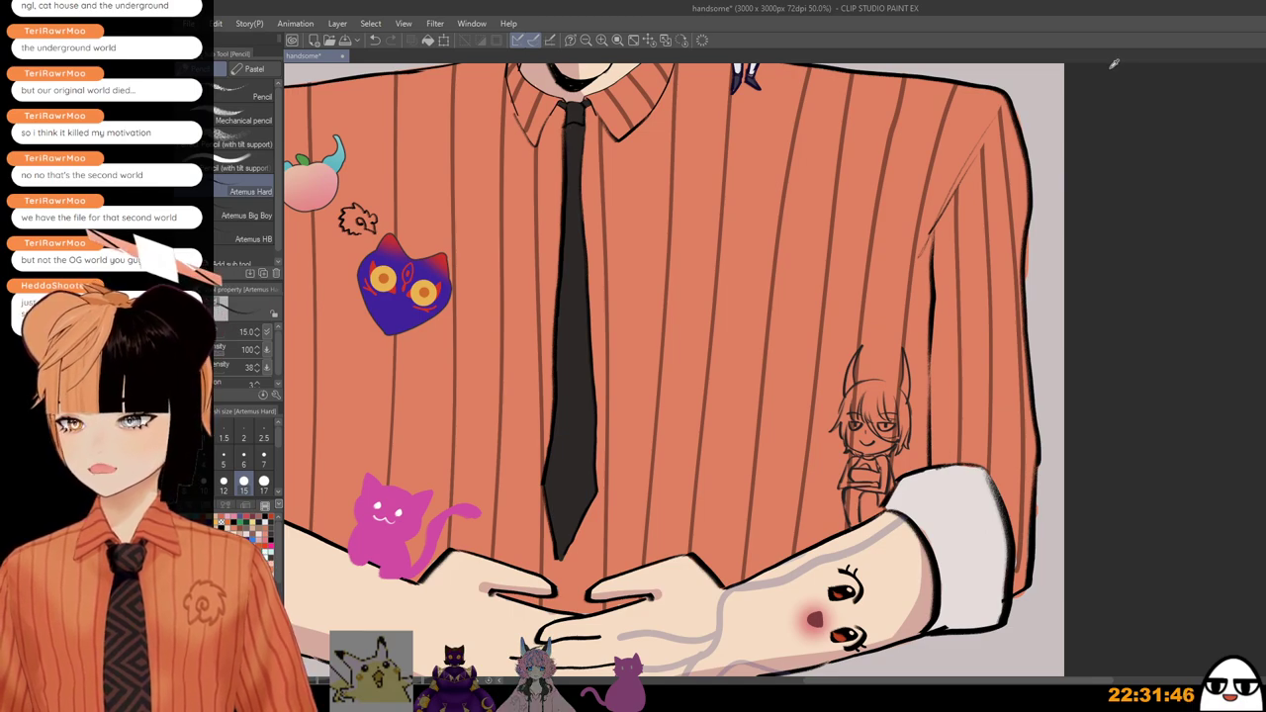
{"action": "scroll", "coordinate": [890, 396], "scroll_direction": "up", "scroll_amount": 1}
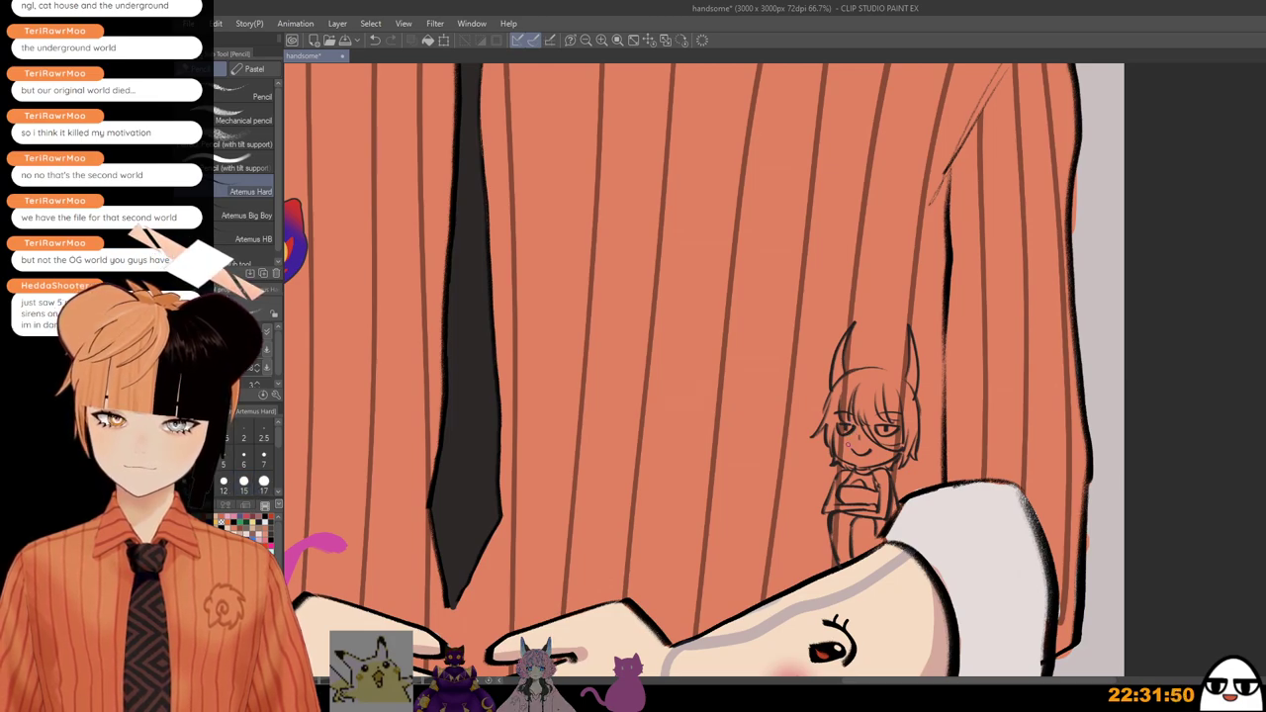
{"action": "key", "text": "p"}
{"action": "mouse_move", "coordinate": [846, 441]}
{"action": "left_mouse_down"}
{"action": "mouse_move", "coordinate": [880, 457]}
{"action": "mouse_move", "coordinate": [898, 441]}
{"action": "mouse_move", "coordinate": [866, 449]}
{"action": "mouse_move", "coordinate": [878, 453]}
{"action": "mouse_move", "coordinate": [831, 507]}
{"action": "mouse_move", "coordinate": [873, 503]}
{"action": "mouse_move", "coordinate": [829, 509]}
{"action": "mouse_move", "coordinate": [850, 475]}
{"action": "mouse_move", "coordinate": [882, 512]}
{"action": "mouse_move", "coordinate": [869, 514]}
{"action": "left_mouse_up"}
{"action": "key", "text": "["}
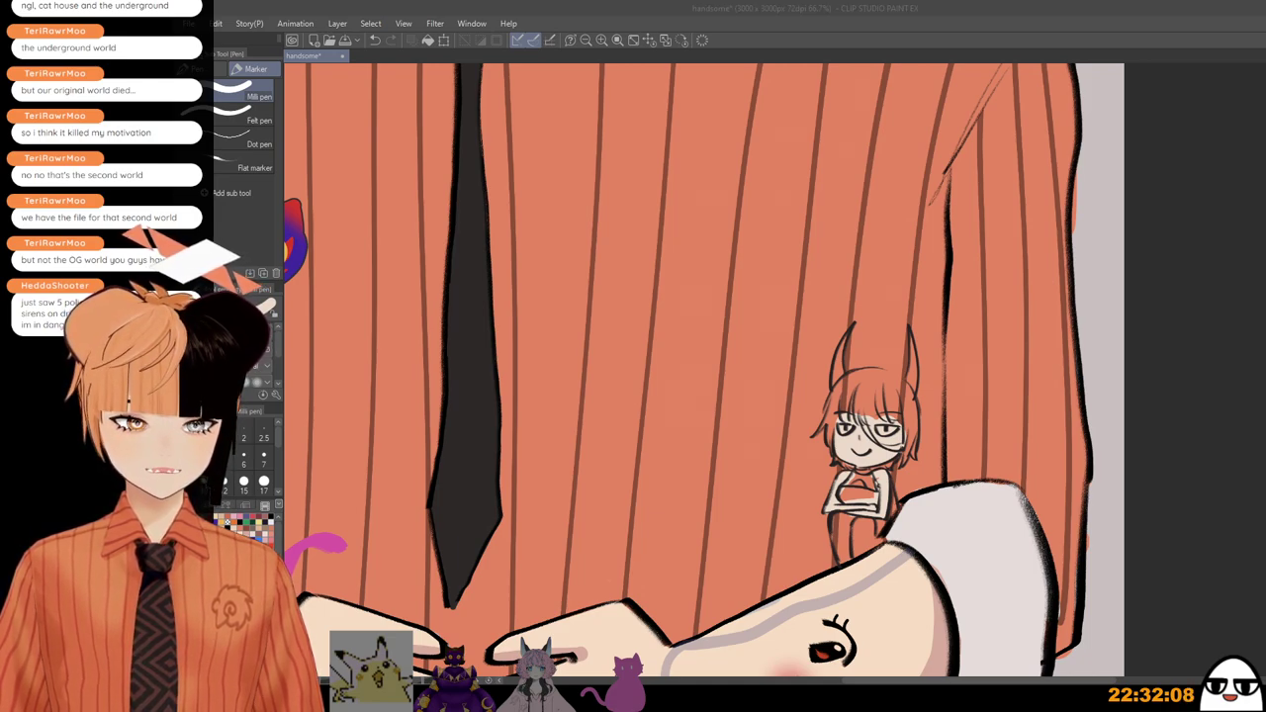
{"action": "left_click", "coordinate": [846, 525]}
{"action": "mouse_move", "coordinate": [846, 525]}
{"action": "left_mouse_down"}
{"action": "mouse_move", "coordinate": [843, 554]}
{"action": "mouse_move", "coordinate": [869, 525]}
{"action": "mouse_move", "coordinate": [870, 545]}
{"action": "left_mouse_up"}
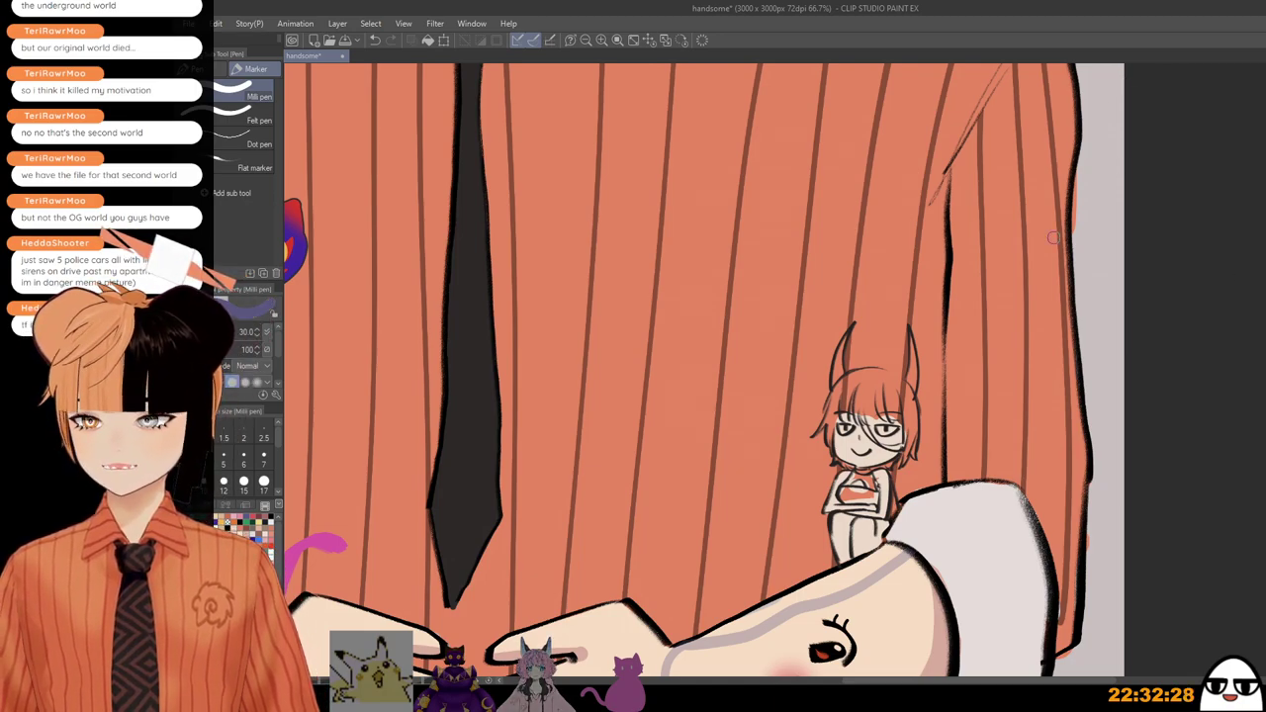
Step: Paint the horned character's sleeveless outfit and socks dark blue-violet with a smaller brush
{"action": "scroll", "coordinate": [851, 451], "scroll_direction": "up", "scroll_amount": 2}
{"action": "key", "text": "bracketleft"}
{"action": "key", "text": "bracketleft"}
{"action": "key", "text": "bracketleft"}
{"action": "key", "text": "bracketleft"}
{"action": "key", "text": "bracketleft"}
{"action": "mouse_move", "coordinate": [858, 480]}
{"action": "left_mouse_down"}
{"action": "mouse_move", "coordinate": [853, 516]}
{"action": "mouse_move", "coordinate": [879, 492]}
{"action": "mouse_move", "coordinate": [873, 482]}
{"action": "mouse_move", "coordinate": [880, 497]}
{"action": "left_mouse_up"}
{"action": "key", "text": "bracketright"}
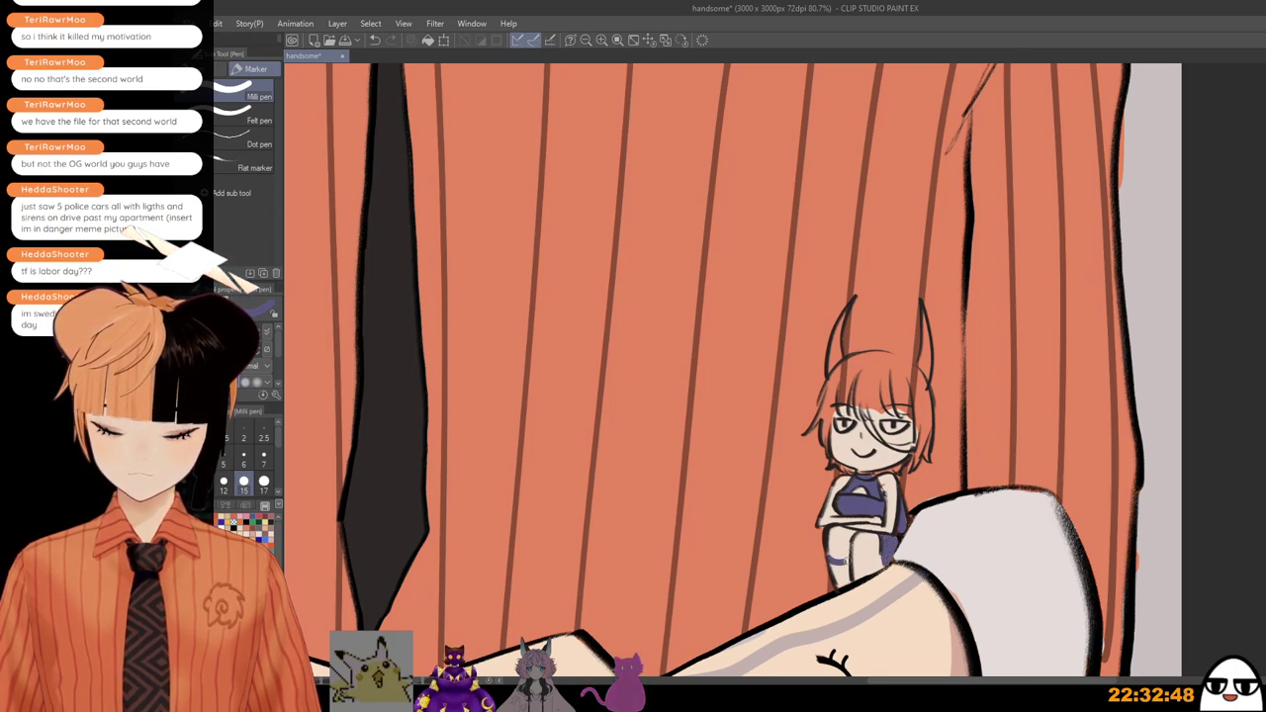
{"action": "left_click_drag", "start_coordinate": [846, 561], "coordinate": [842, 585]}
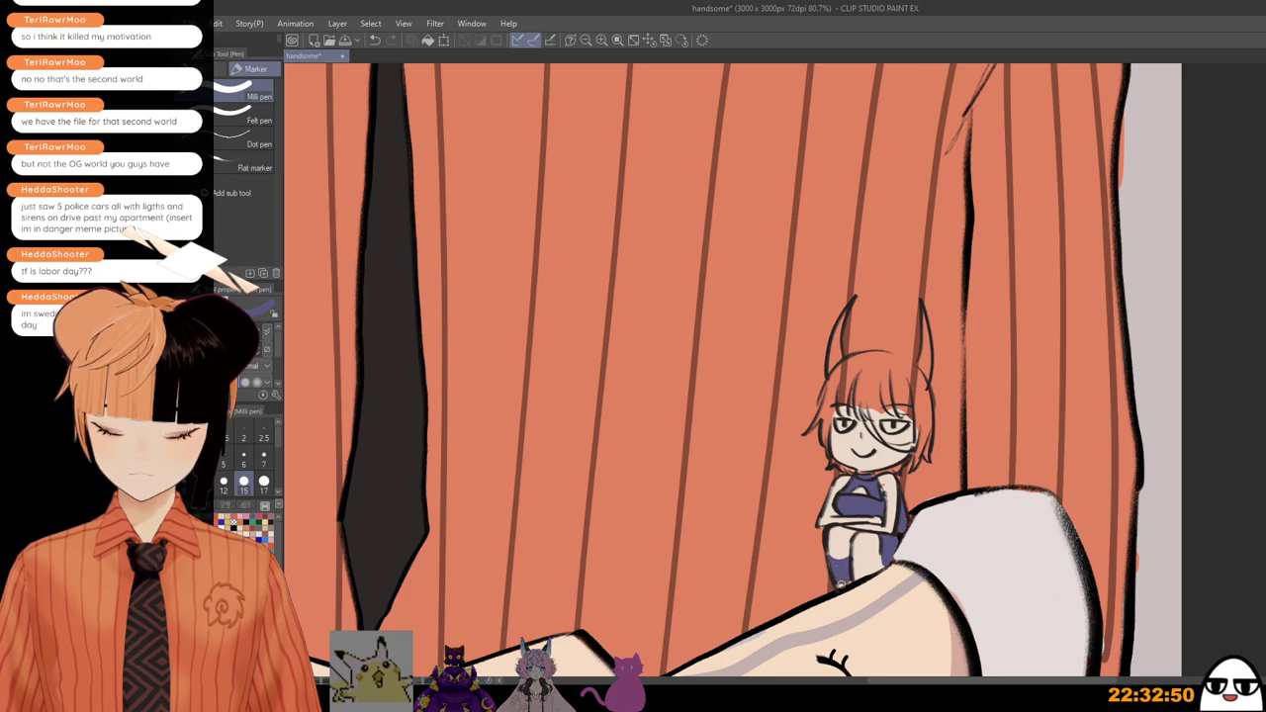
Step: Fill the horned character's hair with dark blue-violet, from the fringe up to the crown
{"action": "scroll", "coordinate": [857, 562], "scroll_direction": "down", "scroll_amount": 1}
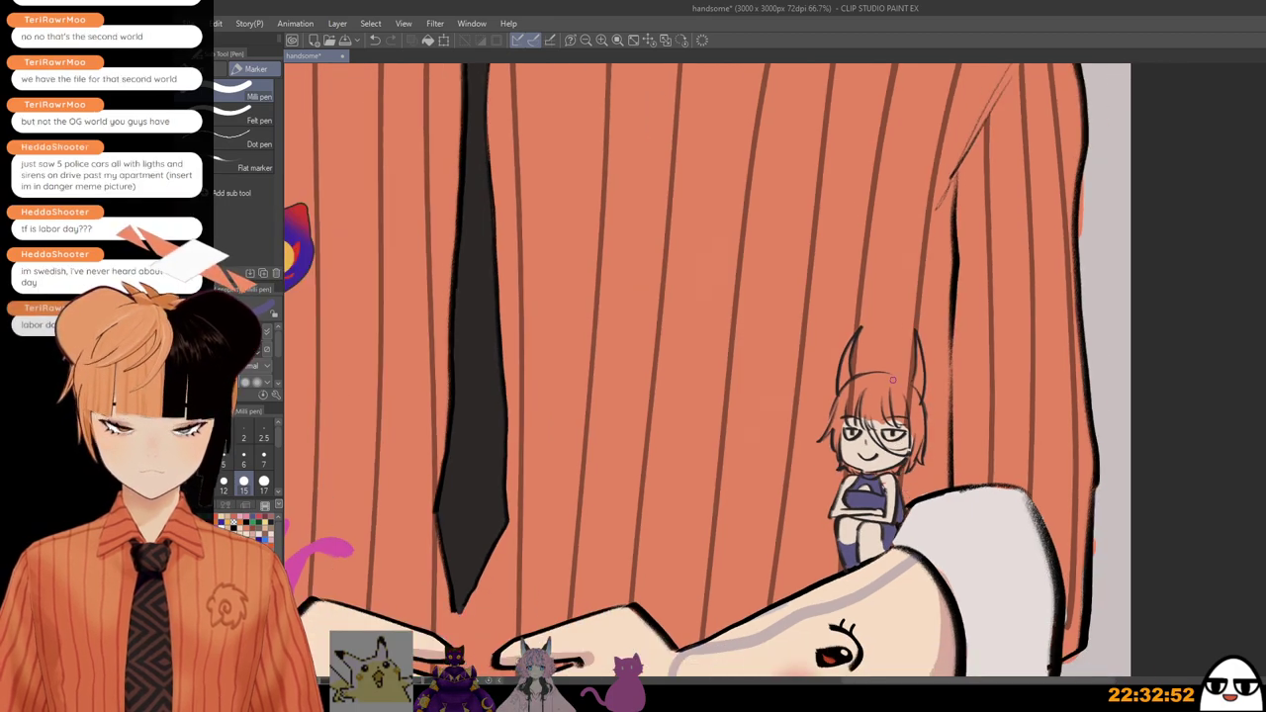
{"action": "mouse_move", "coordinate": [871, 394]}
{"action": "left_mouse_down"}
{"action": "mouse_move", "coordinate": [920, 418]}
{"action": "mouse_move", "coordinate": [908, 390]}
{"action": "mouse_move", "coordinate": [917, 419]}
{"action": "left_mouse_up"}
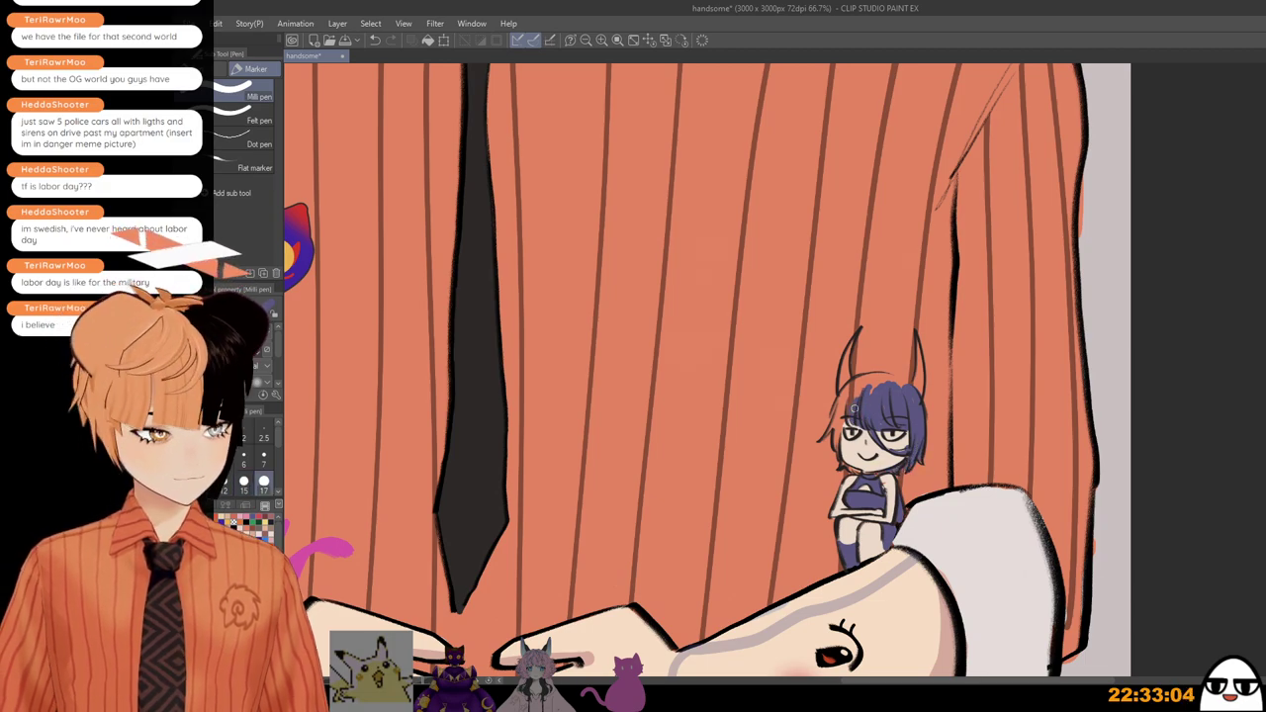
{"action": "left_click_drag", "start_coordinate": [857, 390], "coordinate": [843, 421]}
{"action": "key", "text": "["}
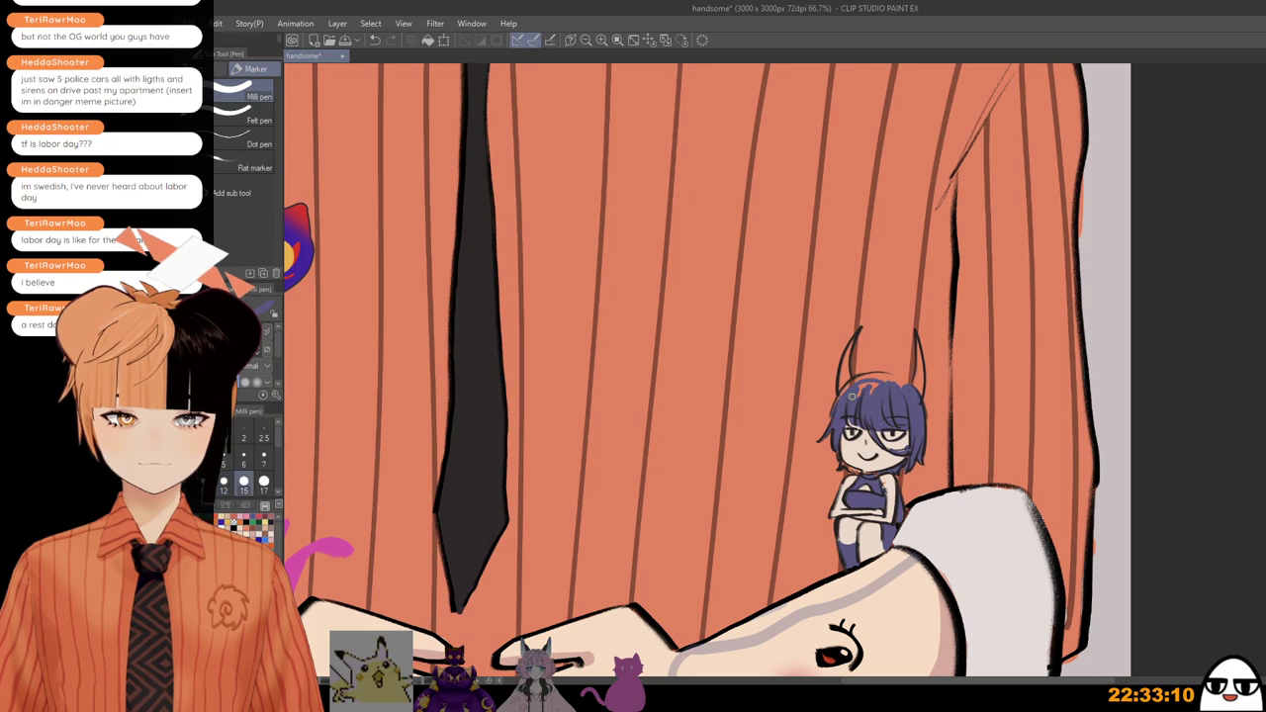
{"action": "key", "text": "]"}
{"action": "mouse_move", "coordinate": [842, 399]}
{"action": "left_mouse_down"}
{"action": "mouse_move", "coordinate": [903, 384]}
{"action": "mouse_move", "coordinate": [880, 386]}
{"action": "left_mouse_up"}
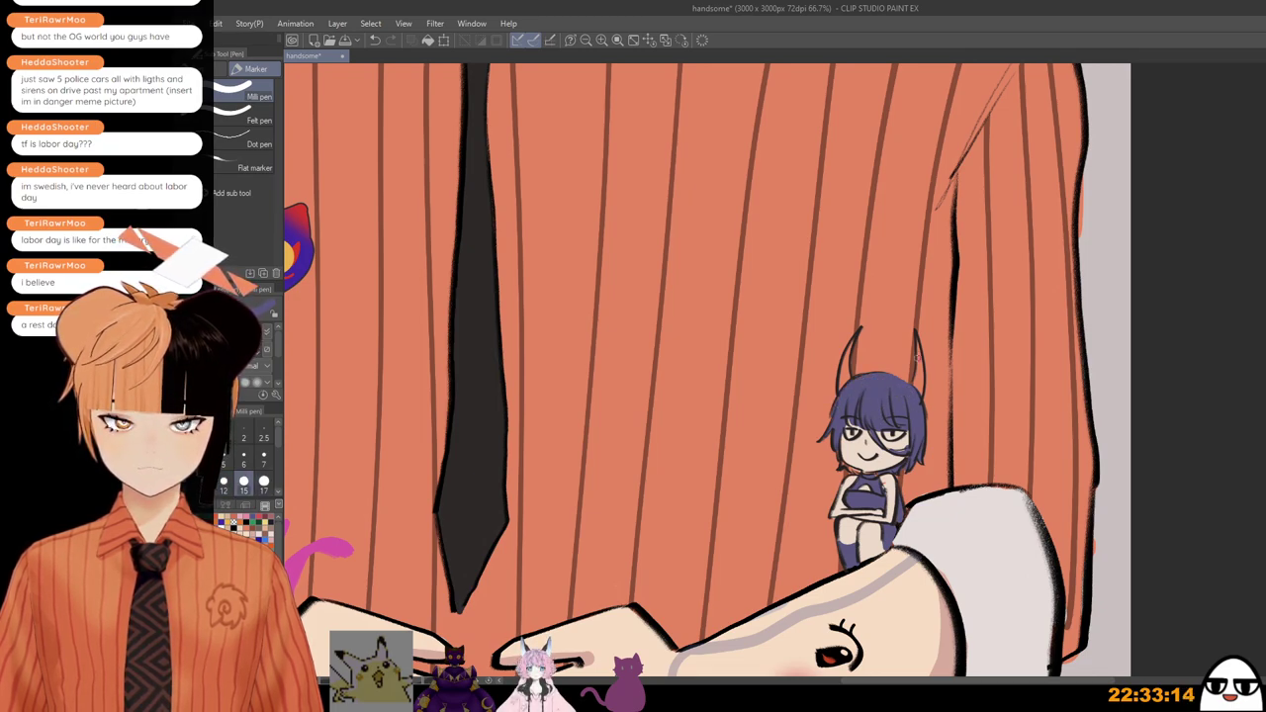
Step: Colour both of the character's horns in the same dark blue-violet as the hair
{"action": "left_click_drag", "start_coordinate": [918, 347], "coordinate": [918, 383]}
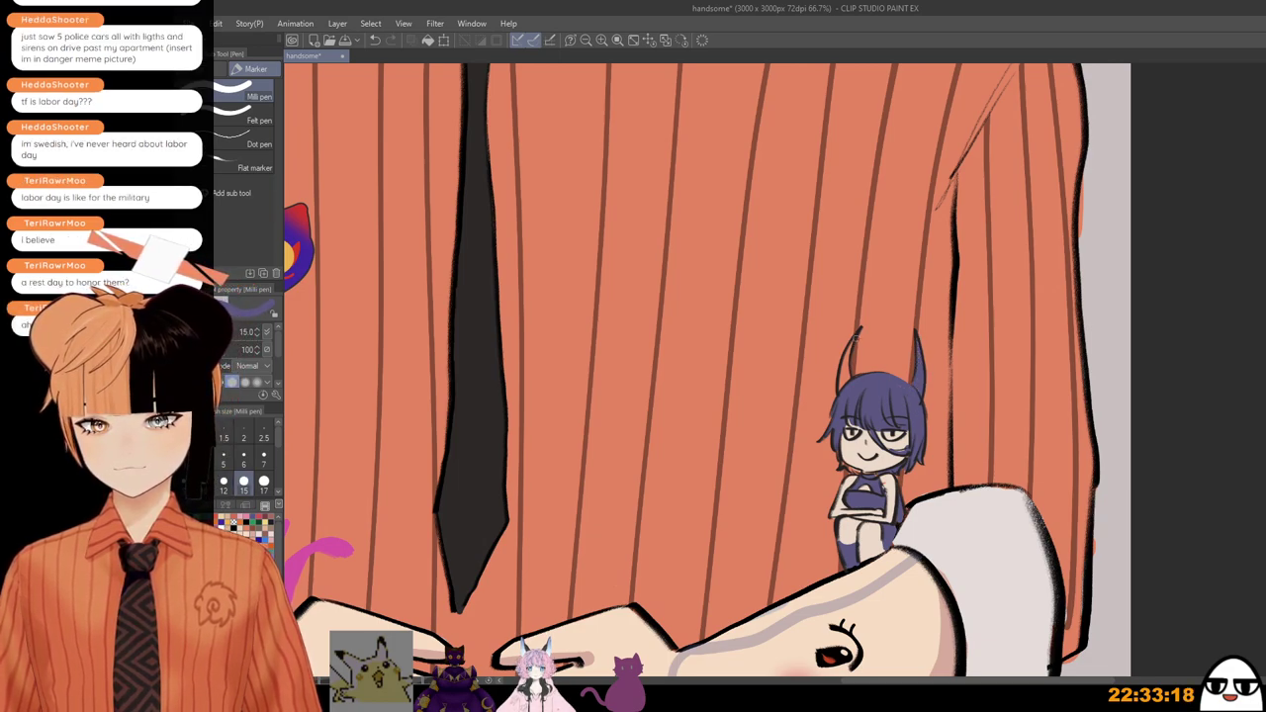
{"action": "left_click_drag", "start_coordinate": [846, 365], "coordinate": [848, 384]}
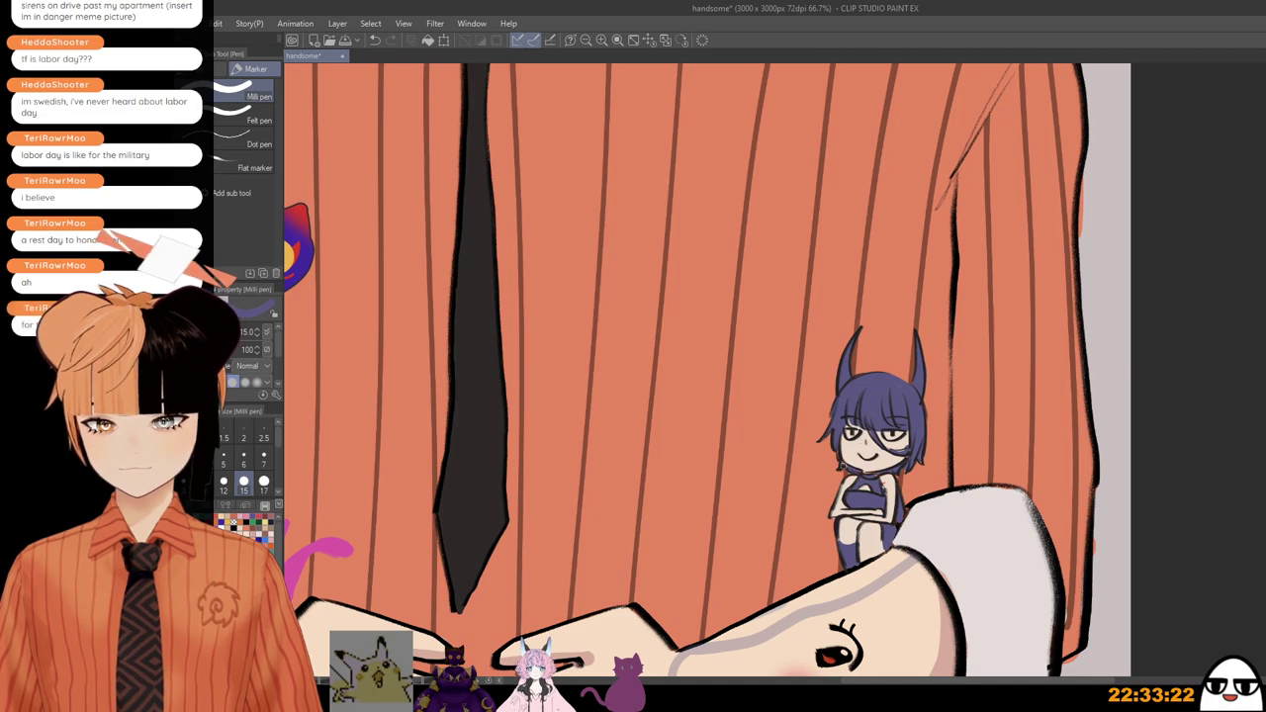
{"action": "scroll", "coordinate": [922, 411], "scroll_direction": "down", "scroll_amount": 1}
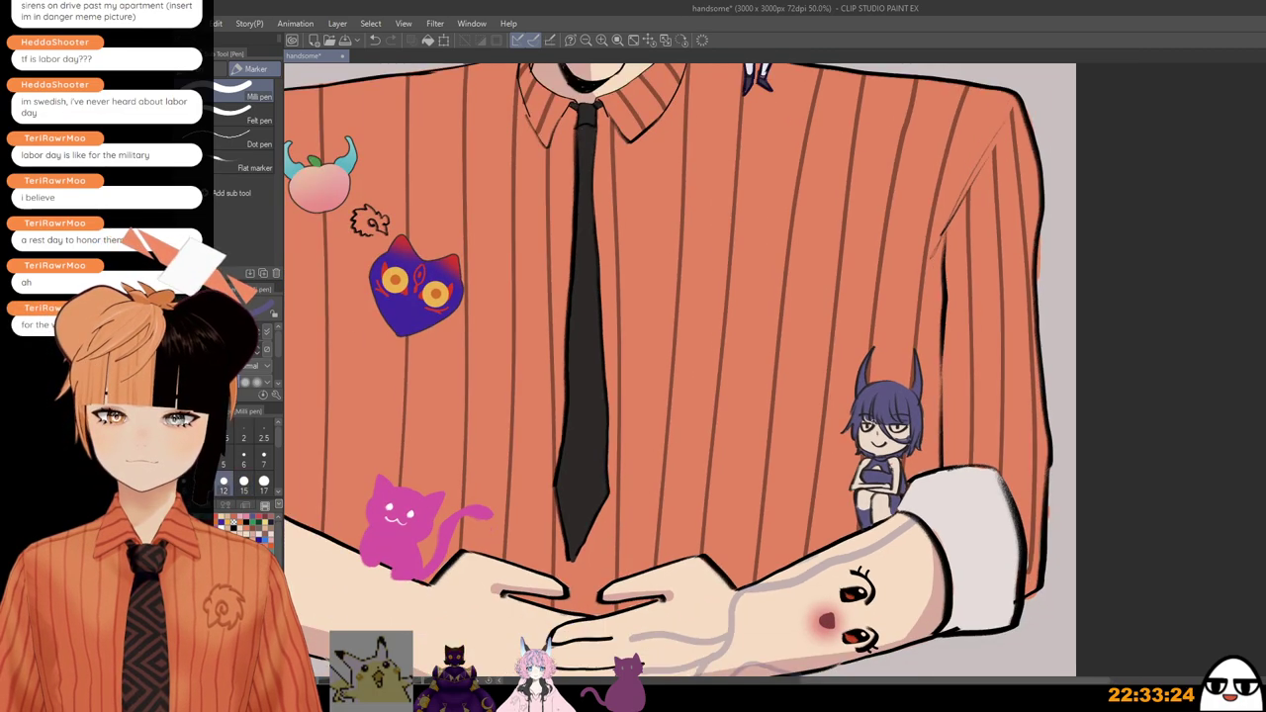
{"action": "scroll", "coordinate": [890, 425], "scroll_direction": "down", "scroll_amount": 1}
Step: Paint light teal bands on the horned character's thigh and upper arm
{"action": "scroll", "coordinate": [940, 433], "scroll_direction": "up", "scroll_amount": 2}
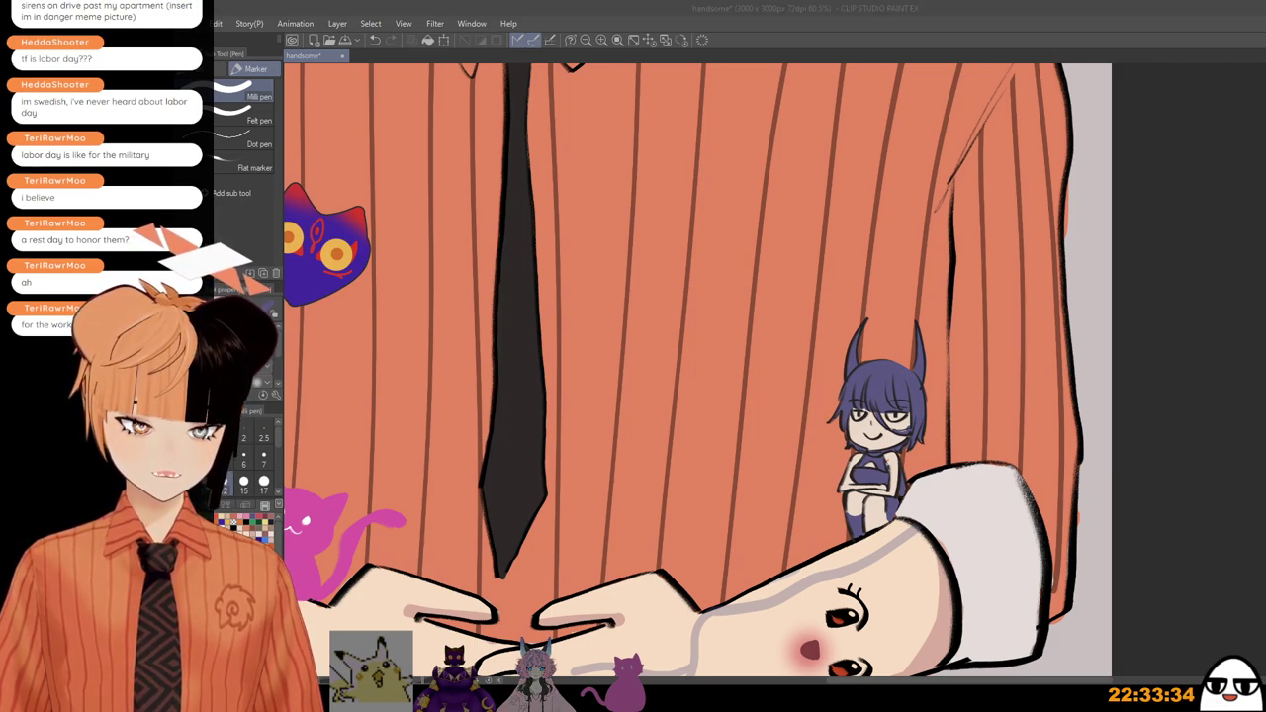
{"action": "scroll", "coordinate": [888, 490], "scroll_direction": "up", "scroll_amount": 3}
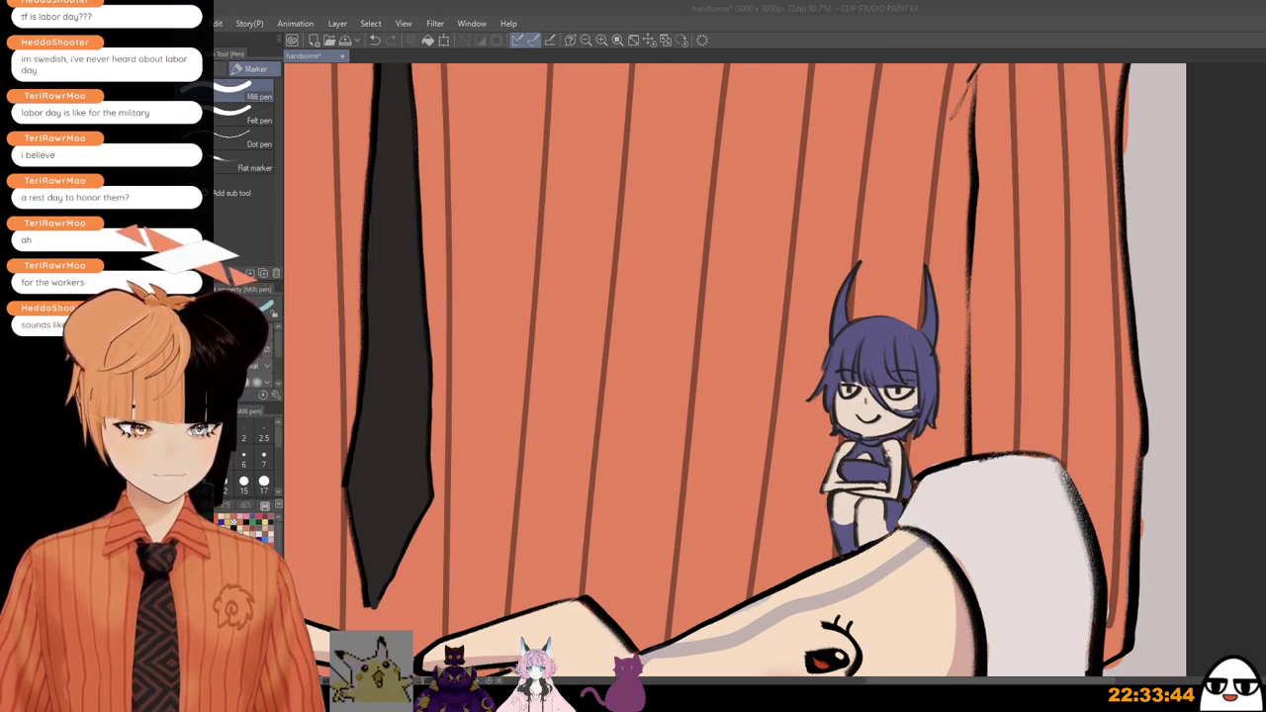
{"action": "left_click", "coordinate": [870, 504]}
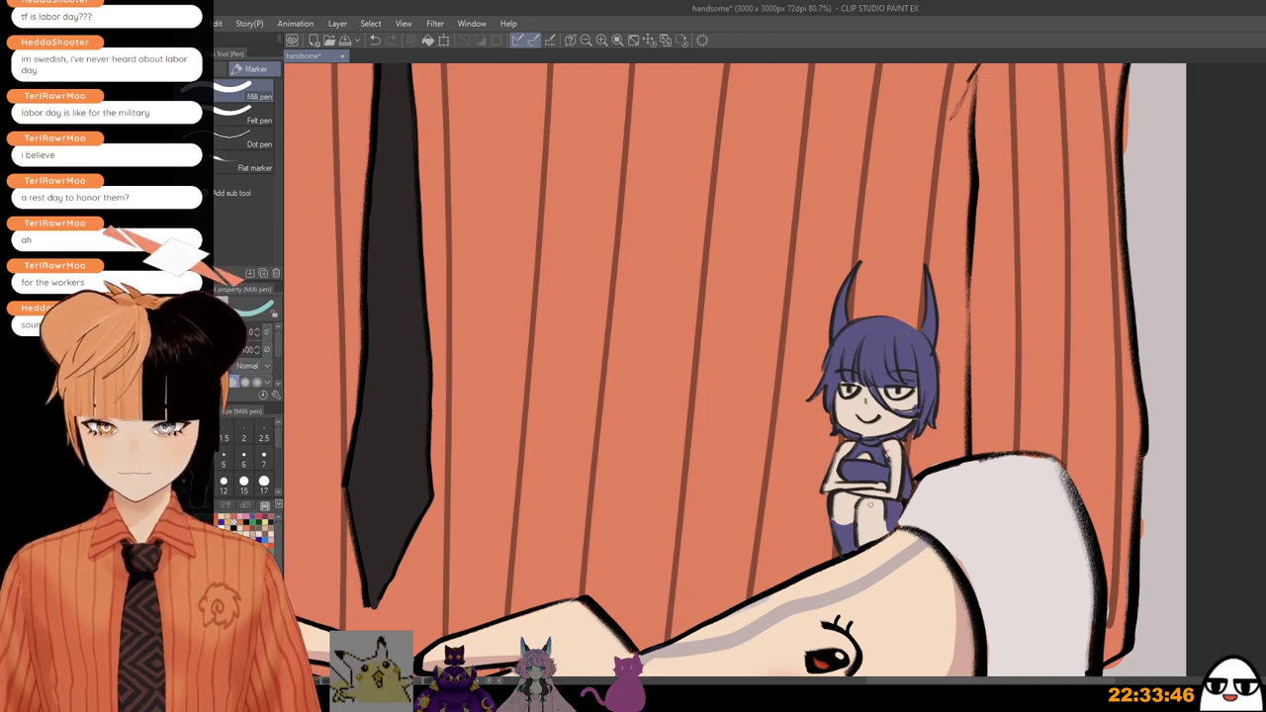
{"action": "left_click_drag", "start_coordinate": [873, 514], "coordinate": [883, 502]}
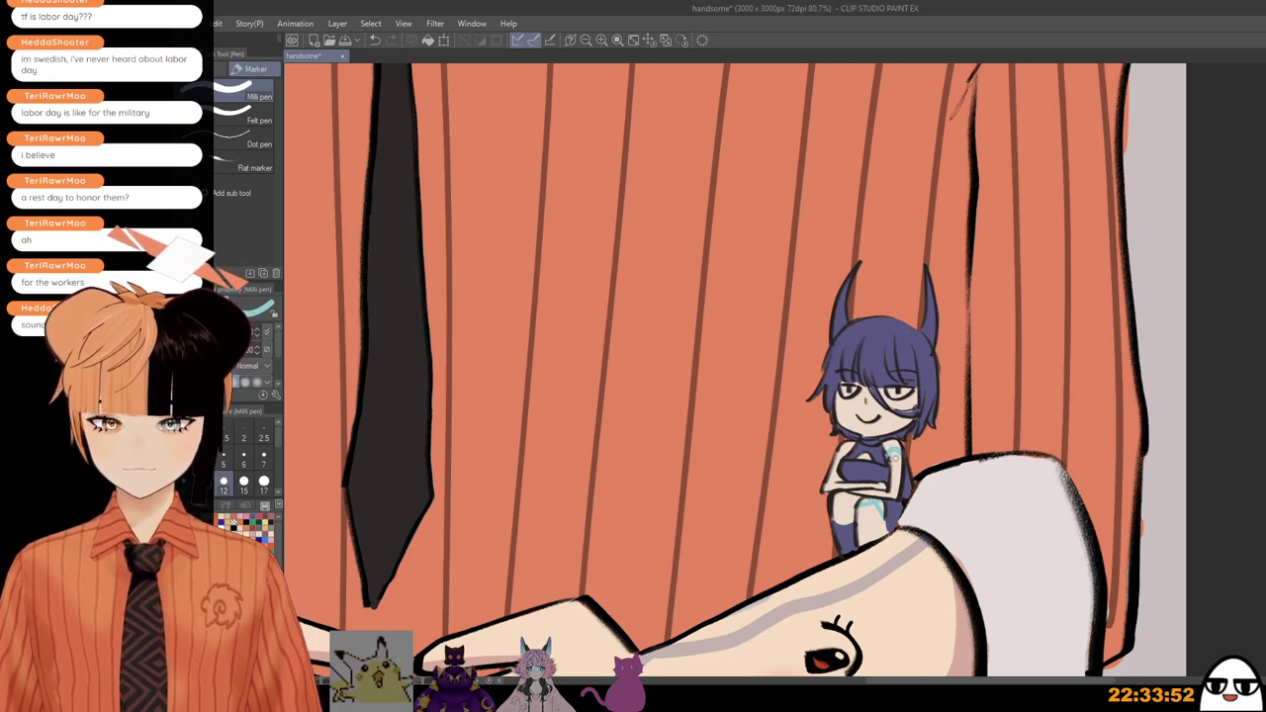
{"action": "left_click_drag", "start_coordinate": [895, 451], "coordinate": [896, 469]}
{"action": "key", "text": "ctrl+z"}
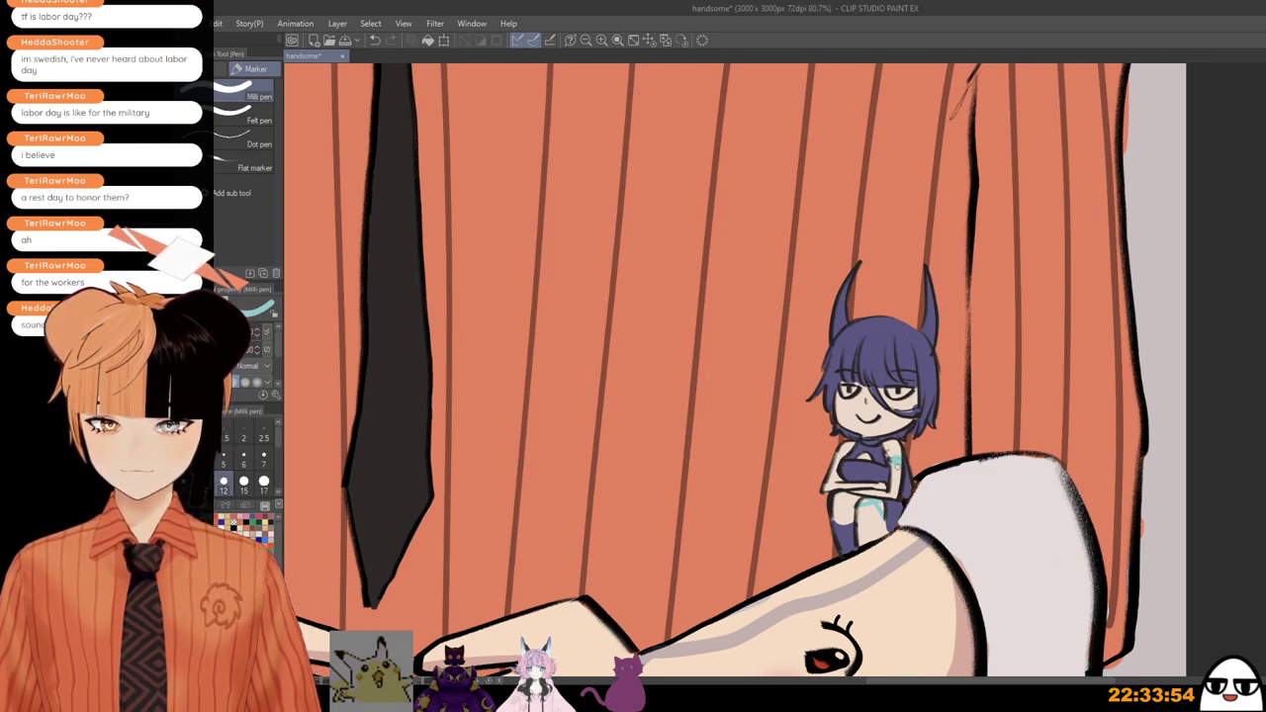
Step: Paint the whites of the horned character's eyes
{"action": "scroll", "coordinate": [891, 450], "scroll_direction": "down", "scroll_amount": 3}
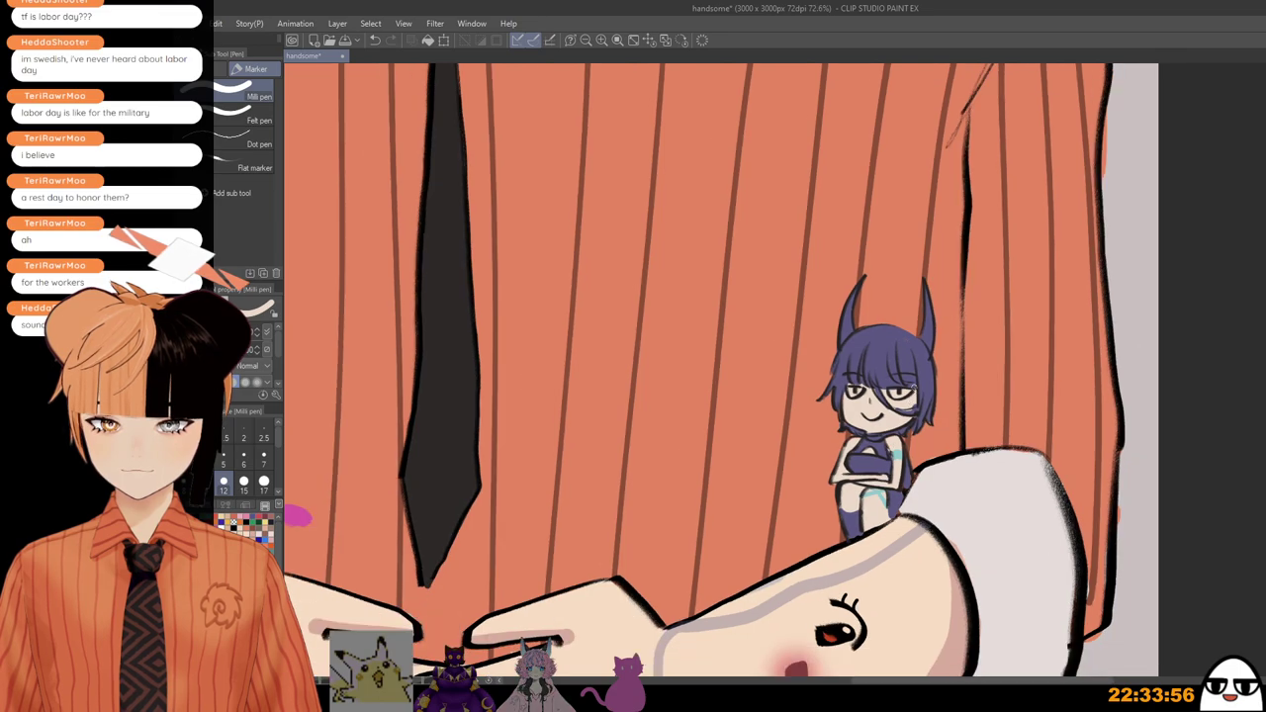
{"action": "scroll", "coordinate": [924, 491], "scroll_direction": "up", "scroll_amount": 4}
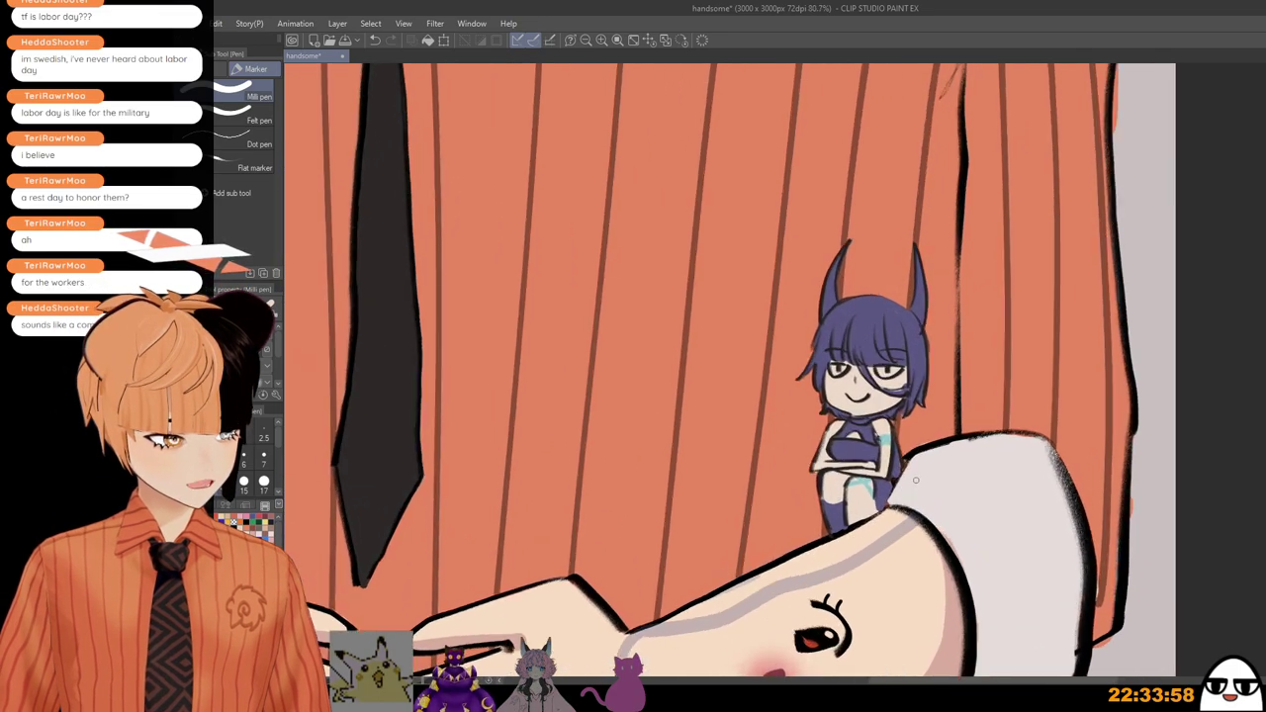
{"action": "scroll", "coordinate": [924, 475], "scroll_direction": "up", "scroll_amount": 1}
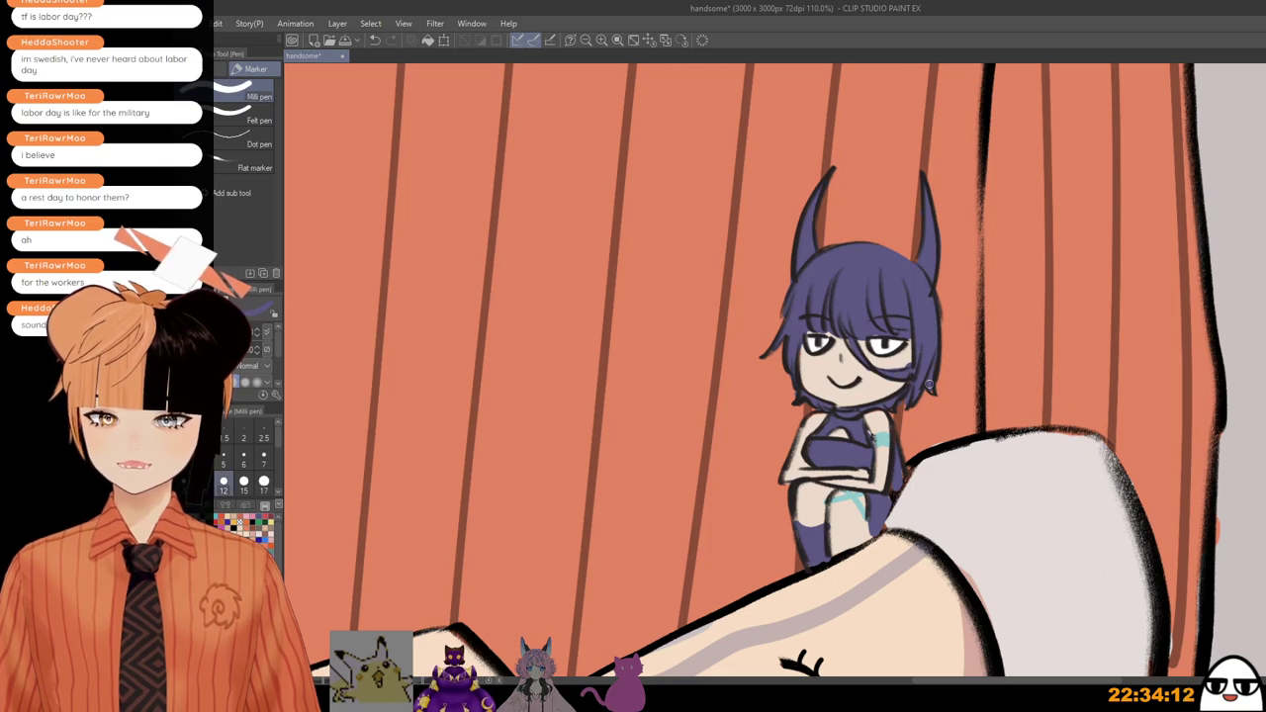
Step: Mirror the whole illustration horizontally
{"action": "scroll", "coordinate": [928, 383], "scroll_direction": "down", "scroll_amount": 5}
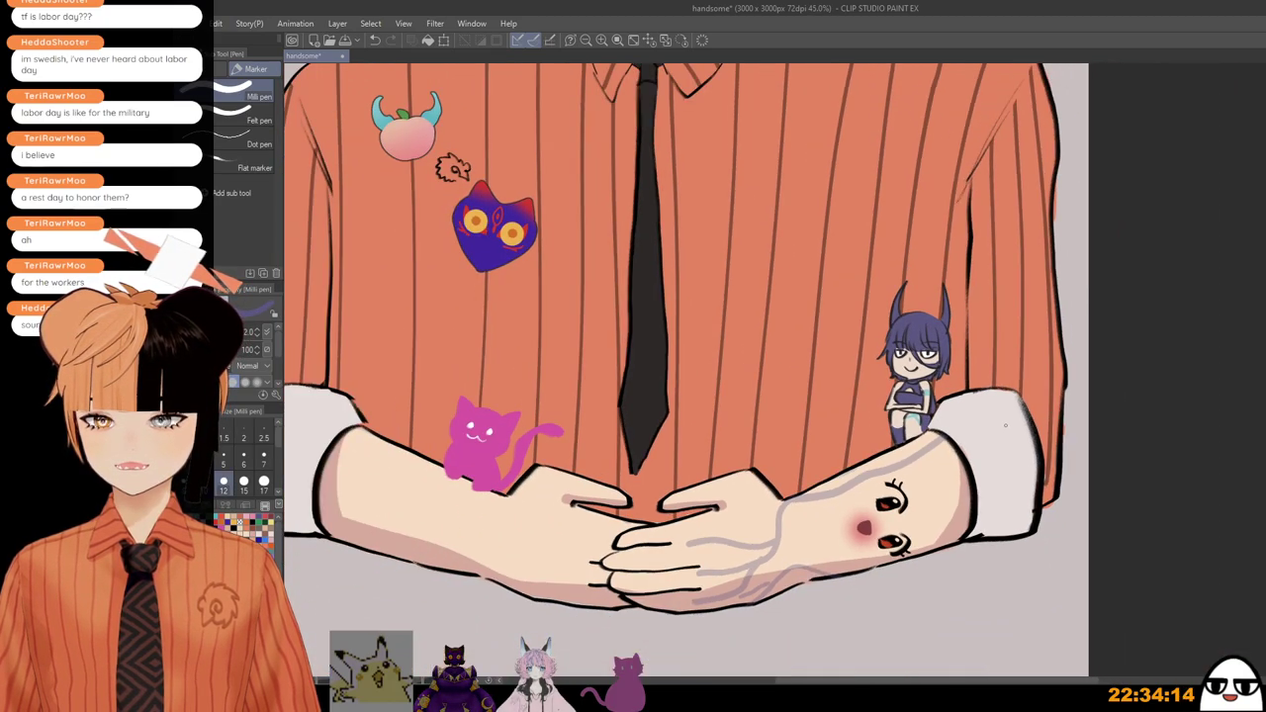
{"action": "scroll", "coordinate": [1005, 425], "scroll_direction": "down", "scroll_amount": 2}
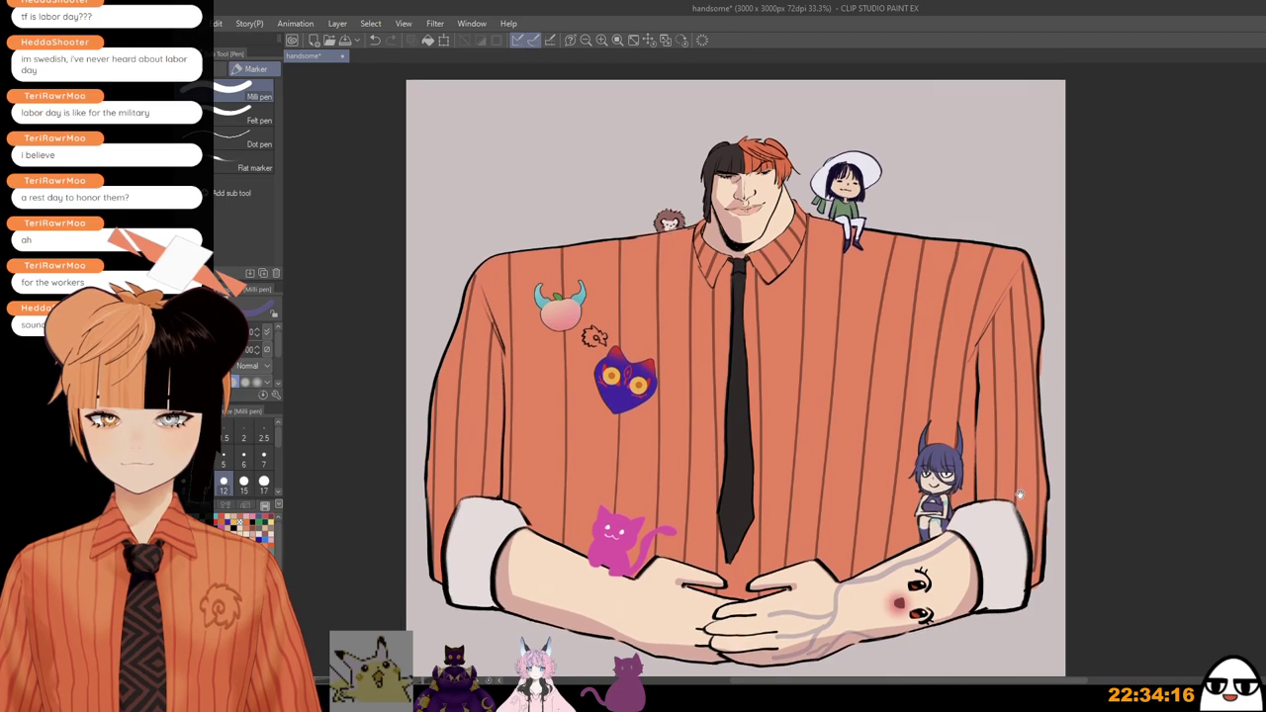
{"action": "mouse_move", "coordinate": [1019, 495]}
{"action": "left_mouse_down"}
{"action": "mouse_move", "coordinate": [1016, 424]}
{"action": "mouse_move", "coordinate": [911, 422]}
{"action": "mouse_move", "coordinate": [930, 458]}
{"action": "left_mouse_up"}
{"action": "key", "text": "h"}
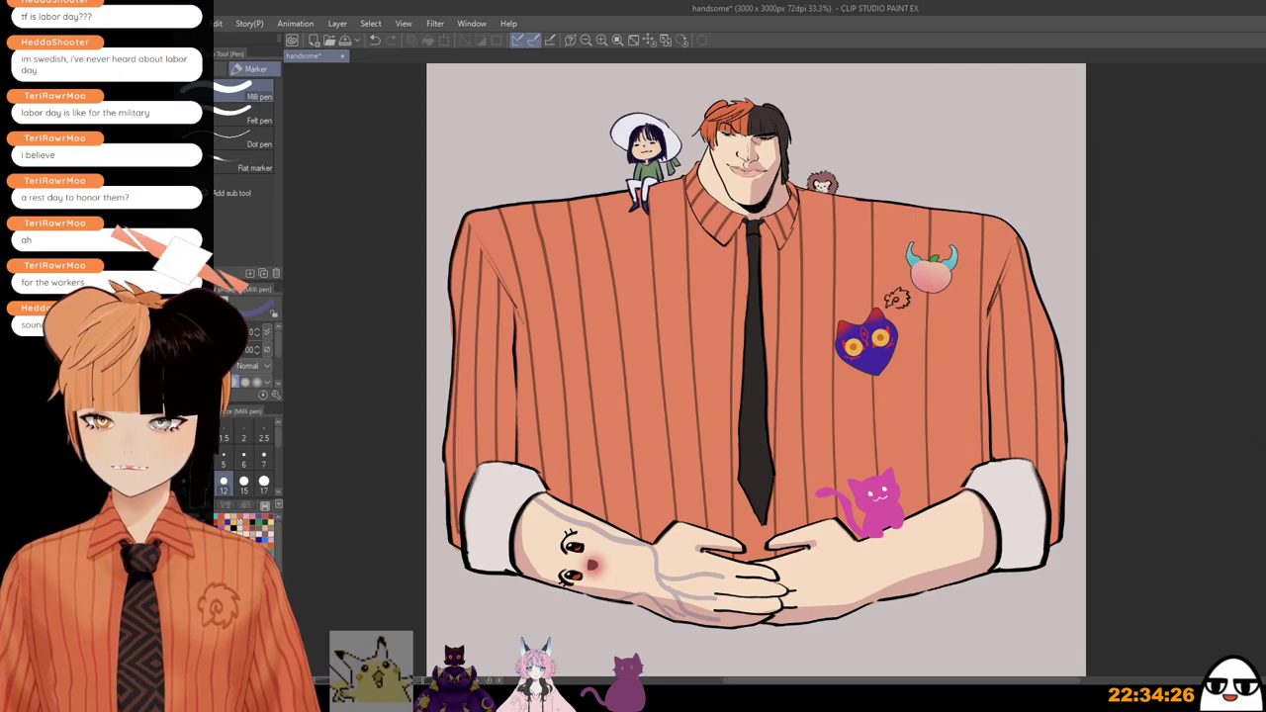
{"action": "left_click_drag", "start_coordinate": [827, 491], "coordinate": [904, 520]}
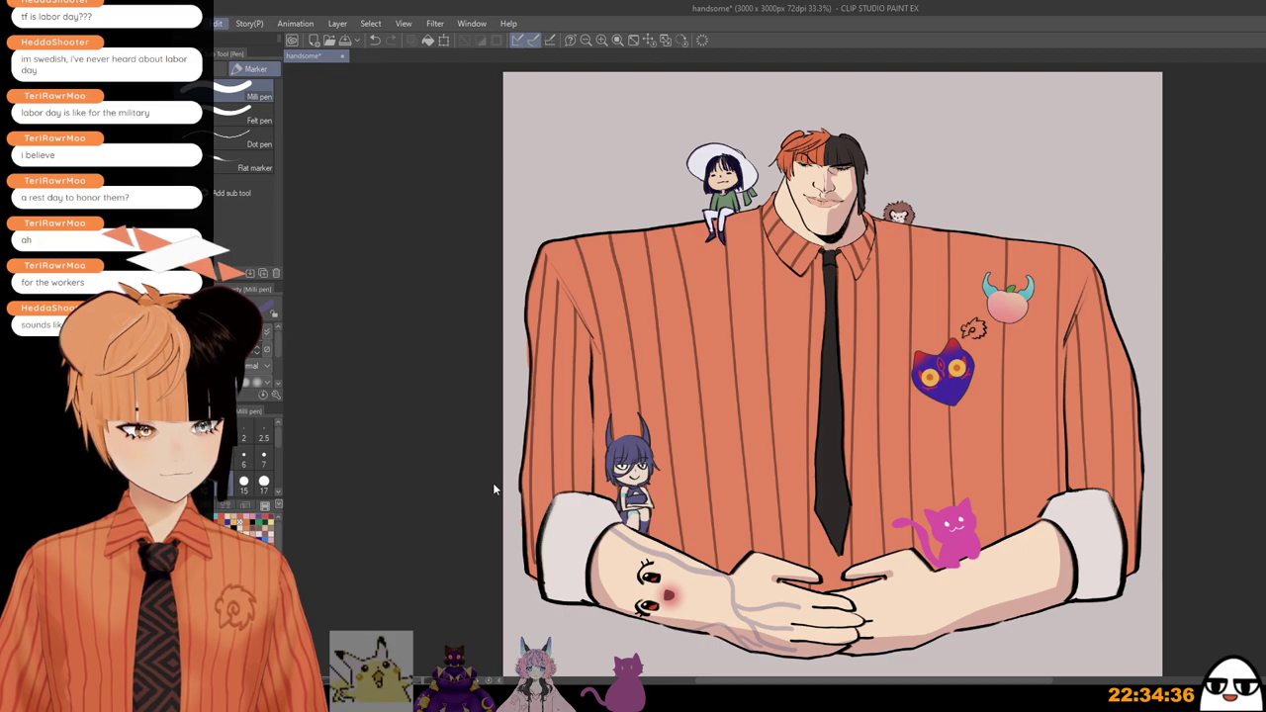
Step: Move the horned character across to the other forearm, between the pink cat and the white cuff
{"action": "key", "text": "ctrl+t"}
{"action": "left_click_drag", "start_coordinate": [1042, 487], "coordinate": [1041, 504]}
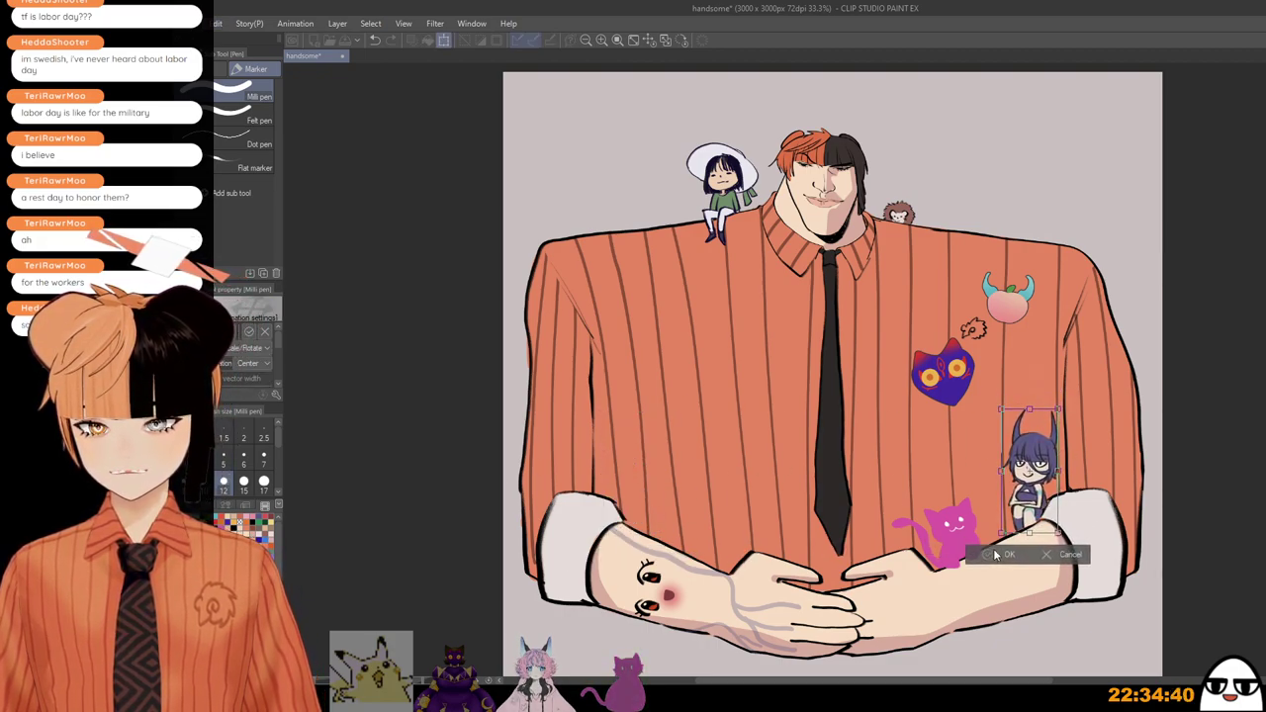
{"action": "key", "text": "Return"}
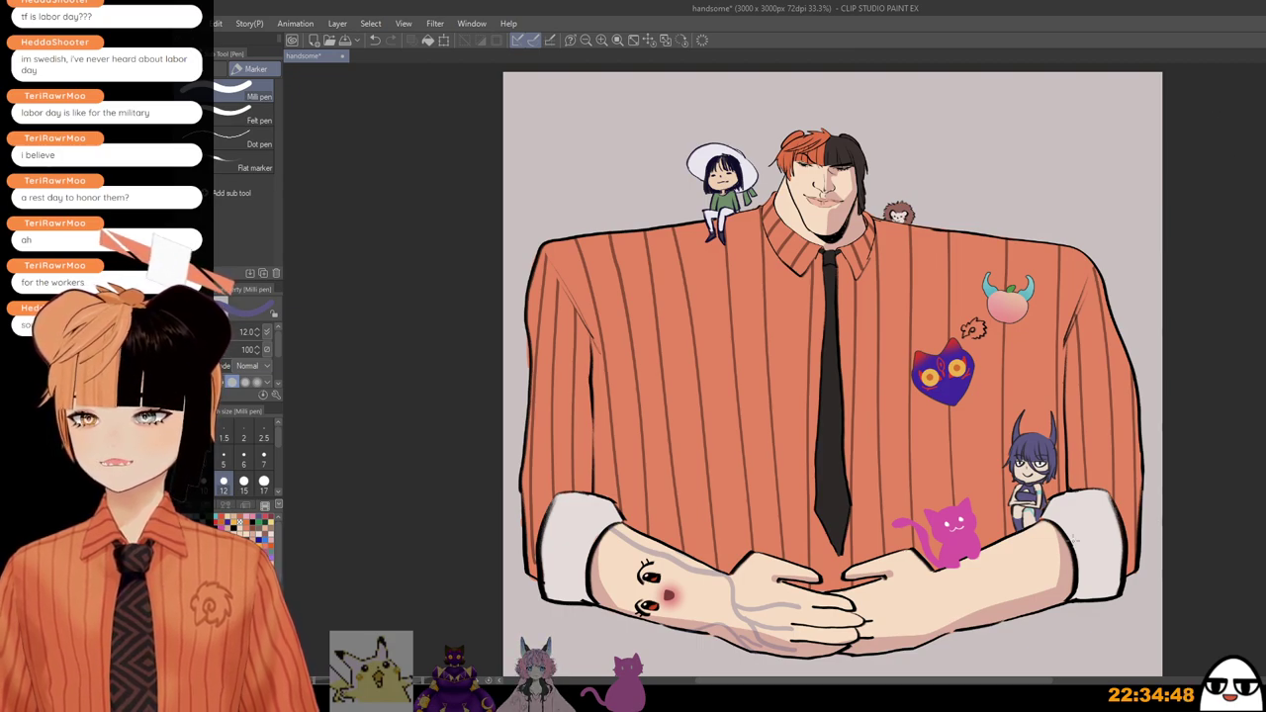
Step: Sketch a small character's narrow eye and spiky fringe on the shirt above the veined forearm, using the dark blue Artemus Hard pencil
{"action": "left_click_drag", "start_coordinate": [792, 562], "coordinate": [858, 404]}
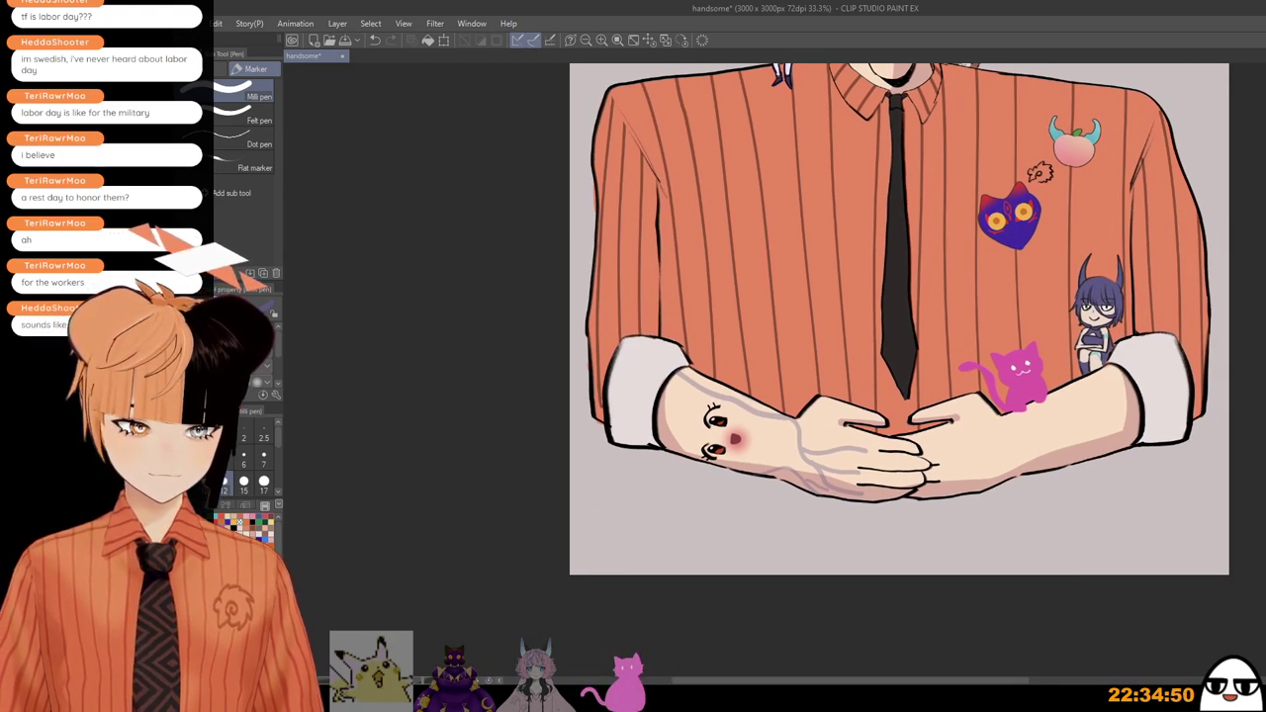
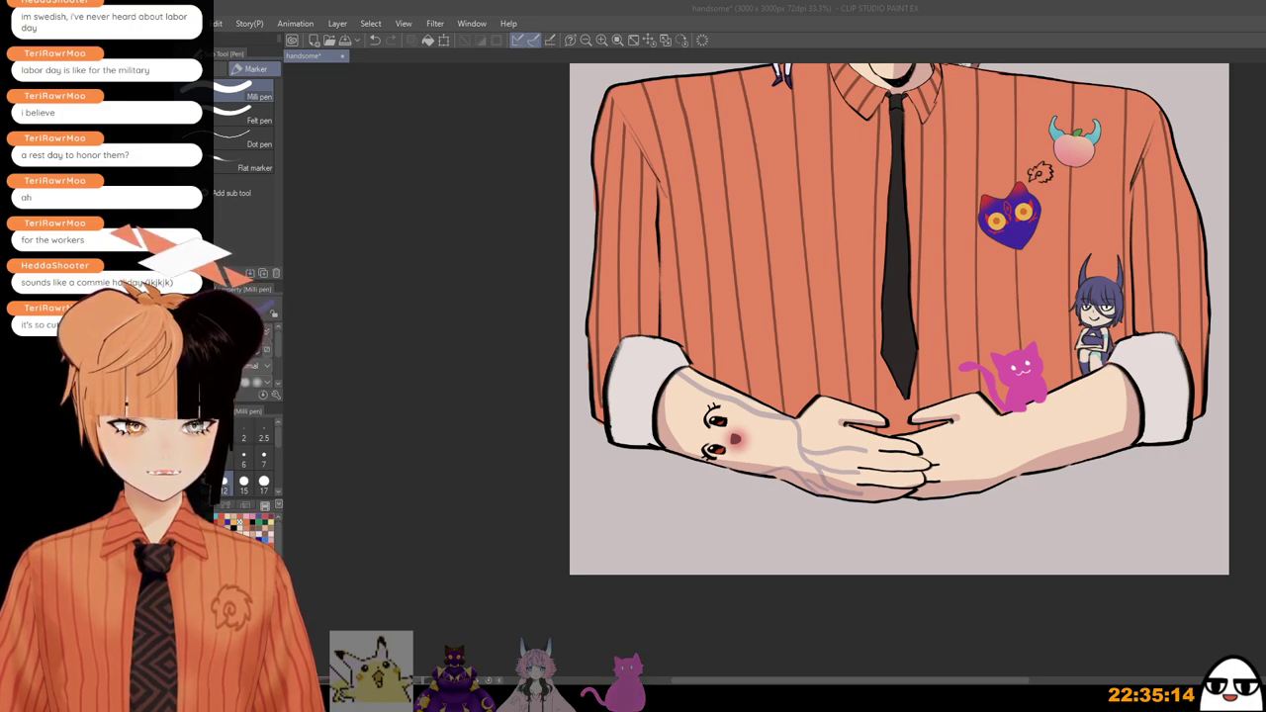
{"action": "left_click", "coordinate": [1158, 142]}
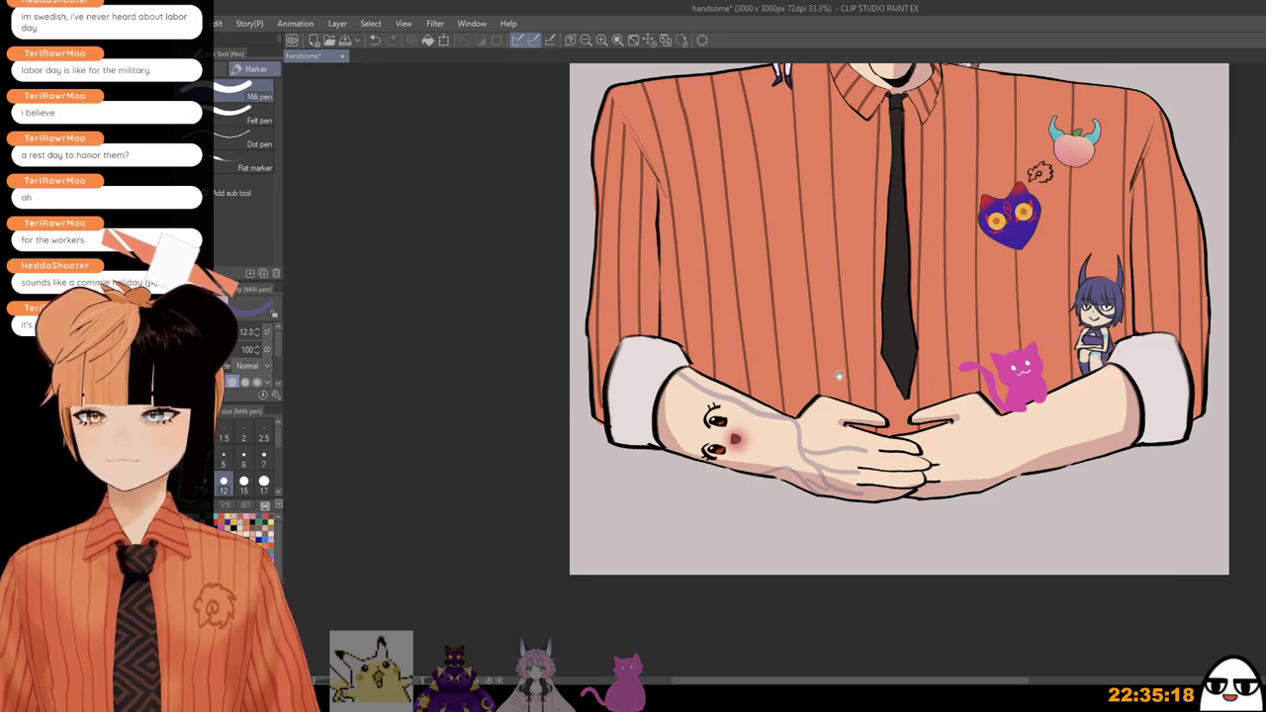
{"action": "left_click_drag", "start_coordinate": [839, 376], "coordinate": [885, 372]}
{"action": "scroll", "coordinate": [885, 372], "scroll_direction": "up", "scroll_amount": 2}
{"action": "key", "text": "p"}
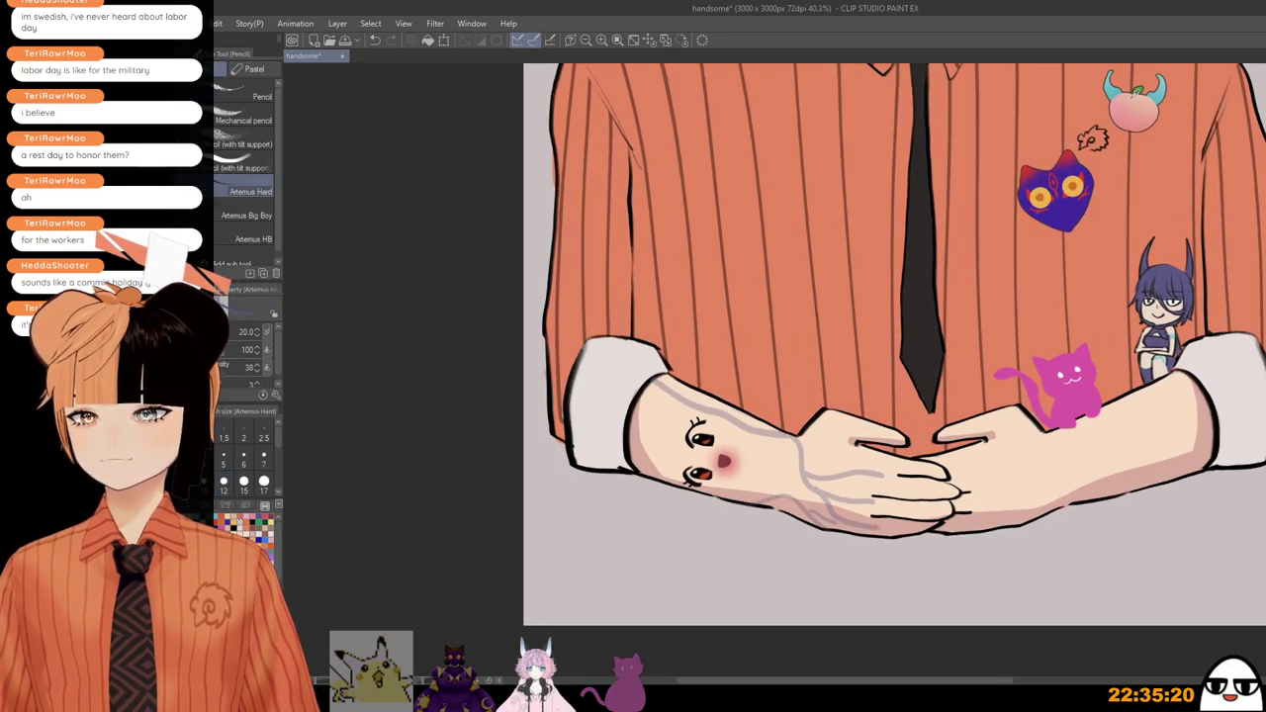
{"action": "scroll", "coordinate": [666, 317], "scroll_direction": "up", "scroll_amount": 2}
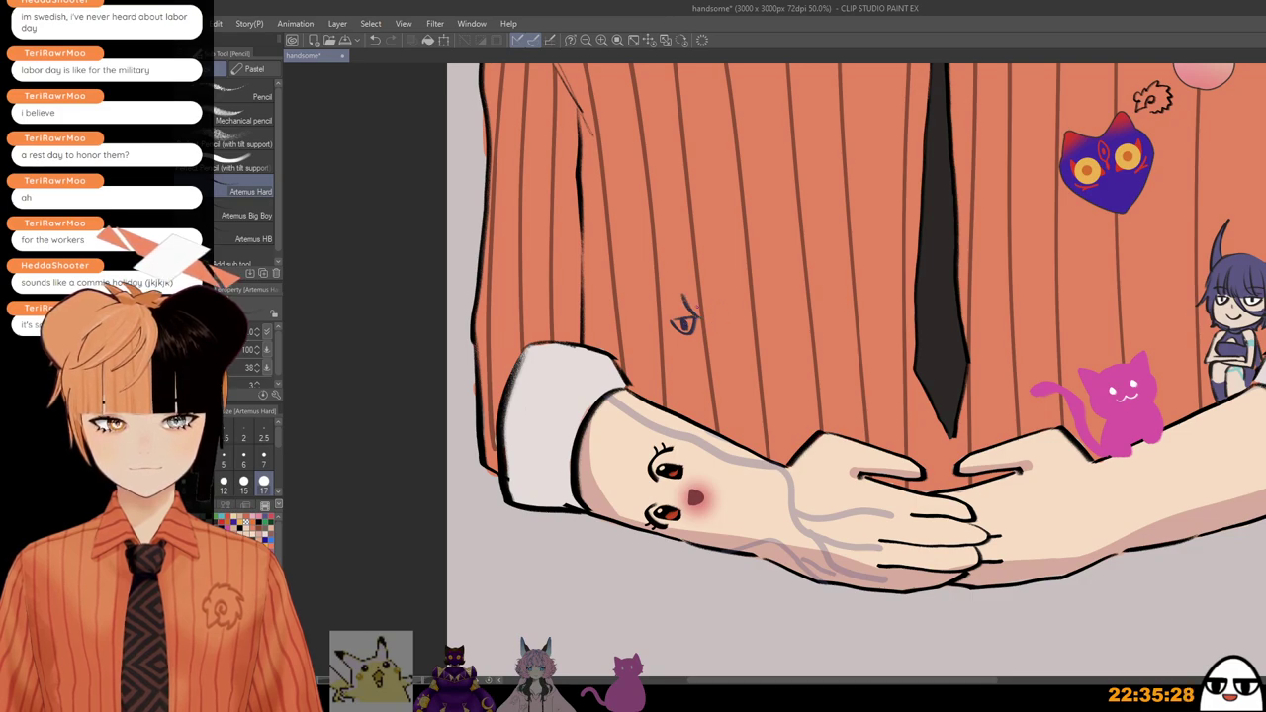
{"action": "left_click_drag", "start_coordinate": [723, 316], "coordinate": [725, 335]}
{"action": "left_click_drag", "start_coordinate": [734, 318], "coordinate": [735, 332]}
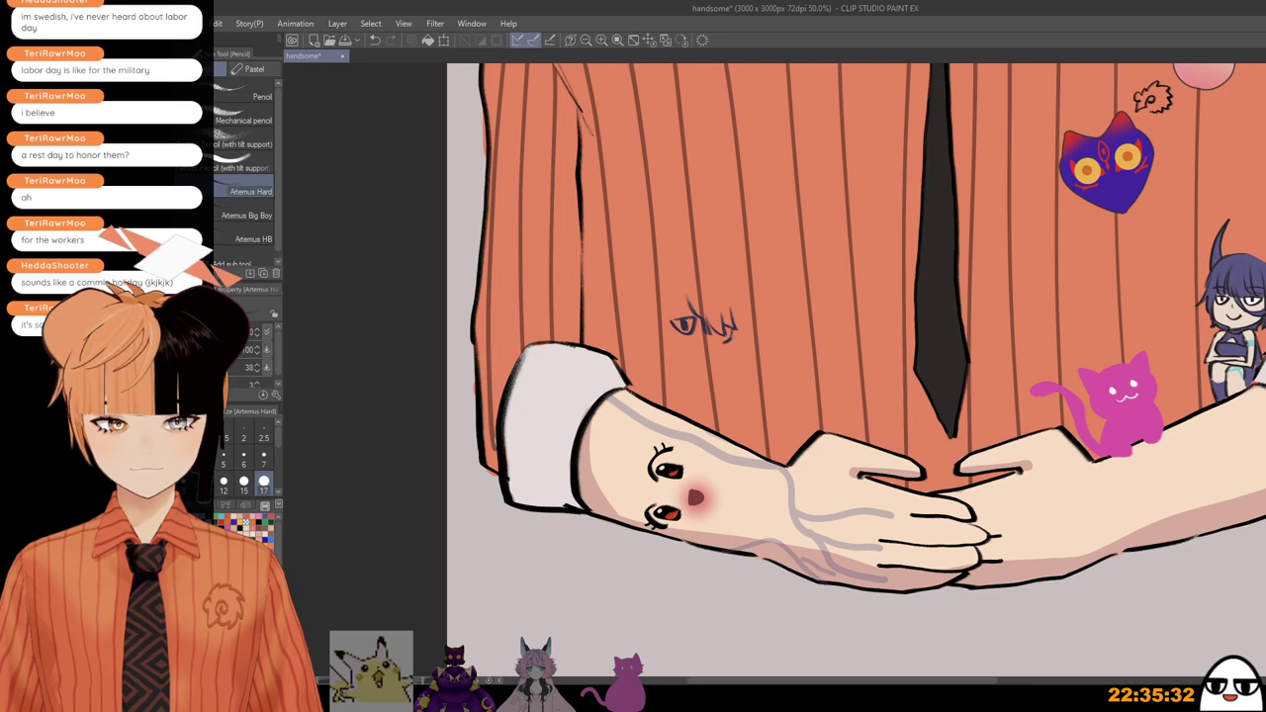
Step: Sketch a curved jaw line beneath the new character's eye and fringe while viewing the canvas mirrored, then restore the normal orientation
{"action": "key", "text": "h"}
{"action": "scroll", "coordinate": [944, 319], "scroll_direction": "up", "scroll_amount": 2}
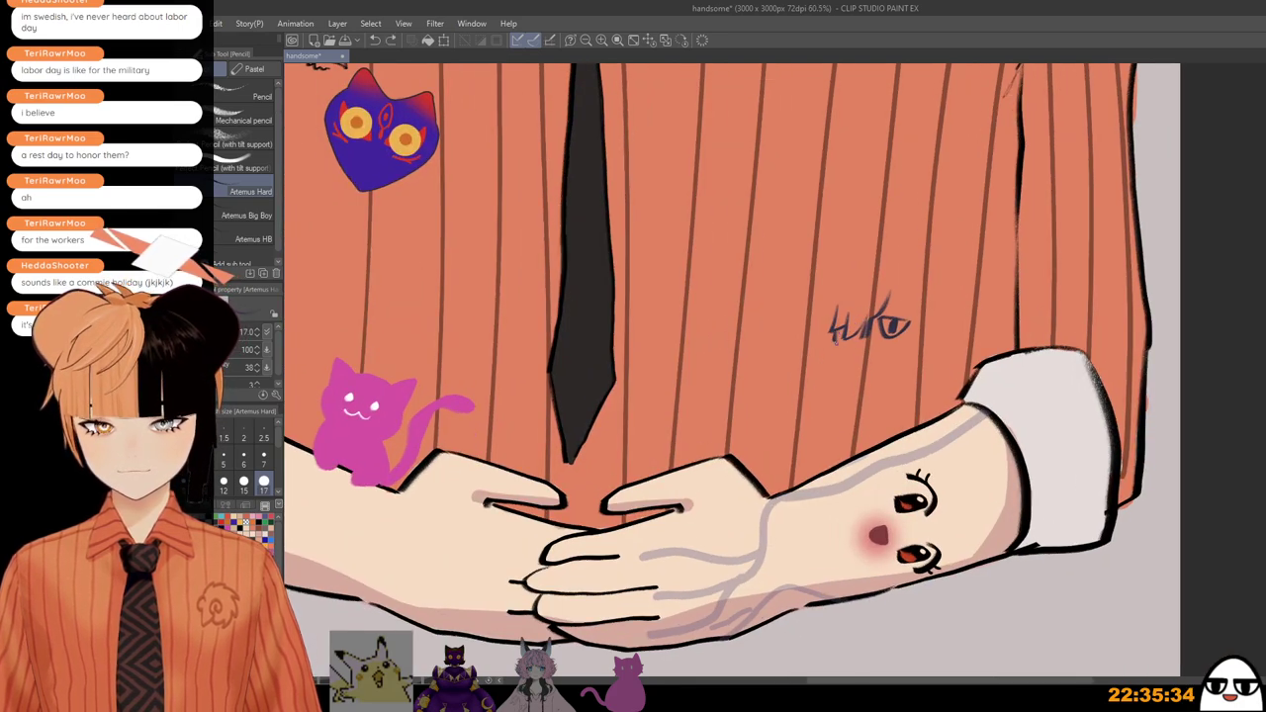
{"action": "left_click_drag", "start_coordinate": [835, 340], "coordinate": [904, 350]}
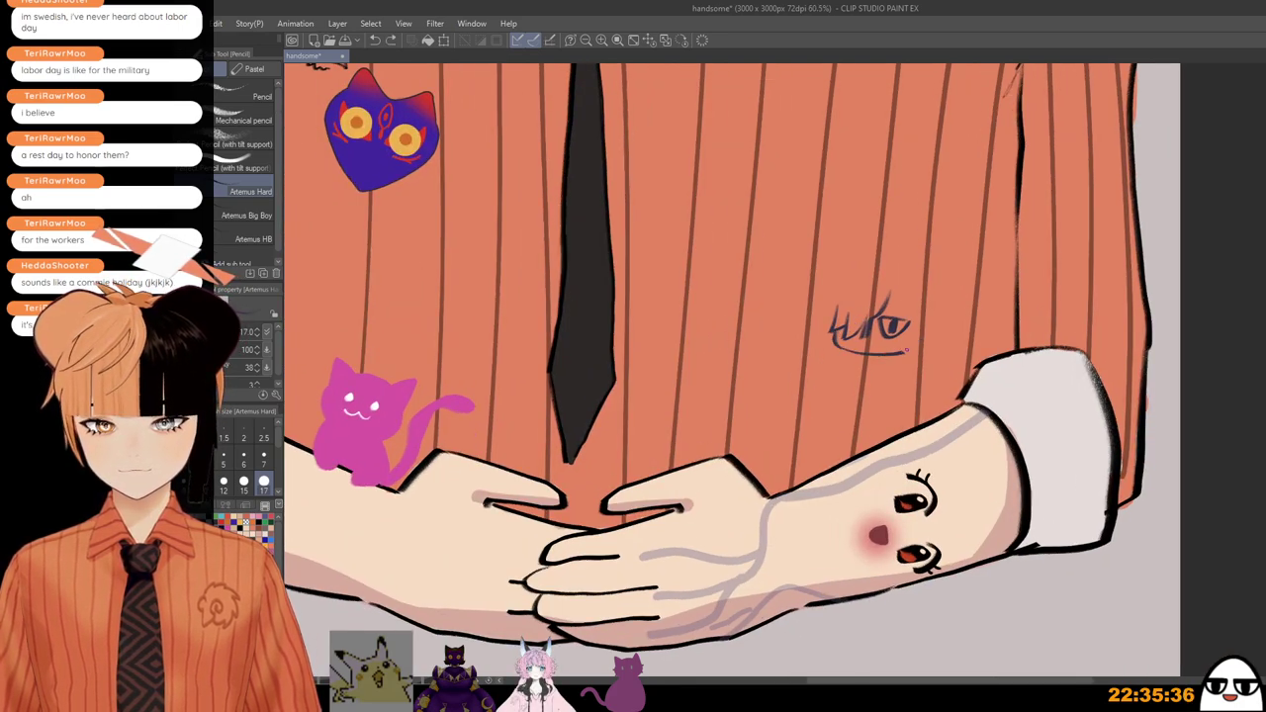
{"action": "key", "text": "h"}
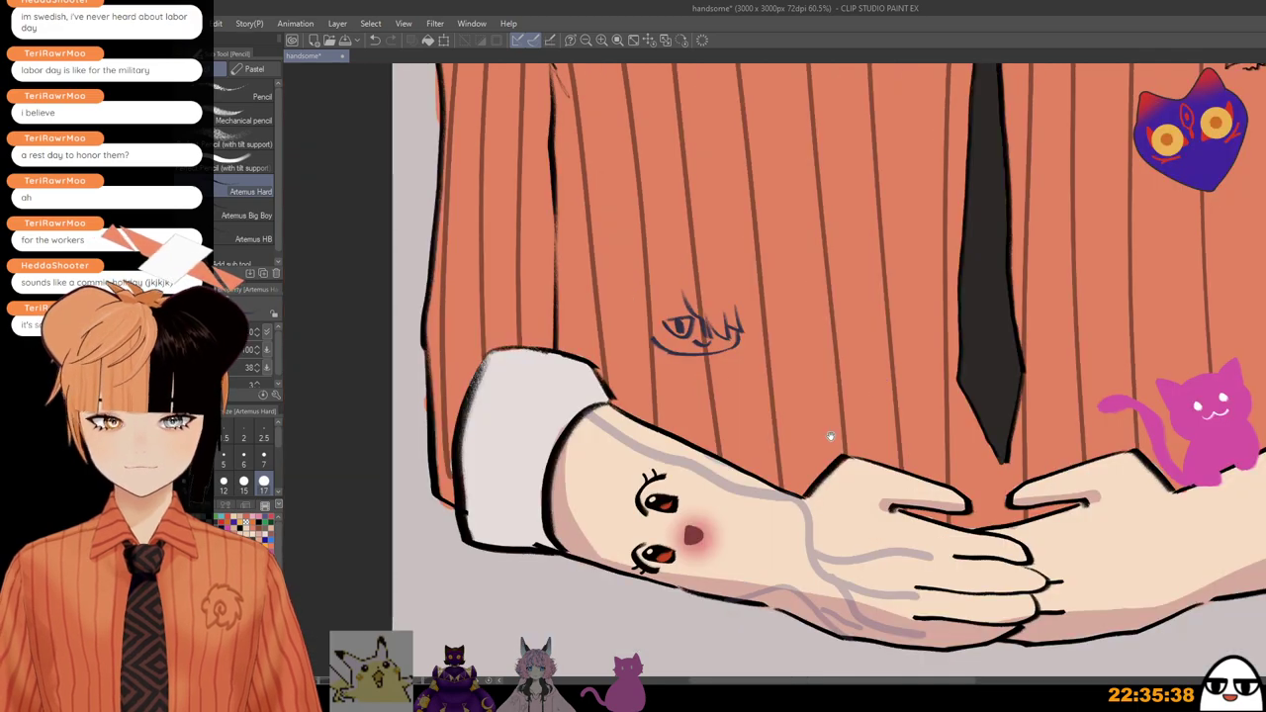
{"action": "left_click_drag", "start_coordinate": [831, 436], "coordinate": [853, 434]}
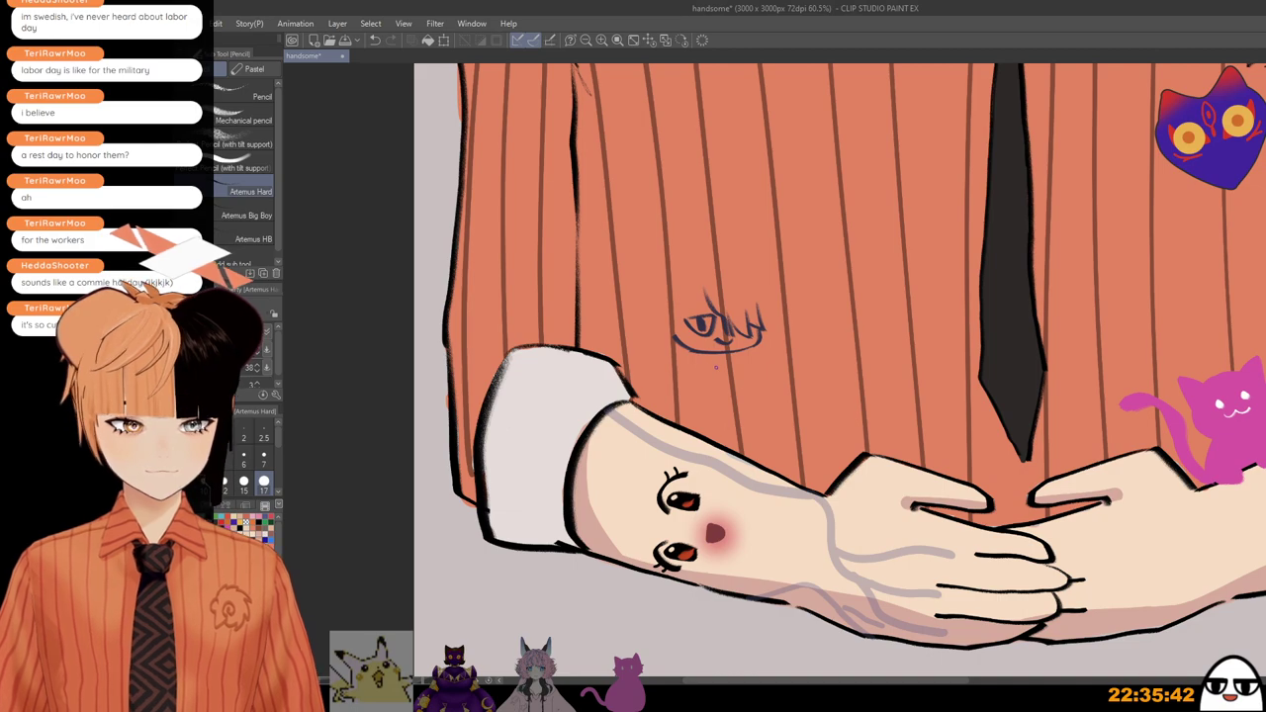
Step: Sketch a fluffy fur collar around the new character's chin with a small skull-like pendant at its centre
{"action": "left_click_drag", "start_coordinate": [681, 337], "coordinate": [678, 360]}
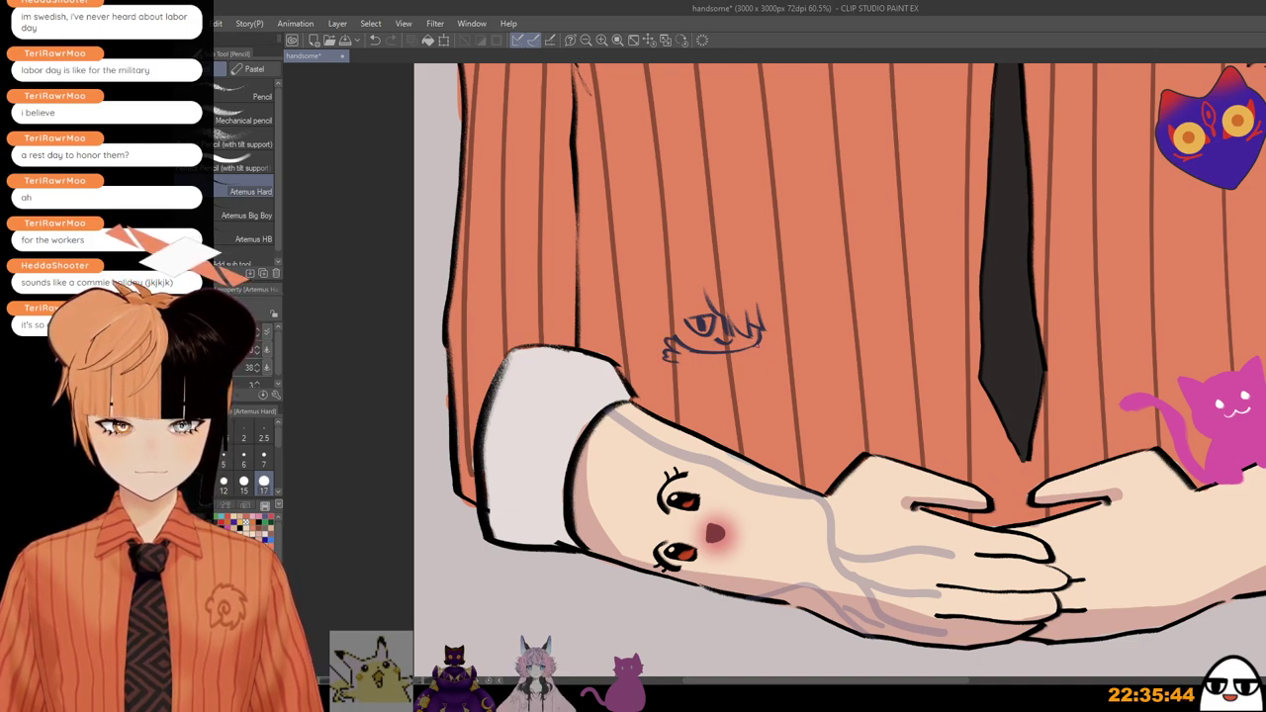
{"action": "left_click_drag", "start_coordinate": [758, 331], "coordinate": [774, 348]}
{"action": "left_click_drag", "start_coordinate": [764, 345], "coordinate": [778, 358]}
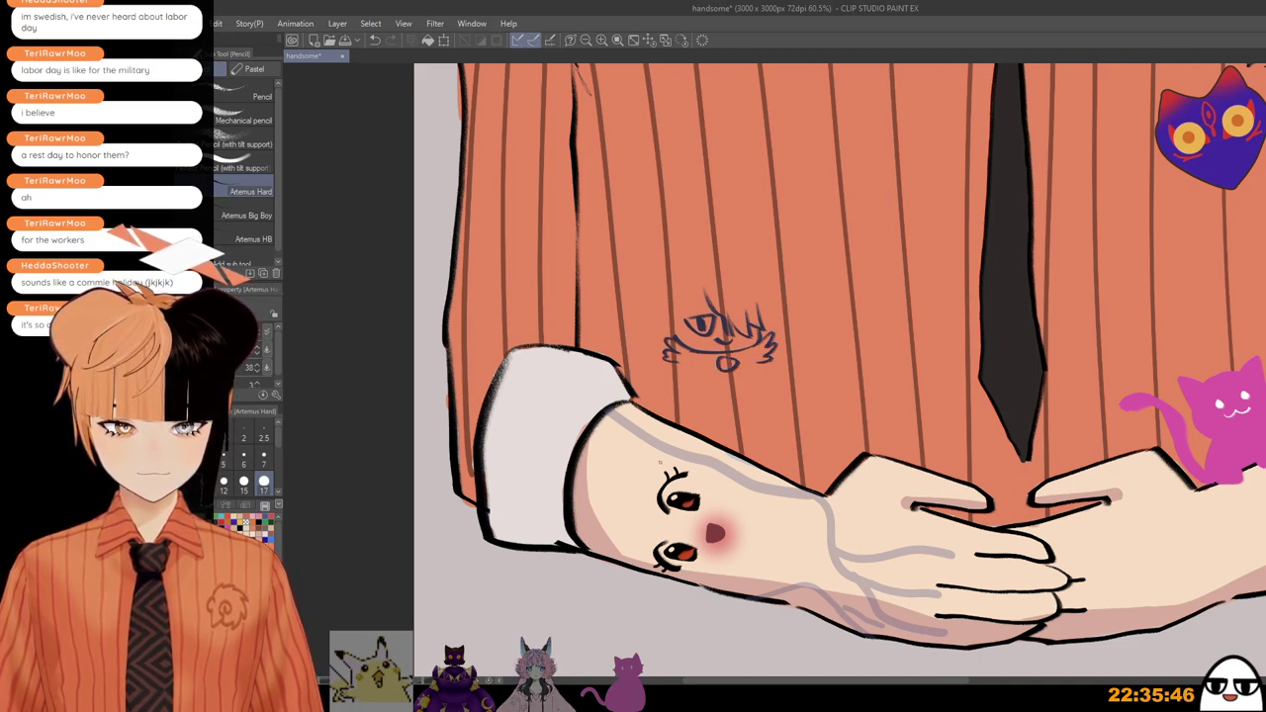
{"action": "key", "text": "ctrl+z"}
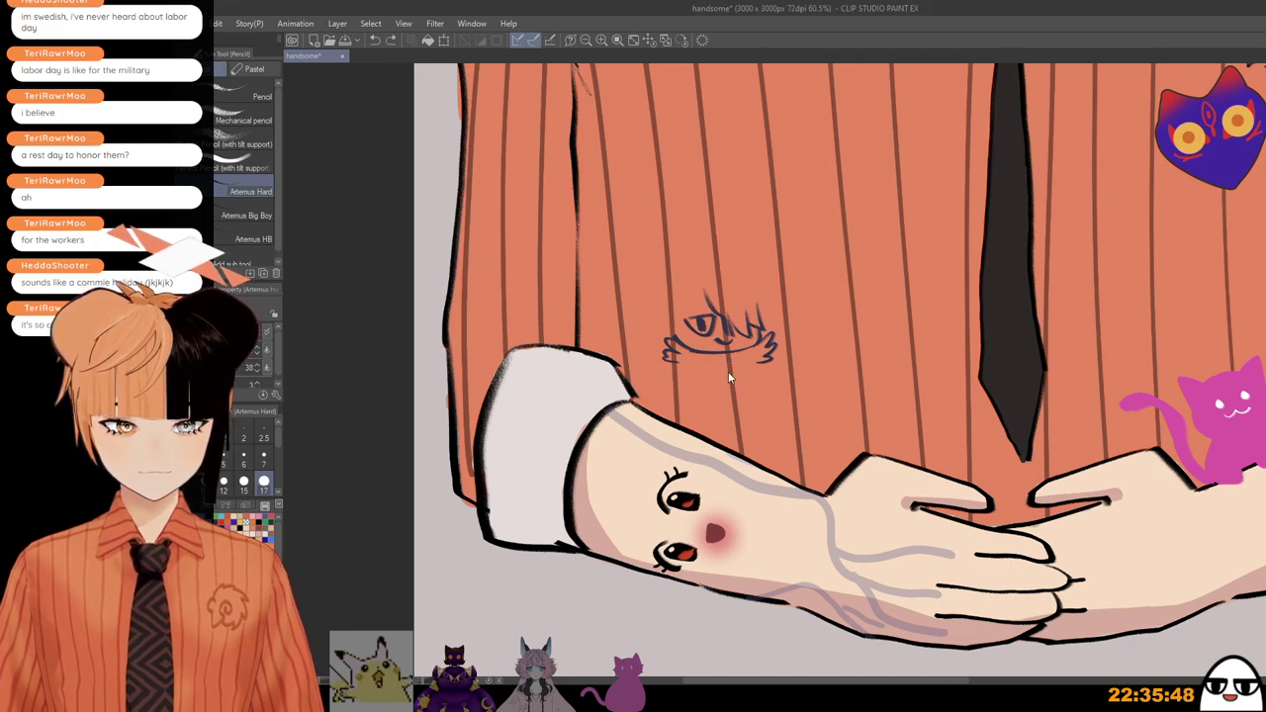
{"action": "mouse_move", "coordinate": [720, 356]}
{"action": "left_mouse_down"}
{"action": "mouse_move", "coordinate": [742, 364]}
{"action": "mouse_move", "coordinate": [720, 378]}
{"action": "mouse_move", "coordinate": [736, 369]}
{"action": "left_mouse_up"}
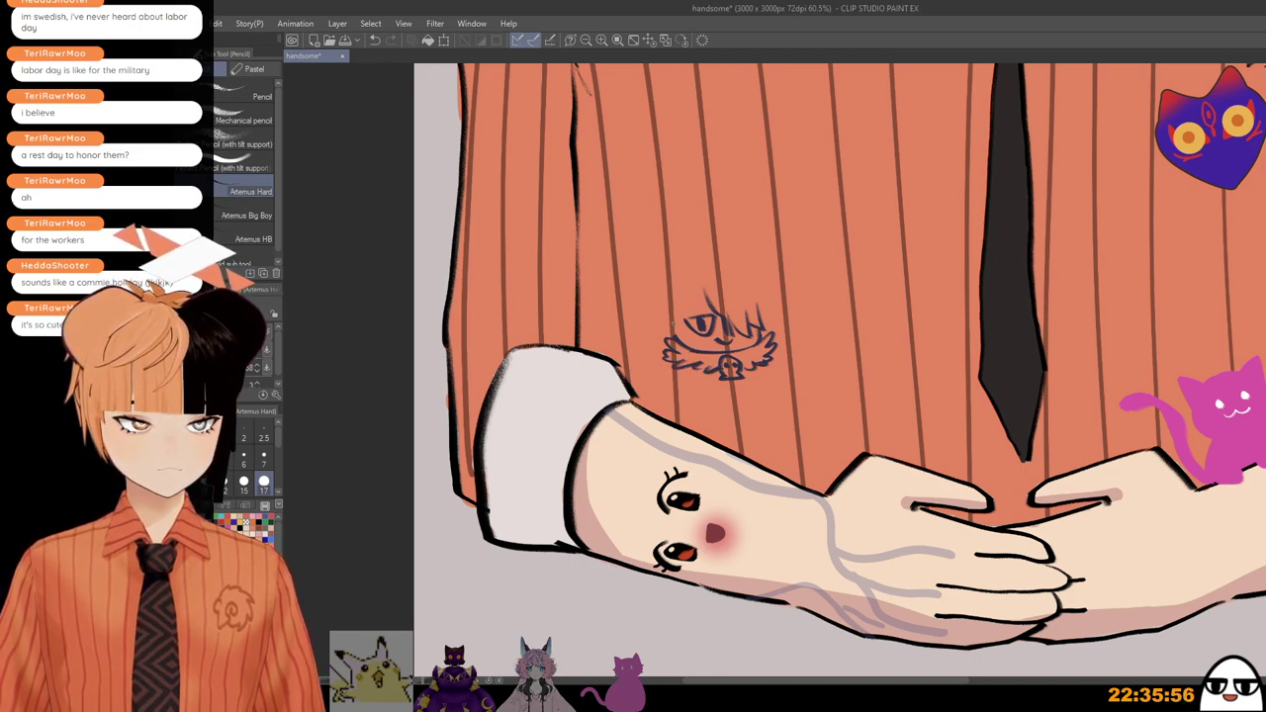
Step: Sketch the hair around the new character's face and a wide, drooping pointed hat brim over it, undoing unwanted strokes
{"action": "mouse_move", "coordinate": [689, 301]}
{"action": "left_mouse_down"}
{"action": "mouse_move", "coordinate": [682, 339]}
{"action": "mouse_move", "coordinate": [649, 324]}
{"action": "mouse_move", "coordinate": [670, 333]}
{"action": "mouse_move", "coordinate": [789, 273]}
{"action": "mouse_move", "coordinate": [809, 289]}
{"action": "left_mouse_up"}
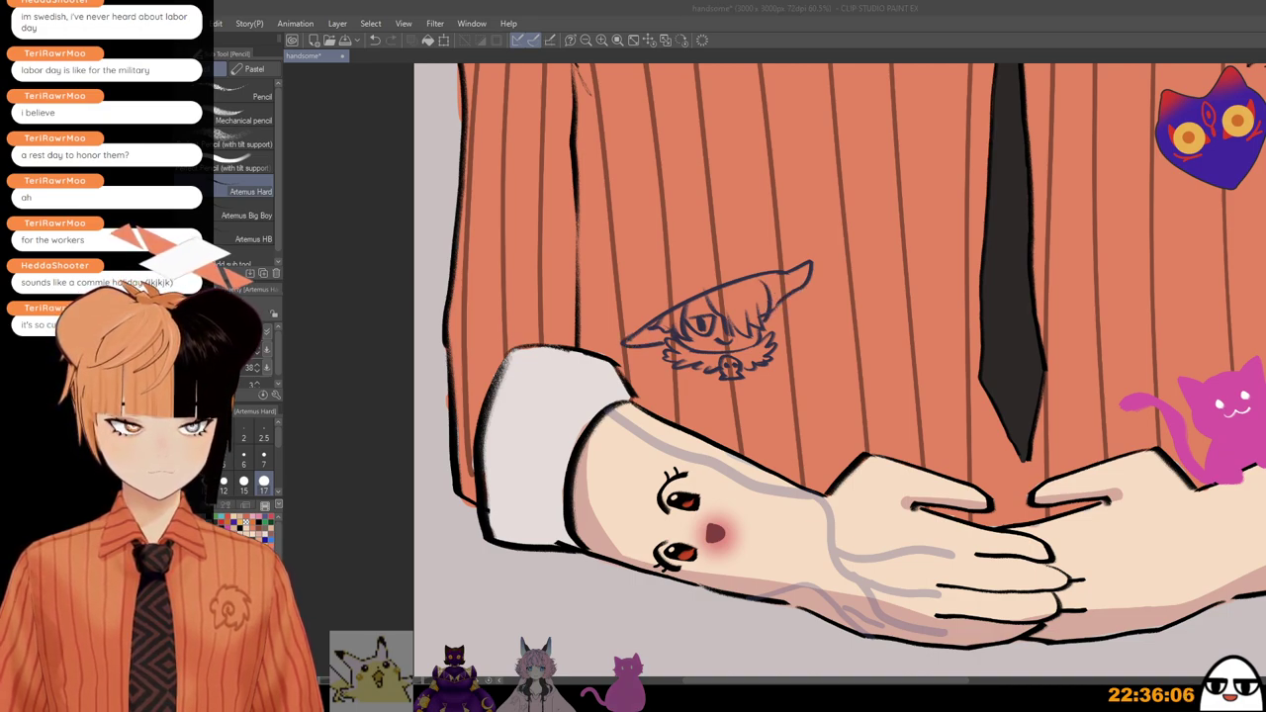
{"action": "key", "text": "alt+Tab"}
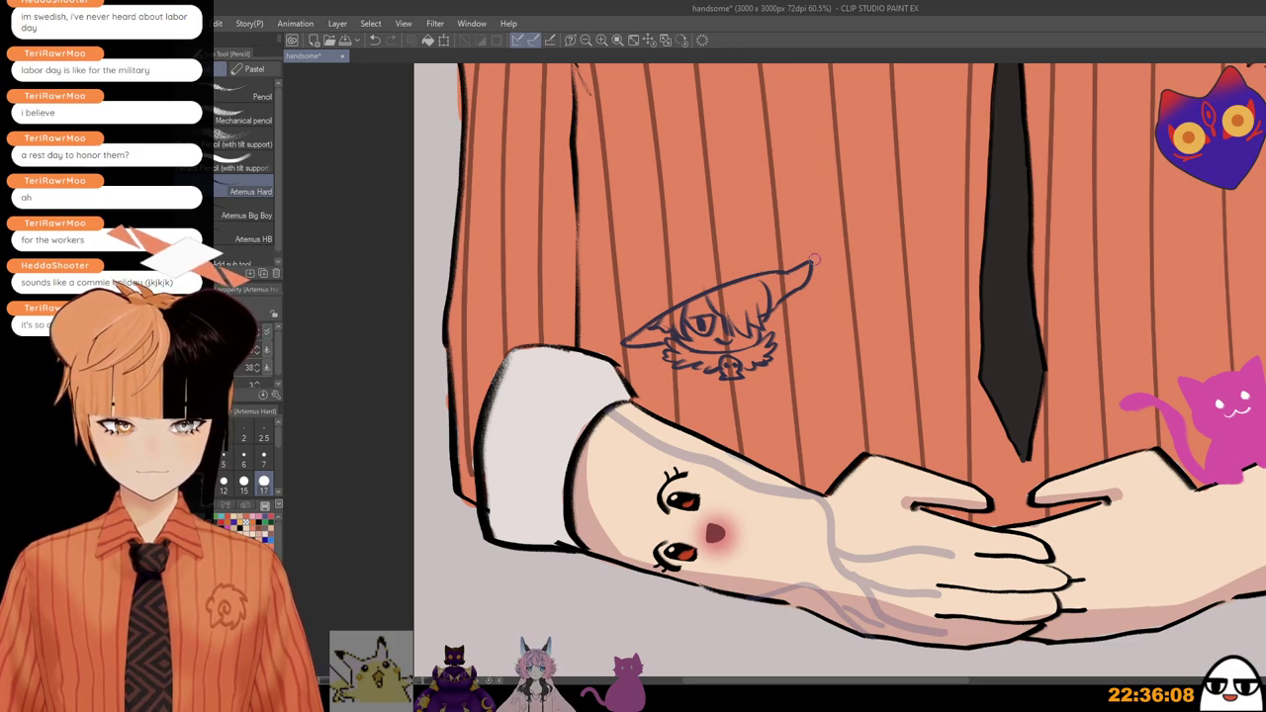
{"action": "mouse_move", "coordinate": [774, 264]}
{"action": "left_mouse_down"}
{"action": "mouse_move", "coordinate": [814, 286]}
{"action": "mouse_move", "coordinate": [797, 300]}
{"action": "left_mouse_up"}
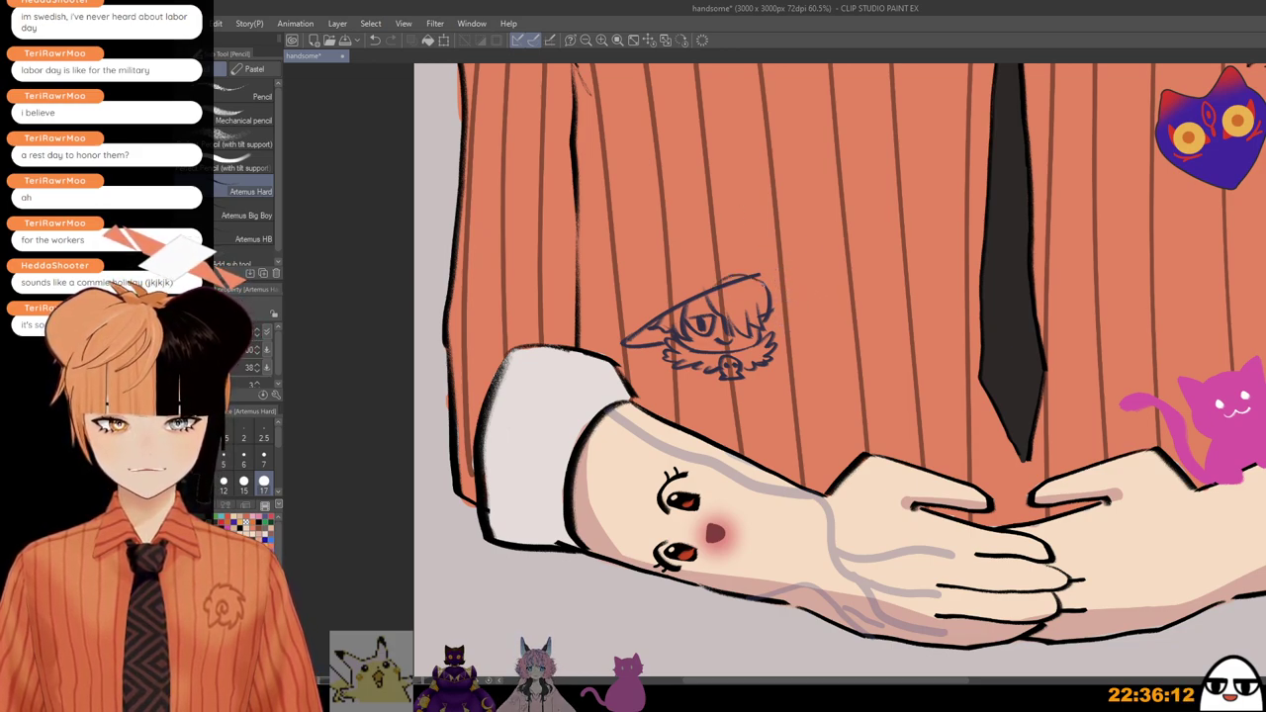
{"action": "mouse_move", "coordinate": [766, 287]}
{"action": "left_mouse_down"}
{"action": "mouse_move", "coordinate": [810, 340]}
{"action": "mouse_move", "coordinate": [794, 304]}
{"action": "mouse_move", "coordinate": [771, 321]}
{"action": "mouse_move", "coordinate": [820, 337]}
{"action": "left_mouse_up"}
{"action": "key", "text": "ctrl+z"}
{"action": "key", "text": "ctrl+z"}
{"action": "key", "text": "ctrl+z"}
{"action": "key", "text": "ctrl+z"}
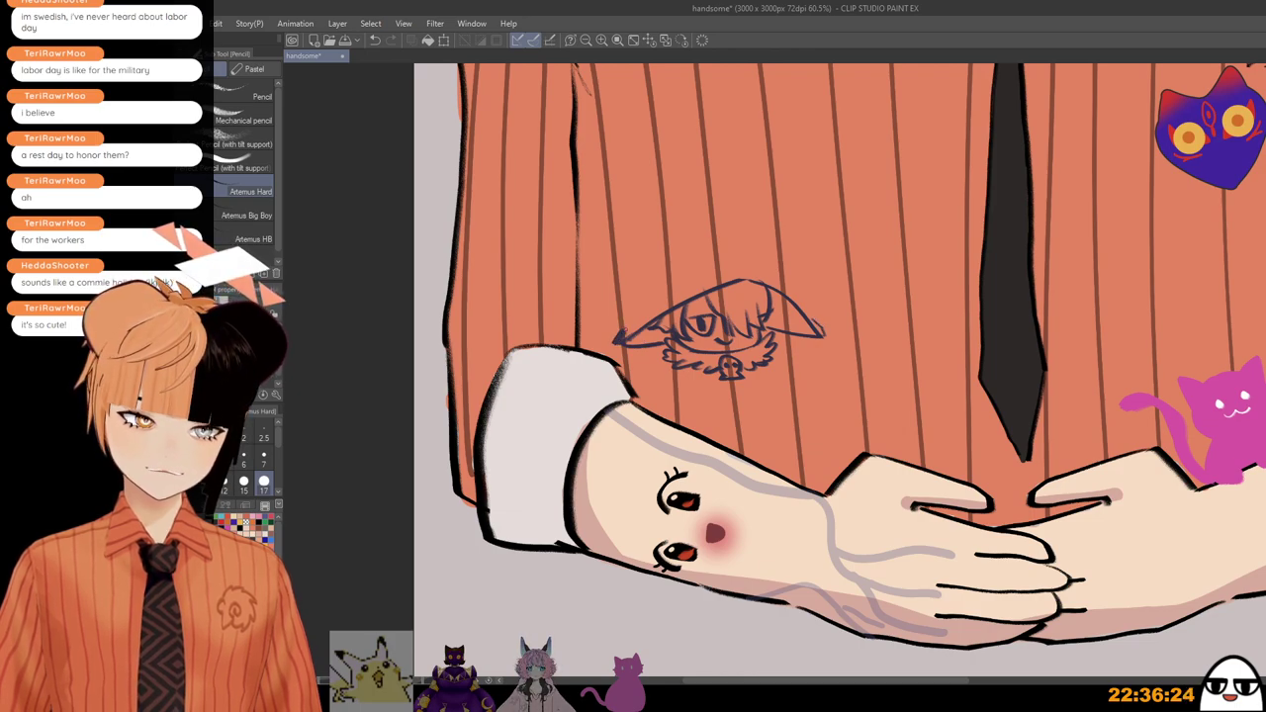
Step: Sketch the hat's tall crown above the brim, bending it sideways into a long tail with a curled tip
{"action": "mouse_move", "coordinate": [627, 331]}
{"action": "left_mouse_down"}
{"action": "mouse_move", "coordinate": [645, 294]}
{"action": "mouse_move", "coordinate": [664, 293]}
{"action": "left_mouse_up"}
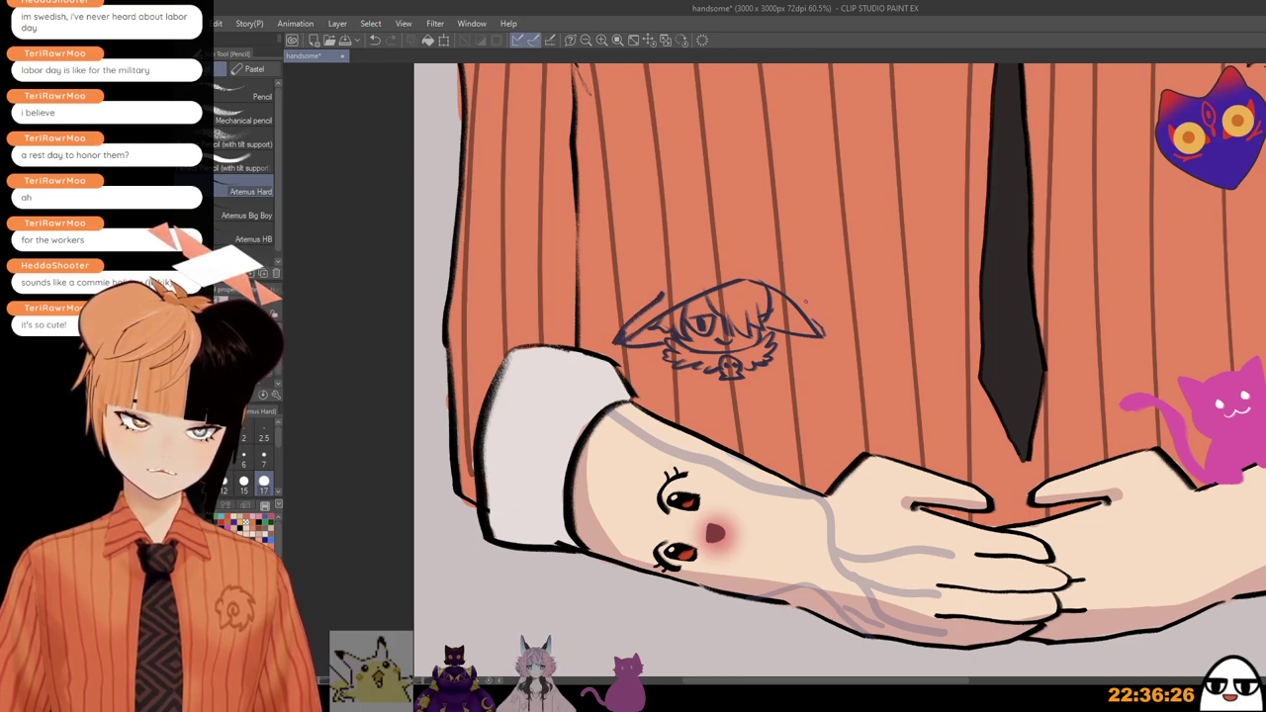
{"action": "left_click_drag", "start_coordinate": [823, 335], "coordinate": [799, 301]}
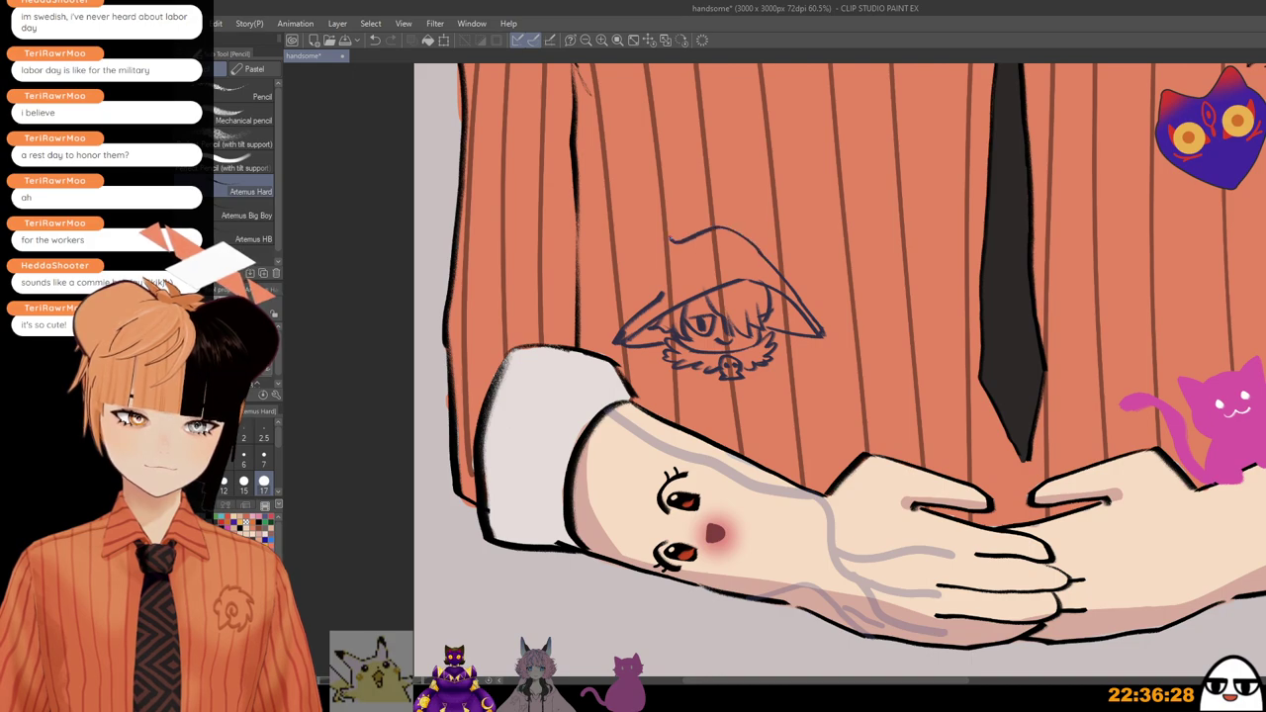
{"action": "mouse_move", "coordinate": [671, 240]}
{"action": "left_mouse_down"}
{"action": "mouse_move", "coordinate": [623, 253]}
{"action": "mouse_move", "coordinate": [591, 287]}
{"action": "left_mouse_up"}
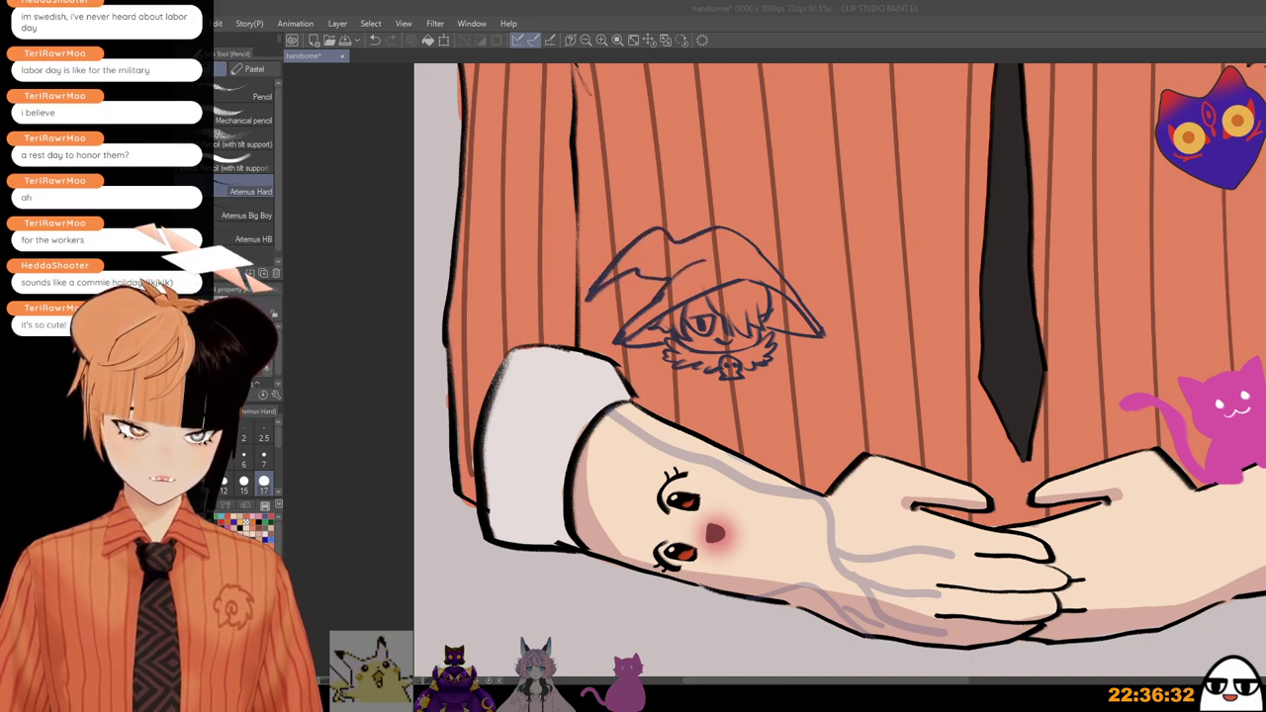
{"action": "left_click", "coordinate": [621, 318]}
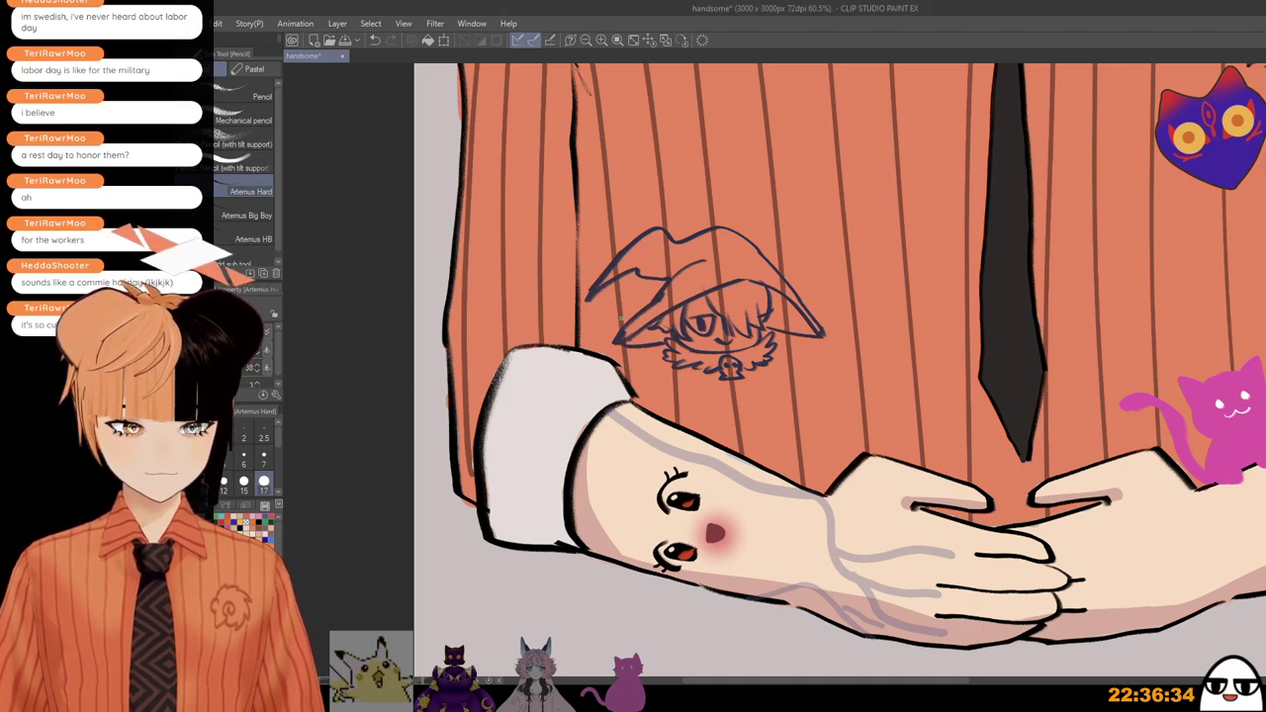
{"action": "mouse_move", "coordinate": [576, 288]}
{"action": "left_mouse_down"}
{"action": "mouse_move", "coordinate": [563, 284]}
{"action": "mouse_move", "coordinate": [591, 299]}
{"action": "left_mouse_up"}
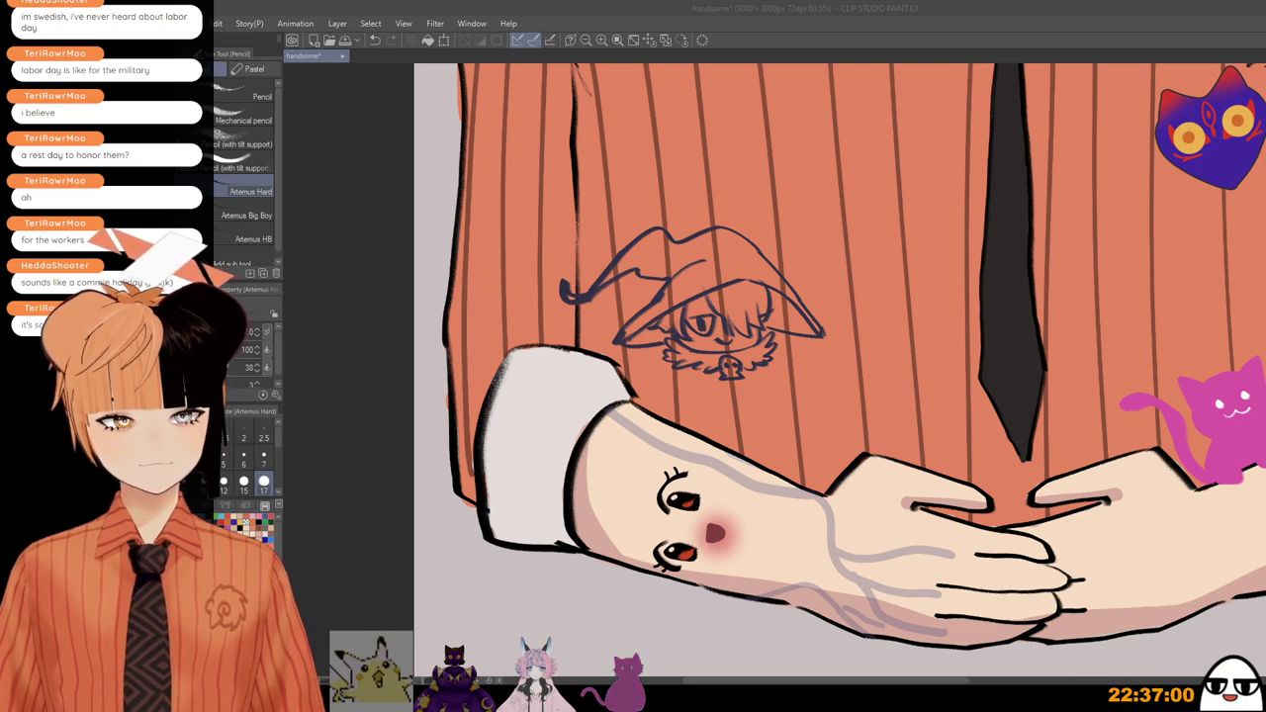
Step: Sketch the character's cloak from the fur collar down to the forearm, with outer edges and a centre opening
{"action": "left_click", "coordinate": [723, 13]}
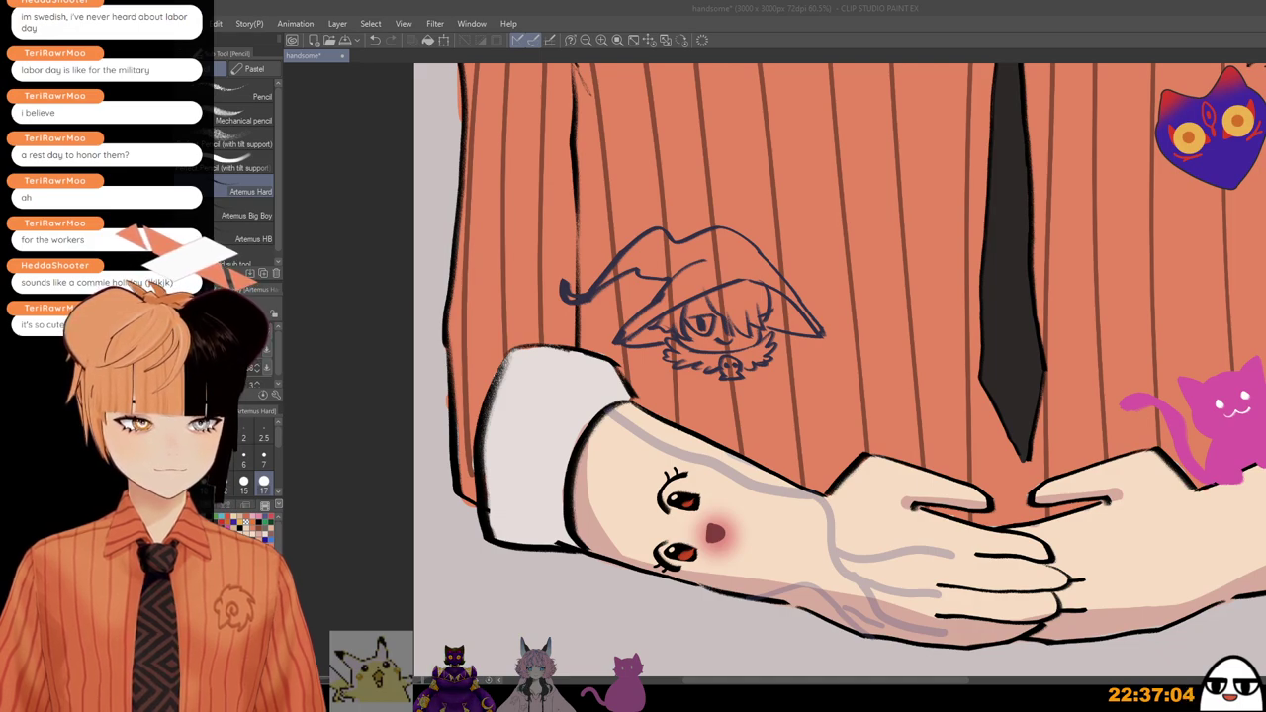
{"action": "left_click", "coordinate": [243, 483]}
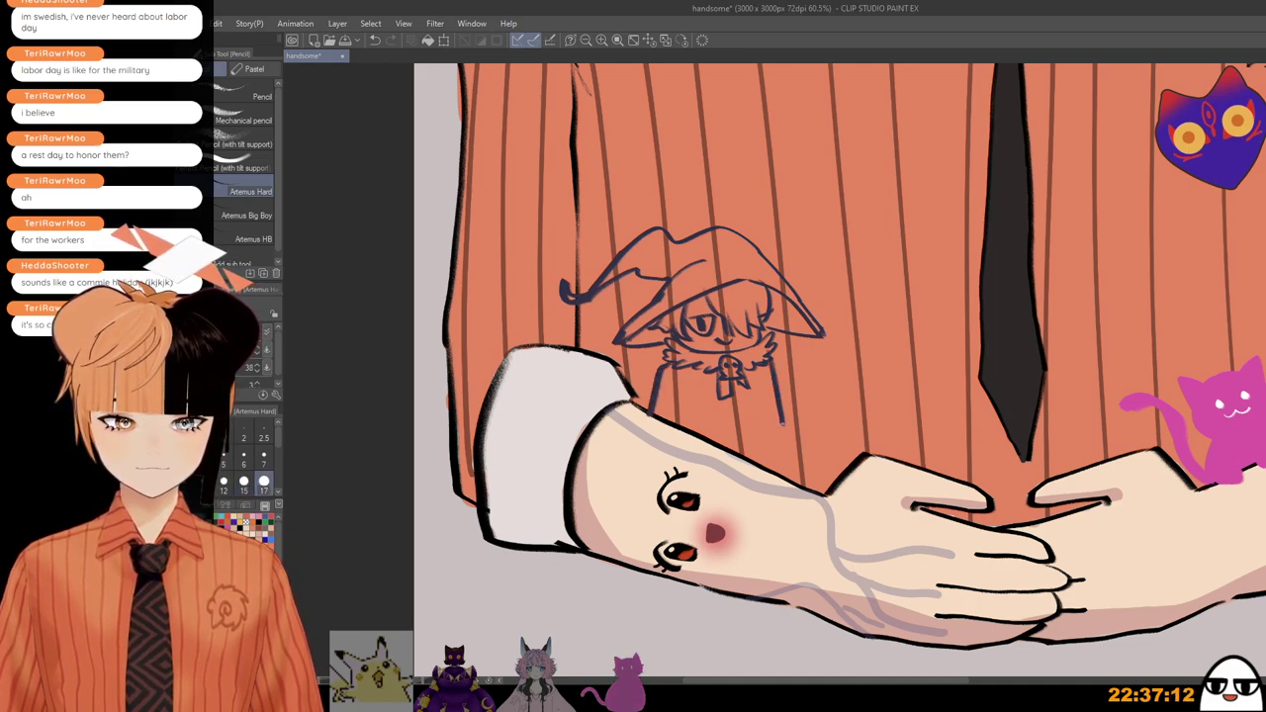
{"action": "key", "text": "ctrl+z"}
{"action": "mouse_move", "coordinate": [775, 359]}
{"action": "left_mouse_down"}
{"action": "mouse_move", "coordinate": [787, 454]}
{"action": "mouse_move", "coordinate": [770, 467]}
{"action": "left_mouse_up"}
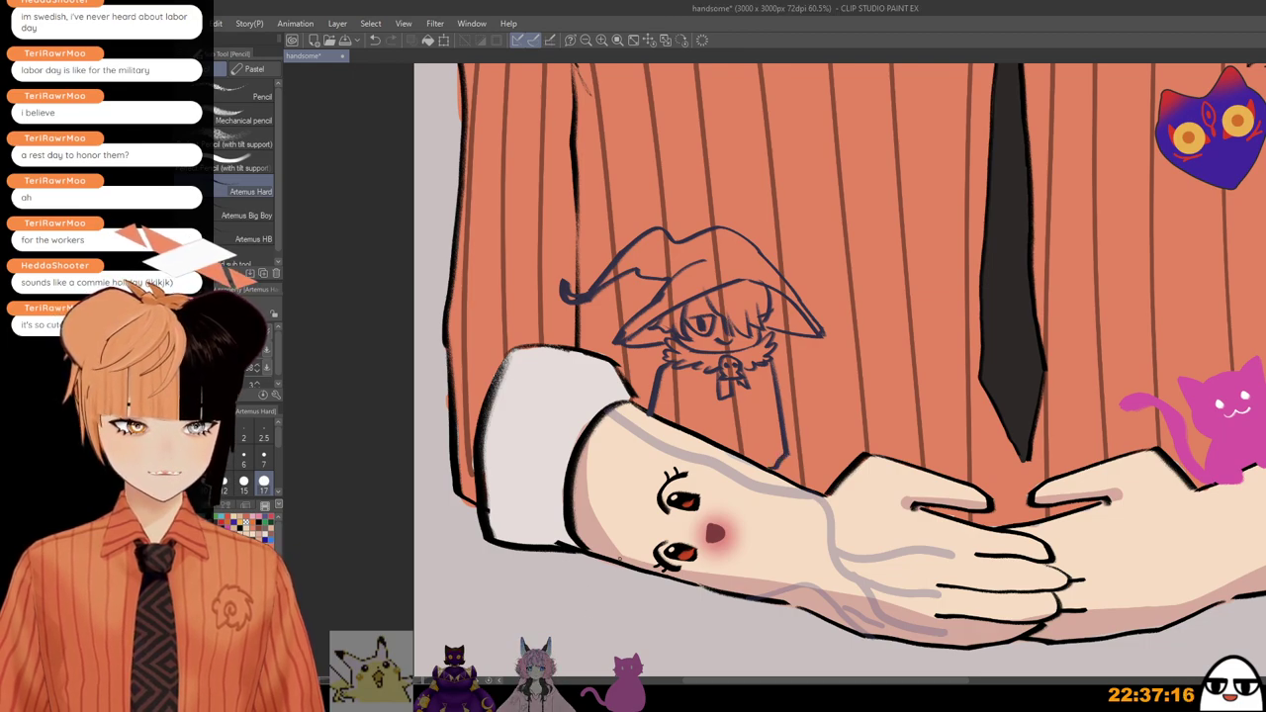
{"action": "scroll", "coordinate": [775, 430], "scroll_direction": "down", "scroll_amount": 1}
{"action": "mouse_move", "coordinate": [737, 392]}
{"action": "left_mouse_down"}
{"action": "mouse_move", "coordinate": [751, 452]}
{"action": "mouse_move", "coordinate": [731, 449]}
{"action": "left_mouse_up"}
{"action": "scroll", "coordinate": [730, 449], "scroll_direction": "down", "scroll_amount": 2}
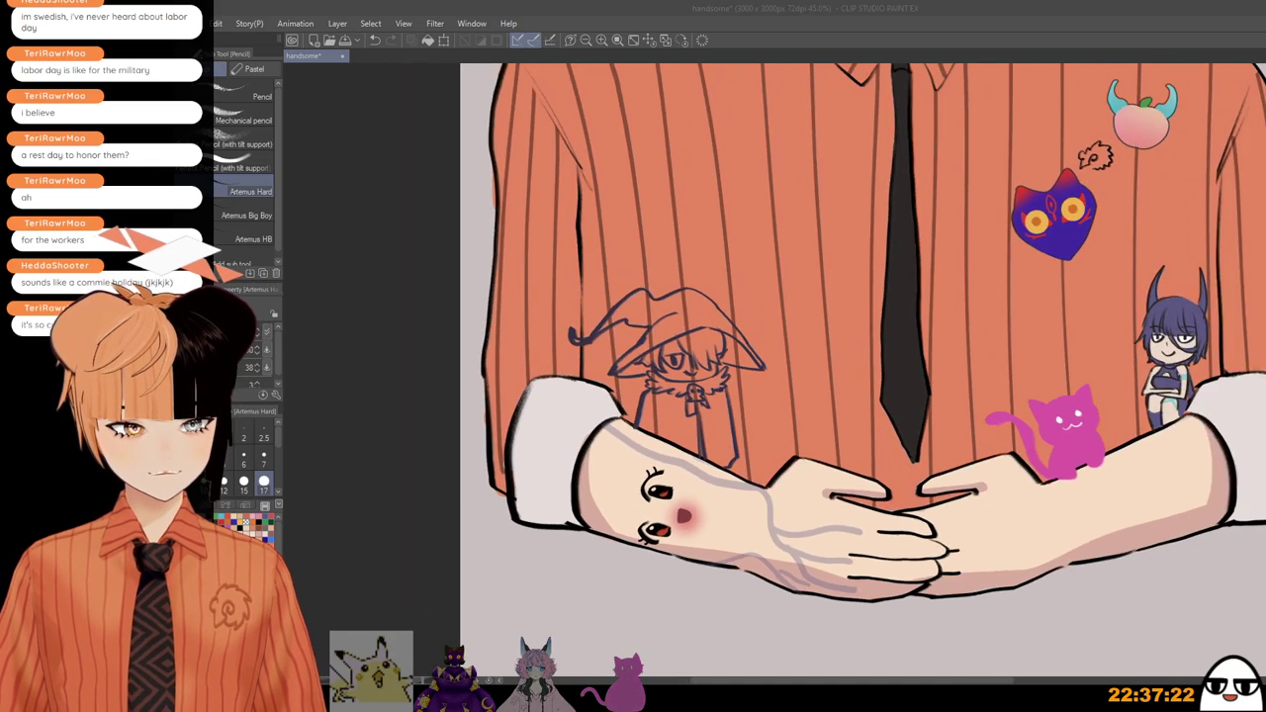
Step: Sketch a round eye on the hat's crown and a row of jagged teeth above the brim, and reduce the pencil size to 15
{"action": "scroll", "coordinate": [698, 308], "scroll_direction": "up", "scroll_amount": 2}
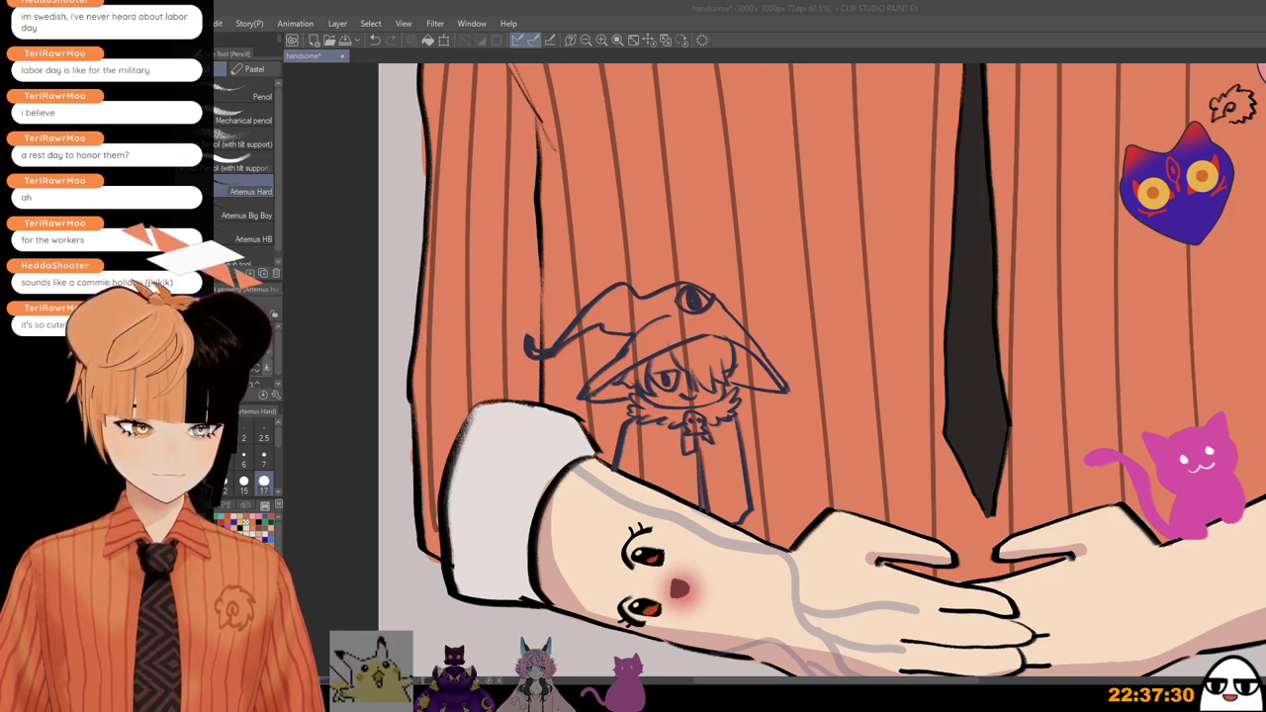
{"action": "left_click_drag", "start_coordinate": [670, 317], "coordinate": [712, 324]}
{"action": "key", "text": "["}
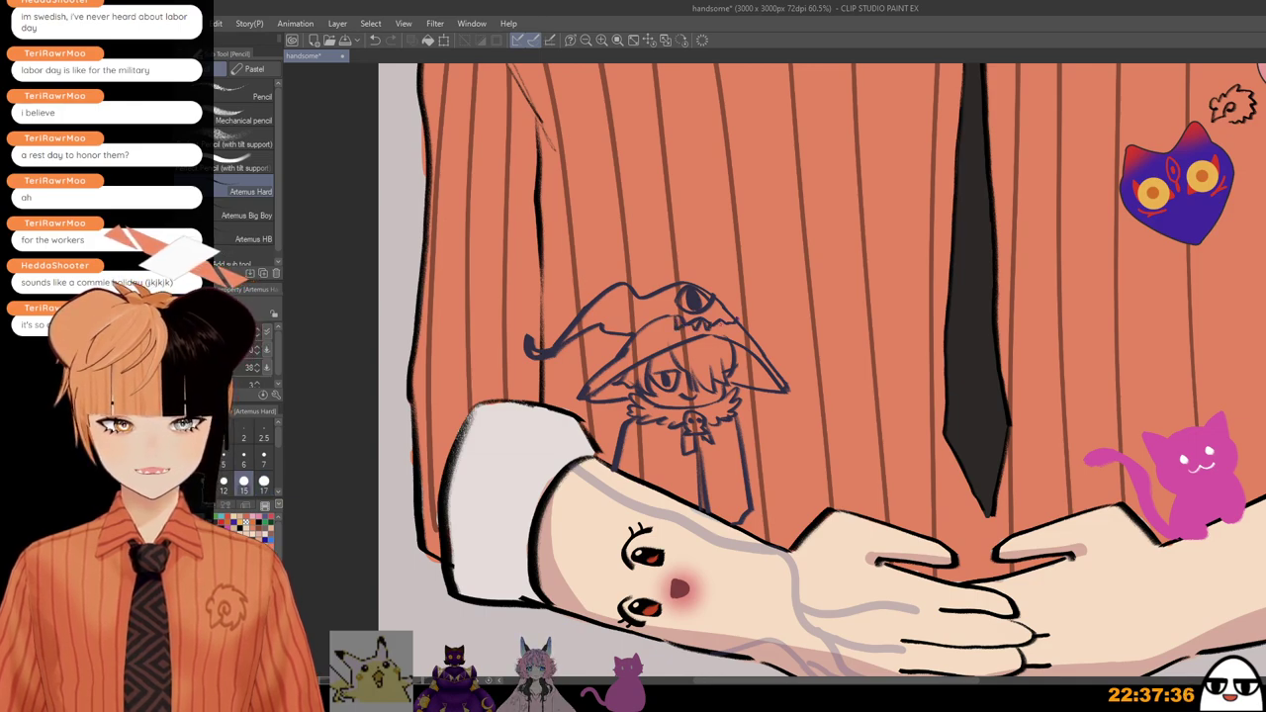
{"action": "scroll", "coordinate": [749, 391], "scroll_direction": "down", "scroll_amount": 2}
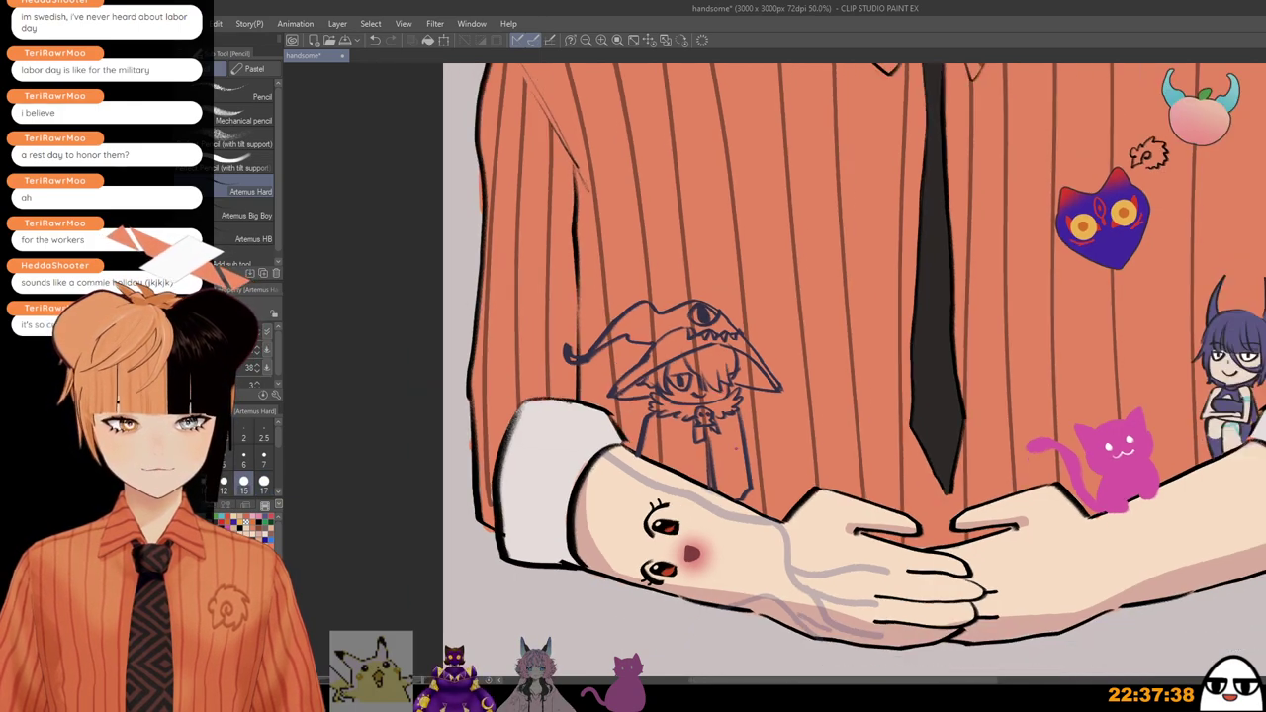
{"action": "left_click_drag", "start_coordinate": [749, 391], "coordinate": [757, 413]}
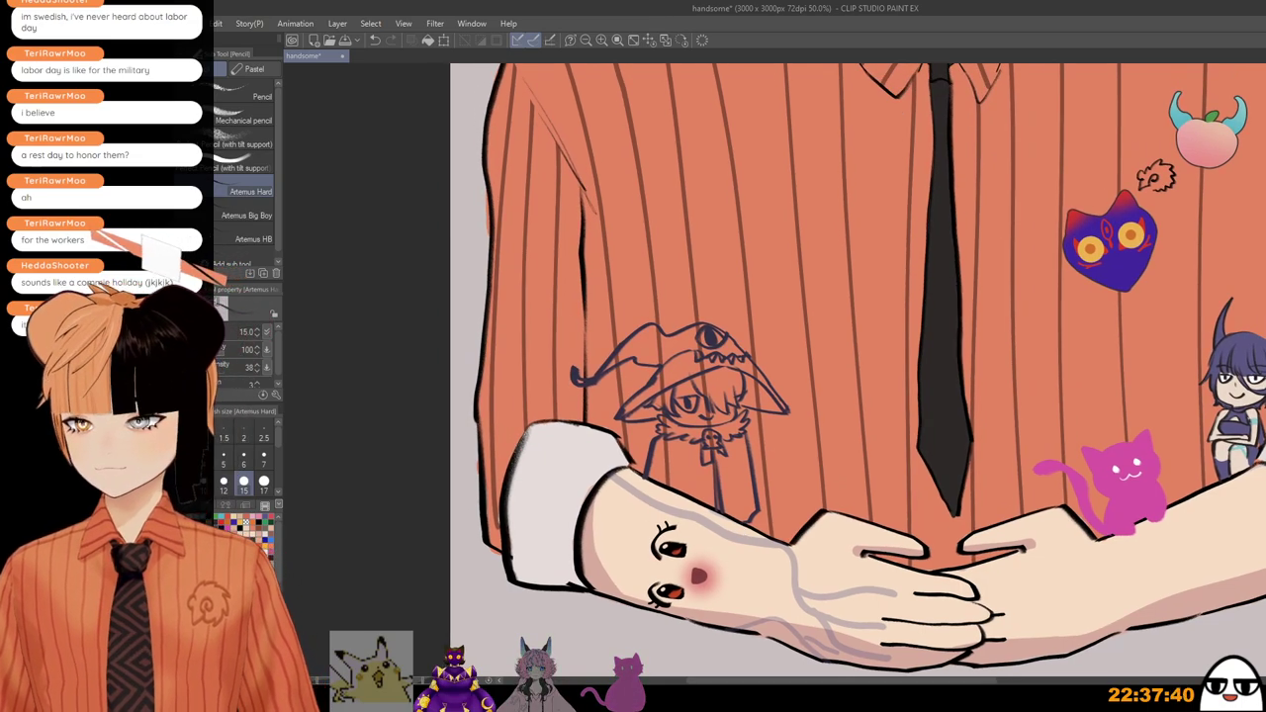
Step: Paint the hat character's face pale lavender beneath the sketch lines with the Milli pen
{"action": "key", "text": "p"}
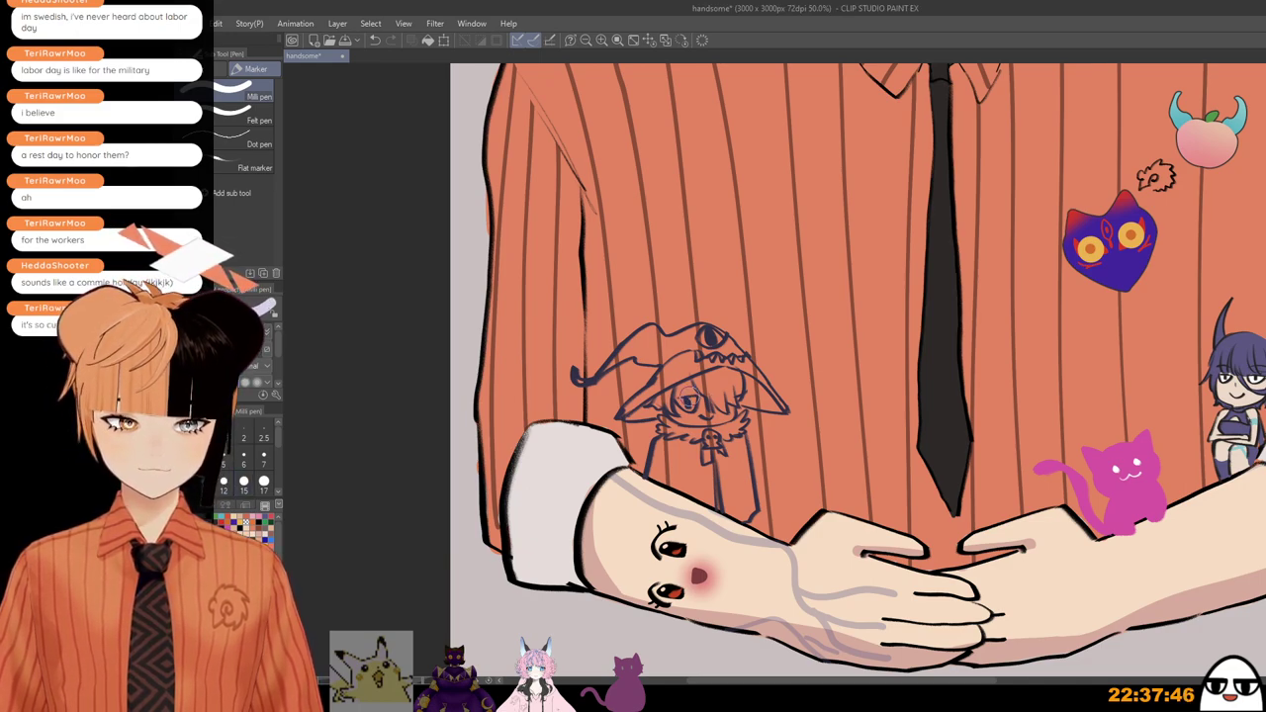
{"action": "mouse_move", "coordinate": [677, 388]}
{"action": "left_mouse_down"}
{"action": "mouse_move", "coordinate": [698, 415]}
{"action": "mouse_move", "coordinate": [714, 400]}
{"action": "mouse_move", "coordinate": [732, 415]}
{"action": "mouse_move", "coordinate": [726, 395]}
{"action": "mouse_move", "coordinate": [696, 382]}
{"action": "left_mouse_up"}
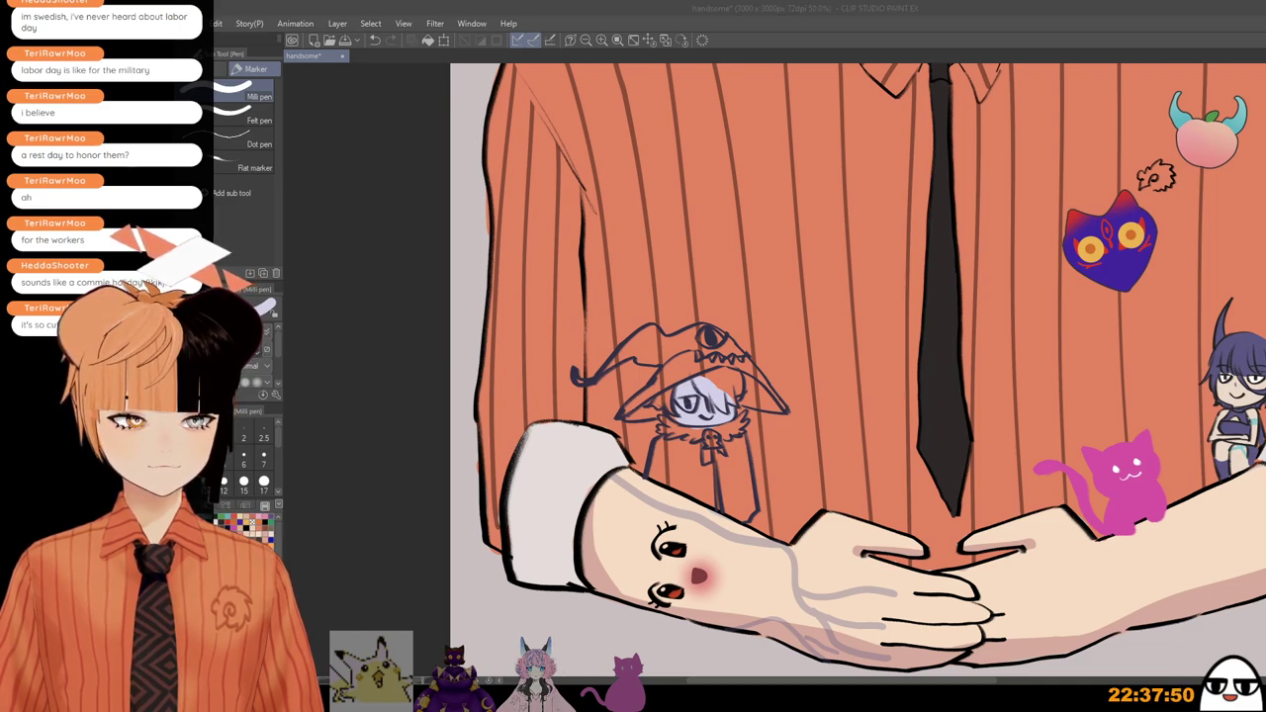
{"action": "left_click", "coordinate": [1146, 66]}
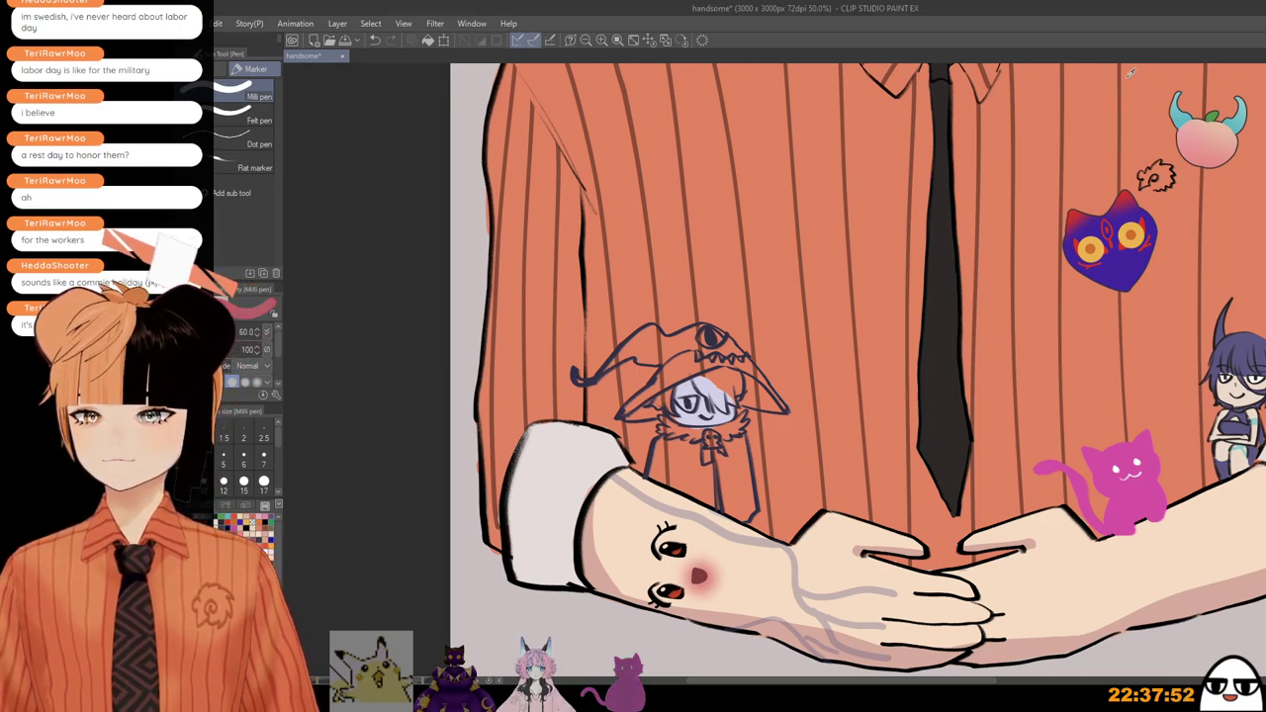
{"action": "scroll", "coordinate": [905, 371], "scroll_direction": "up", "scroll_amount": 3}
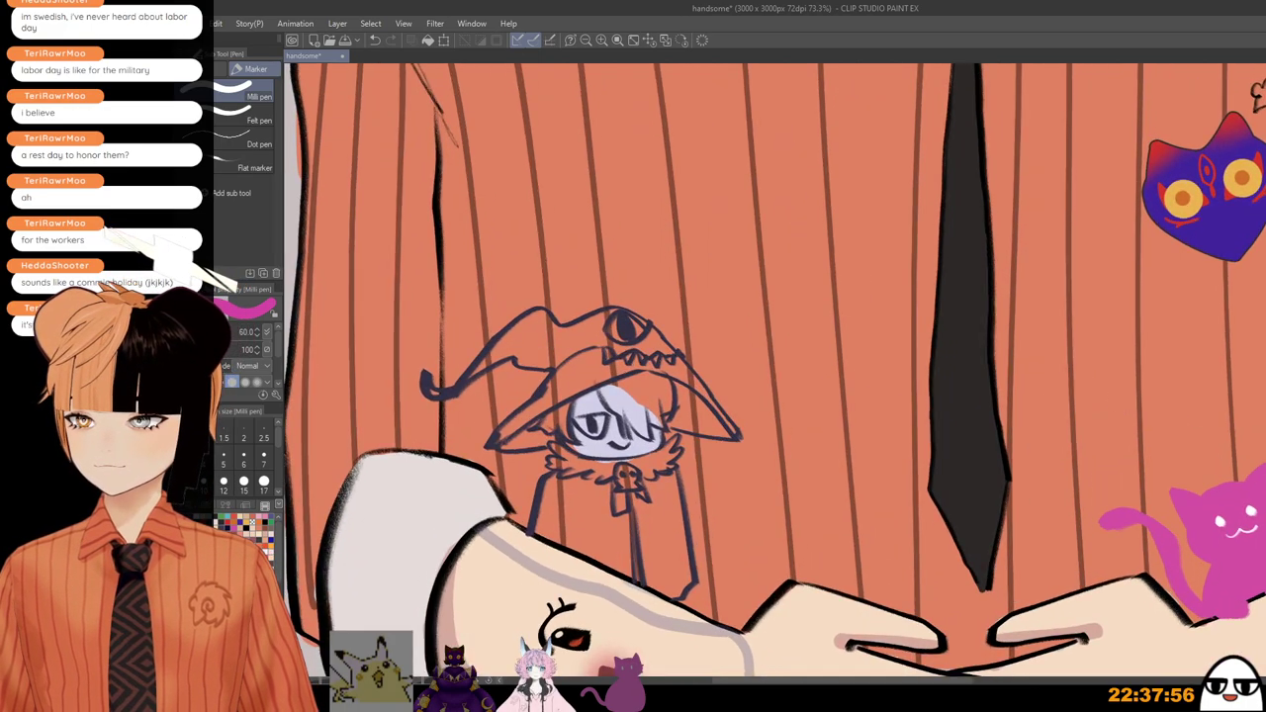
Step: Paint the hat character's visible eye magenta and fill the hair beige with the Milli pen
{"action": "left_click_drag", "start_coordinate": [594, 417], "coordinate": [594, 425]}
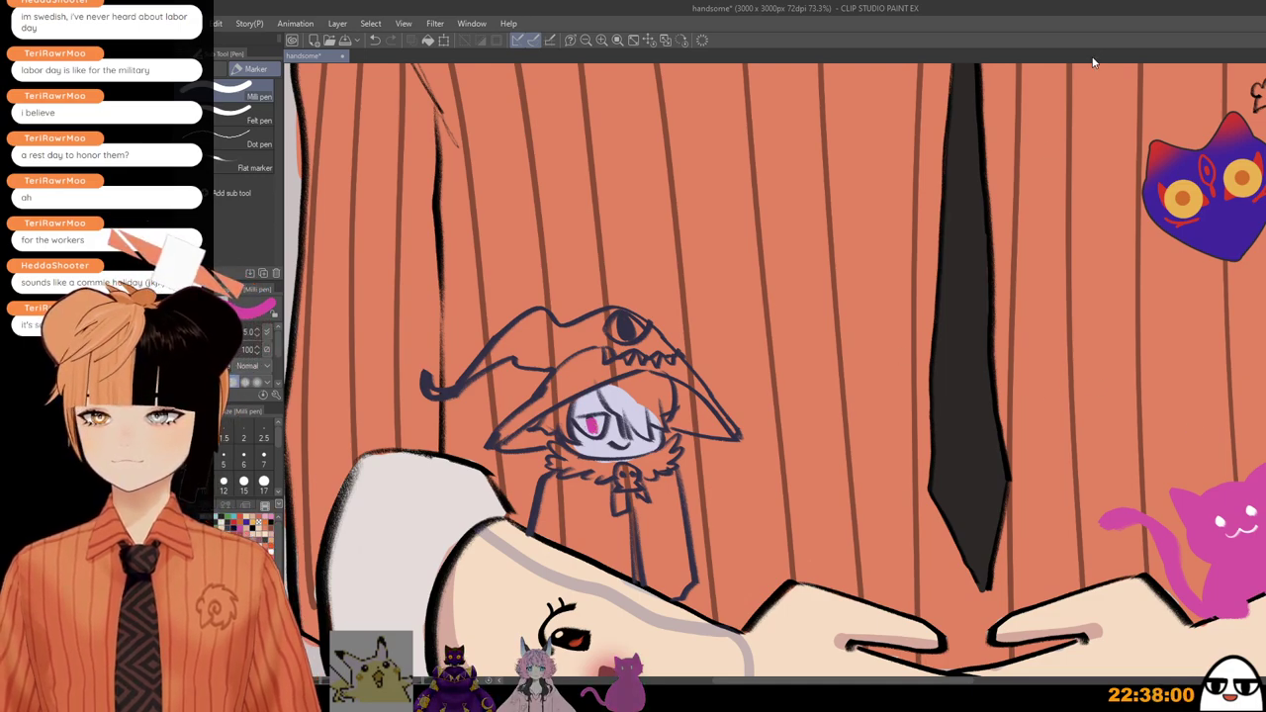
{"action": "key", "text": "x"}
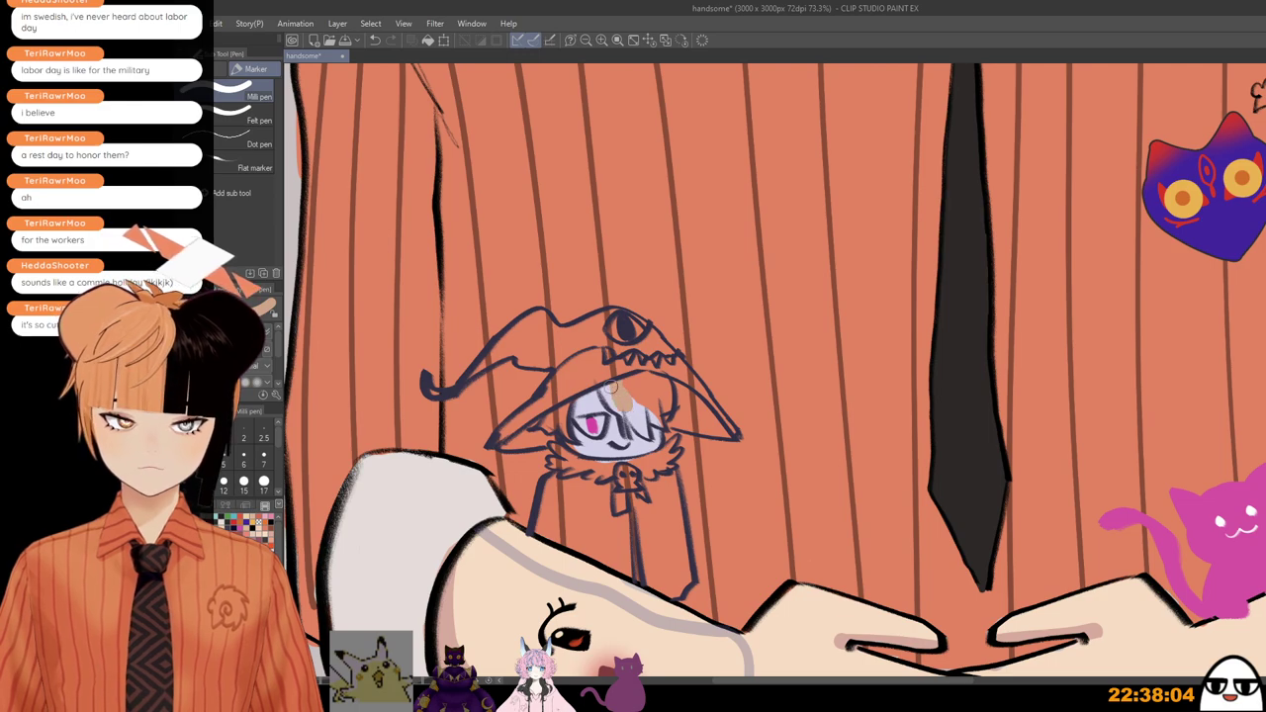
{"action": "left_click_drag", "start_coordinate": [611, 388], "coordinate": [643, 427]}
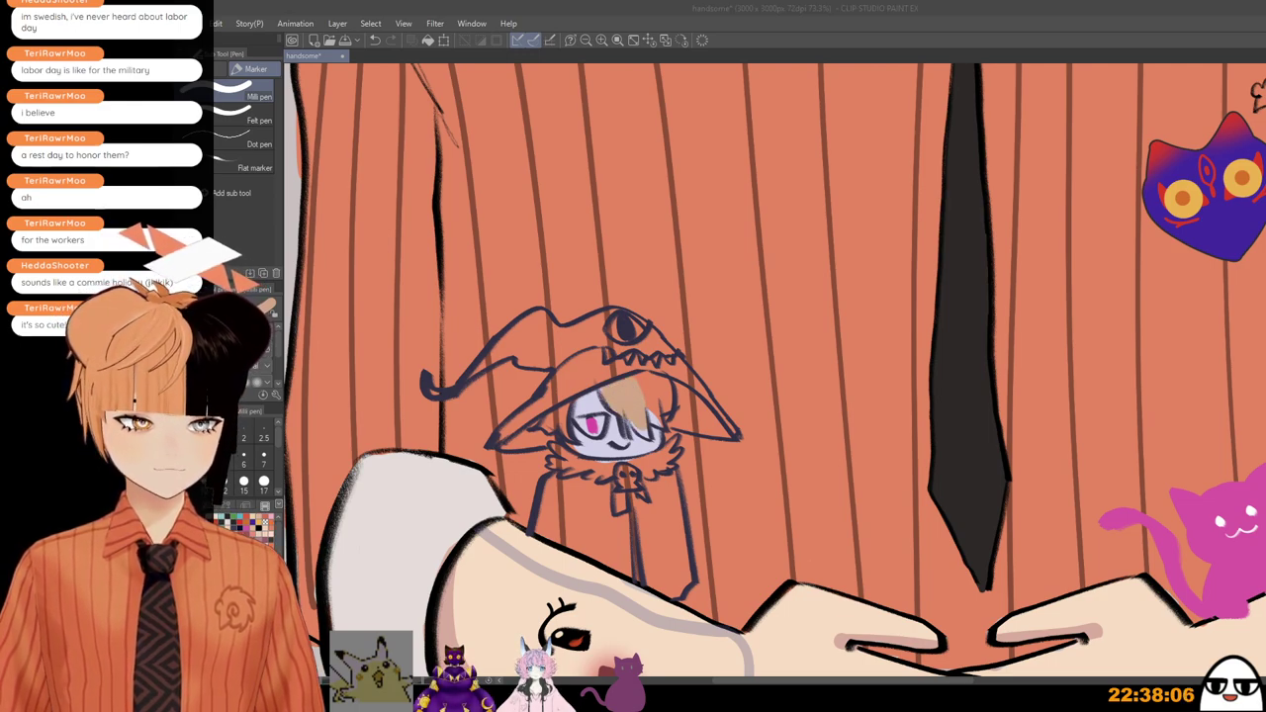
{"action": "left_click", "coordinate": [598, 610]}
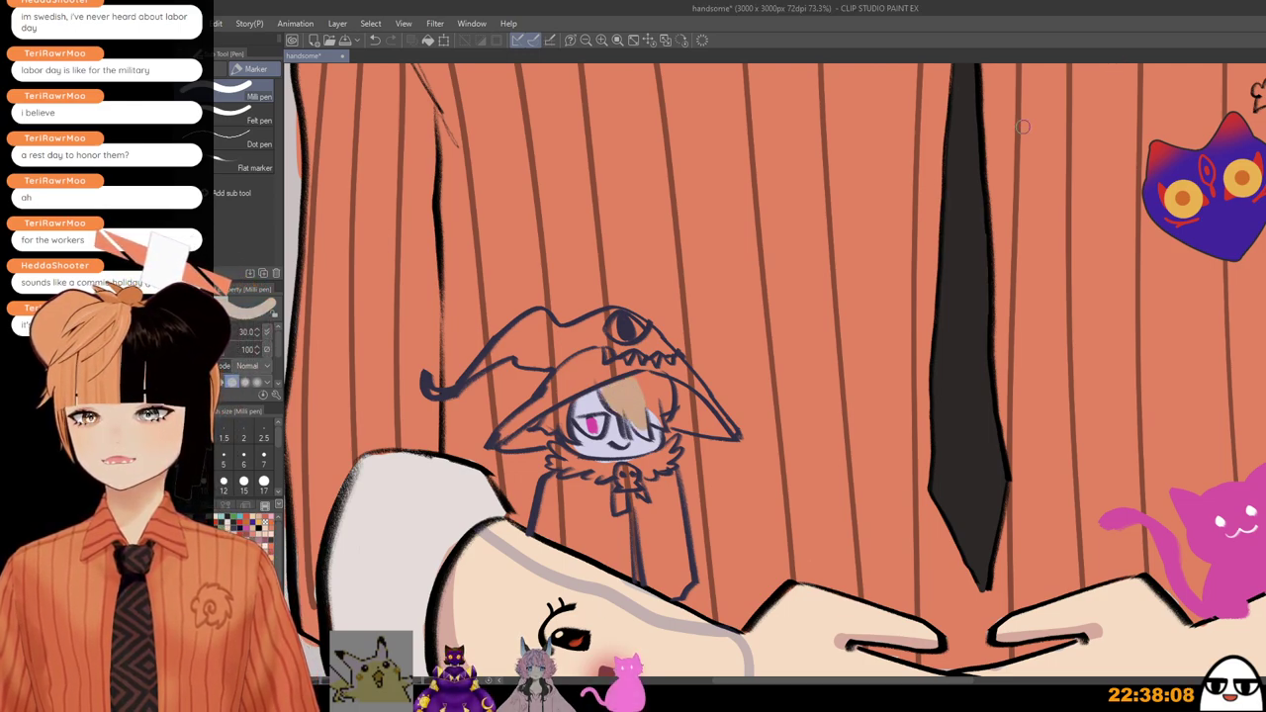
{"action": "mouse_move", "coordinate": [601, 392]}
{"action": "left_mouse_down"}
{"action": "mouse_move", "coordinate": [649, 406]}
{"action": "mouse_move", "coordinate": [659, 384]}
{"action": "mouse_move", "coordinate": [633, 412]}
{"action": "mouse_move", "coordinate": [640, 423]}
{"action": "mouse_move", "coordinate": [668, 402]}
{"action": "mouse_move", "coordinate": [625, 433]}
{"action": "left_mouse_up"}
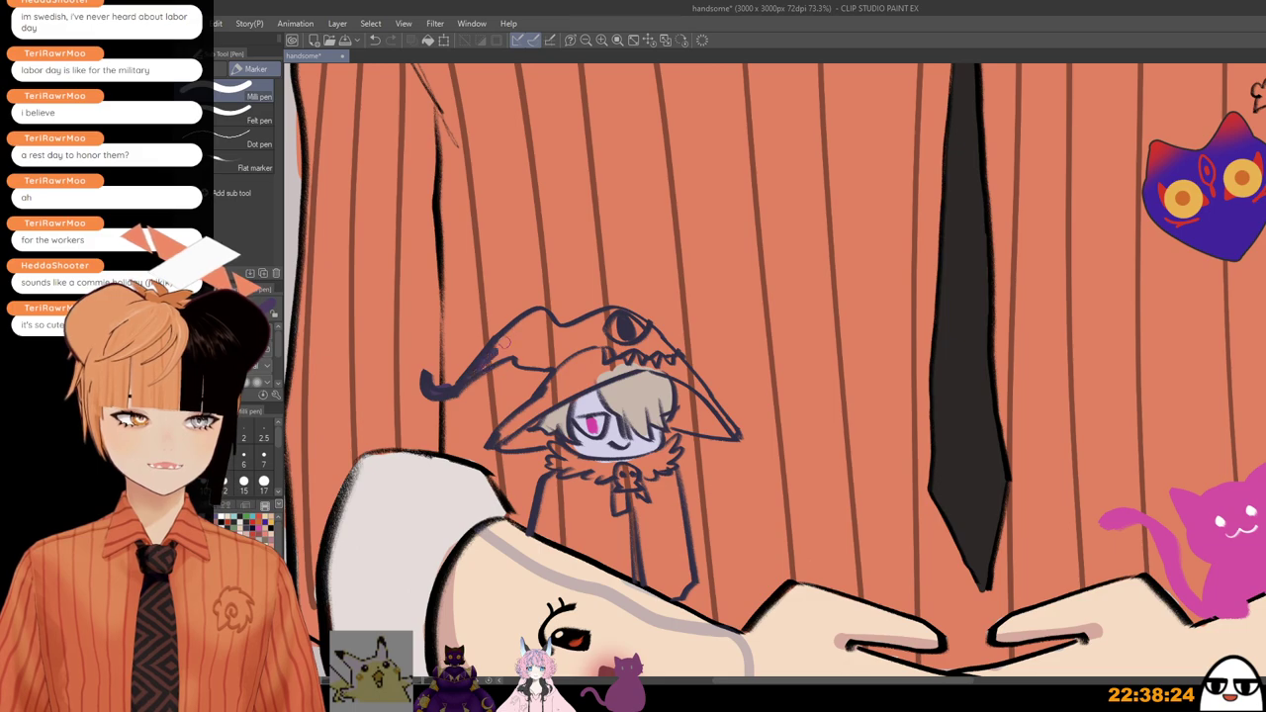
Step: Fill the witch hat dark purple, covering the bent tail, the crown and the wide brim
{"action": "mouse_move", "coordinate": [500, 346]}
{"action": "left_mouse_down"}
{"action": "mouse_move", "coordinate": [540, 317]}
{"action": "mouse_move", "coordinate": [561, 348]}
{"action": "left_mouse_up"}
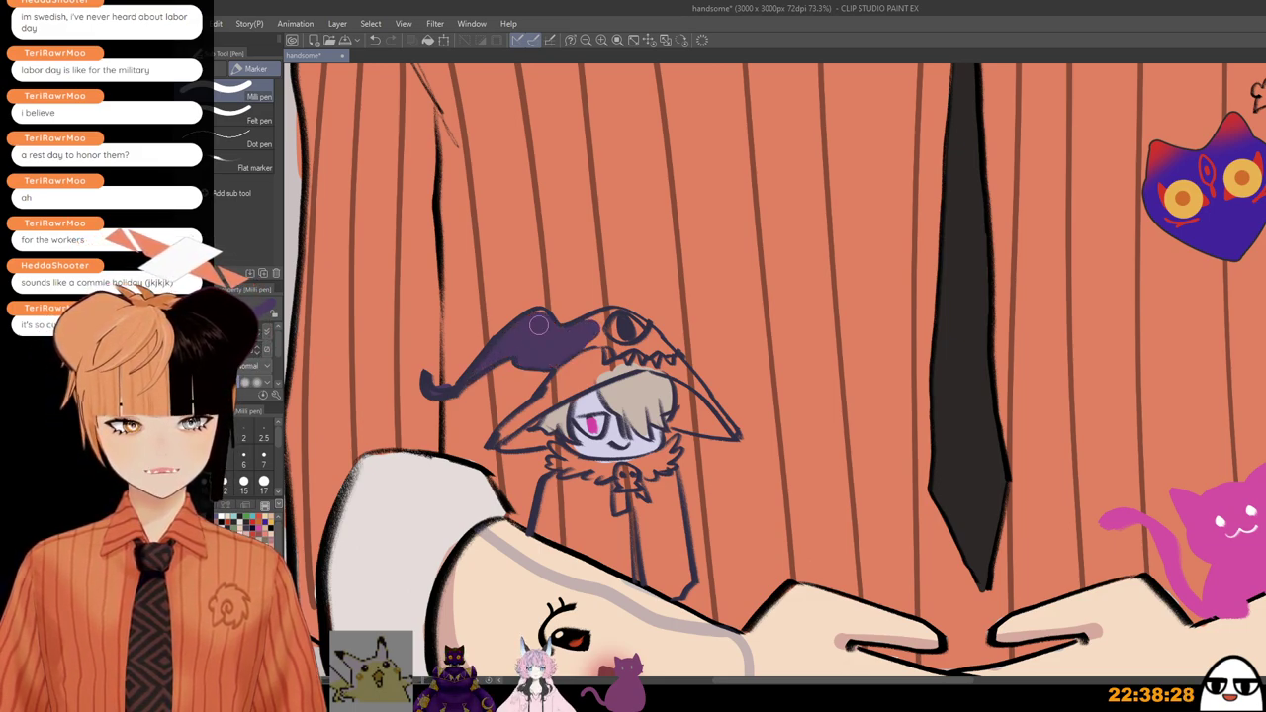
{"action": "left_click_drag", "start_coordinate": [618, 314], "coordinate": [593, 341]}
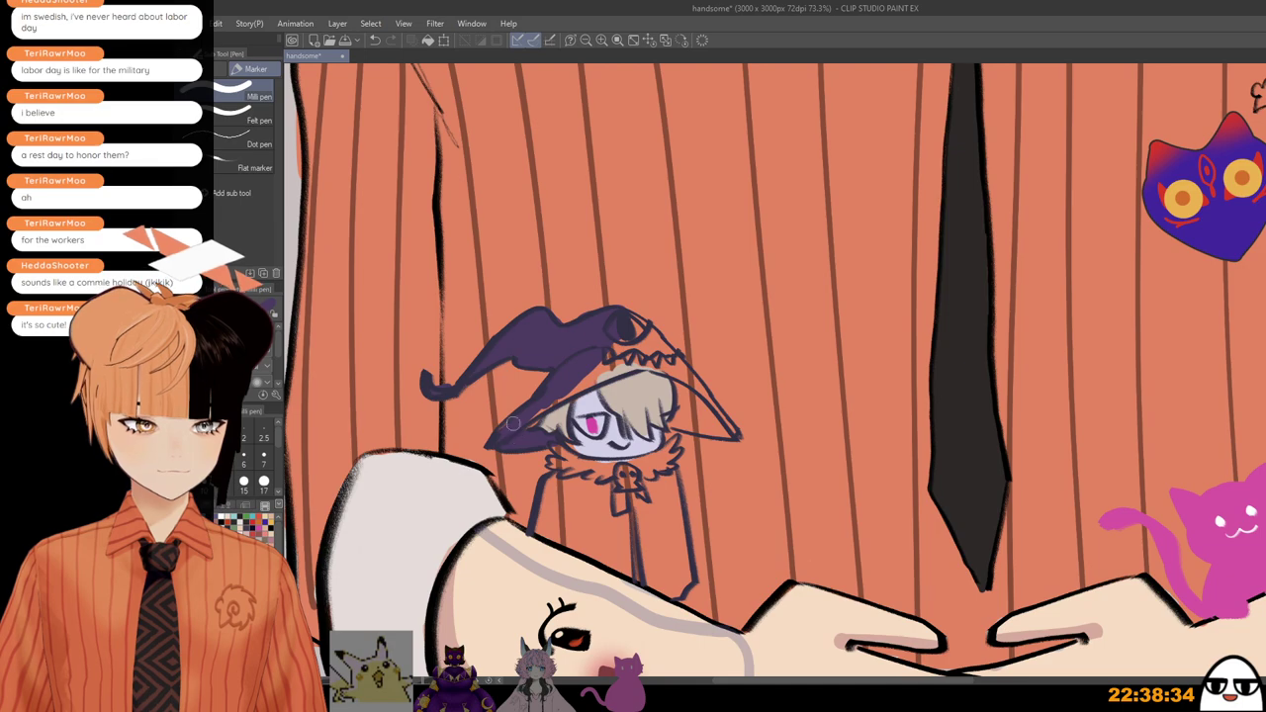
{"action": "mouse_move", "coordinate": [537, 413]}
{"action": "left_mouse_down"}
{"action": "mouse_move", "coordinate": [506, 426]}
{"action": "mouse_move", "coordinate": [578, 381]}
{"action": "mouse_move", "coordinate": [623, 330]}
{"action": "mouse_move", "coordinate": [661, 322]}
{"action": "mouse_move", "coordinate": [641, 342]}
{"action": "mouse_move", "coordinate": [649, 355]}
{"action": "mouse_move", "coordinate": [569, 386]}
{"action": "mouse_move", "coordinate": [633, 354]}
{"action": "mouse_move", "coordinate": [674, 361]}
{"action": "mouse_move", "coordinate": [648, 323]}
{"action": "mouse_move", "coordinate": [684, 385]}
{"action": "mouse_move", "coordinate": [674, 421]}
{"action": "mouse_move", "coordinate": [723, 436]}
{"action": "left_mouse_up"}
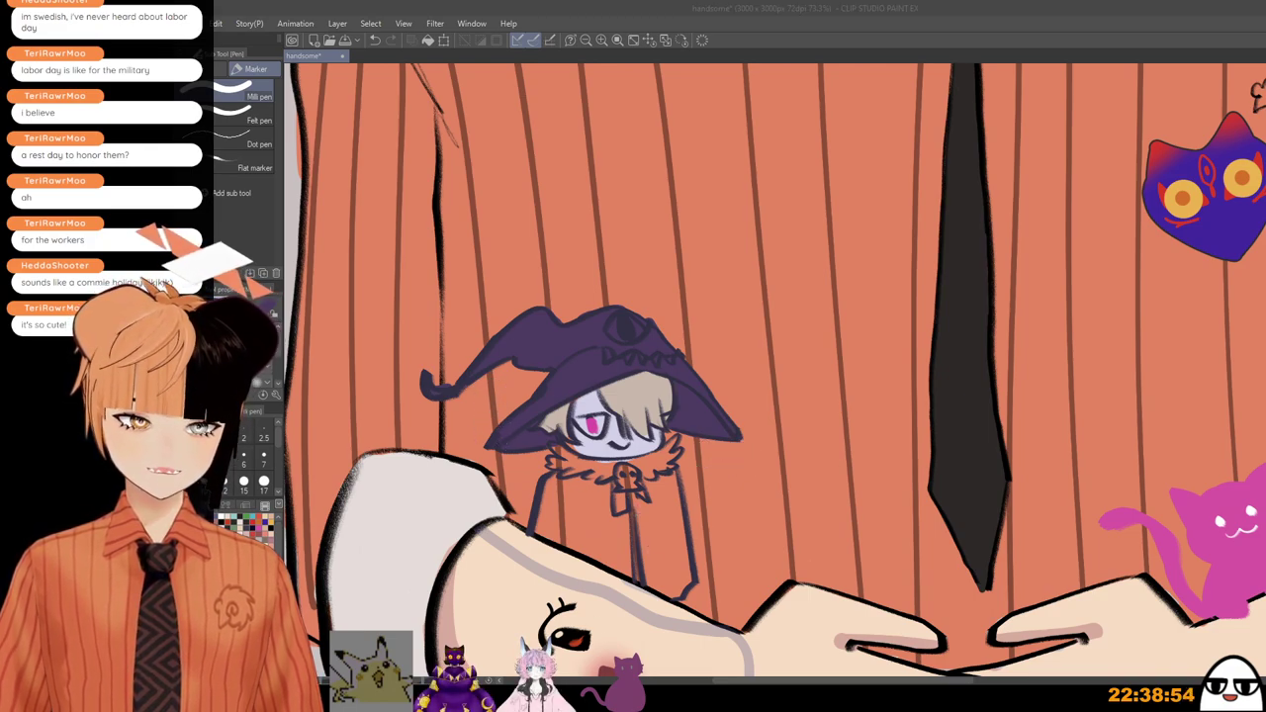
Step: Paint the hat's jagged teeth and the white of its crown eye off-white
{"action": "left_click", "coordinate": [563, 583]}
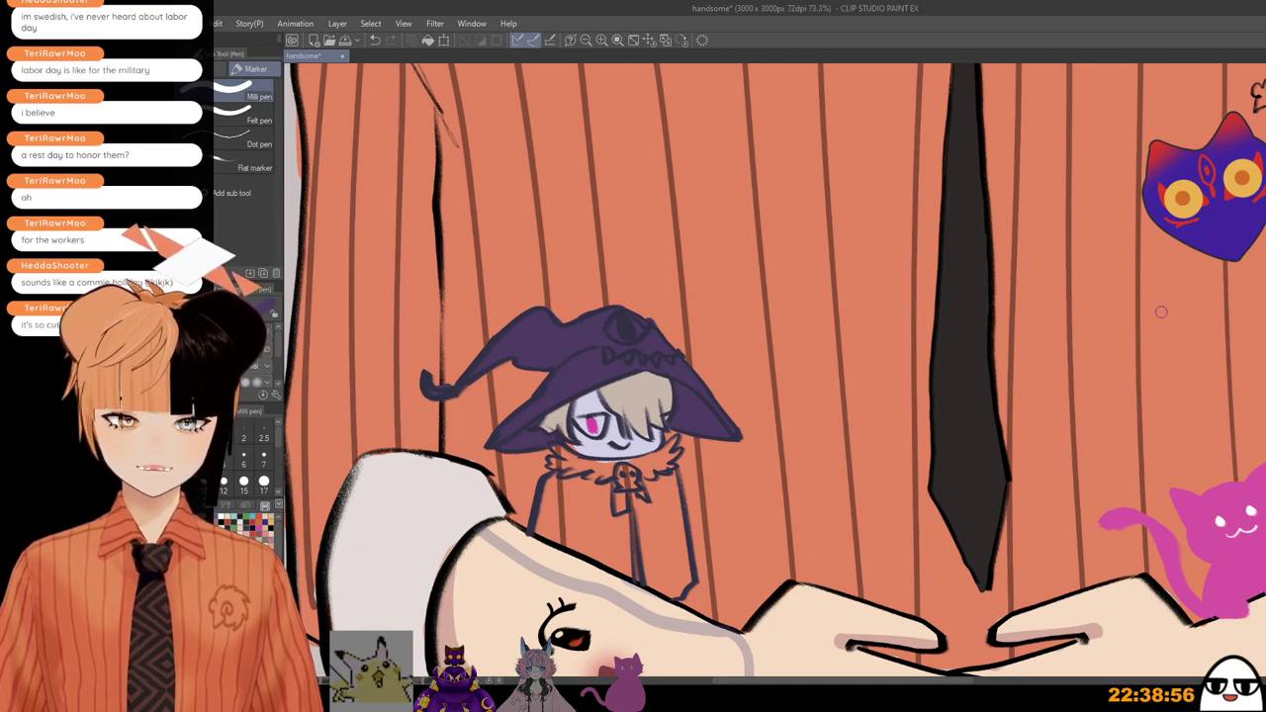
{"action": "scroll", "coordinate": [610, 364], "scroll_direction": "up", "scroll_amount": 1}
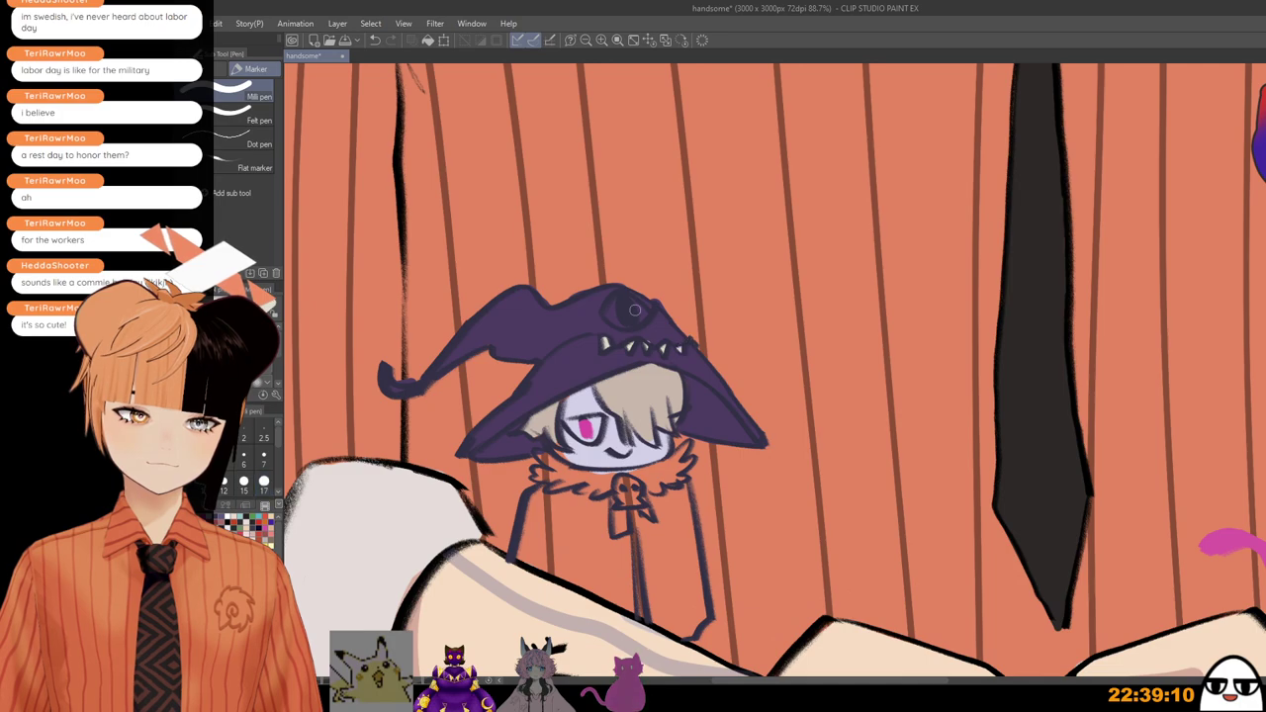
{"action": "scroll", "coordinate": [641, 314], "scroll_direction": "down", "scroll_amount": 3}
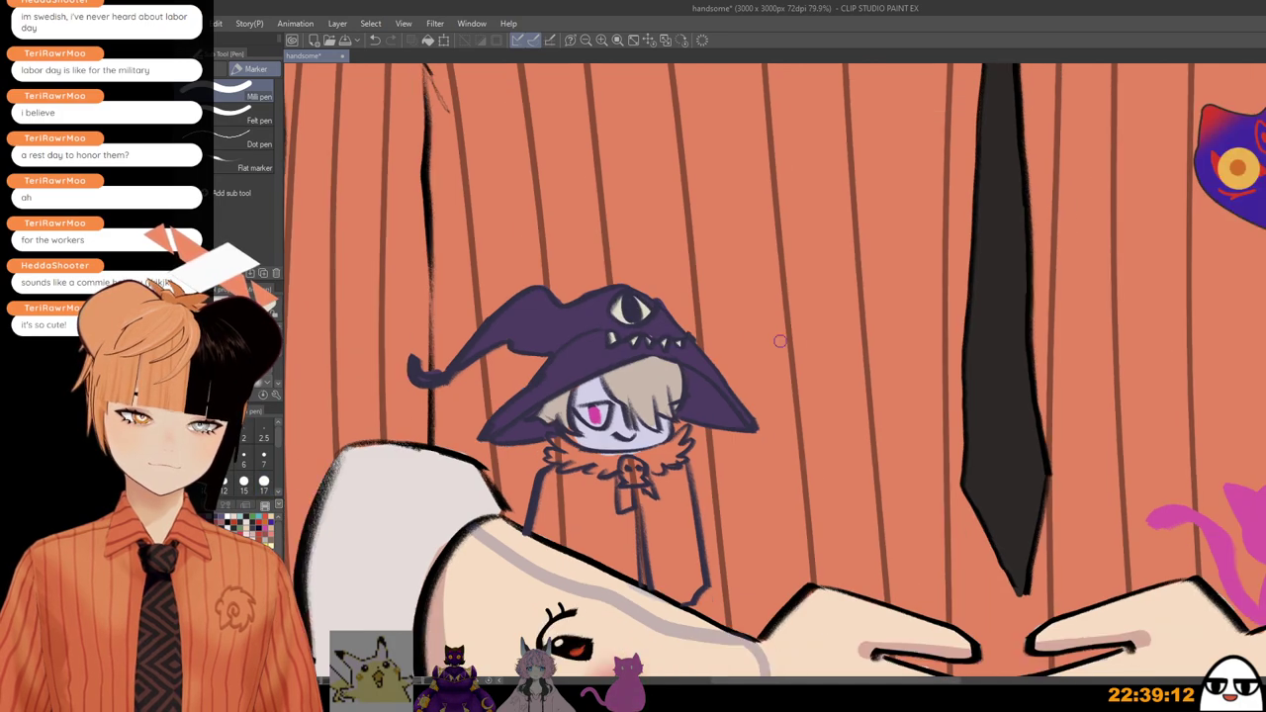
Step: Undo the black stroke on the fur collar and fill the collar brown
{"action": "key", "text": "alt+Tab"}
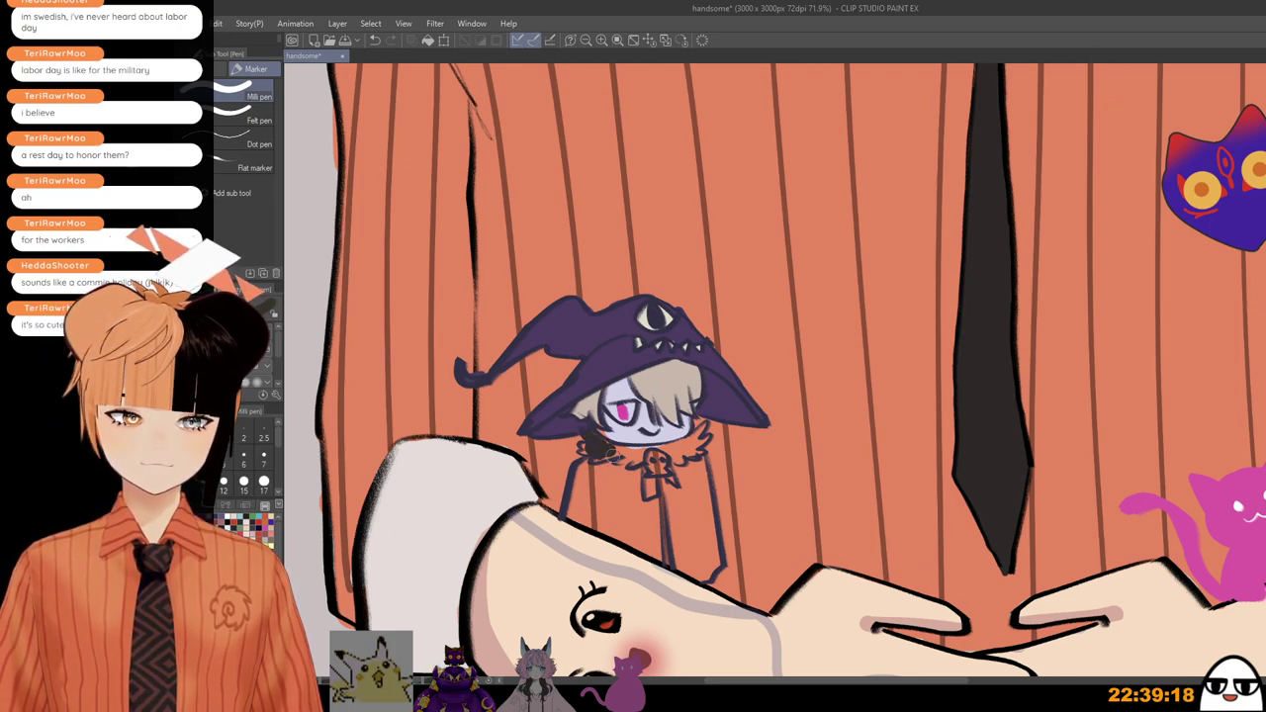
{"action": "key", "text": "ctrl+z"}
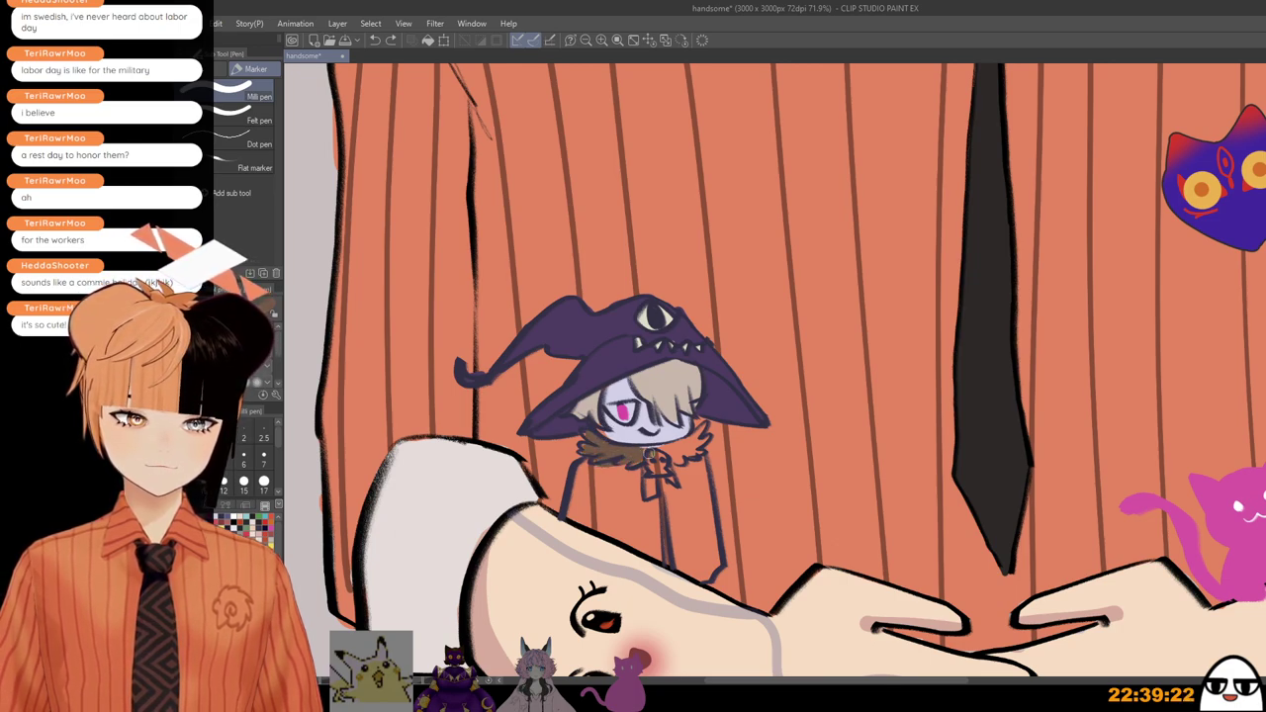
{"action": "left_click_drag", "start_coordinate": [650, 453], "coordinate": [665, 451]}
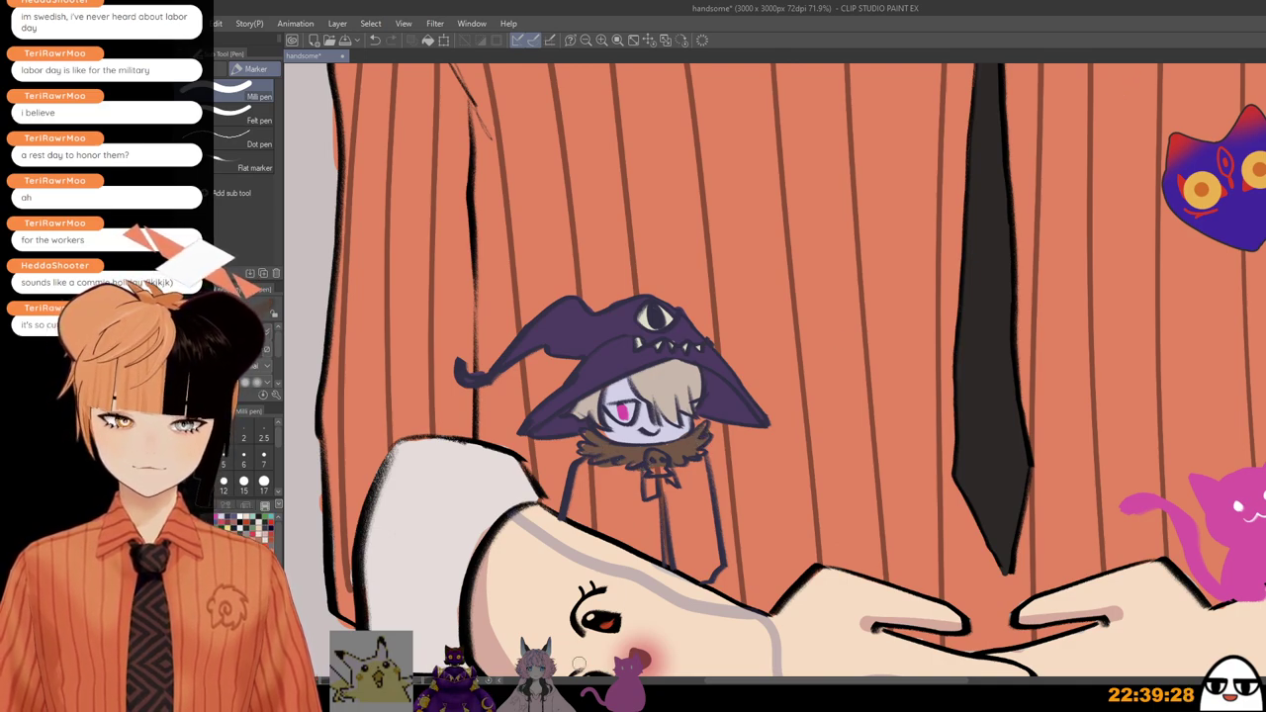
Step: Fill the character's cloak dark brown from the fur collar down to the forearm
{"action": "left_click", "coordinate": [597, 503]}
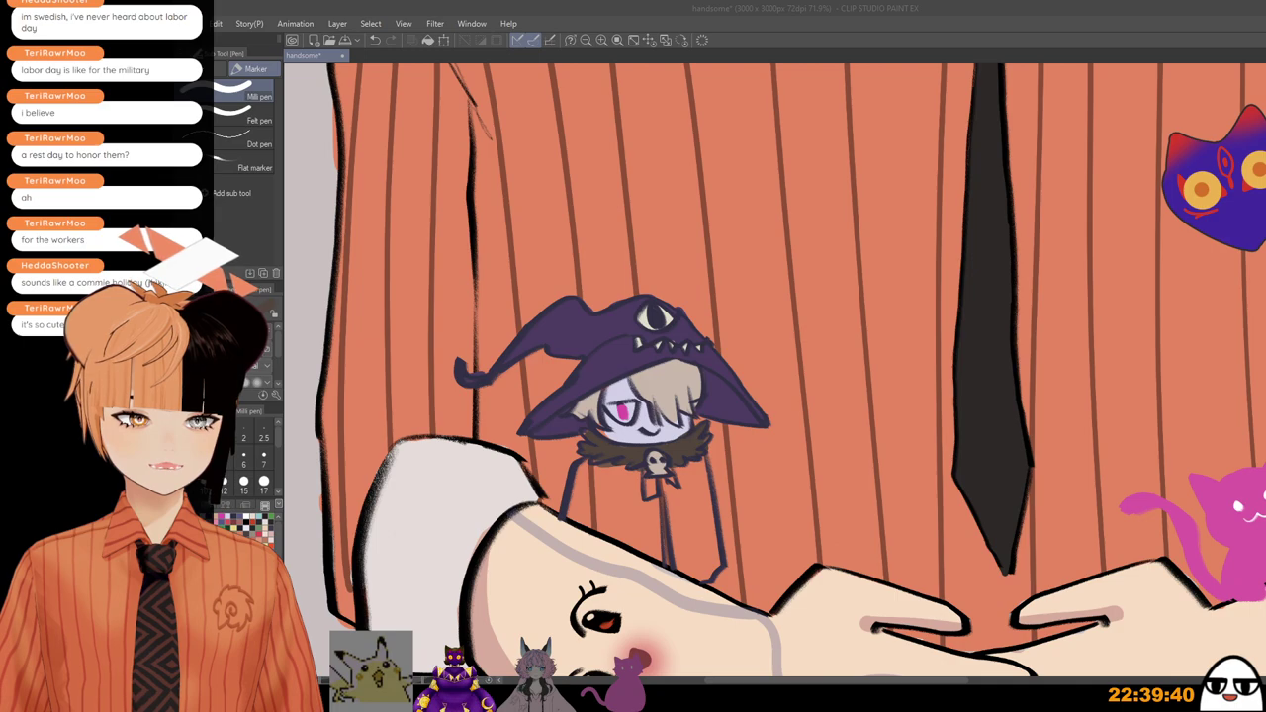
{"action": "left_click", "coordinate": [599, 523]}
{"action": "mouse_move", "coordinate": [601, 471]}
{"action": "left_mouse_down"}
{"action": "mouse_move", "coordinate": [599, 512]}
{"action": "mouse_move", "coordinate": [609, 498]}
{"action": "mouse_move", "coordinate": [593, 522]}
{"action": "mouse_move", "coordinate": [617, 495]}
{"action": "mouse_move", "coordinate": [657, 552]}
{"action": "mouse_move", "coordinate": [630, 533]}
{"action": "mouse_move", "coordinate": [662, 531]}
{"action": "mouse_move", "coordinate": [669, 550]}
{"action": "mouse_move", "coordinate": [692, 465]}
{"action": "mouse_move", "coordinate": [679, 547]}
{"action": "left_mouse_up"}
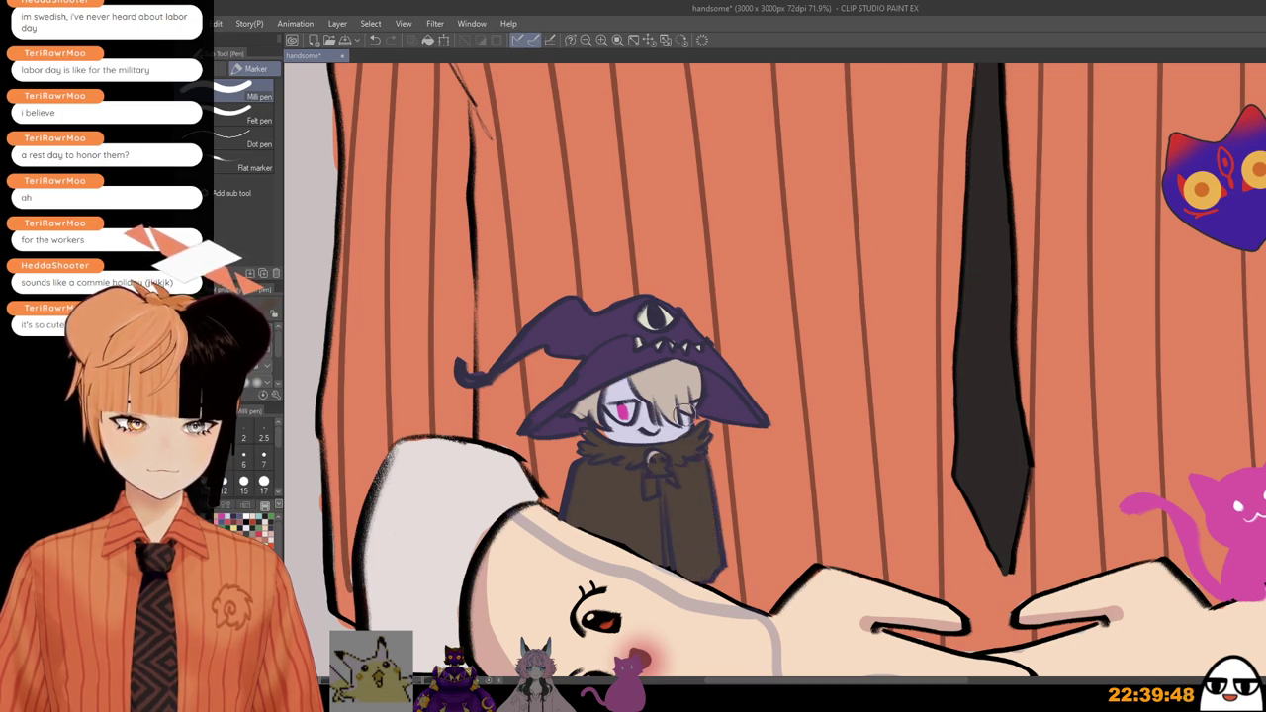
Step: Paint the skull clasp on the collar with the hair's beige and fill the ribbon below it purple
{"action": "left_click", "coordinate": [691, 370], "text": "alt"}
{"action": "left_click_drag", "start_coordinate": [653, 455], "coordinate": [660, 469]}
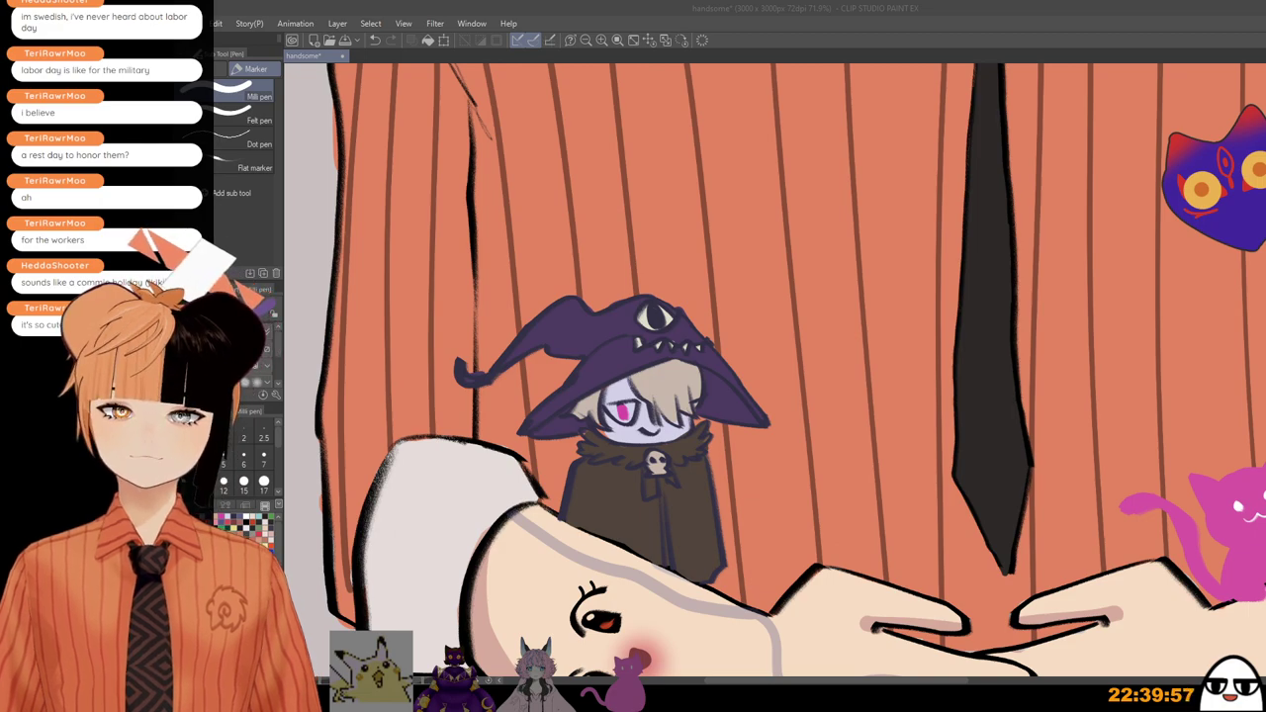
{"action": "left_click", "coordinate": [983, 141]}
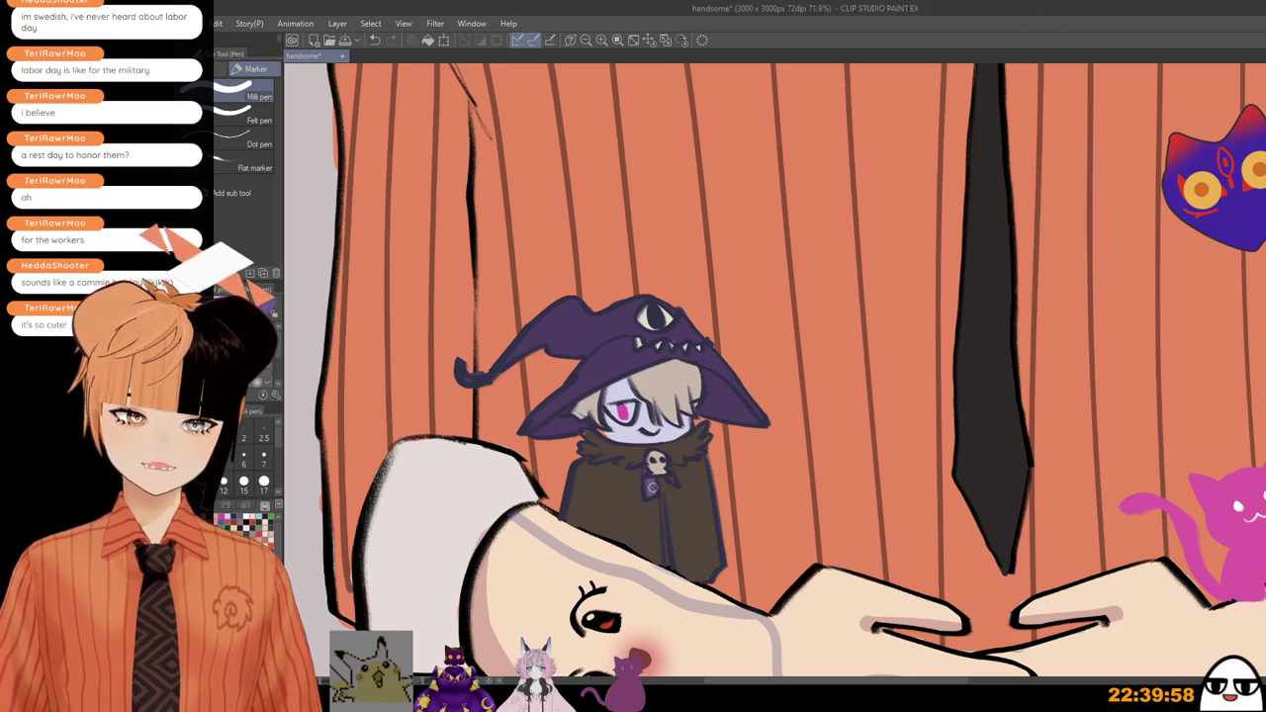
Step: Paint the underside of the hat's brim light purple at both pointed ends
{"action": "scroll", "coordinate": [702, 416], "scroll_direction": "down", "scroll_amount": 1}
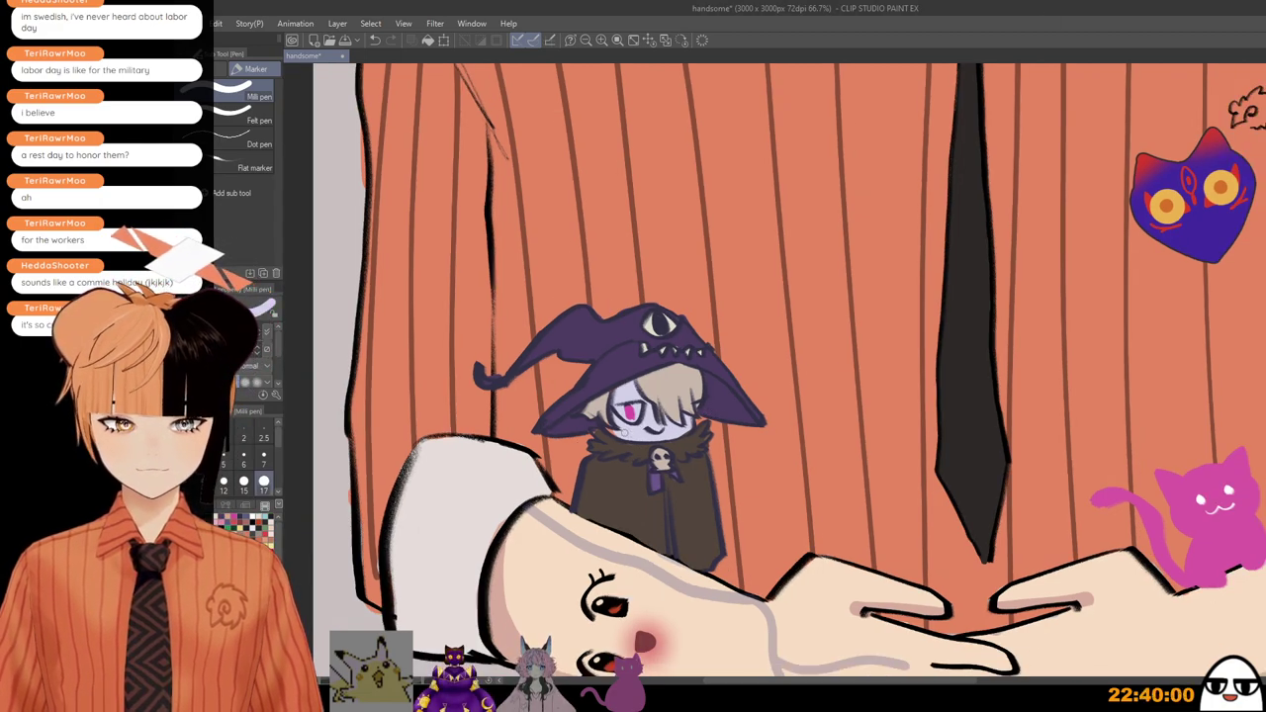
{"action": "scroll", "coordinate": [717, 564], "scroll_direction": "down", "scroll_amount": 3}
{"action": "scroll", "coordinate": [720, 574], "scroll_direction": "down", "scroll_amount": 2}
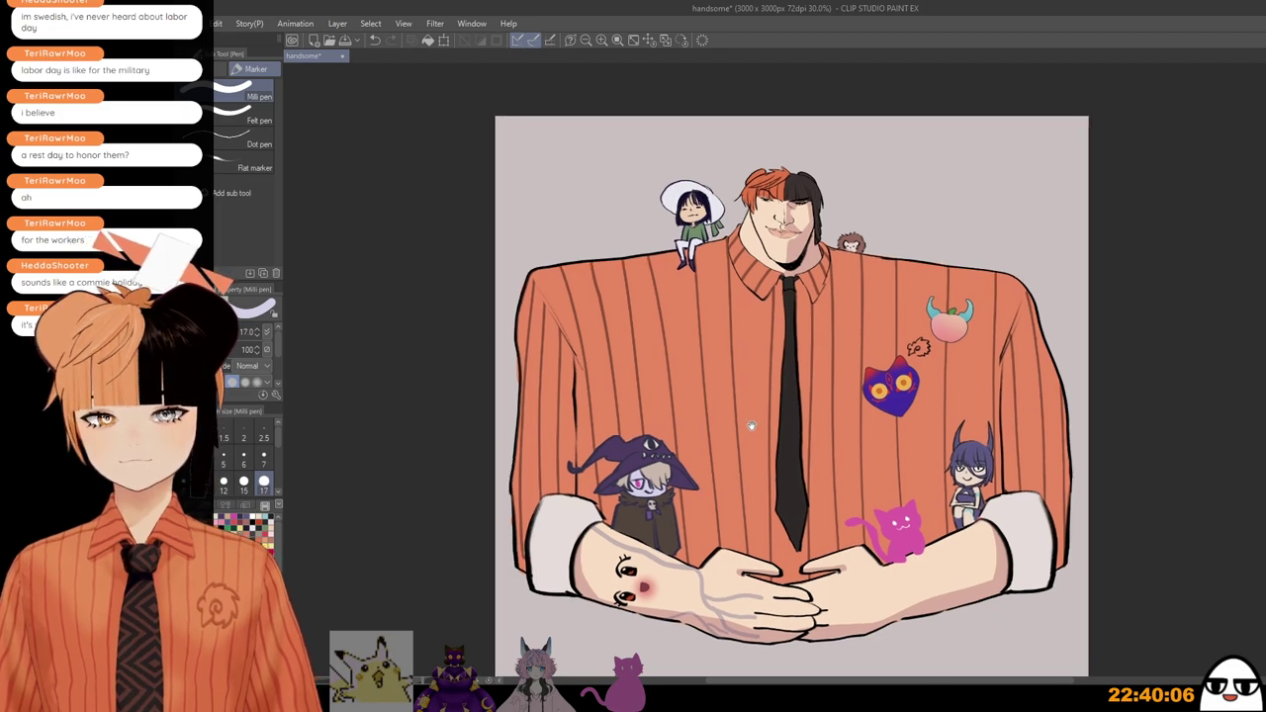
{"action": "scroll", "coordinate": [744, 409], "scroll_direction": "up", "scroll_amount": 1}
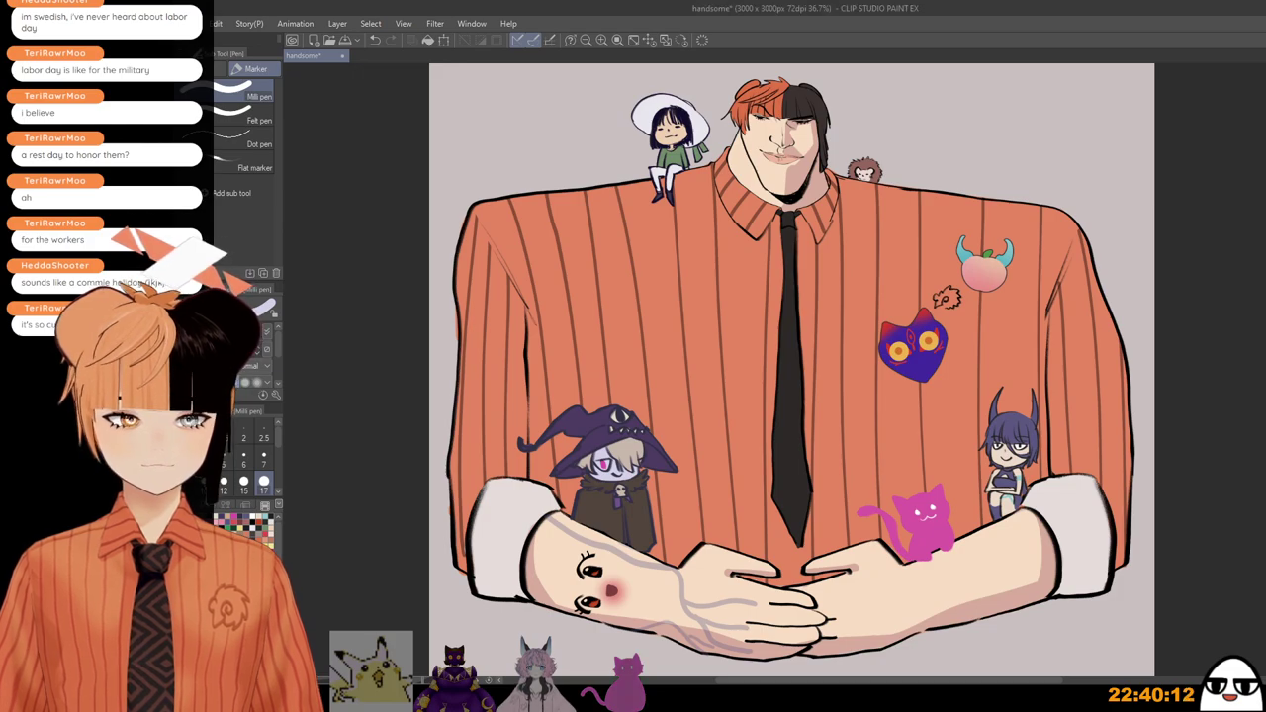
{"action": "scroll", "coordinate": [519, 455], "scroll_direction": "up", "scroll_amount": 1}
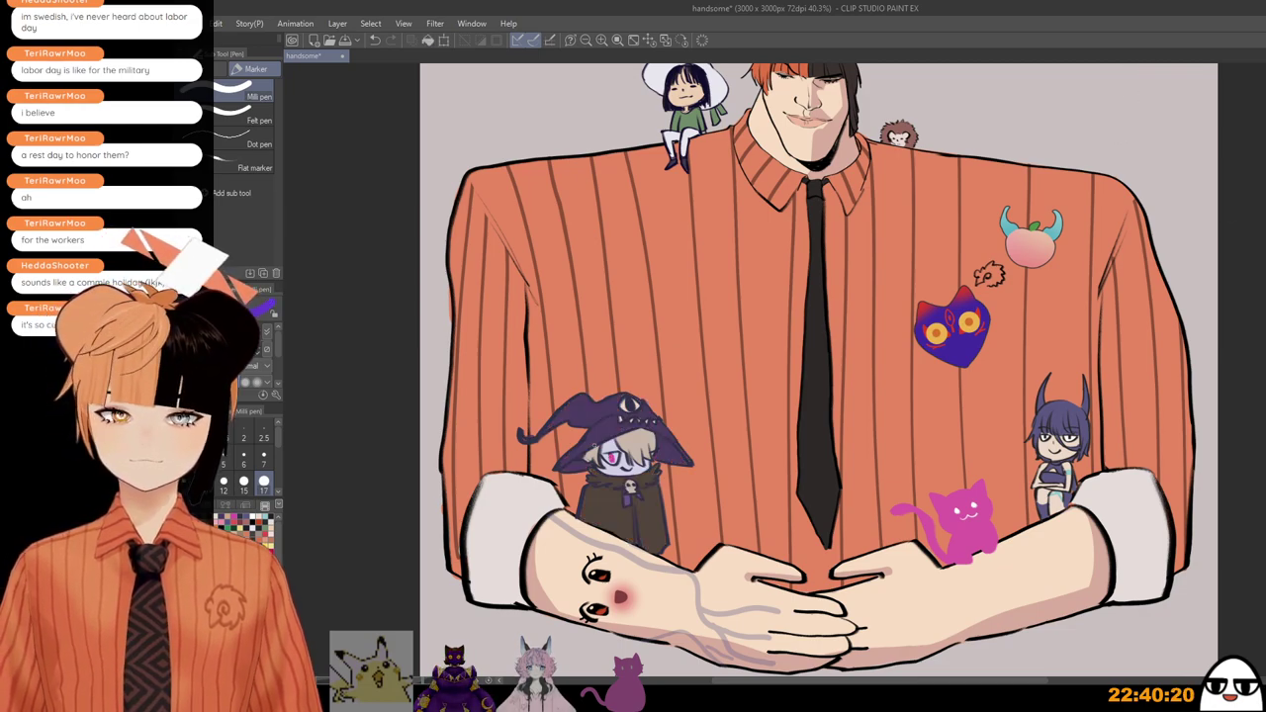
{"action": "scroll", "coordinate": [562, 466], "scroll_direction": "up", "scroll_amount": 3}
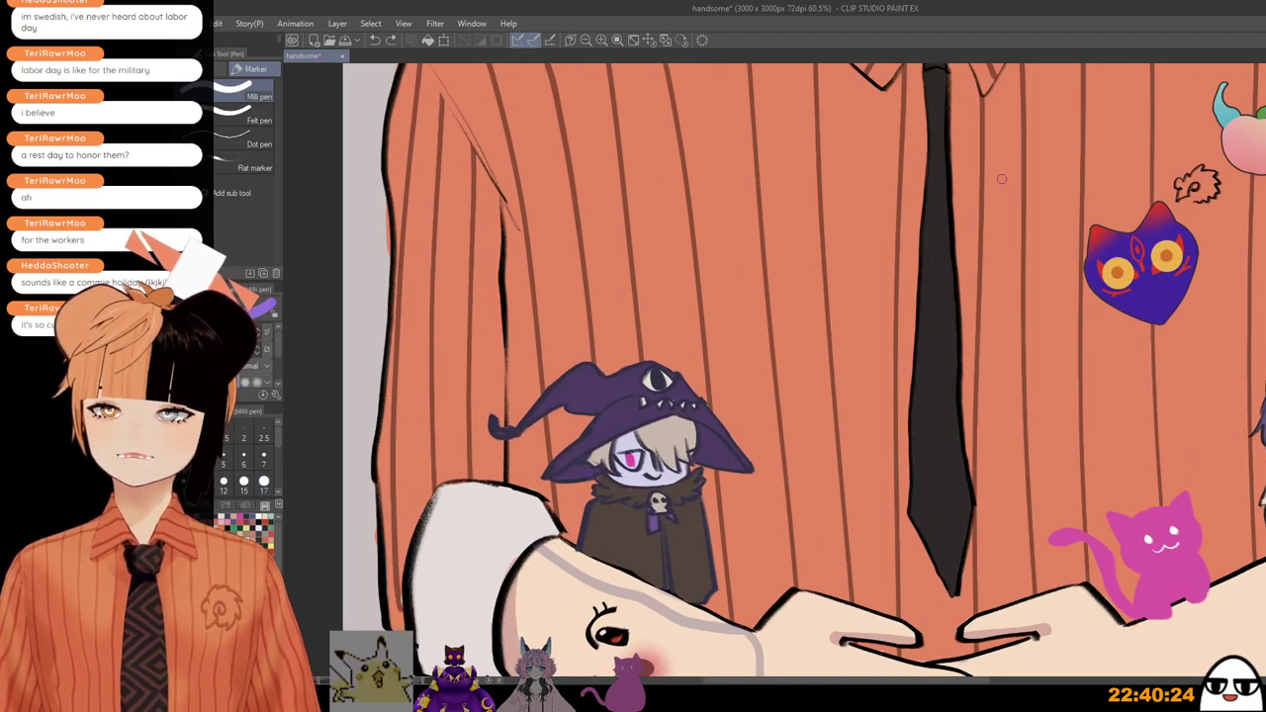
{"action": "left_click_drag", "start_coordinate": [563, 481], "coordinate": [595, 479]}
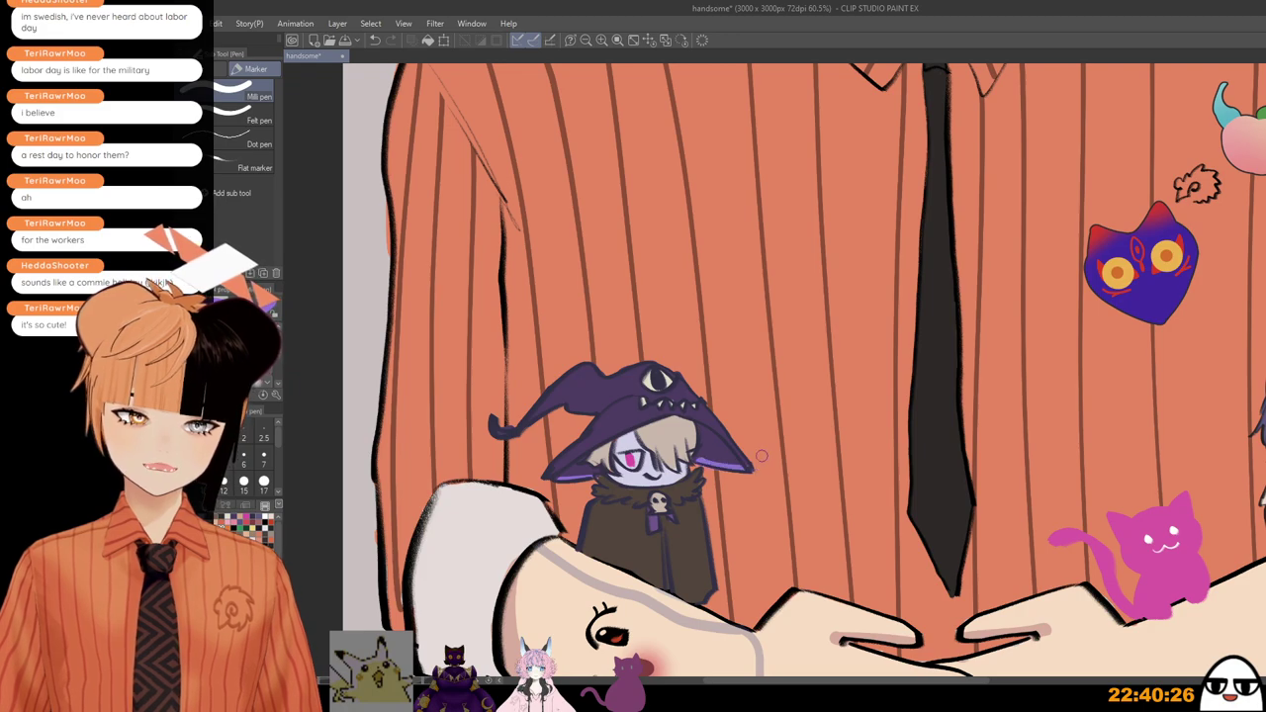
Step: Examine the coloured hat character within the whole illustration, alongside the other decorations
{"action": "scroll", "coordinate": [762, 456], "scroll_direction": "down", "scroll_amount": 3}
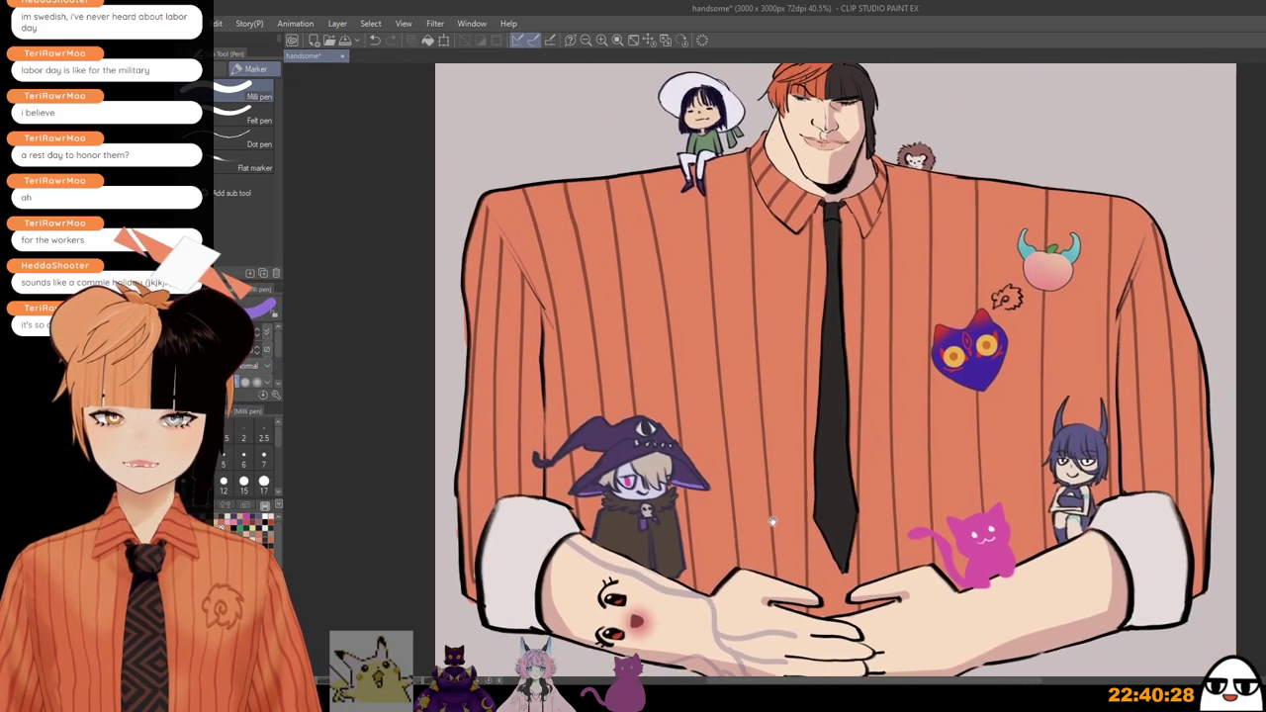
{"action": "scroll", "coordinate": [772, 521], "scroll_direction": "down", "scroll_amount": 3}
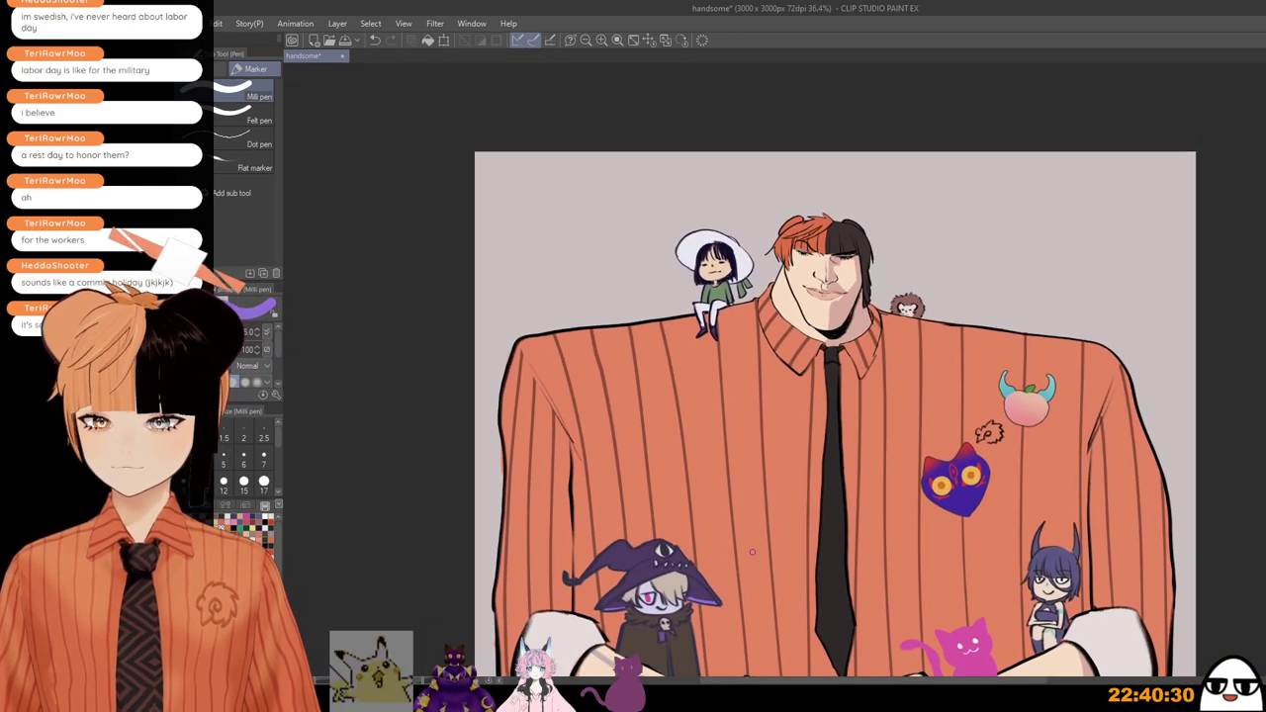
{"action": "left_click_drag", "start_coordinate": [798, 515], "coordinate": [788, 486]}
{"action": "scroll", "coordinate": [788, 486], "scroll_direction": "up", "scroll_amount": 3}
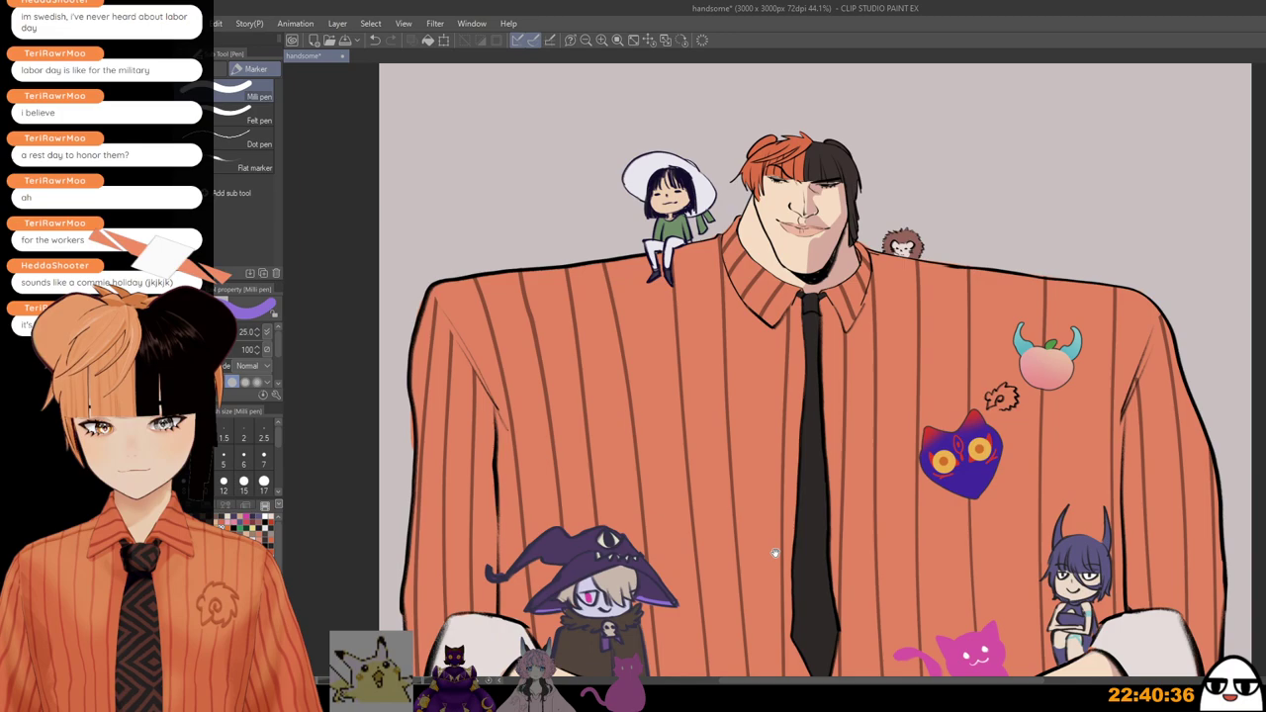
{"action": "left_click_drag", "start_coordinate": [775, 553], "coordinate": [768, 423]}
{"action": "scroll", "coordinate": [767, 423], "scroll_direction": "down", "scroll_amount": 1}
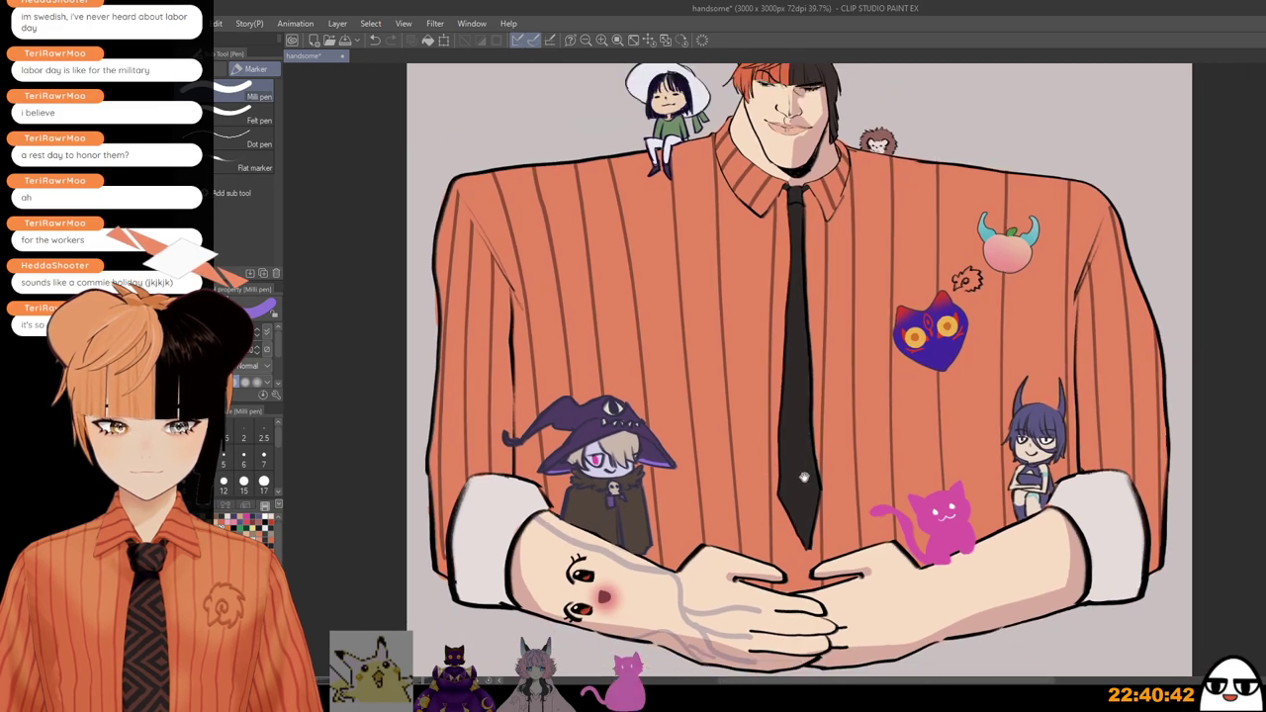
{"action": "left_click_drag", "start_coordinate": [806, 477], "coordinate": [836, 522]}
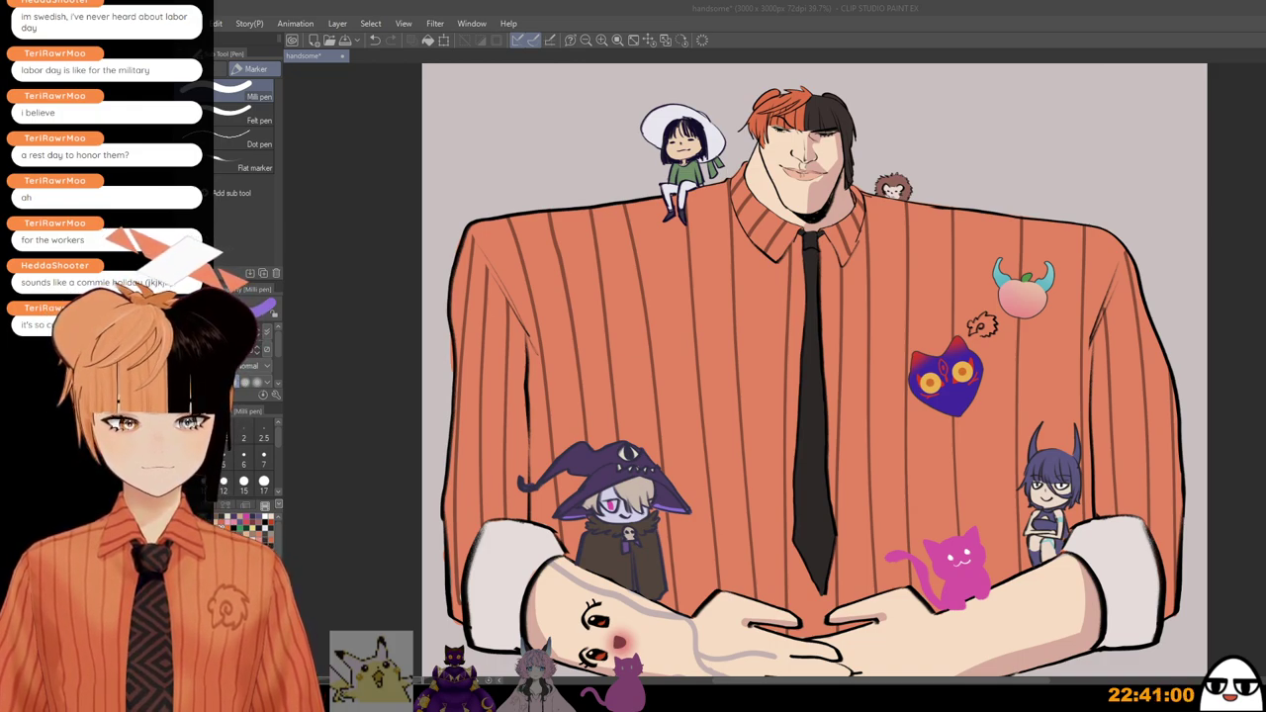
{"action": "left_click", "coordinate": [699, 542]}
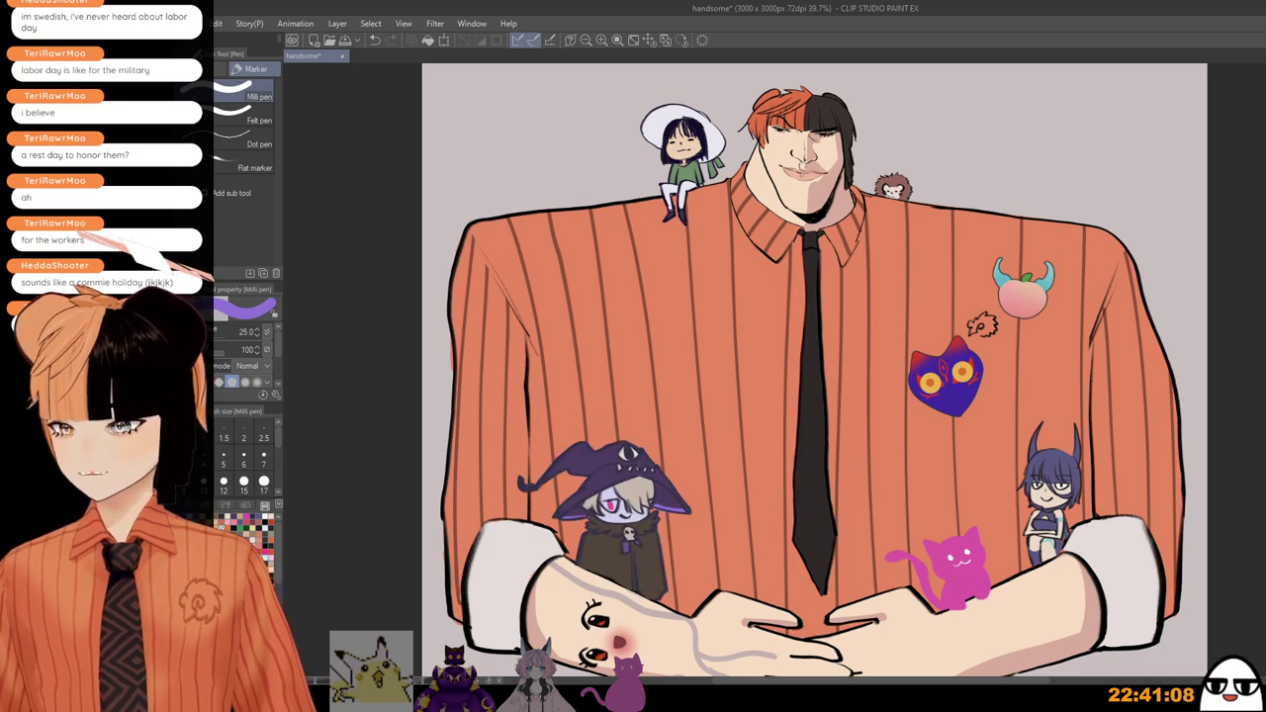
{"action": "left_click_drag", "start_coordinate": [920, 418], "coordinate": [947, 273]}
{"action": "scroll", "coordinate": [946, 273], "scroll_direction": "up", "scroll_amount": 2}
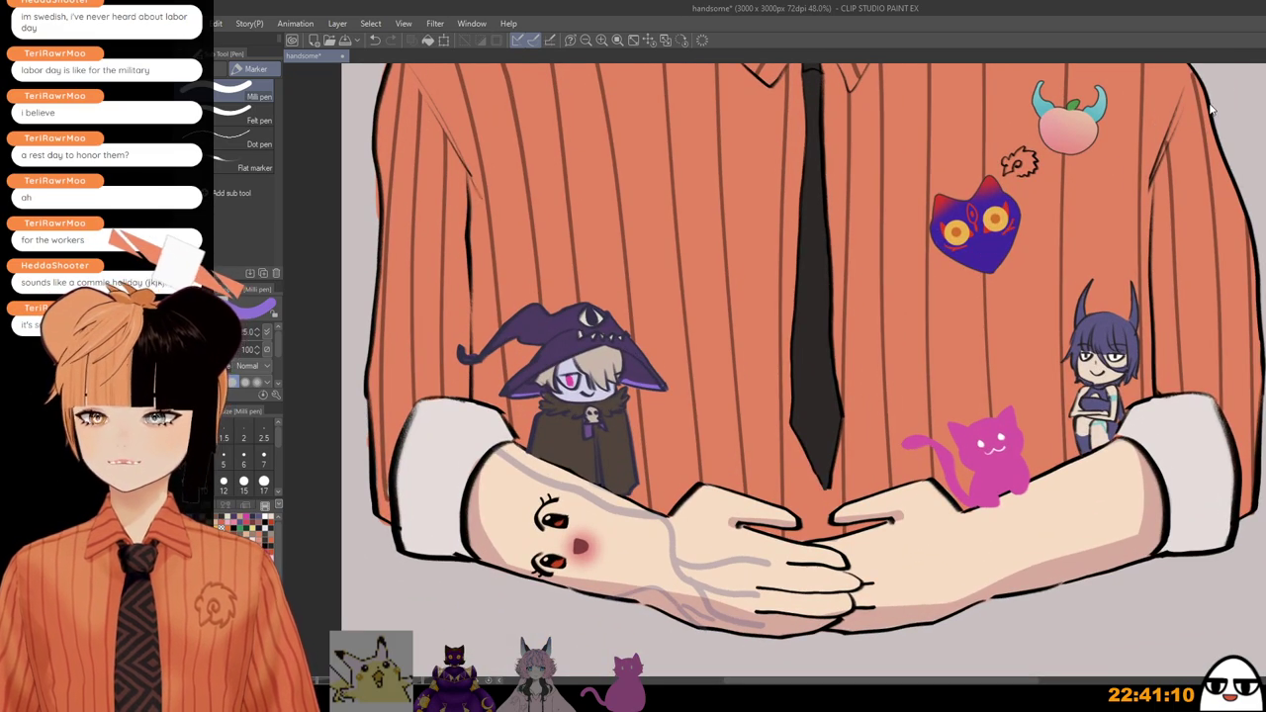
Step: Sketch a small spiky hedgehog with eyes, nose and face outline on the shoulder beside the girl in the white hat, using the Artemus Hard pencil
{"action": "key", "text": "p"}
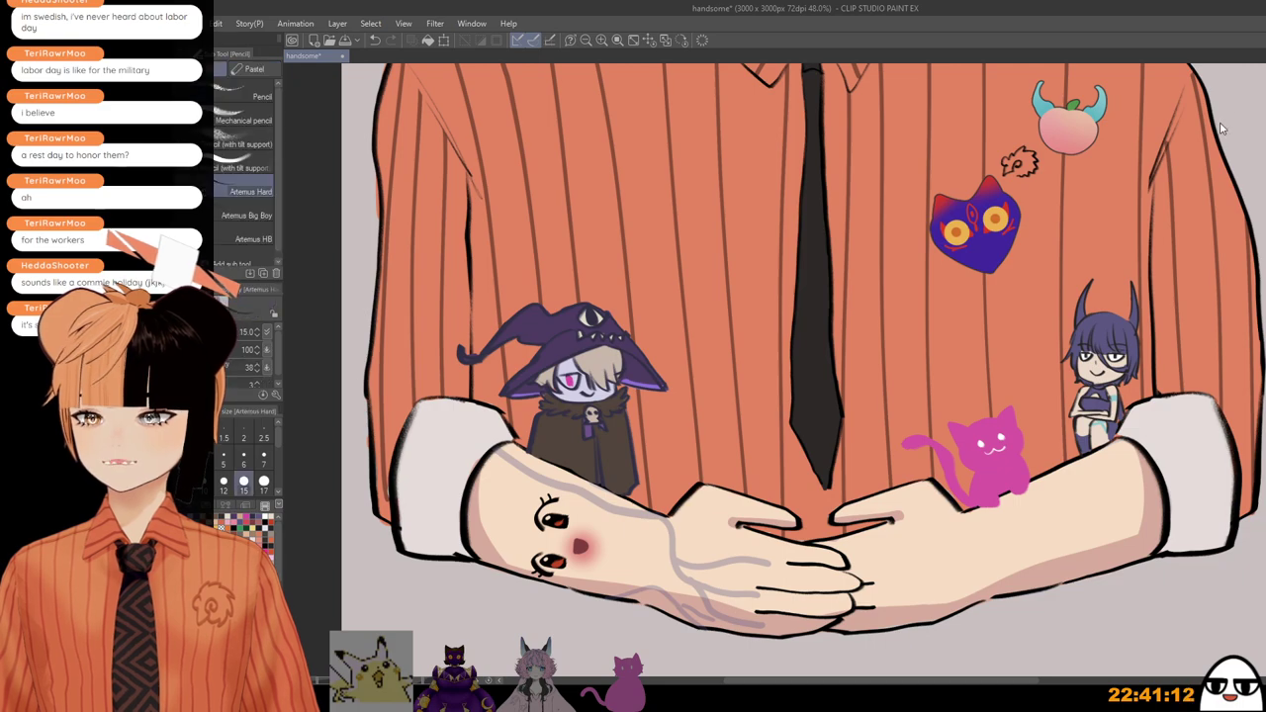
{"action": "scroll", "coordinate": [790, 405], "scroll_direction": "up", "scroll_amount": 3}
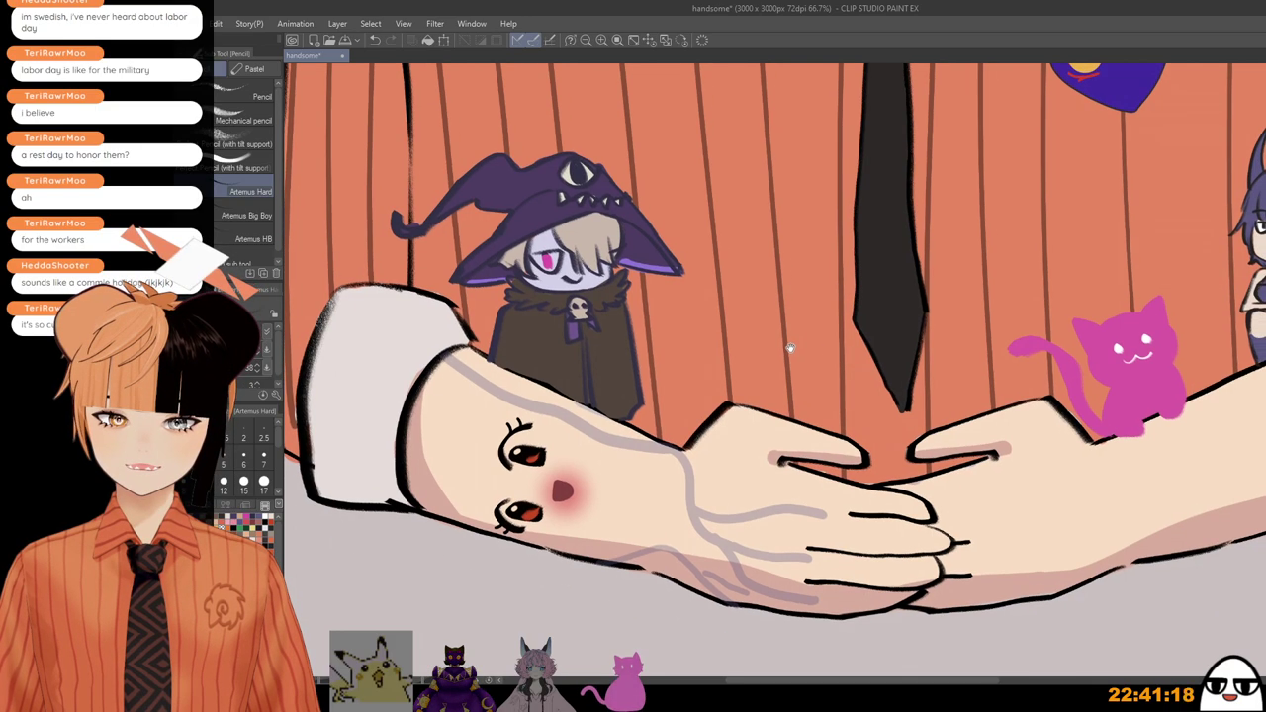
{"action": "scroll", "coordinate": [811, 435], "scroll_direction": "up", "scroll_amount": 5}
{"action": "scroll", "coordinate": [837, 477], "scroll_direction": "up", "scroll_amount": 5}
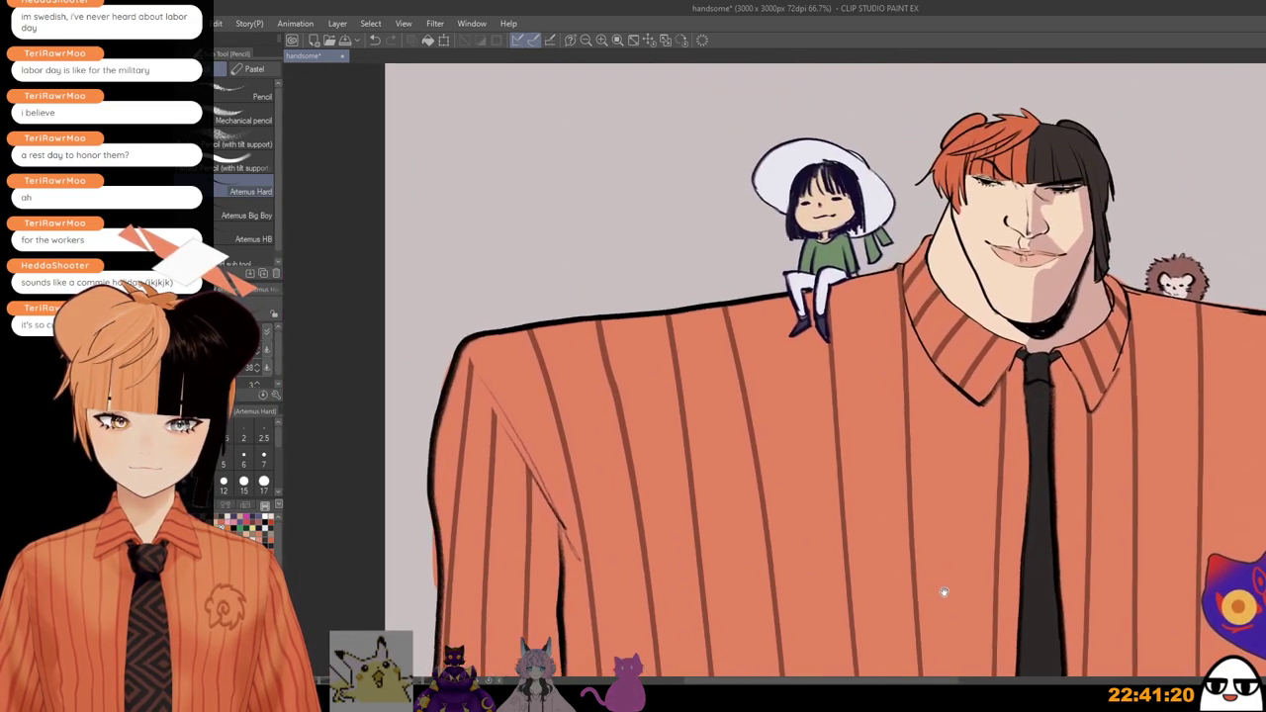
{"action": "scroll", "coordinate": [624, 320], "scroll_direction": "up", "scroll_amount": 2}
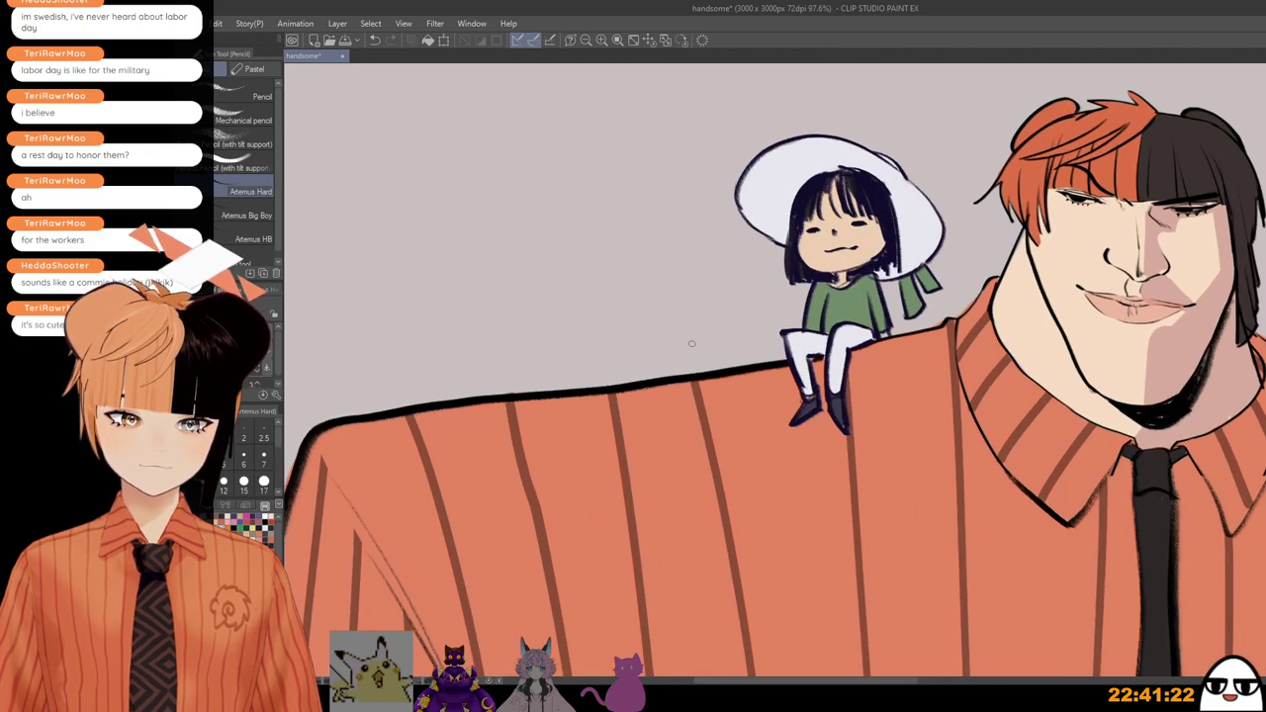
{"action": "key", "text": "["}
{"action": "left_click_drag", "start_coordinate": [682, 345], "coordinate": [683, 343]}
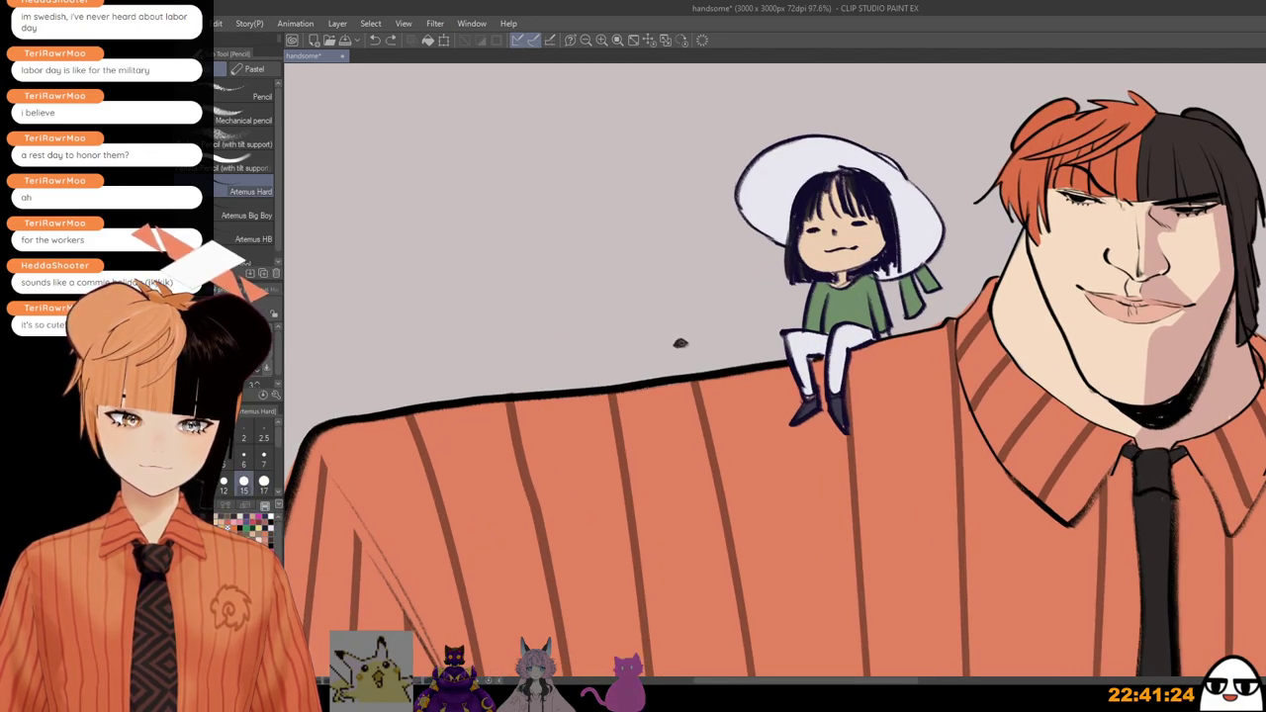
{"action": "left_click", "coordinate": [713, 341]}
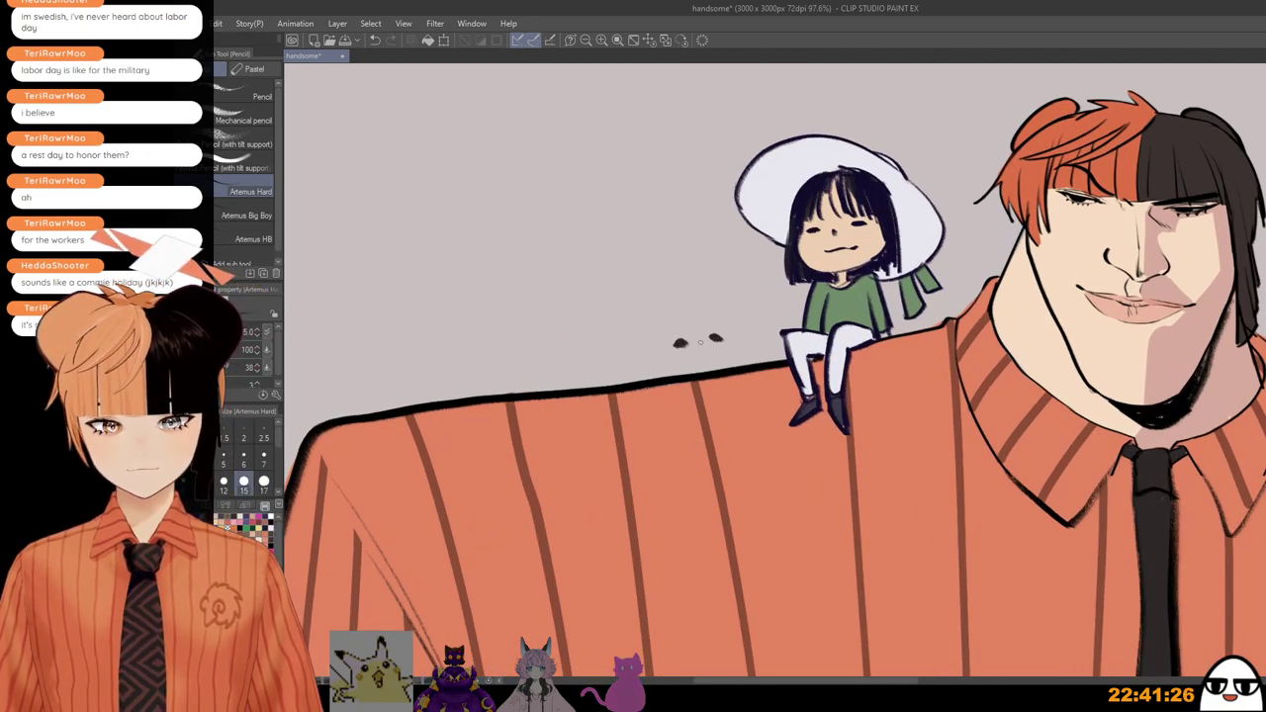
{"action": "left_click_drag", "start_coordinate": [680, 328], "coordinate": [663, 348]}
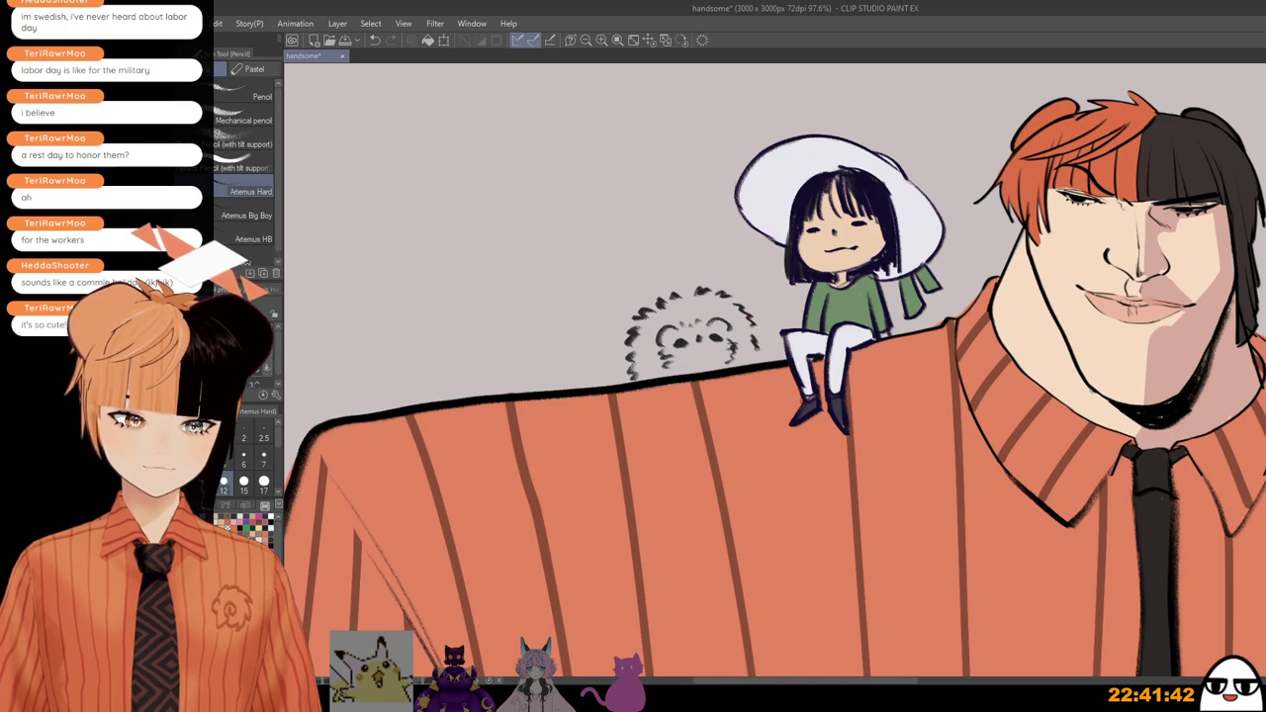
Step: Dot the two eyes and nose of another hedgehog on the opposite shoulder, beyond the brown hedgehog
{"action": "mouse_move", "coordinate": [744, 394]}
{"action": "left_mouse_down"}
{"action": "mouse_move", "coordinate": [724, 392]}
{"action": "mouse_move", "coordinate": [714, 411]}
{"action": "left_mouse_up"}
{"action": "key", "text": "p"}
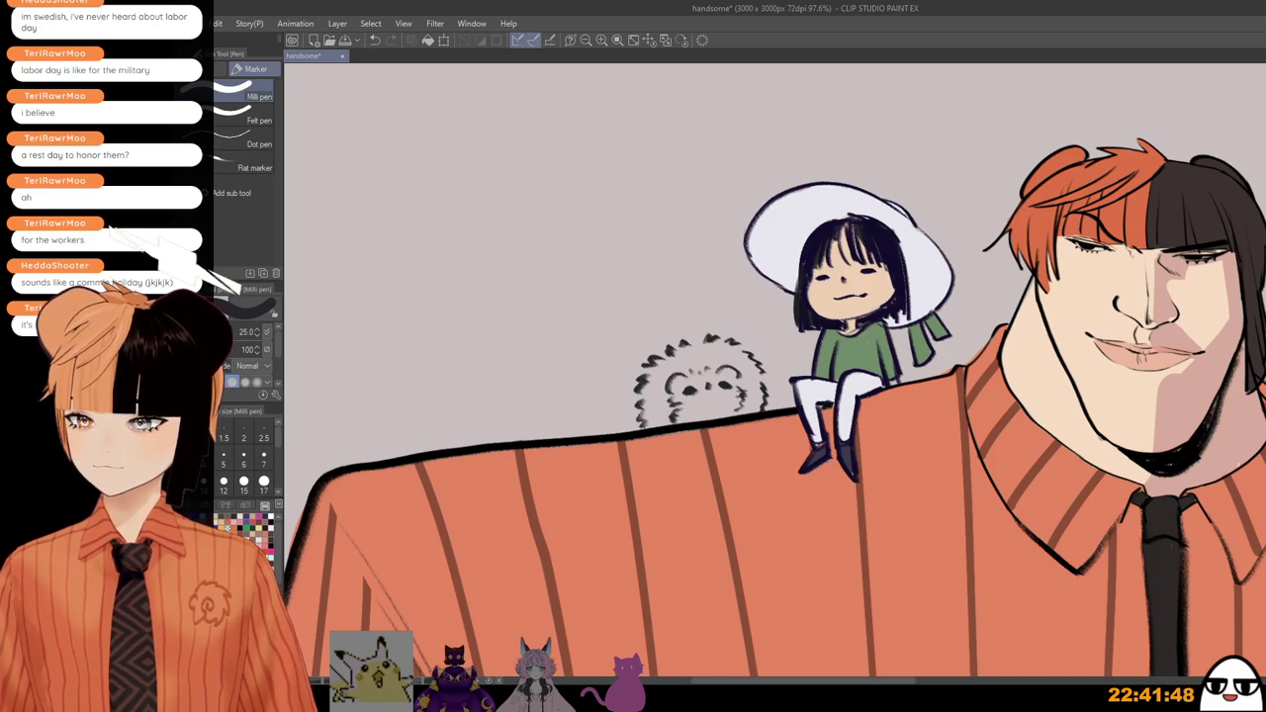
{"action": "key", "text": "p"}
{"action": "left_click_drag", "start_coordinate": [844, 519], "coordinate": [593, 457]}
{"action": "scroll", "coordinate": [857, 429], "scroll_direction": "down", "scroll_amount": 1}
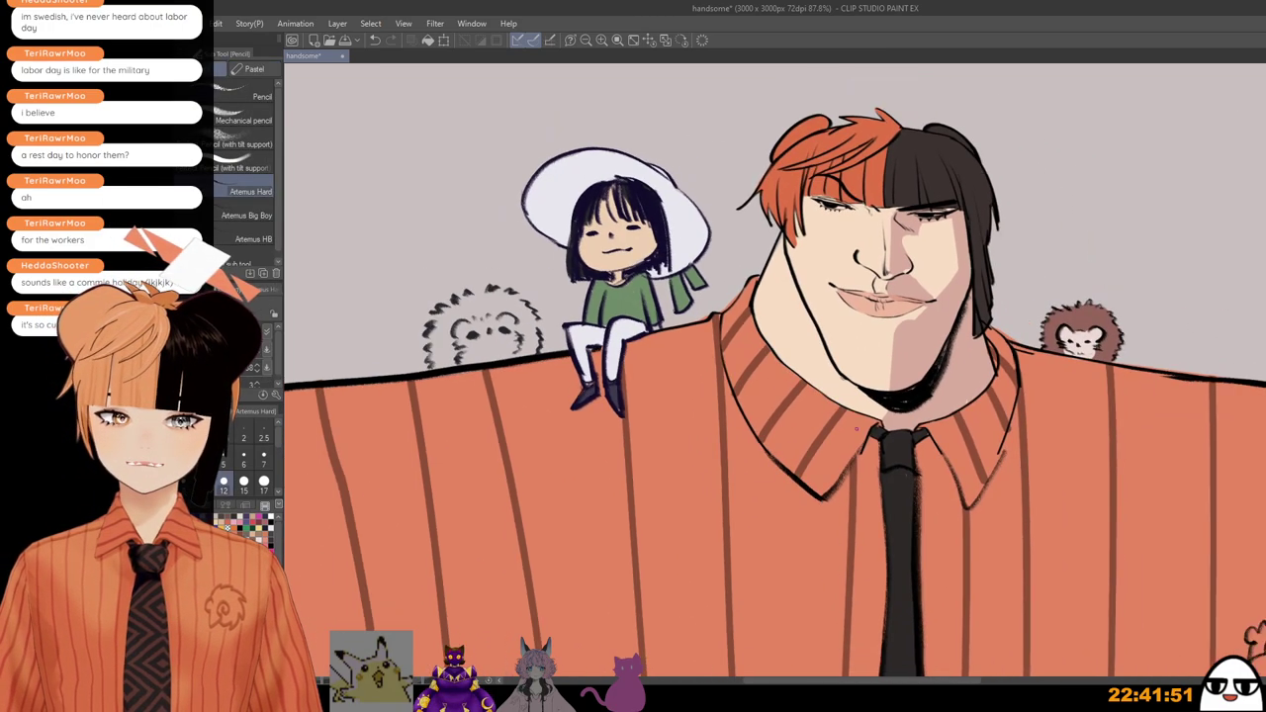
{"action": "scroll", "coordinate": [857, 430], "scroll_direction": "down", "scroll_amount": 1}
{"action": "left_click_drag", "start_coordinate": [995, 488], "coordinate": [840, 462]}
{"action": "scroll", "coordinate": [1033, 419], "scroll_direction": "up", "scroll_amount": 1}
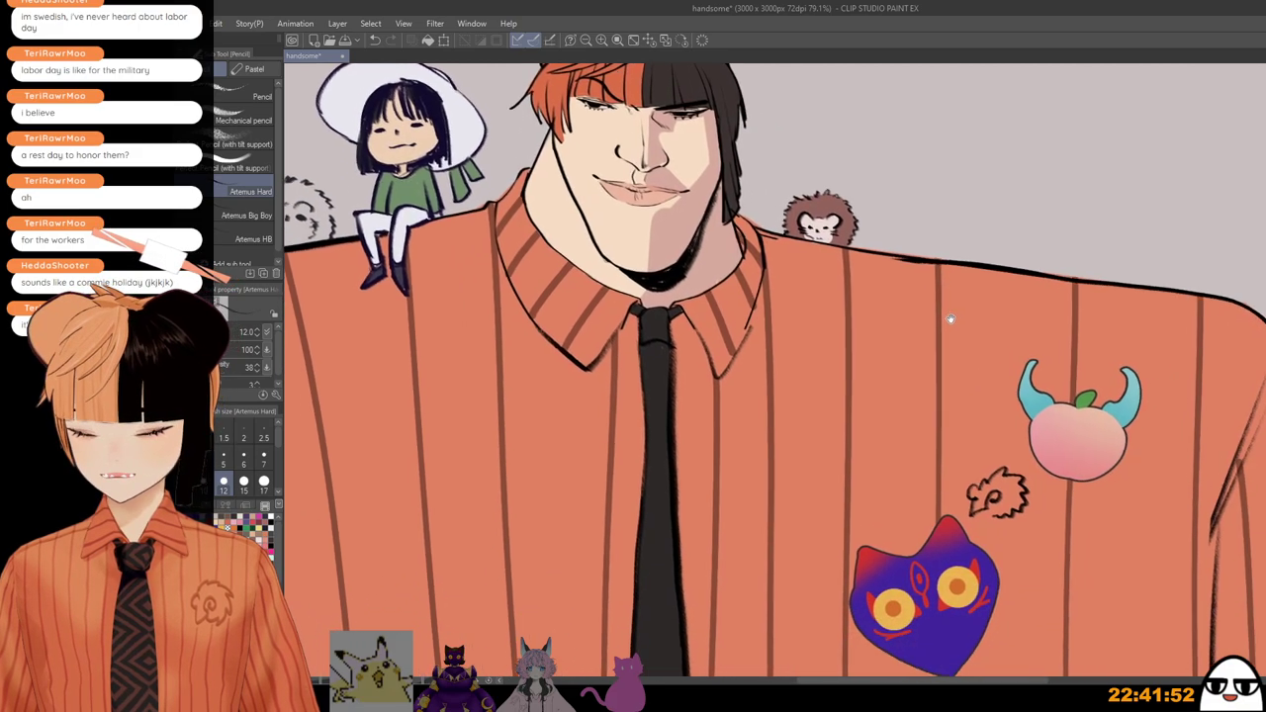
{"action": "scroll", "coordinate": [960, 396], "scroll_direction": "down", "scroll_amount": 2}
{"action": "scroll", "coordinate": [1131, 453], "scroll_direction": "up", "scroll_amount": 3}
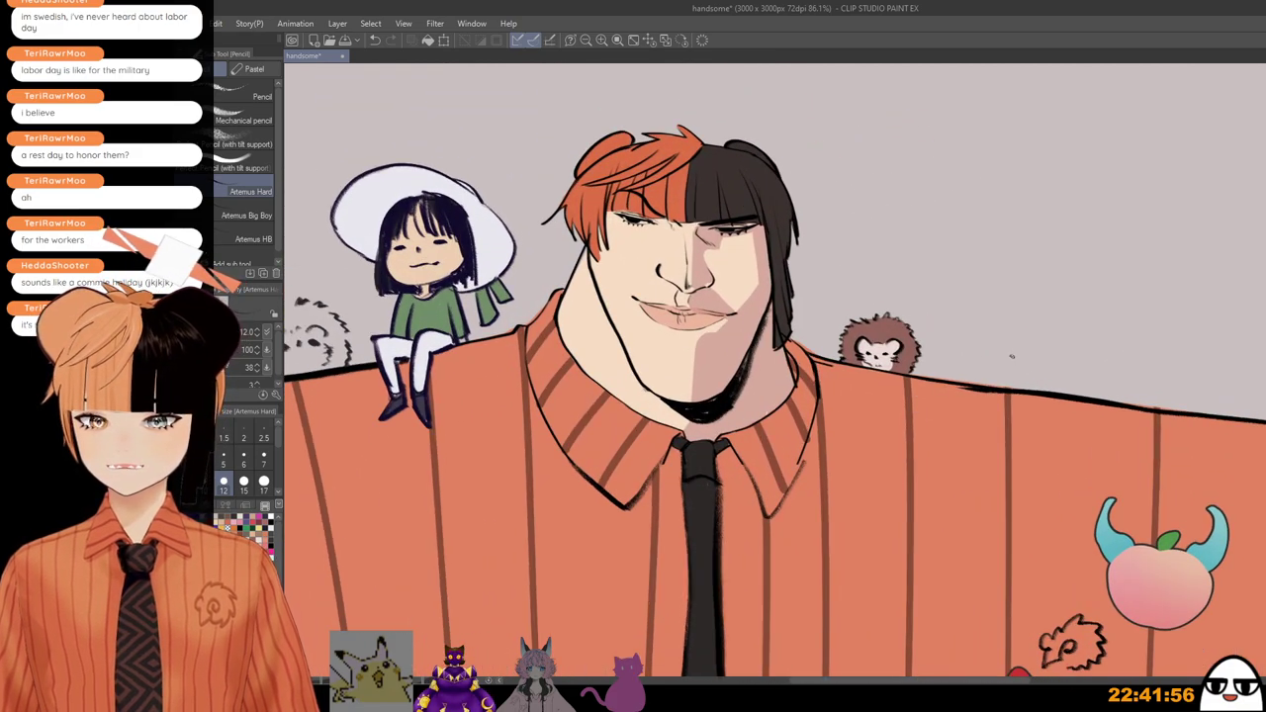
{"action": "left_click", "coordinate": [1008, 355]}
{"action": "scroll", "coordinate": [1034, 356], "scroll_direction": "up", "scroll_amount": 3}
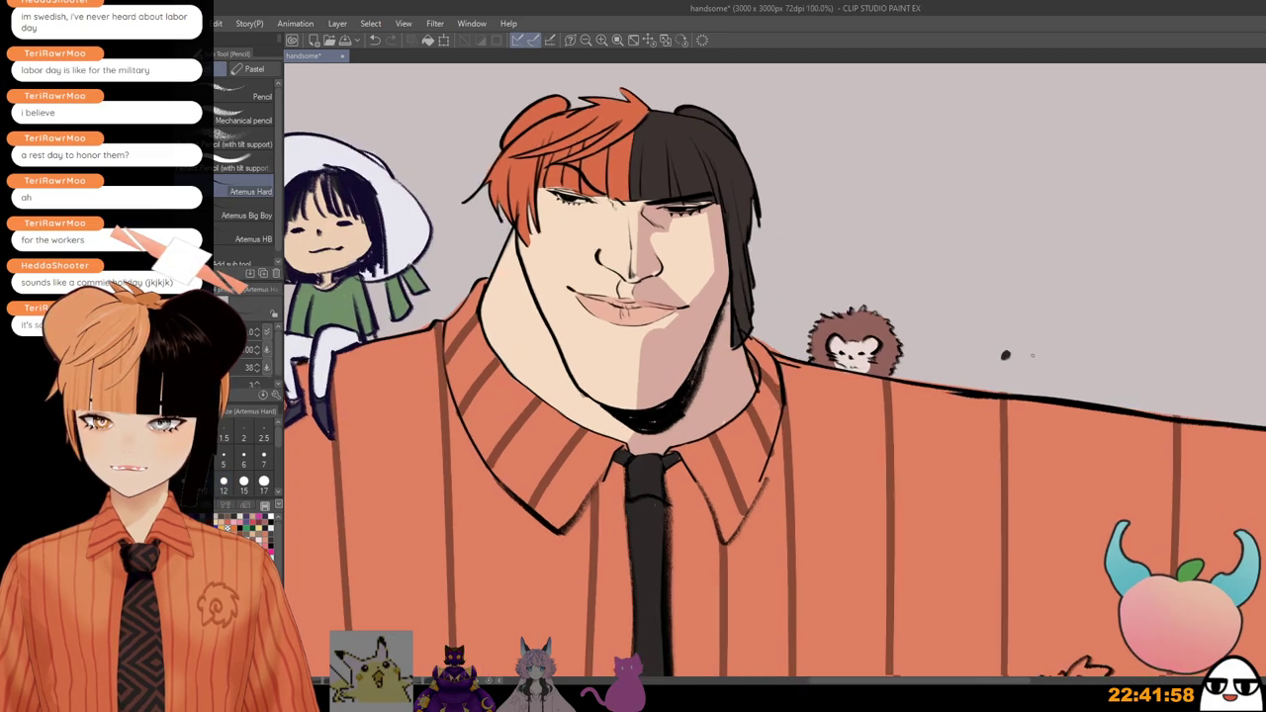
{"action": "left_click", "coordinate": [1053, 357]}
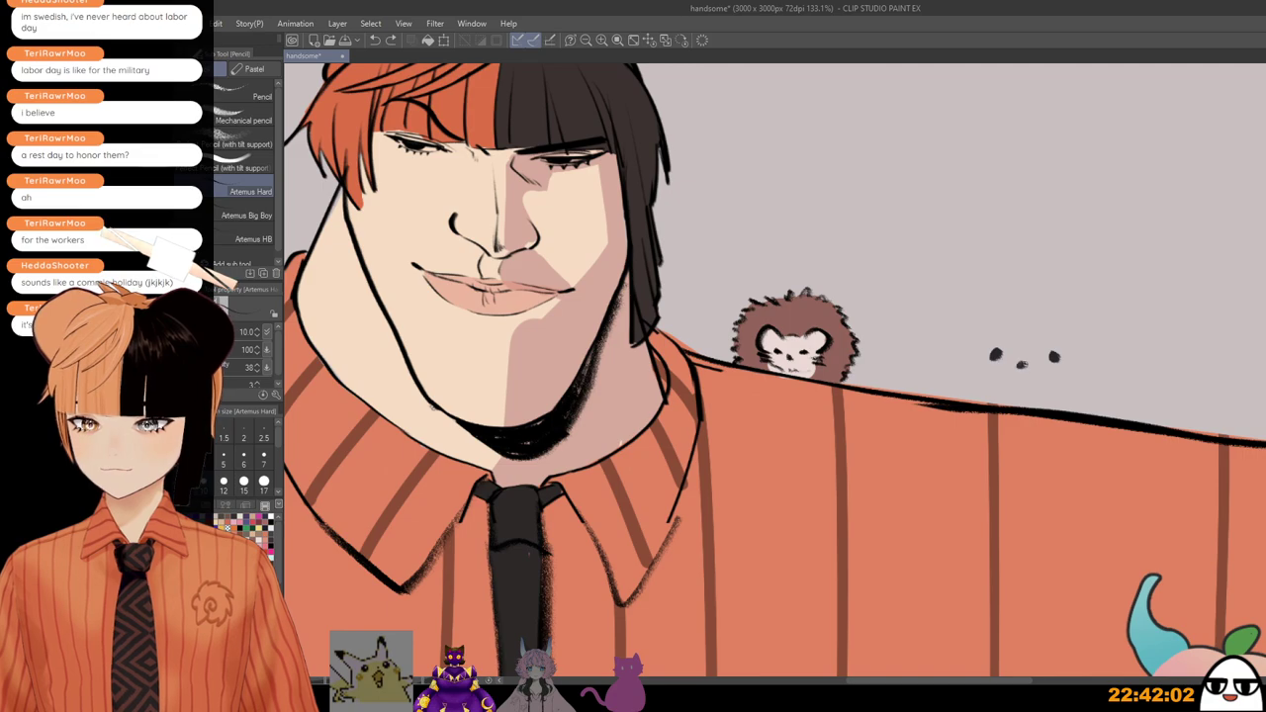
Step: Refine the new hedgehog's nose and draw its rounded ears, forehead tufts and jagged cheek around the eyes
{"action": "scroll", "coordinate": [1055, 357], "scroll_direction": "down", "scroll_amount": 1}
{"action": "left_click_drag", "start_coordinate": [1041, 444], "coordinate": [958, 311]}
{"action": "scroll", "coordinate": [958, 311], "scroll_direction": "down", "scroll_amount": 1}
{"action": "left_click_drag", "start_coordinate": [1007, 363], "coordinate": [984, 448]}
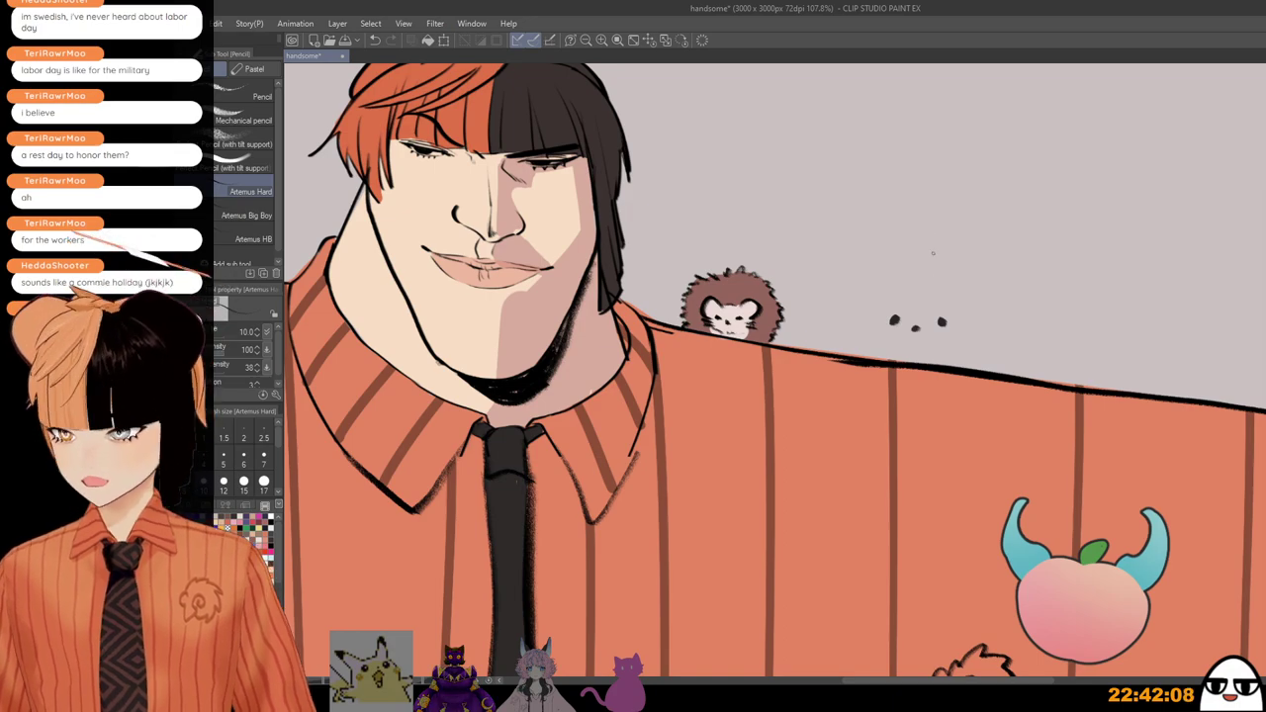
{"action": "scroll", "coordinate": [978, 420], "scroll_direction": "up", "scroll_amount": 1}
{"action": "scroll", "coordinate": [978, 419], "scroll_direction": "down", "scroll_amount": 4}
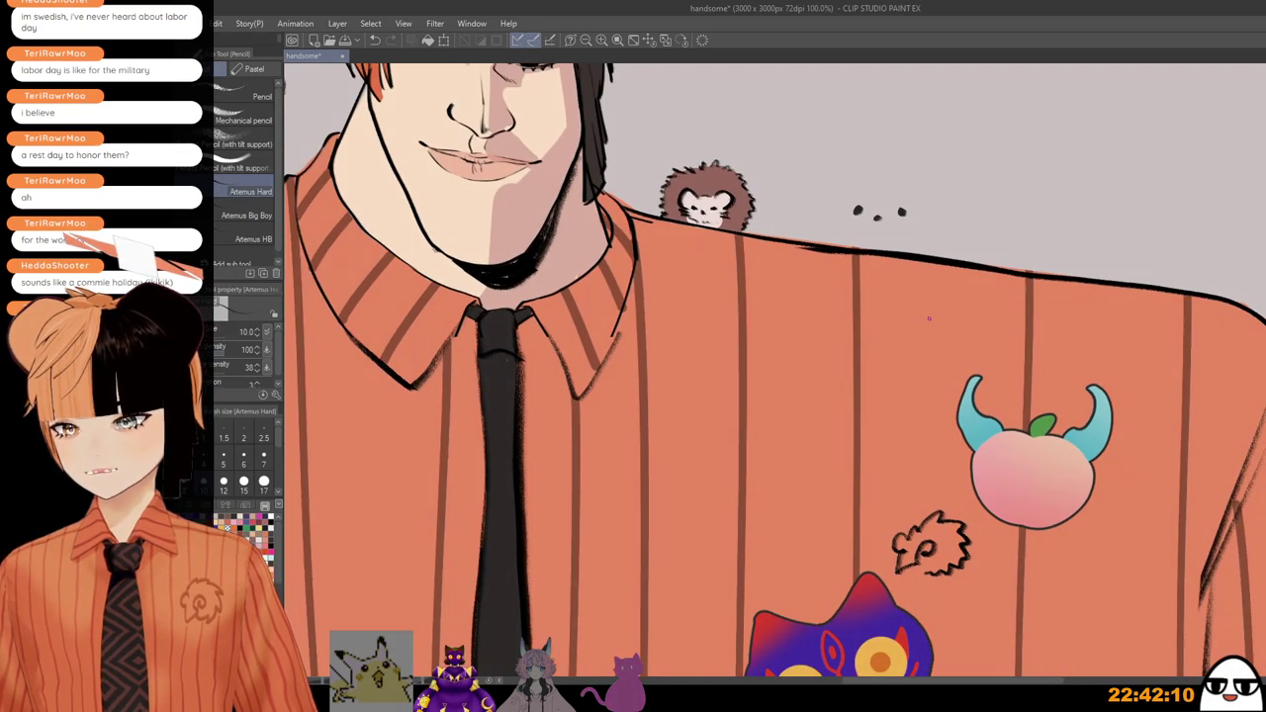
{"action": "scroll", "coordinate": [945, 328], "scroll_direction": "up", "scroll_amount": 6}
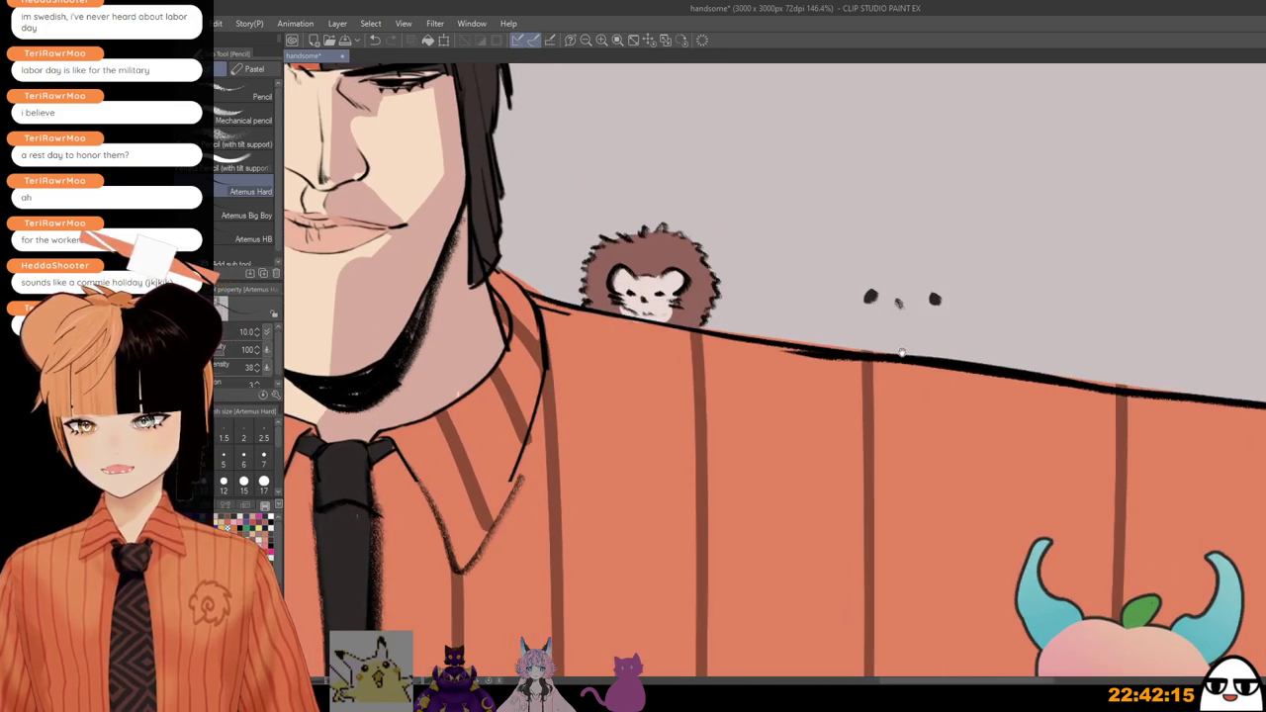
{"action": "scroll", "coordinate": [919, 313], "scroll_direction": "down", "scroll_amount": 1}
{"action": "left_click_drag", "start_coordinate": [923, 370], "coordinate": [941, 394]}
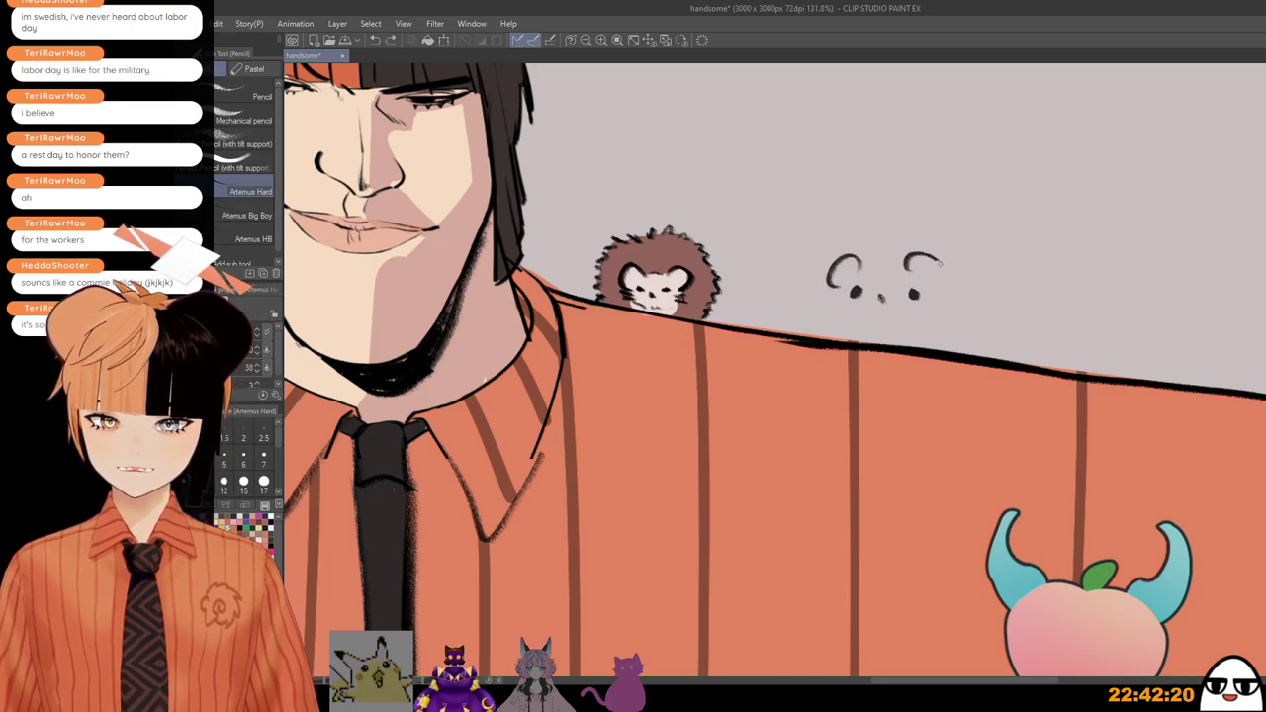
{"action": "left_click_drag", "start_coordinate": [895, 269], "coordinate": [833, 294]}
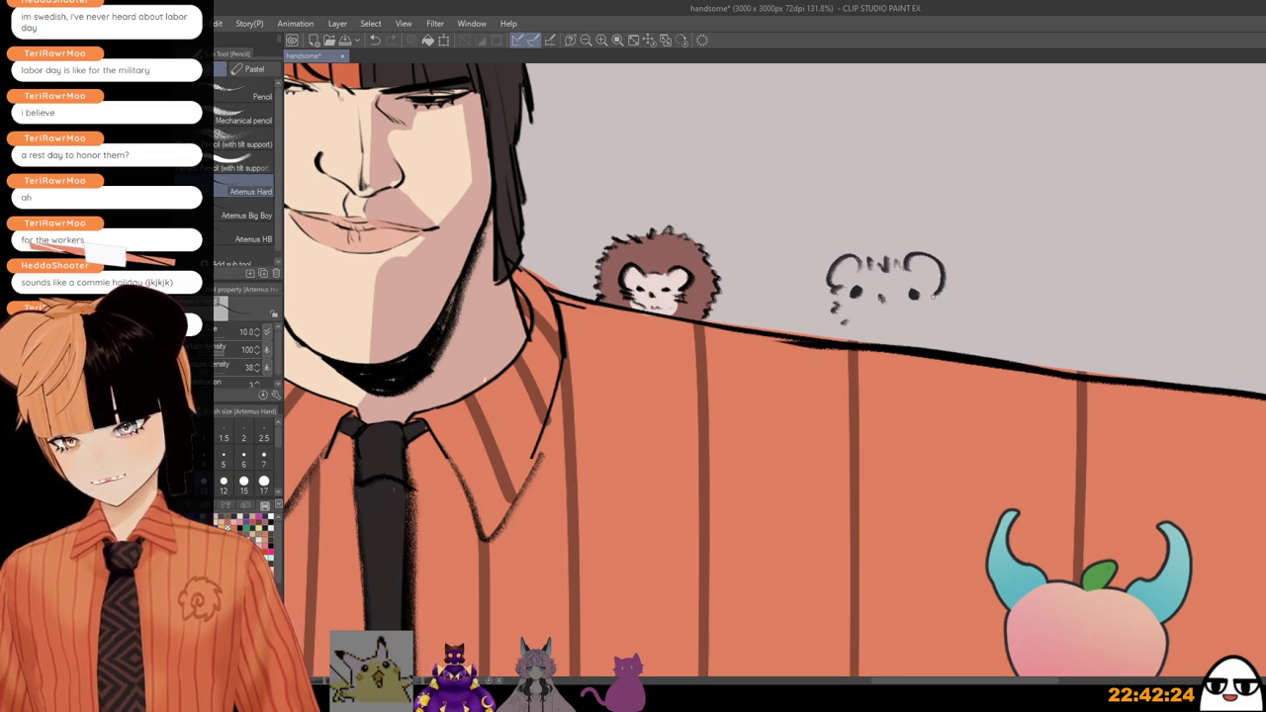
Step: Redraw the hedgehog's jagged cheeks at brush size 12 and surround its face with a ring of spikes down to the shoulder
{"action": "key", "text": "ctrl+z"}
{"action": "key", "text": "ctrl+z"}
{"action": "key", "text": "bracketright"}
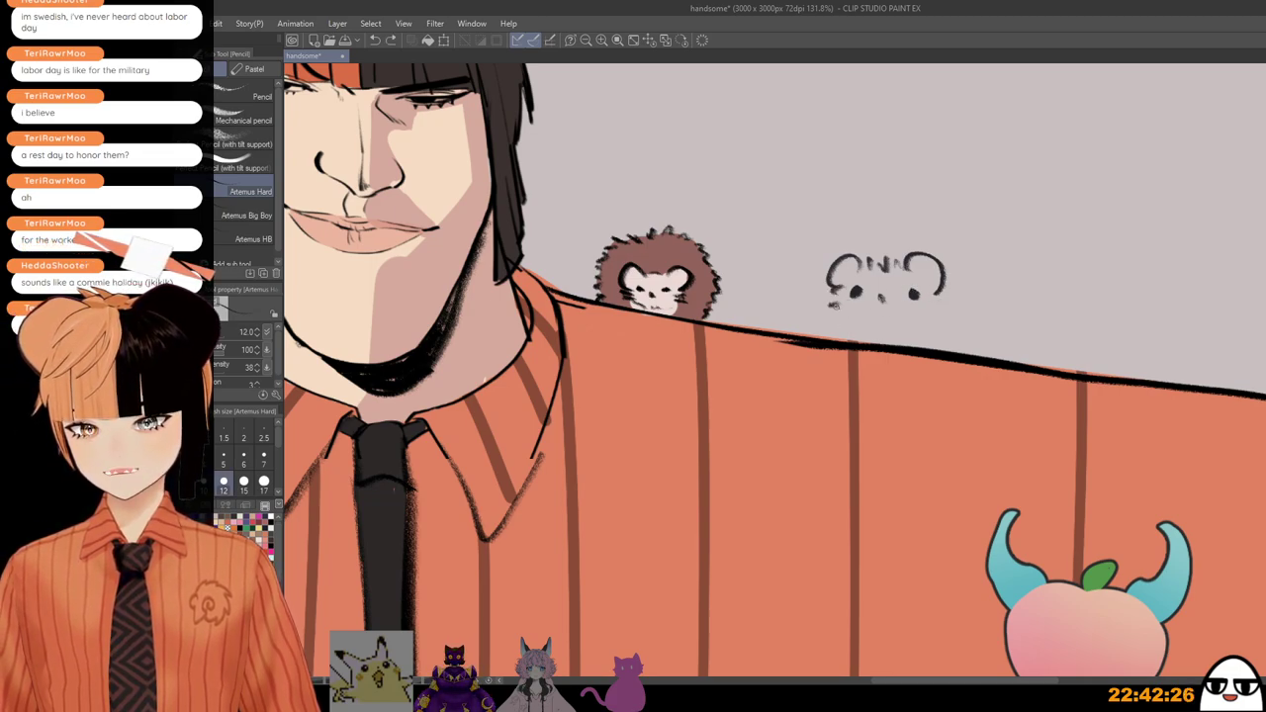
{"action": "key", "text": "ctrl+z"}
{"action": "key", "text": "ctrl+z"}
{"action": "mouse_move", "coordinate": [833, 294]}
{"action": "left_mouse_down"}
{"action": "mouse_move", "coordinate": [831, 331]}
{"action": "mouse_move", "coordinate": [843, 330]}
{"action": "left_mouse_up"}
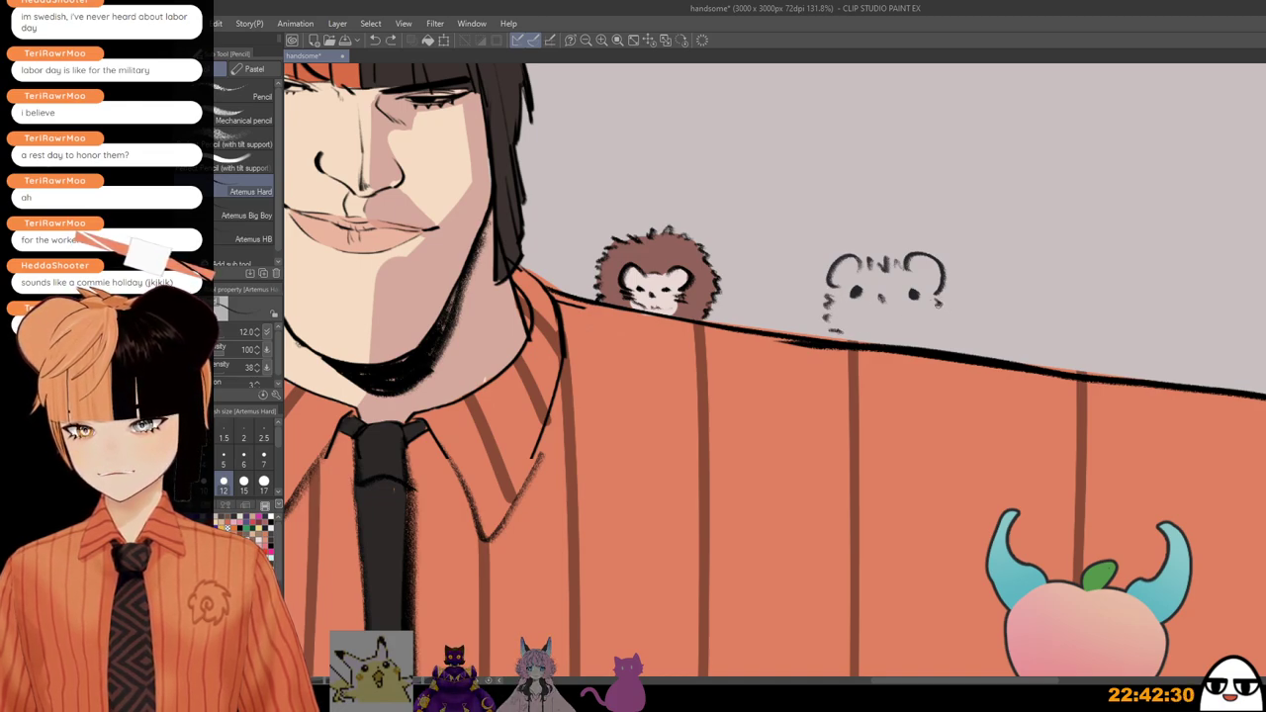
{"action": "mouse_move", "coordinate": [810, 263]}
{"action": "left_mouse_down"}
{"action": "mouse_move", "coordinate": [806, 327]}
{"action": "mouse_move", "coordinate": [825, 244]}
{"action": "mouse_move", "coordinate": [871, 226]}
{"action": "mouse_move", "coordinate": [965, 253]}
{"action": "left_mouse_up"}
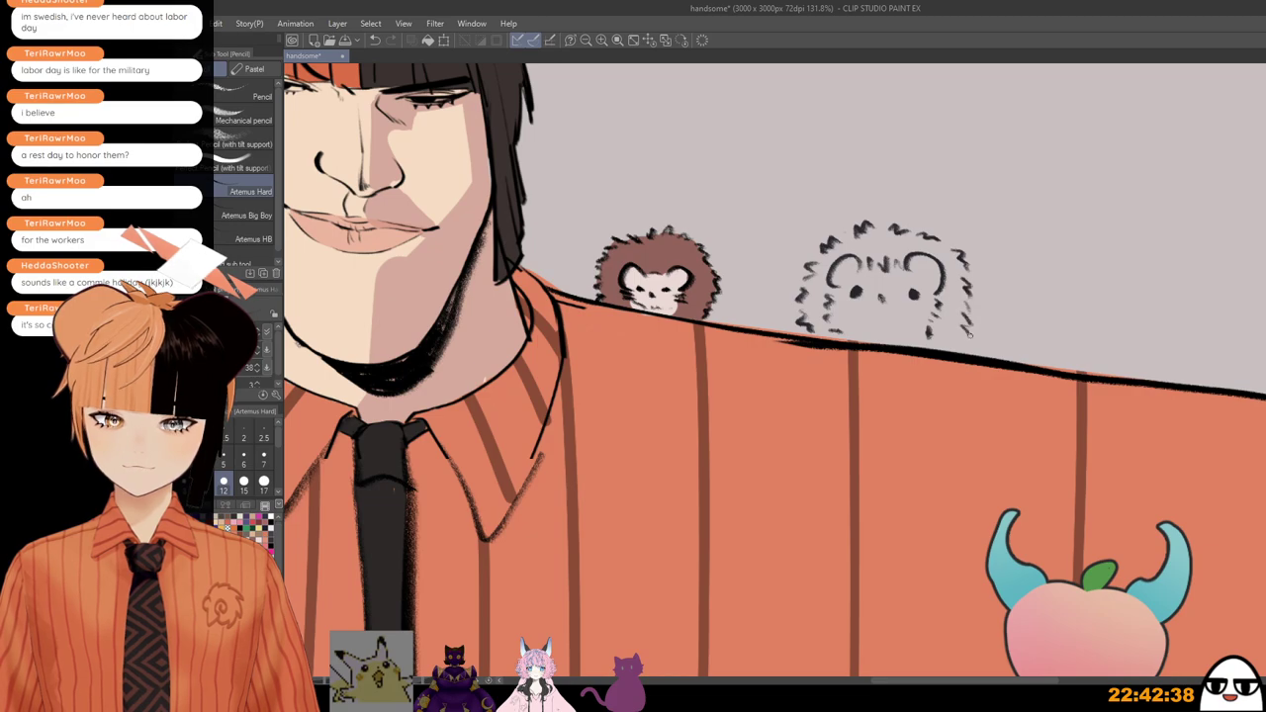
Step: Sketch a third hedgehog's face with ears, fringe, eyes and nose between the pink cat and the horned girl on the forearm
{"action": "scroll", "coordinate": [951, 376], "scroll_direction": "down", "scroll_amount": 3}
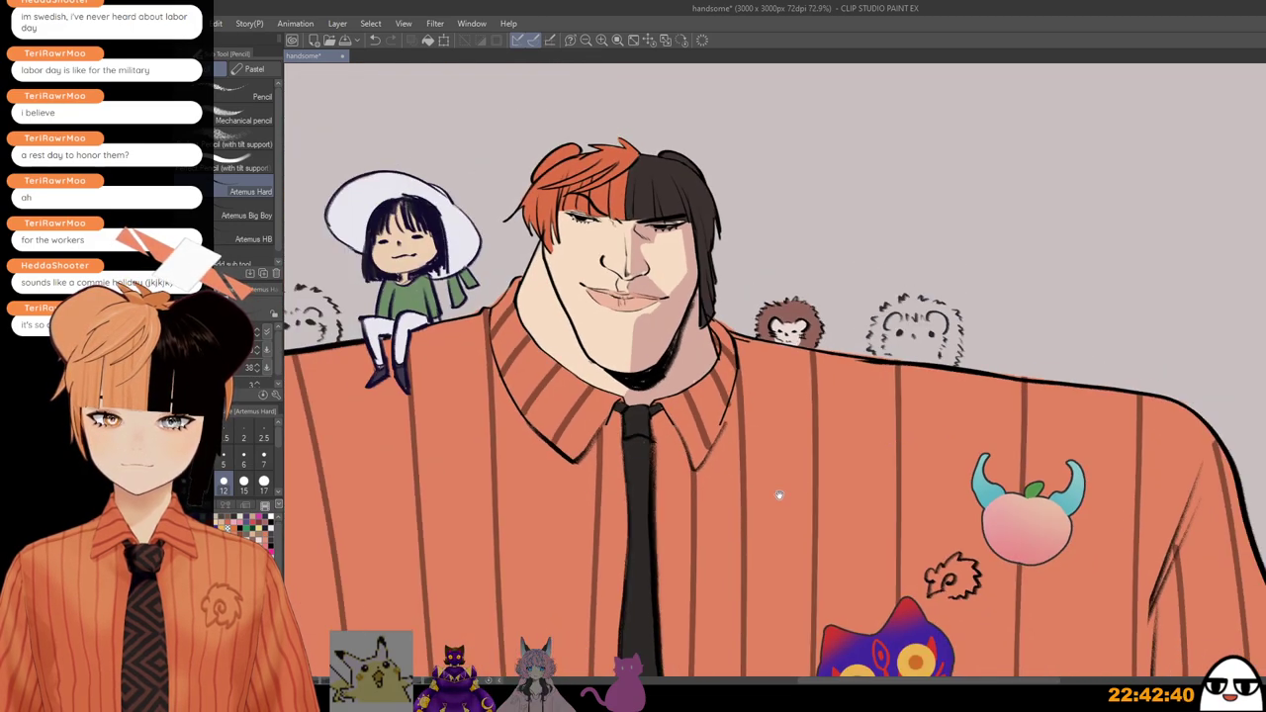
{"action": "left_click_drag", "start_coordinate": [779, 494], "coordinate": [840, 408]}
{"action": "scroll", "coordinate": [973, 390], "scroll_direction": "down", "scroll_amount": 1}
{"action": "left_click_drag", "start_coordinate": [973, 390], "coordinate": [887, 149]}
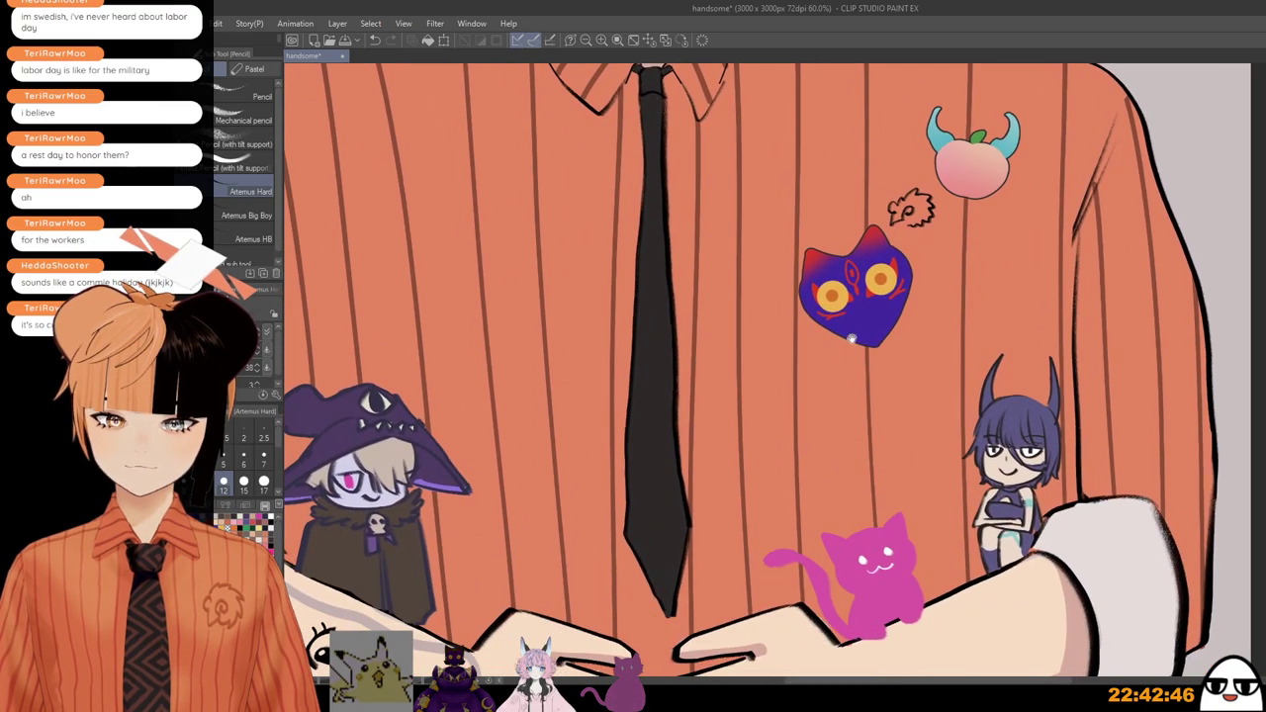
{"action": "scroll", "coordinate": [850, 340], "scroll_direction": "up", "scroll_amount": 4}
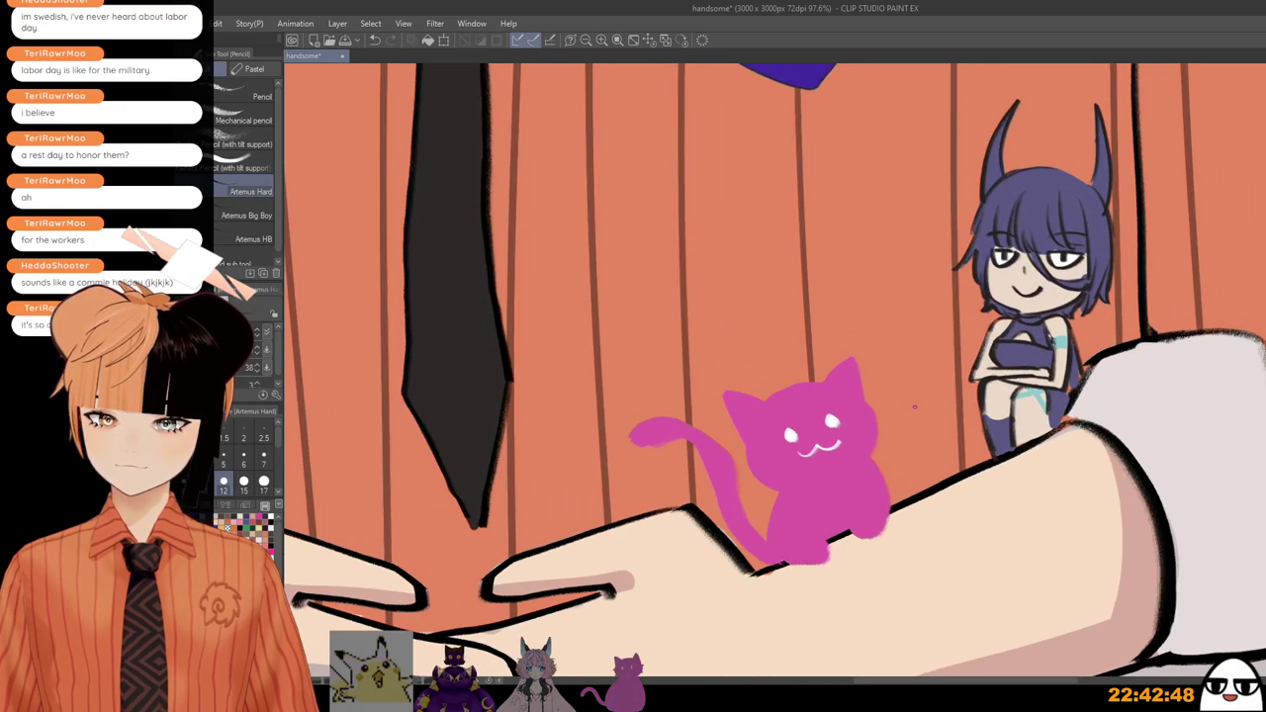
{"action": "mouse_move", "coordinate": [906, 397]}
{"action": "left_mouse_down"}
{"action": "mouse_move", "coordinate": [907, 426]}
{"action": "mouse_move", "coordinate": [926, 402]}
{"action": "mouse_move", "coordinate": [887, 429]}
{"action": "left_mouse_up"}
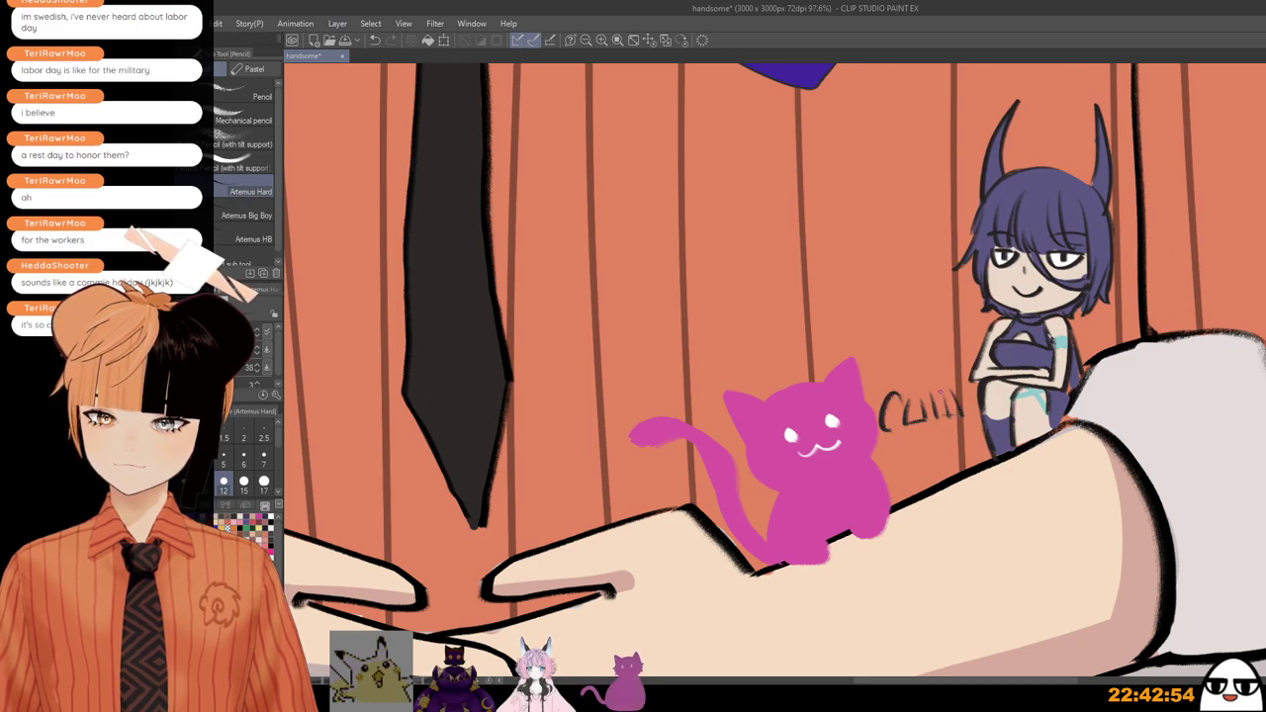
{"action": "left_click_drag", "start_coordinate": [956, 384], "coordinate": [970, 419]}
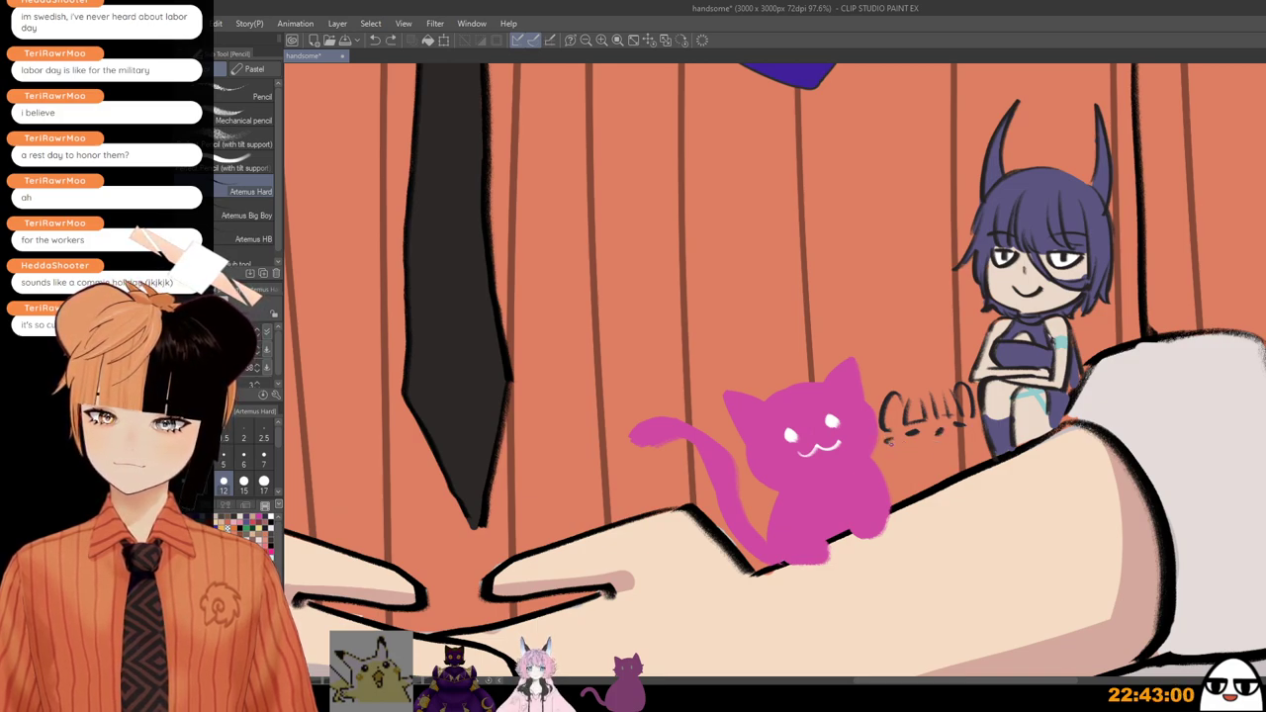
Step: Add jagged cheeks to the hedgehog beside the pink cat and draw spikes above its head
{"action": "left_click_drag", "start_coordinate": [972, 424], "coordinate": [976, 439]}
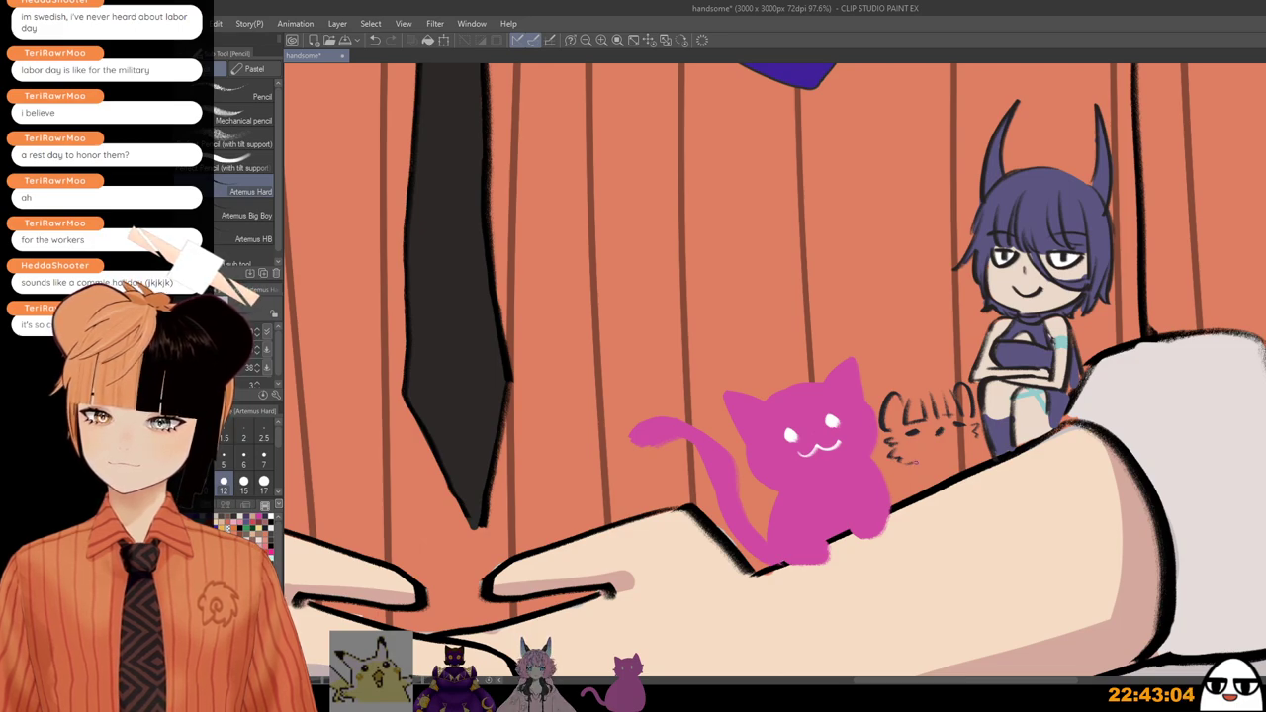
{"action": "key", "text": "ctrl+z"}
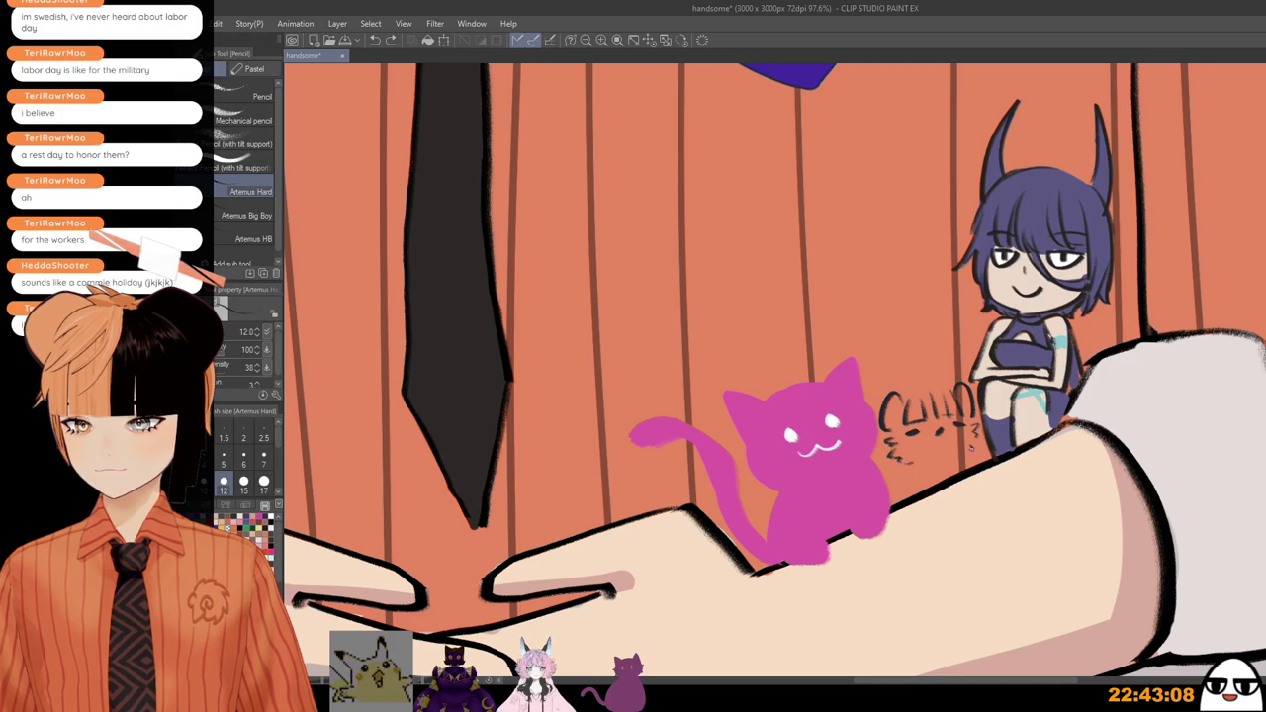
{"action": "left_click_drag", "start_coordinate": [972, 454], "coordinate": [966, 468]}
{"action": "left_click_drag", "start_coordinate": [895, 370], "coordinate": [953, 361]}
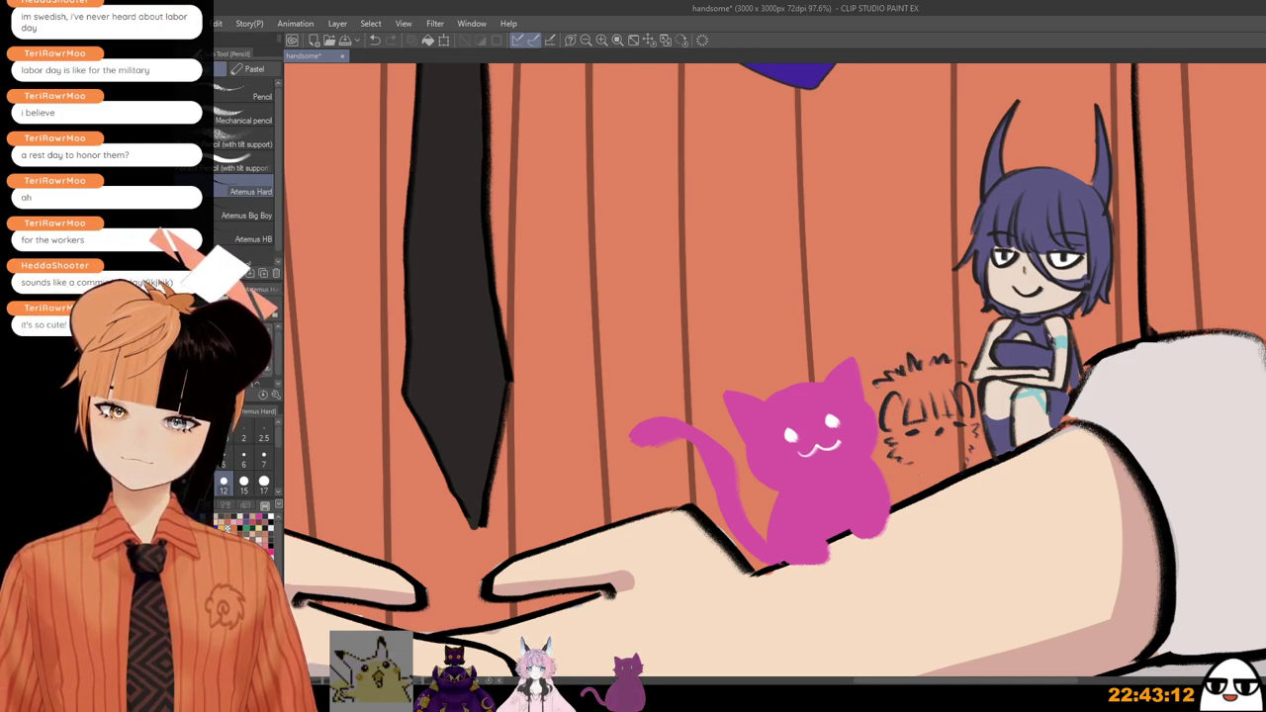
Step: Examine the three new hedgehog sketches within the whole illustration, from the forearms up to the shoulders
{"action": "scroll", "coordinate": [970, 395], "scroll_direction": "down", "scroll_amount": 1}
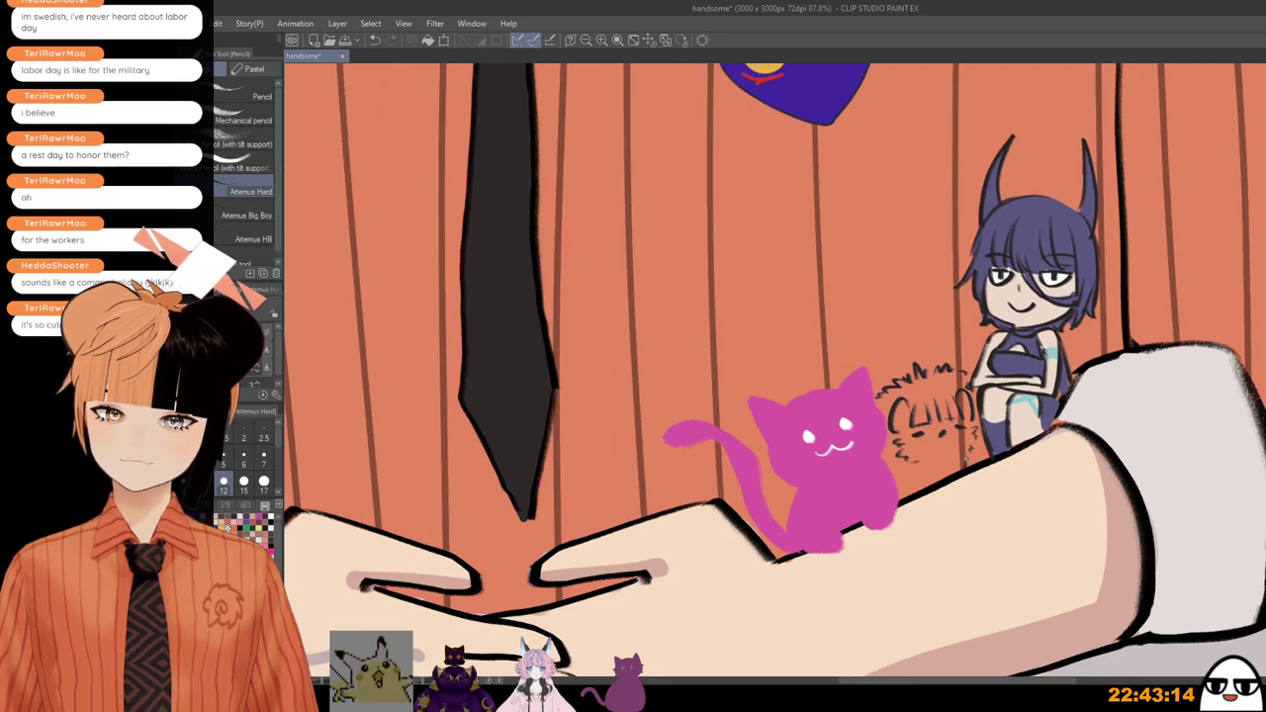
{"action": "scroll", "coordinate": [771, 376], "scroll_direction": "down", "scroll_amount": 3}
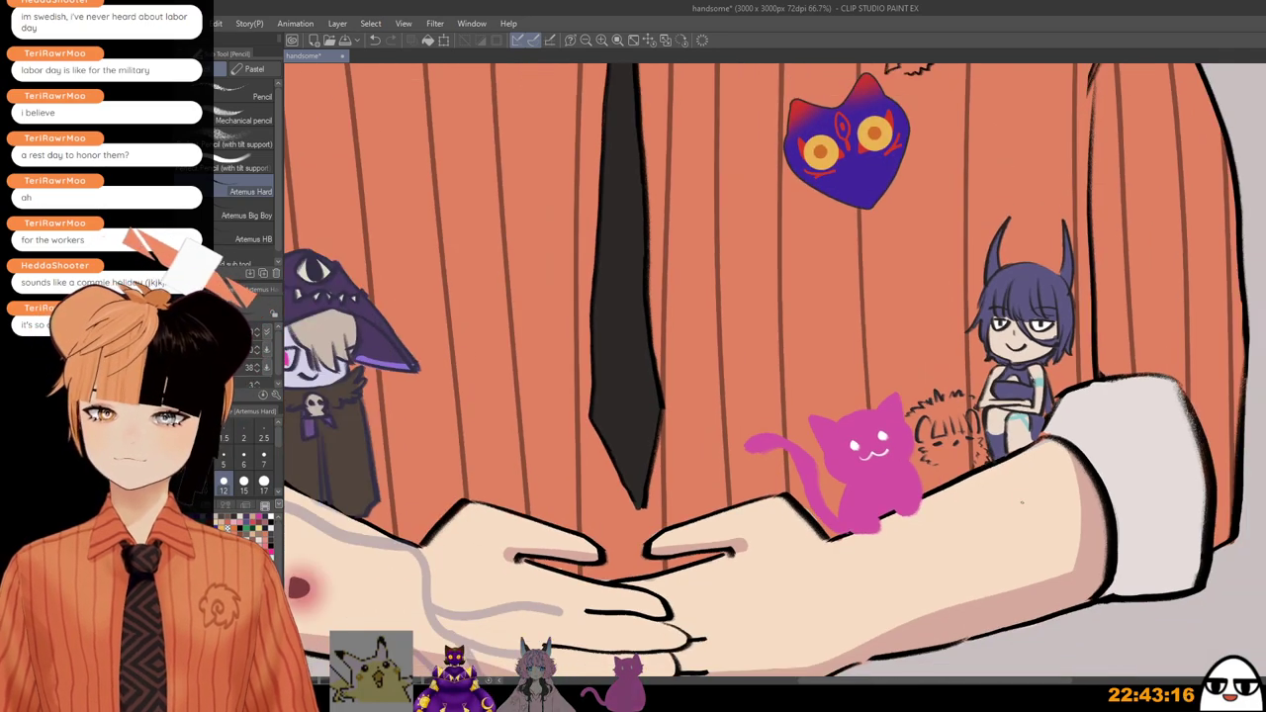
{"action": "scroll", "coordinate": [903, 453], "scroll_direction": "down", "scroll_amount": 1}
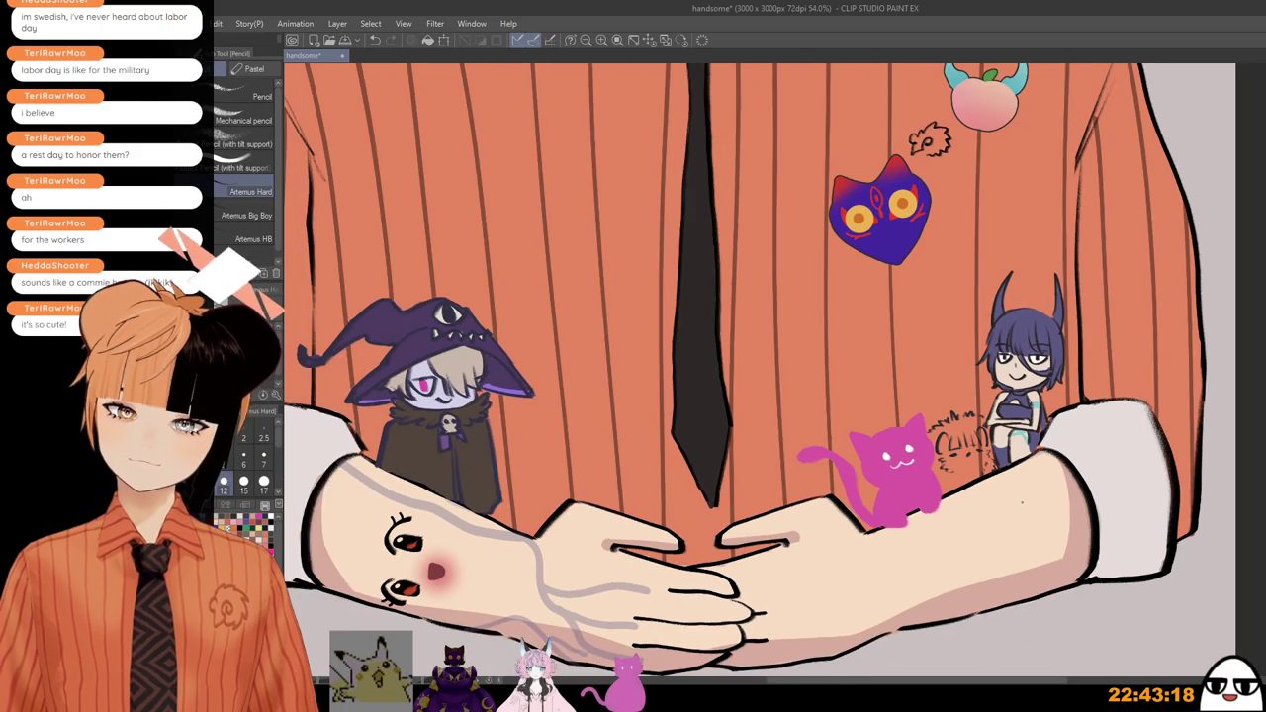
{"action": "scroll", "coordinate": [902, 453], "scroll_direction": "down", "scroll_amount": 3}
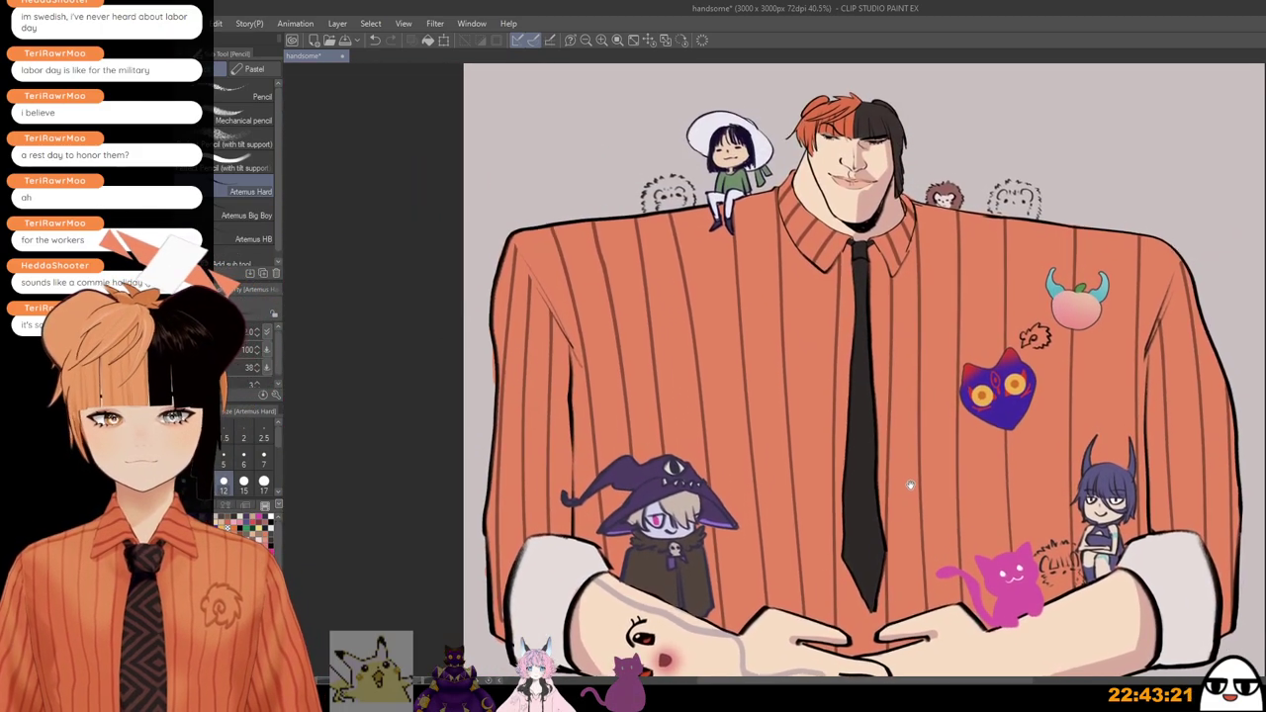
{"action": "mouse_move", "coordinate": [910, 484]}
{"action": "left_mouse_down"}
{"action": "mouse_move", "coordinate": [887, 440]}
{"action": "mouse_move", "coordinate": [917, 499]}
{"action": "left_mouse_up"}
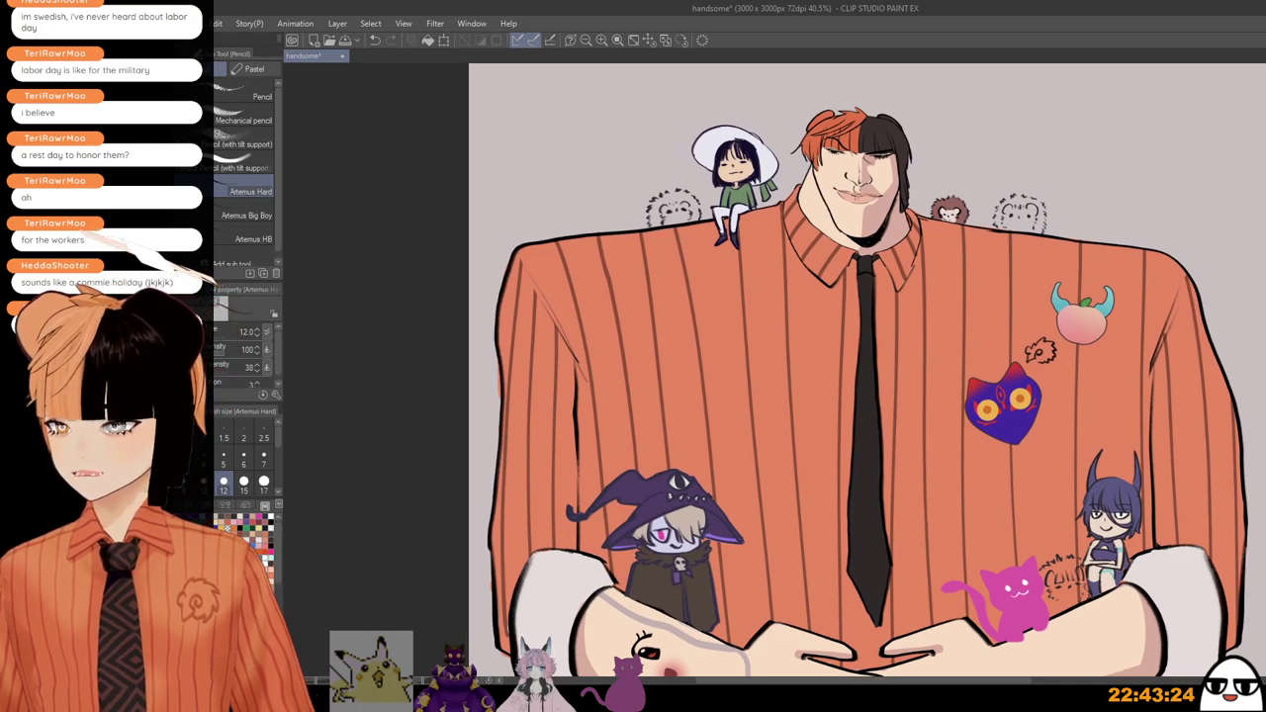
{"action": "left_click_drag", "start_coordinate": [970, 370], "coordinate": [1072, 432]}
{"action": "scroll", "coordinate": [856, 288], "scroll_direction": "up", "scroll_amount": 2}
{"action": "scroll", "coordinate": [856, 287], "scroll_direction": "up", "scroll_amount": 1}
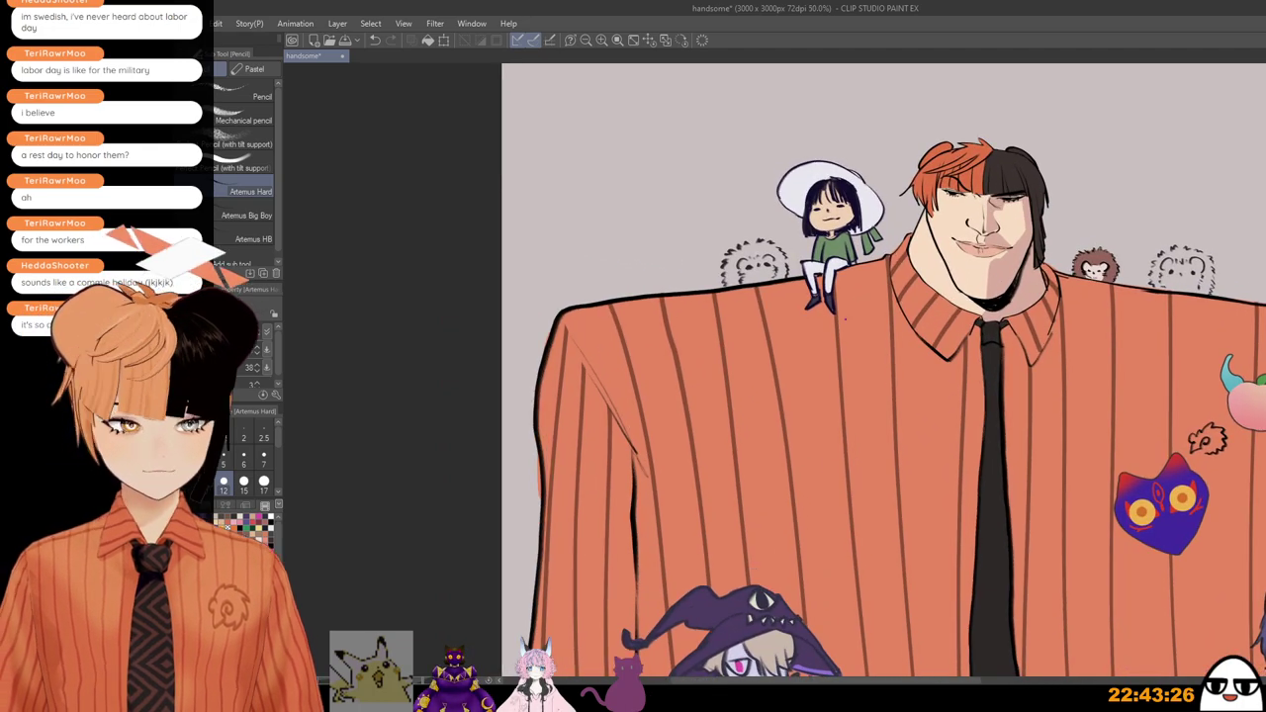
Step: Colour the hedgehog beside the girl in the white hat with a pale face and purple spikes
{"action": "left_click_drag", "start_coordinate": [810, 376], "coordinate": [863, 418]}
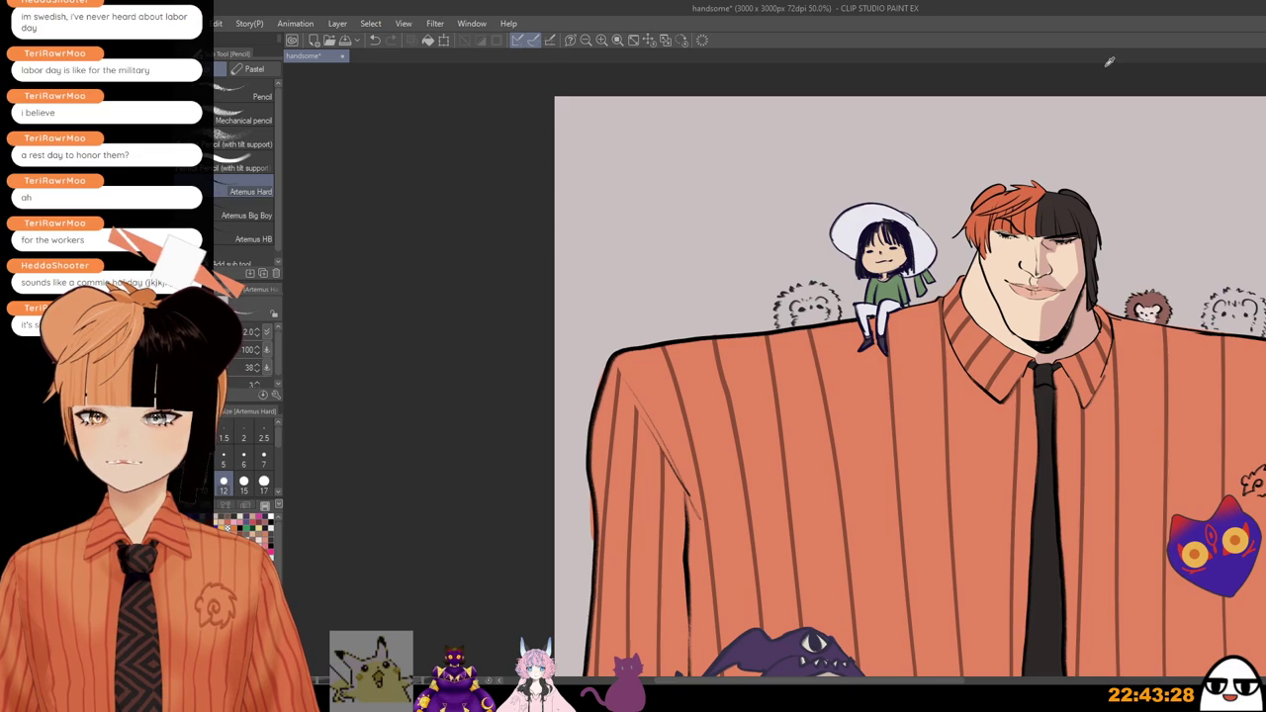
{"action": "scroll", "coordinate": [818, 300], "scroll_direction": "up", "scroll_amount": 2}
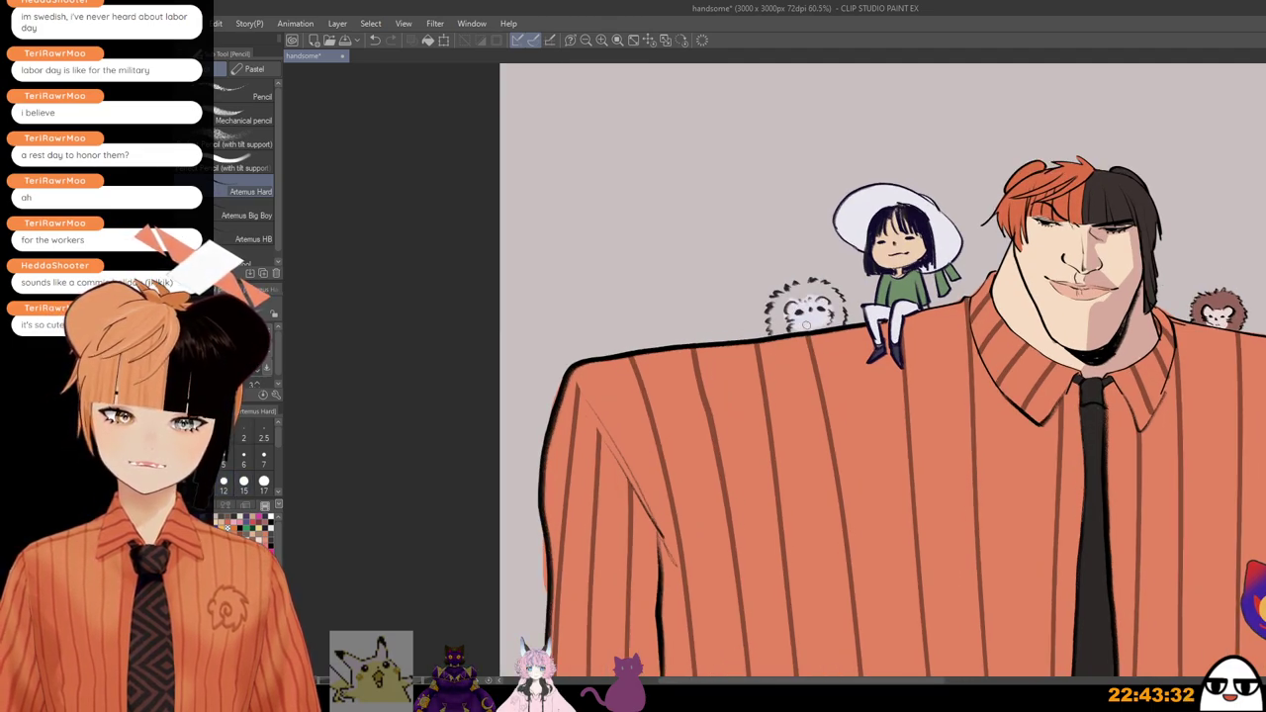
{"action": "scroll", "coordinate": [880, 266], "scroll_direction": "up", "scroll_amount": 1}
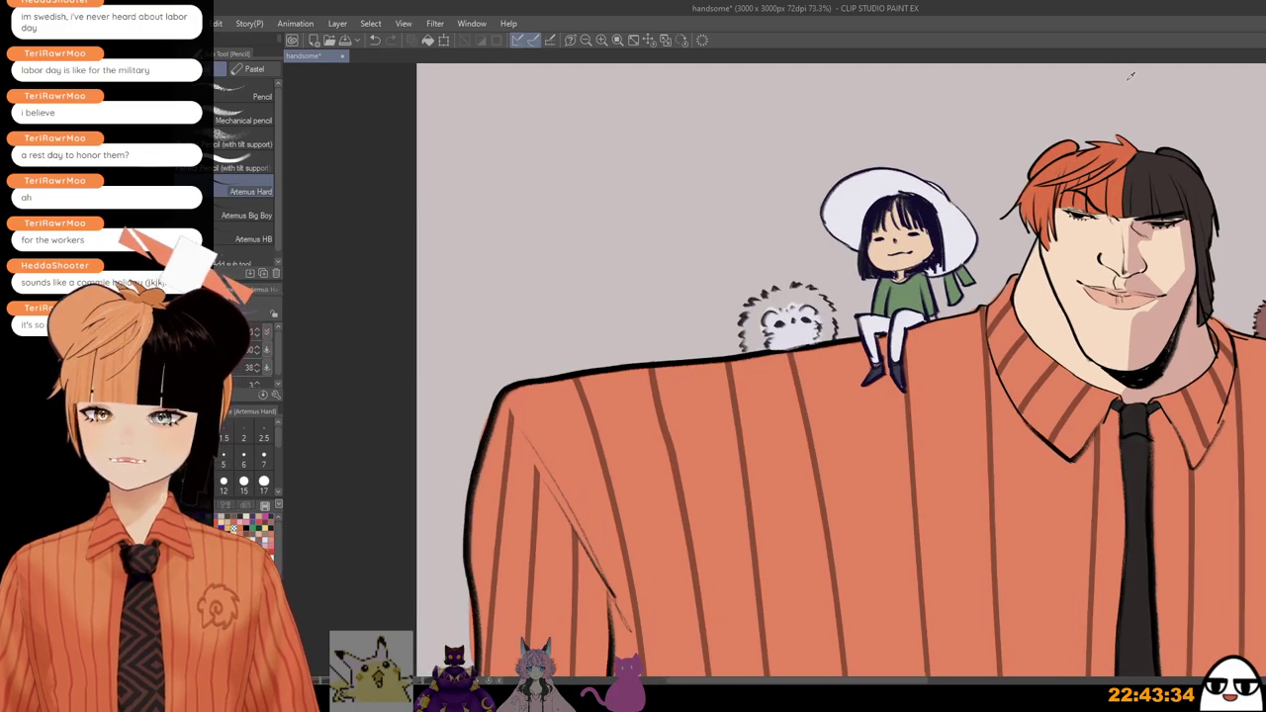
{"action": "scroll", "coordinate": [737, 351], "scroll_direction": "up", "scroll_amount": 2}
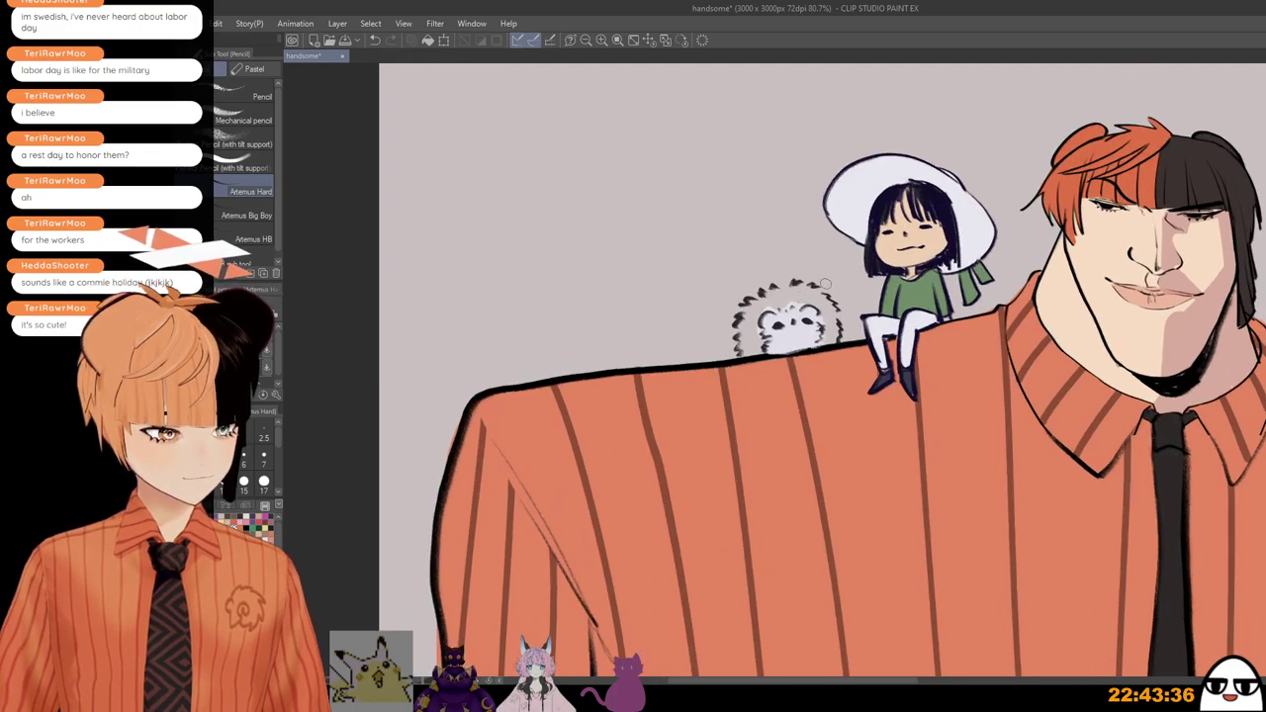
{"action": "mouse_move", "coordinate": [737, 353]}
{"action": "left_mouse_down"}
{"action": "mouse_move", "coordinate": [718, 364]}
{"action": "mouse_move", "coordinate": [757, 295]}
{"action": "mouse_move", "coordinate": [782, 285]}
{"action": "left_mouse_up"}
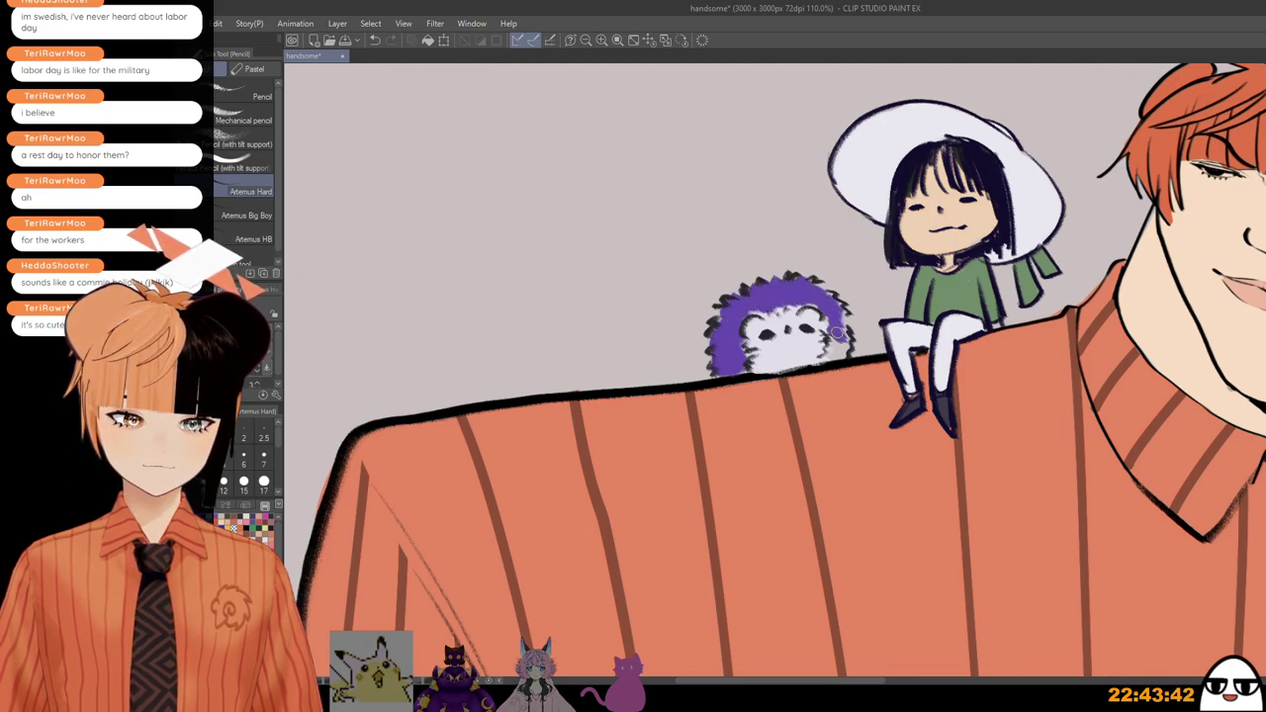
{"action": "mouse_move", "coordinate": [834, 361]}
{"action": "left_mouse_down"}
{"action": "mouse_move", "coordinate": [841, 307]}
{"action": "mouse_move", "coordinate": [782, 307]}
{"action": "left_mouse_up"}
Step: Fill the face and ears of the uncoloured hedgehog on the opposite shoulder with pale lavender-white
{"action": "key", "text": "ctrl+minus"}
{"action": "key", "text": "ctrl+minus"}
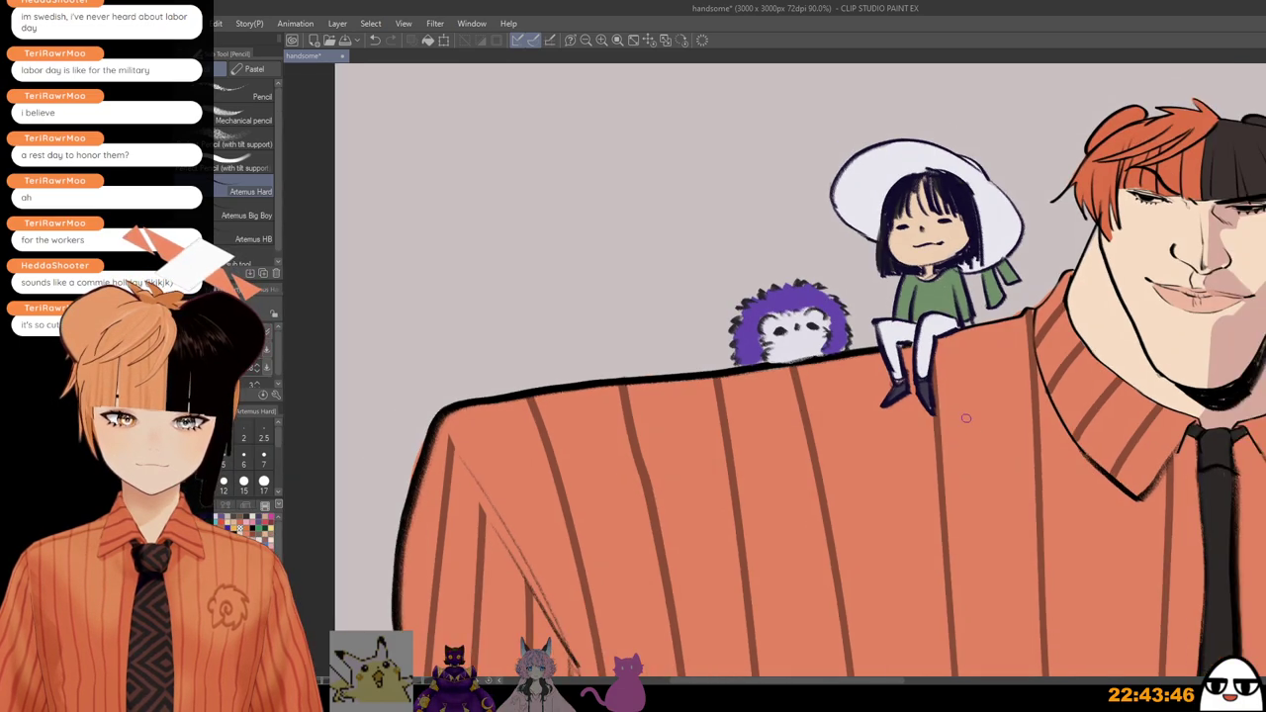
{"action": "left_click_drag", "start_coordinate": [972, 480], "coordinate": [401, 484]}
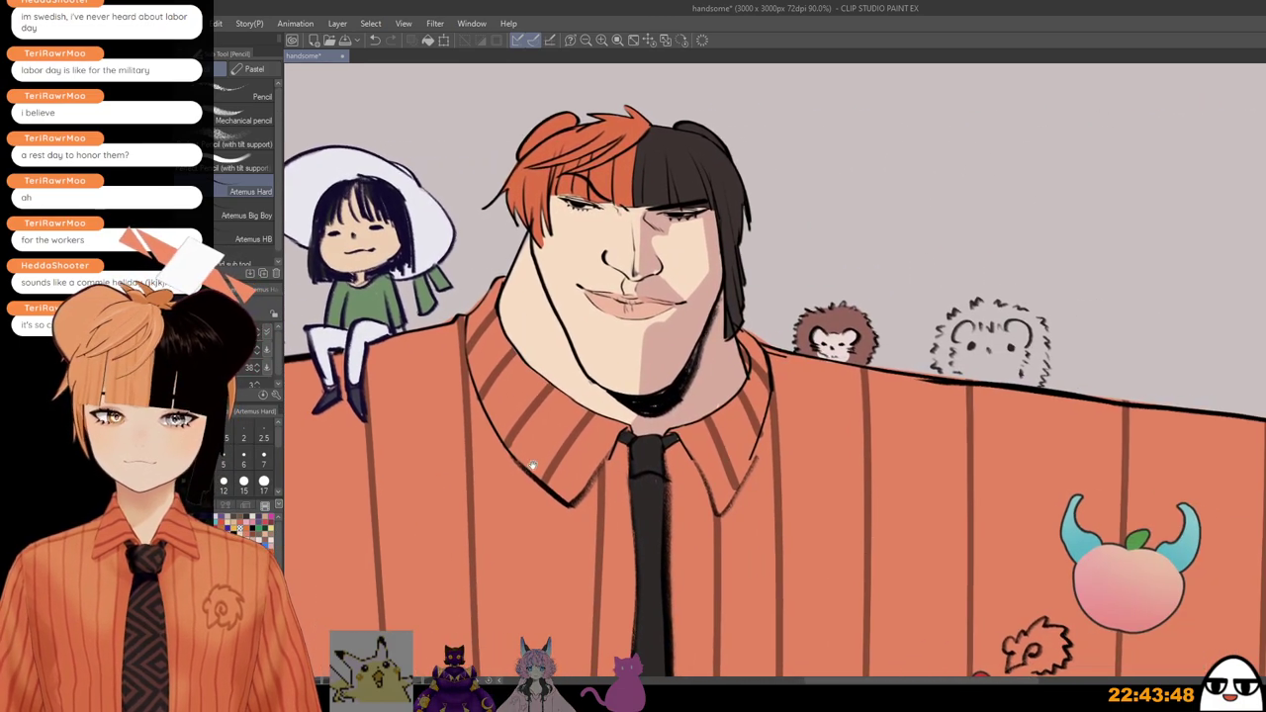
{"action": "left_click_drag", "start_coordinate": [396, 383], "coordinate": [711, 349]}
{"action": "left_click", "coordinate": [544, 318], "text": "alt"}
{"action": "left_click_drag", "start_coordinate": [821, 366], "coordinate": [495, 365]}
{"action": "key", "text": "ctrl+plus"}
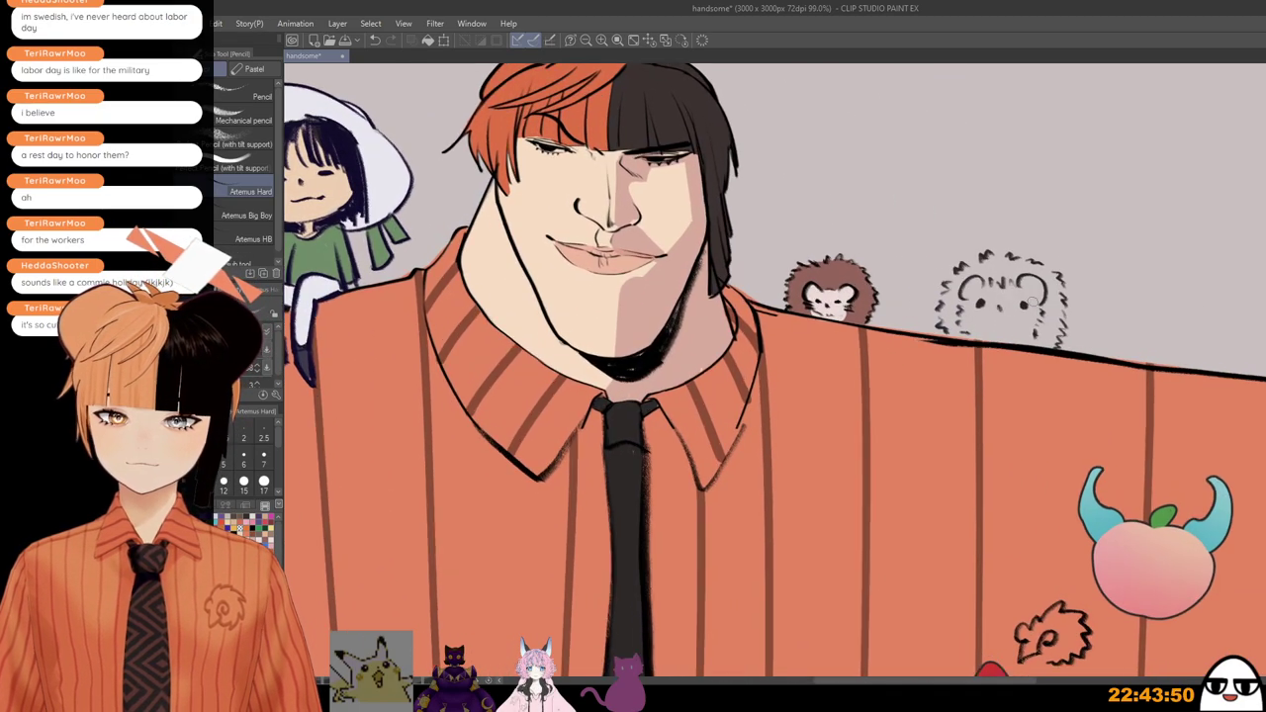
{"action": "left_click_drag", "start_coordinate": [973, 281], "coordinate": [976, 305]}
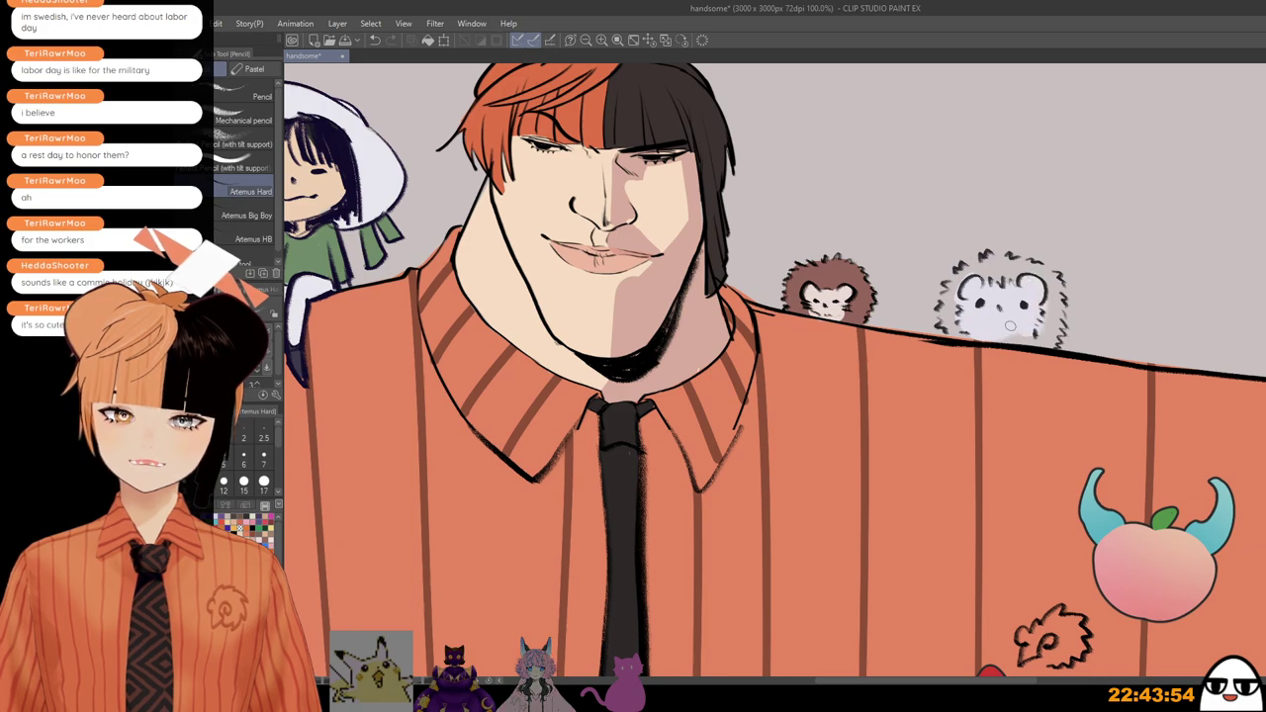
Step: Fill the spikes around the pale-faced hedgehog beside the brown one with the same purple as the first hedgehog
{"action": "scroll", "coordinate": [616, 373], "scroll_direction": "left", "scroll_amount": 5}
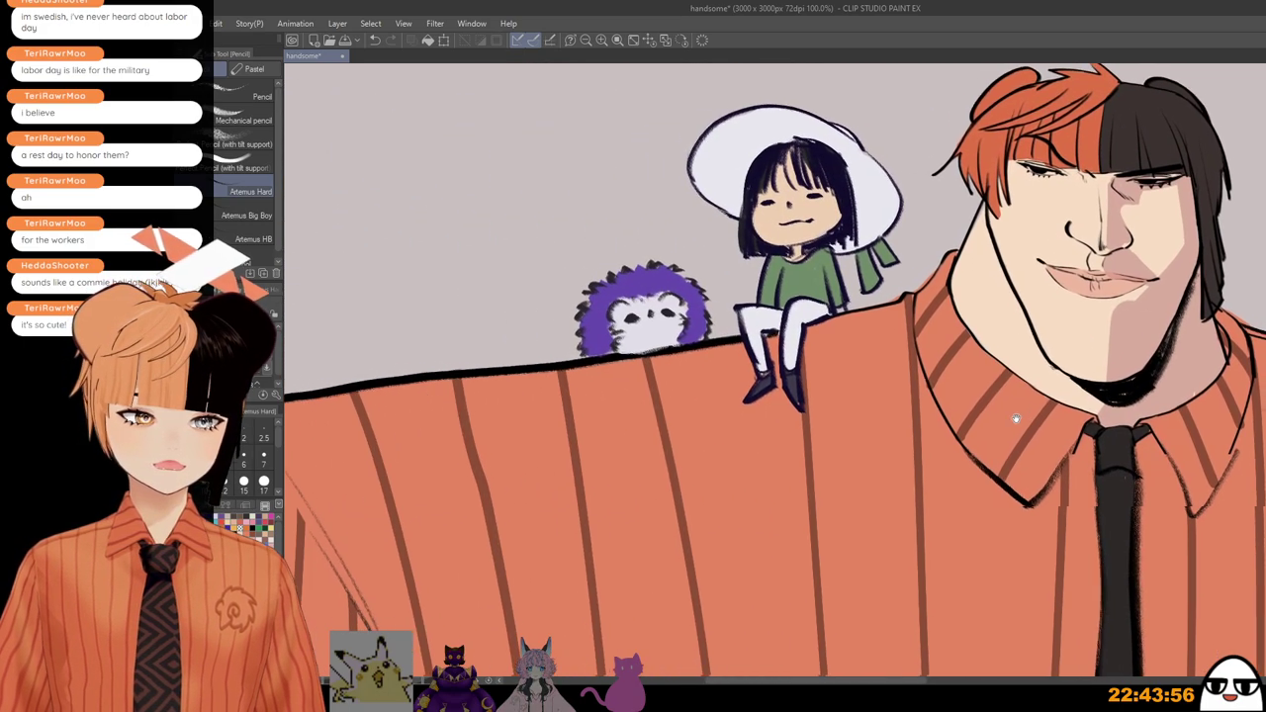
{"action": "left_click_drag", "start_coordinate": [1065, 436], "coordinate": [622, 396]}
{"action": "scroll", "coordinate": [1009, 298], "scroll_direction": "up", "scroll_amount": 3}
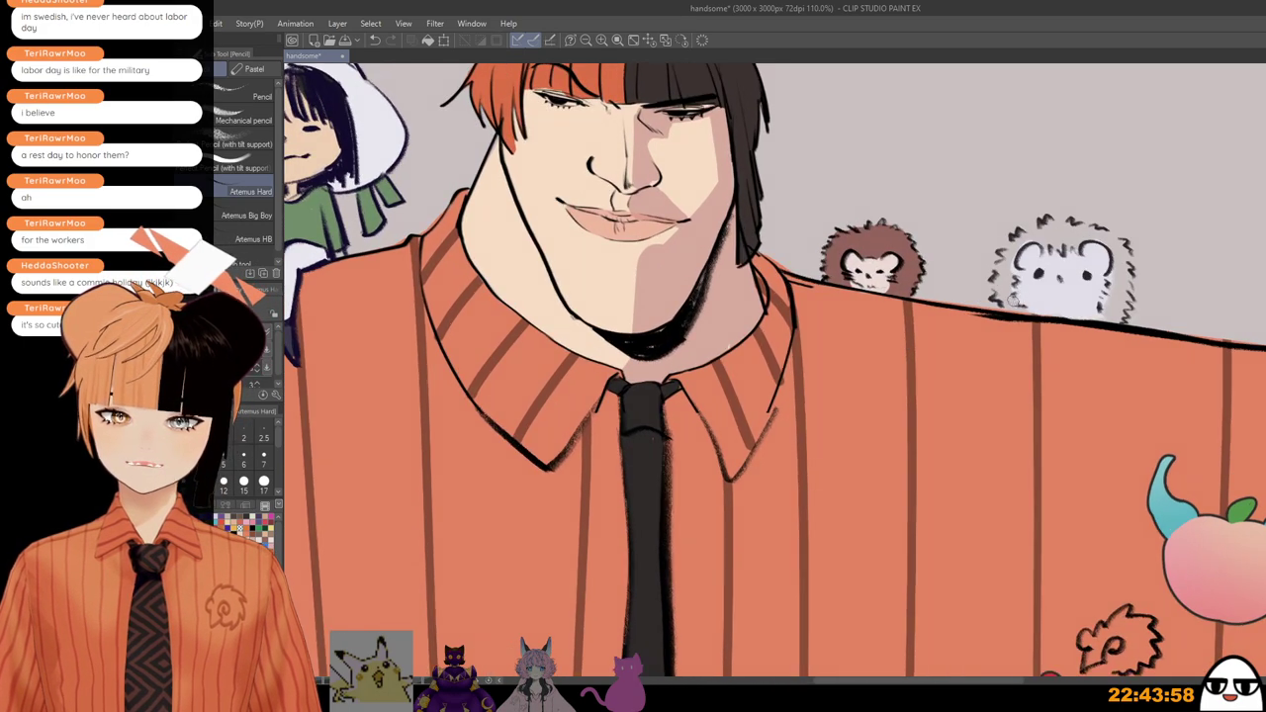
{"action": "mouse_move", "coordinate": [1022, 308]}
{"action": "left_mouse_down"}
{"action": "mouse_move", "coordinate": [1003, 300]}
{"action": "mouse_move", "coordinate": [1005, 255]}
{"action": "mouse_move", "coordinate": [1017, 230]}
{"action": "mouse_move", "coordinate": [1048, 216]}
{"action": "mouse_move", "coordinate": [1069, 234]}
{"action": "mouse_move", "coordinate": [1054, 266]}
{"action": "mouse_move", "coordinate": [1036, 268]}
{"action": "mouse_move", "coordinate": [1045, 315]}
{"action": "mouse_move", "coordinate": [1024, 337]}
{"action": "mouse_move", "coordinate": [1044, 351]}
{"action": "left_mouse_up"}
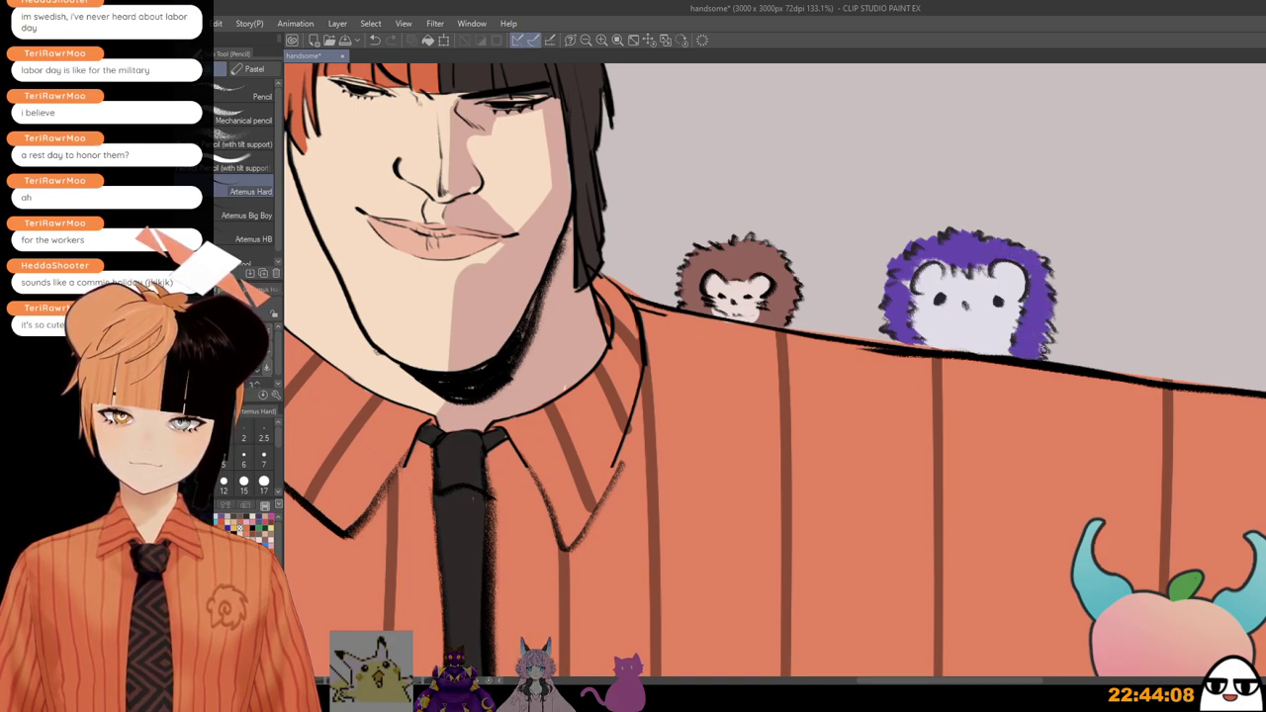
Step: Paint the face and body of the forearm hedgehog between the pink cat and the horned girl cream, down to the arm
{"action": "scroll", "coordinate": [1036, 339], "scroll_direction": "down", "scroll_amount": 5}
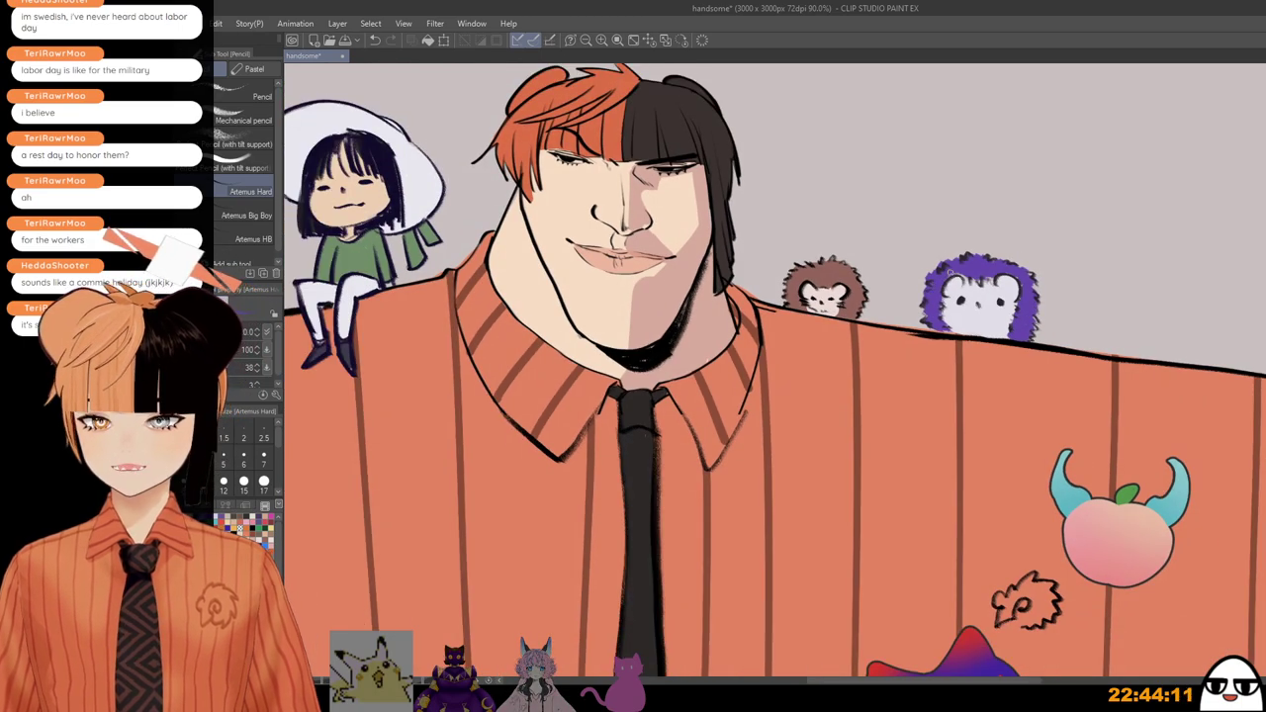
{"action": "scroll", "coordinate": [990, 272], "scroll_direction": "down", "scroll_amount": 1}
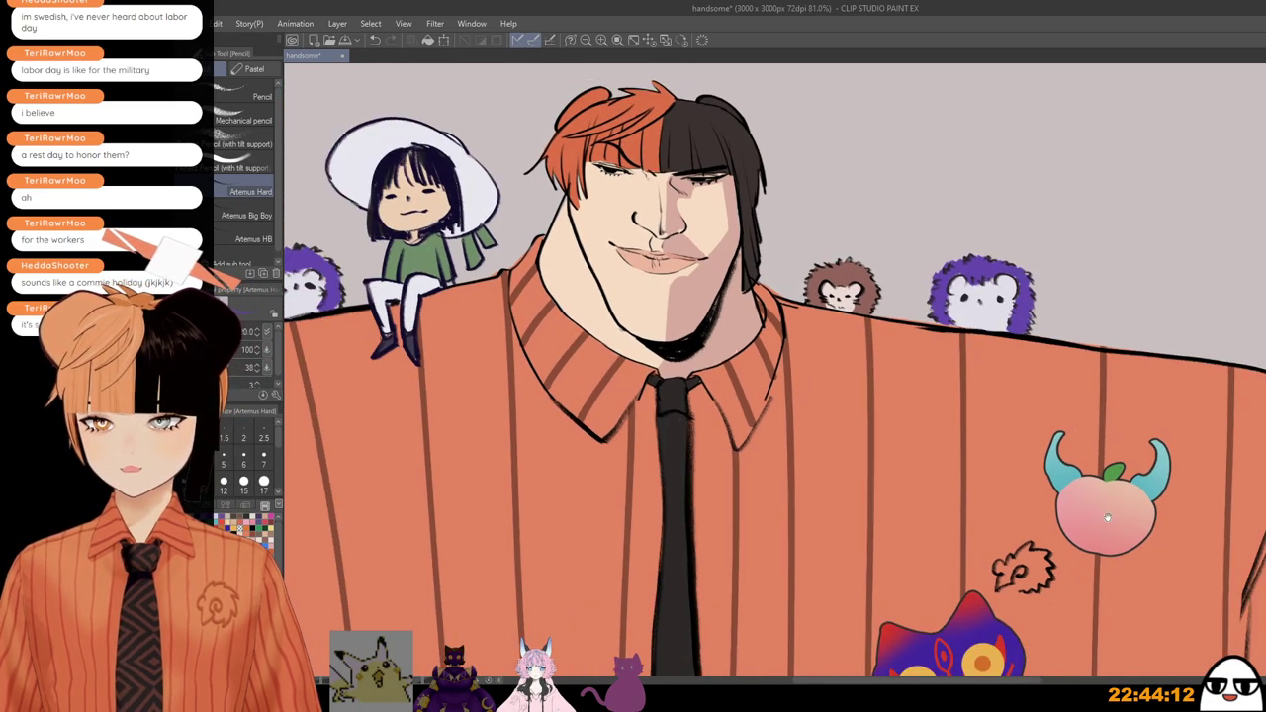
{"action": "left_click_drag", "start_coordinate": [1082, 652], "coordinate": [953, 310]}
{"action": "left_click_drag", "start_coordinate": [989, 675], "coordinate": [914, 381]}
{"action": "scroll", "coordinate": [917, 377], "scroll_direction": "up", "scroll_amount": 2}
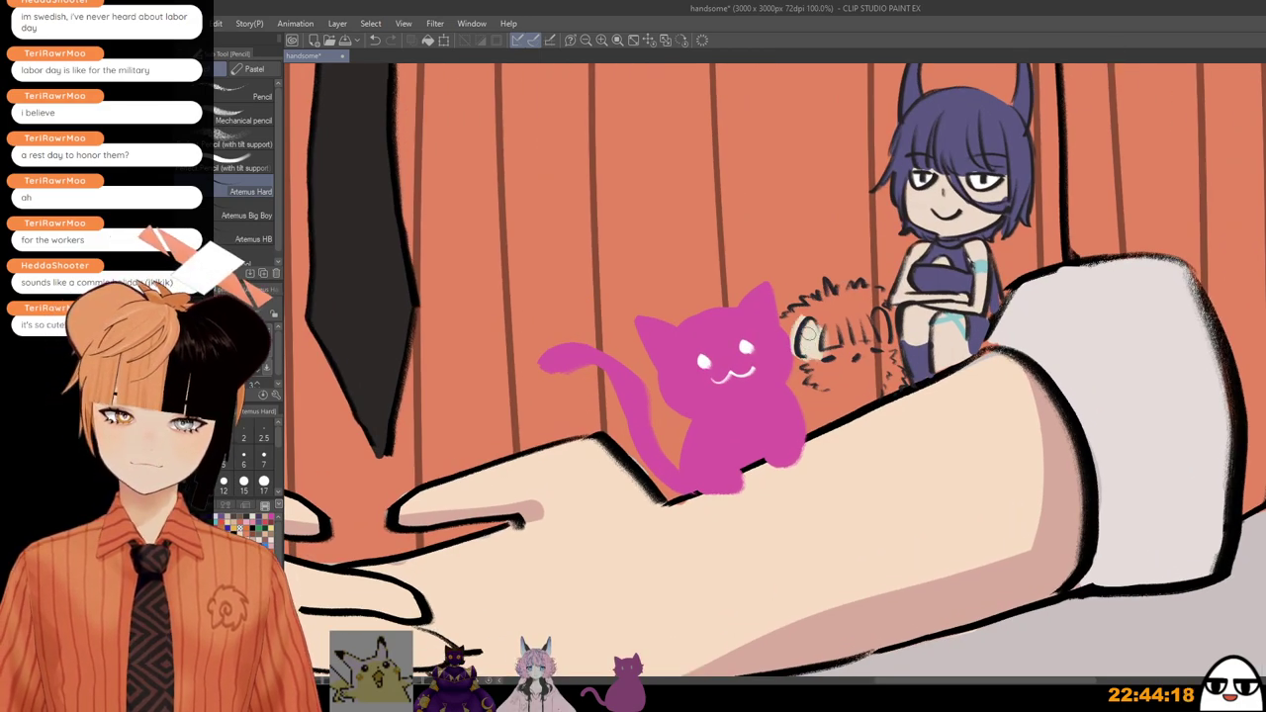
{"action": "mouse_move", "coordinate": [809, 334]}
{"action": "left_mouse_down"}
{"action": "mouse_move", "coordinate": [824, 386]}
{"action": "mouse_move", "coordinate": [859, 383]}
{"action": "mouse_move", "coordinate": [879, 332]}
{"action": "left_mouse_up"}
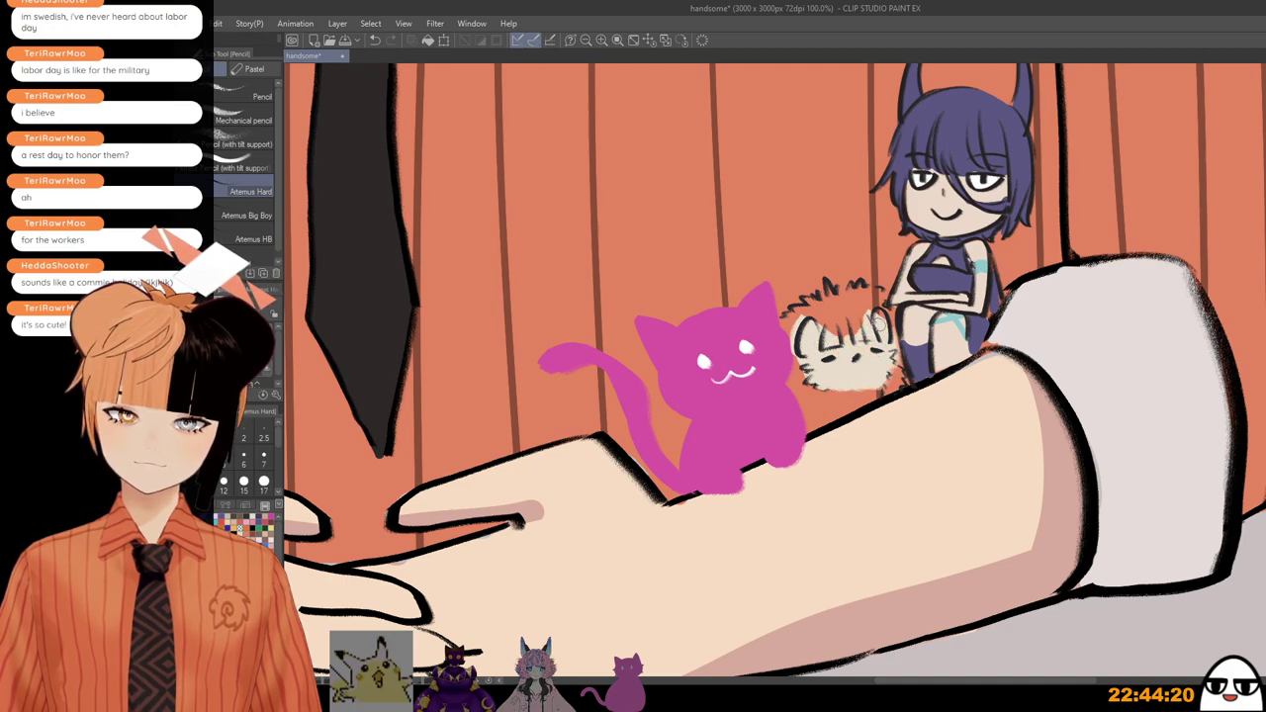
{"action": "left_click_drag", "start_coordinate": [839, 408], "coordinate": [893, 377]}
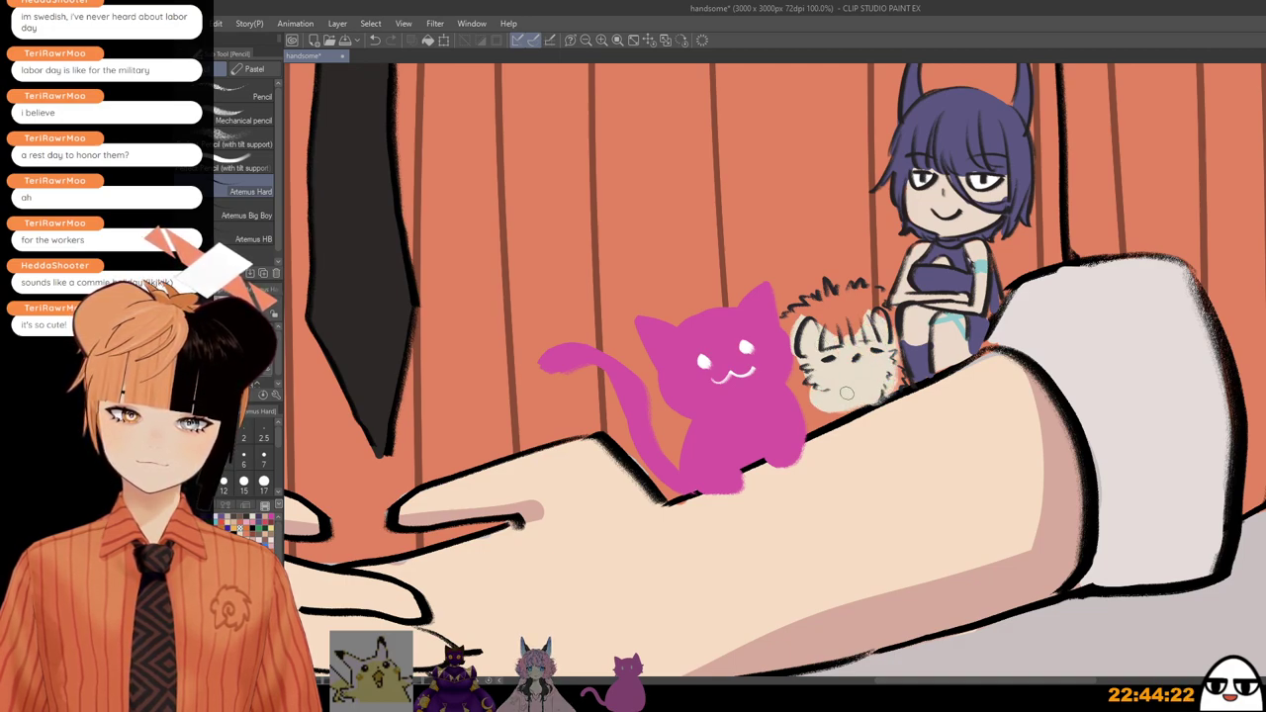
{"action": "mouse_move", "coordinate": [803, 380]}
{"action": "left_mouse_down"}
{"action": "mouse_move", "coordinate": [822, 415]}
{"action": "mouse_move", "coordinate": [861, 402]}
{"action": "left_mouse_up"}
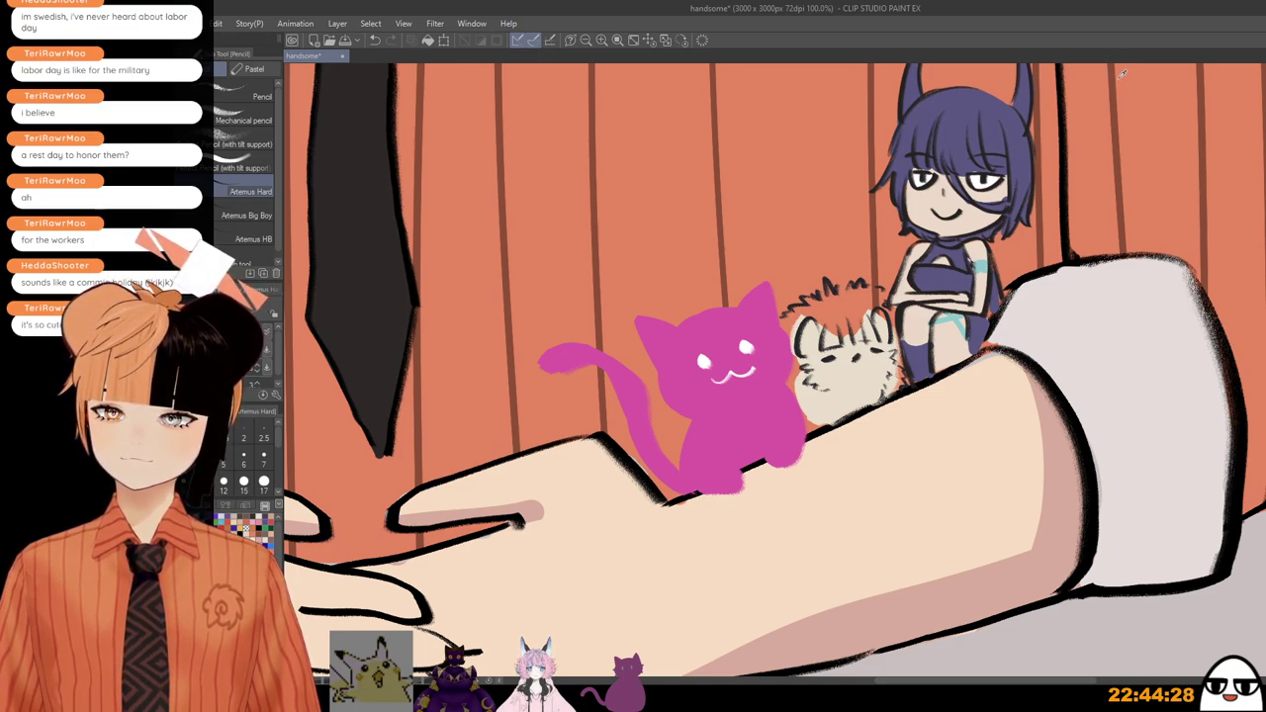
Step: Recolour the forearm hedgehog's face, ears and body greyish brown and fill its fringe and spikes with cream
{"action": "mouse_move", "coordinate": [815, 338]}
{"action": "left_mouse_down"}
{"action": "mouse_move", "coordinate": [868, 370]}
{"action": "mouse_move", "coordinate": [876, 342]}
{"action": "mouse_move", "coordinate": [863, 370]}
{"action": "mouse_move", "coordinate": [817, 380]}
{"action": "mouse_move", "coordinate": [825, 390]}
{"action": "mouse_move", "coordinate": [869, 372]}
{"action": "mouse_move", "coordinate": [827, 412]}
{"action": "mouse_move", "coordinate": [849, 381]}
{"action": "left_mouse_up"}
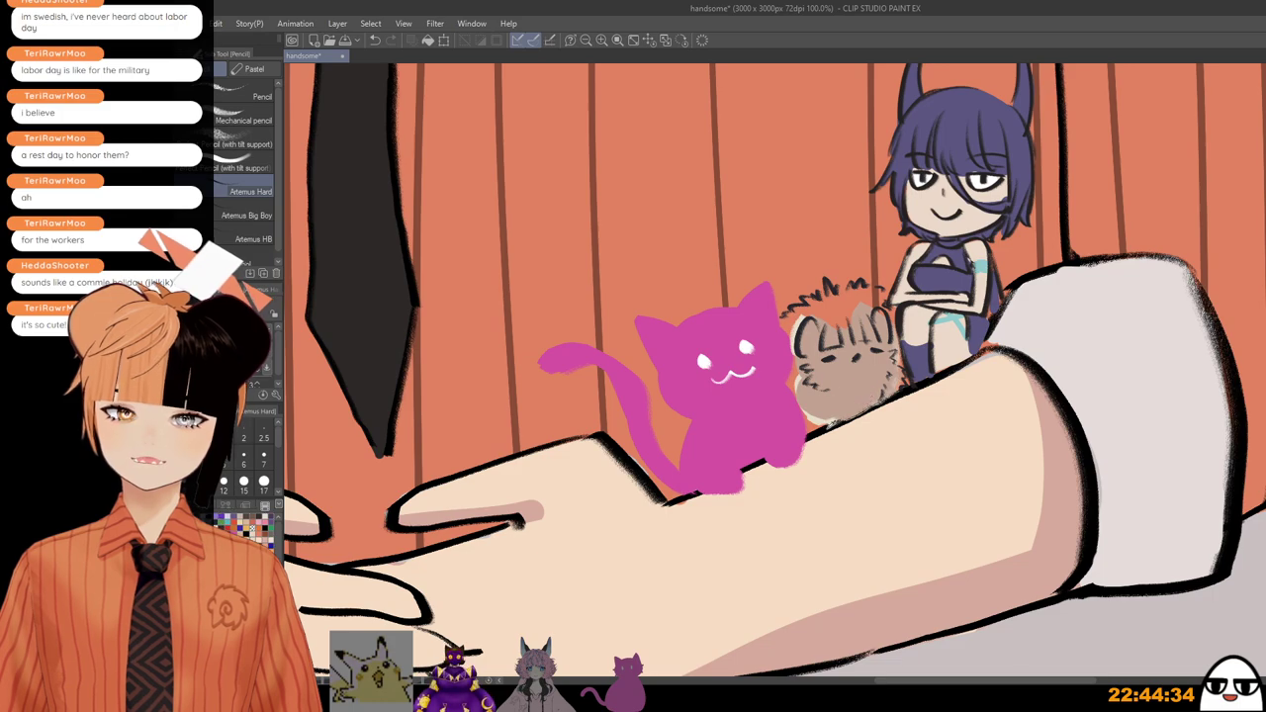
{"action": "mouse_move", "coordinate": [792, 321]}
{"action": "left_mouse_down"}
{"action": "mouse_move", "coordinate": [839, 309]}
{"action": "mouse_move", "coordinate": [849, 331]}
{"action": "mouse_move", "coordinate": [827, 337]}
{"action": "mouse_move", "coordinate": [879, 296]}
{"action": "mouse_move", "coordinate": [892, 315]}
{"action": "mouse_move", "coordinate": [852, 295]}
{"action": "mouse_move", "coordinate": [897, 355]}
{"action": "mouse_move", "coordinate": [890, 389]}
{"action": "left_mouse_up"}
{"action": "key", "text": "["}
{"action": "mouse_move", "coordinate": [799, 362]}
{"action": "left_mouse_down"}
{"action": "mouse_move", "coordinate": [810, 423]}
{"action": "mouse_move", "coordinate": [823, 388]}
{"action": "mouse_move", "coordinate": [819, 423]}
{"action": "left_mouse_up"}
{"action": "key", "text": "]"}
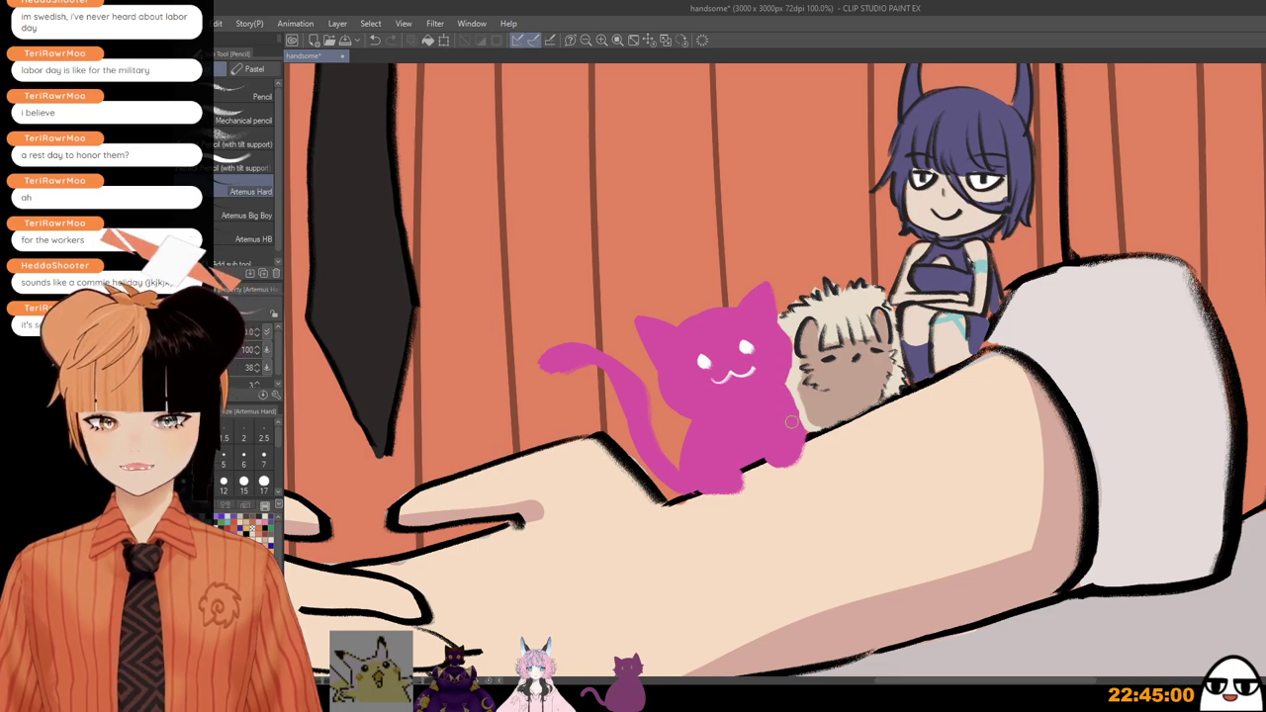
Step: Examine the coloured hedgehogs against the whole illustration, from the clasped hands to the shoulders and head
{"action": "scroll", "coordinate": [883, 502], "scroll_direction": "down", "scroll_amount": 2}
{"action": "scroll", "coordinate": [884, 503], "scroll_direction": "down", "scroll_amount": 3}
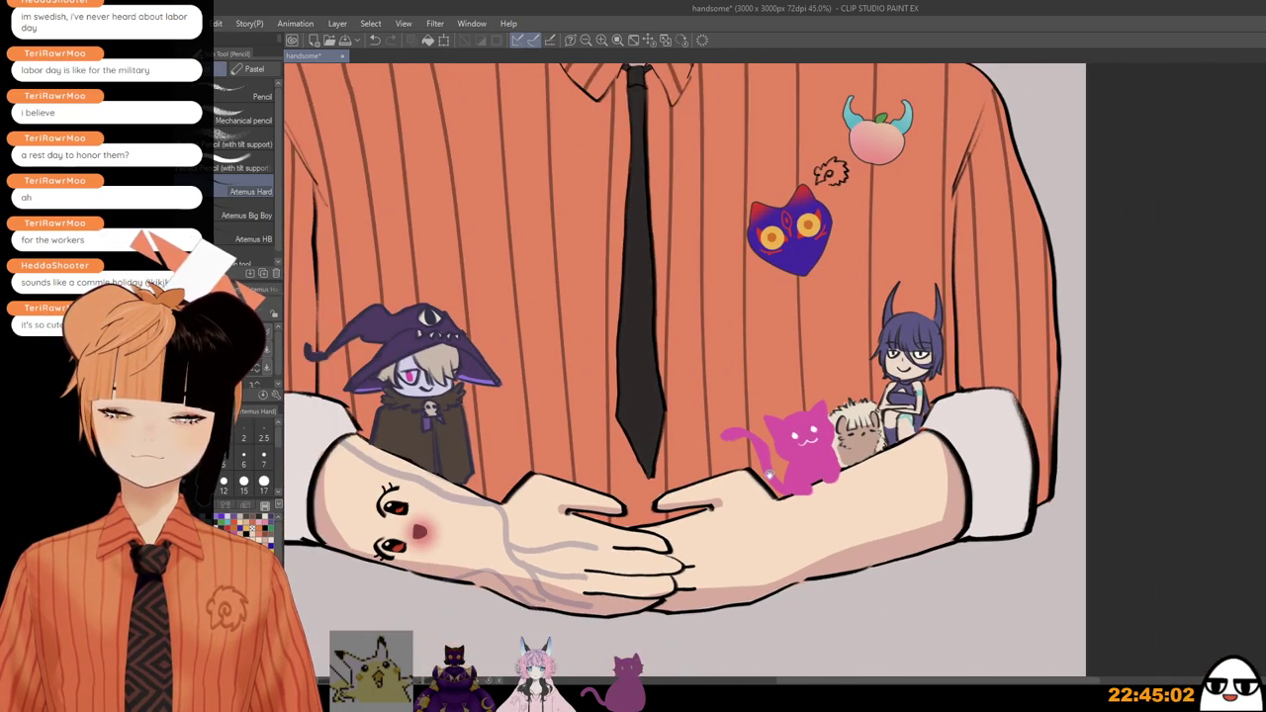
{"action": "scroll", "coordinate": [824, 483], "scroll_direction": "down", "scroll_amount": 1}
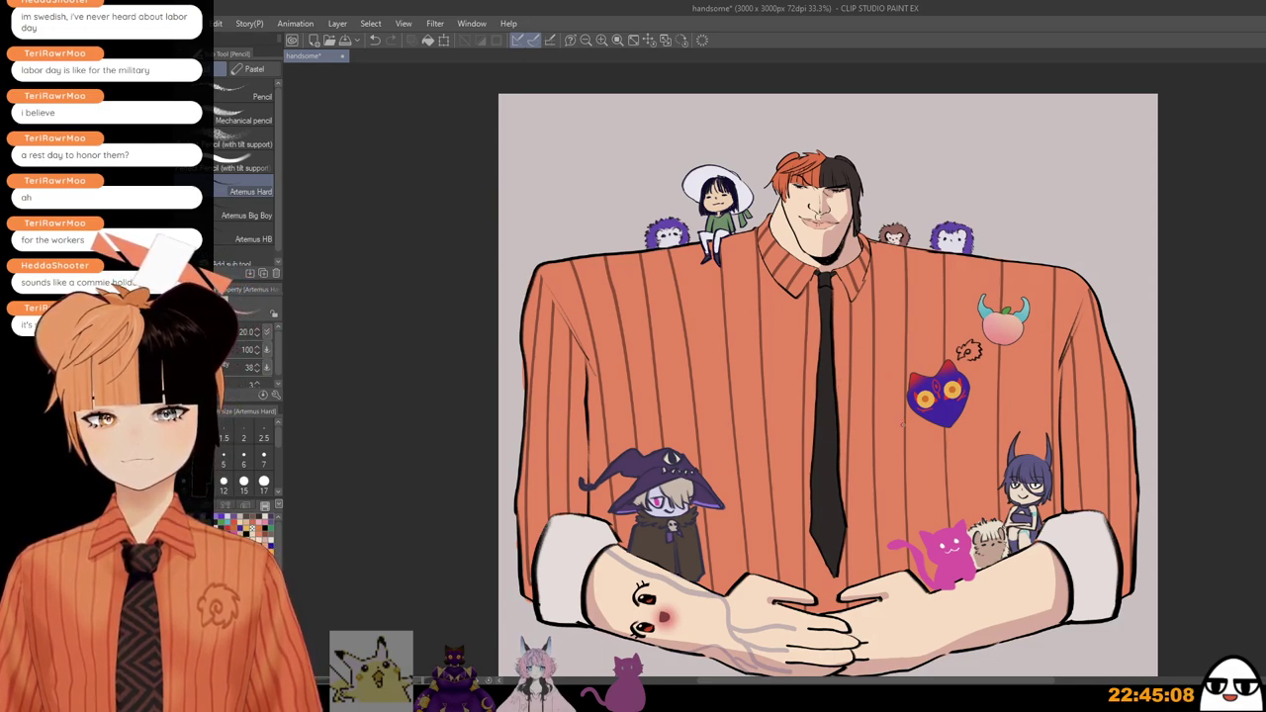
{"action": "left_click_drag", "start_coordinate": [920, 463], "coordinate": [939, 514]}
{"action": "left_click_drag", "start_coordinate": [859, 454], "coordinate": [853, 429]}
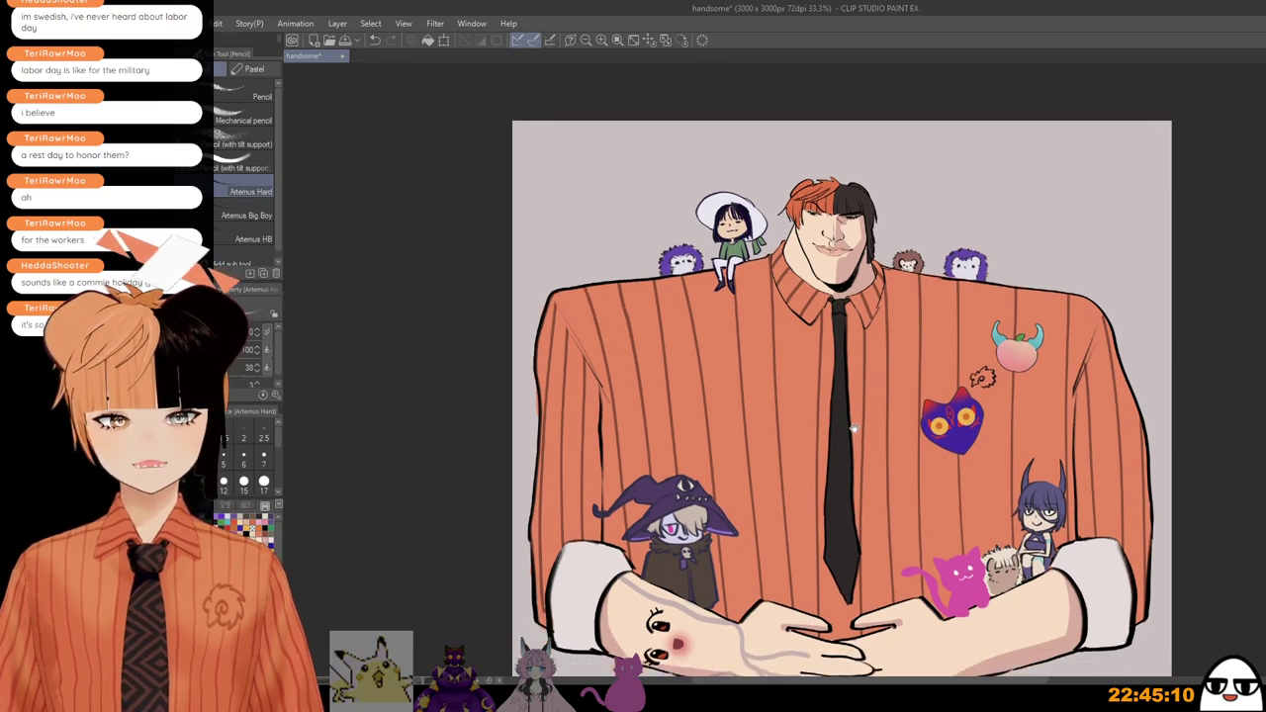
{"action": "scroll", "coordinate": [853, 428], "scroll_direction": "down", "scroll_amount": 2}
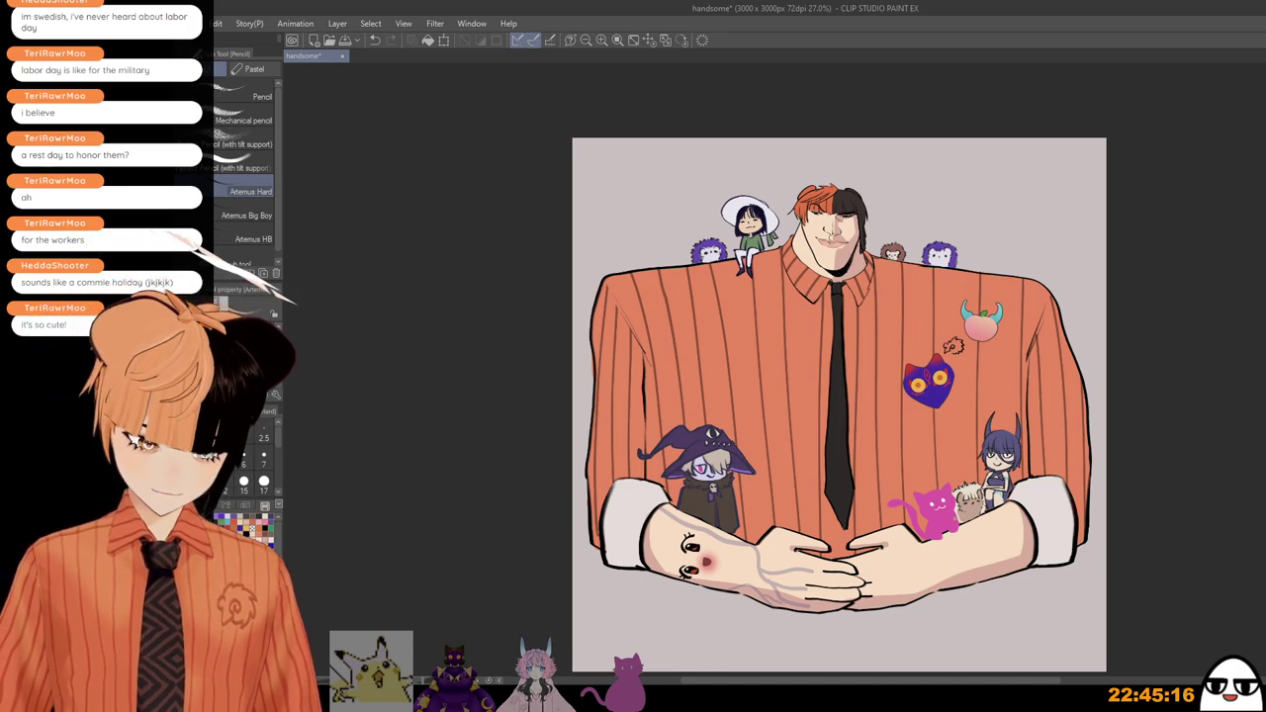
{"action": "left_click_drag", "start_coordinate": [809, 421], "coordinate": [815, 450]}
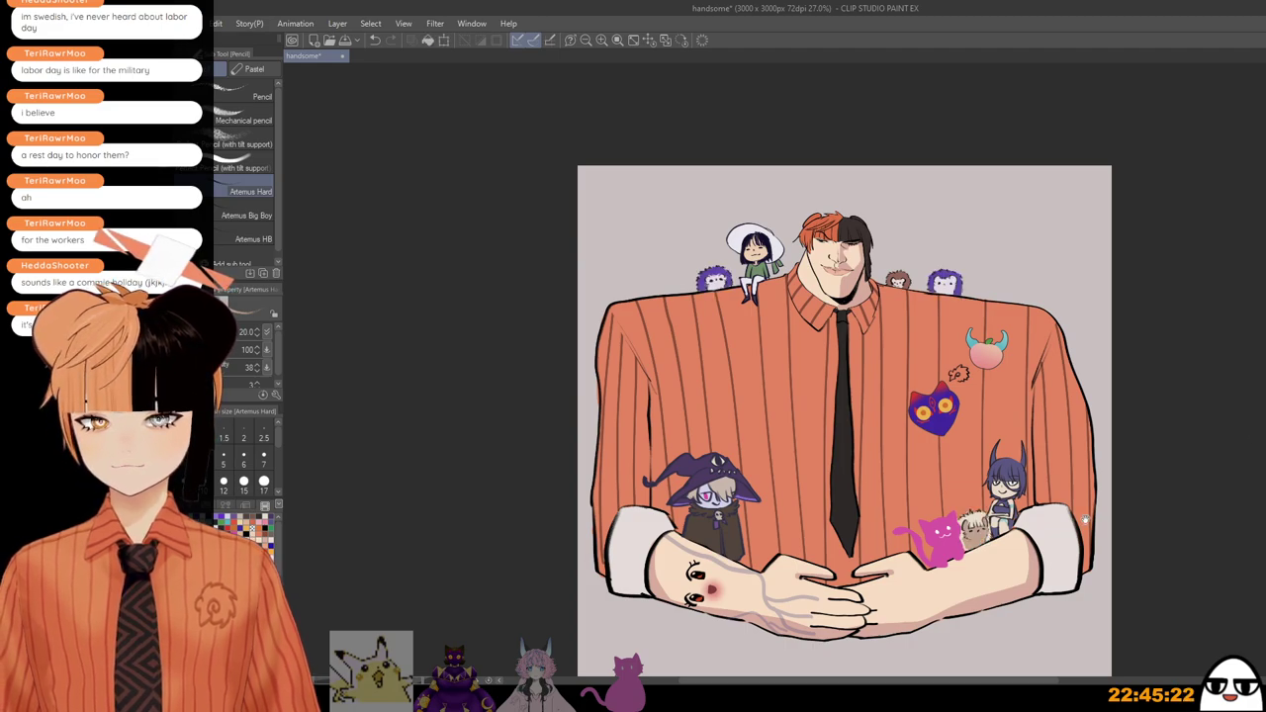
{"action": "left_click_drag", "start_coordinate": [1100, 510], "coordinate": [1128, 491]}
{"action": "scroll", "coordinate": [1138, 479], "scroll_direction": "up", "scroll_amount": 1}
{"action": "scroll", "coordinate": [1138, 479], "scroll_direction": "up", "scroll_amount": 3}
{"action": "left_click_drag", "start_coordinate": [1080, 455], "coordinate": [1193, 442]}
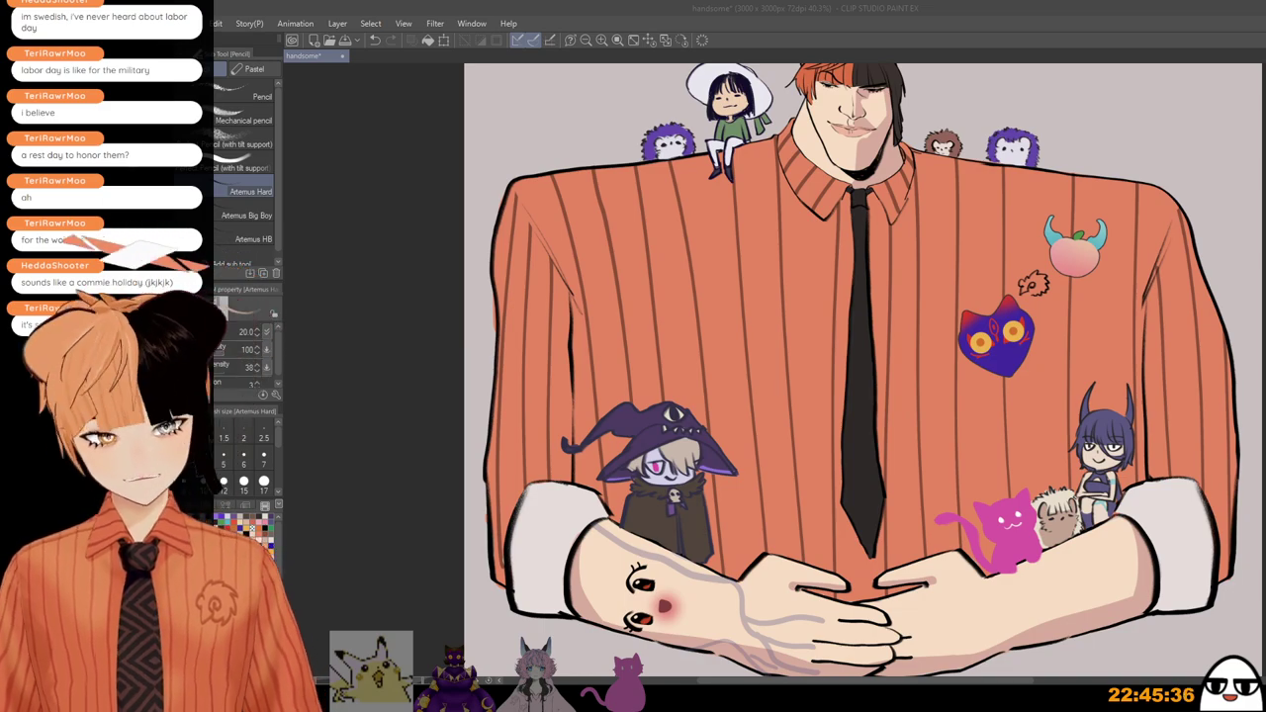
{"action": "scroll", "coordinate": [1153, 296], "scroll_direction": "down", "scroll_amount": 1}
{"action": "left_click_drag", "start_coordinate": [1152, 297], "coordinate": [1110, 364]}
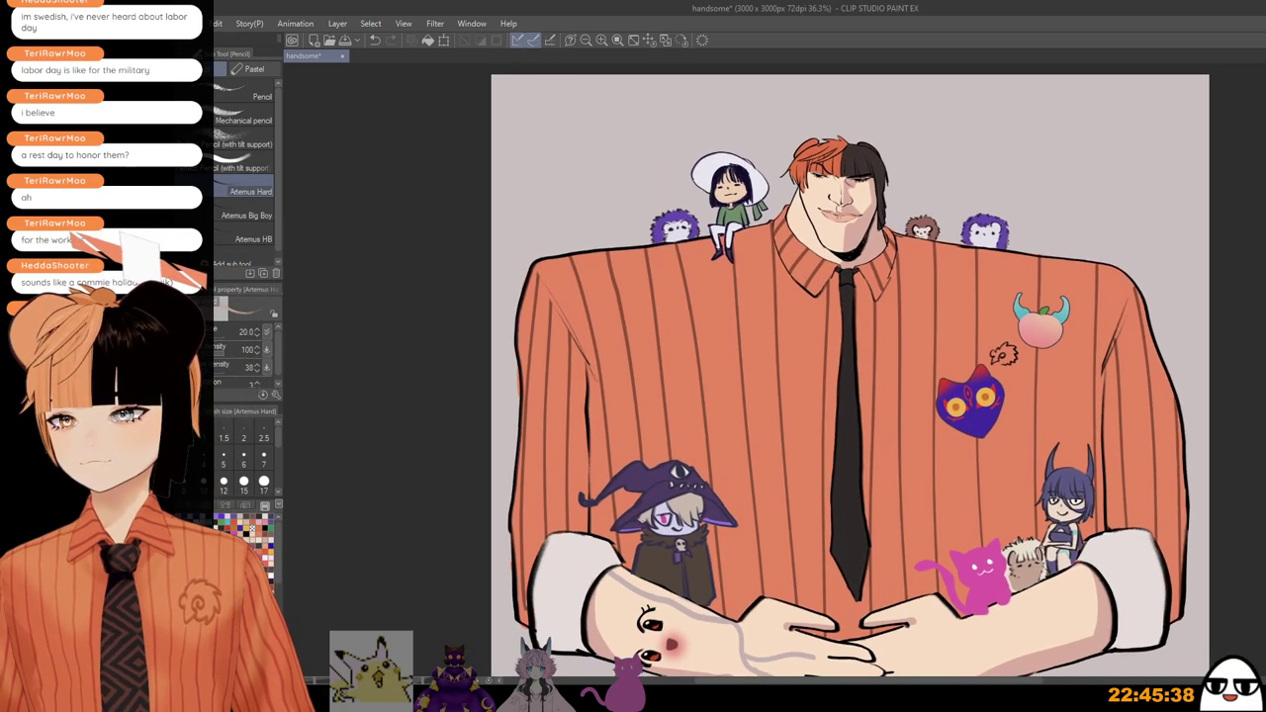
{"action": "scroll", "coordinate": [890, 297], "scroll_direction": "up", "scroll_amount": 1}
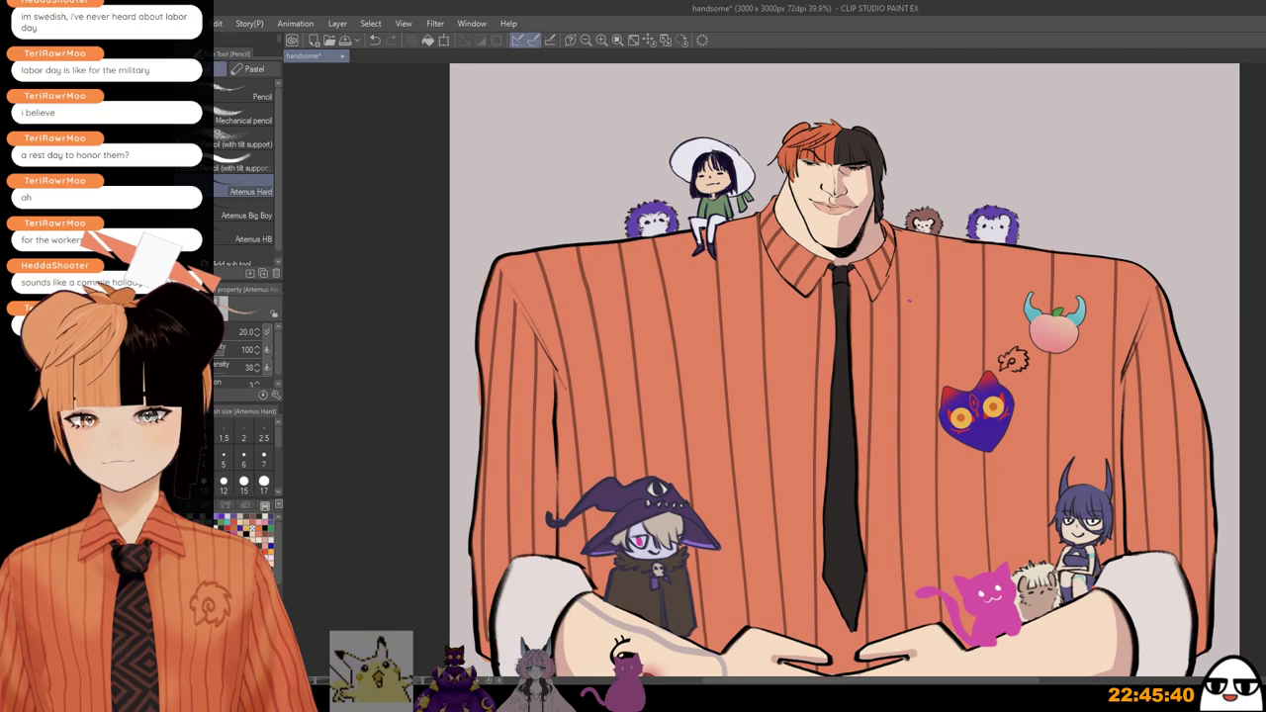
{"action": "scroll", "coordinate": [909, 300], "scroll_direction": "up", "scroll_amount": 1}
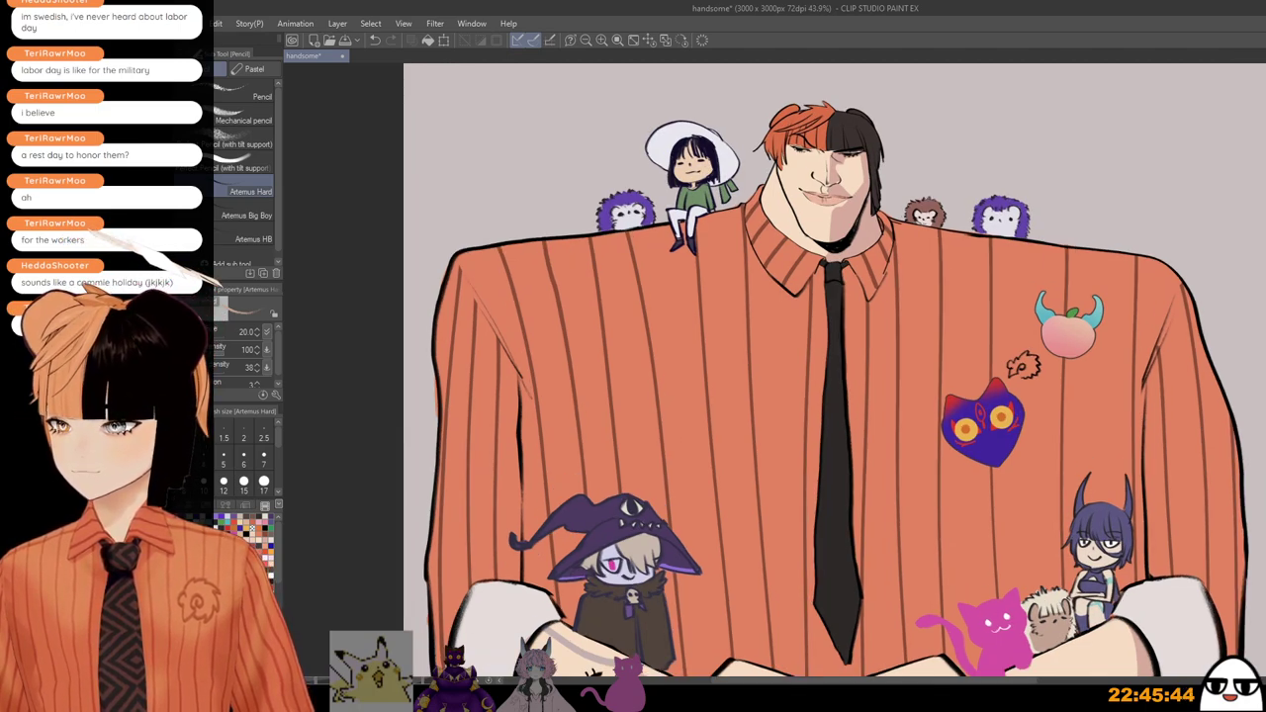
{"action": "scroll", "coordinate": [780, 351], "scroll_direction": "up", "scroll_amount": 4}
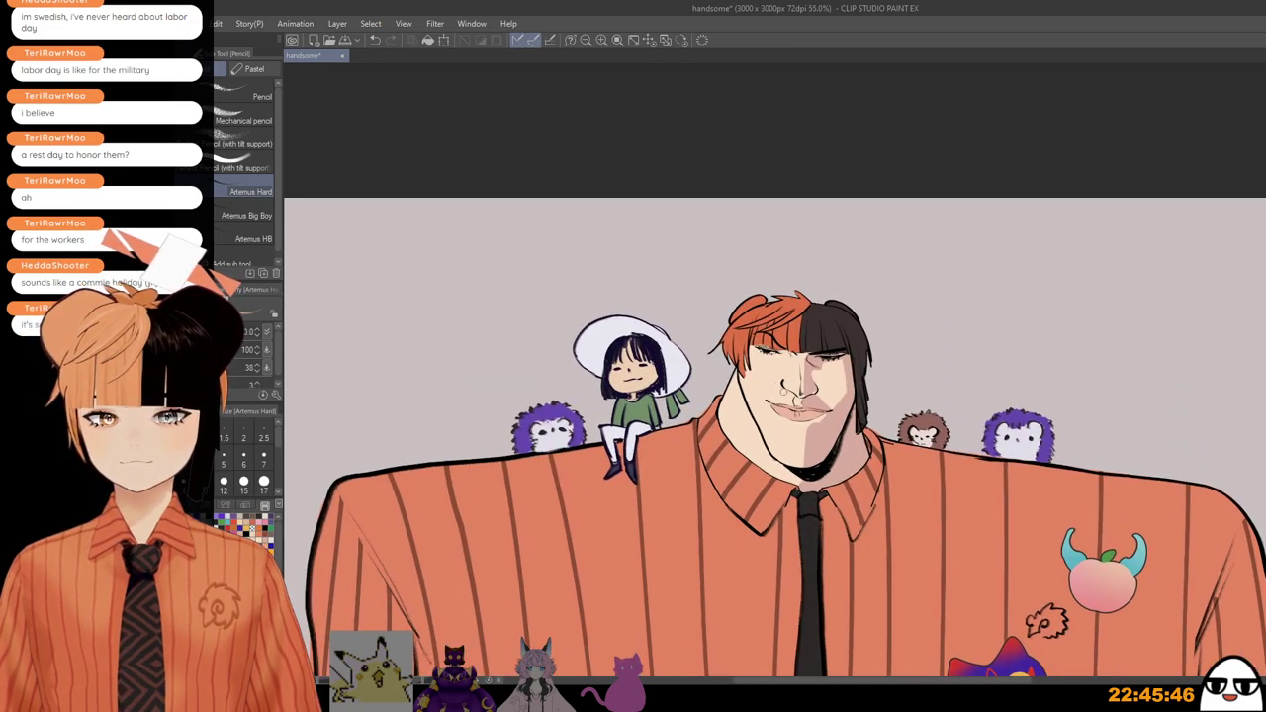
Step: Redraw the dark pupil of the man's eye under the orange fringe using the Milli pen at size 4
{"action": "scroll", "coordinate": [780, 351], "scroll_direction": "up", "scroll_amount": 8}
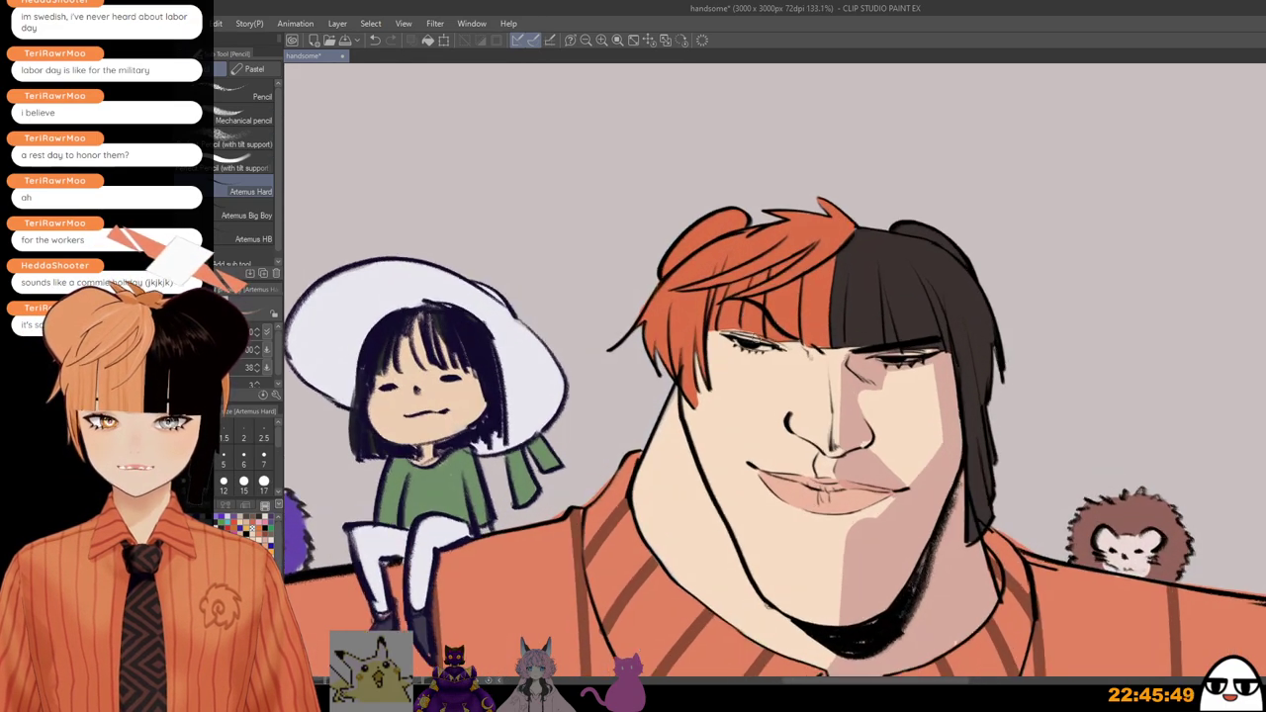
{"action": "scroll", "coordinate": [752, 341], "scroll_direction": "up", "scroll_amount": 2}
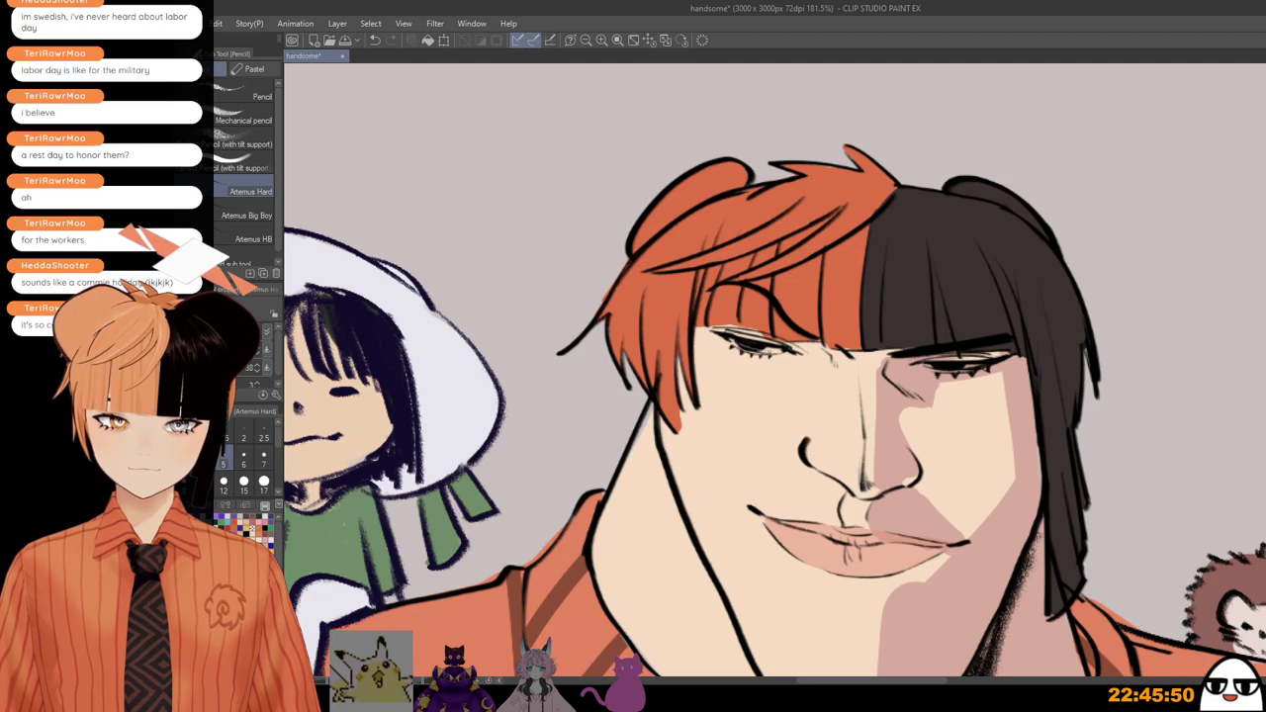
{"action": "key", "text": "p"}
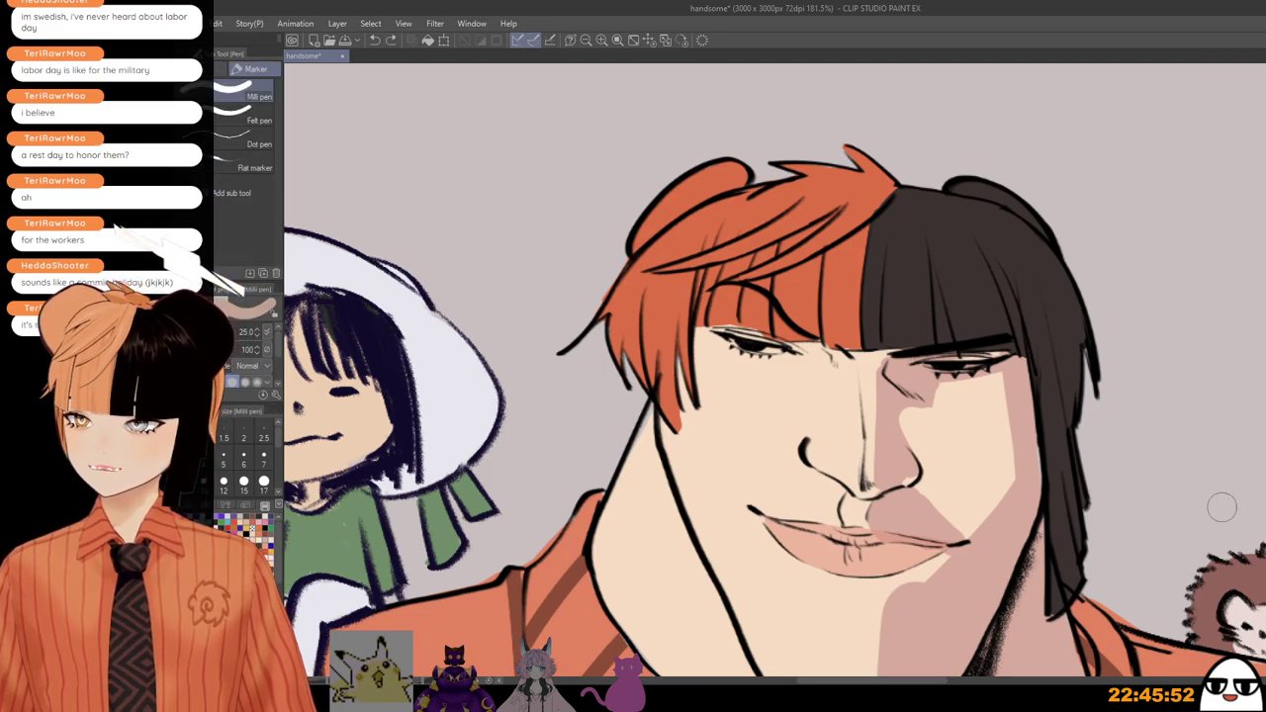
{"action": "scroll", "coordinate": [752, 340], "scroll_direction": "up", "scroll_amount": 1}
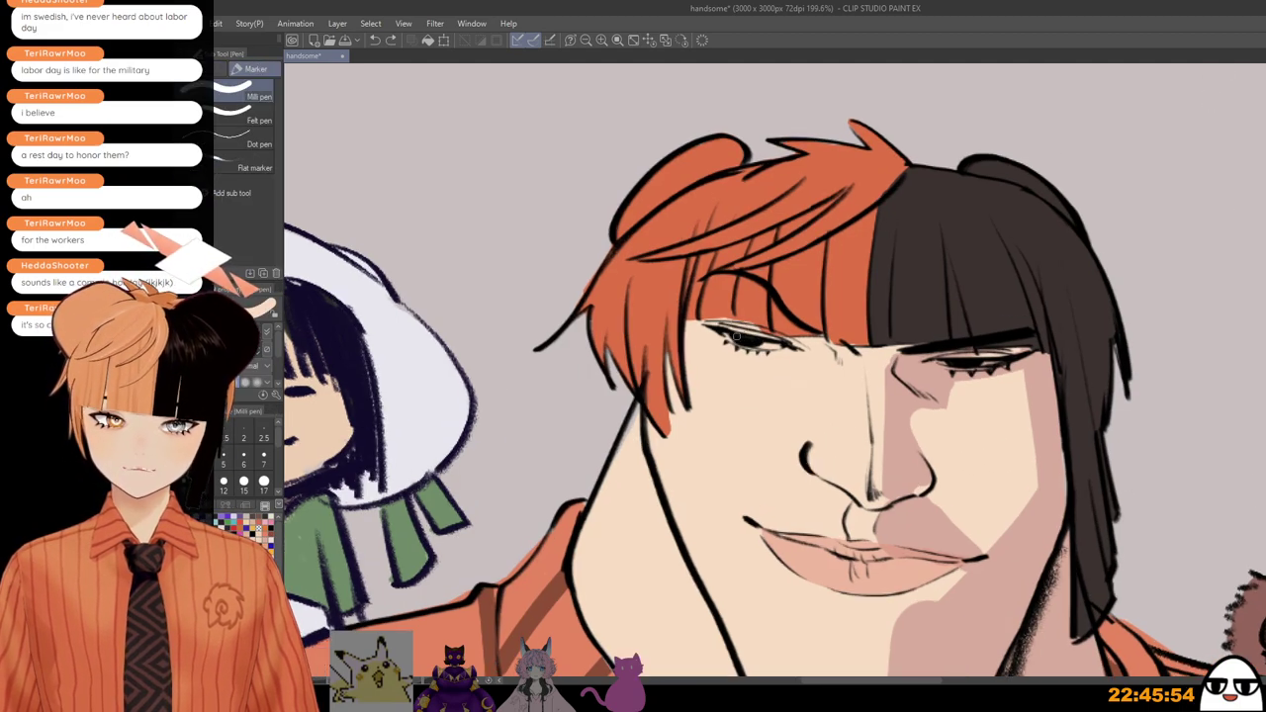
{"action": "key", "text": "ctrl+z"}
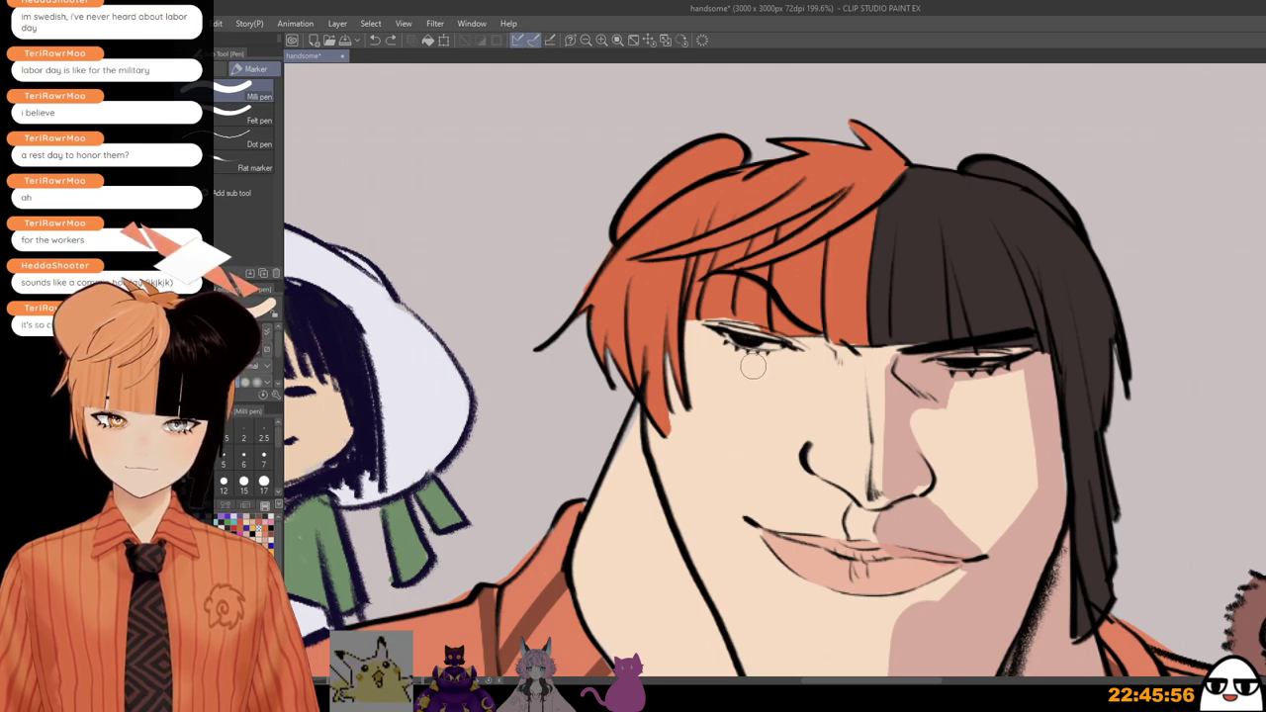
{"action": "left_click_drag", "start_coordinate": [729, 340], "coordinate": [747, 343]}
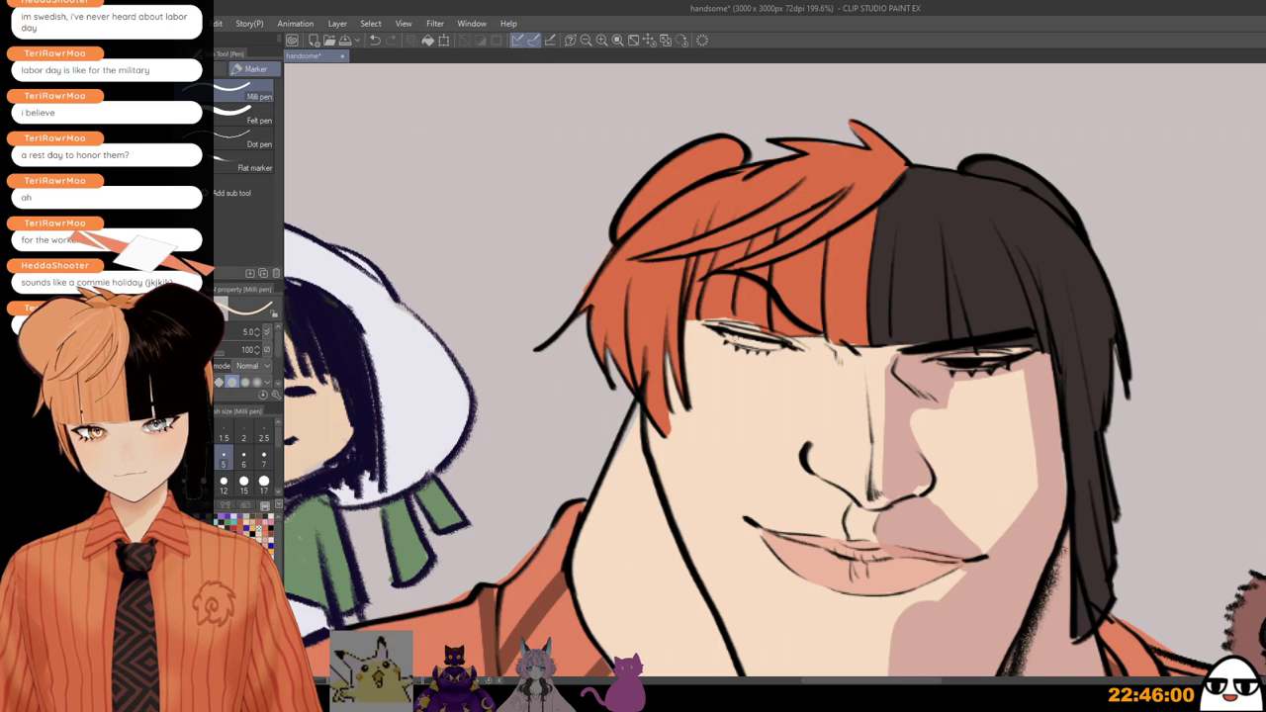
{"action": "key", "text": "bracketleft"}
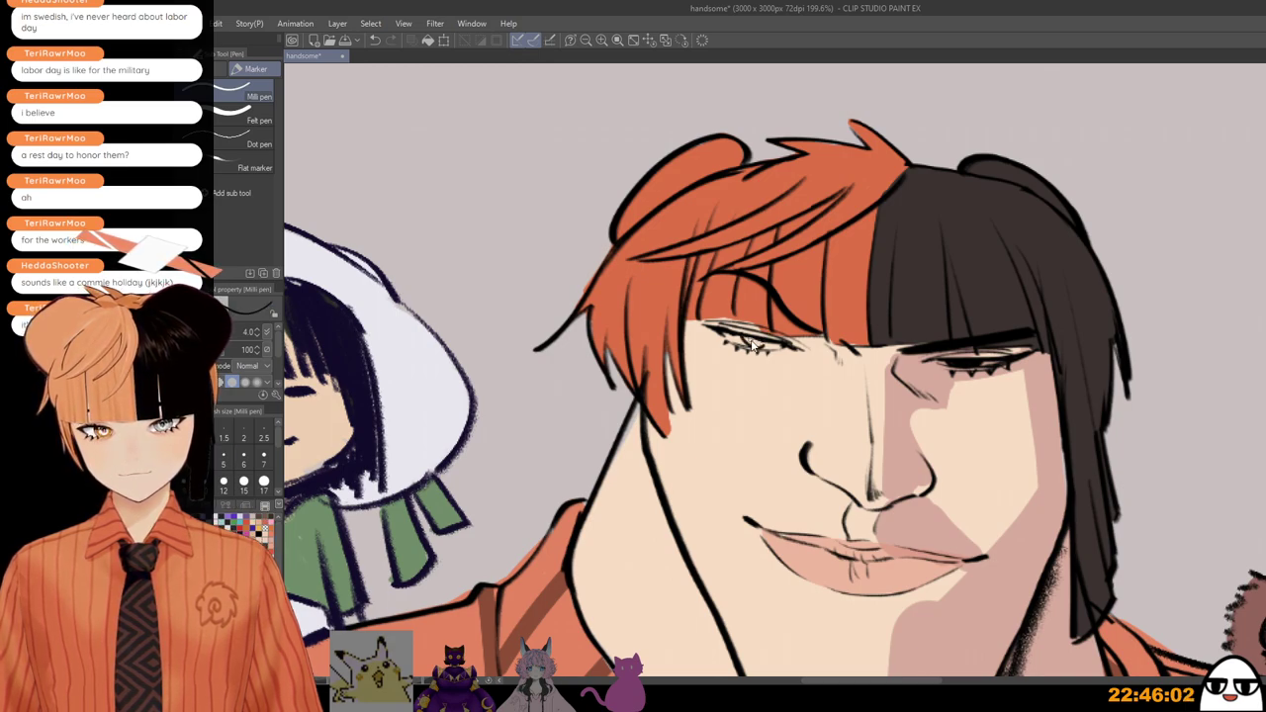
{"action": "key", "text": "ctrl+z"}
{"action": "left_click_drag", "start_coordinate": [748, 338], "coordinate": [768, 341]}
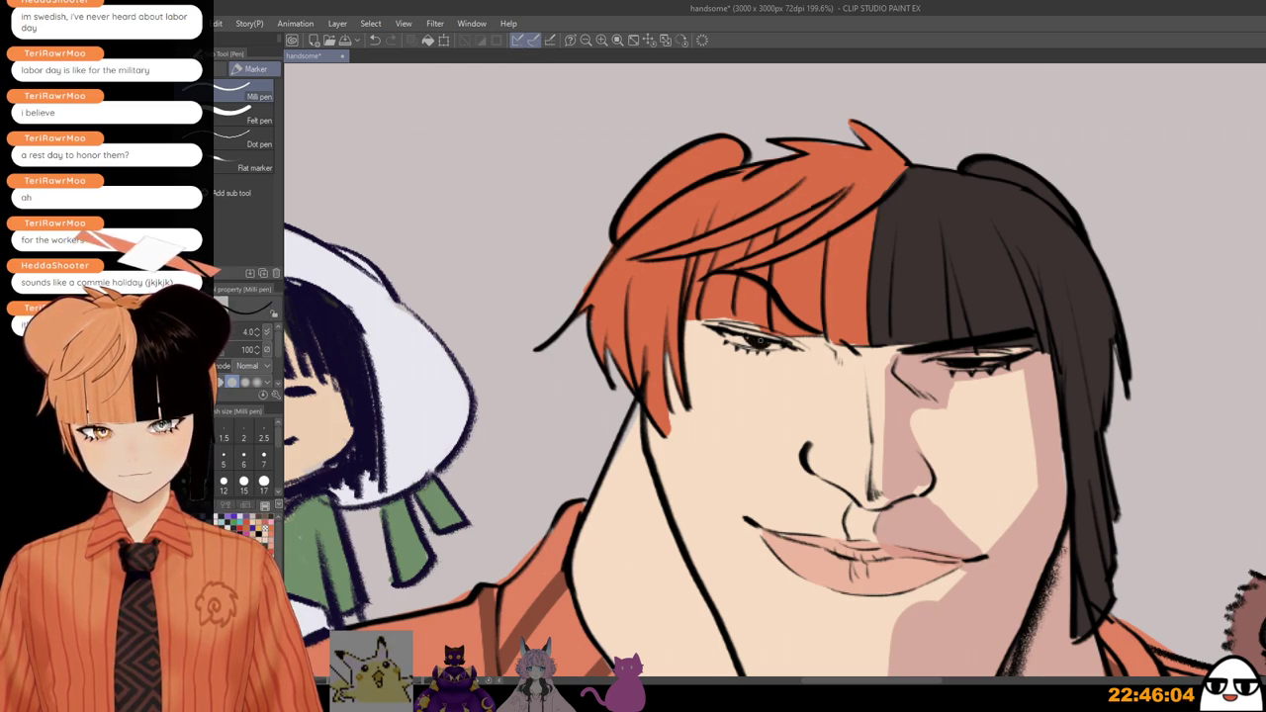
Step: Check the redrawn eye against the whole illustration and save the file
{"action": "scroll", "coordinate": [806, 348], "scroll_direction": "down", "scroll_amount": 2}
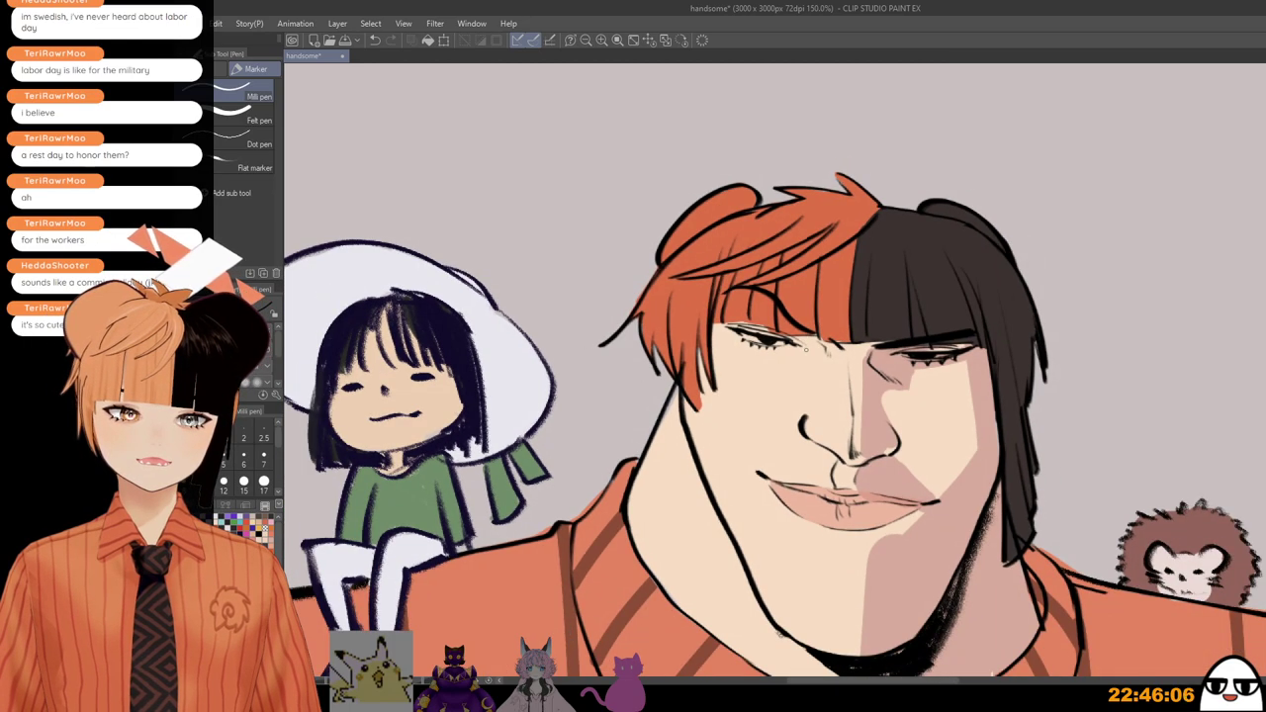
{"action": "scroll", "coordinate": [799, 392], "scroll_direction": "down", "scroll_amount": 5}
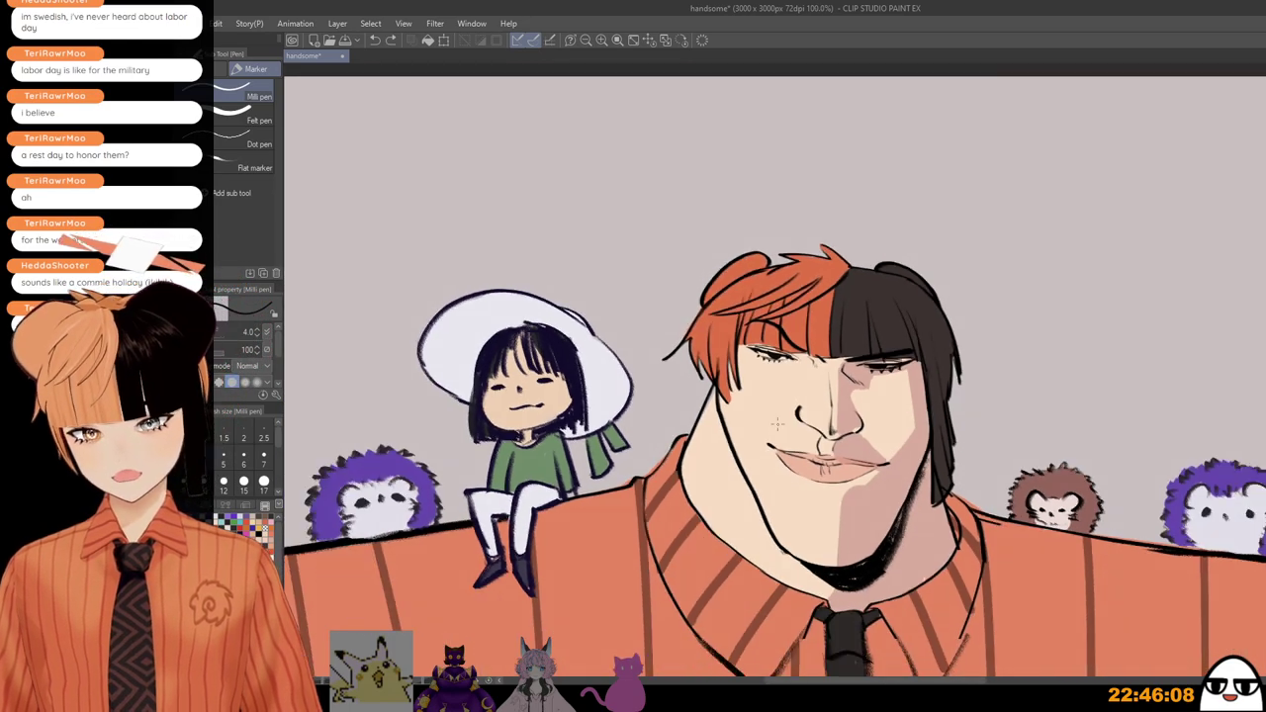
{"action": "scroll", "coordinate": [799, 393], "scroll_direction": "down", "scroll_amount": 4}
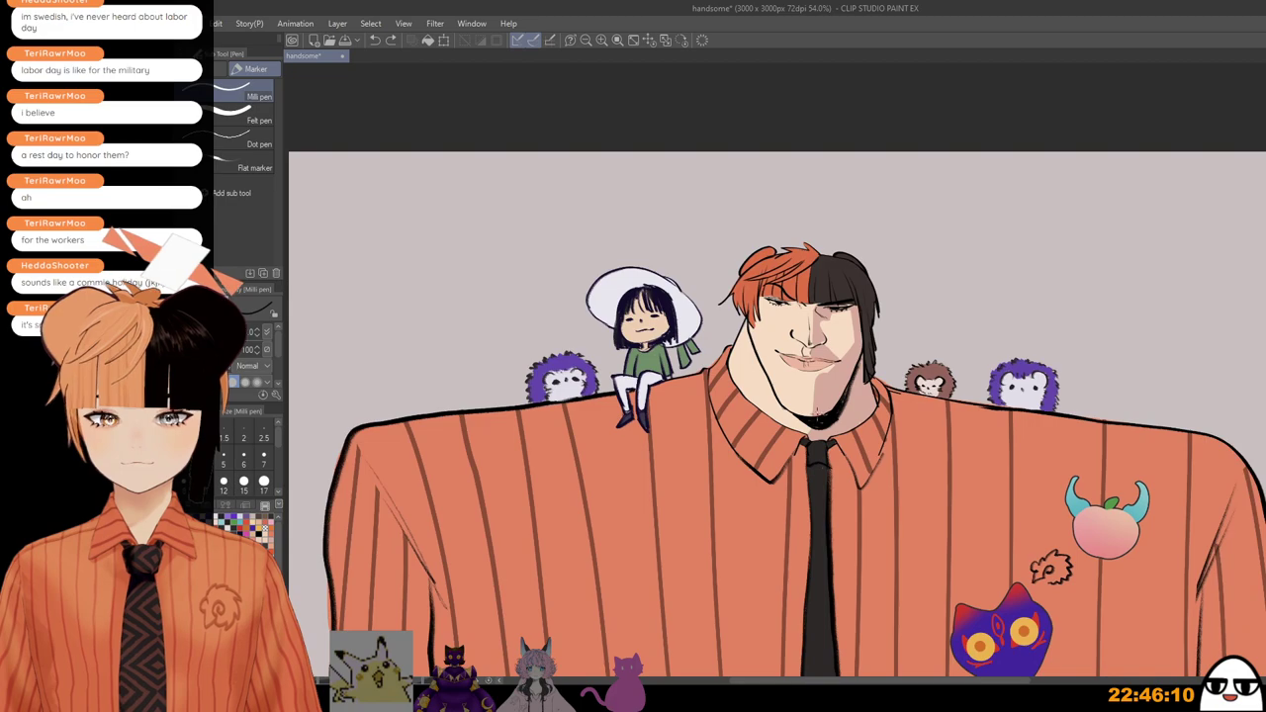
{"action": "scroll", "coordinate": [837, 405], "scroll_direction": "down", "scroll_amount": 1}
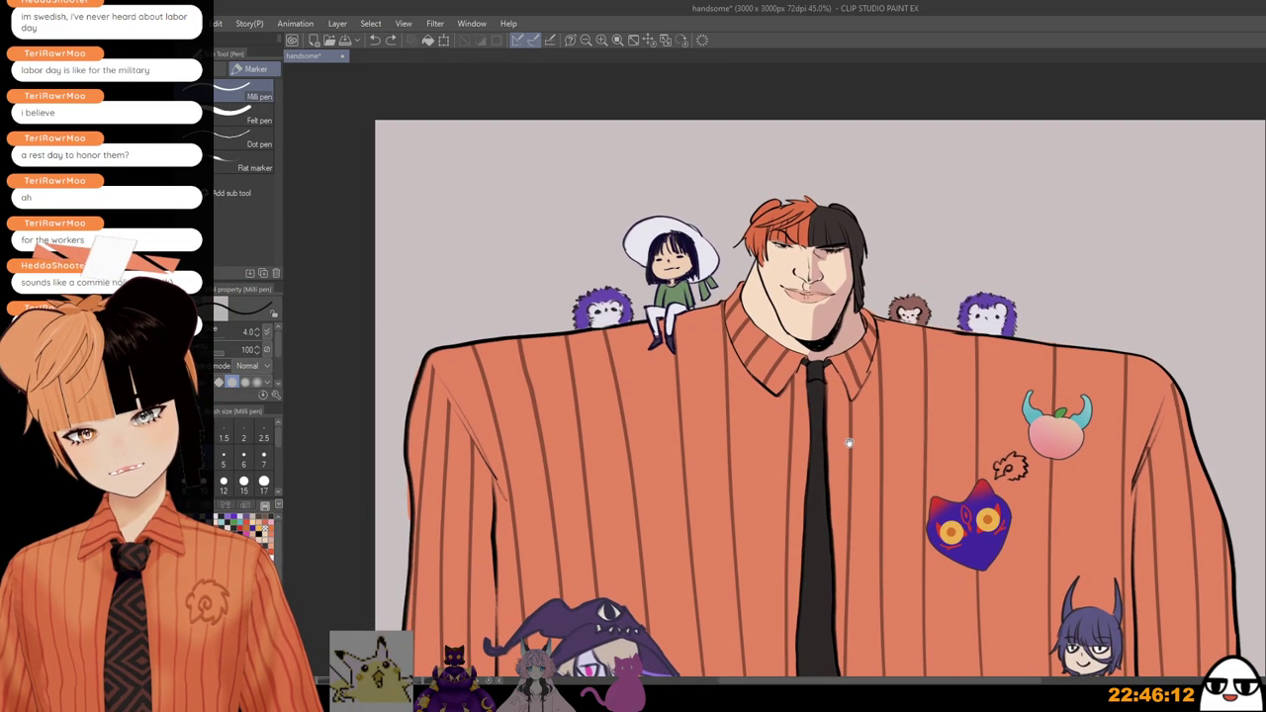
{"action": "scroll", "coordinate": [842, 420], "scroll_direction": "down", "scroll_amount": 3}
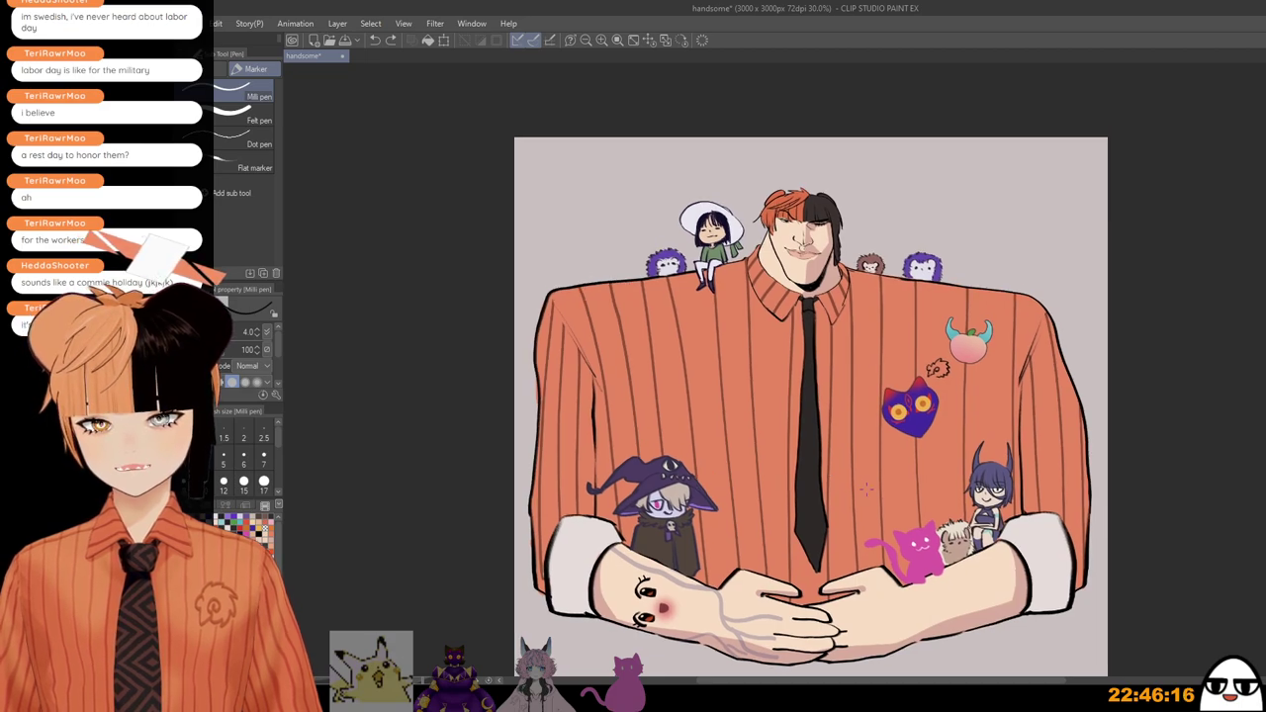
{"action": "left_click", "coordinate": [346, 41]}
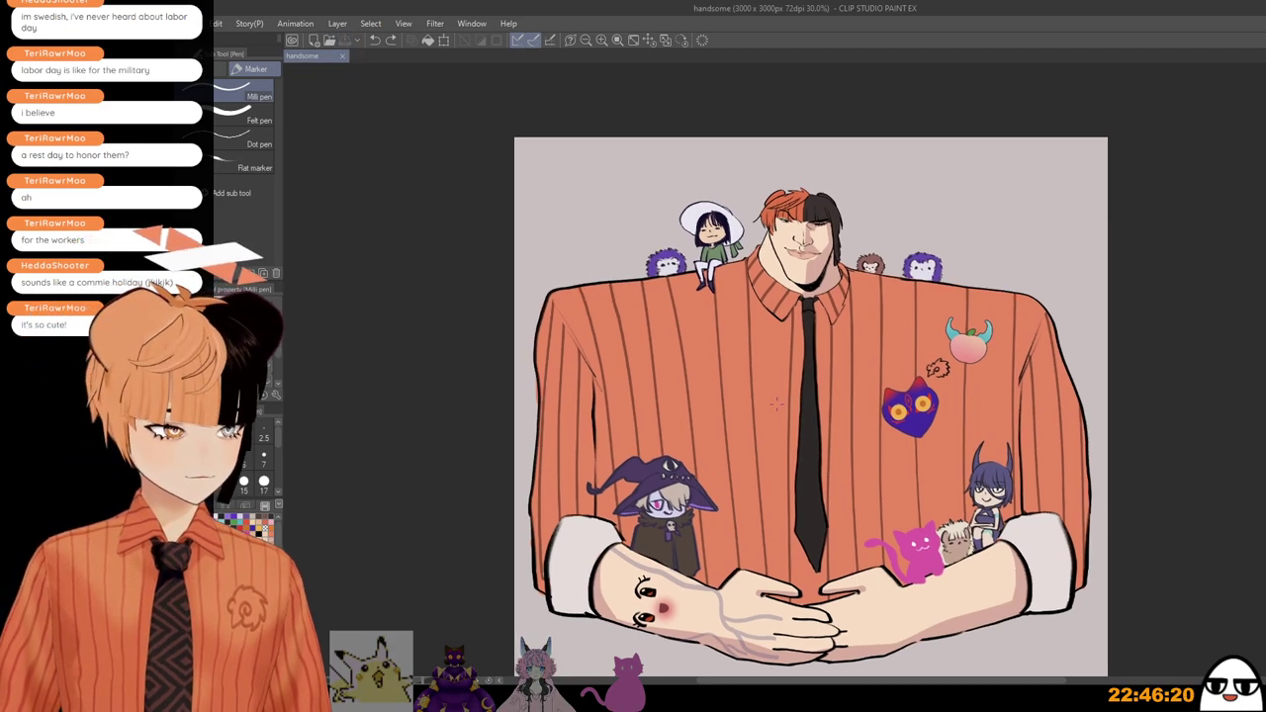
Step: Try out a large pasted portrait head over the shirt and clasped hands, shift it towards the tie, and remove it
{"action": "mouse_move", "coordinate": [794, 510]}
{"action": "left_mouse_down"}
{"action": "mouse_move", "coordinate": [813, 558]}
{"action": "mouse_move", "coordinate": [782, 517]}
{"action": "left_mouse_up"}
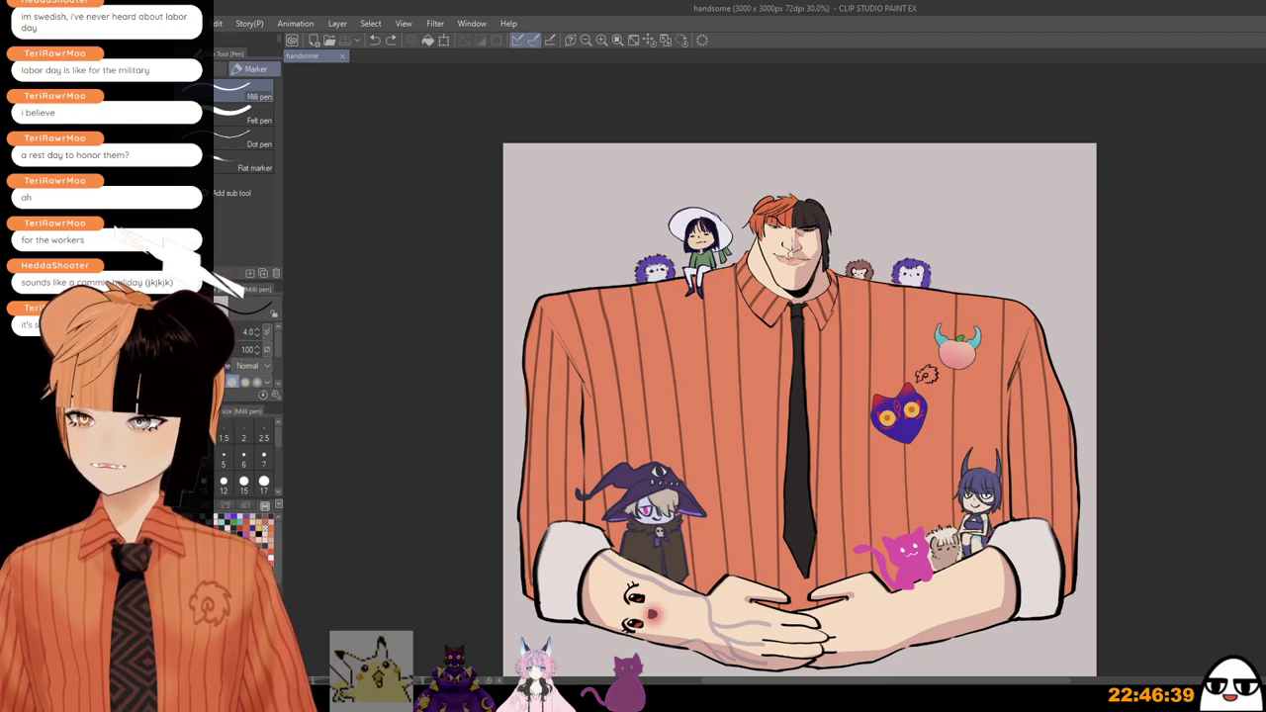
{"action": "key", "text": "ctrl+v"}
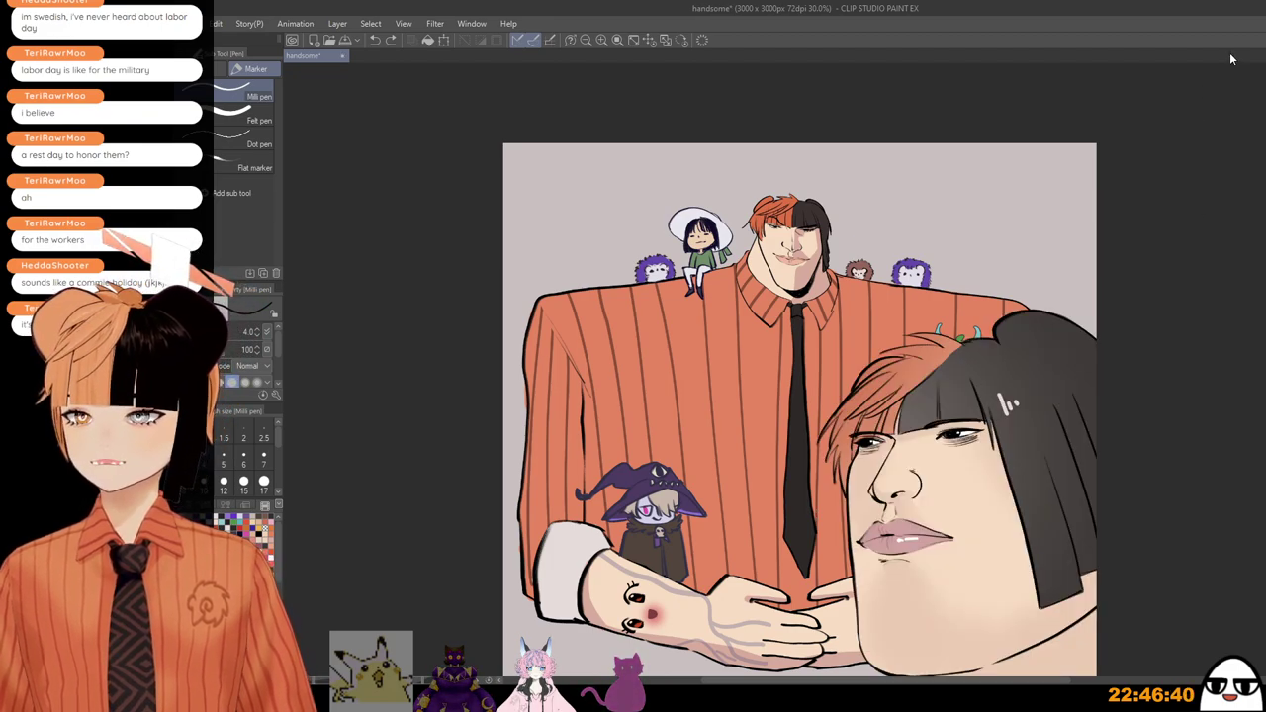
{"action": "mouse_move", "coordinate": [1228, 643]}
{"action": "left_mouse_down"}
{"action": "mouse_move", "coordinate": [1213, 584]}
{"action": "mouse_move", "coordinate": [1154, 578]}
{"action": "left_mouse_up"}
{"action": "key", "text": "k"}
{"action": "key", "text": "ctrl+z"}
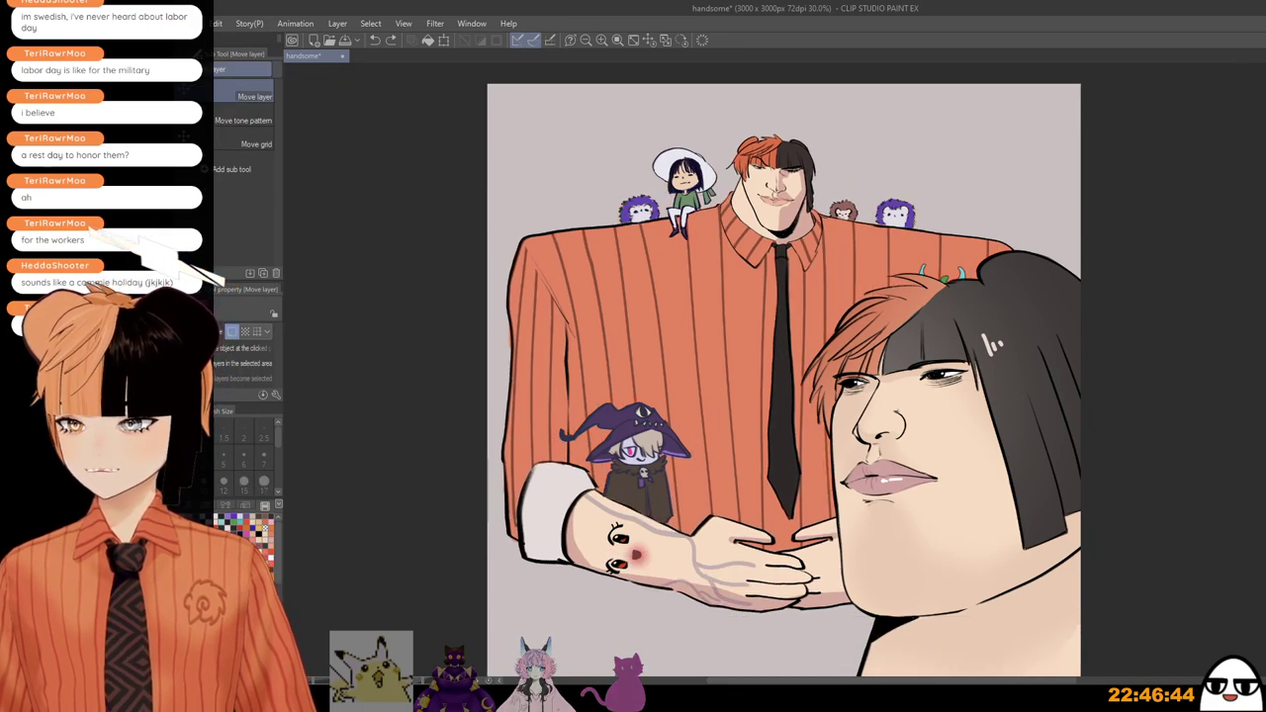
{"action": "left_click_drag", "start_coordinate": [1154, 488], "coordinate": [1103, 502]}
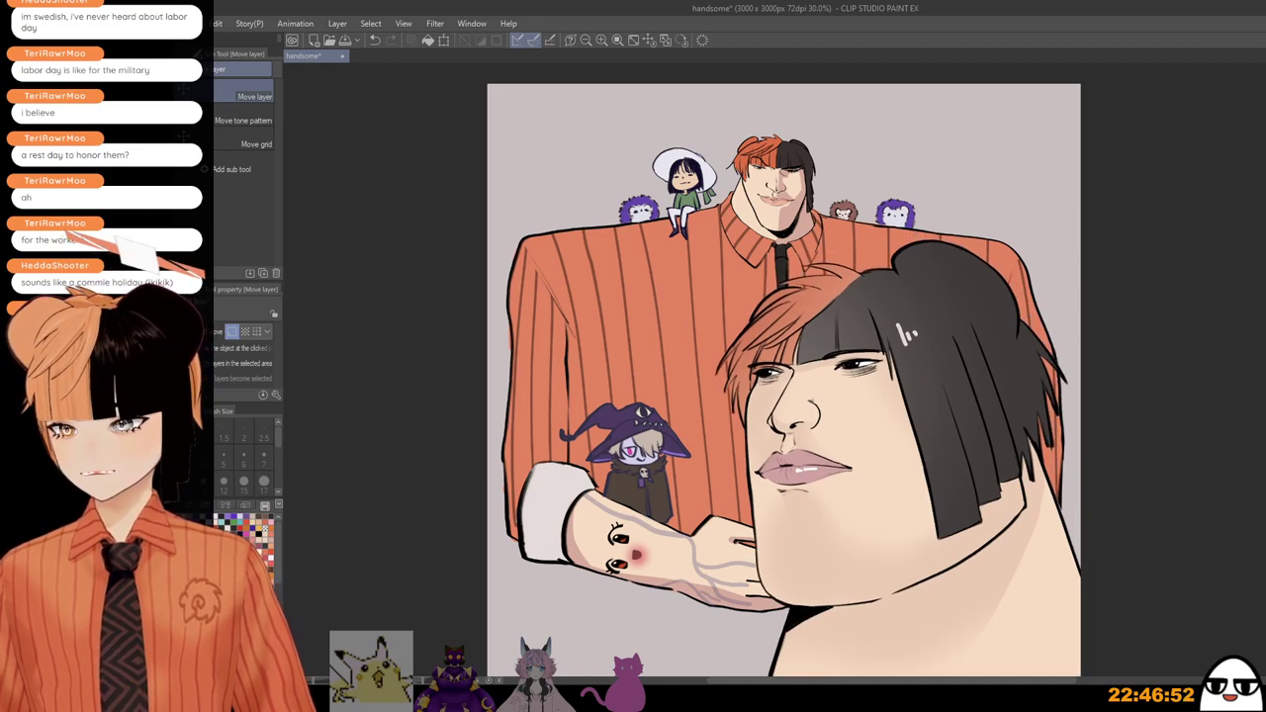
{"action": "mouse_move", "coordinate": [1234, 418]}
{"action": "left_mouse_down"}
{"action": "mouse_move", "coordinate": [1244, 405]}
{"action": "mouse_move", "coordinate": [1239, 417]}
{"action": "left_mouse_up"}
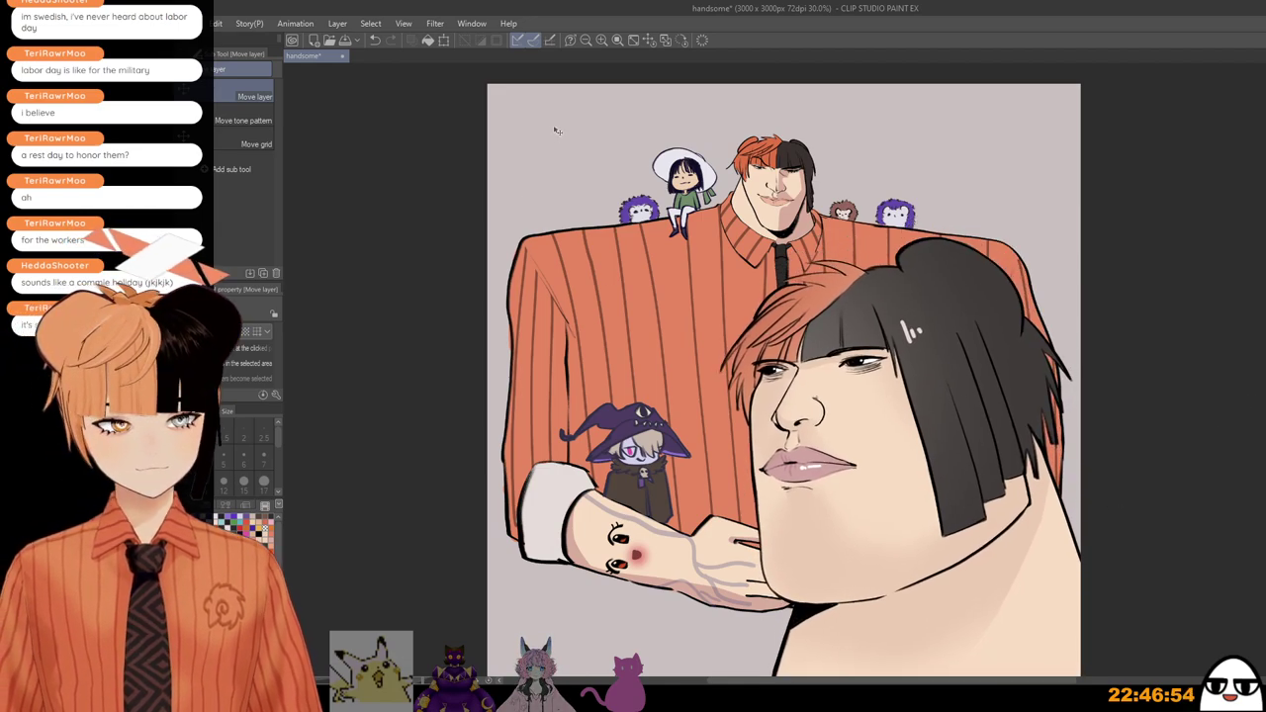
{"action": "left_click_drag", "start_coordinate": [1042, 377], "coordinate": [960, 295]}
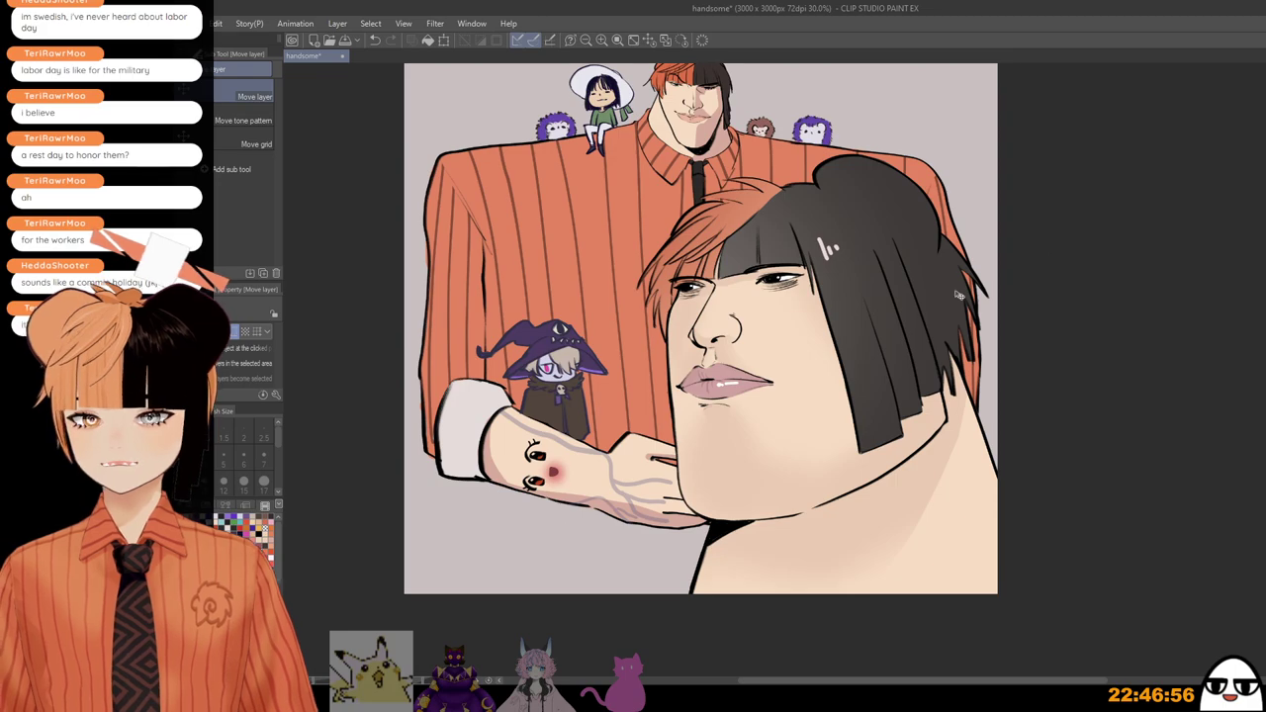
{"action": "left_click", "coordinate": [1265, 385]}
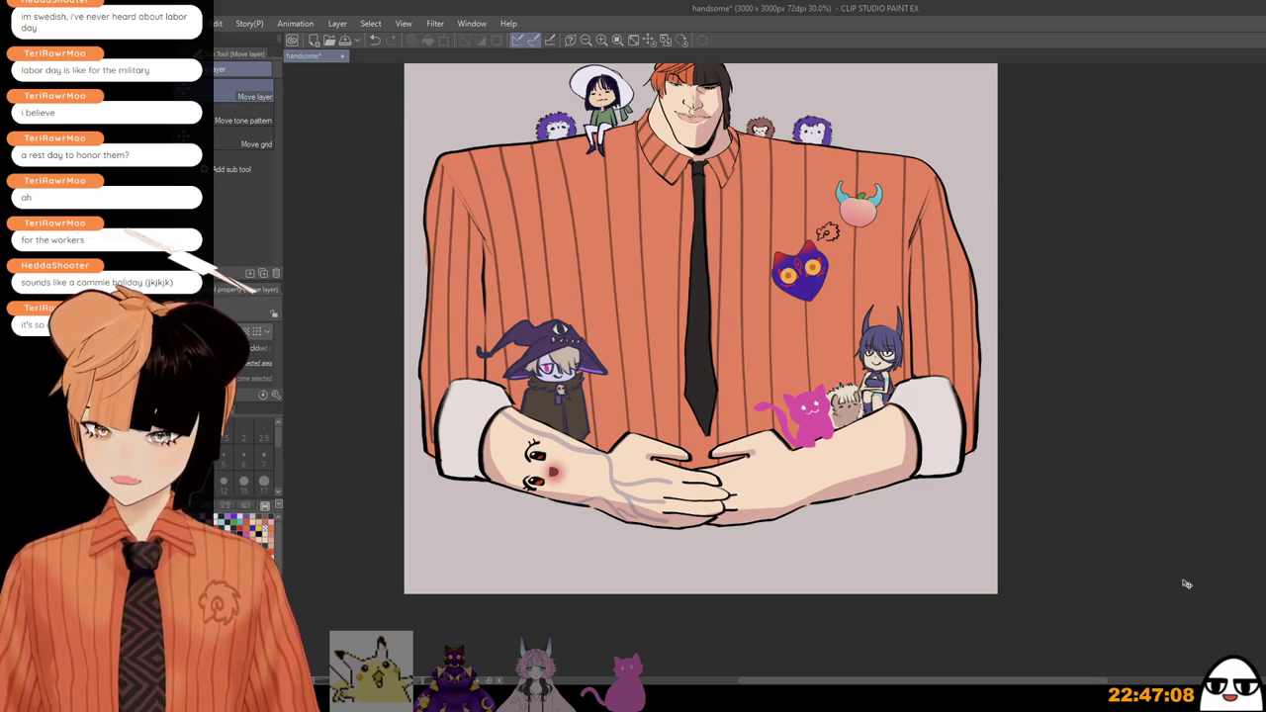
Step: Save the illustration again without the pasted portrait head
{"action": "left_click_drag", "start_coordinate": [701, 328], "coordinate": [807, 399]}
{"action": "left_click", "coordinate": [346, 40]}
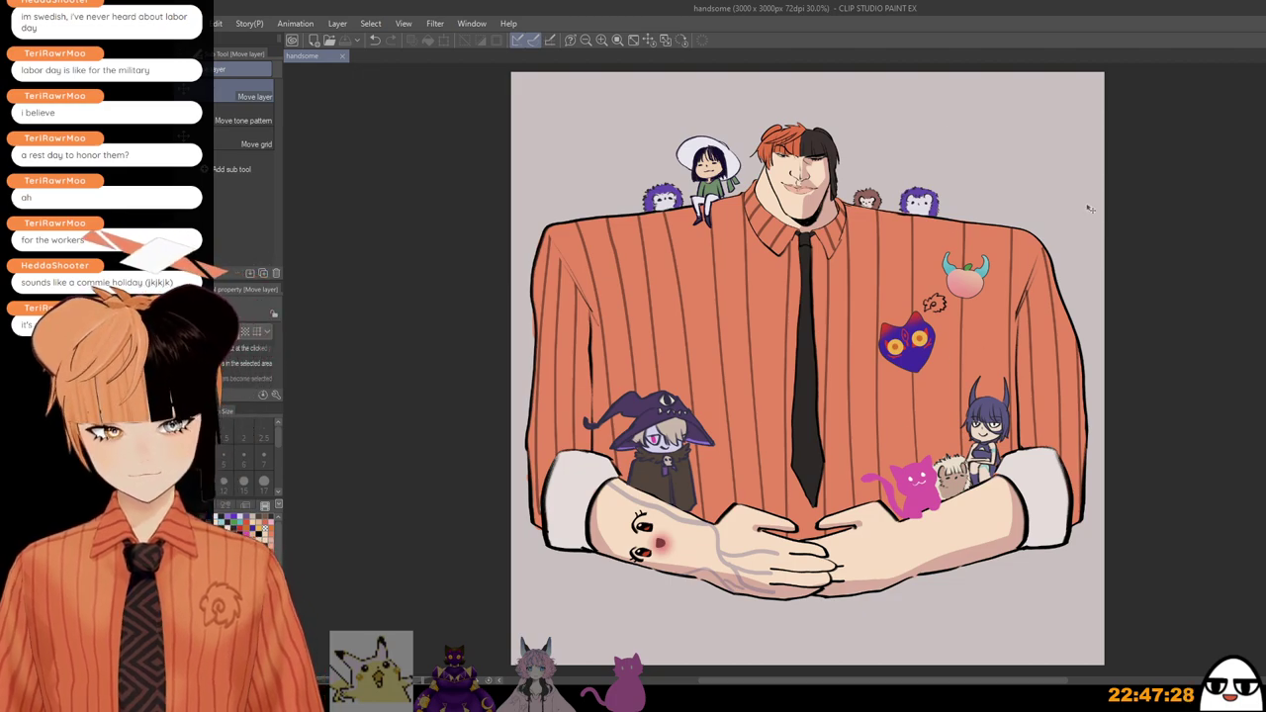
{"action": "left_click_drag", "start_coordinate": [1151, 192], "coordinate": [1160, 255]}
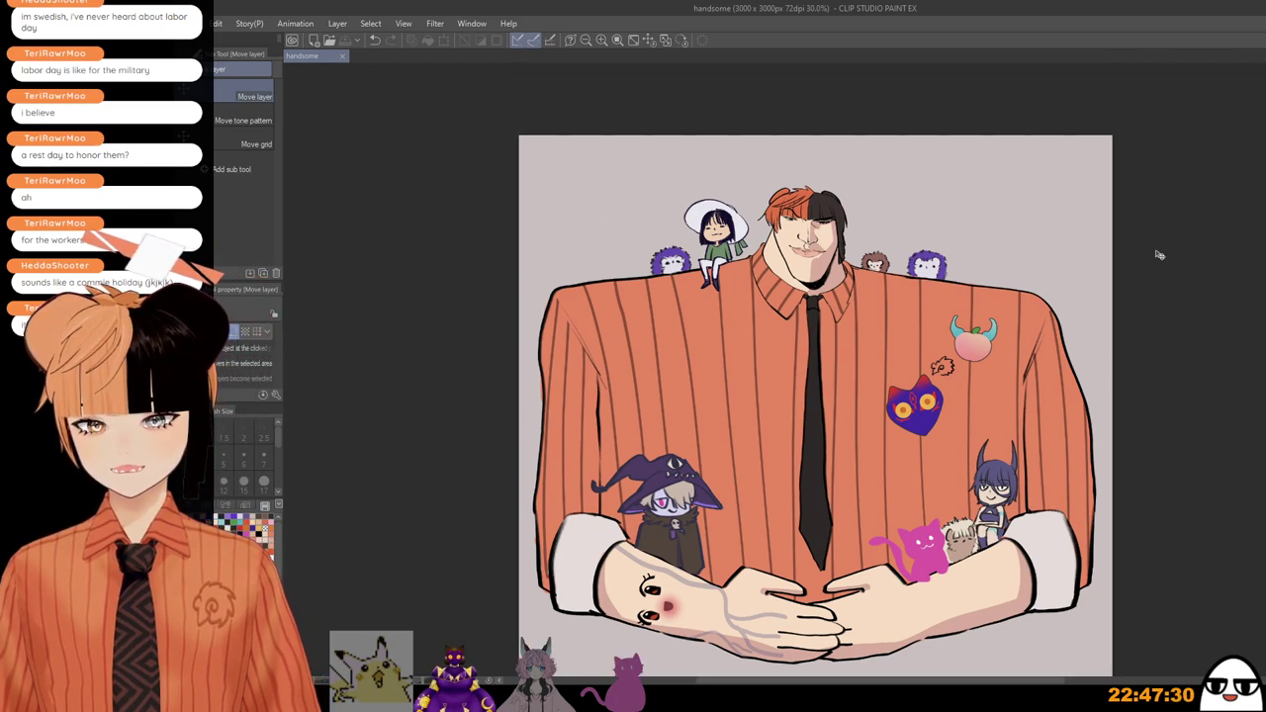
{"action": "scroll", "coordinate": [931, 380], "scroll_direction": "up", "scroll_amount": 1}
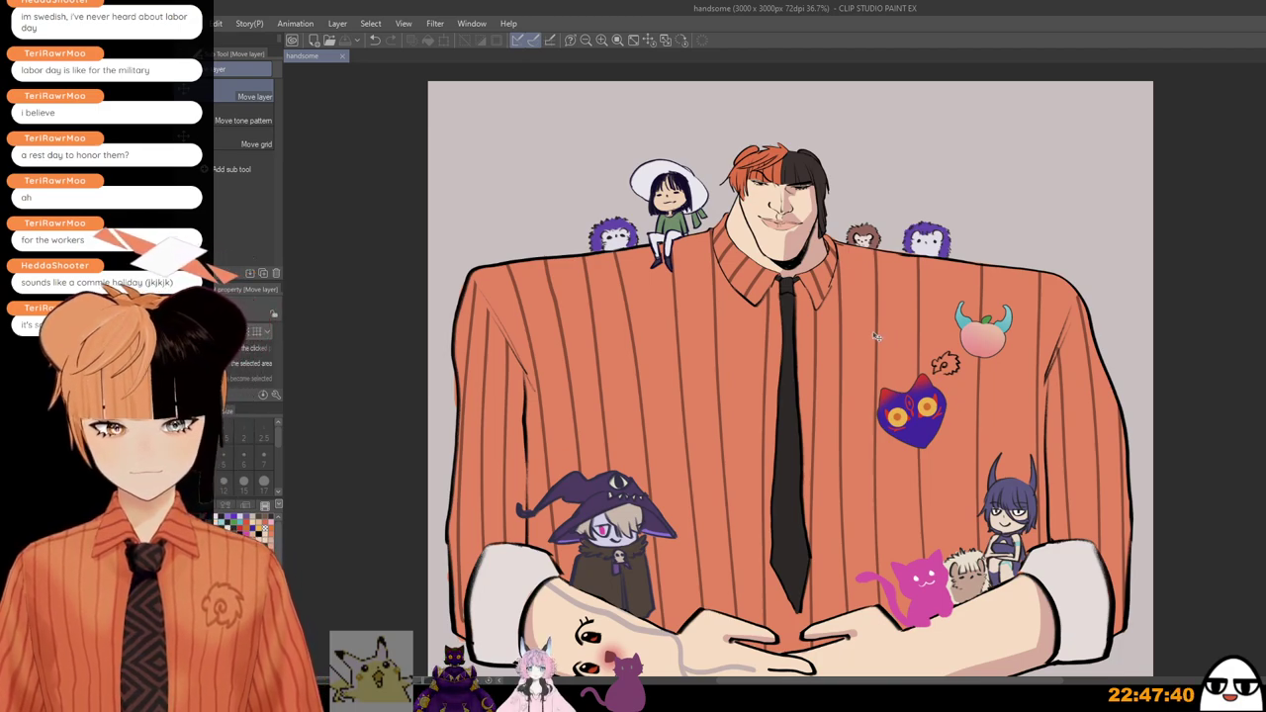
Step: Dab orange blush marks on both cheeks of the brown shoulder hedgehog using the Milli pen at size 7
{"action": "left_click_drag", "start_coordinate": [876, 336], "coordinate": [884, 294]}
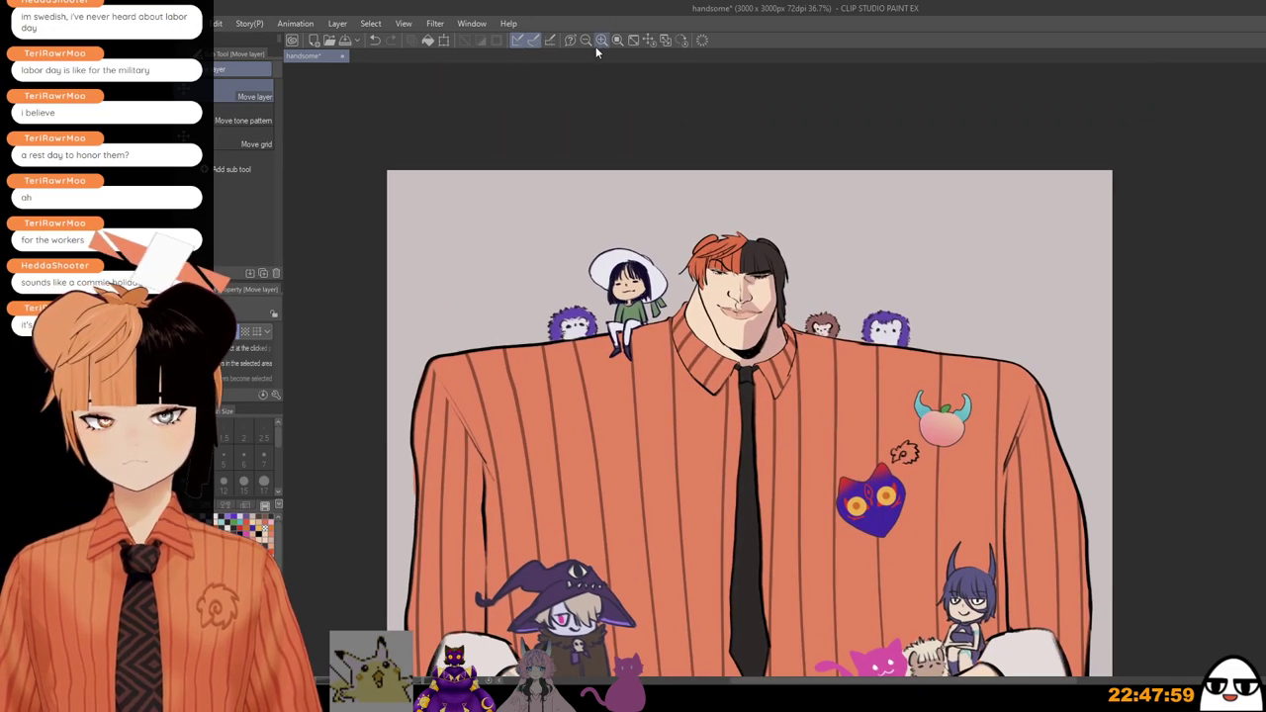
{"action": "left_click", "coordinate": [601, 41]}
{"action": "left_click", "coordinate": [602, 41]}
{"action": "left_click", "coordinate": [601, 41]}
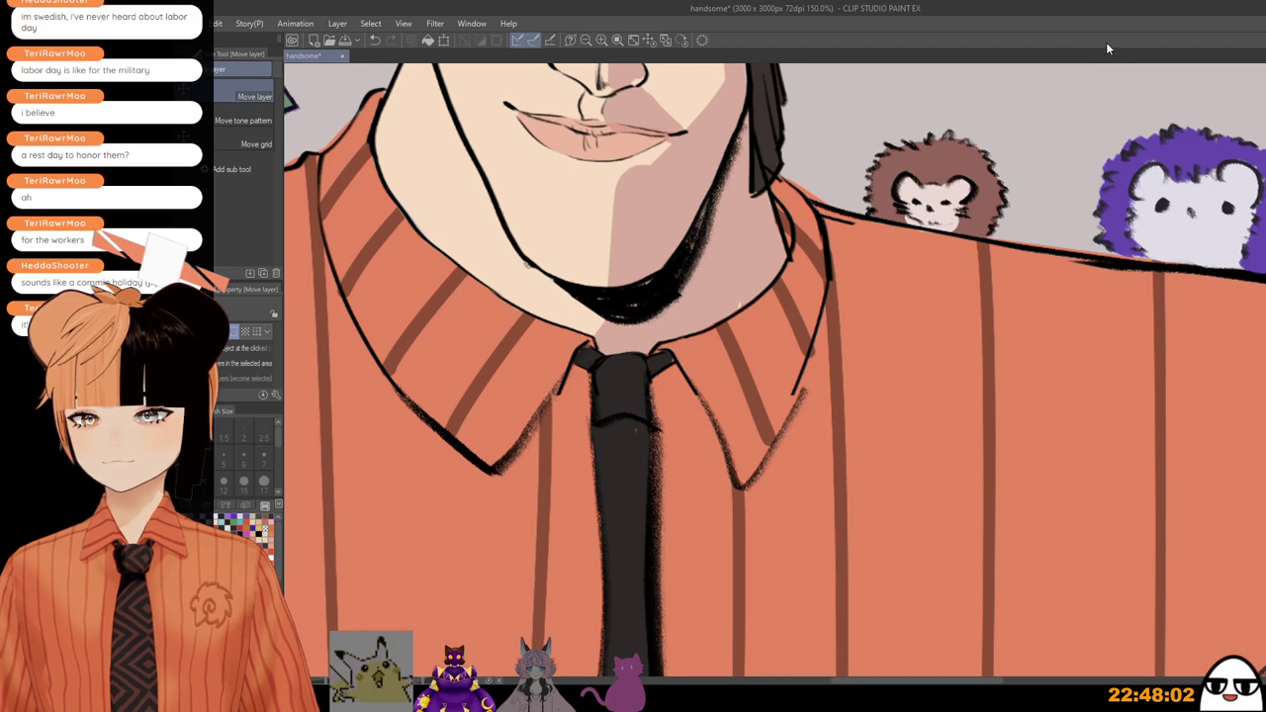
{"action": "key", "text": "p"}
{"action": "scroll", "coordinate": [906, 211], "scroll_direction": "up", "scroll_amount": 1}
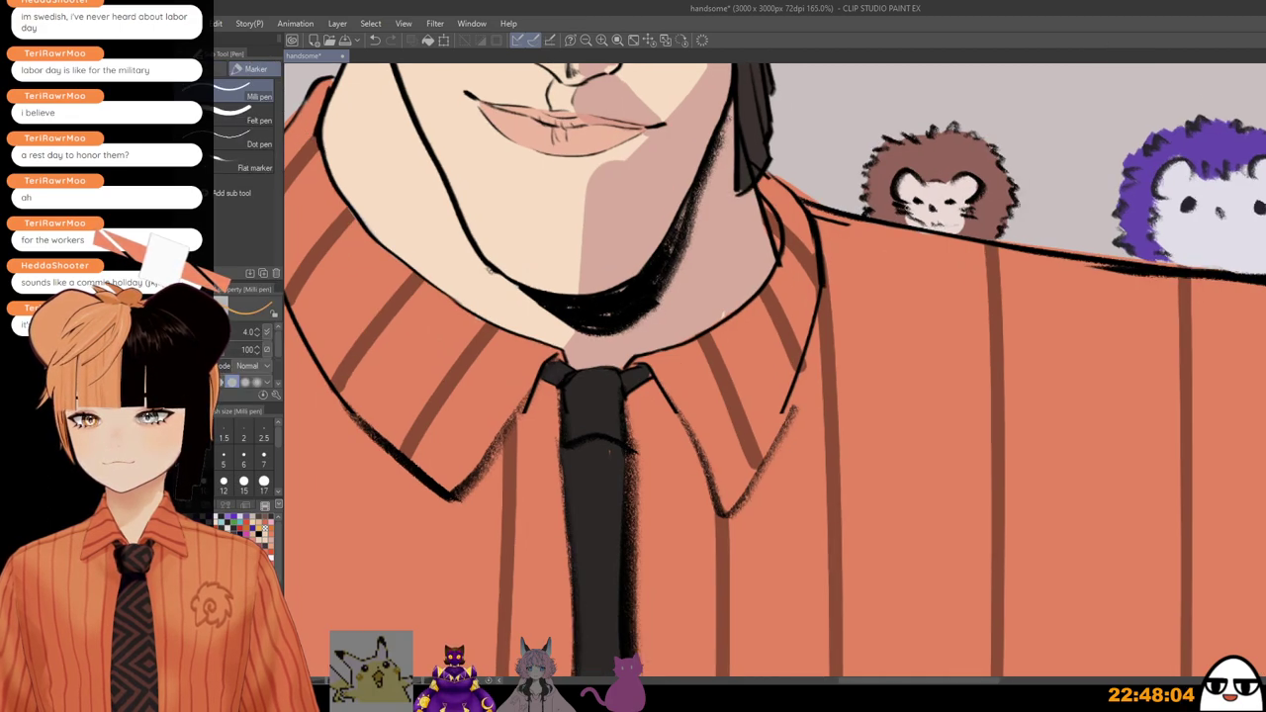
{"action": "key", "text": "bracketright"}
{"action": "key", "text": "bracketright"}
{"action": "key", "text": "bracketright"}
{"action": "left_click", "coordinate": [912, 208]}
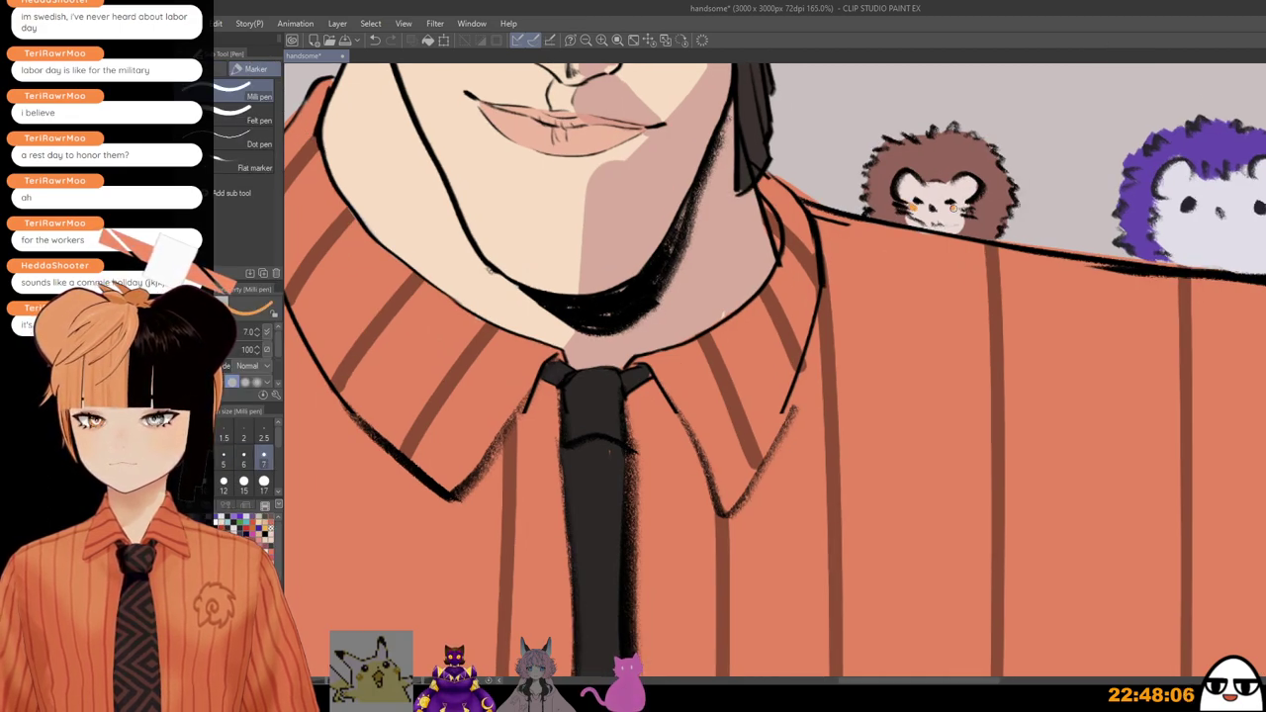
{"action": "scroll", "coordinate": [923, 360], "scroll_direction": "down", "scroll_amount": 3}
{"action": "scroll", "coordinate": [923, 361], "scroll_direction": "down", "scroll_amount": 3}
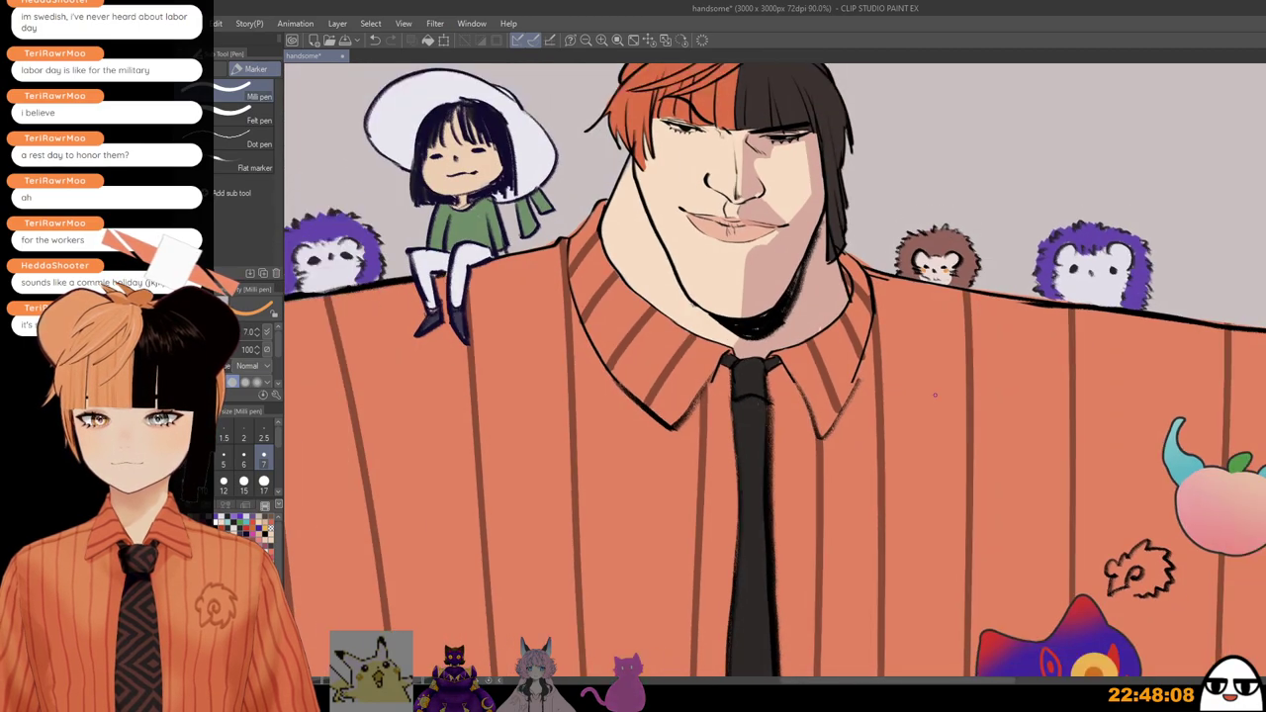
Step: Touch up the brown shoulder hedgehog's ears, undo the last stroke, and check the hedgehog against the whole illustration
{"action": "scroll", "coordinate": [938, 291], "scroll_direction": "up", "scroll_amount": 1}
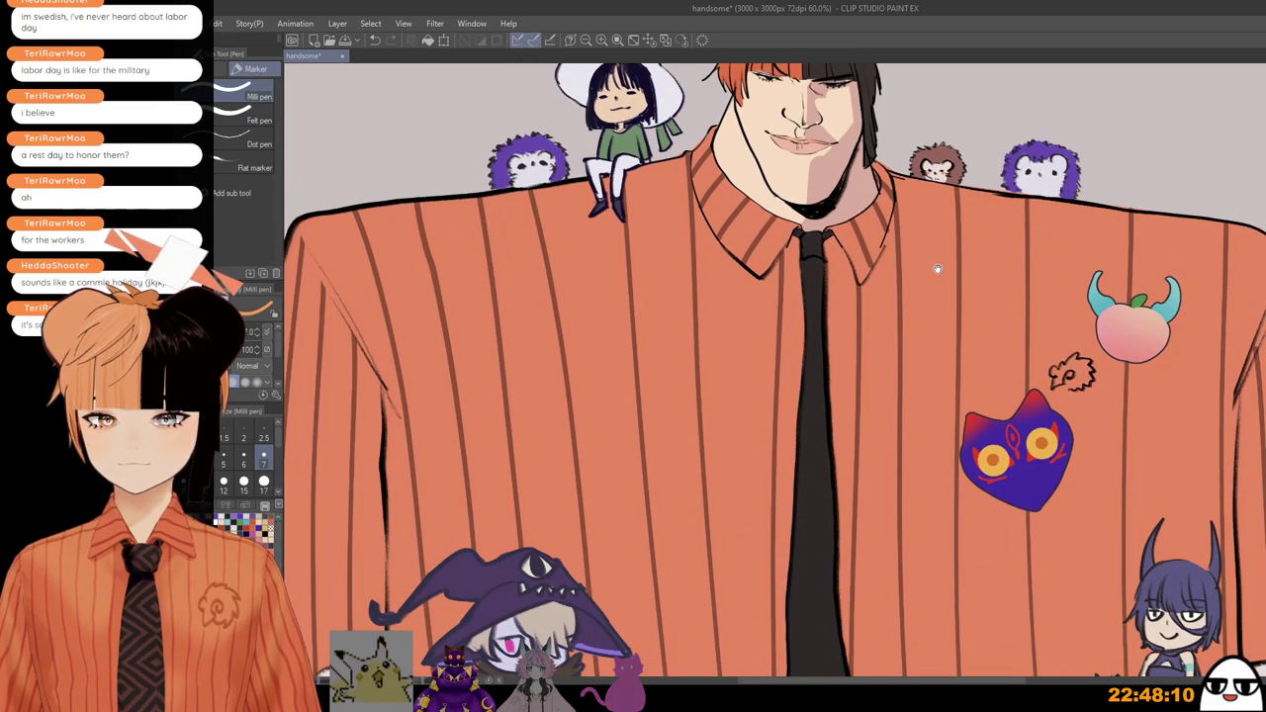
{"action": "left_click_drag", "start_coordinate": [935, 287], "coordinate": [900, 421]}
{"action": "scroll", "coordinate": [914, 329], "scroll_direction": "up", "scroll_amount": 1}
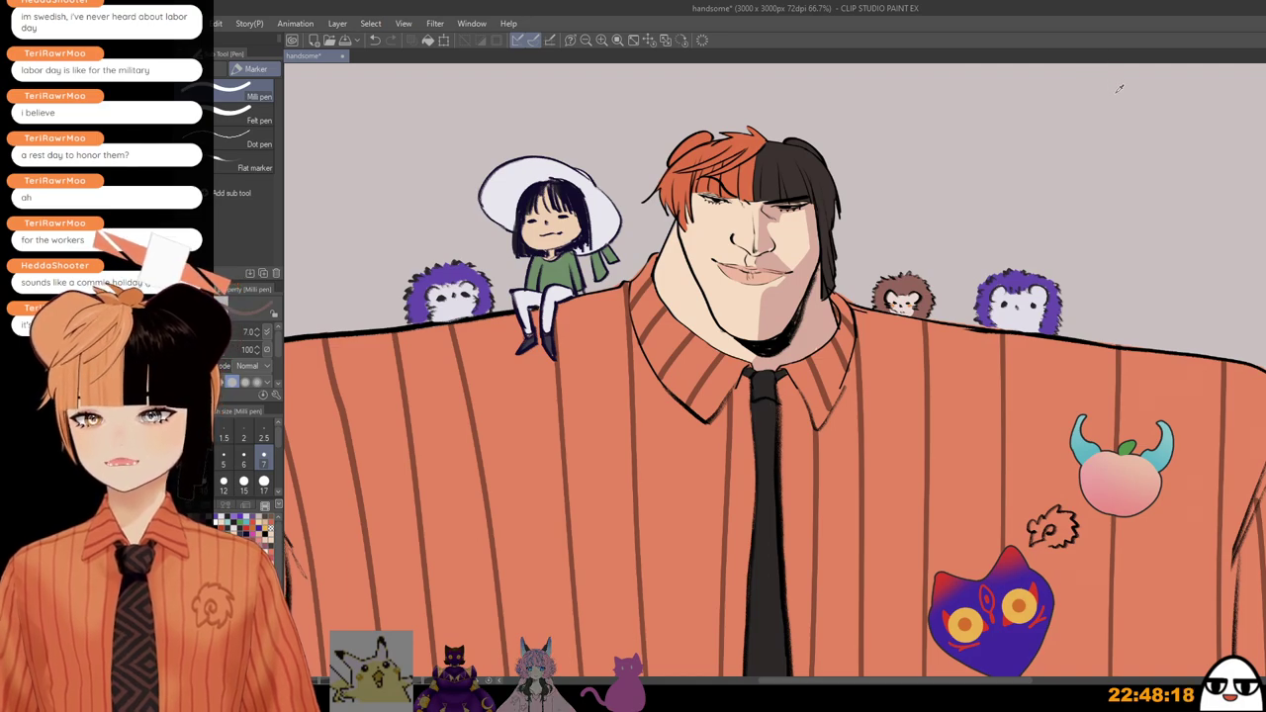
{"action": "scroll", "coordinate": [932, 251], "scroll_direction": "up", "scroll_amount": 7}
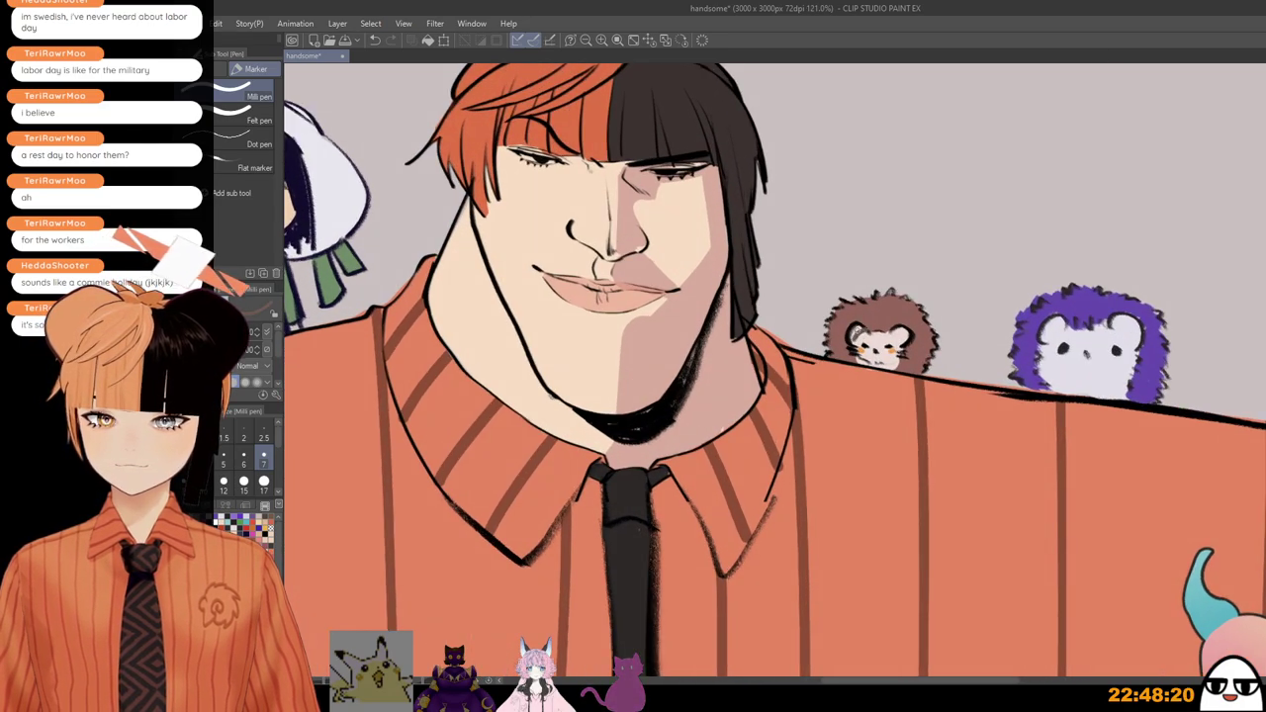
{"action": "key", "text": "ctrl+z"}
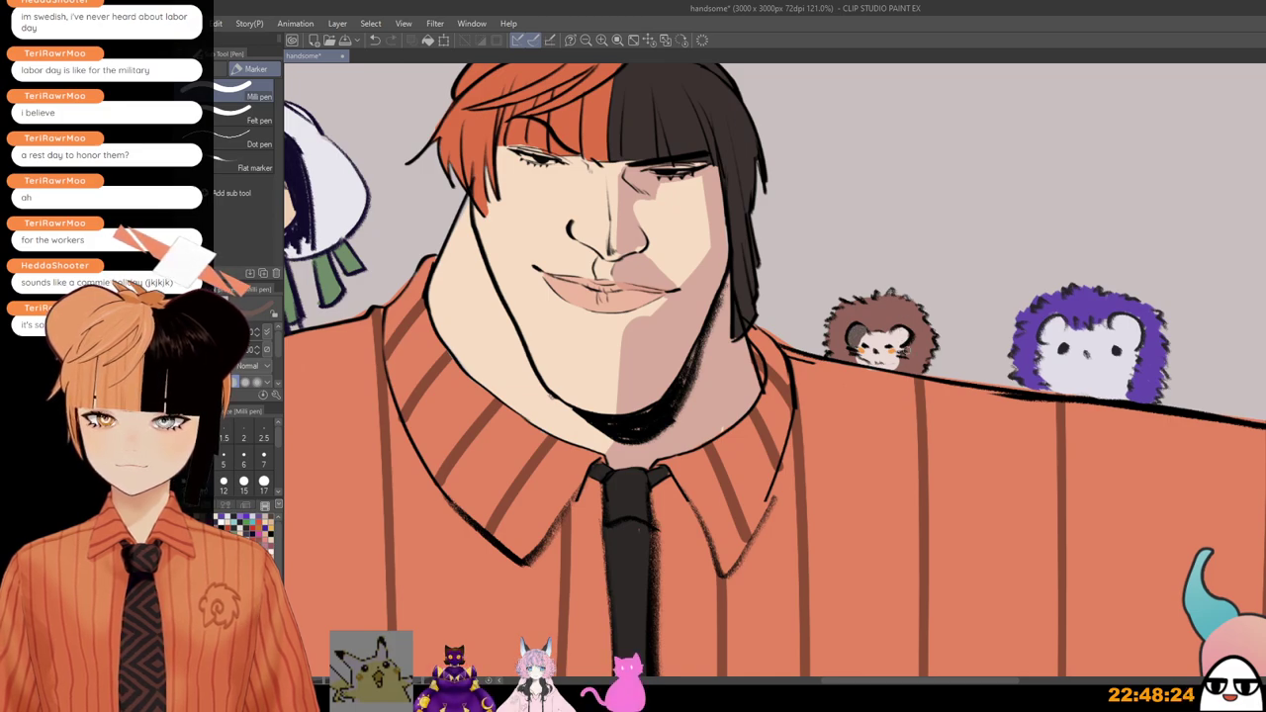
{"action": "scroll", "coordinate": [908, 351], "scroll_direction": "down", "scroll_amount": 5}
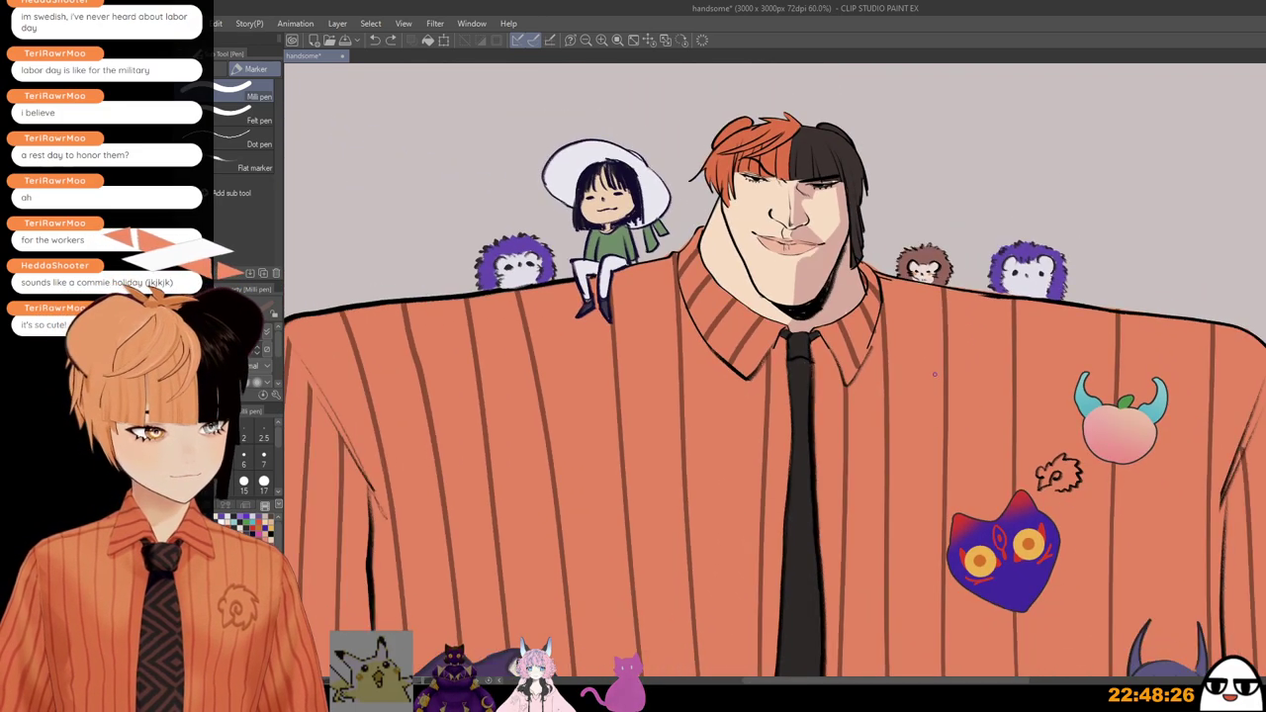
{"action": "scroll", "coordinate": [934, 374], "scroll_direction": "down", "scroll_amount": 3}
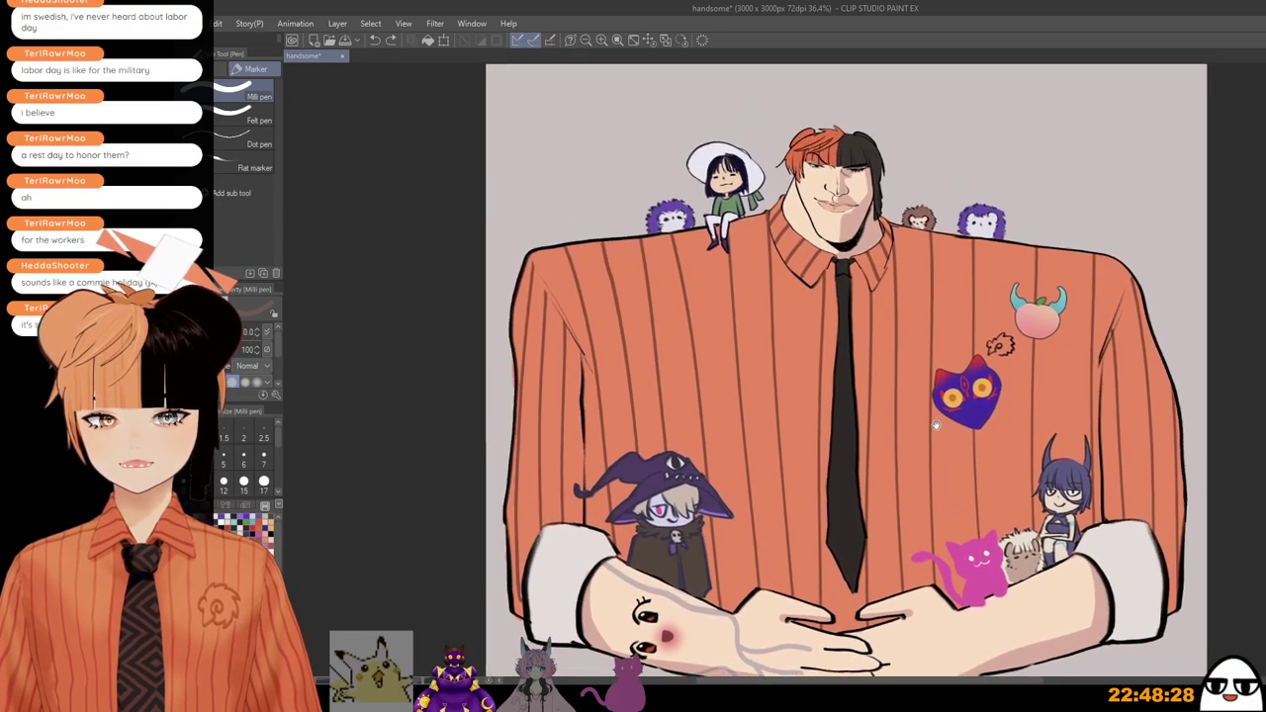
Step: Save the illustration with the touched-up brown shoulder hedgehog
{"action": "left_click_drag", "start_coordinate": [937, 425], "coordinate": [912, 417]}
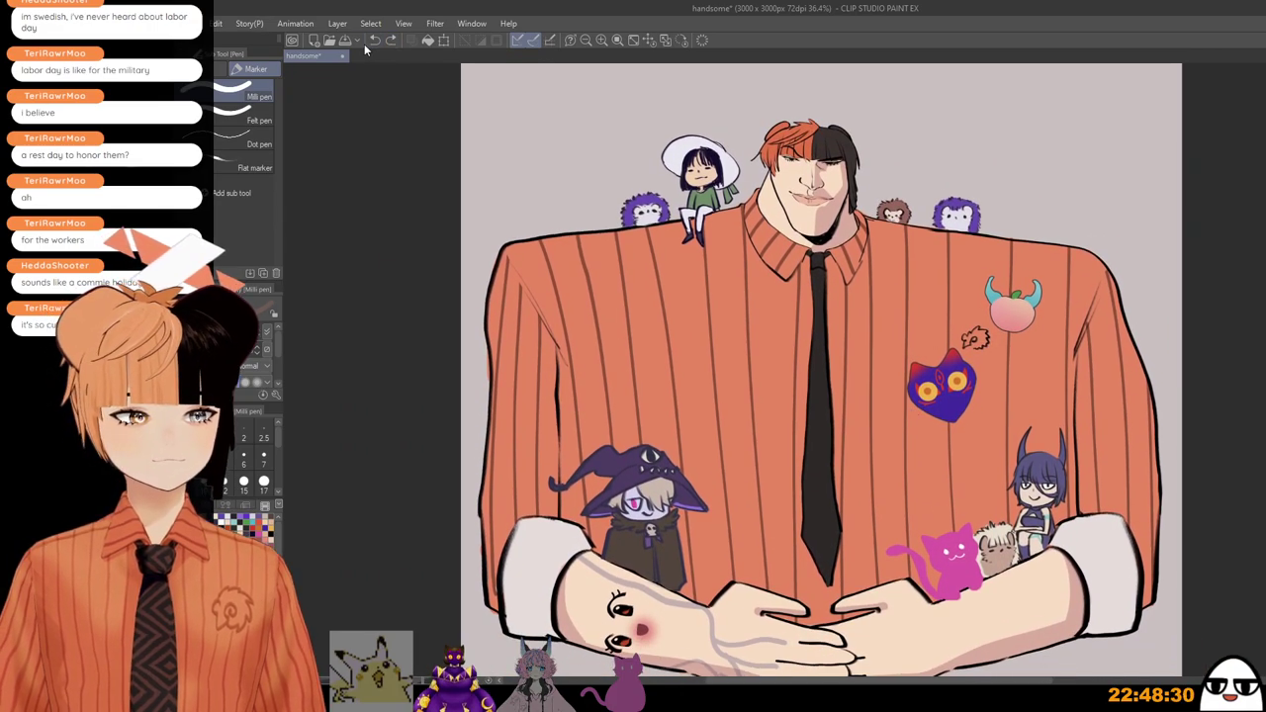
{"action": "left_click", "coordinate": [345, 41]}
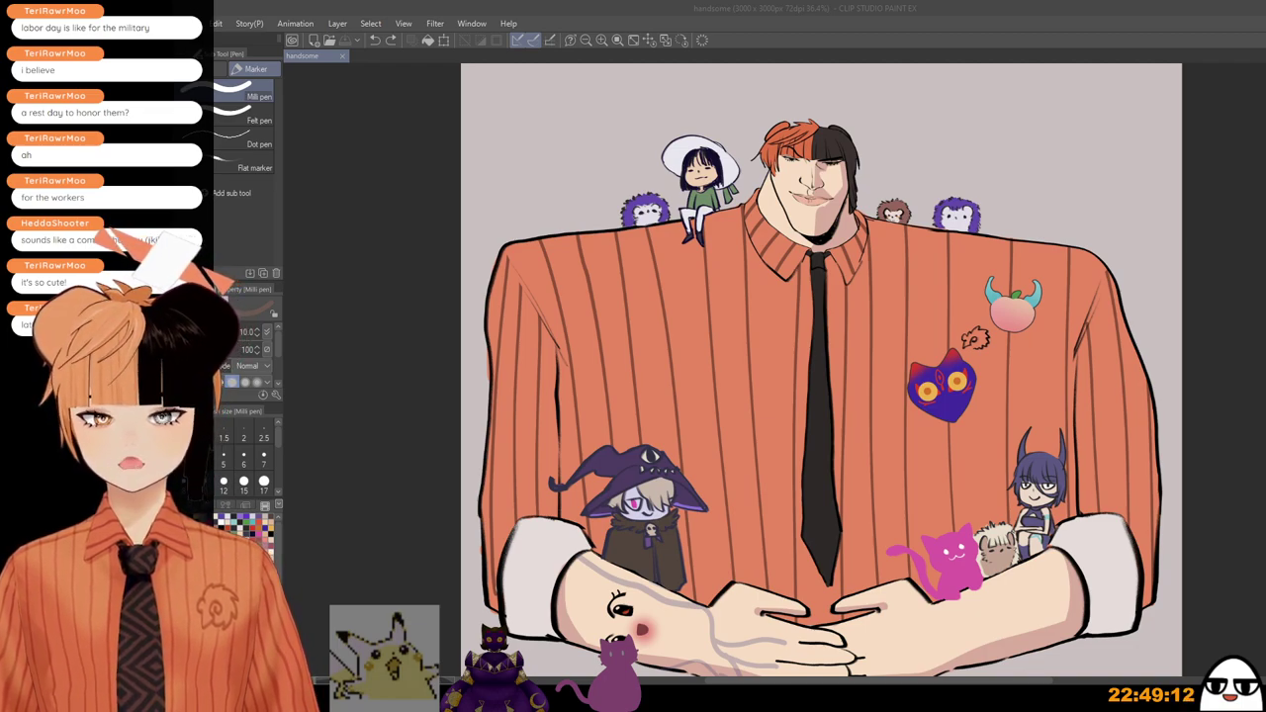
Step: Review the whole illustration, then examine the clasped forearms and the small characters sitting around them
{"action": "left_click", "coordinate": [934, 11]}
{"action": "scroll", "coordinate": [985, 242], "scroll_direction": "down", "scroll_amount": 1}
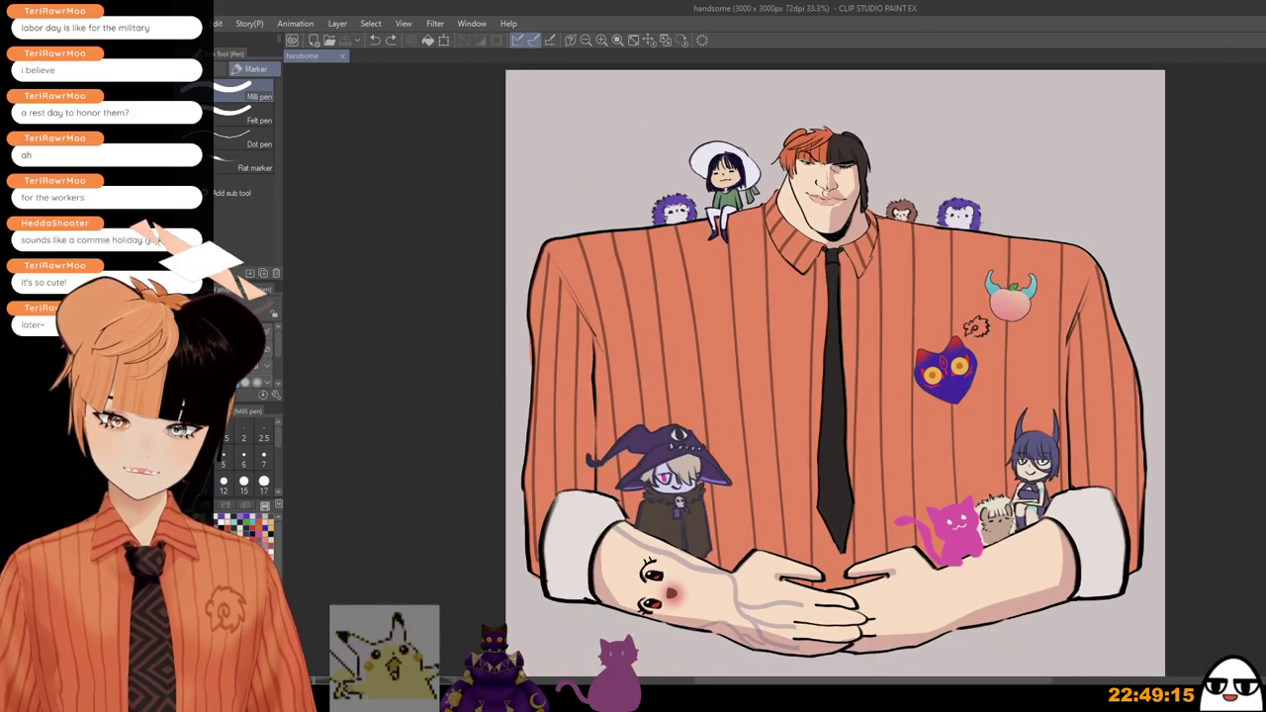
{"action": "left_click_drag", "start_coordinate": [986, 241], "coordinate": [994, 247]}
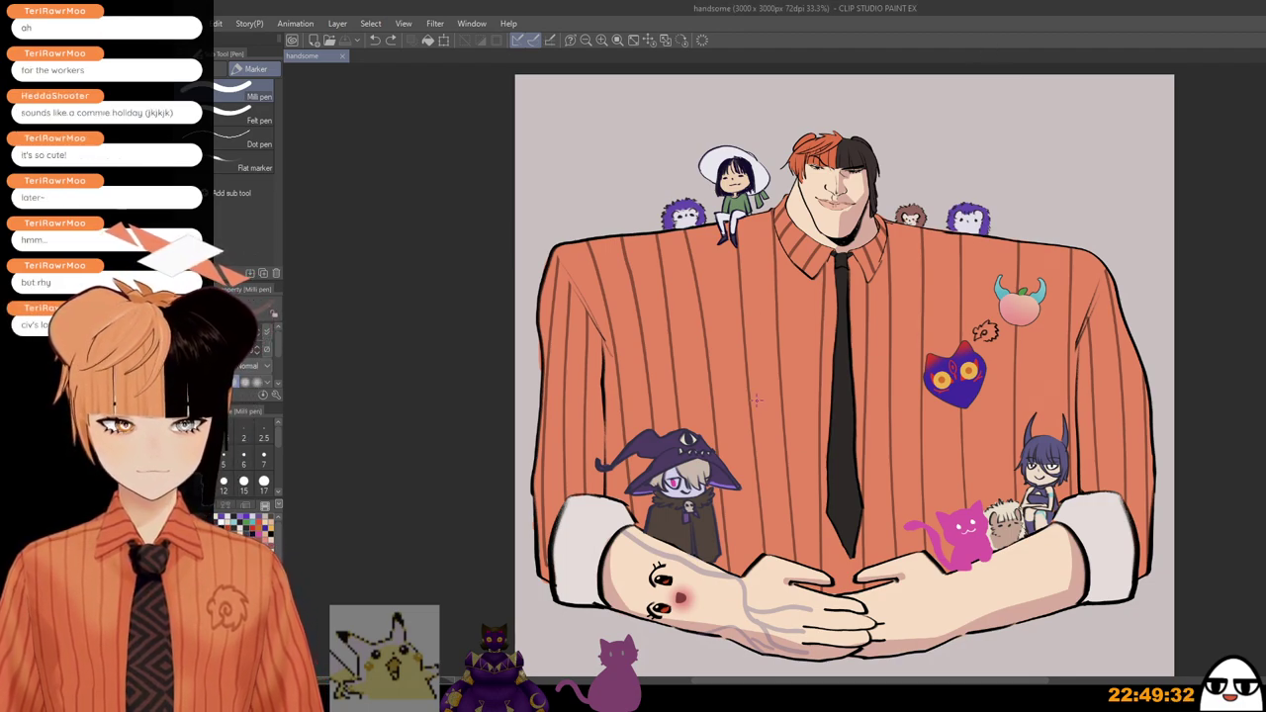
{"action": "scroll", "coordinate": [781, 401], "scroll_direction": "down", "scroll_amount": 2}
{"action": "scroll", "coordinate": [782, 400], "scroll_direction": "up", "scroll_amount": 3}
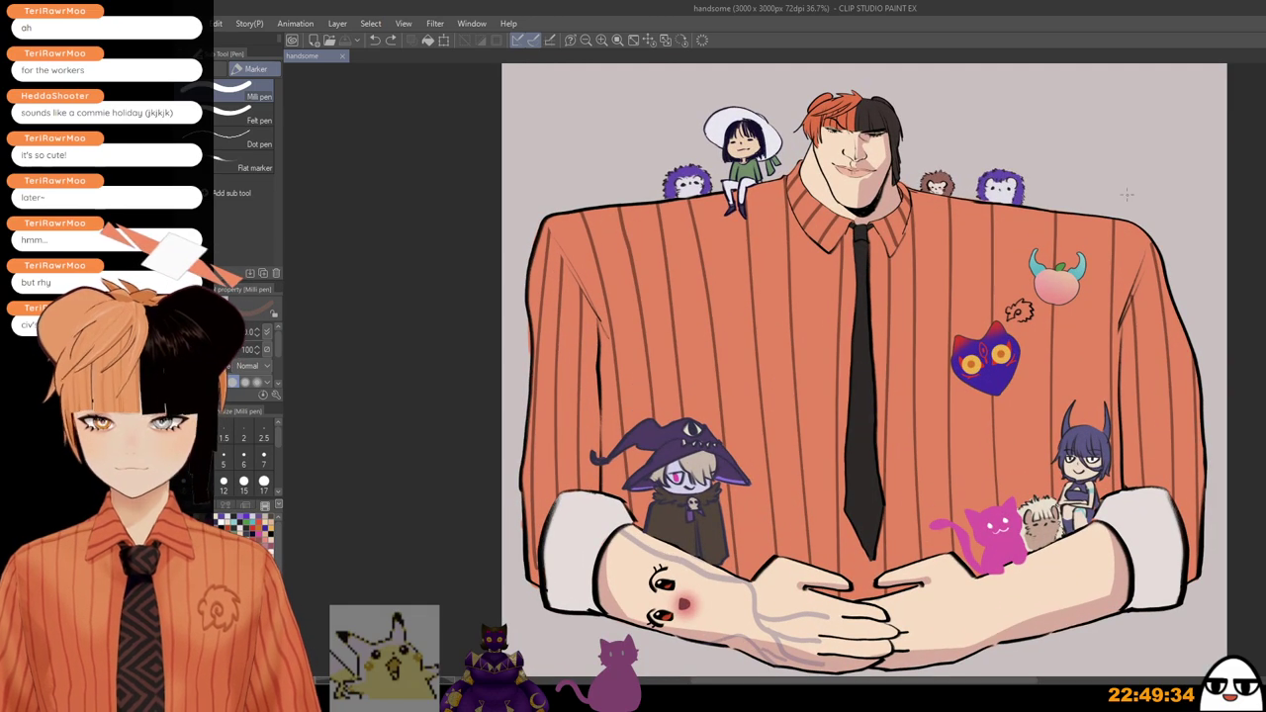
{"action": "scroll", "coordinate": [1127, 194], "scroll_direction": "down", "scroll_amount": 1}
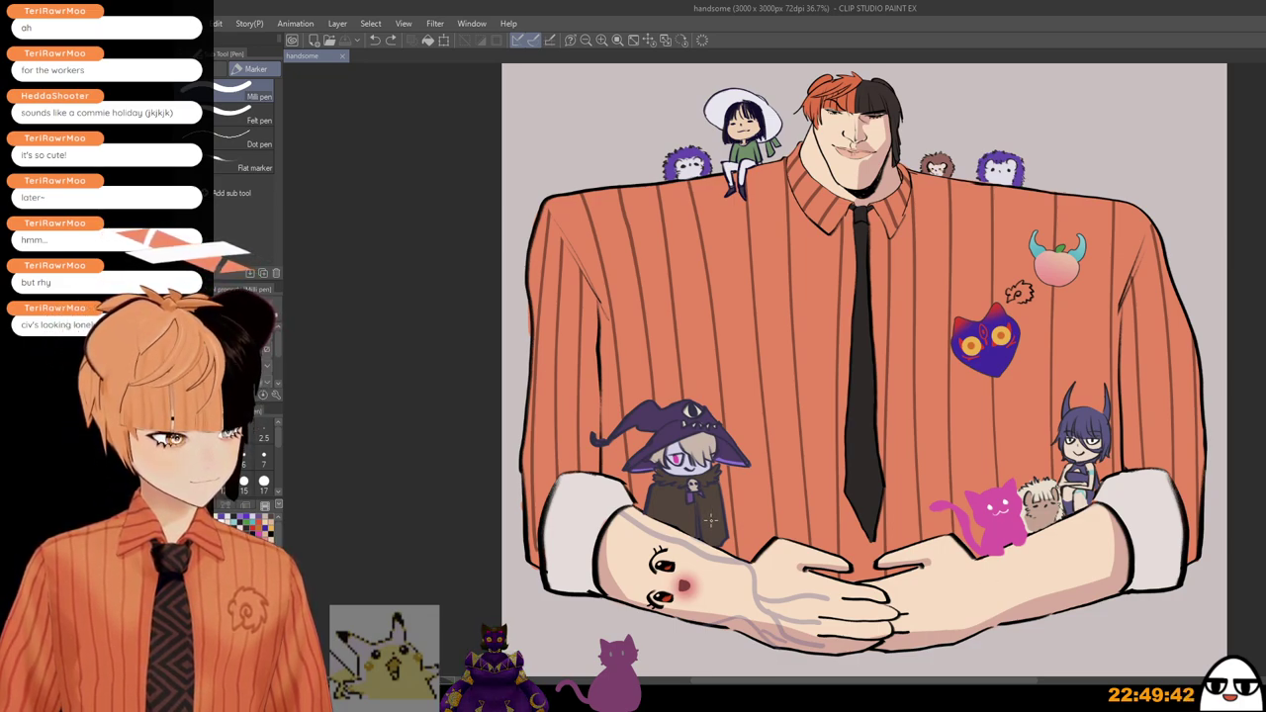
{"action": "left_click_drag", "start_coordinate": [858, 511], "coordinate": [896, 423]}
{"action": "scroll", "coordinate": [850, 469], "scroll_direction": "up", "scroll_amount": 3}
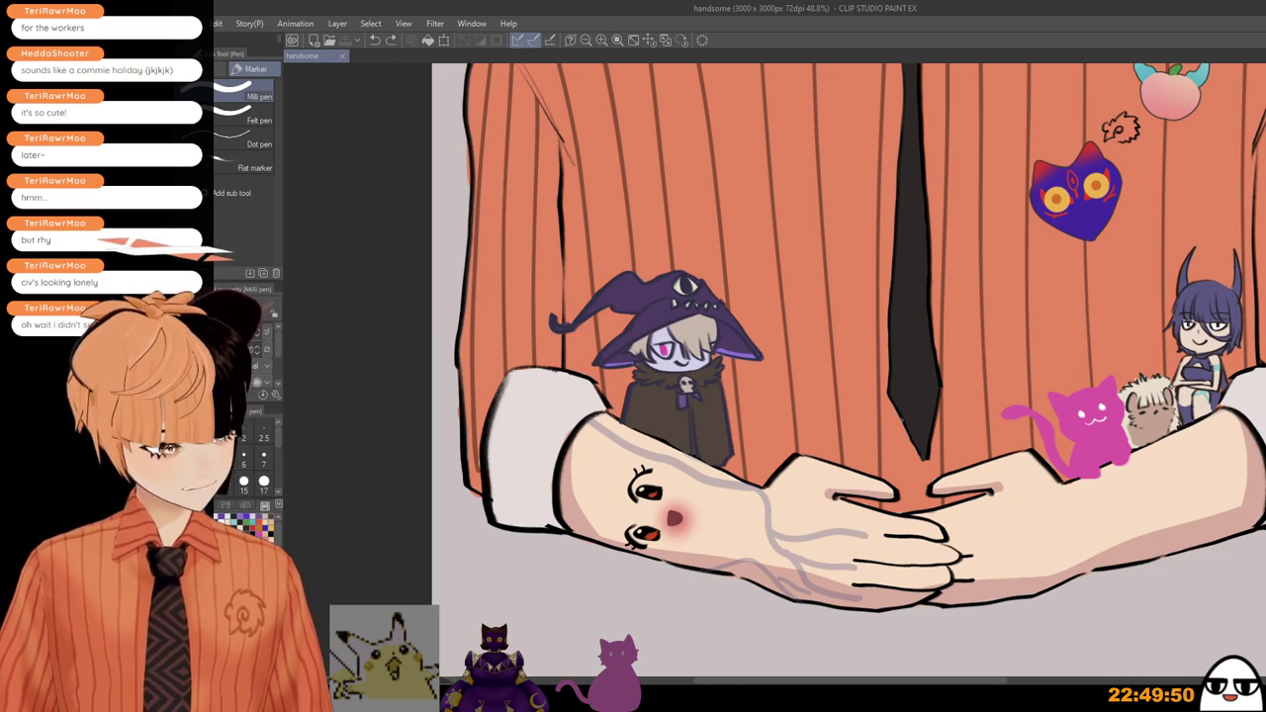
{"action": "scroll", "coordinate": [902, 418], "scroll_direction": "down", "scroll_amount": 2}
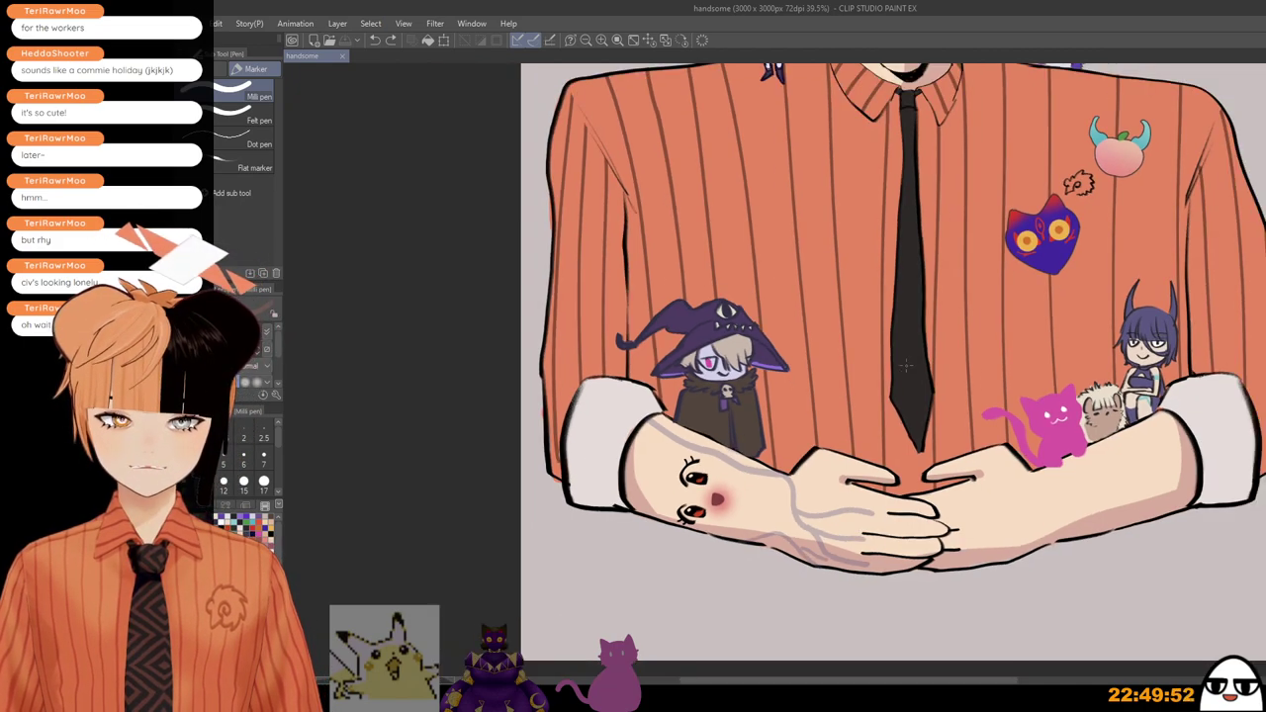
{"action": "scroll", "coordinate": [907, 367], "scroll_direction": "down", "scroll_amount": 1}
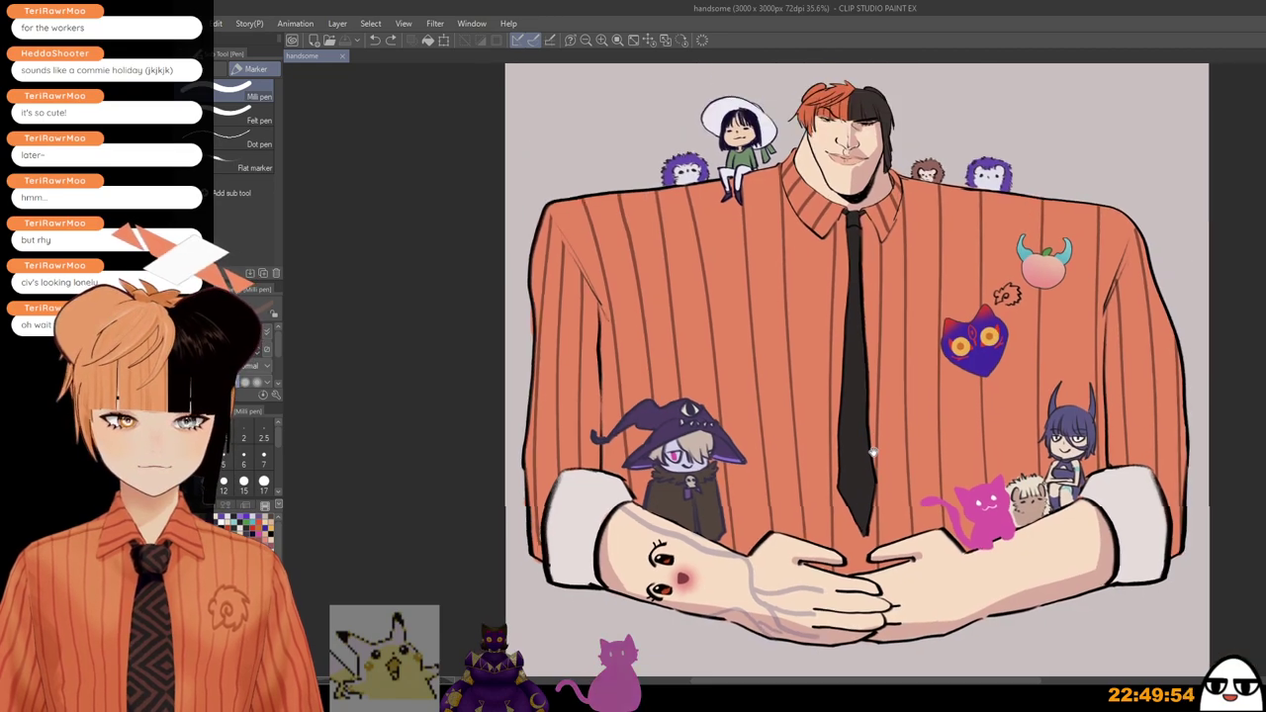
{"action": "left_click_drag", "start_coordinate": [873, 452], "coordinate": [862, 462]}
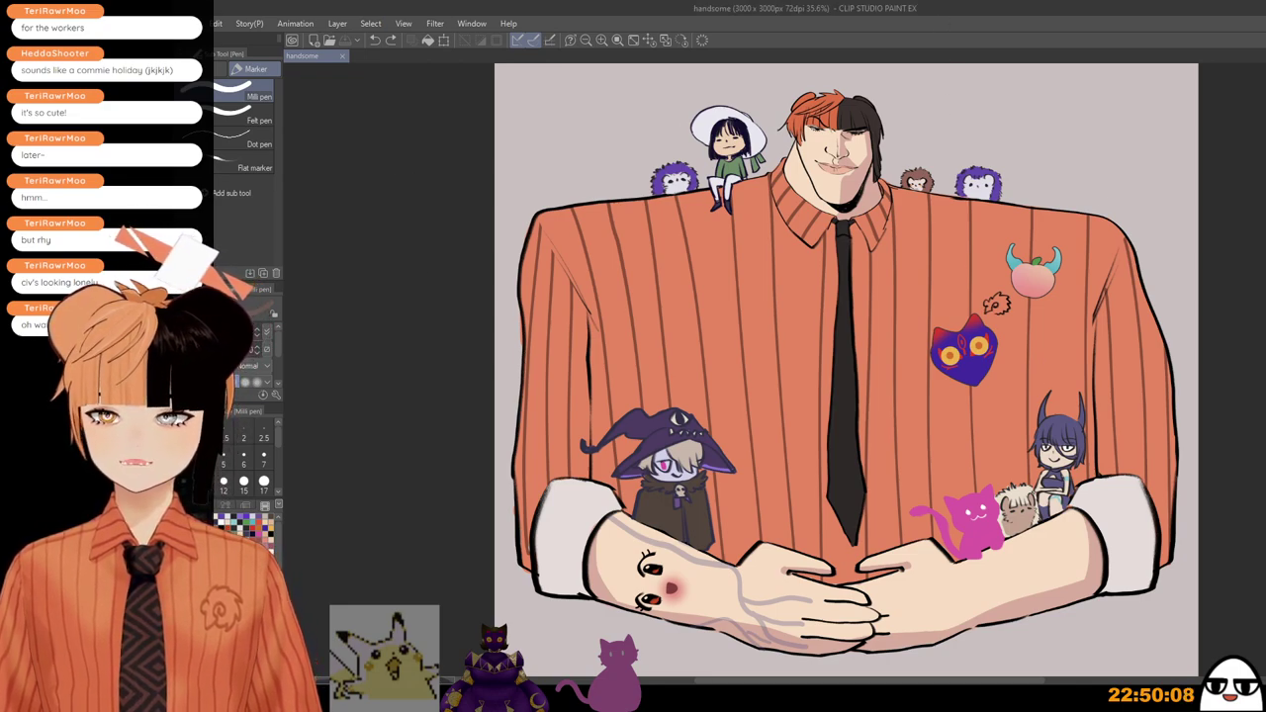
{"action": "left_click_drag", "start_coordinate": [845, 370], "coordinate": [841, 370]}
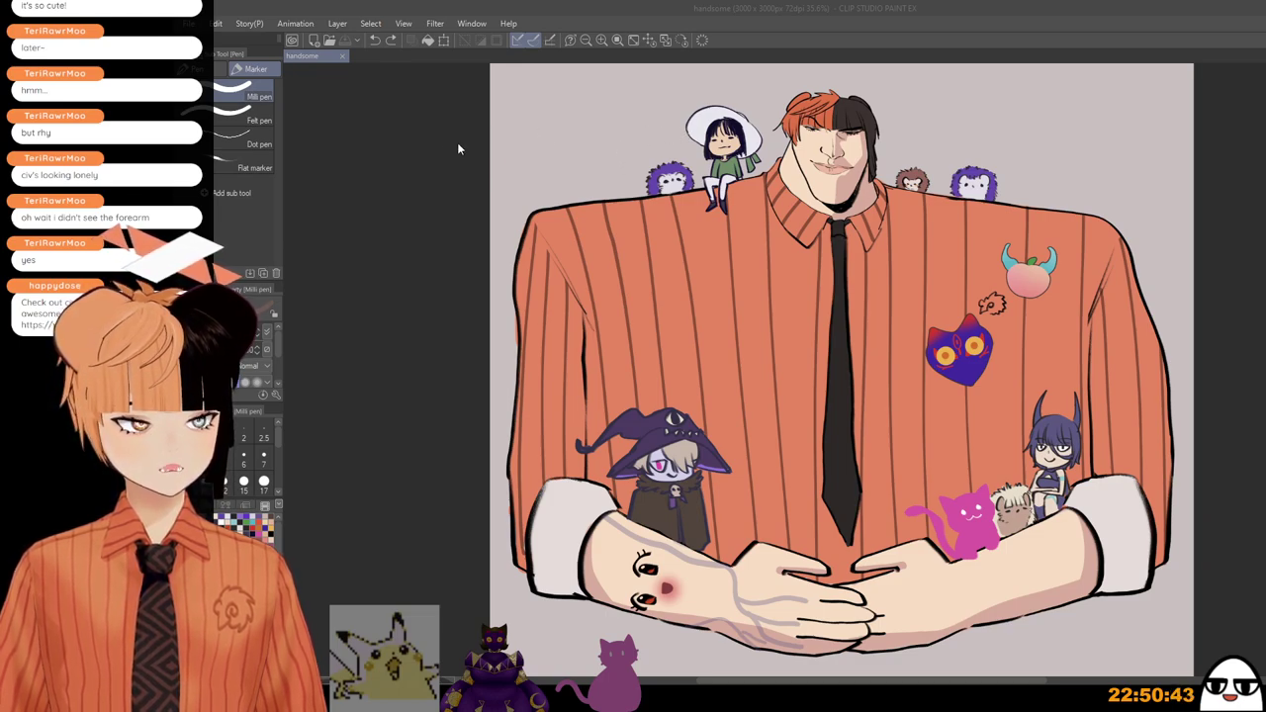
Step: Open the anniversary promo image 3rdannipromo.png for viewing and return to the handsome illustration
{"action": "double_click", "coordinate": [716, 361]}
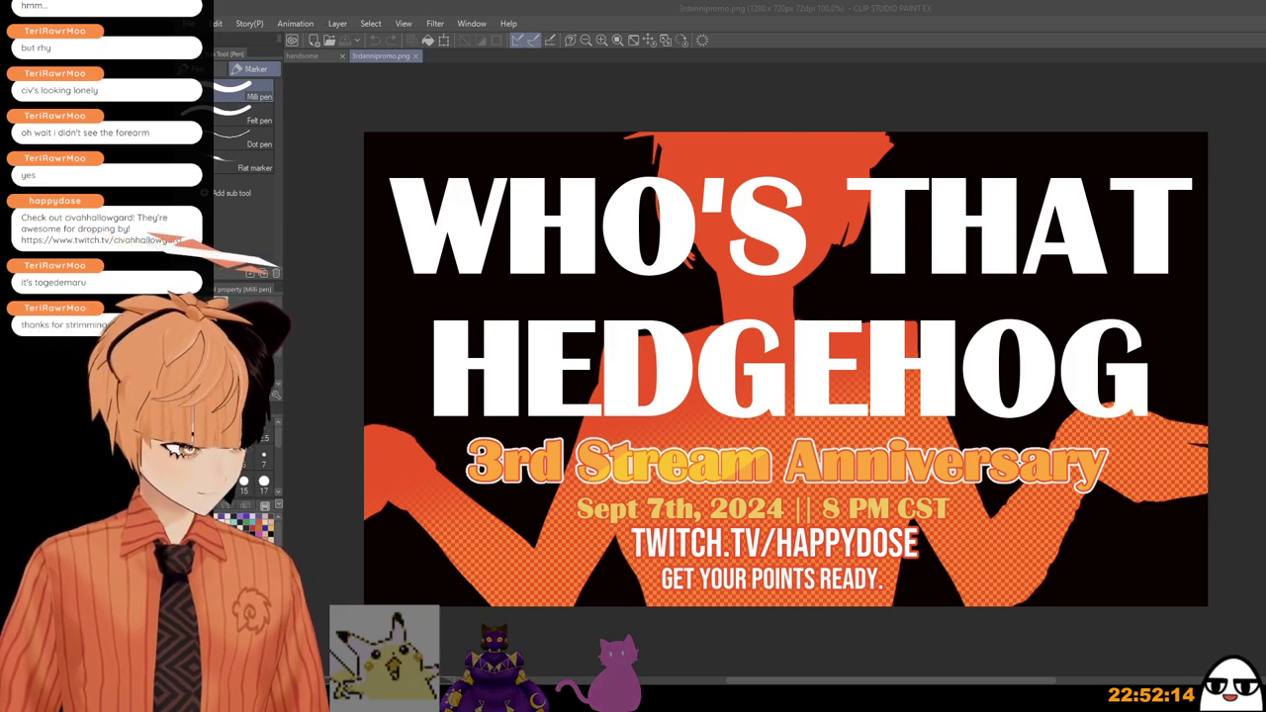
{"action": "left_click", "coordinate": [311, 56]}
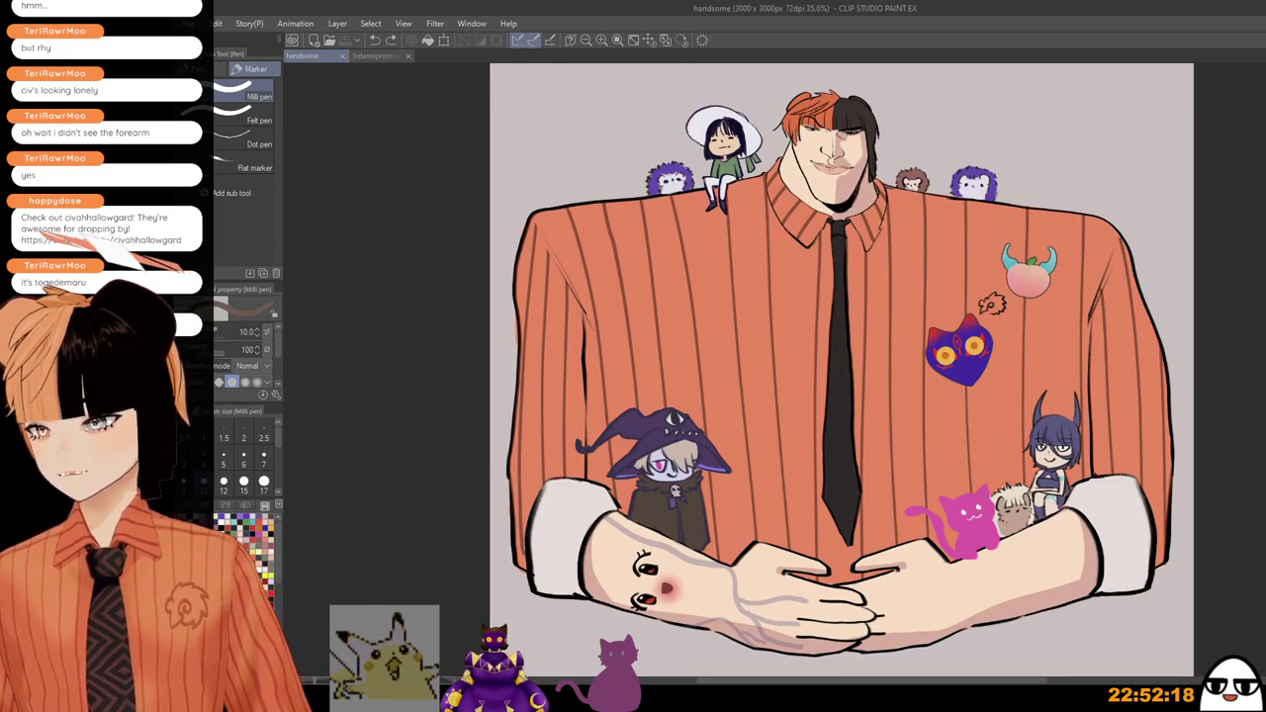
Step: Hide the small characters, the forearm details and the striped-shirt man until only the plain background remains
{"action": "key", "text": "ctrl+z"}
{"action": "key", "text": "ctrl+z"}
{"action": "key", "text": "ctrl+z"}
{"action": "key", "text": "ctrl+z"}
{"action": "key", "text": "ctrl+z"}
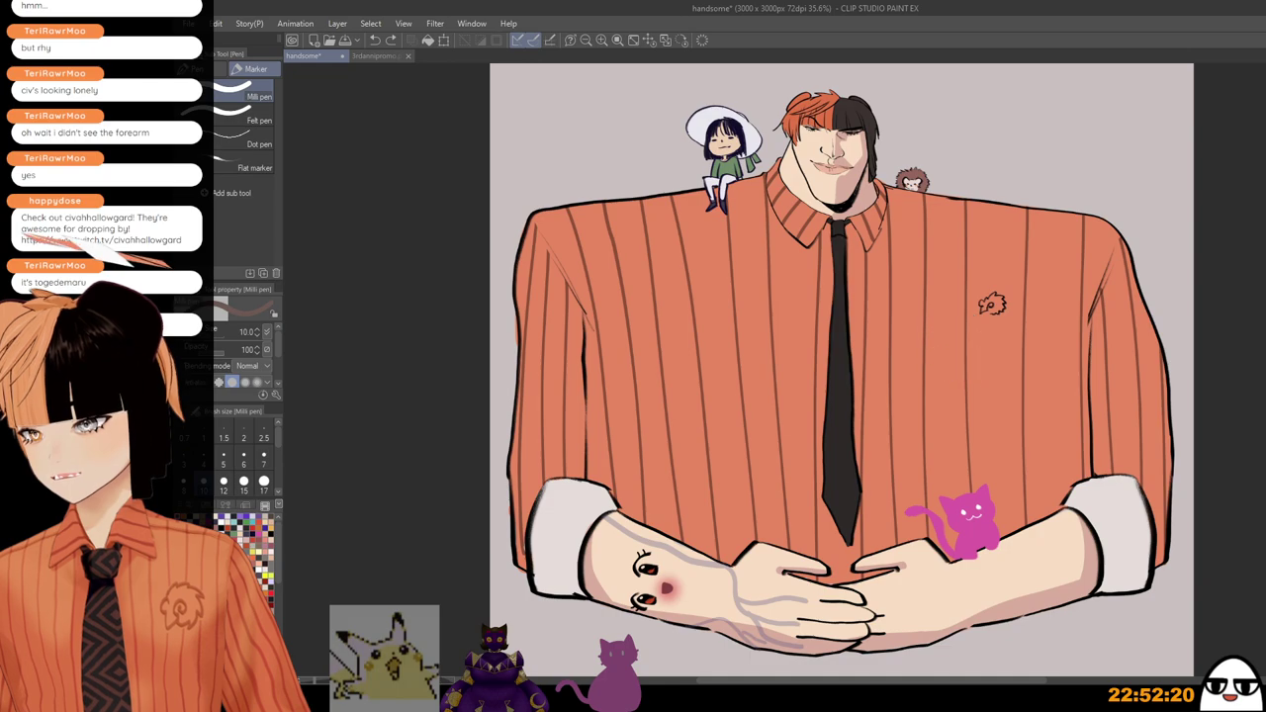
{"action": "key", "text": "ctrl+z"}
{"action": "key", "text": "ctrl+z"}
{"action": "key", "text": "ctrl+z"}
{"action": "key", "text": "ctrl+z"}
{"action": "key", "text": "ctrl+z"}
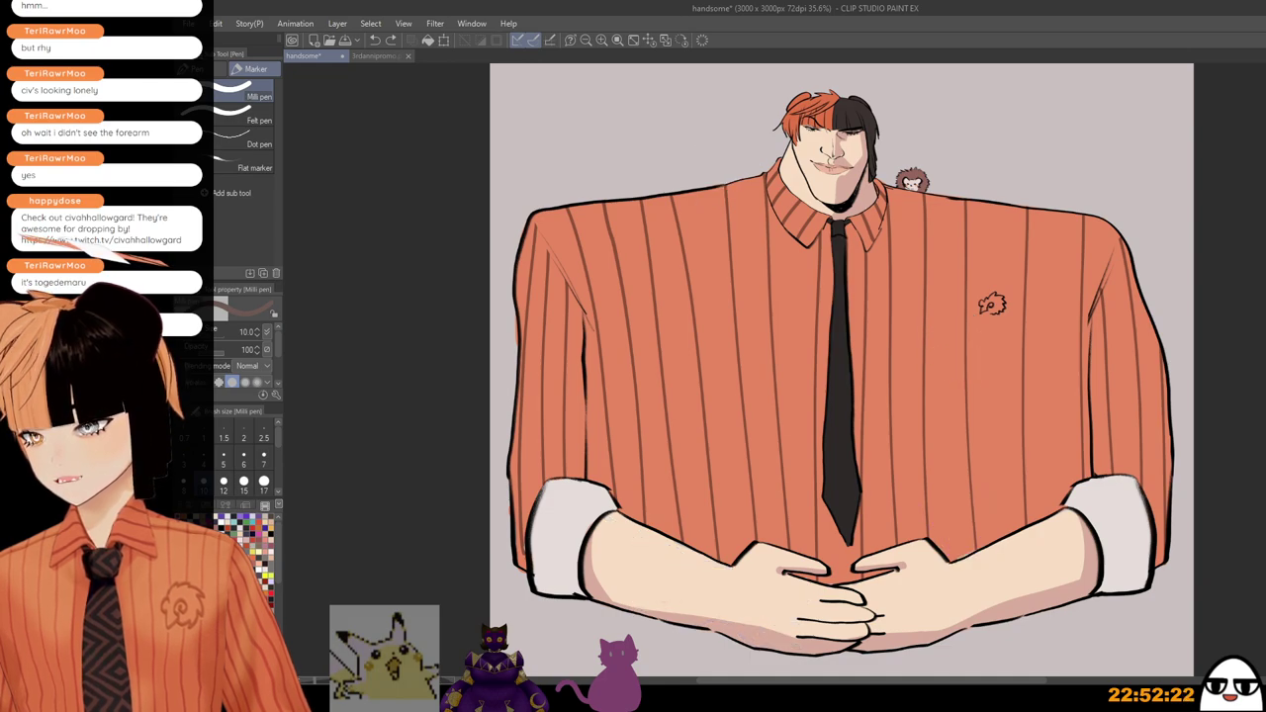
{"action": "key", "text": "ctrl+z"}
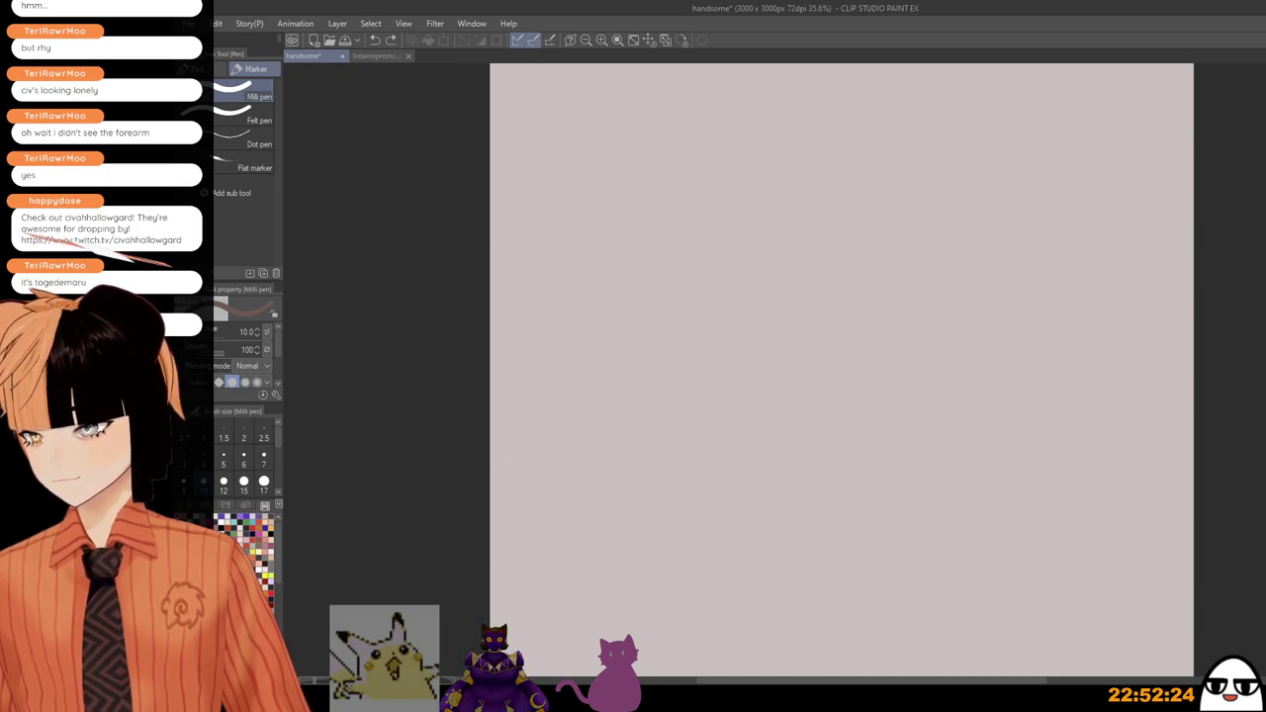
Step: Show the blue sketch of the long-snouted, long-tailed creature and examine its face up close
{"action": "key", "text": "ctrl+z"}
{"action": "scroll", "coordinate": [813, 238], "scroll_direction": "up", "scroll_amount": 2}
{"action": "left_click_drag", "start_coordinate": [732, 237], "coordinate": [1064, 445]}
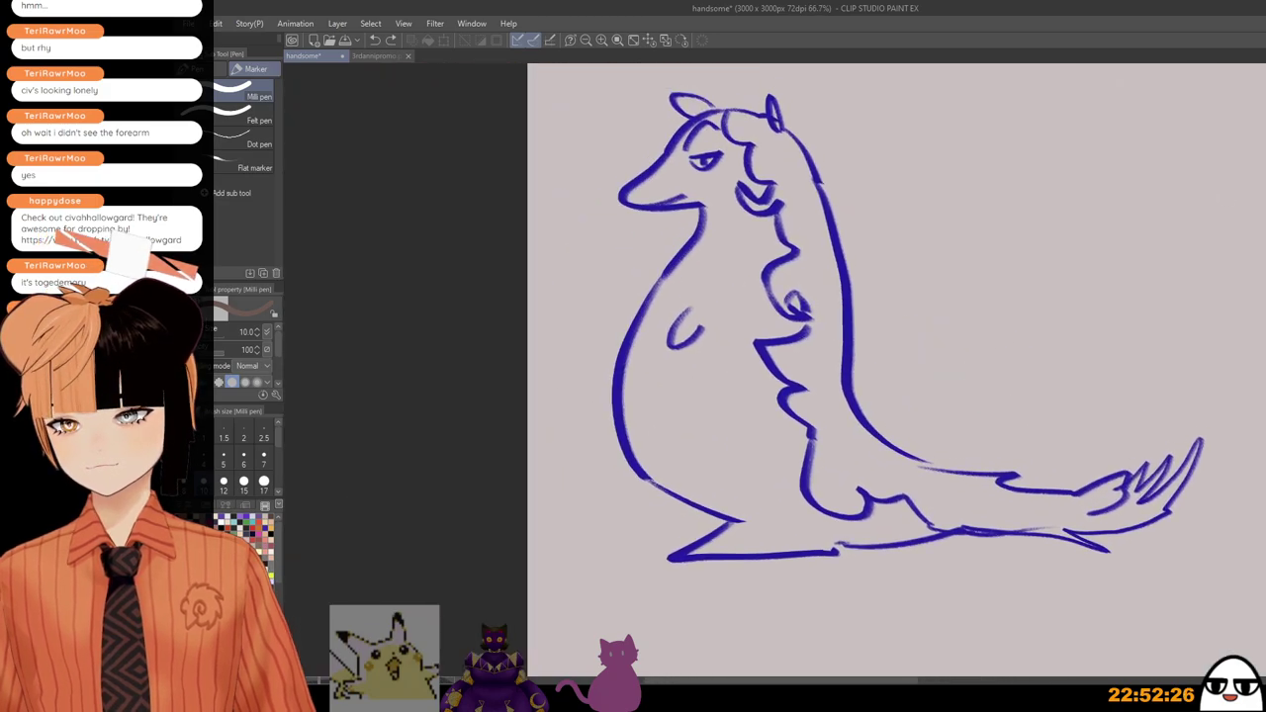
{"action": "left_click_drag", "start_coordinate": [838, 153], "coordinate": [864, 286]}
{"action": "scroll", "coordinate": [747, 307], "scroll_direction": "up", "scroll_amount": 4}
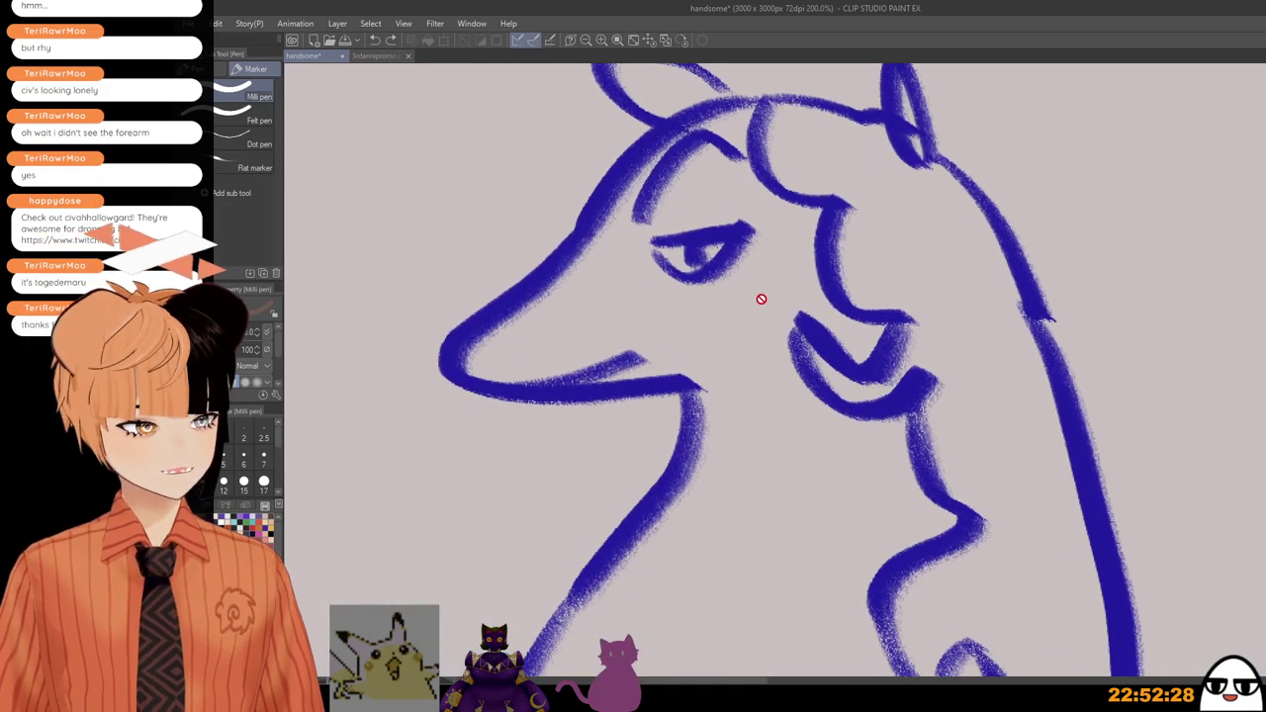
{"action": "mouse_move", "coordinate": [683, 484]}
{"action": "left_mouse_down"}
{"action": "mouse_move", "coordinate": [1079, 123]}
{"action": "mouse_move", "coordinate": [999, 378]}
{"action": "mouse_move", "coordinate": [920, 547]}
{"action": "mouse_move", "coordinate": [787, 616]}
{"action": "left_mouse_up"}
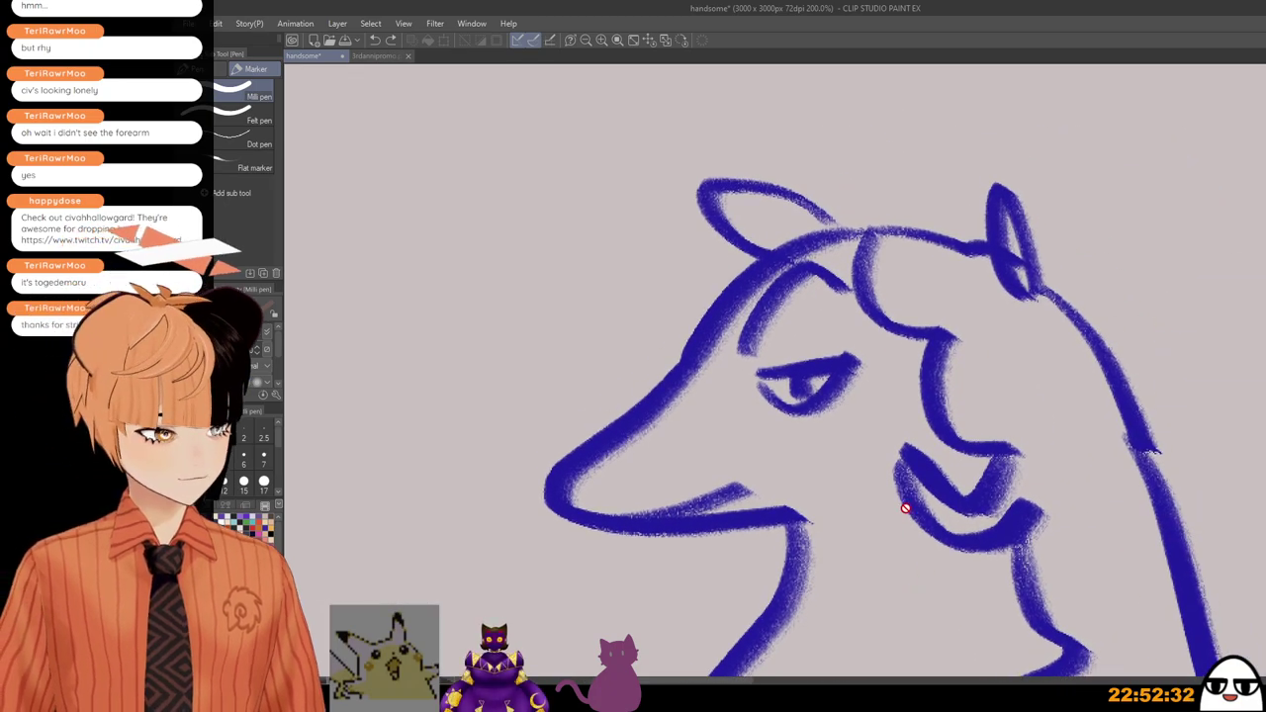